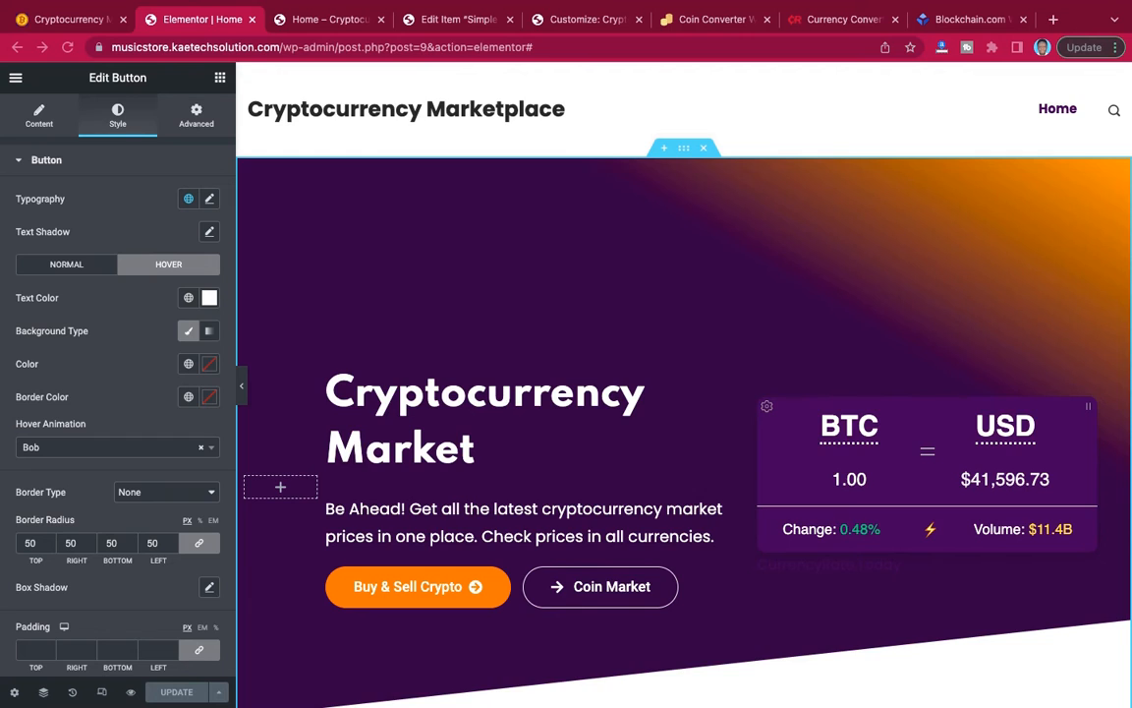
# Review the home page's desktop layout from the hero section down to the footer.
pyautogui.scroll(-10, 824, 298)
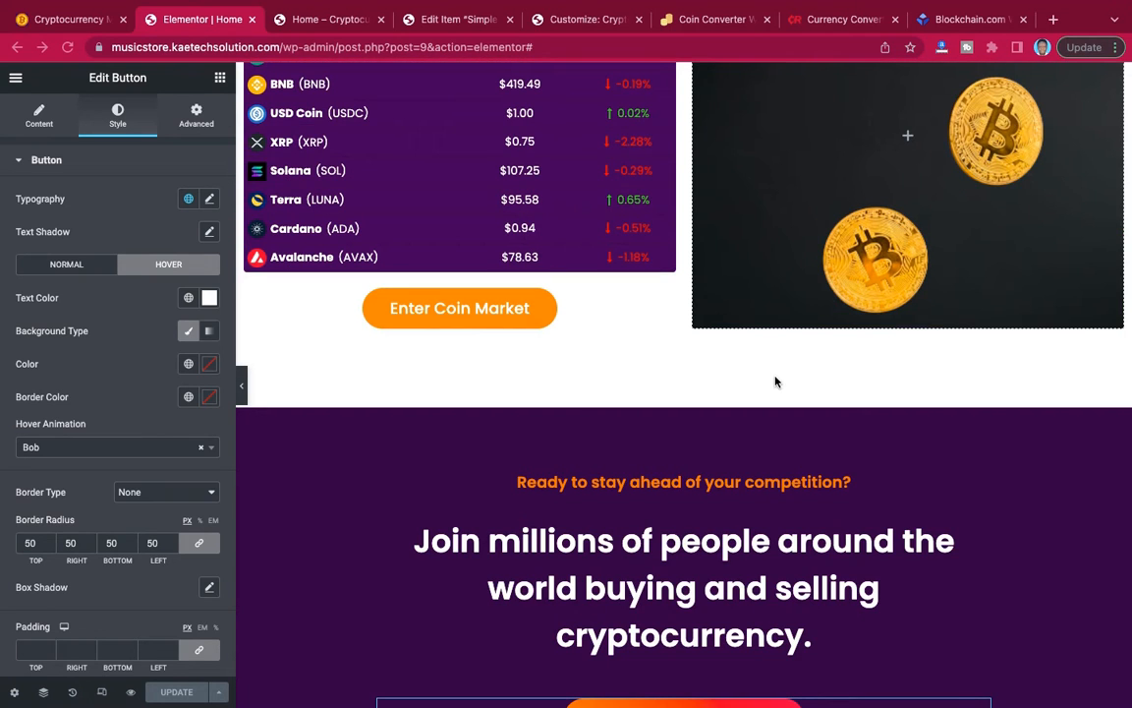
pyautogui.scroll(-5, 732, 543)
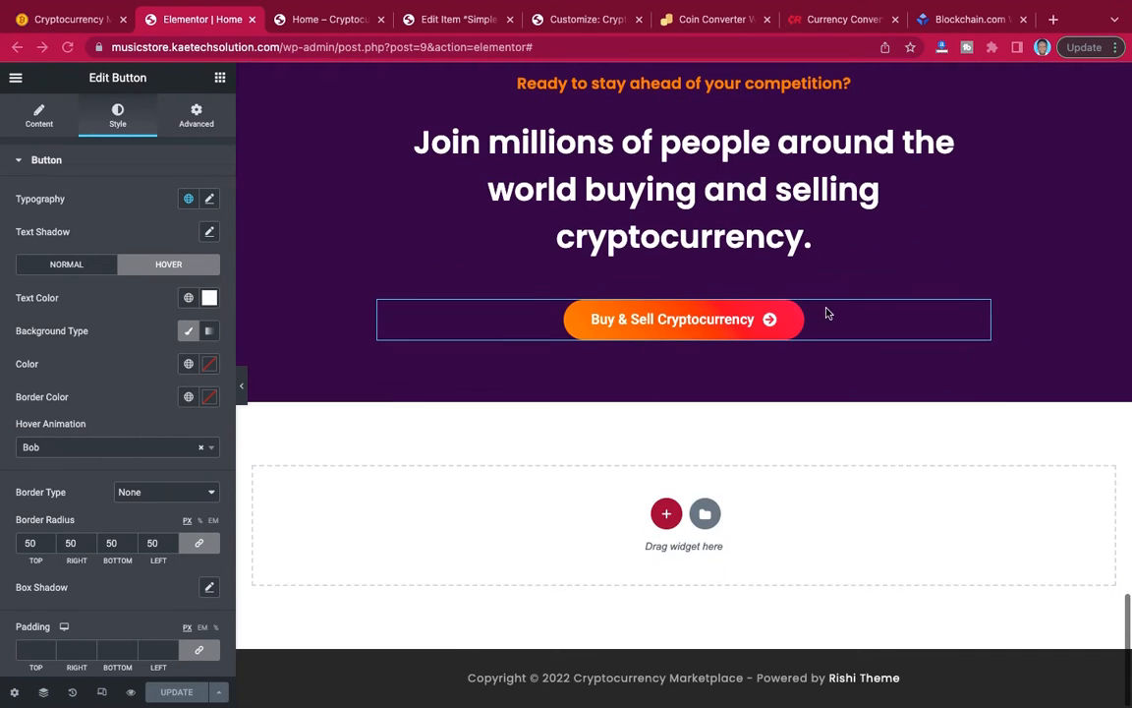
pyautogui.scroll(7, 776, 346)
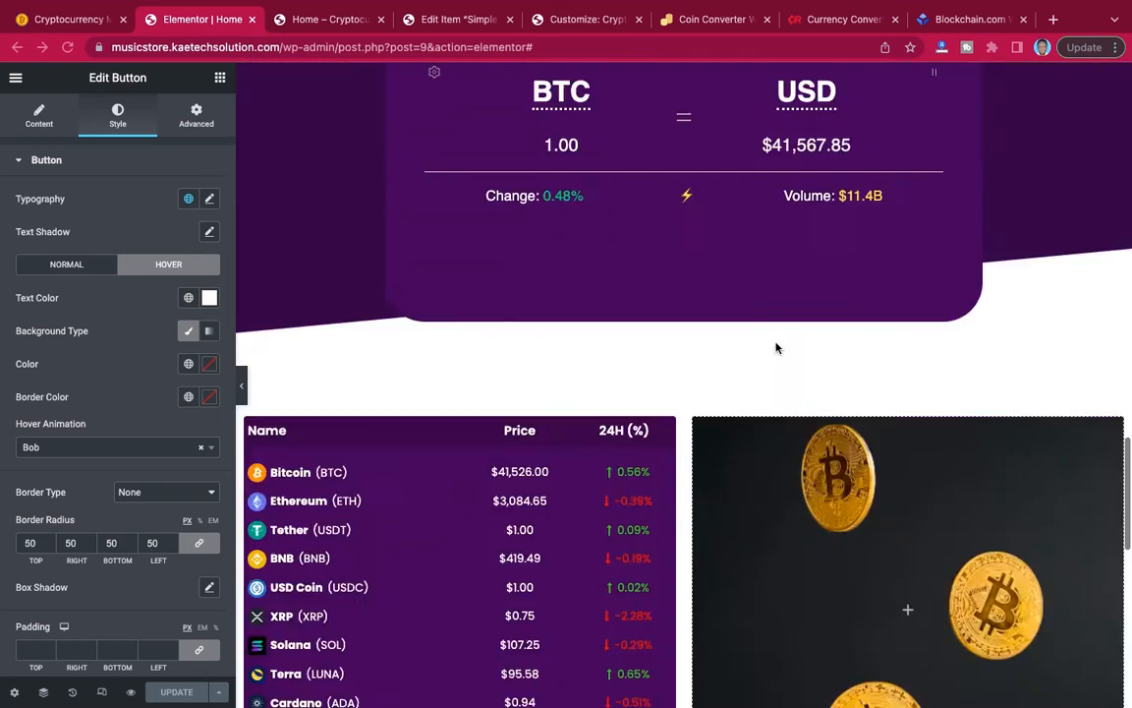
pyautogui.scroll(4, 775, 347)
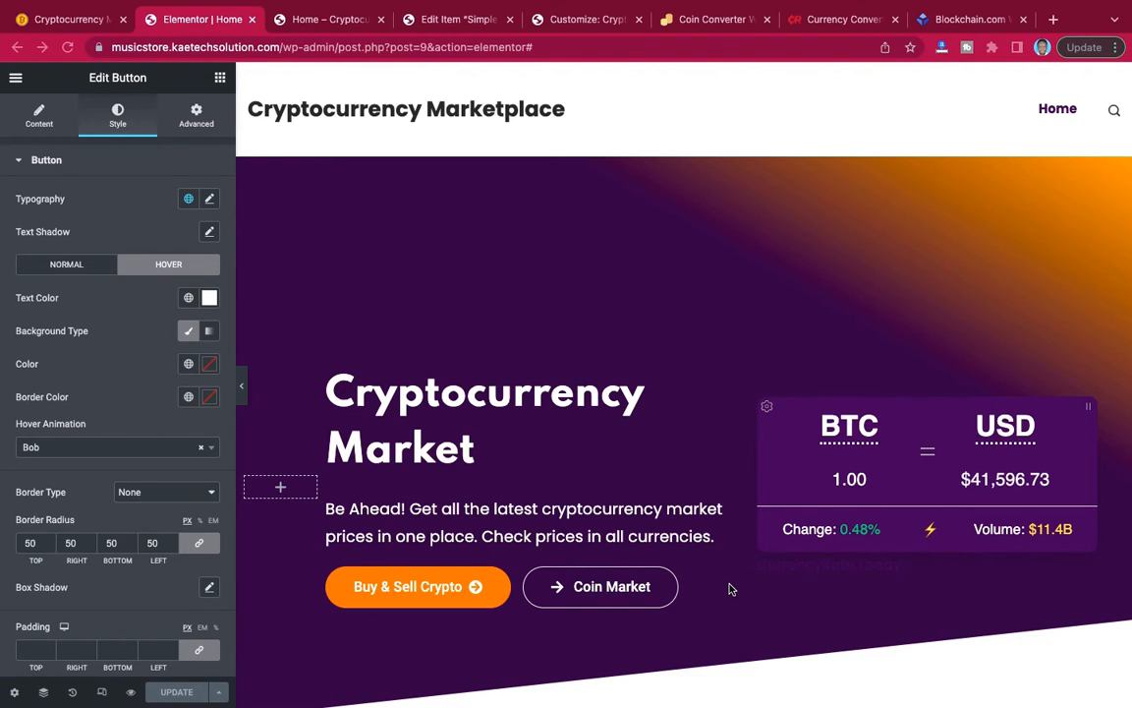
pyautogui.scroll(-15, 729, 589)
pyautogui.scroll(-9, 730, 589)
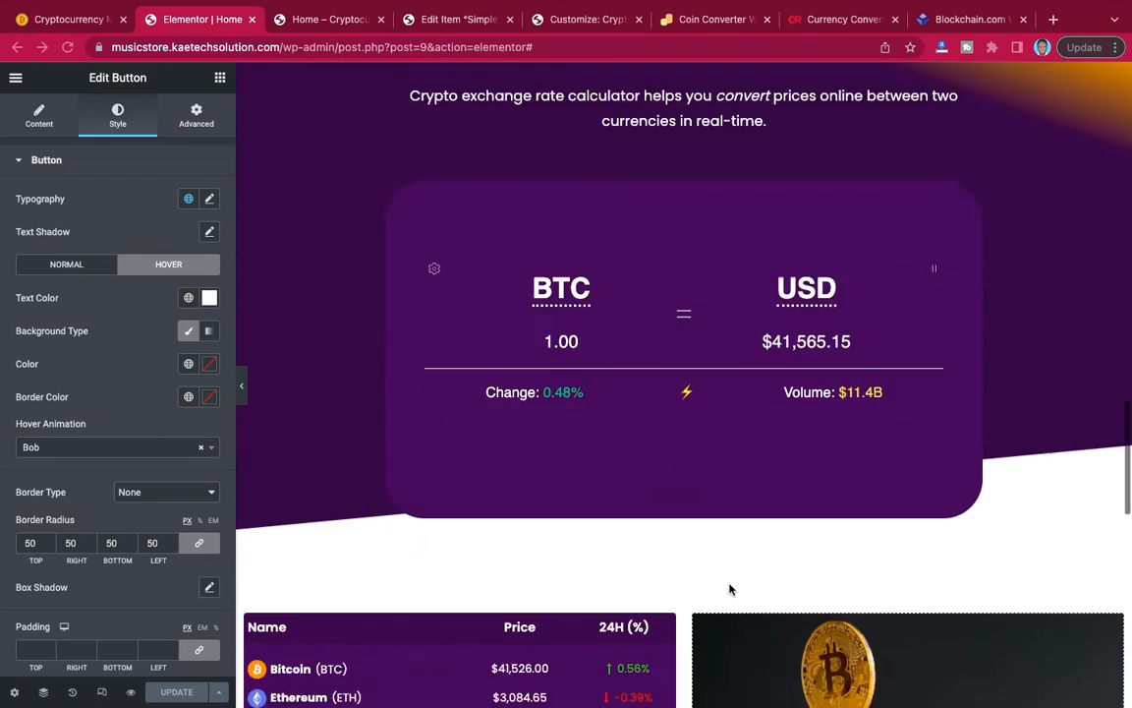
pyautogui.scroll(7, 729, 589)
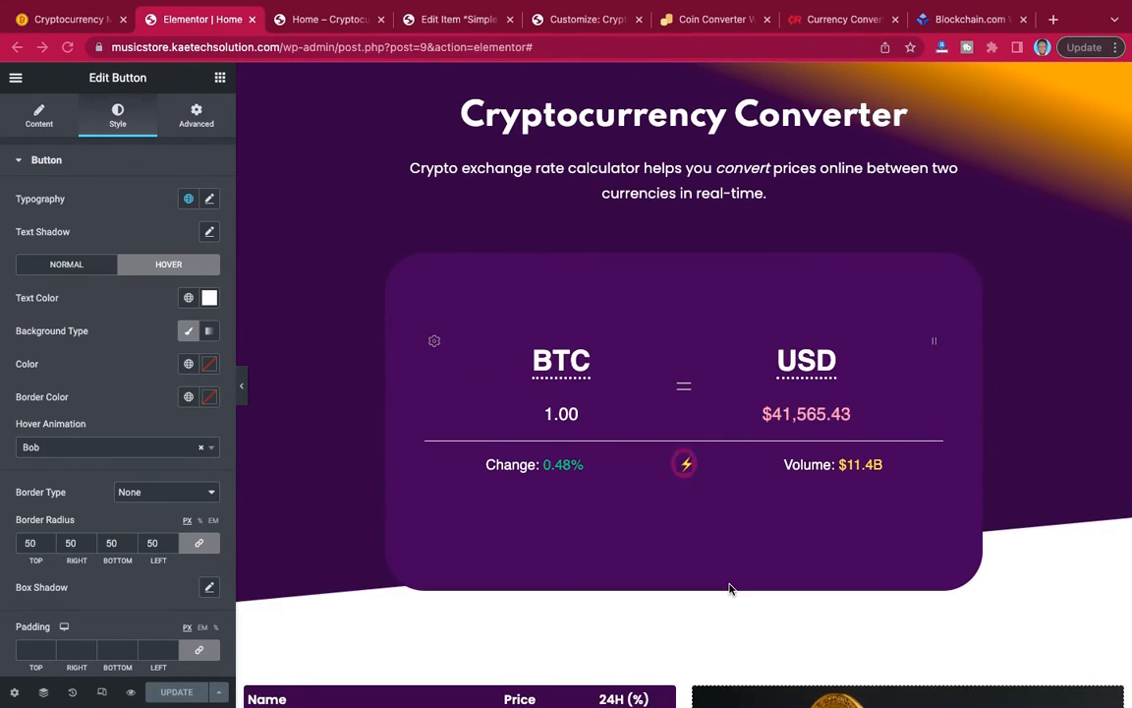
pyautogui.scroll(15, 730, 588)
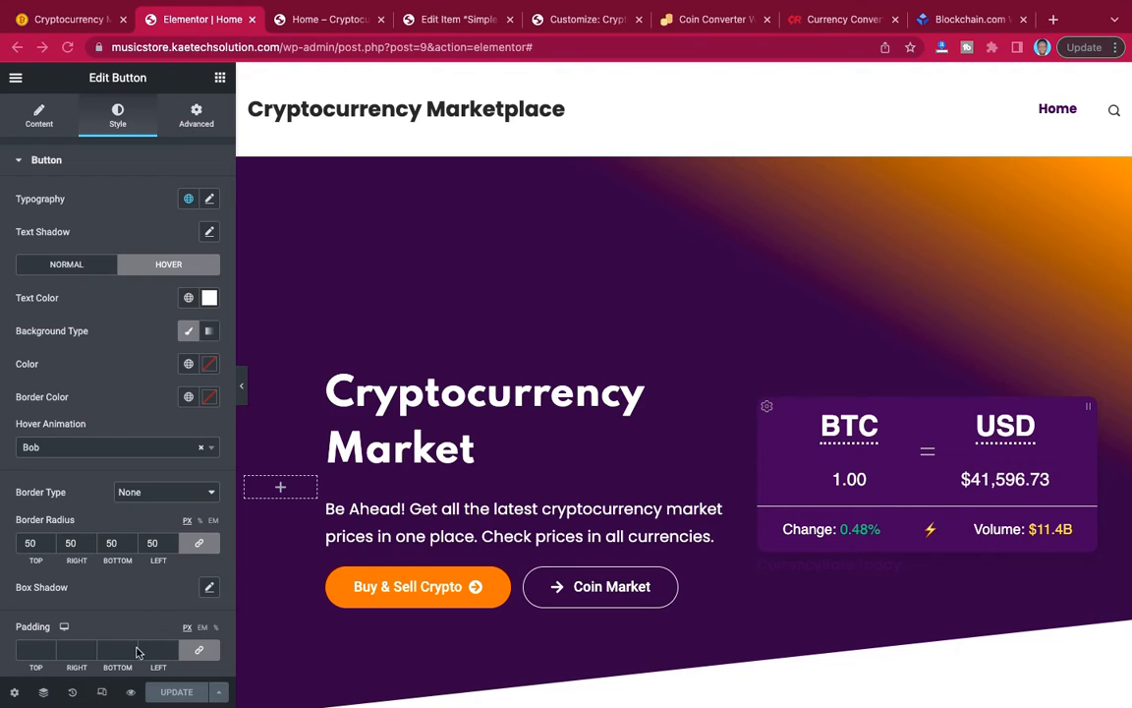
# Switch the responsive preview to the tablet layout and check how the page sections look on it.
pyautogui.click(104, 693)
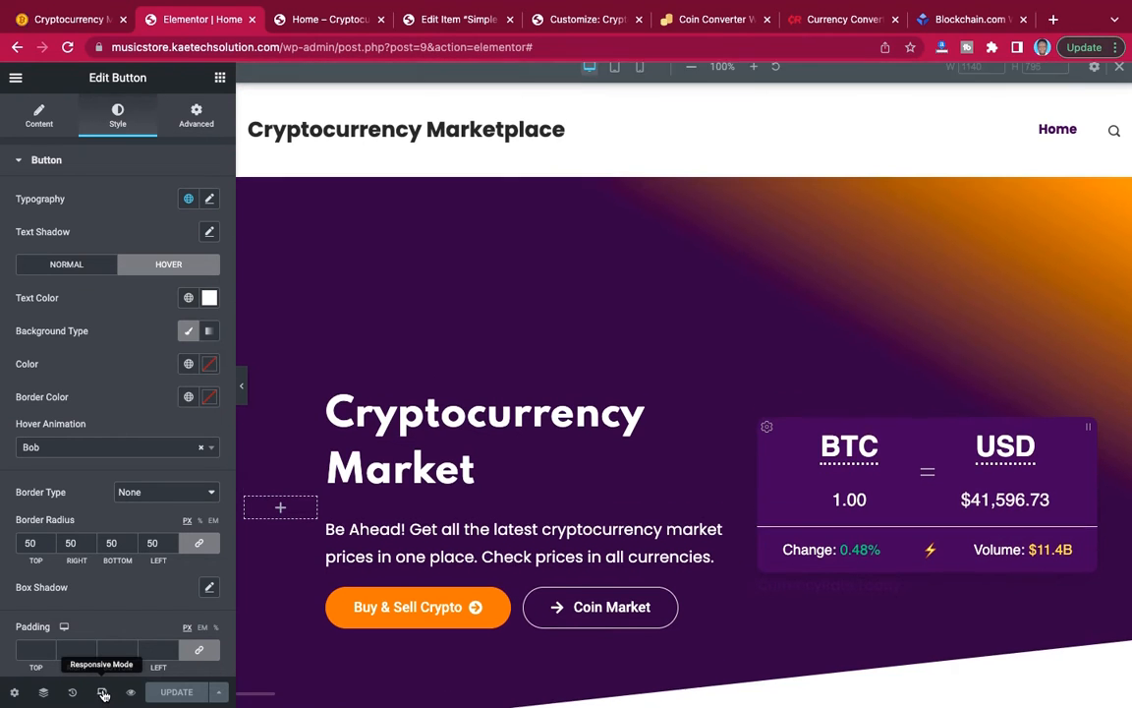
pyautogui.click(615, 78)
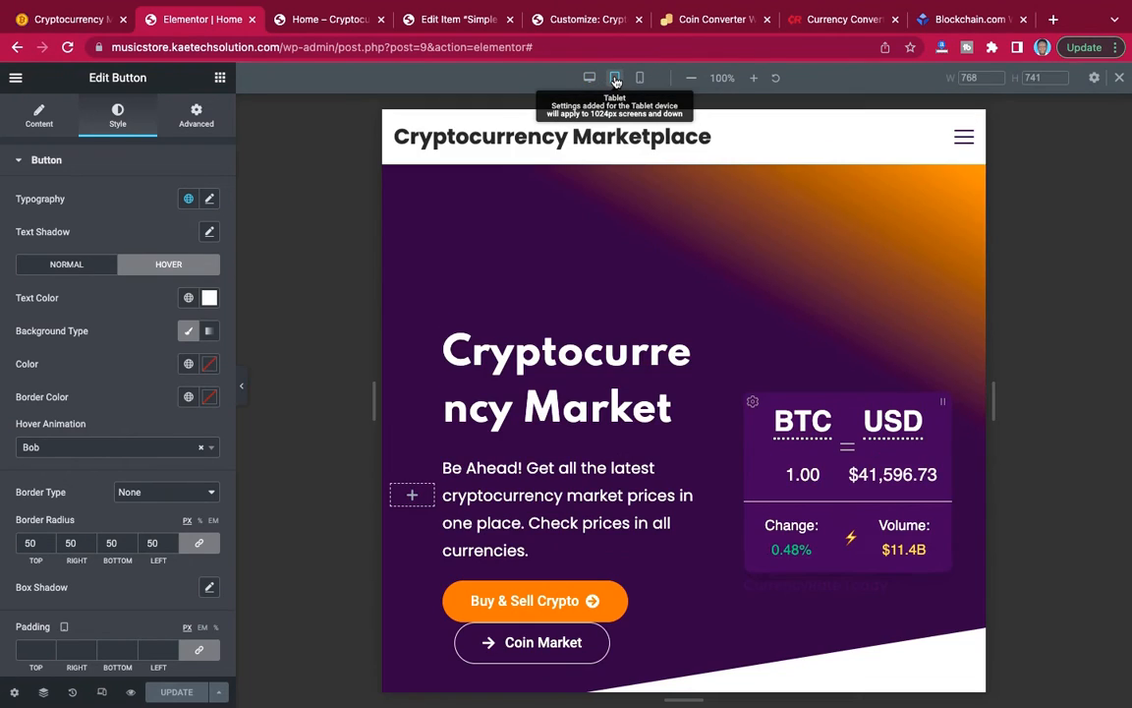
pyautogui.scroll(-20, 677, 374)
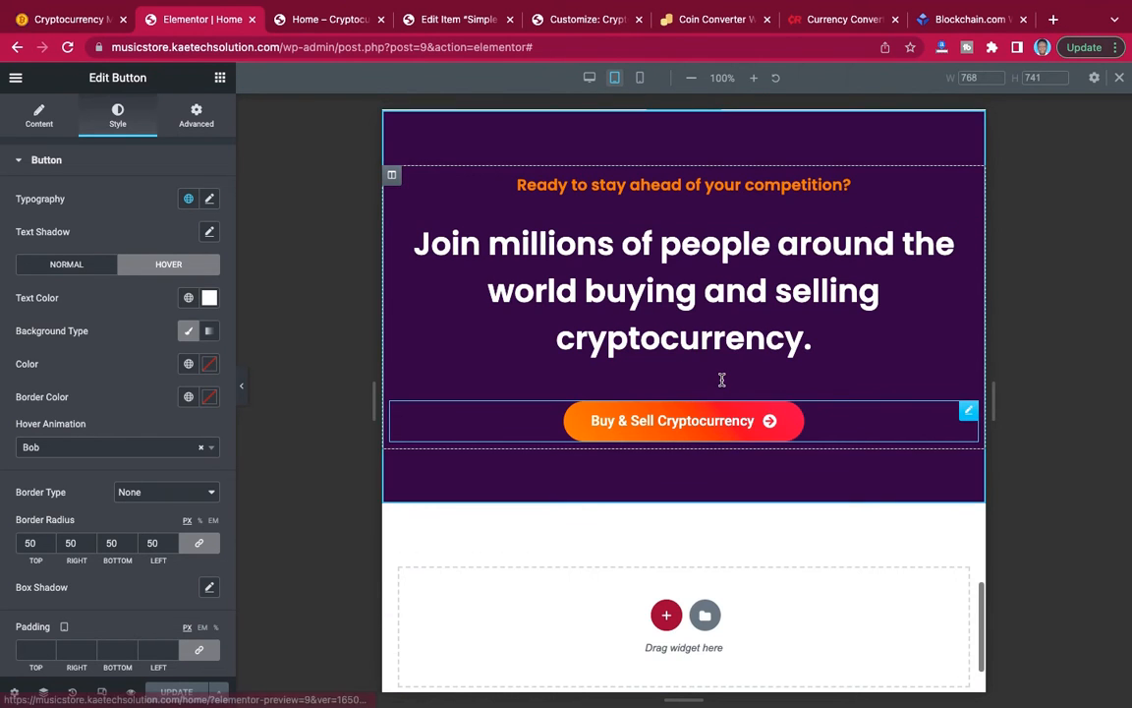
pyautogui.scroll(20, 721, 380)
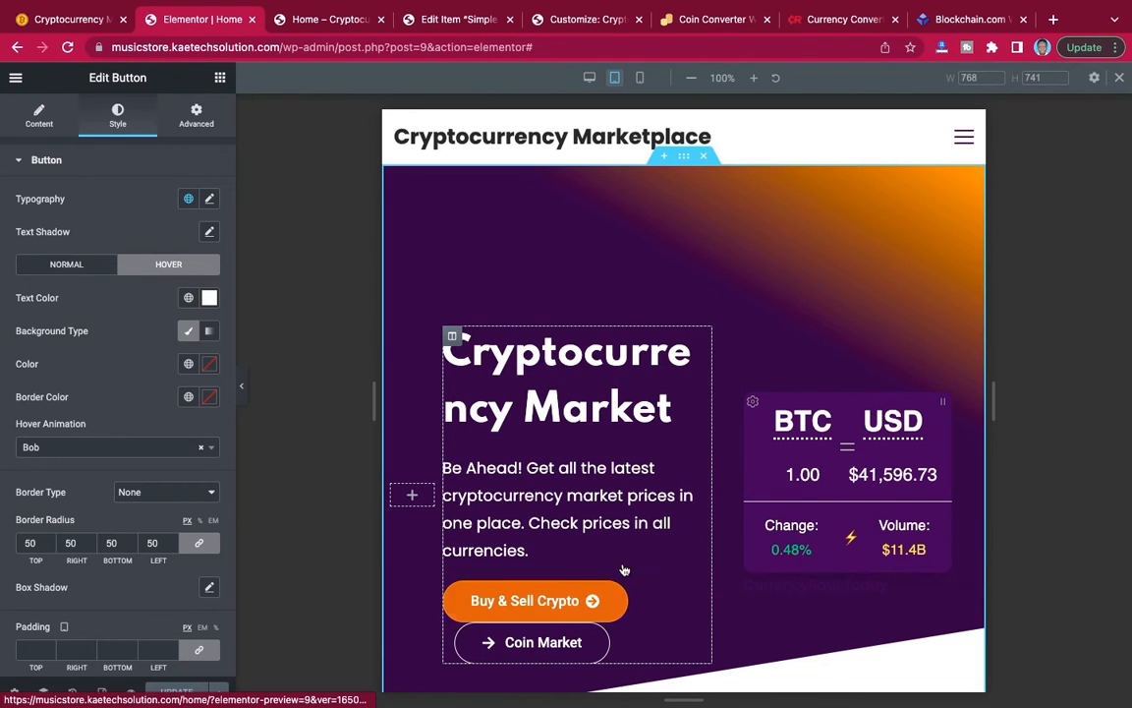
pyautogui.scroll(-1, 635, 558)
pyautogui.scroll(-3, 635, 558)
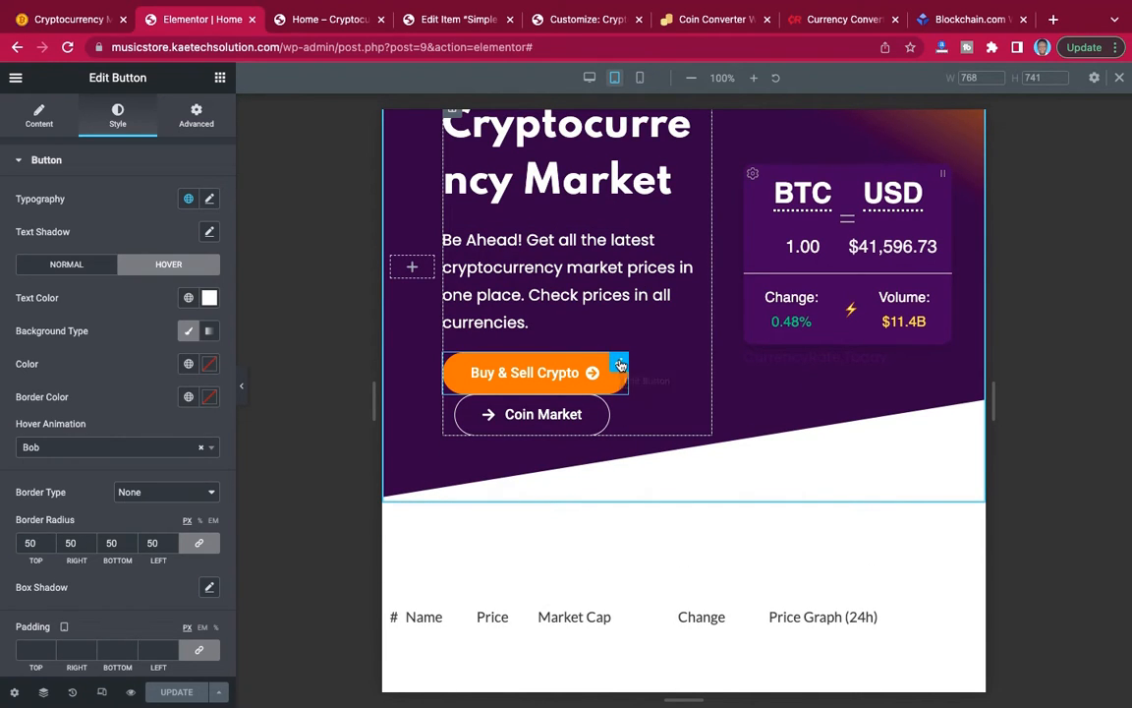
# Set the tablet font size of the hero heading "Cryptocurrency Market" to 35 px.
pyautogui.scroll(1, 621, 364)
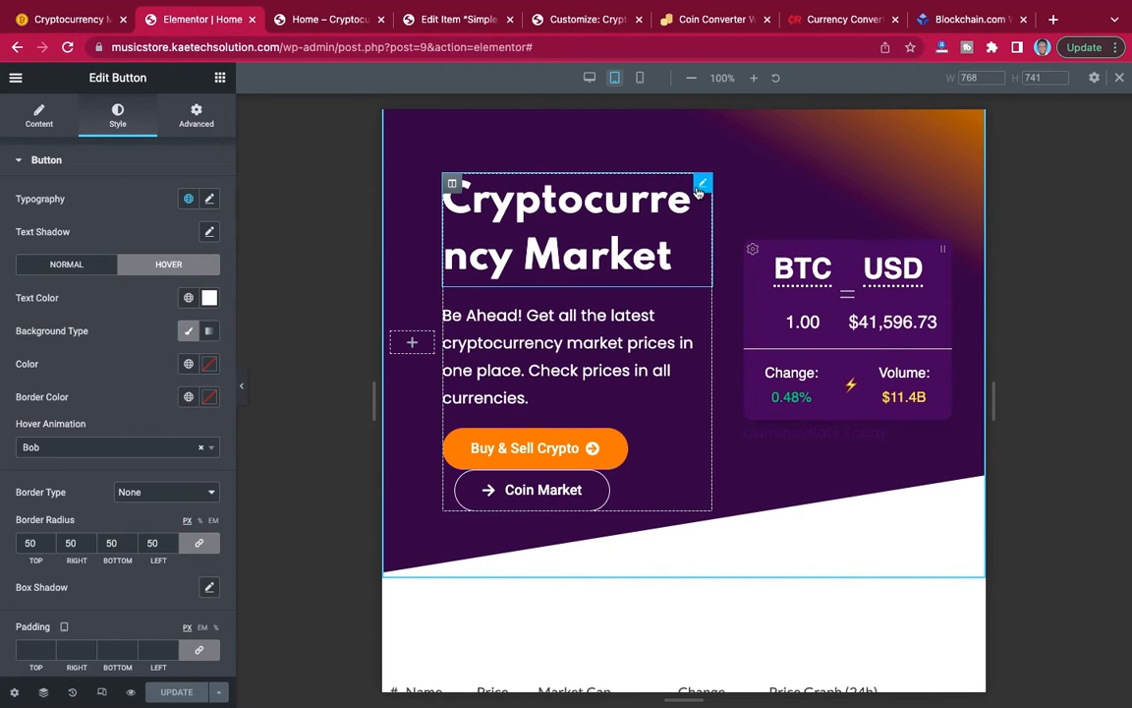
pyautogui.click(701, 186)
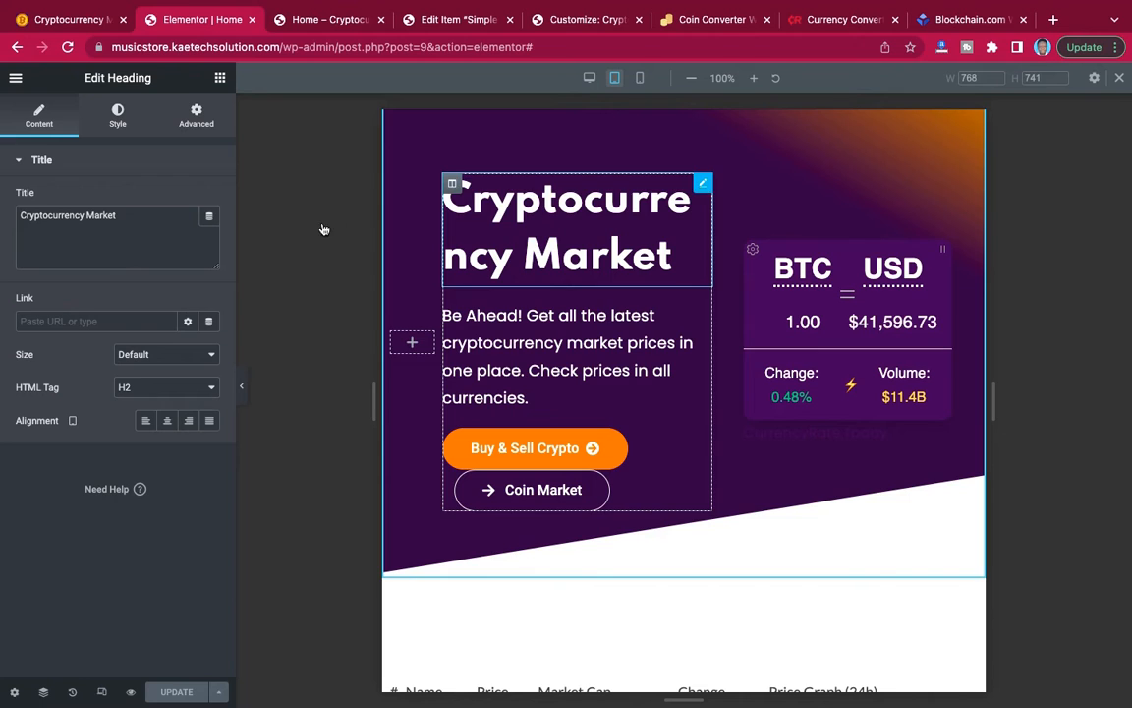
pyautogui.click(120, 120)
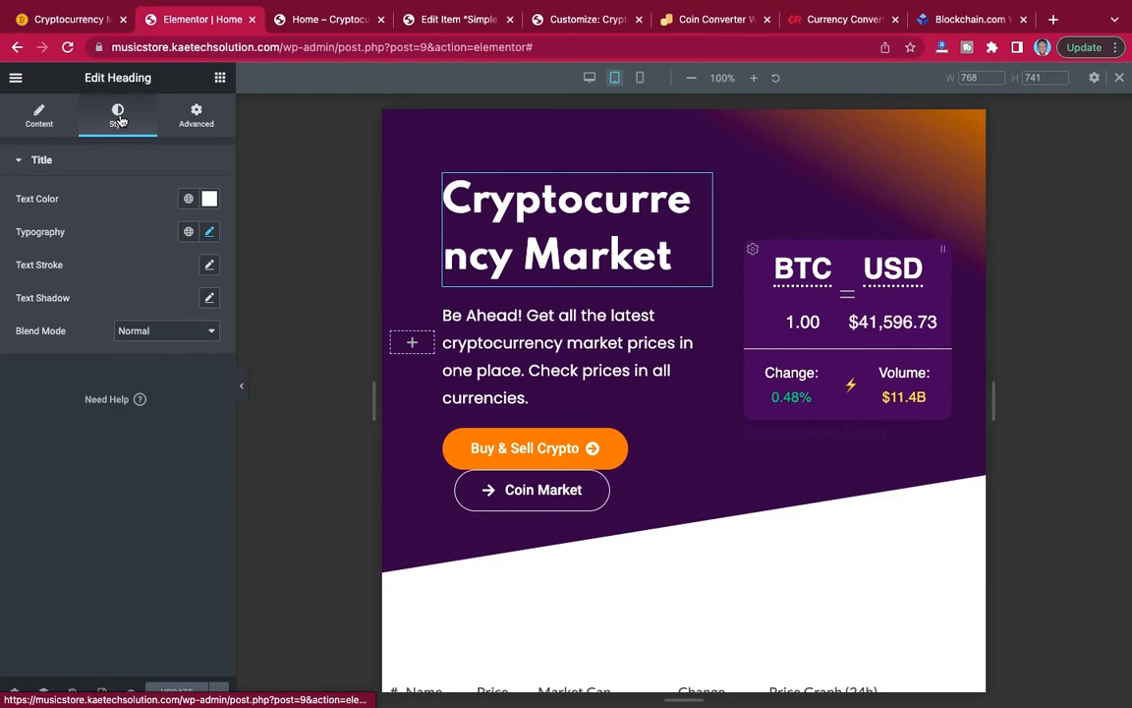
pyautogui.click(209, 232)
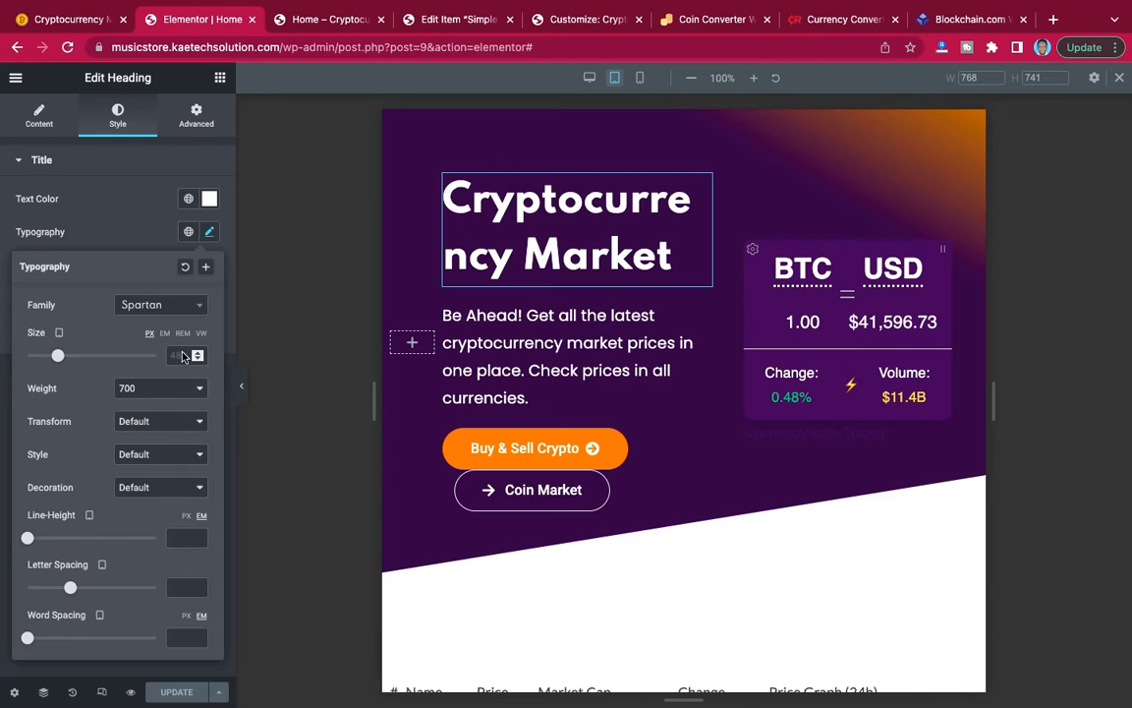
pyautogui.click(179, 356)
pyautogui.write('35')
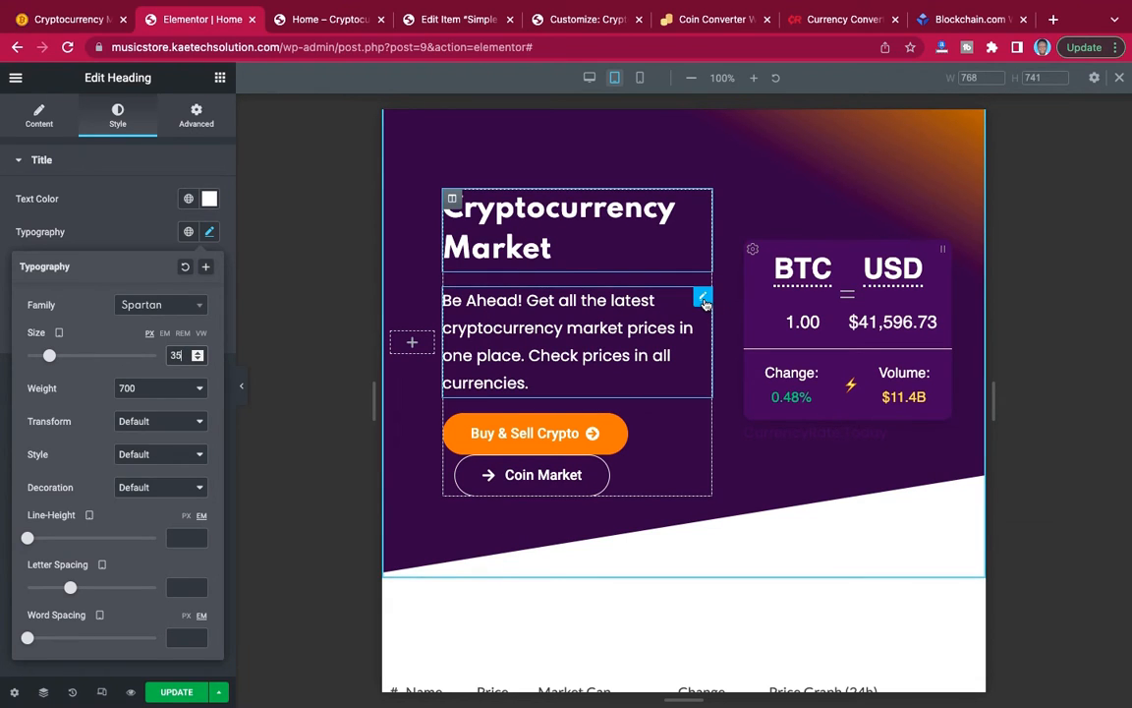
# Set the tablet font size of the hero paragraph below the heading to 16 px.
pyautogui.click(703, 299)
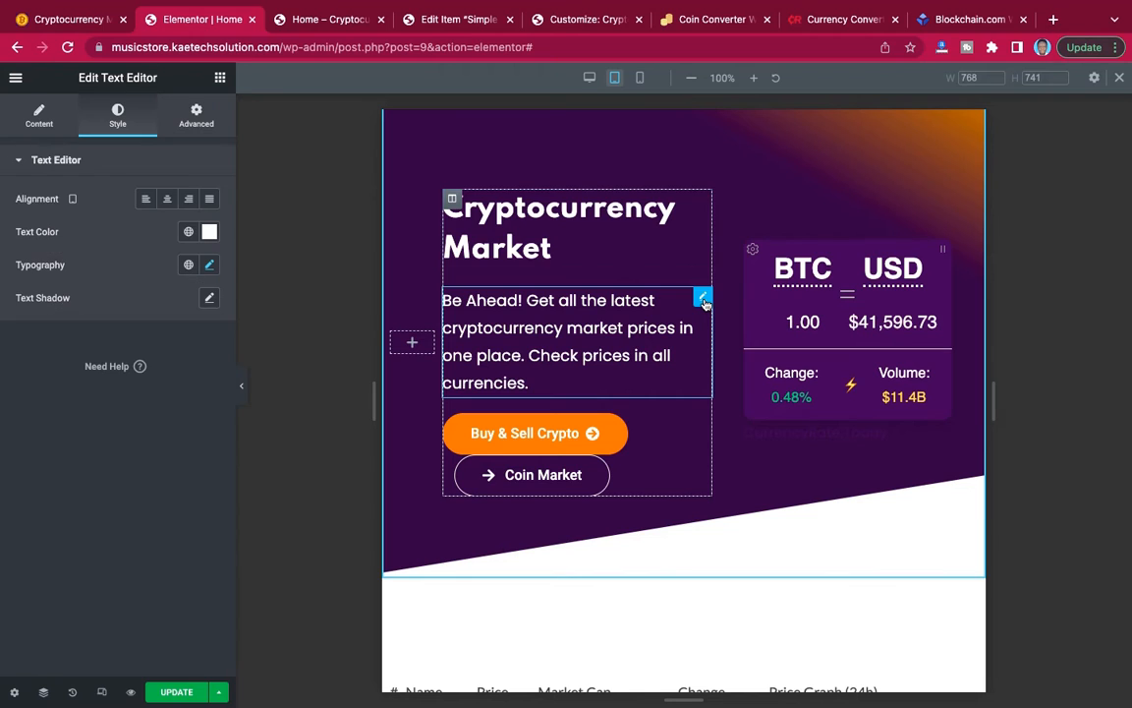
pyautogui.click(211, 265)
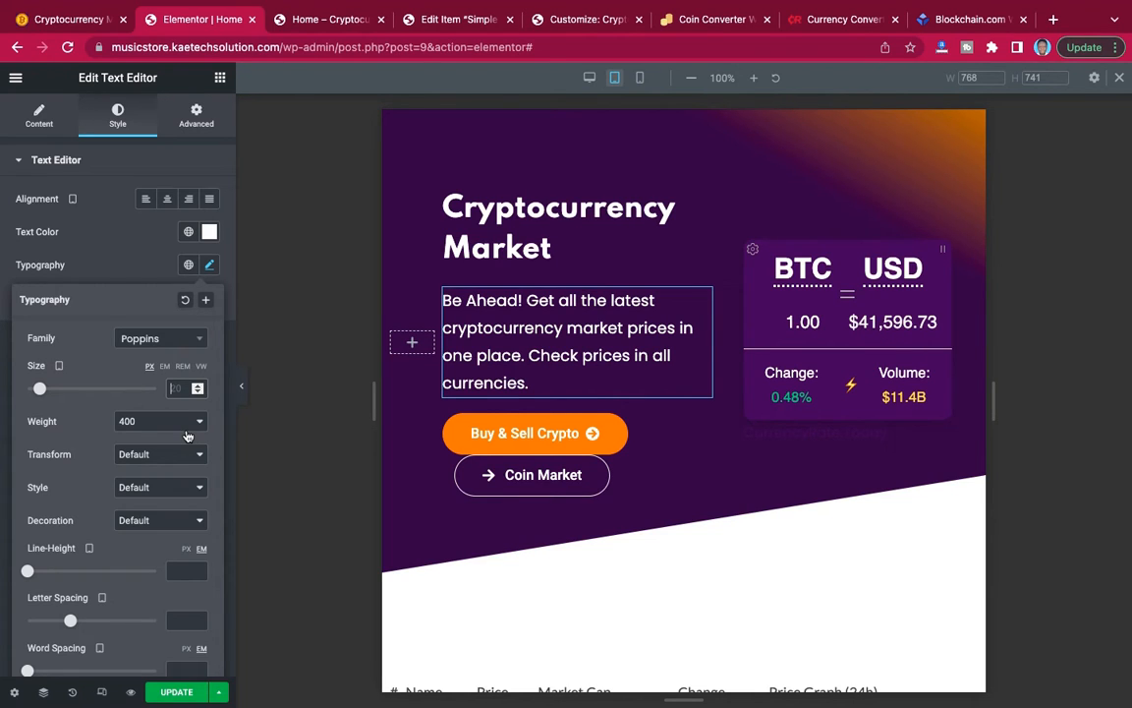
pyautogui.write('16')
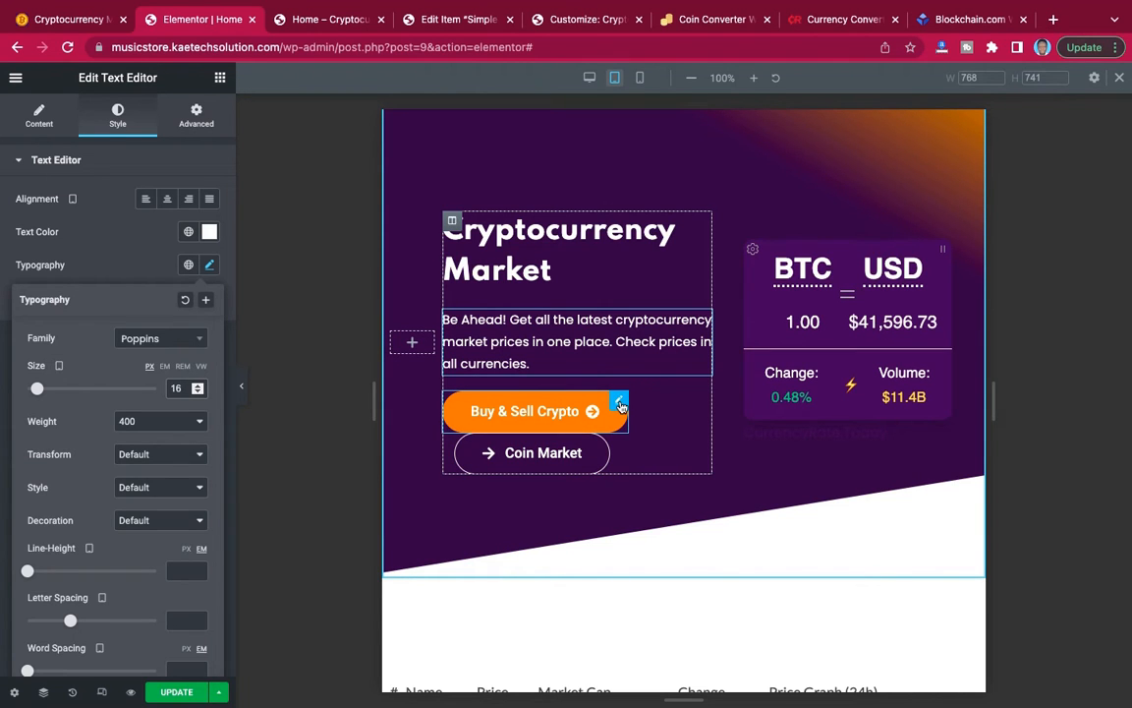
# Change the "Buy & Sell Crypto" button's typography to the Poppins family with a tablet font size of 12 px.
pyautogui.click(621, 405)
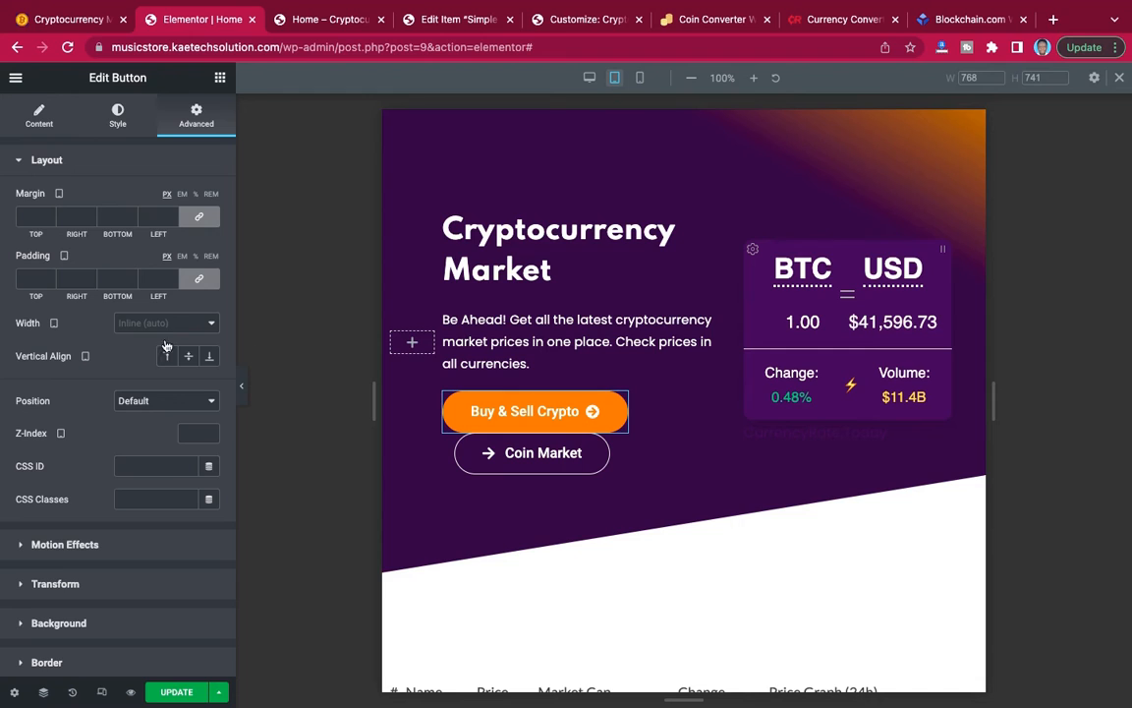
pyautogui.click(44, 121)
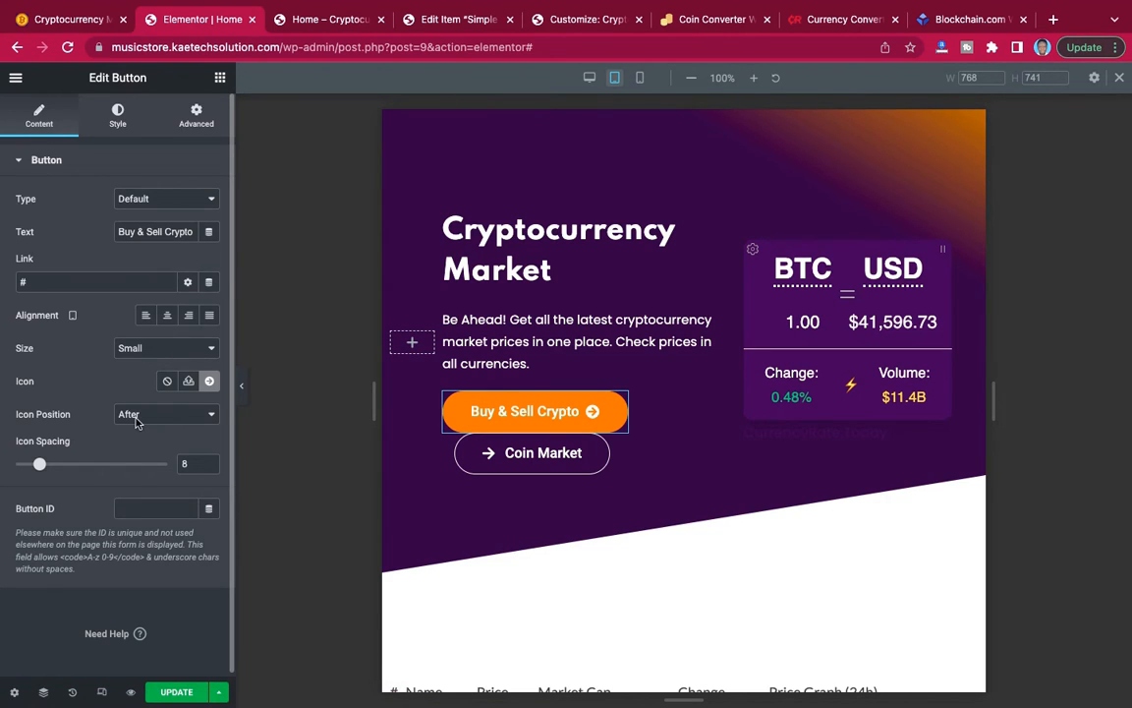
pyautogui.click(118, 117)
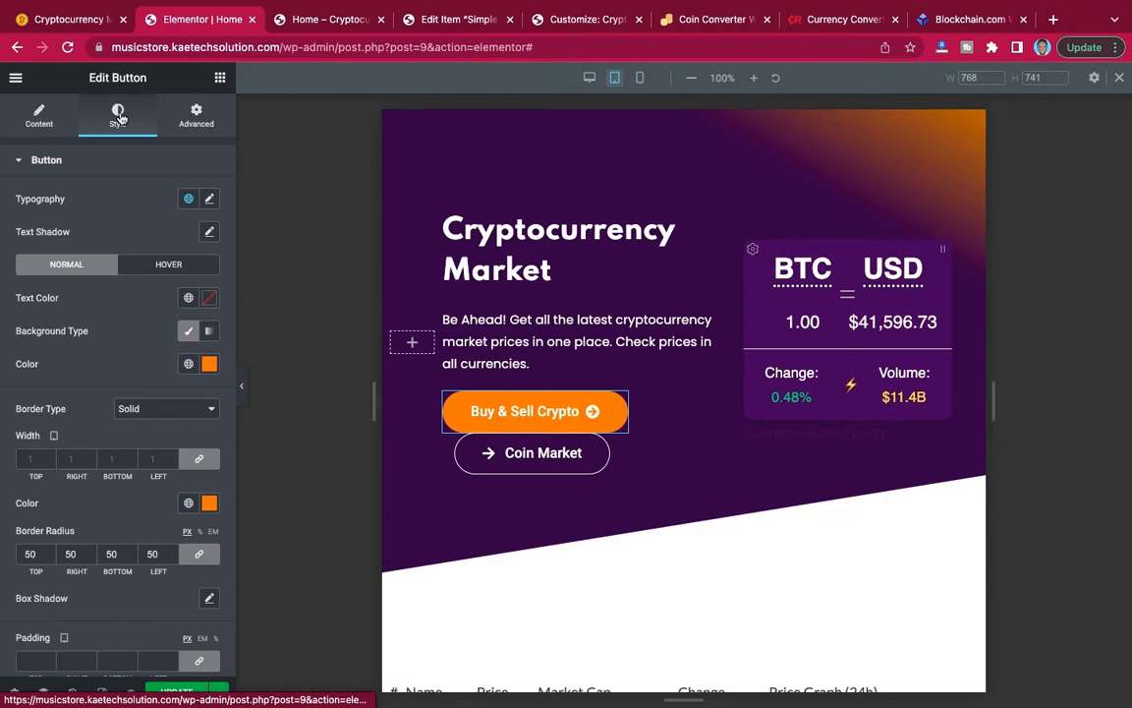
pyautogui.scroll(-3, 106, 324)
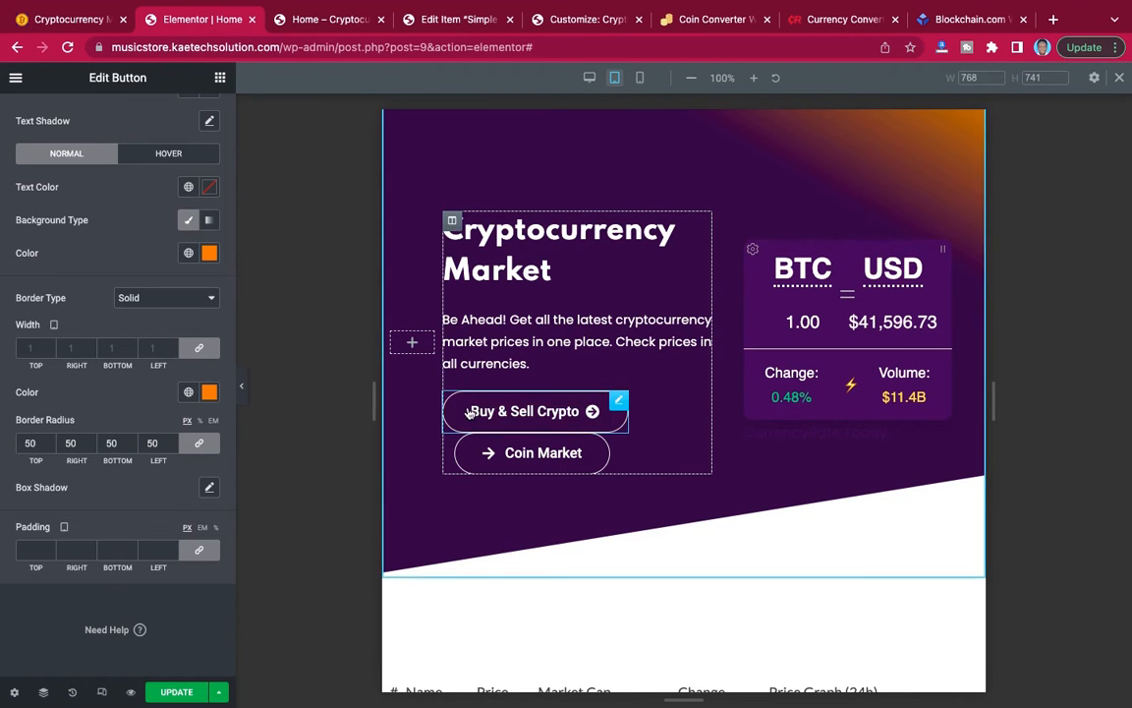
pyautogui.scroll(3, 124, 377)
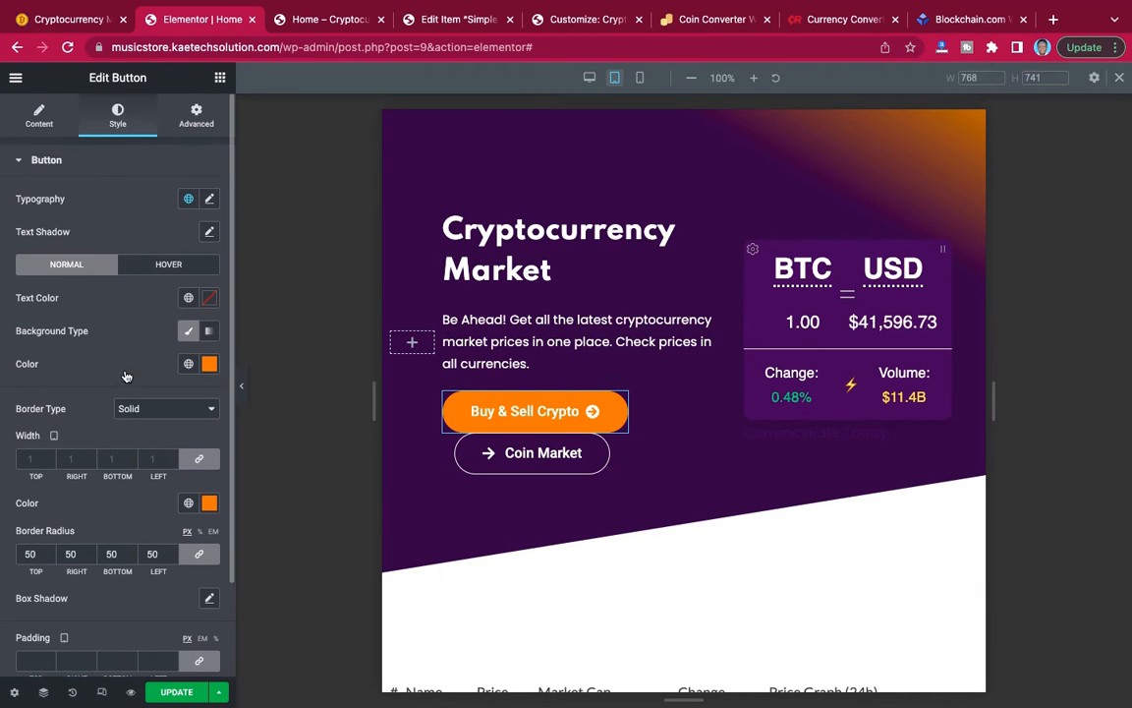
pyautogui.click(211, 201)
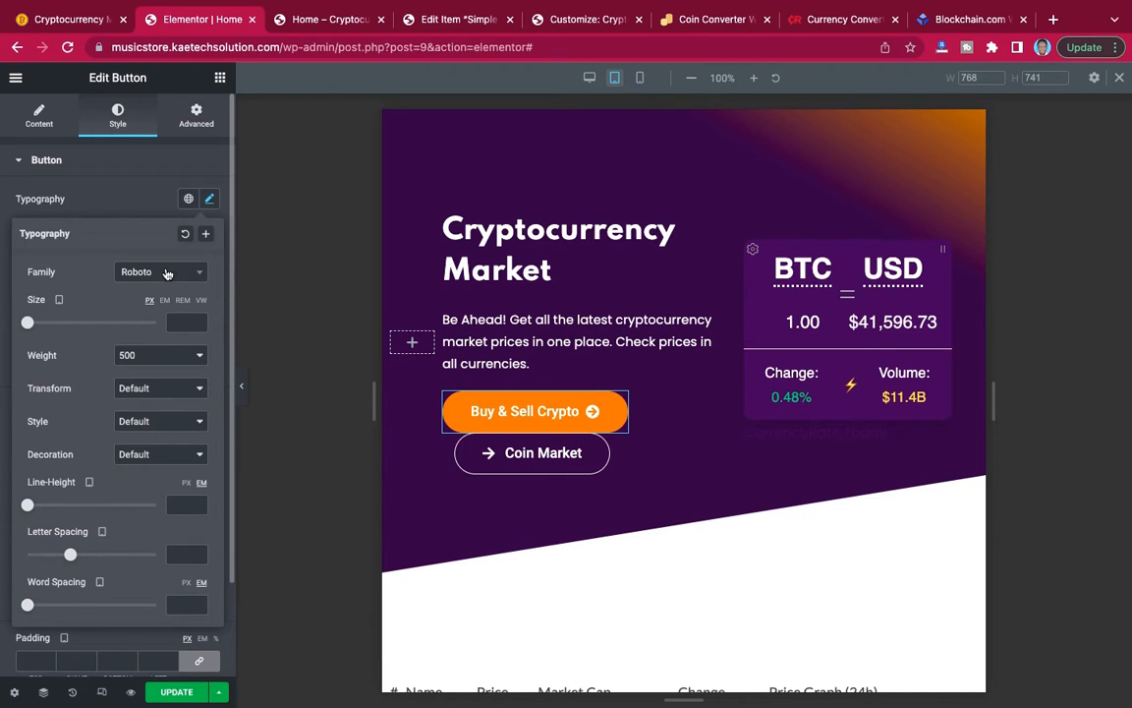
pyautogui.click(167, 271)
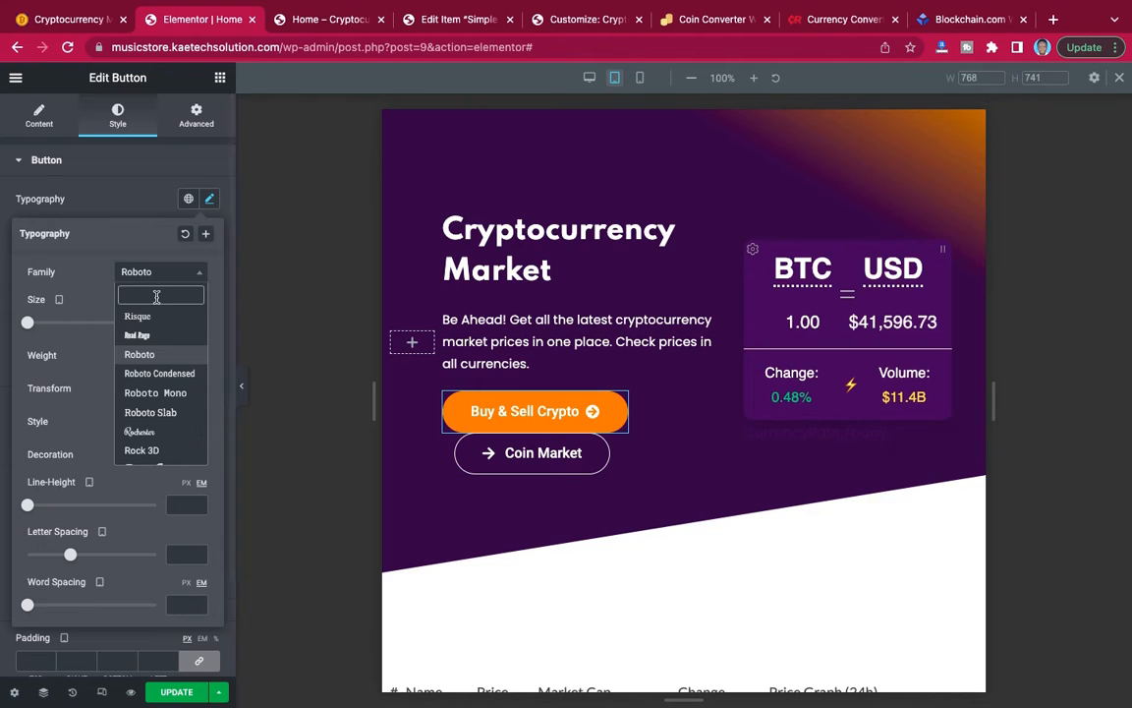
pyautogui.write('poppi')
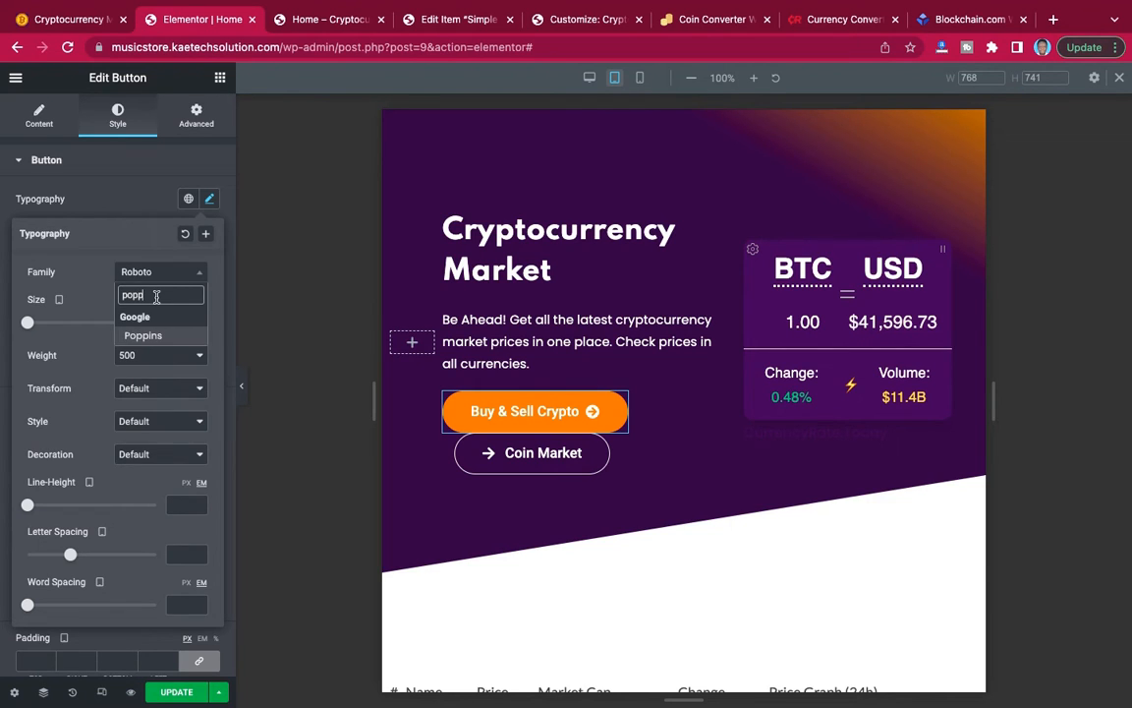
pyautogui.click(146, 333)
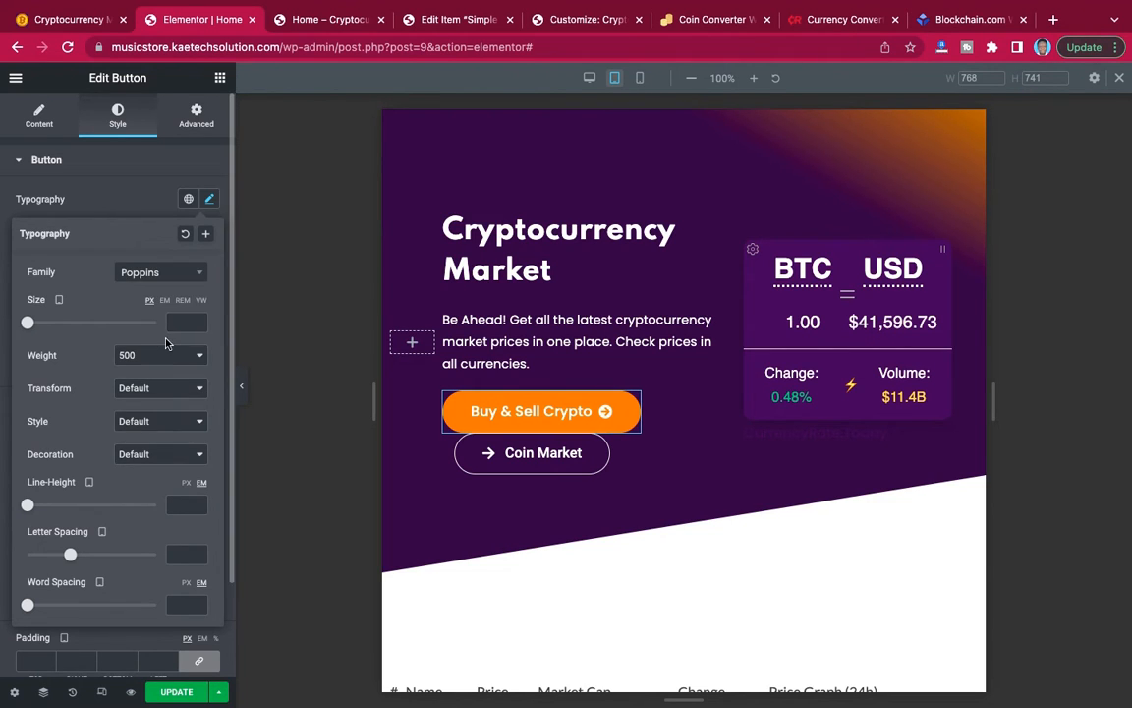
pyautogui.click(181, 323)
pyautogui.write('12')
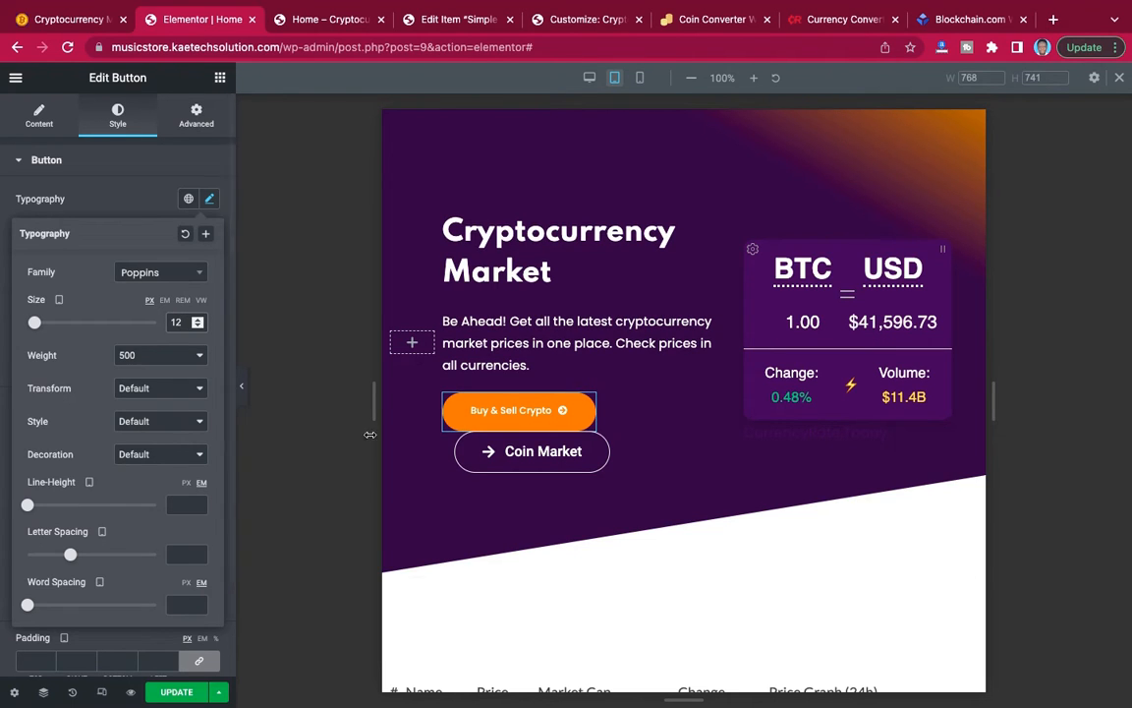
# Change the "Coin Market" button's typography to the Poppins family with a tablet font size of 12 px.
pyautogui.click(601, 445)
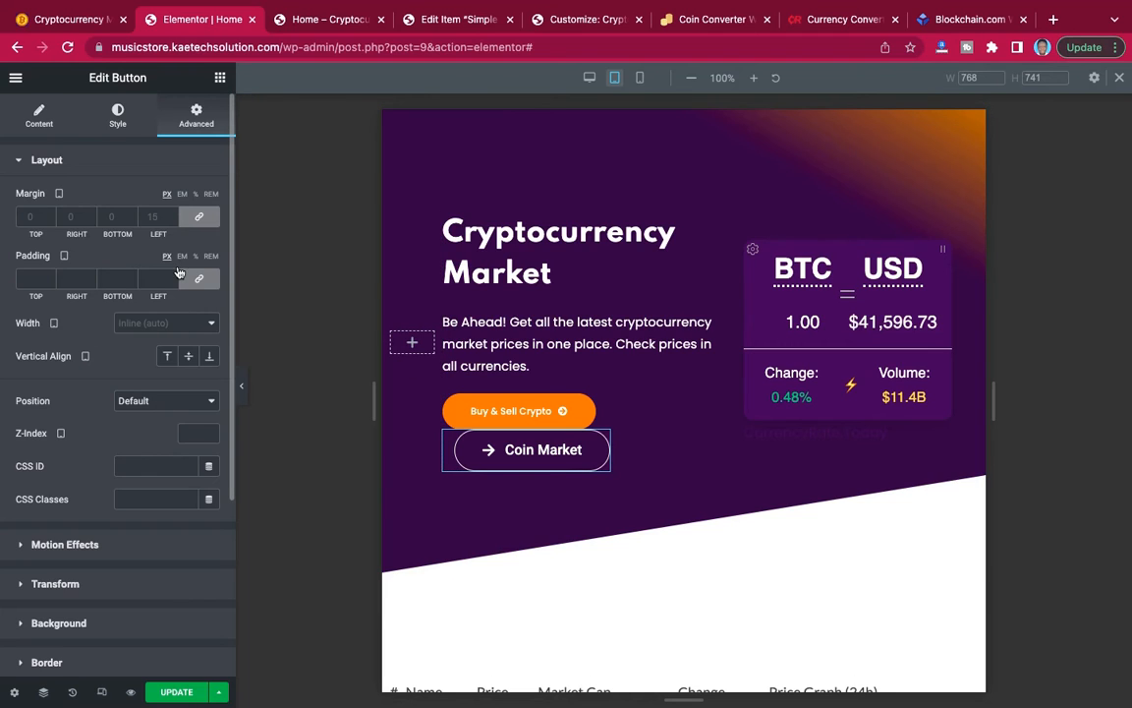
pyautogui.click(119, 114)
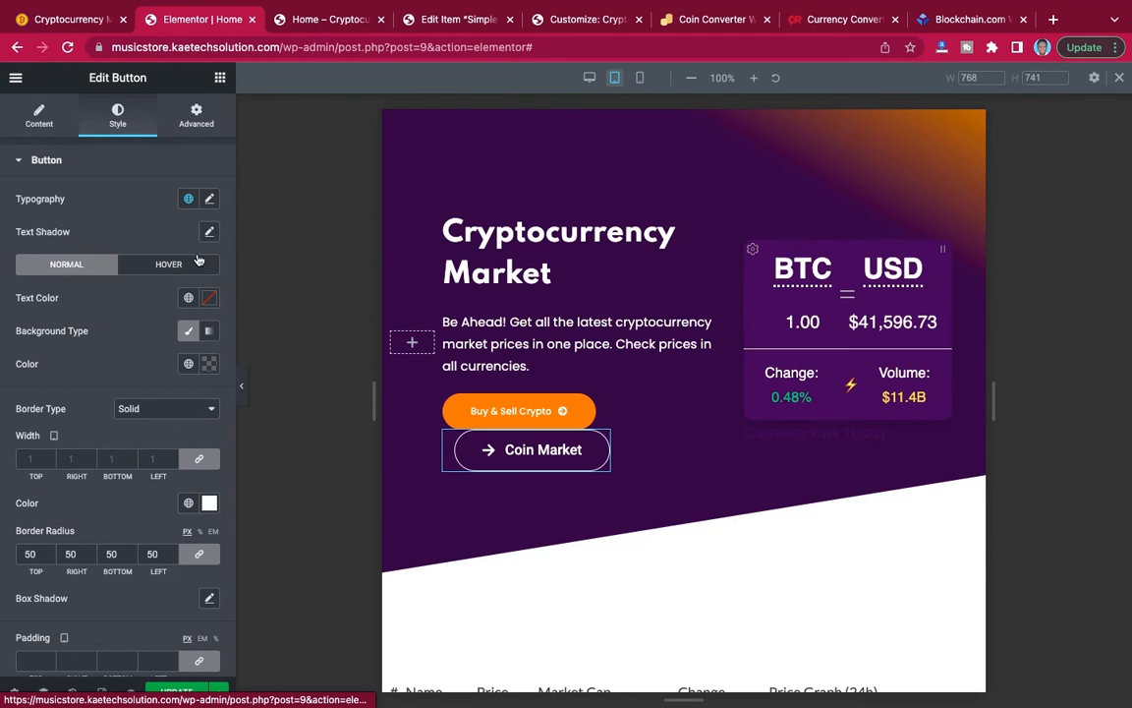
pyautogui.click(208, 199)
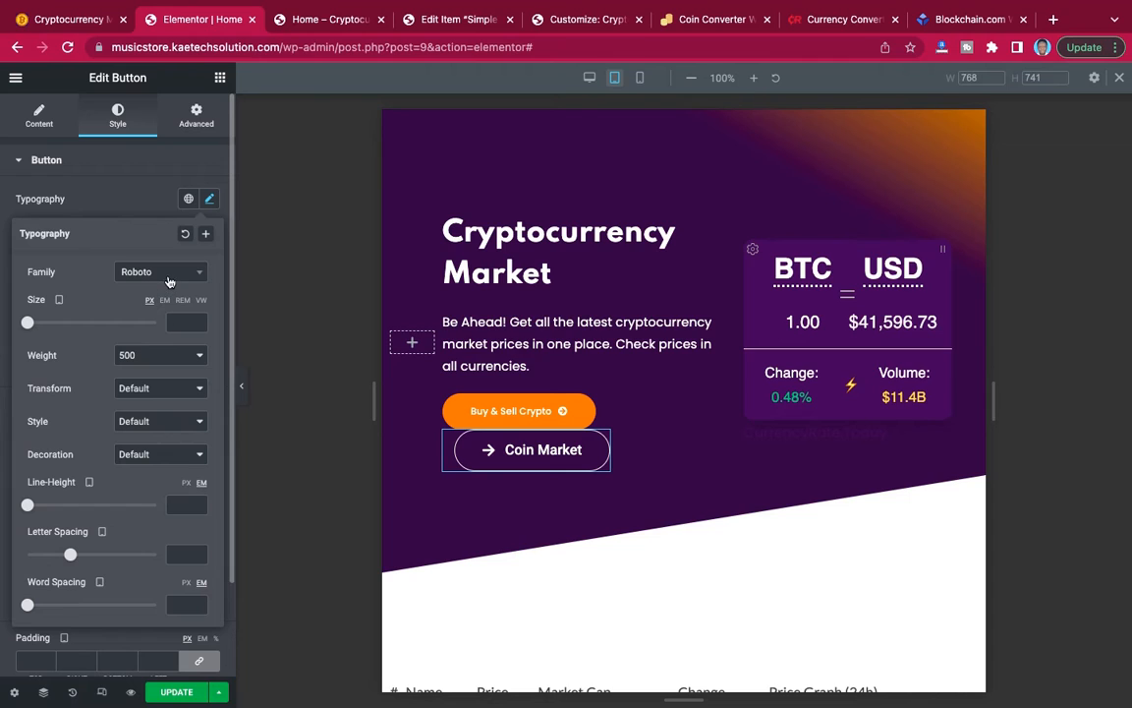
pyautogui.click(166, 273)
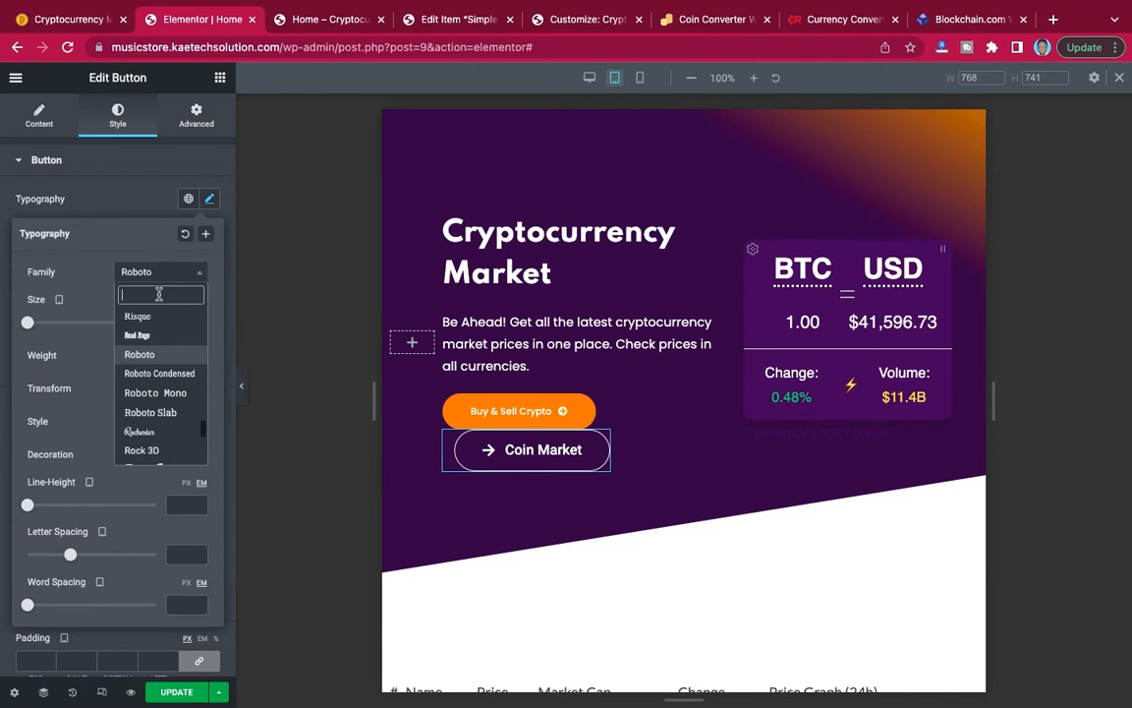
pyautogui.write('pop')
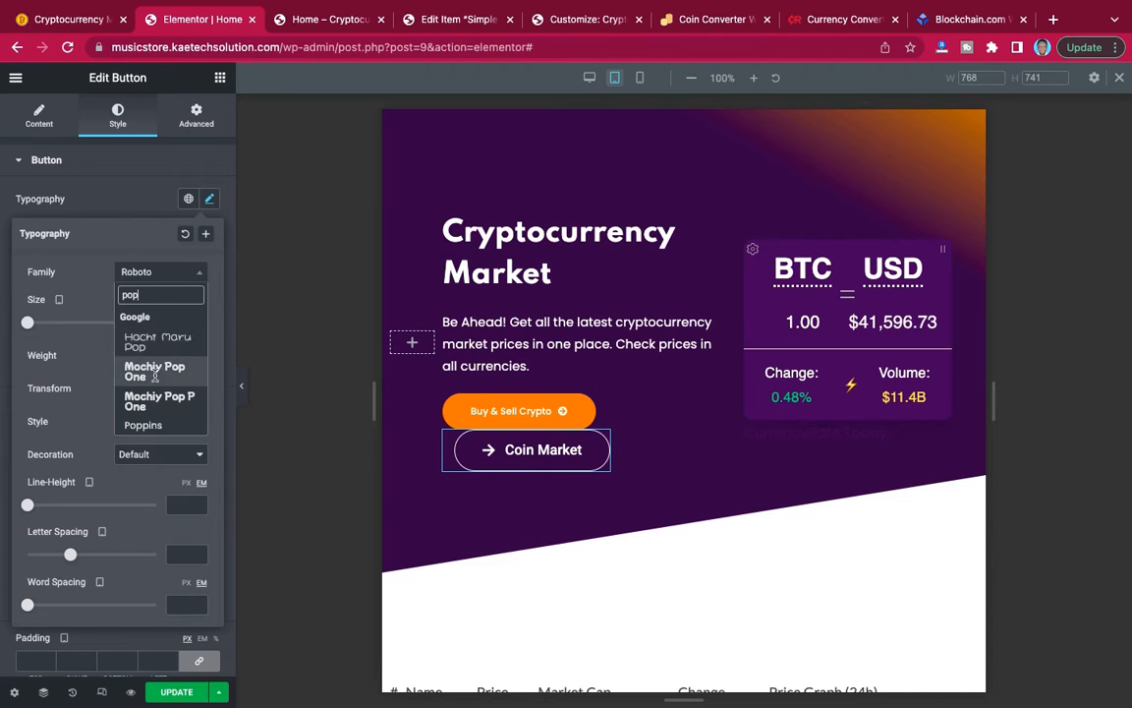
pyautogui.write('p')
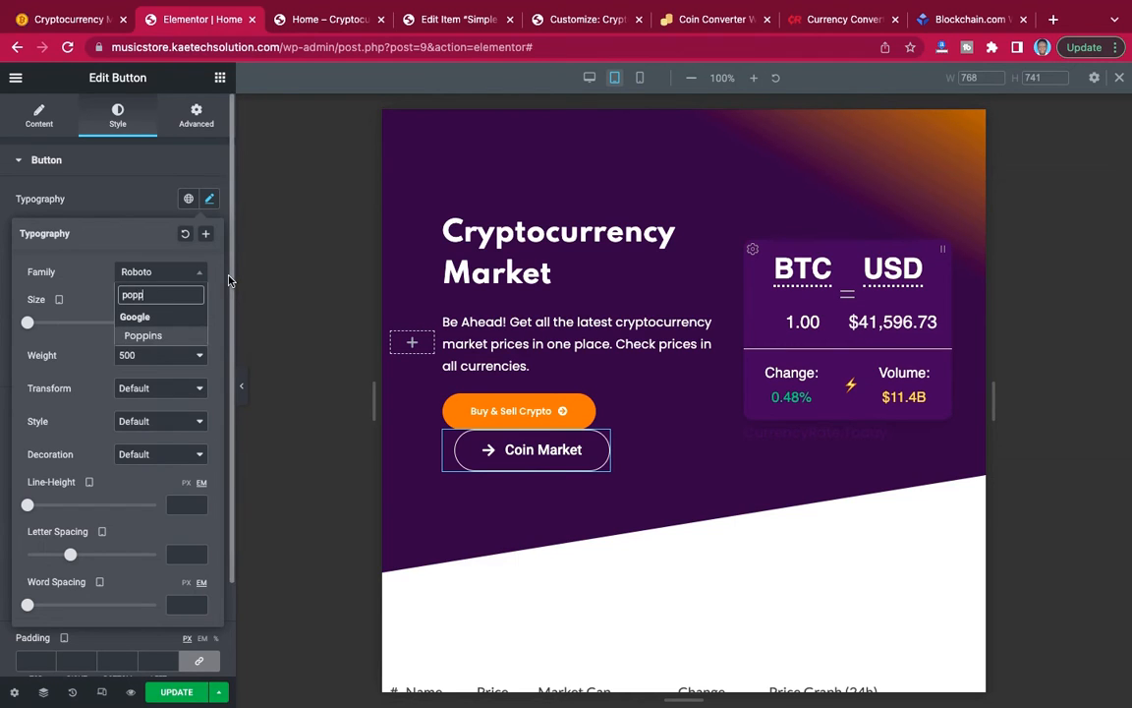
pyautogui.click(145, 335)
pyautogui.click(186, 323)
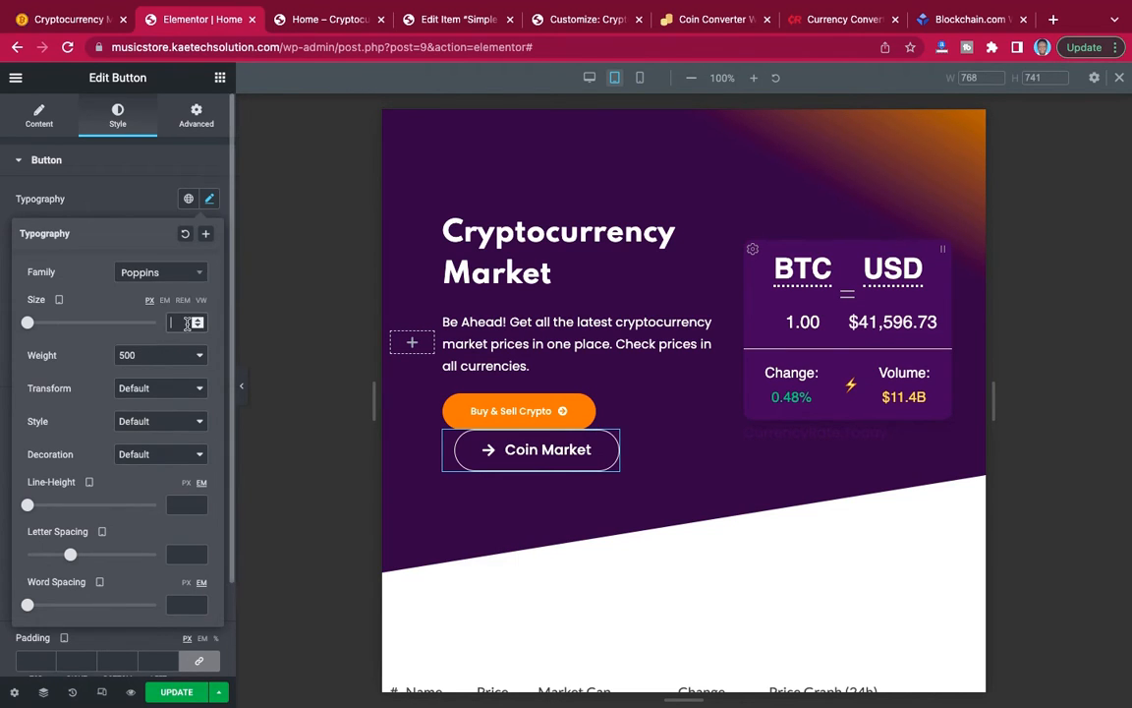
pyautogui.write('12')
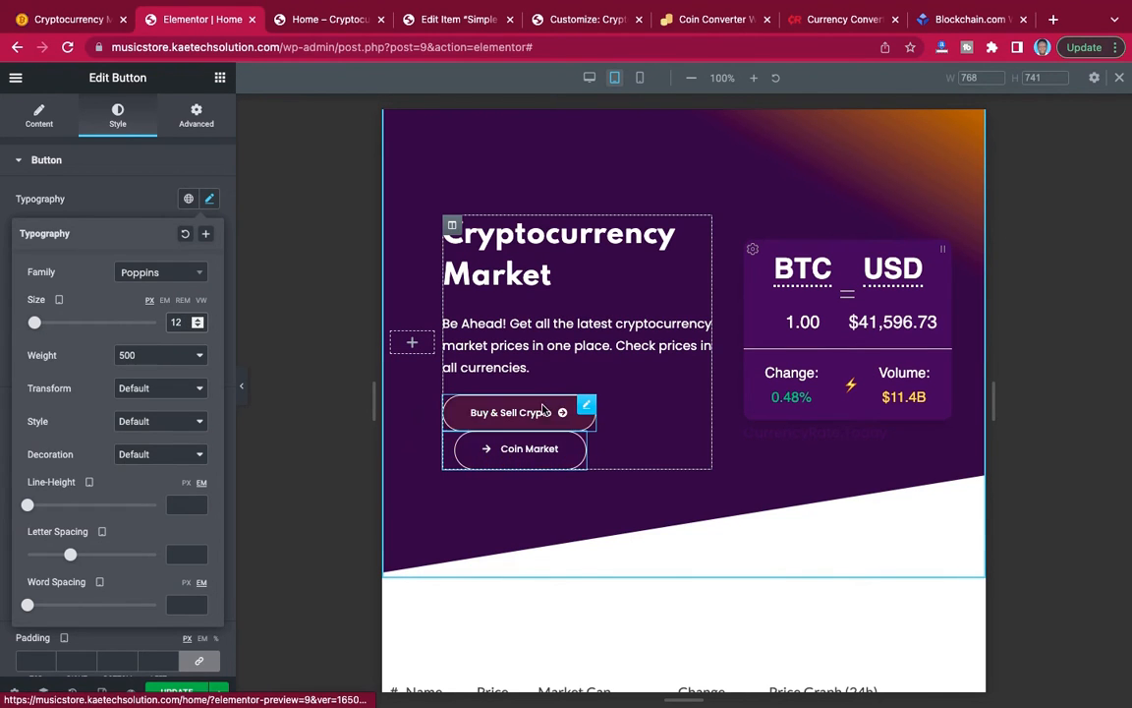
pyautogui.click(133, 211)
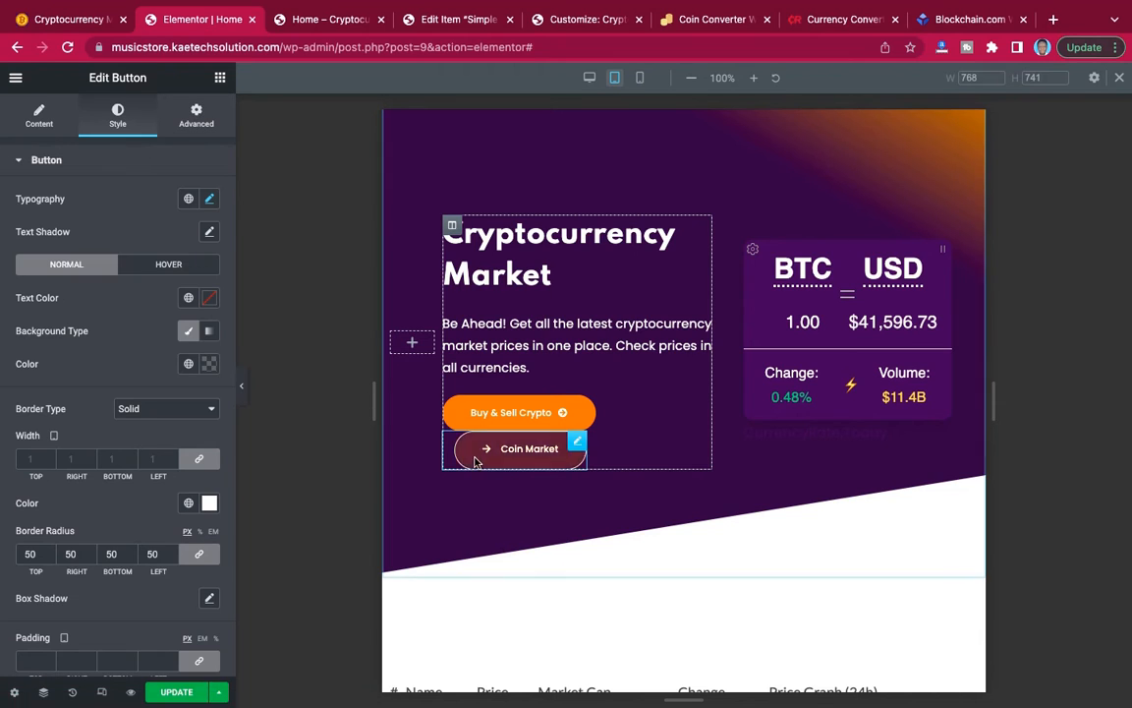
# Set the "Coin Market" button's tablet margin to 20 px on all sides and preview the hero without the settings panel.
pyautogui.click(195, 116)
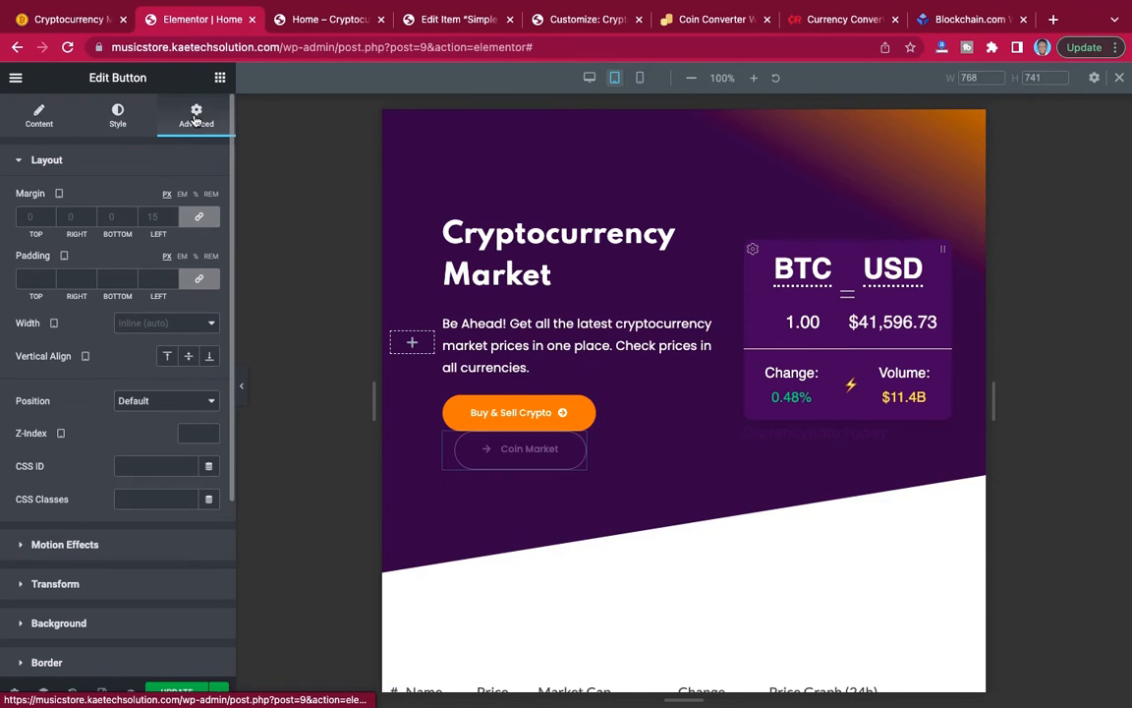
pyautogui.click(197, 218)
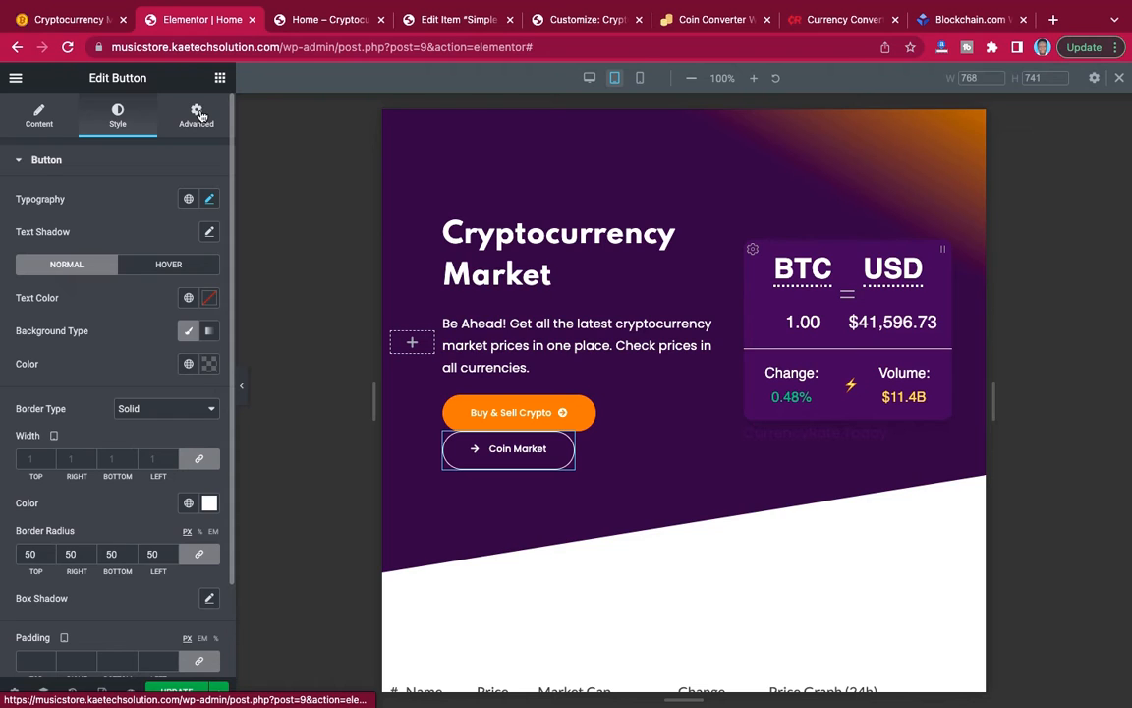
pyautogui.click(197, 115)
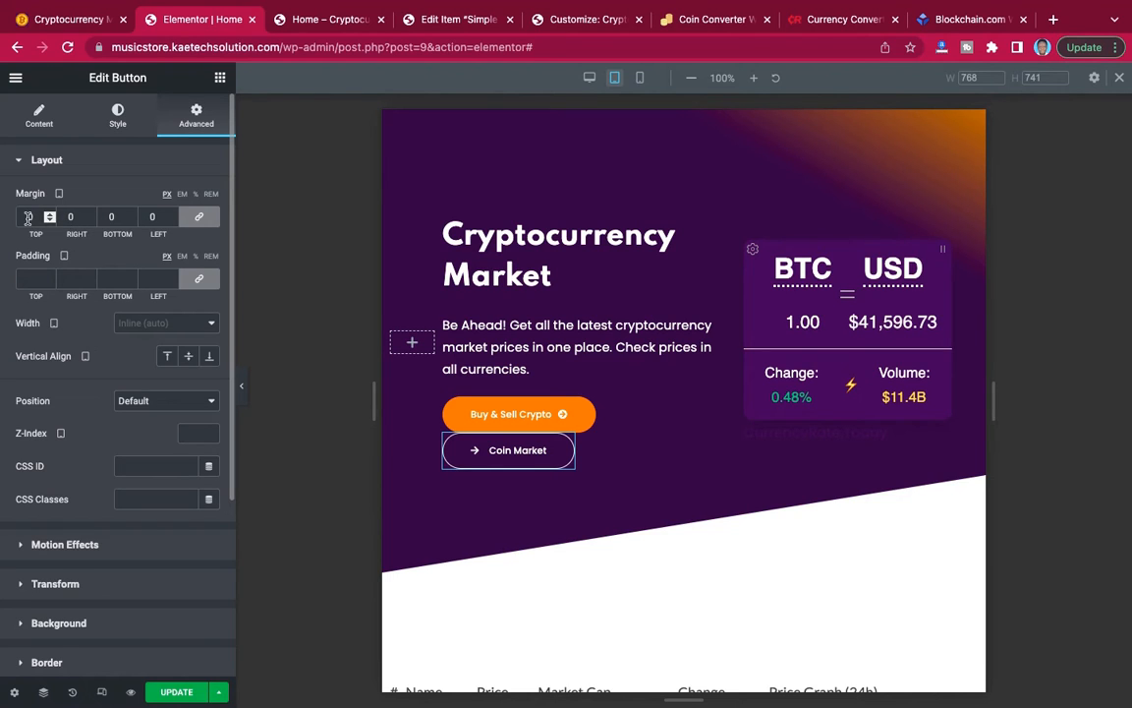
pyautogui.write('20')
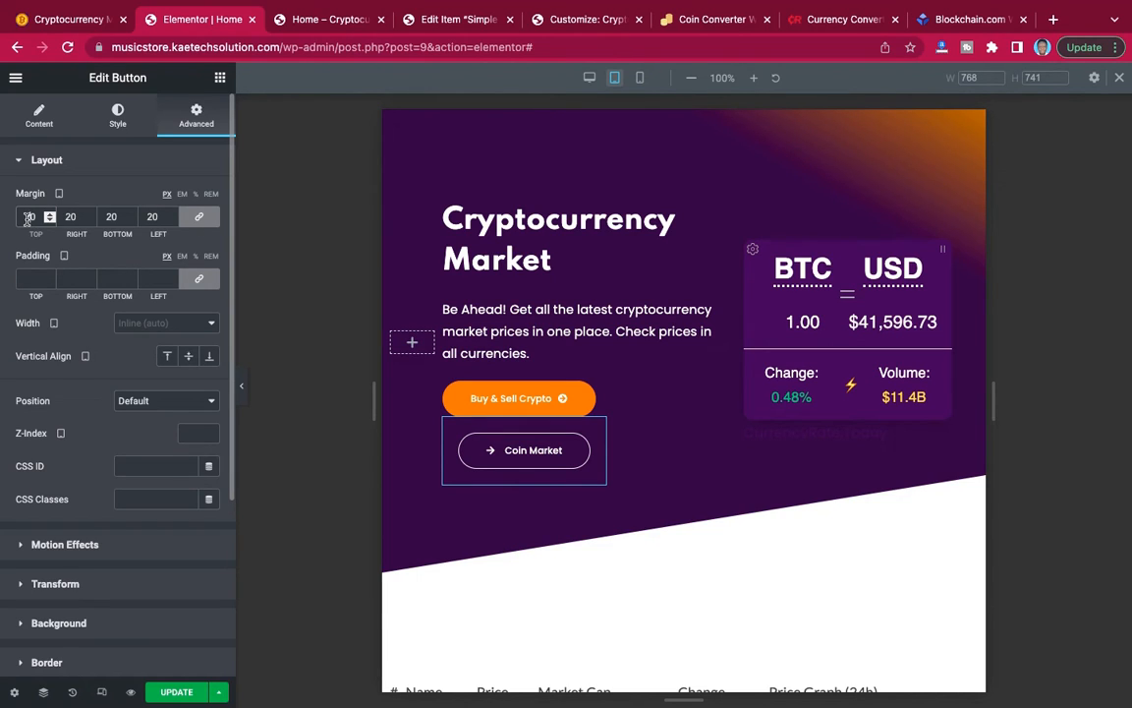
pyautogui.click(243, 399)
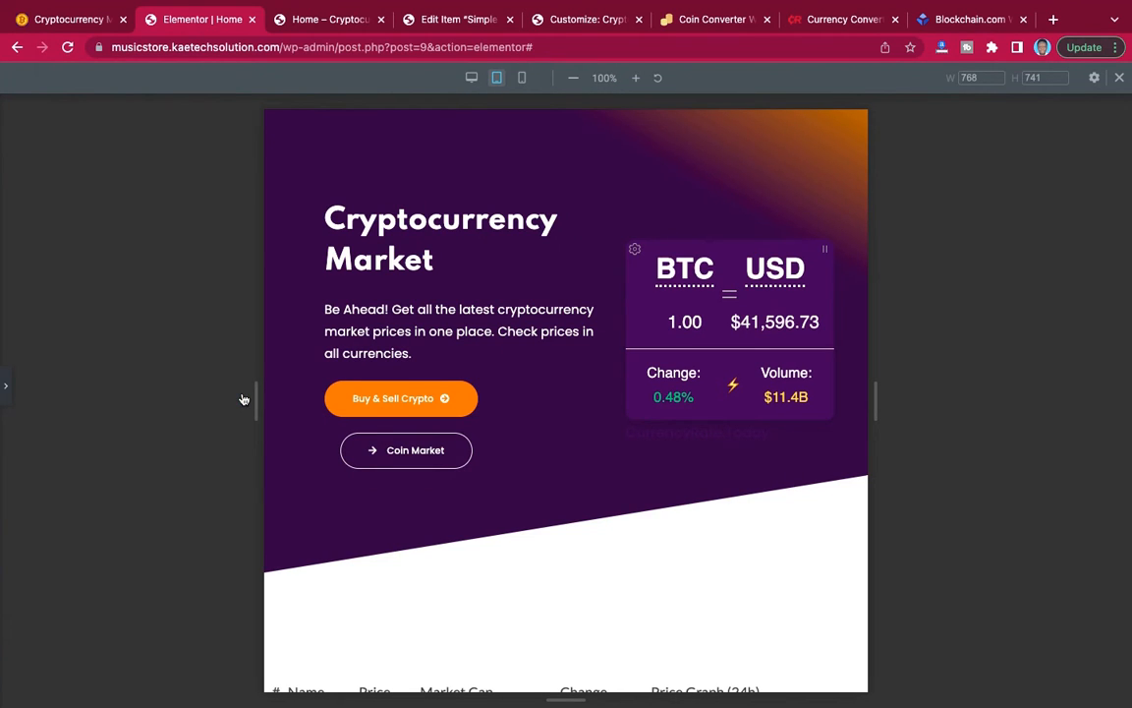
pyautogui.click(5, 393)
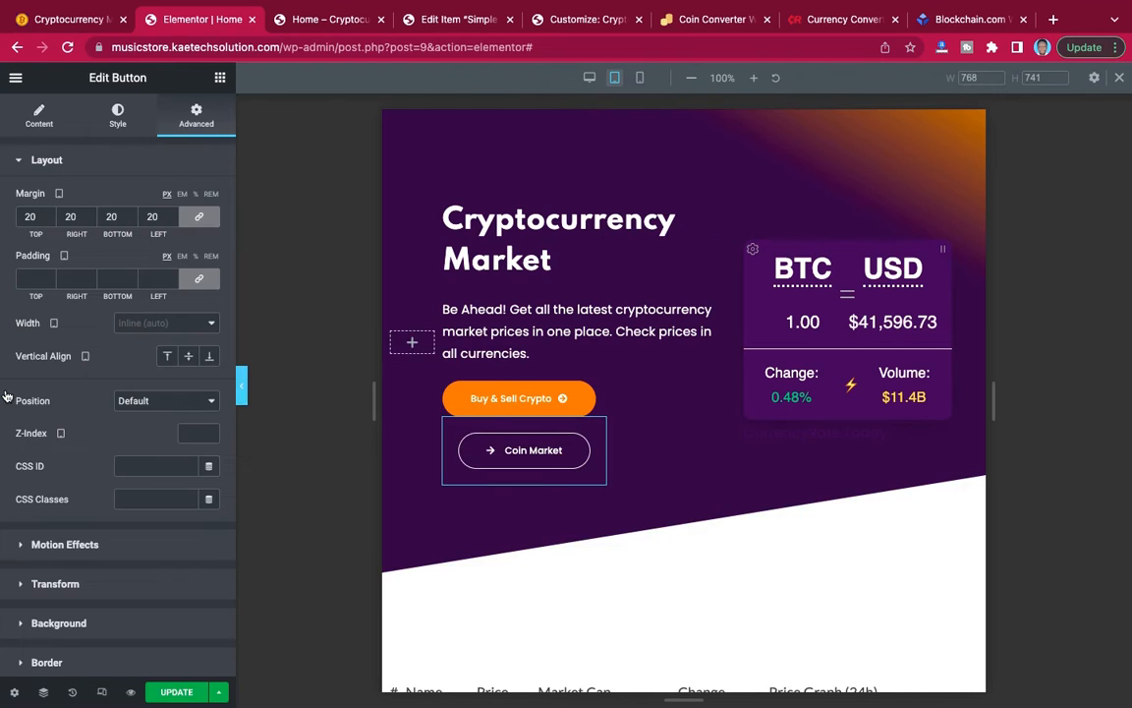
# Unlink the "Coin Market" button's tablet margin values and set only its left margin to 0.
pyautogui.click(196, 220)
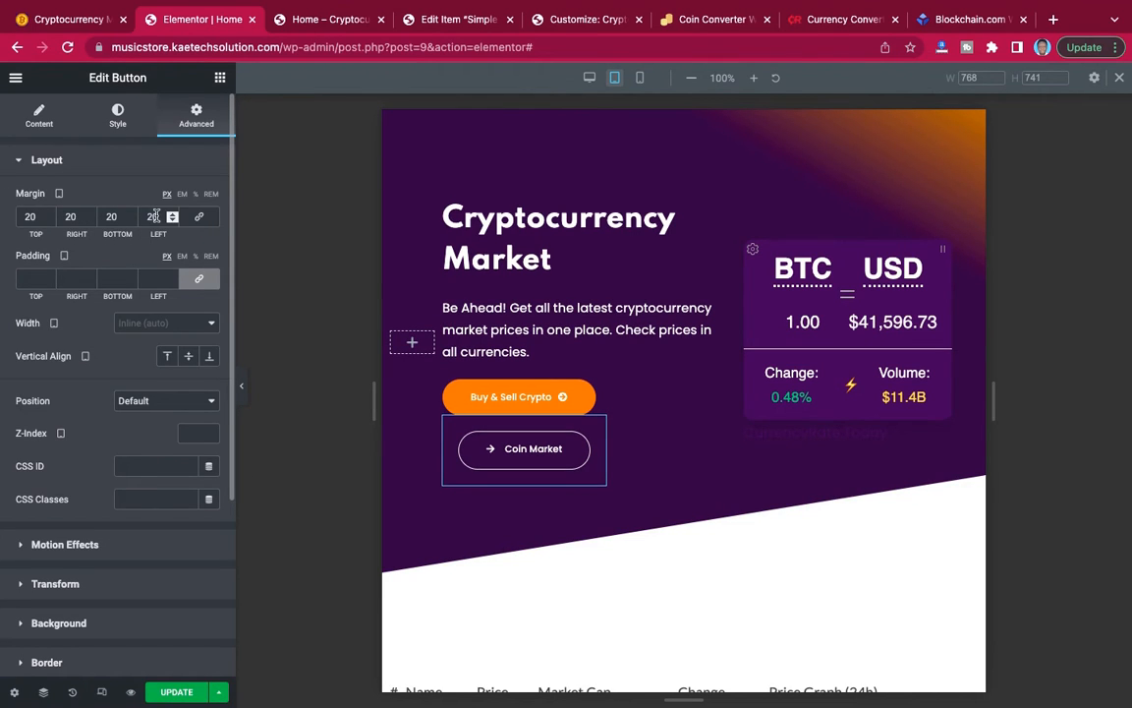
pyautogui.doubleClick(155, 215)
pyautogui.write('0')
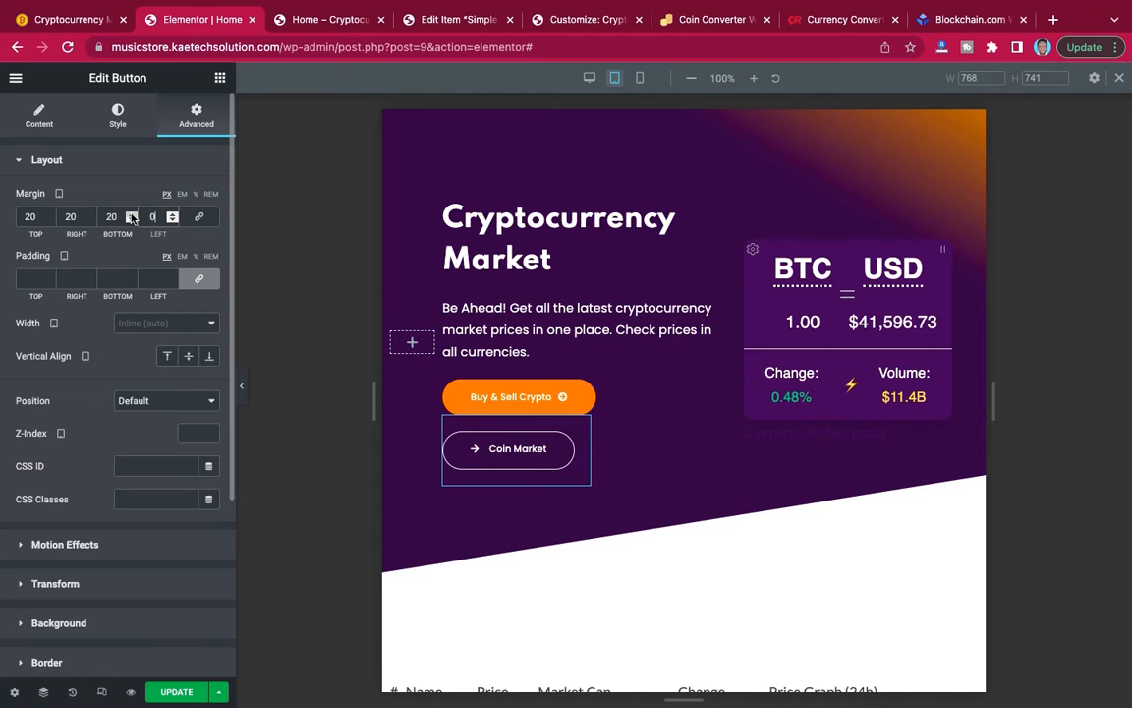
# Check the tablet layout of the hero section and the coin price table section beneath it.
pyautogui.click(245, 388)
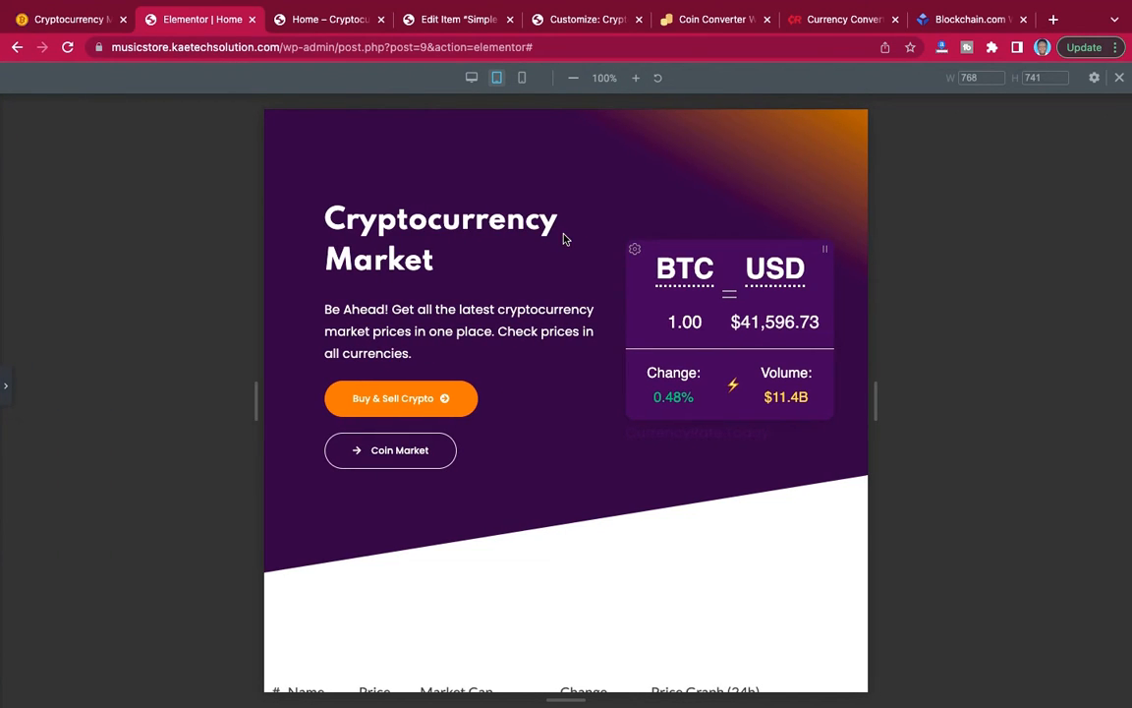
pyautogui.scroll(3, 566, 365)
pyautogui.scroll(-5, 566, 366)
pyautogui.scroll(2, 566, 368)
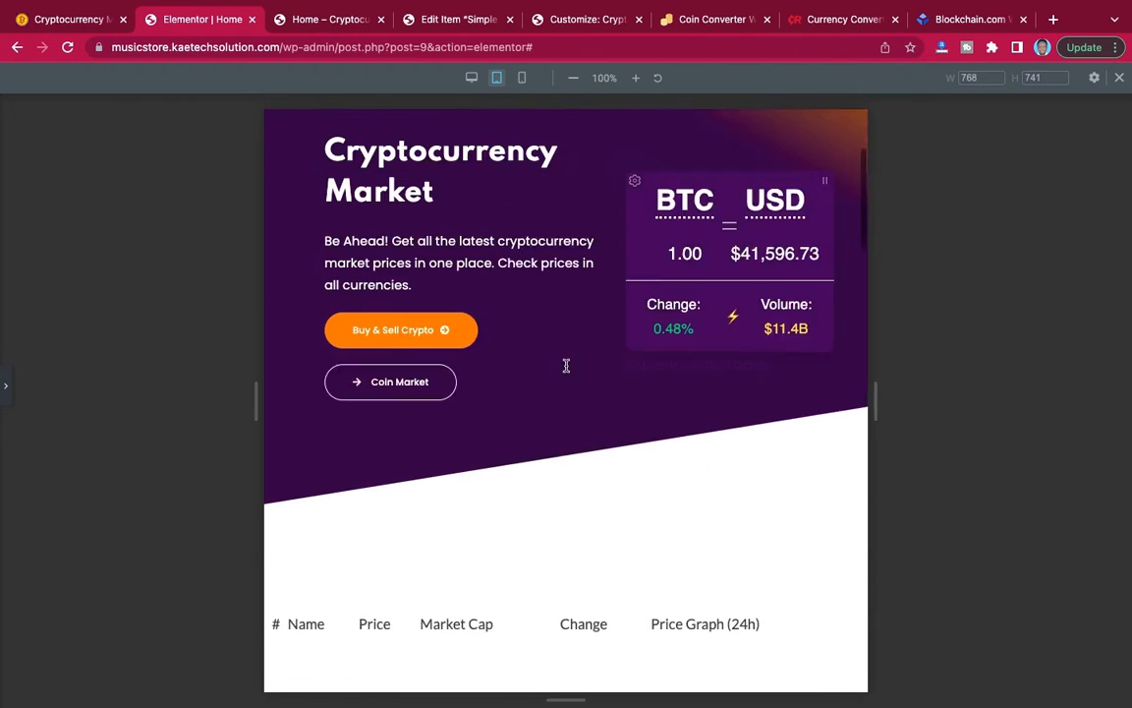
pyautogui.scroll(-1, 566, 369)
pyautogui.scroll(3, 566, 368)
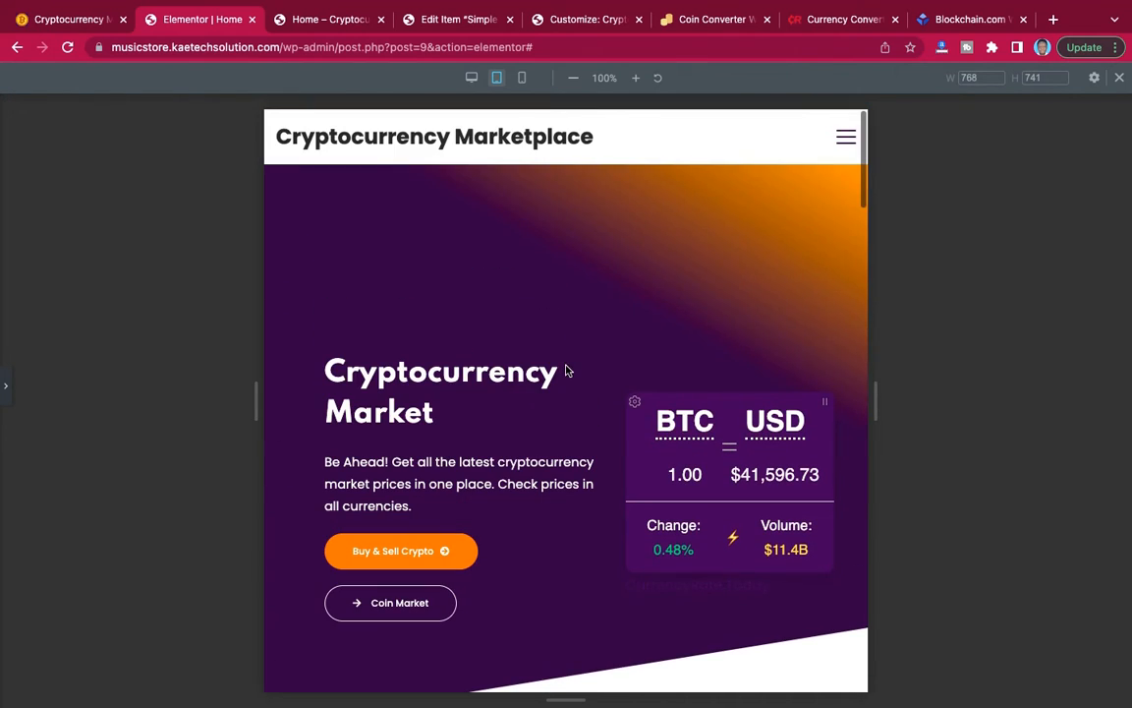
pyautogui.click(8, 393)
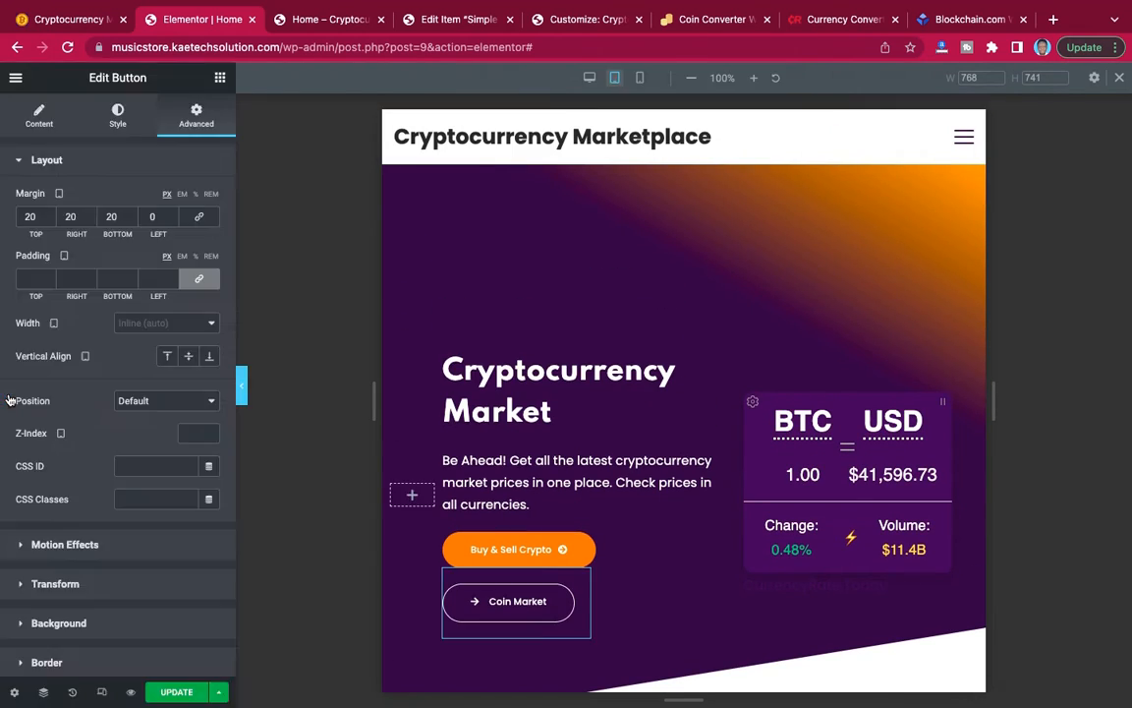
pyautogui.scroll(-3, 632, 425)
pyautogui.scroll(-5, 630, 424)
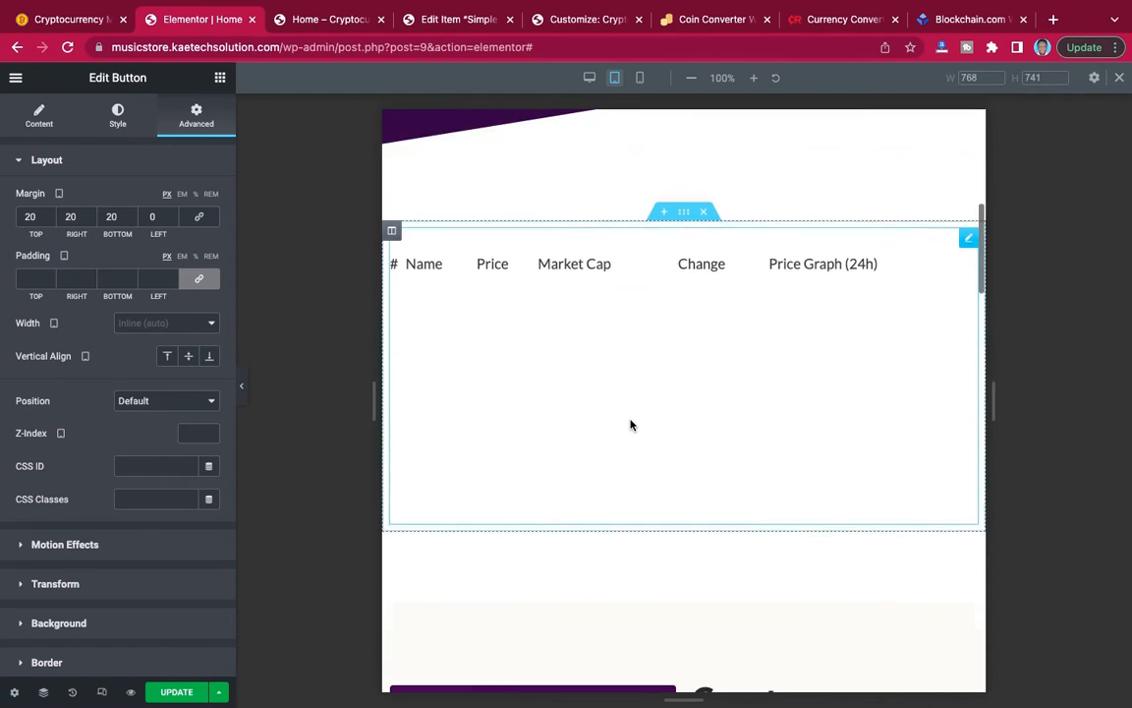
pyautogui.scroll(1, 630, 424)
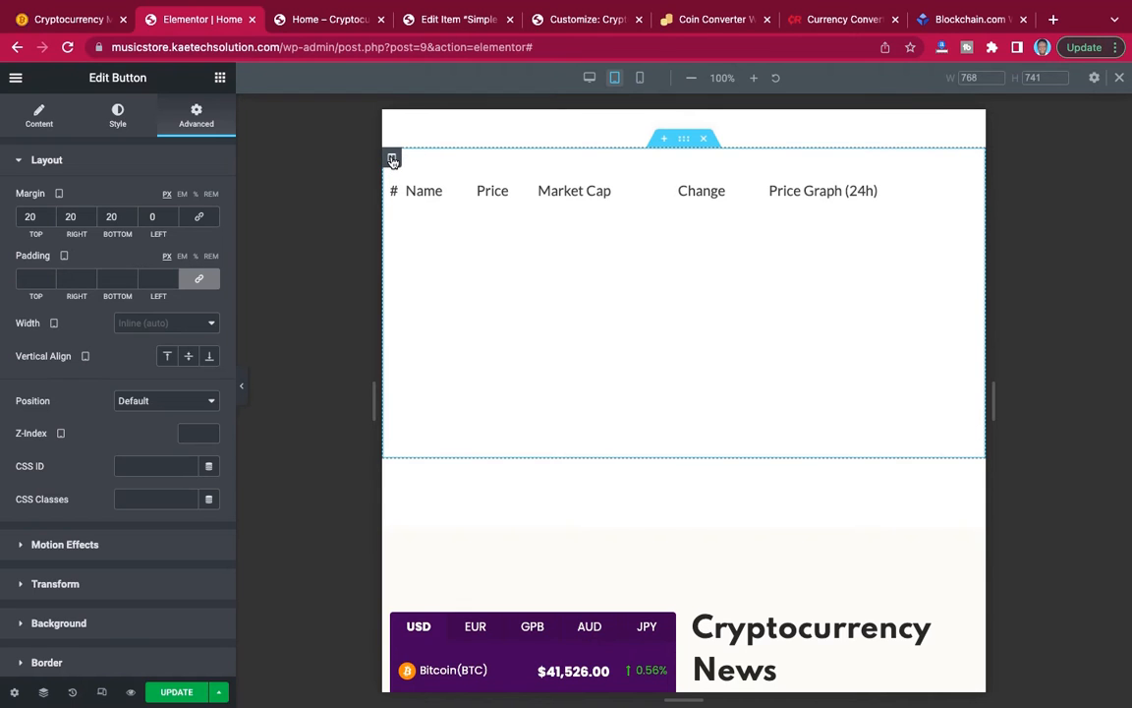
pyautogui.click(393, 159)
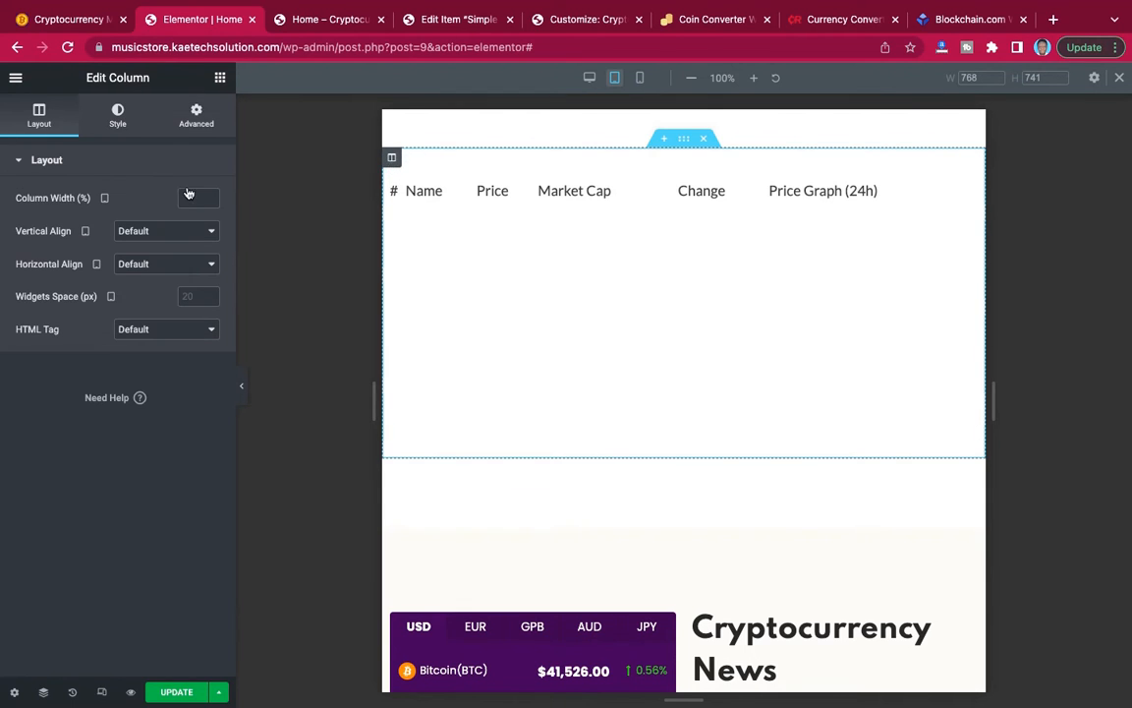
pyautogui.click(198, 115)
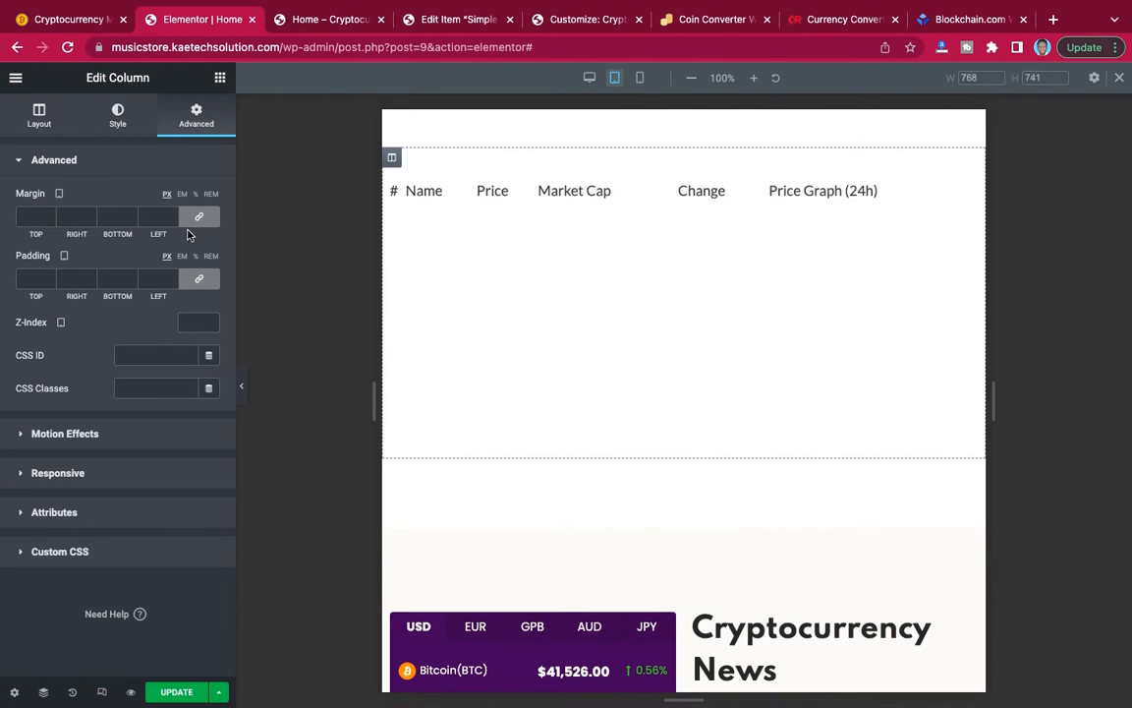
pyautogui.scroll(2, 599, 312)
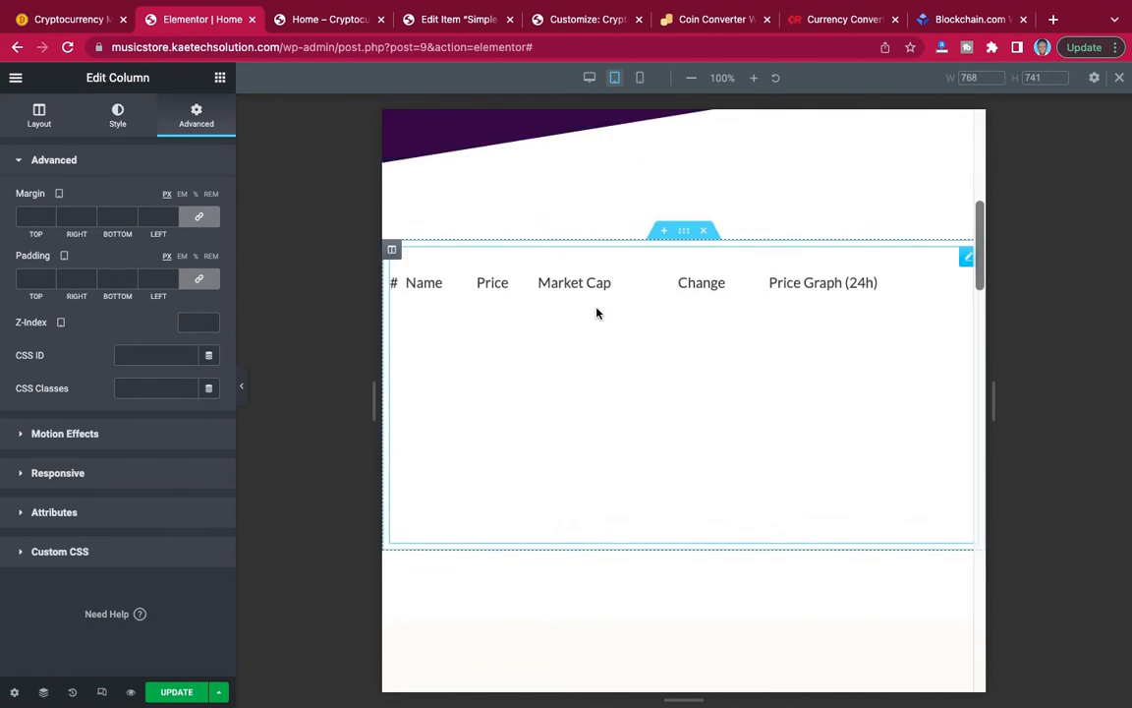
pyautogui.scroll(-2, 602, 321)
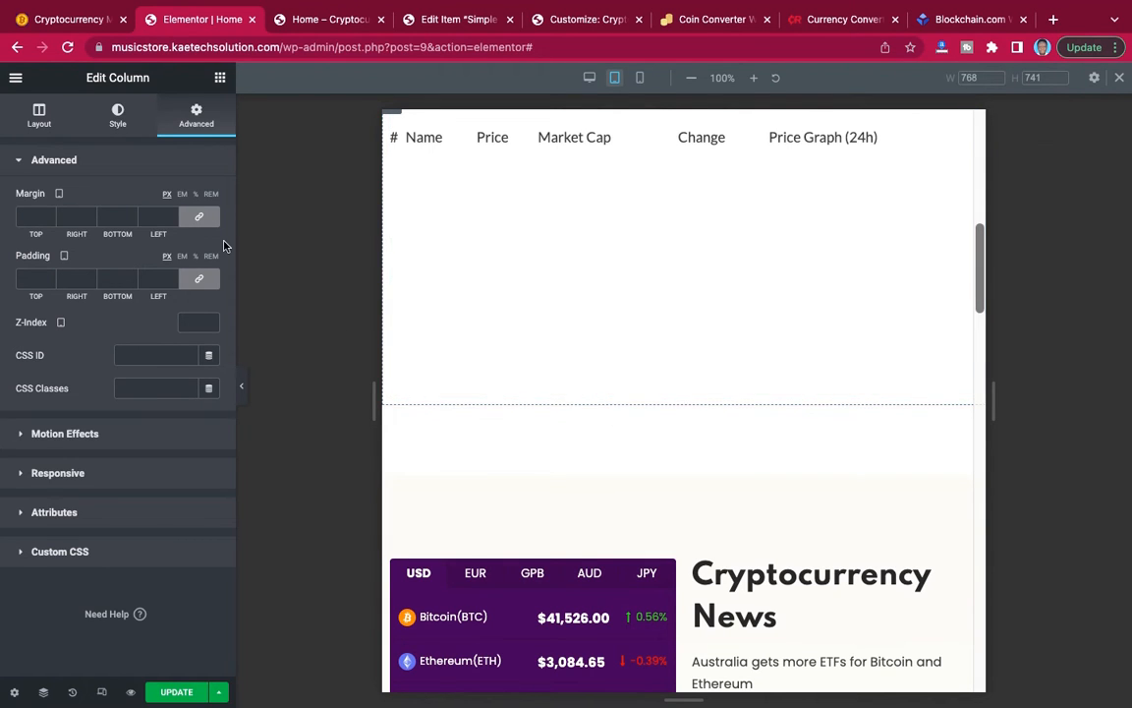
pyautogui.scroll(2, 594, 294)
pyautogui.scroll(1, 629, 265)
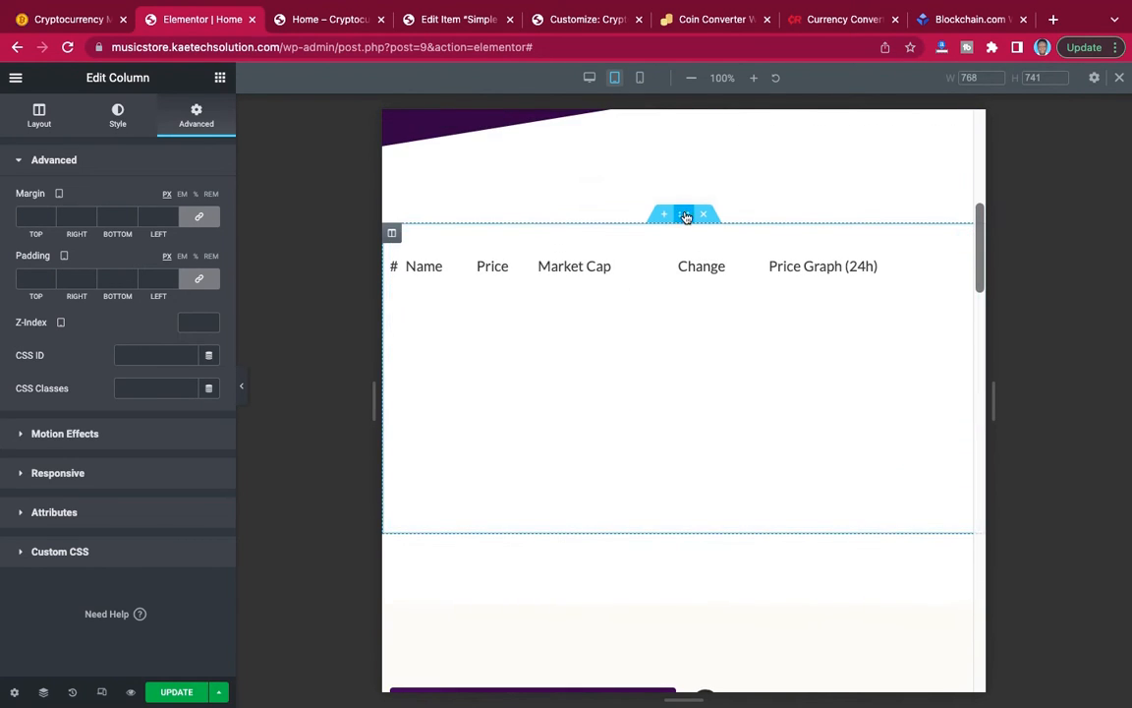
# Unlink the coin price table section's tablet margins, set the top margin to 40 px, and preview the section without the settings panel.
pyautogui.click(687, 215)
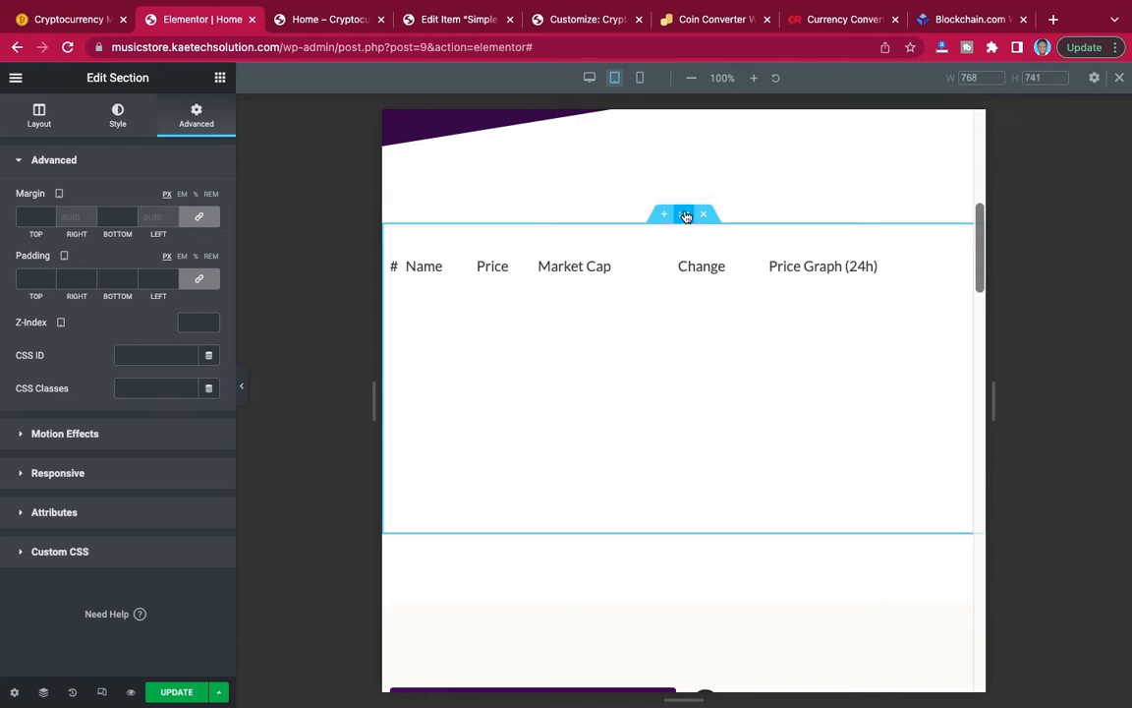
pyautogui.scroll(3, 683, 222)
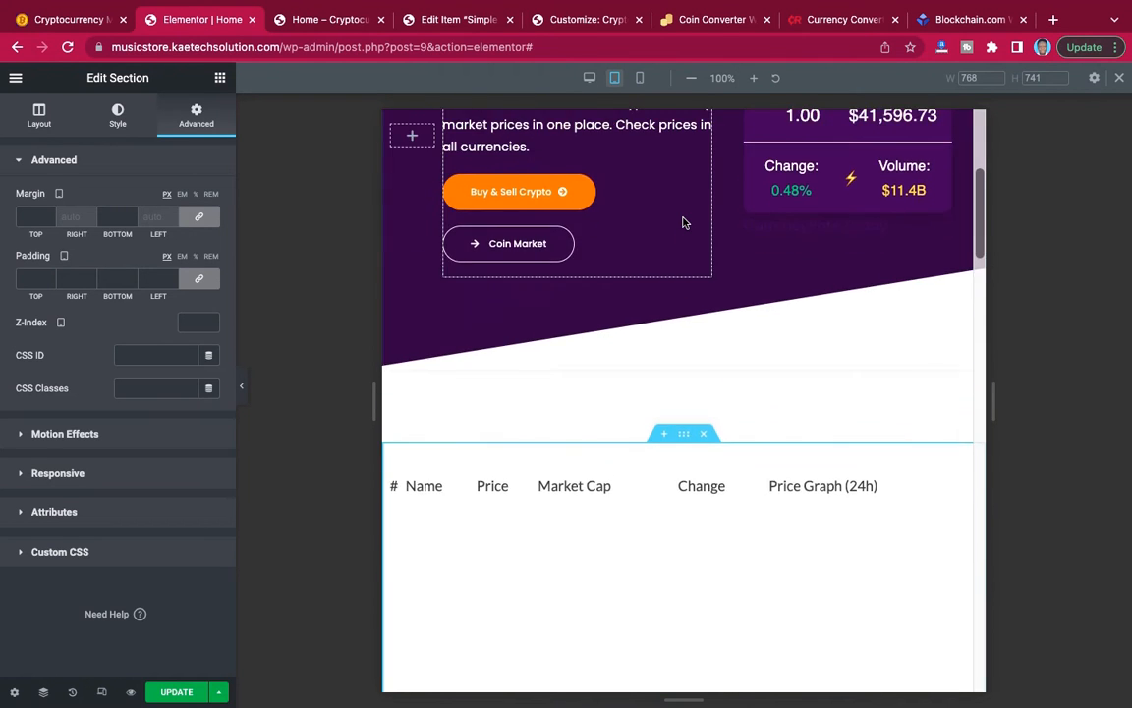
pyautogui.scroll(-3, 683, 222)
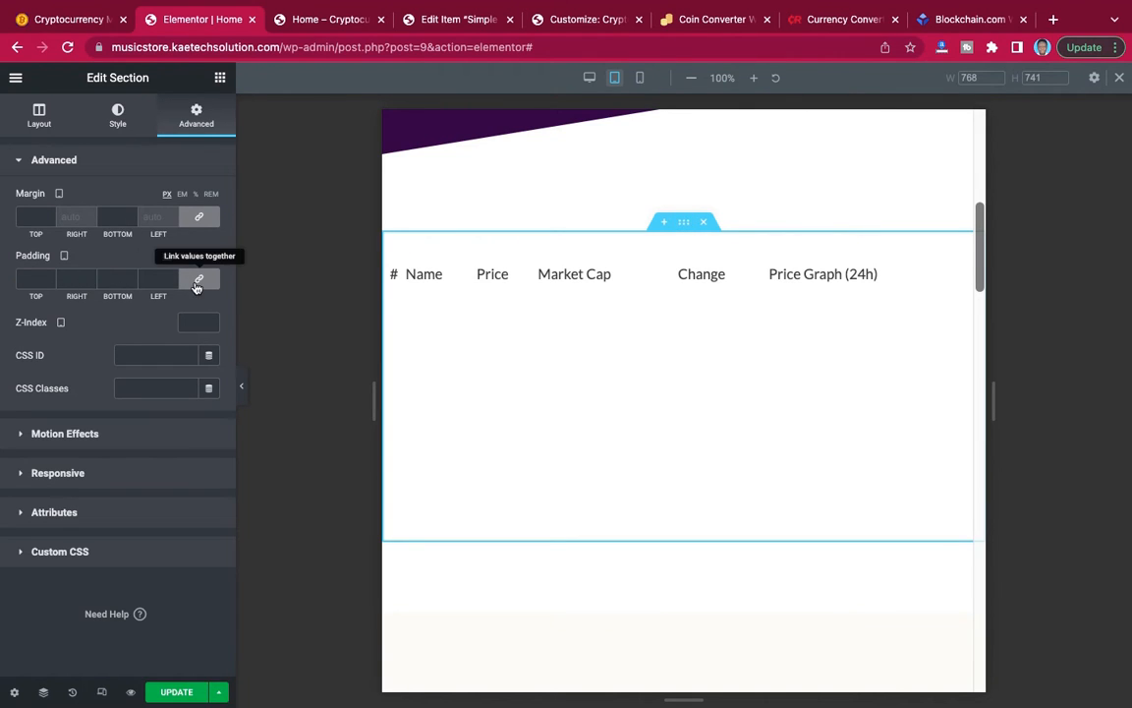
pyautogui.click(200, 220)
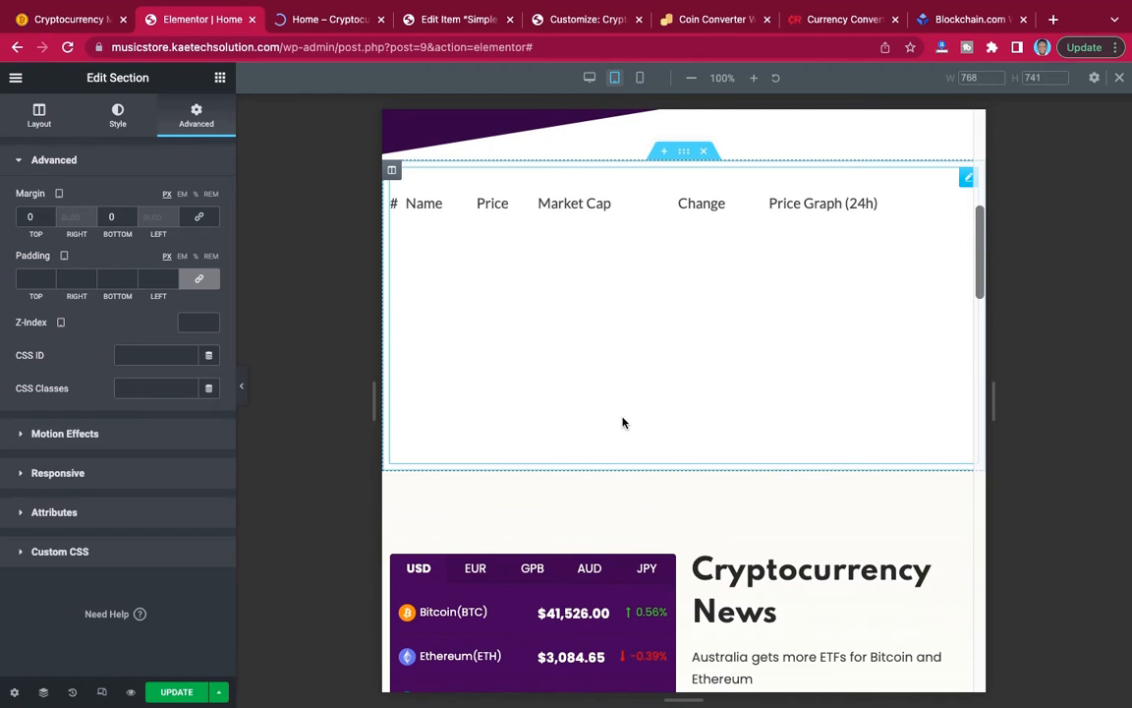
pyautogui.click(28, 218)
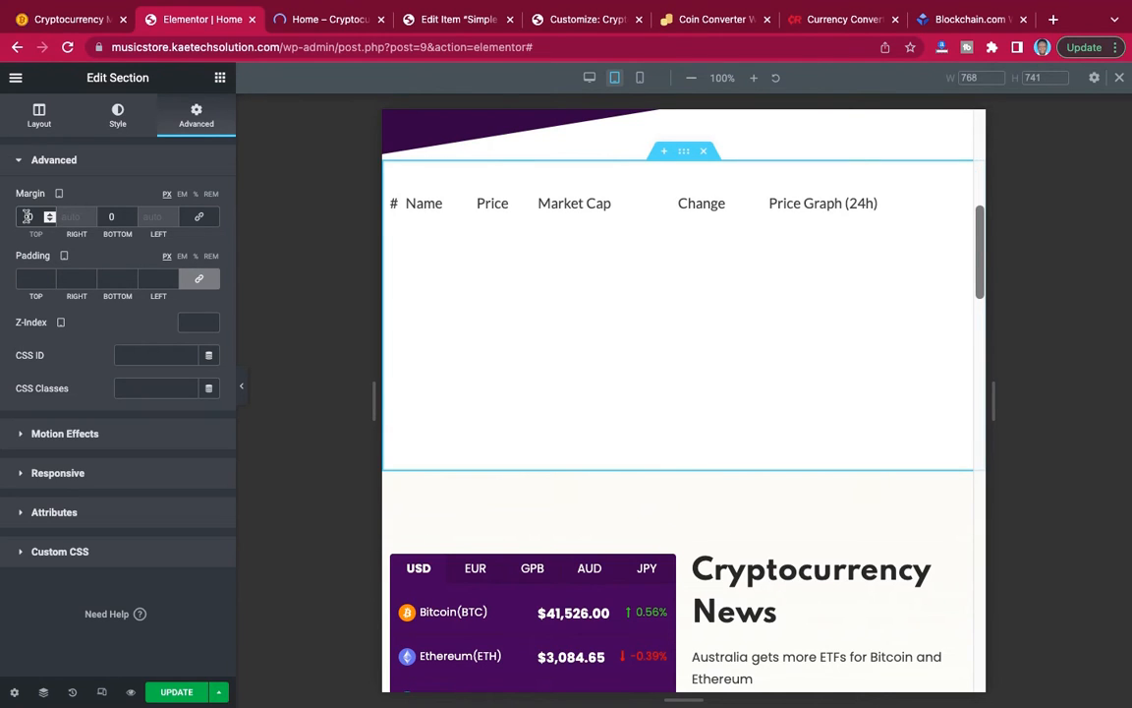
pyautogui.write('30')
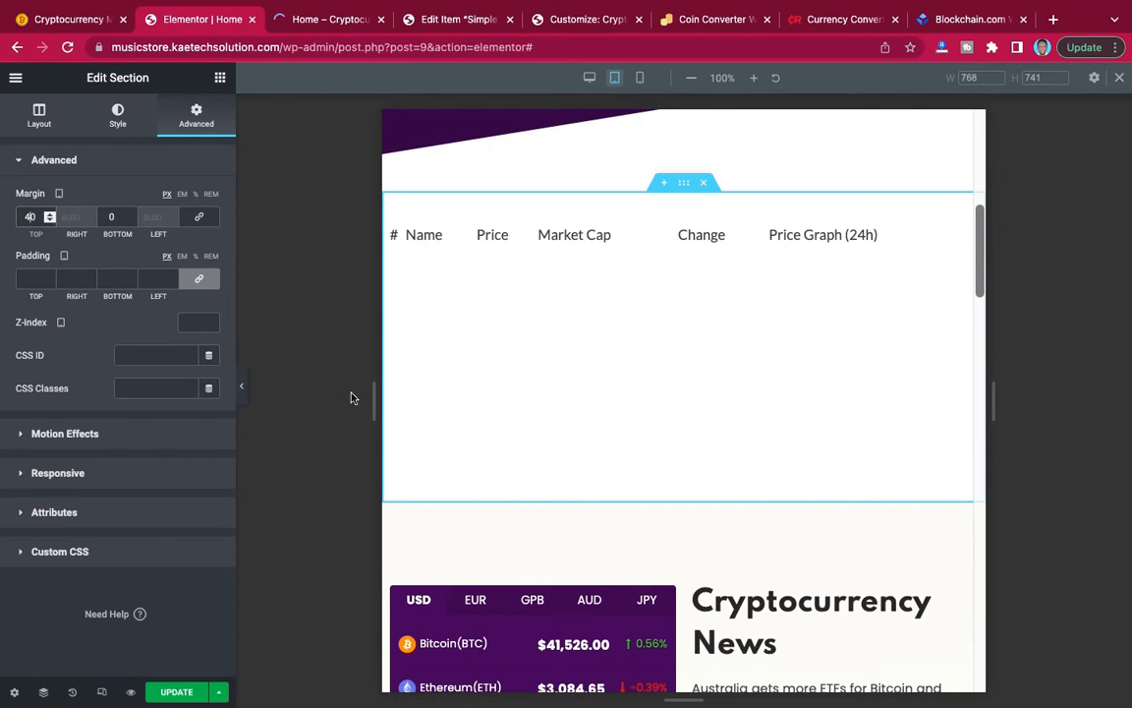
pyautogui.click(242, 386)
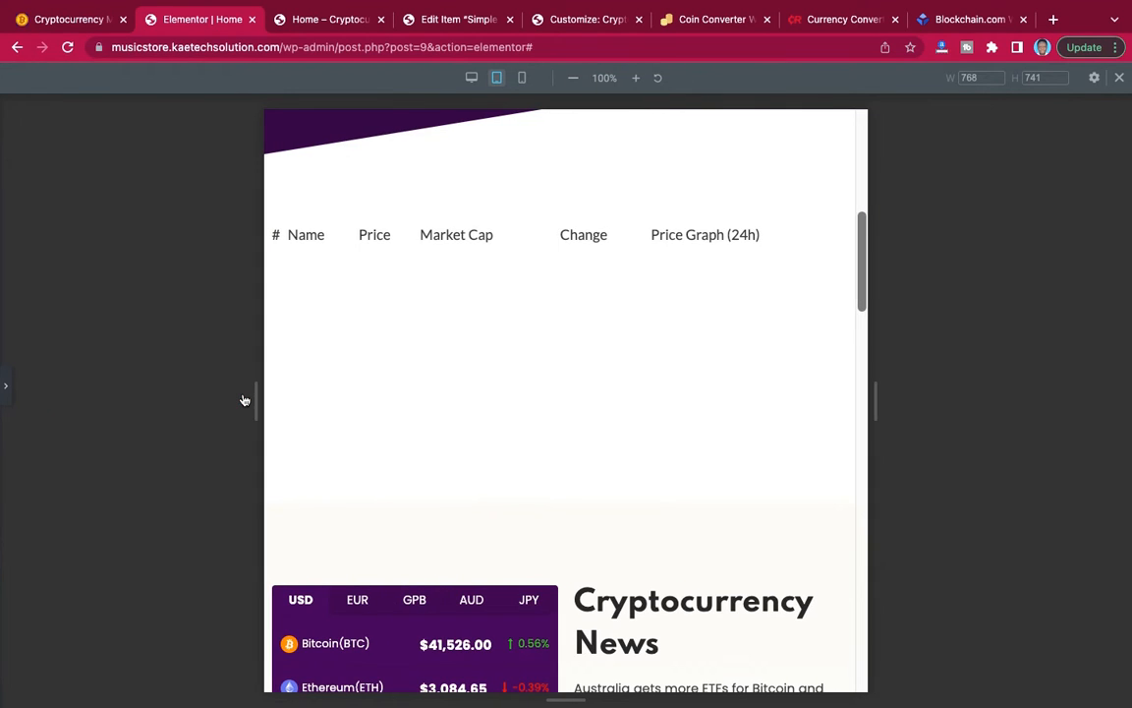
# Unlink the coin price table section's tablet padding, set its left and right padding to 20 px, and update the page.
pyautogui.click(5, 384)
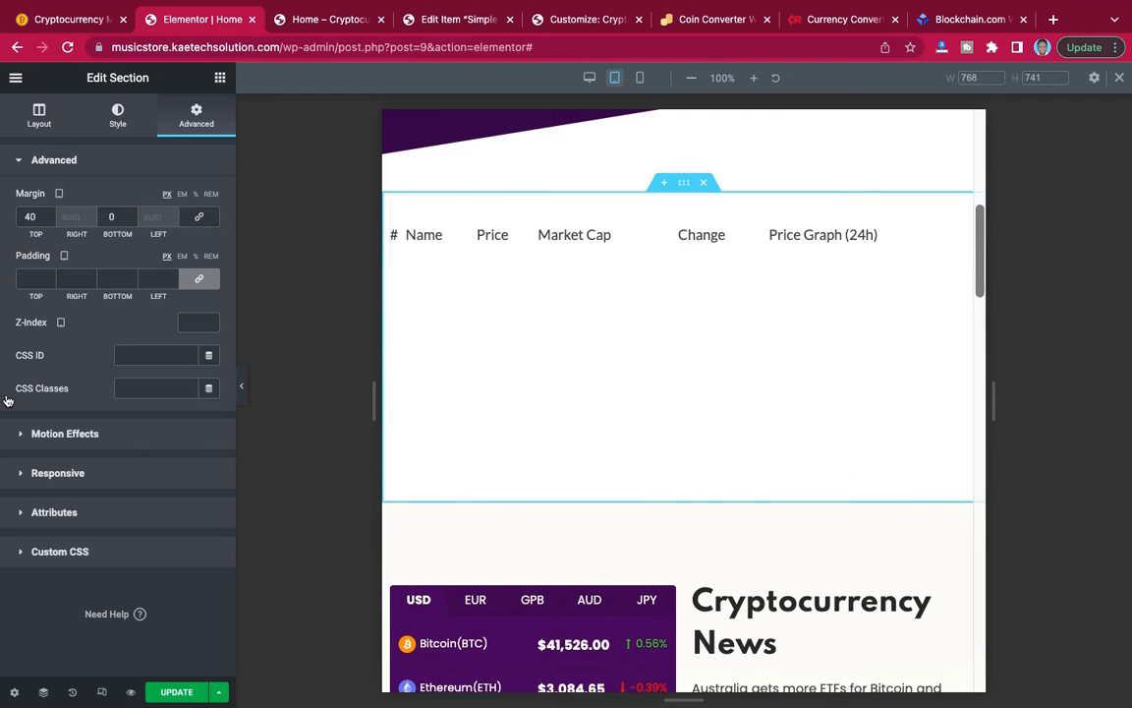
pyautogui.click(199, 282)
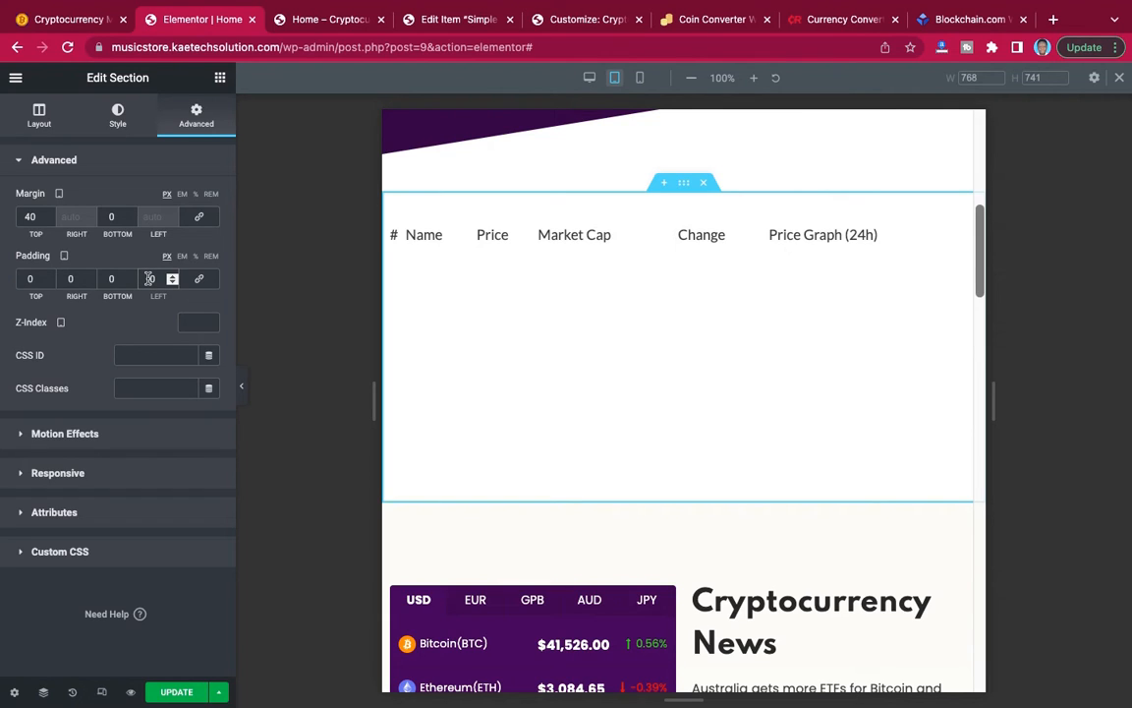
pyautogui.write('30')
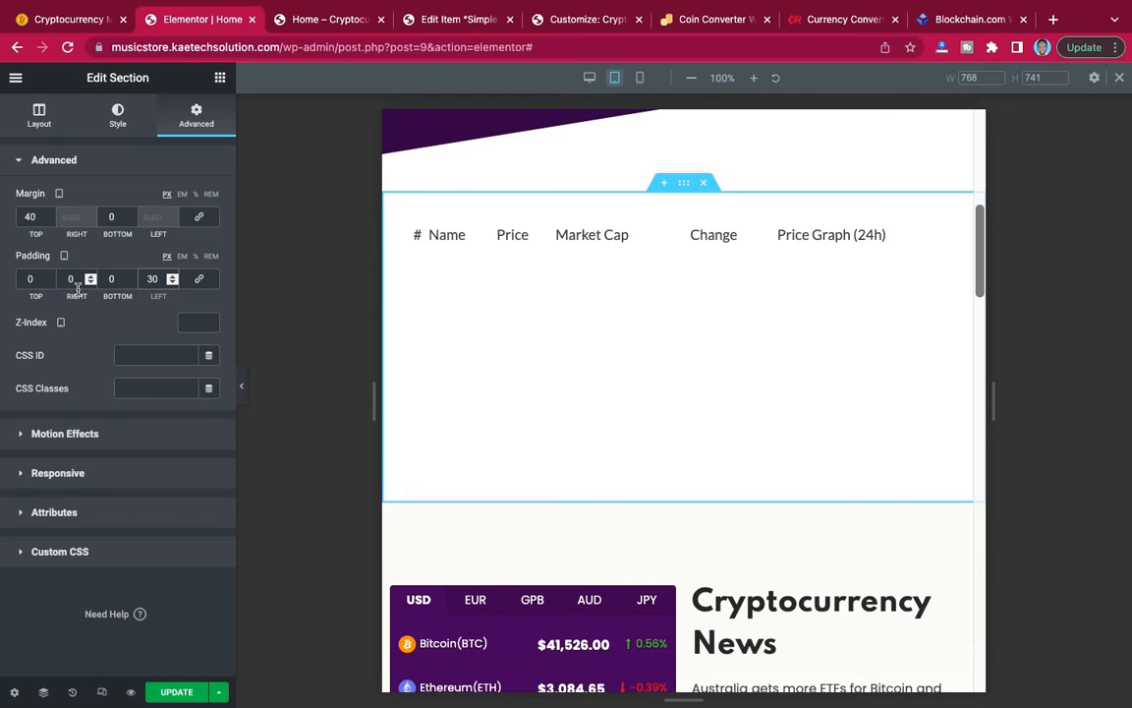
pyautogui.press('BackSpace')
pyautogui.write('2')
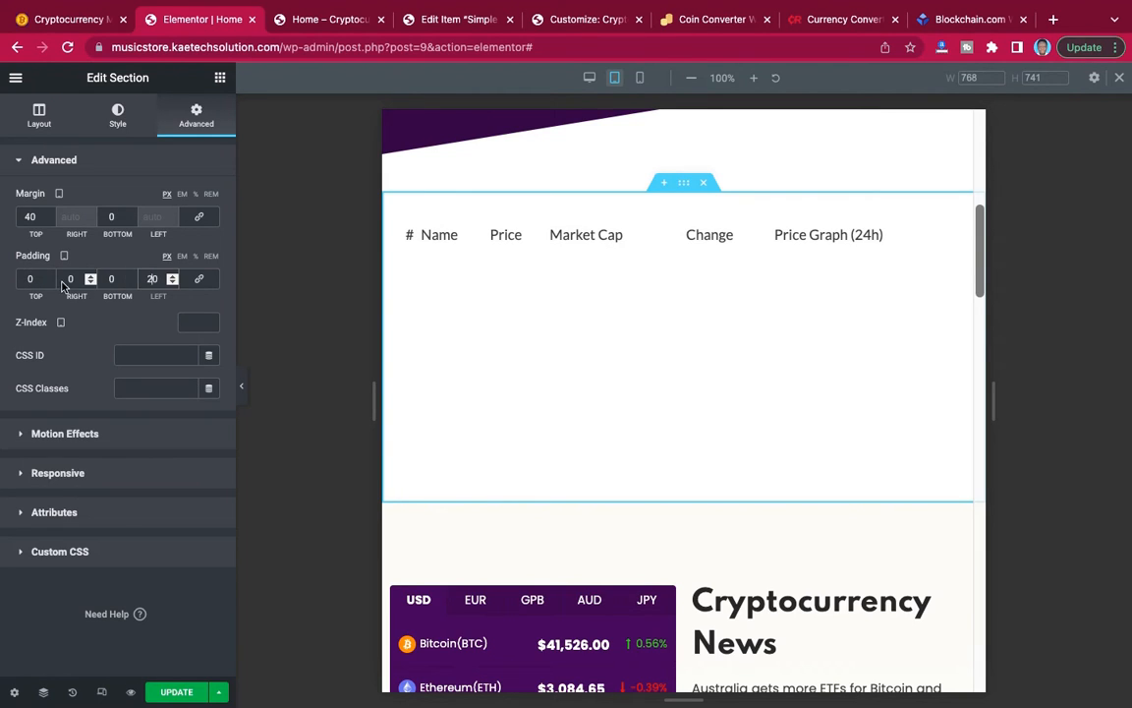
pyautogui.click(67, 281)
pyautogui.write('2')
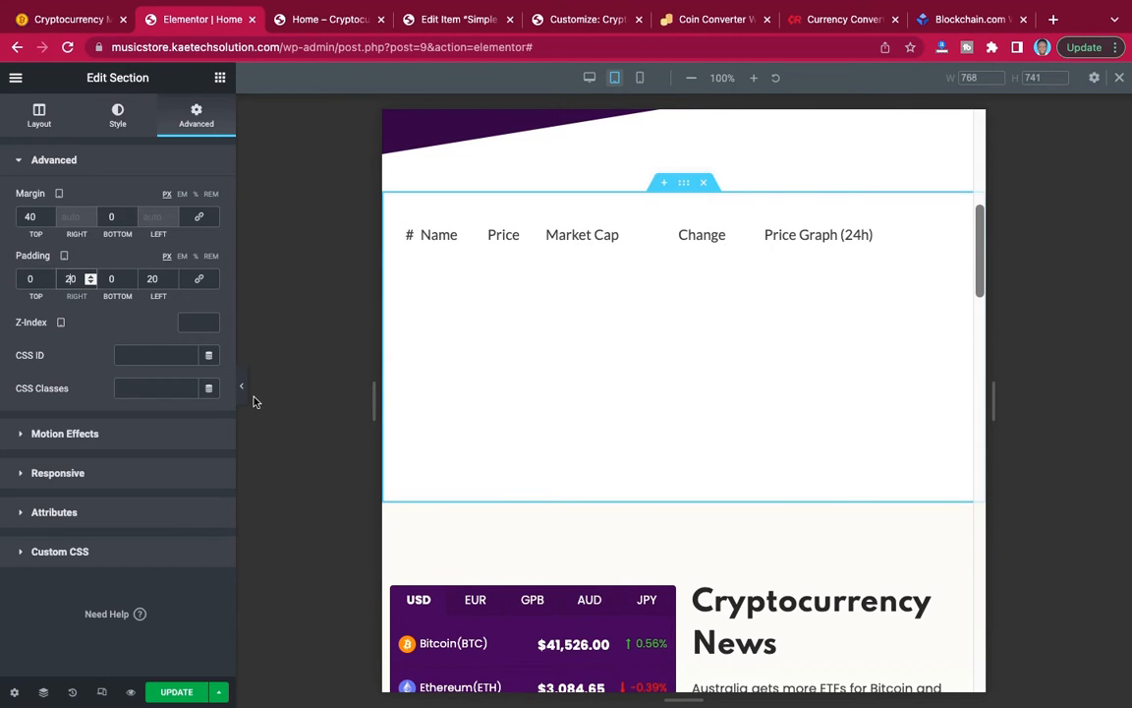
pyautogui.click(176, 692)
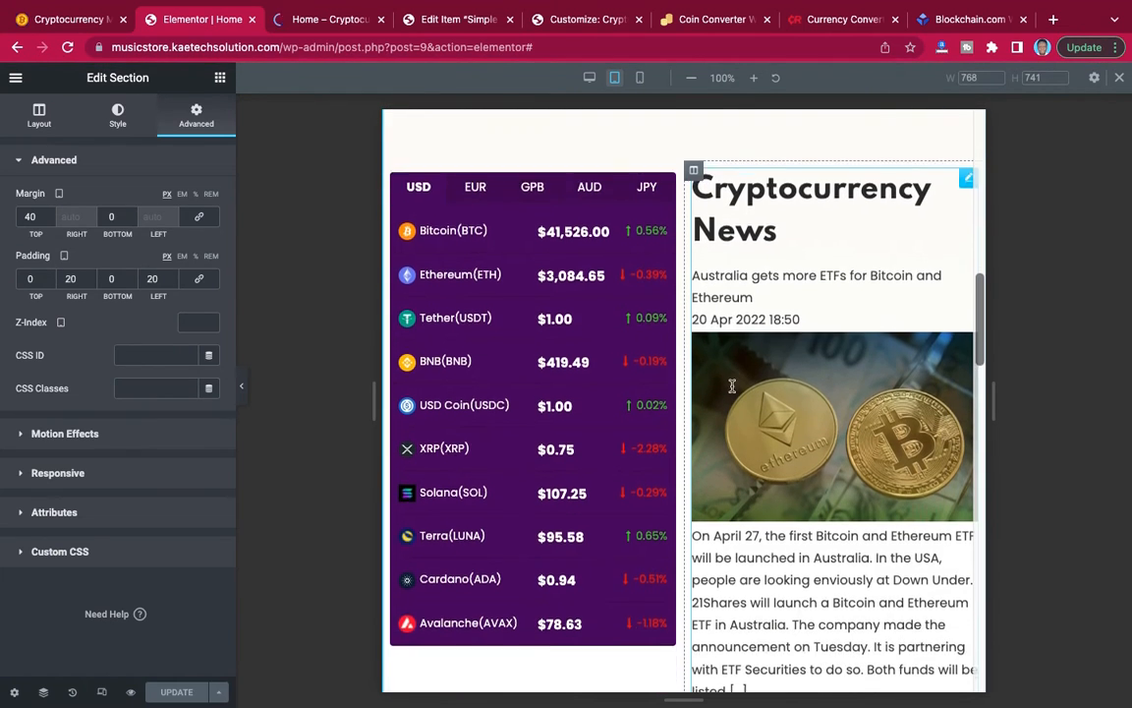
# Check the tablet layout from the price table to the converter section and open the Cryptocurrency News shortcode widget's settings.
pyautogui.scroll(-2, 733, 389)
pyautogui.scroll(2, 733, 386)
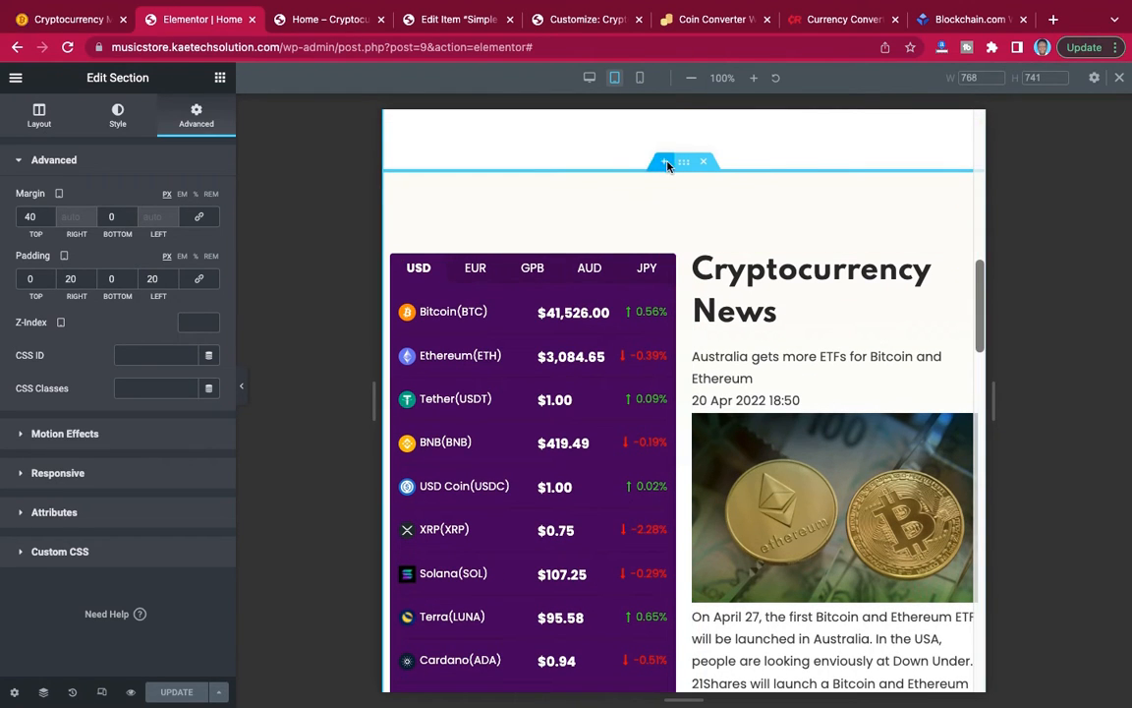
pyautogui.scroll(4, 700, 278)
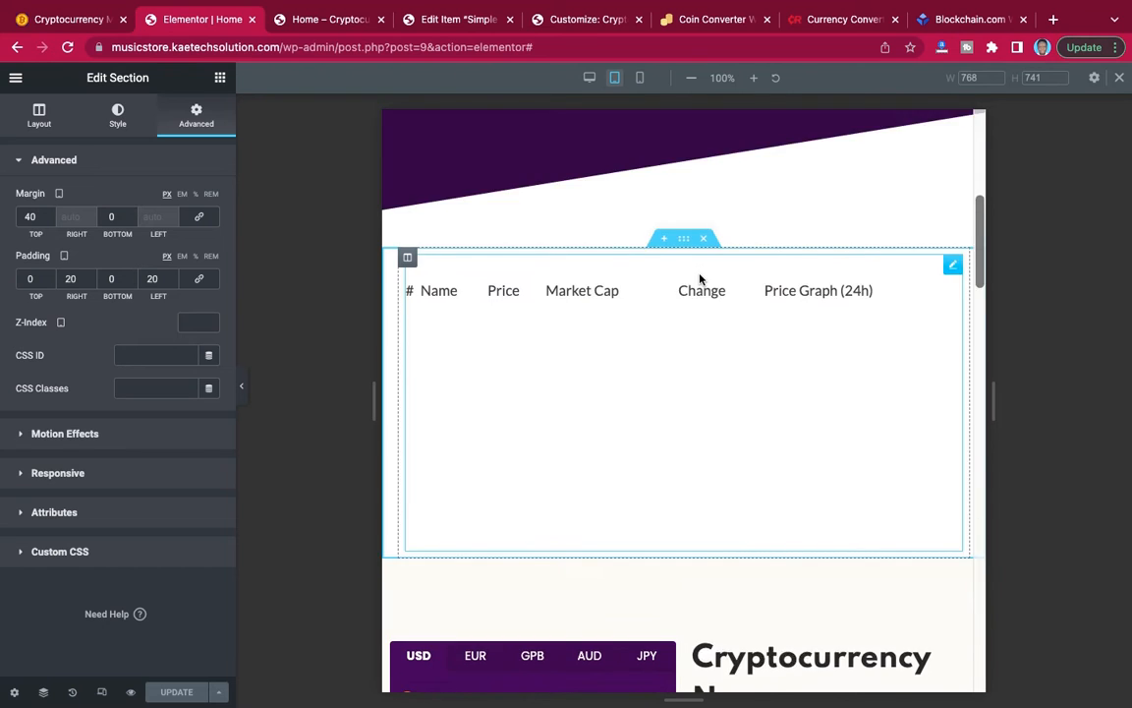
pyautogui.scroll(-10, 699, 278)
pyautogui.scroll(-3, 700, 281)
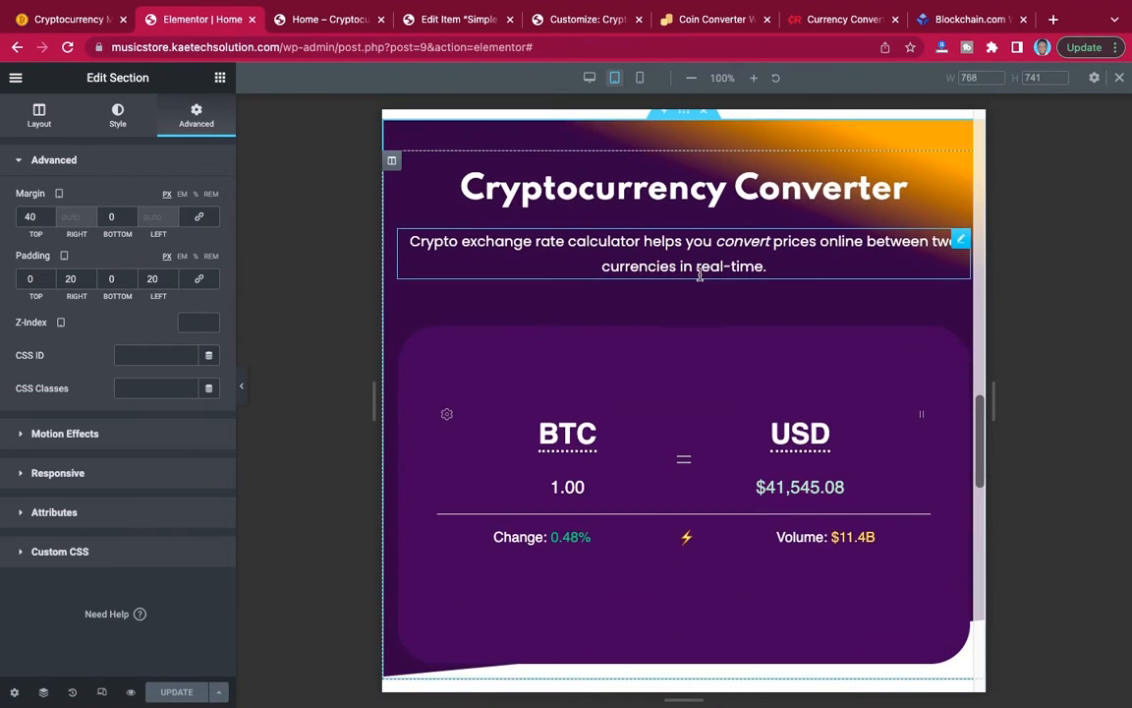
pyautogui.scroll(2, 700, 278)
pyautogui.scroll(10, 700, 278)
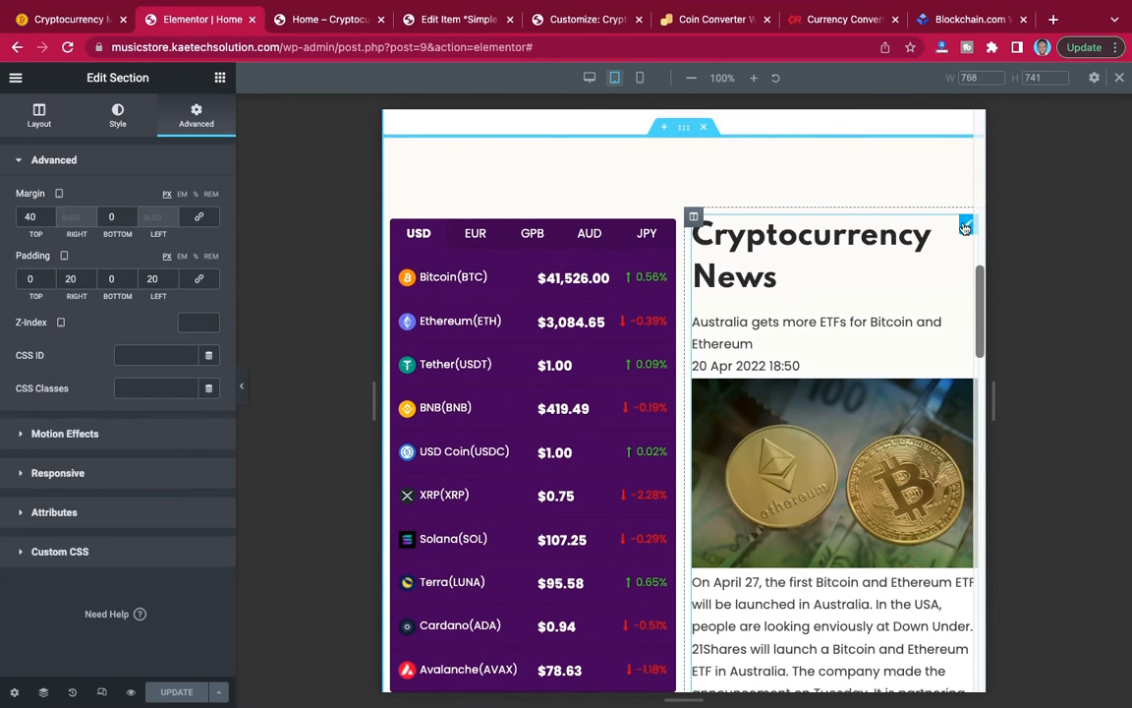
pyautogui.click(966, 227)
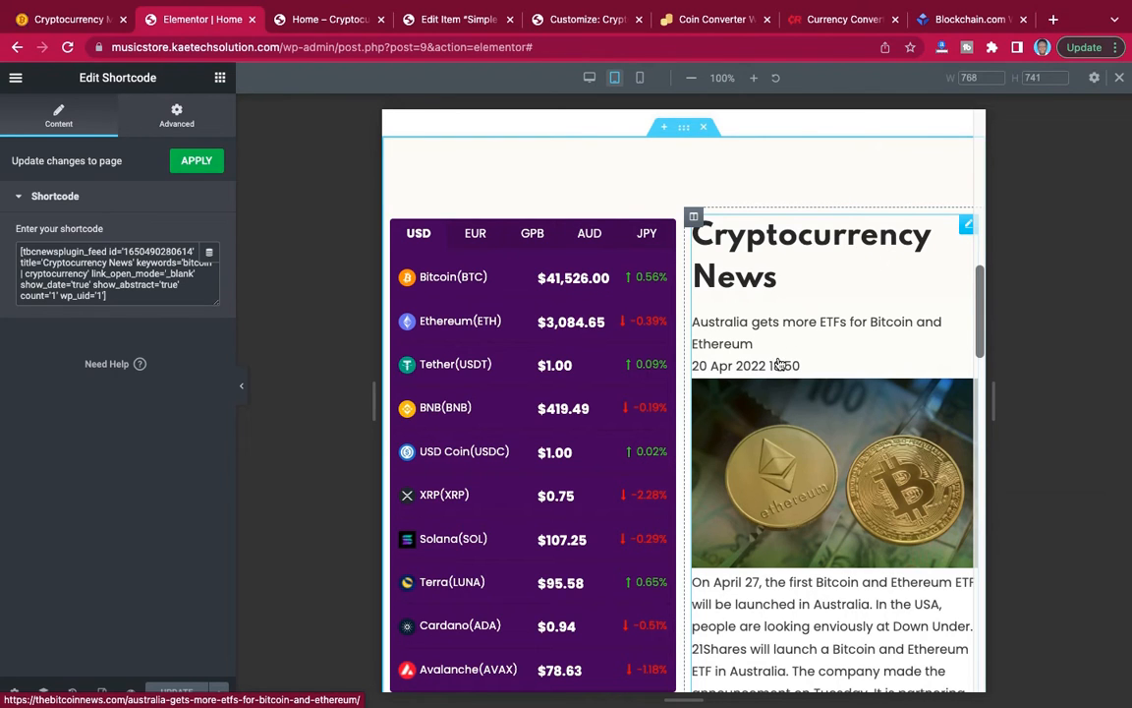
# Check the tablet layout of the Cryptocurrency Converter, the coin list with its image, and the call-to-action section below.
pyautogui.scroll(-2, 793, 337)
pyautogui.scroll(-10, 794, 337)
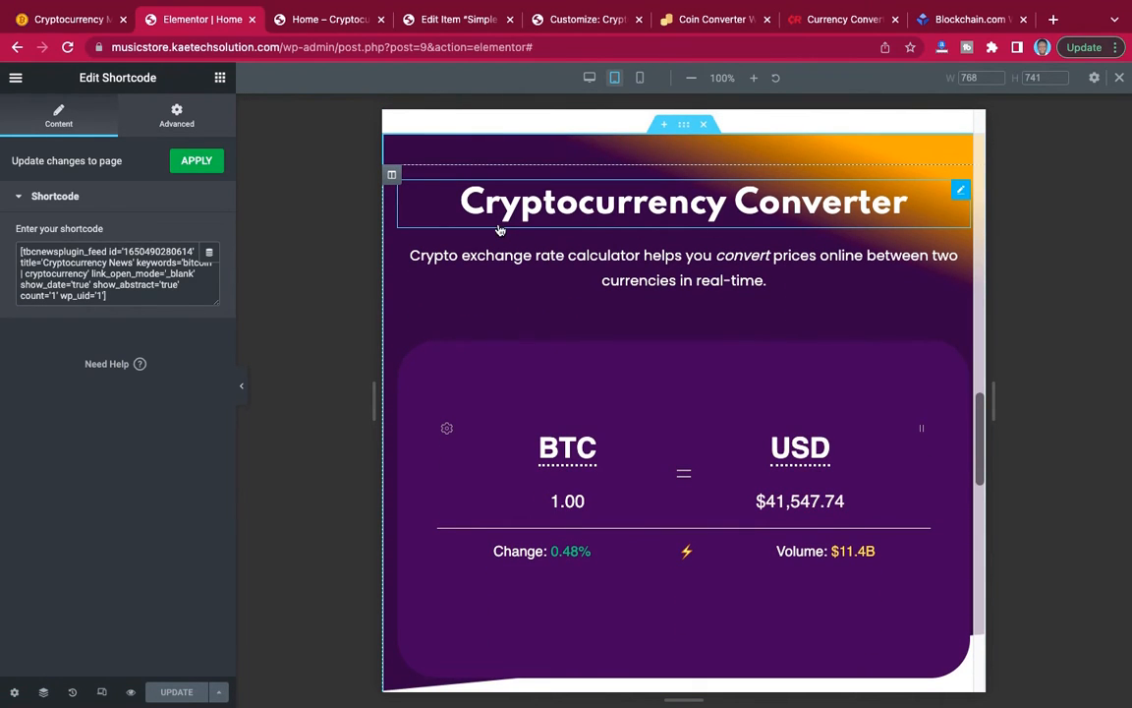
pyautogui.scroll(-6, 553, 283)
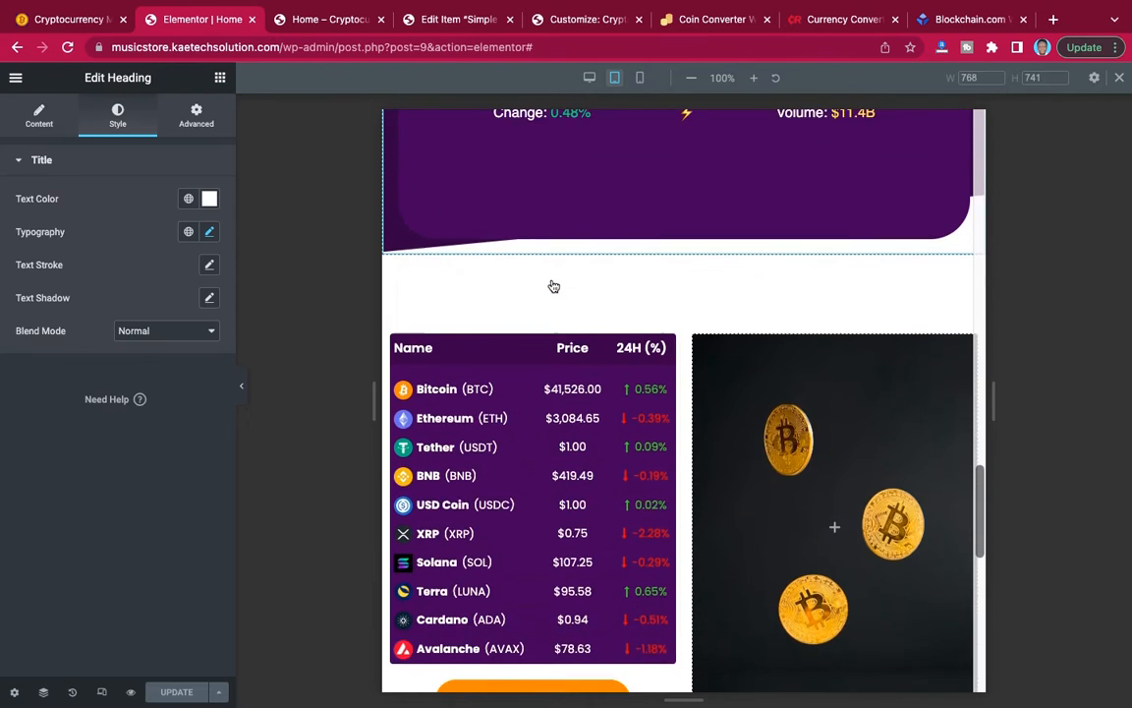
pyautogui.scroll(5, 551, 285)
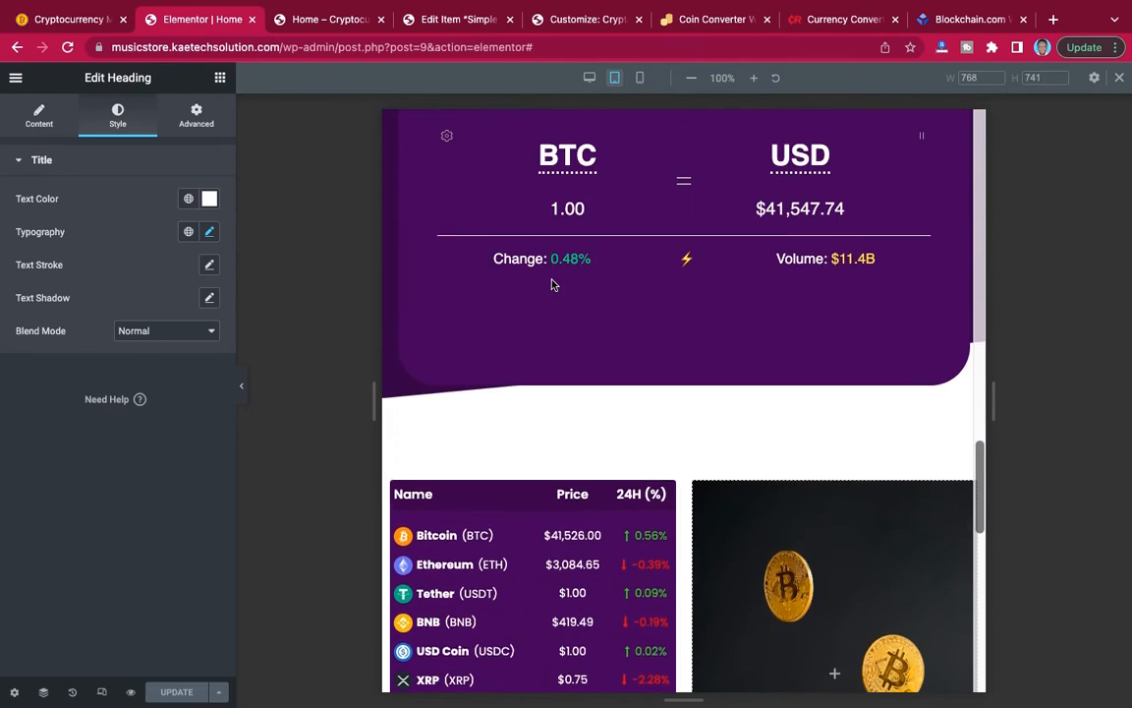
pyautogui.scroll(3, 552, 285)
pyautogui.scroll(-8, 551, 285)
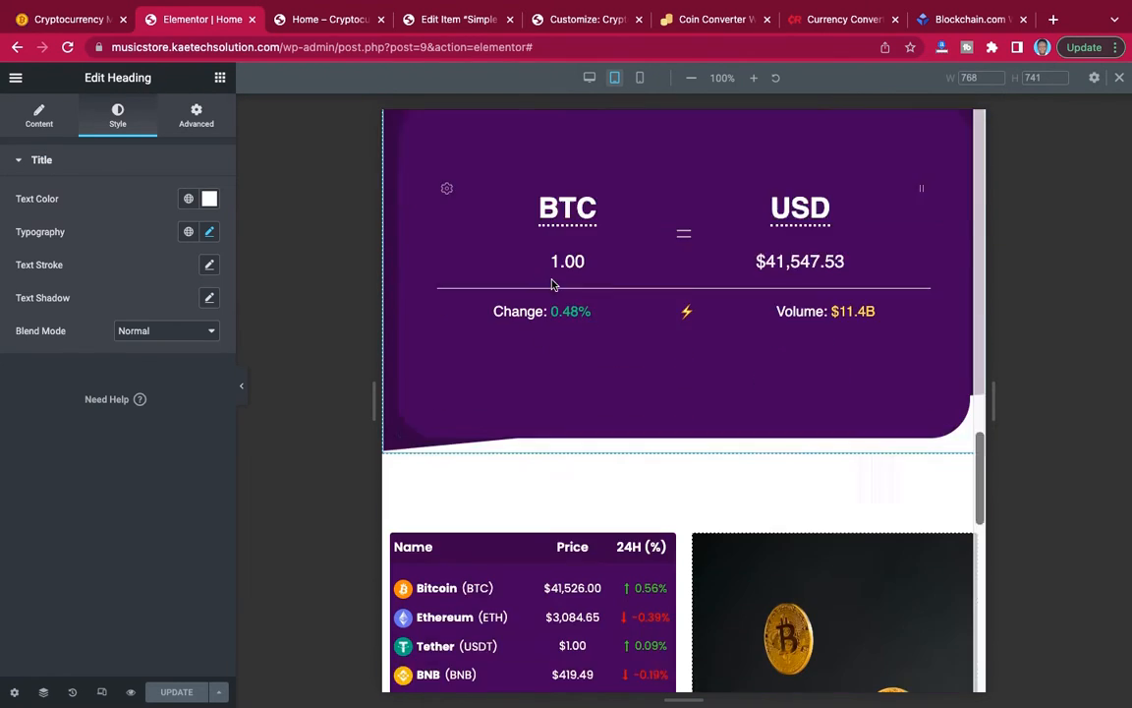
pyautogui.scroll(-10, 554, 285)
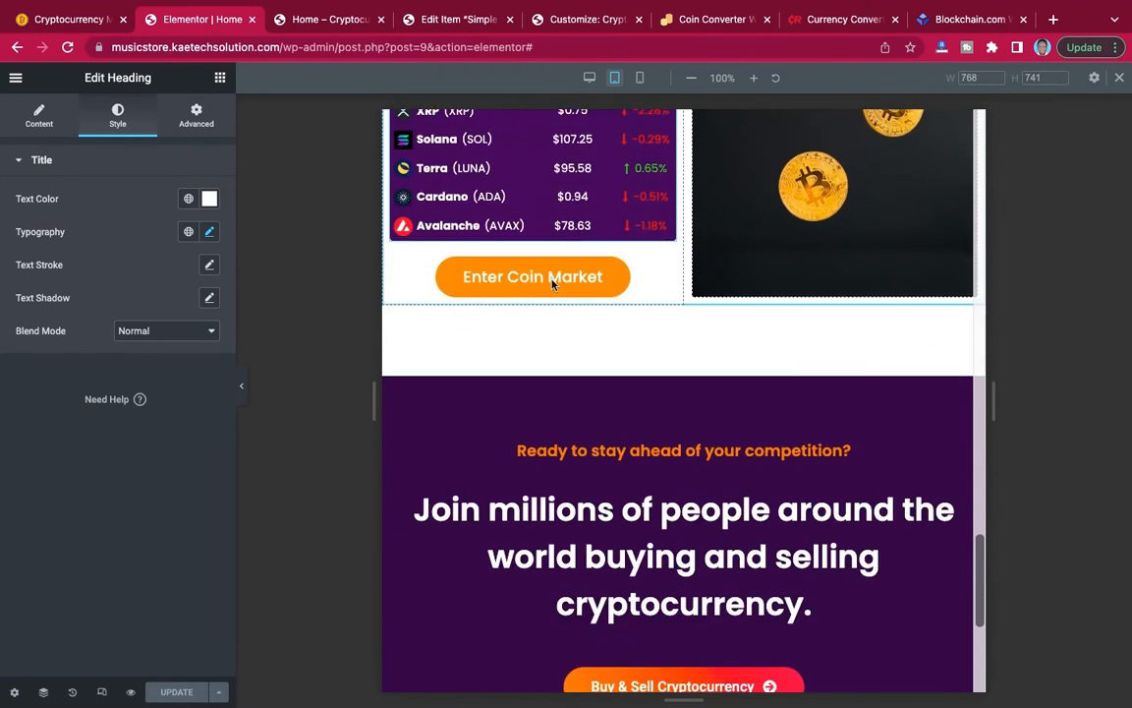
pyautogui.scroll(2, 553, 285)
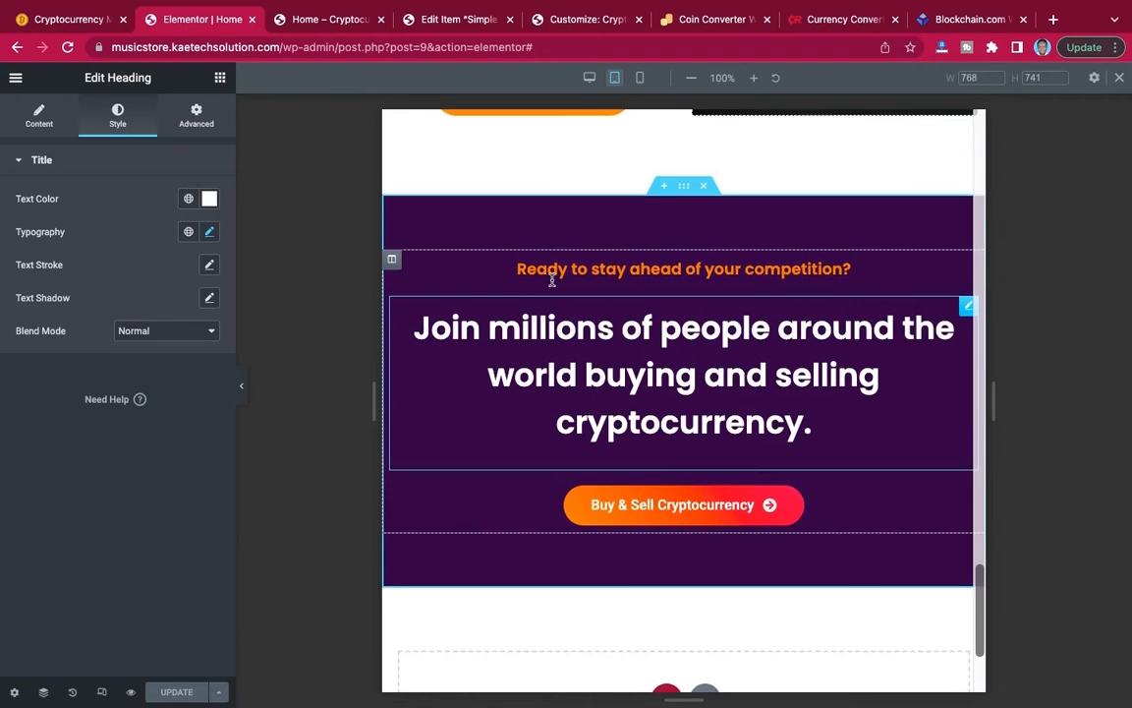
pyautogui.scroll(-3, 552, 285)
pyautogui.scroll(1, 552, 285)
pyautogui.scroll(-2, 553, 285)
pyautogui.scroll(20, 553, 285)
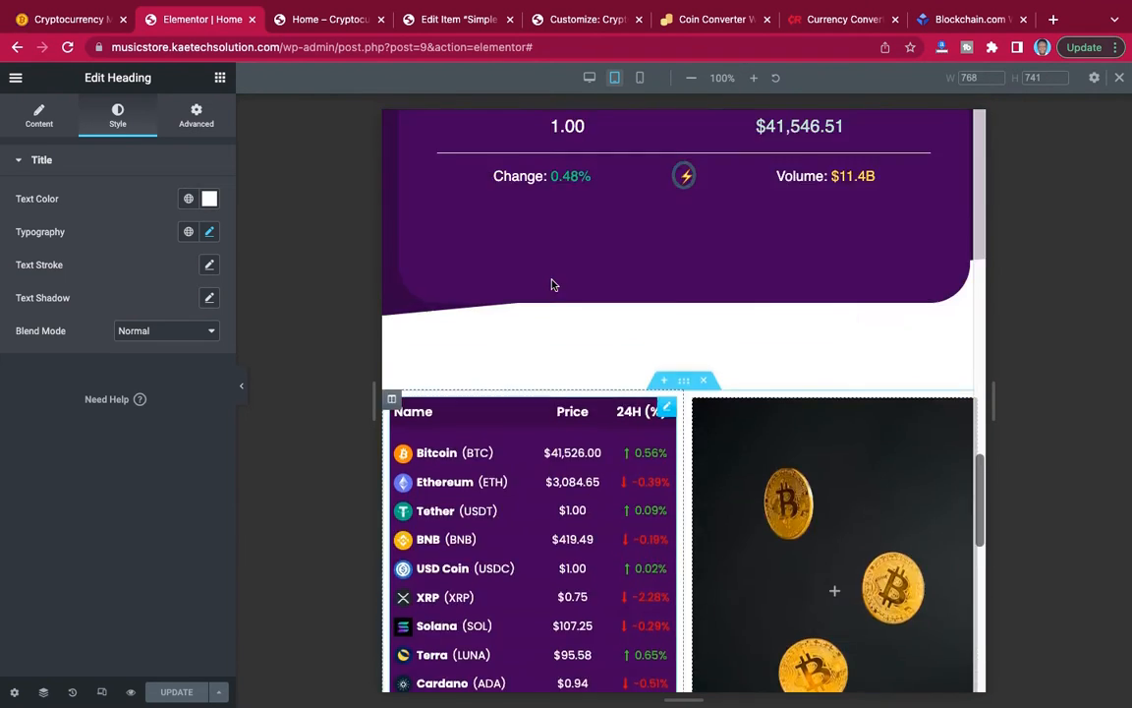
# Switch the responsive preview to mobile and check the hero section and the price table beneath it.
pyautogui.click(641, 80)
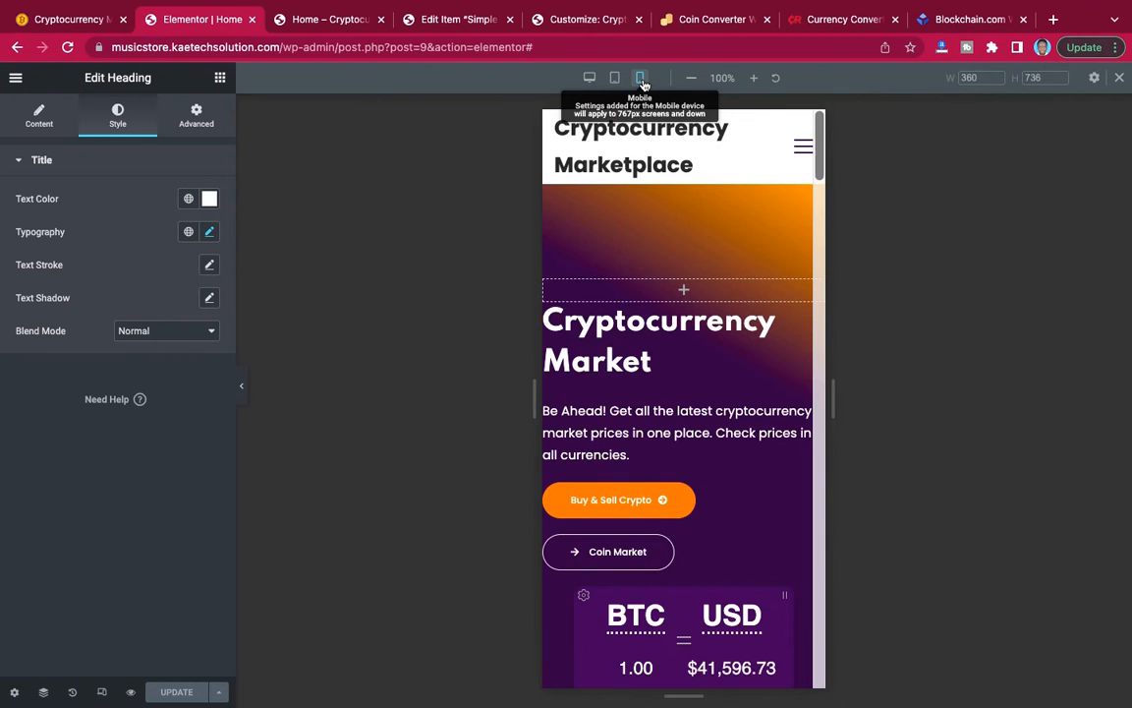
pyautogui.scroll(-15, 669, 229)
pyautogui.scroll(15, 668, 229)
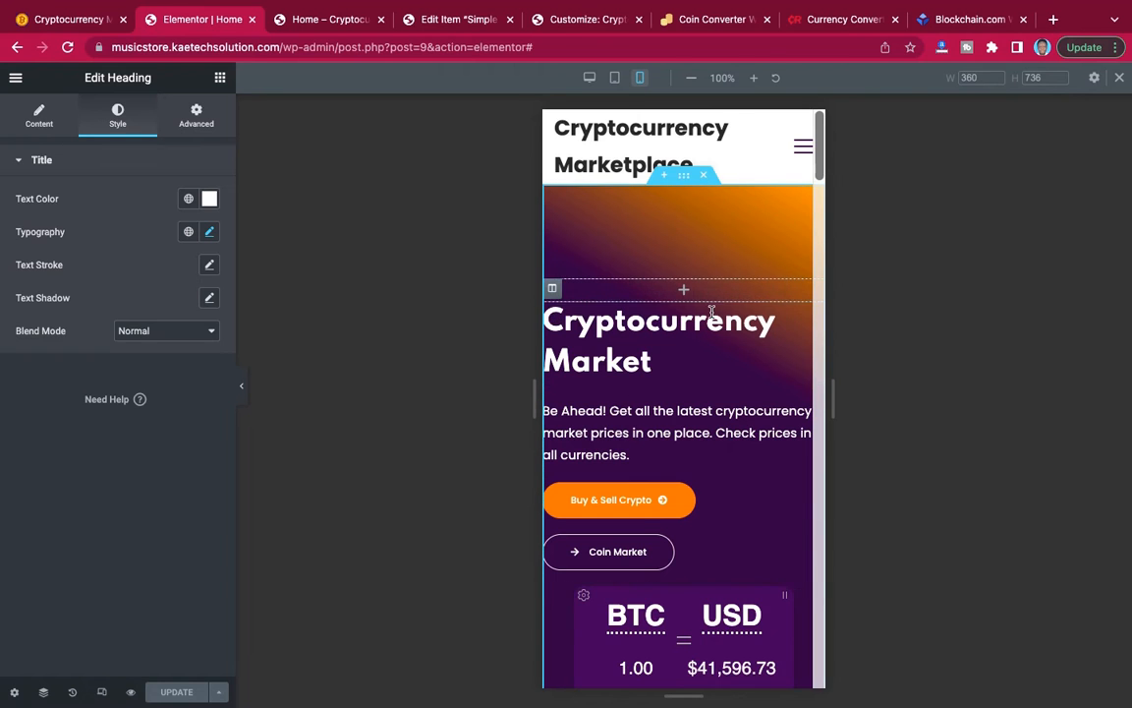
pyautogui.scroll(-3, 664, 422)
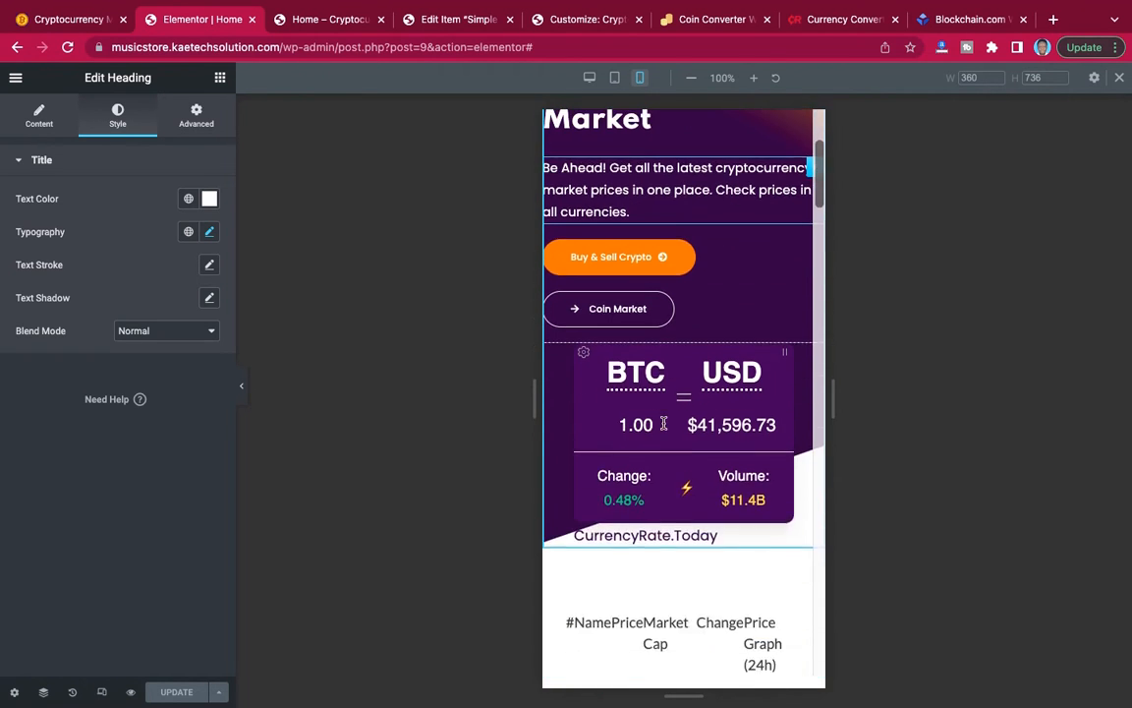
pyautogui.scroll(3, 663, 428)
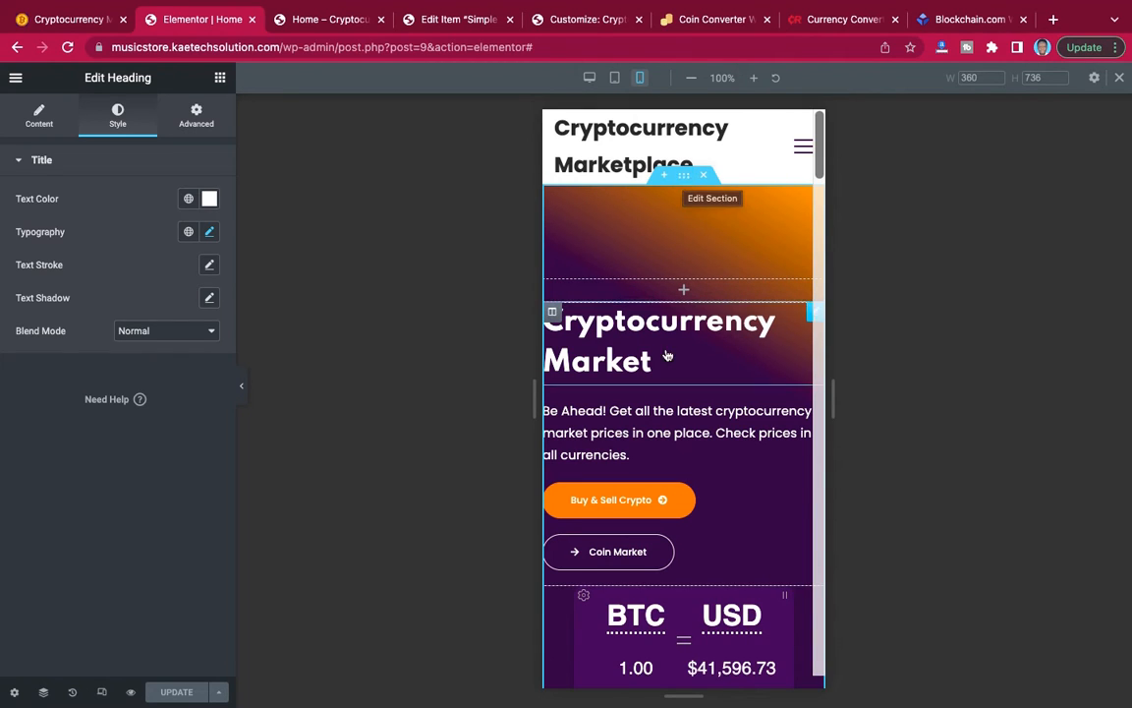
# Unlink the mobile padding of the hero text column and set its right and left padding to 20 px.
pyautogui.click(552, 313)
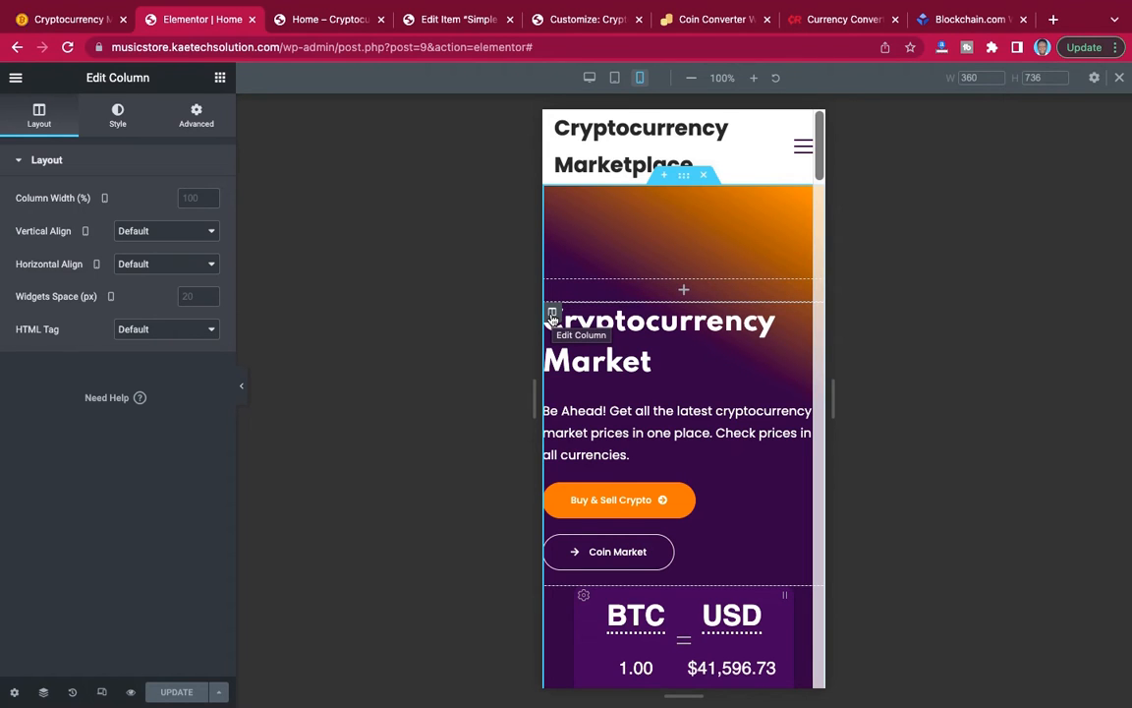
pyautogui.click(198, 119)
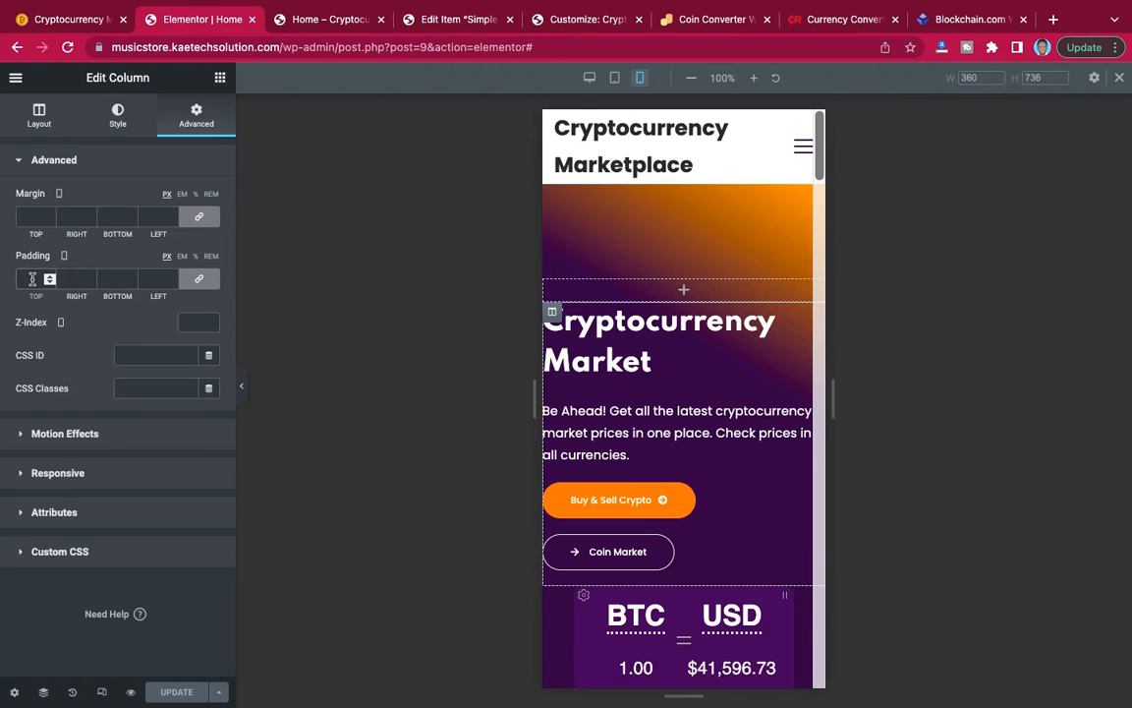
pyautogui.click(199, 278)
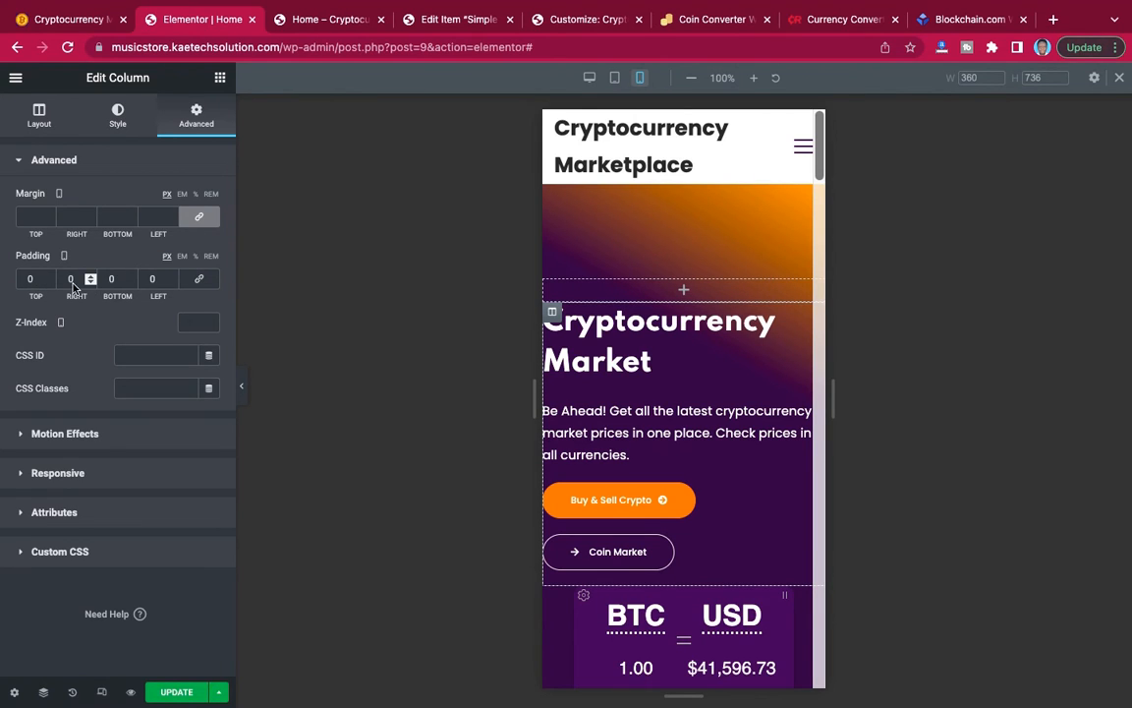
pyautogui.write('2')
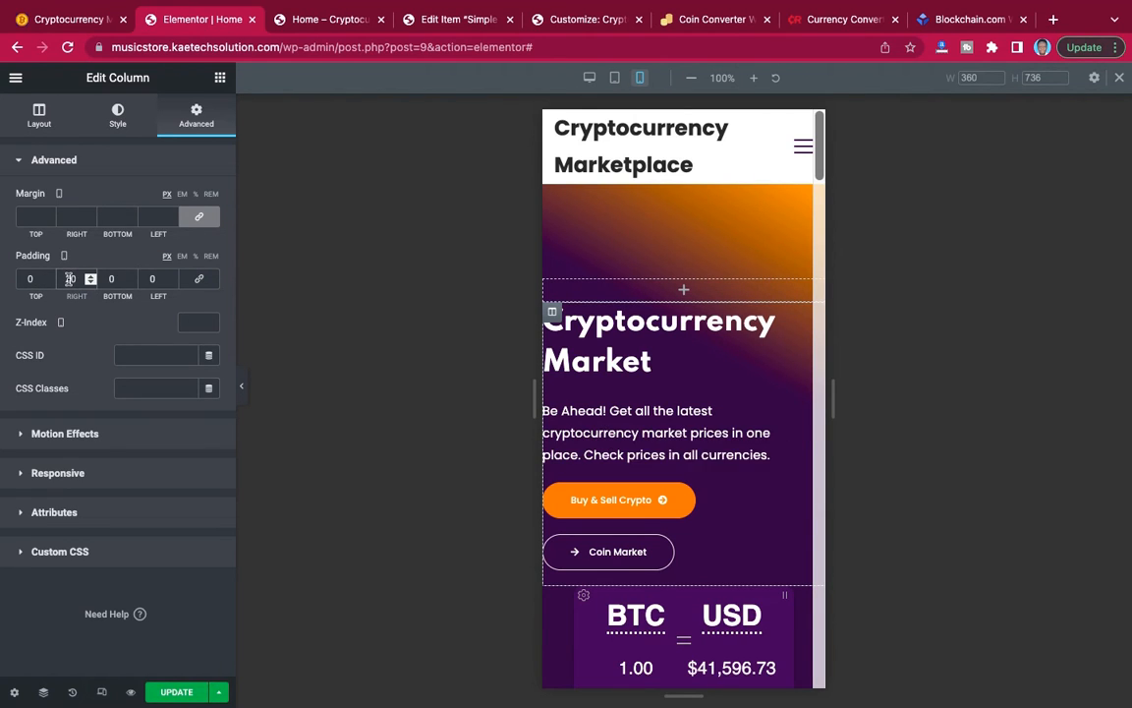
pyautogui.click(145, 281)
pyautogui.write('2')
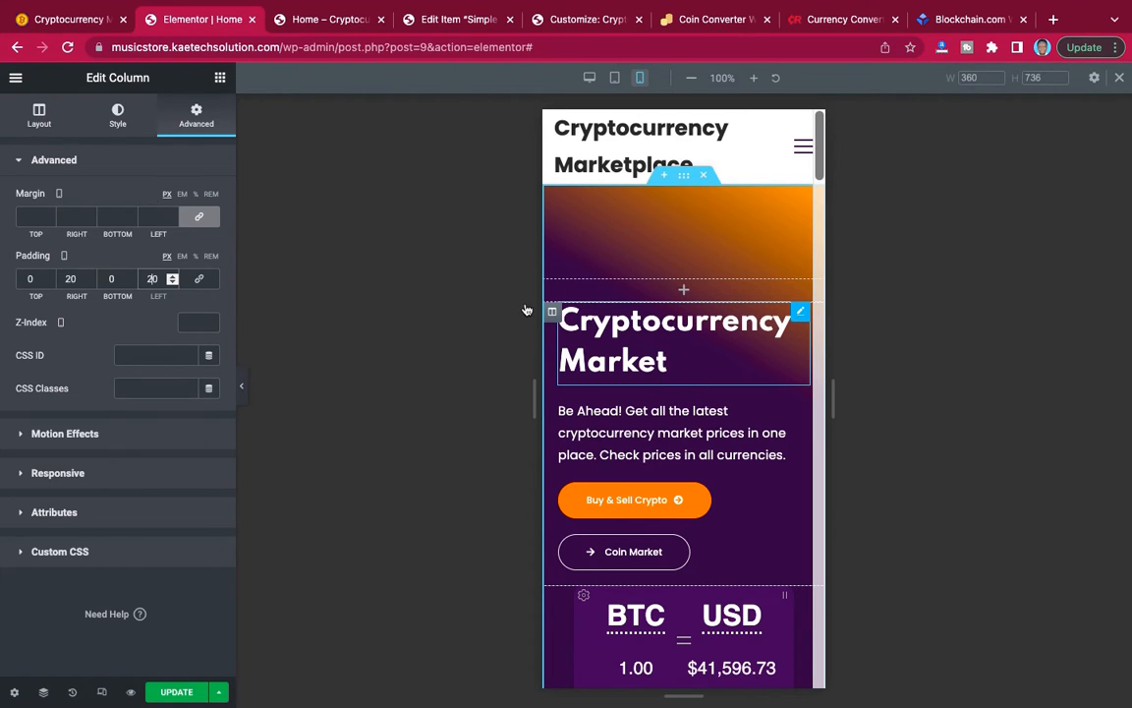
# Center-align the "Cryptocurrency Market" heading and the "Be Ahead!" paragraph below it for mobile.
pyautogui.click(568, 329)
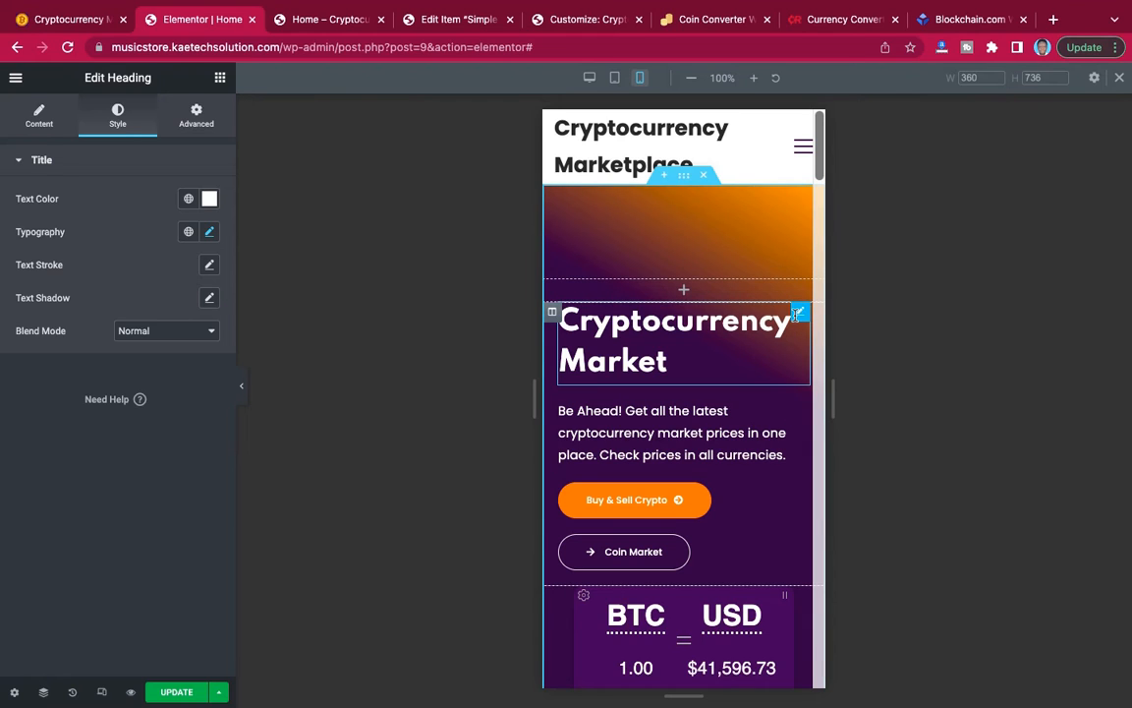
pyautogui.click(39, 116)
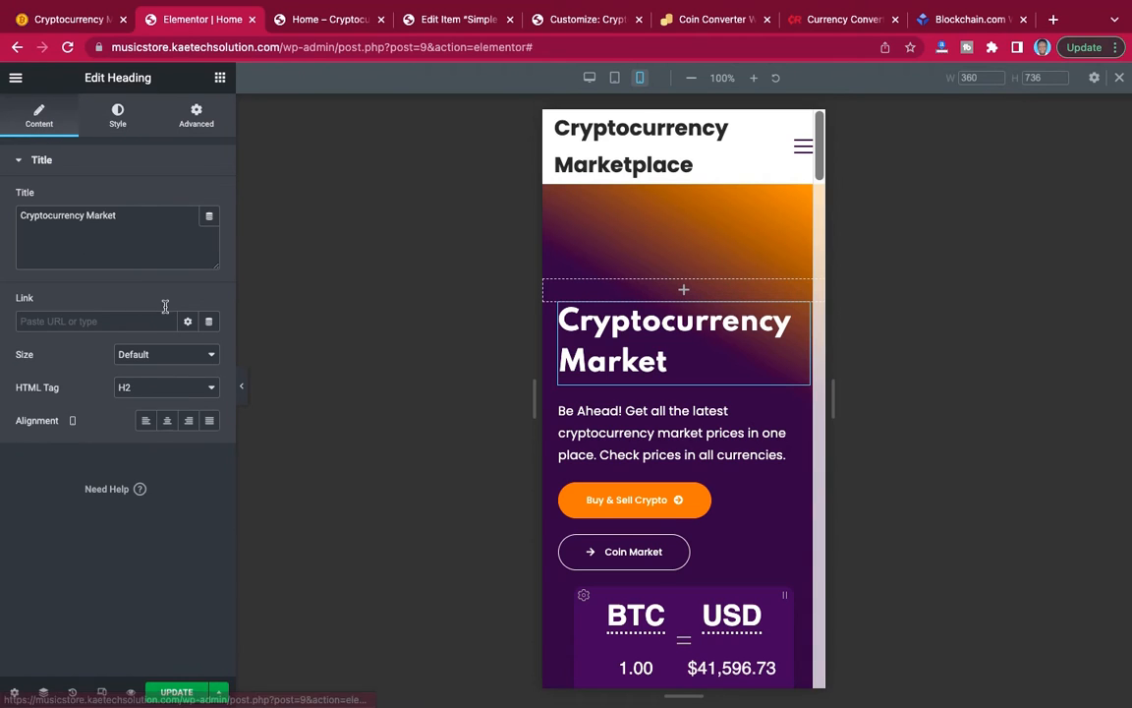
pyautogui.click(167, 421)
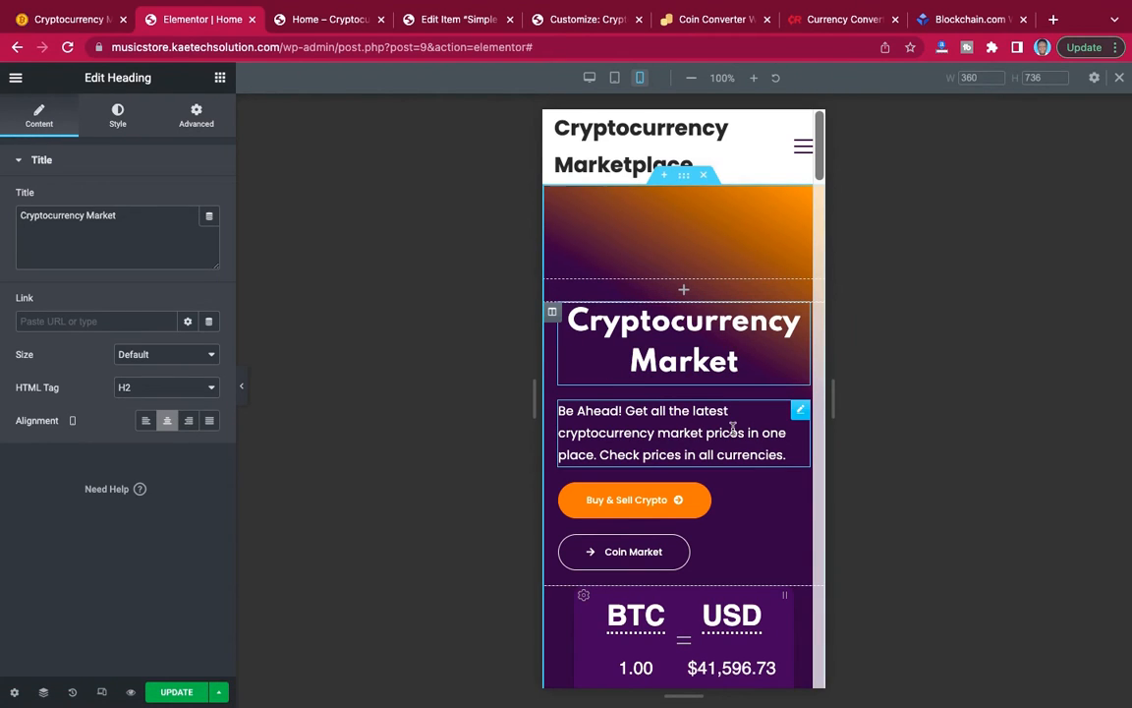
pyautogui.click(801, 414)
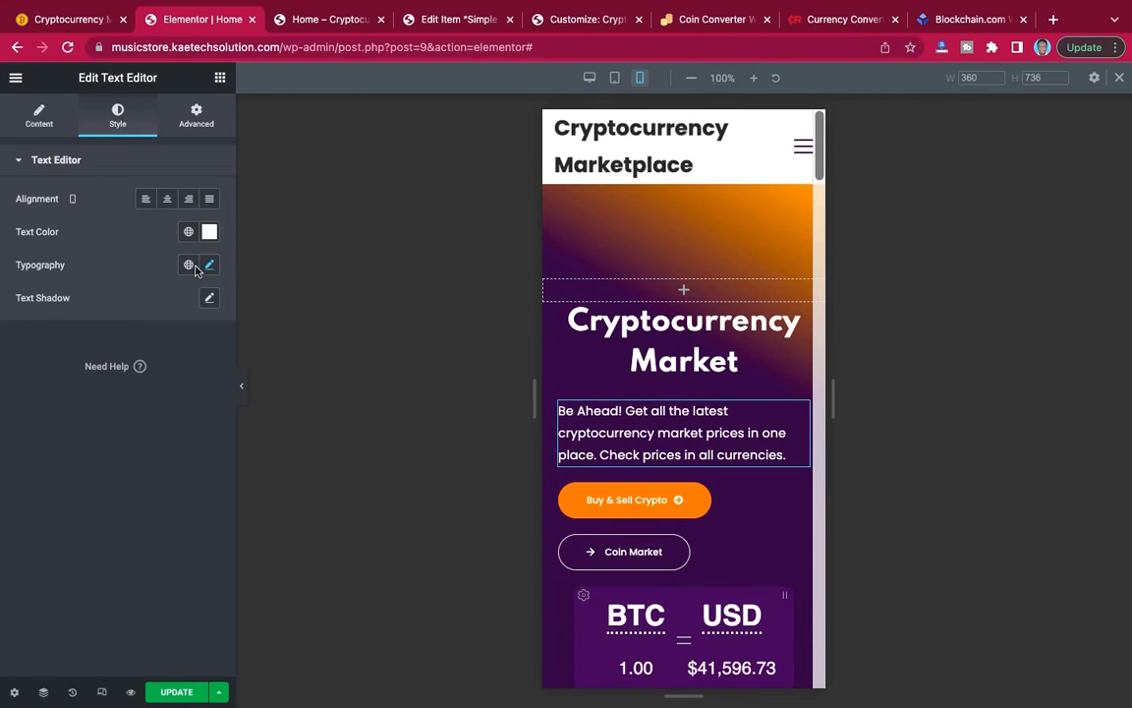
pyautogui.click(167, 200)
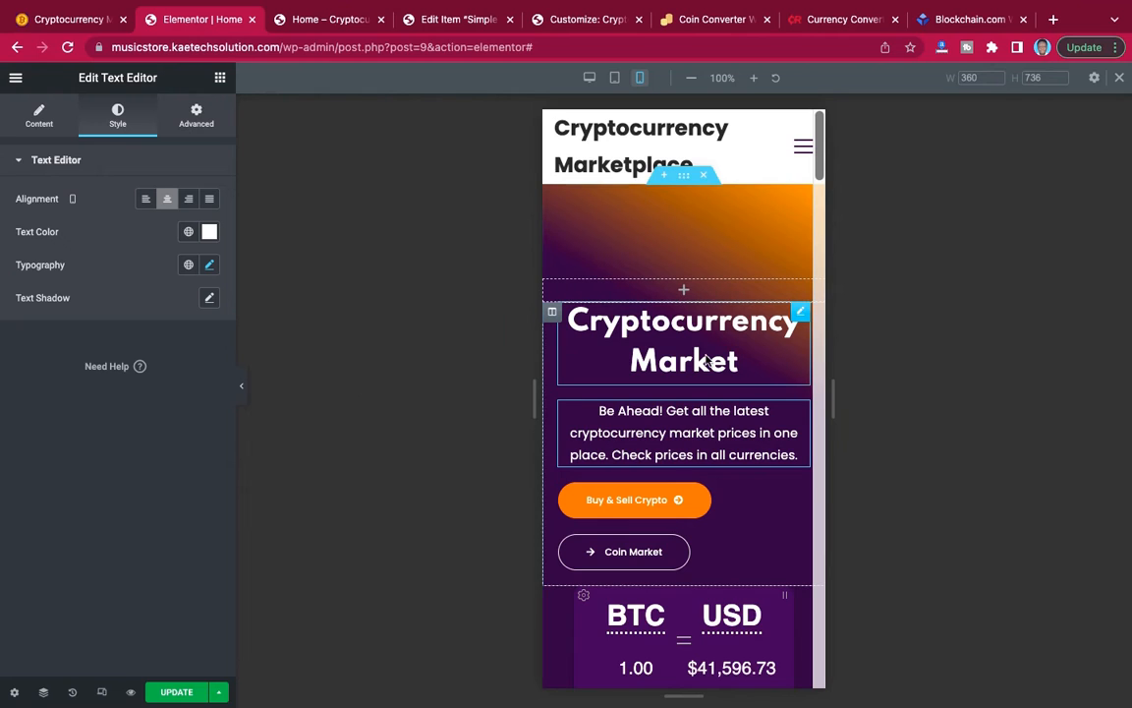
# Try a 30 px mobile font size on the "Cryptocurrency Market" heading and settle on 20 px.
pyautogui.click(800, 312)
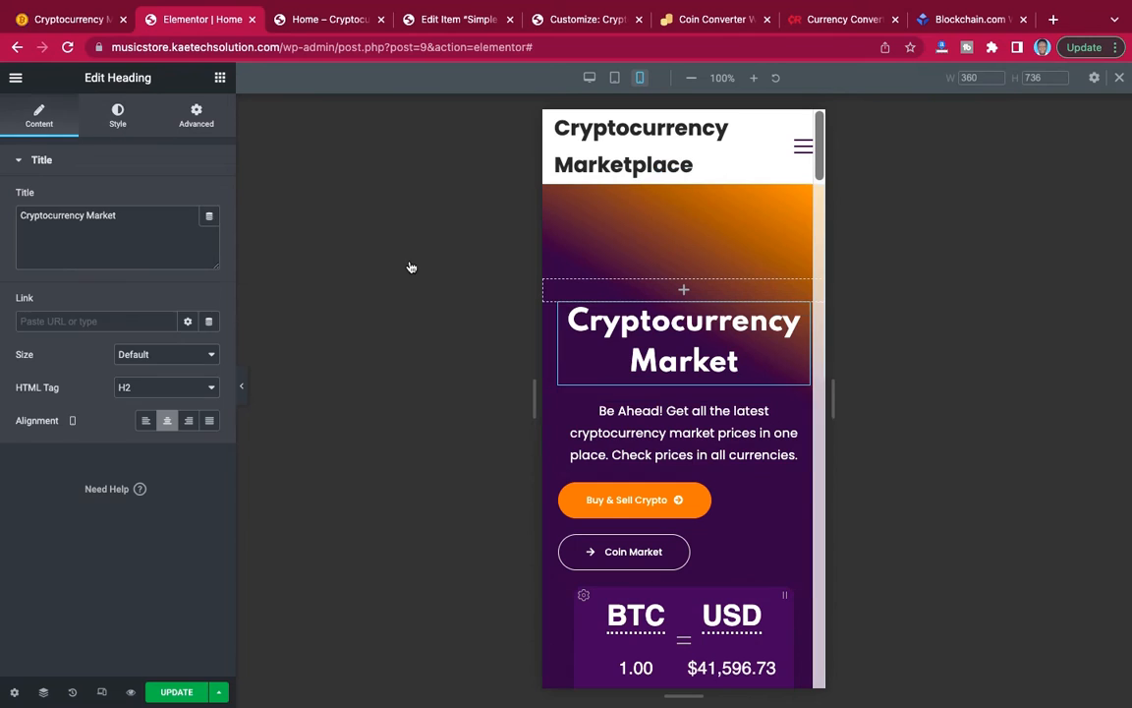
pyautogui.click(118, 114)
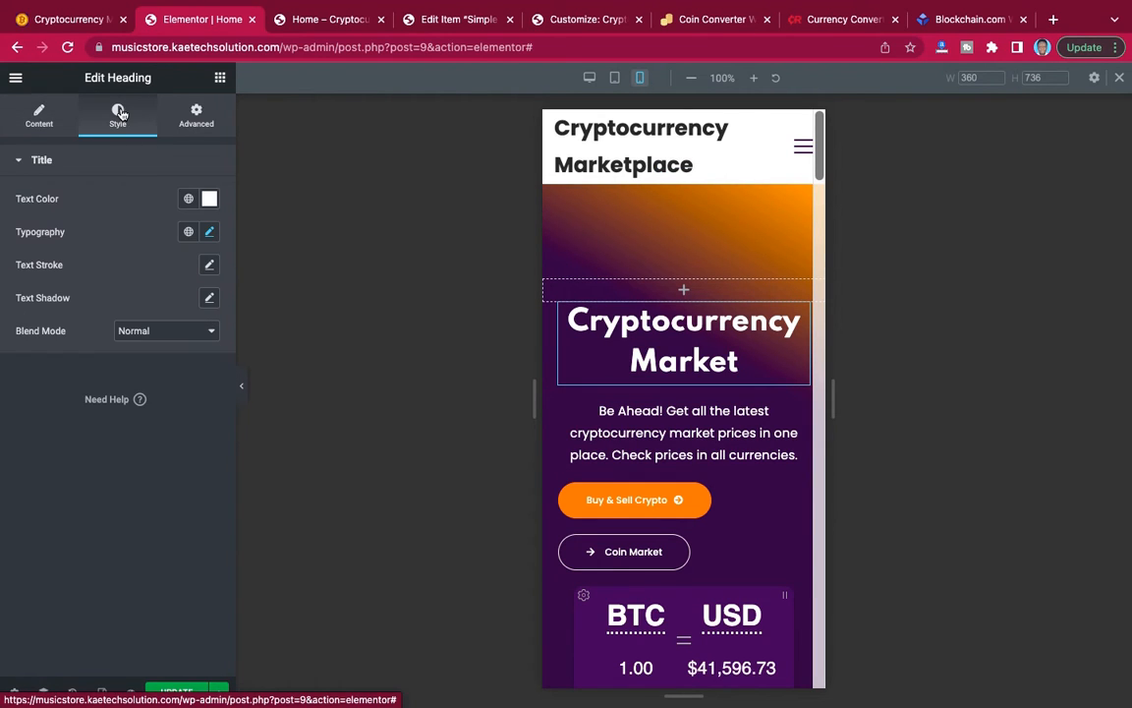
pyautogui.click(211, 232)
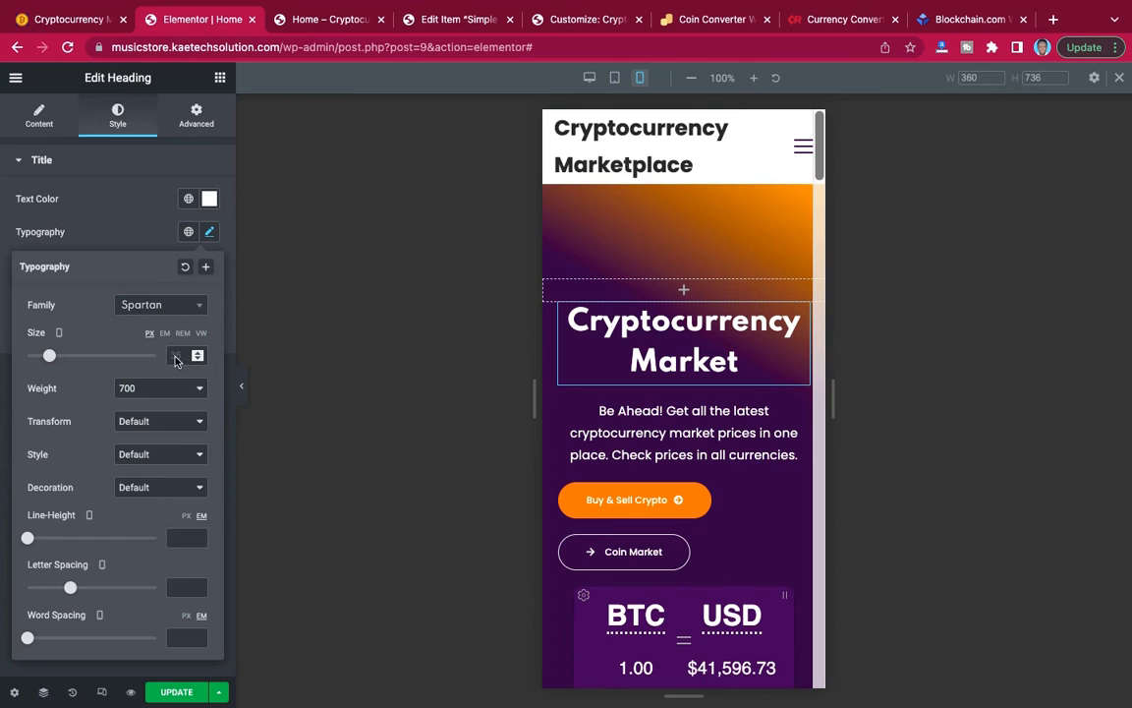
pyautogui.click(175, 356)
pyautogui.write('30')
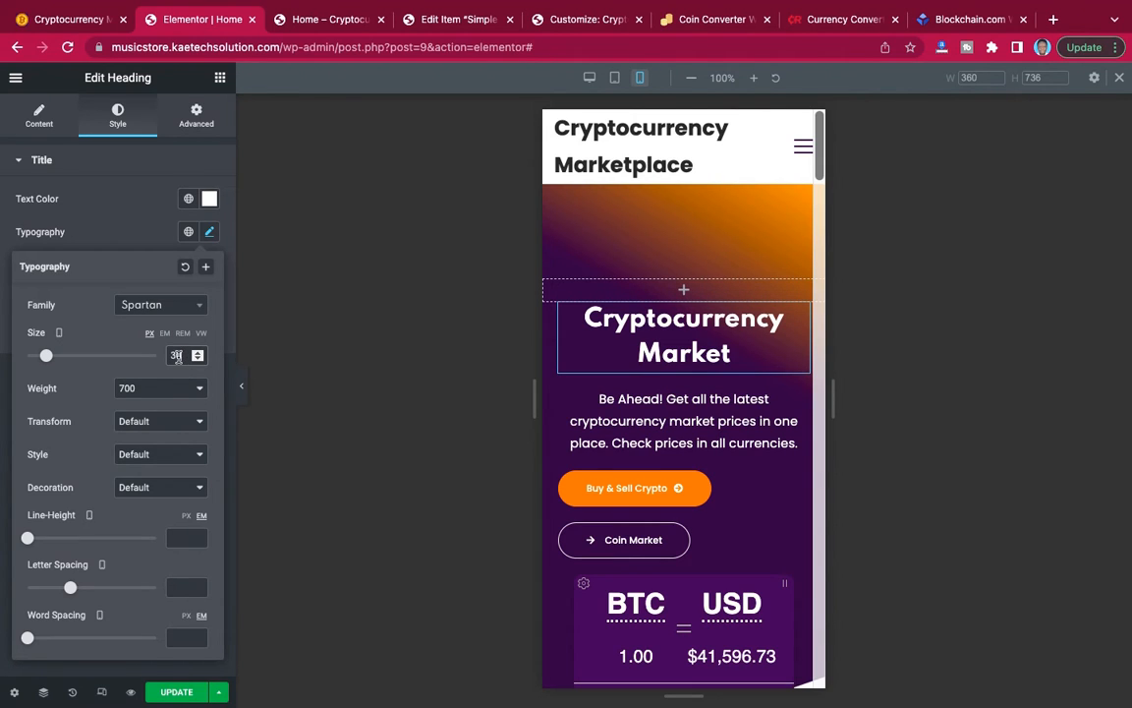
pyautogui.moveTo(178, 357); pyautogui.dragTo(164, 355)
pyautogui.write('20')
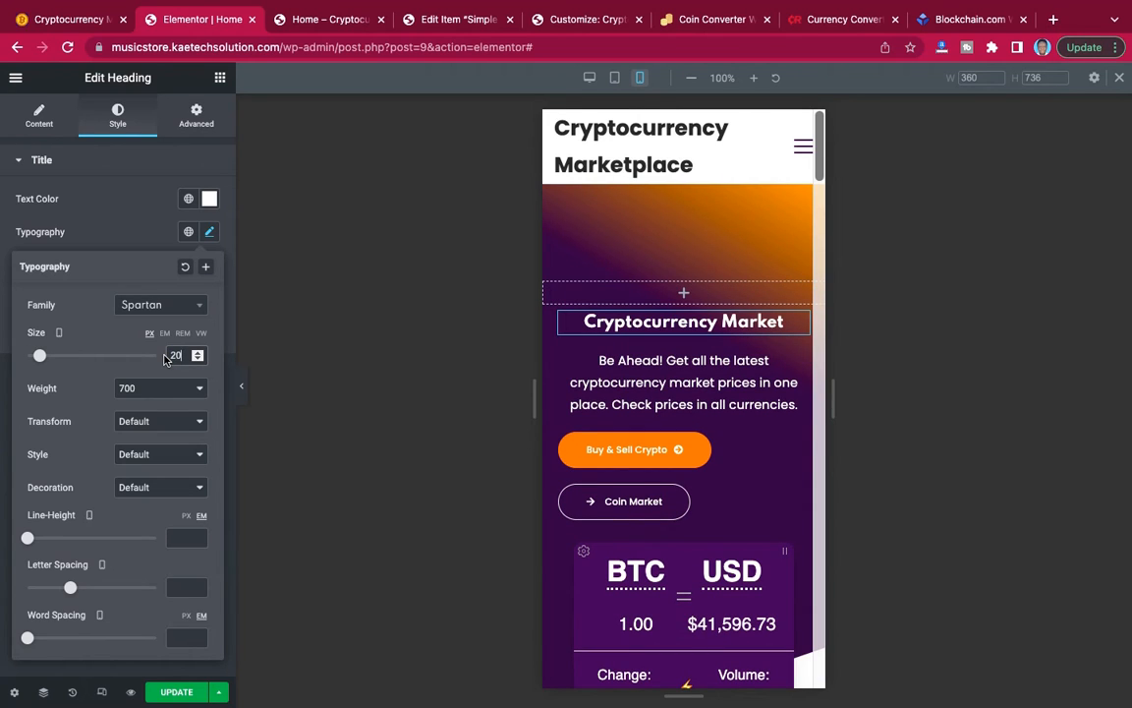
# Set the mobile font size of the "Cryptocurrency Market" heading to 25 px and left-align the "Be Ahead!" paragraph.
pyautogui.press('BackSpace')
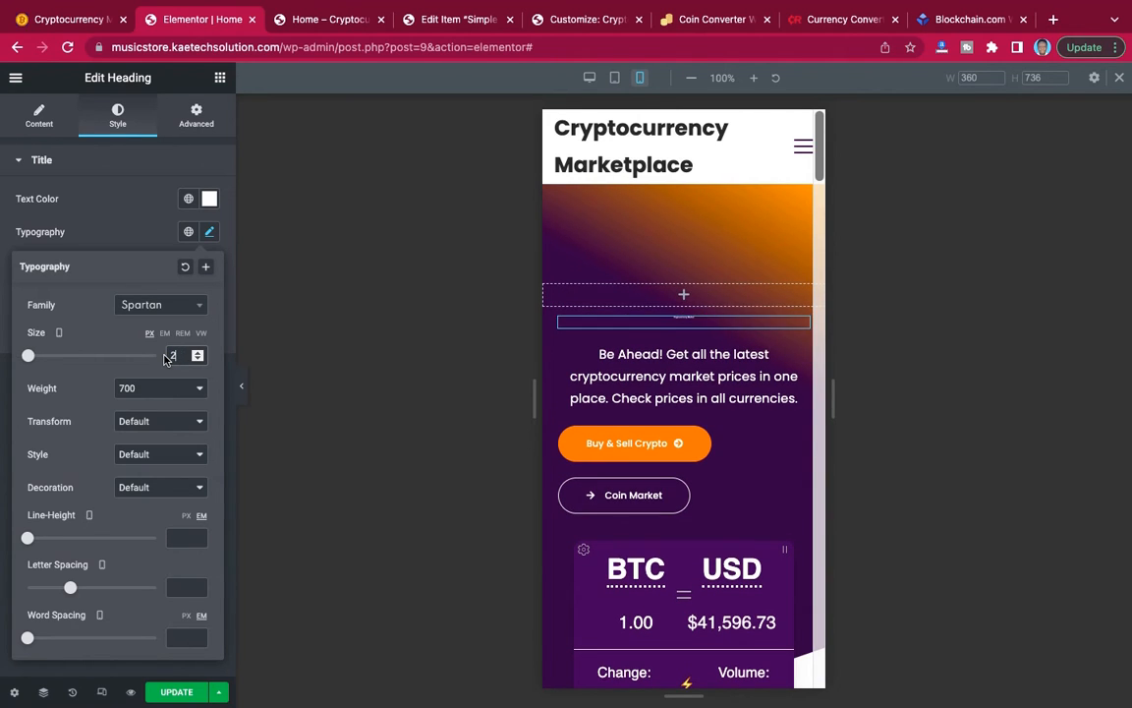
pyautogui.write('5')
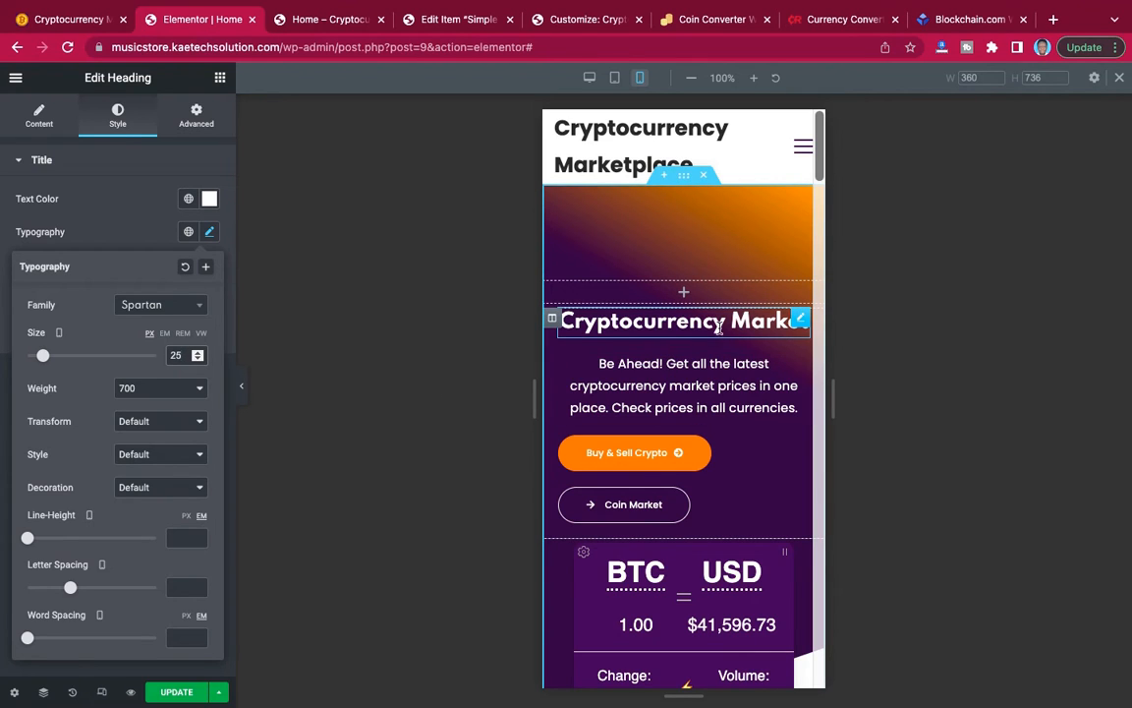
pyautogui.click(801, 321)
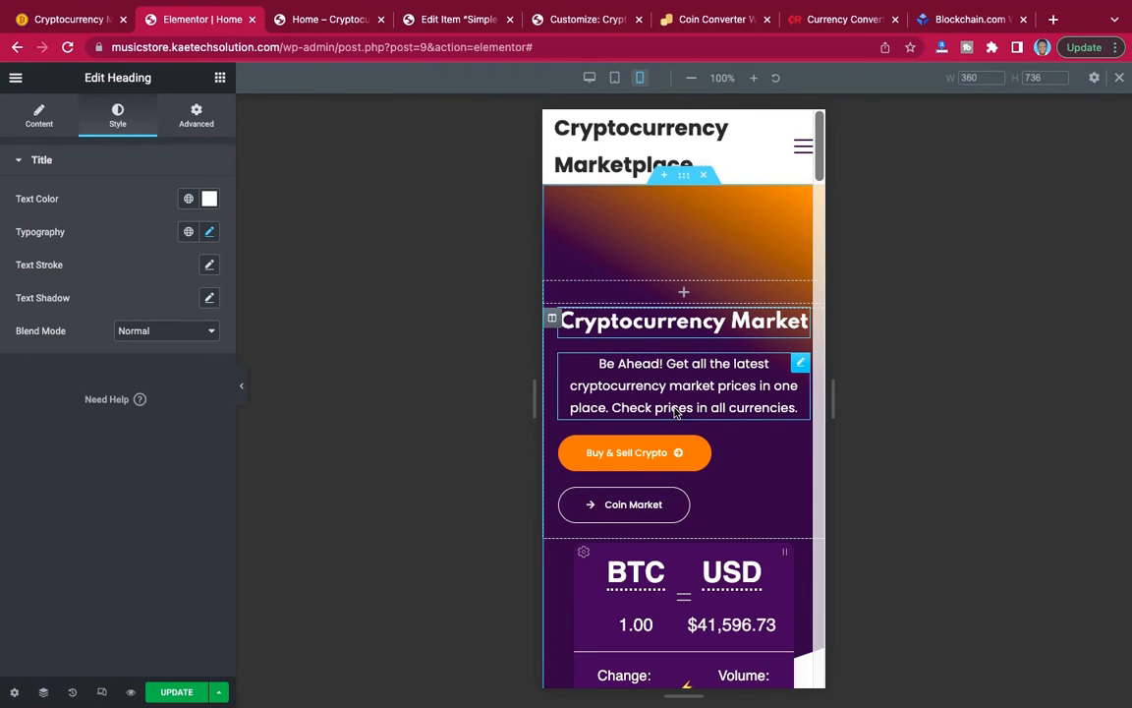
pyautogui.click(800, 366)
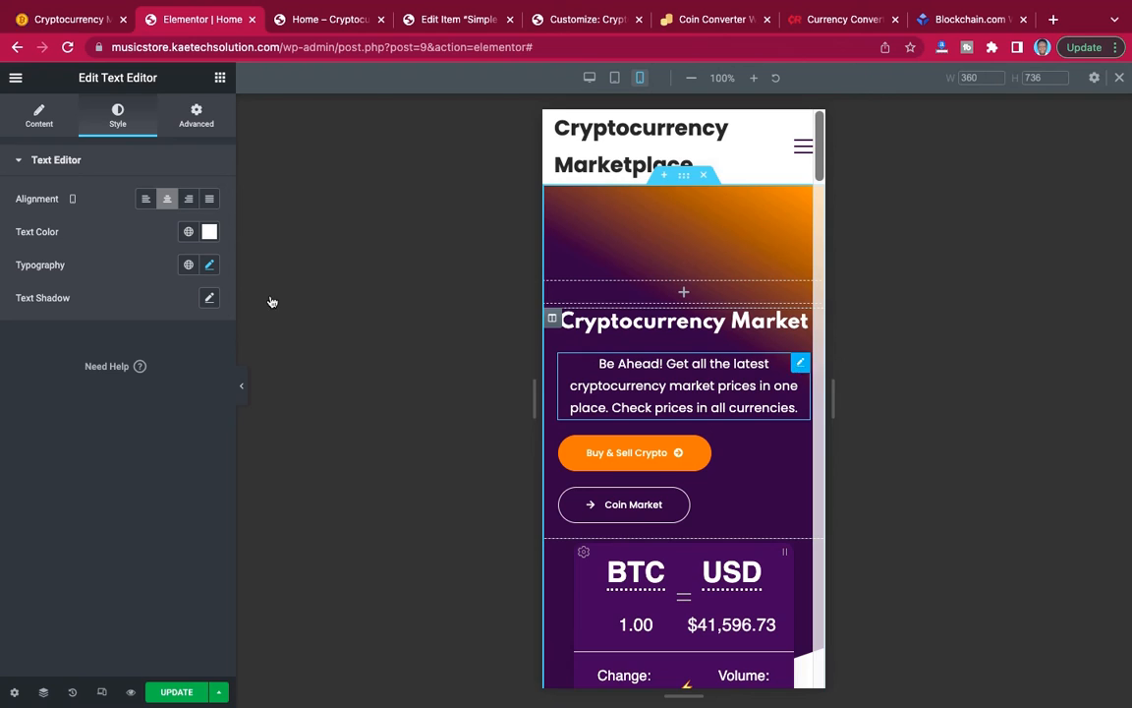
pyautogui.click(150, 206)
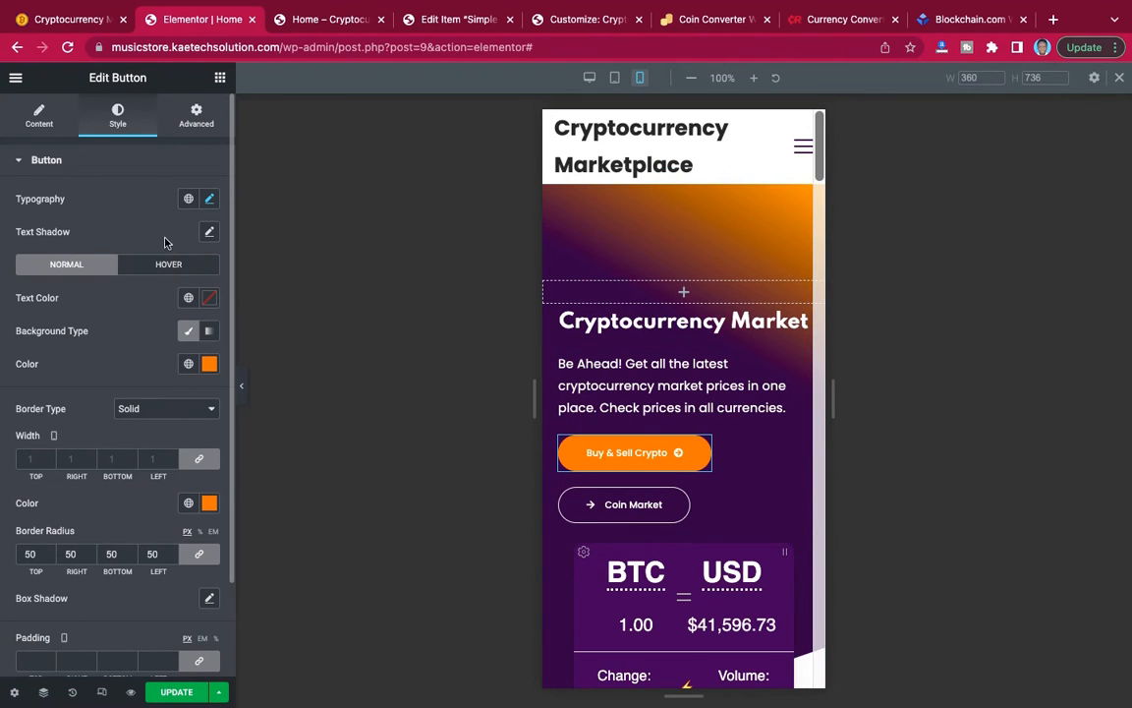
# Set the mobile width of both the Buy & Sell Crypto and Coin Market buttons to Full Width (100%).
pyautogui.click(194, 123)
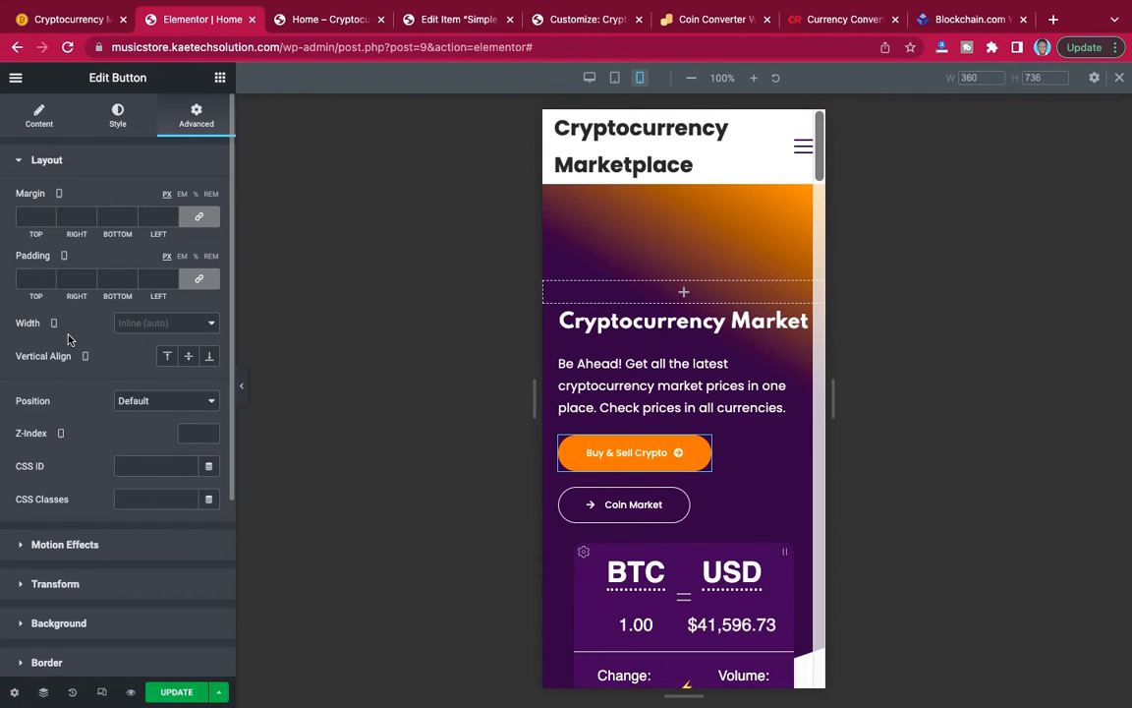
pyautogui.click(165, 324)
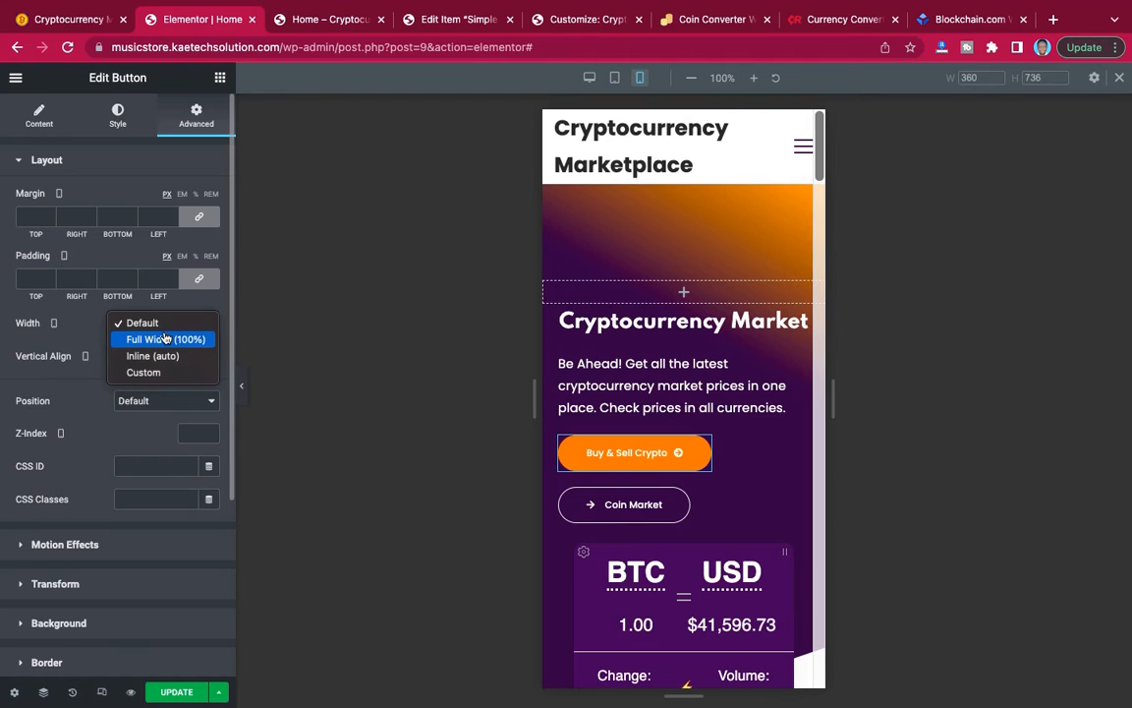
pyautogui.click(165, 339)
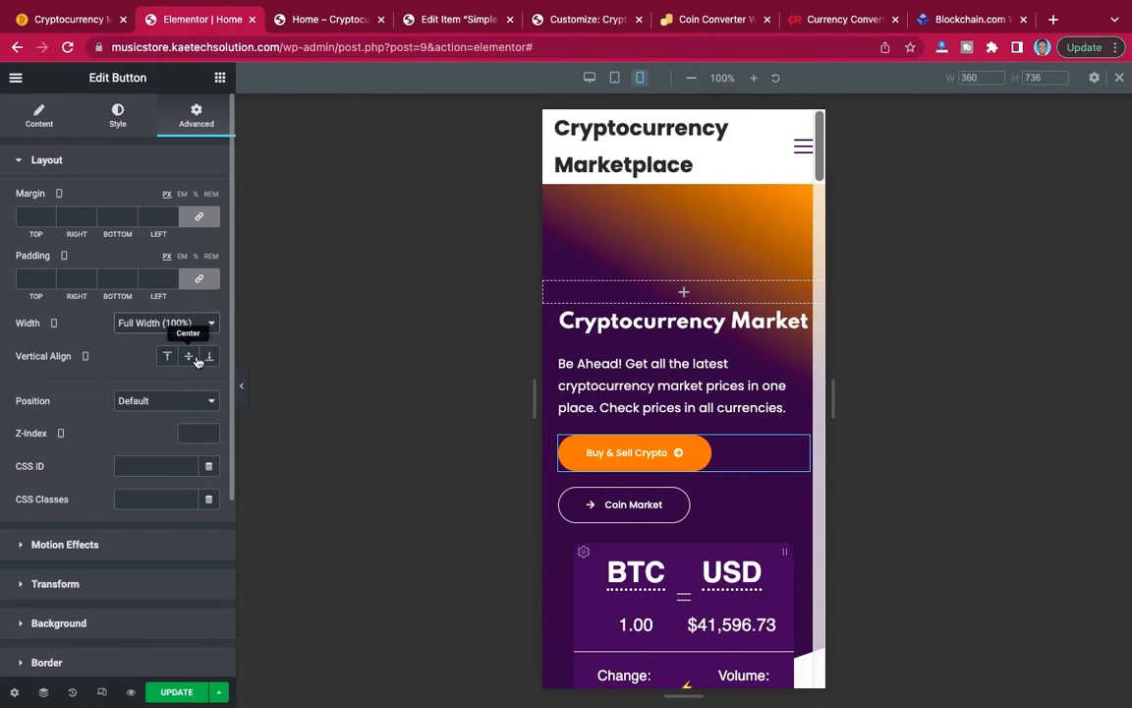
pyautogui.click(695, 482)
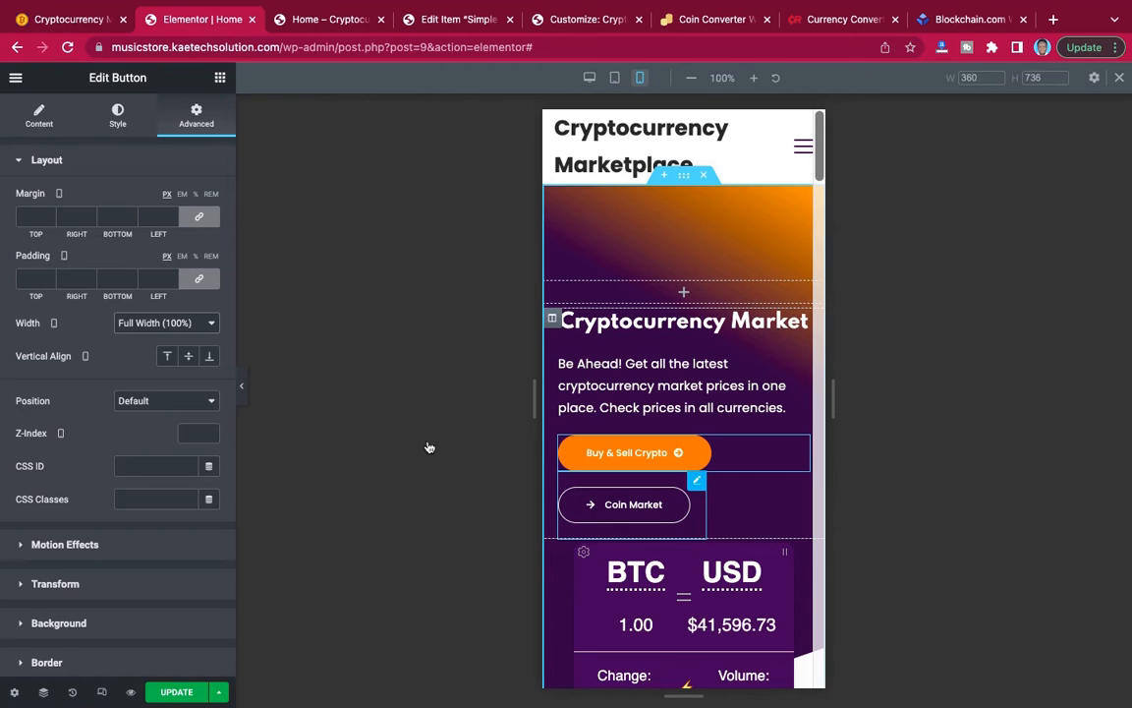
pyautogui.click(202, 325)
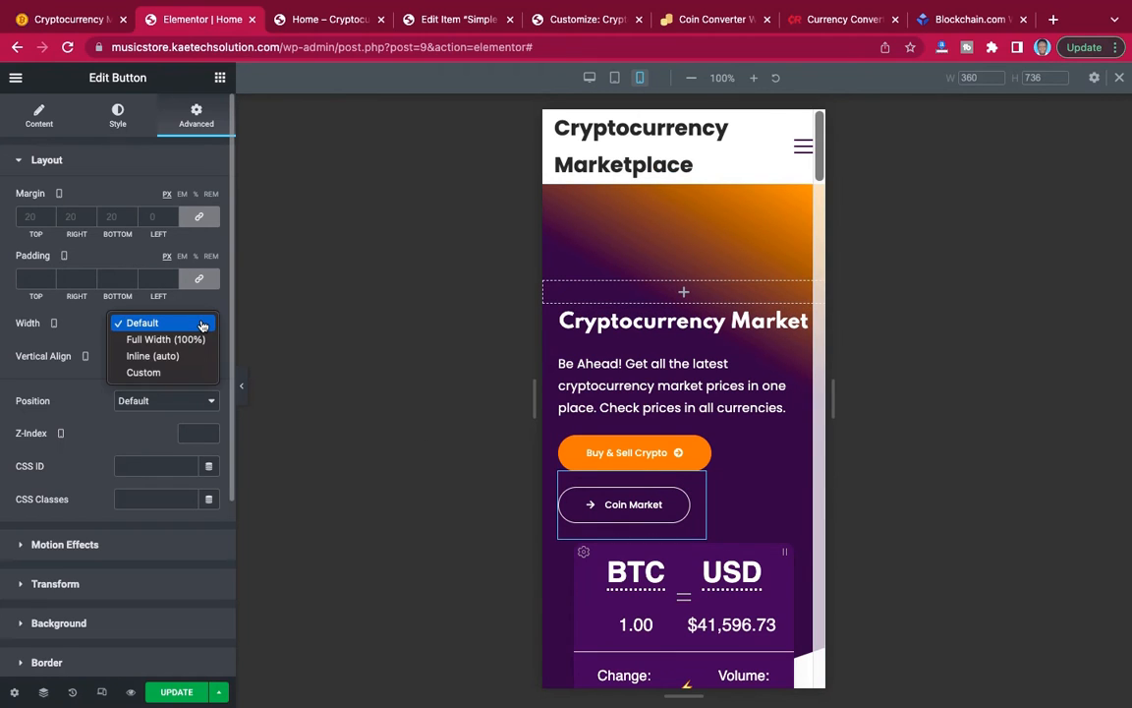
pyautogui.click(200, 325)
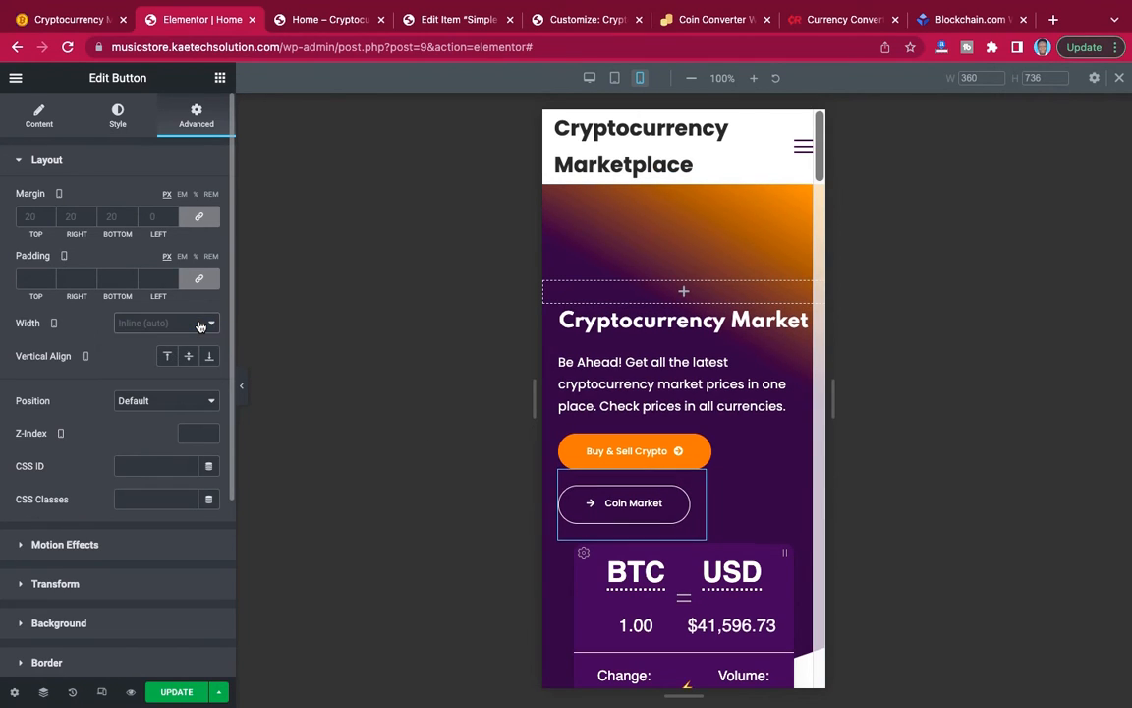
pyautogui.click(200, 325)
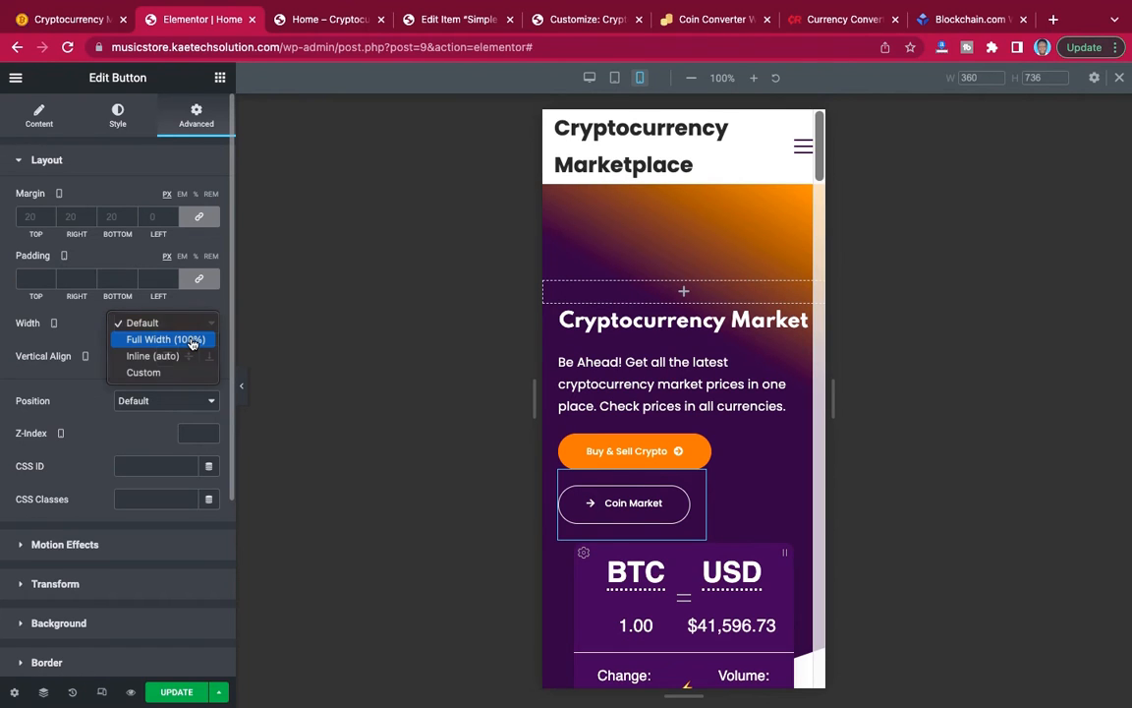
pyautogui.click(189, 339)
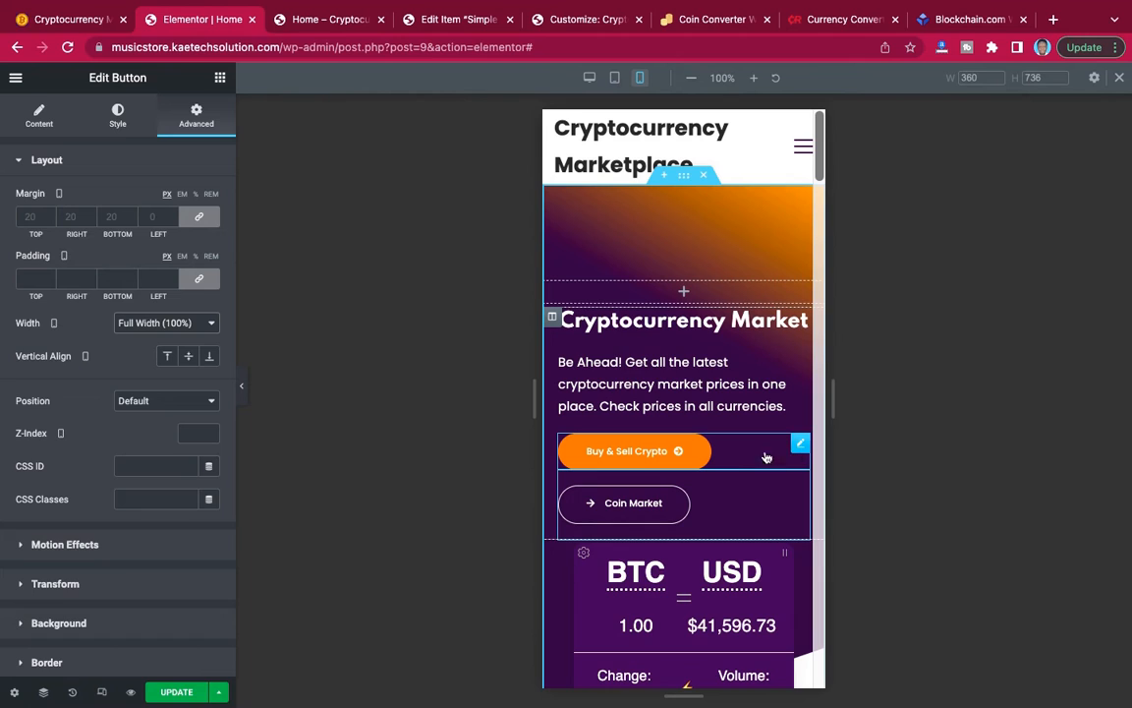
# Set the Coin Market button's vertical align to center and its mobile alignment to center.
pyautogui.click(189, 358)
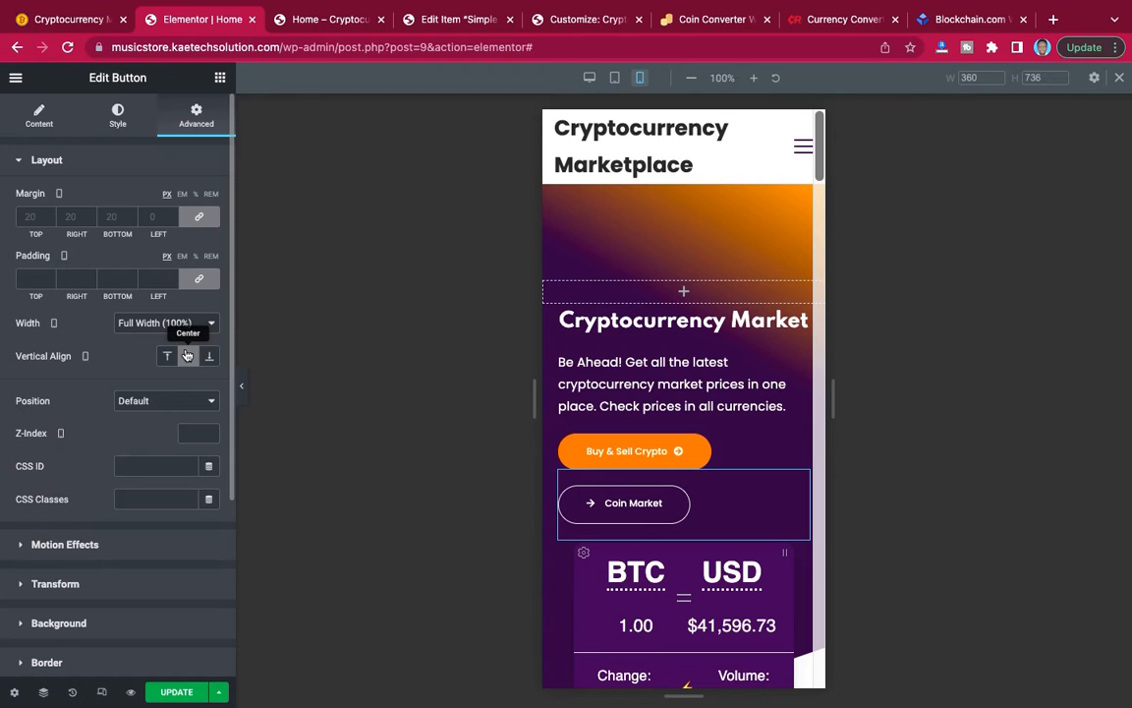
pyautogui.click(35, 118)
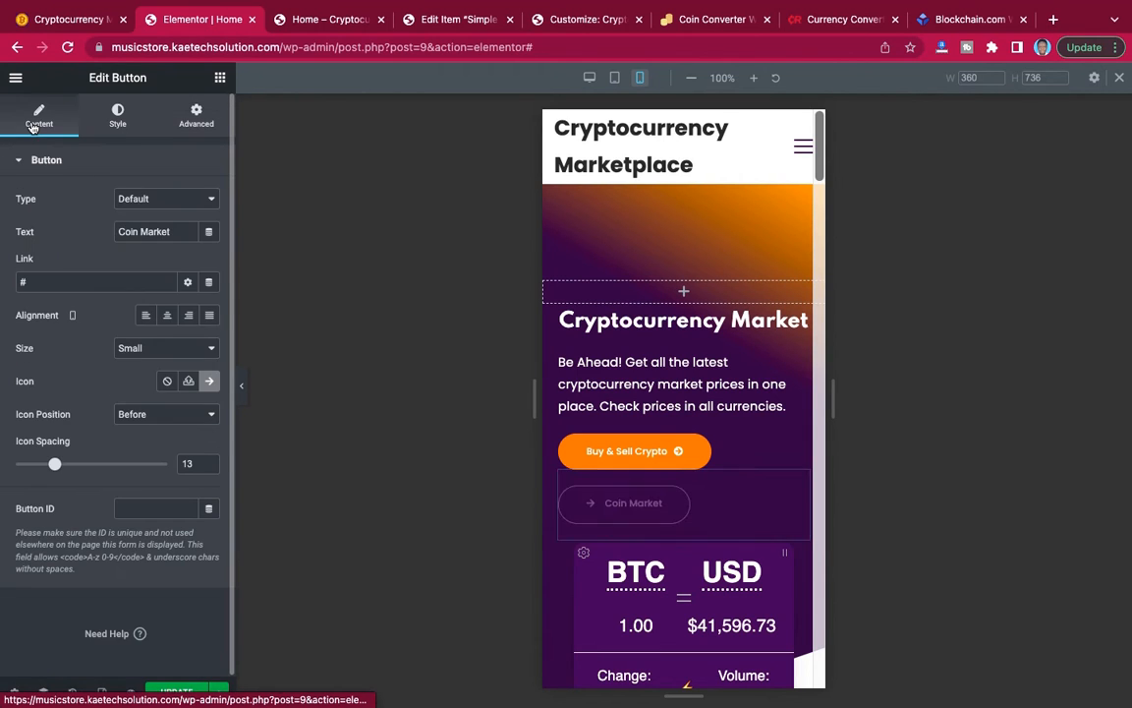
pyautogui.click(166, 315)
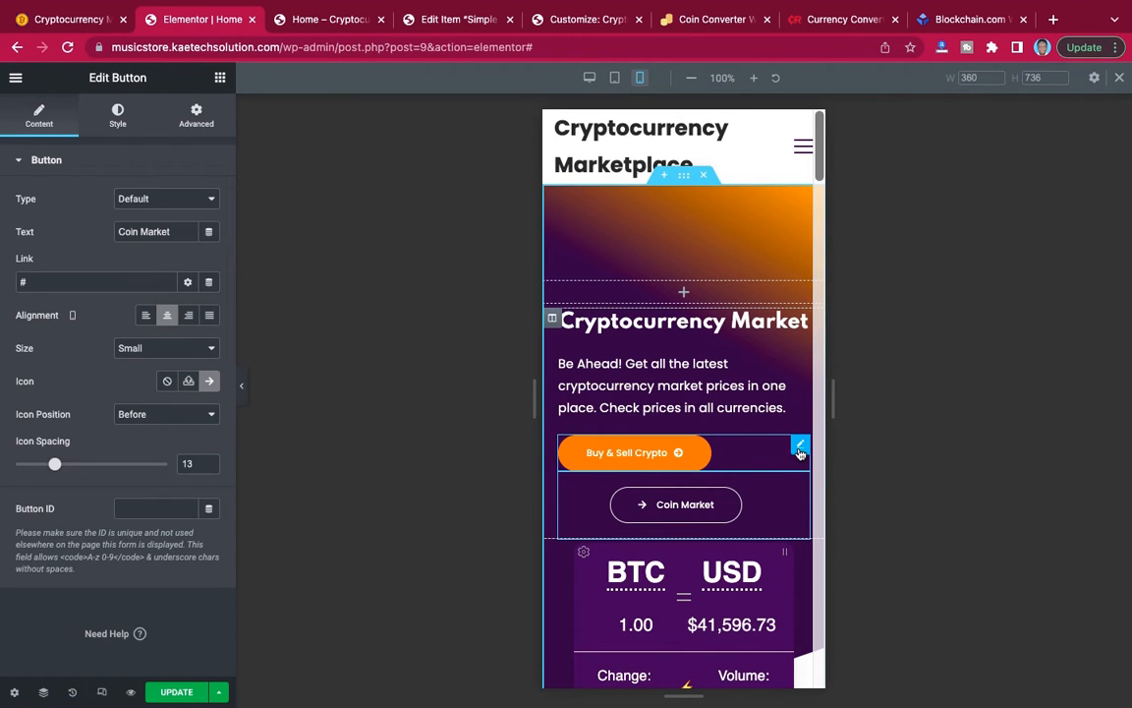
# Set the Buy & Sell Crypto button's vertical align to center and its mobile alignment to center.
pyautogui.click(800, 448)
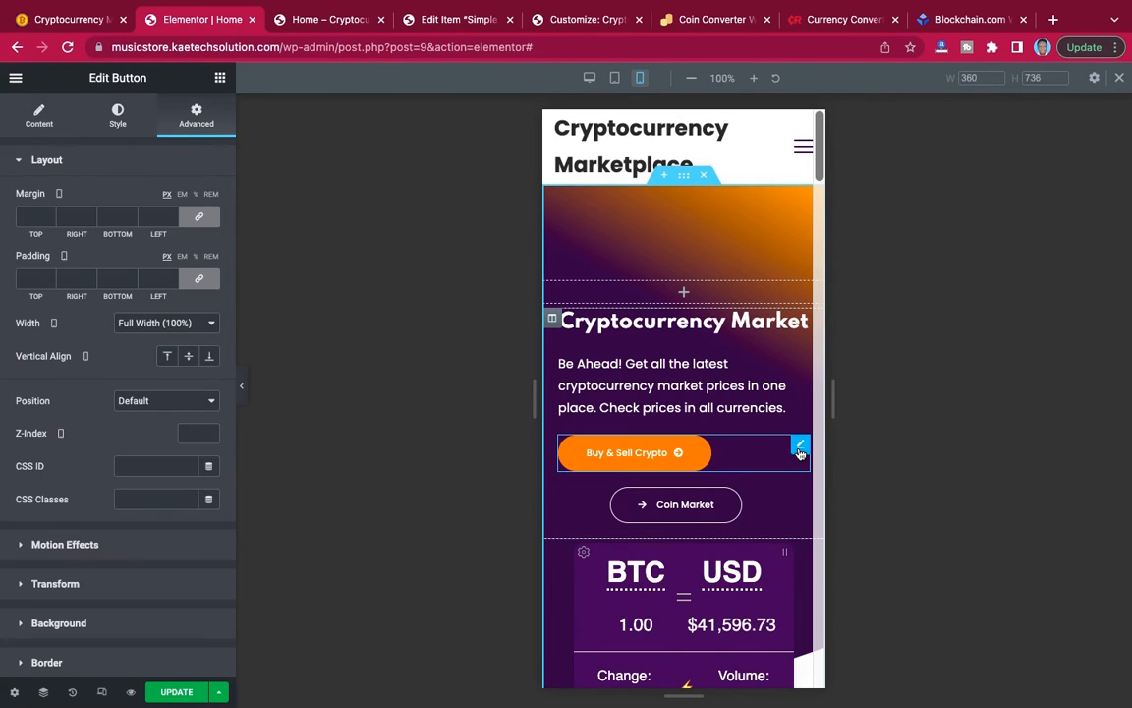
pyautogui.click(190, 357)
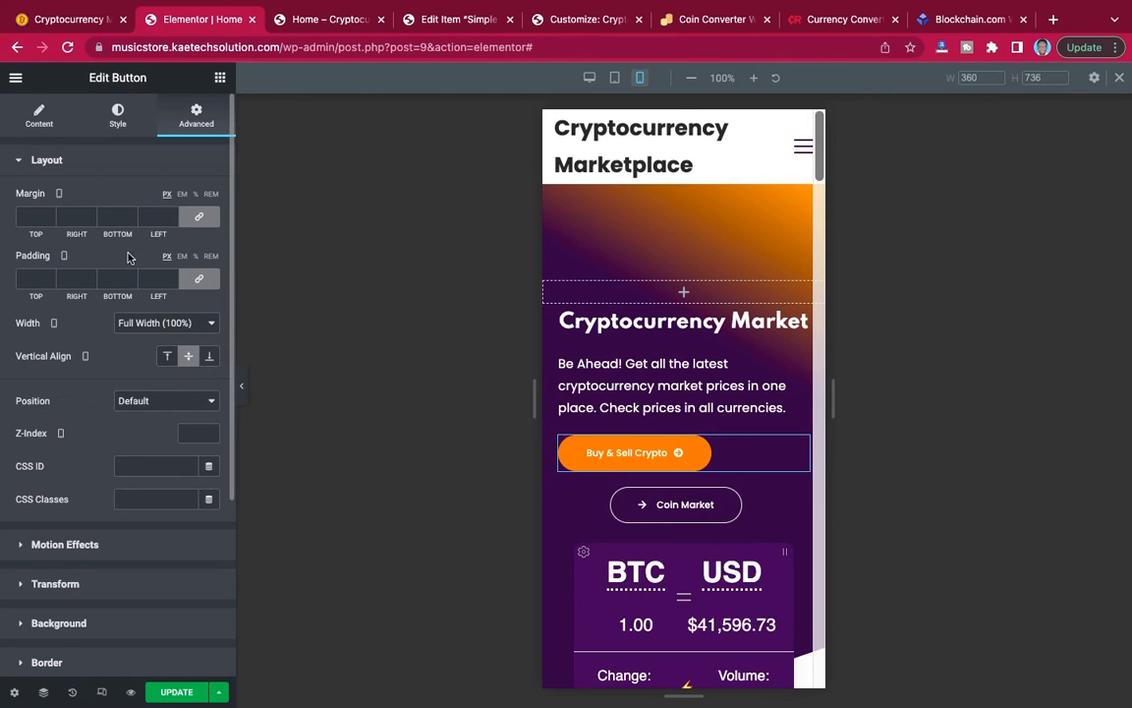
pyautogui.click(39, 116)
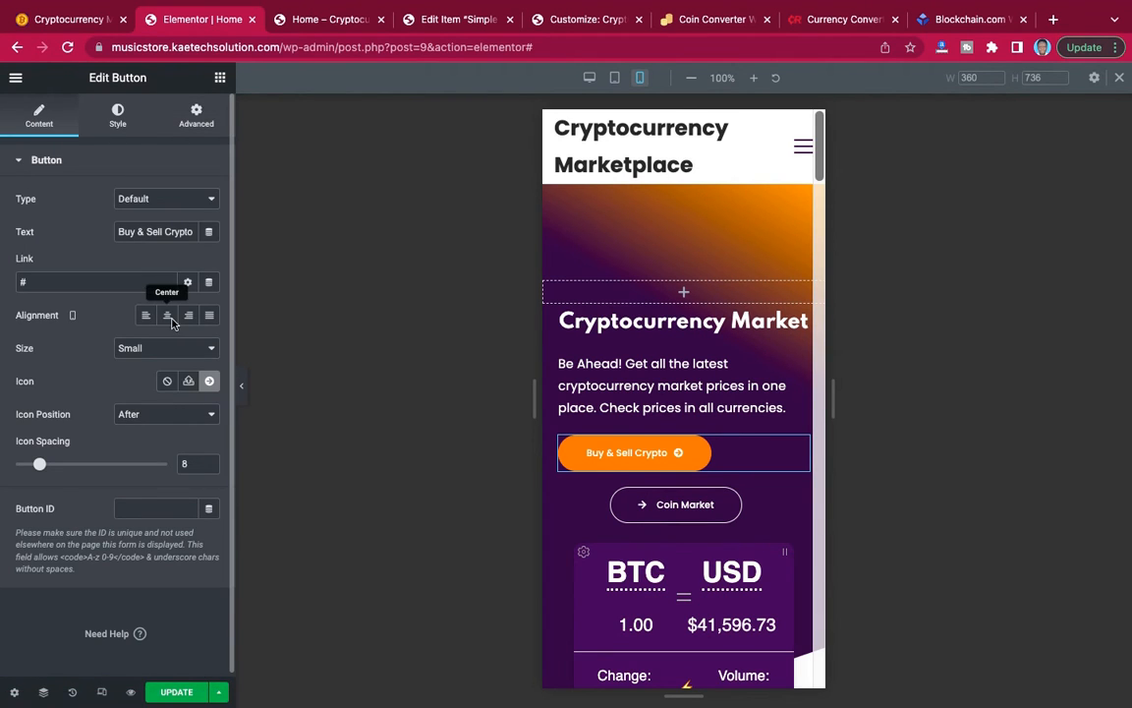
pyautogui.click(168, 317)
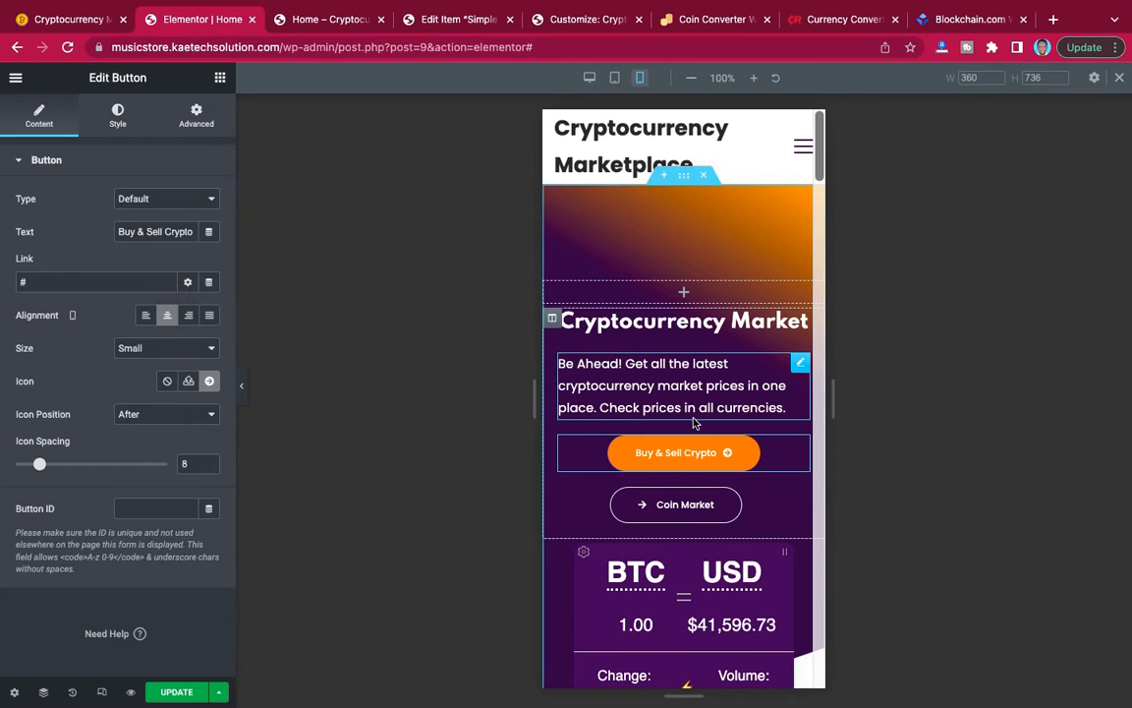
# Review the hero text, buttons and converter widget in the mobile preview, with and without the editing panel.
pyautogui.click(242, 385)
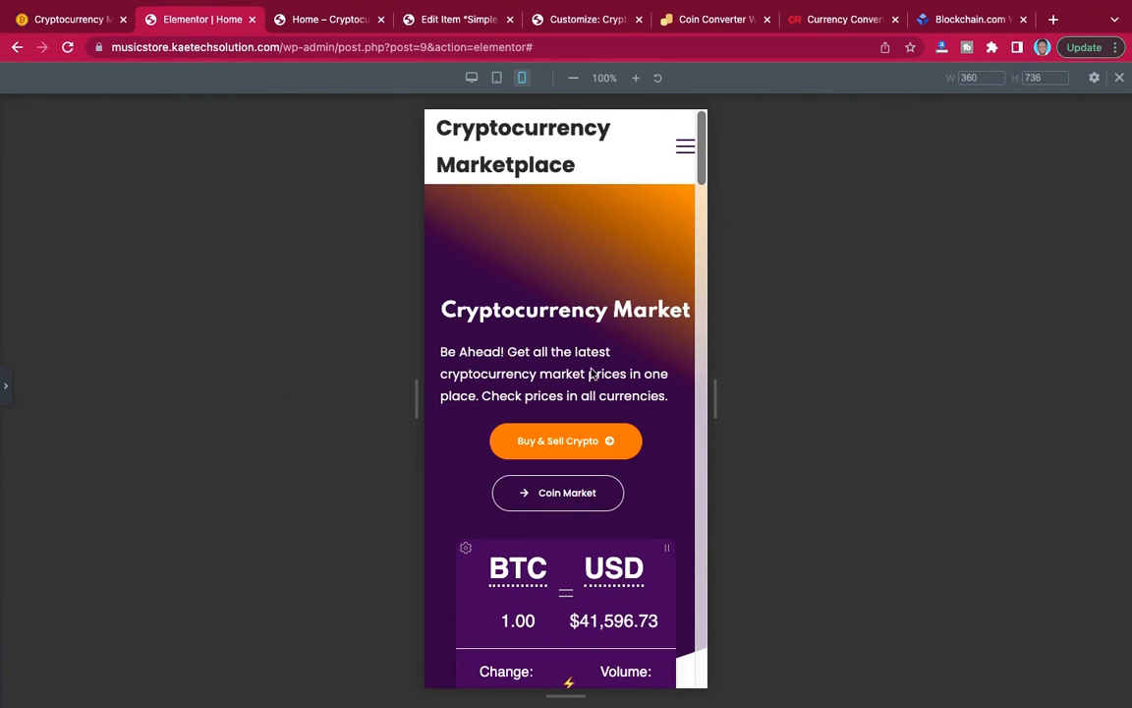
pyautogui.scroll(-5, 590, 372)
pyautogui.scroll(5, 590, 372)
pyautogui.scroll(-1, 591, 372)
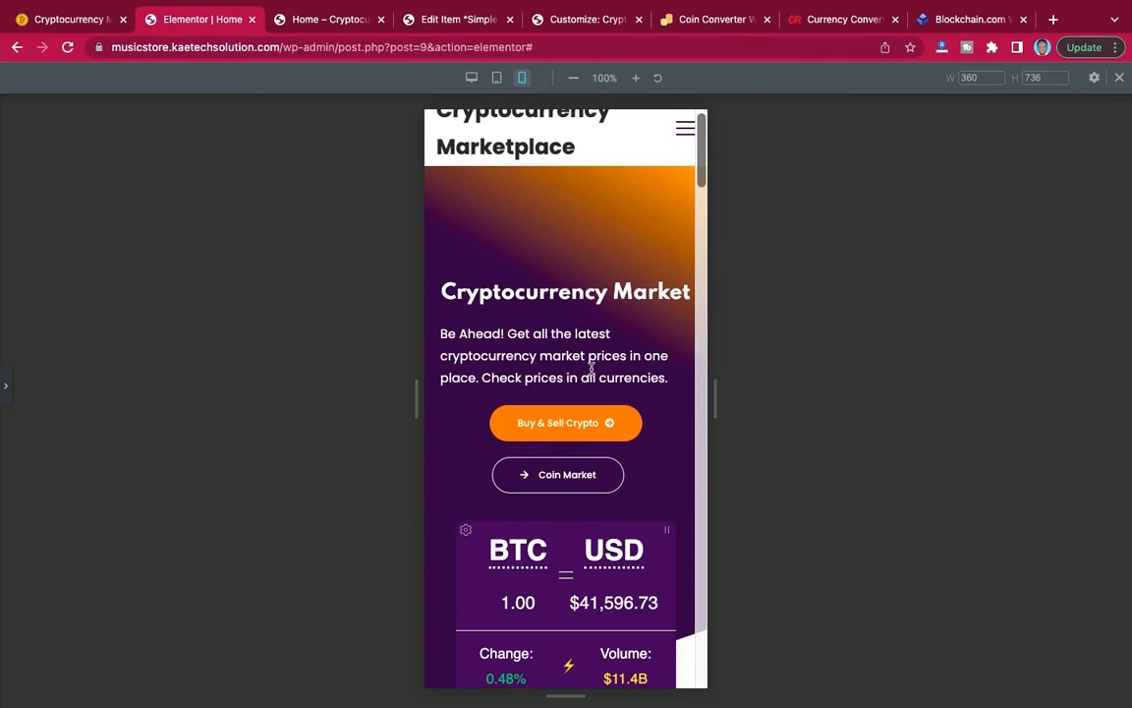
pyautogui.click(5, 393)
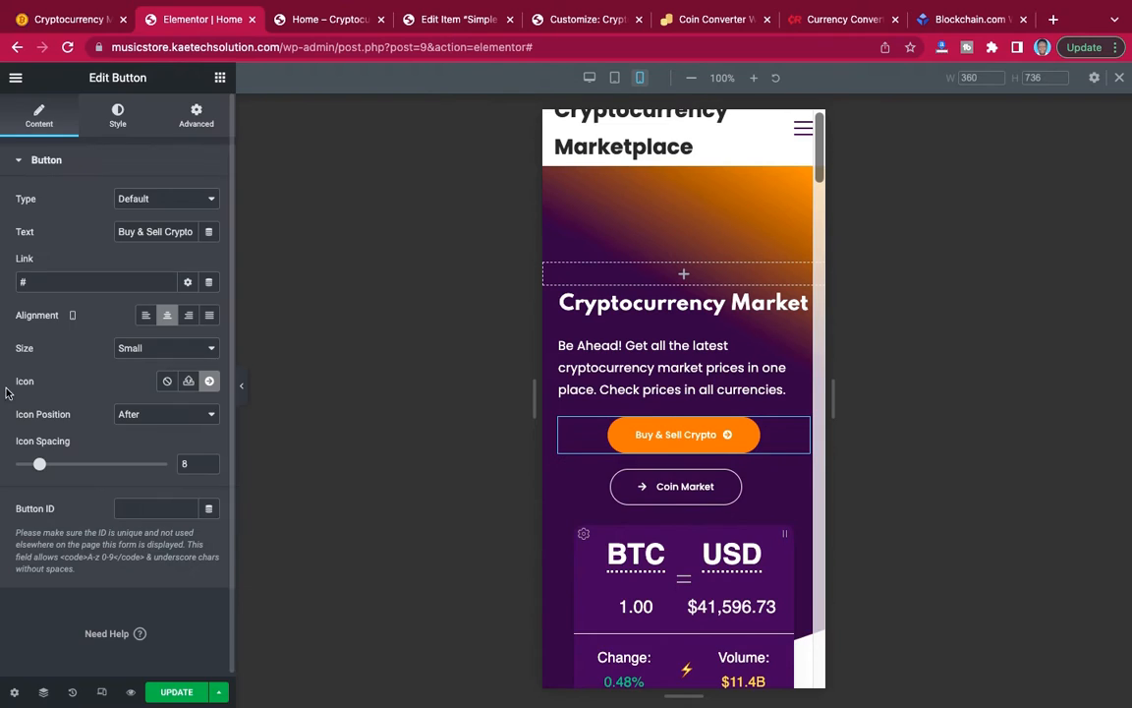
pyautogui.scroll(-5, 676, 501)
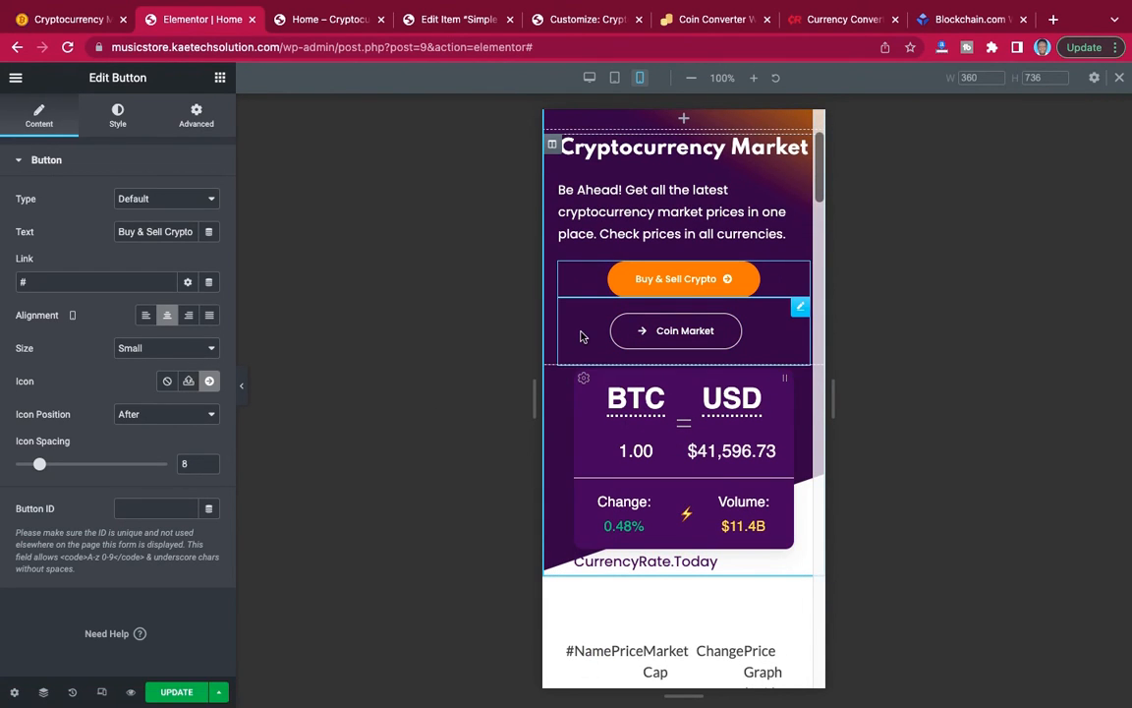
pyautogui.scroll(3, 623, 263)
pyautogui.scroll(3, 623, 263)
pyautogui.scroll(-1, 624, 261)
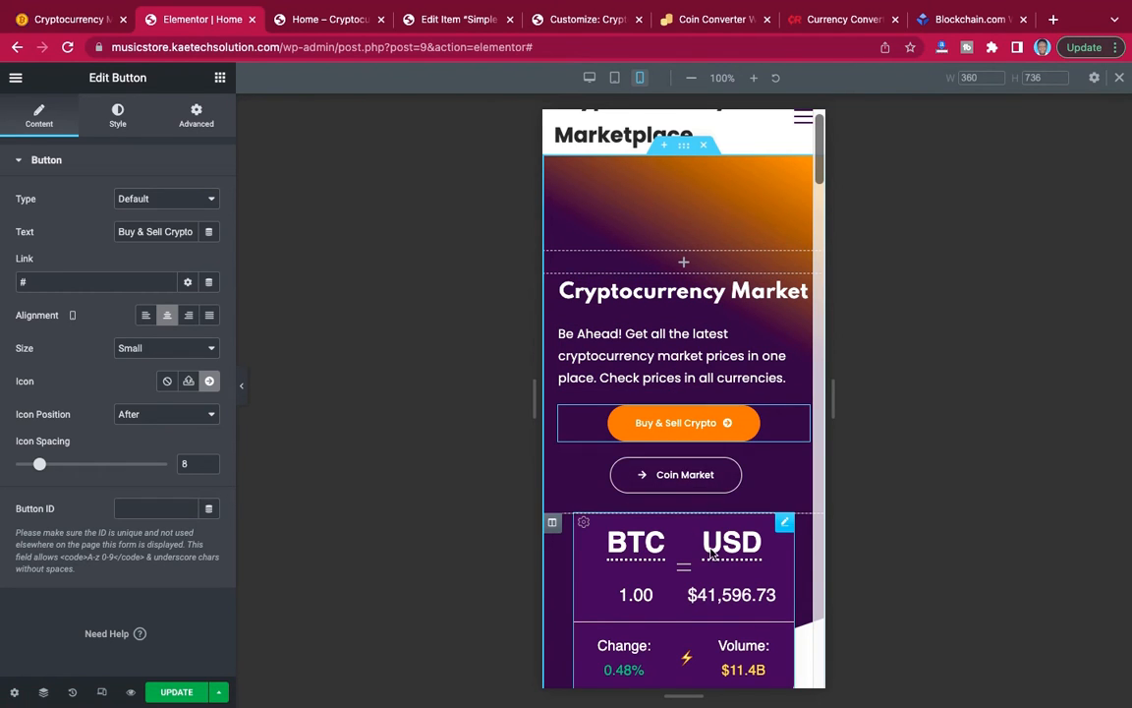
# Copy the BTC–USD converter HTML widget and paste it directly below the "Be Ahead!" paragraph.
pyautogui.scroll(-3, 698, 570)
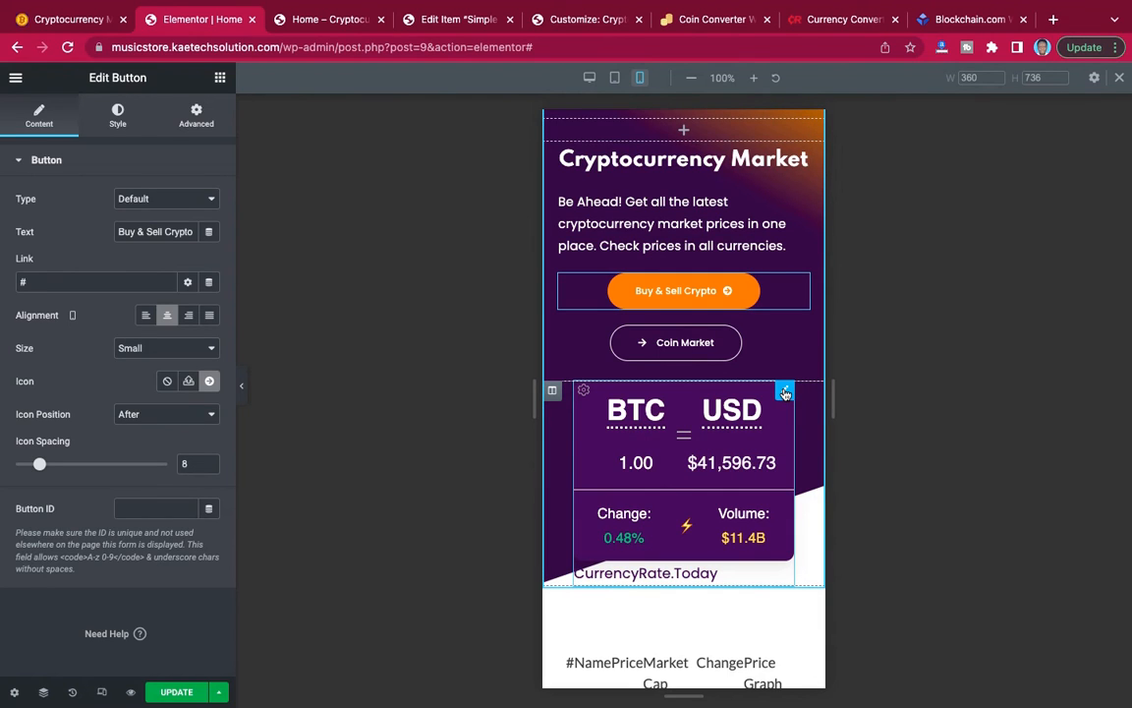
pyautogui.rightClick(785, 393)
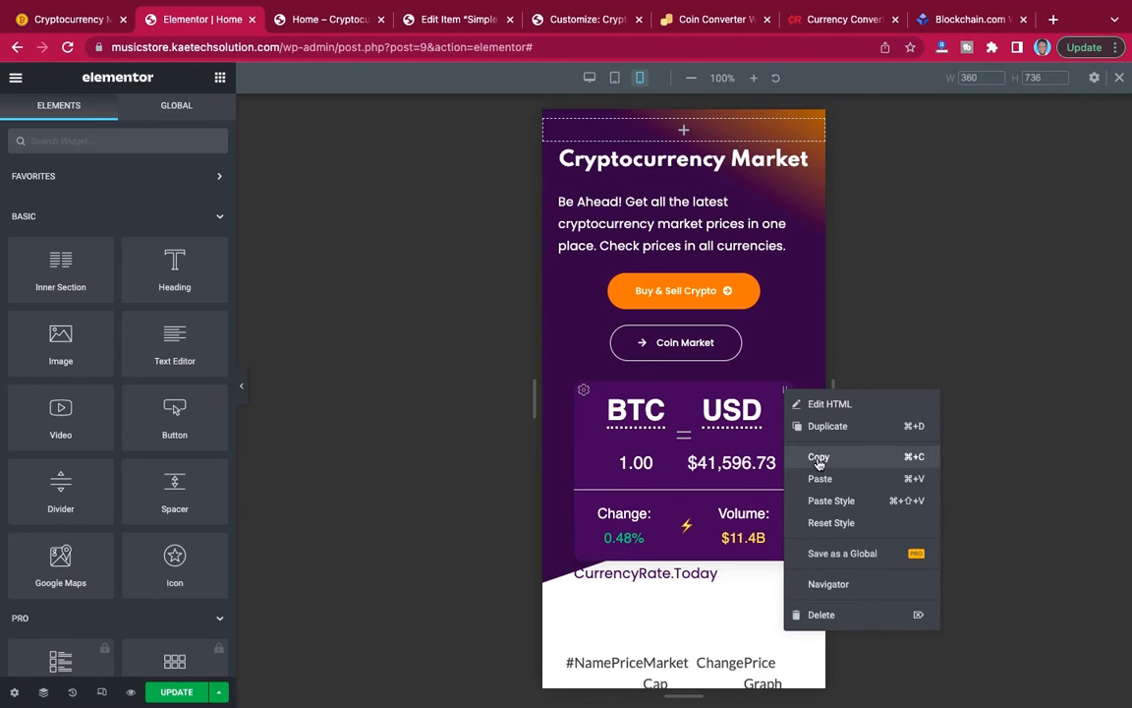
pyautogui.click(819, 459)
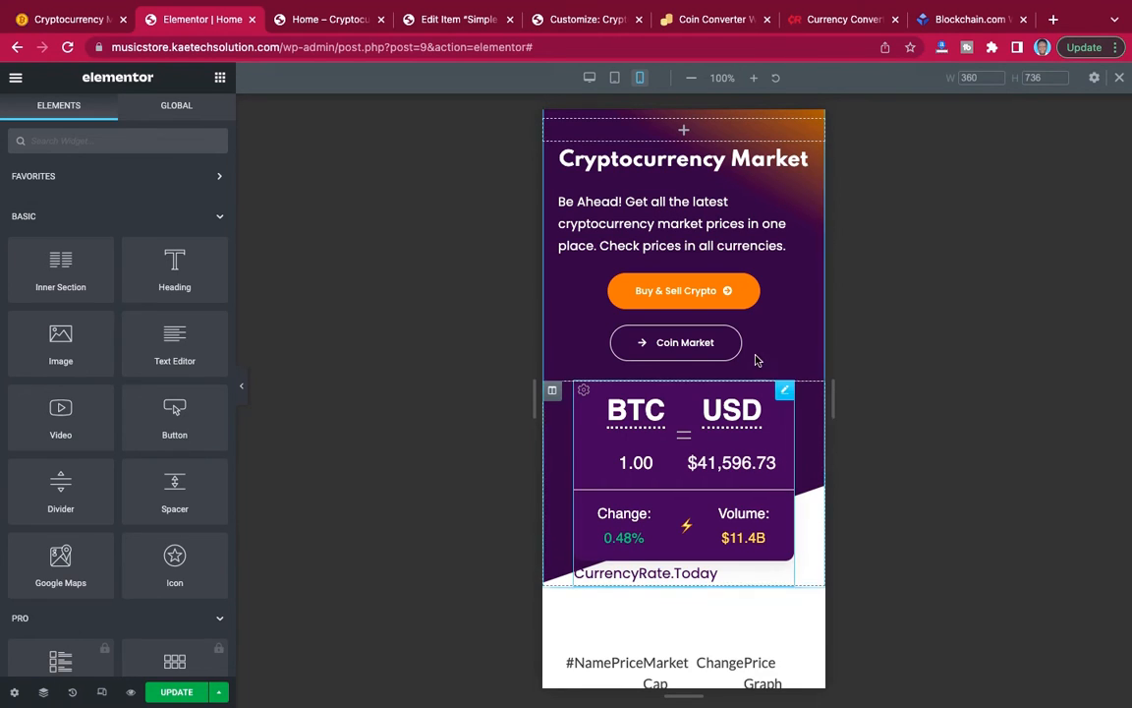
pyautogui.rightClick(724, 250)
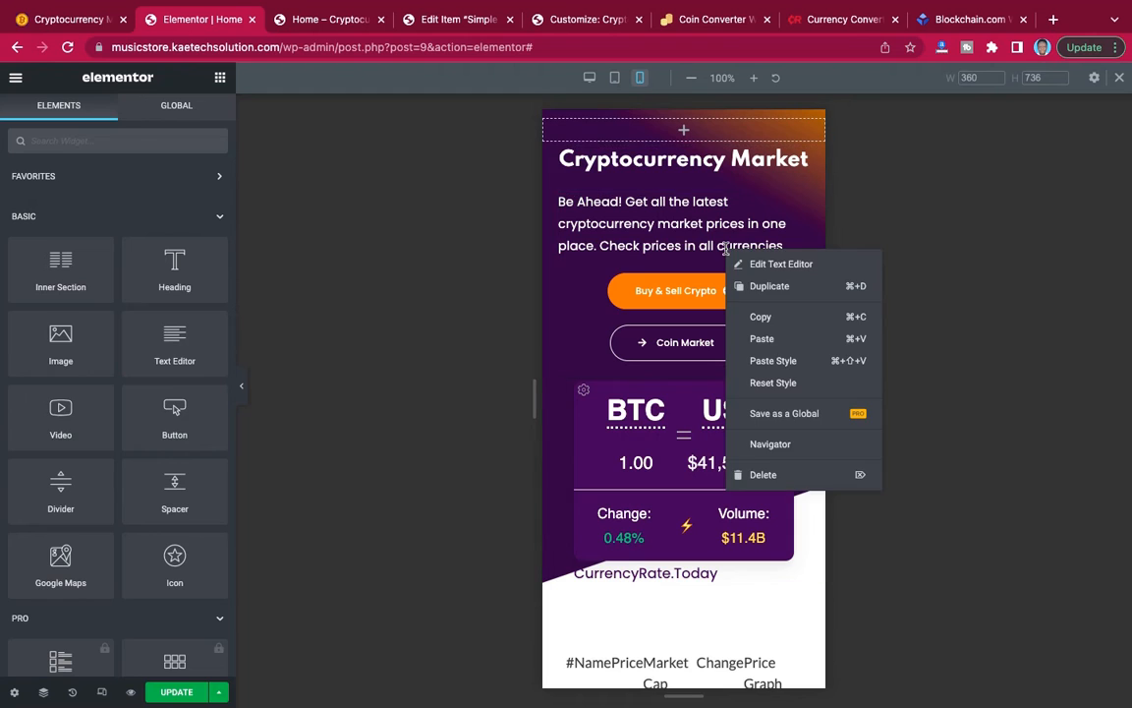
pyautogui.click(763, 339)
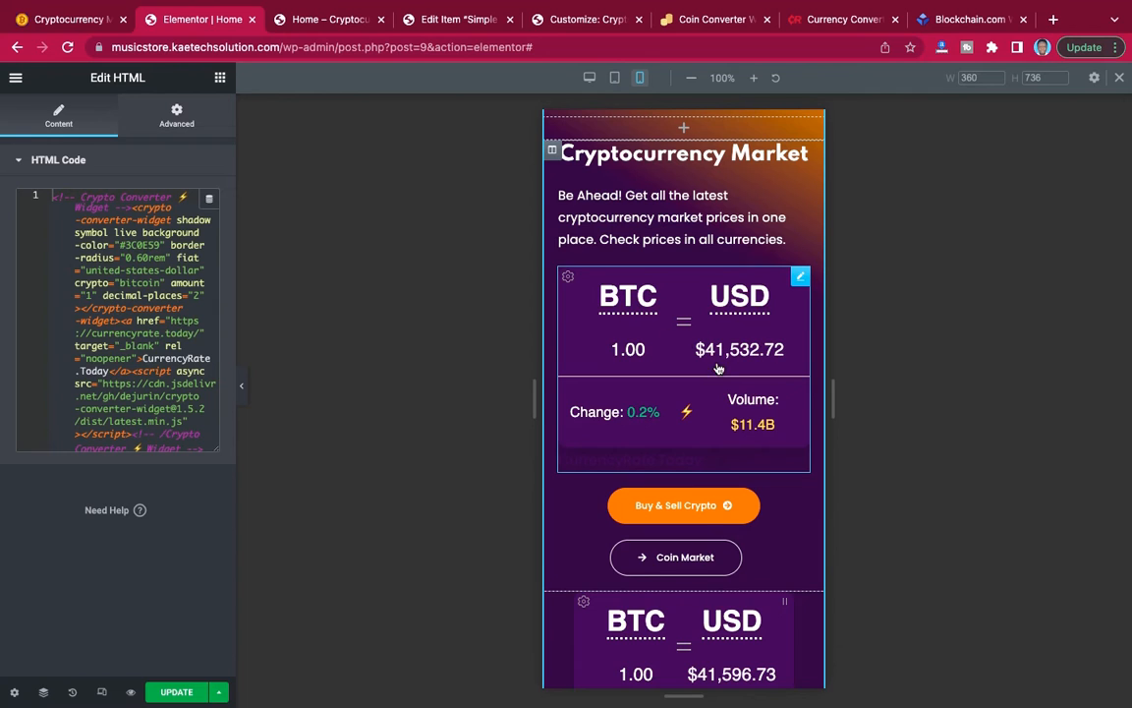
# Hide the original BTC–USD converter widget below the Coin Market button on mobile.
pyautogui.scroll(-3, 721, 545)
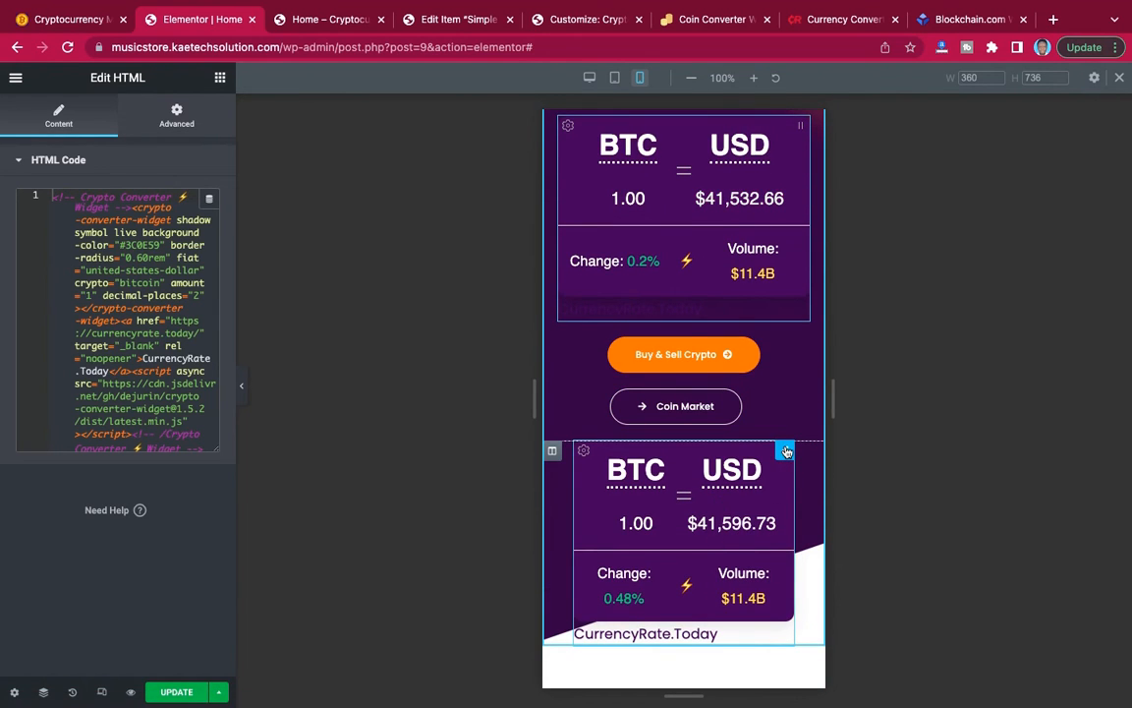
pyautogui.rightClick(787, 452)
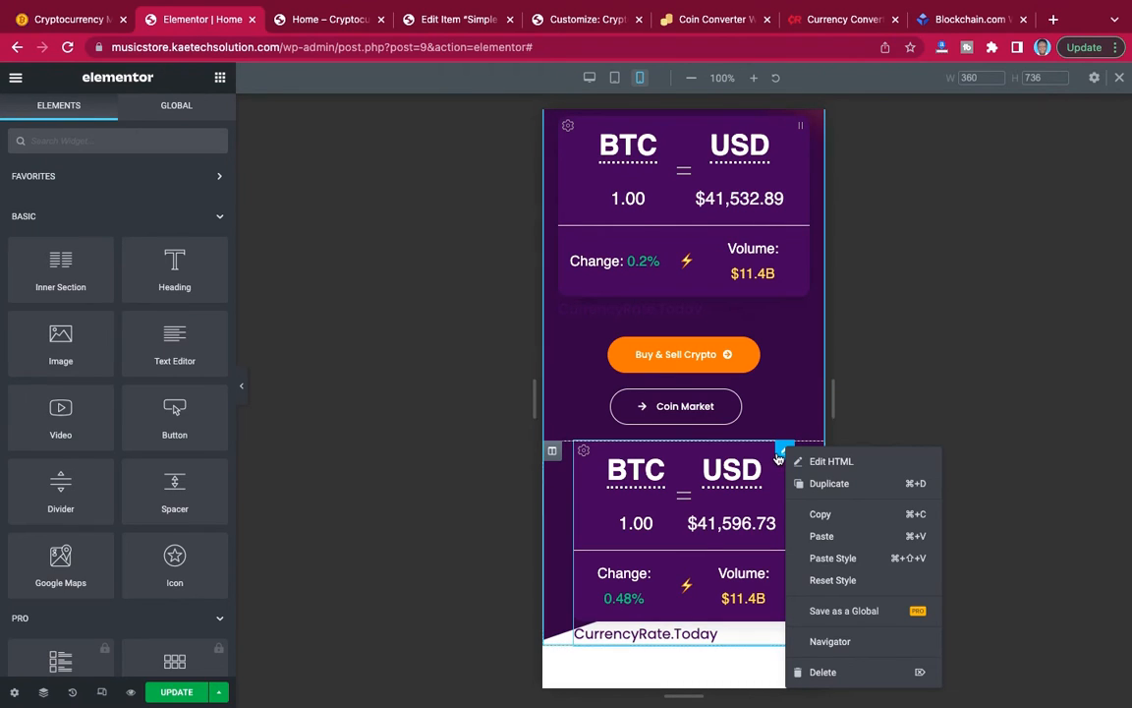
pyautogui.click(826, 461)
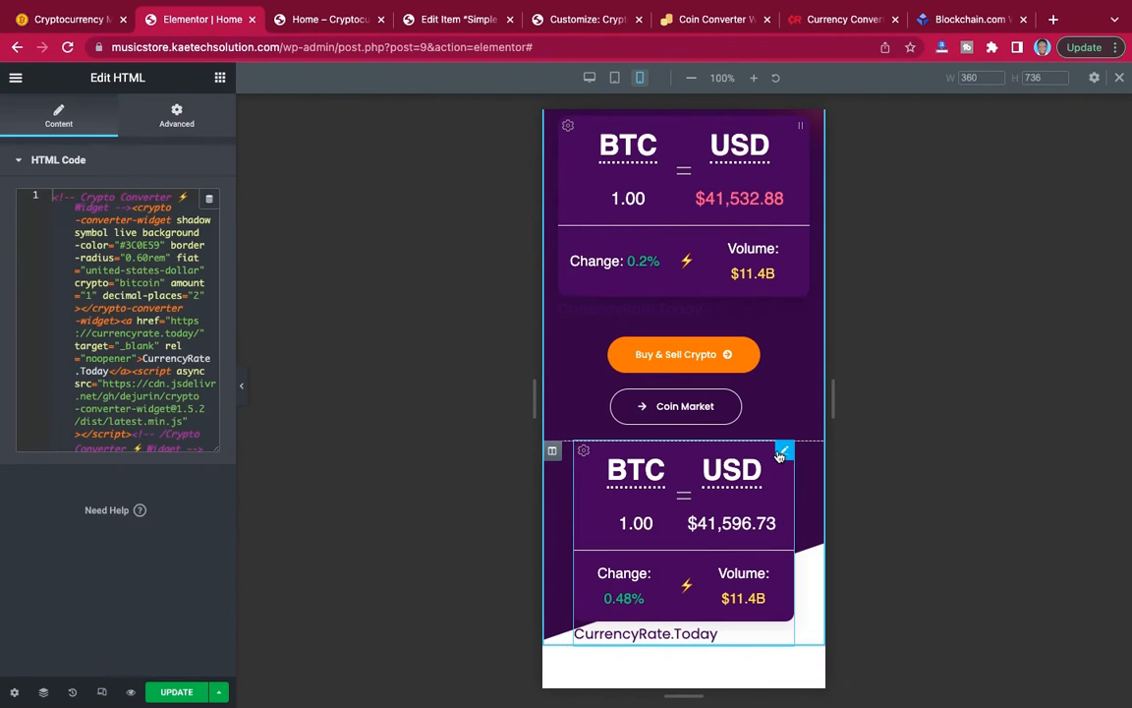
pyautogui.click(187, 122)
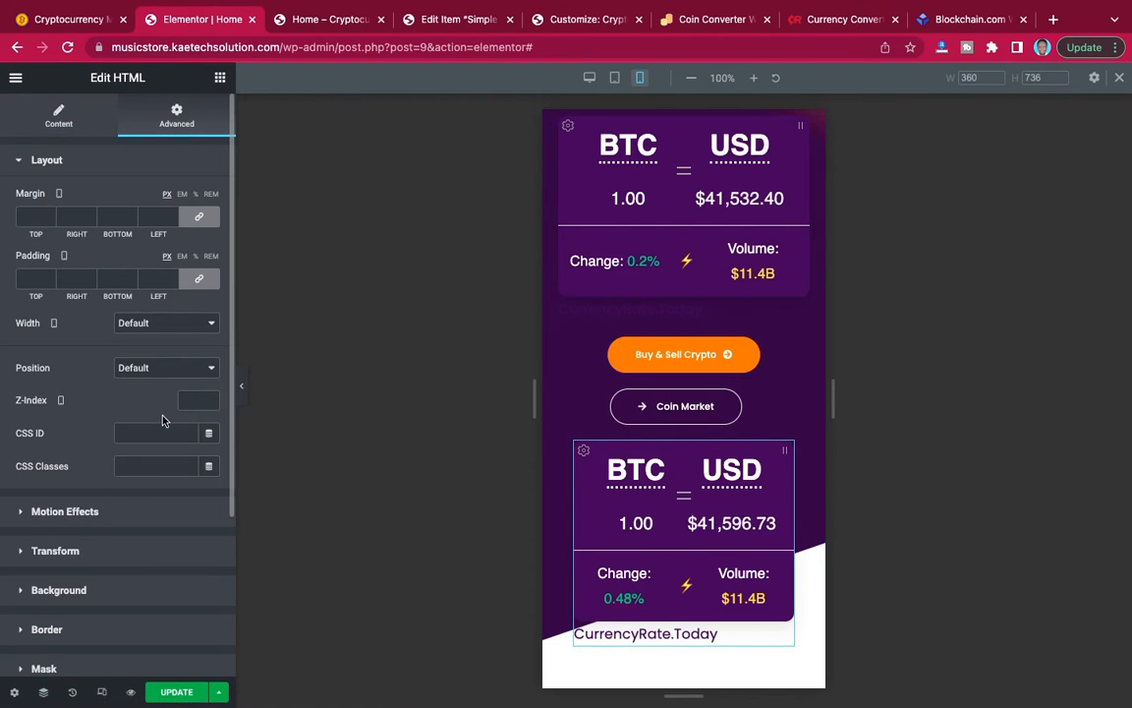
pyautogui.scroll(-5, 127, 467)
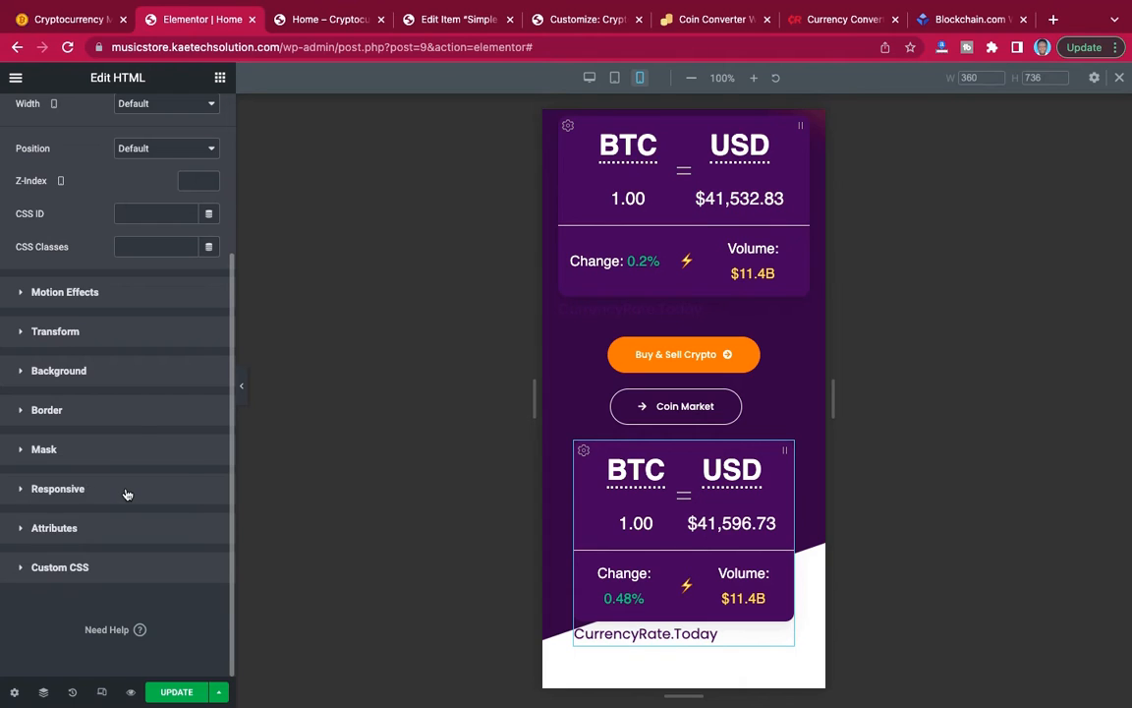
pyautogui.click(127, 494)
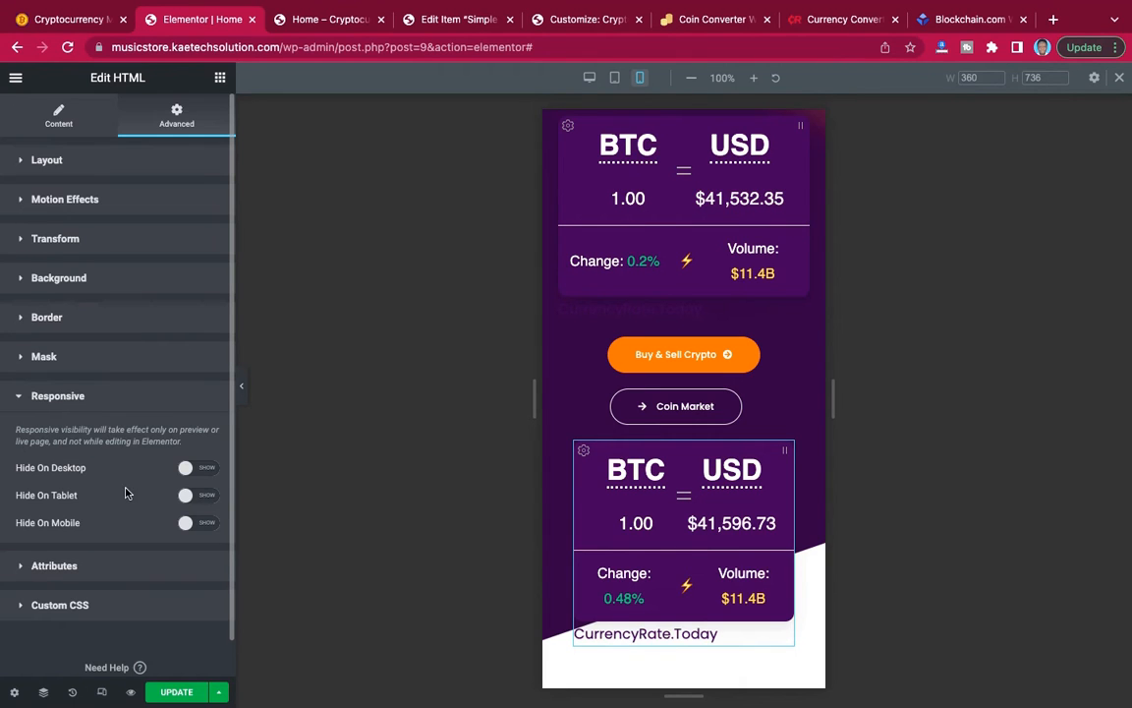
pyautogui.click(205, 524)
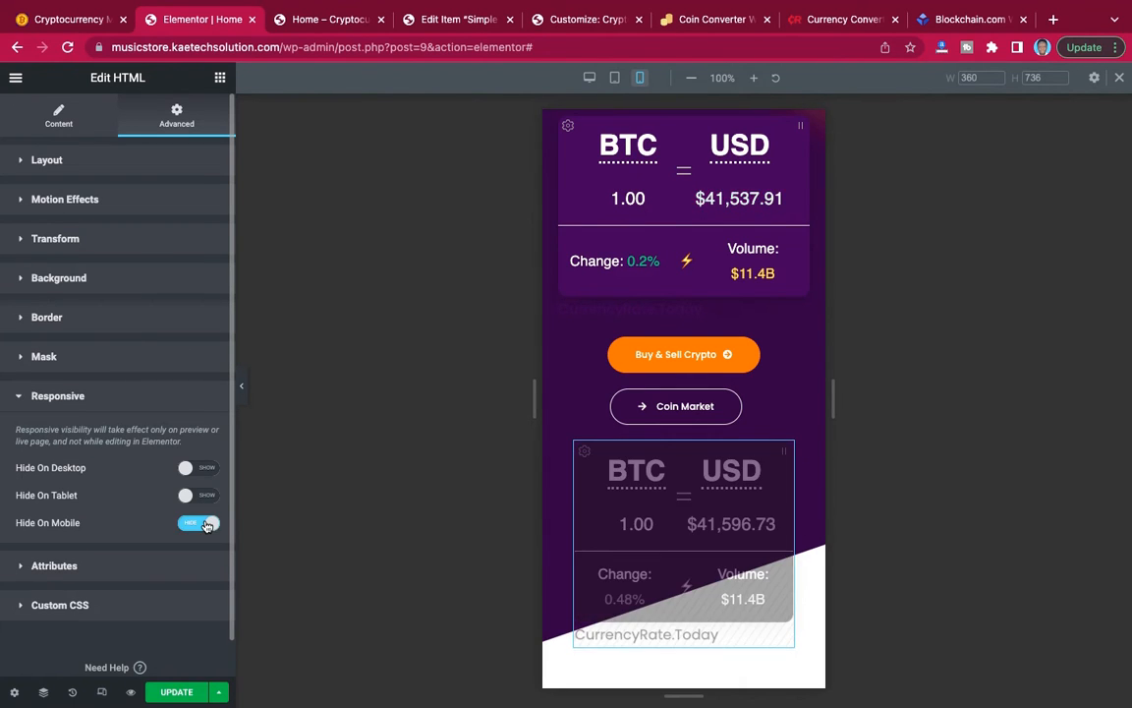
# Review the hero section in the mobile preview with the lower converter hidden, checking the buttons against the slanted bottom edge.
pyautogui.click(245, 400)
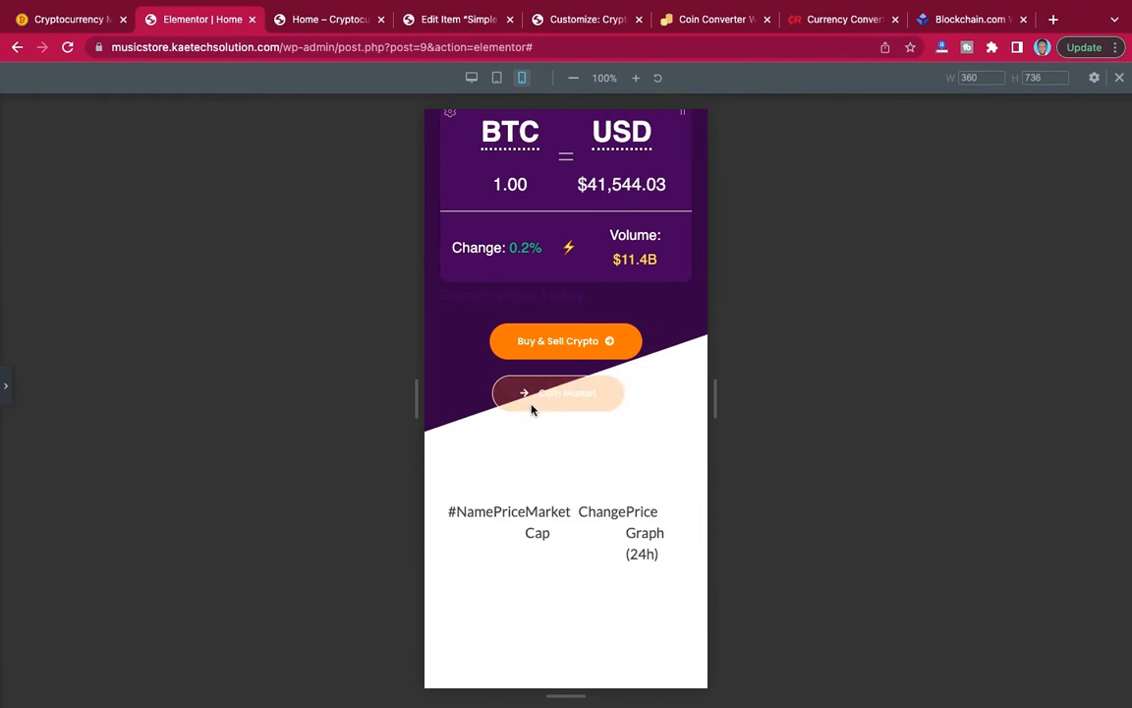
pyautogui.scroll(5, 699, 393)
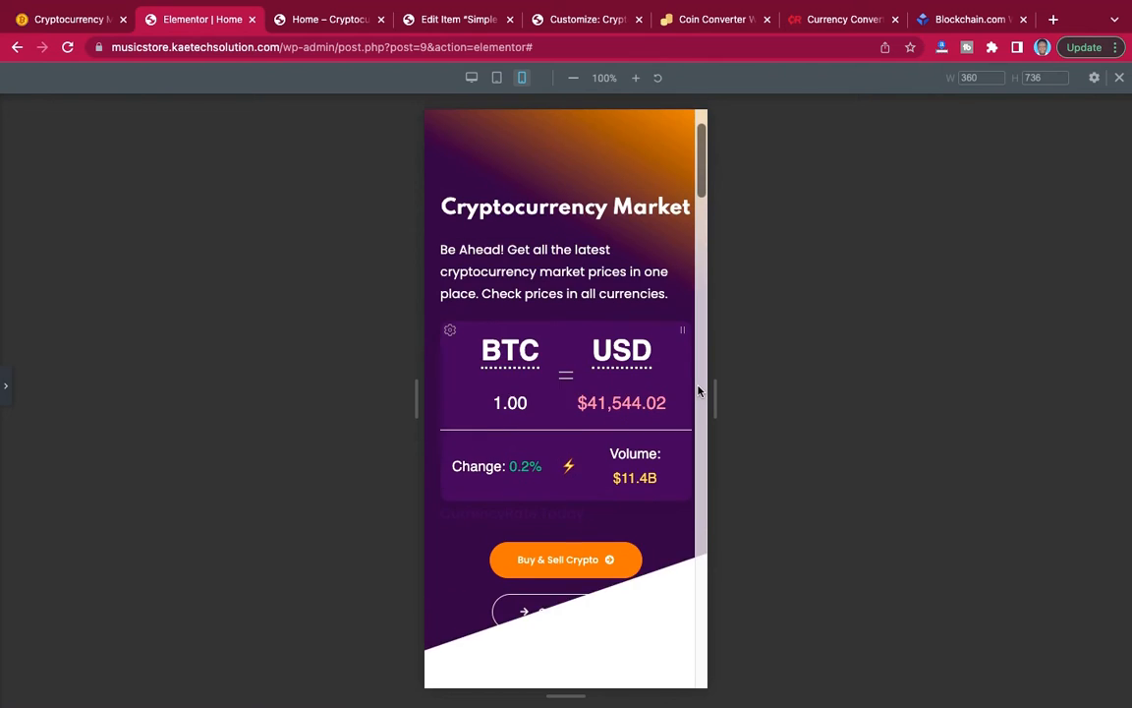
pyautogui.scroll(1, 698, 393)
pyautogui.scroll(-2, 699, 392)
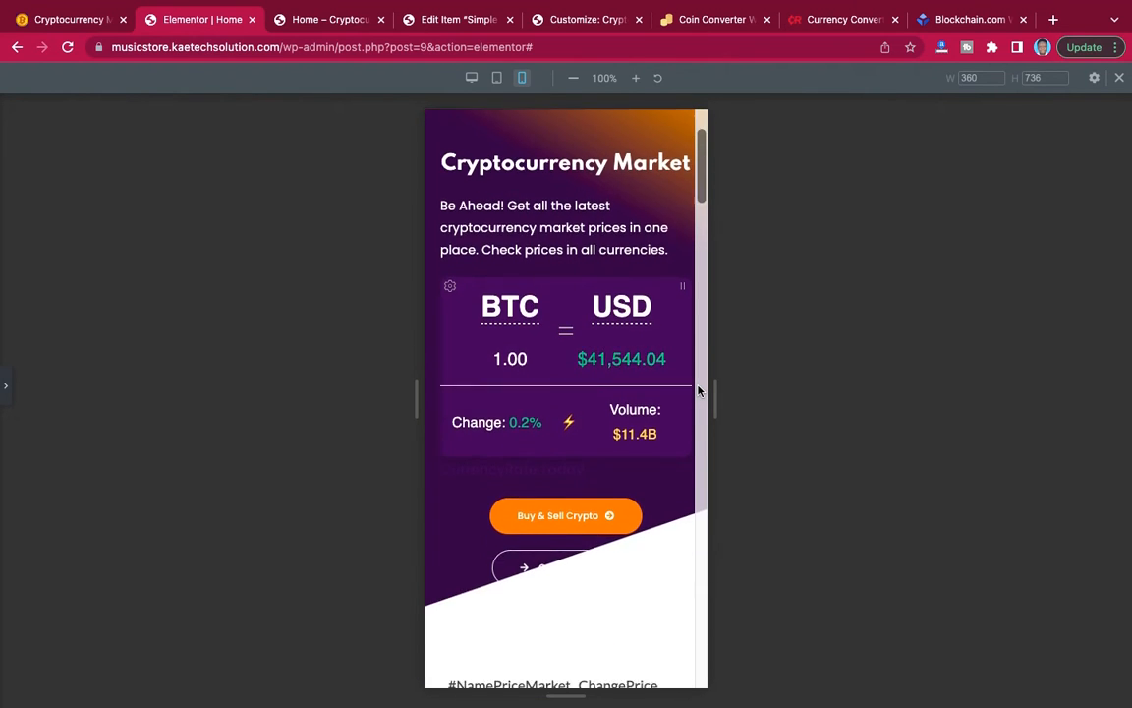
pyautogui.scroll(3, 698, 392)
pyautogui.scroll(-3, 699, 392)
pyautogui.scroll(3, 699, 392)
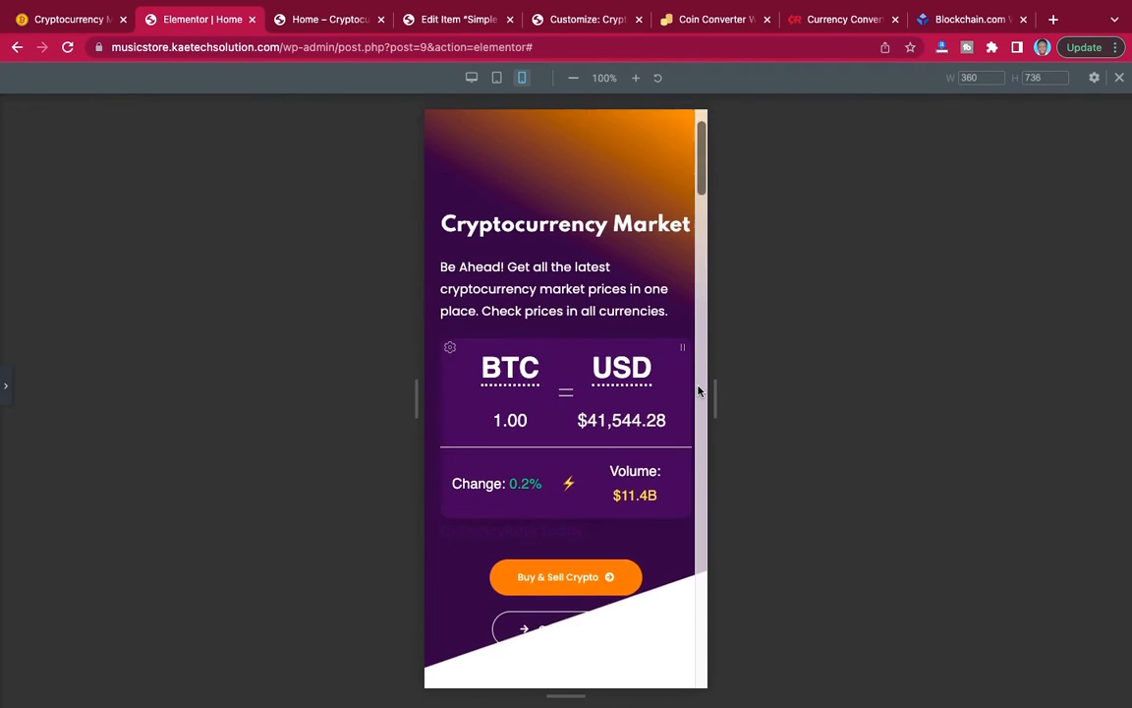
pyautogui.scroll(-2, 700, 390)
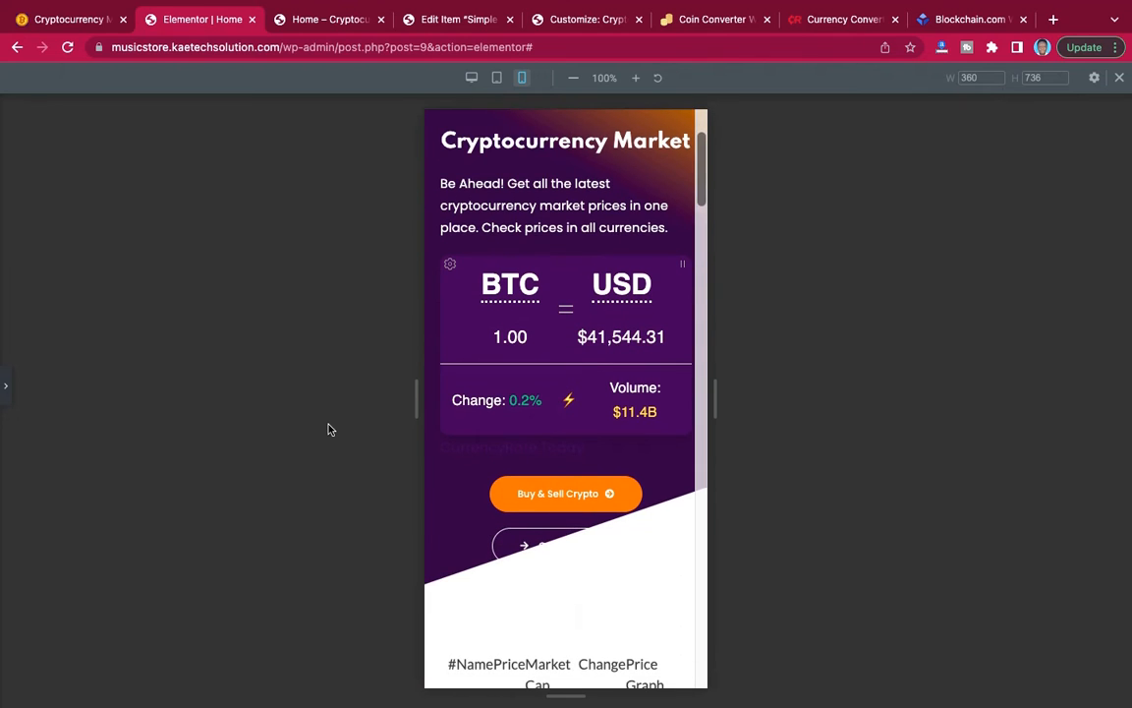
pyautogui.click(7, 401)
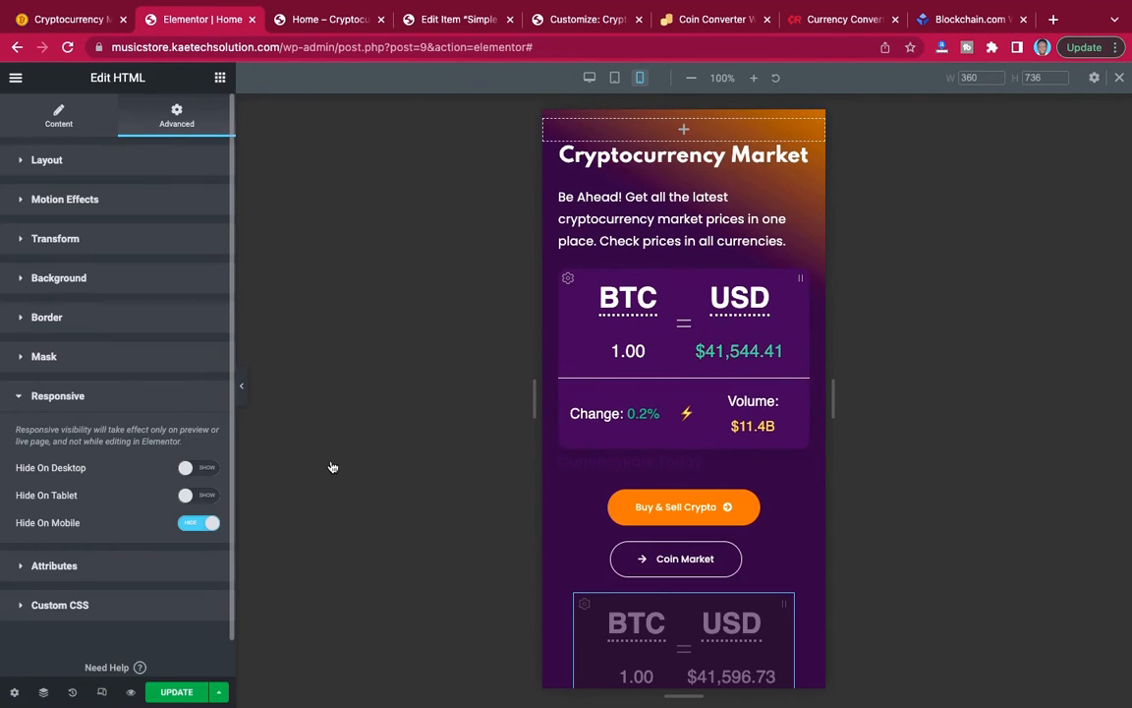
pyautogui.scroll(2, 740, 464)
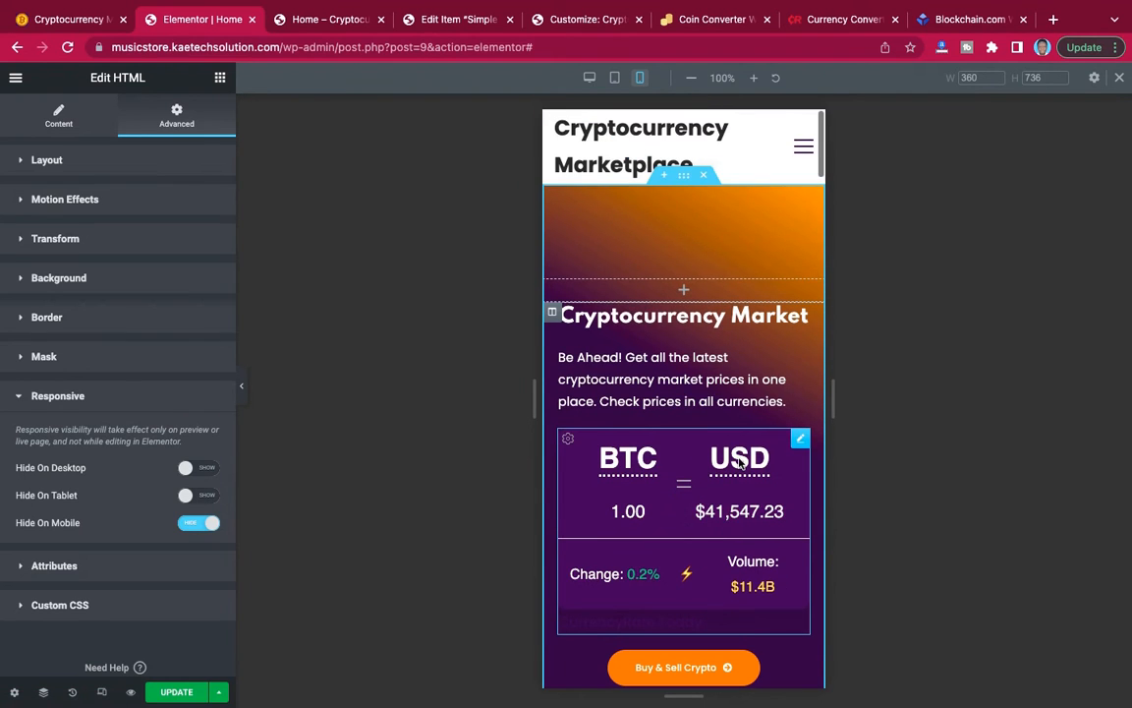
pyautogui.scroll(-3, 740, 464)
pyautogui.scroll(-2, 740, 464)
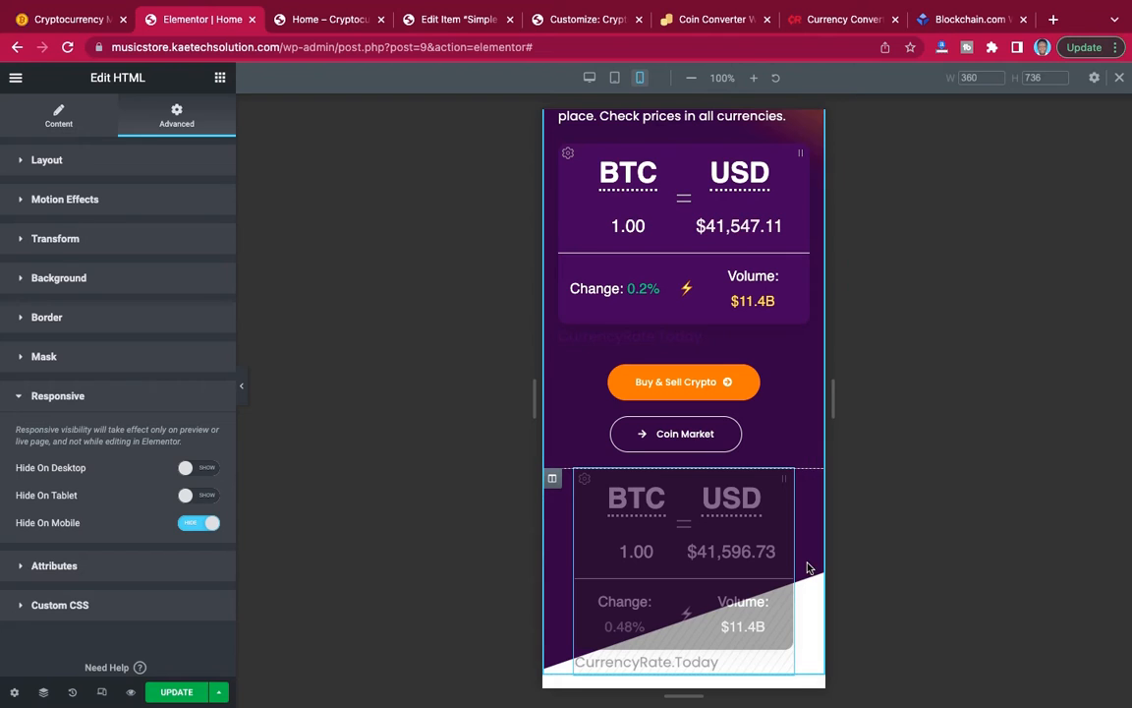
# Unlink the hero section's mobile padding values and set the top and bottom padding to 120 px.
pyautogui.scroll(5, 731, 366)
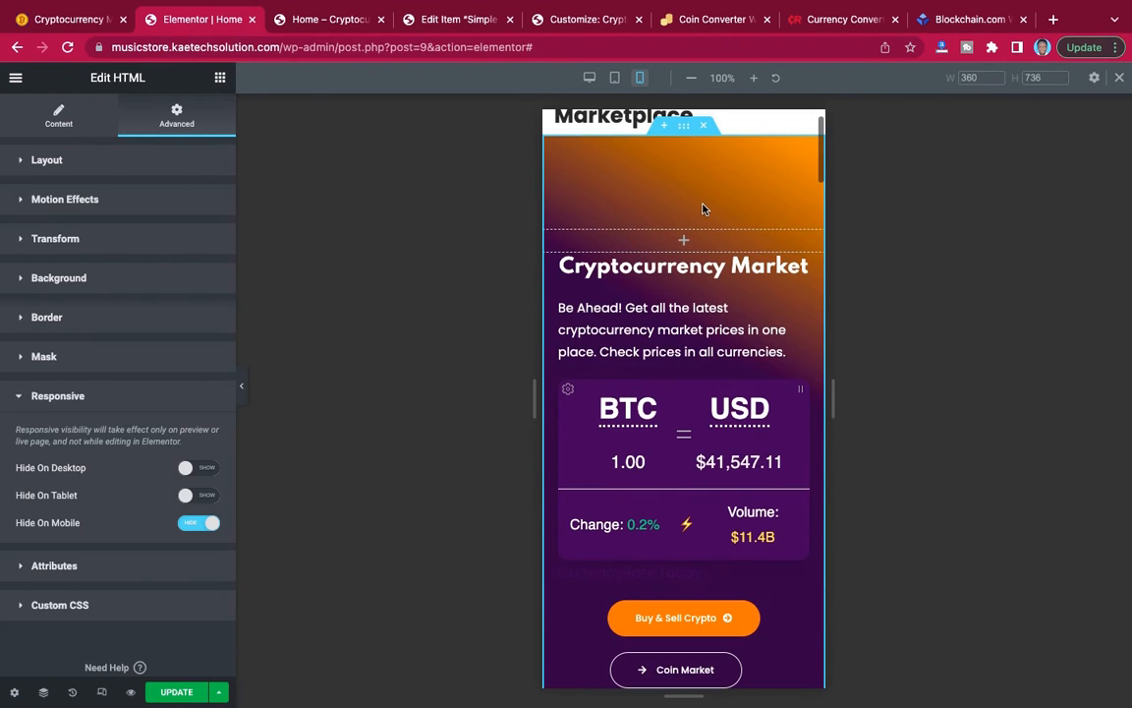
pyautogui.click(683, 131)
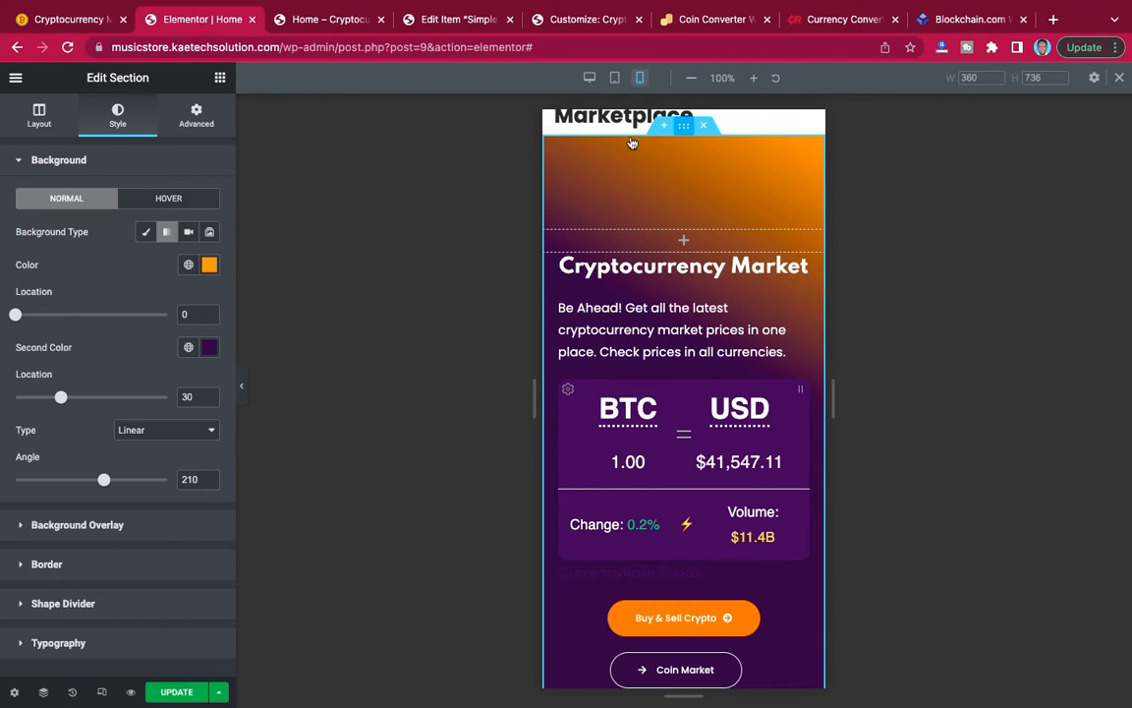
pyautogui.click(195, 116)
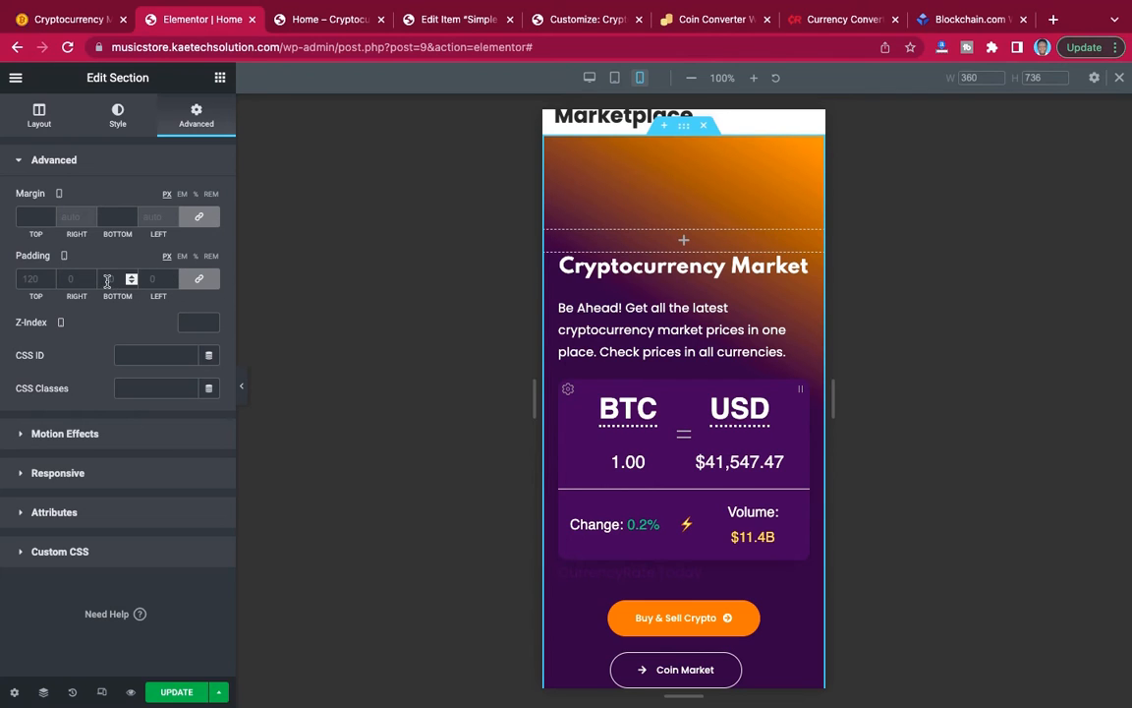
pyautogui.click(199, 278)
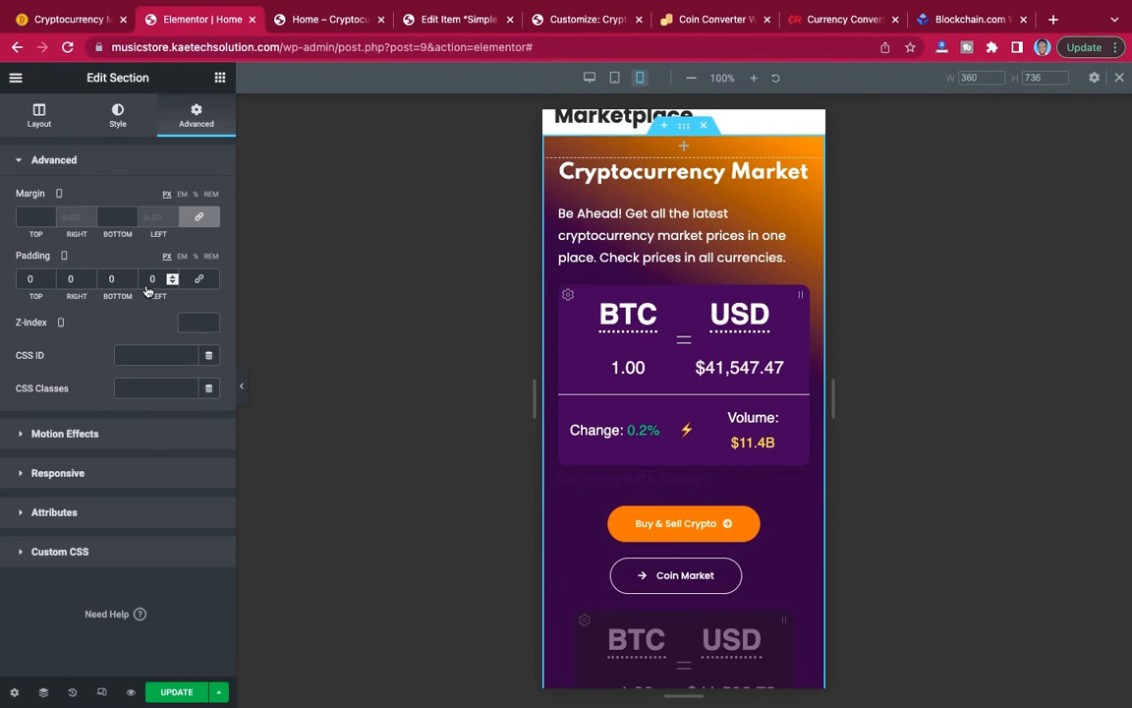
pyautogui.click(28, 279)
pyautogui.write('120')
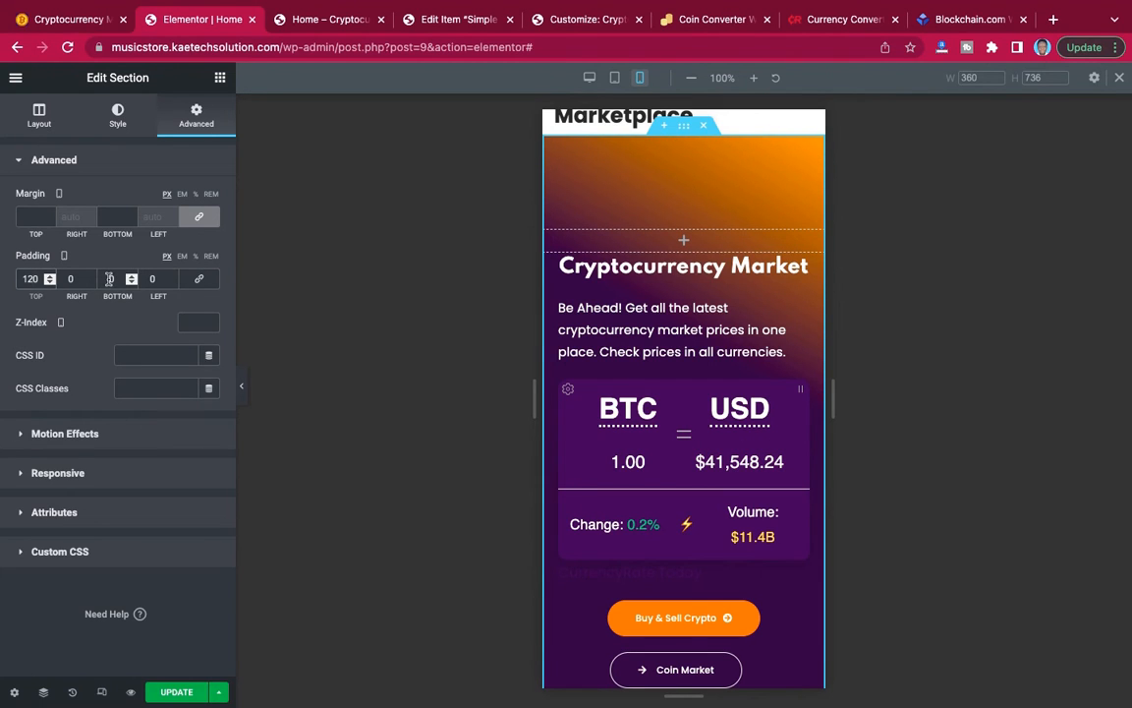
pyautogui.click(109, 280)
pyautogui.write('120')
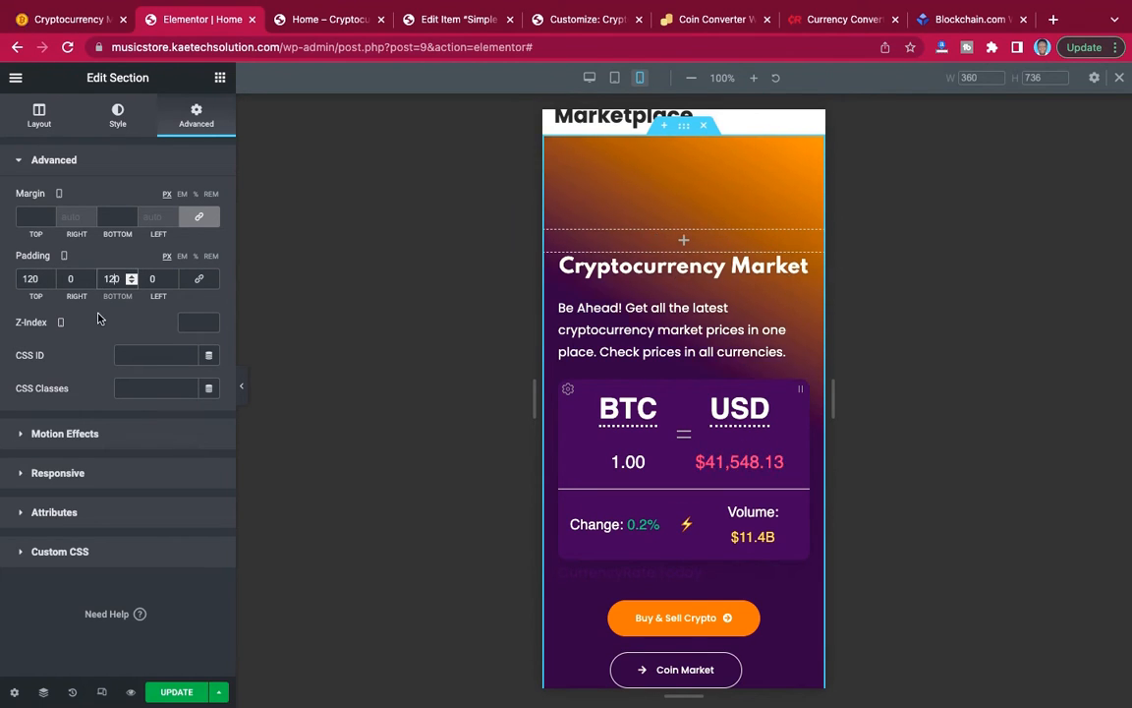
# Check the hero section's spacing below the Coin Market button in the mobile preview, with and without the editing panel.
pyautogui.scroll(-5, 660, 413)
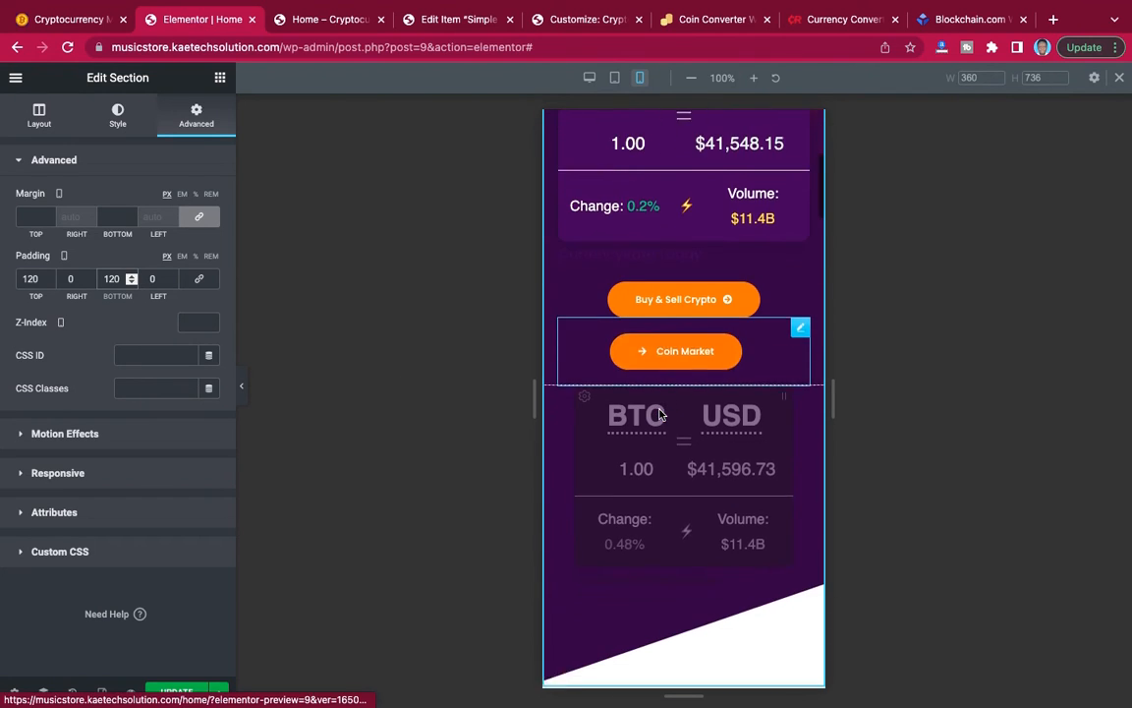
pyautogui.scroll(-1, 659, 413)
pyautogui.click(244, 396)
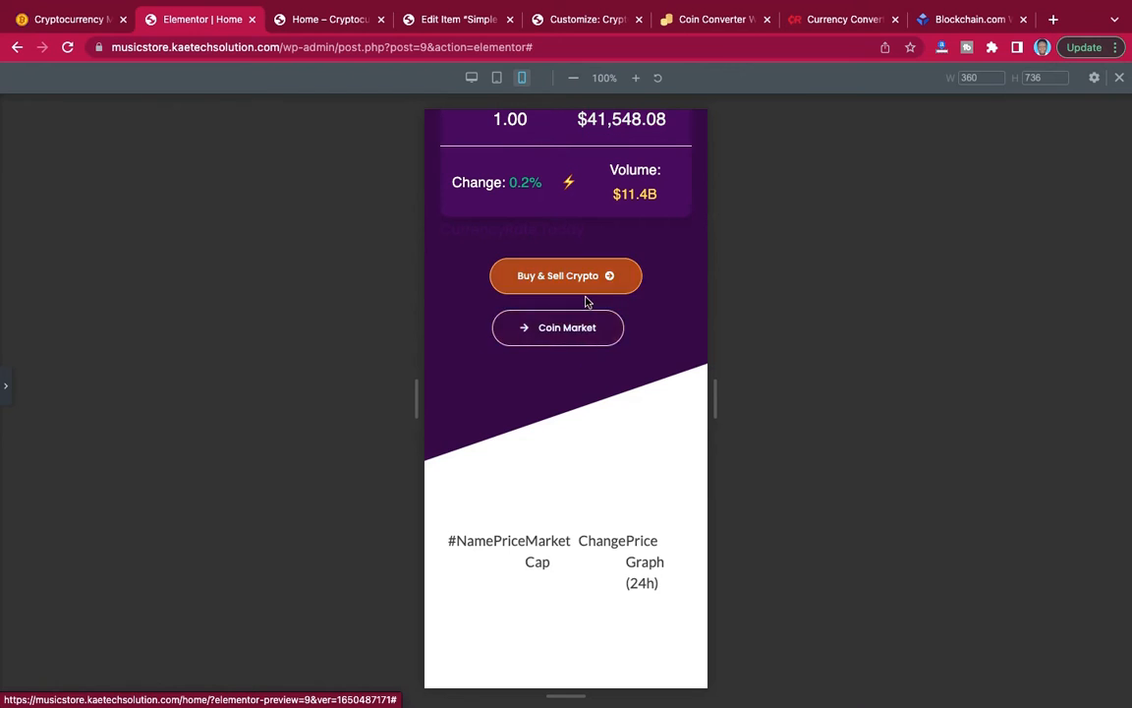
pyautogui.scroll(5, 616, 349)
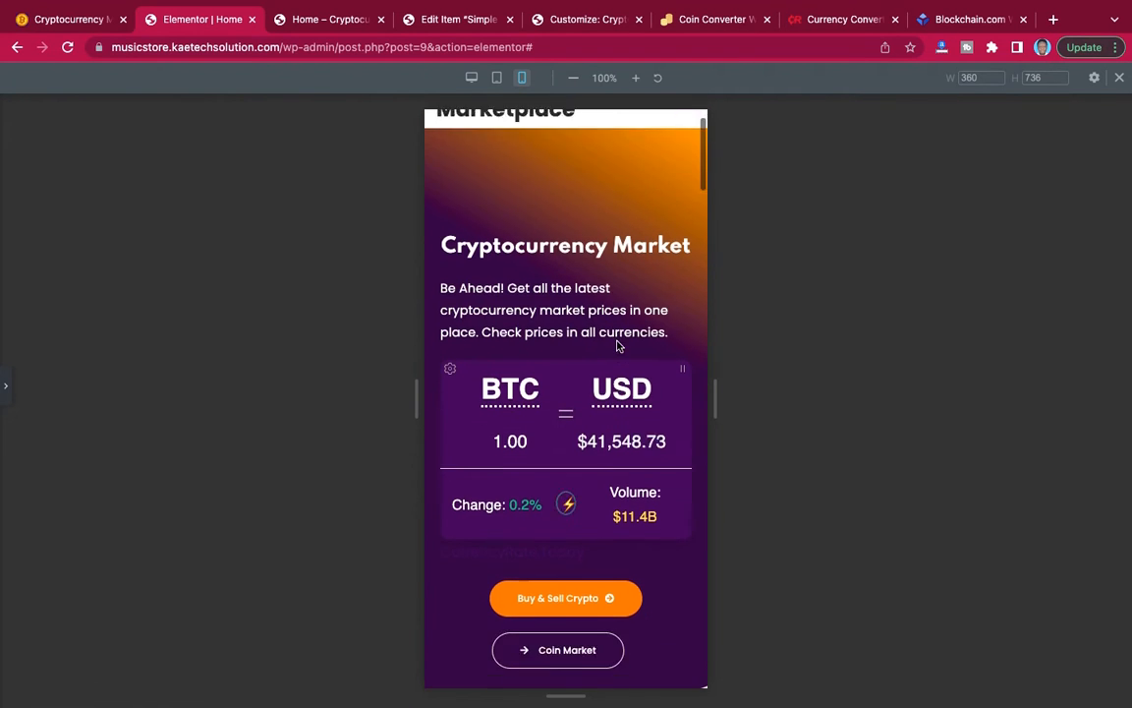
pyautogui.scroll(-1, 618, 346)
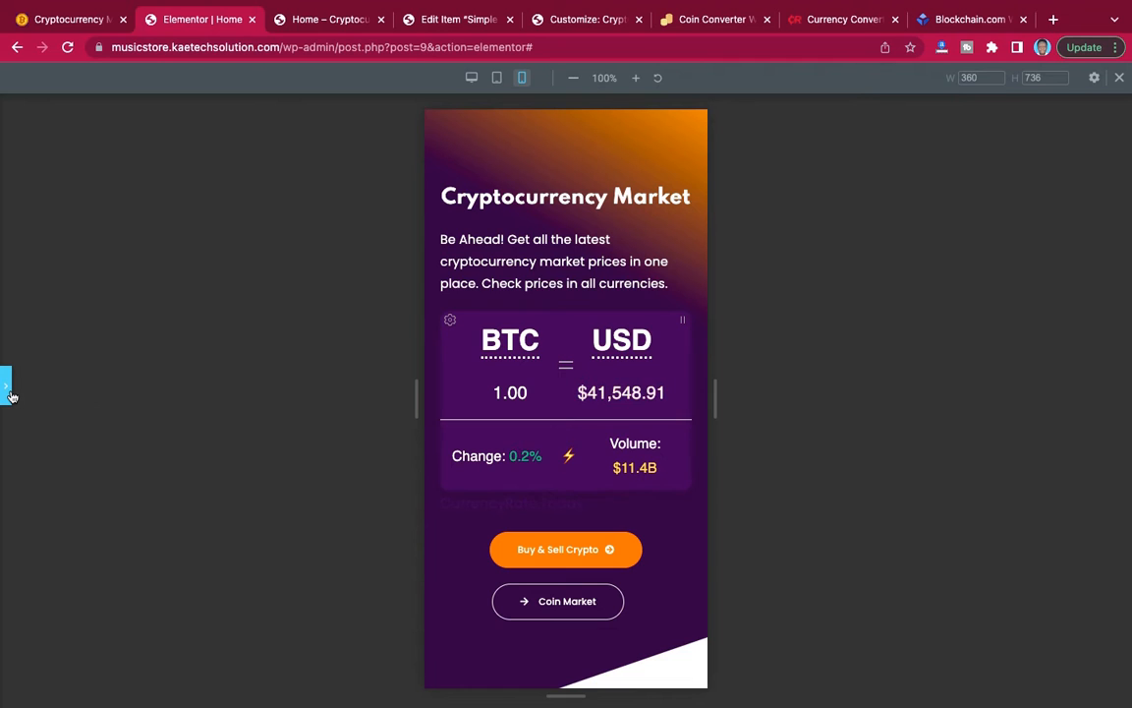
pyautogui.click(8, 388)
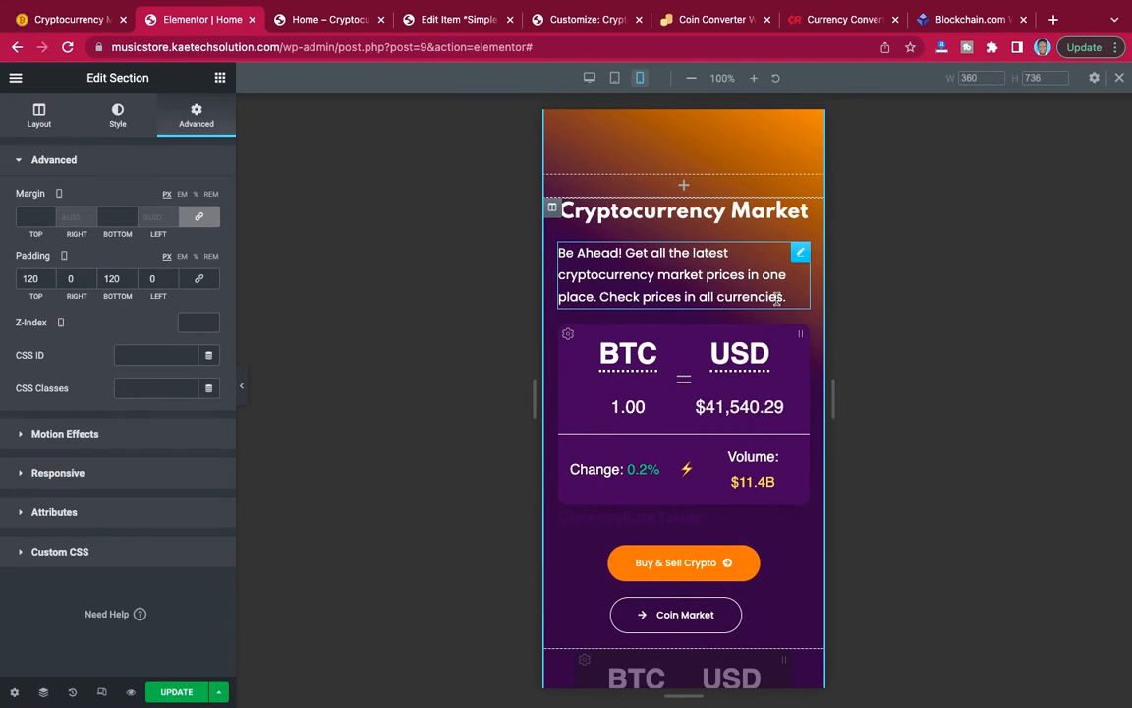
pyautogui.scroll(-5, 768, 321)
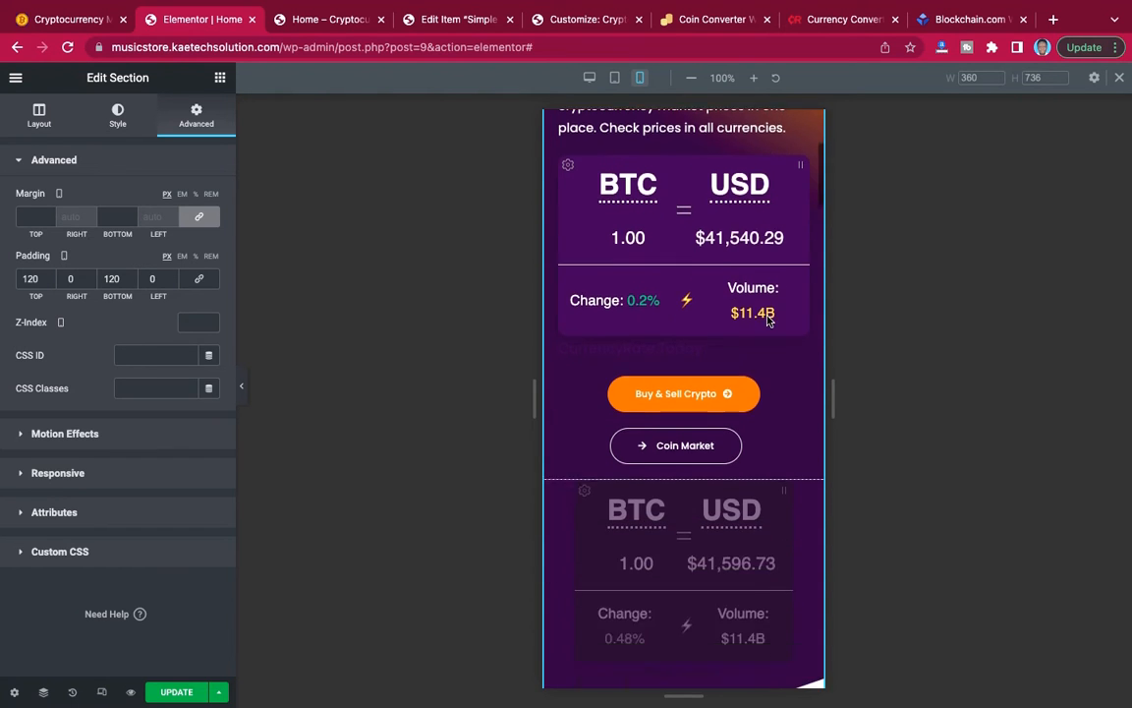
# Hide the copied converter widget above the Buy & Sell Crypto button on desktop and tablet, and save the page.
pyautogui.scroll(3, 769, 321)
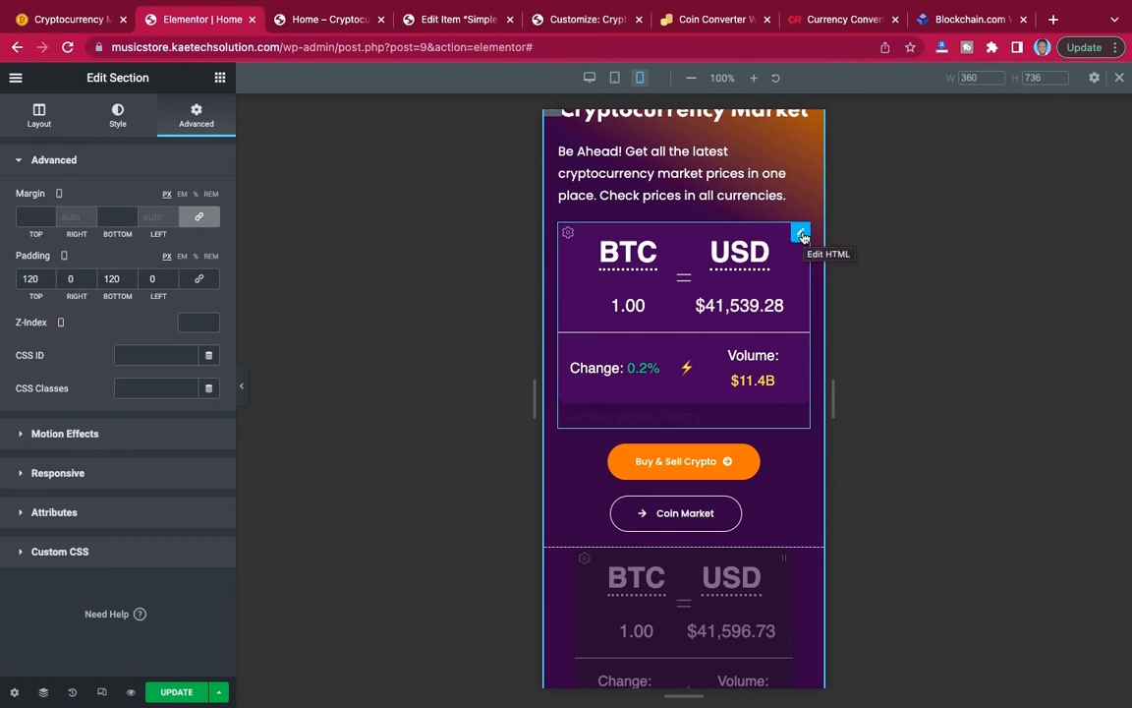
pyautogui.click(801, 234)
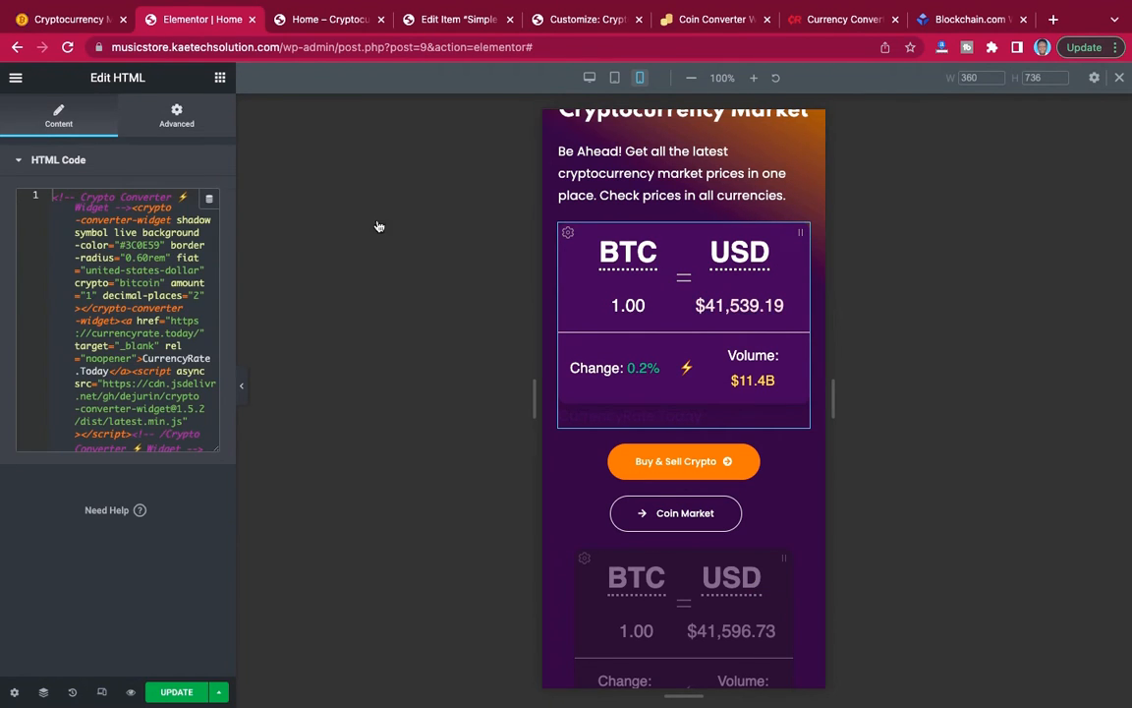
pyautogui.click(177, 118)
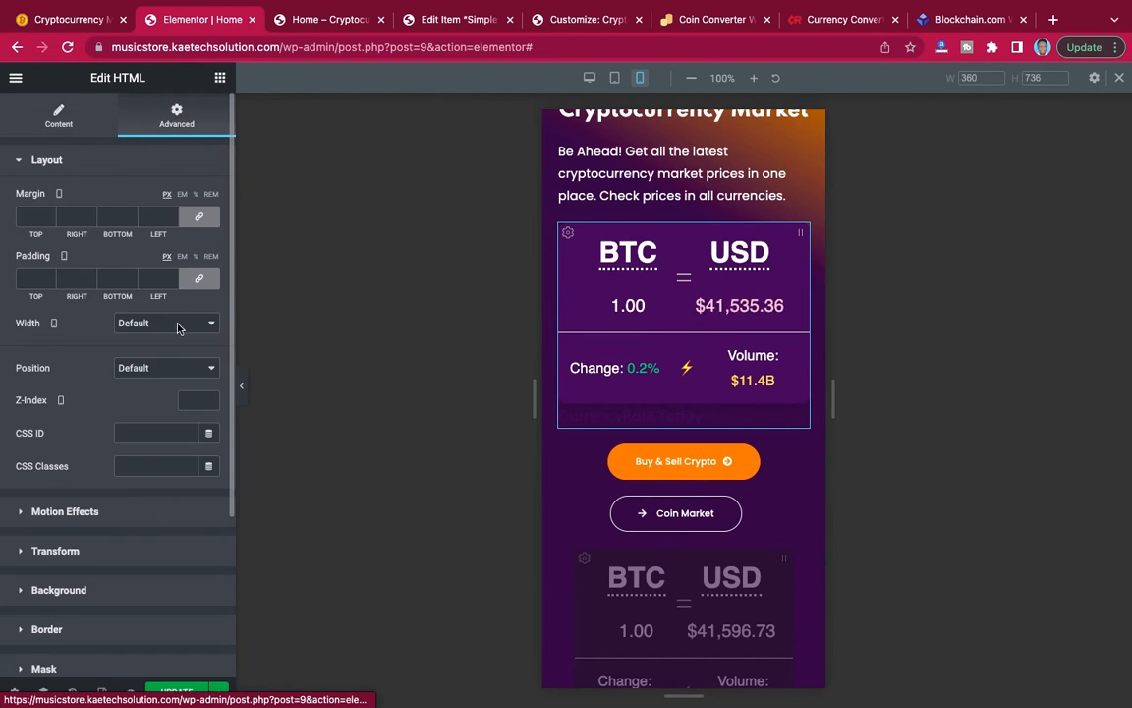
pyautogui.scroll(-1, 179, 329)
pyautogui.scroll(-1, 179, 330)
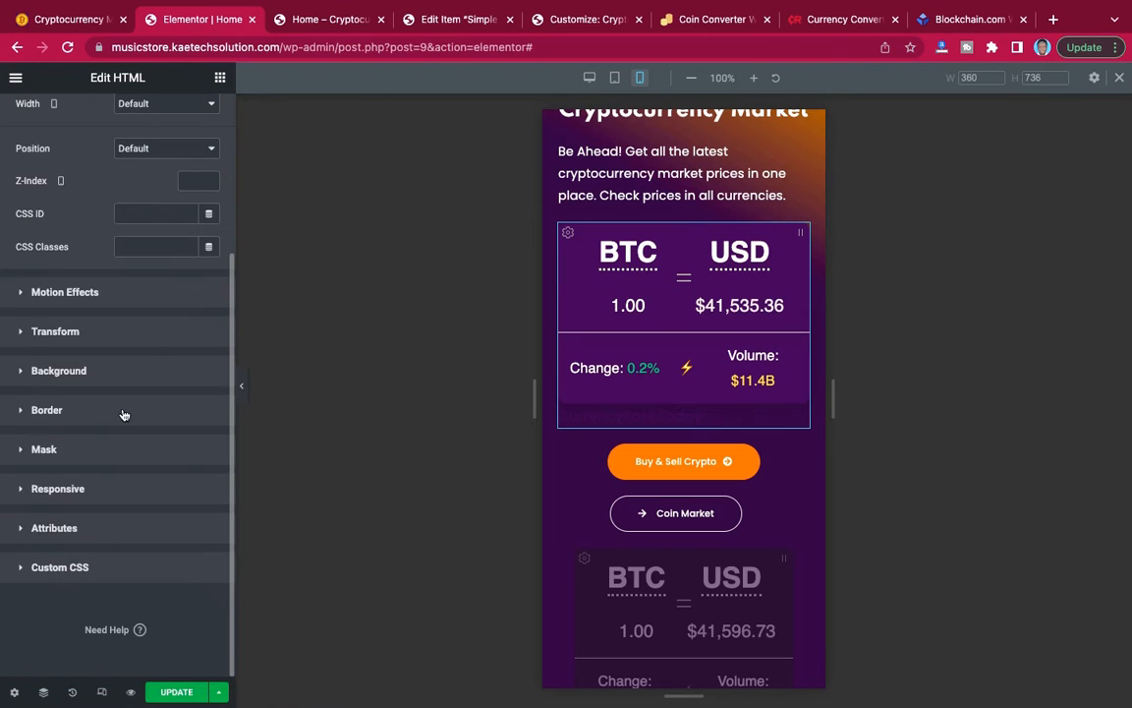
pyautogui.click(123, 489)
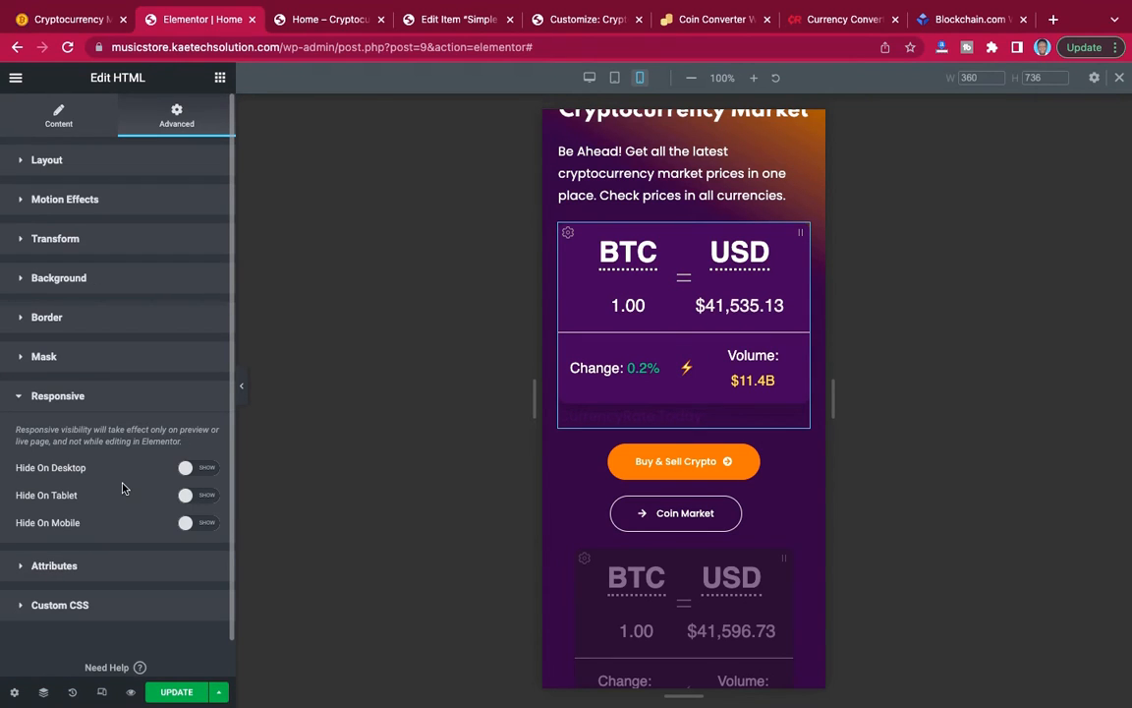
pyautogui.click(202, 469)
pyautogui.click(208, 497)
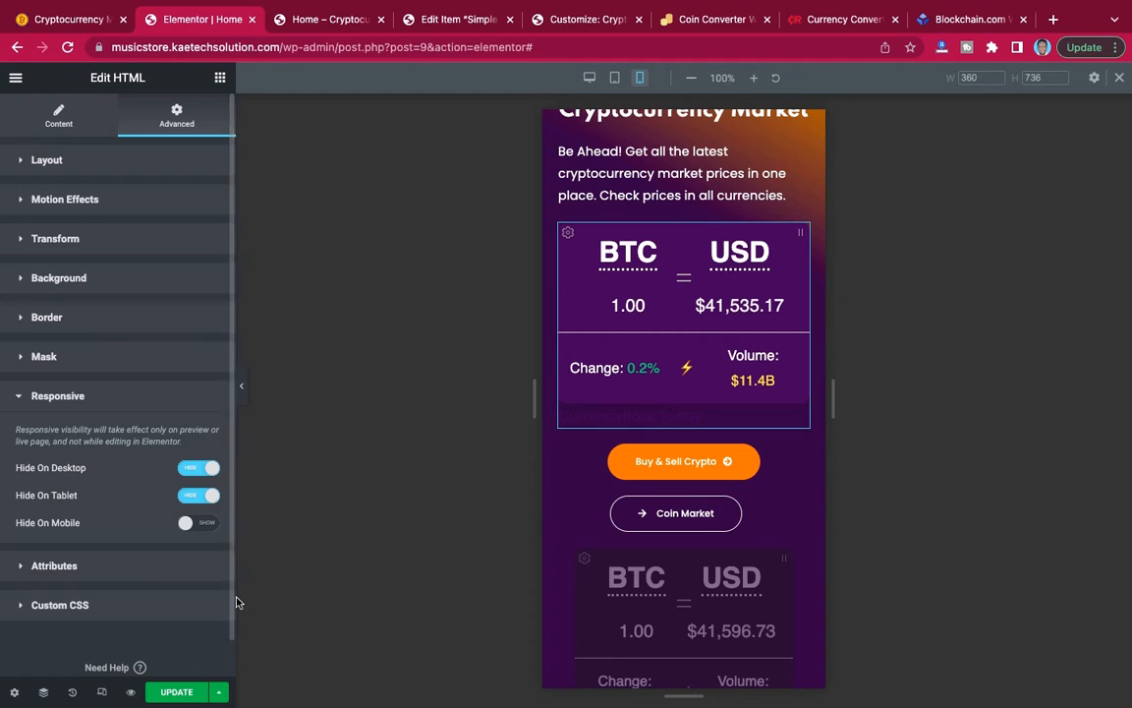
pyautogui.click(178, 696)
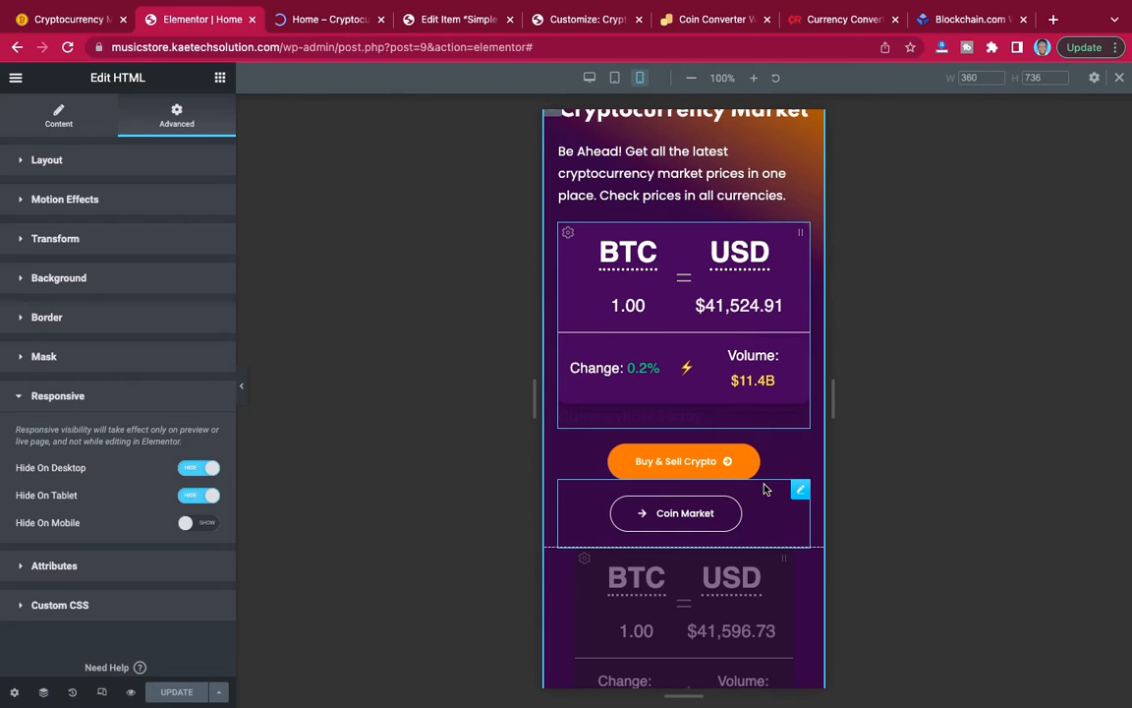
pyautogui.scroll(-5, 773, 511)
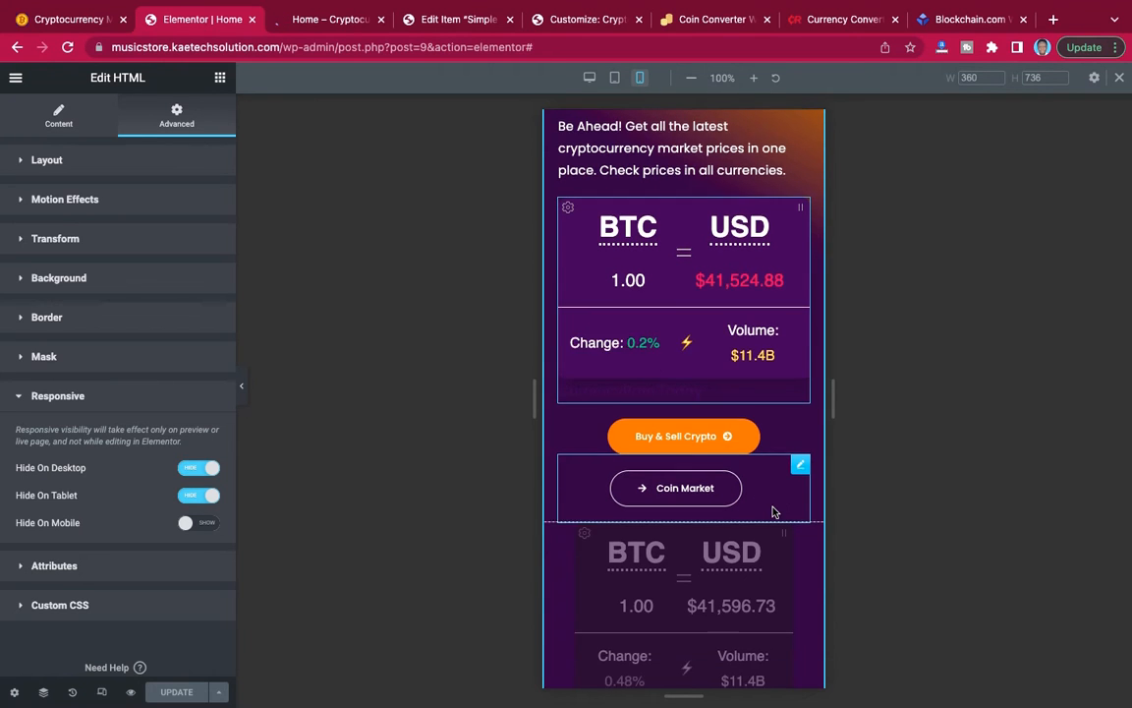
# Examine the mobile layout of the sections below the hero, from the coin tables and Cryptocurrency News down to the Cryptocurrency Converter.
pyautogui.scroll(-3, 772, 511)
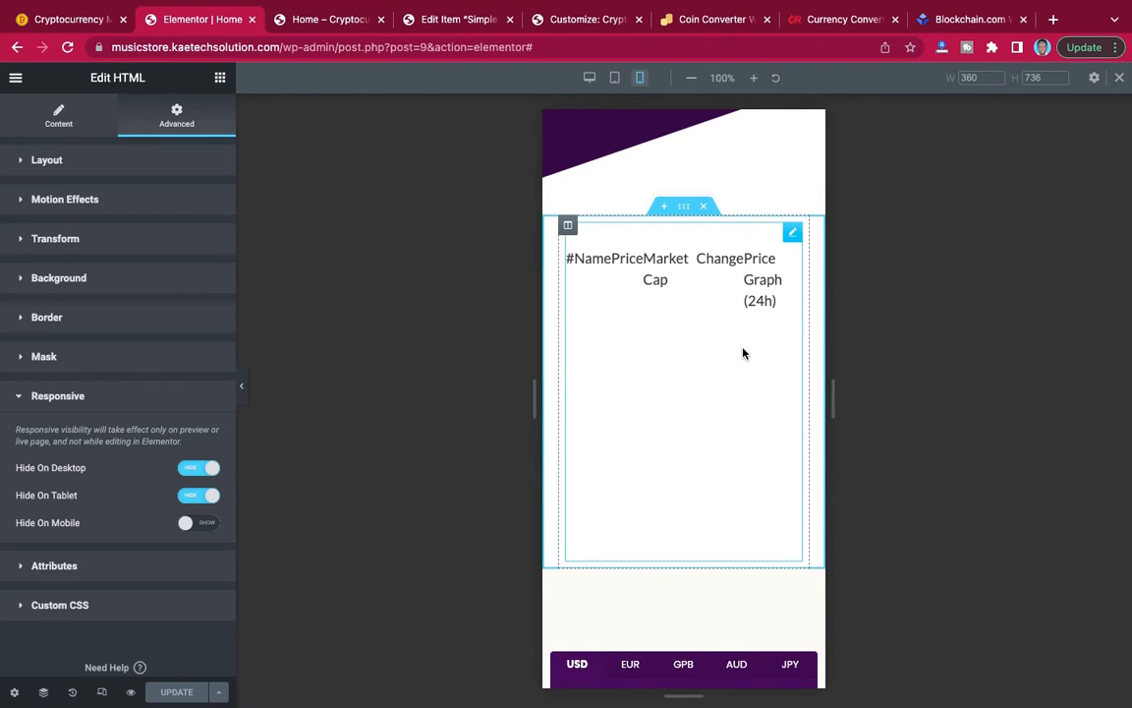
pyautogui.scroll(-6, 744, 354)
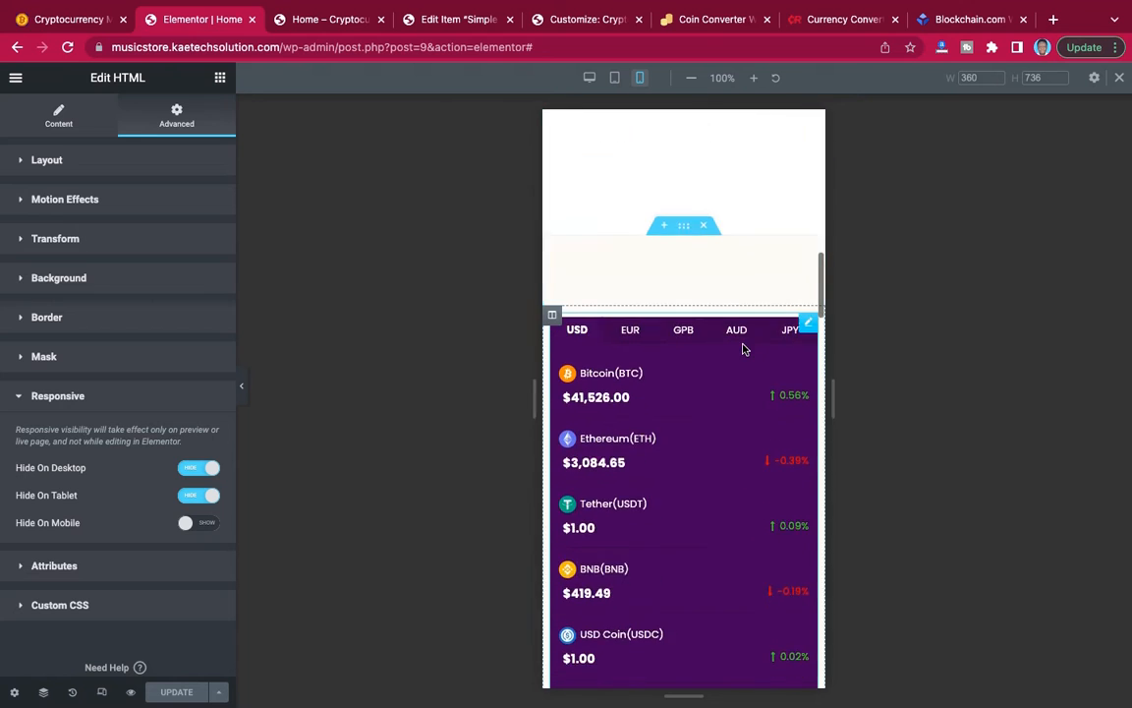
pyautogui.scroll(-9, 743, 349)
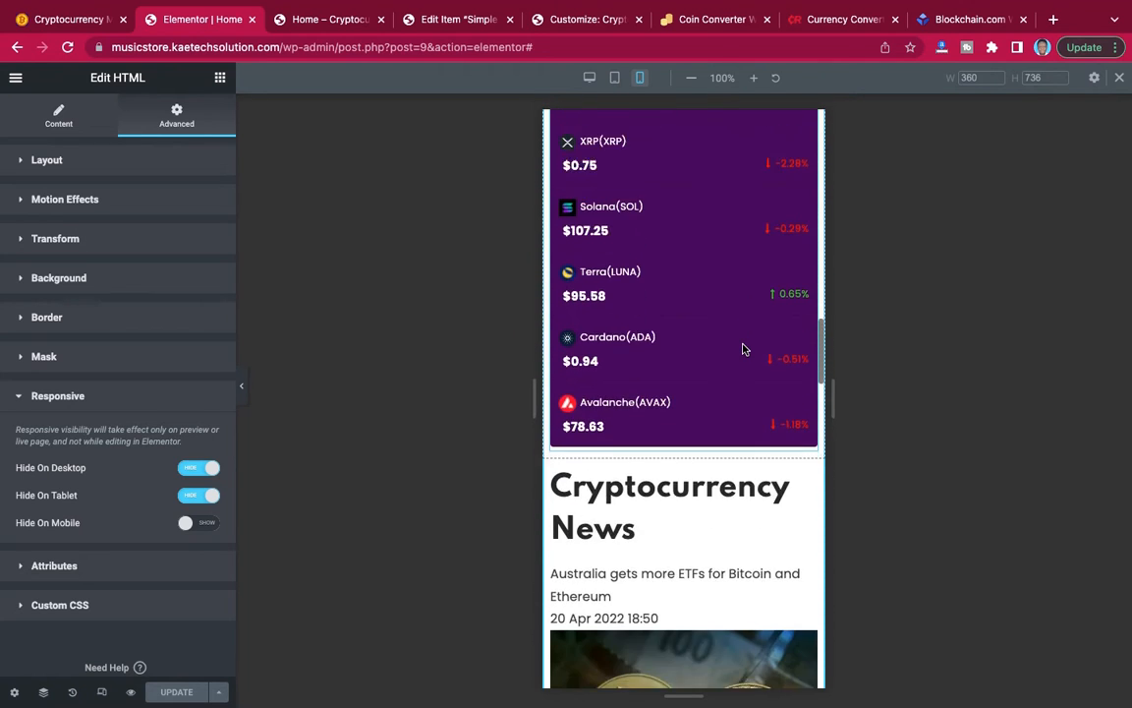
pyautogui.scroll(-7, 743, 349)
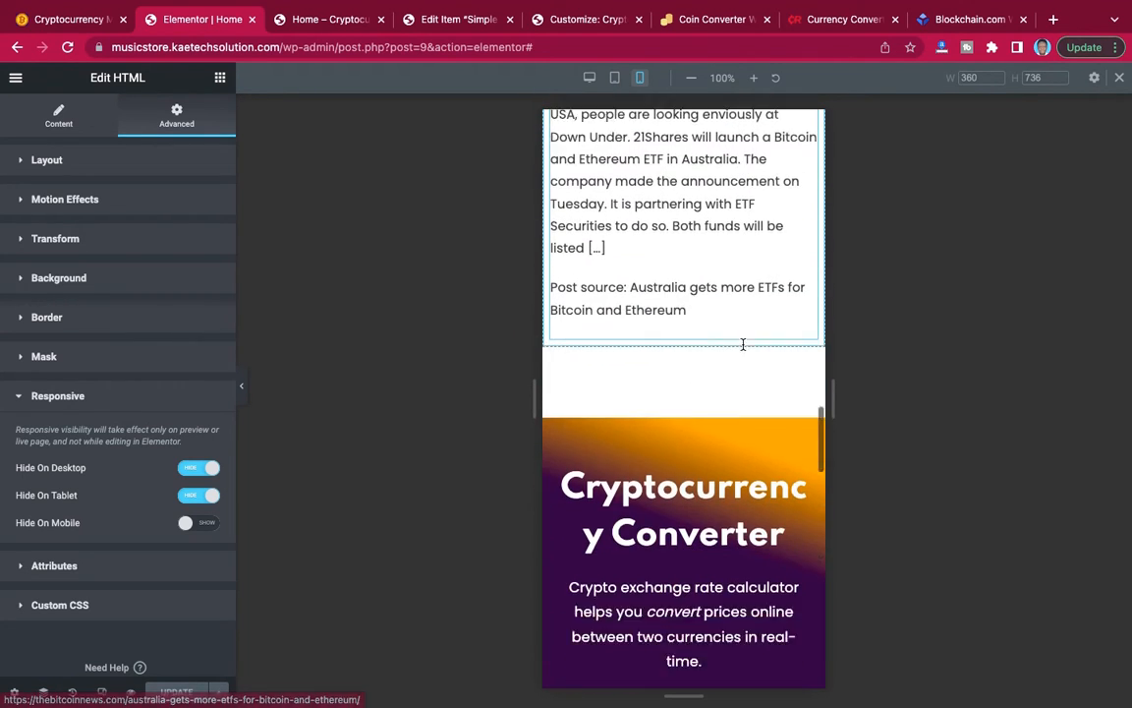
pyautogui.scroll(-2, 744, 349)
pyautogui.scroll(8, 742, 346)
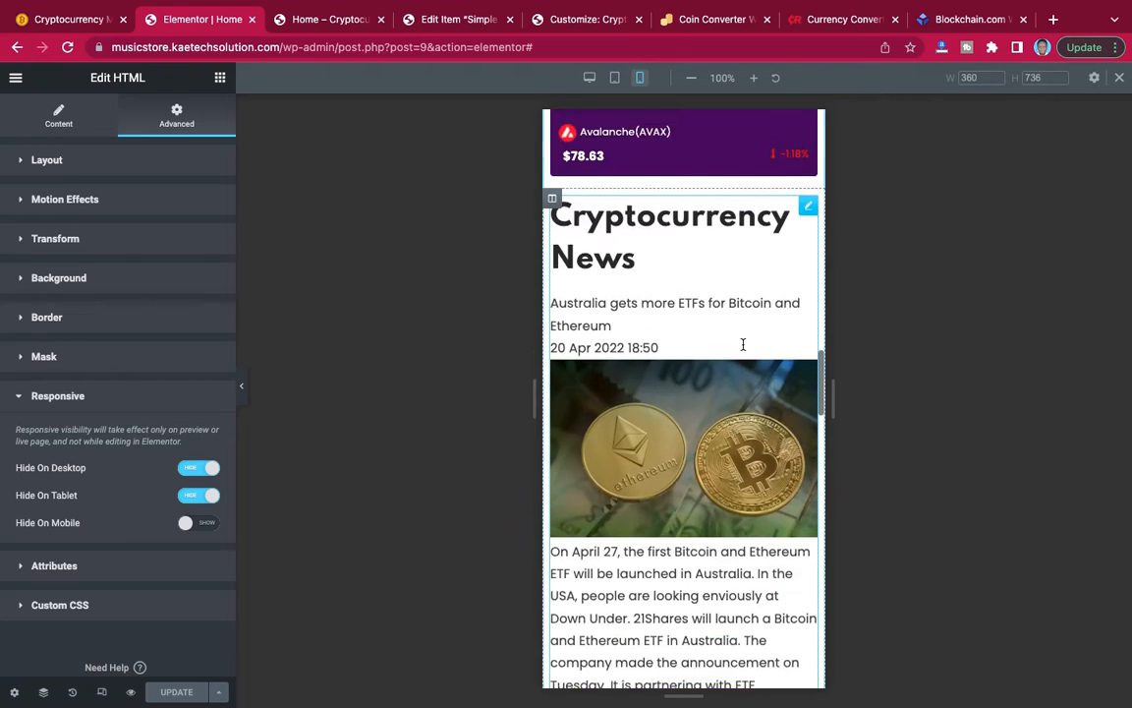
pyautogui.scroll(-6, 743, 344)
pyautogui.scroll(-4, 743, 345)
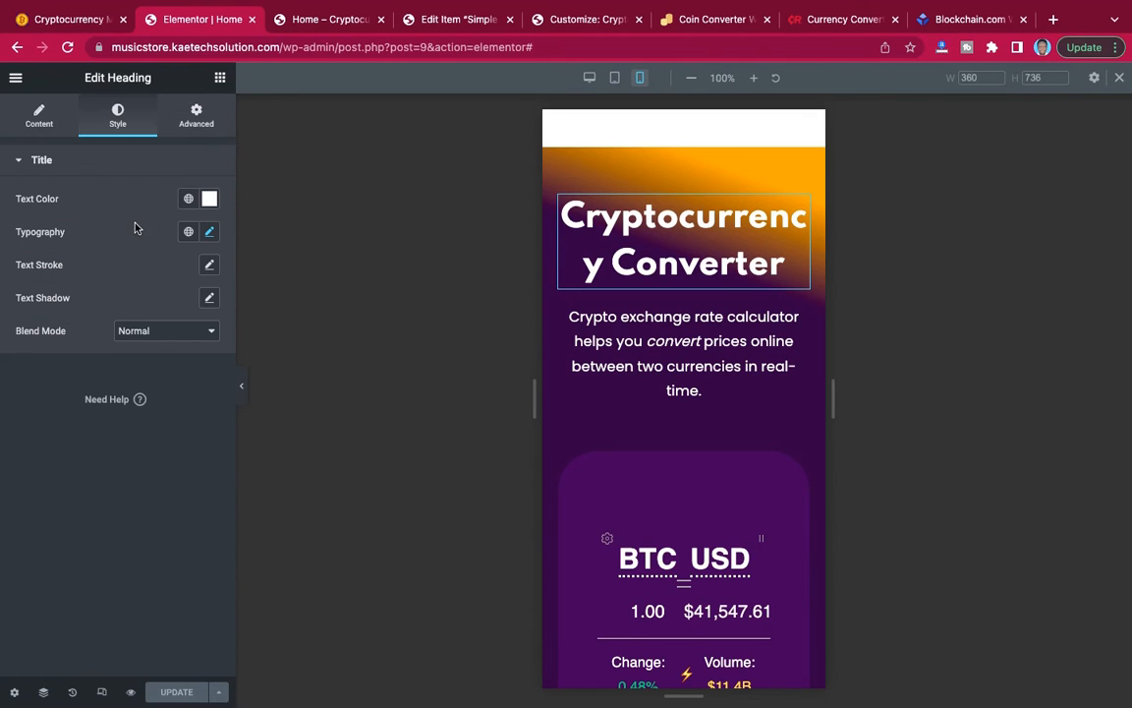
# Set the mobile font size of the Cryptocurrency Converter heading to 30 px and of the description below it to 16 px.
pyautogui.click(212, 234)
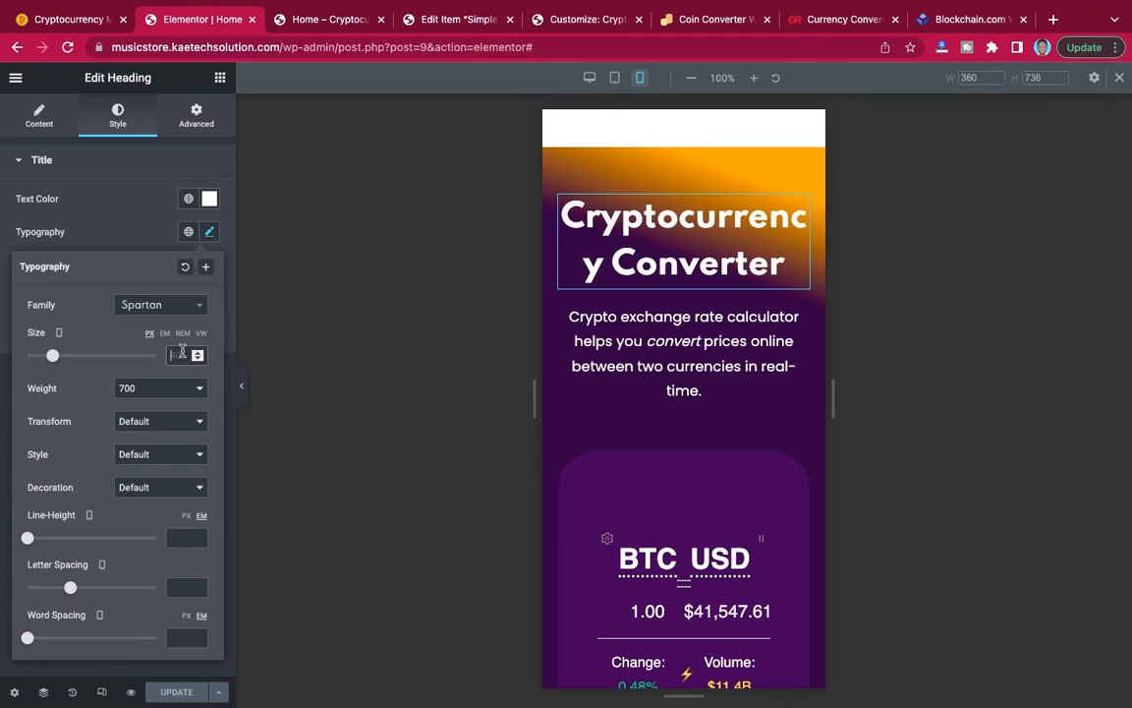
pyautogui.write('30')
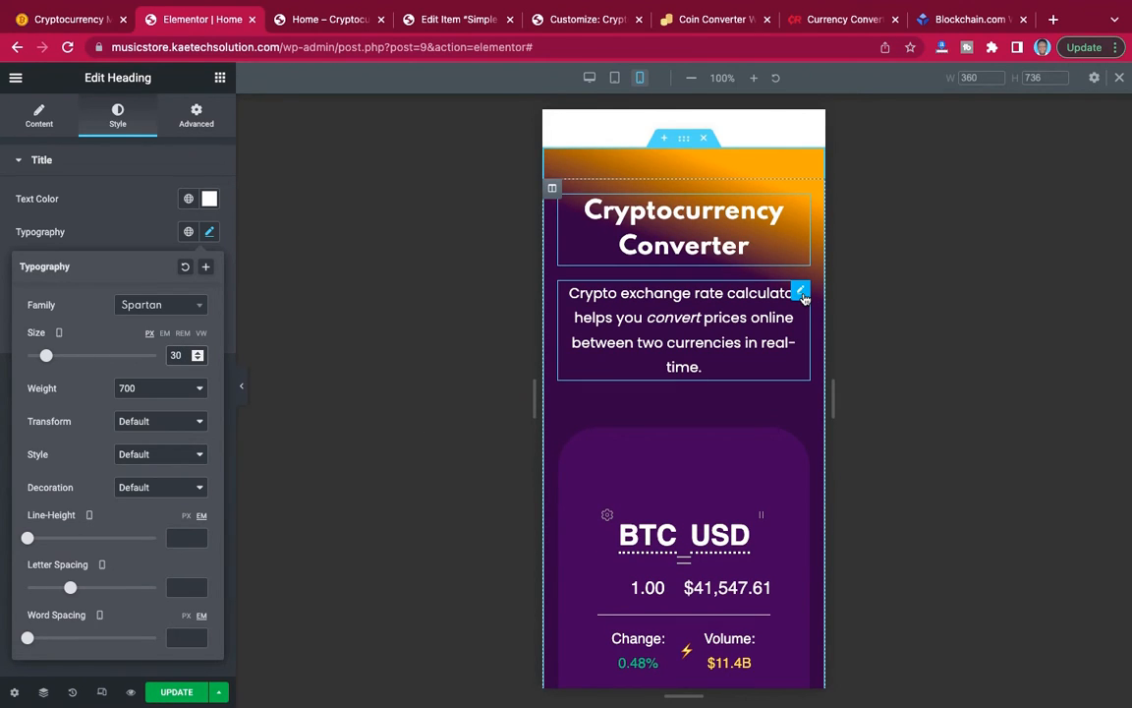
pyautogui.click(802, 293)
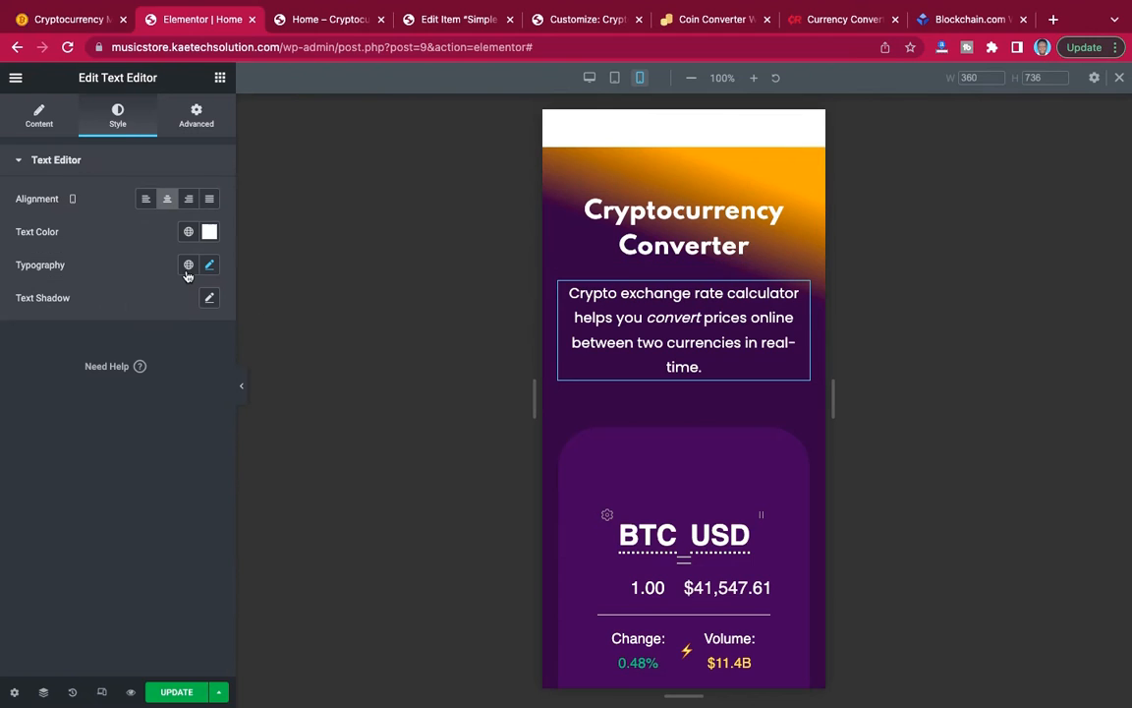
pyautogui.click(210, 267)
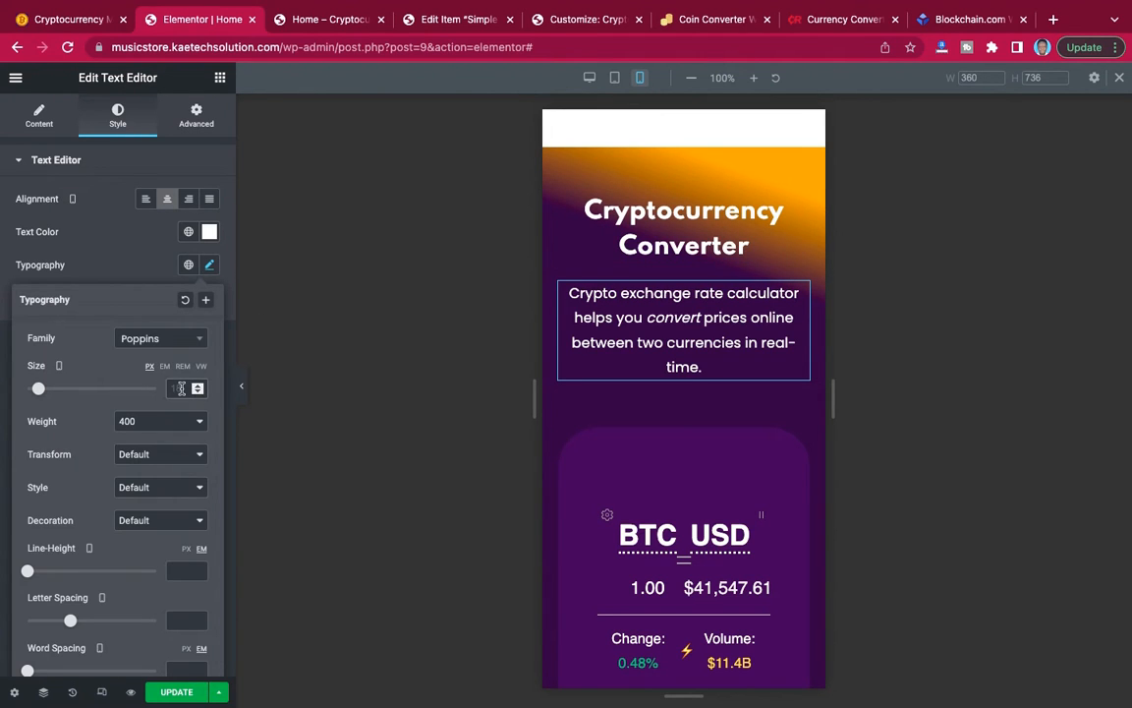
pyautogui.write('16')
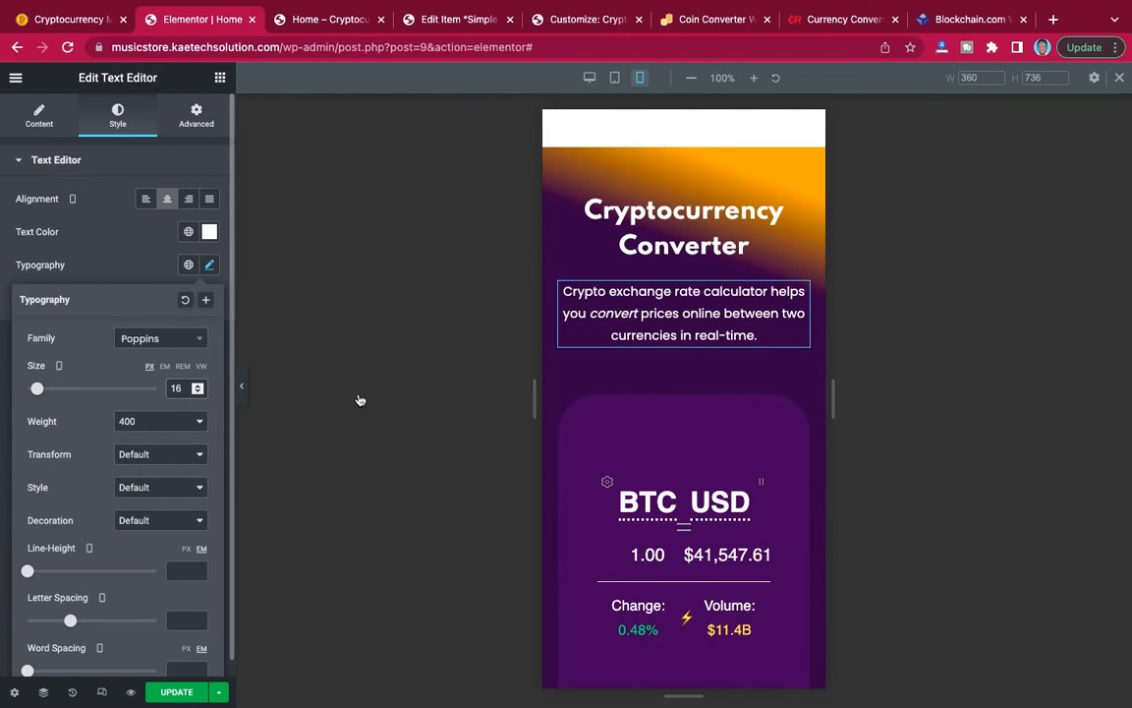
# Unlink the mobile padding of the column holding the lower BTC/USD converter widget and set all four sides to 0 px.
pyautogui.scroll(-4, 682, 361)
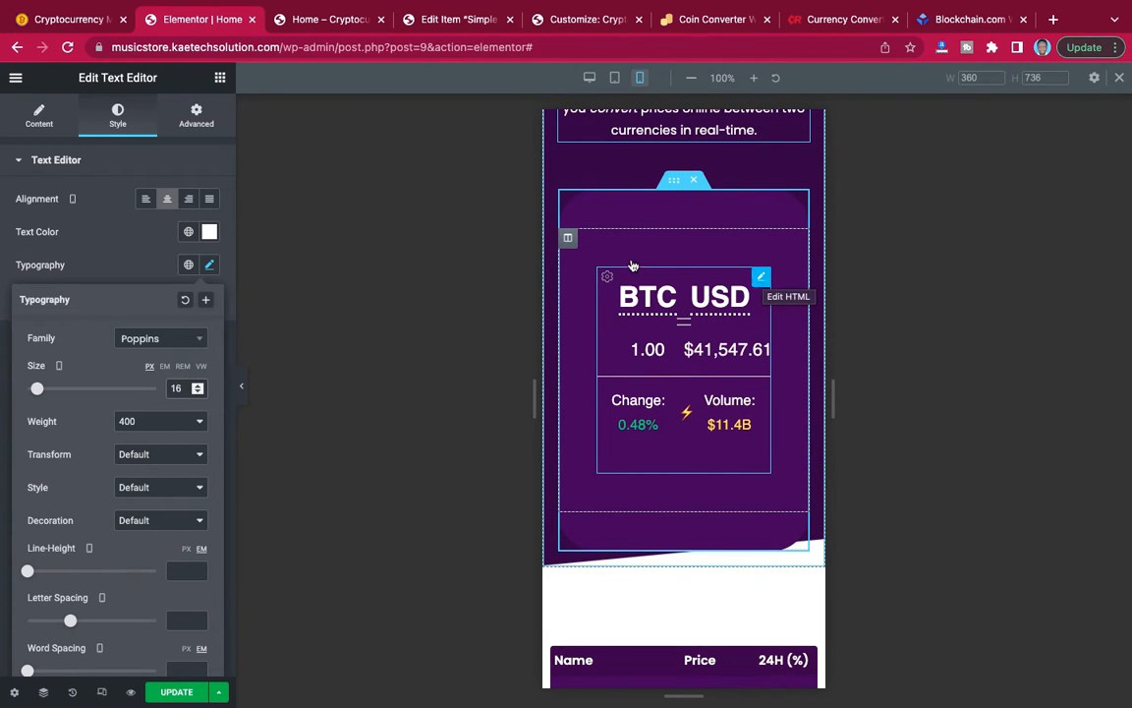
pyautogui.click(568, 240)
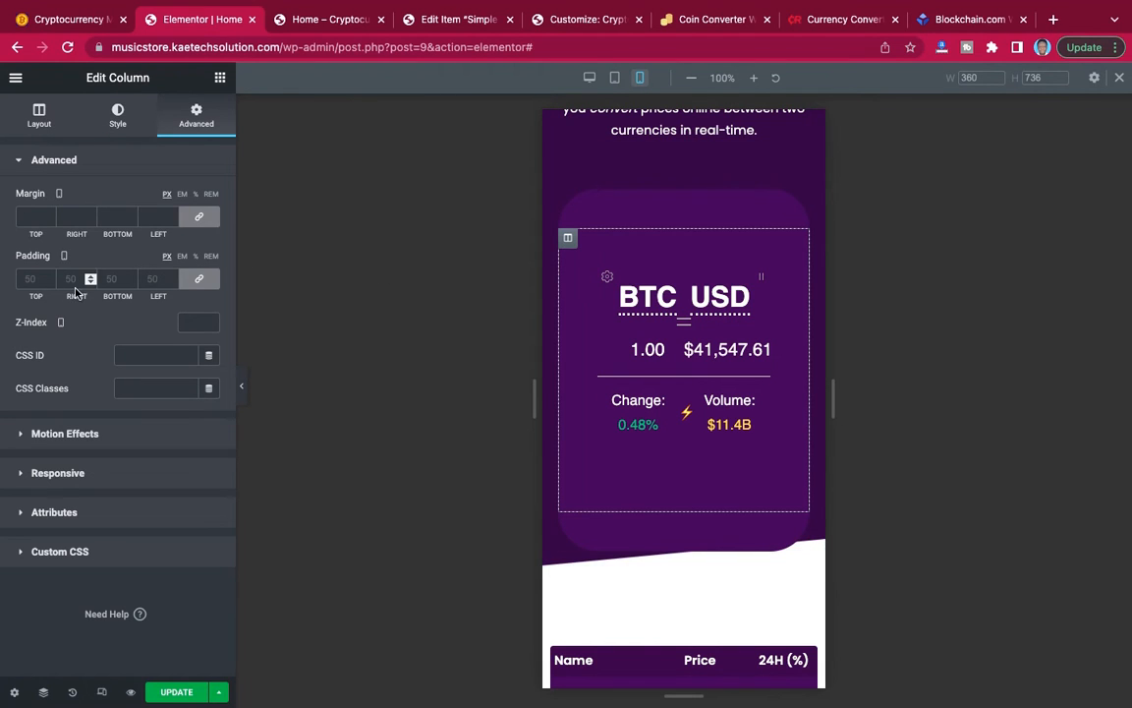
pyautogui.click(196, 280)
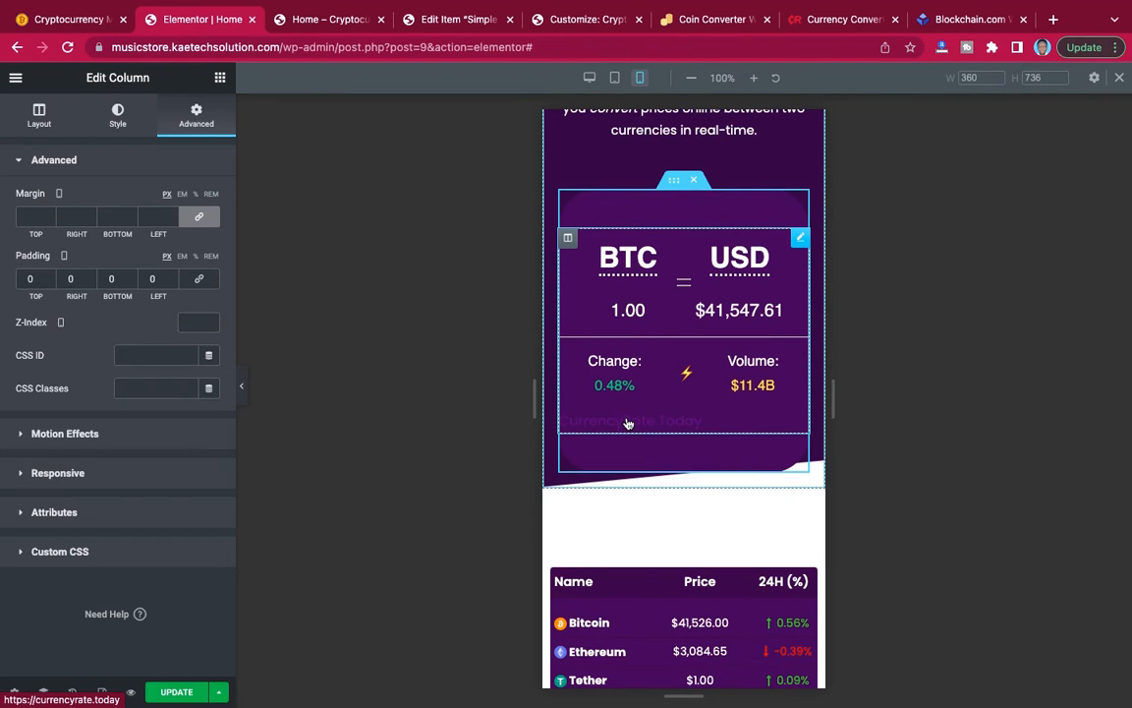
pyautogui.scroll(3, 697, 385)
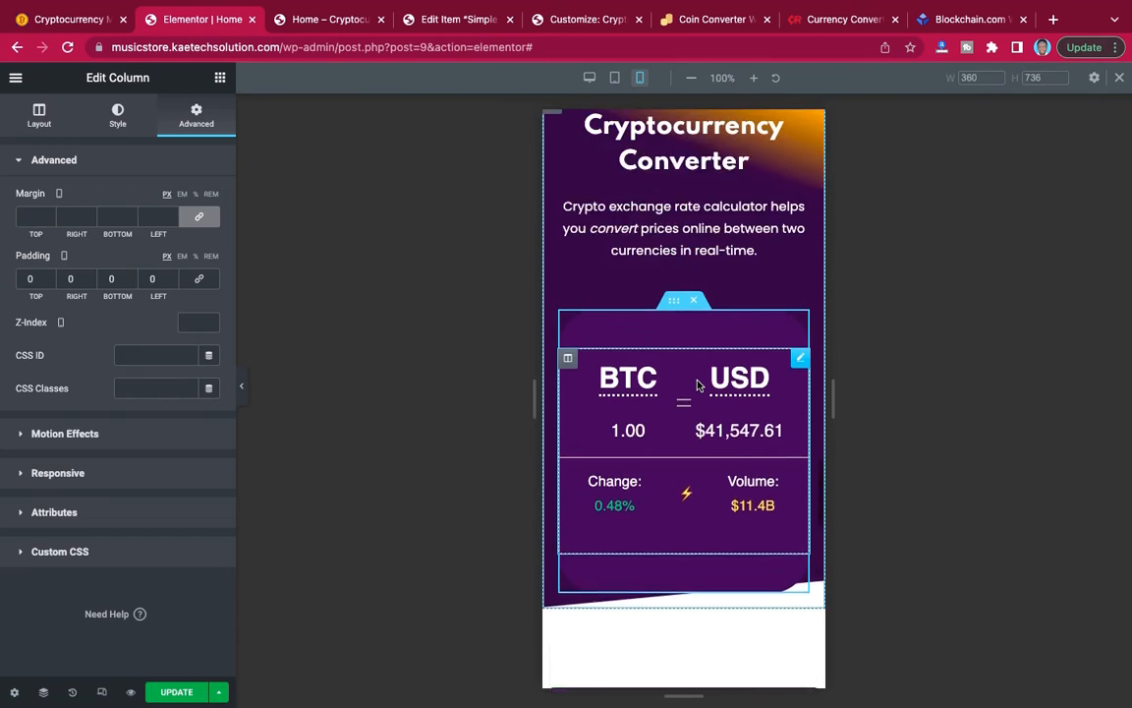
# Hide the empty Bitcoin-image column below the Enter Coin Market button on mobile.
pyautogui.scroll(-7, 697, 384)
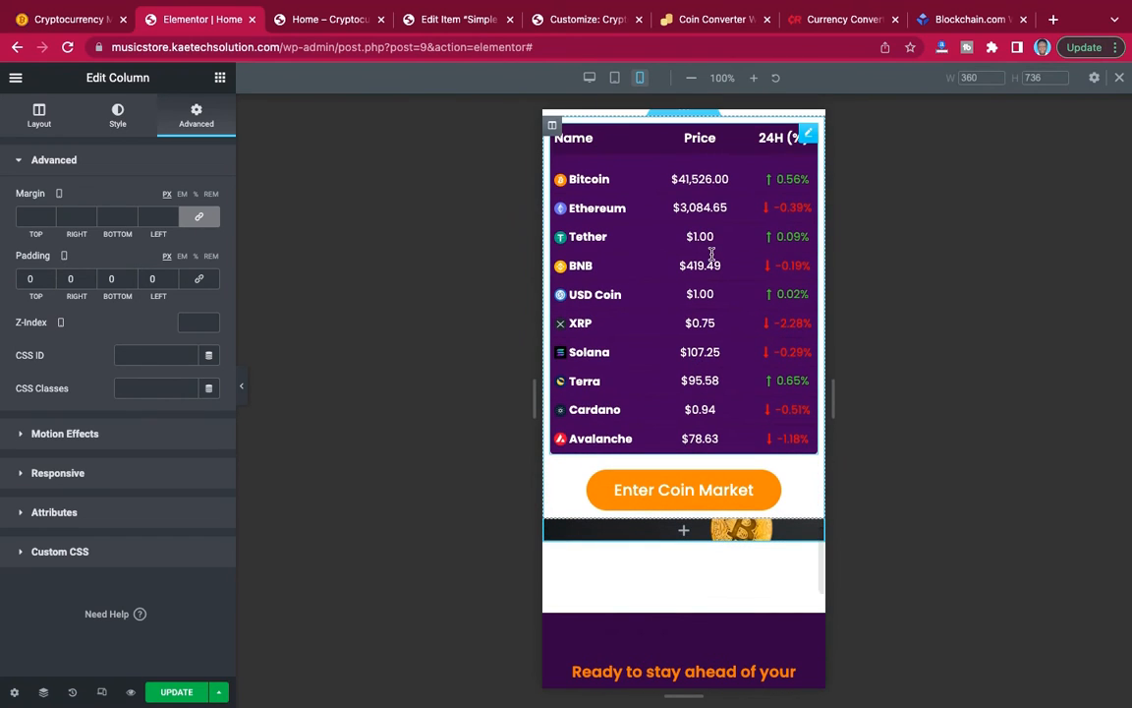
pyautogui.scroll(-5, 715, 258)
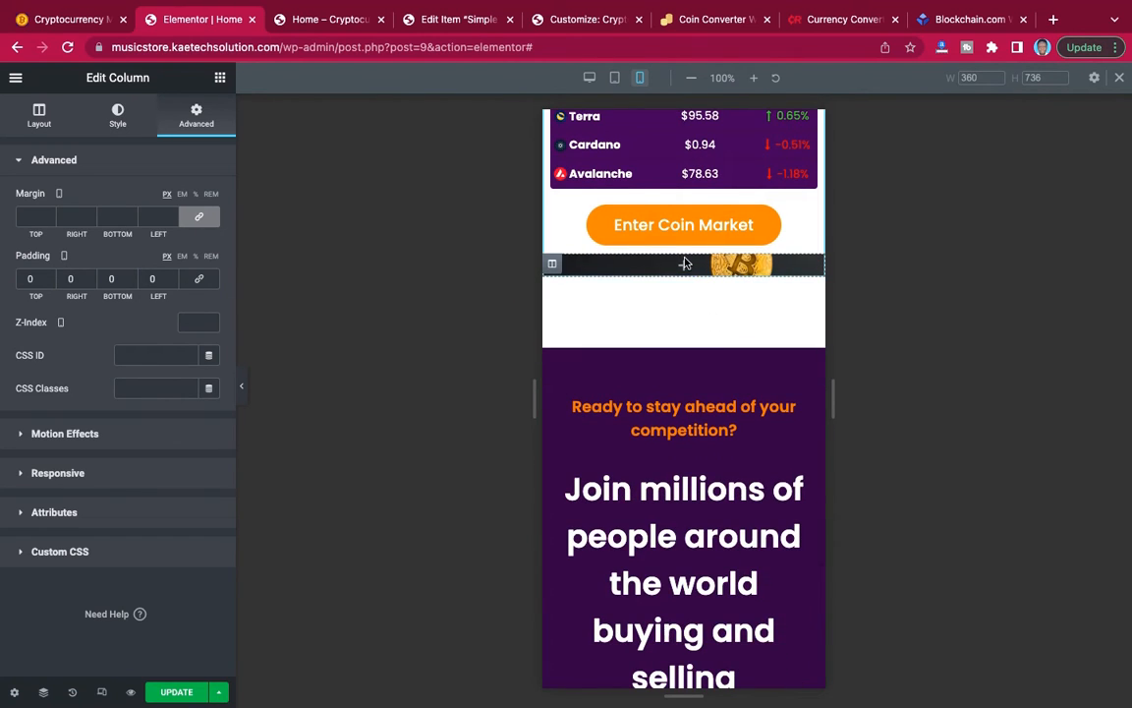
pyautogui.click(552, 266)
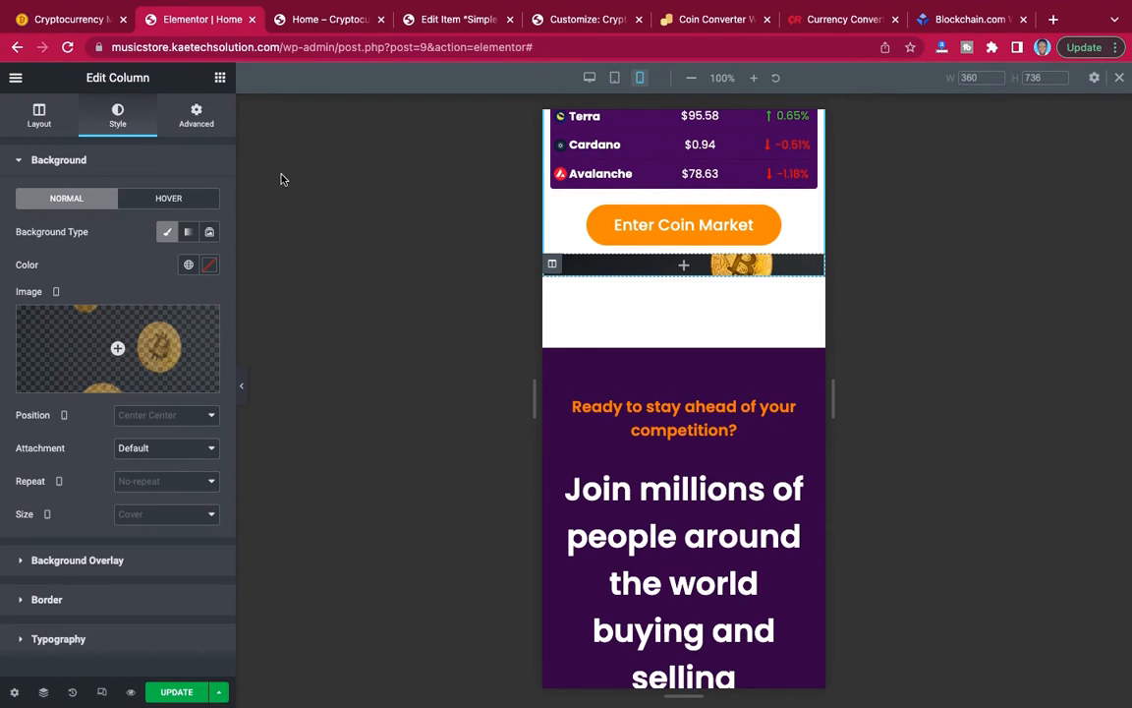
pyautogui.click(198, 115)
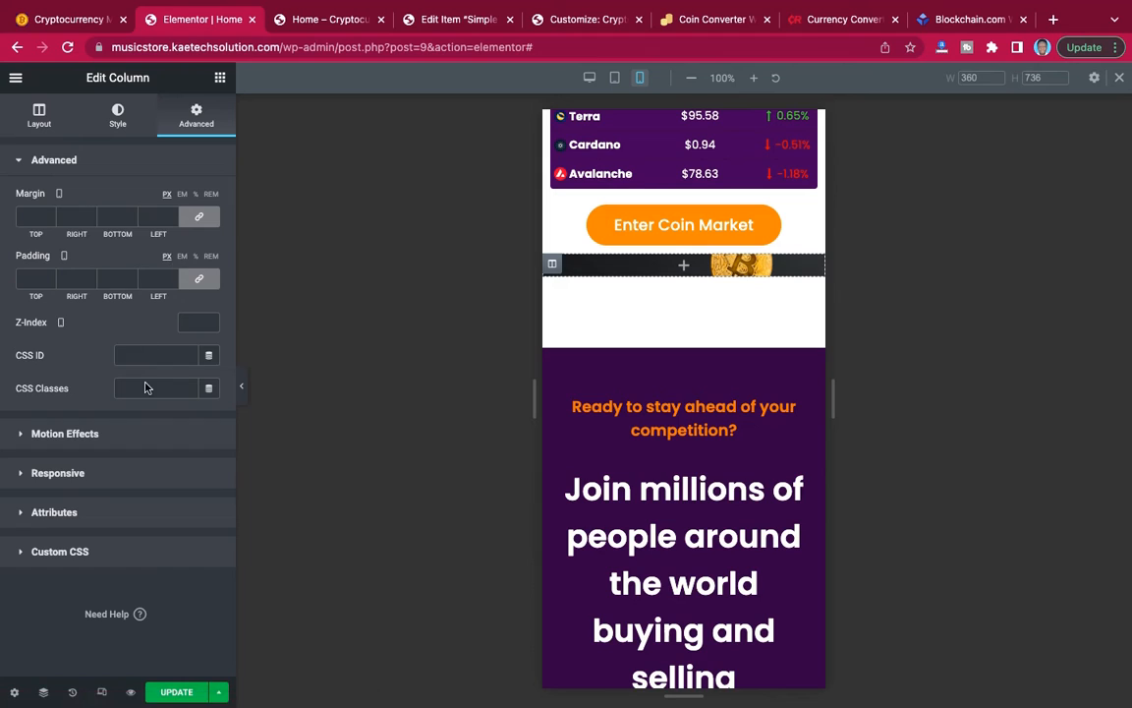
pyautogui.click(140, 483)
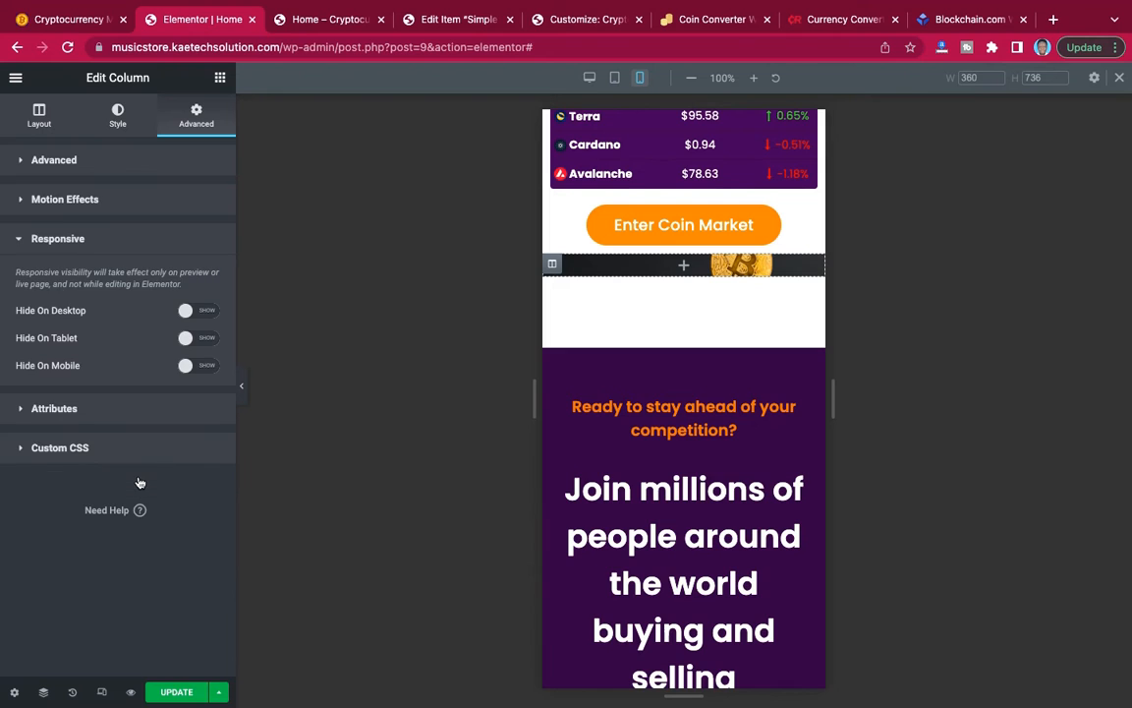
pyautogui.click(206, 366)
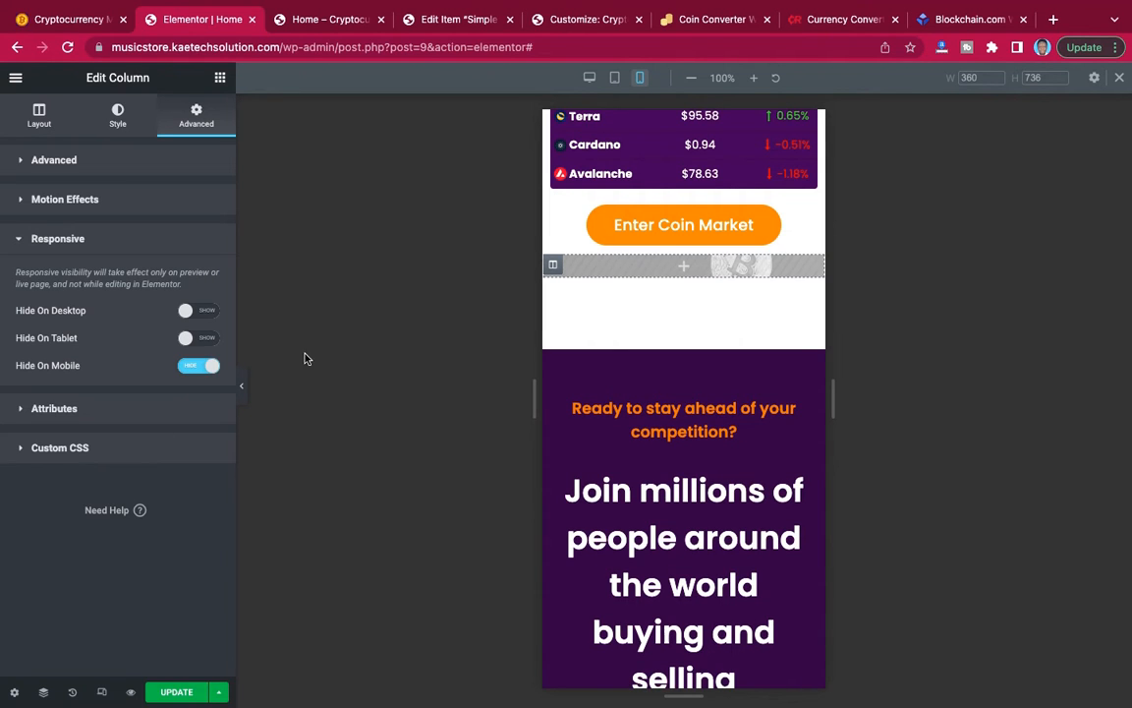
# Set the mobile font size of the "Join millions of people" heading to 30 px and preview the section without the editing panel.
pyautogui.scroll(-3, 703, 357)
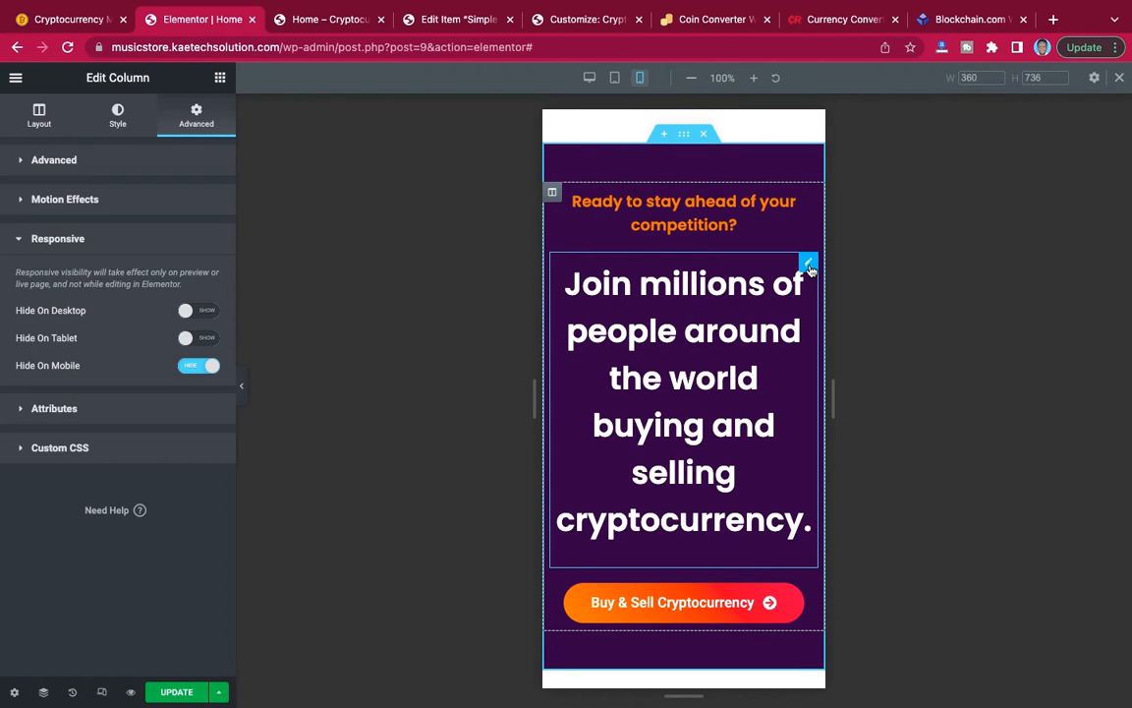
pyautogui.click(808, 265)
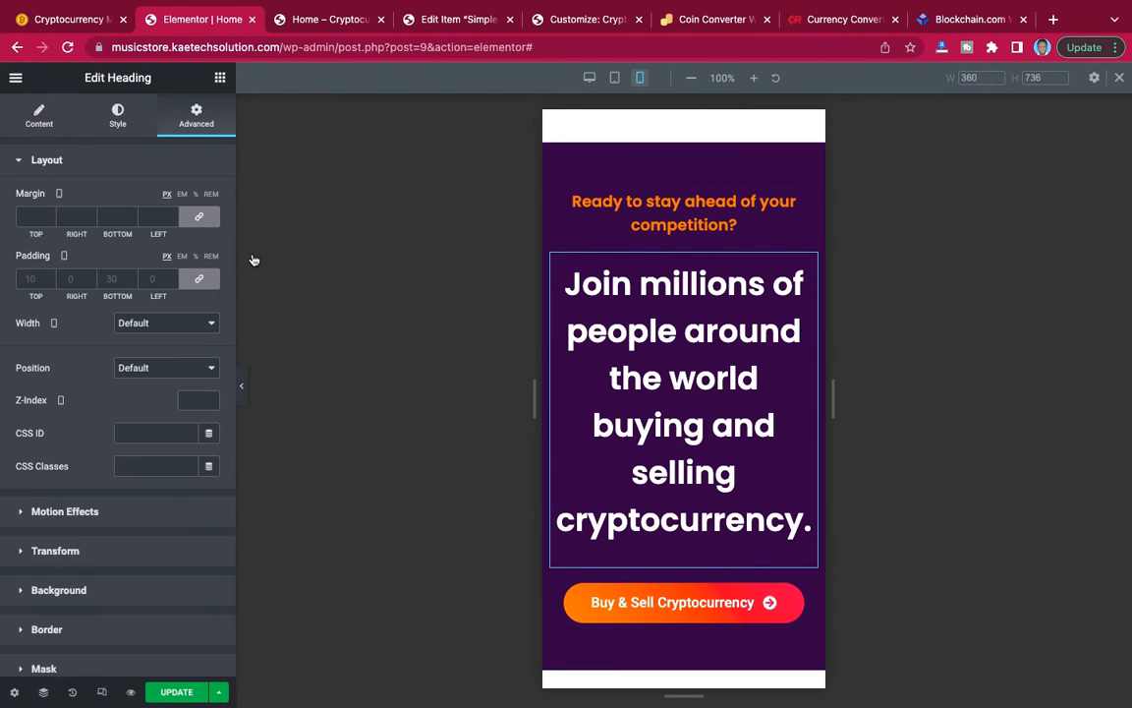
pyautogui.click(117, 117)
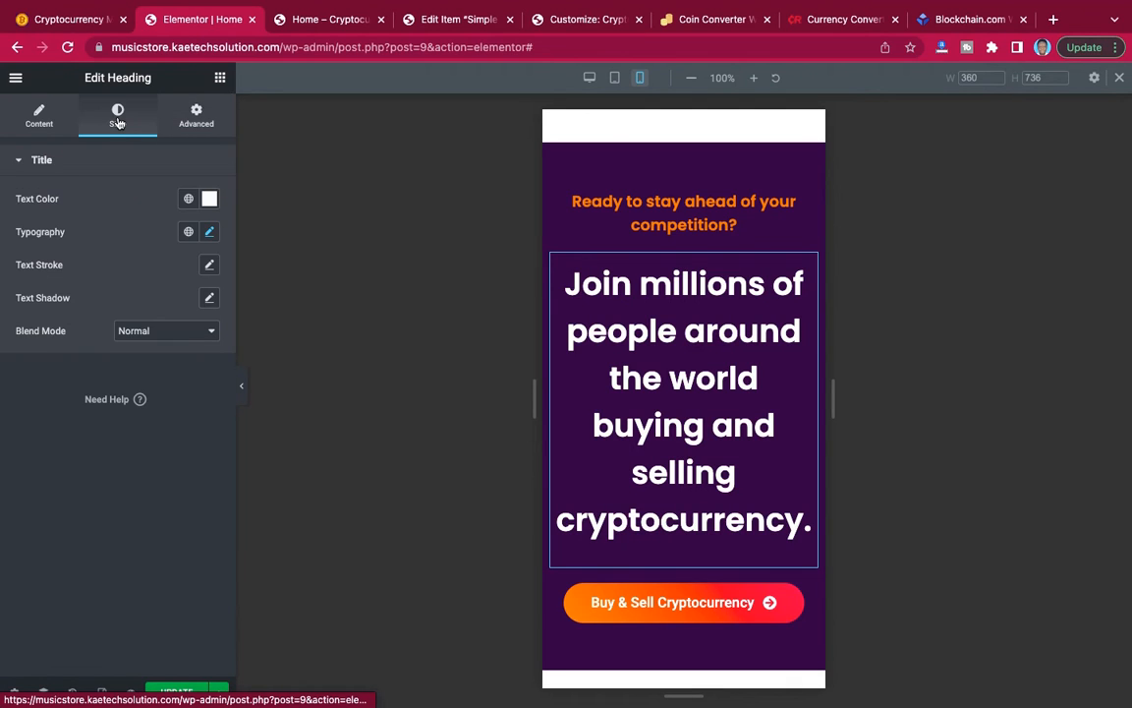
pyautogui.click(208, 232)
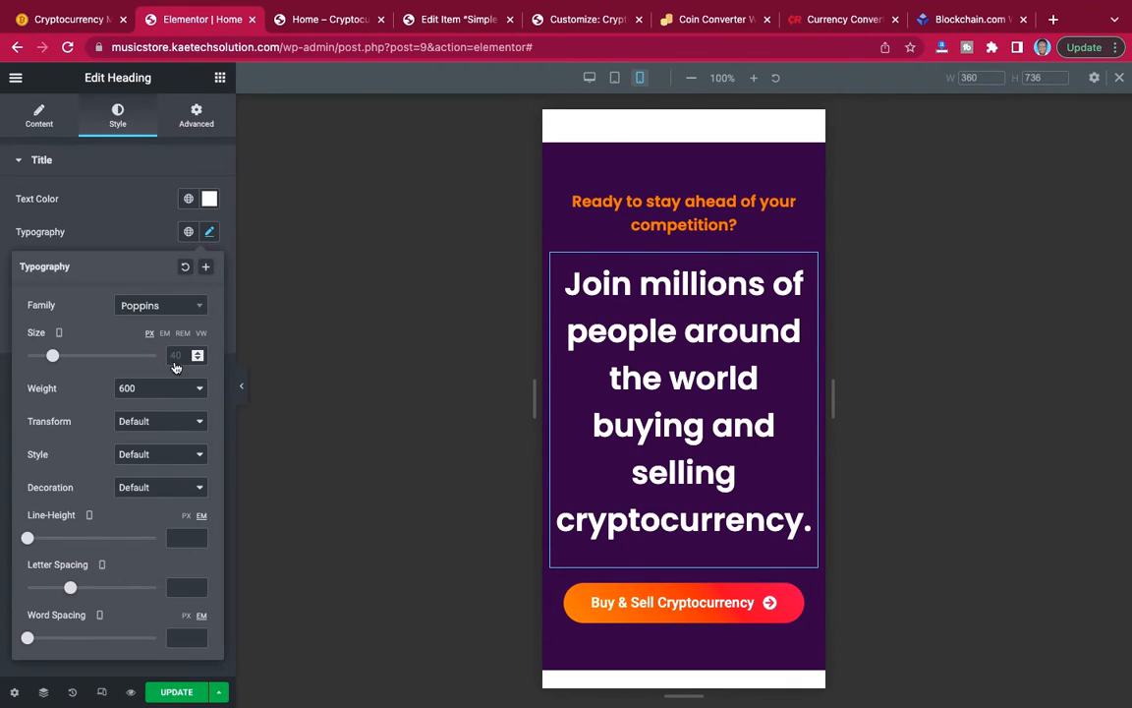
pyautogui.click(182, 356)
pyautogui.write('30')
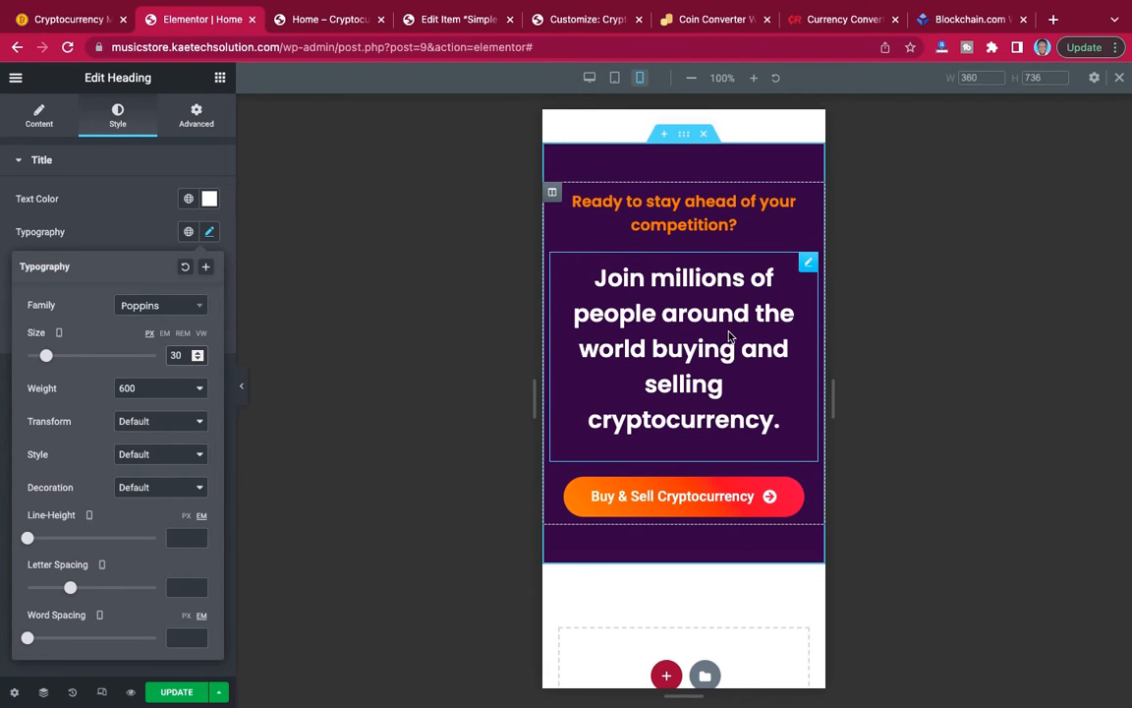
pyautogui.scroll(3, 728, 334)
pyautogui.scroll(-1, 728, 334)
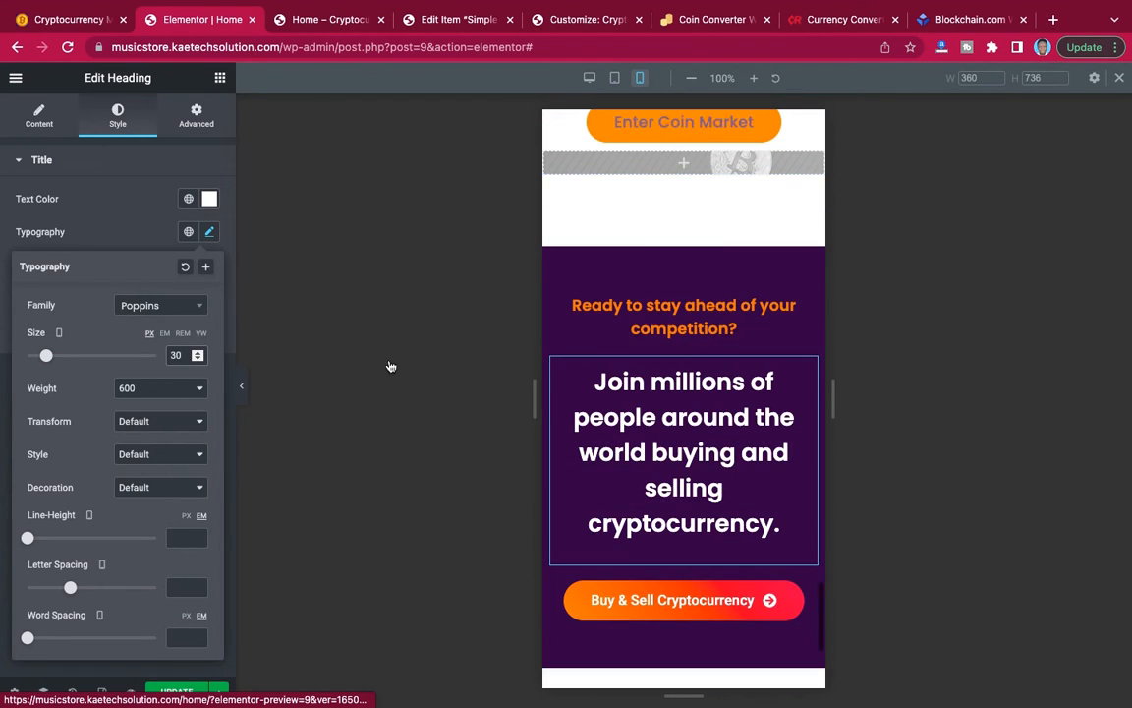
pyautogui.click(242, 386)
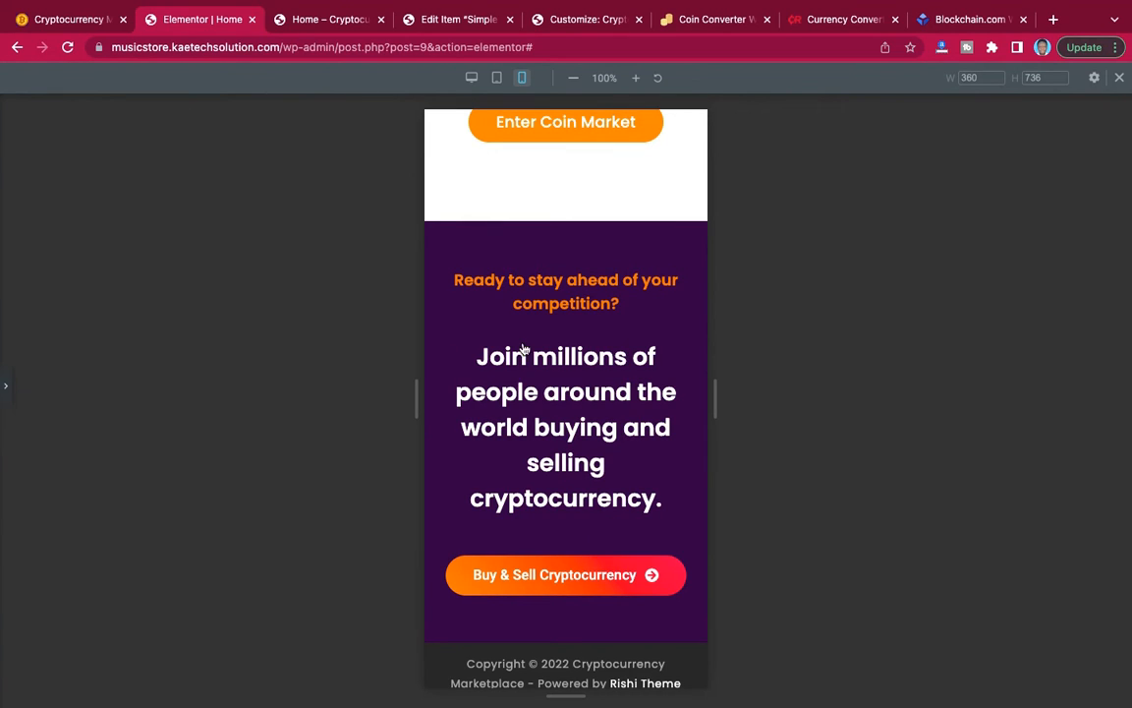
pyautogui.click(6, 385)
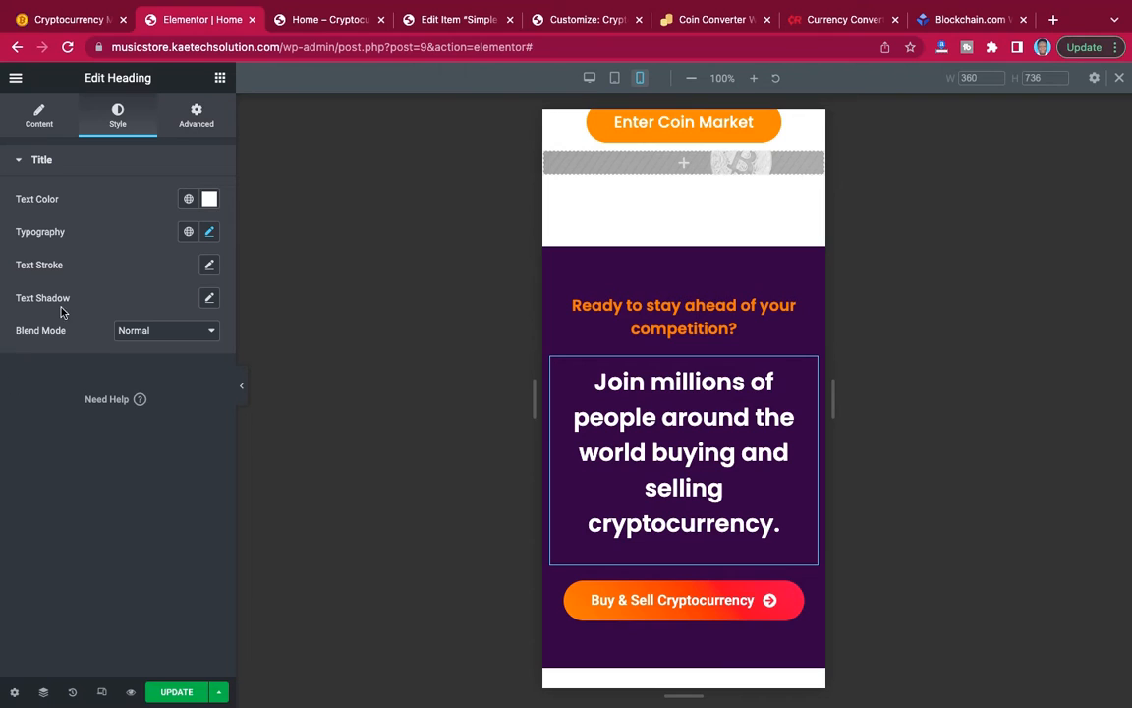
# Set the mobile font size of the "Join millions of people" heading to 25 px.
pyautogui.click(210, 233)
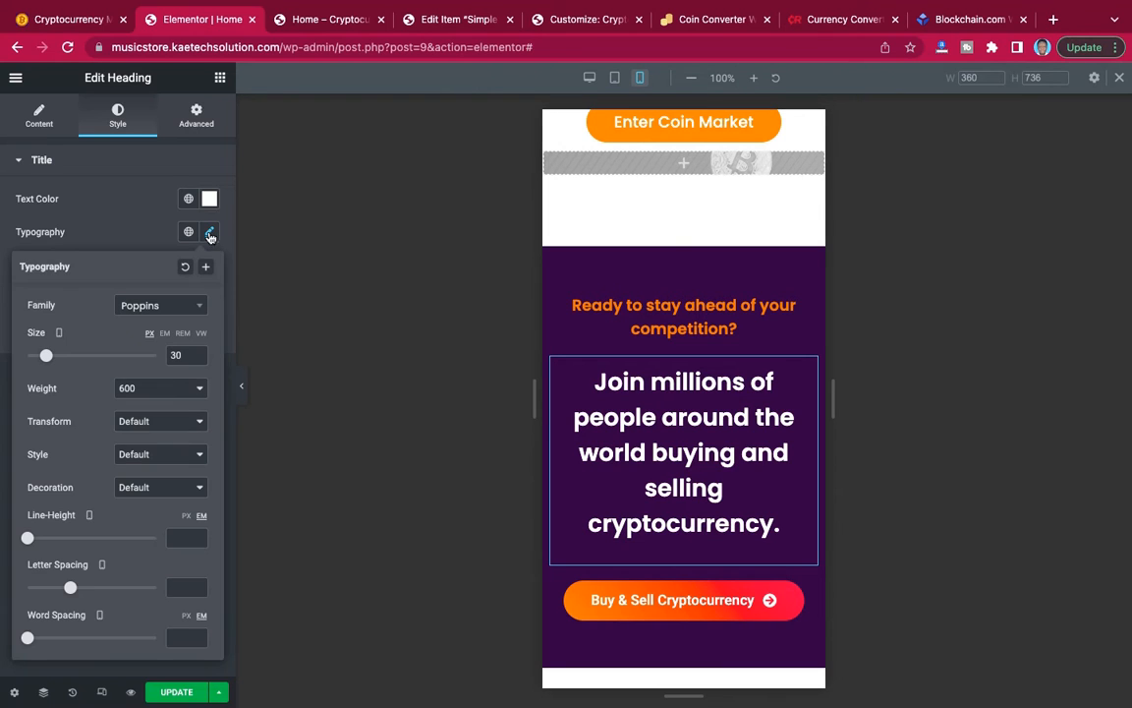
pyautogui.moveTo(178, 355); pyautogui.dragTo(161, 356)
pyautogui.write('25')
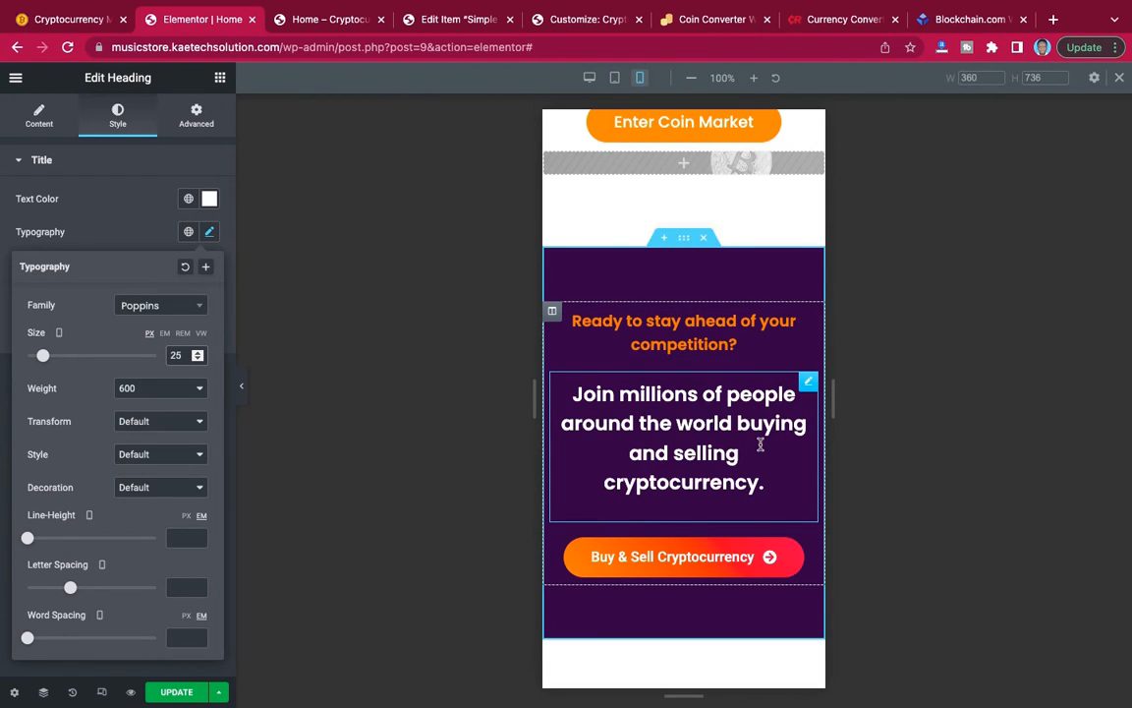
# Review the mobile page without the editing panel, from the footer back up to the hero section.
pyautogui.click(243, 393)
pyautogui.click(243, 393)
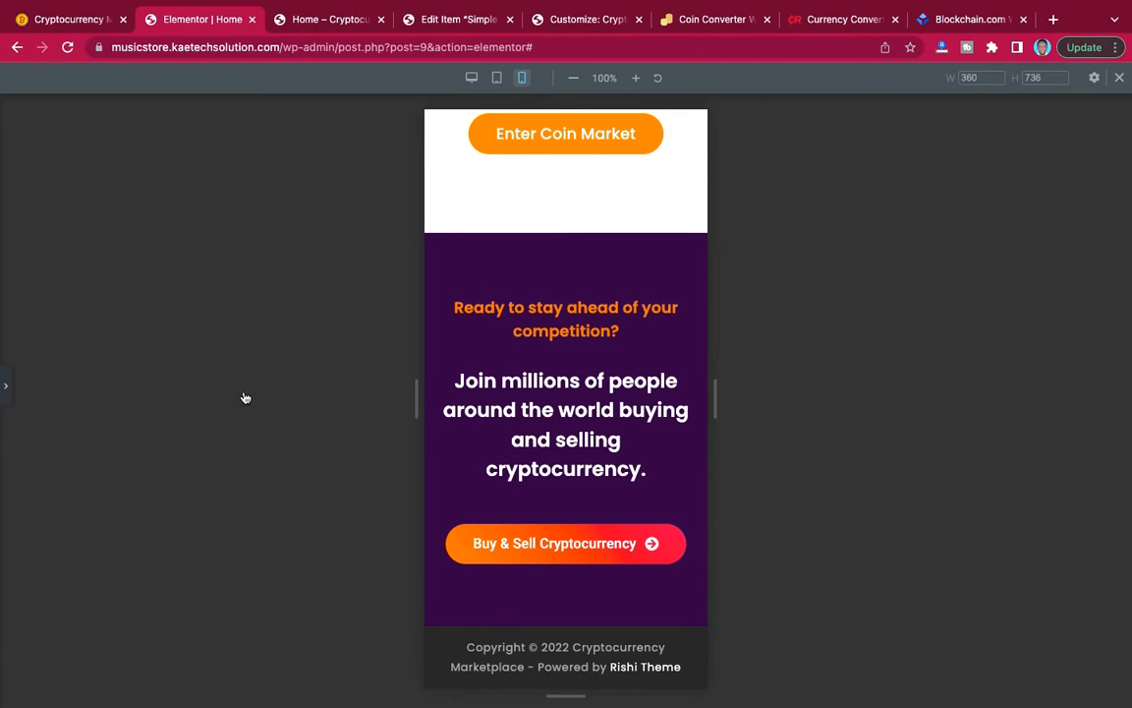
pyautogui.scroll(20, 607, 302)
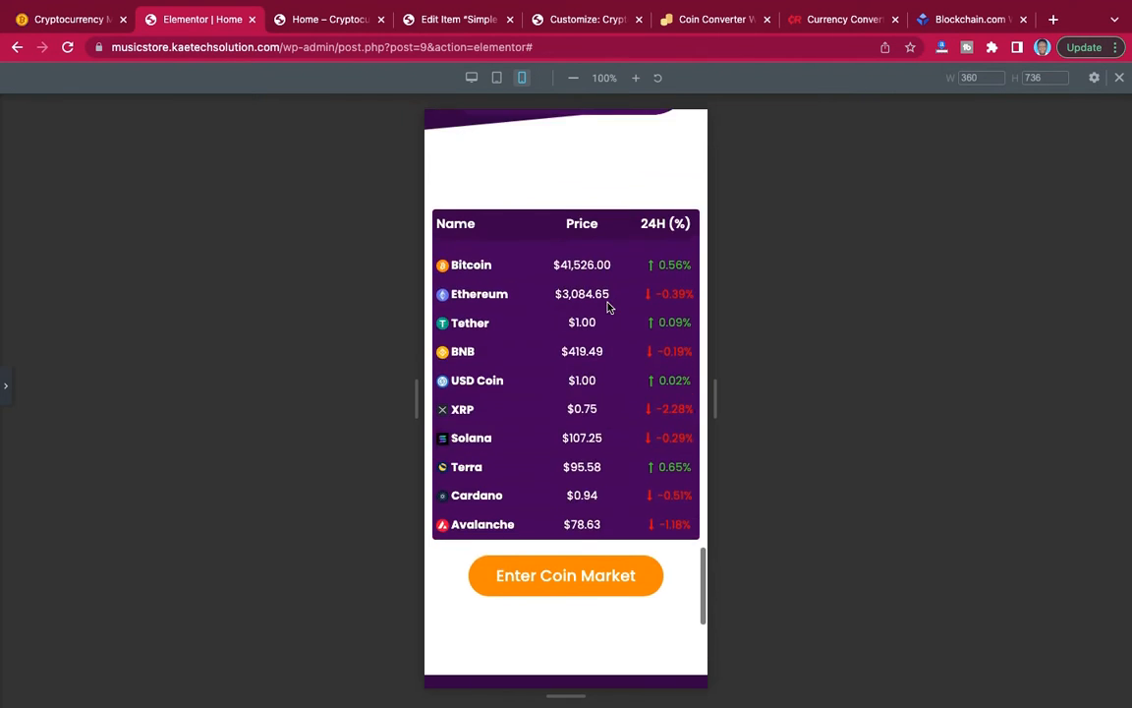
pyautogui.scroll(15, 609, 309)
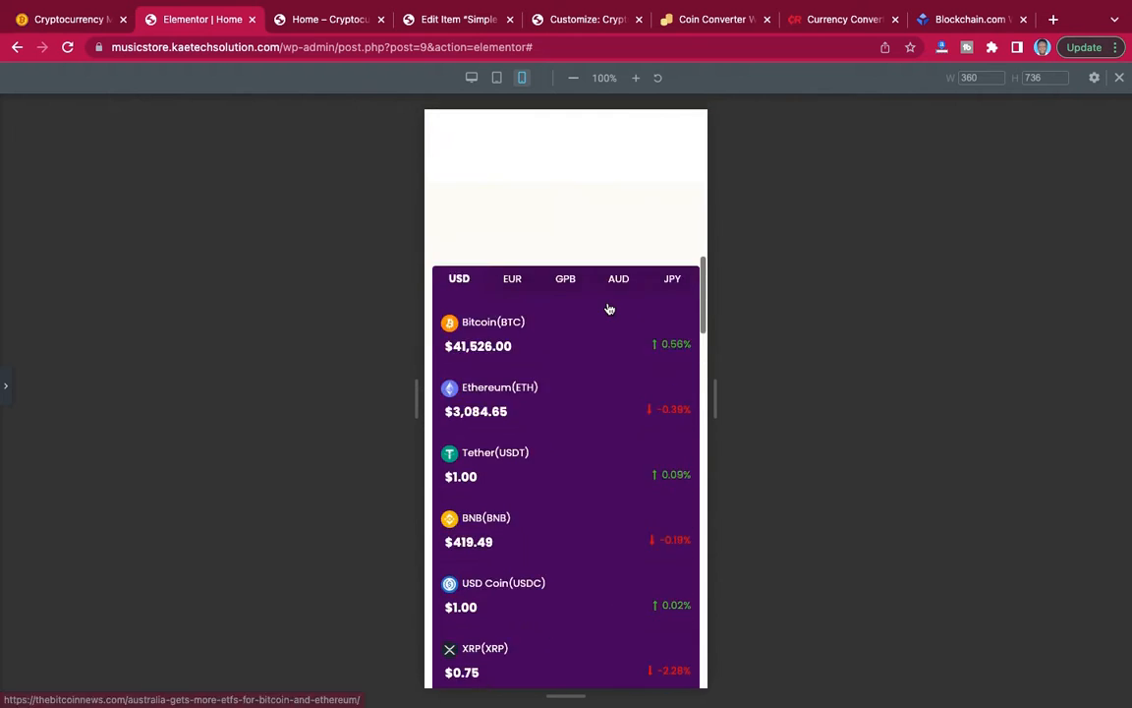
pyautogui.scroll(5, 607, 309)
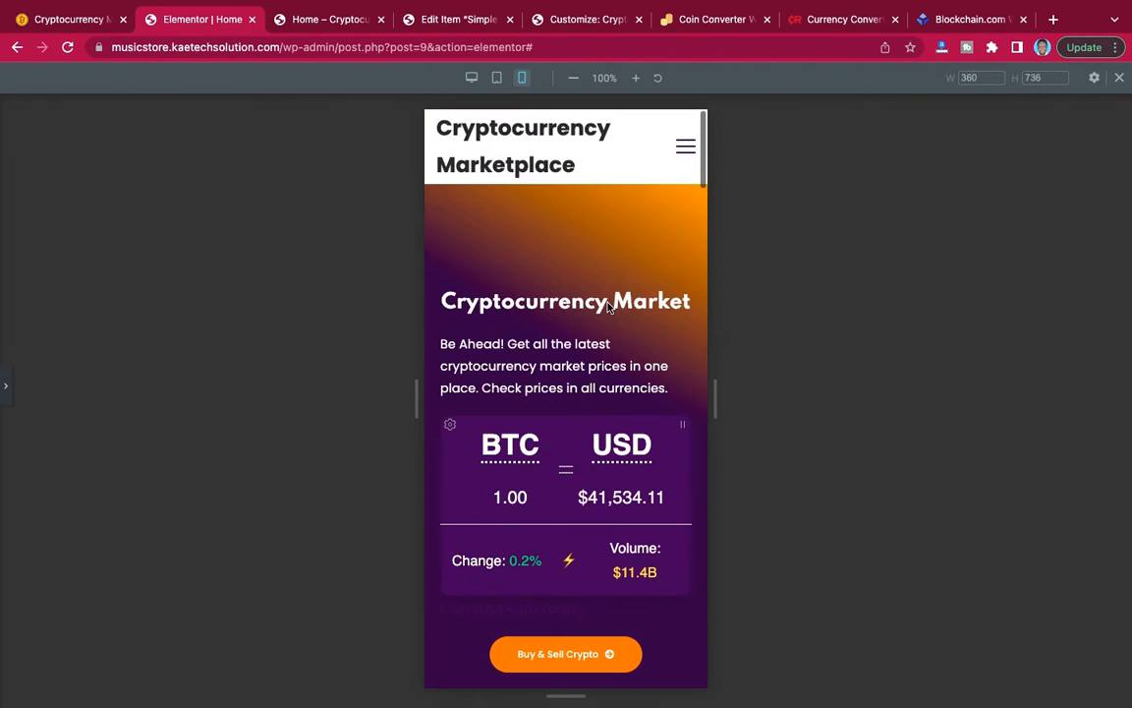
# Bring back the editing panel and save the home page with its mobile adjustments.
pyautogui.scroll(-20, 607, 308)
pyautogui.scroll(-2, 607, 307)
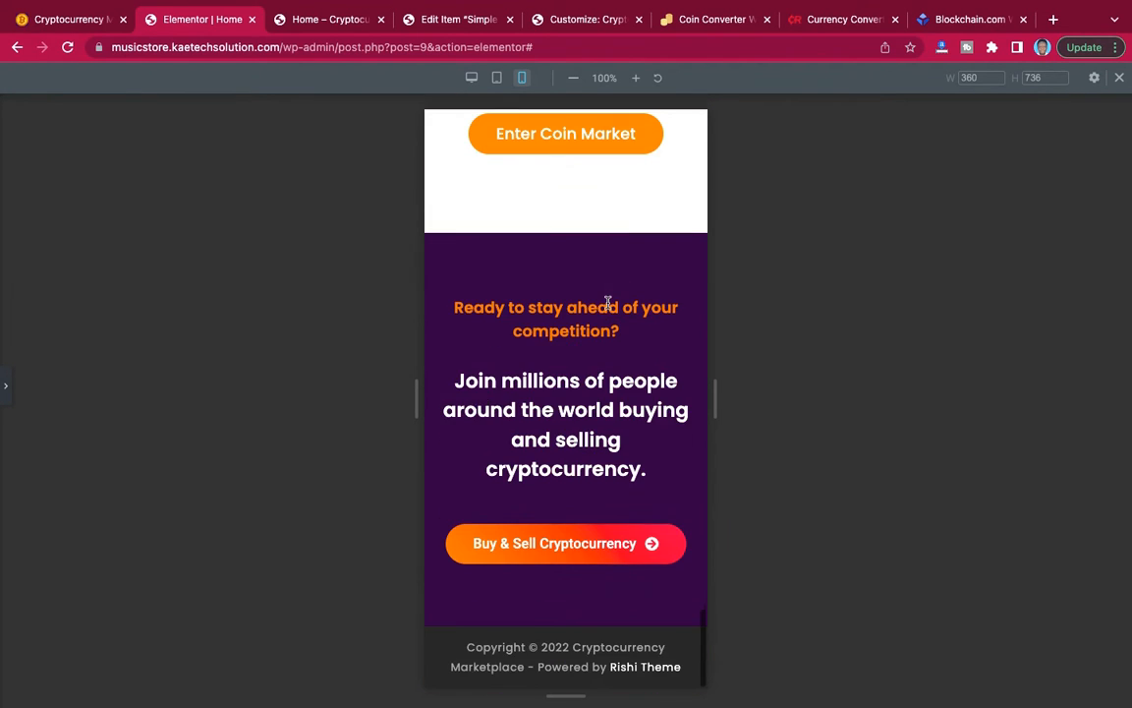
pyautogui.click(8, 398)
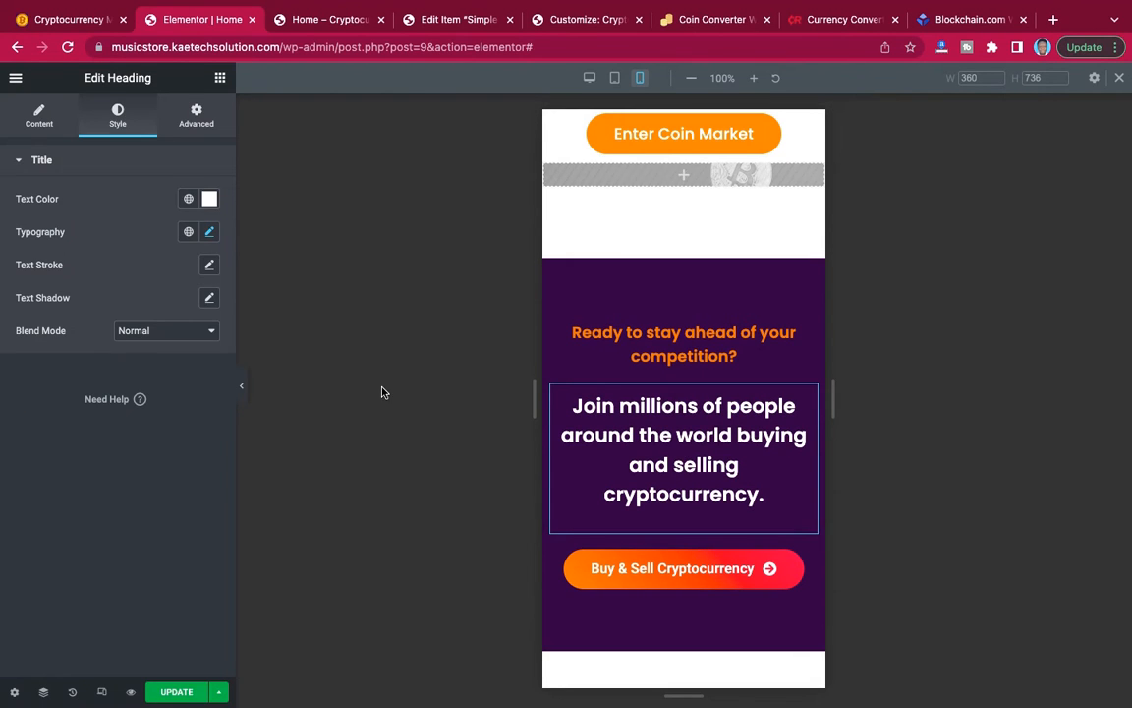
pyautogui.click(174, 690)
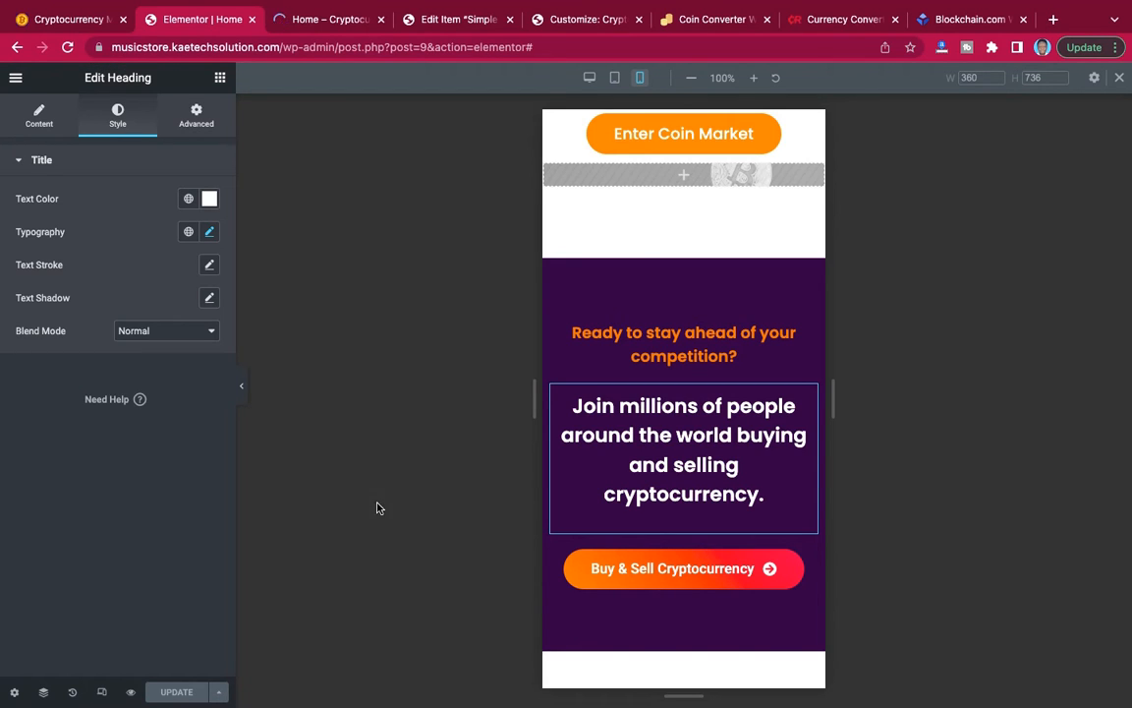
# Check the updated home page preview at desktop width and open the browser's developer tools with the Samsung Galaxy S8+ device view.
pyautogui.click(333, 19)
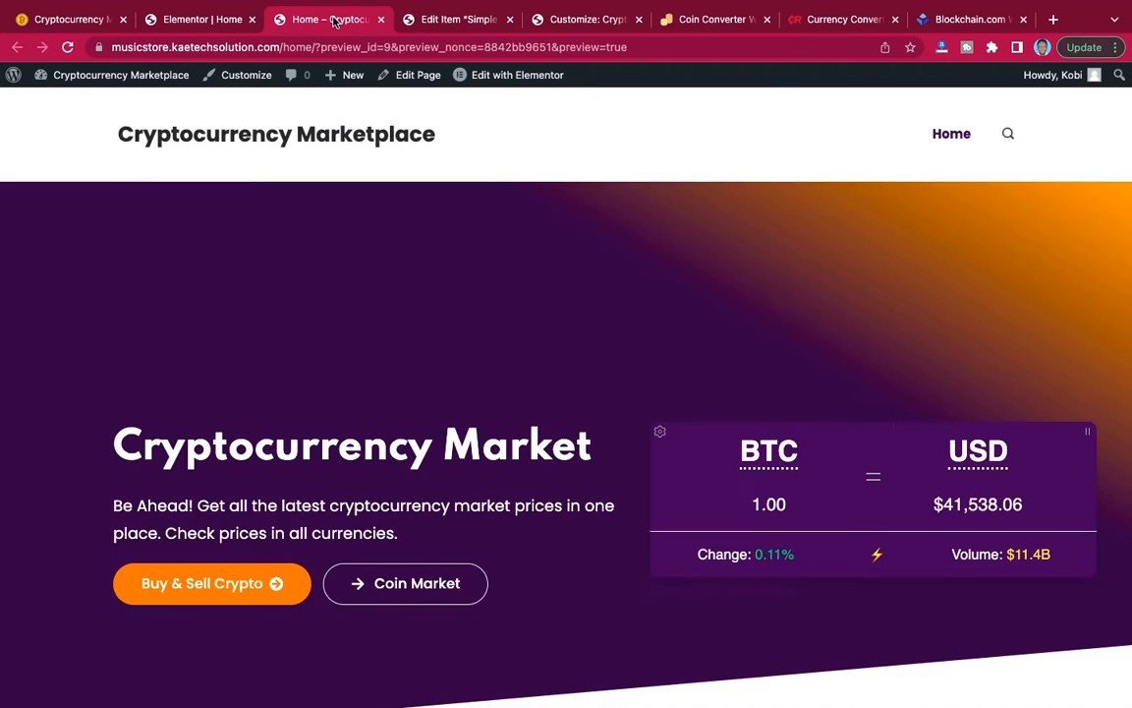
pyautogui.scroll(-15, 560, 244)
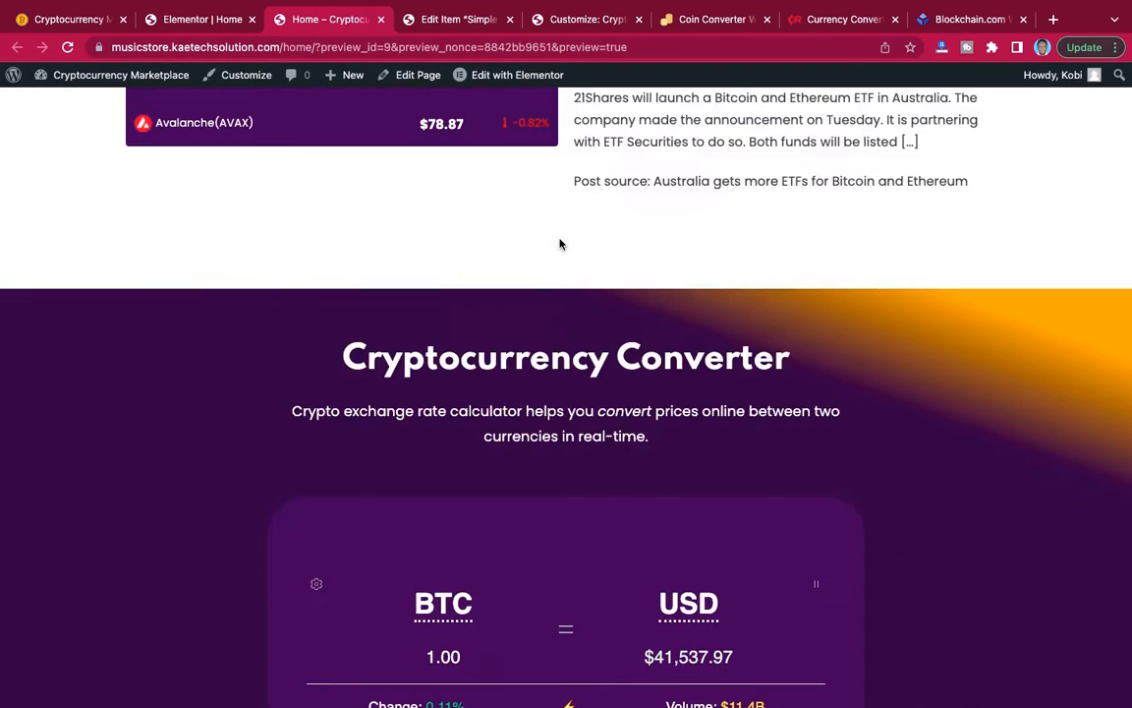
pyautogui.scroll(15, 560, 244)
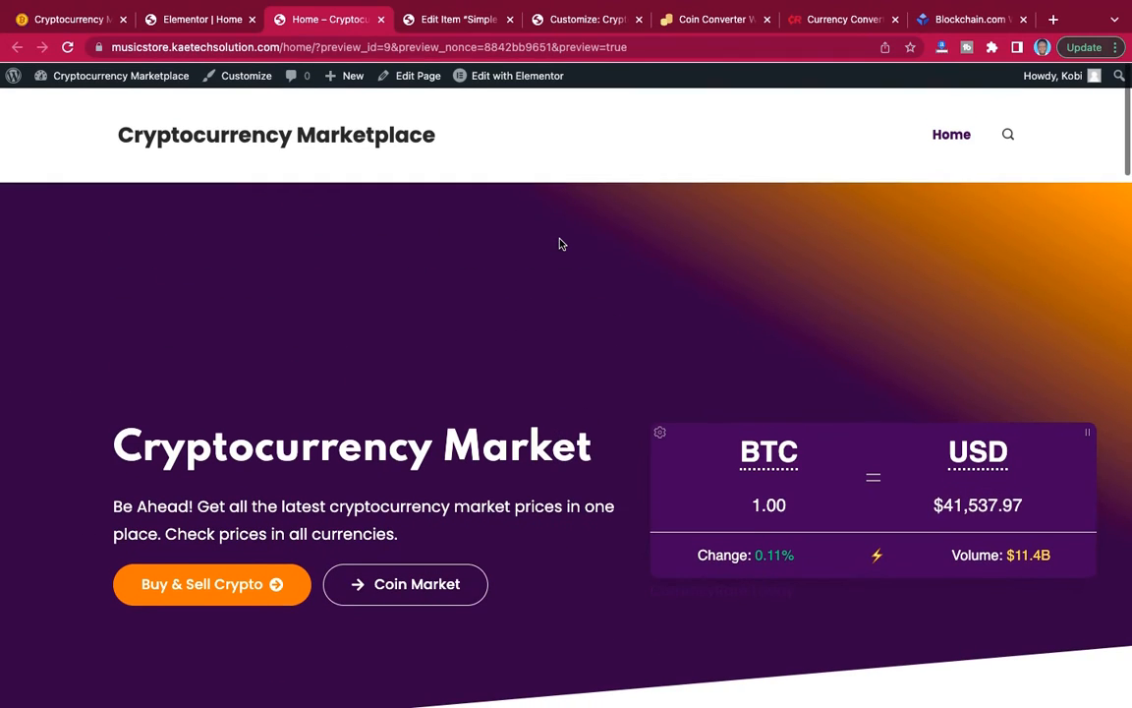
pyautogui.rightClick(559, 244)
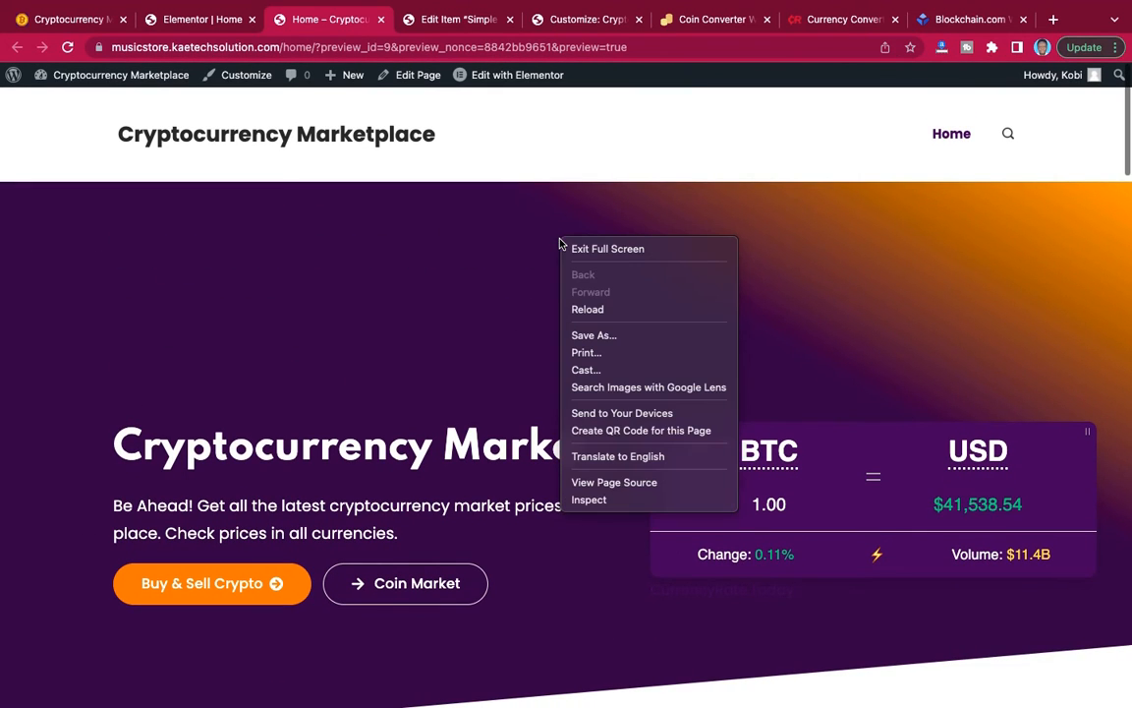
pyautogui.click(594, 503)
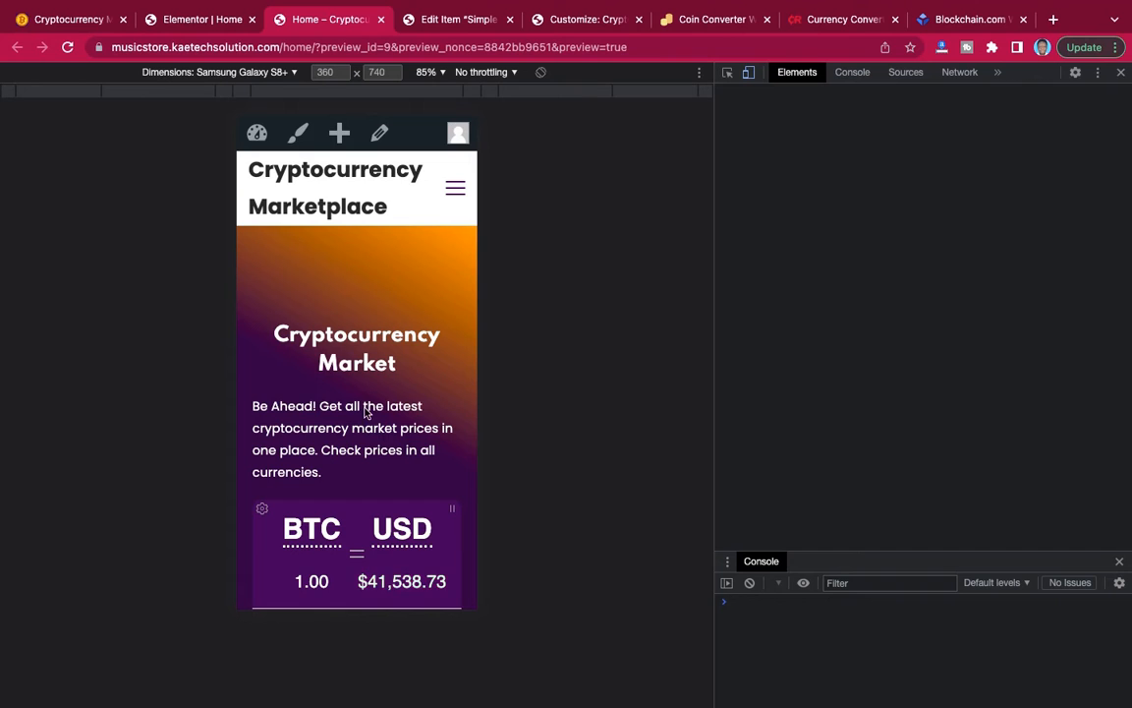
# Review the home page sections in the Samsung Galaxy S8+ view, including the coin lists, Cryptocurrency News, converter and Enter Coin Market button.
pyautogui.scroll(-1, 365, 408)
pyautogui.scroll(-2, 365, 408)
pyautogui.scroll(4, 365, 408)
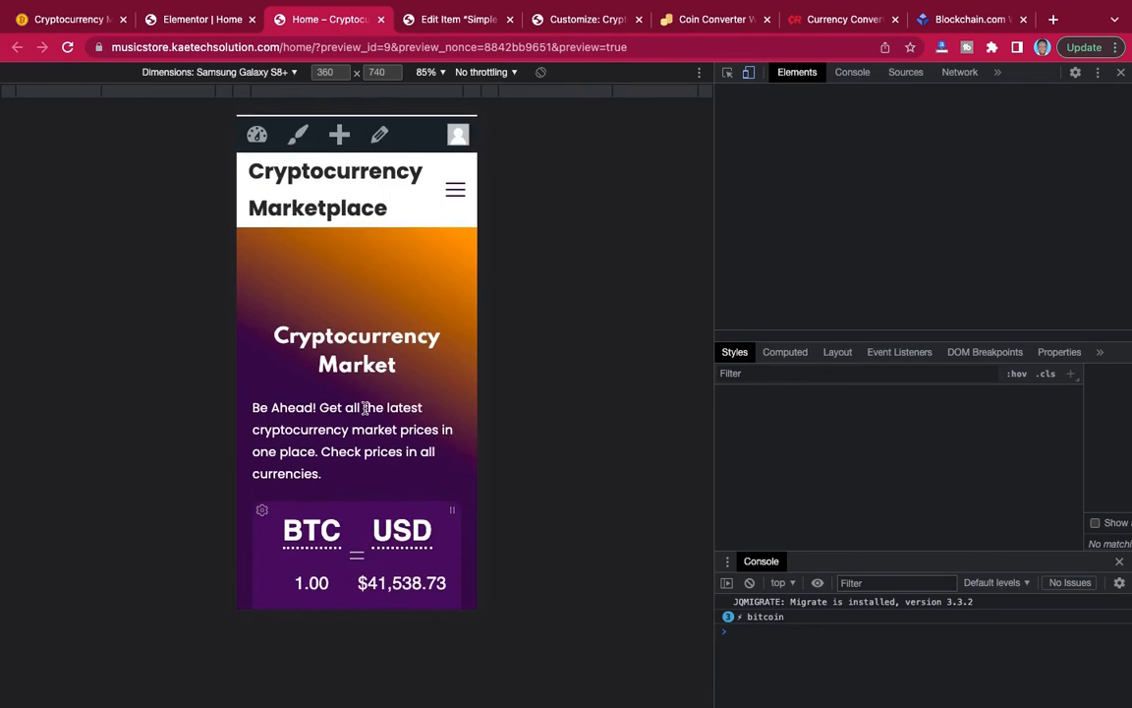
pyautogui.scroll(-5, 364, 408)
pyautogui.scroll(-15, 365, 408)
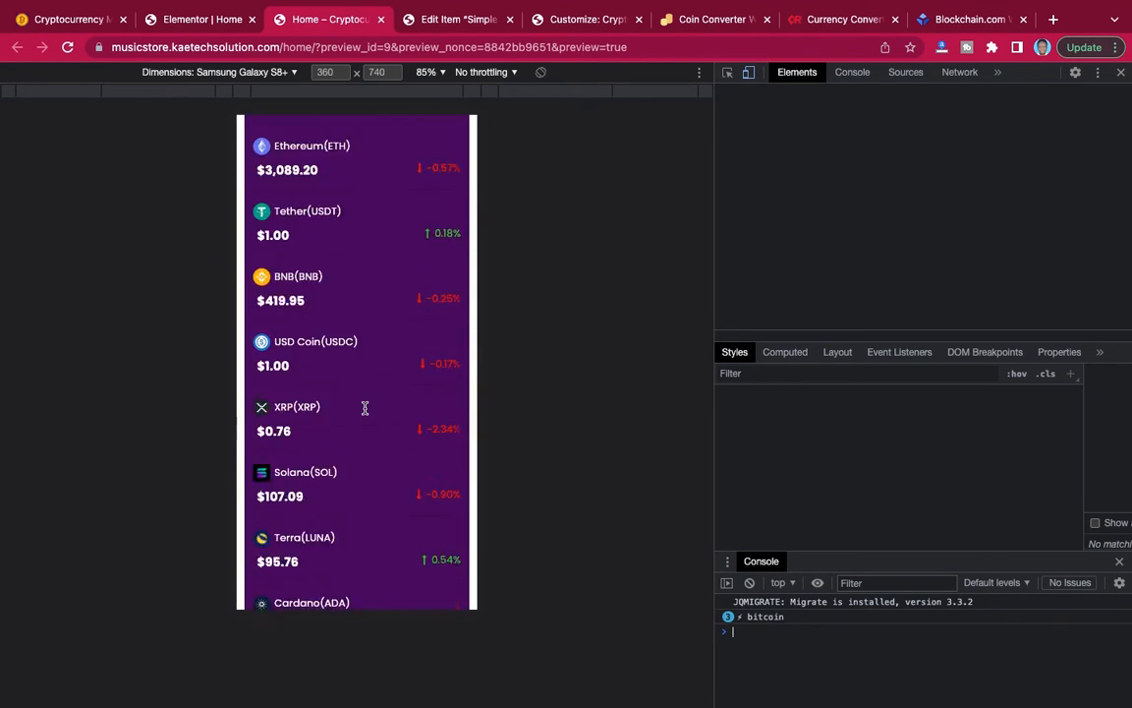
pyautogui.scroll(-4, 365, 408)
pyautogui.scroll(4, 365, 408)
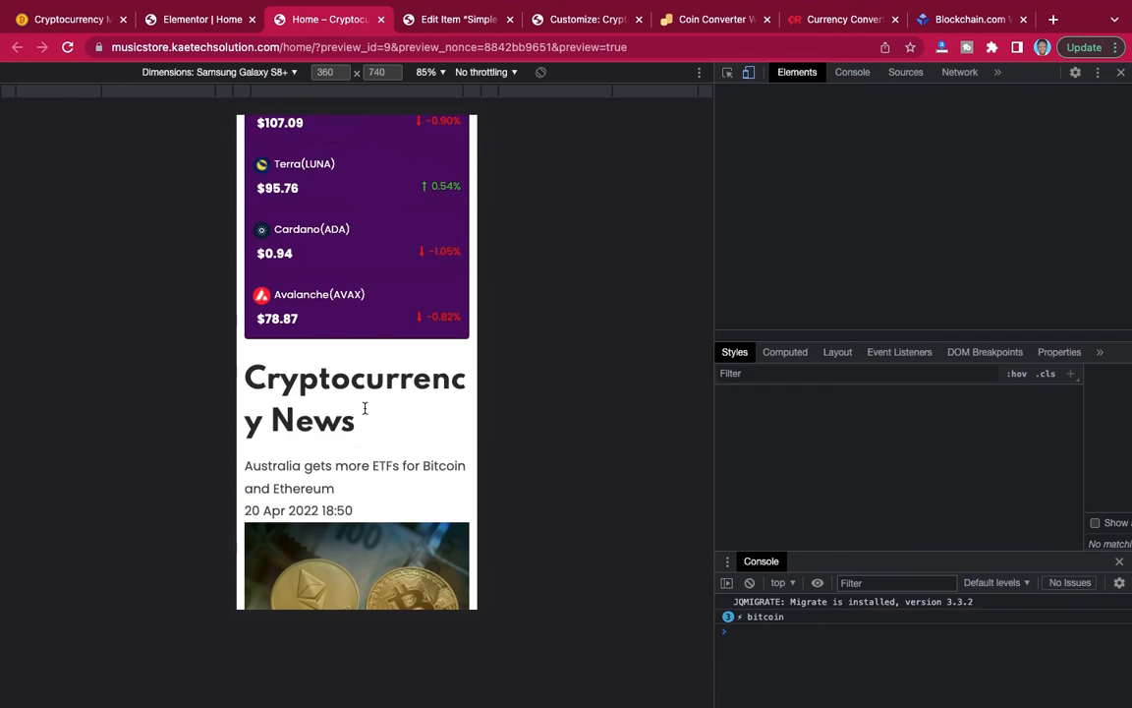
pyautogui.scroll(-5, 340, 411)
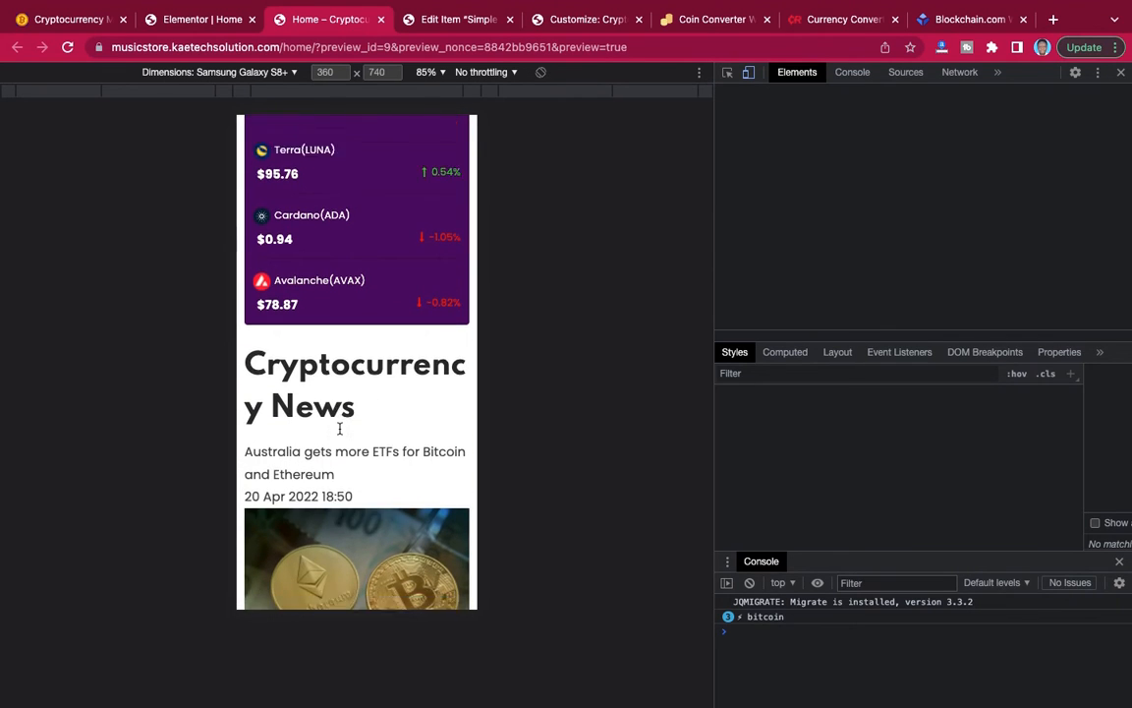
pyautogui.scroll(2, 341, 413)
pyautogui.scroll(-5, 341, 432)
pyautogui.scroll(-10, 340, 433)
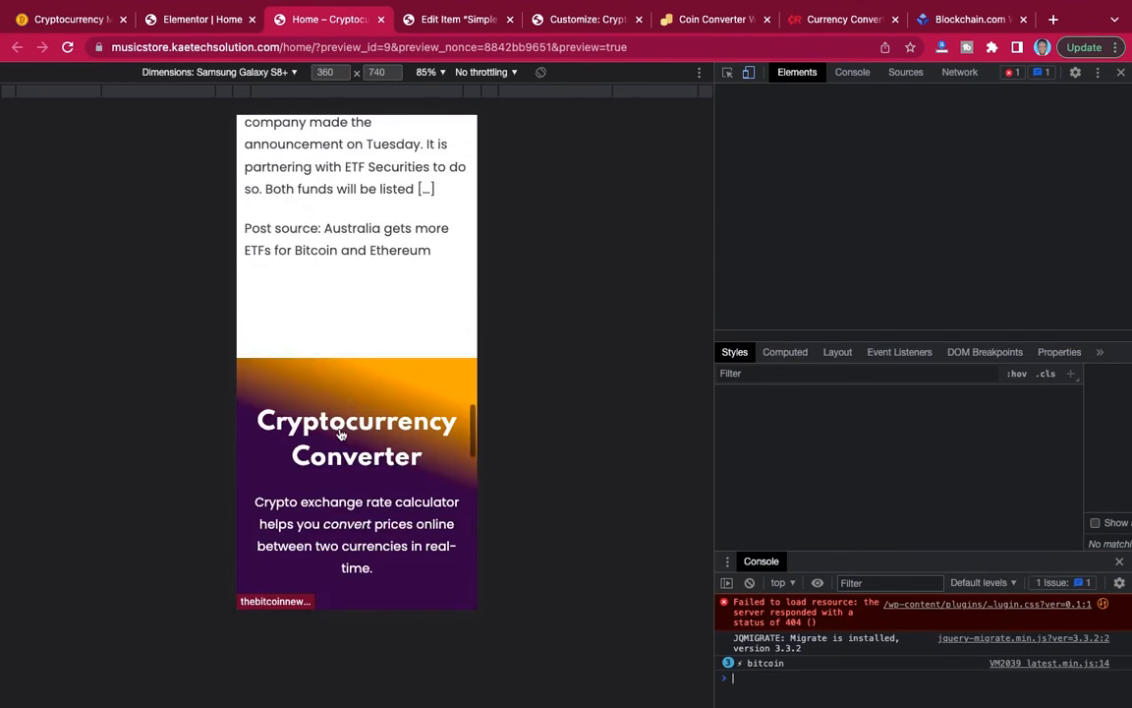
pyautogui.scroll(8, 339, 429)
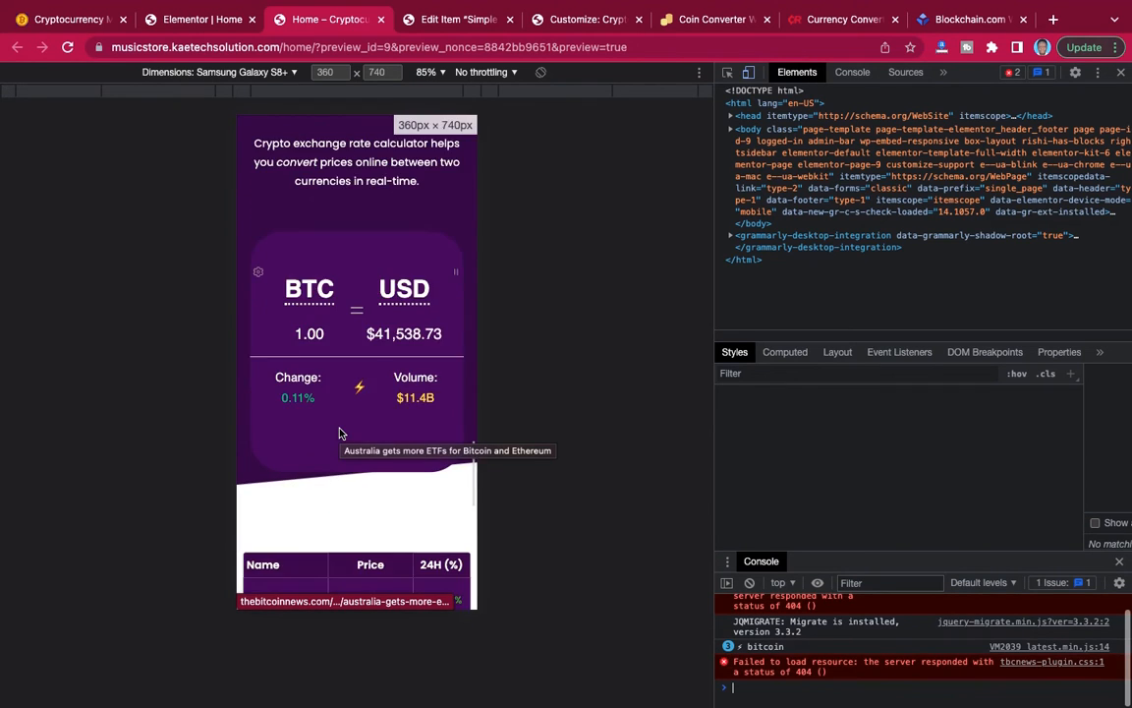
pyautogui.scroll(3, 340, 433)
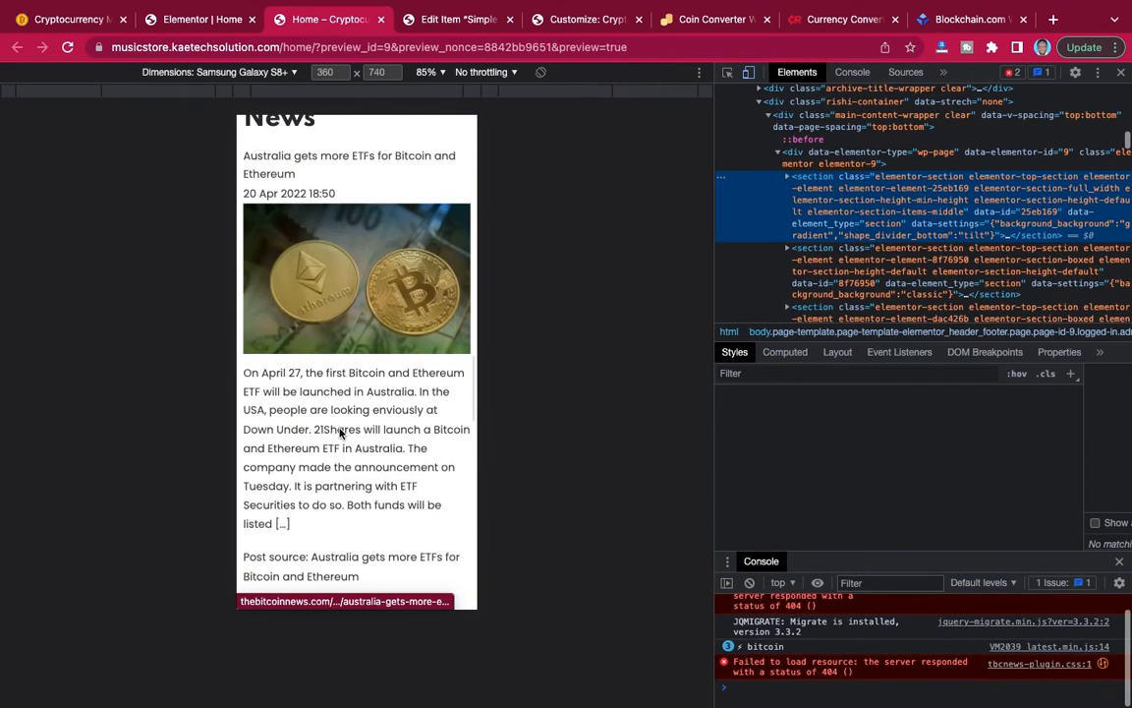
pyautogui.scroll(-8, 340, 432)
pyautogui.scroll(-8, 340, 432)
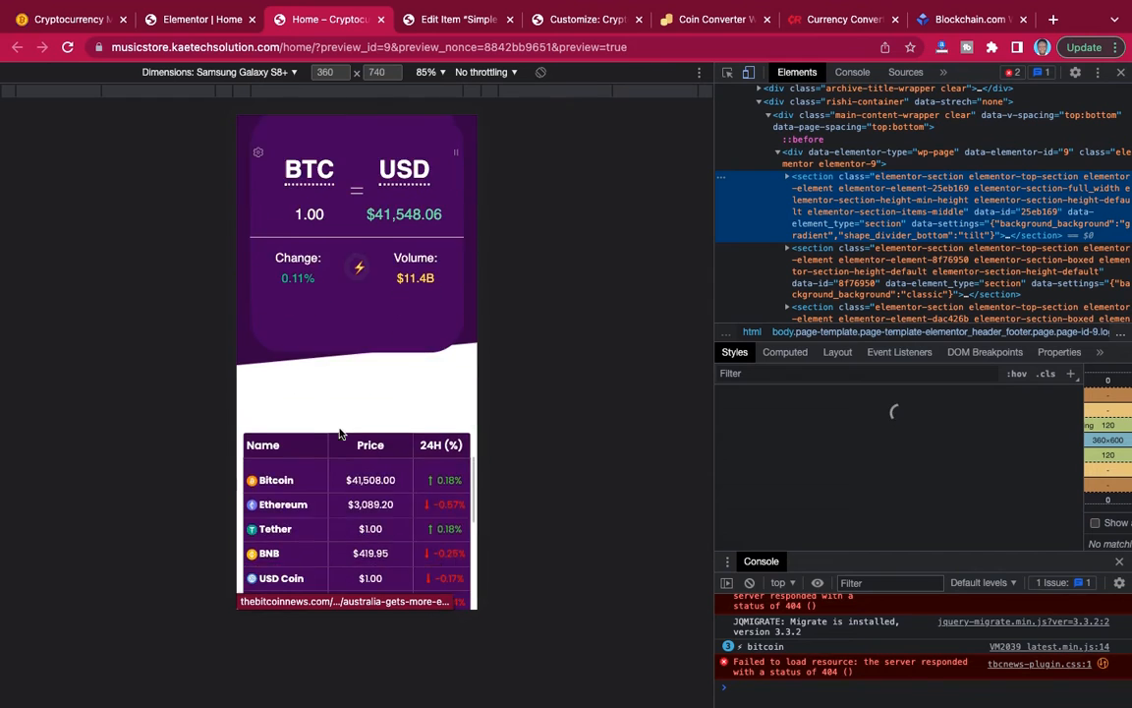
pyautogui.scroll(3, 341, 433)
pyautogui.scroll(10, 339, 432)
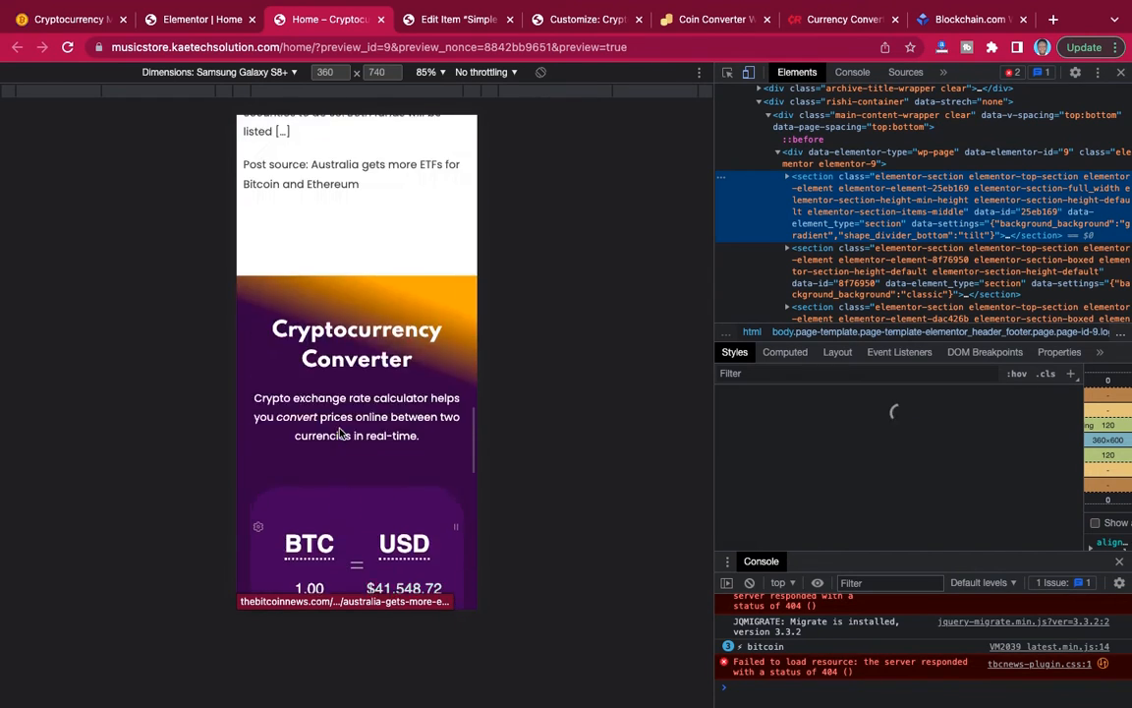
pyautogui.scroll(1, 340, 433)
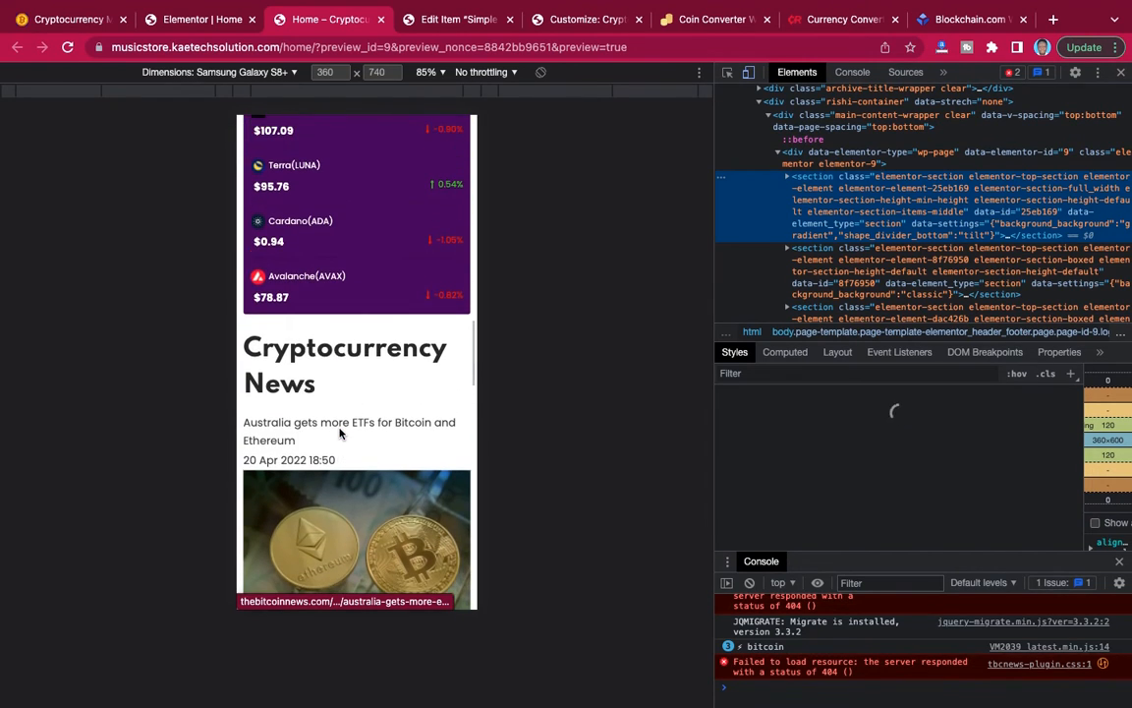
pyautogui.scroll(-12, 340, 433)
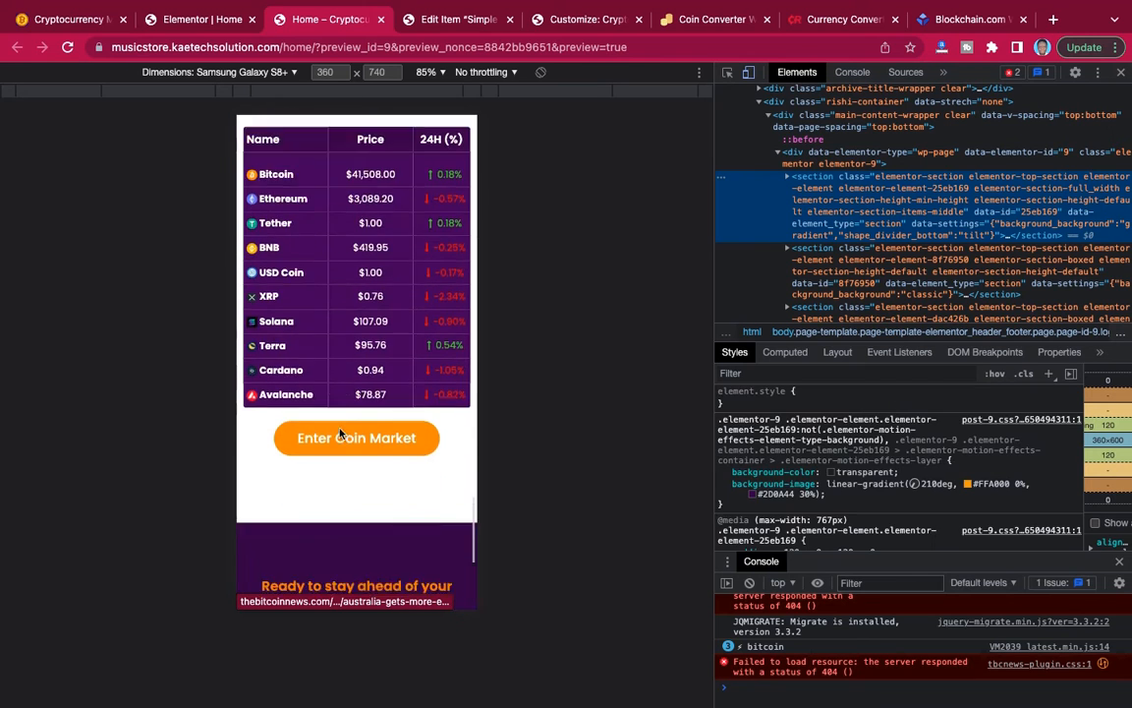
pyautogui.scroll(12, 340, 432)
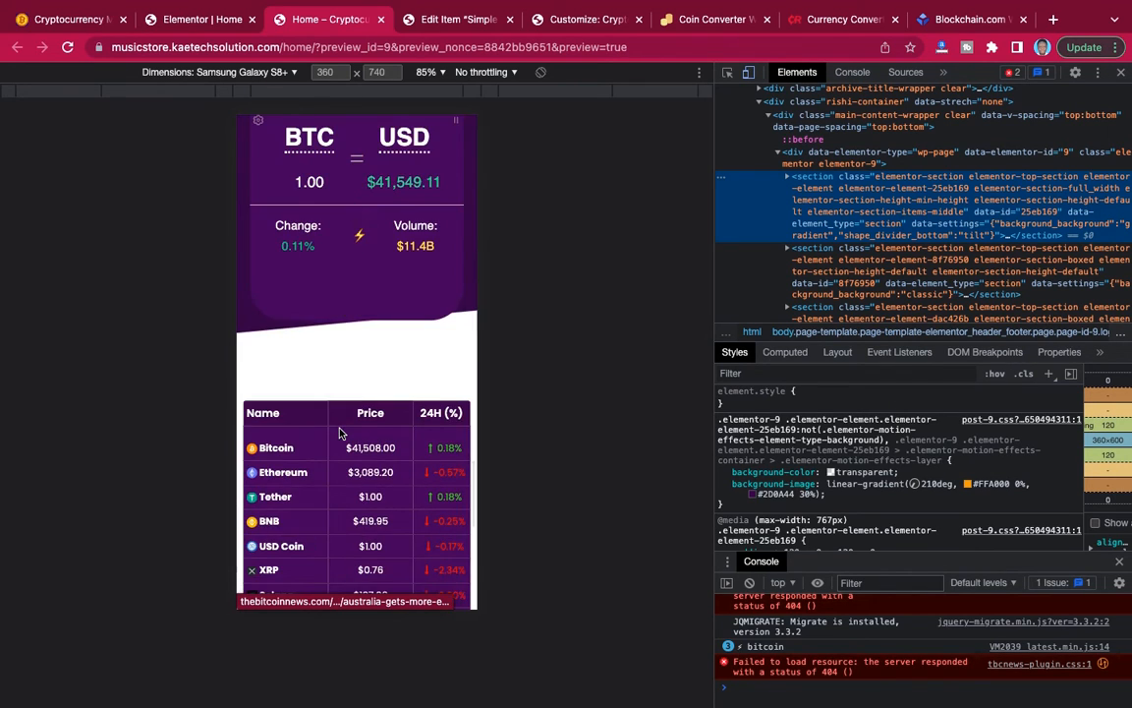
pyautogui.scroll(10, 340, 433)
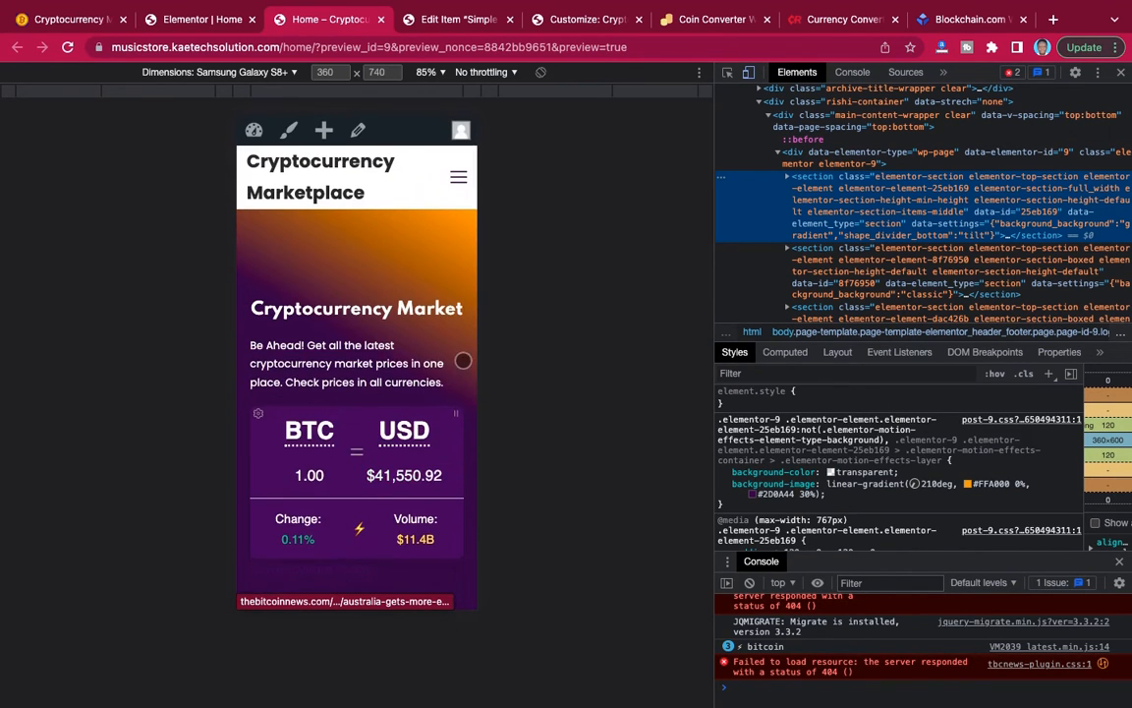
# Emulate an iPhone 12 Pro and examine the hero section, the coin price table and the currency list.
pyautogui.click(283, 73)
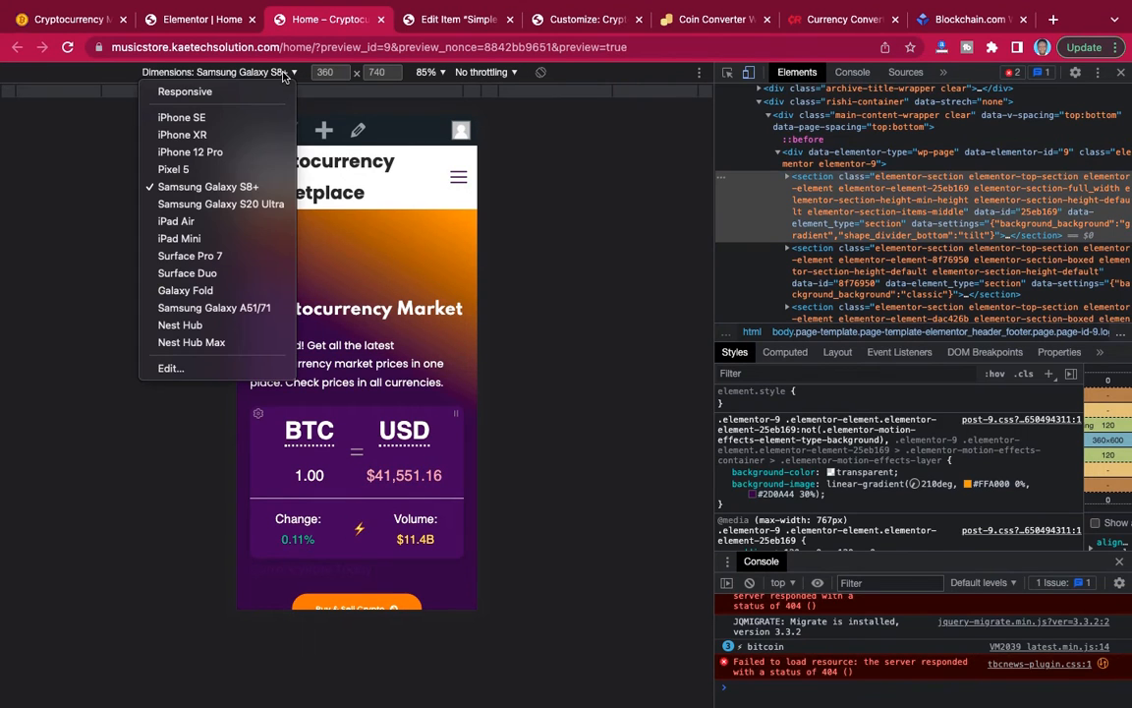
pyautogui.click(218, 154)
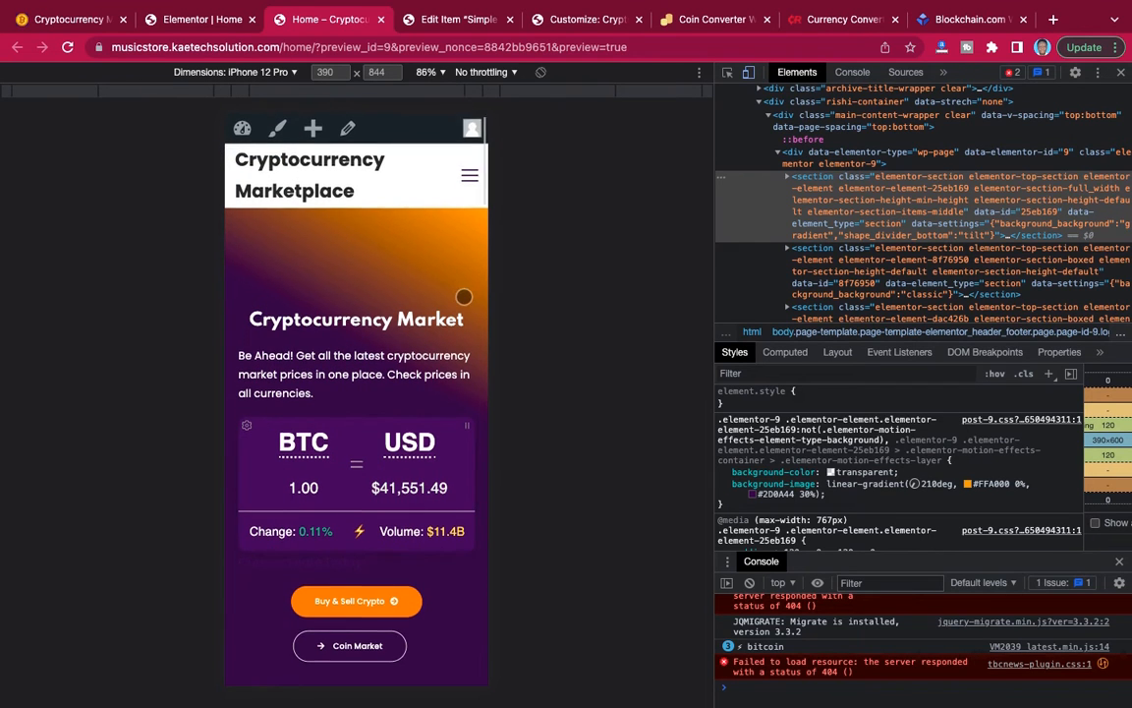
pyautogui.scroll(-5, 463, 296)
pyautogui.scroll(-10, 464, 296)
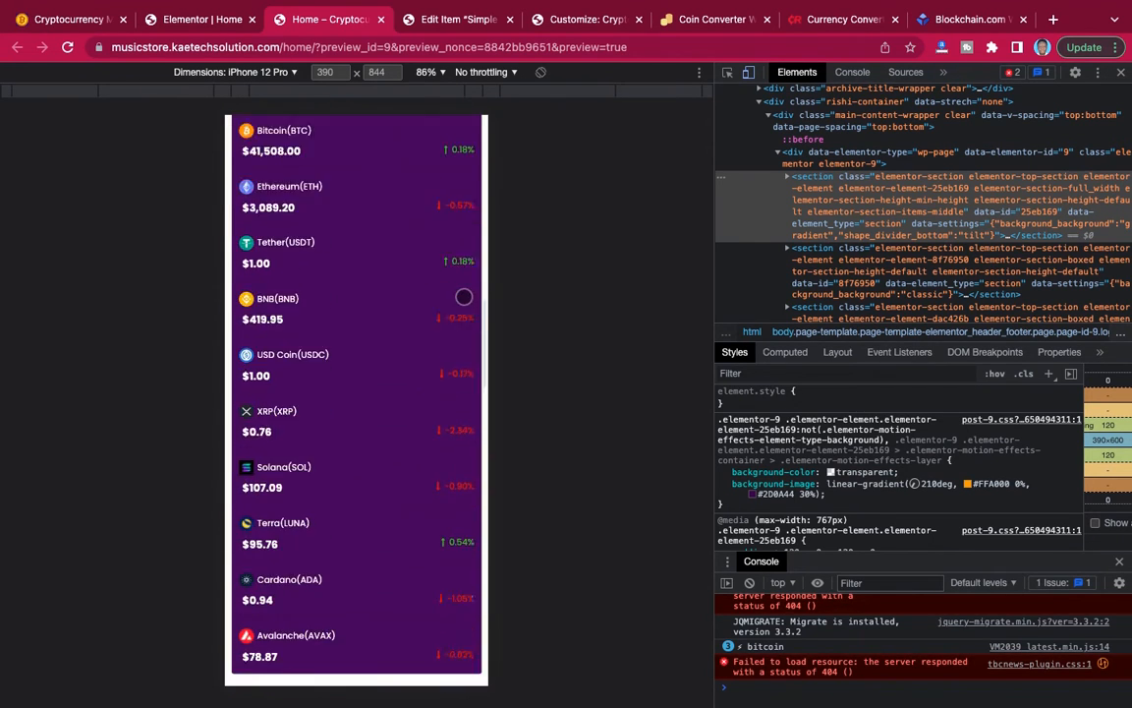
pyautogui.scroll(-3, 464, 296)
pyautogui.scroll(13, 464, 296)
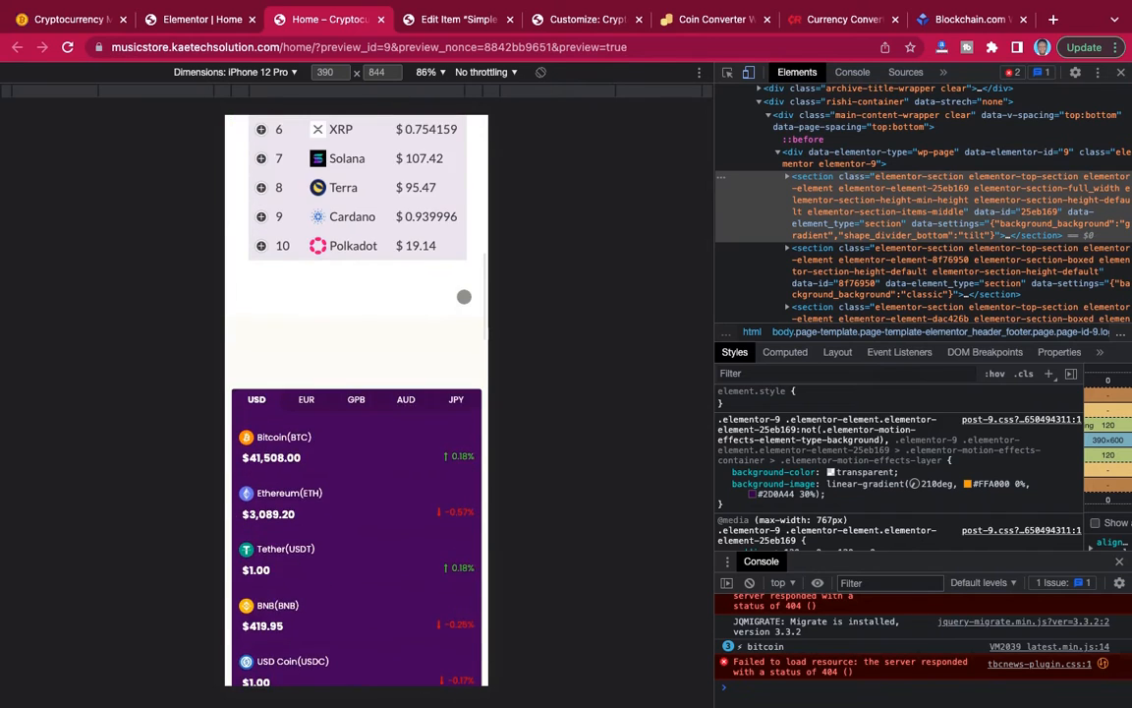
pyautogui.scroll(-1, 464, 295)
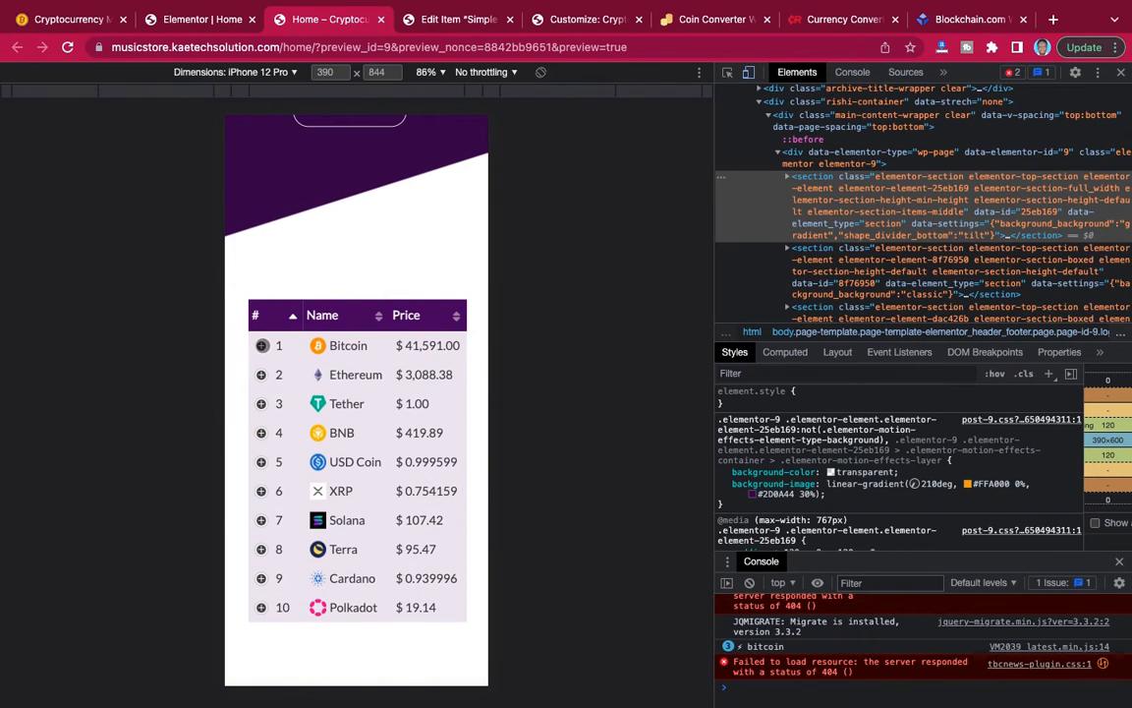
# Check the expandable details of the Bitcoin and Ethereum rows in the coin table, collapse both and close the developer tools.
pyautogui.click(262, 345)
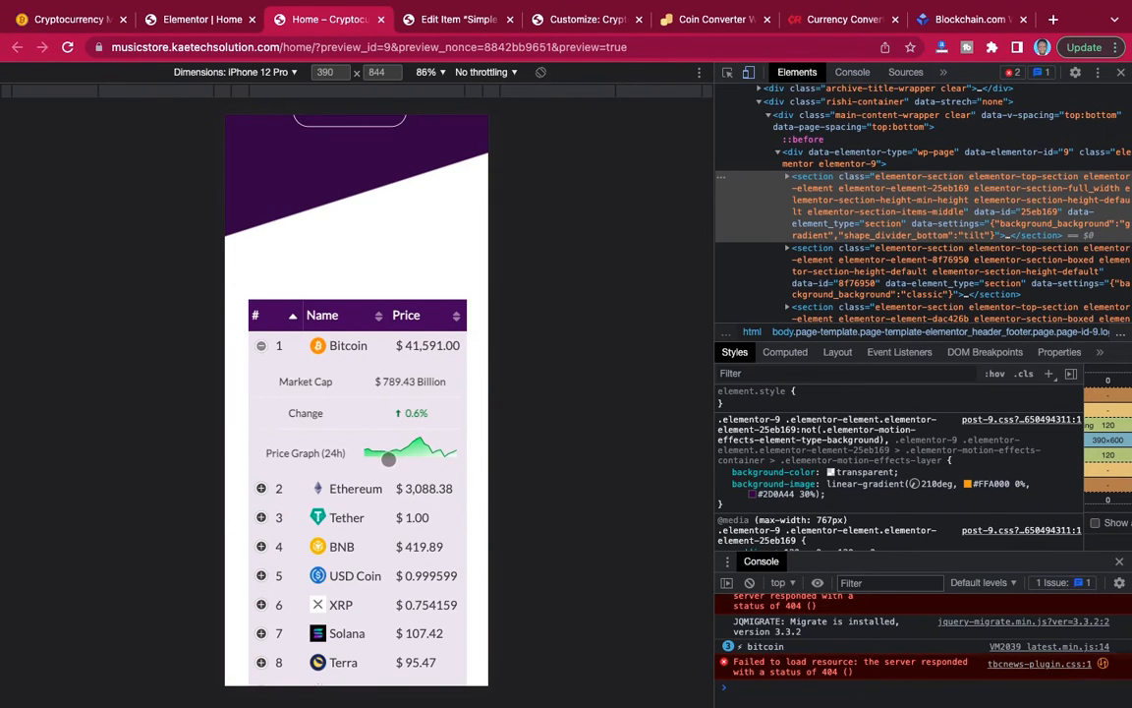
pyautogui.click(263, 487)
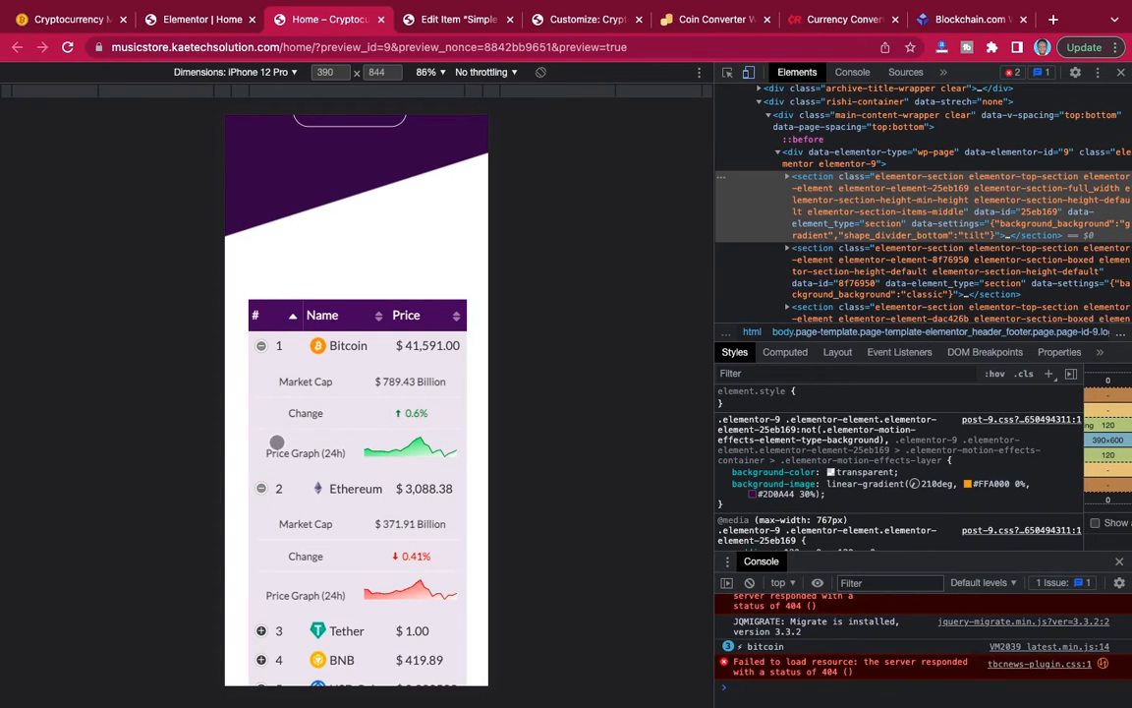
pyautogui.click(262, 488)
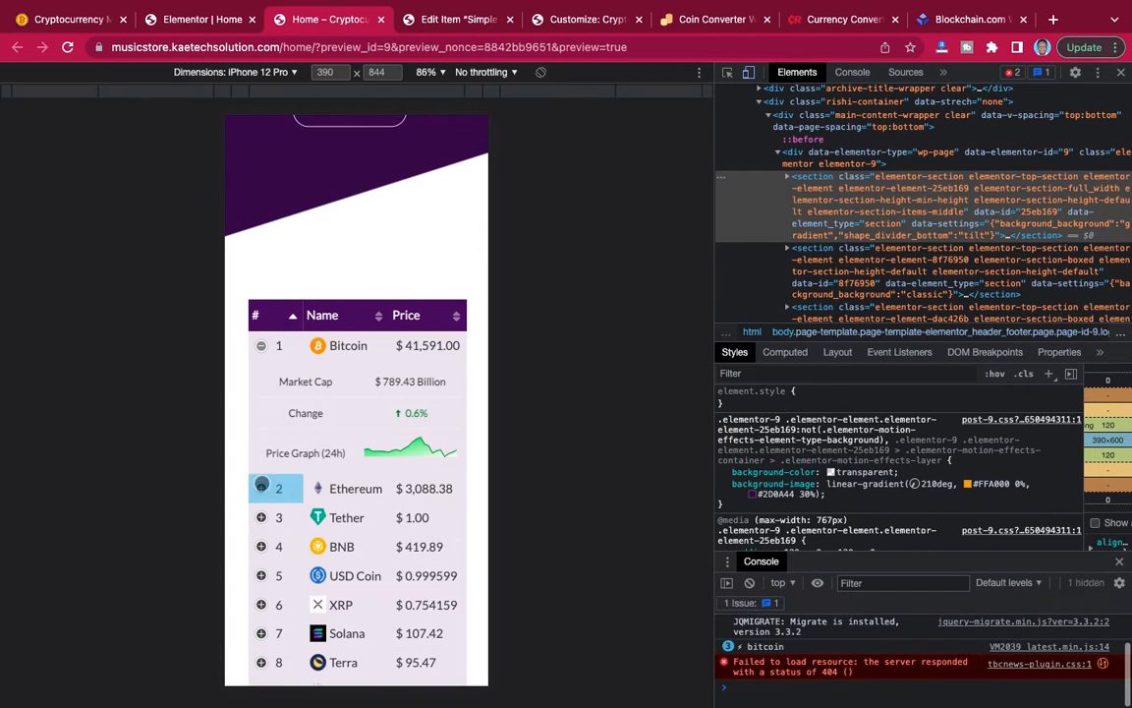
pyautogui.click(261, 345)
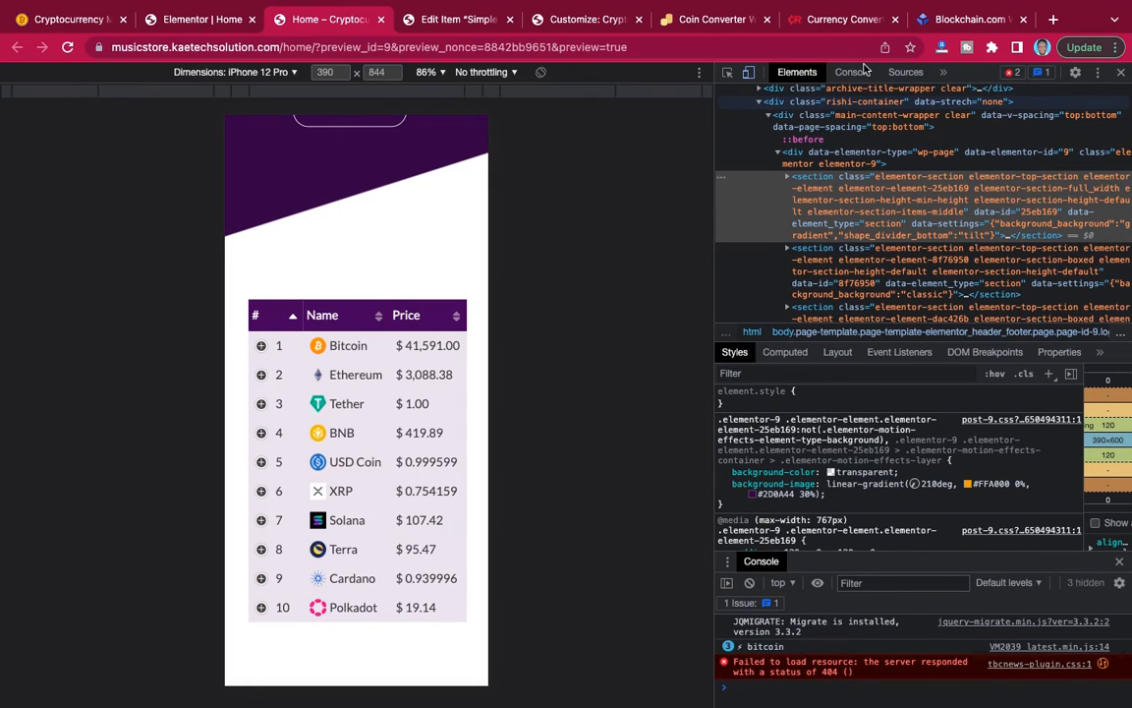
pyautogui.press('super+alt+i')
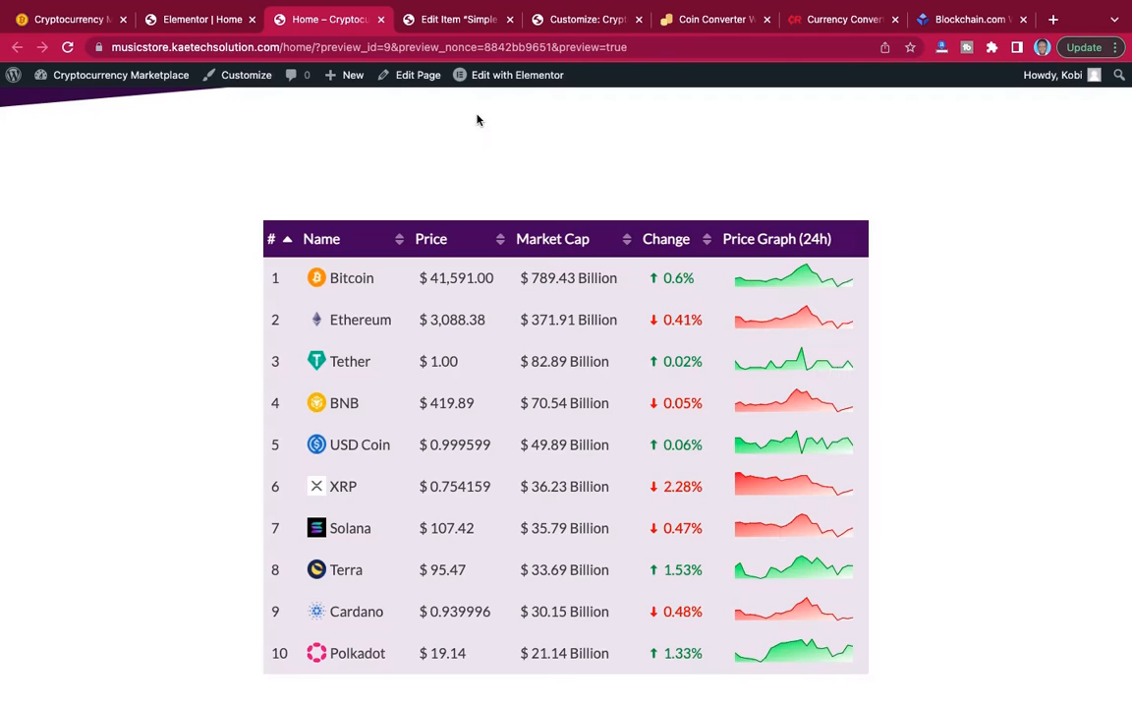
# Return to the home page's Elementor editor and exit to the WordPress dashboard.
pyautogui.click(202, 19)
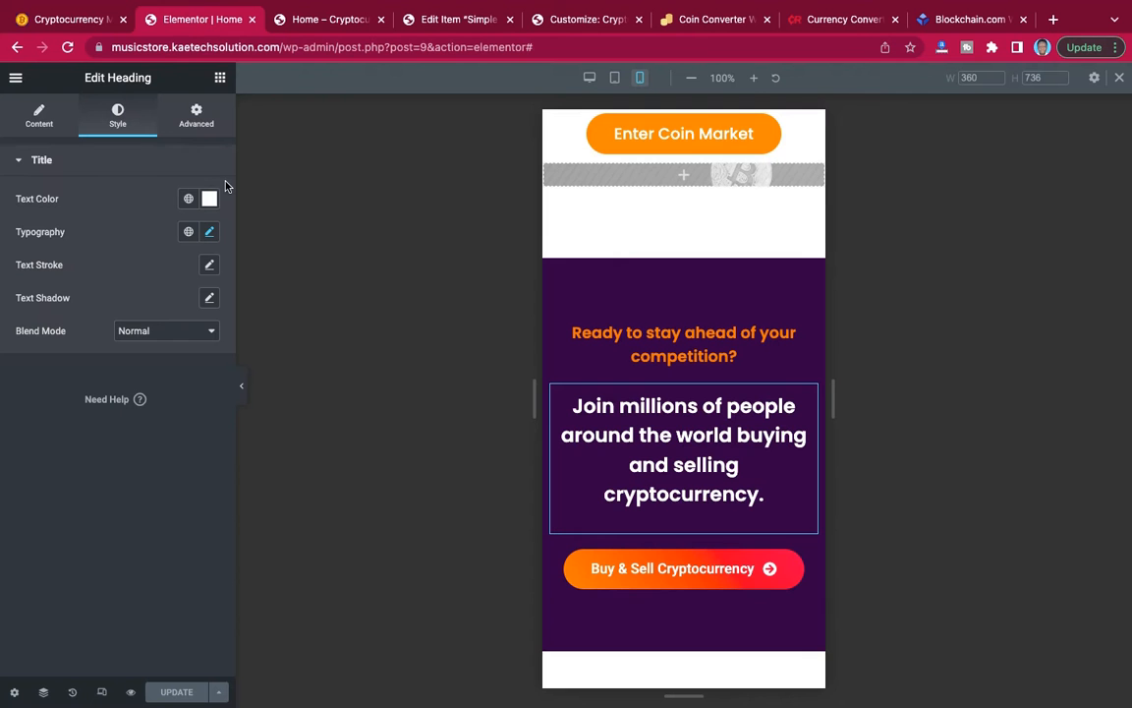
pyautogui.click(15, 79)
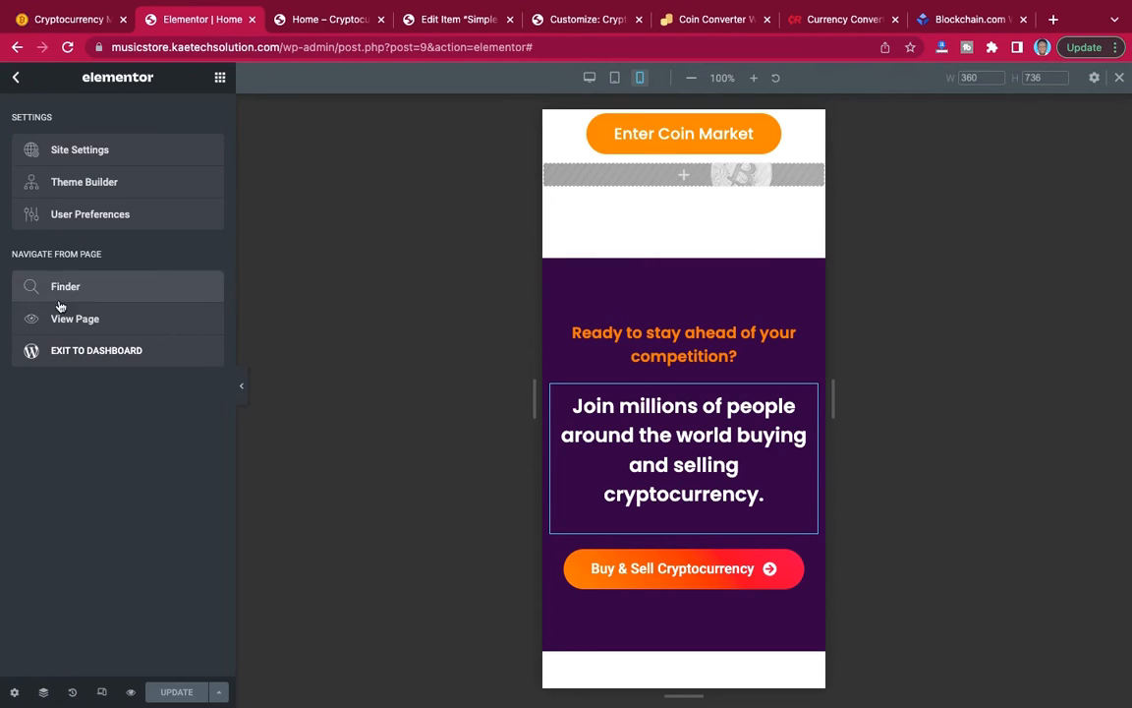
pyautogui.click(66, 351)
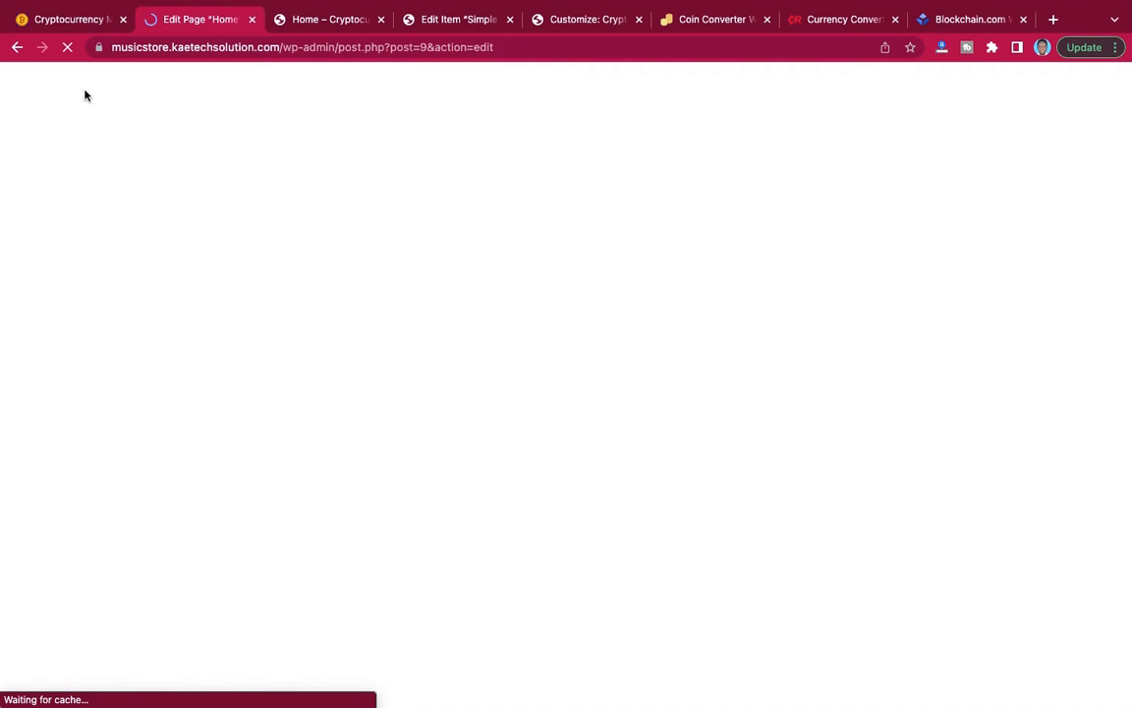
# Consult the reference Cryptocurrency Marketplace site for its page menu and start a new page on the WordPress site being built.
pyautogui.click(74, 22)
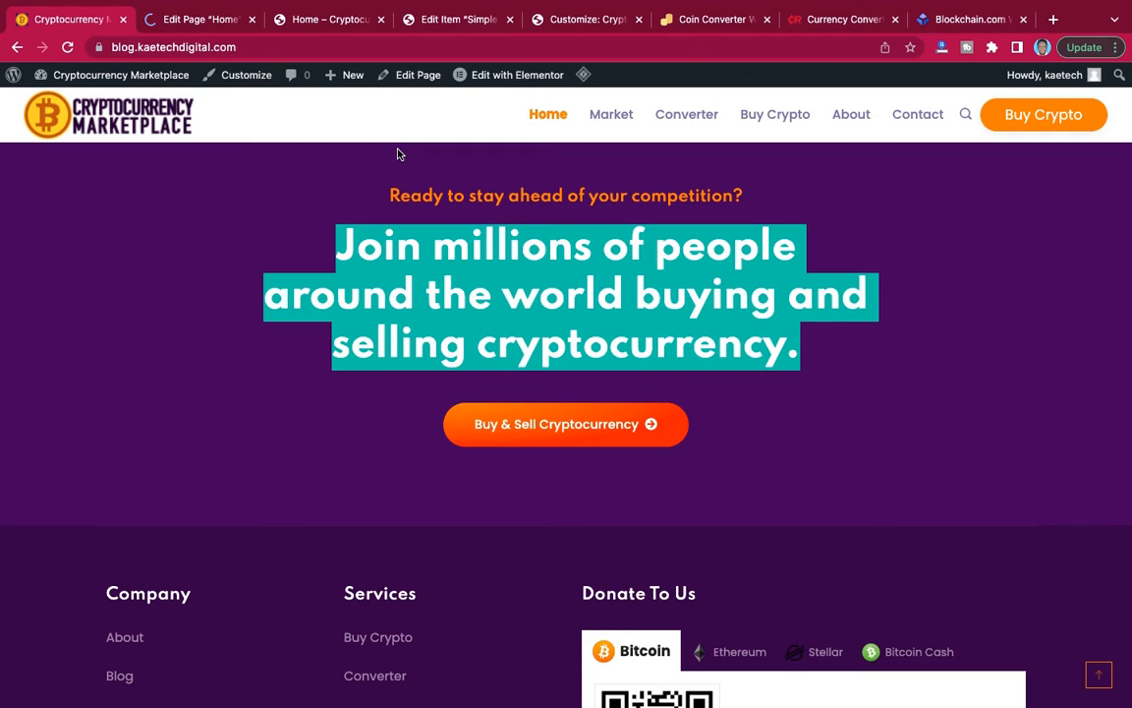
pyautogui.click(223, 235)
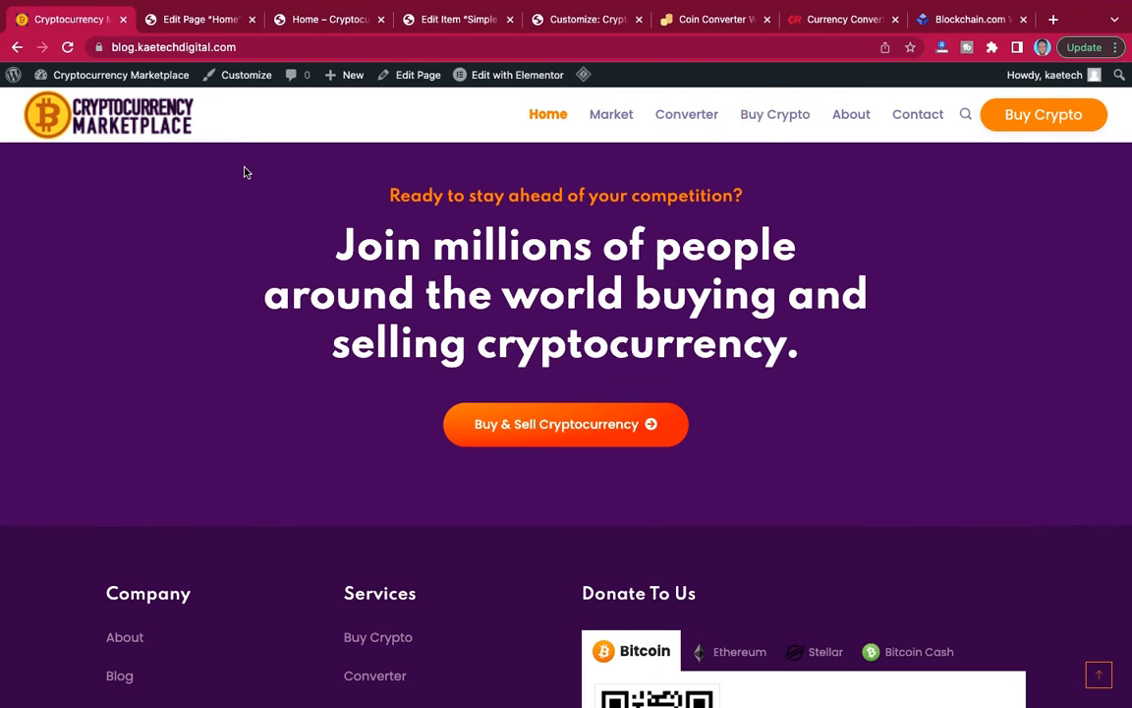
pyautogui.click(196, 19)
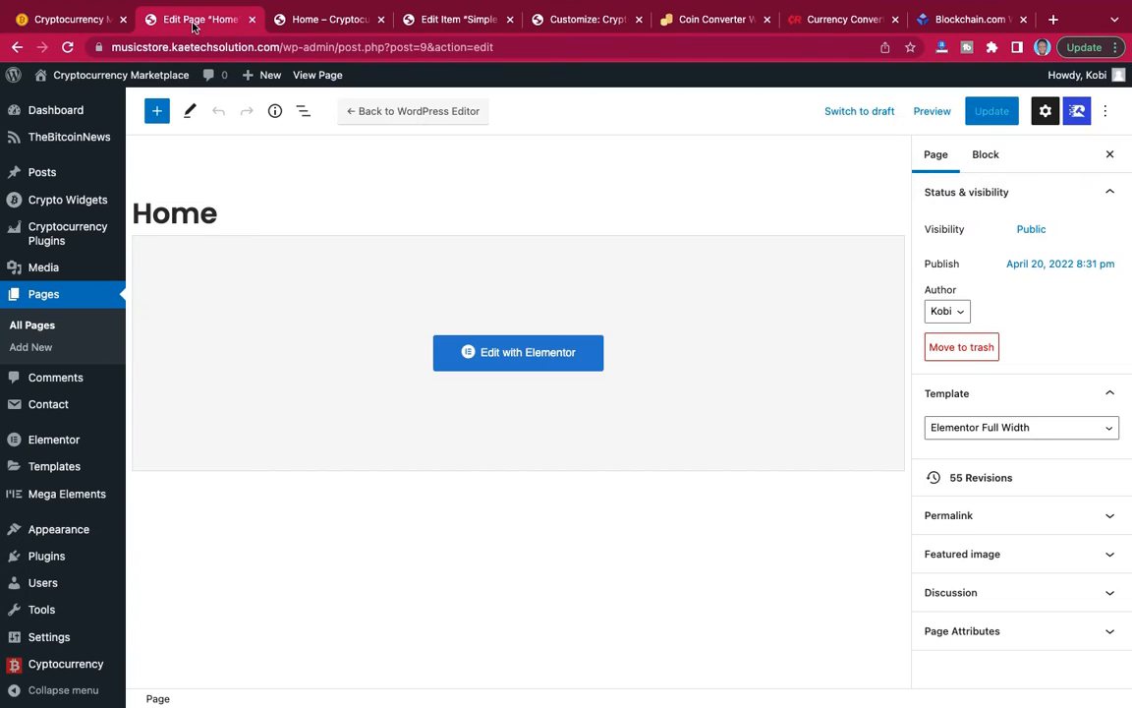
pyautogui.click(35, 348)
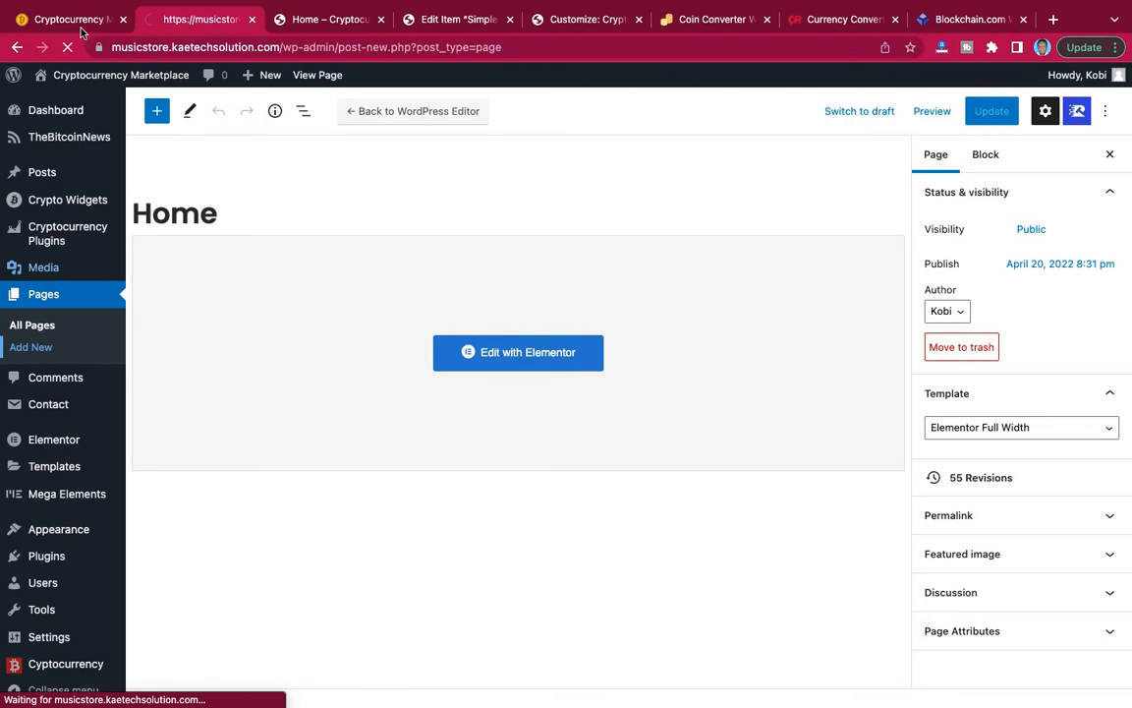
pyautogui.click(83, 23)
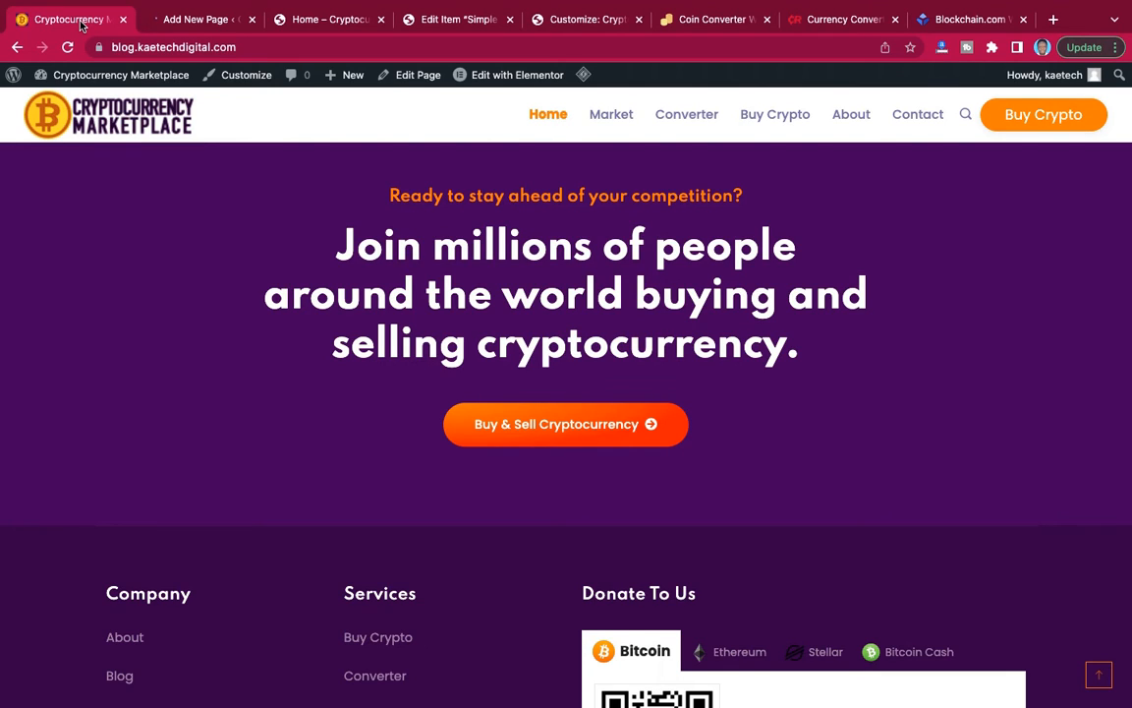
pyautogui.click(200, 20)
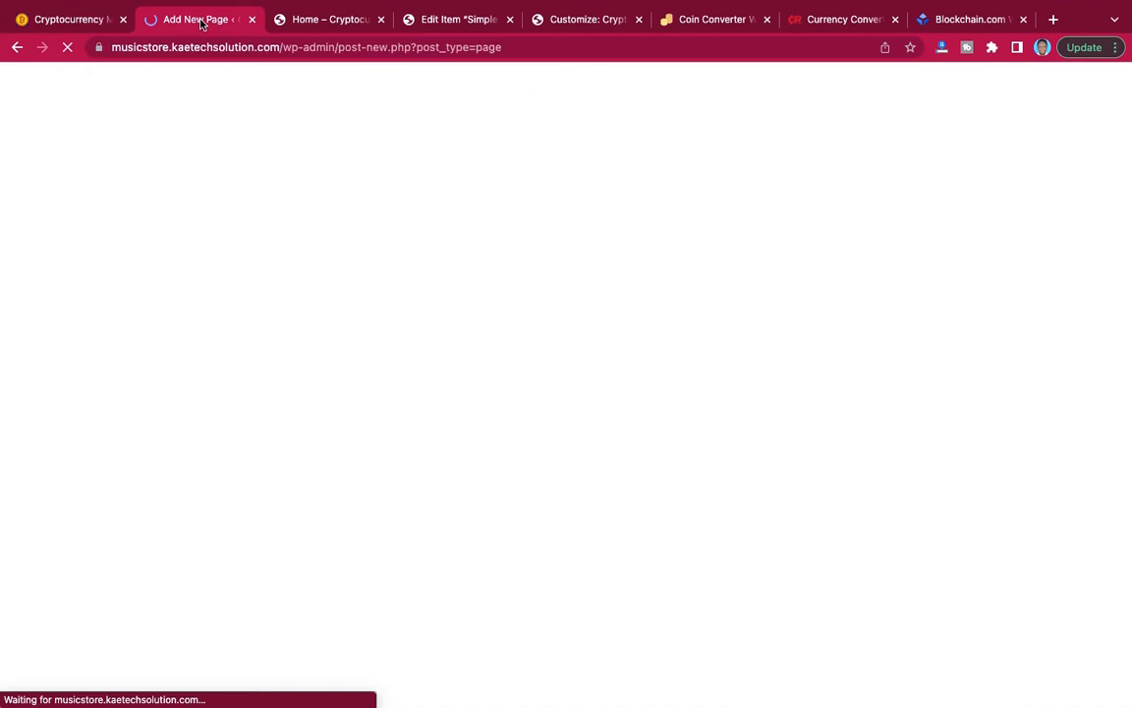
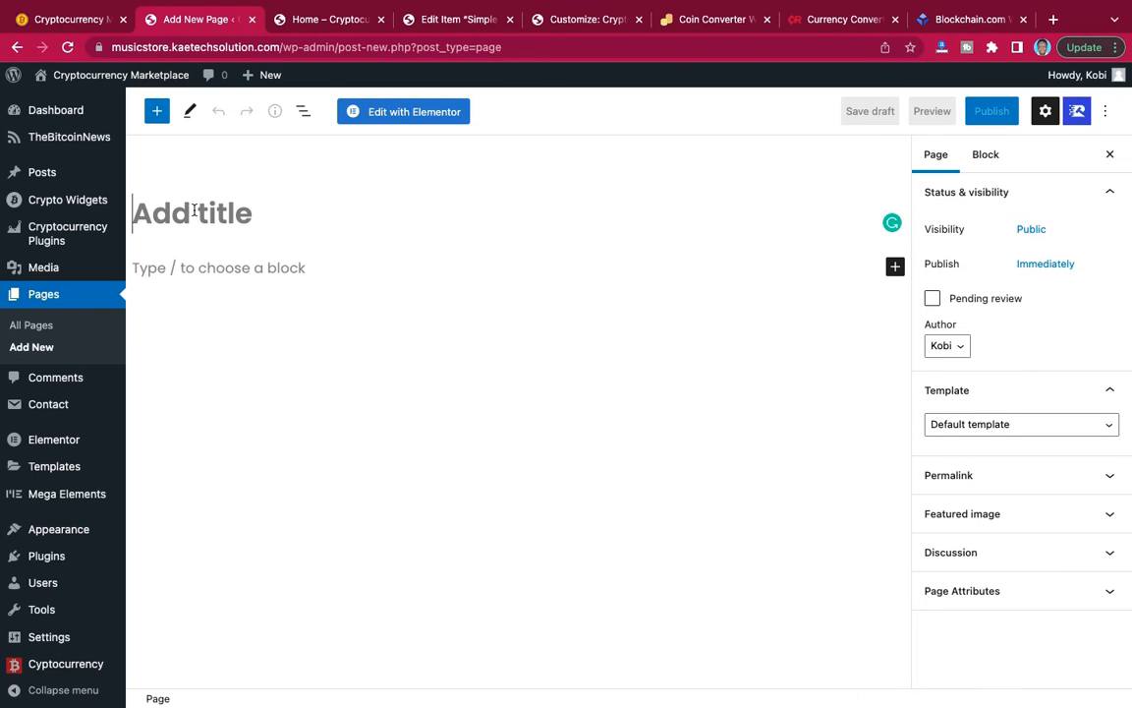
# Title the new page Market, apply the Elementor Full Width template and publish it.
pyautogui.write('Market')
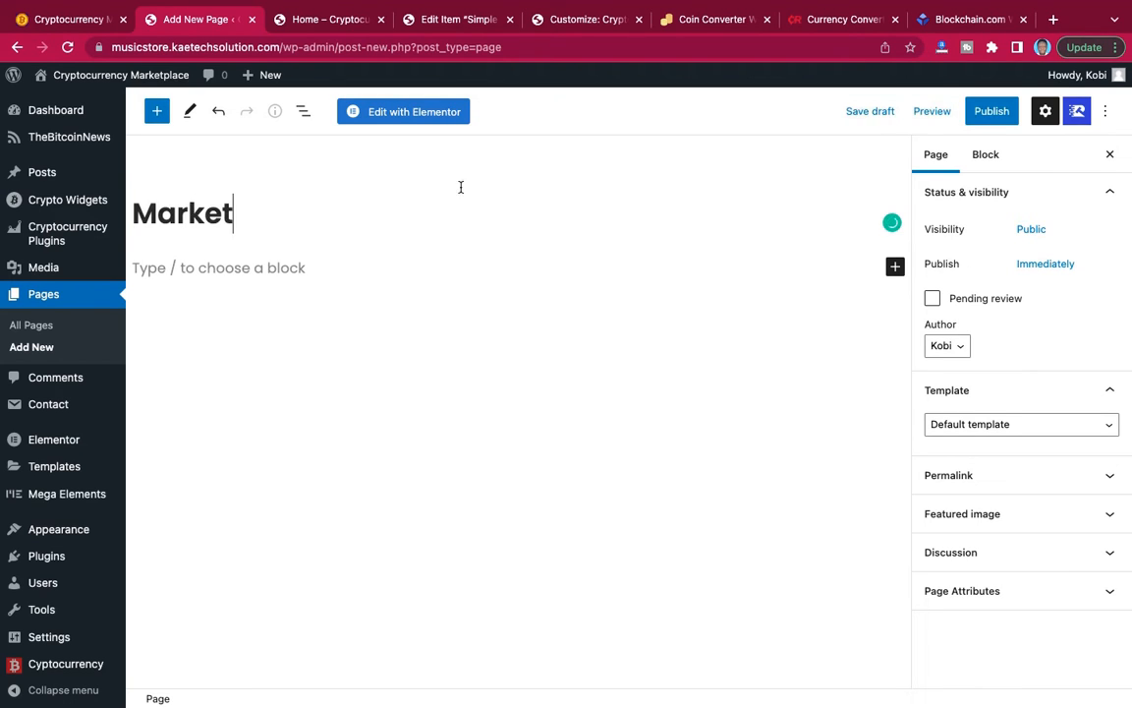
pyautogui.click(973, 424)
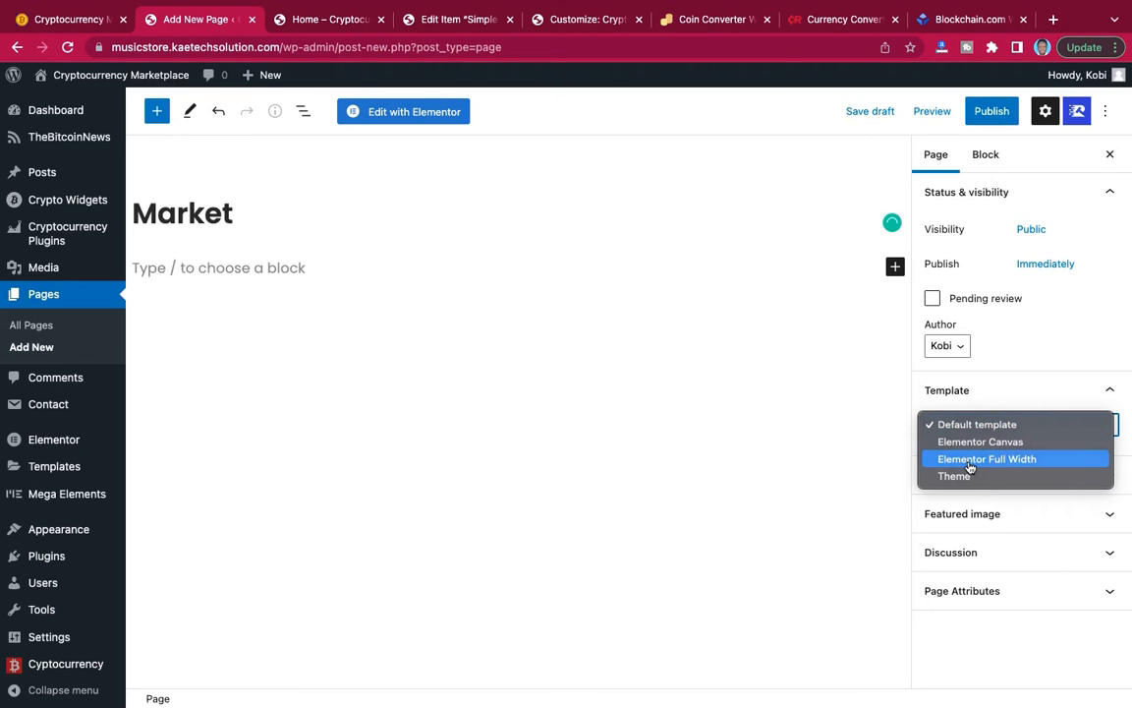
pyautogui.click(970, 459)
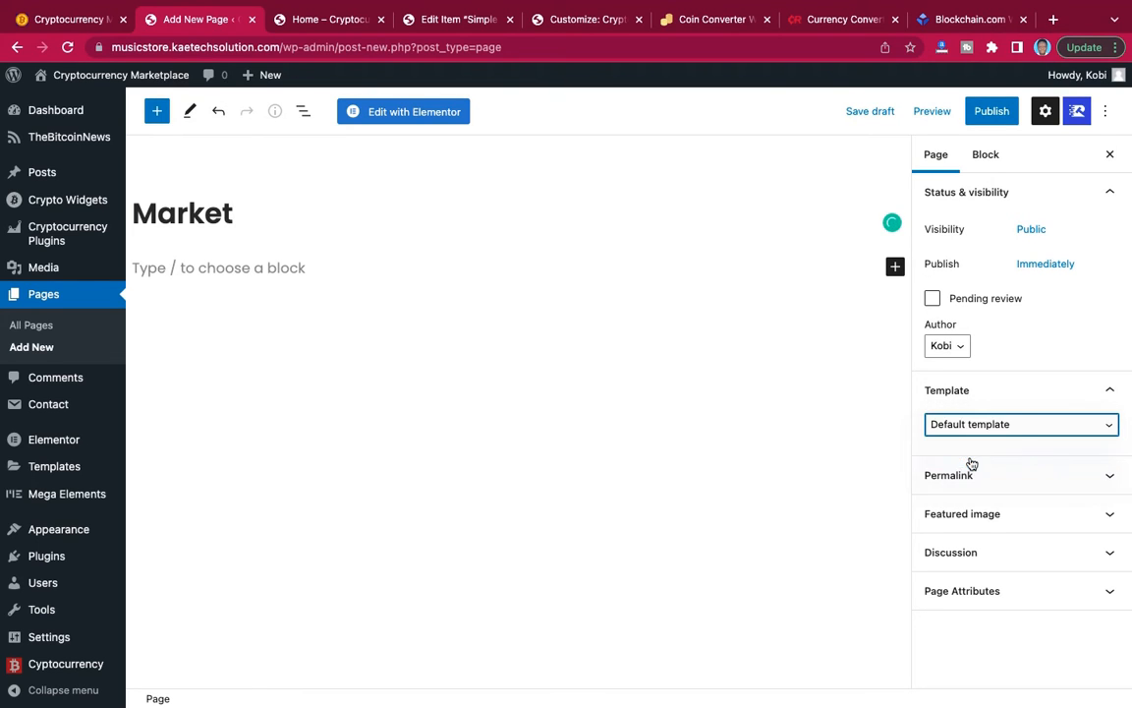
pyautogui.click(991, 111)
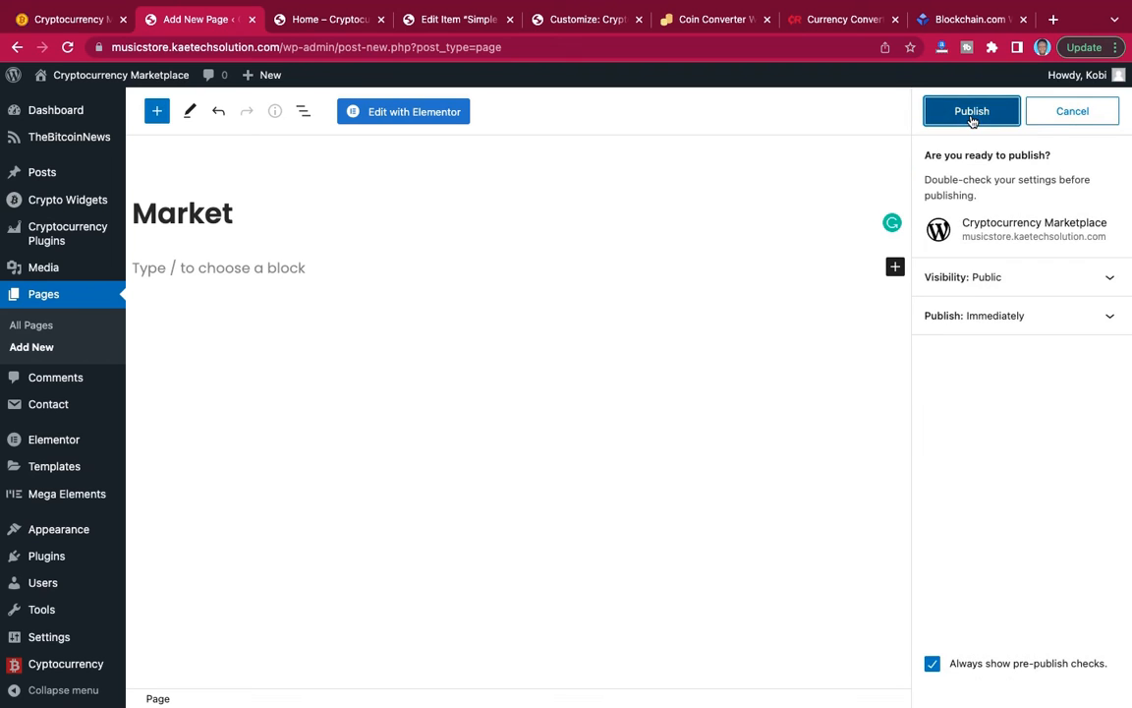
pyautogui.click(971, 114)
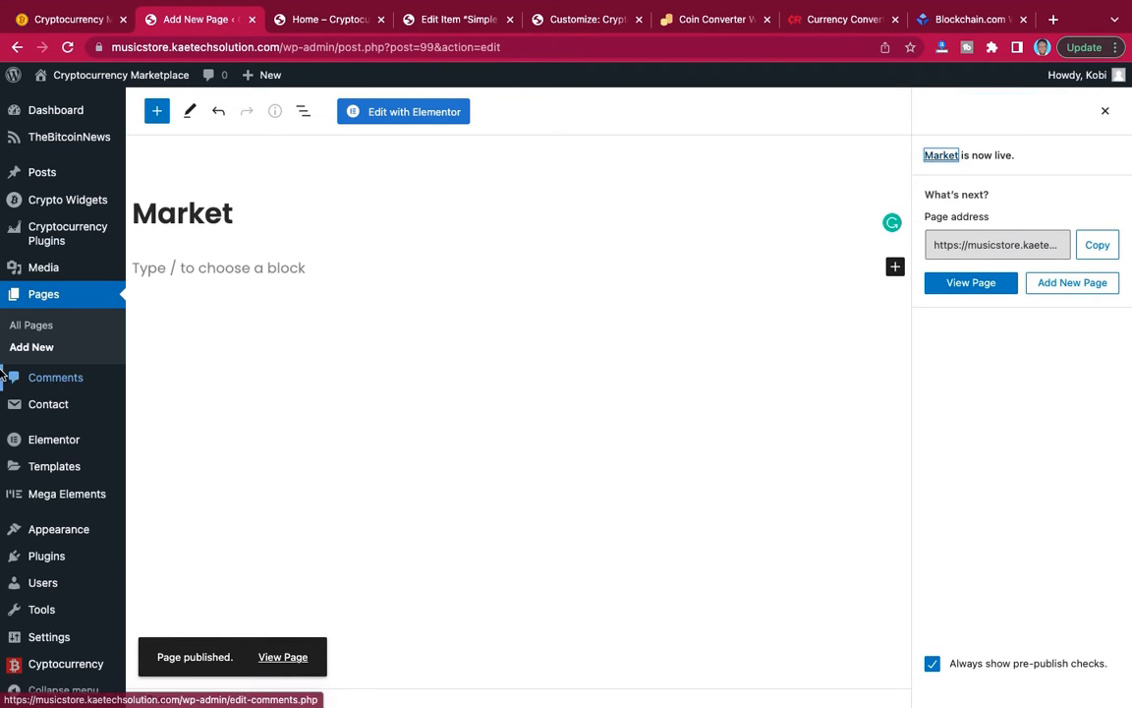
# Check the reference site's menu and publish a new page titled Converter with the Elementor Full Width template.
pyautogui.click(32, 346)
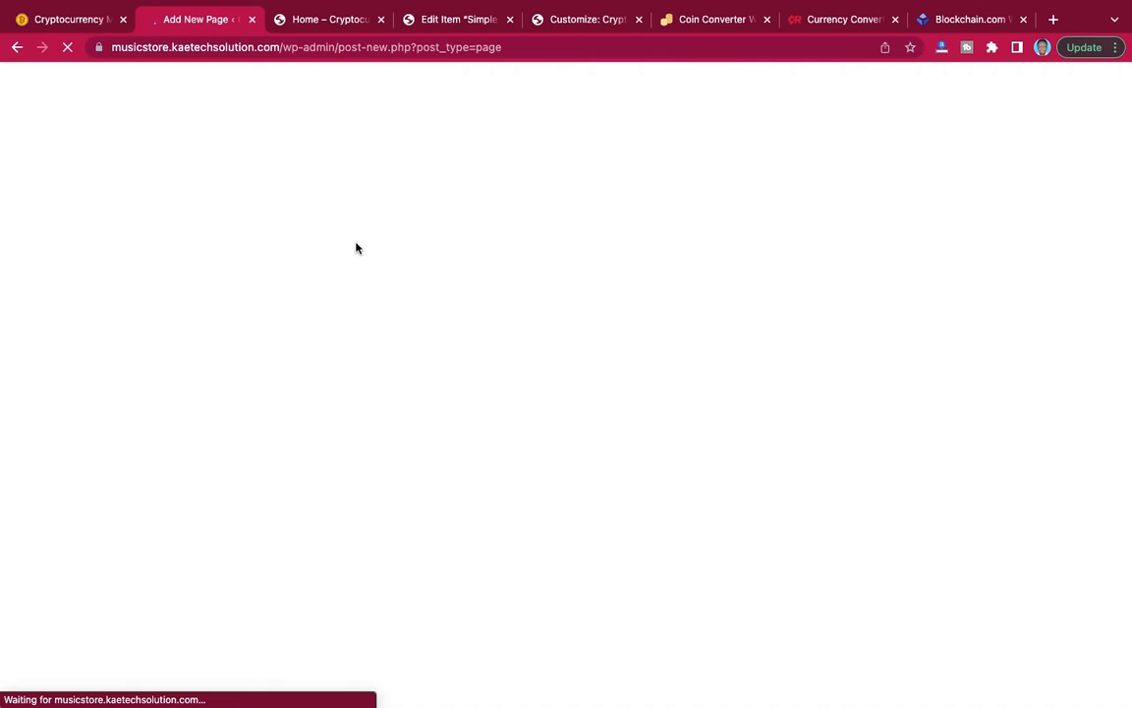
pyautogui.click(63, 22)
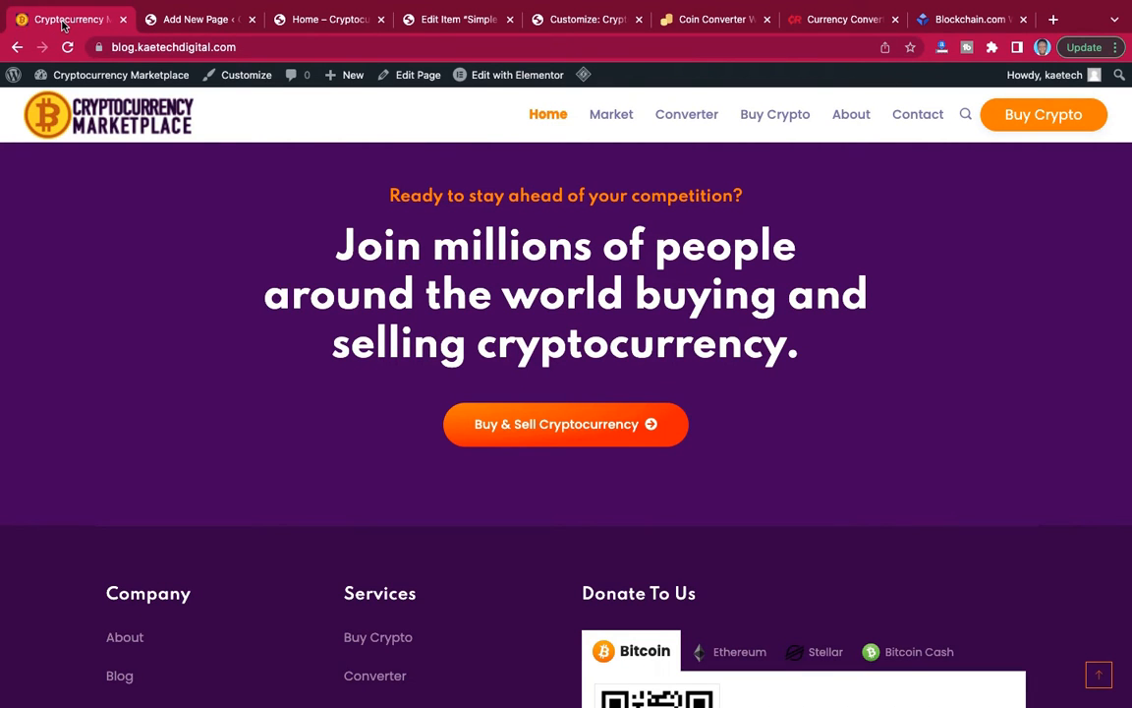
pyautogui.click(192, 19)
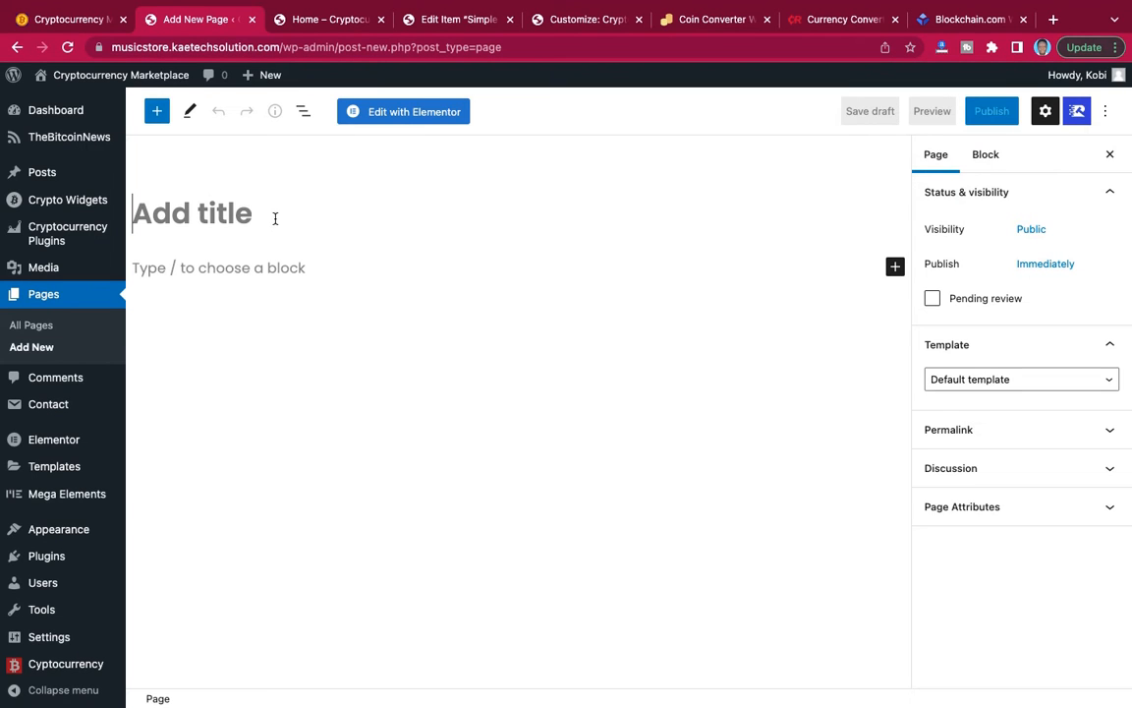
pyautogui.write('Conv')
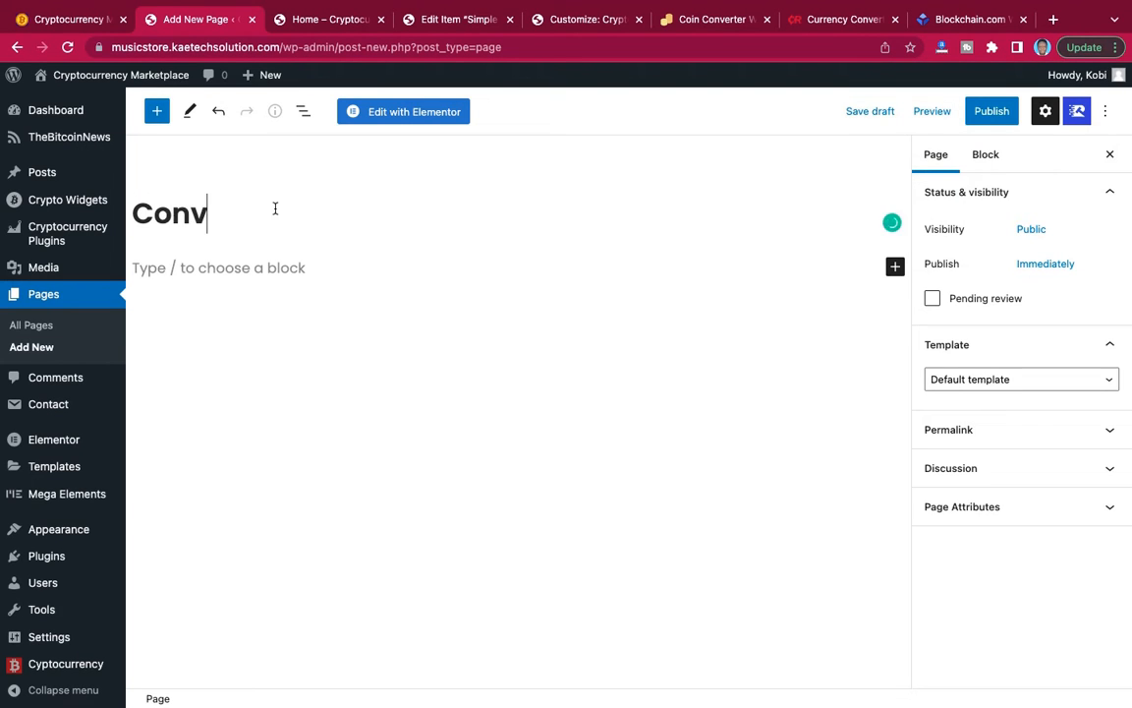
pyautogui.write('erter')
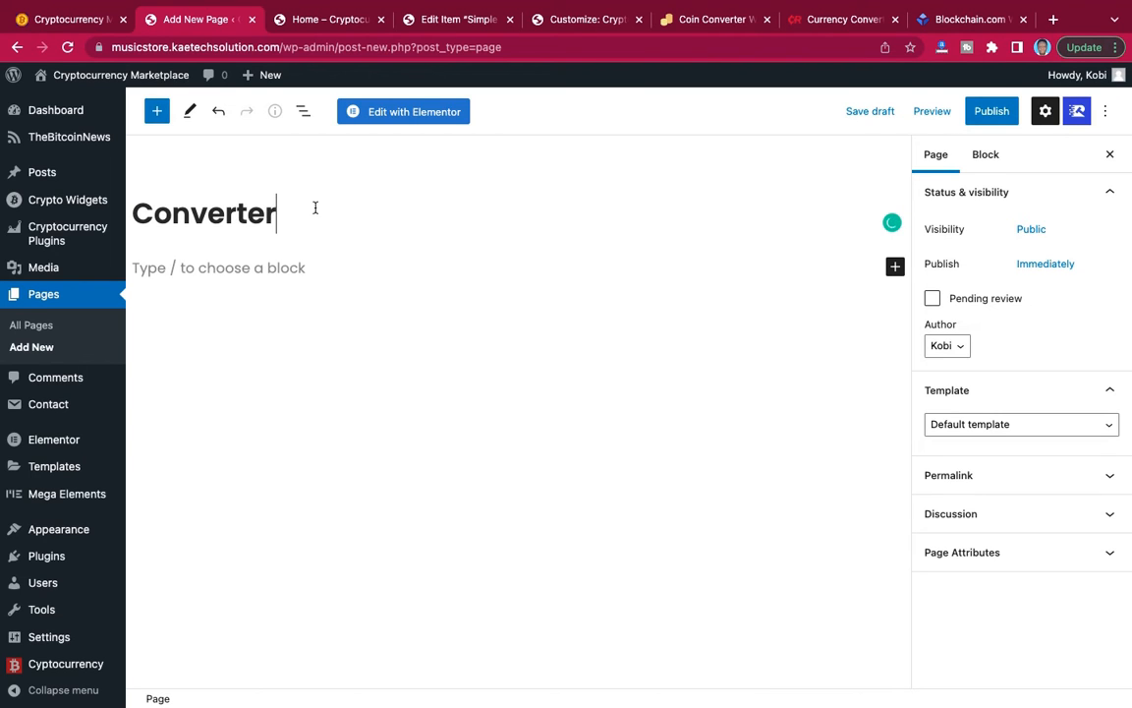
pyautogui.click(950, 431)
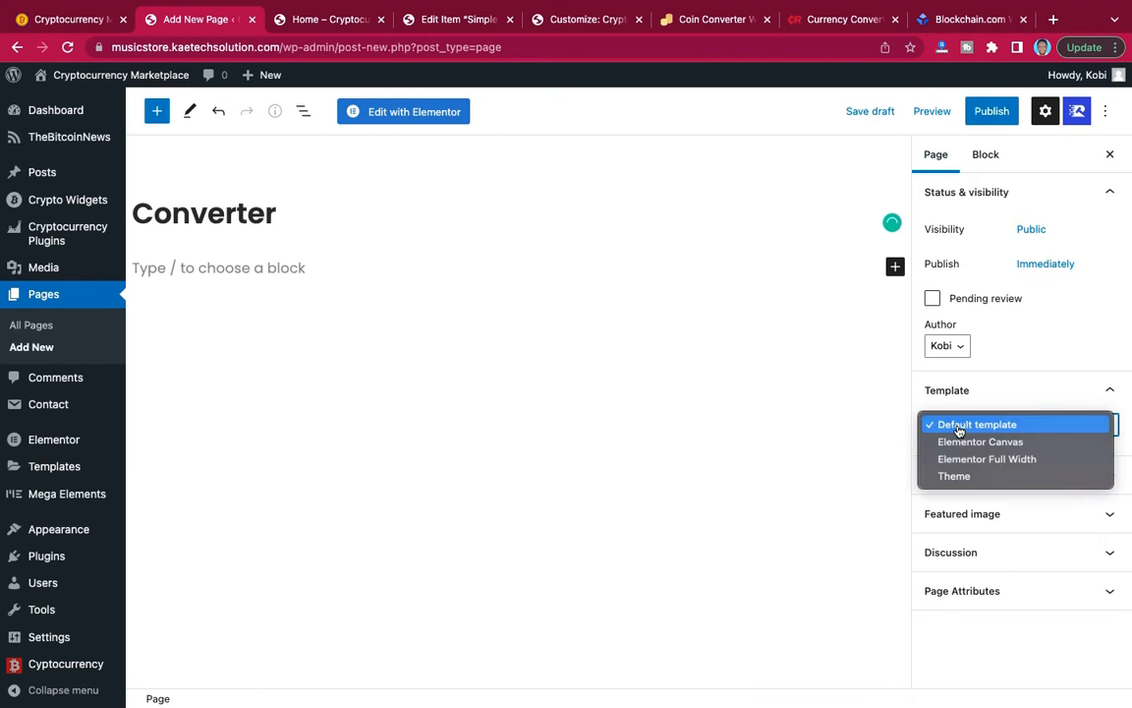
pyautogui.click(962, 459)
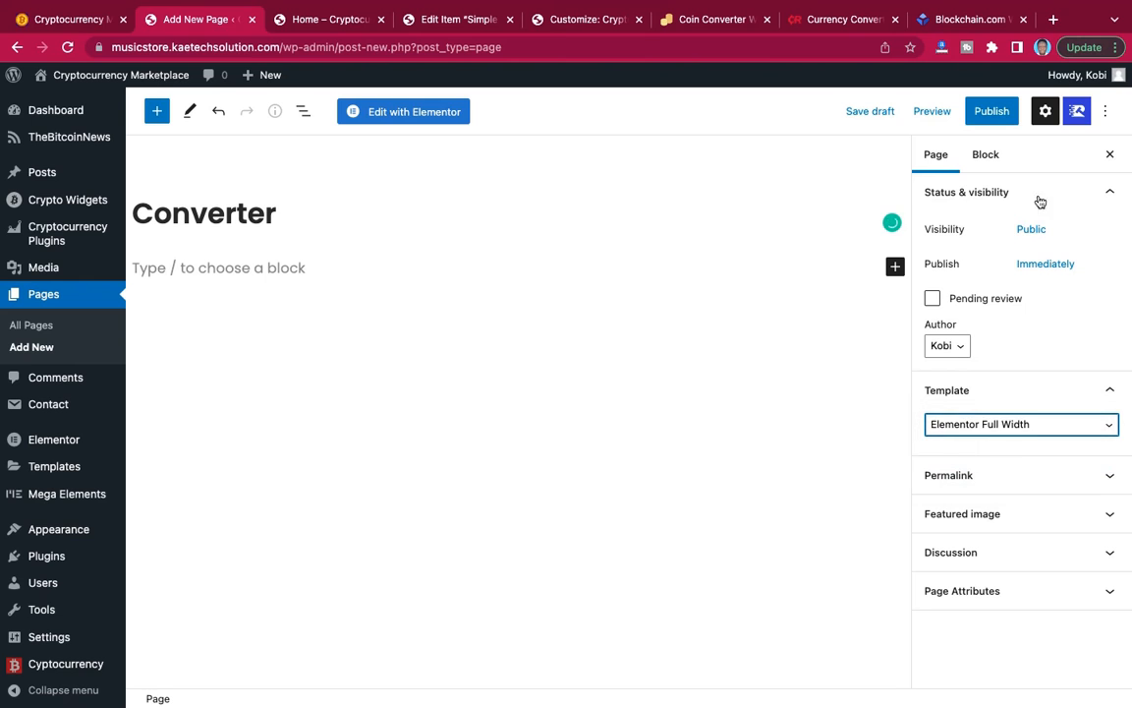
pyautogui.click(999, 115)
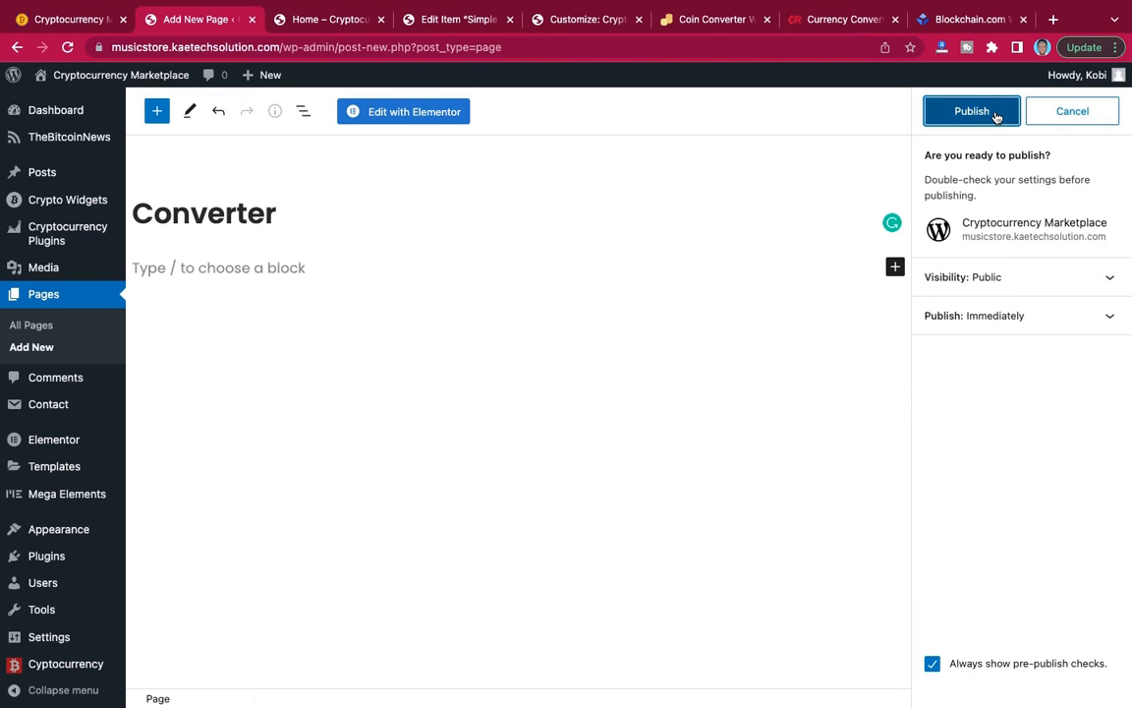
pyautogui.click(997, 115)
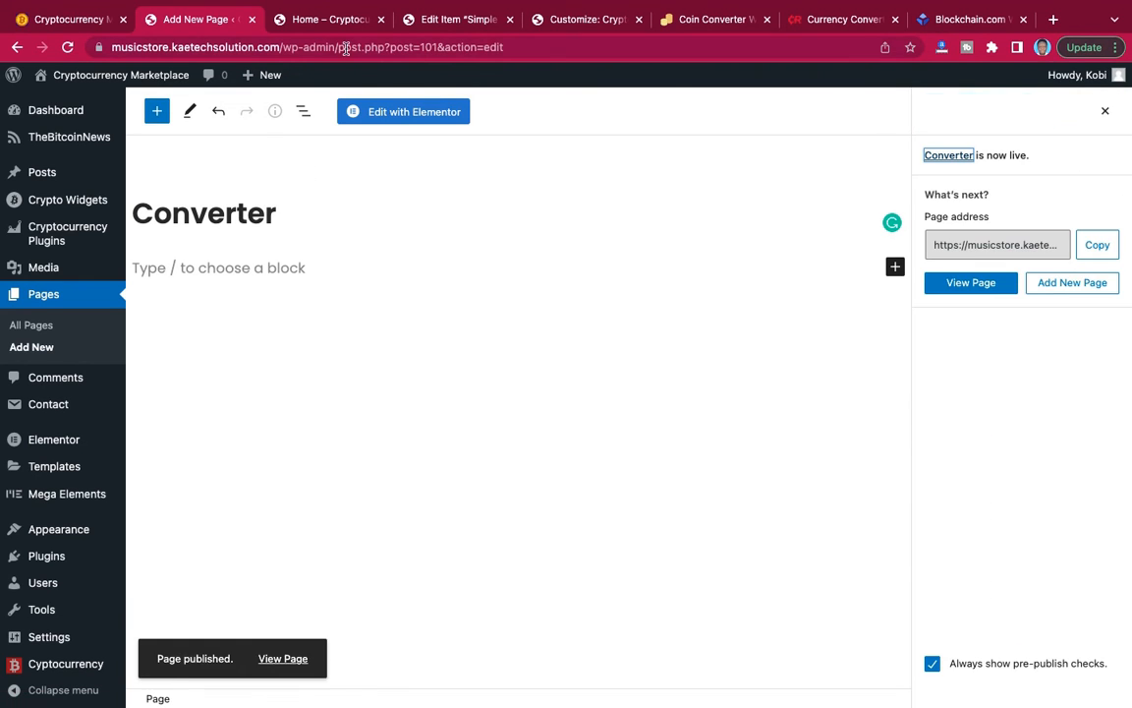
# Consult the reference site's menu and publish a new page titled Buy Crypto using the Elementor Full Width template.
pyautogui.click(90, 21)
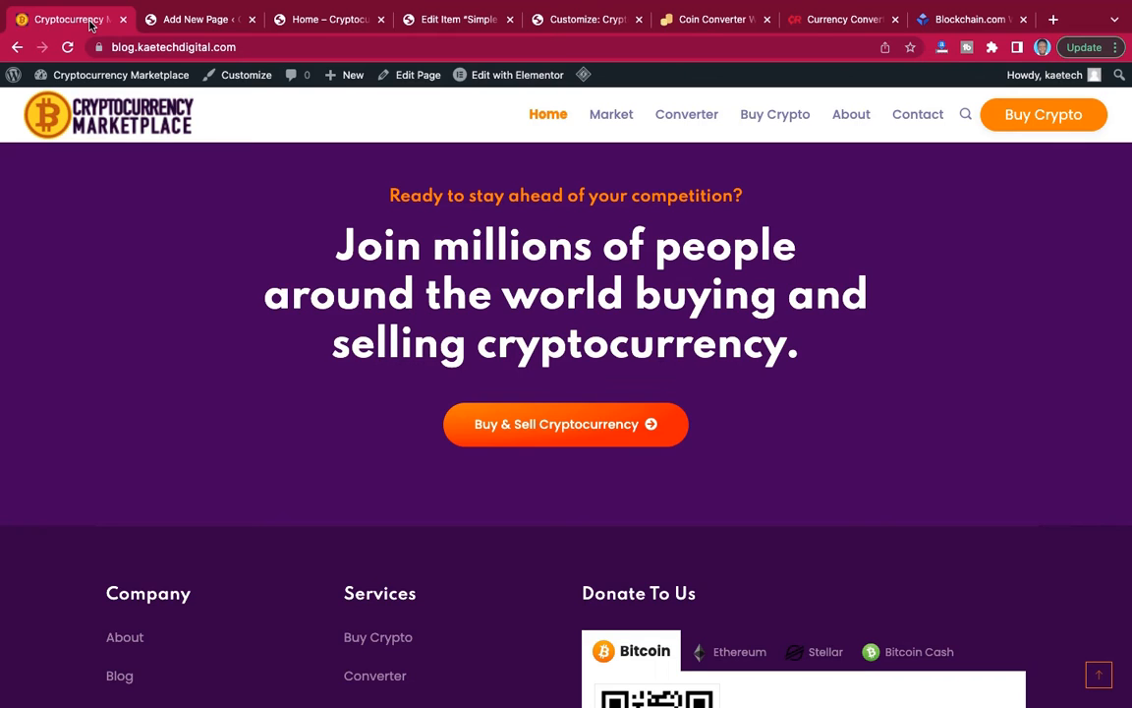
pyautogui.click(159, 24)
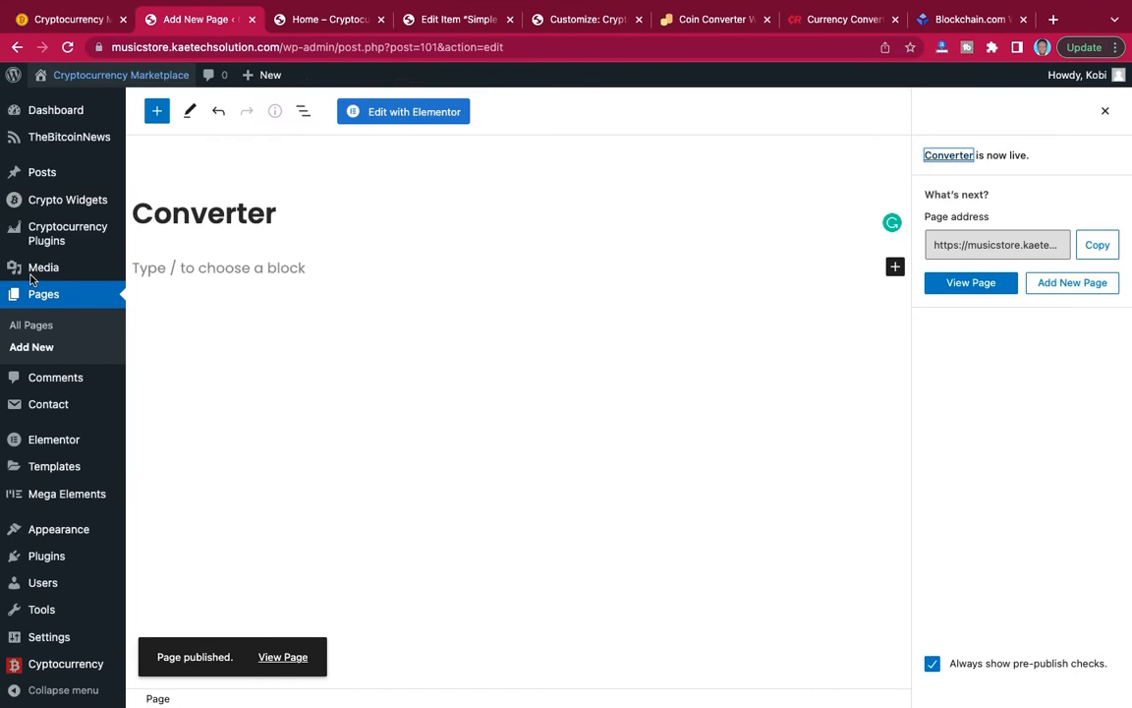
pyautogui.click(28, 349)
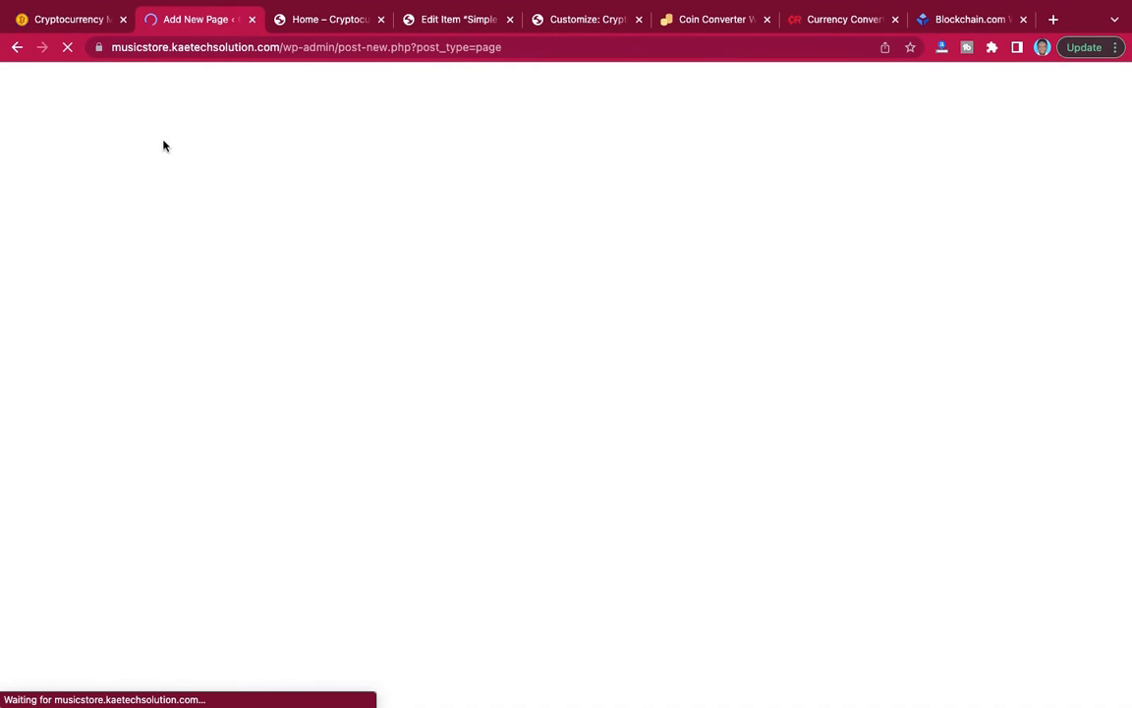
pyautogui.click(81, 18)
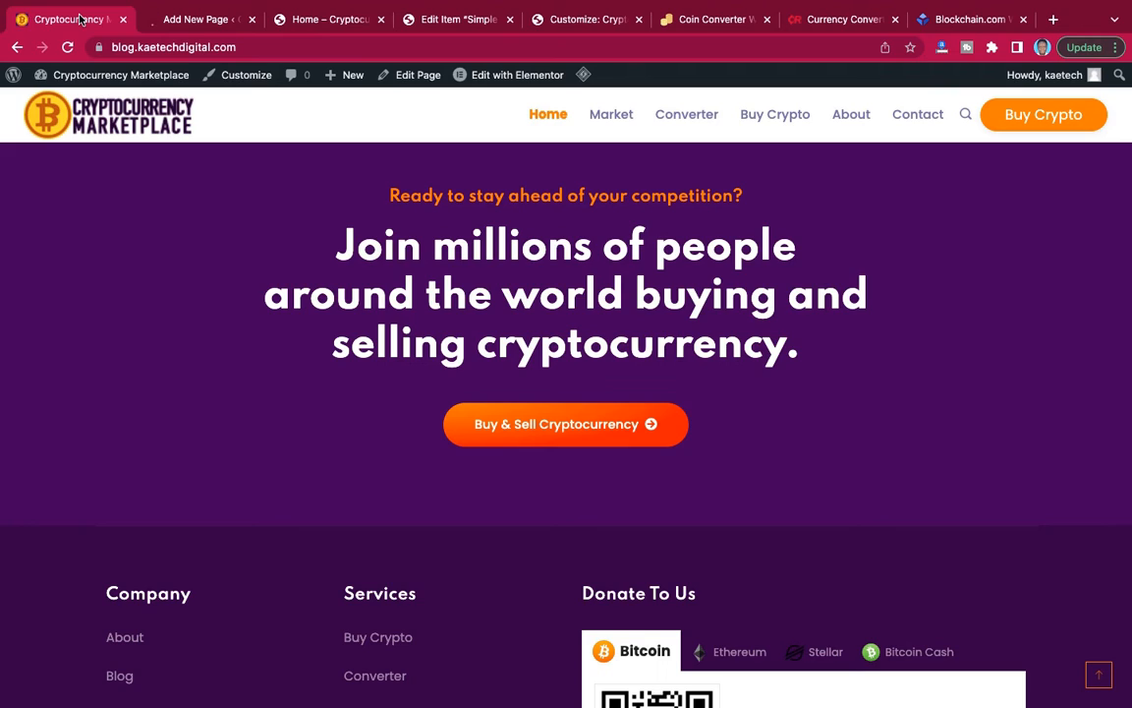
pyautogui.click(173, 20)
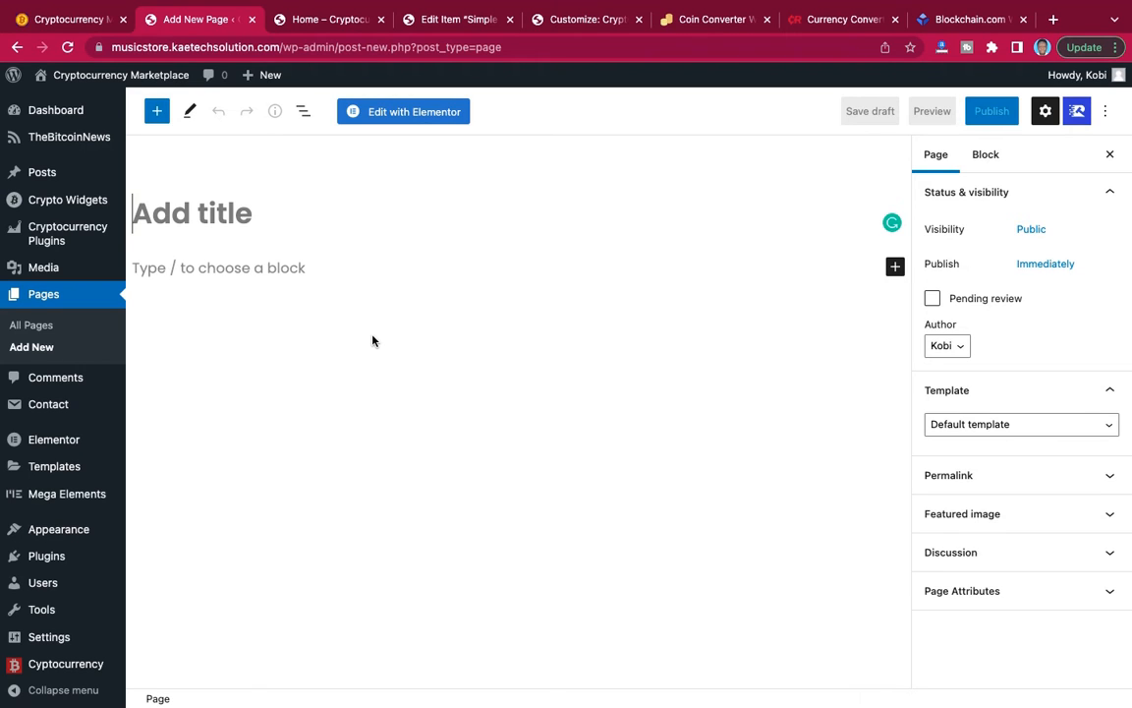
pyautogui.write('Buy ')
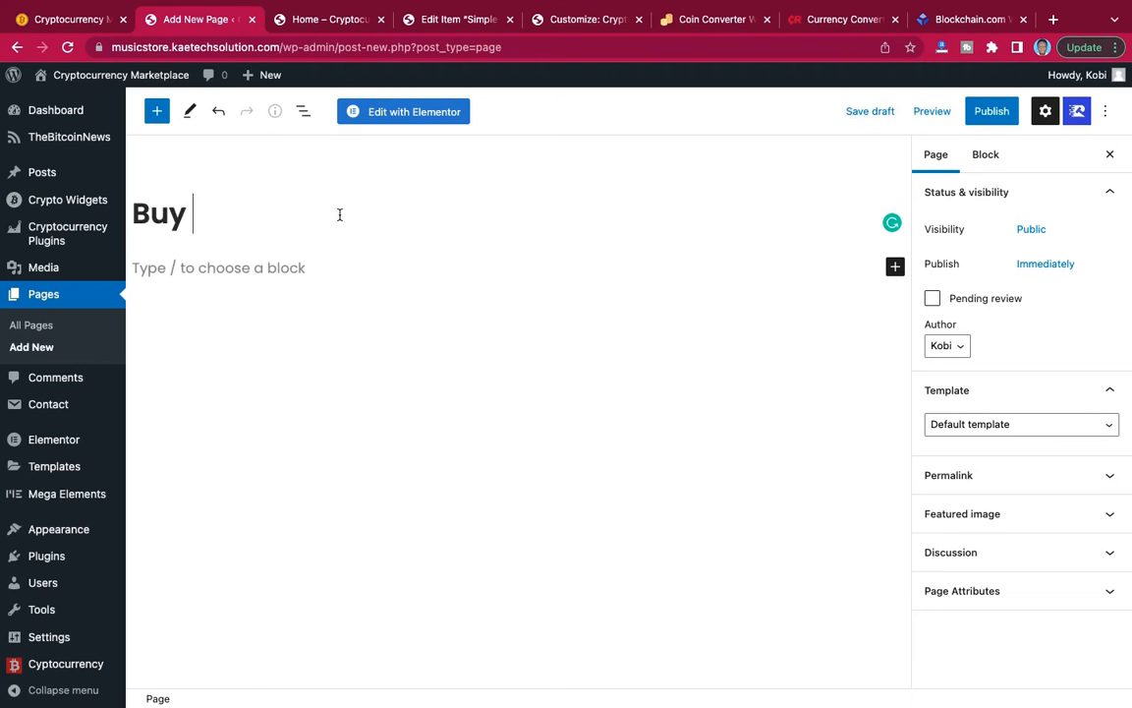
pyautogui.write('Crypto')
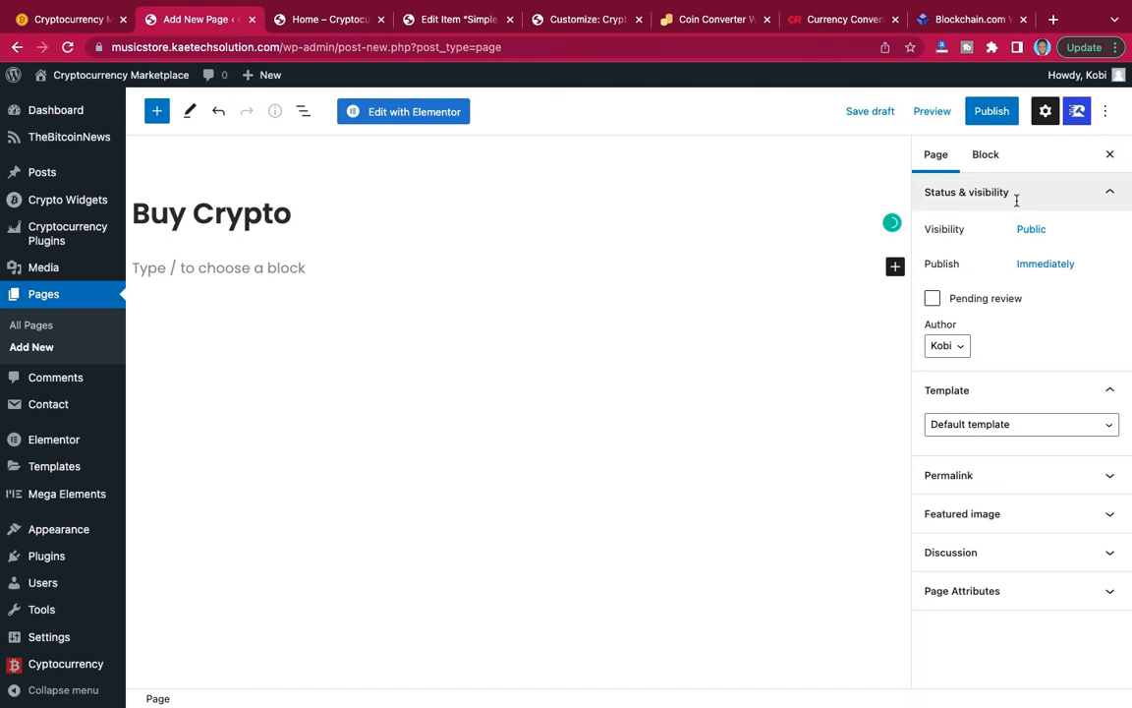
pyautogui.click(981, 424)
pyautogui.click(976, 461)
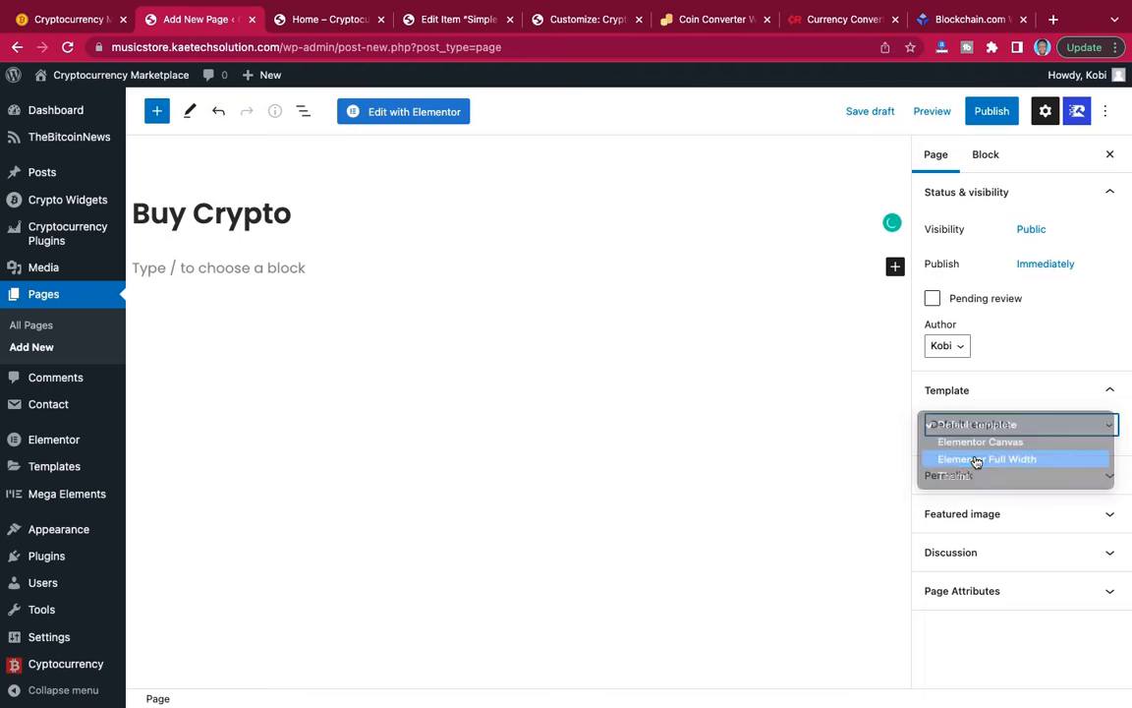
pyautogui.click(995, 114)
pyautogui.click(996, 114)
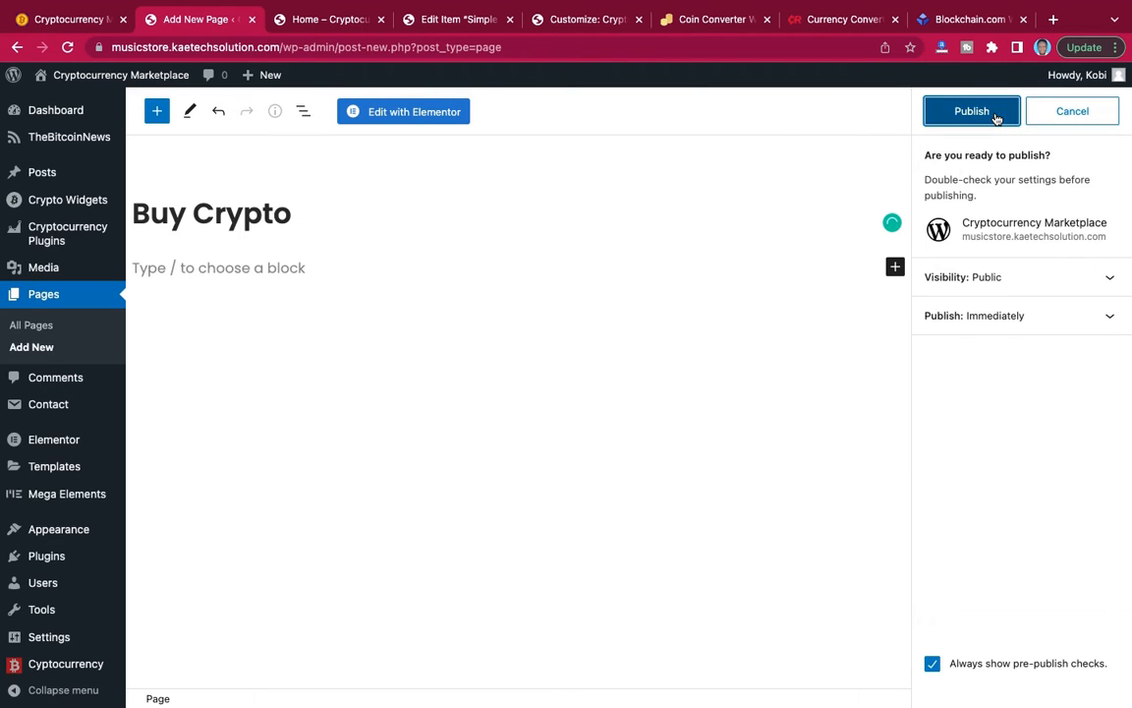
# Look up the following menu entry on the reference site and publish an About page with the Elementor Full Width template.
pyautogui.click(30, 346)
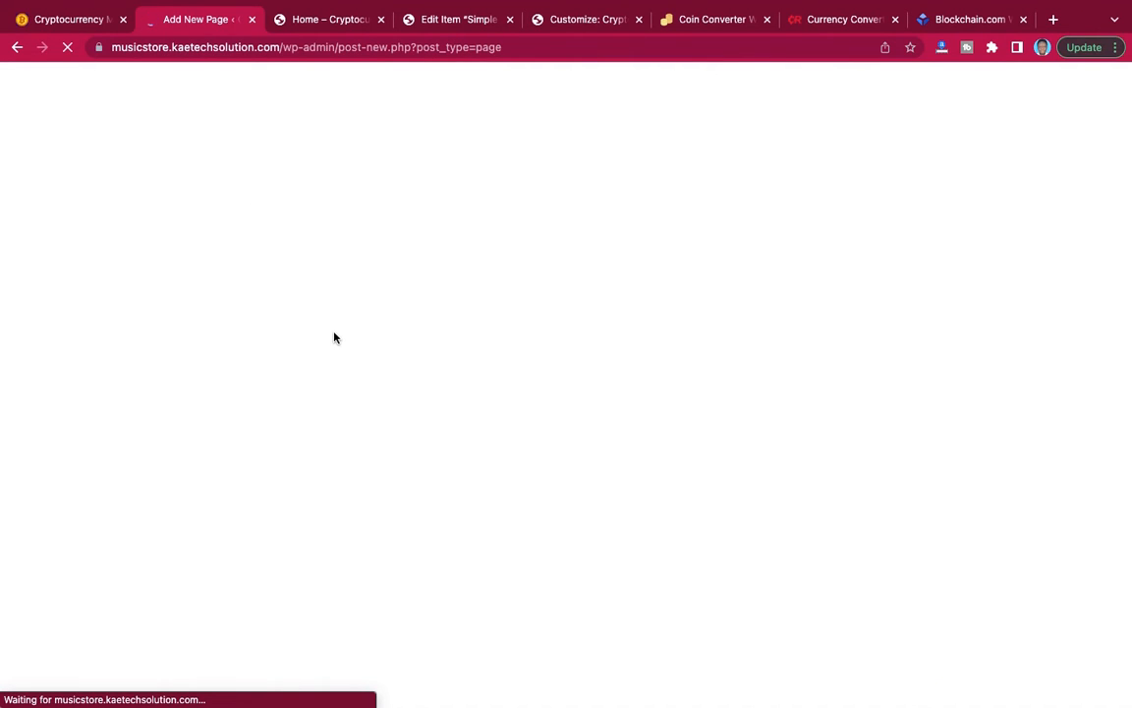
pyautogui.click(94, 18)
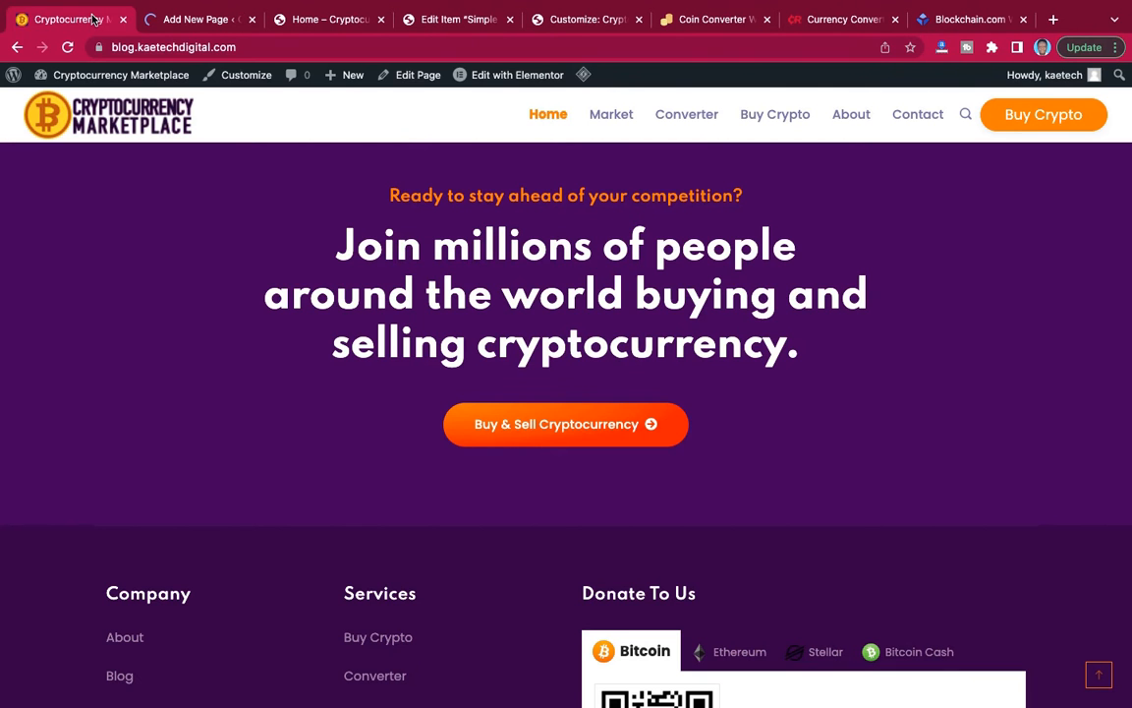
pyautogui.click(172, 25)
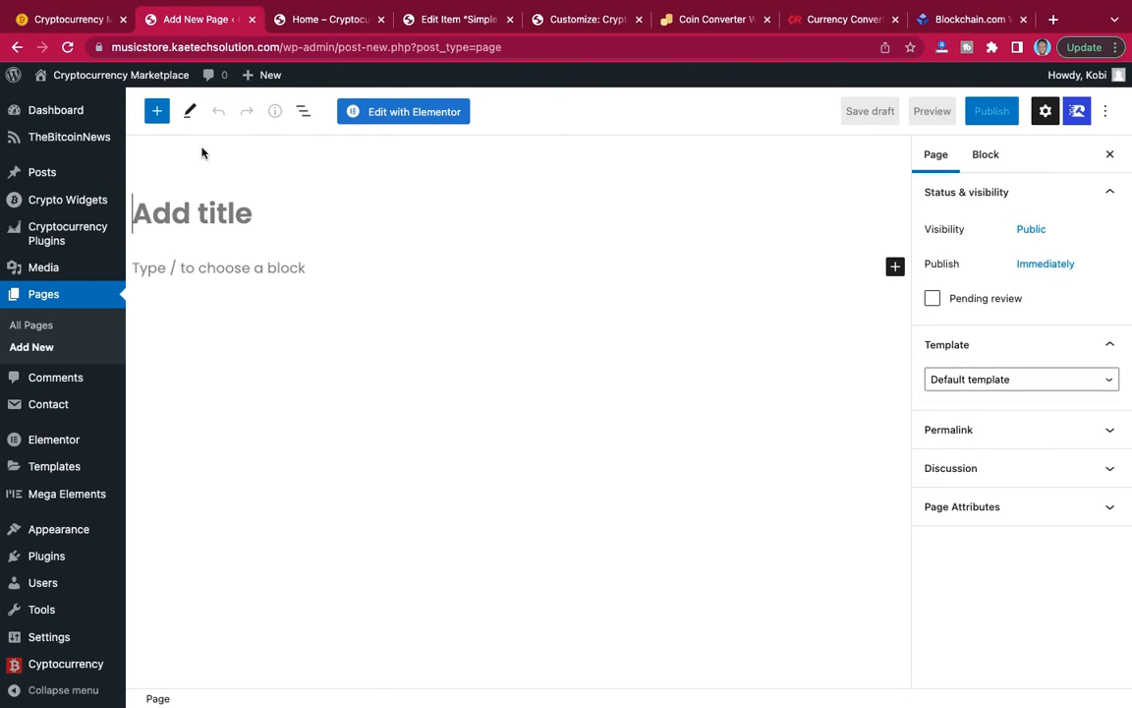
pyautogui.write('About')
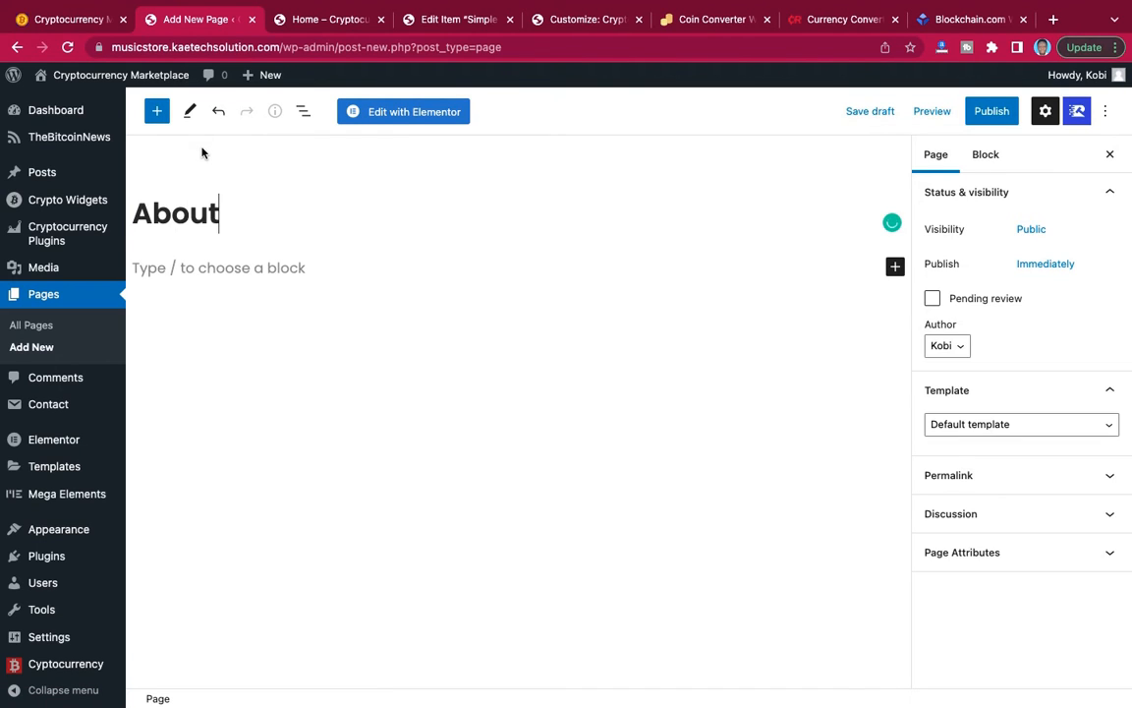
pyautogui.click(976, 427)
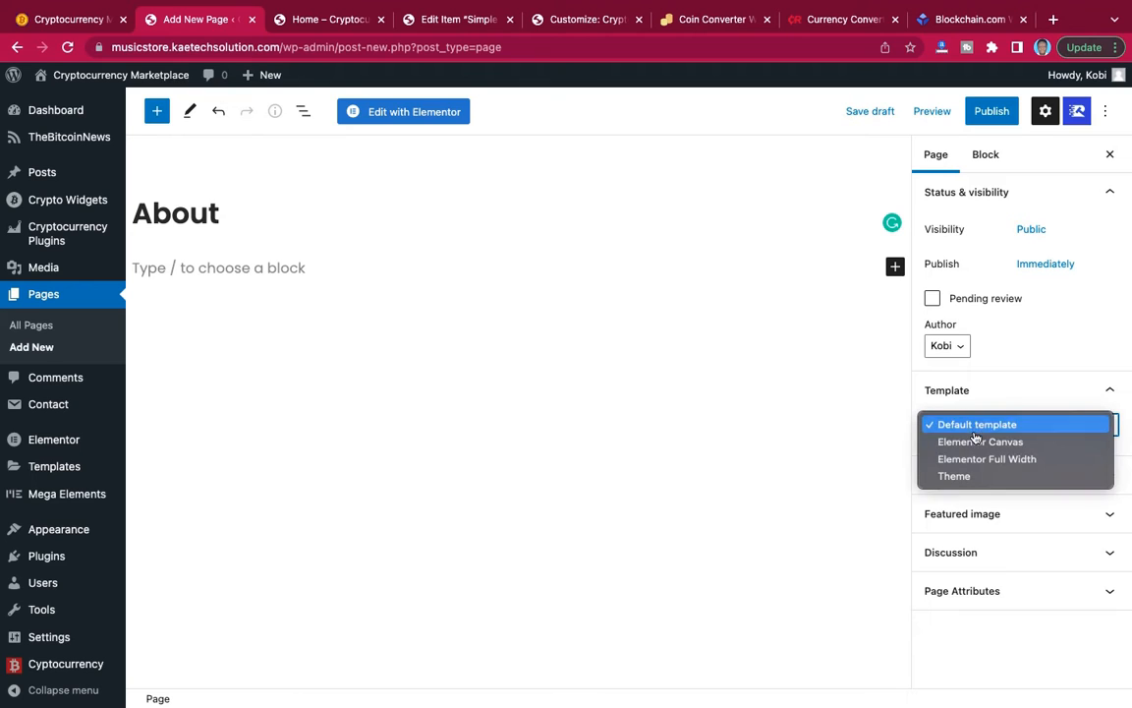
pyautogui.click(987, 459)
pyautogui.click(992, 111)
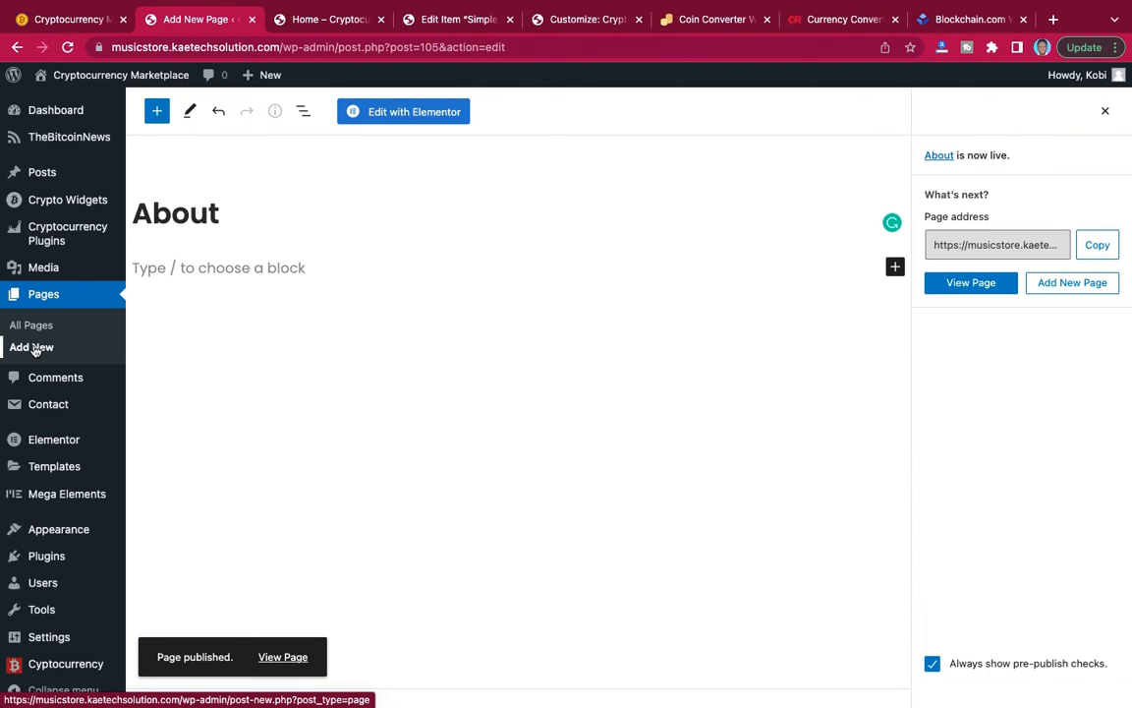
# Create a page titled Contact, assign it the Elementor Full Width template and publish it.
pyautogui.click(33, 349)
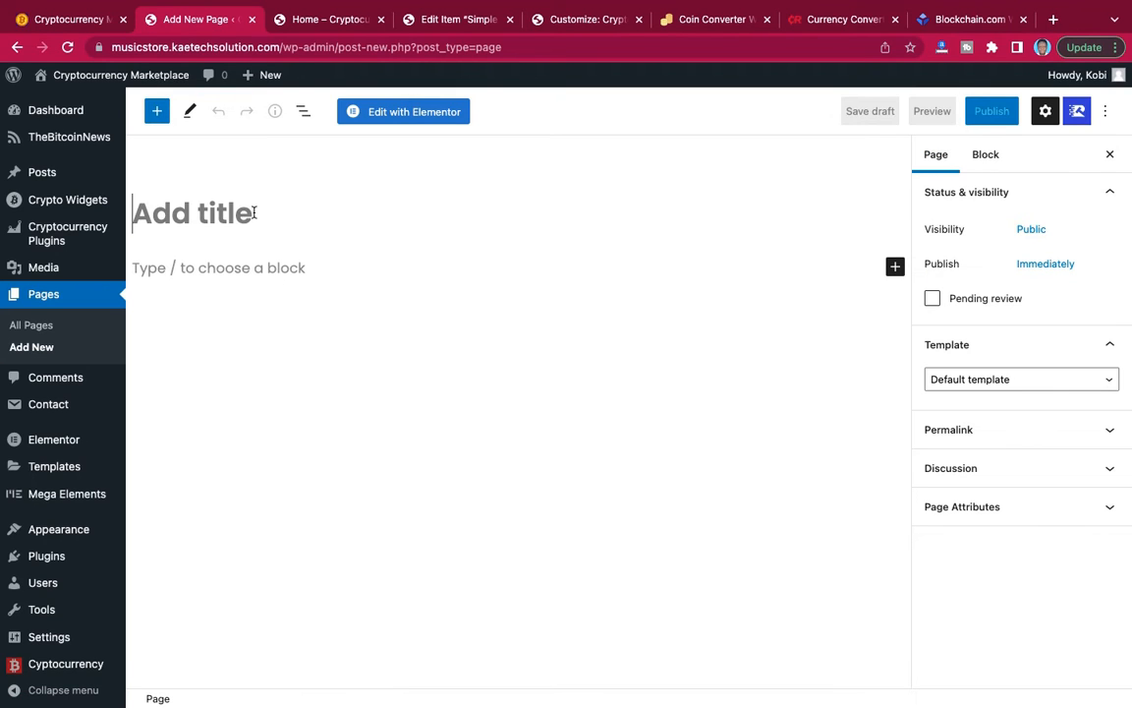
pyautogui.write('Contact')
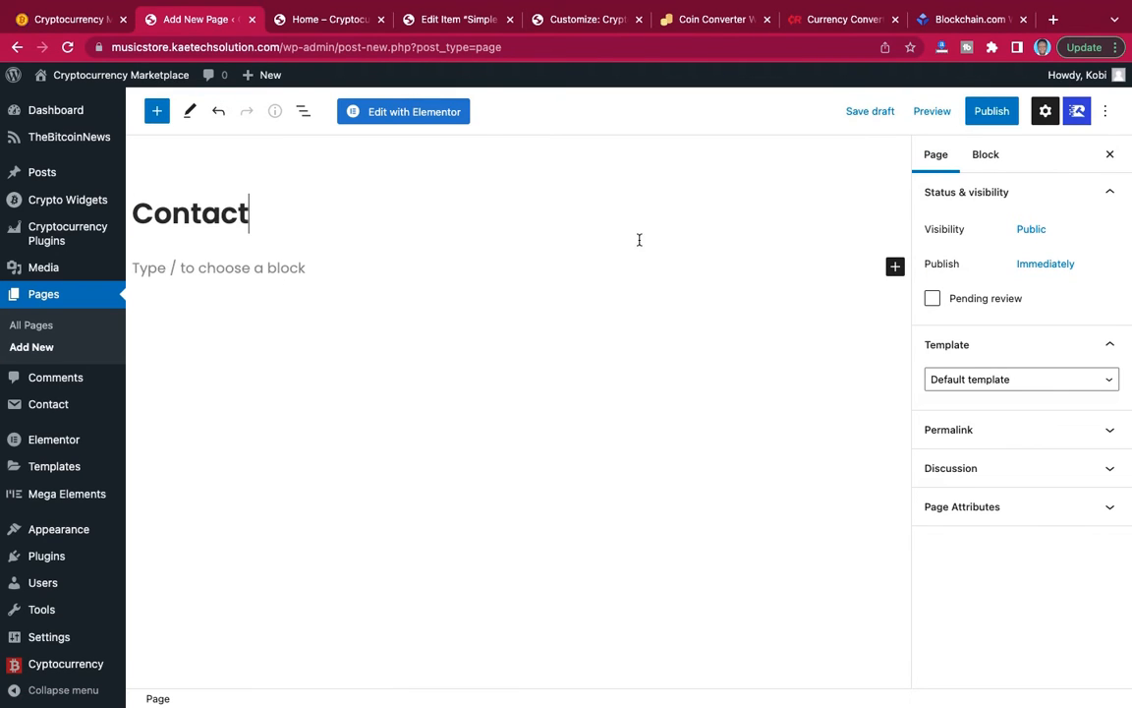
pyautogui.click(960, 381)
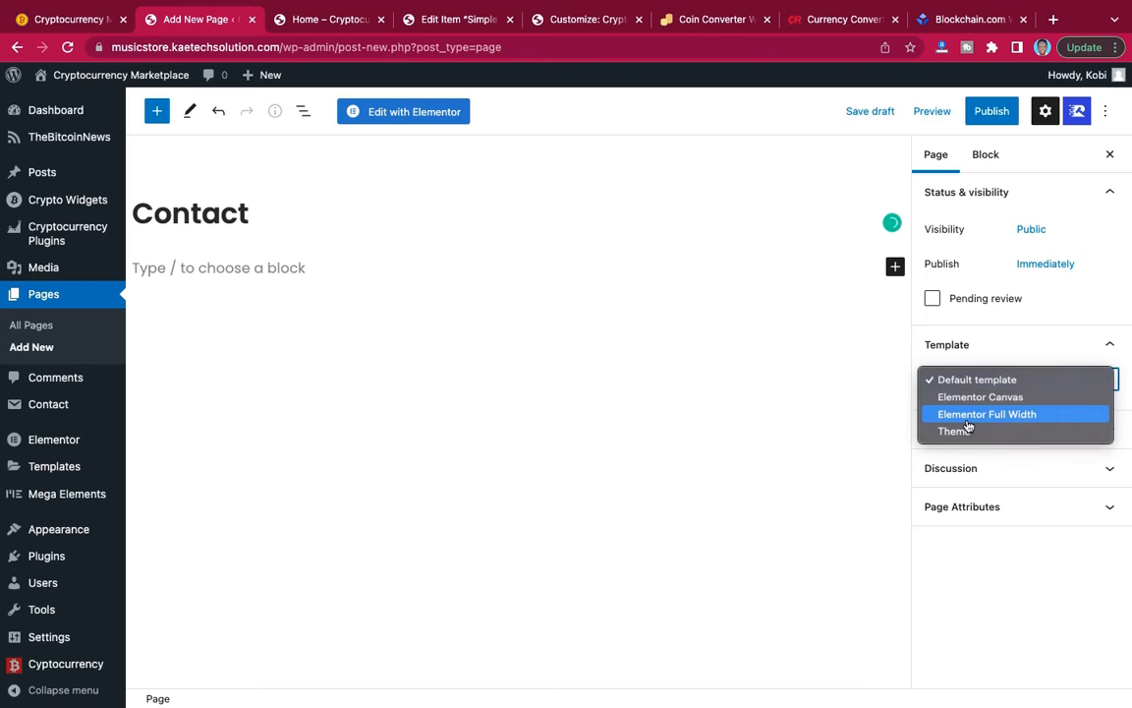
pyautogui.click(968, 420)
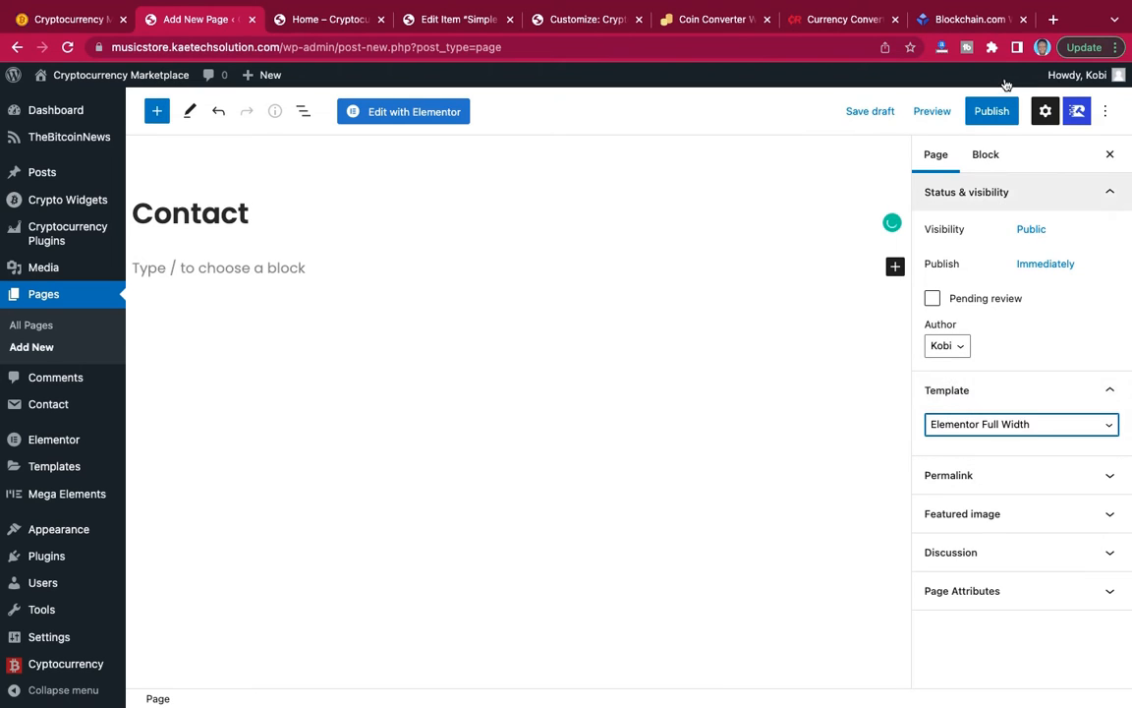
pyautogui.click(992, 111)
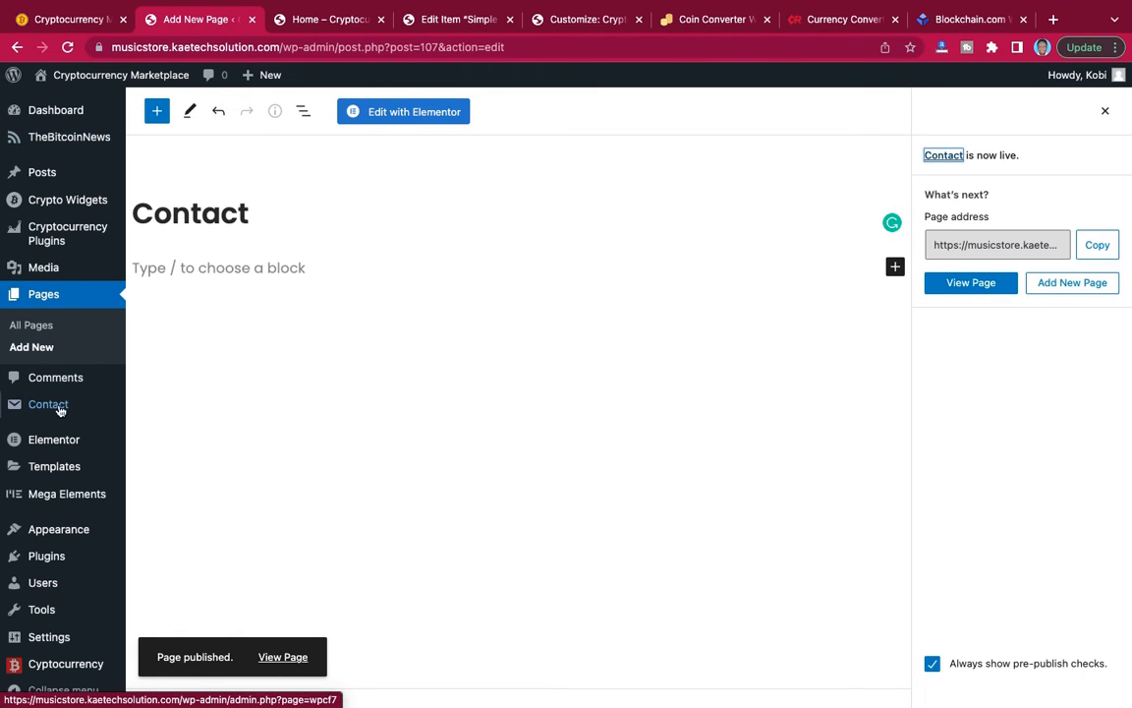
# Open the site's menu editor, consult the reference site's navigation, and remove the Home custom link from Menu 1.
pyautogui.moveTo(44, 531)
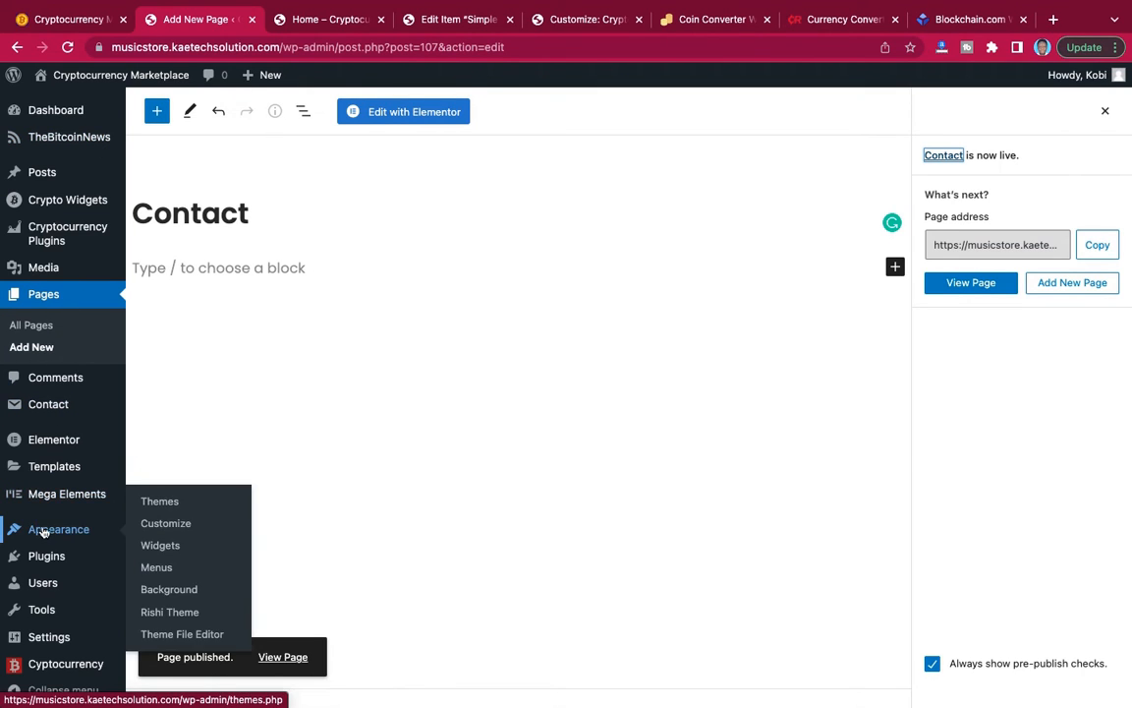
pyautogui.click(156, 570)
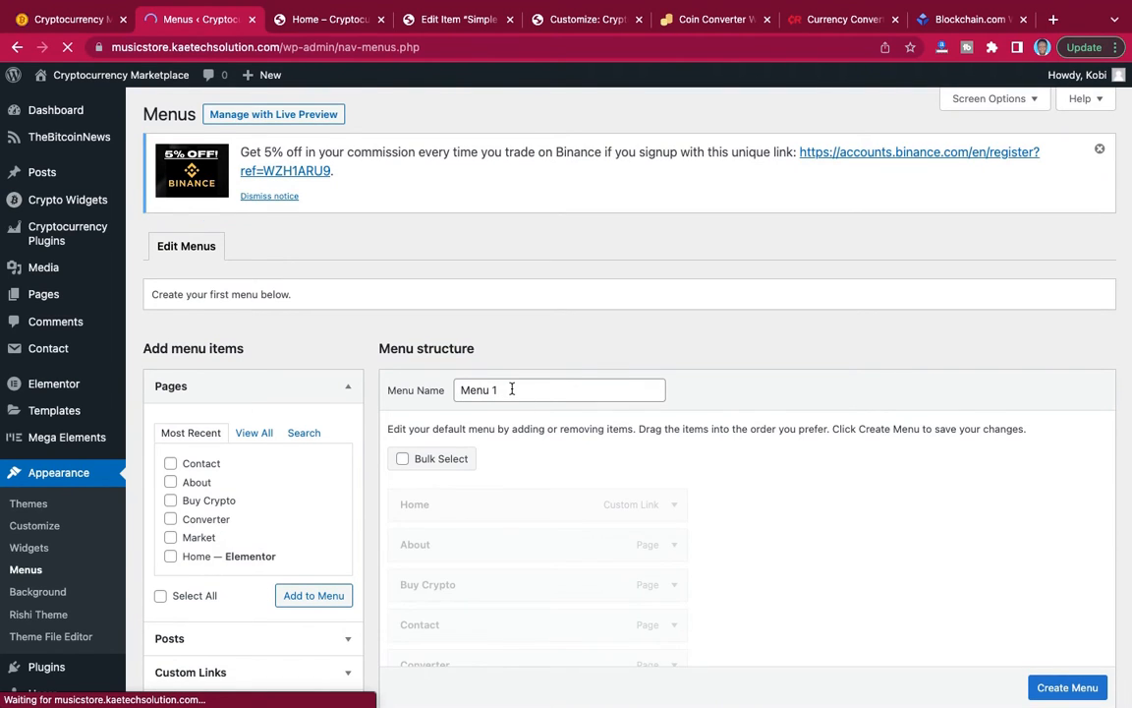
pyautogui.scroll(-3, 552, 402)
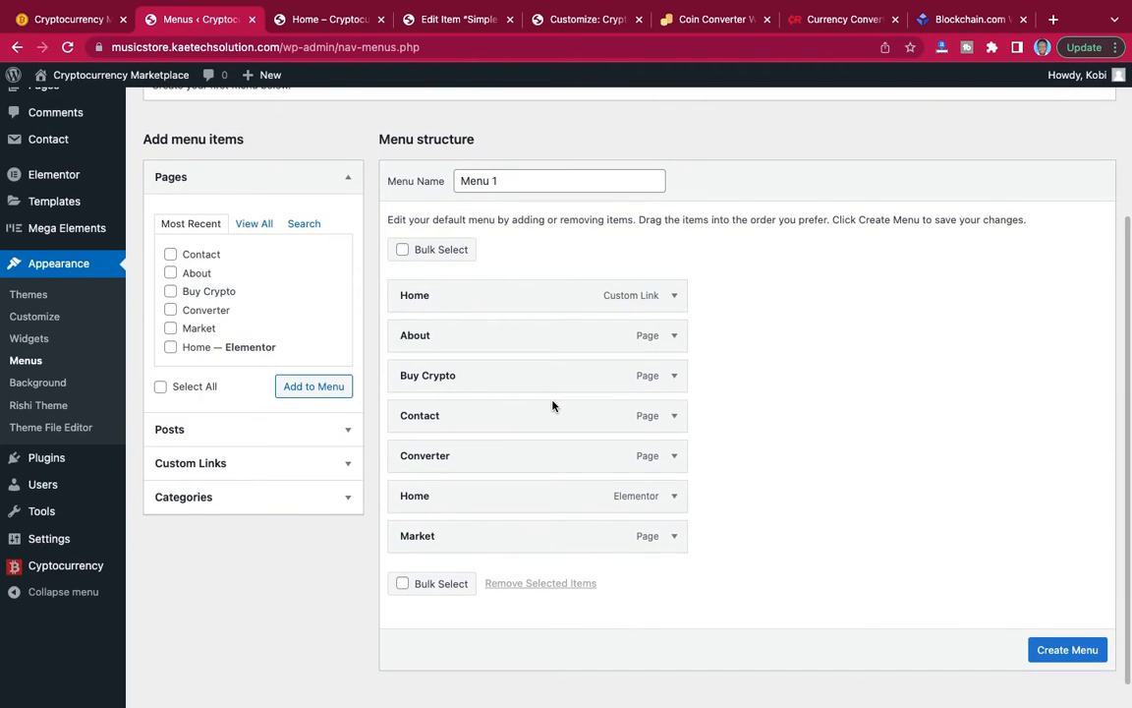
pyautogui.scroll(1, 552, 404)
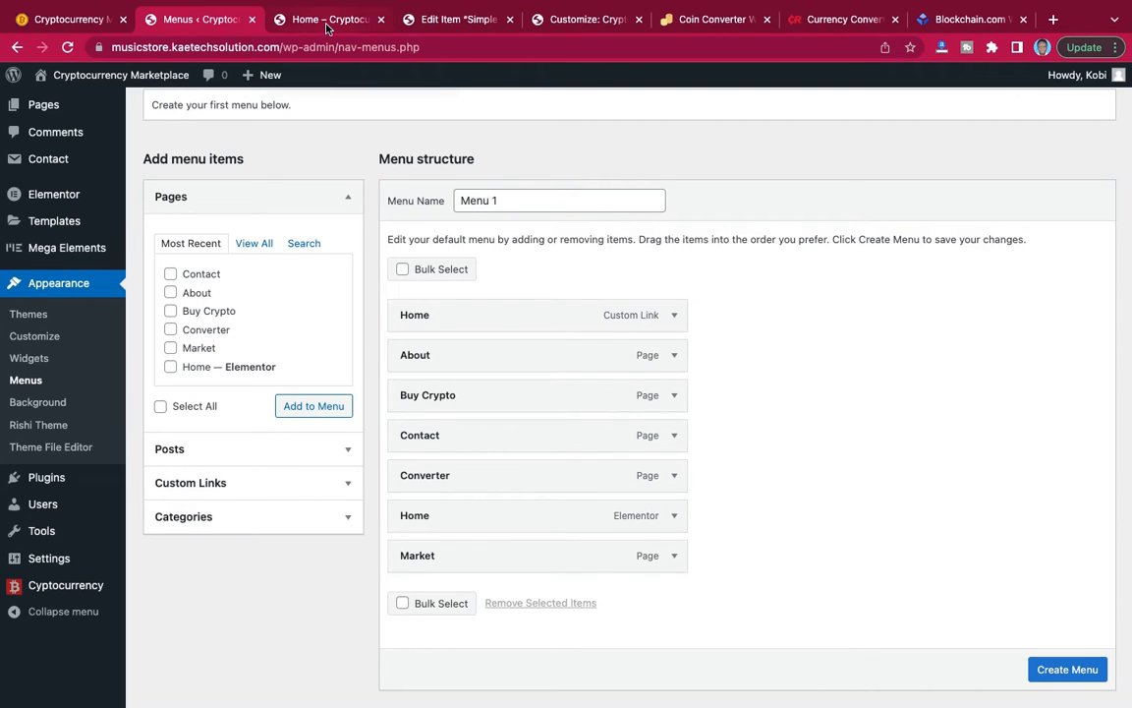
pyautogui.click(68, 19)
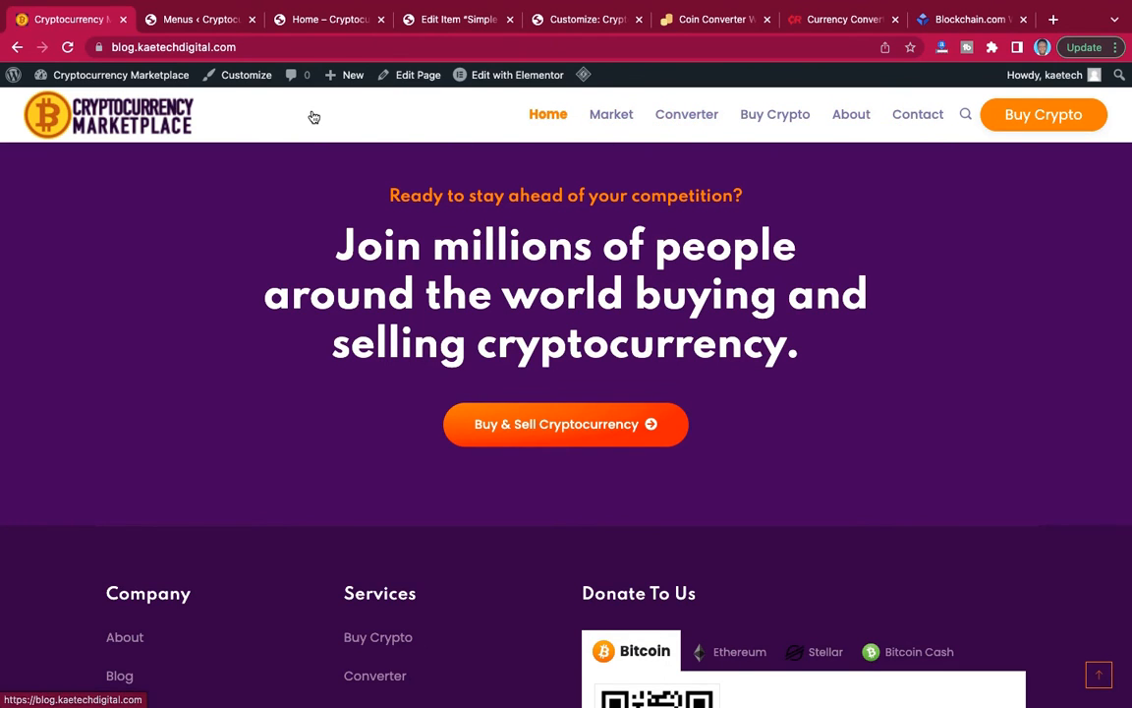
pyautogui.click(191, 19)
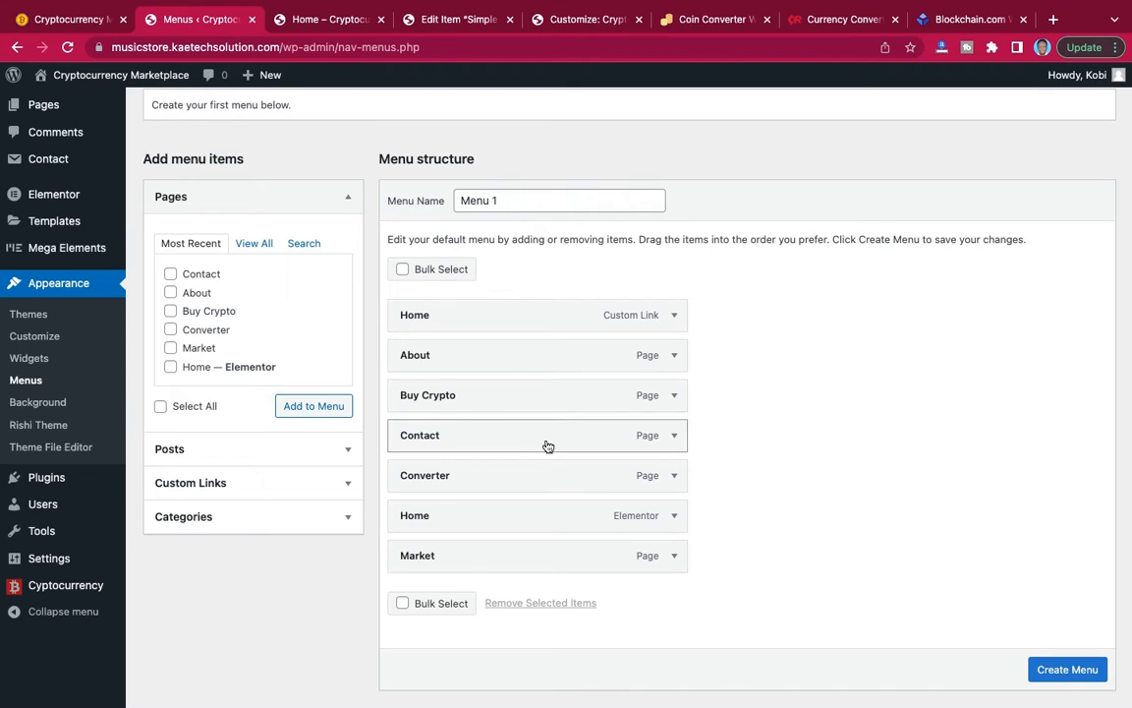
pyautogui.scroll(-2, 500, 544)
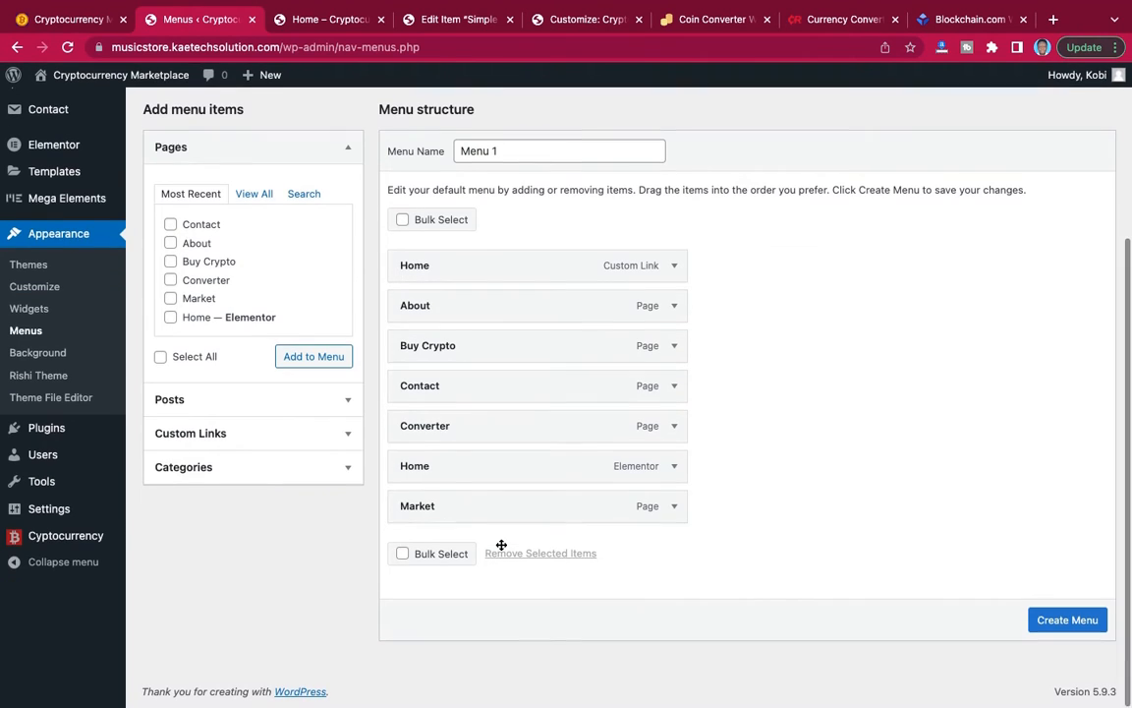
pyautogui.click(673, 267)
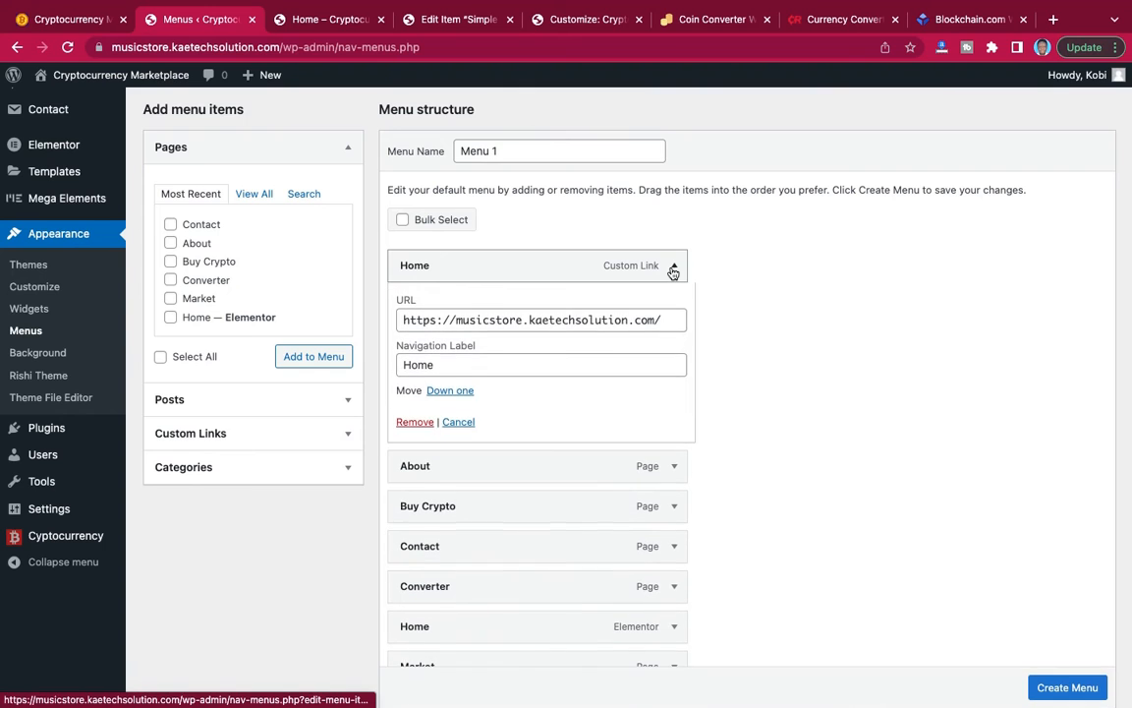
pyautogui.click(420, 422)
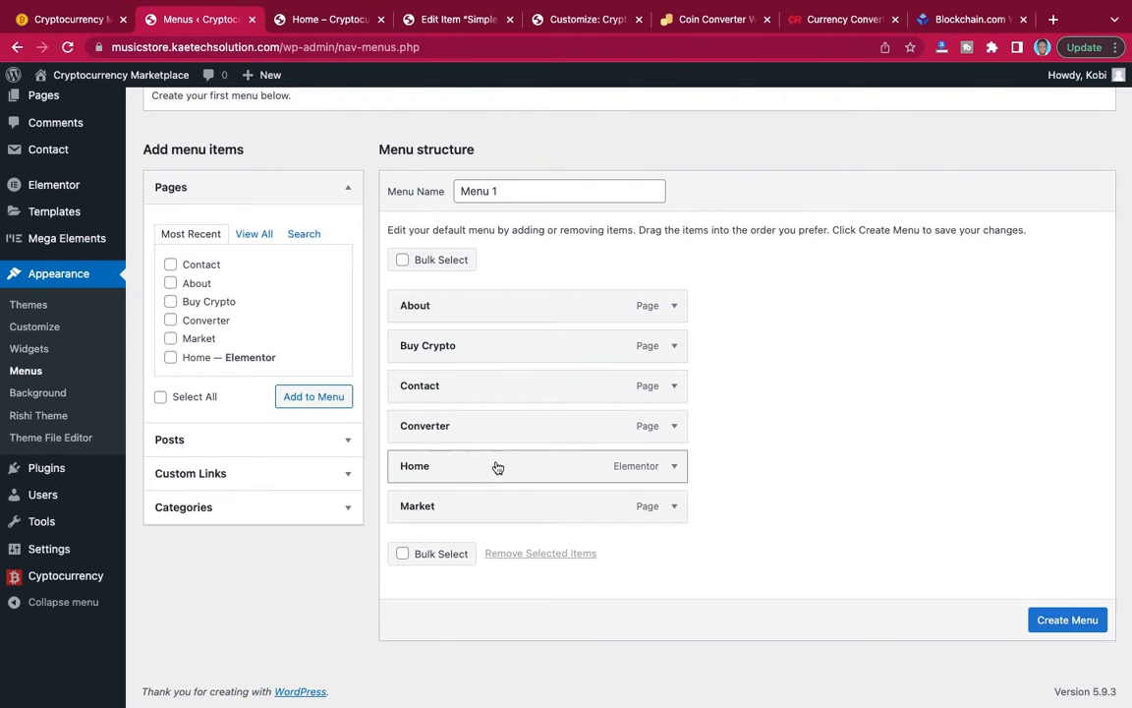
# Order Menu 1 as Home, Market, Converter, Buy Crypto, About, Contact to match the reference site, and create the menu.
pyautogui.moveTo(499, 466); pyautogui.dragTo(495, 311)
pyautogui.moveTo(460, 506); pyautogui.dragTo(468, 367)
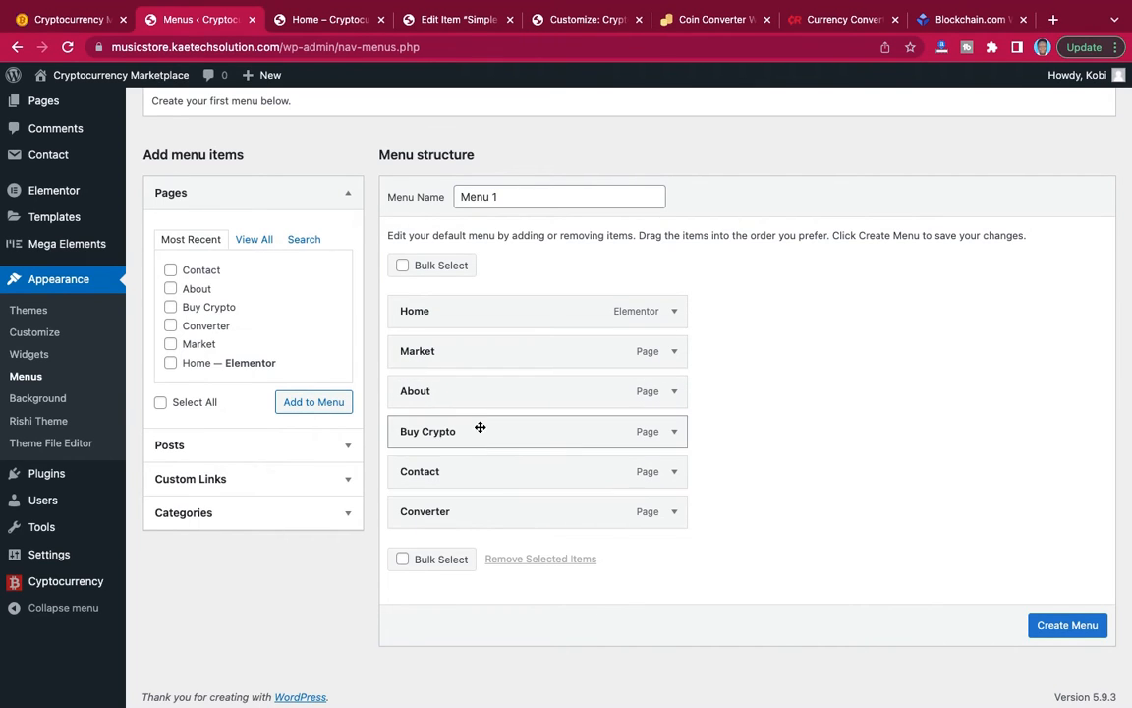
pyautogui.moveTo(481, 415); pyautogui.dragTo(483, 391)
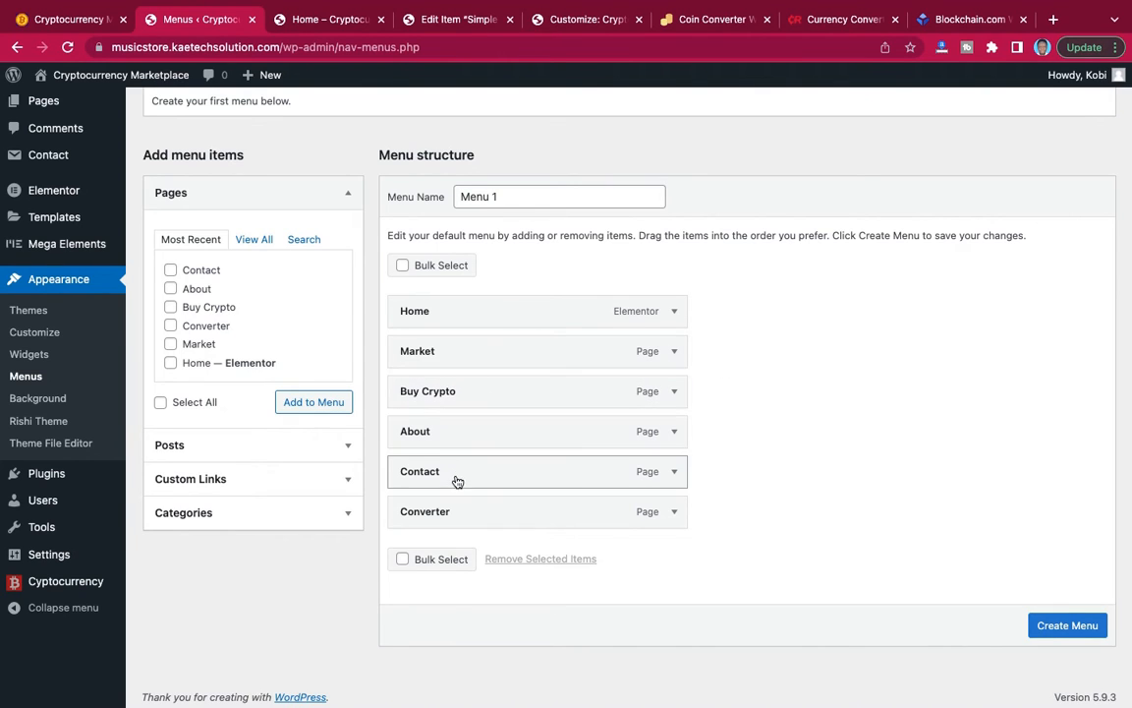
pyautogui.moveTo(478, 515); pyautogui.dragTo(482, 402)
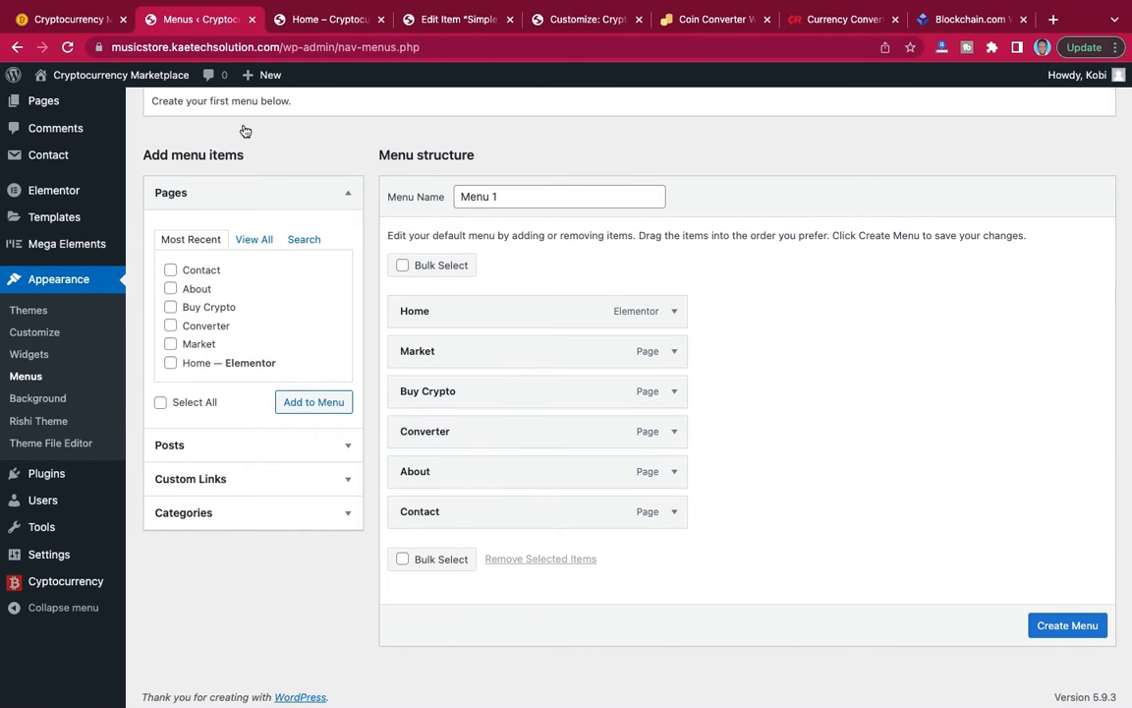
pyautogui.click(79, 24)
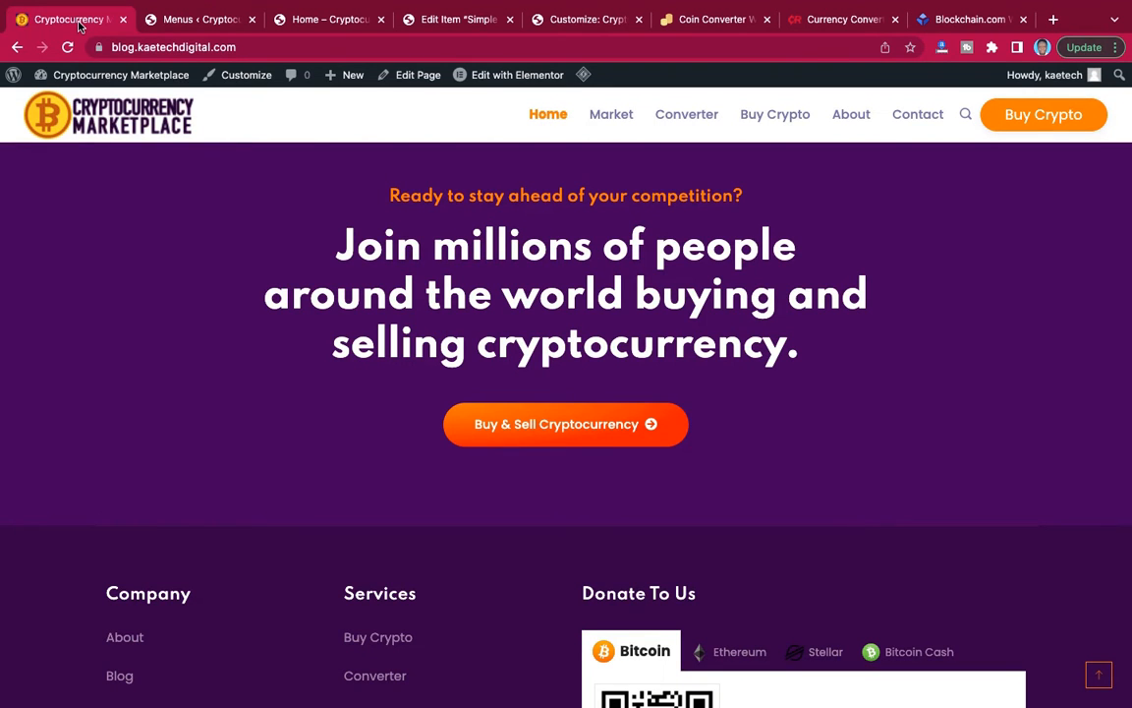
pyautogui.click(200, 23)
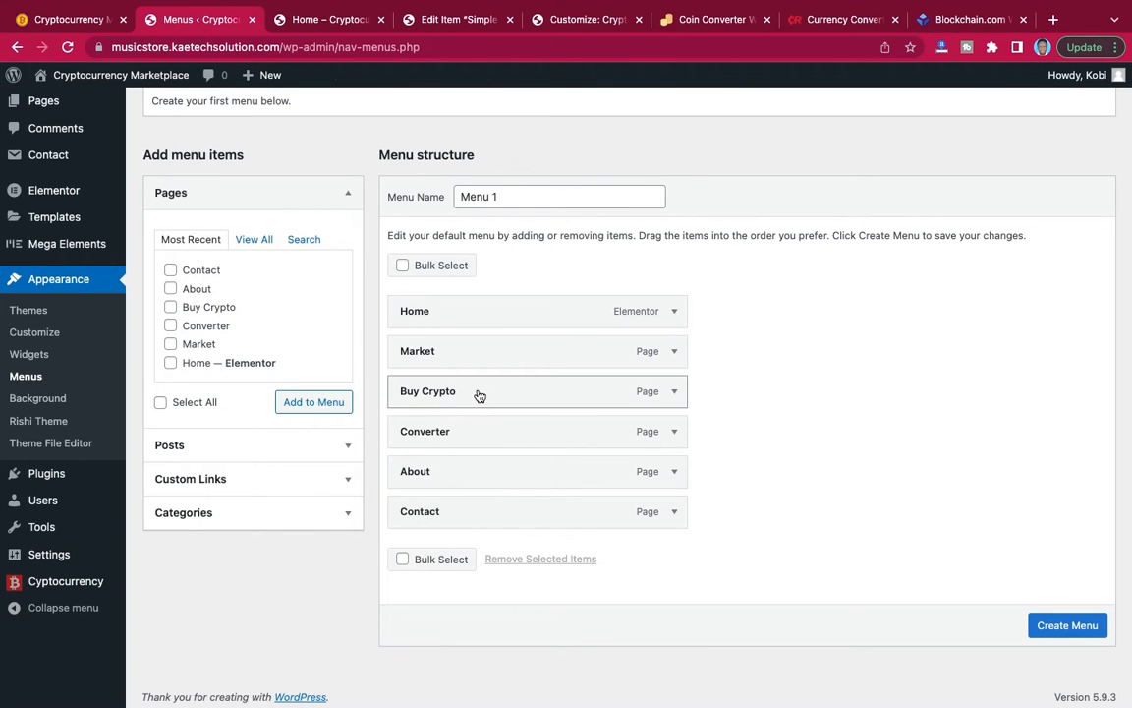
pyautogui.moveTo(480, 395); pyautogui.dragTo(480, 432)
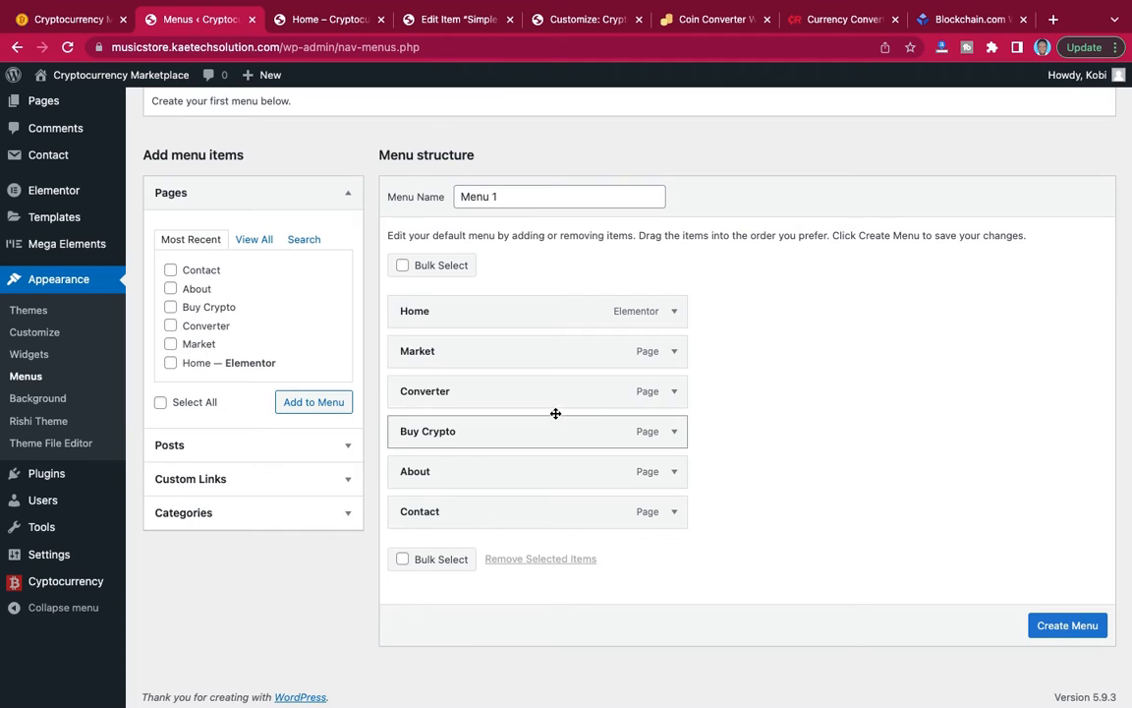
pyautogui.click(1060, 629)
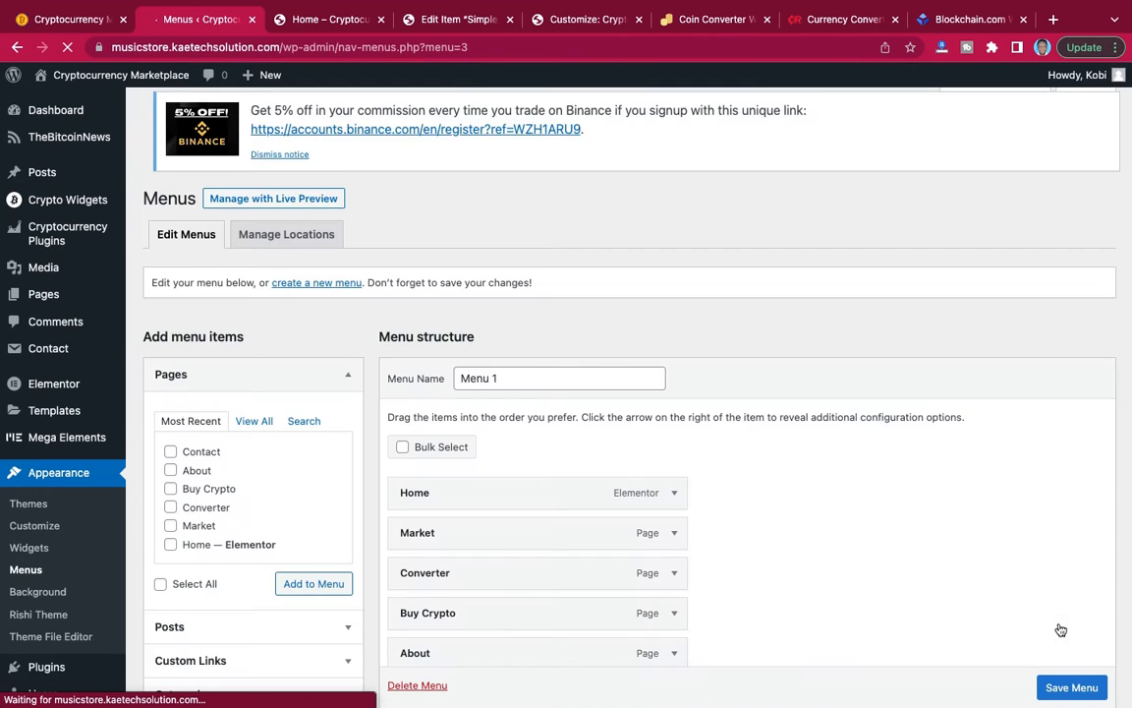
# Consult the reference site's footer and create a new menu named Company.
pyautogui.scroll(-5, 860, 570)
pyautogui.scroll(2, 860, 570)
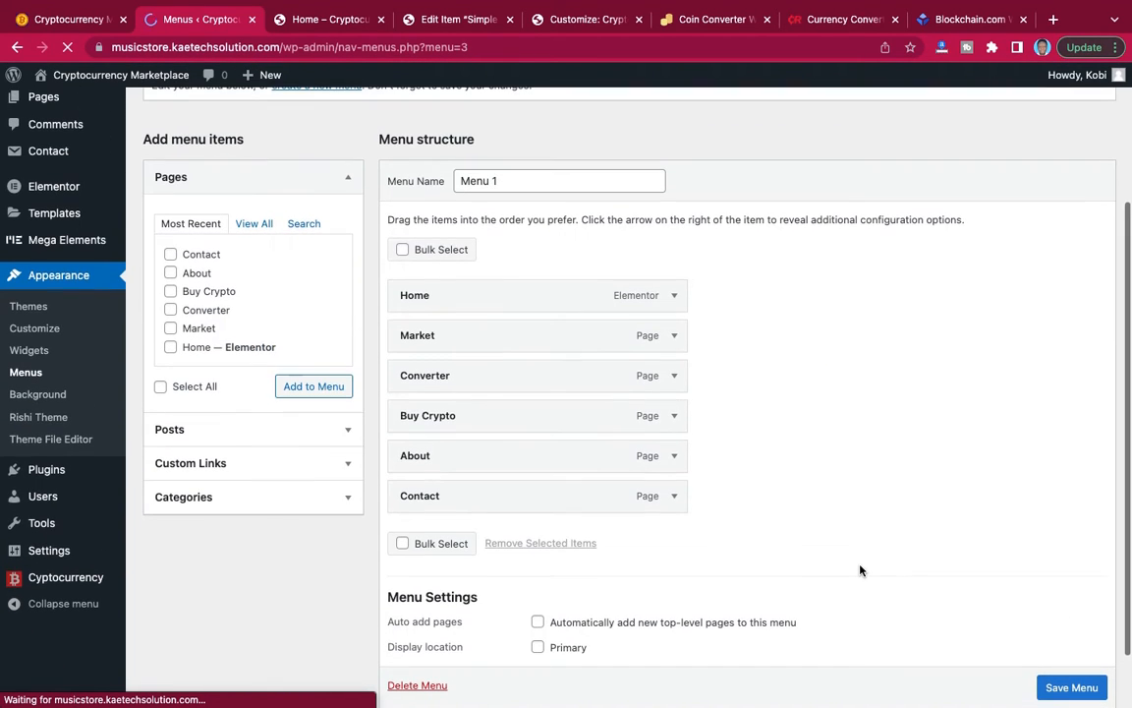
pyautogui.click(100, 18)
pyautogui.scroll(-4, 632, 313)
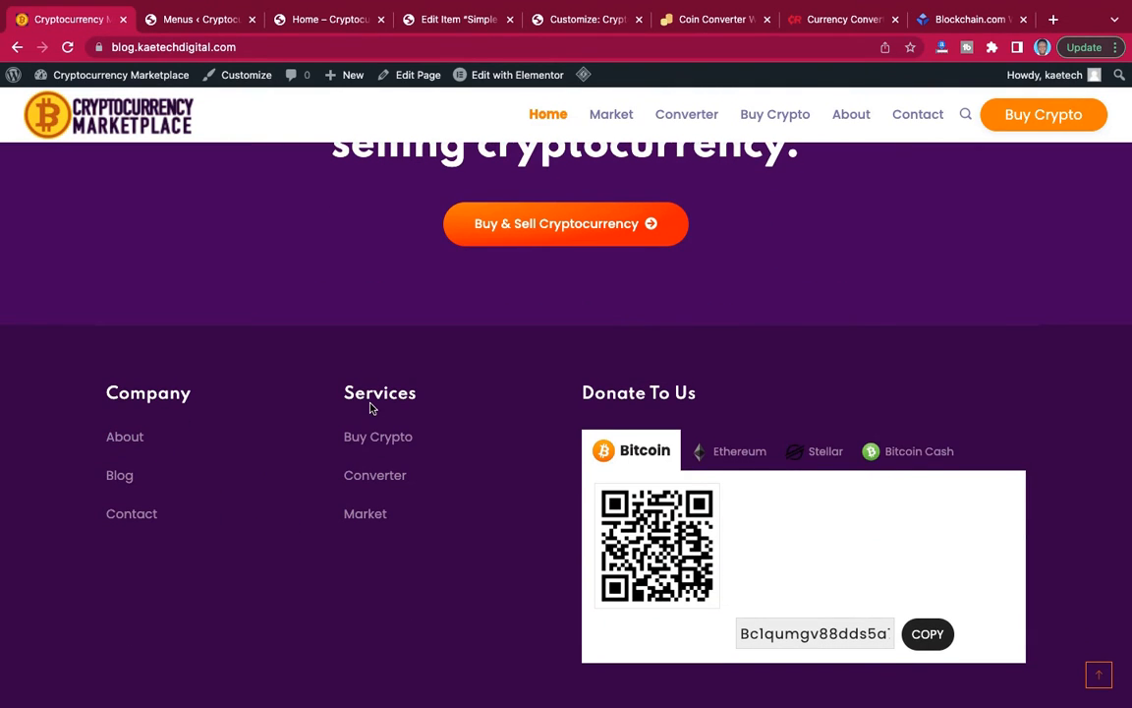
pyautogui.click(185, 22)
pyautogui.scroll(3, 363, 299)
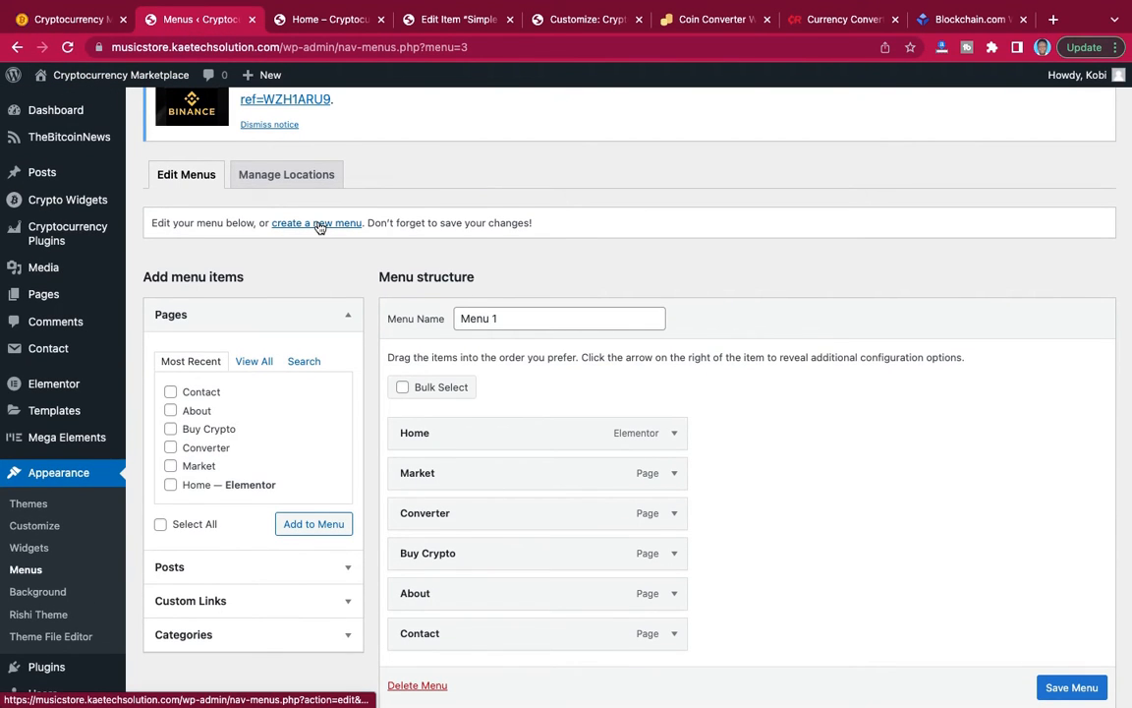
pyautogui.click(286, 224)
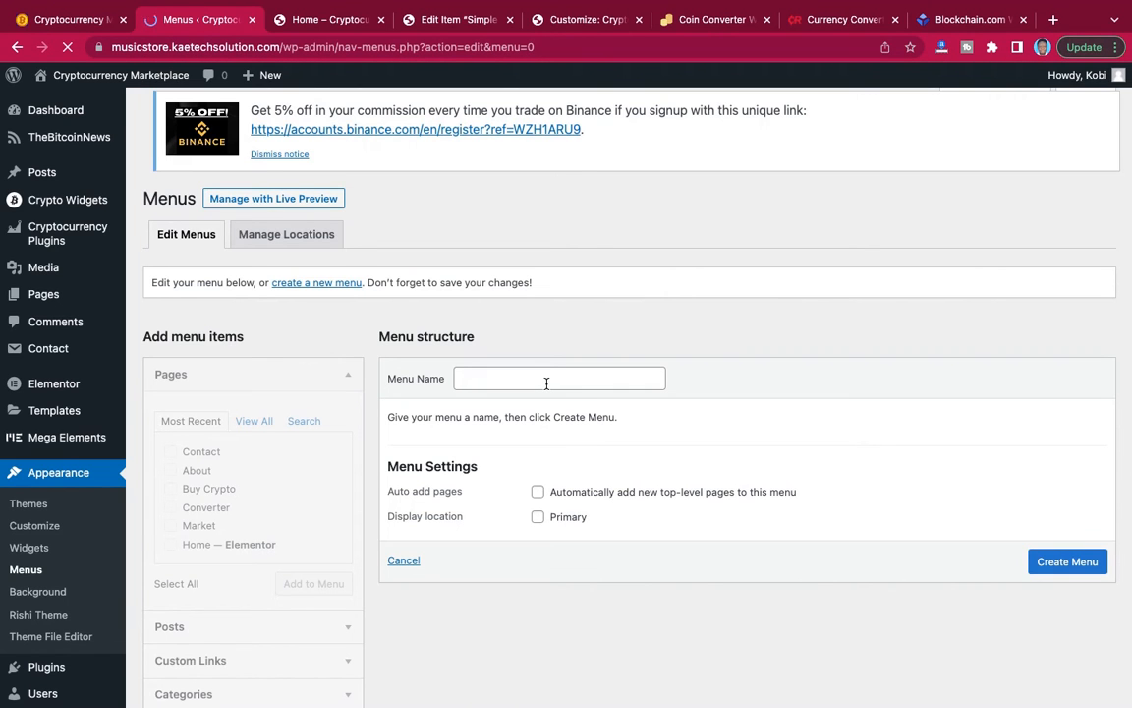
pyautogui.click(547, 384)
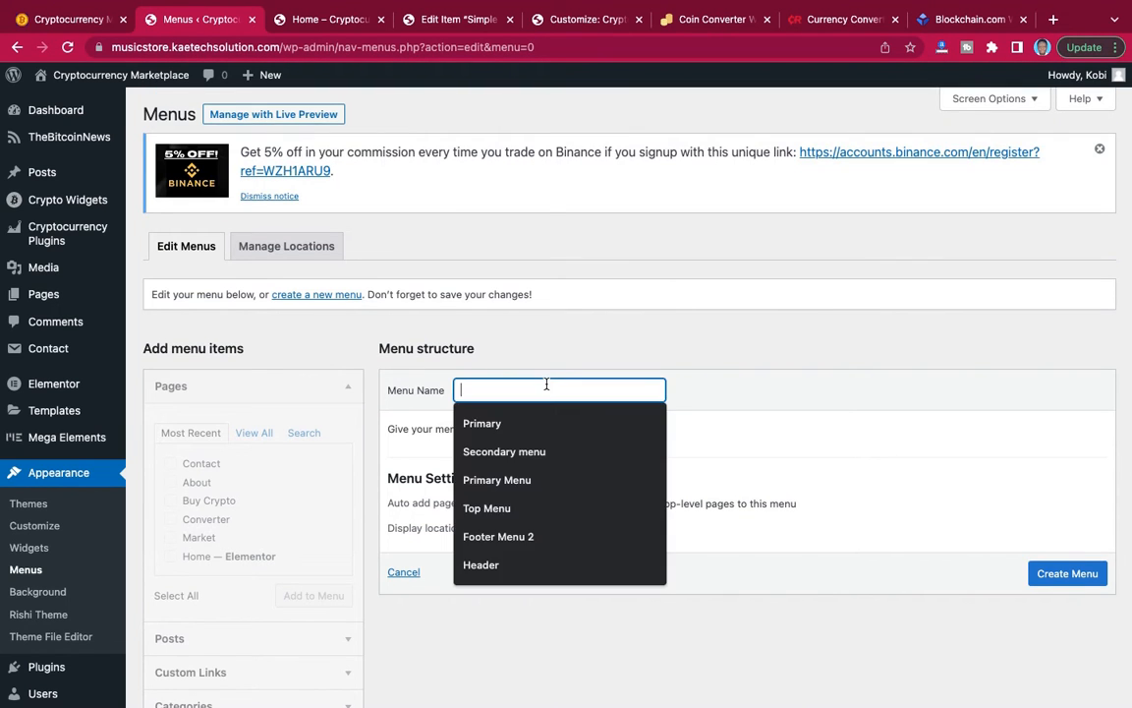
pyautogui.write('Company')
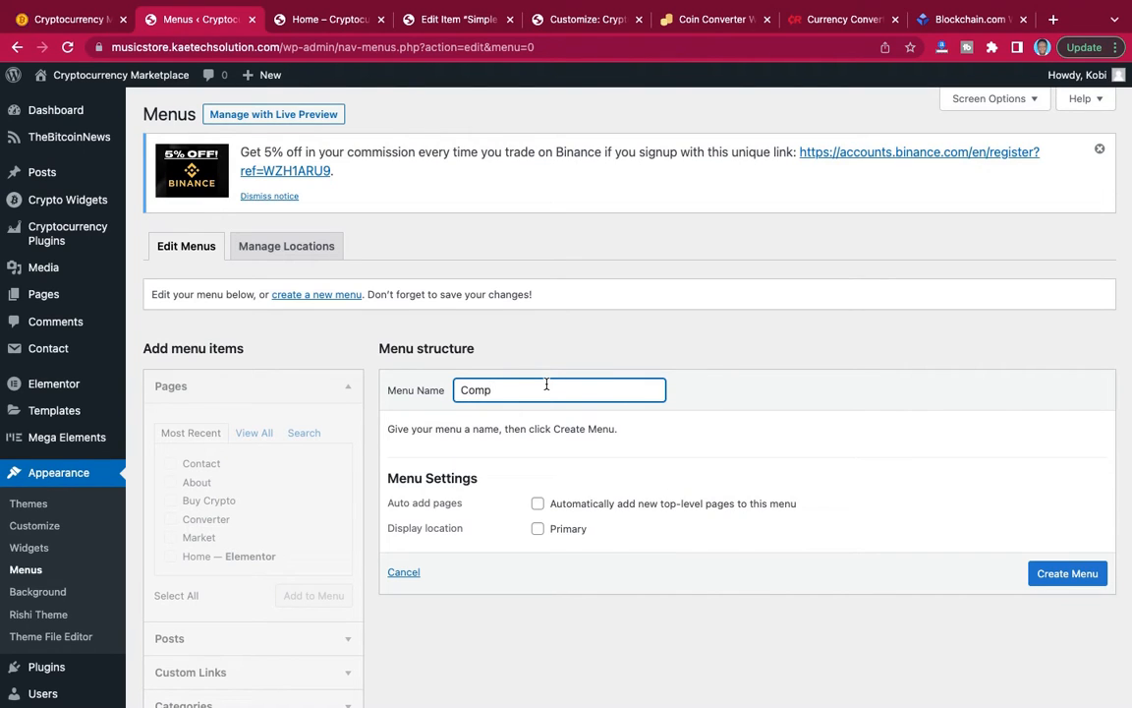
pyautogui.click(1064, 576)
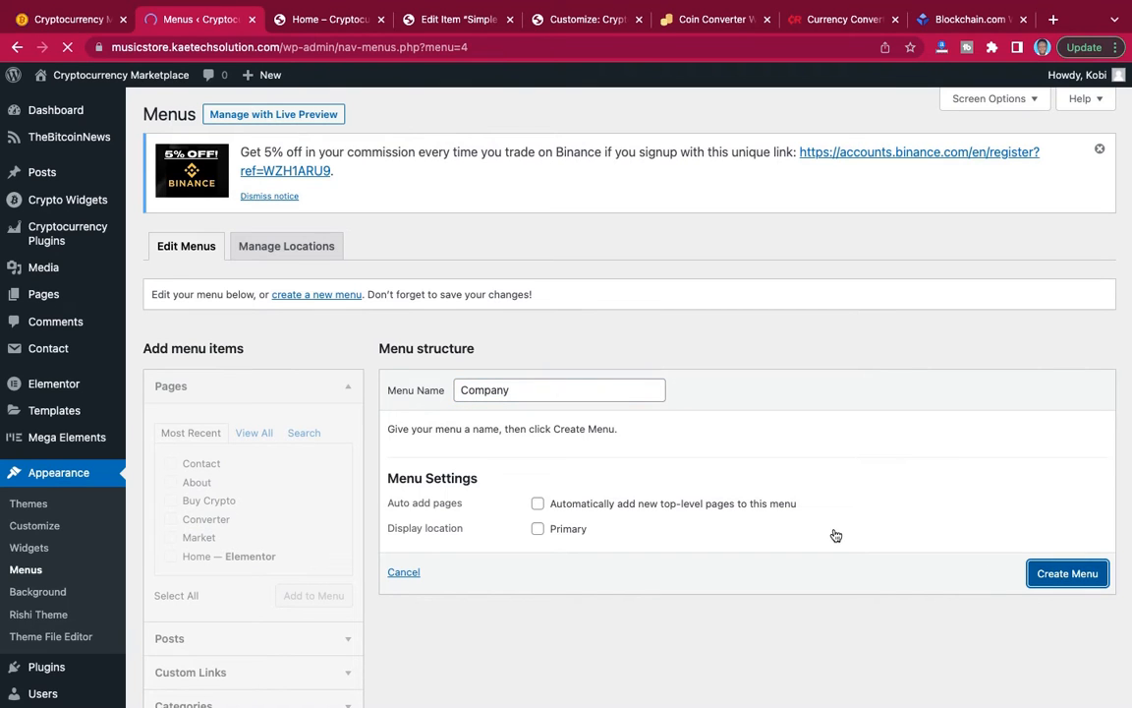
# Check the reference footer's Company links and add the Contact and About pages to the Company menu.
pyautogui.scroll(-3, 835, 535)
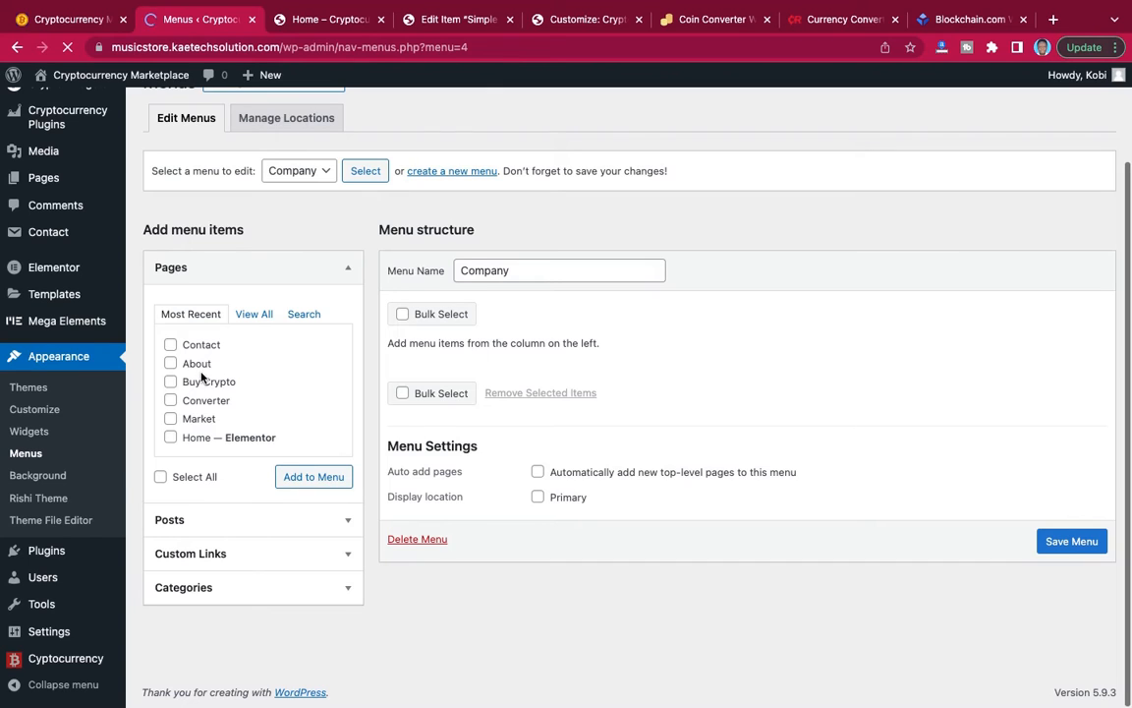
pyautogui.click(76, 21)
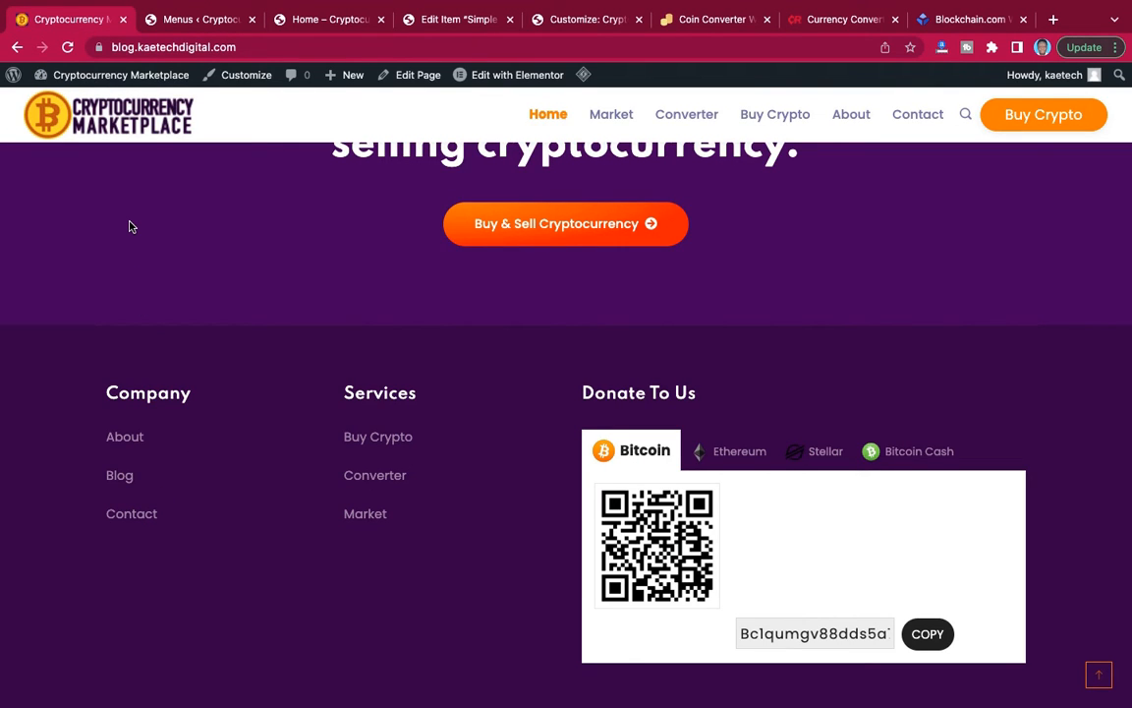
pyautogui.click(196, 25)
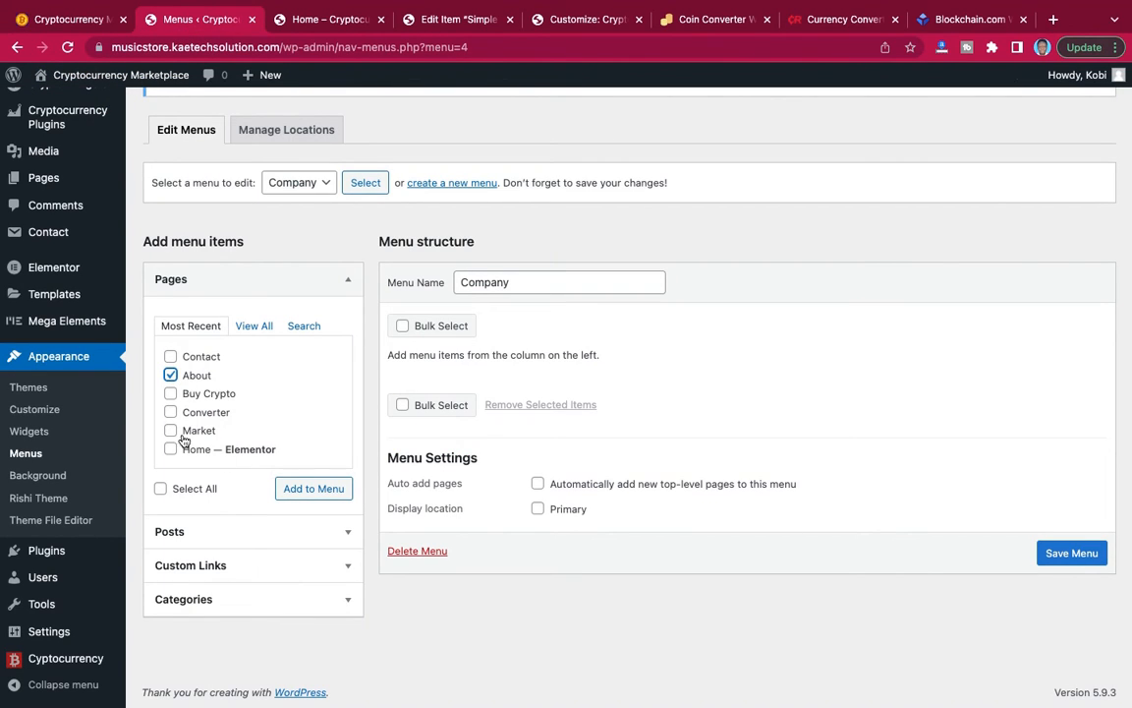
pyautogui.click(170, 356)
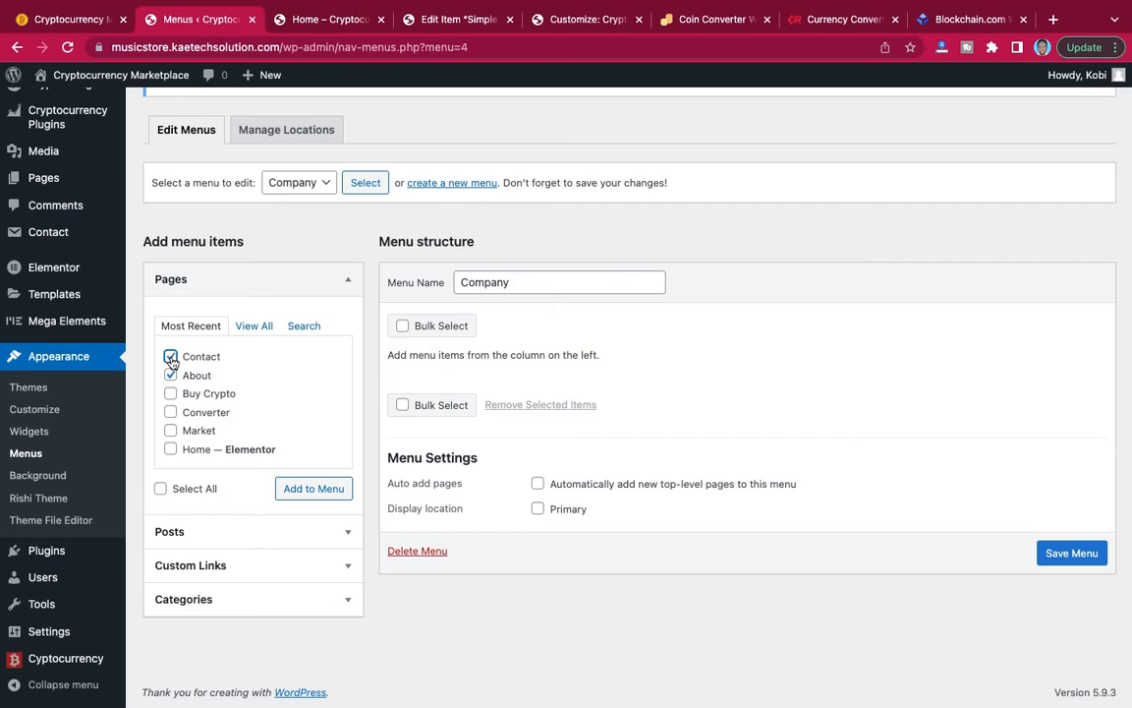
pyautogui.click(313, 489)
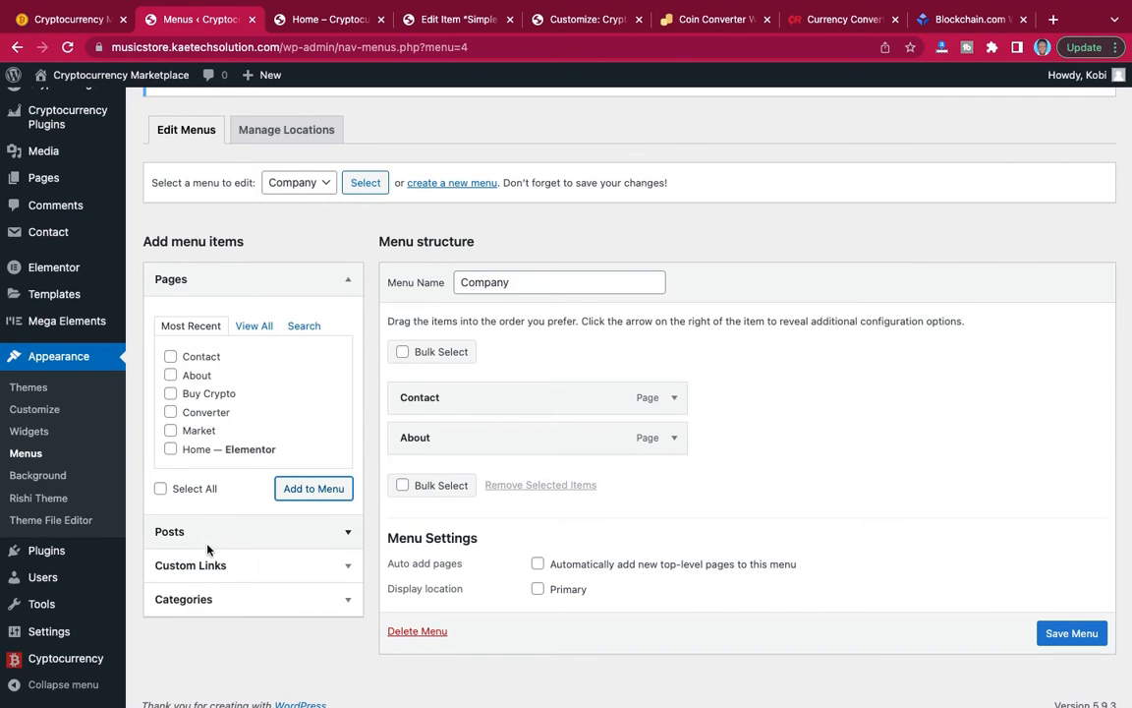
# Add a custom link with URL # and link text Blog to the Company menu.
pyautogui.click(228, 568)
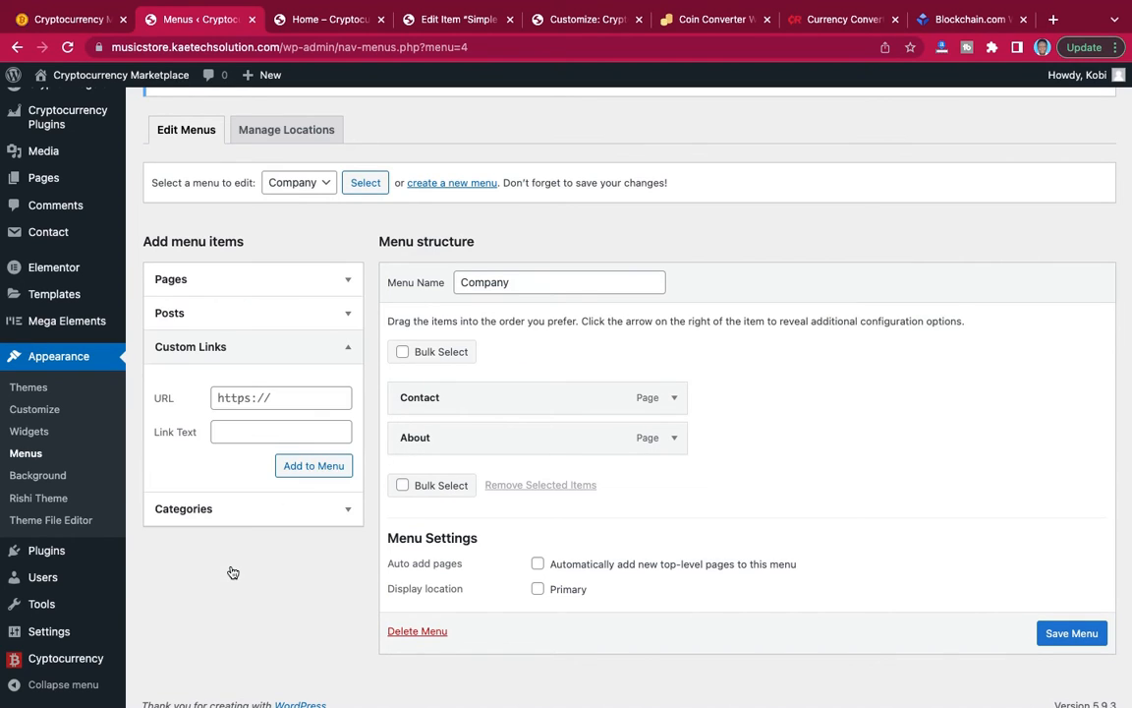
pyautogui.click(286, 401)
pyautogui.write('#')
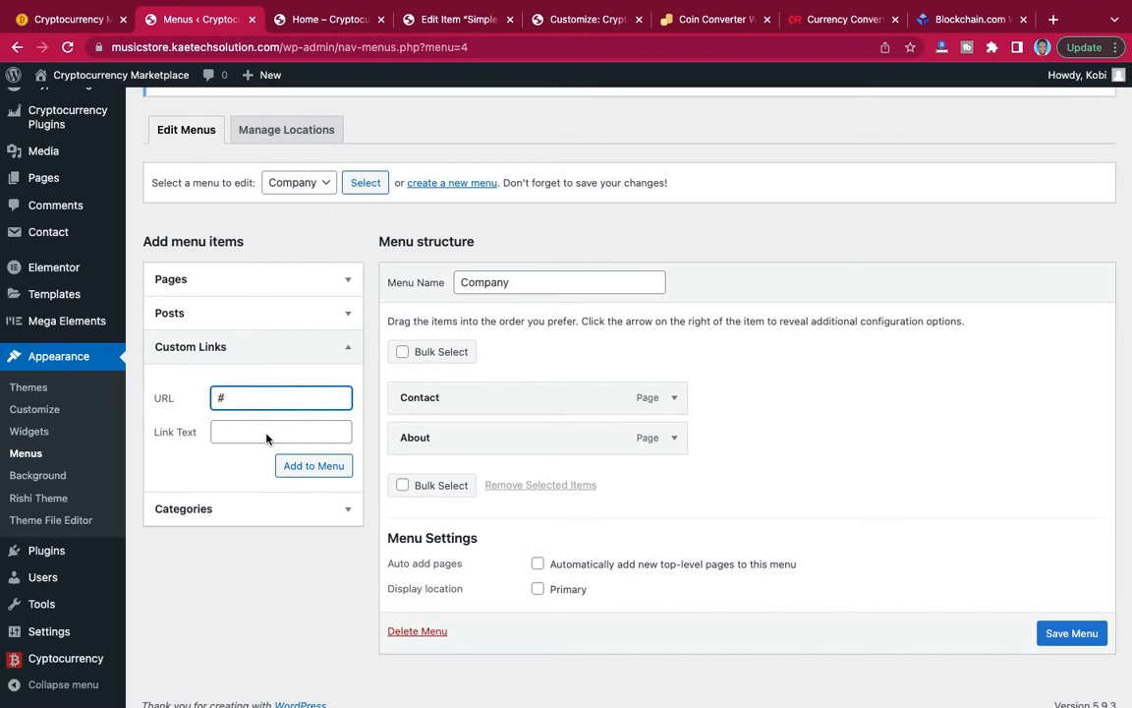
pyautogui.click(267, 432)
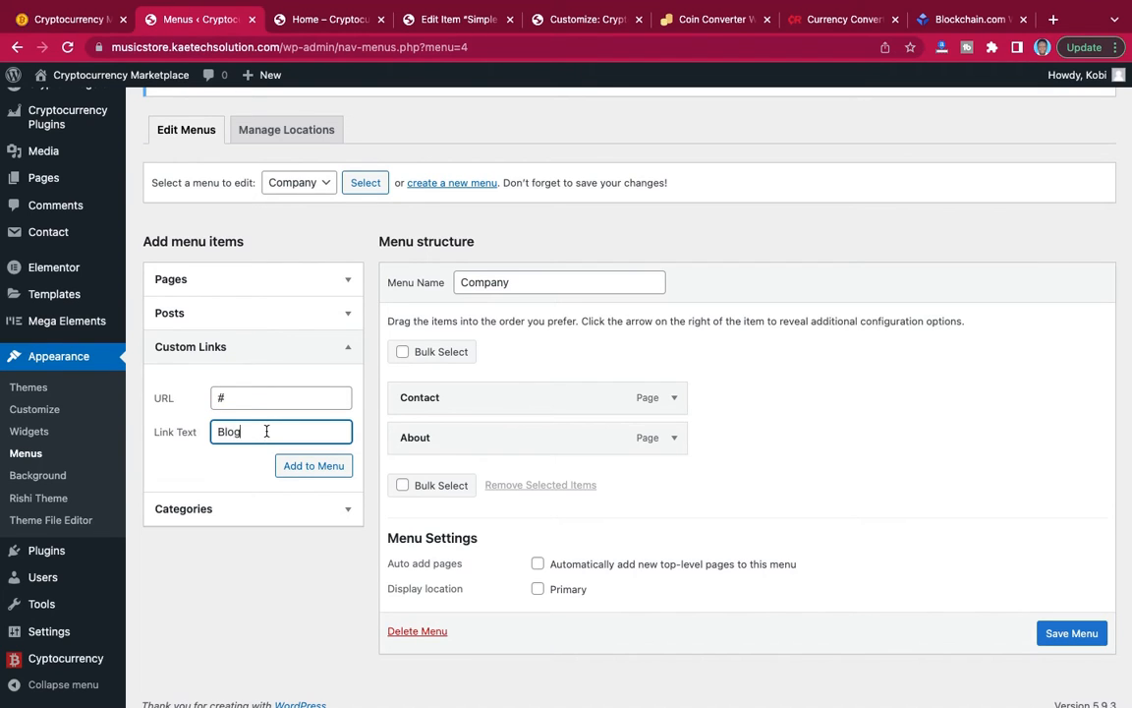
pyautogui.click(315, 467)
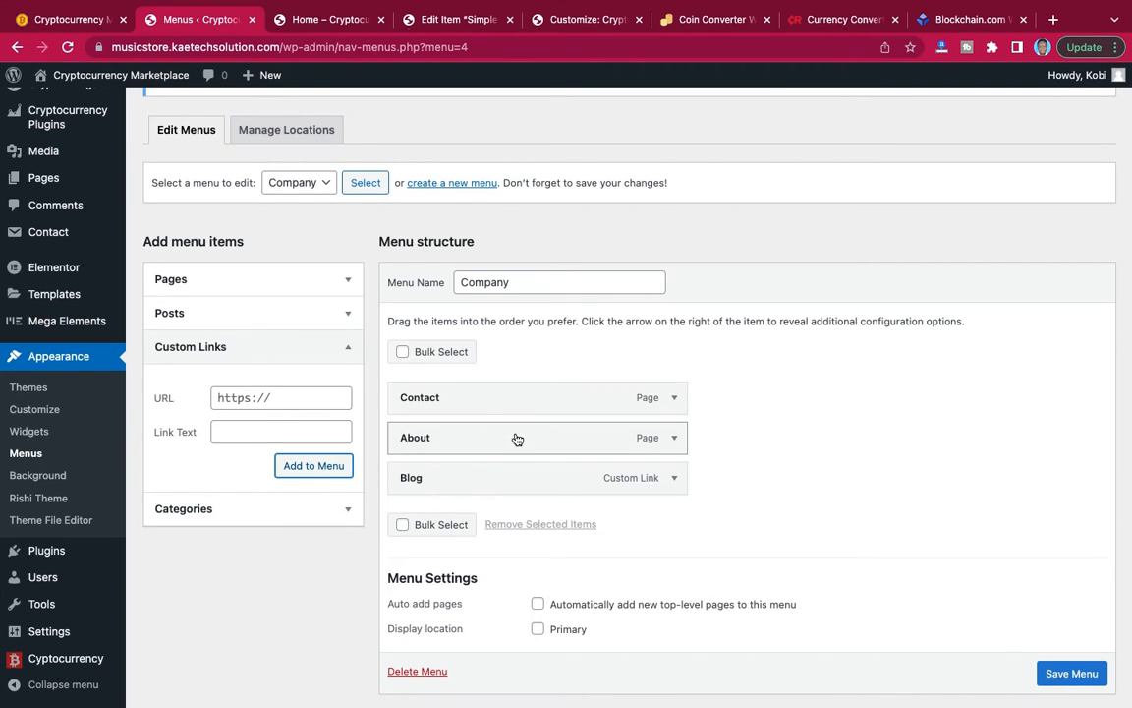
# Reorder the Company menu as About, Blog, Contact and save it.
pyautogui.moveTo(517, 439); pyautogui.dragTo(511, 483)
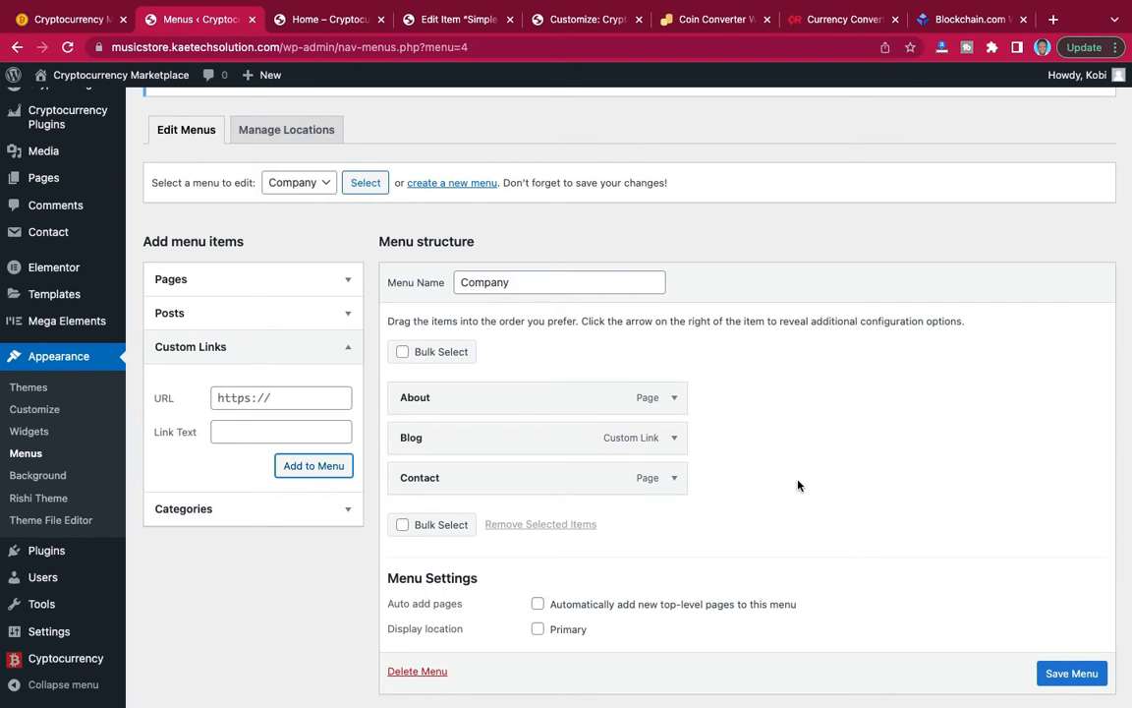
pyautogui.scroll(-1, 1061, 654)
pyautogui.click(1069, 640)
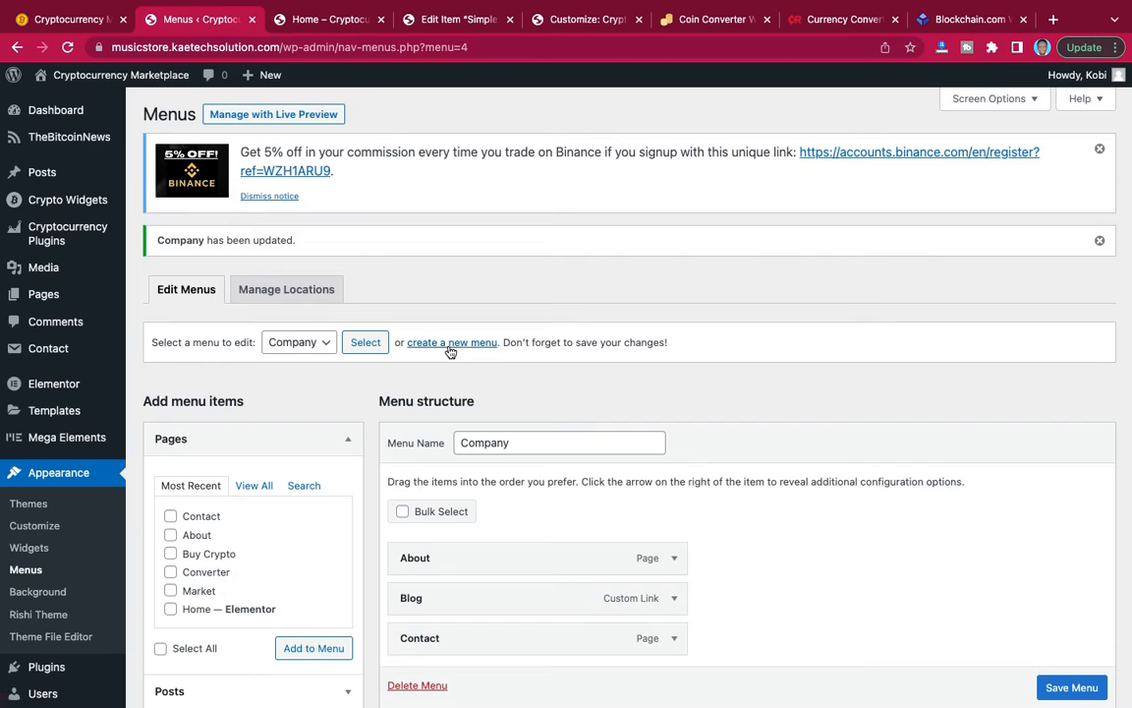
# Create a new menu named Services.
pyautogui.click(461, 342)
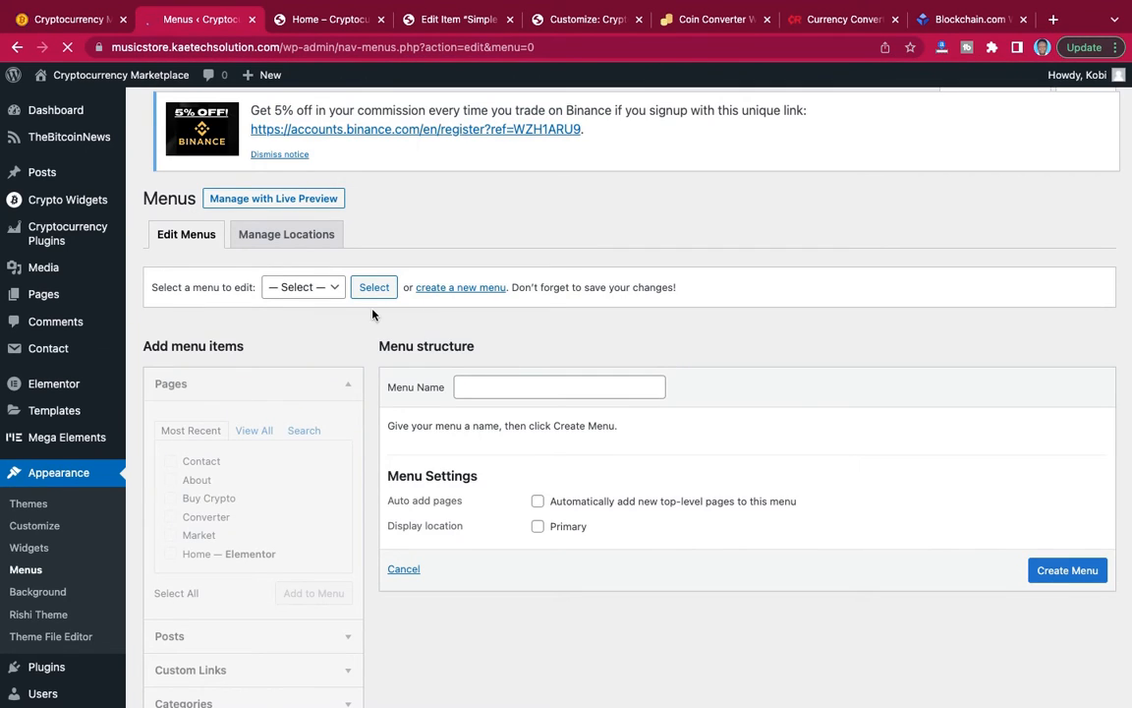
pyautogui.click(484, 394)
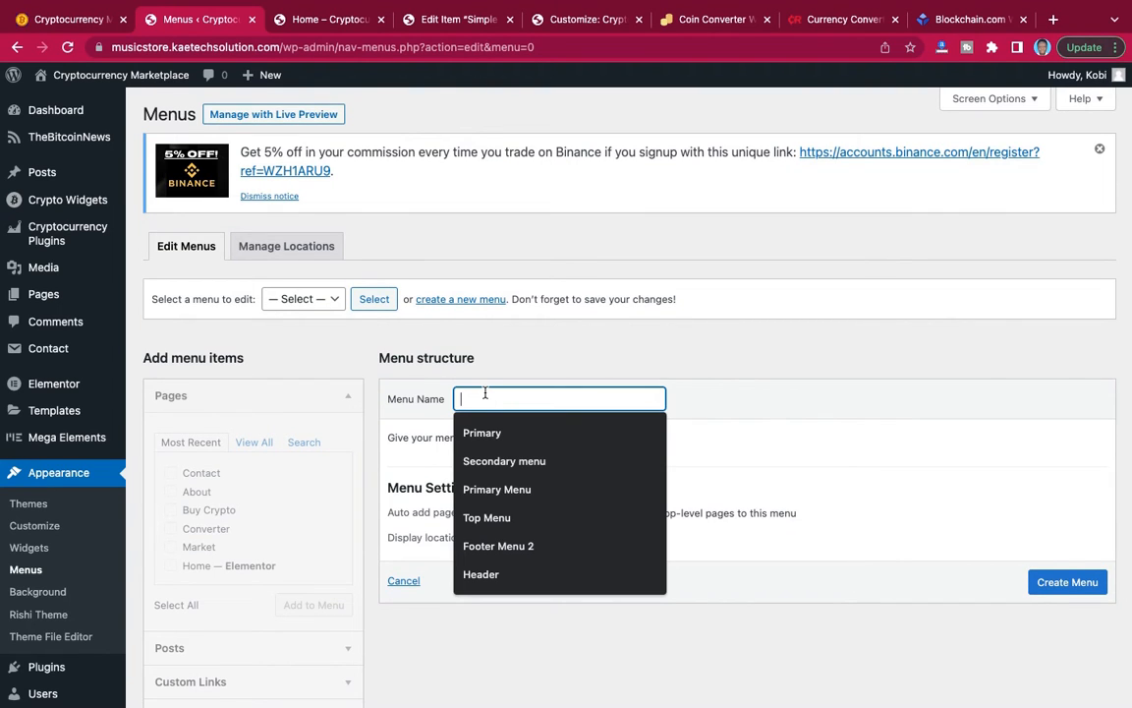
pyautogui.write('Services')
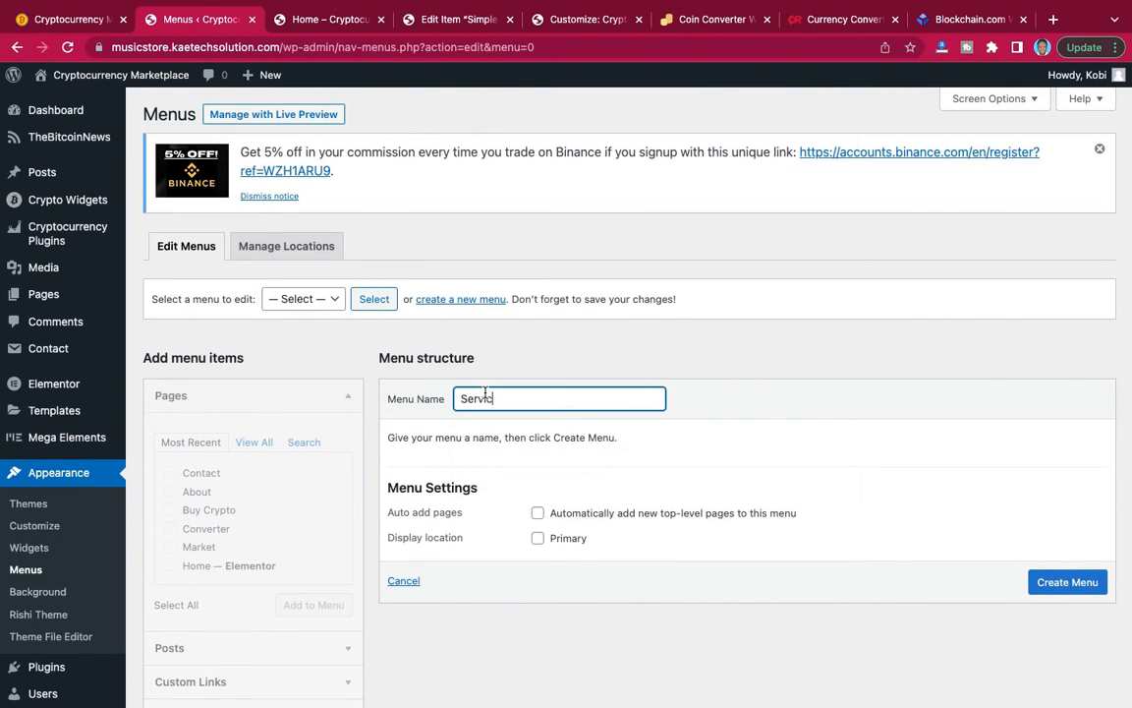
pyautogui.click(1061, 583)
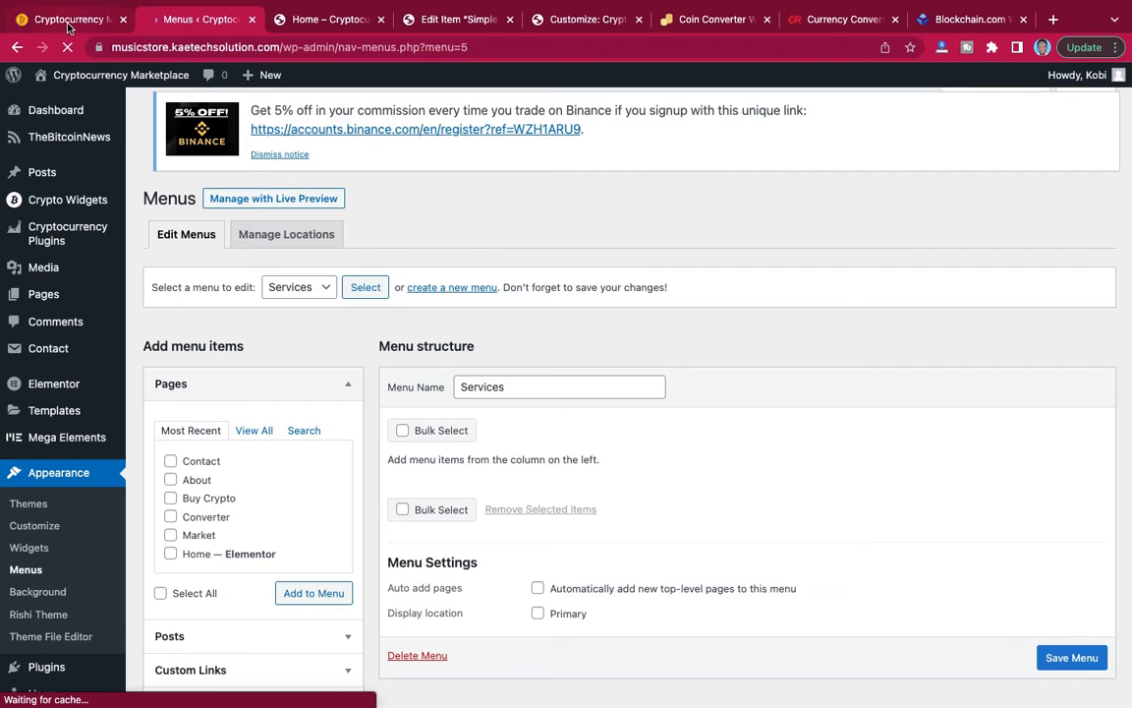
# Check the reference footer's Services links, add the Buy Crypto, Converter and Market pages to the Services menu, and save it.
pyautogui.click(68, 22)
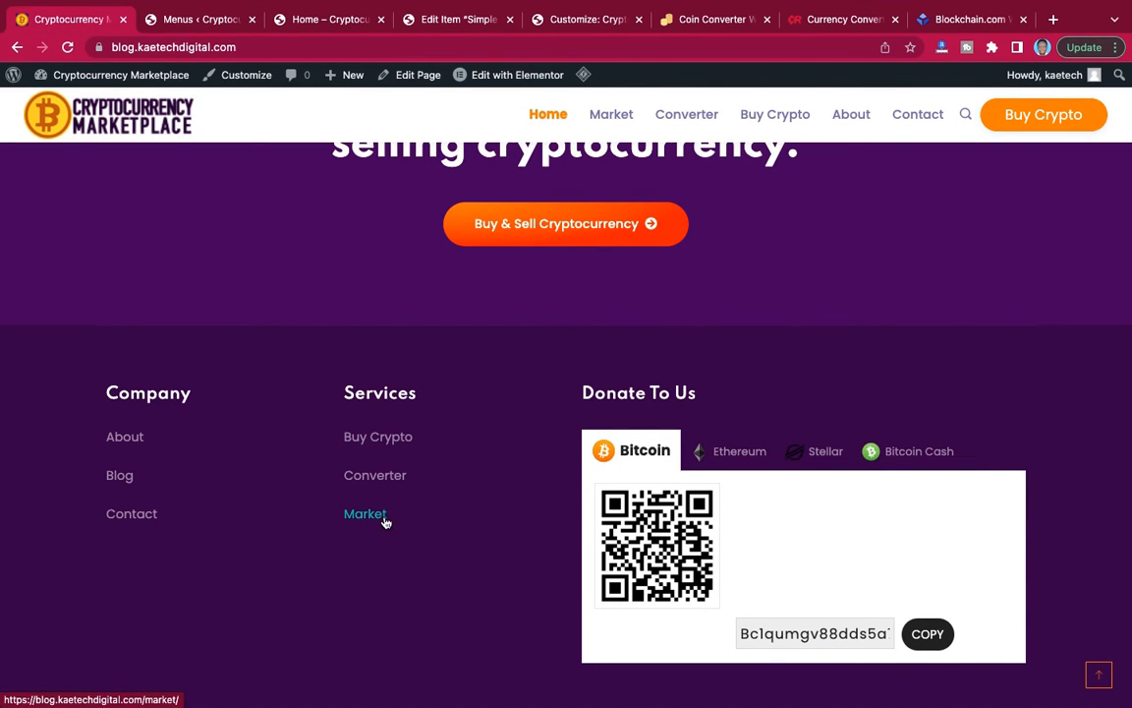
pyautogui.click(197, 18)
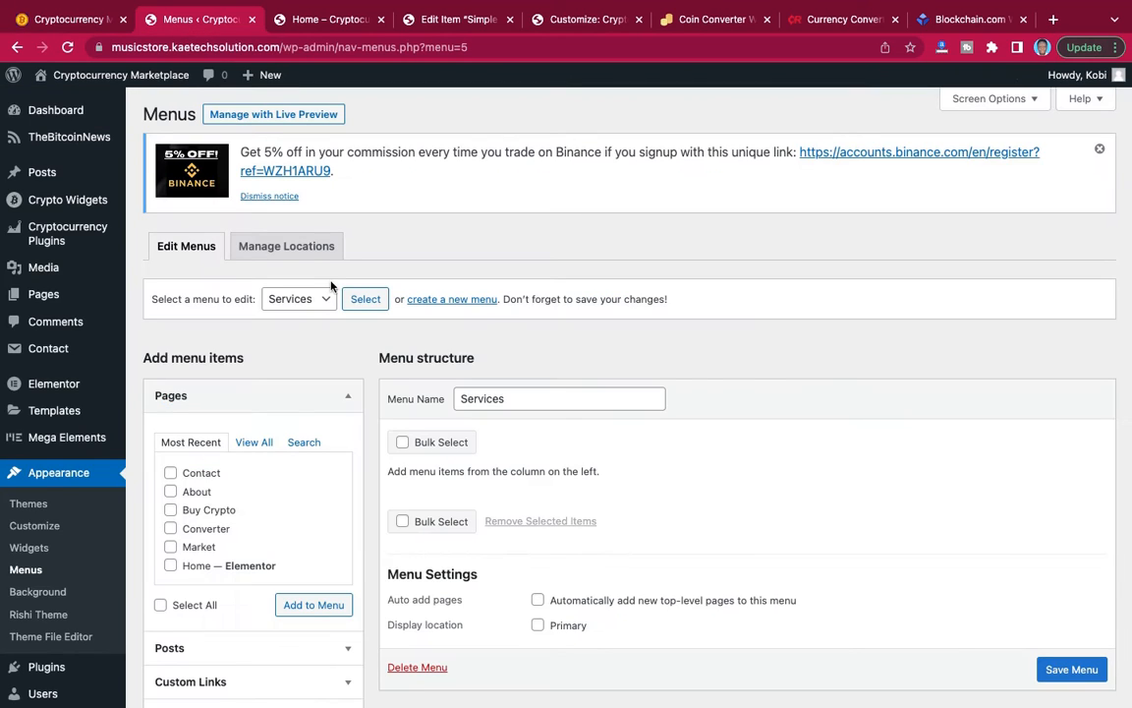
pyautogui.scroll(-2, 304, 478)
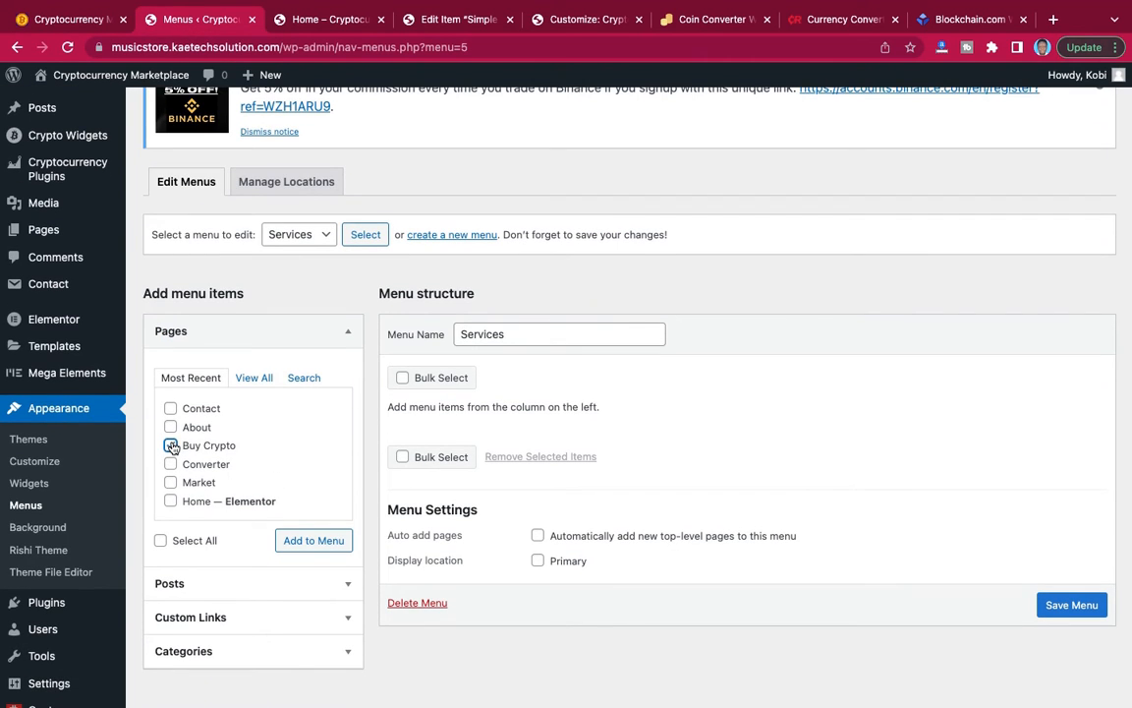
pyautogui.click(172, 445)
pyautogui.click(171, 464)
pyautogui.click(171, 482)
pyautogui.click(325, 539)
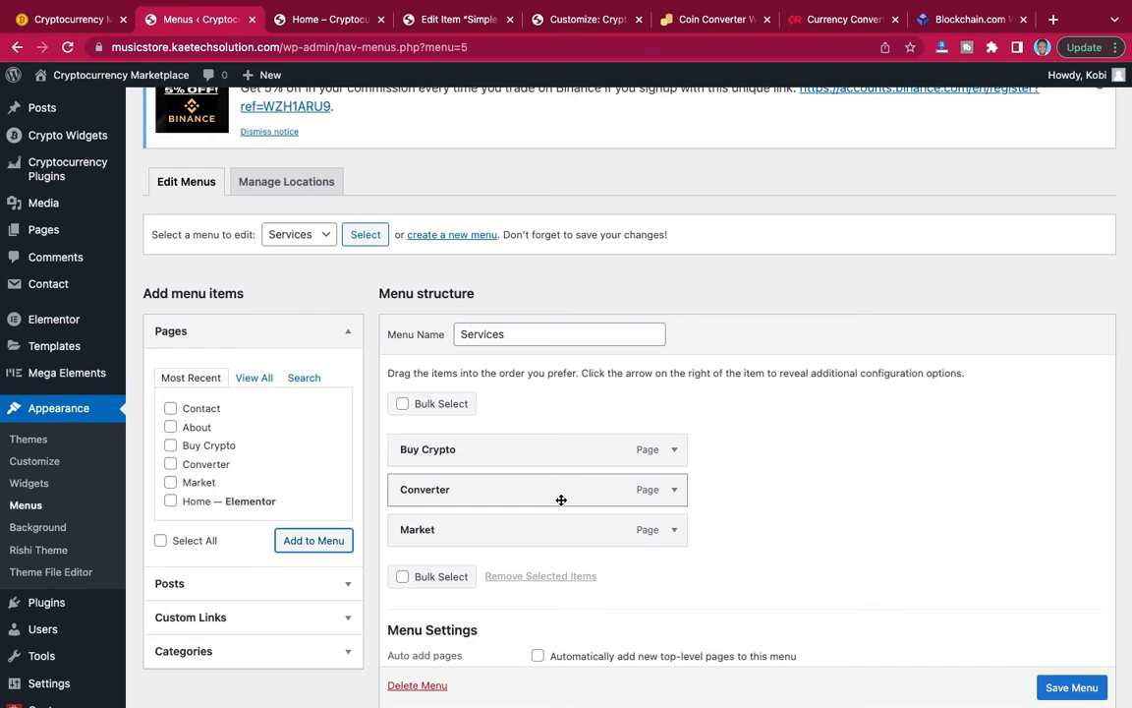
pyautogui.click(1070, 686)
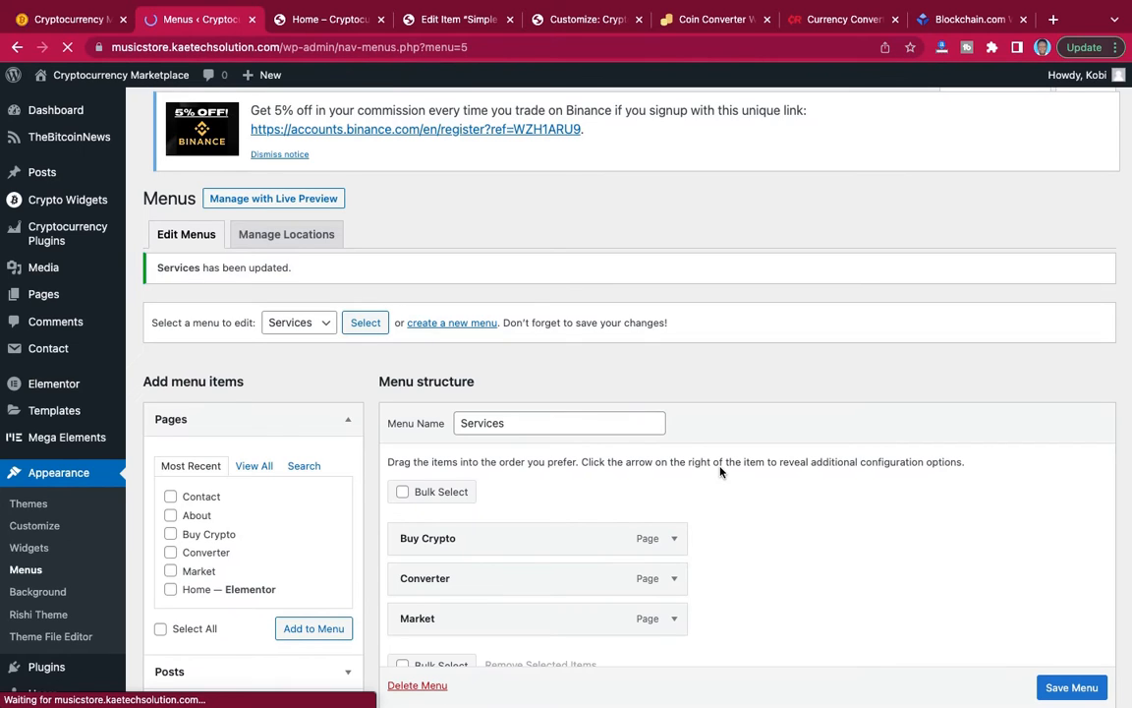
# Review the saved Services menu and compare it with the reference site's footer columns, including the Donate To Us section.
pyautogui.scroll(-1, 661, 349)
pyautogui.scroll(-1, 661, 349)
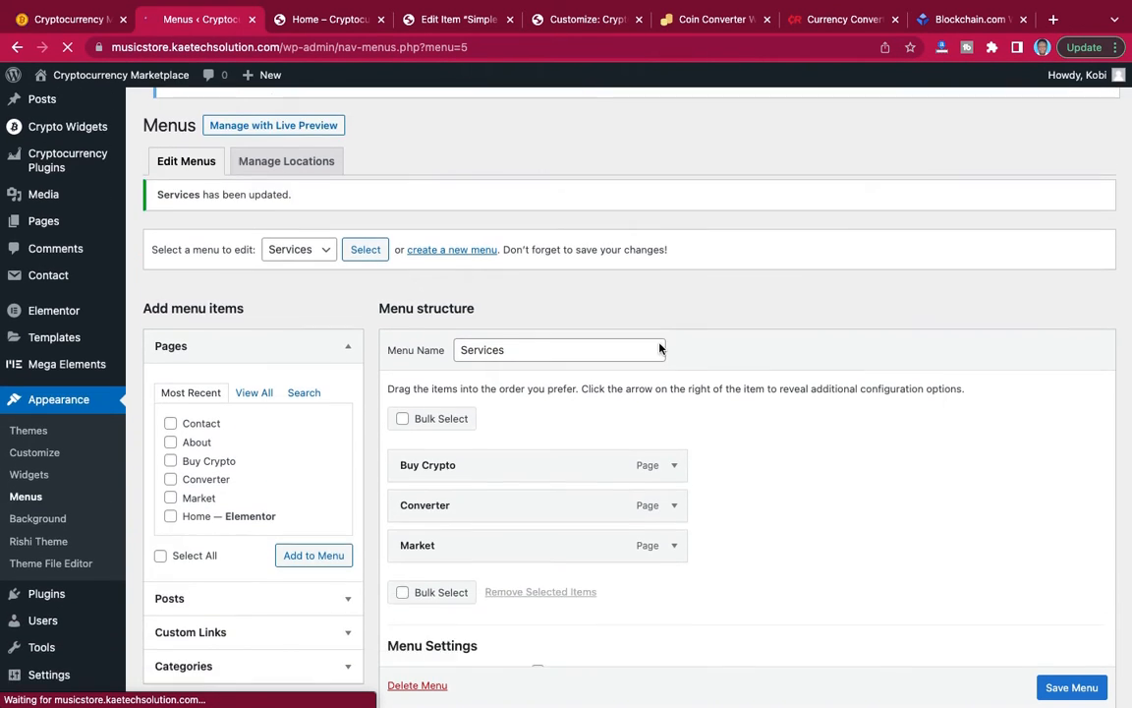
pyautogui.scroll(1, 660, 349)
pyautogui.scroll(-1, 661, 349)
pyautogui.scroll(1, 660, 349)
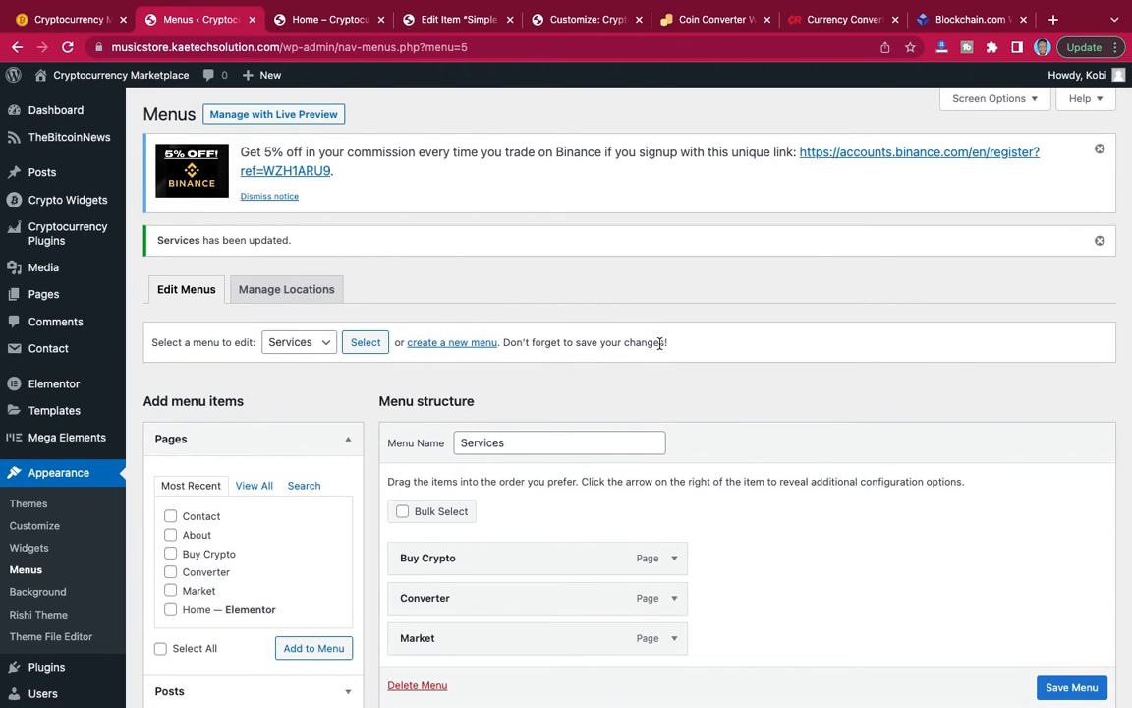
pyautogui.click(69, 20)
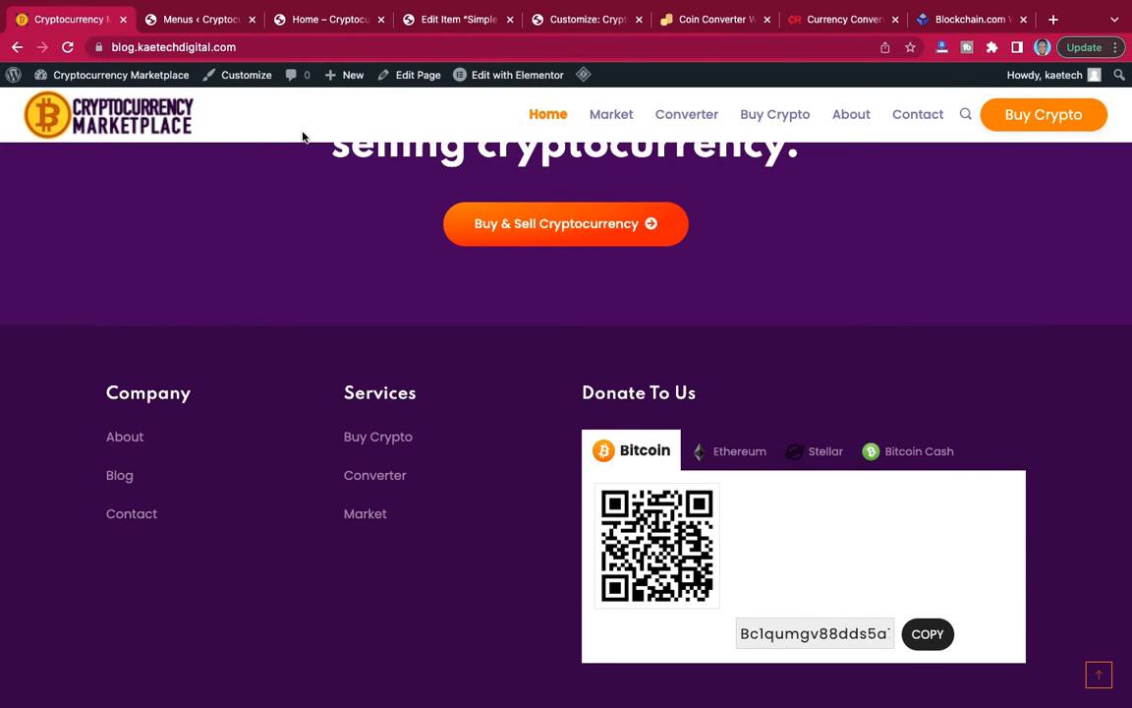
pyautogui.click(184, 19)
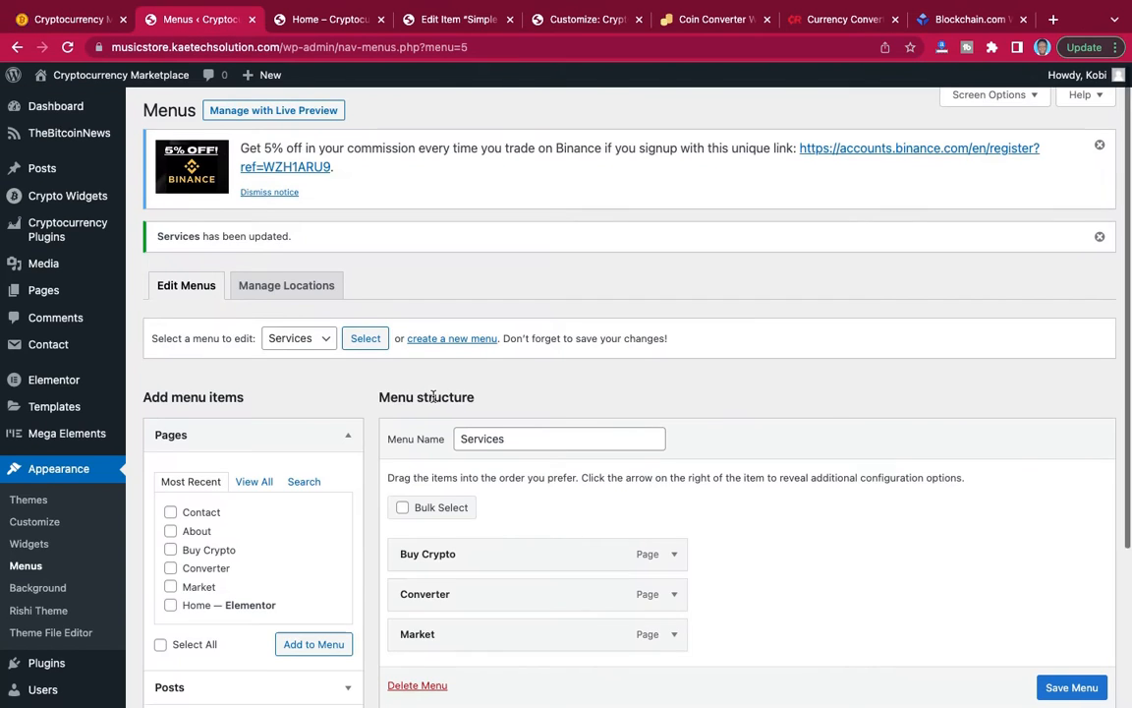
pyautogui.scroll(-3, 433, 396)
pyautogui.scroll(3, 433, 396)
pyautogui.scroll(-1, 432, 396)
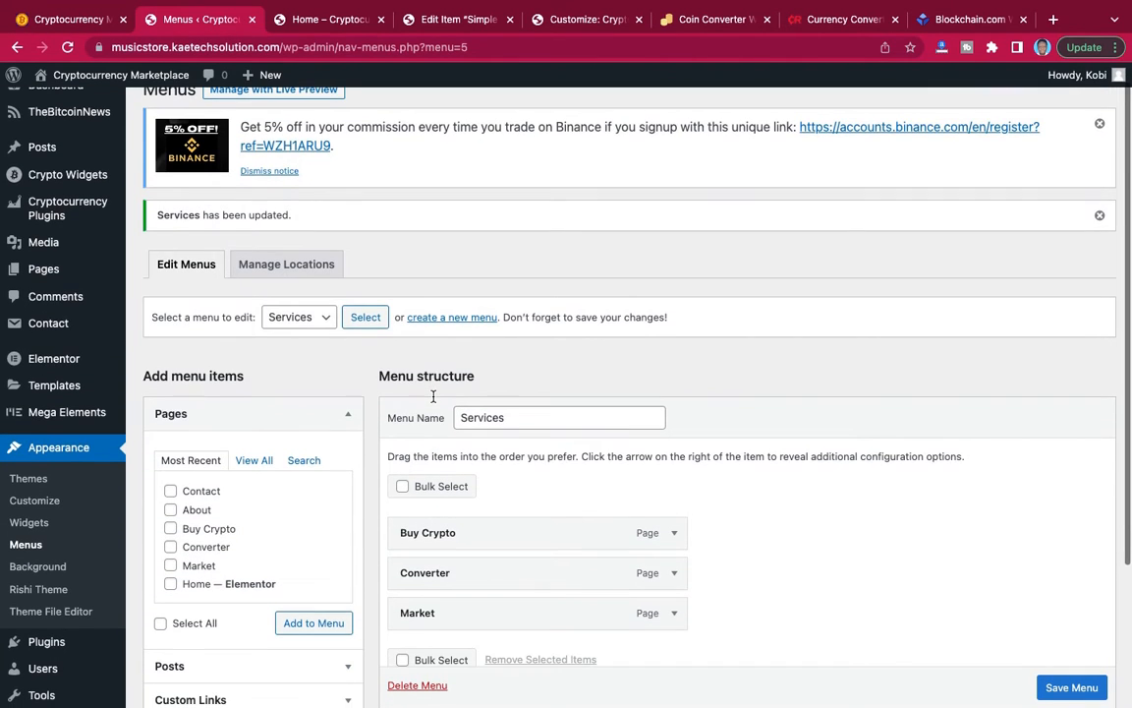
pyautogui.scroll(-5, 432, 397)
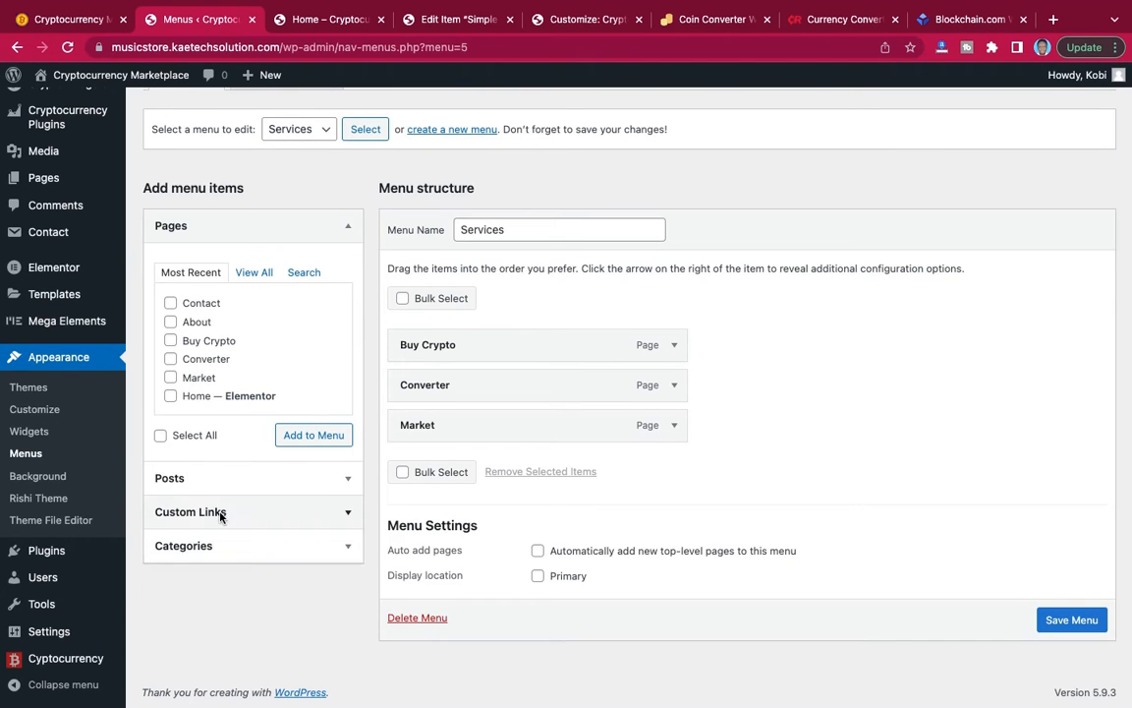
# Open the Crypto Donation Box settings and look over the wallet address fields for the mostly used coins.
pyautogui.scroll(5, 221, 518)
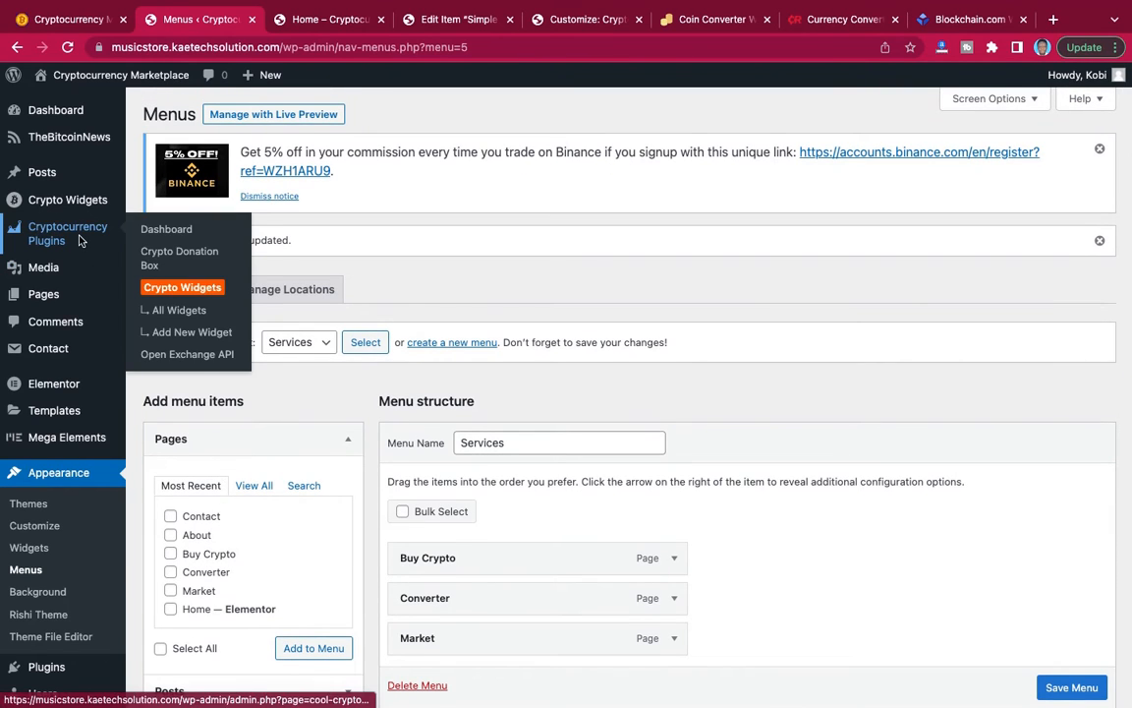
pyautogui.moveTo(77, 236)
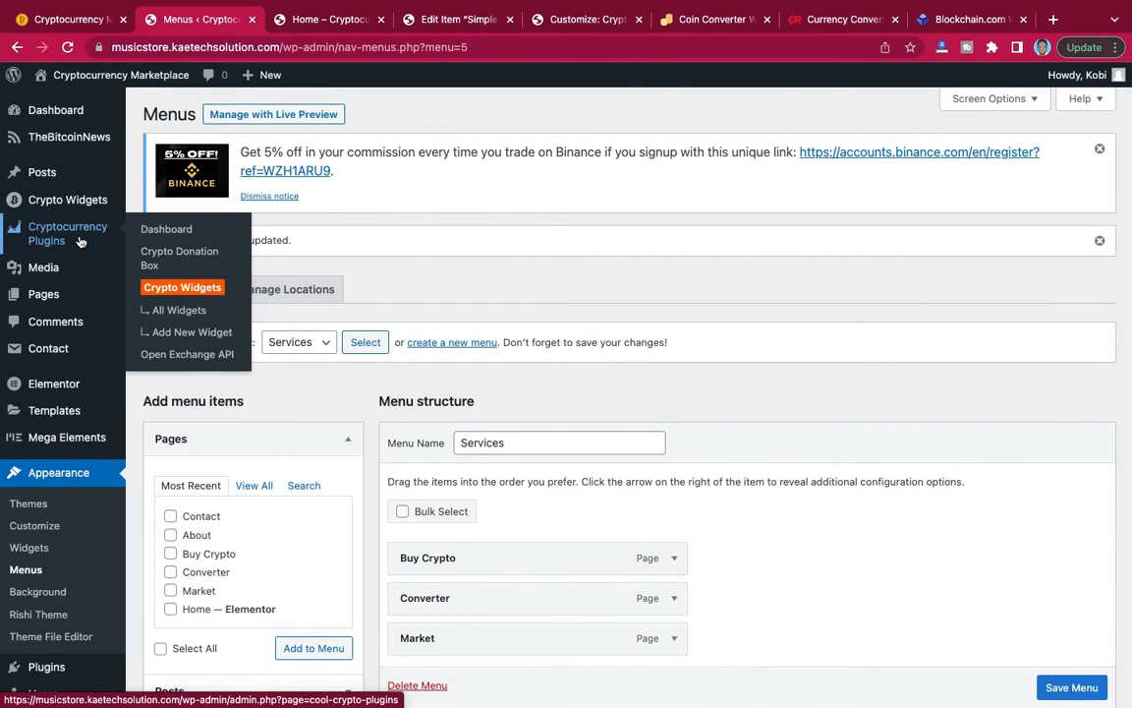
pyautogui.click(174, 258)
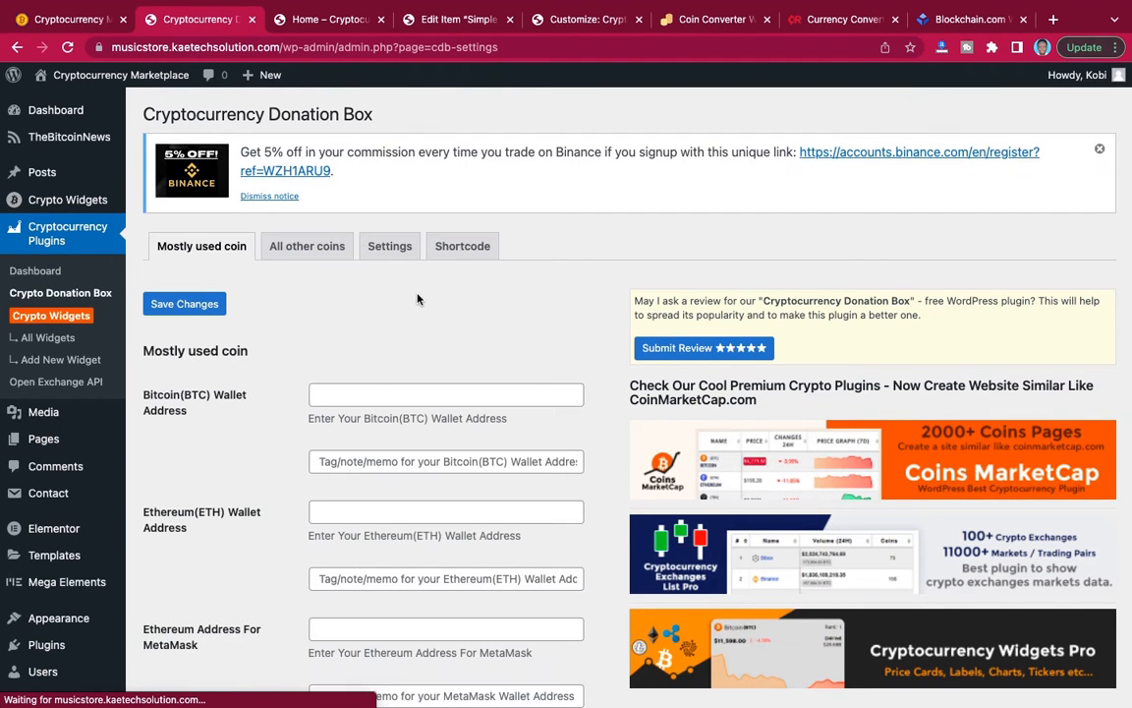
pyautogui.scroll(-5, 417, 299)
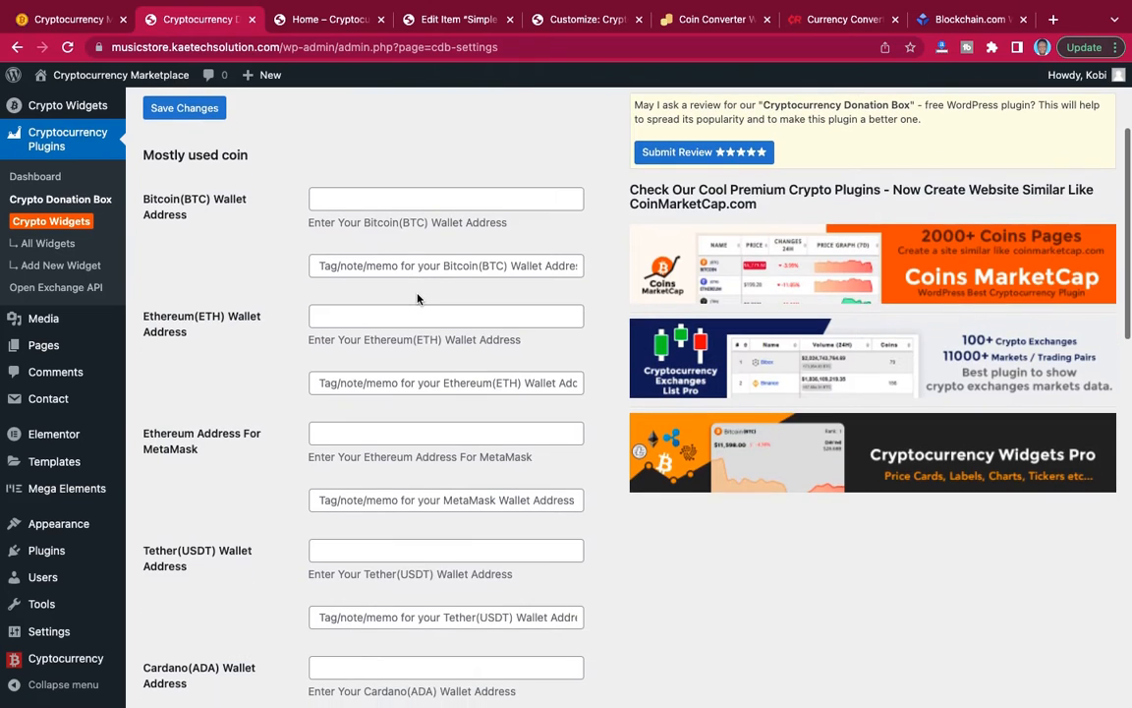
pyautogui.scroll(3, 417, 299)
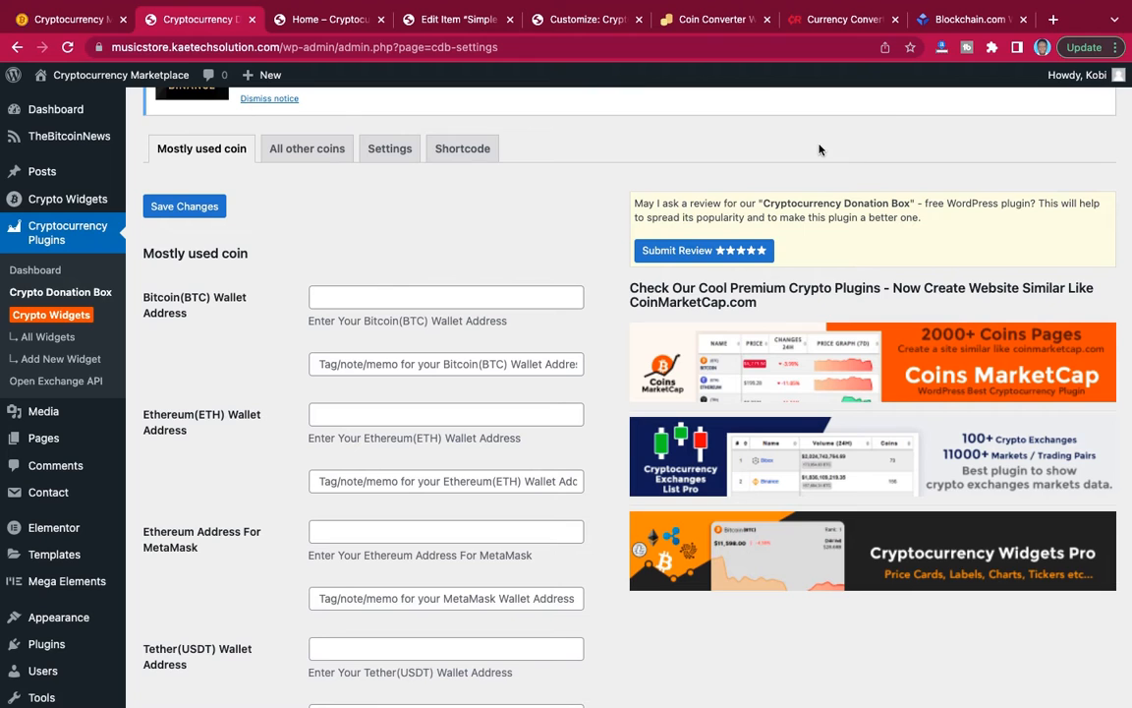
# Copy the Bitcoin Cash wallet address from Blockchain.com and paste it into the donation box's Bitcoin Cash(BCH) Wallet Address field.
pyautogui.click(969, 20)
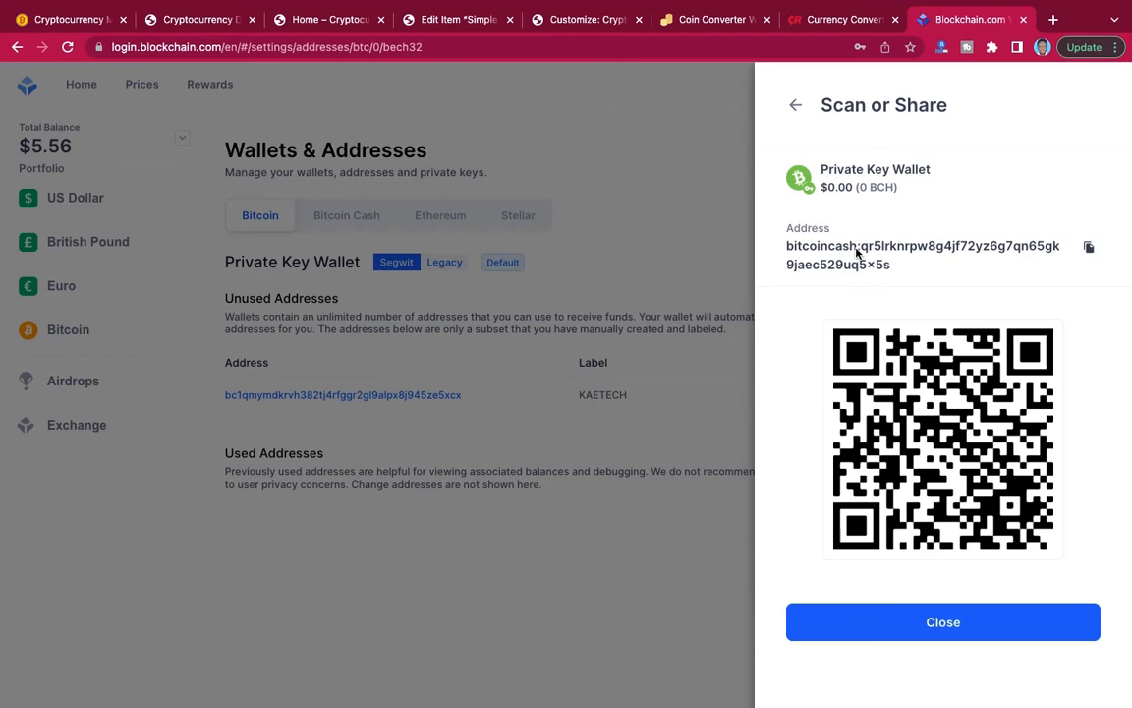
pyautogui.click(1089, 247)
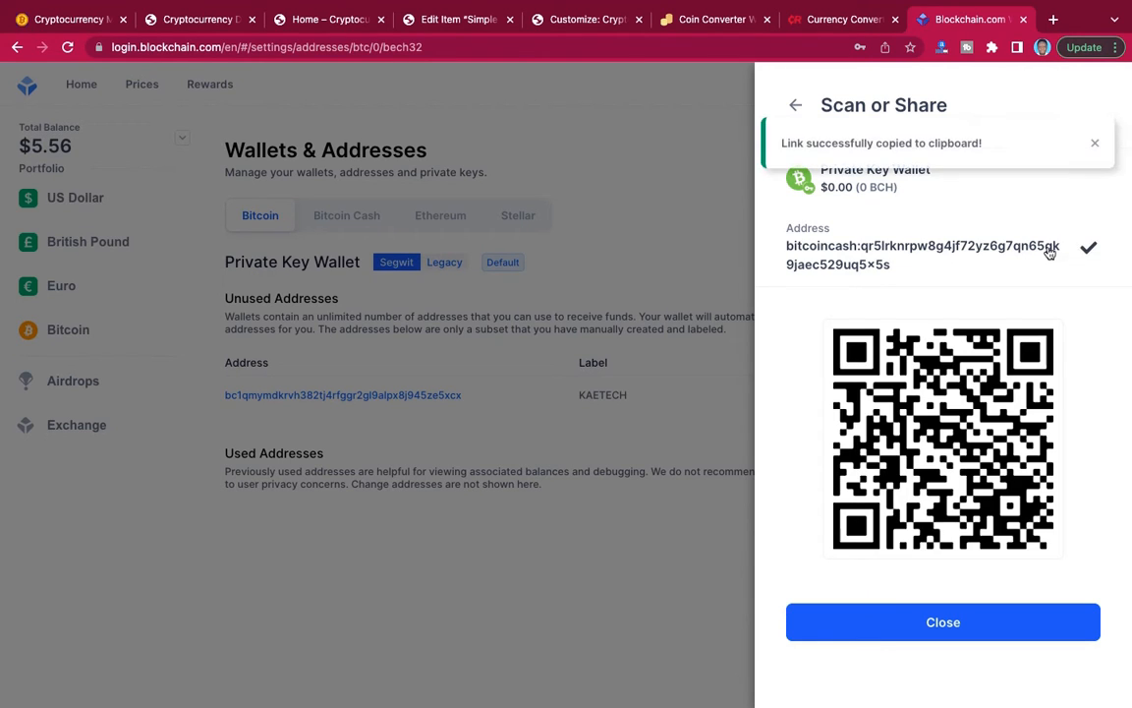
pyautogui.click(194, 22)
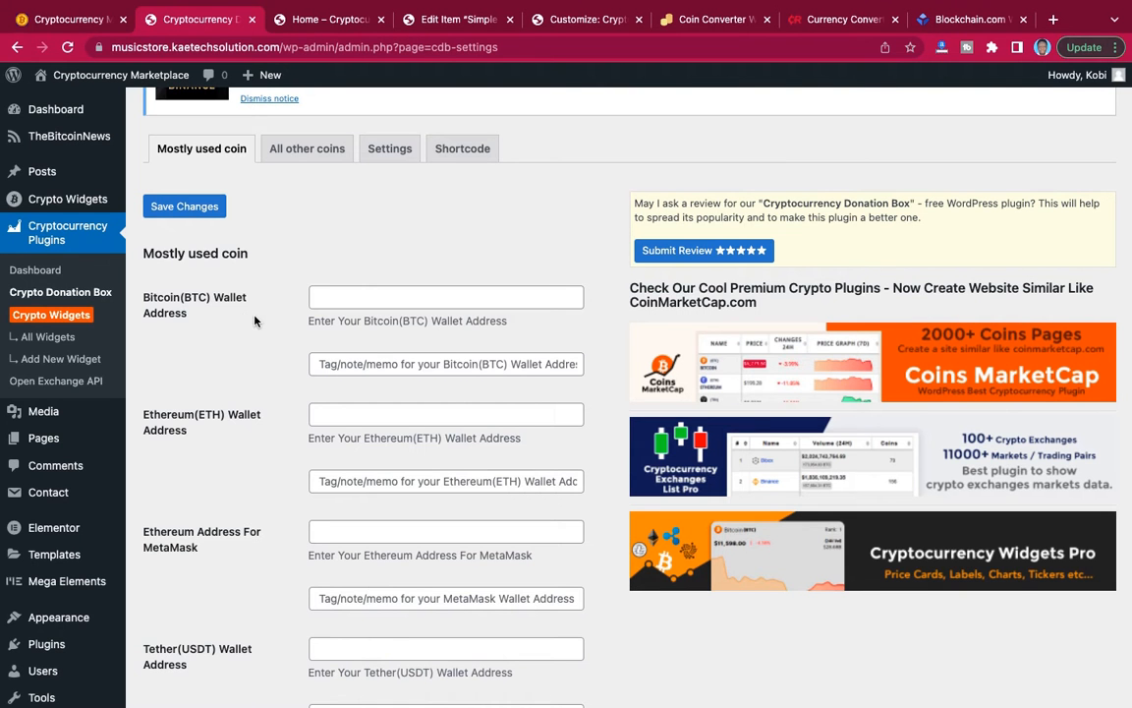
pyautogui.scroll(-5, 310, 408)
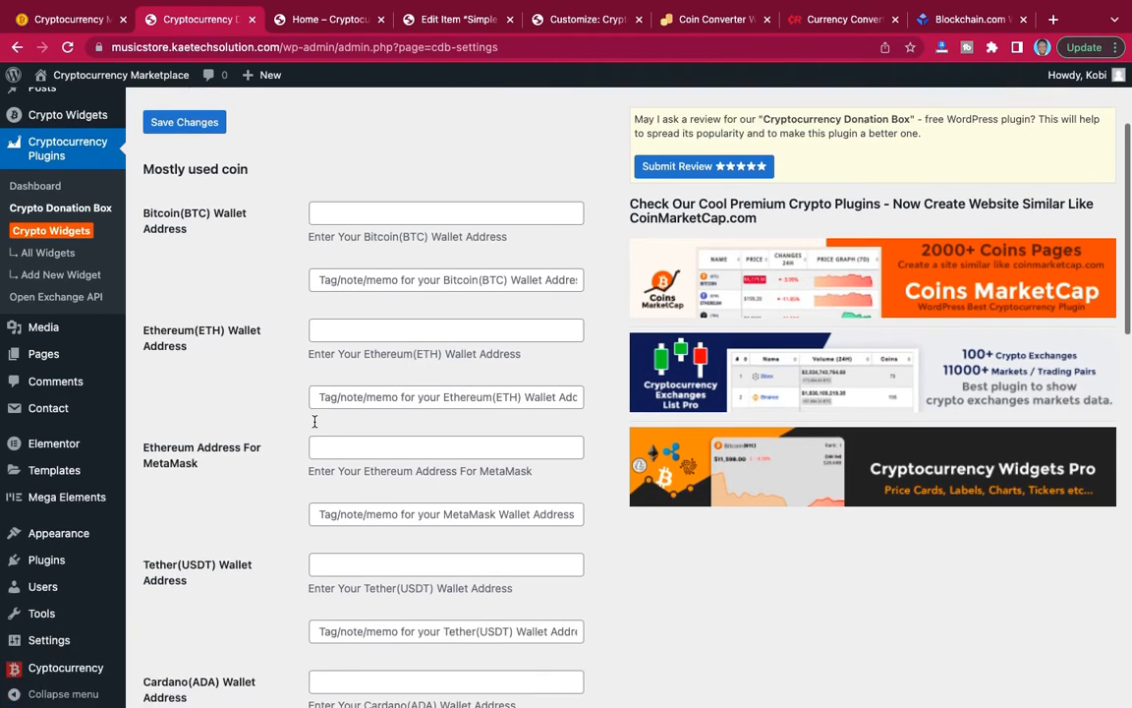
pyautogui.scroll(-4, 314, 425)
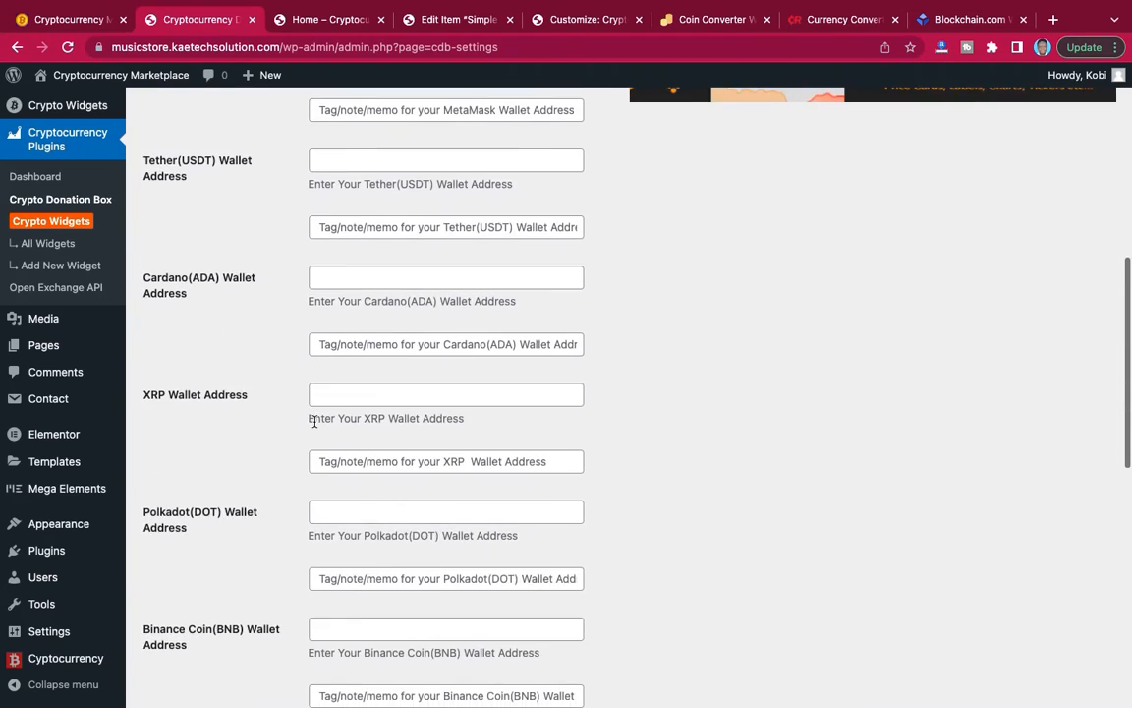
pyautogui.scroll(4, 314, 423)
pyautogui.scroll(-4, 315, 422)
pyautogui.scroll(-8, 315, 423)
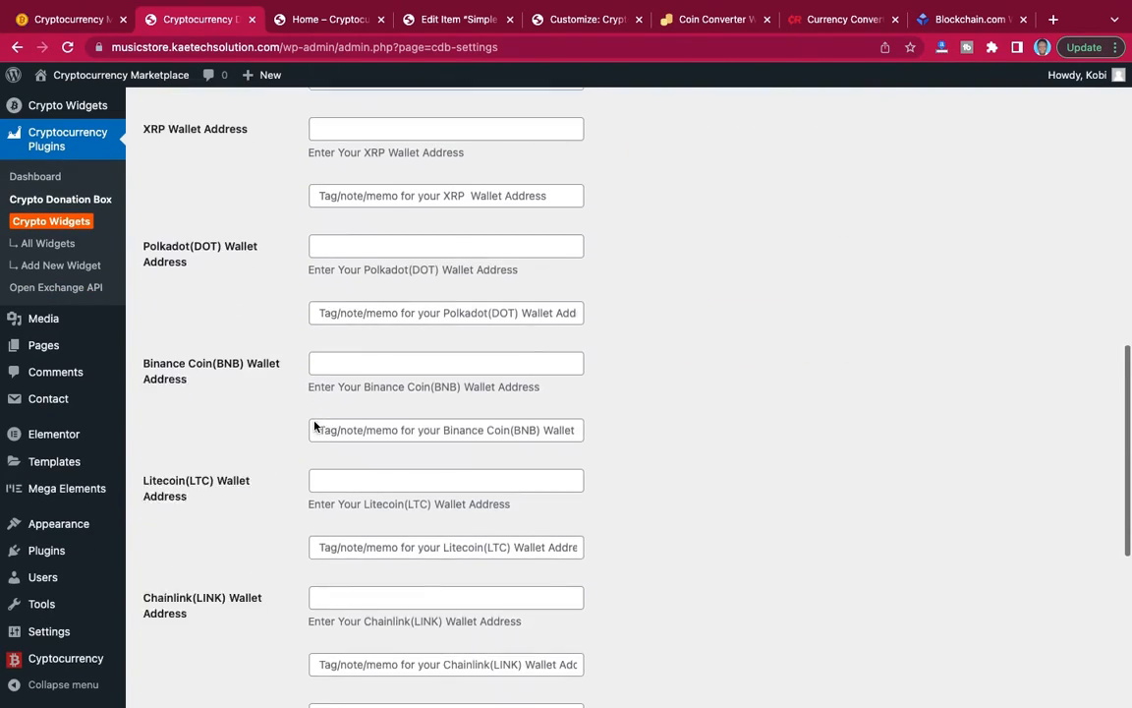
pyautogui.scroll(-6, 315, 424)
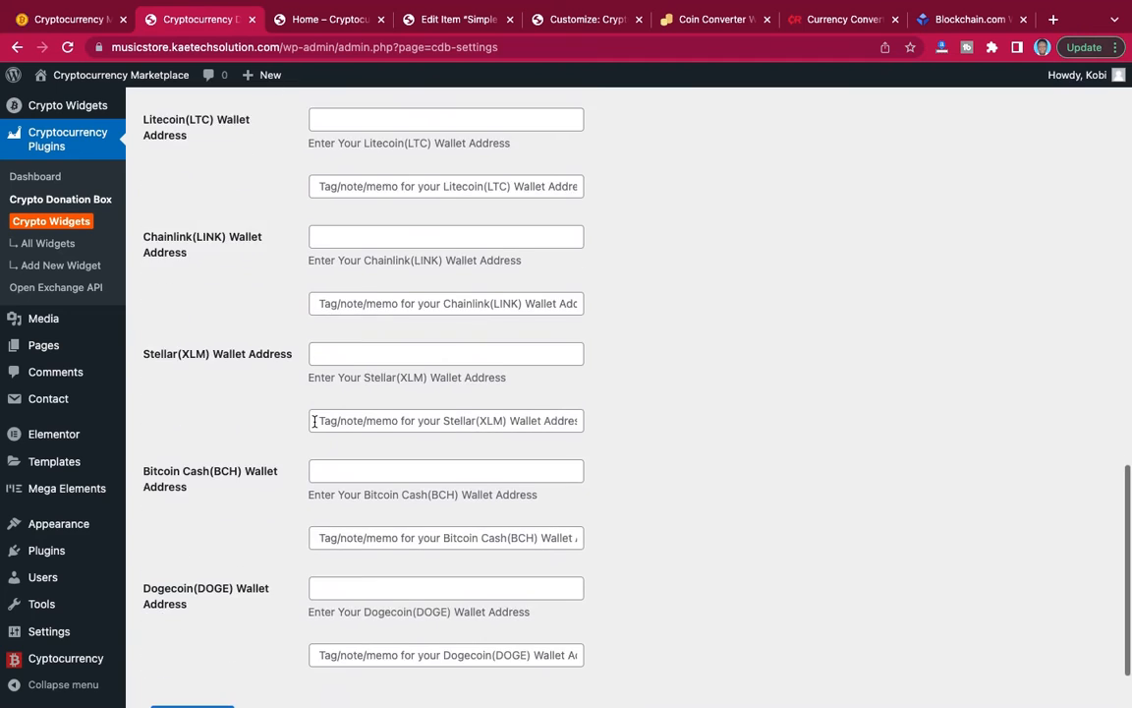
pyautogui.click(346, 381)
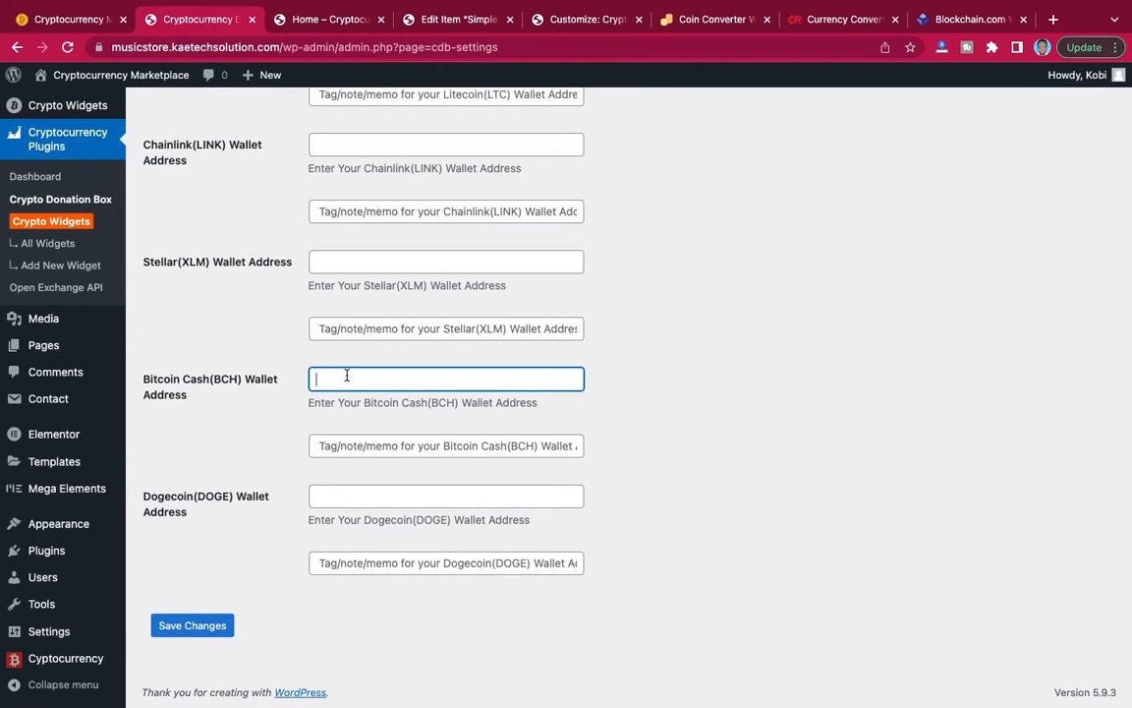
pyautogui.press('super+v')
# Copy the Bitcoin wallet address from Blockchain.com and paste it into the donation box's Bitcoin(BTC) Wallet Address field.
pyautogui.scroll(15, 473, 248)
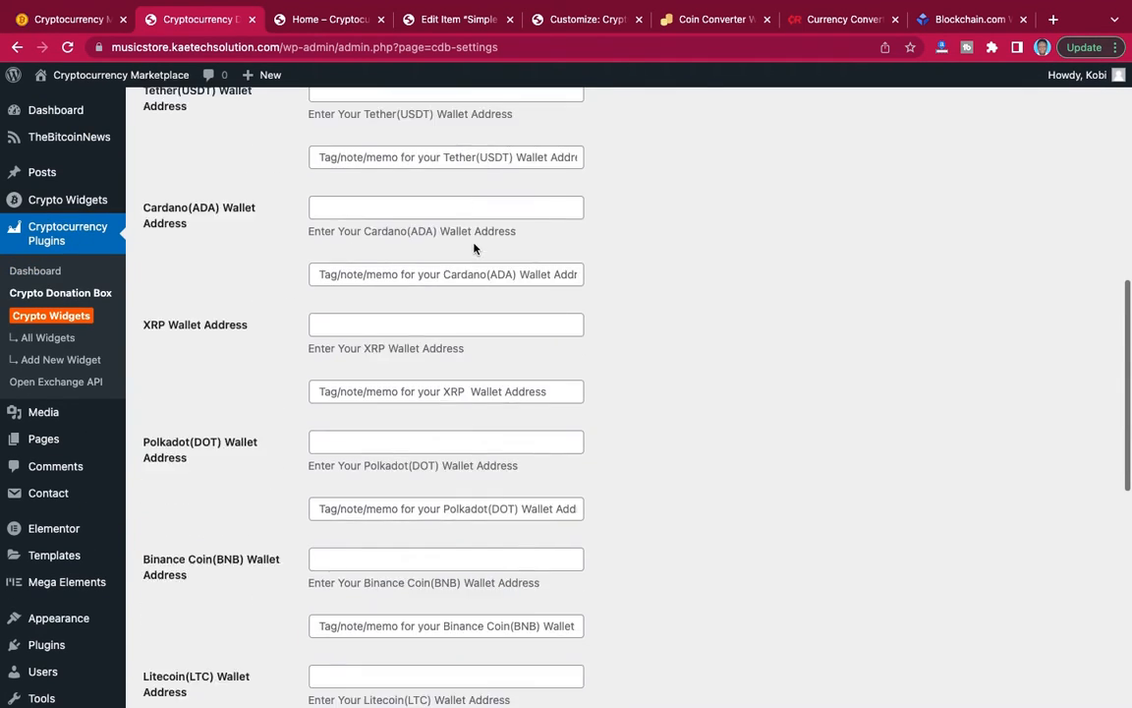
pyautogui.scroll(3, 476, 246)
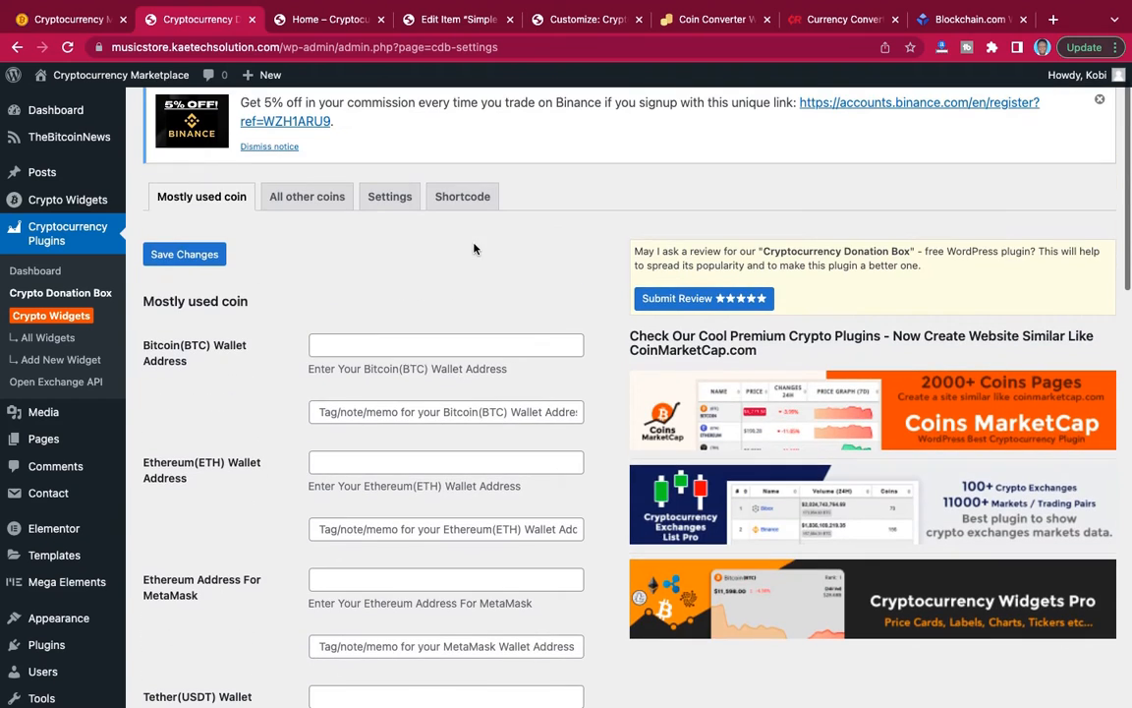
pyautogui.click(381, 346)
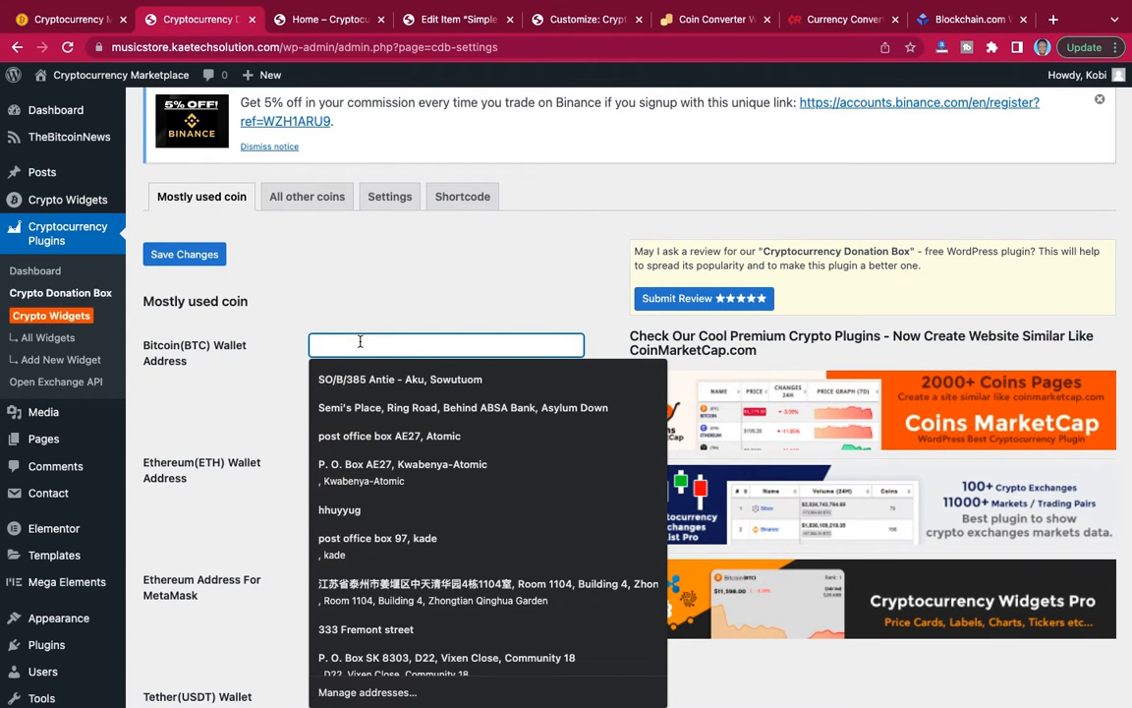
pyautogui.click(276, 367)
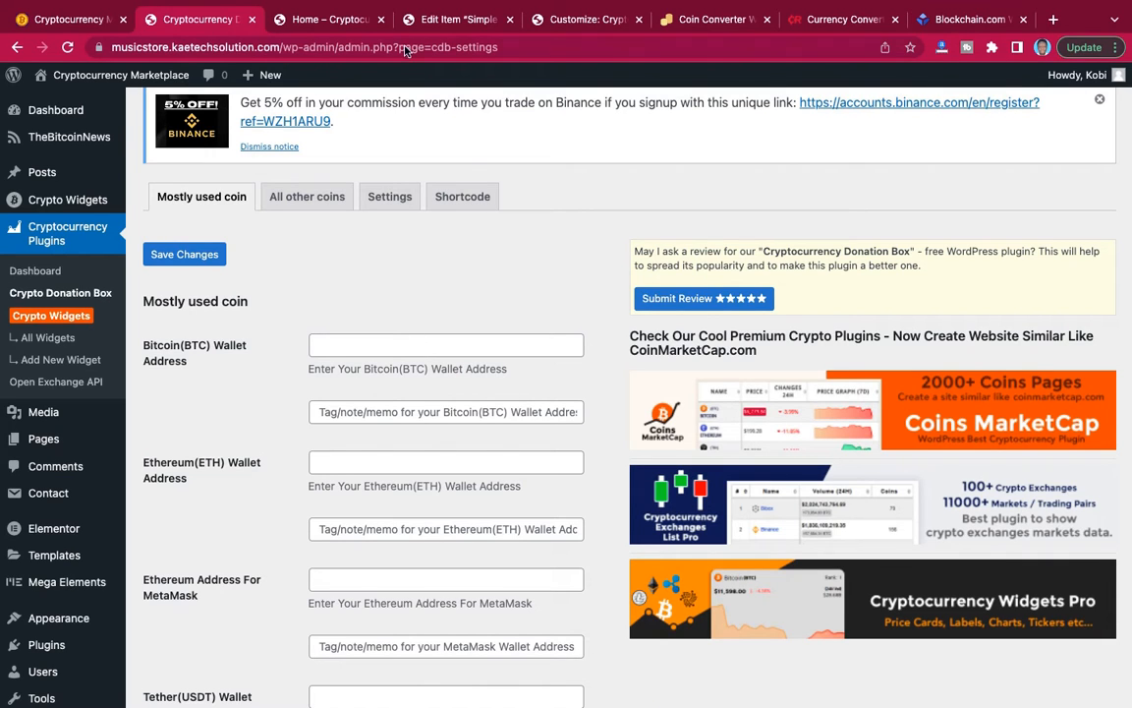
pyautogui.click(964, 19)
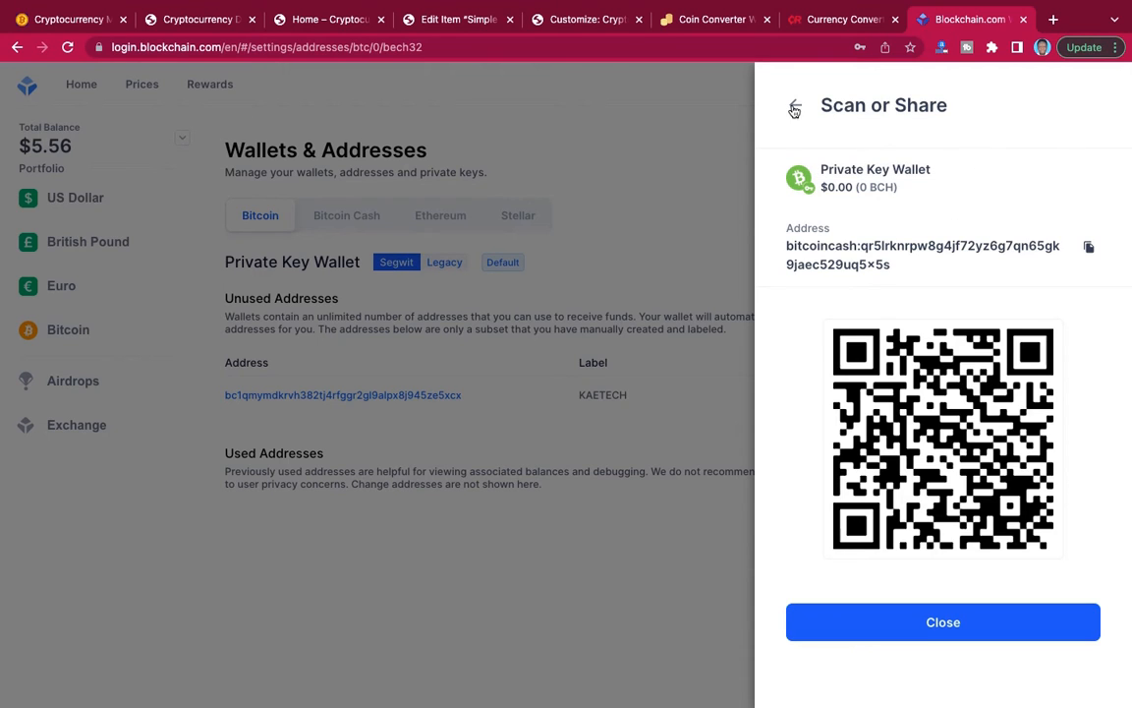
pyautogui.click(955, 626)
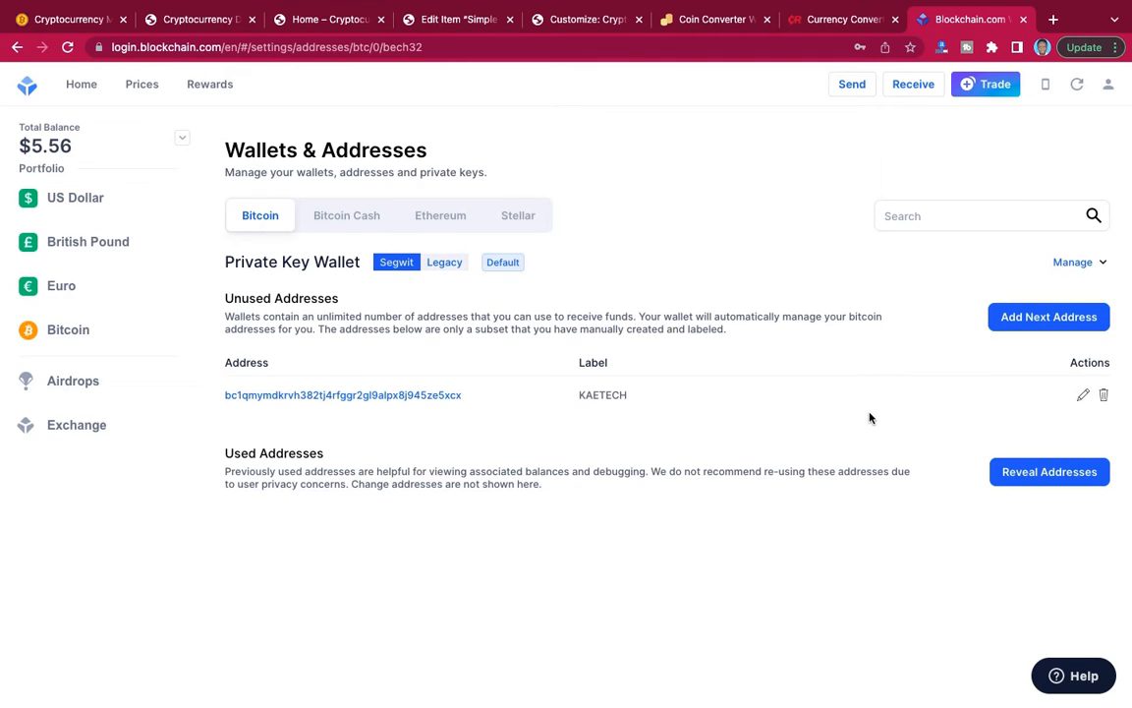
pyautogui.moveTo(468, 397); pyautogui.dragTo(223, 400)
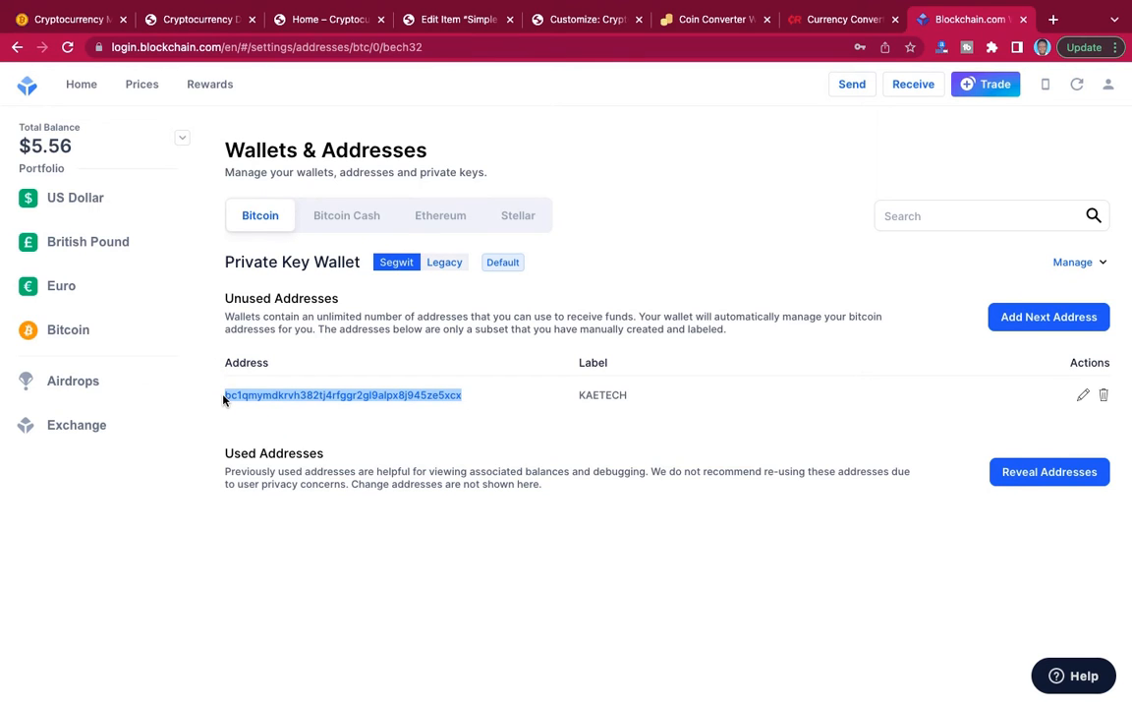
pyautogui.click(196, 22)
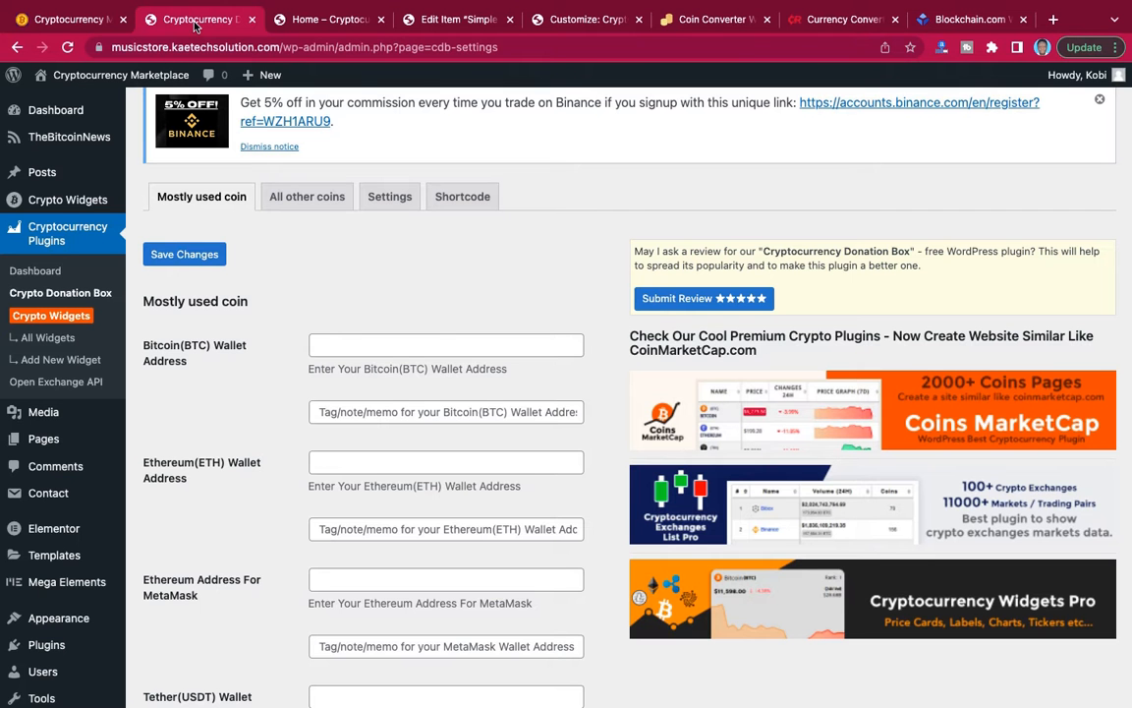
pyautogui.click(341, 345)
pyautogui.hotkey('ctrl', 'v')
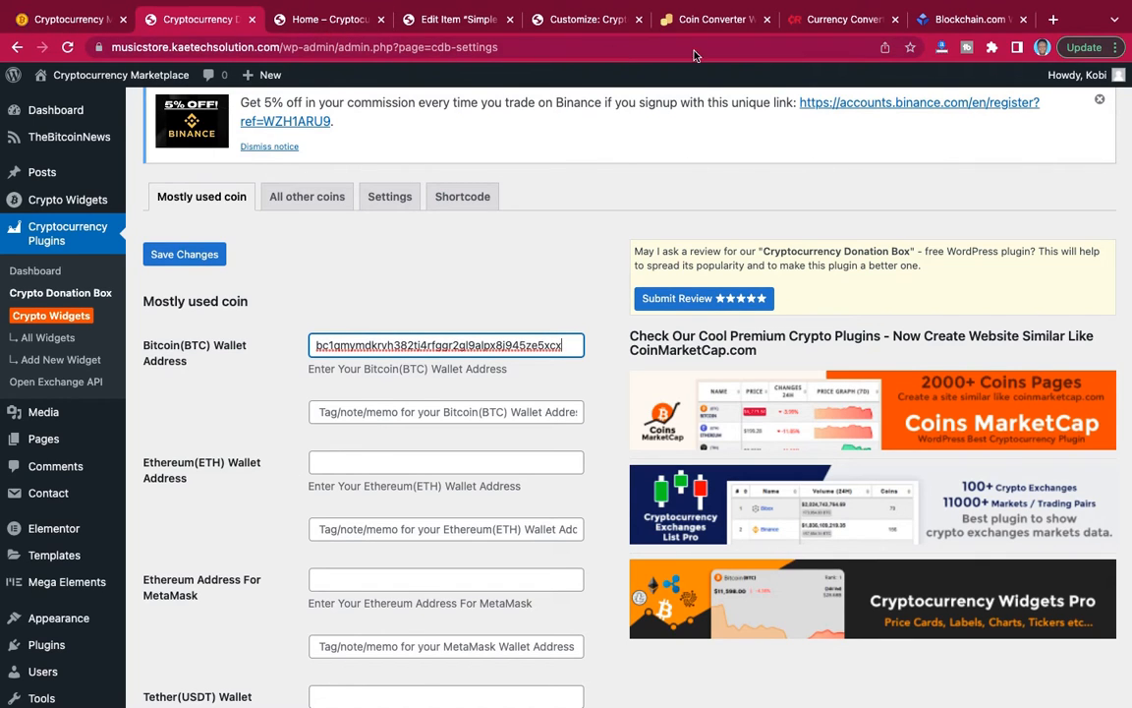
# Check the Ethereum wallet page on Blockchain.com, then return to the donation box and save the entered wallet addresses.
pyautogui.click(942, 22)
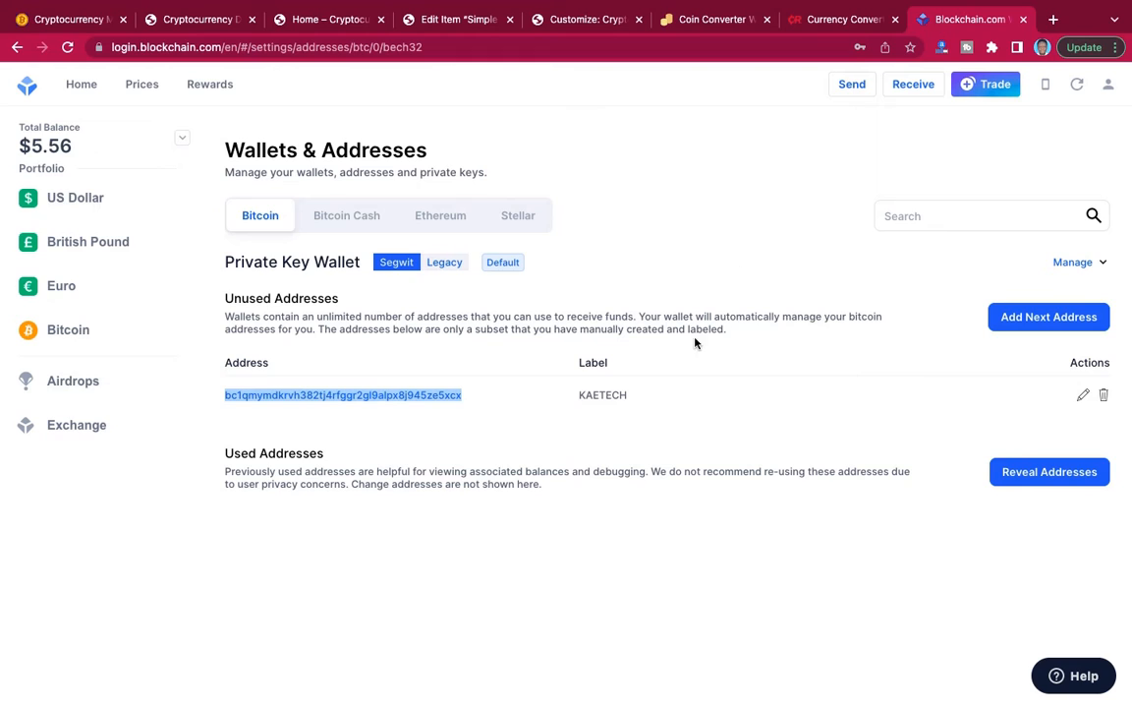
pyautogui.click(448, 227)
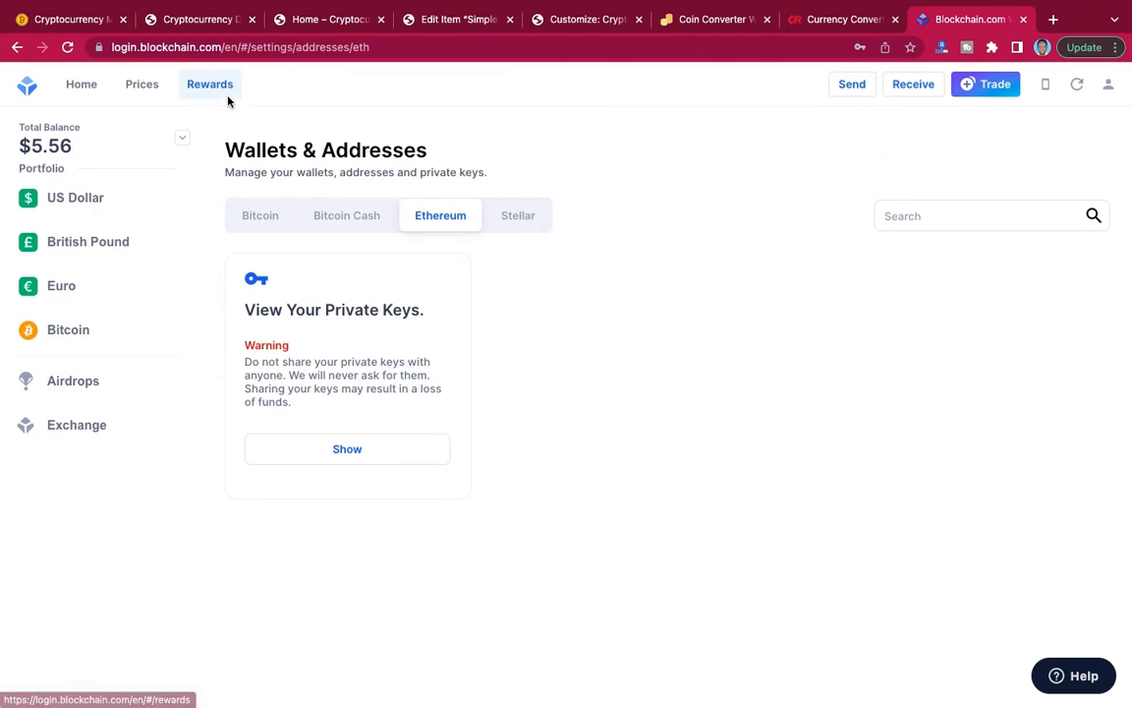
pyautogui.click(209, 24)
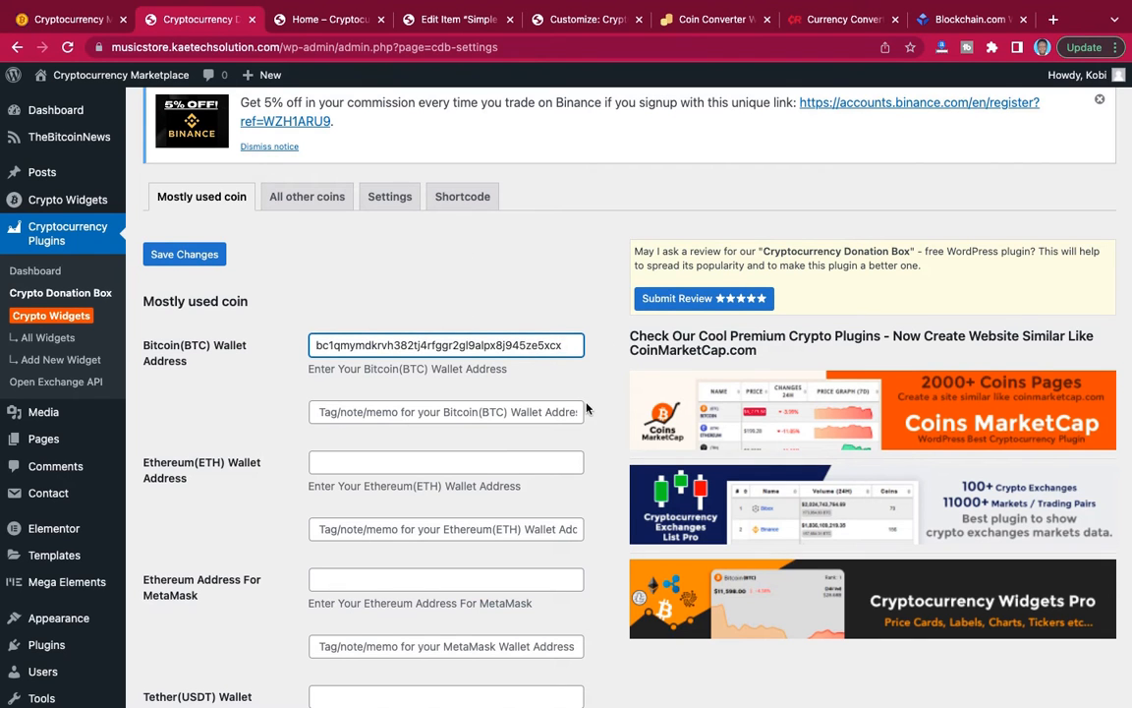
pyautogui.scroll(-20, 586, 407)
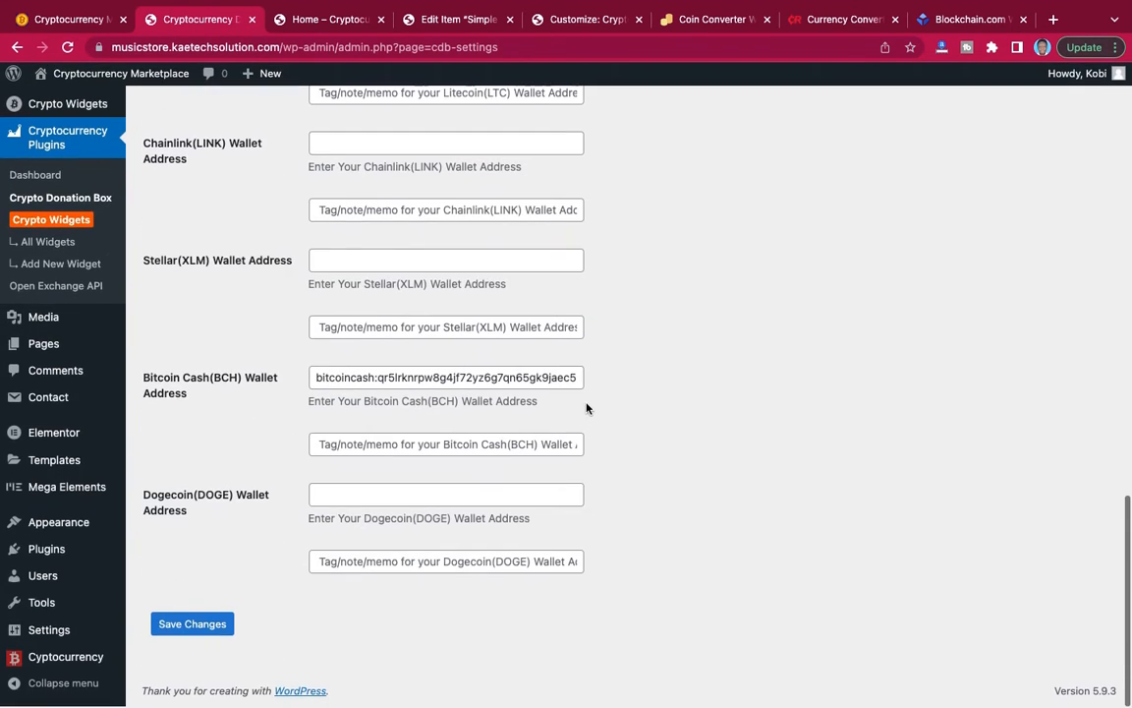
pyautogui.click(204, 625)
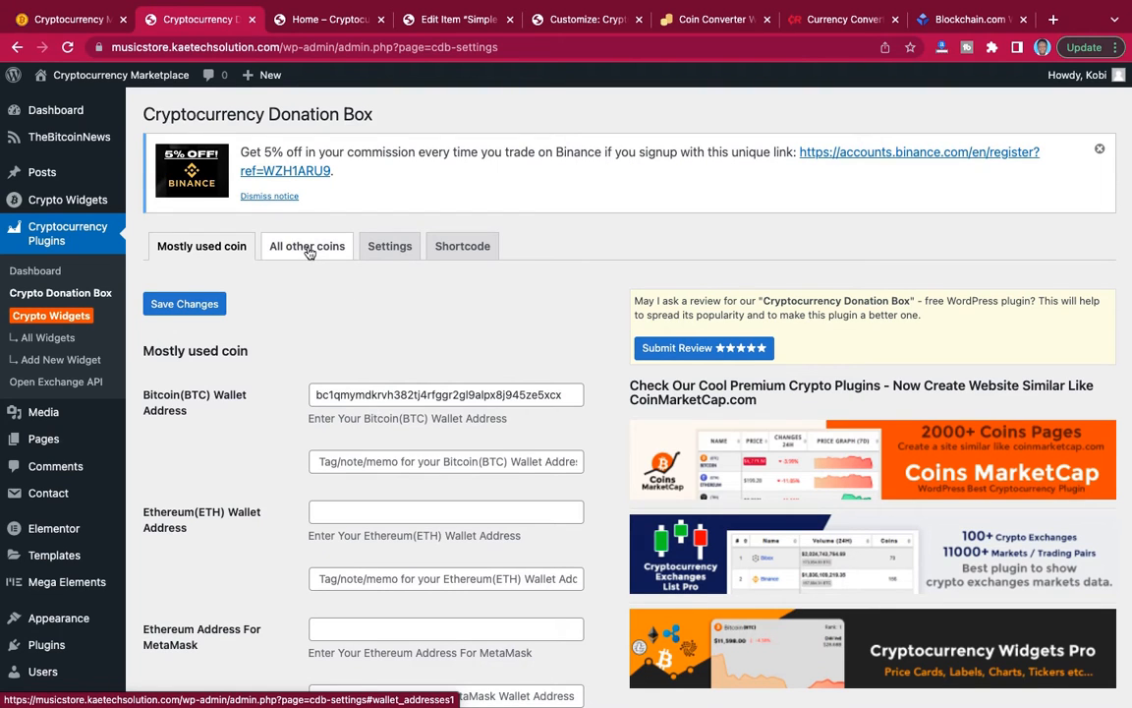
# In the donation box's general settings, replace the MetaMask Title with "Donate tTo Support Us".
pyautogui.click(393, 247)
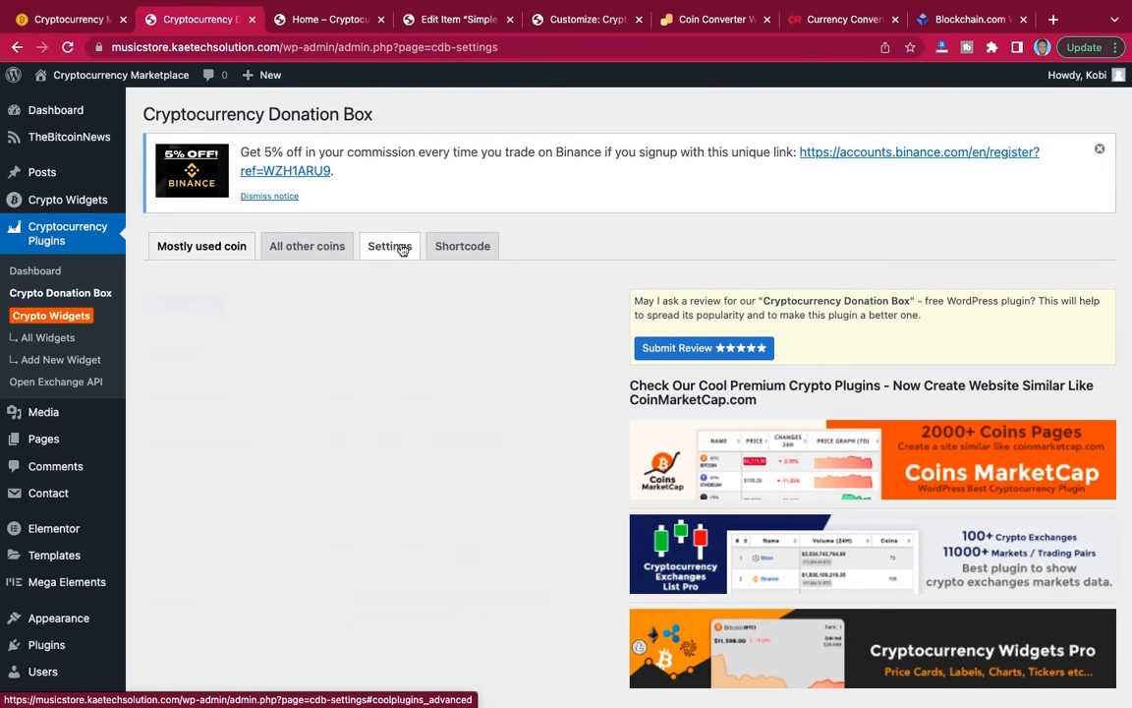
pyautogui.scroll(-2, 389, 350)
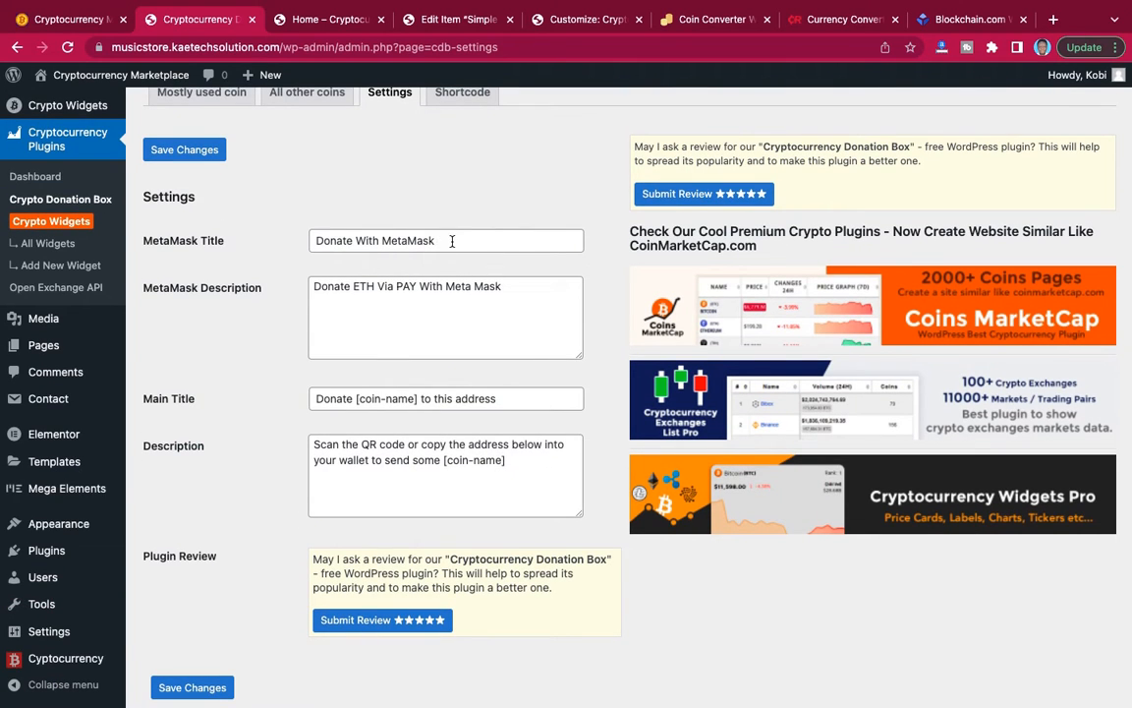
pyautogui.moveTo(446, 243); pyautogui.dragTo(304, 243)
pyautogui.write('Don')
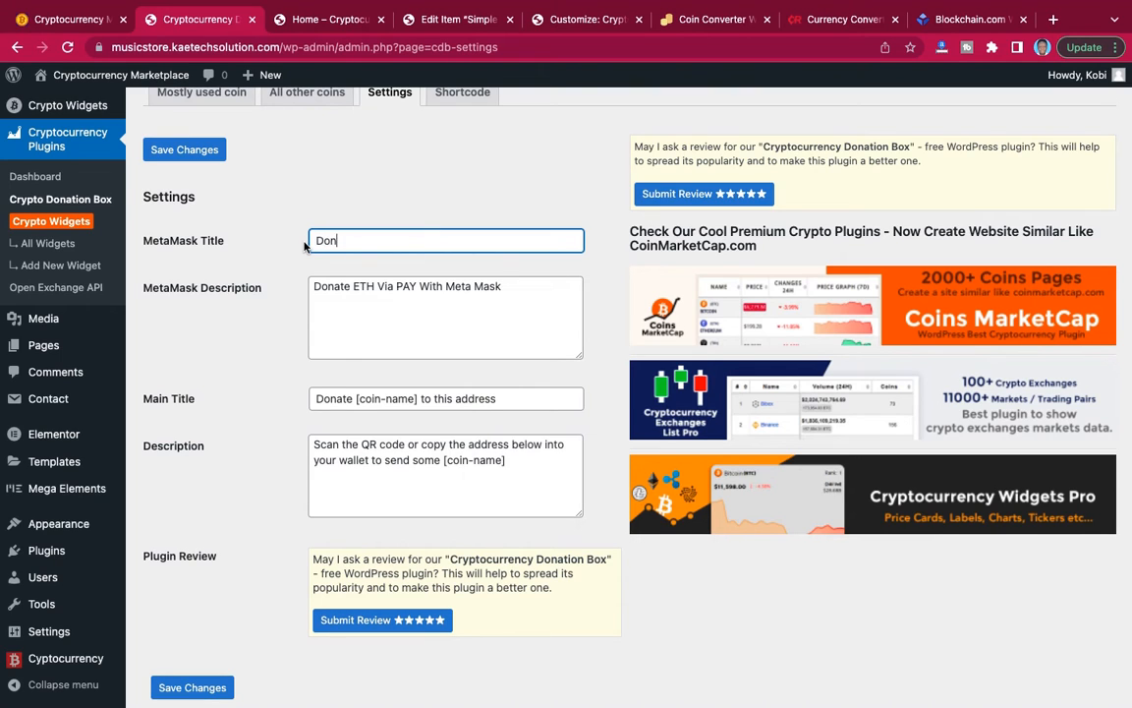
pyautogui.write('ate tTo Support Us')
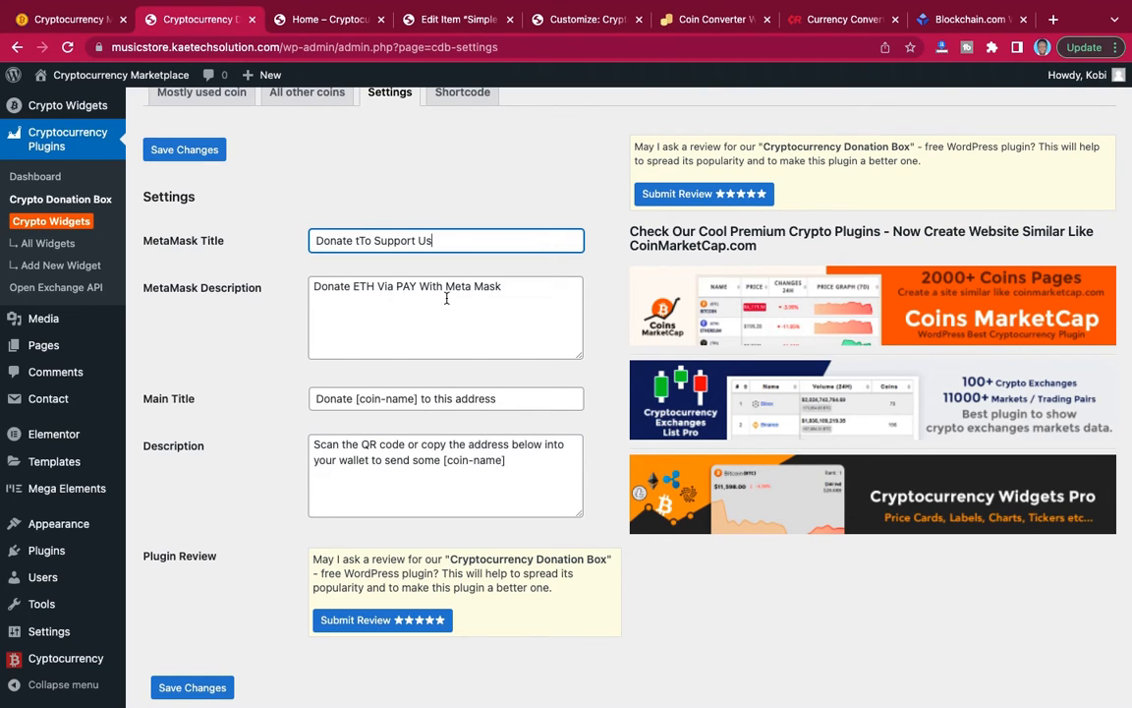
# Replace ETH with Bitcoin in the MetaMask Description and save the donation box settings.
pyautogui.click(372, 286)
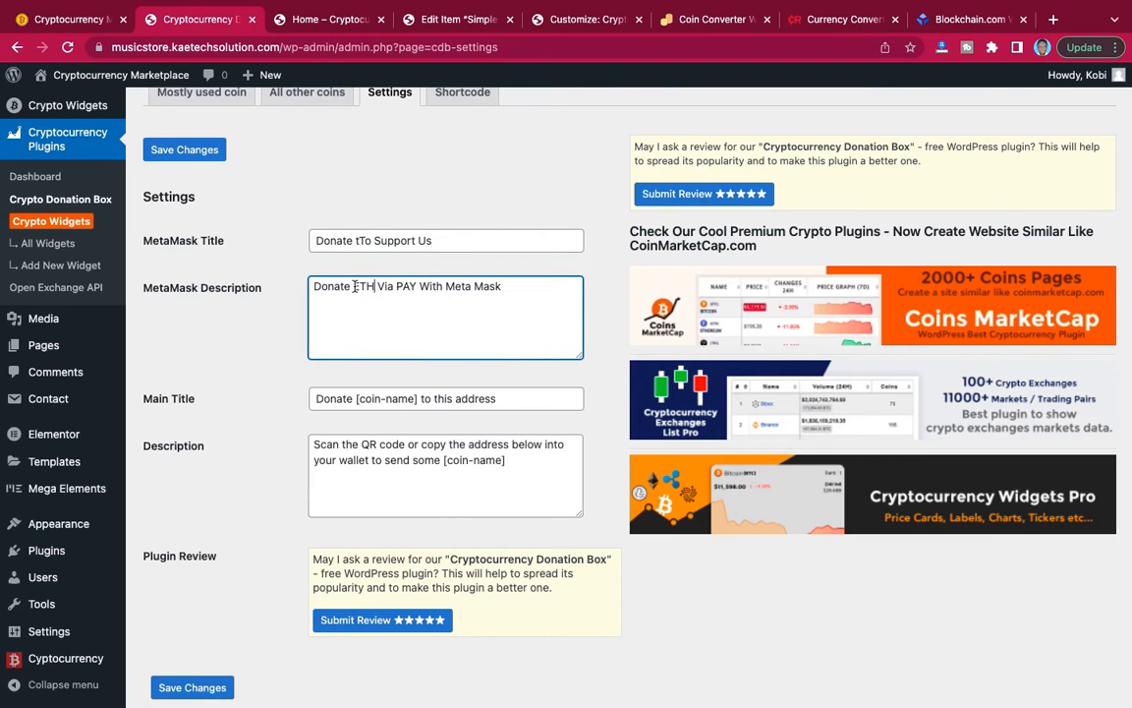
pyautogui.doubleClick(355, 286)
pyautogui.write('Bitcoi')
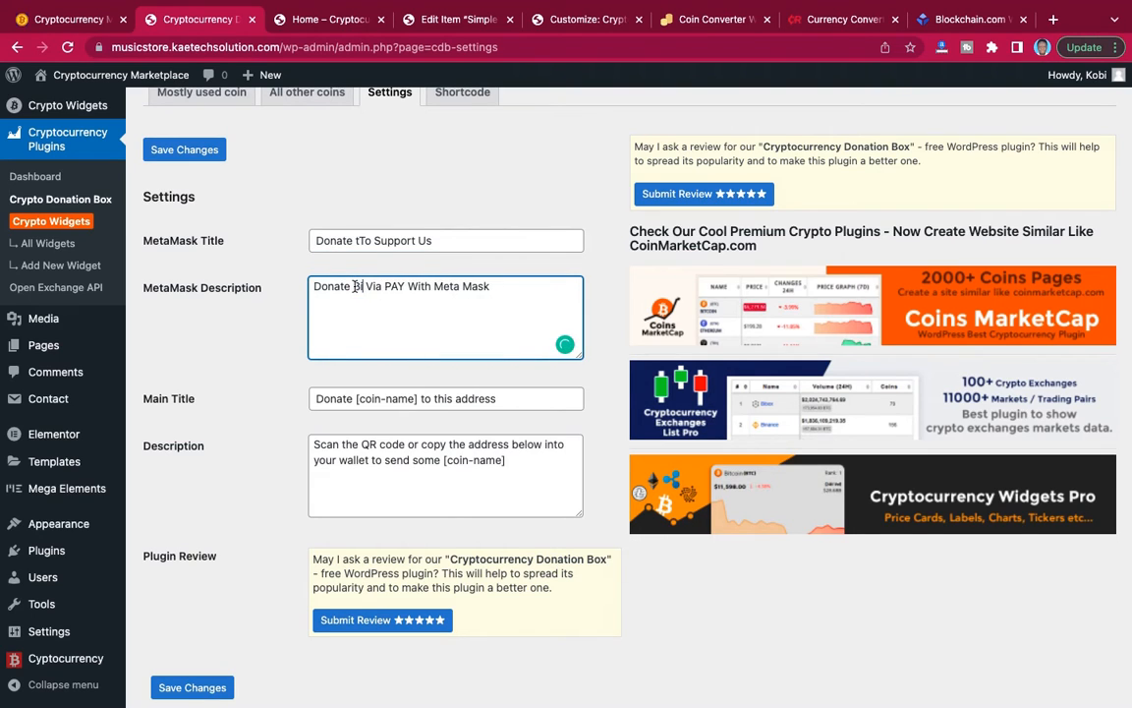
pyautogui.write('n')
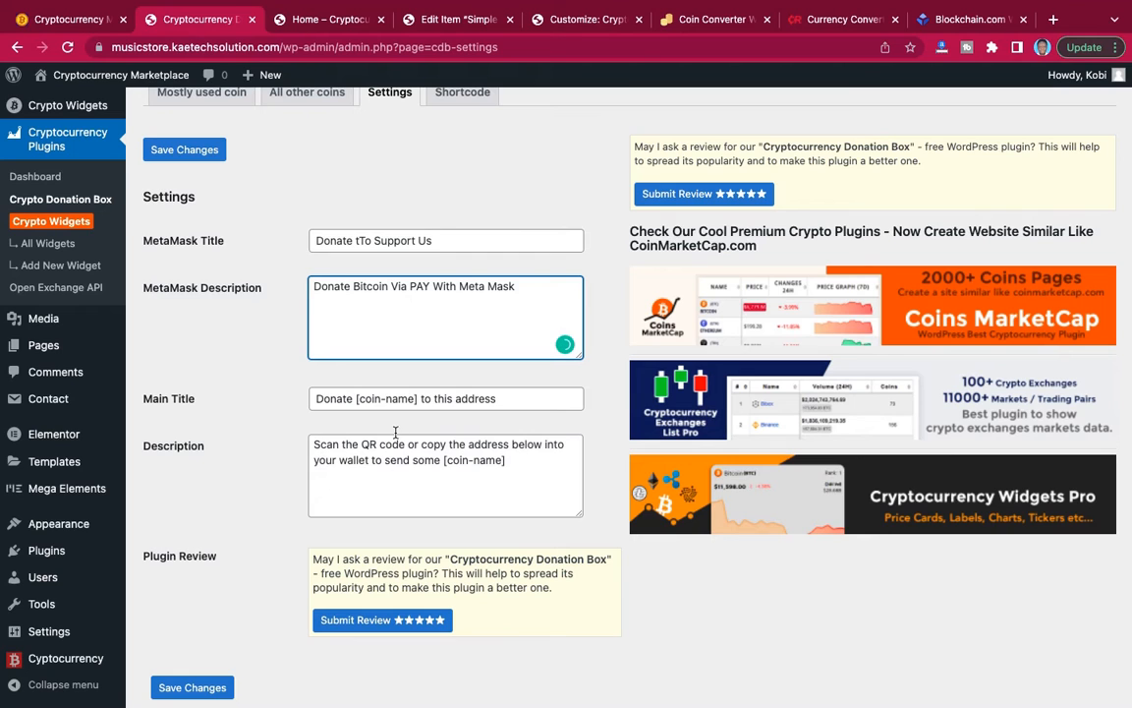
pyautogui.scroll(-2, 248, 458)
pyautogui.click(193, 627)
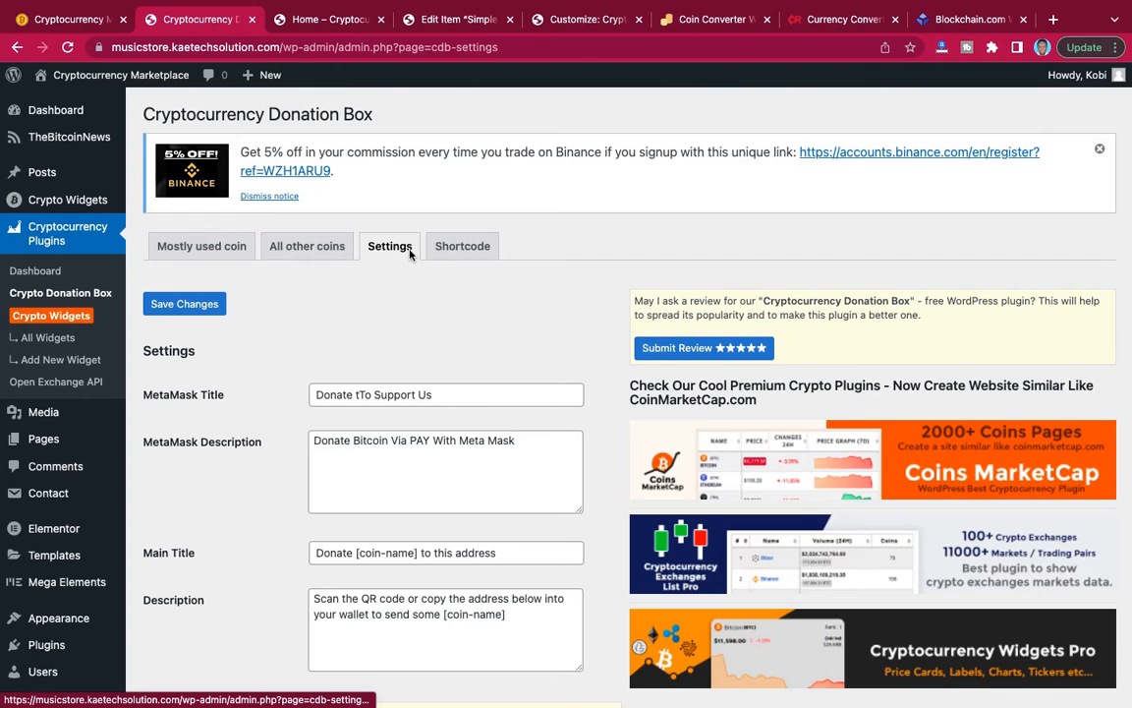
# Look over the donation box shortcodes for pages, posts, sidebars, footers and MetaMask.
pyautogui.click(463, 249)
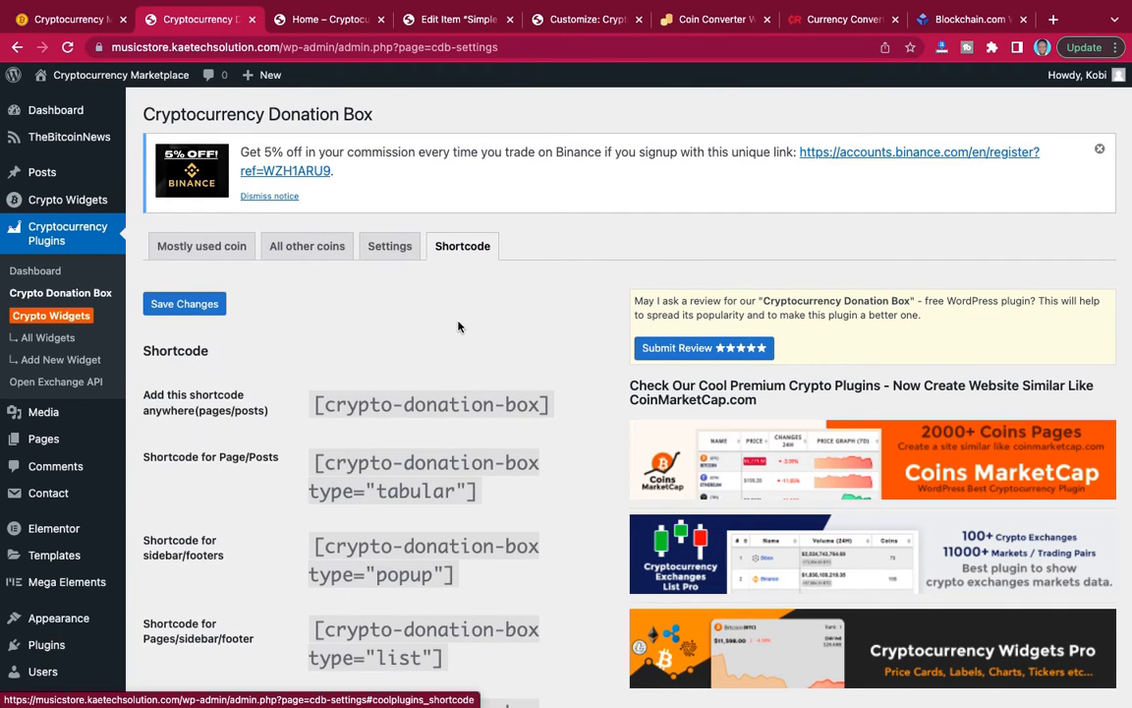
pyautogui.scroll(-3, 457, 323)
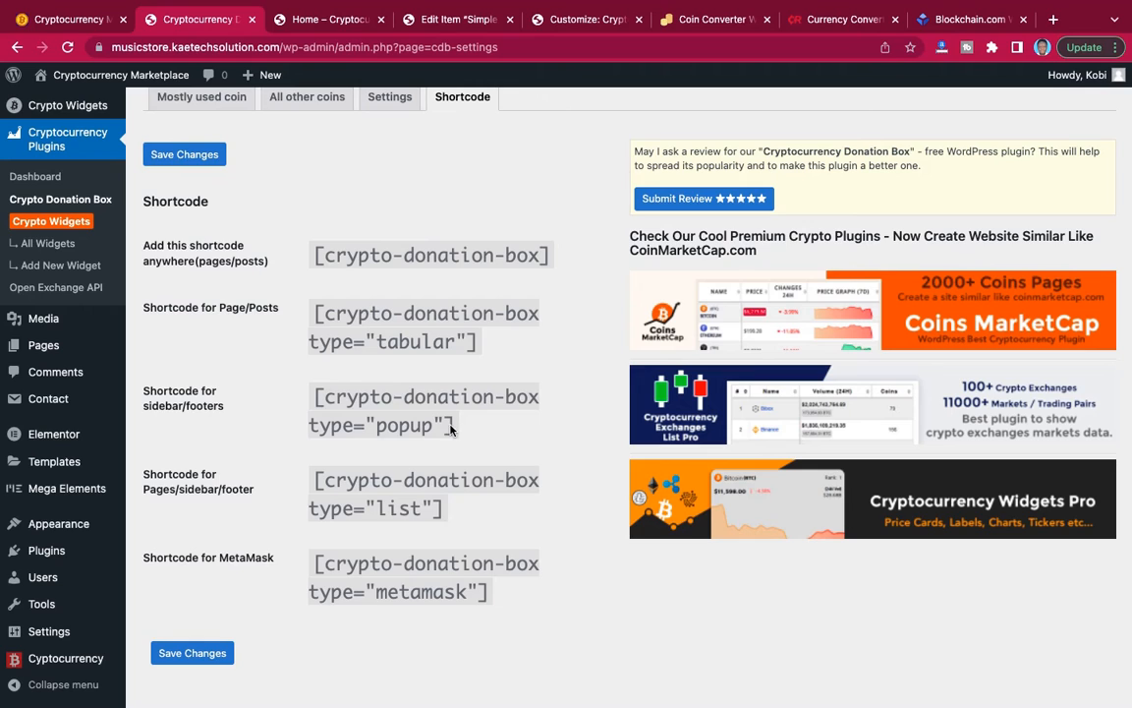
pyautogui.moveTo(451, 425); pyautogui.dragTo(316, 403)
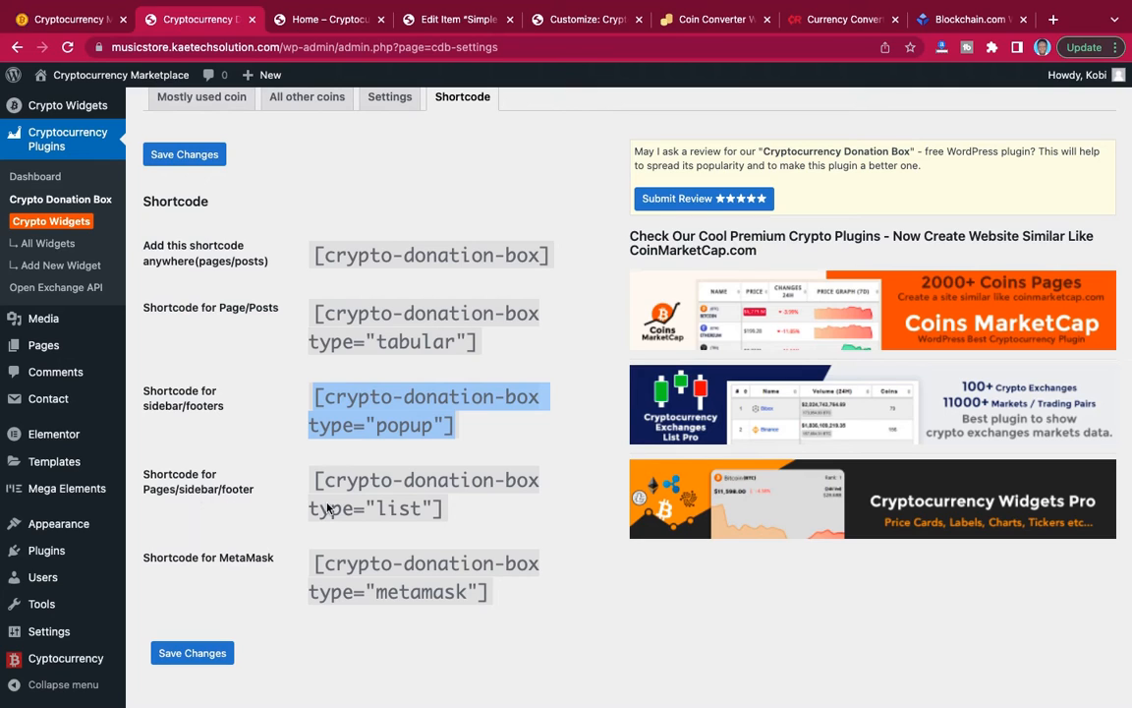
pyautogui.moveTo(444, 512); pyautogui.dragTo(315, 478)
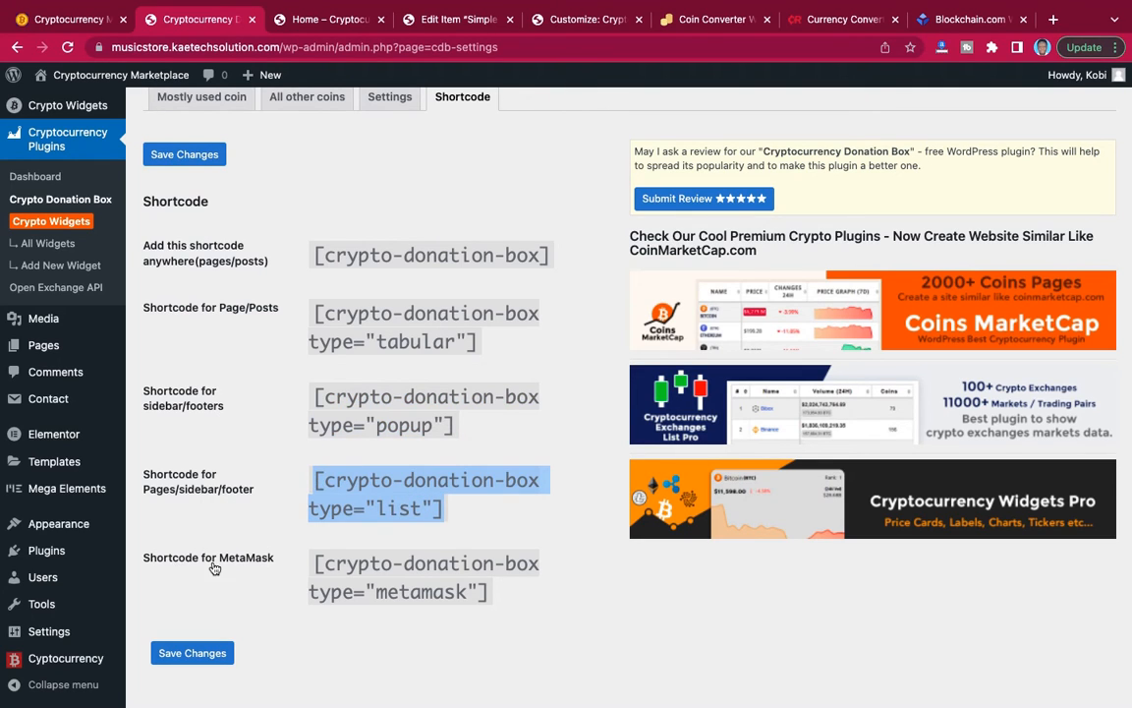
pyautogui.moveTo(494, 595); pyautogui.dragTo(314, 567)
pyautogui.click(315, 564)
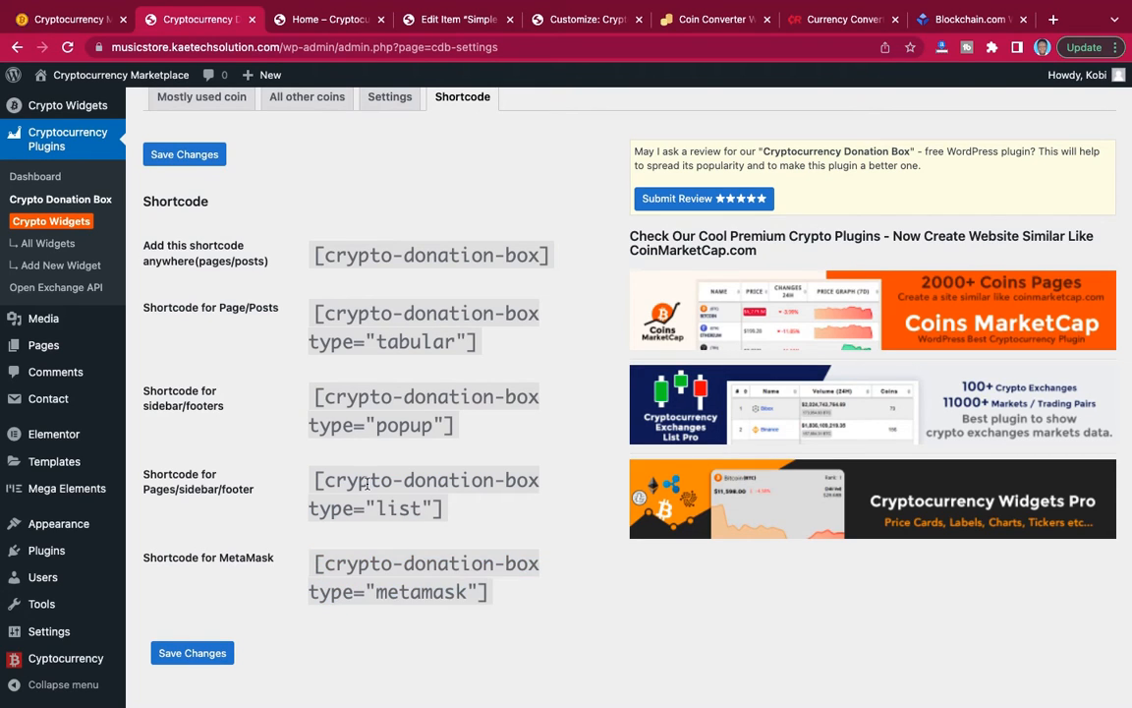
pyautogui.moveTo(550, 253); pyautogui.dragTo(315, 261)
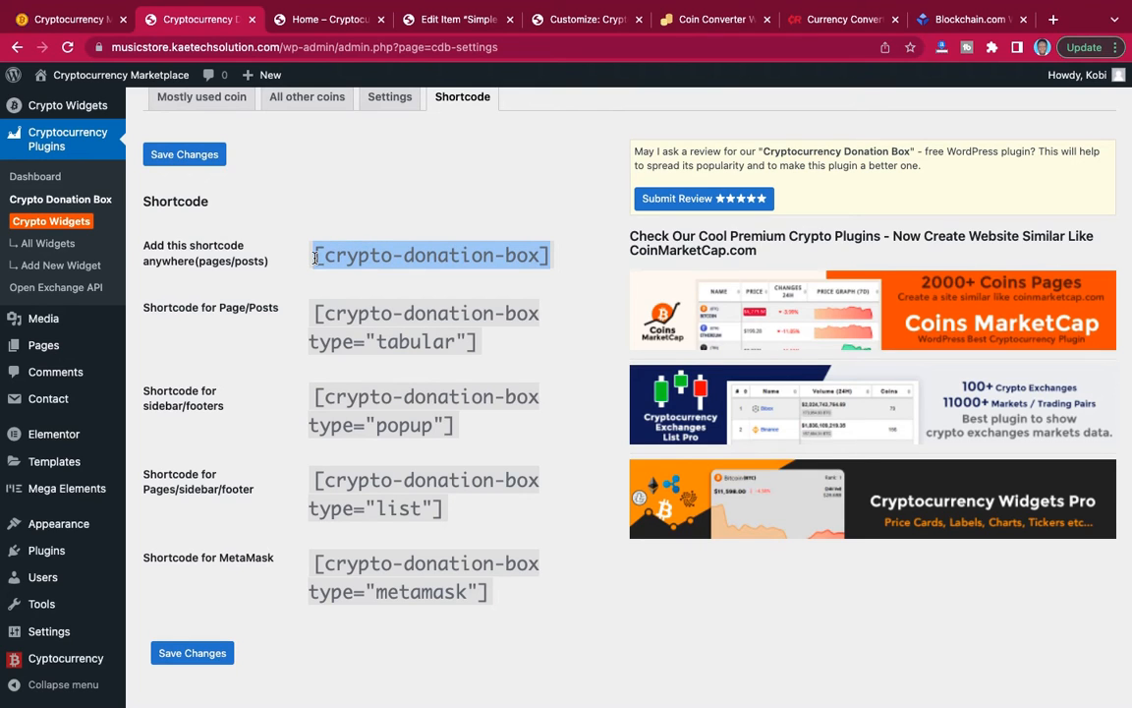
pyautogui.click(289, 186)
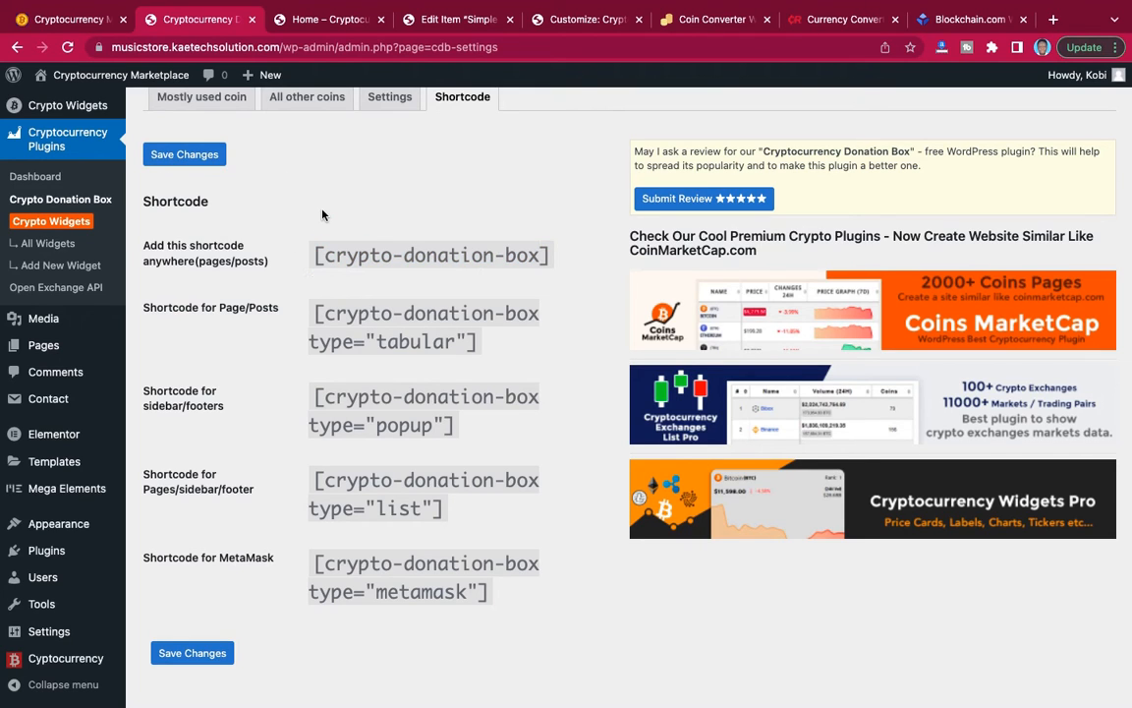
# Review the reference site's Donate To Us footer section and home page, then return to the donation box shortcodes.
pyautogui.click(74, 20)
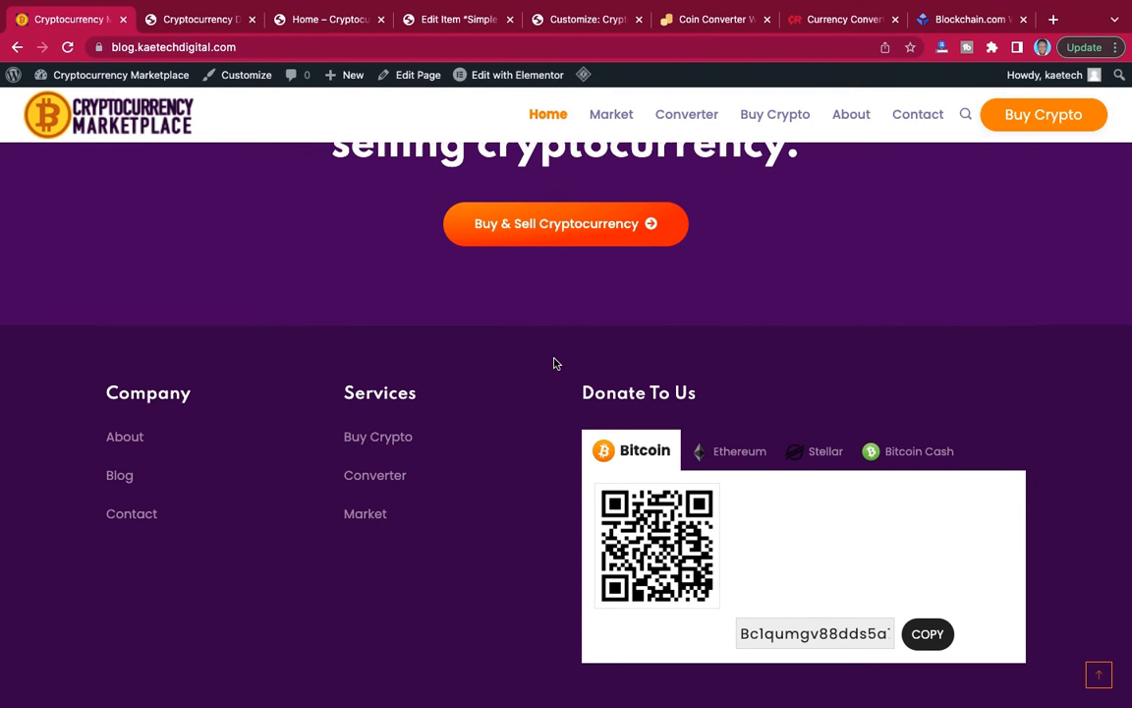
pyautogui.scroll(15, 553, 362)
pyautogui.scroll(-15, 553, 364)
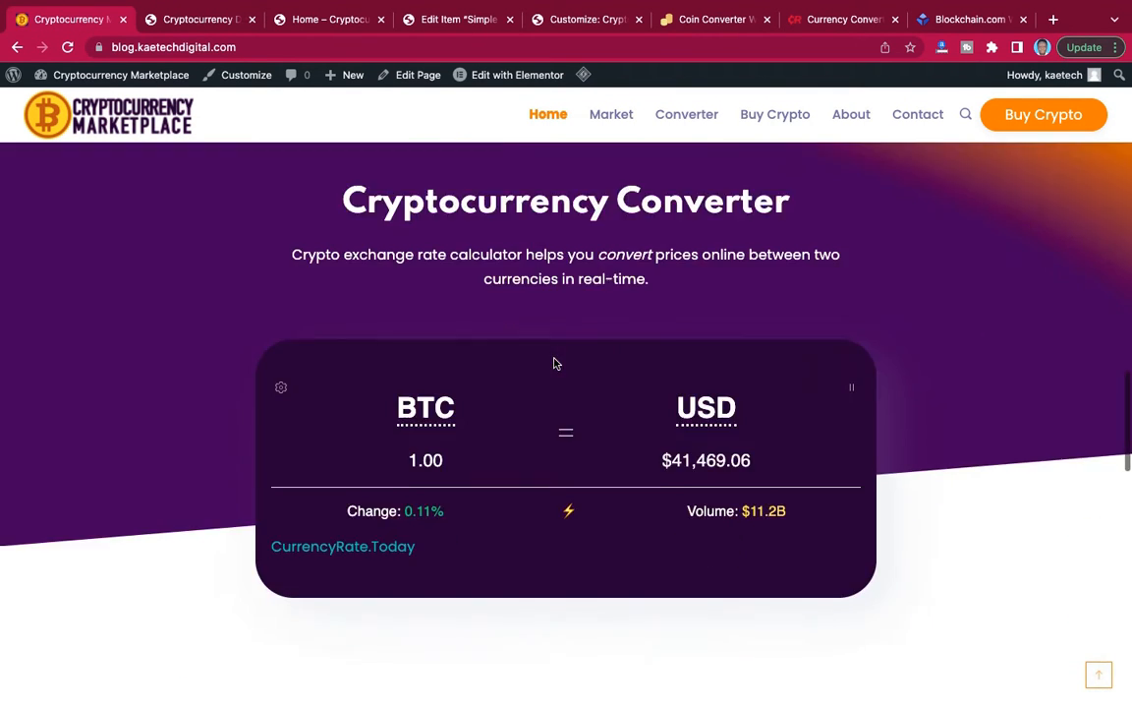
pyautogui.scroll(20, 553, 364)
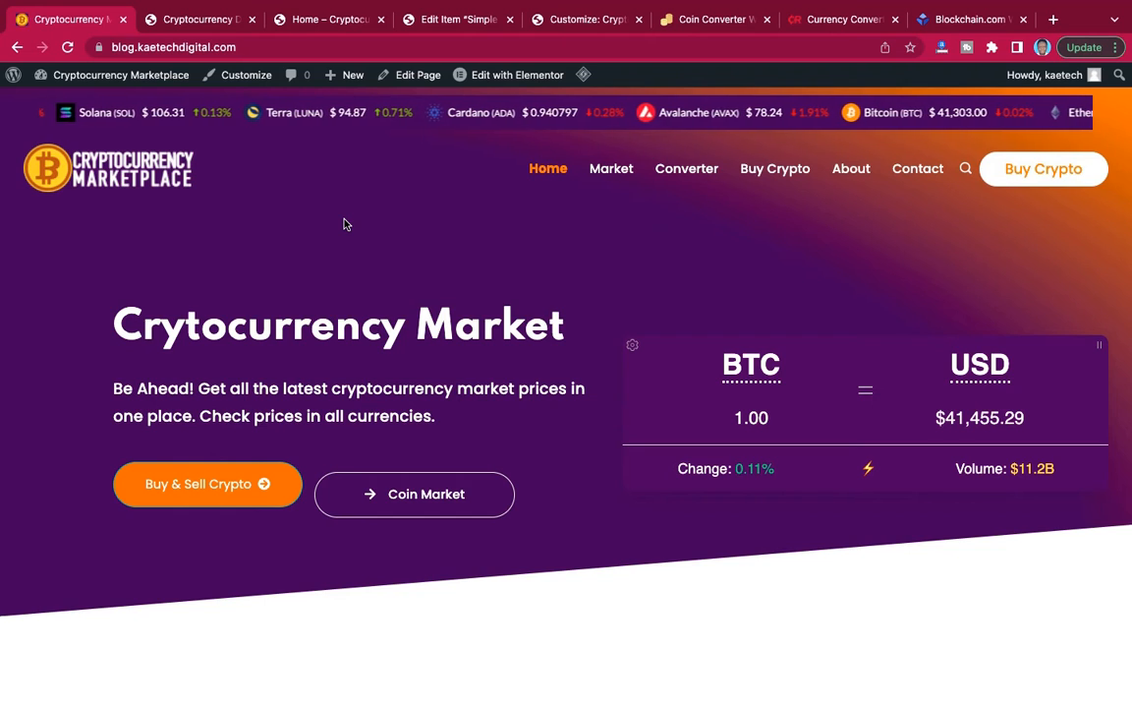
pyautogui.click(199, 21)
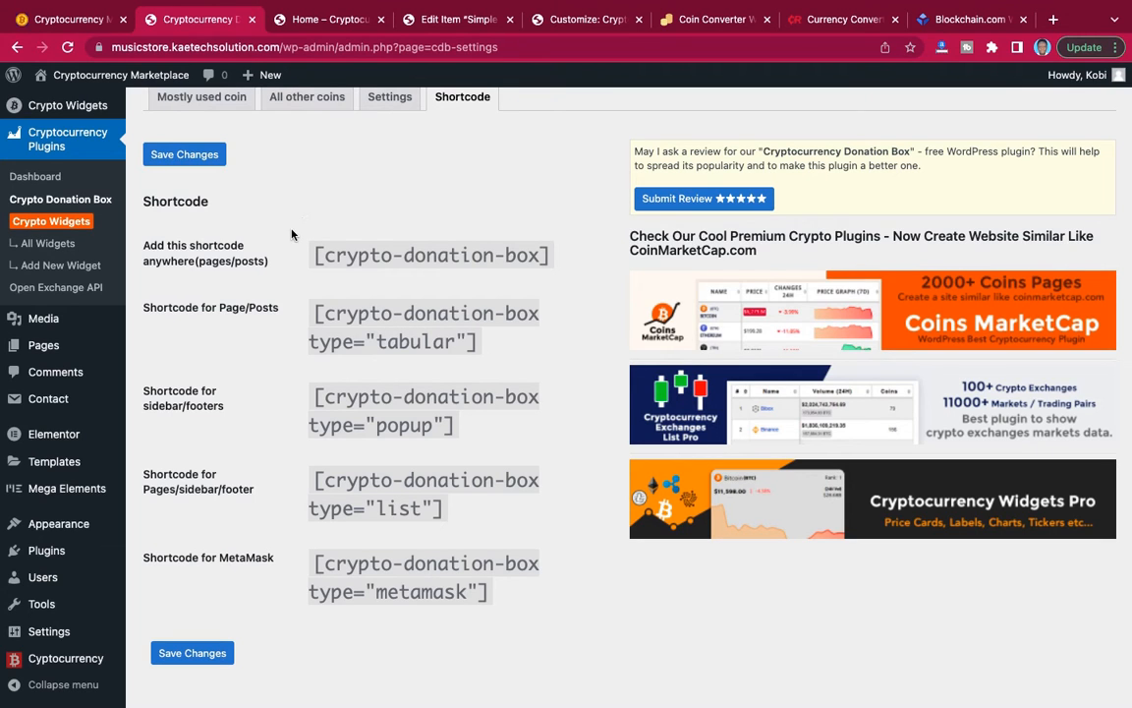
# Strip the preview path from the home page preview's address and load the site root, musicstore.kaetechsolution.com, to check its front page.
pyautogui.click(317, 20)
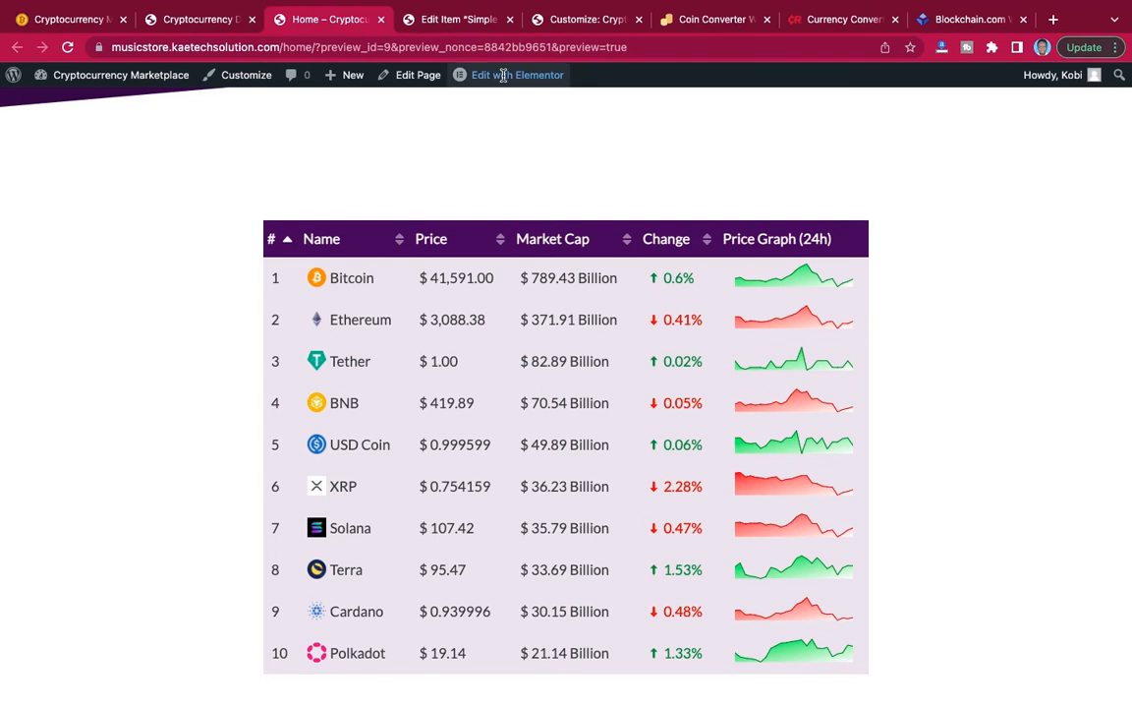
pyautogui.click(646, 47)
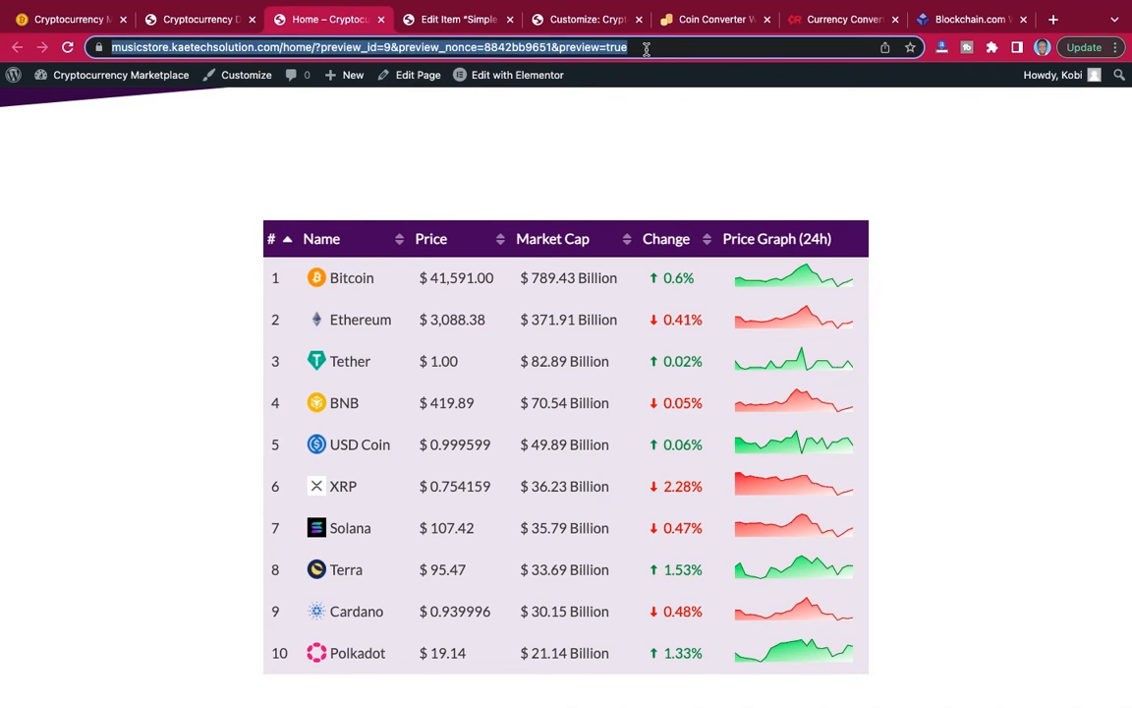
pyautogui.click(646, 49)
pyautogui.moveTo(678, 46); pyautogui.dragTo(328, 45)
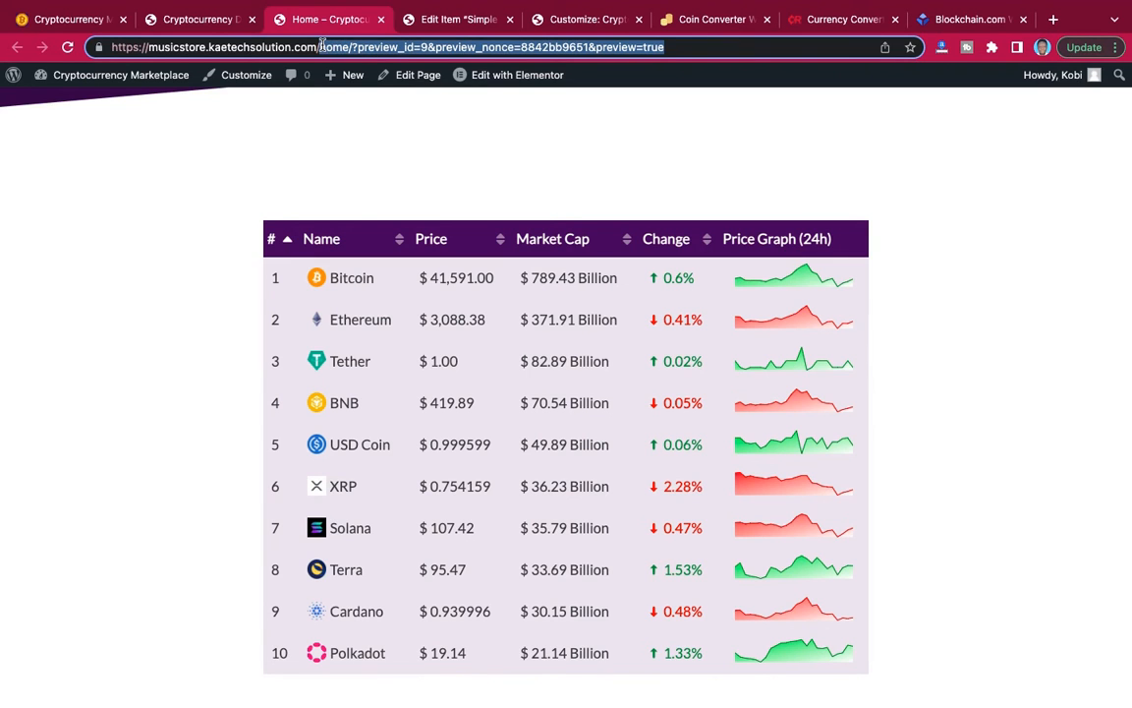
pyautogui.press('BackSpace')
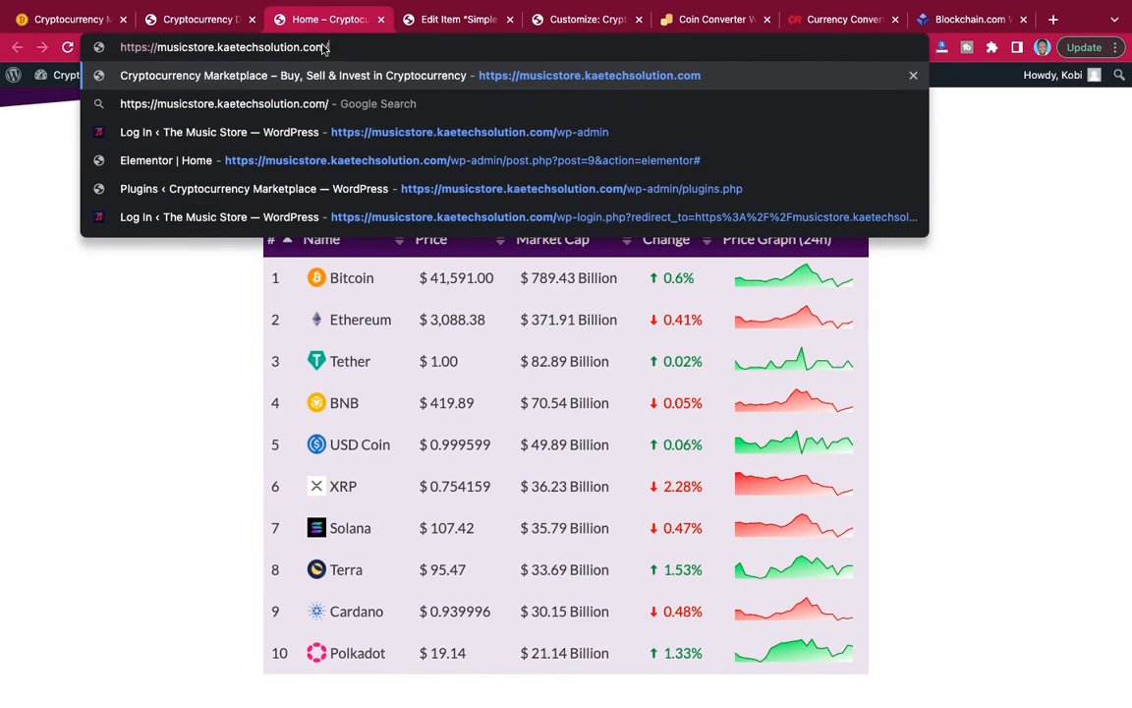
pyautogui.press('Return')
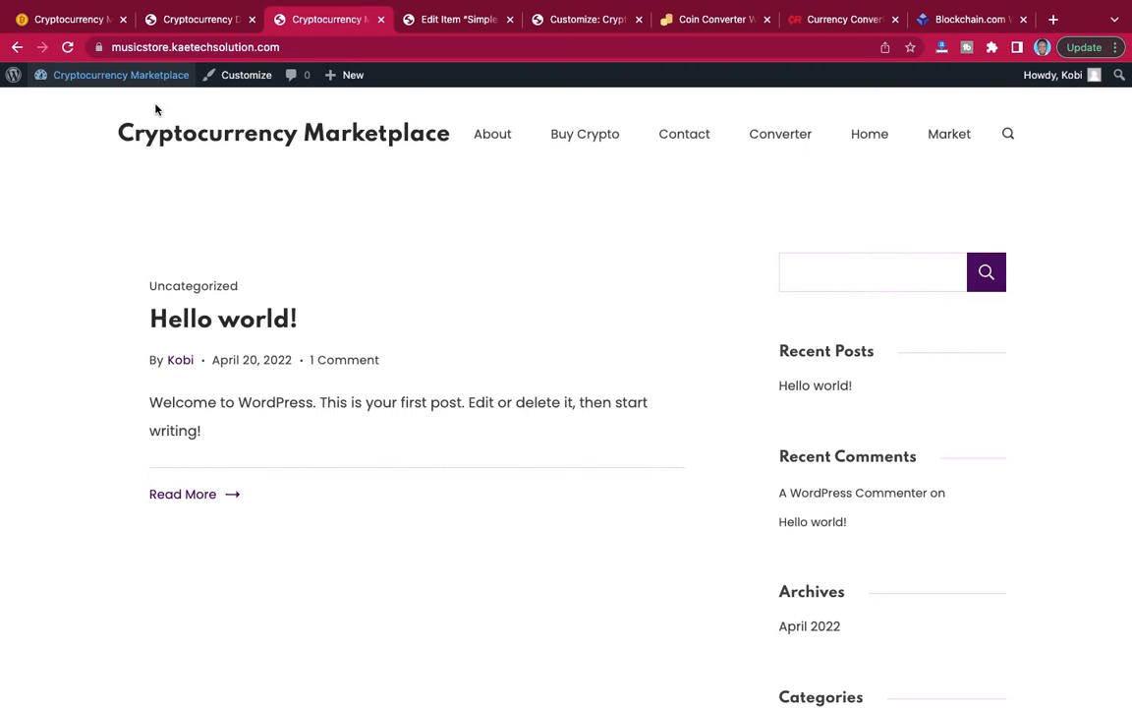
# In the WordPress Reading settings, make the homepage display a static page, choose Home as the homepage, and save the changes.
pyautogui.moveTo(114, 85)
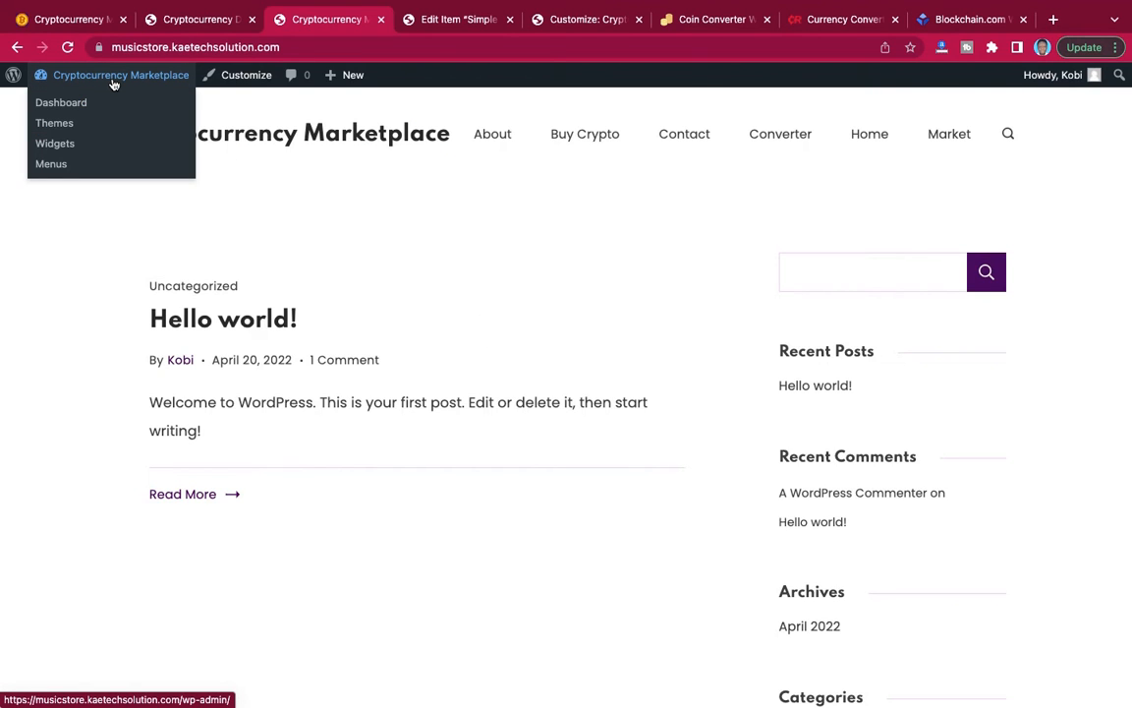
pyautogui.click(66, 104)
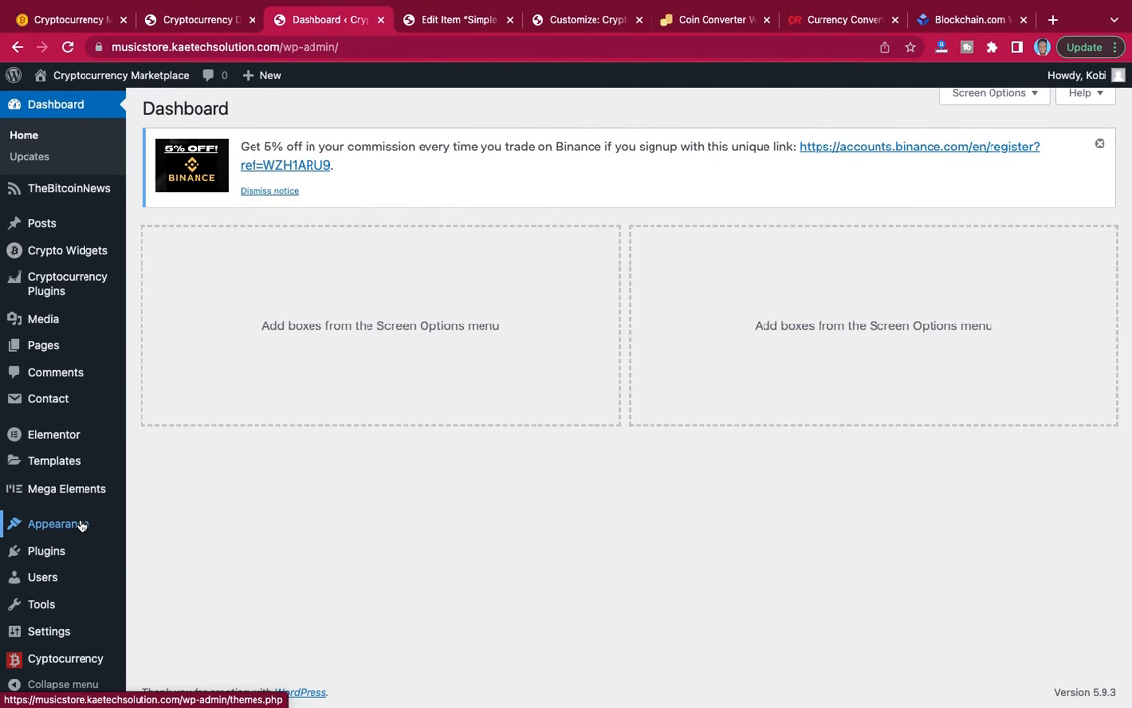
pyautogui.moveTo(42, 641)
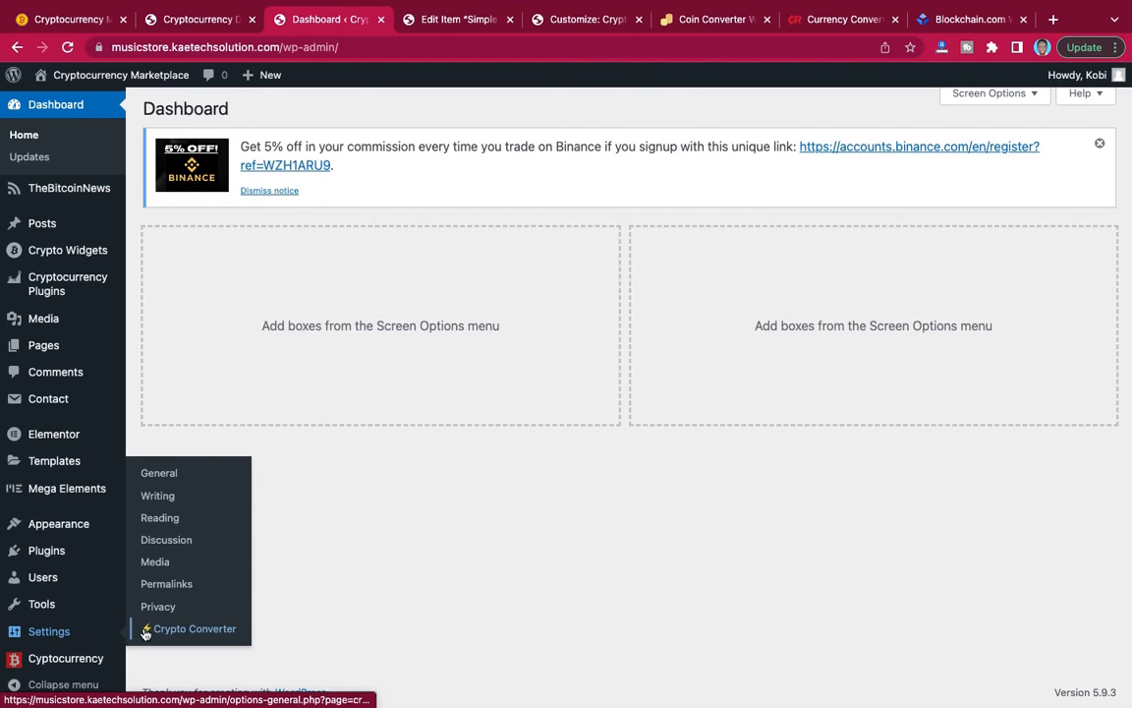
pyautogui.click(163, 521)
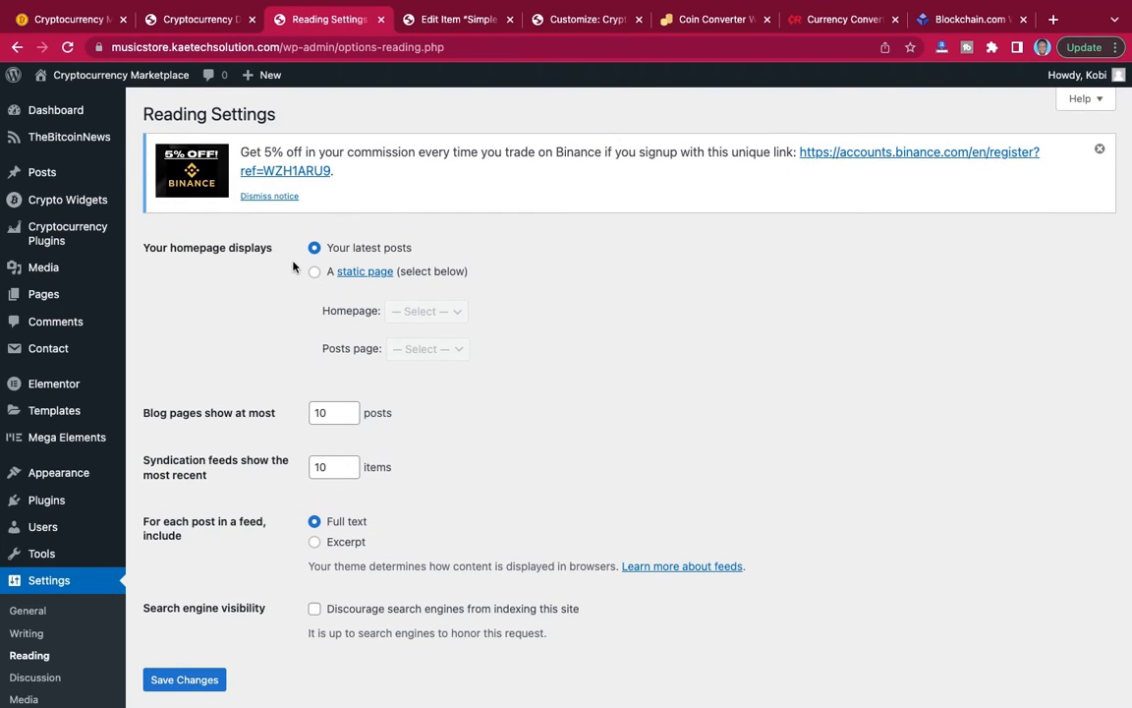
pyautogui.click(314, 274)
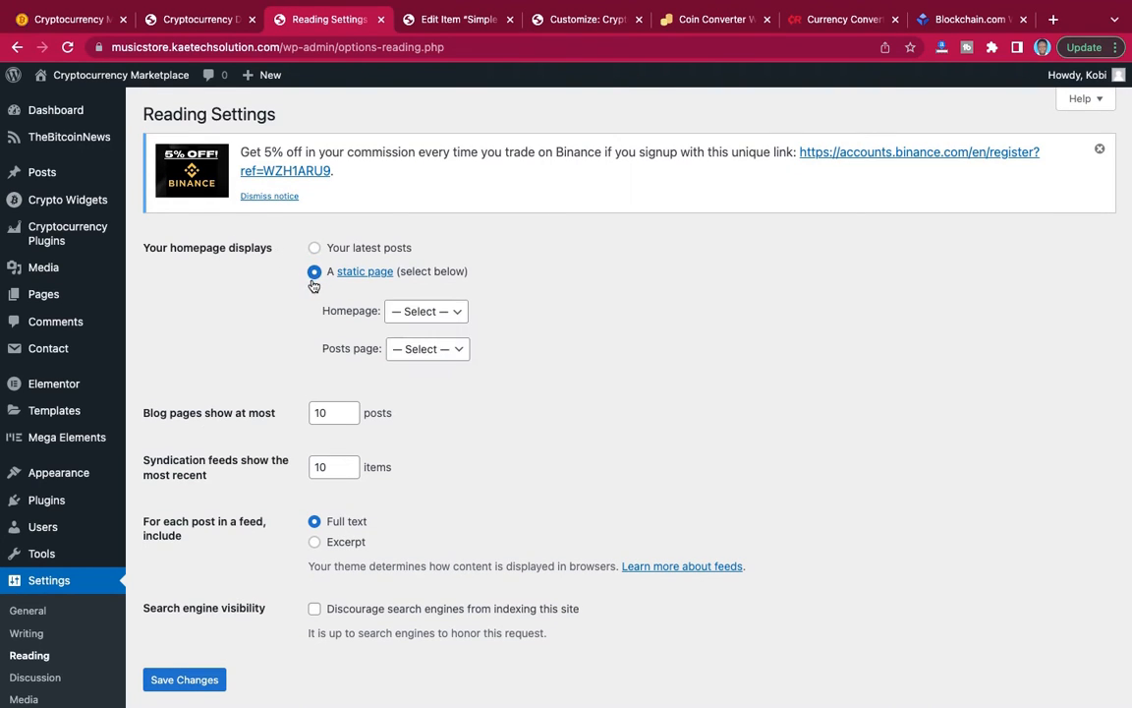
pyautogui.click(437, 313)
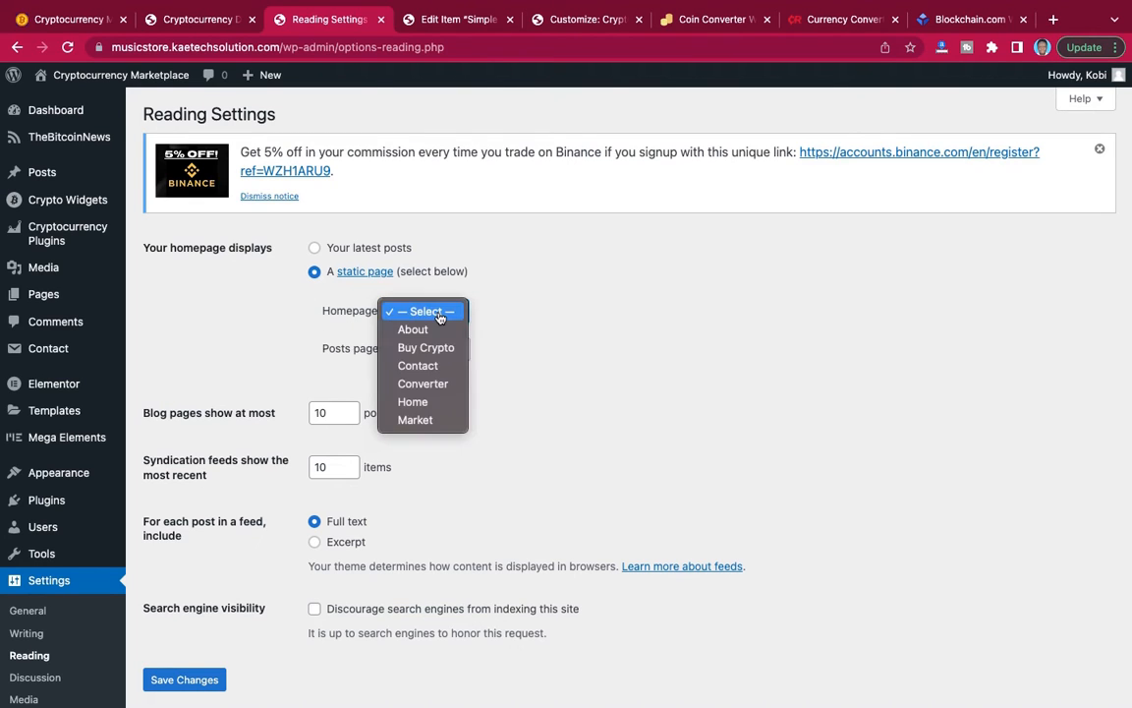
pyautogui.click(421, 408)
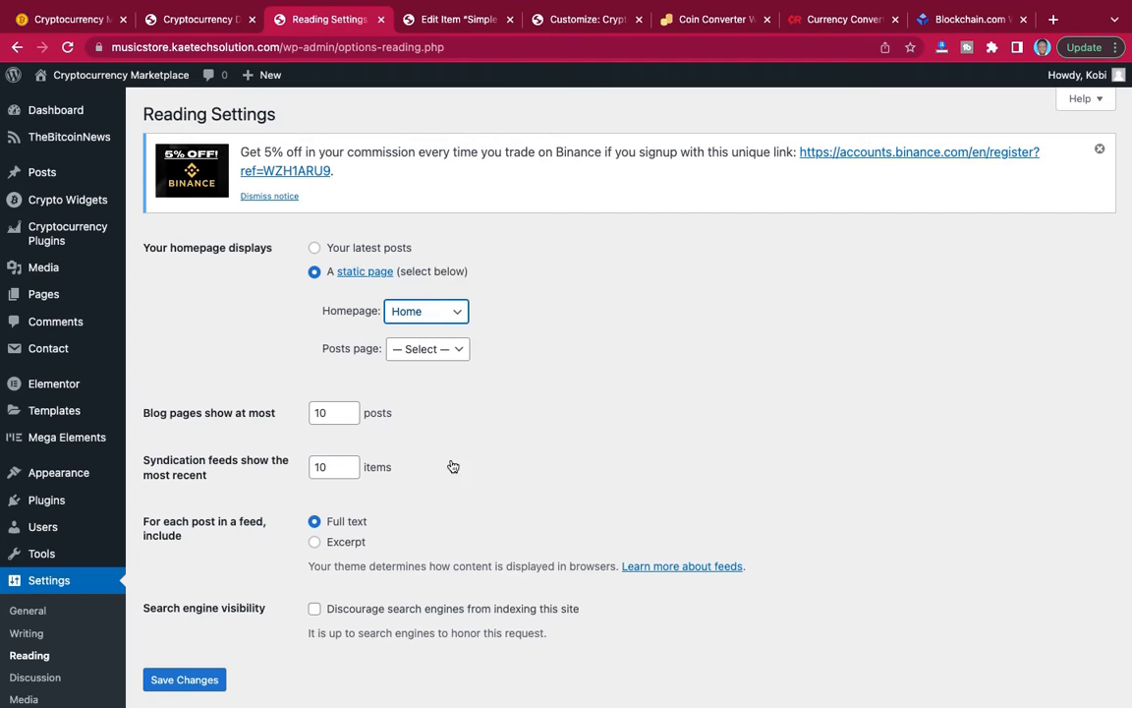
pyautogui.scroll(-3, 450, 470)
pyautogui.click(189, 541)
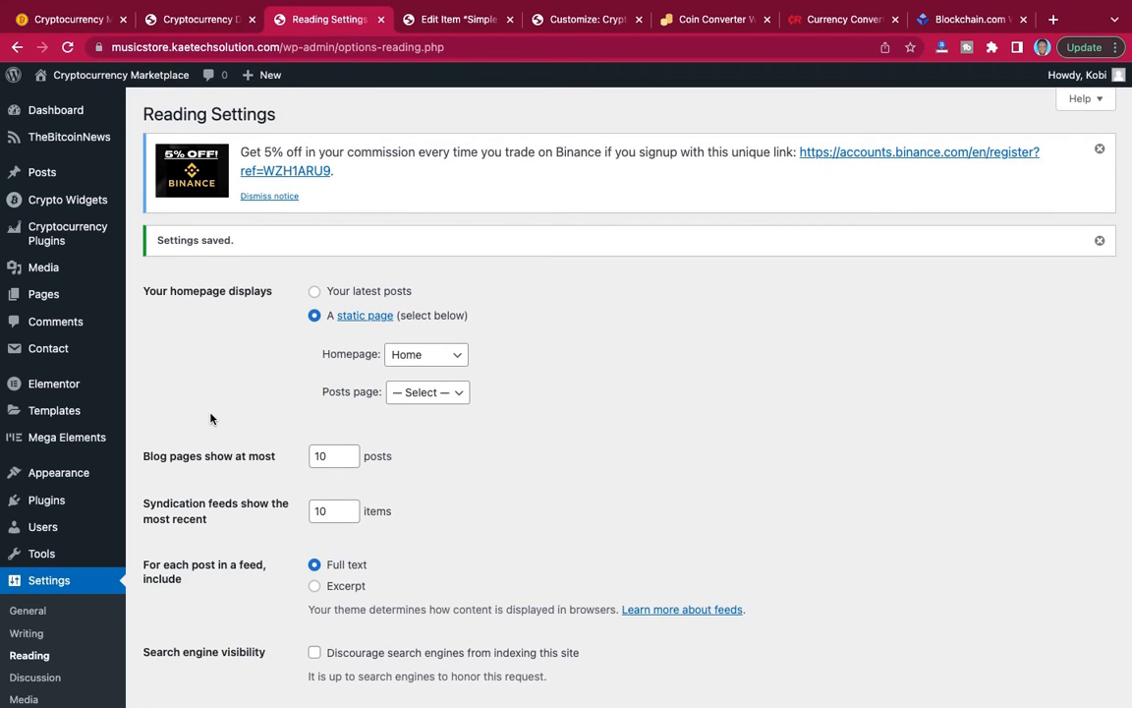
# Open Menu 1 for editing in the site's menu settings, assign it to the Primary display location, and save the menu.
pyautogui.moveTo(71, 476)
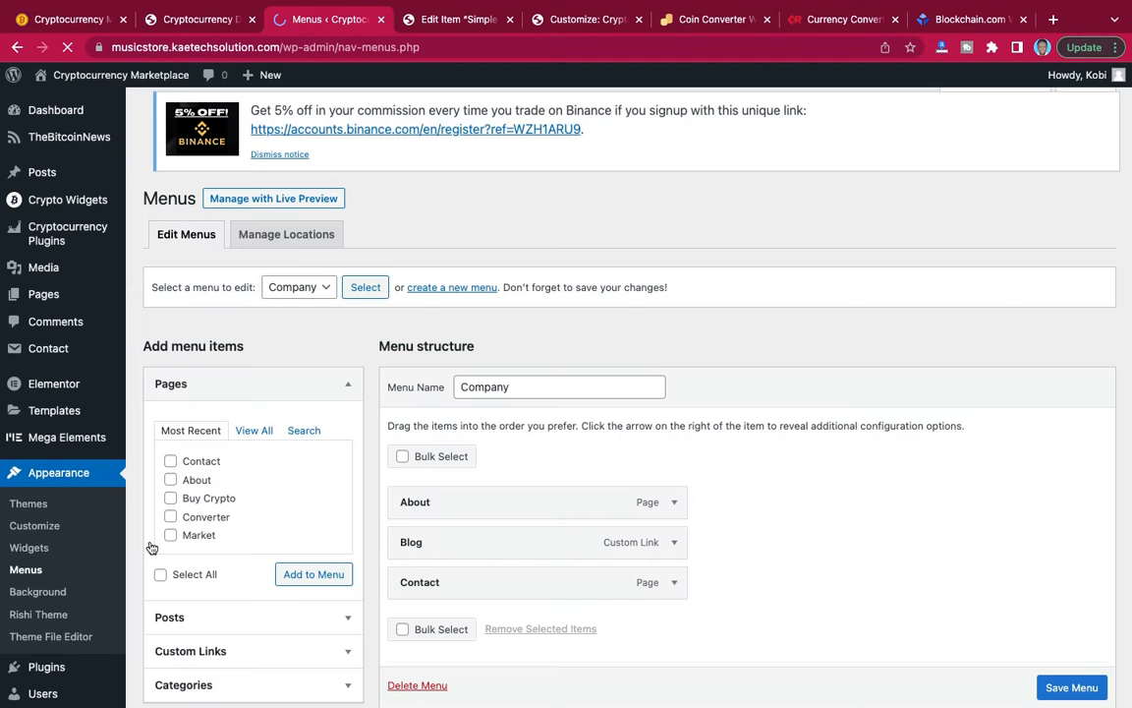
pyautogui.click(310, 289)
pyautogui.click(305, 306)
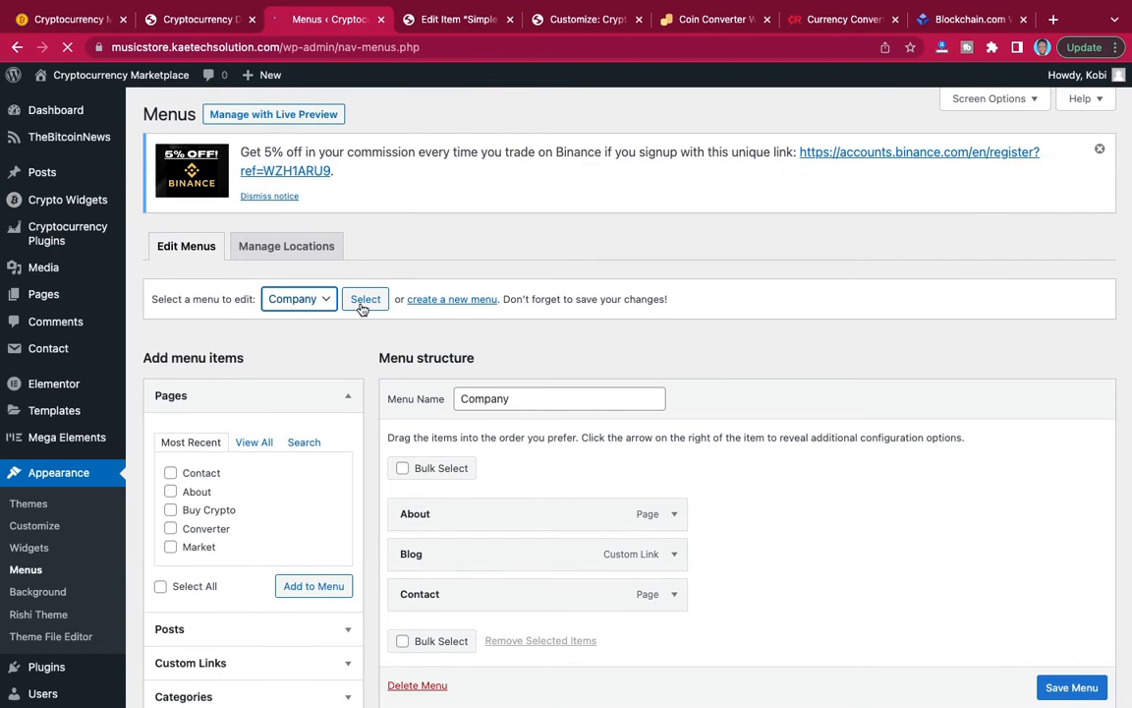
pyautogui.click(364, 301)
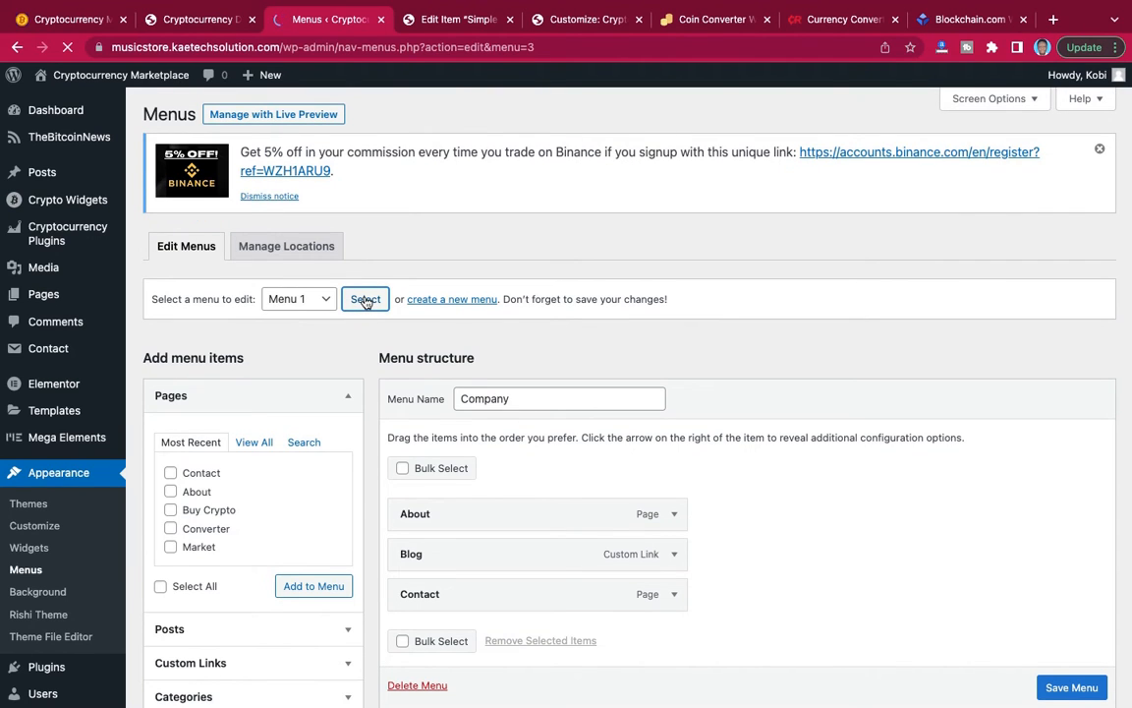
pyautogui.scroll(-3, 366, 301)
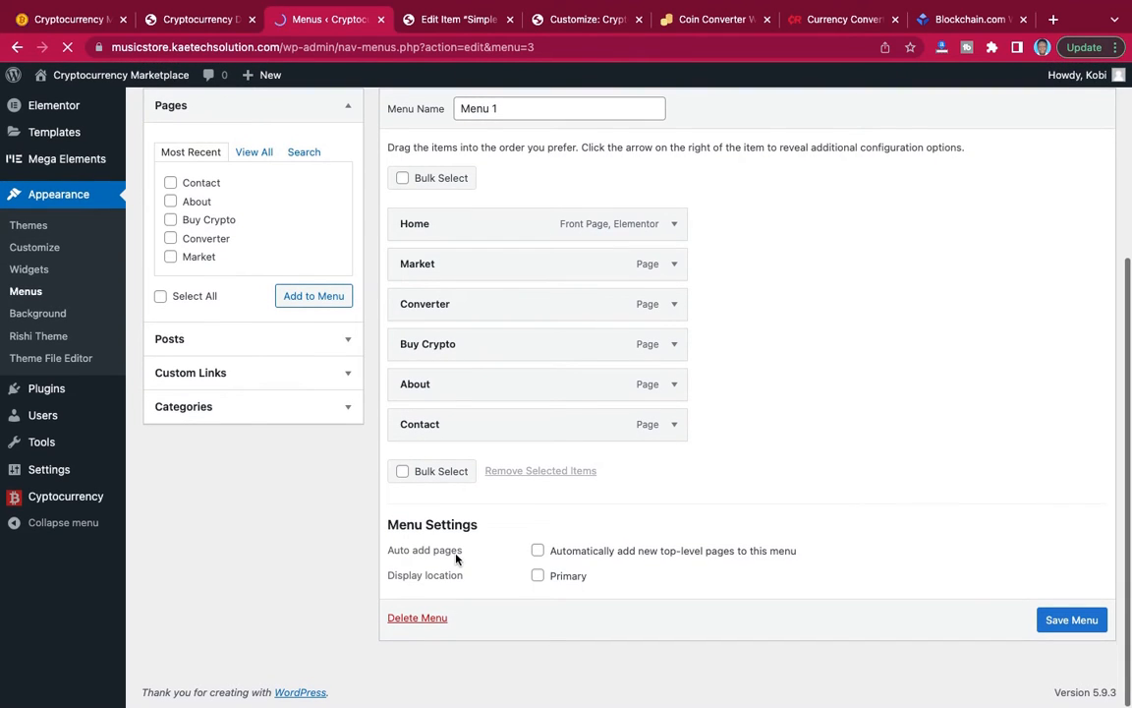
pyautogui.scroll(1, 433, 586)
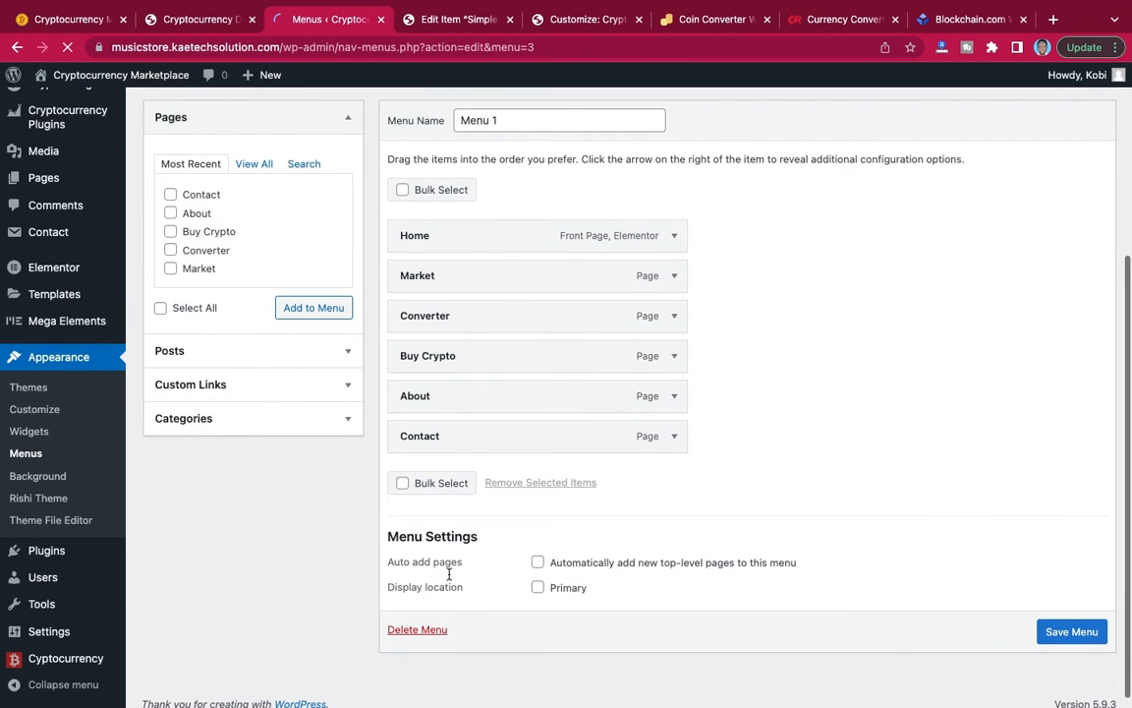
pyautogui.click(539, 587)
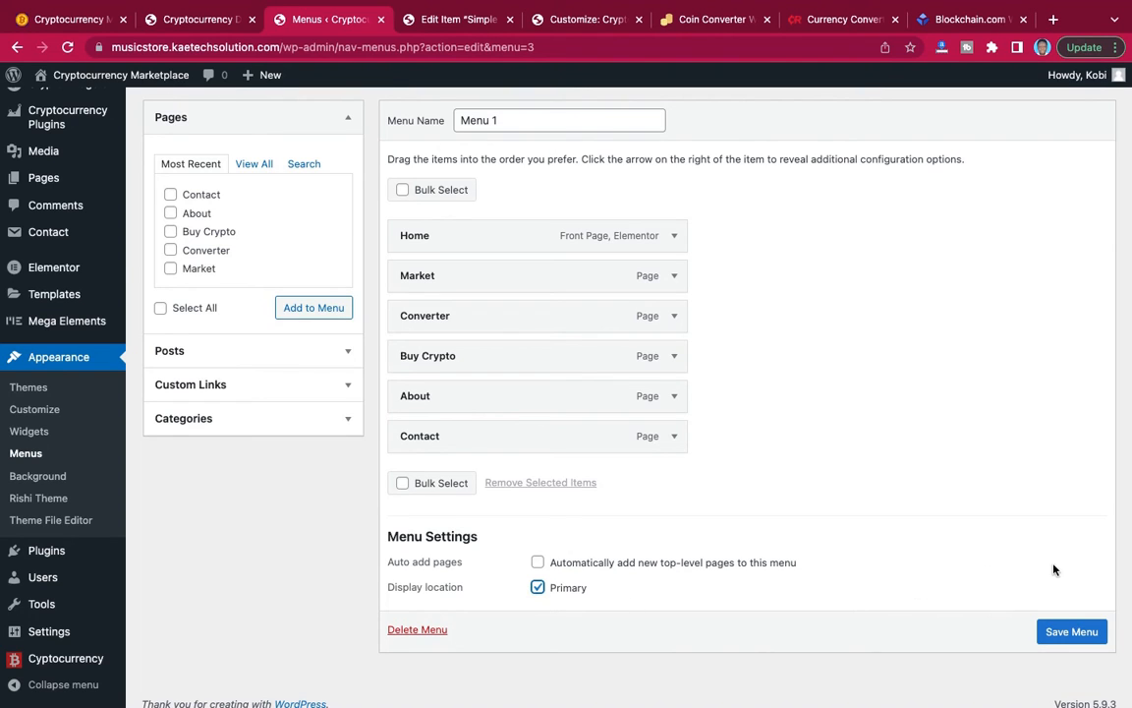
pyautogui.click(1071, 632)
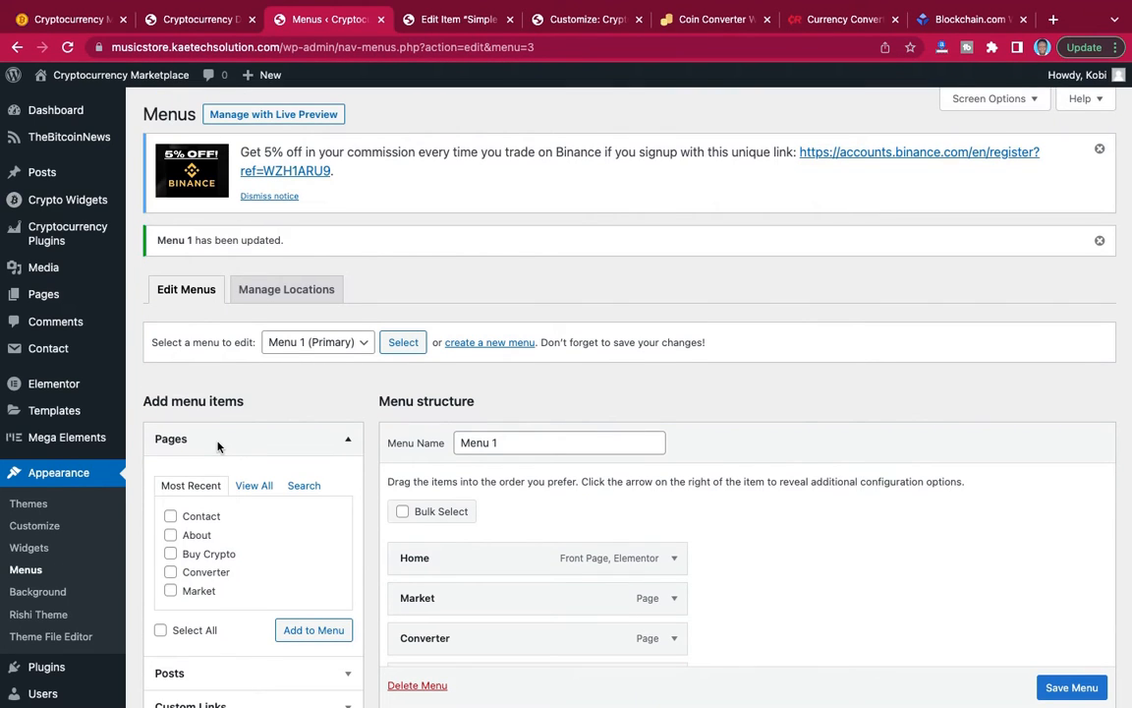
# Open the theme customizer's header builder and add a Button element after Search in the desktop header's main row.
pyautogui.scroll(-5, 218, 446)
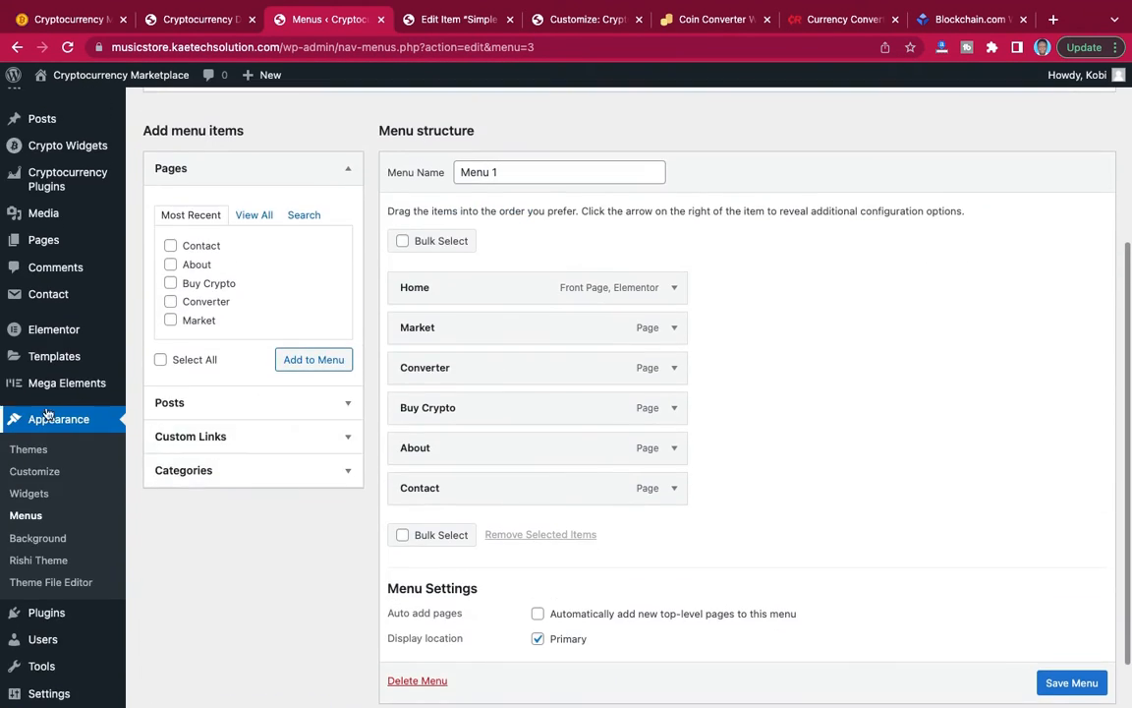
pyautogui.click(35, 473)
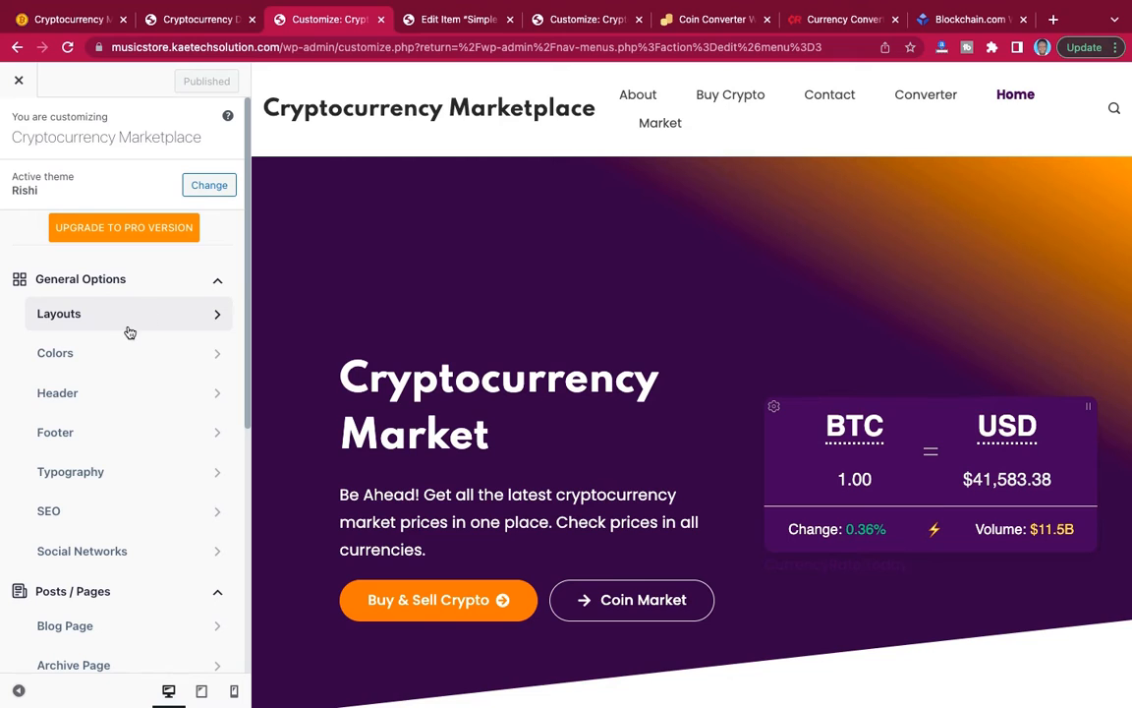
pyautogui.click(116, 395)
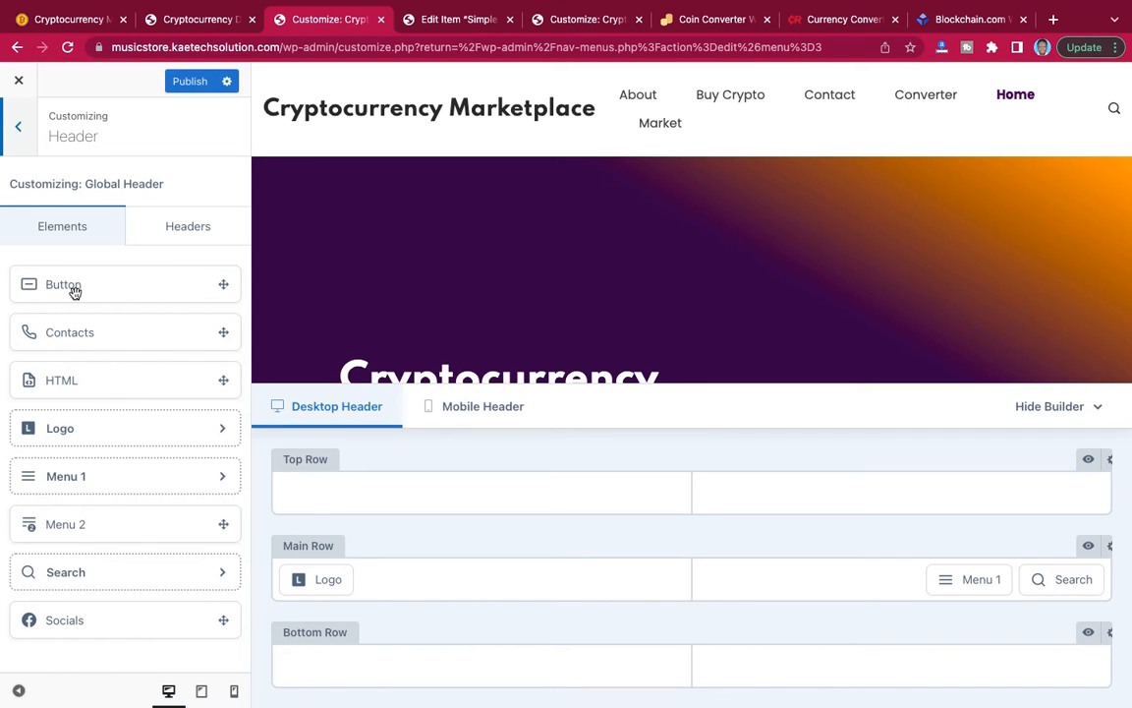
pyautogui.moveTo(159, 293)
pyautogui.mouseDown()
pyautogui.moveTo(526, 490)
pyautogui.moveTo(877, 611)
pyautogui.moveTo(1106, 590)
pyautogui.moveTo(1079, 581)
pyautogui.mouseUp()
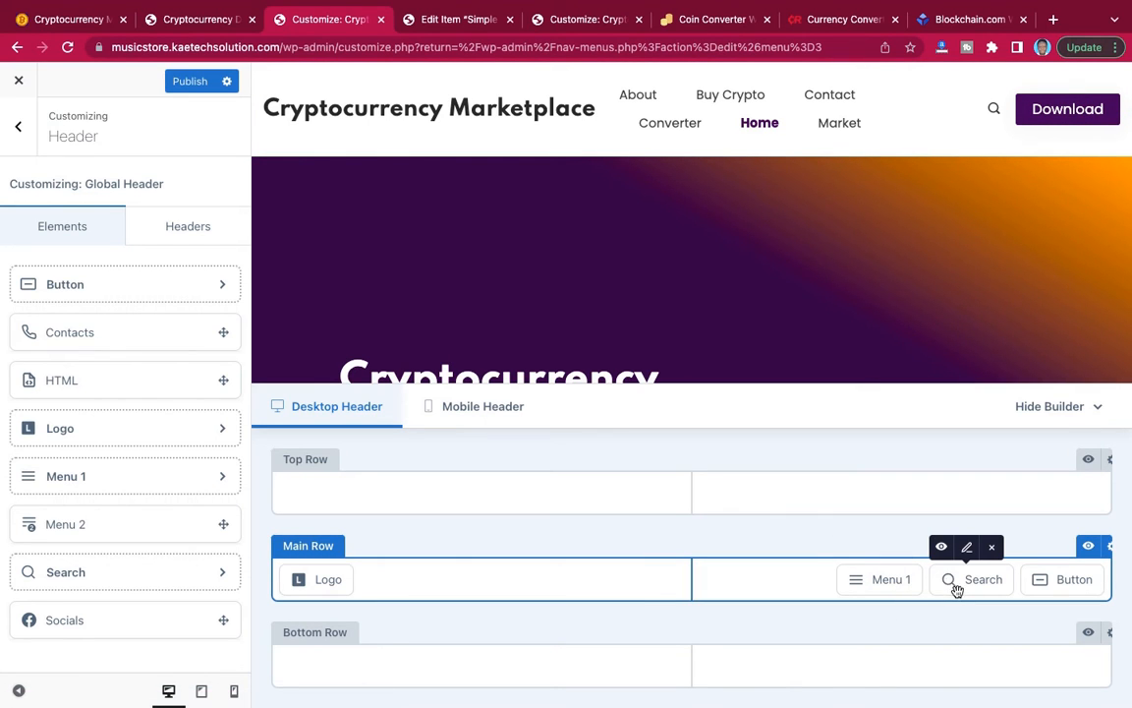
# Assign Menu 1 as the menu shown by the header's Menu 1 element and publish the header changes.
pyautogui.moveTo(913, 590)
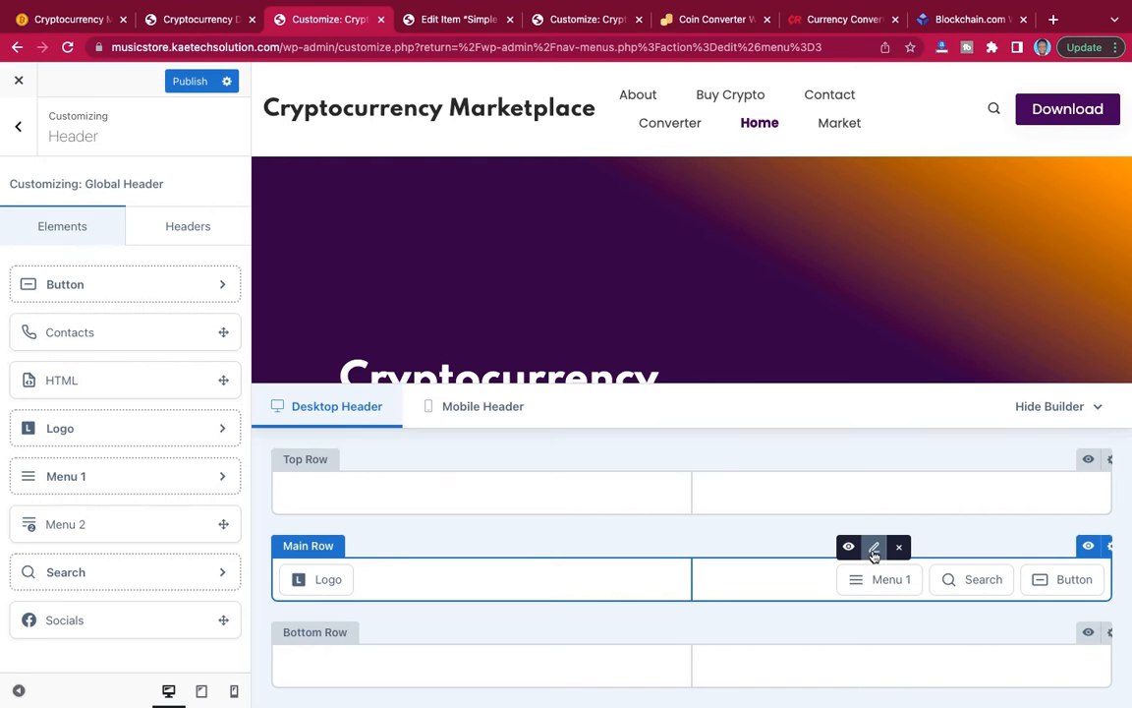
pyautogui.click(874, 553)
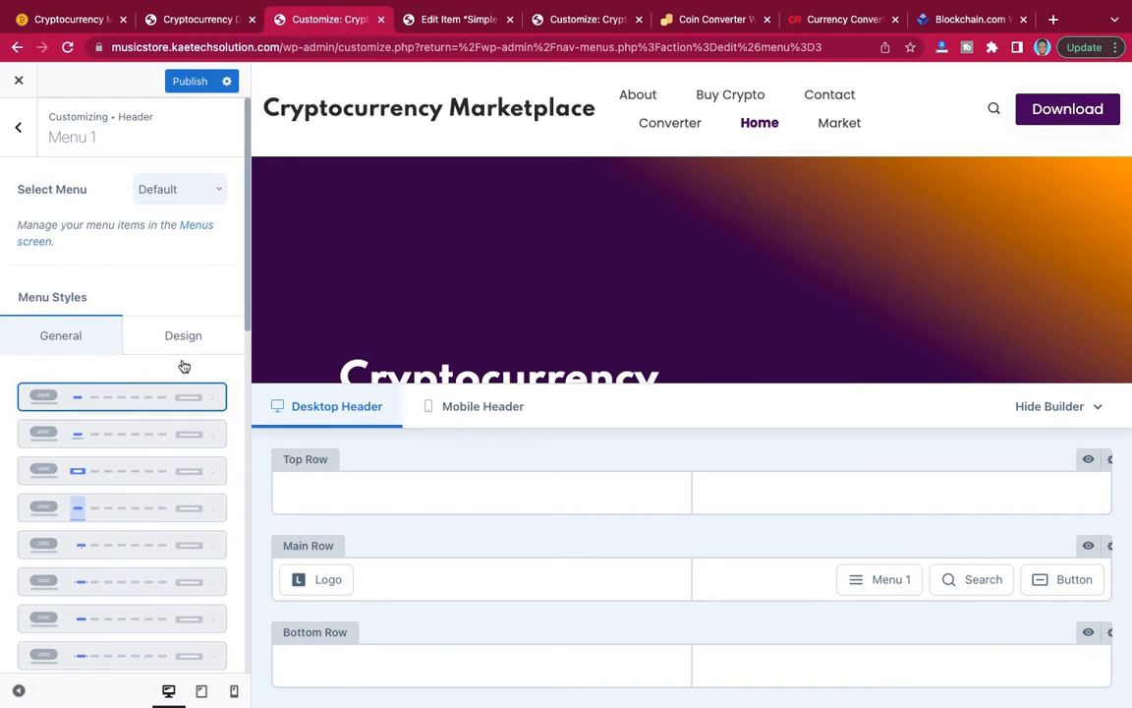
pyautogui.click(179, 193)
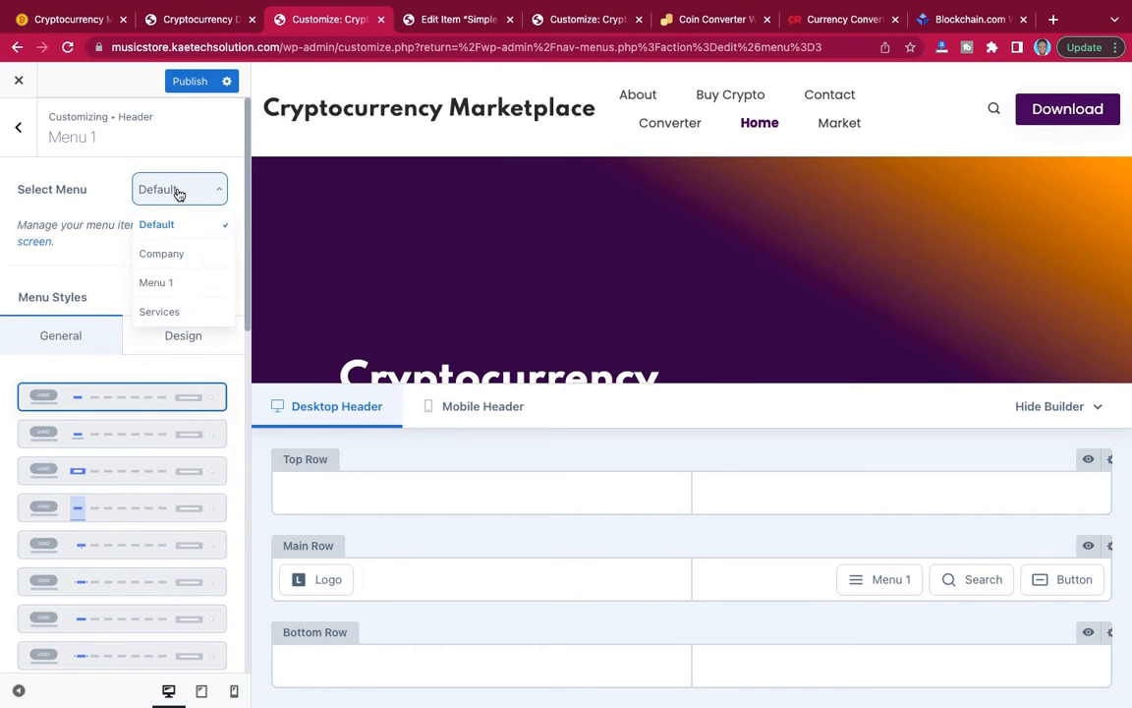
pyautogui.click(167, 283)
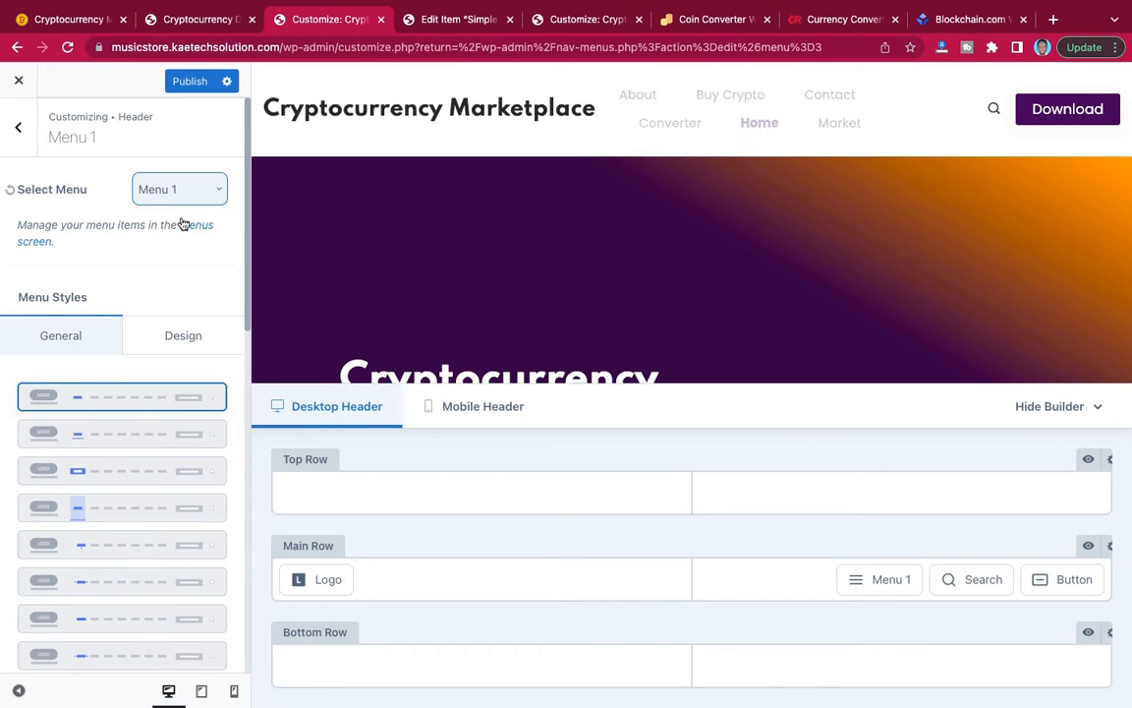
pyautogui.click(197, 84)
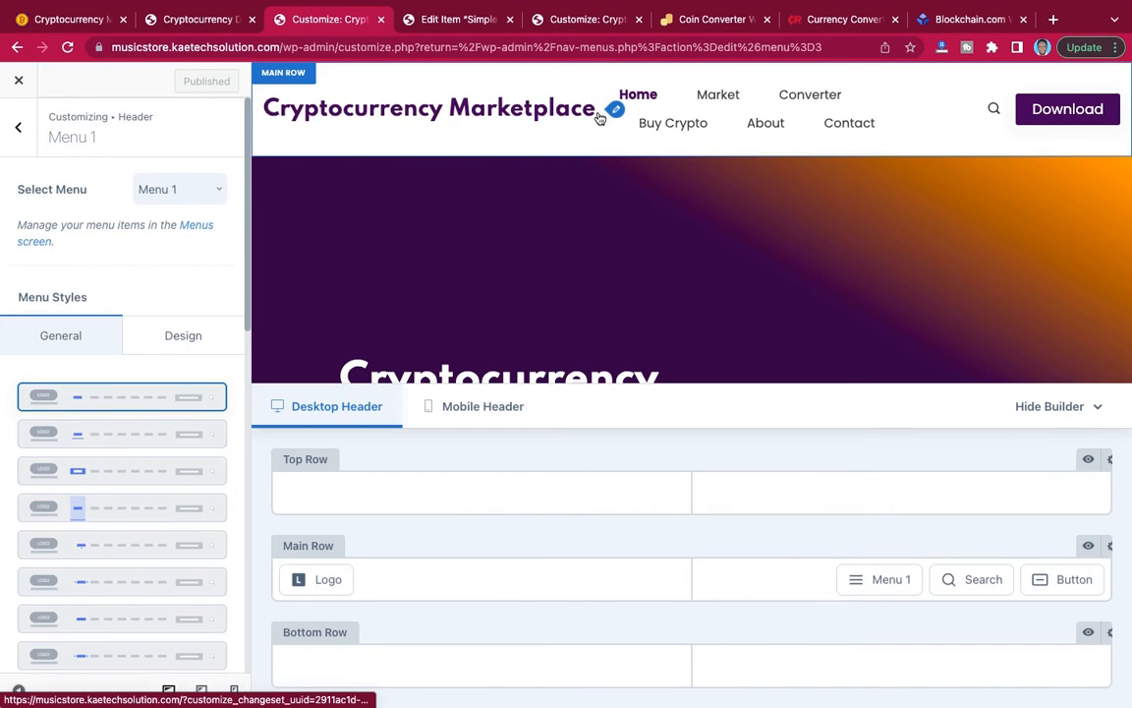
# Set the header logo to the dark-text Cryptocurrency Marketplace image from the media library and change the logo style to Logo only.
pyautogui.click(614, 110)
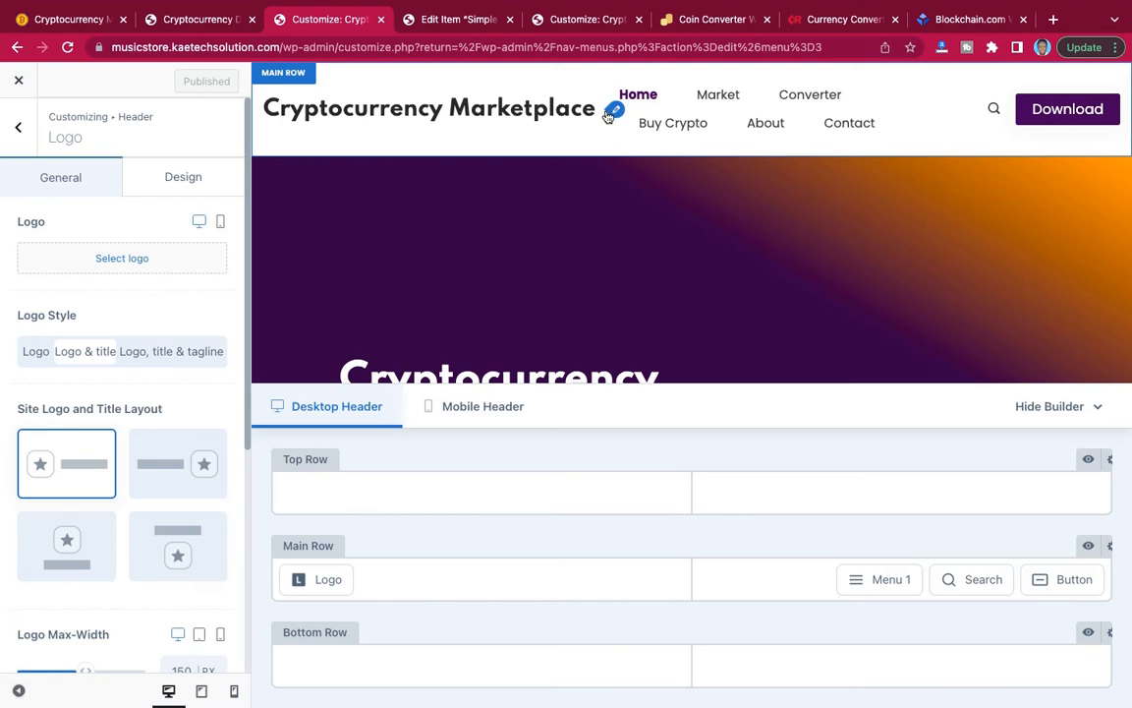
pyautogui.click(111, 263)
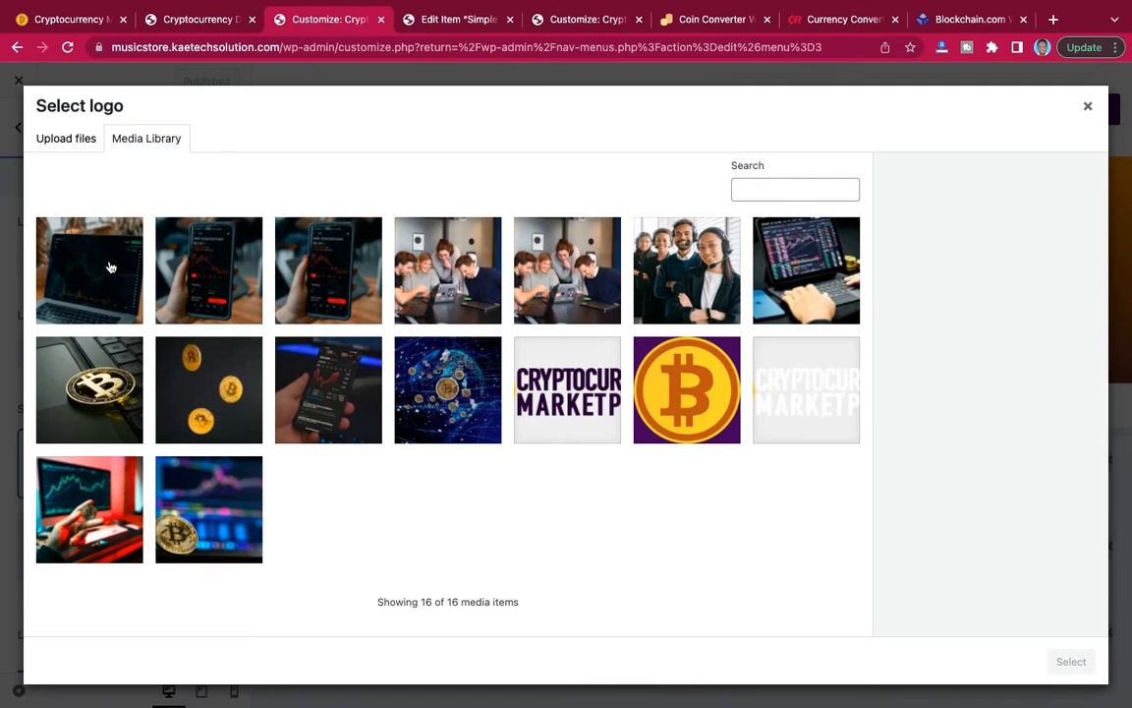
pyautogui.click(573, 395)
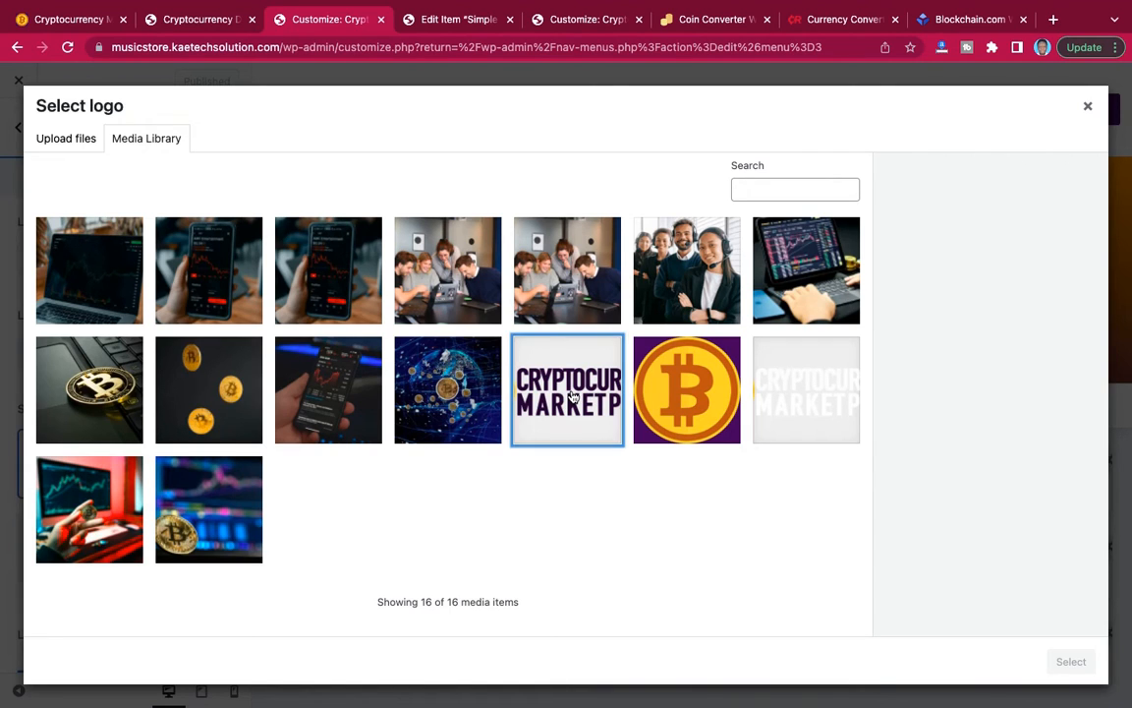
pyautogui.click(1070, 661)
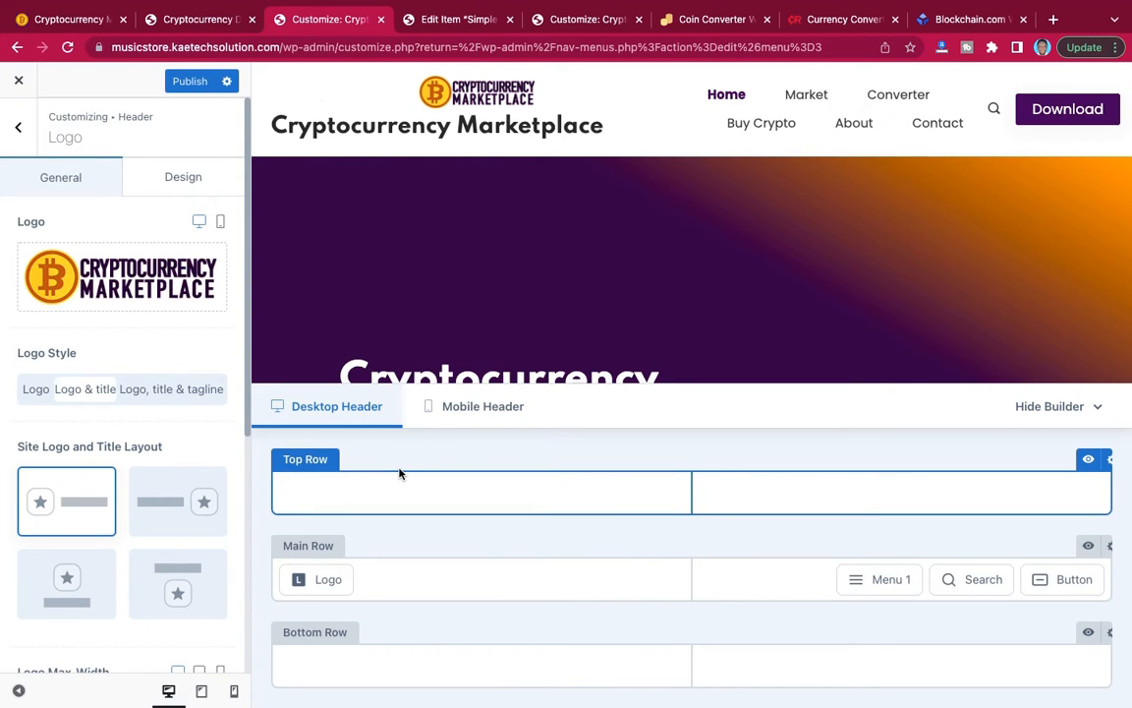
pyautogui.scroll(-1, 157, 430)
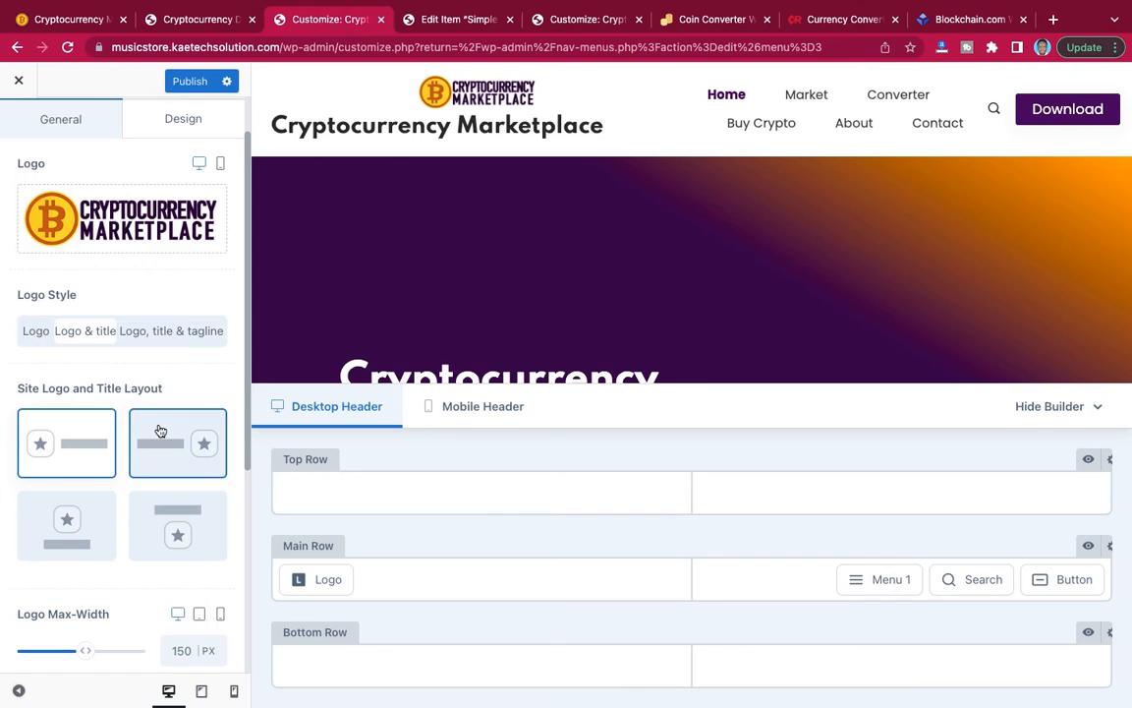
pyautogui.click(33, 333)
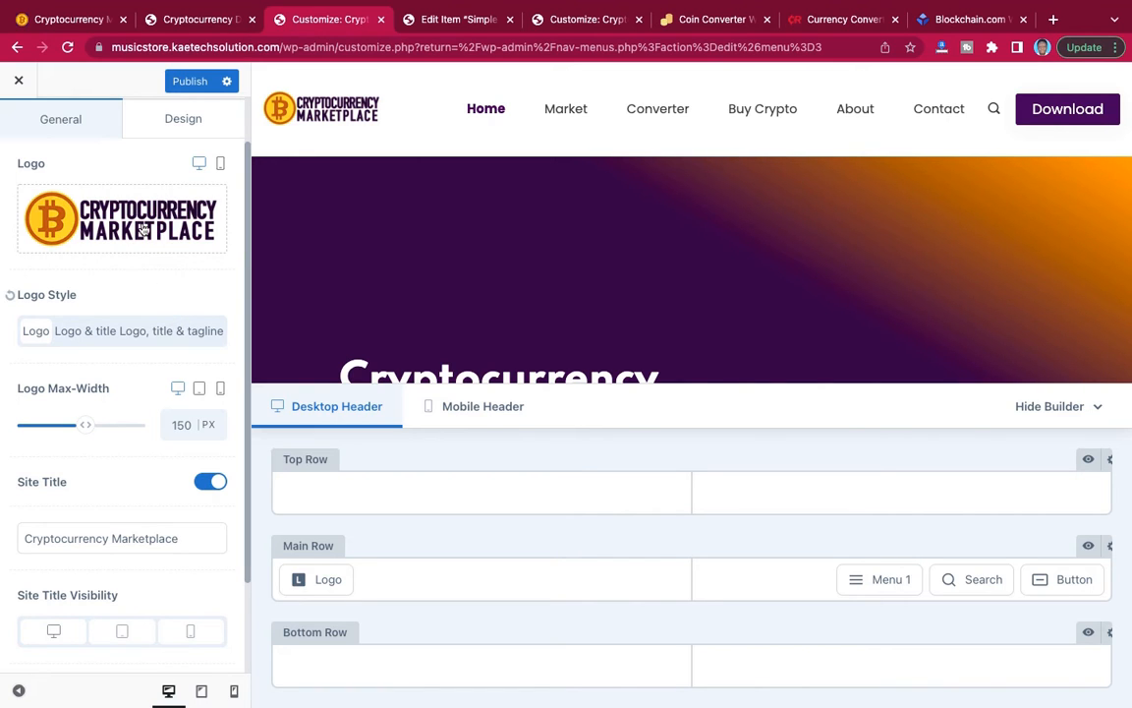
# Publish the header logo changes and check the general settings of the header's main row.
pyautogui.click(189, 84)
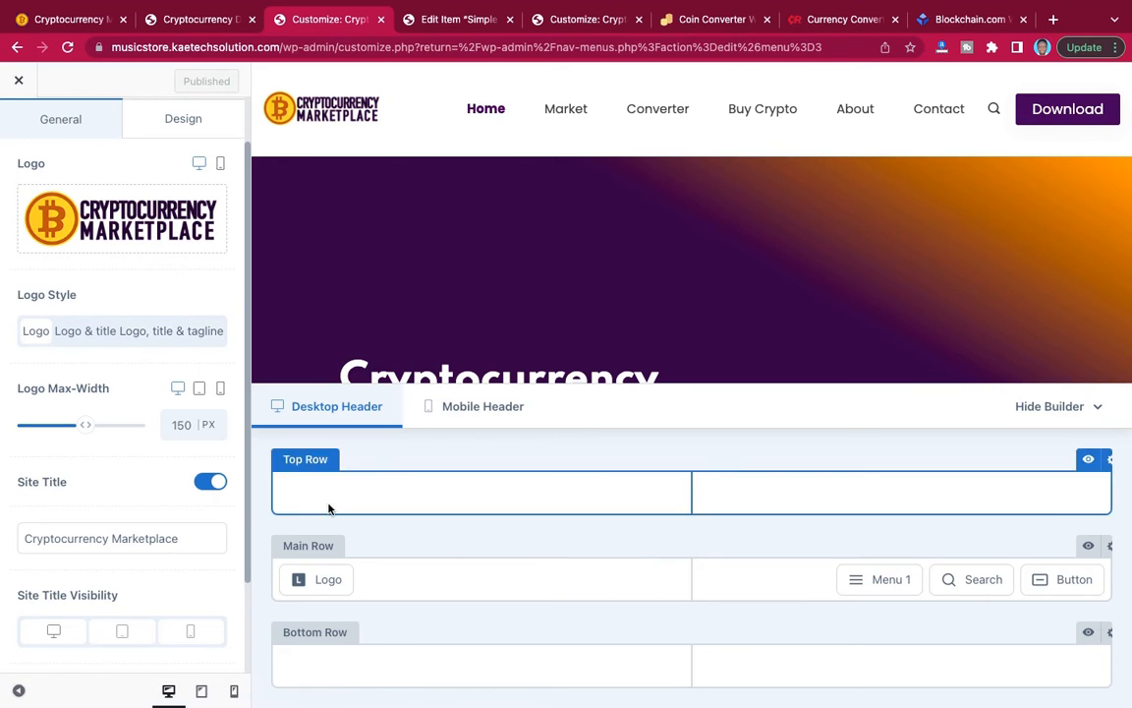
pyautogui.click(1110, 548)
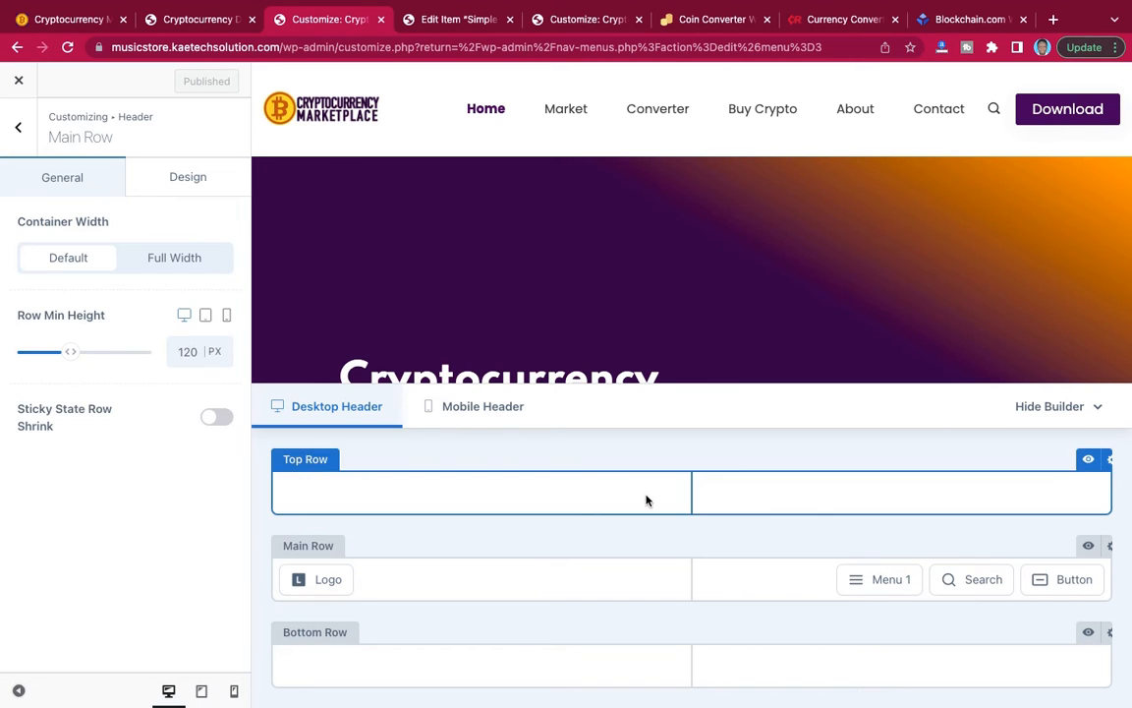
pyautogui.click(20, 128)
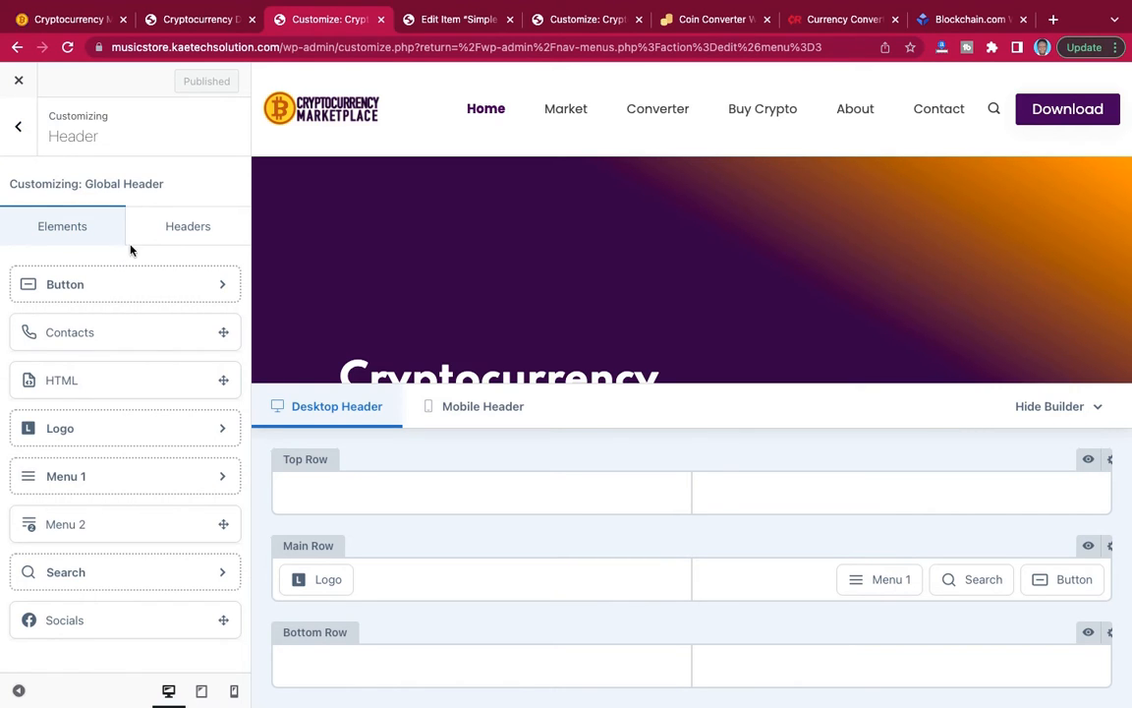
# Enable the Sticky Header option in the Global Header settings.
pyautogui.click(180, 228)
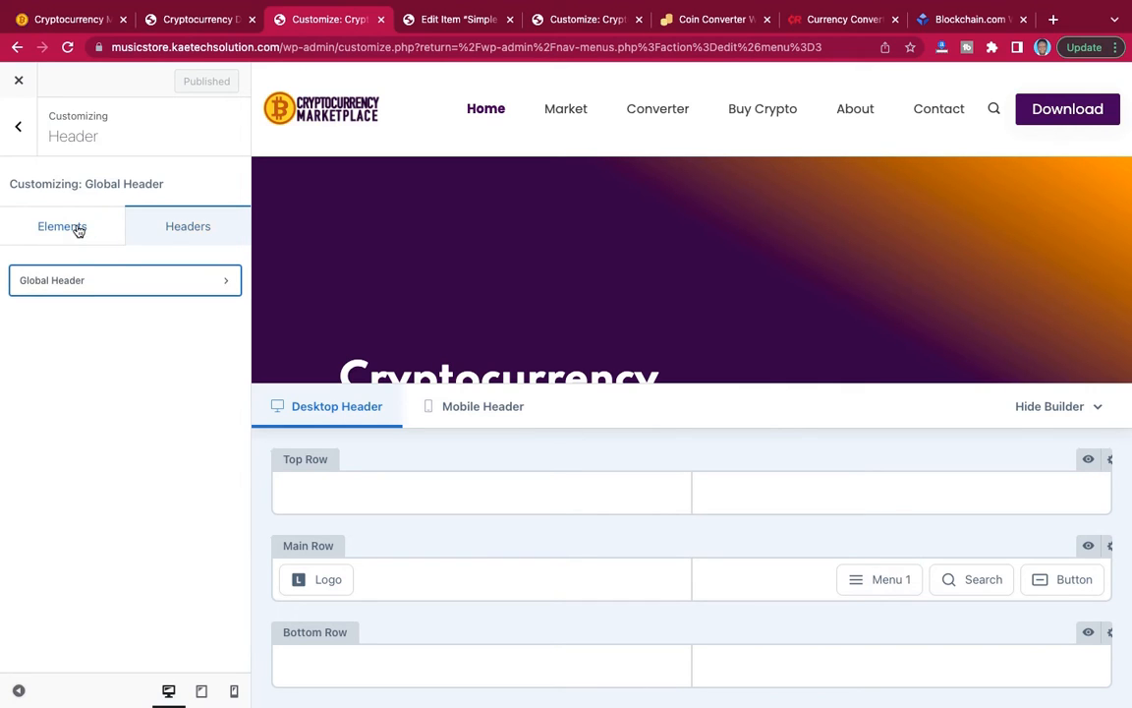
pyautogui.click(99, 284)
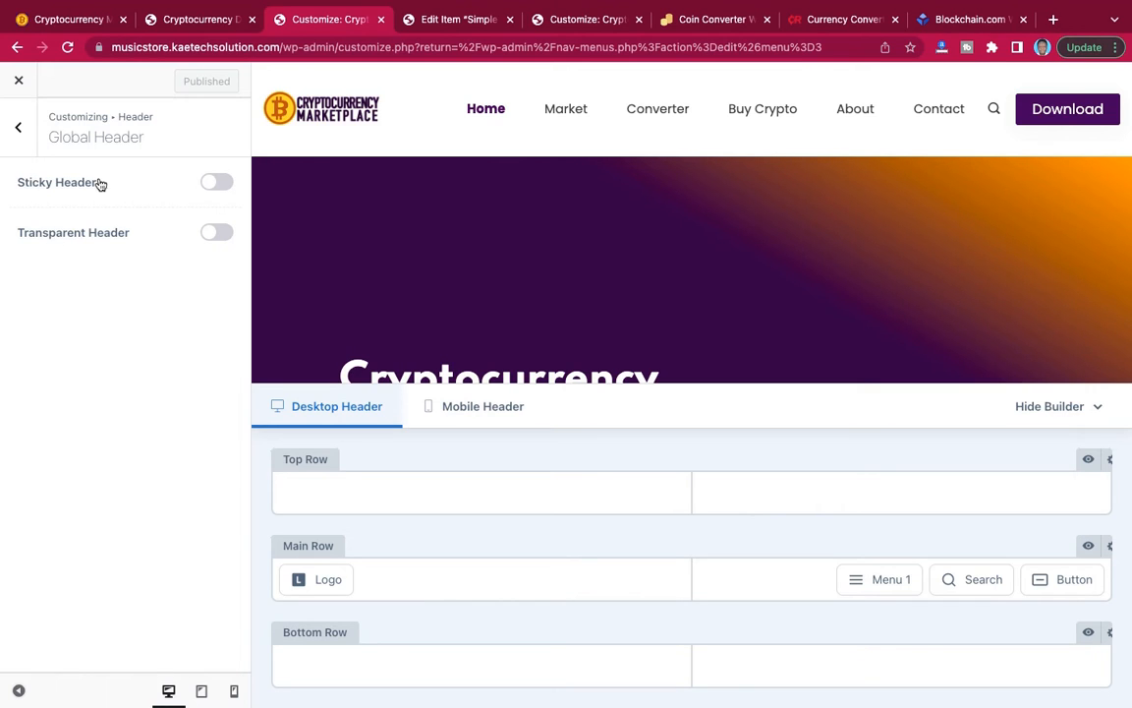
pyautogui.click(216, 183)
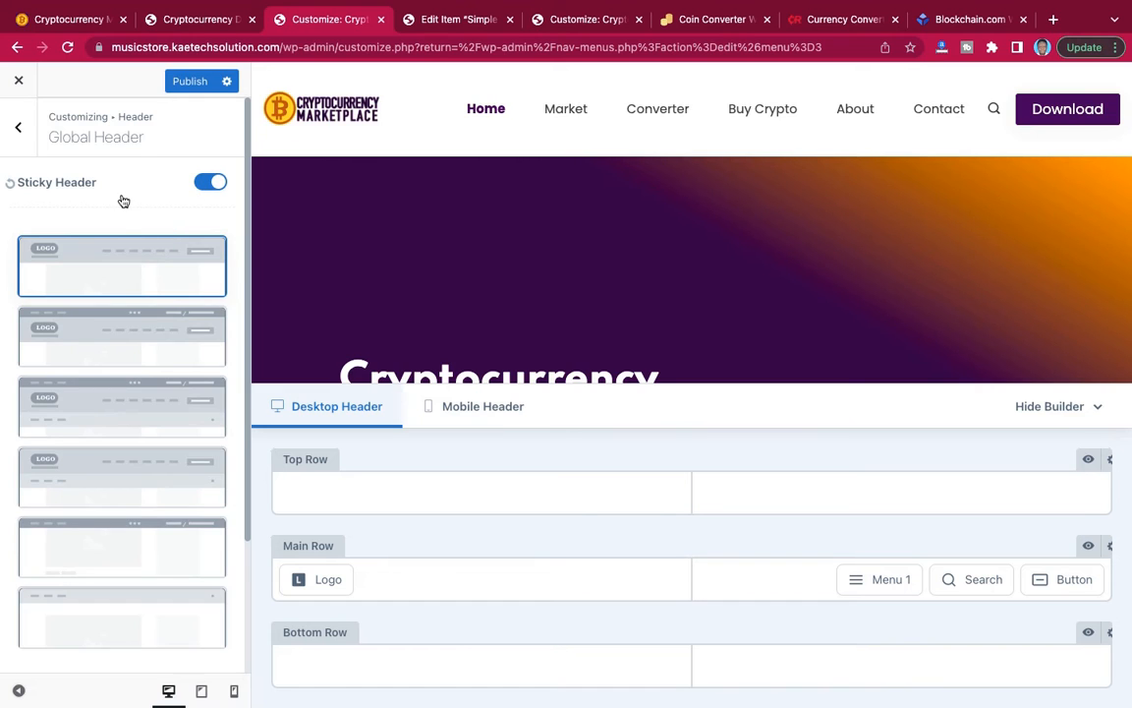
# Enable the Transparent Header option for the Global Header and check it in the page preview.
pyautogui.scroll(-3, 120, 200)
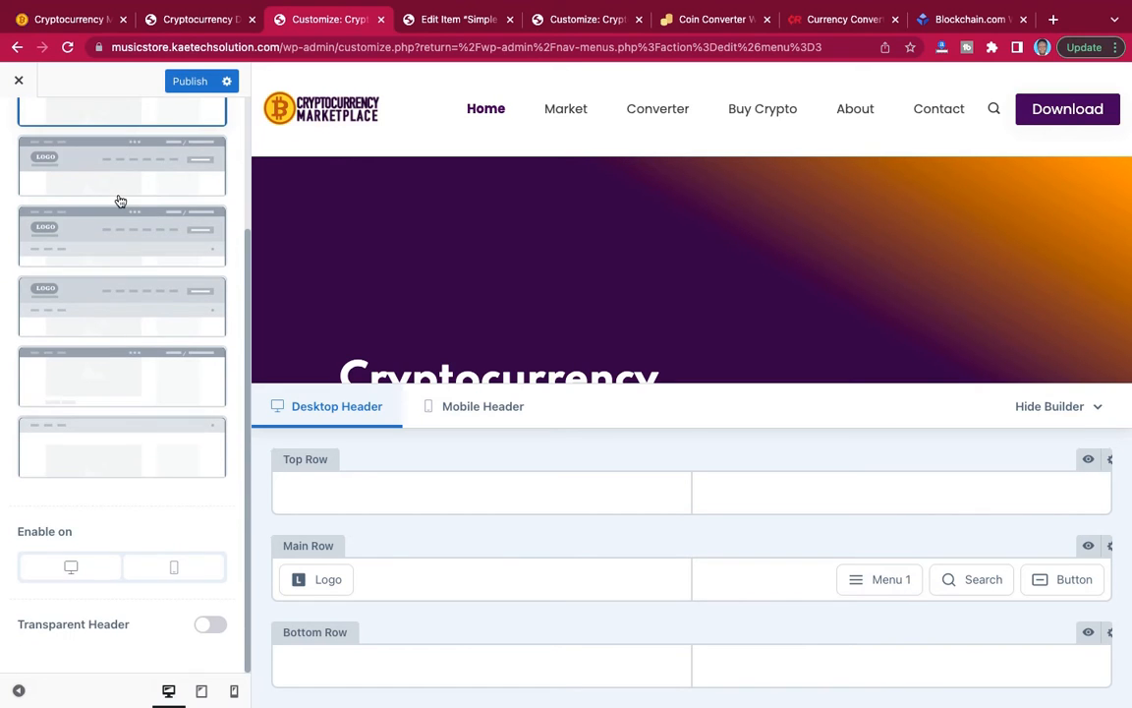
pyautogui.click(211, 623)
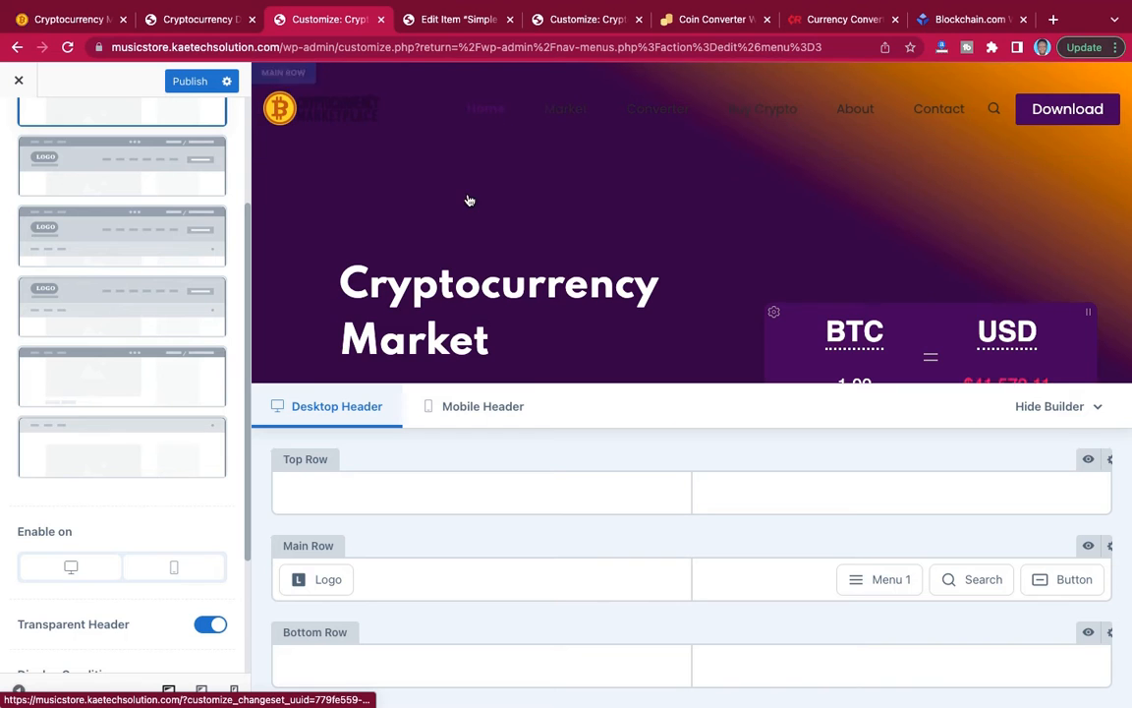
pyautogui.scroll(-10, 468, 199)
pyautogui.scroll(10, 468, 199)
pyautogui.scroll(-6, 468, 199)
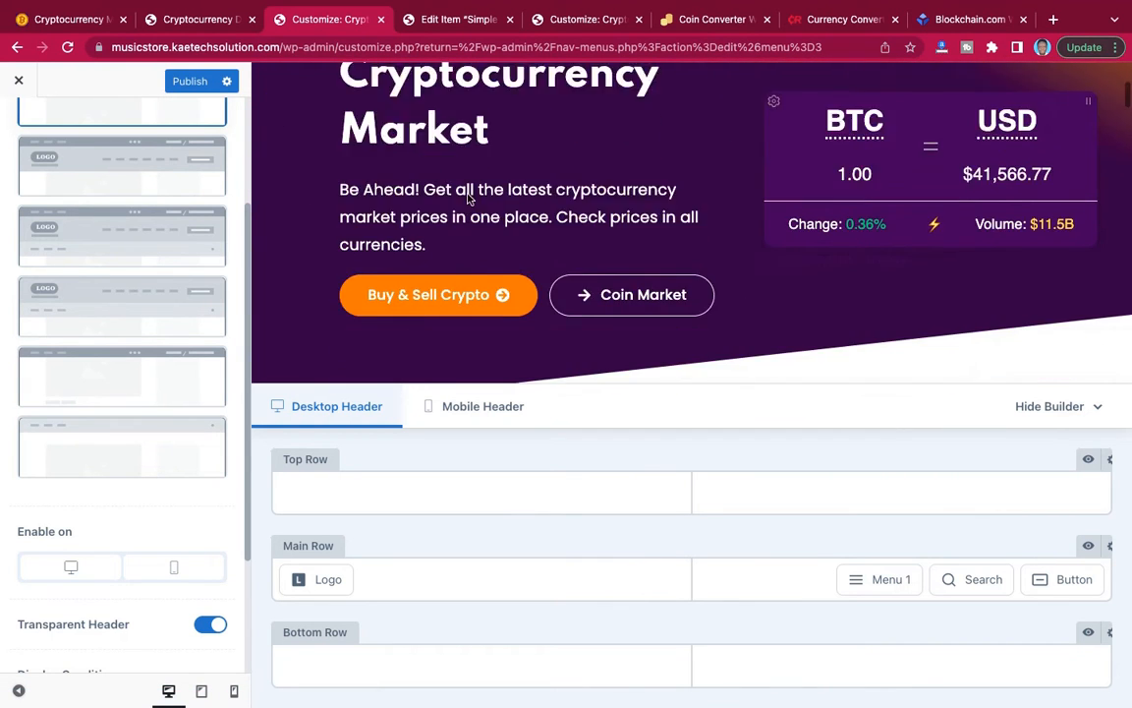
pyautogui.scroll(6, 469, 201)
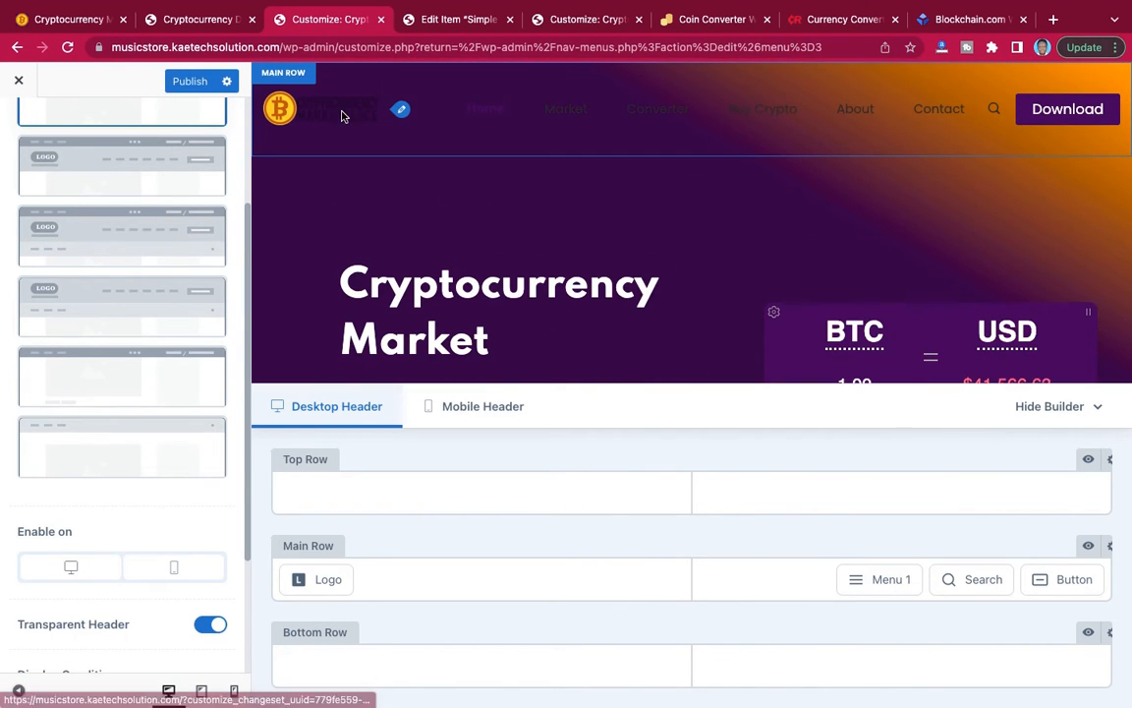
# Set the header's Transparent State Logo to the white-text Cryptocurrency Marketplace image from the media library.
pyautogui.click(399, 109)
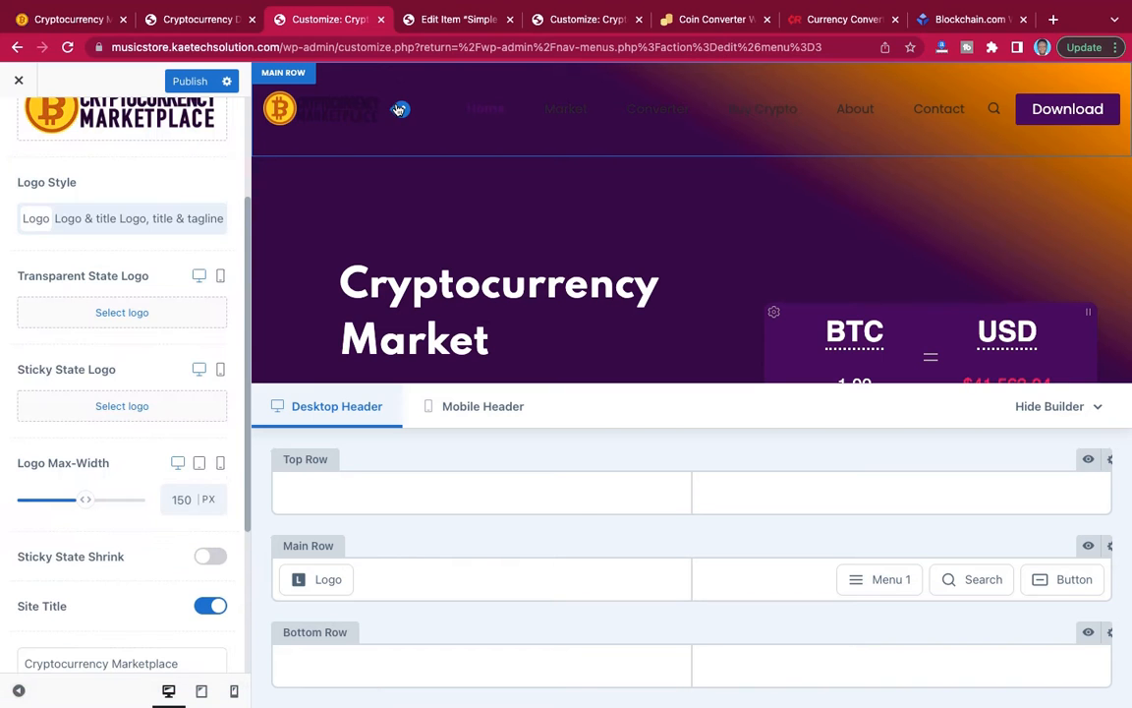
pyautogui.scroll(3, 127, 187)
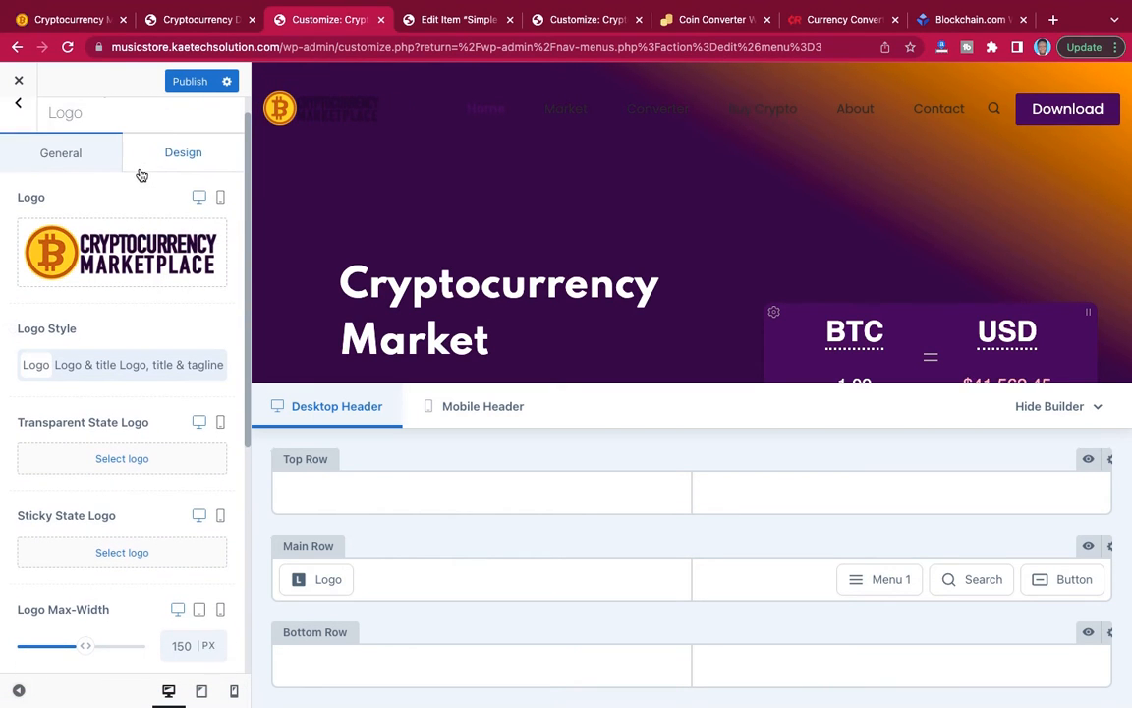
pyautogui.scroll(-4, 106, 262)
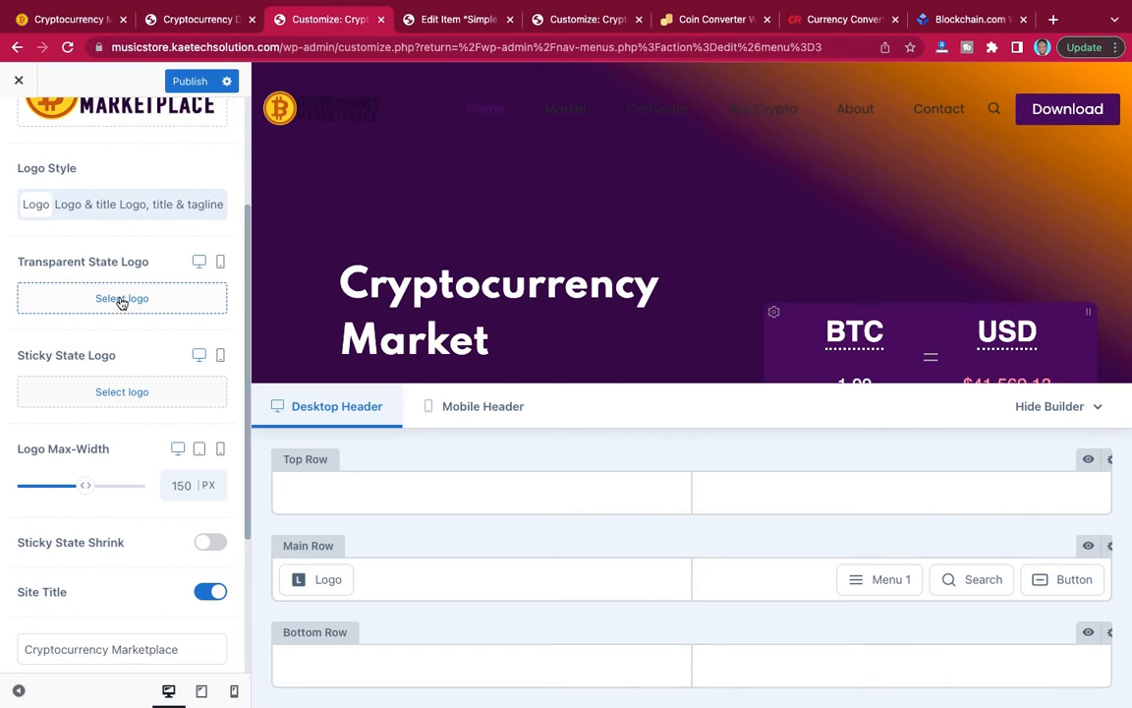
pyautogui.click(121, 298)
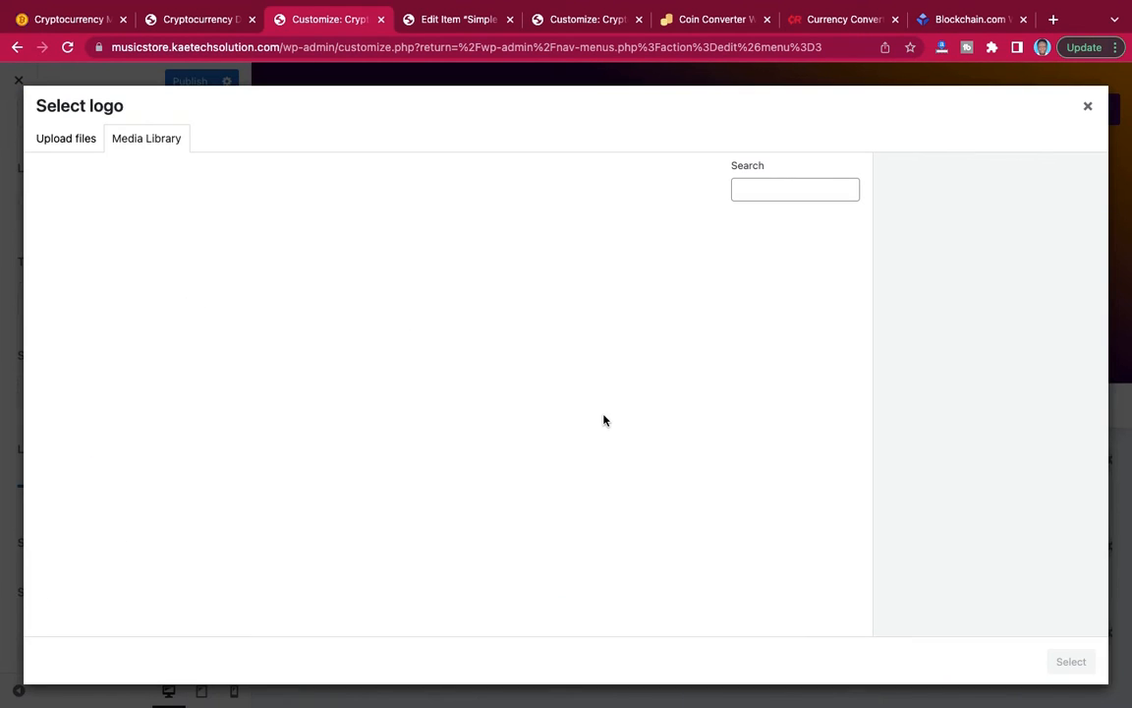
pyautogui.click(787, 404)
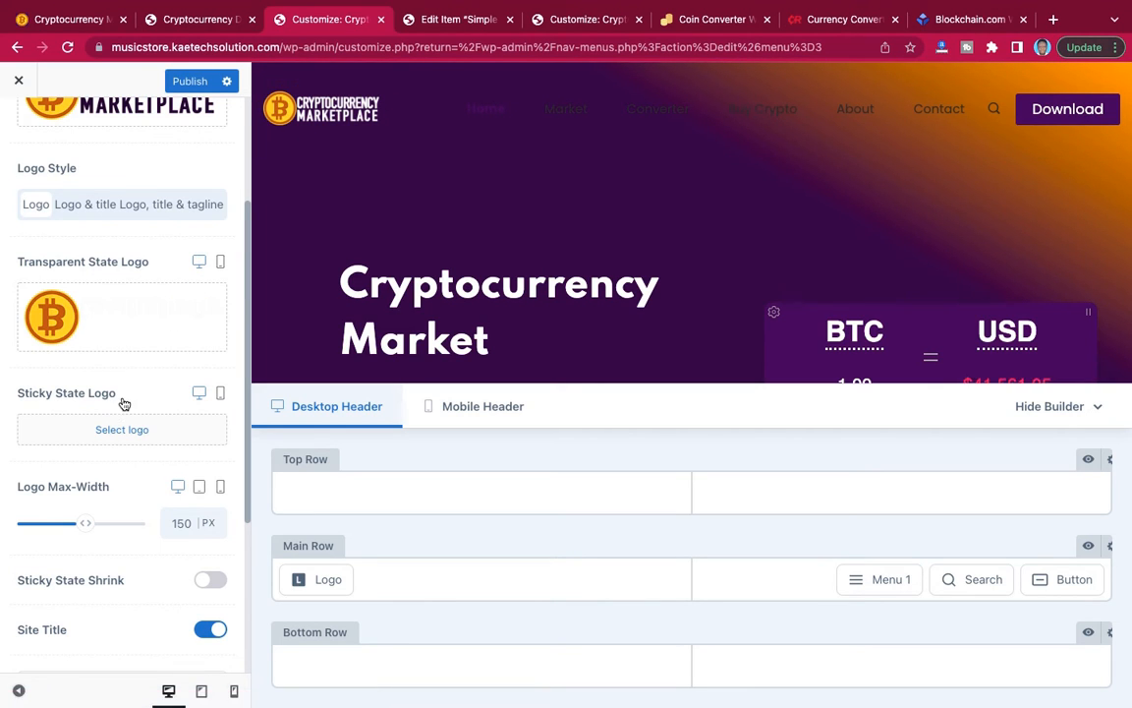
# Set the Sticky State Logo to the dark-text image CRYPTO-3.png from the media library.
pyautogui.scroll(-2, 123, 401)
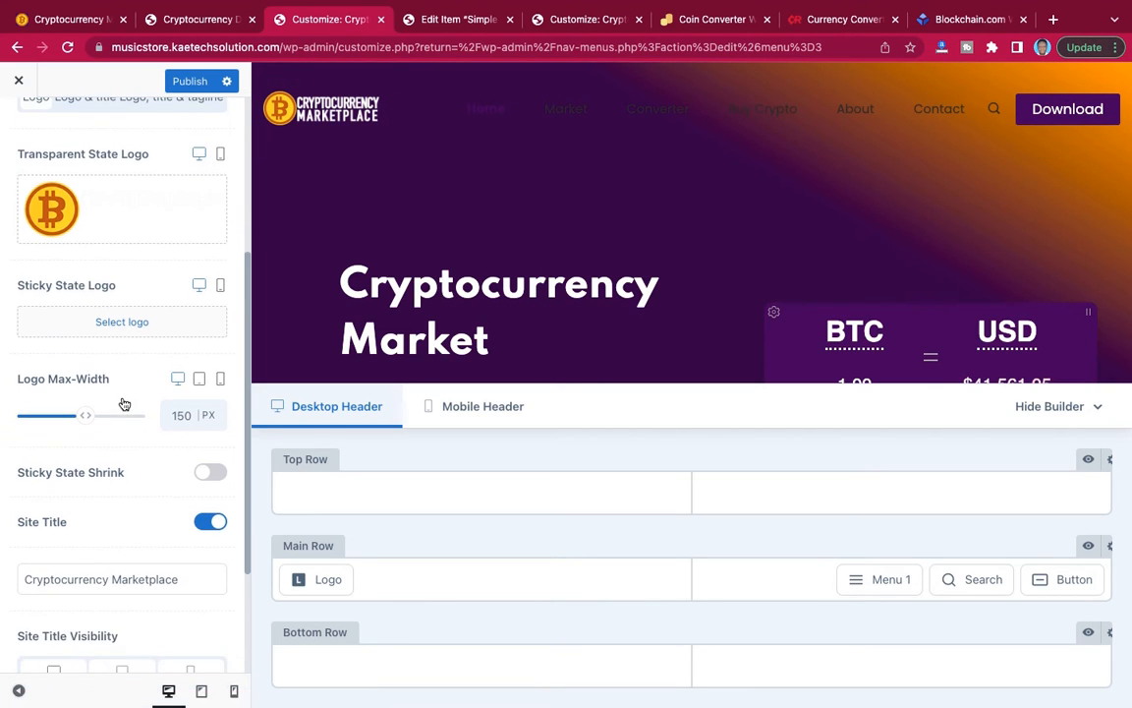
pyautogui.click(123, 322)
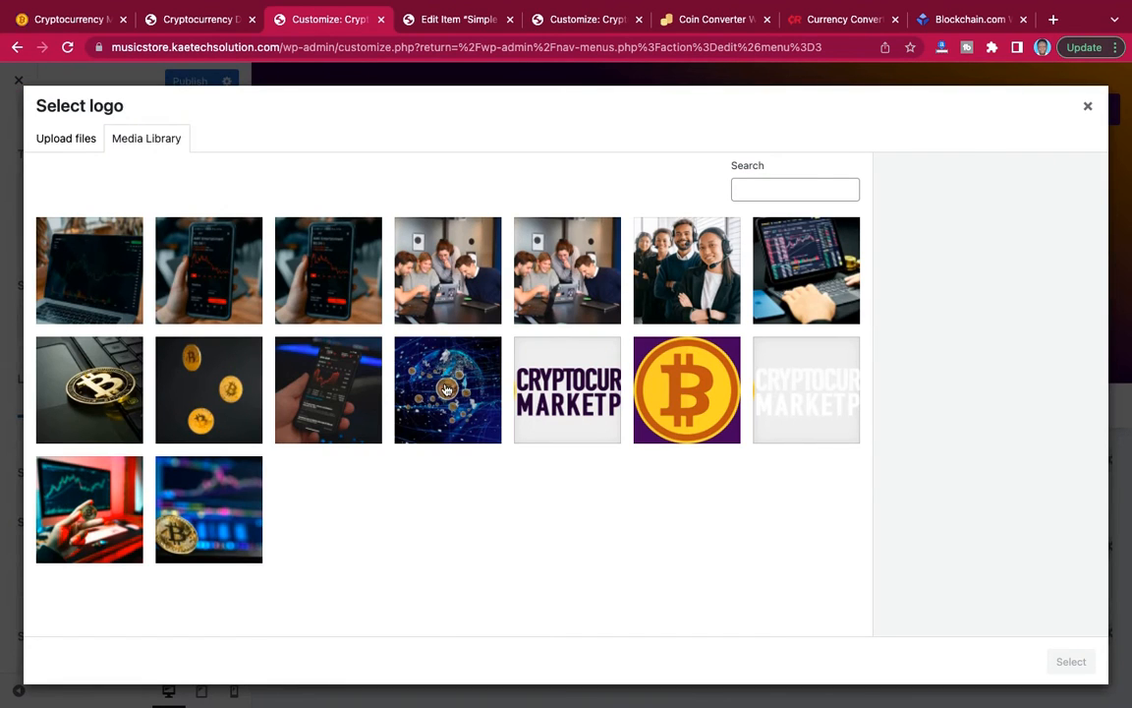
pyautogui.click(578, 396)
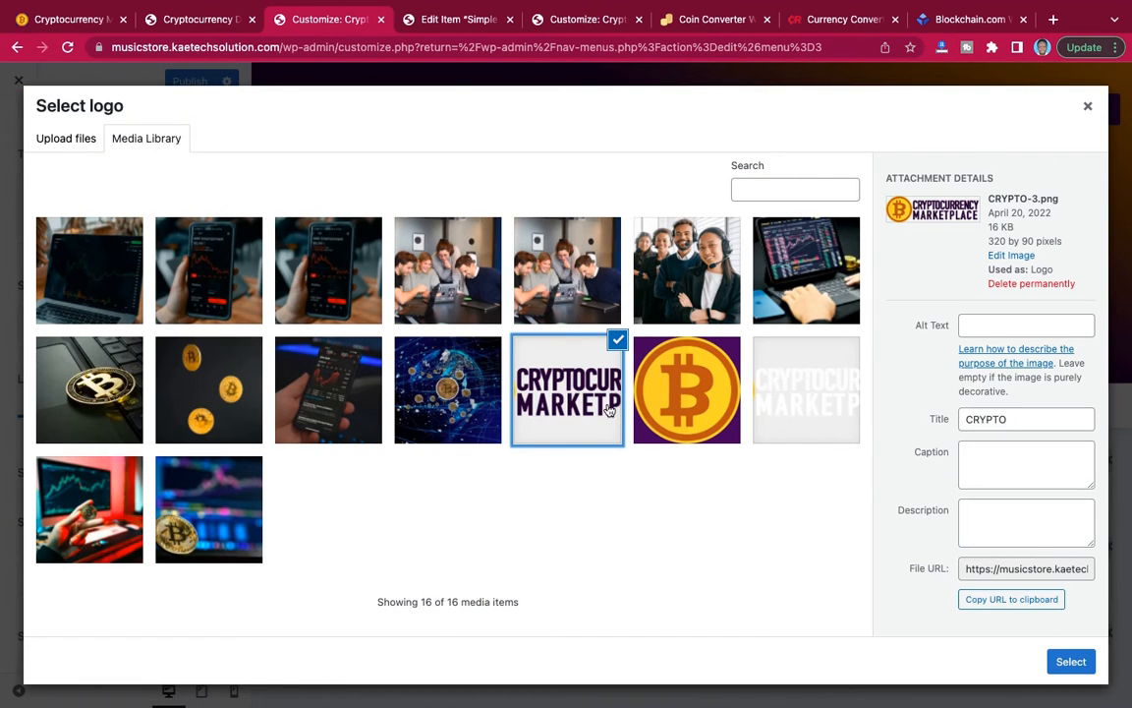
pyautogui.click(1070, 663)
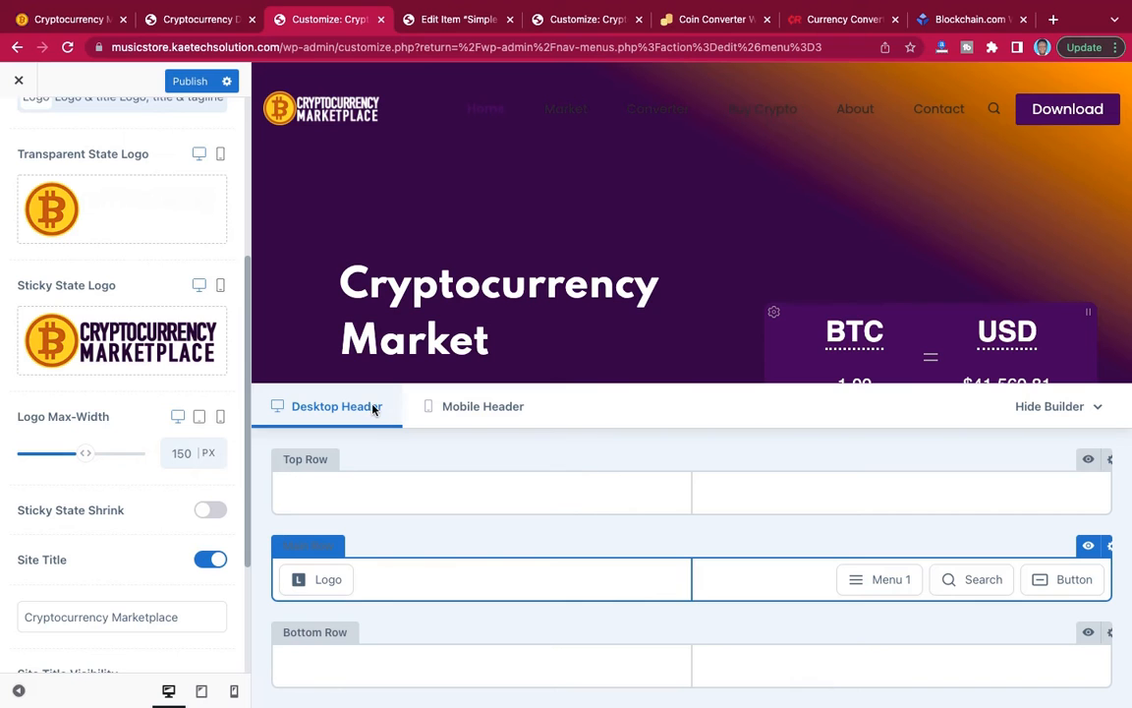
# Examine how the reference site's header looks at the page start and while scrolled, and return to the theme customizer.
pyautogui.moveTo(52, 7)
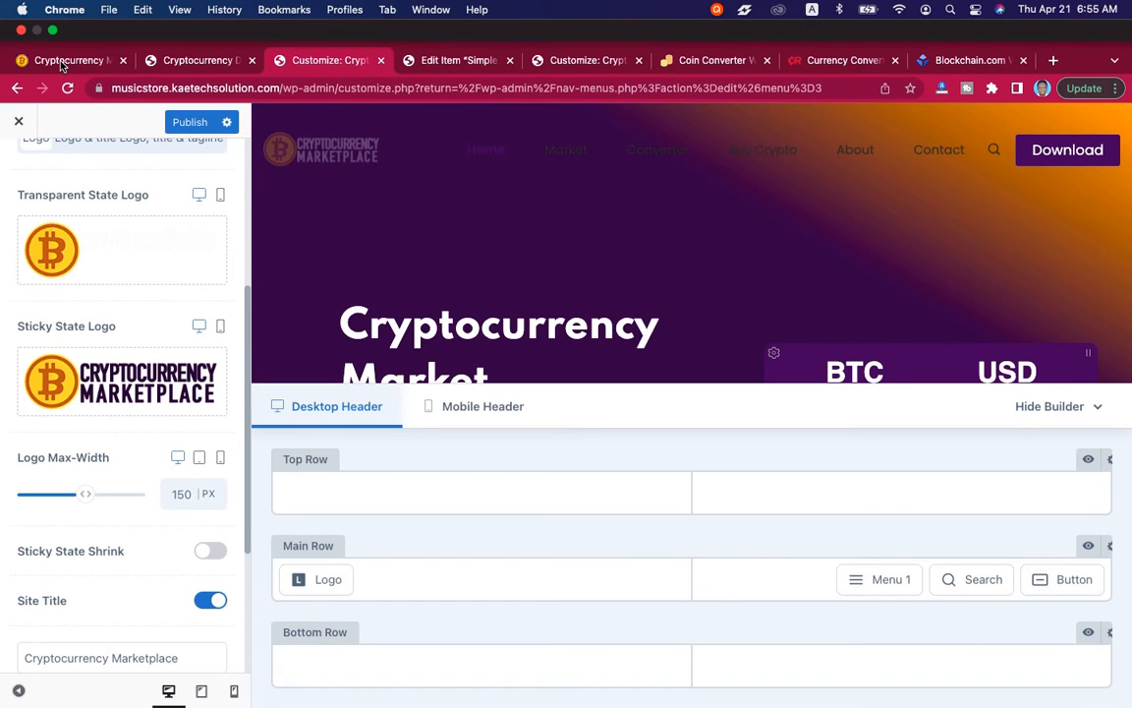
pyautogui.click(62, 65)
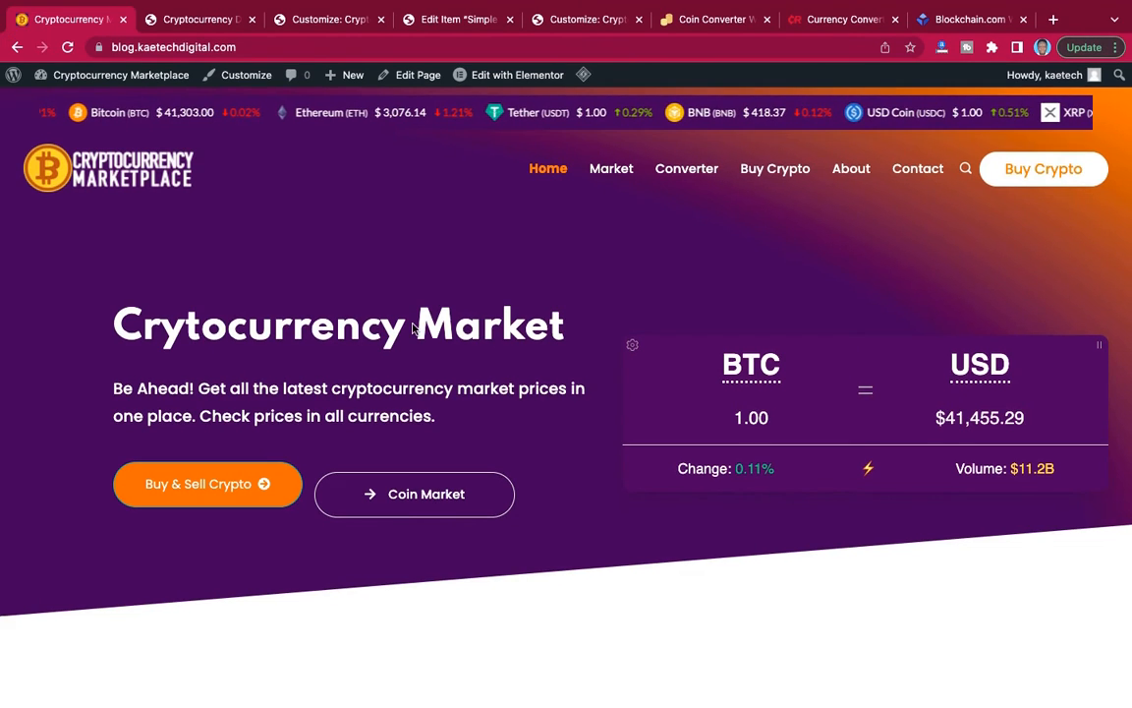
pyautogui.scroll(-5, 412, 324)
pyautogui.scroll(-5, 412, 323)
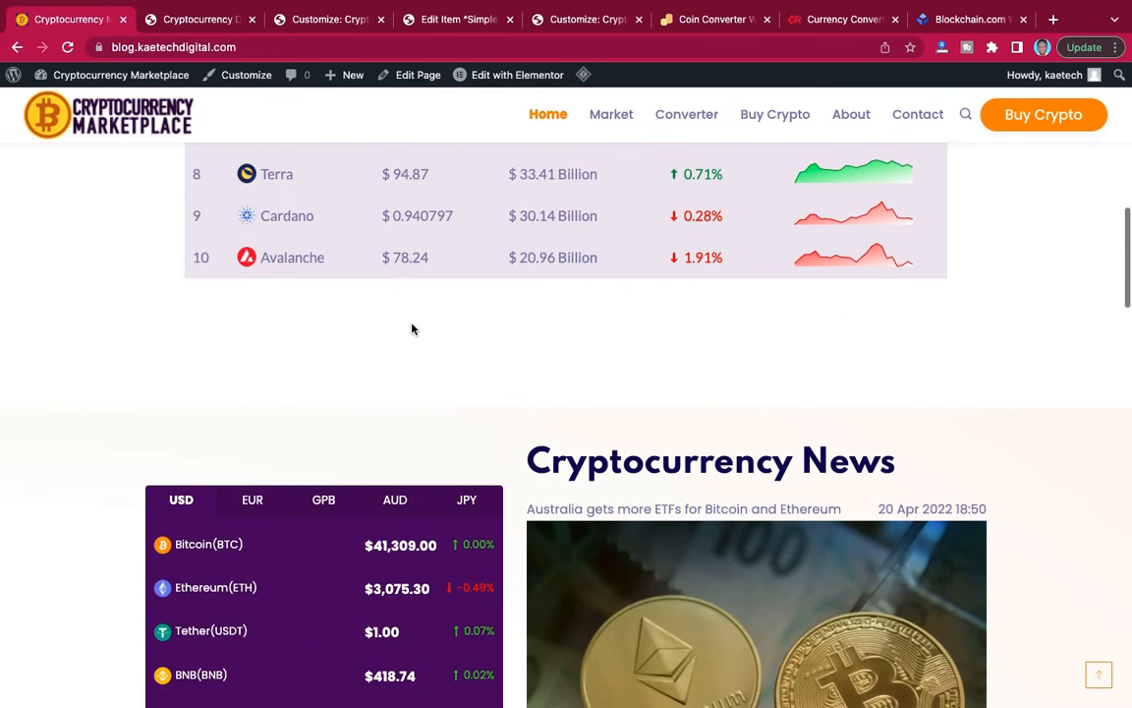
pyautogui.scroll(15, 286, 188)
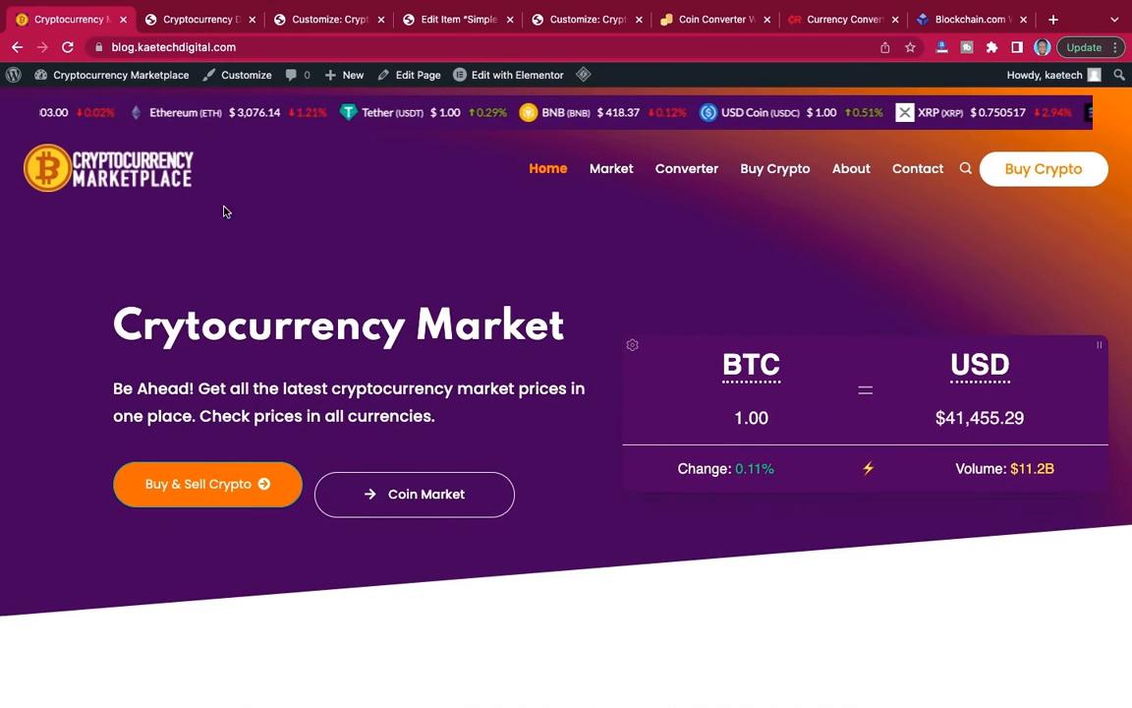
pyautogui.scroll(-10, 222, 222)
pyautogui.scroll(10, 218, 222)
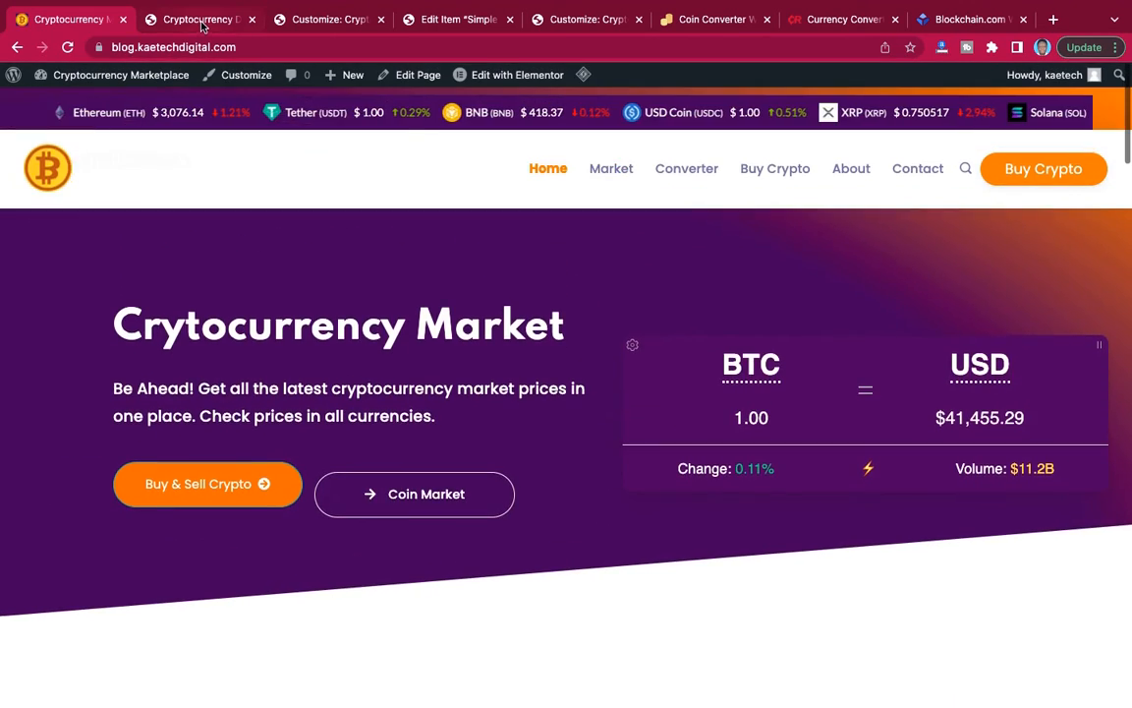
pyautogui.click(201, 21)
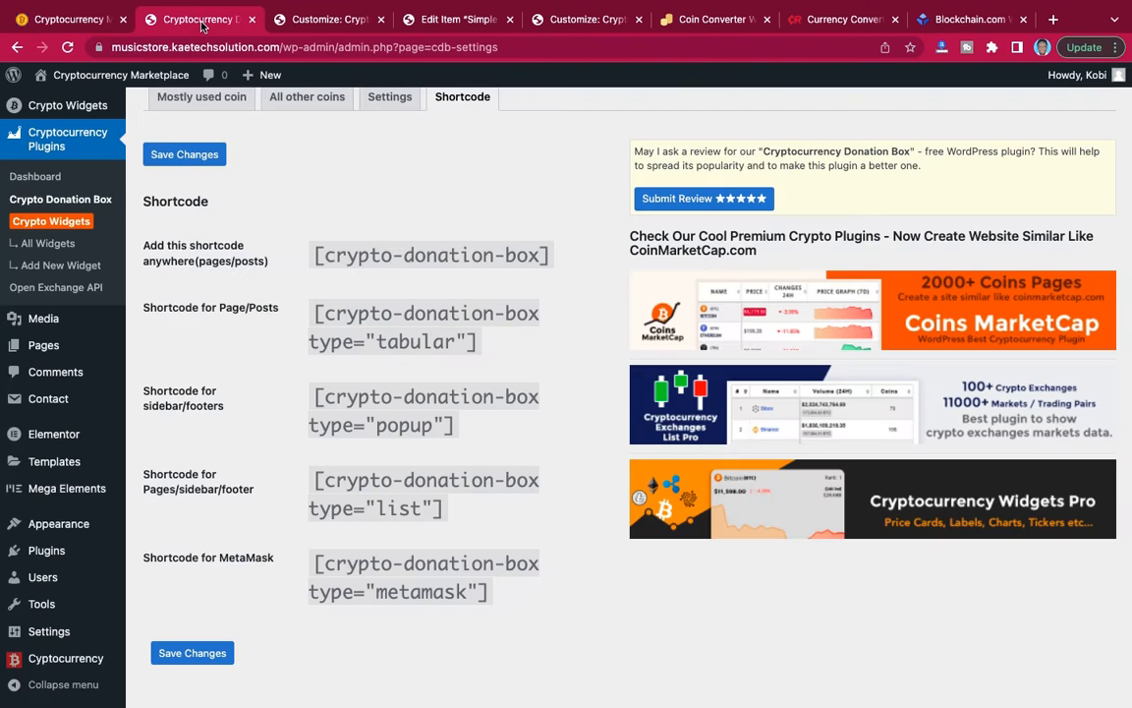
pyautogui.click(320, 22)
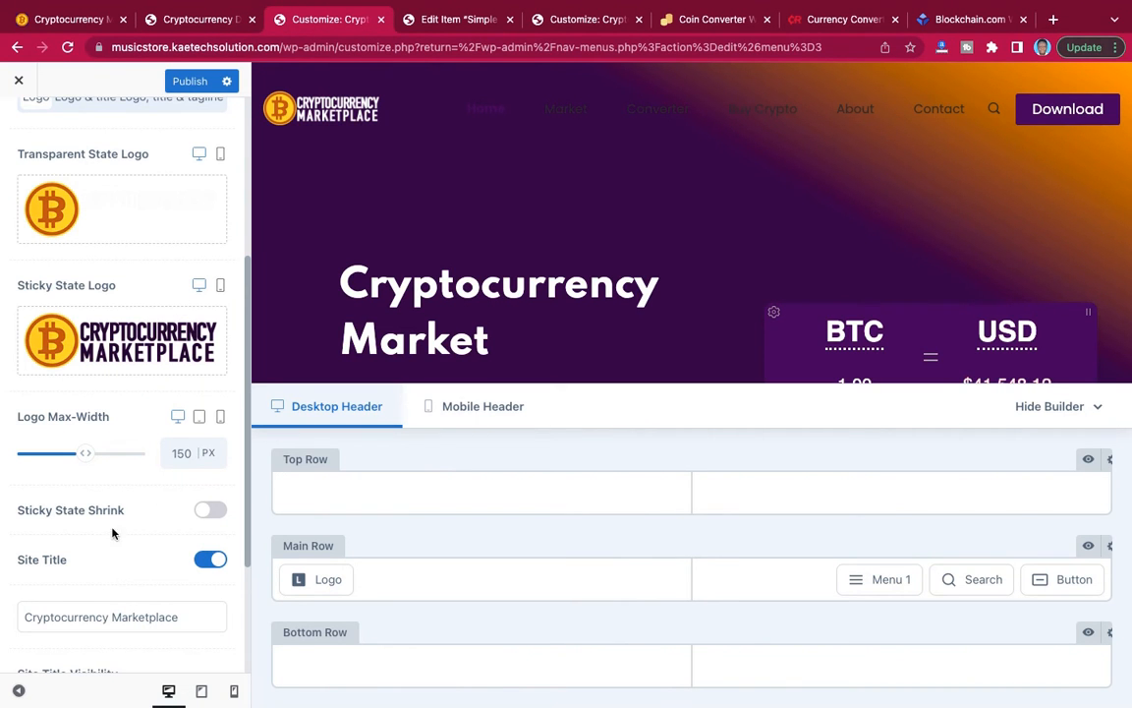
# Turn on Sticky State Shrink for the header logo and check the scrolled header in the preview.
pyautogui.scroll(-2, 128, 521)
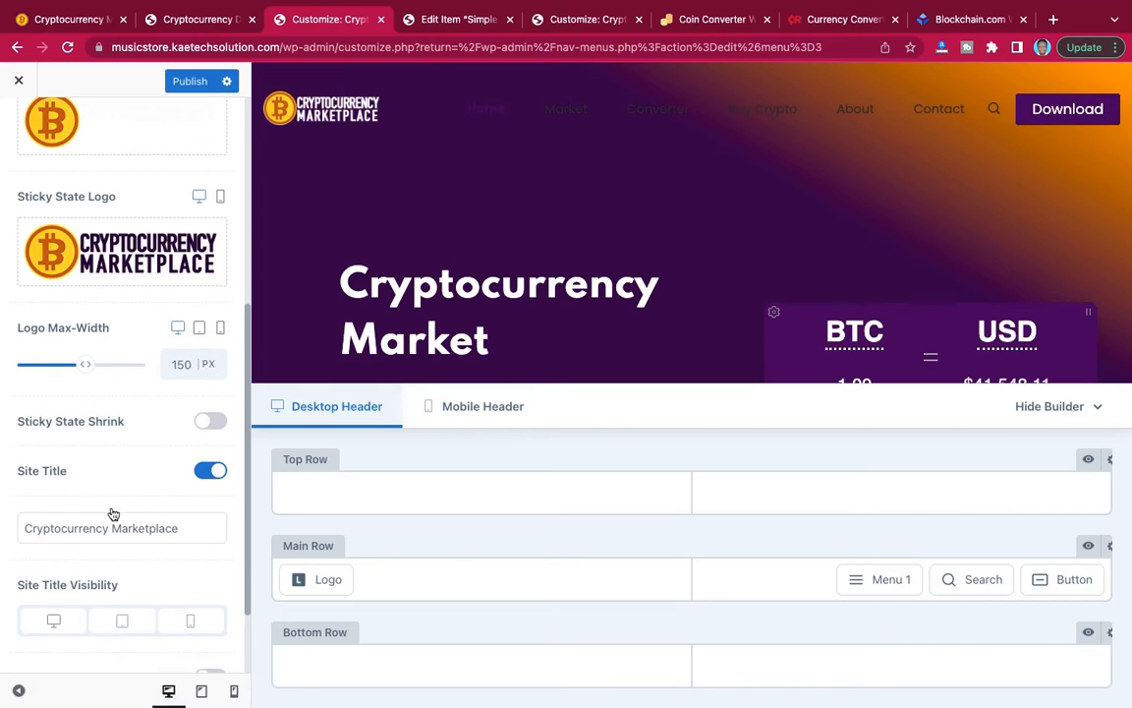
pyautogui.click(211, 422)
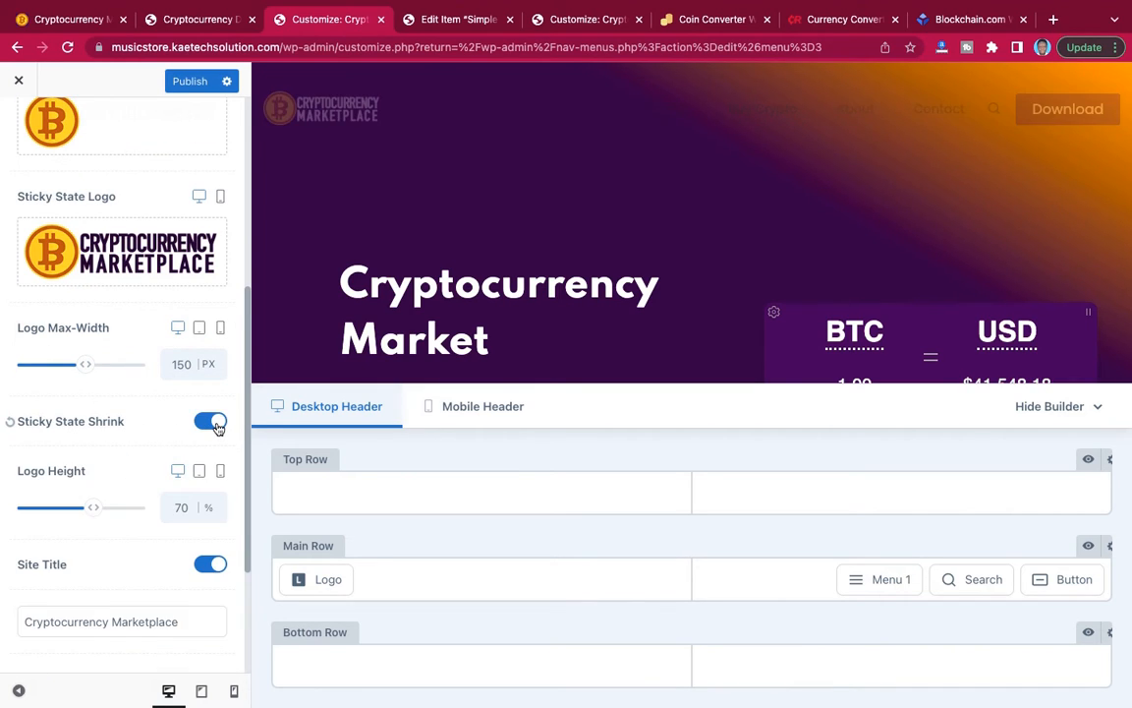
pyautogui.scroll(-3, 539, 250)
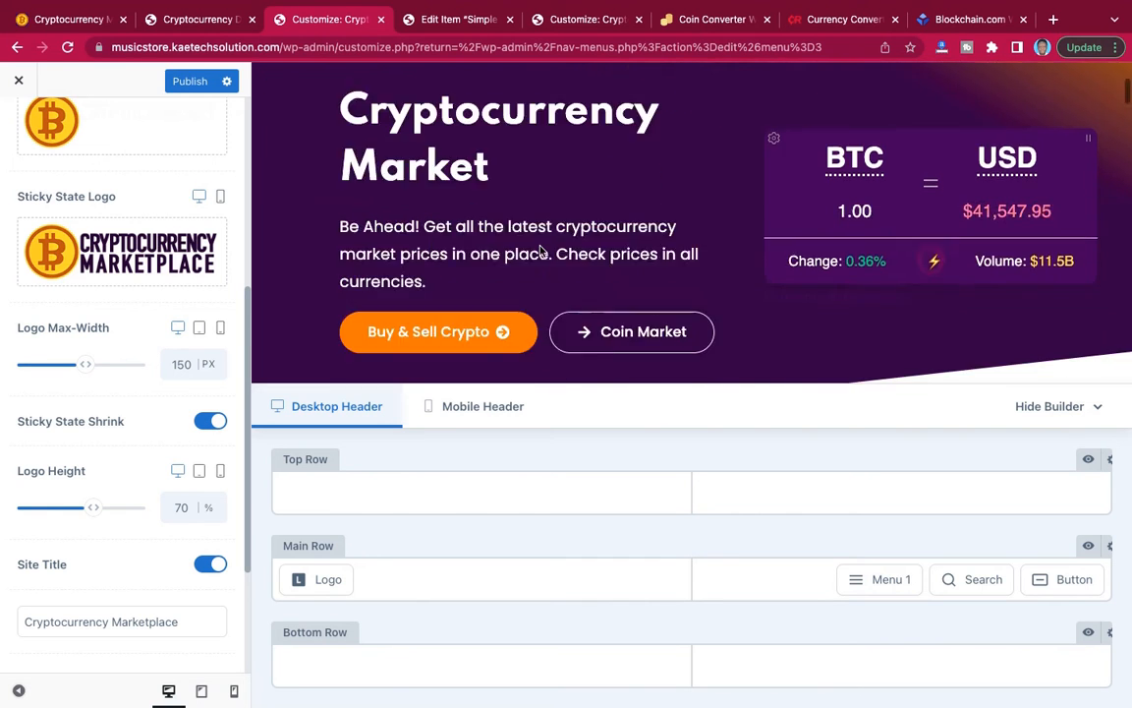
pyautogui.scroll(-4, 539, 249)
pyautogui.scroll(6, 540, 249)
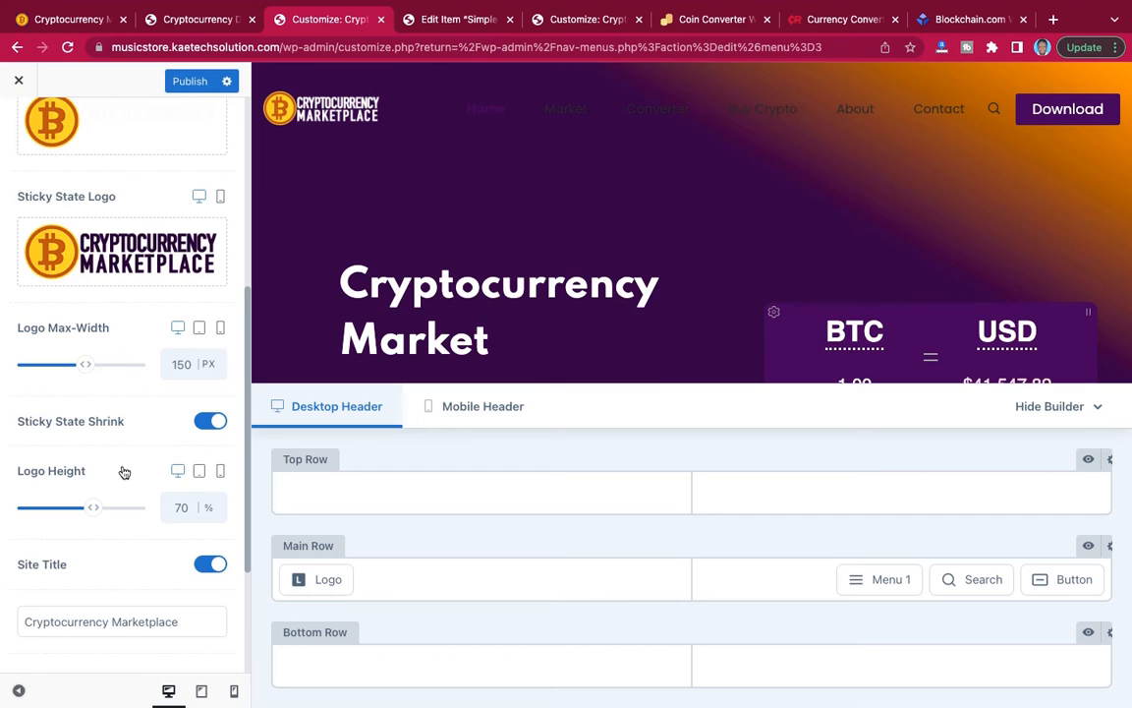
# Try a desktop maximum width of 300 px for the header logo.
pyautogui.scroll(-4, 124, 473)
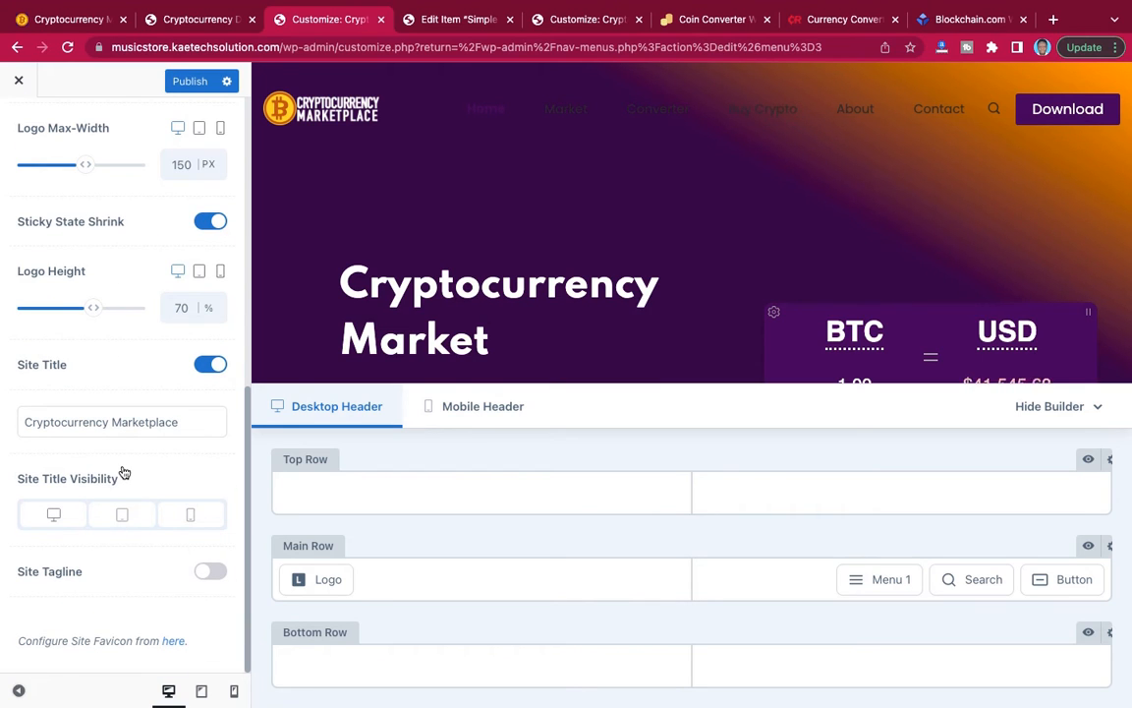
pyautogui.scroll(3, 124, 473)
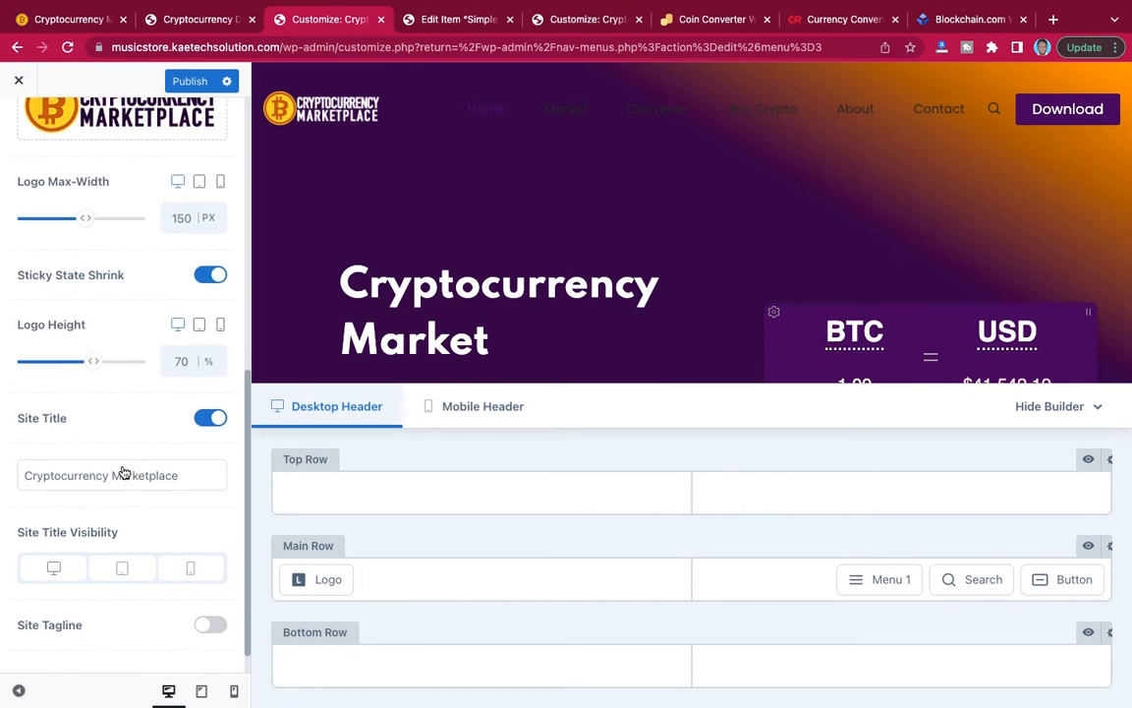
pyautogui.scroll(2, 124, 473)
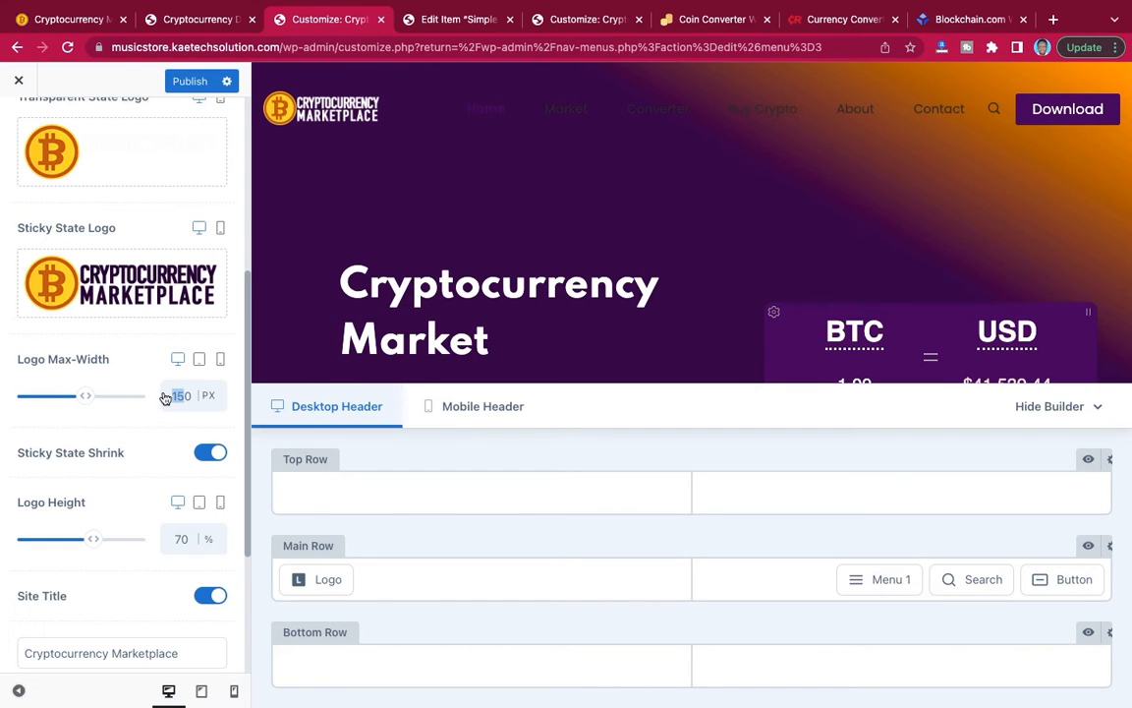
pyautogui.write('300')
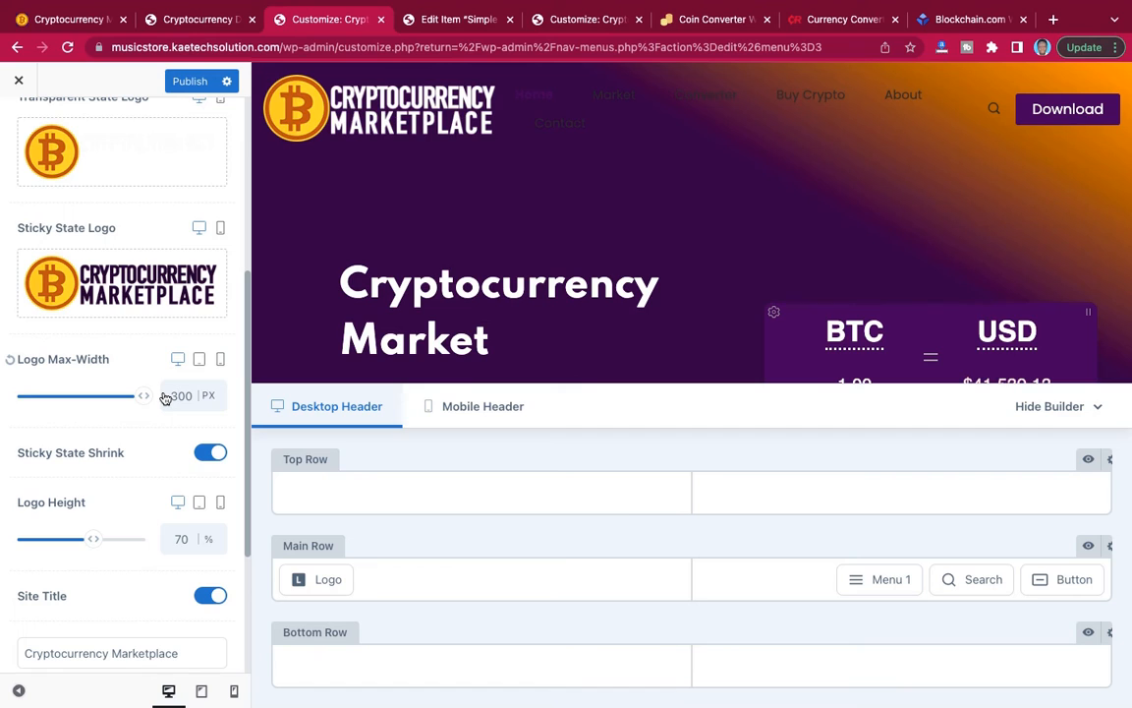
# Set the header logo's desktop maximum width to 200 px.
pyautogui.press('BackSpace')
pyautogui.press('BackSpace')
pyautogui.press('BackSpace')
pyautogui.write('200')
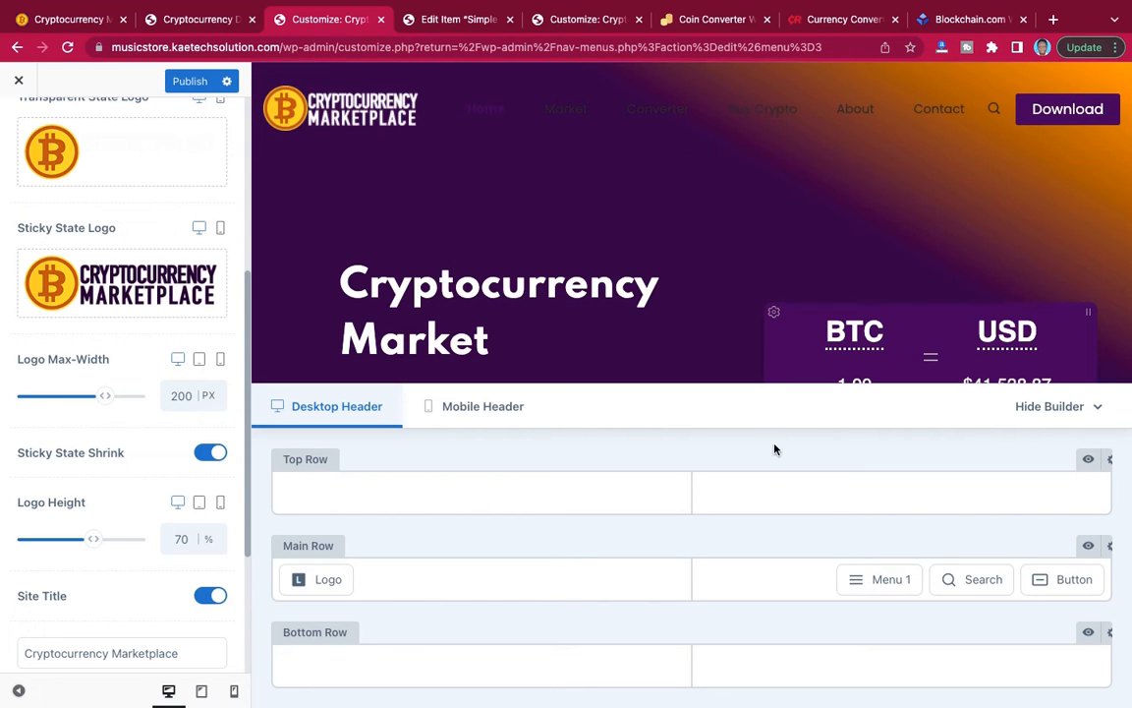
# Open the design settings of the Menu 1 element in the desktop header's main row.
pyautogui.moveTo(902, 591)
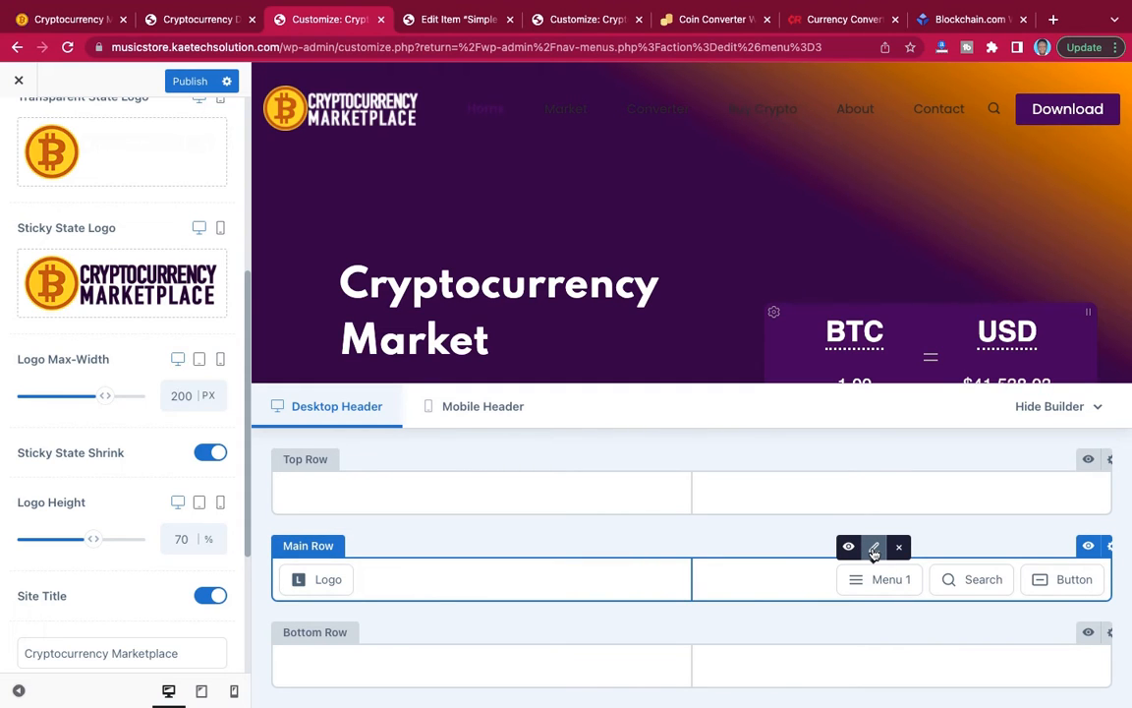
pyautogui.click(874, 548)
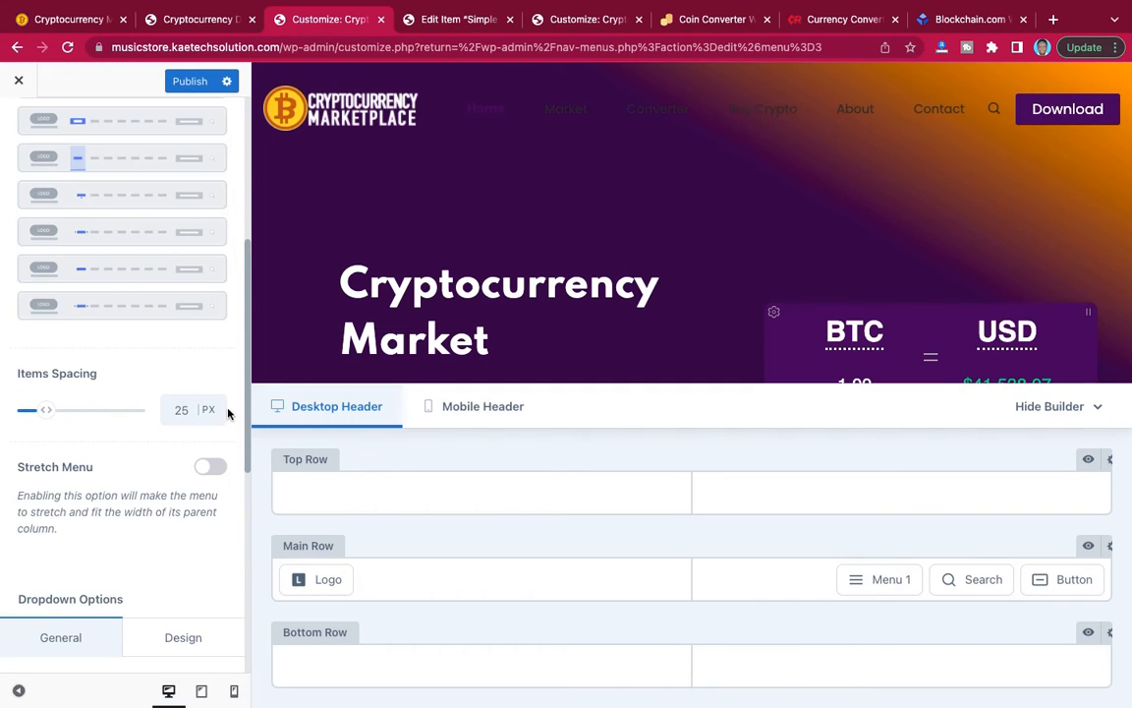
pyautogui.scroll(5, 148, 354)
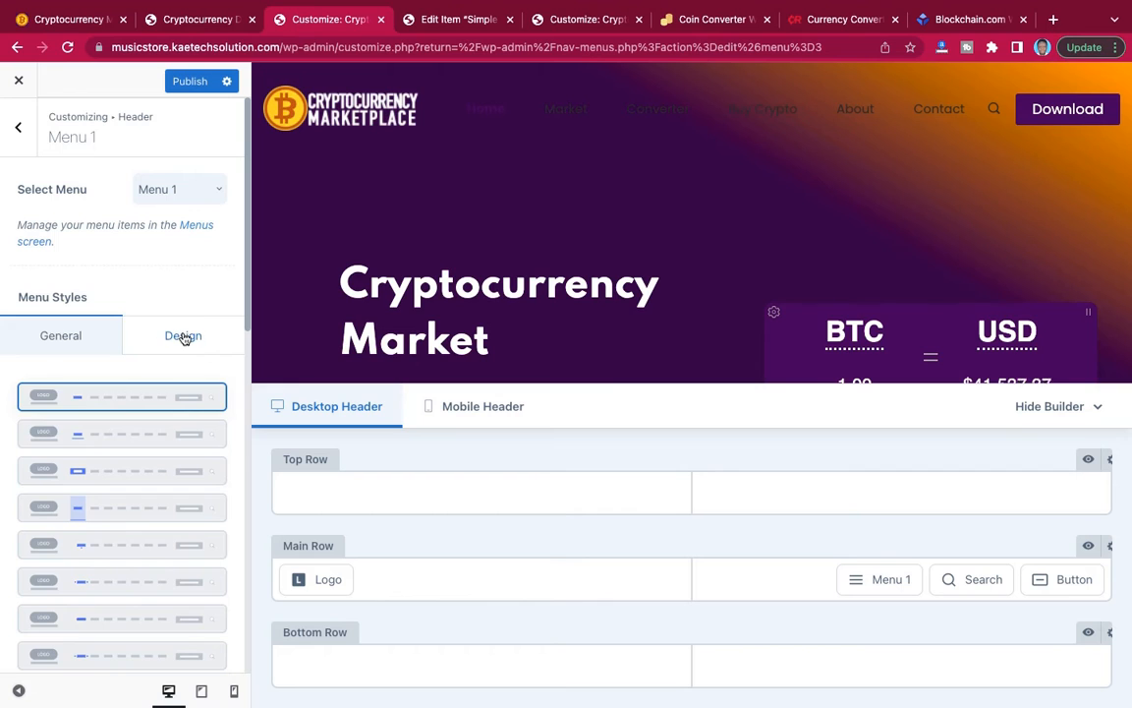
pyautogui.click(184, 338)
pyautogui.scroll(-4, 149, 384)
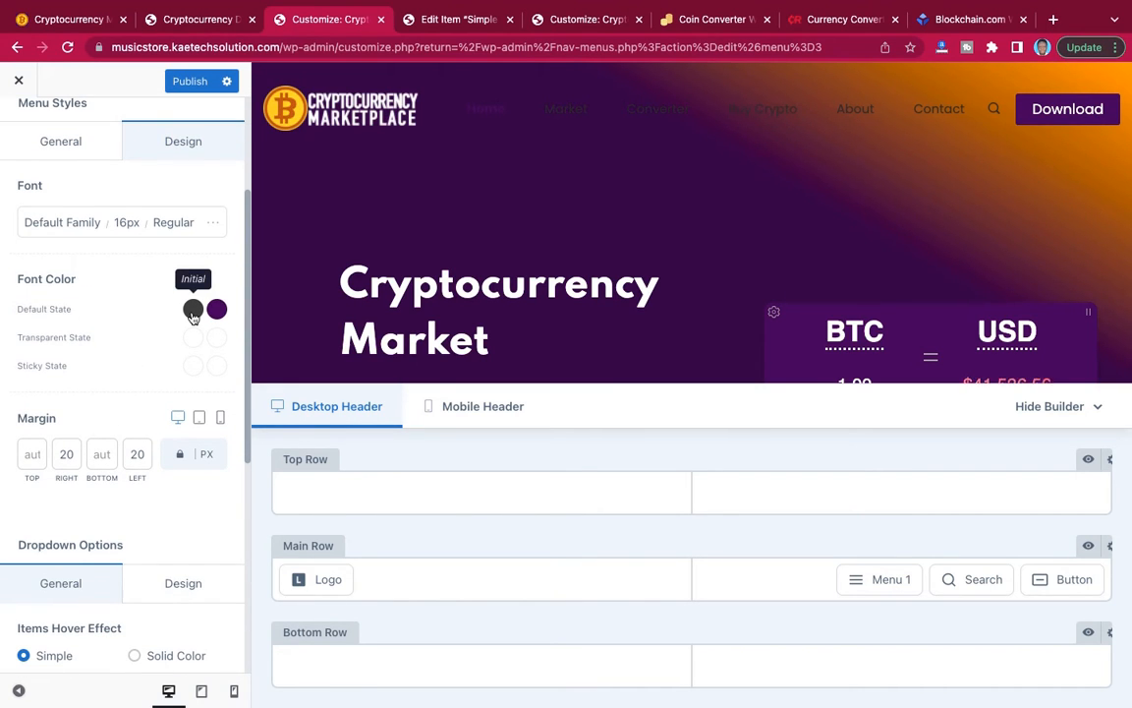
# Try white (#ffffff) as the menu's Default State font color and light lilac (#ecd6f9) as its hover/active color.
pyautogui.click(192, 311)
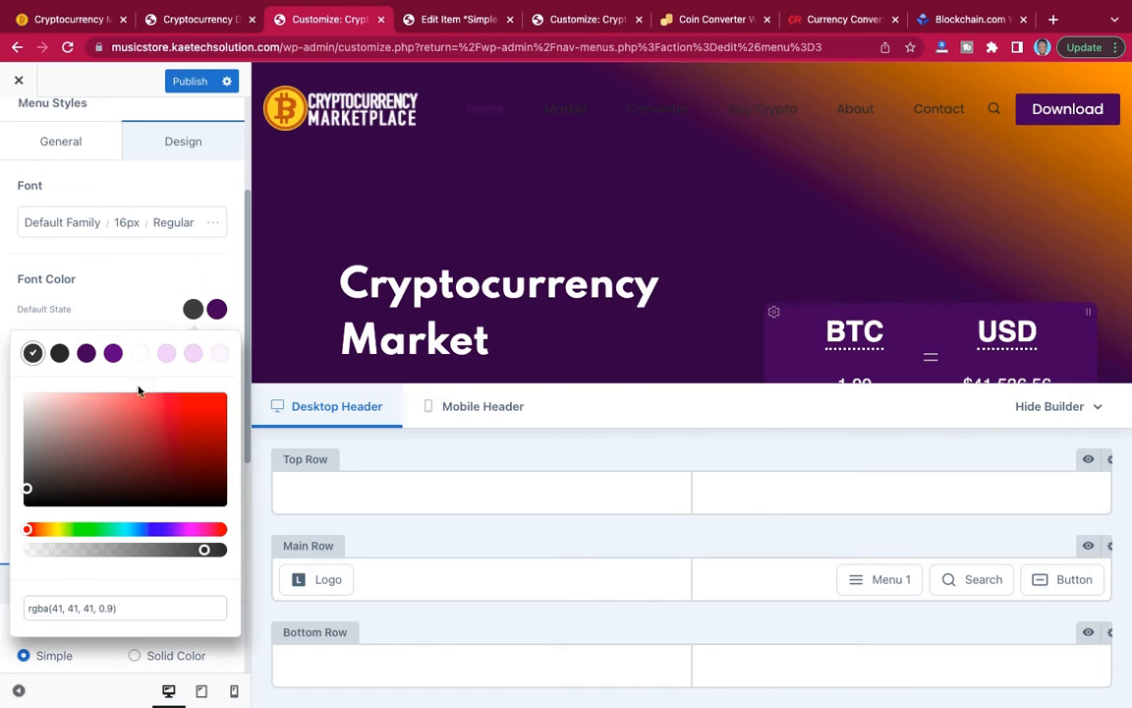
pyautogui.click(139, 355)
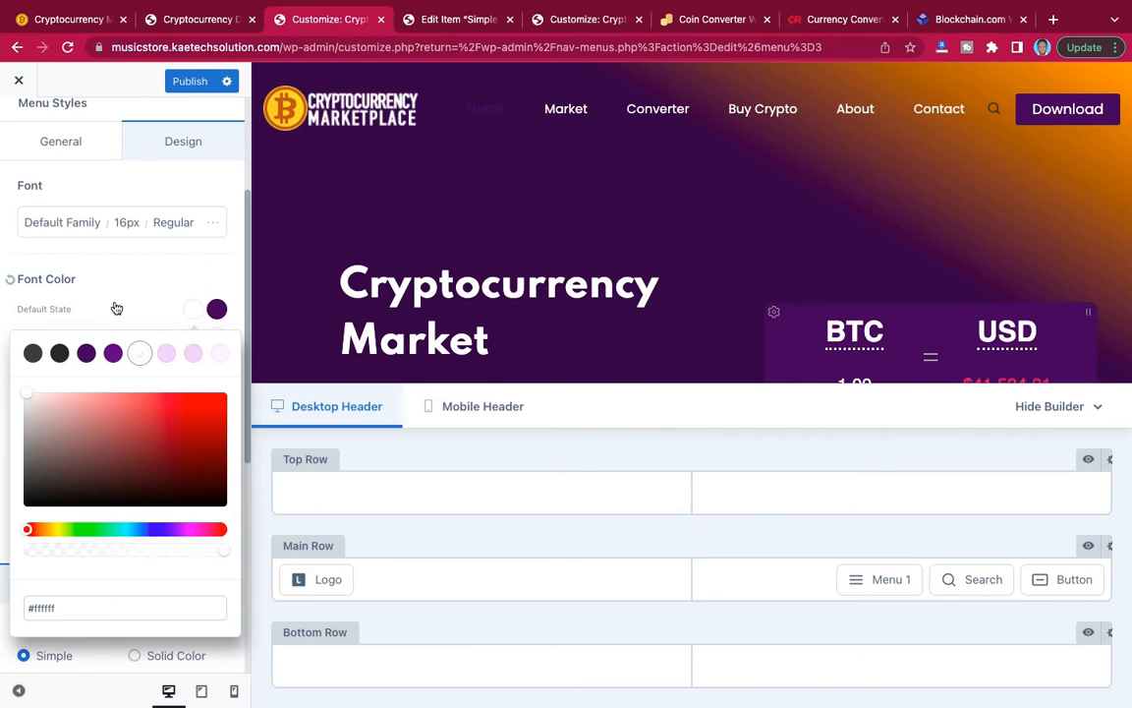
pyautogui.click(122, 310)
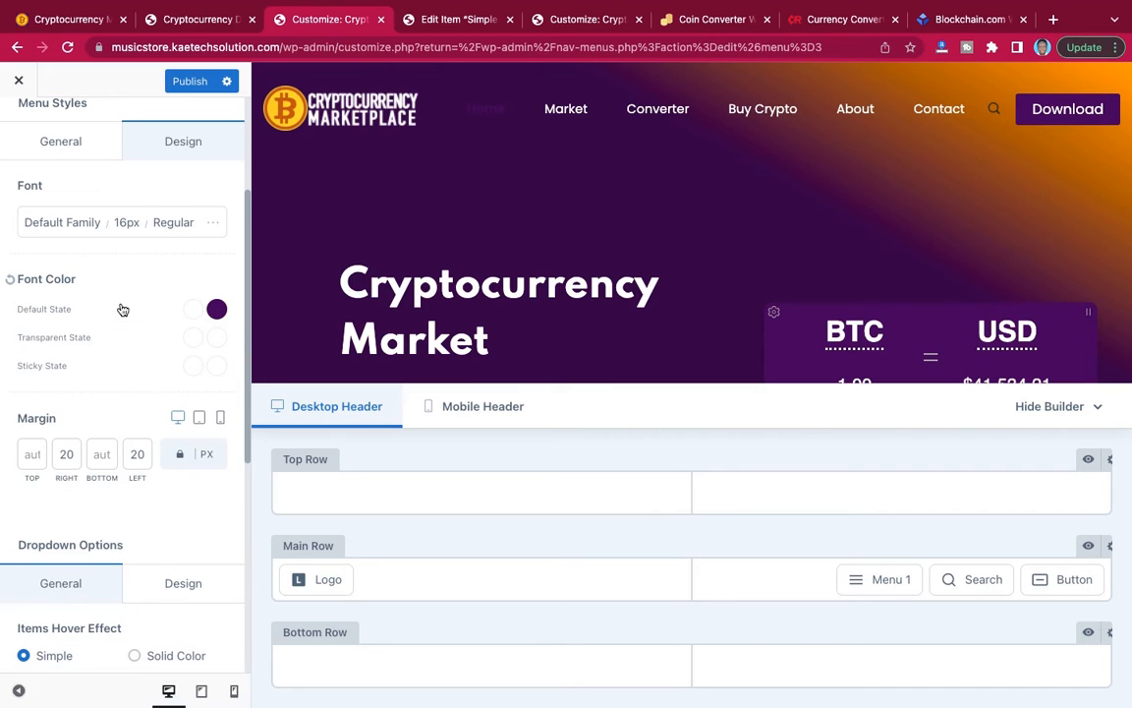
pyautogui.click(217, 310)
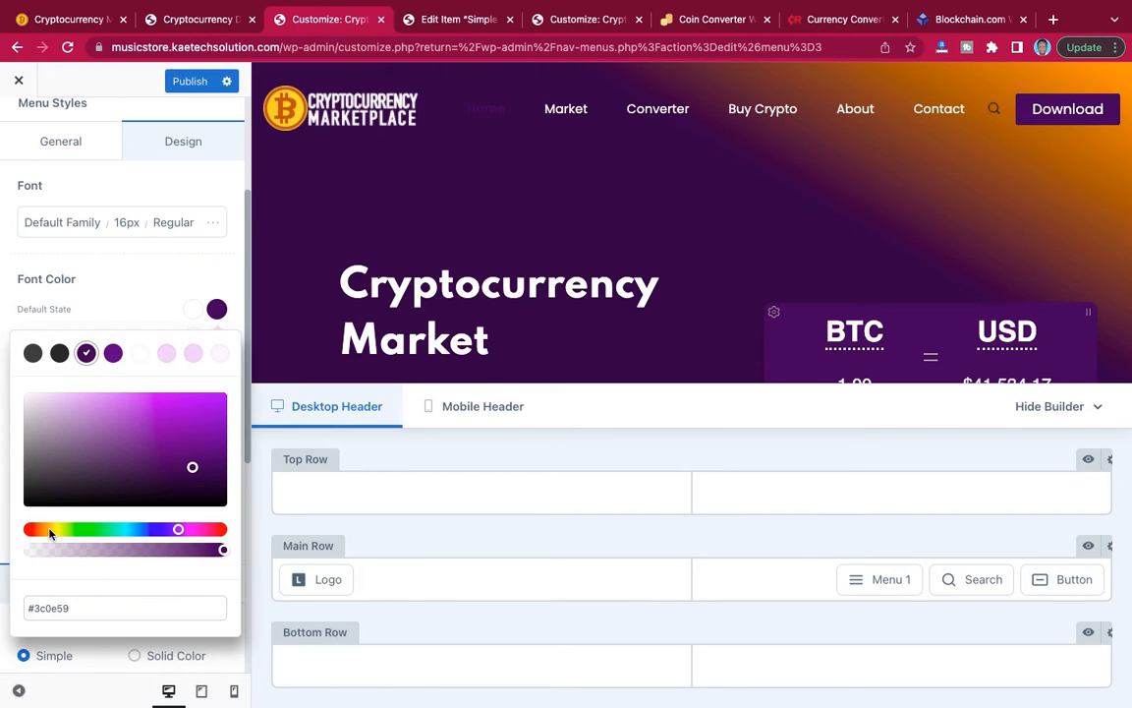
pyautogui.click(167, 354)
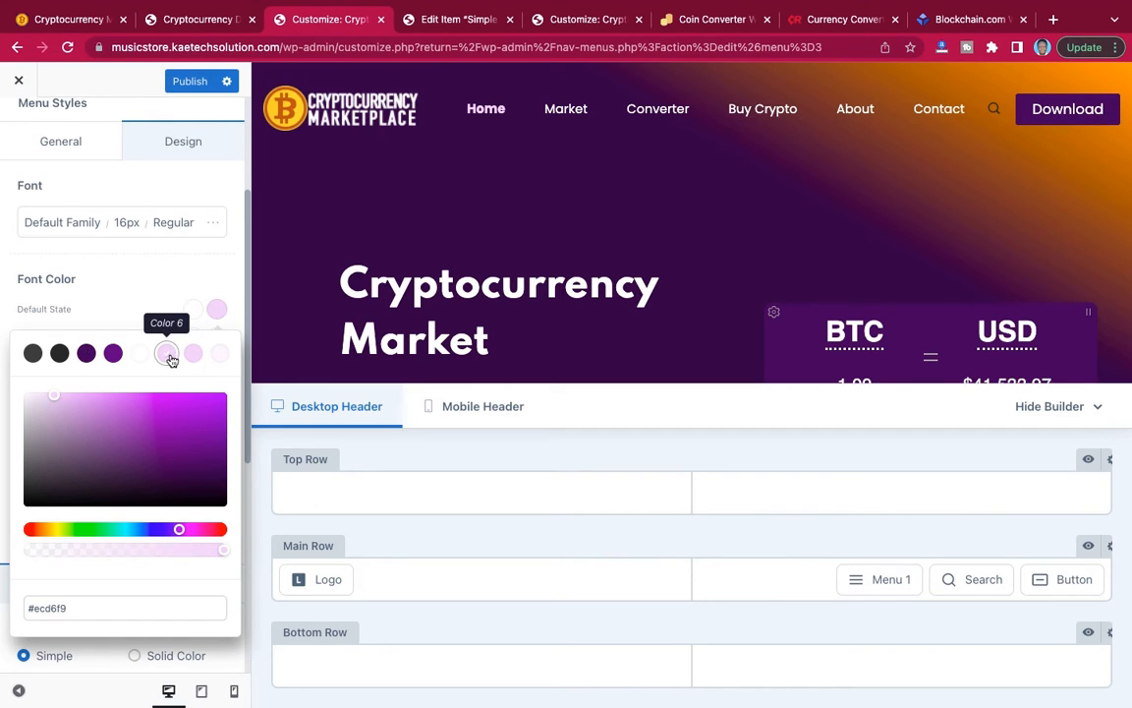
pyautogui.click(145, 309)
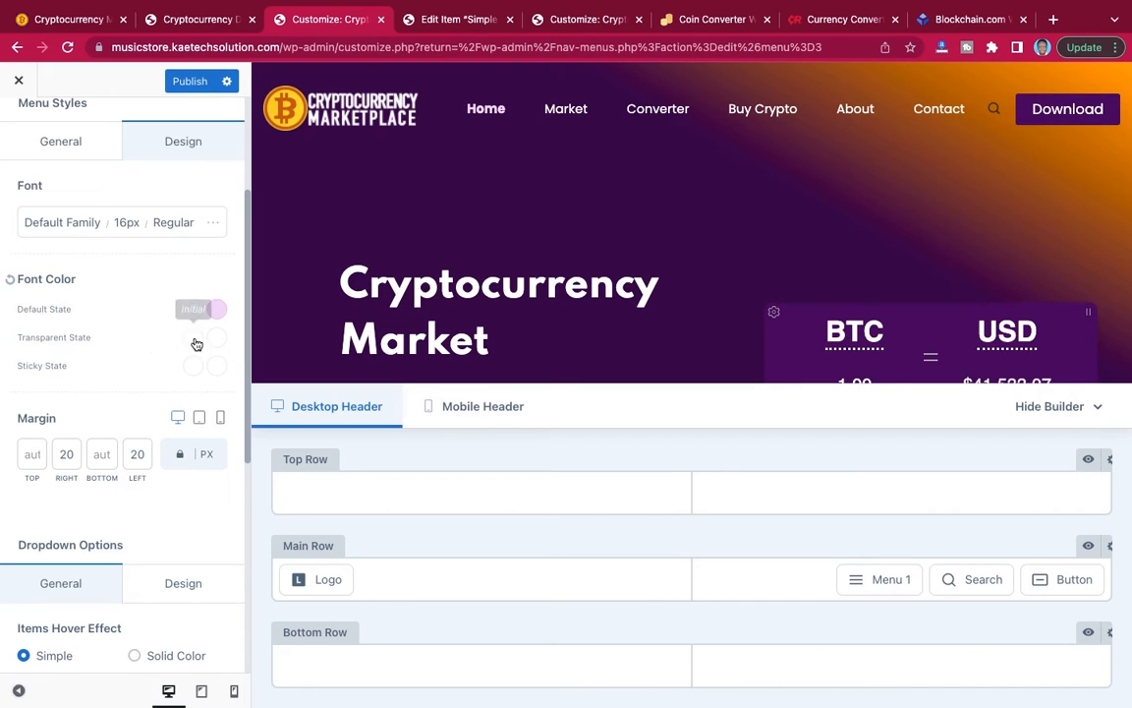
# Set the menu's Transparent State font color to white (#ffffff) and its hover/active color to light lilac (#ecd6f9).
pyautogui.scroll(-2, 197, 336)
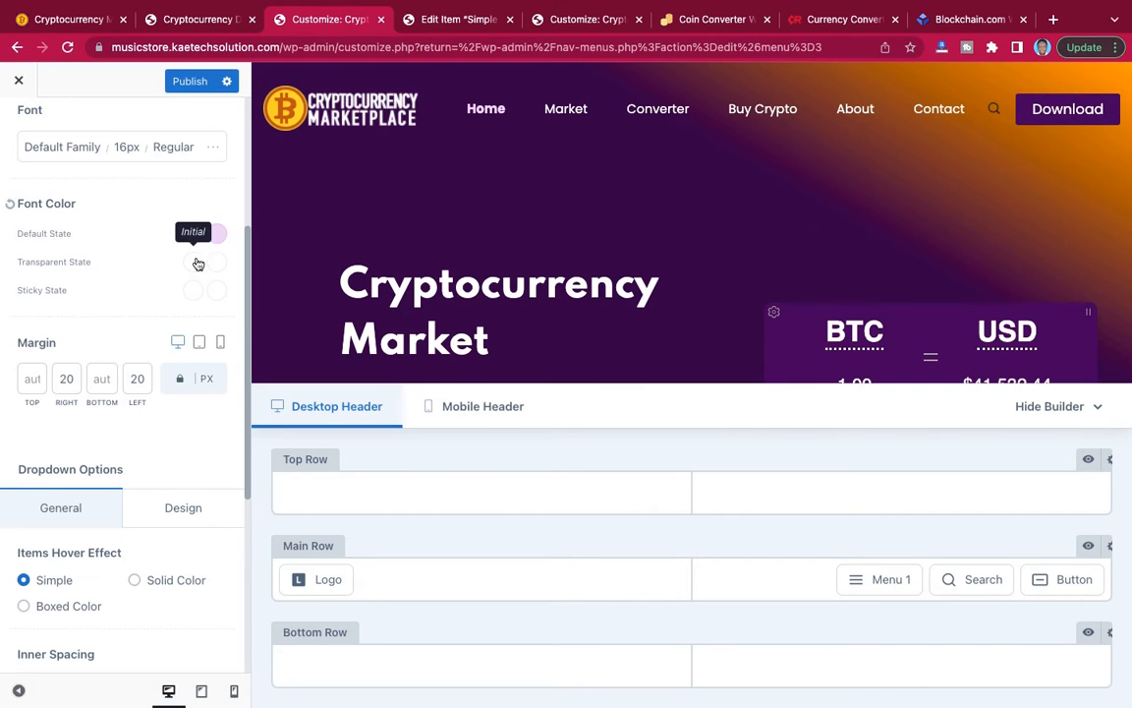
pyautogui.click(196, 266)
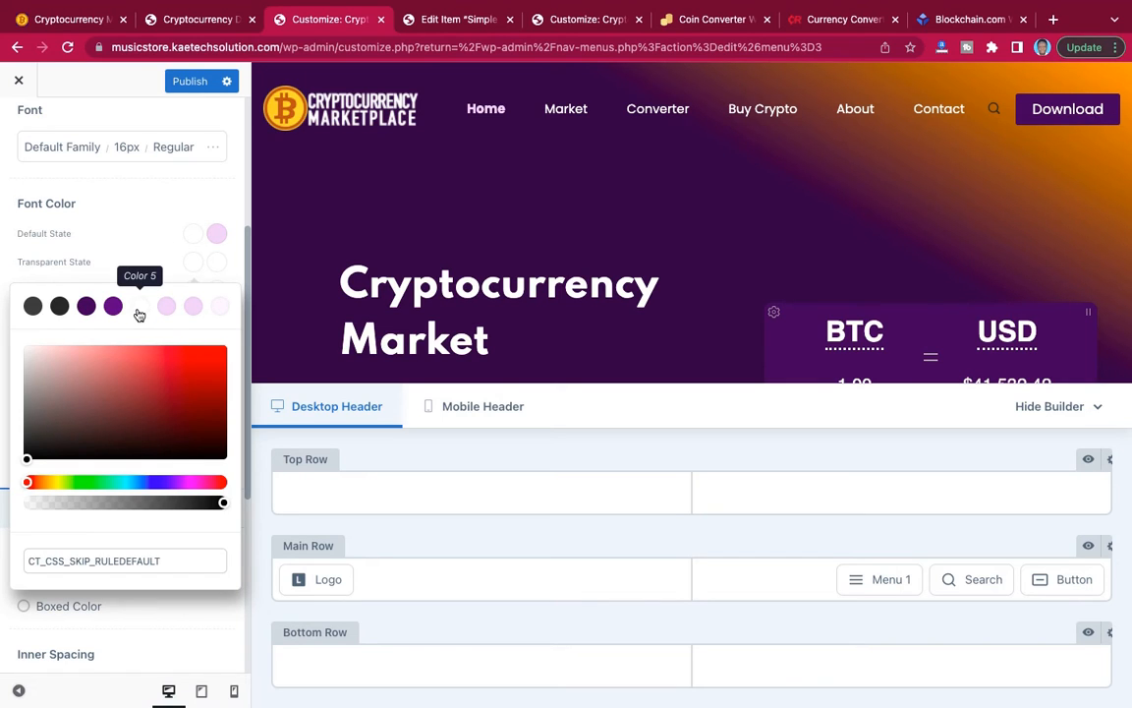
pyautogui.click(140, 307)
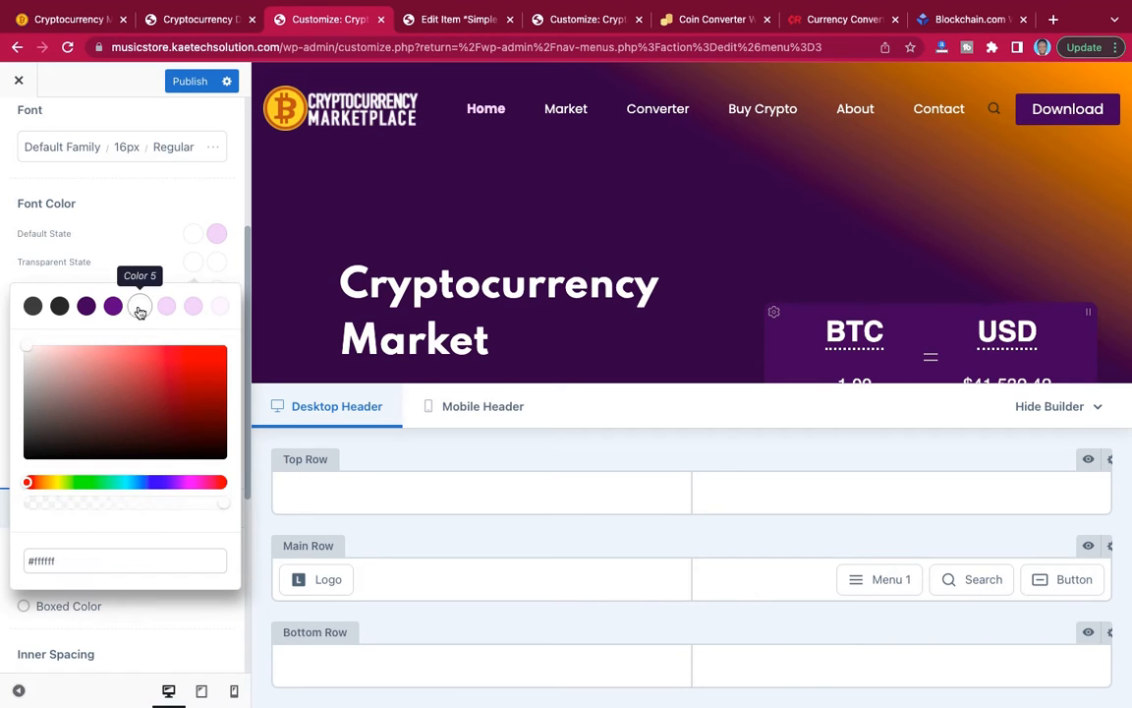
pyautogui.click(218, 262)
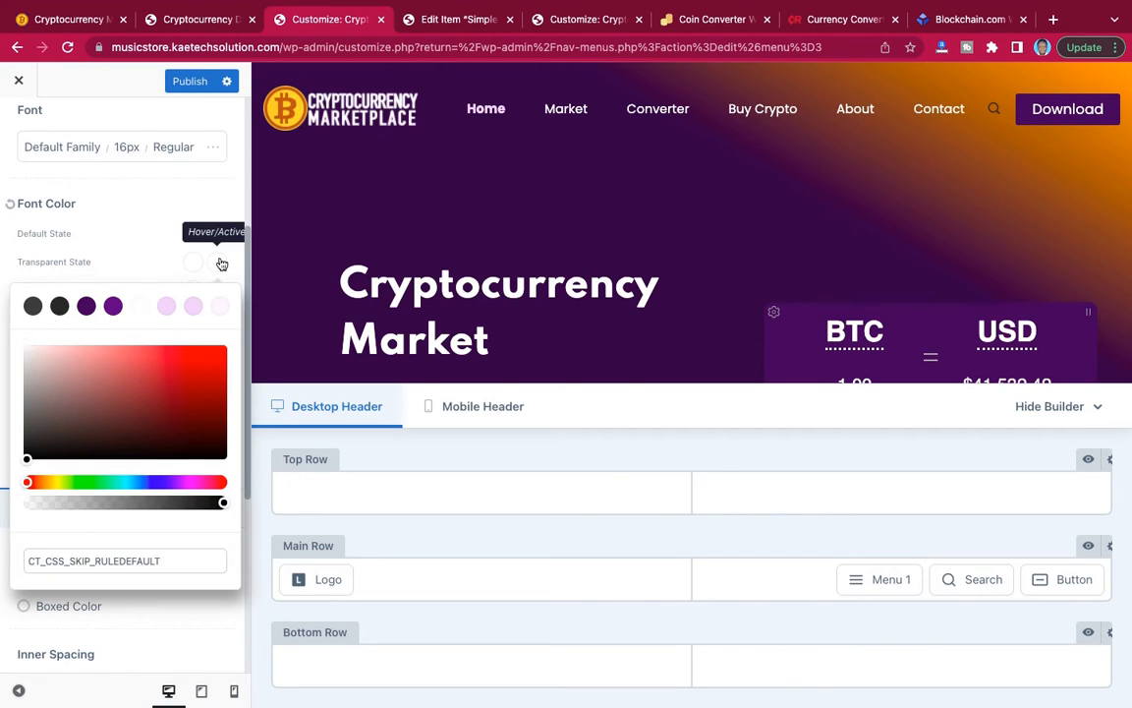
pyautogui.click(166, 305)
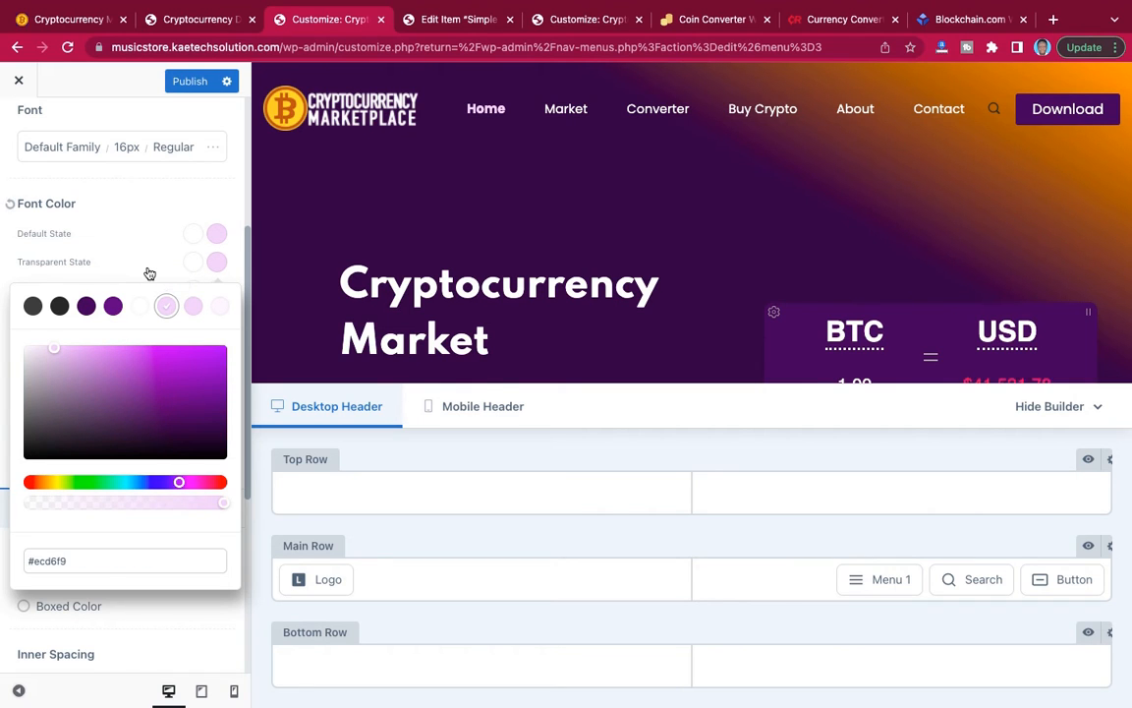
pyautogui.click(148, 271)
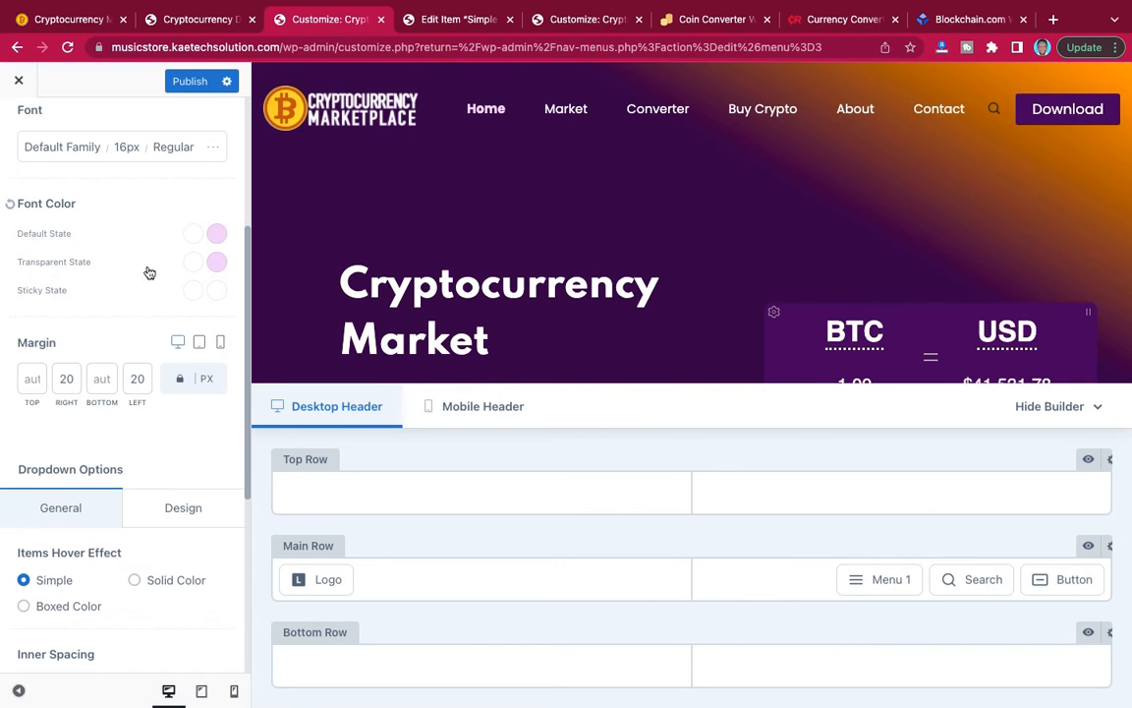
# Set the menu's Sticky State font color to dark grey (#292929) and its hover/active color to dark purple (#3c0e59).
pyautogui.click(192, 290)
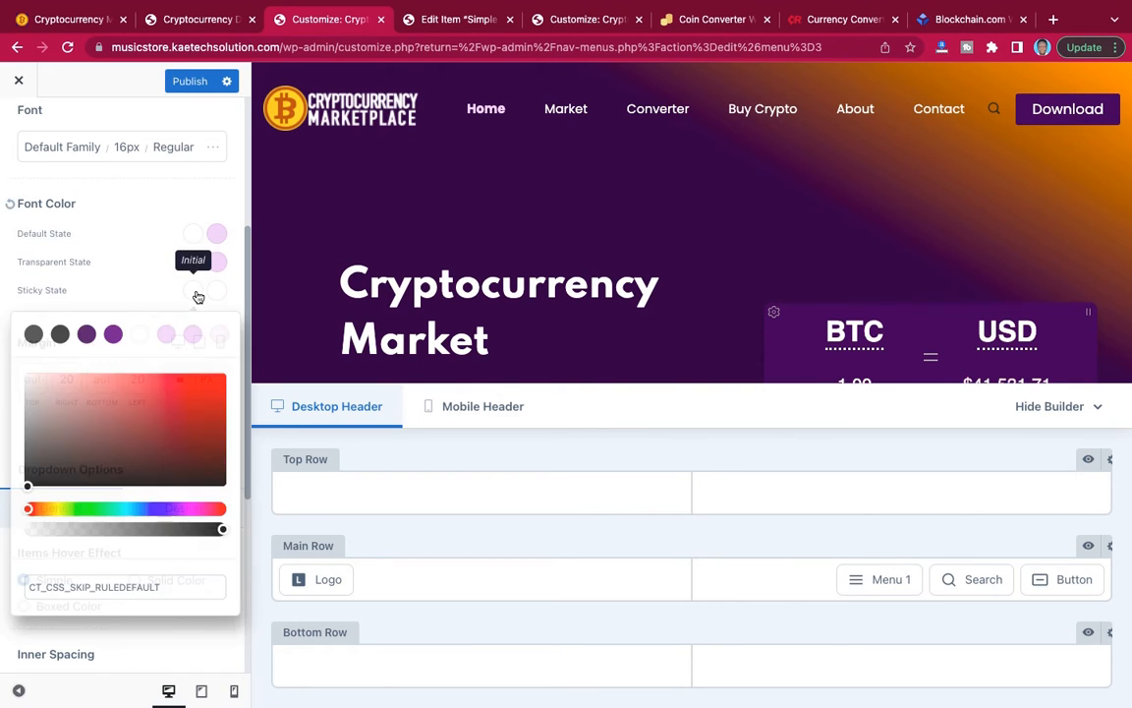
pyautogui.click(60, 335)
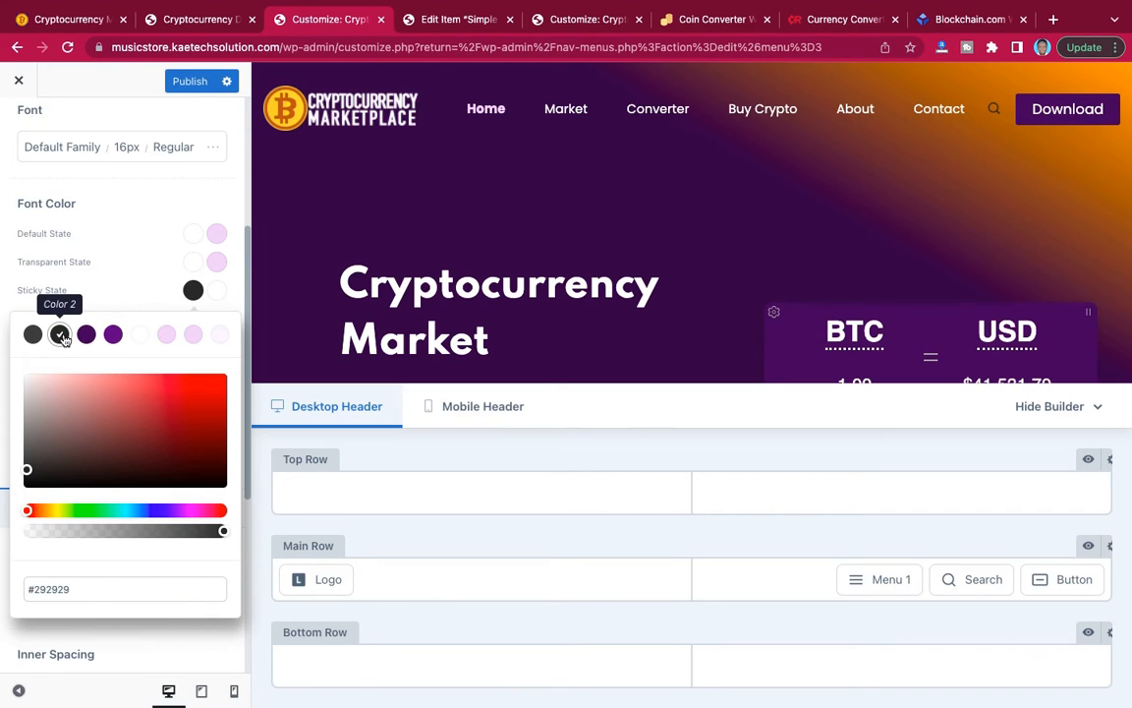
pyautogui.click(219, 292)
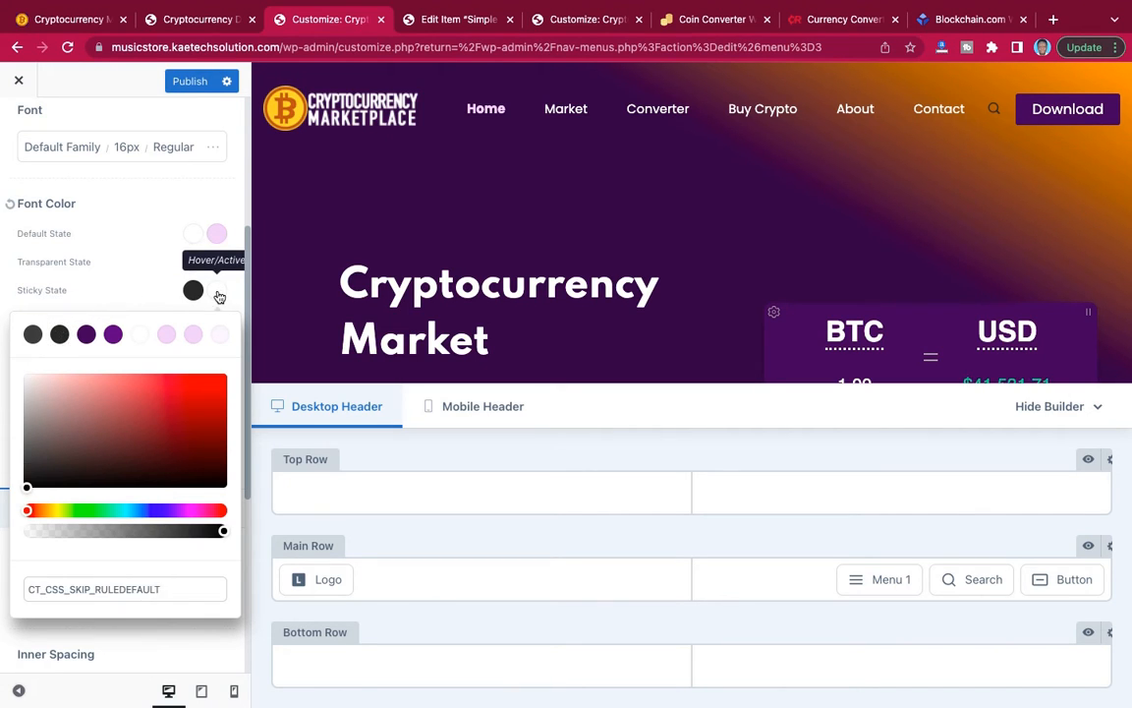
pyautogui.click(86, 335)
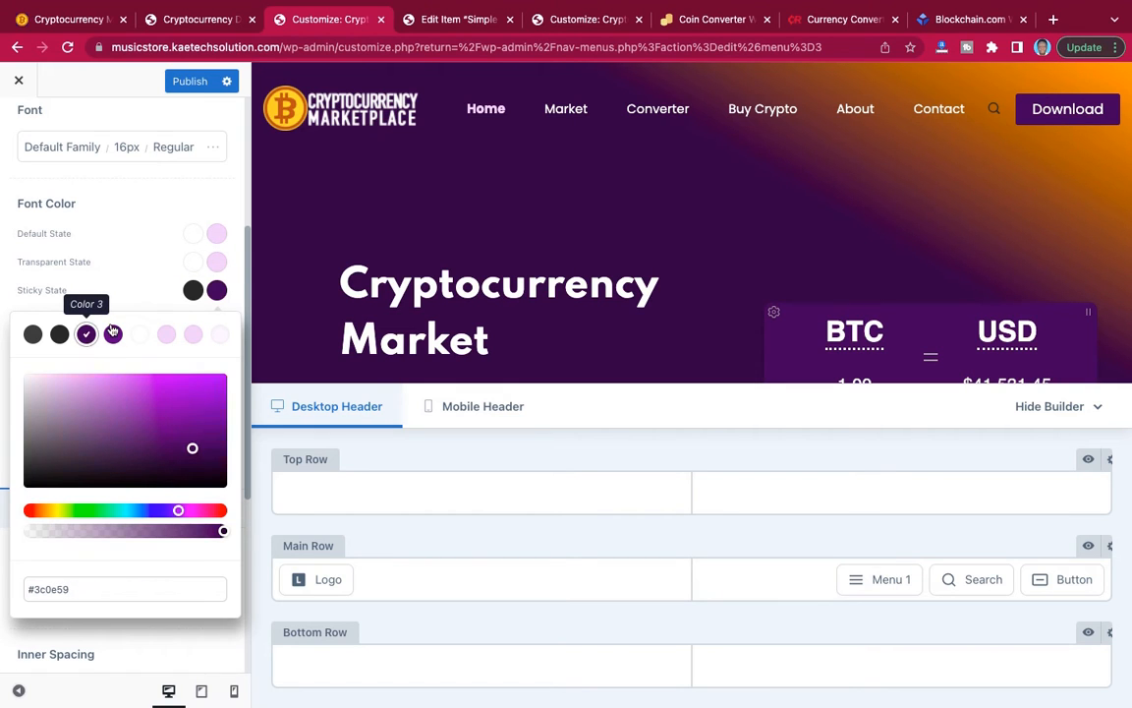
# Set the menu's Default State font color to #292929 and its hover/active color to #3c0e59, and publish the changes.
pyautogui.click(194, 239)
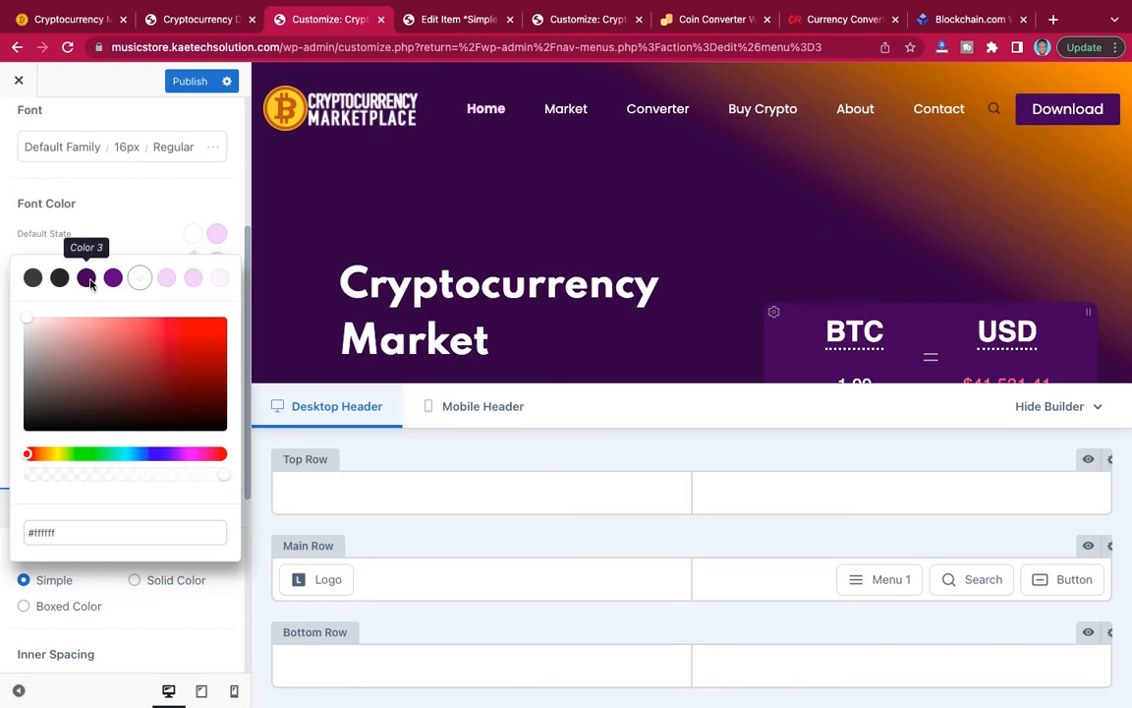
pyautogui.click(59, 278)
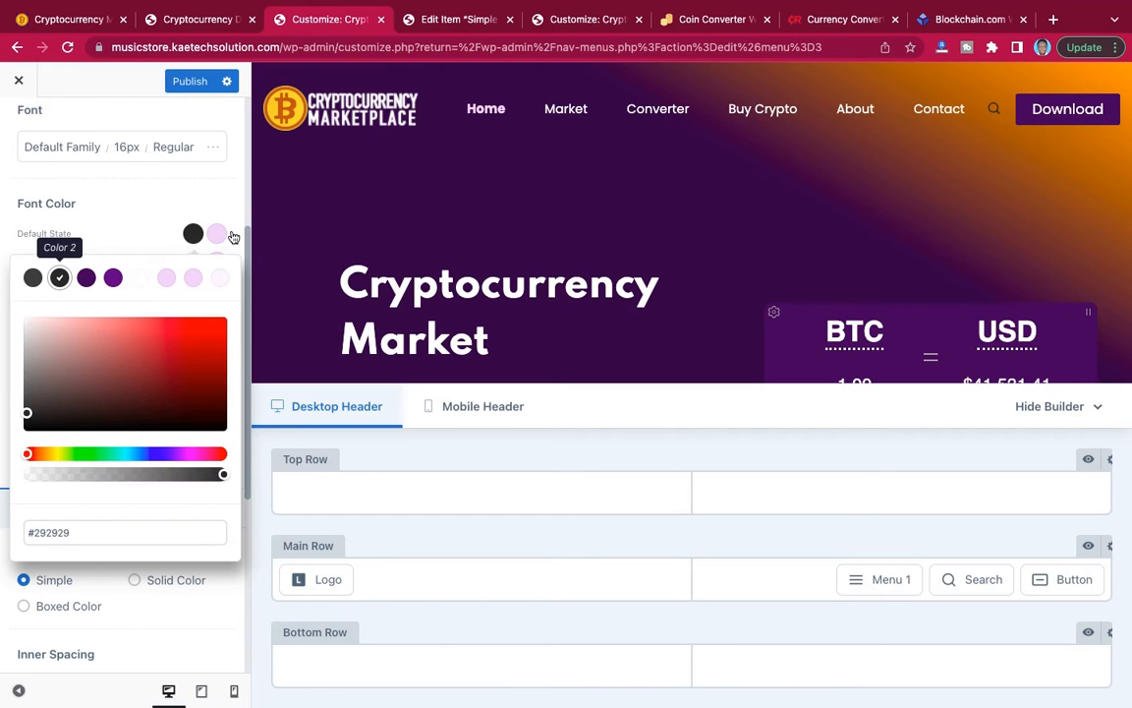
pyautogui.click(218, 233)
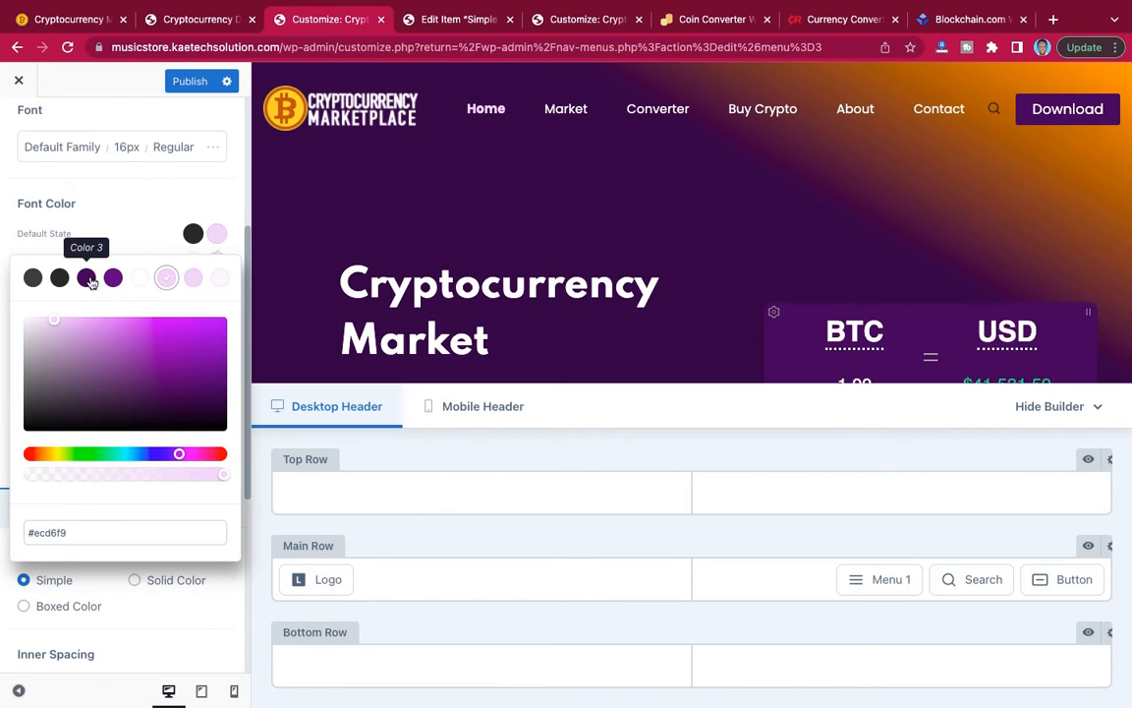
pyautogui.click(88, 278)
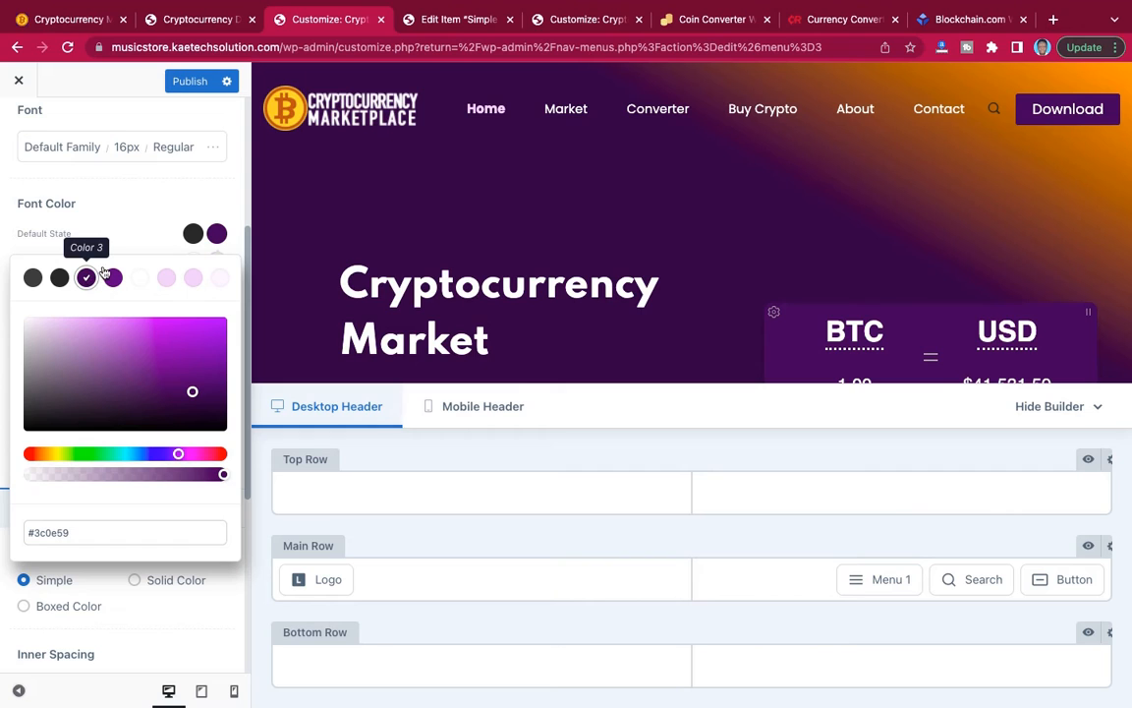
pyautogui.click(191, 83)
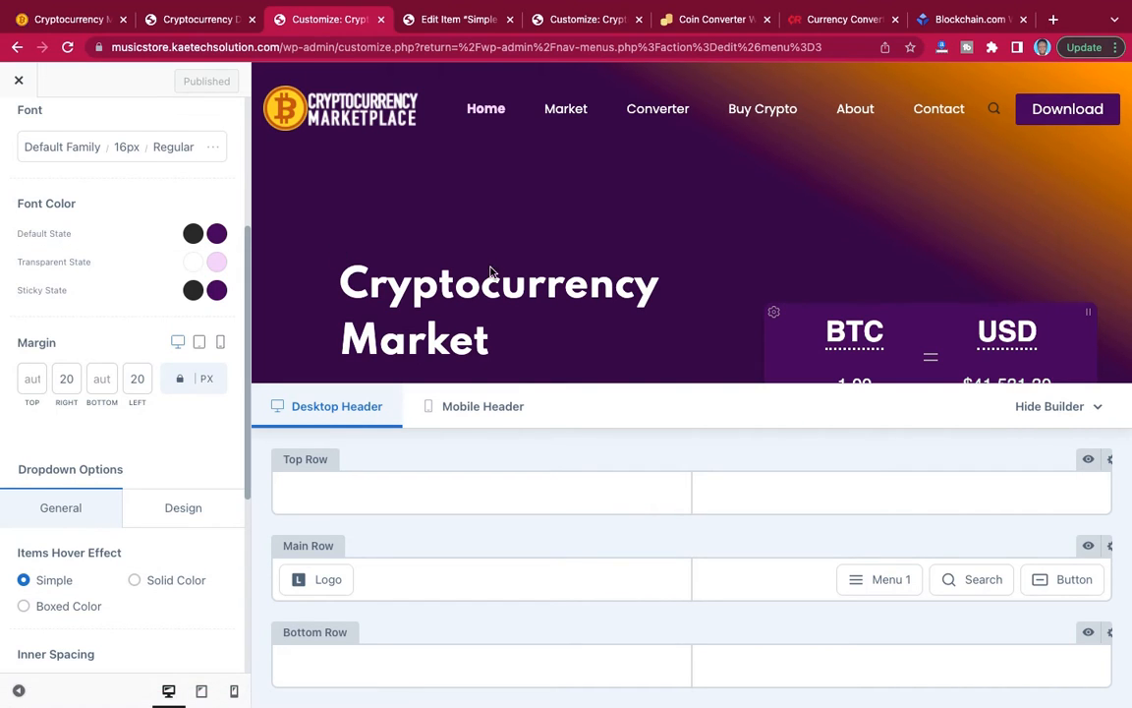
# Check the header menu in the customizer preview at the page start and while scrolled.
pyautogui.scroll(-3, 492, 271)
pyautogui.scroll(3, 492, 271)
pyautogui.scroll(-2, 492, 271)
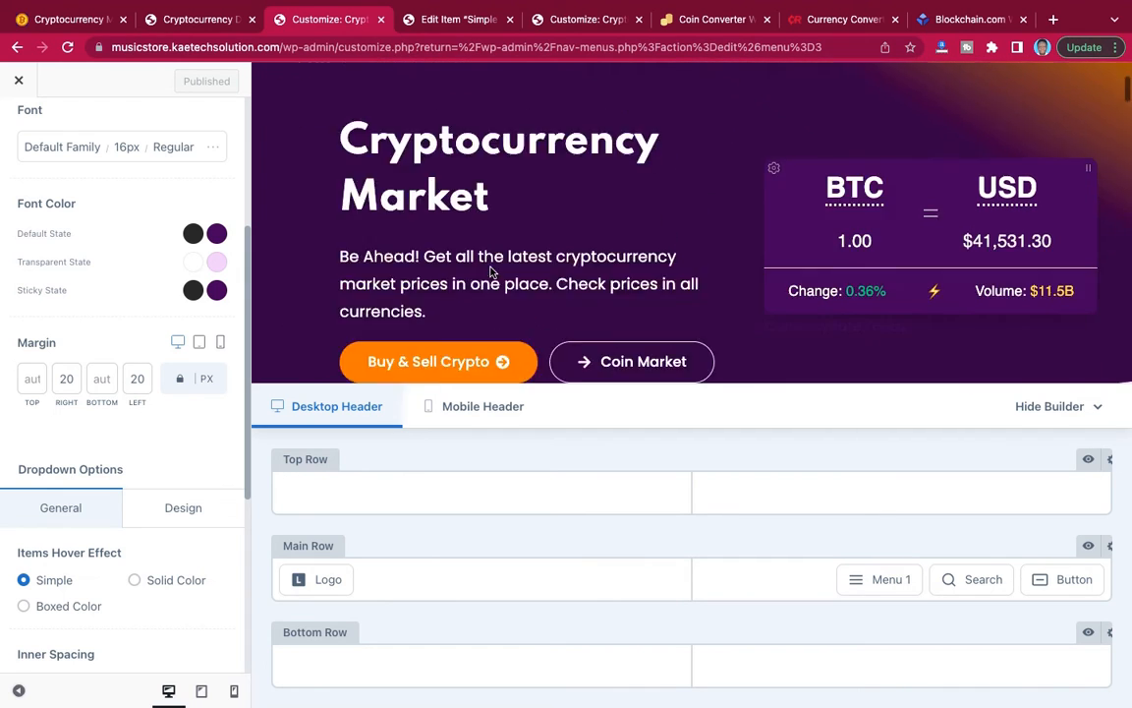
pyautogui.scroll(3, 491, 271)
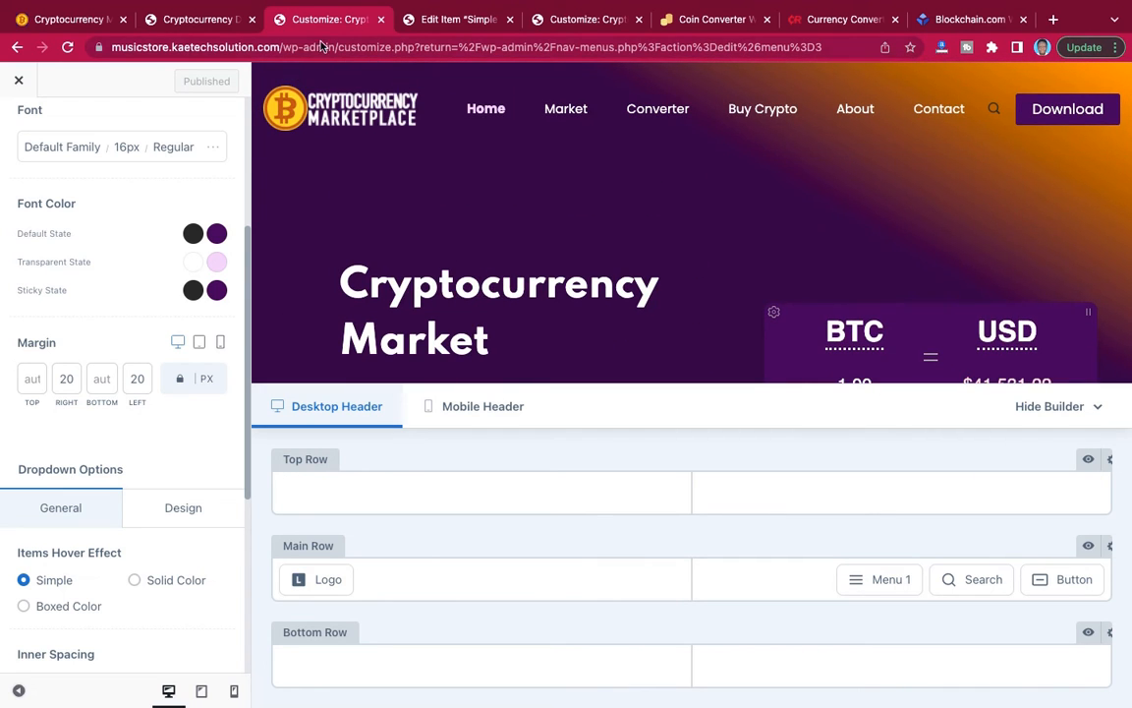
# Open the live site in a new browser tab and examine its header at the page start and while scrolled.
pyautogui.click(201, 20)
pyautogui.moveTo(44, 78)
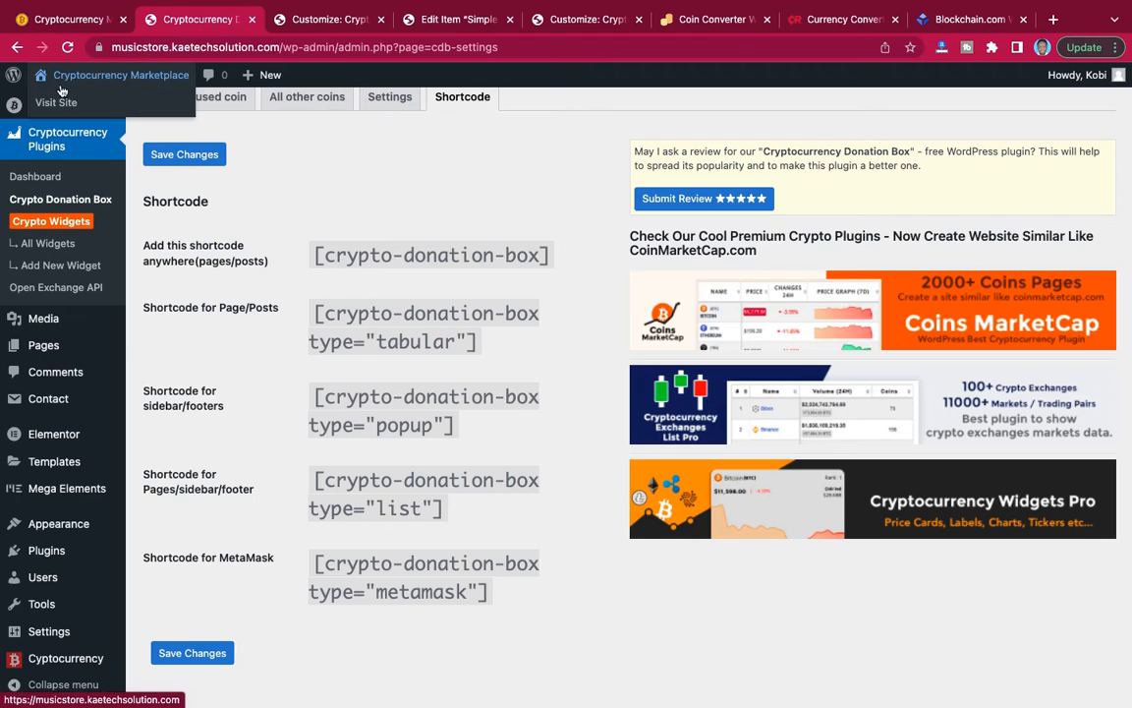
pyautogui.rightClick(55, 101)
pyautogui.click(86, 111)
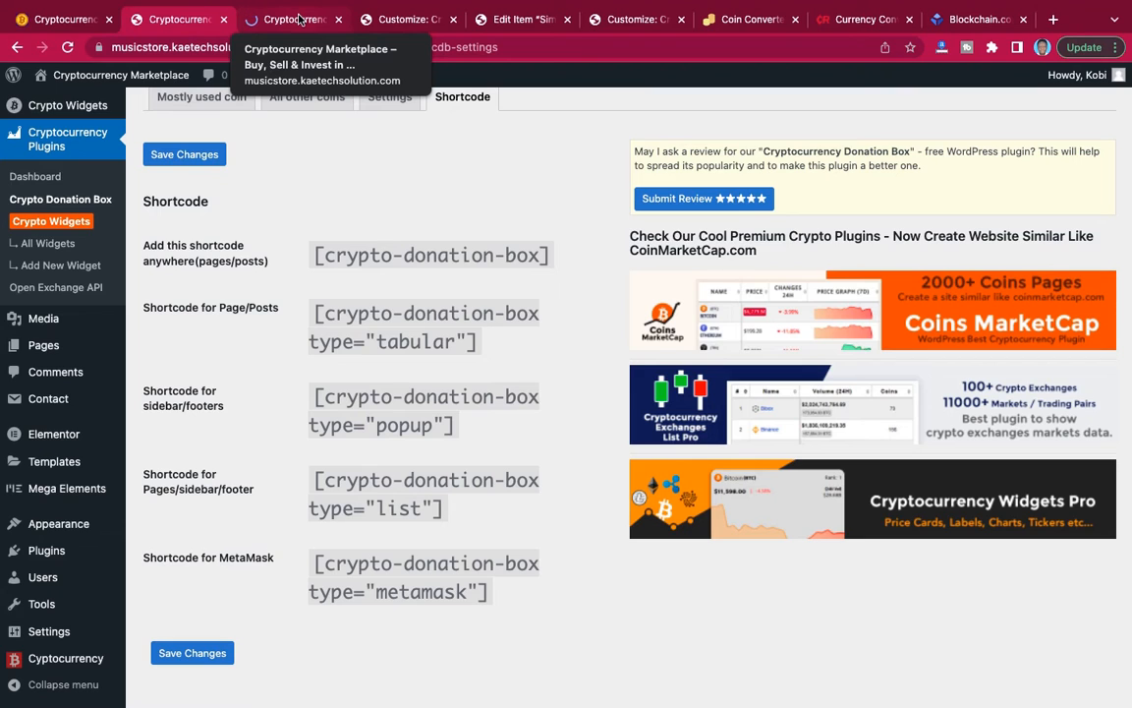
pyautogui.click(300, 20)
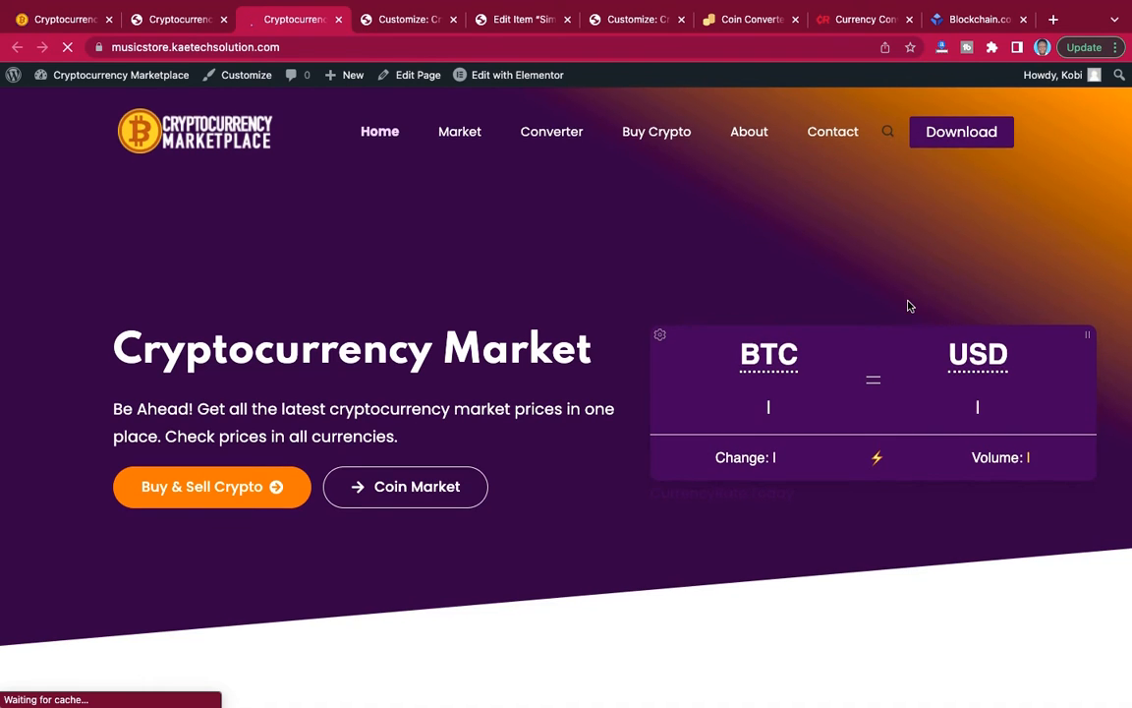
pyautogui.scroll(-8, 910, 306)
pyautogui.scroll(8, 909, 306)
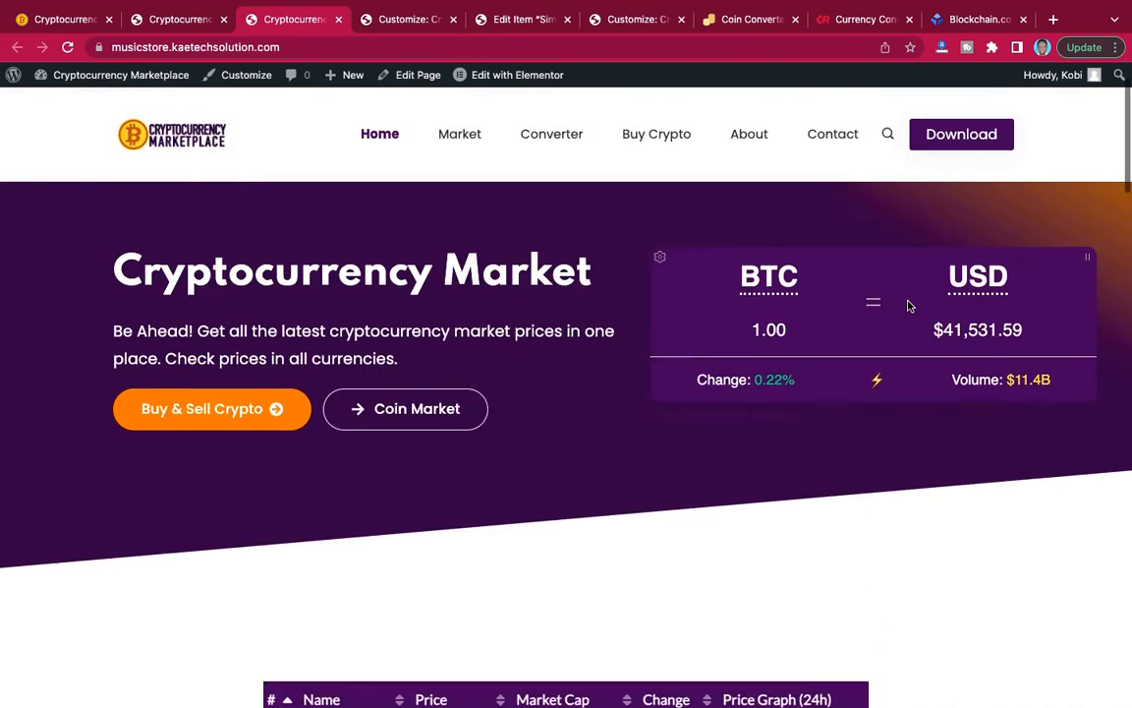
pyautogui.scroll(-10, 910, 305)
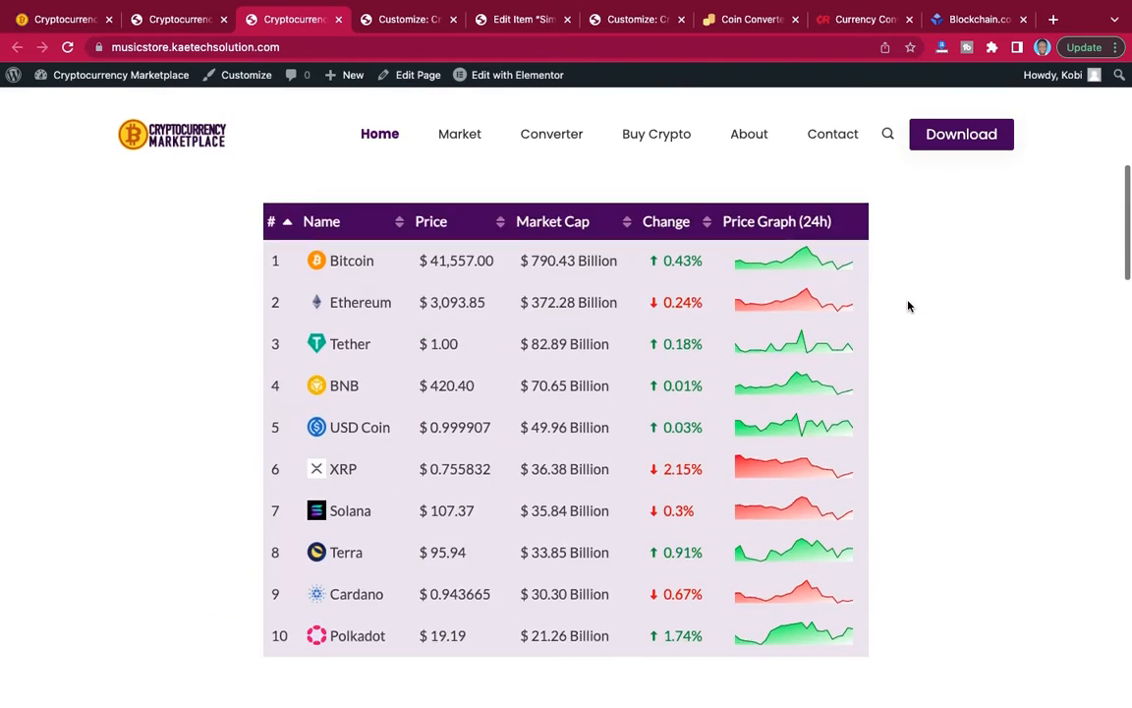
pyautogui.scroll(-2, 909, 299)
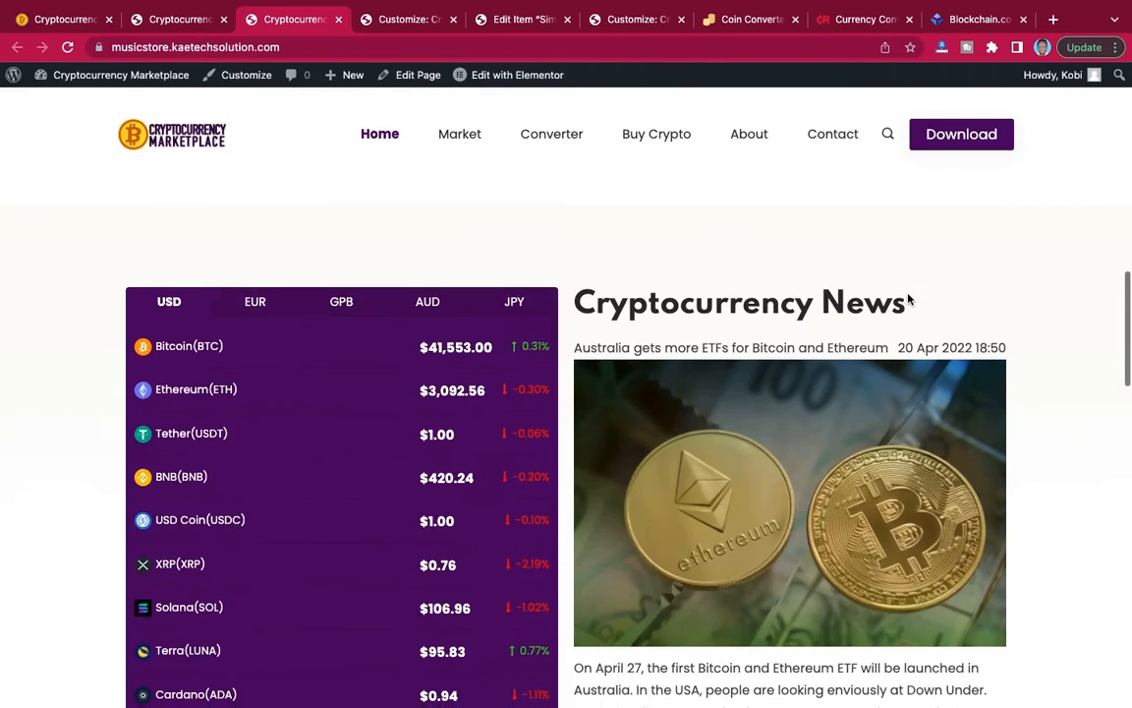
pyautogui.scroll(8, 909, 299)
pyautogui.scroll(5, 910, 298)
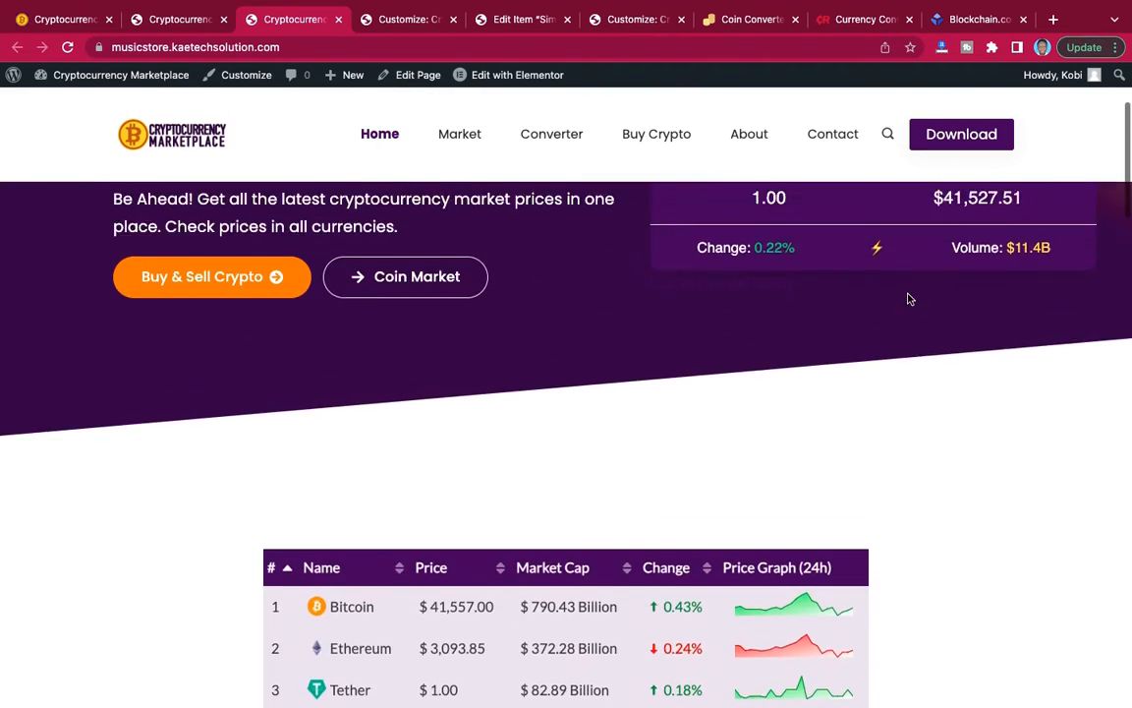
pyautogui.scroll(-4, 909, 299)
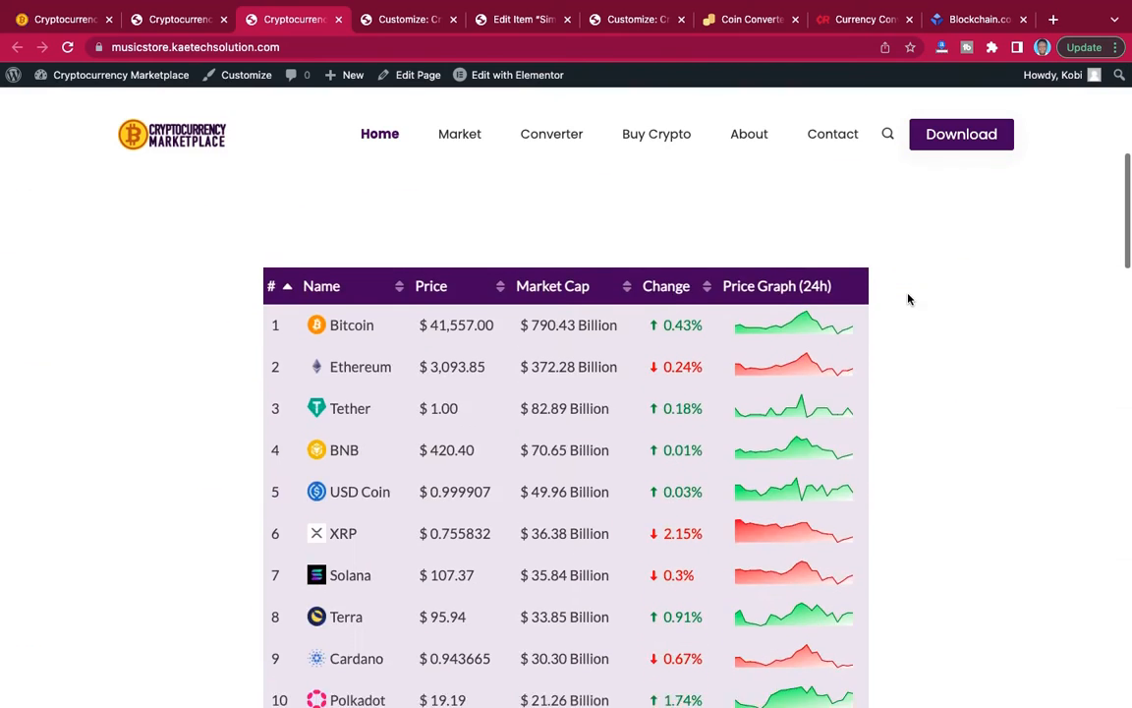
# Compare the live site's header at the page start with the reference site's header.
pyautogui.scroll(7, 910, 297)
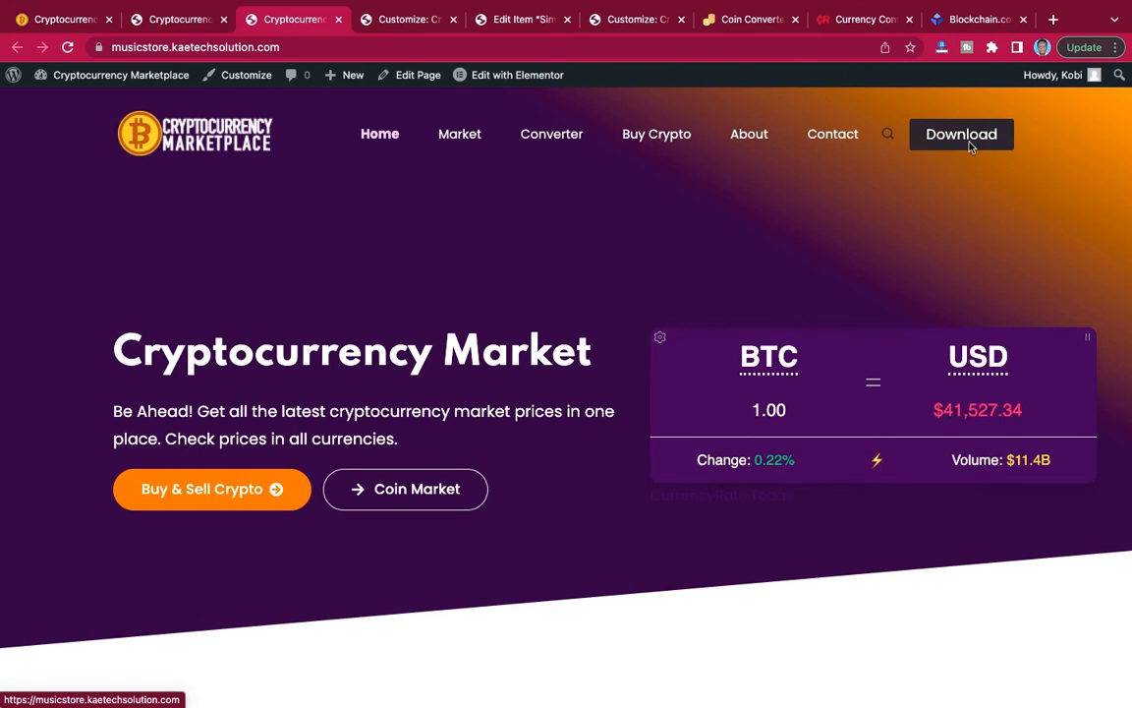
pyautogui.click(47, 28)
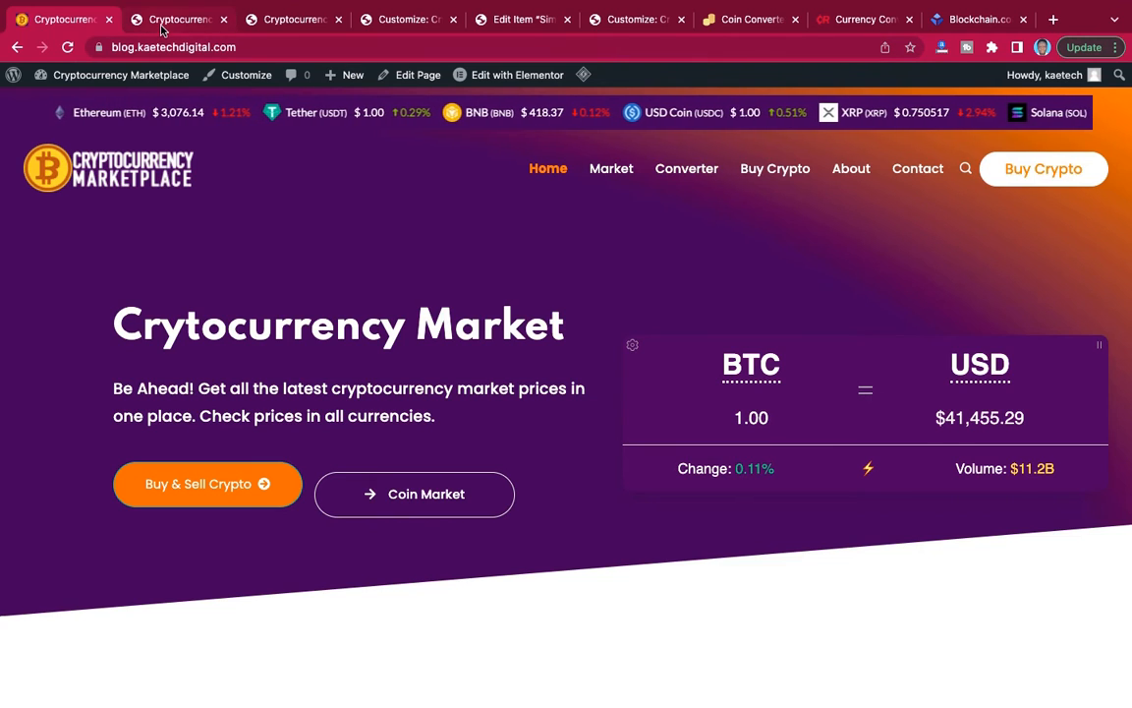
pyautogui.click(276, 26)
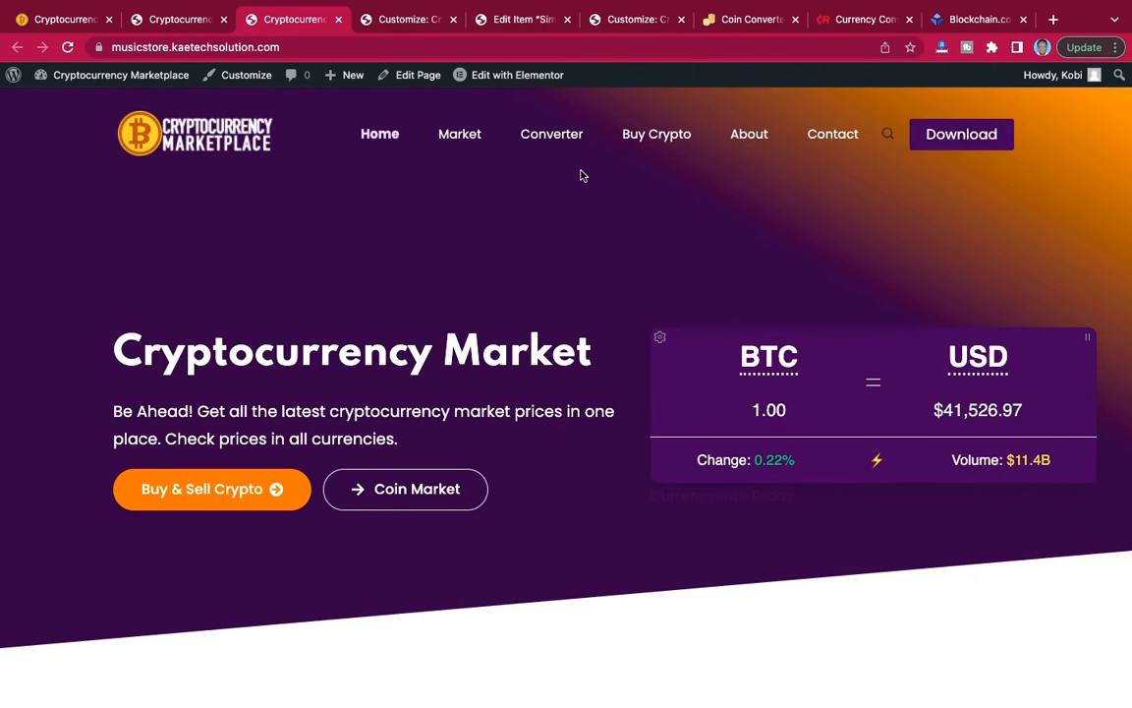
# Move the live site's browser tab behind the customizer tab and return to the customizer.
pyautogui.click(193, 30)
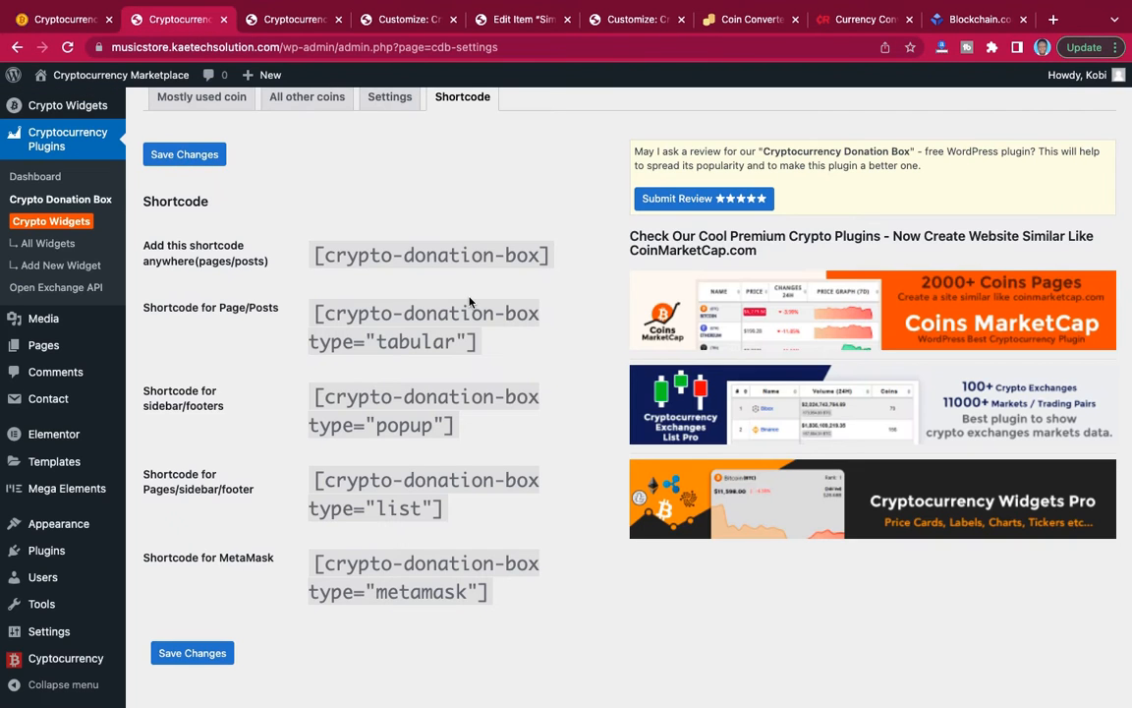
pyautogui.click(400, 22)
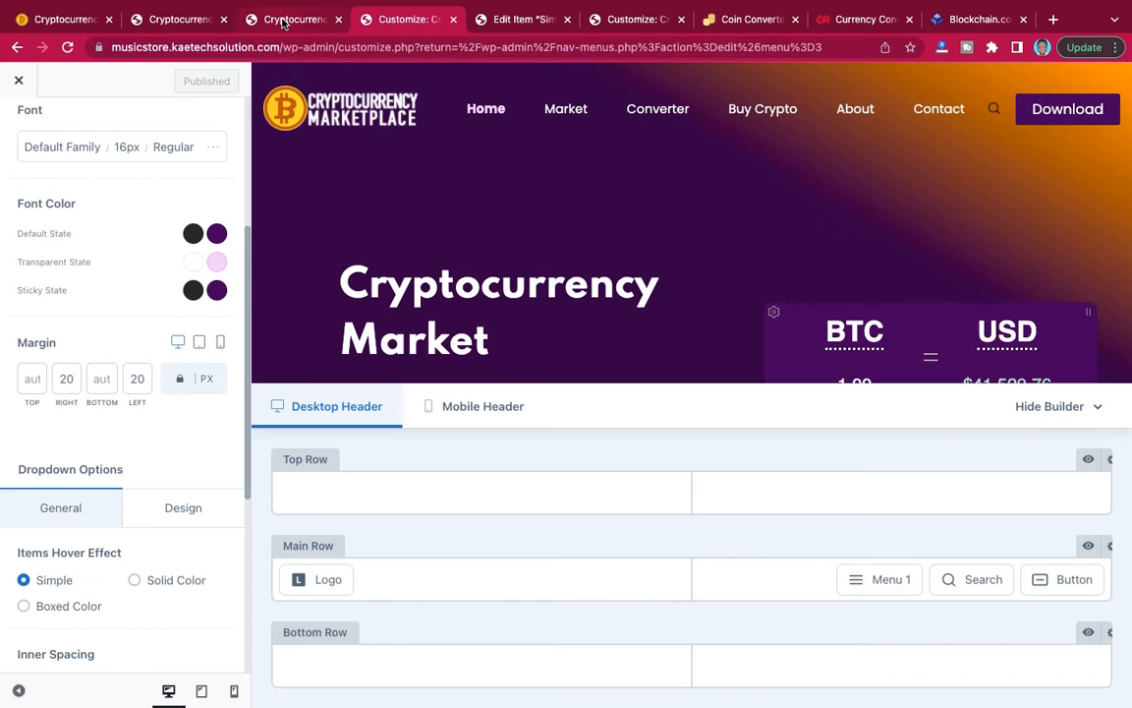
pyautogui.moveTo(283, 21); pyautogui.dragTo(411, 33)
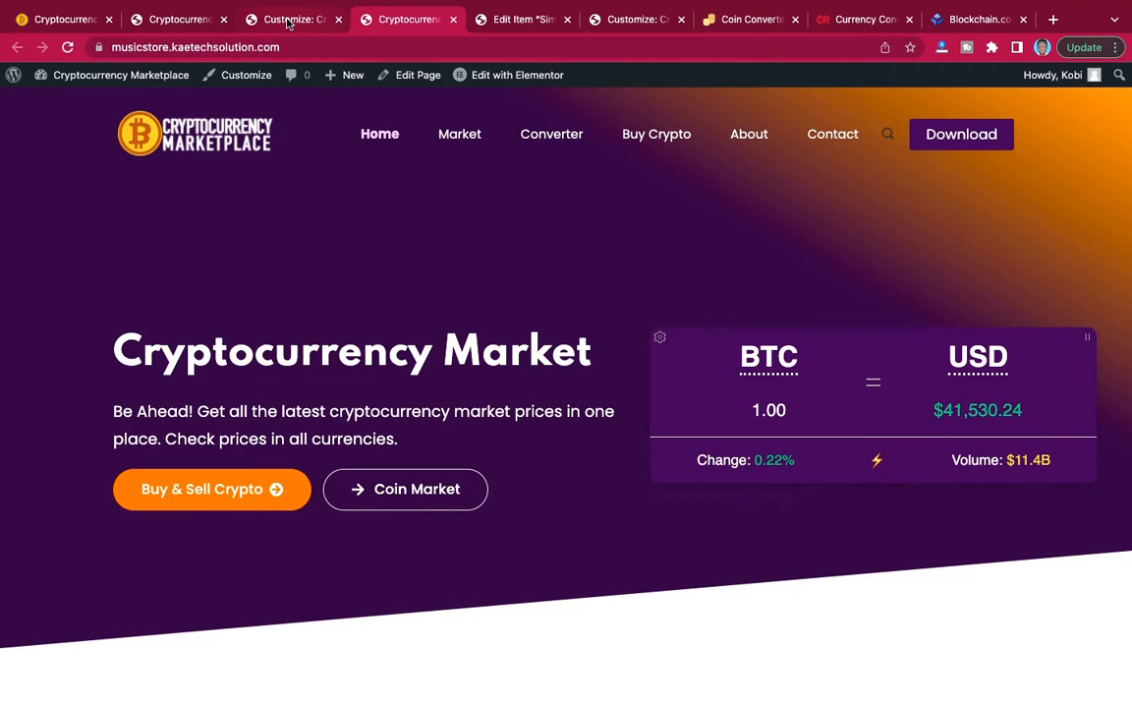
pyautogui.click(288, 20)
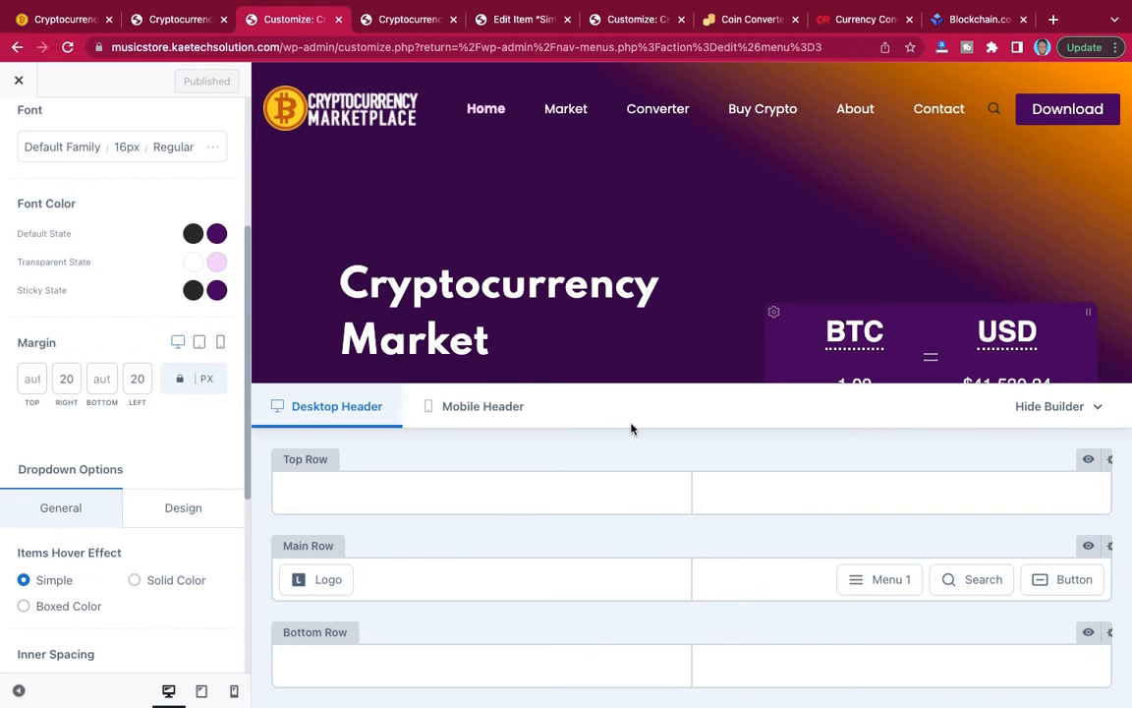
# Set the header search icon's Default State initial color to dark grey (#292929).
pyautogui.moveTo(964, 582)
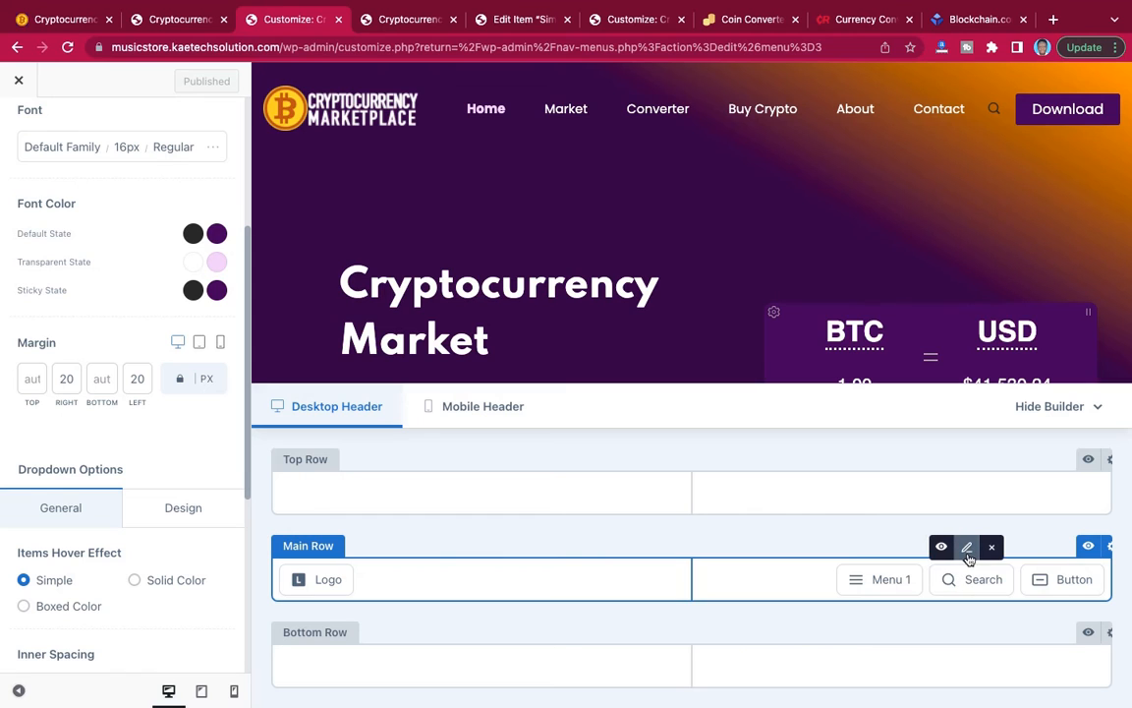
pyautogui.click(967, 550)
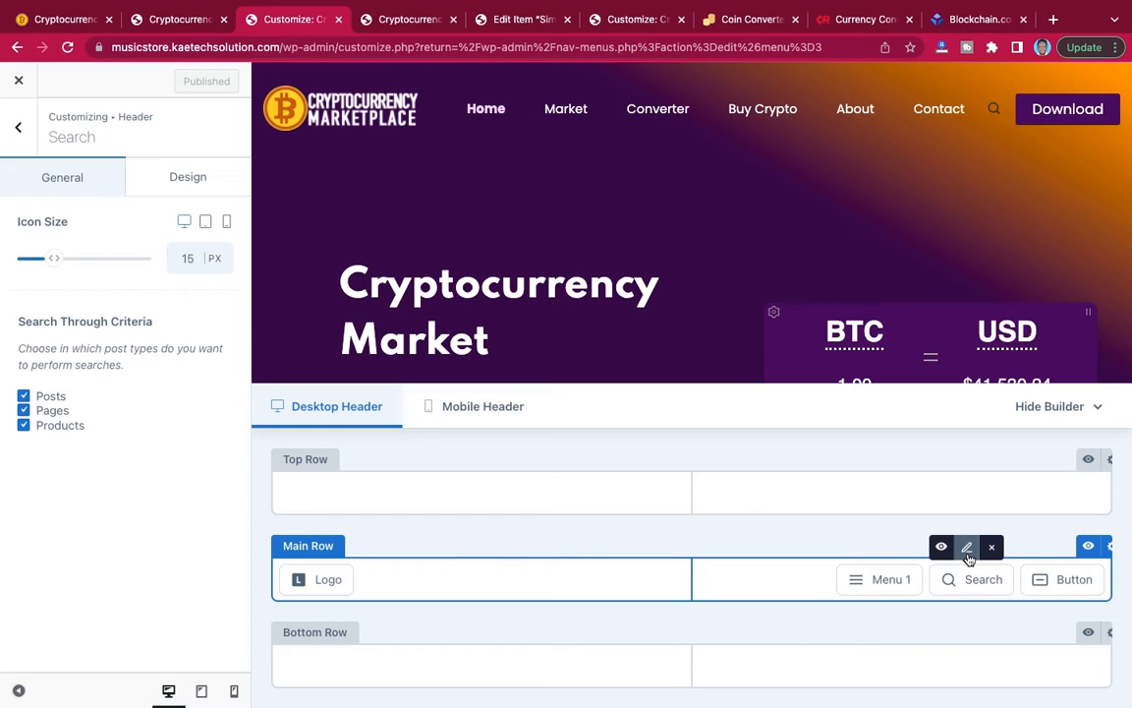
pyautogui.click(185, 180)
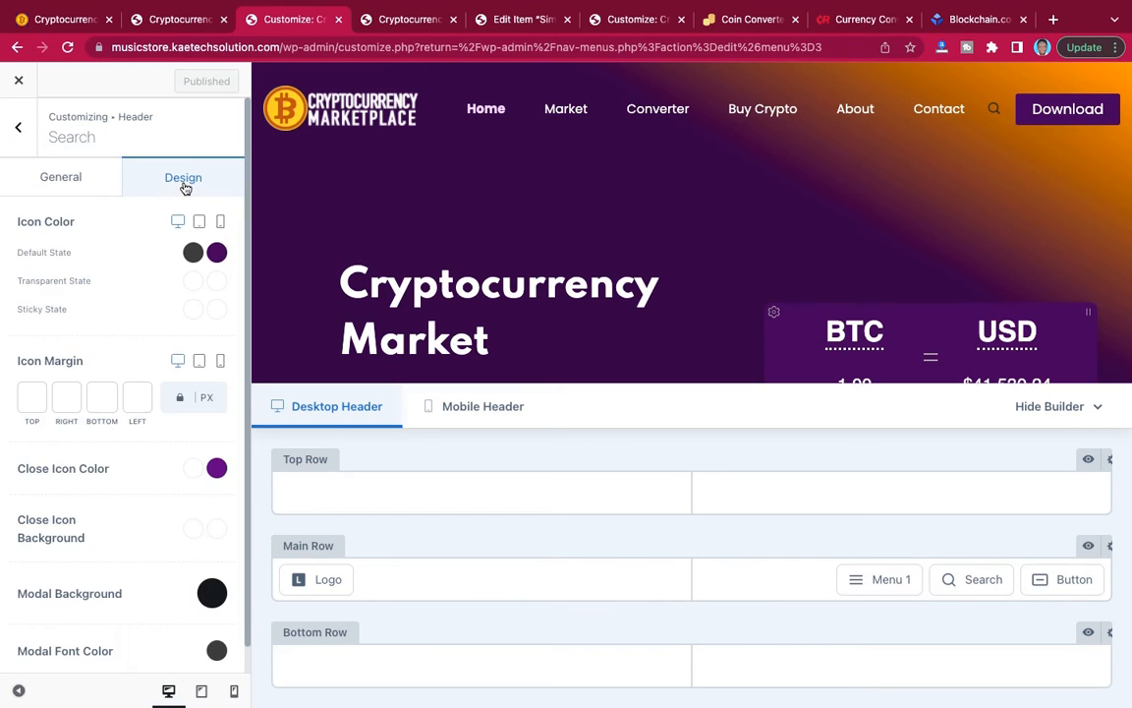
pyautogui.click(195, 254)
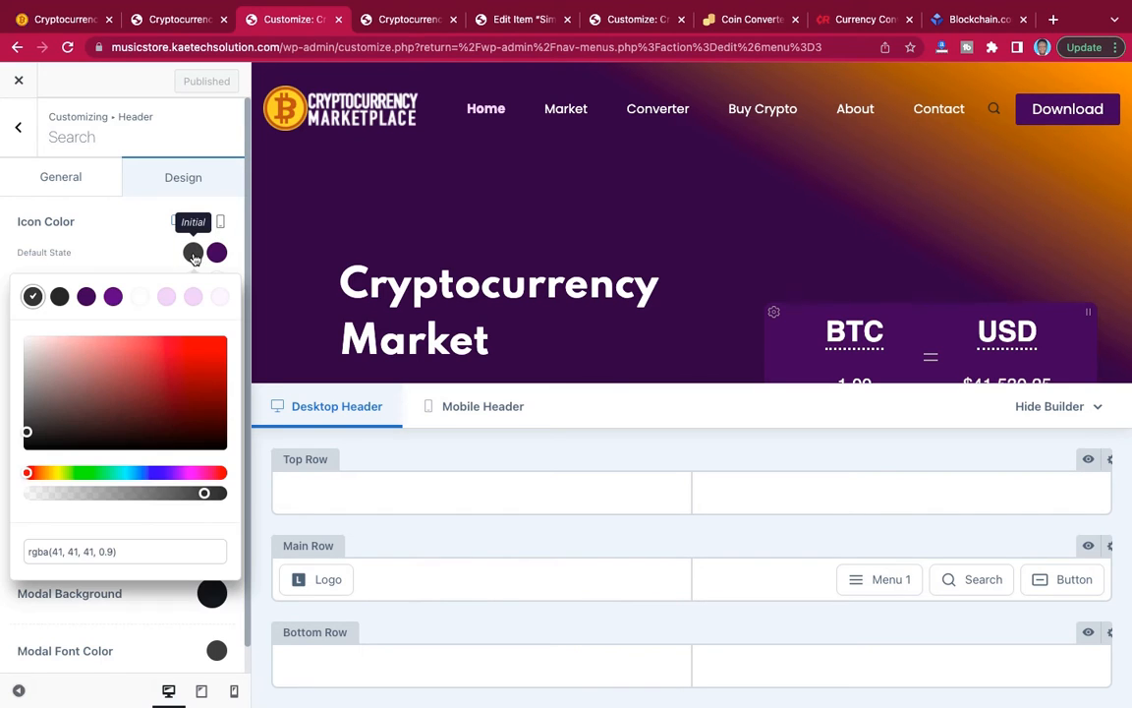
pyautogui.click(140, 297)
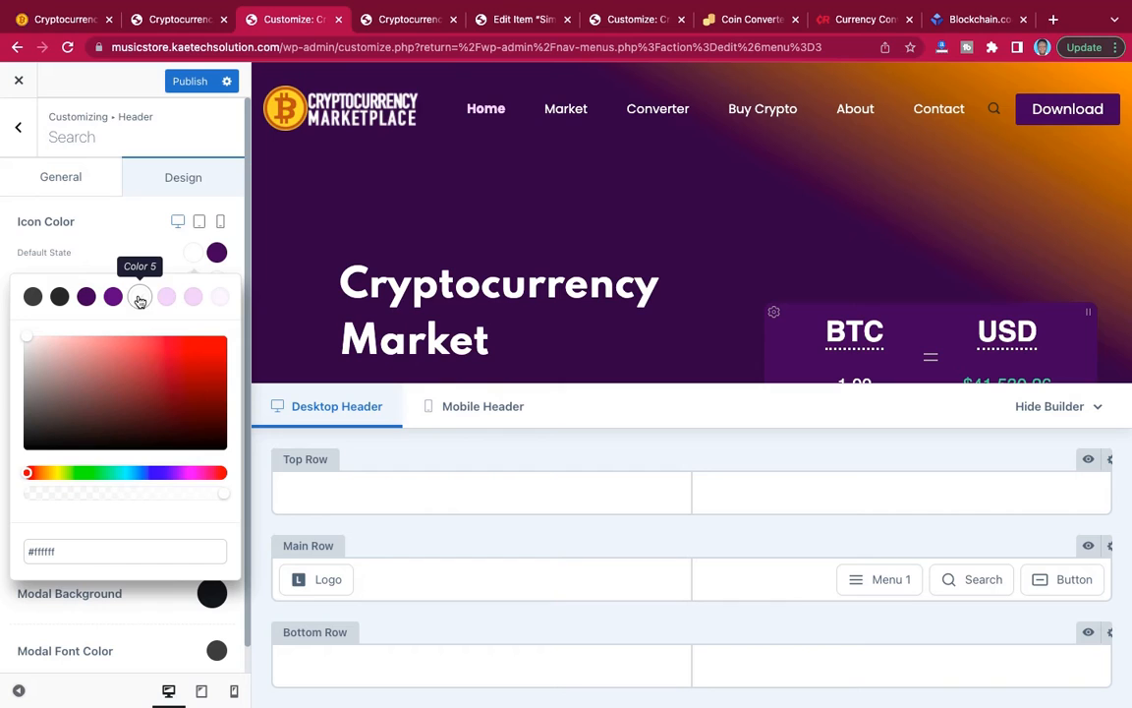
pyautogui.click(217, 255)
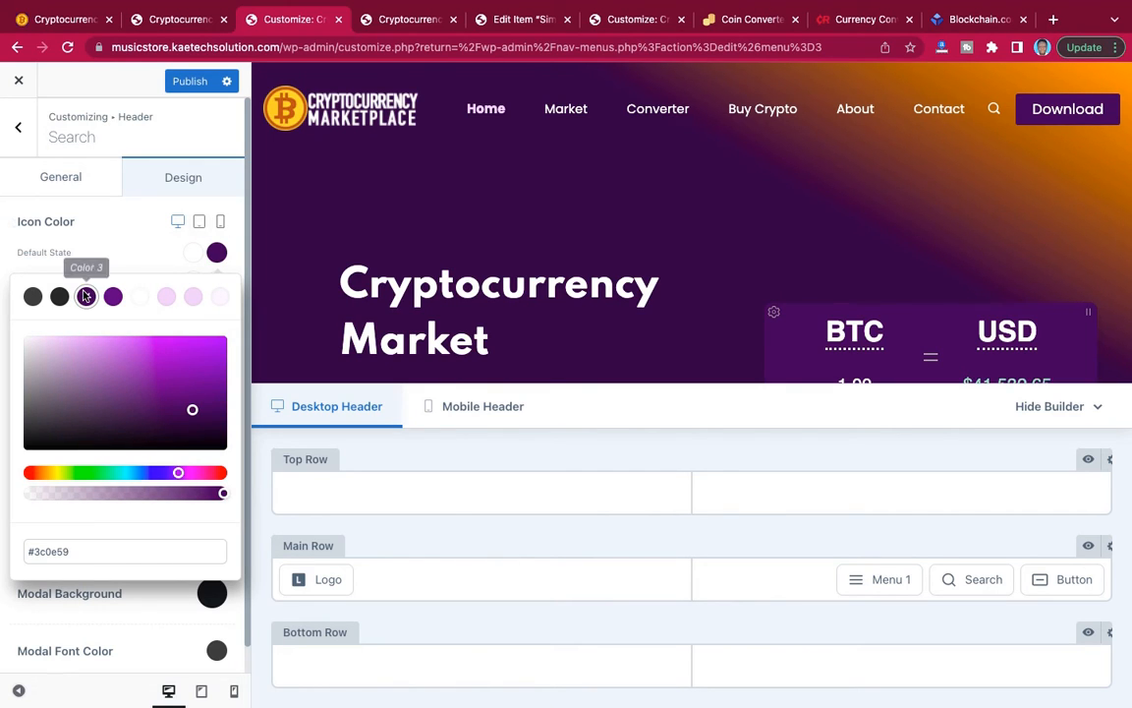
pyautogui.click(191, 256)
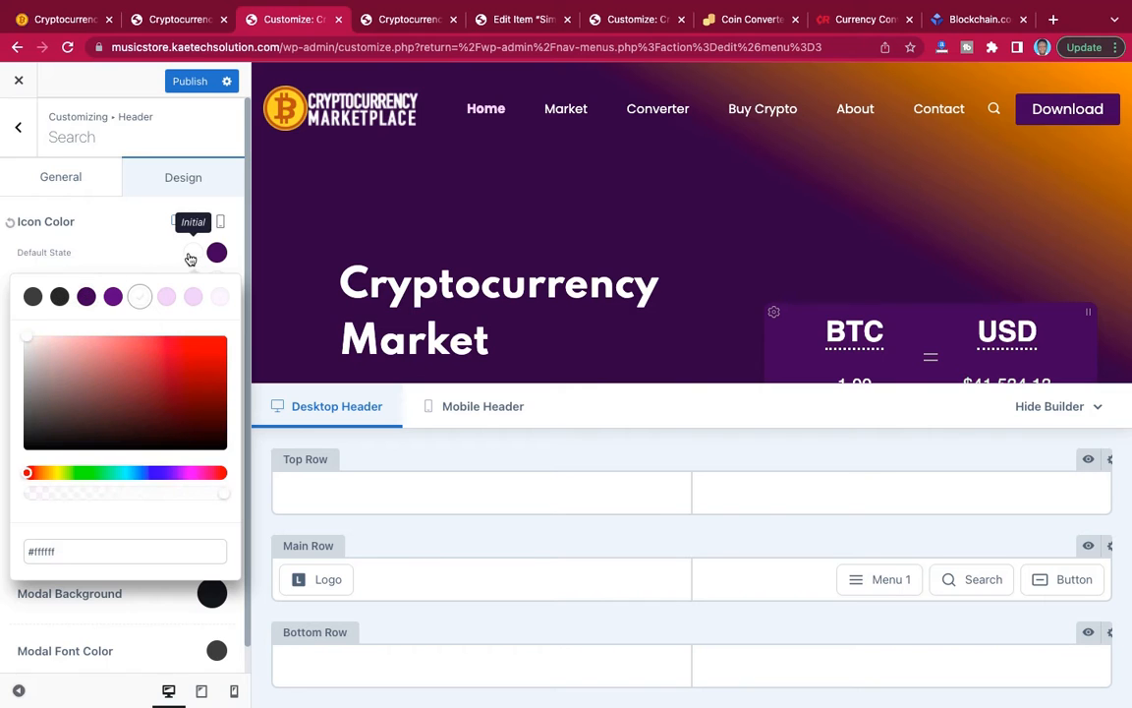
pyautogui.click(128, 266)
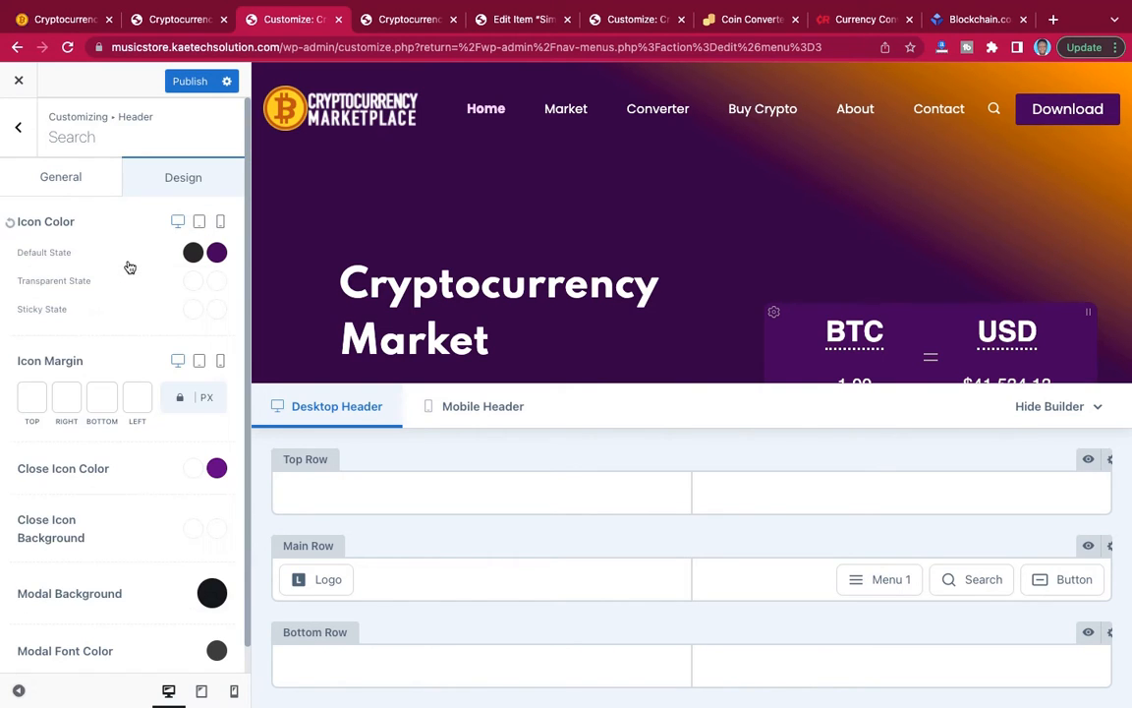
# Set the search icon's Transparent State color to white (#ffffff) and its hover color to light purple (#ecd6f9).
pyautogui.click(195, 285)
pyautogui.click(134, 334)
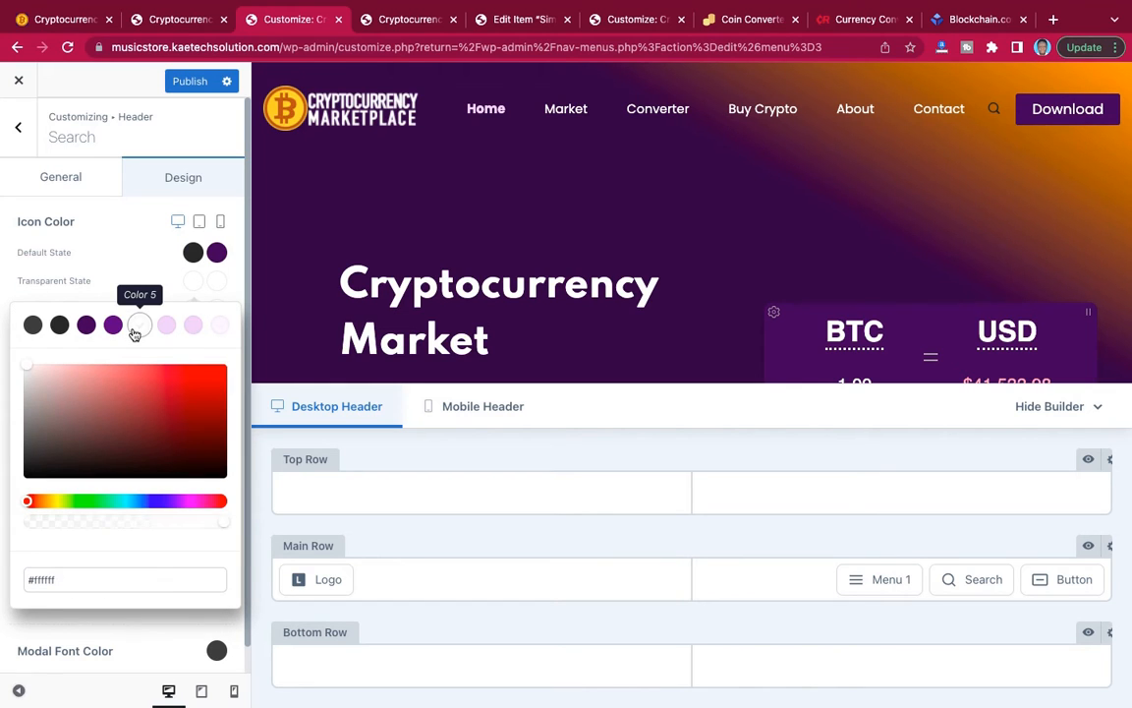
pyautogui.click(218, 288)
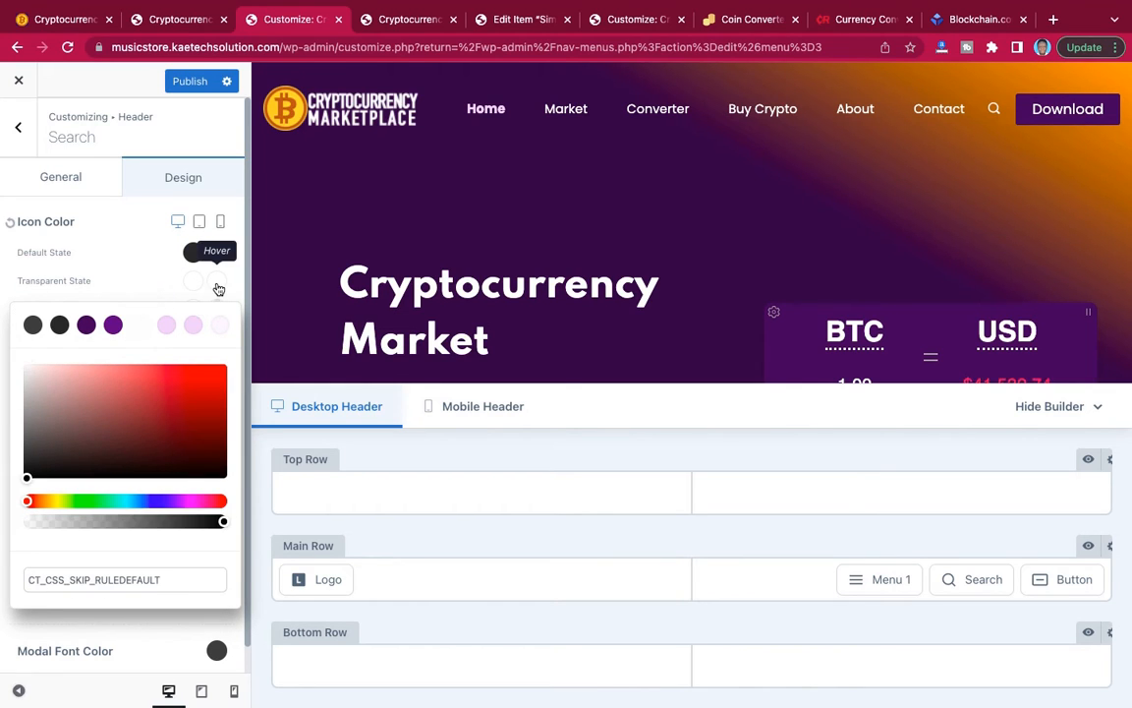
pyautogui.click(167, 327)
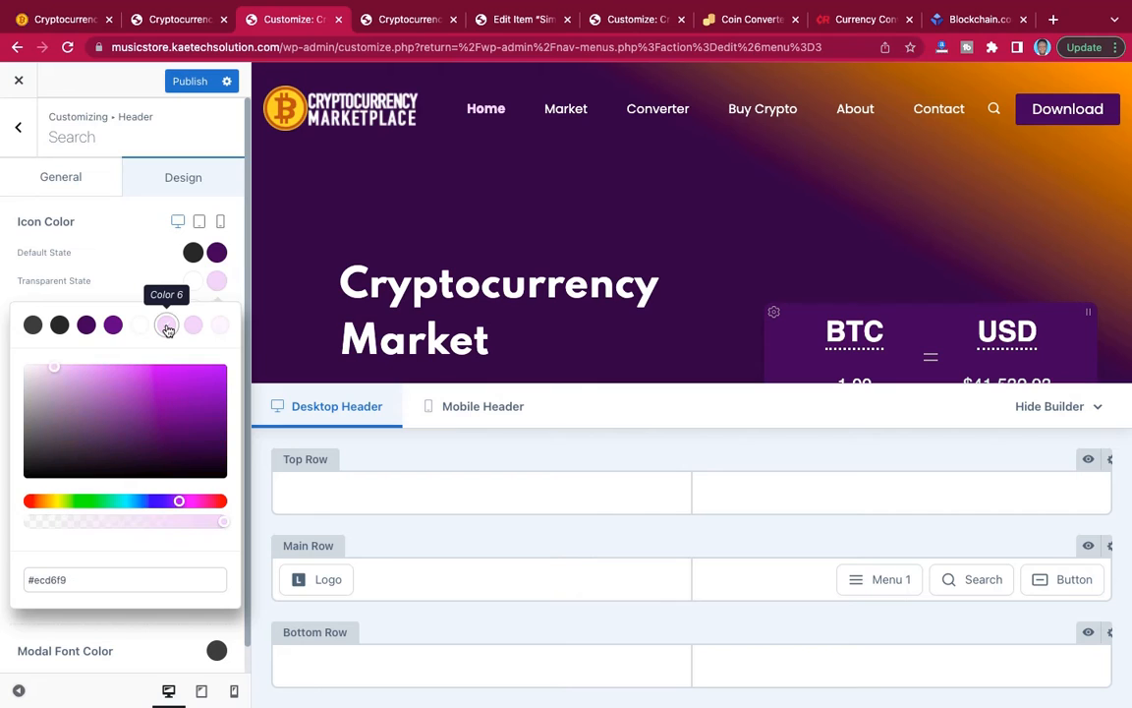
pyautogui.click(134, 287)
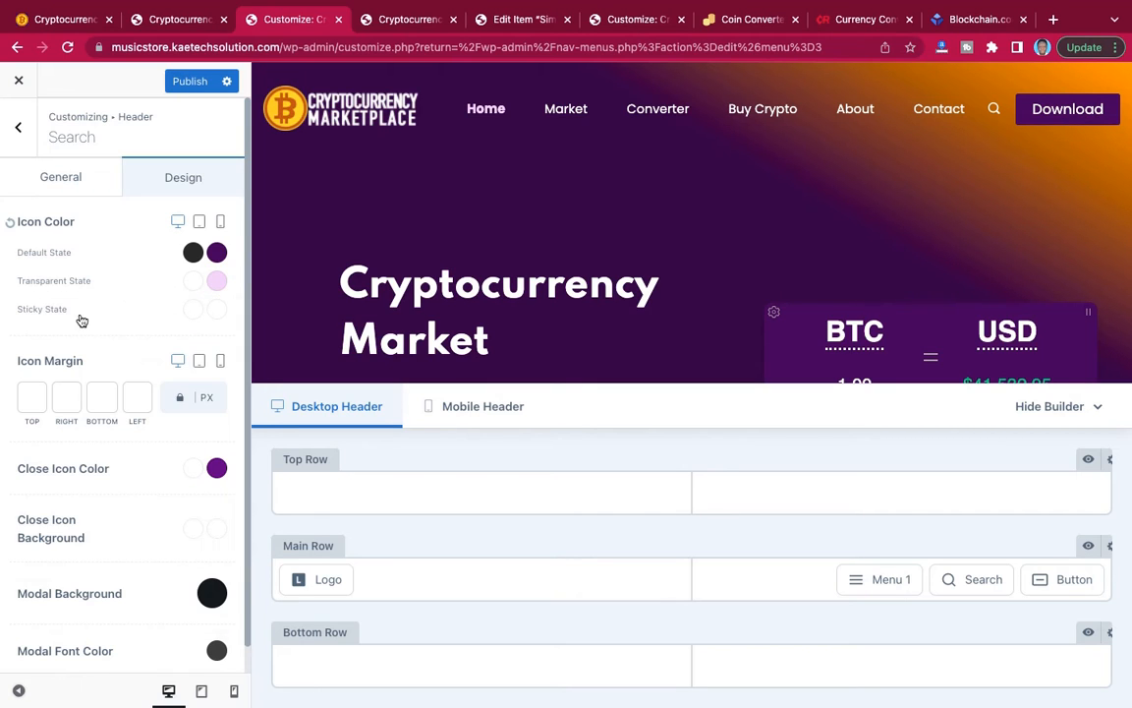
# Set the search icon's Sticky State color to #292929 and its hover color to dark purple (Color 3), and check the page preview.
pyautogui.click(193, 311)
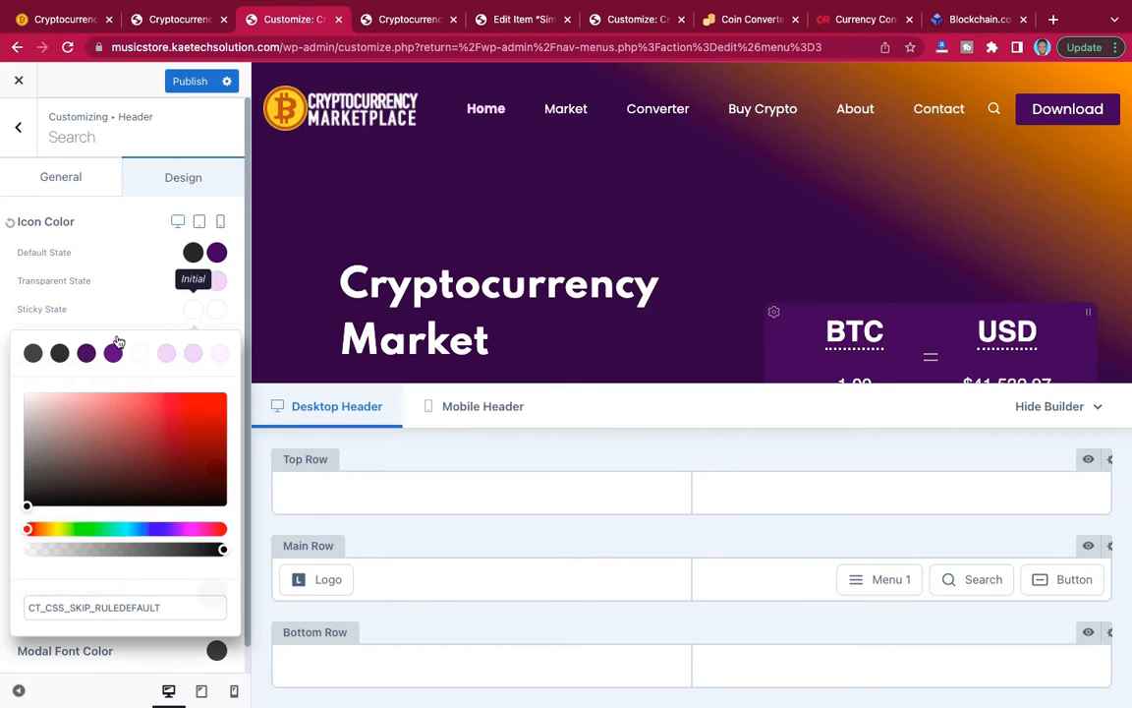
pyautogui.click(60, 354)
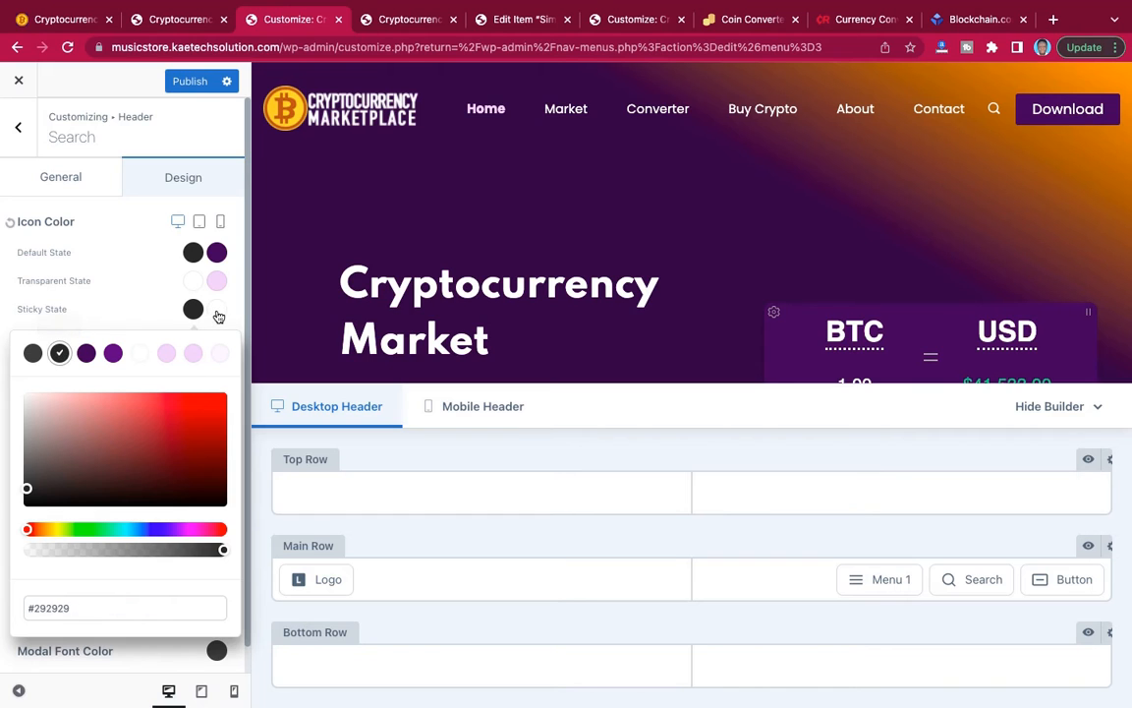
pyautogui.click(218, 316)
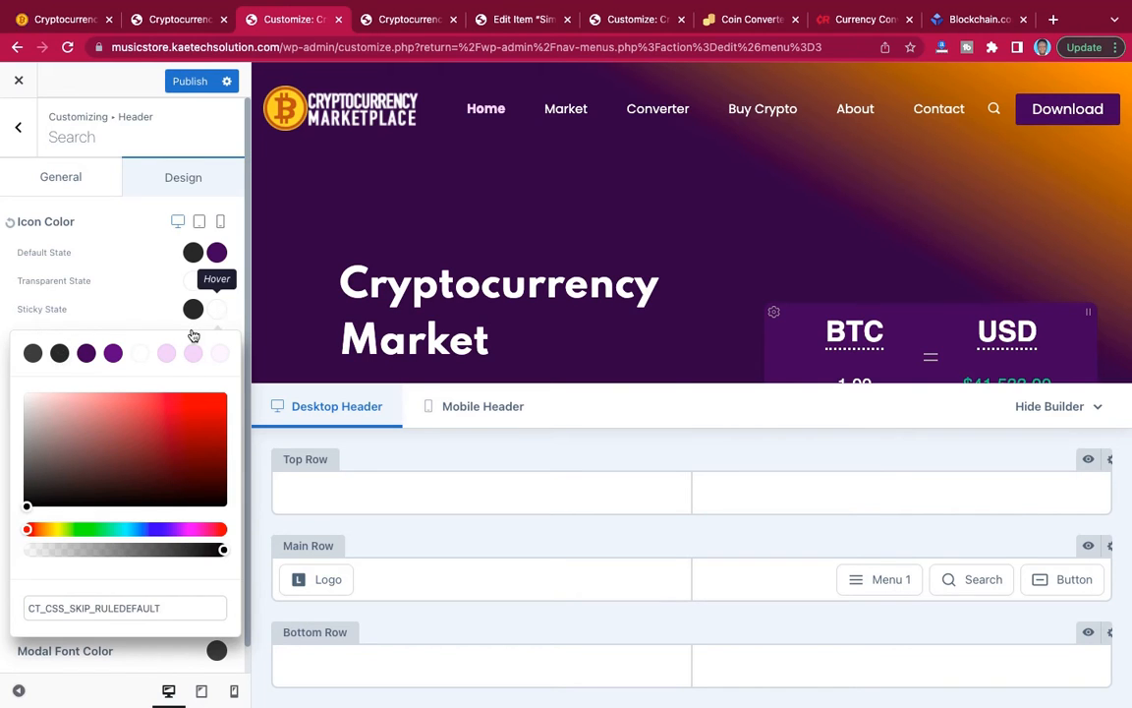
pyautogui.click(86, 355)
pyautogui.click(126, 318)
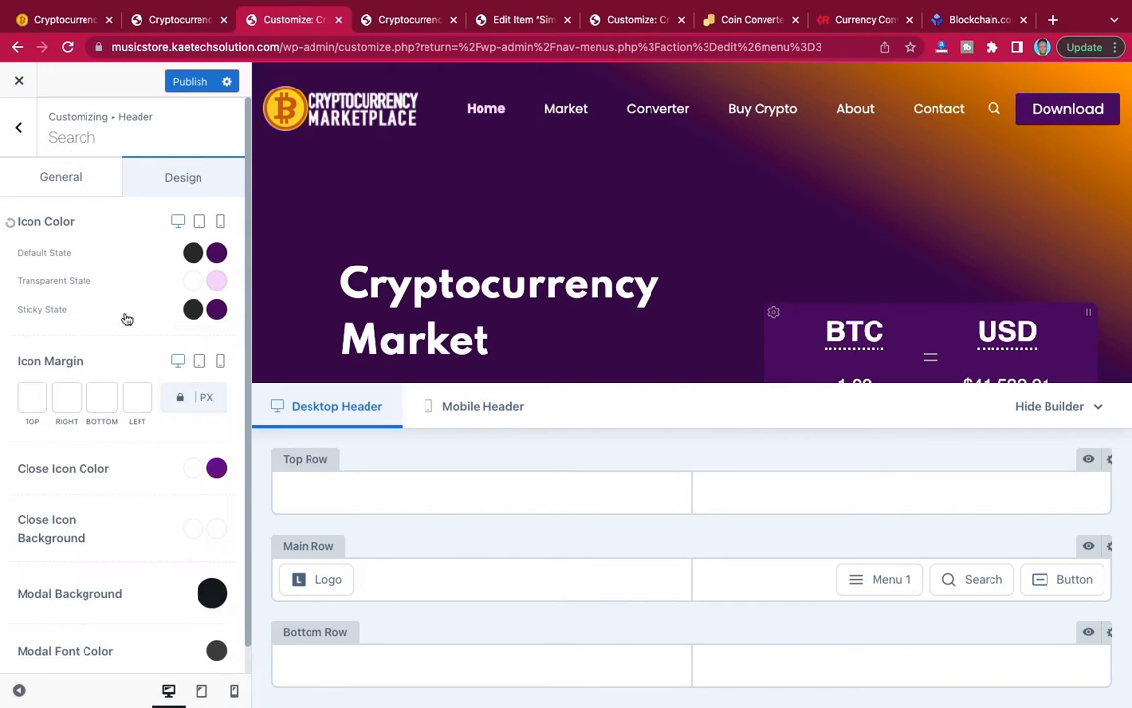
pyautogui.scroll(-1, 126, 318)
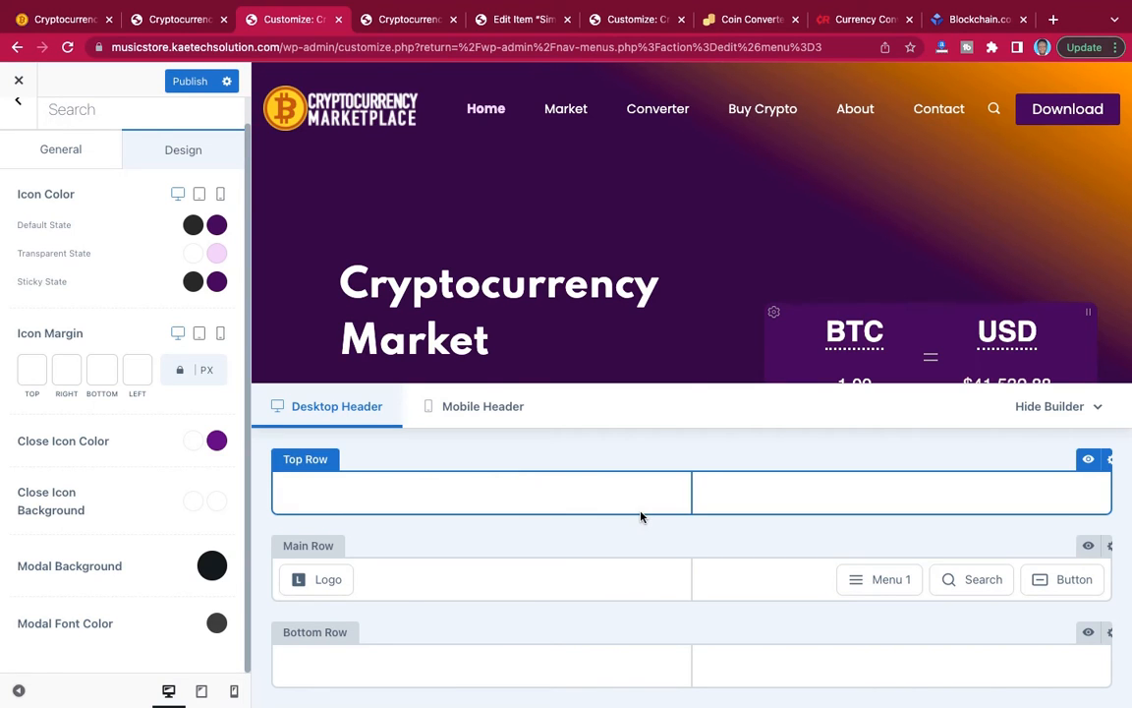
pyautogui.scroll(-5, 688, 374)
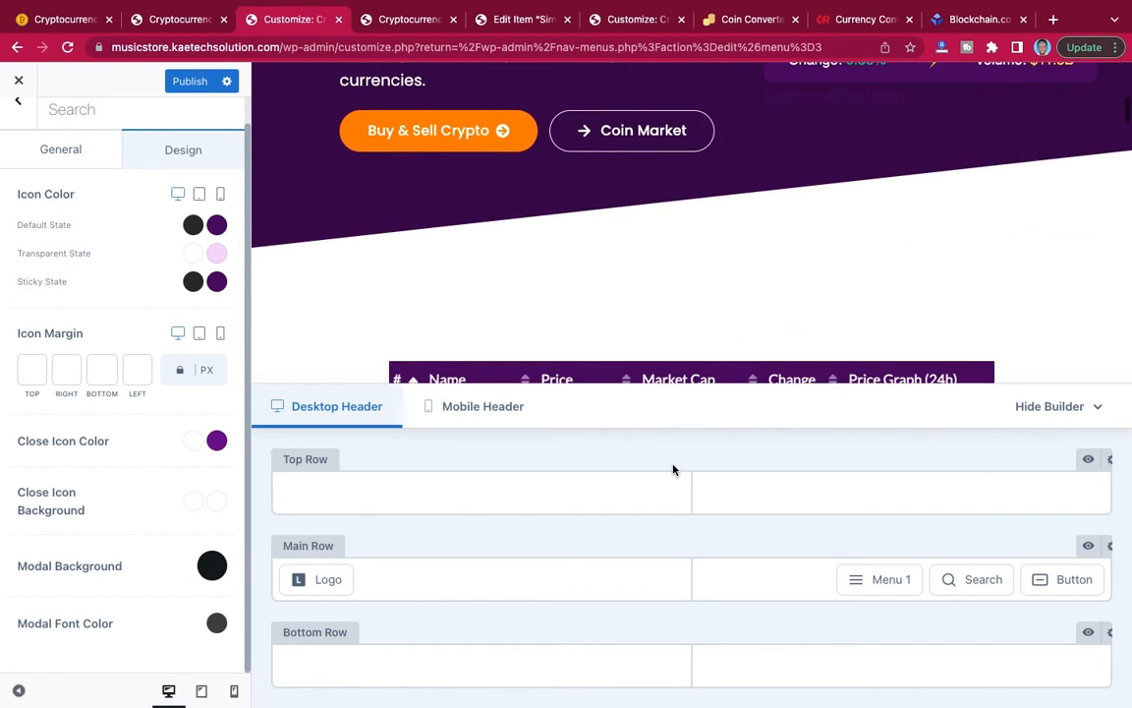
pyautogui.scroll(5, 698, 326)
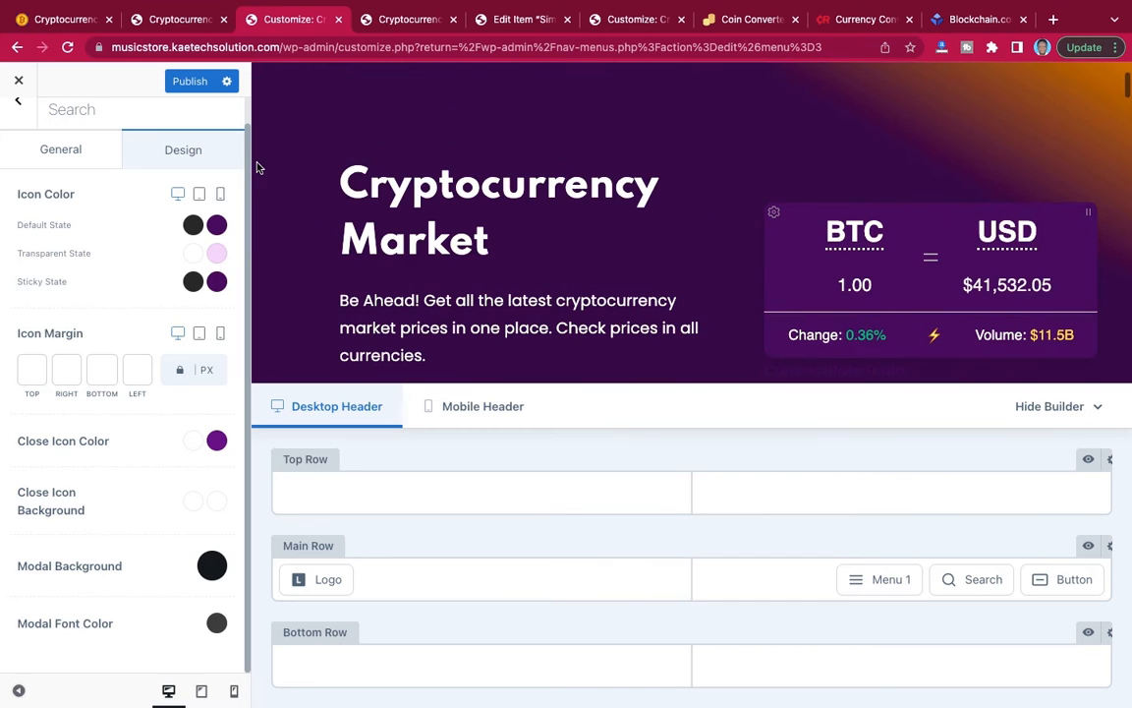
pyautogui.scroll(2, 786, 285)
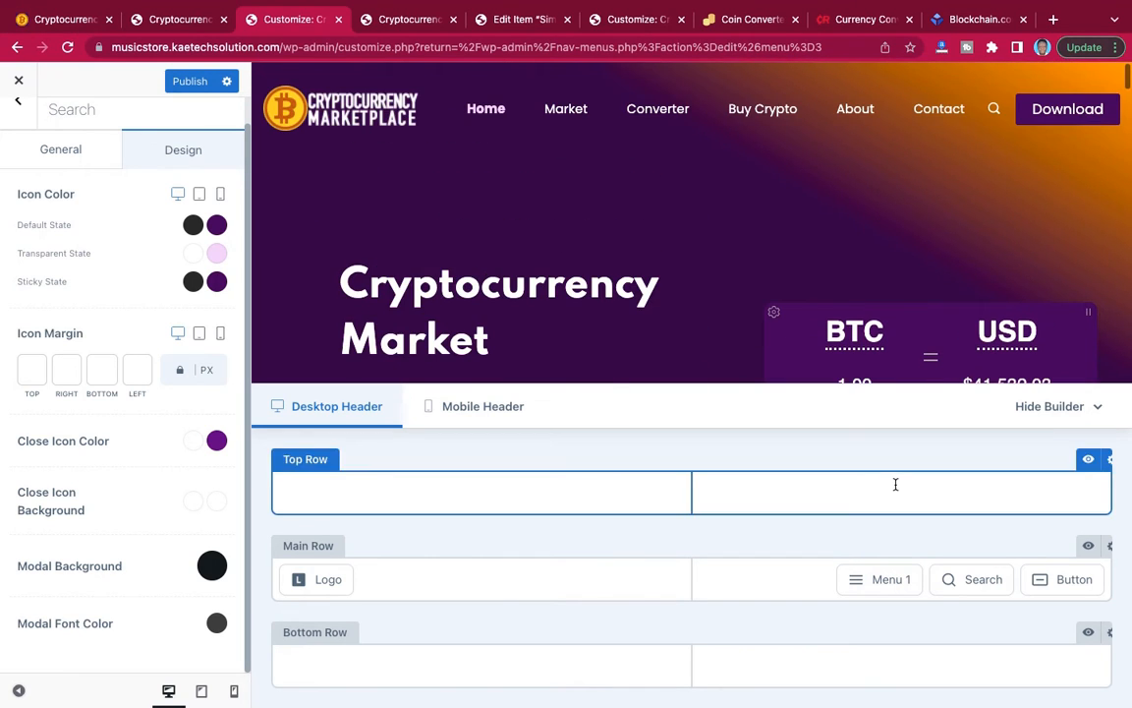
# Change the label of the header's Main Row button to "Buy Crypro".
pyautogui.moveTo(1082, 570)
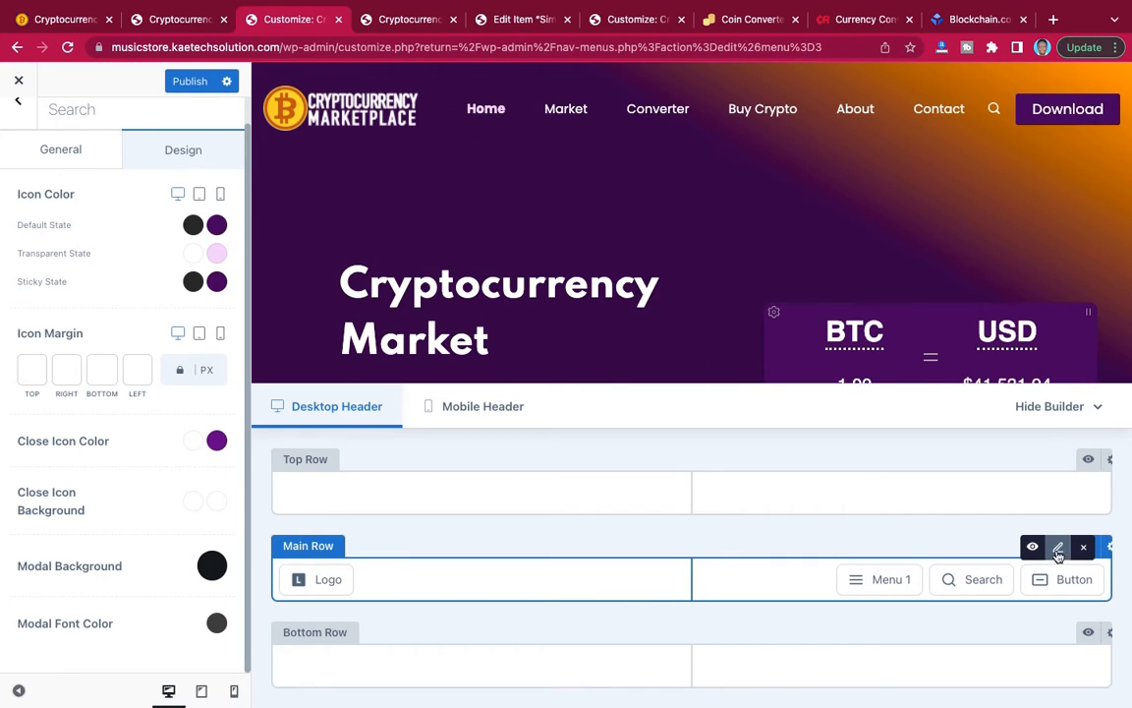
pyautogui.click(1058, 553)
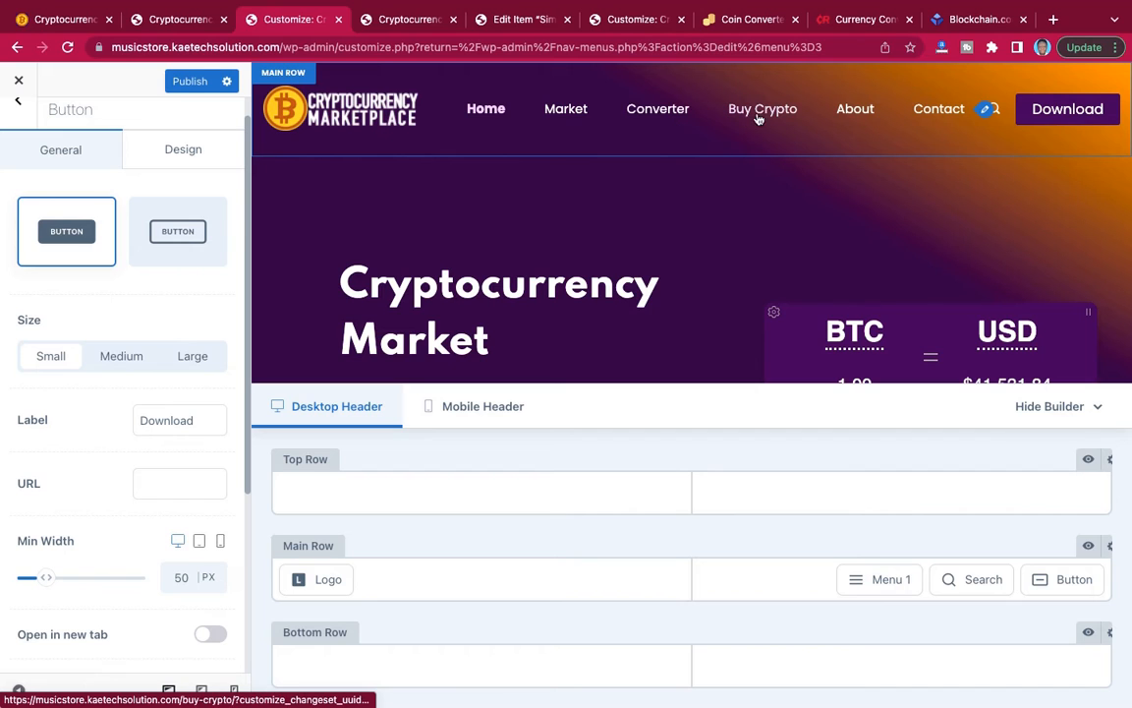
pyautogui.moveTo(201, 426); pyautogui.dragTo(120, 420)
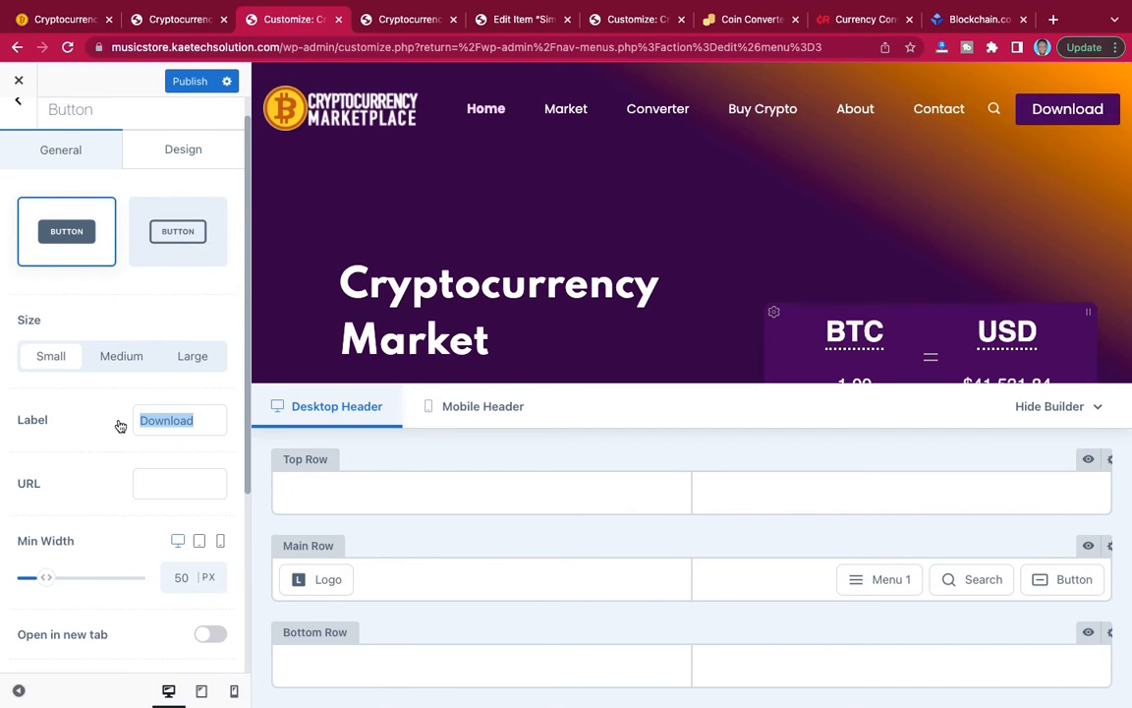
pyautogui.write('Buy ')
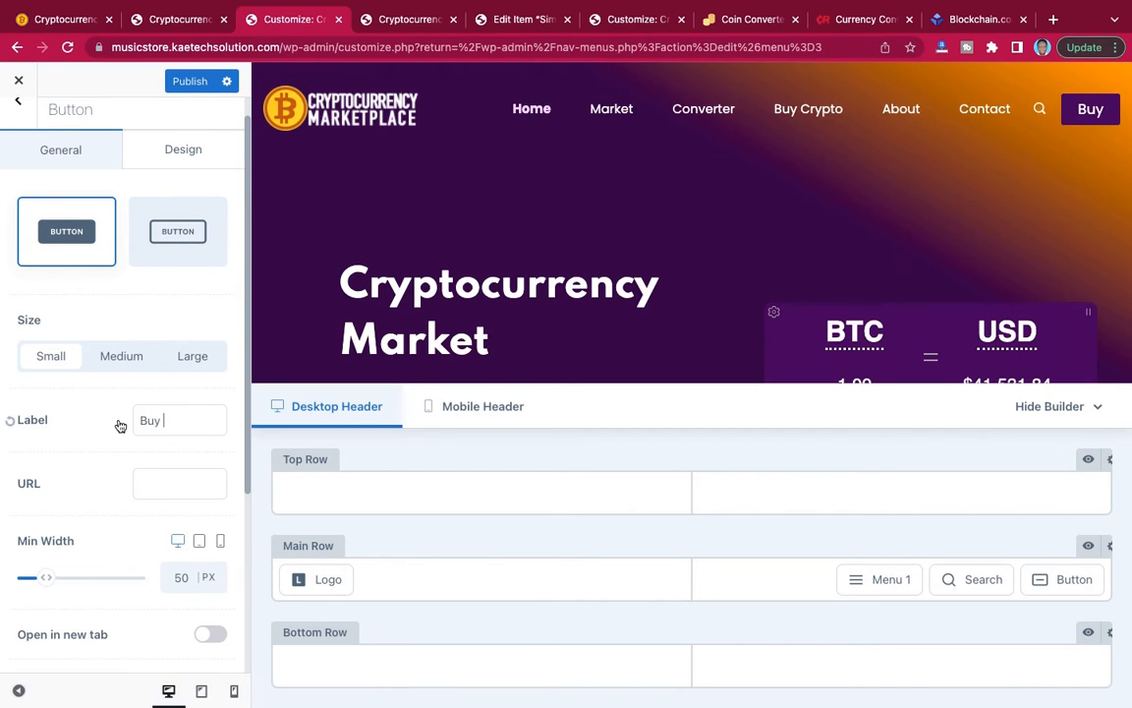
pyautogui.write('Crypro')
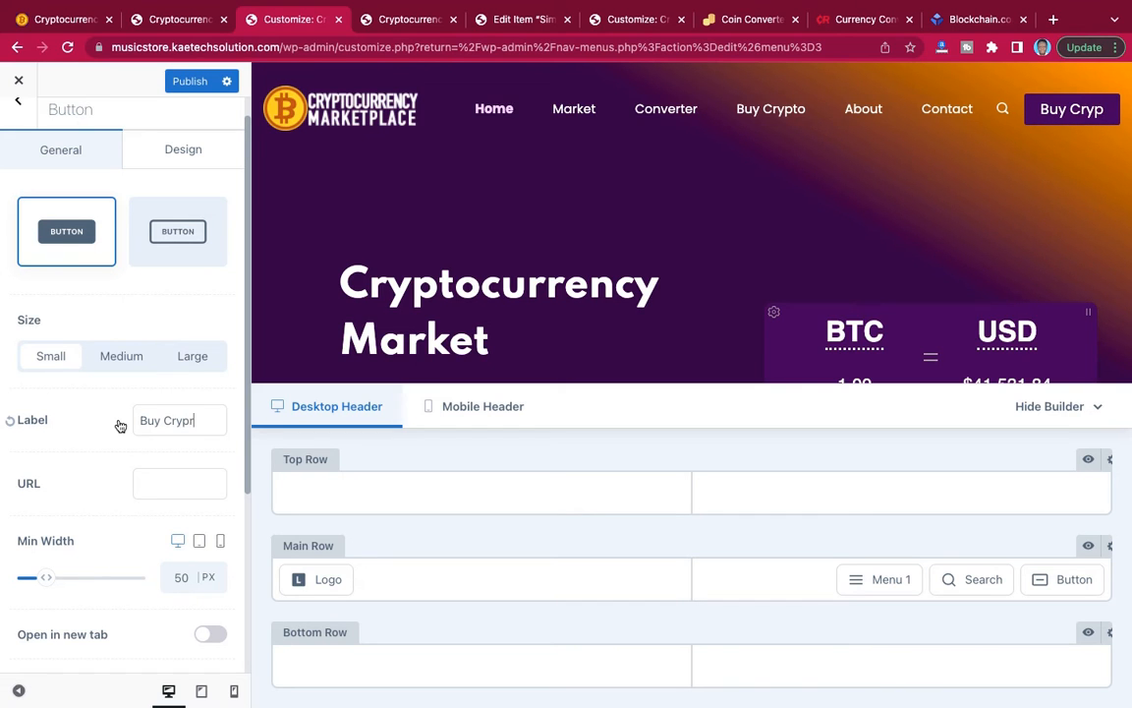
# Check the header button on the reference site and open the design settings of the customizer's header button.
pyautogui.click(162, 30)
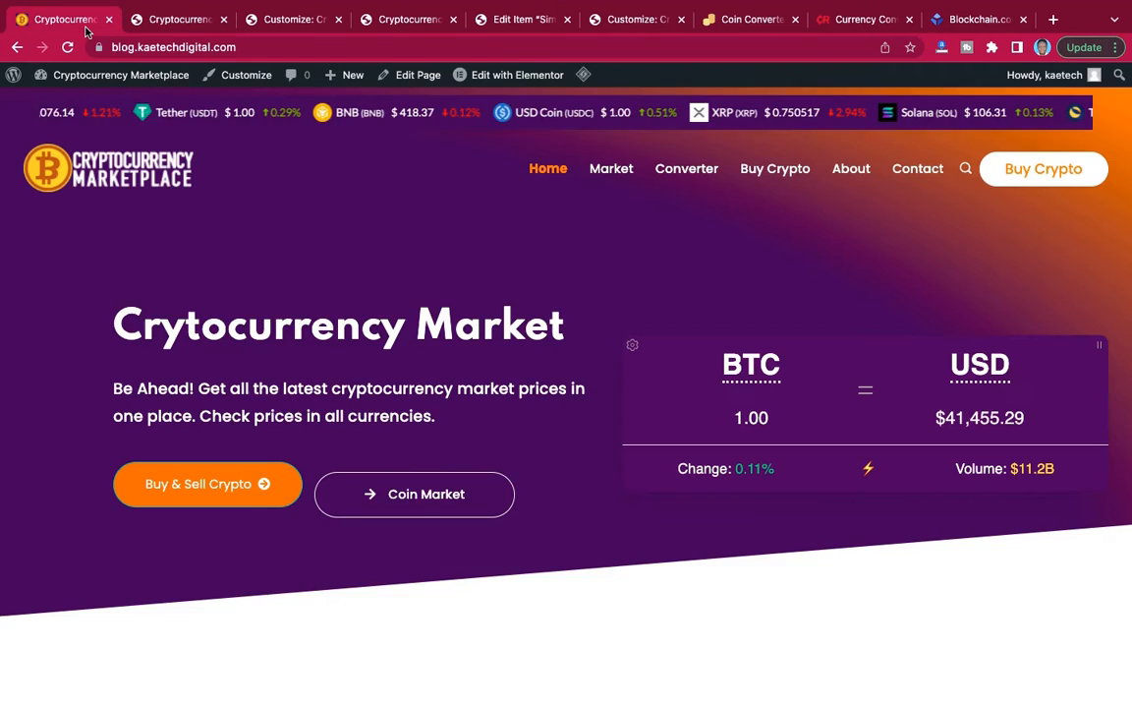
pyautogui.click(85, 31)
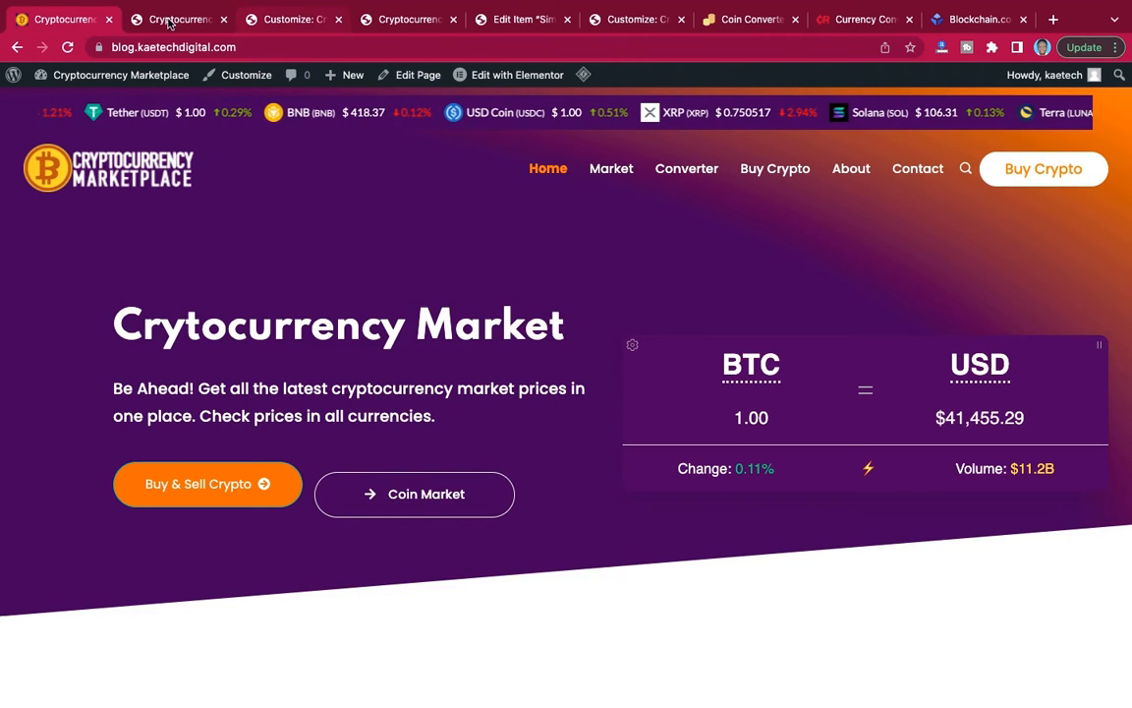
pyautogui.click(279, 22)
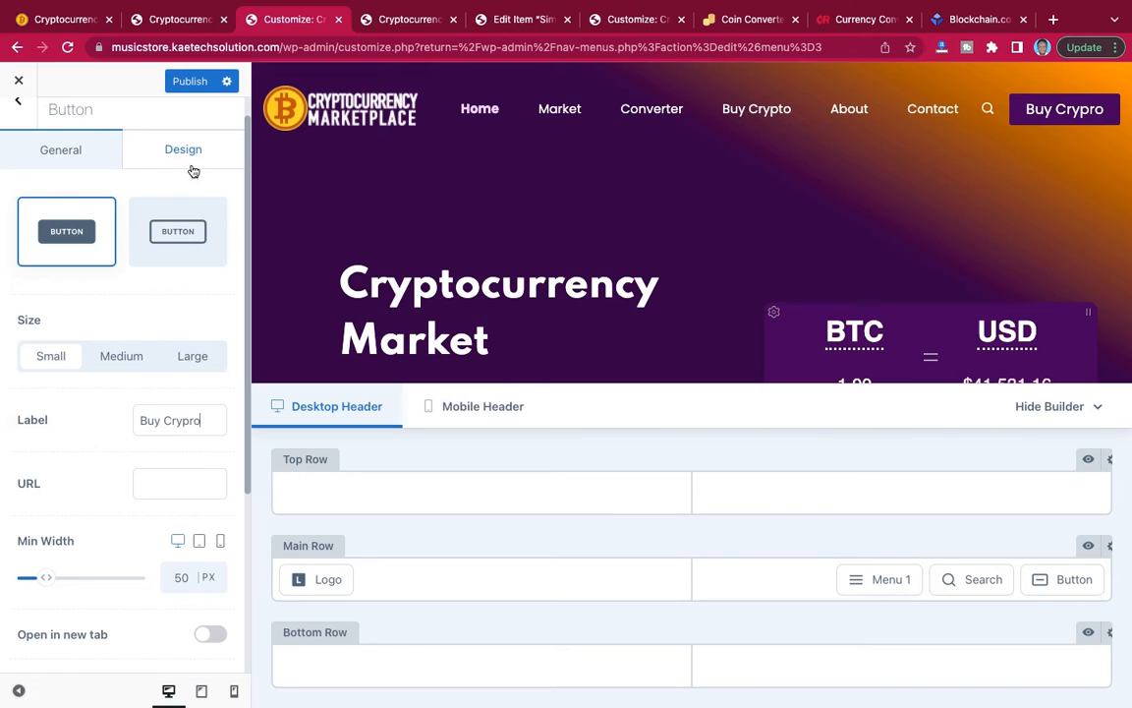
pyautogui.scroll(-3, 120, 379)
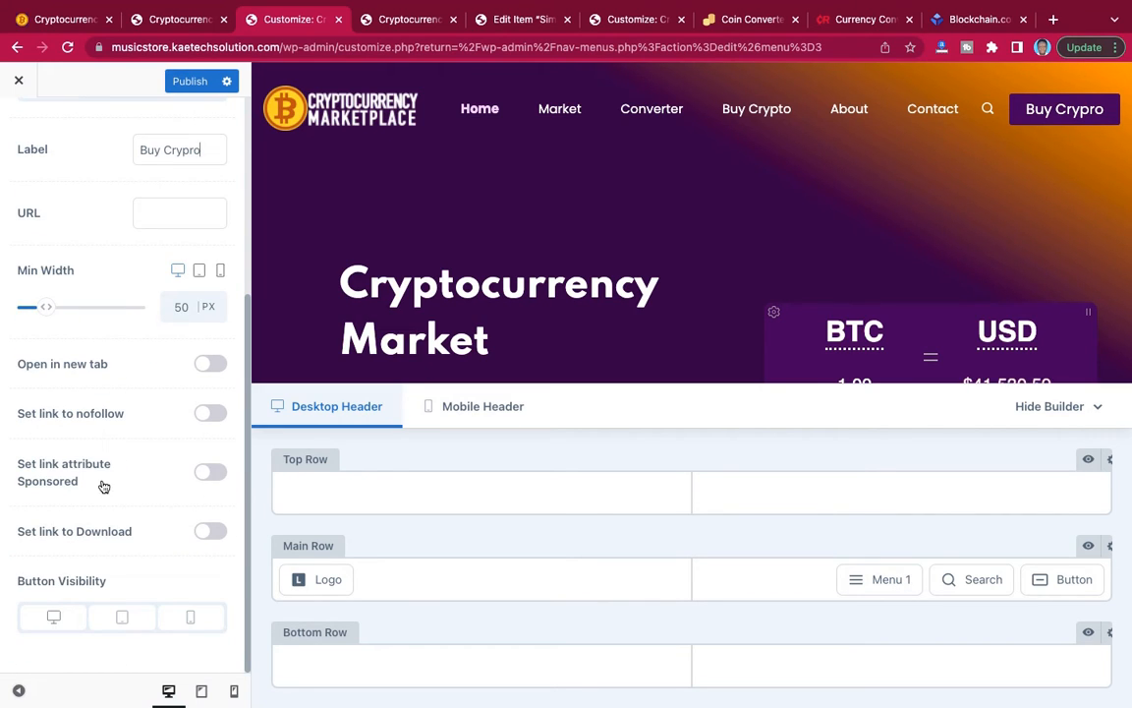
pyautogui.scroll(3, 134, 411)
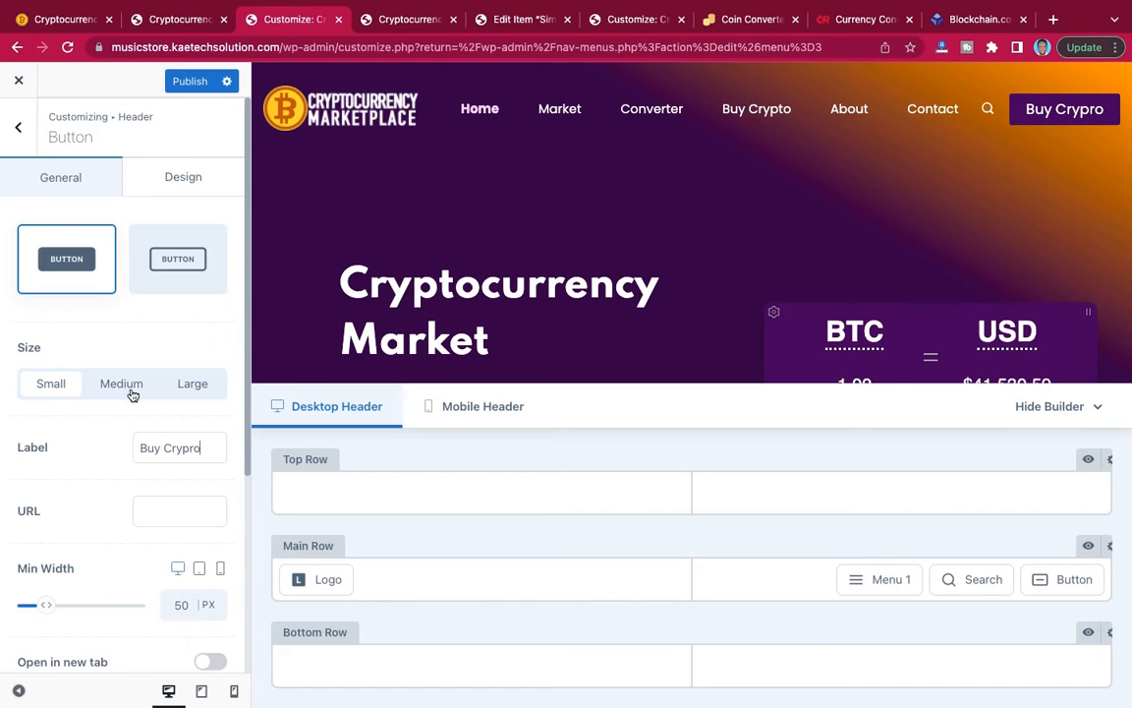
pyautogui.click(184, 179)
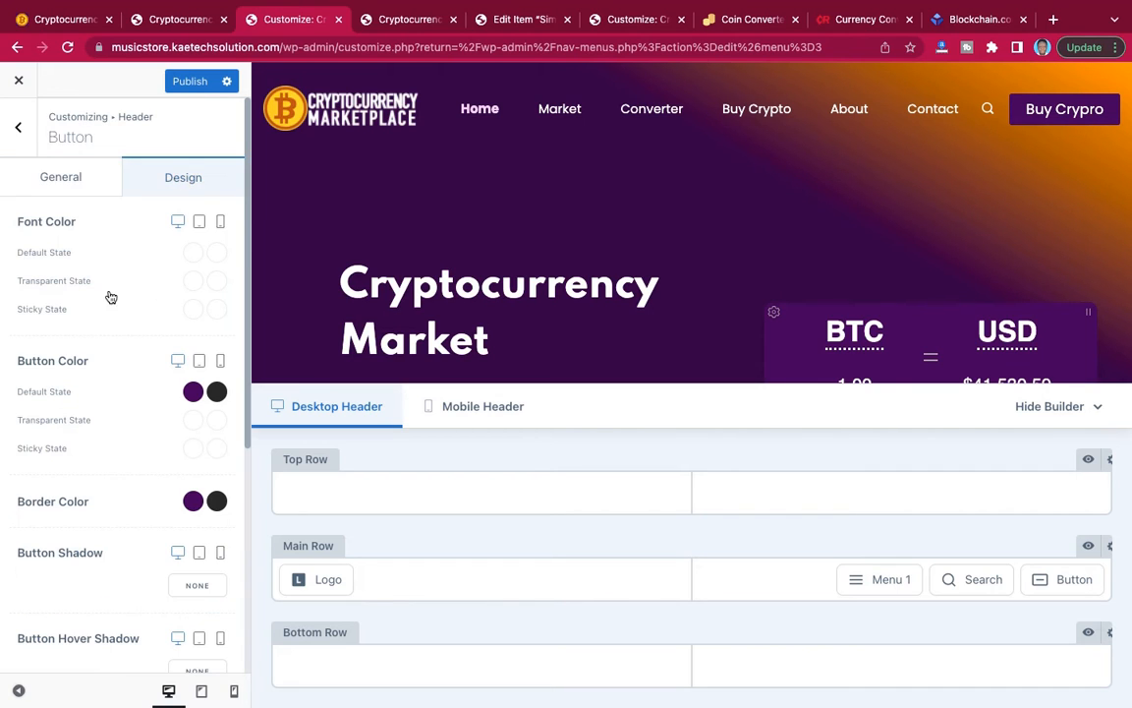
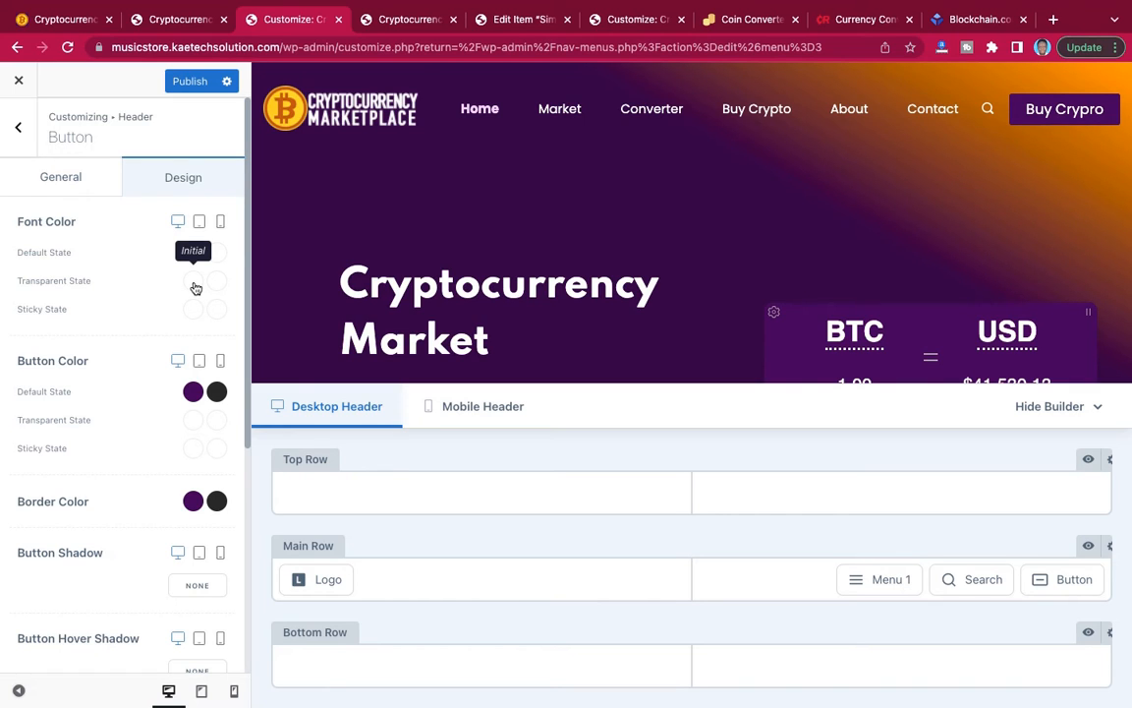
# Set the header button's Transparent State font color to dark purple (Color 3) and check the button on the reference site.
pyautogui.click(195, 284)
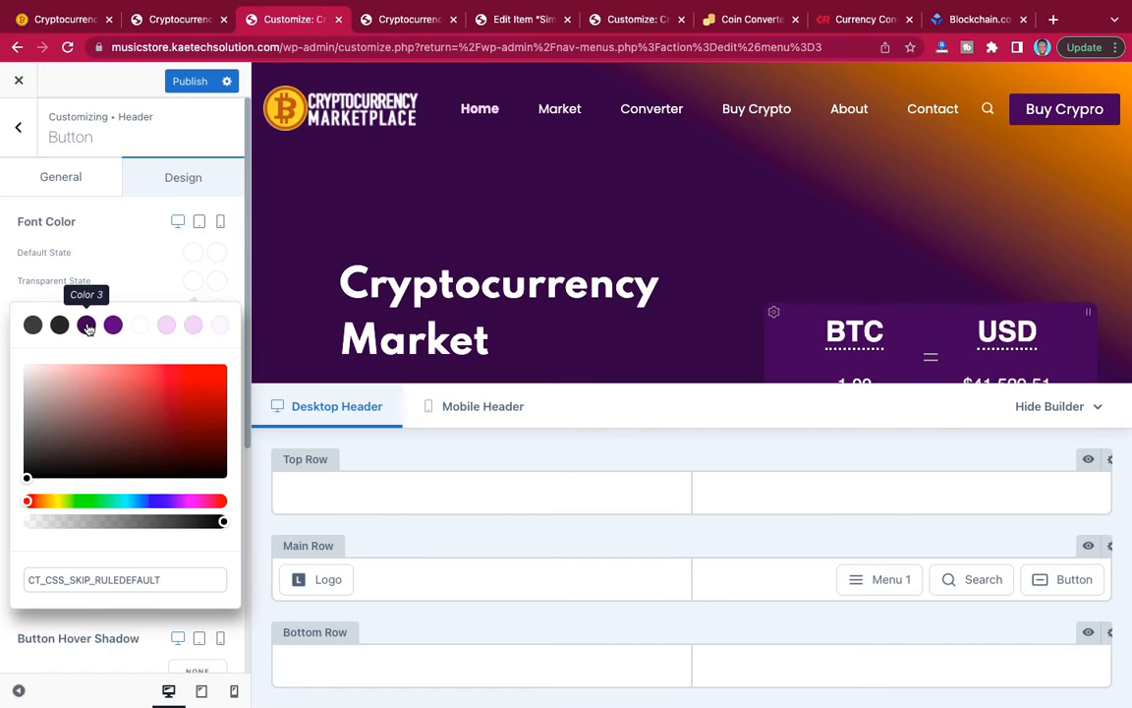
pyautogui.click(87, 325)
pyautogui.click(142, 293)
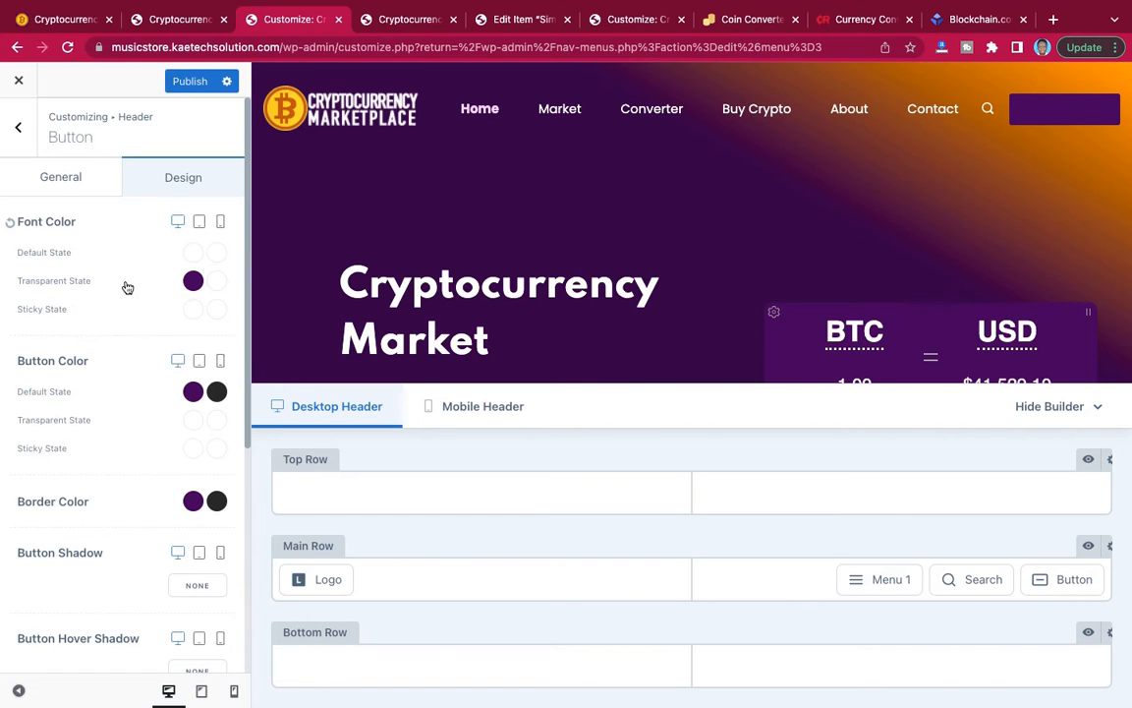
pyautogui.click(217, 282)
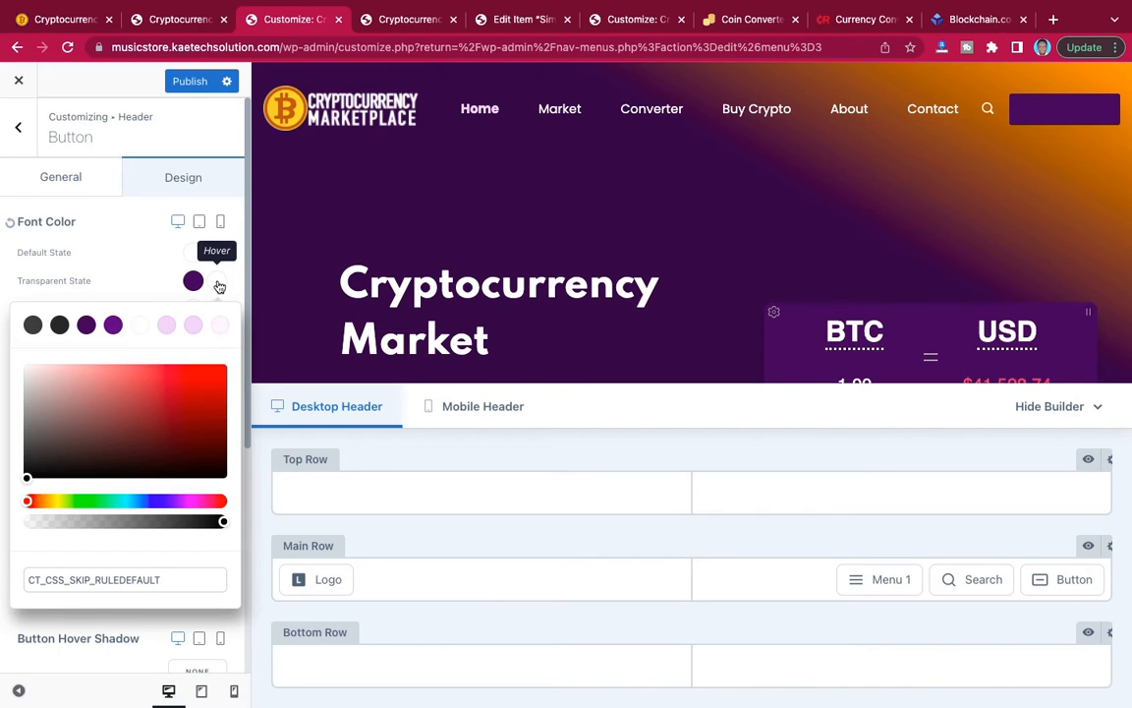
pyautogui.click(65, 20)
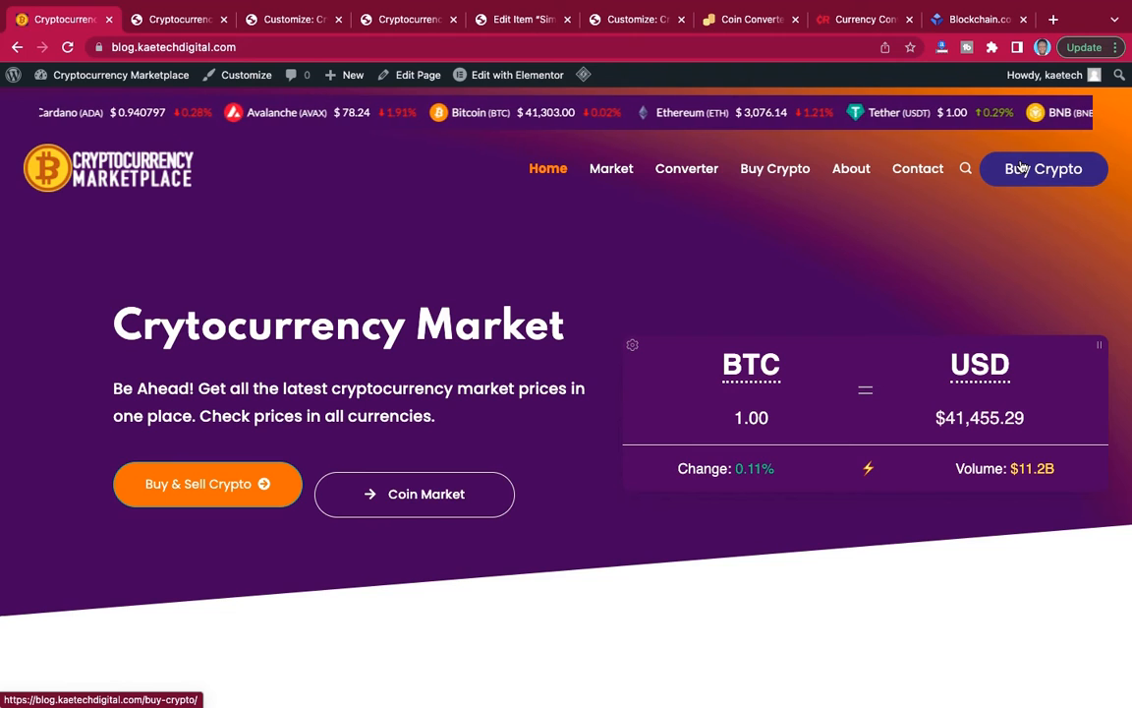
pyautogui.click(167, 19)
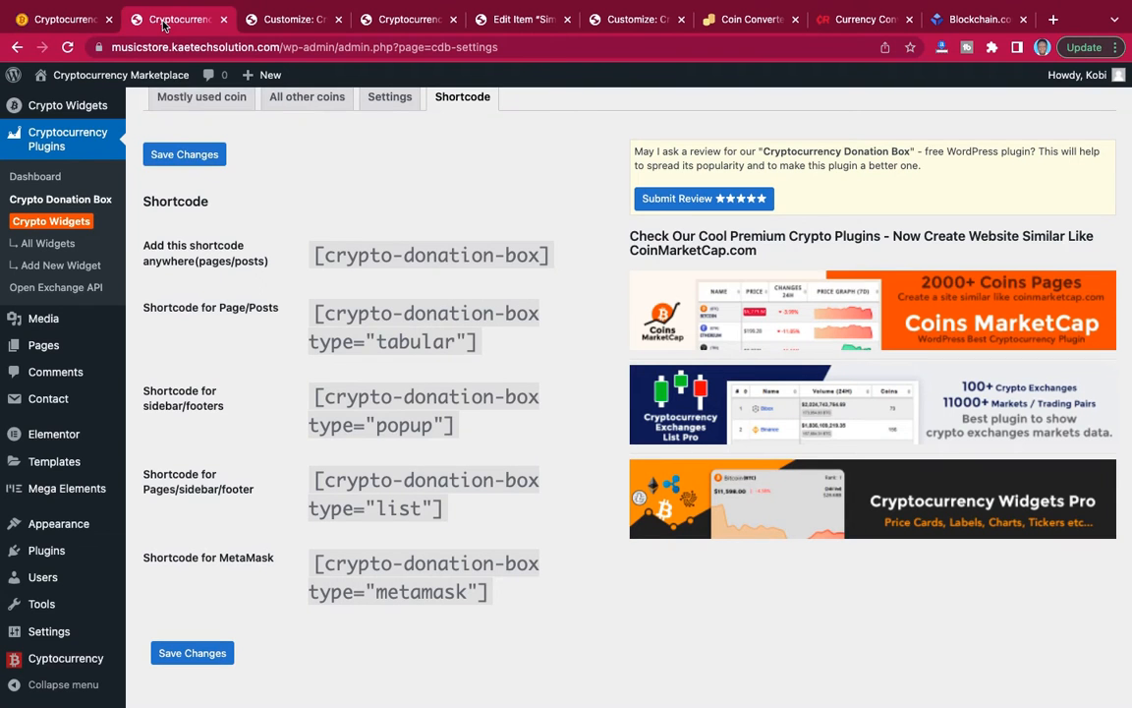
pyautogui.click(292, 20)
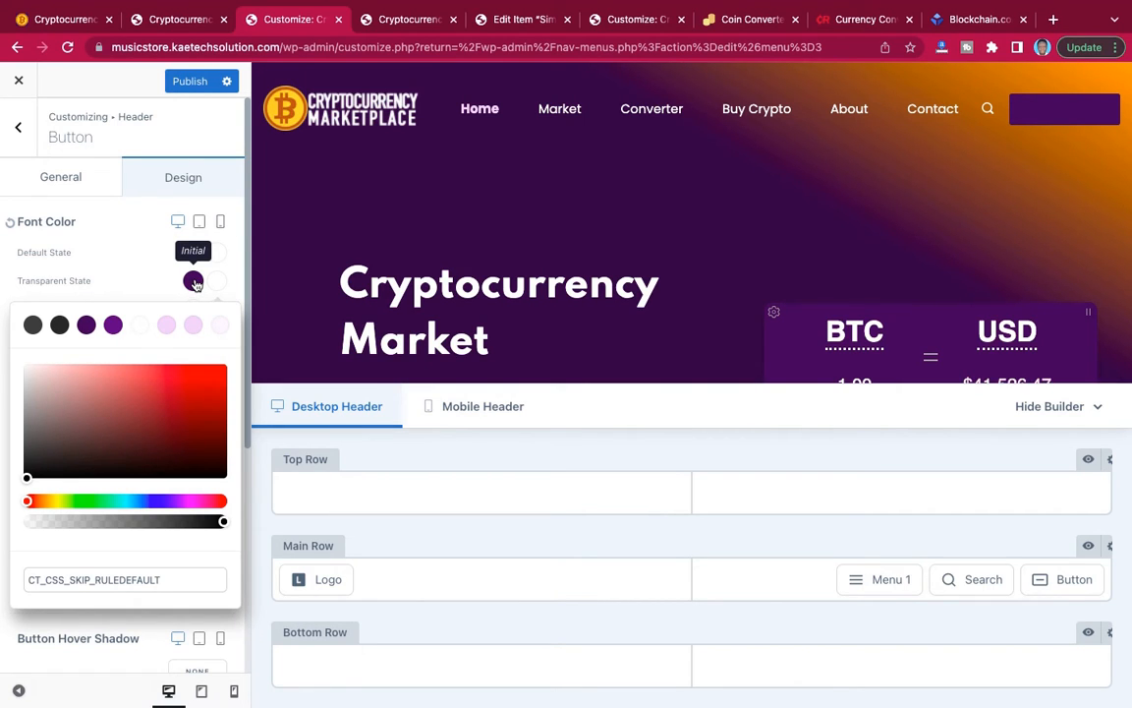
pyautogui.click(150, 283)
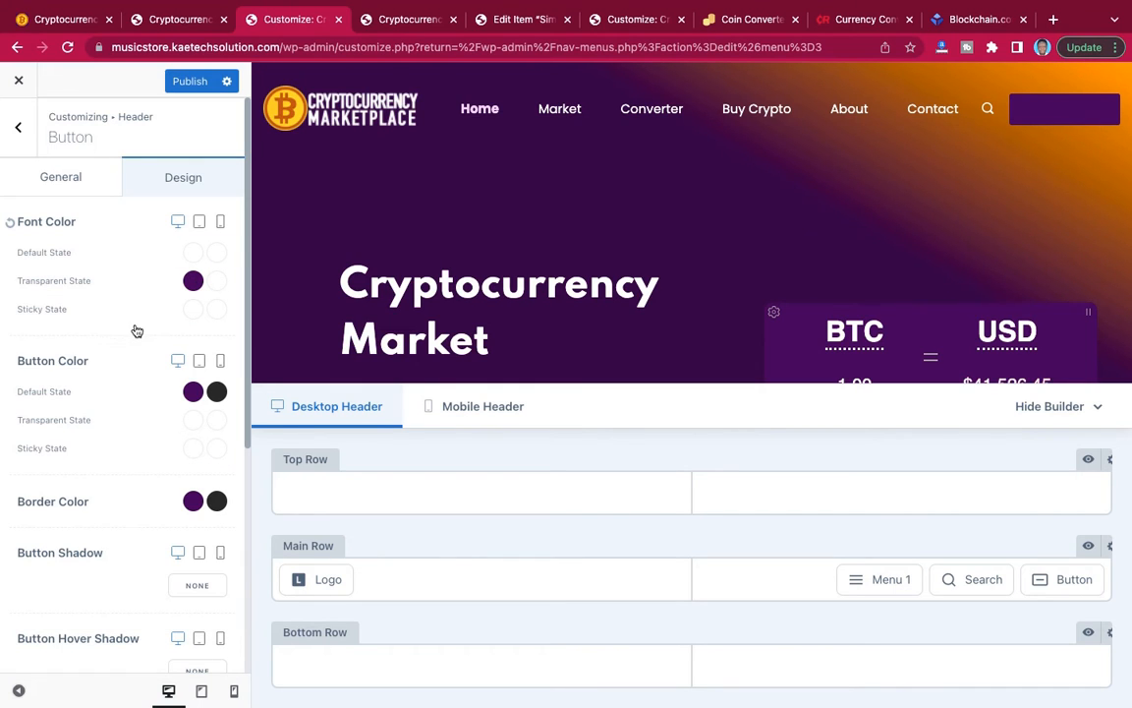
# Set the header button's Transparent State button color to white (#ffffff) and its hover color to dark purple (#3c0e59).
pyautogui.scroll(-4, 149, 331)
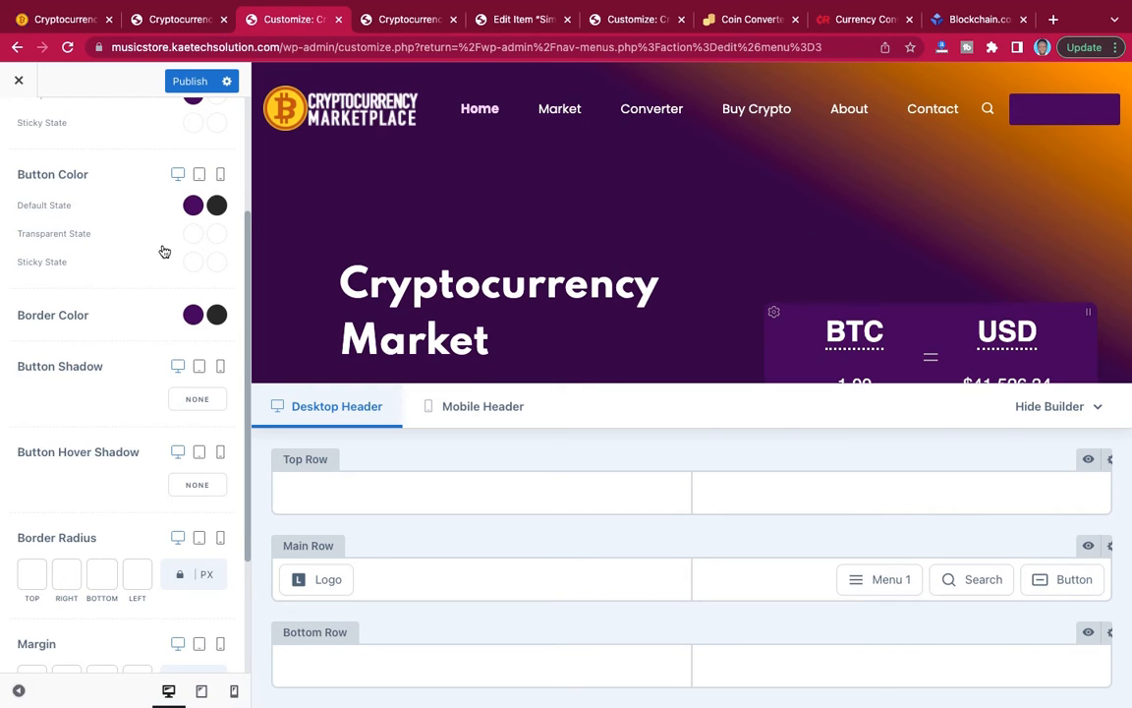
pyautogui.click(194, 234)
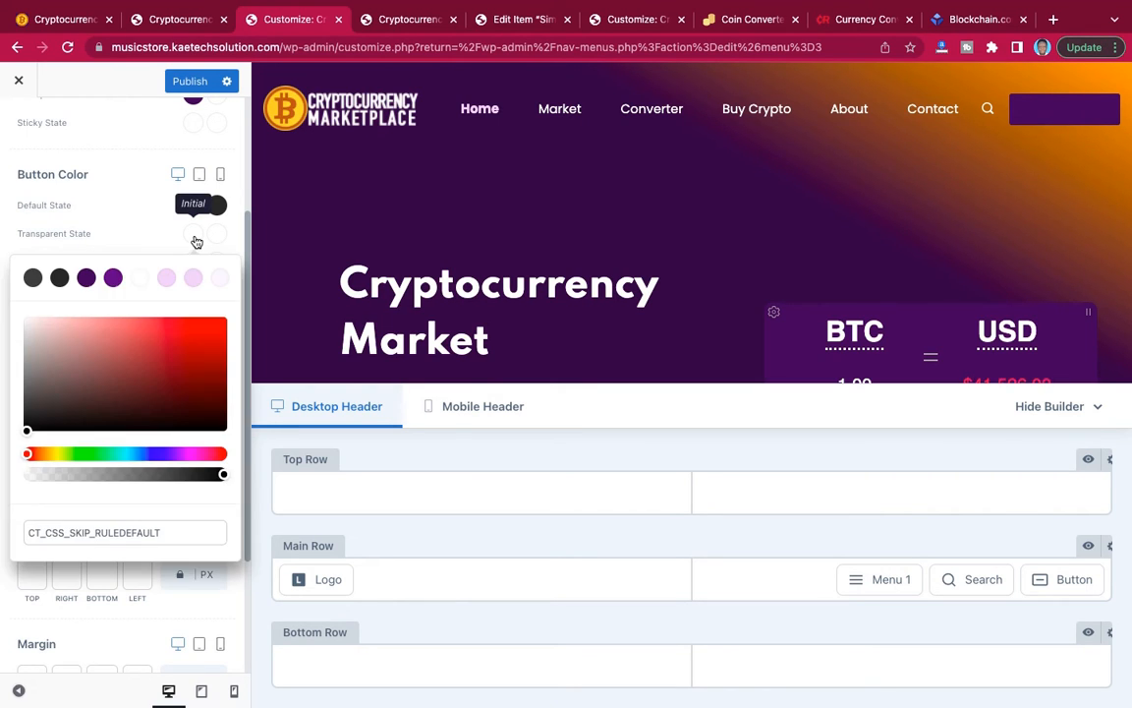
pyautogui.click(141, 278)
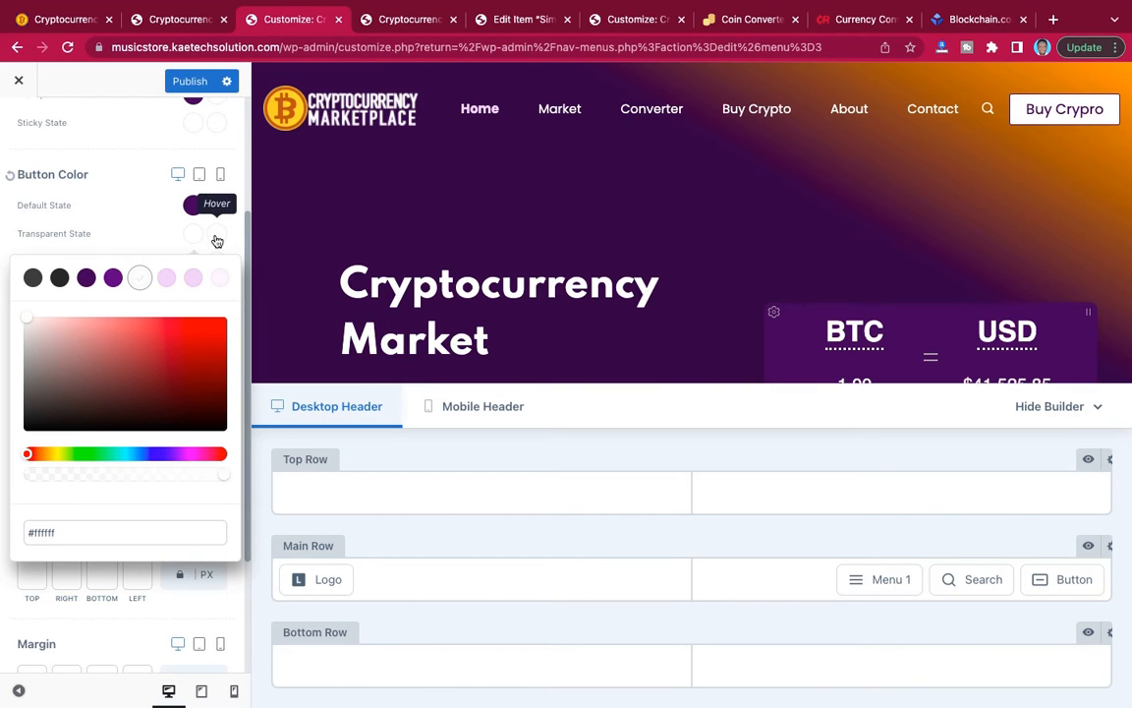
pyautogui.click(216, 237)
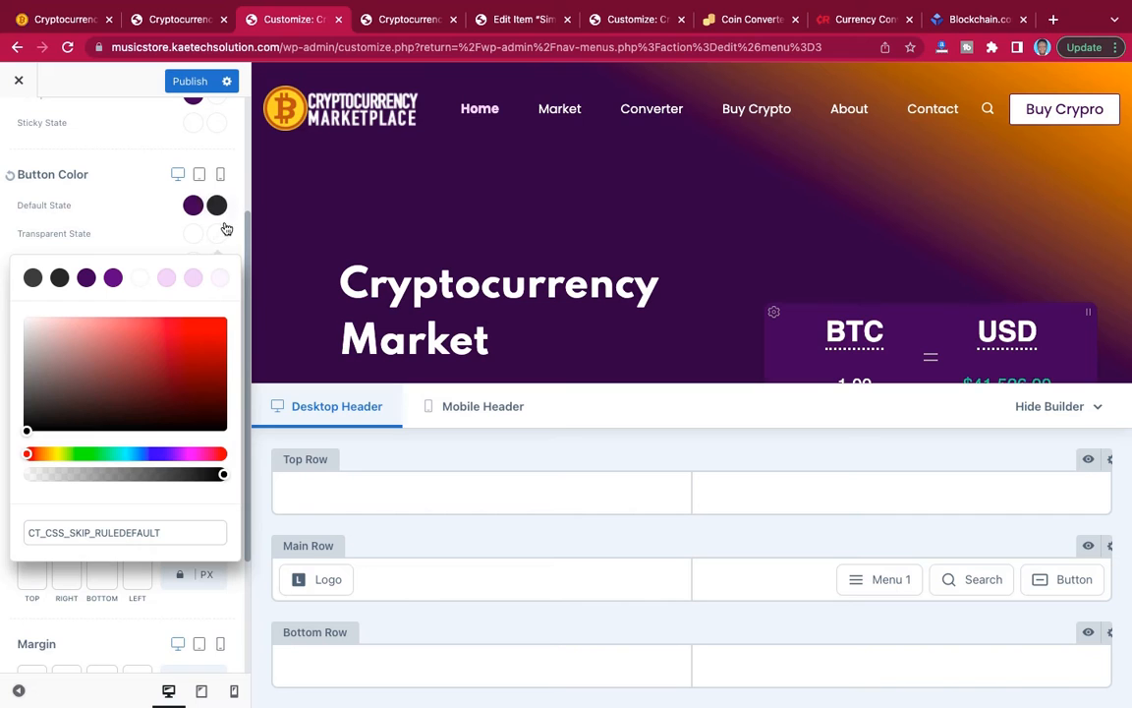
pyautogui.click(88, 279)
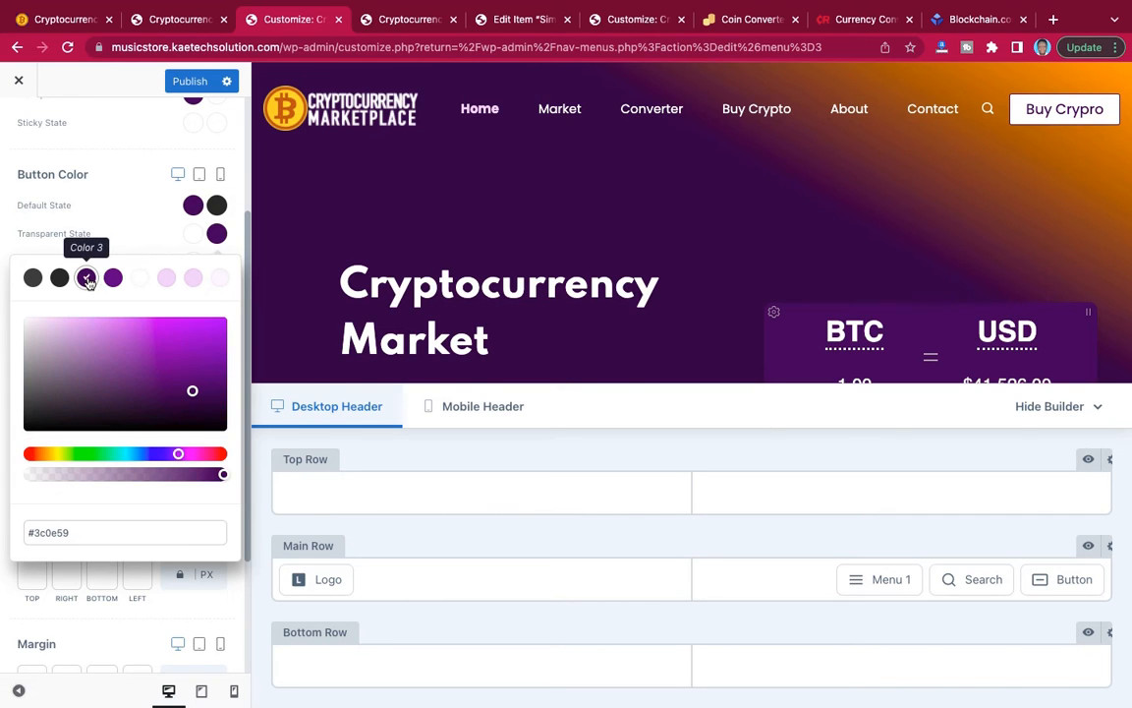
pyautogui.click(137, 245)
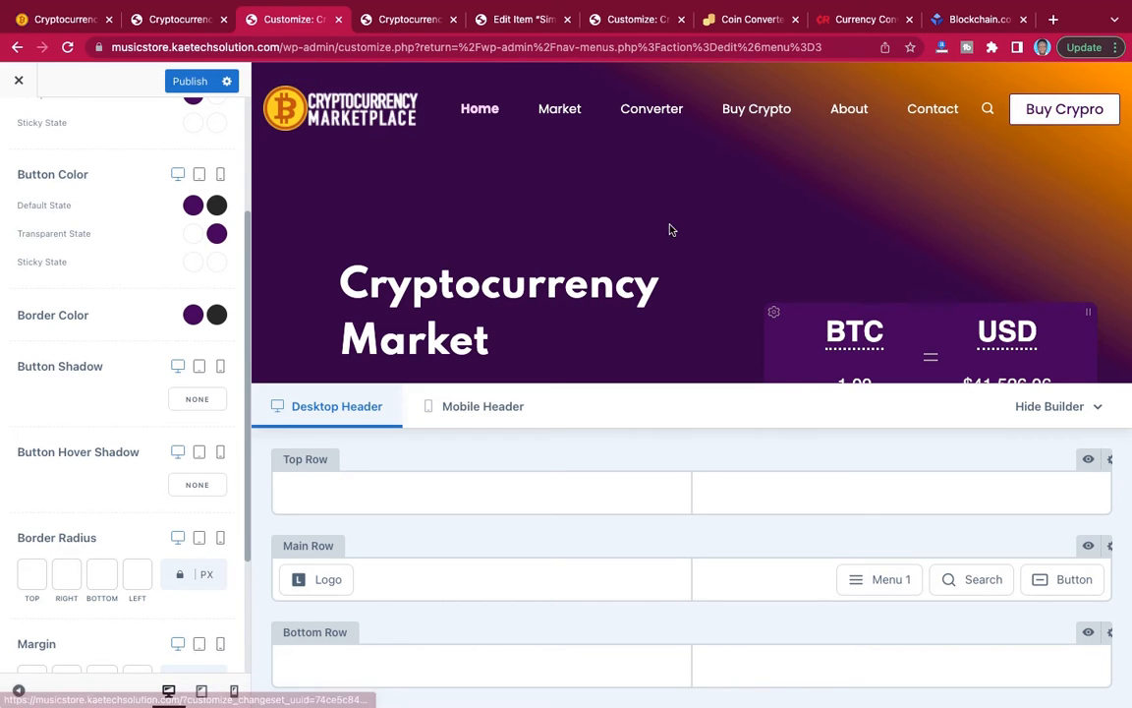
# Set the header button's border radius to 20 px on all corners and publish, comparing it with the reference site's button.
pyautogui.scroll(-3, 111, 380)
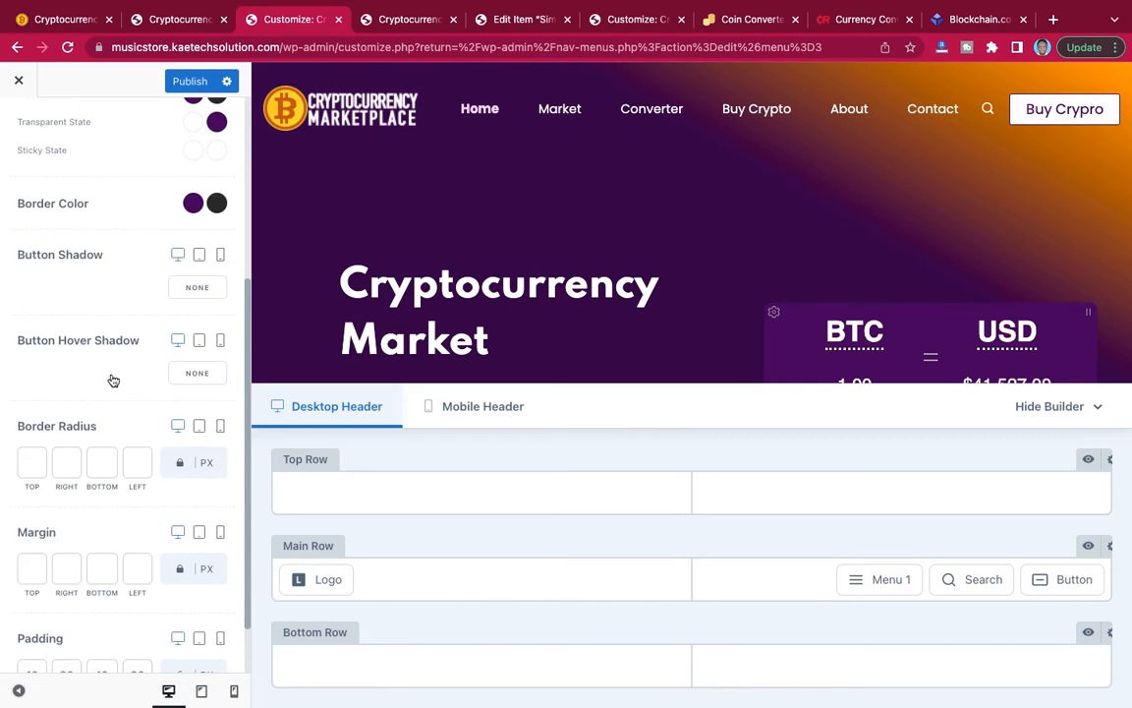
pyautogui.click(28, 466)
pyautogui.write('20')
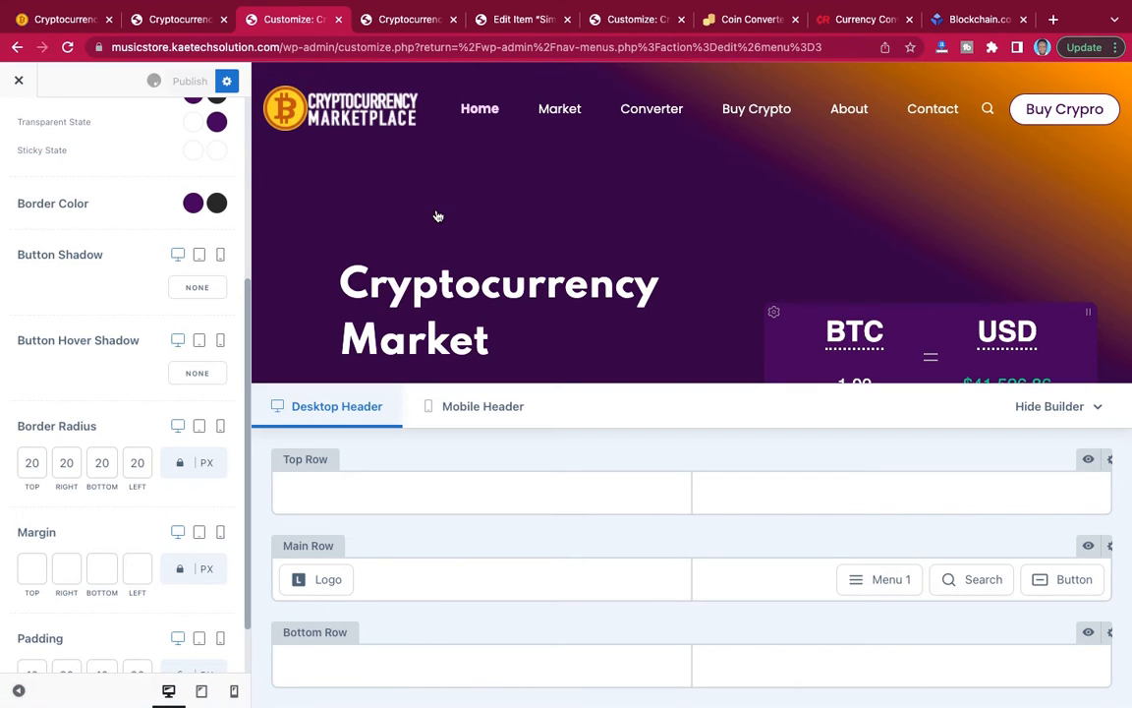
pyautogui.click(64, 19)
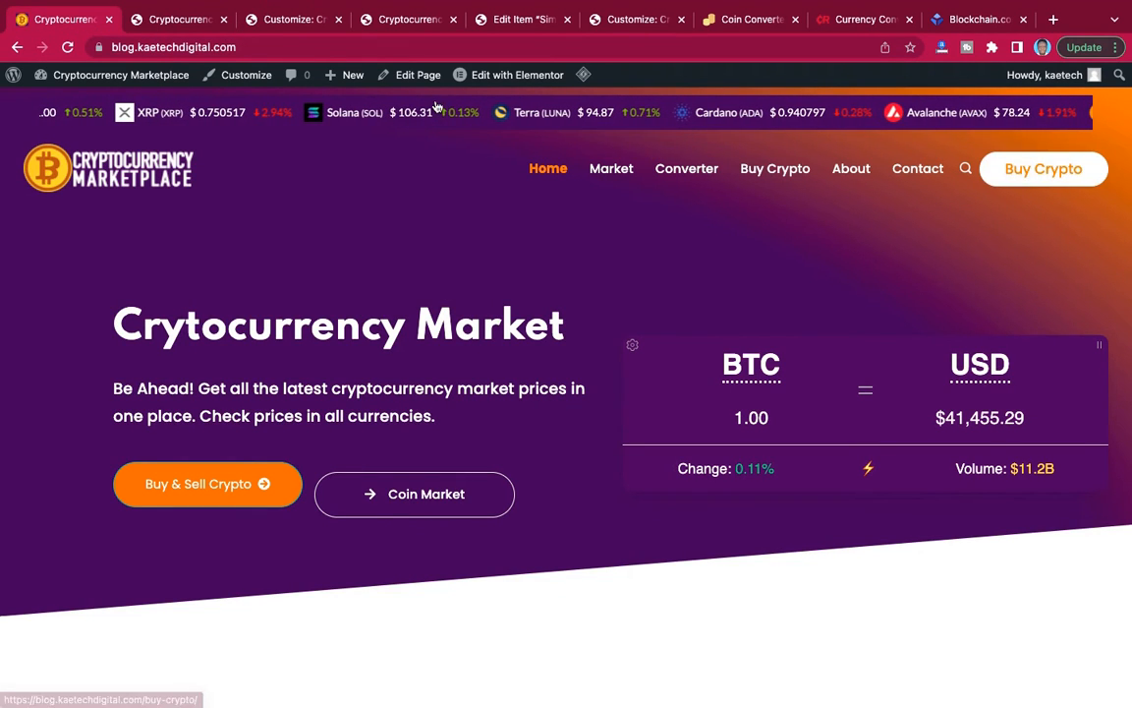
pyautogui.click(154, 22)
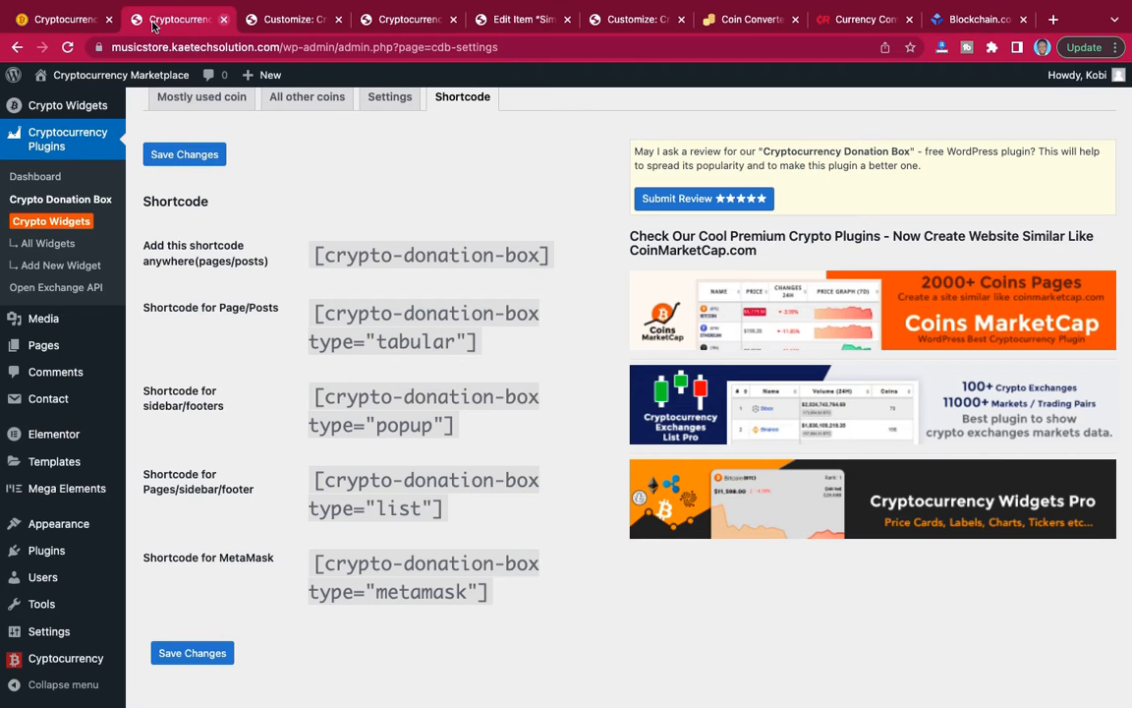
pyautogui.click(286, 20)
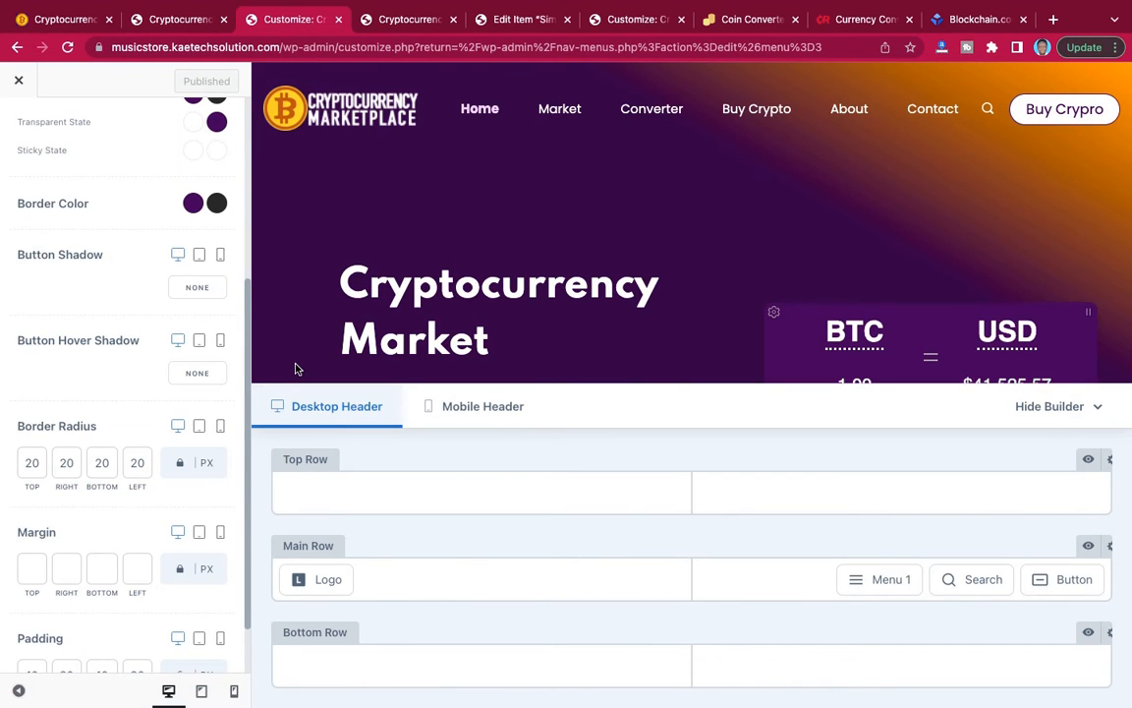
# Copy the address of the live site's Buy Crypto menu link and use it as the header button's URL.
pyautogui.scroll(5, 138, 268)
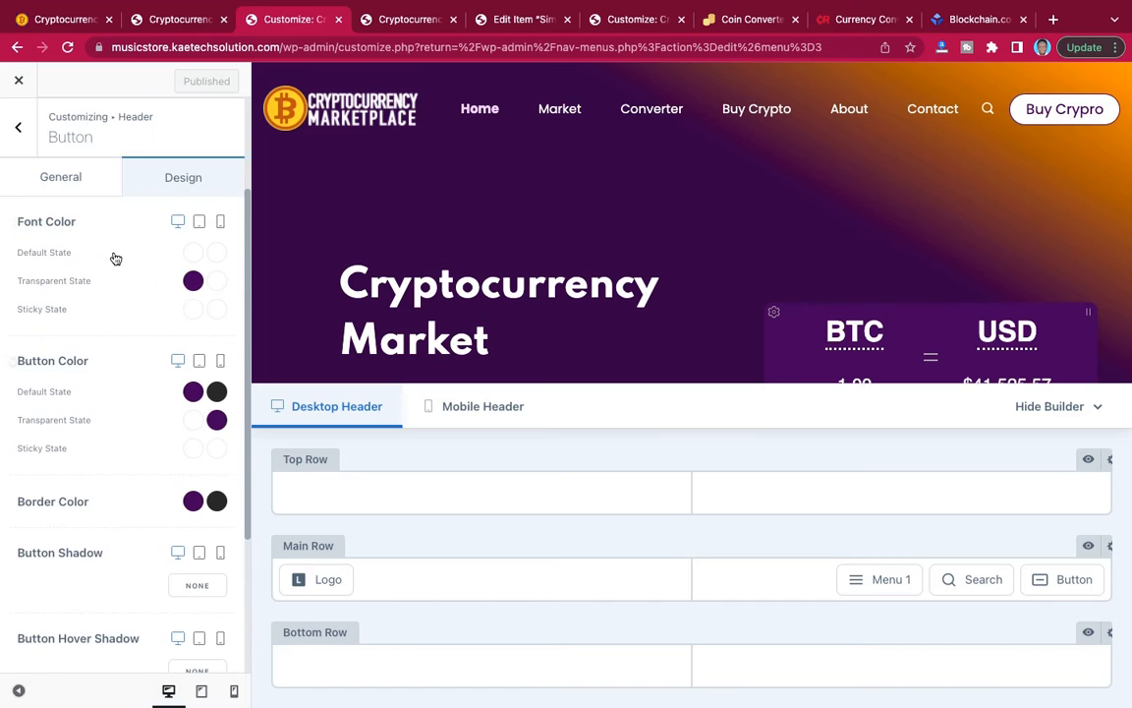
pyautogui.click(69, 186)
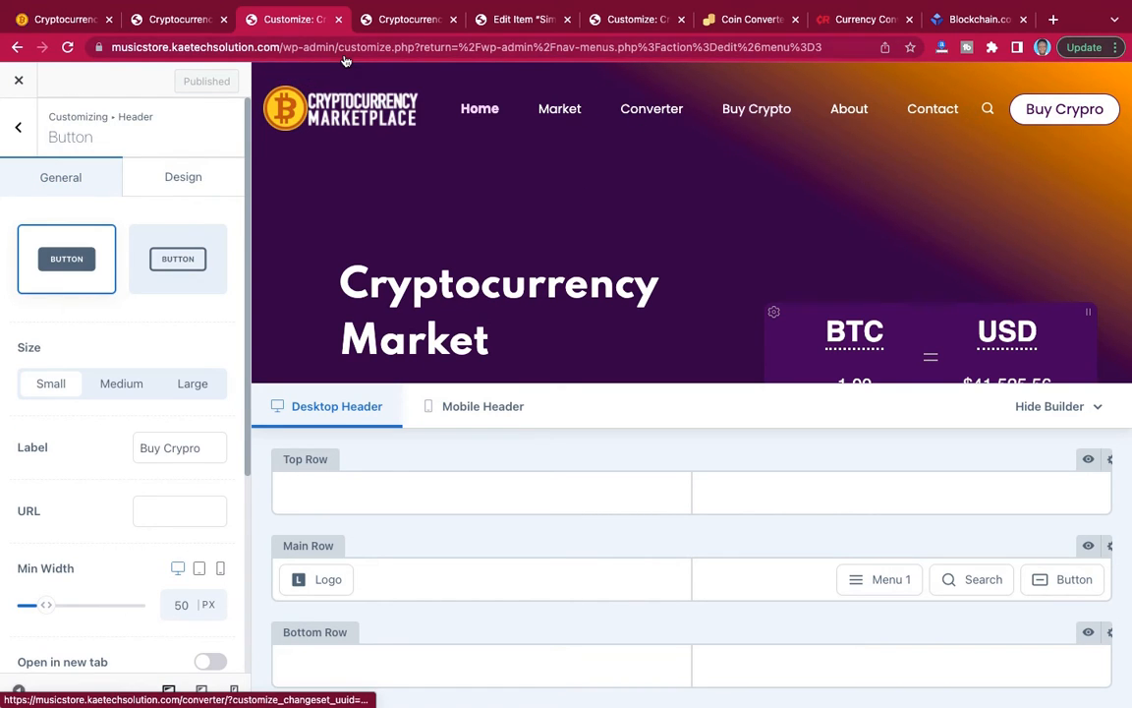
pyautogui.click(413, 21)
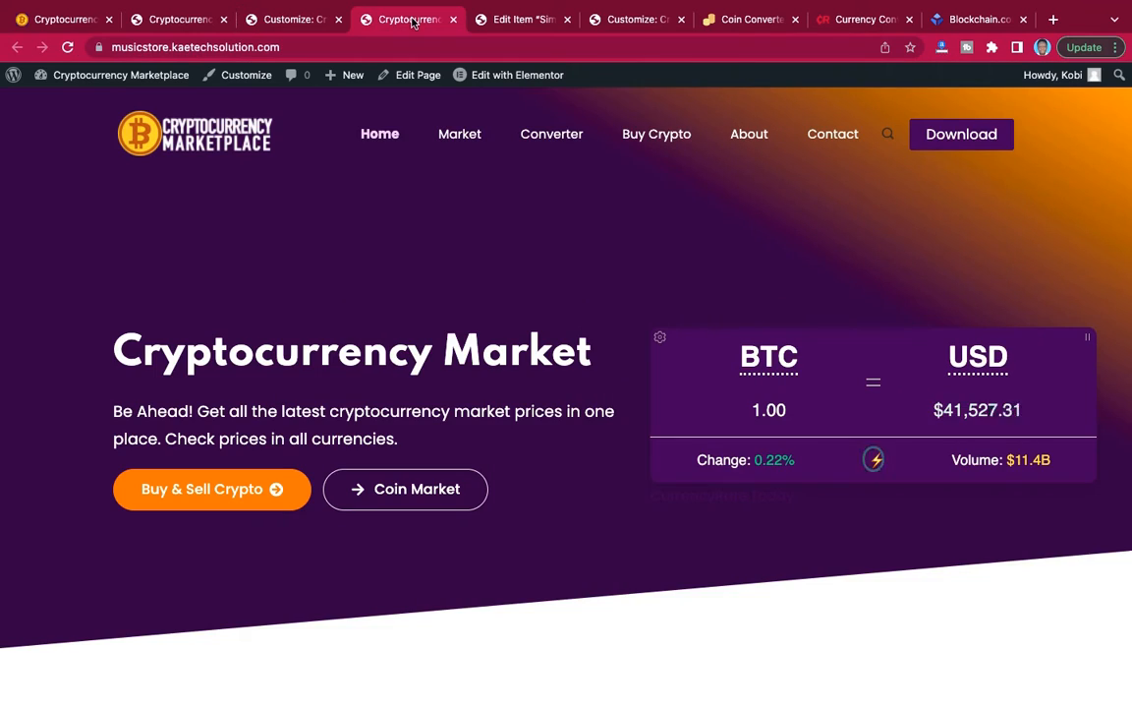
pyautogui.rightClick(659, 140)
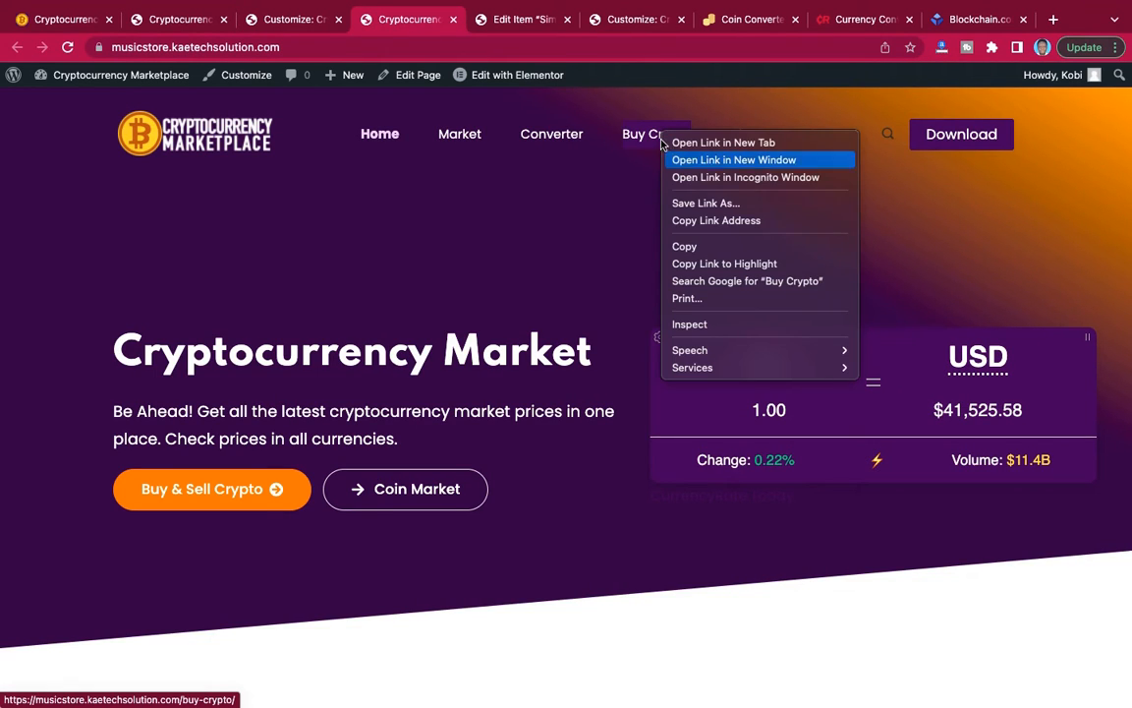
pyautogui.click(676, 219)
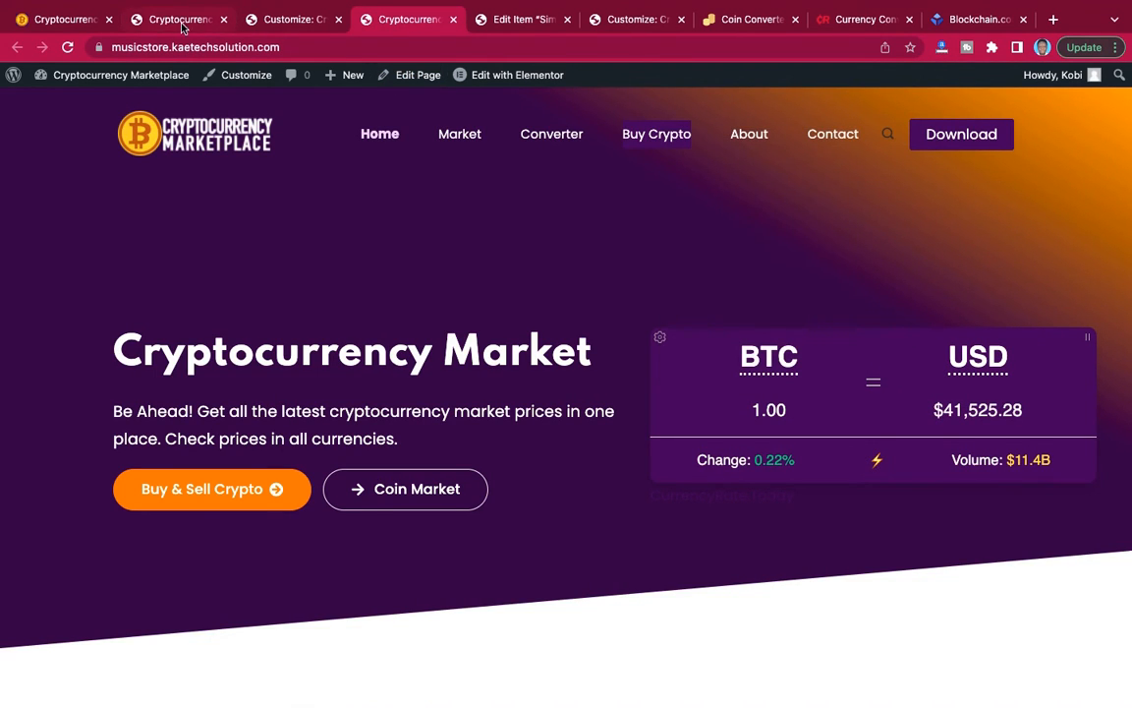
pyautogui.click(288, 20)
pyautogui.scroll(-5, 185, 363)
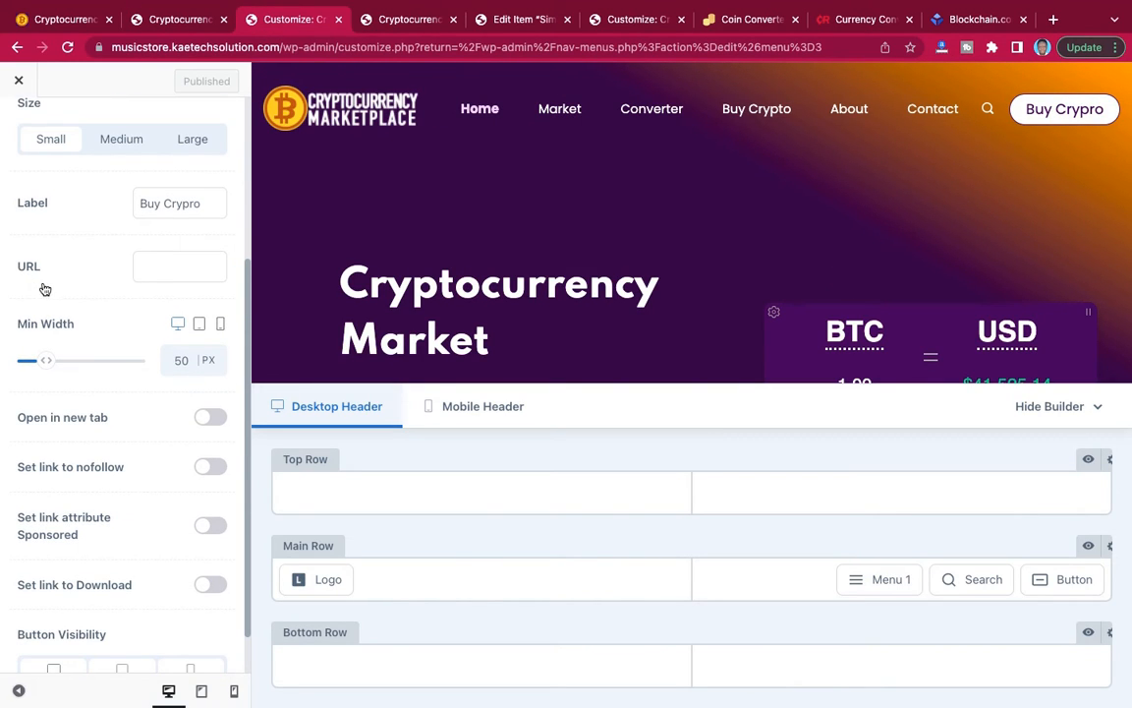
pyautogui.click(164, 269)
pyautogui.hotkey('ctrl', 'v')
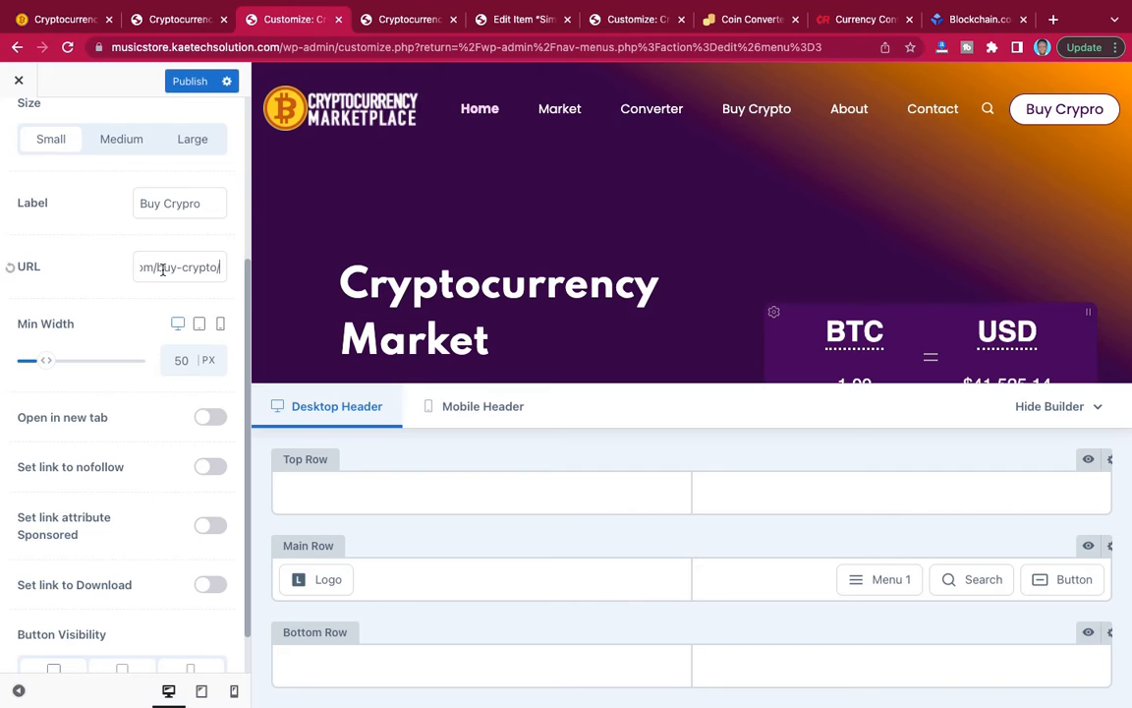
# Set the header button's minimum width to 60 px.
pyautogui.click(167, 360)
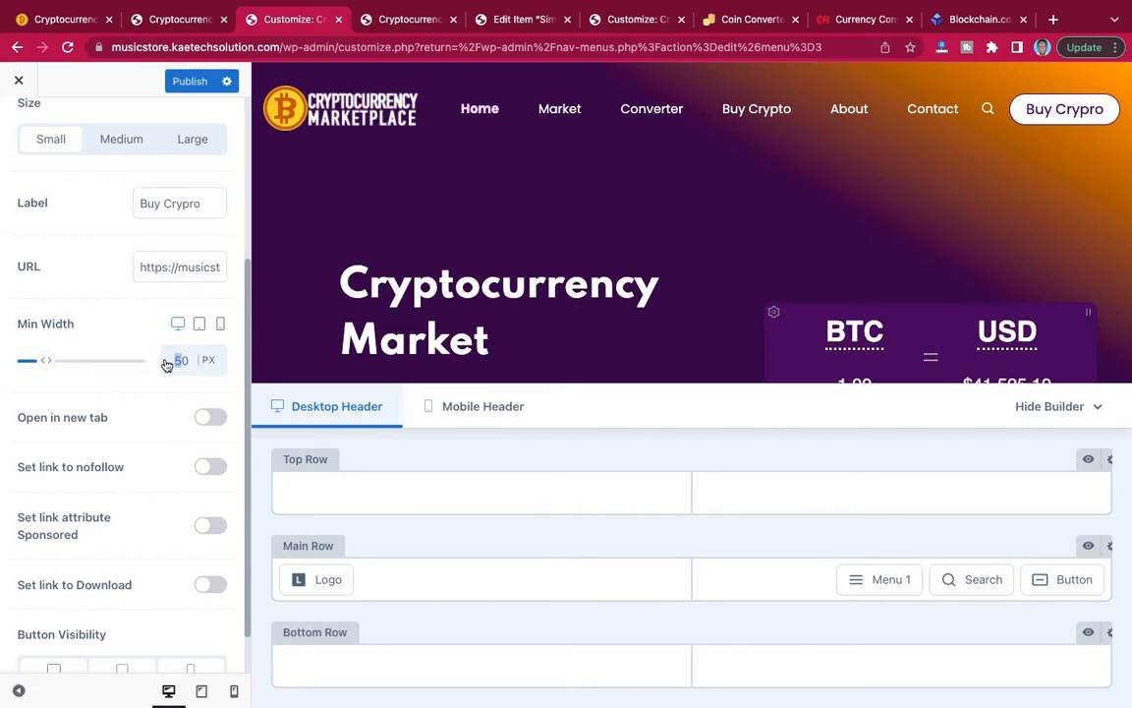
pyautogui.write('6')
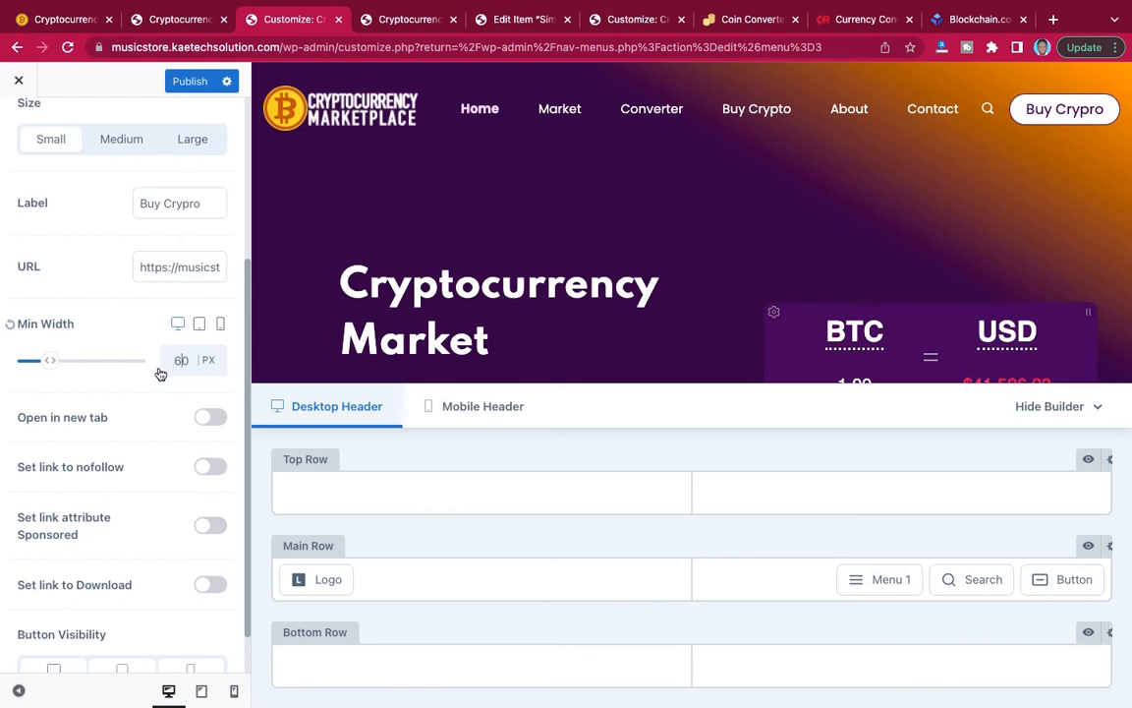
pyautogui.moveTo(52, 362)
pyautogui.mouseDown()
pyautogui.moveTo(68, 362)
pyautogui.moveTo(43, 363)
pyautogui.mouseUp()
pyautogui.moveTo(185, 360); pyautogui.dragTo(162, 357)
# Try the Medium and Large sizes on the header button and return it to Small.
pyautogui.scroll(2, 105, 195)
pyautogui.click(120, 241)
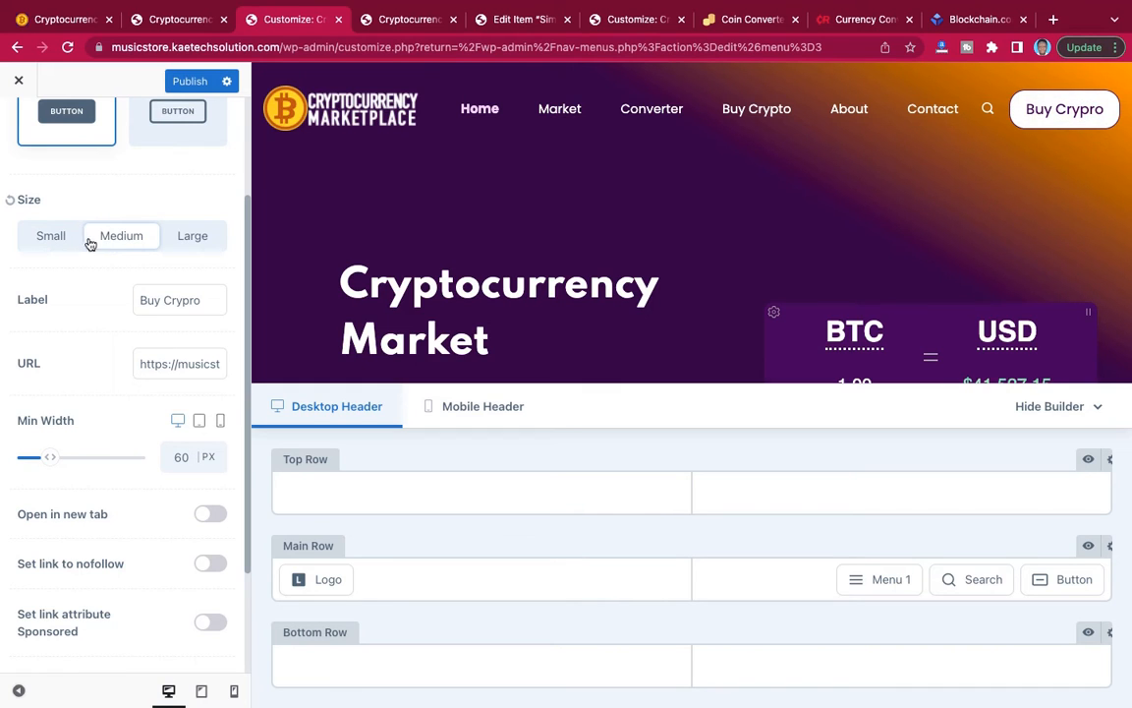
pyautogui.click(186, 237)
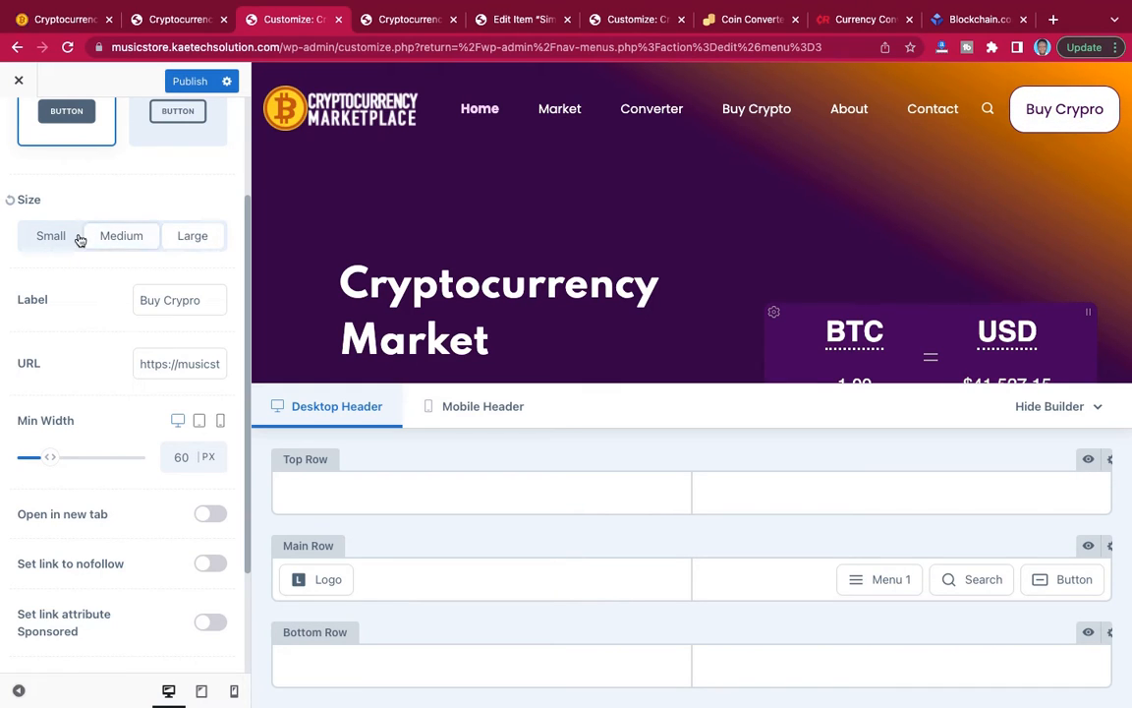
pyautogui.click(43, 236)
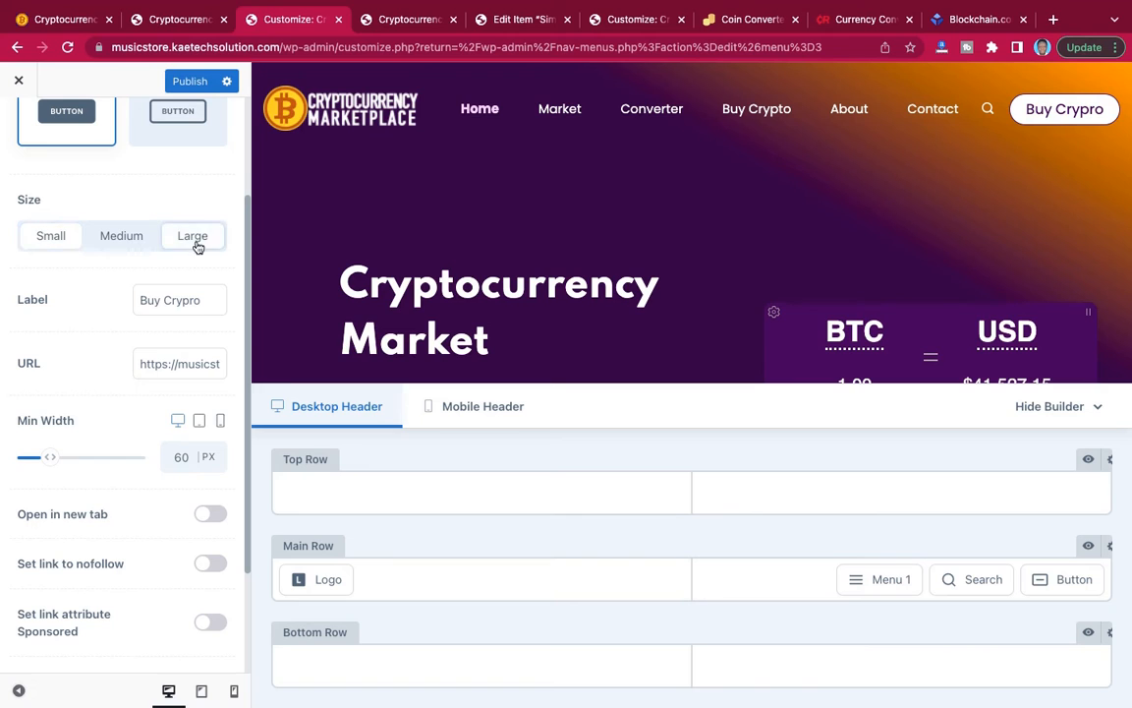
# Review the header button settings and the page preview, and publish the customizer changes.
pyautogui.scroll(-2, 115, 295)
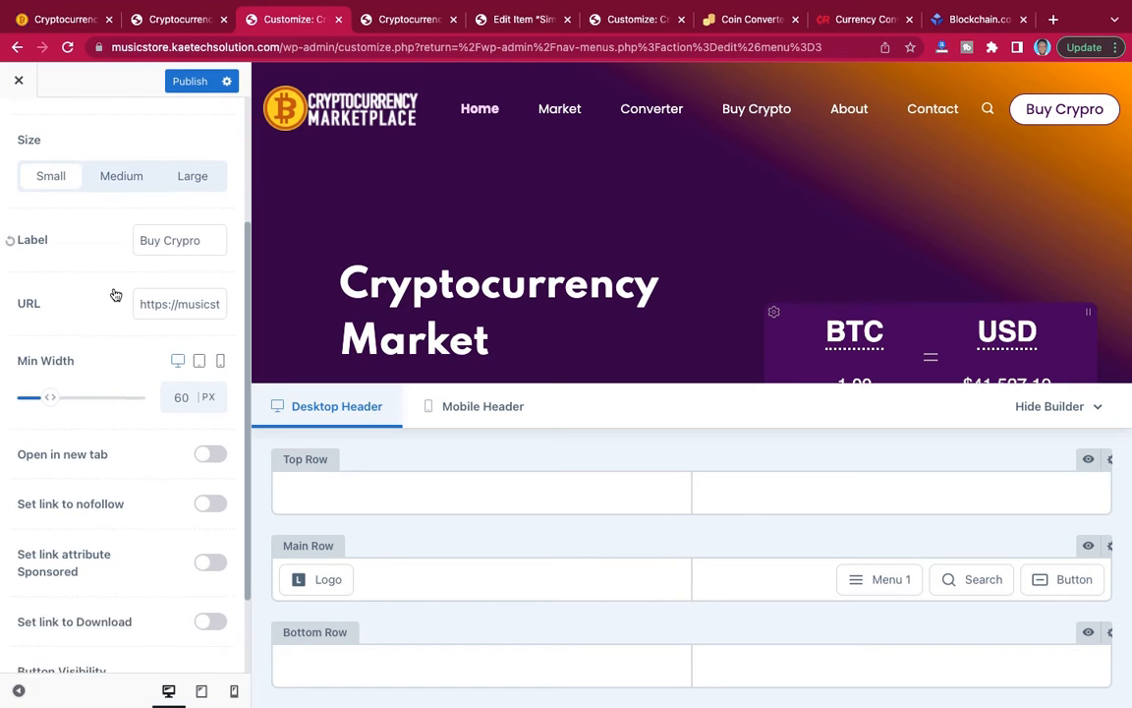
pyautogui.scroll(1, 115, 295)
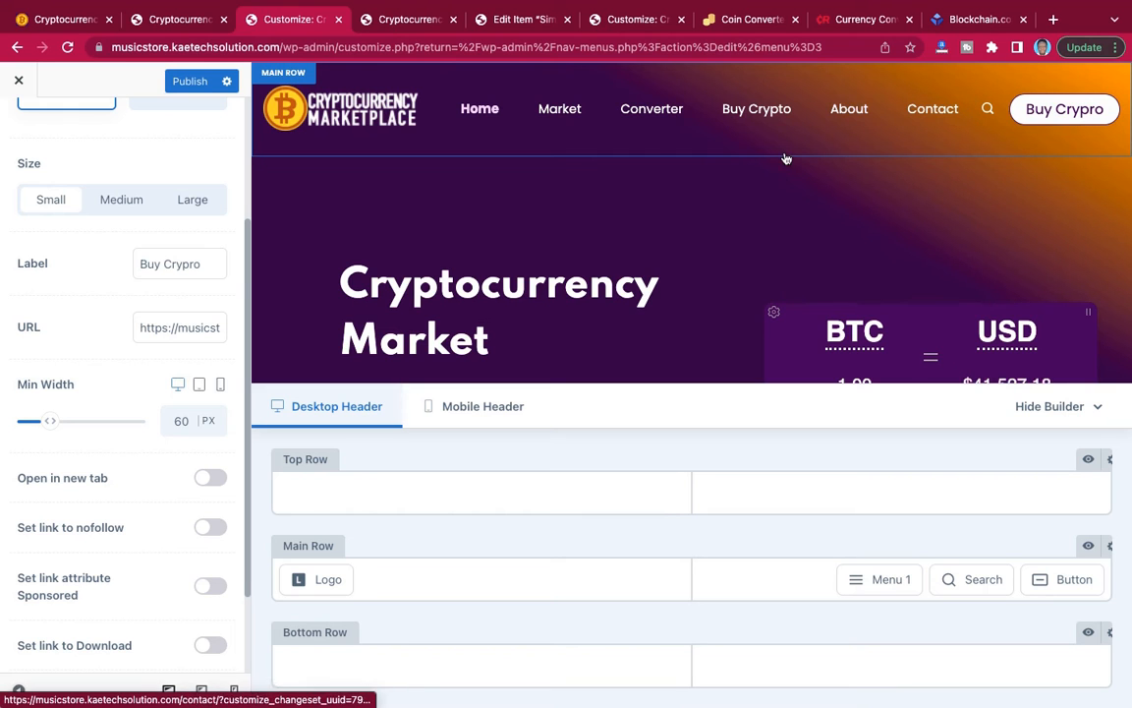
pyautogui.scroll(-3, 629, 254)
pyautogui.scroll(2, 629, 256)
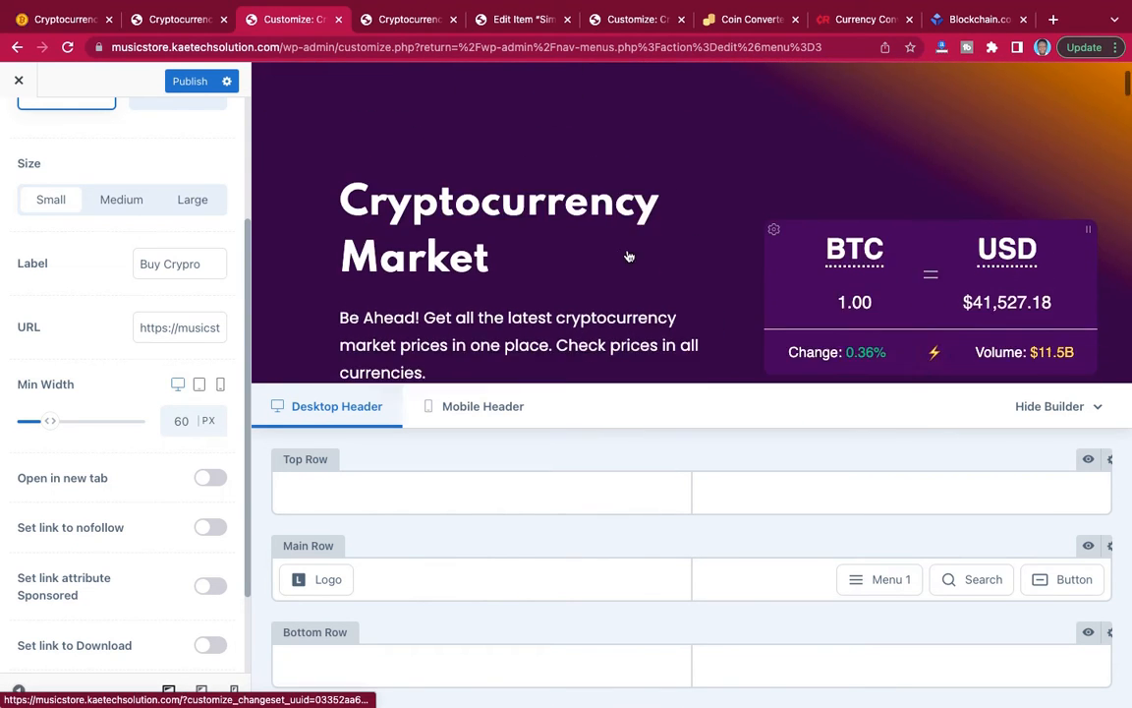
pyautogui.scroll(-1, 630, 256)
pyautogui.scroll(3, 628, 252)
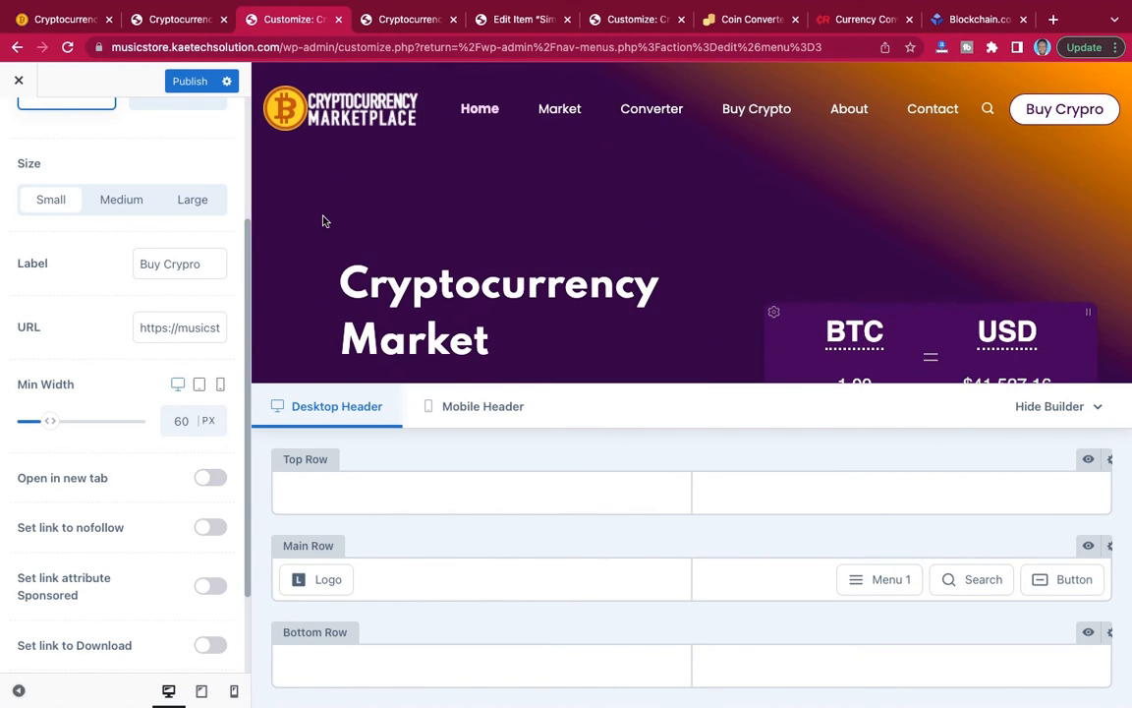
pyautogui.click(195, 87)
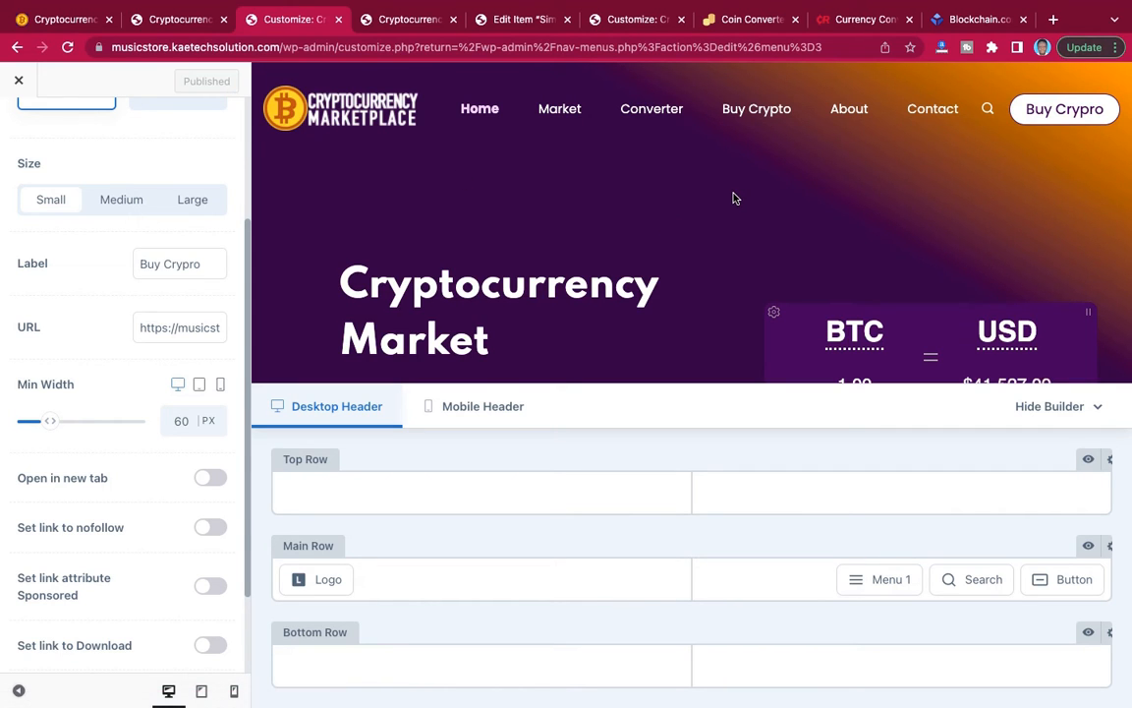
# Add an HTML element to the middle of the header's top row and open its settings.
pyautogui.scroll(-2, 733, 193)
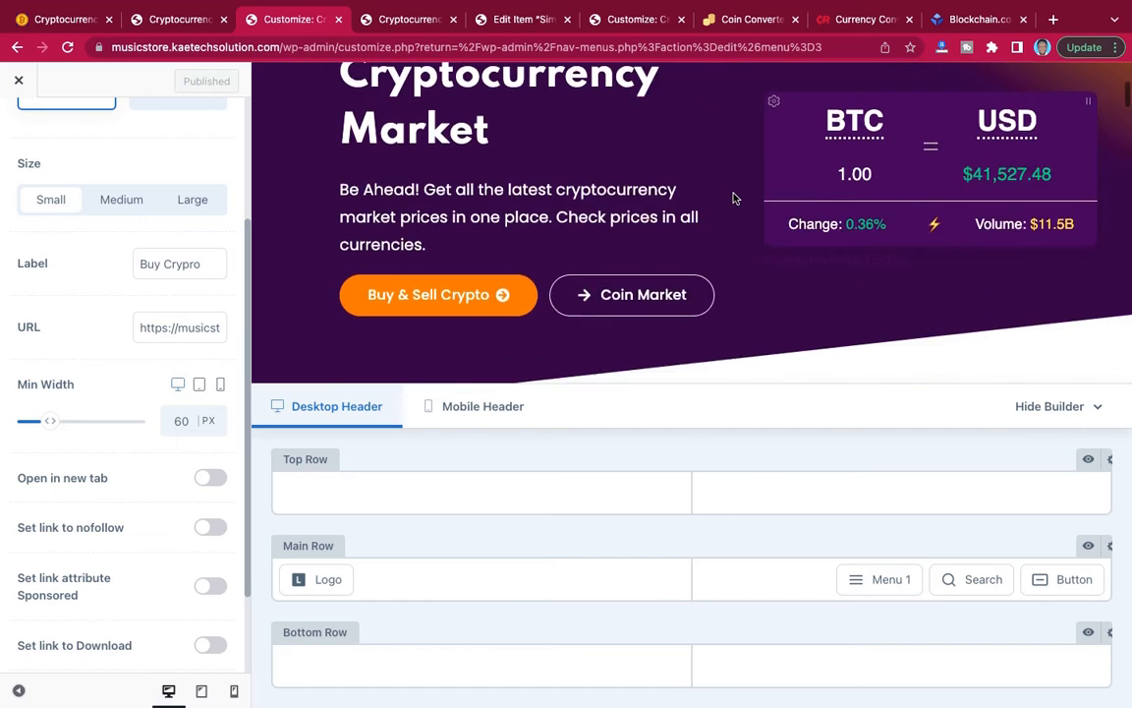
pyautogui.scroll(2, 734, 193)
pyautogui.scroll(-1, 733, 193)
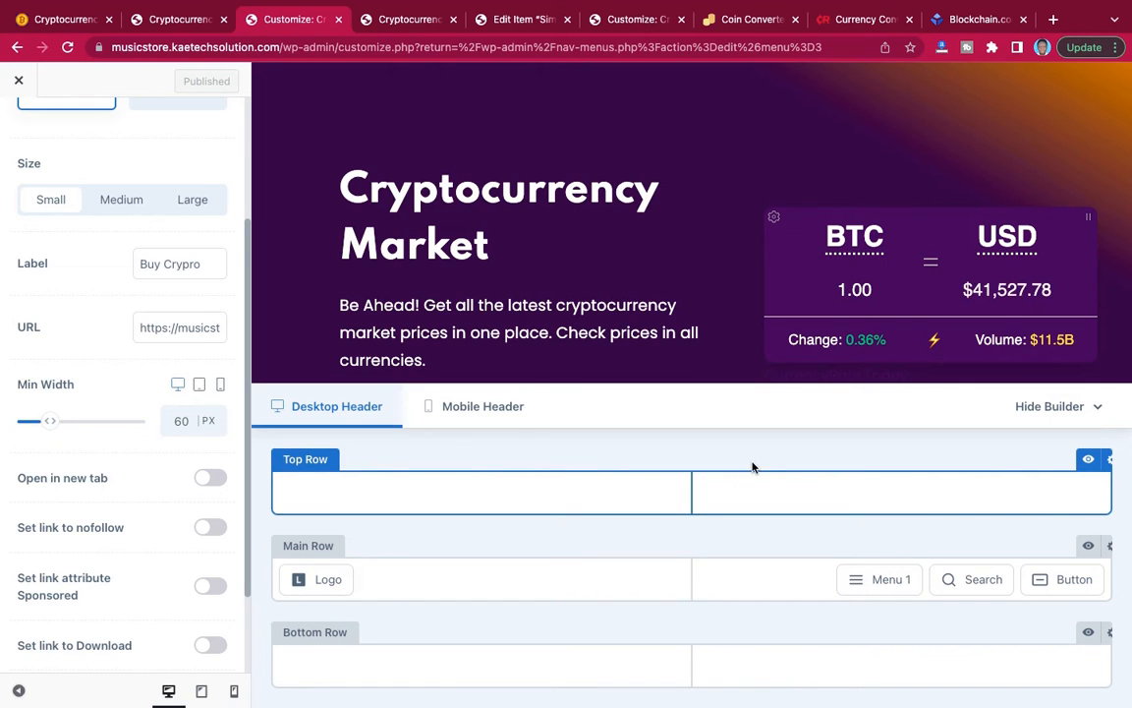
pyautogui.scroll(5, 124, 315)
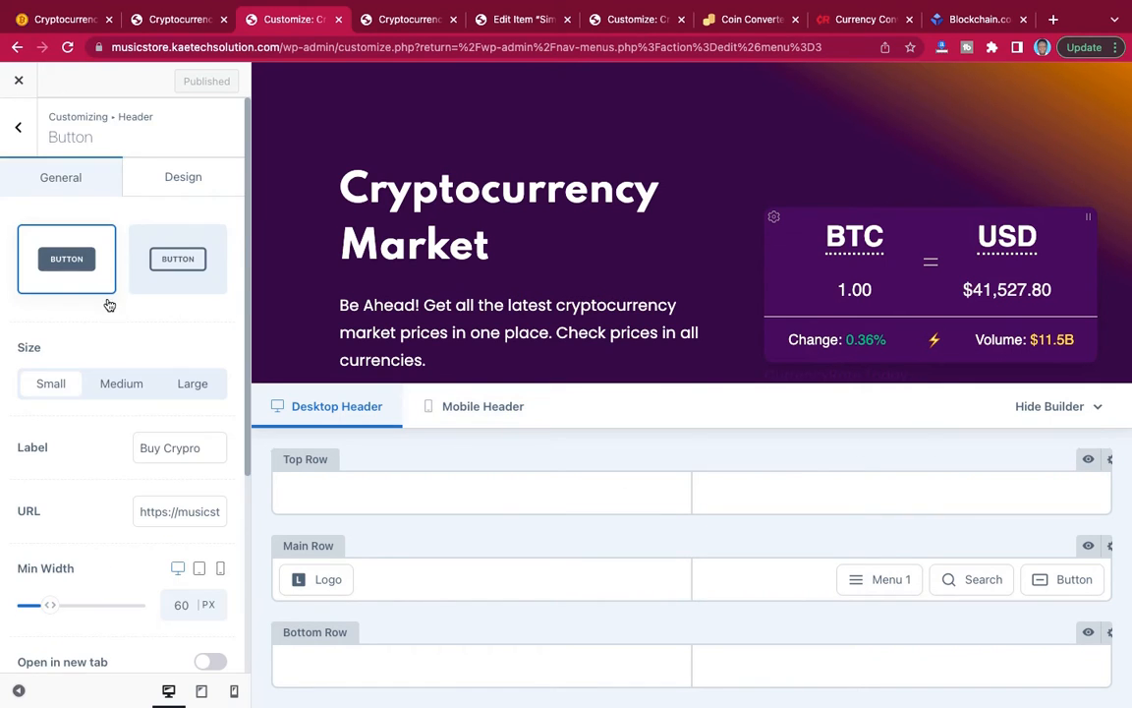
pyautogui.click(22, 129)
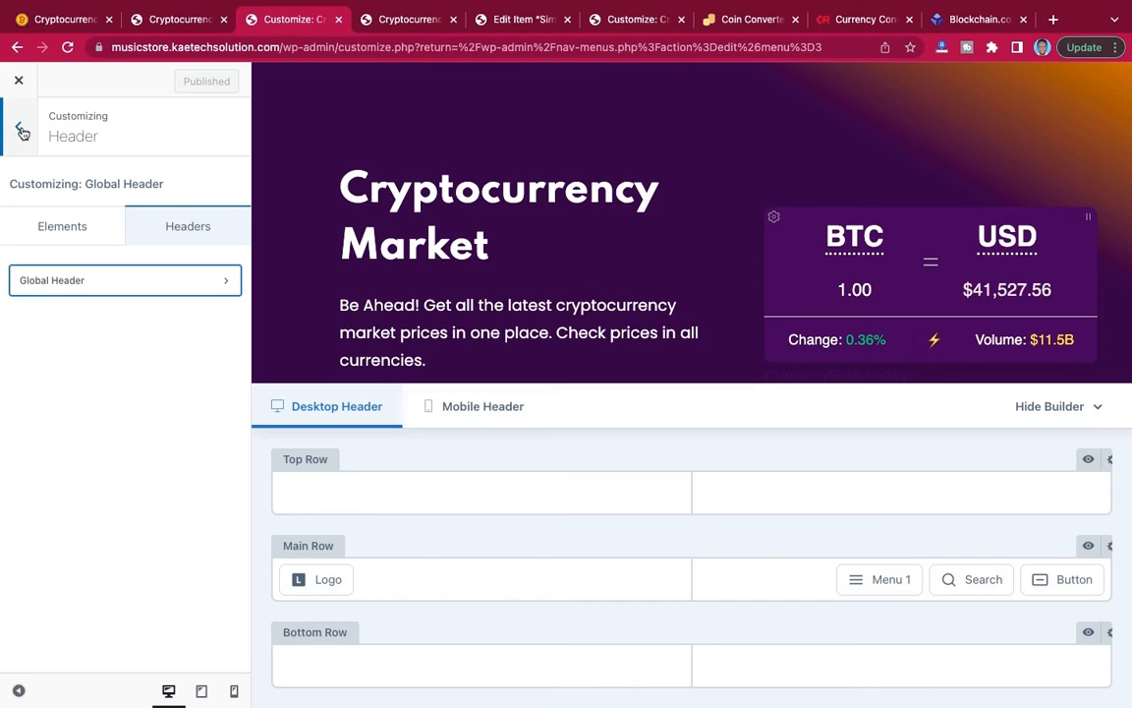
pyautogui.click(76, 229)
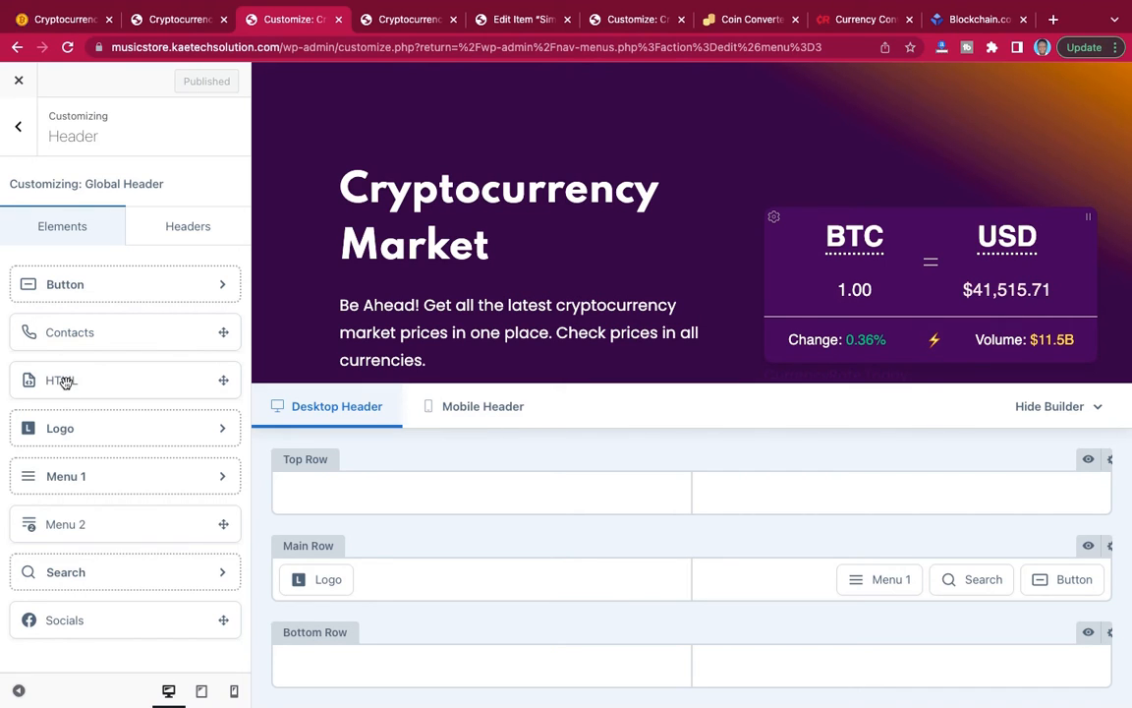
pyautogui.moveTo(64, 381); pyautogui.dragTo(708, 501)
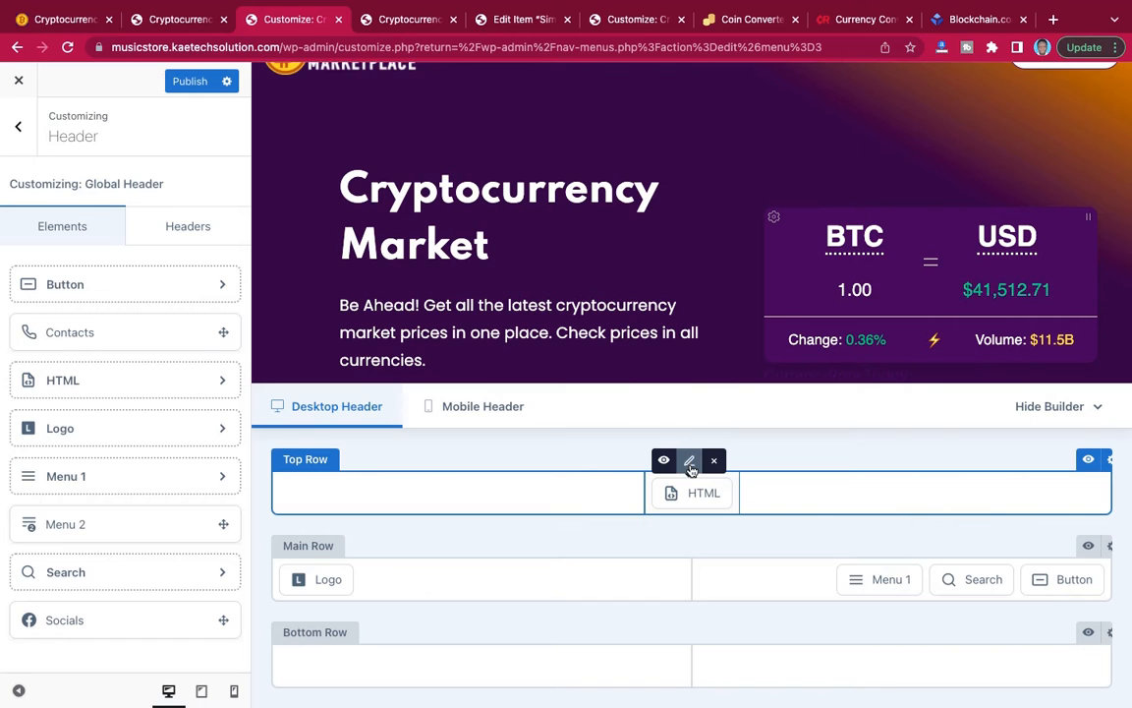
pyautogui.click(690, 469)
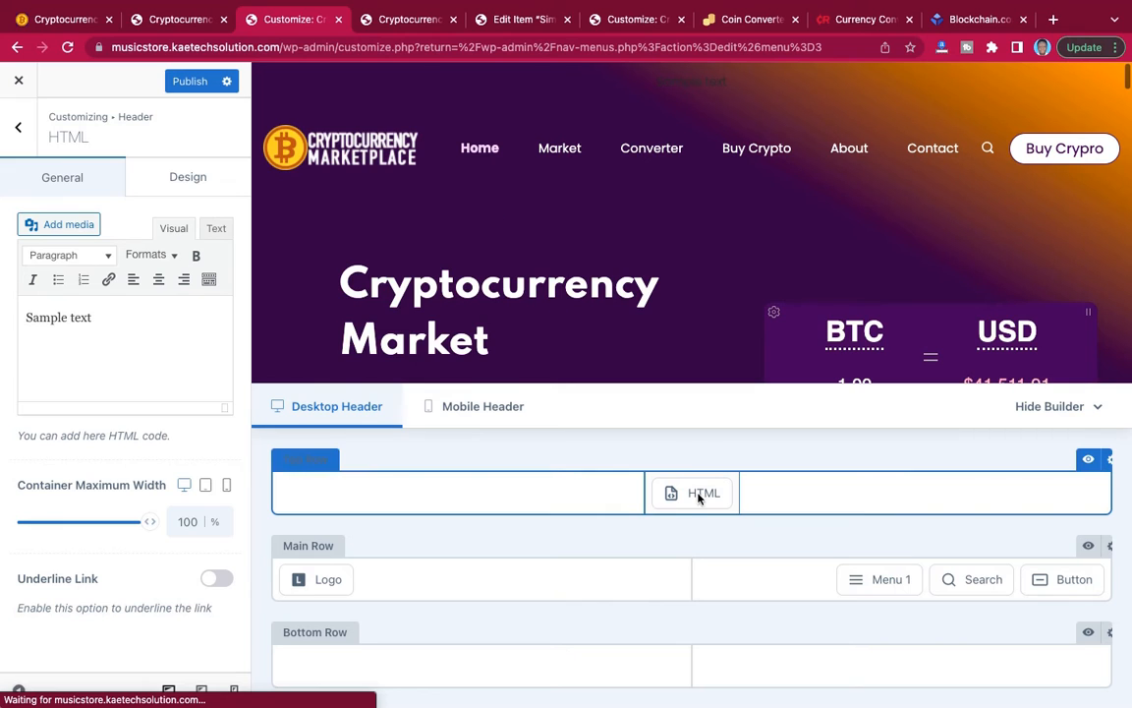
# Open the Crypto Widgets list in the WordPress dashboard and copy the shortcode of the ticker widget.
pyautogui.moveTo(695, 490)
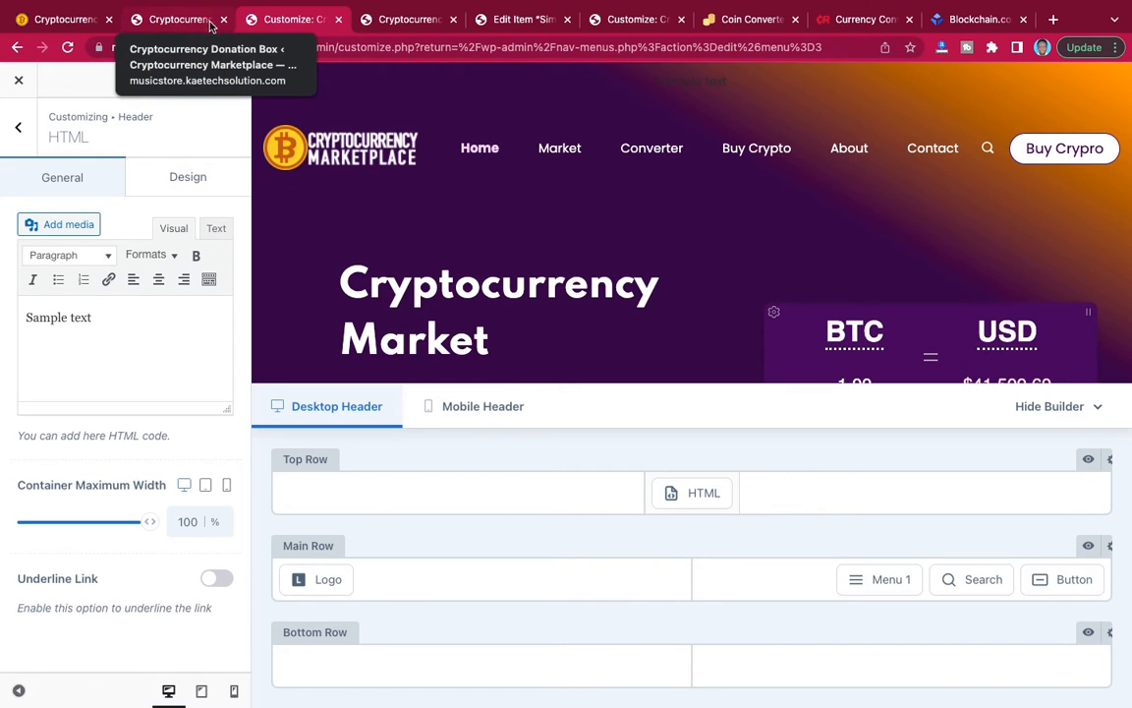
pyautogui.click(499, 20)
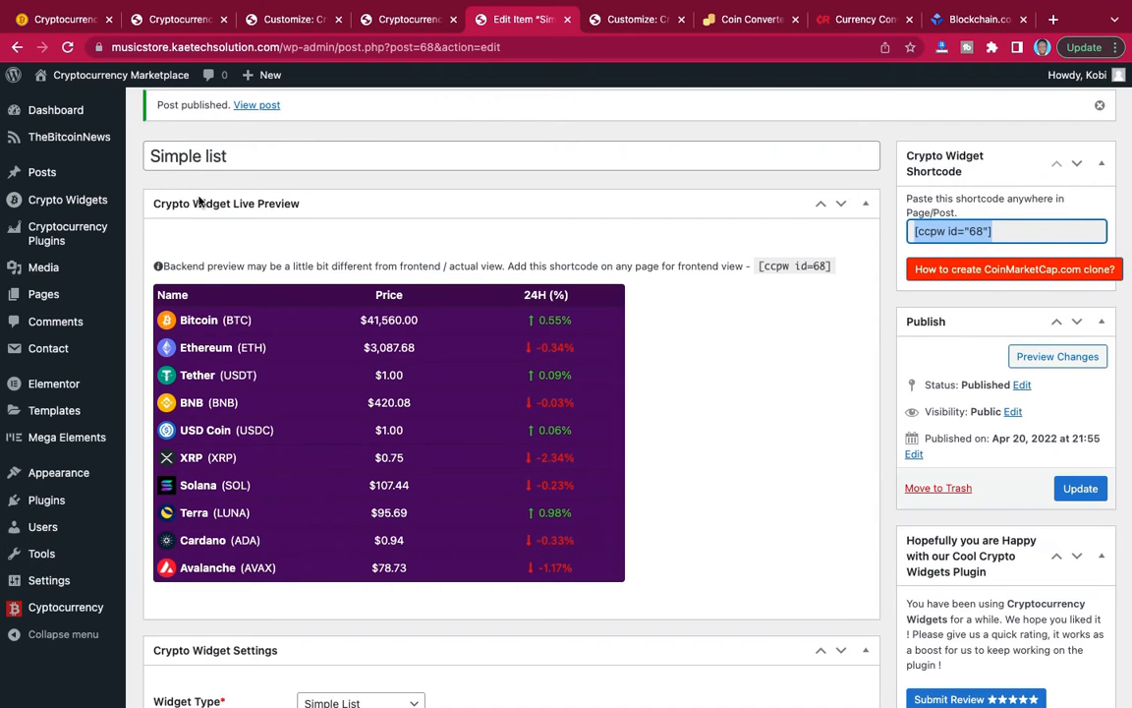
pyautogui.moveTo(60, 217)
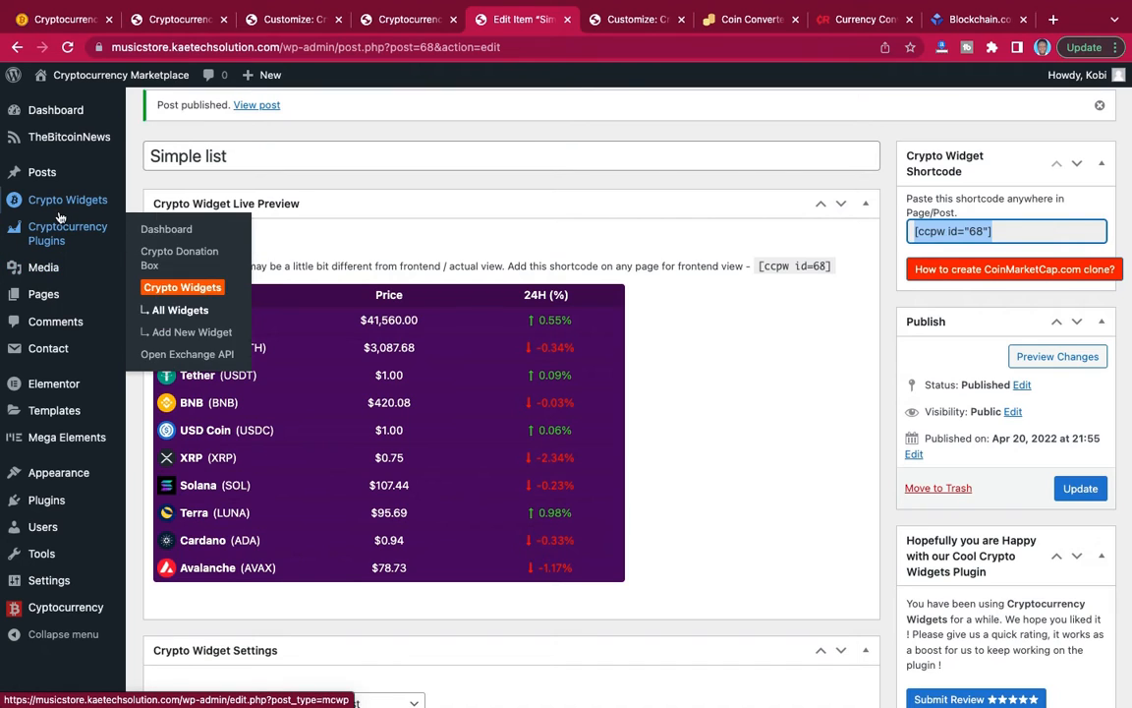
pyautogui.click(164, 204)
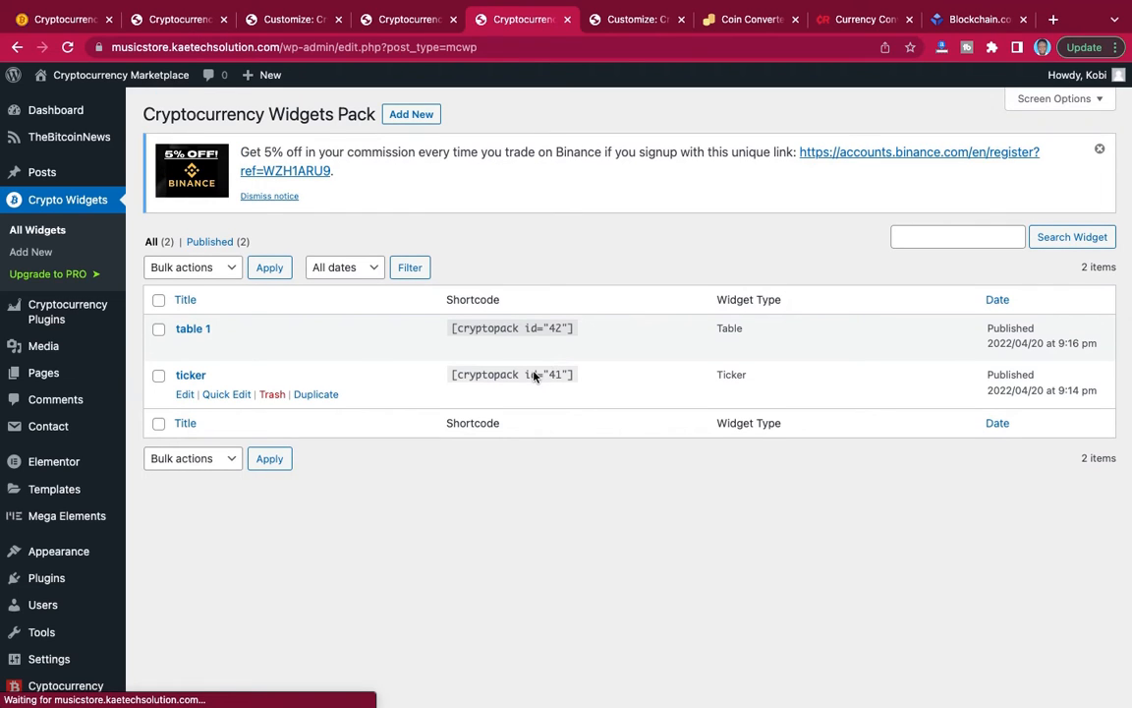
pyautogui.click(534, 375)
pyautogui.hotkey('ctrl', 'c')
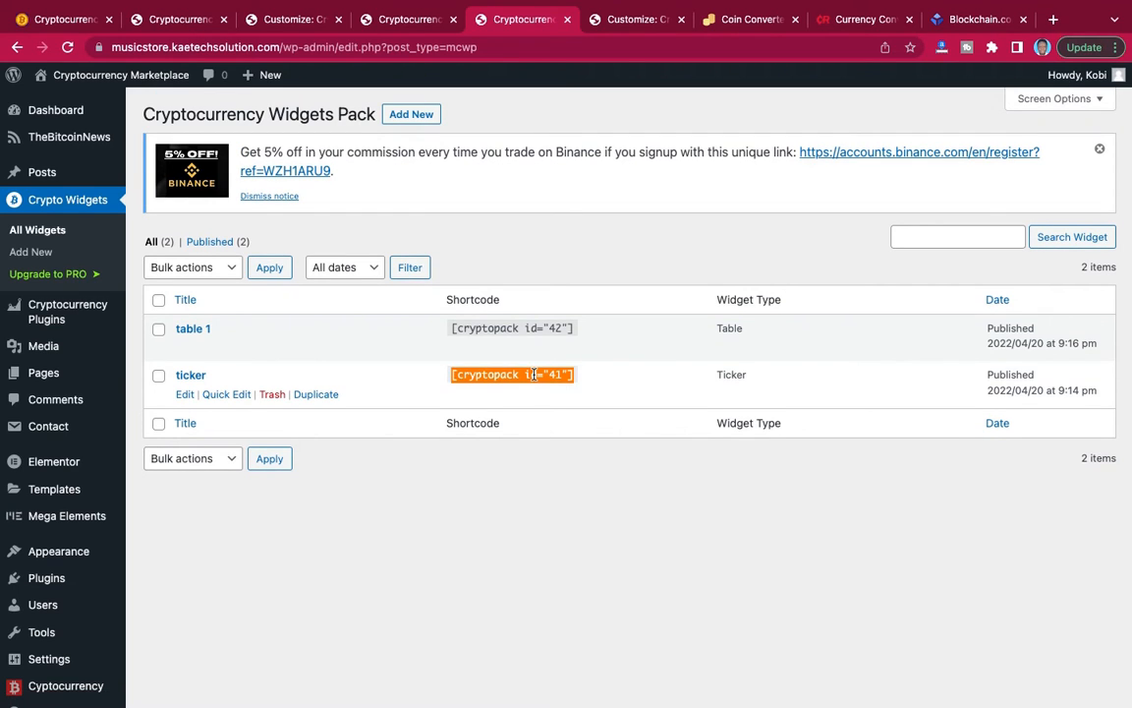
# Publish the shortcode [cryptopack id="41"] in place of the header HTML element's sample text and reload the live home page.
pyautogui.click(286, 22)
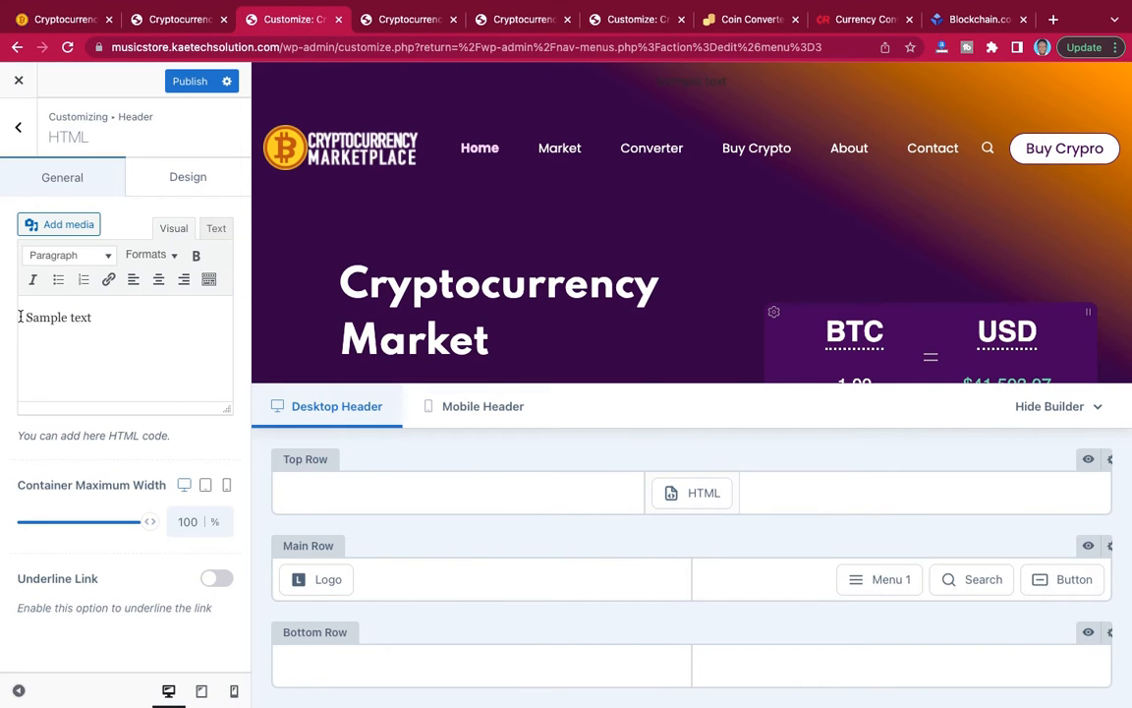
pyautogui.moveTo(2, 317); pyautogui.dragTo(3, 319)
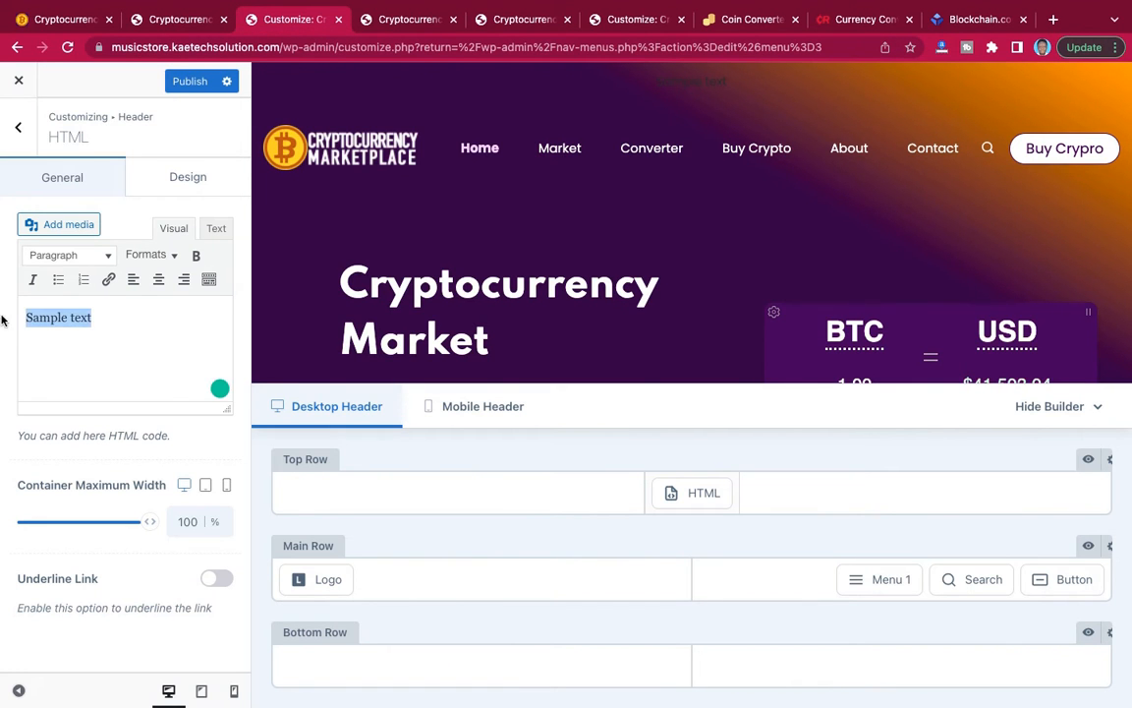
pyautogui.hotkey('ctrl', 'v')
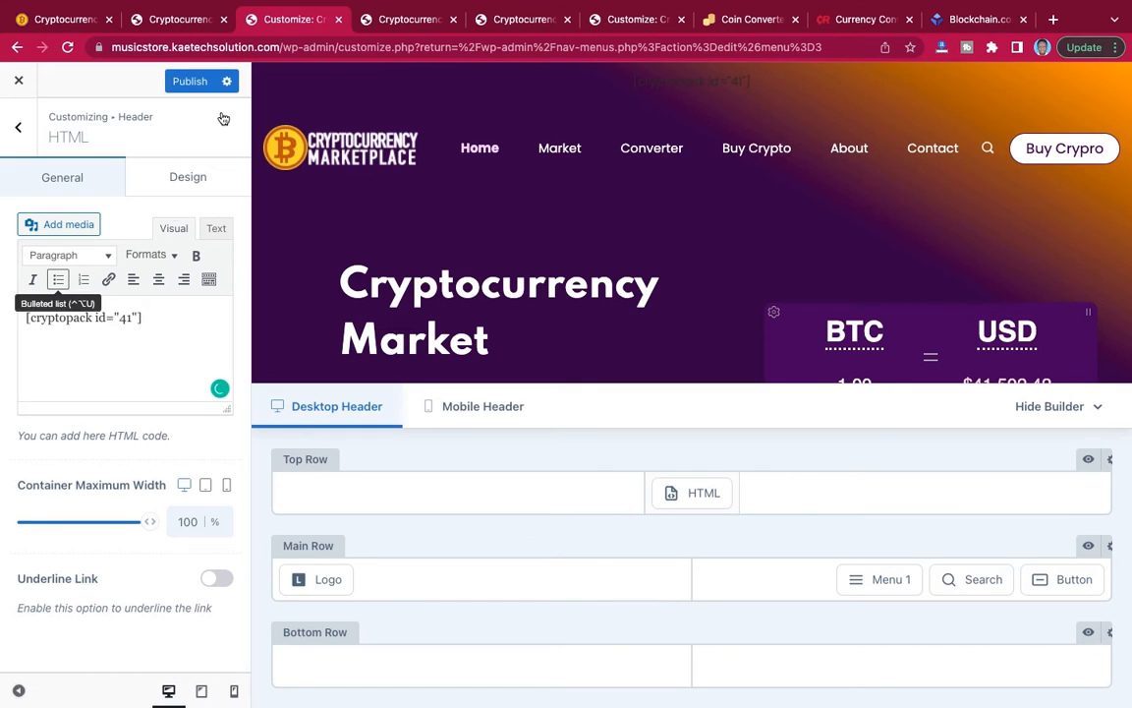
pyautogui.click(190, 82)
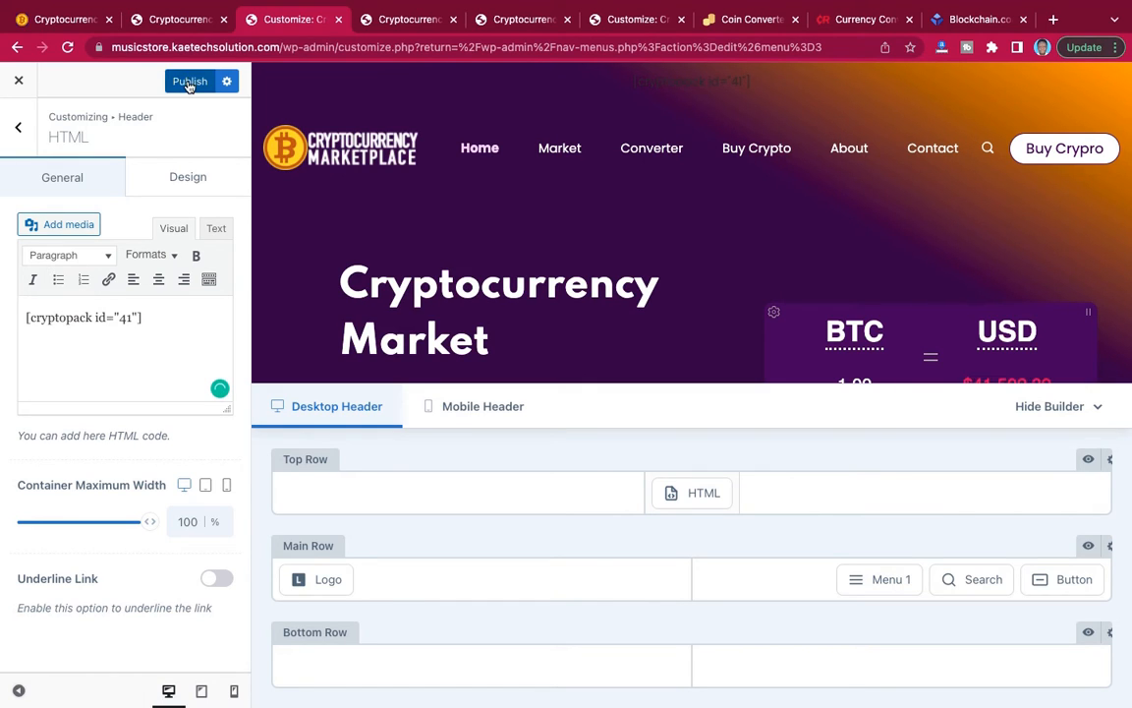
pyautogui.click(190, 82)
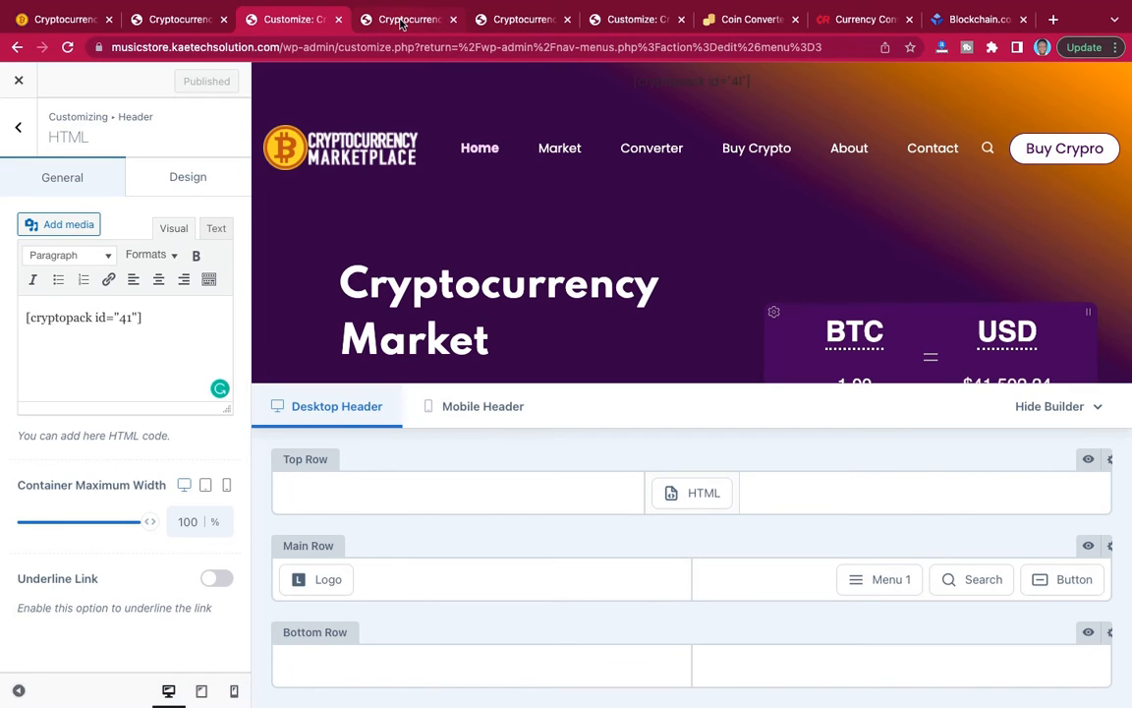
pyautogui.click(401, 23)
pyautogui.click(67, 47)
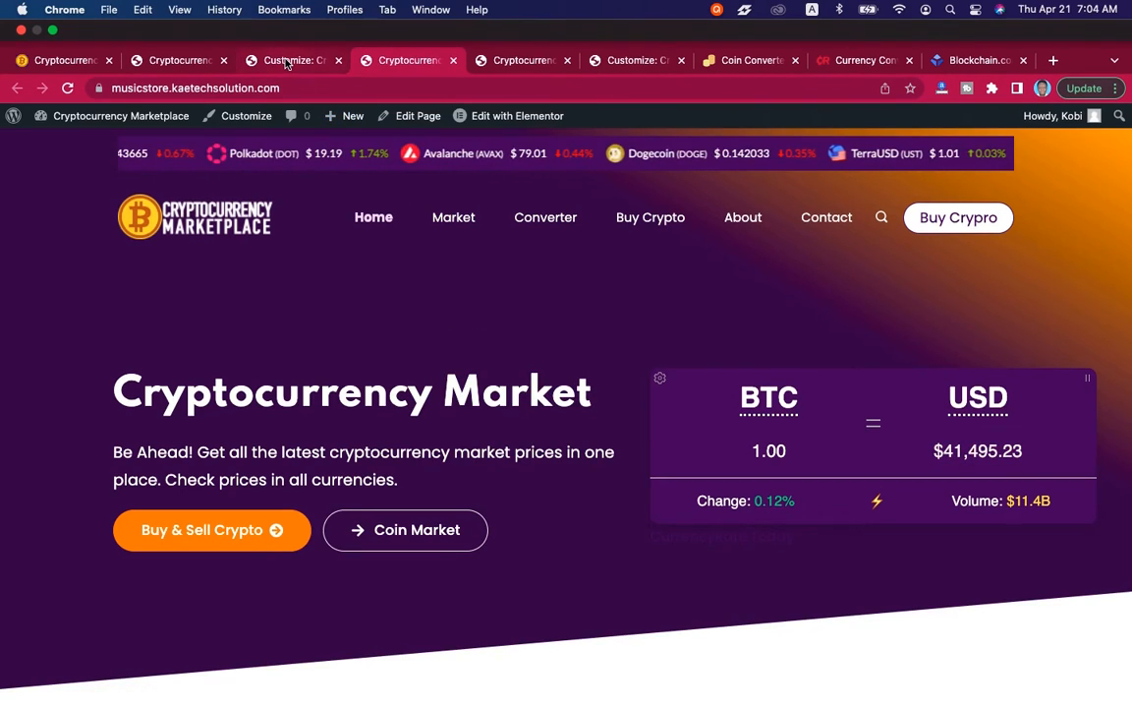
# Return to the customizer's header settings and set the top row's container width to Full Width.
pyautogui.click(286, 21)
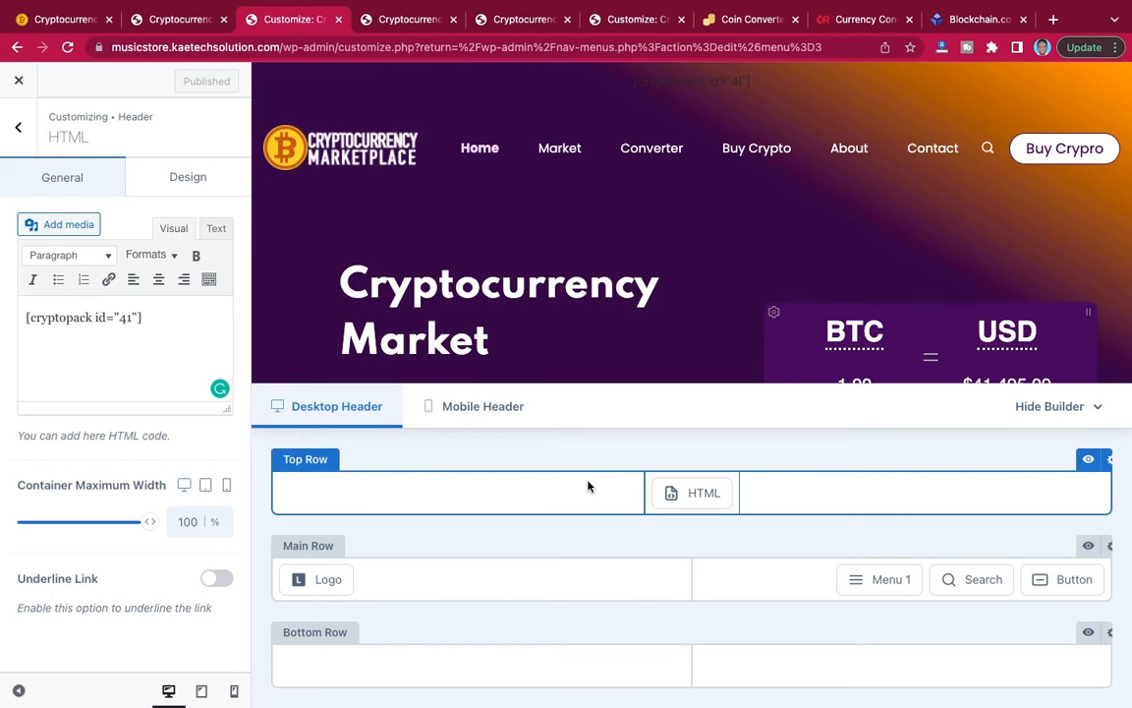
pyautogui.click(21, 131)
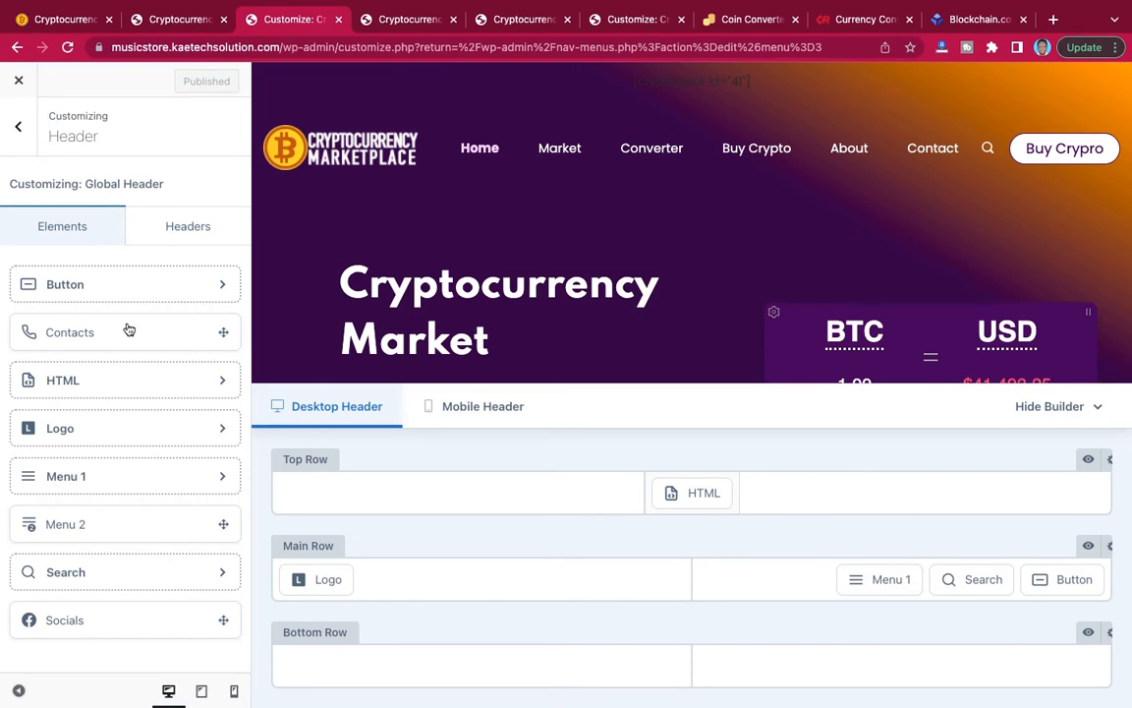
pyautogui.click(22, 131)
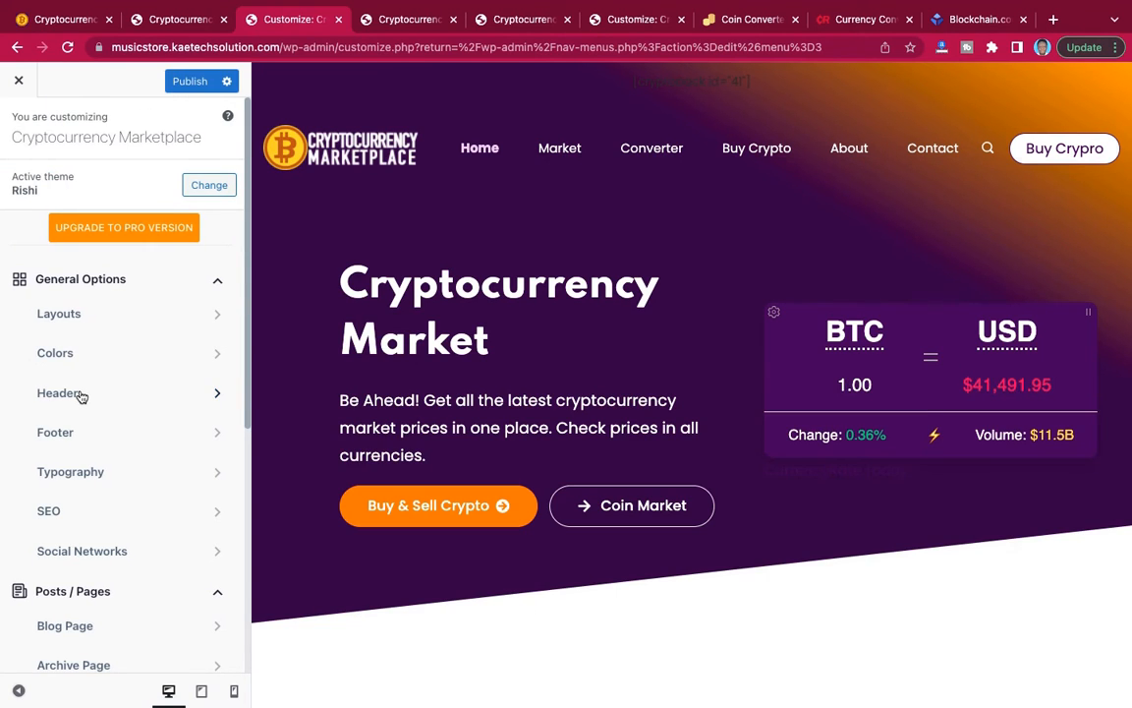
pyautogui.click(82, 393)
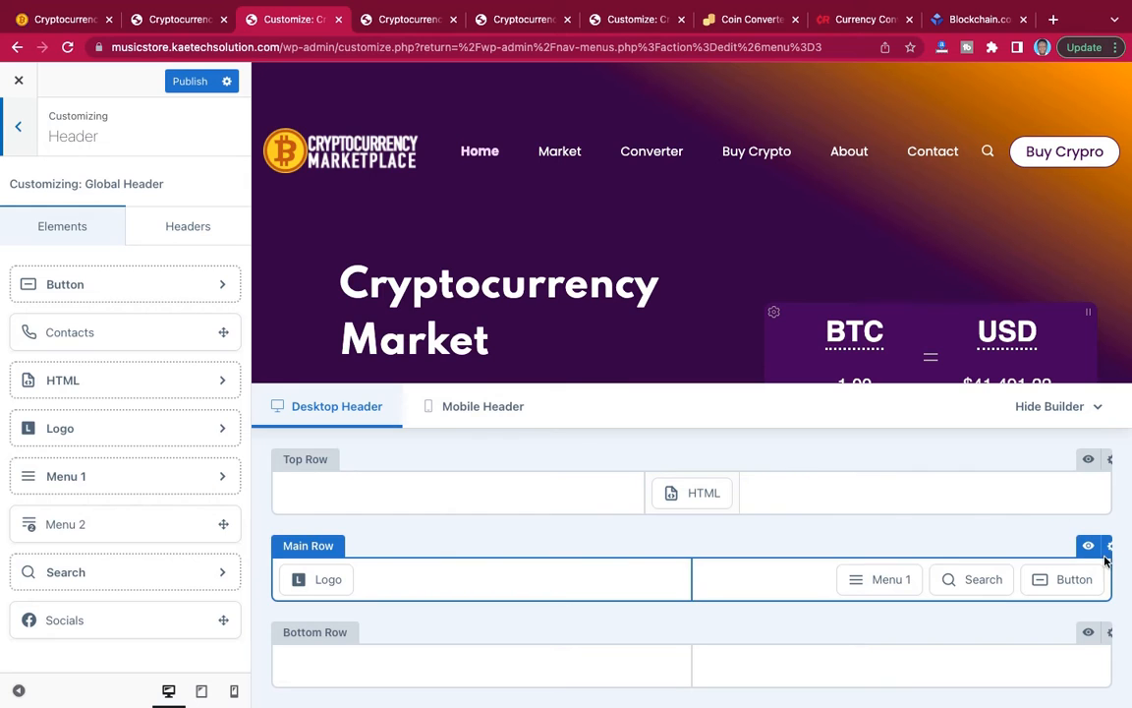
pyautogui.click(1109, 460)
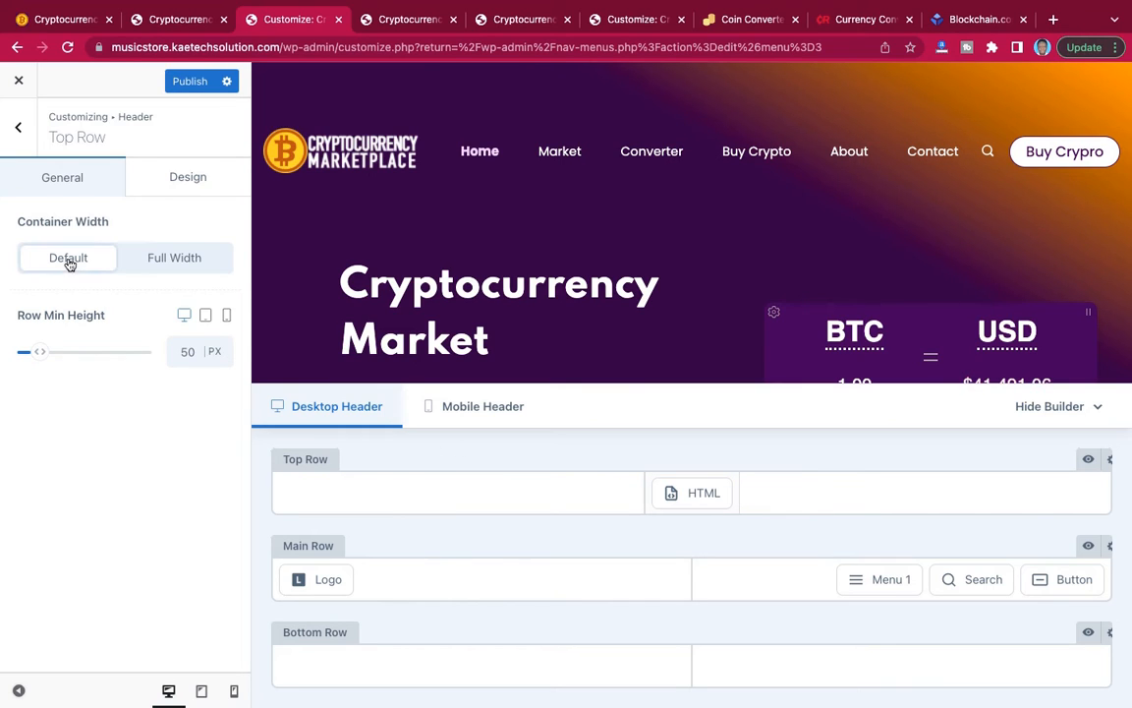
pyautogui.click(177, 262)
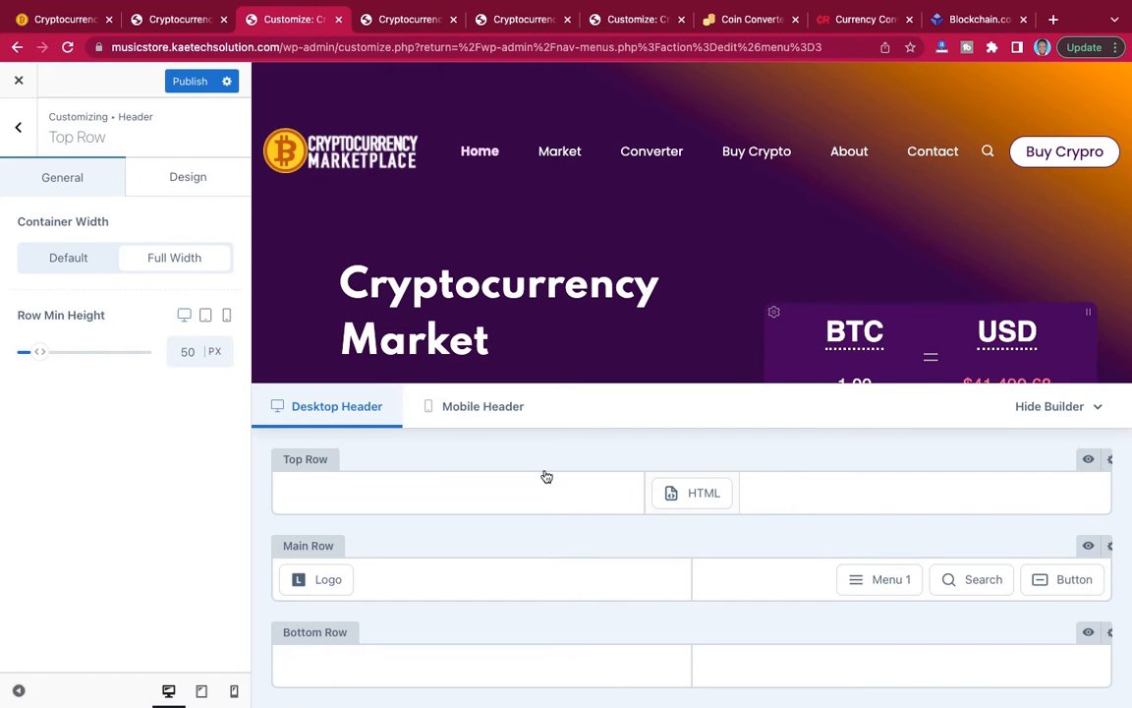
# Set the header's main row to Full Width with Sticky State Row Shrink enabled, and publish the changes.
pyautogui.click(1108, 547)
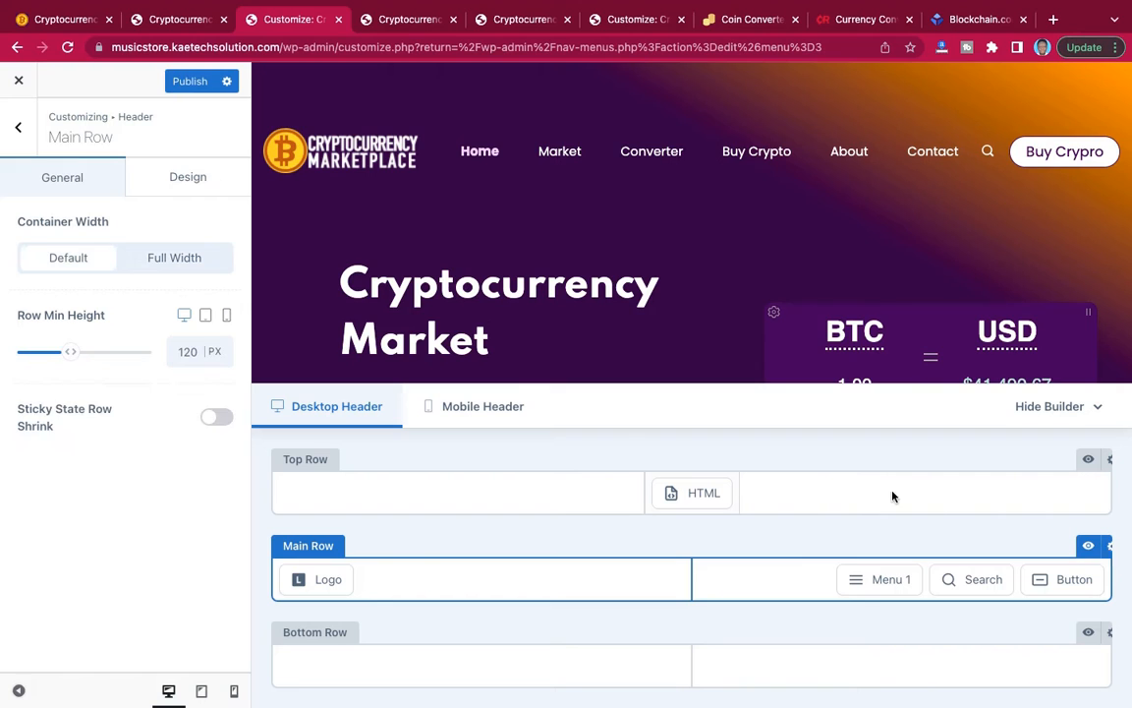
pyautogui.click(186, 258)
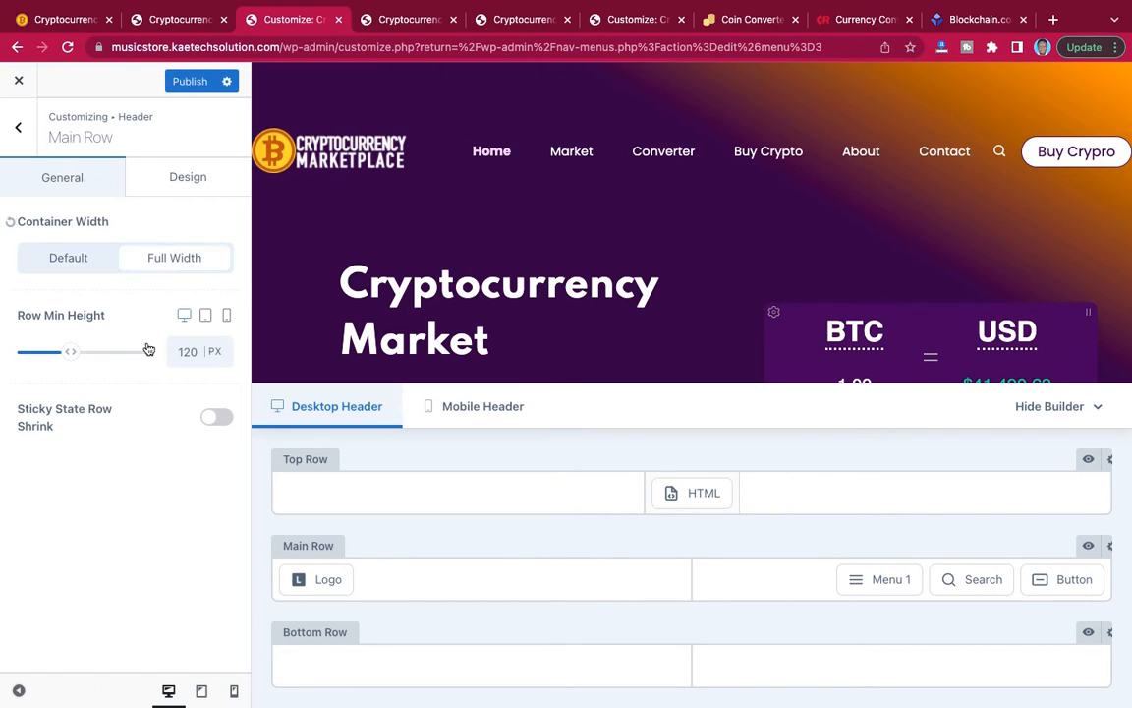
pyautogui.click(217, 418)
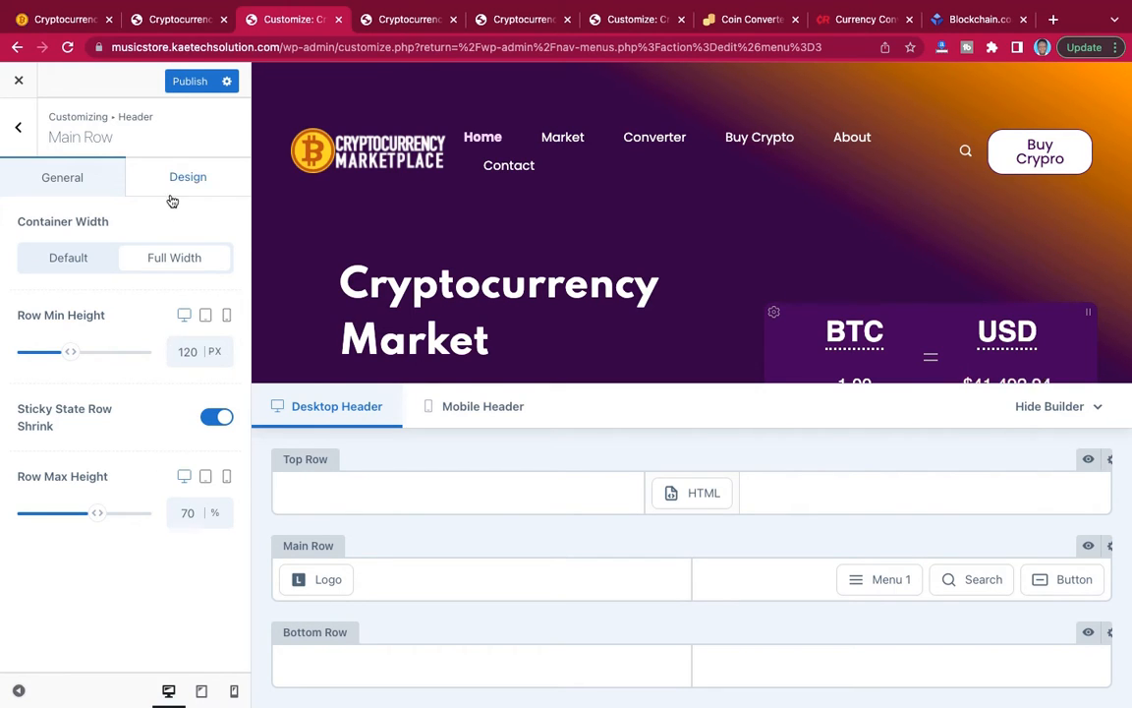
pyautogui.click(189, 81)
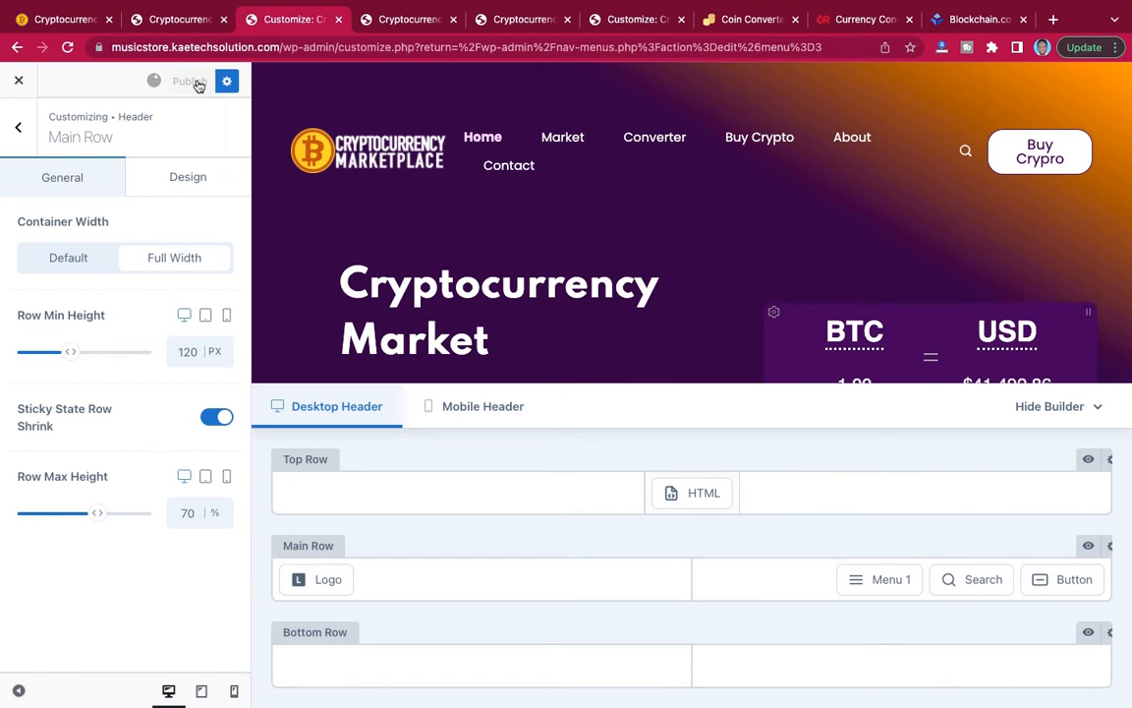
# Reload the live home page and examine the ticker row, the header width and the sticky header along the page.
pyautogui.click(400, 20)
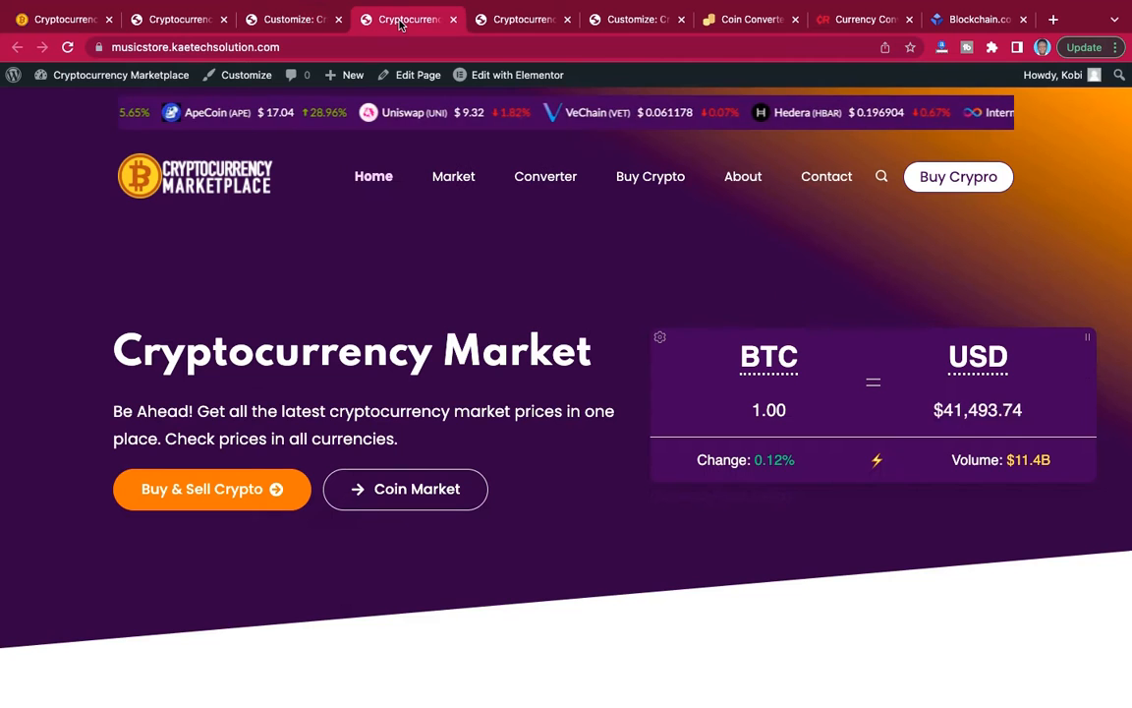
pyautogui.click(67, 47)
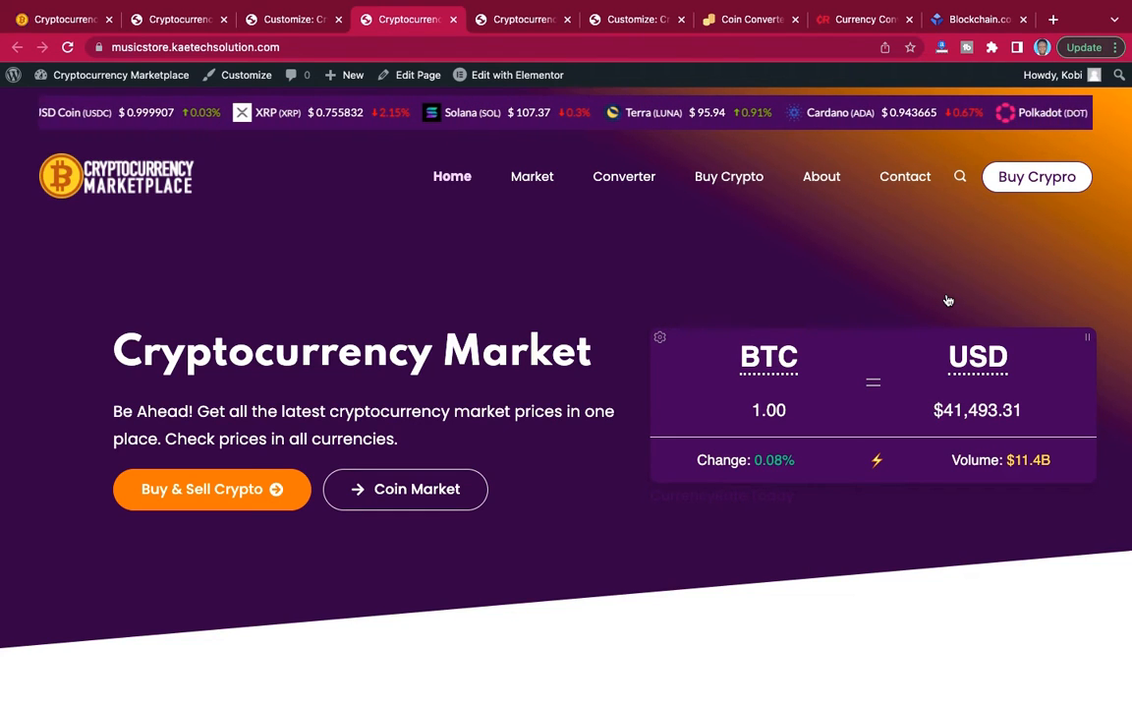
pyautogui.scroll(-5, 948, 300)
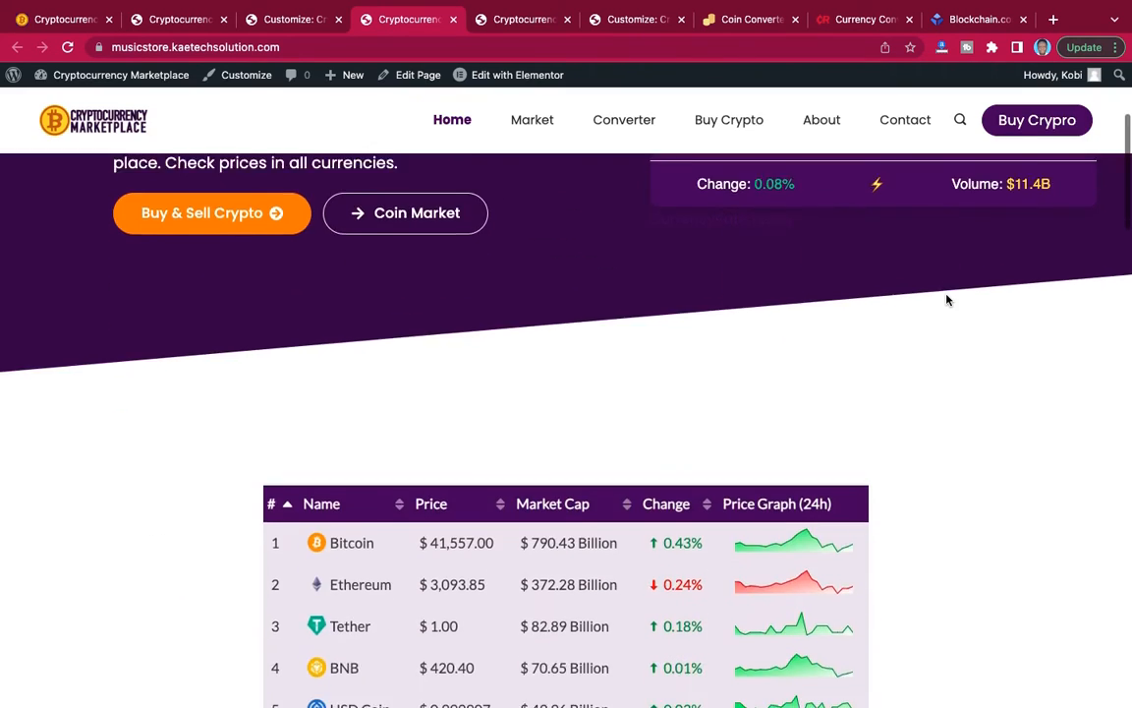
pyautogui.scroll(-10, 948, 300)
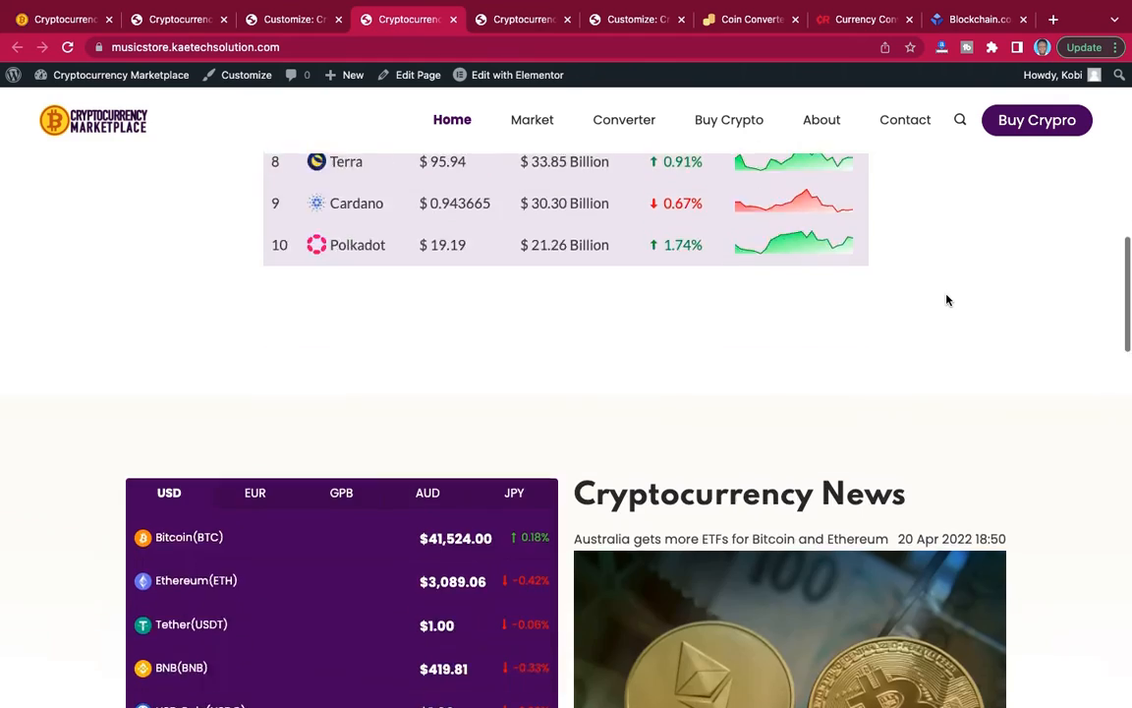
pyautogui.scroll(-8, 947, 299)
pyautogui.scroll(10, 948, 299)
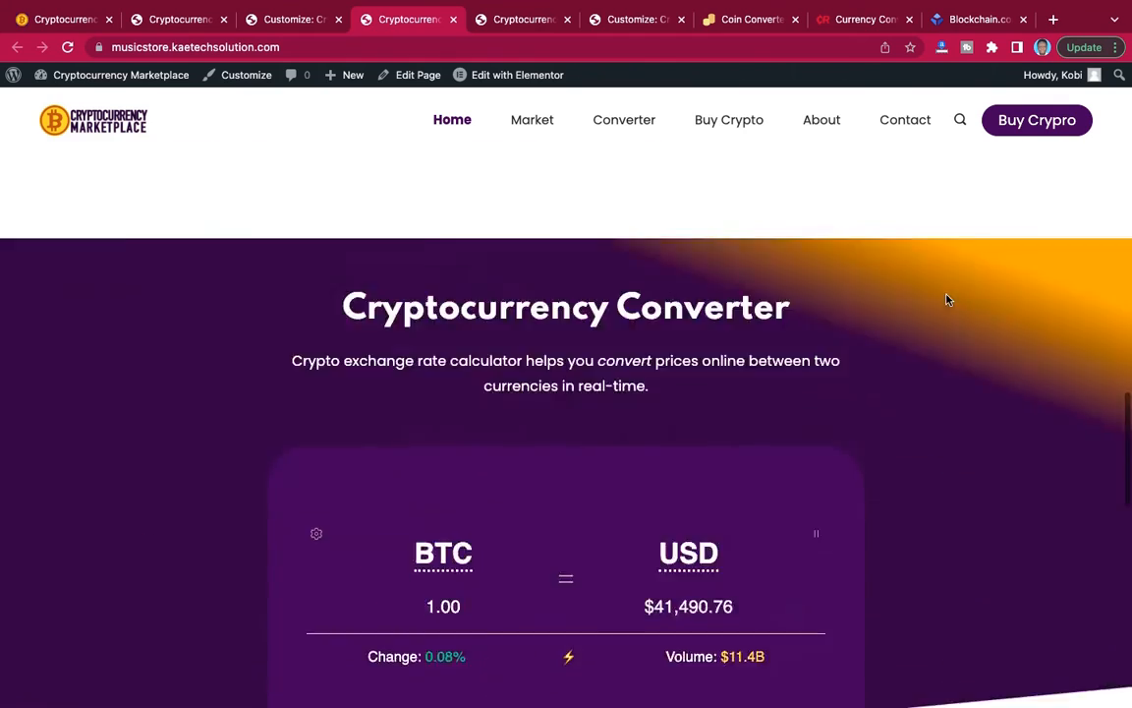
pyautogui.scroll(5, 947, 300)
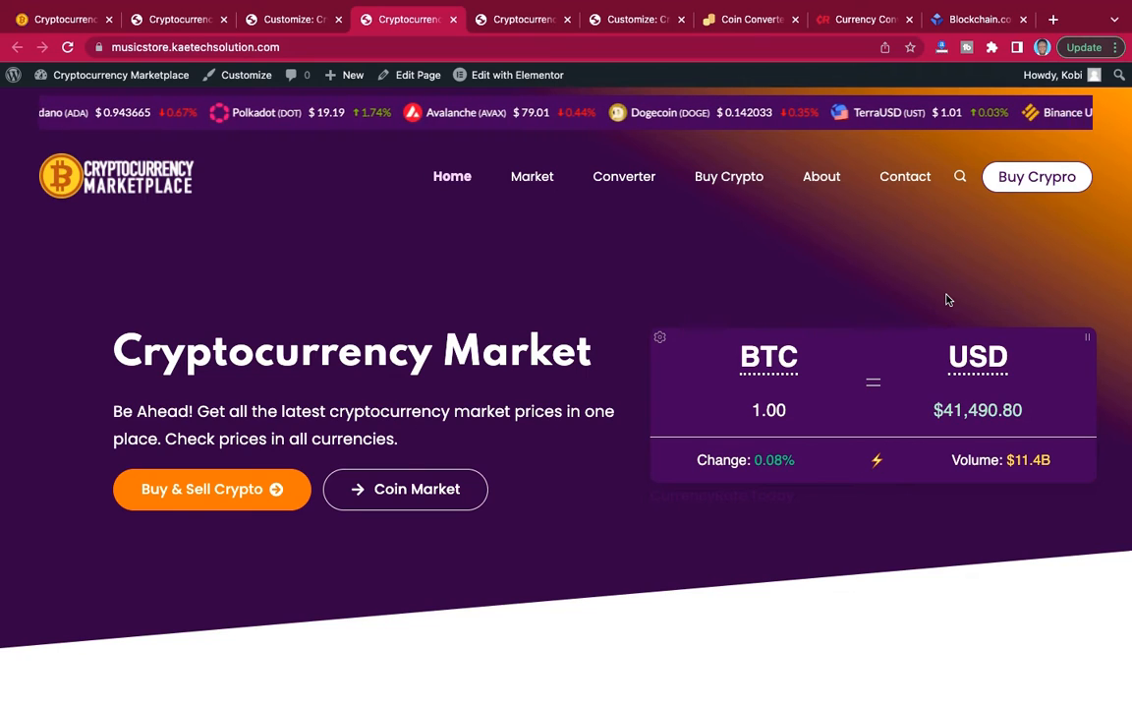
pyautogui.scroll(-5, 947, 300)
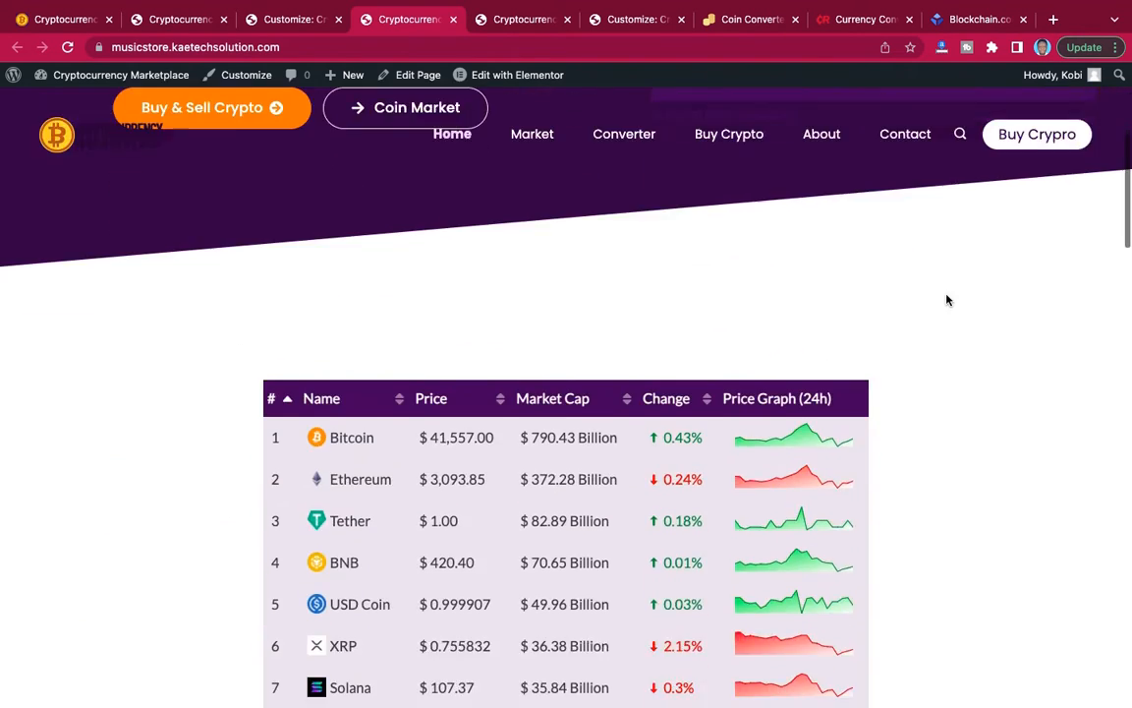
# Look through the live home page's sections down to the call to action and copyright bar.
pyautogui.scroll(5, 947, 300)
pyautogui.scroll(-15, 948, 300)
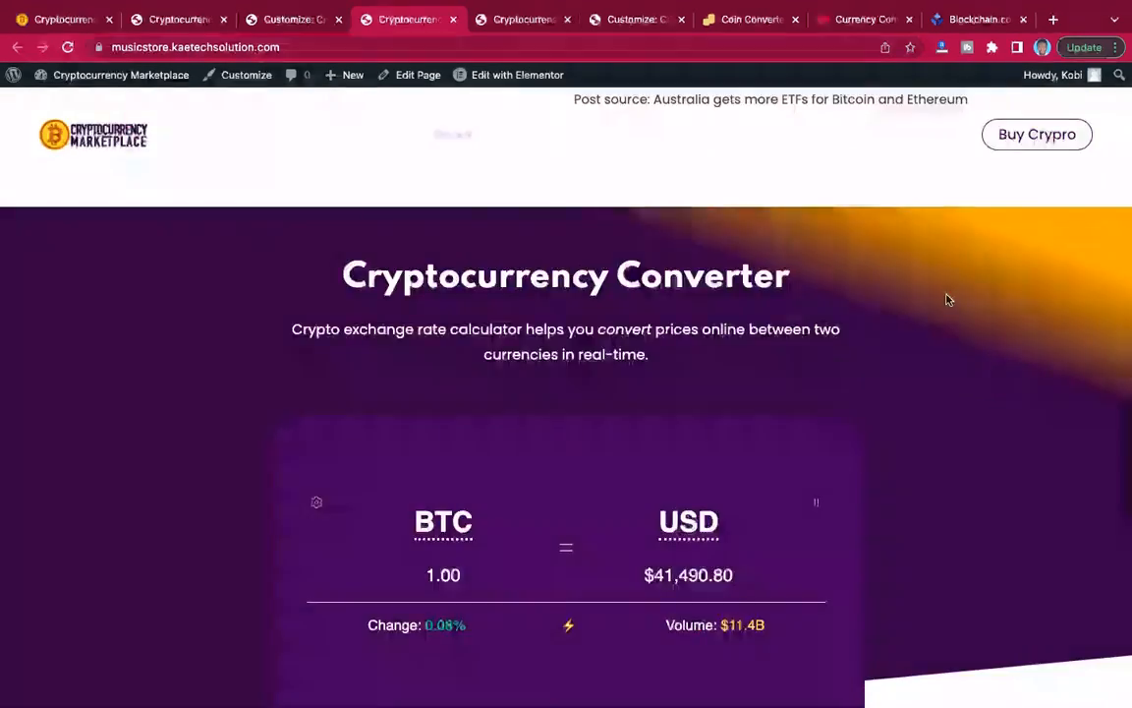
pyautogui.scroll(10, 948, 301)
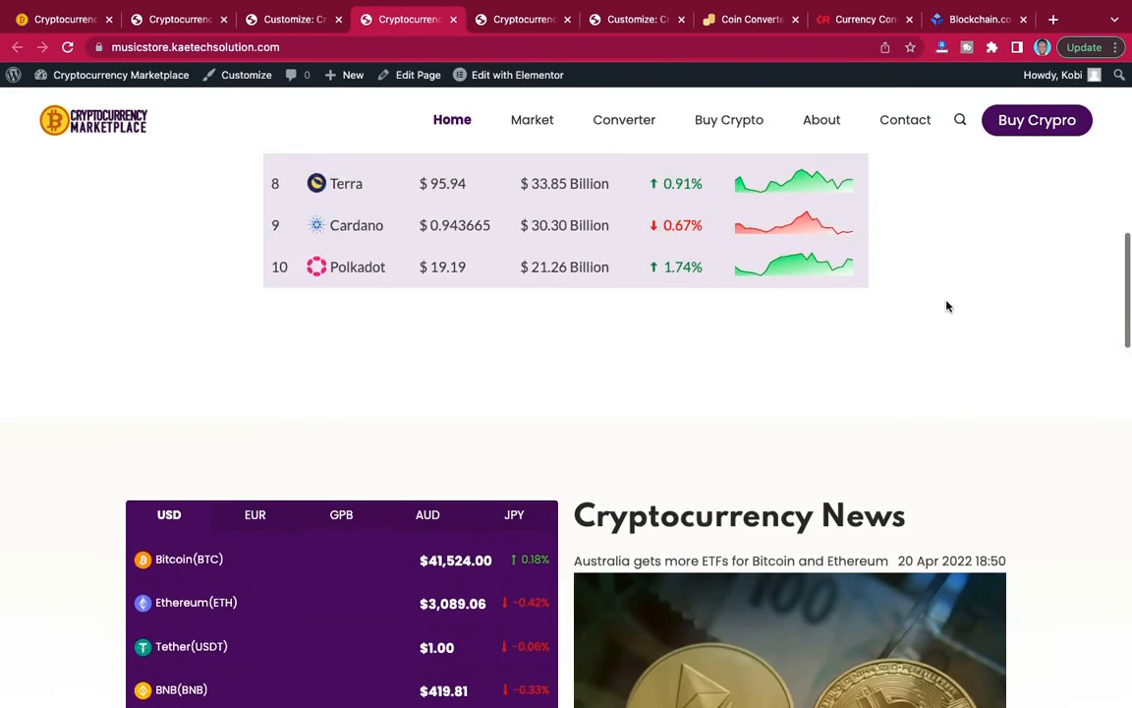
pyautogui.scroll(-3, 947, 306)
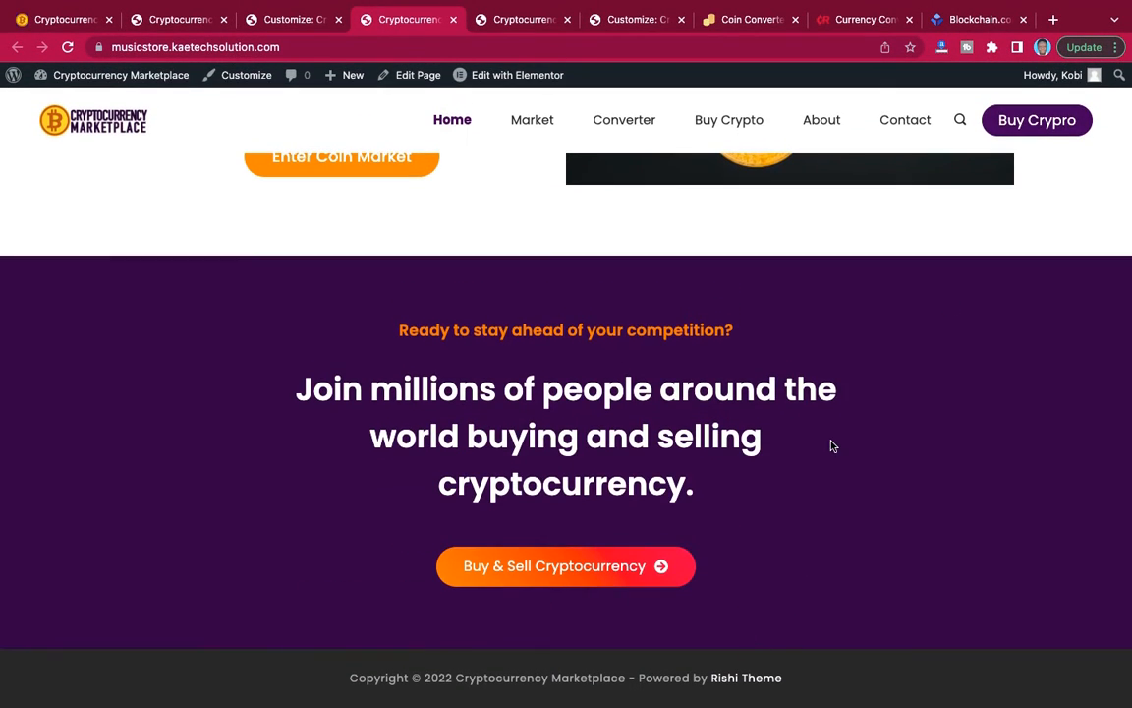
# Return to the customizer, leave the header settings and open the footer builder with the page's footer in view.
pyautogui.click(282, 22)
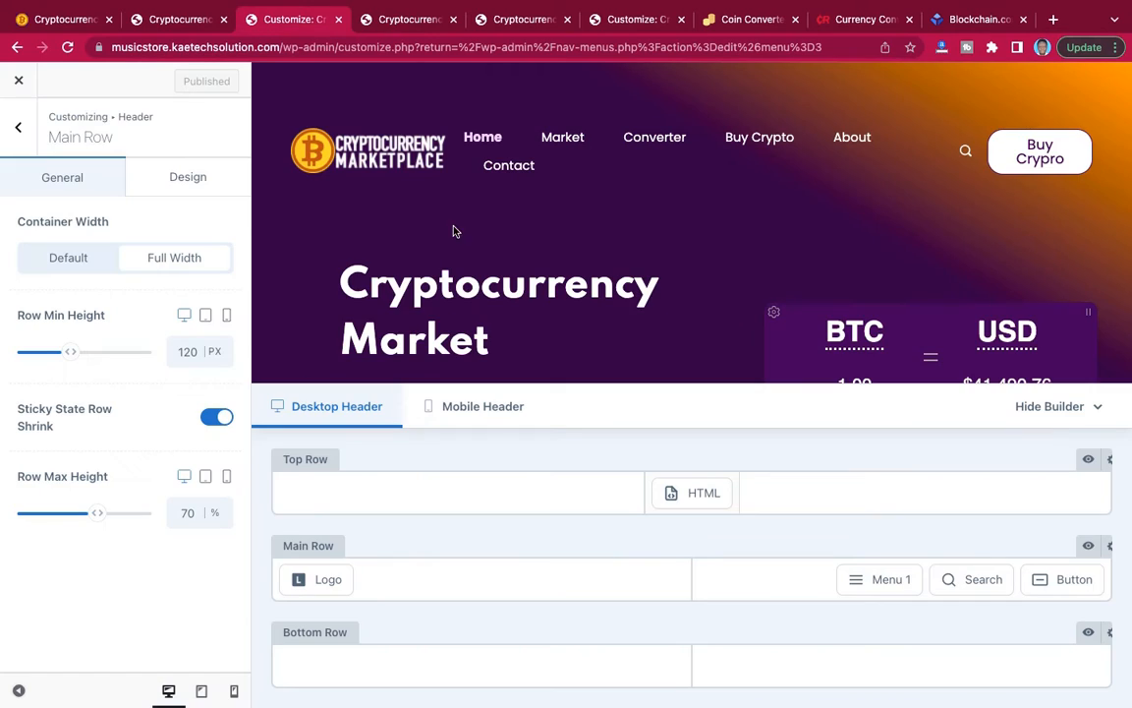
pyautogui.click(19, 127)
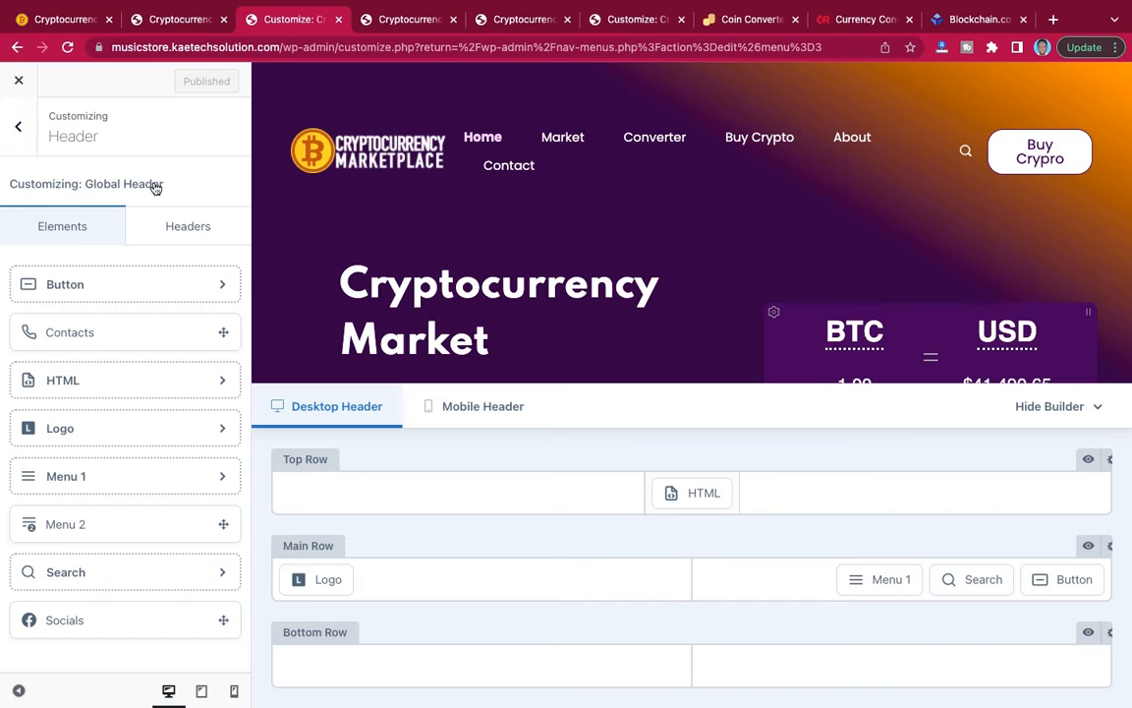
pyautogui.click(21, 129)
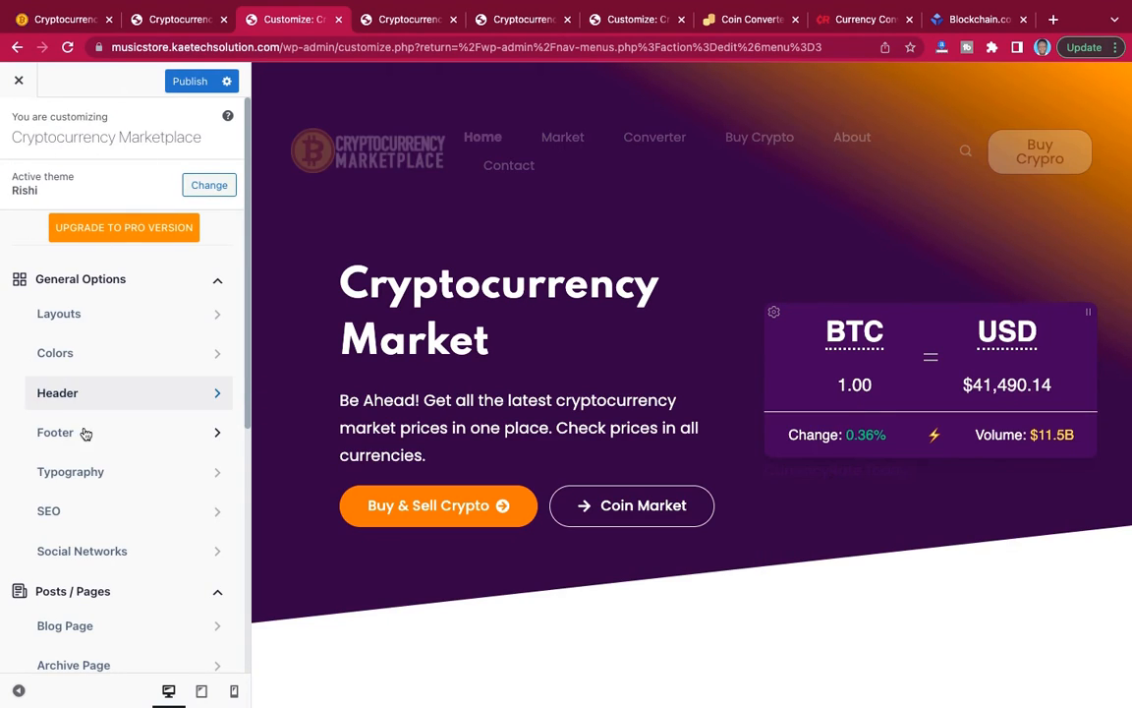
pyautogui.click(85, 433)
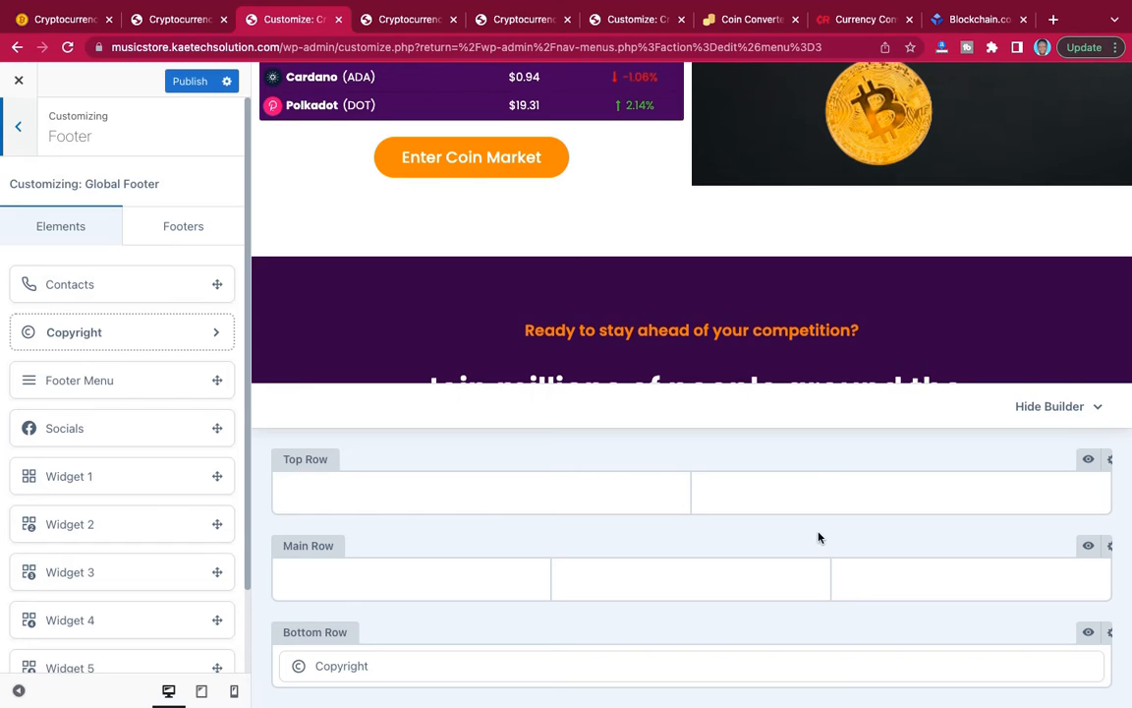
pyautogui.scroll(-5, 732, 332)
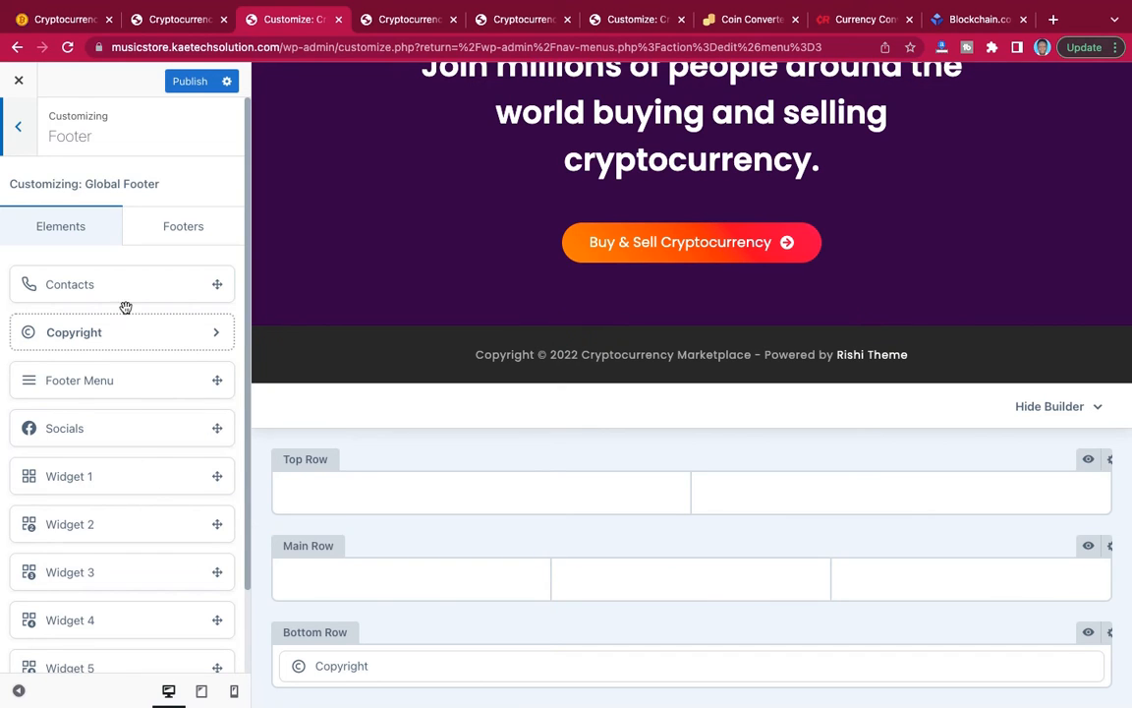
# Check the Global Footer's reveal effect options and return to the list of footer elements.
pyautogui.click(167, 233)
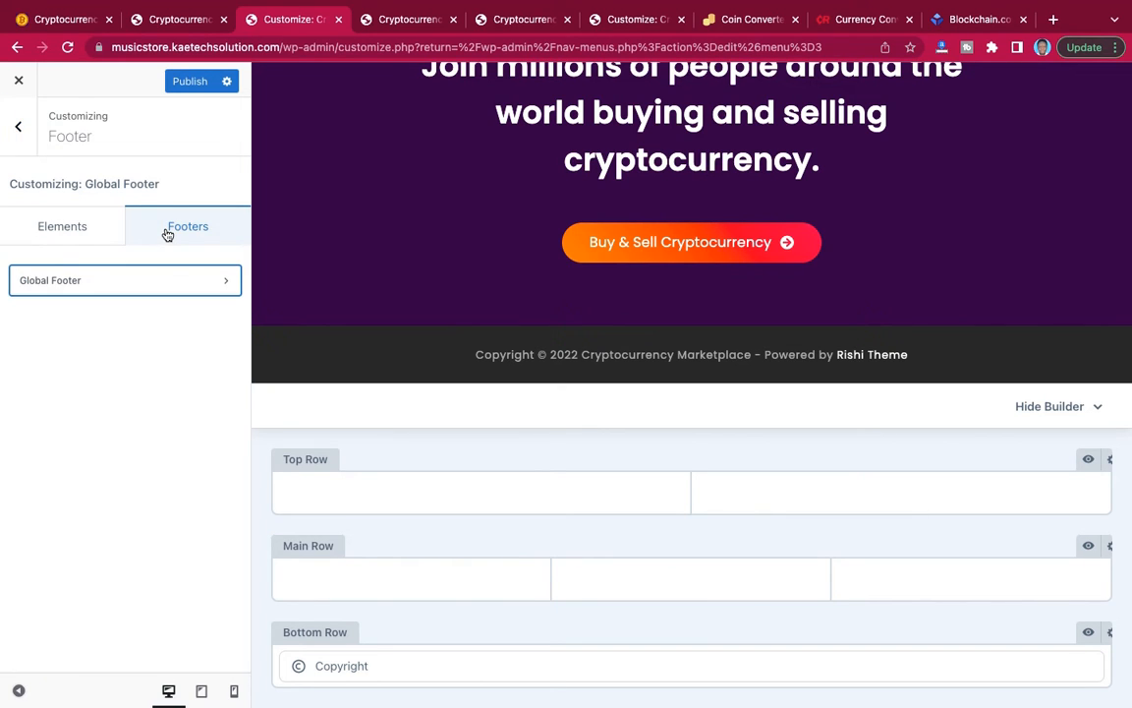
pyautogui.click(167, 284)
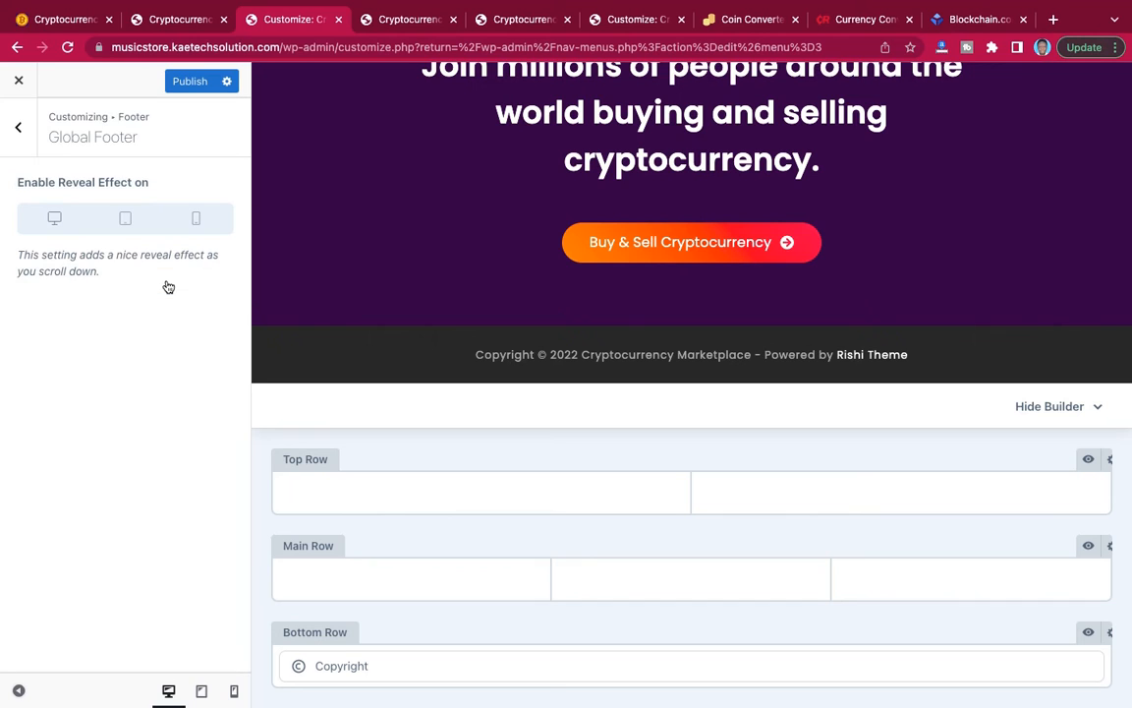
pyautogui.click(20, 133)
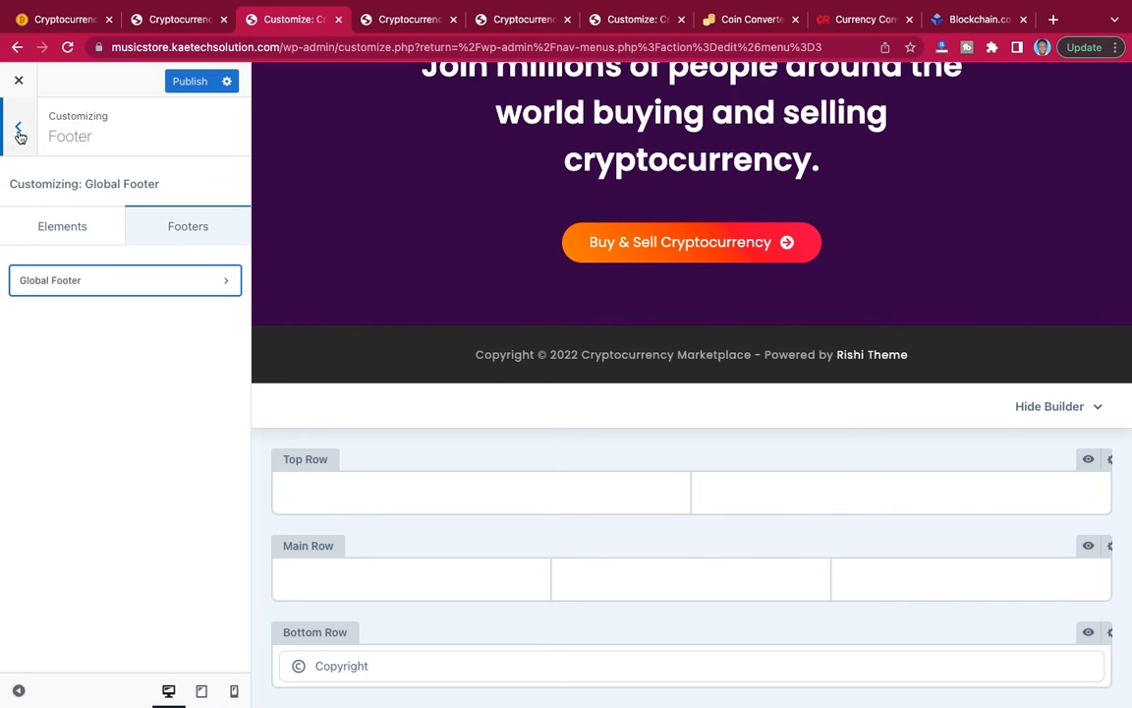
pyautogui.click(63, 226)
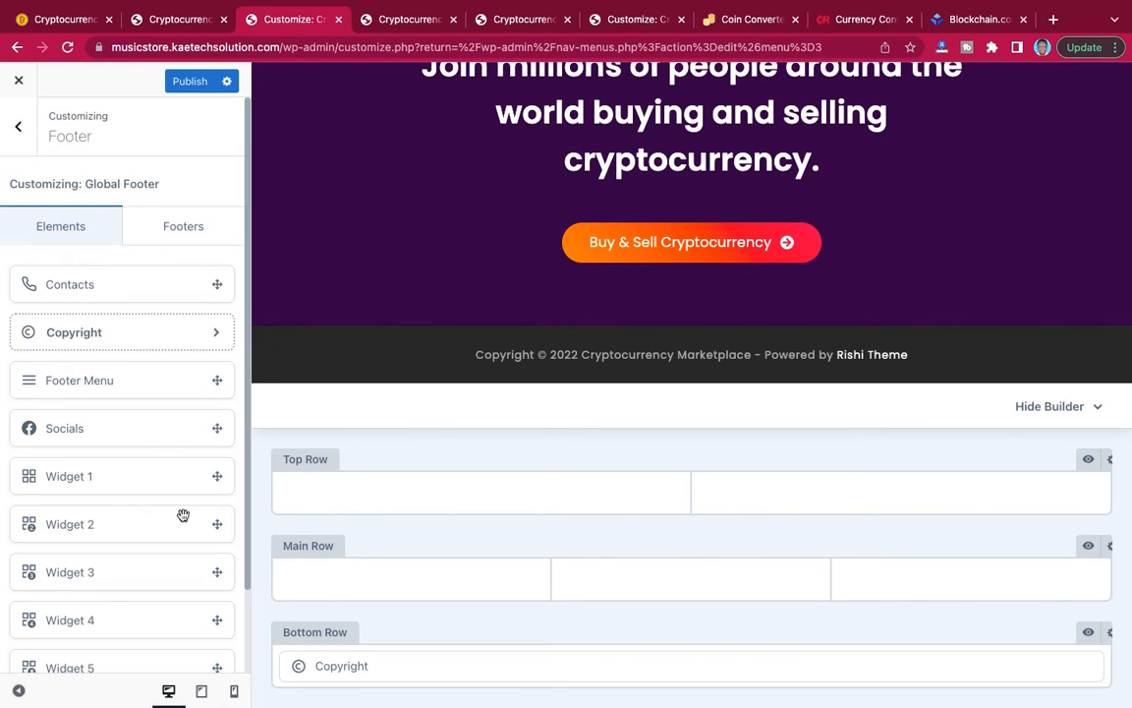
pyautogui.scroll(-2, 182, 513)
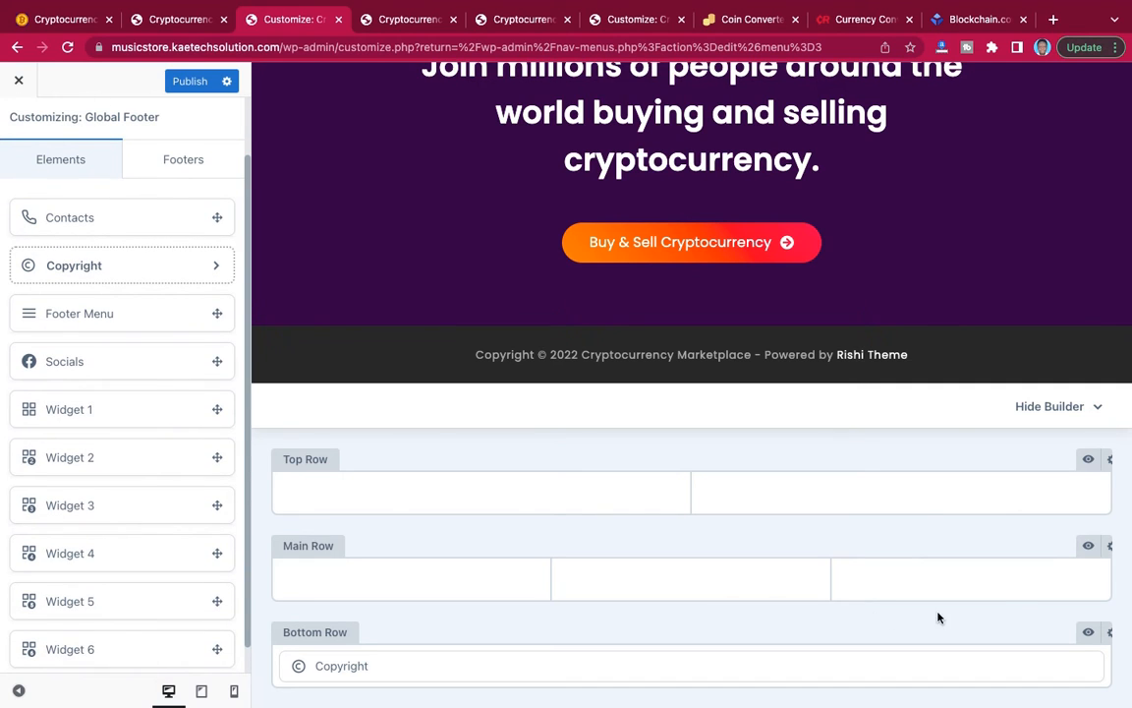
# Open the settings of the footer's bottom row and inspect the copyright line in the reference site's footer.
pyautogui.click(1108, 637)
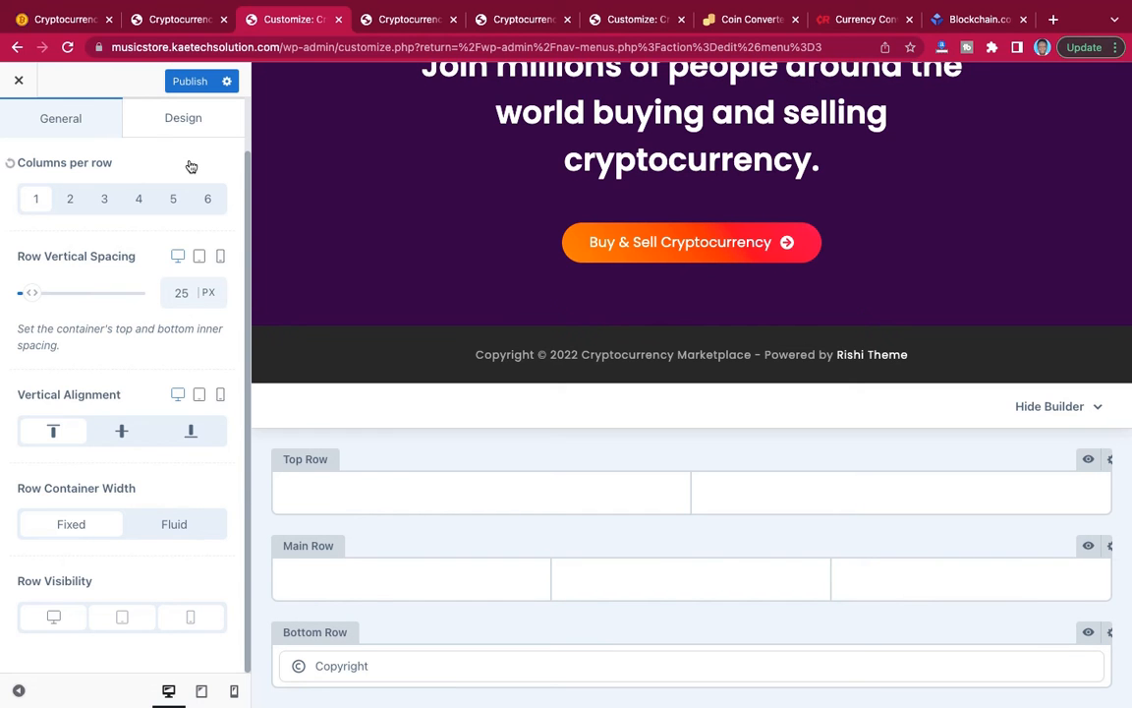
pyautogui.click(64, 20)
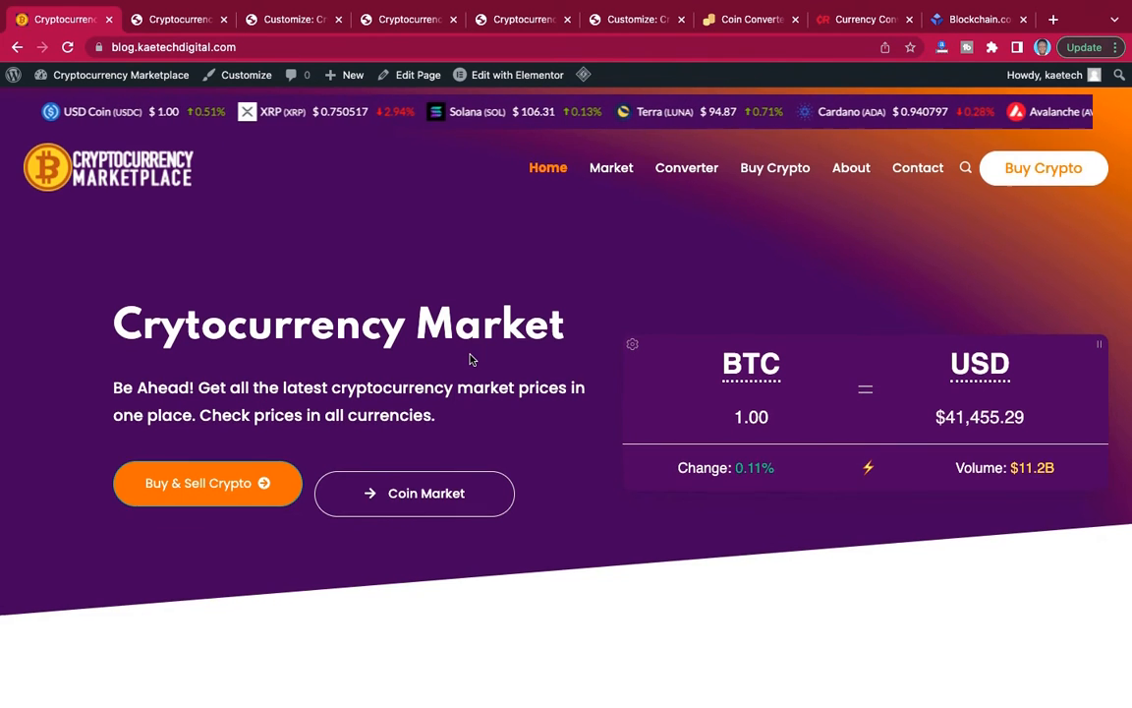
pyautogui.scroll(-15, 468, 358)
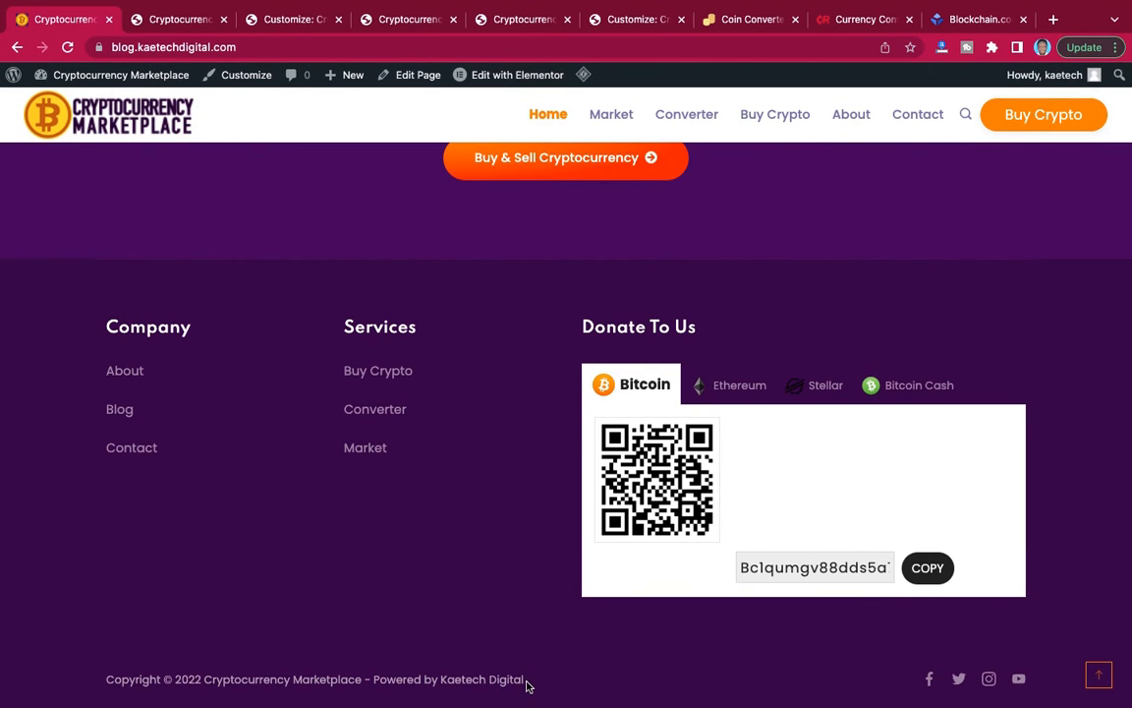
pyautogui.moveTo(526, 685); pyautogui.dragTo(82, 690)
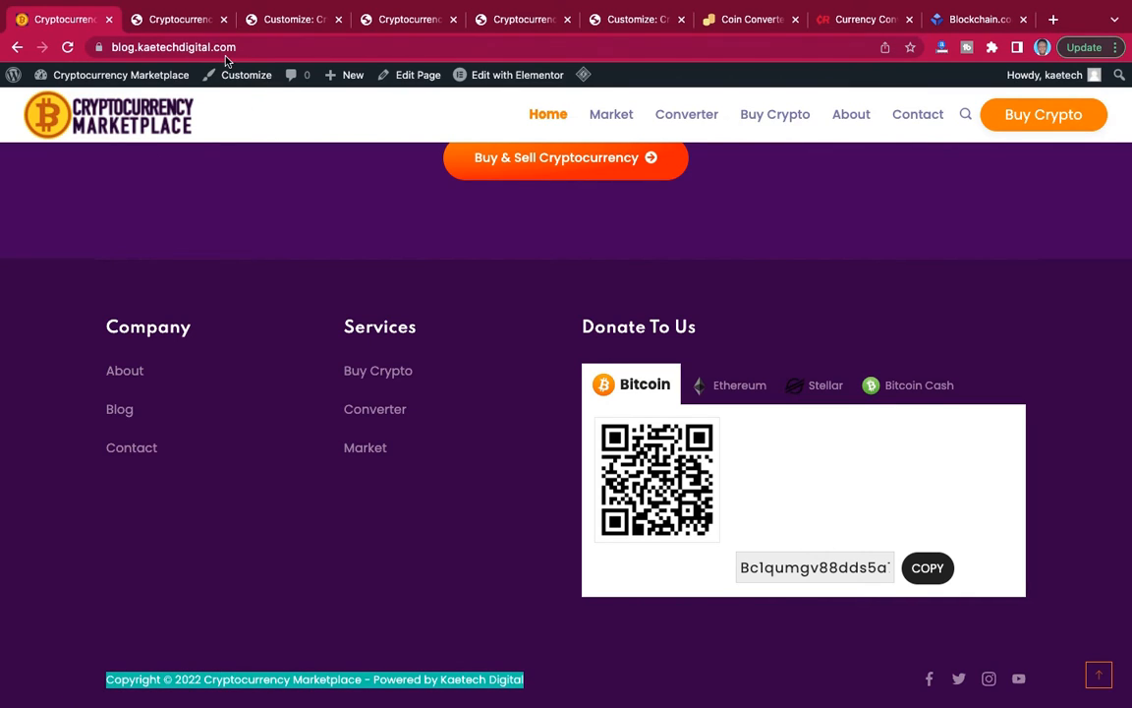
# Set the footer's bottom row to two columns using the layout with the wider first column.
pyautogui.click(295, 20)
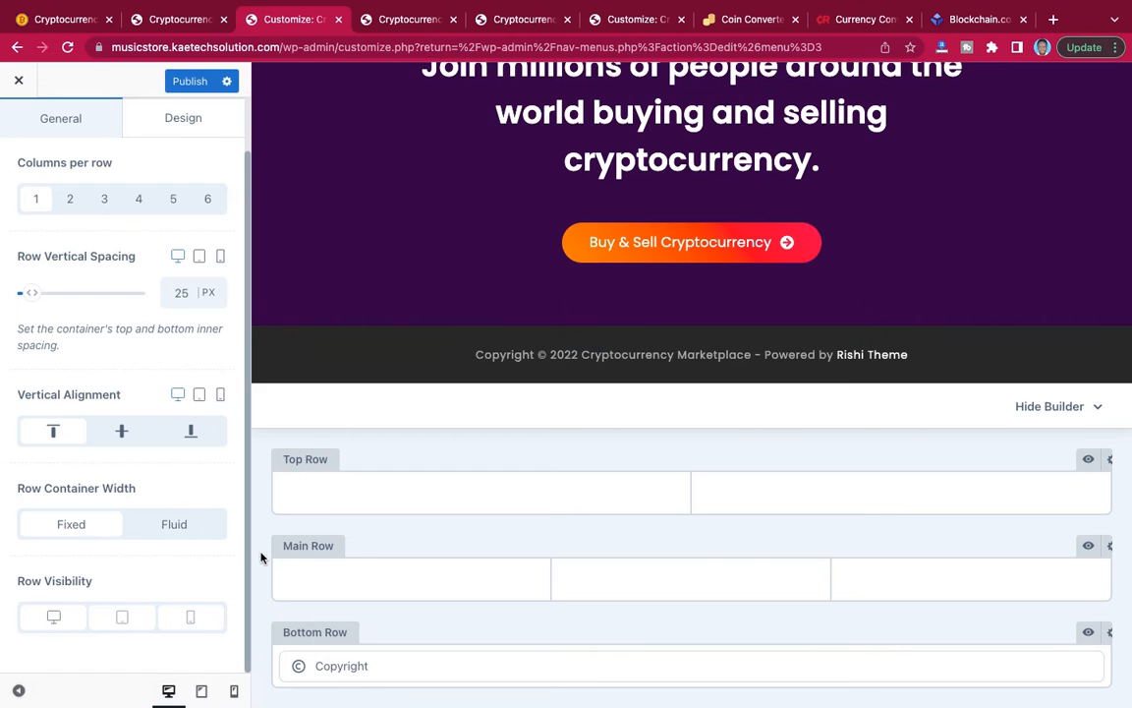
pyautogui.click(68, 201)
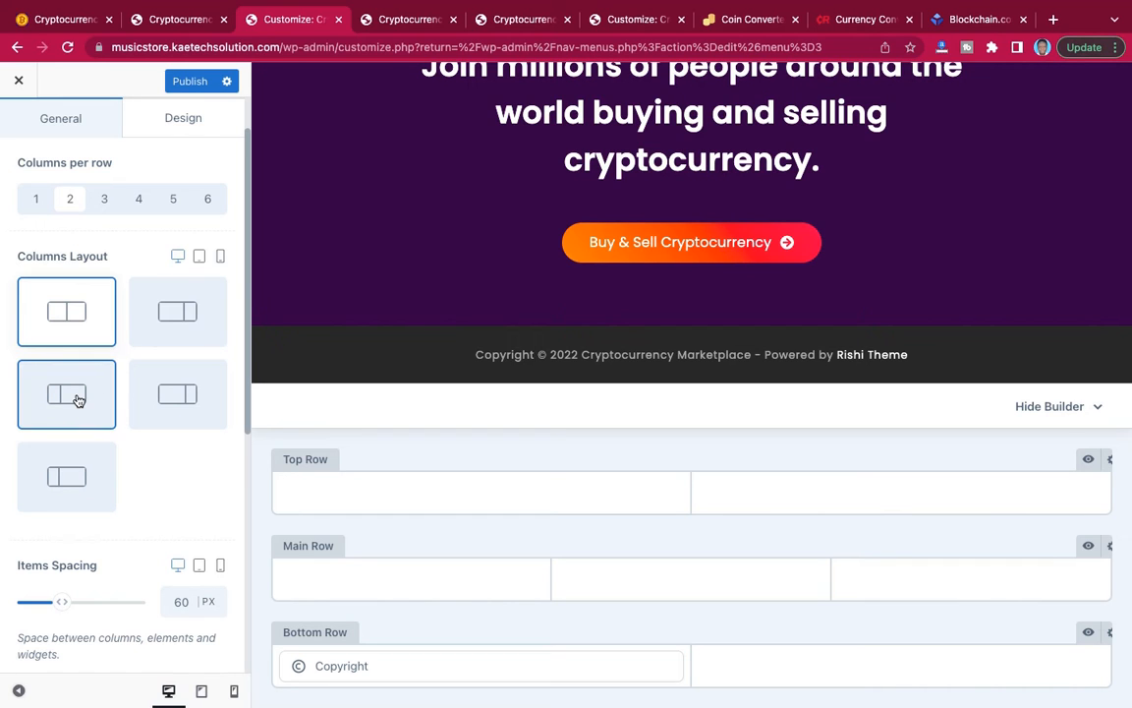
pyautogui.click(182, 295)
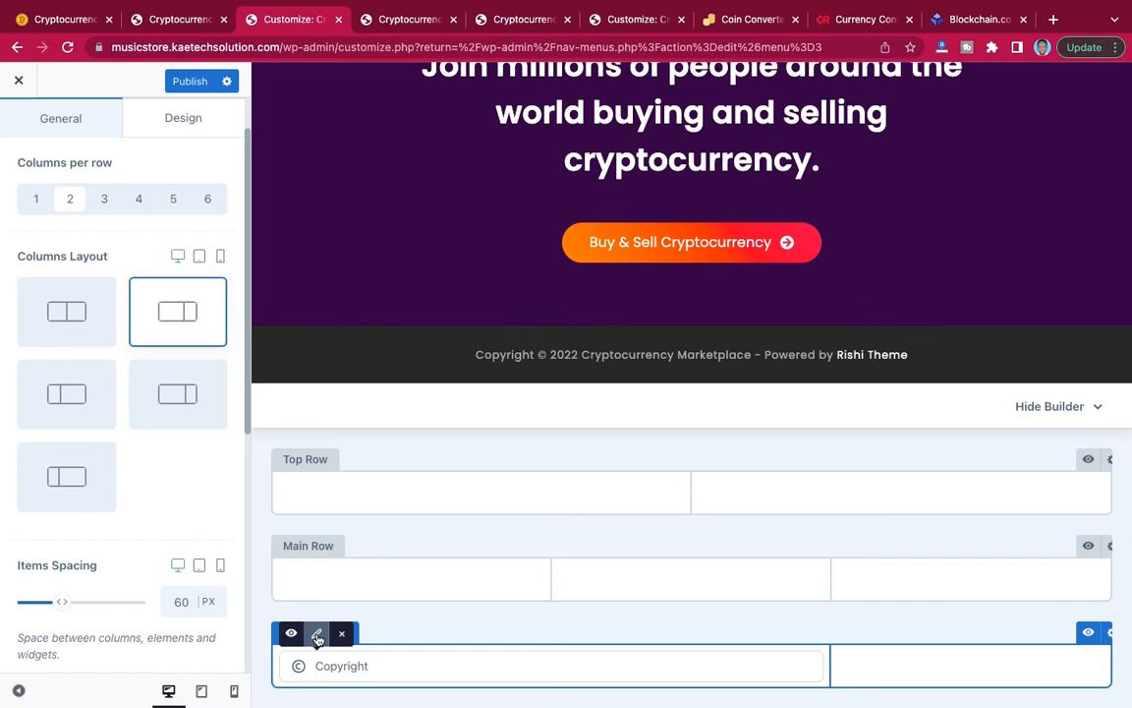
# Replace the {theme_author} tag in the footer's copyright text with Kaetech Digital.
pyautogui.click(317, 637)
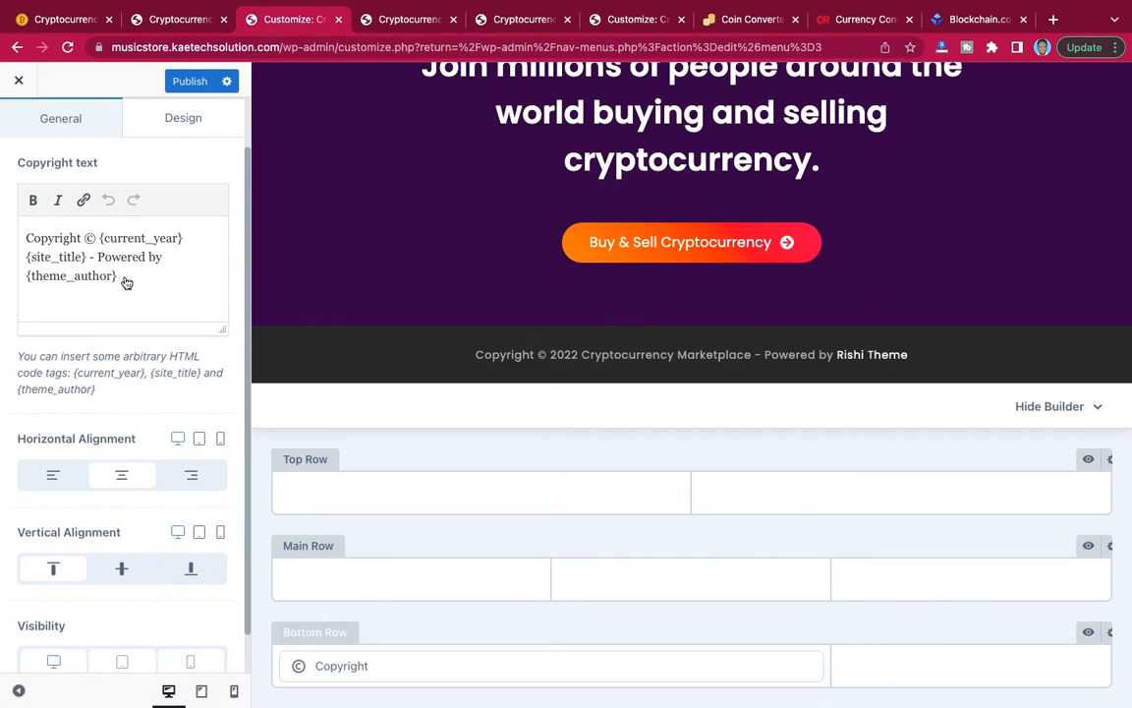
pyautogui.scroll(2, 122, 275)
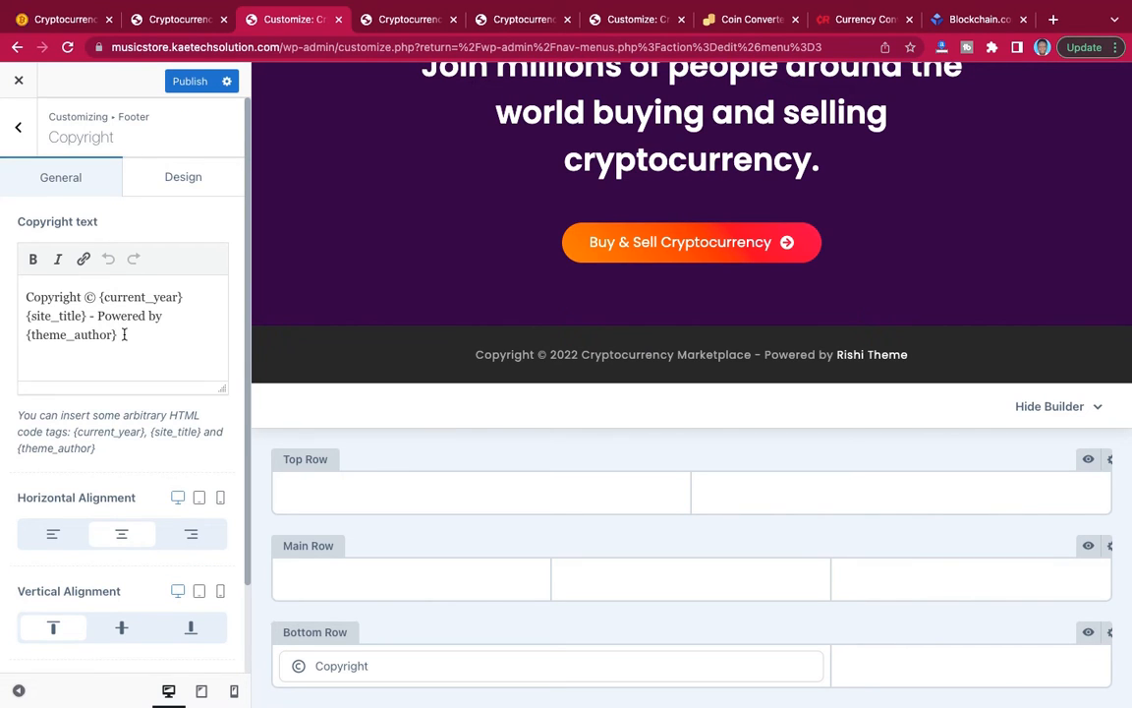
pyautogui.moveTo(118, 337); pyautogui.dragTo(23, 335)
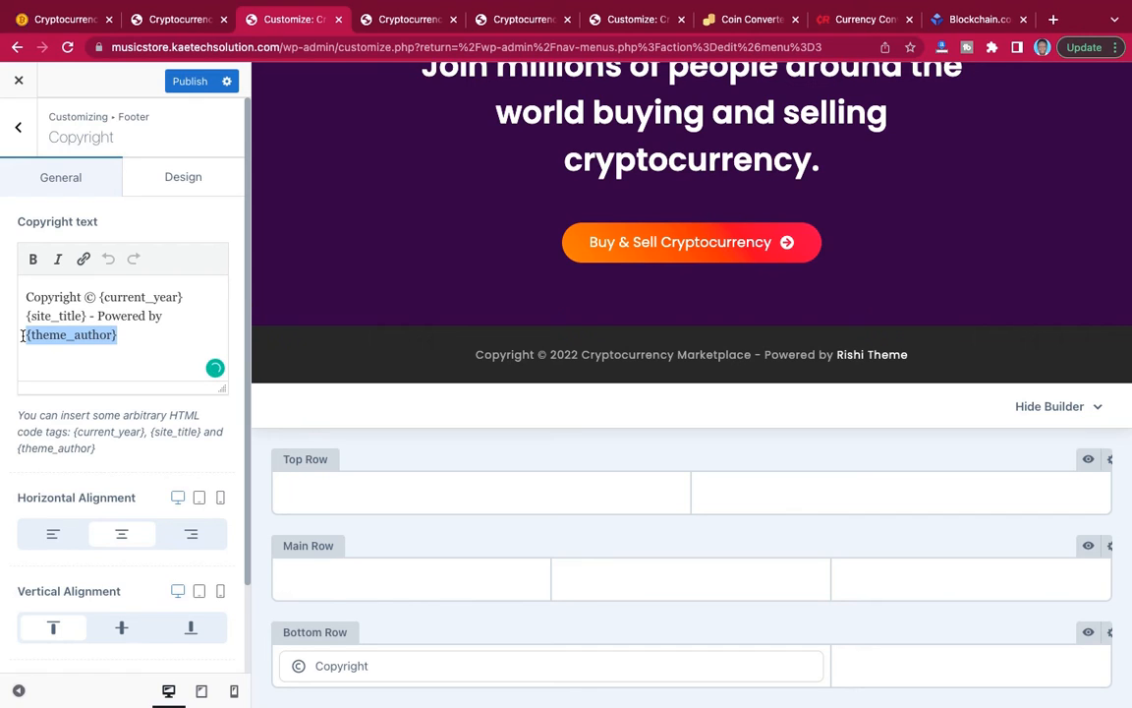
pyautogui.write('Kae')
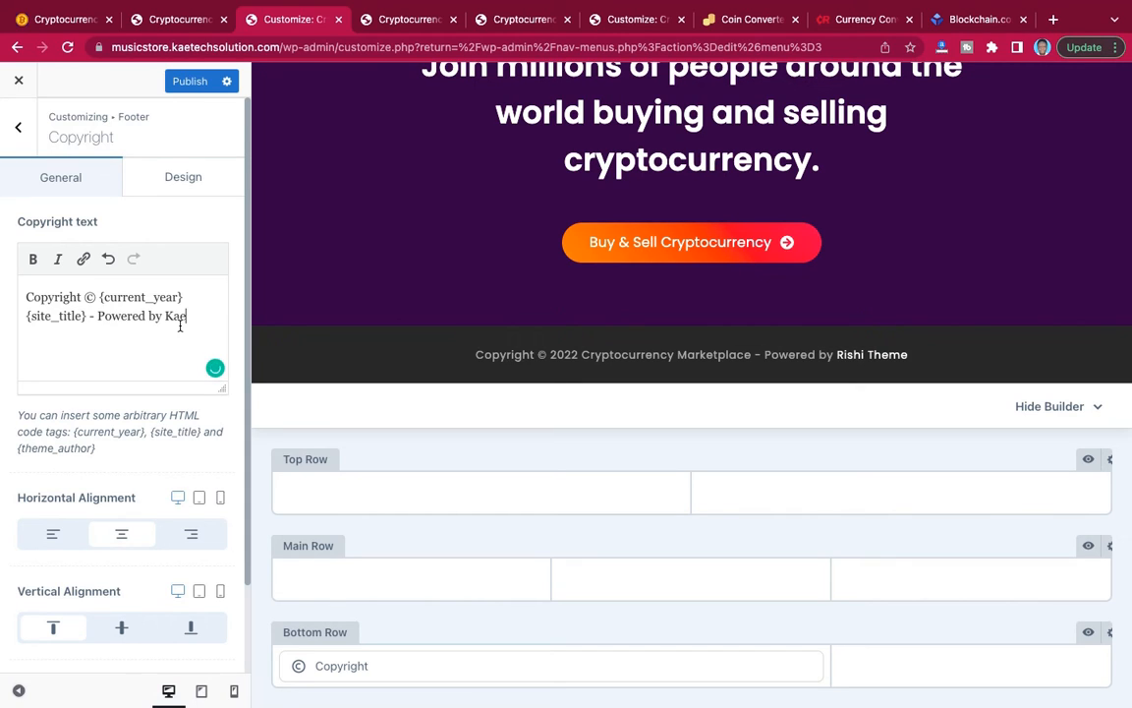
pyautogui.write('tech Digital')
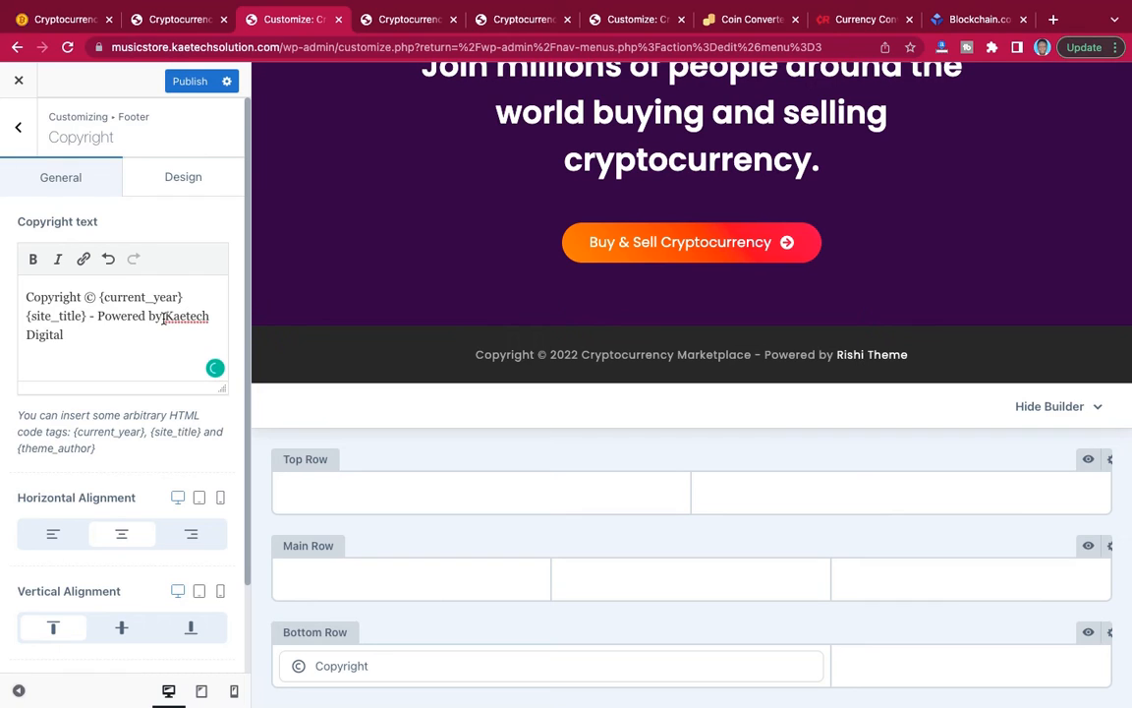
# Link the words Kaetech Digital in the copyright text to kaetechdigital.com and publish the changes.
pyautogui.moveTo(164, 316); pyautogui.dragTo(190, 334)
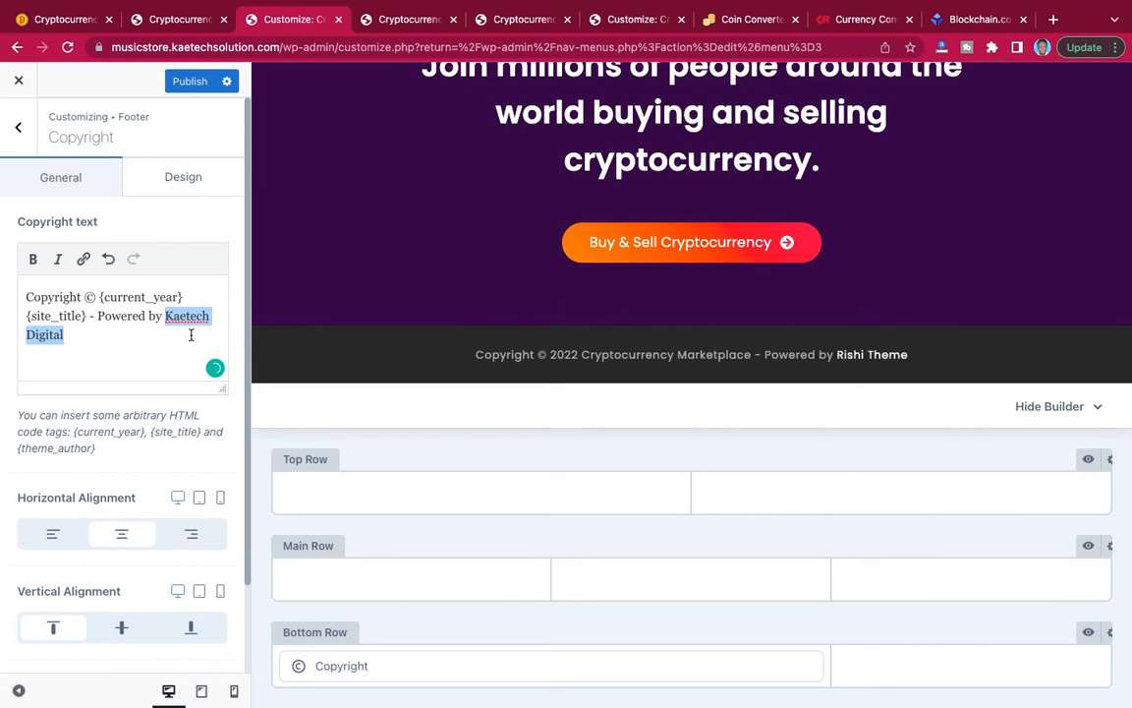
pyautogui.click(83, 259)
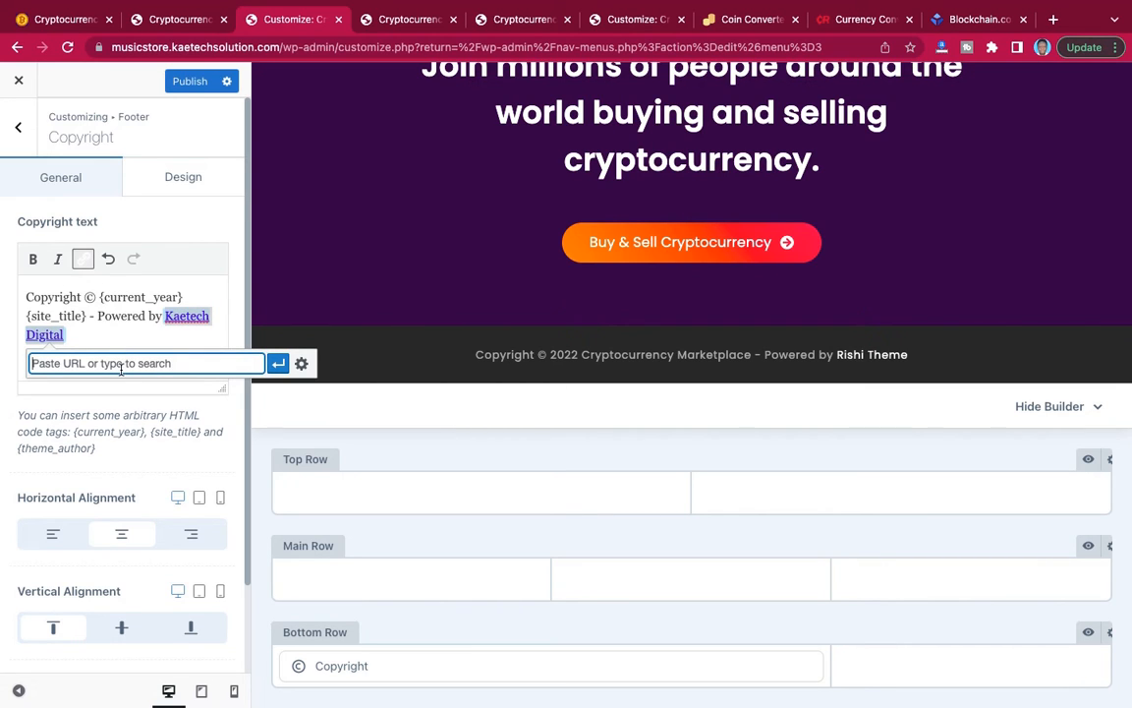
pyautogui.write('kaetechdigital.com')
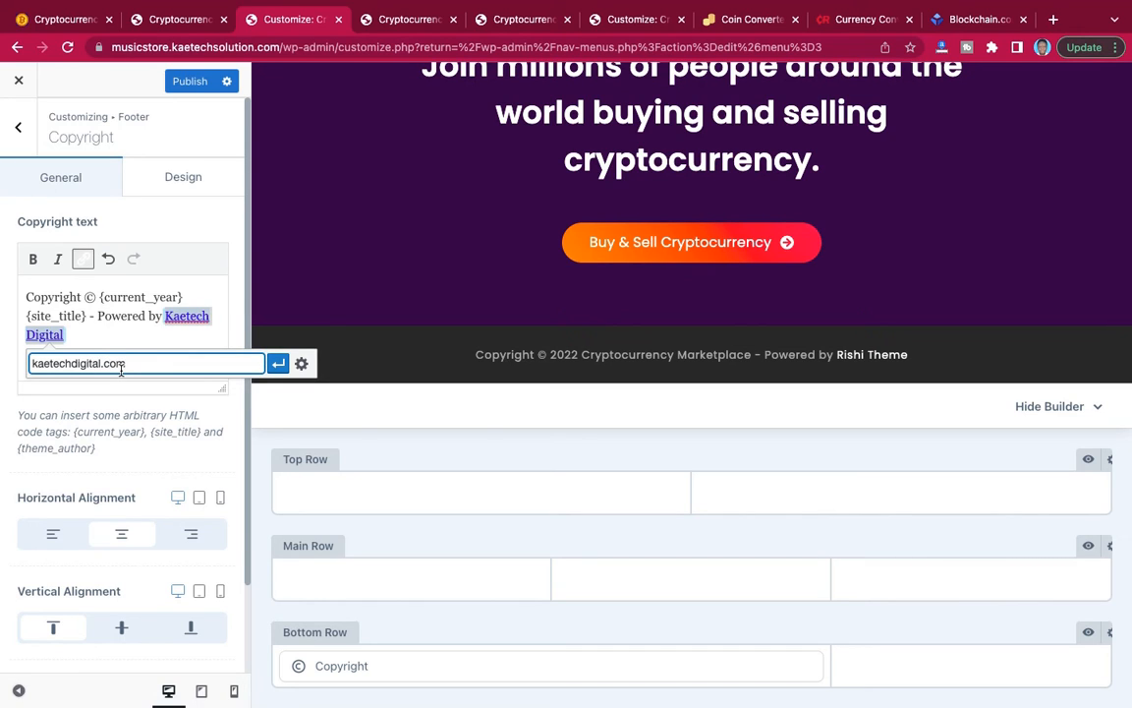
pyautogui.click(278, 365)
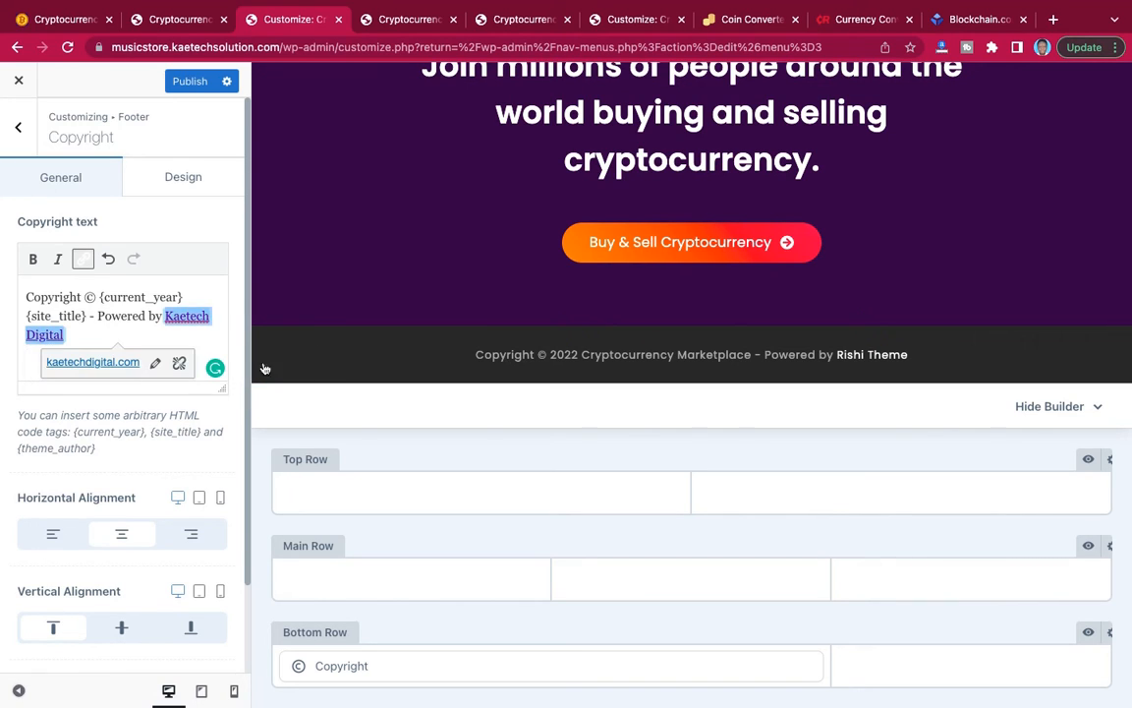
pyautogui.click(191, 85)
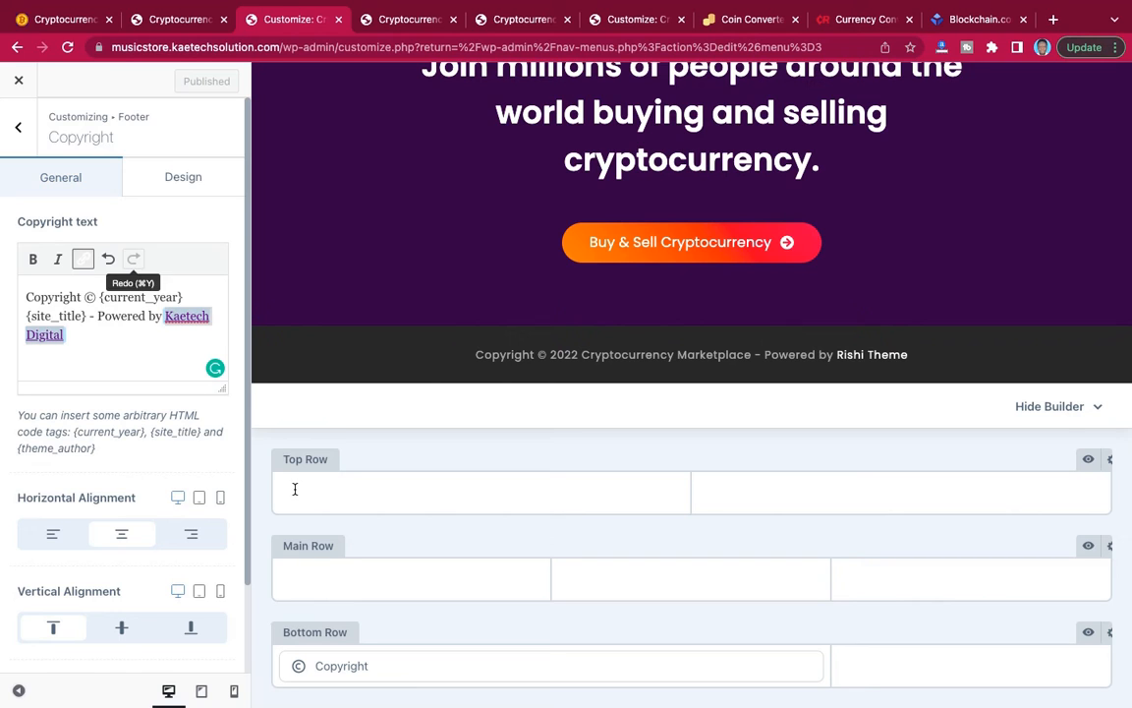
# Place the Socials element in the second column of the footer's bottom row and open its settings.
pyautogui.click(18, 127)
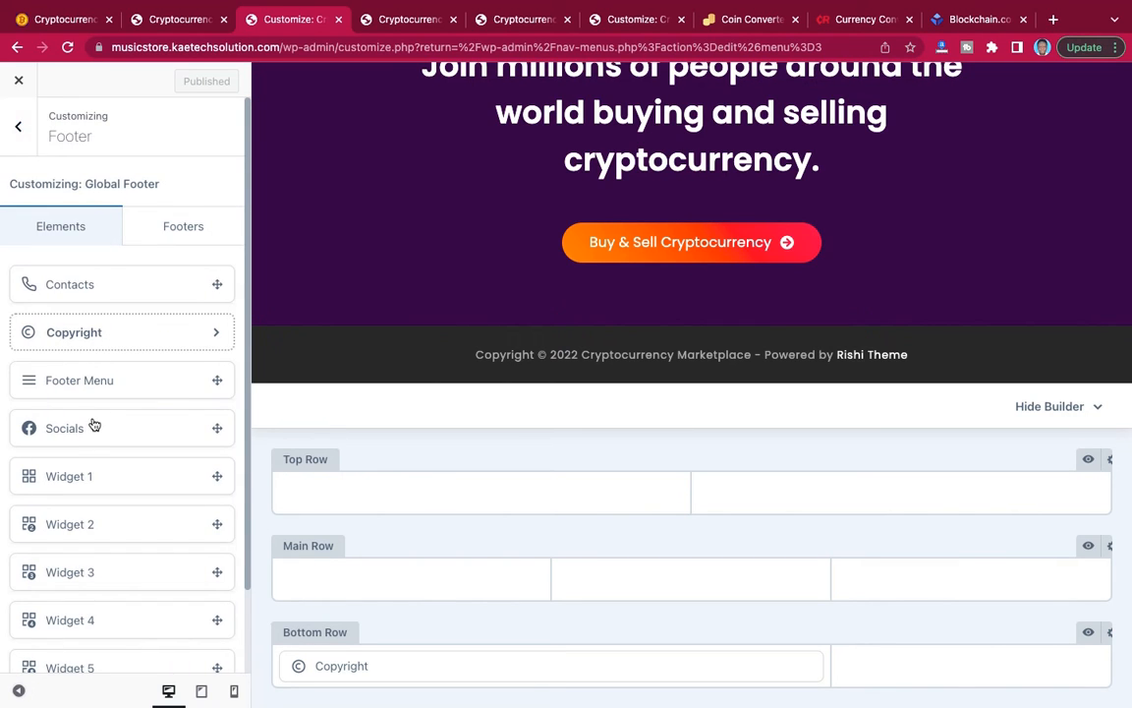
pyautogui.moveTo(86, 431); pyautogui.dragTo(1005, 677)
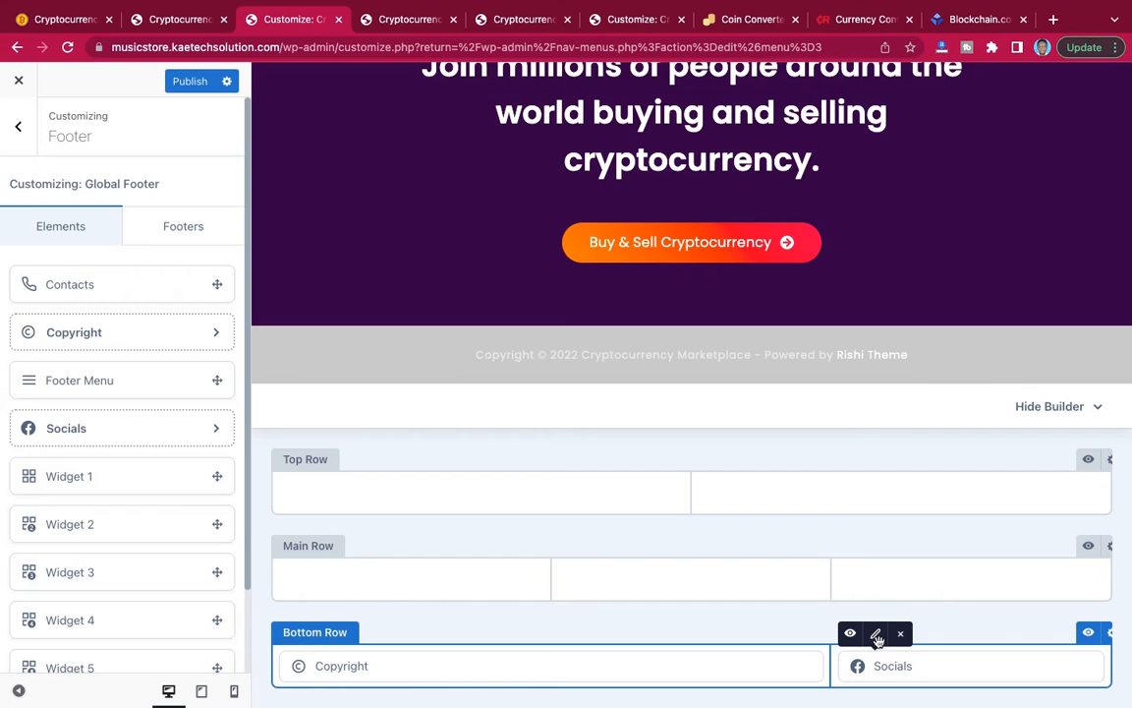
pyautogui.click(876, 635)
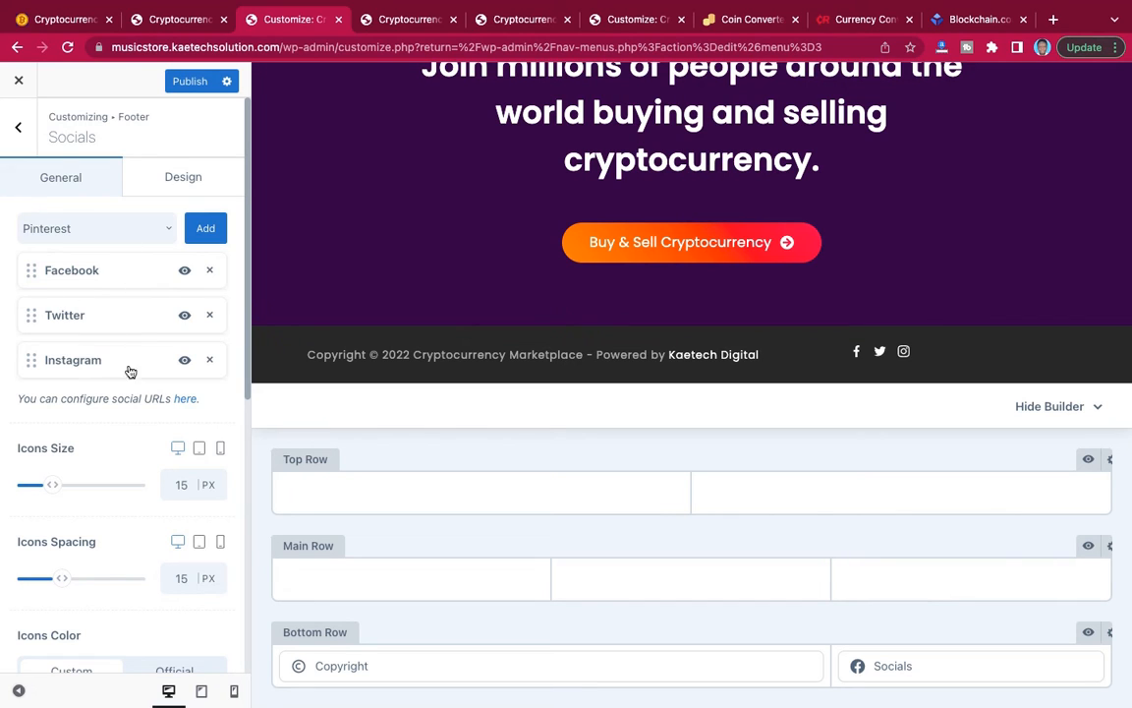
# Add LinkedIn and YouTube to the footer's social networks and publish the changes.
pyautogui.click(154, 228)
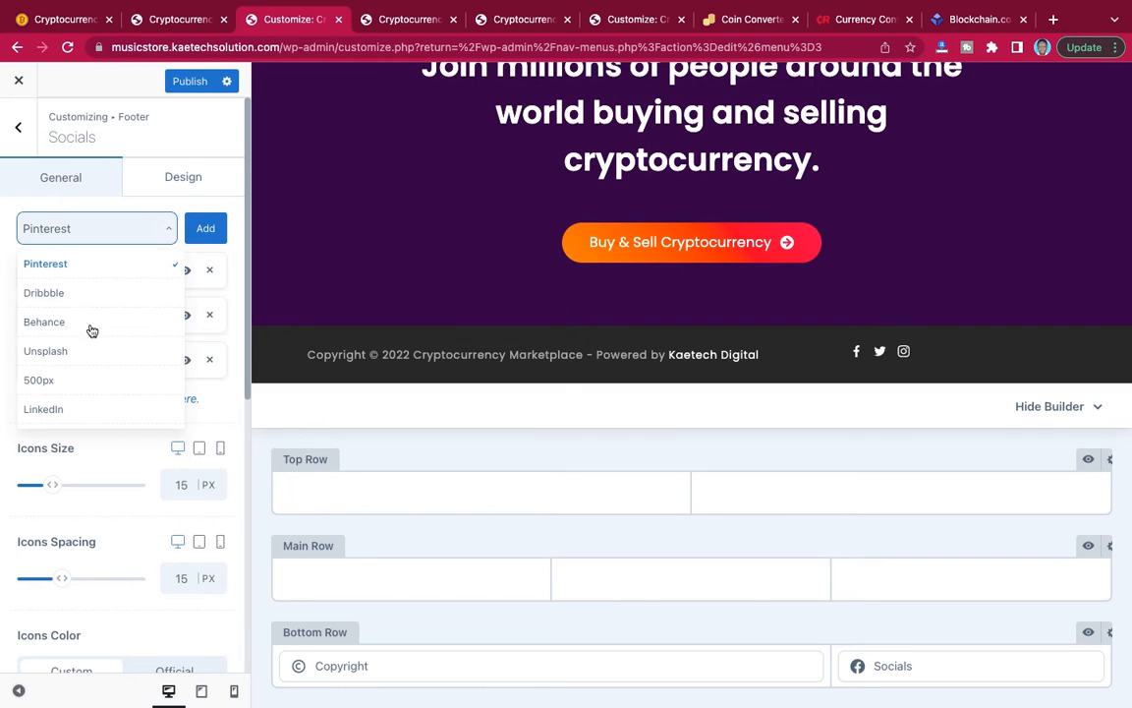
pyautogui.click(61, 408)
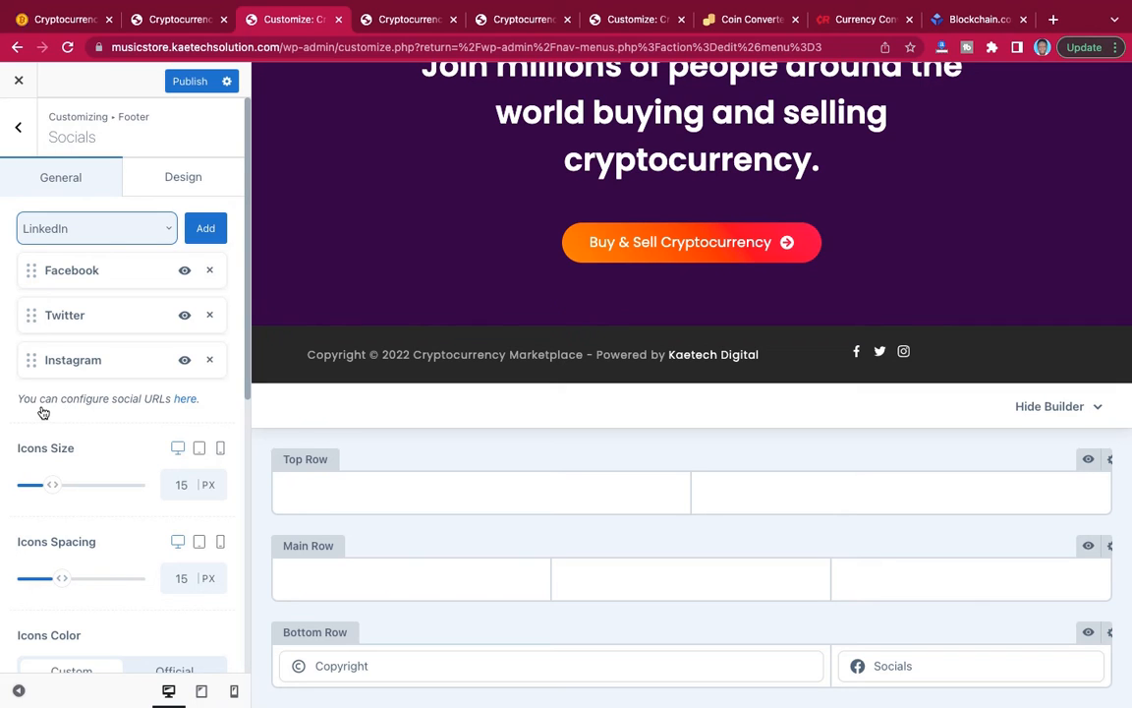
pyautogui.click(207, 228)
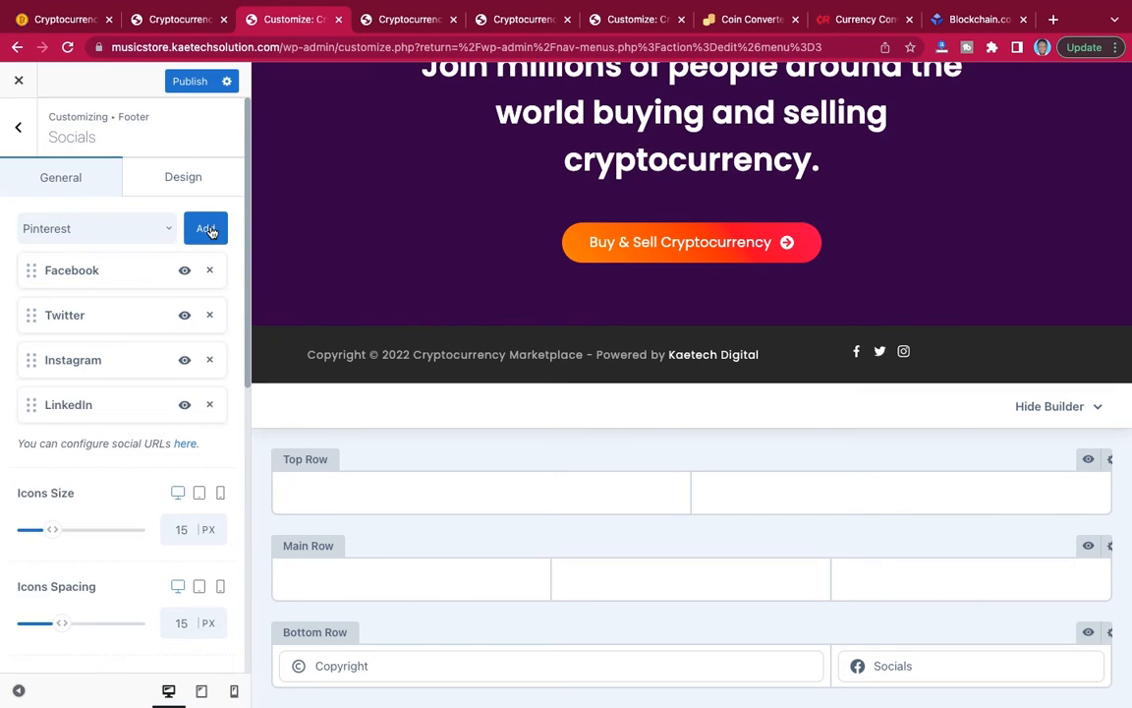
pyautogui.click(121, 236)
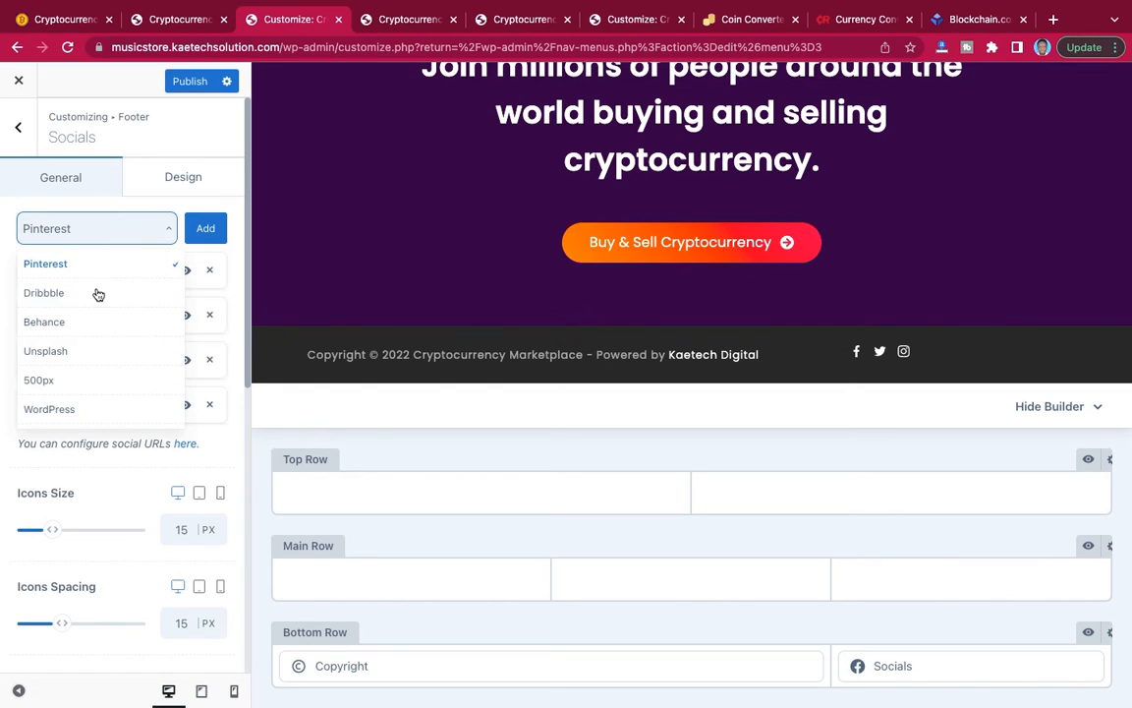
pyautogui.scroll(-5, 92, 363)
pyautogui.scroll(-3, 91, 366)
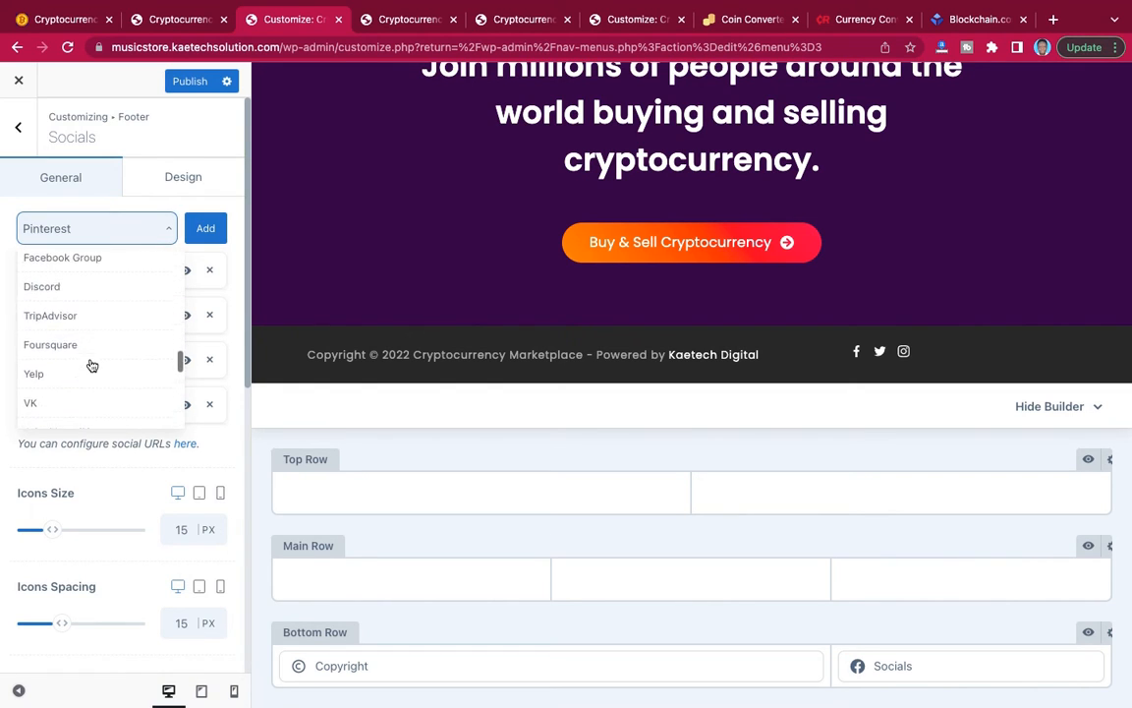
pyautogui.scroll(2, 91, 366)
pyautogui.click(86, 307)
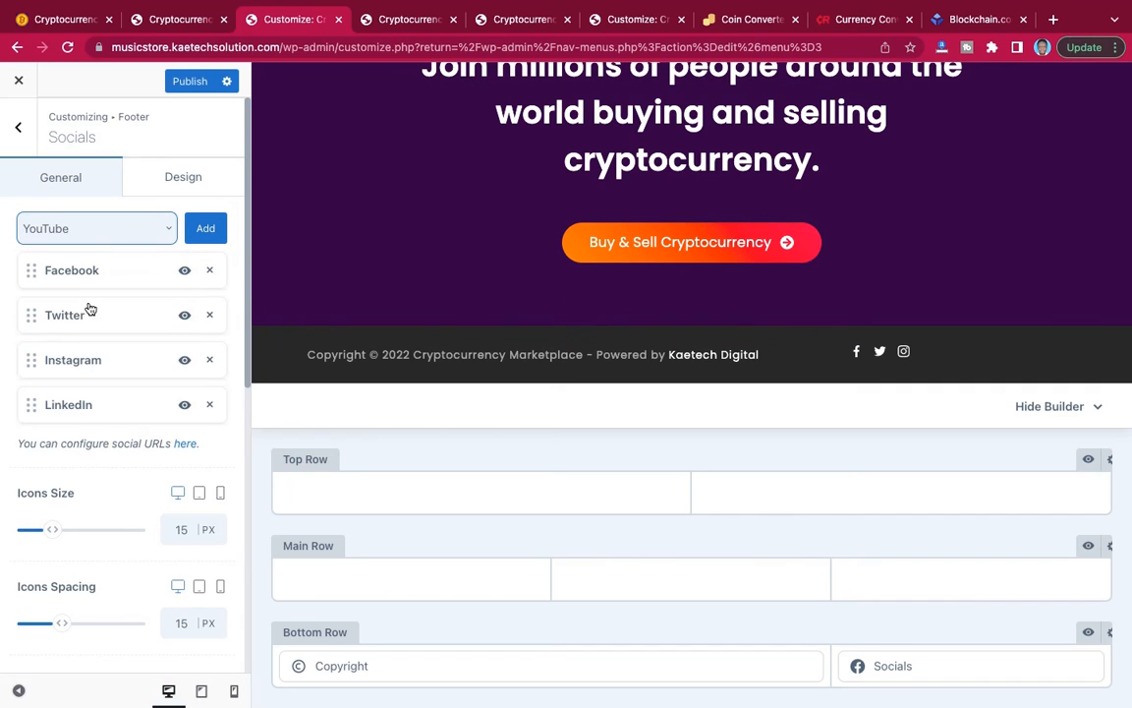
pyautogui.click(203, 235)
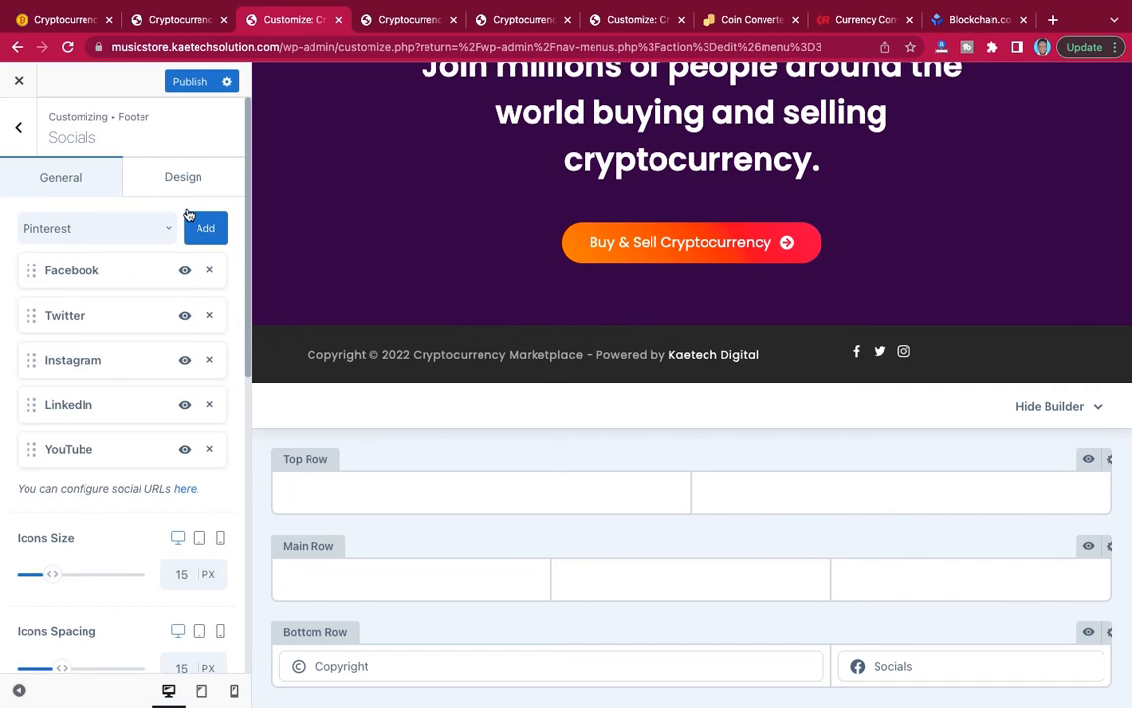
pyautogui.click(191, 83)
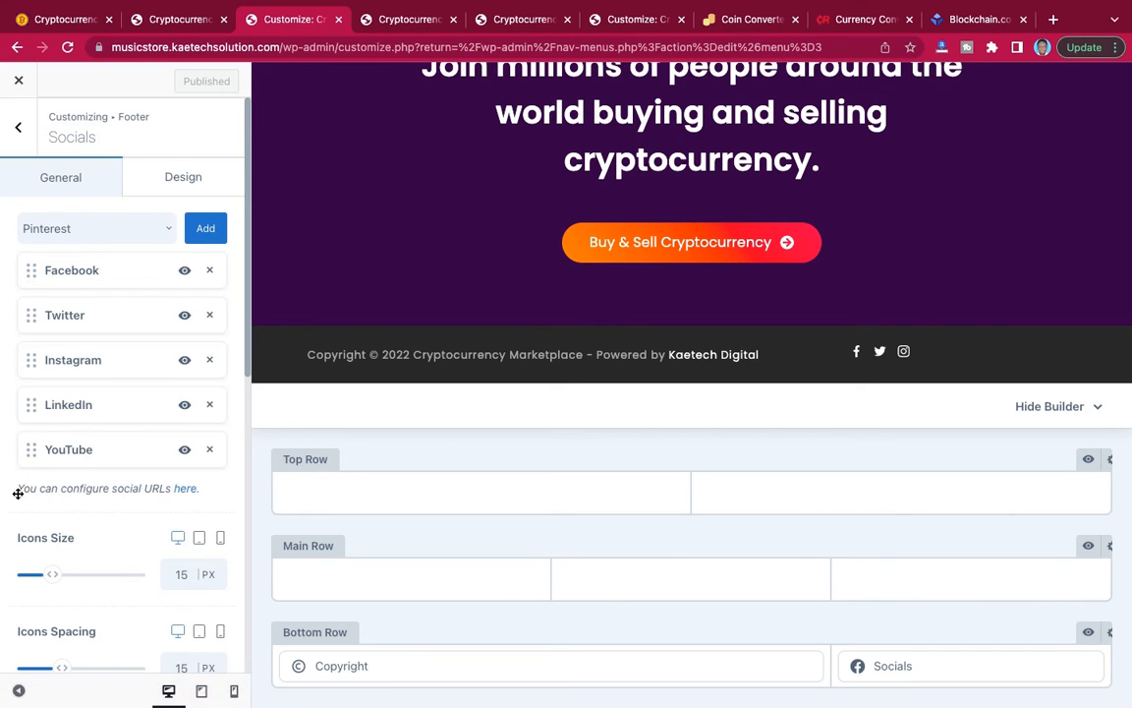
# Open the social URL configuration and set the Facebook, Twitter and Instagram links to #.
pyautogui.click(185, 490)
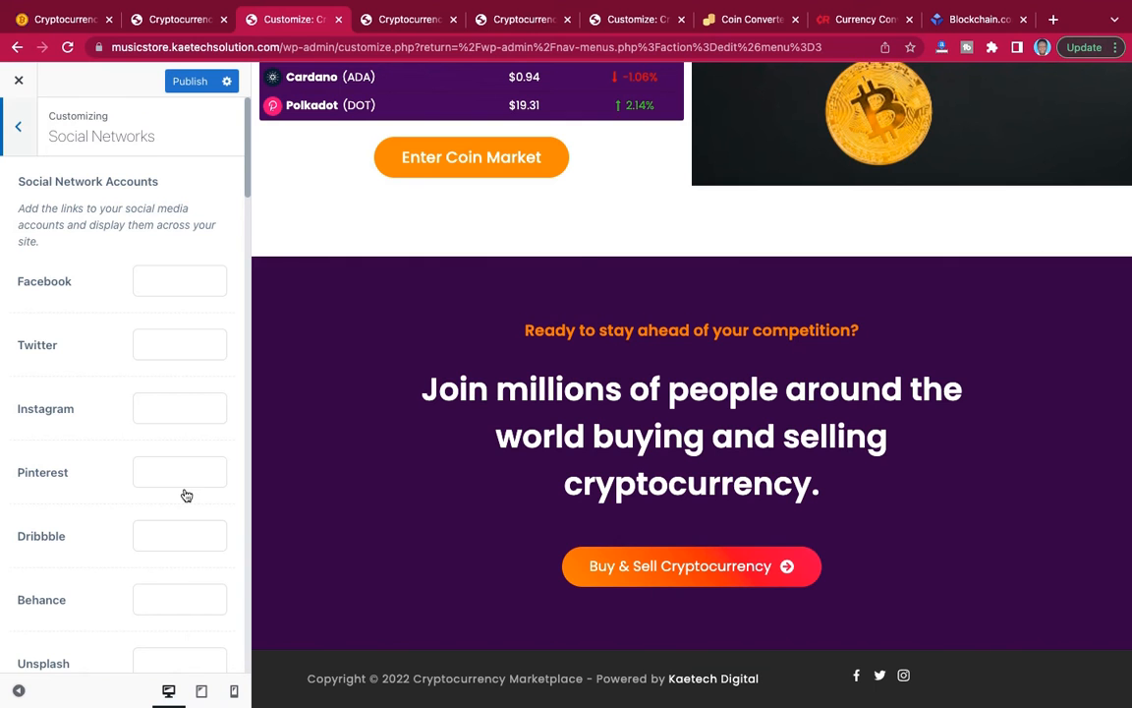
pyautogui.click(150, 282)
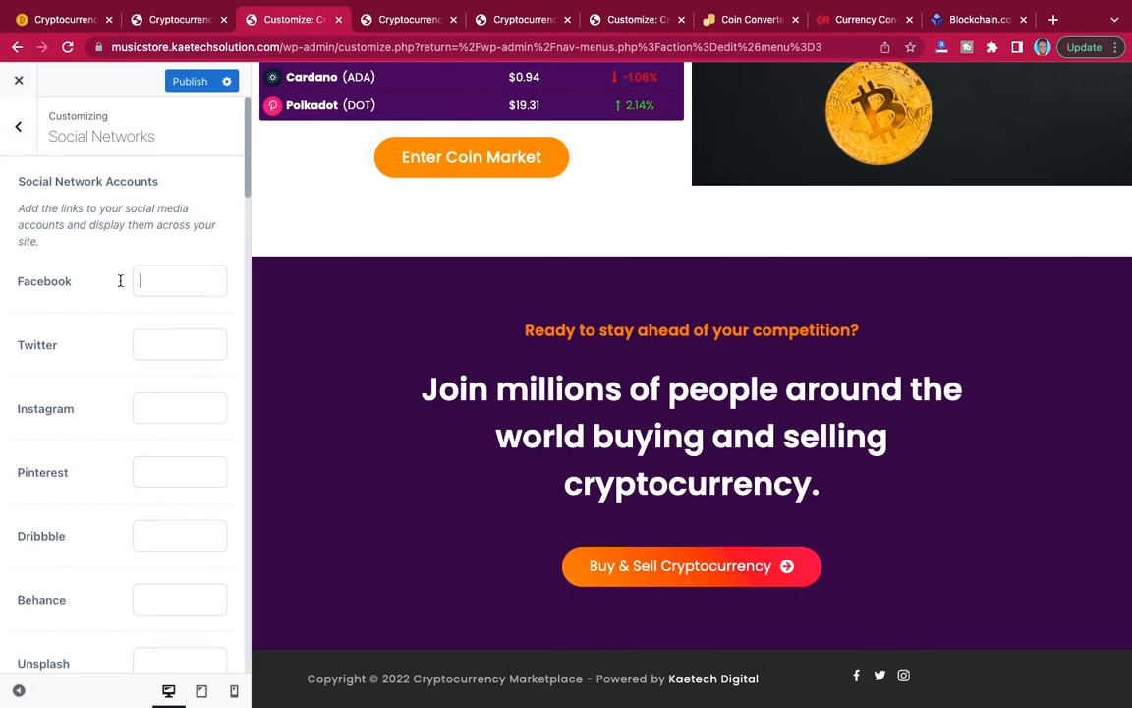
pyautogui.write('#')
pyautogui.click(151, 348)
pyautogui.write('#')
pyautogui.click(158, 405)
pyautogui.write('#')
# Set the LinkedIn and YouTube account links to # and publish the changes.
pyautogui.scroll(-4, 121, 523)
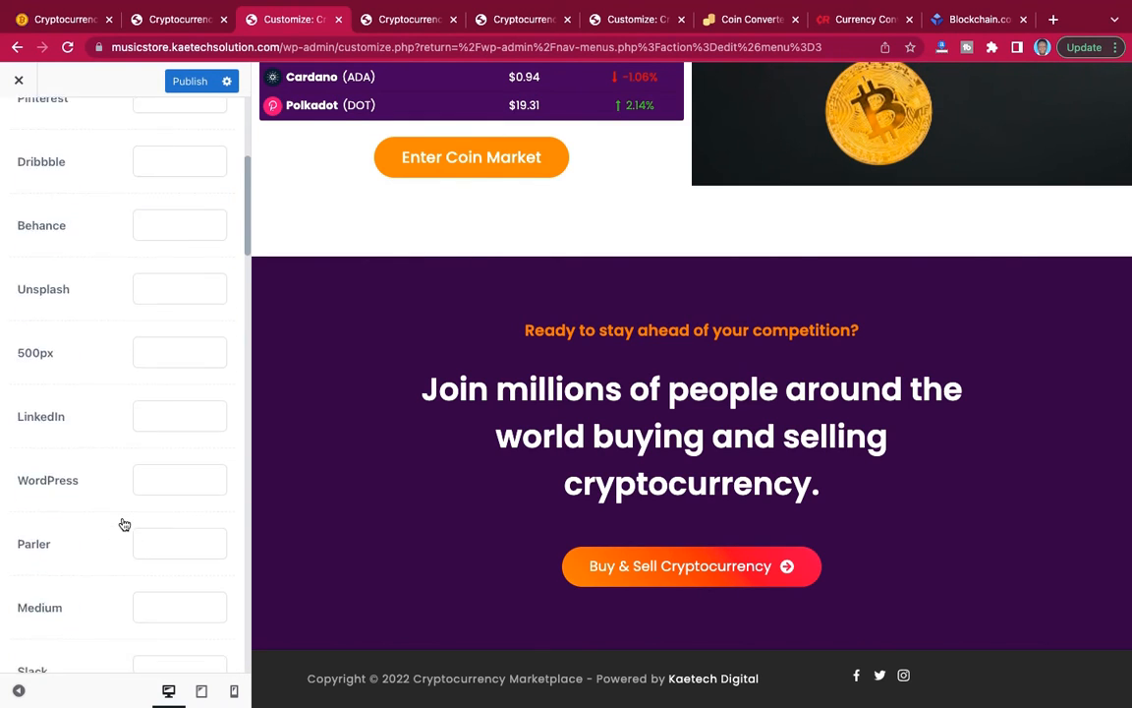
pyautogui.scroll(-2, 121, 523)
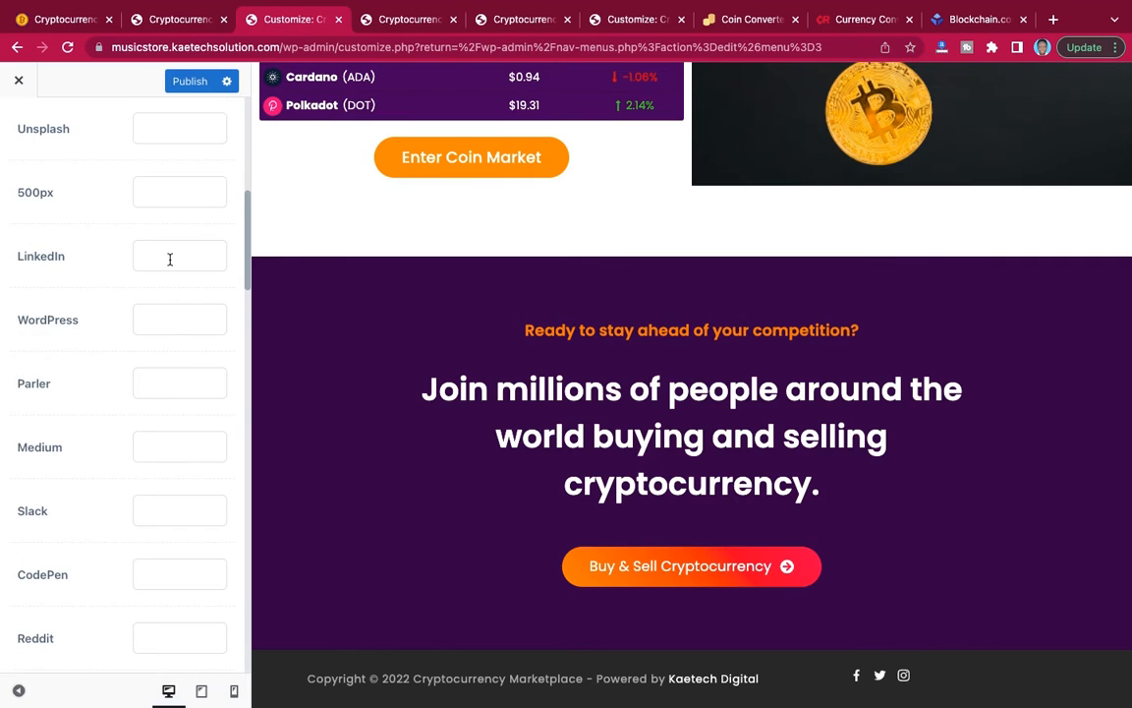
pyautogui.click(170, 259)
pyautogui.write('#')
pyautogui.scroll(-7, 149, 397)
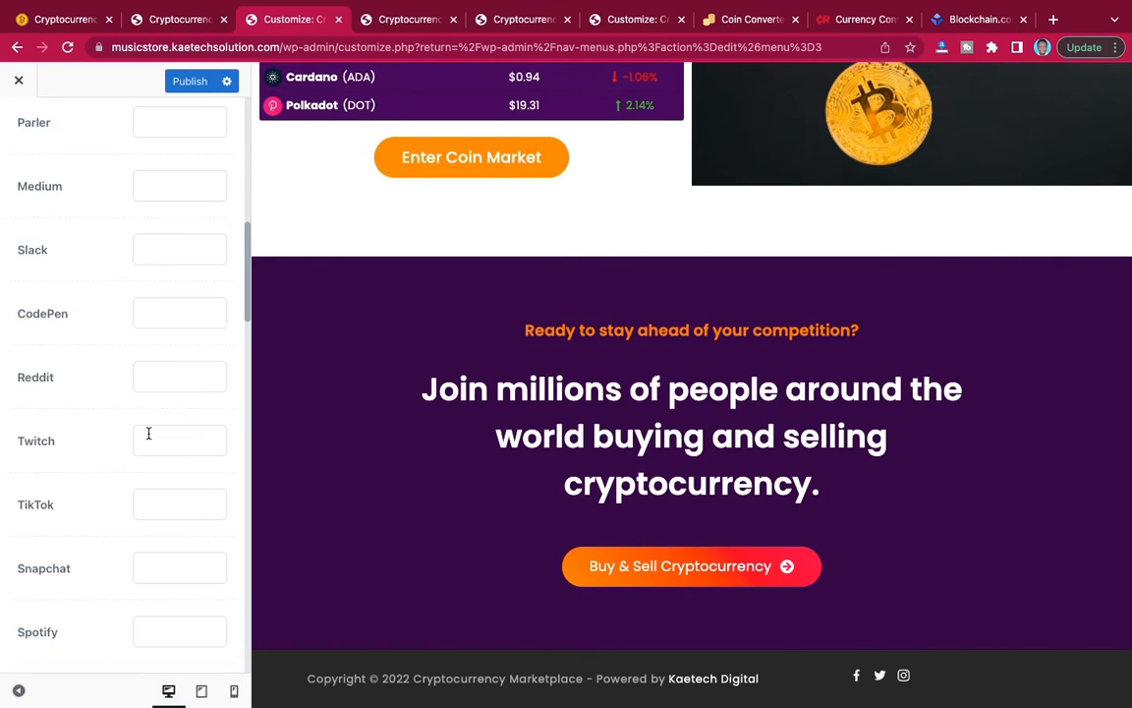
pyautogui.scroll(-3, 149, 432)
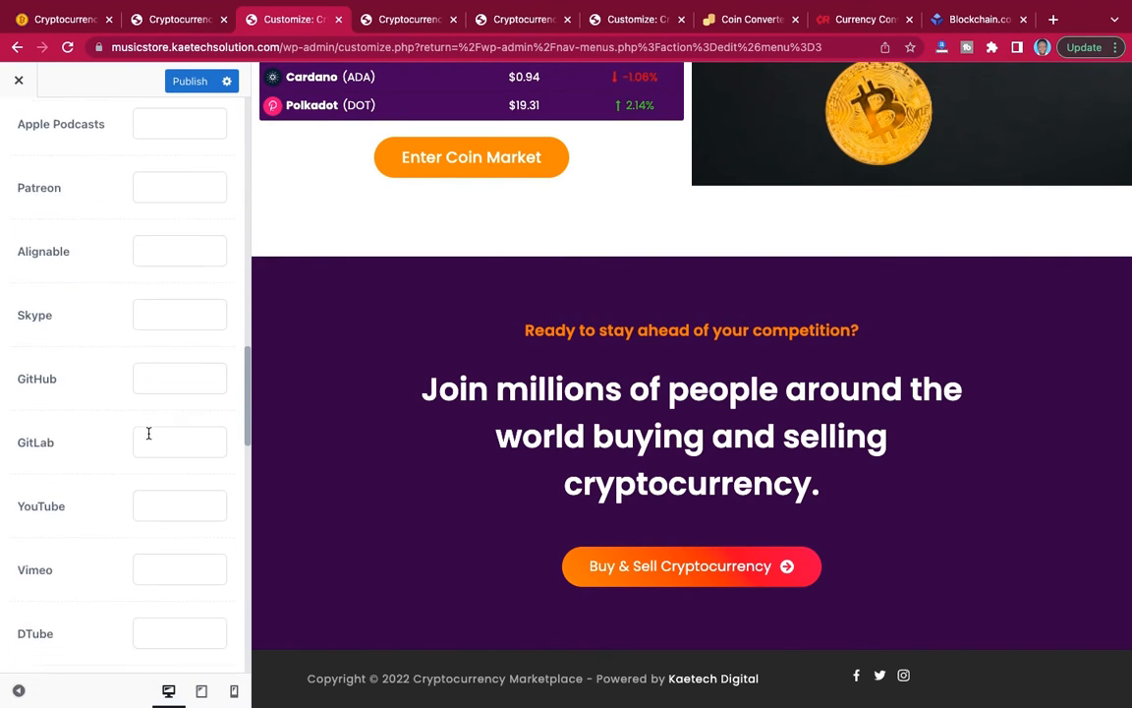
pyautogui.click(162, 420)
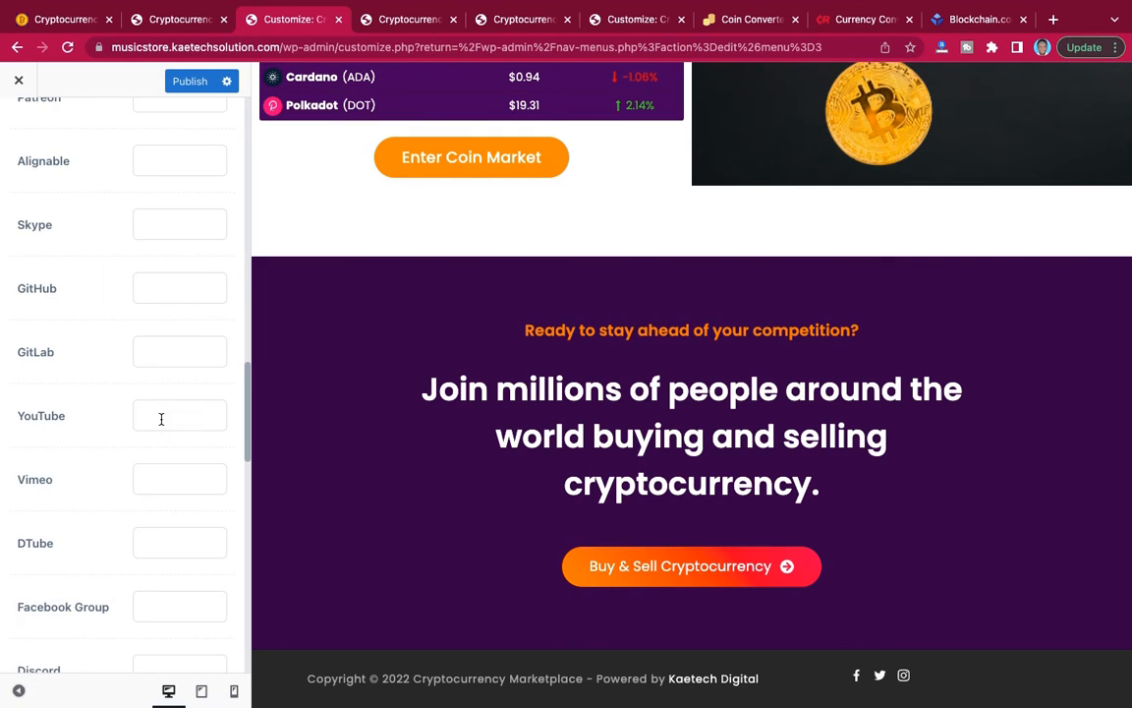
pyautogui.write('#')
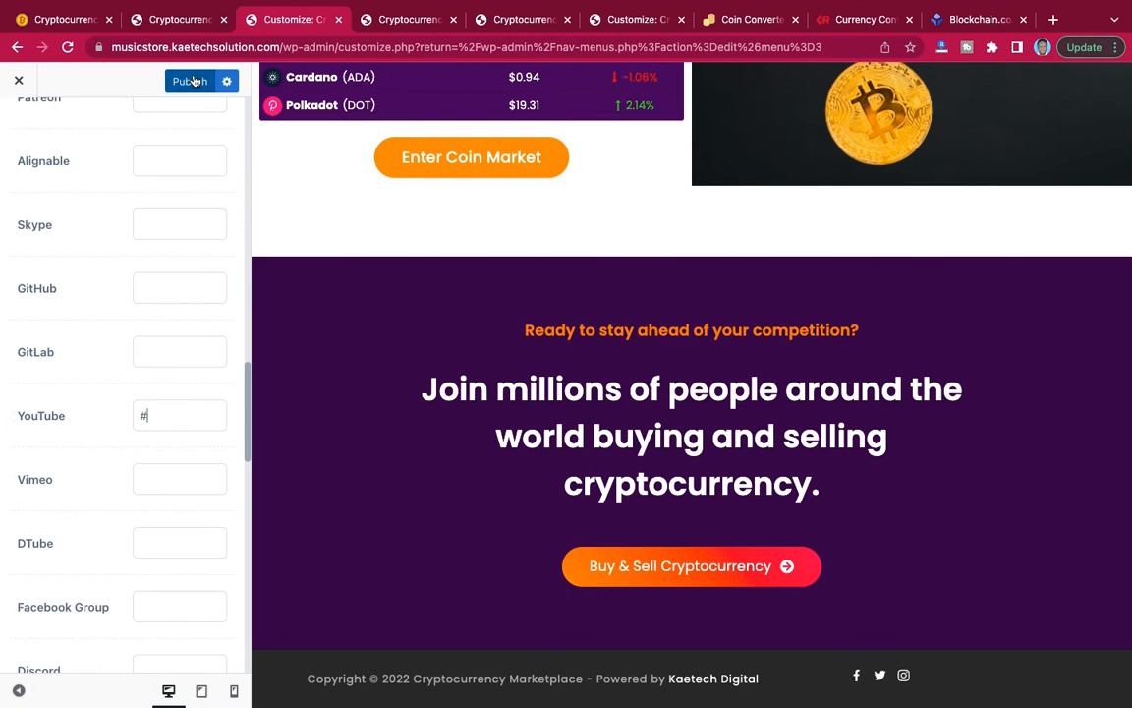
pyautogui.click(192, 80)
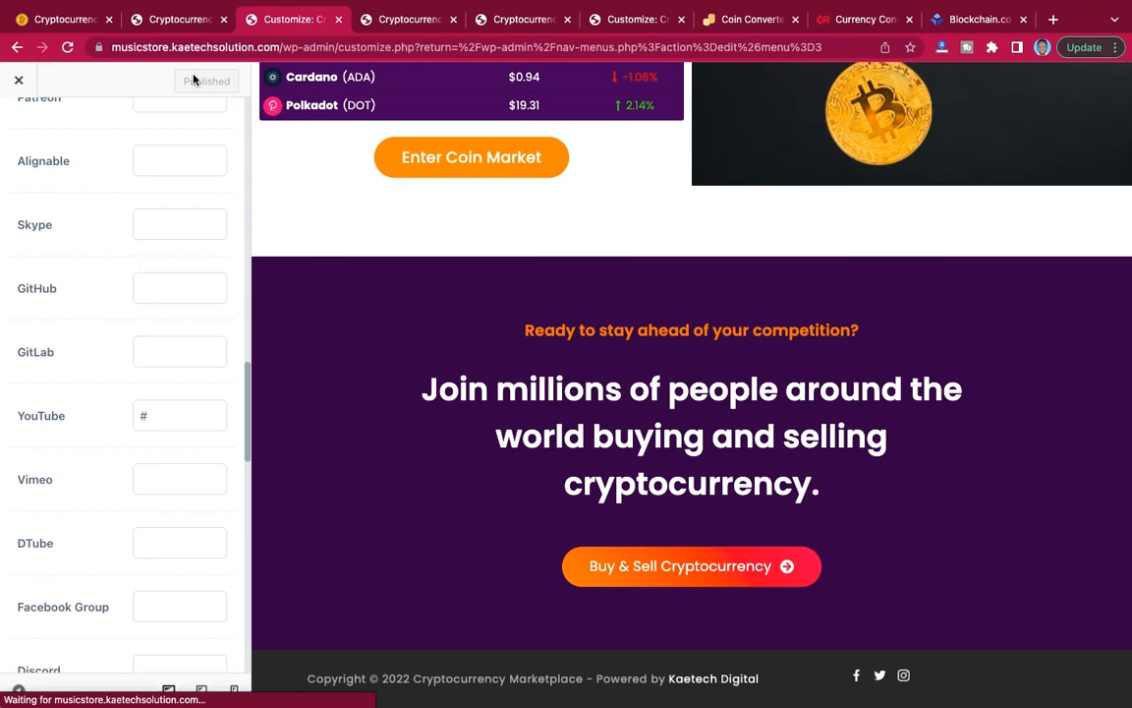
# Leave the Social Networks settings and reopen the footer builder.
pyautogui.scroll(10, 188, 154)
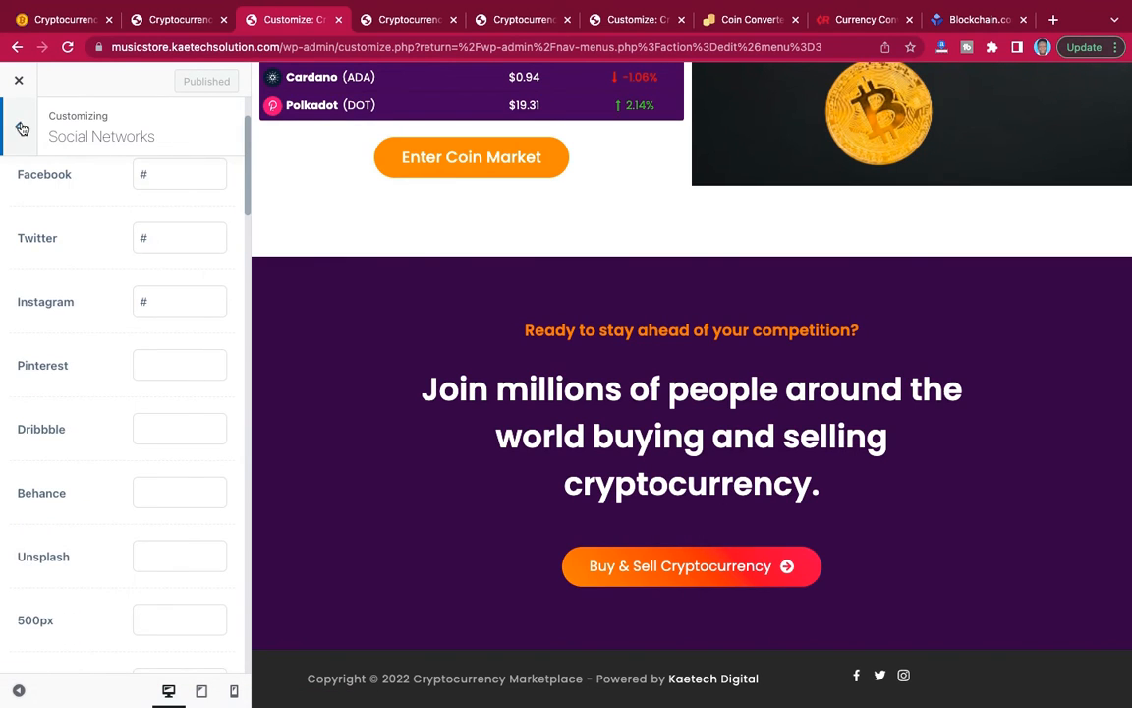
pyautogui.click(22, 129)
pyautogui.scroll(2, 157, 393)
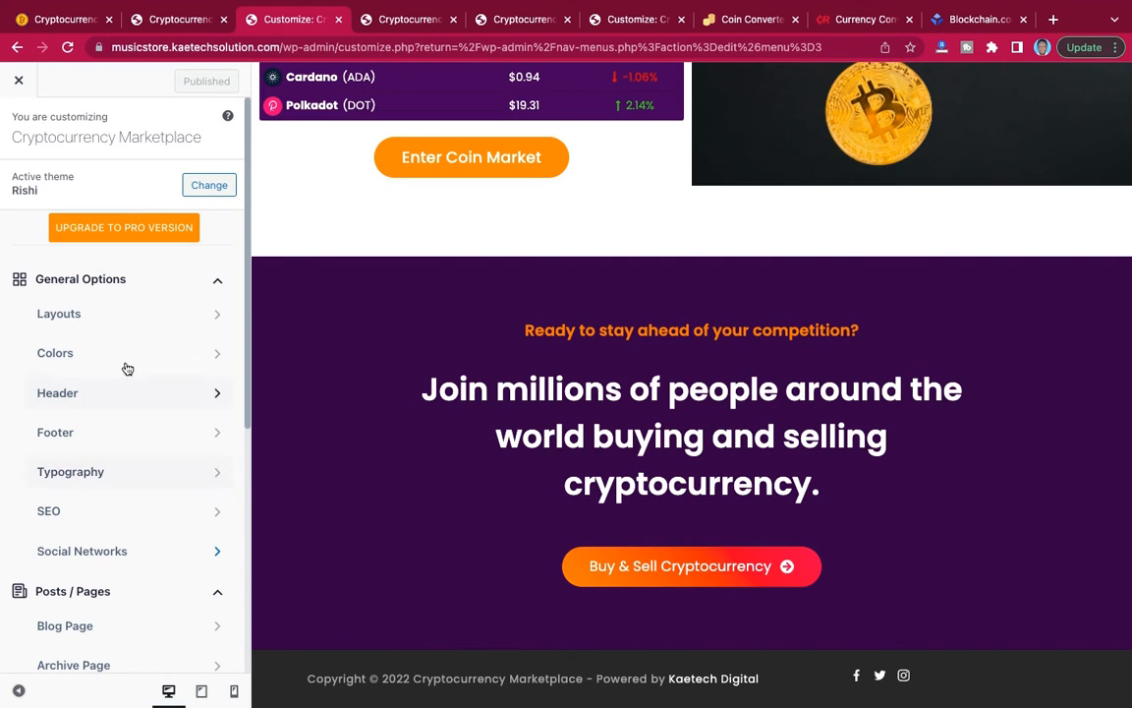
pyautogui.click(128, 430)
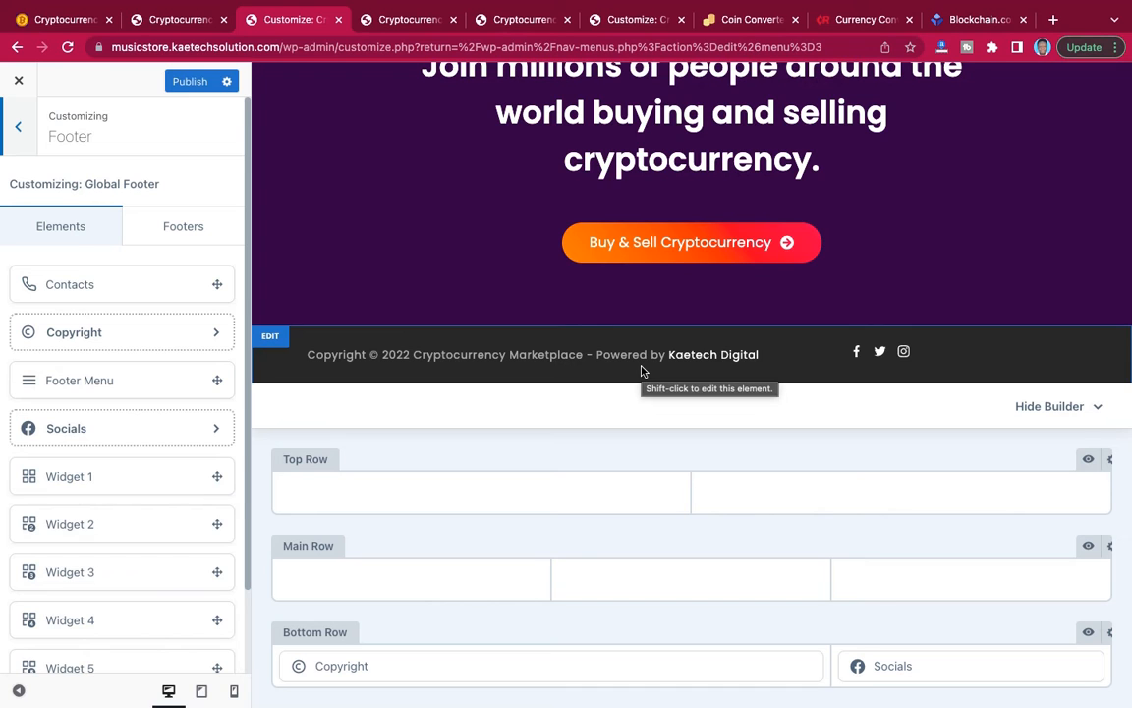
# Check the reference site's footer, look up the Color 1 code in the Notes app, and return to the customizer.
pyautogui.click(51, 19)
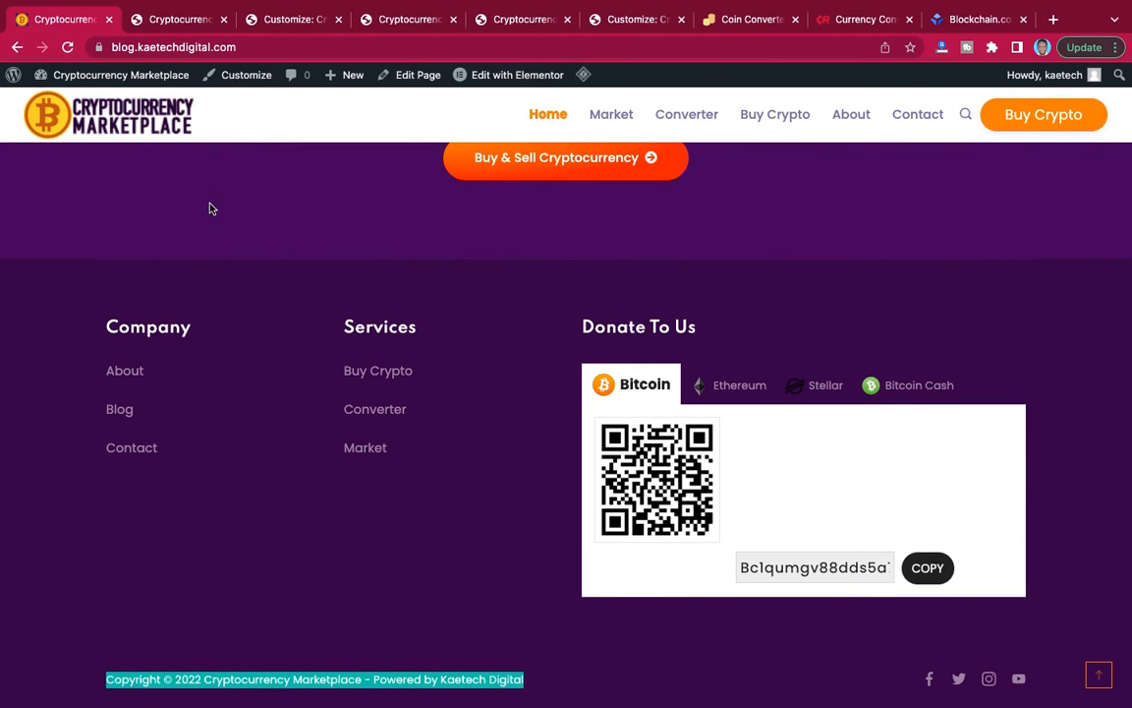
pyautogui.click(261, 18)
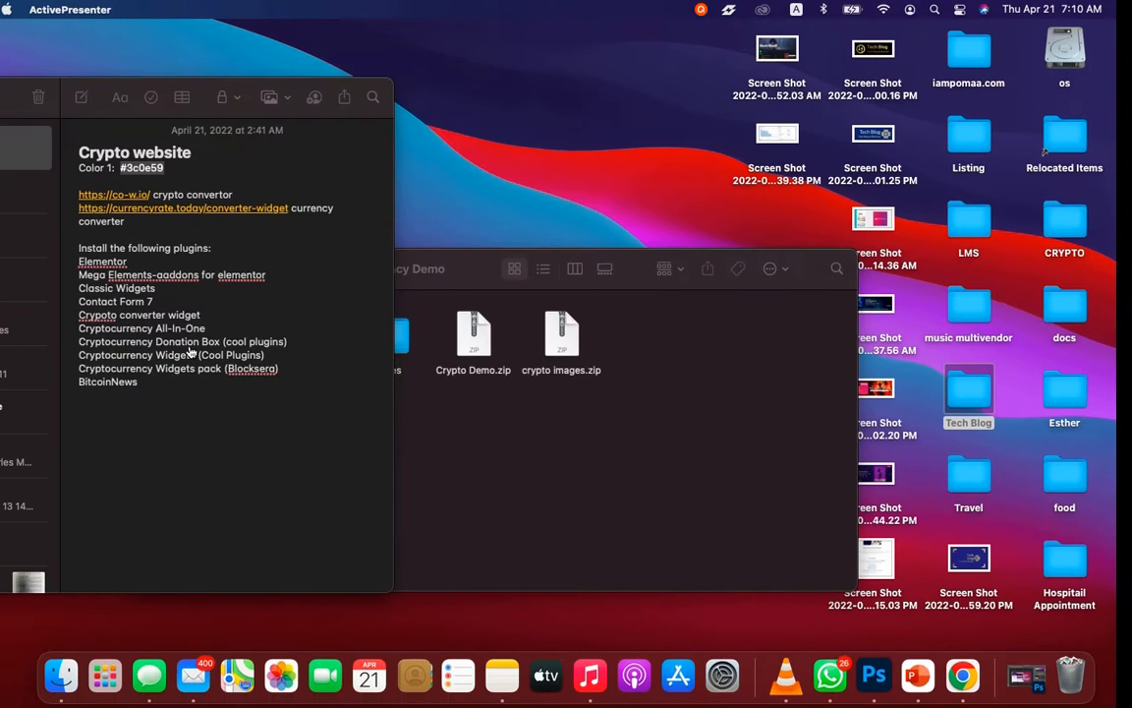
pyautogui.doubleClick(175, 169)
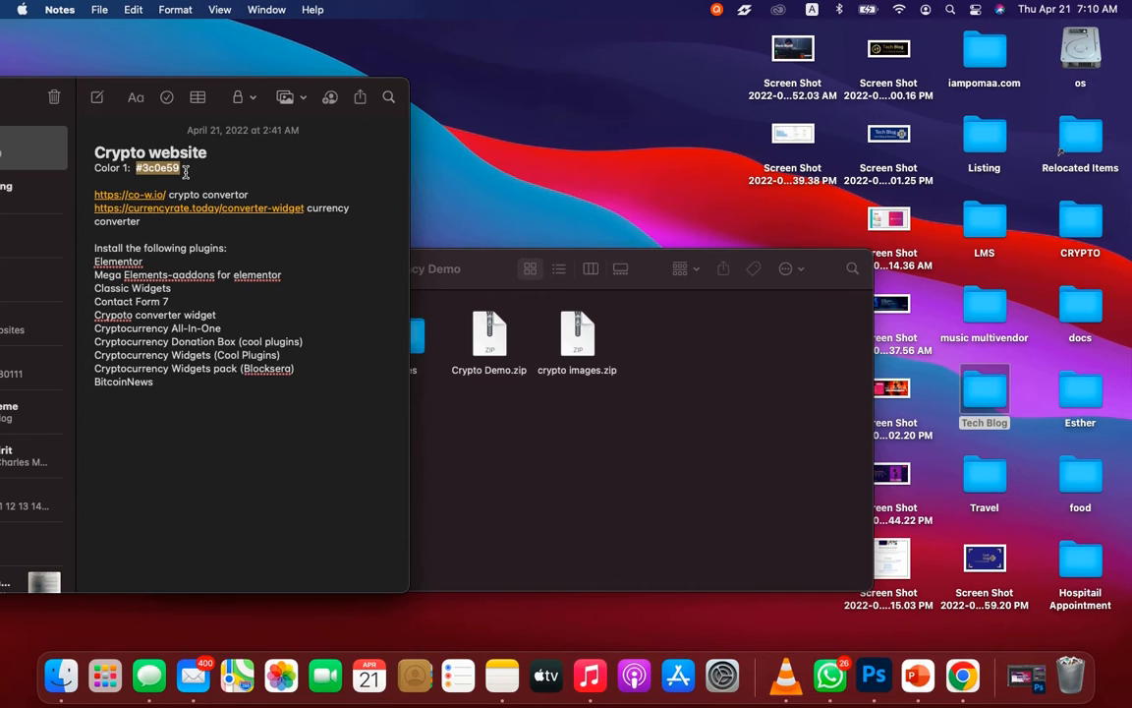
pyautogui.hotkey('ctrl', 'Right')
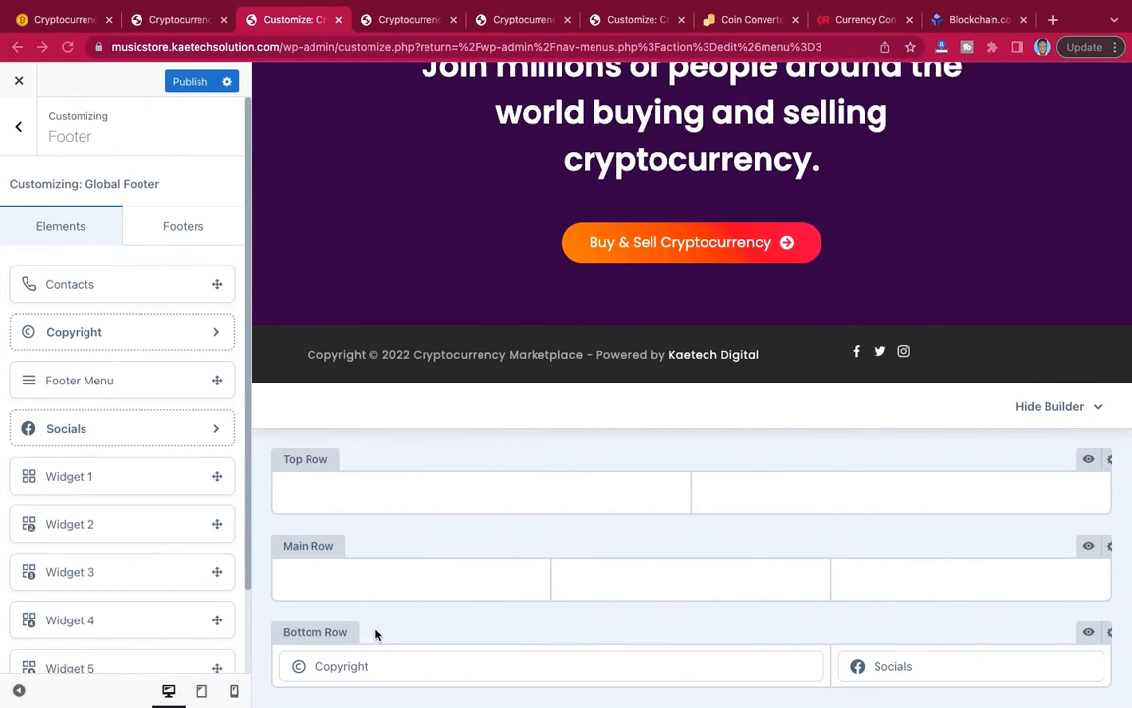
# Set the footer bottom row's background to the dark purple #2e0943, starting from the Color 3 swatch.
pyautogui.click(1111, 634)
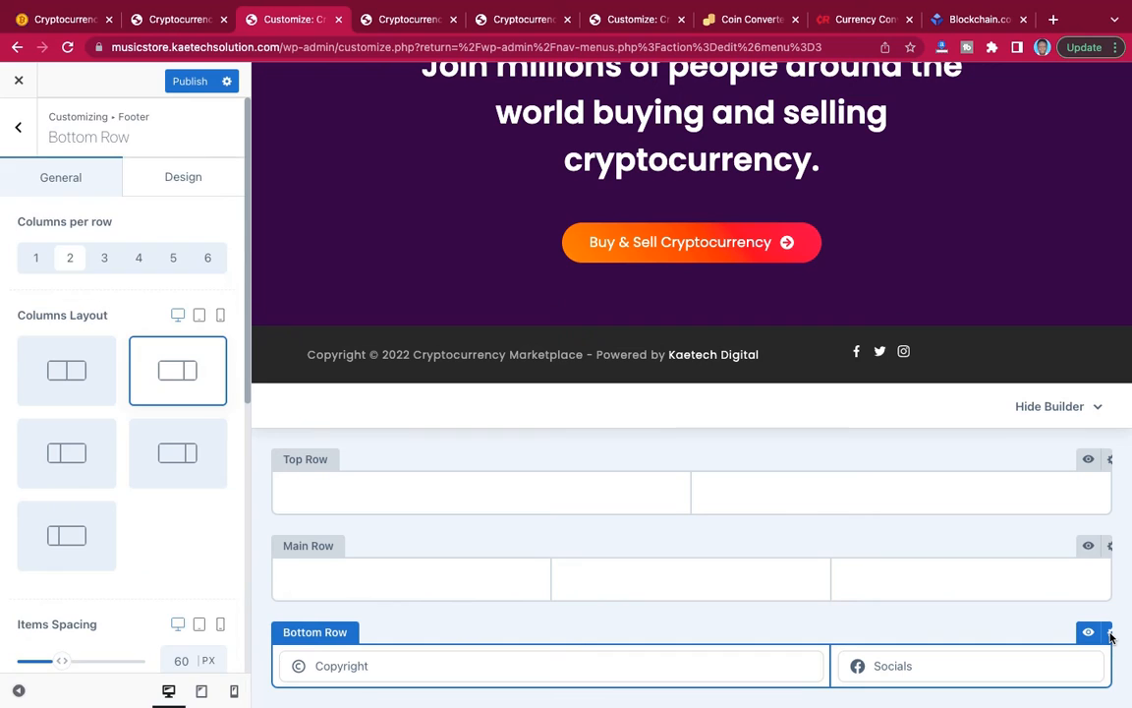
pyautogui.click(178, 185)
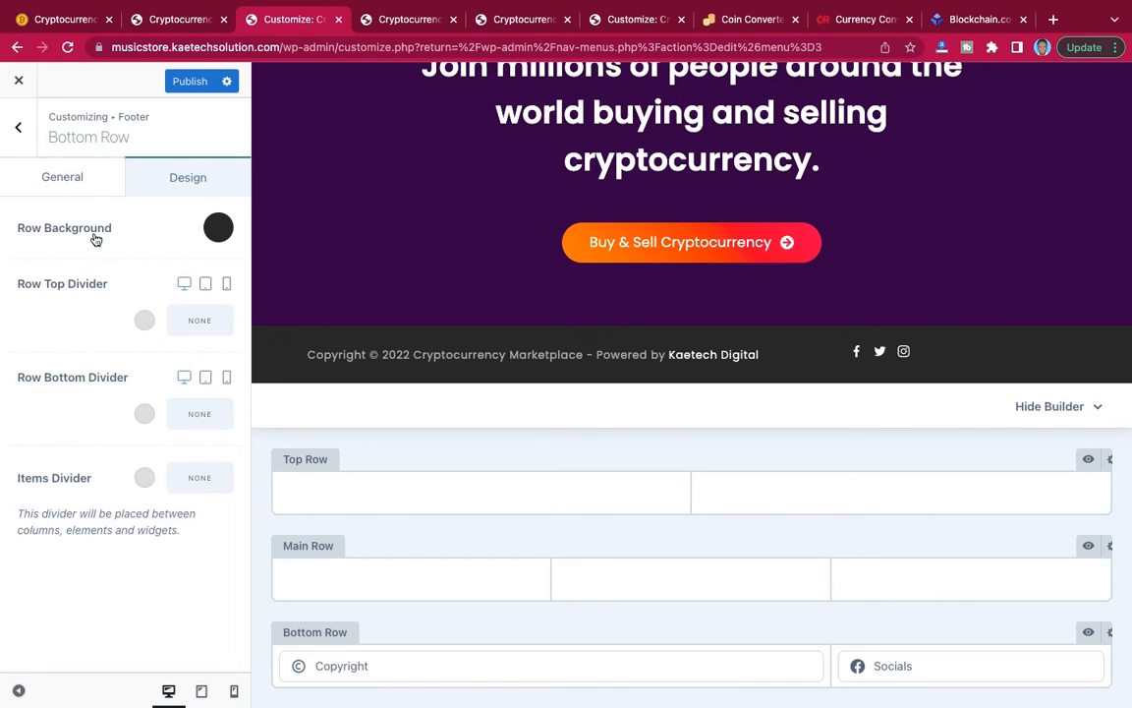
pyautogui.click(213, 230)
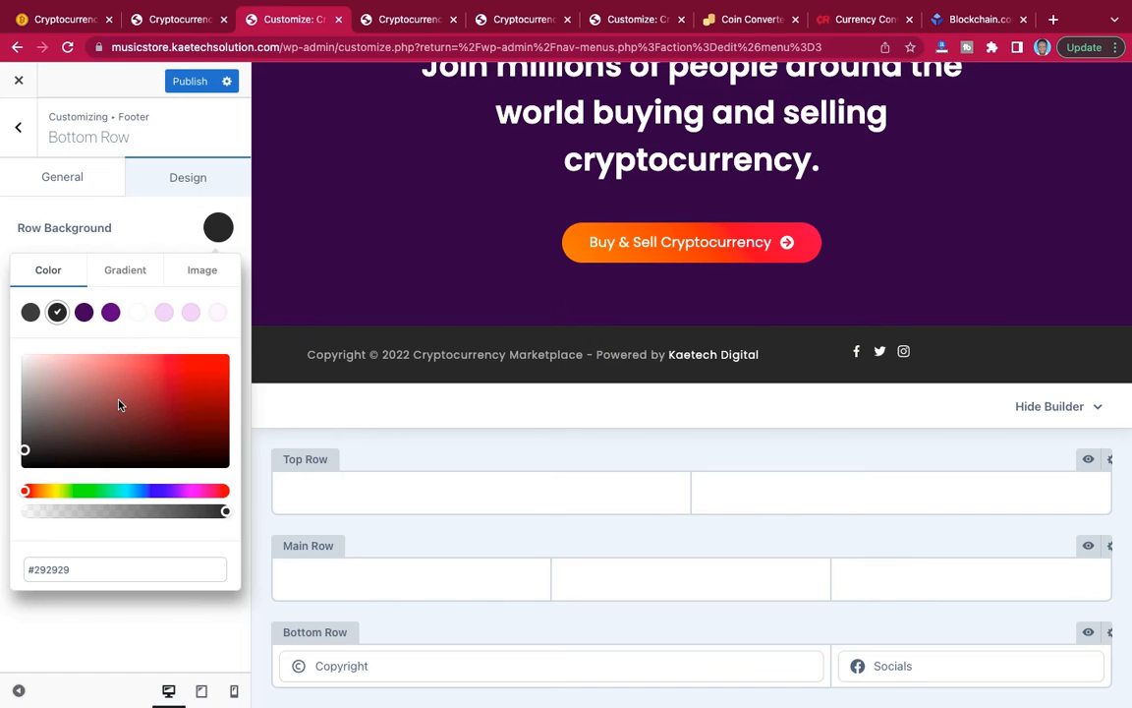
pyautogui.click(85, 313)
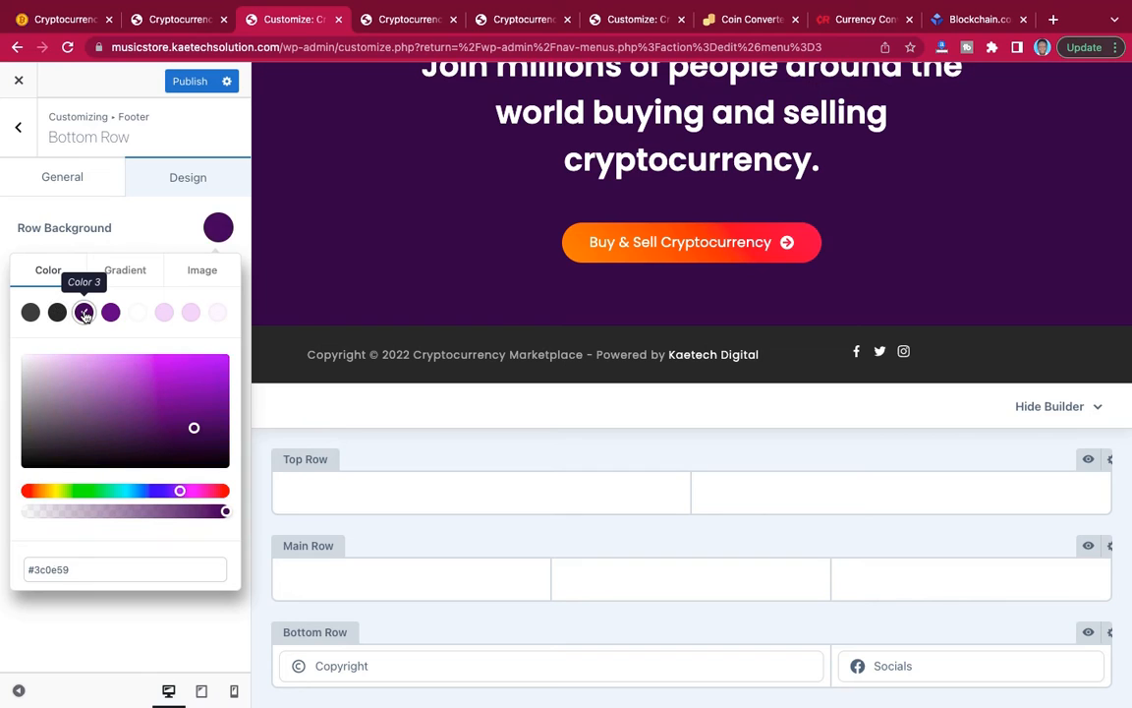
pyautogui.click(195, 434)
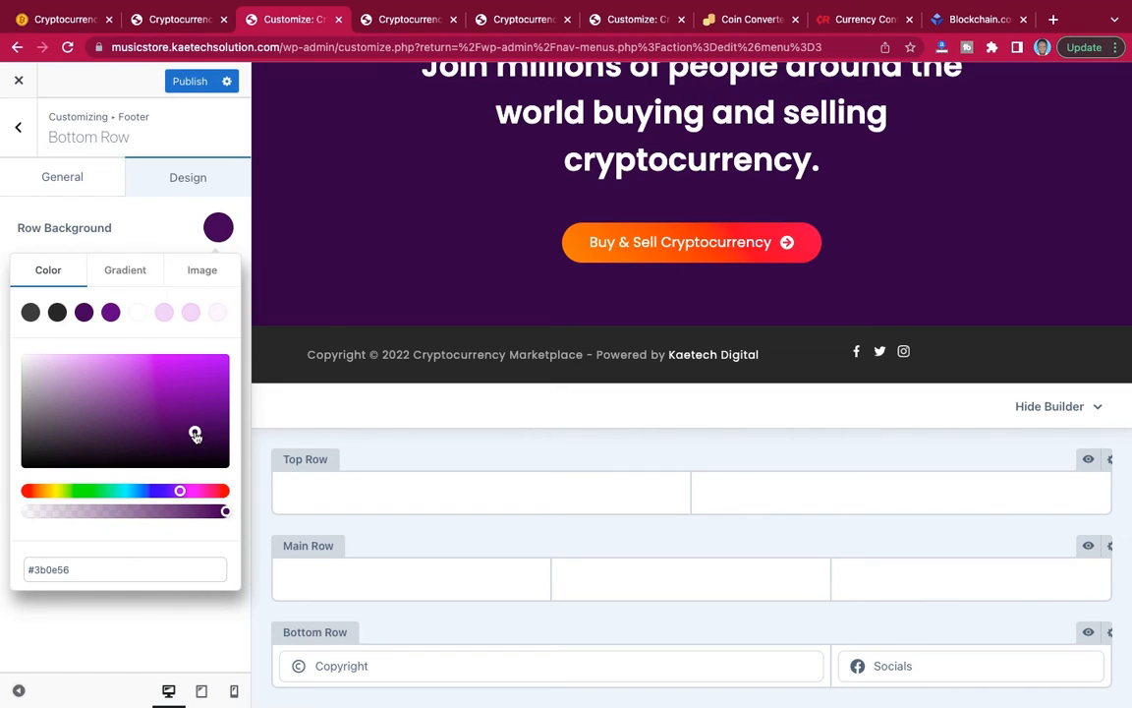
pyautogui.moveTo(196, 434); pyautogui.dragTo(198, 439)
pyautogui.click(84, 568)
pyautogui.hotkey('ctrl', 'c')
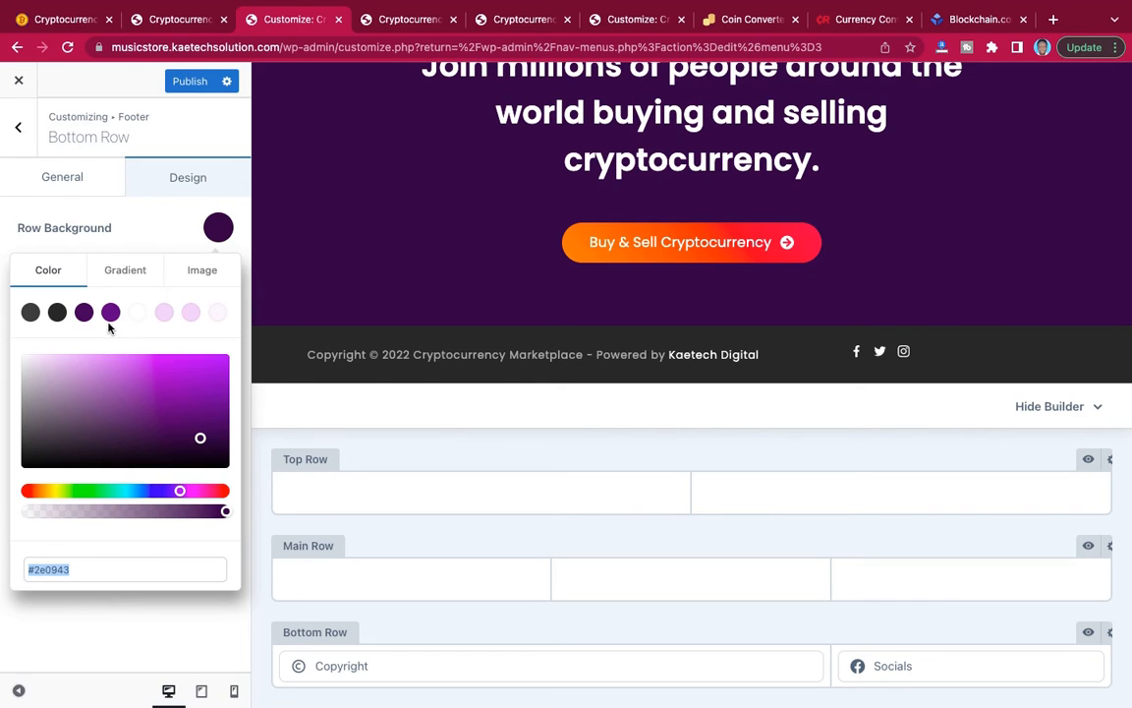
pyautogui.click(147, 235)
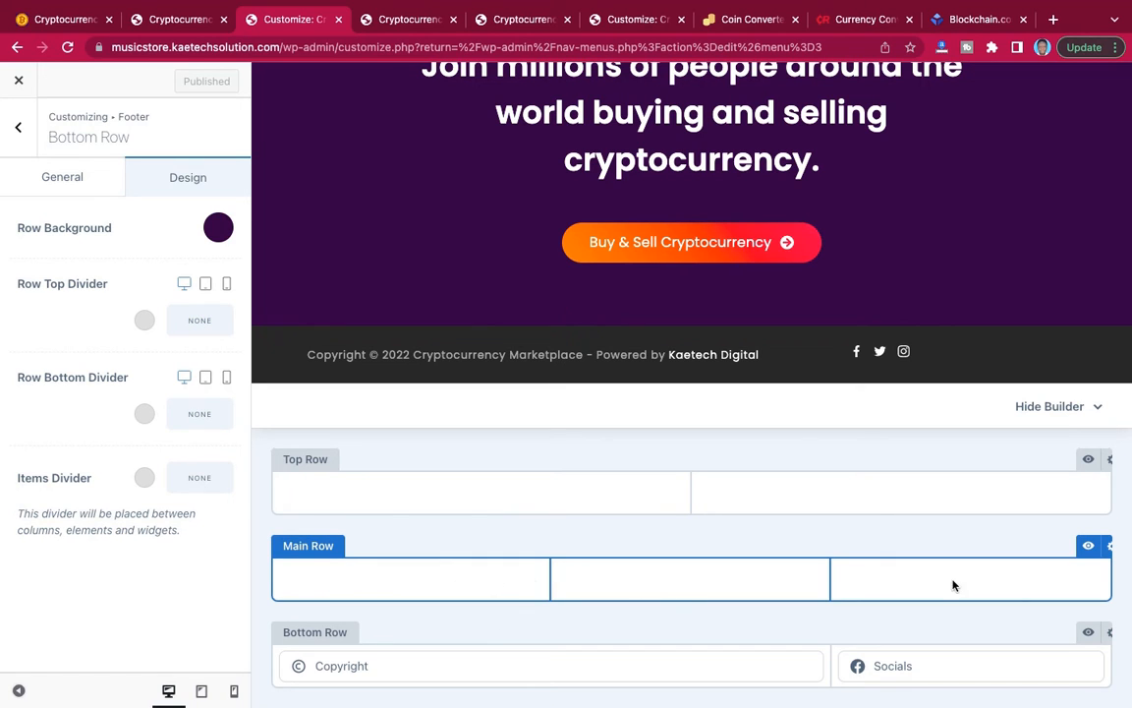
# Set the footer's main row to the three-column layout with the wider last column.
pyautogui.click(1109, 550)
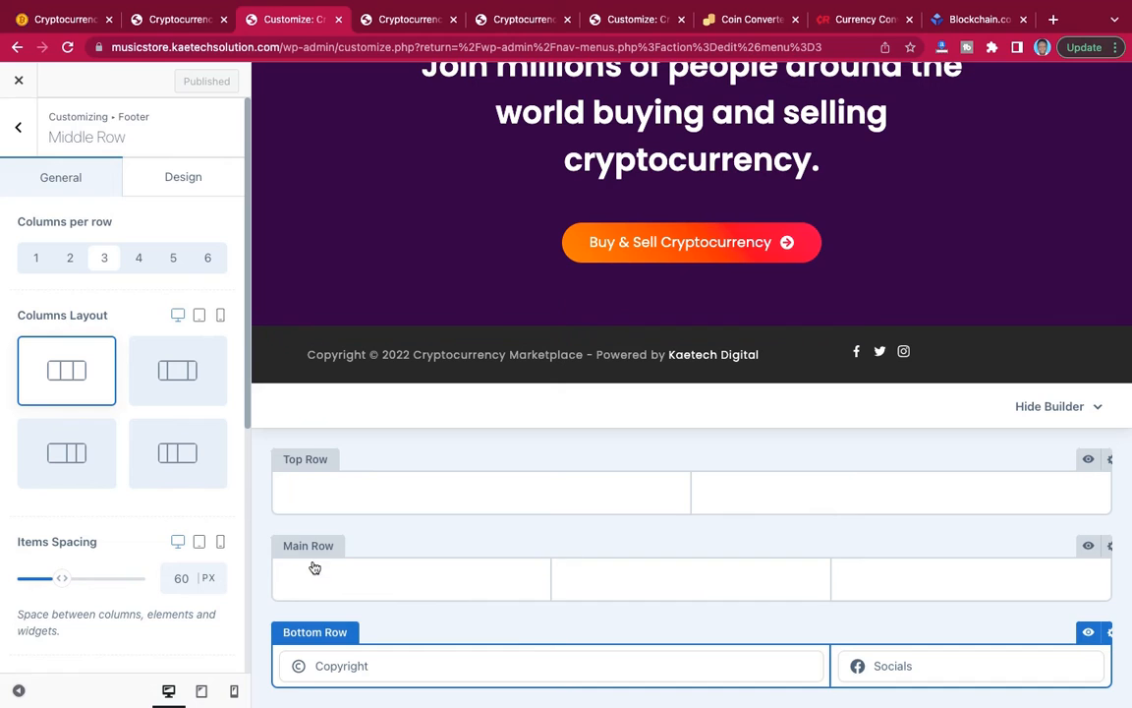
pyautogui.click(173, 468)
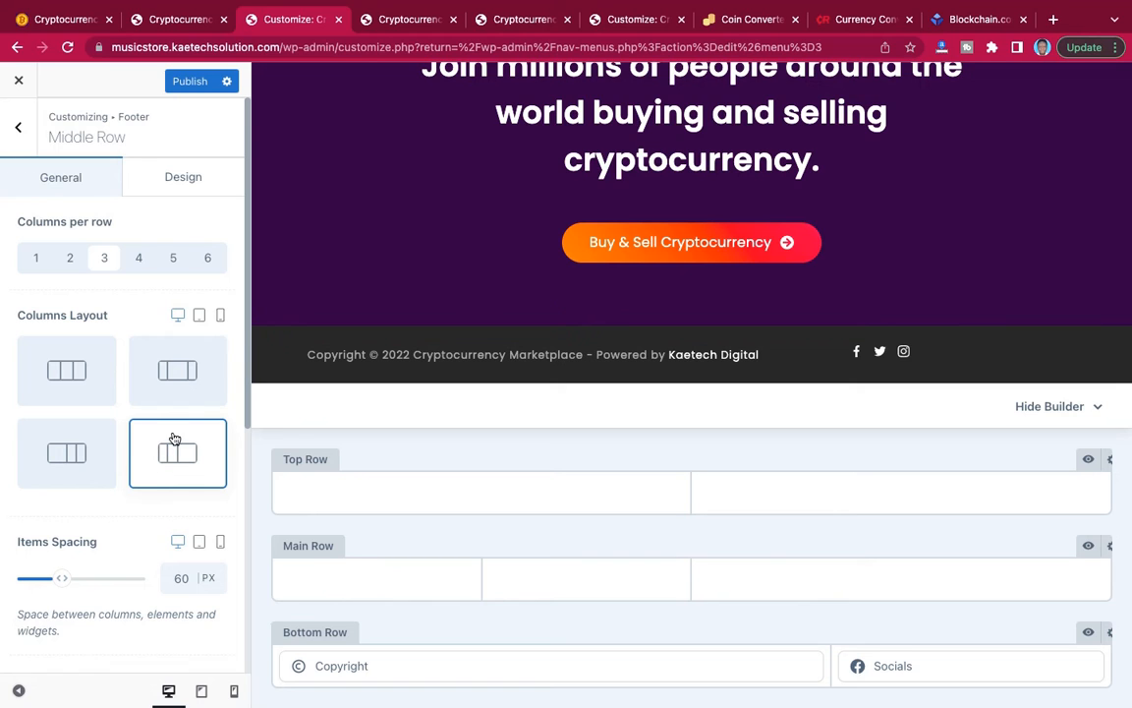
# Place Widget 1 and Widget 2 in the footer main row's first two columns and try to place Widget 3 in the third.
pyautogui.click(20, 133)
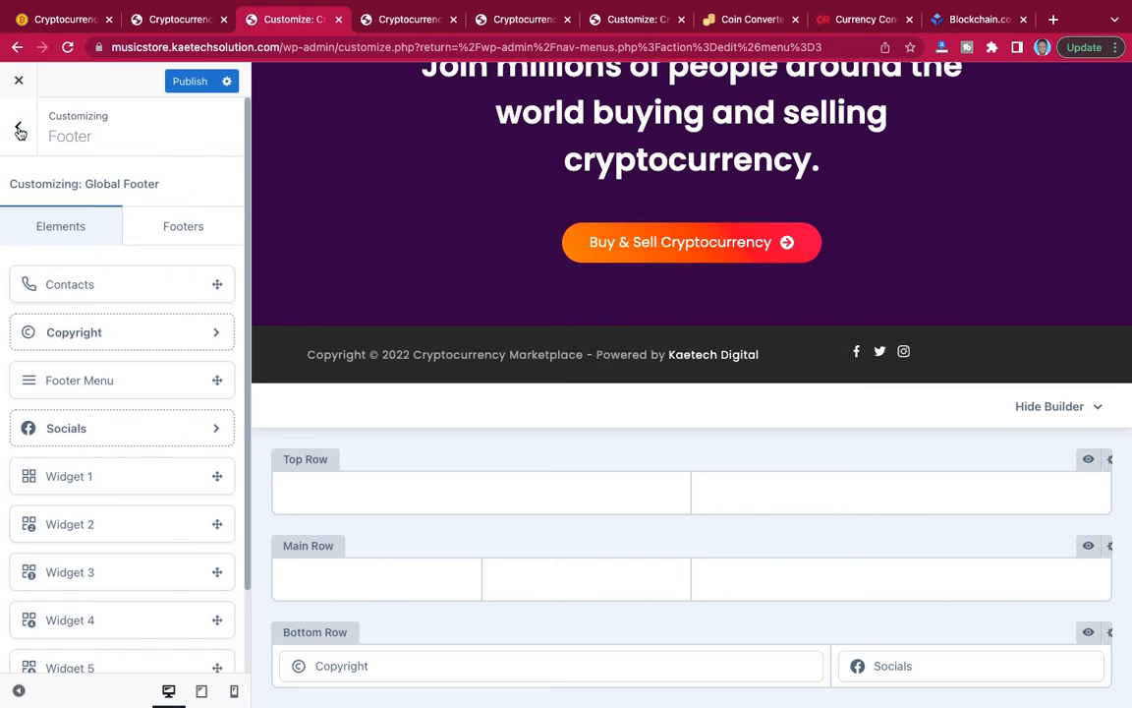
pyautogui.scroll(-2, 92, 433)
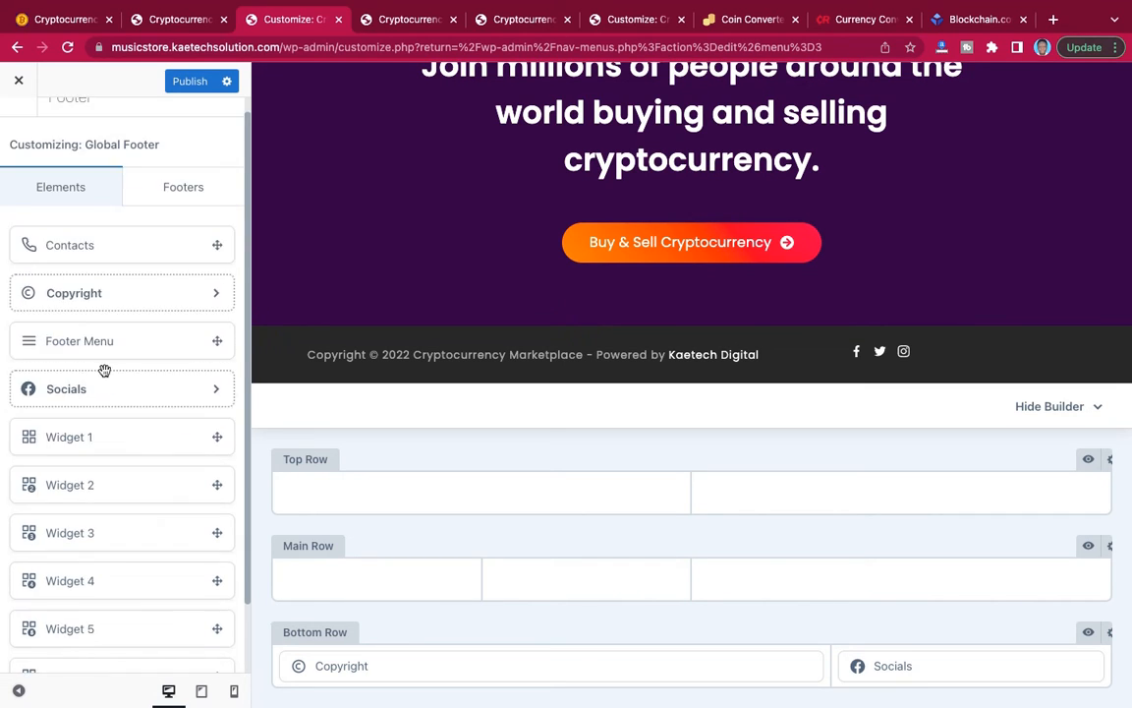
pyautogui.moveTo(126, 374); pyautogui.dragTo(337, 579)
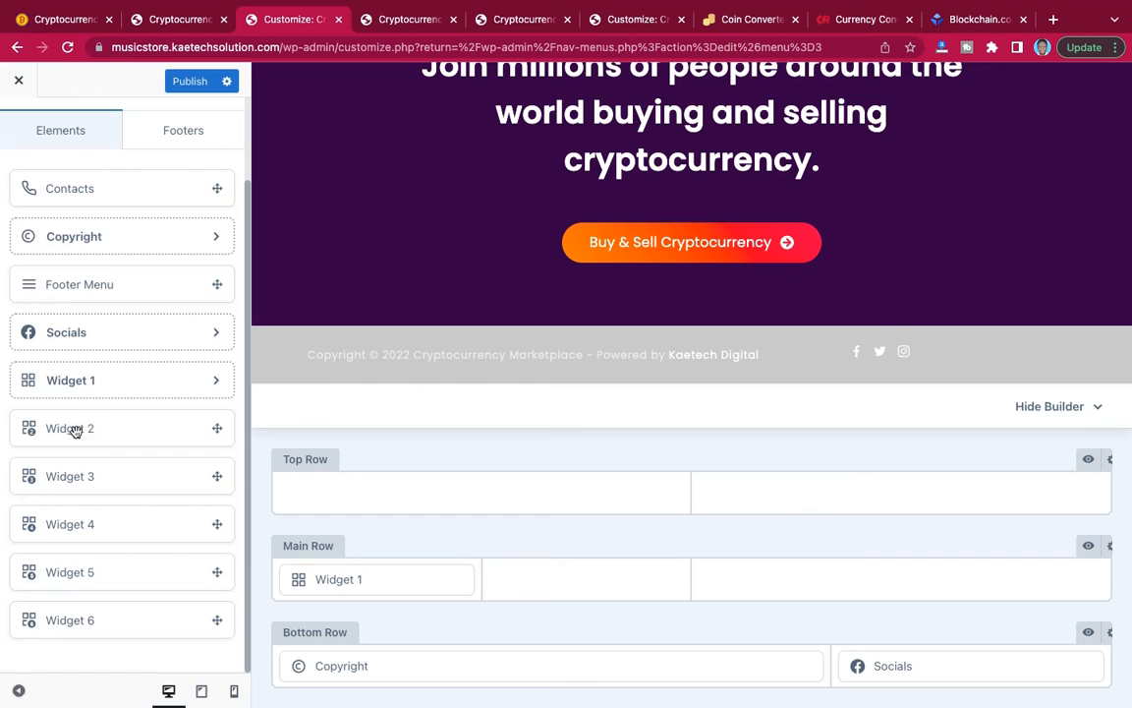
pyautogui.moveTo(71, 428); pyautogui.dragTo(587, 583)
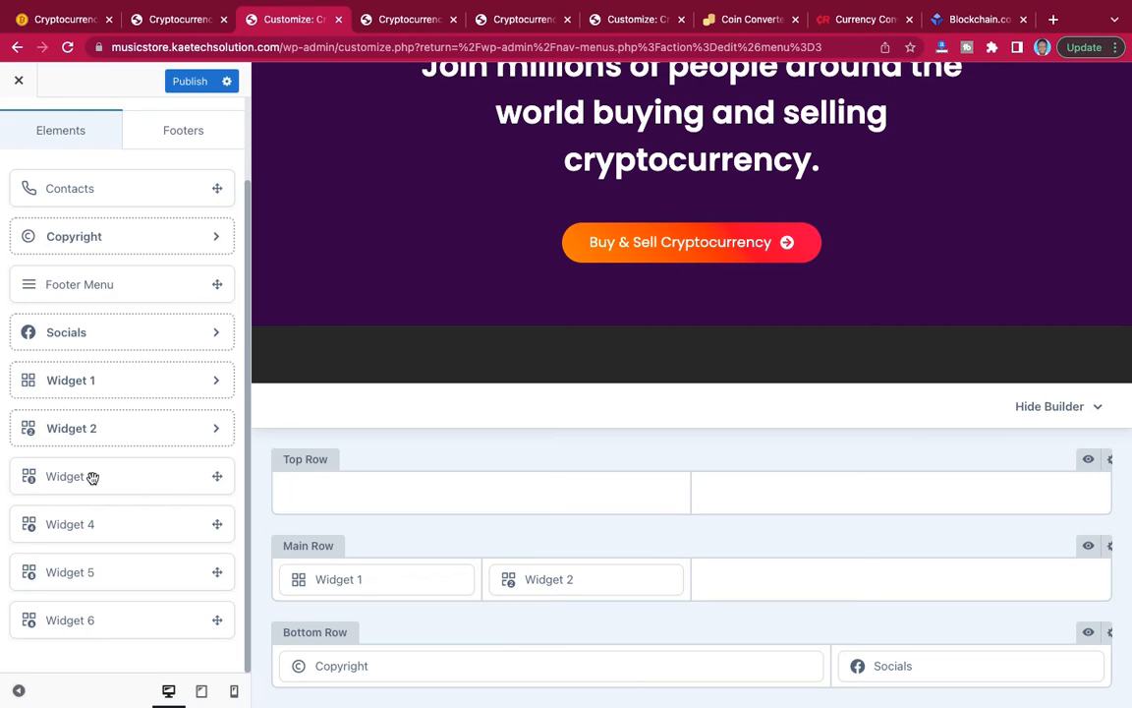
pyautogui.moveTo(124, 477); pyautogui.dragTo(852, 589)
# Set the footer main row's background color to #2e0943.
pyautogui.click(1109, 546)
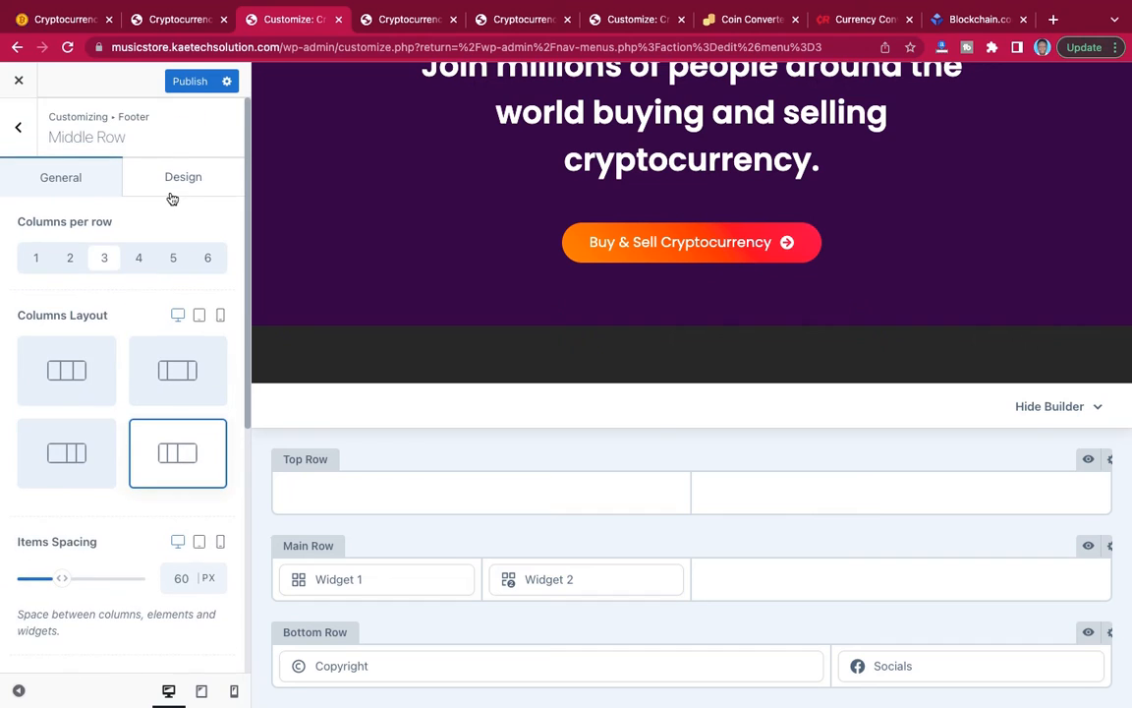
pyautogui.click(175, 185)
pyautogui.click(212, 227)
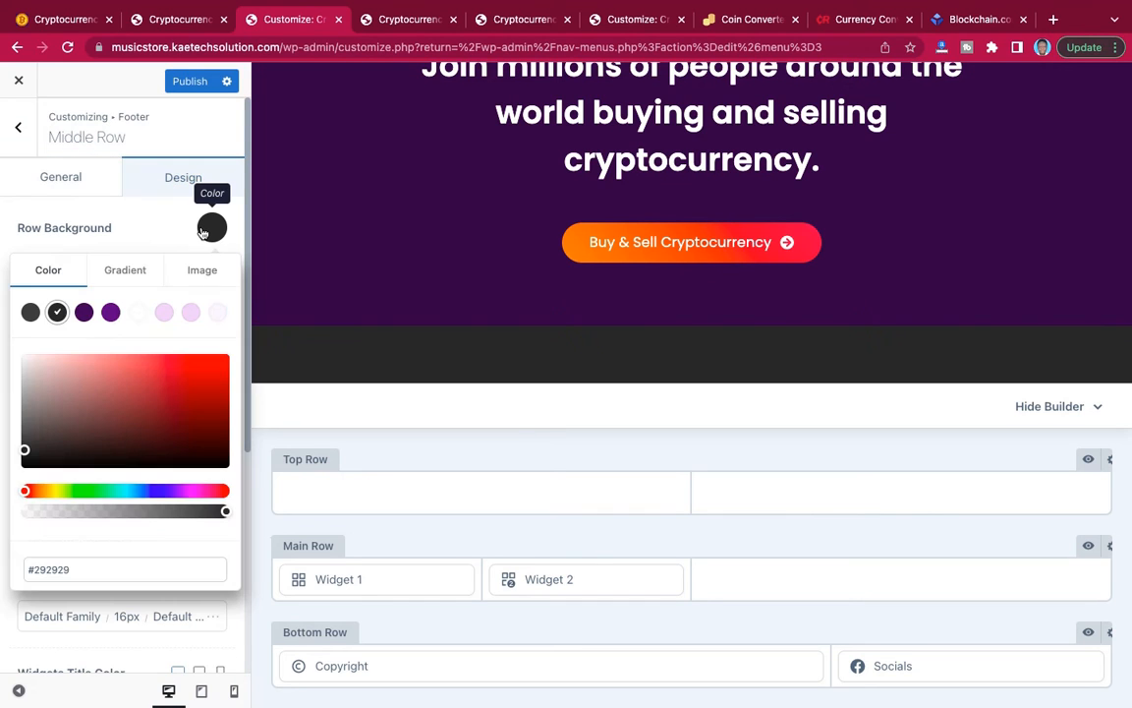
pyautogui.click(72, 569)
pyautogui.hotkey('ctrl', 'v')
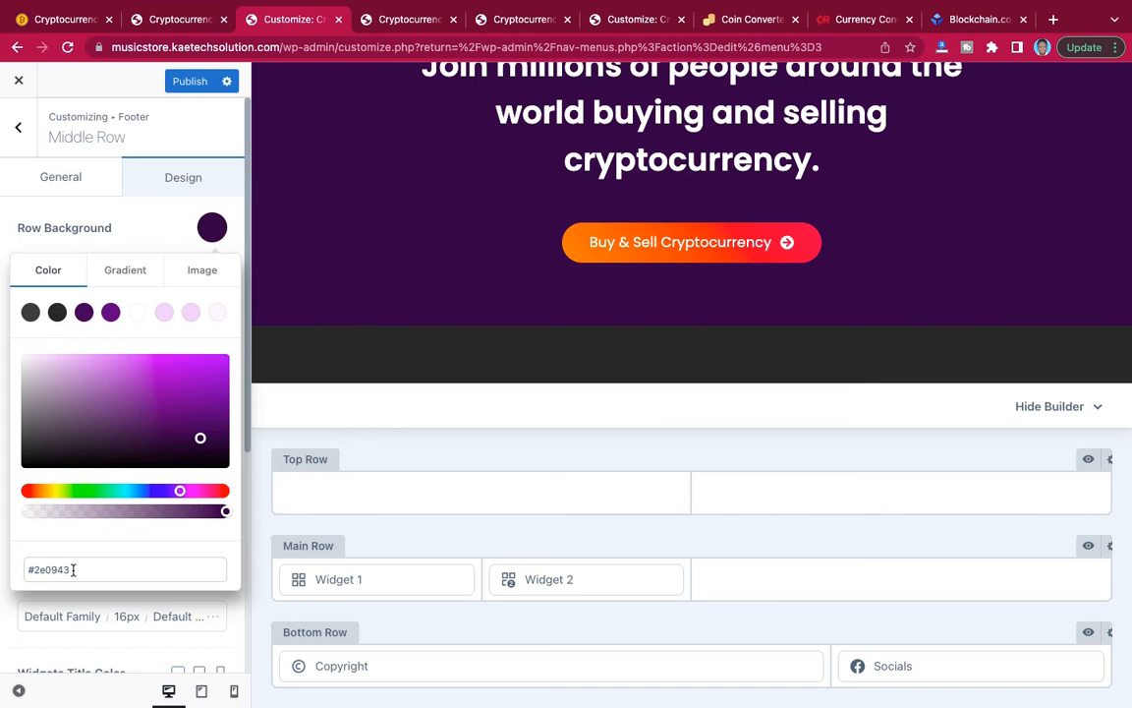
pyautogui.click(147, 230)
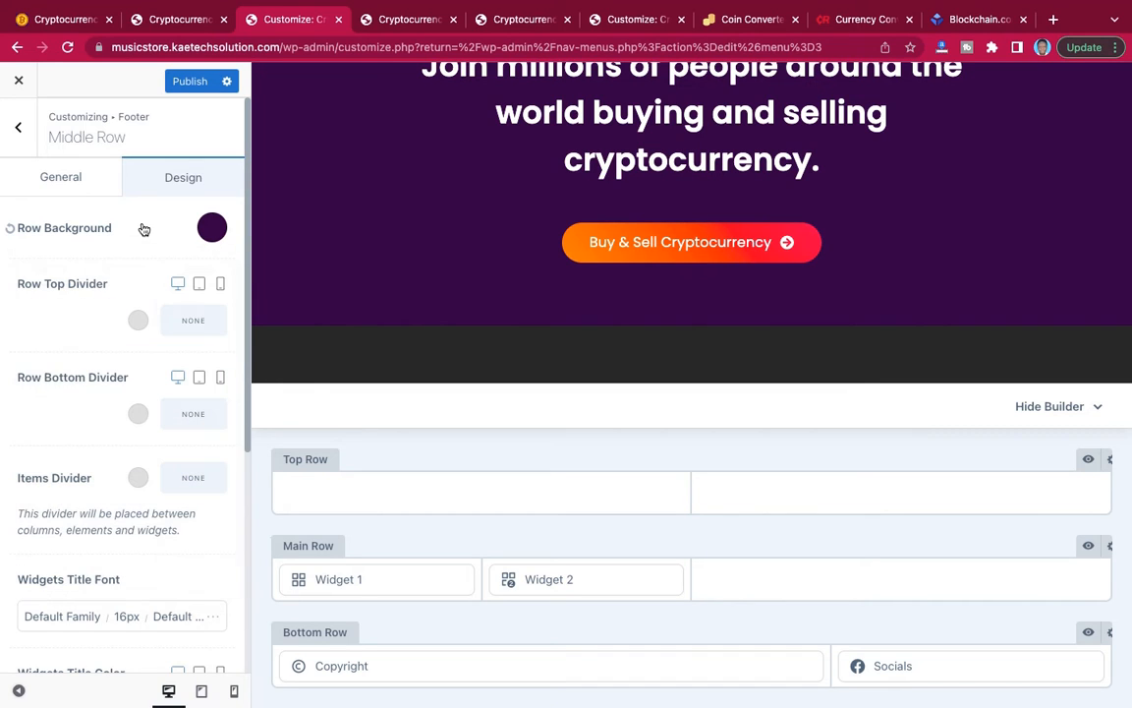
# Publish the footer changes and check the rows in the site preview.
pyautogui.click(193, 84)
pyautogui.scroll(-1, 498, 302)
pyautogui.scroll(1, 499, 302)
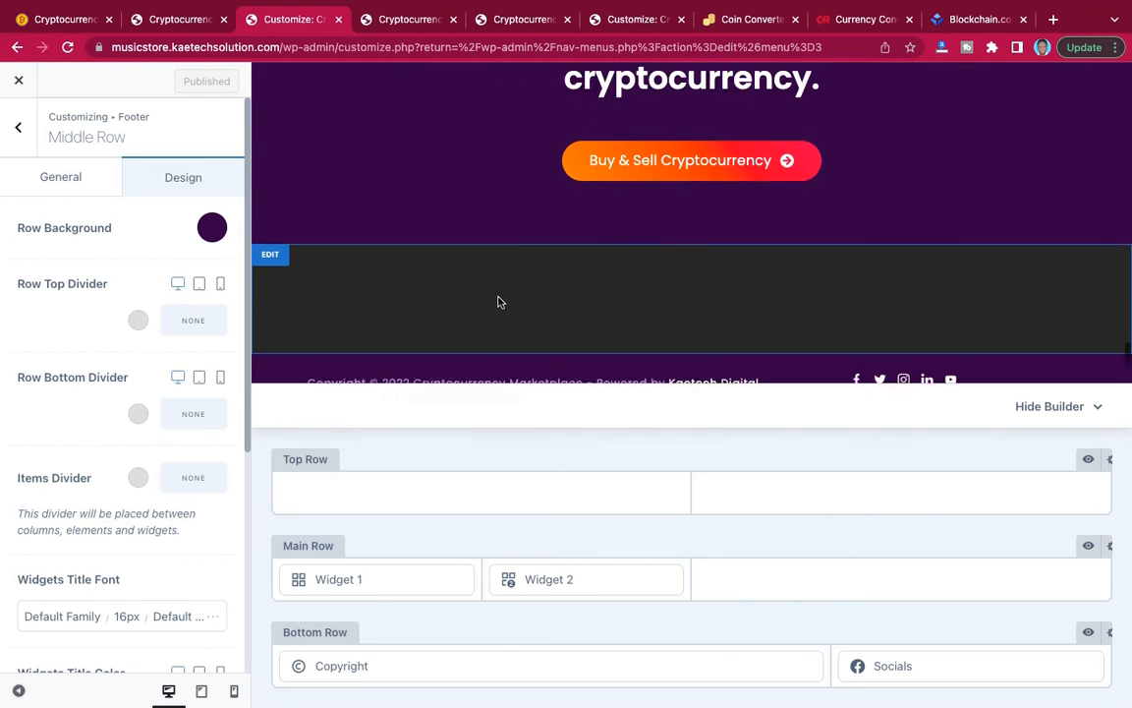
pyautogui.scroll(-1, 498, 302)
pyautogui.scroll(1, 499, 302)
pyautogui.scroll(-1, 499, 302)
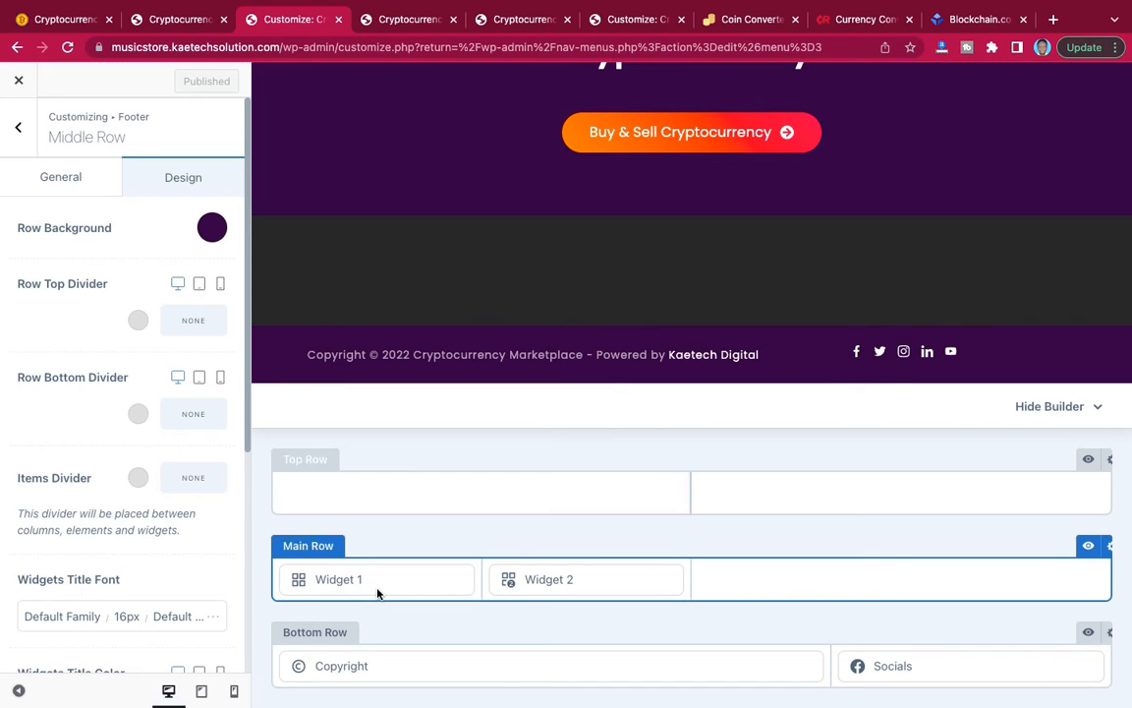
# Open Widget 1's settings from the footer main row, publish the pending changes, and exit the customizer.
pyautogui.moveTo(316, 550)
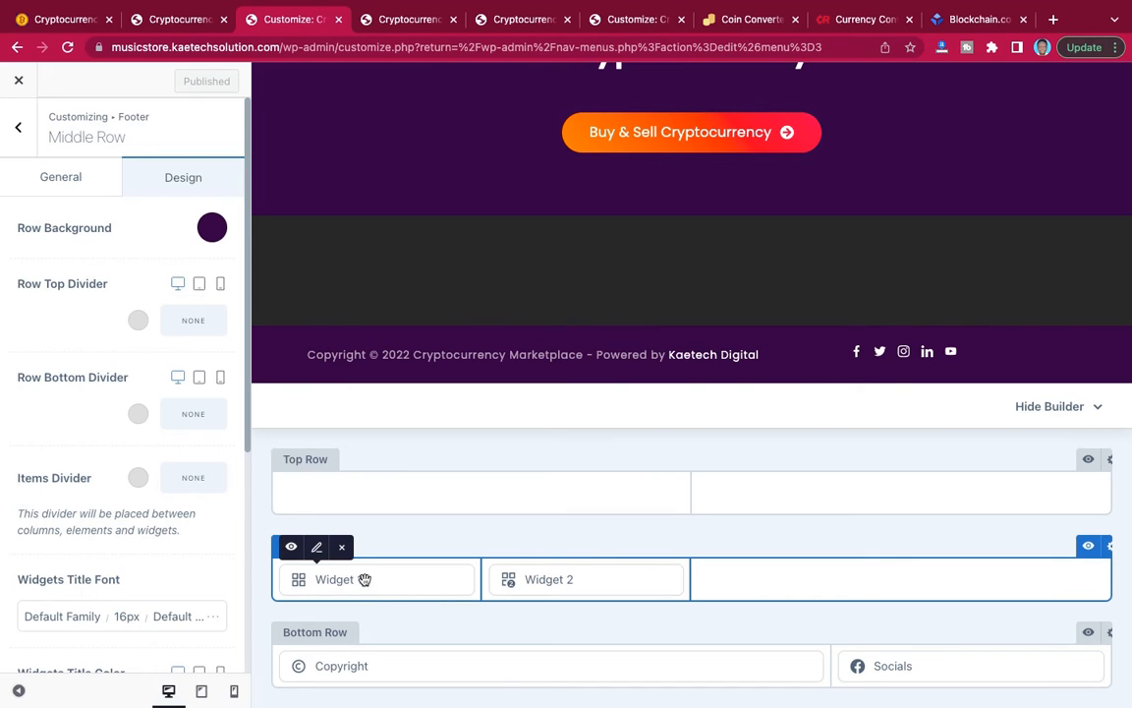
pyautogui.click(316, 551)
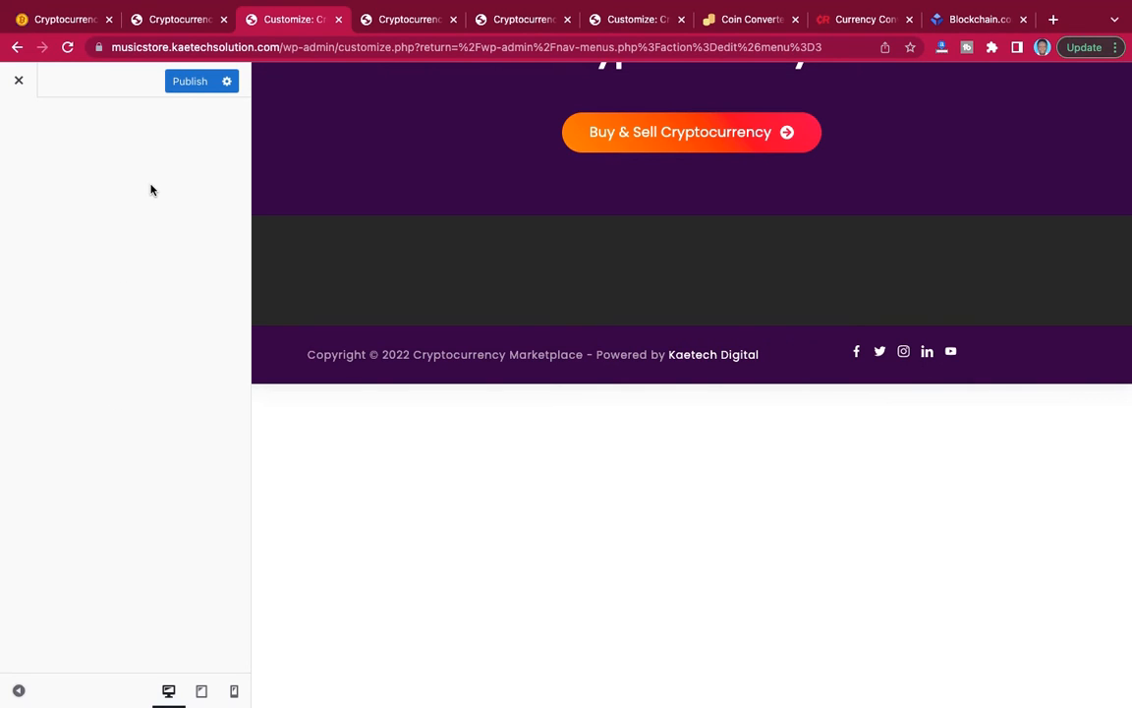
pyautogui.click(20, 80)
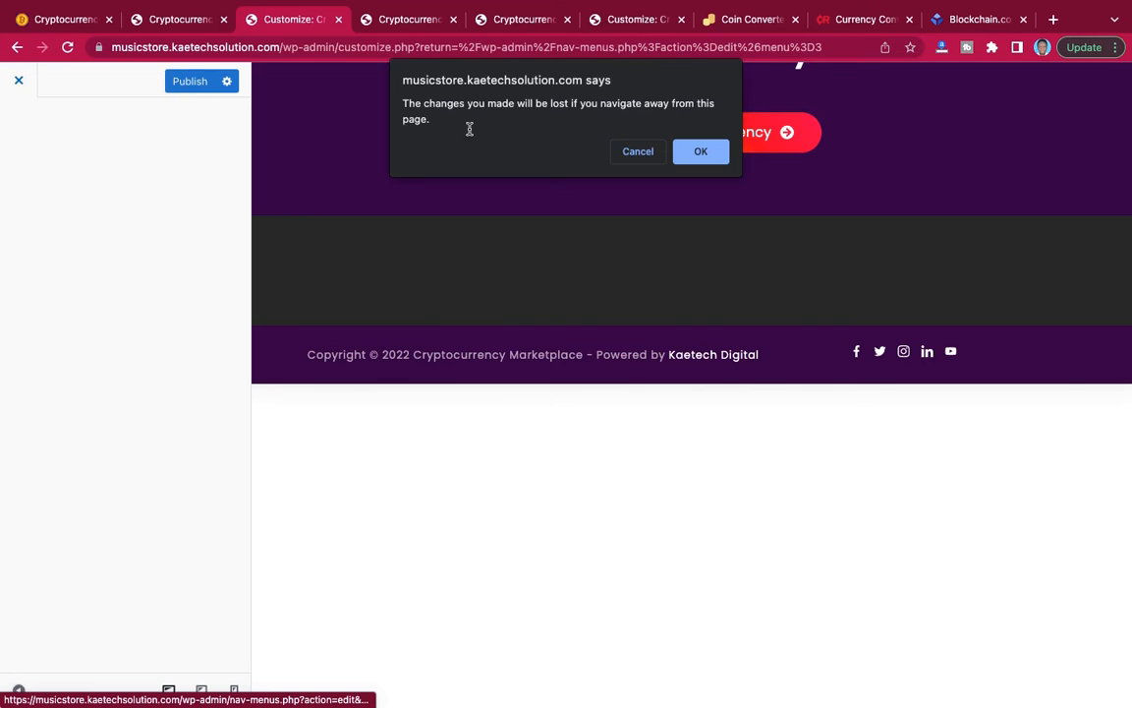
pyautogui.click(645, 151)
pyautogui.click(194, 86)
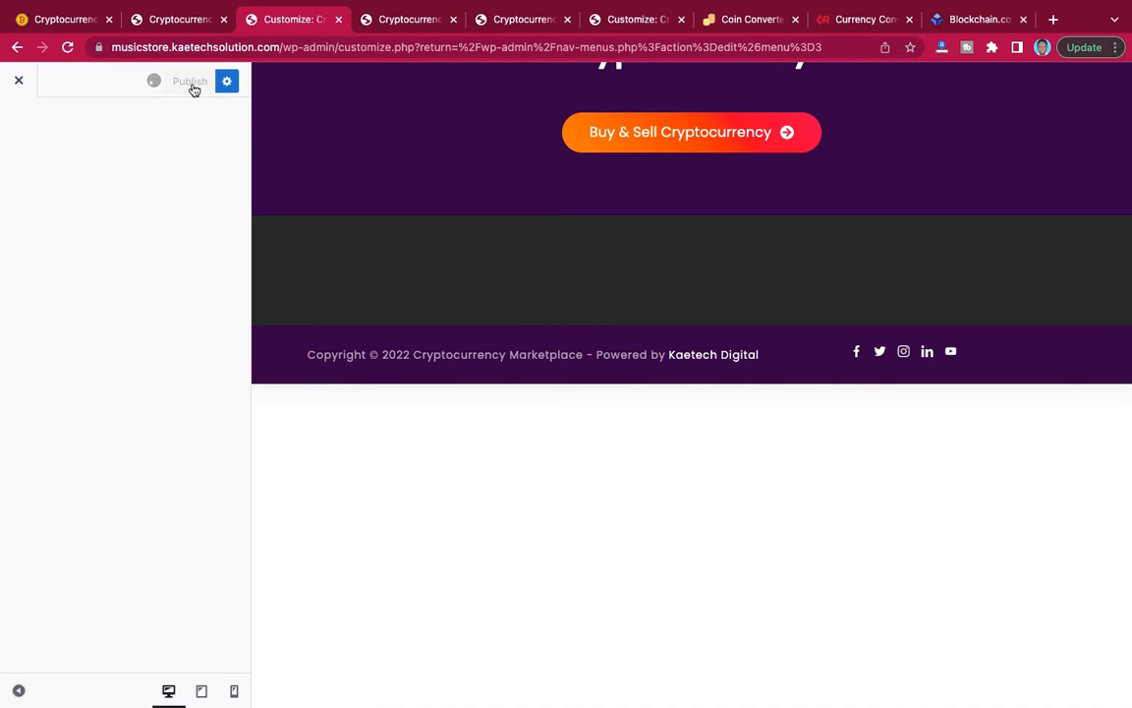
pyautogui.click(18, 81)
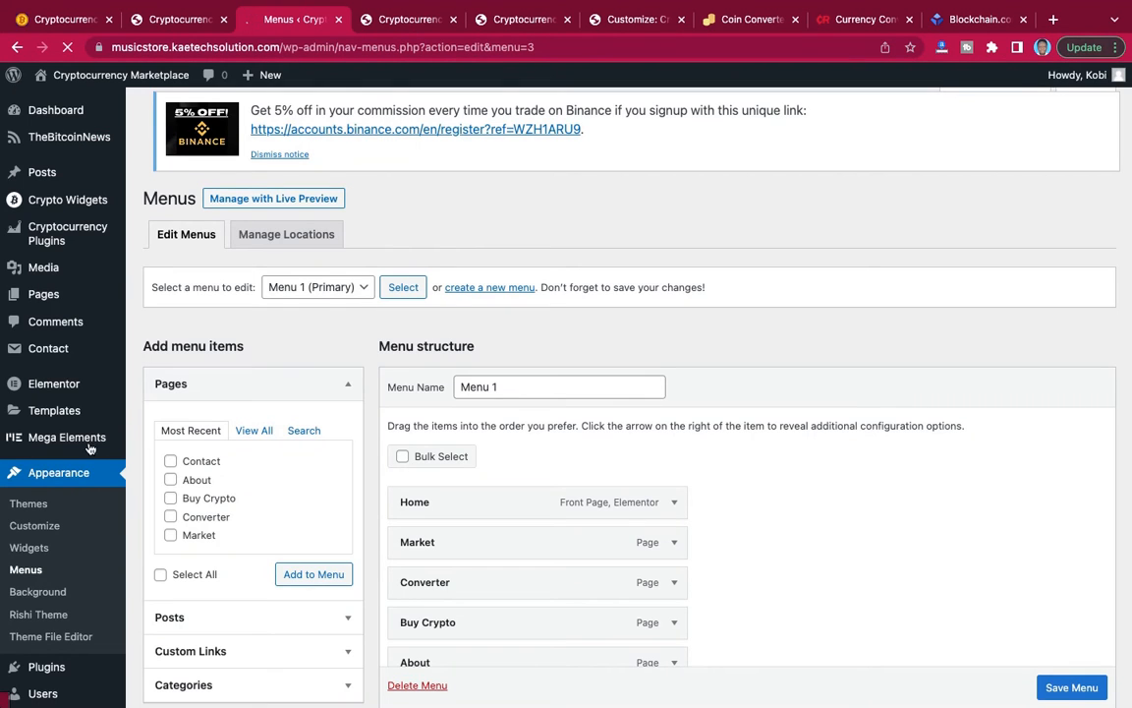
# Open the Widgets page and look through the available widgets and footer areas.
pyautogui.click(31, 550)
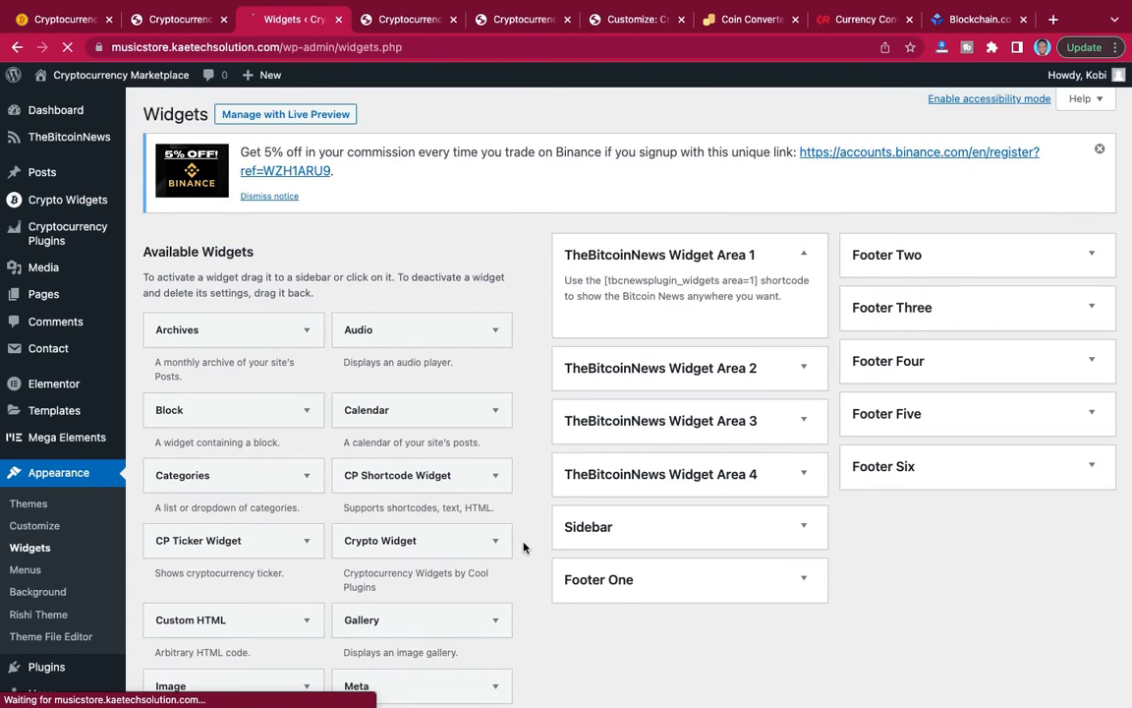
pyautogui.scroll(-5, 524, 547)
pyautogui.scroll(1, 524, 548)
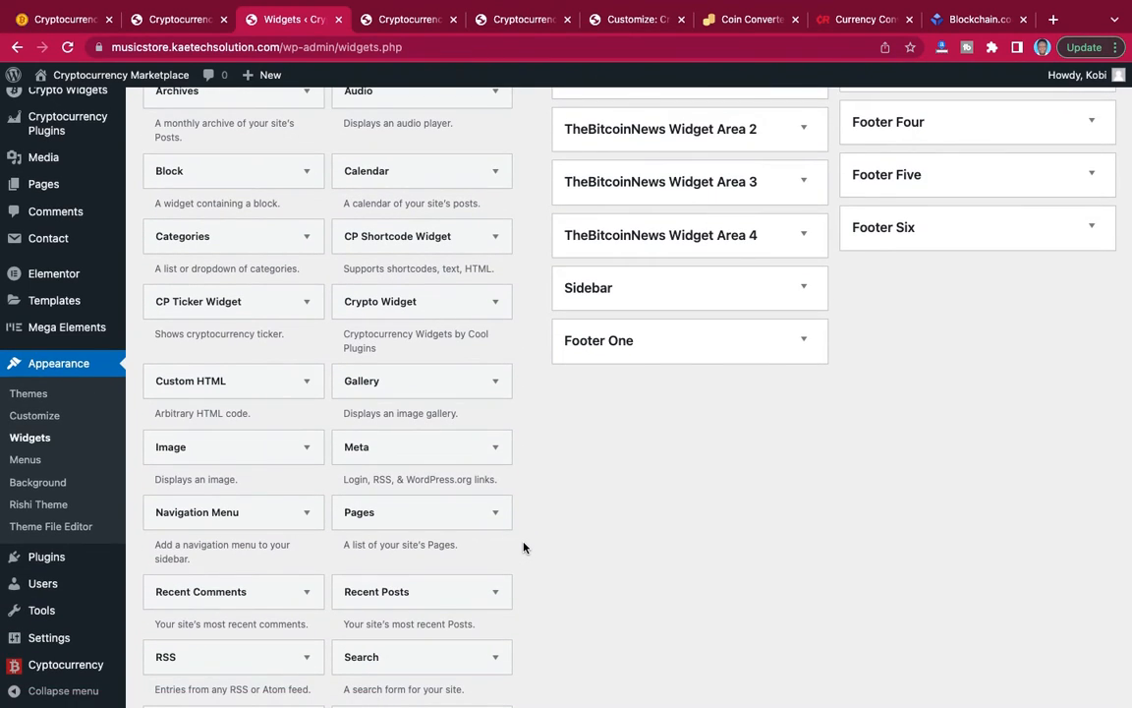
pyautogui.scroll(1, 524, 548)
pyautogui.scroll(-5, 524, 547)
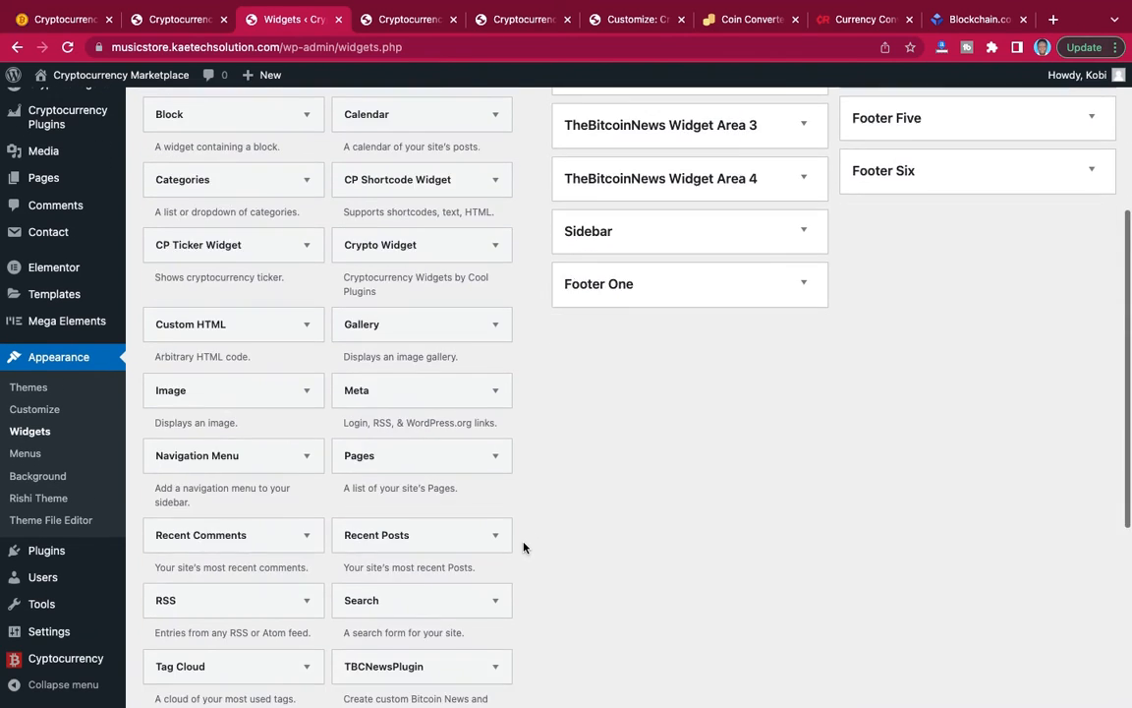
pyautogui.scroll(3, 524, 548)
pyautogui.scroll(2, 524, 547)
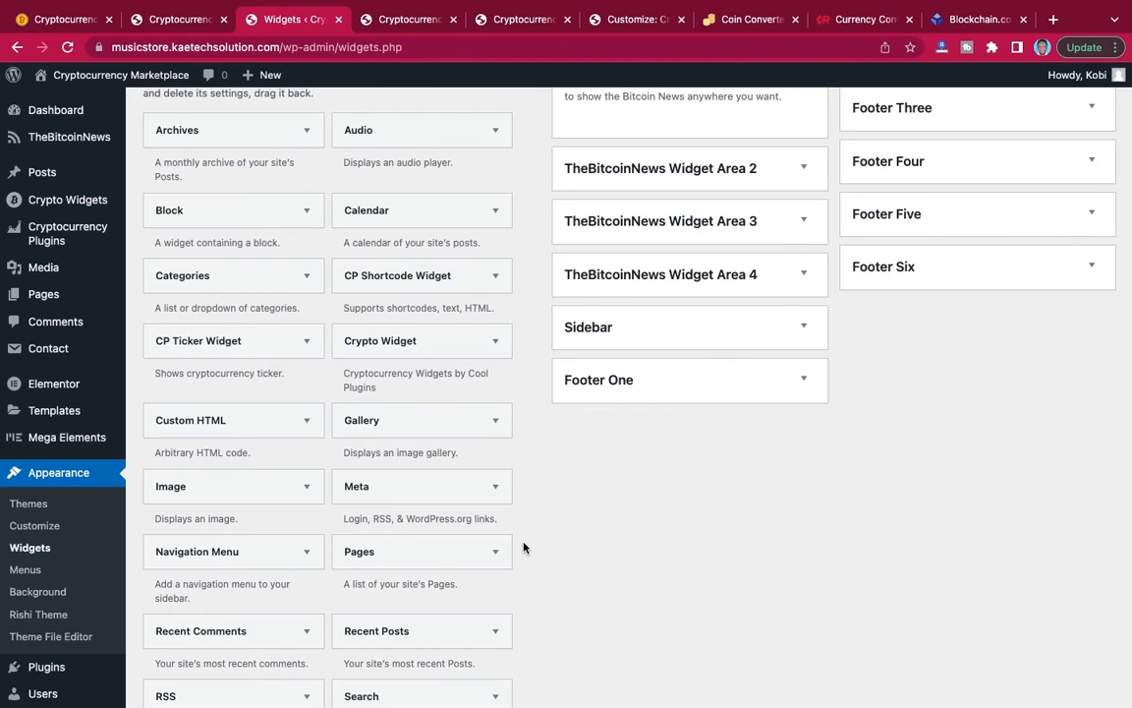
pyautogui.scroll(-1, 524, 548)
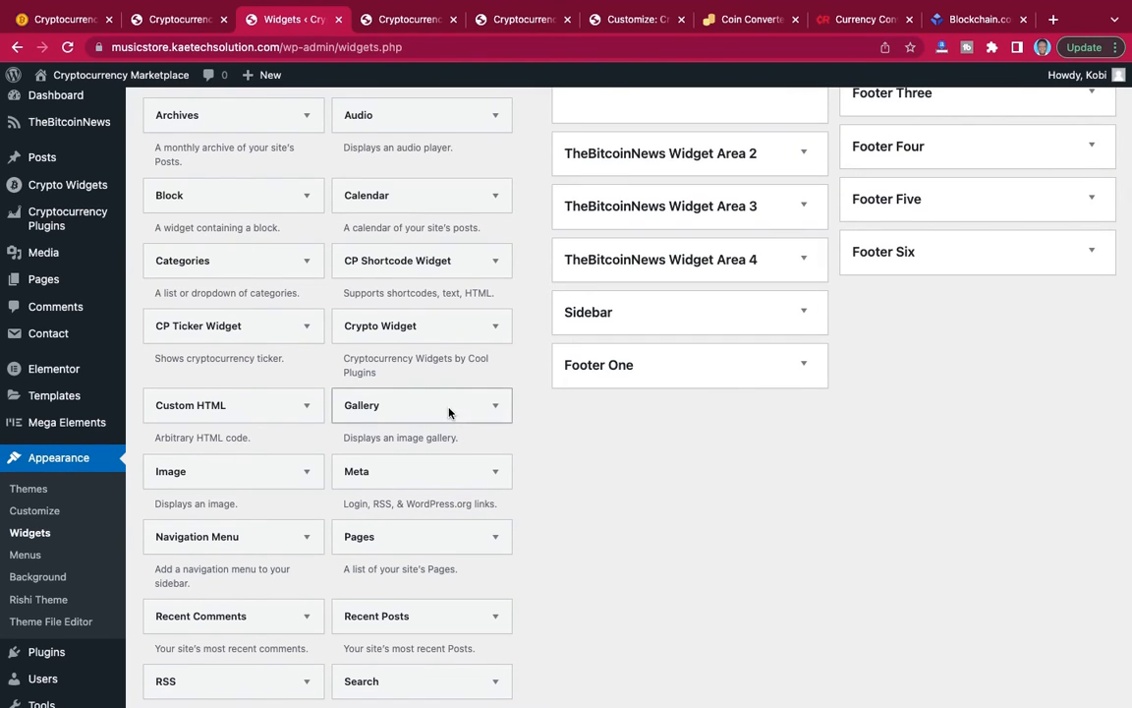
pyautogui.scroll(-2, 360, 362)
pyautogui.scroll(-5, 360, 363)
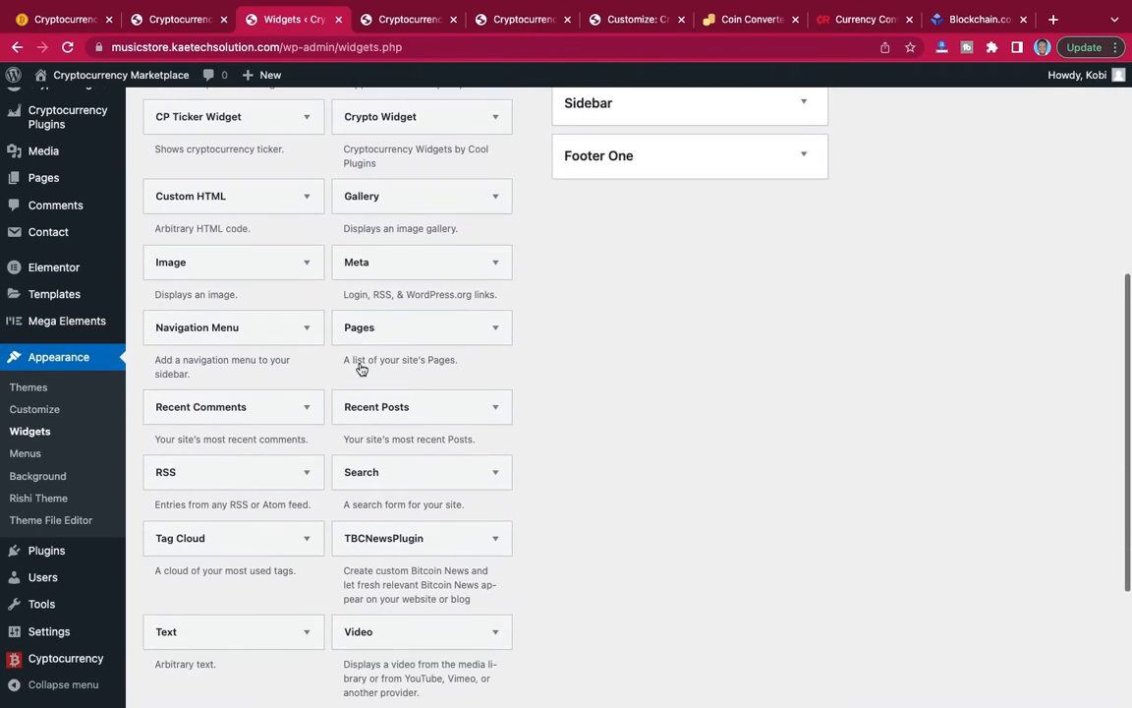
pyautogui.scroll(5, 362, 369)
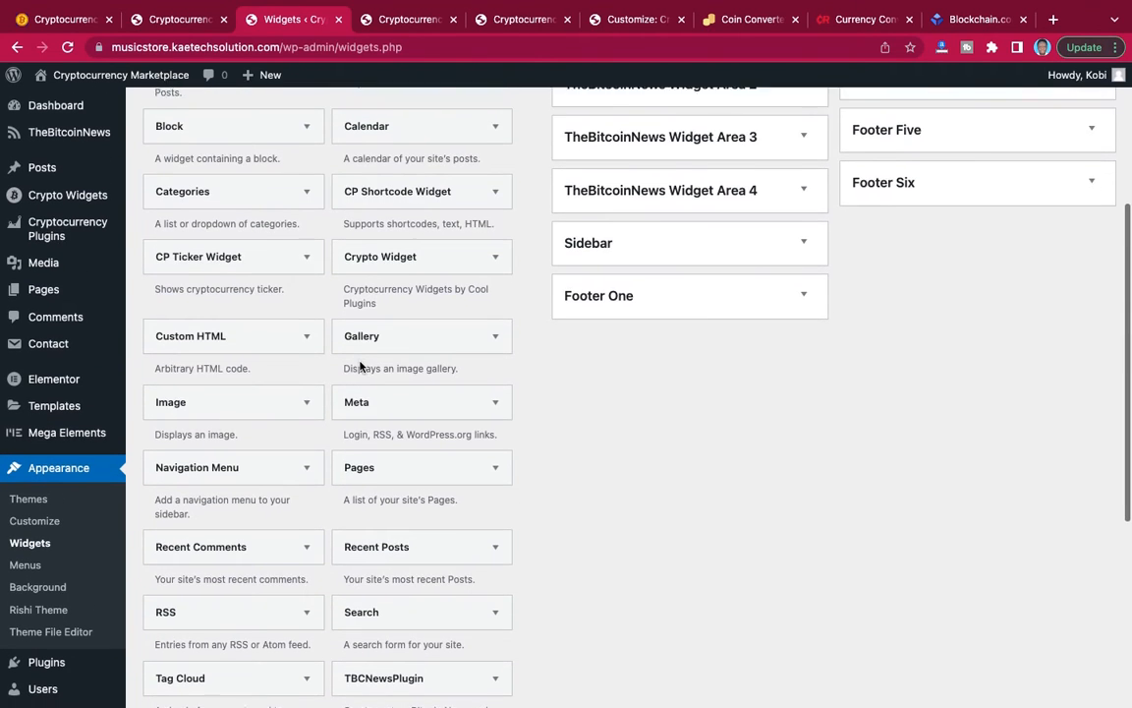
pyautogui.scroll(-4, 360, 367)
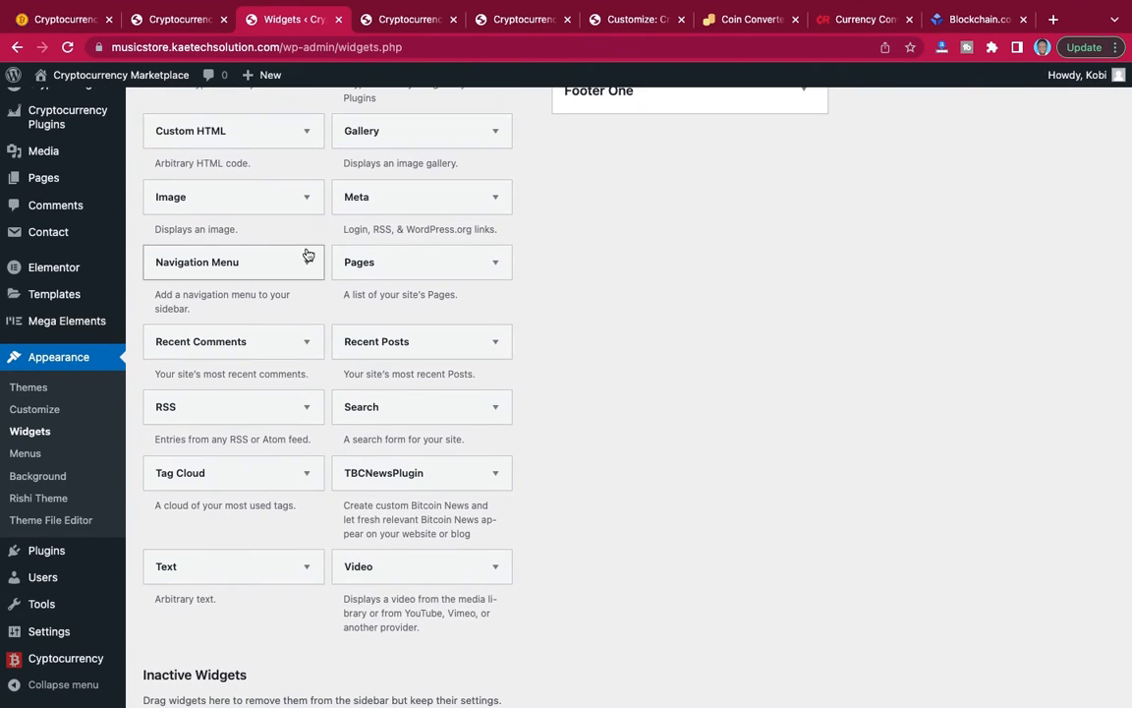
# Add a Navigation Menu widget to the Footer One area.
pyautogui.click(308, 261)
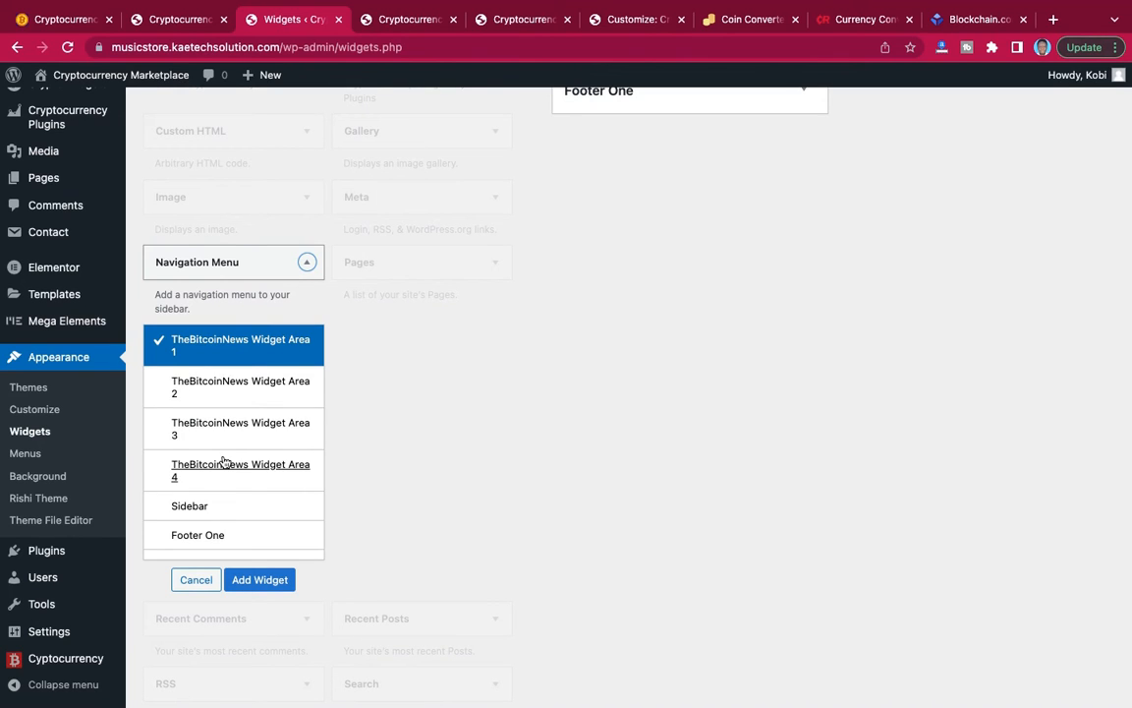
pyautogui.scroll(-2, 223, 462)
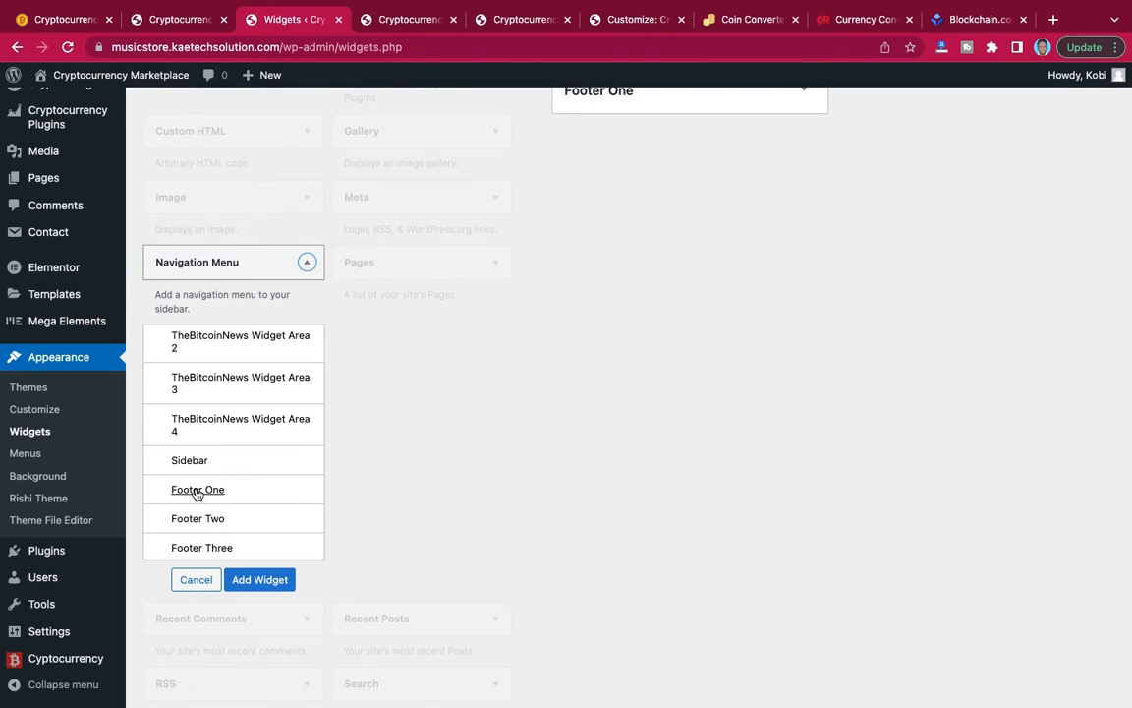
pyautogui.click(198, 490)
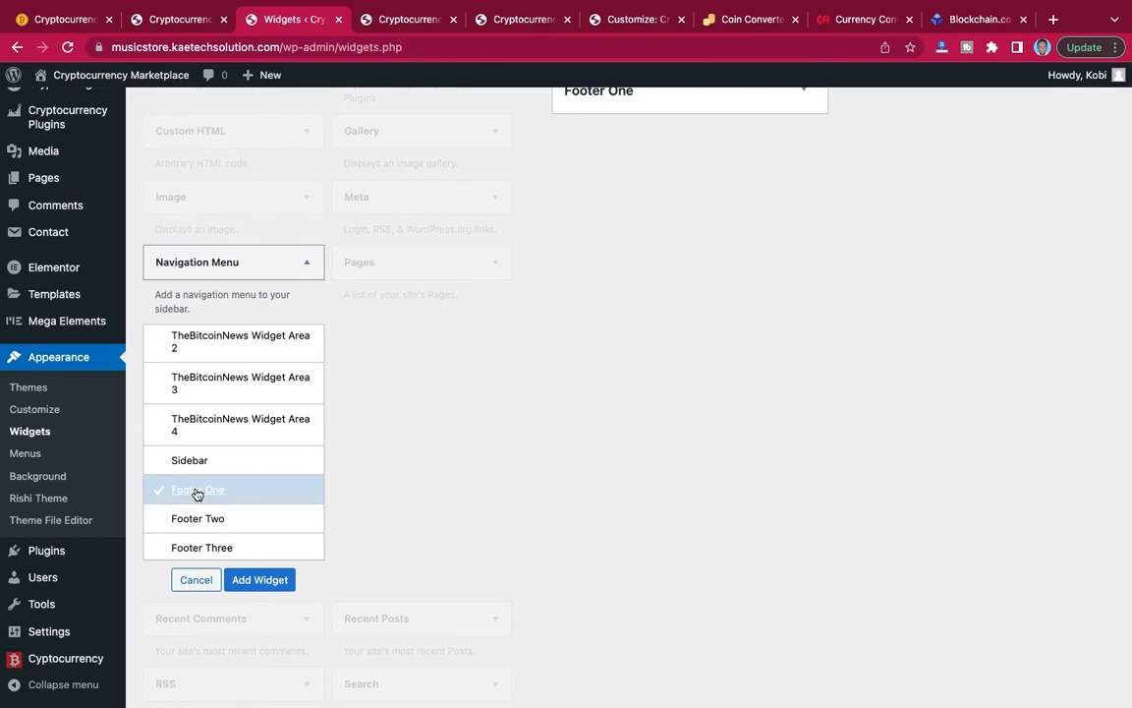
pyautogui.click(259, 580)
# Add a second Navigation Menu widget to the Footer Two area.
pyautogui.click(308, 263)
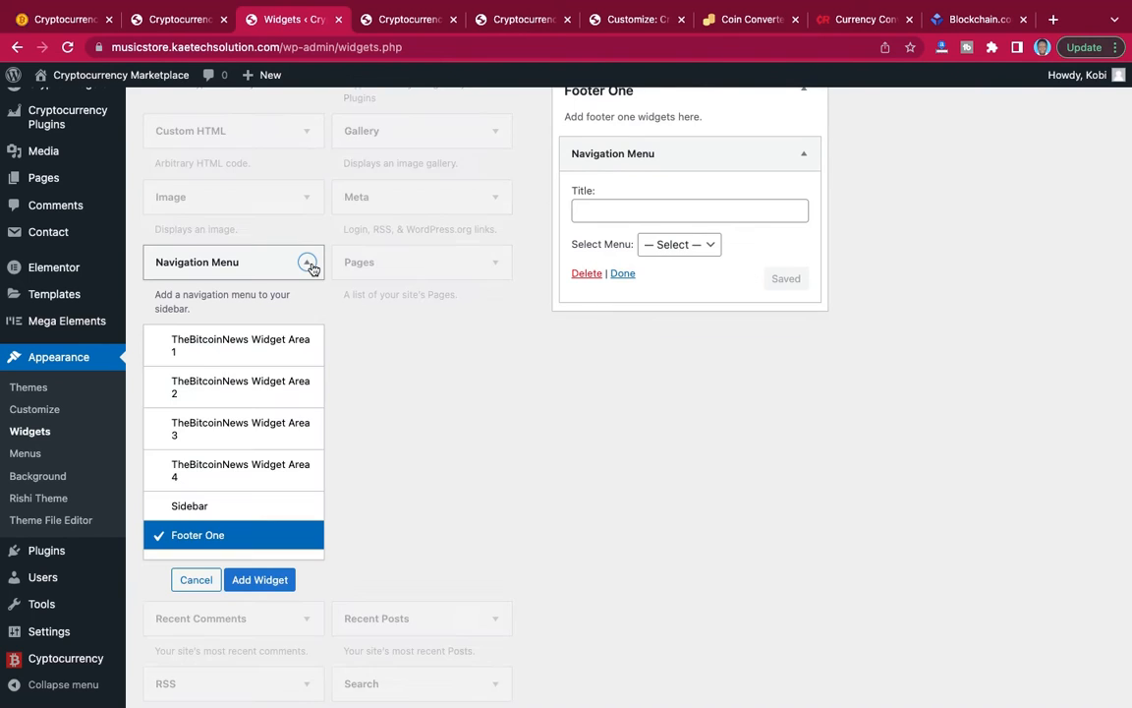
pyautogui.scroll(-1, 235, 500)
pyautogui.click(212, 493)
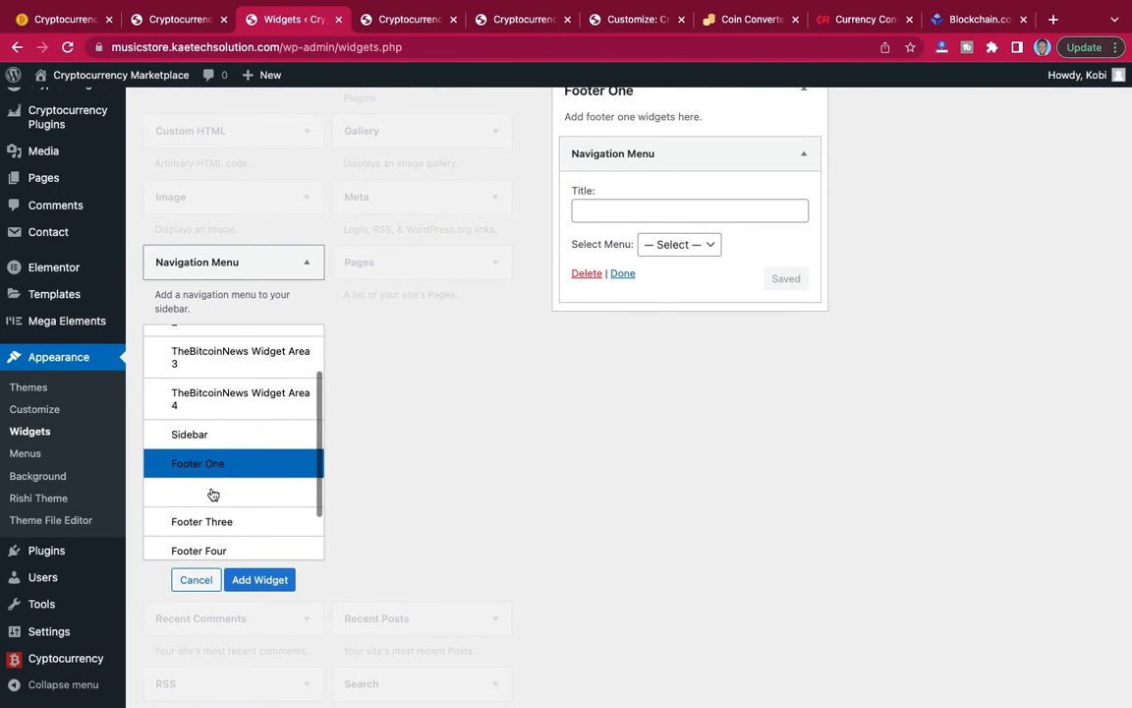
pyautogui.click(260, 580)
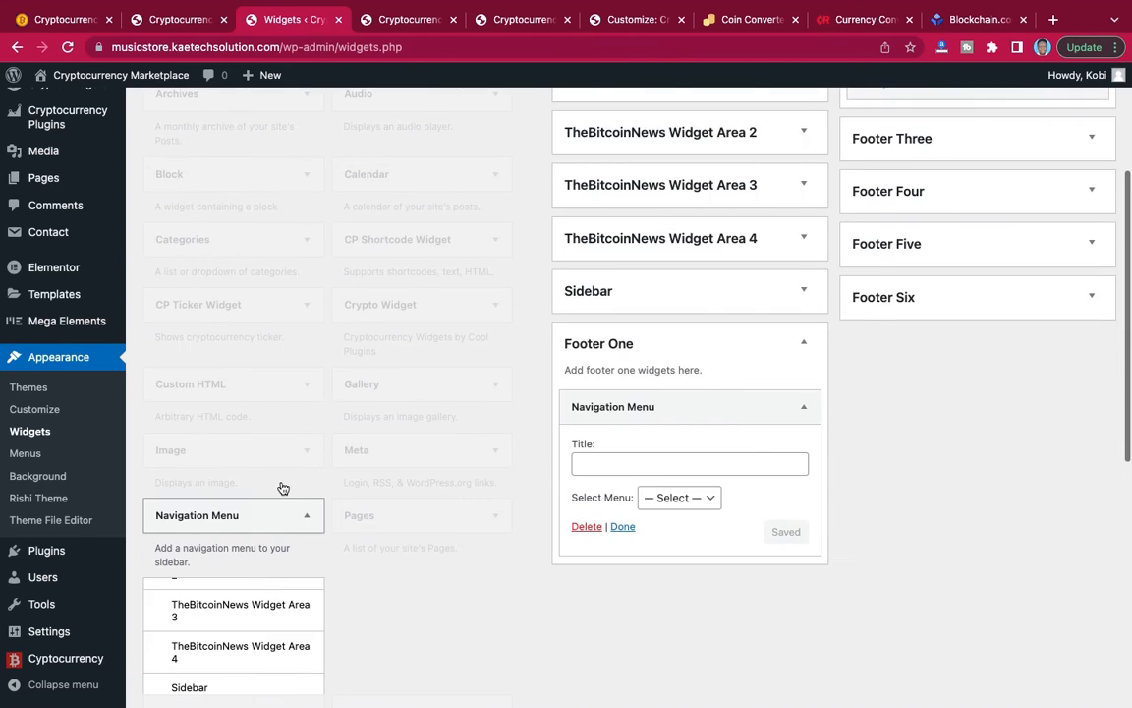
# Add a CP Shortcode Widget to the Footer Three area.
pyautogui.scroll(-2, 403, 430)
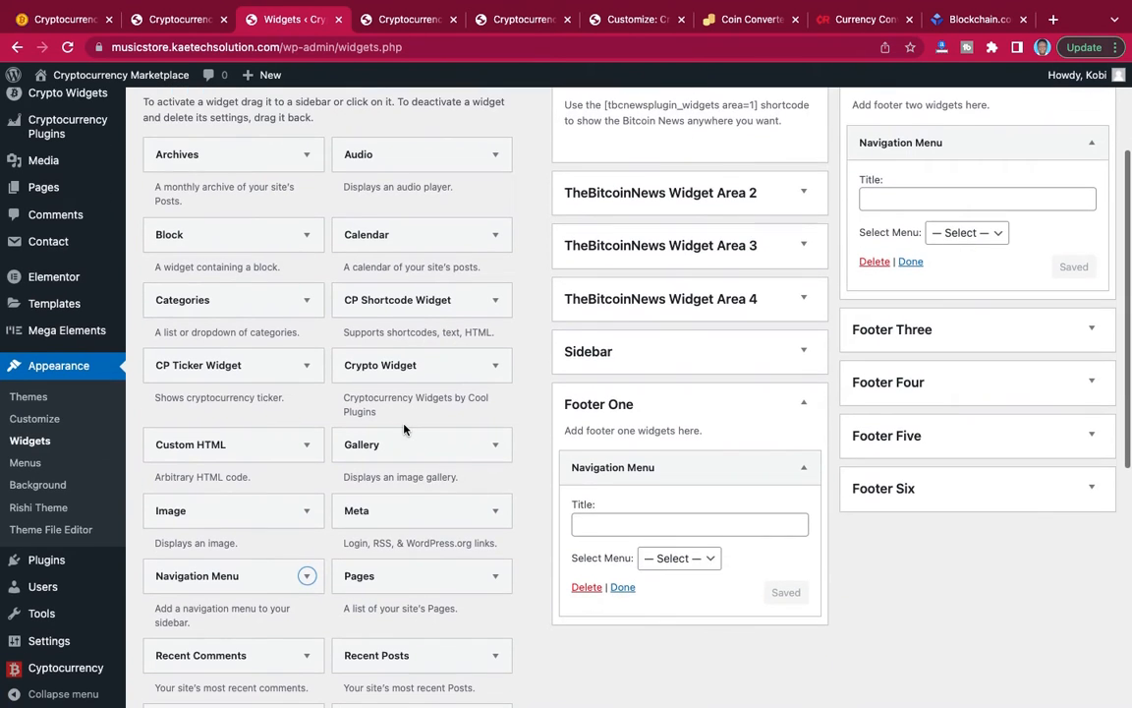
pyautogui.scroll(-1, 403, 429)
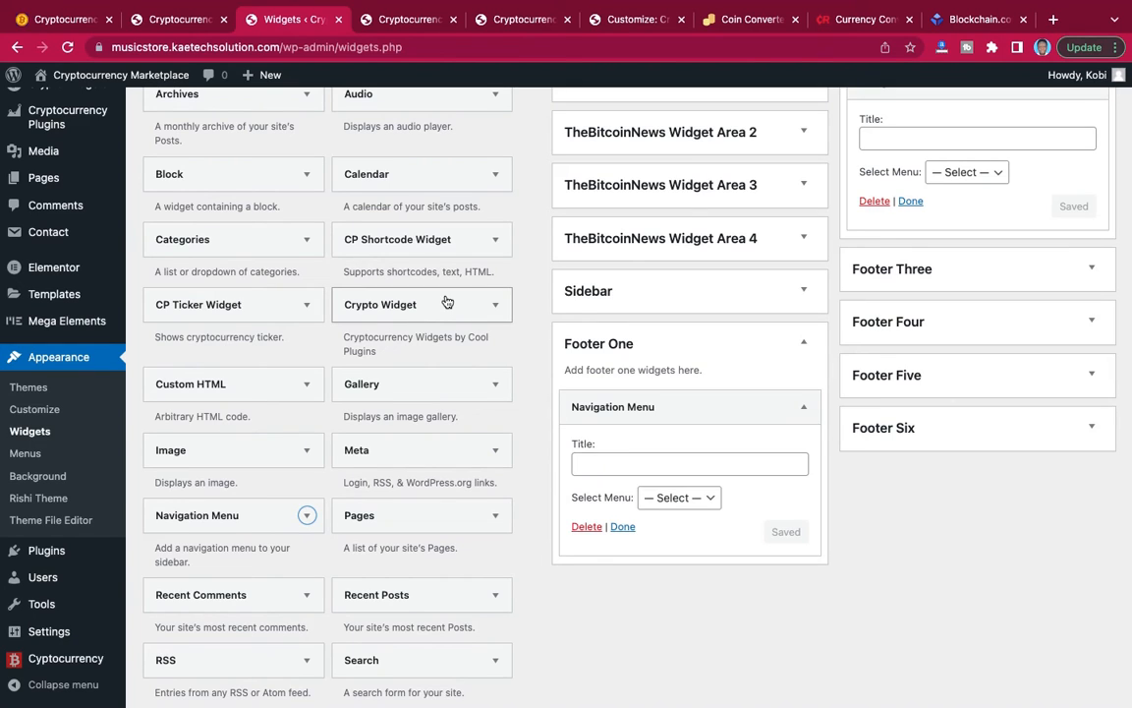
pyautogui.click(497, 242)
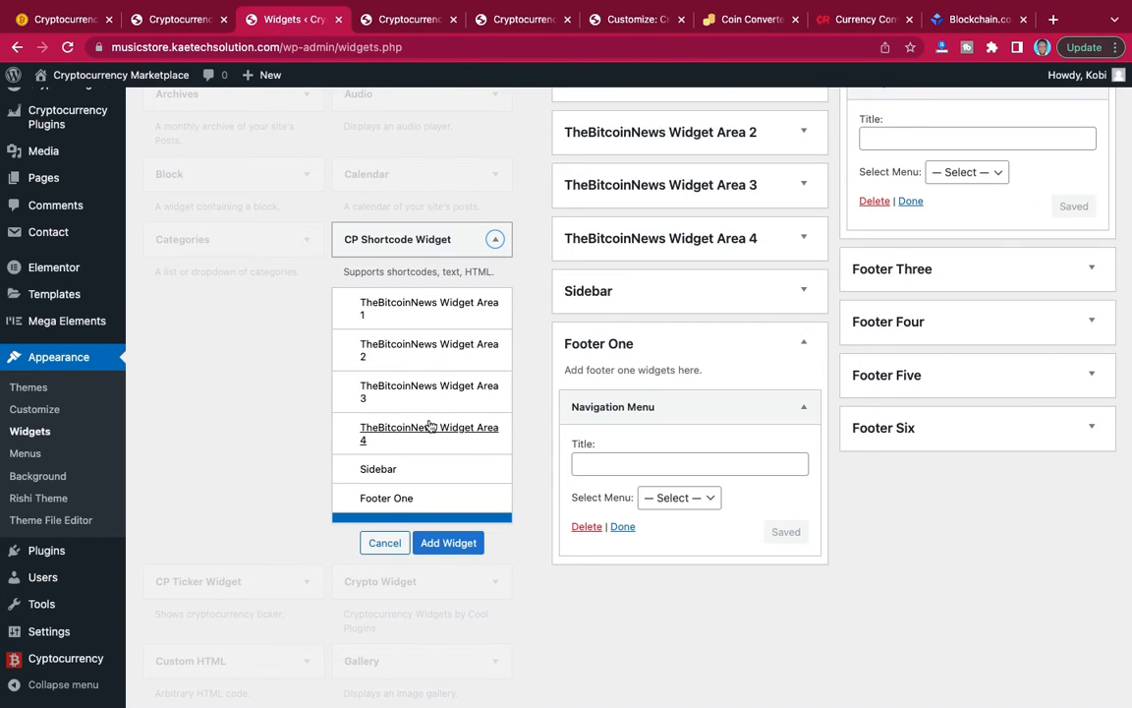
pyautogui.scroll(-3, 430, 425)
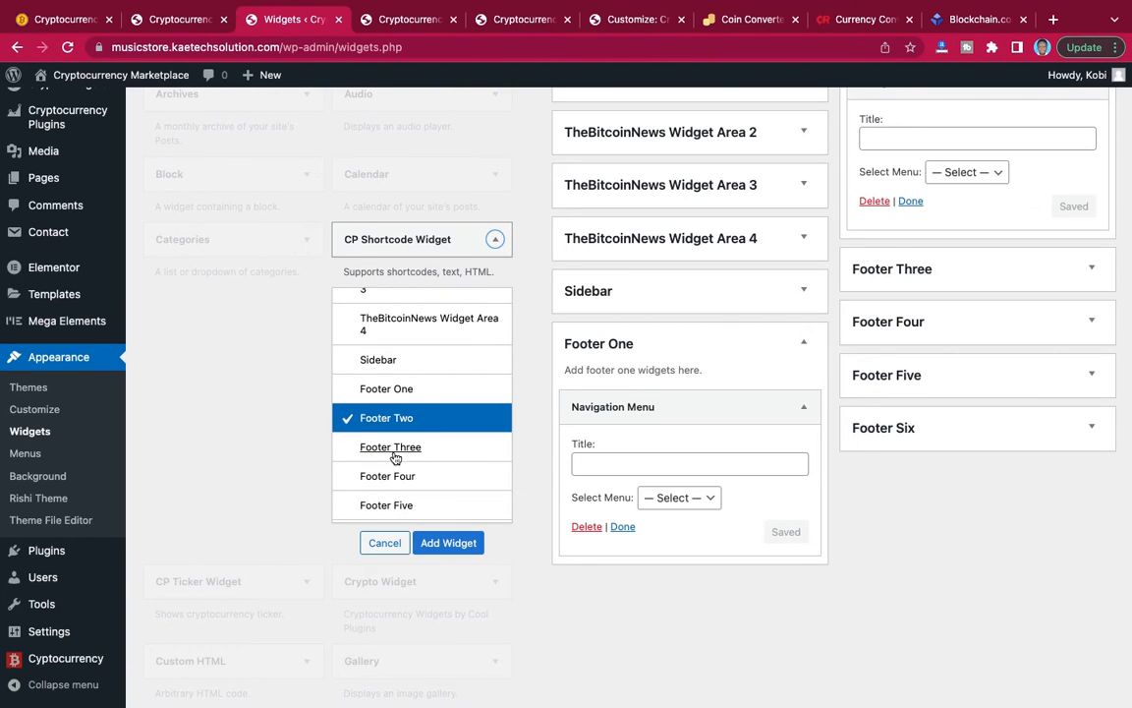
pyautogui.click(395, 448)
pyautogui.click(449, 547)
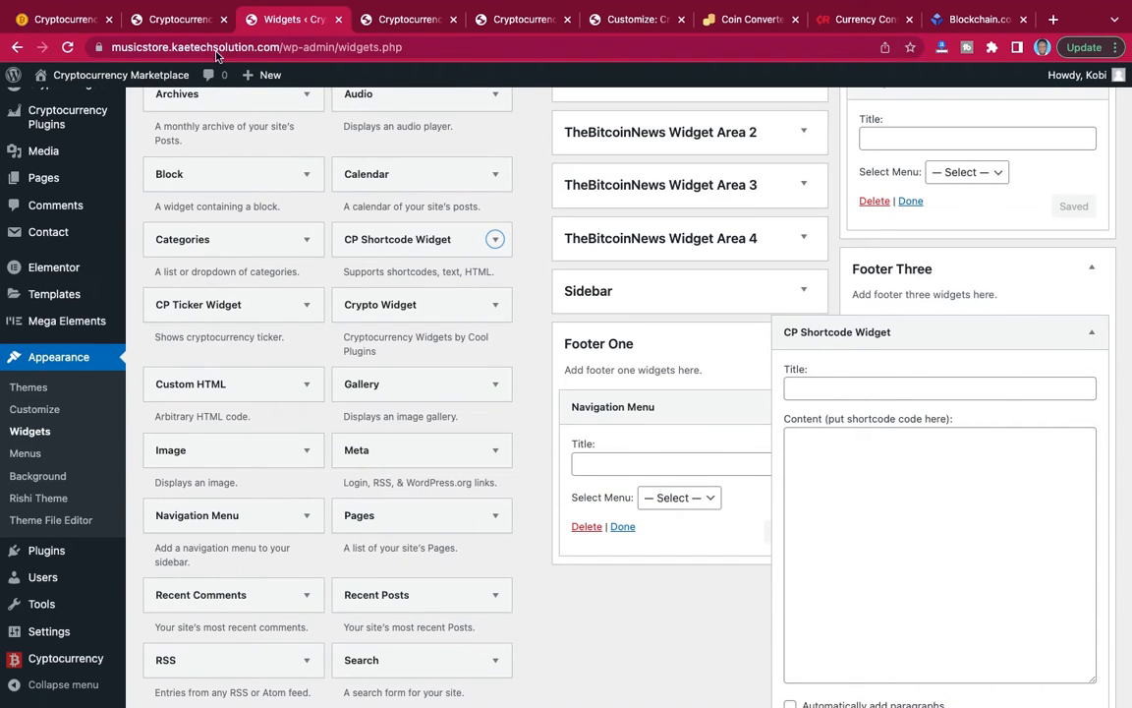
# Copy the [crypto-donation-box] shortcode from the Crypto Donation Box settings into the content of the Footer Three CP Shortcode Widget.
pyautogui.click(181, 26)
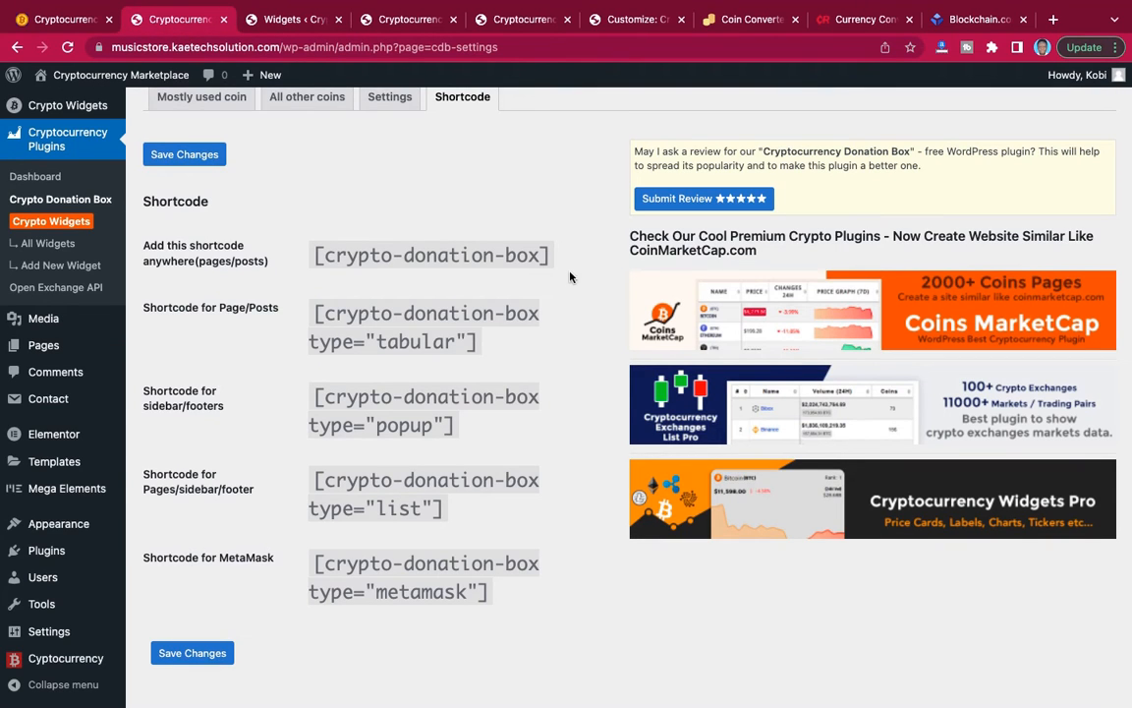
pyautogui.moveTo(554, 258); pyautogui.dragTo(306, 255)
pyautogui.press('super+c')
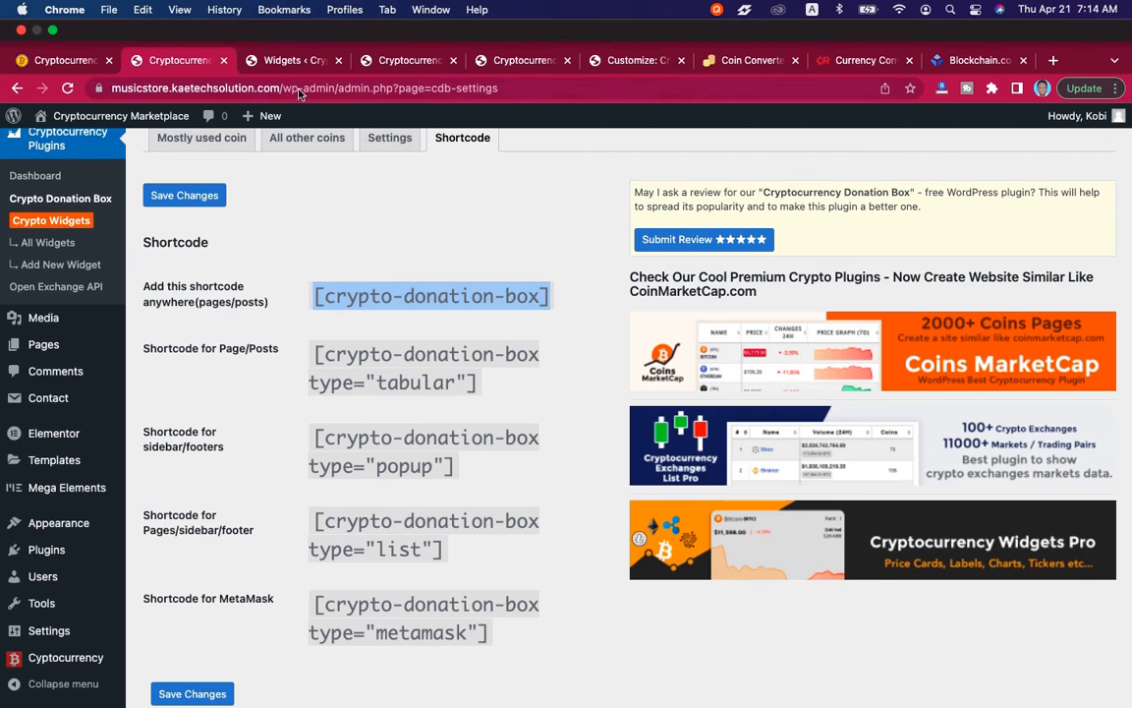
pyautogui.click(267, 16)
pyautogui.click(824, 486)
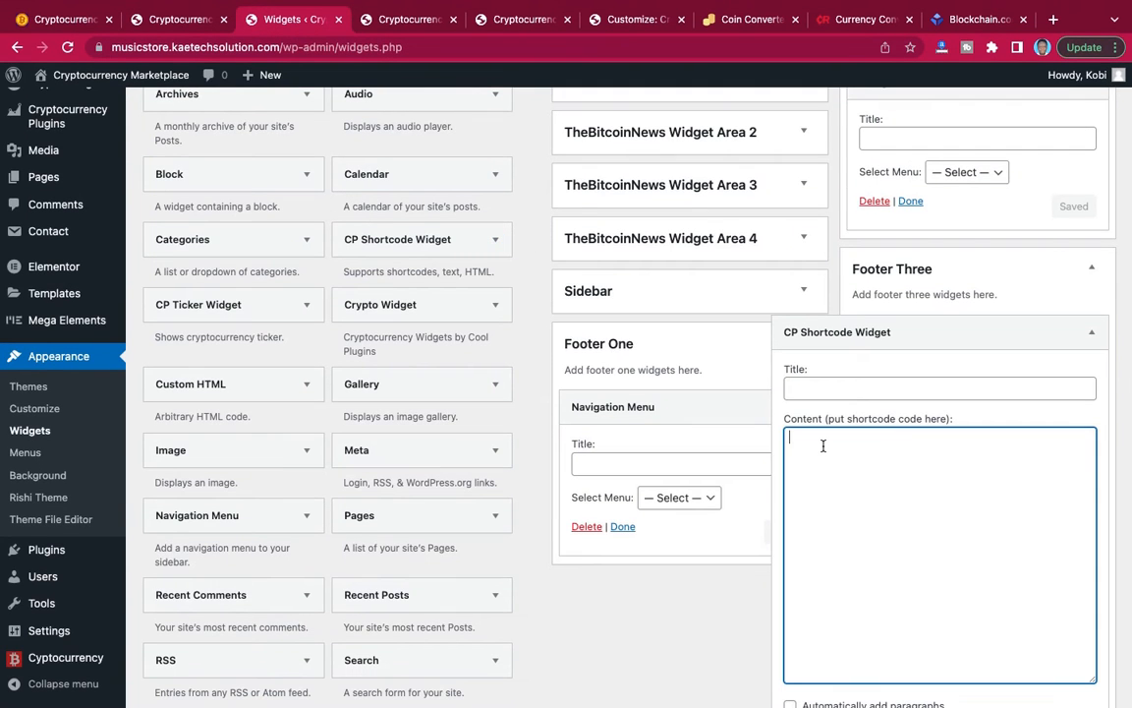
pyautogui.press('super+v')
# Title the Footer Three CP Shortcode Widget "Donate To Support Us" and save it.
pyautogui.click(849, 391)
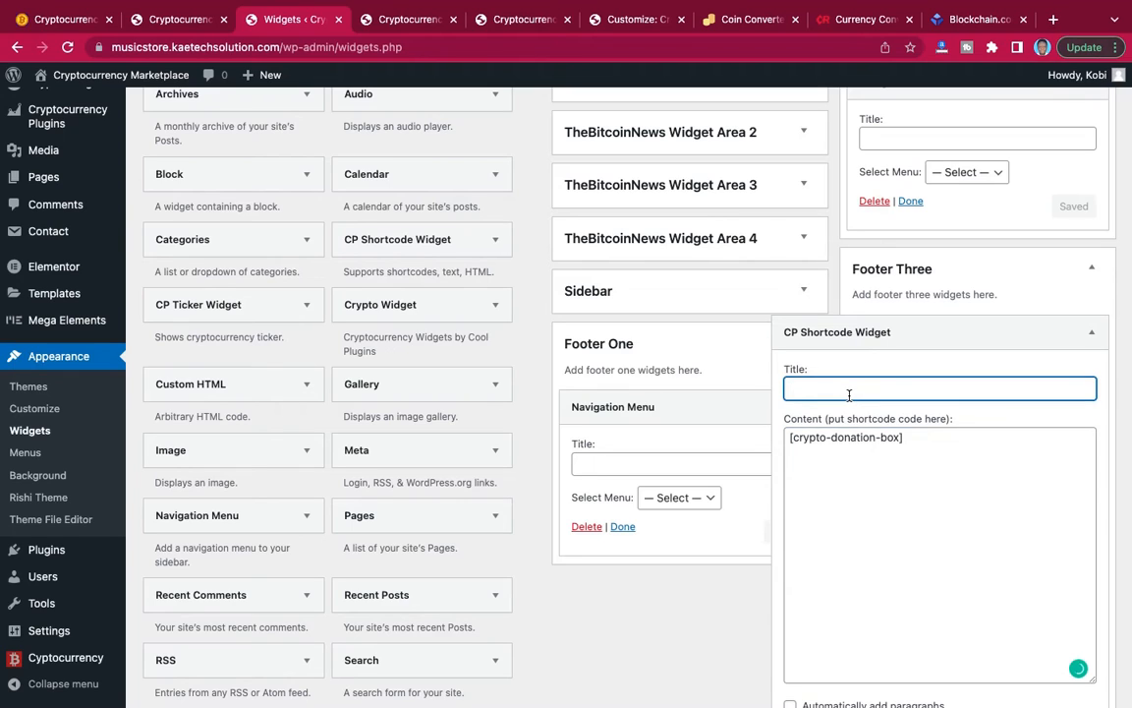
pyautogui.write('Donate To Support Us')
pyautogui.scroll(-3, 1036, 464)
pyautogui.click(1078, 571)
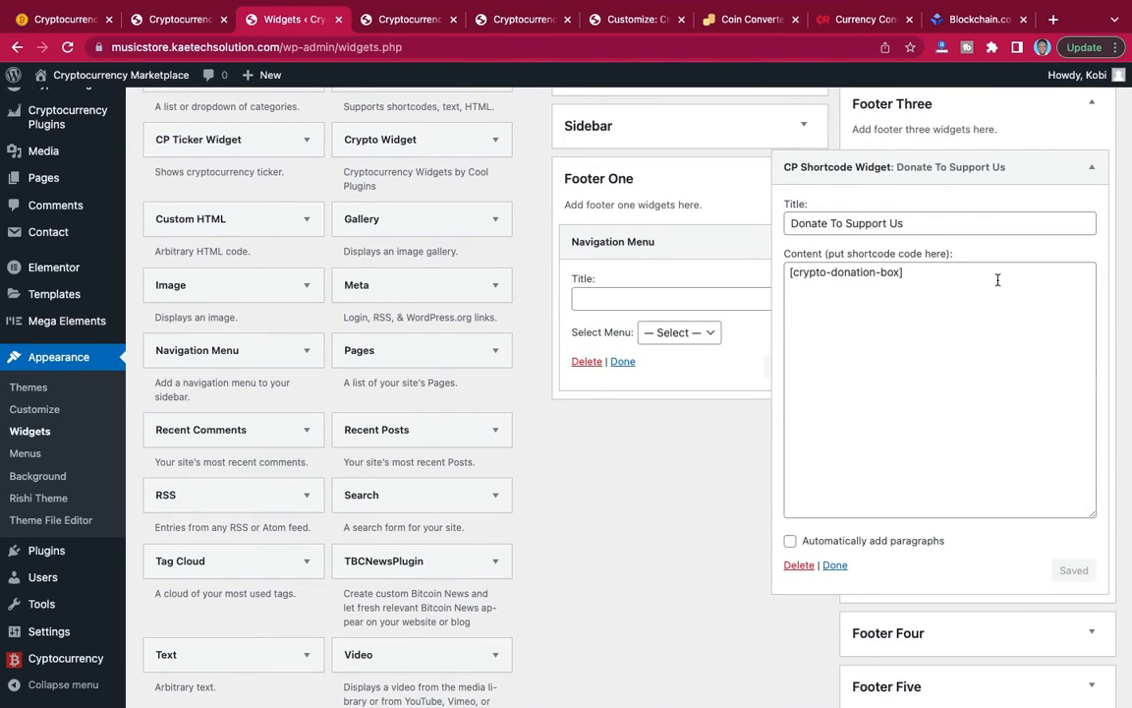
pyautogui.click(835, 565)
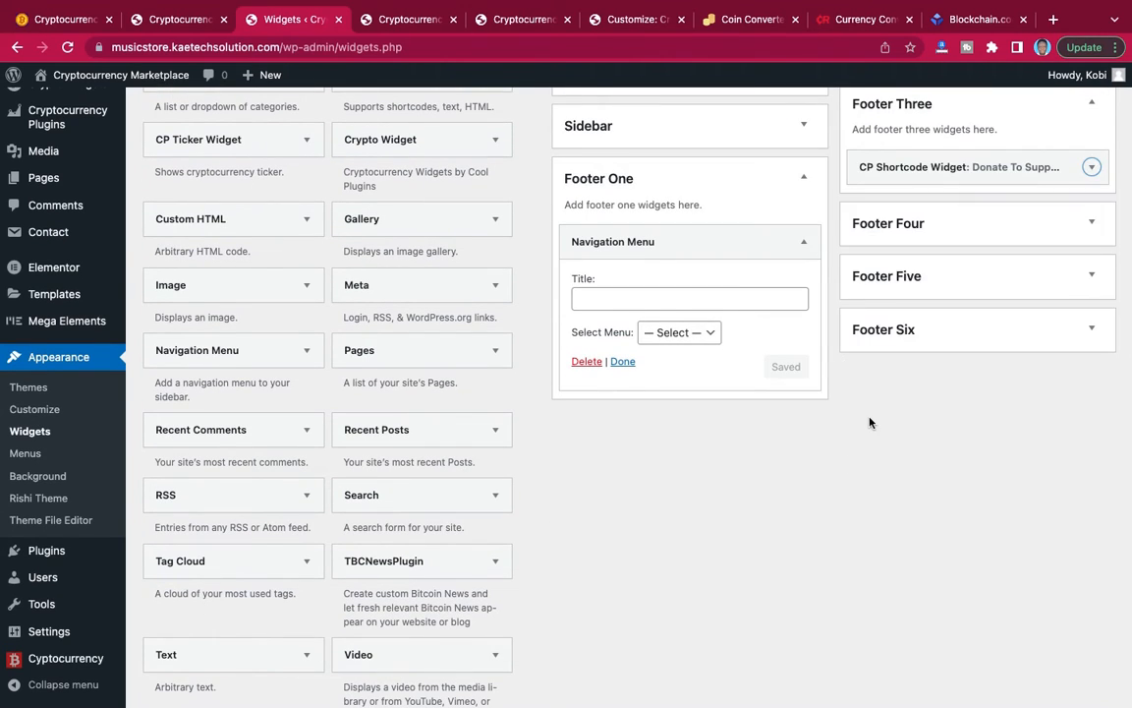
# Title the Footer One Navigation Menu widget "Company", assign the Company menu to it and save.
pyautogui.click(671, 294)
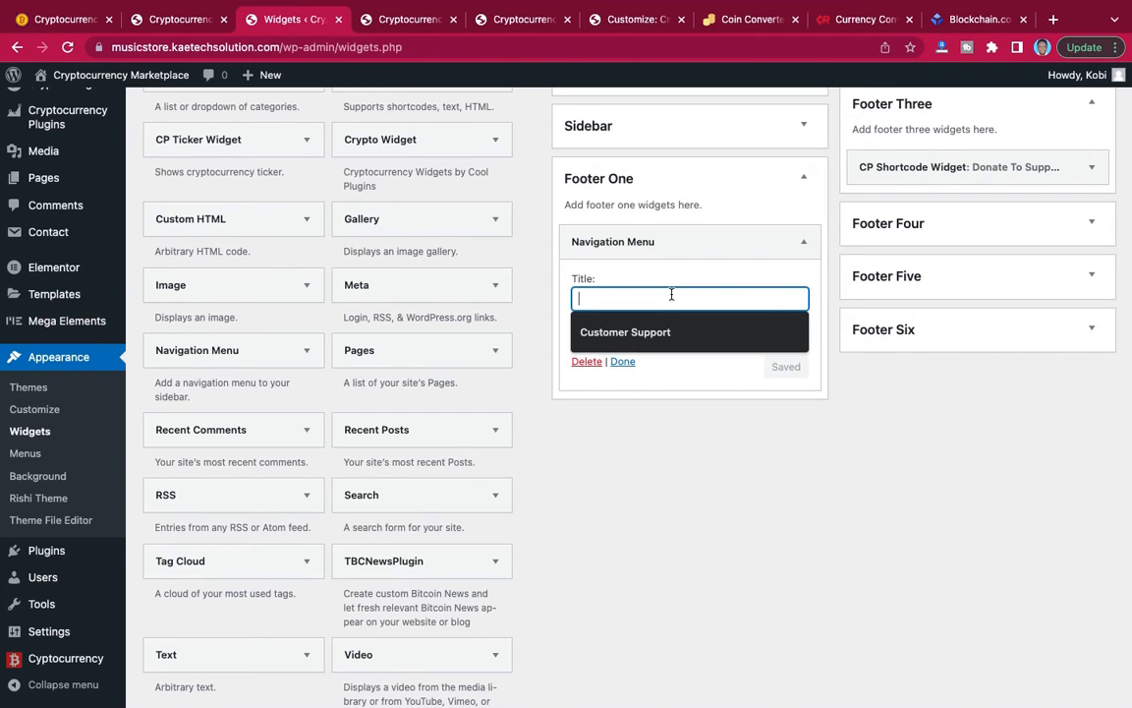
pyautogui.write('Comm')
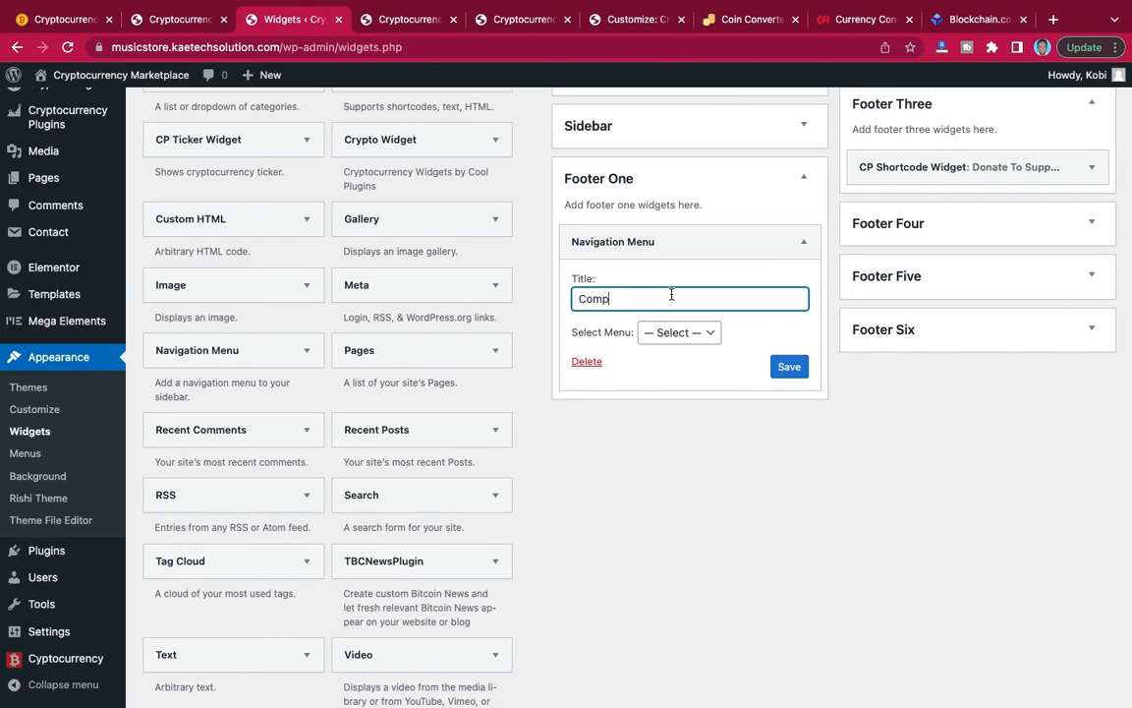
pyautogui.click(673, 334)
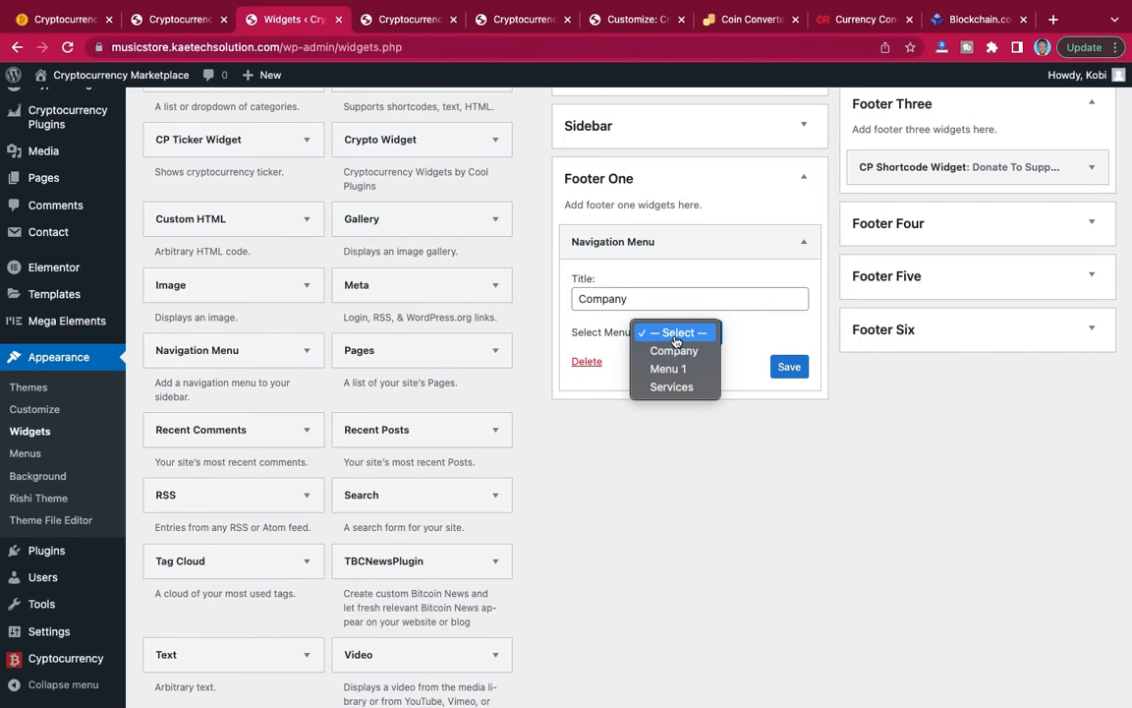
pyautogui.click(675, 351)
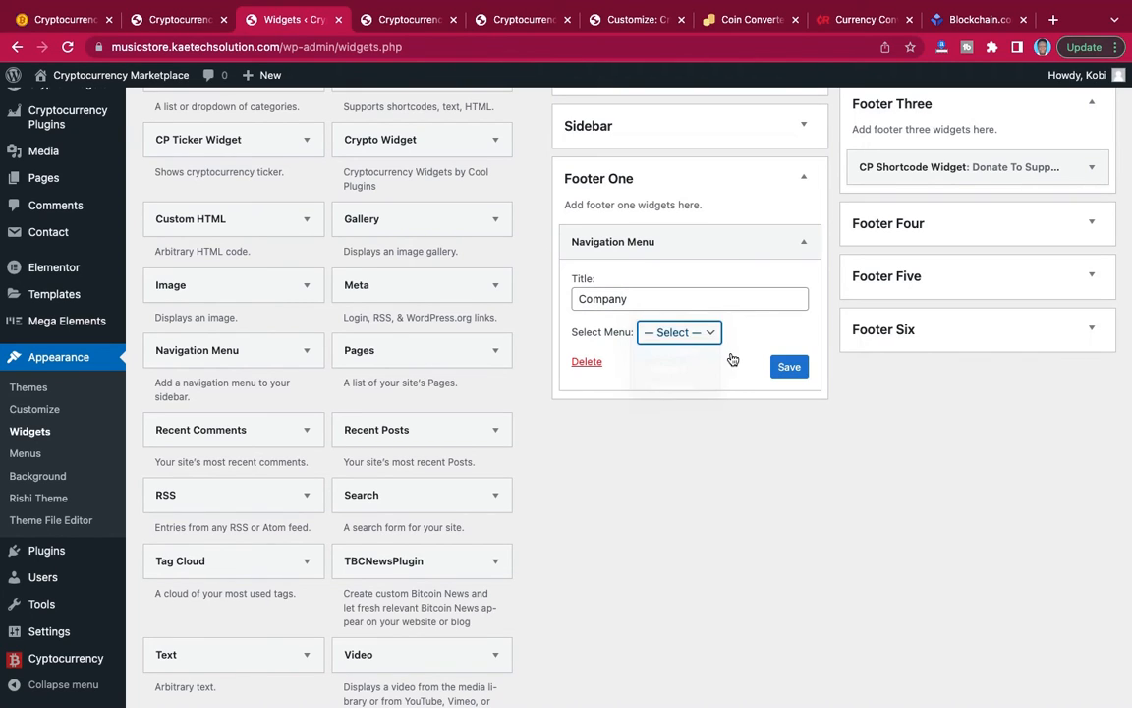
pyautogui.click(792, 367)
pyautogui.click(625, 362)
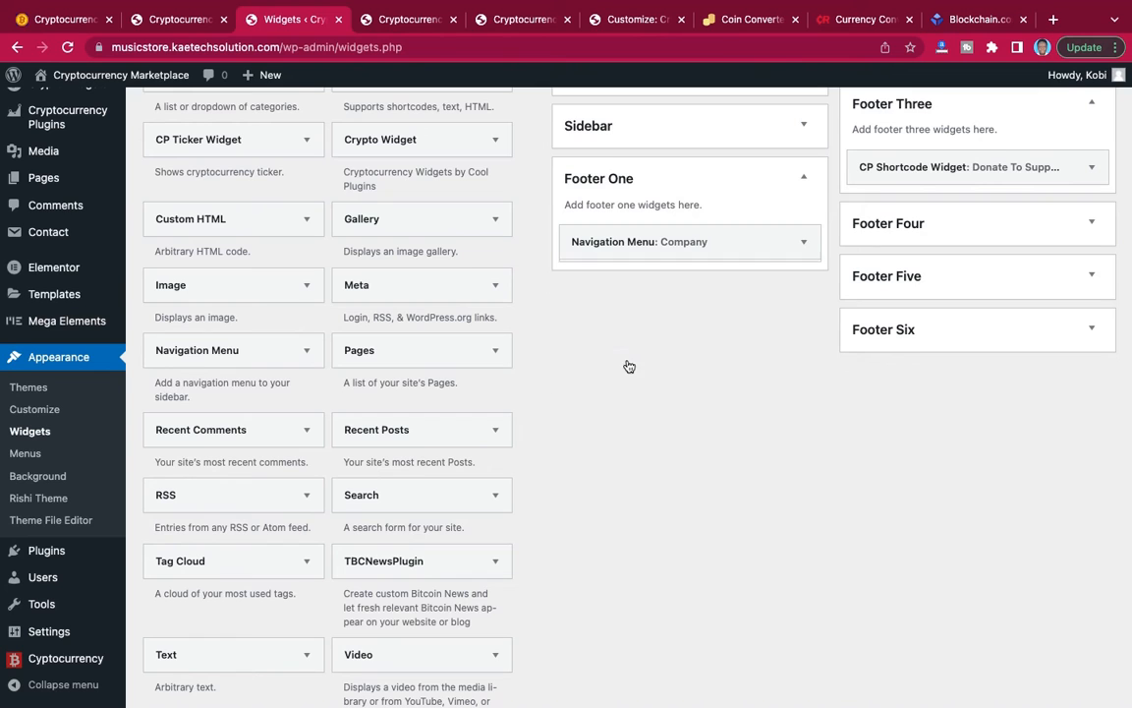
# Title the Footer Two Navigation Menu widget "Services", assign the Services menu to it and save.
pyautogui.scroll(2, 830, 283)
pyautogui.scroll(1, 831, 283)
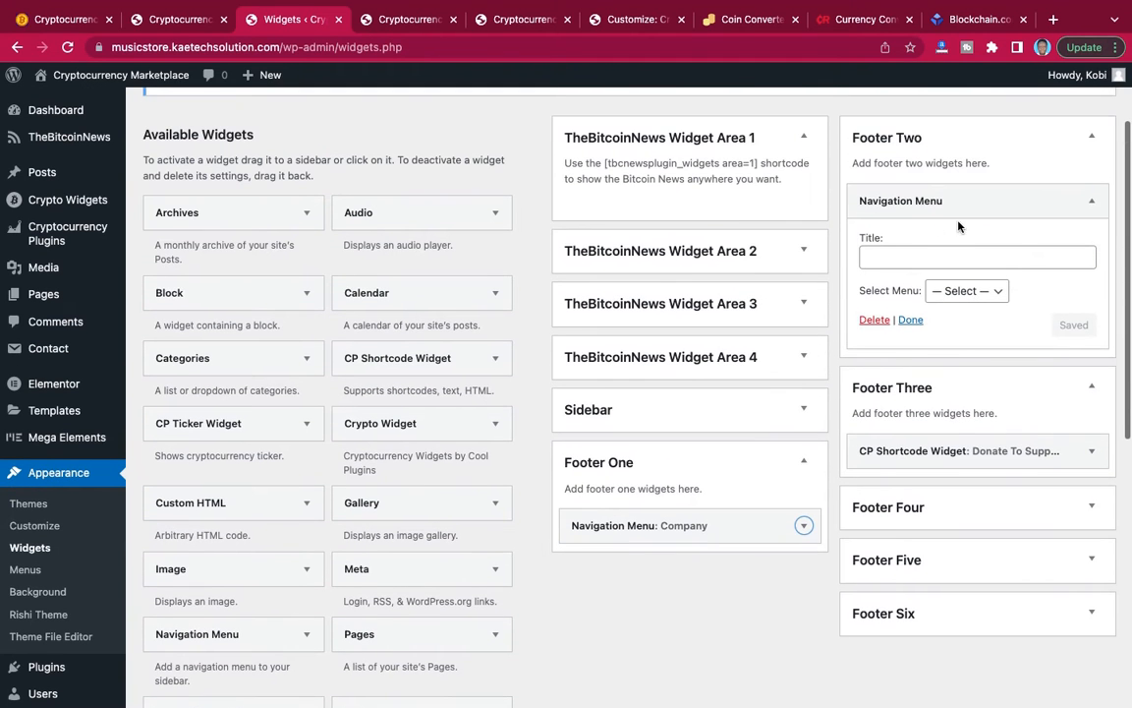
pyautogui.click(949, 258)
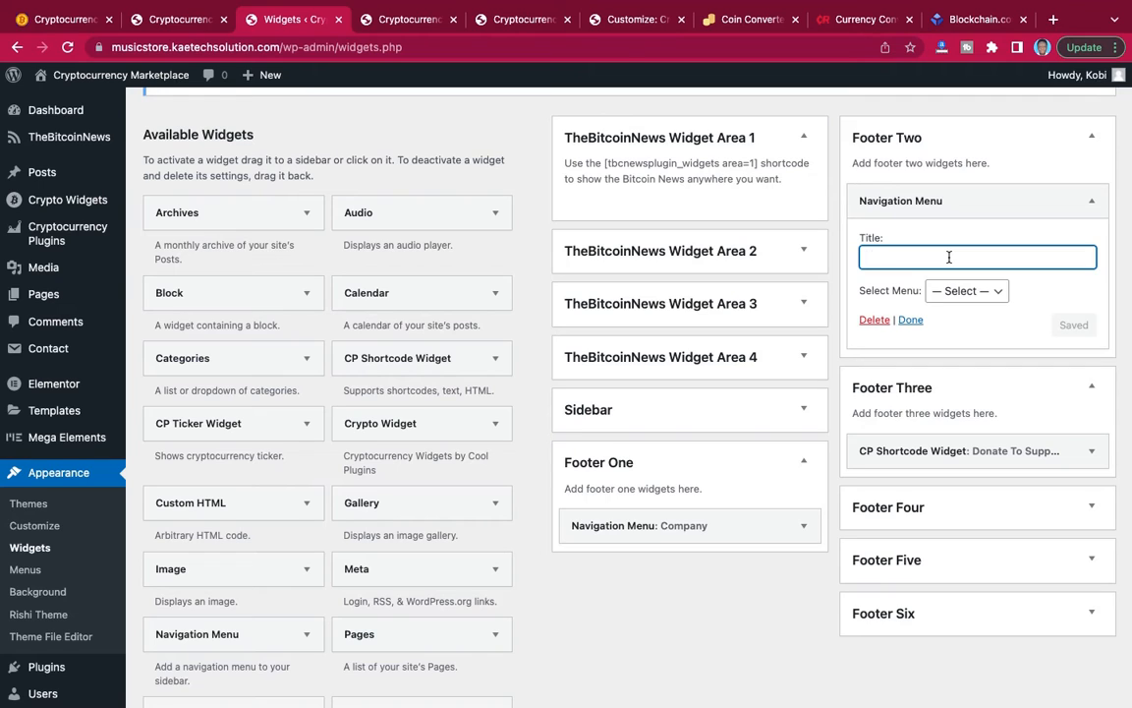
pyautogui.write('Services')
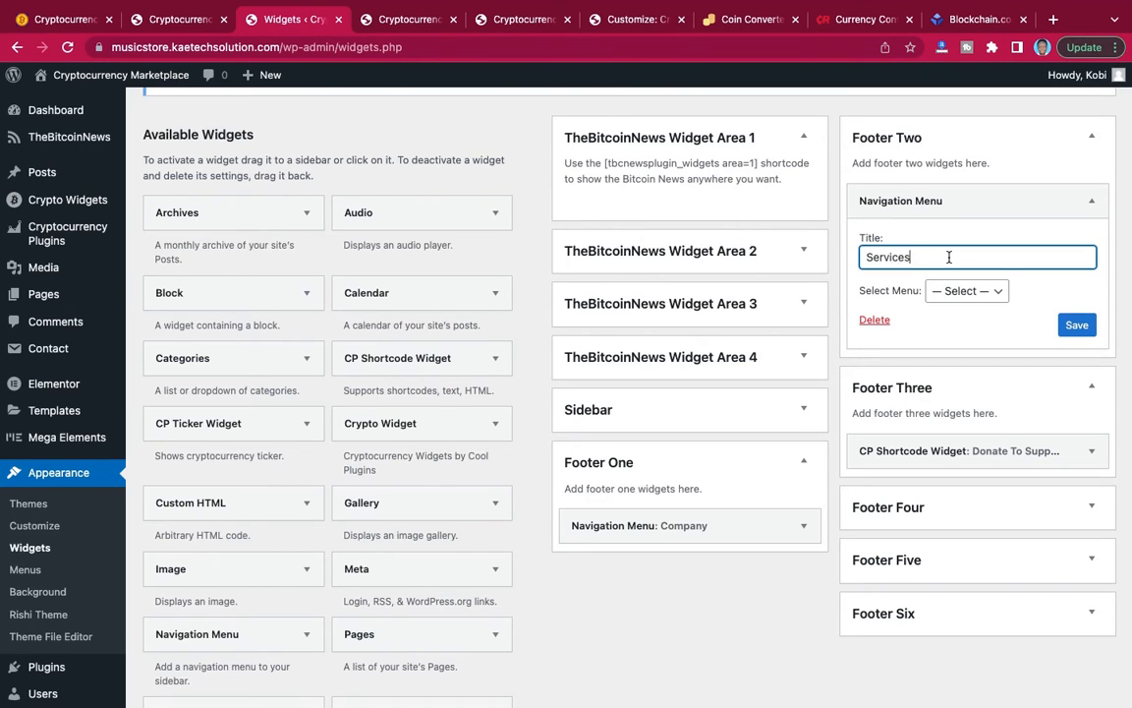
pyautogui.click(969, 291)
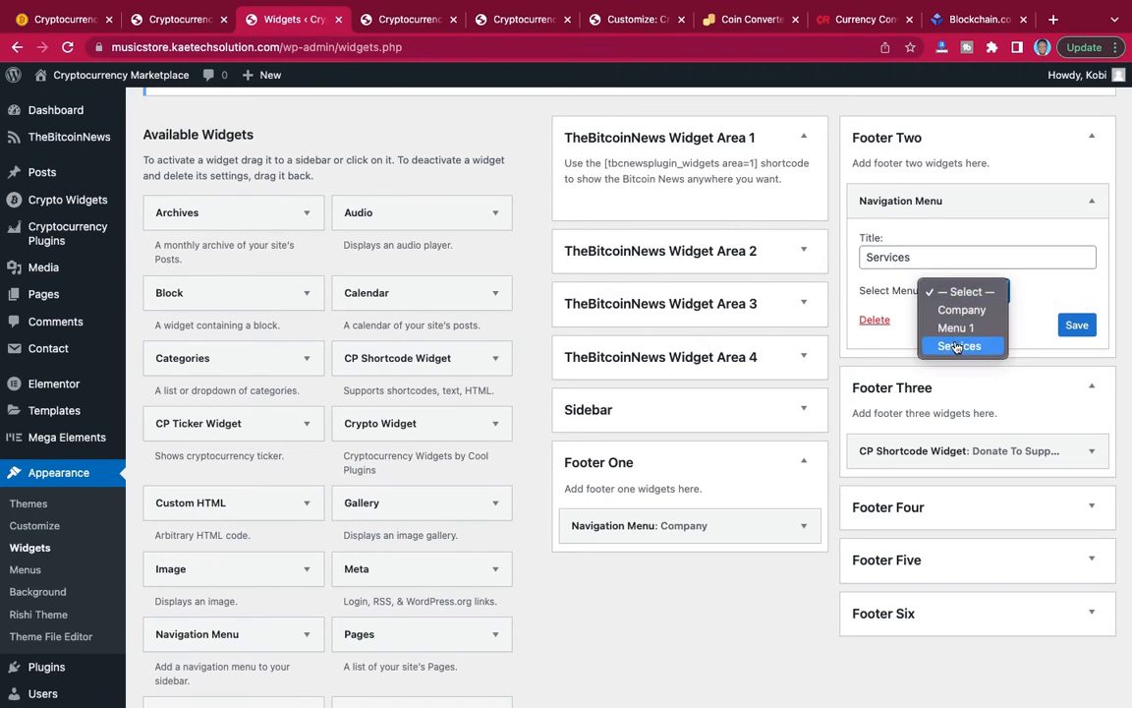
pyautogui.click(959, 346)
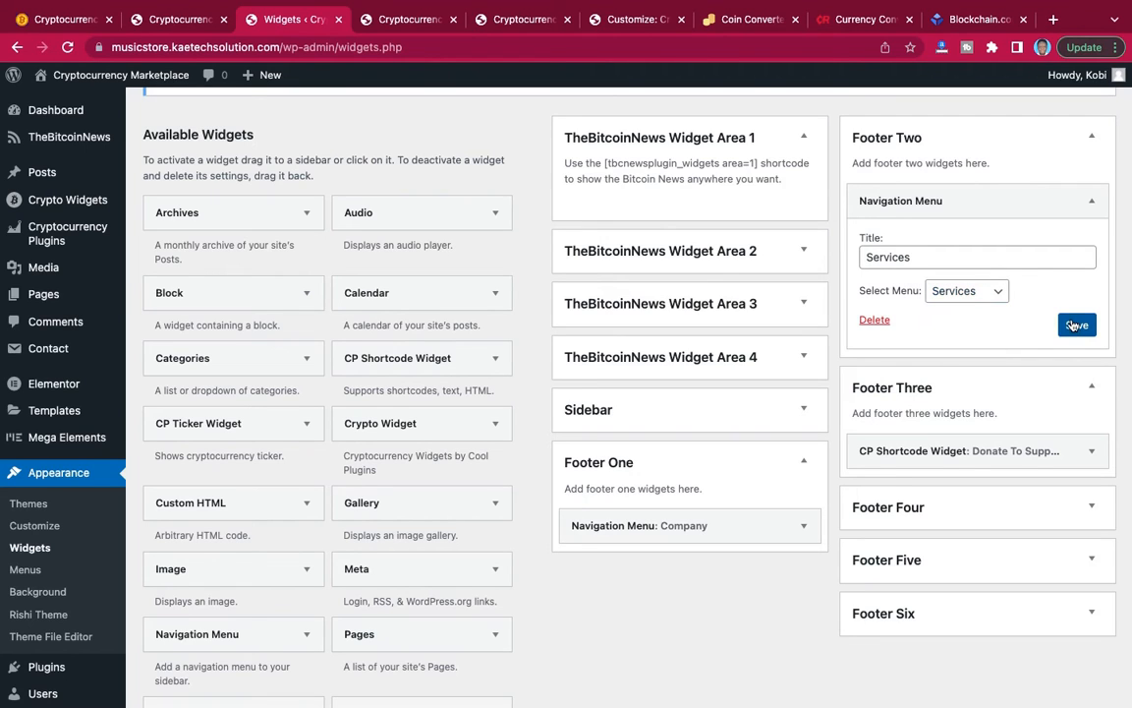
pyautogui.click(1077, 326)
pyautogui.click(911, 321)
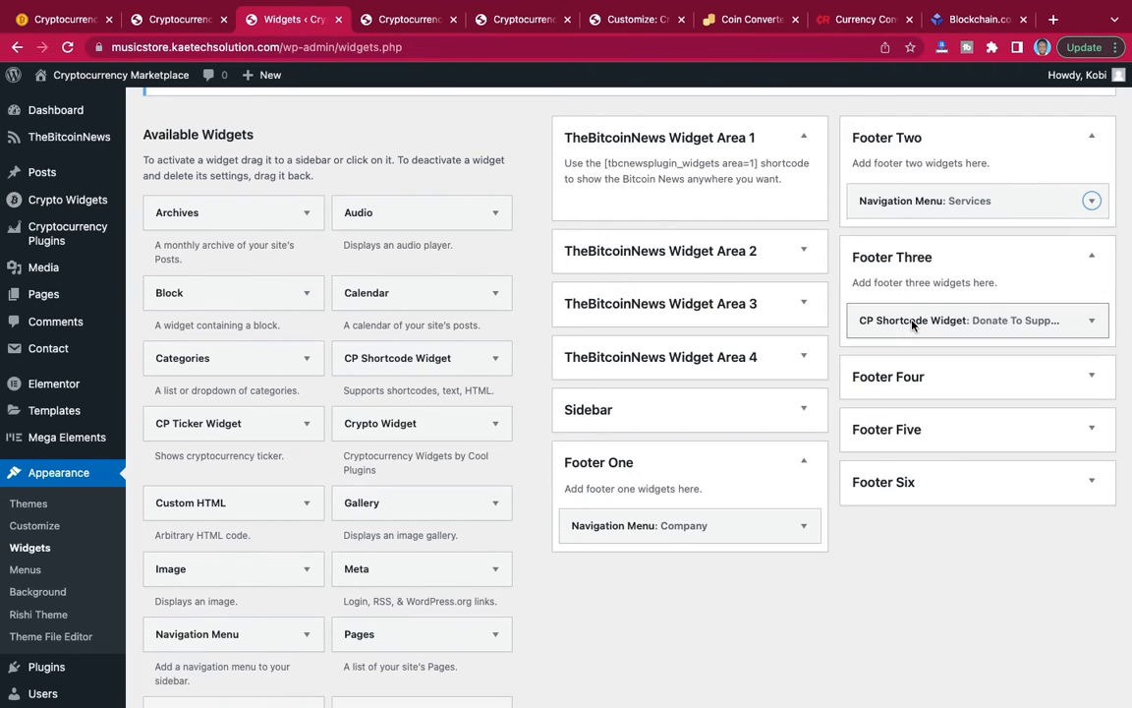
# Reload the live homepage, check its footer columns and return to the Widgets page.
pyautogui.click(415, 24)
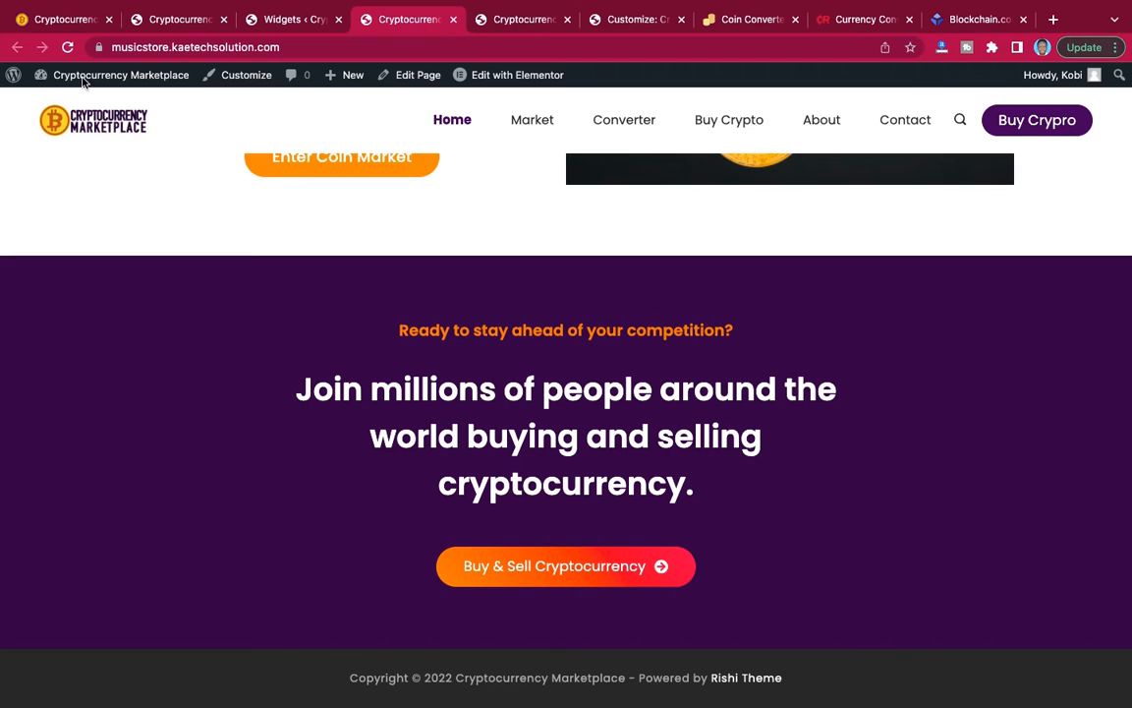
pyautogui.click(66, 49)
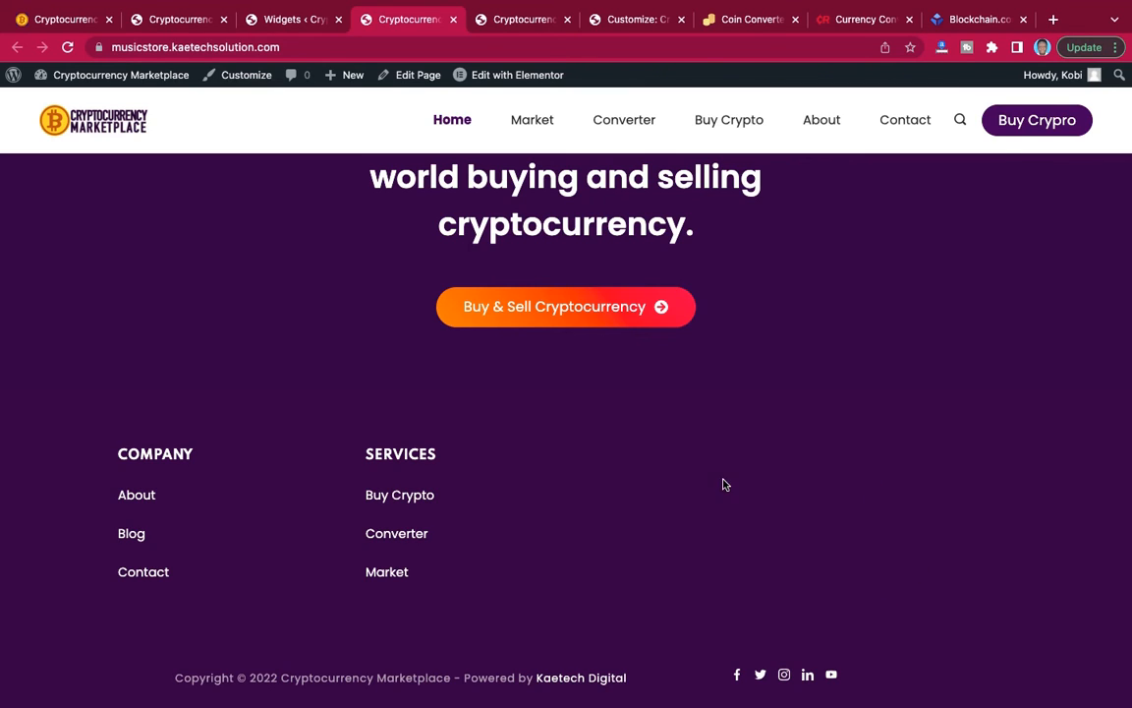
pyautogui.click(284, 21)
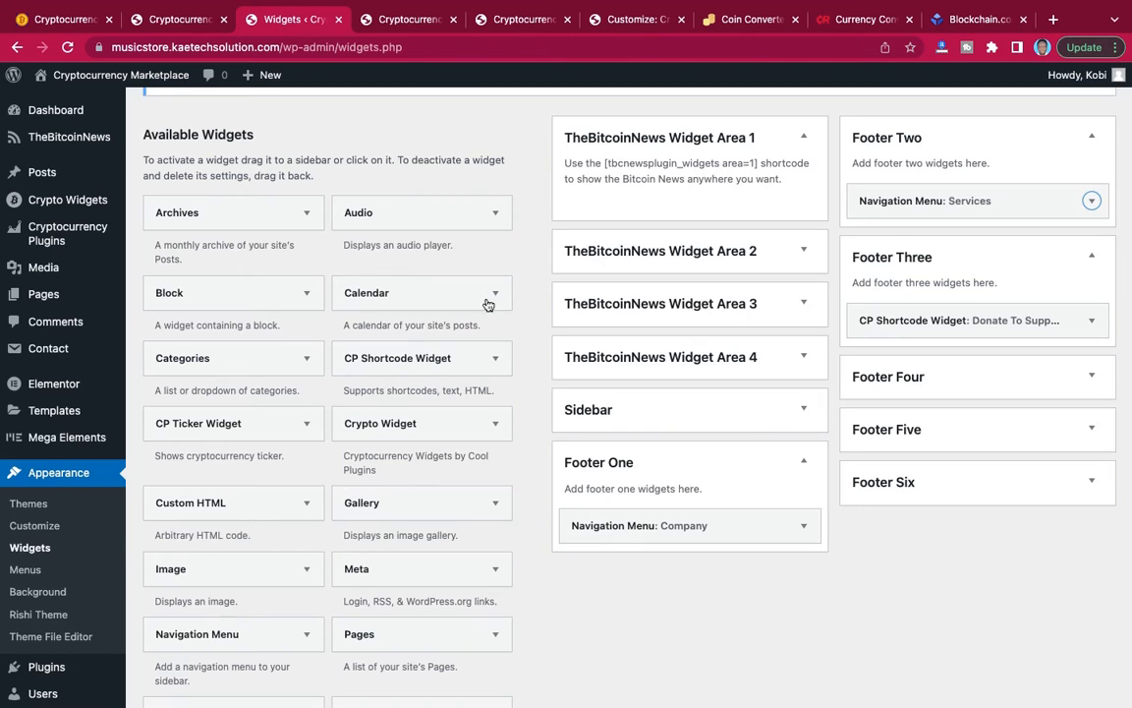
# Clear the content of the Footer Three CP Shortcode Widget and delete the widget.
pyautogui.click(1091, 321)
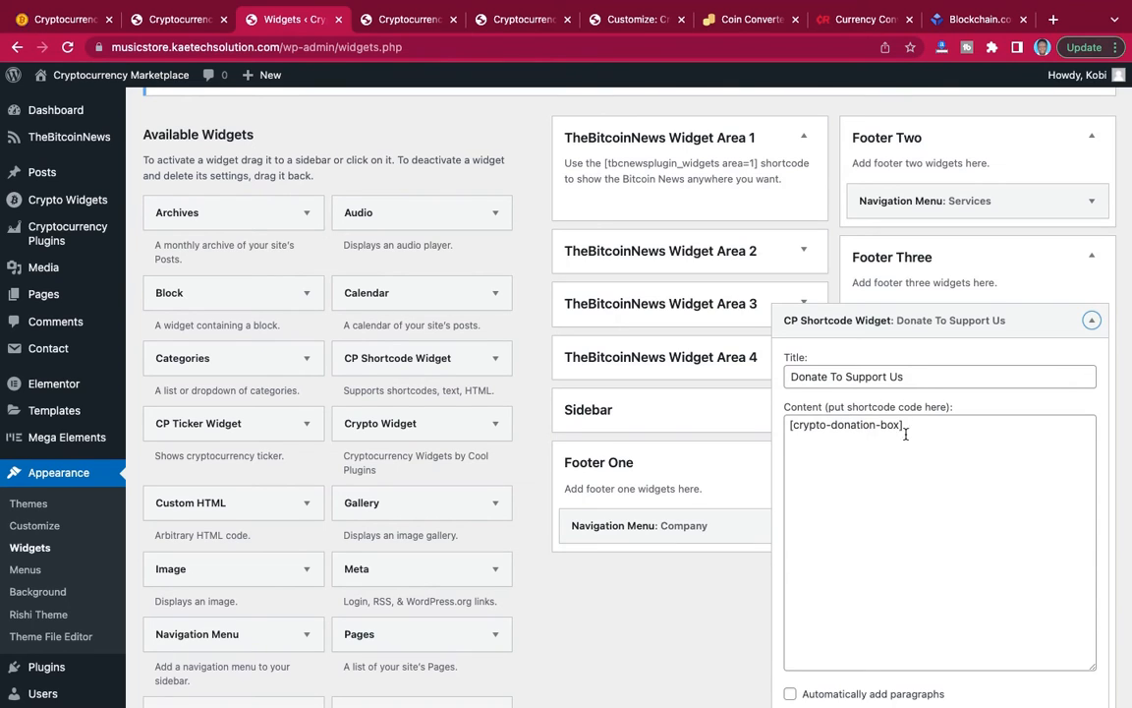
pyautogui.moveTo(911, 421); pyautogui.dragTo(770, 417)
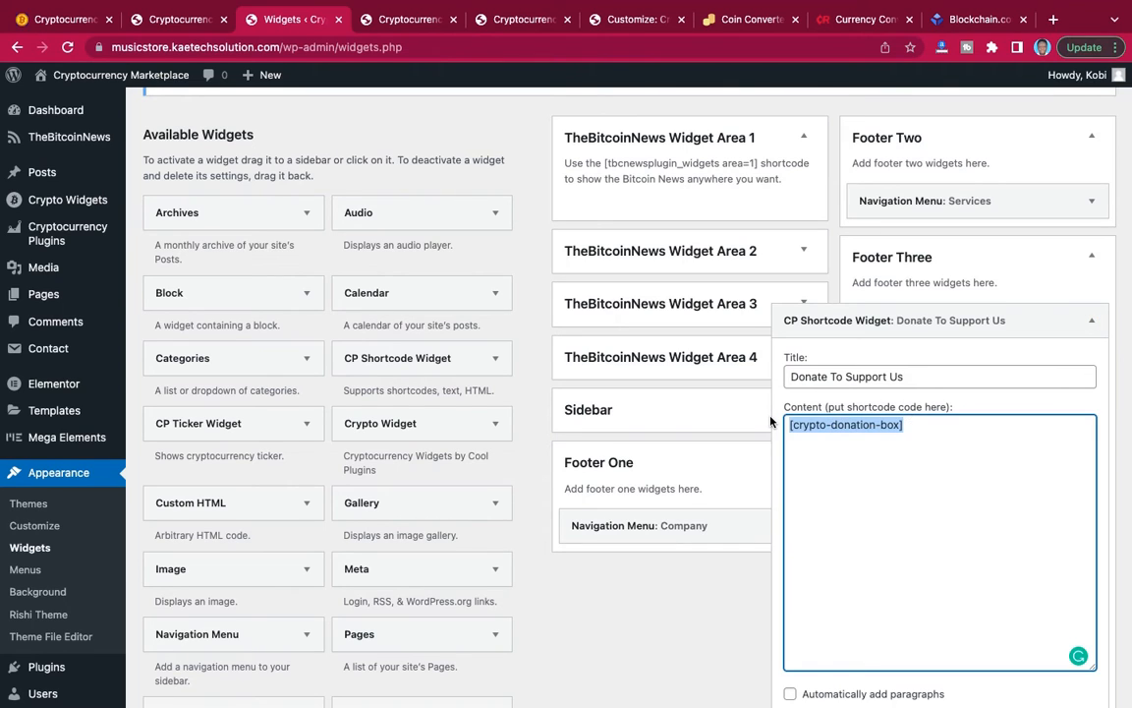
pyautogui.press('BackSpace')
pyautogui.scroll(-3, 973, 364)
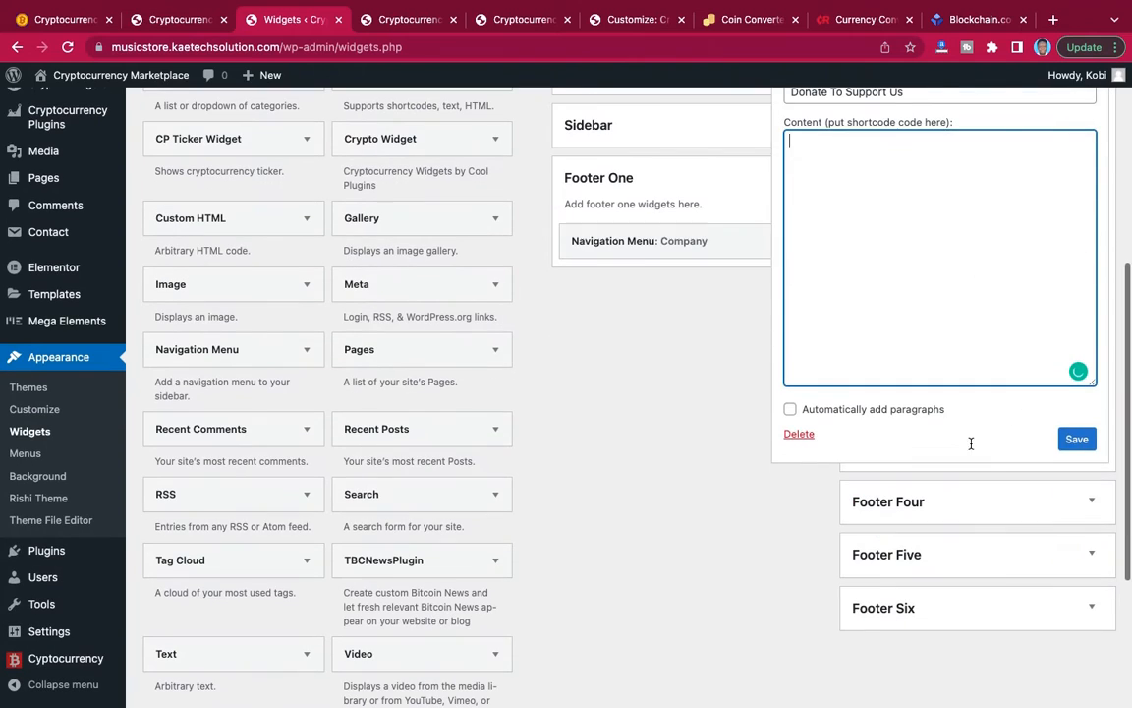
pyautogui.click(800, 434)
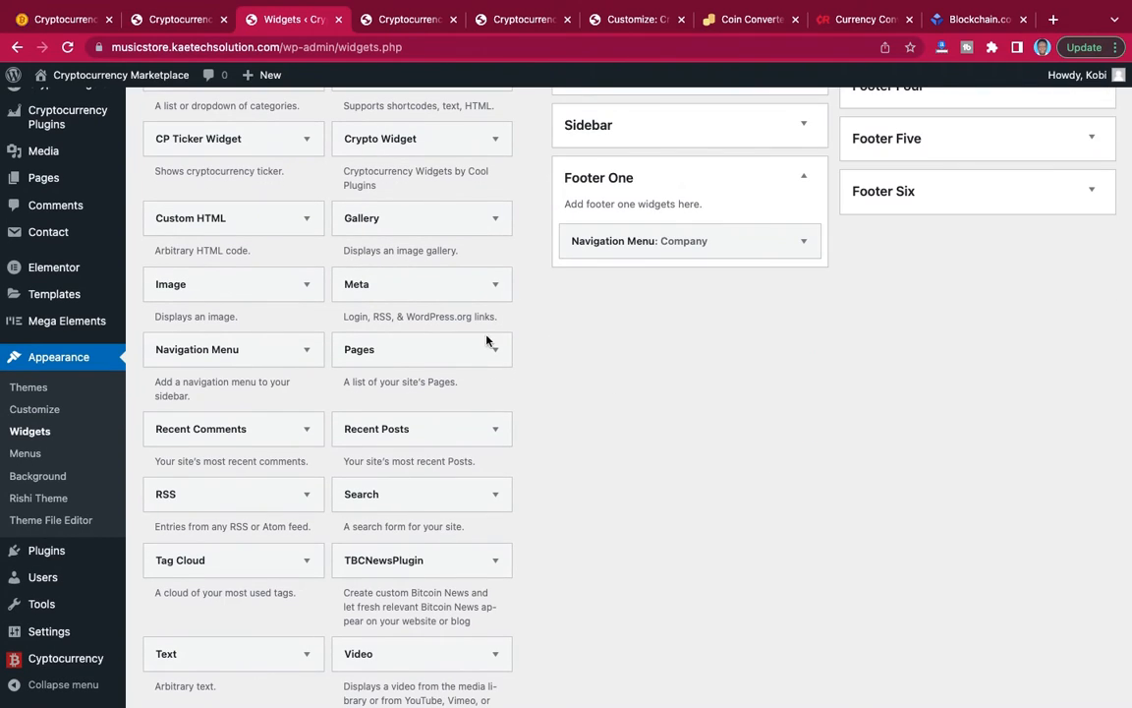
# Add a Crypto Widget to the Footer Three area and open its shortcode choices.
pyautogui.scroll(2, 443, 296)
pyautogui.click(494, 254)
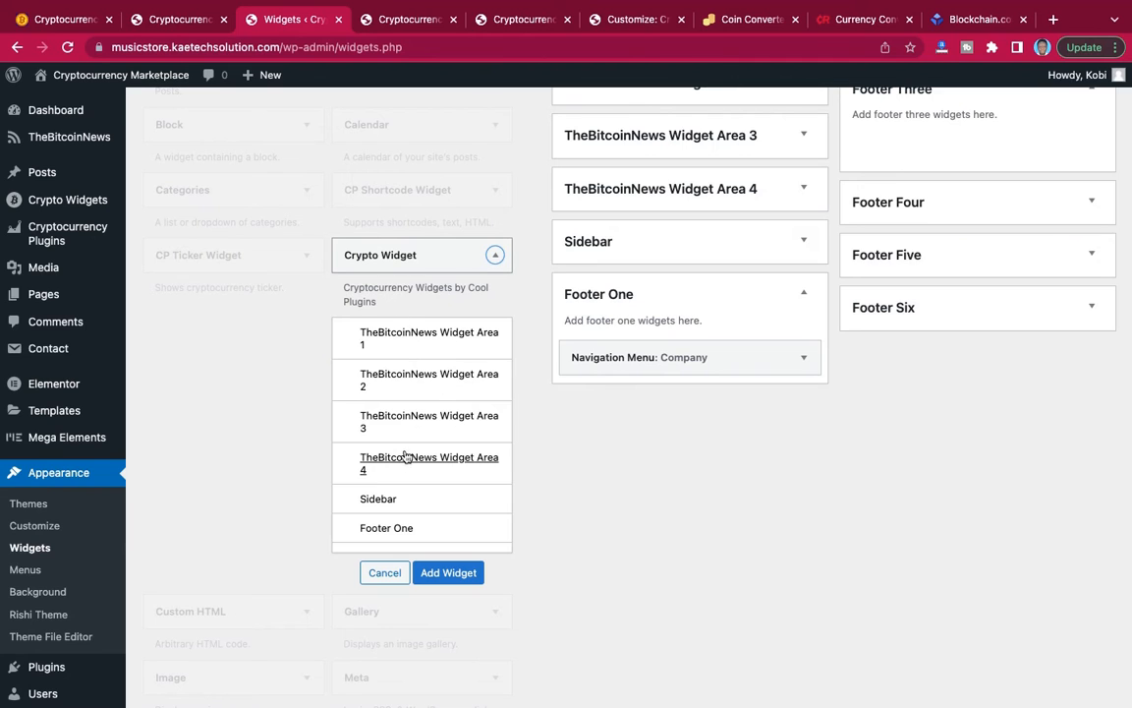
pyautogui.scroll(-3, 406, 455)
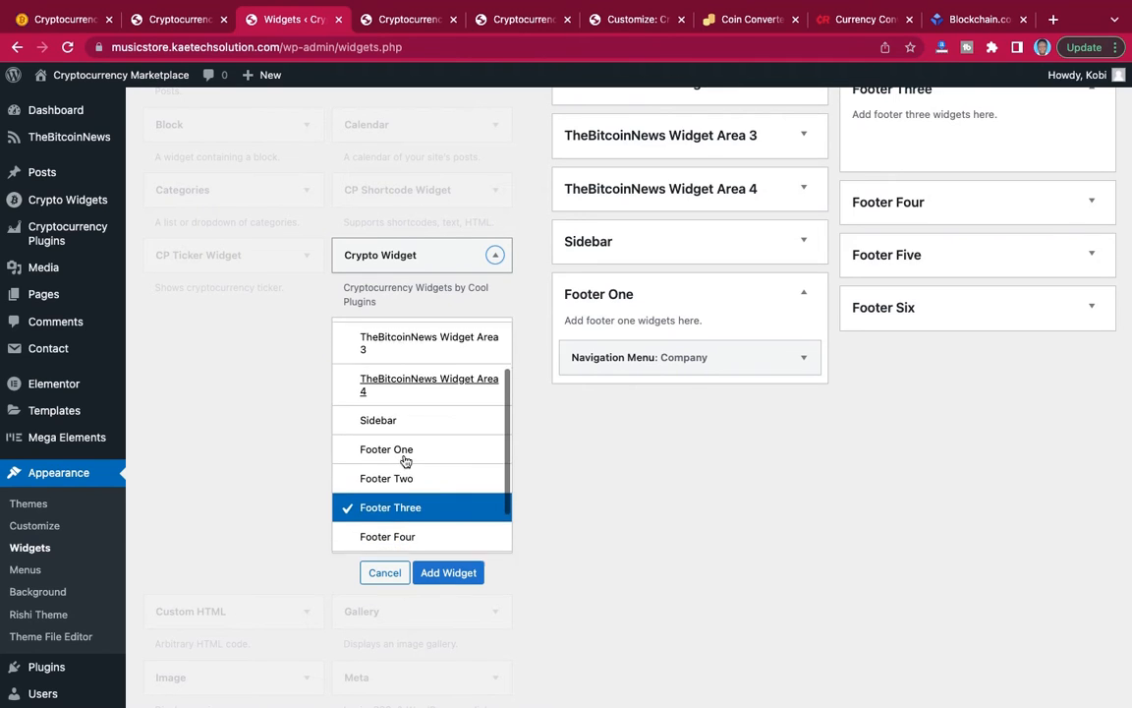
pyautogui.click(443, 573)
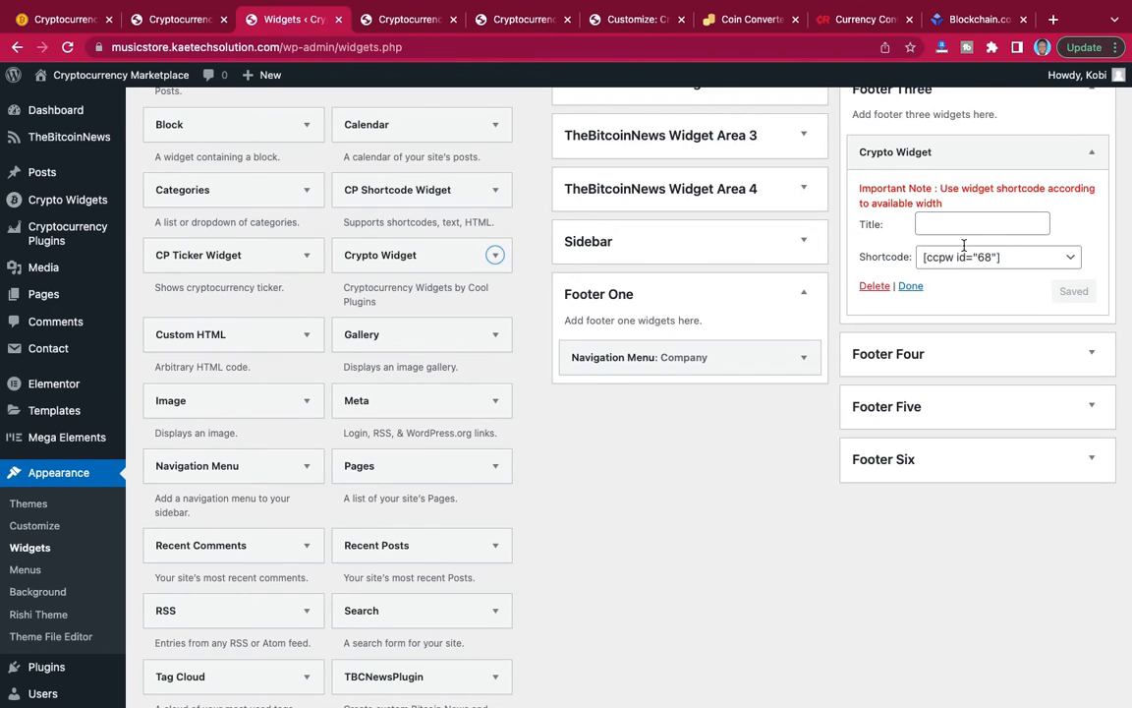
pyautogui.click(972, 257)
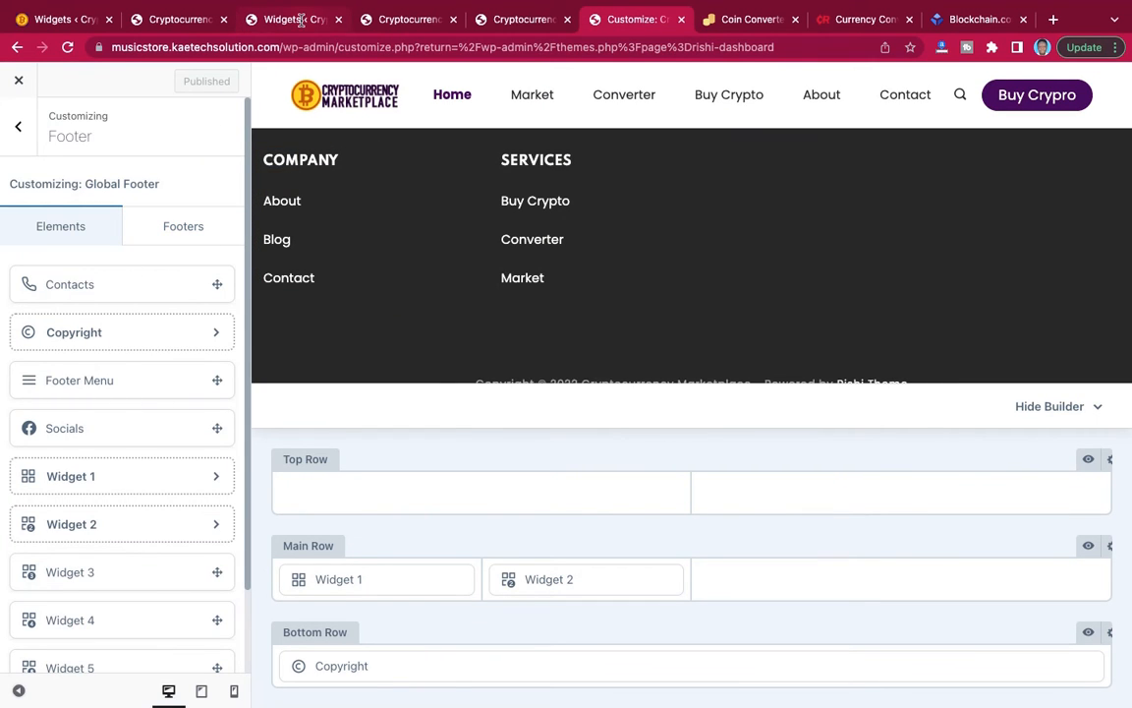
# Title the Footer Three CP Shortcode Widget containing [crypto-donation-box] "Donate To Support Us" and save it.
pyautogui.click(301, 21)
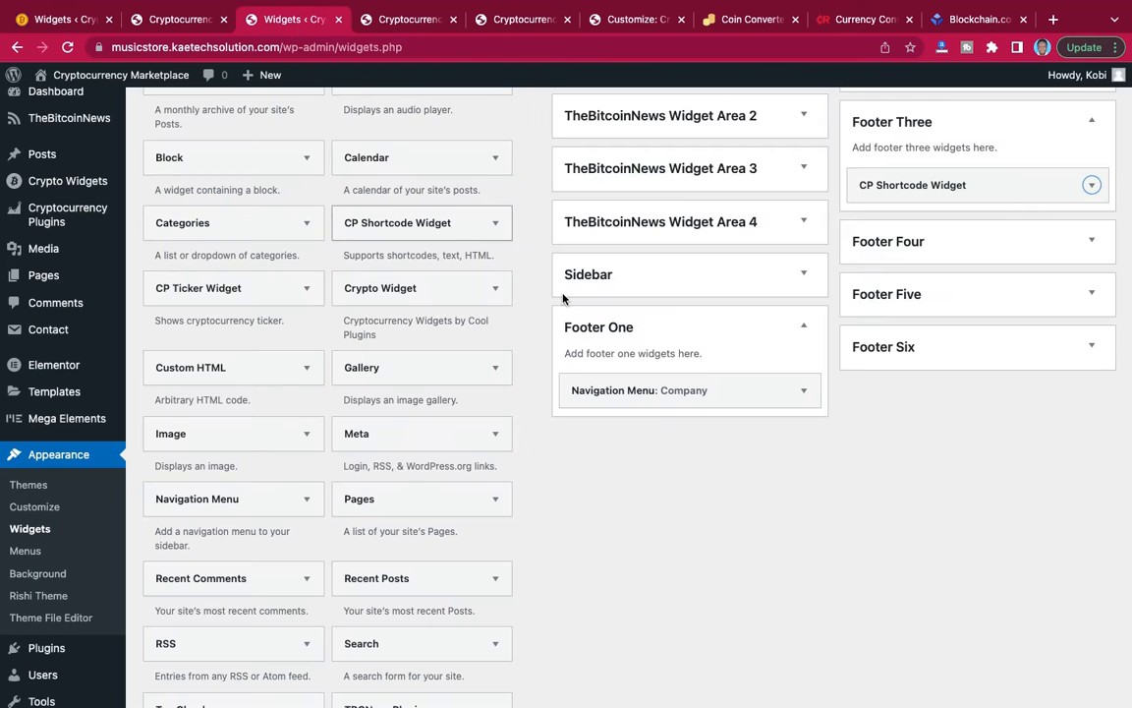
pyautogui.click(1091, 187)
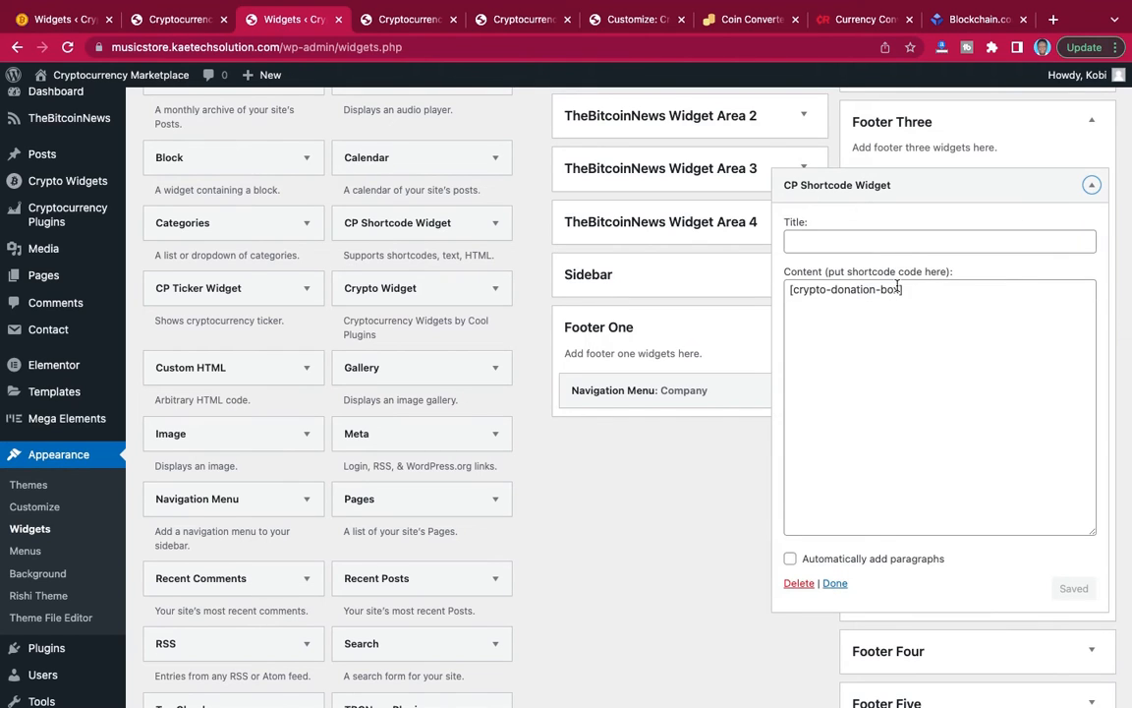
pyautogui.click(859, 241)
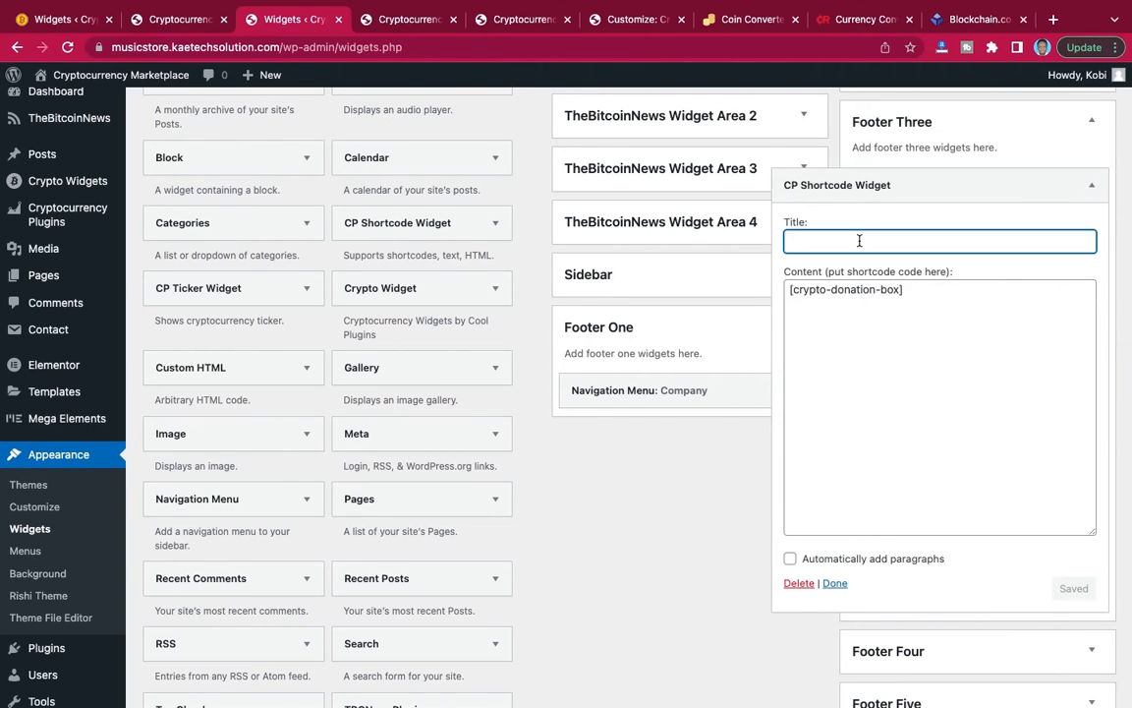
pyautogui.write('Donate To S')
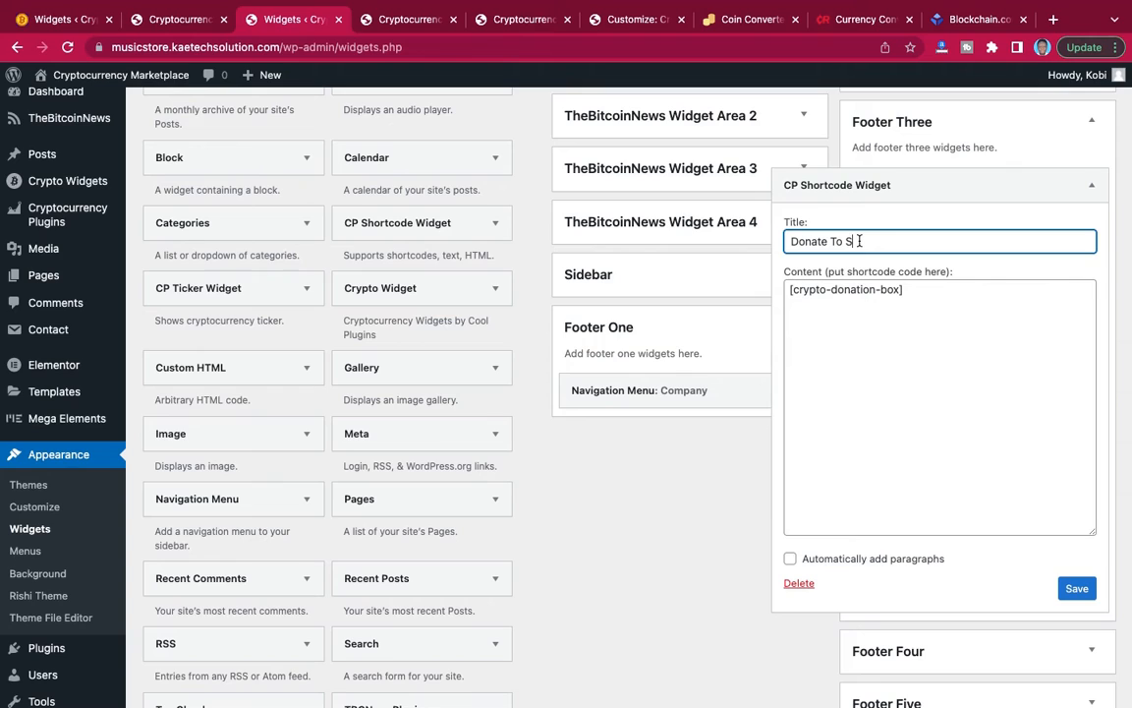
pyautogui.write('upport Us')
pyautogui.click(1073, 587)
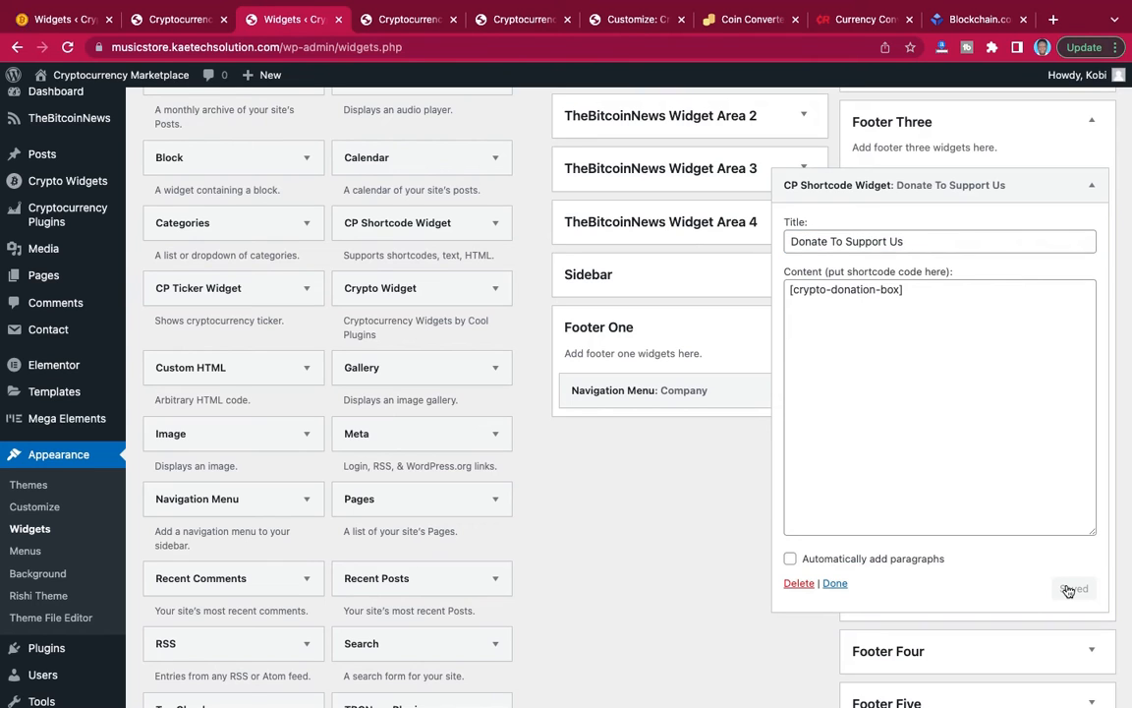
pyautogui.click(835, 584)
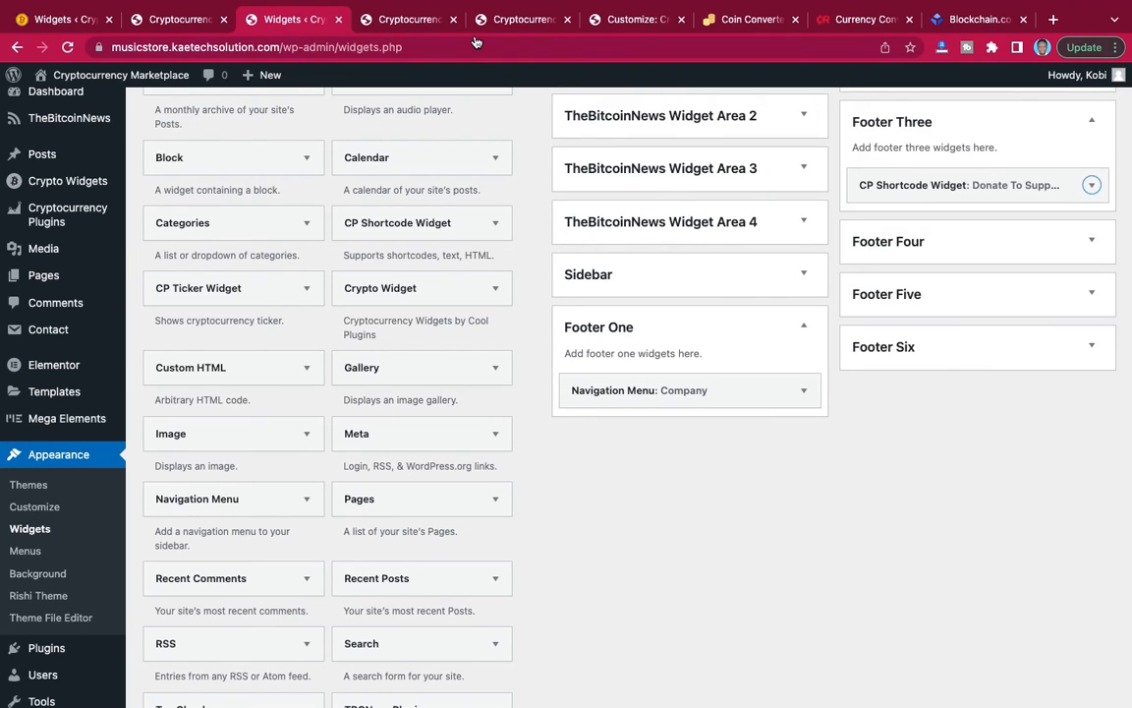
# Reload the live homepage, inspect its footer for the donation box and go back to the Widgets page.
pyautogui.click(504, 21)
pyautogui.click(410, 19)
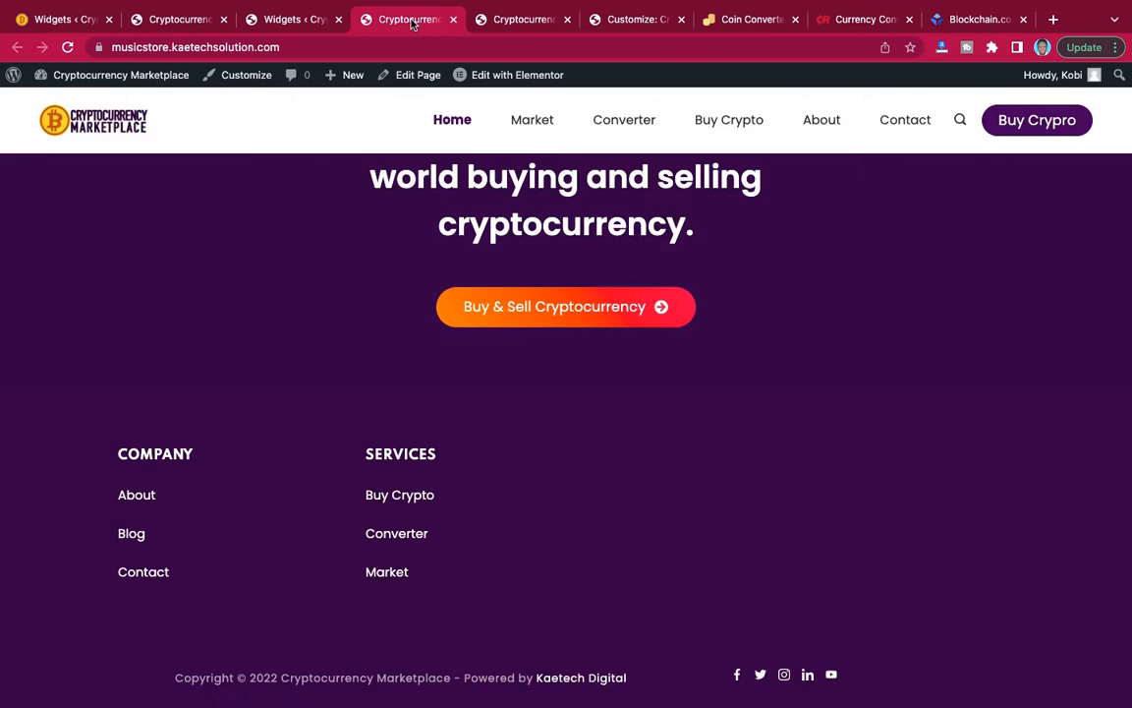
pyautogui.click(67, 47)
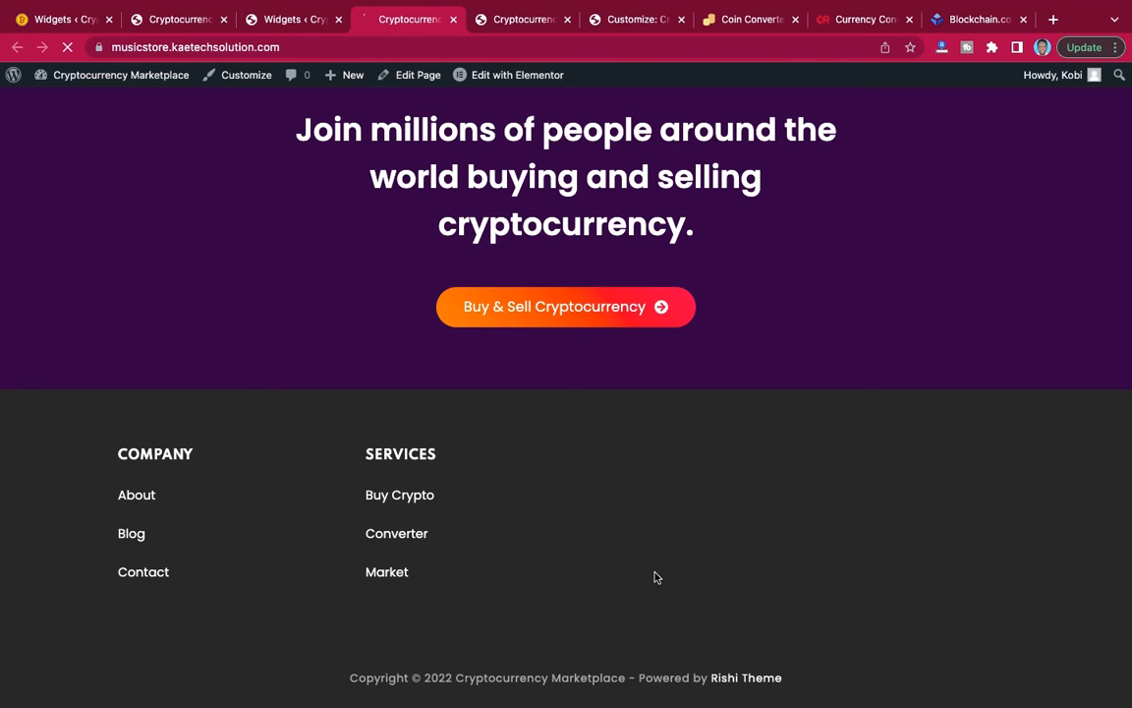
pyautogui.click(282, 18)
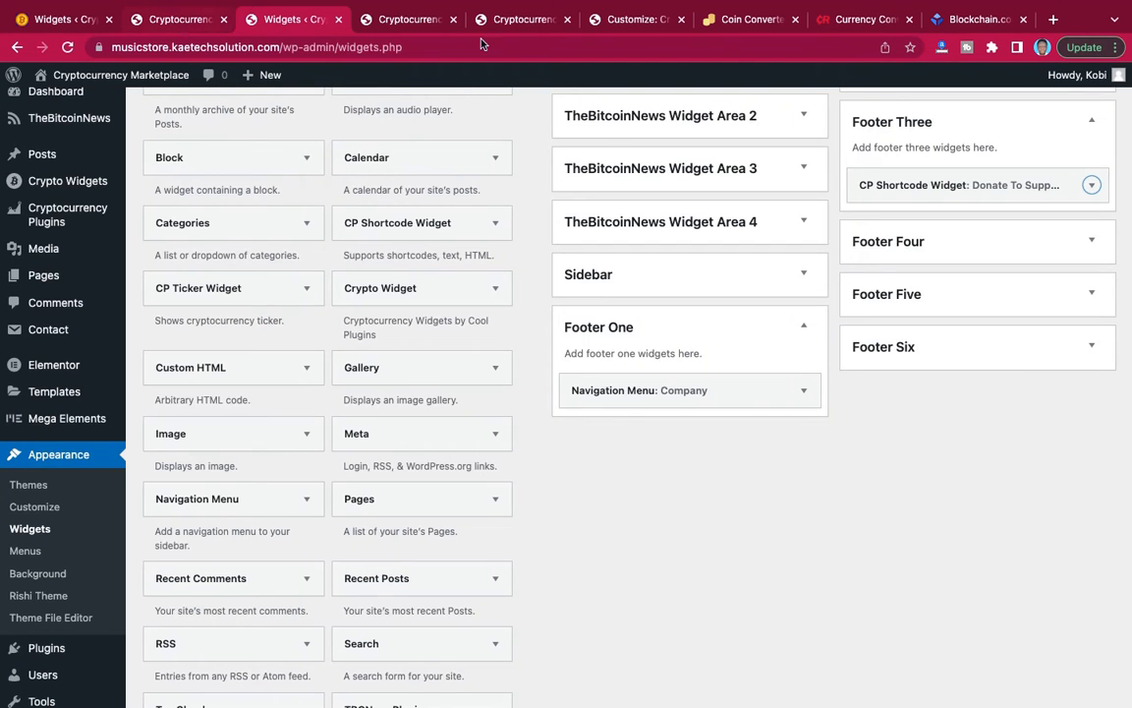
# Switch to the footer customizer, place Widget 3 in the third column of the Main Row and review the donation box preview.
pyautogui.click(523, 22)
pyautogui.click(607, 21)
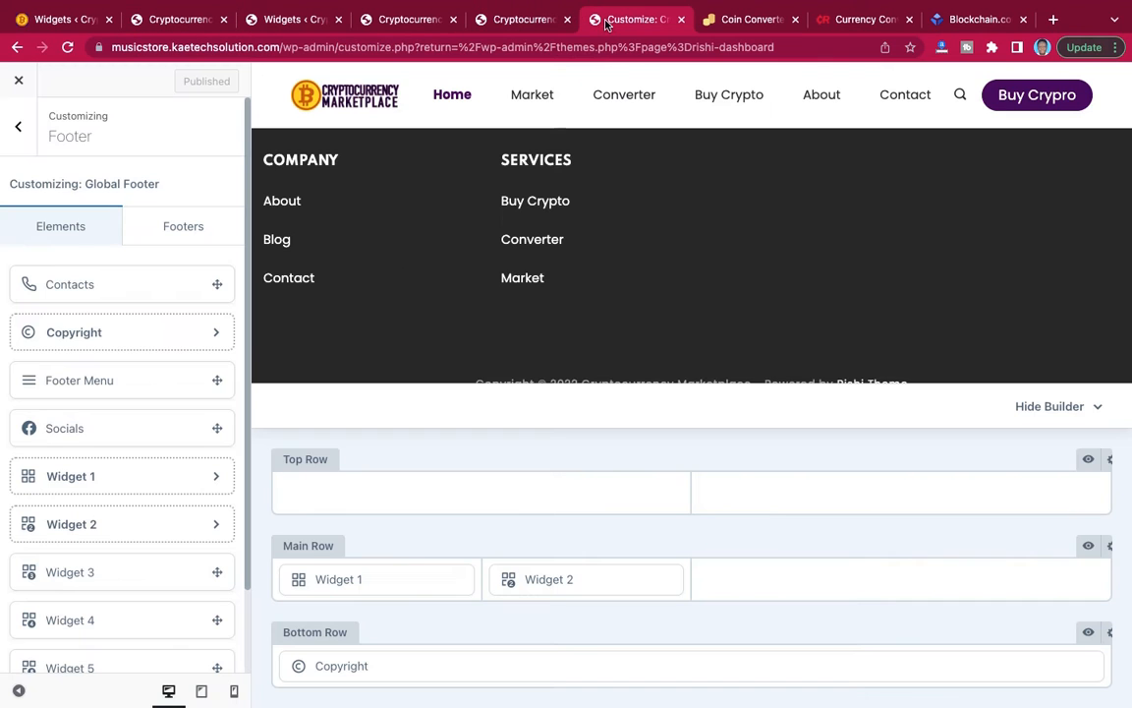
pyautogui.scroll(1, 636, 328)
pyautogui.scroll(-1, 636, 327)
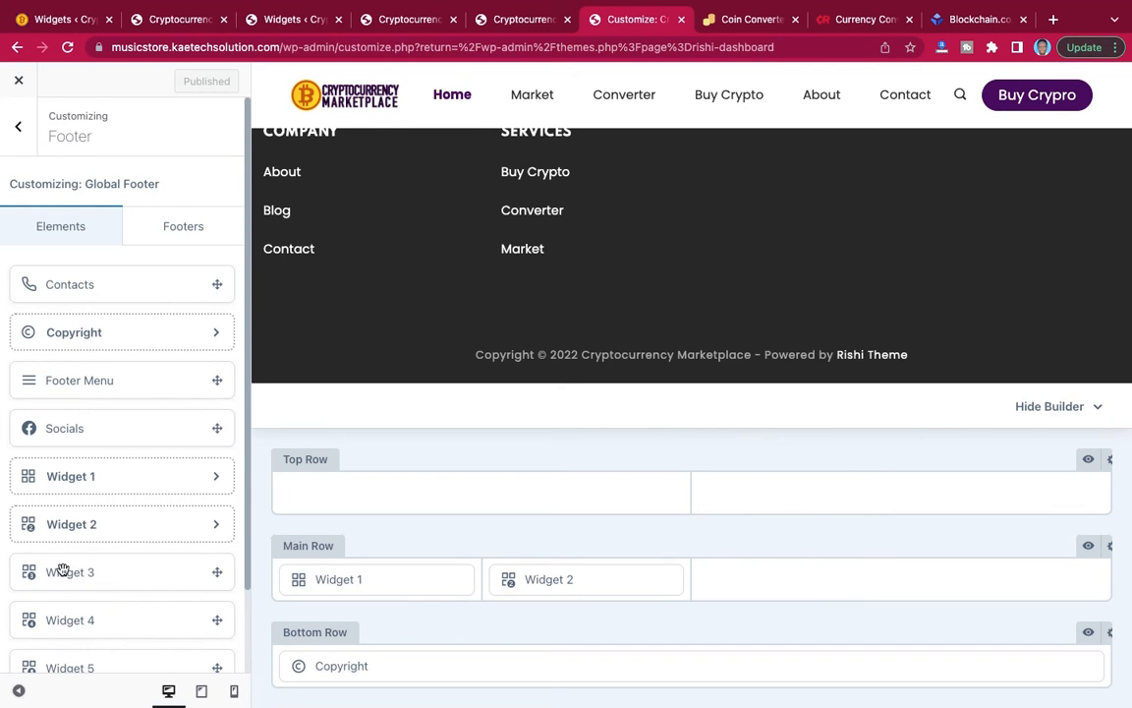
pyautogui.moveTo(56, 575); pyautogui.dragTo(903, 584)
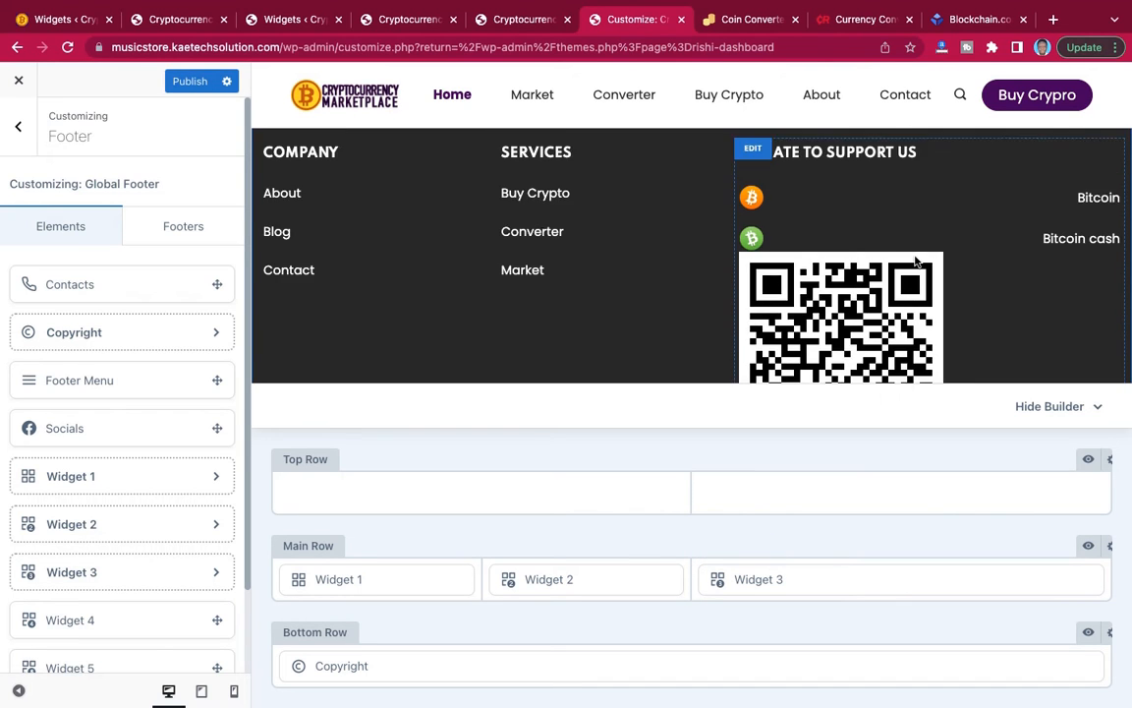
pyautogui.scroll(-2, 916, 260)
pyautogui.scroll(2, 919, 278)
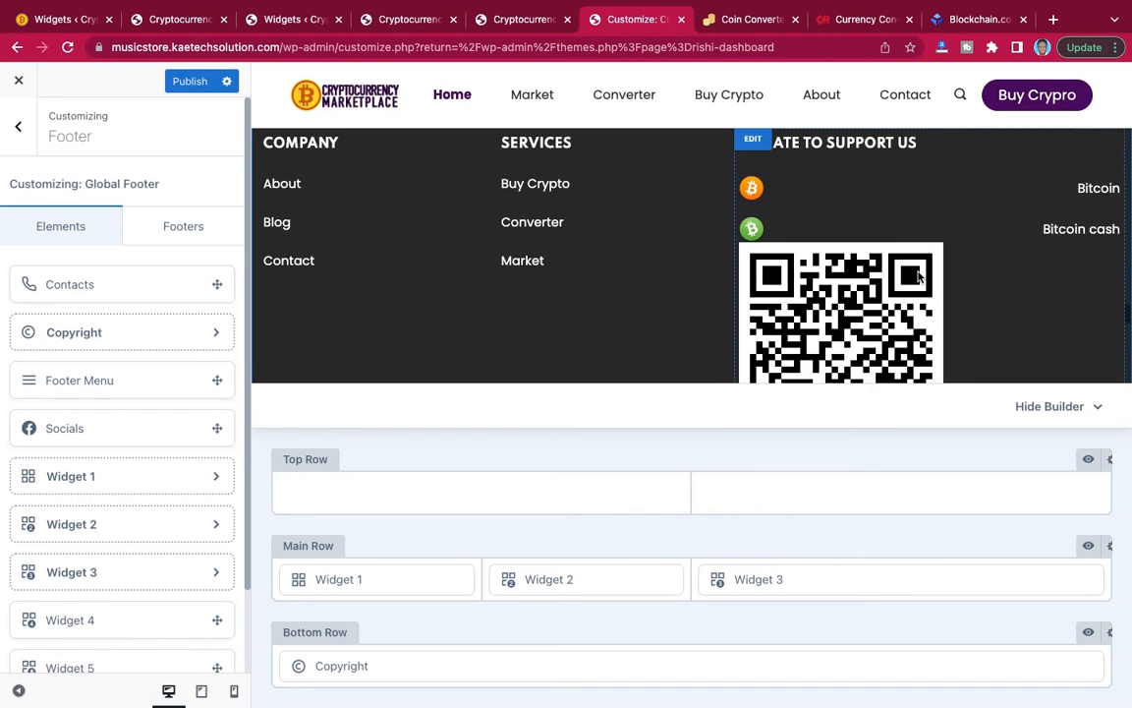
pyautogui.scroll(1, 917, 277)
pyautogui.scroll(-5, 963, 263)
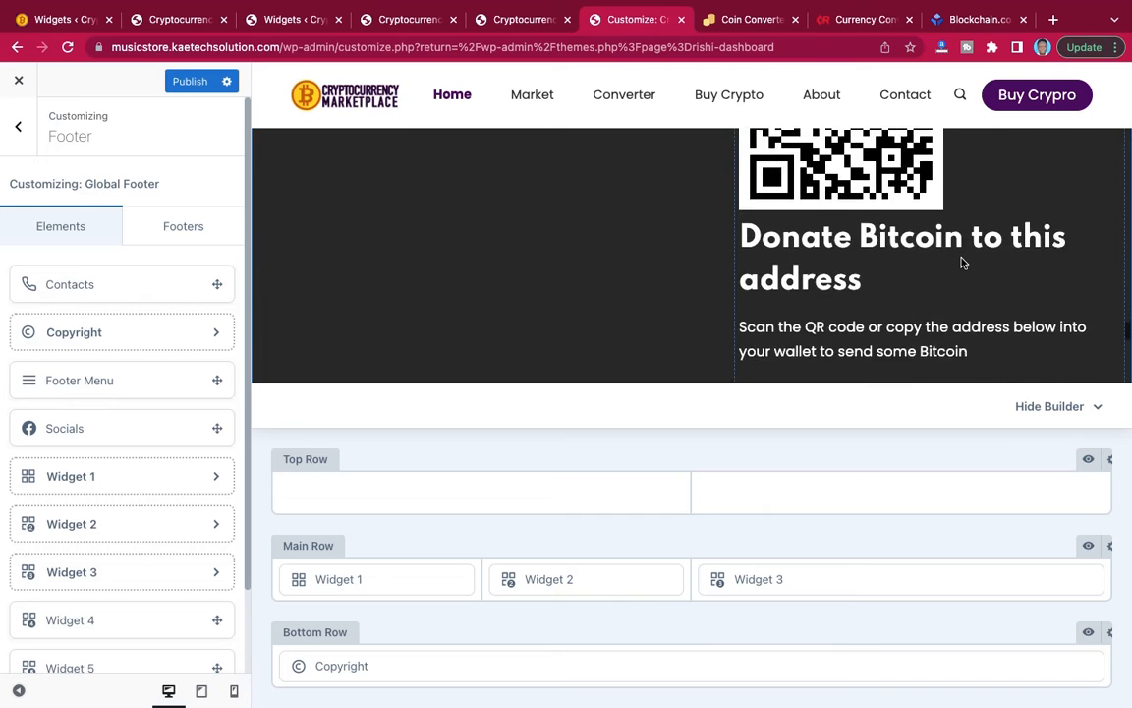
pyautogui.scroll(5, 963, 263)
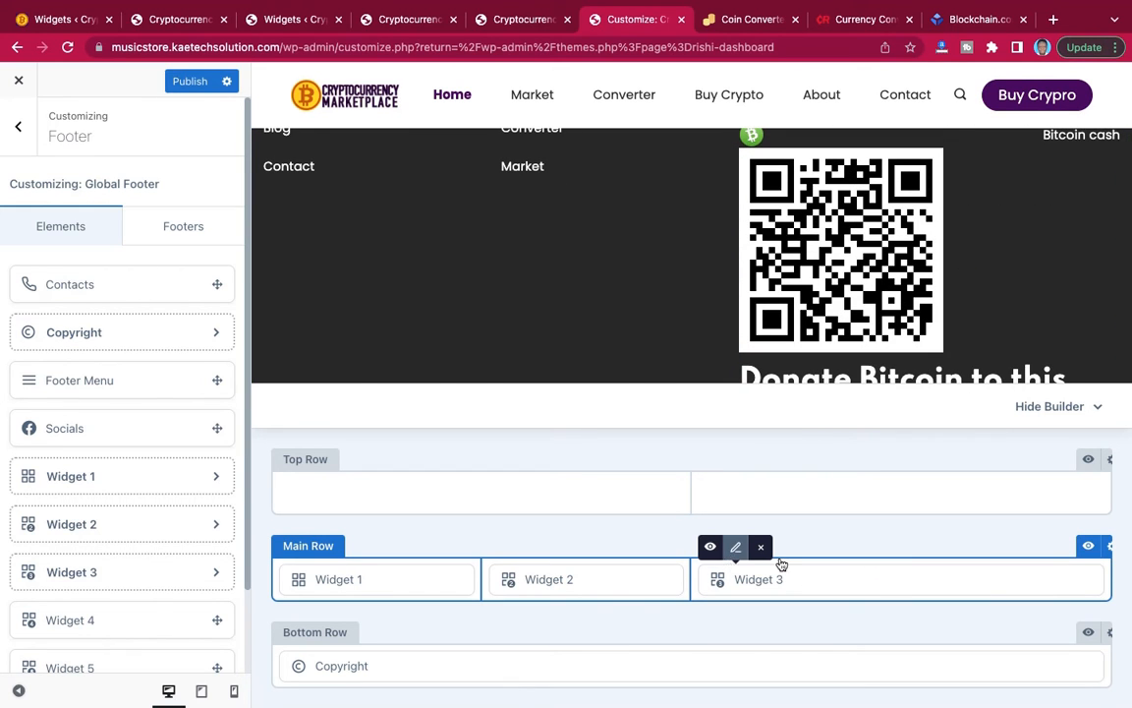
# Set the footer Main Row's background colour to the dark purple #1b002c.
pyautogui.click(1110, 548)
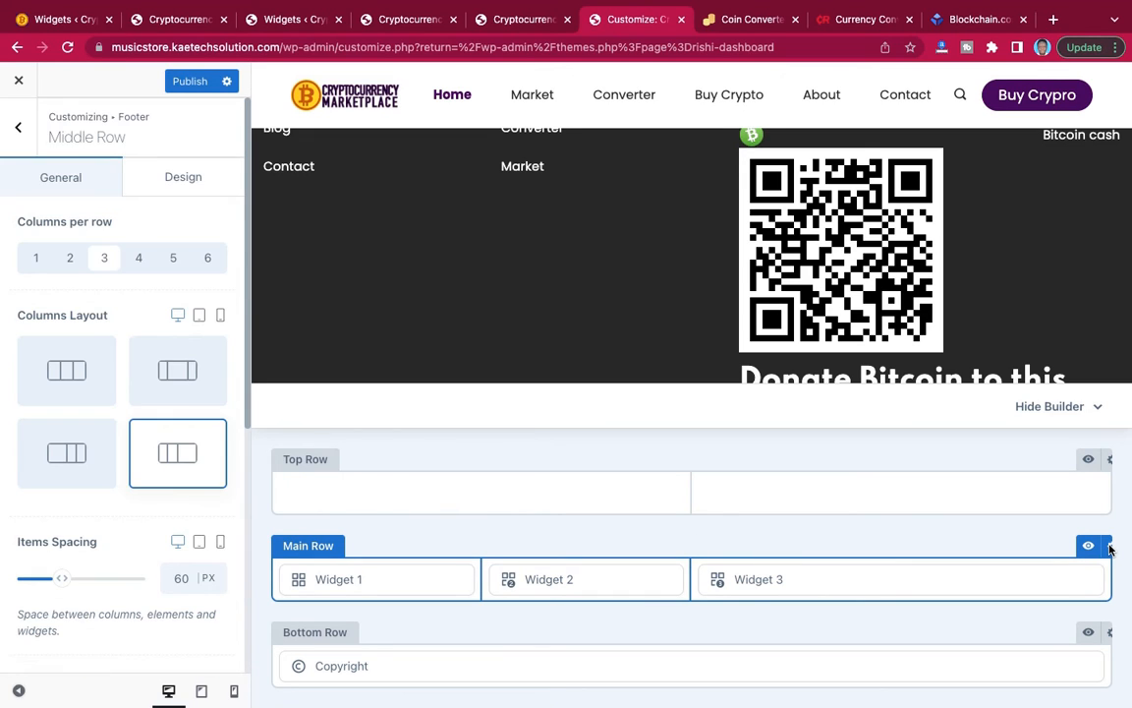
pyautogui.click(182, 181)
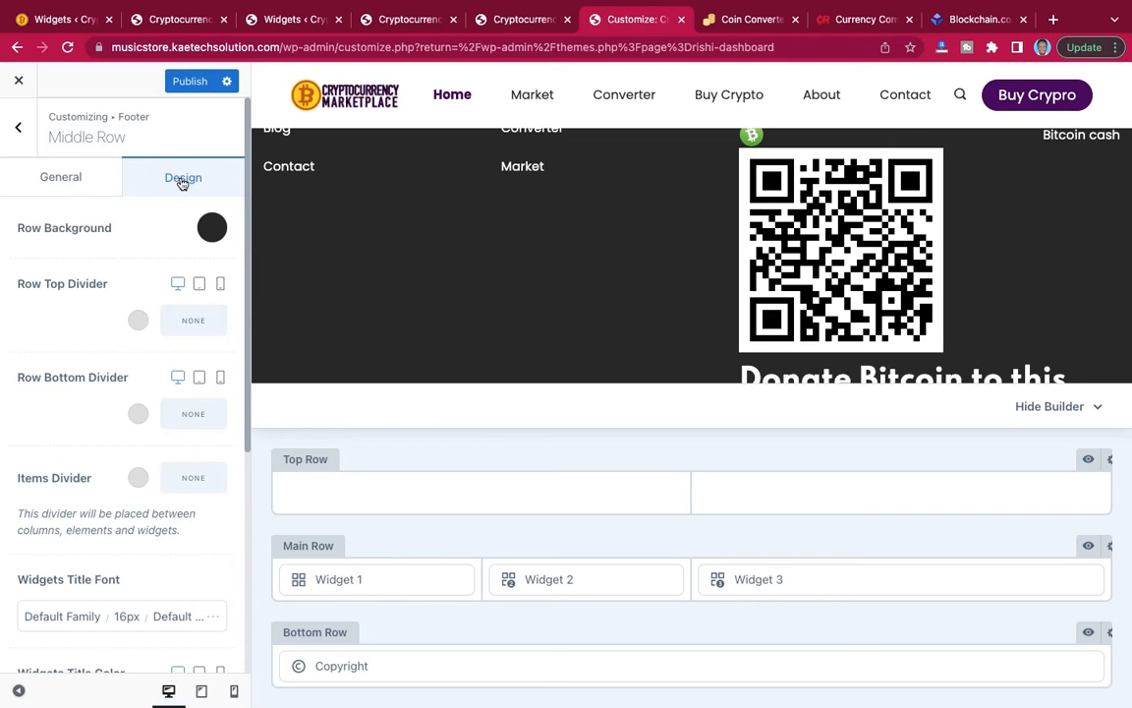
pyautogui.click(213, 229)
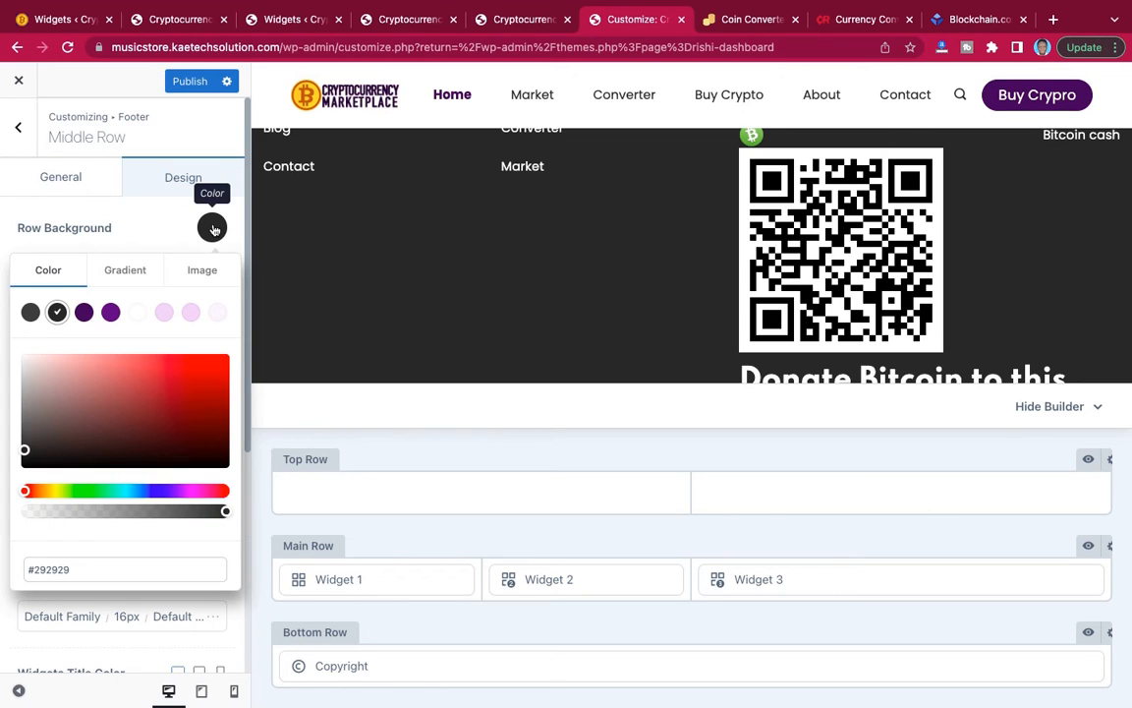
pyautogui.click(85, 313)
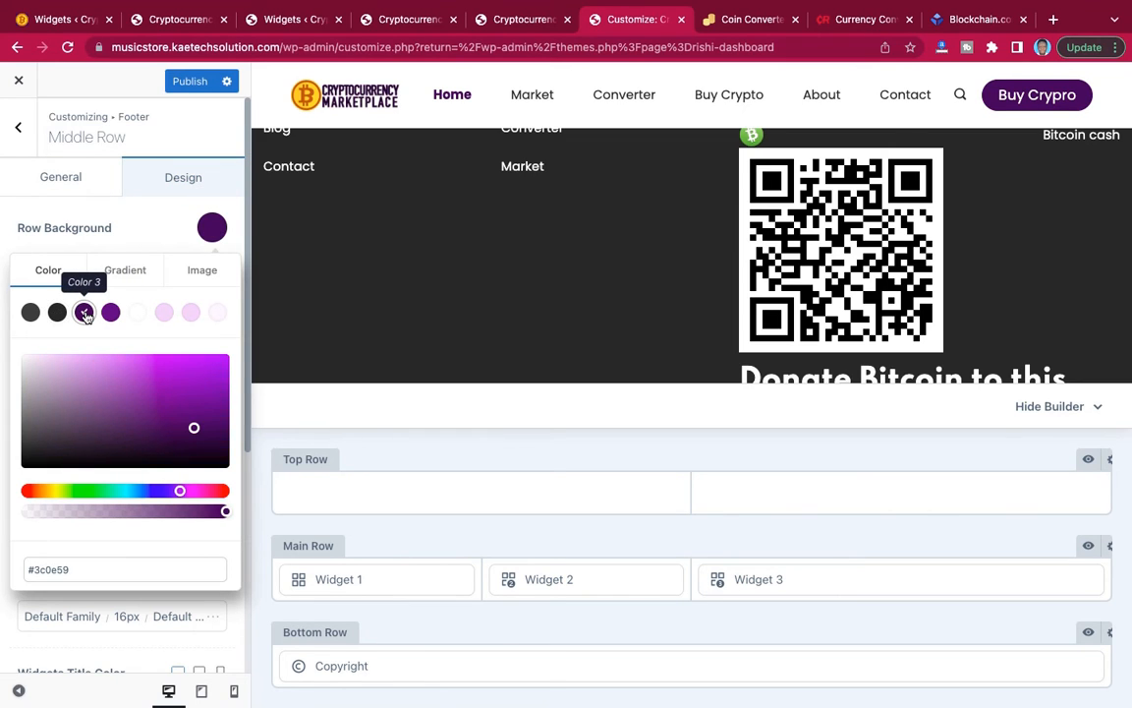
pyautogui.click(206, 443)
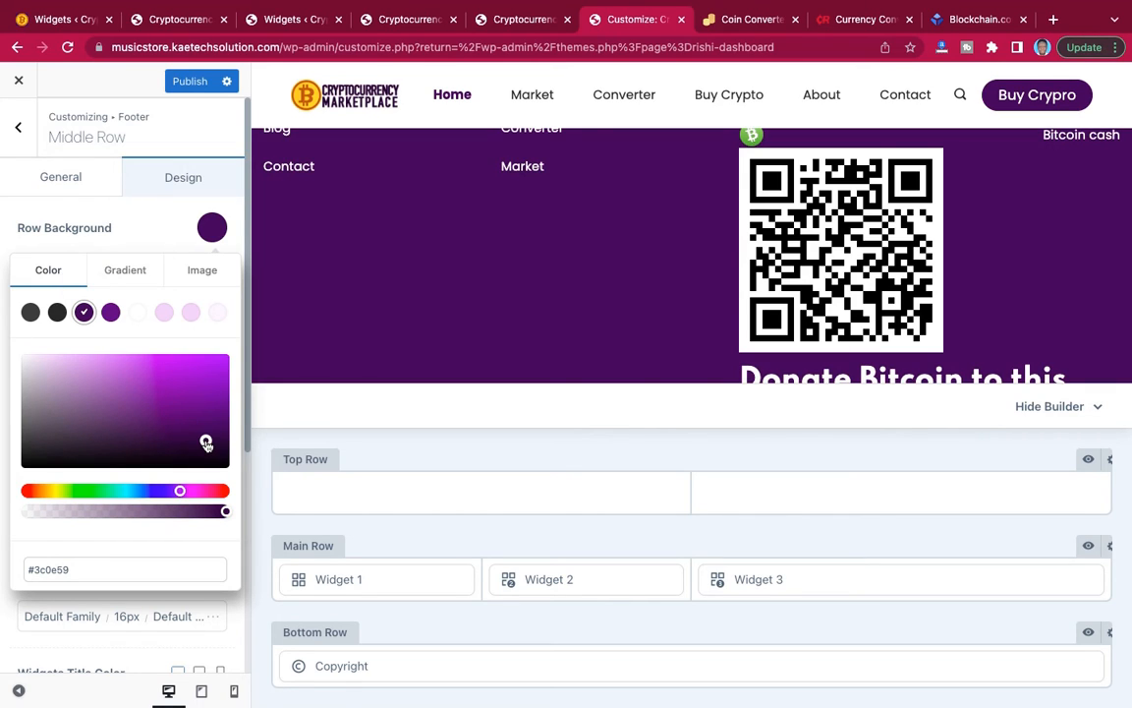
pyautogui.moveTo(206, 443); pyautogui.dragTo(212, 451)
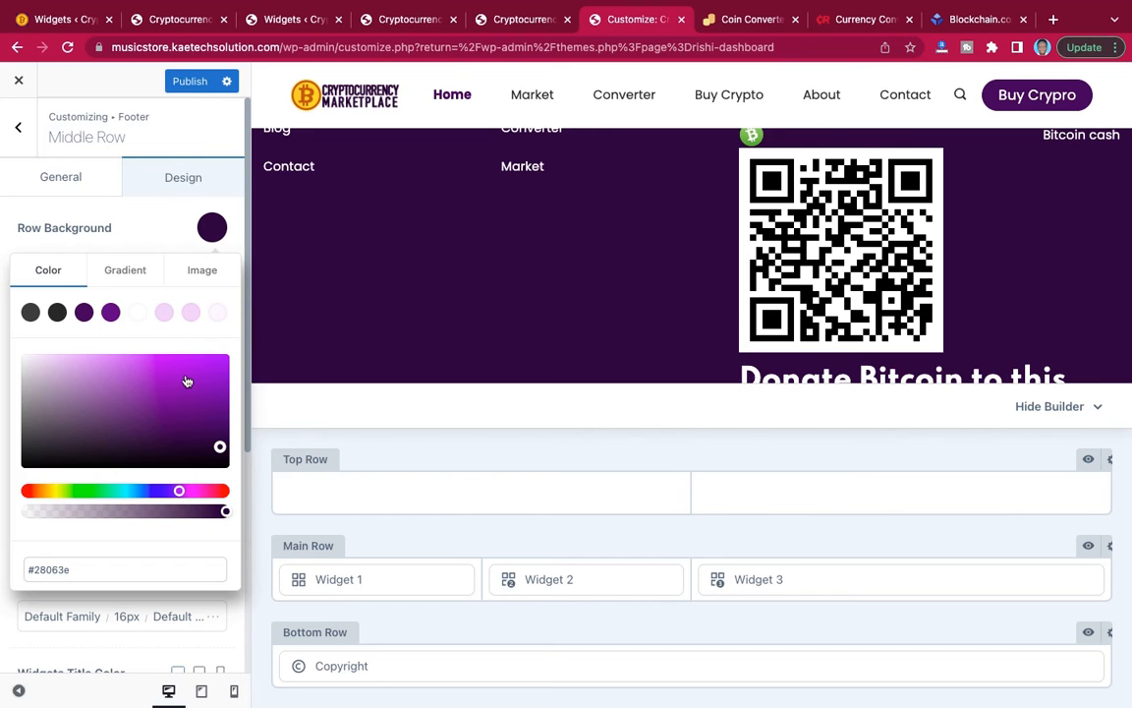
pyautogui.moveTo(220, 444); pyautogui.dragTo(222, 449)
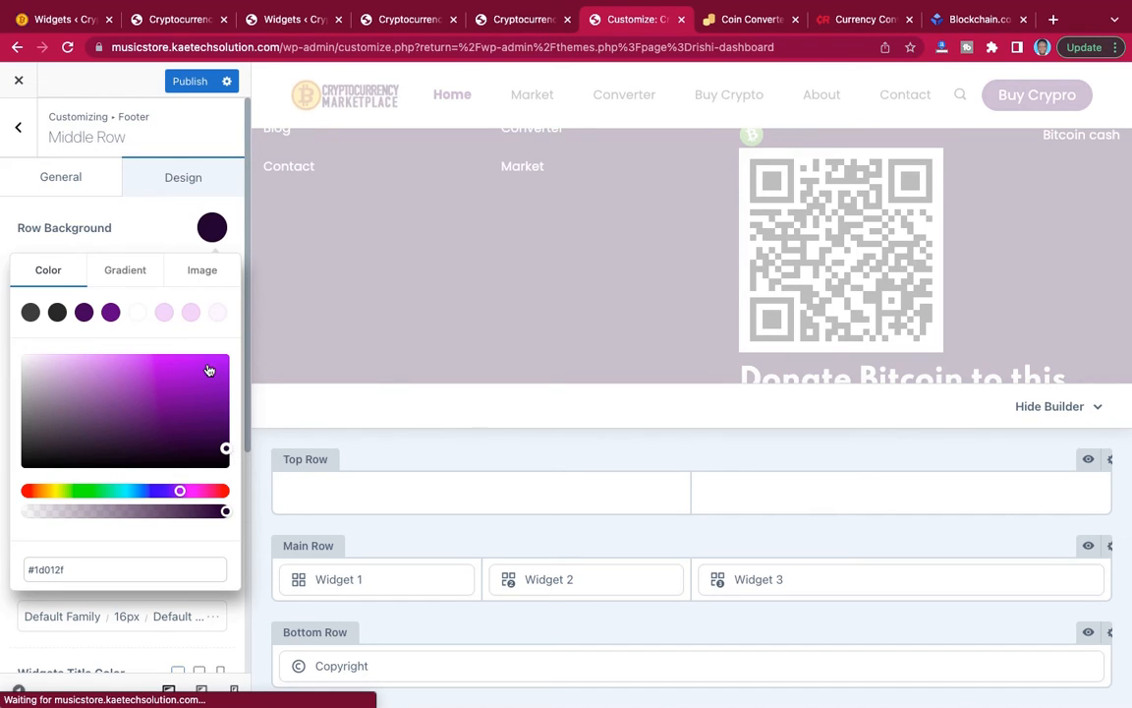
pyautogui.click(174, 232)
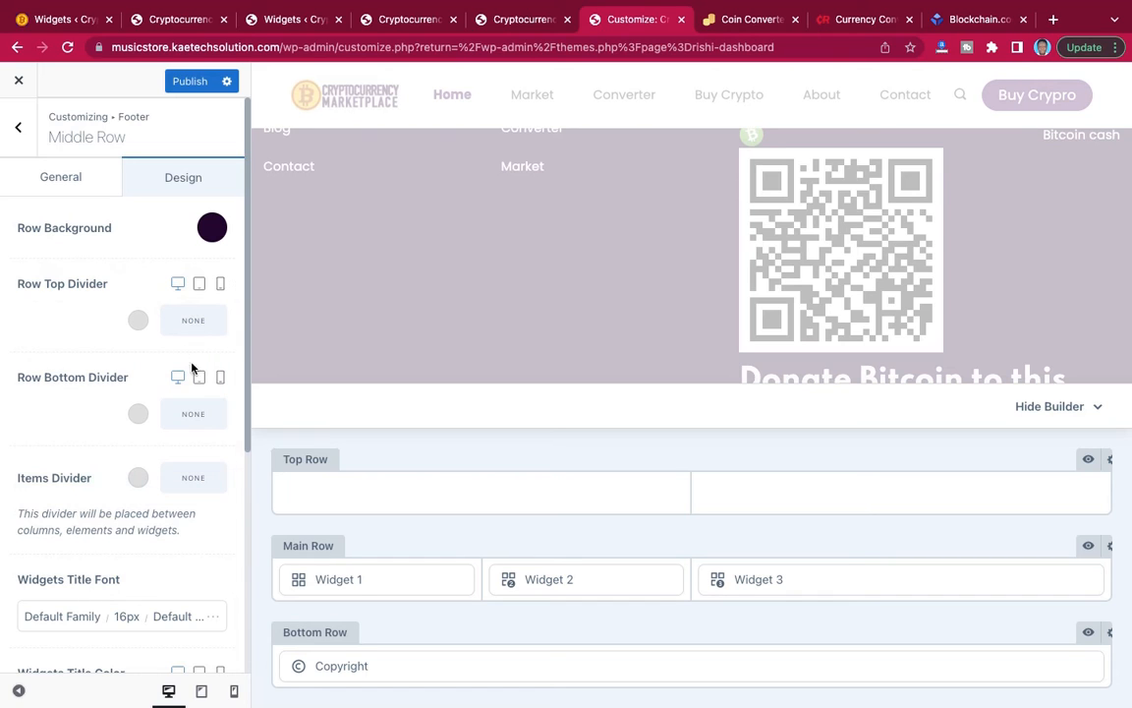
# Give the footer Main Row a solid top divider in Color 7 (#ecd6f9) and publish the changes.
pyautogui.click(197, 321)
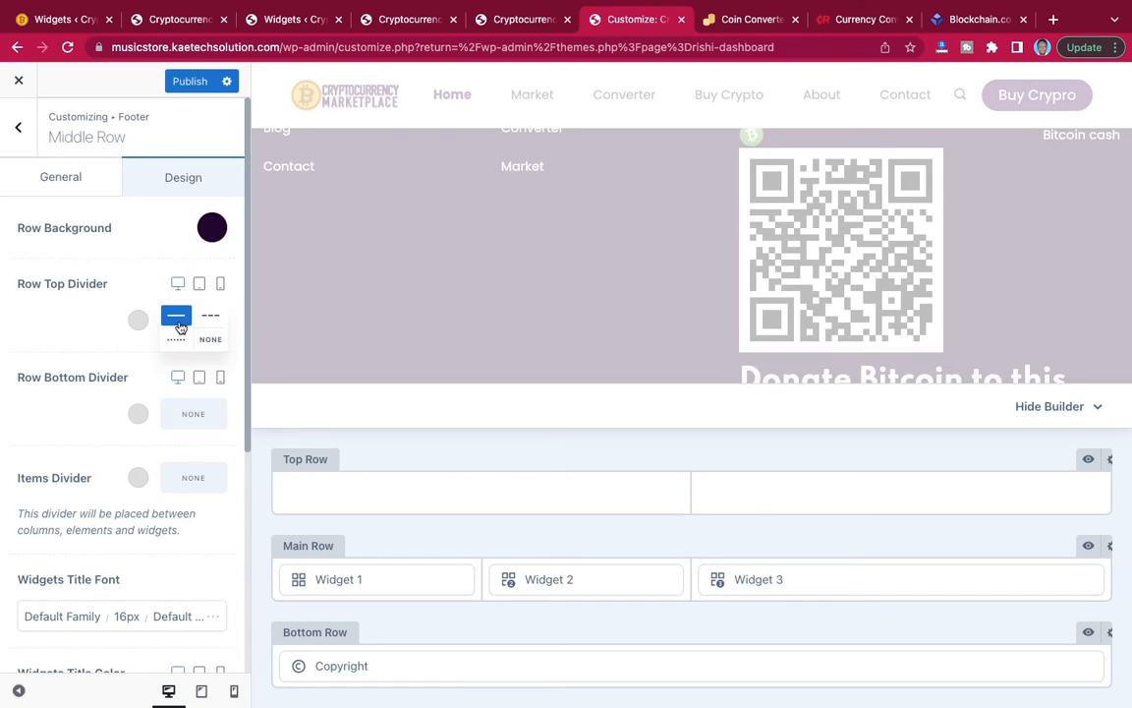
pyautogui.click(177, 320)
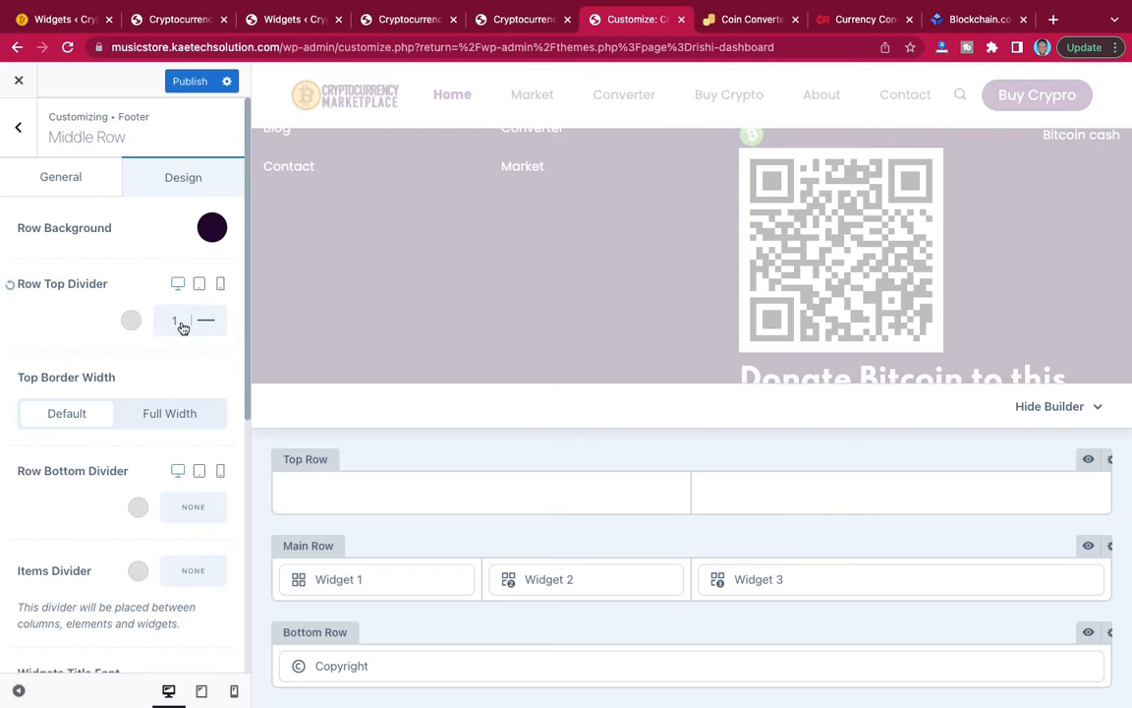
pyautogui.click(130, 322)
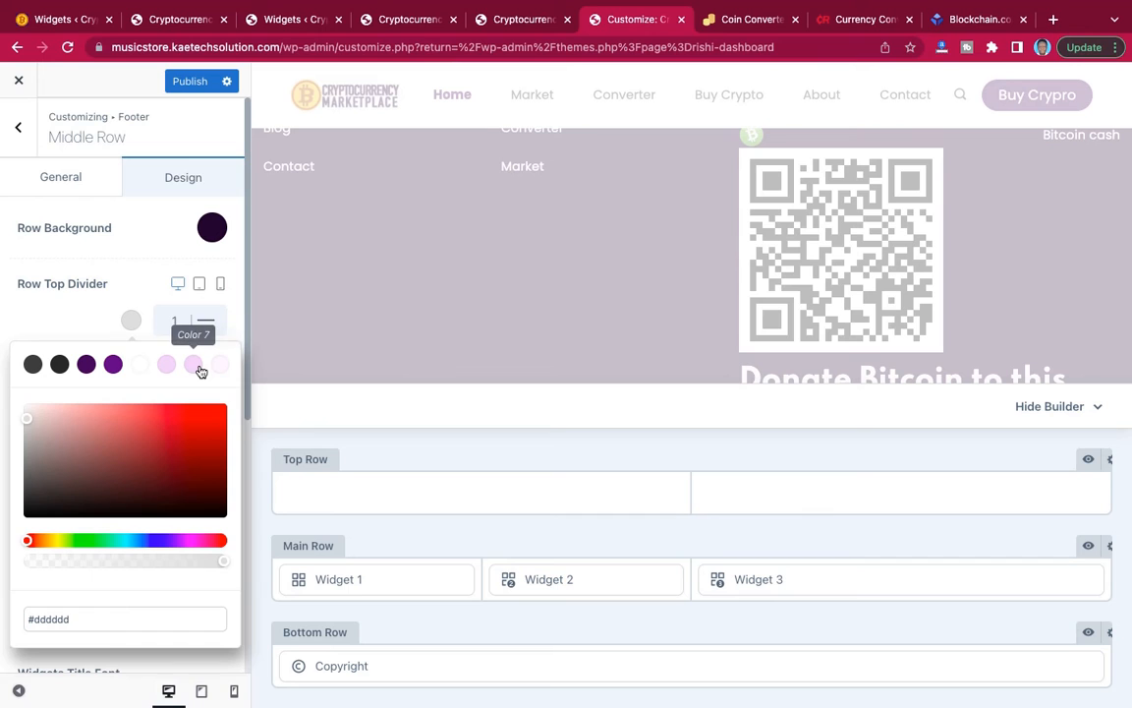
pyautogui.click(196, 367)
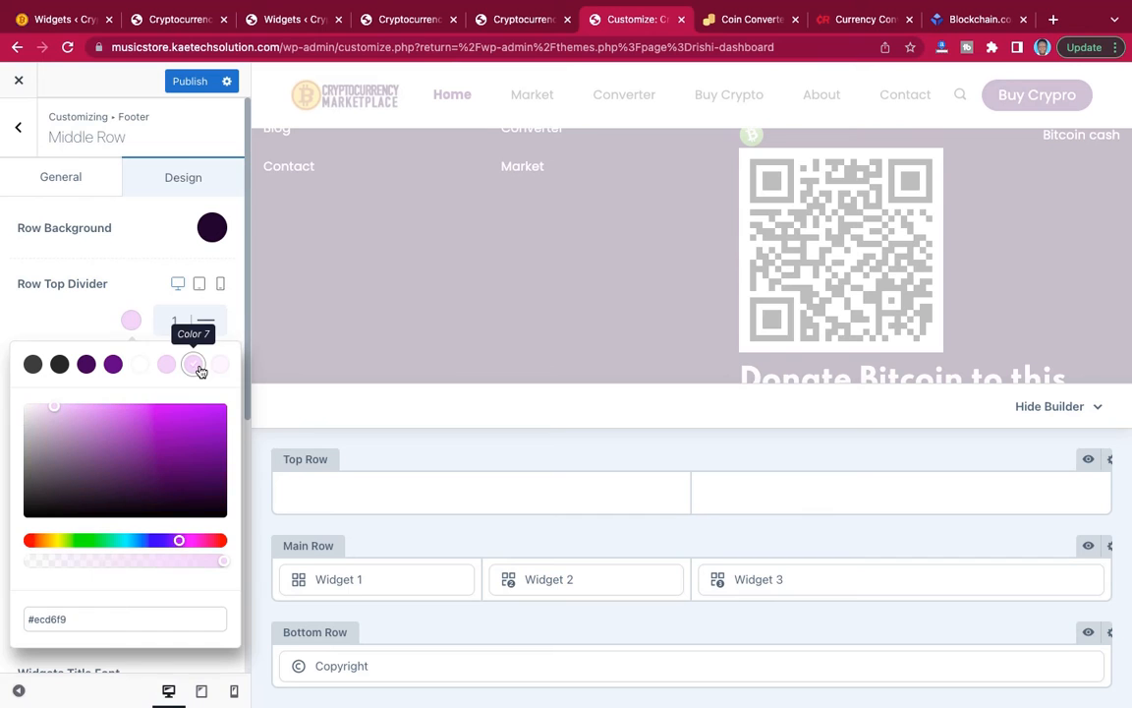
pyautogui.click(107, 324)
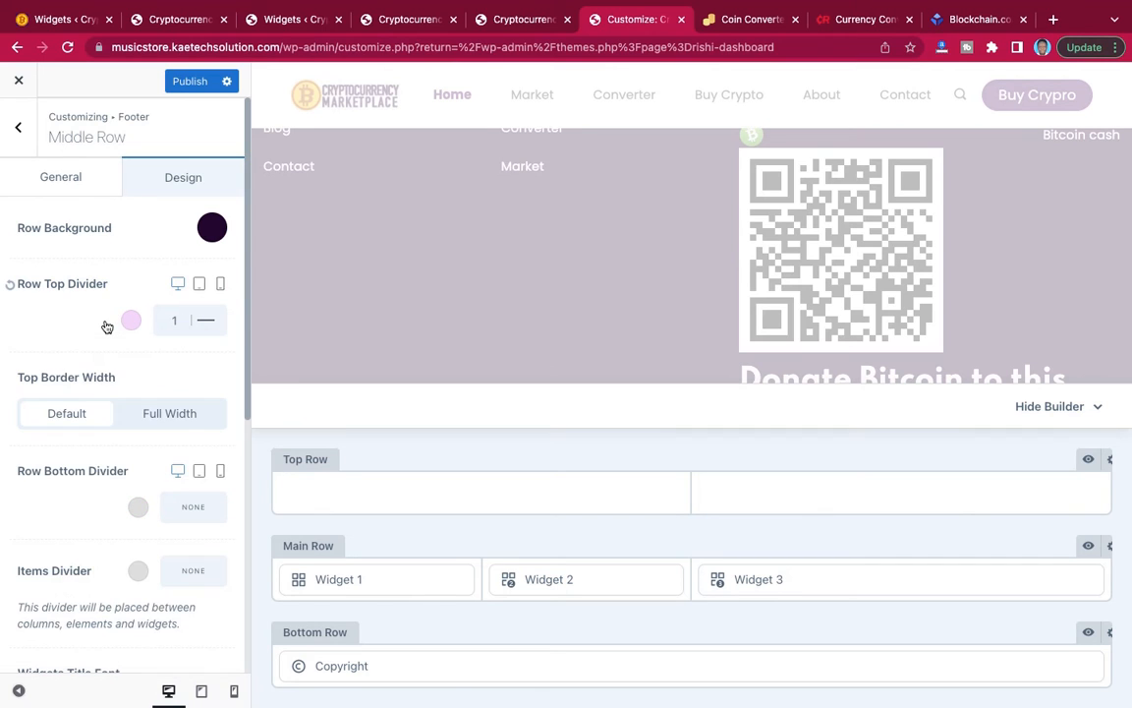
pyautogui.click(192, 83)
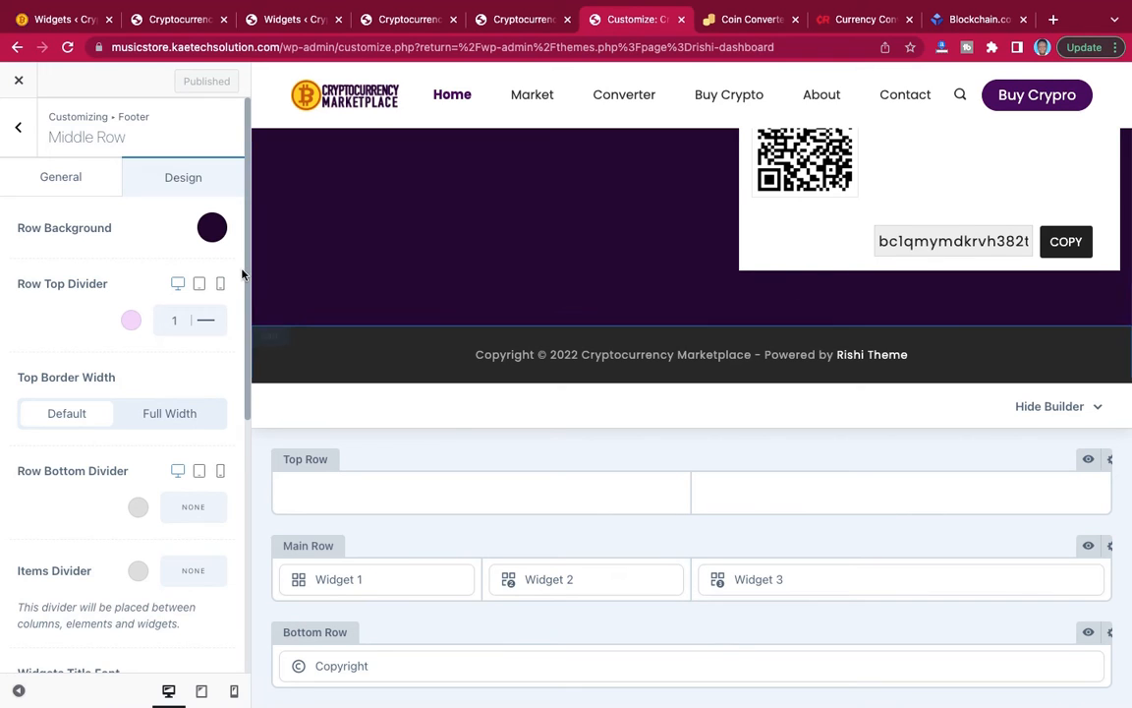
# Copy the Main Row's background colour code #1b002c into the footer Bottom Row's background and publish the changes.
pyautogui.click(213, 228)
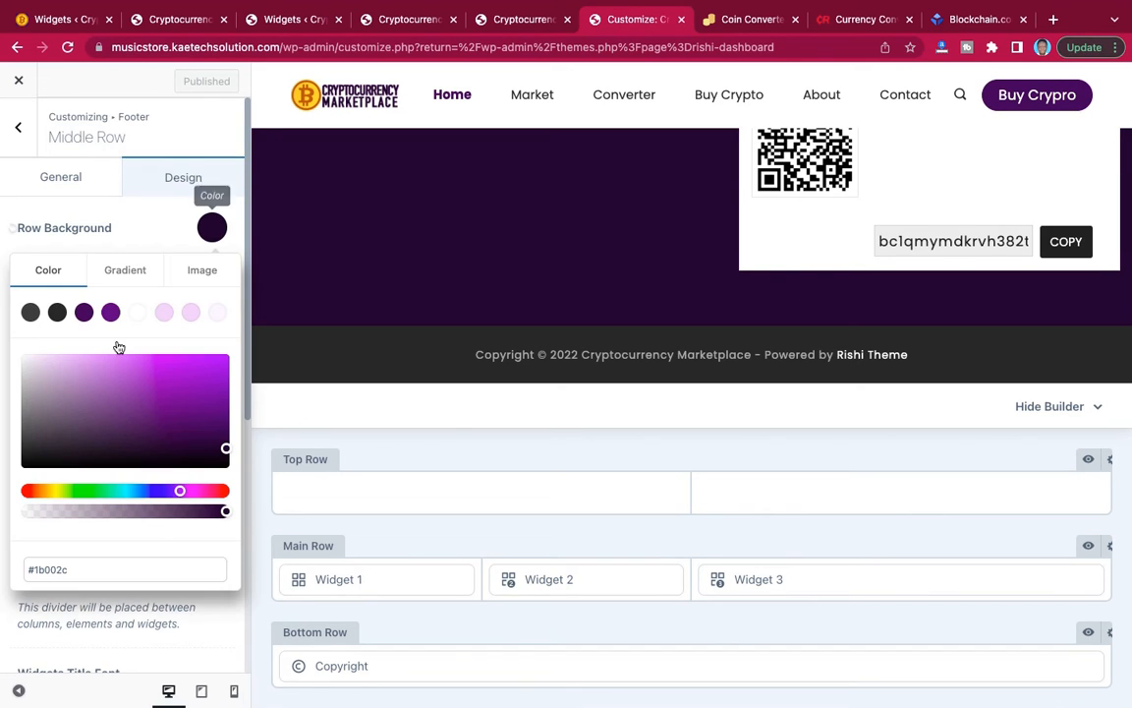
pyautogui.moveTo(71, 569); pyautogui.dragTo(20, 572)
pyautogui.press('super+c')
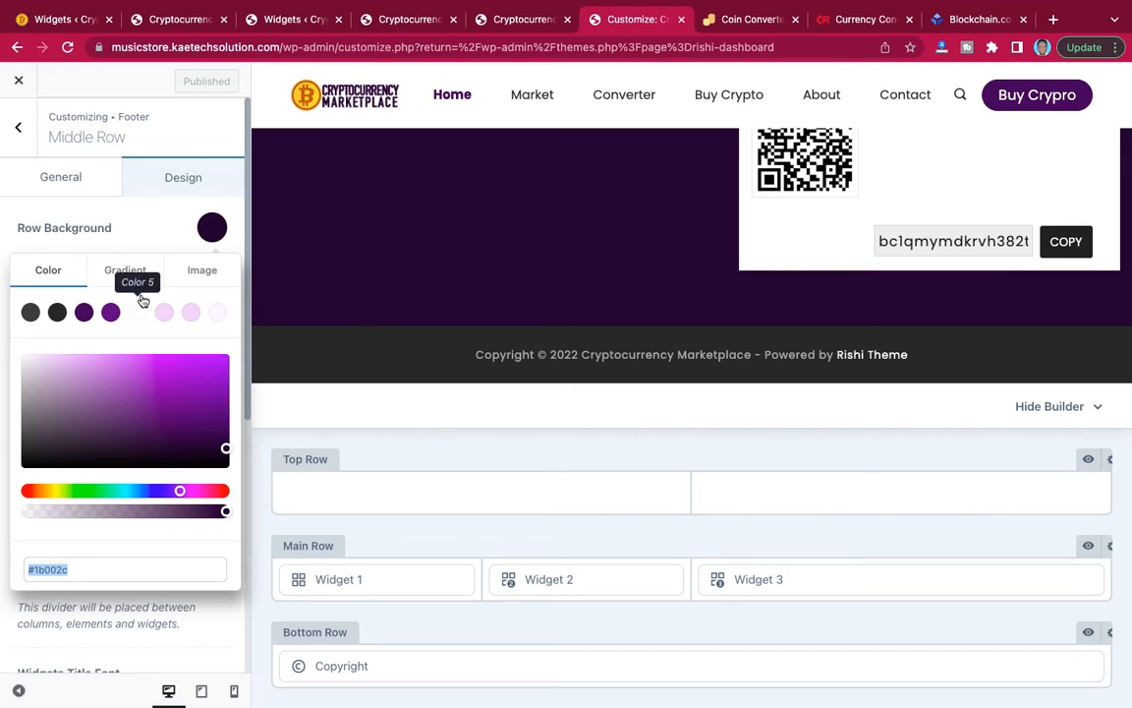
pyautogui.click(158, 236)
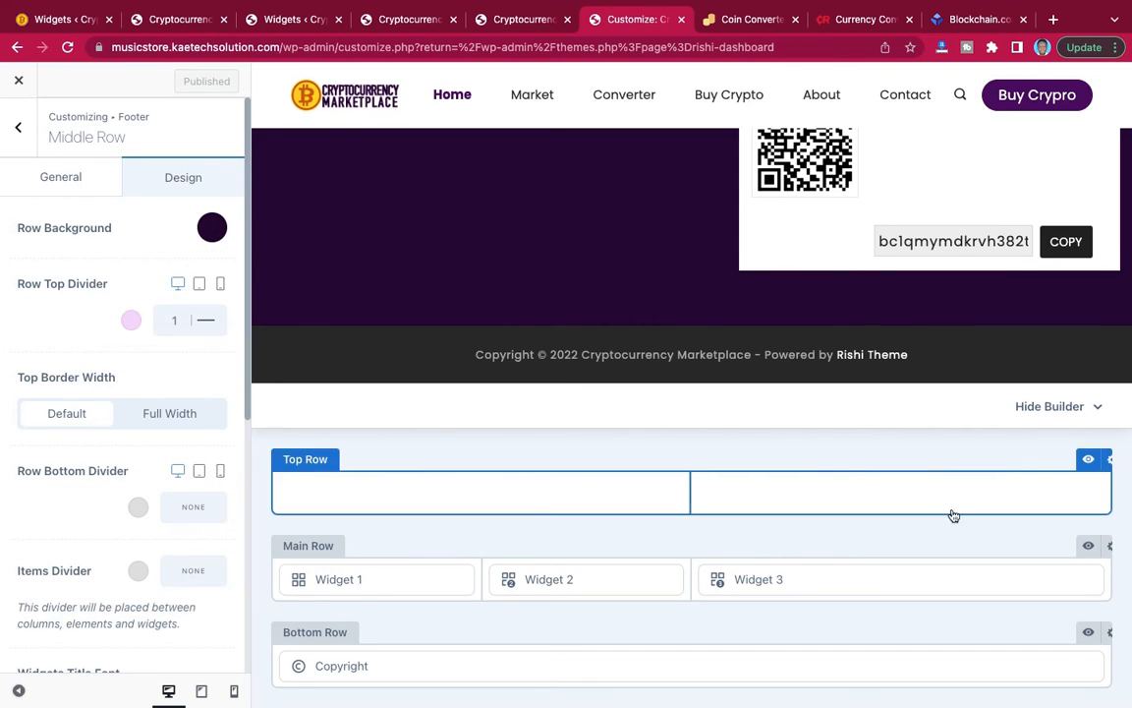
pyautogui.click(1111, 635)
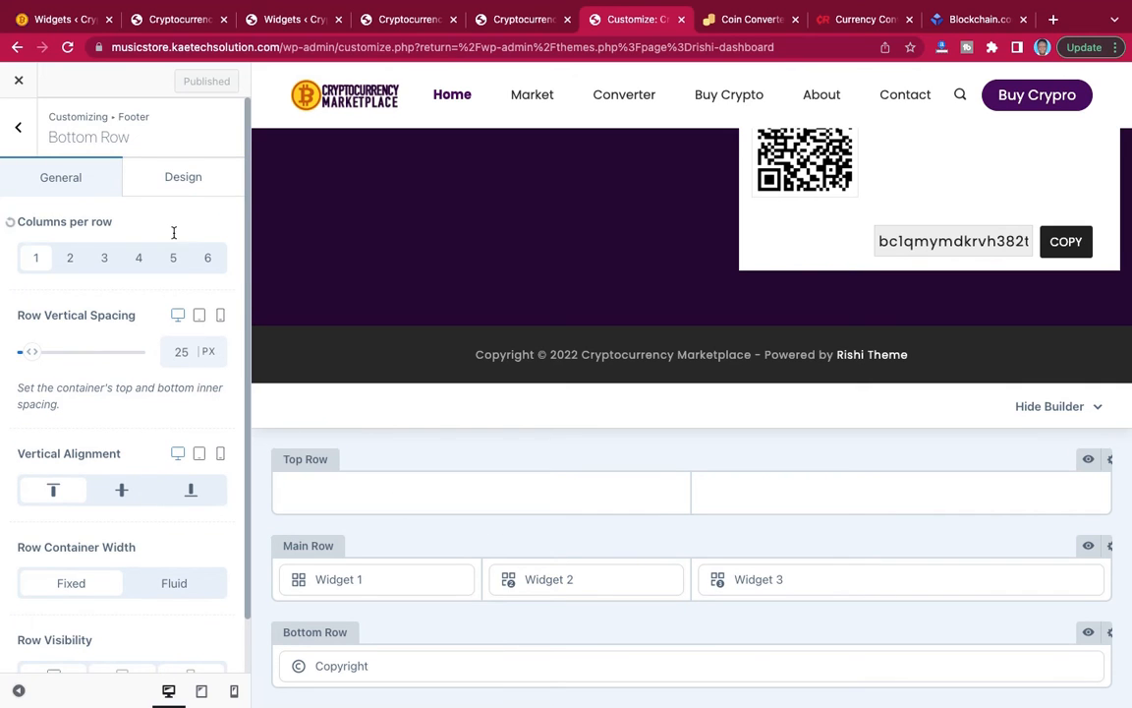
pyautogui.click(182, 182)
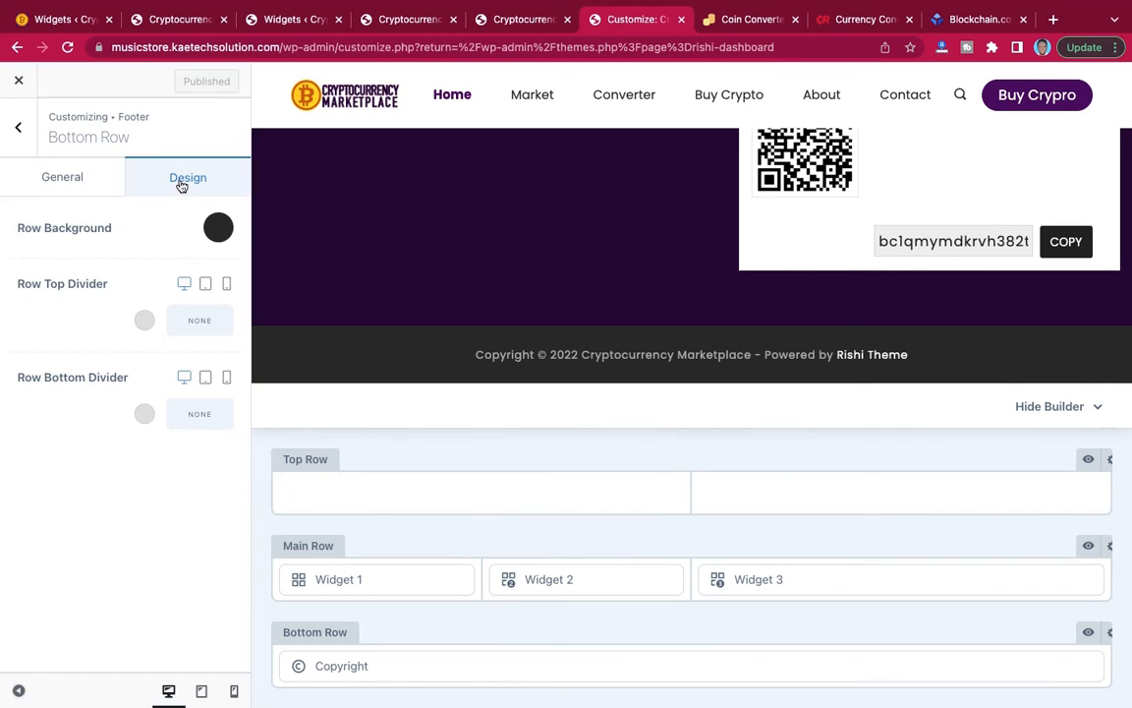
pyautogui.click(217, 227)
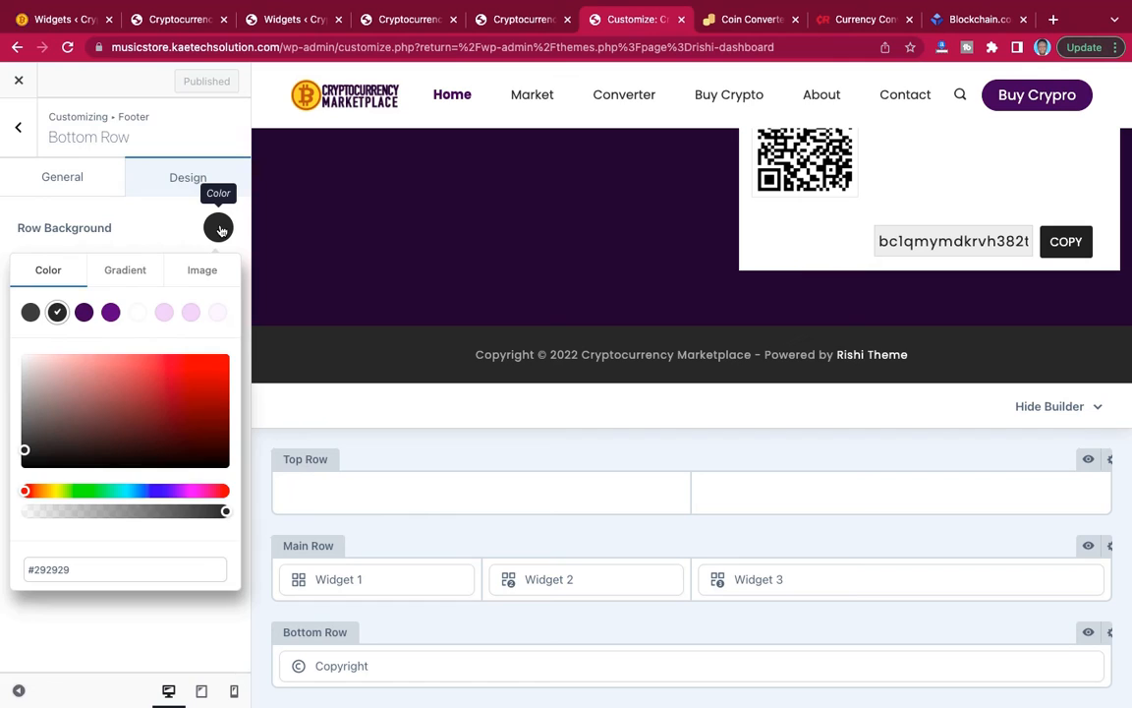
pyautogui.tripleClick(81, 570)
pyautogui.press('super+v')
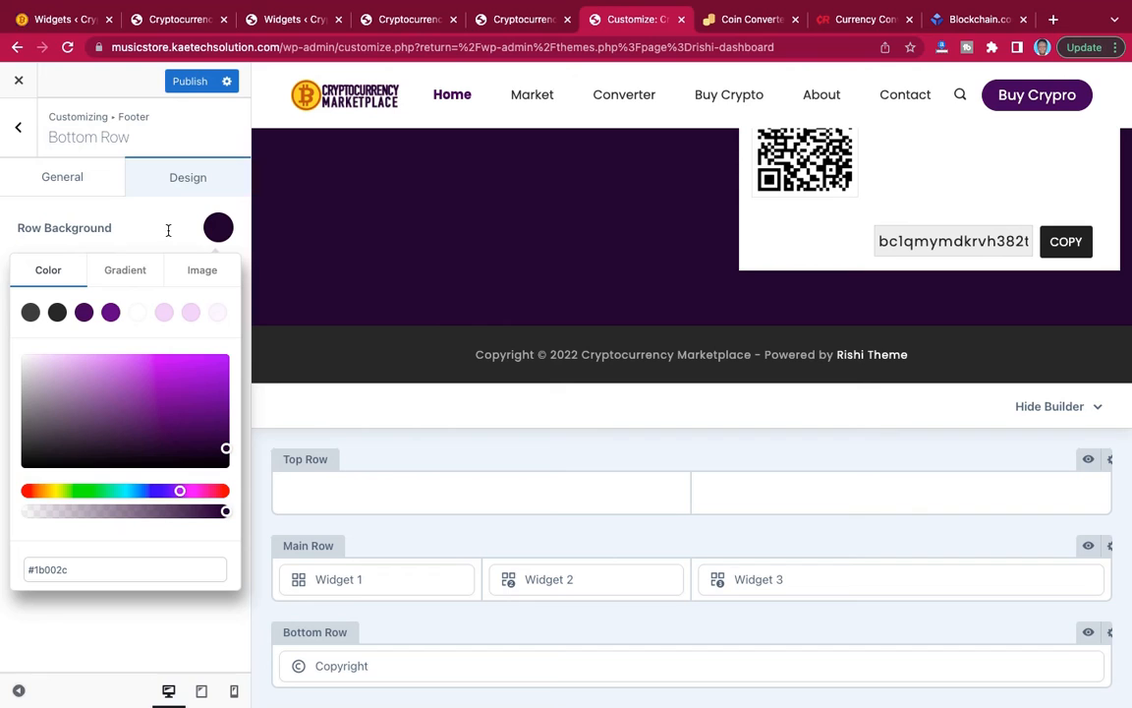
pyautogui.click(192, 82)
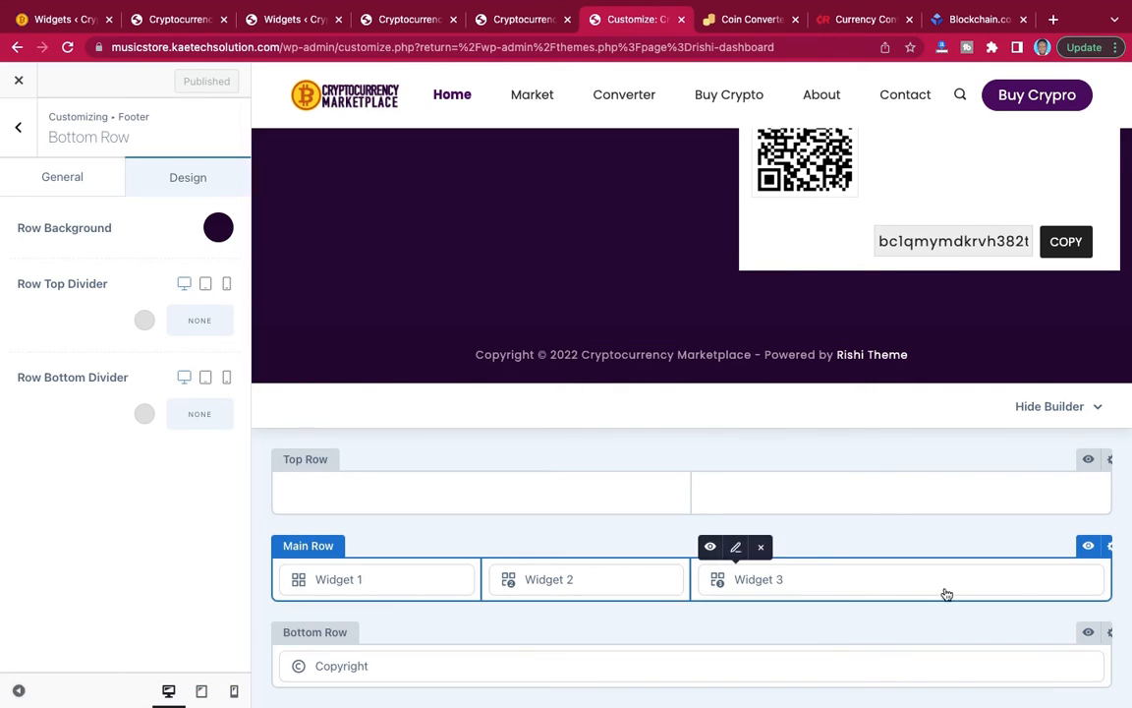
# Split the footer Bottom Row into 2 columns using the layout with a wide first and narrow second column.
pyautogui.click(79, 187)
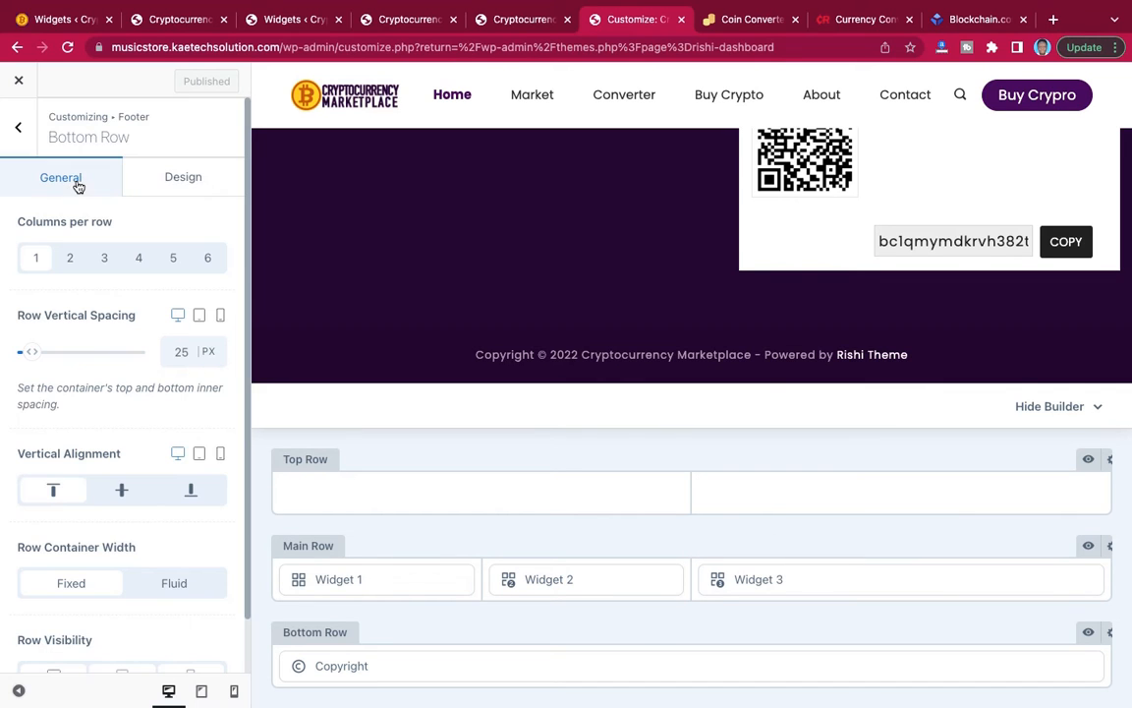
pyautogui.click(72, 258)
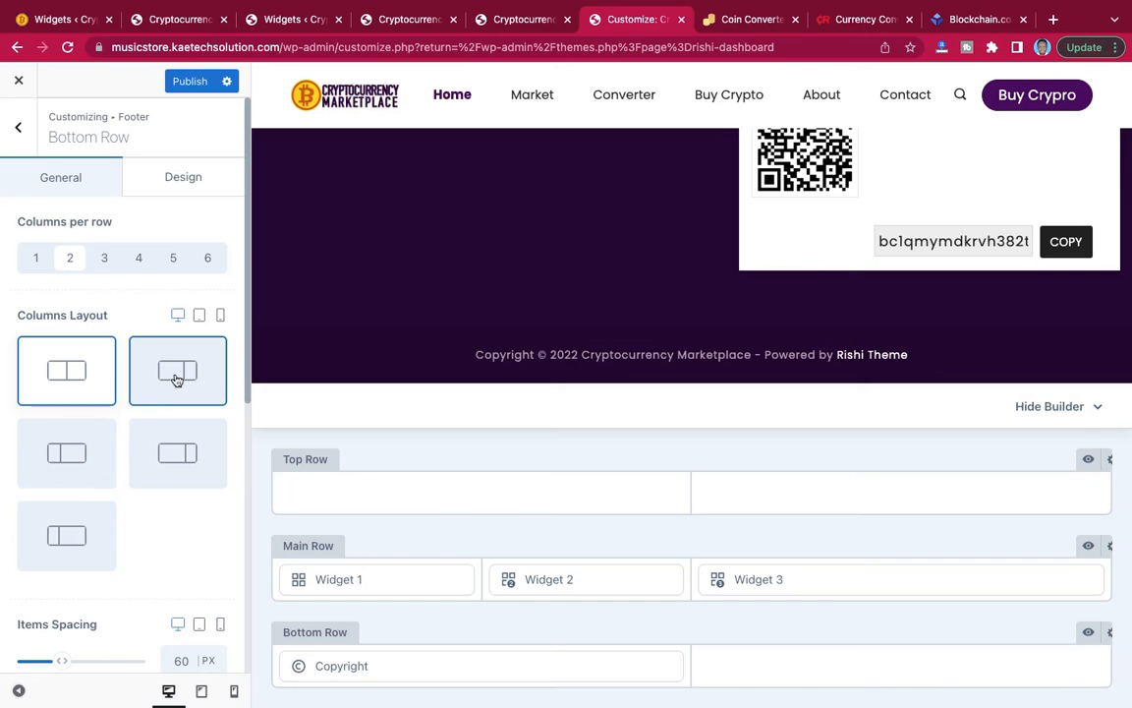
pyautogui.click(178, 379)
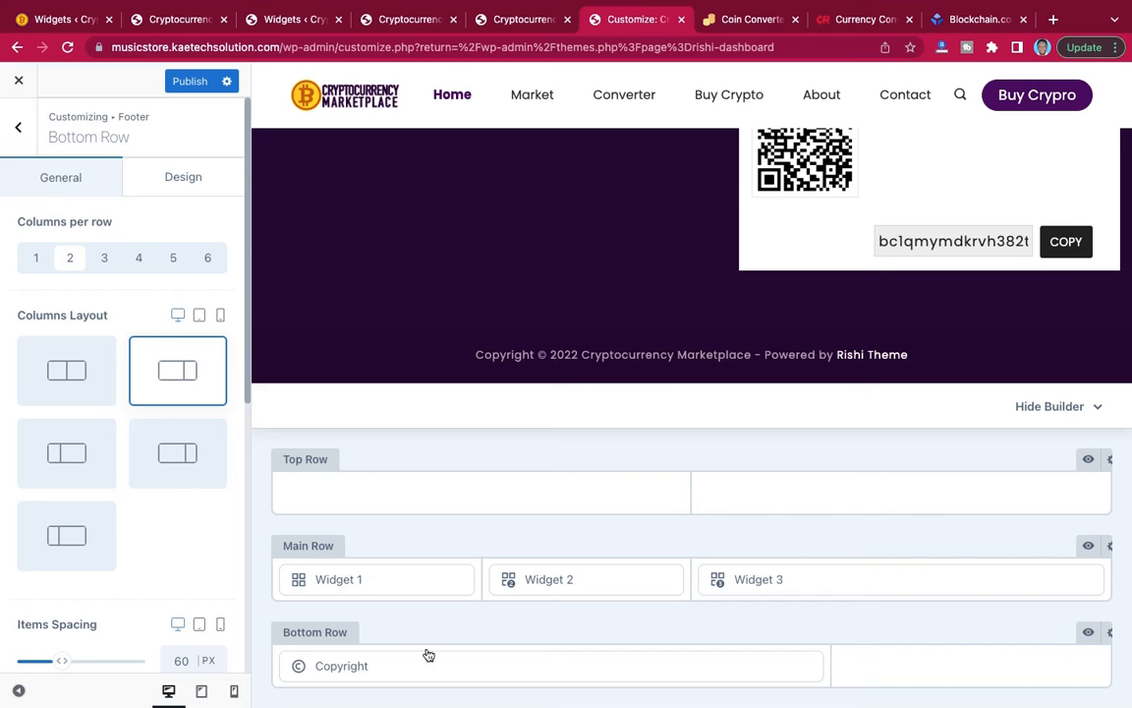
pyautogui.moveTo(550, 665)
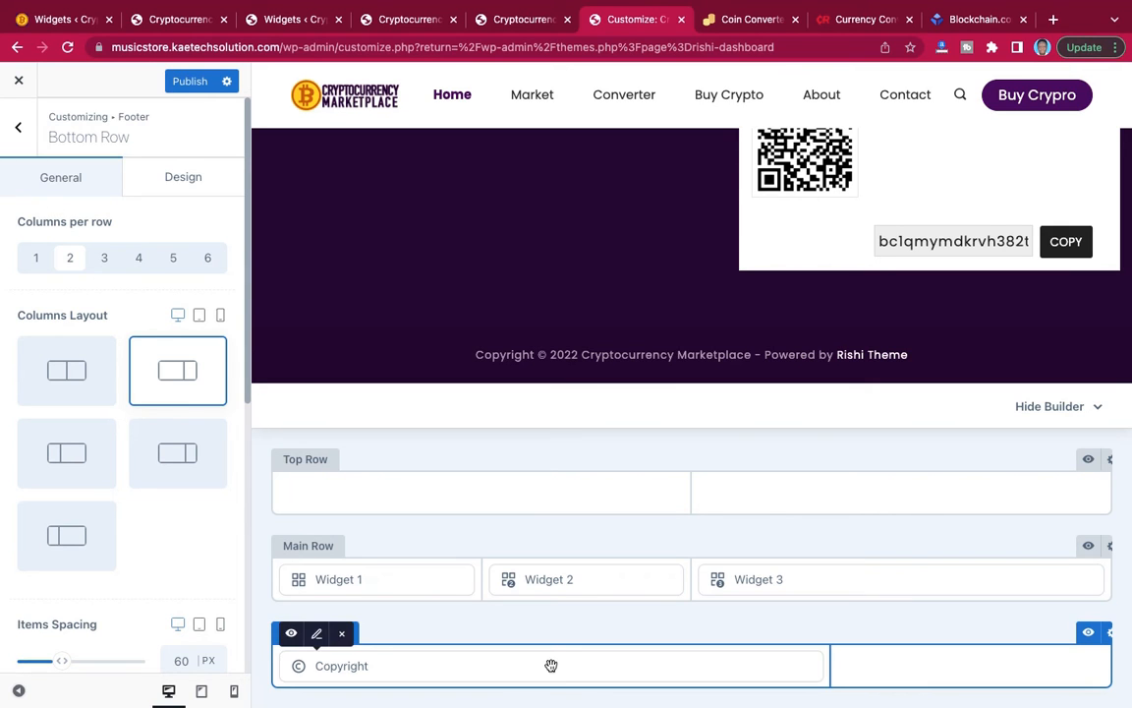
# Replace the {theme_author} tag in the footer Copyright text with "Kaetech Digital".
pyautogui.click(316, 635)
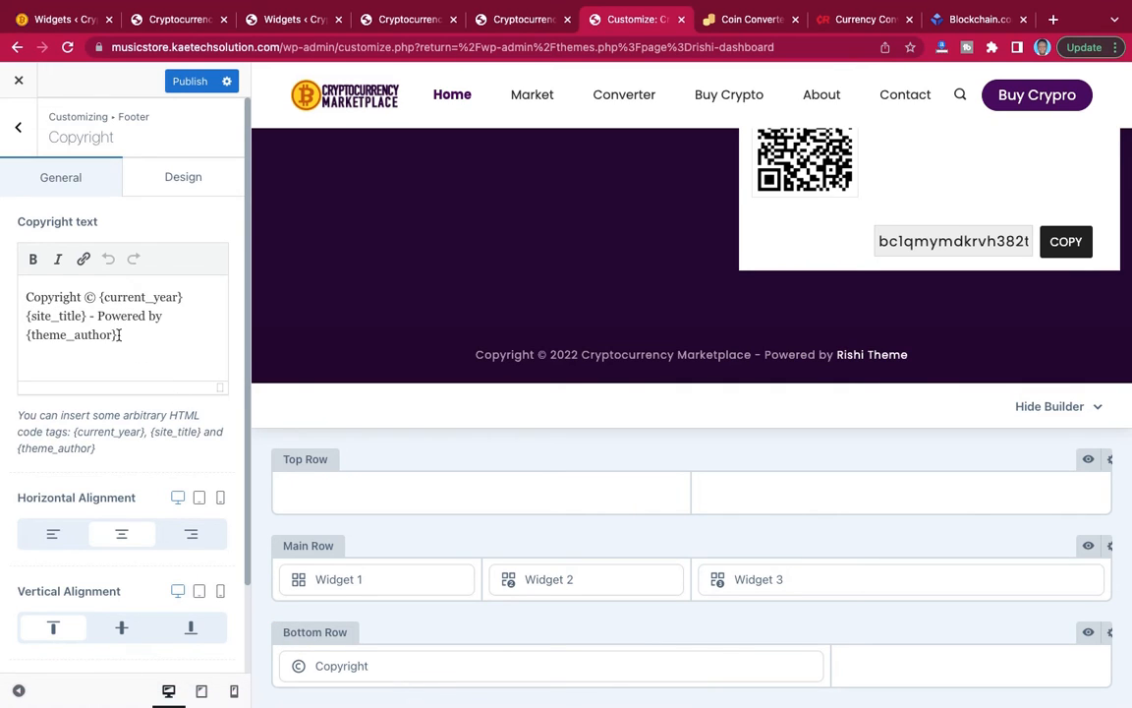
pyautogui.moveTo(120, 335); pyautogui.dragTo(27, 334)
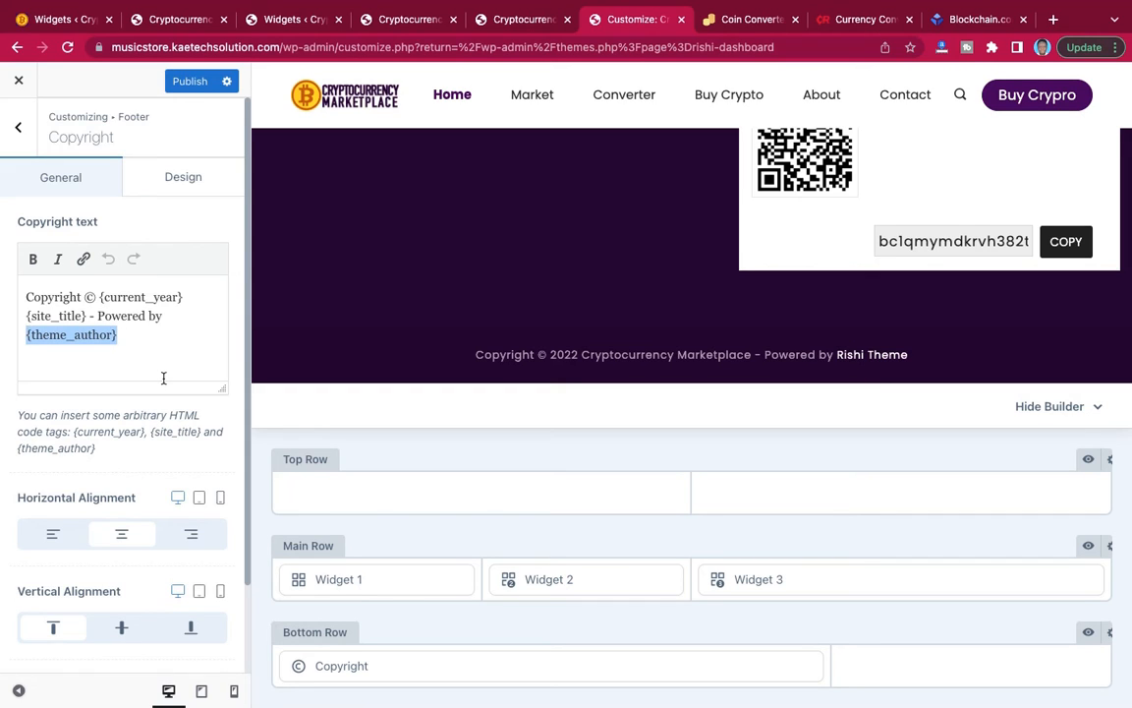
pyautogui.press('BackSpace')
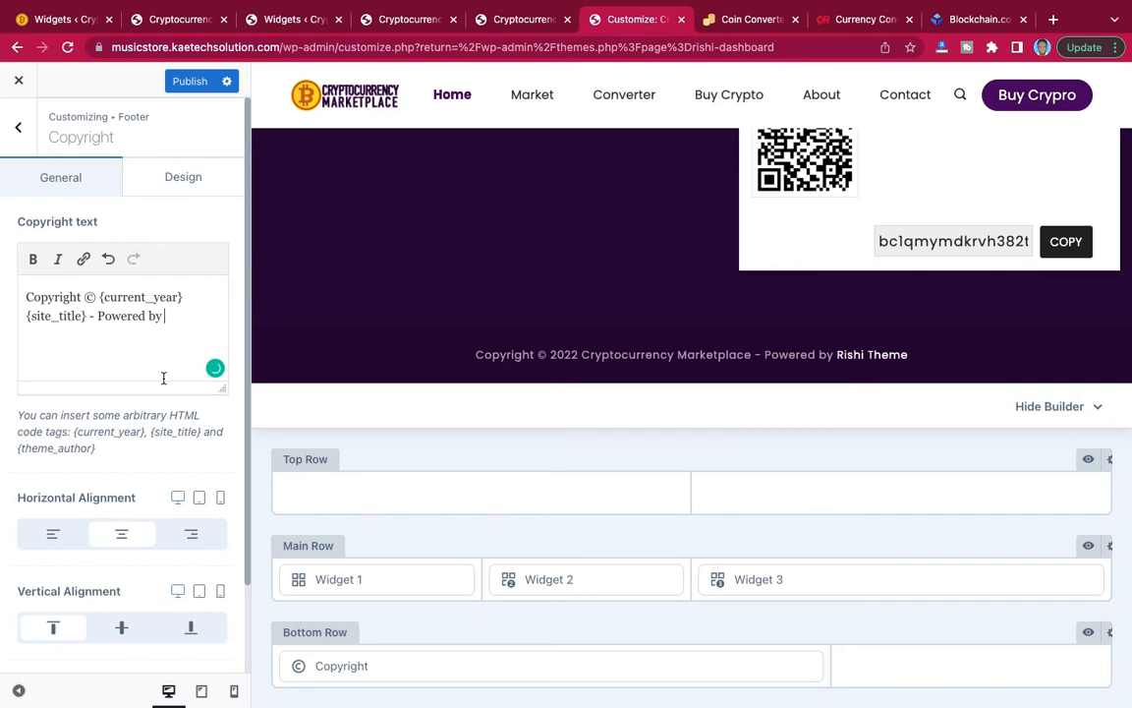
pyautogui.write('Kaetech Digital')
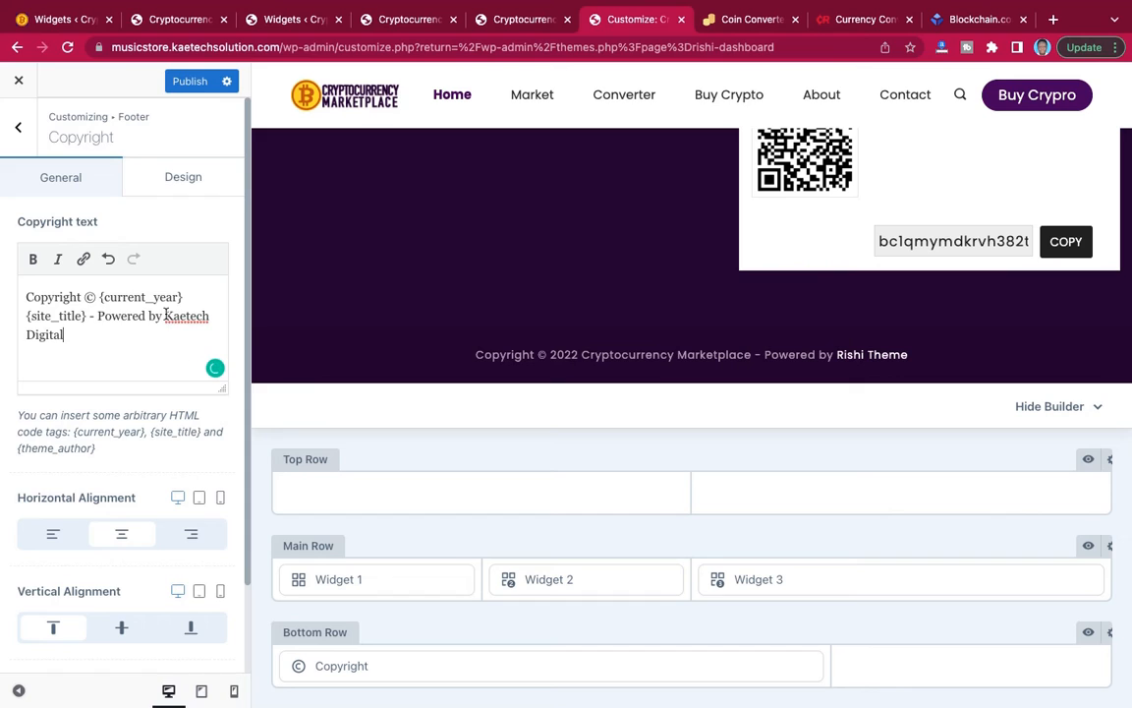
# Link the words "Kaetech Digital" in the copyright text to kaetechdigital.com and publish the changes.
pyautogui.moveTo(164, 312); pyautogui.dragTo(192, 333)
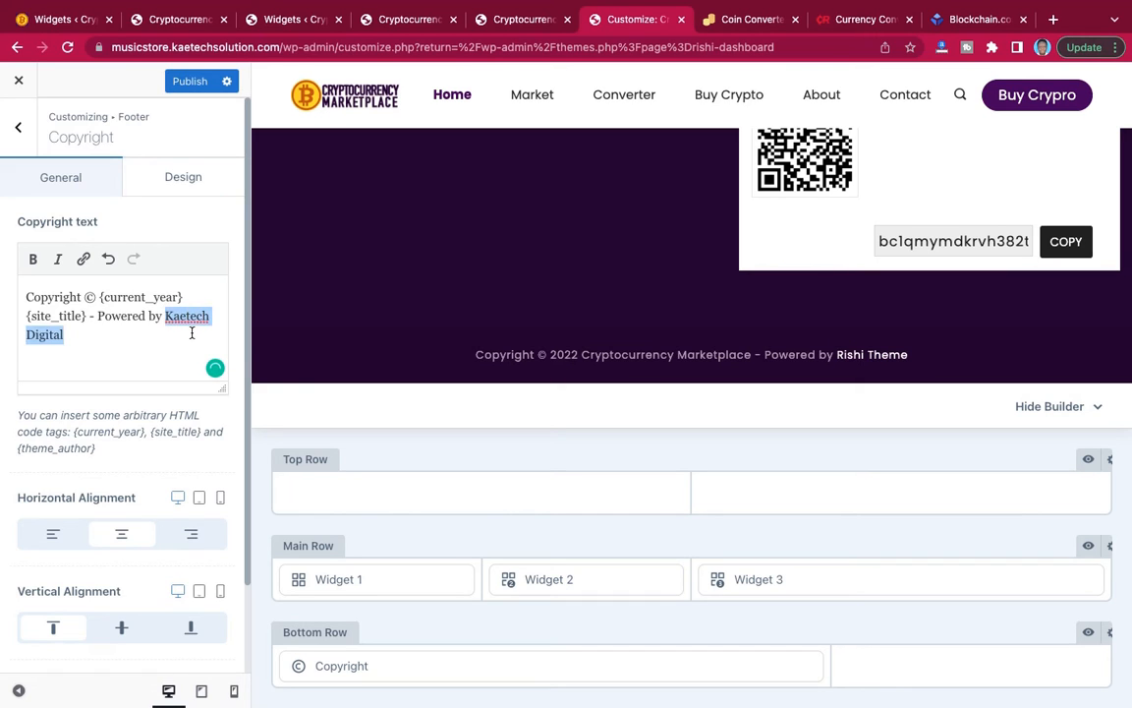
pyautogui.click(83, 259)
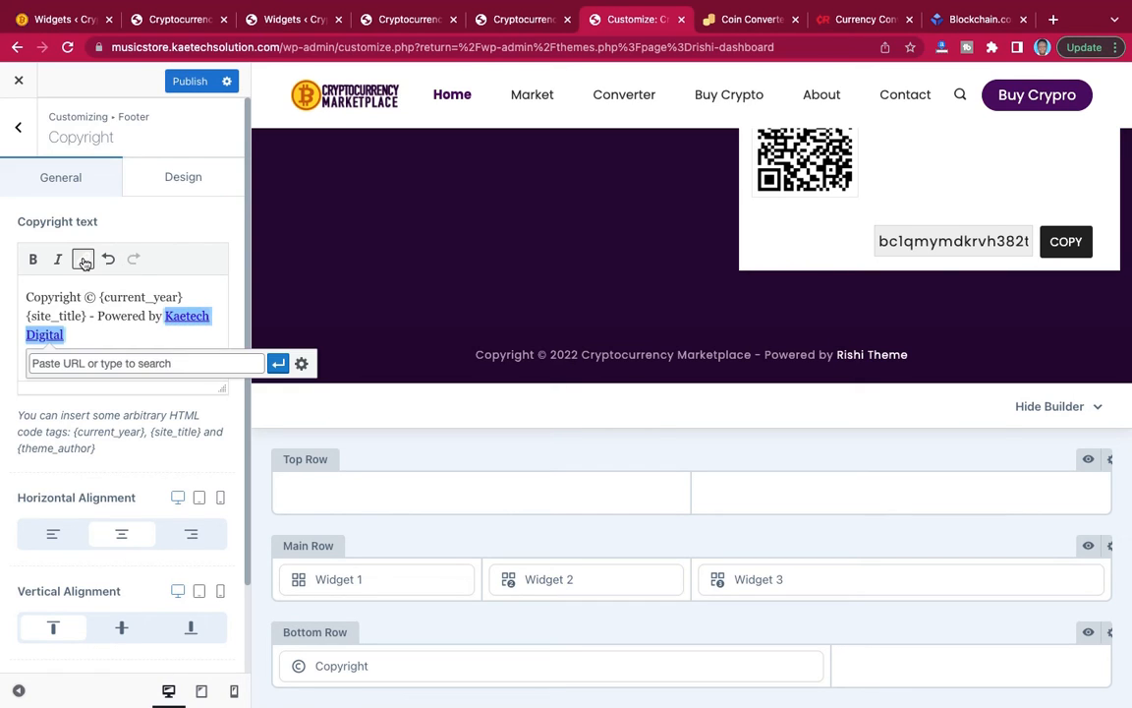
pyautogui.click(129, 362)
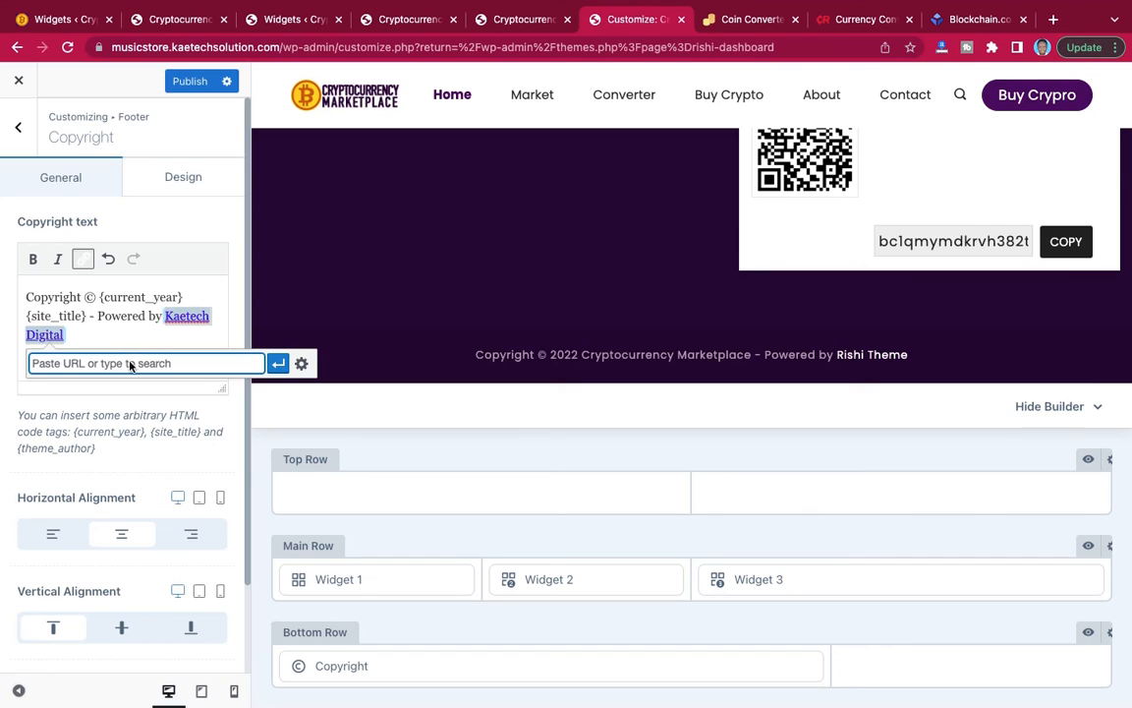
pyautogui.write('kaetechdigital.com')
pyautogui.click(279, 366)
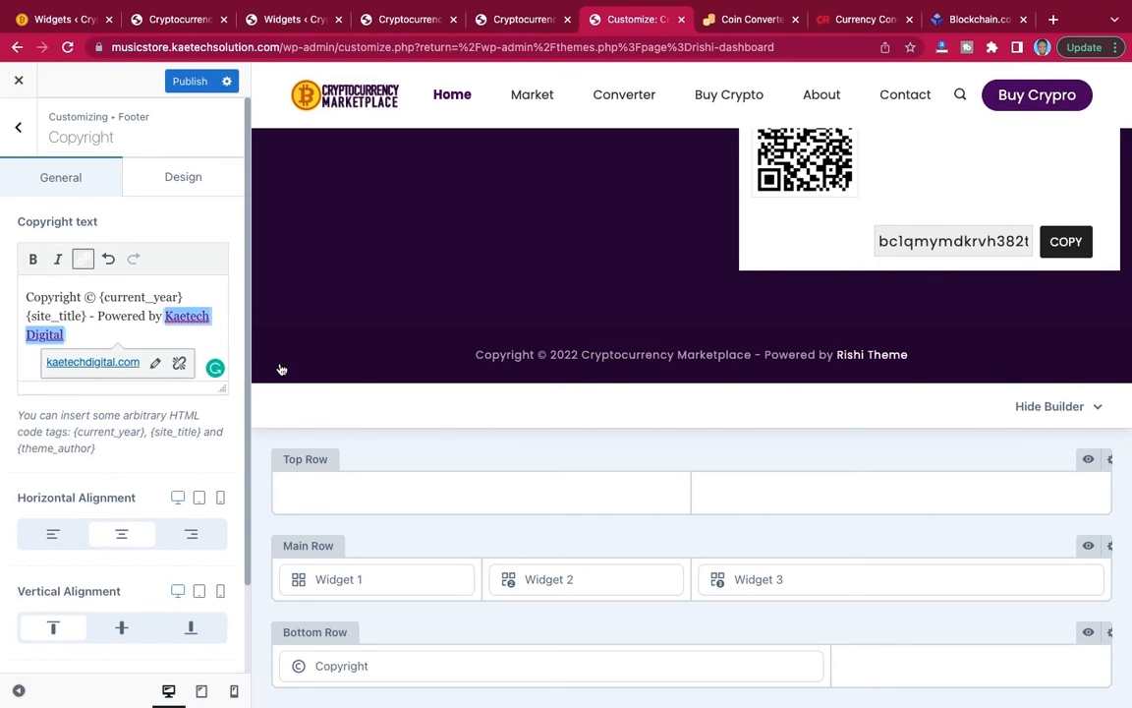
pyautogui.click(188, 82)
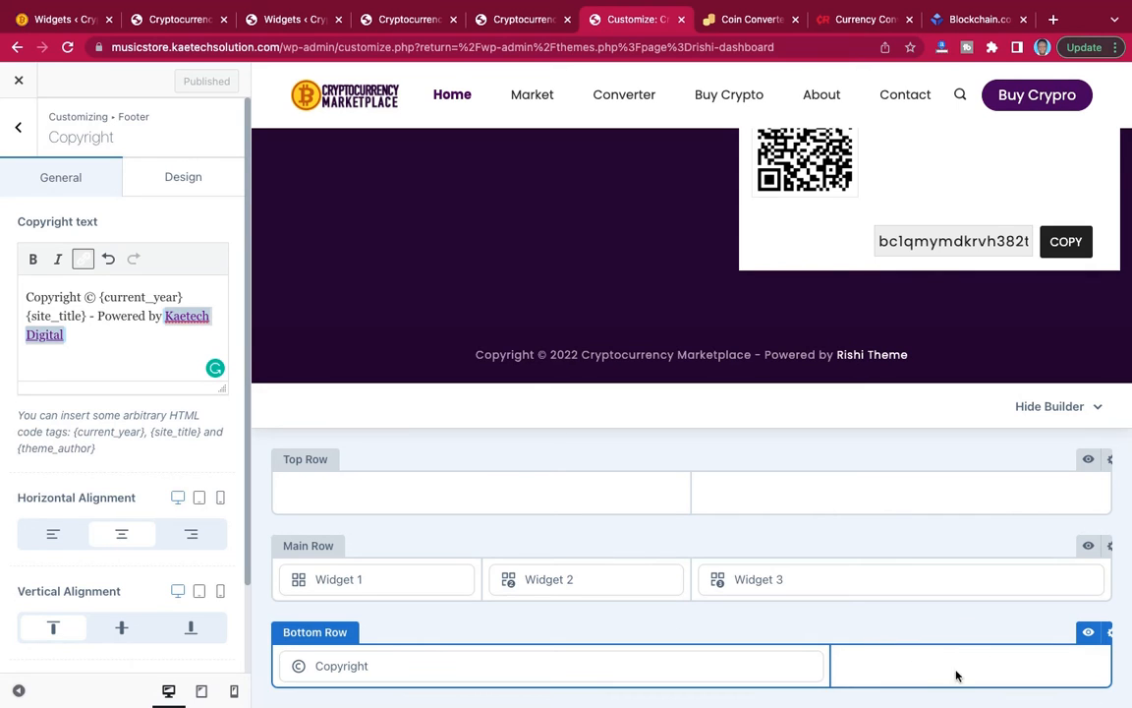
# Place the Socials element in the empty second column of the footer Bottom Row.
pyautogui.click(22, 131)
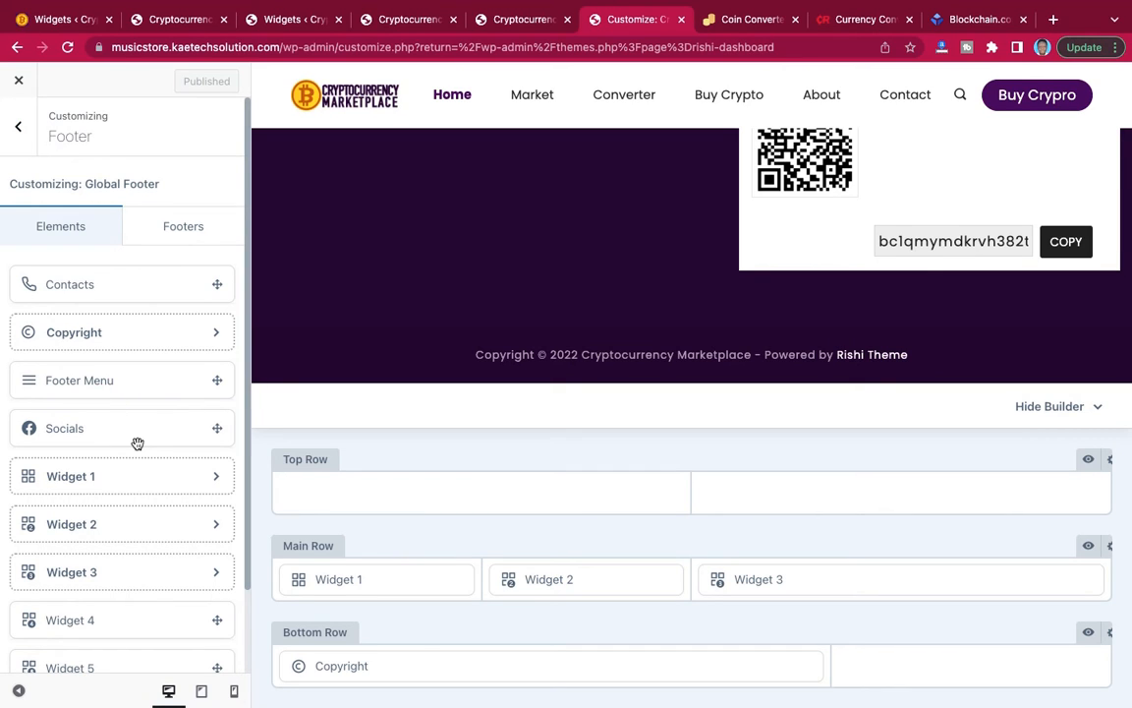
pyautogui.scroll(-2, 145, 475)
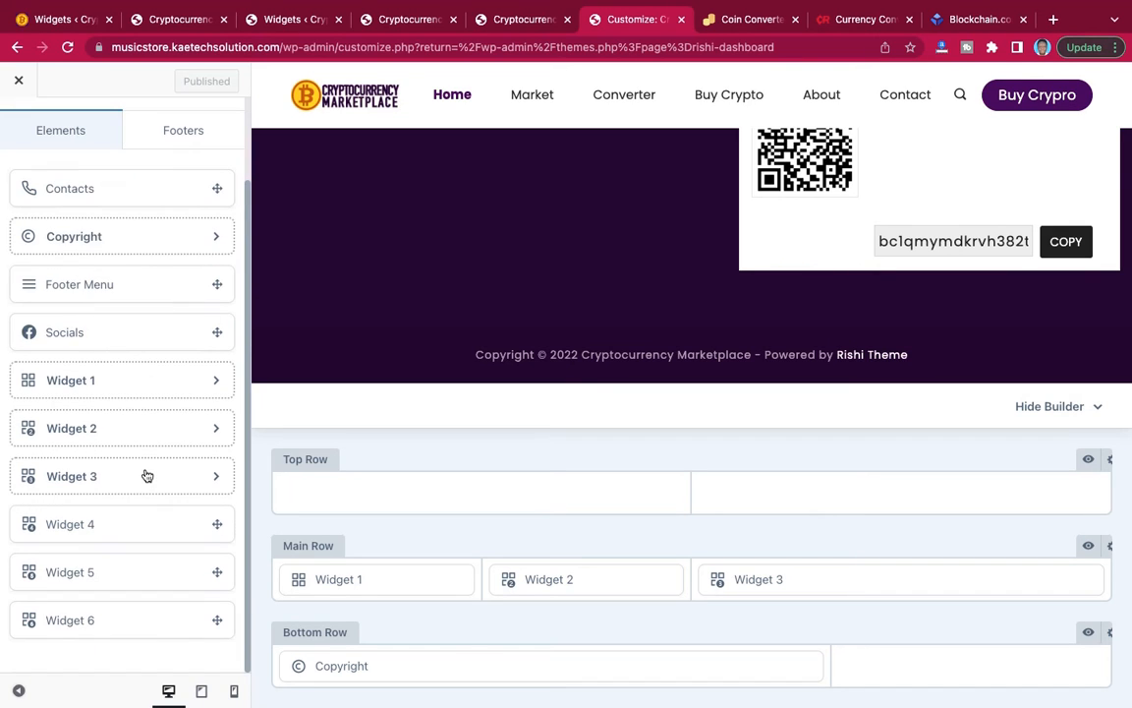
pyautogui.scroll(2, 142, 409)
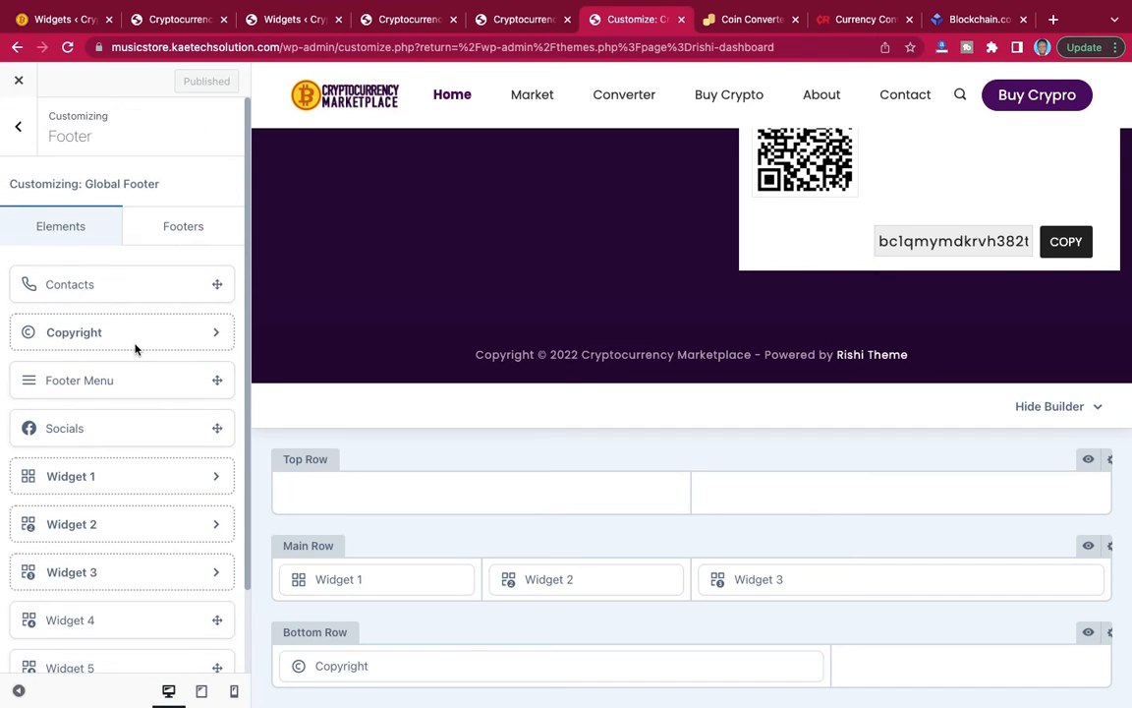
pyautogui.scroll(-2, 127, 452)
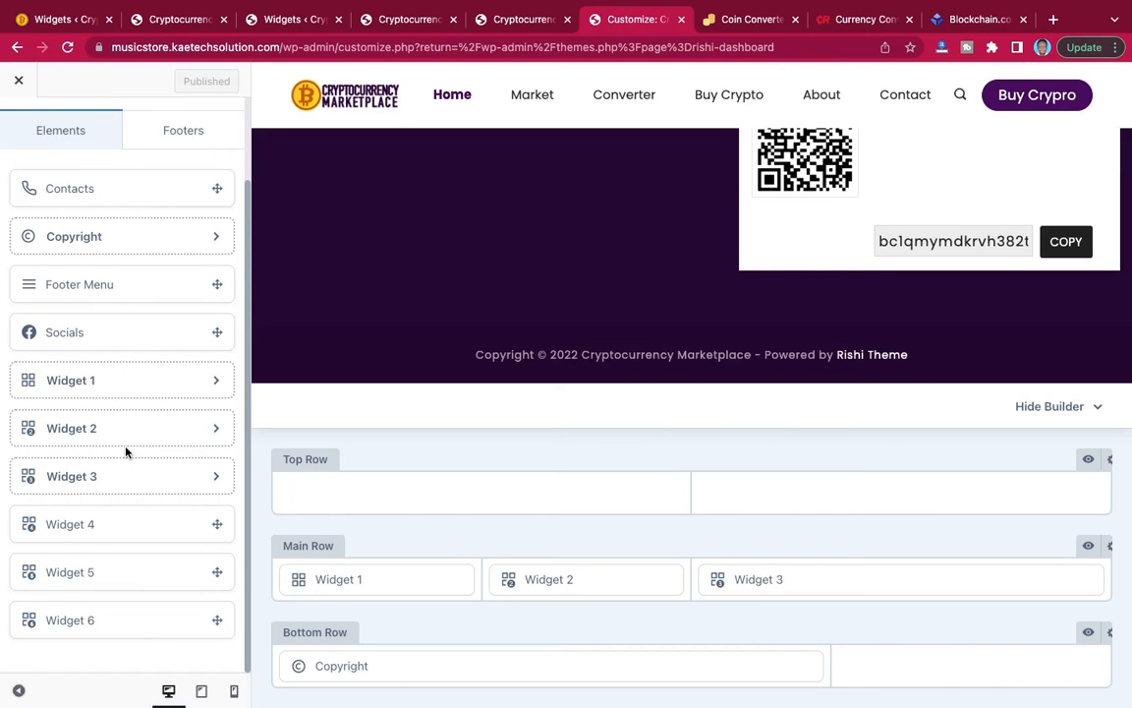
pyautogui.scroll(2, 126, 452)
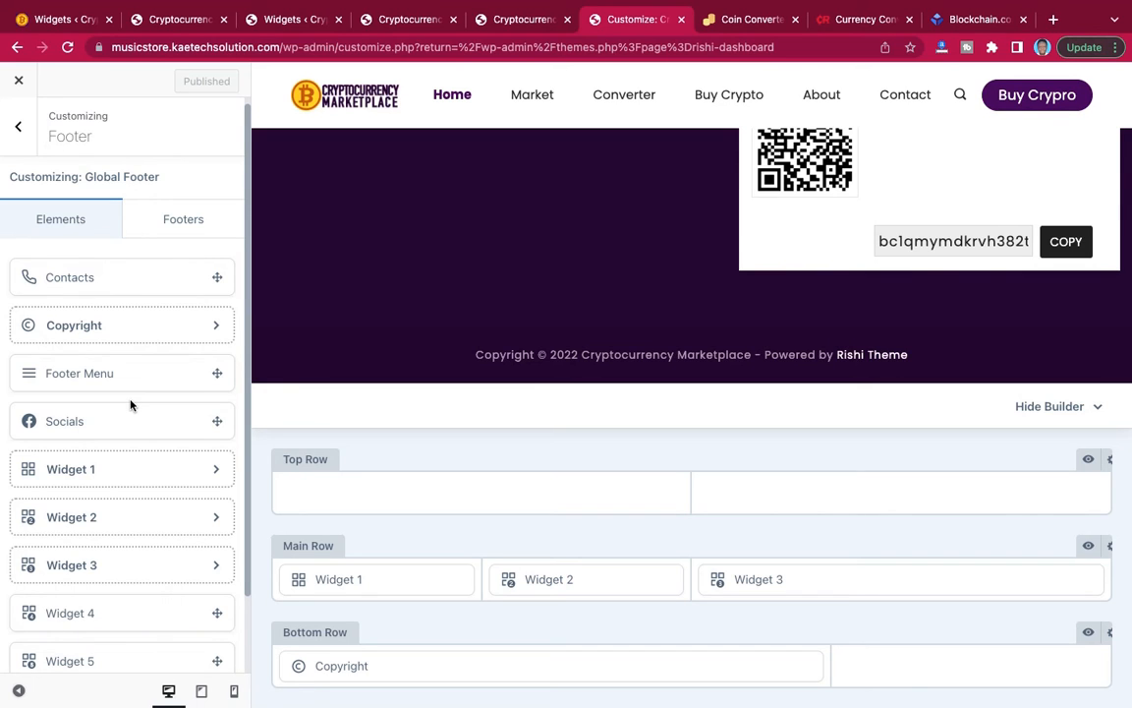
pyautogui.moveTo(49, 421); pyautogui.dragTo(986, 671)
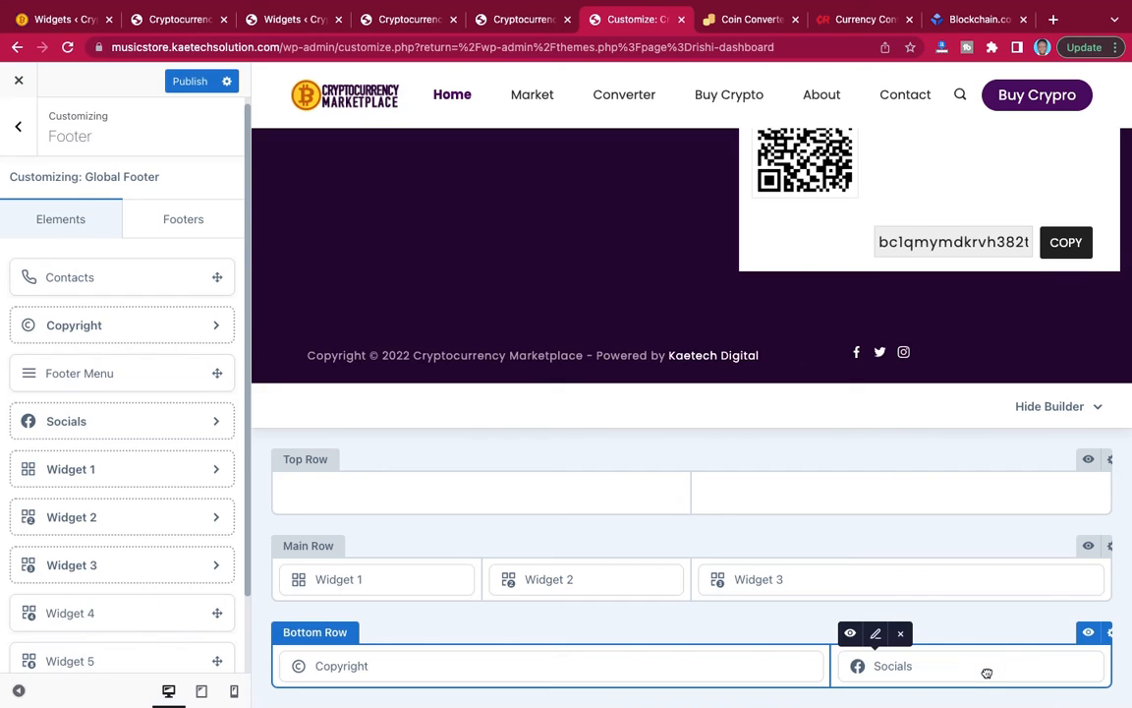
# Add LinkedIn to the networks of the footer's Socials element.
pyautogui.click(877, 639)
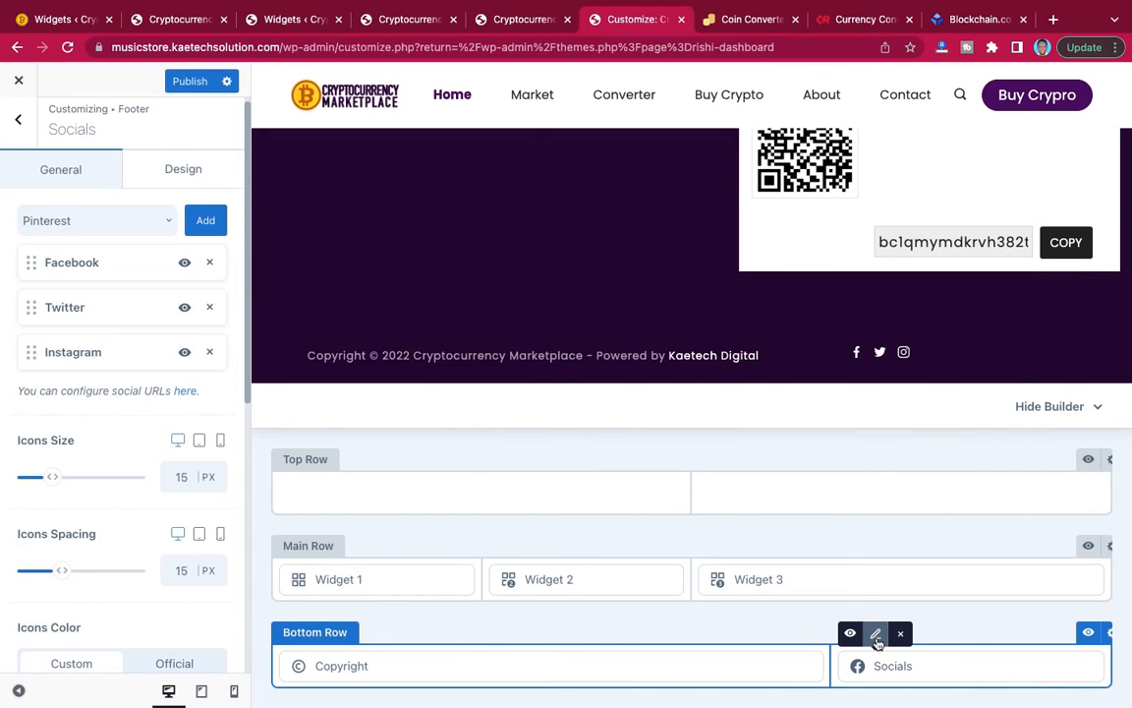
pyautogui.scroll(2, 399, 291)
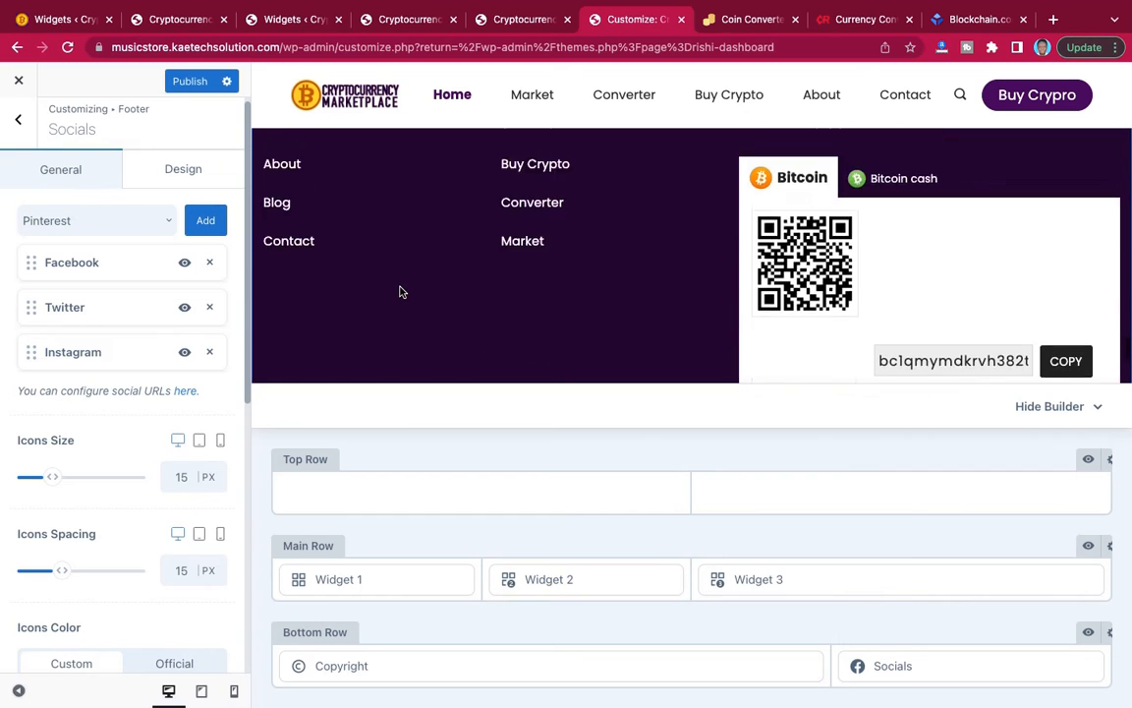
pyautogui.scroll(-2, 399, 291)
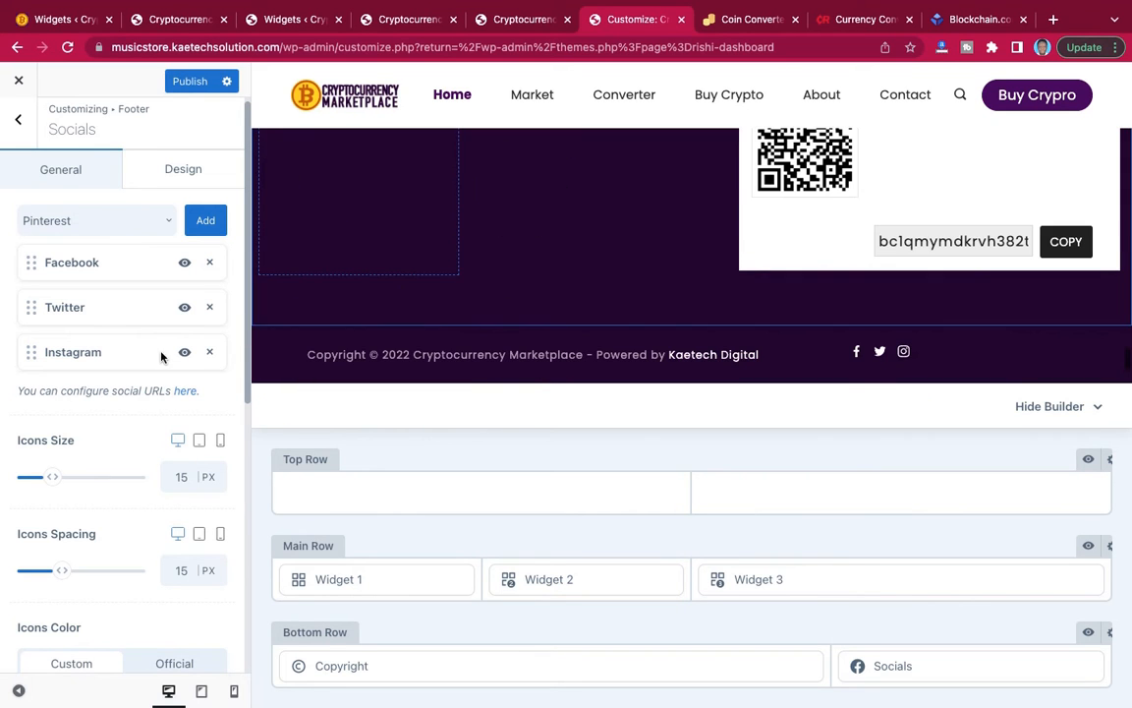
pyautogui.click(141, 224)
pyautogui.scroll(-3, 96, 337)
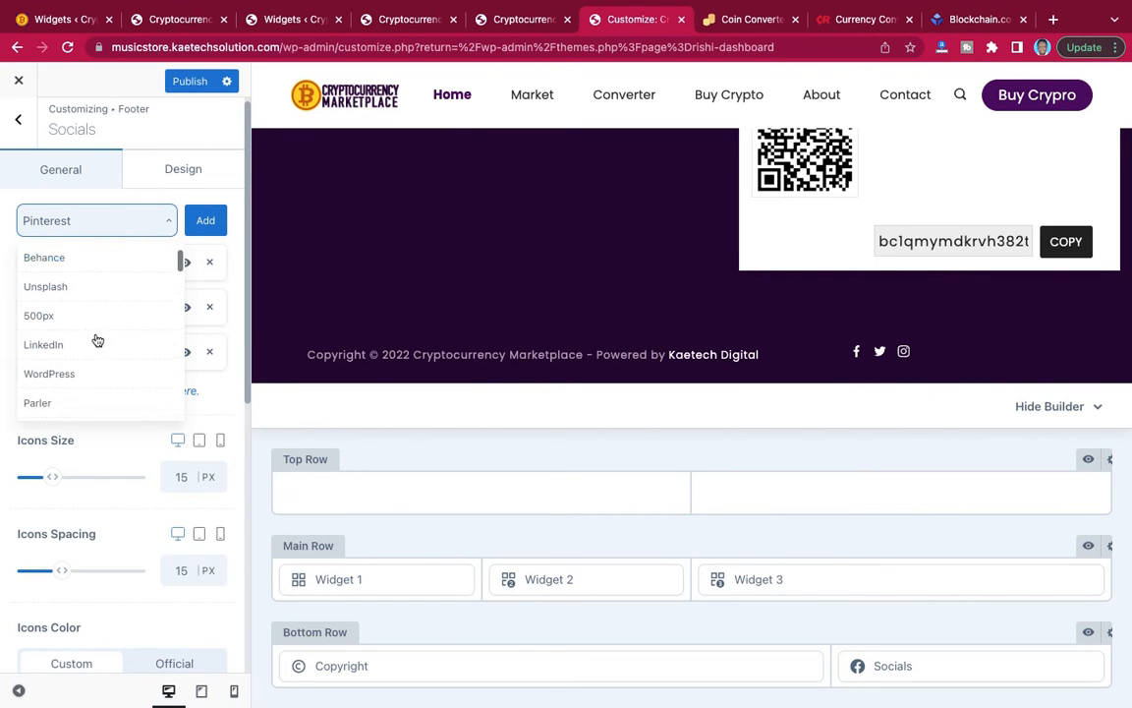
pyautogui.click(84, 328)
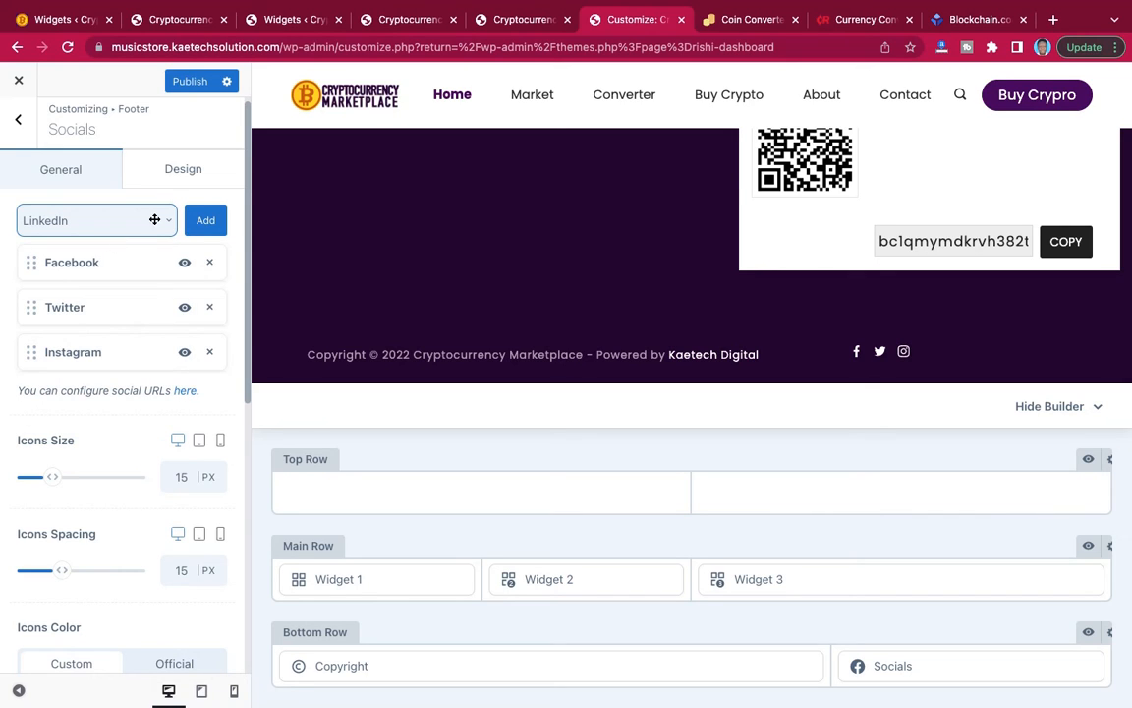
pyautogui.click(206, 219)
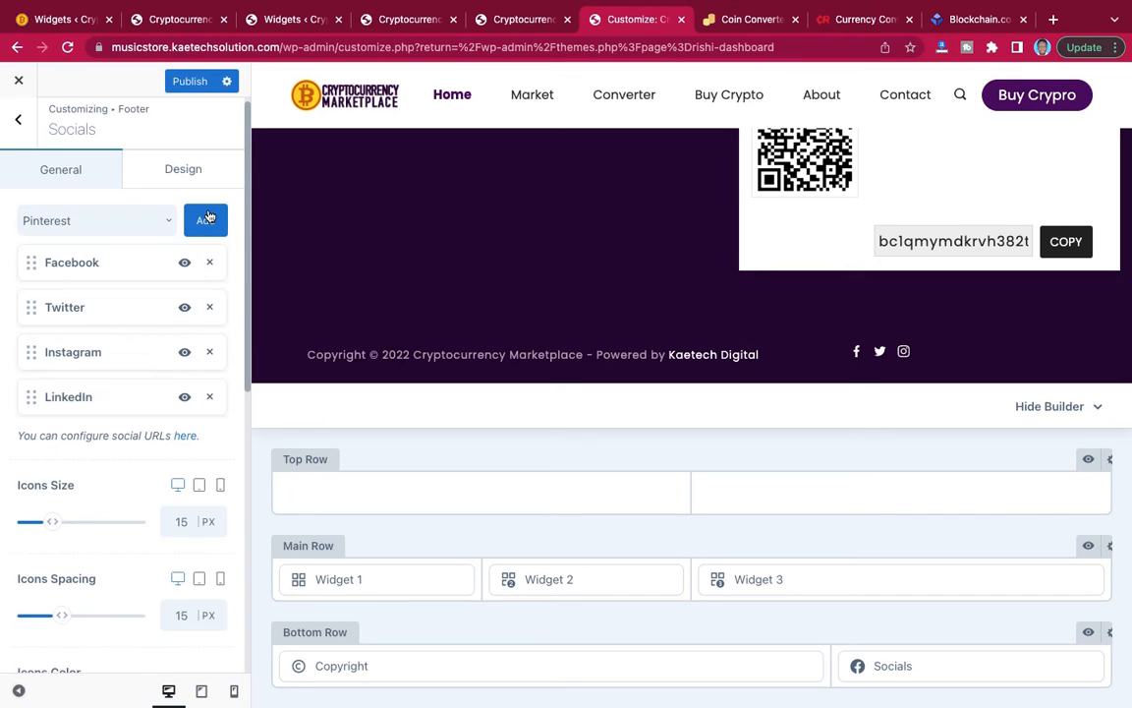
# Add YouTube to the footer's social networks, publish, and view the footer on the live home page.
pyautogui.click(137, 222)
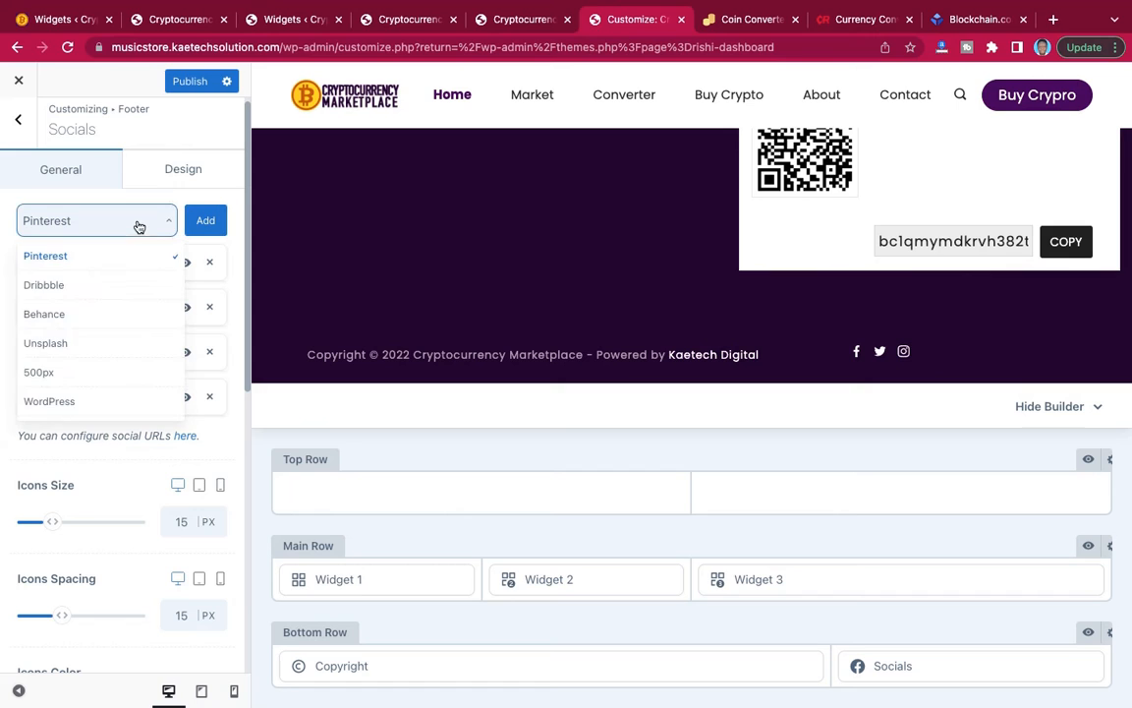
pyautogui.scroll(-5, 109, 361)
pyautogui.scroll(-5, 108, 364)
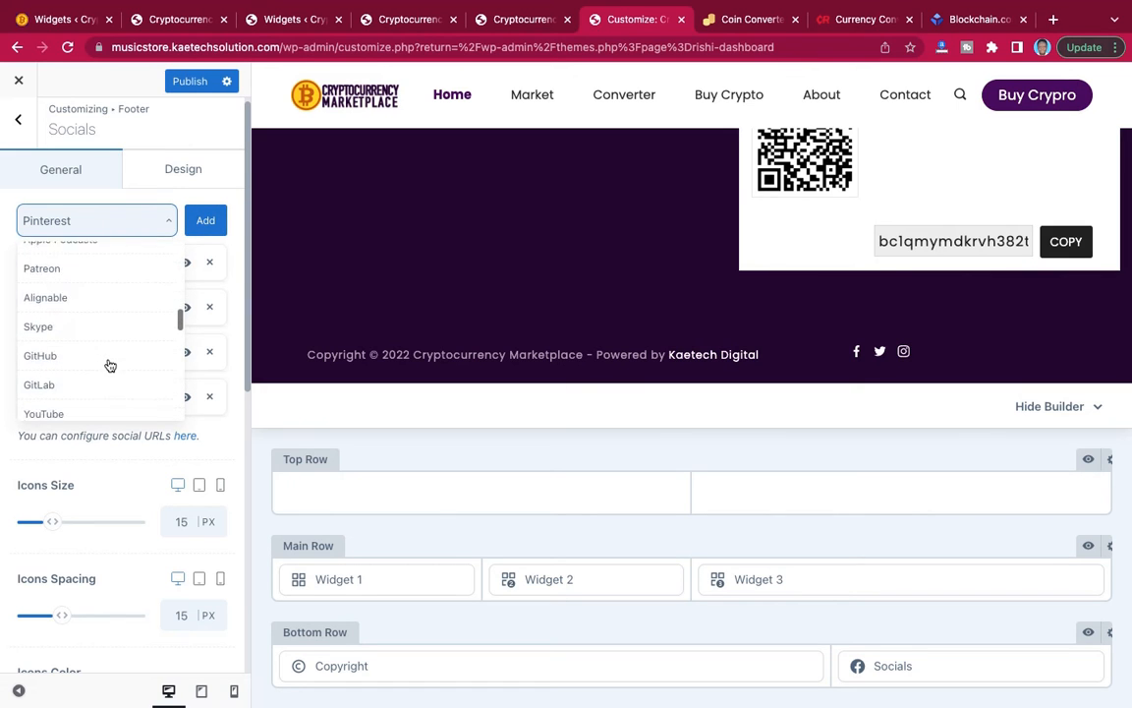
pyautogui.click(96, 258)
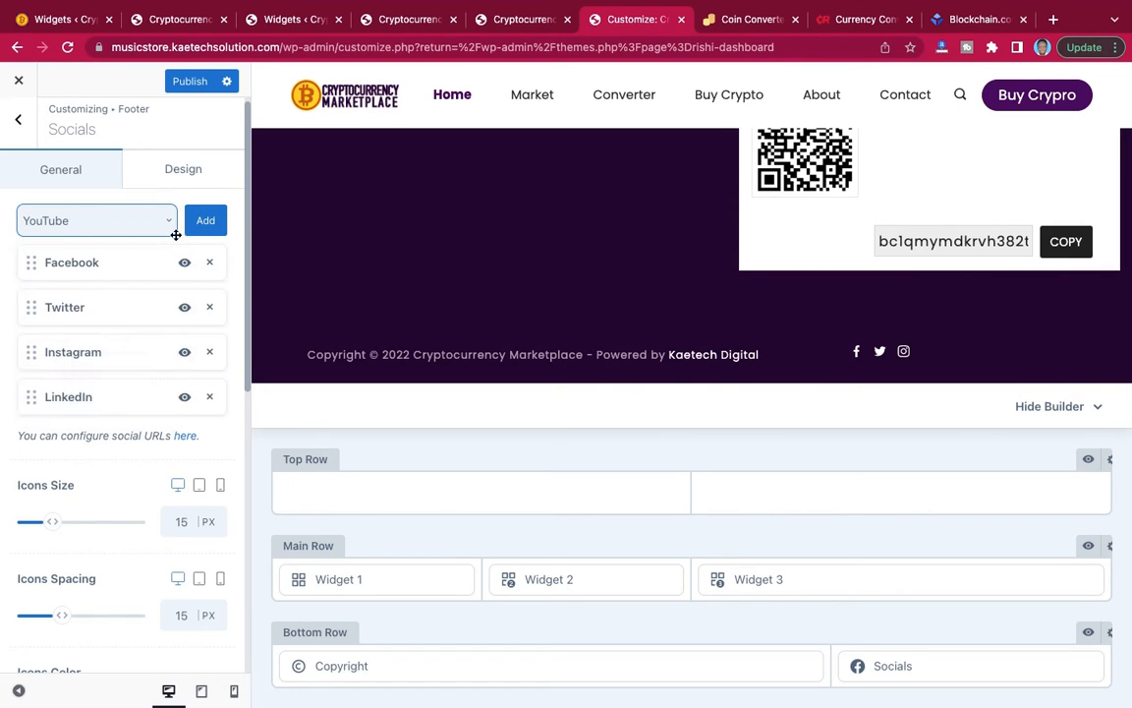
pyautogui.click(205, 219)
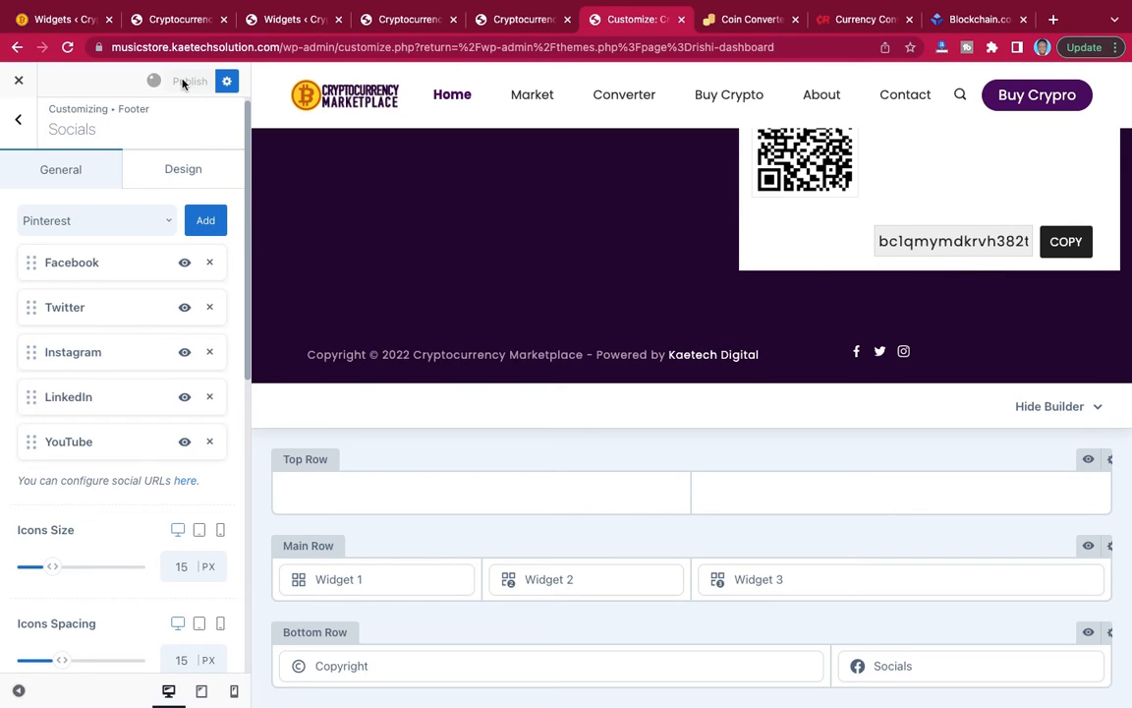
pyautogui.click(511, 24)
pyautogui.click(413, 24)
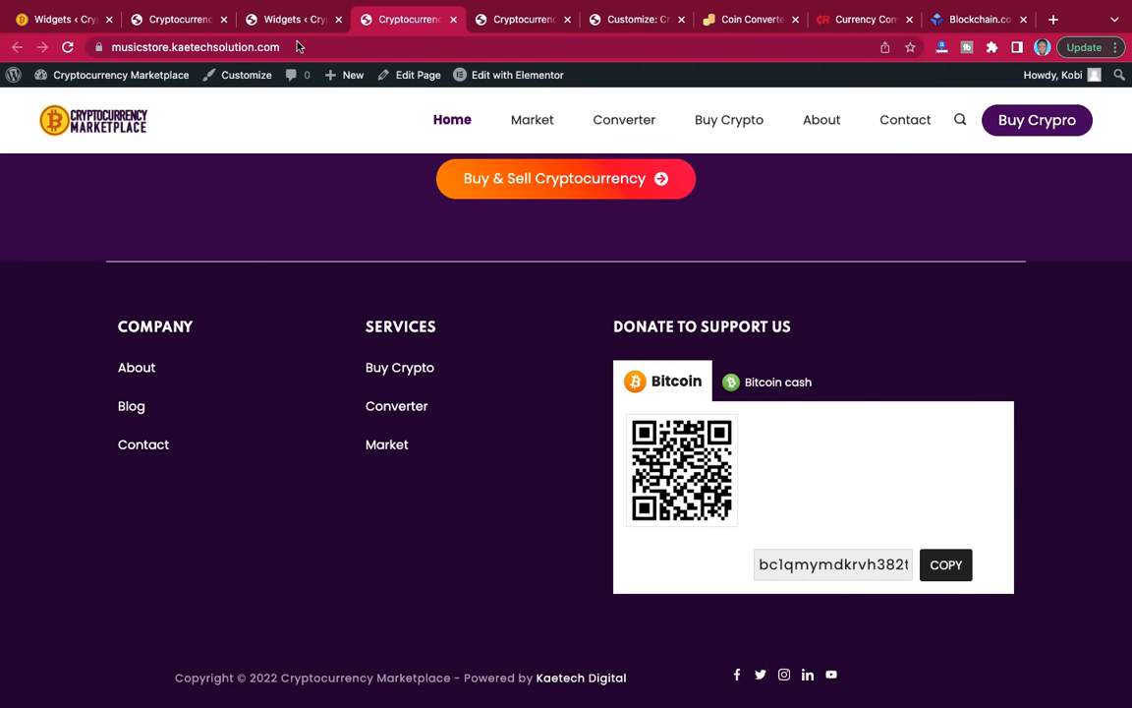
# Back in the customizer, set the footer Main Row's top border width to Full Width.
pyautogui.click(629, 22)
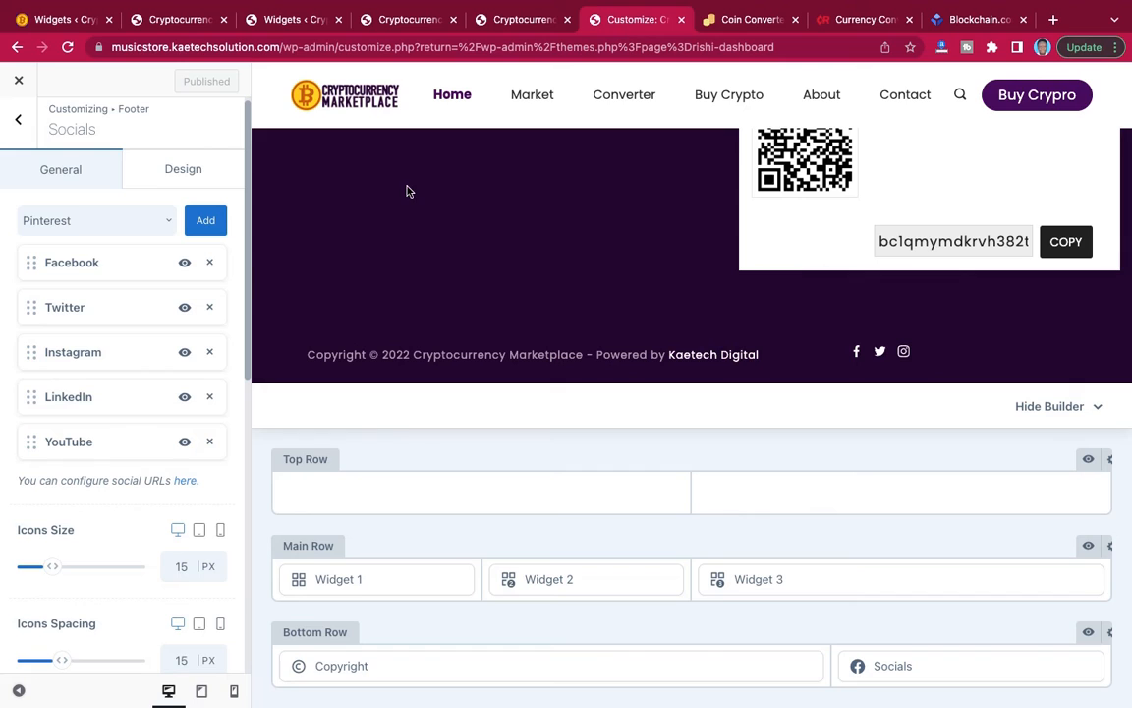
pyautogui.click(1110, 547)
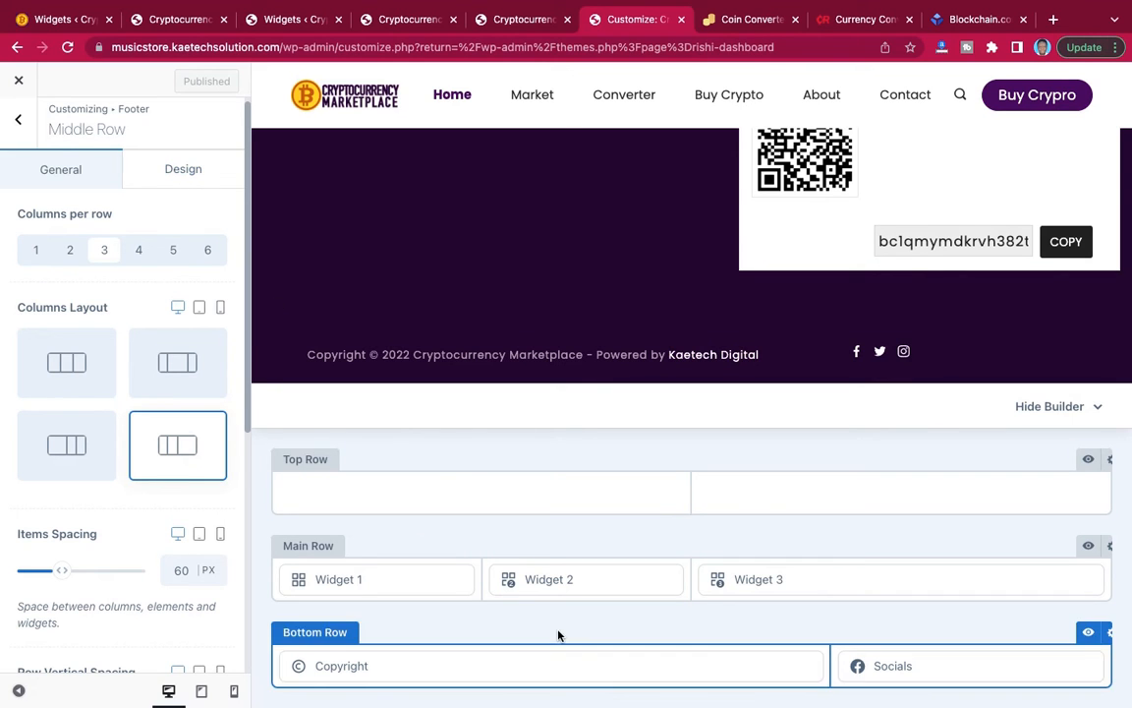
pyautogui.click(201, 175)
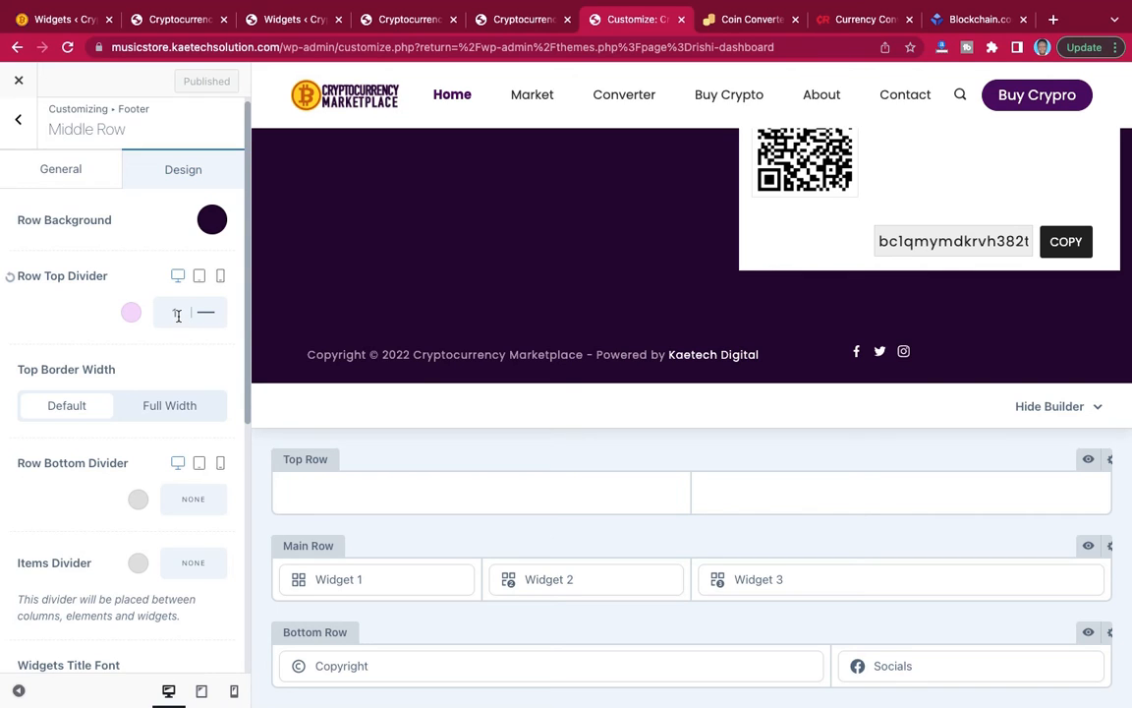
pyautogui.click(166, 407)
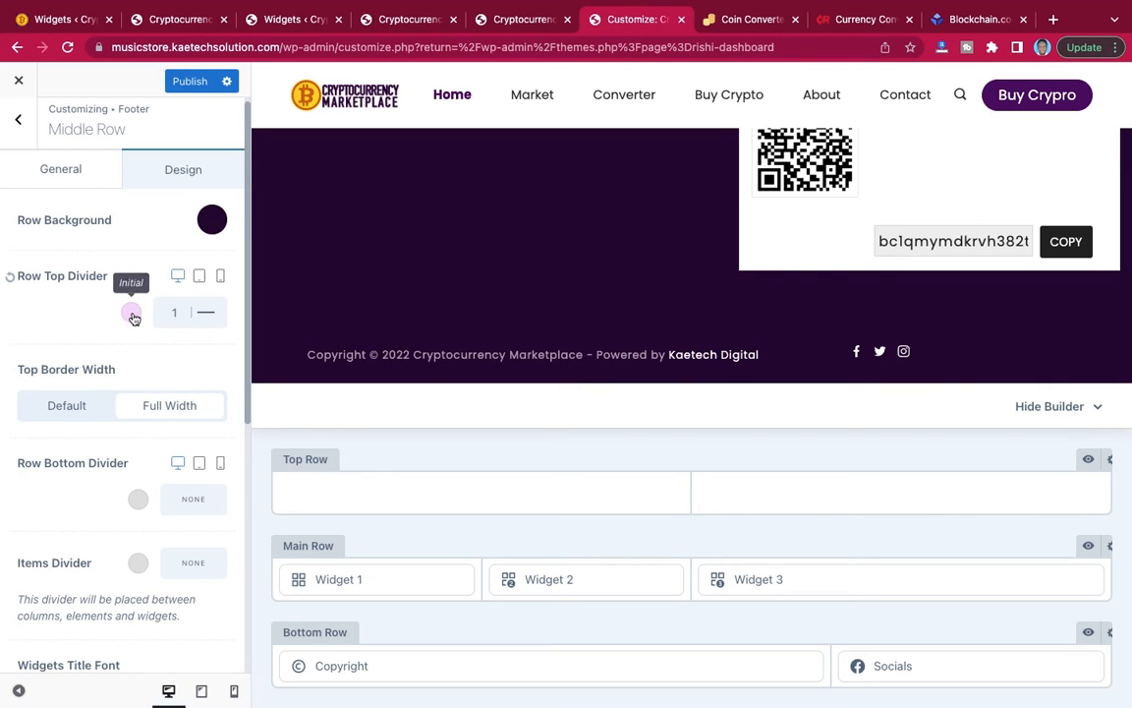
# Change the Main Row's top divider colour to a medium grey and publish the changes.
pyautogui.click(131, 314)
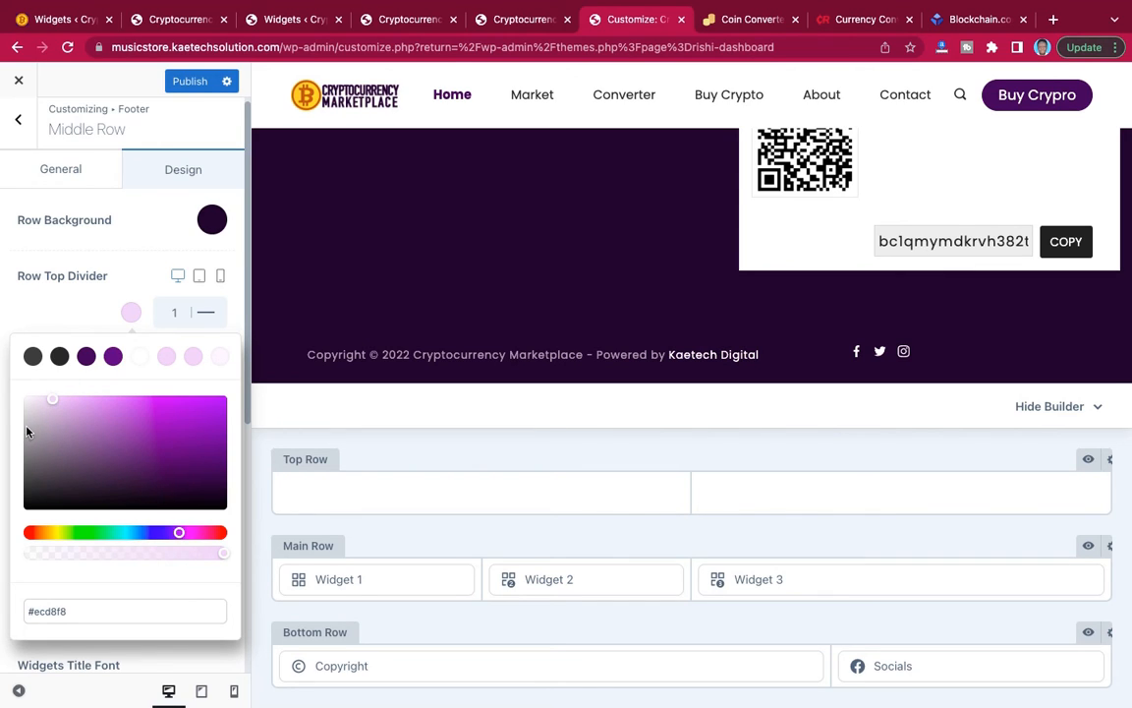
pyautogui.moveTo(25, 430); pyautogui.dragTo(18, 447)
pyautogui.click(136, 269)
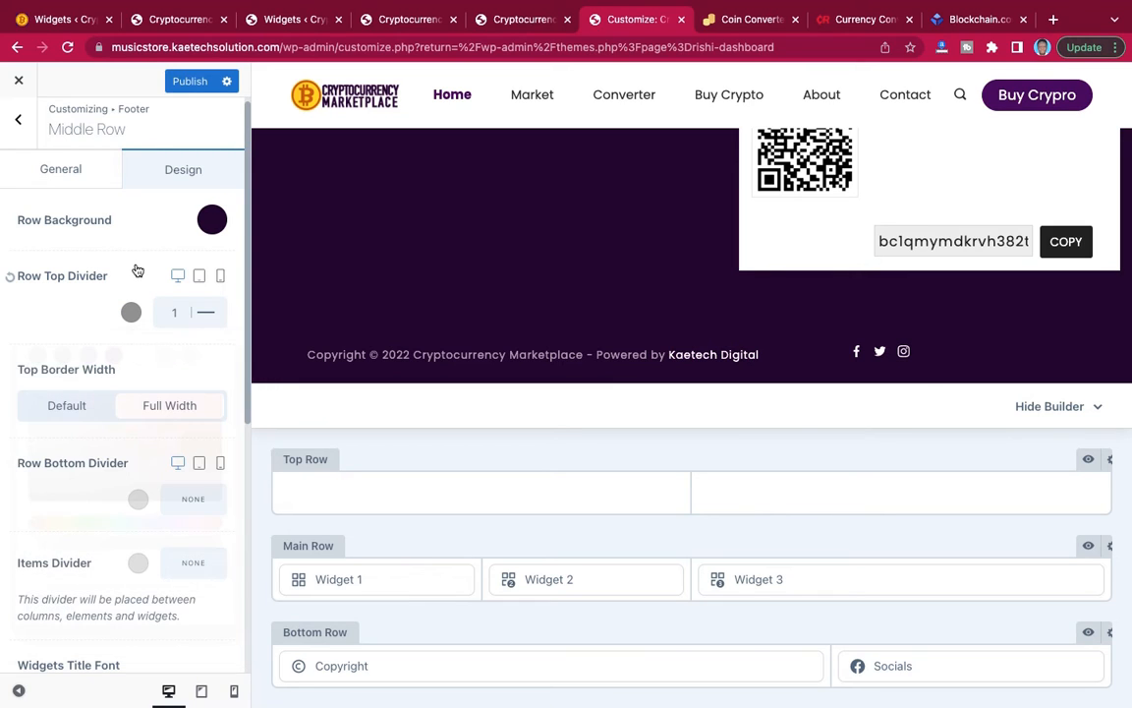
pyautogui.click(190, 81)
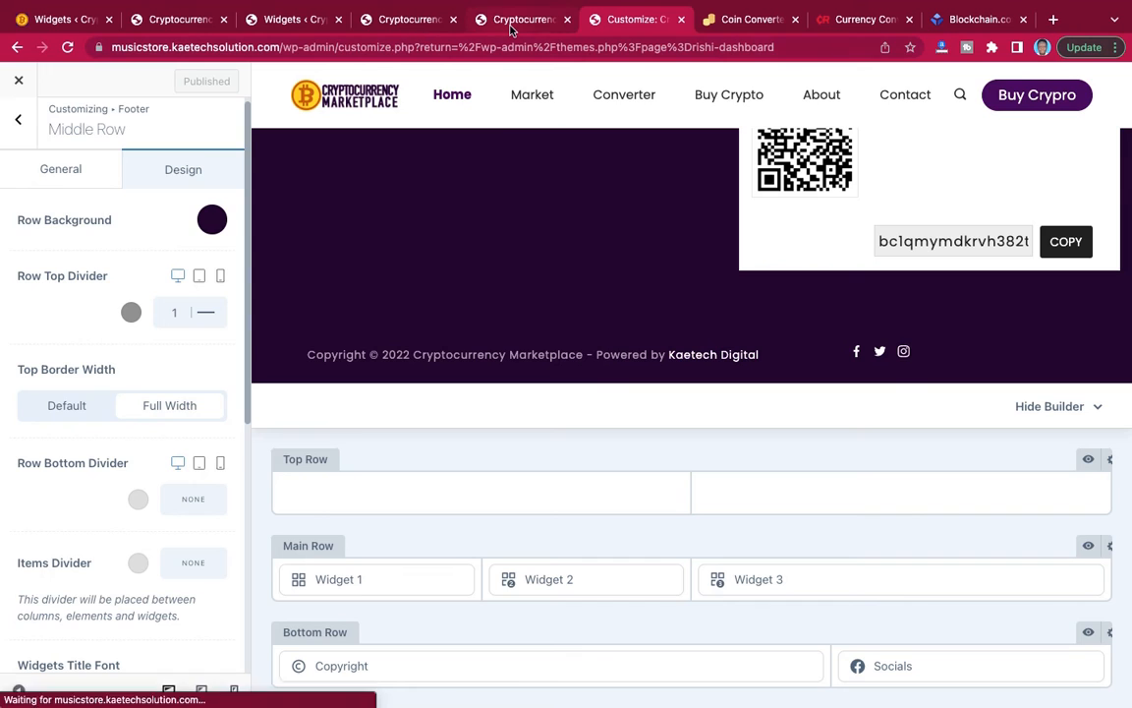
# Review the live home page from the footer up to the hero section, checking the divider, copyright line and social icons.
pyautogui.click(512, 22)
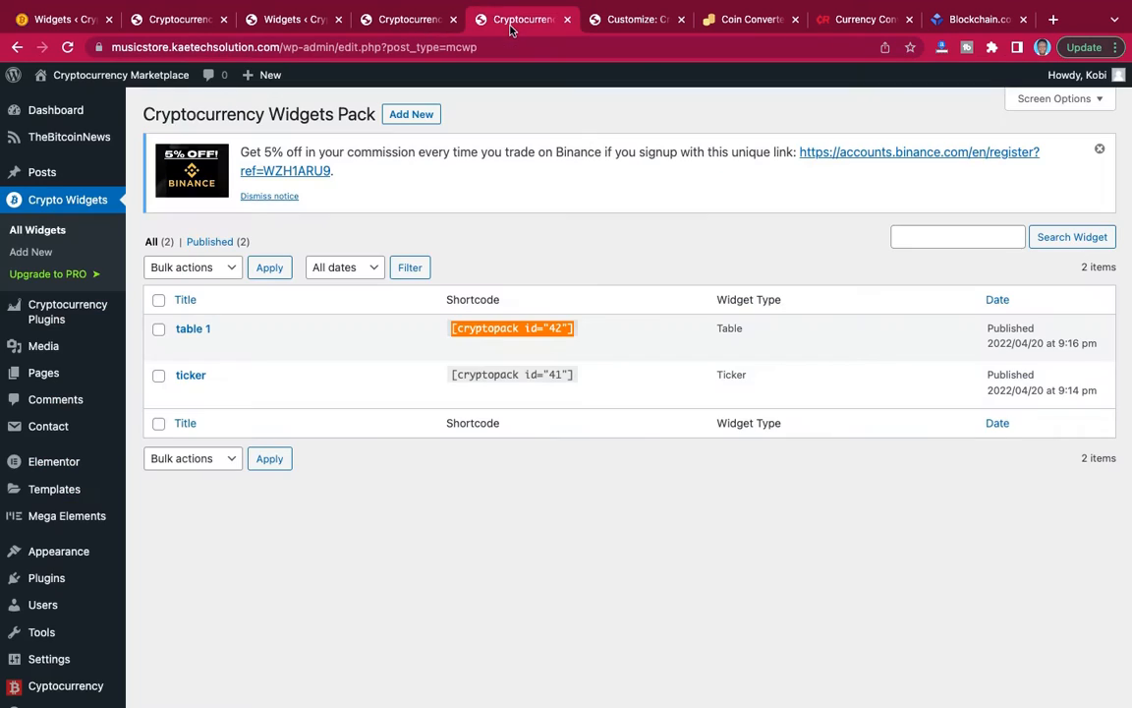
pyautogui.click(390, 24)
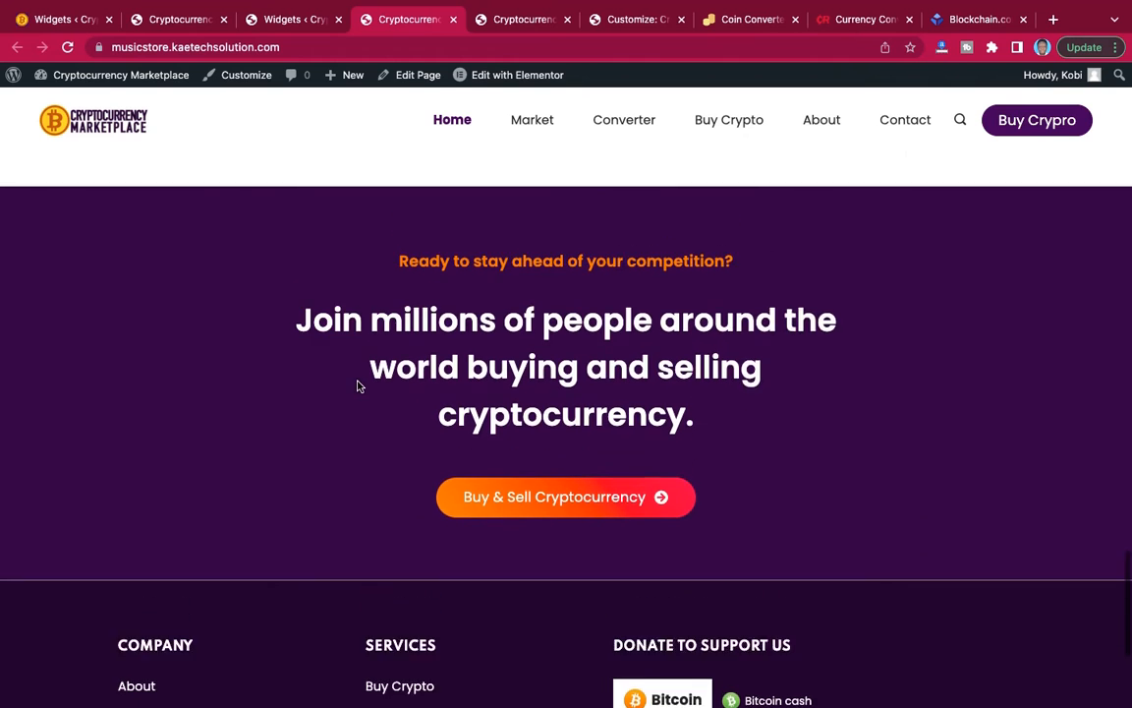
pyautogui.scroll(-3, 360, 386)
pyautogui.scroll(4, 360, 386)
pyautogui.scroll(-2, 360, 386)
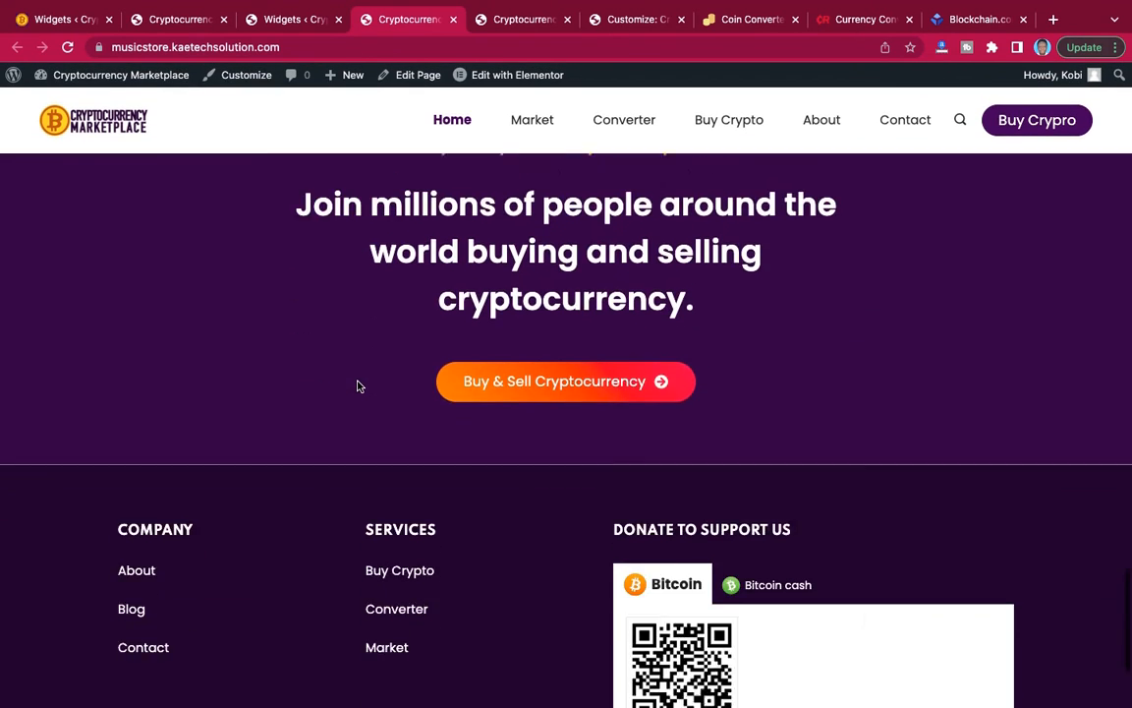
pyautogui.scroll(1, 360, 387)
pyautogui.scroll(-3, 359, 386)
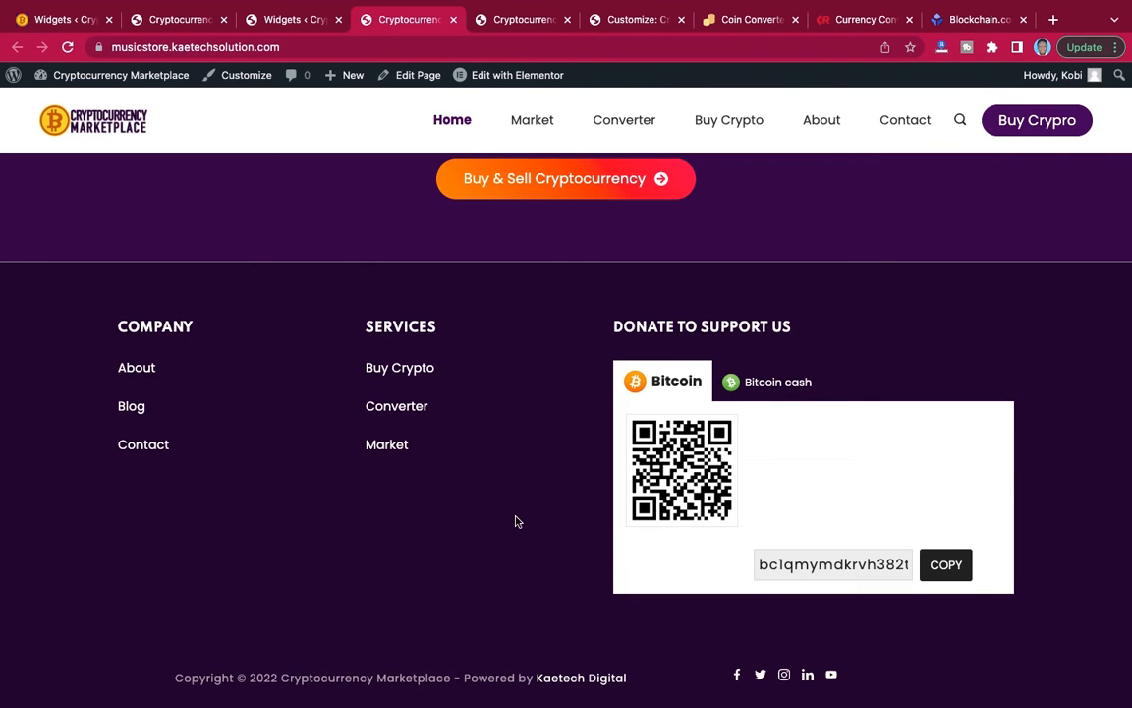
pyautogui.scroll(15, 516, 522)
pyautogui.scroll(-5, 516, 522)
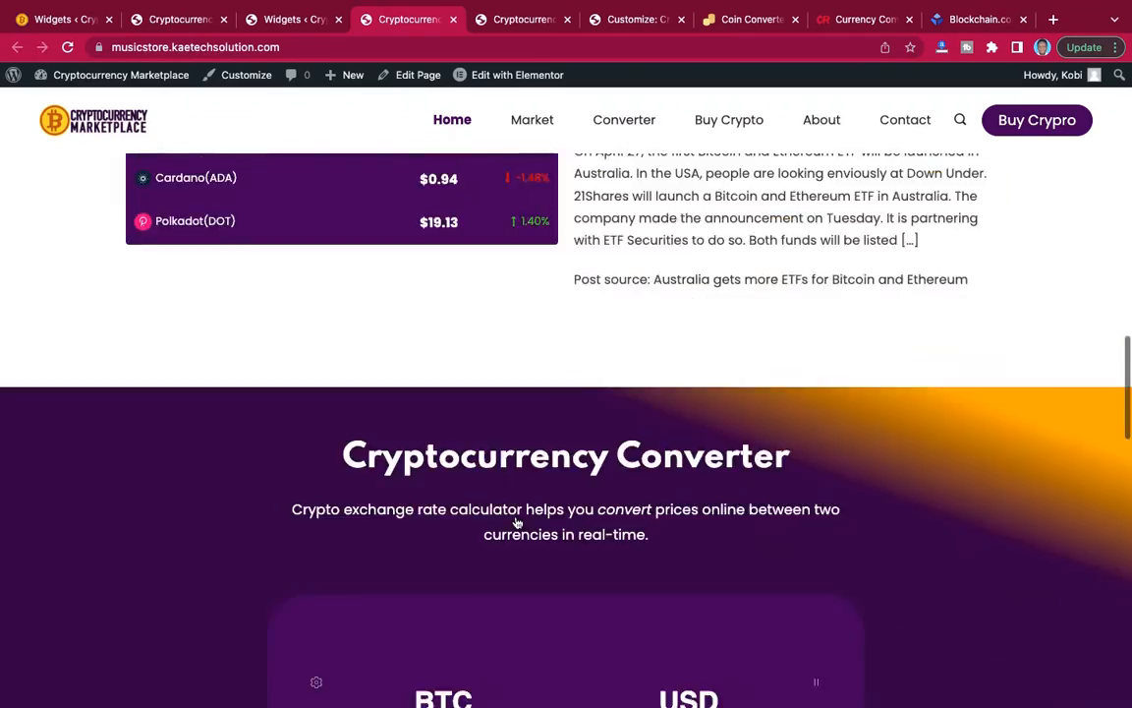
pyautogui.scroll(-8, 516, 522)
pyautogui.scroll(5, 517, 522)
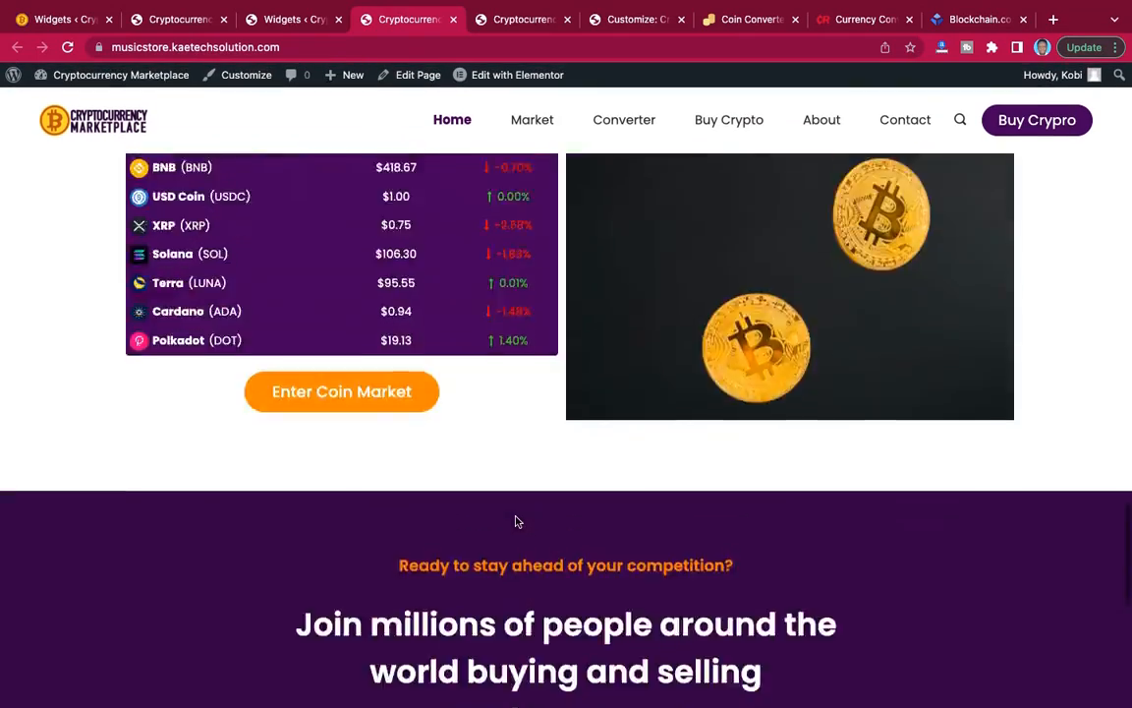
pyautogui.scroll(15, 517, 522)
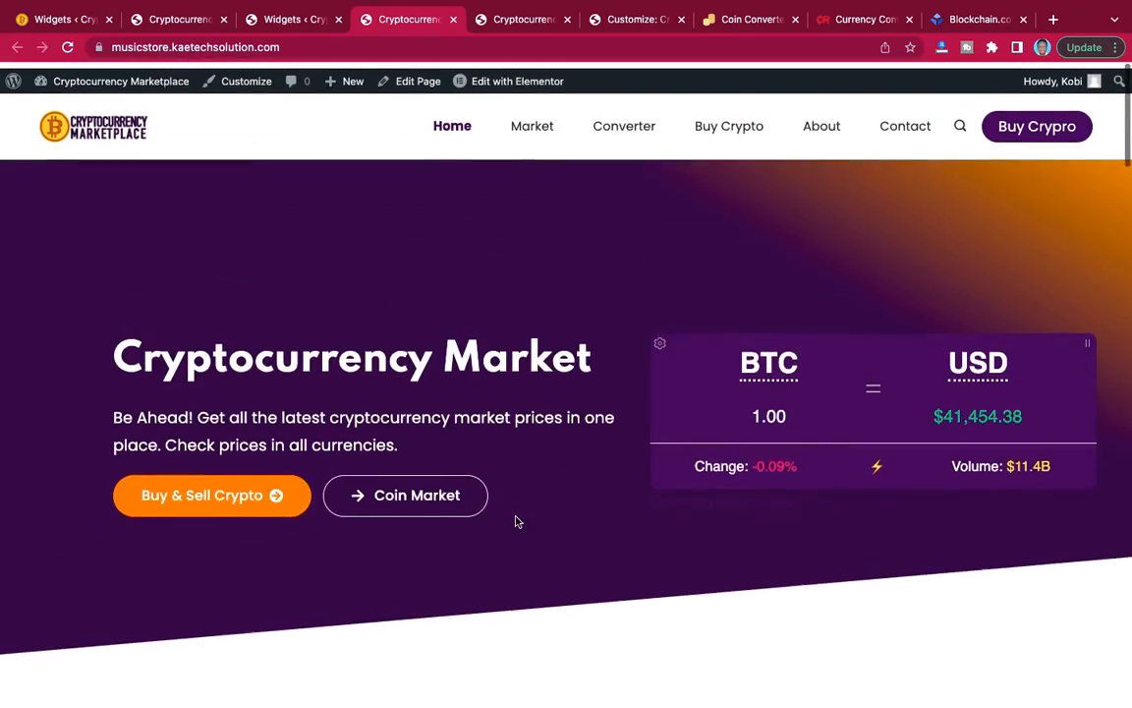
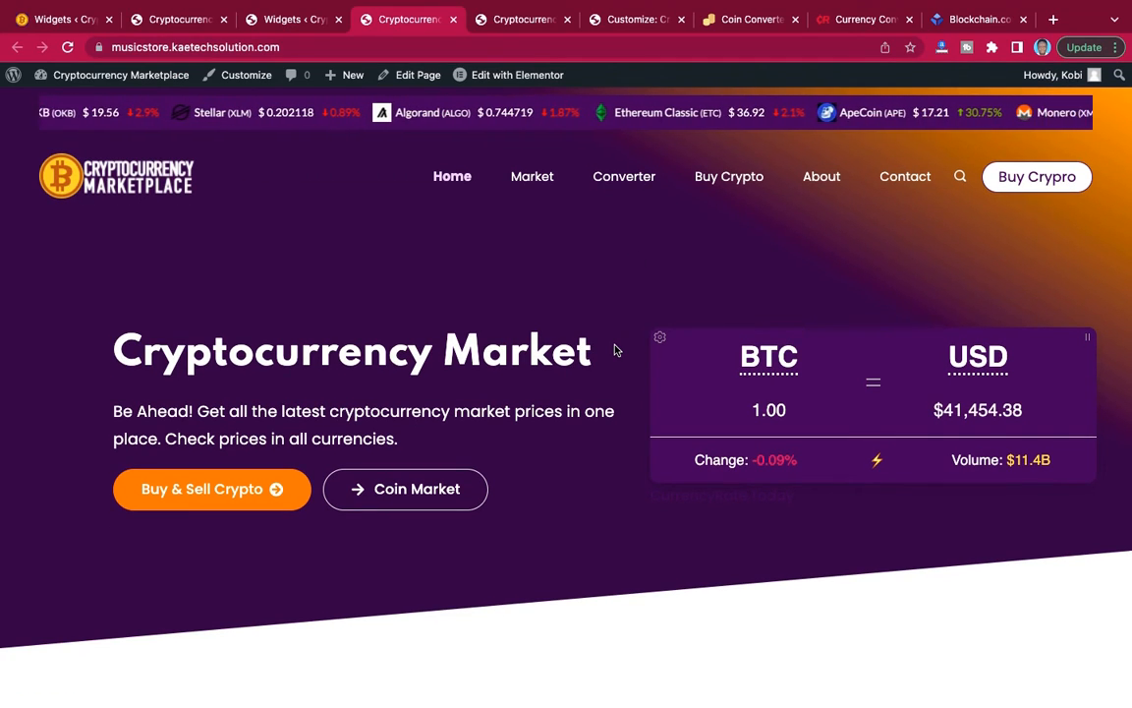
# Look over the finished home page, switch to the reference site and open its Market page.
pyautogui.scroll(-15, 614, 350)
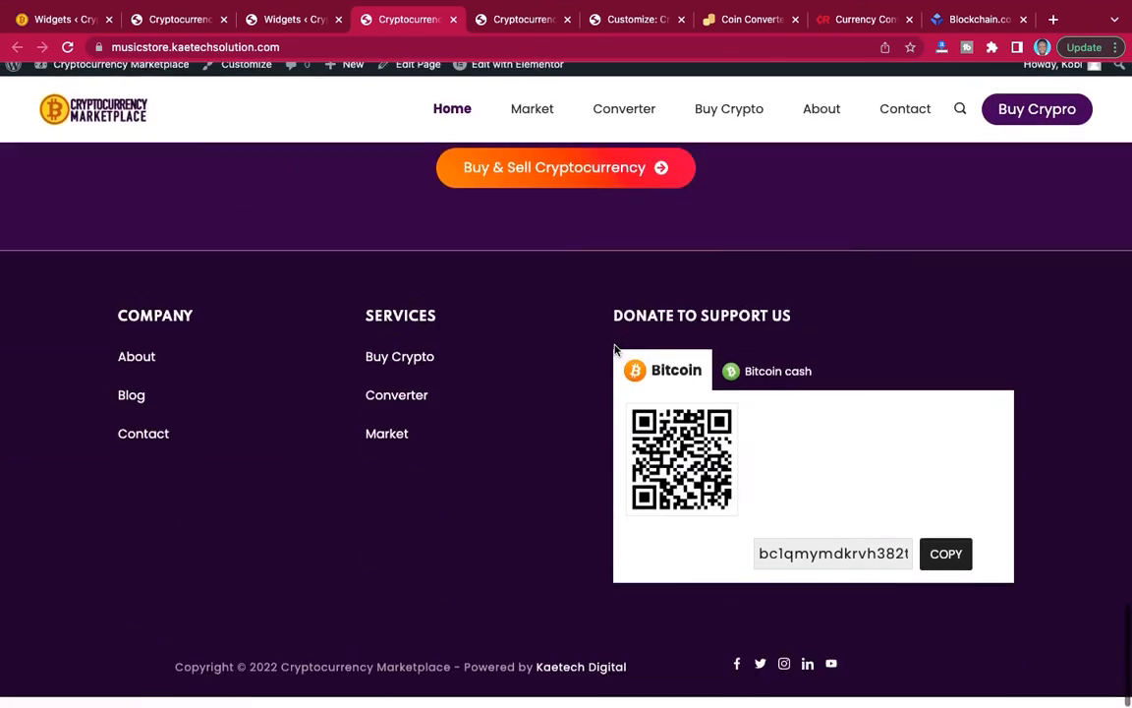
pyautogui.scroll(15, 615, 350)
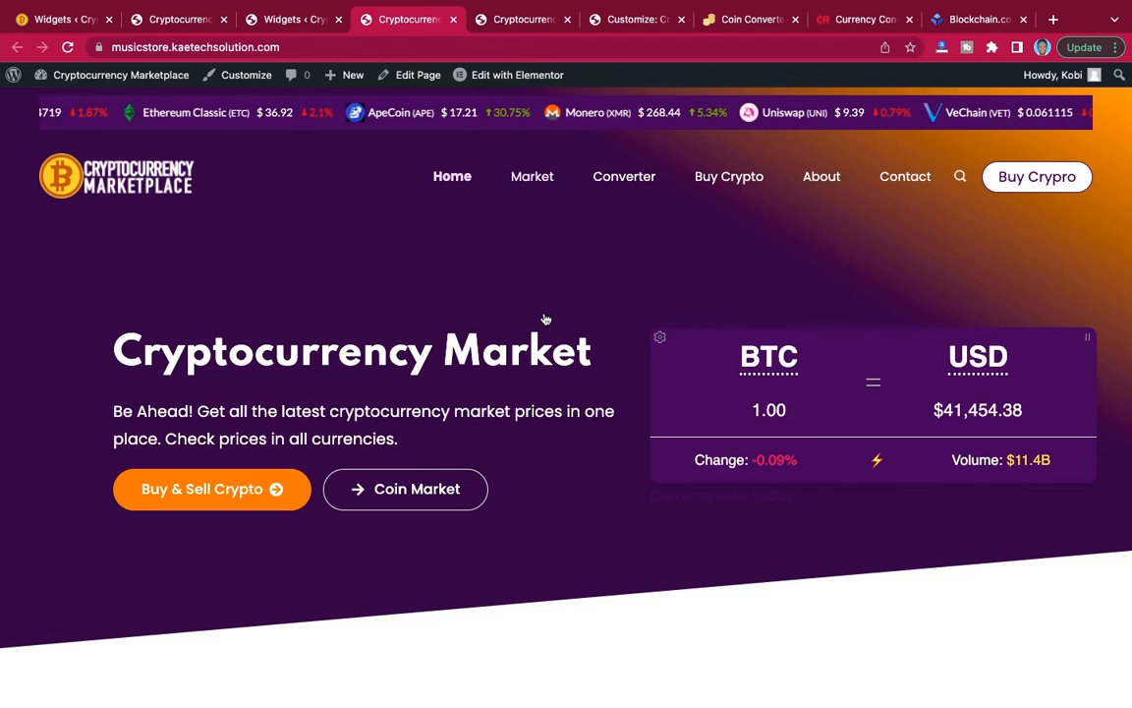
pyautogui.click(69, 22)
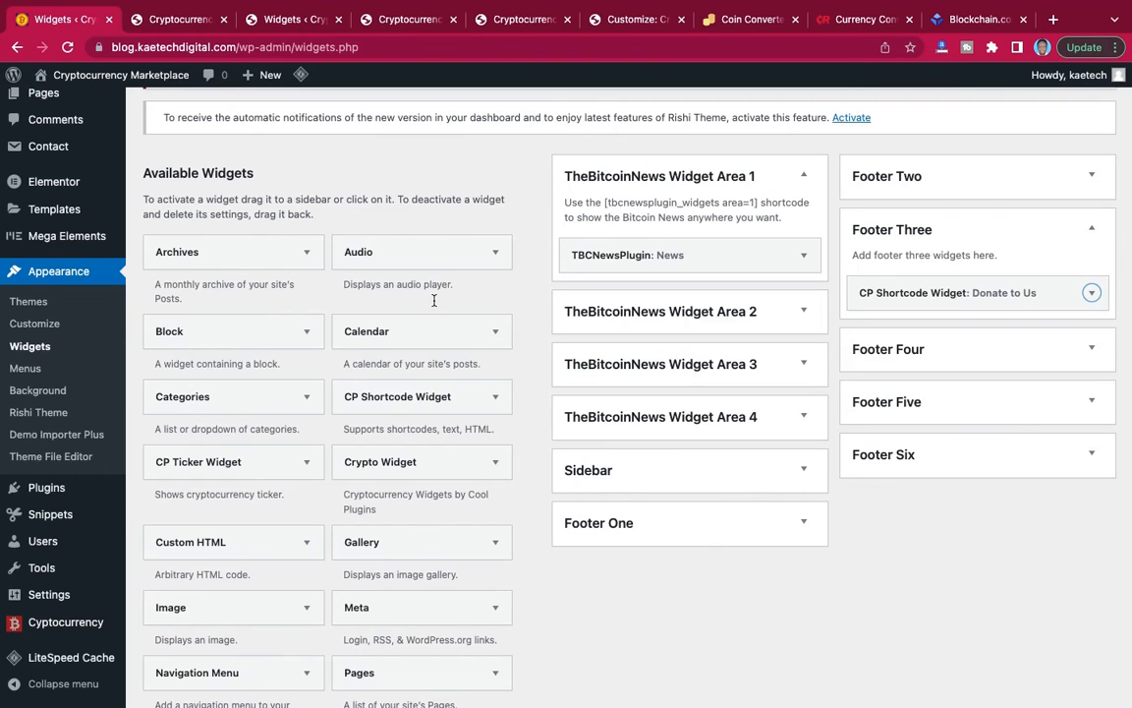
pyautogui.moveTo(88, 78)
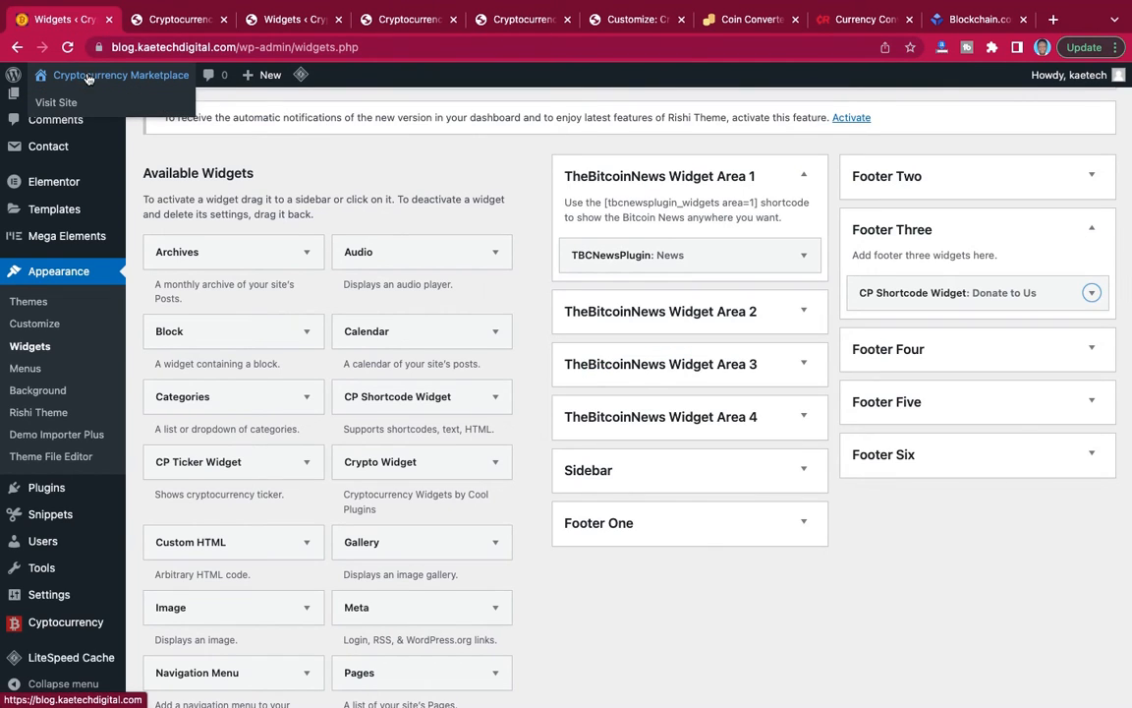
pyautogui.click(47, 103)
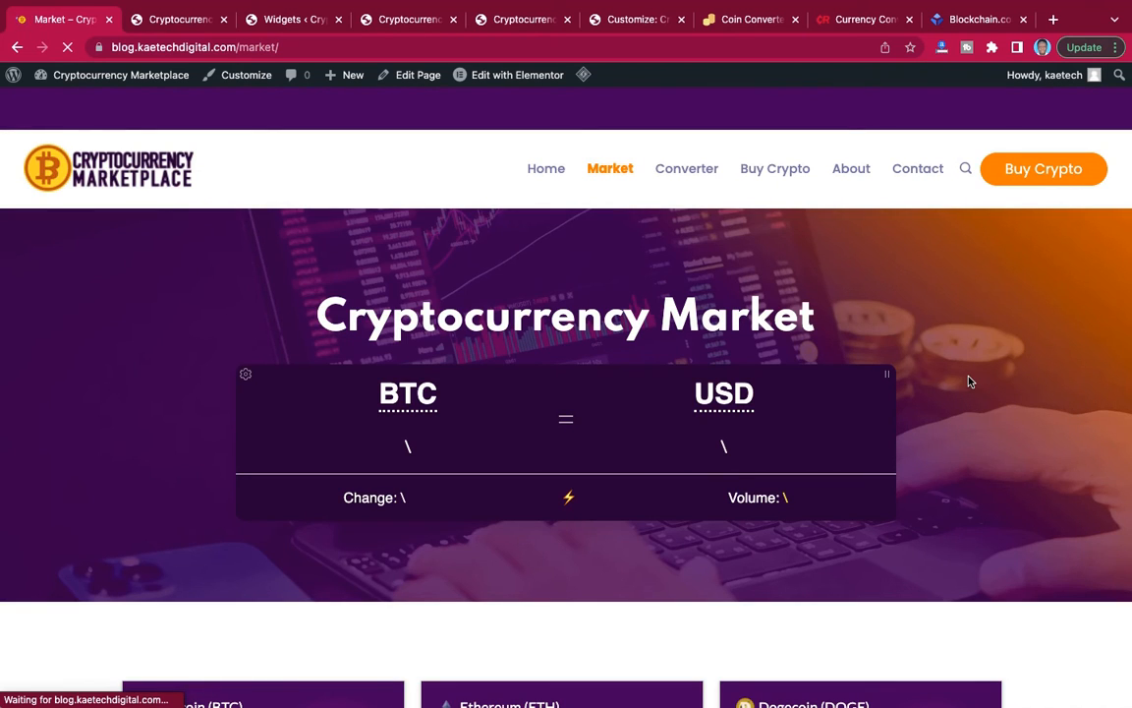
# Examine the reference Market page's converter hero, coin price cards, market table, currency tabs, call-to-action and footer.
pyautogui.scroll(-10, 968, 379)
pyautogui.scroll(5, 968, 379)
pyautogui.scroll(4, 968, 381)
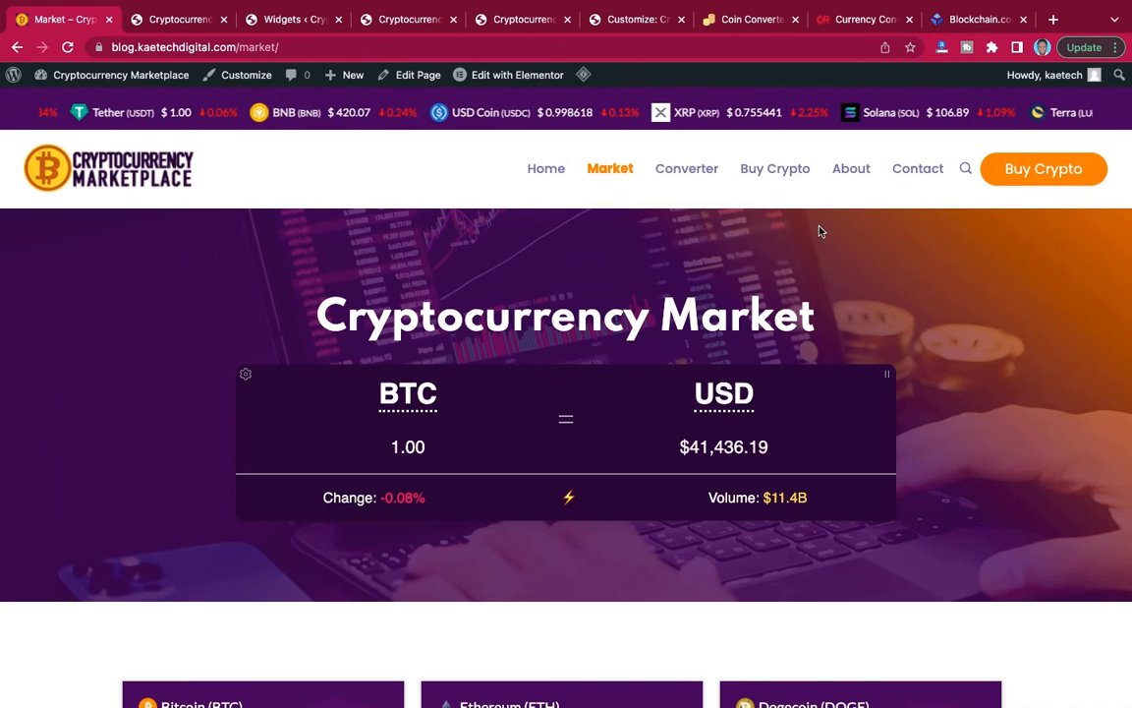
pyautogui.scroll(-1, 1035, 426)
pyautogui.scroll(-5, 1035, 426)
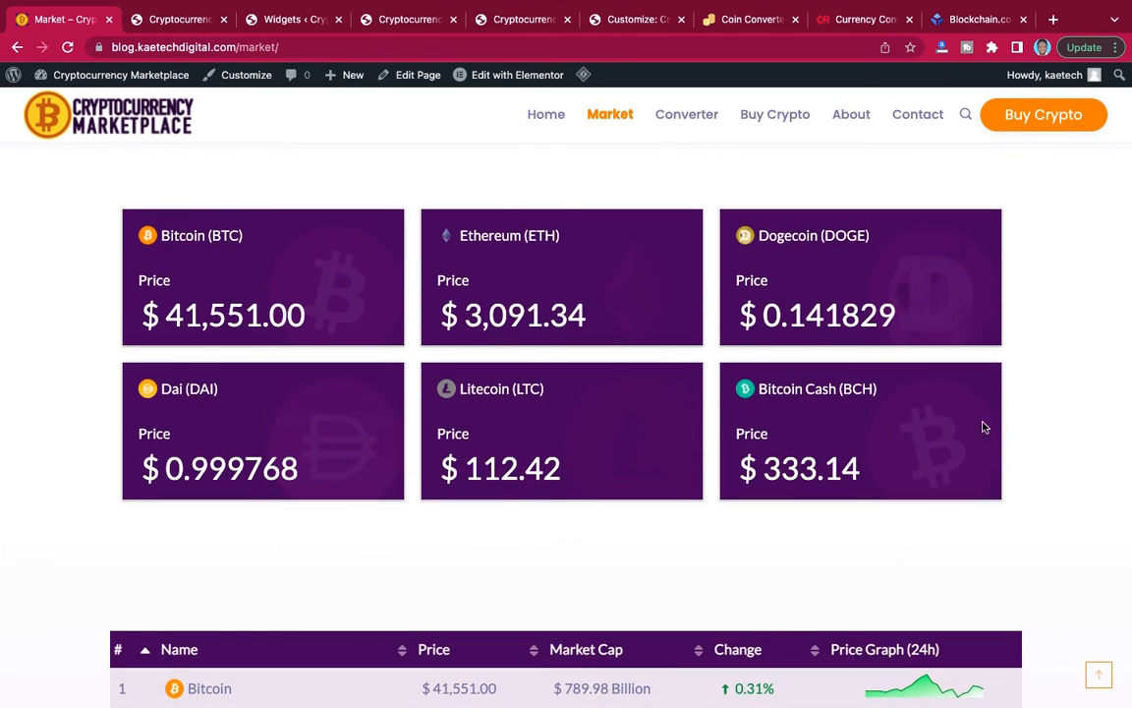
pyautogui.scroll(-13, 984, 427)
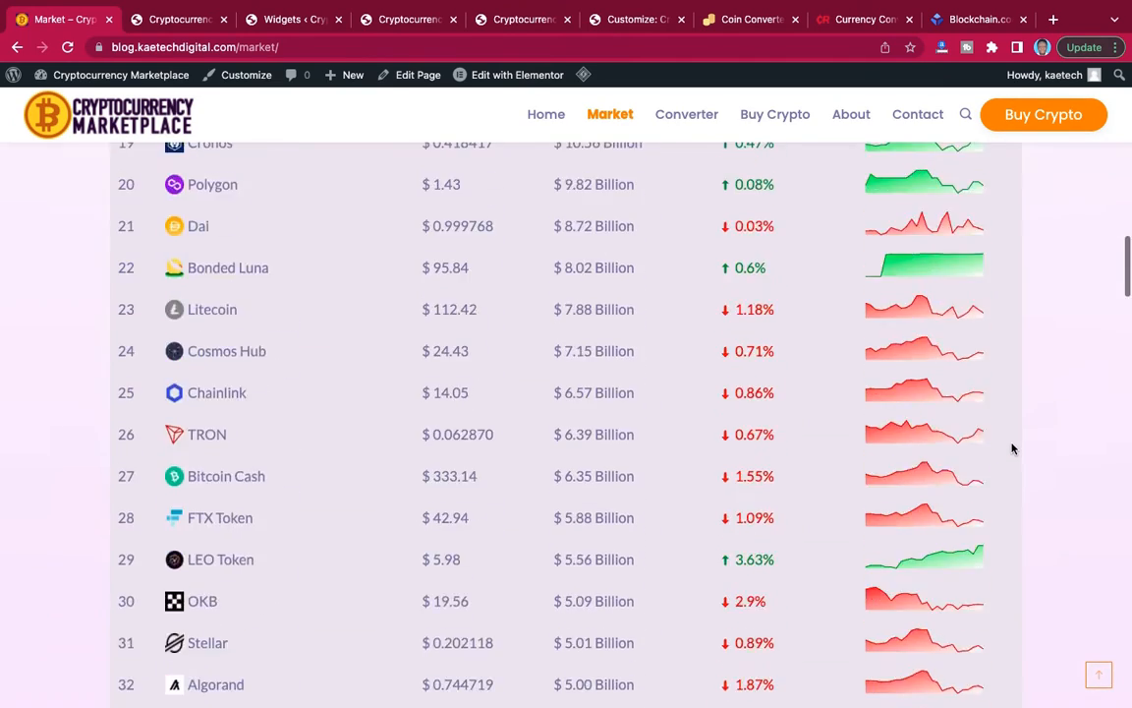
pyautogui.scroll(-12, 1012, 449)
pyautogui.scroll(6, 1012, 443)
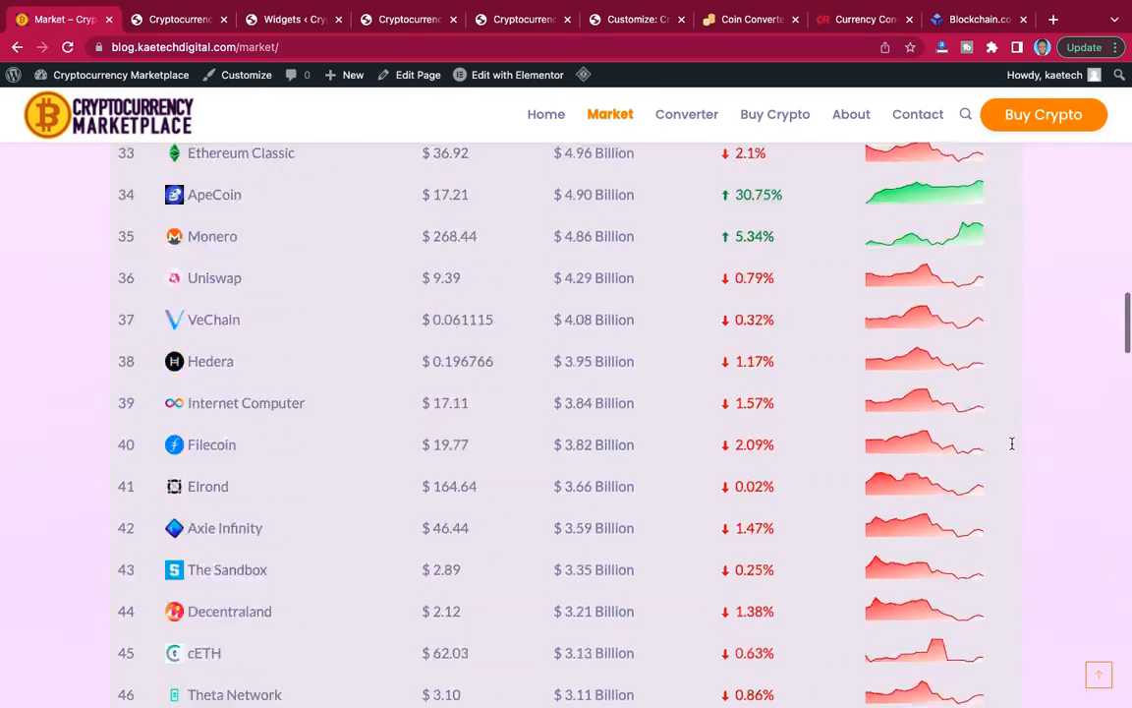
pyautogui.scroll(13, 1011, 443)
pyautogui.scroll(-5, 1012, 448)
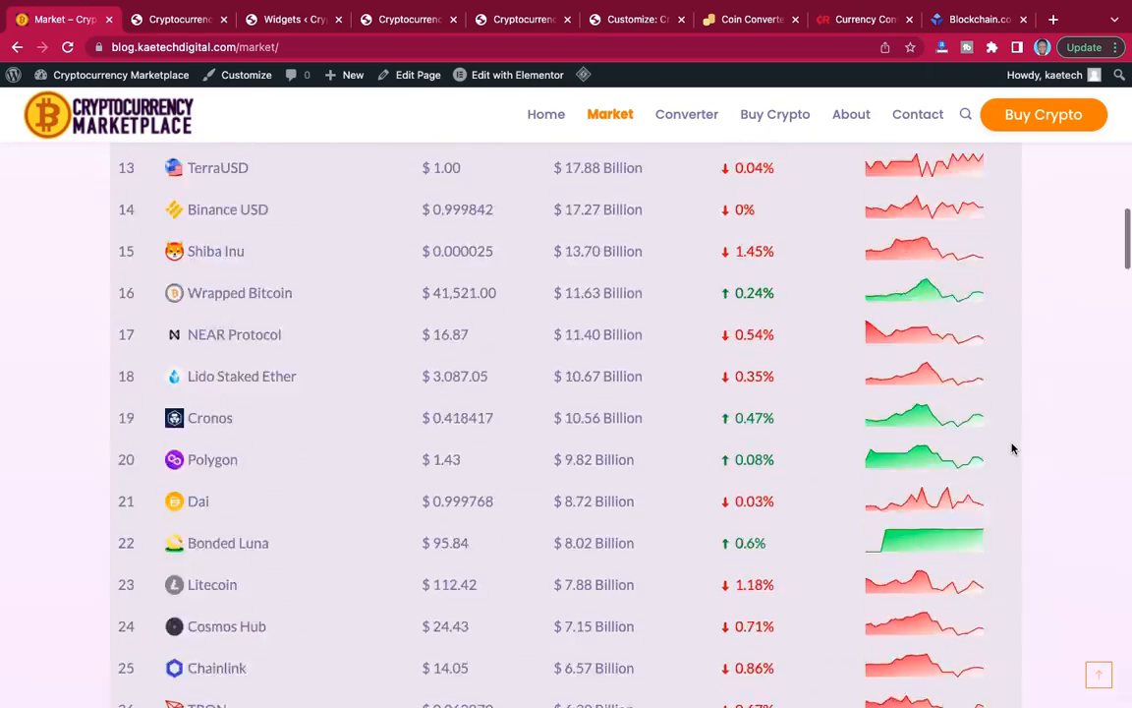
pyautogui.scroll(-16, 1013, 448)
pyautogui.scroll(2, 1012, 448)
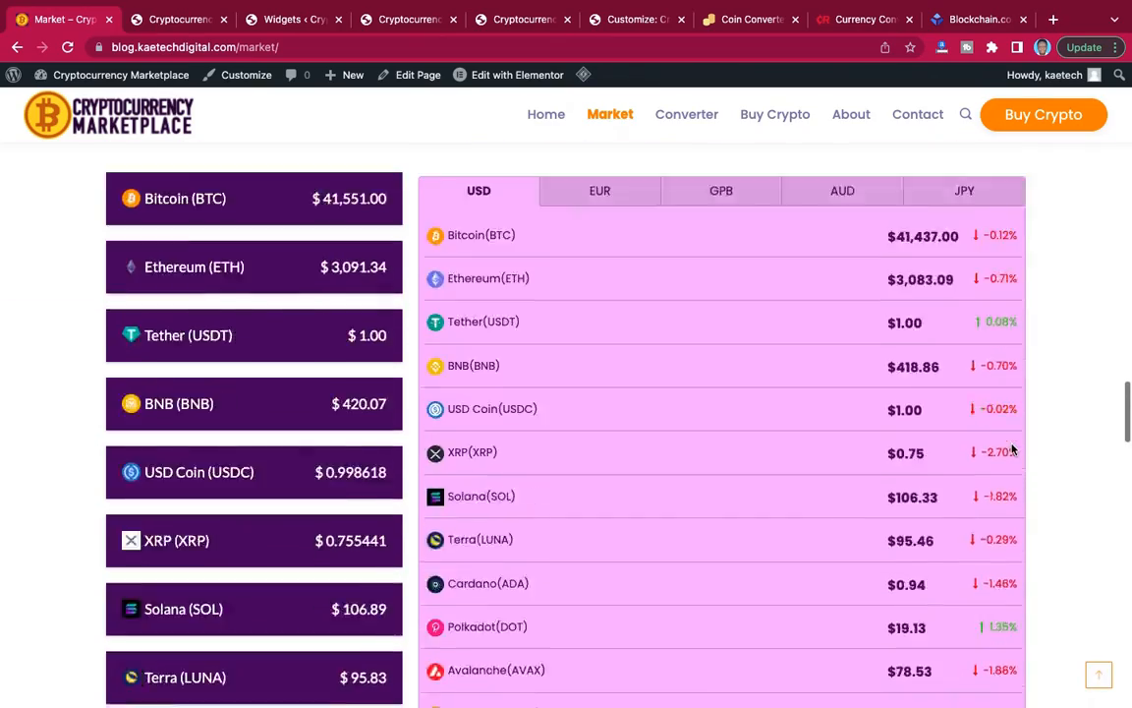
pyautogui.scroll(-15, 1013, 449)
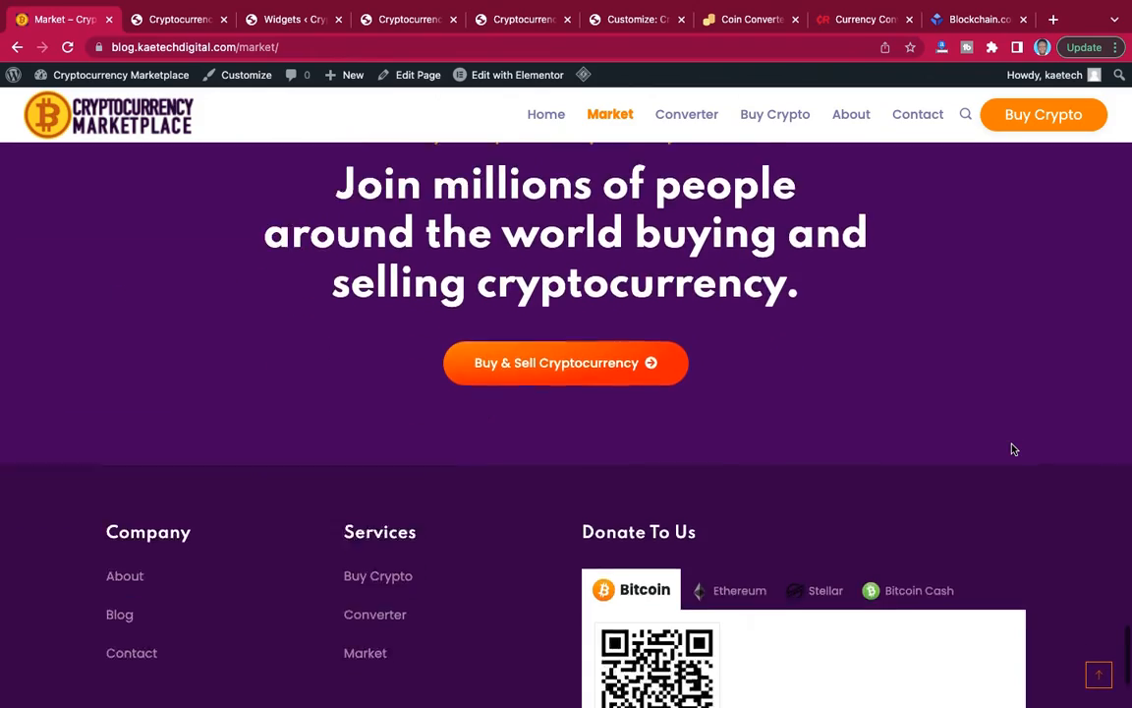
pyautogui.scroll(4, 1014, 447)
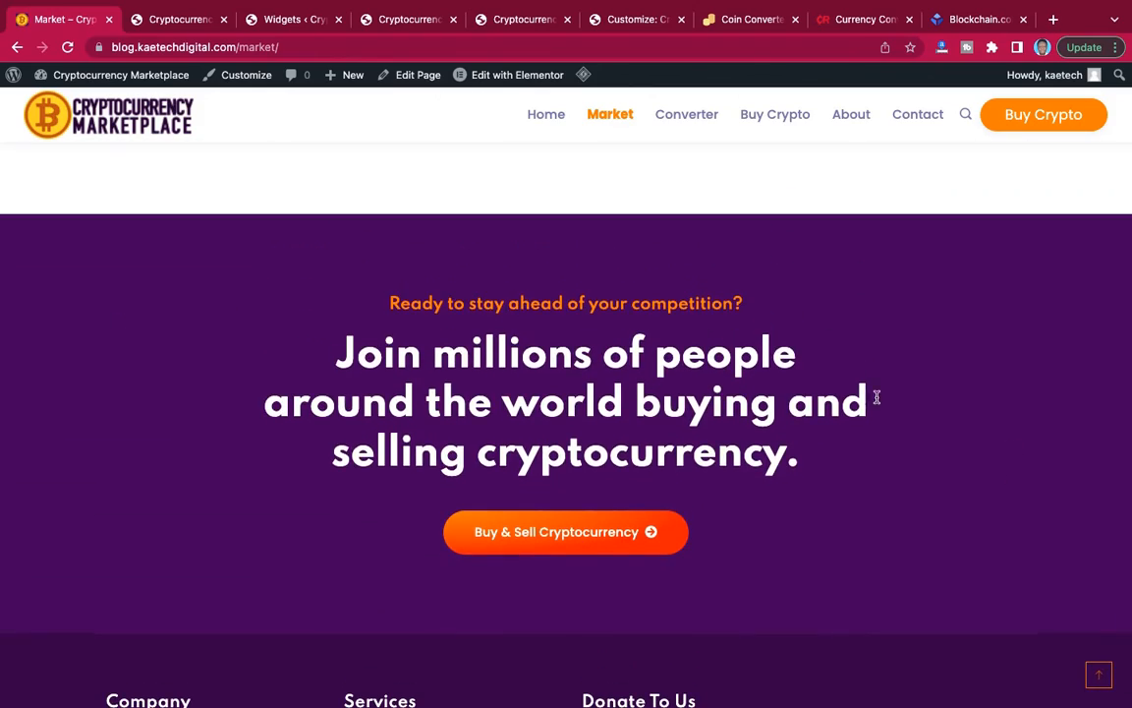
pyautogui.scroll(20, 879, 408)
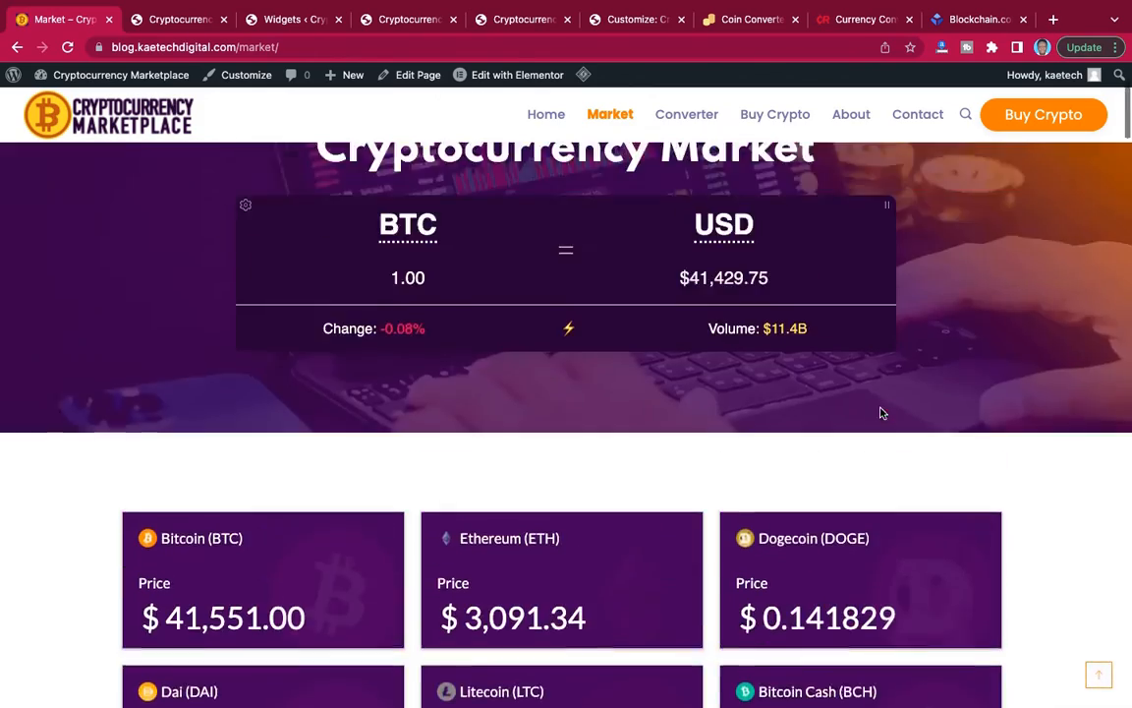
pyautogui.scroll(3, 880, 408)
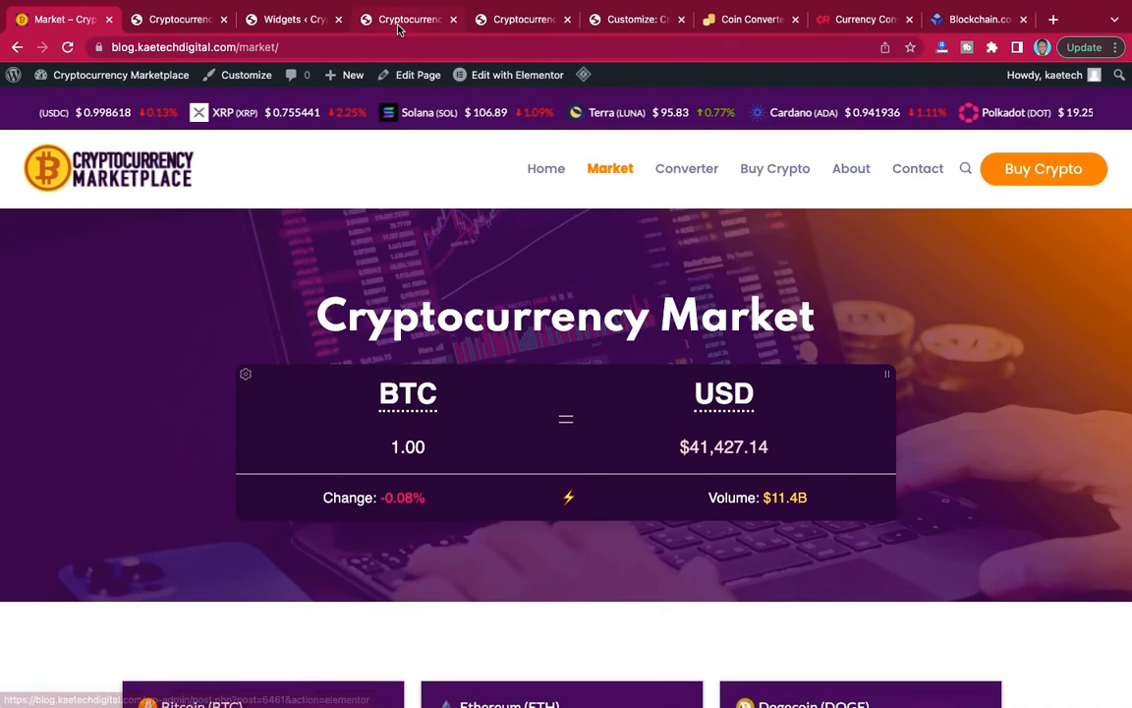
# Switch back to the site being built and open its home page for editing with Elementor.
pyautogui.click(398, 24)
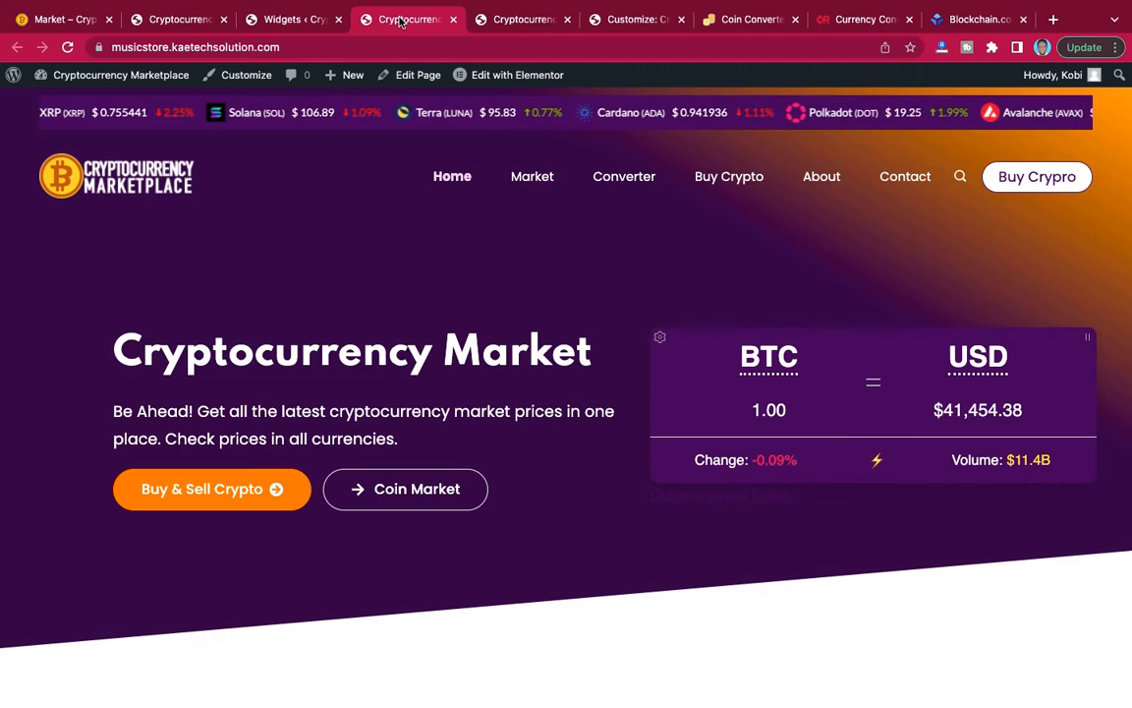
pyautogui.moveTo(498, 79)
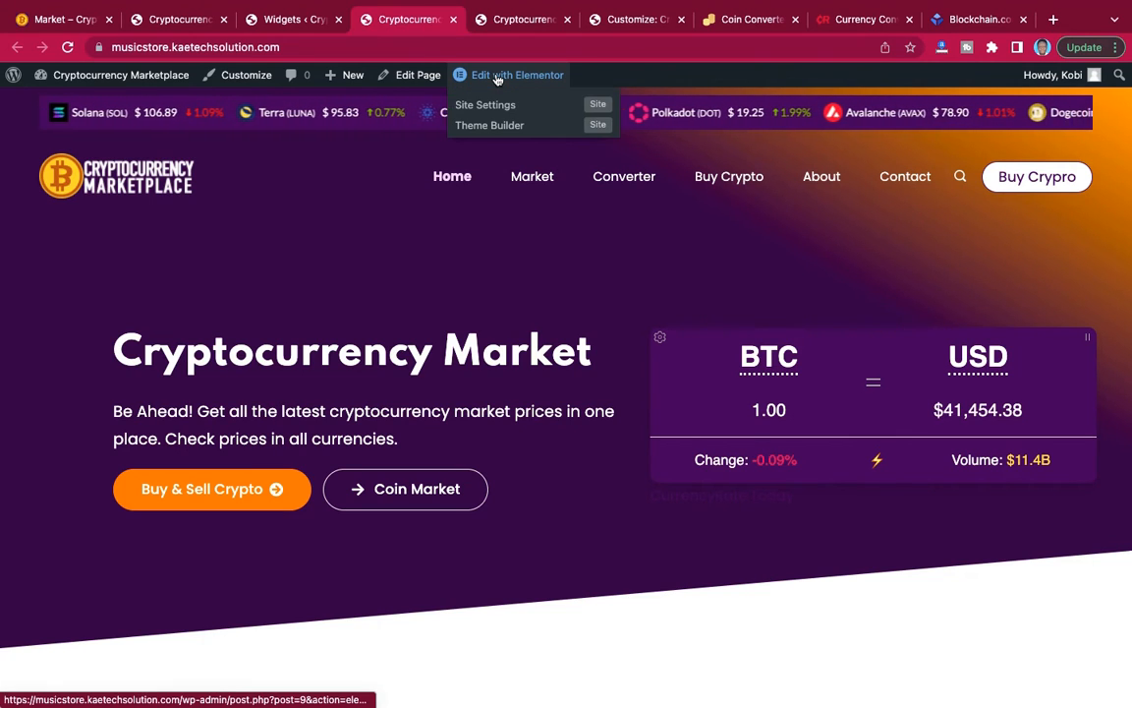
pyautogui.click(498, 79)
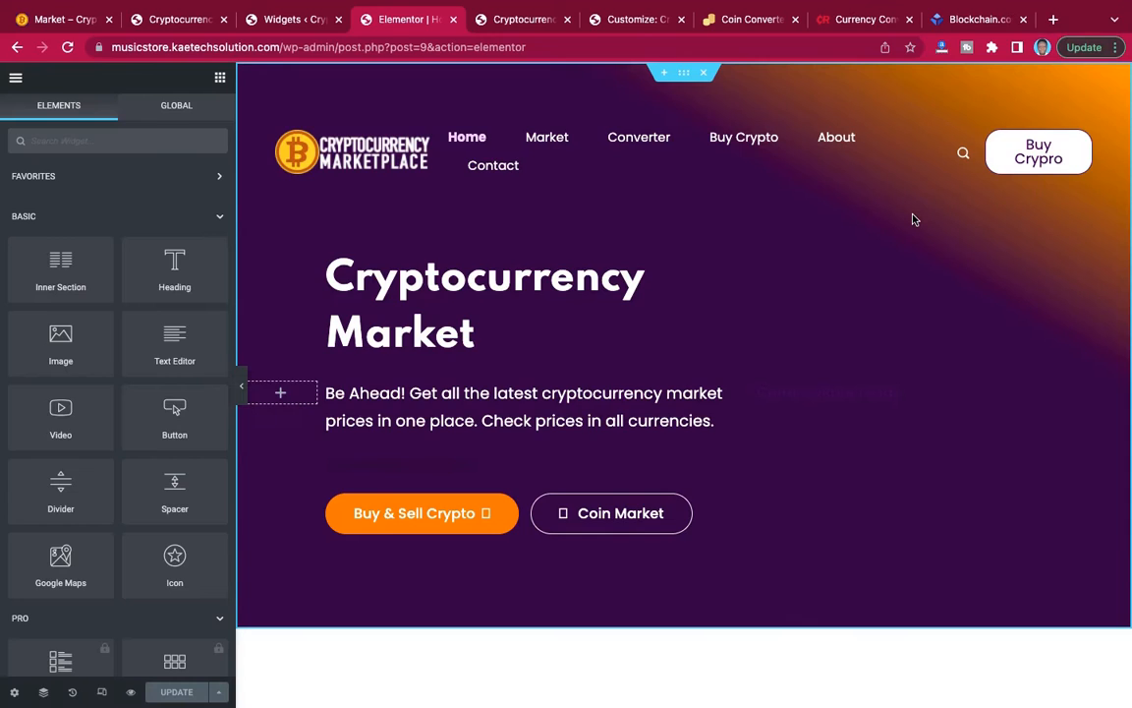
# Save the home page's "Join millions of people" section to the template library as "call to action".
pyautogui.scroll(-10, 914, 219)
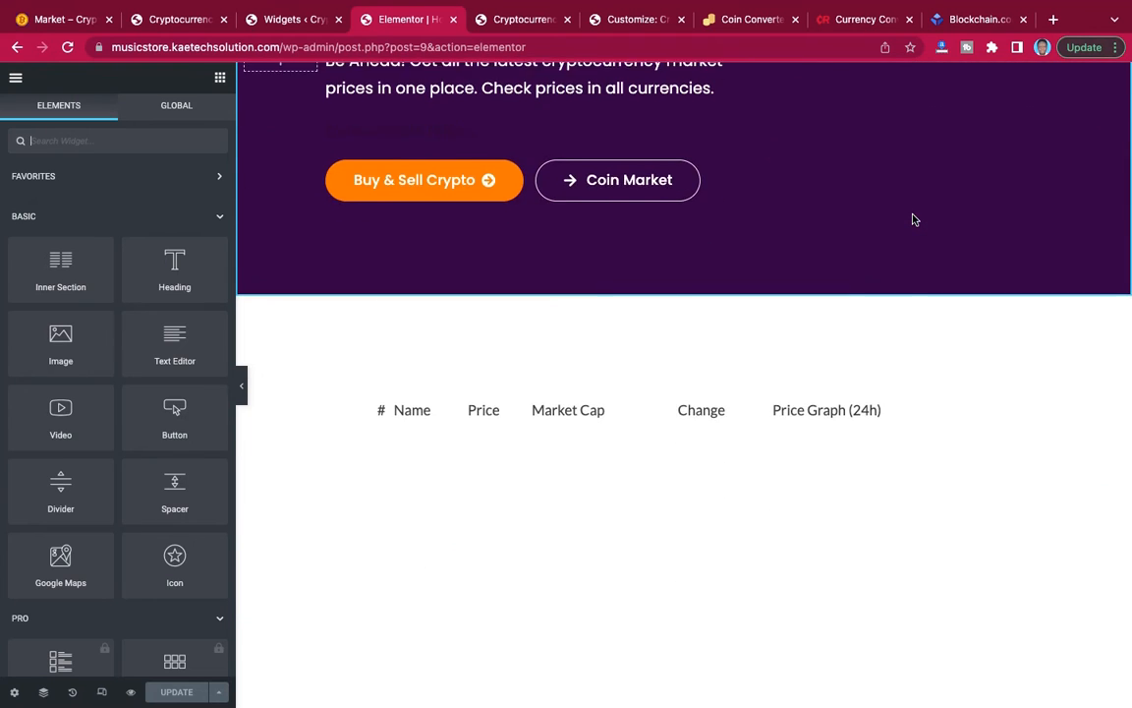
pyautogui.scroll(-15, 913, 219)
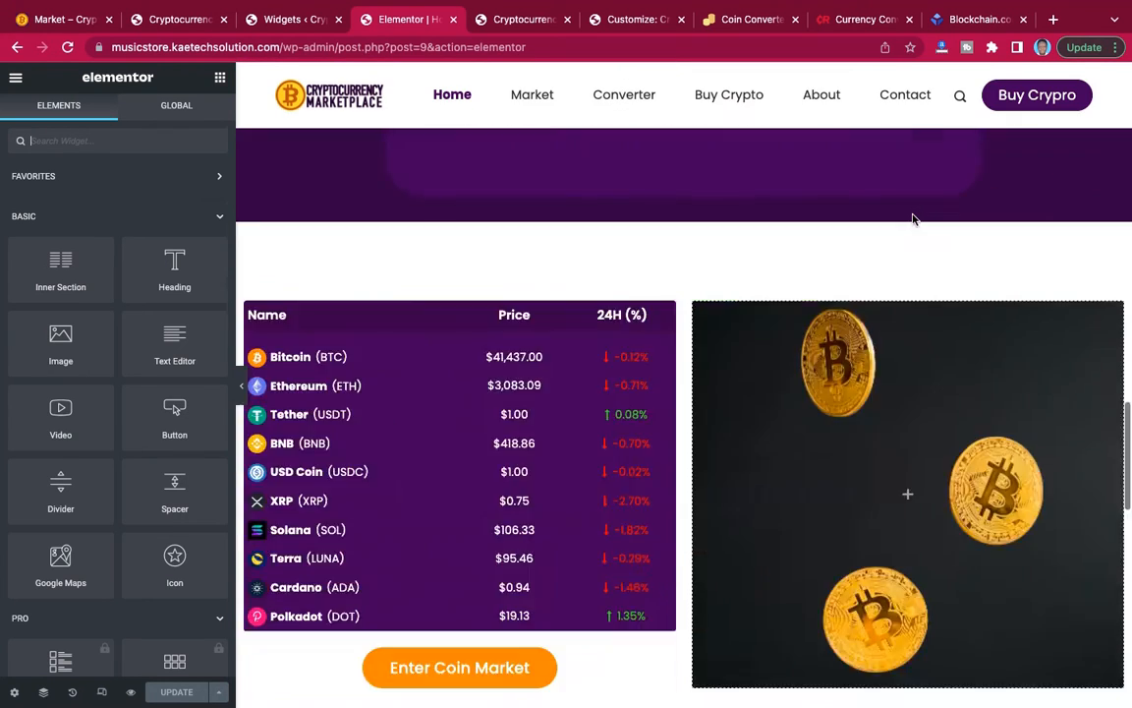
pyautogui.scroll(5, 912, 219)
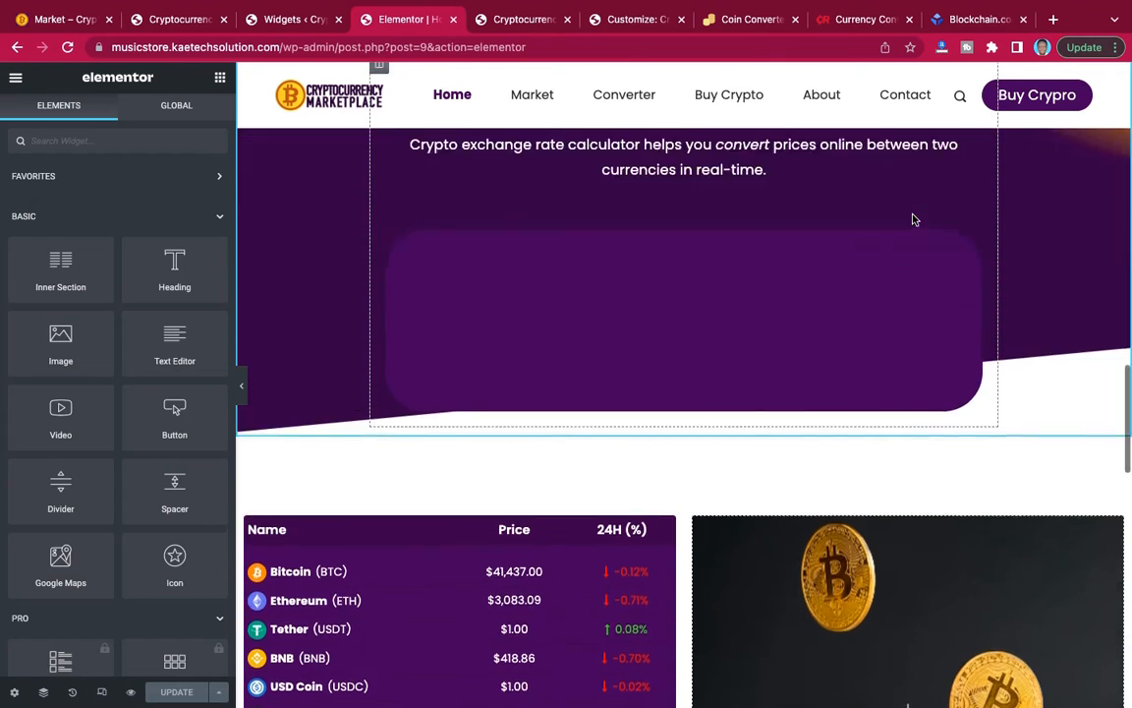
pyautogui.scroll(-4, 913, 219)
pyautogui.scroll(-10, 913, 219)
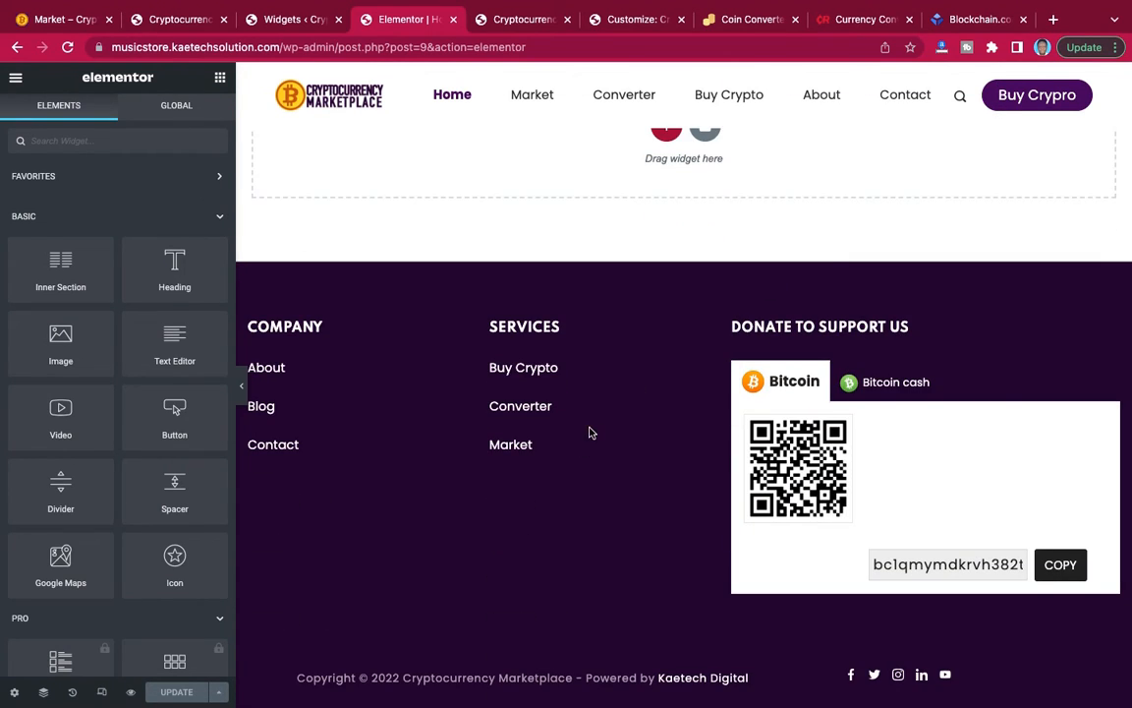
pyautogui.scroll(6, 630, 374)
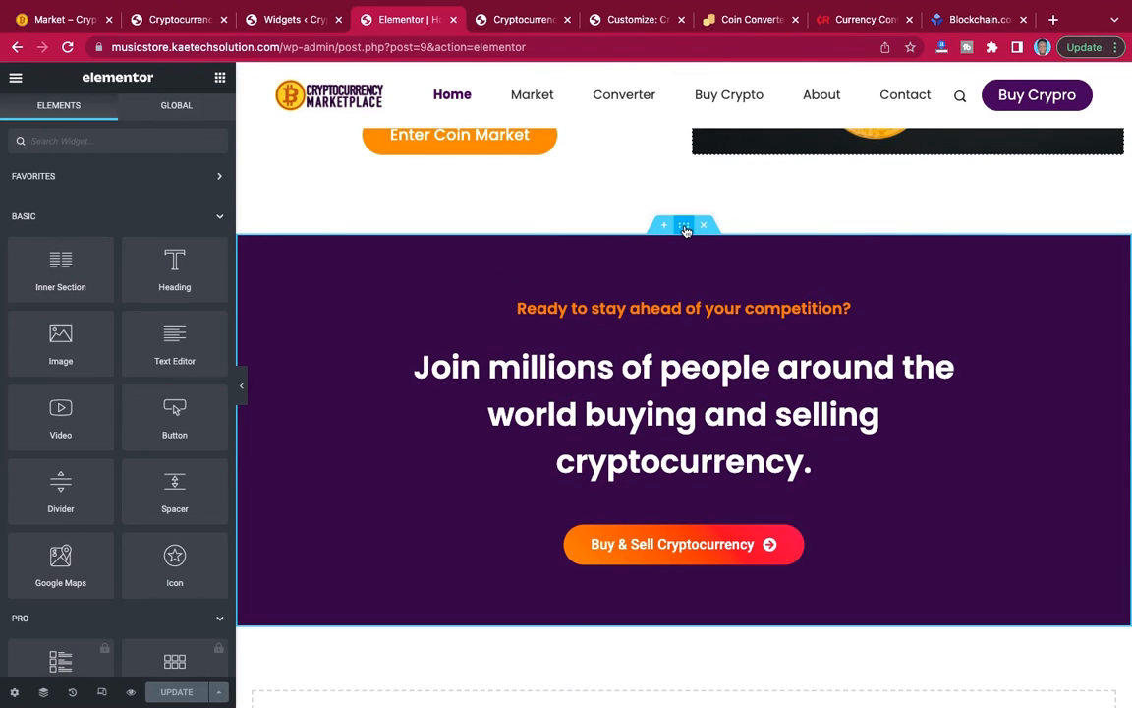
pyautogui.click(685, 228)
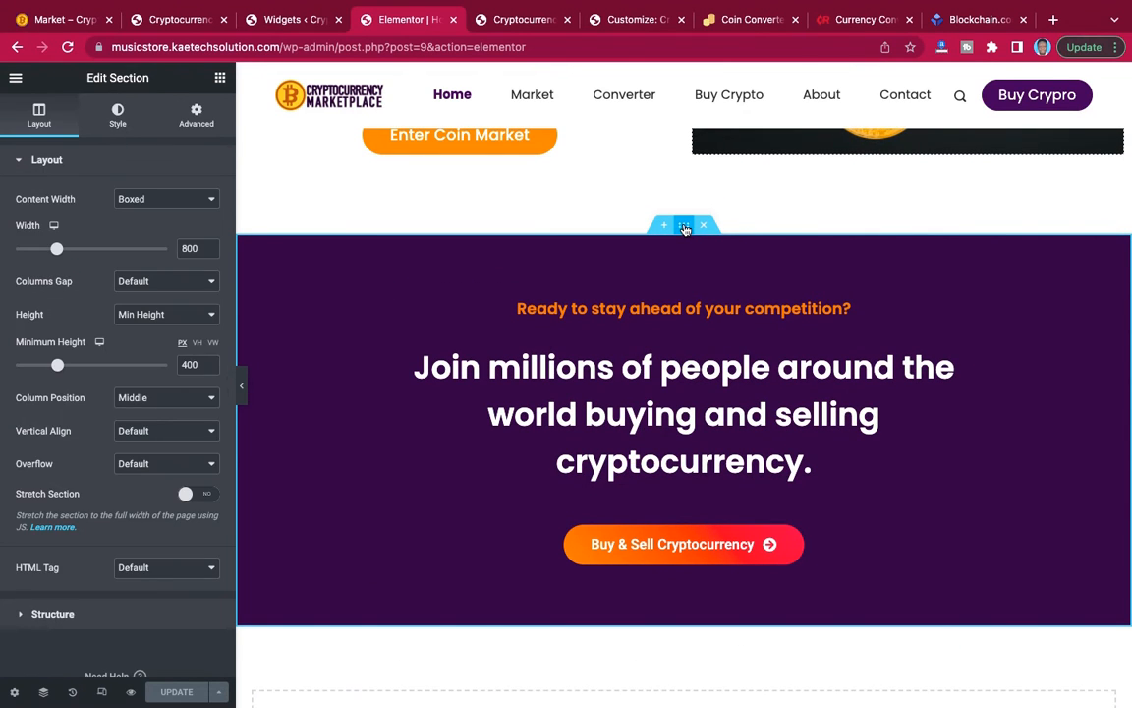
pyautogui.rightClick(686, 228)
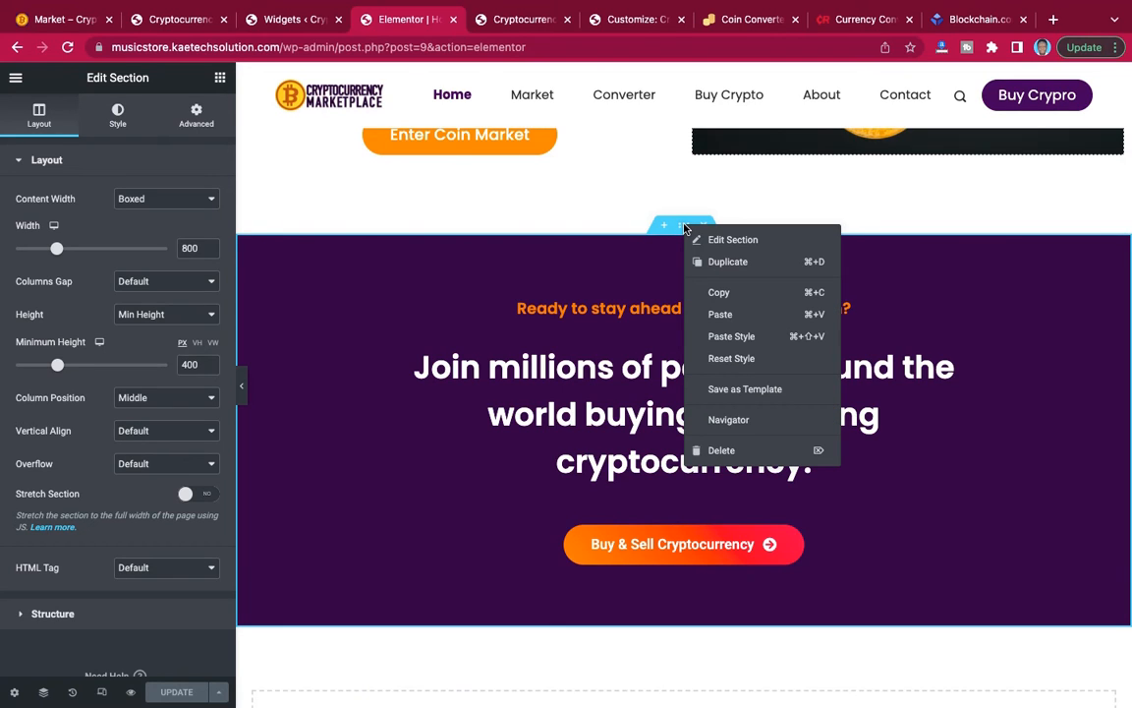
pyautogui.click(744, 392)
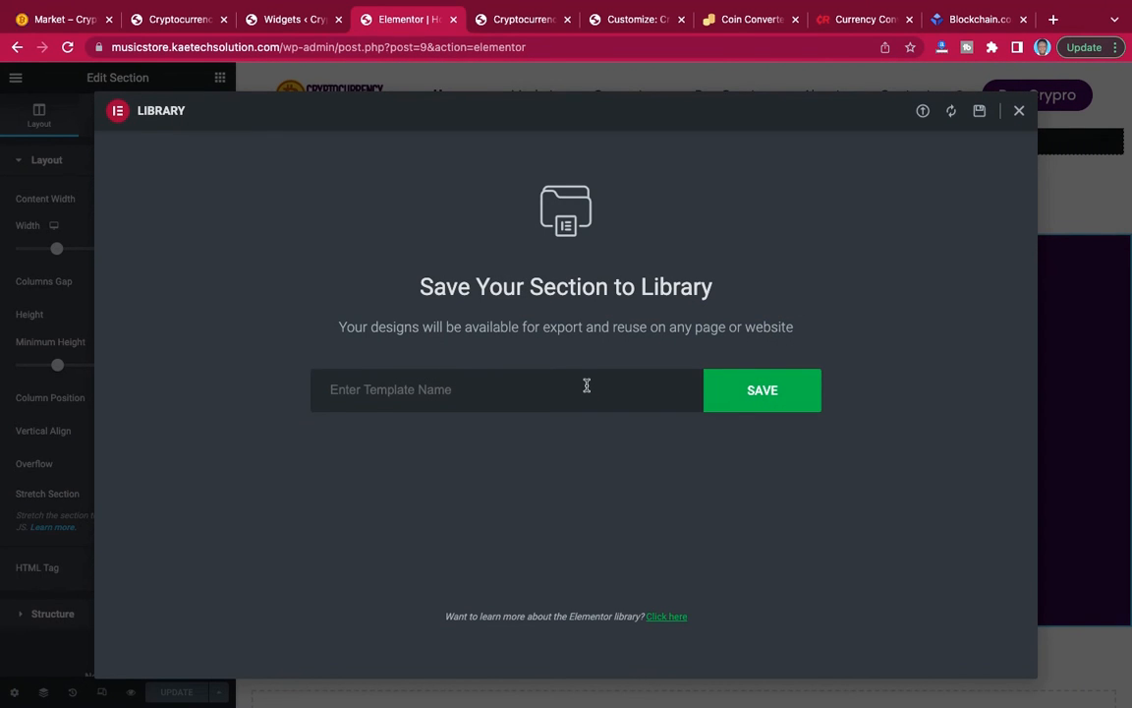
pyautogui.write('call to action')
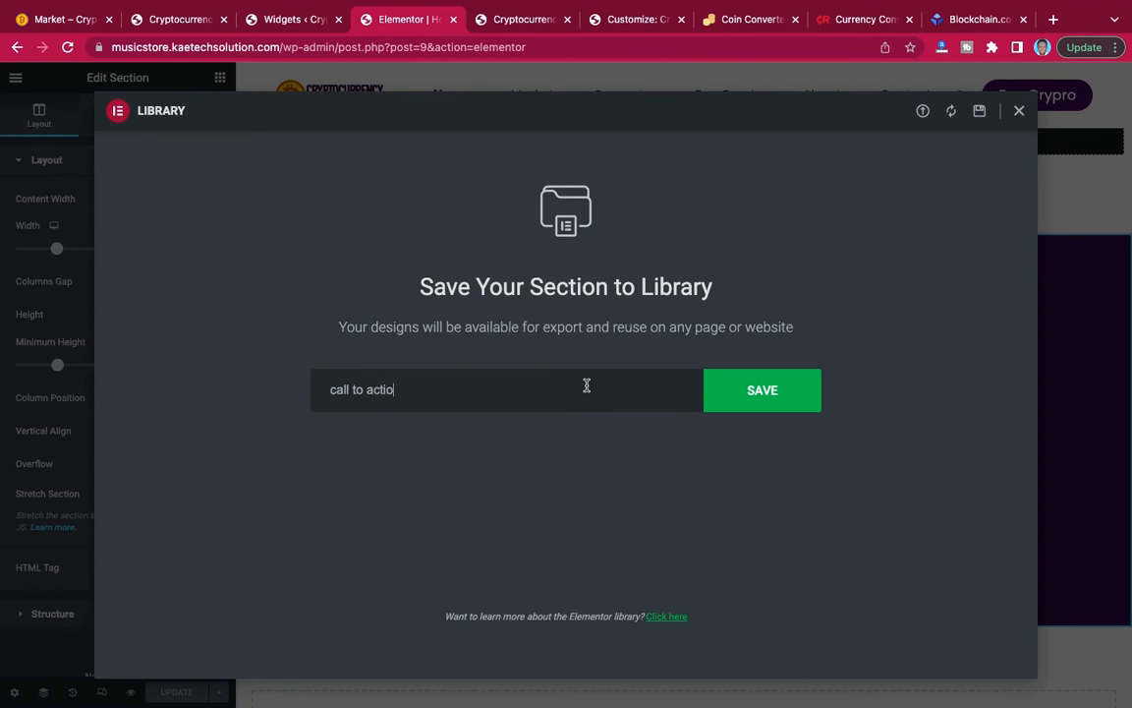
pyautogui.click(772, 396)
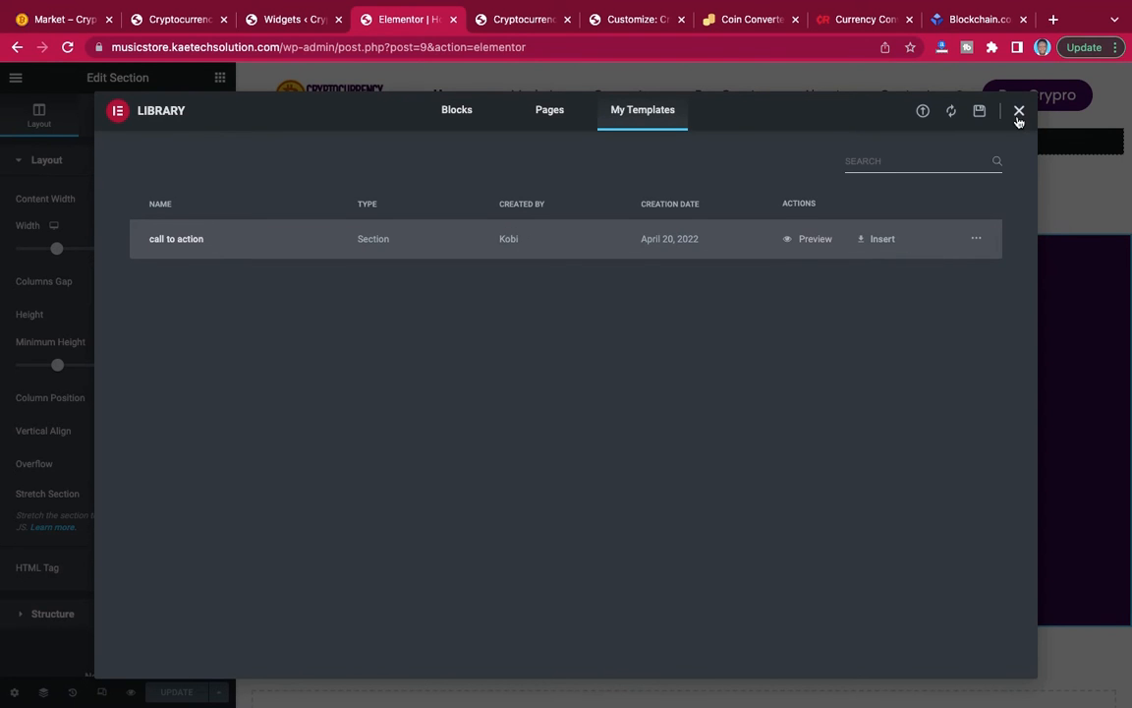
pyautogui.click(1019, 116)
# Link the Buy & Sell Cryptocurrency button in the call-to-action section to the Buy Crypto page.
pyautogui.scroll(10, 669, 291)
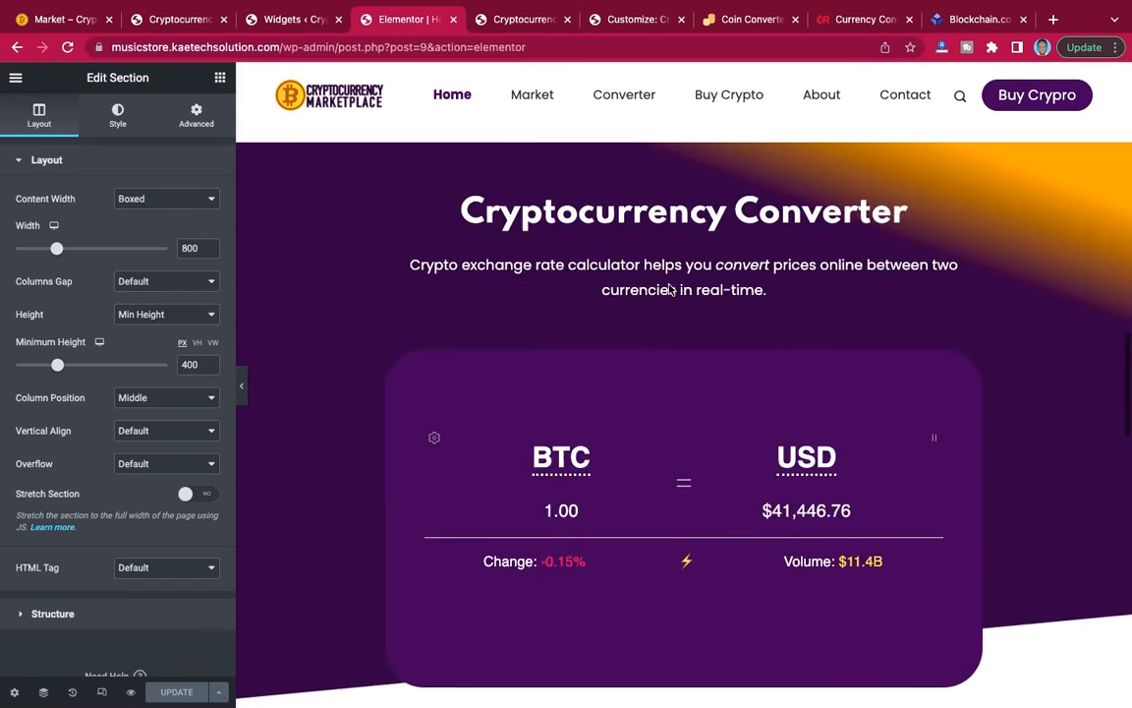
pyautogui.scroll(-10, 670, 291)
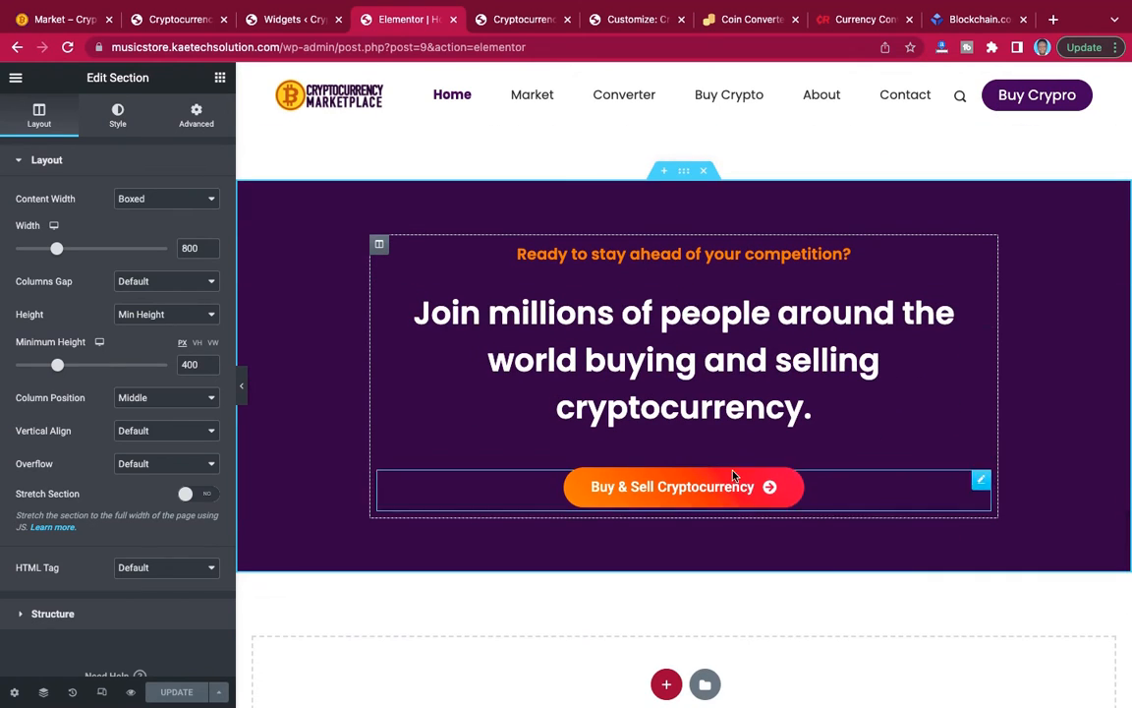
pyautogui.click(982, 481)
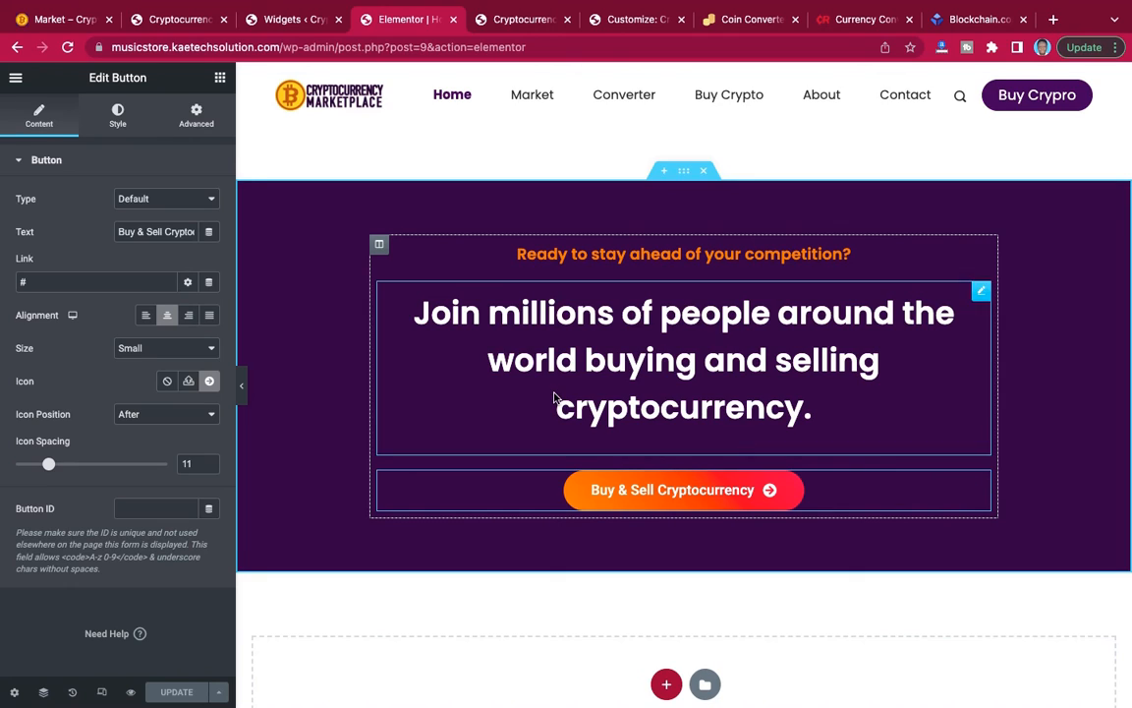
pyautogui.click(20, 283)
pyautogui.press('BackSpace')
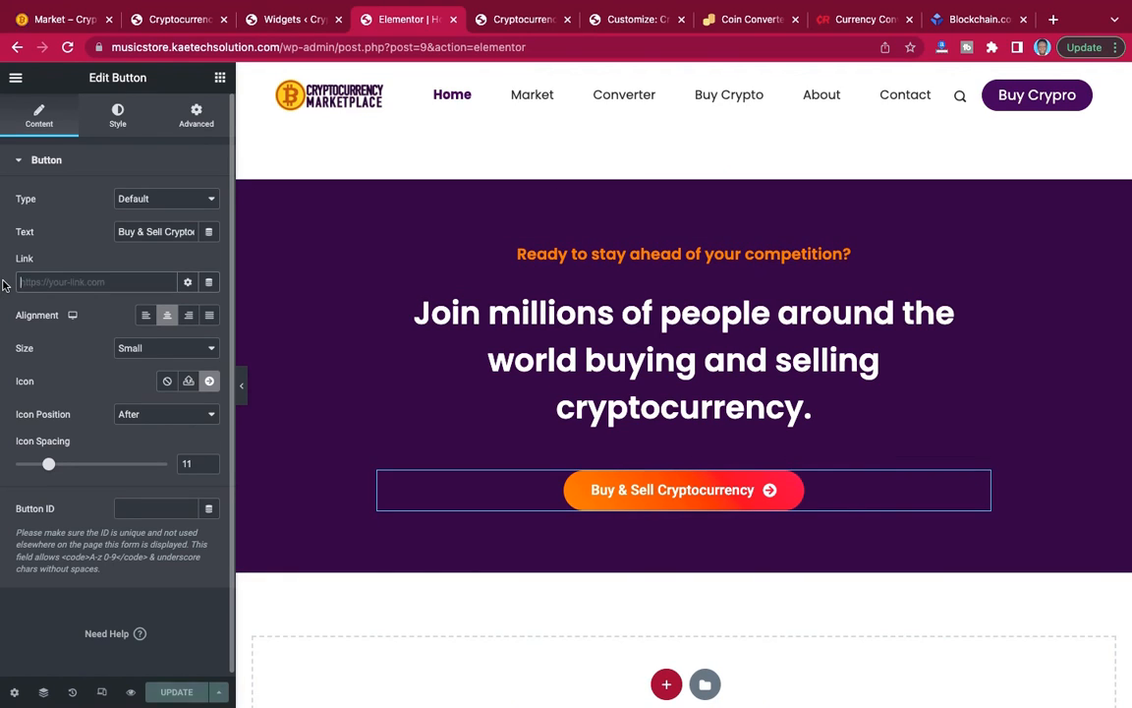
pyautogui.write('buy')
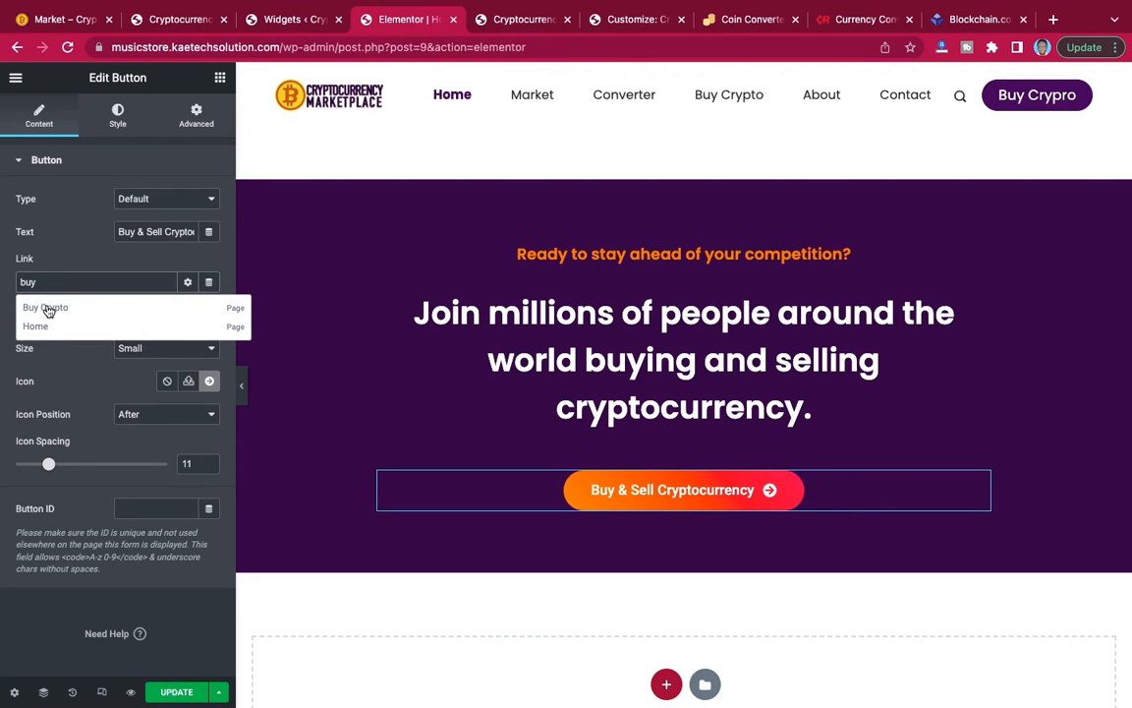
pyautogui.click(48, 310)
# Link the Enter Coin Market button below the coin price table to the Market page.
pyautogui.scroll(-8, 619, 296)
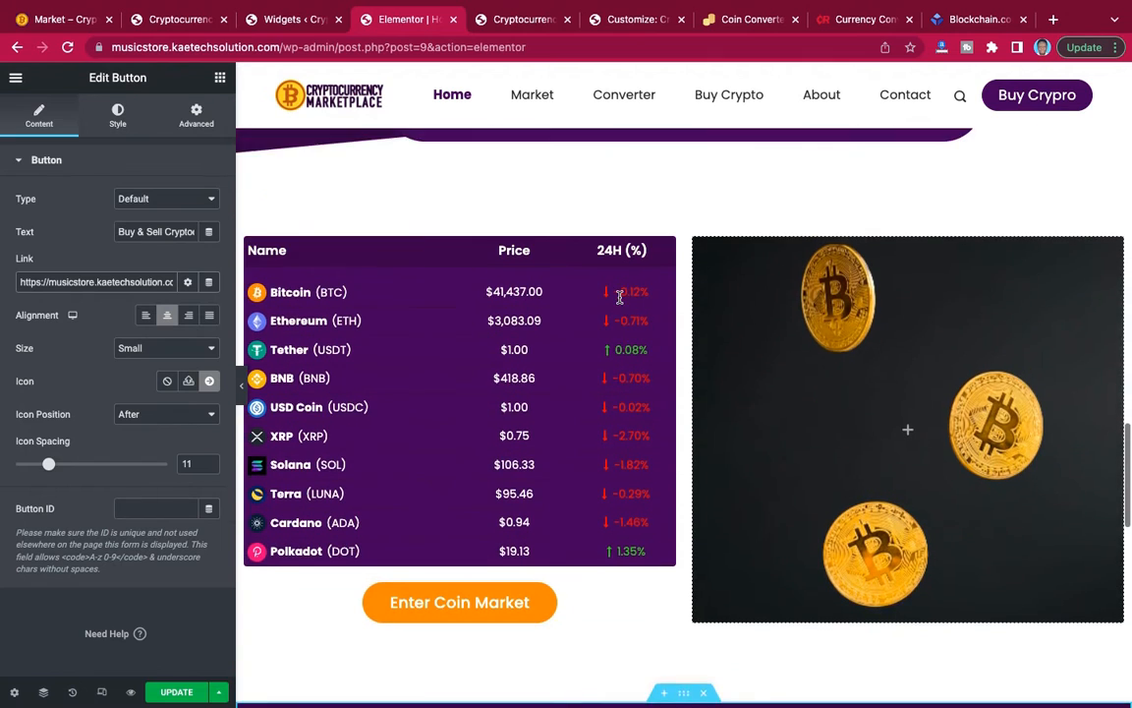
pyautogui.scroll(-2, 619, 297)
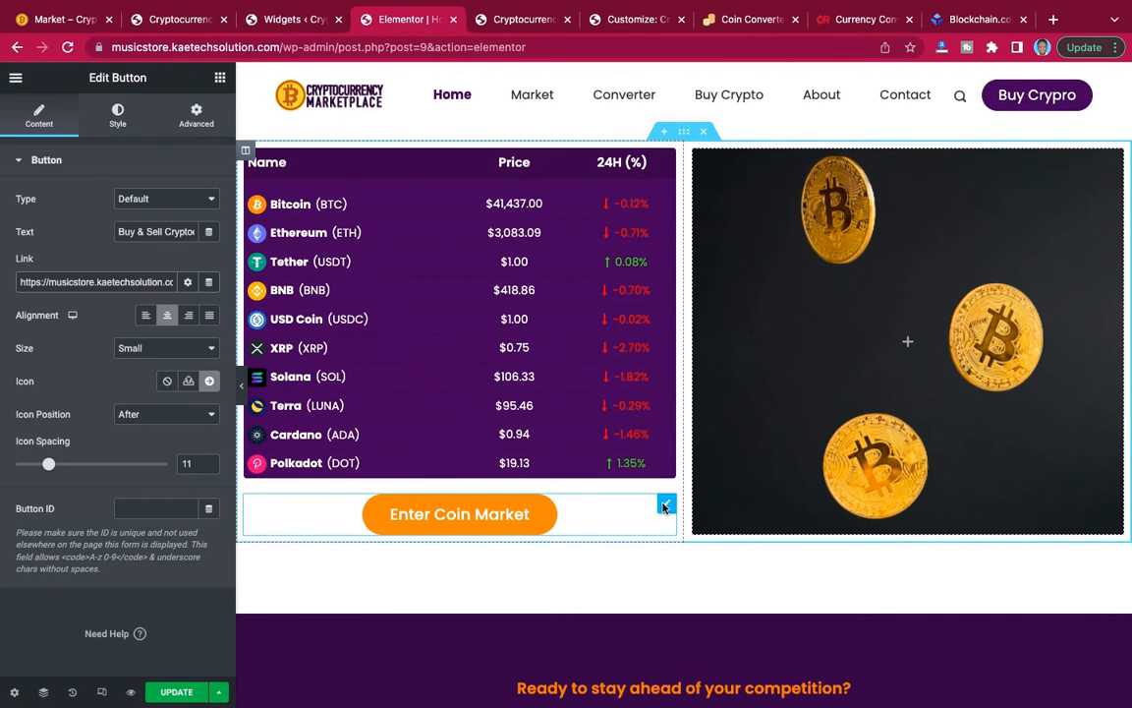
pyautogui.click(664, 507)
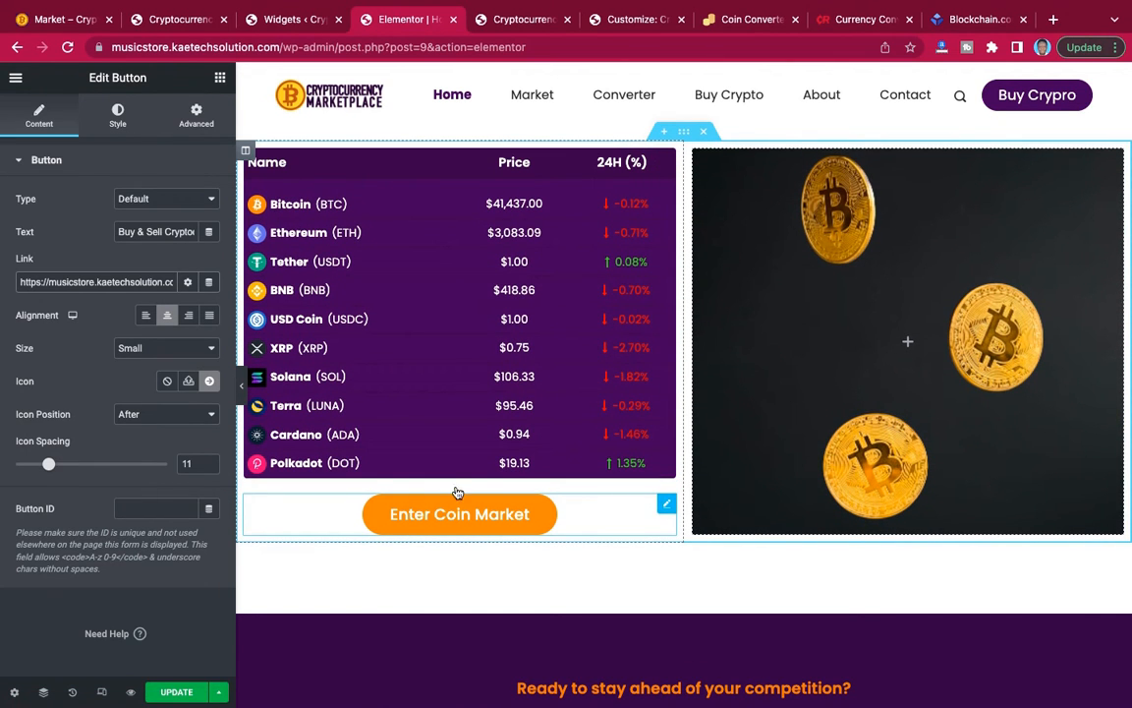
pyautogui.click(122, 283)
pyautogui.press('BackSpace')
pyautogui.write('m')
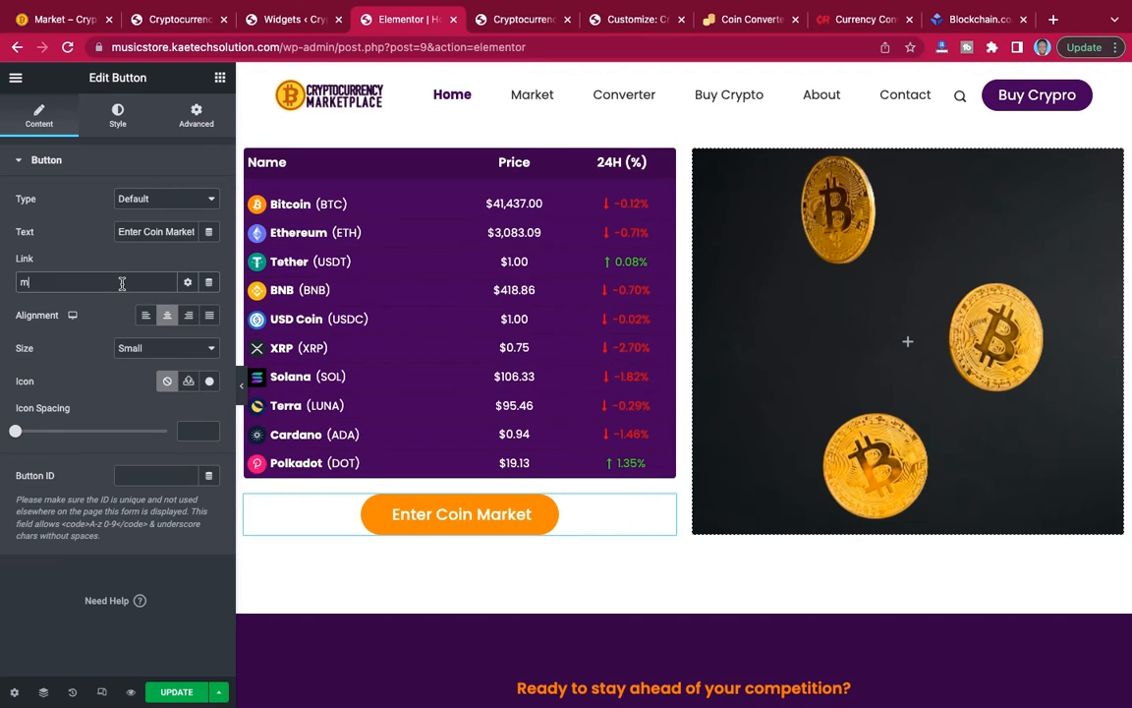
pyautogui.write('ar')
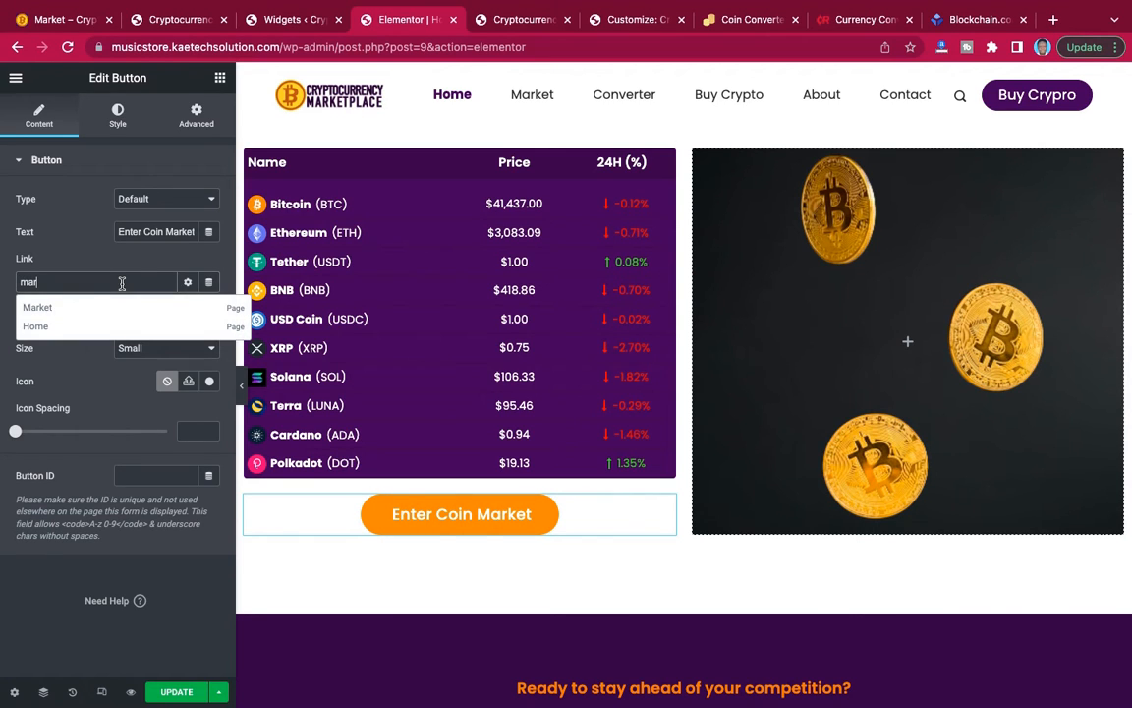
pyautogui.click(37, 305)
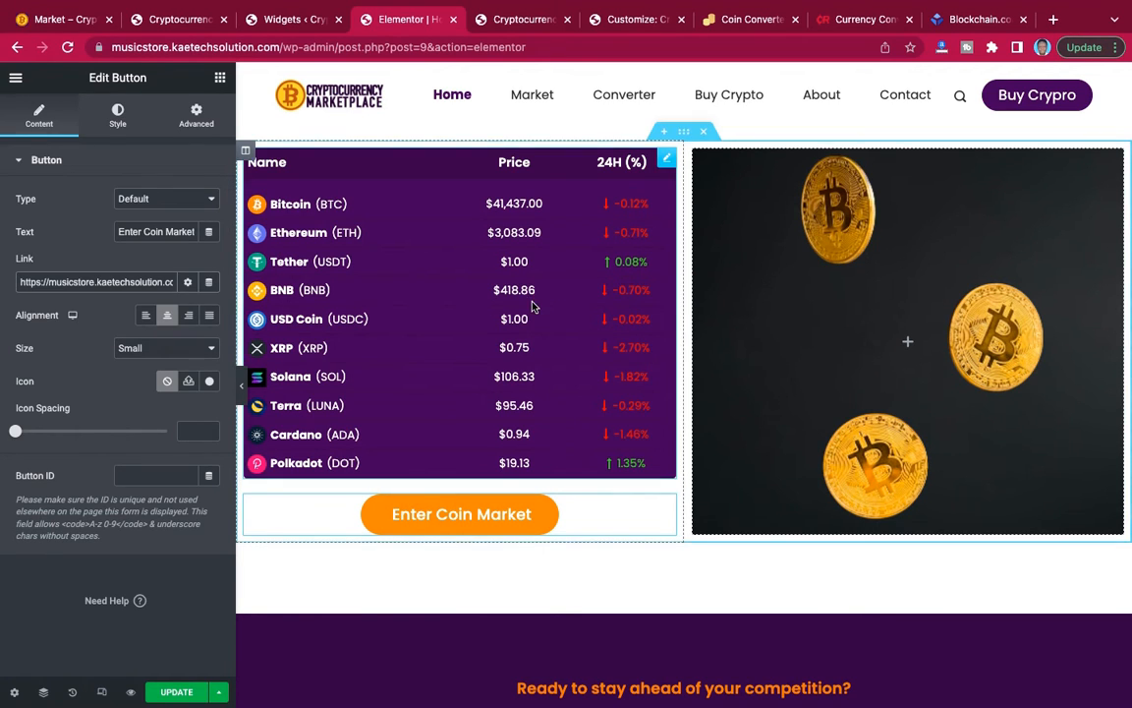
# Link the hero section's Buy & Sell Crypto button to the Buy Crypto page.
pyautogui.scroll(5, 531, 303)
pyautogui.scroll(10, 531, 307)
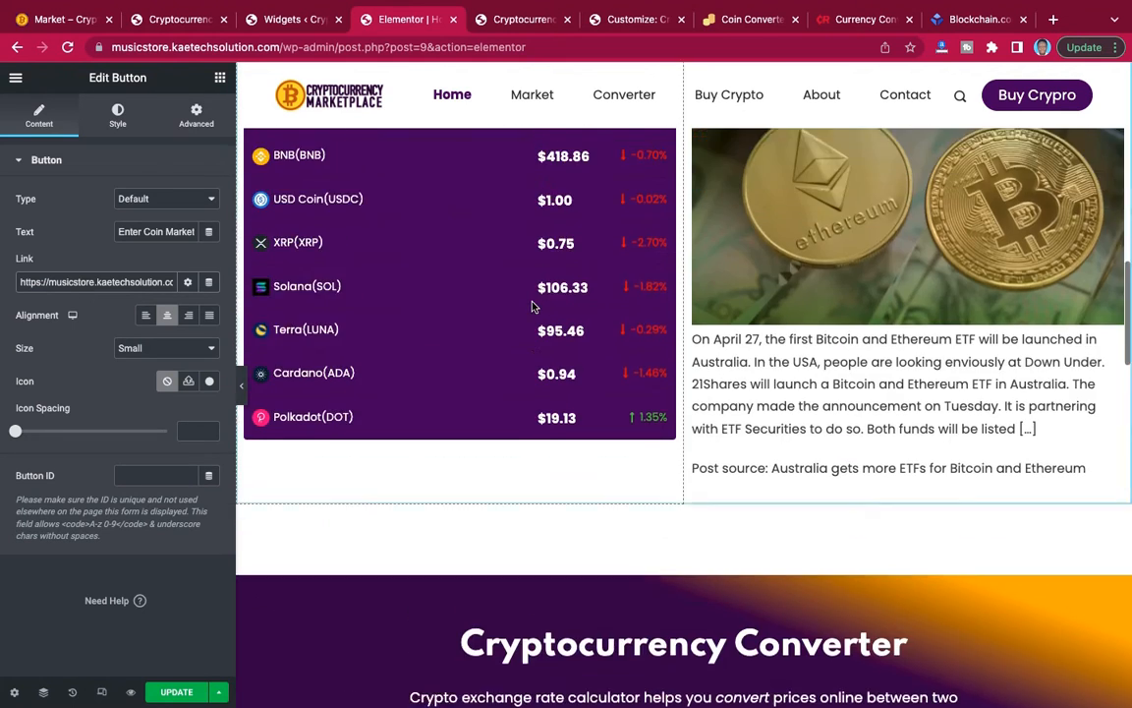
pyautogui.scroll(6, 532, 307)
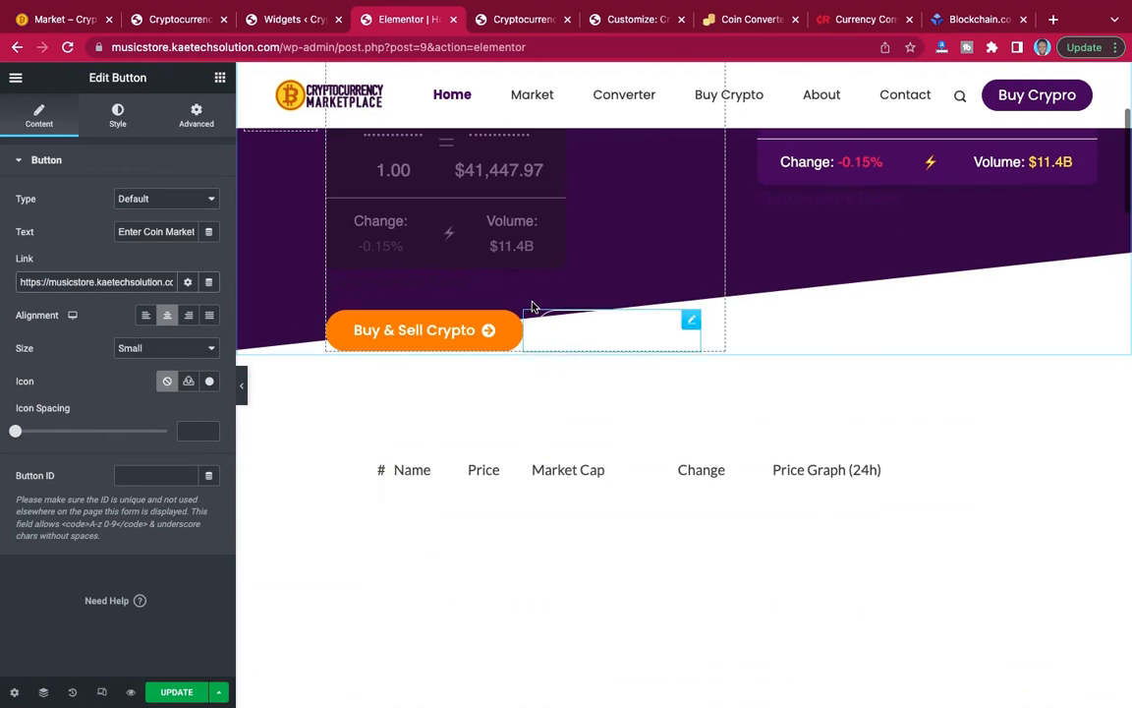
pyautogui.moveTo(683, 329); pyautogui.dragTo(512, 325)
pyautogui.click(514, 325)
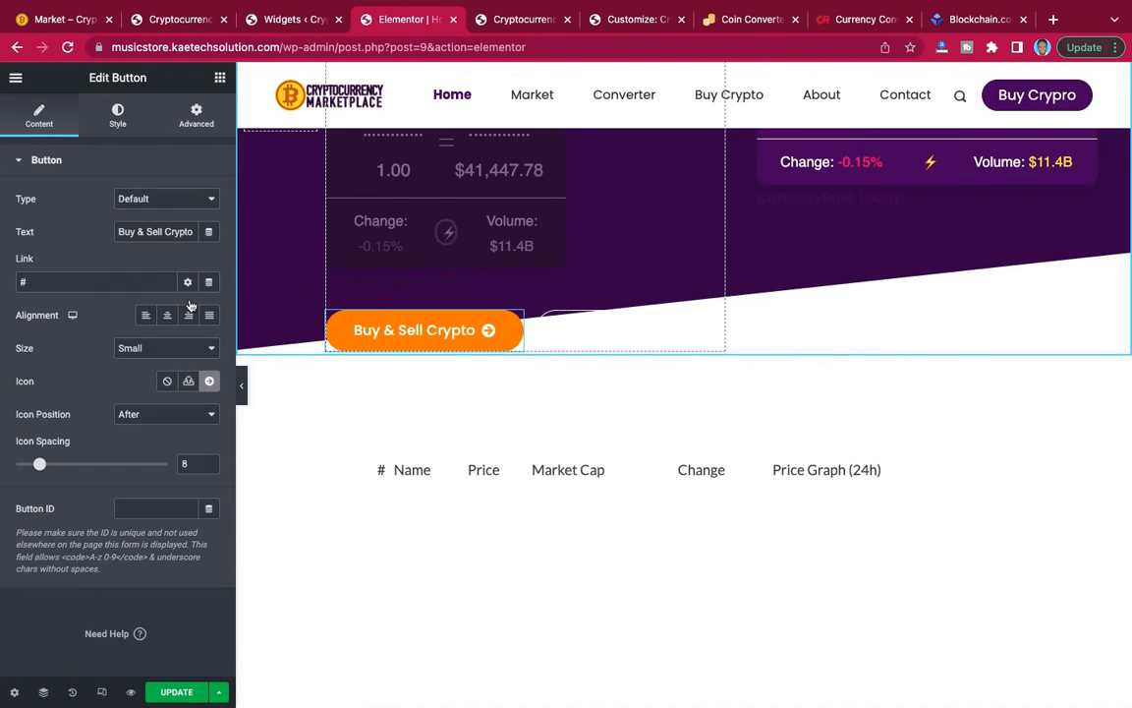
pyautogui.press('BackSpace')
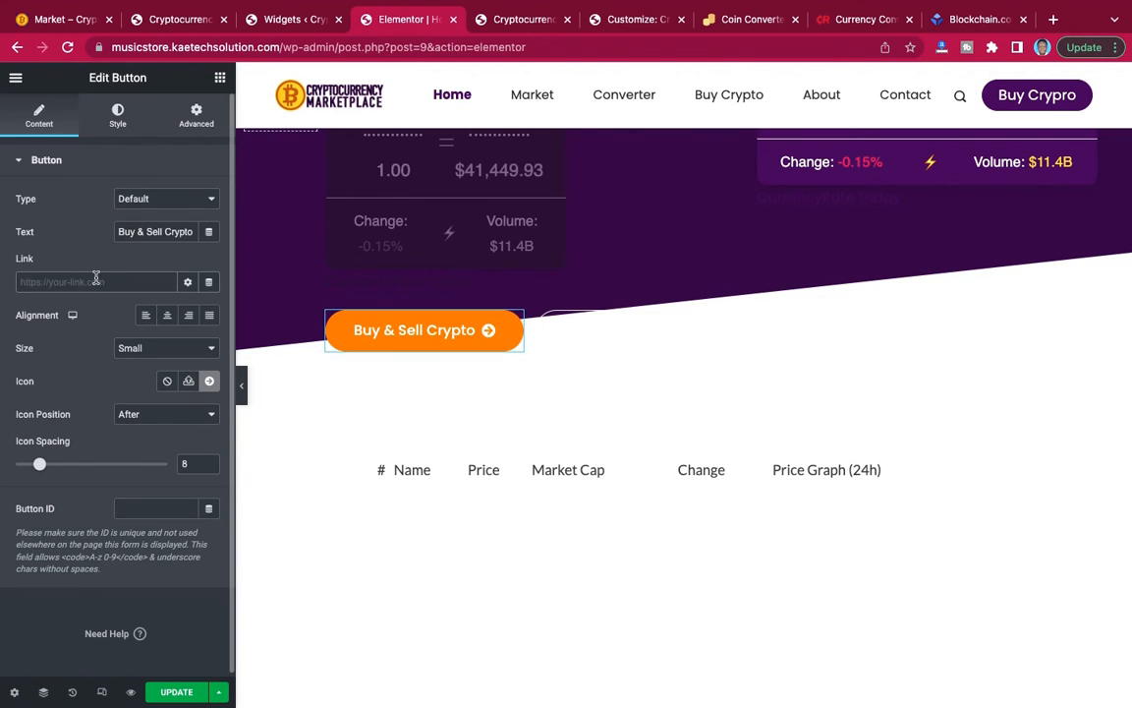
pyautogui.write('h')
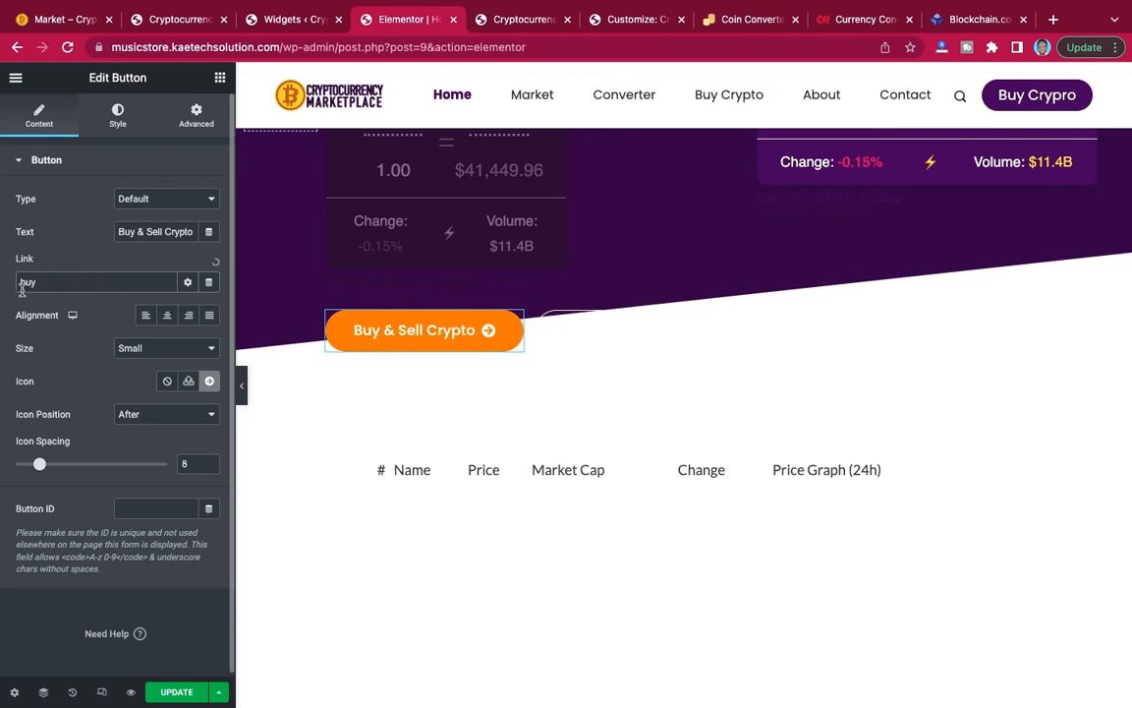
pyautogui.click(36, 311)
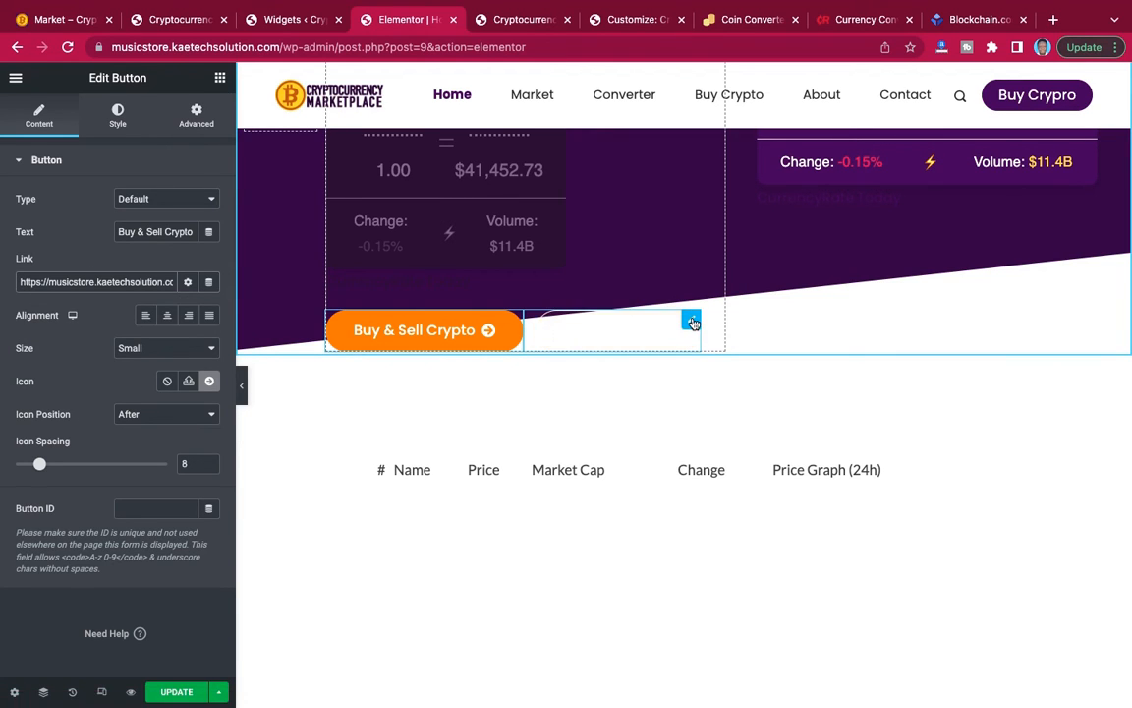
# Link the hero section's Coin Market button to the Market page and update the home page.
pyautogui.click(692, 321)
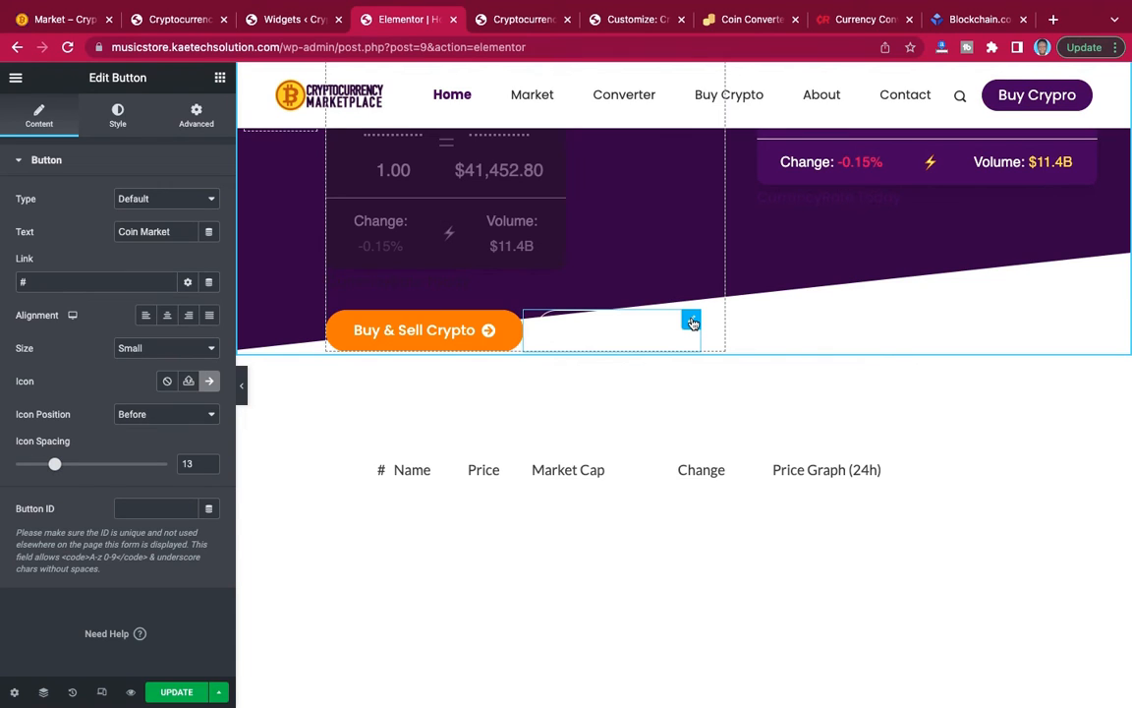
pyautogui.moveTo(48, 283); pyautogui.dragTo(6, 282)
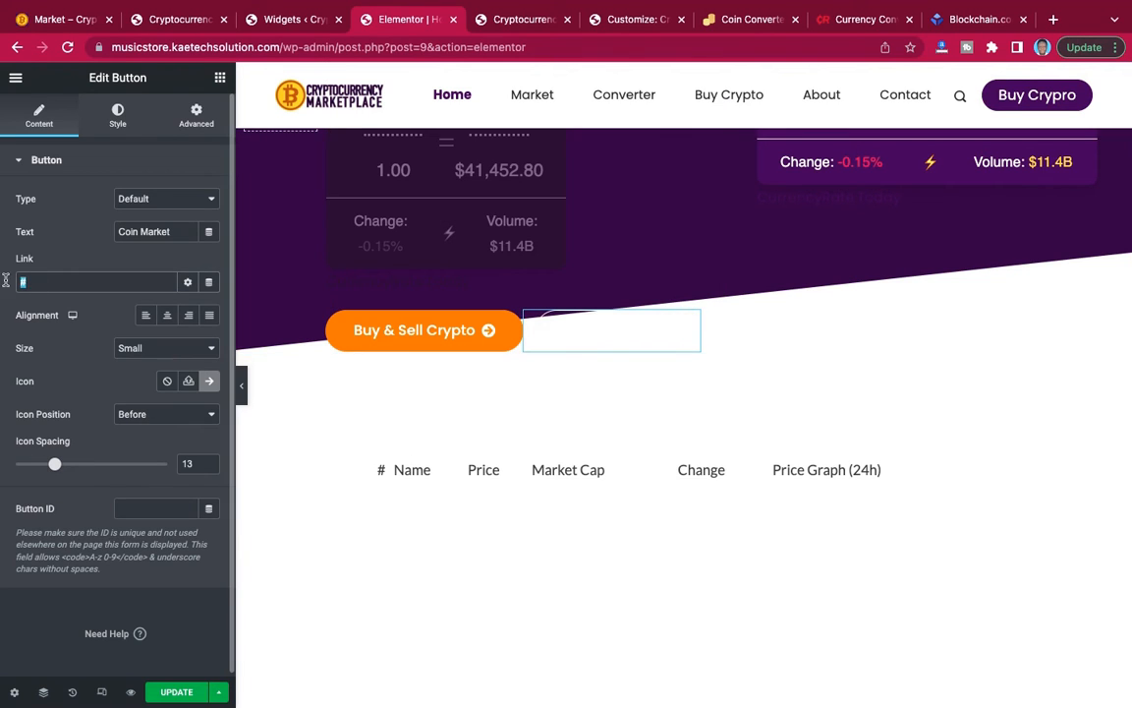
pyautogui.write('mar')
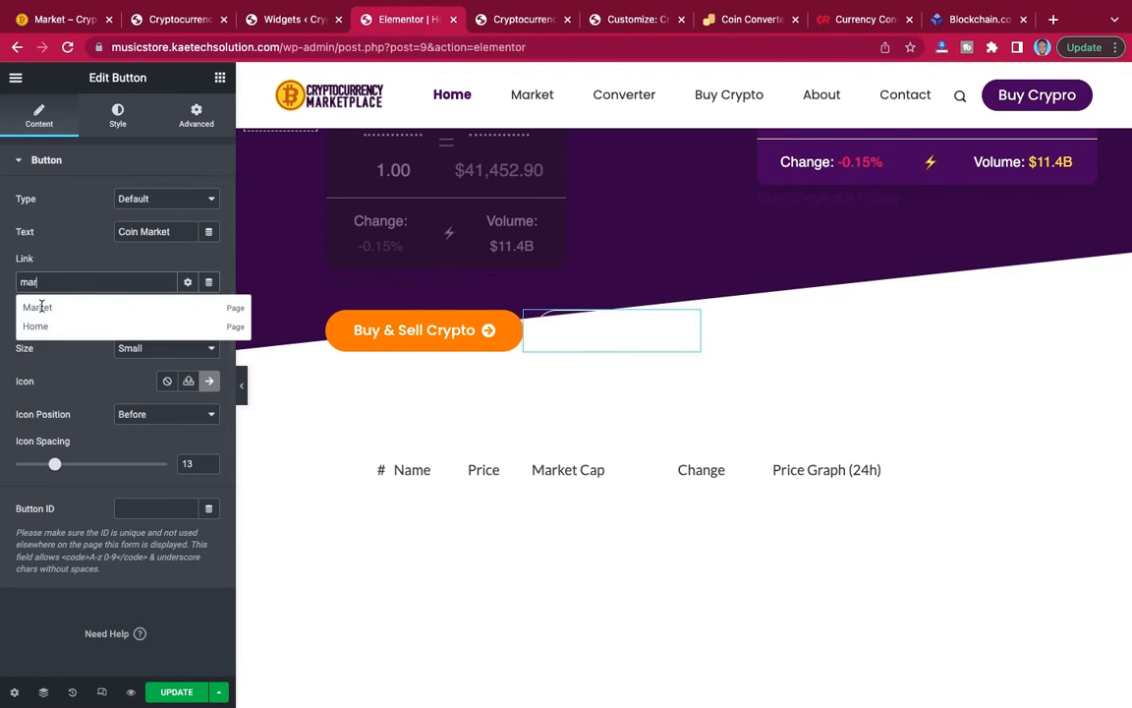
pyautogui.click(40, 307)
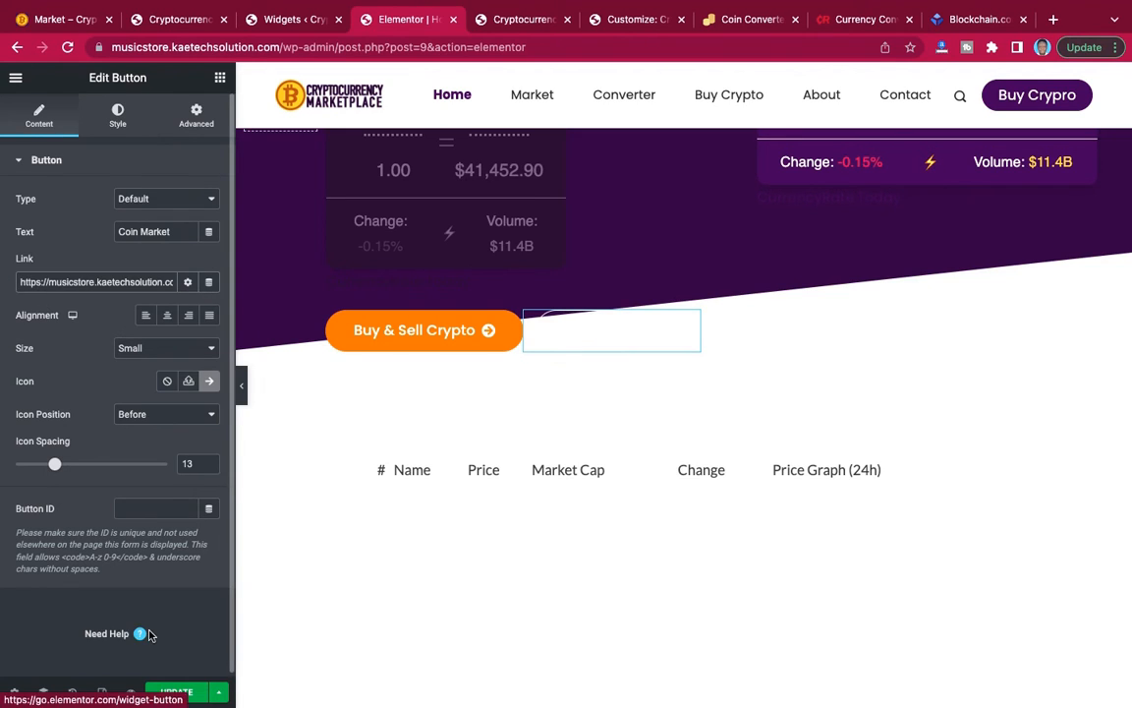
pyautogui.click(180, 694)
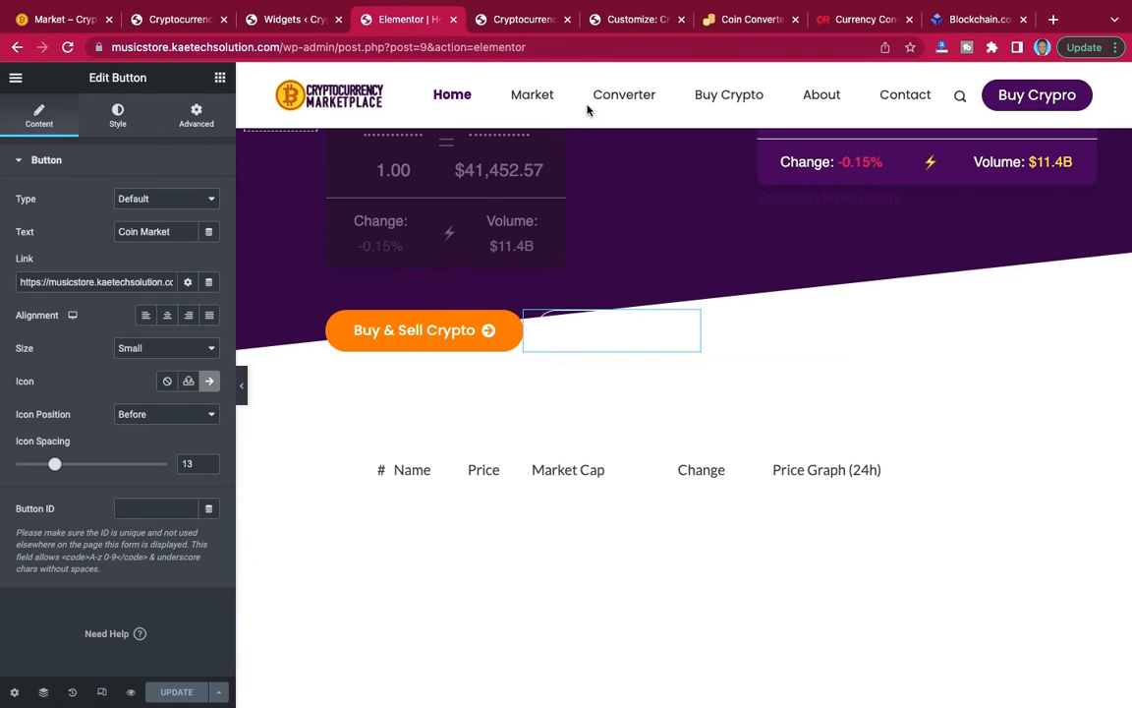
# Switch to the reference Market page and examine its coin price cards below the converter hero.
pyautogui.click(532, 22)
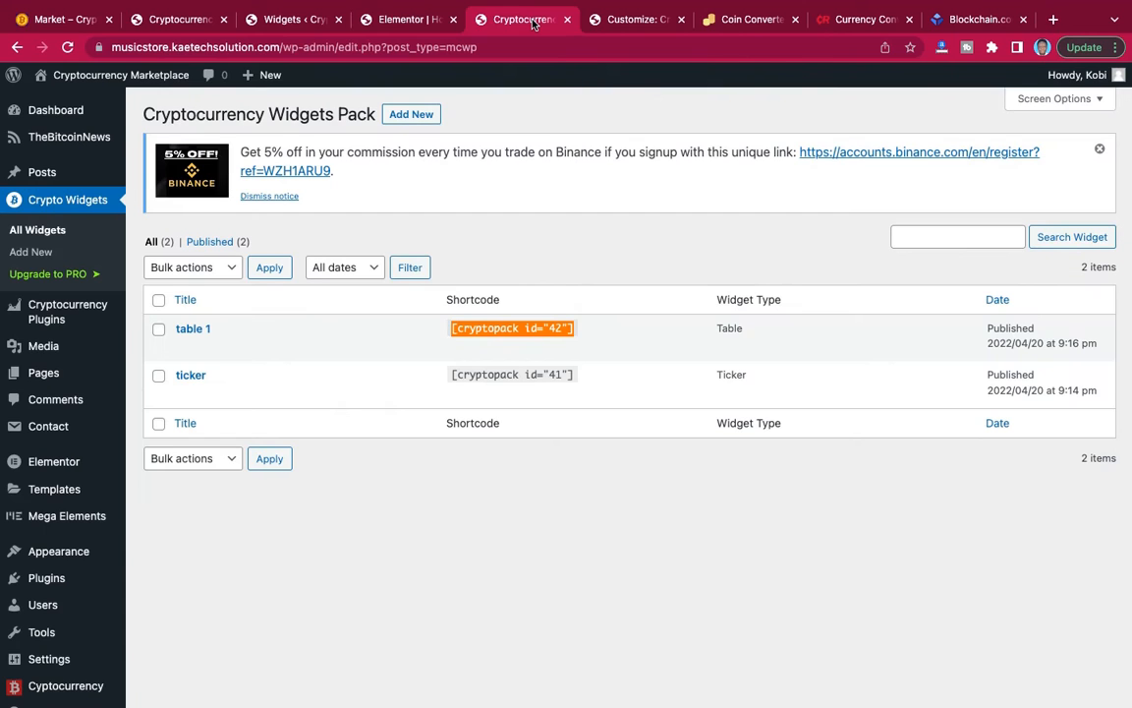
pyautogui.click(281, 25)
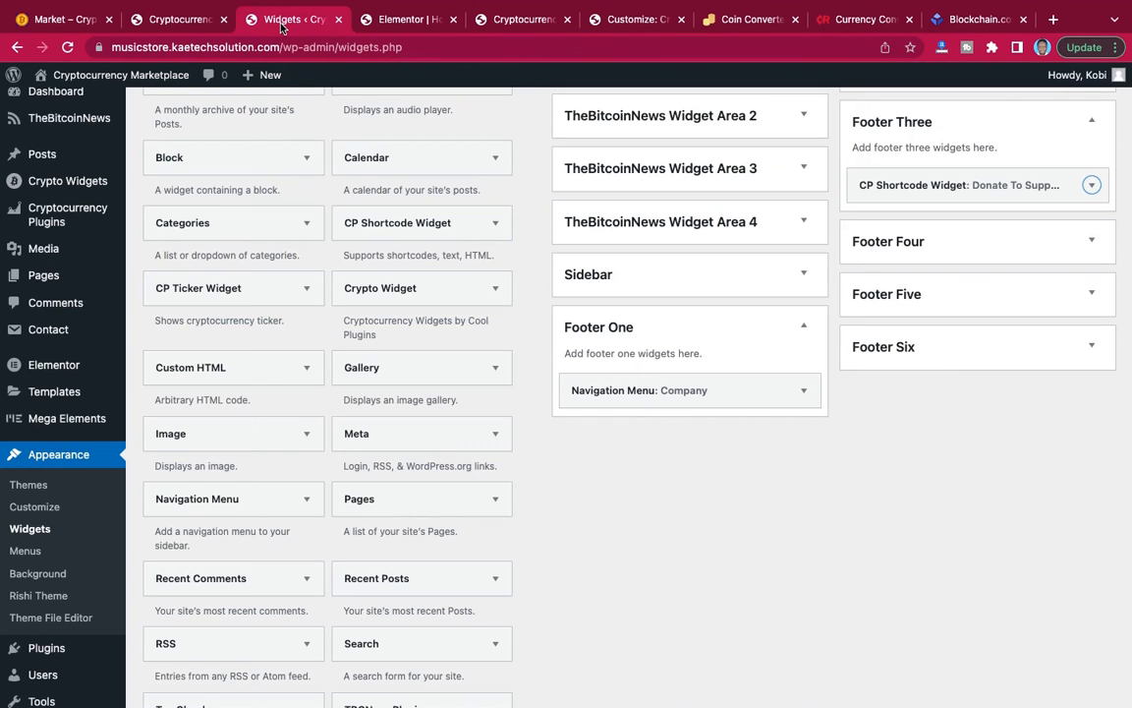
pyautogui.click(189, 26)
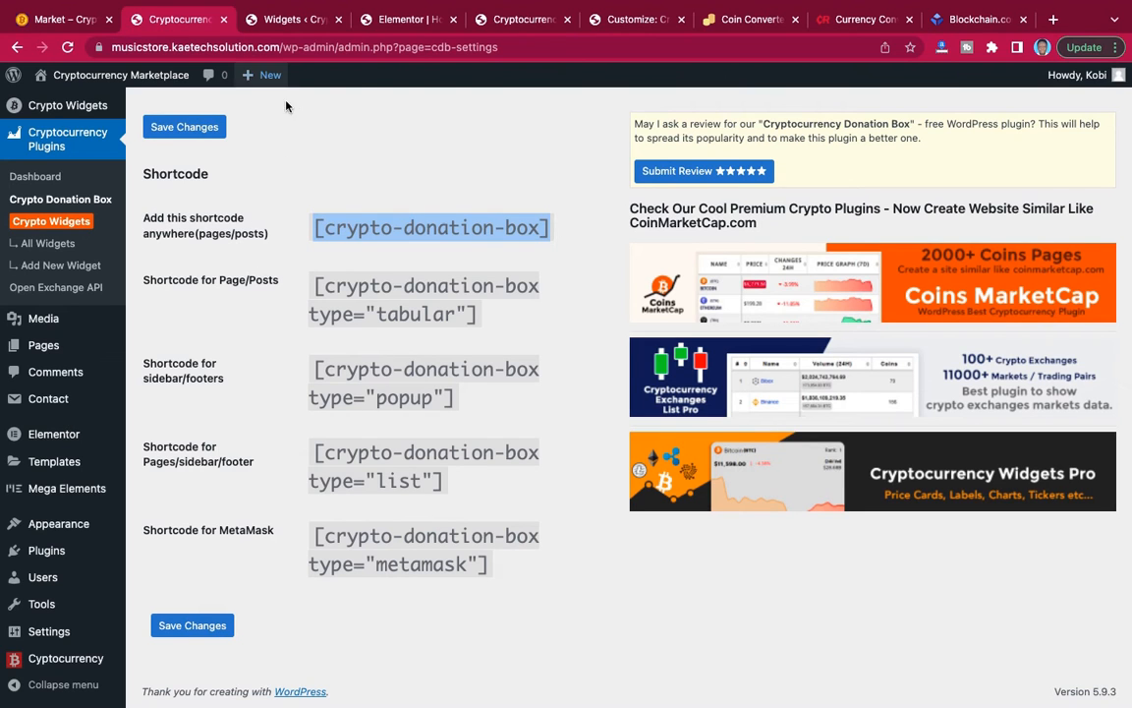
pyautogui.click(63, 20)
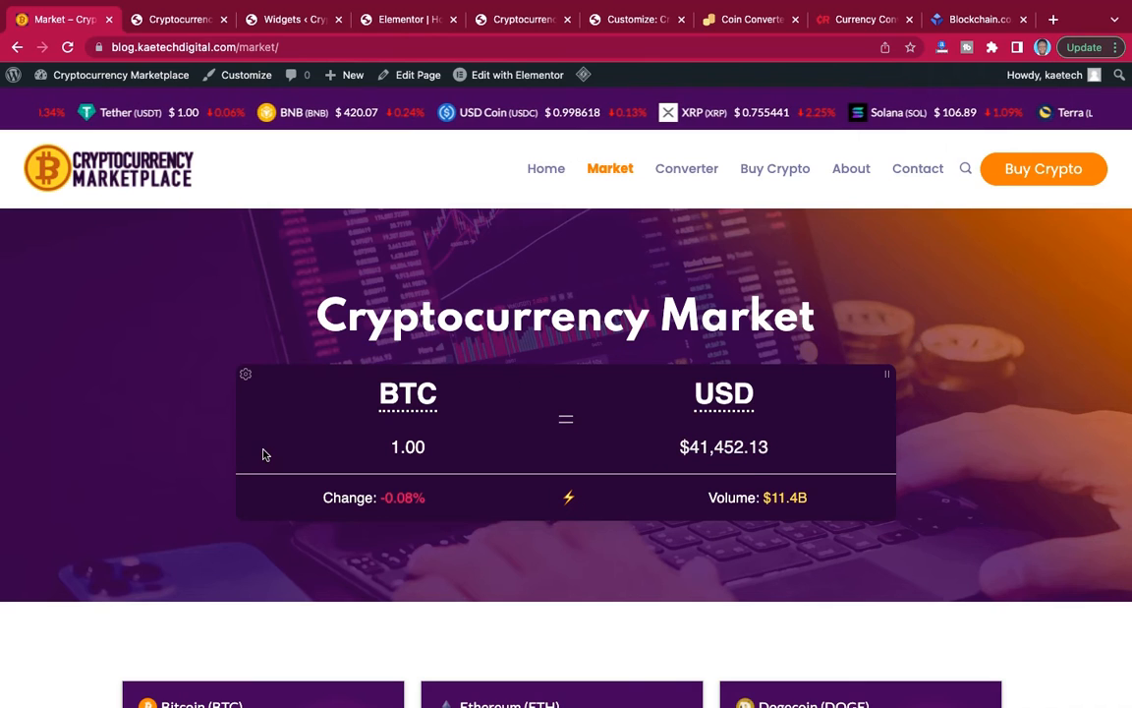
pyautogui.scroll(-6, 748, 479)
pyautogui.scroll(2, 748, 479)
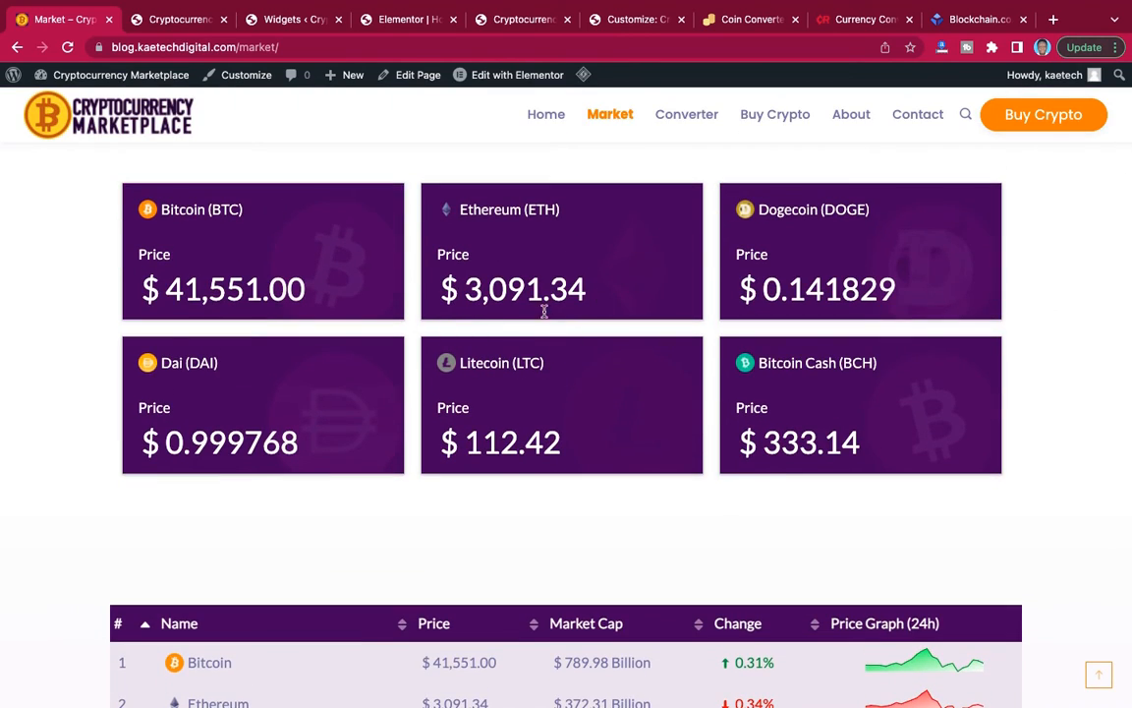
# Create a new crypto widget on the site being built, titled "card", with the Card widget type.
pyautogui.click(276, 19)
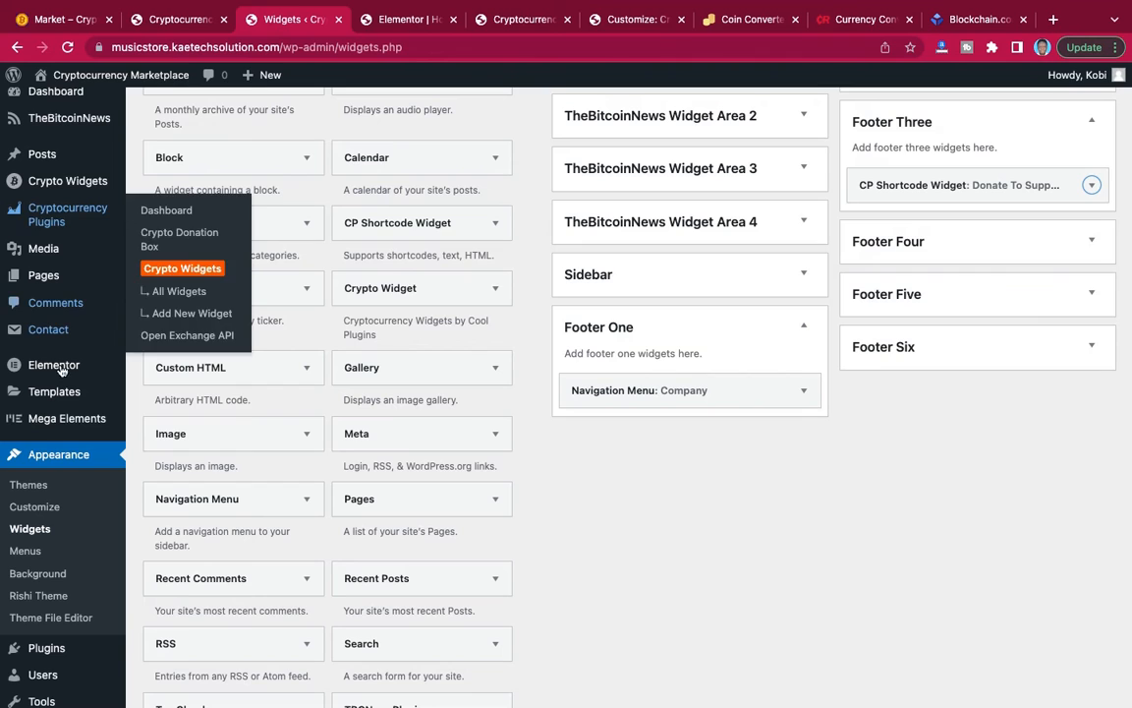
pyautogui.moveTo(47, 218)
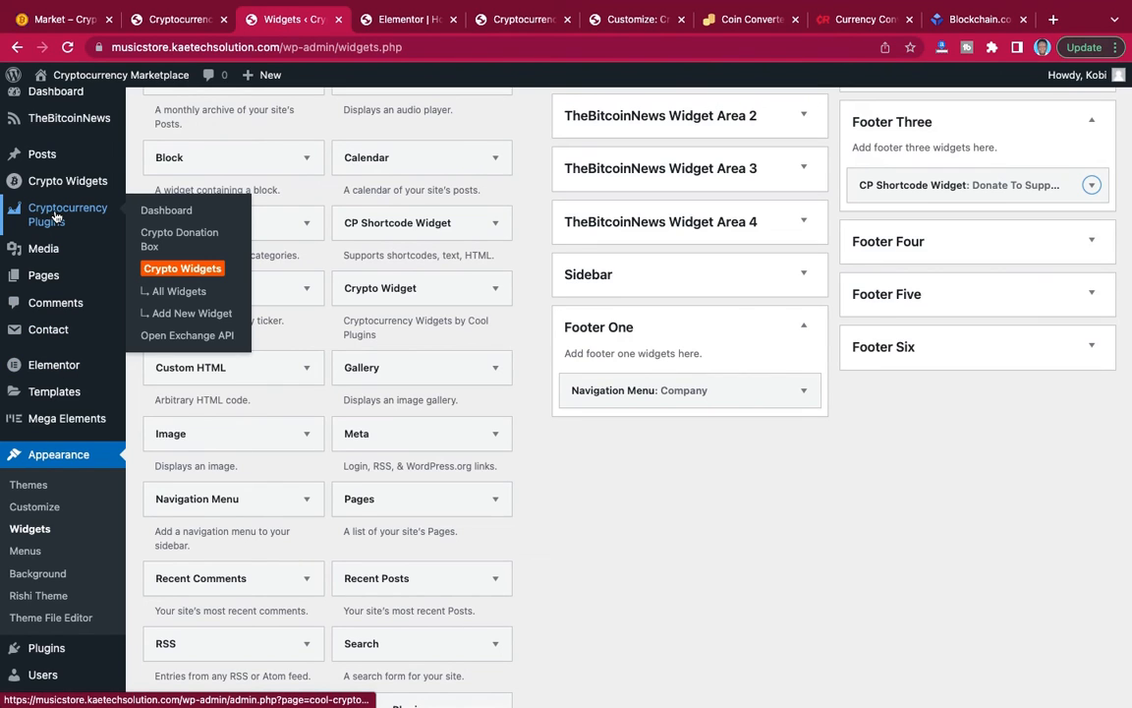
pyautogui.moveTo(49, 180)
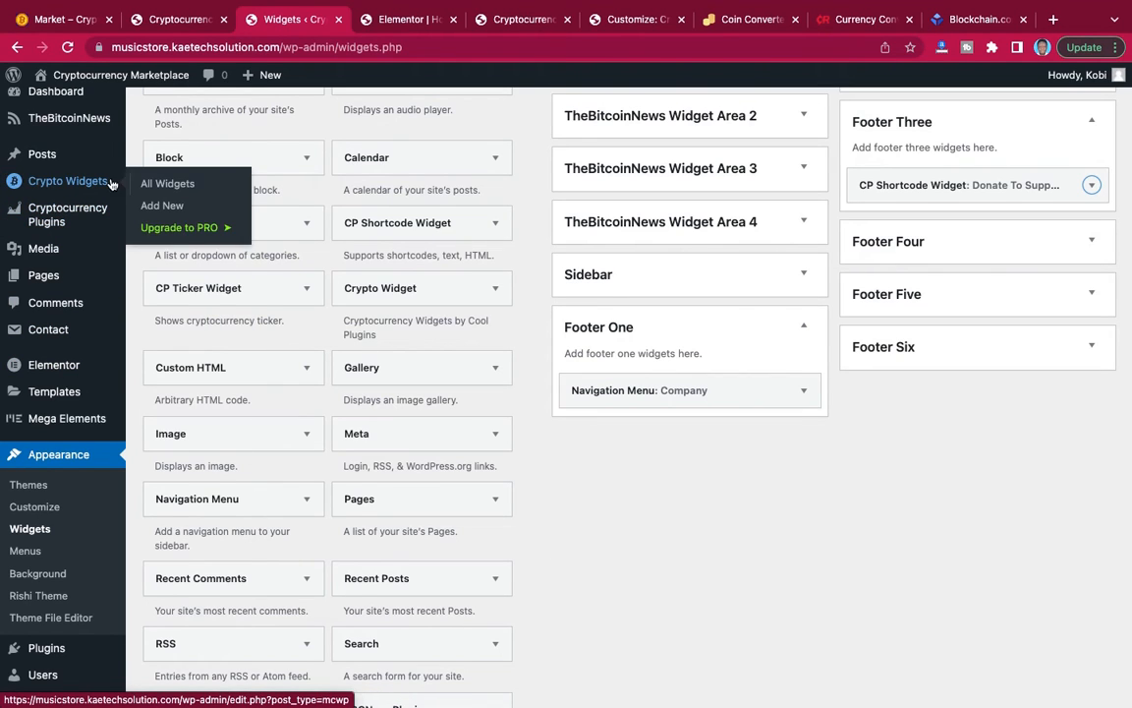
pyautogui.click(160, 209)
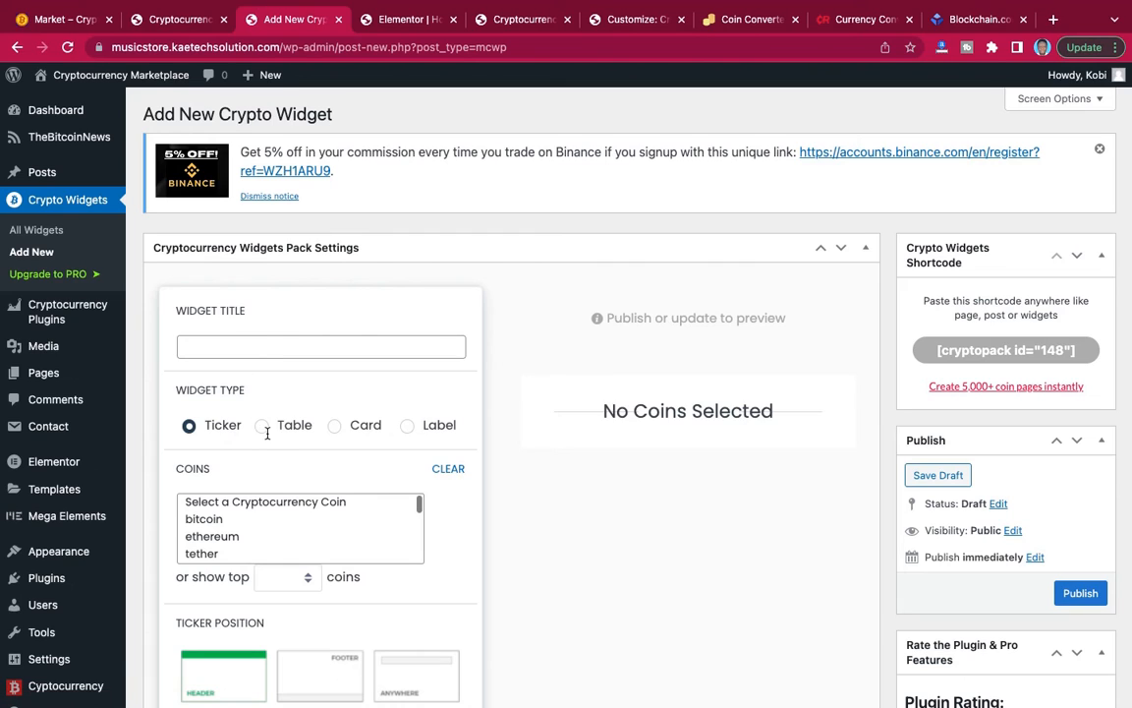
pyautogui.click(261, 345)
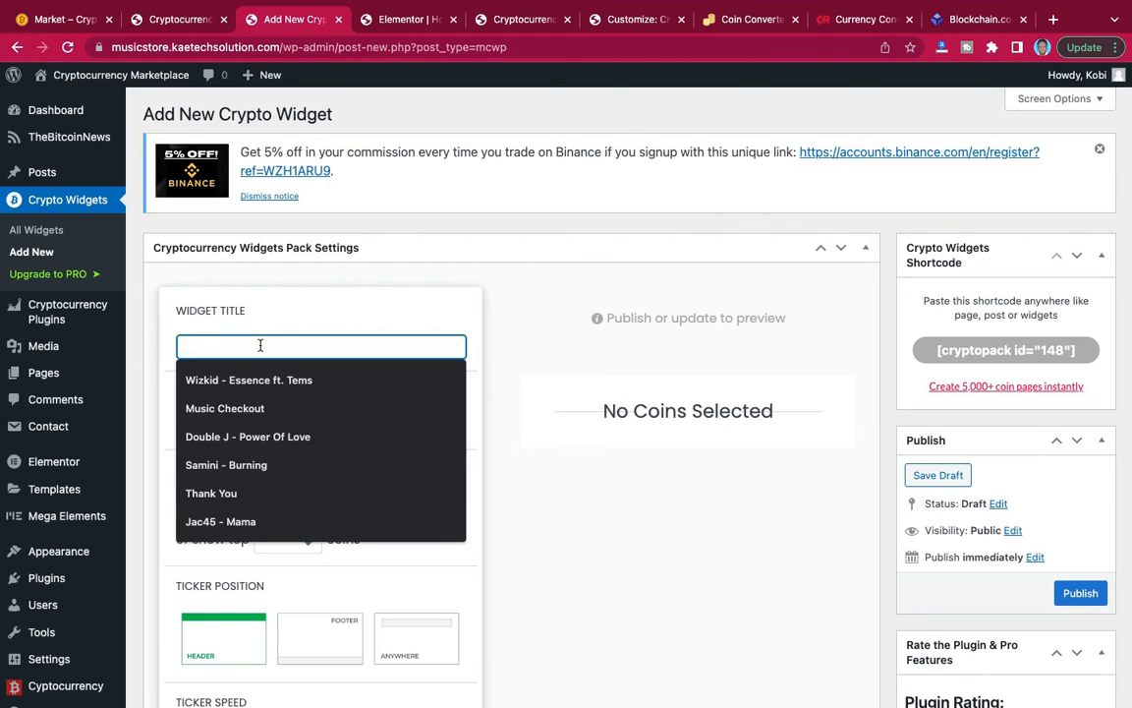
pyautogui.write('Ca')
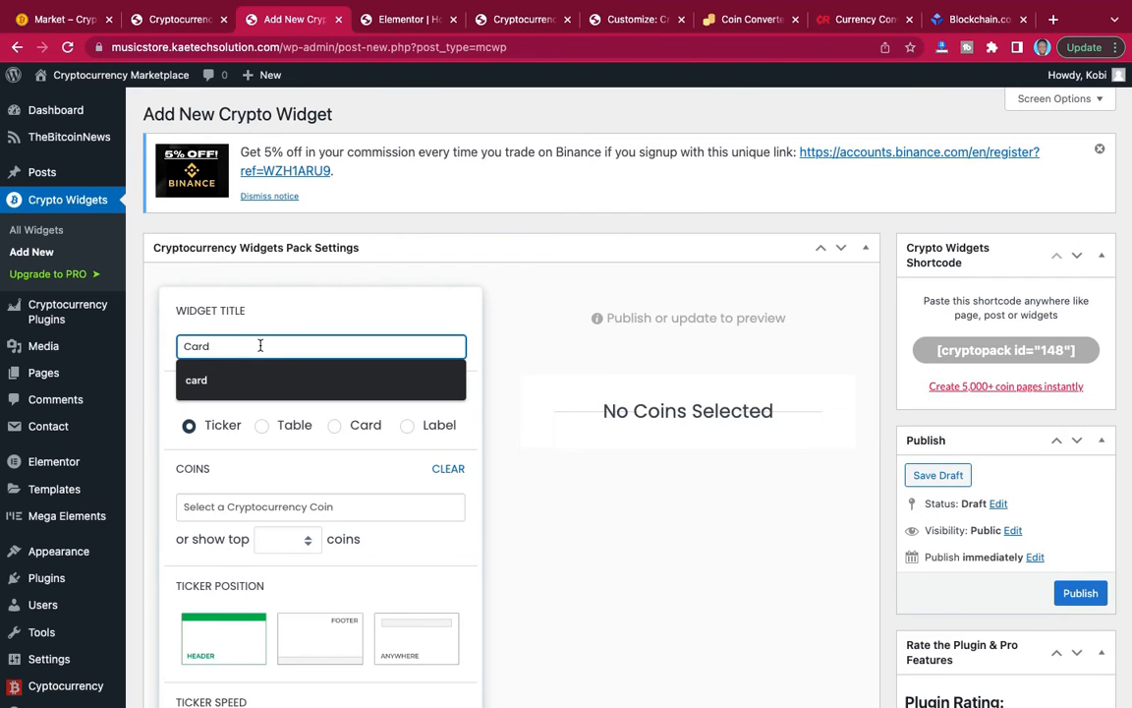
pyautogui.write('rd')
pyautogui.press('Down')
pyautogui.press('Return')
pyautogui.scroll(-2, 328, 386)
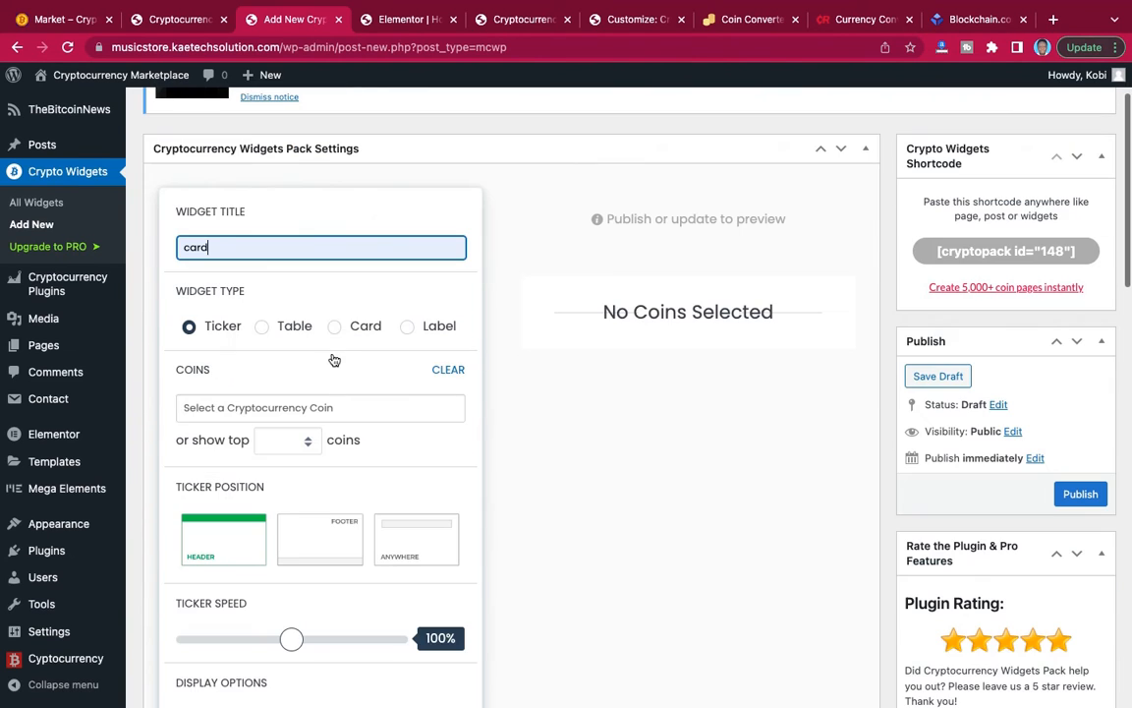
pyautogui.click(334, 326)
pyautogui.scroll(-4, 332, 331)
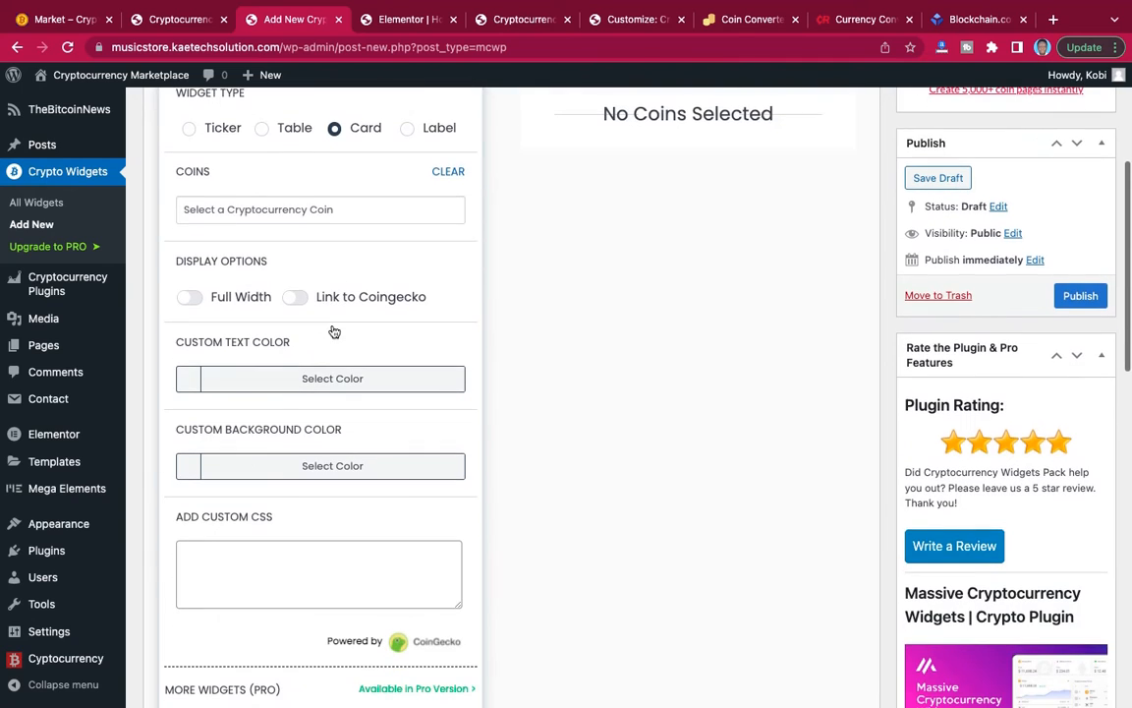
# Select Bitcoin, Ethereum, Usd Coin, Xrp, Bitcoin Cash and Stellar as the coins for the card widget.
pyautogui.click(294, 211)
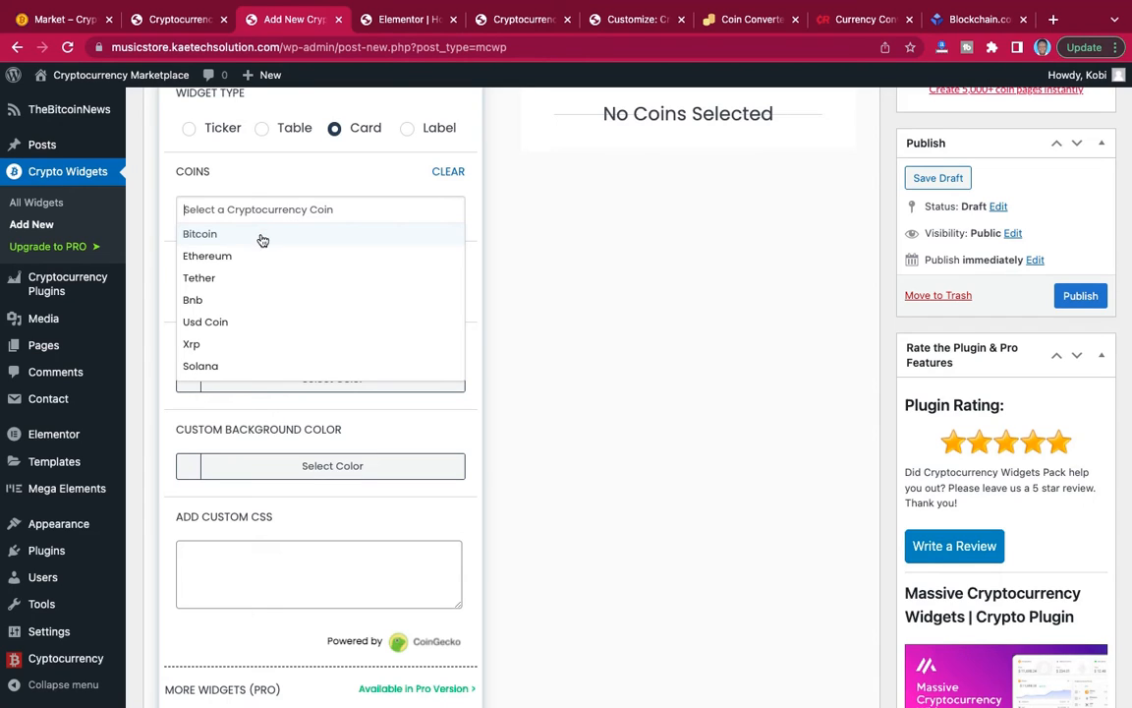
pyautogui.click(280, 232)
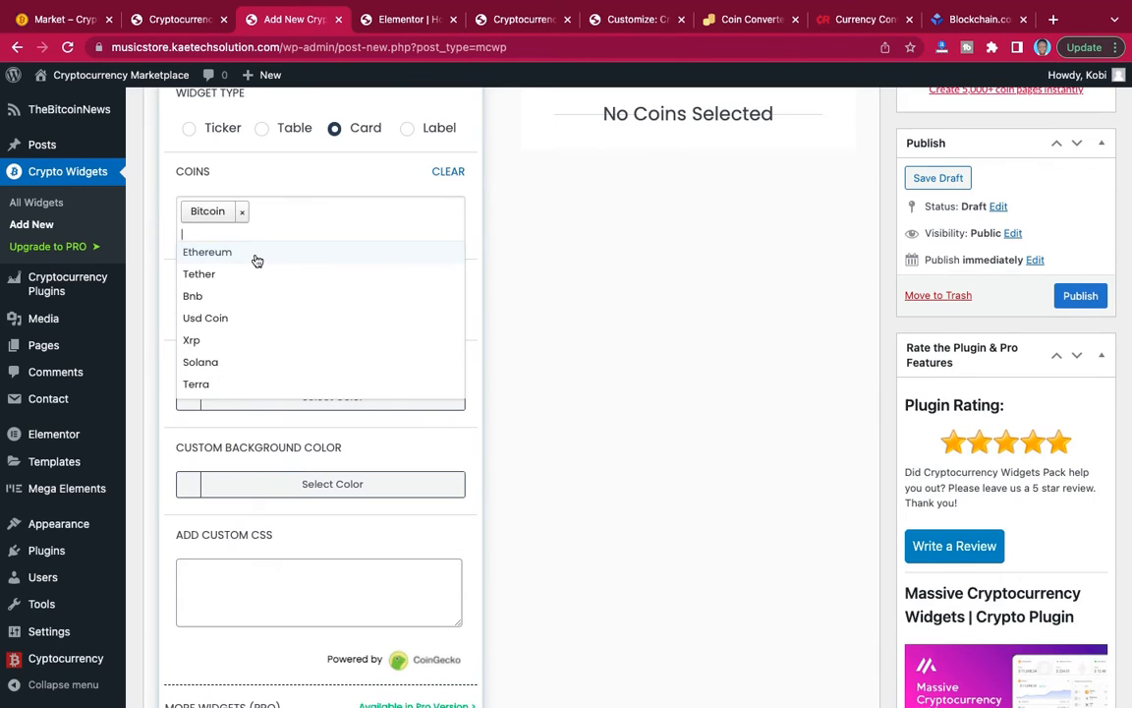
pyautogui.click(252, 261)
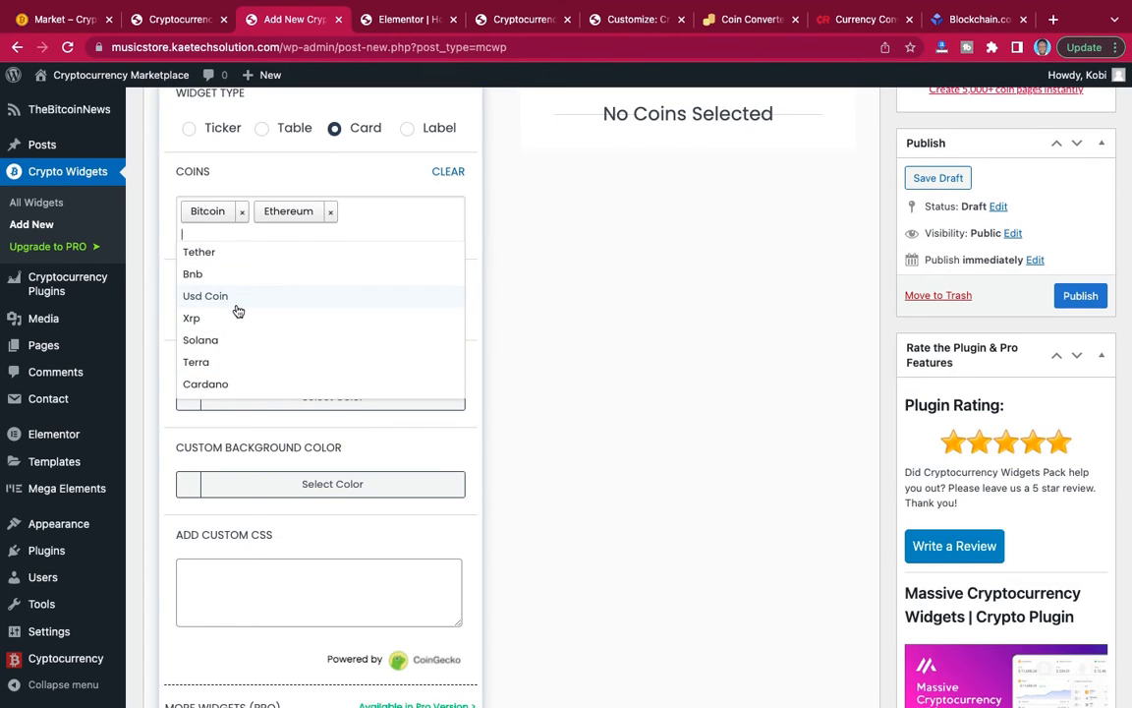
pyautogui.click(237, 301)
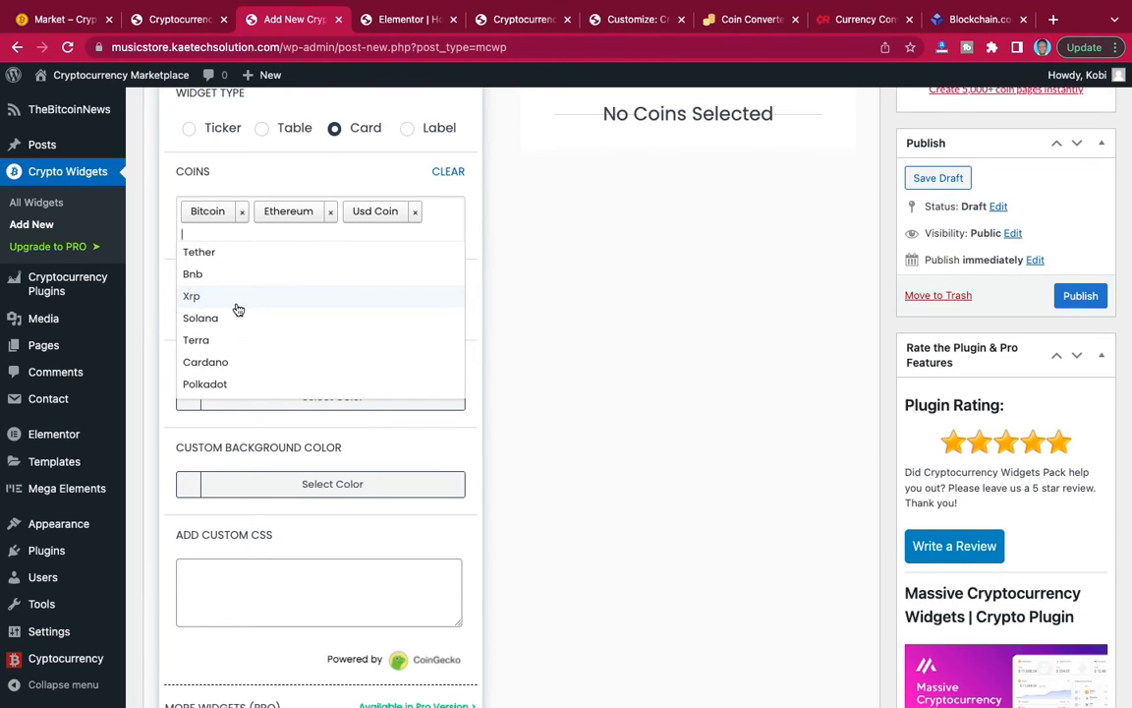
pyautogui.click(234, 307)
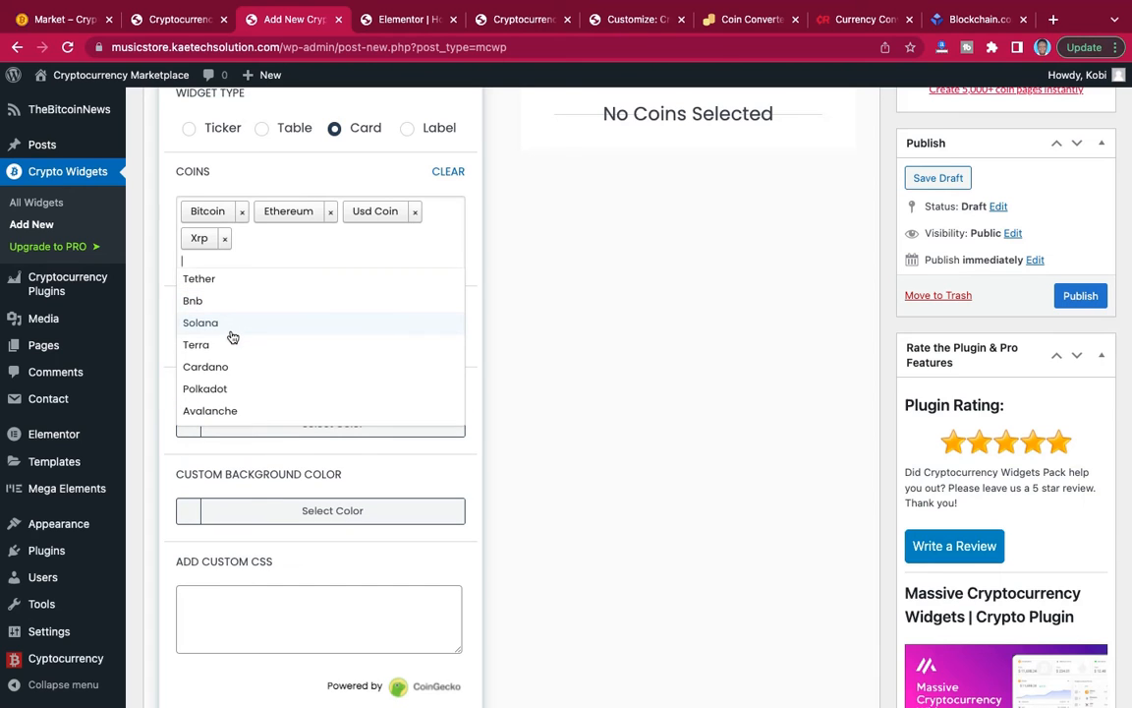
pyautogui.scroll(-8, 232, 337)
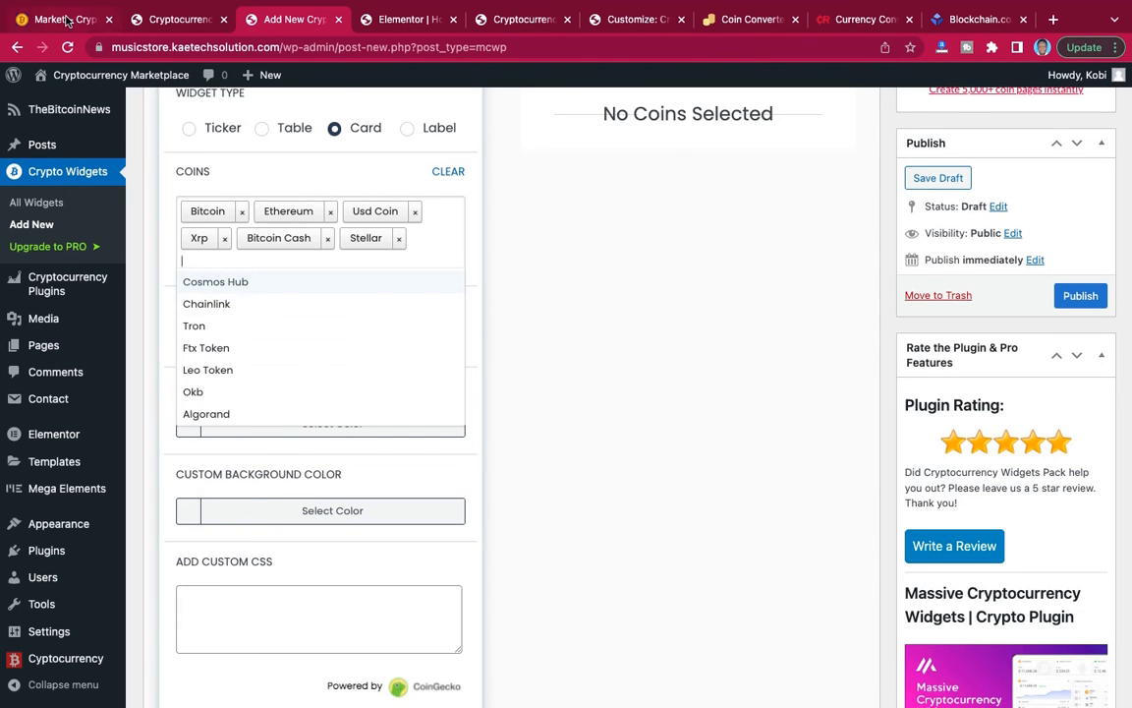
pyautogui.click(67, 20)
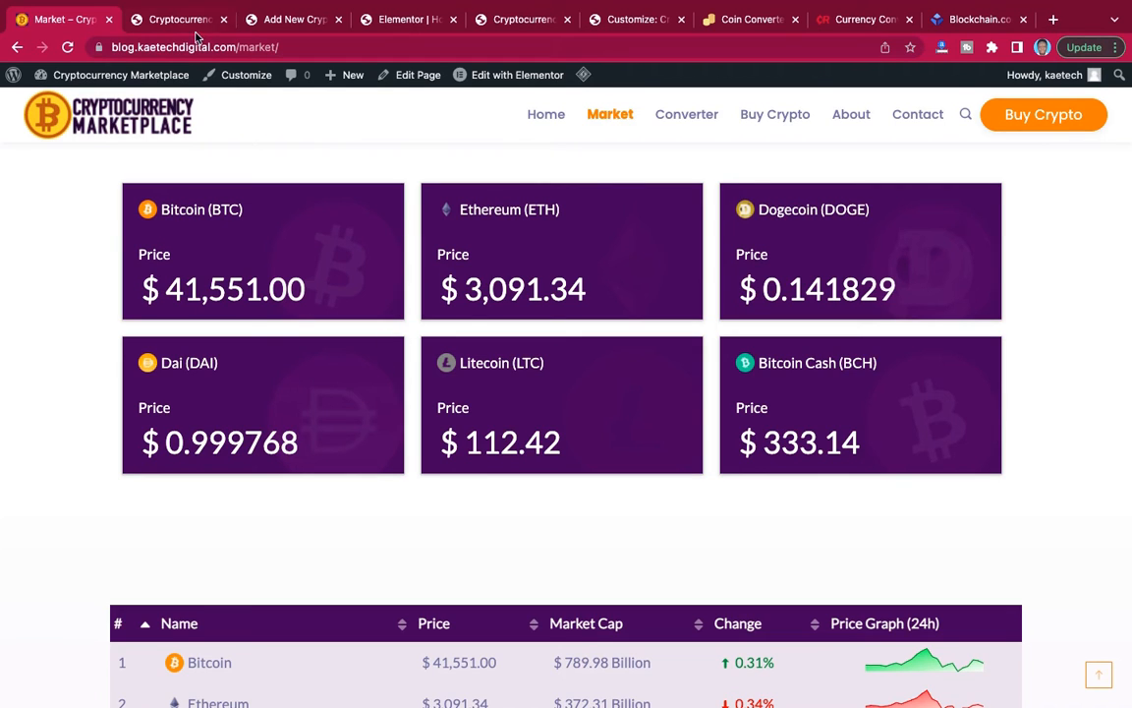
pyautogui.click(291, 20)
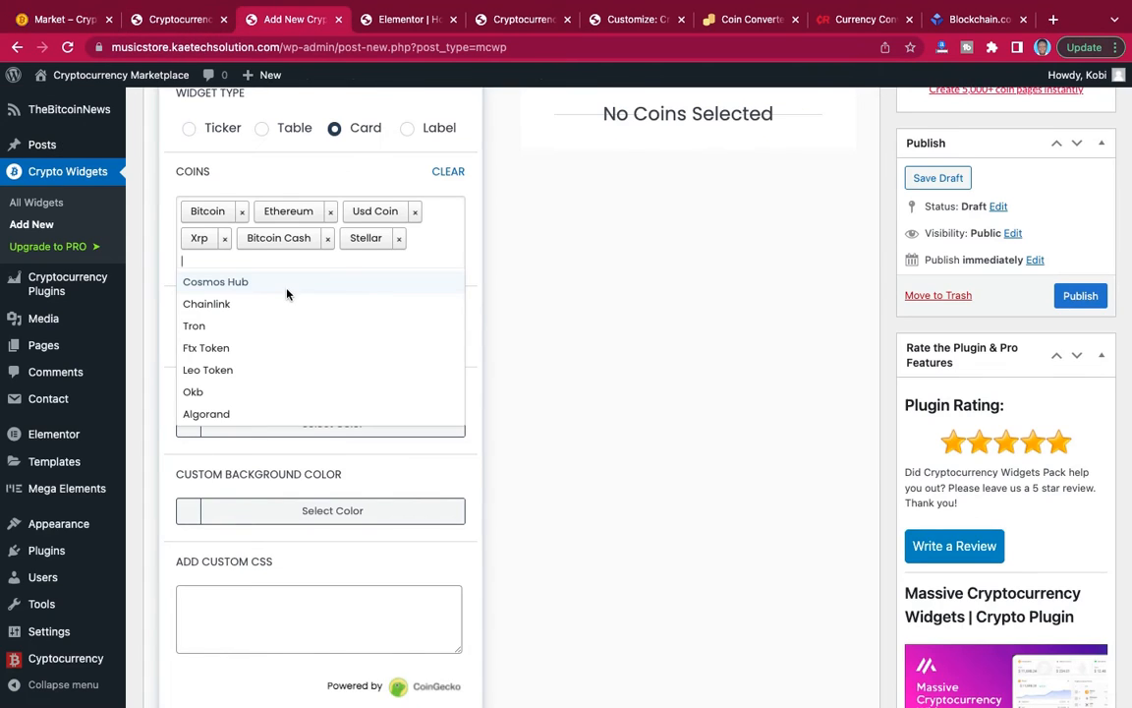
pyautogui.click(316, 182)
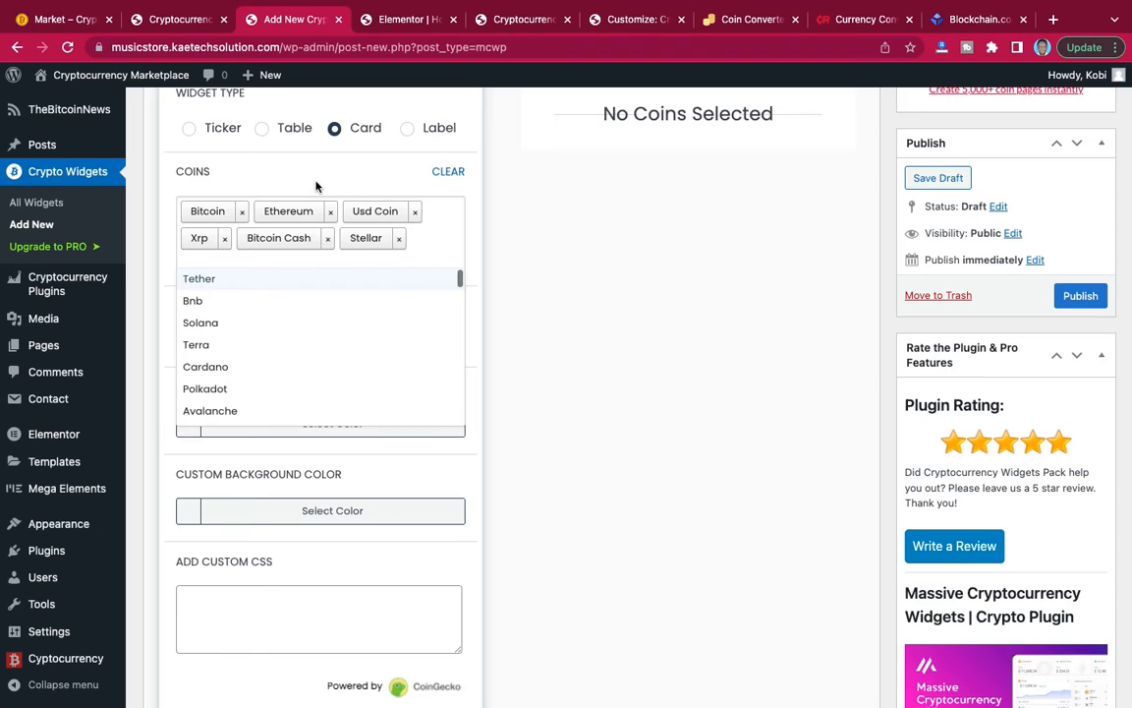
pyautogui.click(316, 186)
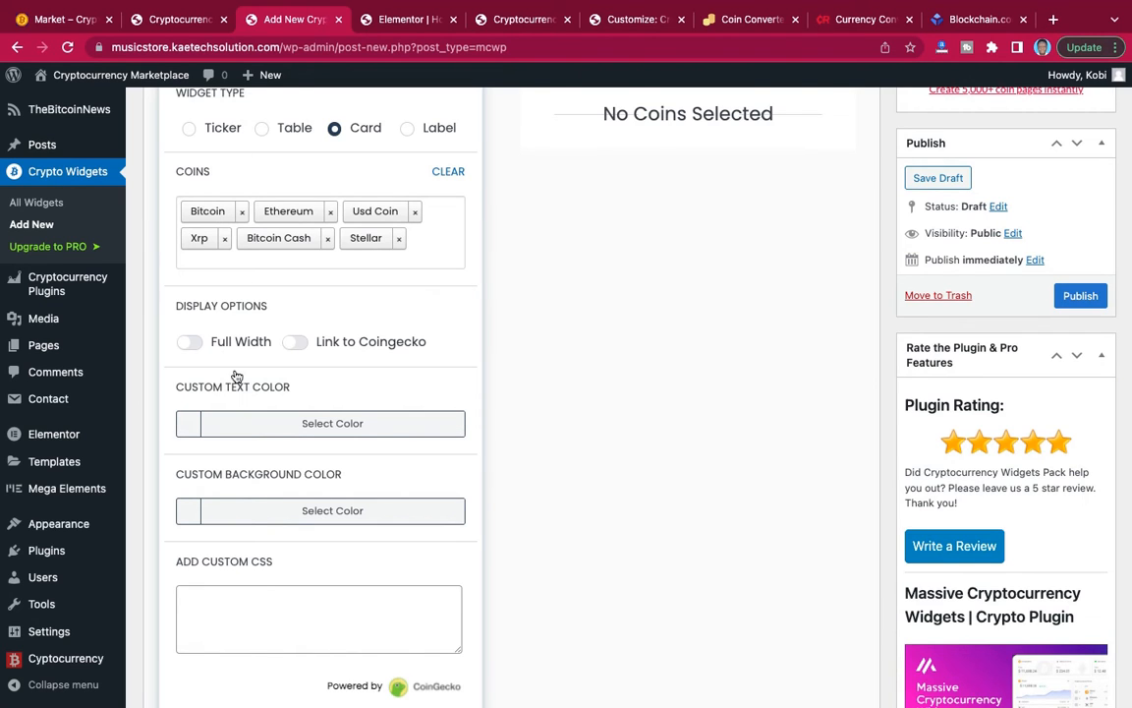
# Set the card widget's custom text color to white (#ffffff).
pyautogui.scroll(-2, 328, 369)
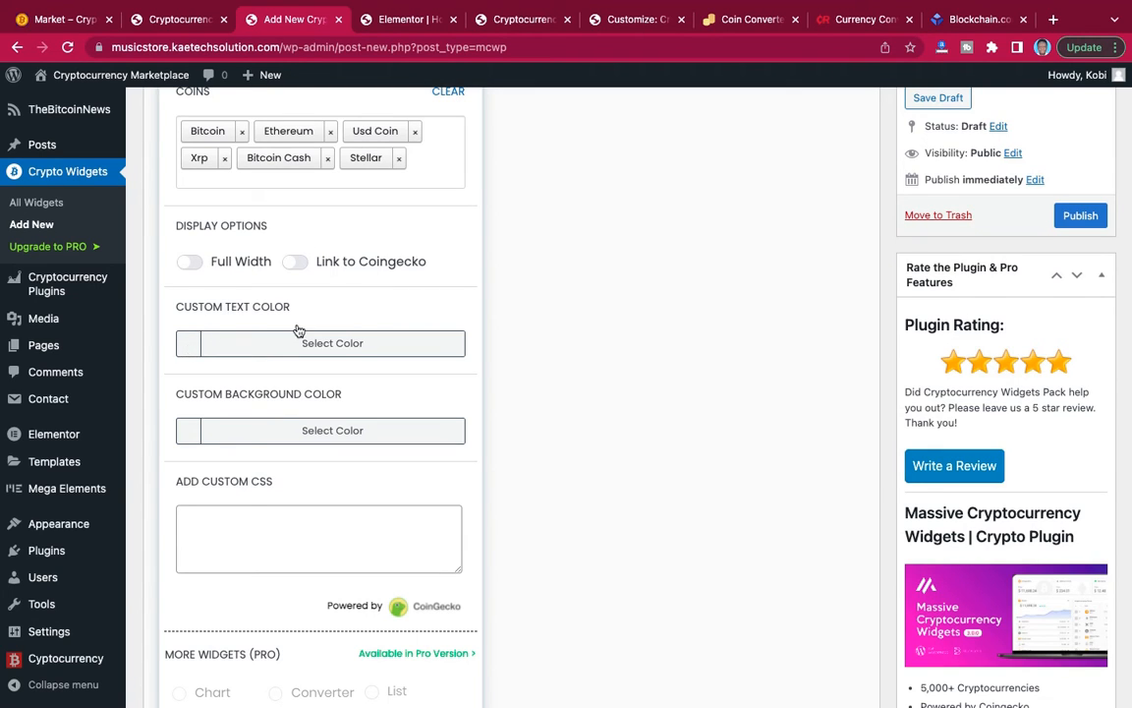
pyautogui.scroll(-2, 300, 329)
pyautogui.scroll(-1, 300, 329)
pyautogui.click(189, 254)
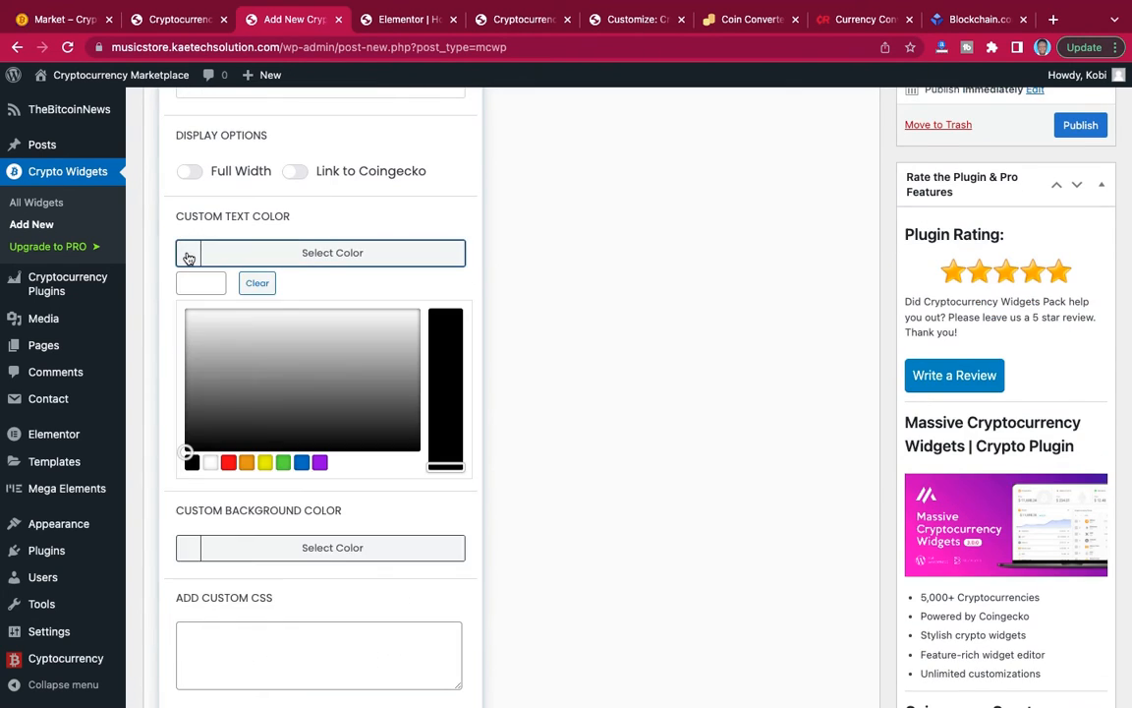
pyautogui.click(211, 465)
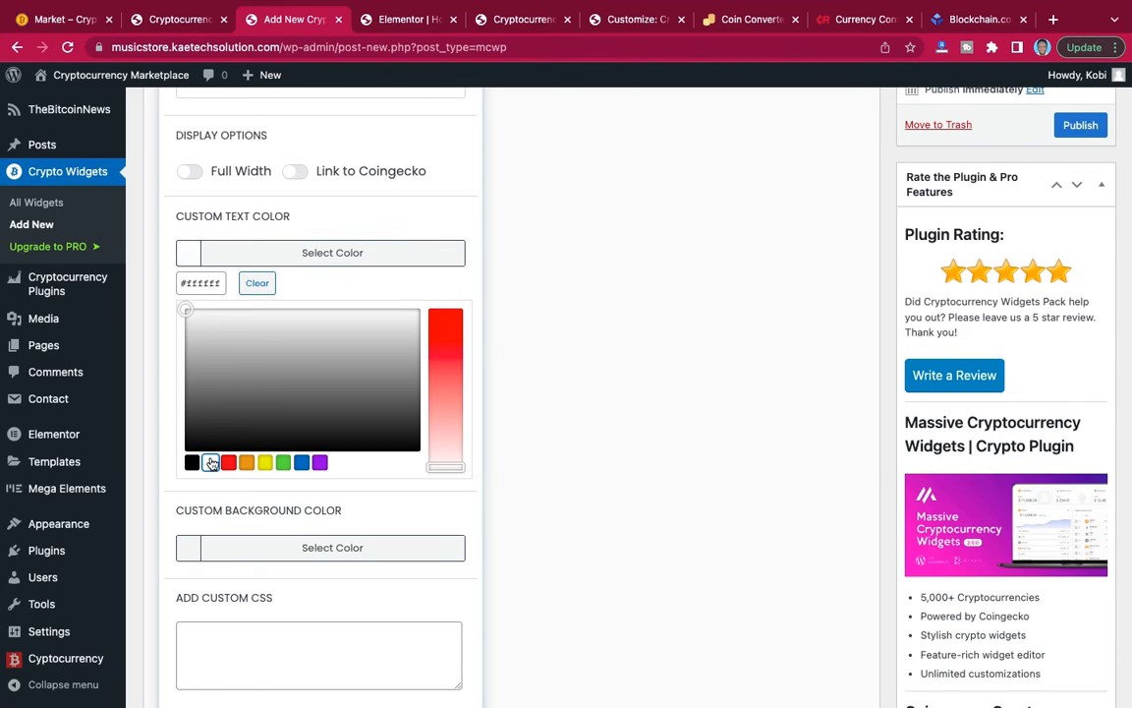
pyautogui.click(189, 258)
# Set the card widget's custom background color to #3c0e59, taking the code from the Crypto website note in Notes.
pyautogui.click(190, 342)
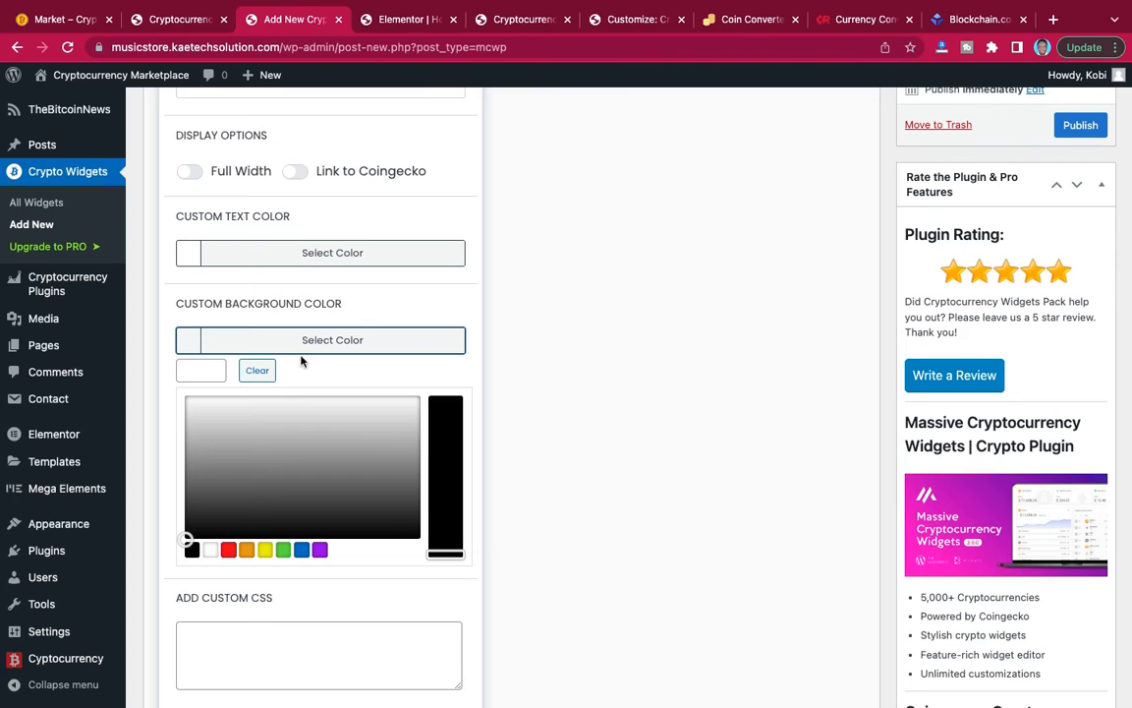
pyautogui.hotkey('ctrl', 'Left')
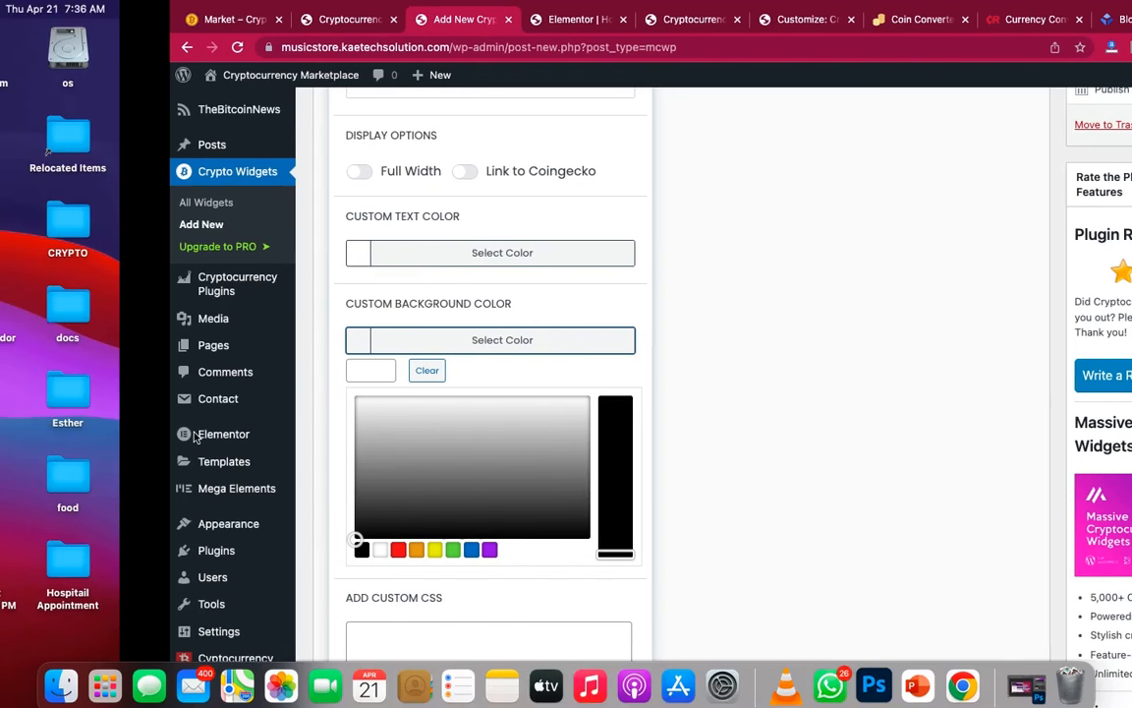
pyautogui.click(212, 170)
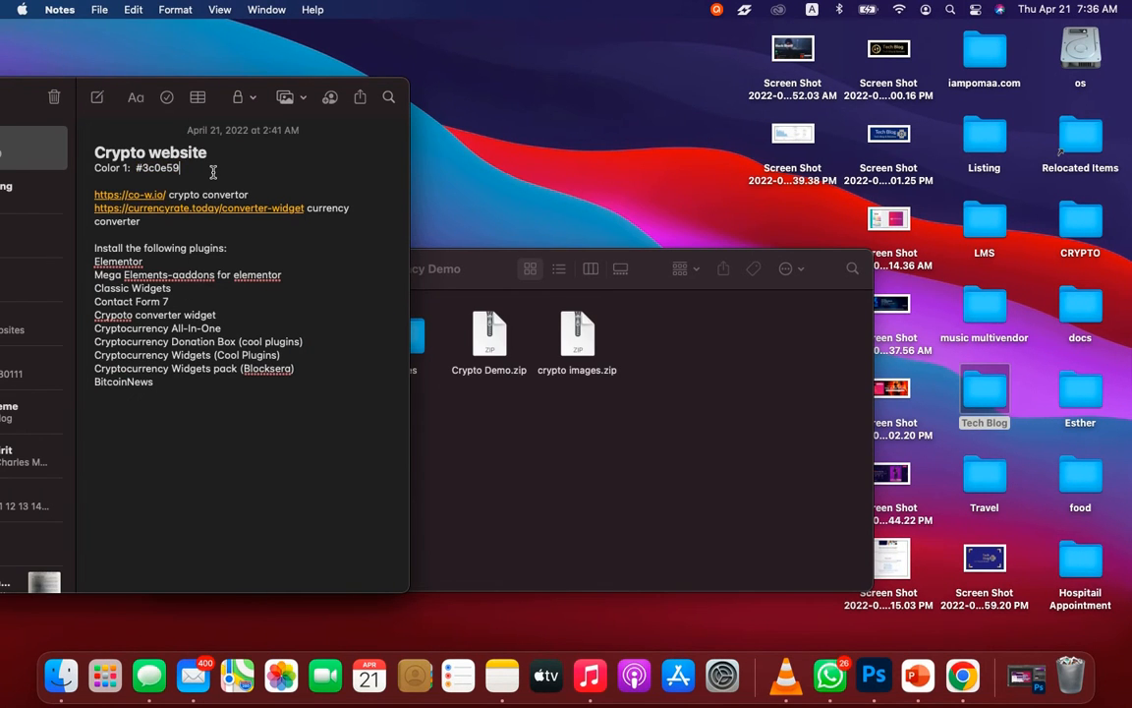
pyautogui.moveTo(182, 169); pyautogui.dragTo(137, 171)
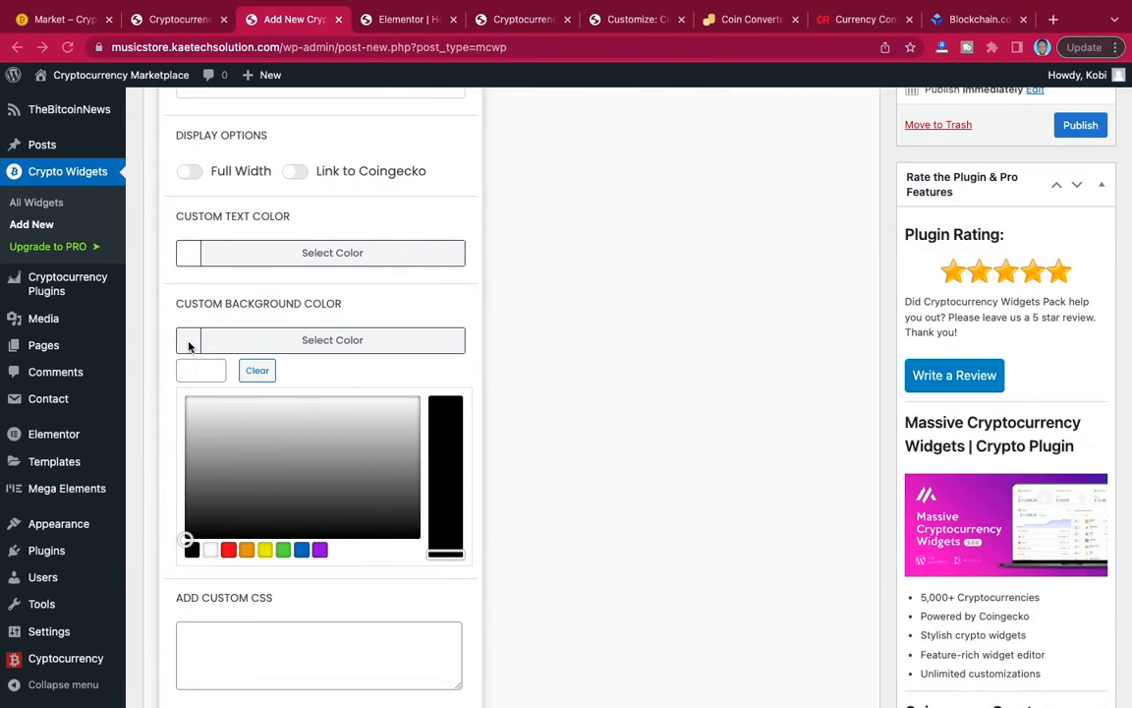
pyautogui.click(199, 374)
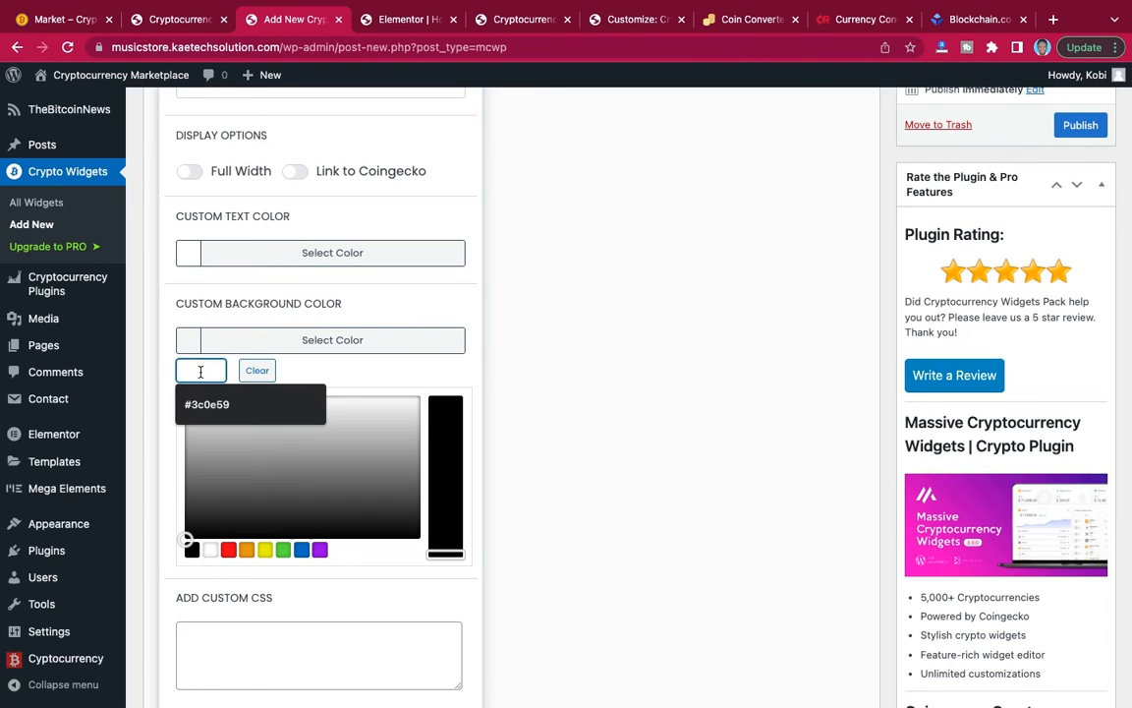
pyautogui.click(208, 404)
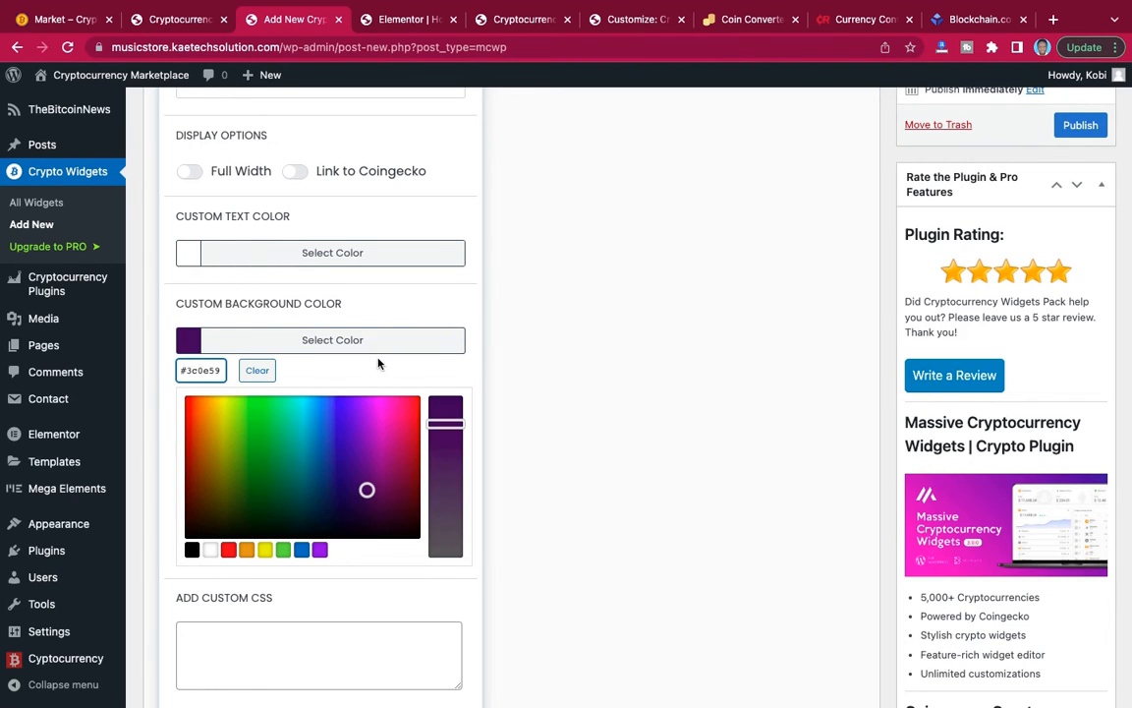
pyautogui.click(223, 297)
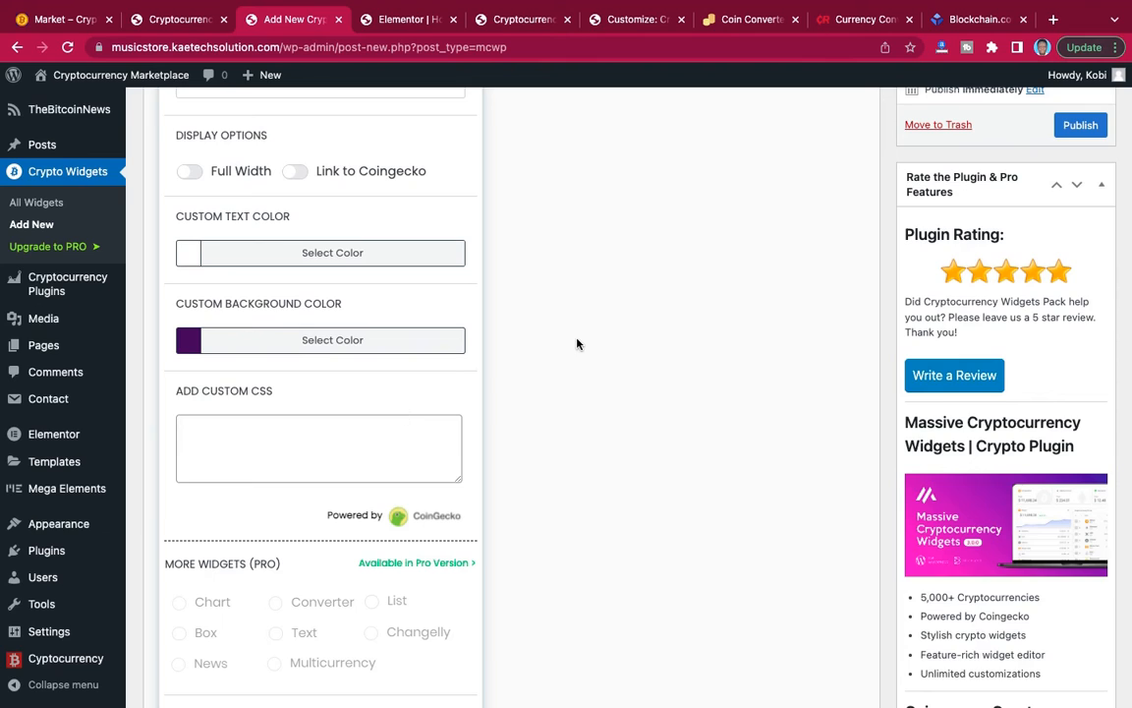
# Publish the card widget and review the preview of its coin price cards.
pyautogui.scroll(4, 577, 344)
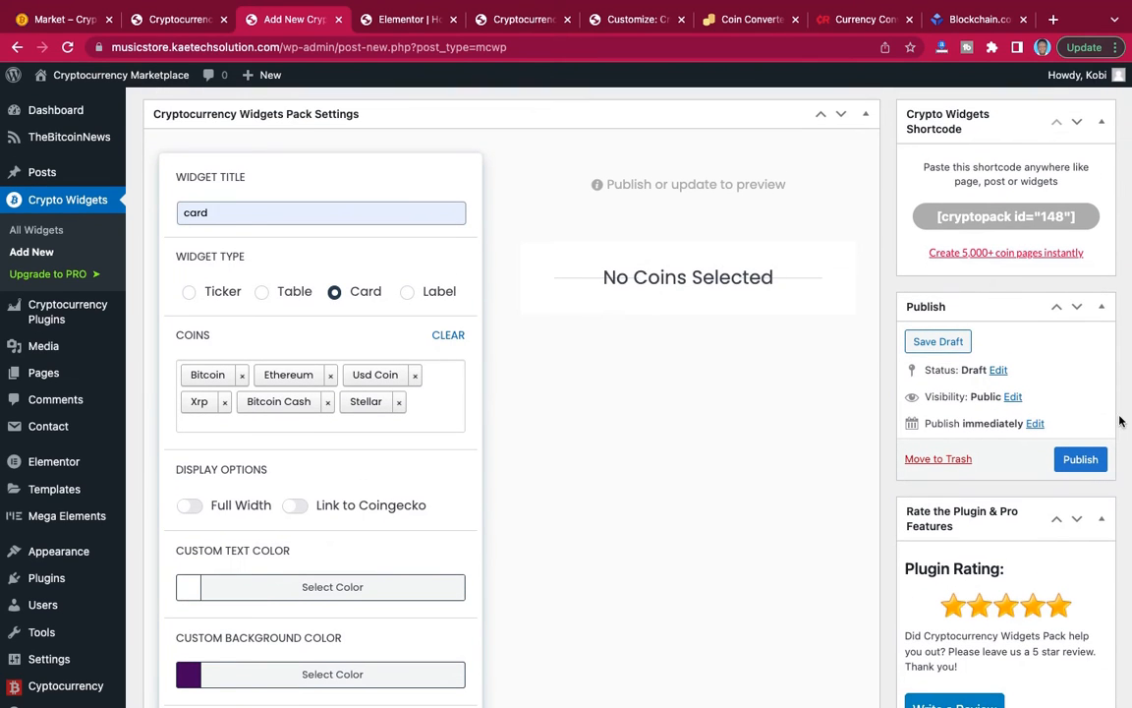
pyautogui.click(1081, 460)
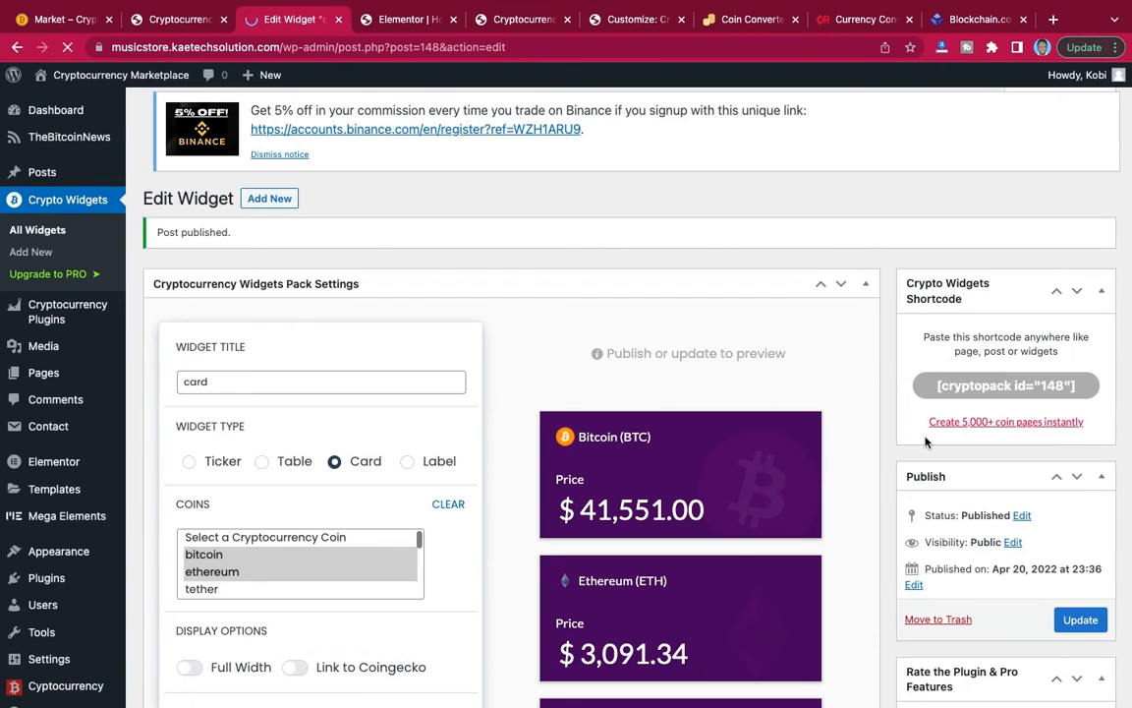
pyautogui.scroll(-10, 925, 442)
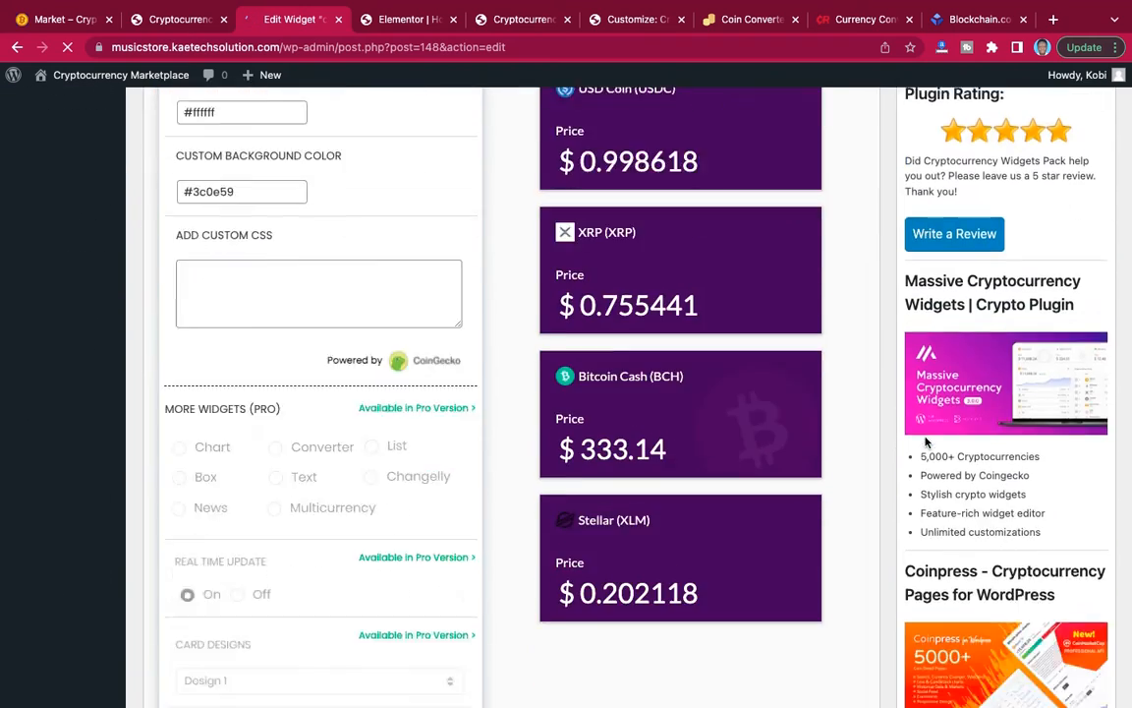
pyautogui.scroll(8, 925, 443)
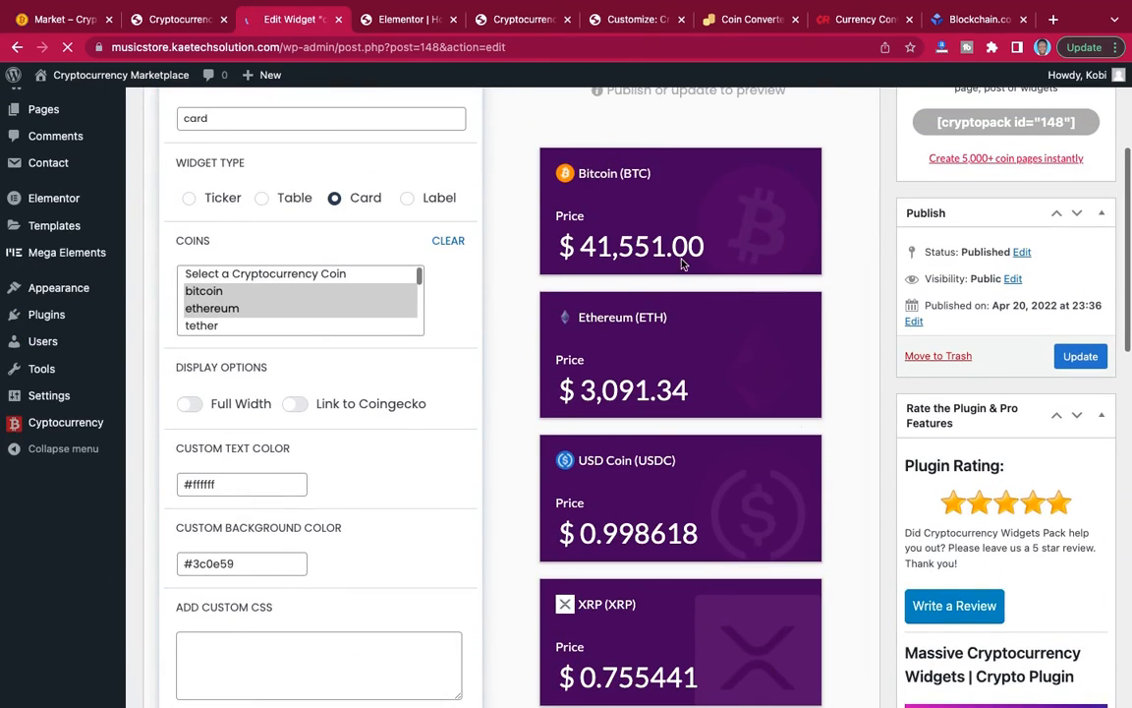
pyautogui.scroll(-3, 710, 377)
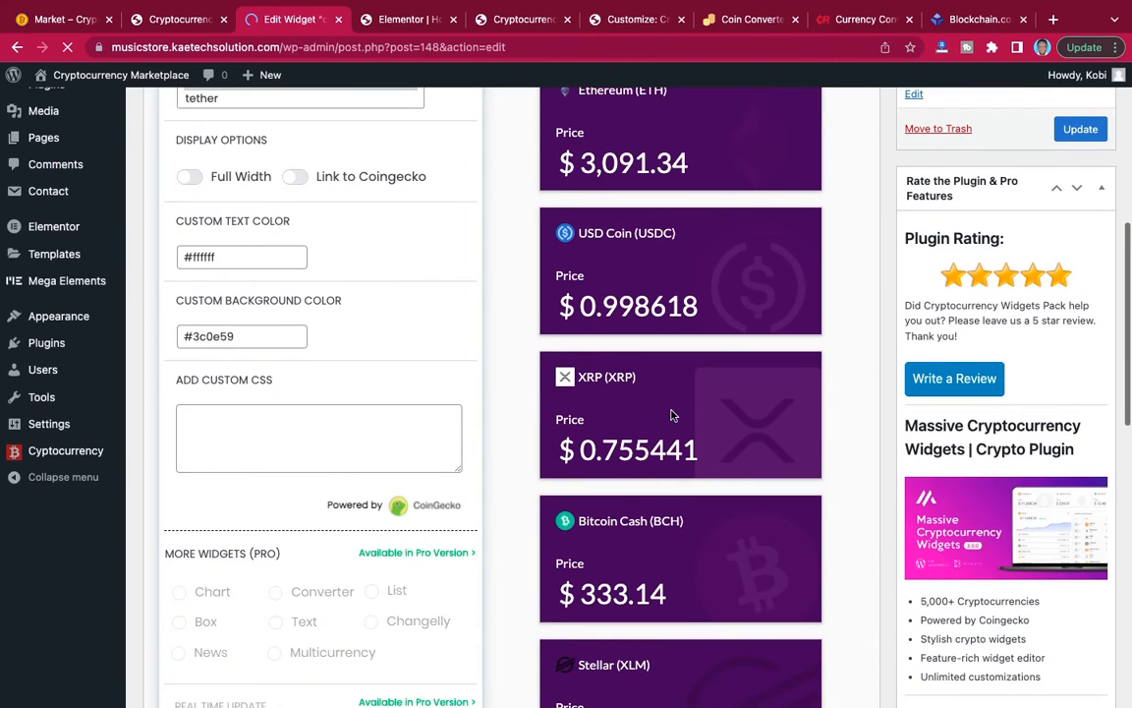
pyautogui.scroll(-2, 688, 413)
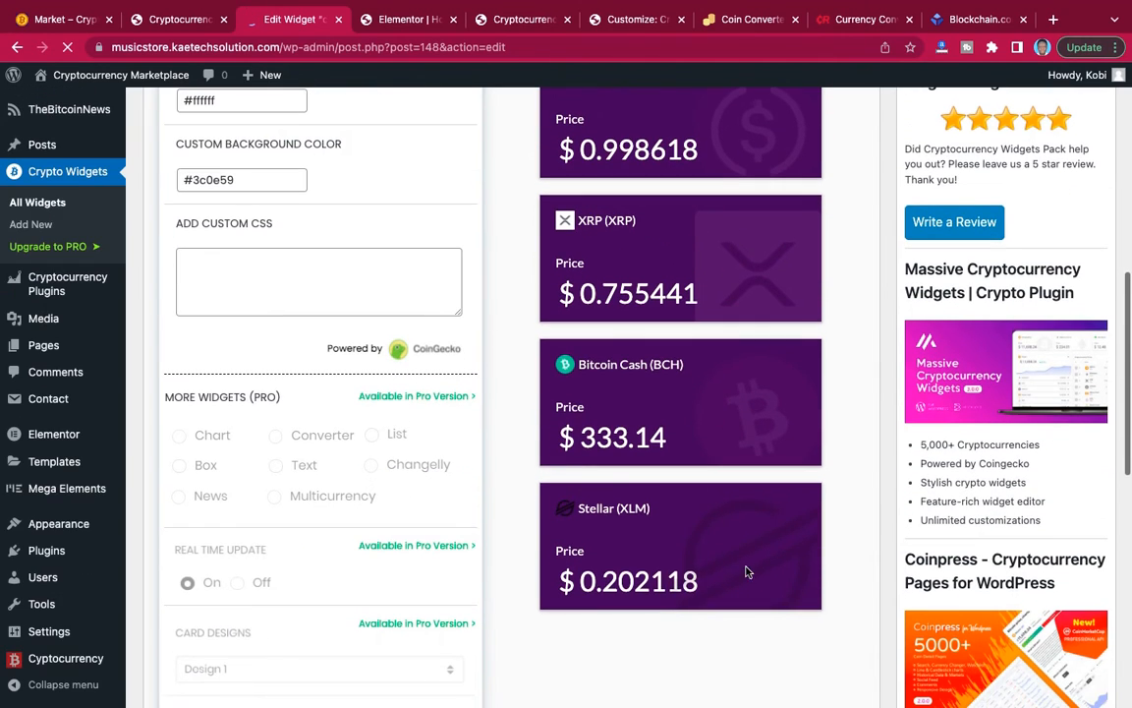
pyautogui.scroll(7, 765, 506)
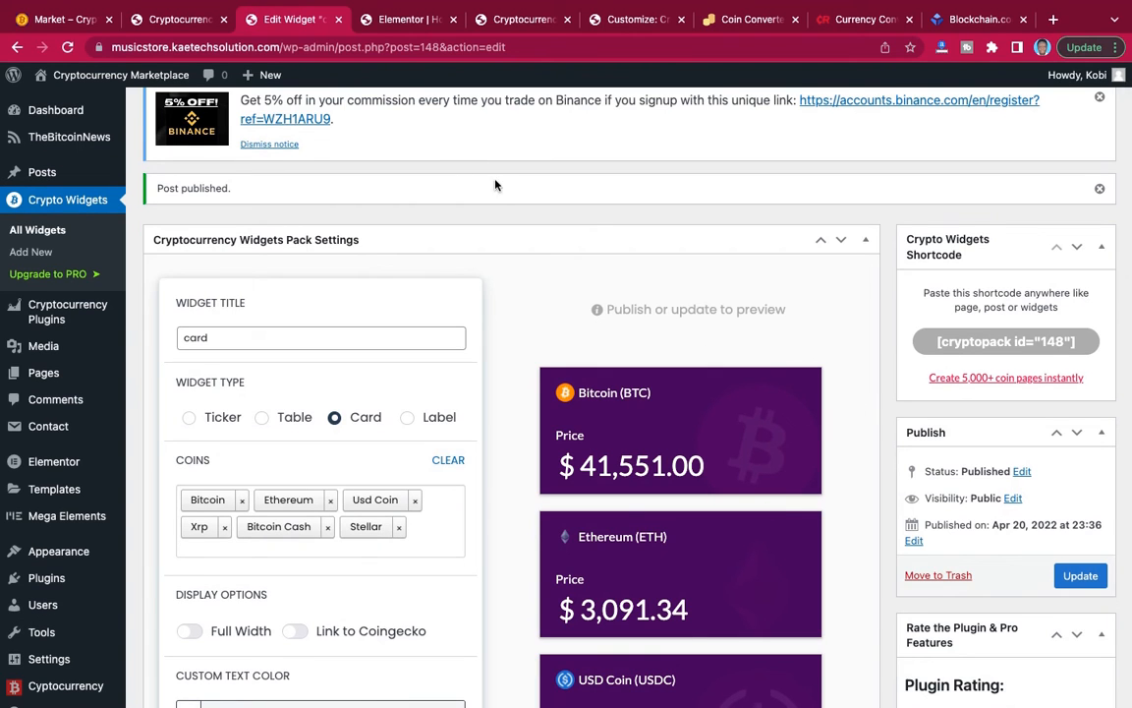
# Check the coin table on the reference Market page, then change the widget being edited to the Table type and title it "table 2".
pyautogui.click(62, 20)
pyautogui.scroll(-5, 360, 250)
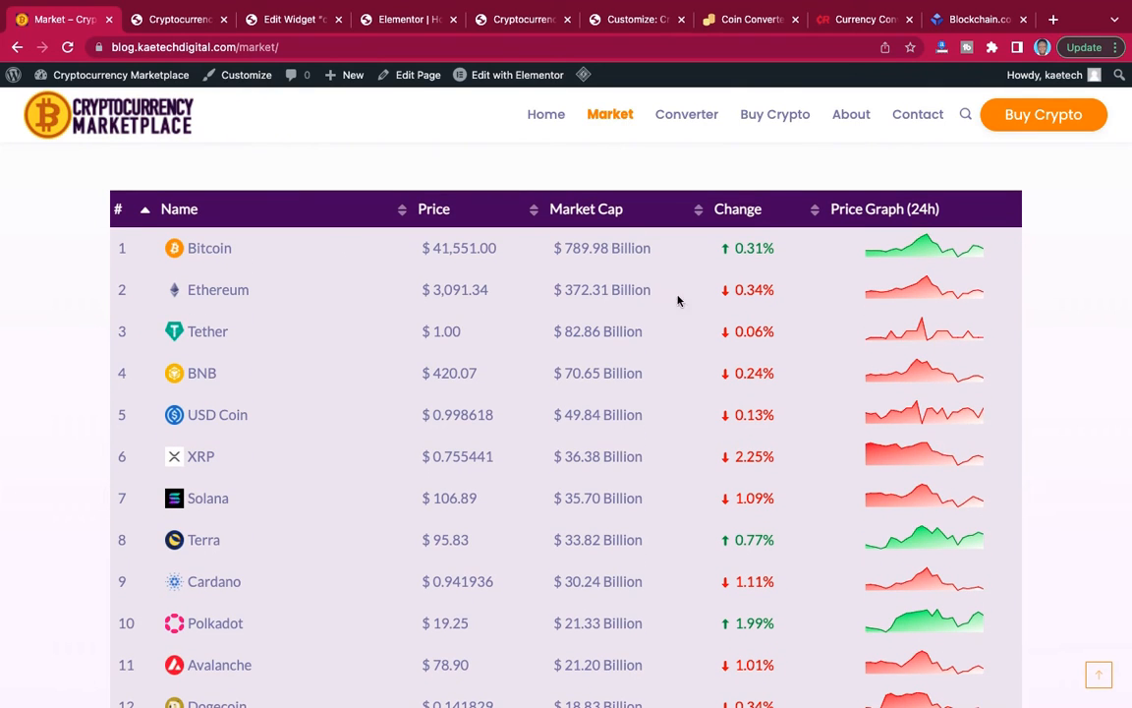
pyautogui.click(281, 22)
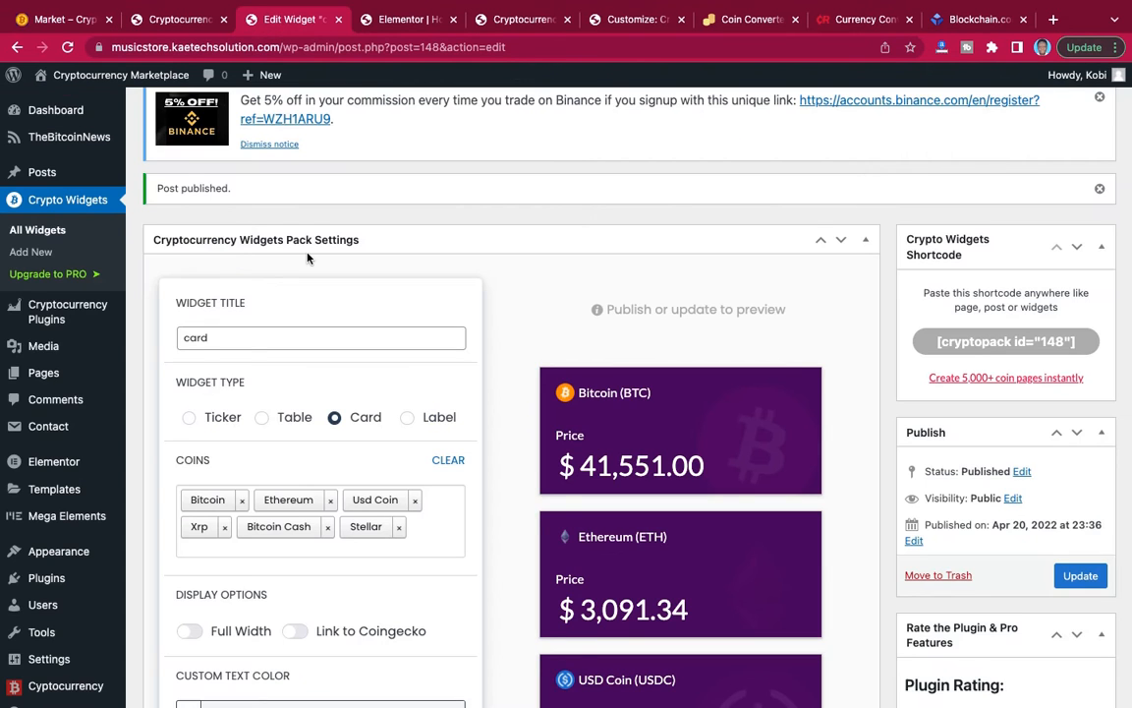
pyautogui.scroll(-2, 274, 236)
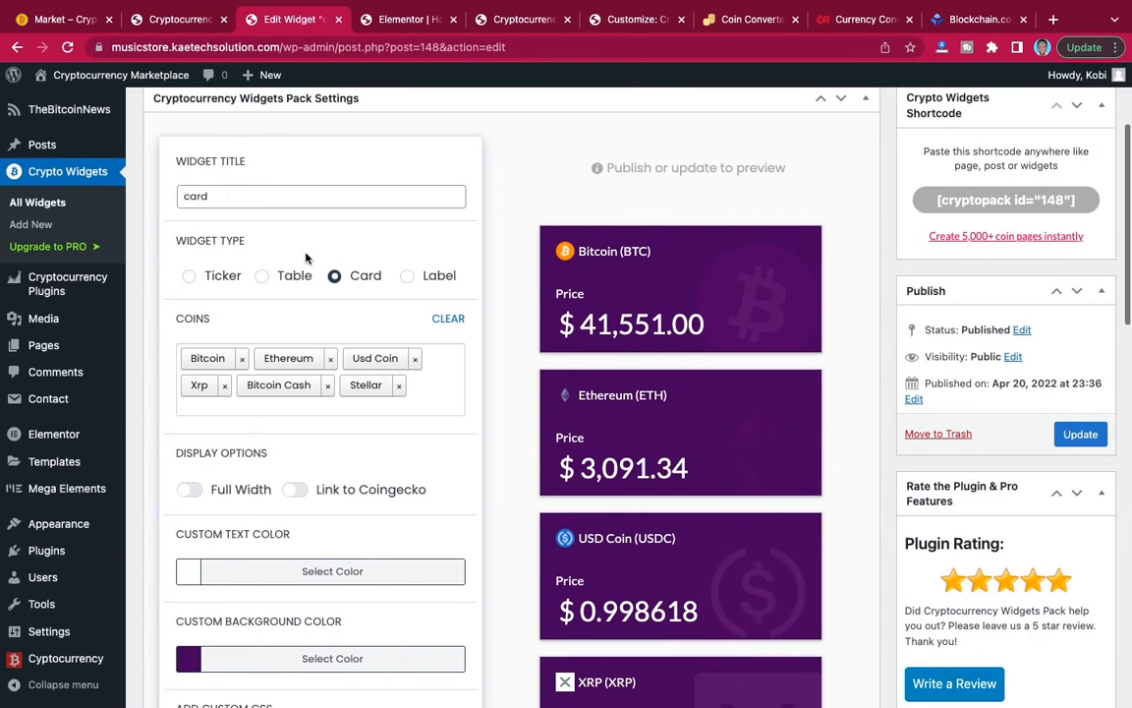
pyautogui.click(261, 278)
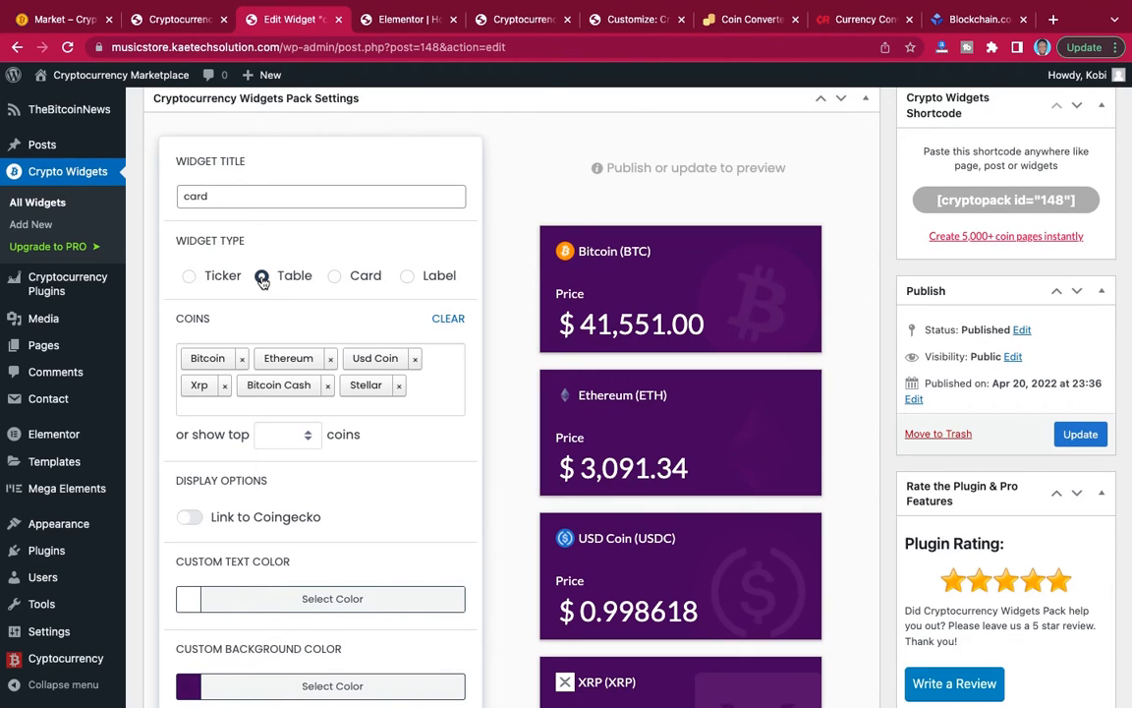
pyautogui.moveTo(213, 194); pyautogui.dragTo(166, 197)
pyautogui.write('Ta')
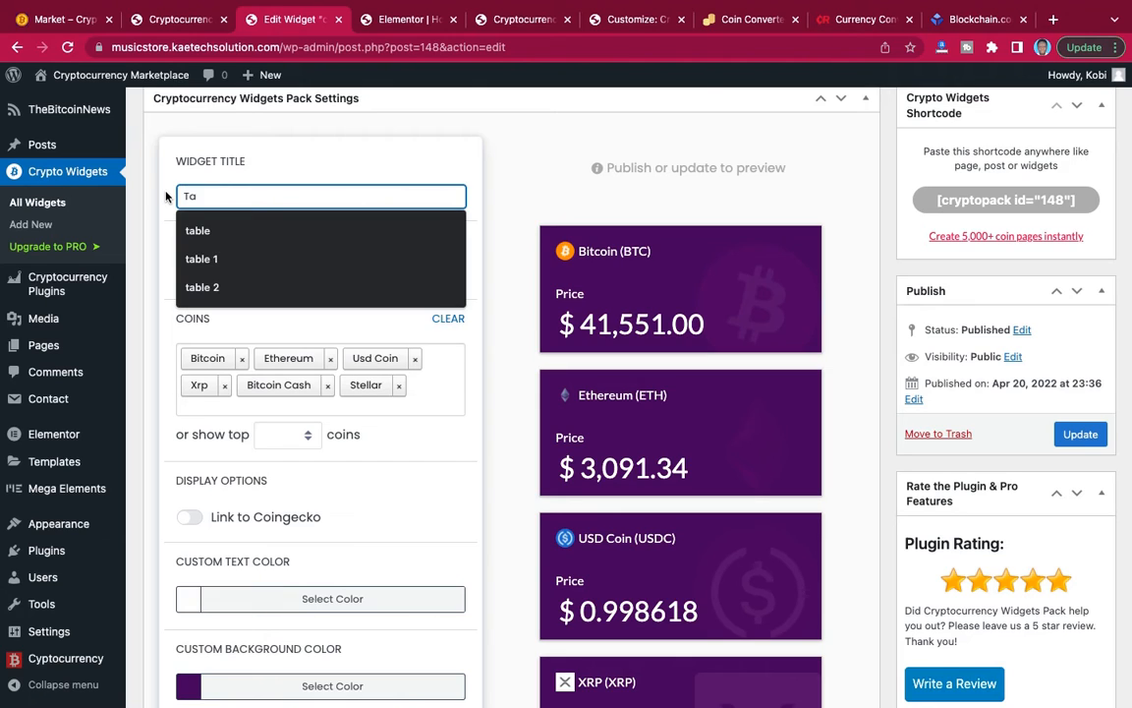
pyautogui.click(191, 286)
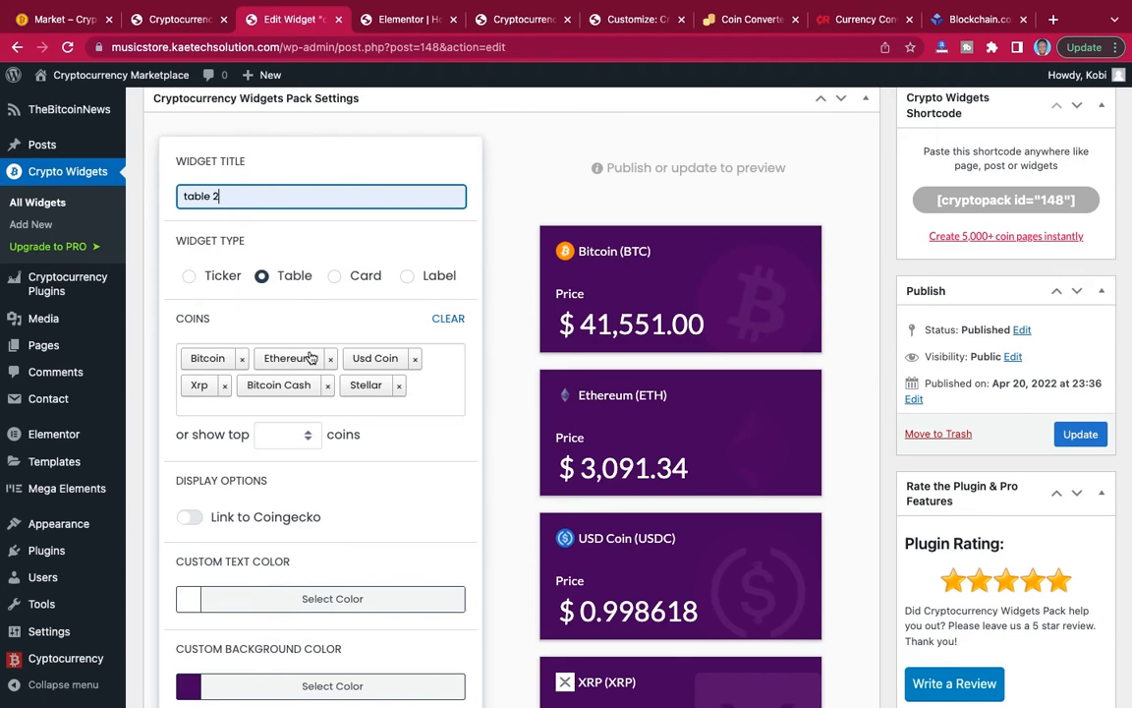
pyautogui.scroll(3, 305, 233)
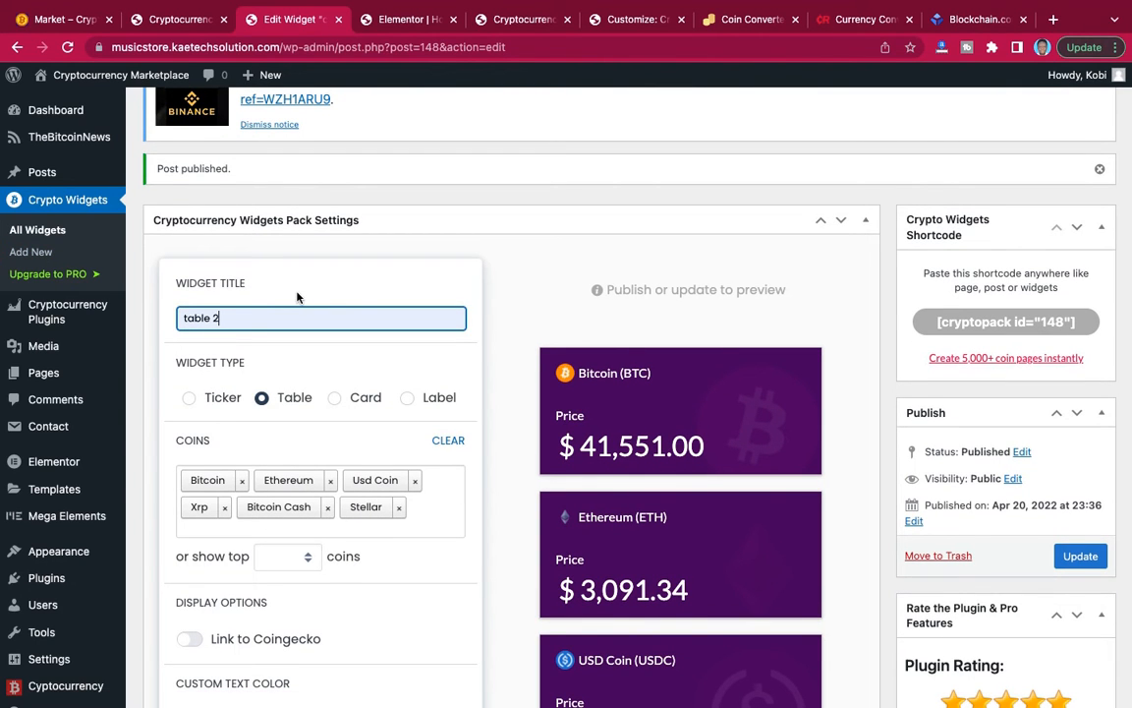
pyautogui.scroll(1, 296, 262)
pyautogui.scroll(-2, 297, 263)
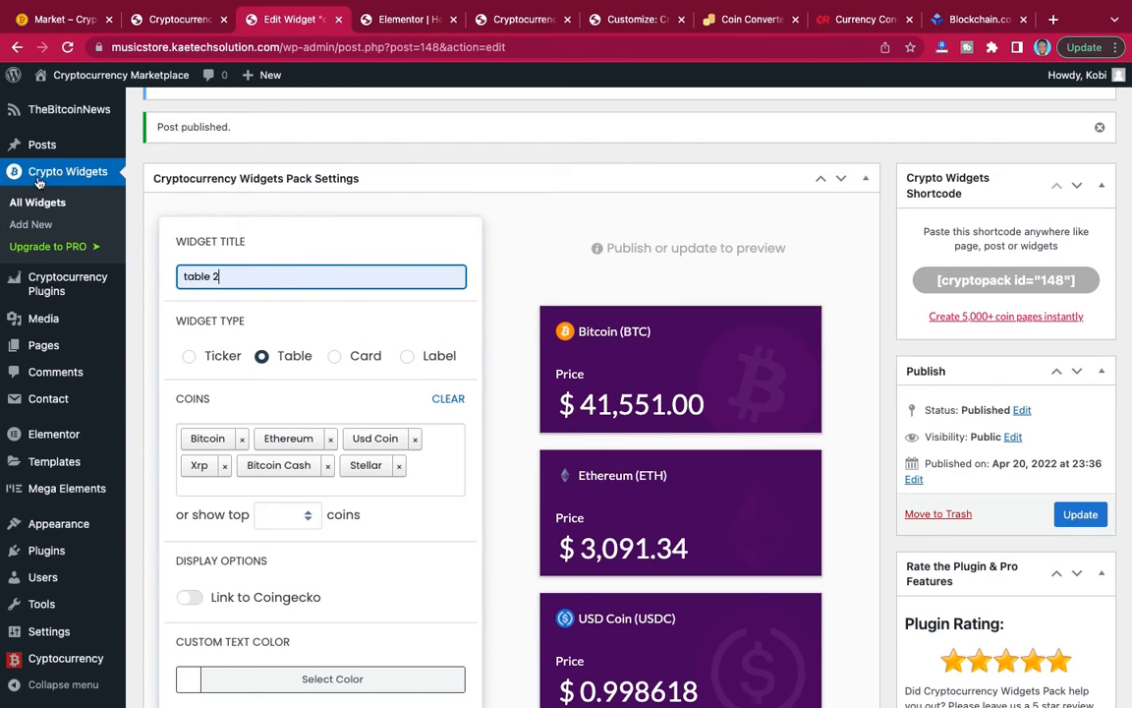
# Start a new crypto widget, leaving the current widget's unsaved changes behind.
pyautogui.click(29, 225)
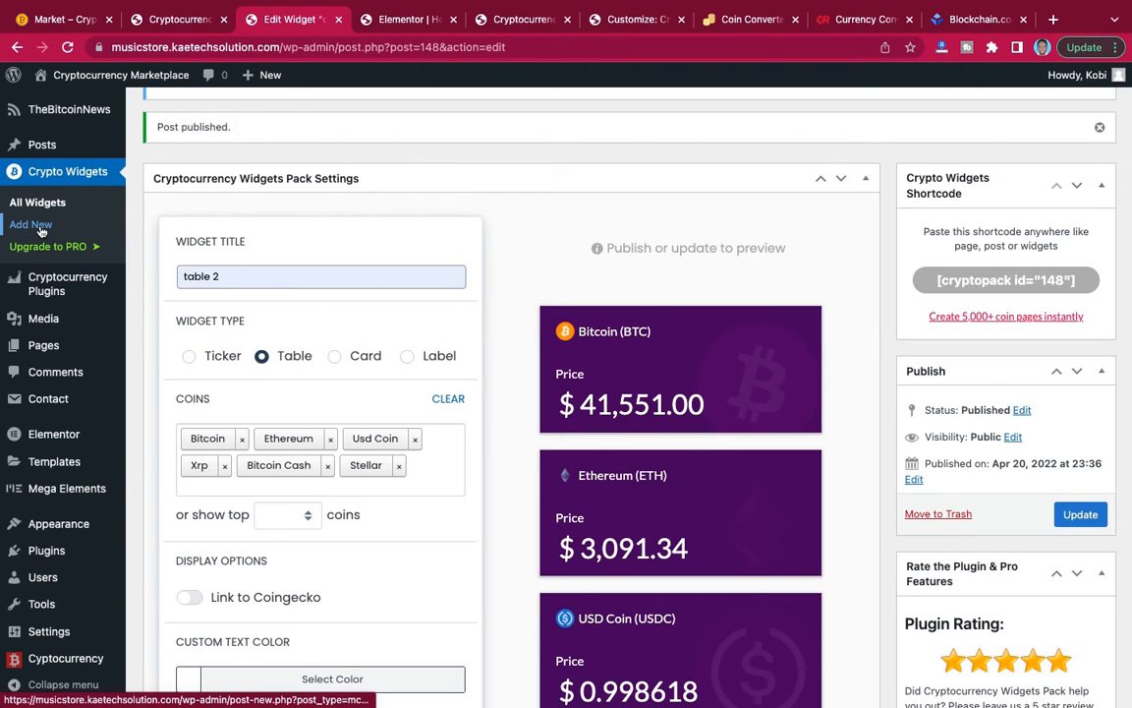
pyautogui.click(578, 271)
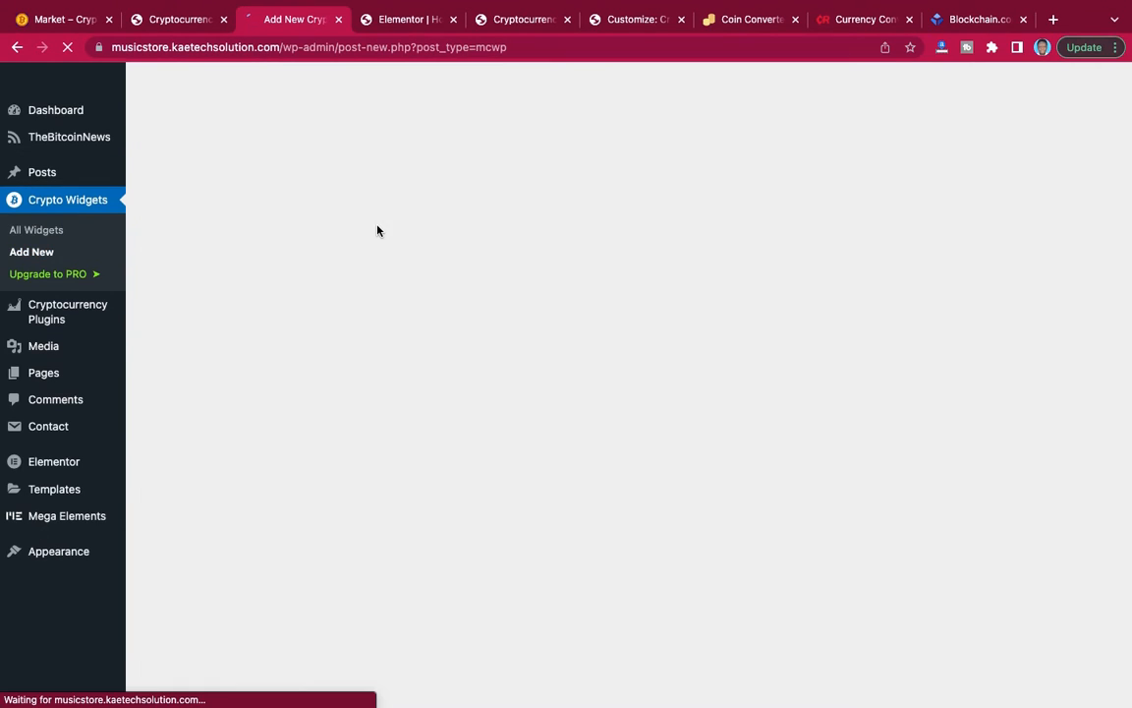
pyautogui.scroll(-2, 377, 230)
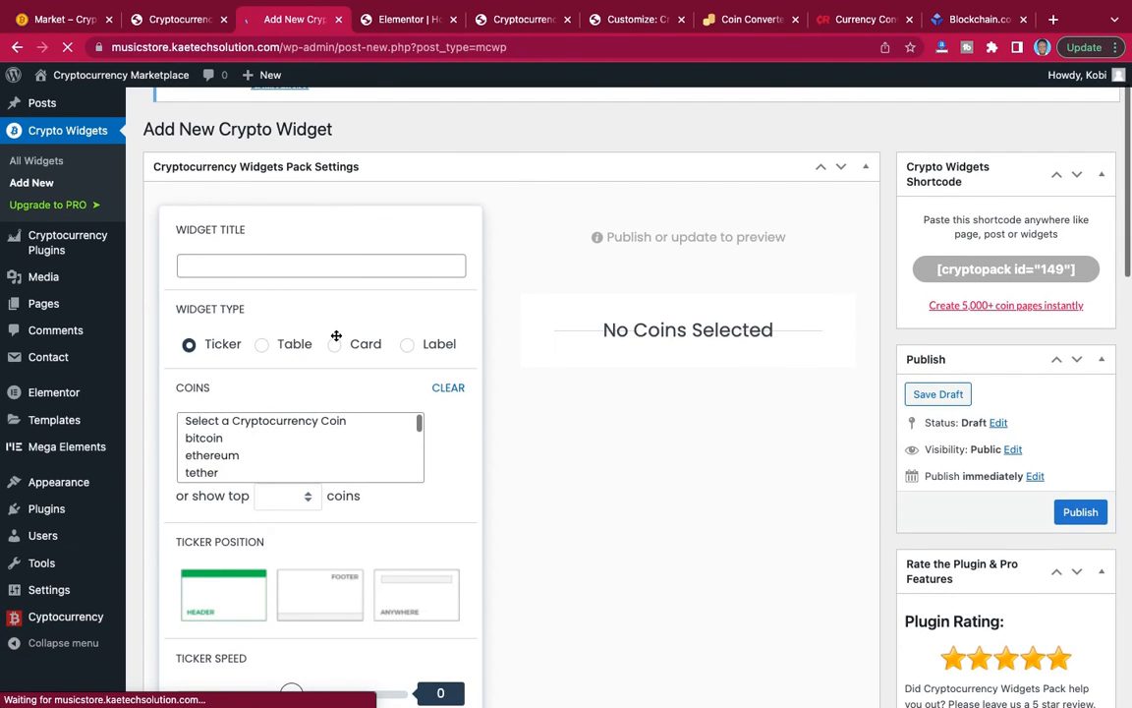
pyautogui.scroll(-5, 335, 336)
pyautogui.scroll(4, 335, 336)
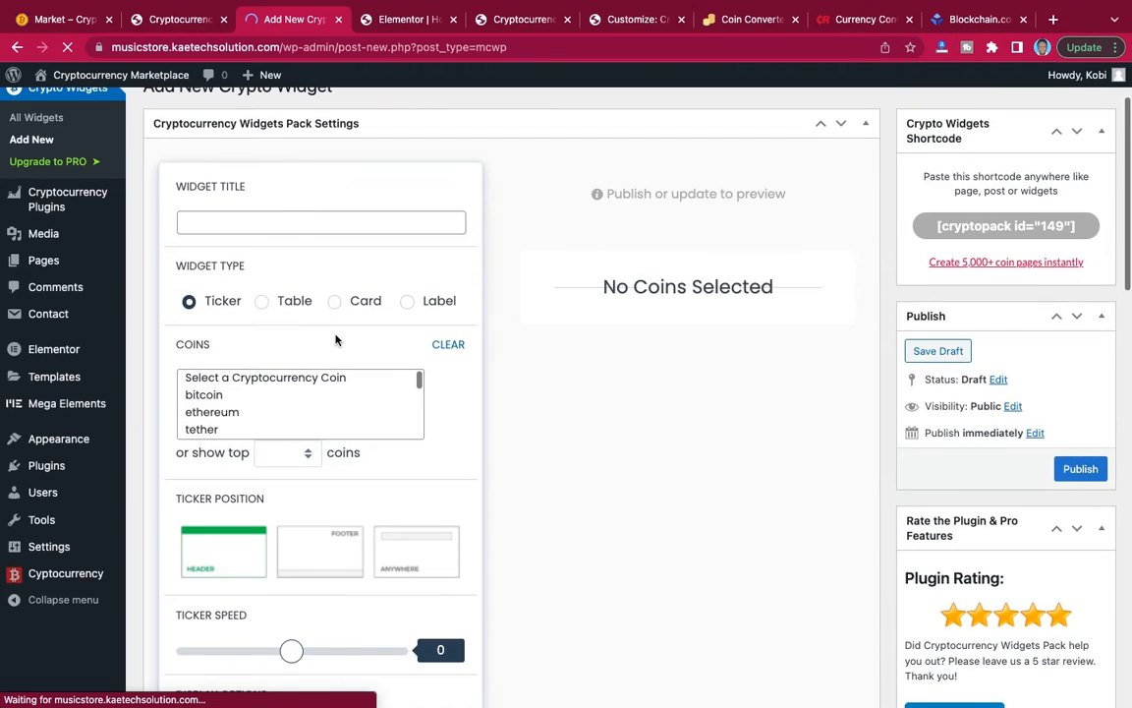
pyautogui.scroll(1, 335, 340)
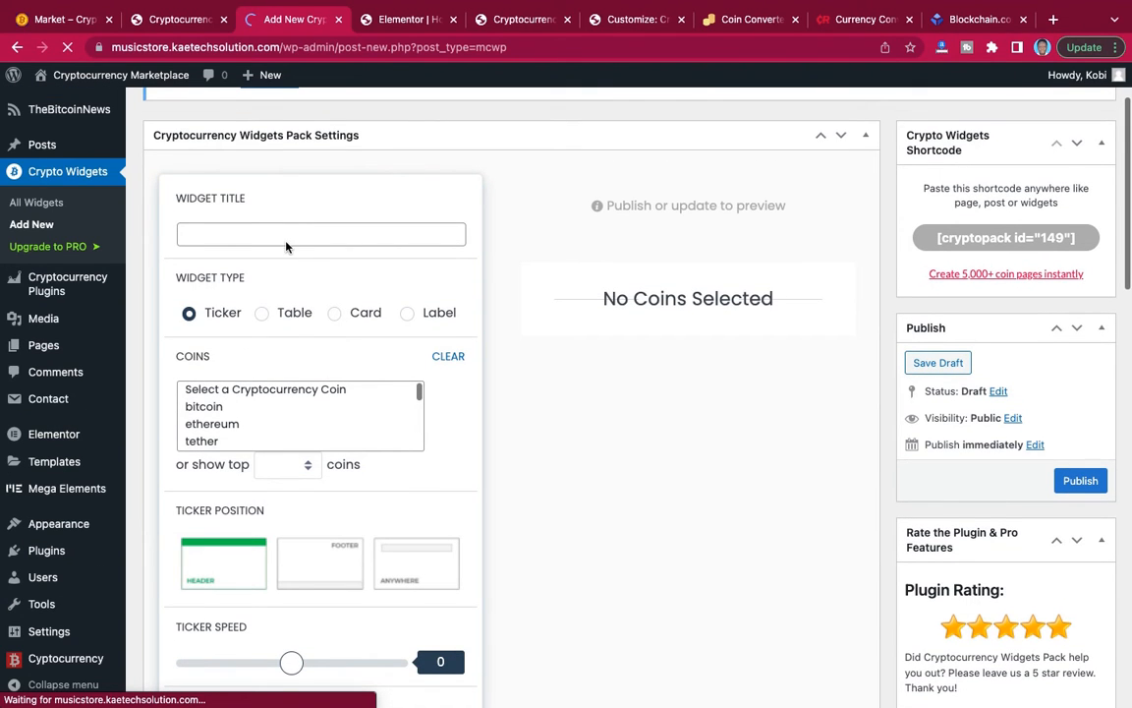
# Check the coin table on the reference Market page, then title the new widget "table 2" and set its type to Table.
pyautogui.click(61, 19)
pyautogui.scroll(-1, 482, 349)
pyautogui.scroll(-20, 482, 349)
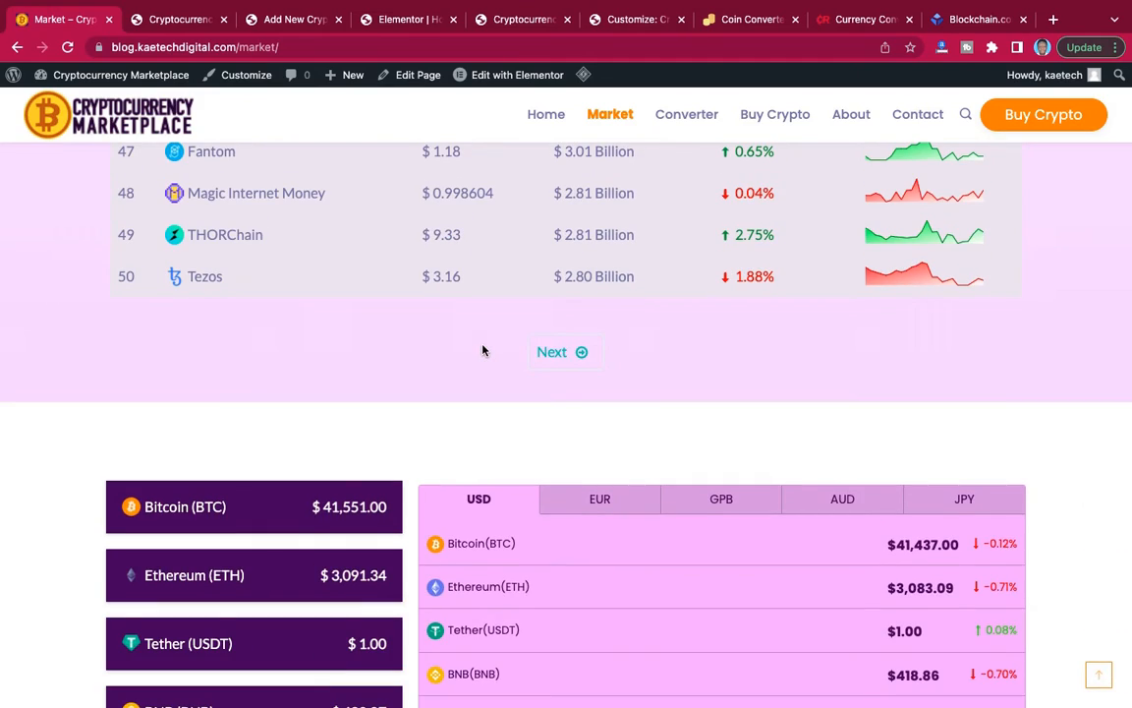
pyautogui.scroll(10, 482, 349)
pyautogui.scroll(12, 481, 348)
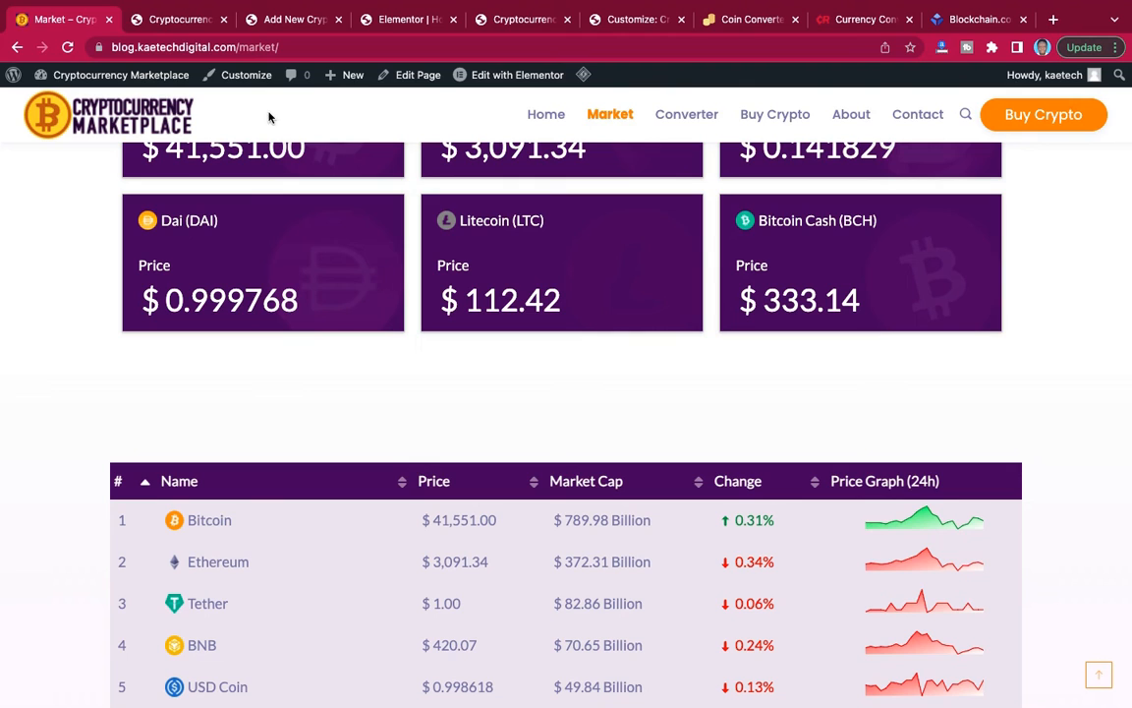
pyautogui.click(258, 22)
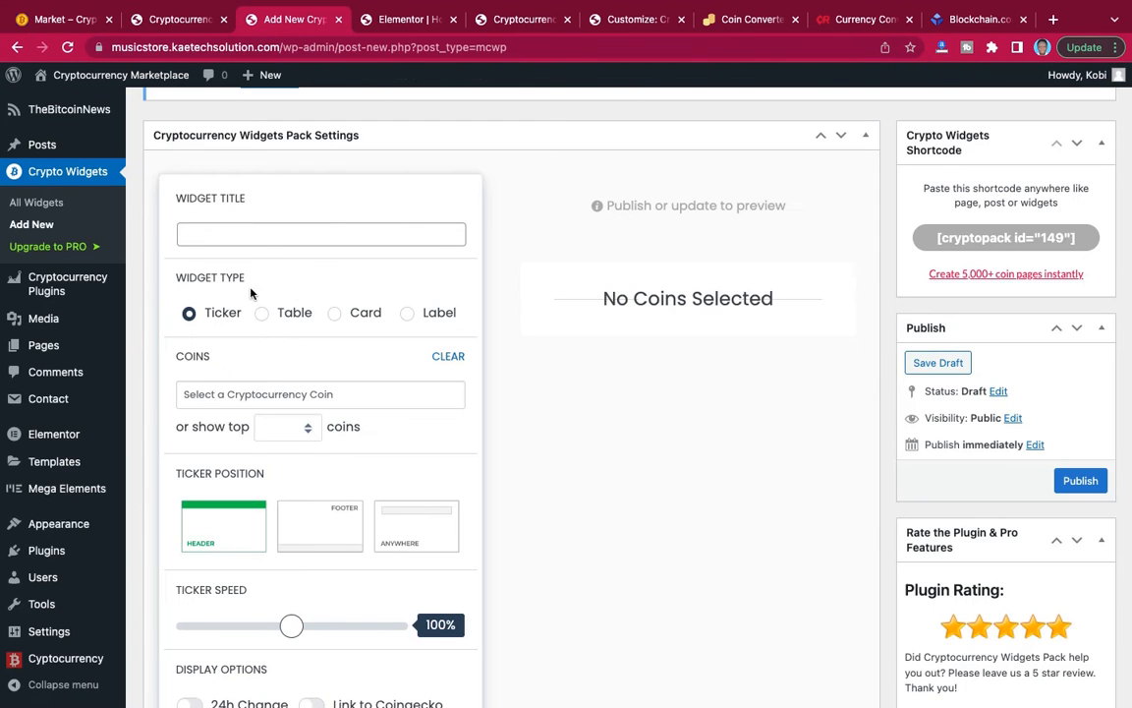
pyautogui.click(263, 240)
pyautogui.write('Ta')
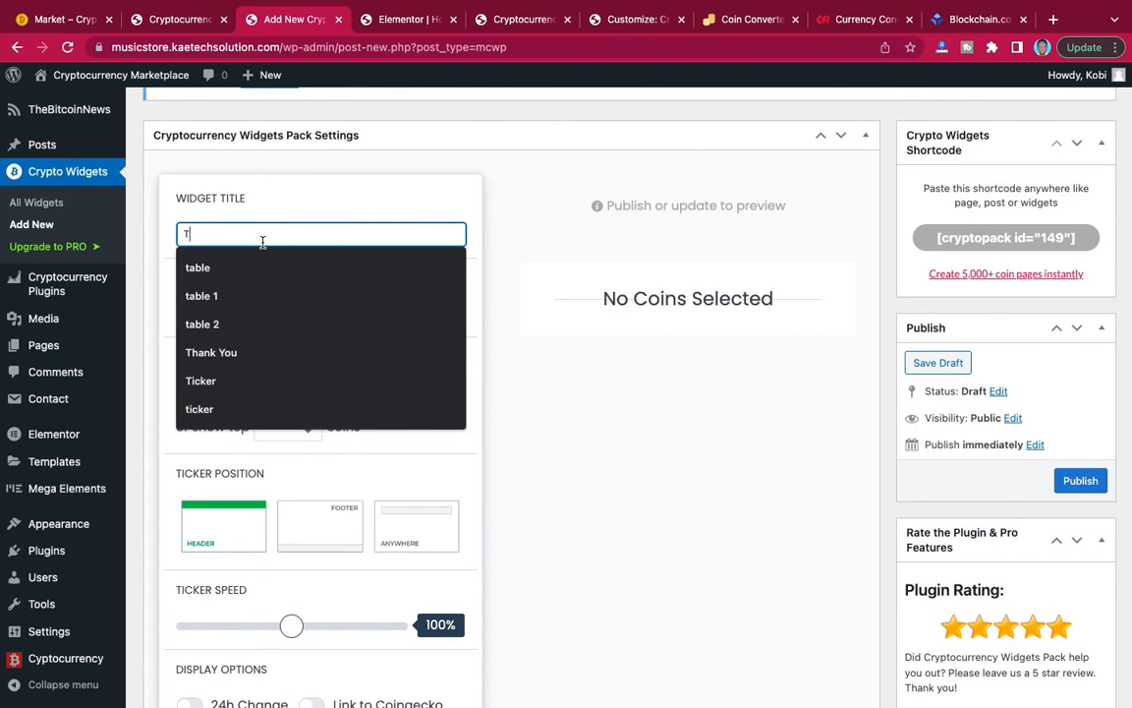
pyautogui.click(262, 322)
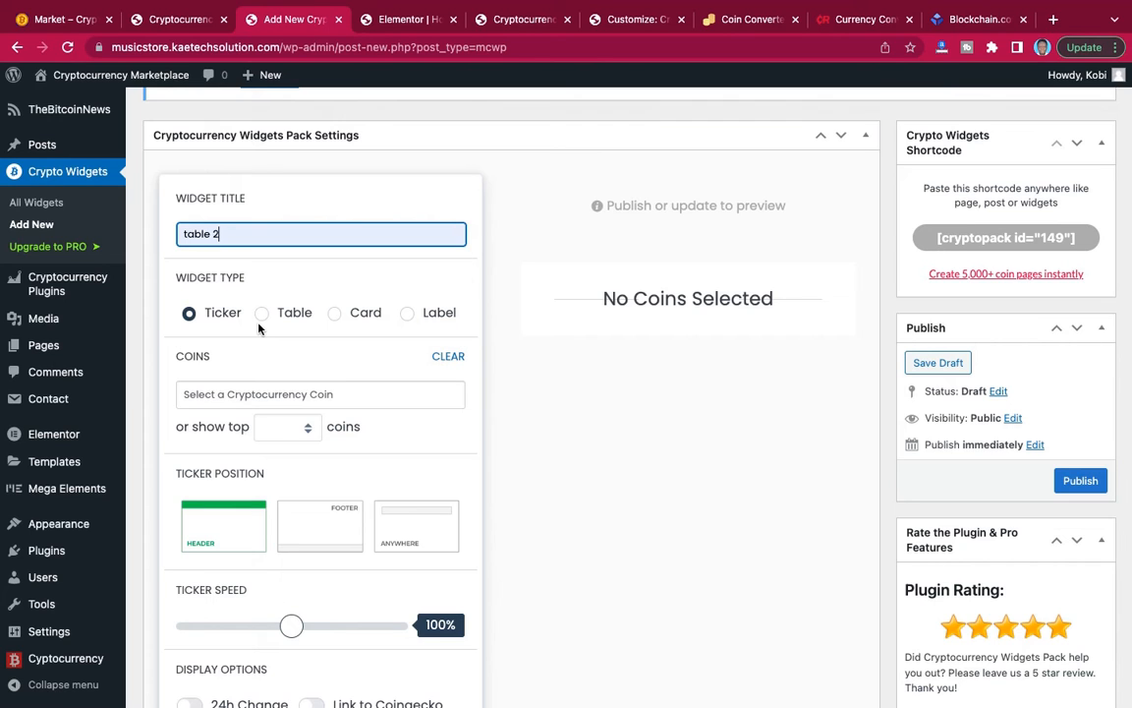
pyautogui.click(264, 314)
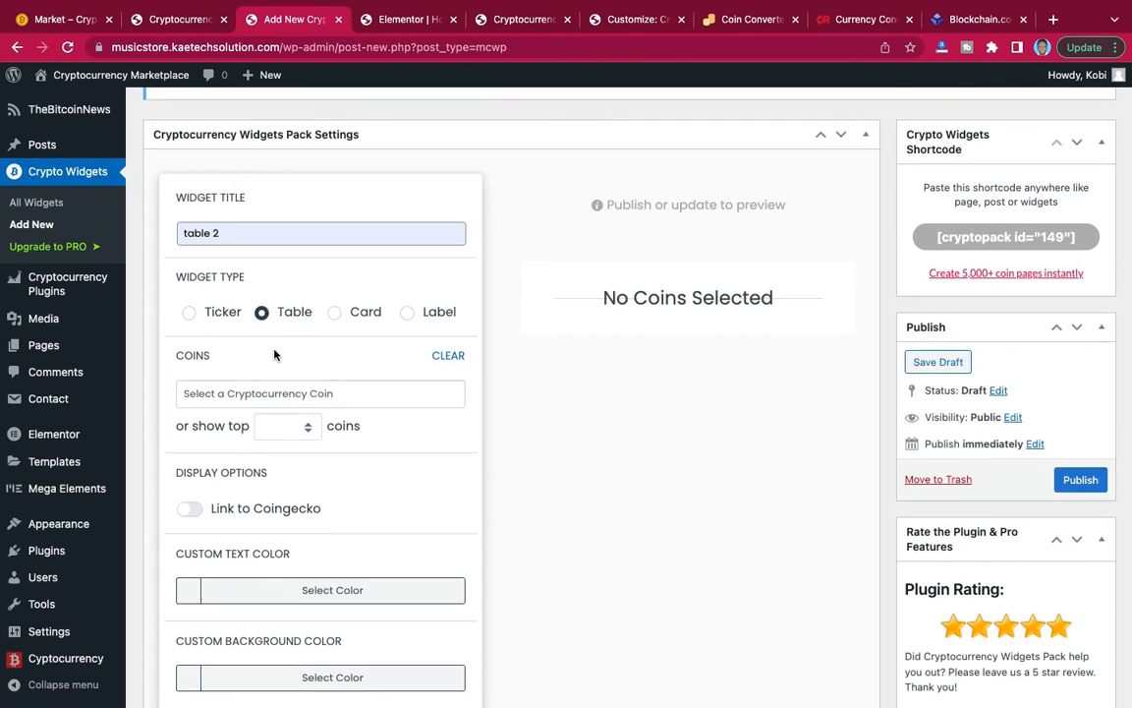
# Set the table widget to show the top 500 coins.
pyautogui.scroll(-3, 263, 295)
pyautogui.click(295, 273)
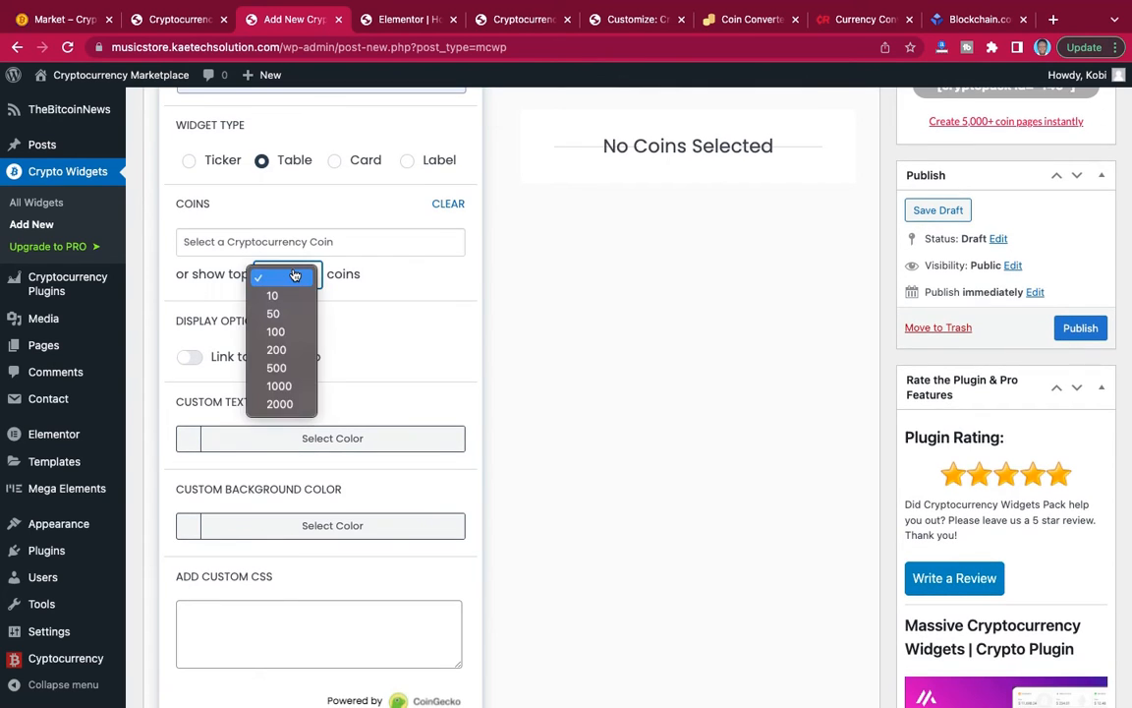
pyautogui.click(279, 369)
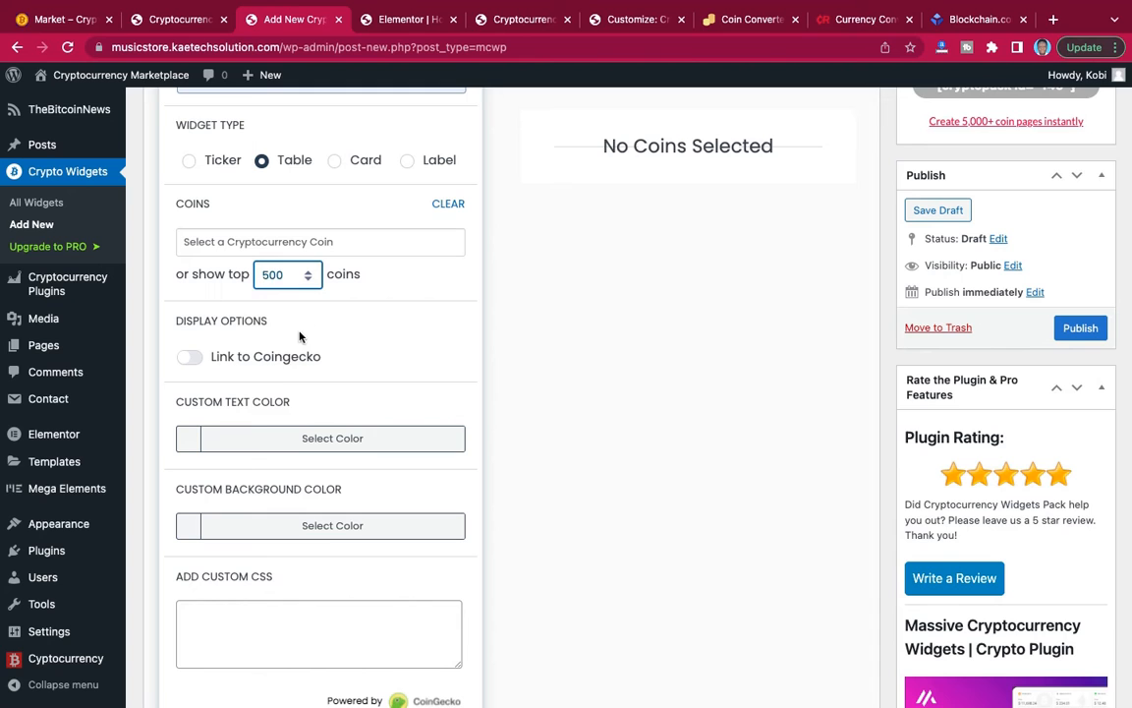
# Set the table widget's custom text color to white (#ffffff).
pyautogui.scroll(-2, 372, 323)
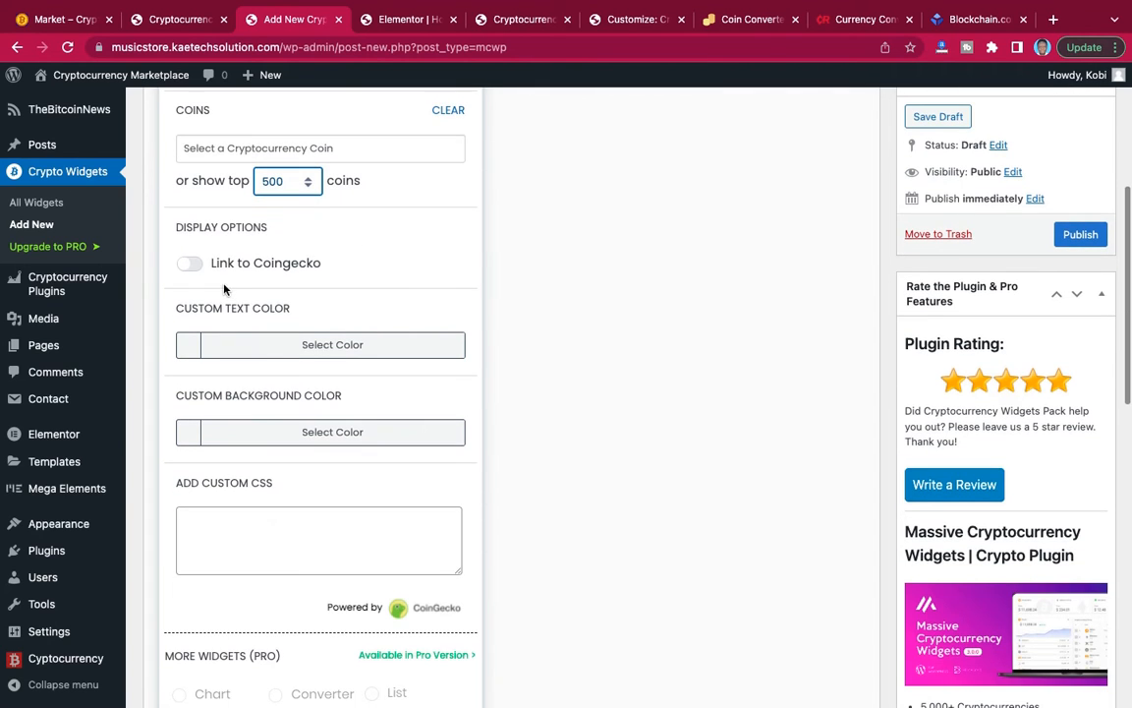
pyautogui.scroll(-2, 214, 301)
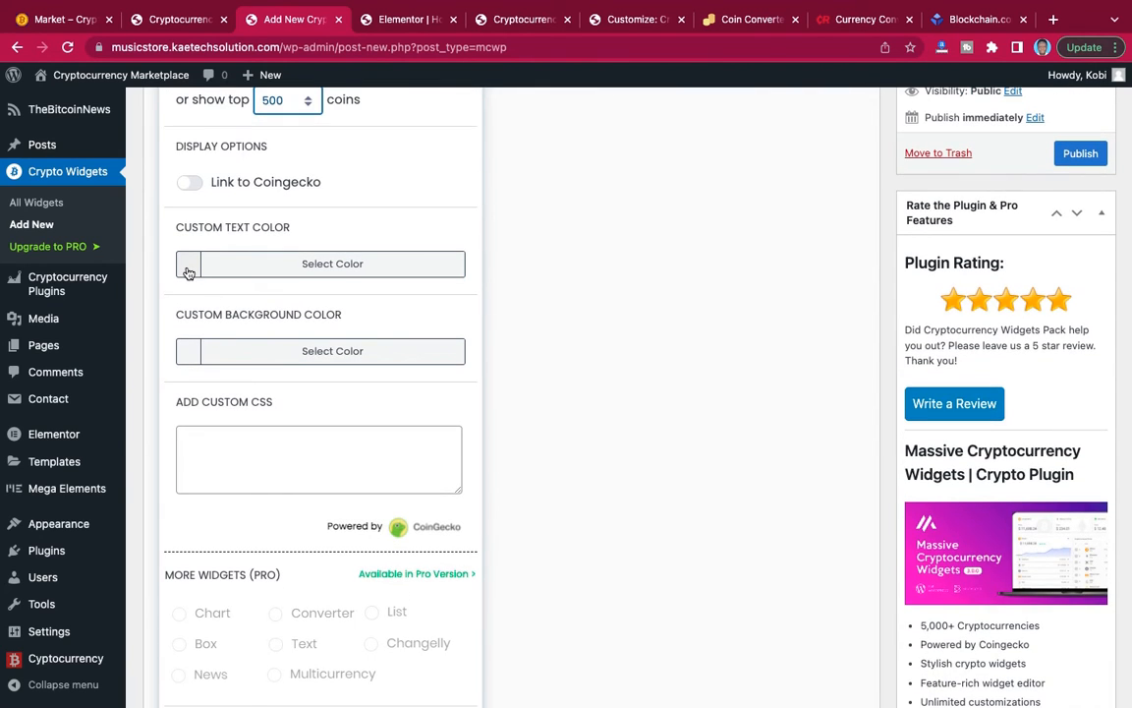
pyautogui.click(188, 272)
pyautogui.moveTo(201, 330); pyautogui.dragTo(165, 305)
pyautogui.click(170, 293)
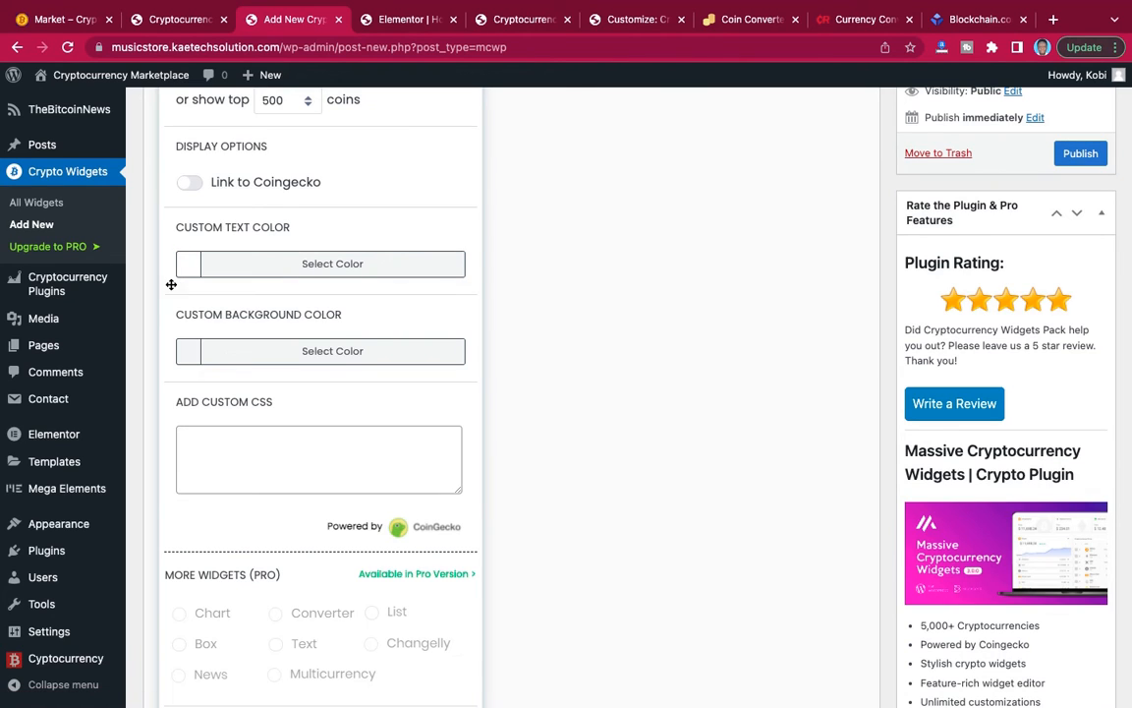
# Set the table widget's custom background color to #3c0e59.
pyautogui.click(190, 356)
pyautogui.click(191, 379)
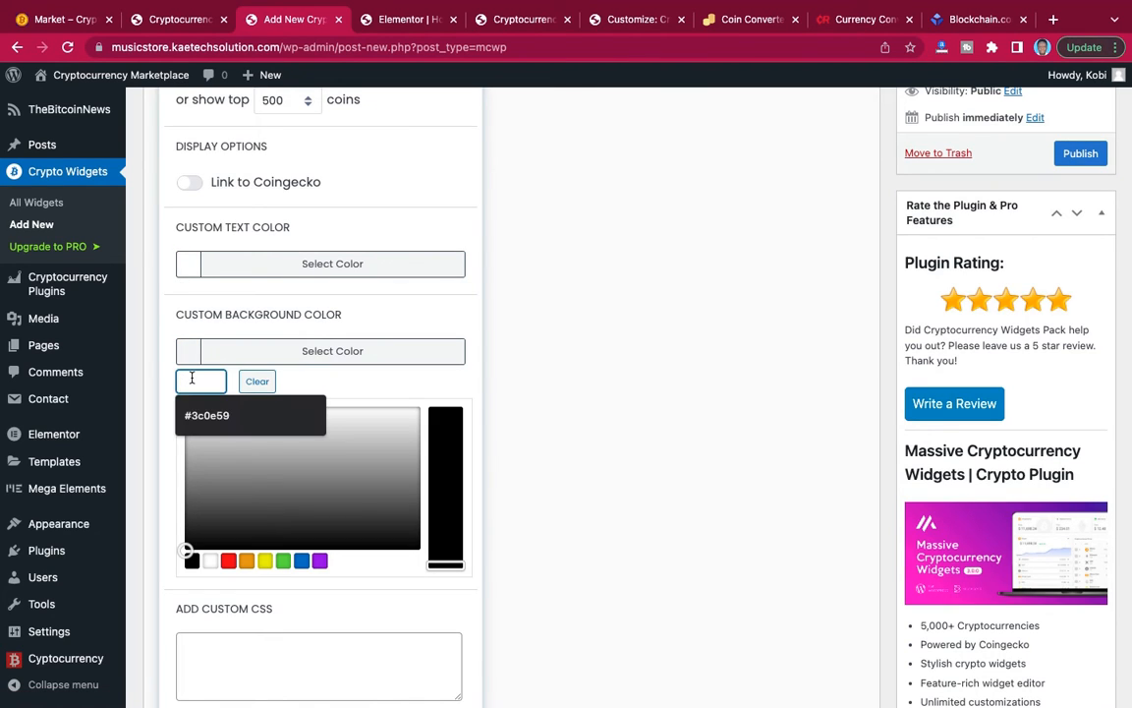
pyautogui.click(187, 414)
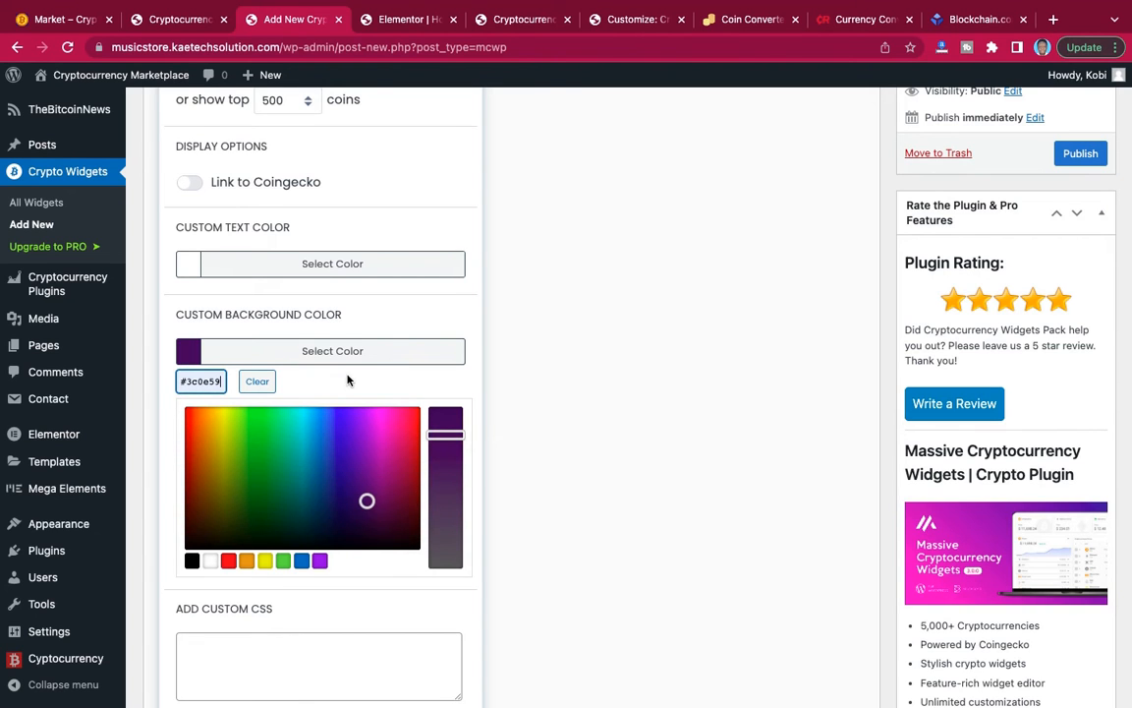
pyautogui.click(486, 346)
# Publish the table widget and review the preview of its coin rows.
pyautogui.scroll(5, 486, 346)
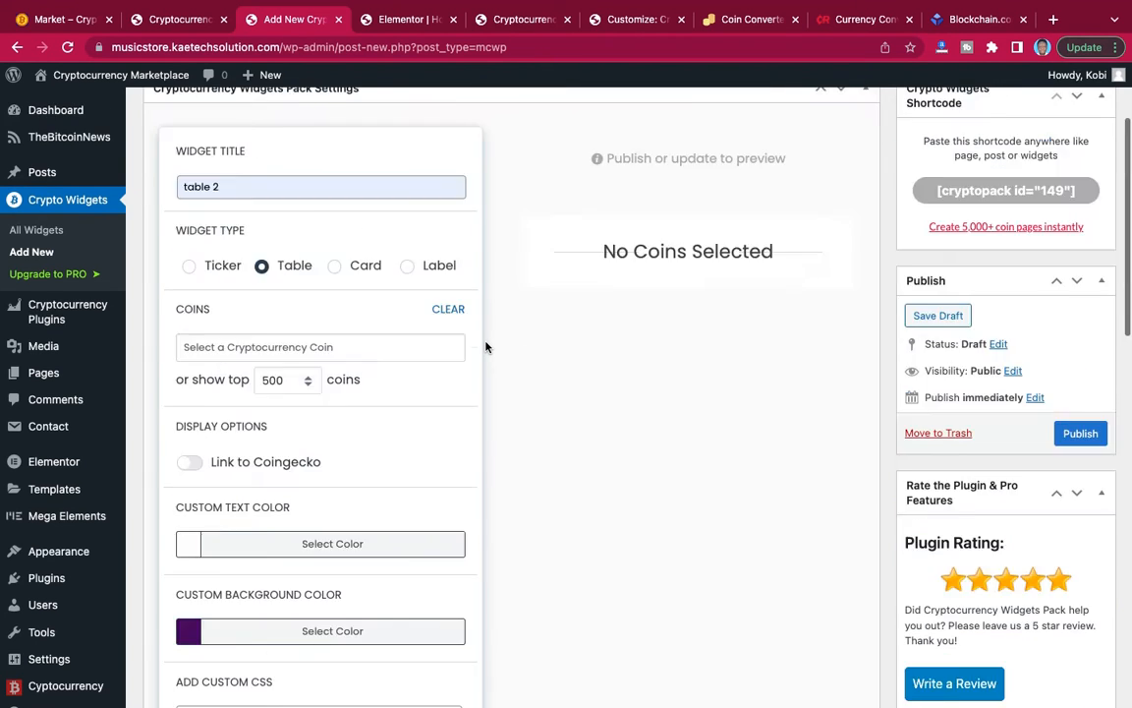
pyautogui.click(1081, 592)
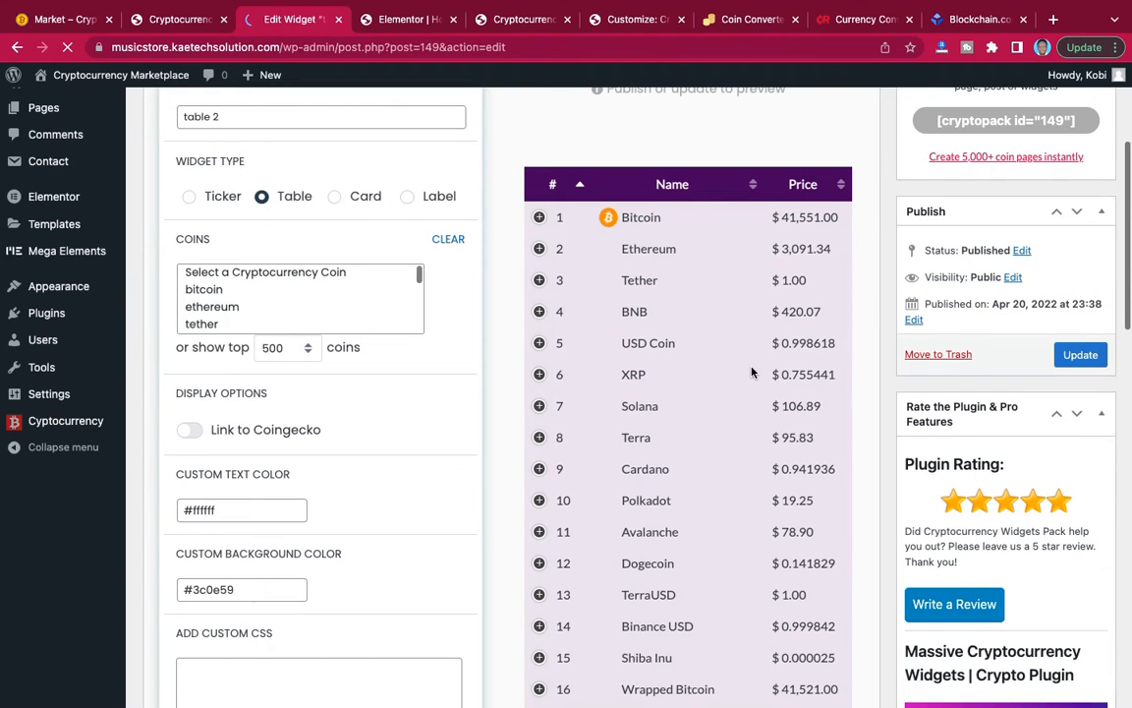
pyautogui.scroll(-5, 752, 371)
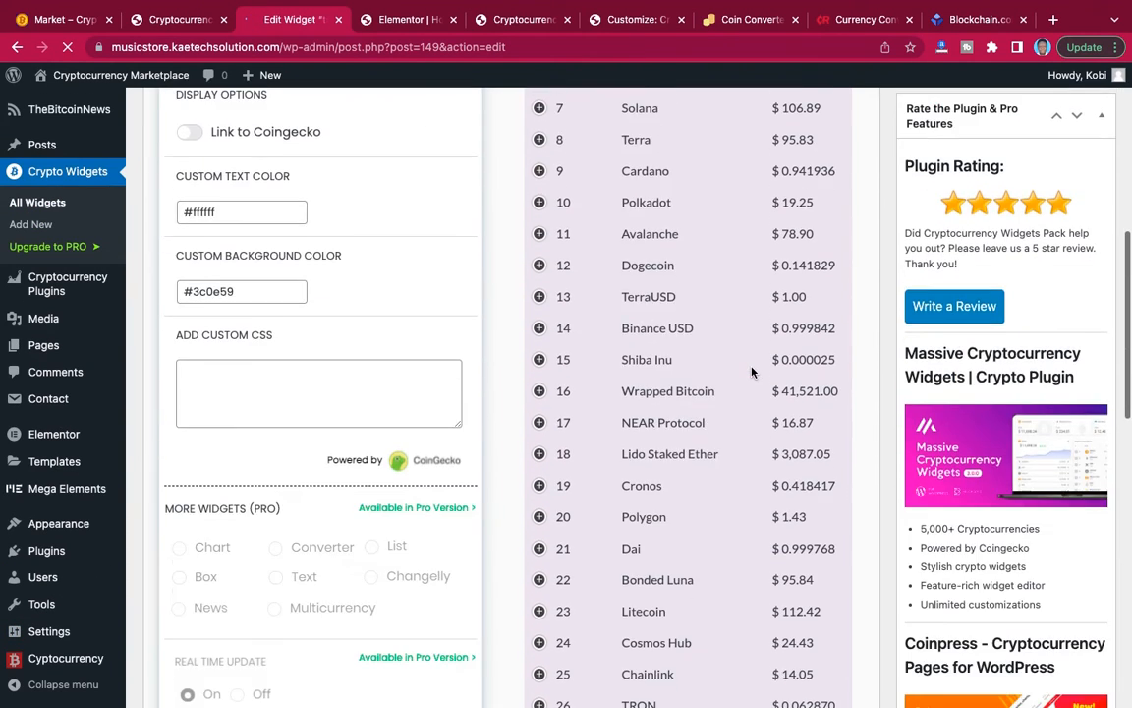
pyautogui.scroll(-10, 752, 372)
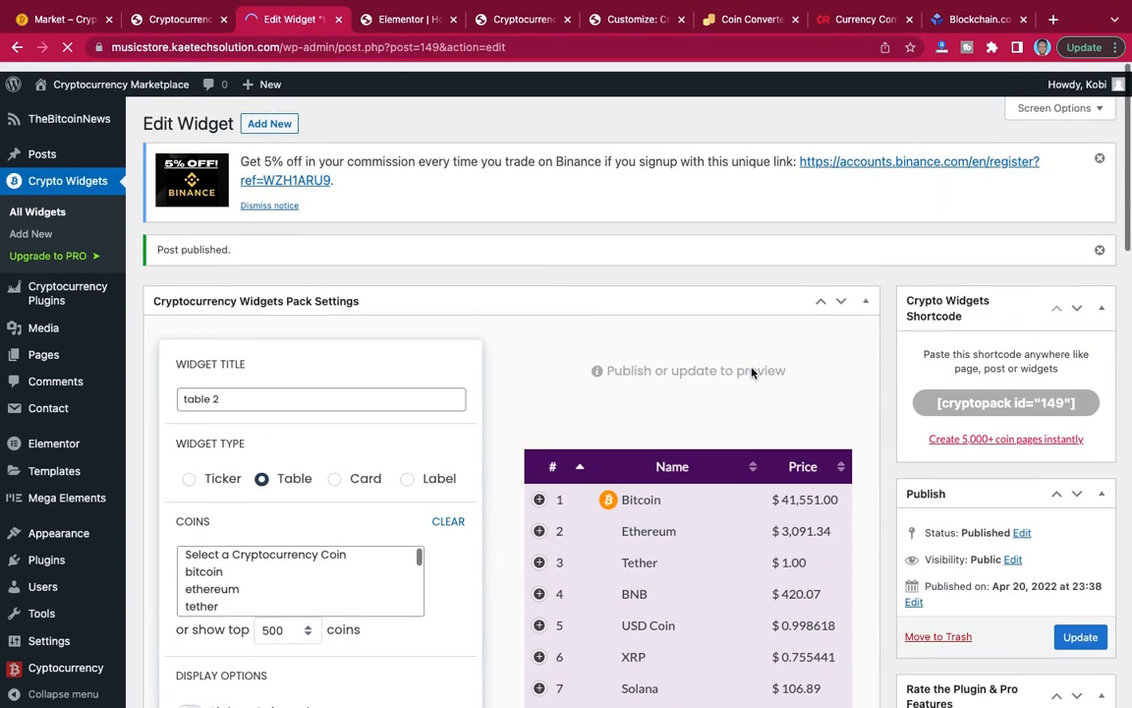
# Look up the section below the coin table on the reference Market page, then start another new crypto widget.
pyautogui.click(68, 25)
pyautogui.scroll(-12, 605, 305)
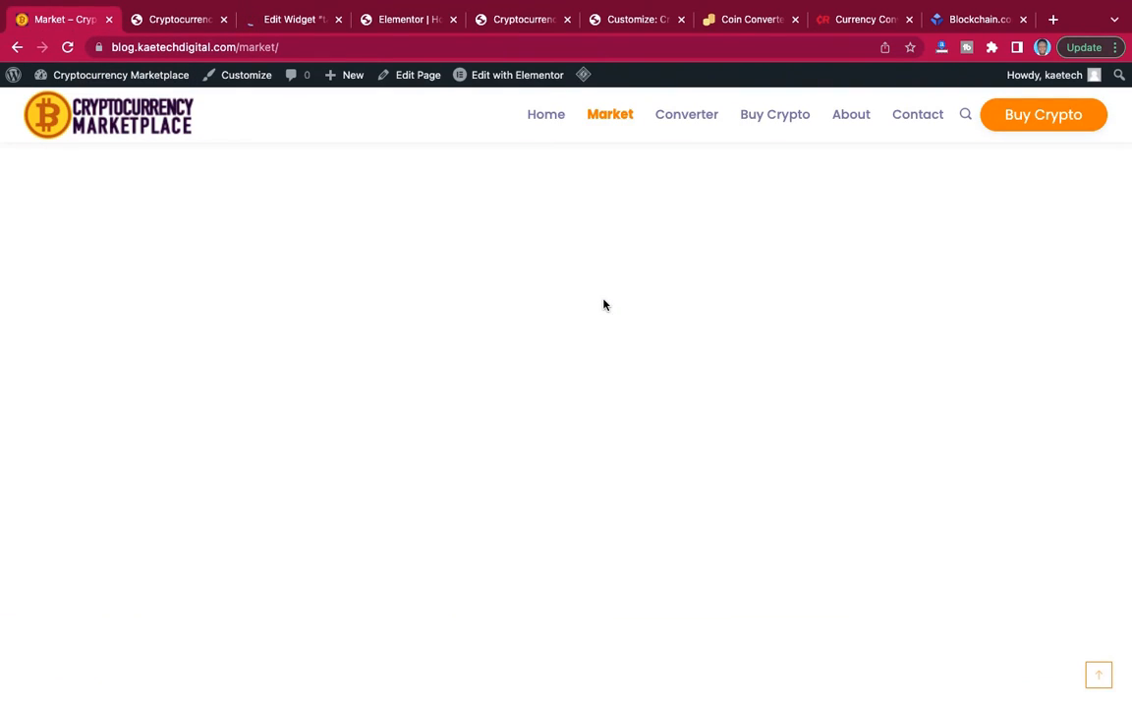
pyautogui.scroll(-15, 605, 305)
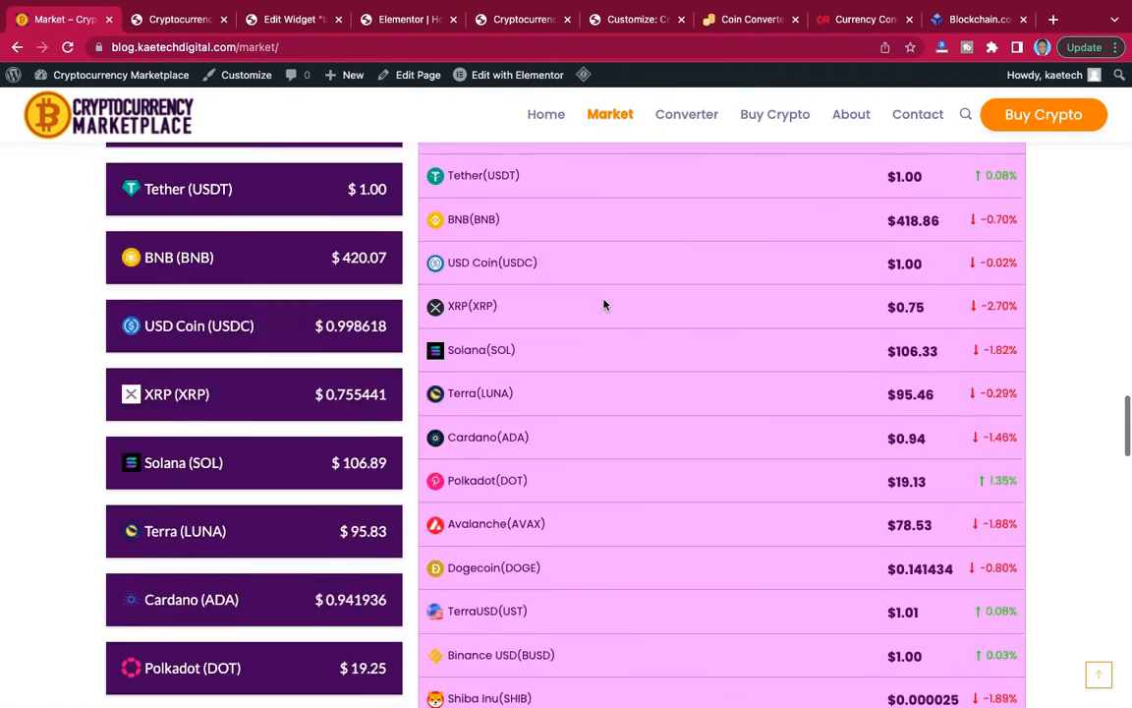
pyautogui.scroll(2, 605, 305)
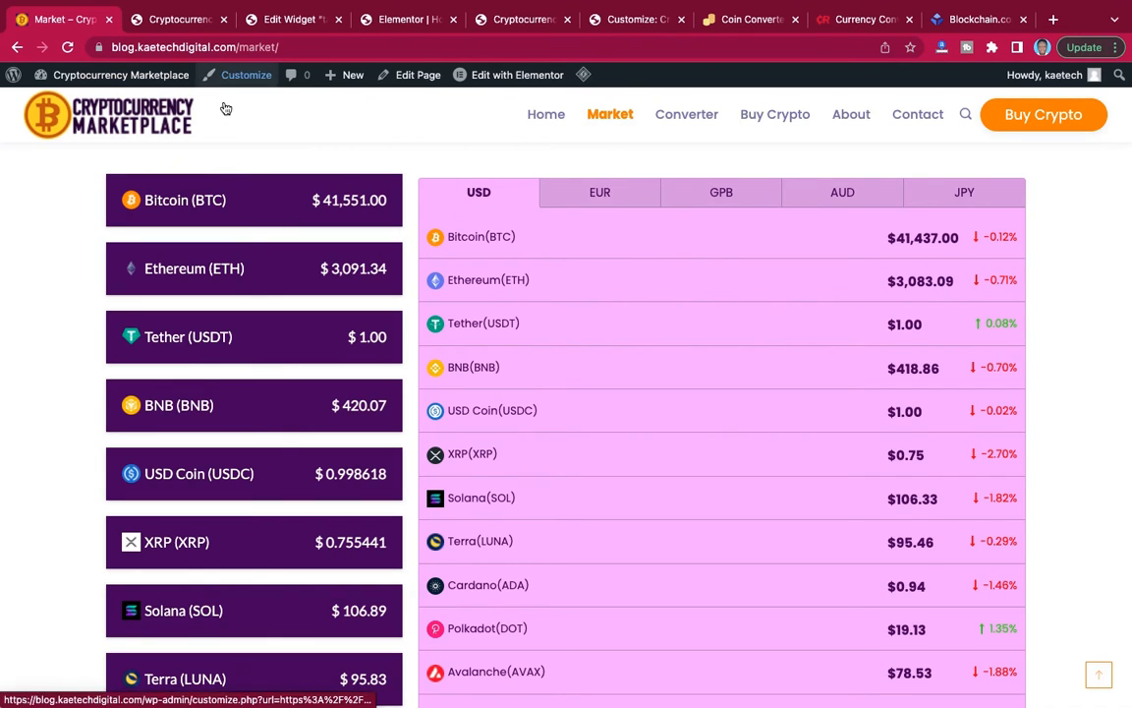
pyautogui.click(277, 20)
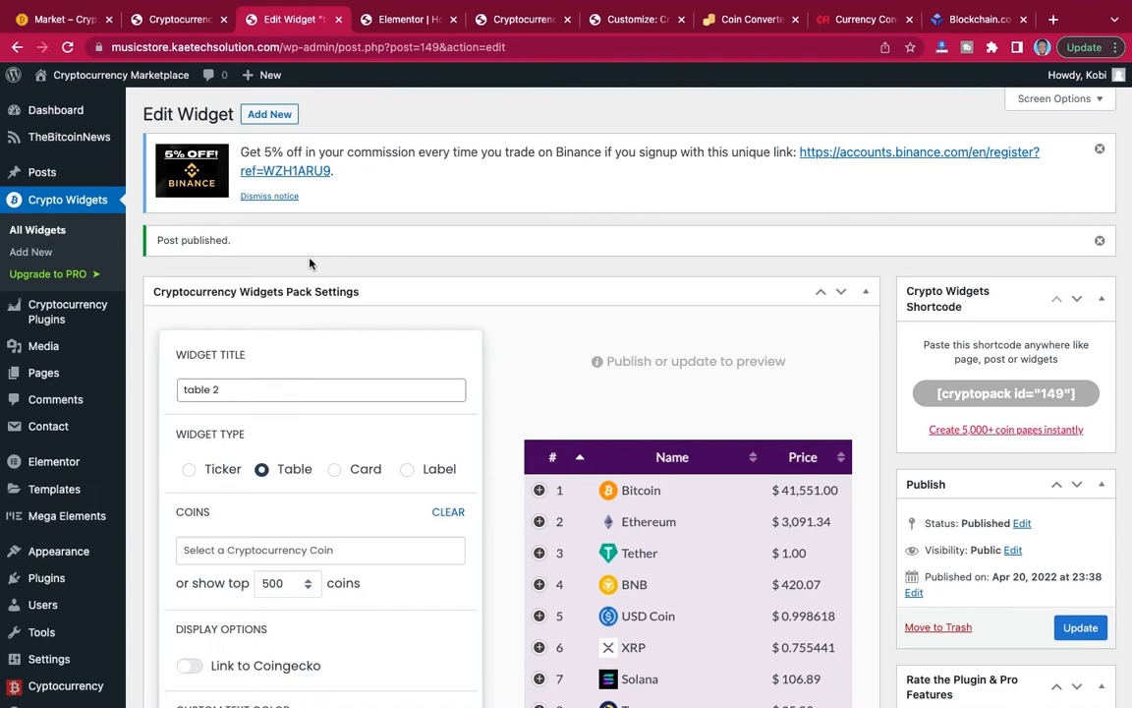
pyautogui.scroll(-2, 310, 263)
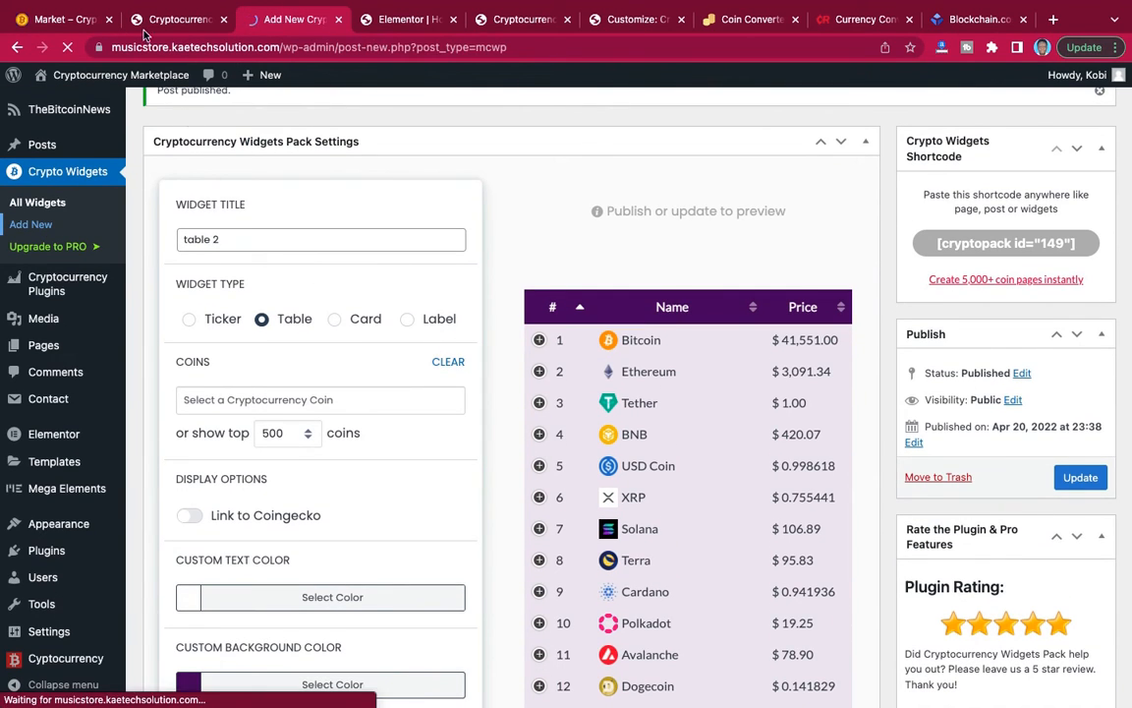
# Examine which coins appear in the purple label list beside the currency price table on the reference Market page.
pyautogui.click(71, 19)
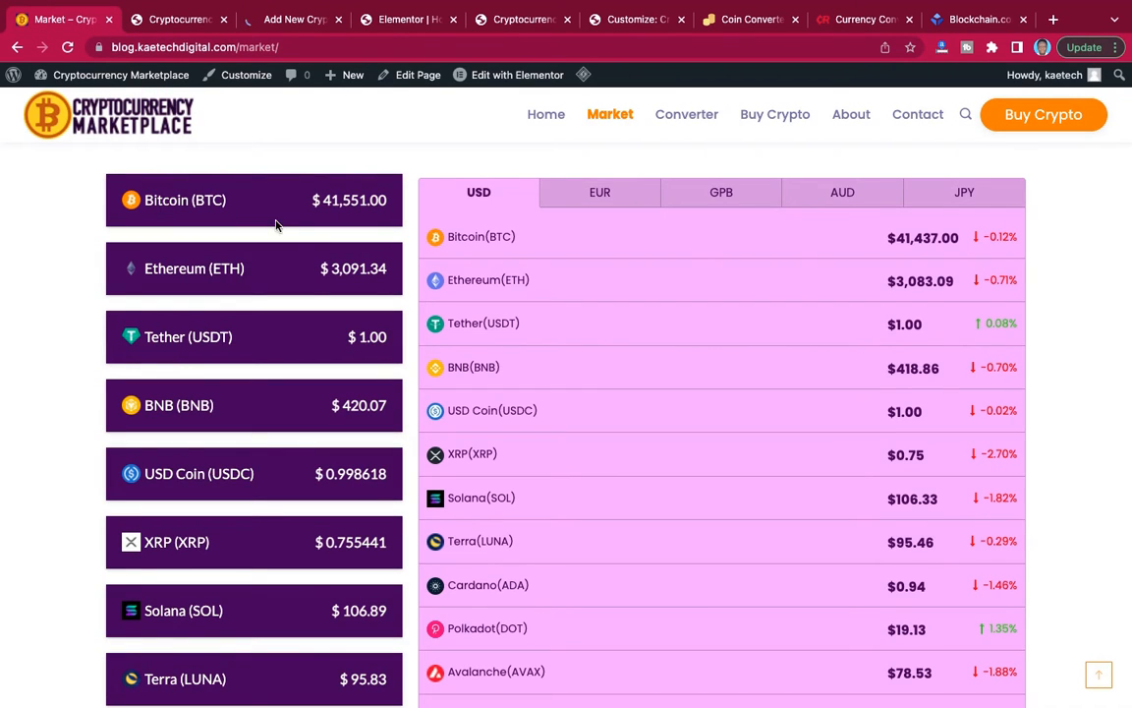
pyautogui.scroll(-1, 305, 423)
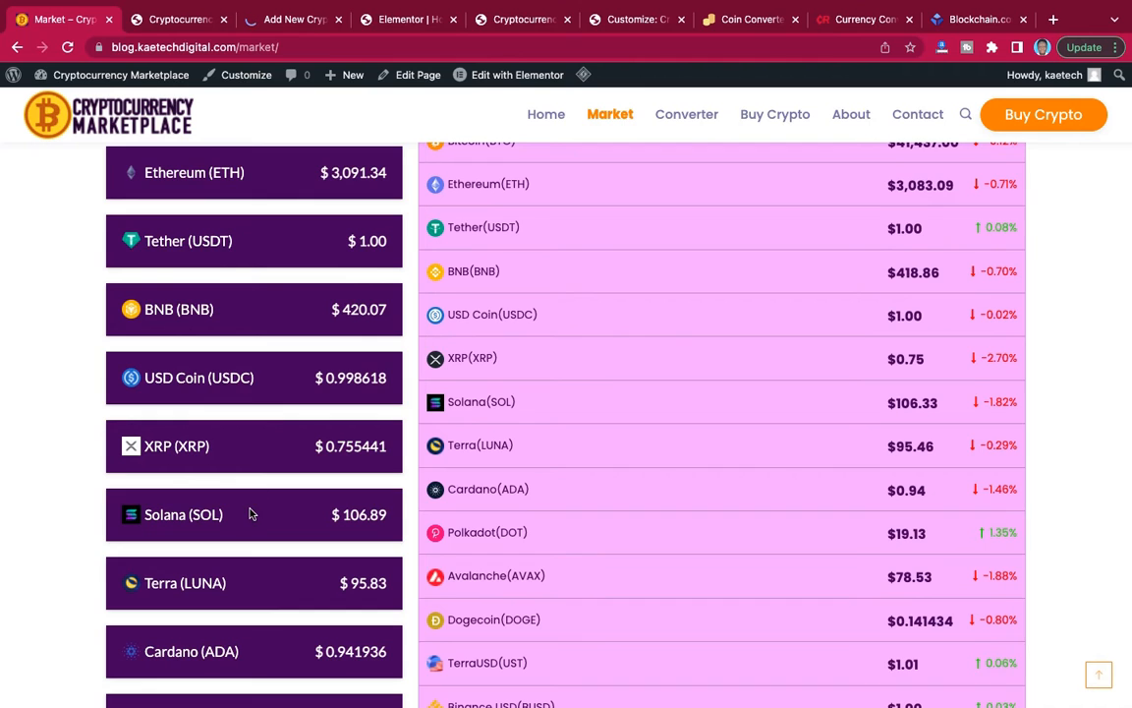
pyautogui.scroll(-1, 249, 514)
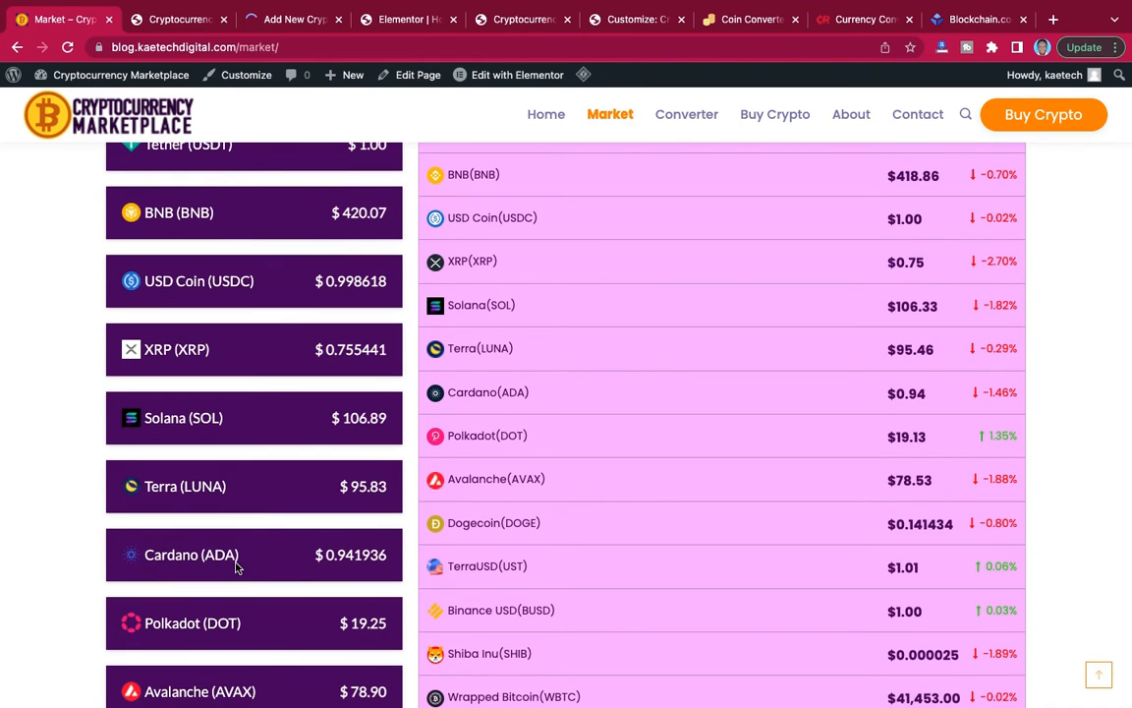
pyautogui.scroll(-1, 222, 629)
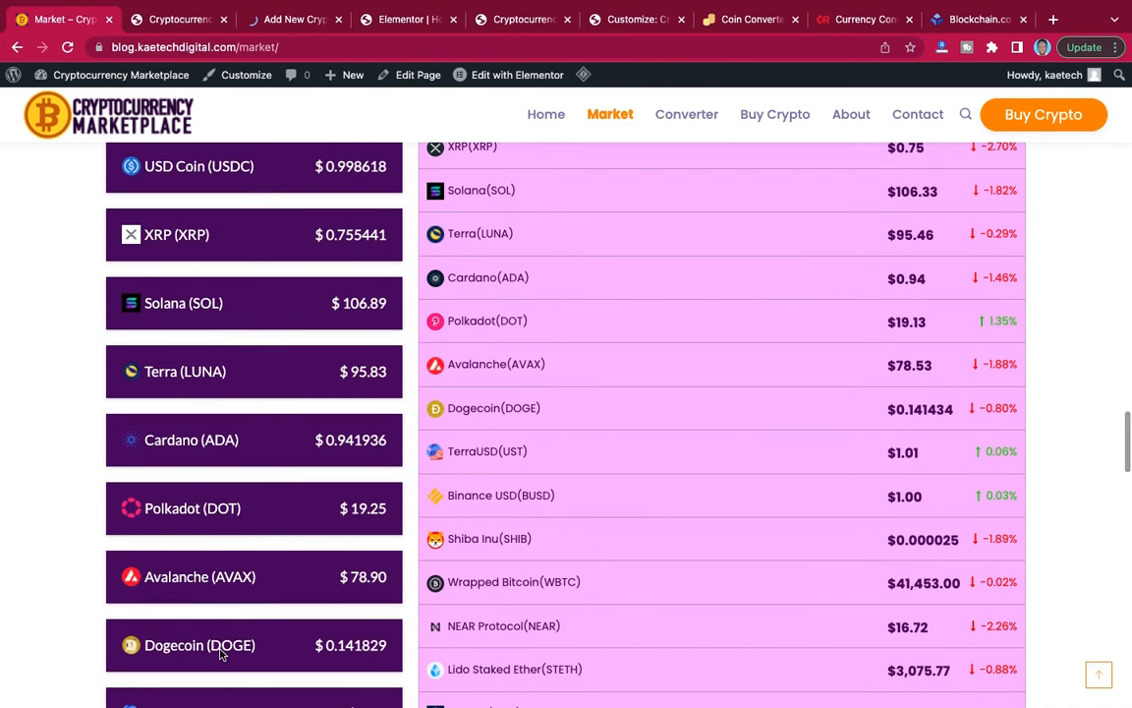
pyautogui.scroll(-4, 219, 661)
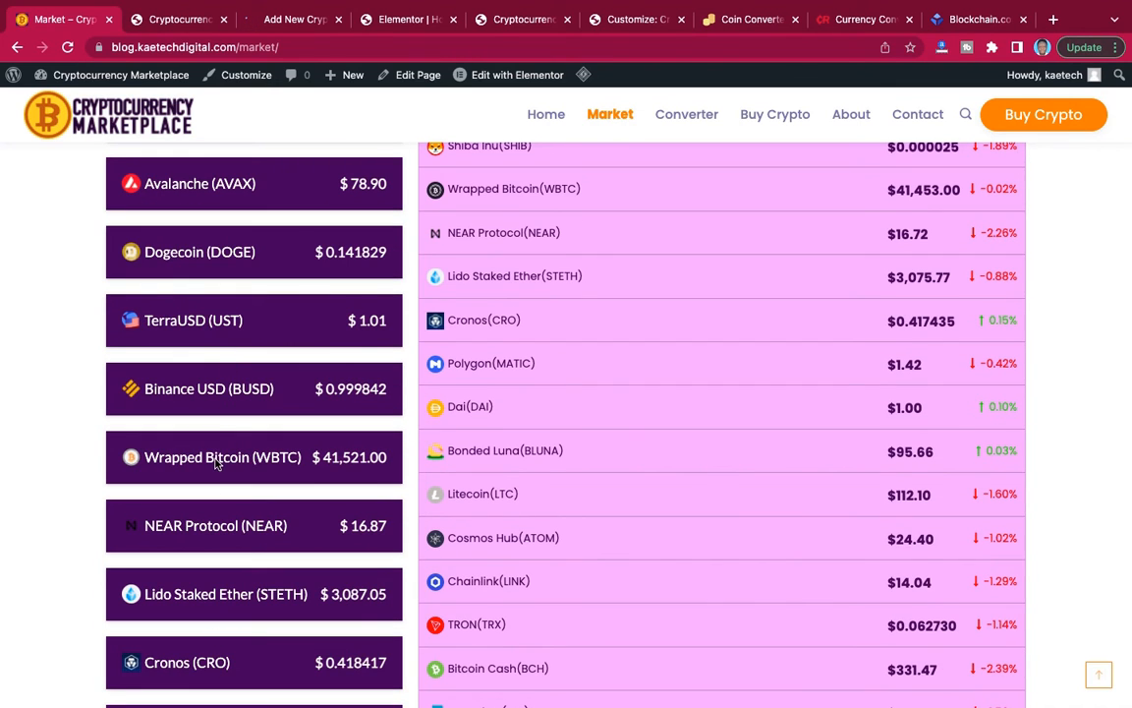
pyautogui.scroll(-2, 185, 665)
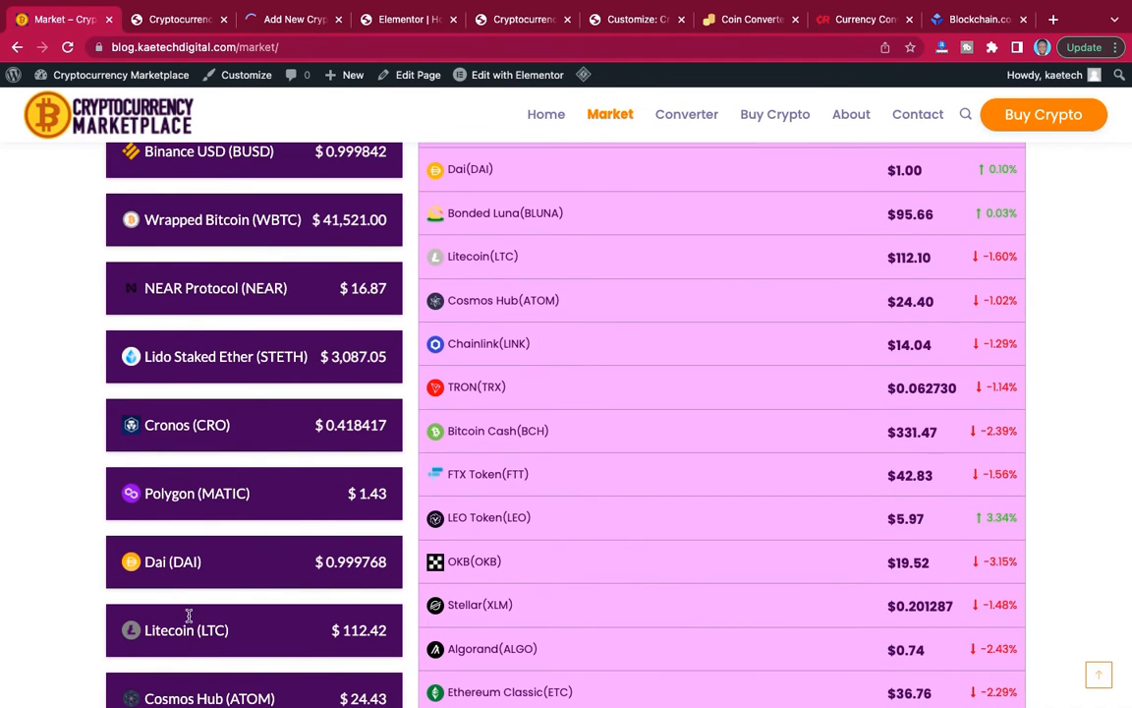
pyautogui.scroll(-1, 193, 656)
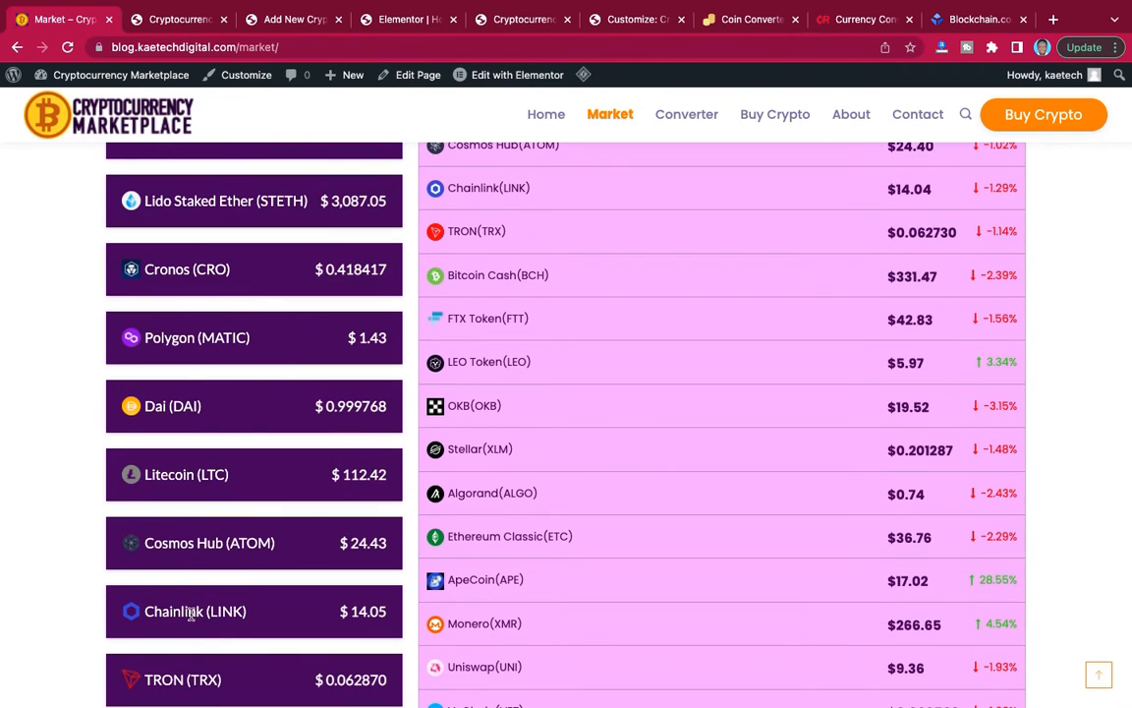
pyautogui.scroll(-2, 190, 599)
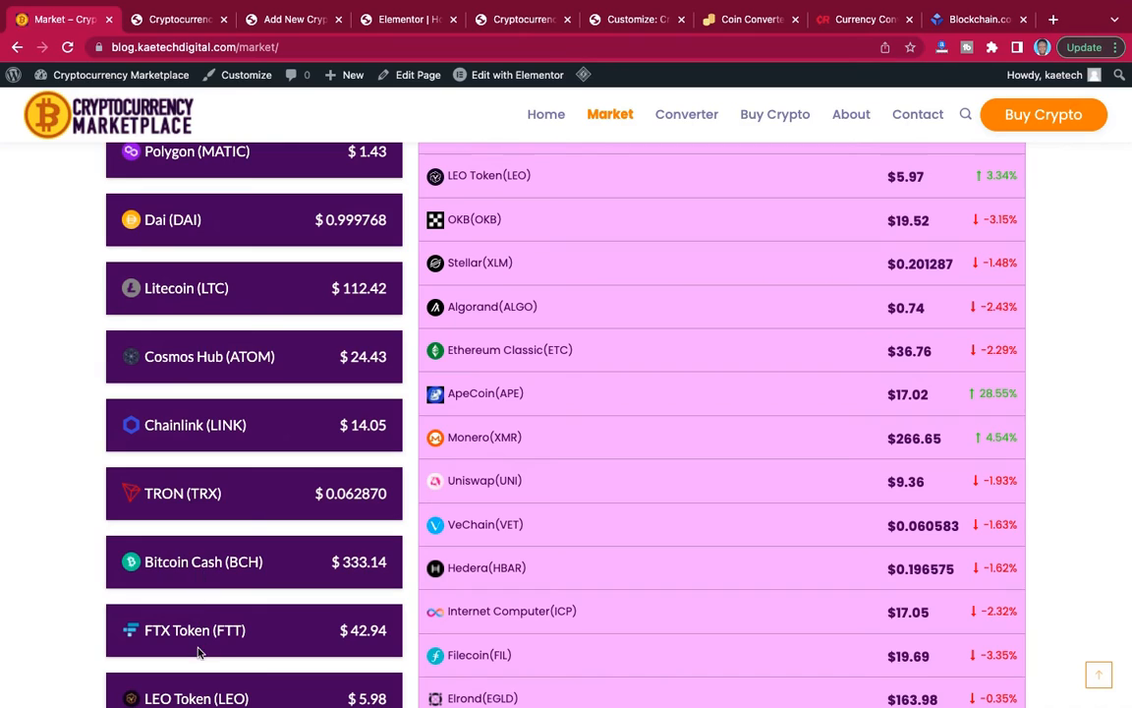
pyautogui.scroll(-5, 194, 700)
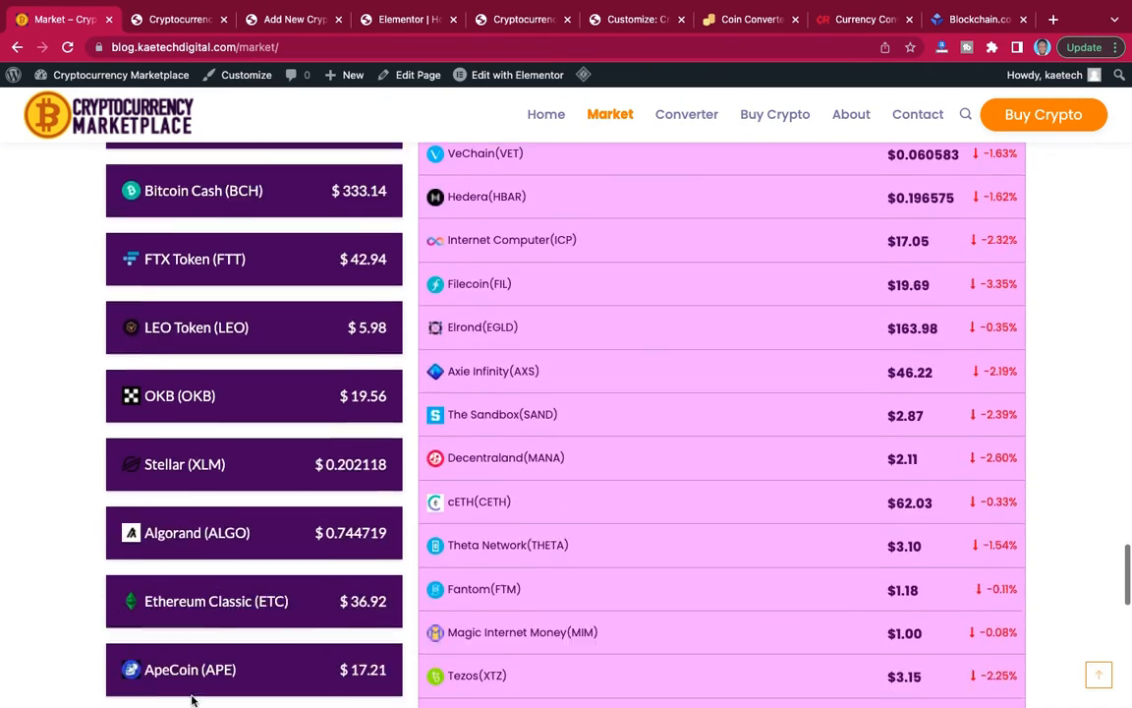
# Compare the purple label list with the neighbouring currency price table on the reference Market page.
pyautogui.scroll(15, 194, 700)
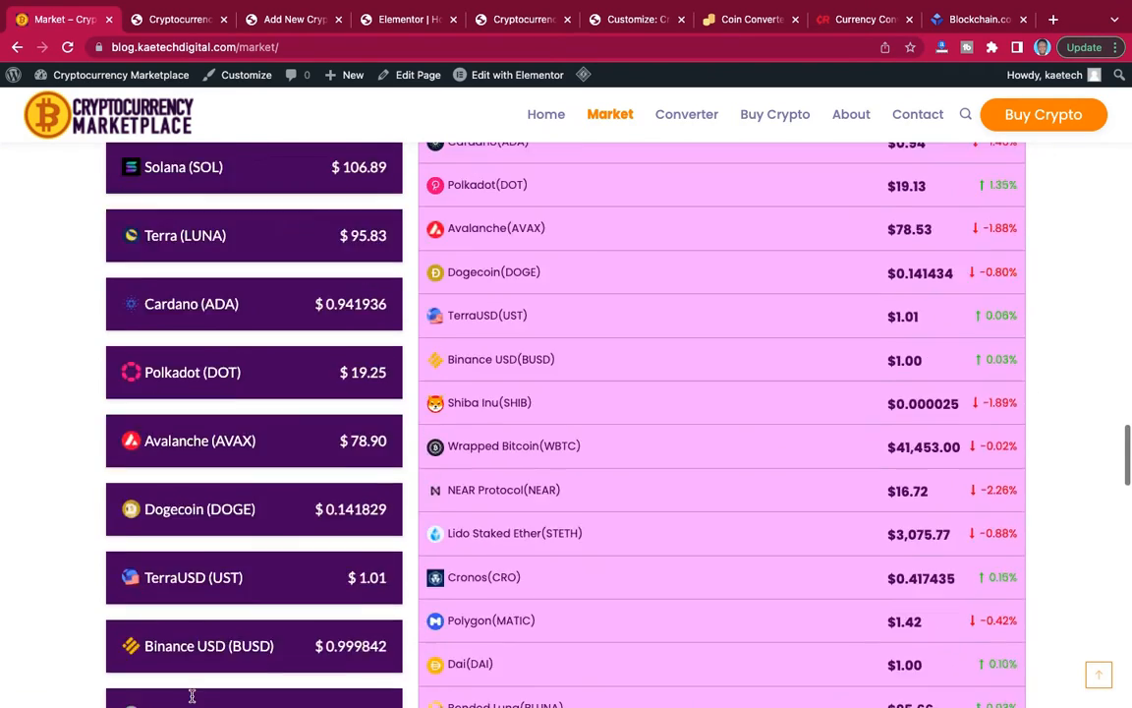
pyautogui.scroll(4, 193, 700)
pyautogui.scroll(-10, 193, 700)
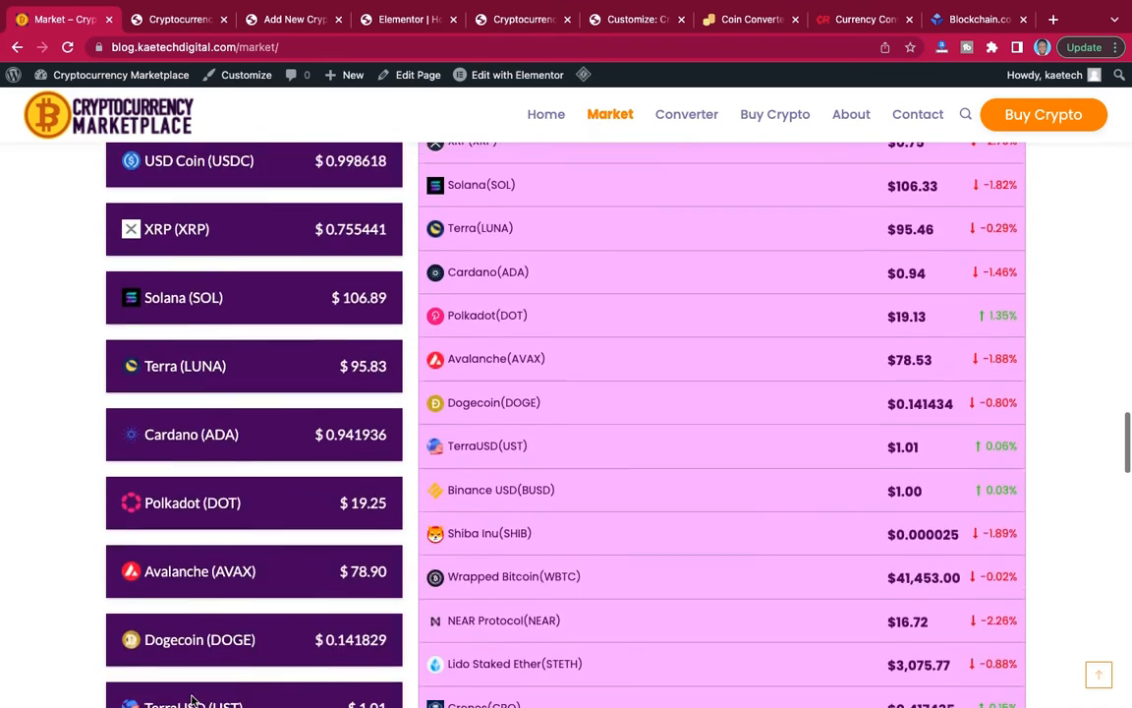
pyautogui.scroll(-10, 194, 700)
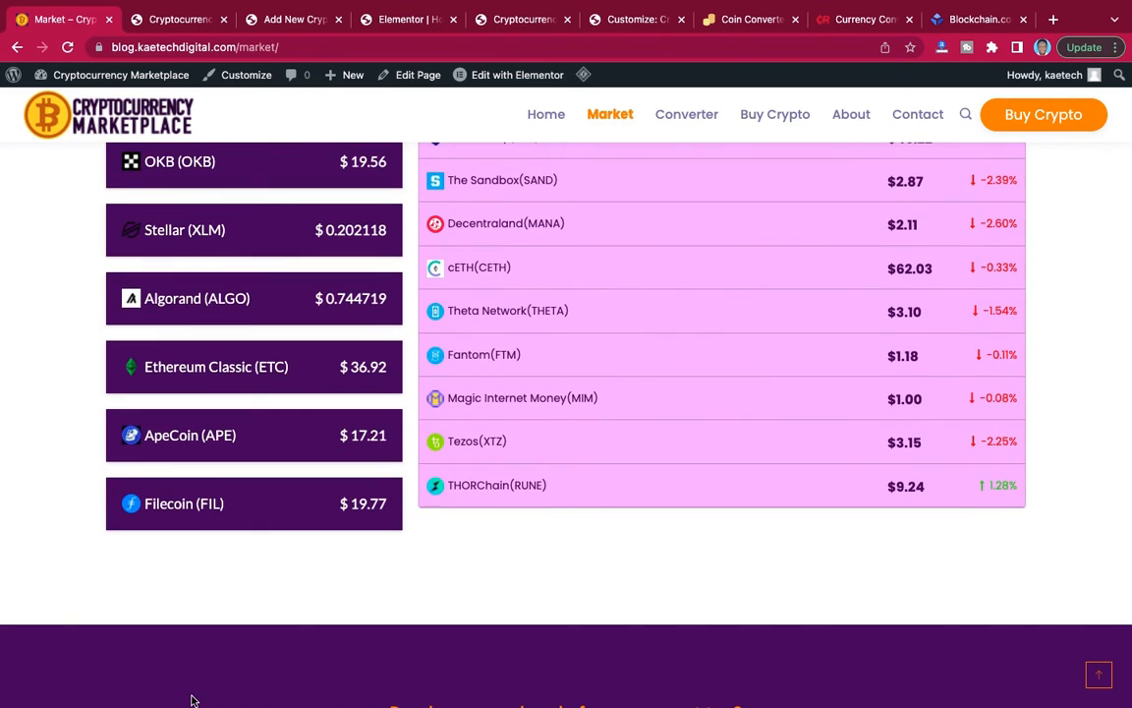
pyautogui.scroll(20, 194, 700)
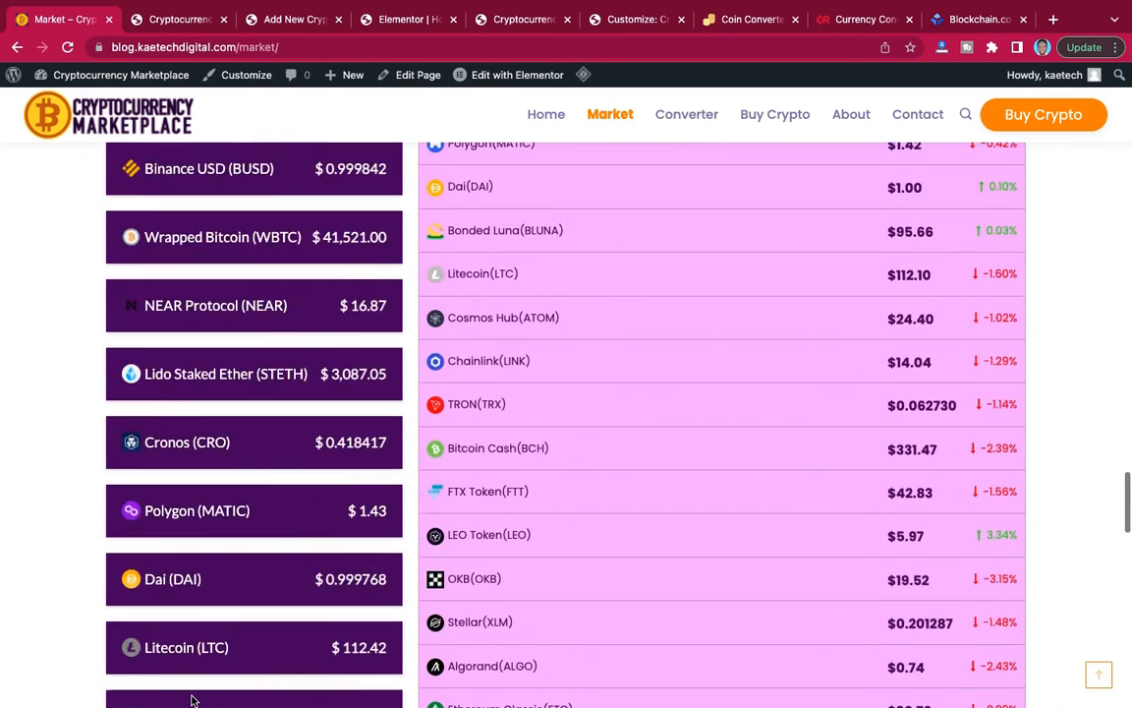
pyautogui.scroll(3, 193, 700)
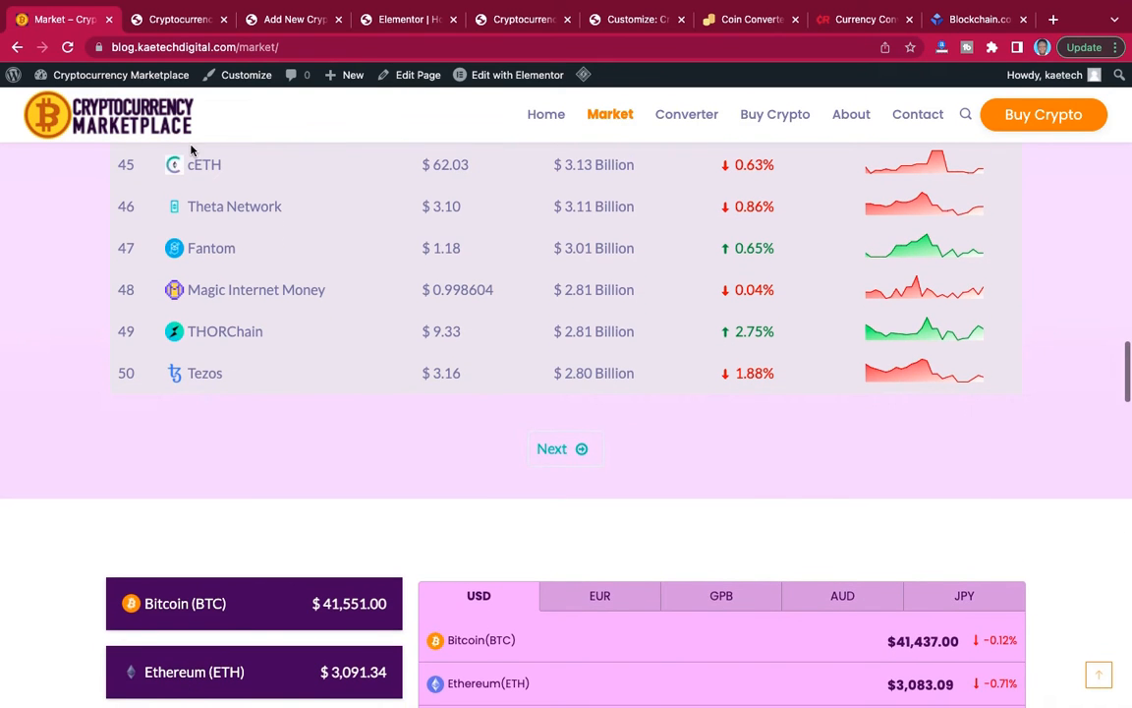
# Return to the new crypto widget form and set its widget type to Label.
pyautogui.click(265, 22)
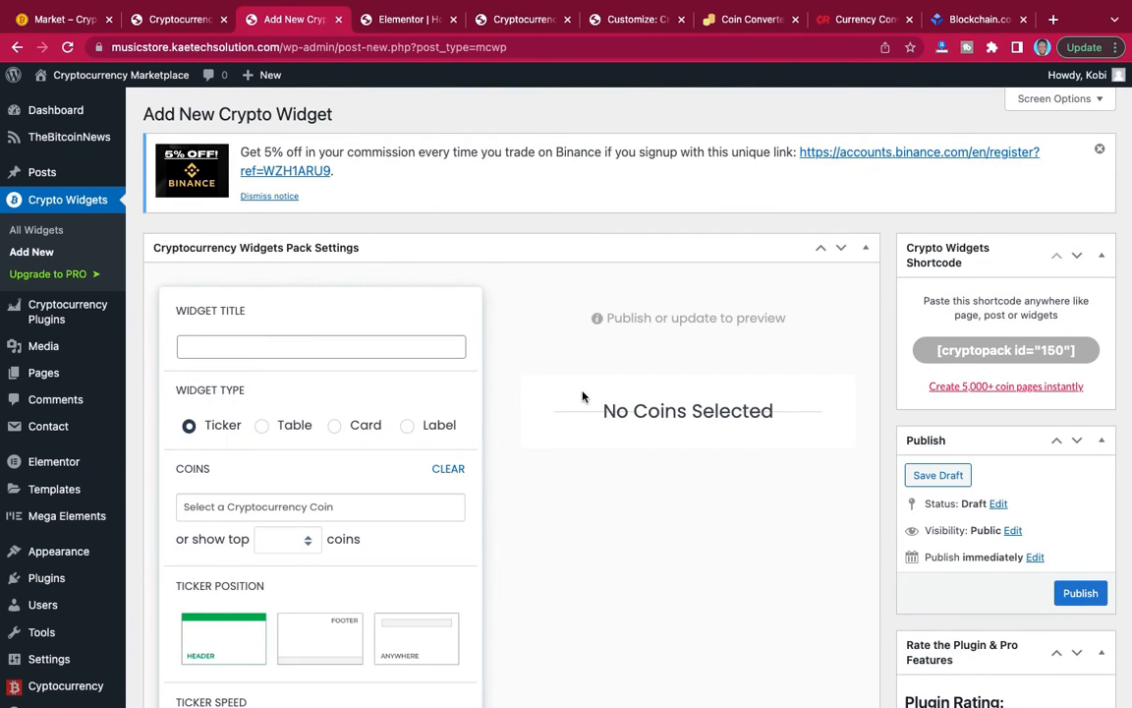
pyautogui.scroll(-3, 582, 396)
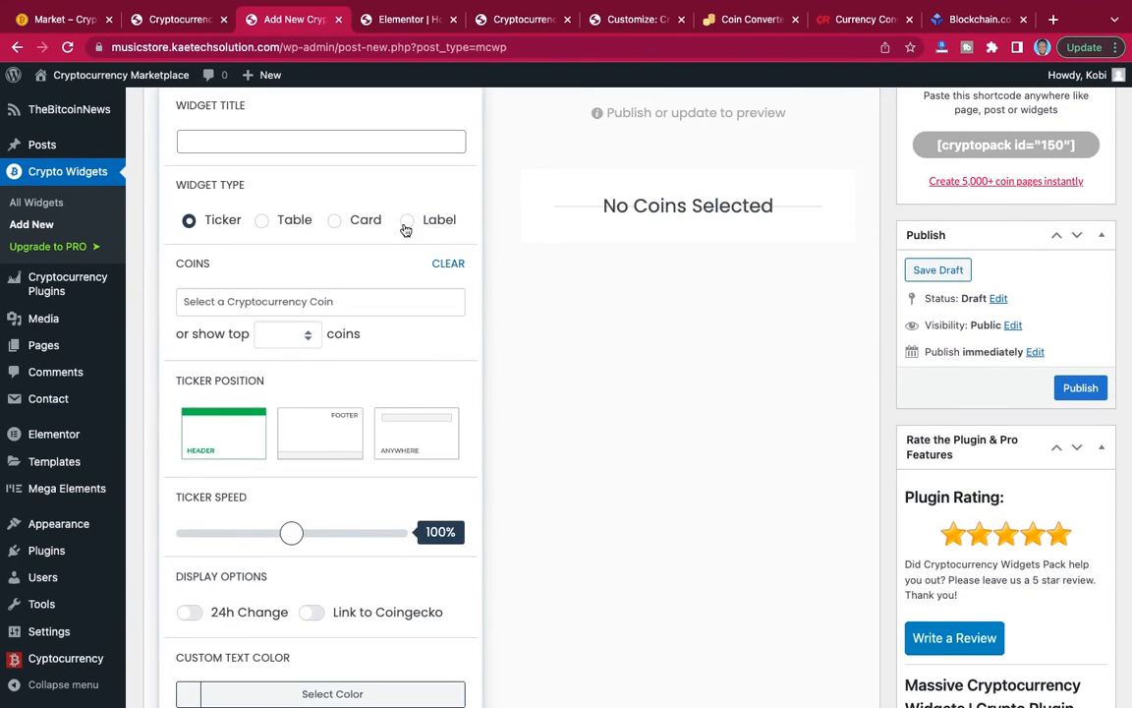
pyautogui.click(406, 222)
pyautogui.scroll(-1, 371, 332)
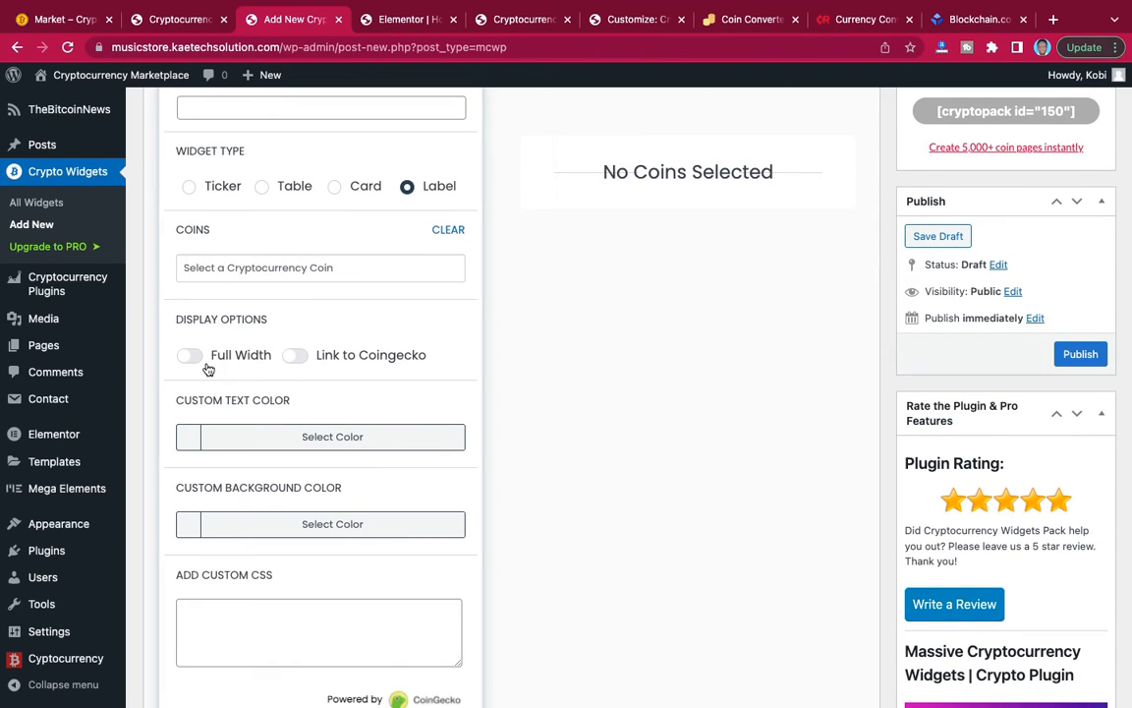
pyautogui.scroll(1, 273, 273)
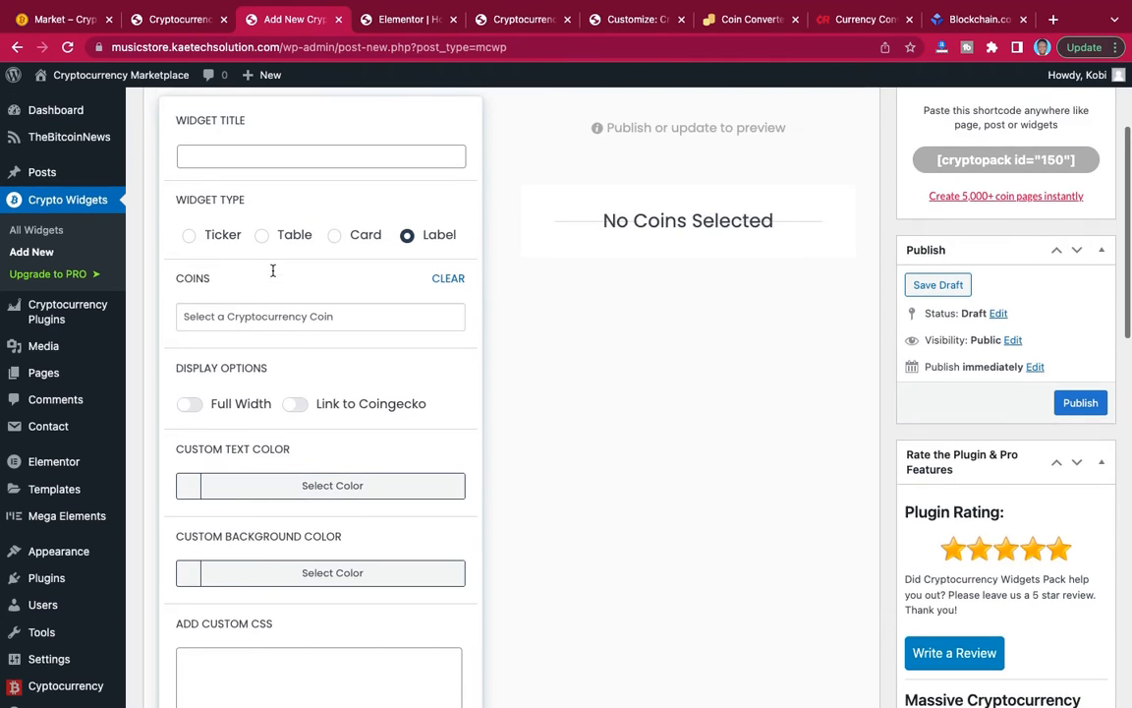
pyautogui.scroll(-2, 273, 274)
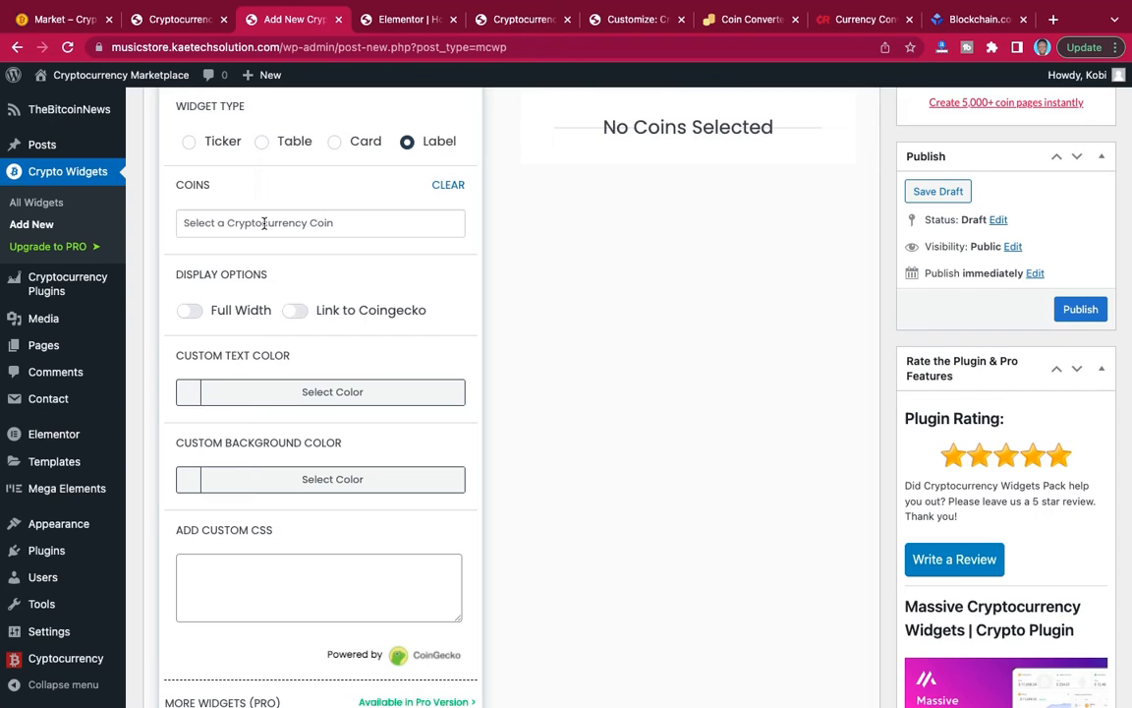
# Add Bitcoin, Ethereum, Bnb, Xrp, Usd Coin, Tether, Terra, Polkadot, Avalanche and Dogecoin to the label widget's coins.
pyautogui.click(270, 224)
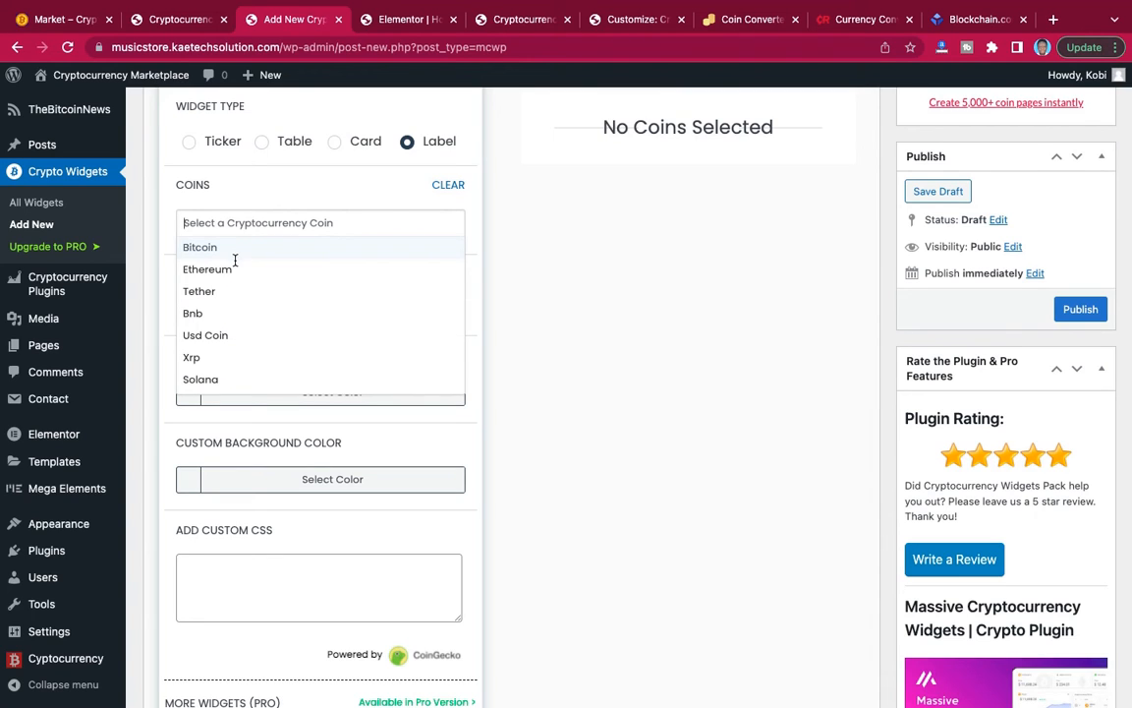
pyautogui.press('Return')
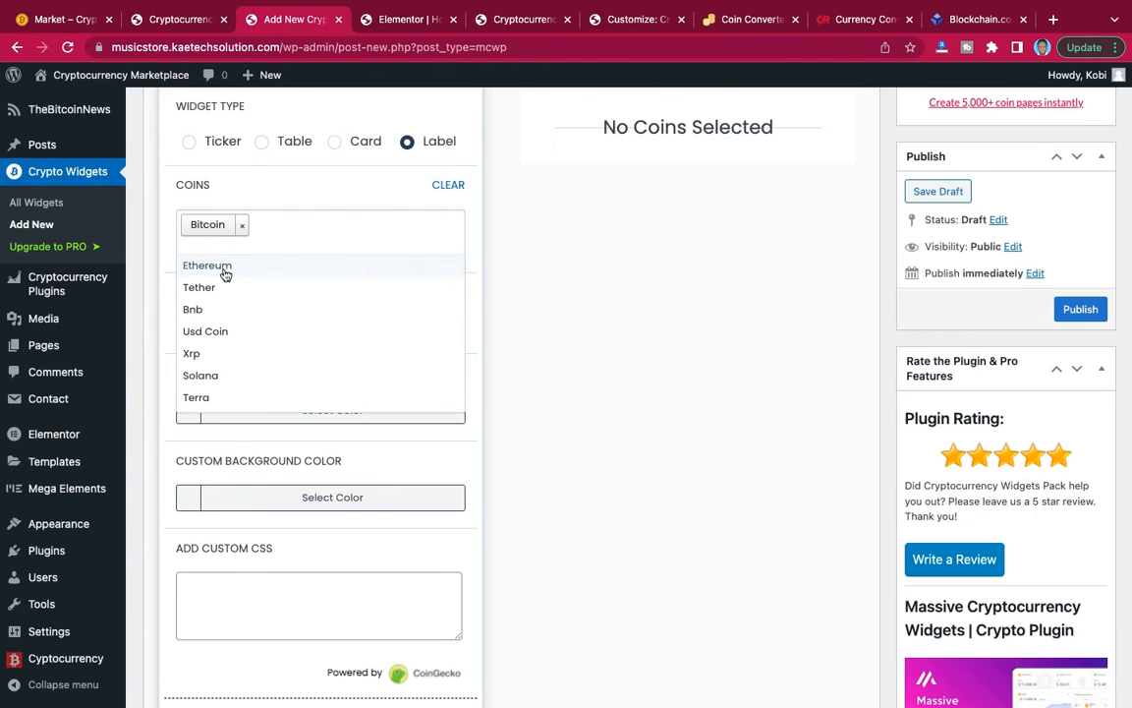
pyautogui.click(224, 269)
pyautogui.click(224, 286)
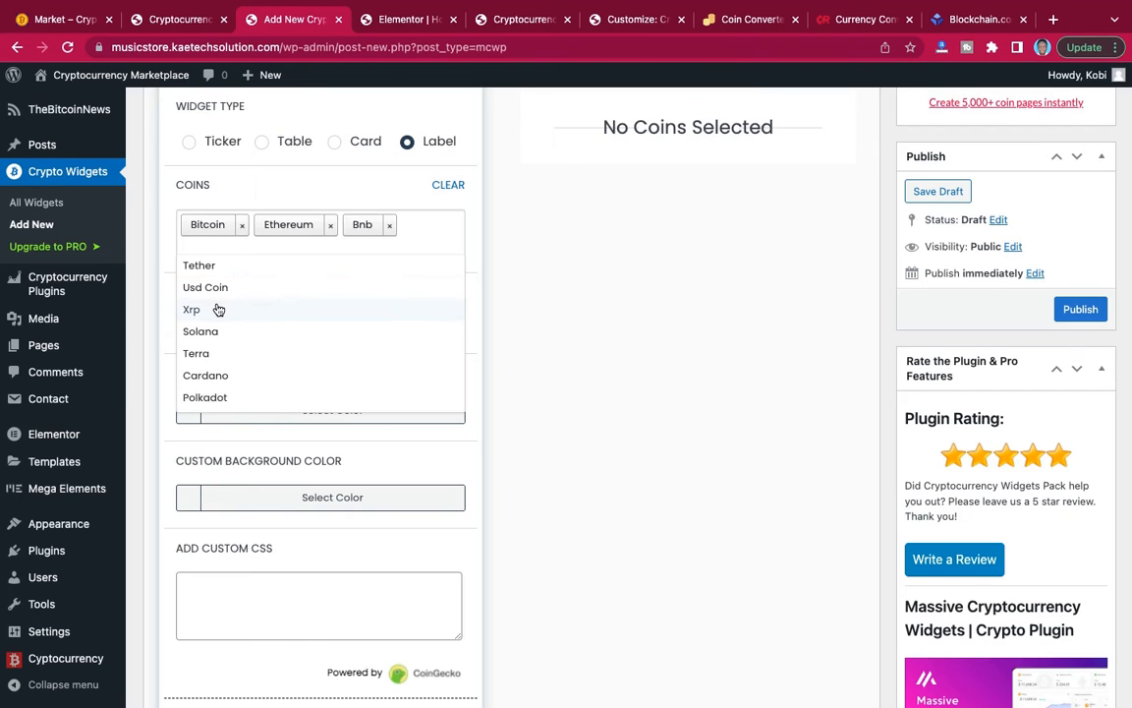
pyautogui.click(218, 310)
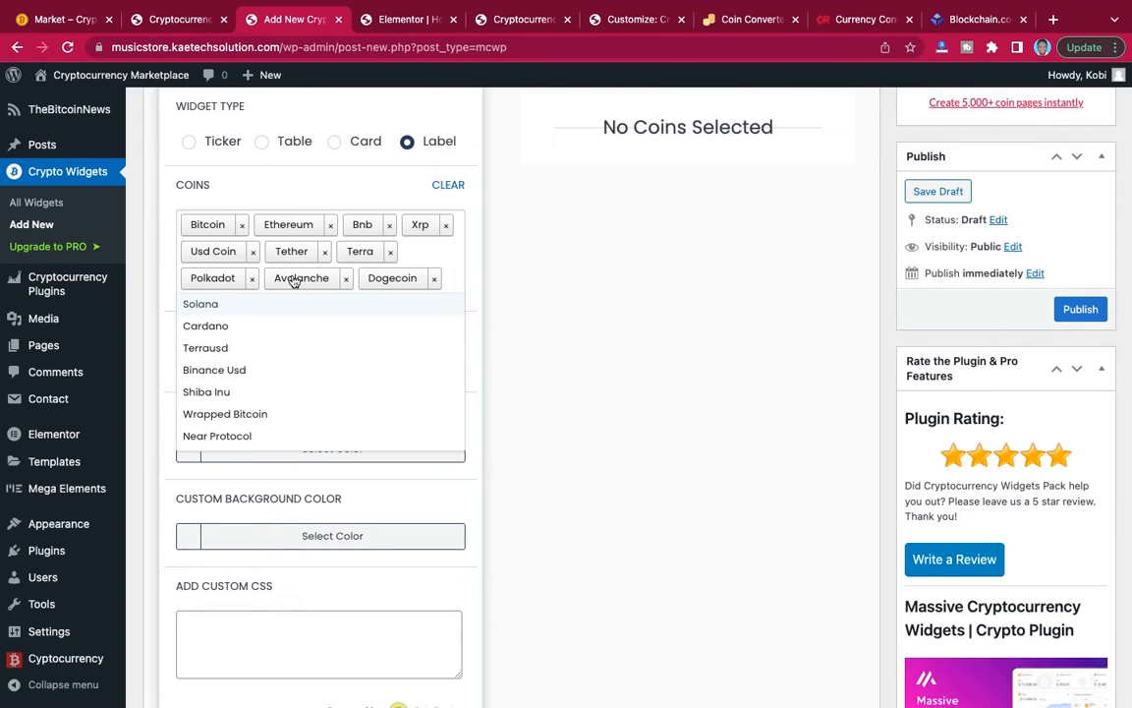
# Add Binance Usd, Wrapped Bitcoin, Lido Staked Ether, Shiba Inu, Terrausd and Cardano to the label widget's coins.
pyautogui.click(223, 375)
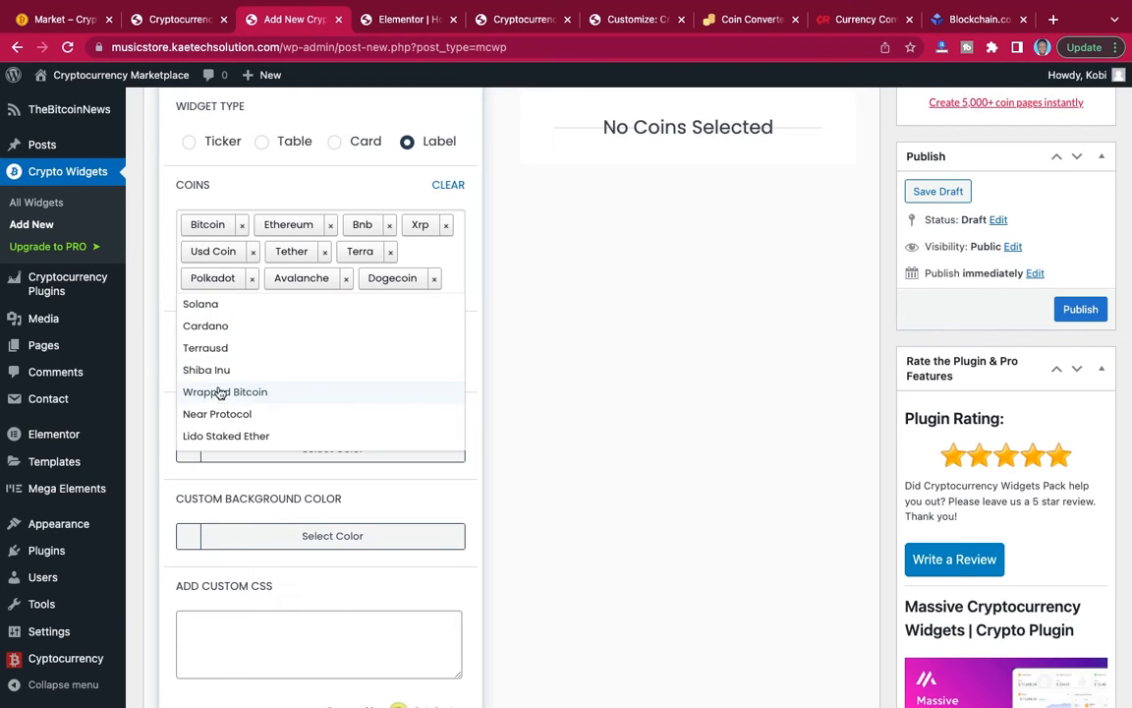
pyautogui.click(224, 393)
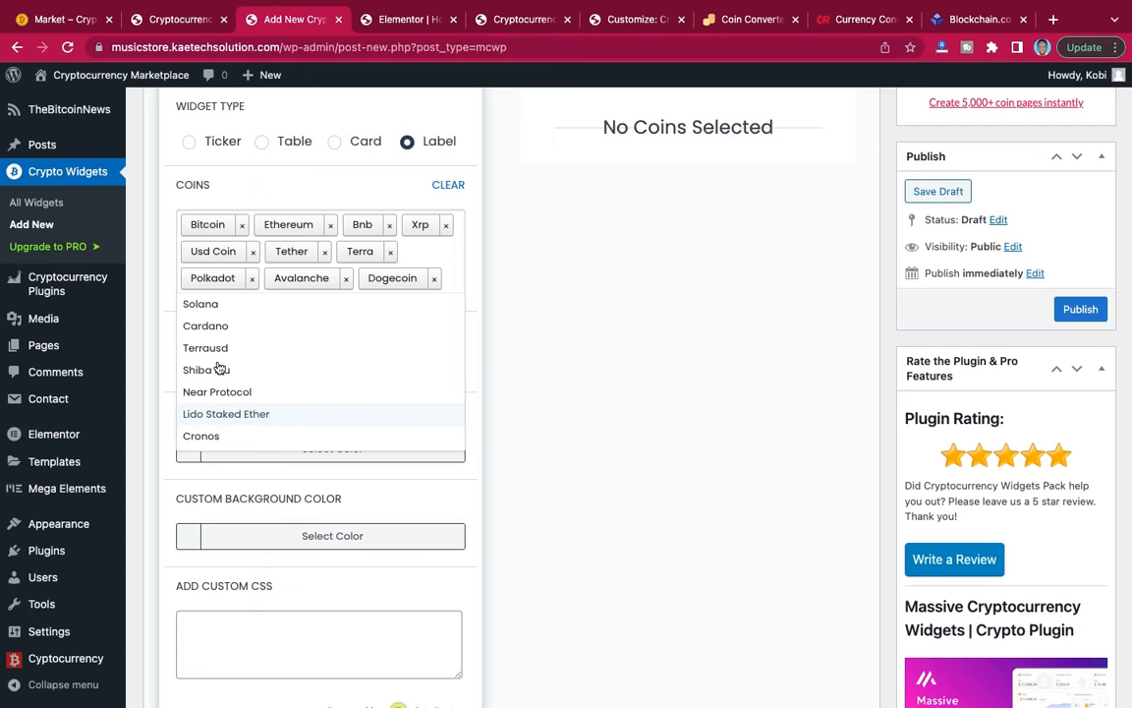
pyautogui.click(224, 414)
pyautogui.click(220, 369)
pyautogui.click(219, 349)
pyautogui.click(218, 328)
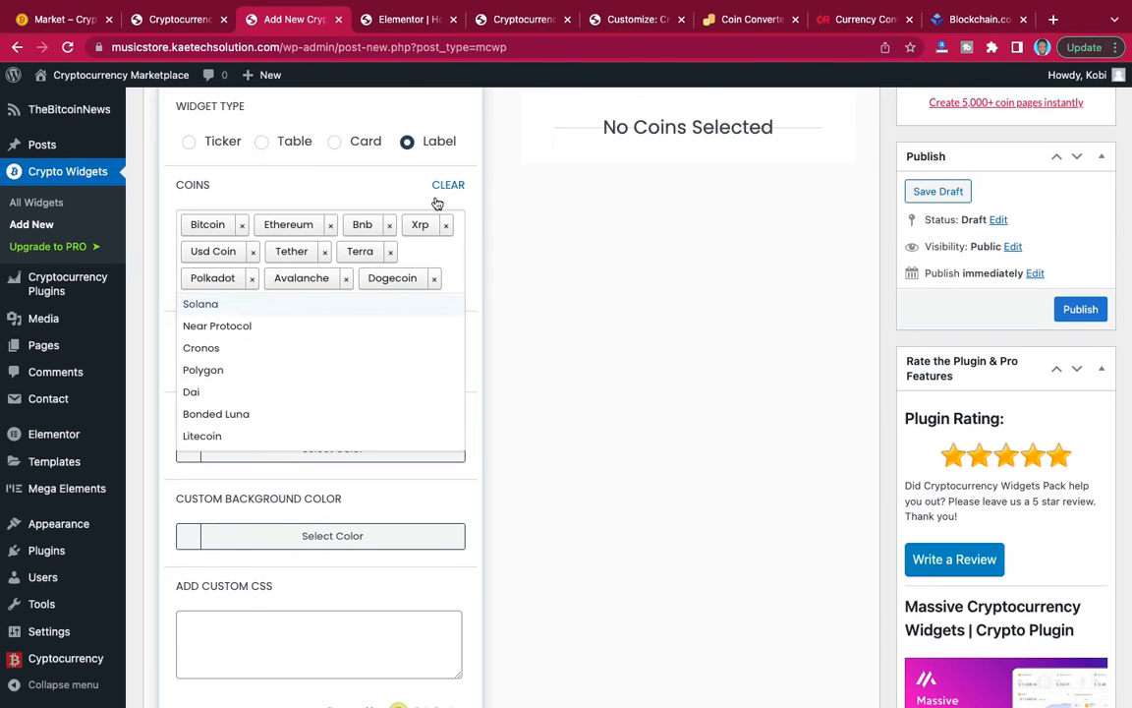
pyautogui.click(308, 191)
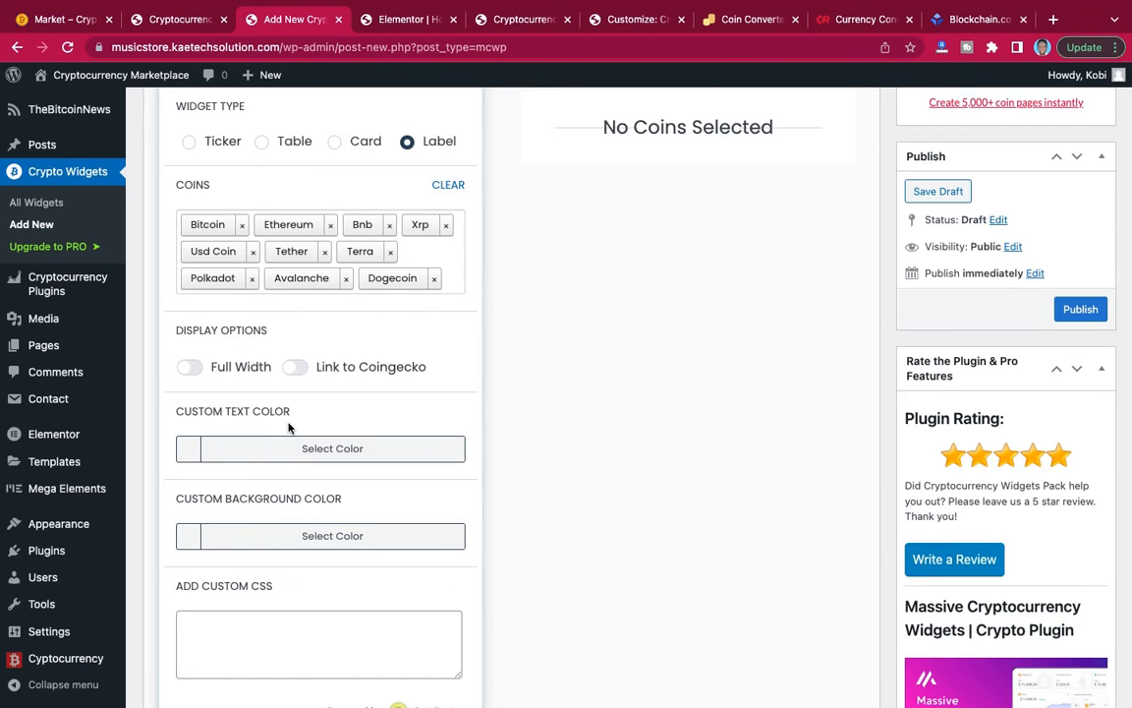
# Set the label widget's custom text color to white.
pyautogui.scroll(-4, 289, 428)
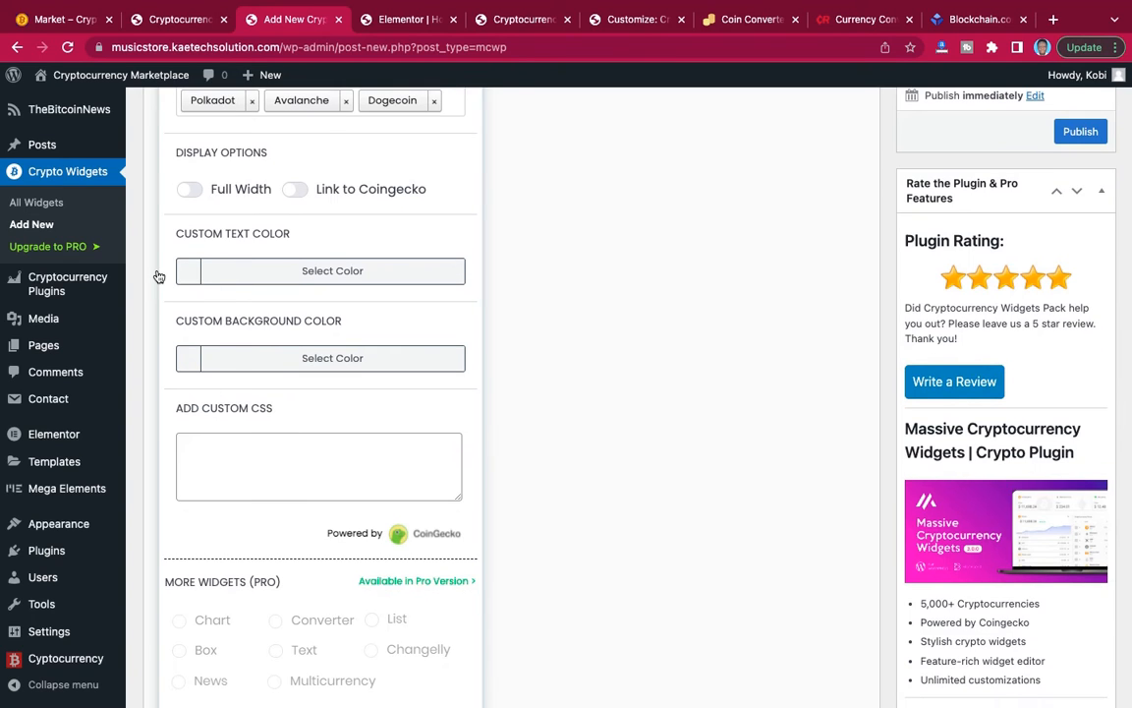
pyautogui.click(197, 273)
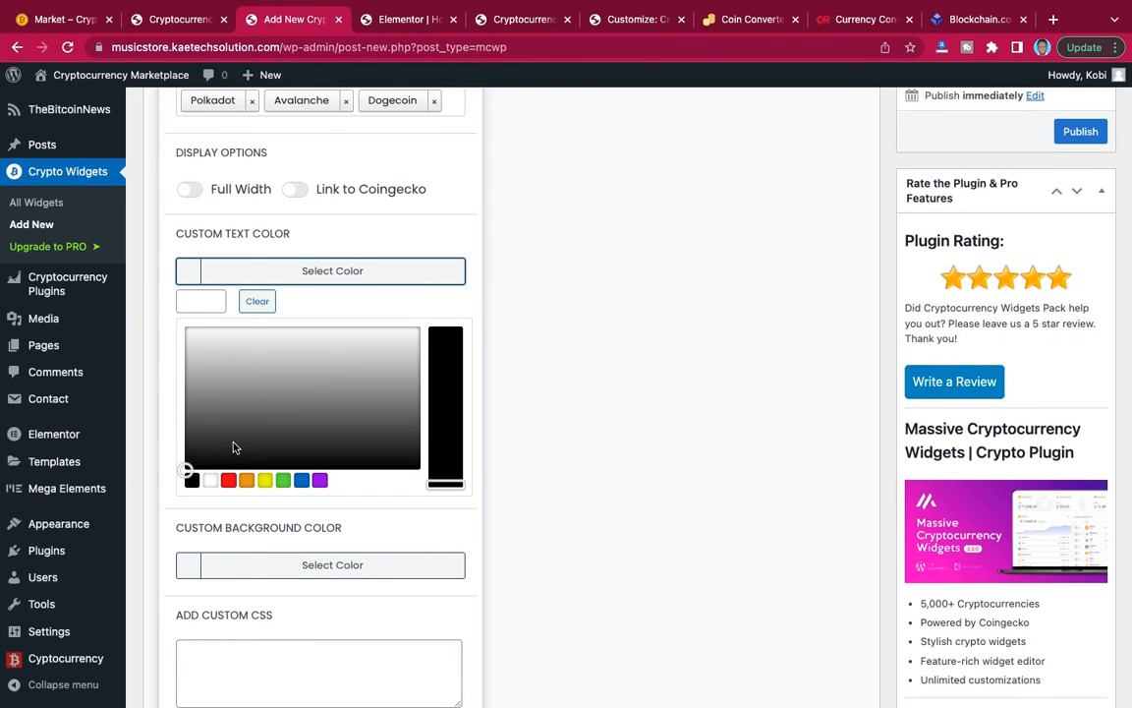
pyautogui.click(207, 482)
pyautogui.click(186, 275)
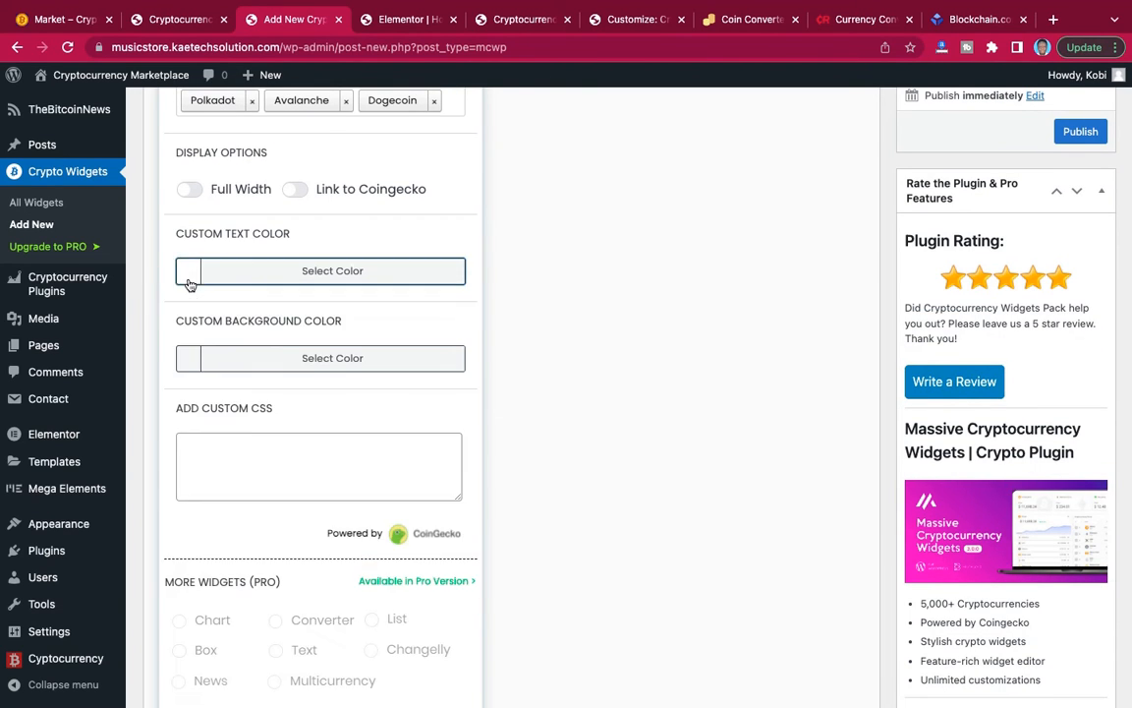
# Set the label widget's custom background color to #3c0e59.
pyautogui.click(197, 361)
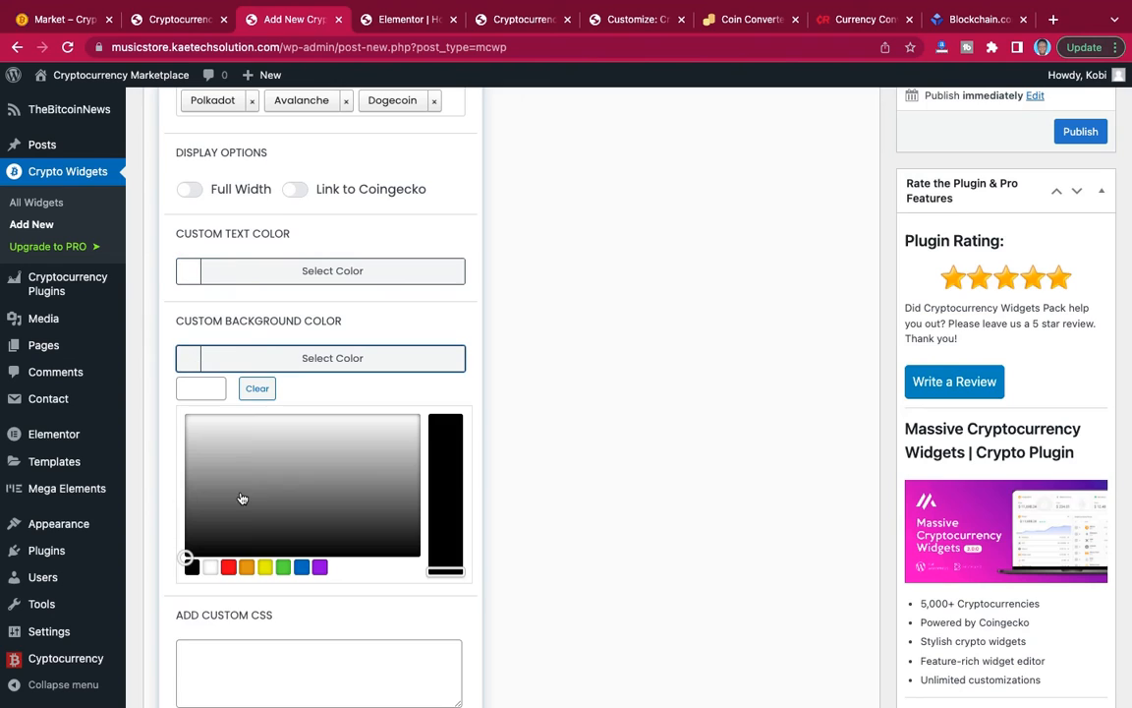
pyautogui.click(201, 391)
pyautogui.click(202, 418)
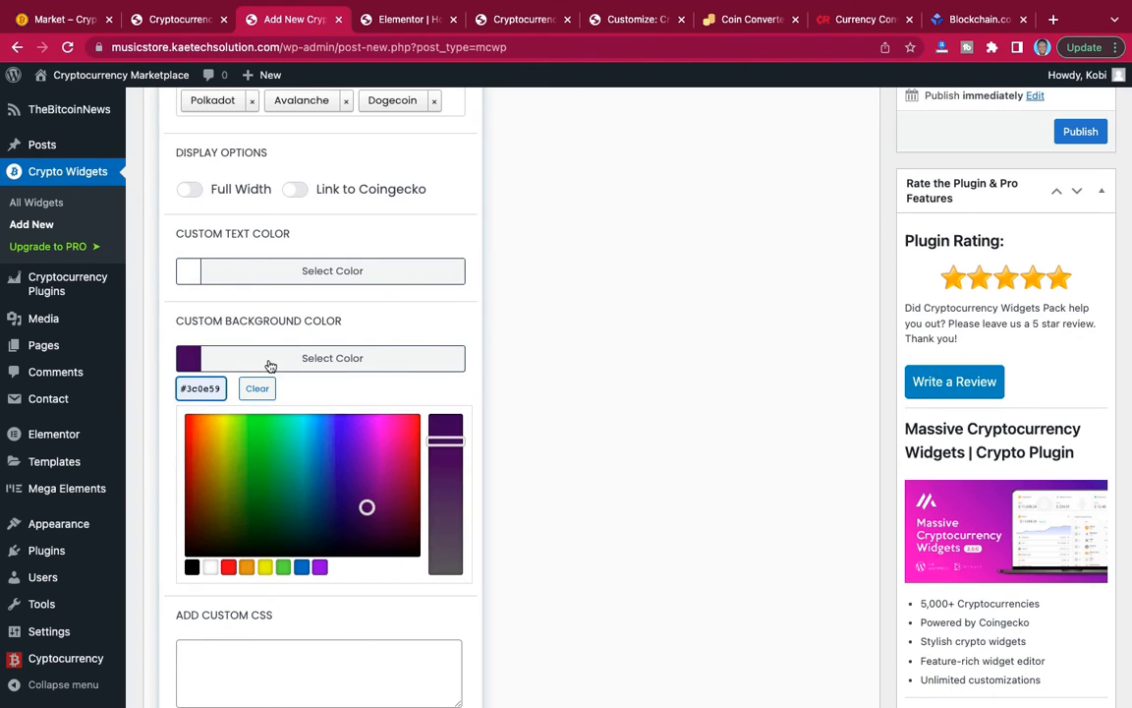
pyautogui.scroll(-1, 640, 356)
pyautogui.click(482, 313)
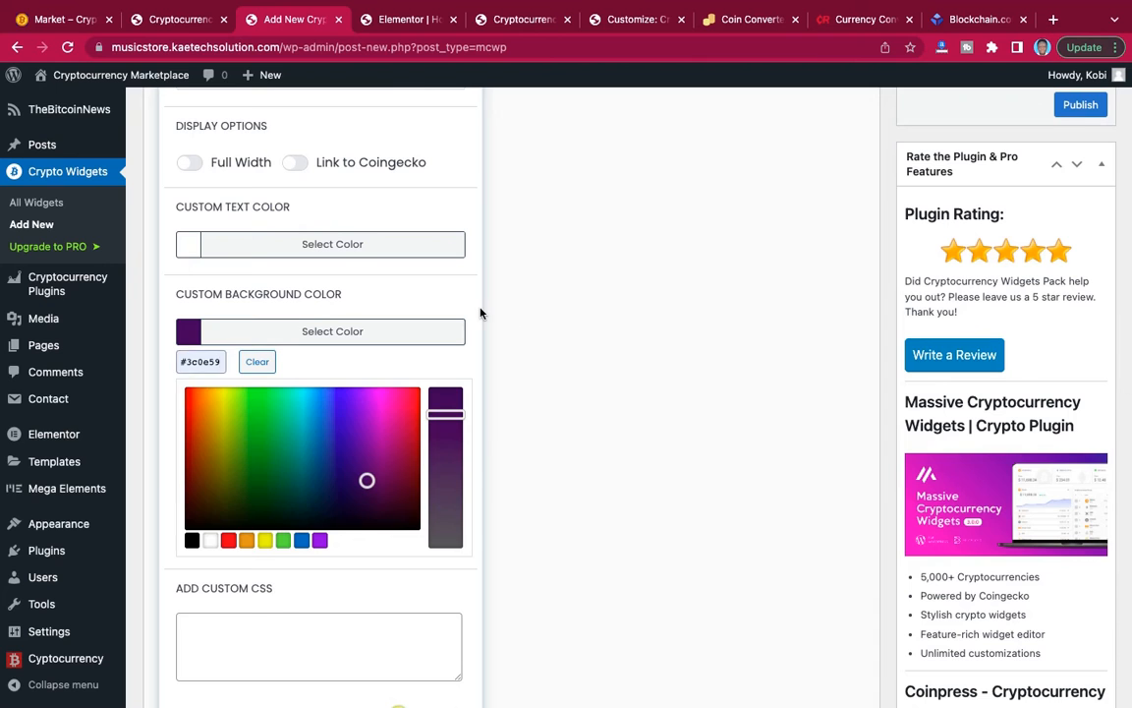
# Title the widget "label" and publish it.
pyautogui.scroll(-1, 574, 379)
pyautogui.scroll(5, 574, 379)
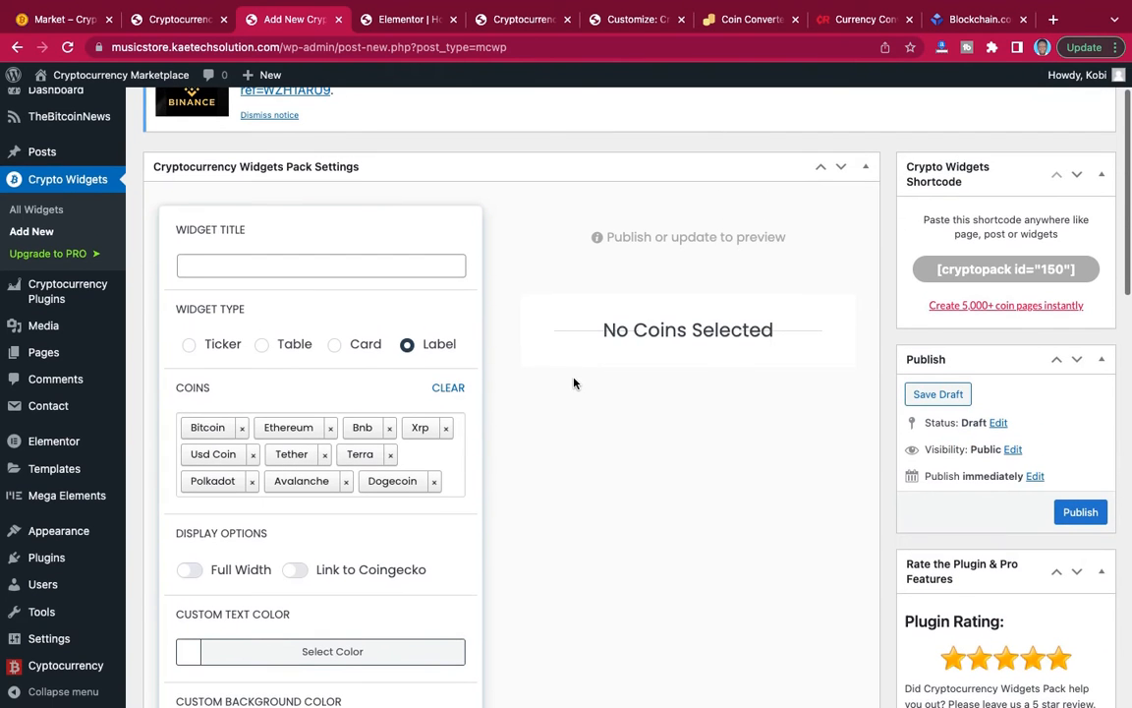
pyautogui.scroll(2, 497, 298)
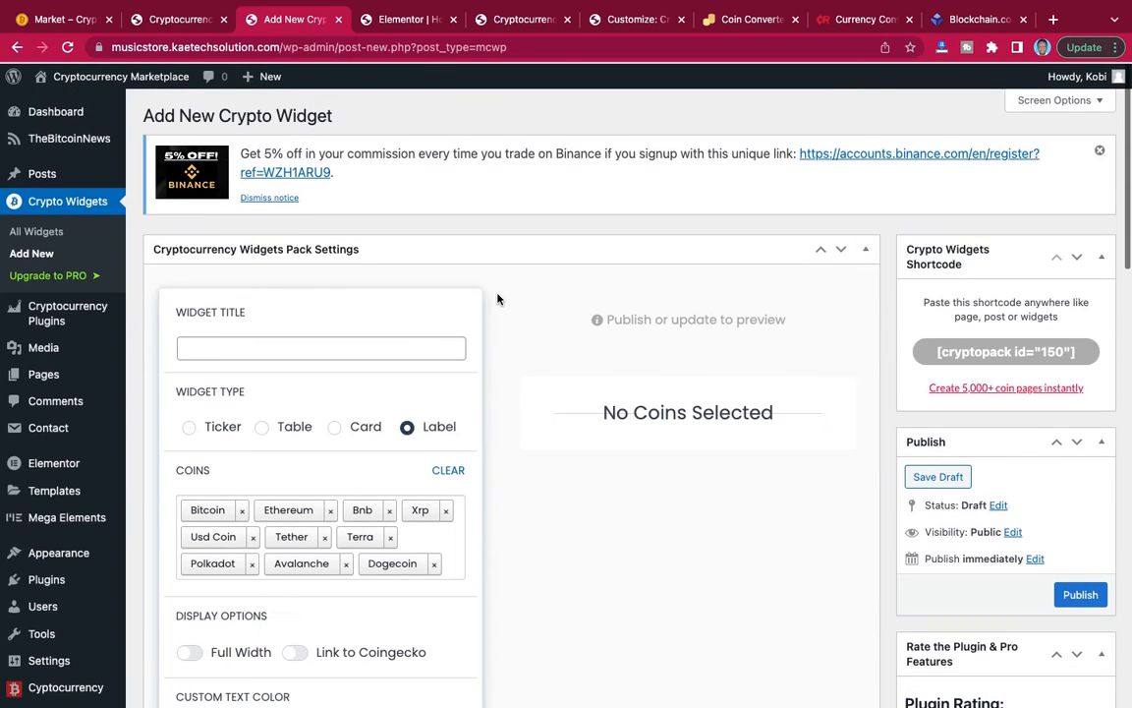
pyautogui.click(345, 350)
pyautogui.write('La')
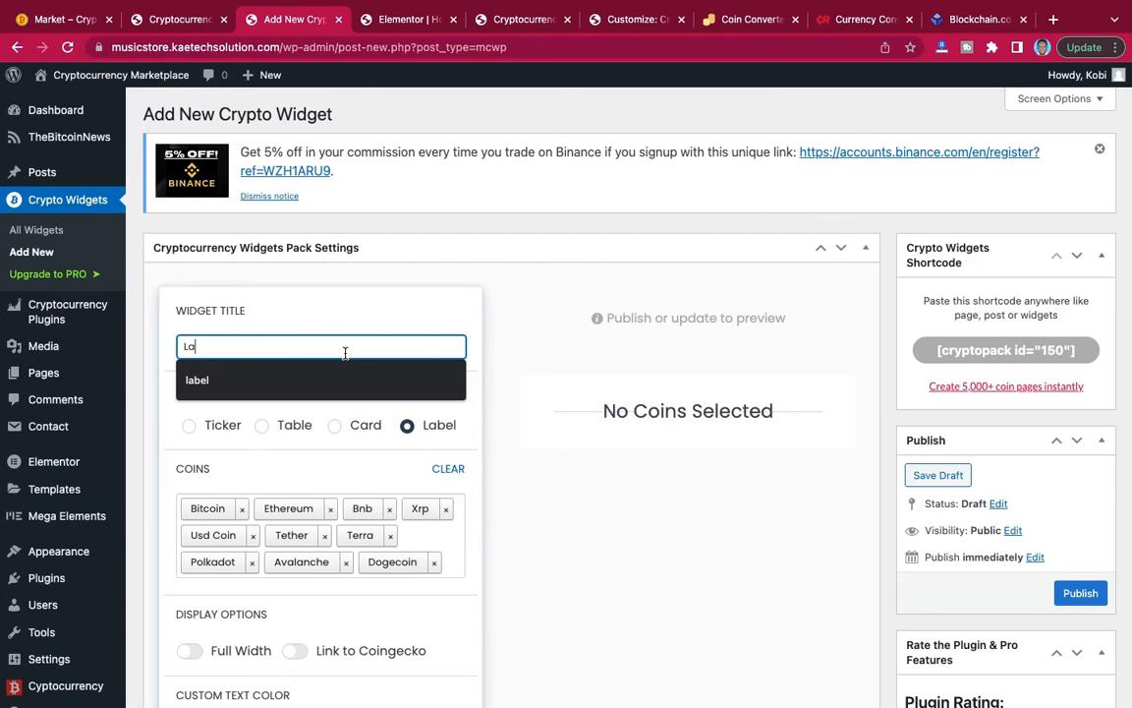
pyautogui.click(314, 385)
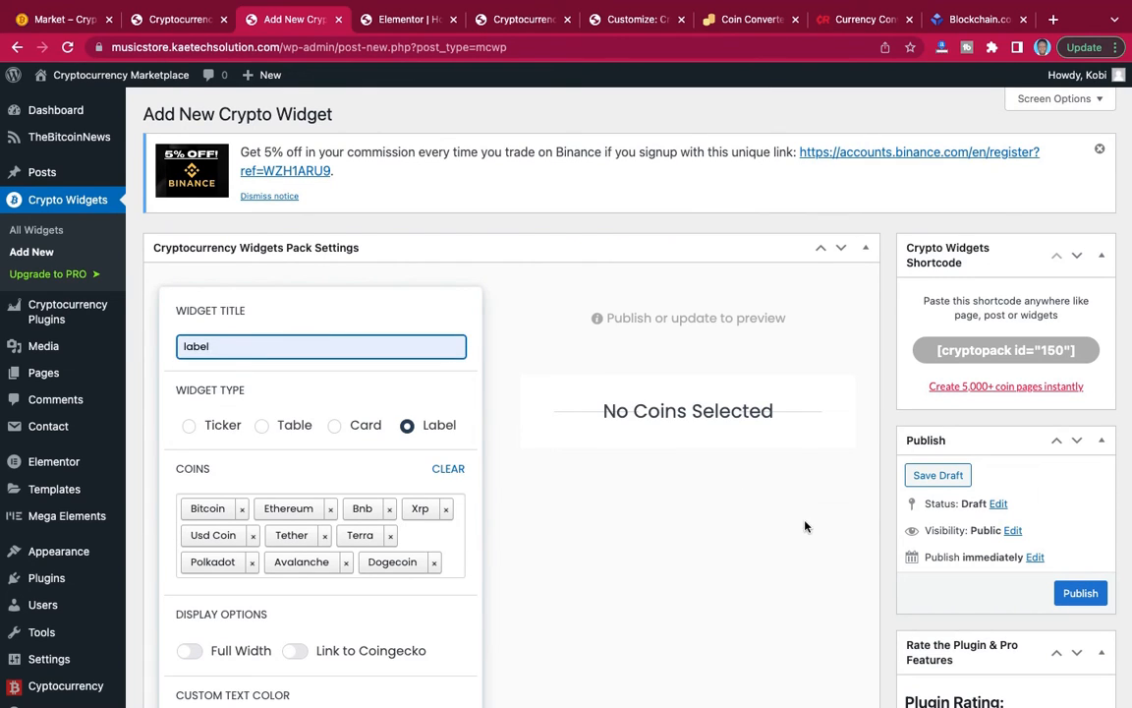
pyautogui.click(1081, 593)
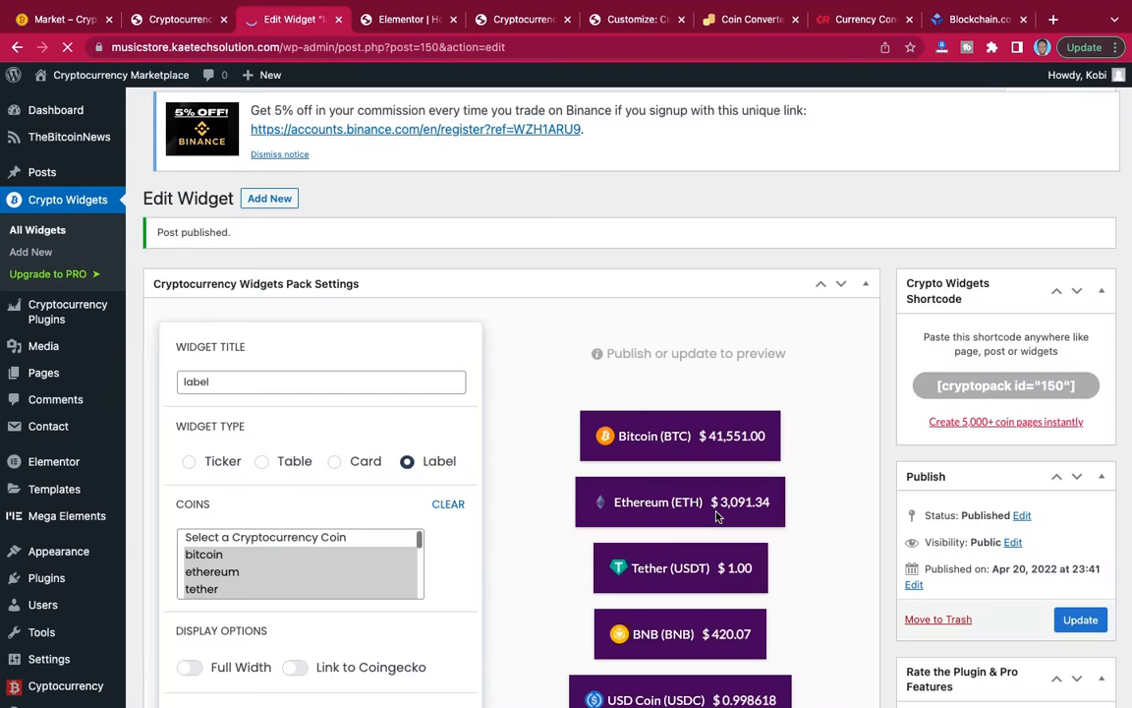
# Turn on the Full Width display option for the label widget, update it and review the coin label preview.
pyautogui.scroll(-10, 716, 516)
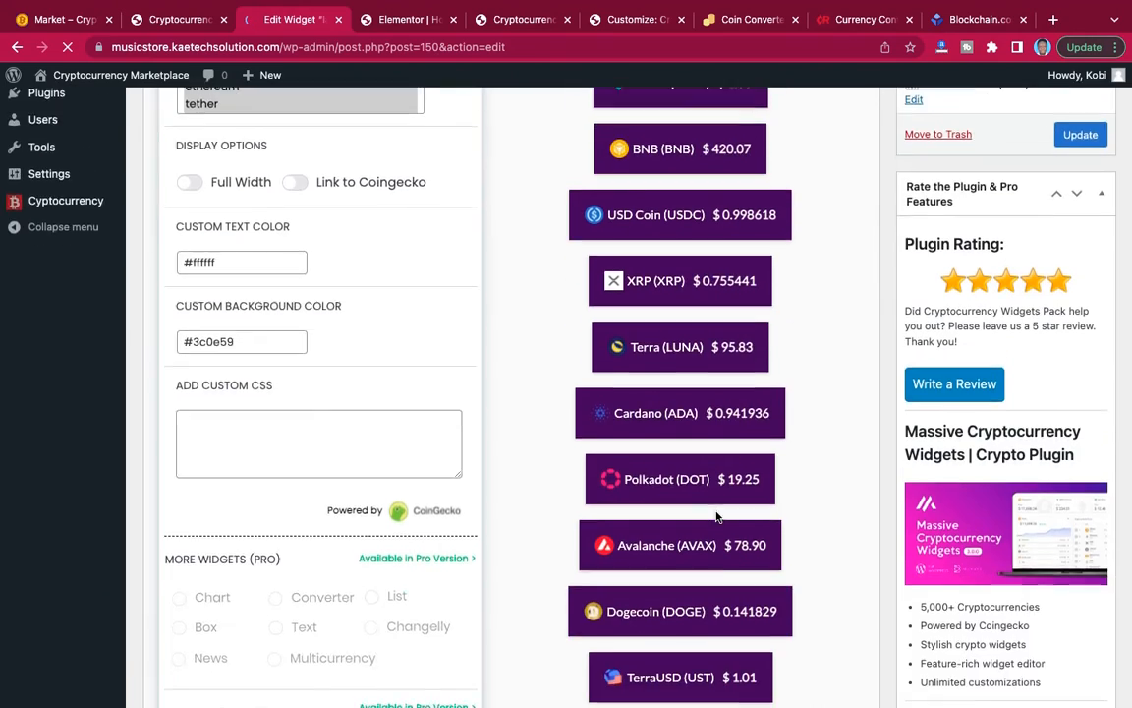
pyautogui.scroll(9, 716, 516)
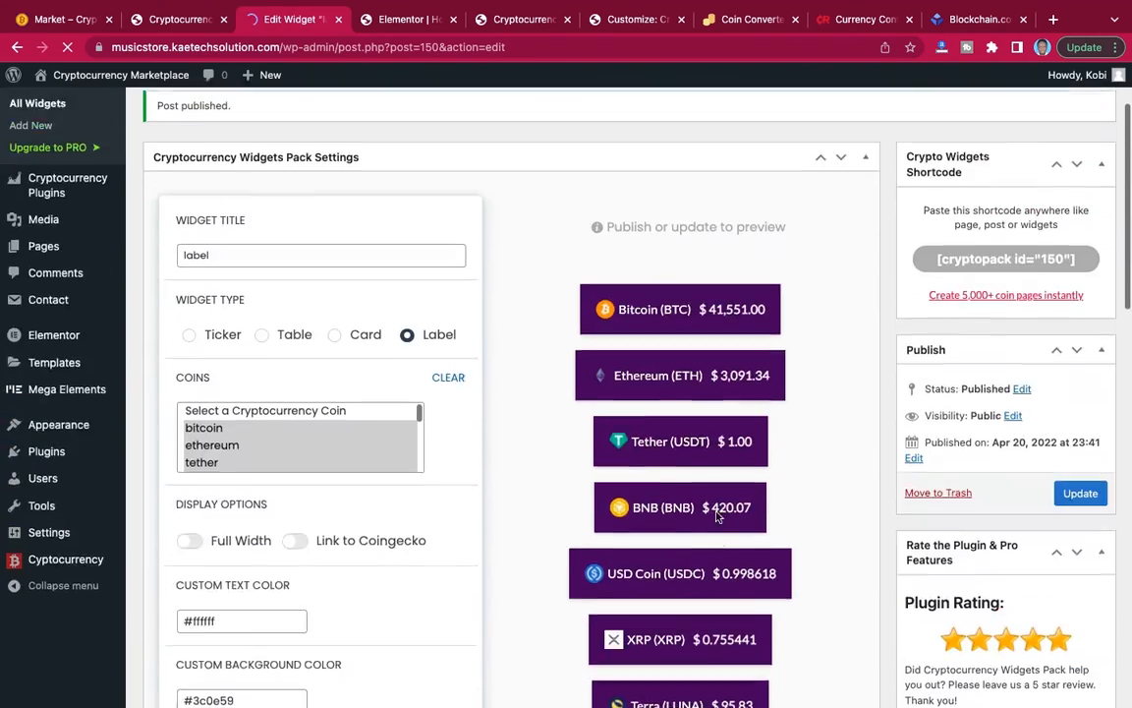
pyautogui.scroll(-2, 716, 516)
pyautogui.scroll(-1, 715, 516)
pyautogui.scroll(1, 661, 504)
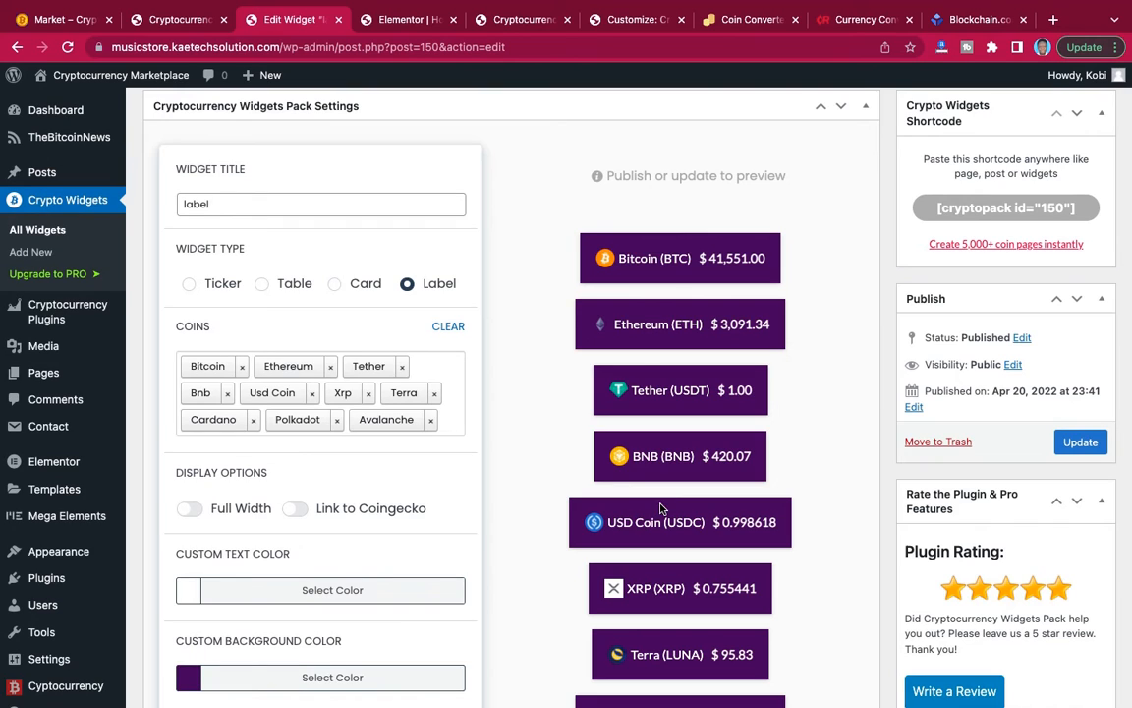
pyautogui.click(191, 509)
pyautogui.click(1080, 442)
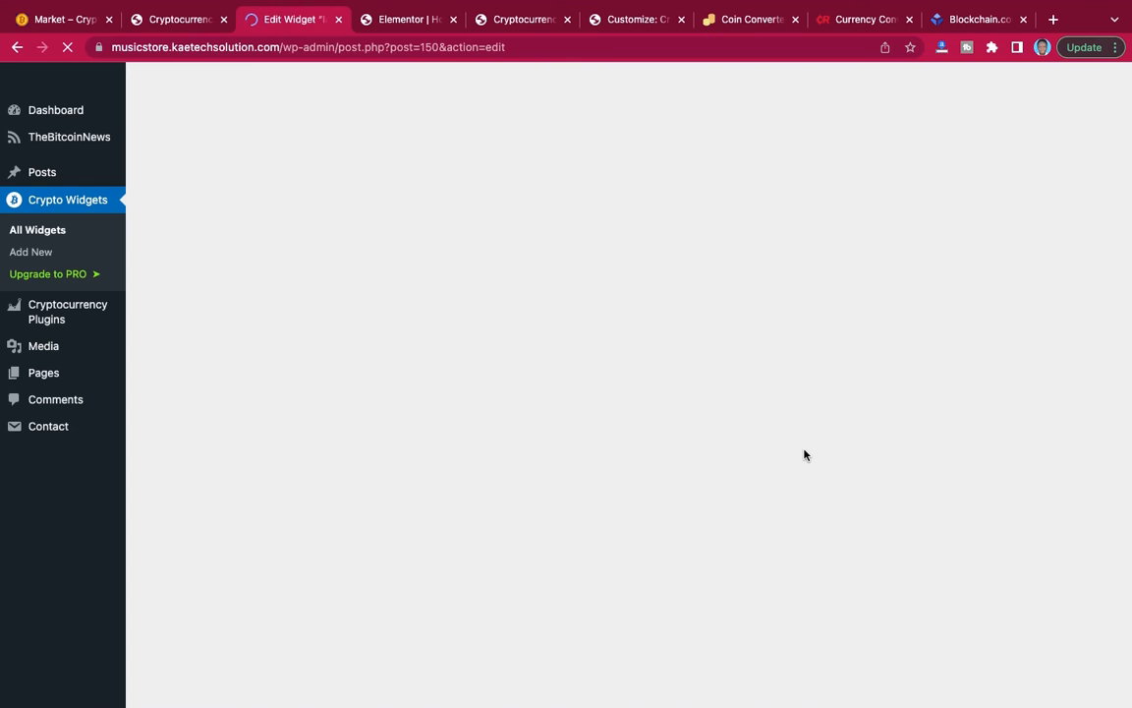
pyautogui.scroll(-10, 804, 453)
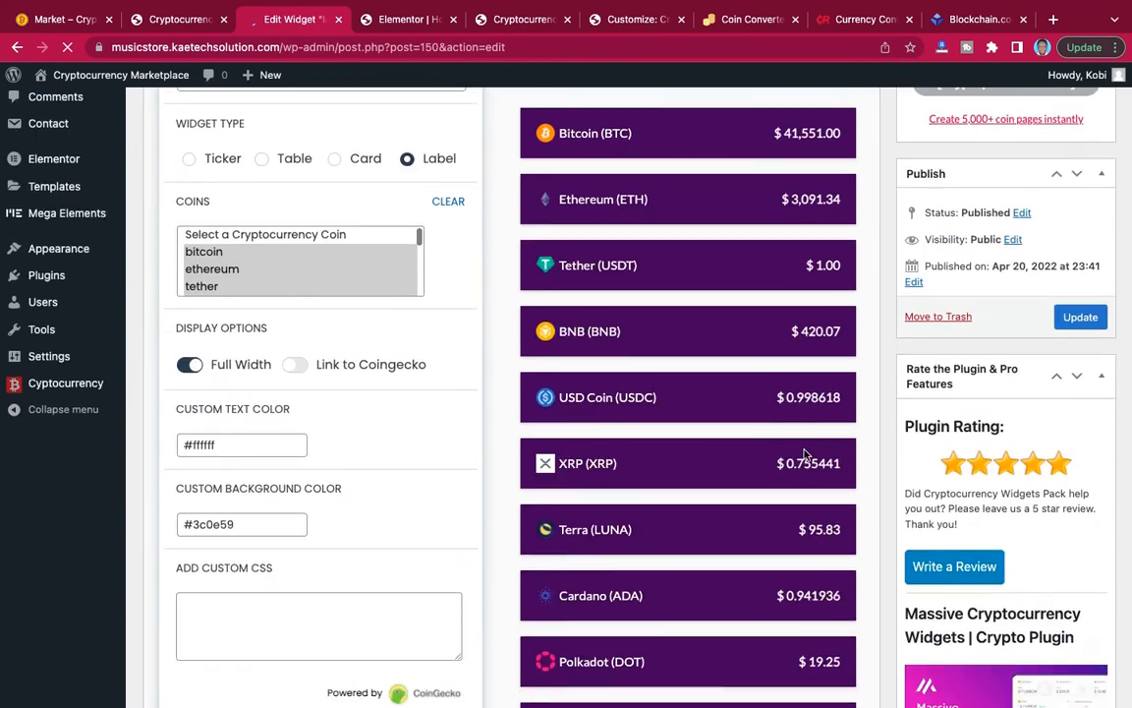
pyautogui.scroll(3, 804, 453)
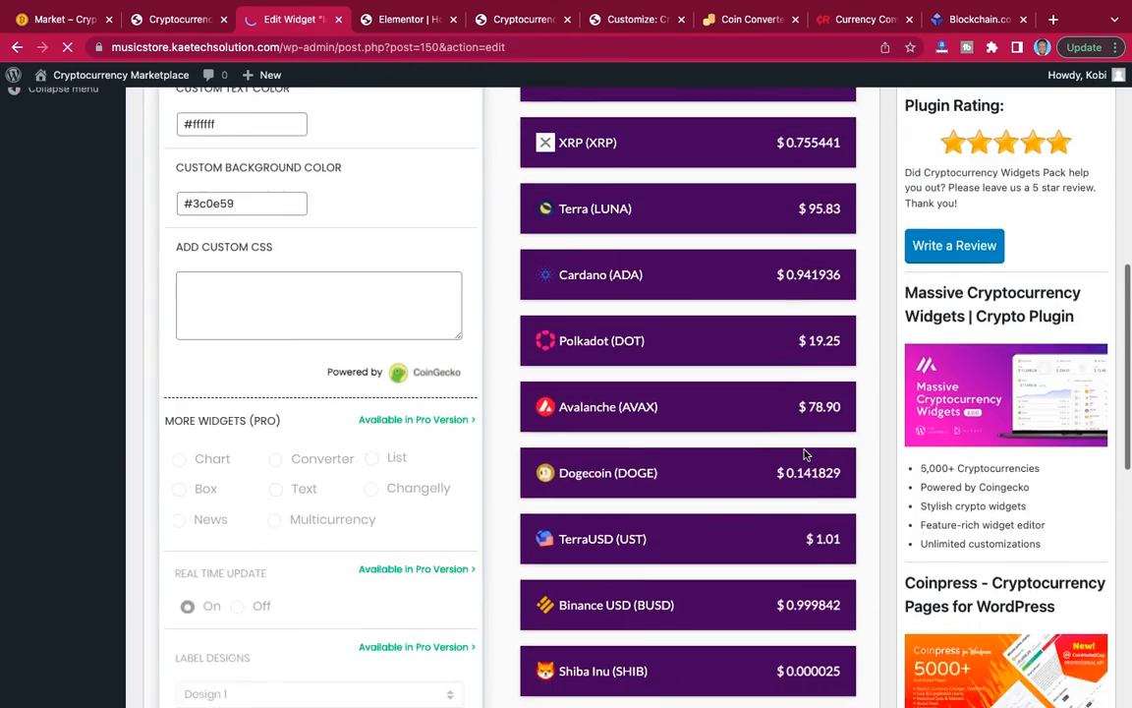
# Review the label widget's settings and its full-width coin list preview.
pyautogui.scroll(-5, 804, 453)
pyautogui.scroll(8, 804, 453)
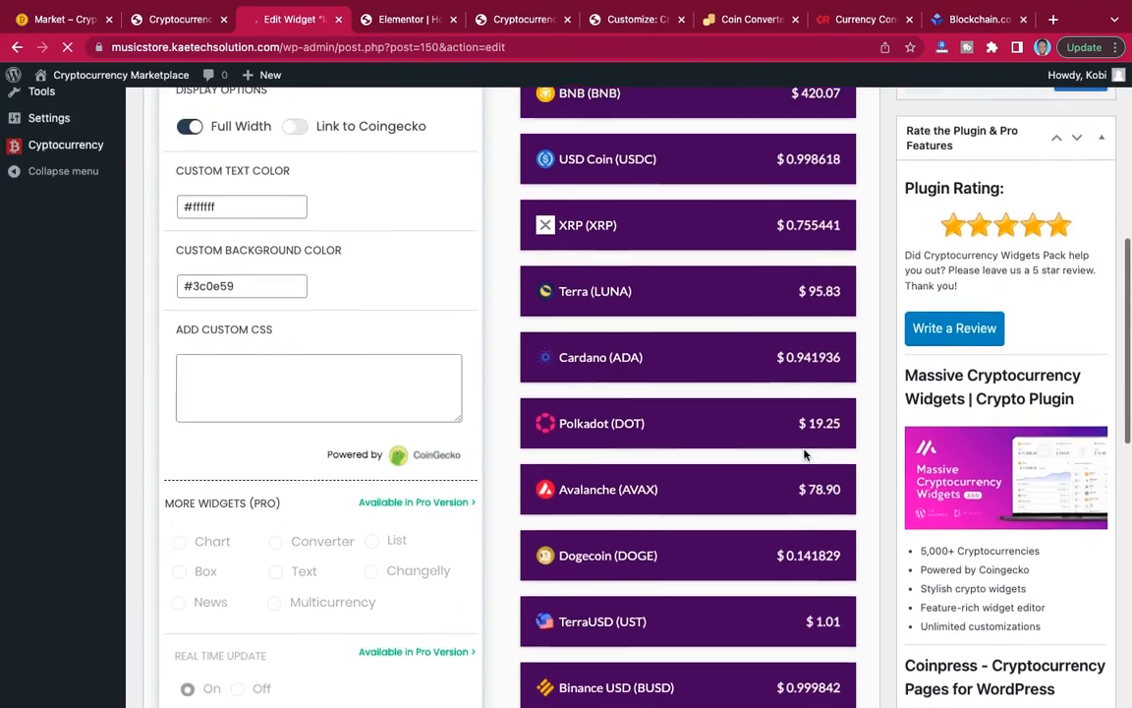
pyautogui.scroll(2, 804, 453)
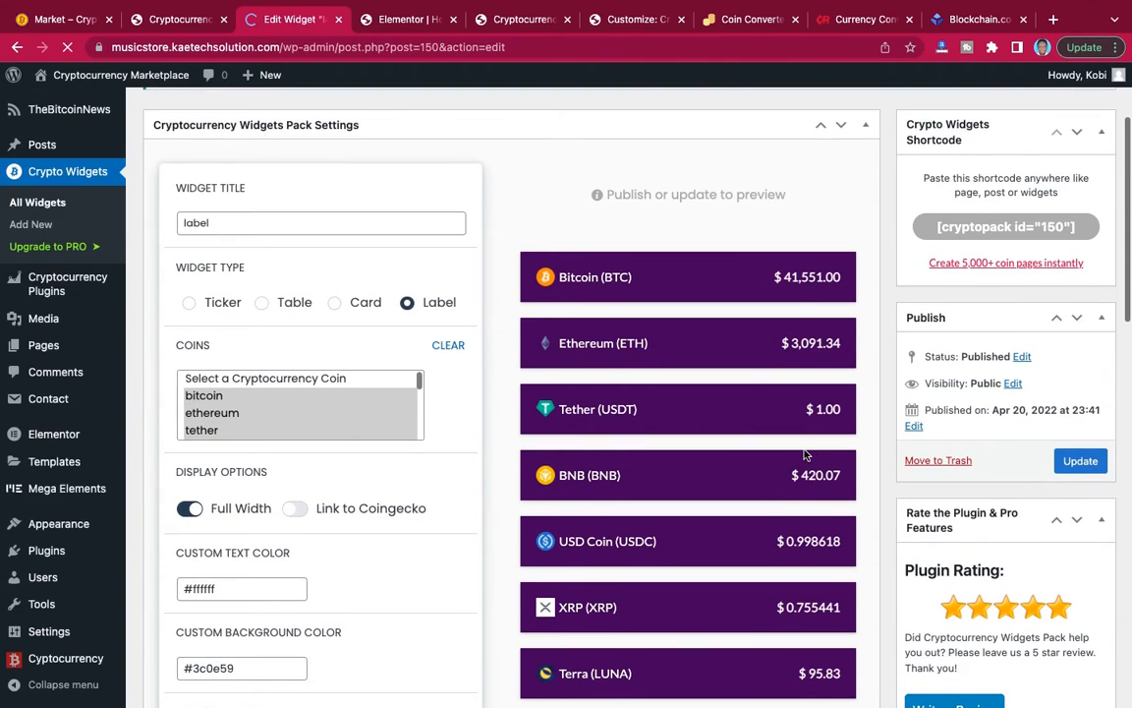
pyautogui.scroll(-7, 804, 453)
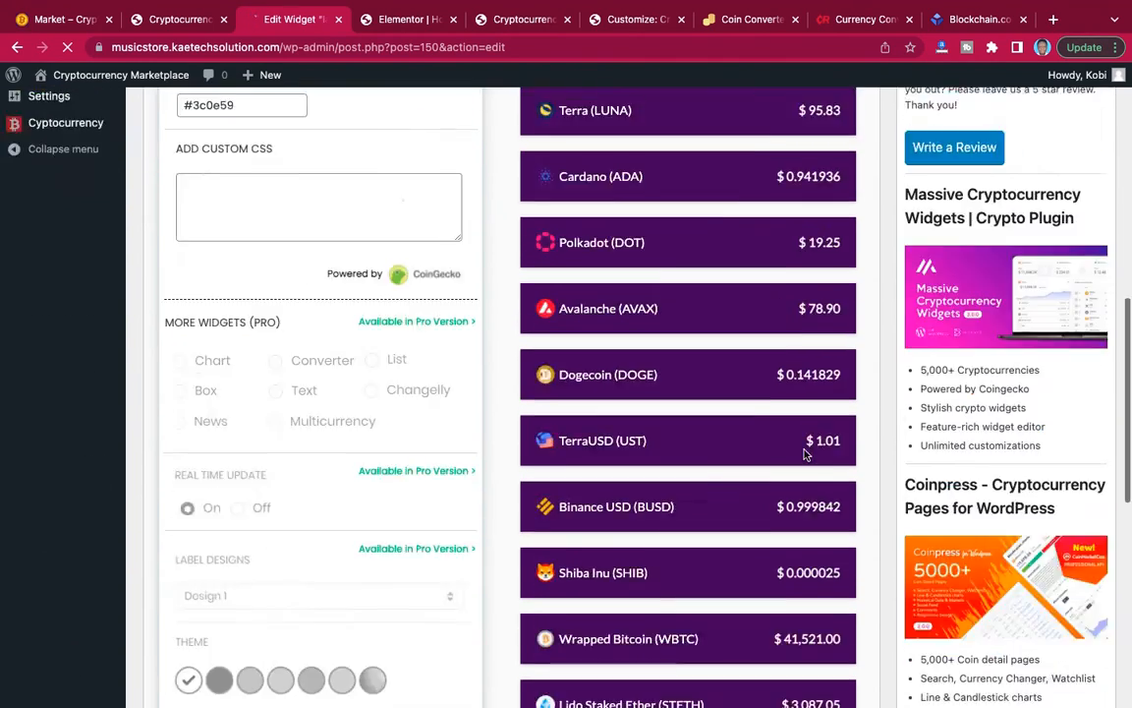
pyautogui.scroll(3, 804, 454)
pyautogui.scroll(5, 804, 453)
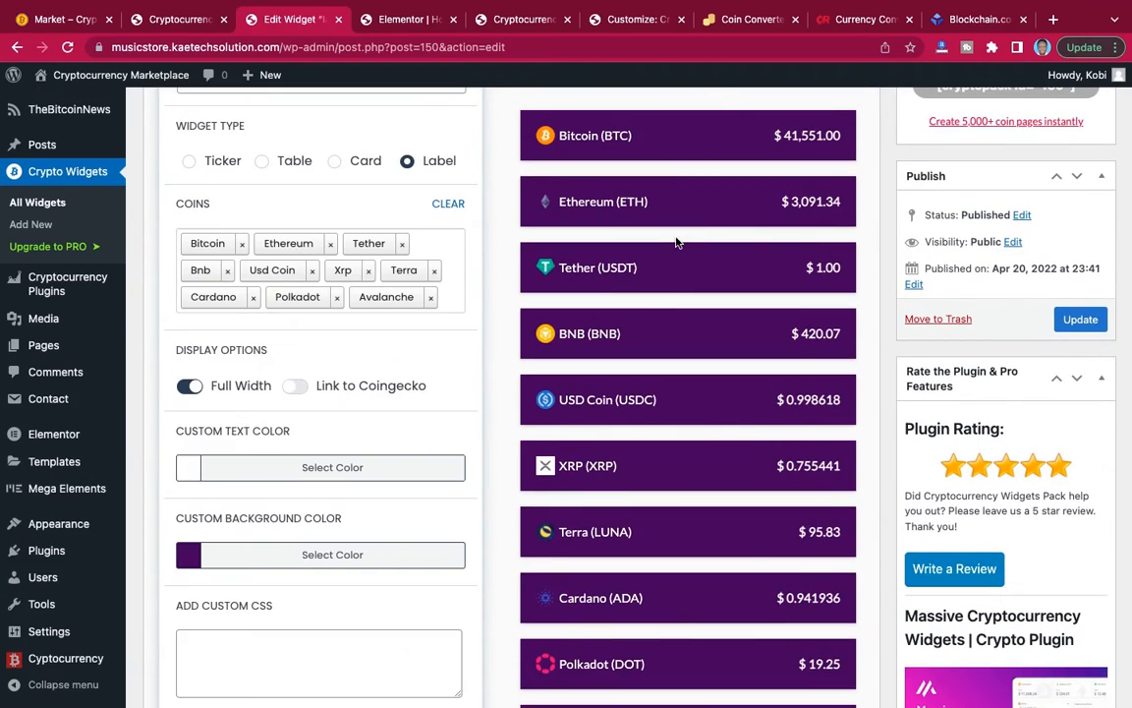
pyautogui.scroll(3, 676, 242)
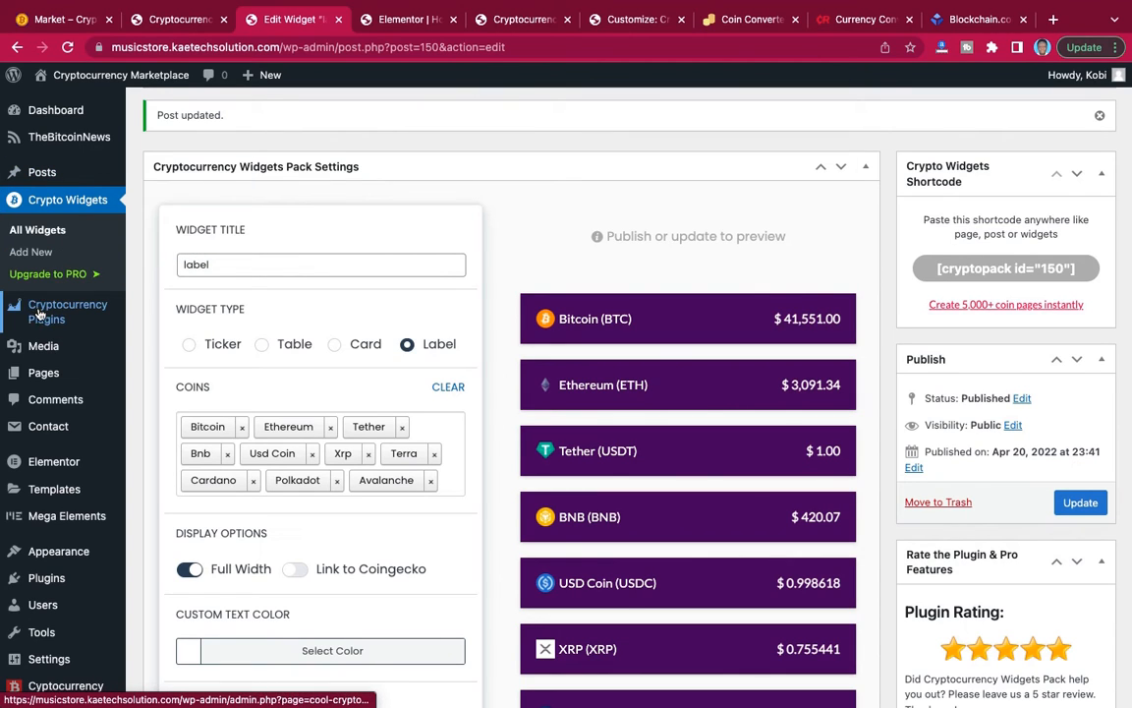
# Start a new Crypto Widgets shortcode under Cryptocurrency Plugins and check the reference Market page for the widget needed.
pyautogui.moveTo(60, 317)
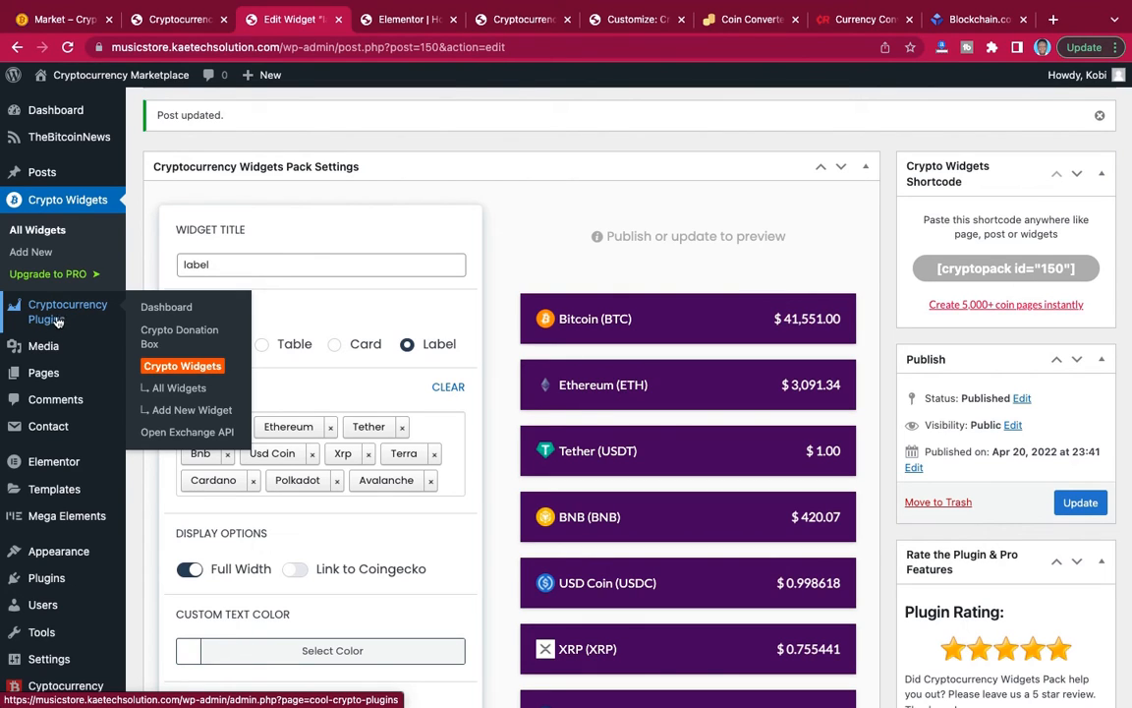
pyautogui.click(172, 411)
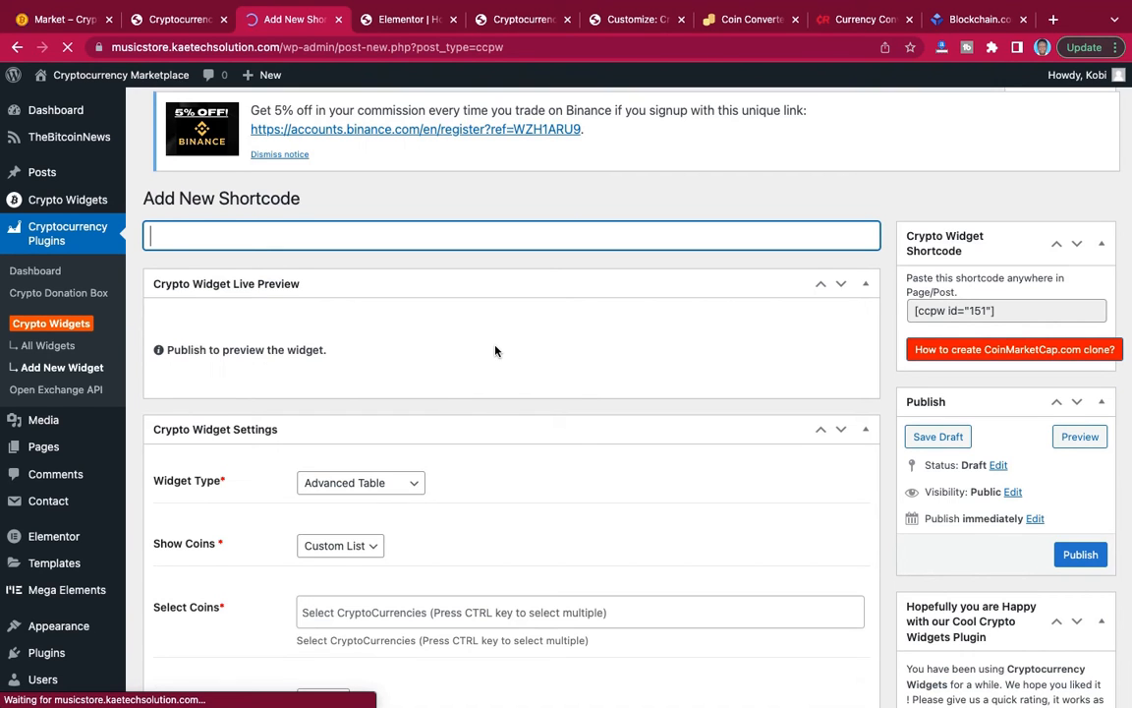
pyautogui.scroll(-5, 538, 411)
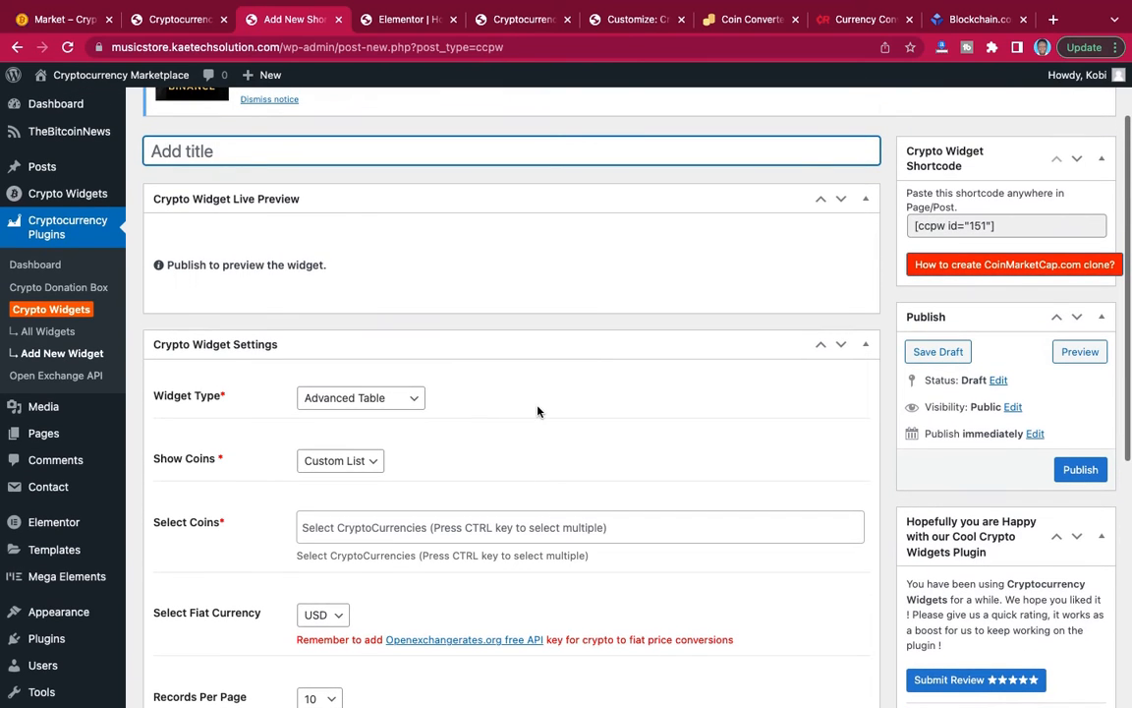
pyautogui.scroll(2, 538, 411)
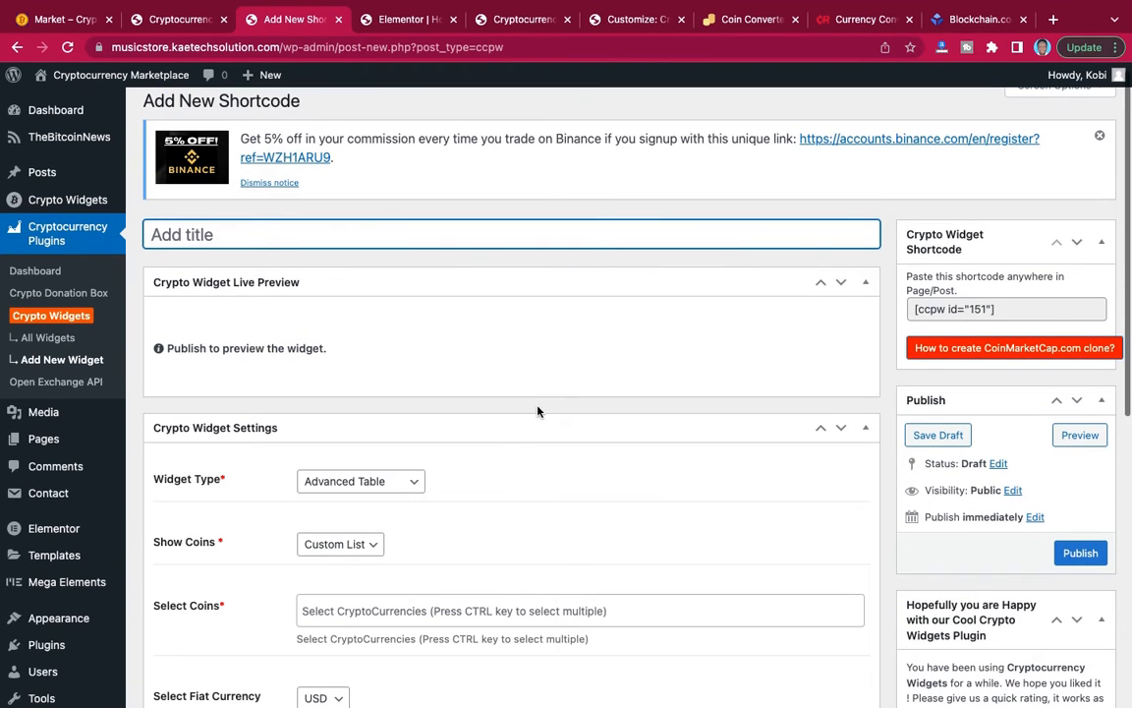
pyautogui.scroll(-3, 484, 431)
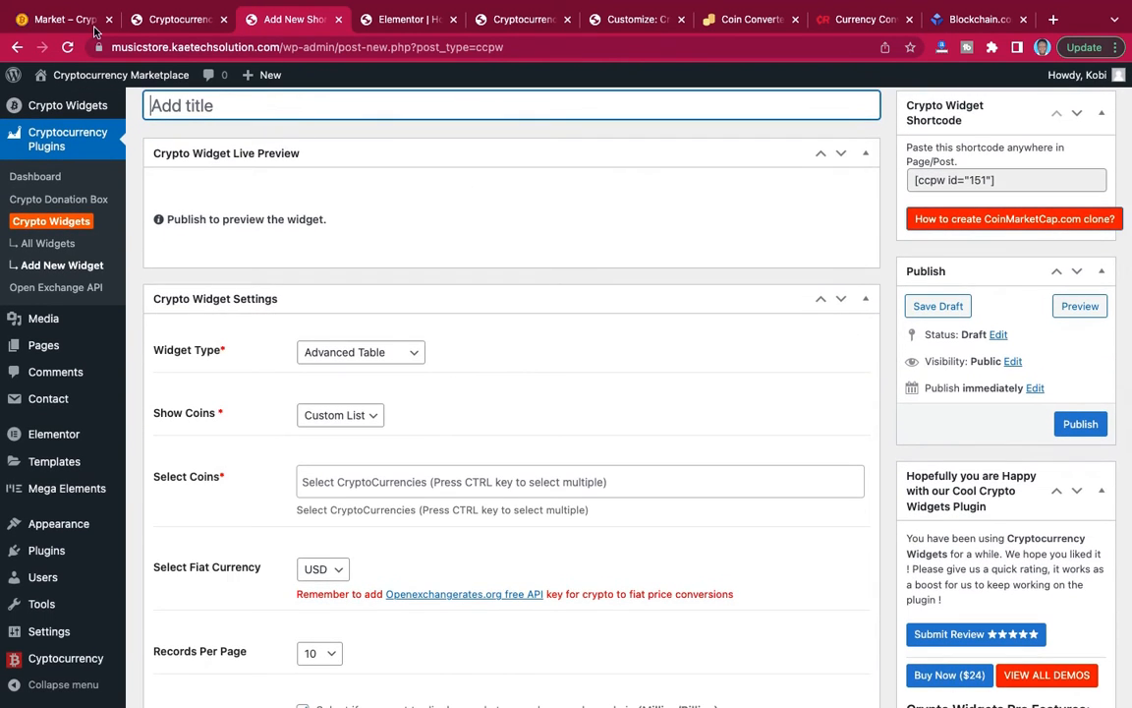
pyautogui.press('super+1')
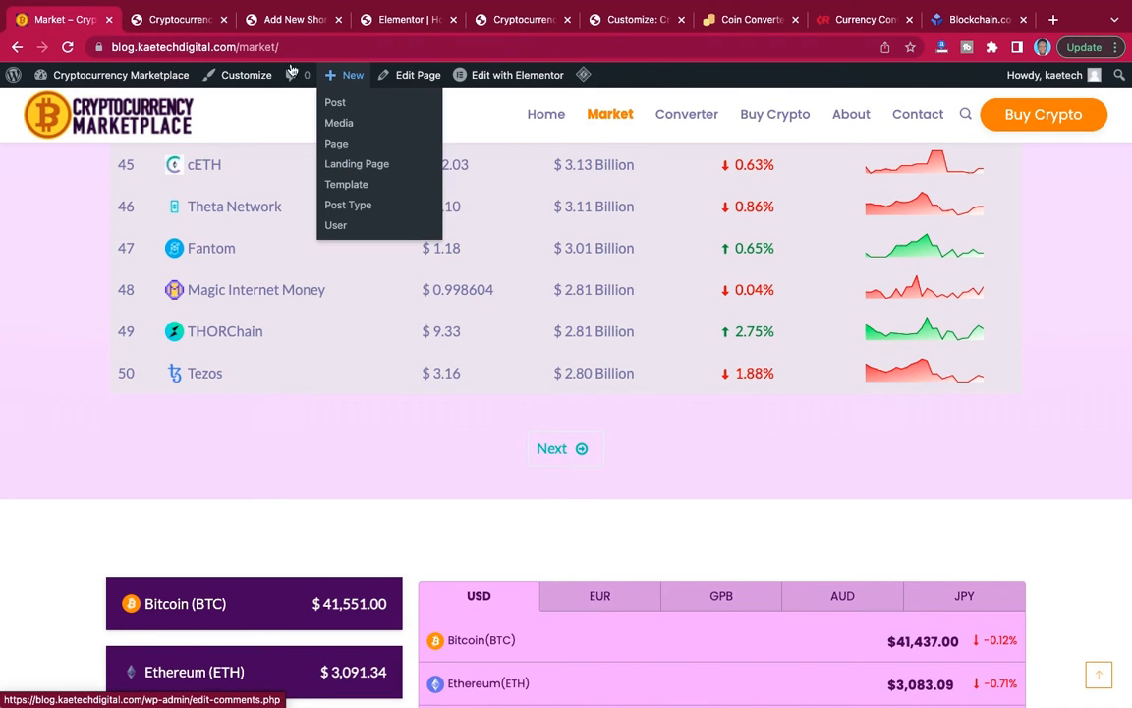
pyautogui.click(301, 24)
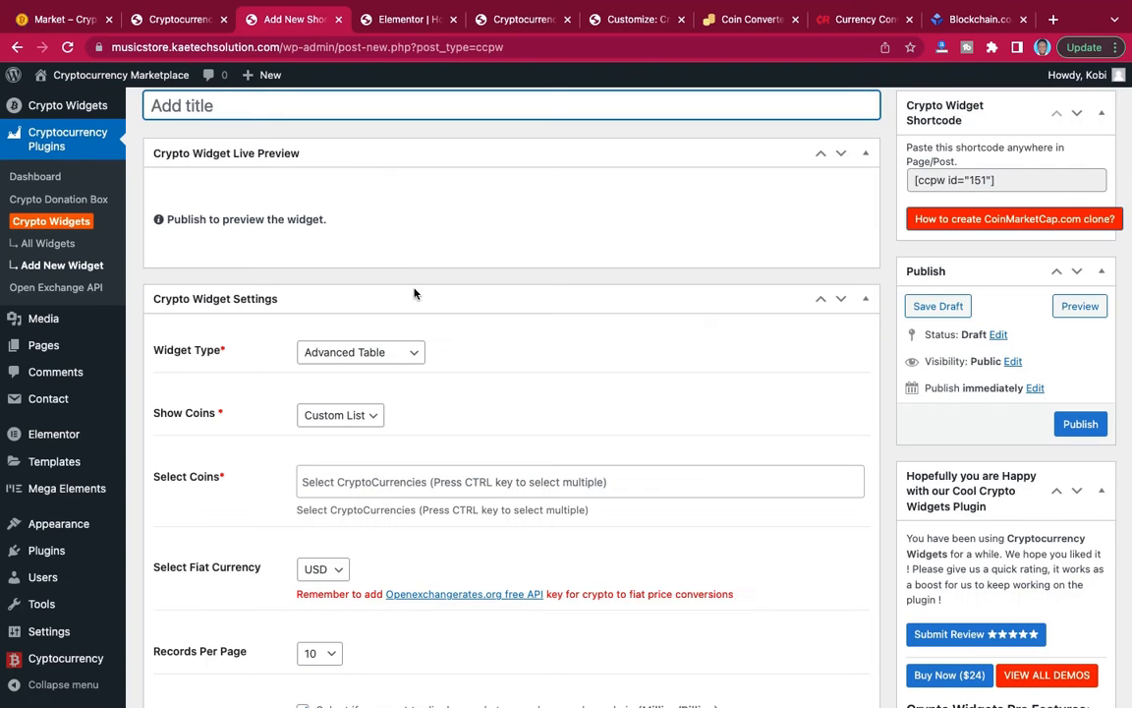
# Set the widget type to Multi Currency Tabs and title the shortcode "Currency tabs".
pyautogui.click(387, 359)
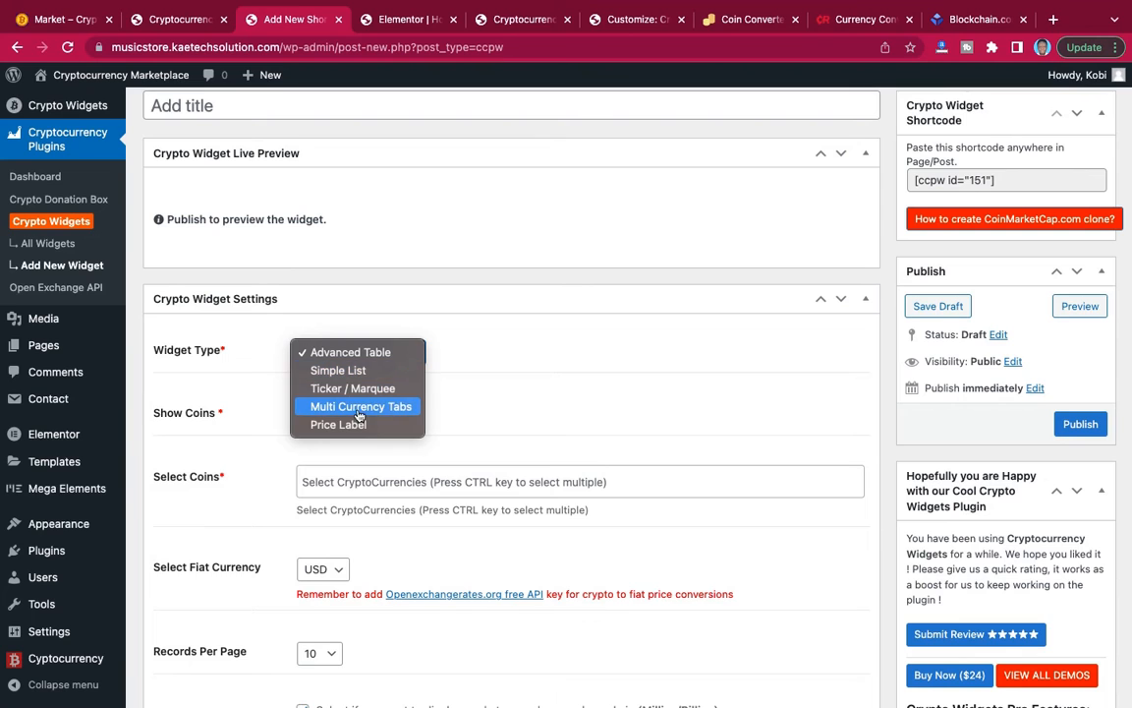
pyautogui.click(381, 412)
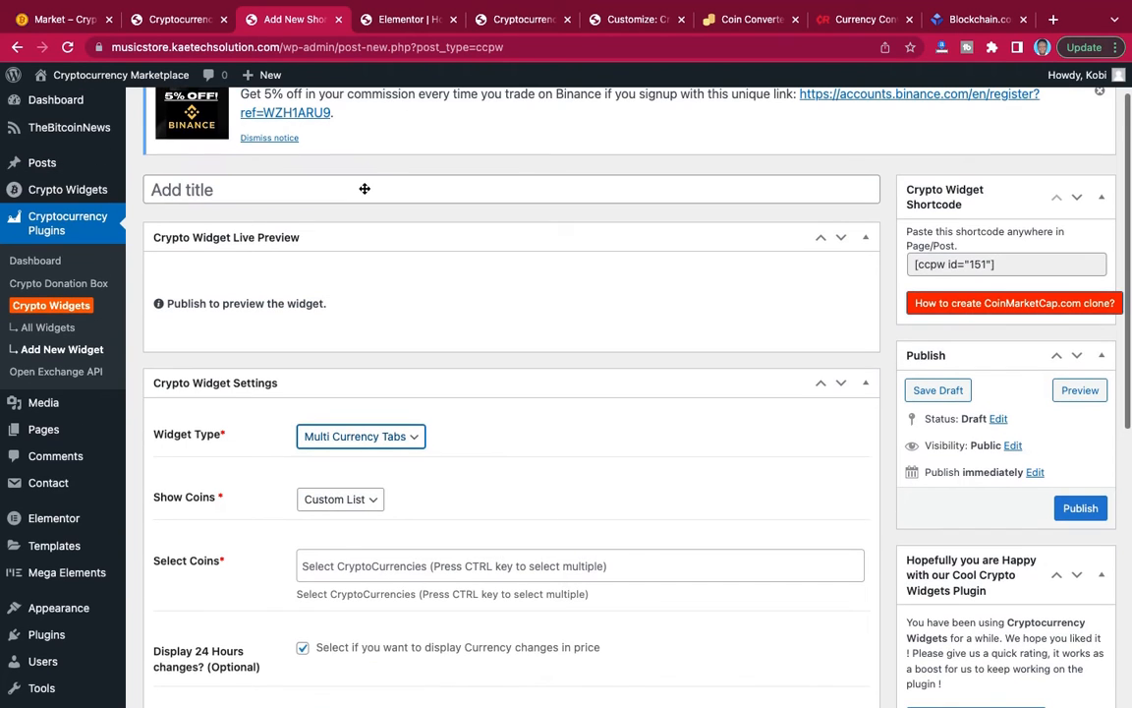
pyautogui.click(364, 188)
pyautogui.write('C')
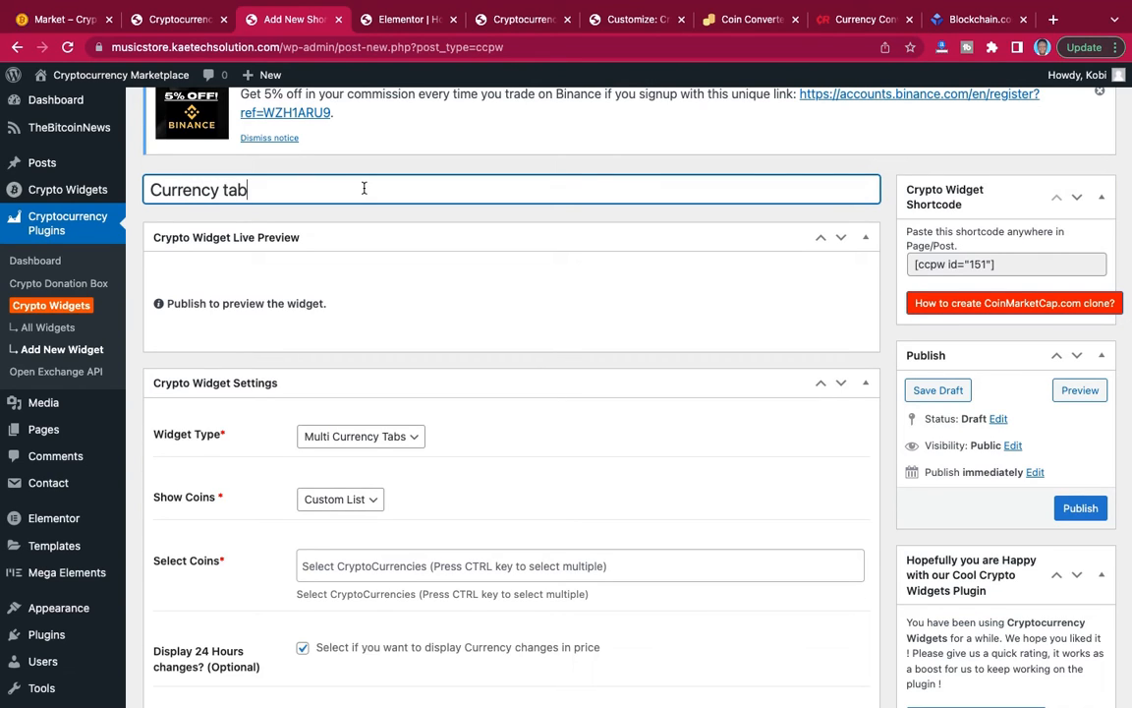
pyautogui.write('urrency tab')
pyautogui.scroll(-2, 570, 297)
pyautogui.scroll(1, 570, 298)
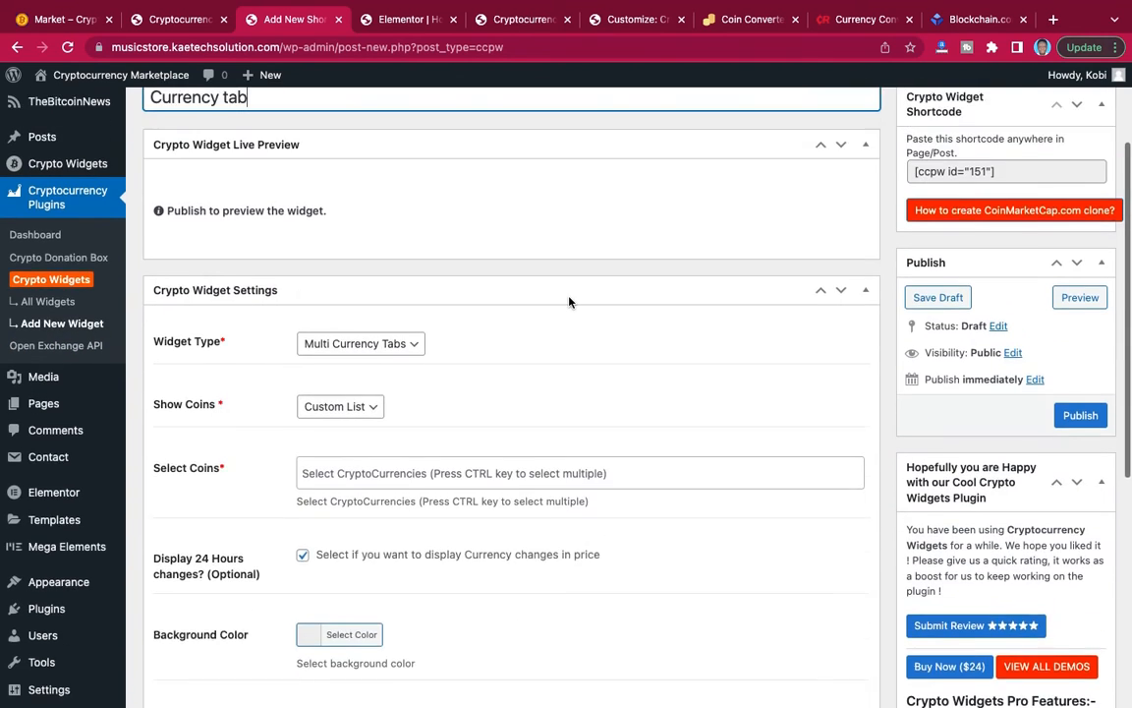
pyautogui.write('s')
# Set the currency tabs widget to show the Top 50 coins.
pyautogui.scroll(-1, 570, 298)
pyautogui.scroll(-3, 570, 298)
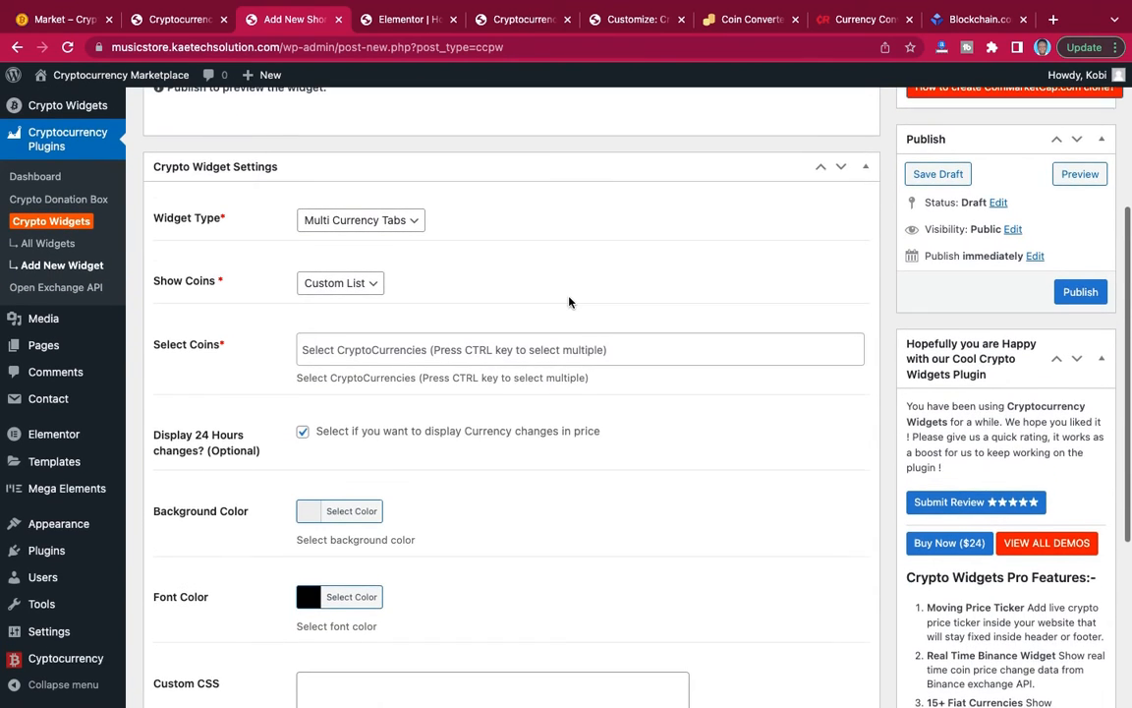
pyautogui.click(370, 243)
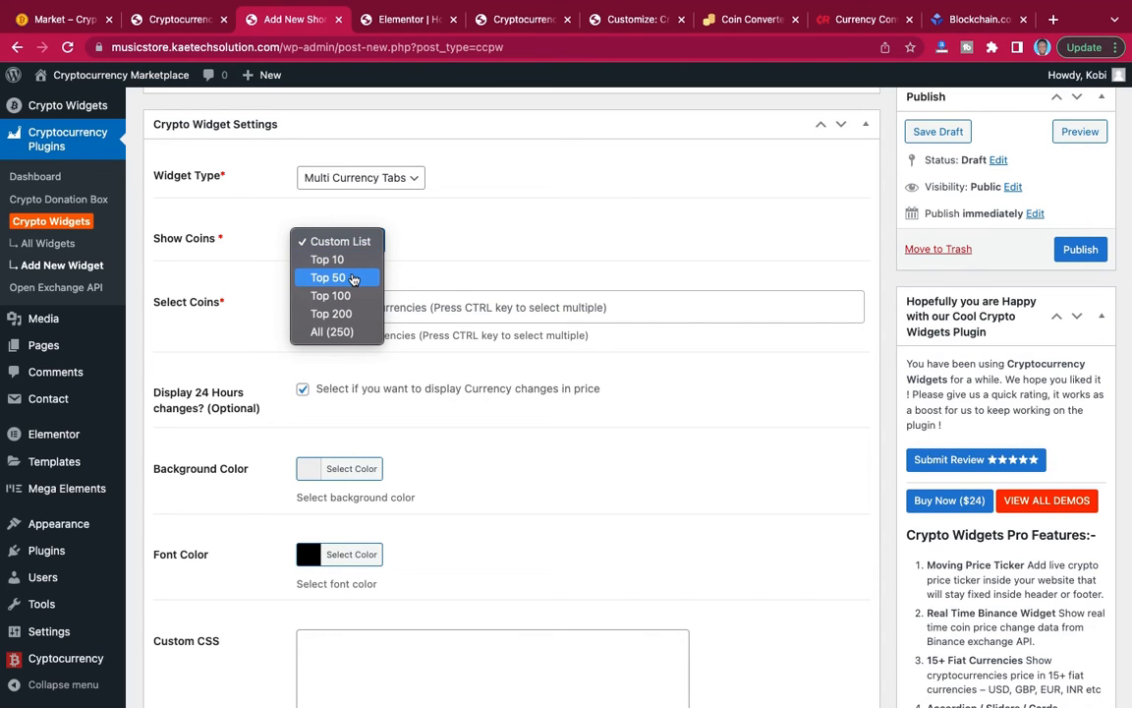
pyautogui.click(353, 278)
pyautogui.scroll(-3, 416, 298)
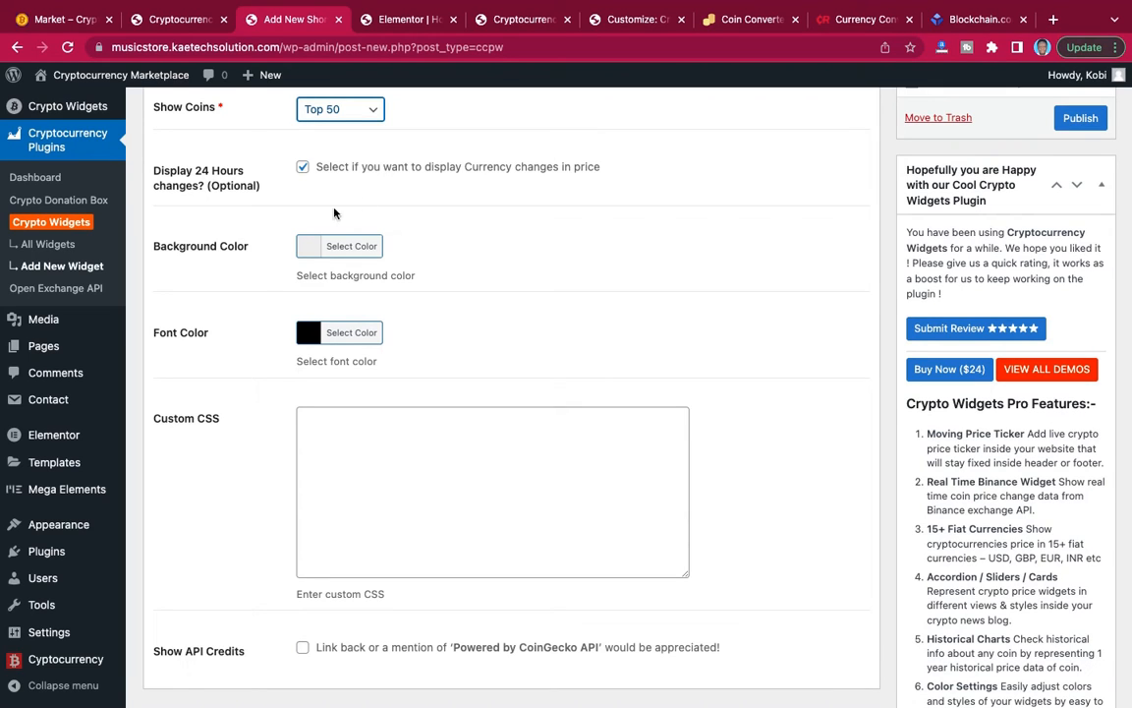
# Set the currency tabs widget's font color to #3c0e59.
pyautogui.scroll(-2, 417, 316)
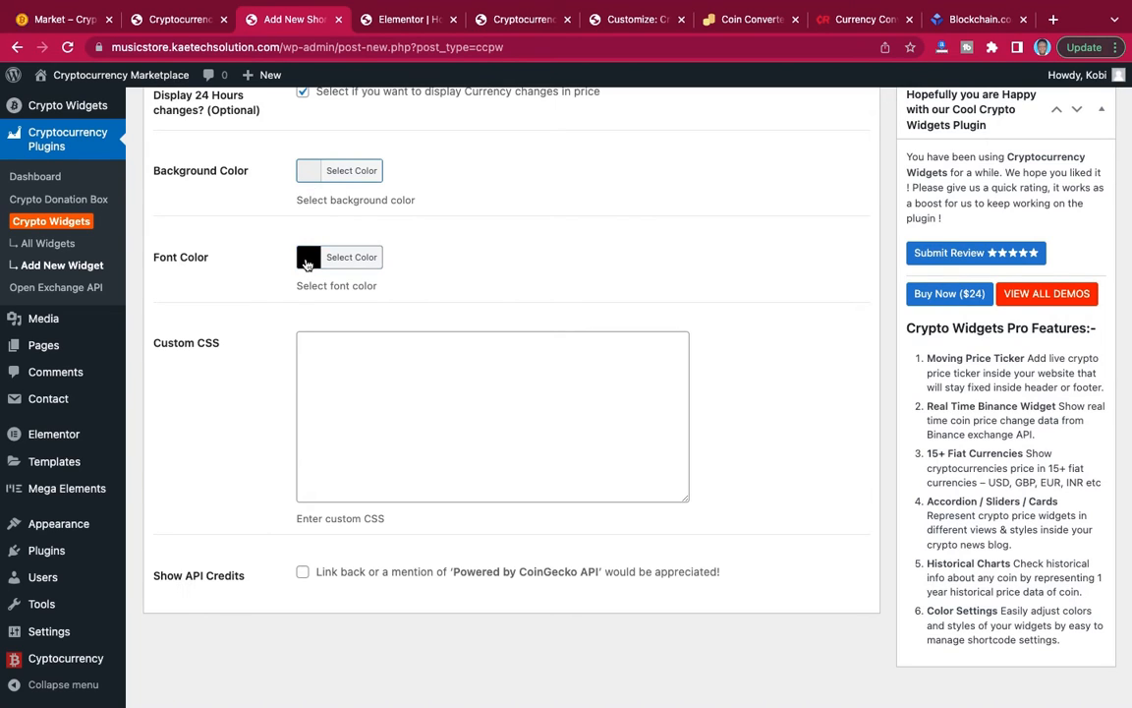
pyautogui.click(308, 264)
pyautogui.click(416, 259)
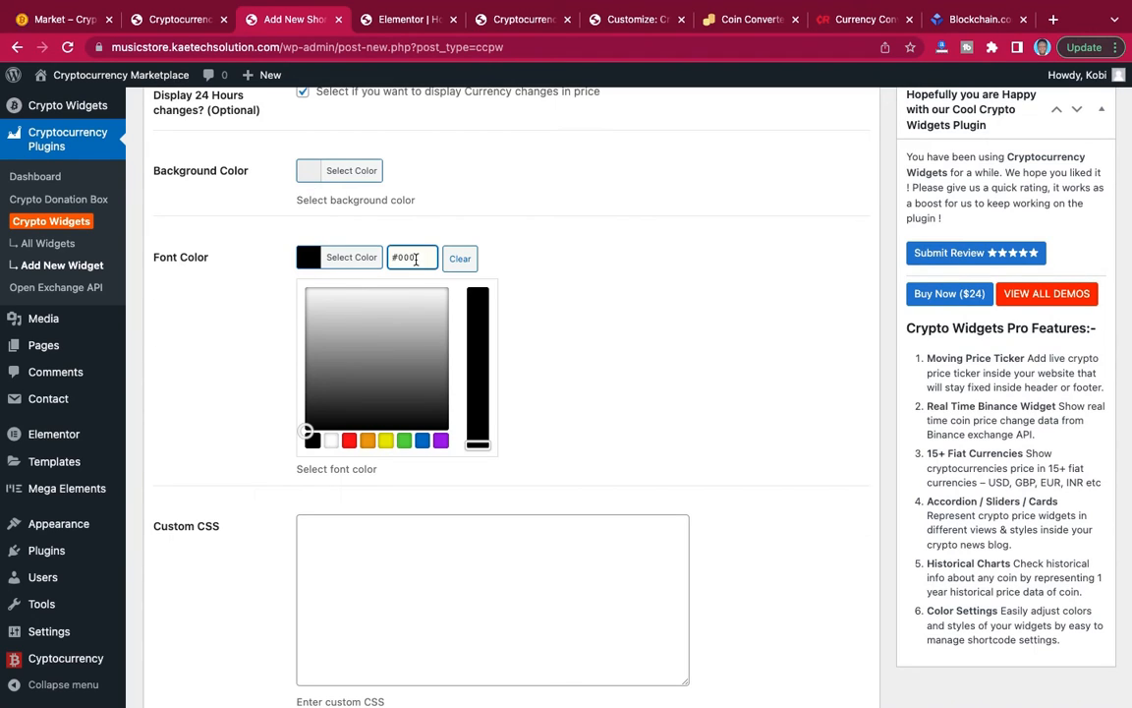
pyautogui.moveTo(415, 259); pyautogui.dragTo(373, 257)
pyautogui.write('#4e0e59')
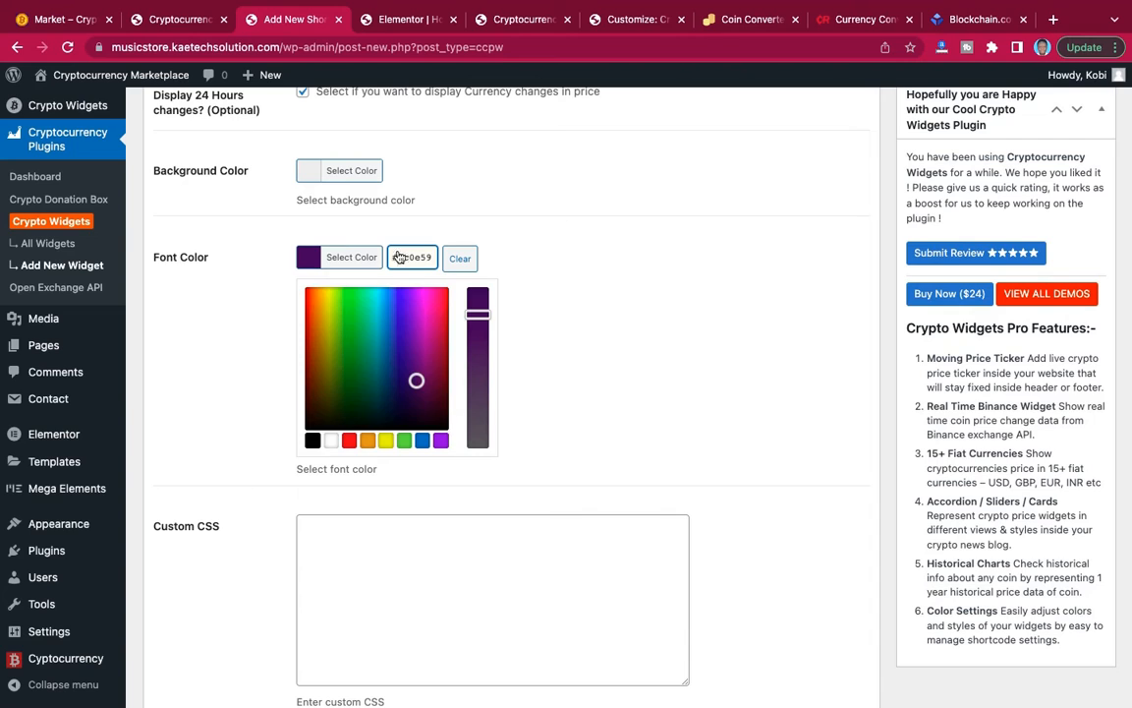
pyautogui.click(309, 257)
# Set the currency tabs widget's background color to white (#ffffff) and publish the widget.
pyautogui.click(308, 173)
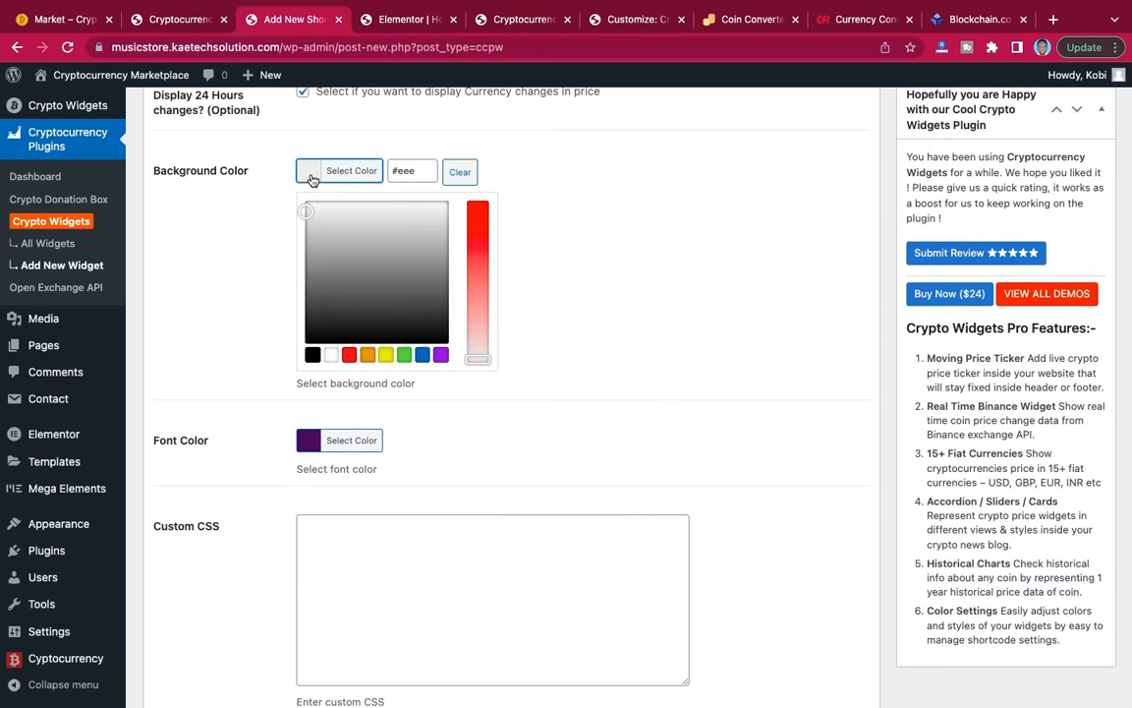
pyautogui.click(330, 355)
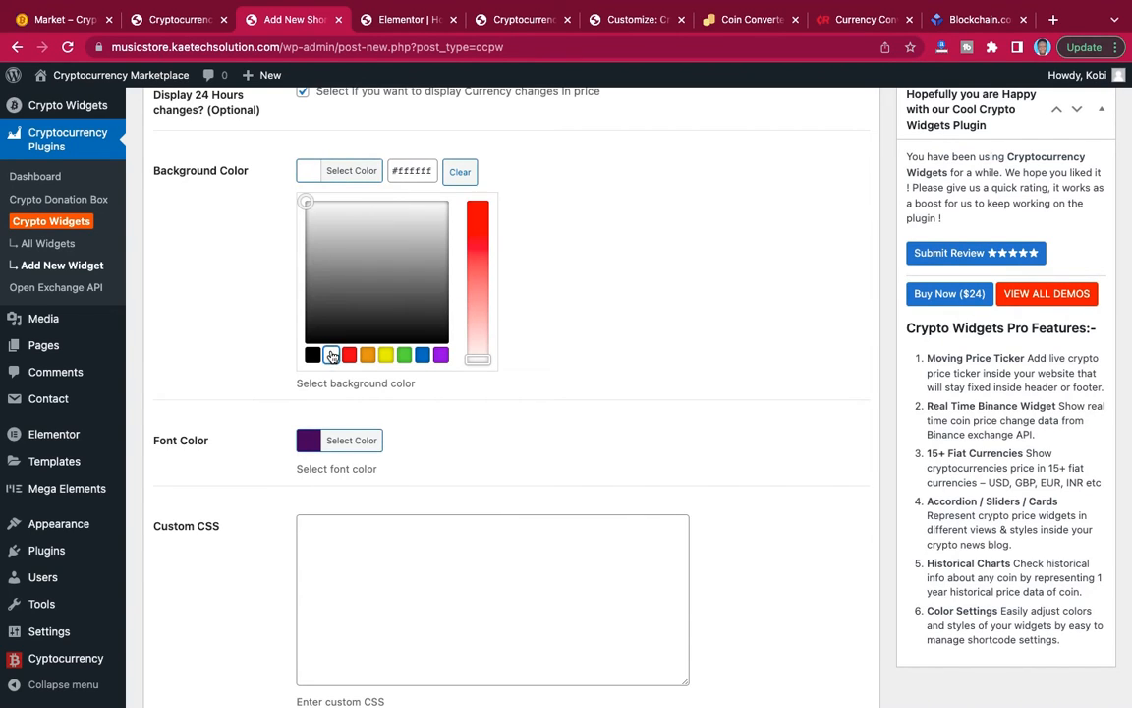
pyautogui.click(306, 170)
pyautogui.scroll(5, 443, 289)
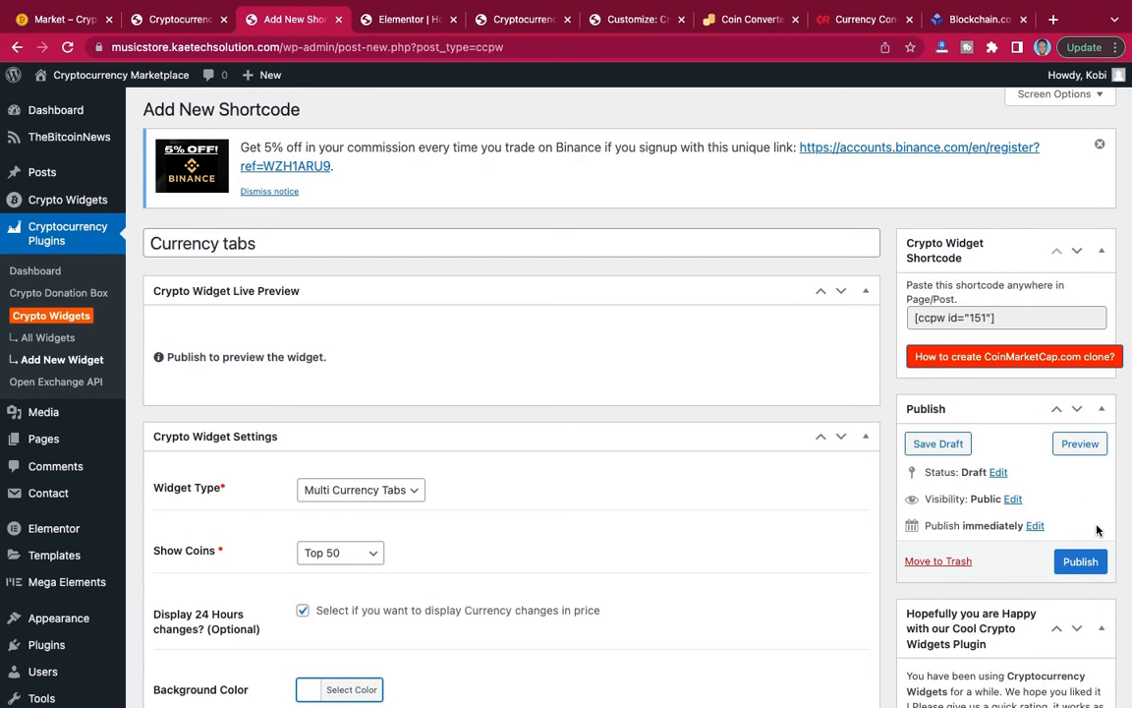
pyautogui.click(1080, 561)
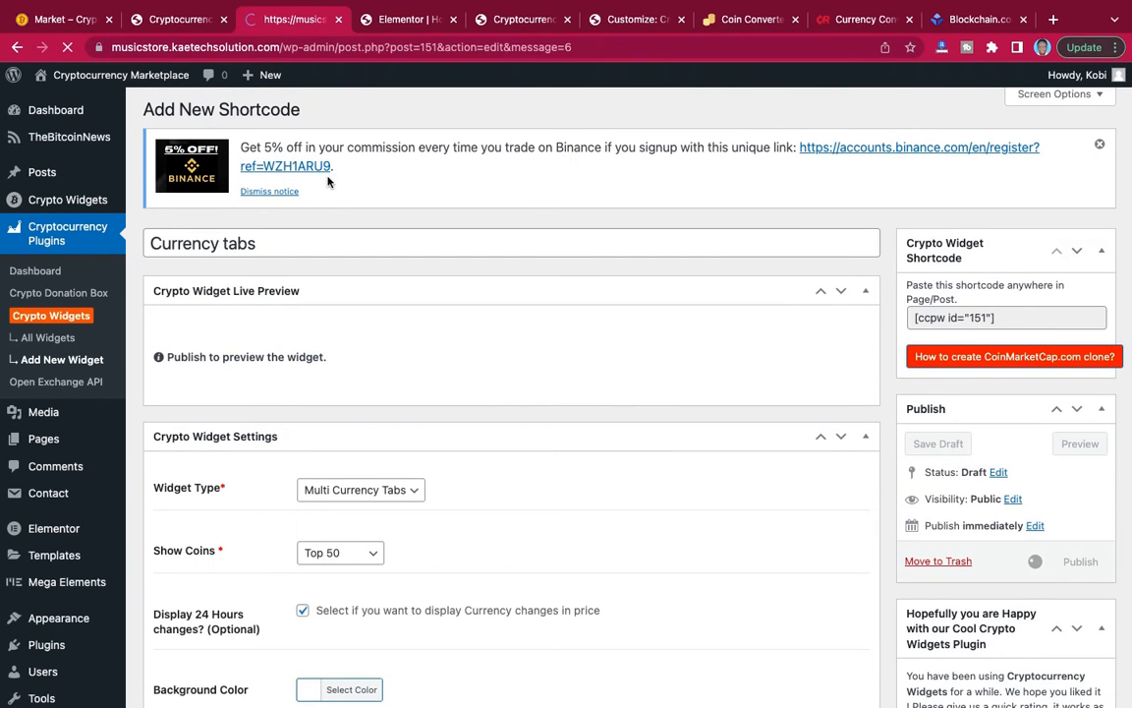
# Examine the reference Market page's label list, multi-currency tabs, coin table and header section.
pyautogui.click(65, 19)
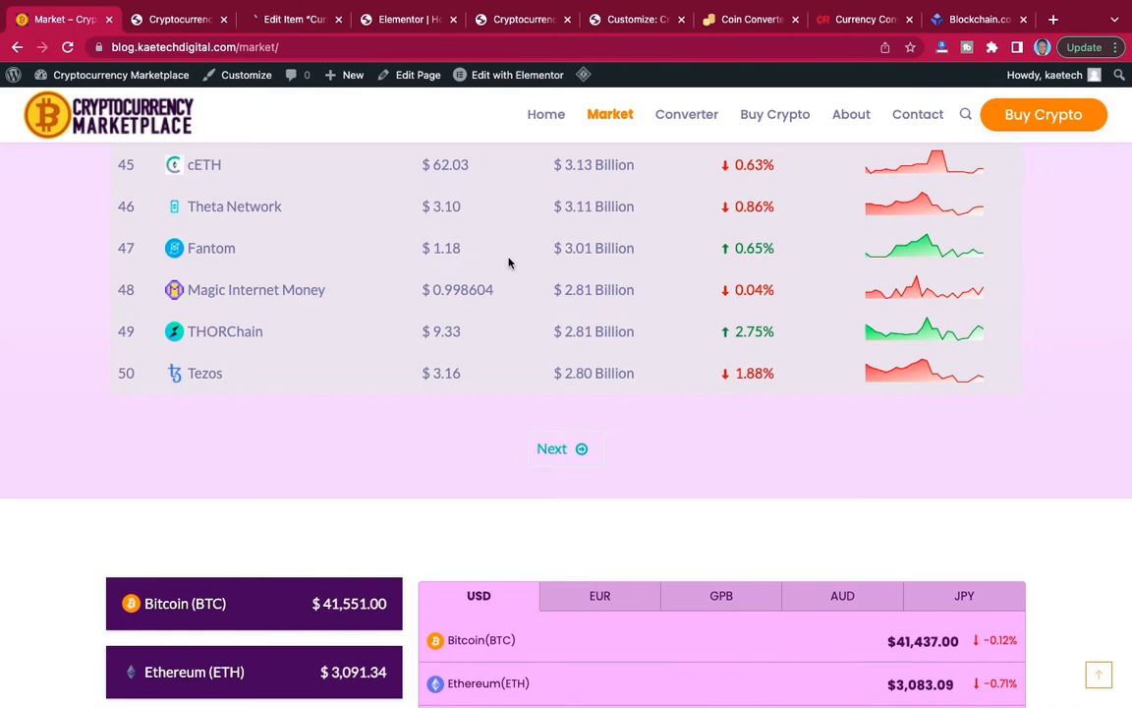
pyautogui.scroll(2, 558, 288)
pyautogui.scroll(-15, 559, 287)
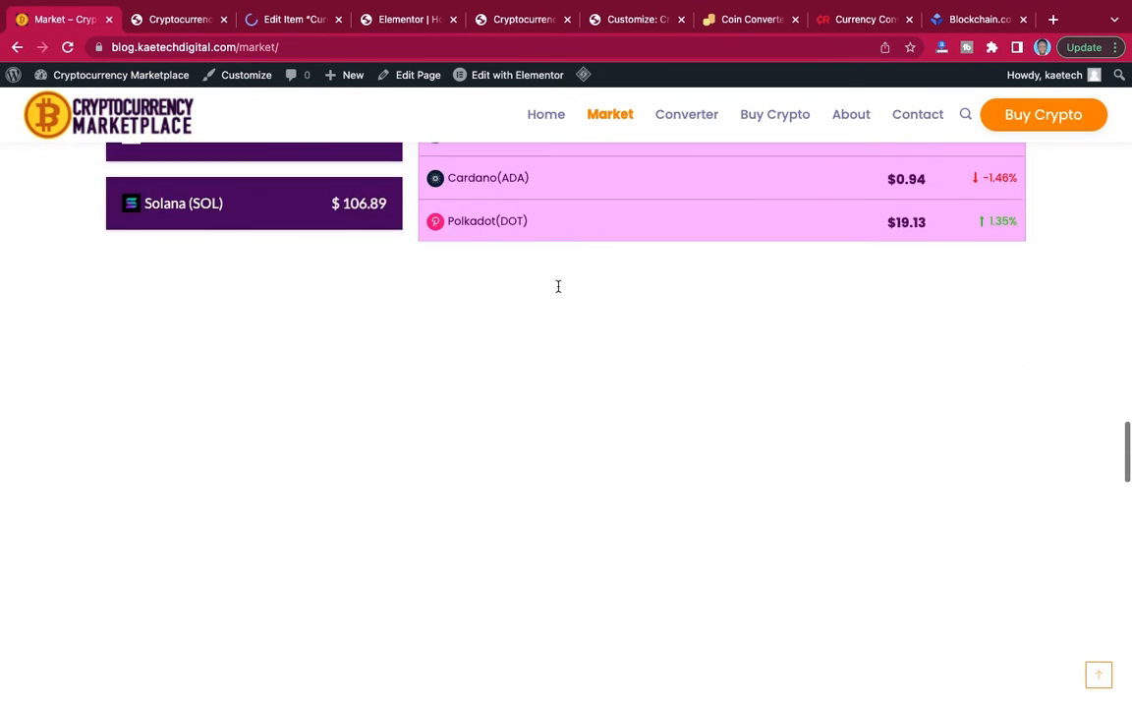
pyautogui.scroll(-8, 559, 291)
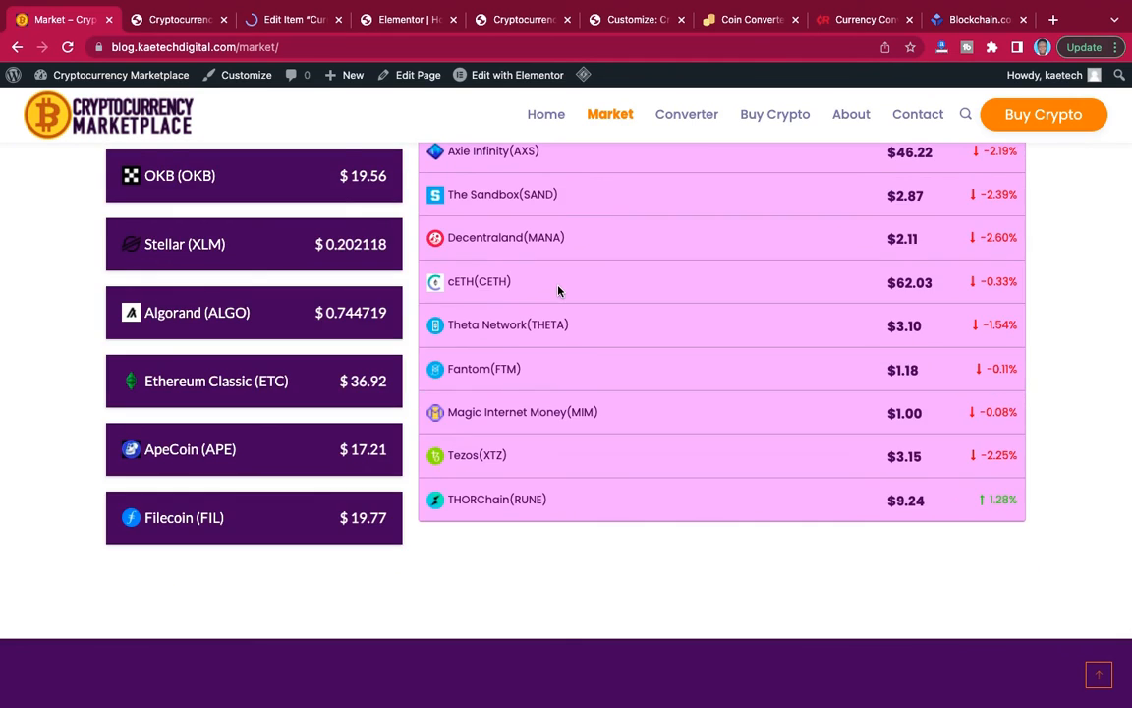
pyautogui.scroll(-6, 559, 291)
pyautogui.scroll(15, 558, 288)
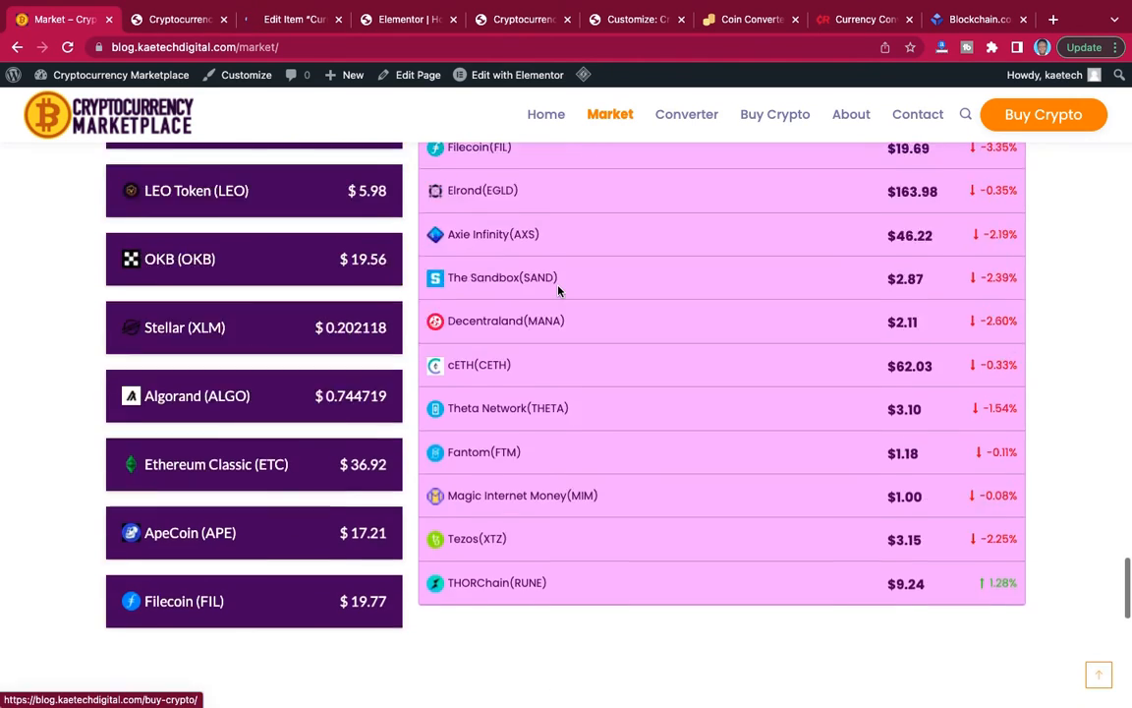
pyautogui.scroll(15, 558, 291)
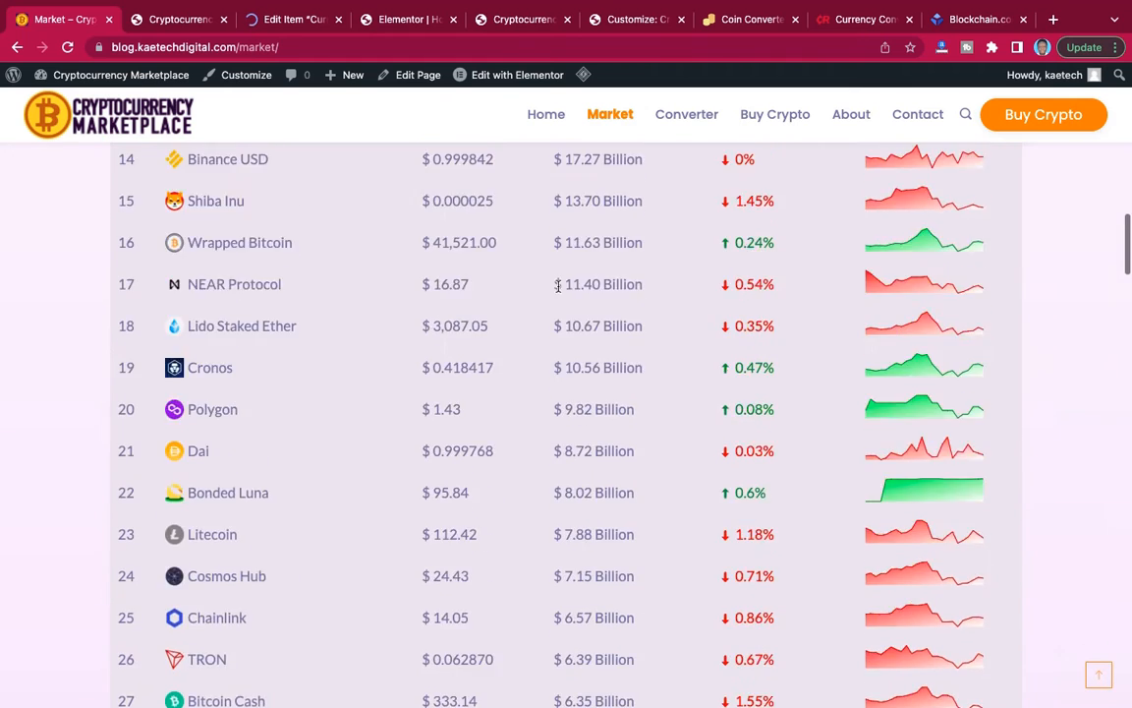
pyautogui.scroll(5, 559, 291)
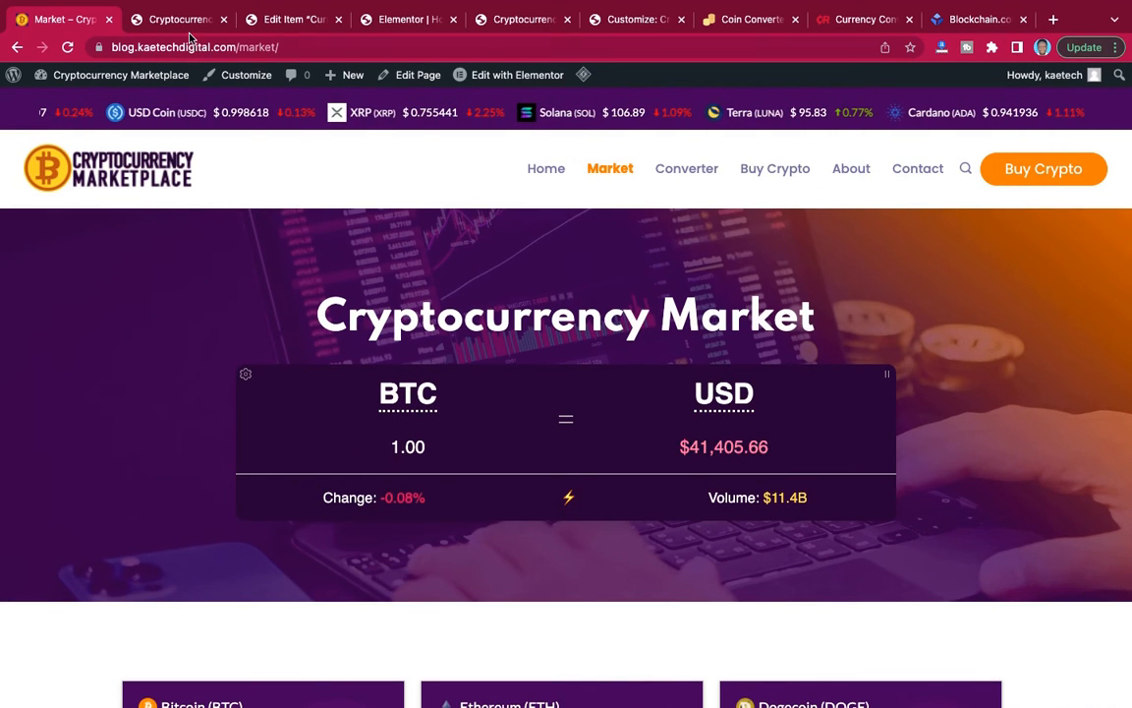
# Return to the published Currency tabs widget and review its live preview.
pyautogui.click(283, 25)
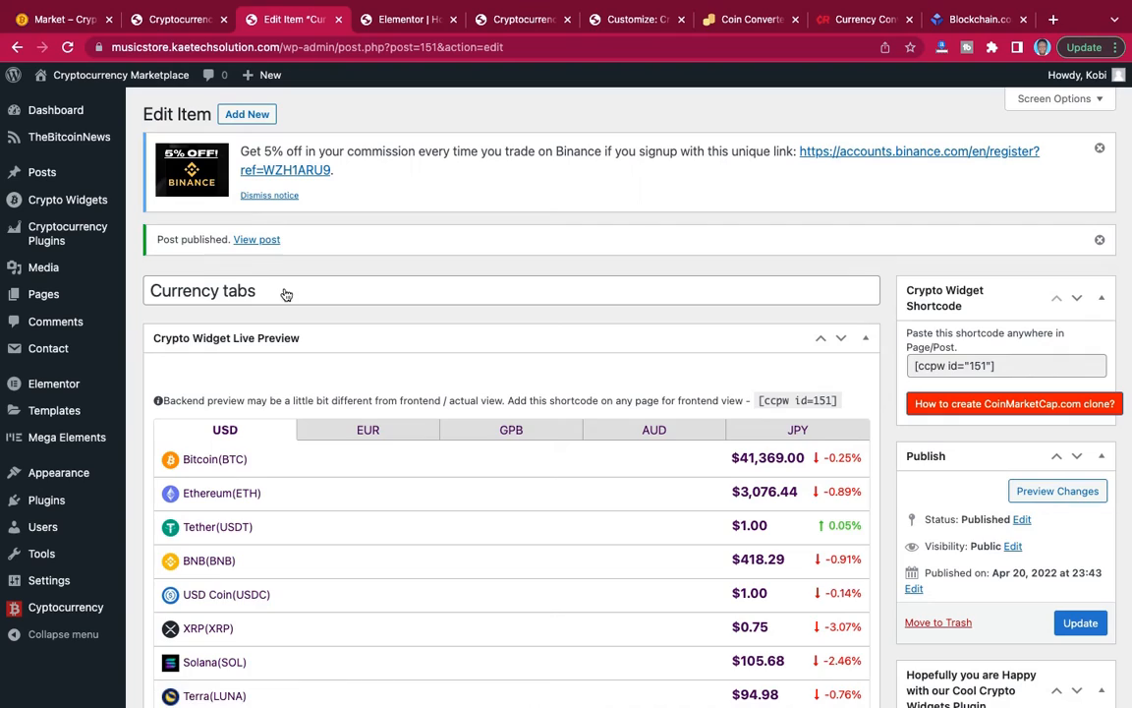
pyautogui.scroll(-5, 331, 316)
pyautogui.scroll(4, 331, 316)
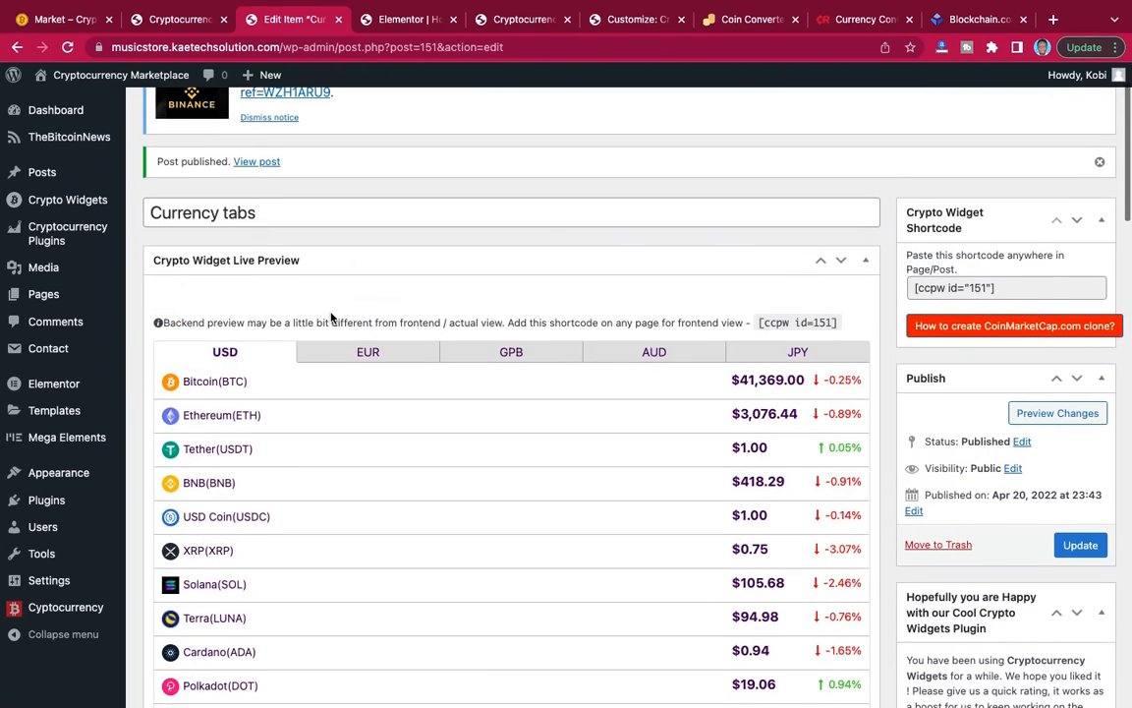
pyautogui.scroll(-15, 331, 317)
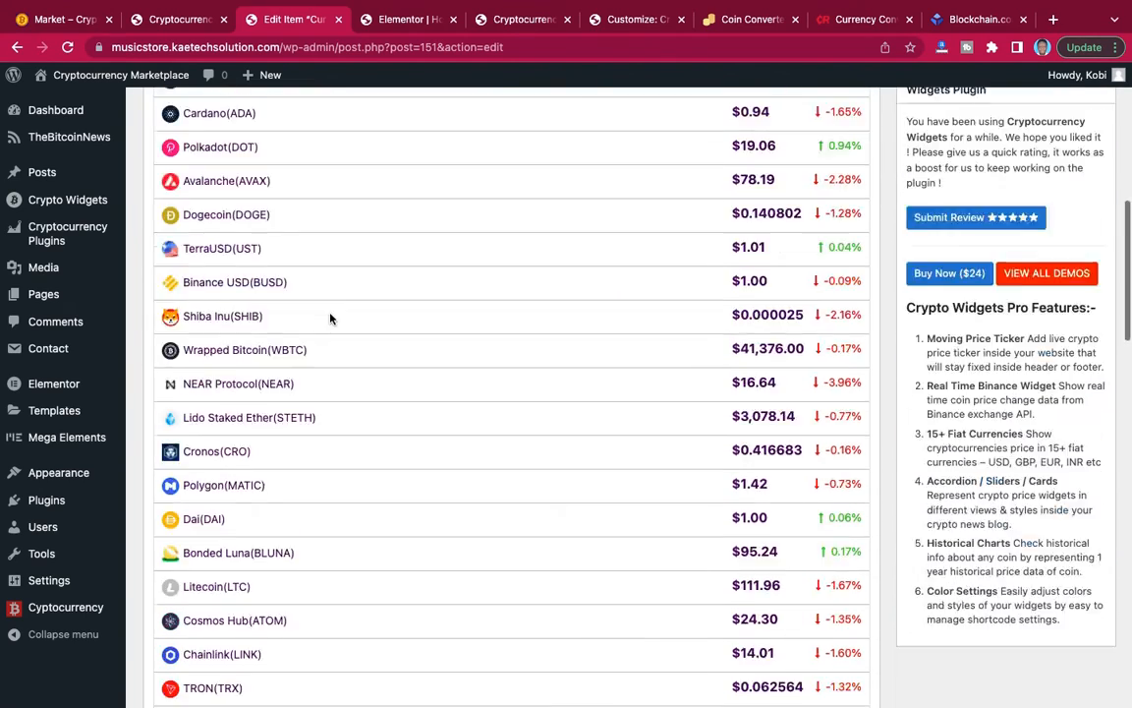
# Review the Currency tabs widget's settings and open its font color value.
pyautogui.scroll(-7, 330, 317)
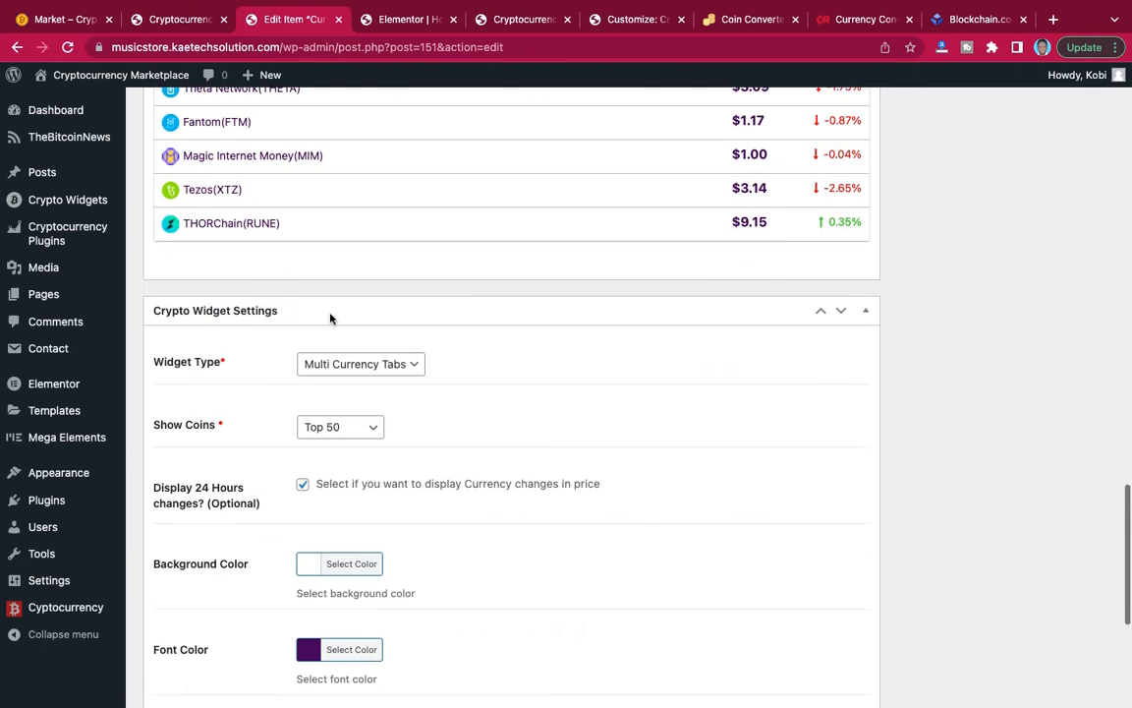
pyautogui.scroll(5, 331, 317)
pyautogui.scroll(-7, 331, 318)
pyautogui.scroll(-2, 330, 318)
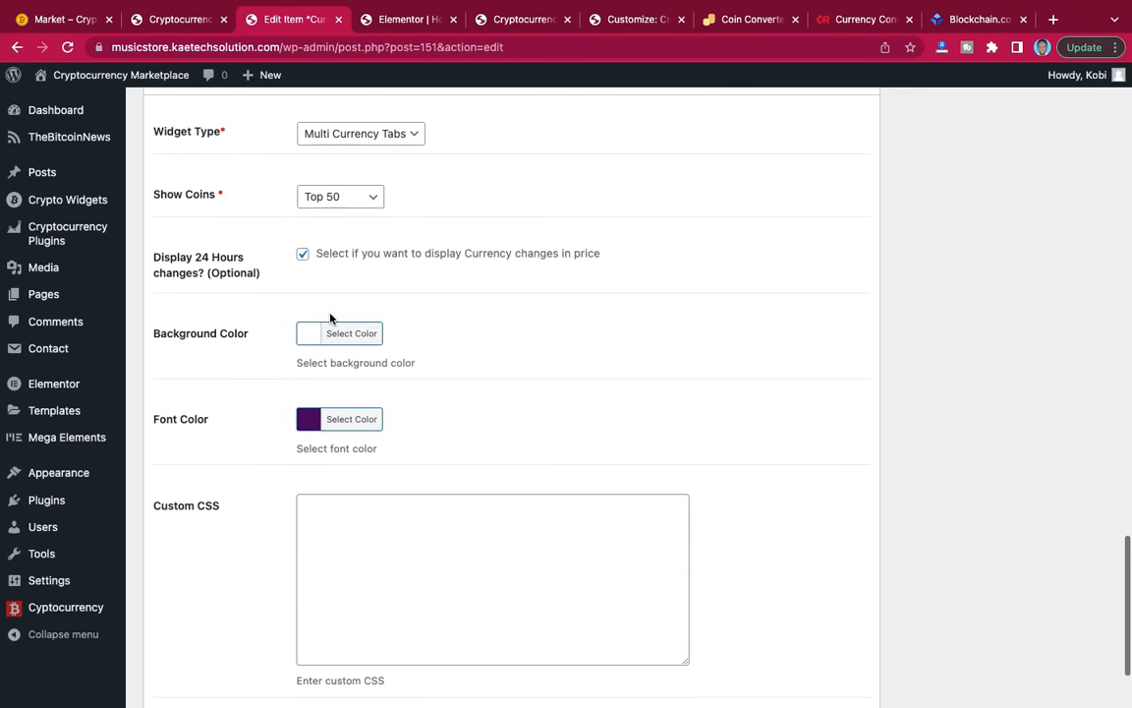
pyautogui.scroll(1, 331, 318)
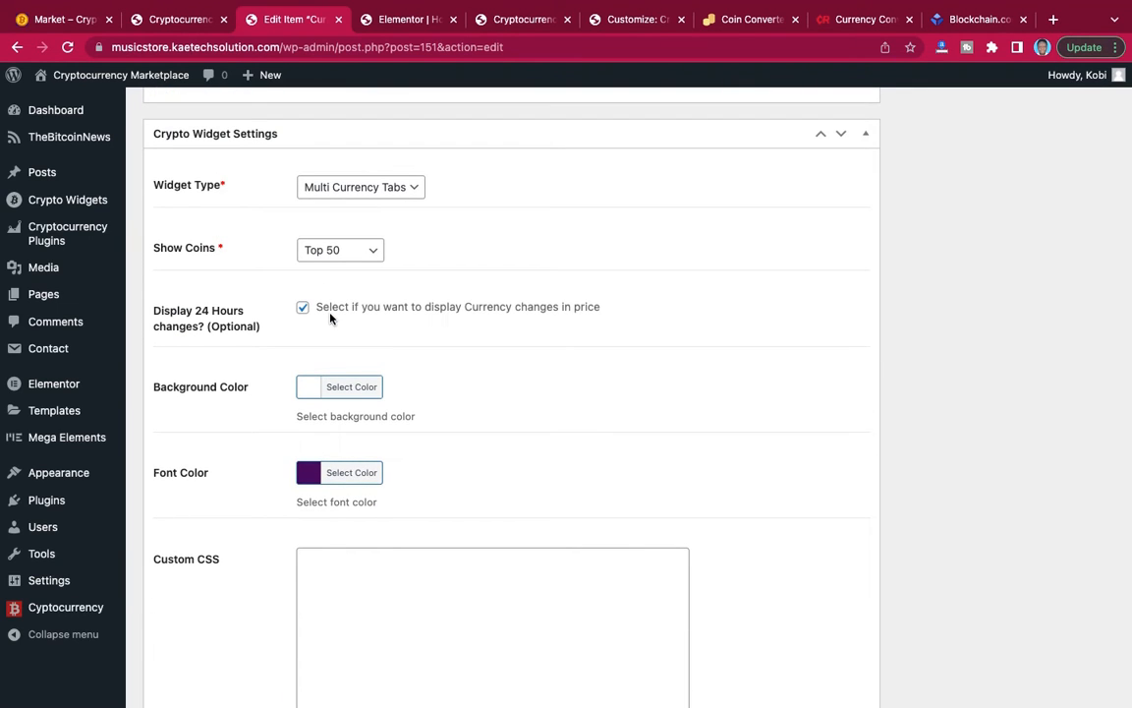
pyautogui.scroll(-3, 330, 317)
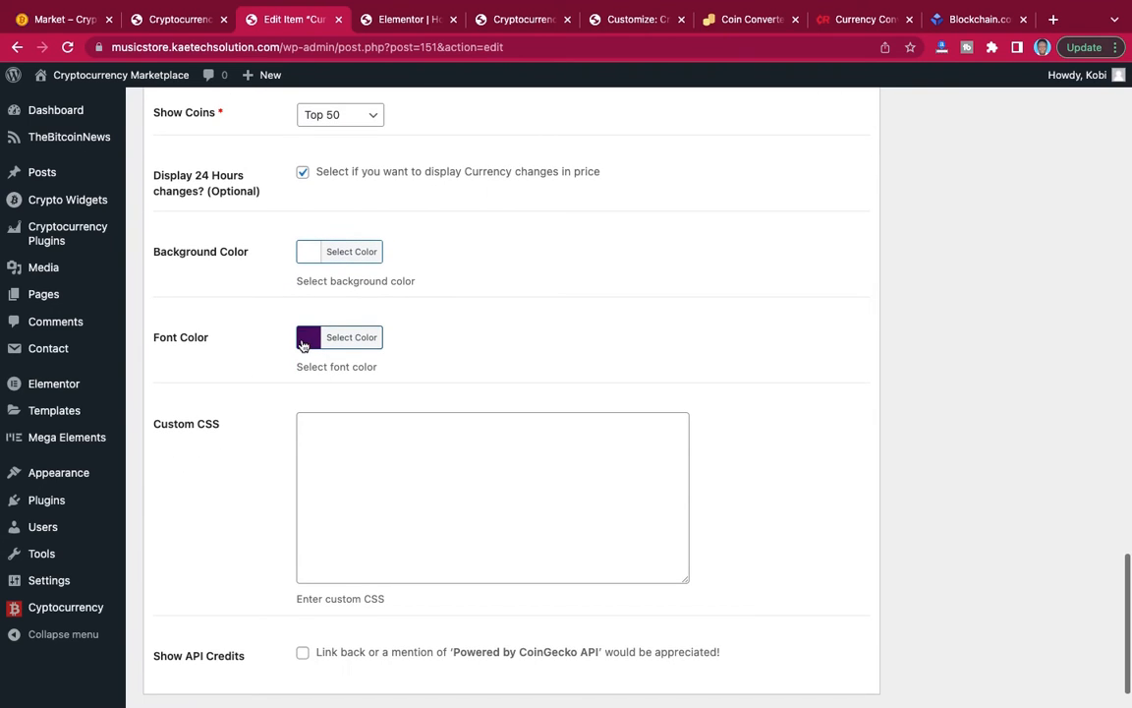
pyautogui.click(309, 338)
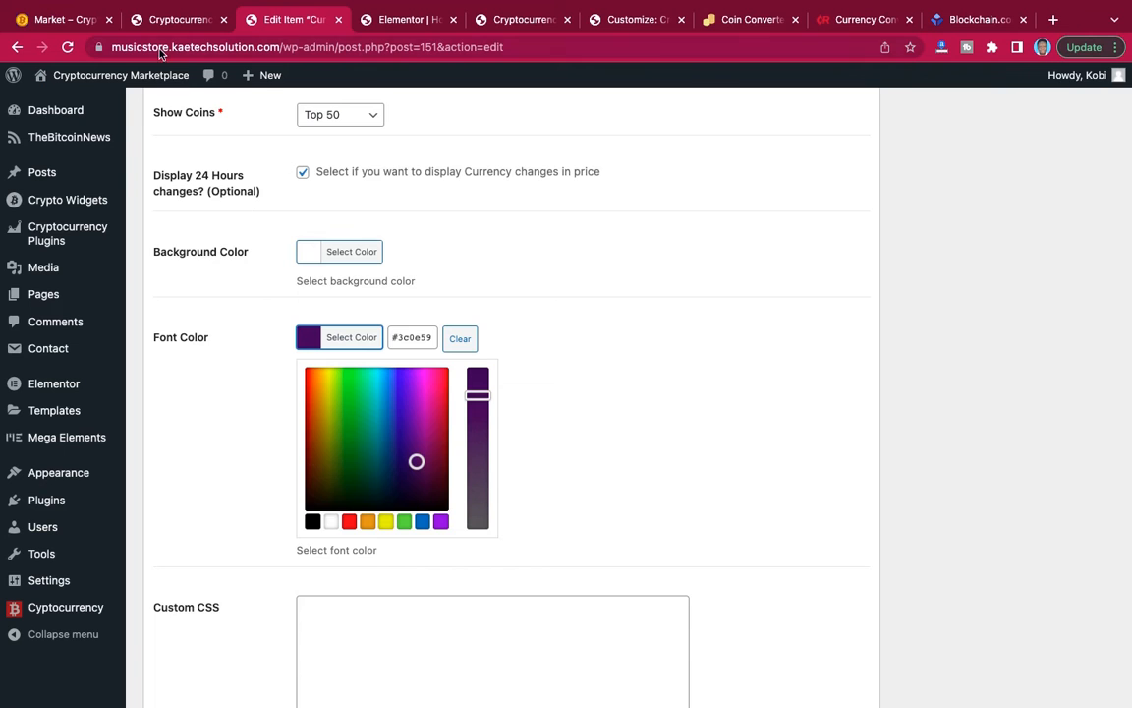
# Examine the colors of the multi-currency tabs on the reference Market page and return to the Currency tabs widget.
pyautogui.click(69, 19)
pyautogui.scroll(-5, 452, 301)
pyautogui.scroll(-20, 453, 301)
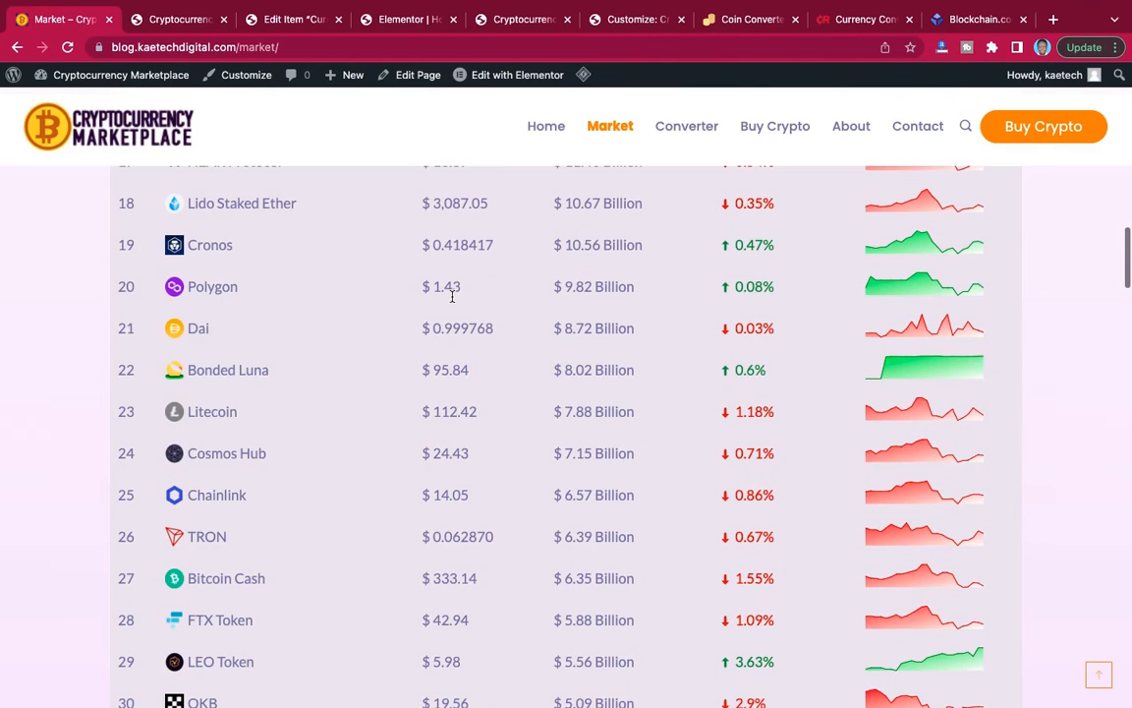
pyautogui.scroll(8, 452, 298)
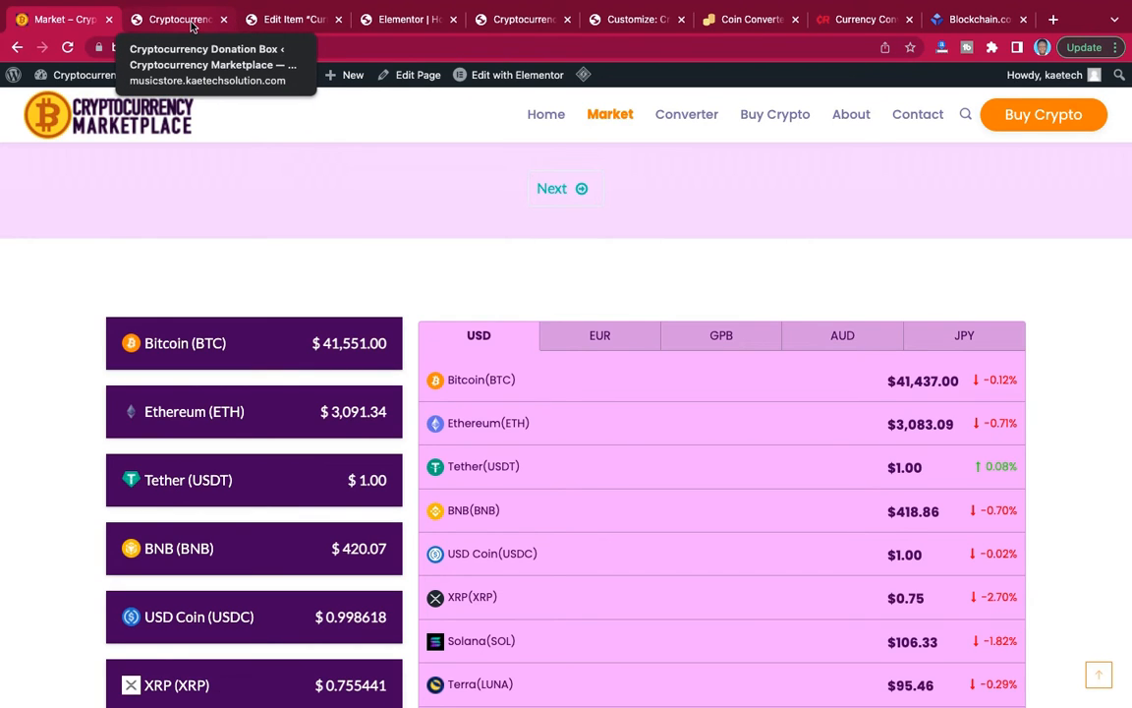
pyautogui.click(295, 20)
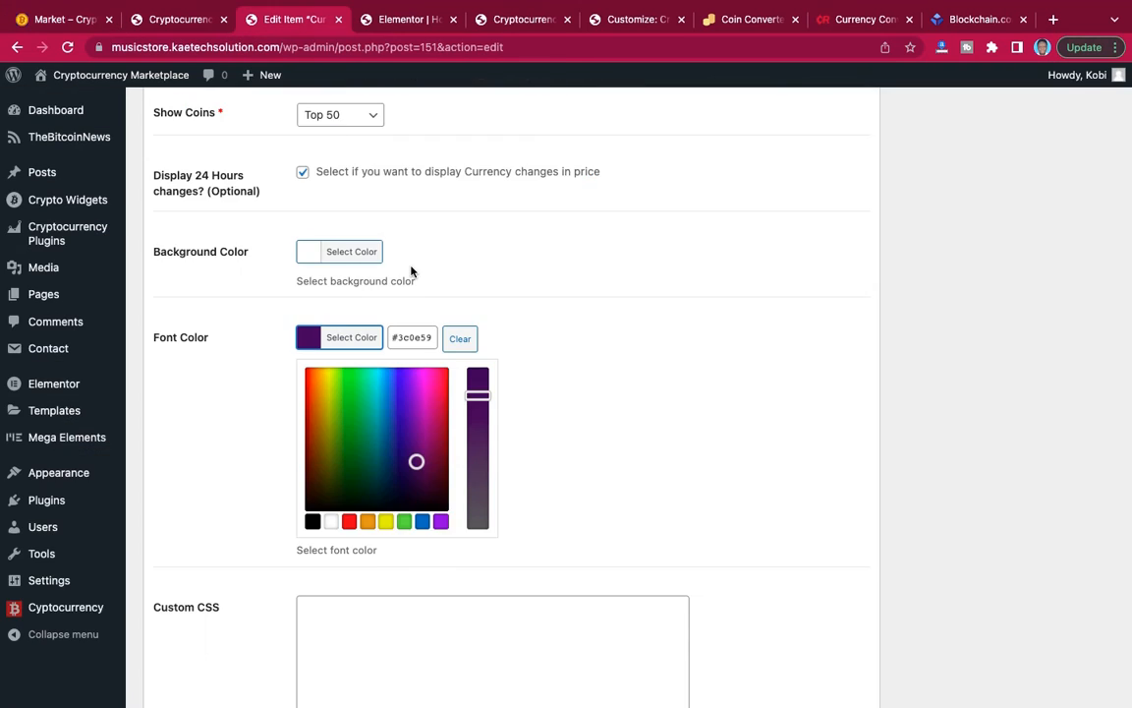
# Change the Currency tabs widget's background color to light purple (#c6a9d6) and update the widget.
pyautogui.scroll(-1, 411, 272)
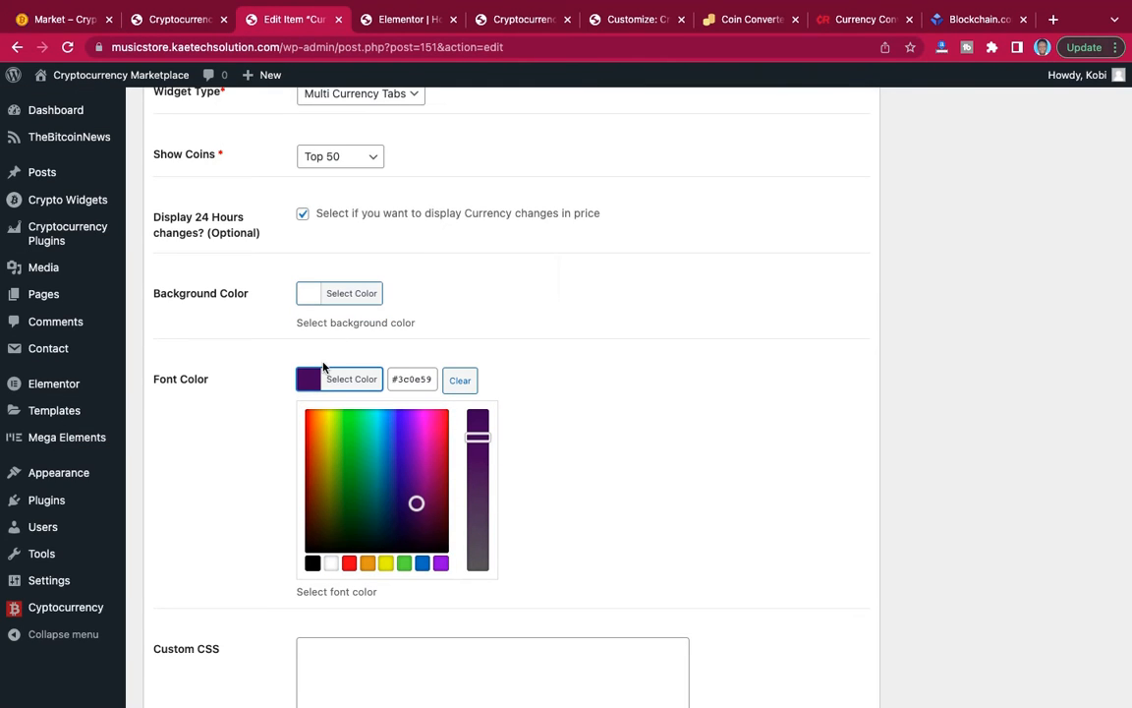
pyautogui.click(309, 297)
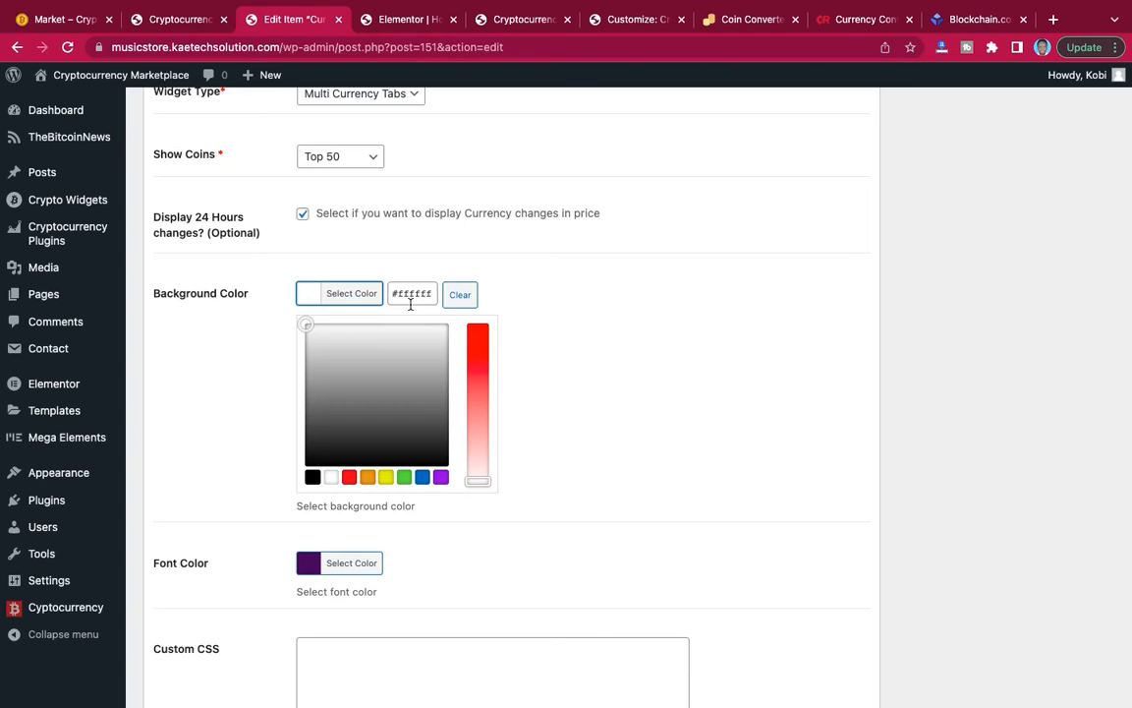
pyautogui.moveTo(431, 295); pyautogui.dragTo(386, 295)
pyautogui.write('#3c0e59')
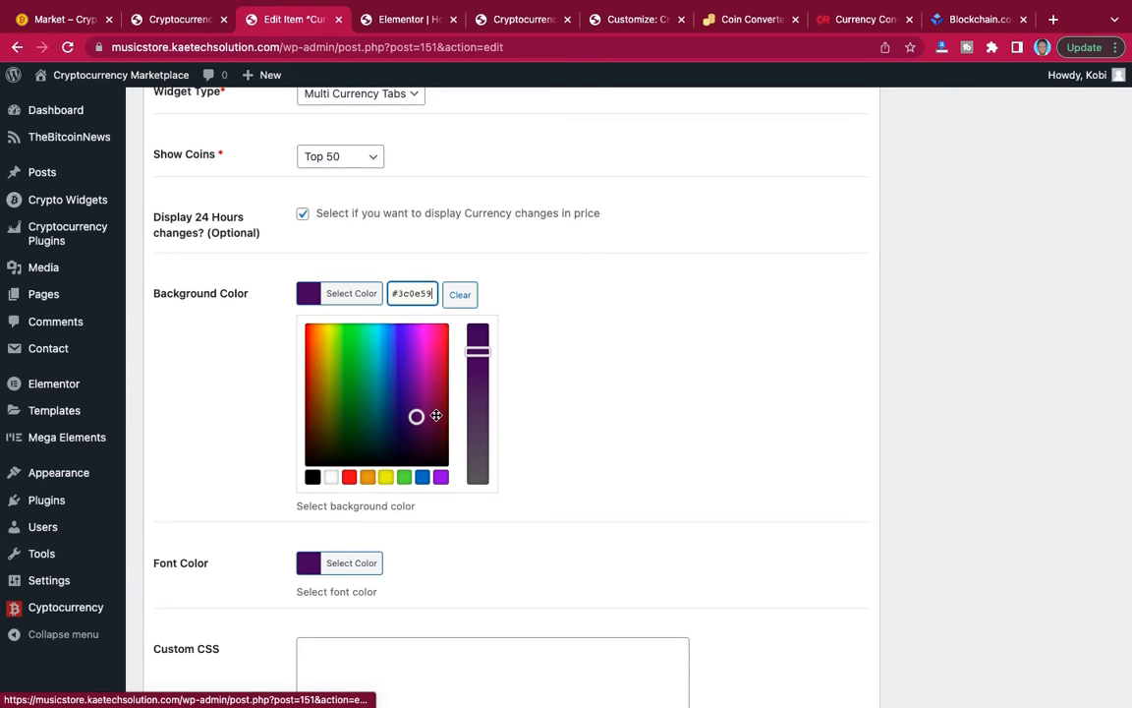
pyautogui.moveTo(416, 416); pyautogui.dragTo(478, 445)
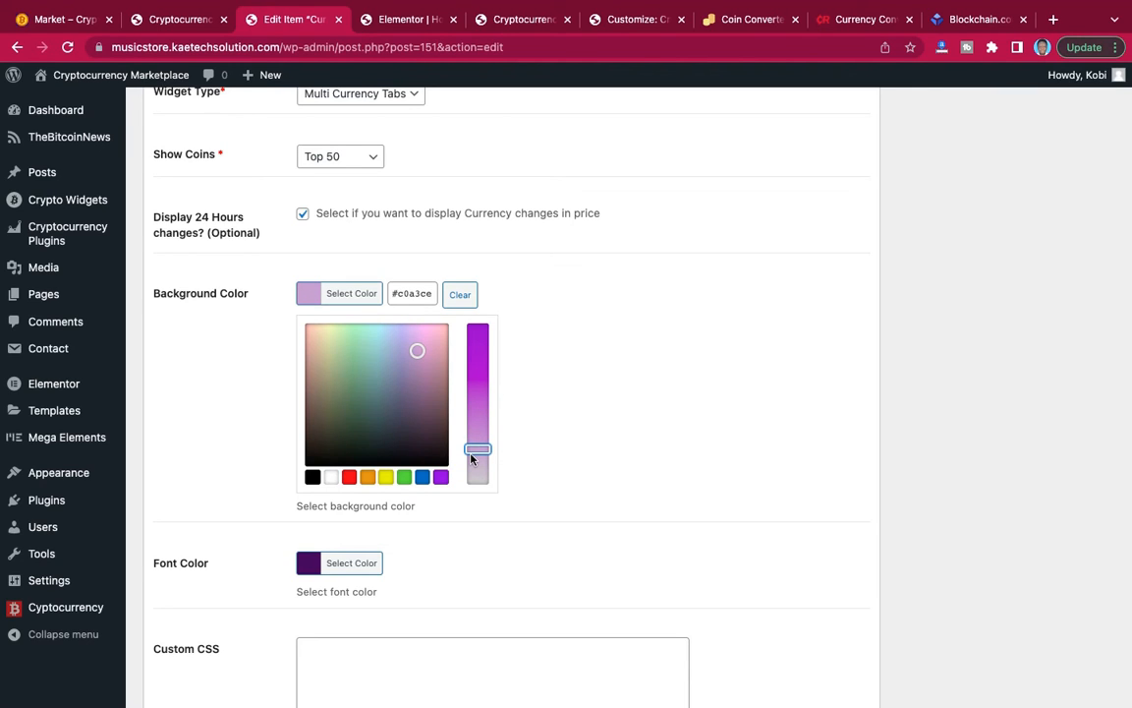
pyautogui.click(417, 347)
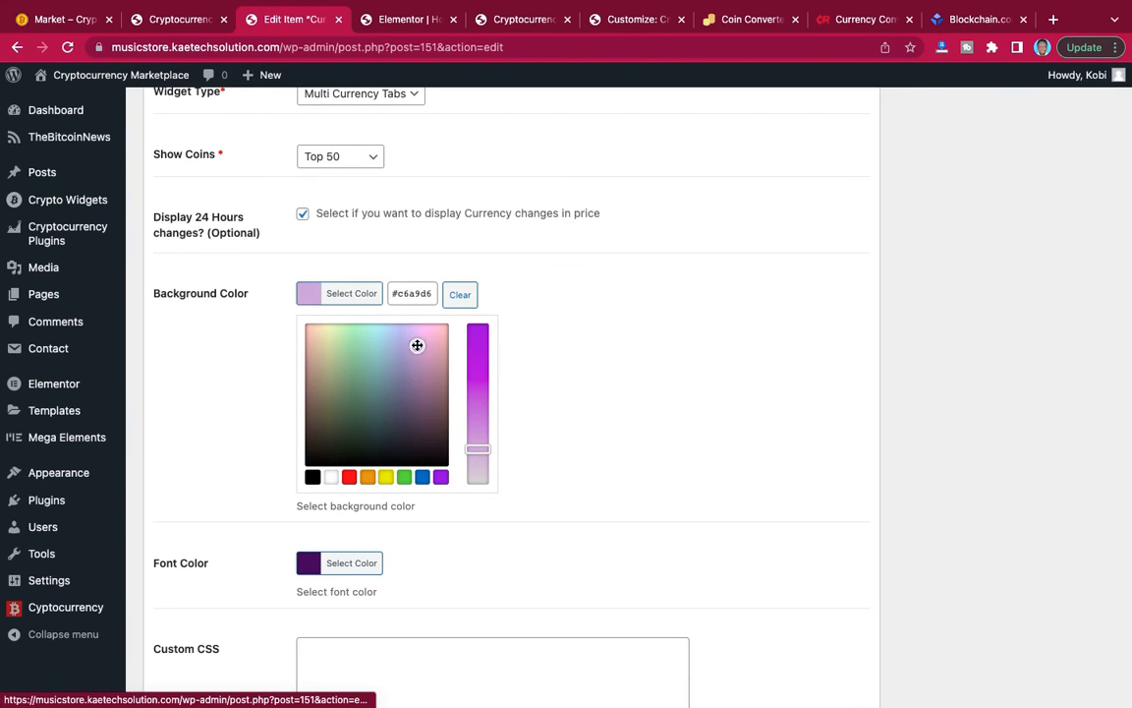
pyautogui.click(300, 293)
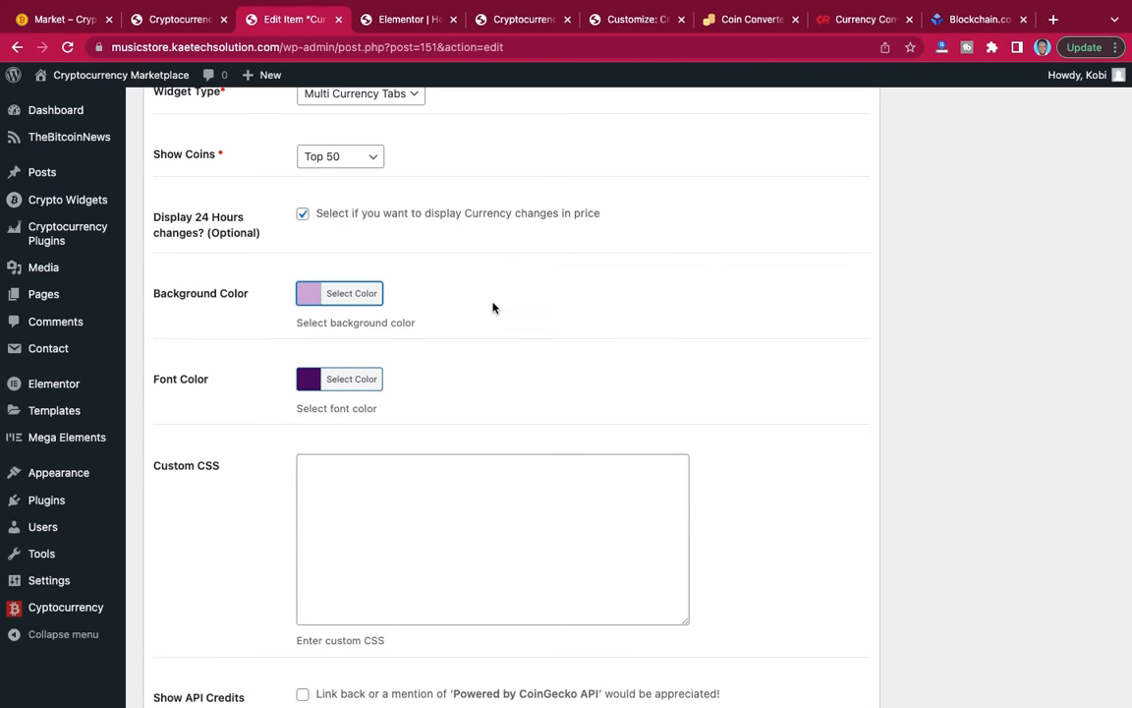
pyautogui.scroll(20, 492, 307)
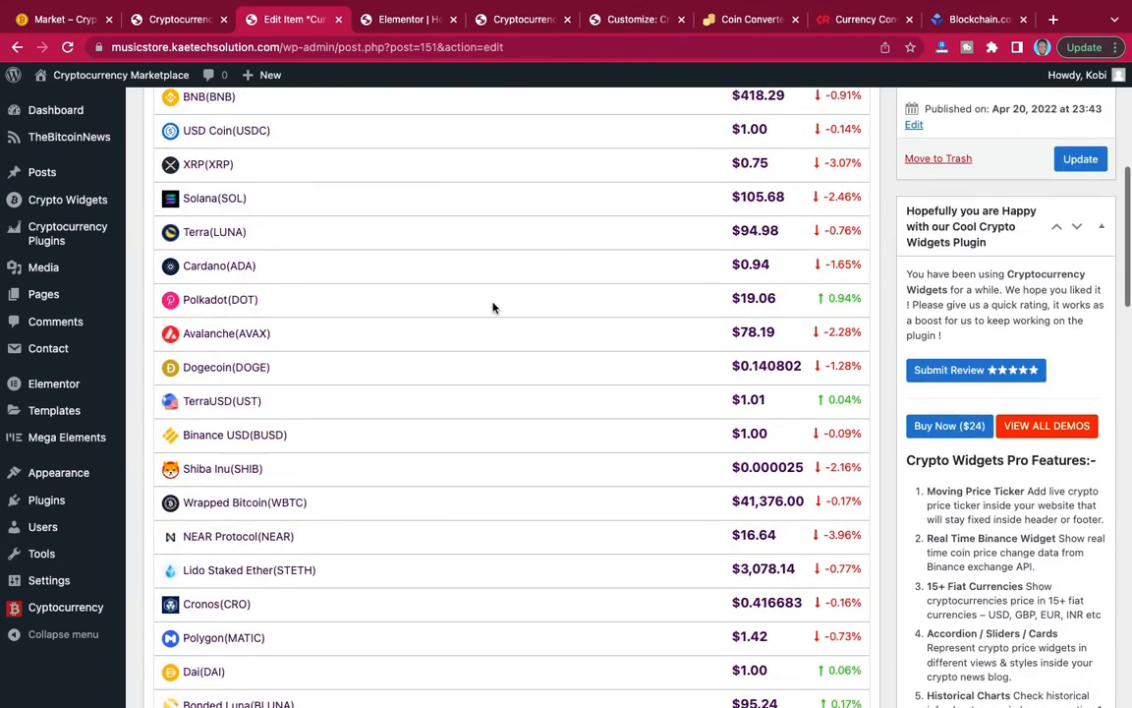
pyautogui.click(1066, 227)
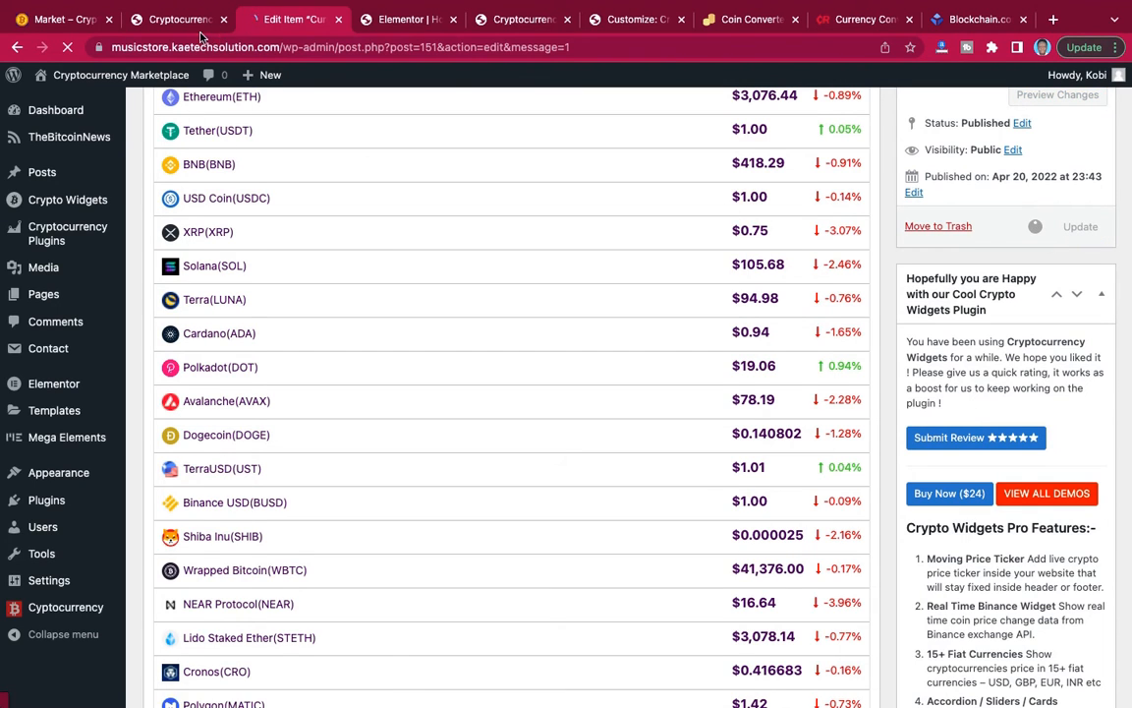
# Switch to the site's Cryptocurrency Donation Box admin page and locate the Pages section.
pyautogui.click(162, 18)
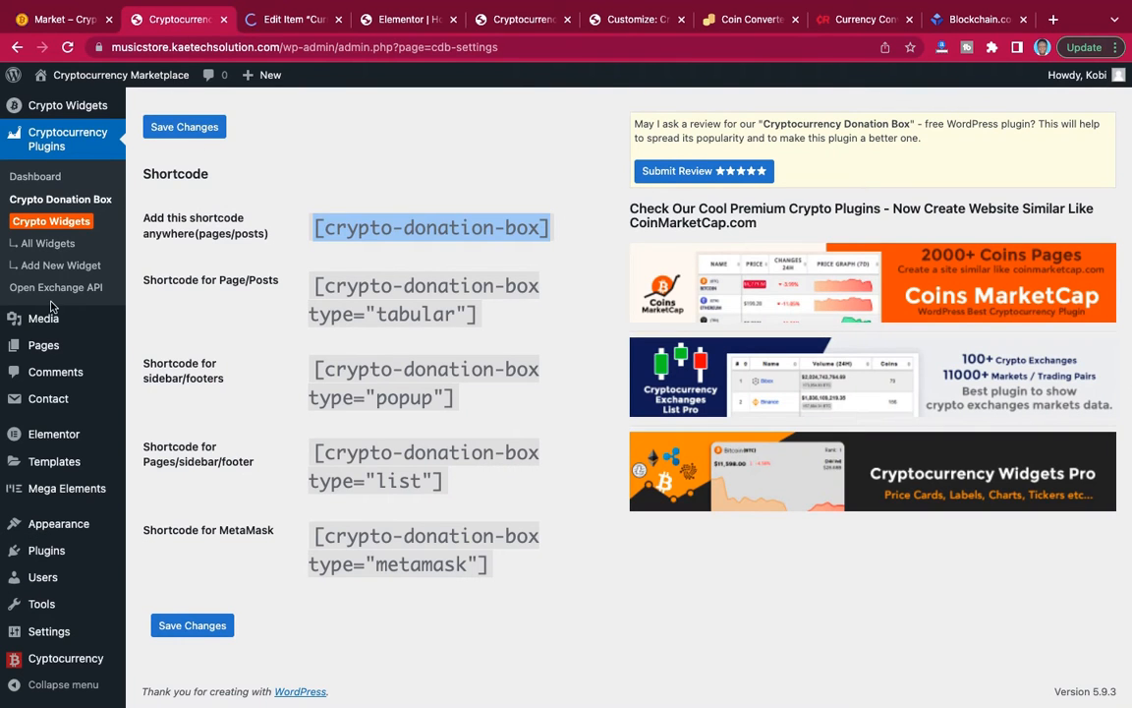
pyautogui.scroll(-1, 53, 309)
pyautogui.scroll(3, 57, 311)
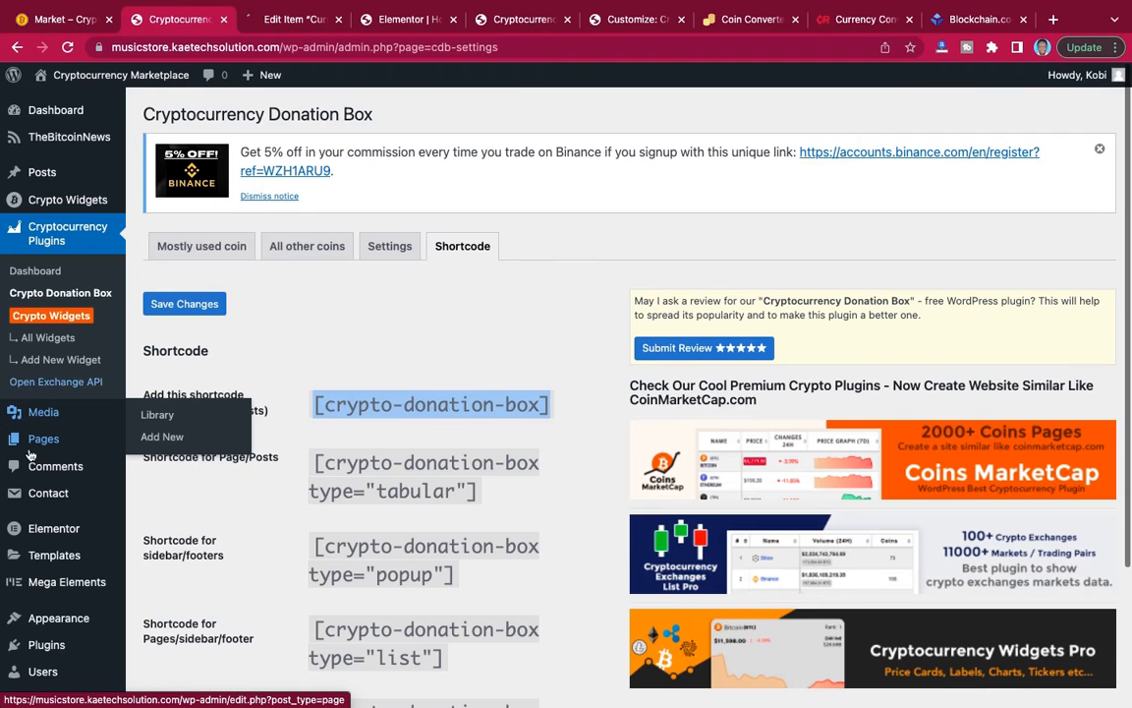
pyautogui.scroll(-2, 59, 459)
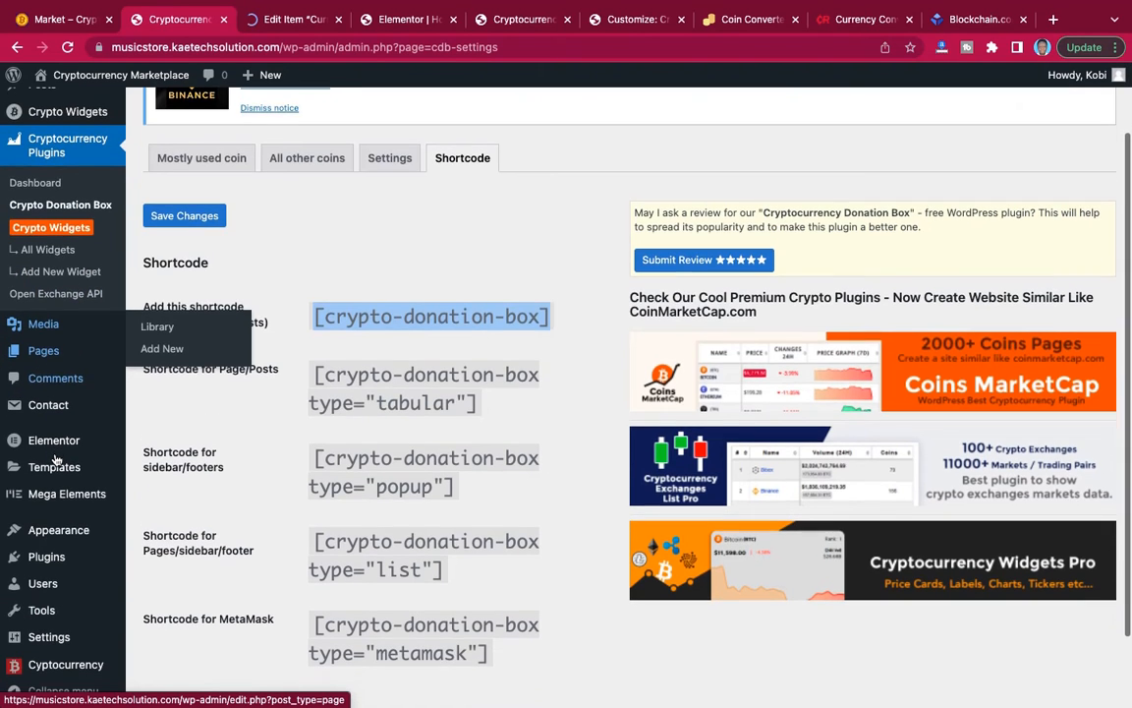
pyautogui.moveTo(49, 351)
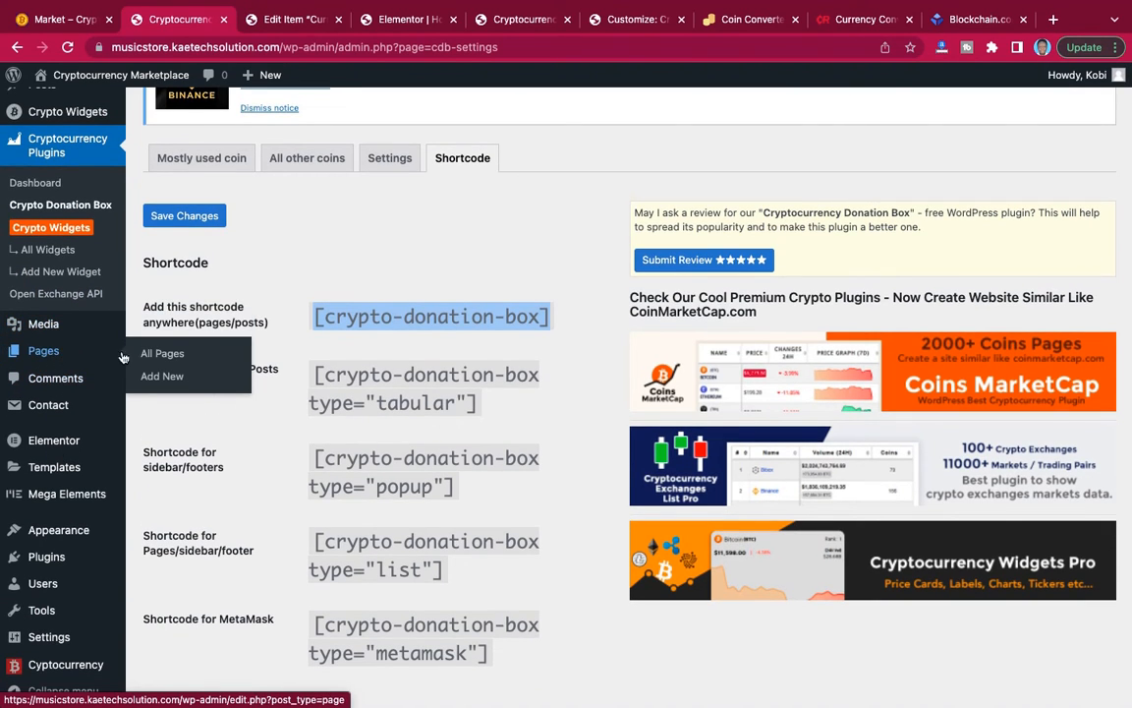
pyautogui.click(162, 382)
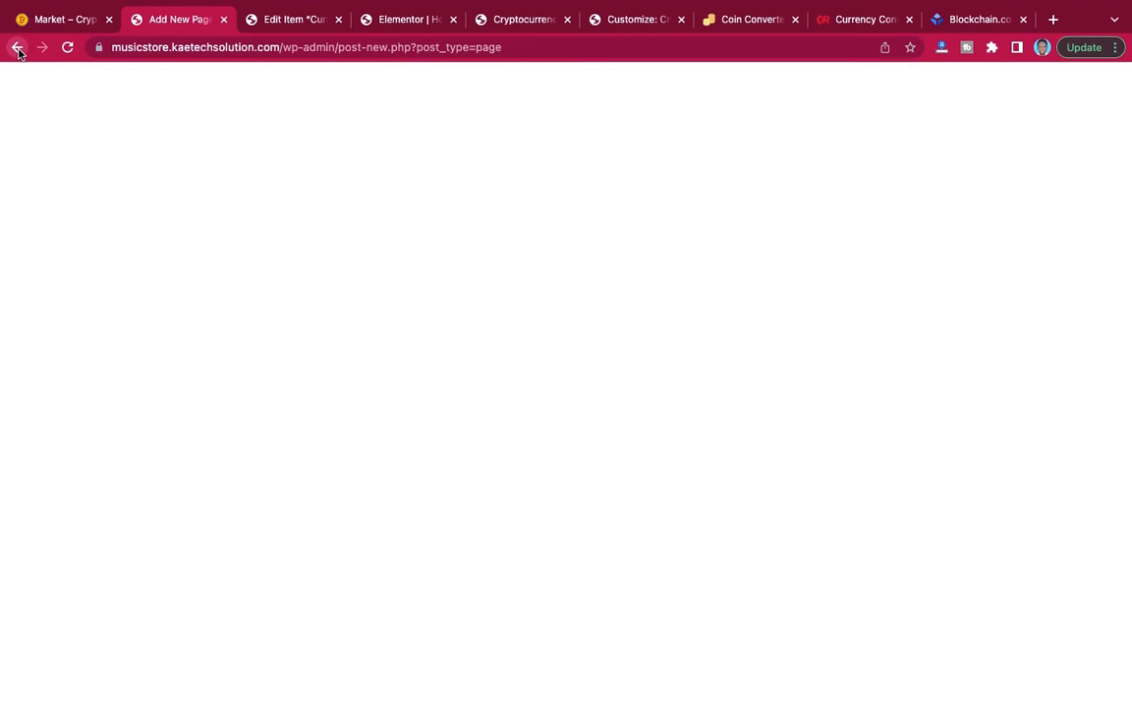
pyautogui.click(17, 46)
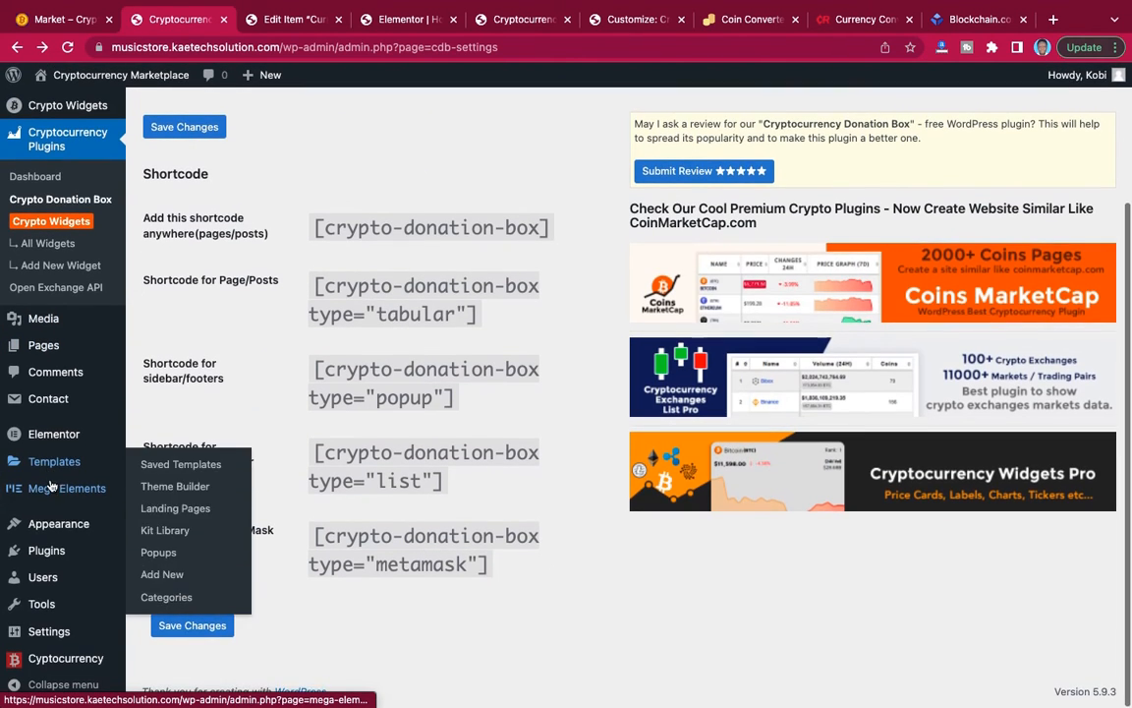
# Open the Market page from the list of all pages and start editing it with Elementor.
pyautogui.moveTo(56, 532)
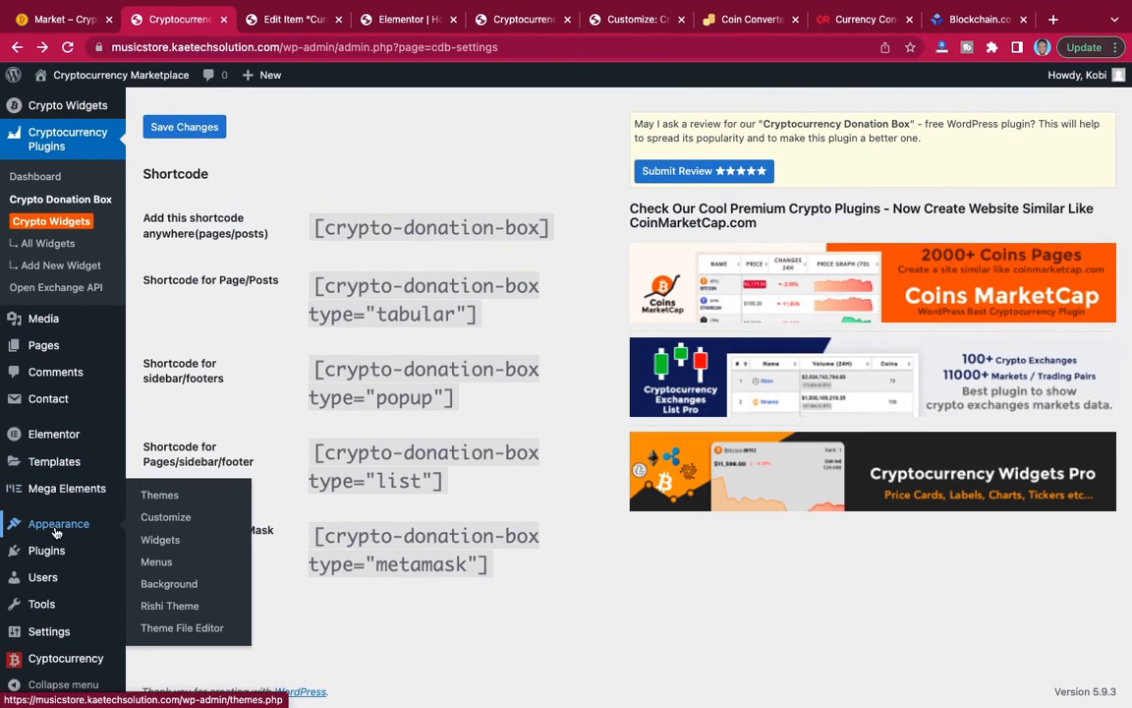
pyautogui.moveTo(83, 348)
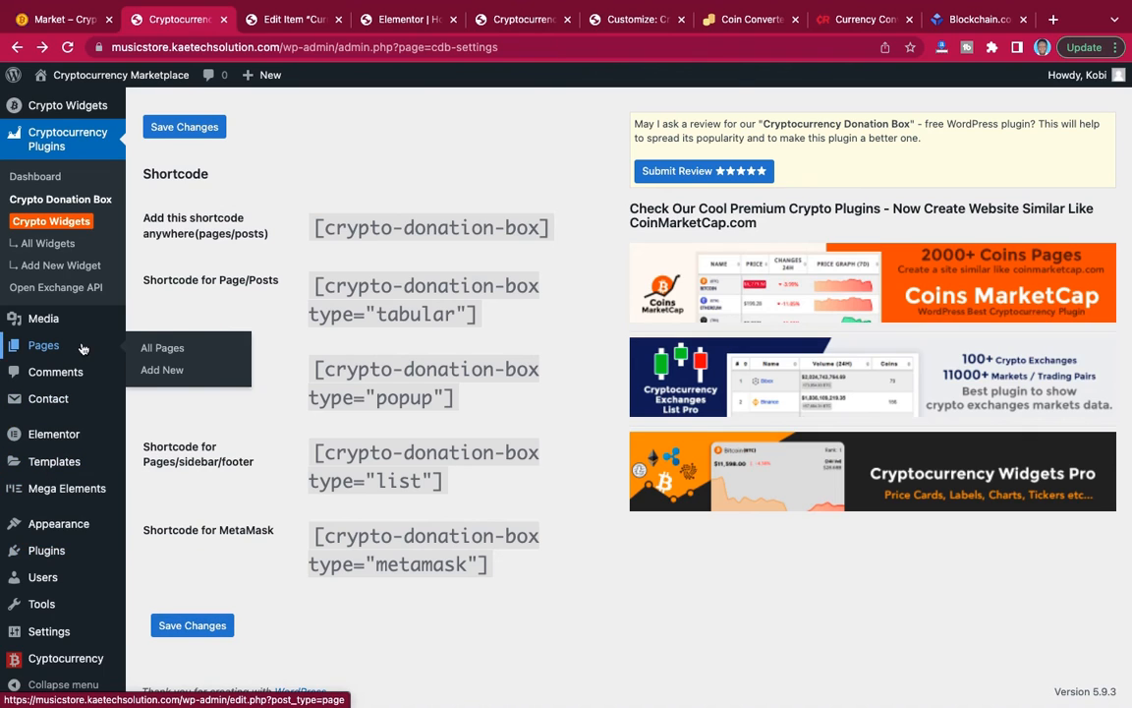
pyautogui.click(159, 348)
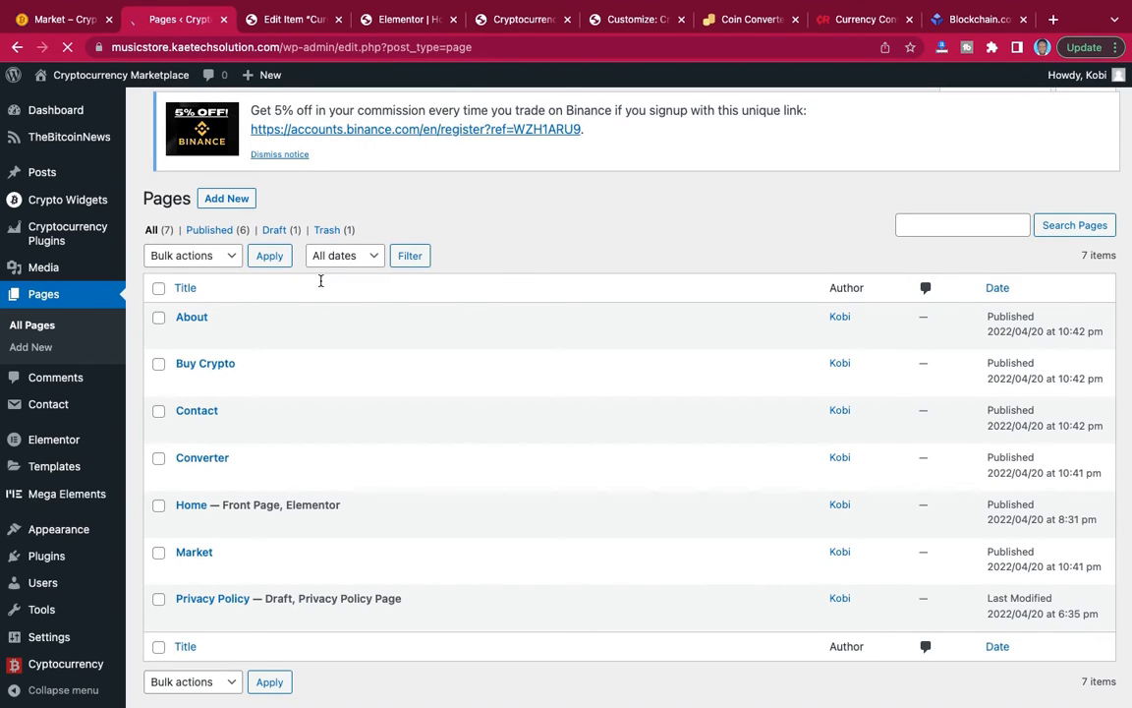
pyautogui.scroll(-1, 327, 366)
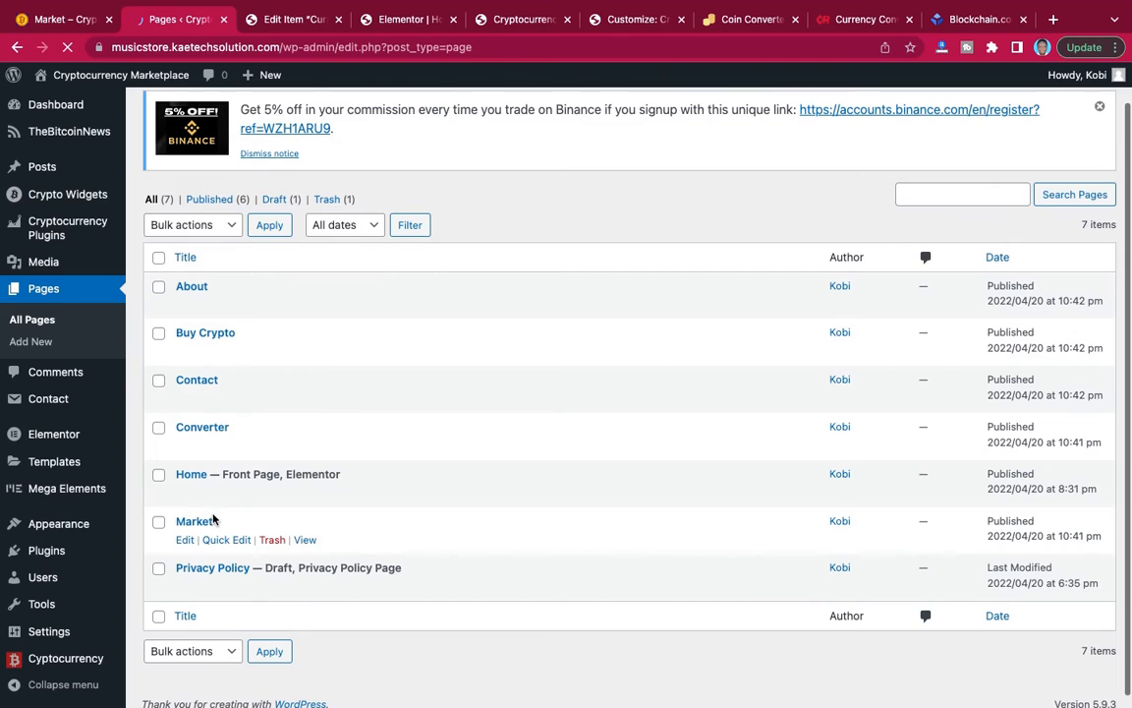
pyautogui.click(196, 524)
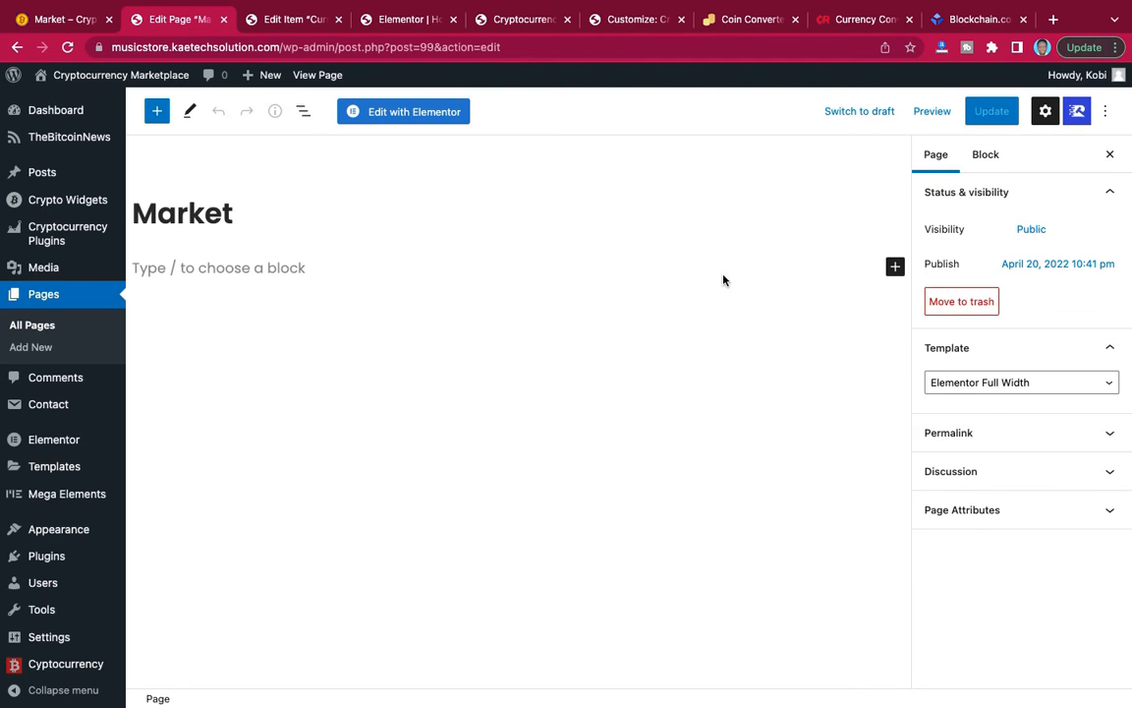
pyautogui.click(417, 112)
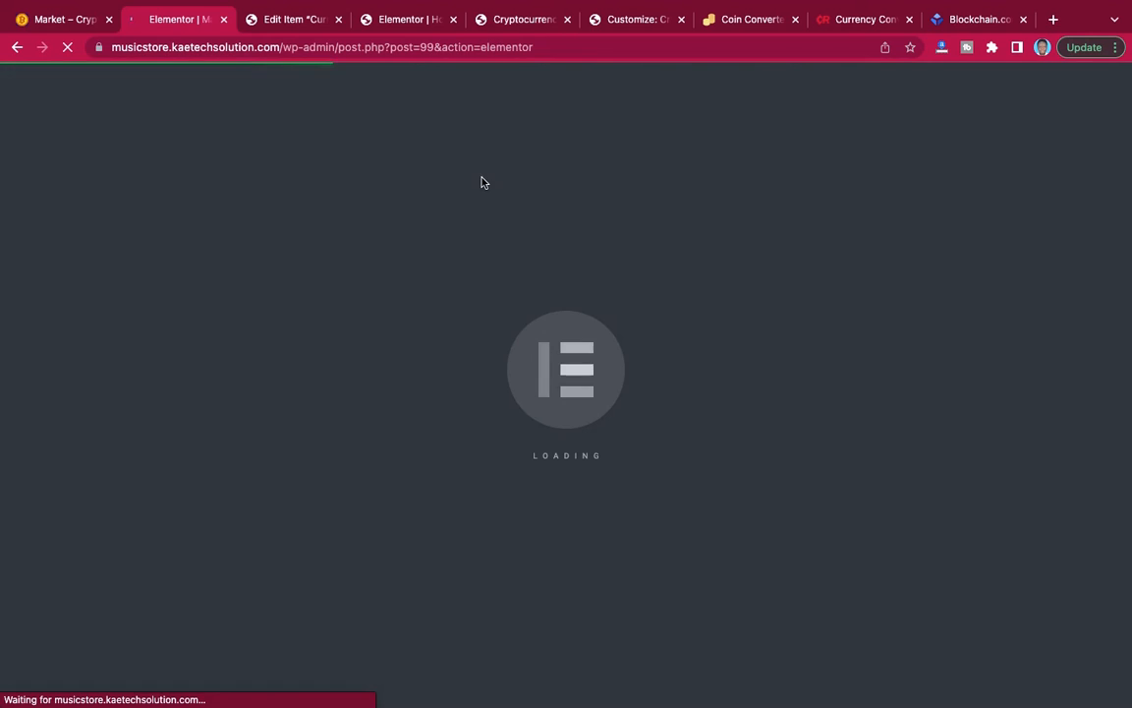
# Inspect the HTML code of the Home page's BTC to USD converter widget and return to the Market page editor.
pyautogui.click(400, 19)
pyautogui.scroll(4, 713, 314)
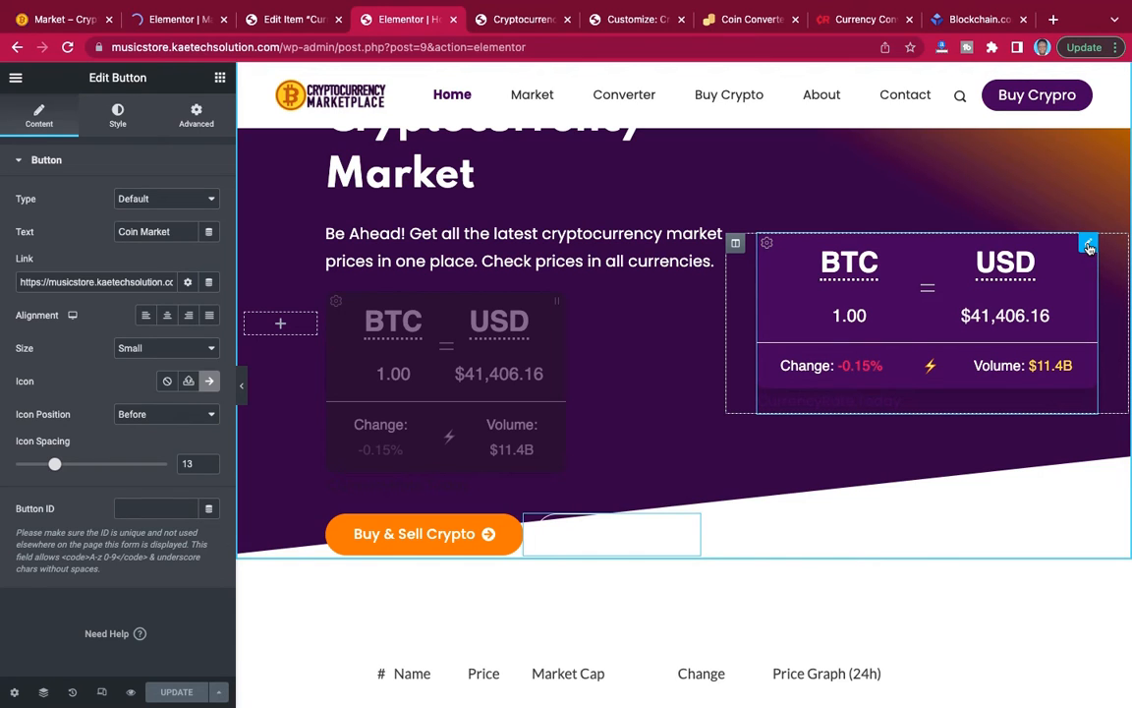
pyautogui.click(1088, 243)
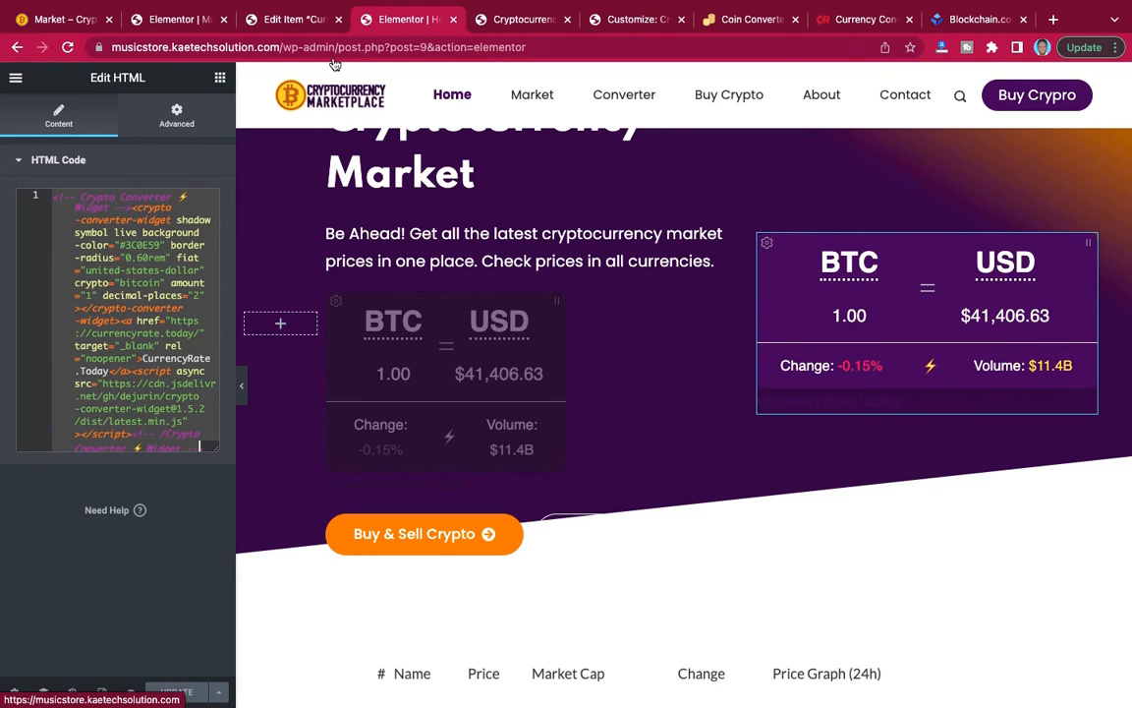
pyautogui.click(187, 20)
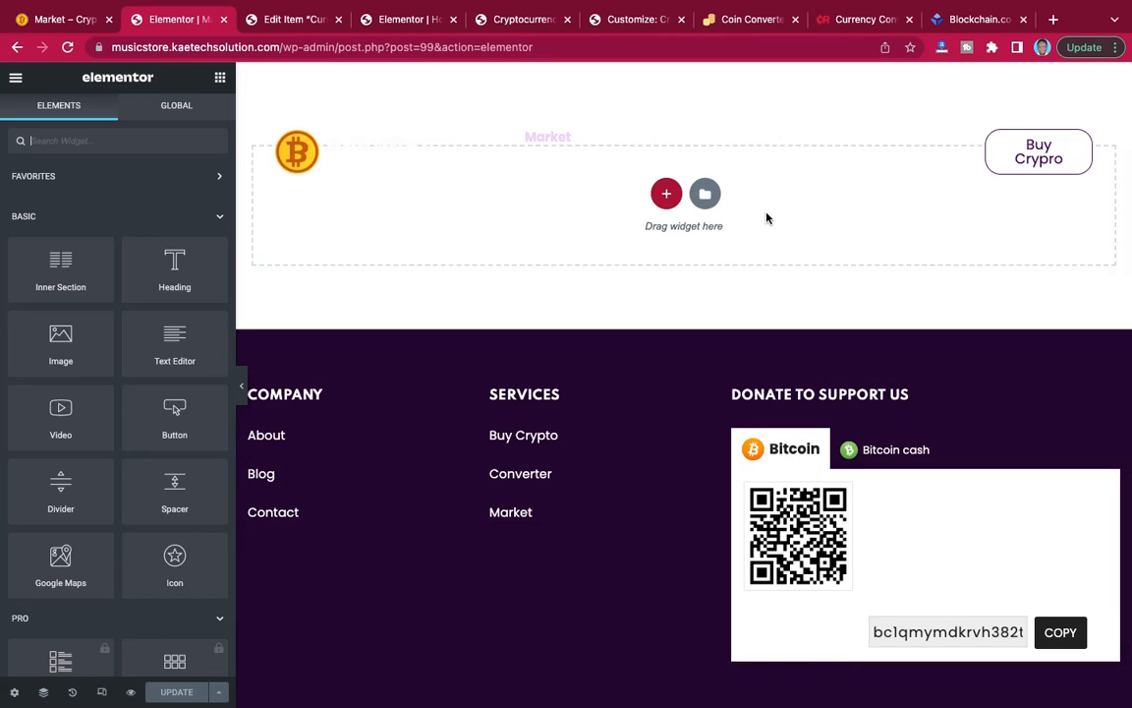
# Add a new single-column section to the empty Market page.
pyautogui.scroll(-2, 768, 218)
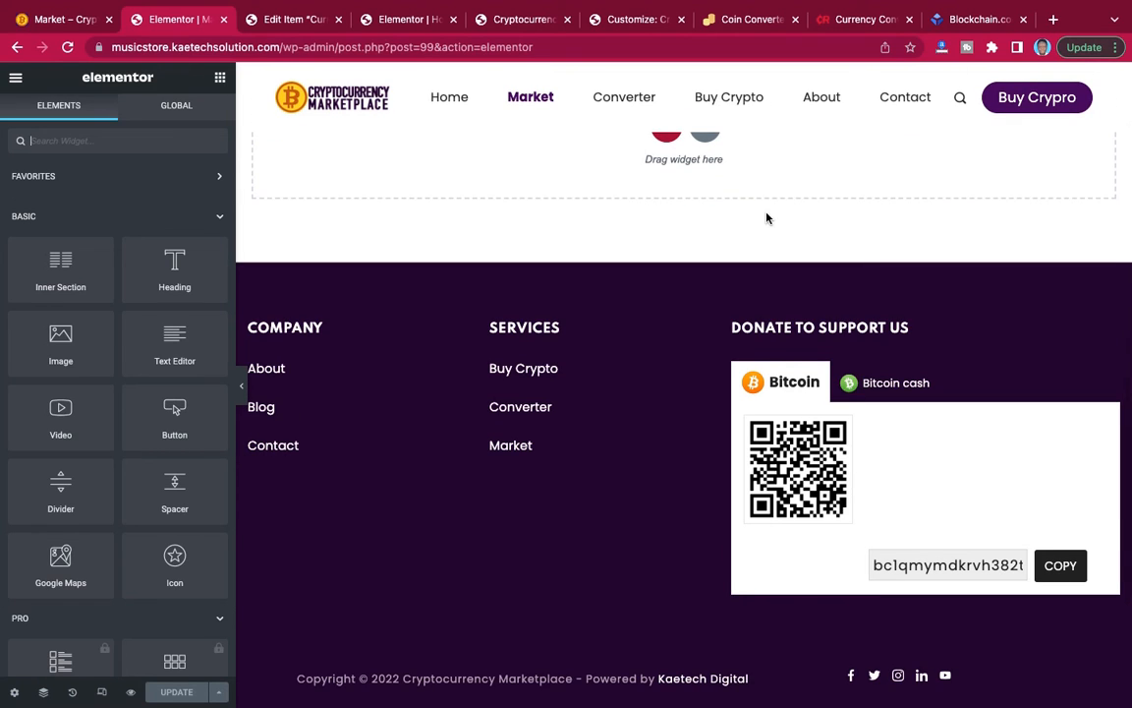
pyautogui.scroll(2, 768, 218)
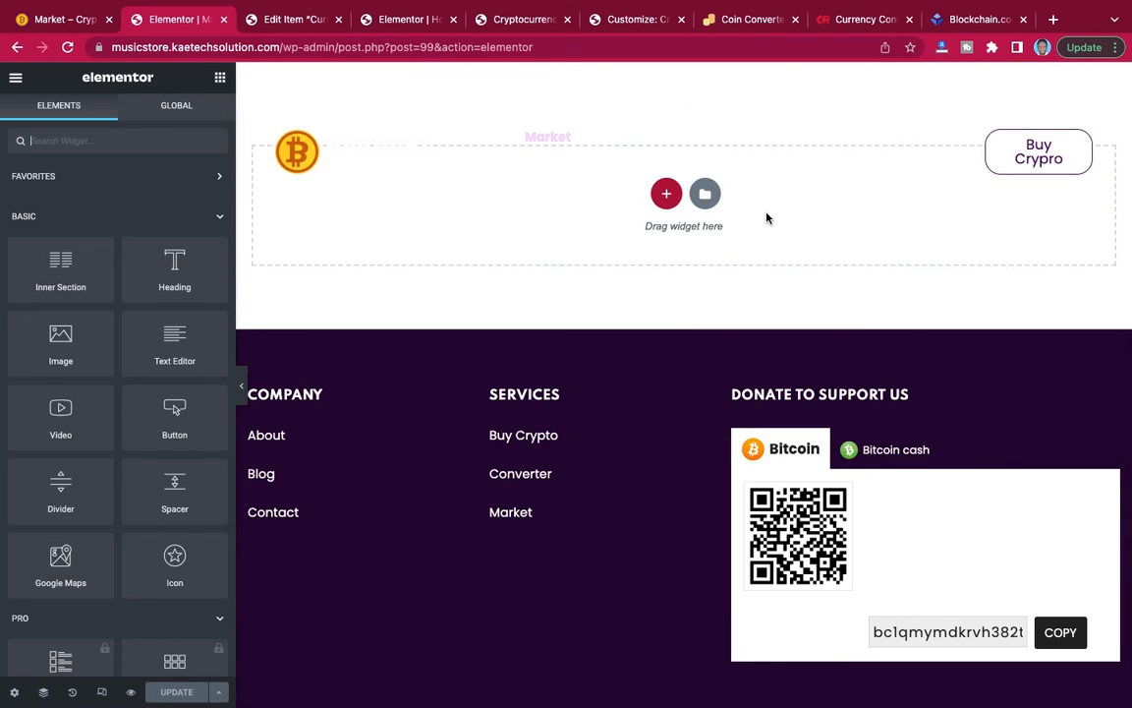
pyautogui.click(666, 196)
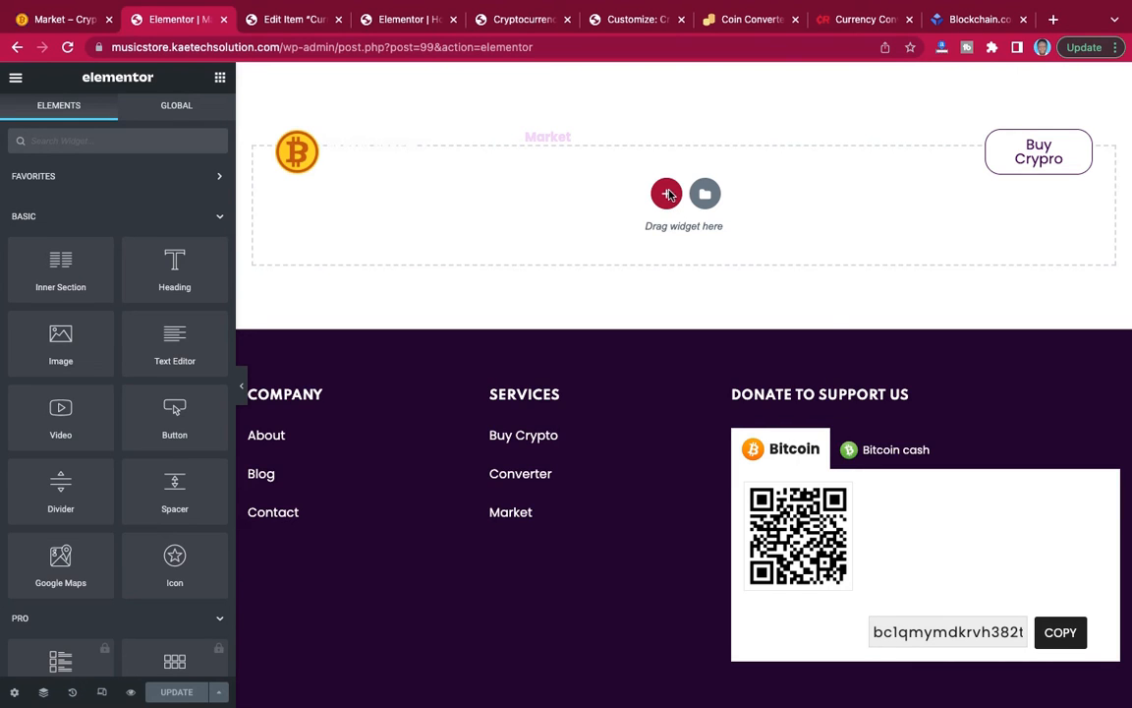
pyautogui.scroll(-1, 664, 284)
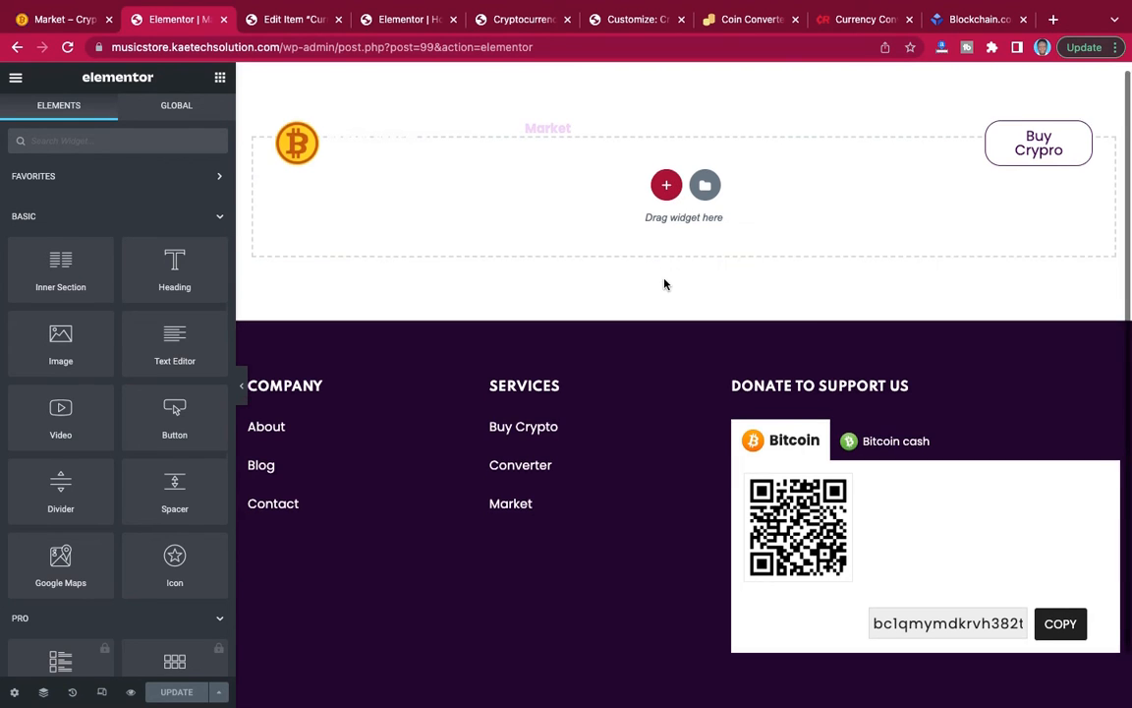
pyautogui.scroll(-2, 664, 284)
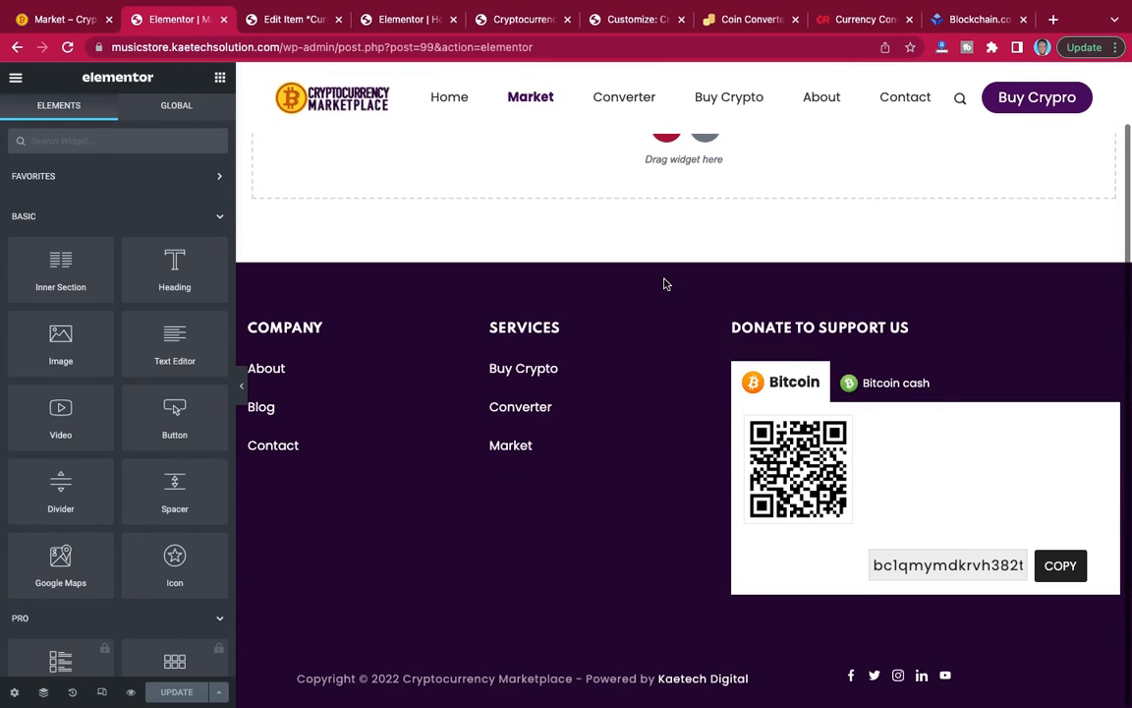
pyautogui.click(671, 140)
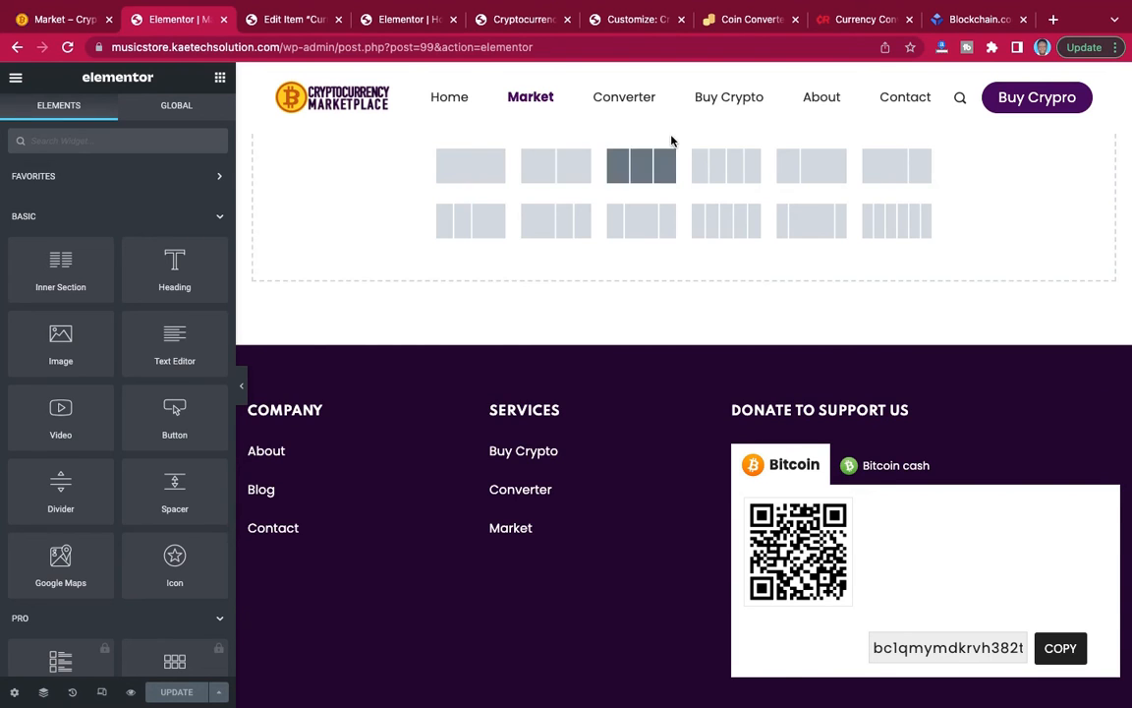
pyautogui.click(470, 173)
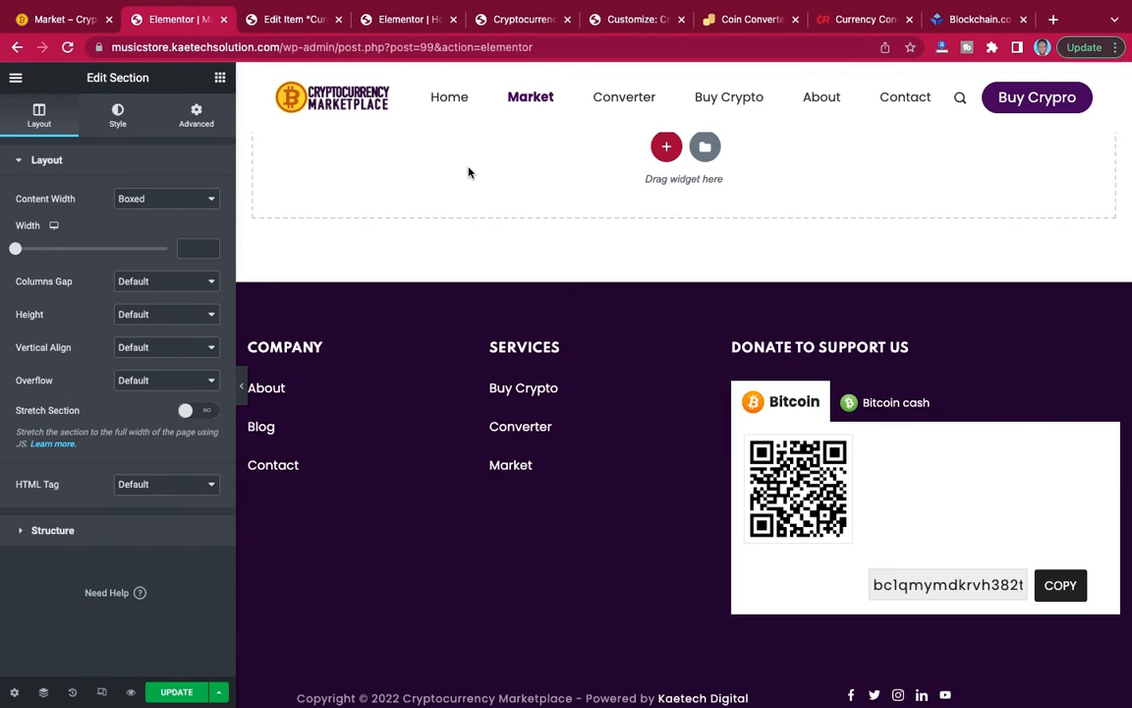
# Set the new section to full width with no column gap and a minimum height of 600 px.
pyautogui.click(163, 203)
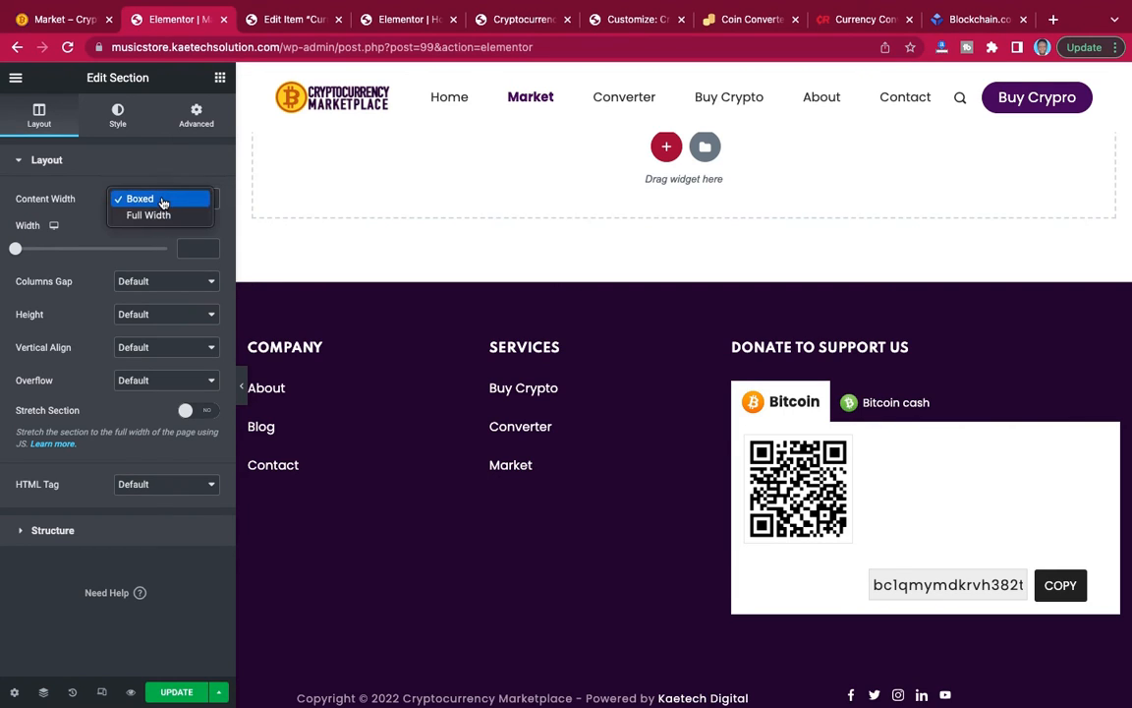
pyautogui.click(160, 215)
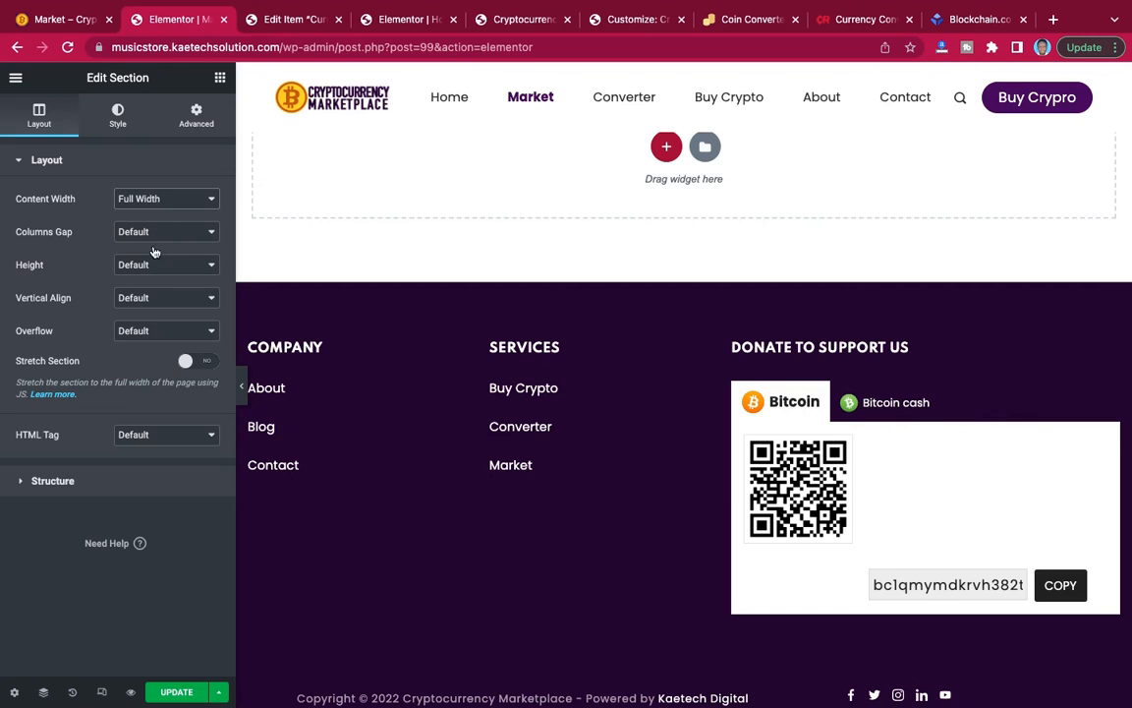
pyautogui.click(153, 234)
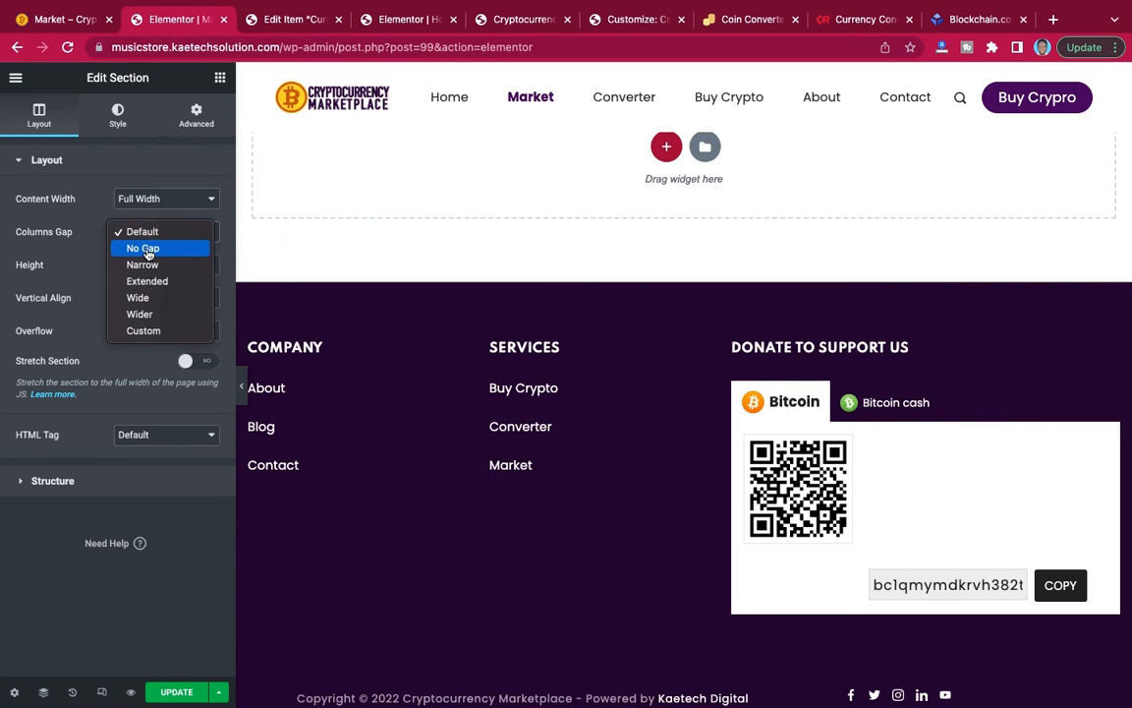
pyautogui.click(145, 249)
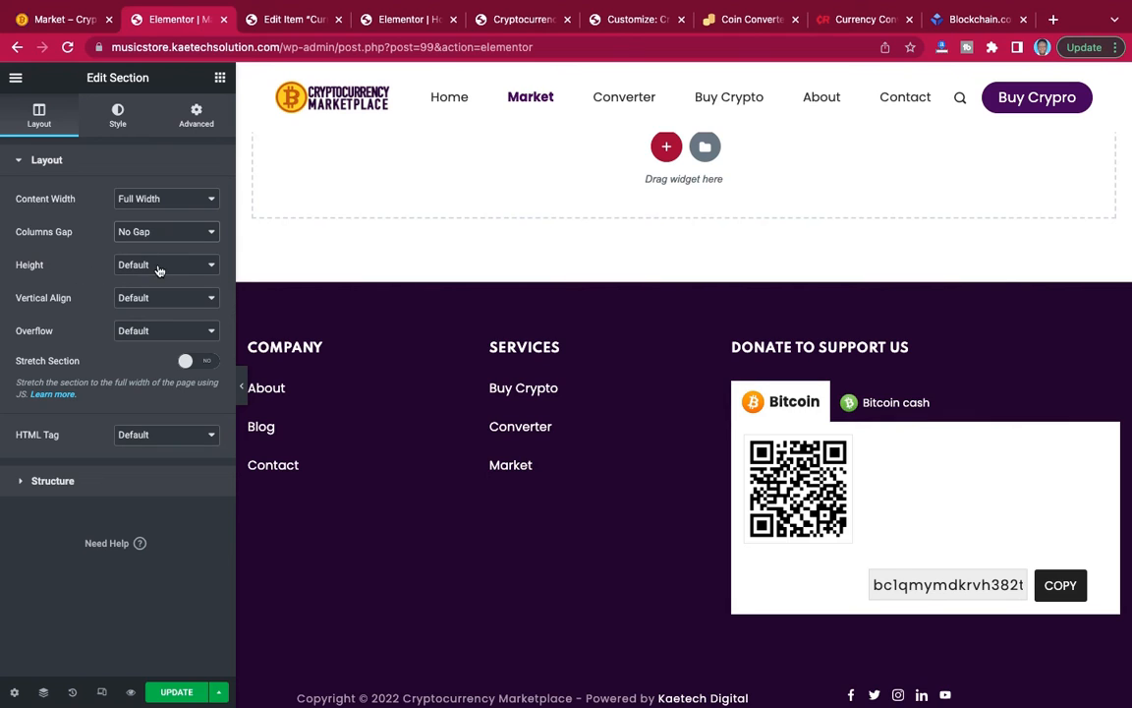
pyautogui.click(122, 262)
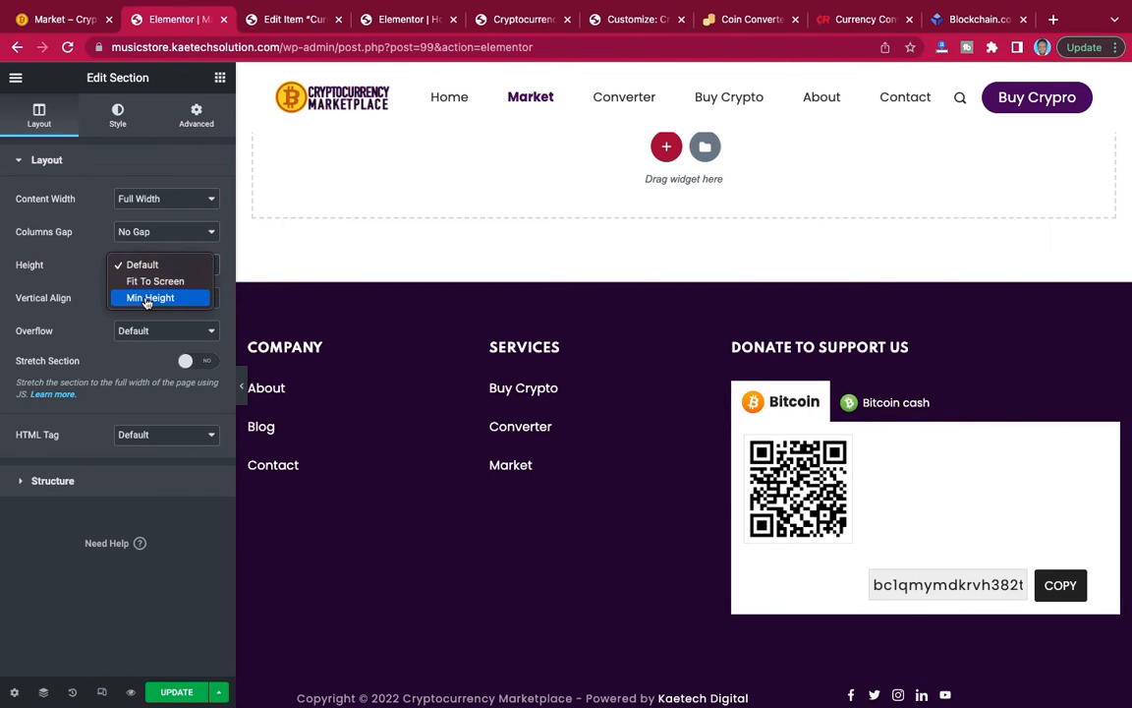
pyautogui.click(145, 298)
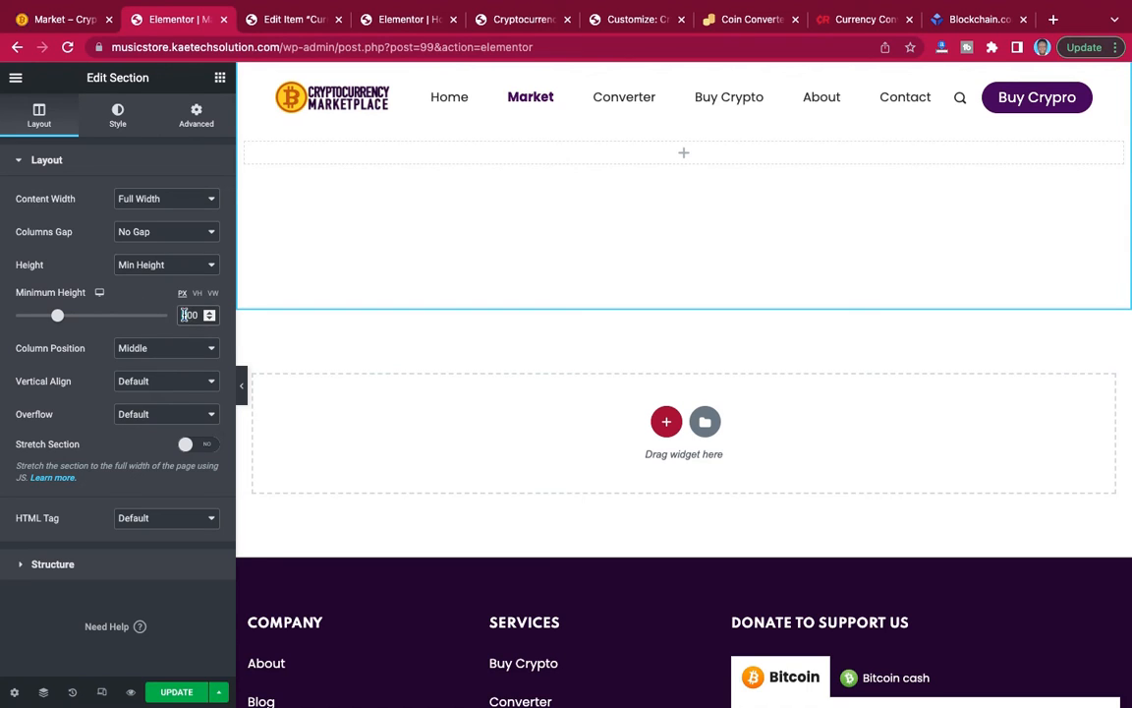
pyautogui.moveTo(184, 314); pyautogui.dragTo(169, 313)
pyautogui.write('6')
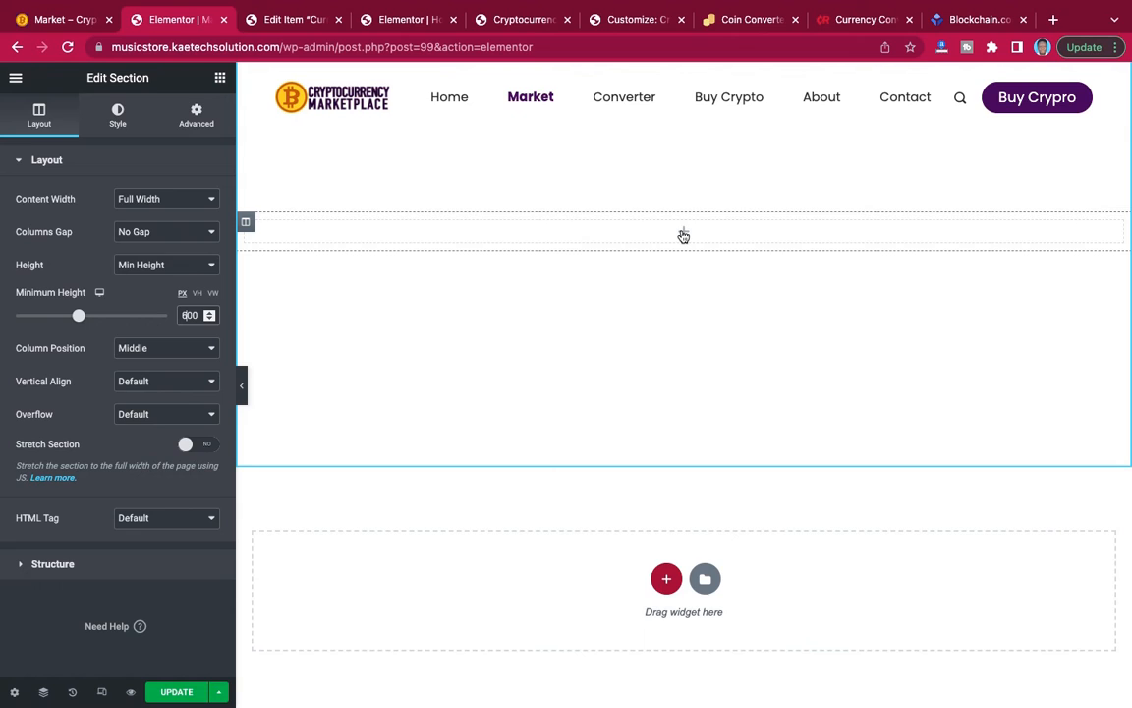
# Give the section a classic background with the laptop chart image tech-daily-ztYmIQecyH4-unsplash-2.jpg from the media library.
pyautogui.click(125, 136)
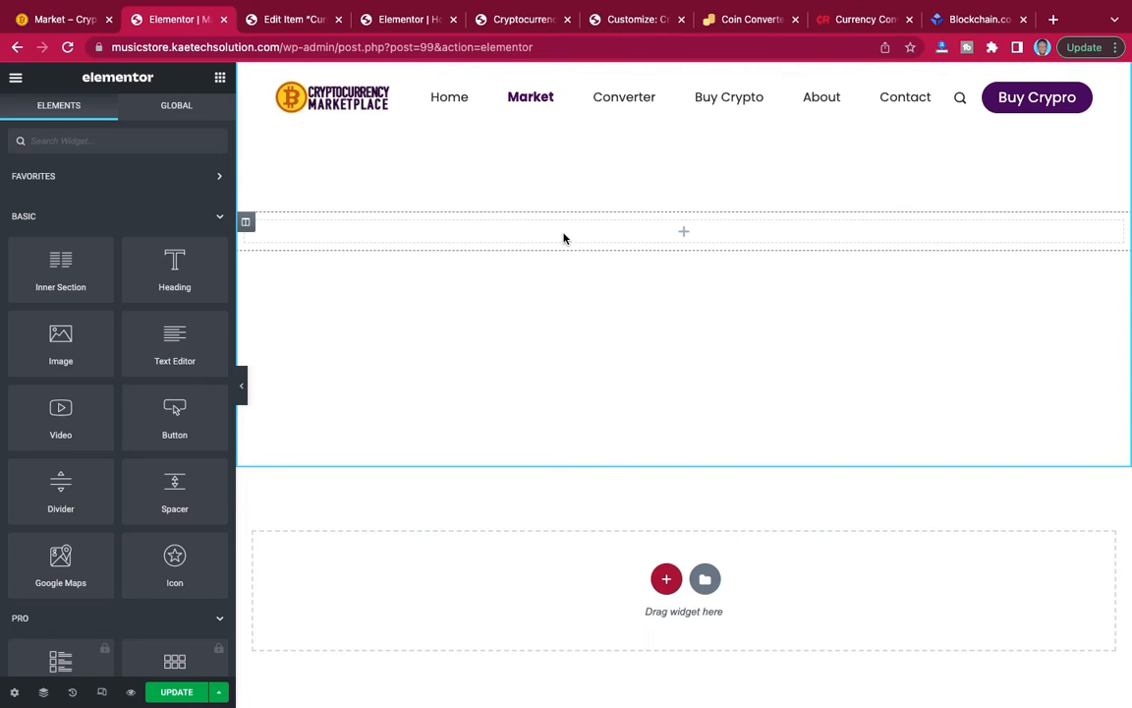
pyautogui.click(43, 694)
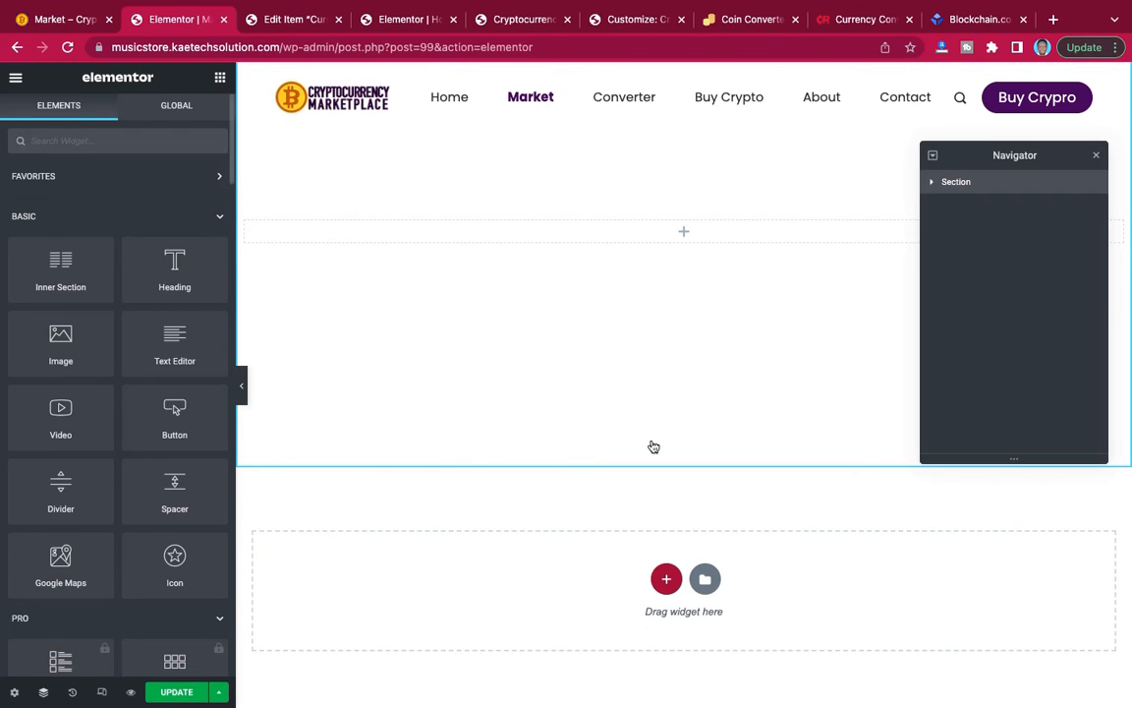
pyautogui.click(935, 183)
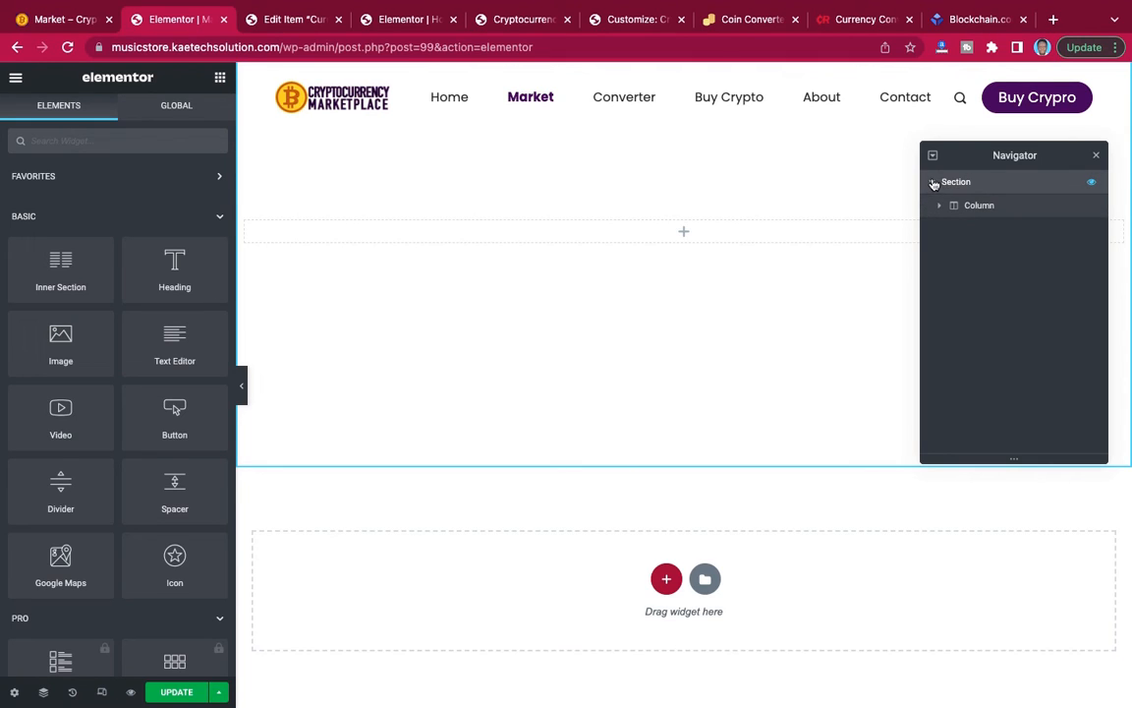
pyautogui.rightClick(945, 183)
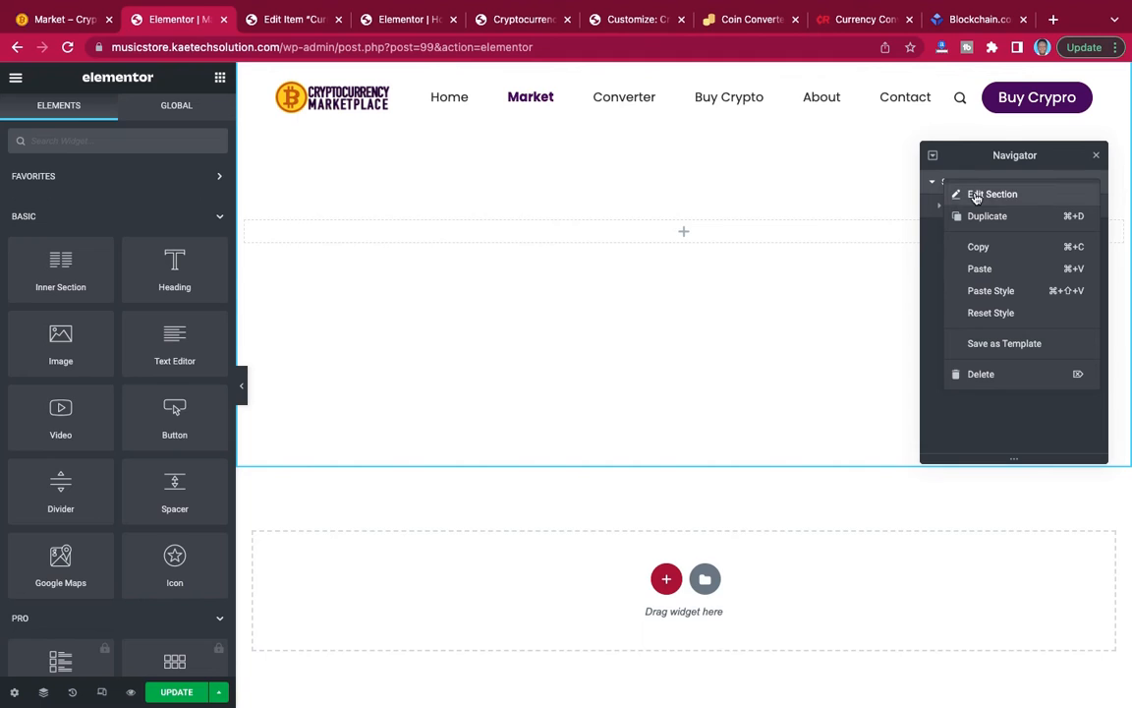
pyautogui.click(976, 196)
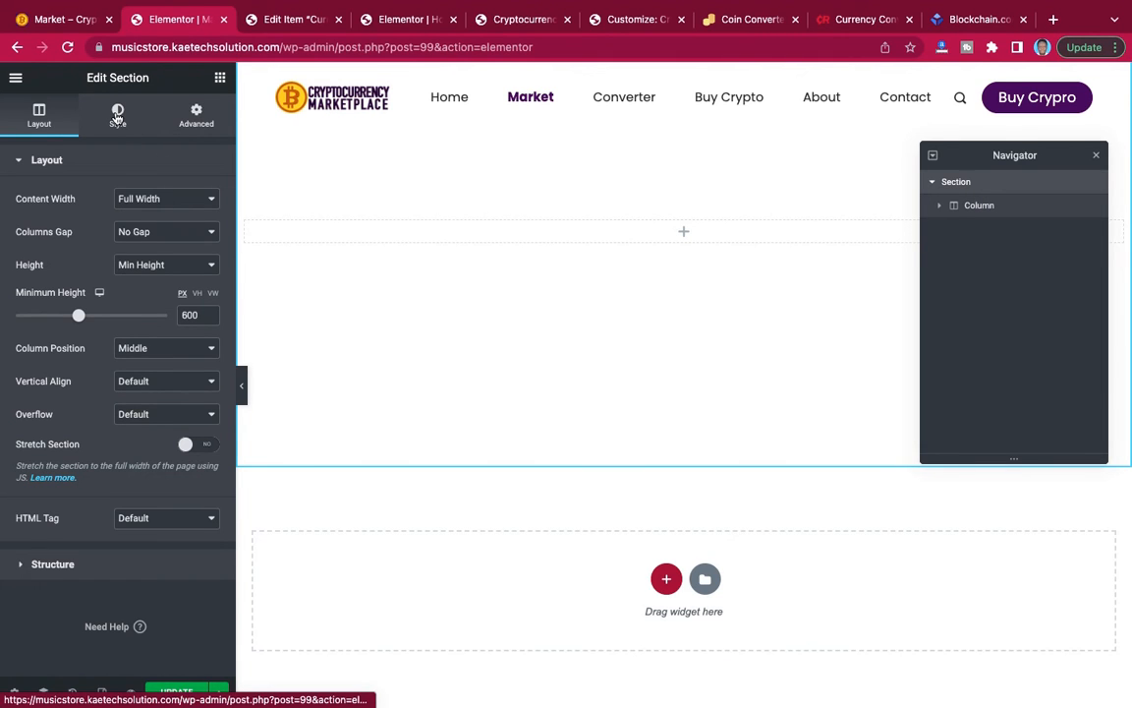
pyautogui.click(117, 116)
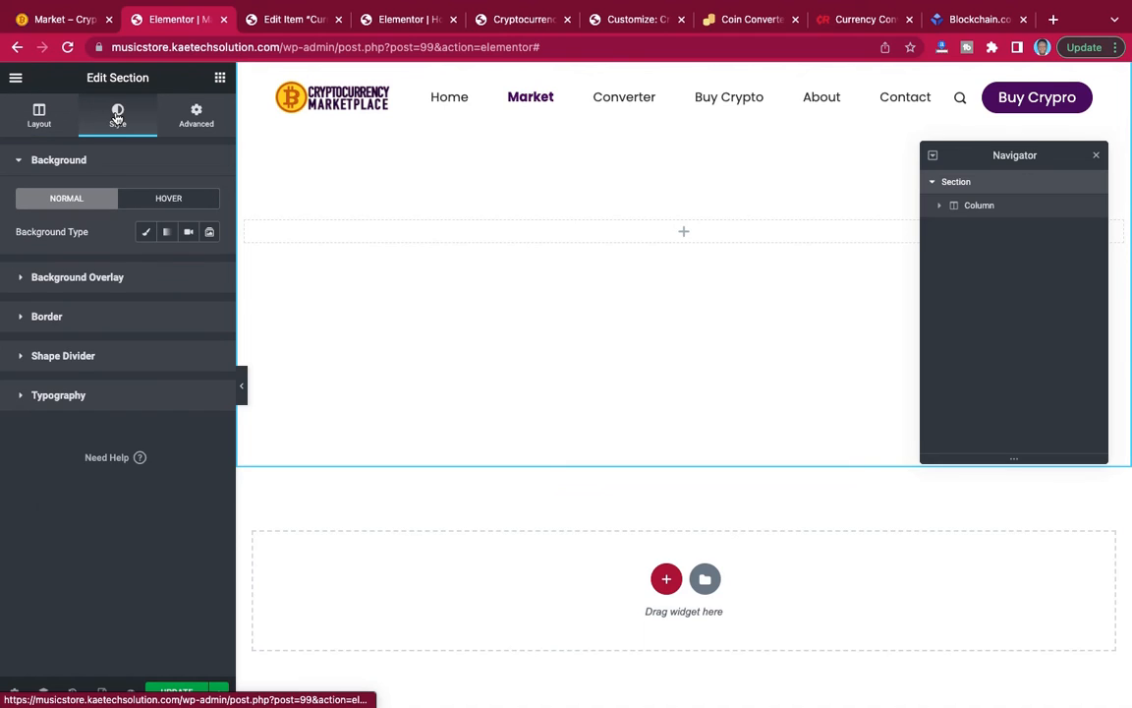
pyautogui.click(147, 235)
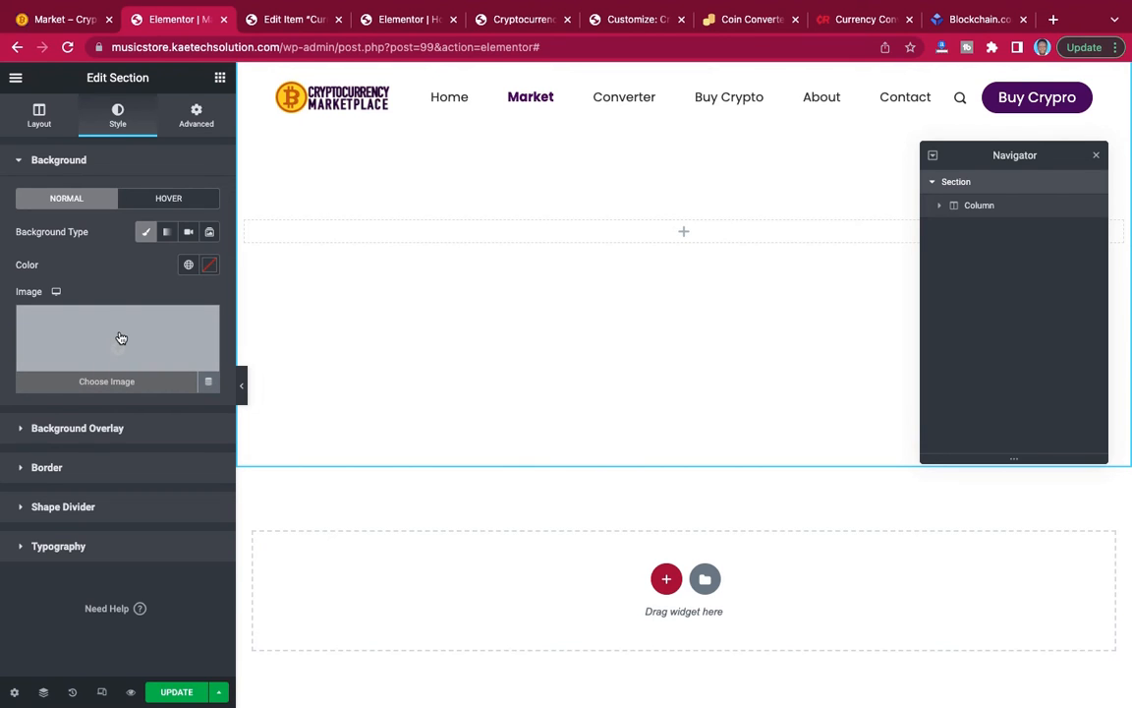
pyautogui.click(120, 338)
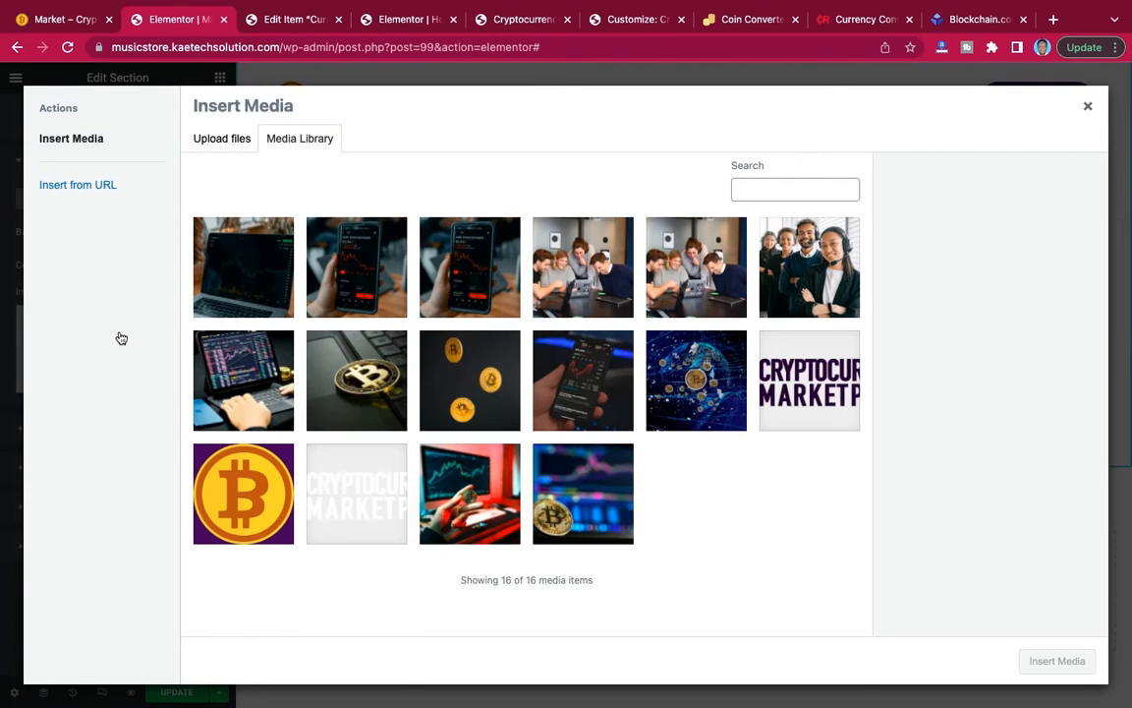
pyautogui.click(261, 268)
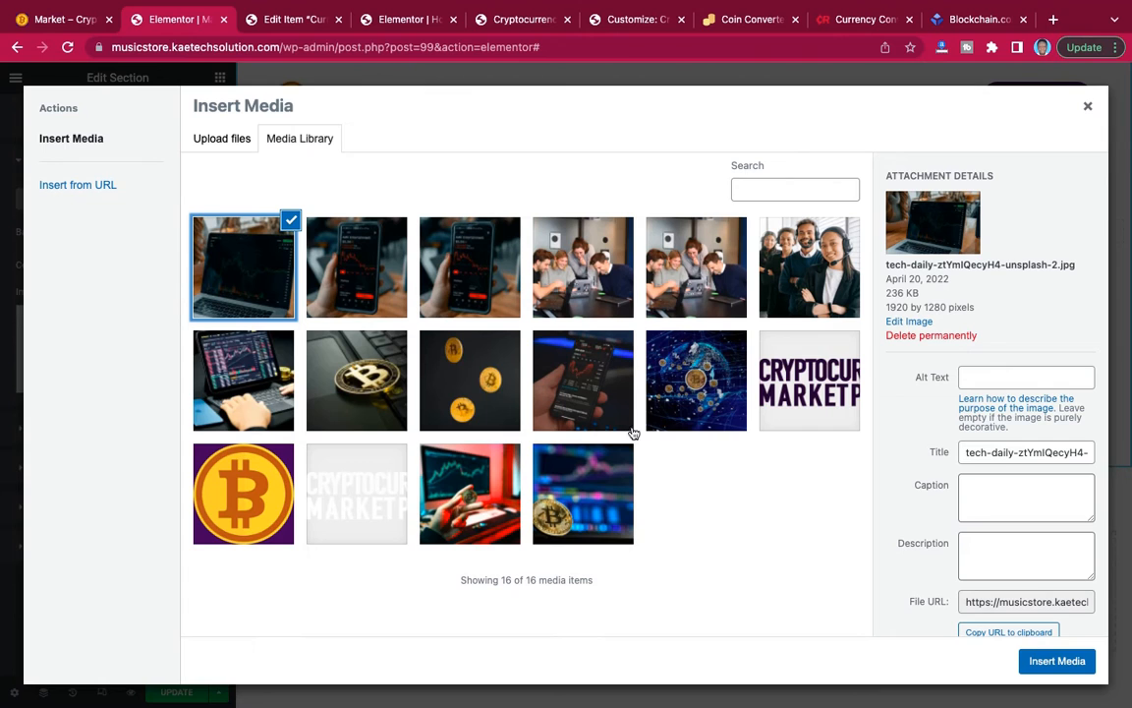
pyautogui.click(1048, 661)
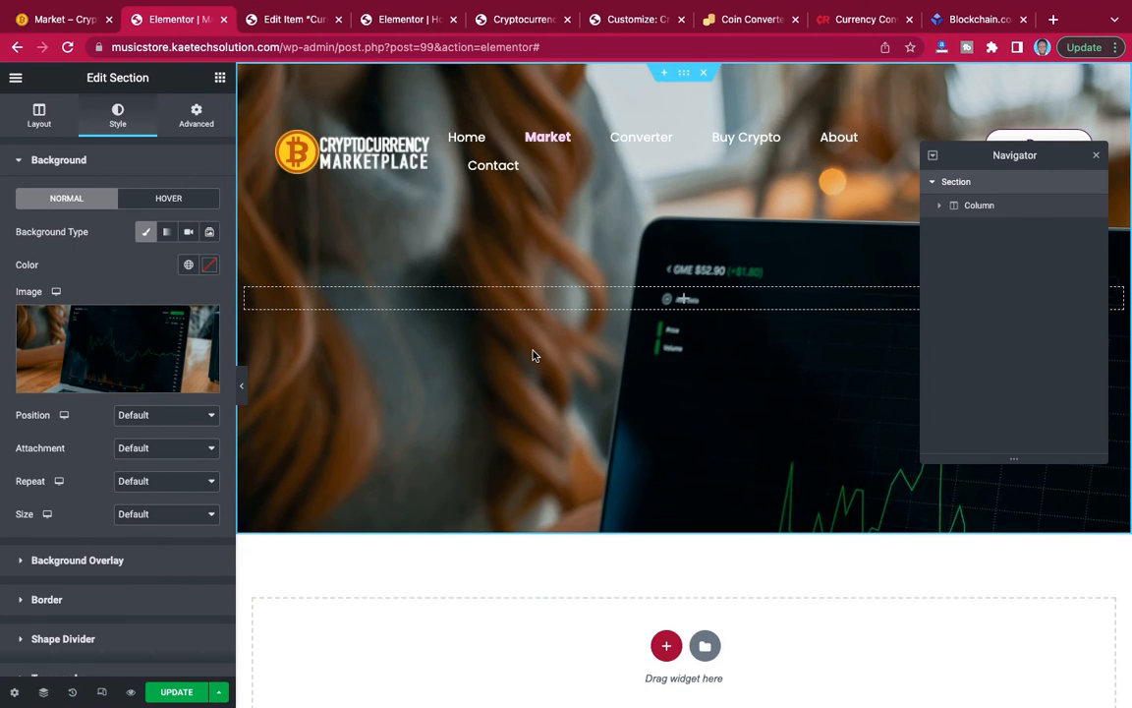
# Set the section's background image to Center Center position, No-repeat and Cover size.
pyautogui.scroll(-3, 533, 354)
pyautogui.scroll(3, 533, 356)
pyautogui.click(160, 421)
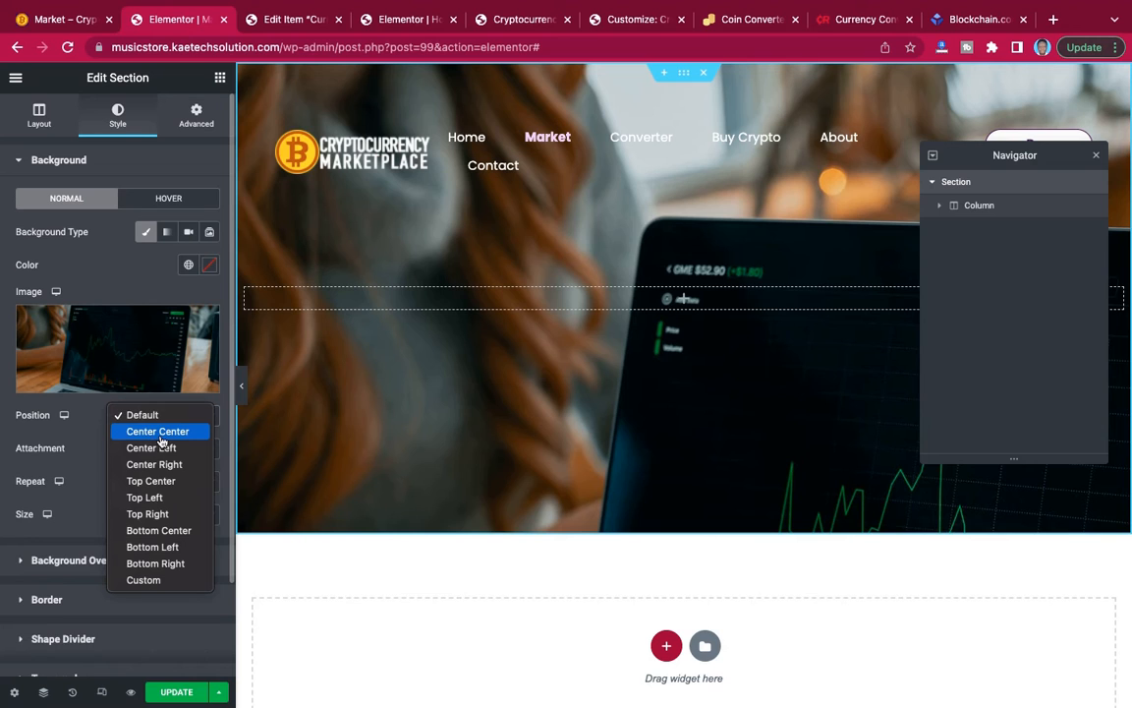
pyautogui.click(161, 435)
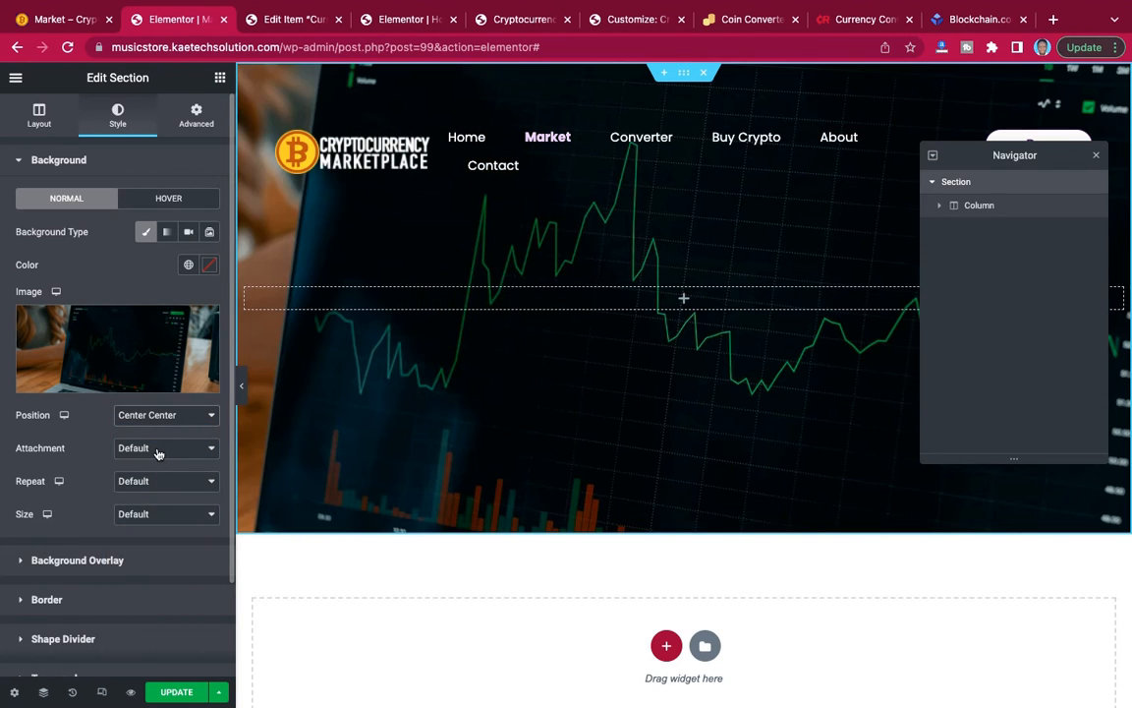
pyautogui.click(158, 450)
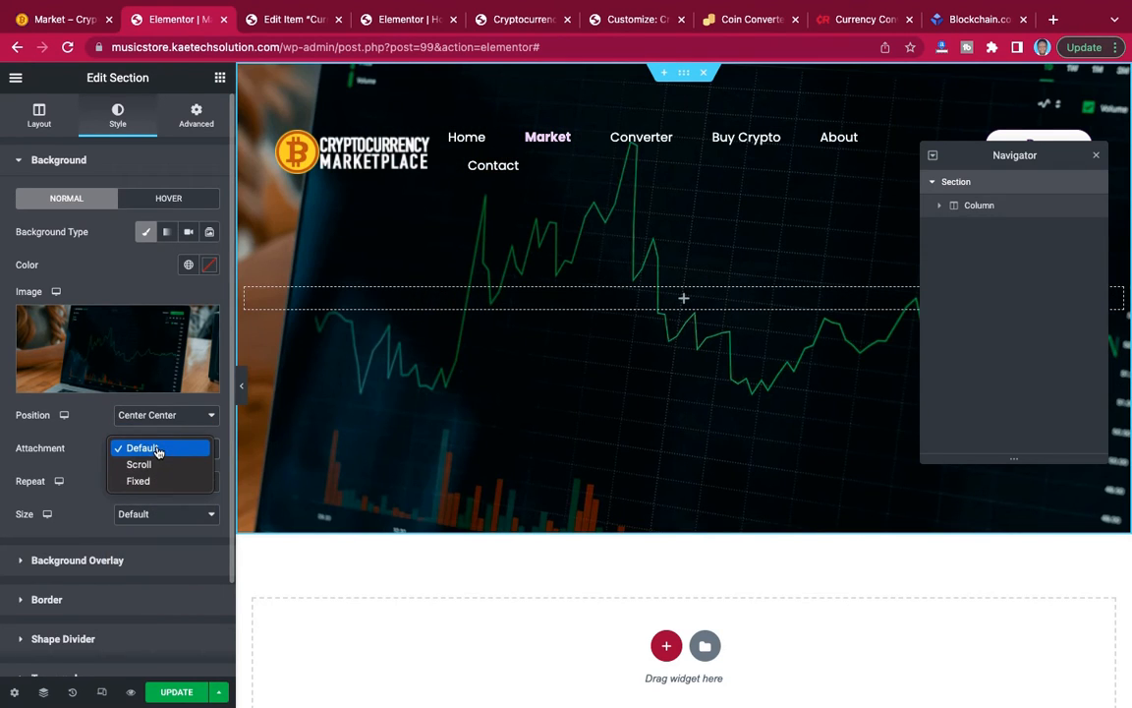
pyautogui.click(158, 452)
pyautogui.click(147, 484)
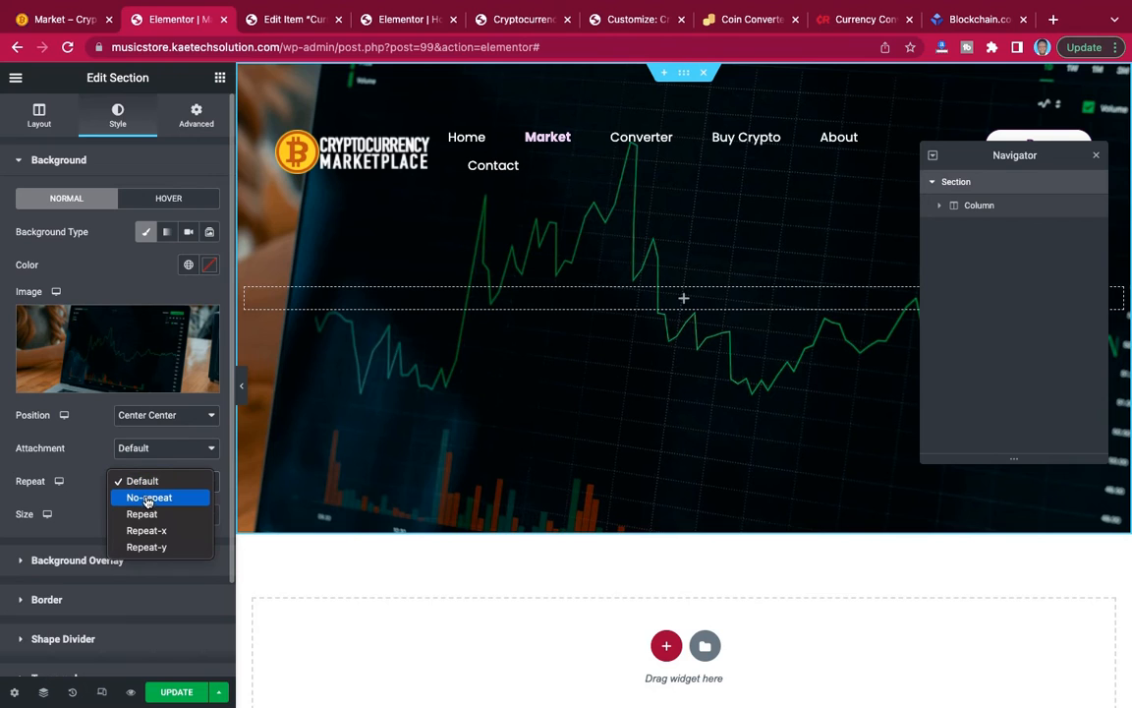
pyautogui.click(152, 500)
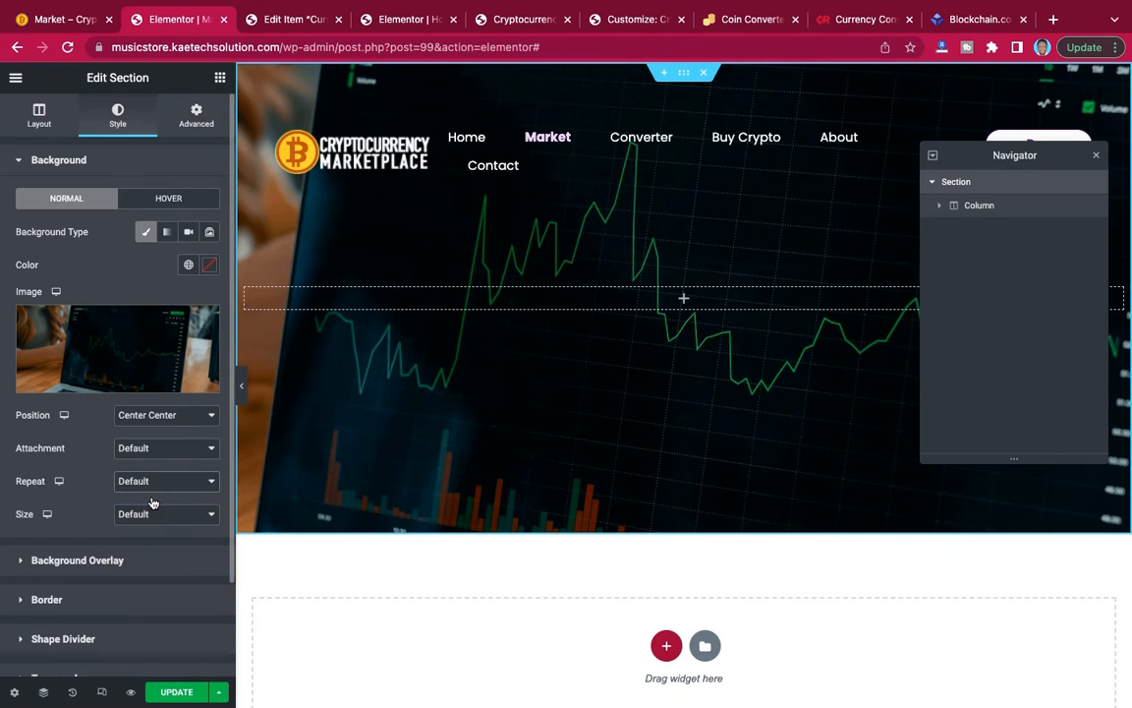
pyautogui.click(150, 517)
pyautogui.click(148, 547)
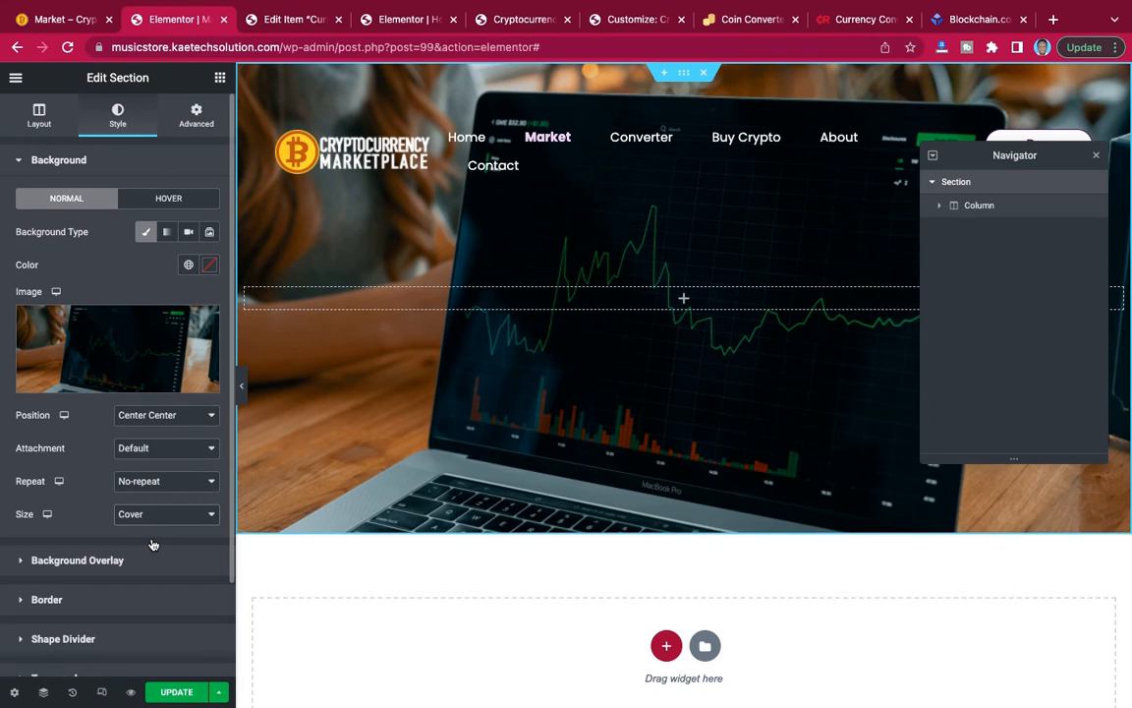
# Check the hero banner on the reference Market page and choose a gradient background overlay for the new section.
pyautogui.click(98, 563)
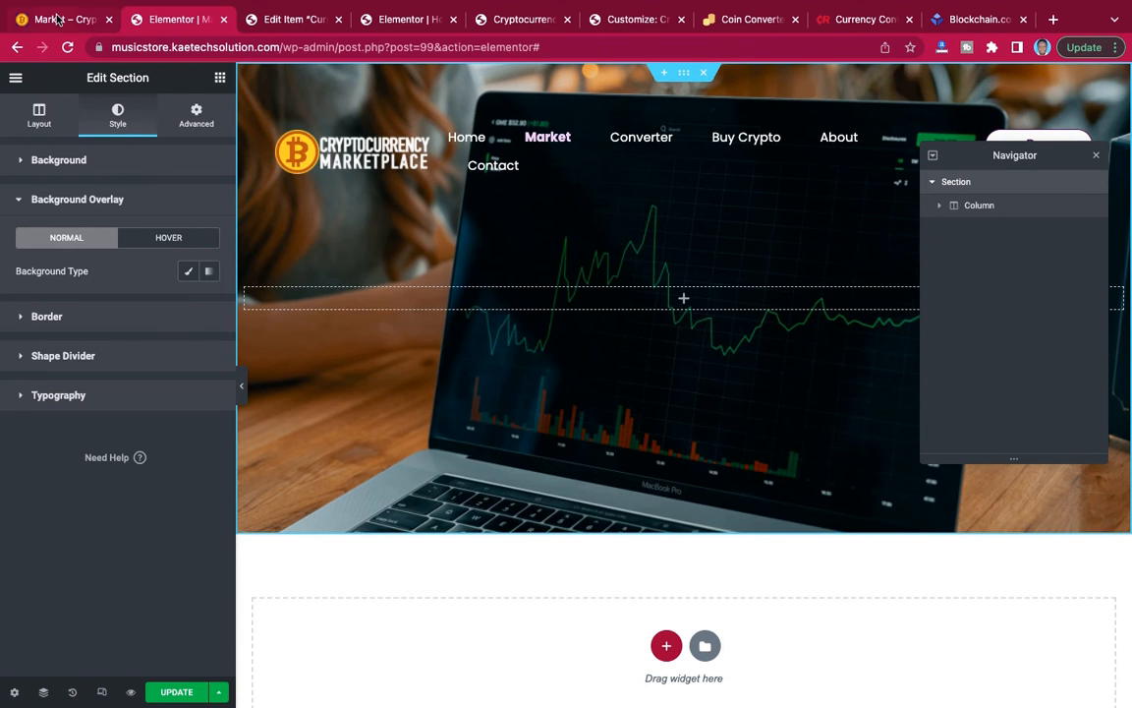
pyautogui.click(57, 19)
pyautogui.scroll(15, 315, 240)
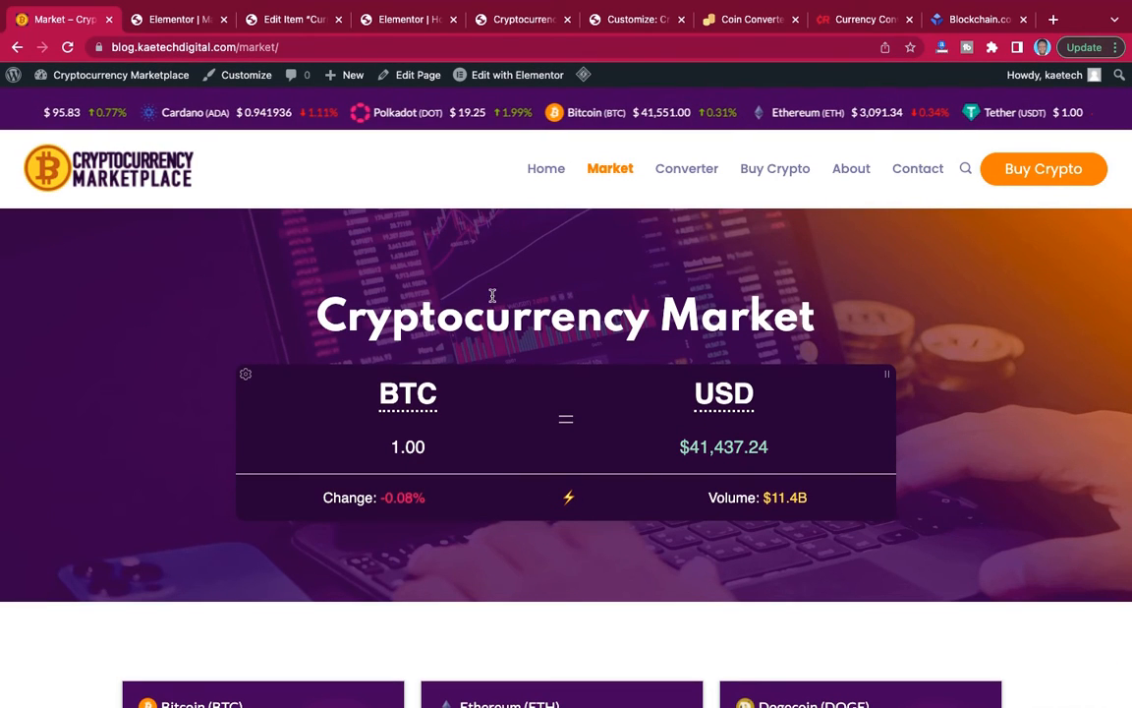
pyautogui.click(175, 19)
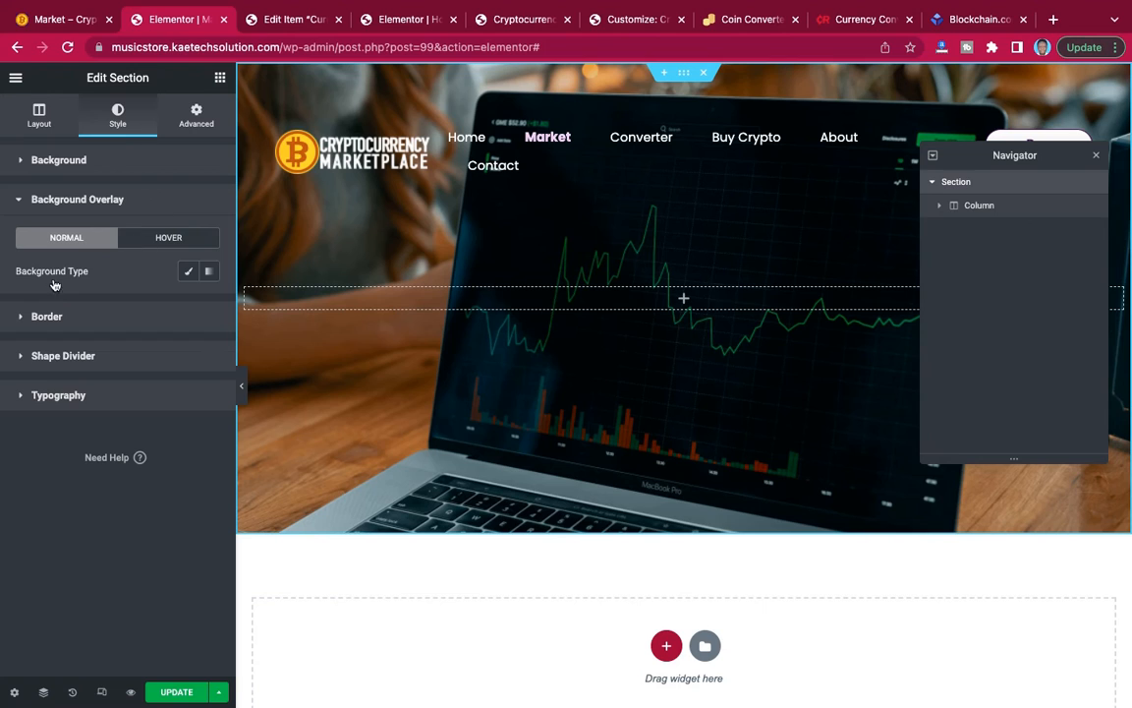
pyautogui.click(210, 273)
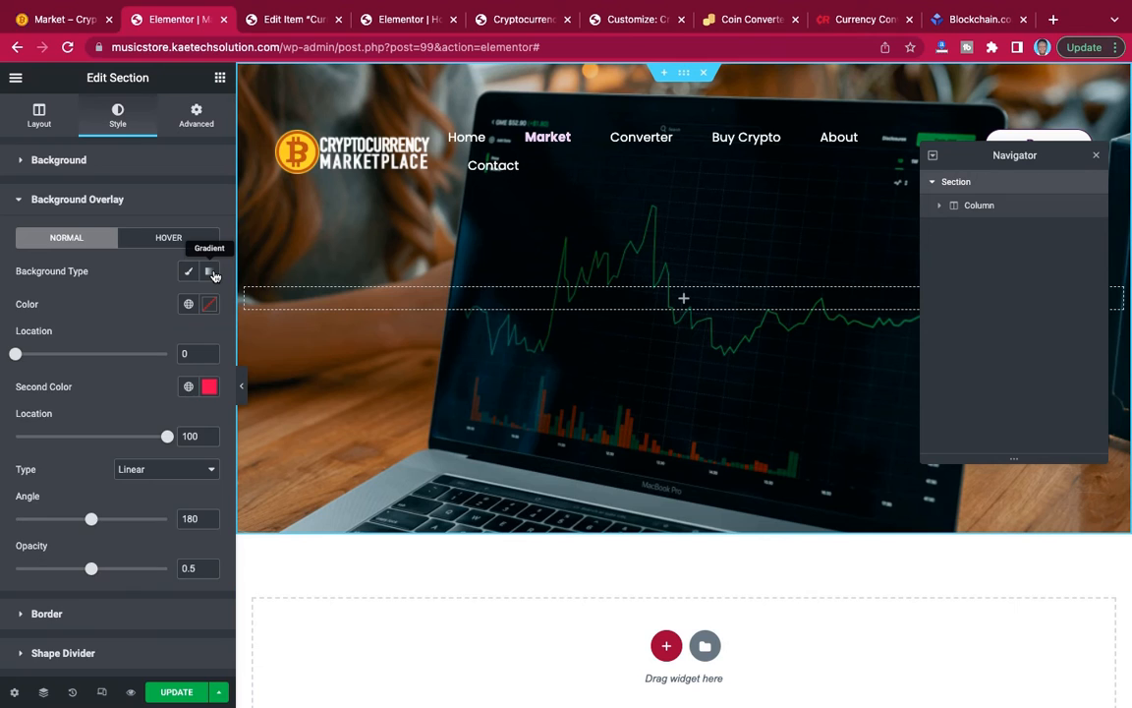
pyautogui.click(208, 390)
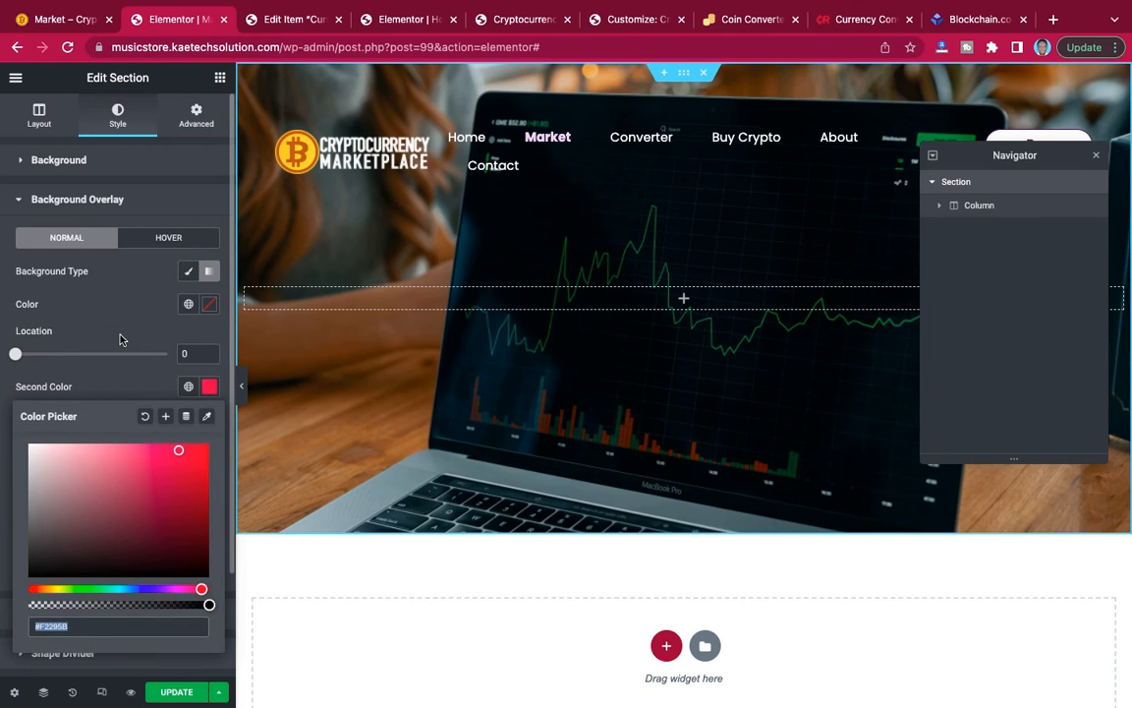
pyautogui.click(50, 336)
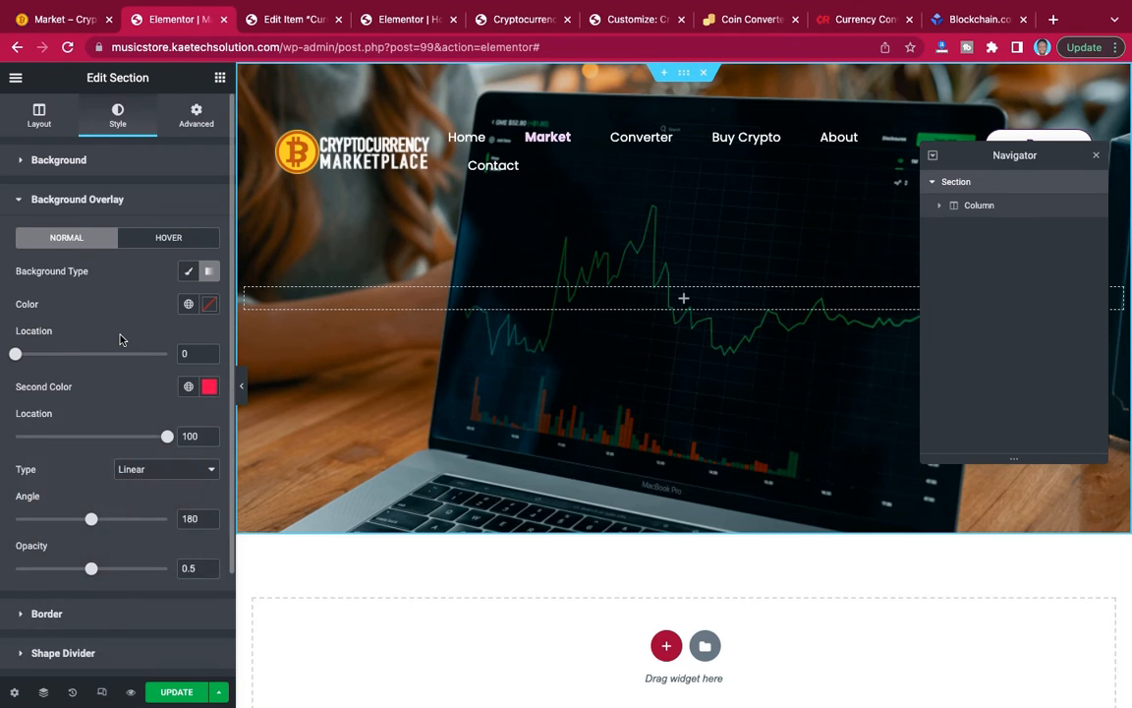
# Add an HTML widget to the section's column and paste the copied bitcoin to US dollar converter widget.
pyautogui.click(221, 79)
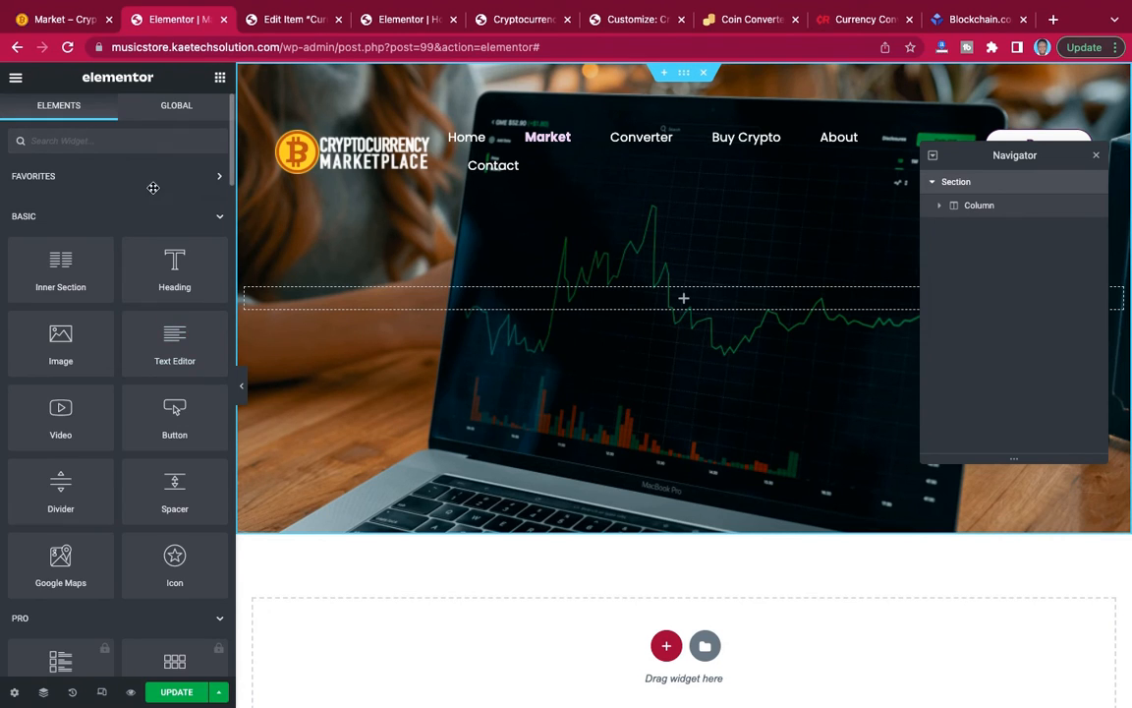
pyautogui.write('html')
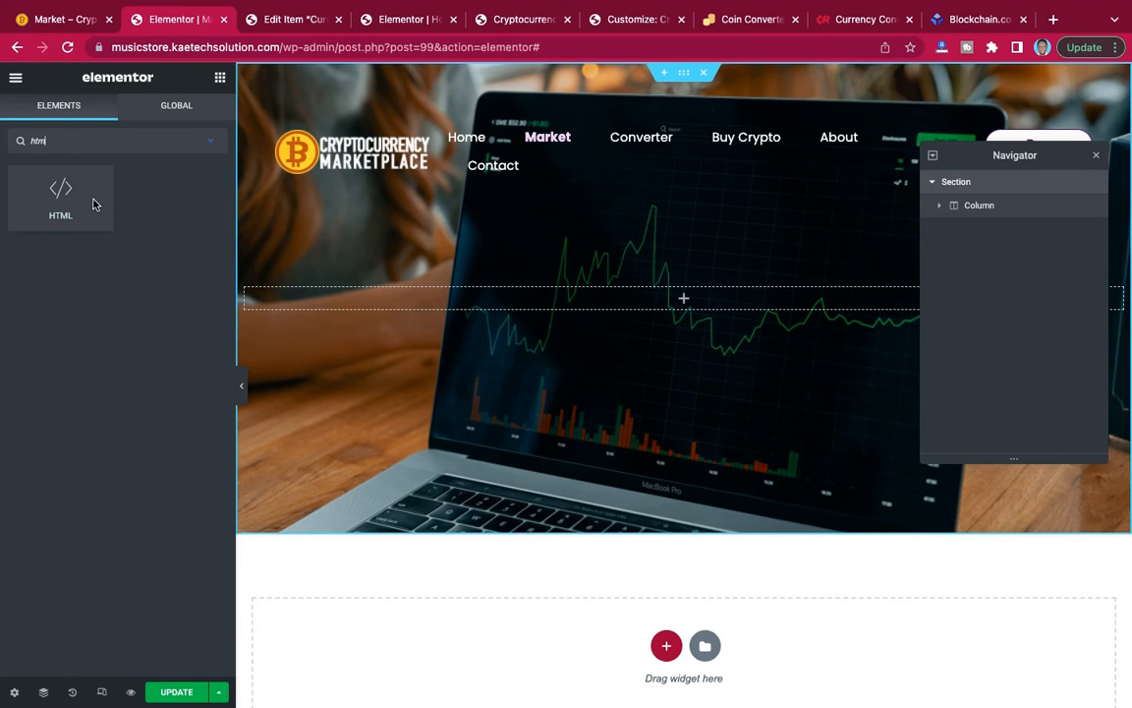
pyautogui.moveTo(93, 203); pyautogui.dragTo(687, 309)
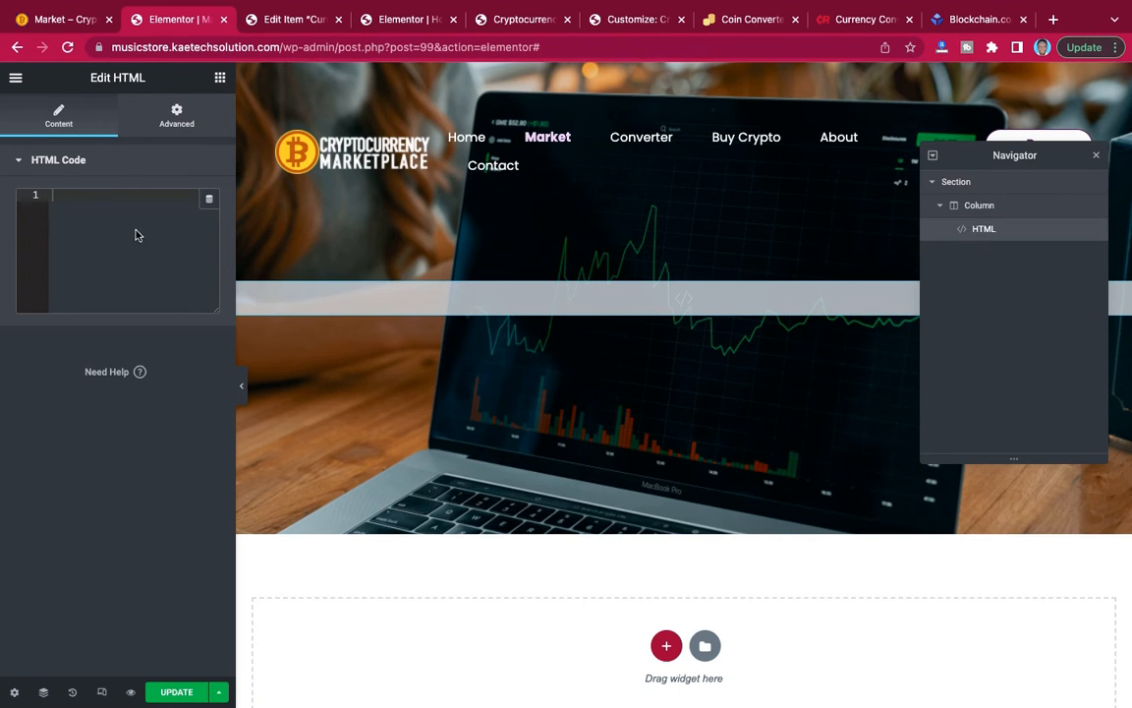
pyautogui.press('super+v')
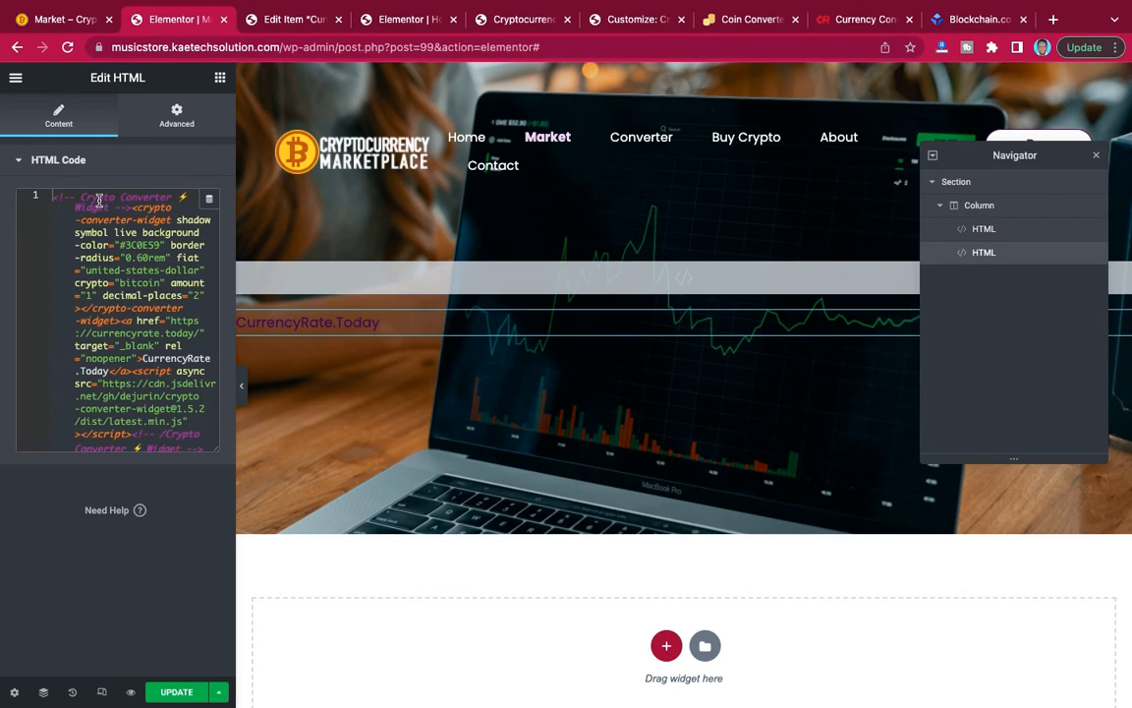
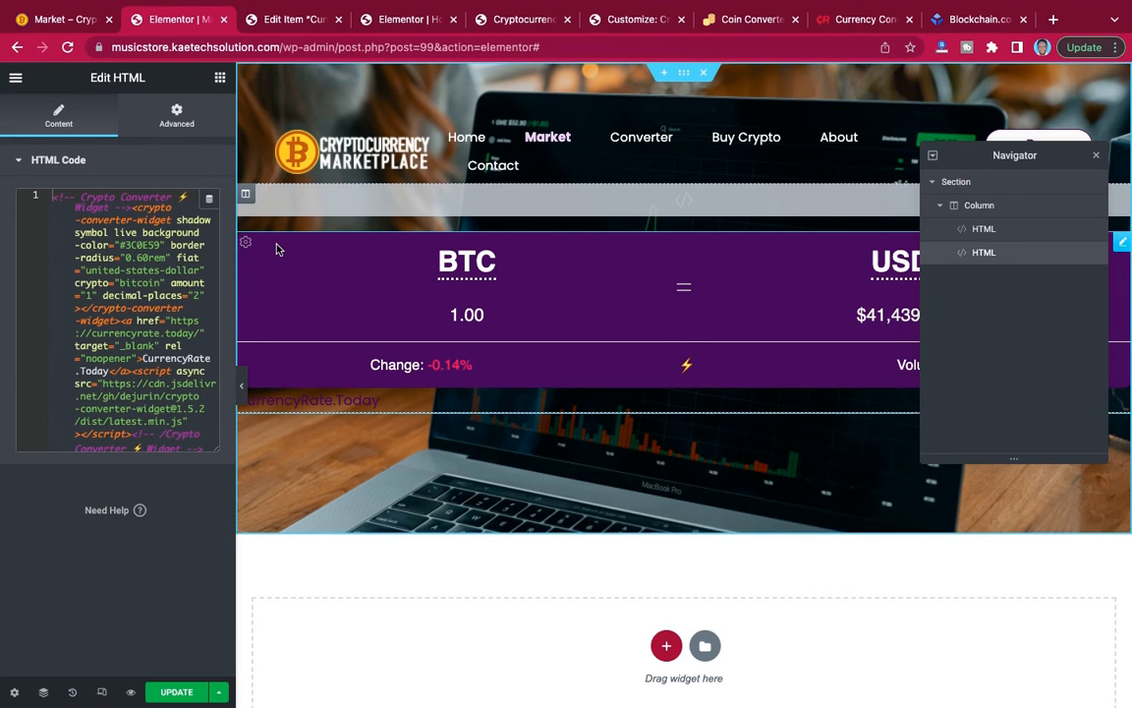
# Try to place a Heading widget above the BTC/USD converter in the banner section.
pyautogui.click(221, 77)
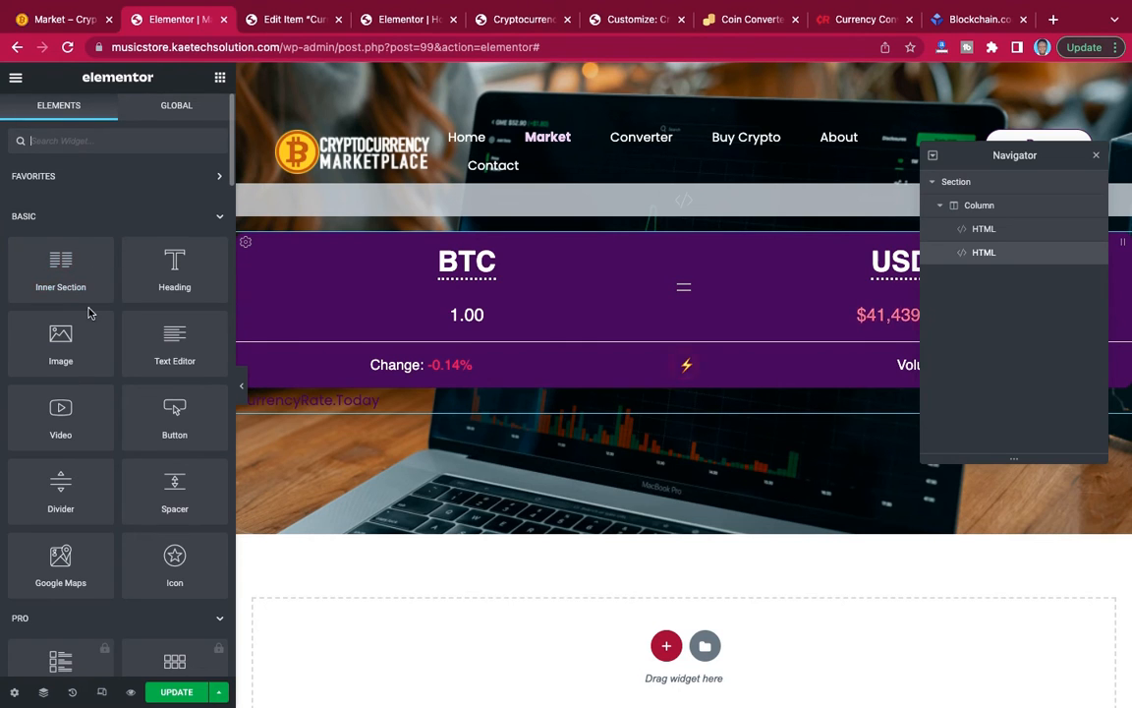
pyautogui.moveTo(175, 268); pyautogui.dragTo(625, 194)
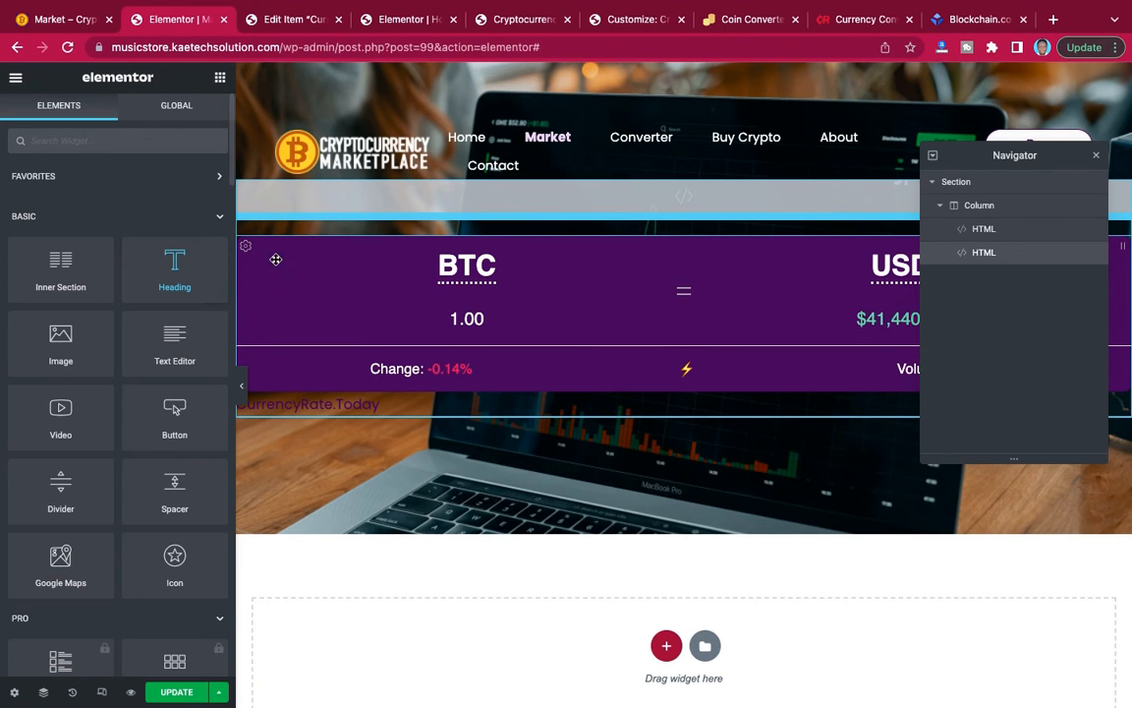
pyautogui.moveTo(175, 246); pyautogui.dragTo(670, 204)
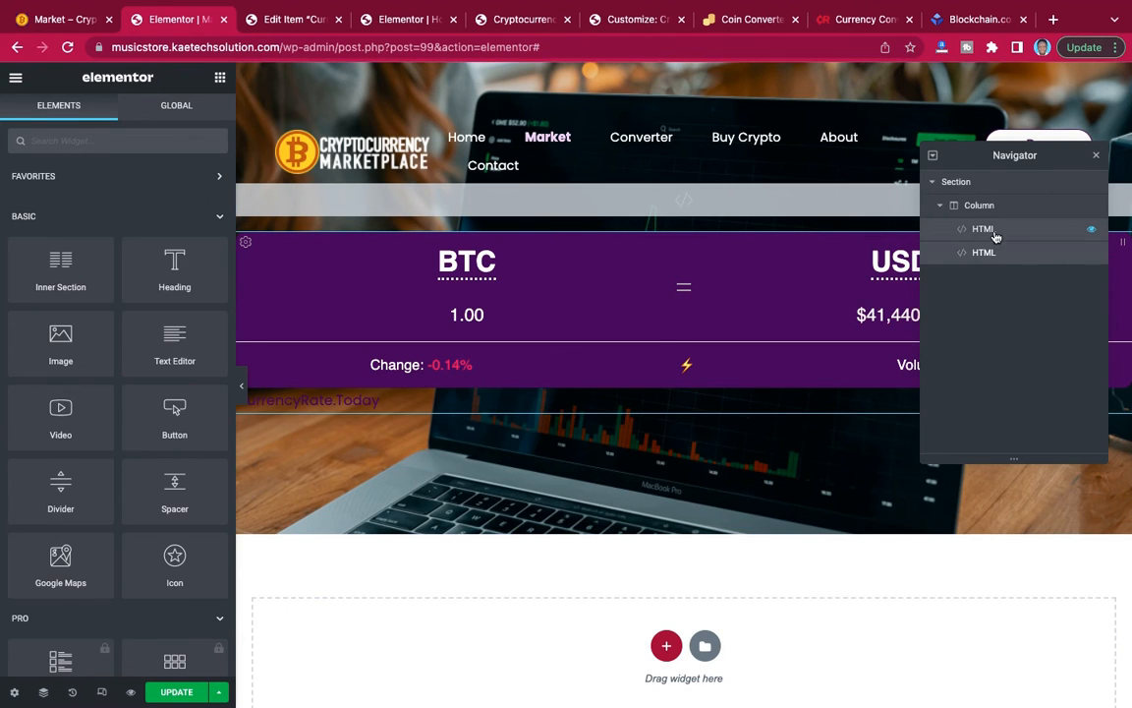
# Delete the empty HTML widget above the BTC/USD converter.
pyautogui.click(984, 229)
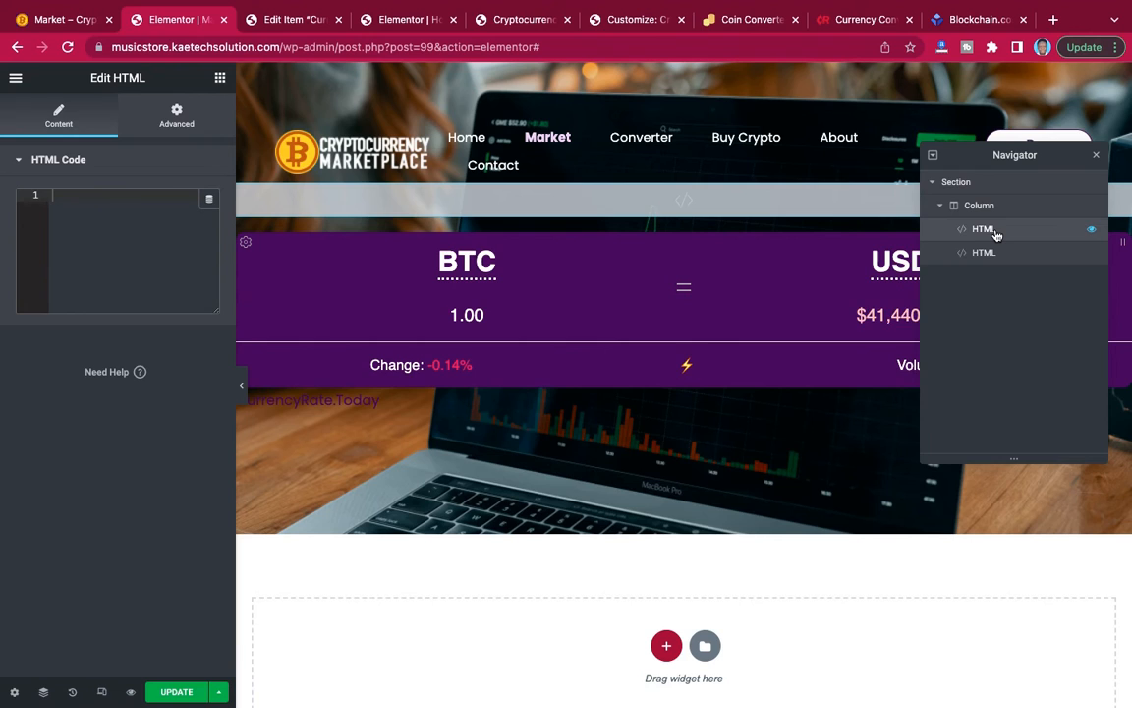
pyautogui.rightClick(1089, 228)
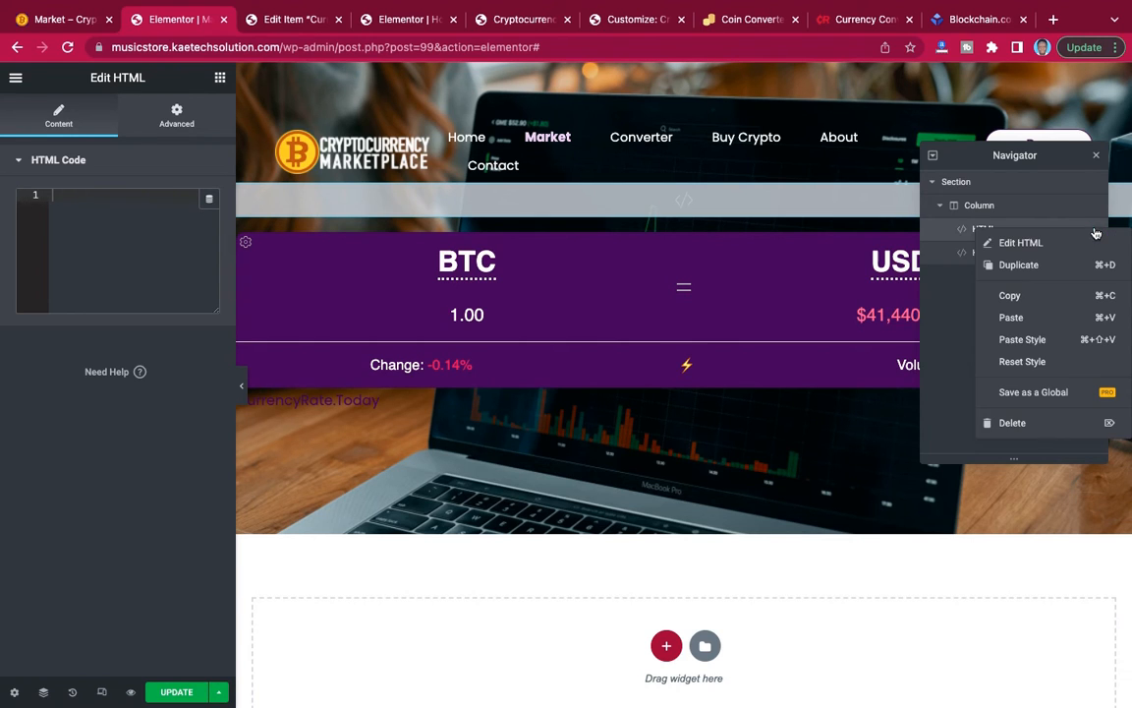
pyautogui.click(1013, 428)
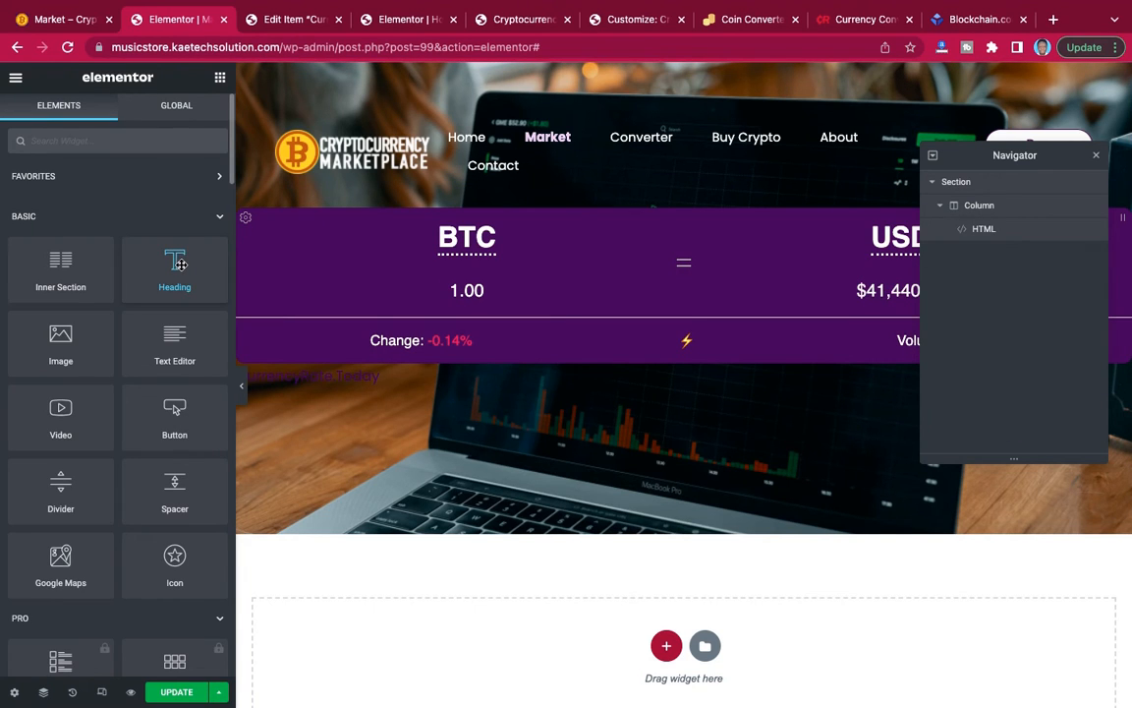
# Add a Heading widget to the banner section's column and place it above the converter's HTML widget.
pyautogui.moveTo(181, 264); pyautogui.dragTo(659, 195)
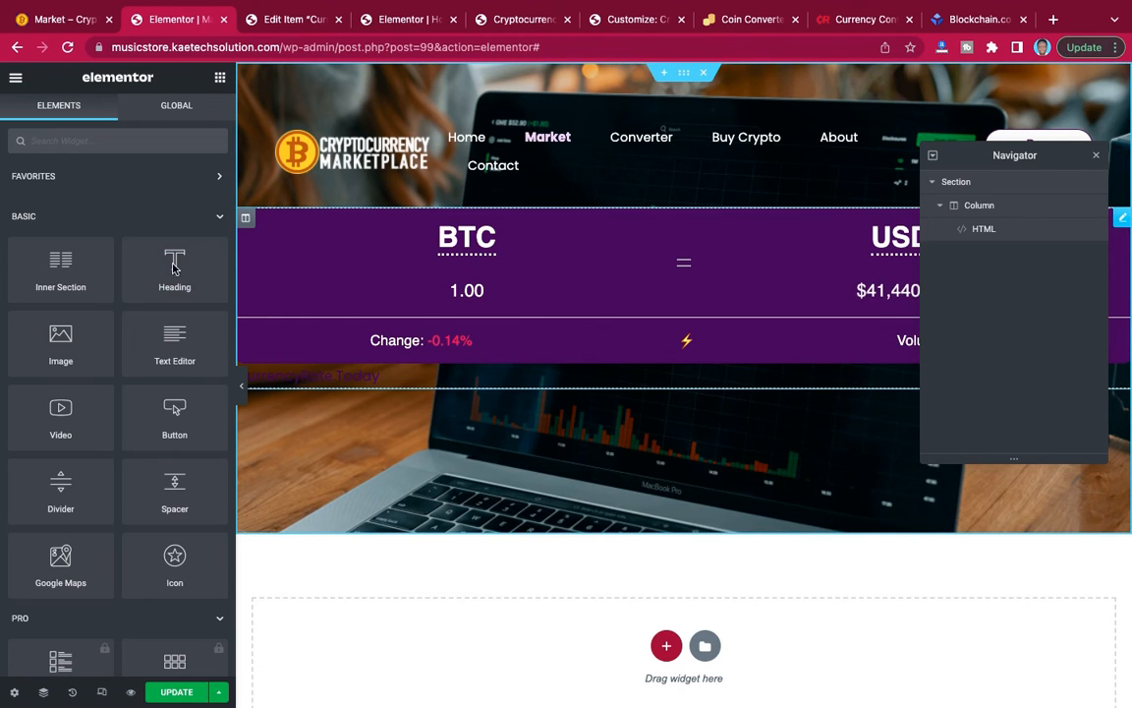
pyautogui.moveTo(175, 260); pyautogui.dragTo(586, 386)
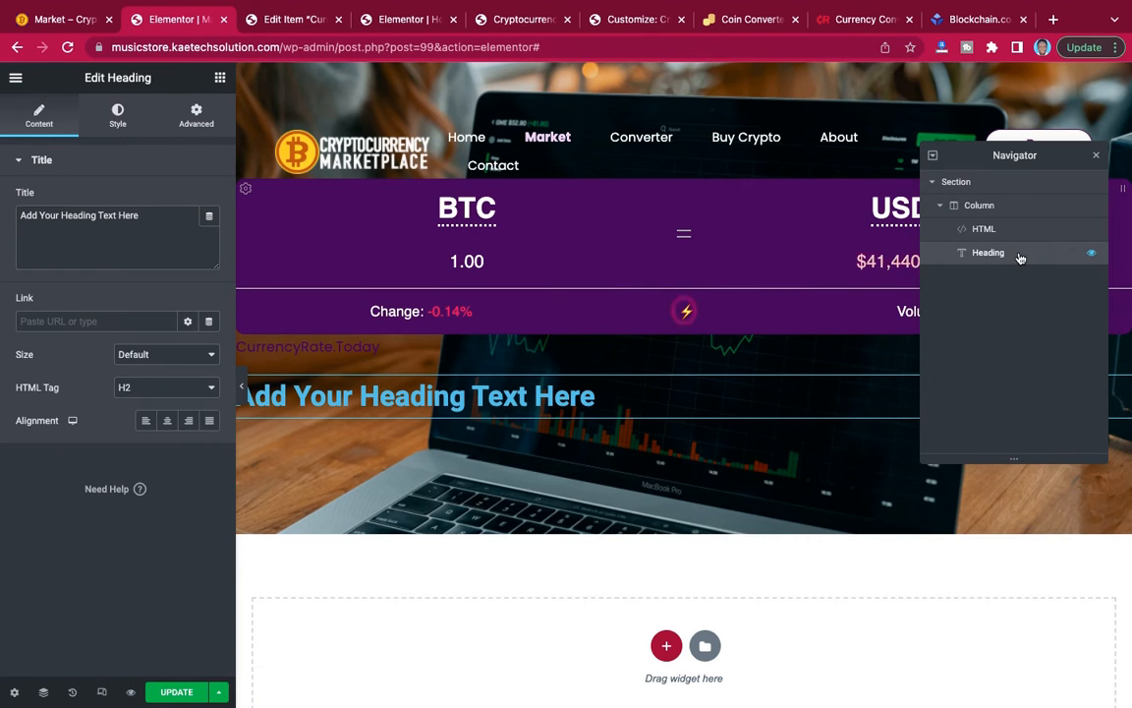
pyautogui.moveTo(1021, 252); pyautogui.dragTo(1024, 228)
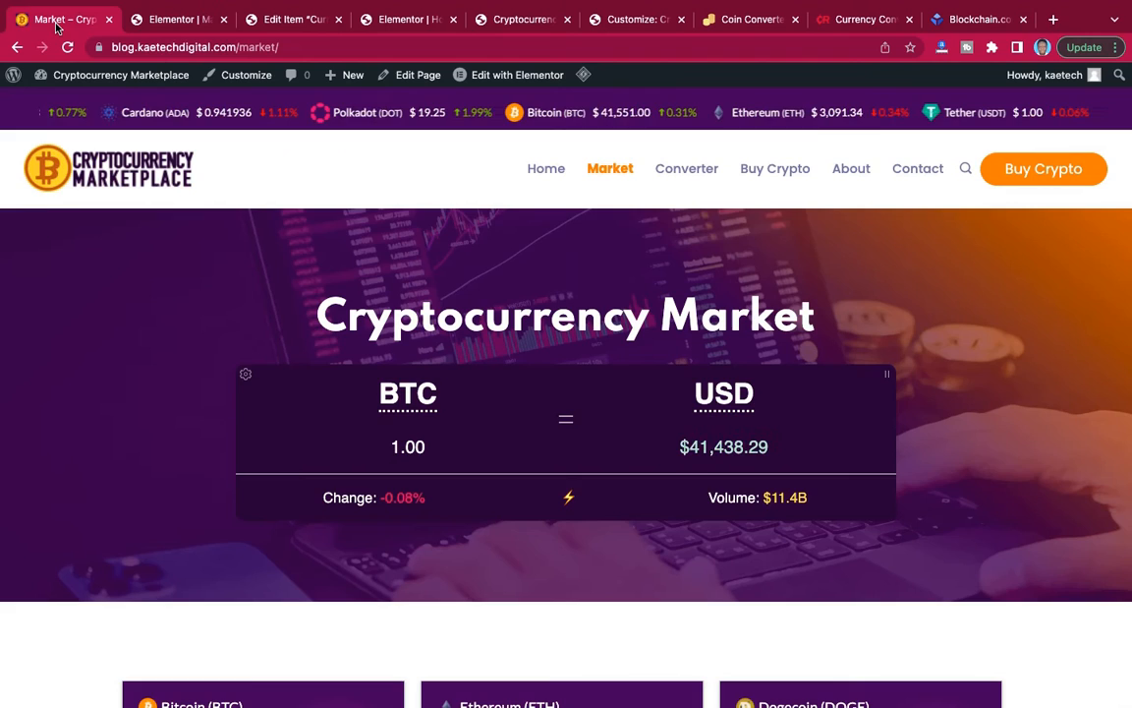
# Copy the title "Cryptocurrency Market" from the reference Market page into the new heading and center it.
pyautogui.click(56, 21)
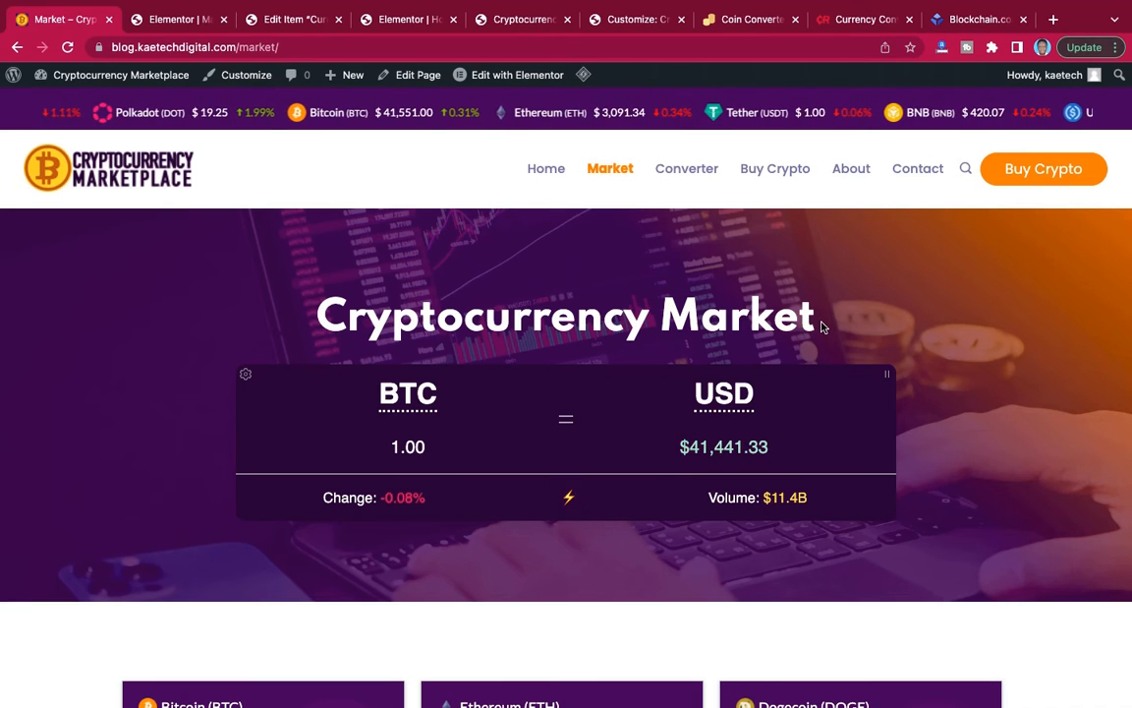
pyautogui.moveTo(823, 328); pyautogui.dragTo(328, 330)
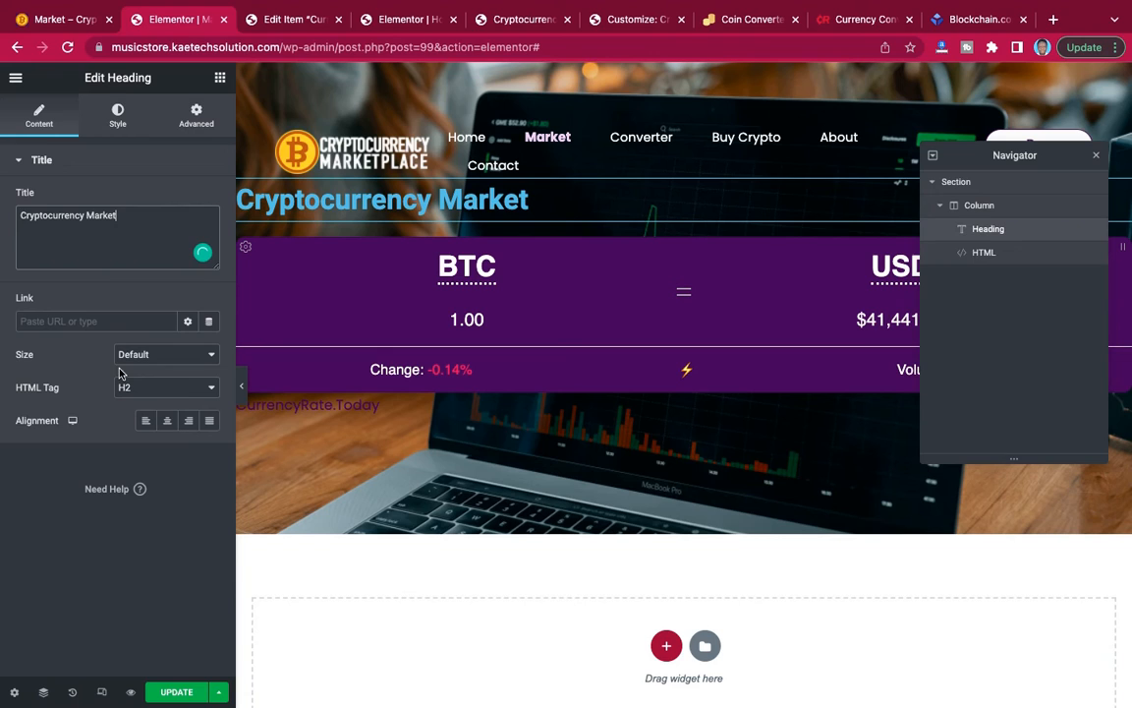
pyautogui.click(168, 419)
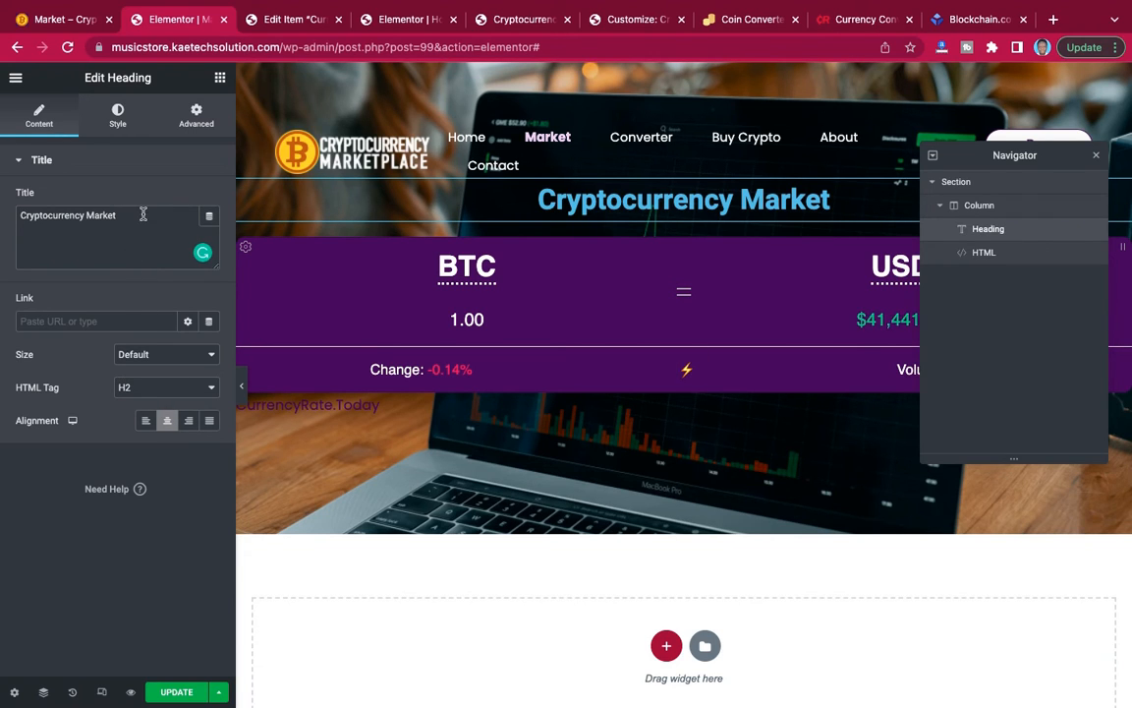
# Set the heading's text color to white (#FFFFFF).
pyautogui.click(117, 116)
pyautogui.click(210, 199)
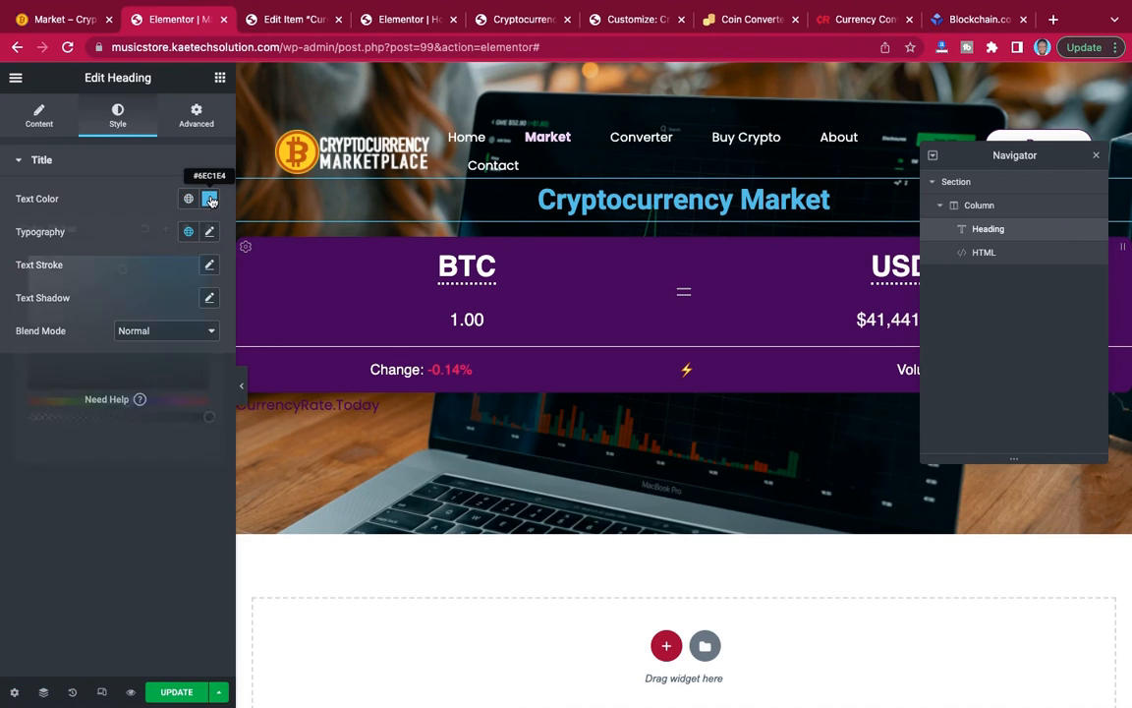
pyautogui.moveTo(54, 268); pyautogui.dragTo(29, 257)
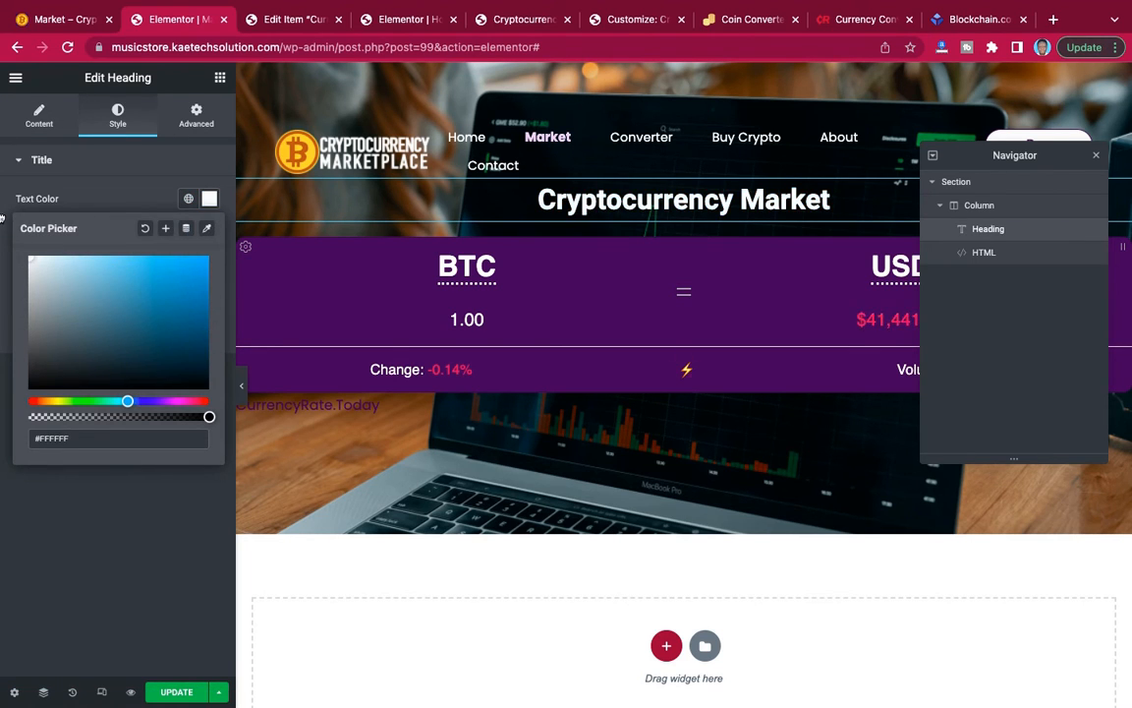
pyautogui.click(114, 210)
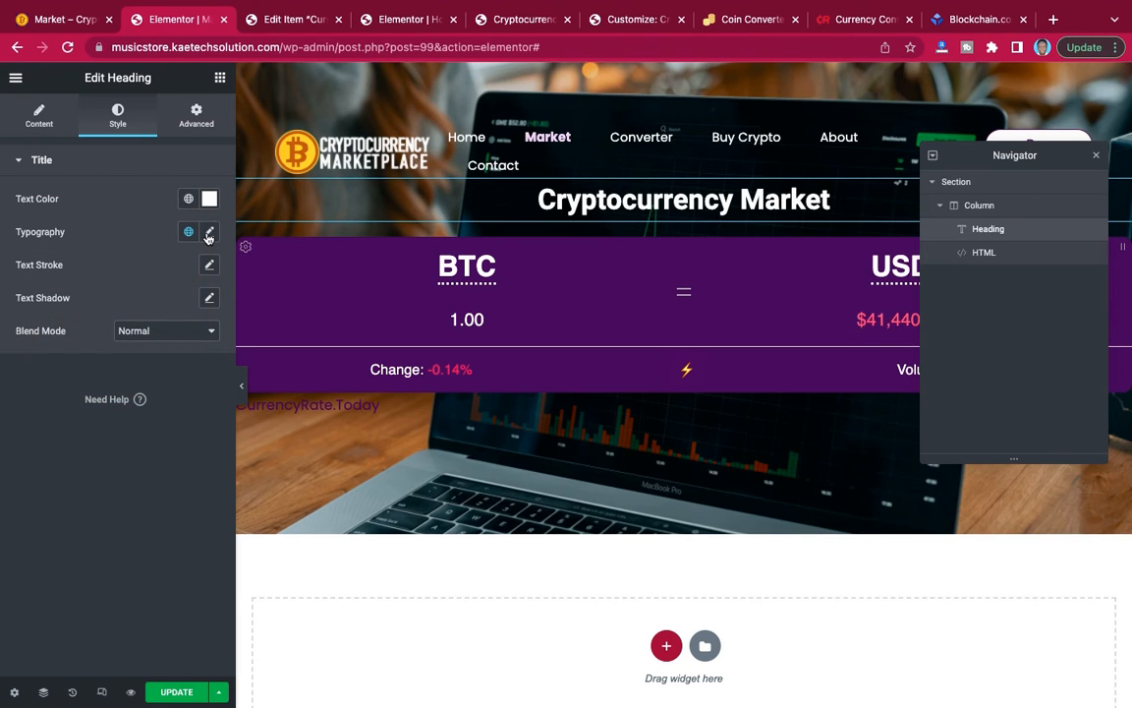
# Set the heading's typography to the Spartan font family, size 55 px and weight 700.
pyautogui.click(209, 232)
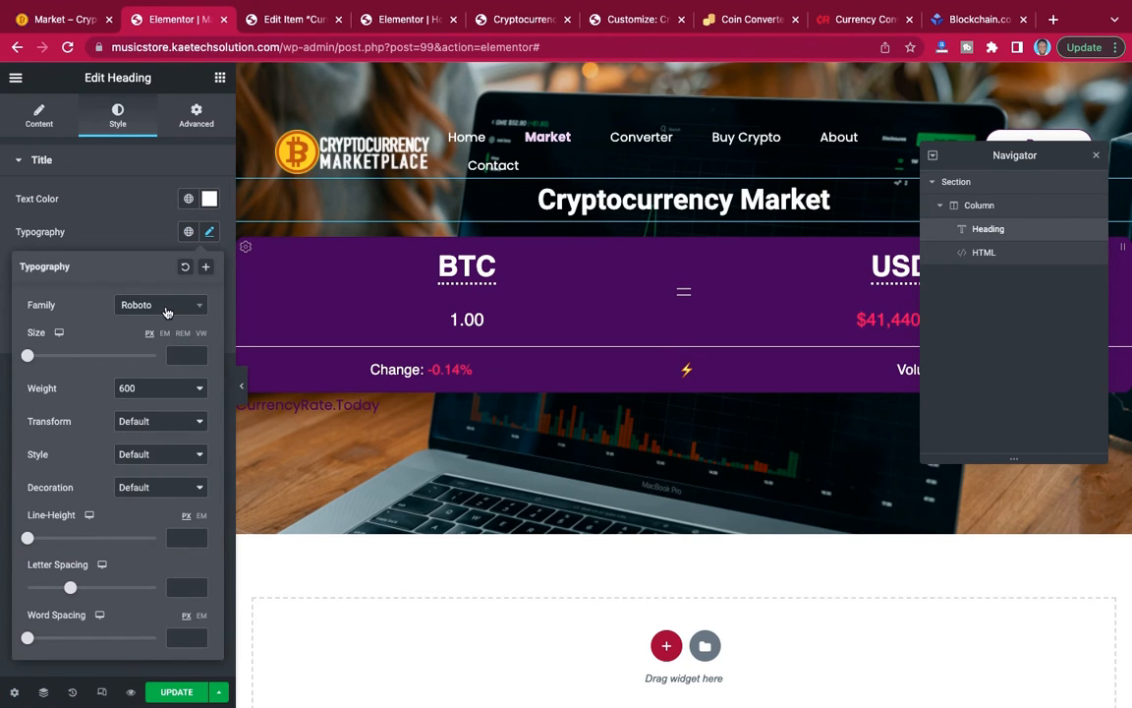
pyautogui.click(167, 309)
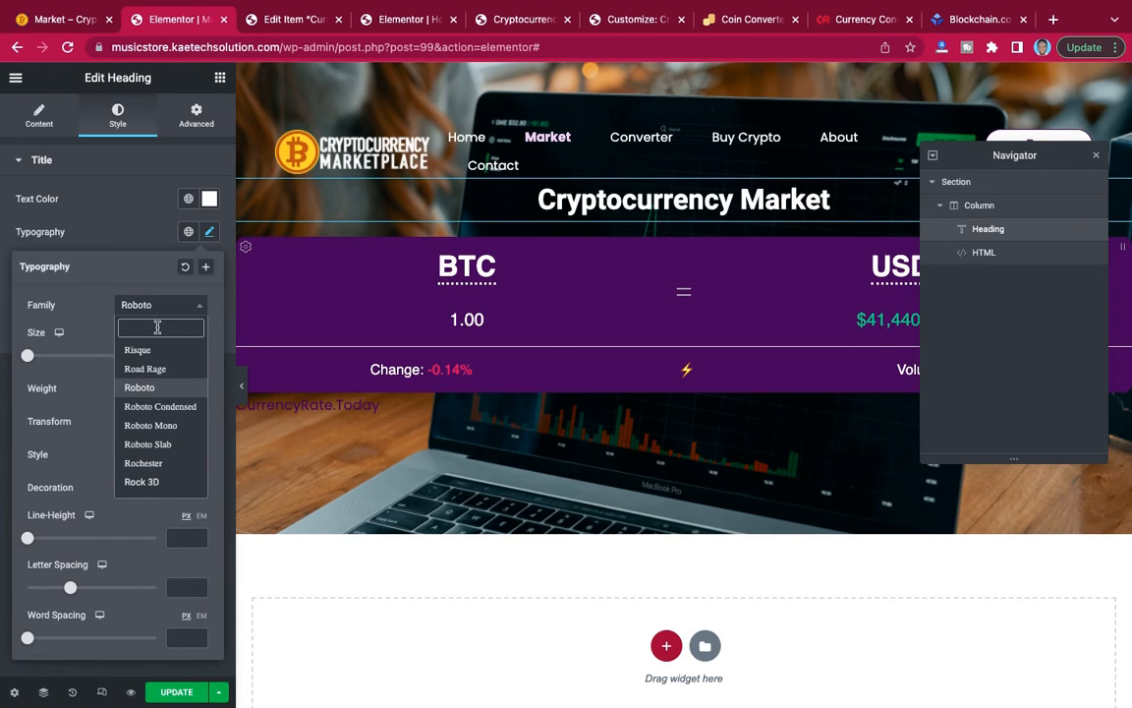
pyautogui.write('spar')
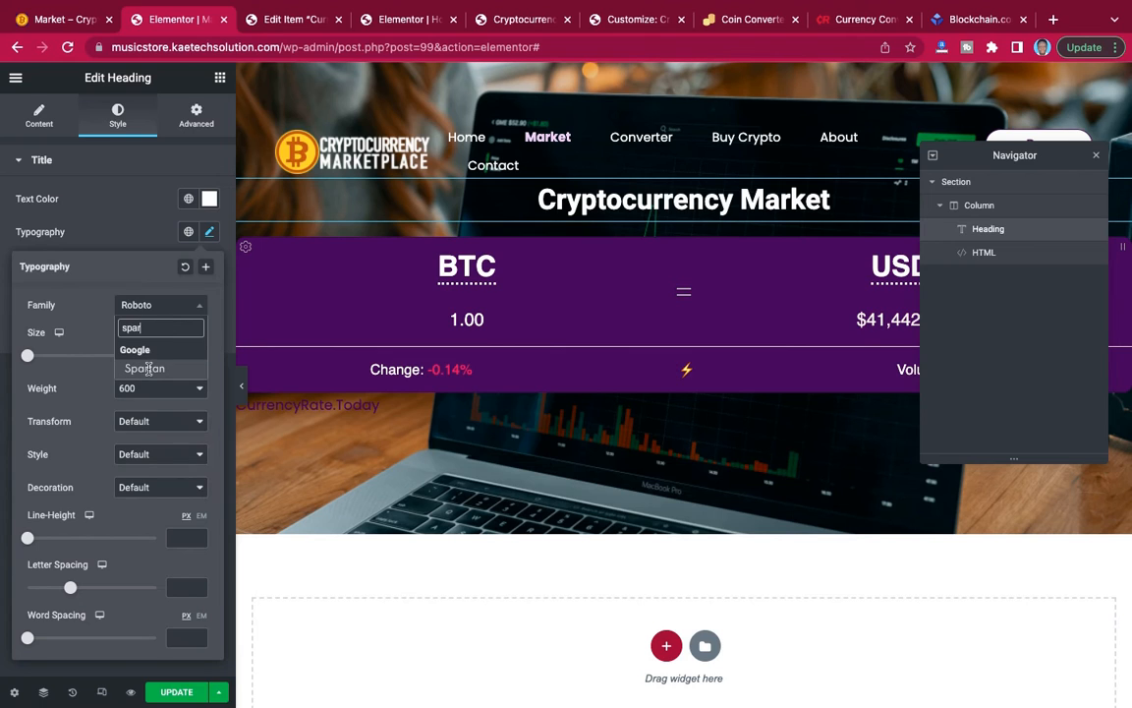
pyautogui.click(148, 368)
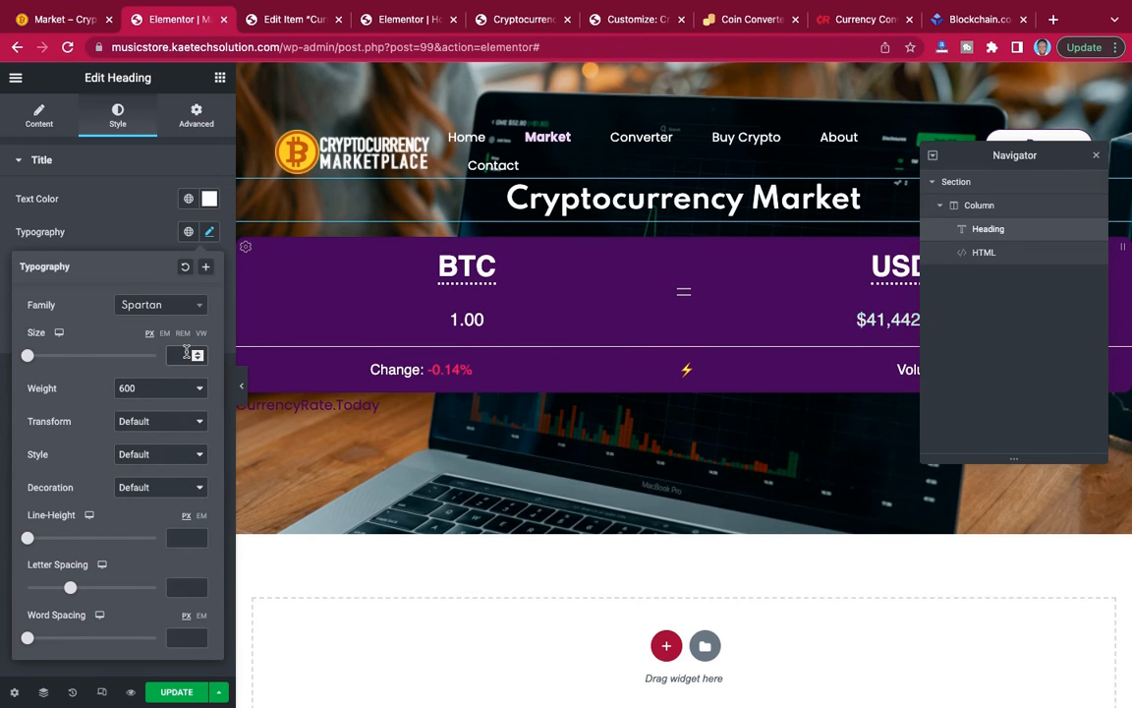
pyautogui.write('45')
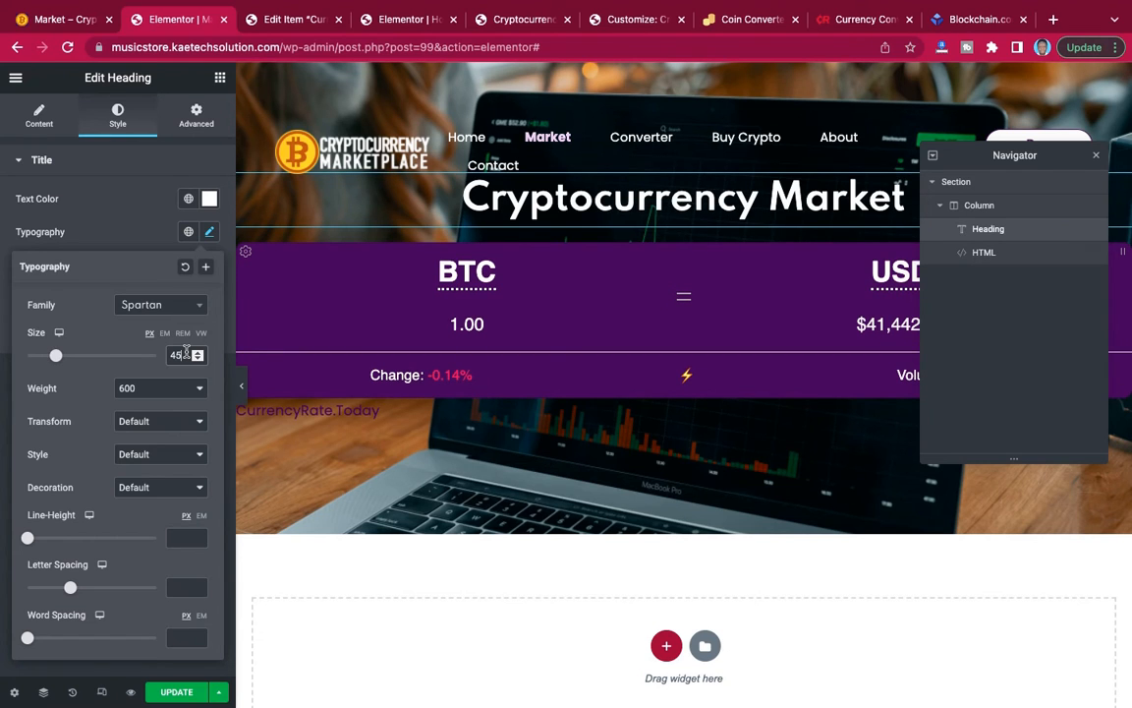
pyautogui.press('BackSpace')
pyautogui.press('BackSpace')
pyautogui.write('55')
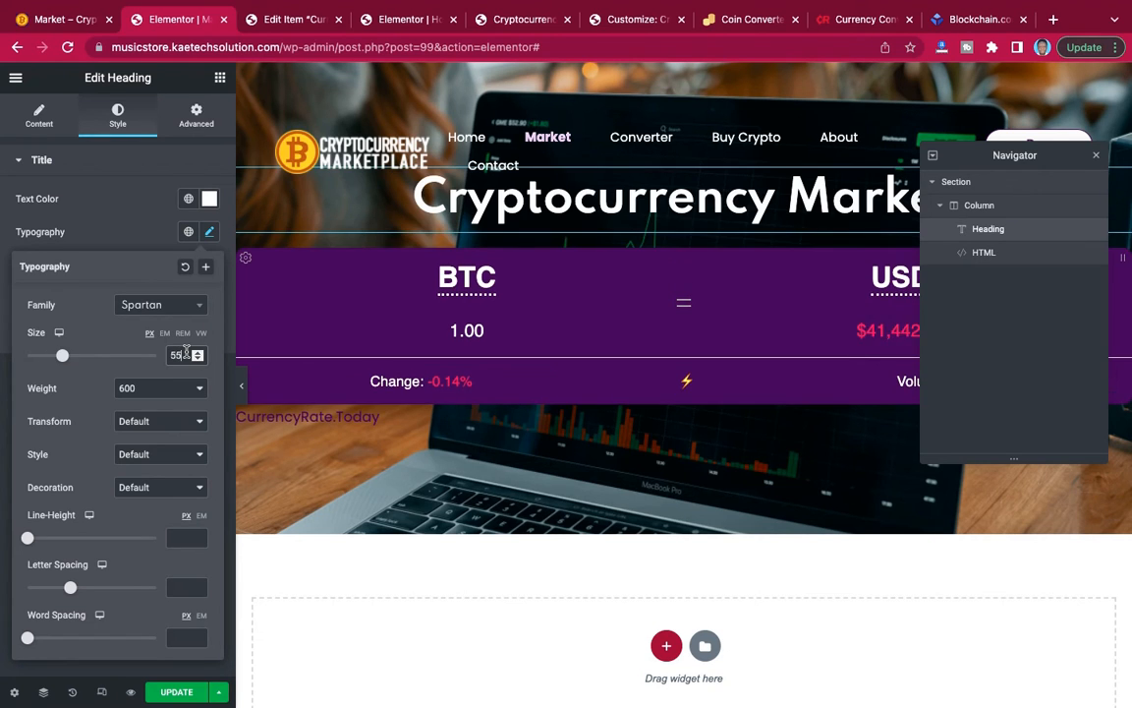
pyautogui.click(151, 393)
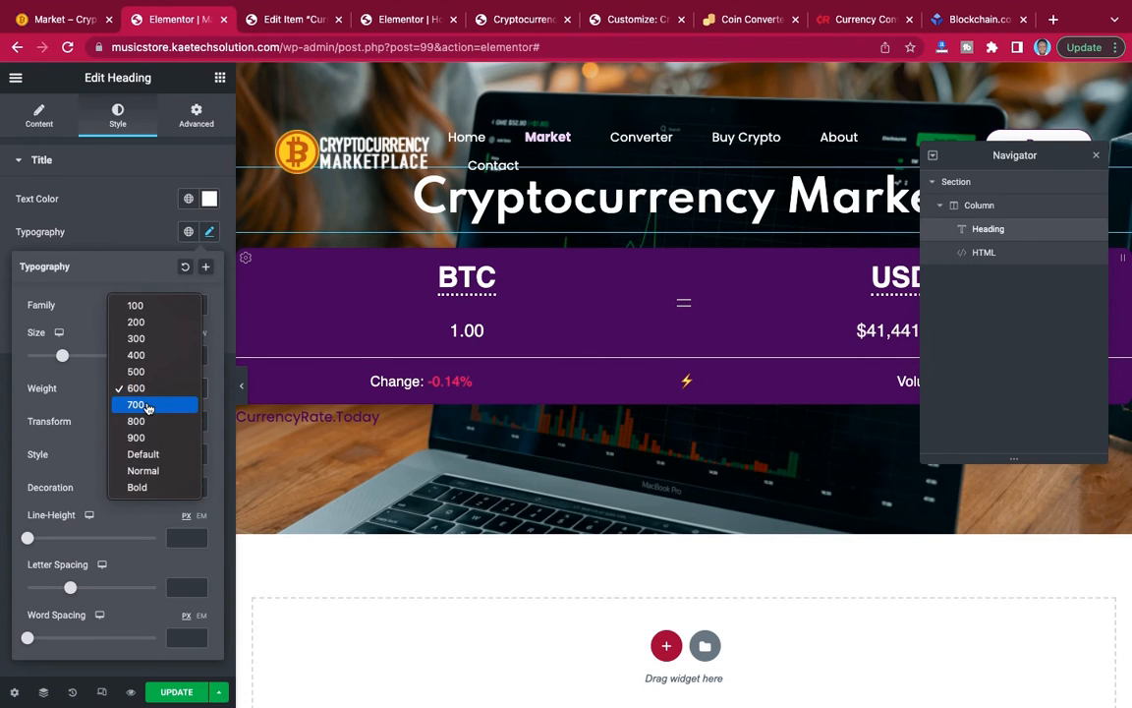
pyautogui.click(149, 406)
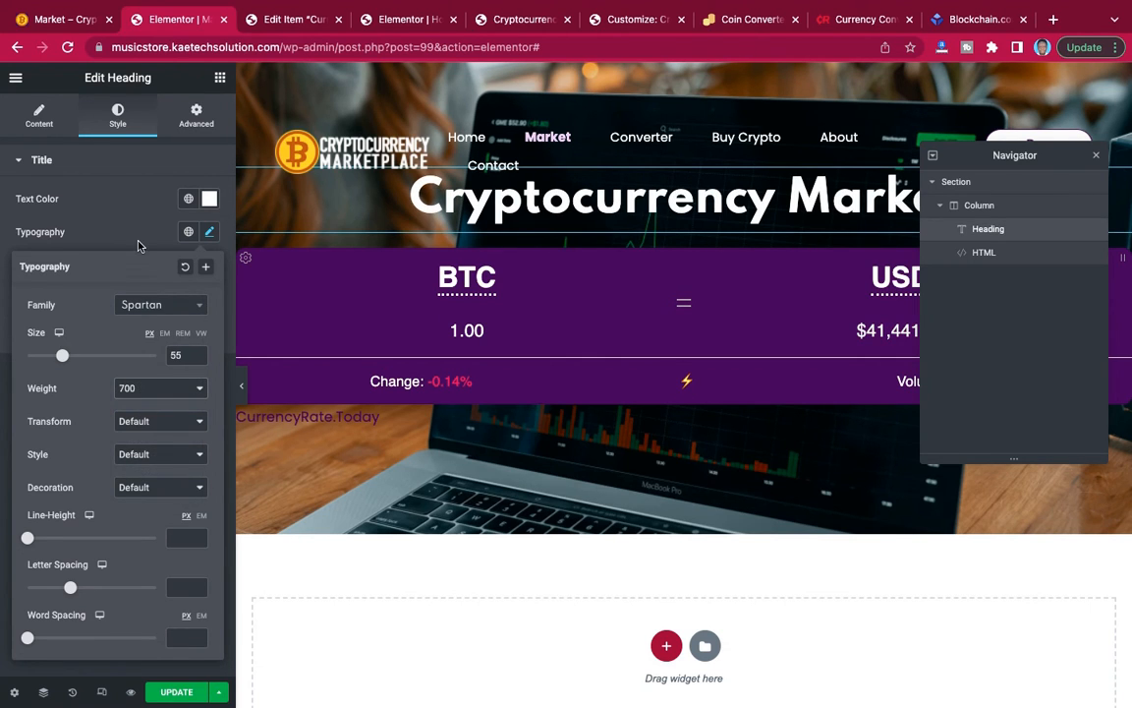
pyautogui.click(137, 245)
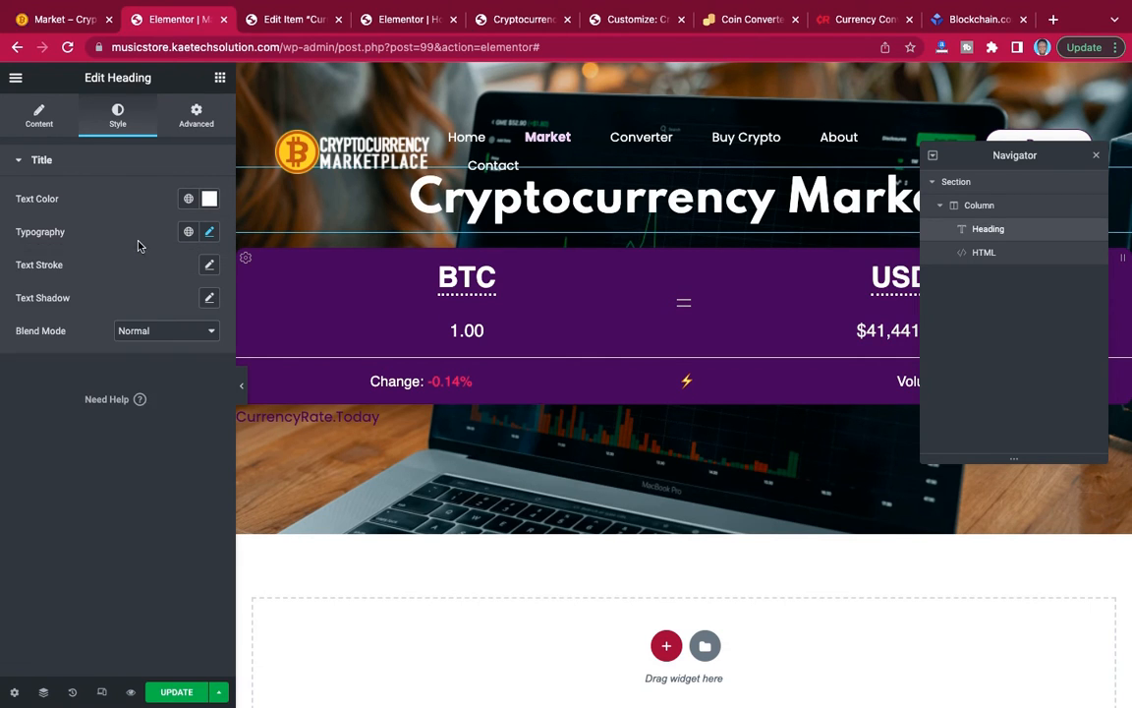
# Unlink the banner section's padding values and set its top padding to 120 px.
pyautogui.click(957, 183)
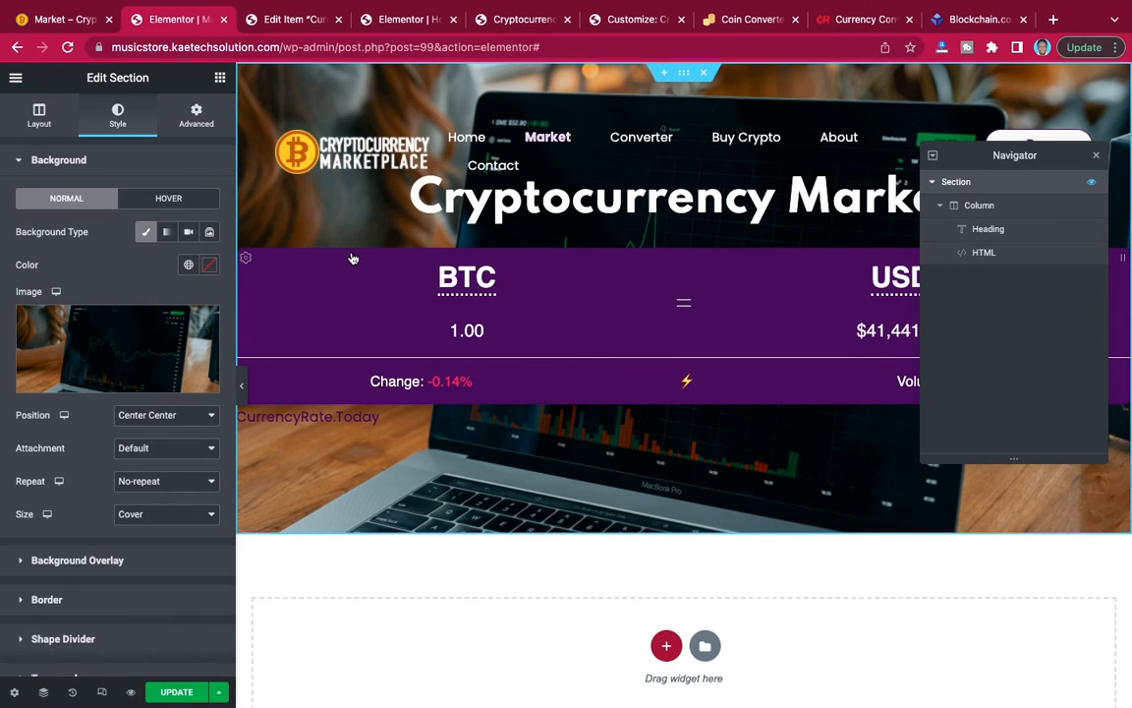
pyautogui.click(197, 116)
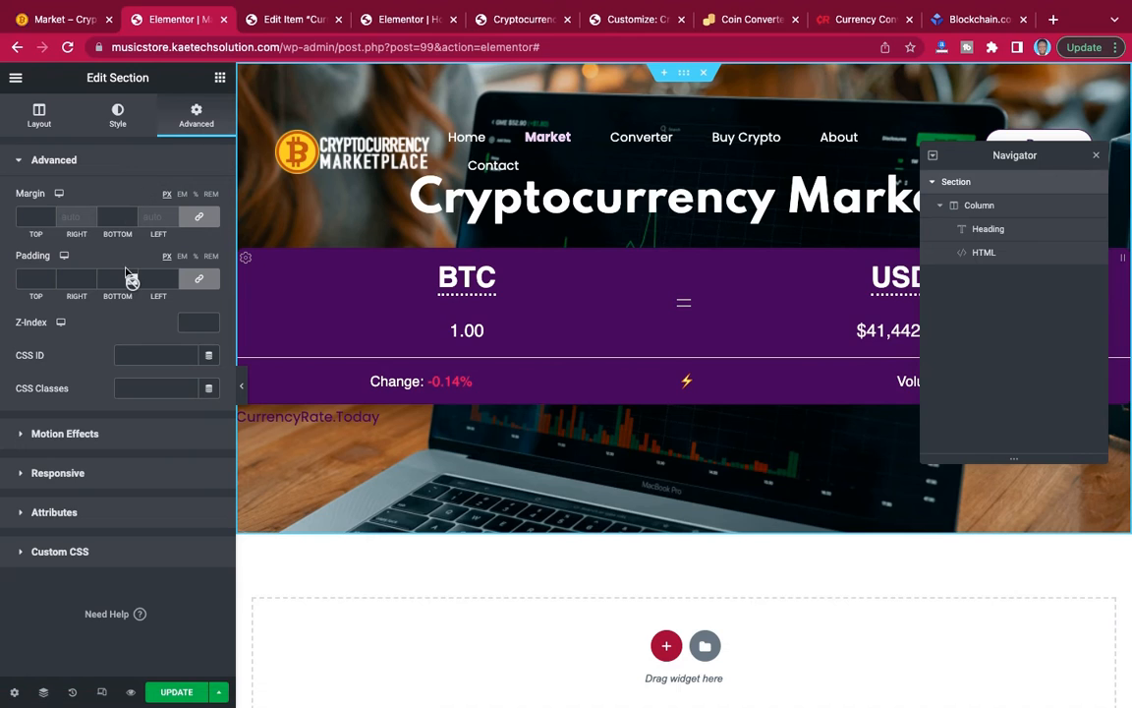
pyautogui.click(196, 281)
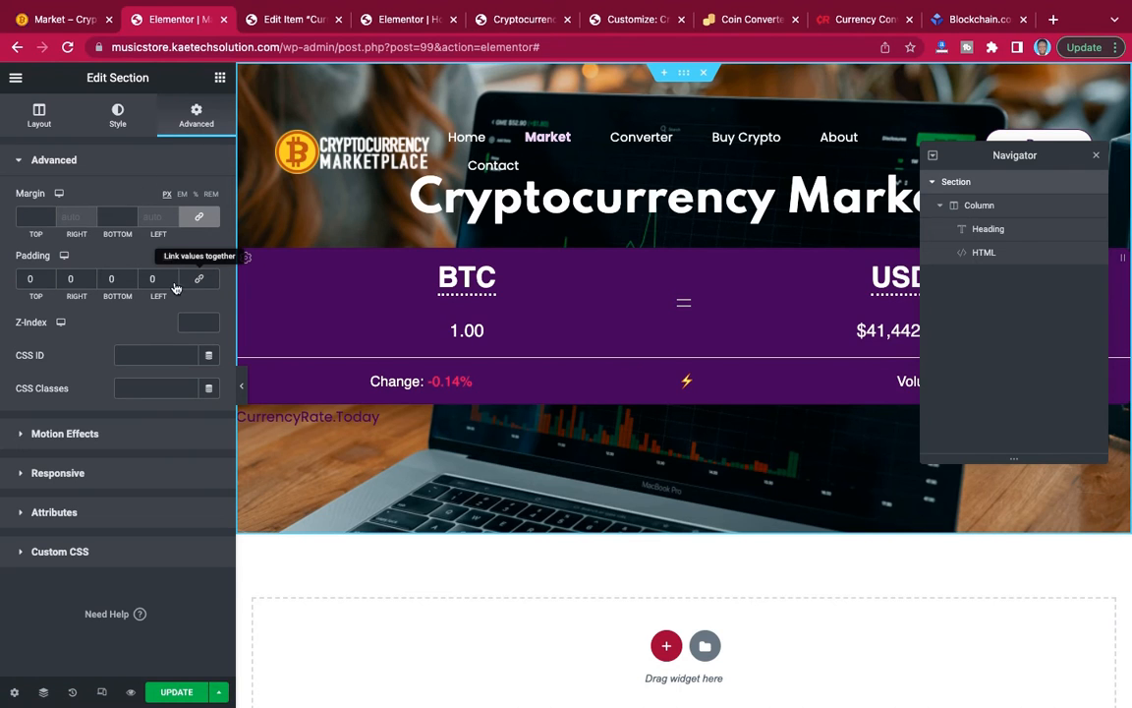
pyautogui.click(25, 279)
pyautogui.write('120')
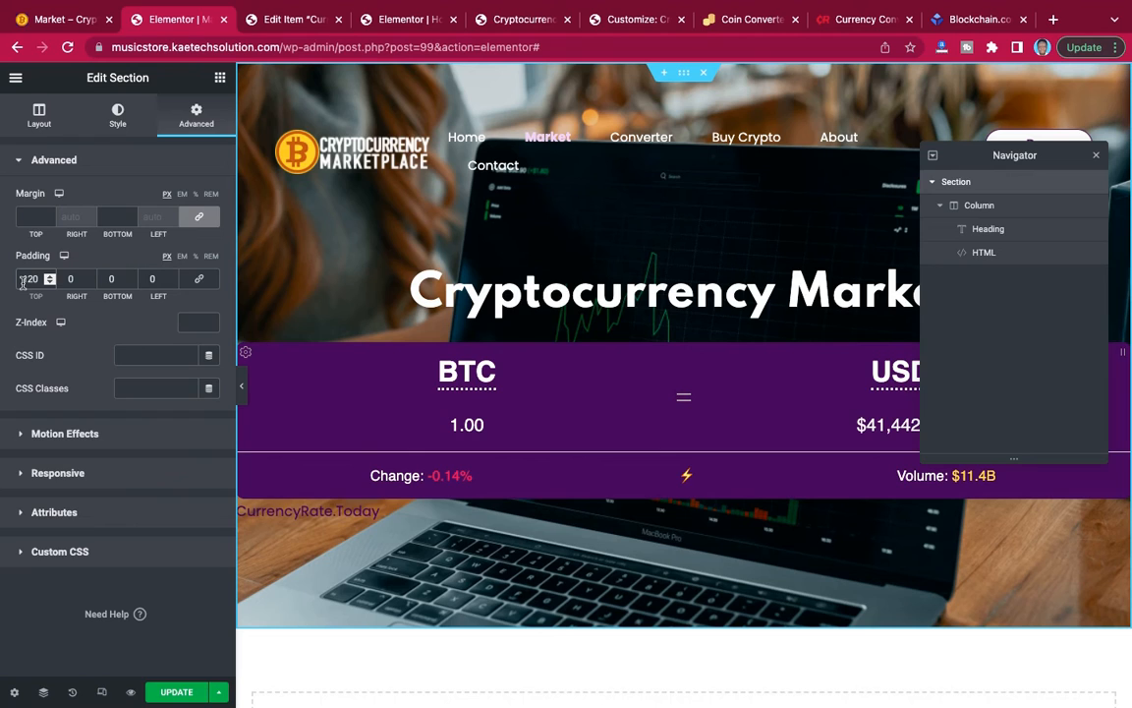
# Try a bottom padding of 90 px on the banner section, and undo it.
pyautogui.click(109, 282)
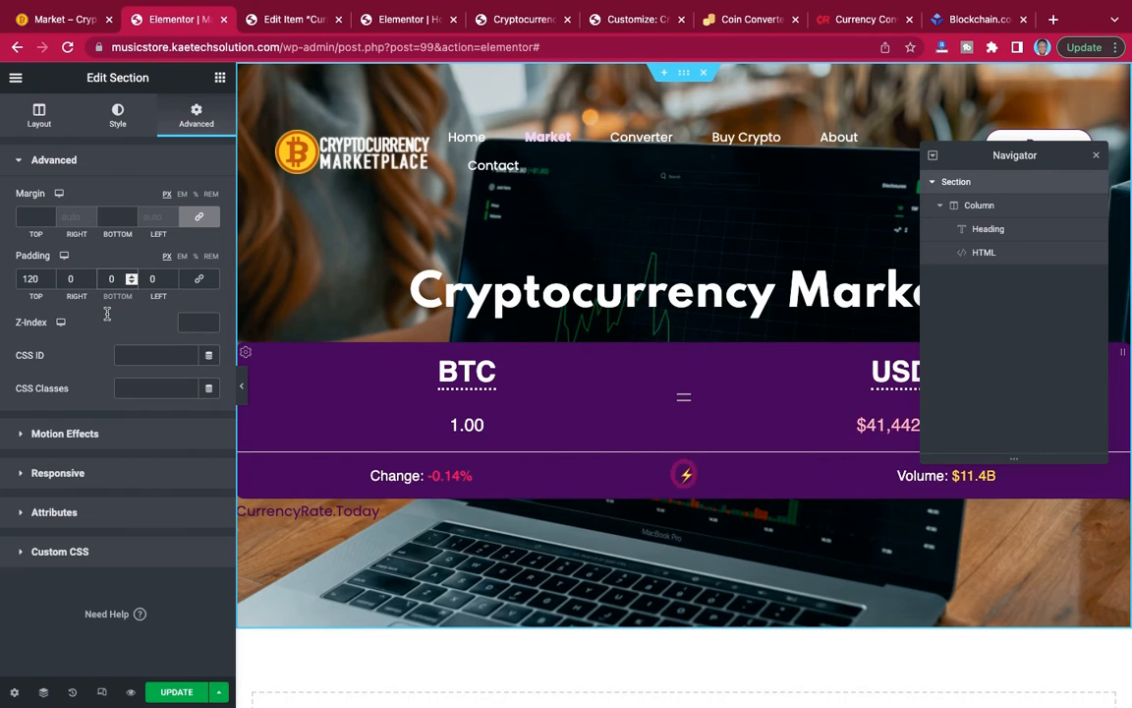
pyautogui.write('90')
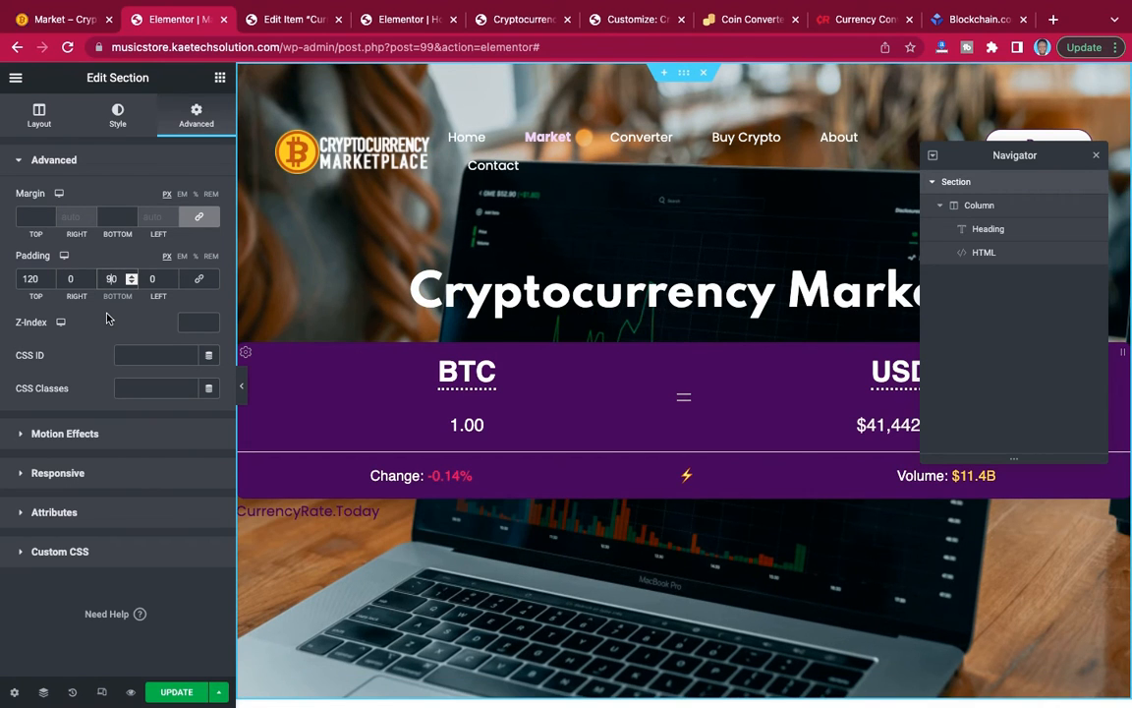
pyautogui.hotkey('ctrl', 'z')
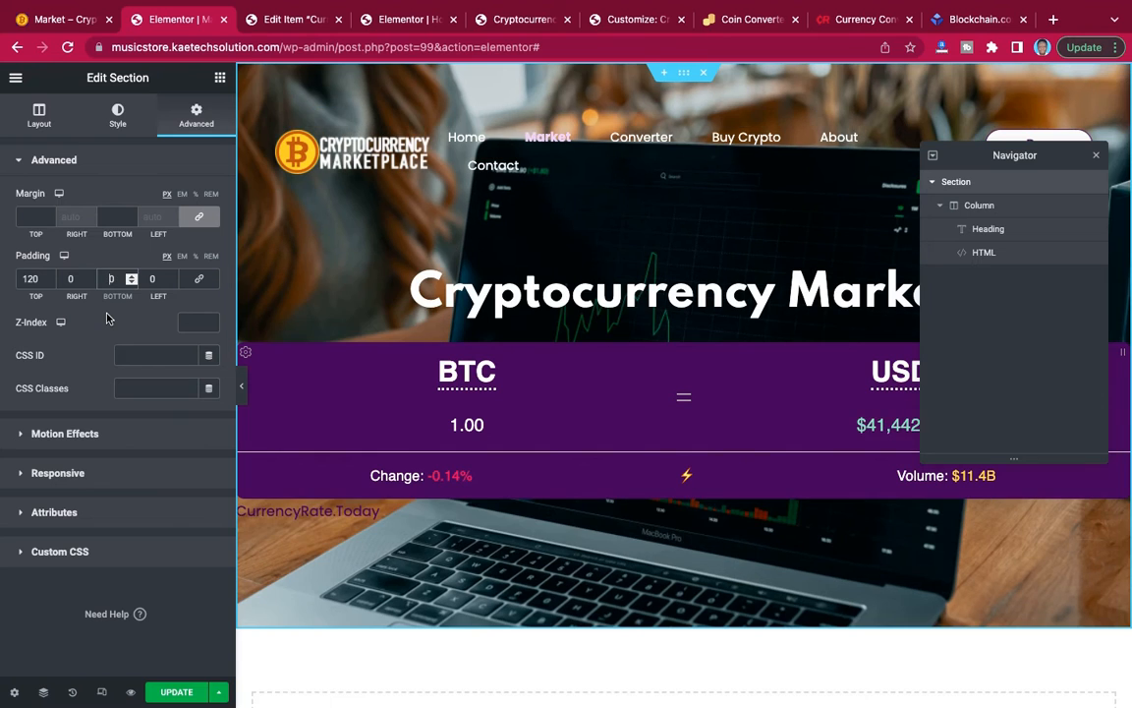
pyautogui.scroll(-2, 665, 482)
pyautogui.scroll(2, 664, 483)
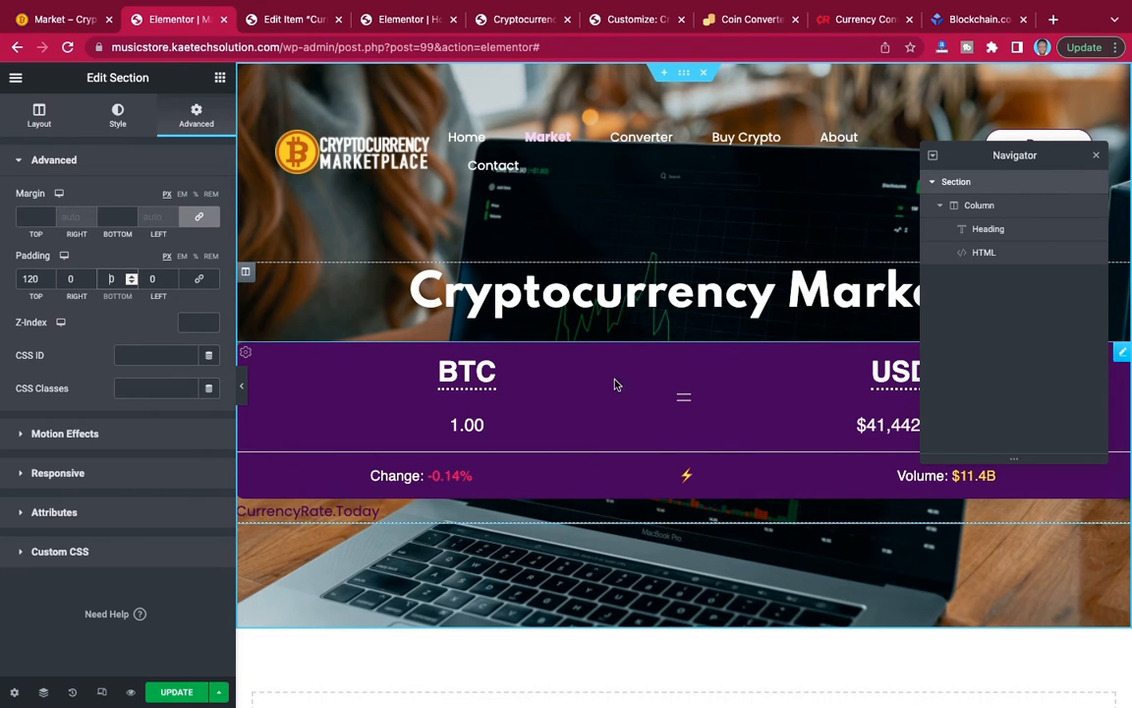
# Set the converter HTML widget's margin to 50 px on all sides.
pyautogui.click(1124, 358)
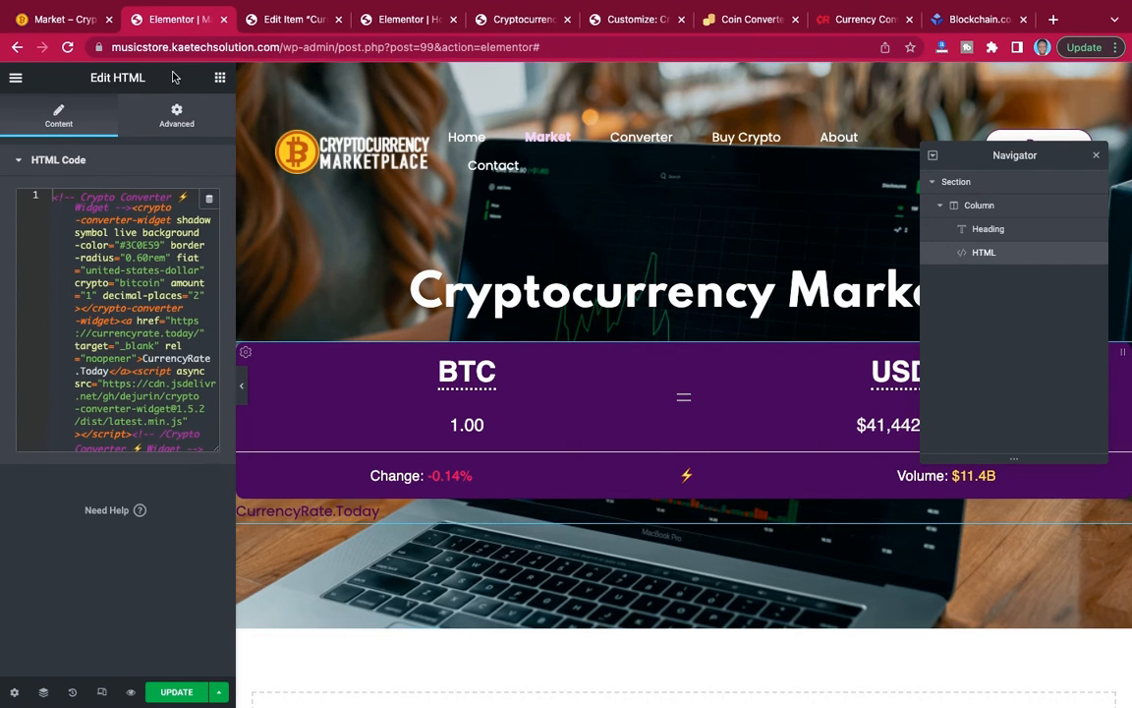
pyautogui.click(177, 116)
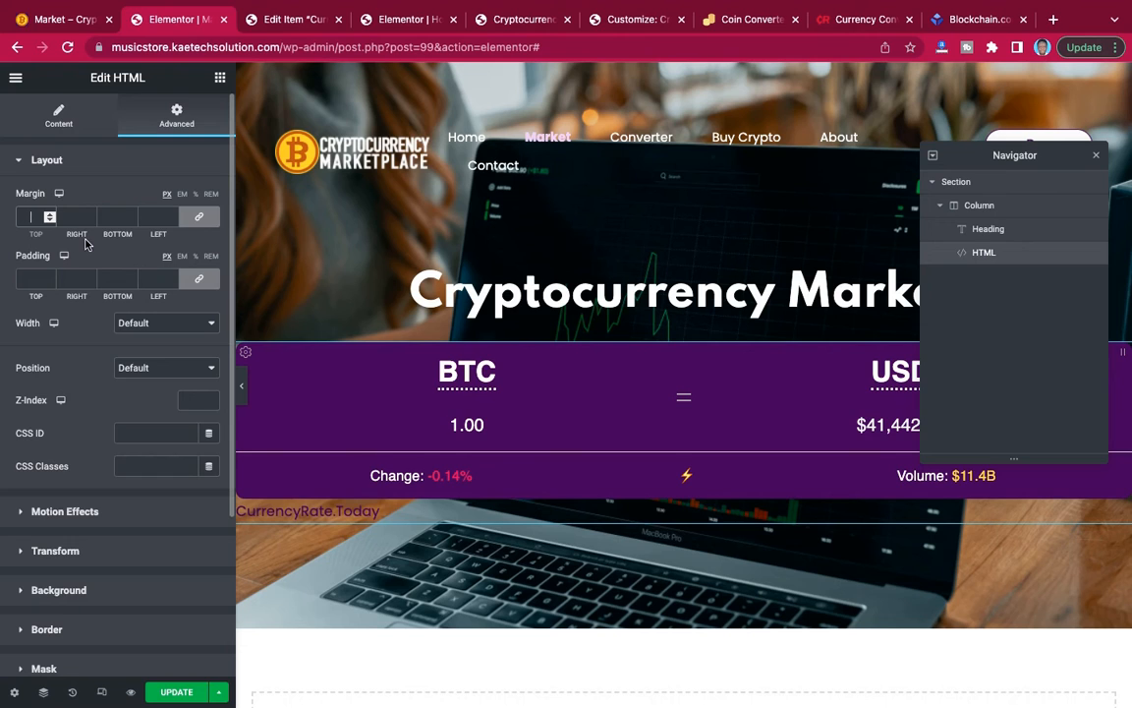
pyautogui.write('50')
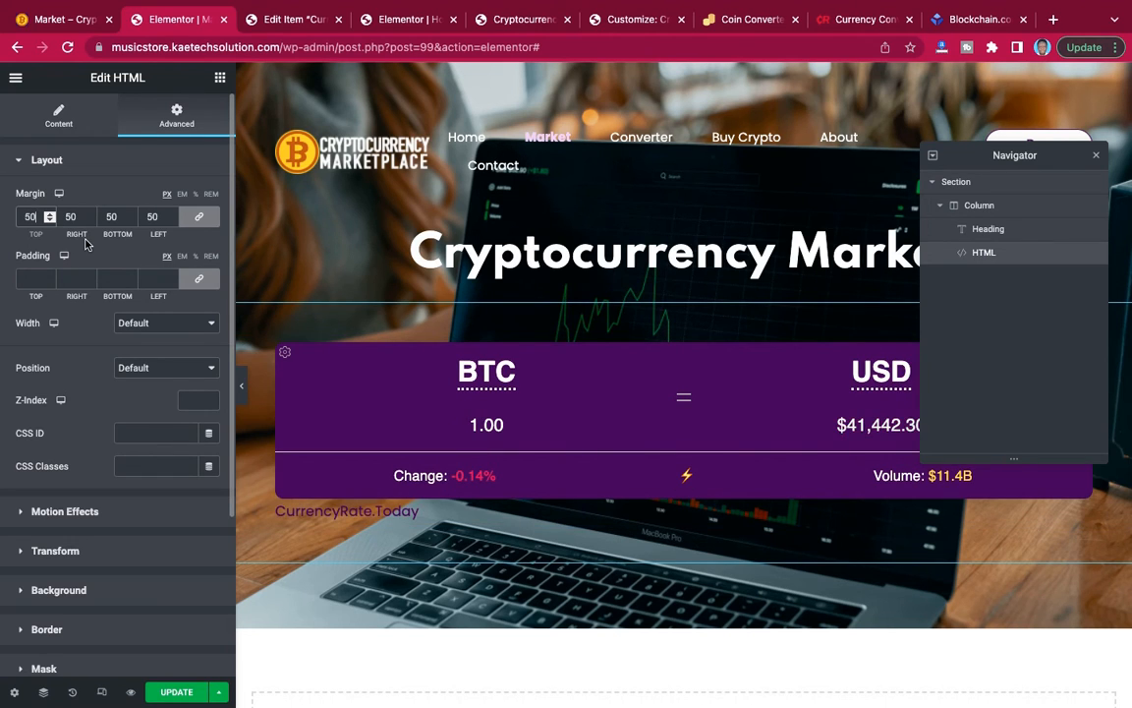
# Unlink the converter HTML widget's margin values and set its right and left margins to 100 px.
pyautogui.click(201, 217)
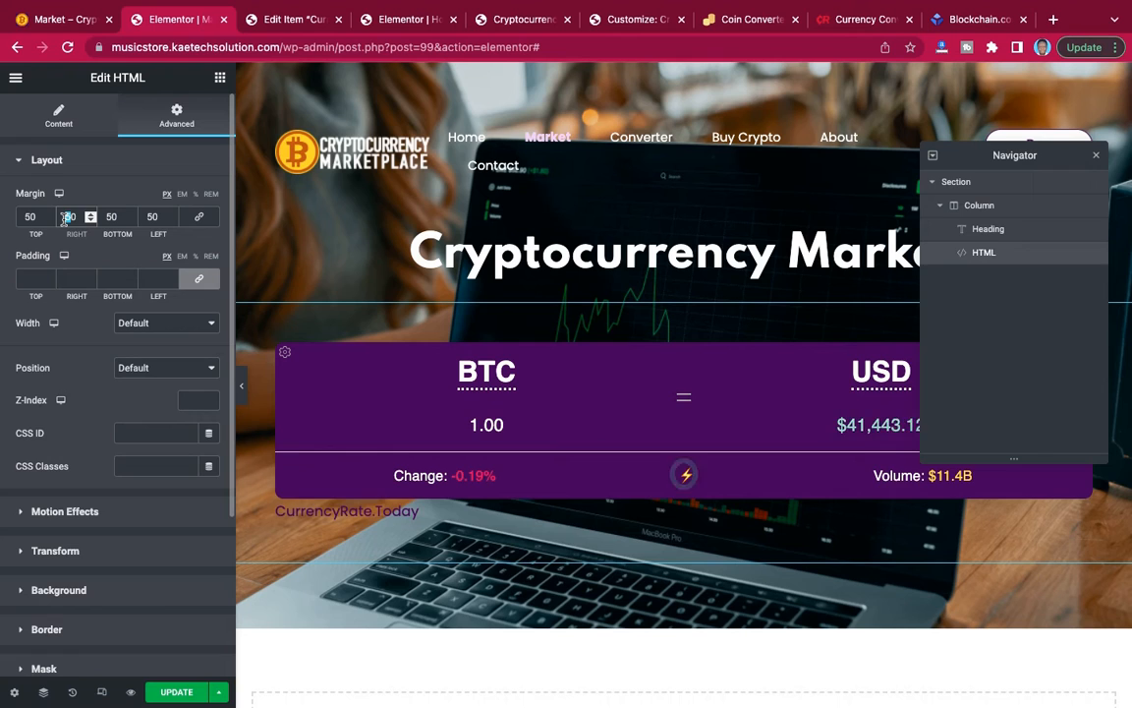
pyautogui.write('100')
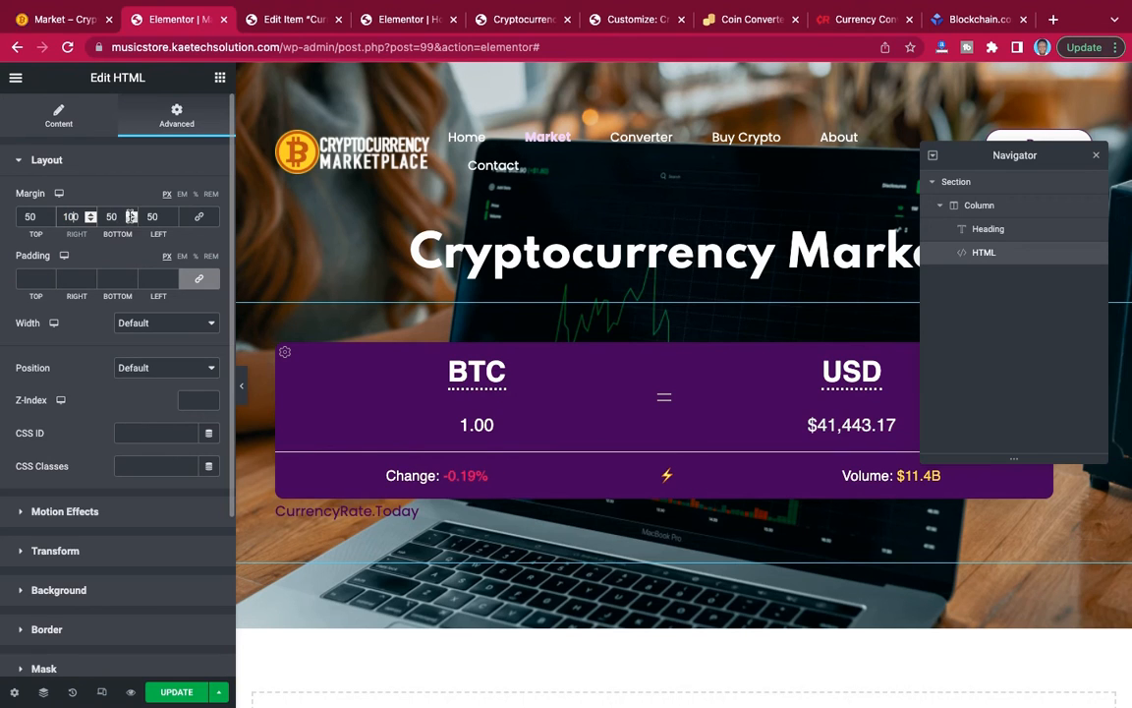
pyautogui.click(147, 216)
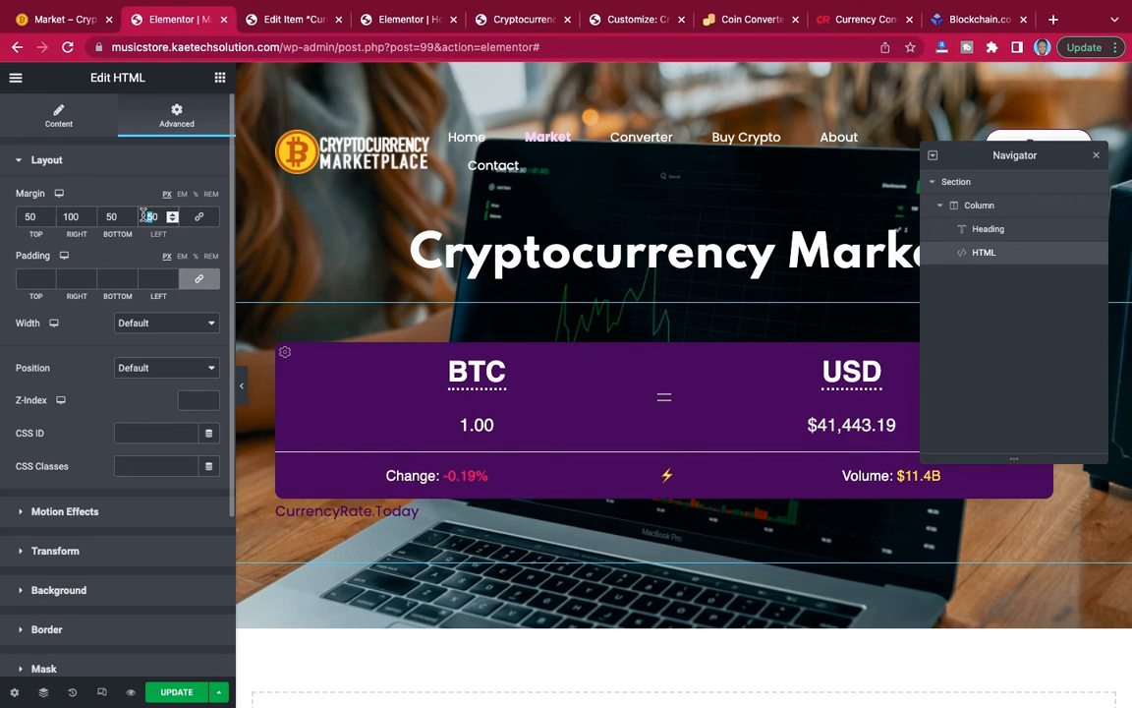
pyautogui.write('100')
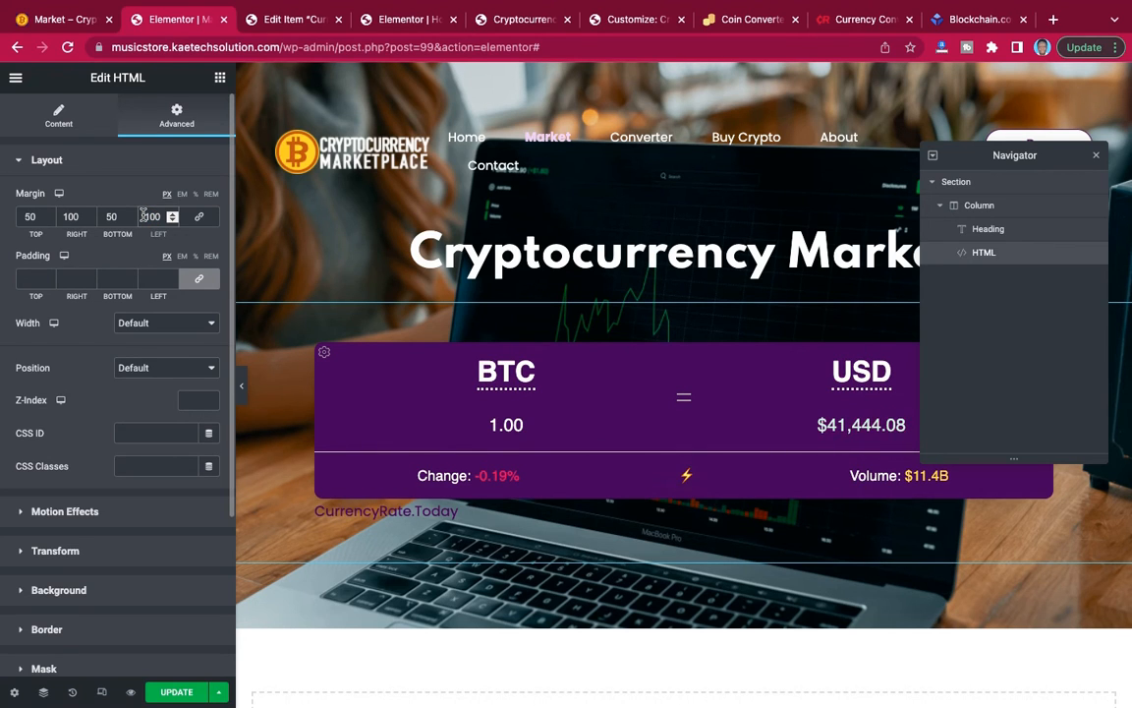
# Increase the converter widget's left and right margins to 200 px each.
pyautogui.press('BackSpace')
pyautogui.press('BackSpace')
pyautogui.press('BackSpace')
pyautogui.write('200')
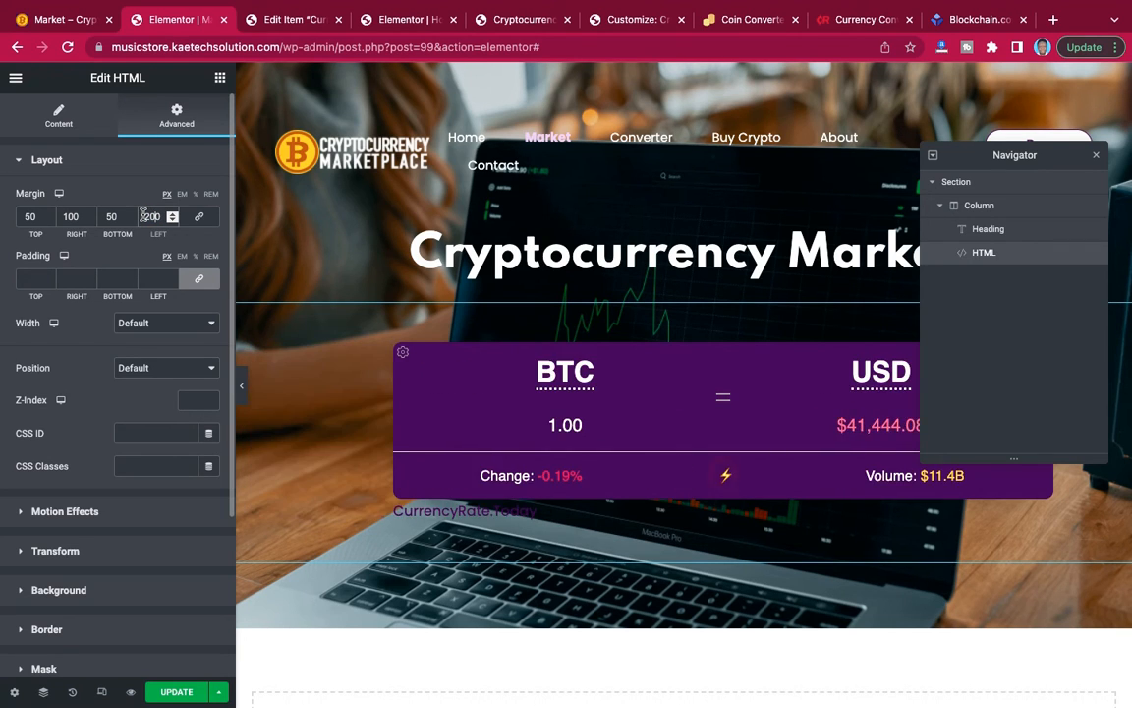
pyautogui.doubleClick(72, 214)
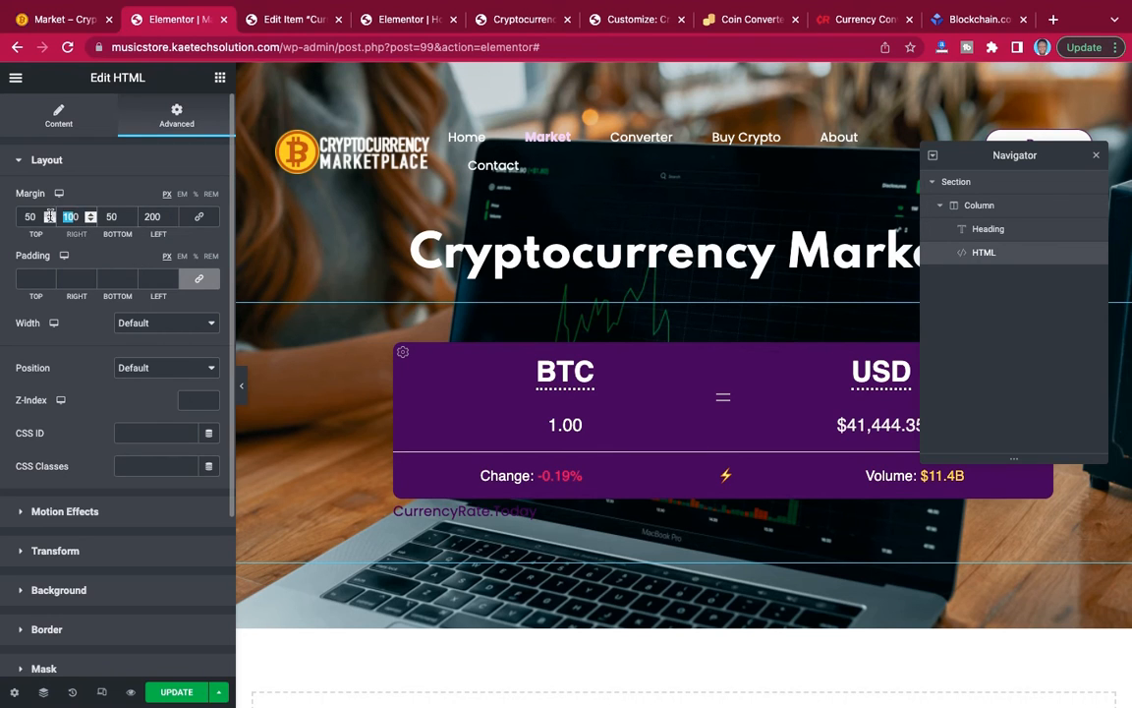
pyautogui.write('200')
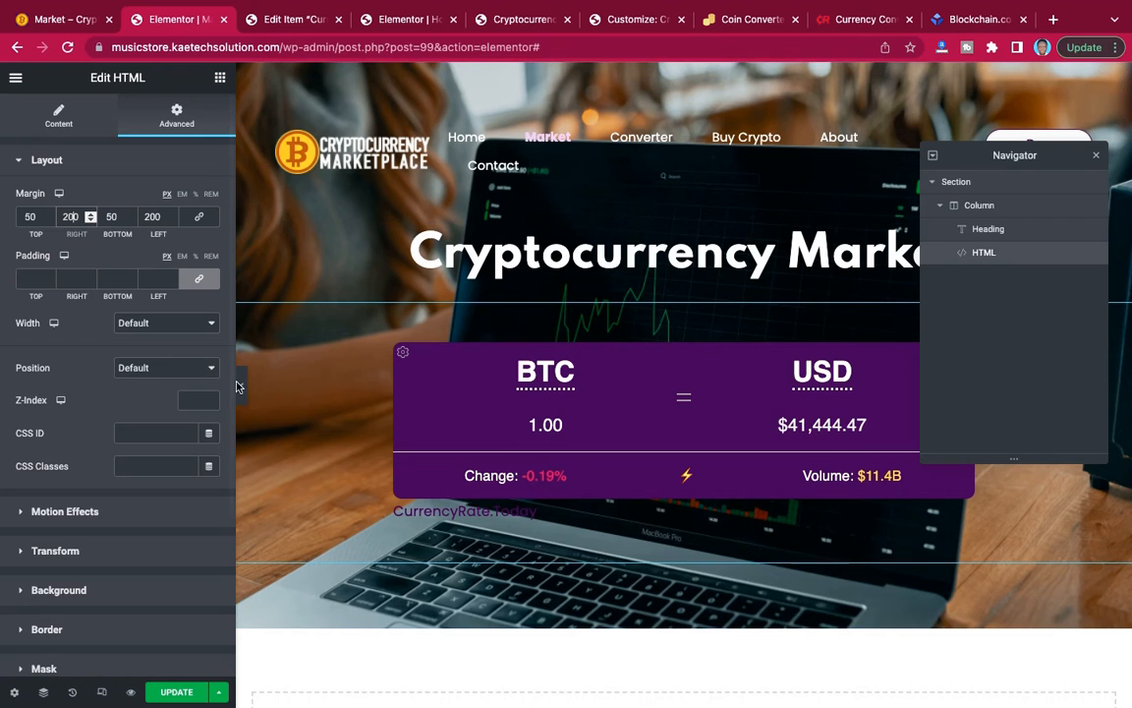
pyautogui.scroll(-1, 660, 322)
pyautogui.scroll(1, 660, 322)
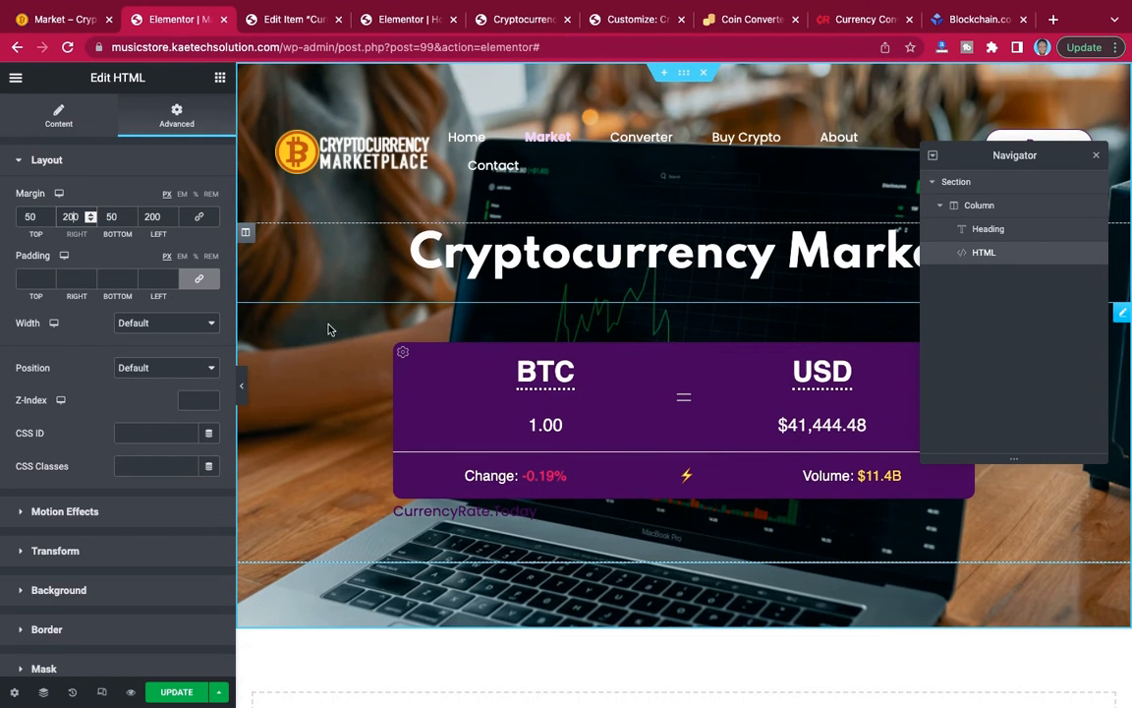
# Set the converter widget's top margin to 20 px.
pyautogui.moveTo(30, 217); pyautogui.dragTo(20, 216)
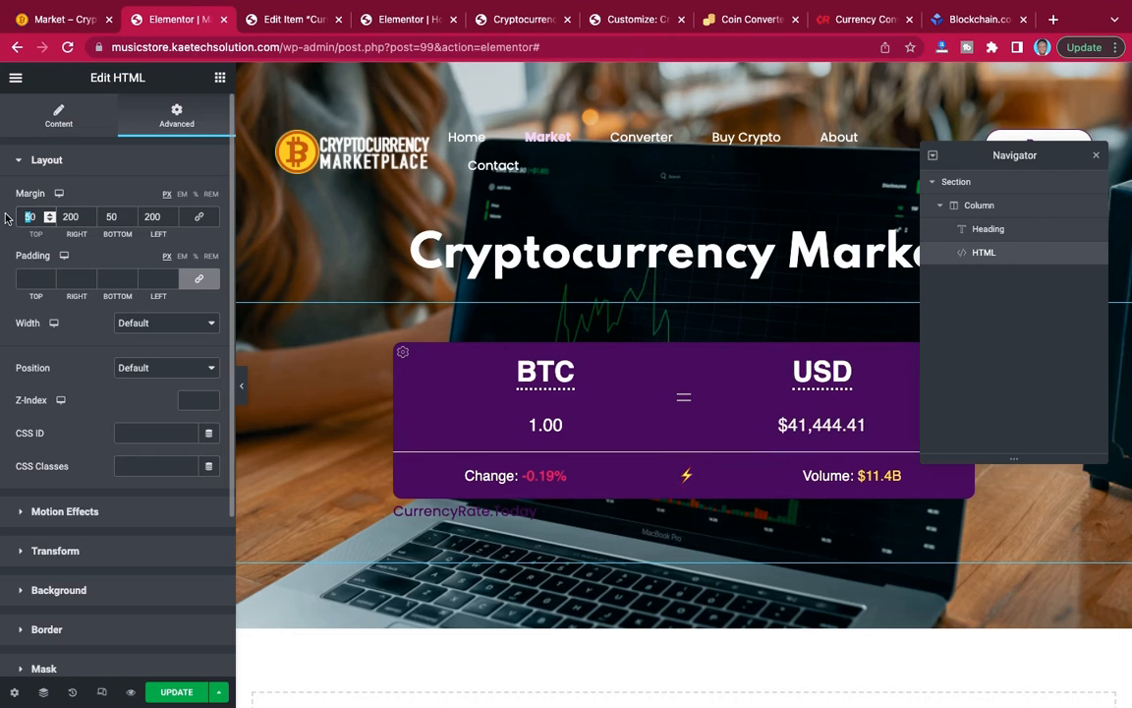
pyautogui.write('2')
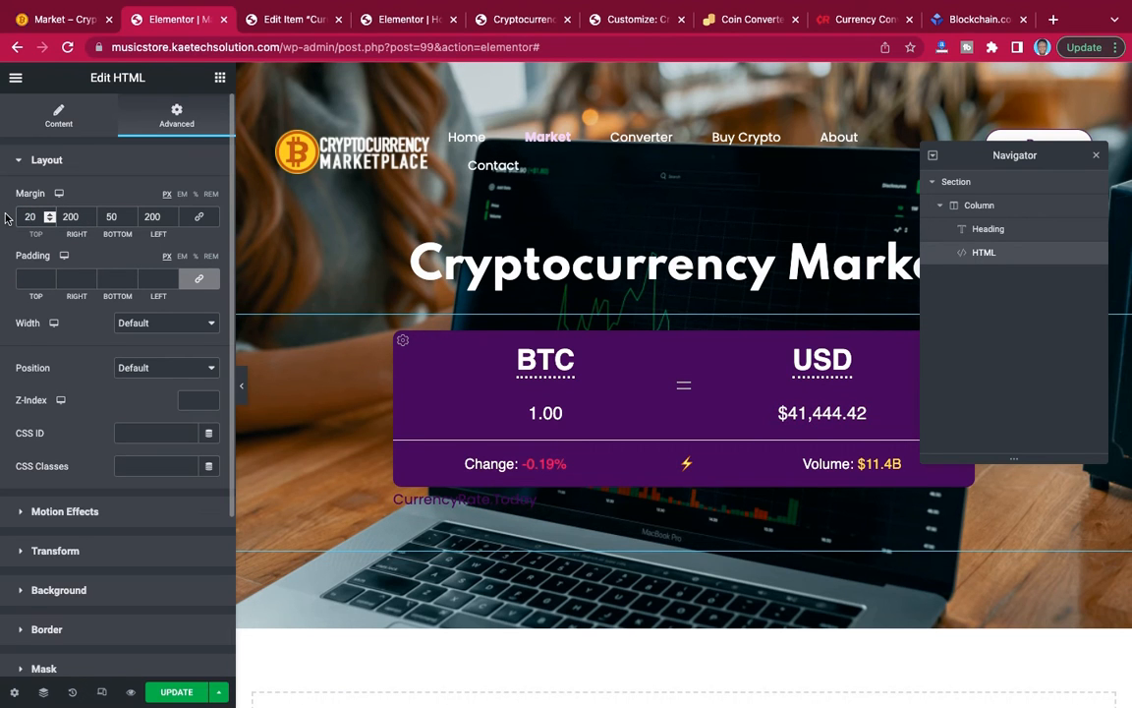
pyautogui.scroll(-2, 688, 283)
pyautogui.scroll(2, 688, 283)
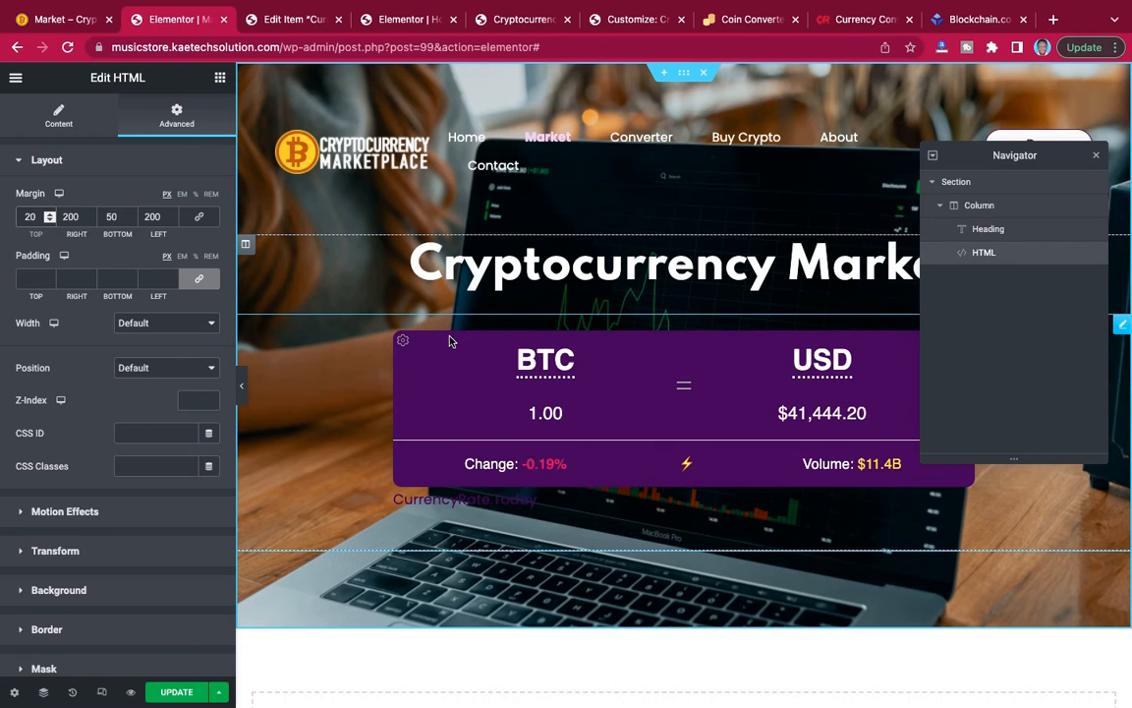
# Give the banner section a gradient background overlay with dark purple #210139 as its first color.
pyautogui.click(968, 184)
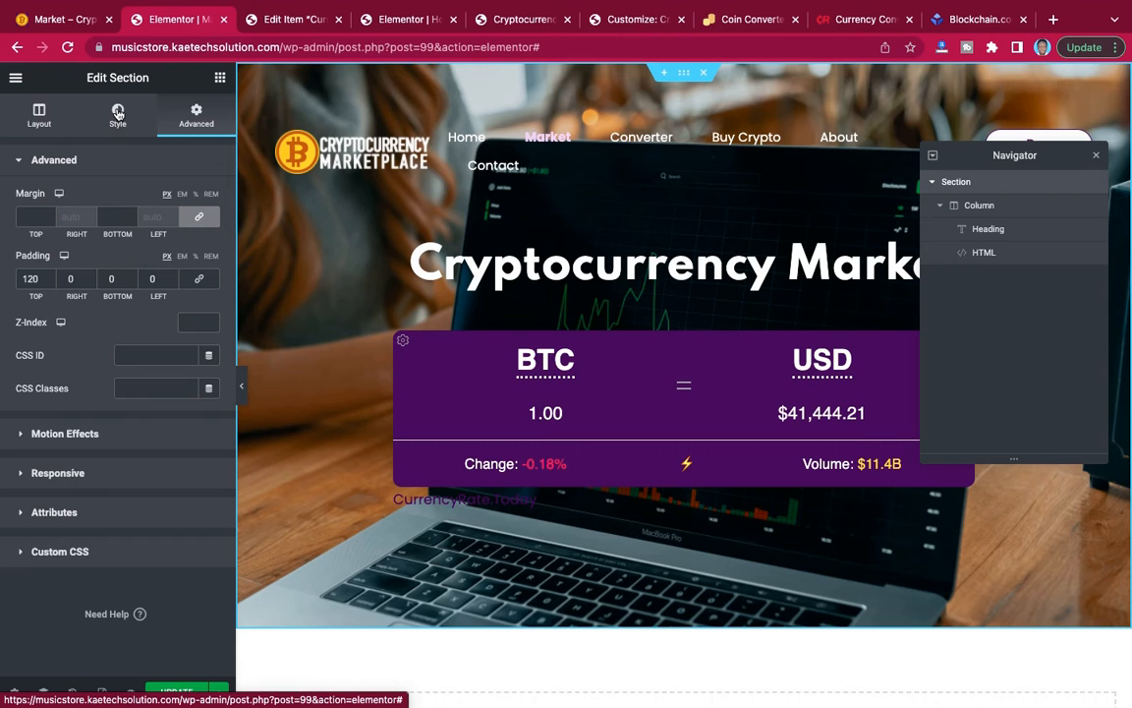
pyautogui.click(118, 112)
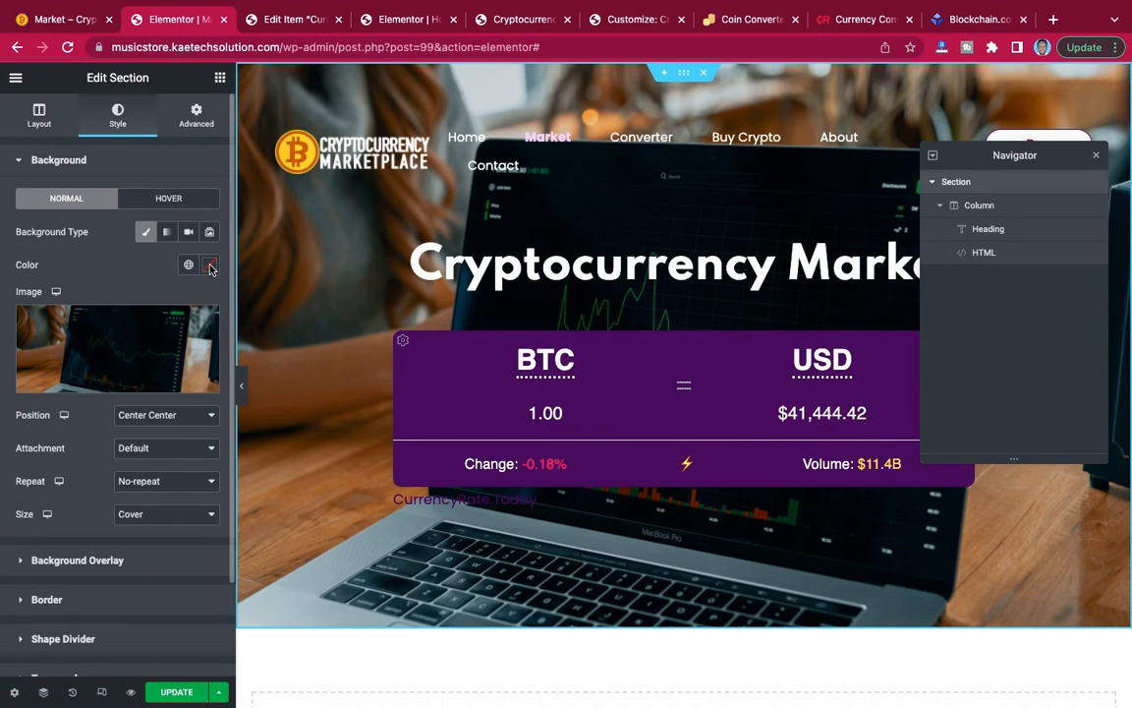
pyautogui.scroll(-2, 176, 350)
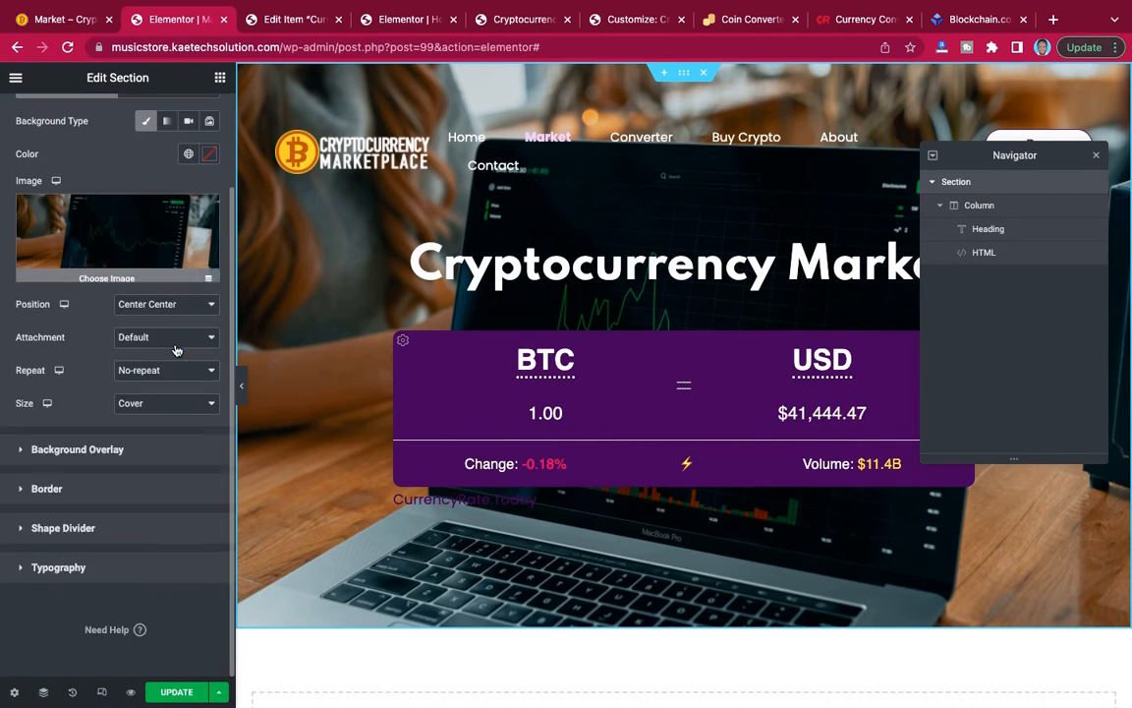
pyautogui.click(124, 458)
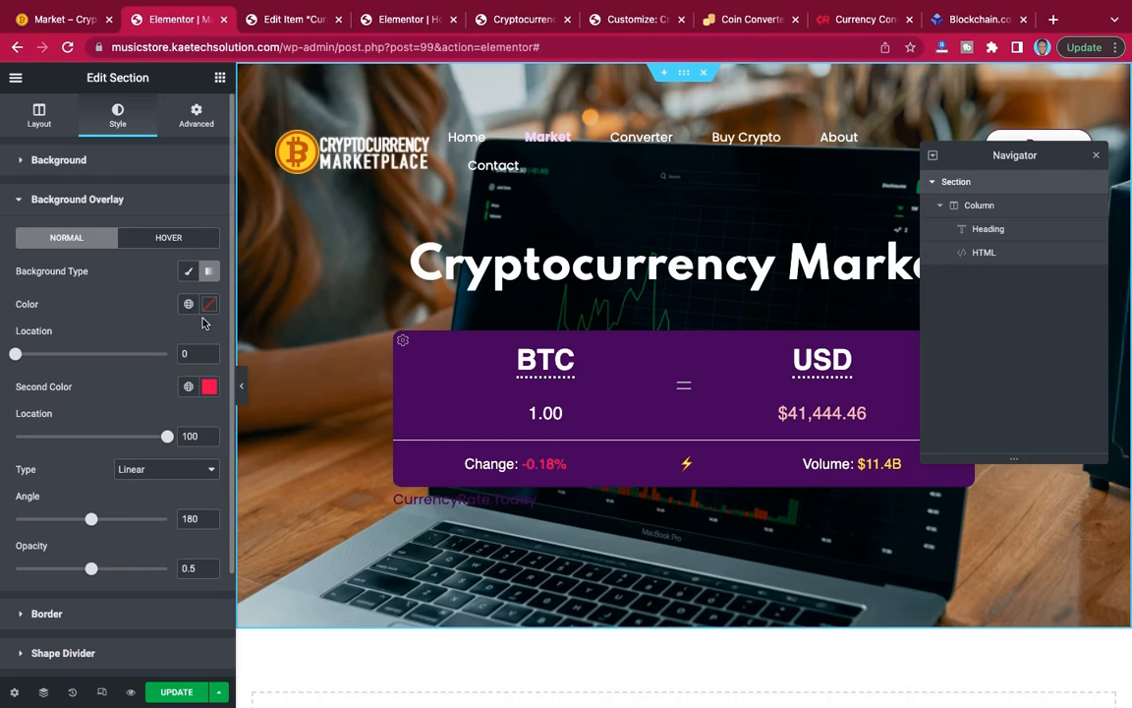
pyautogui.scroll(-2, 203, 323)
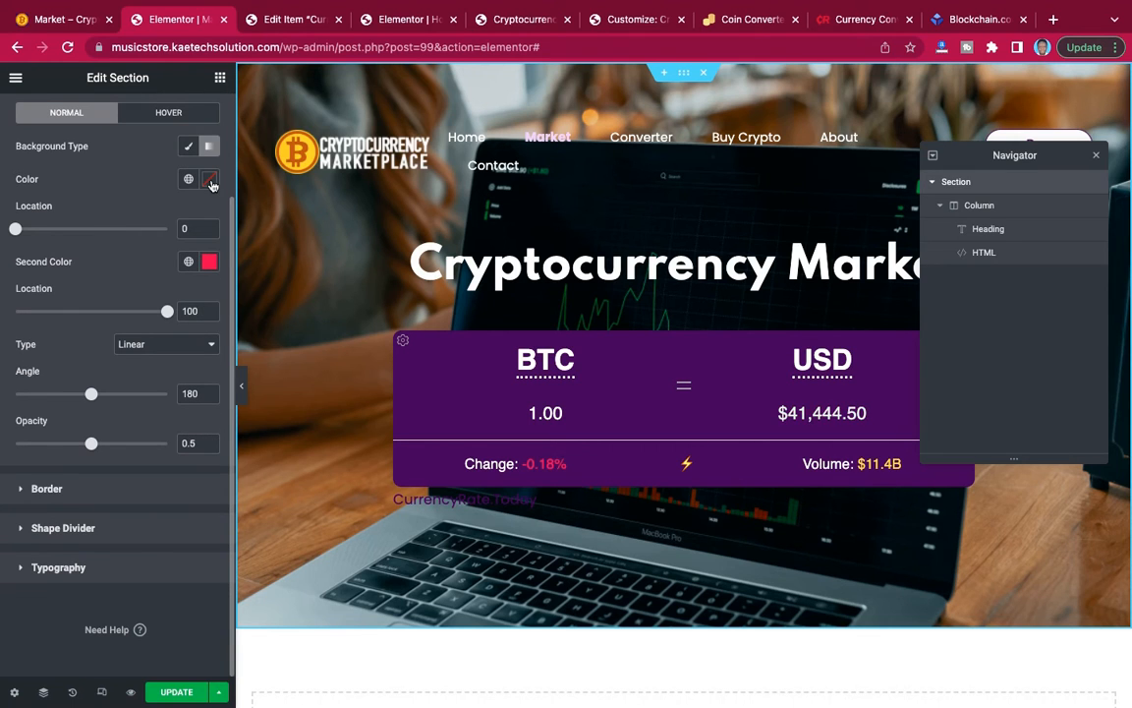
pyautogui.click(209, 179)
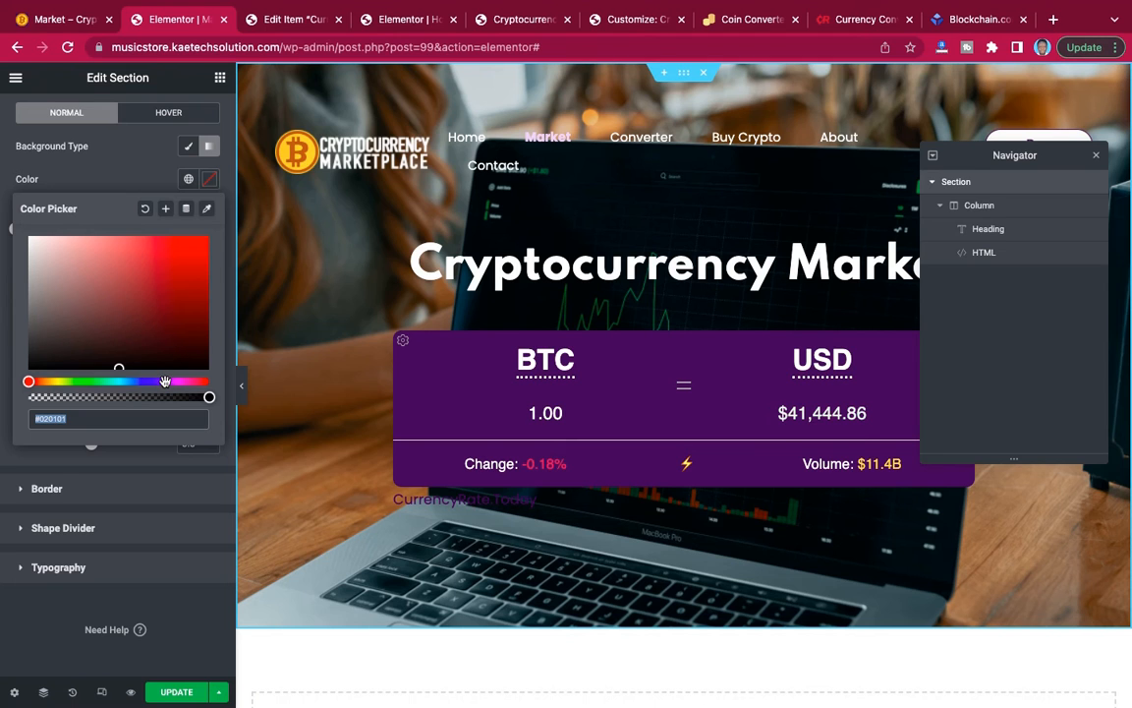
pyautogui.click(166, 381)
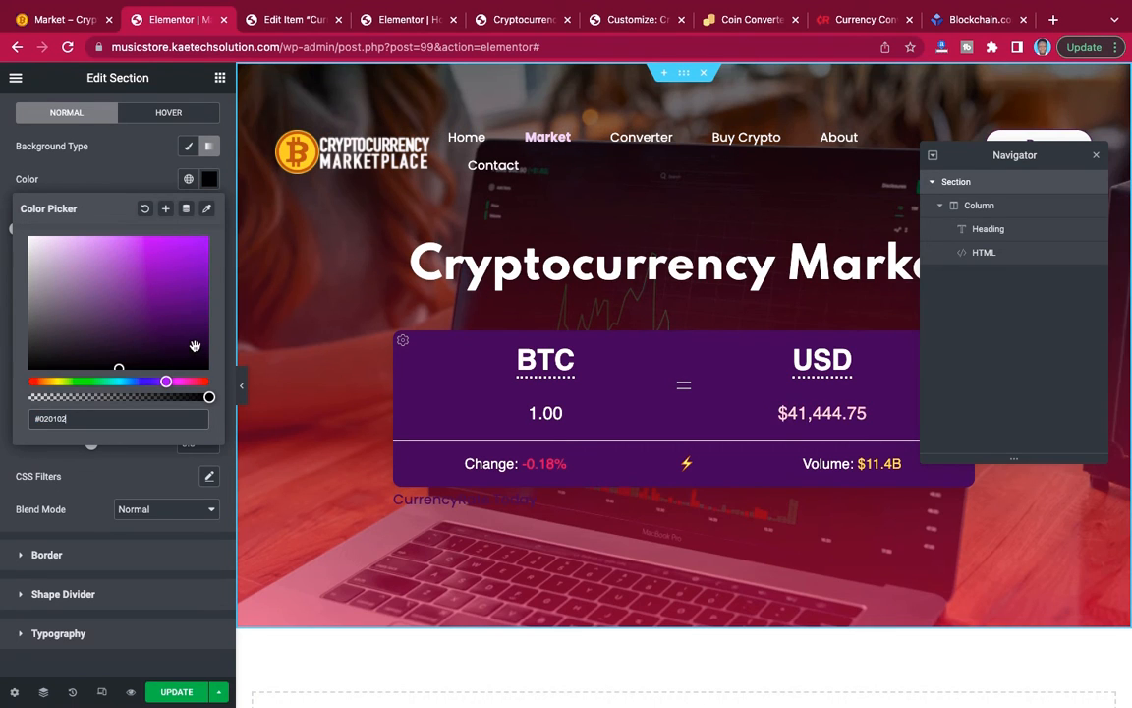
pyautogui.click(200, 338)
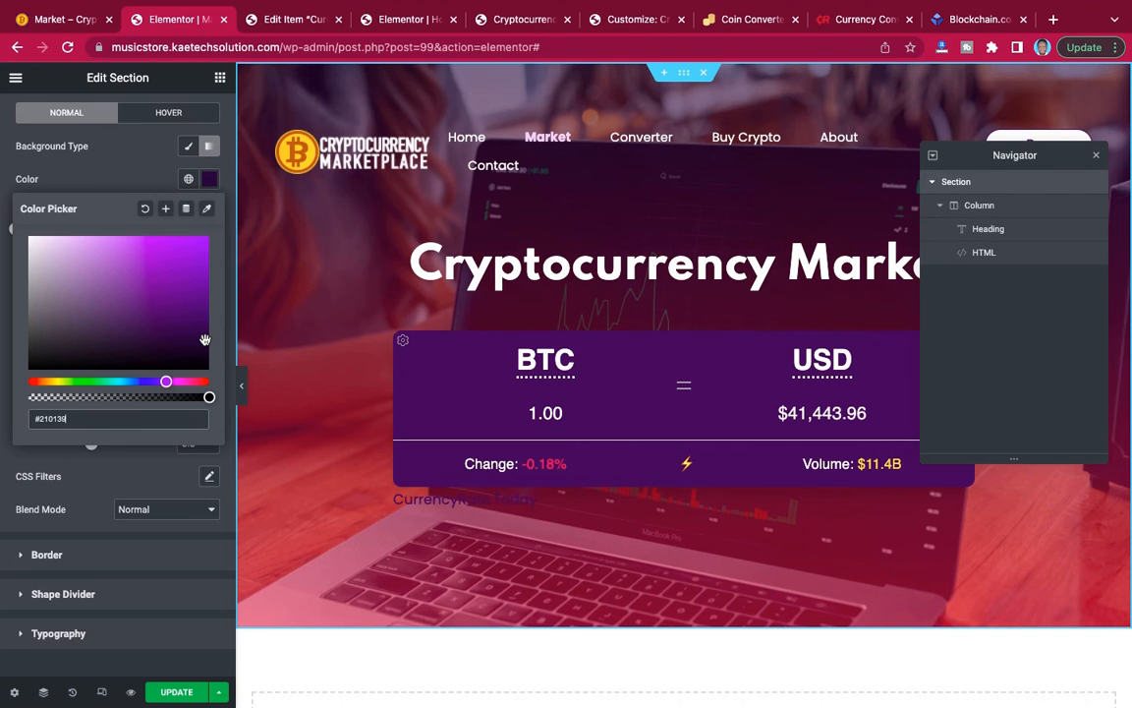
pyautogui.click(207, 178)
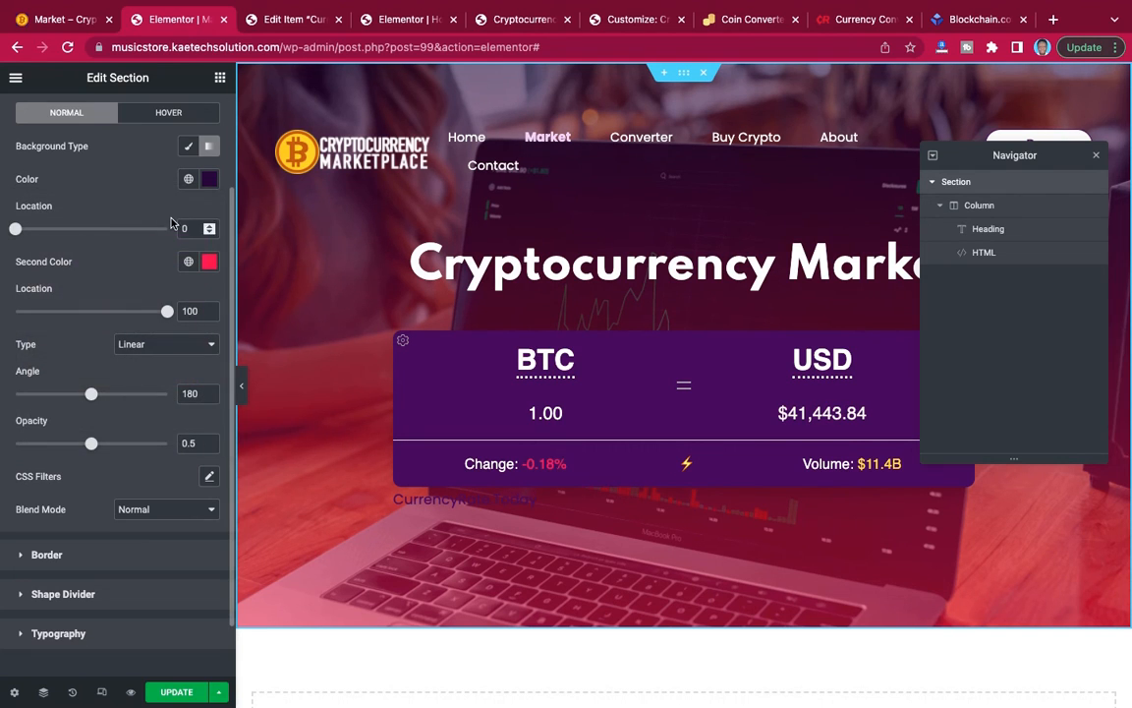
# Set the second color of the banner section's overlay gradient to orange #E47F05.
pyautogui.click(209, 260)
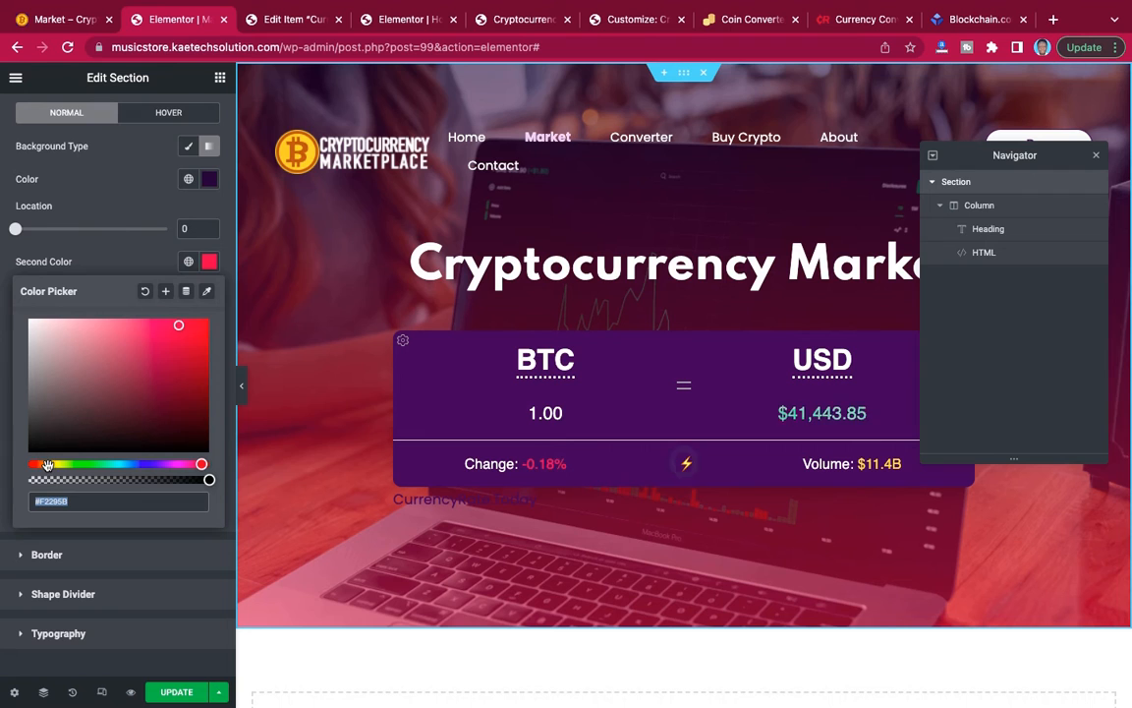
pyautogui.click(47, 464)
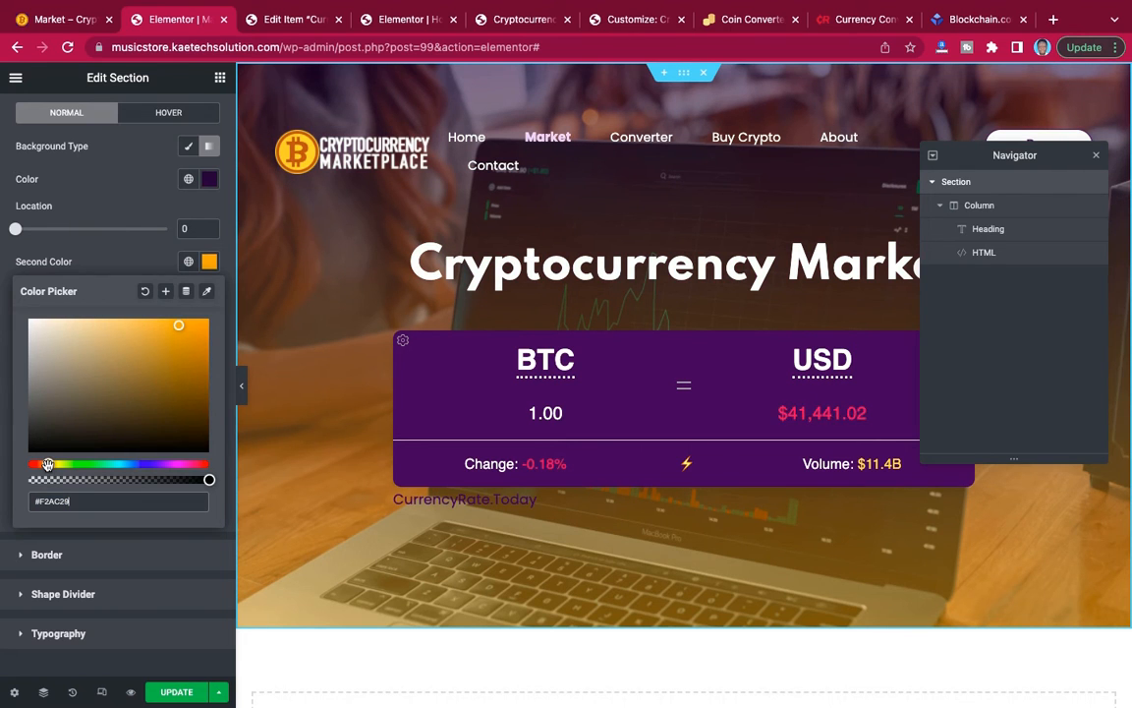
pyautogui.moveTo(47, 464); pyautogui.dragTo(45, 463)
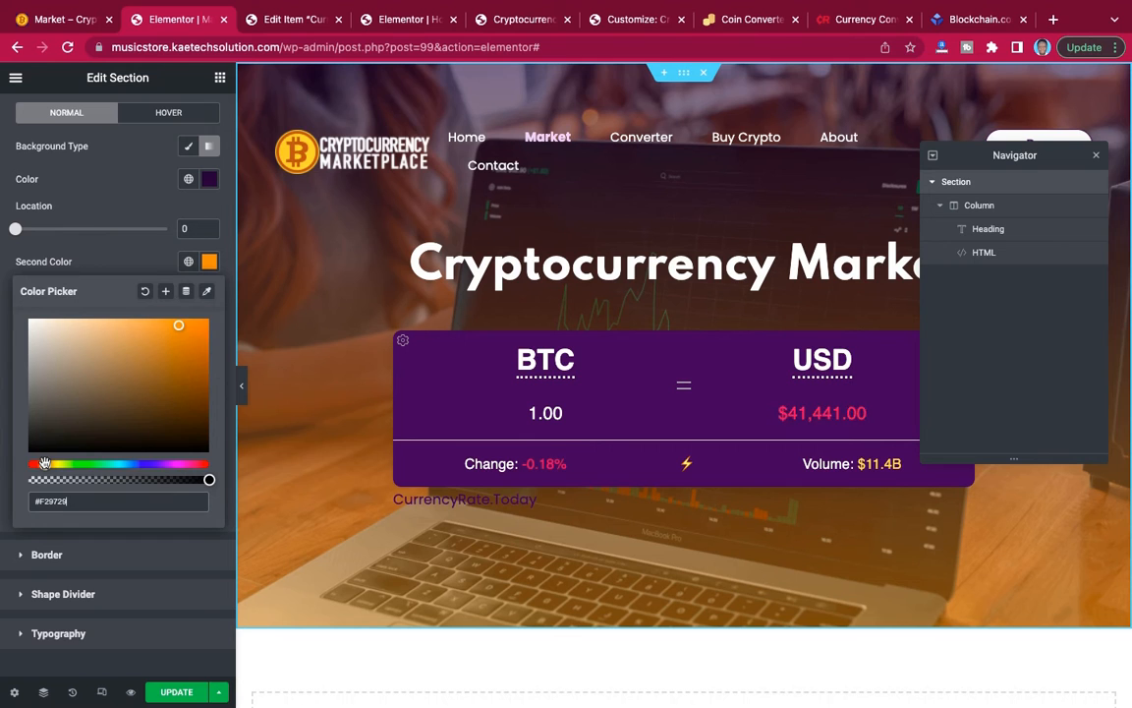
pyautogui.click(204, 333)
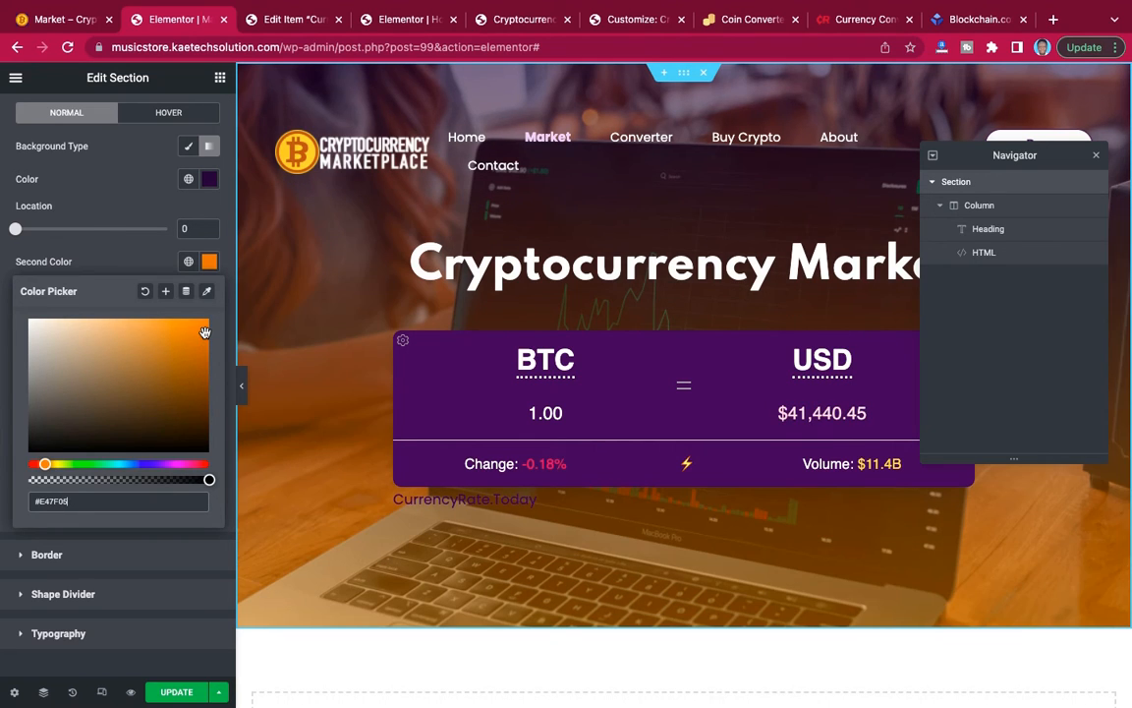
pyautogui.click(127, 261)
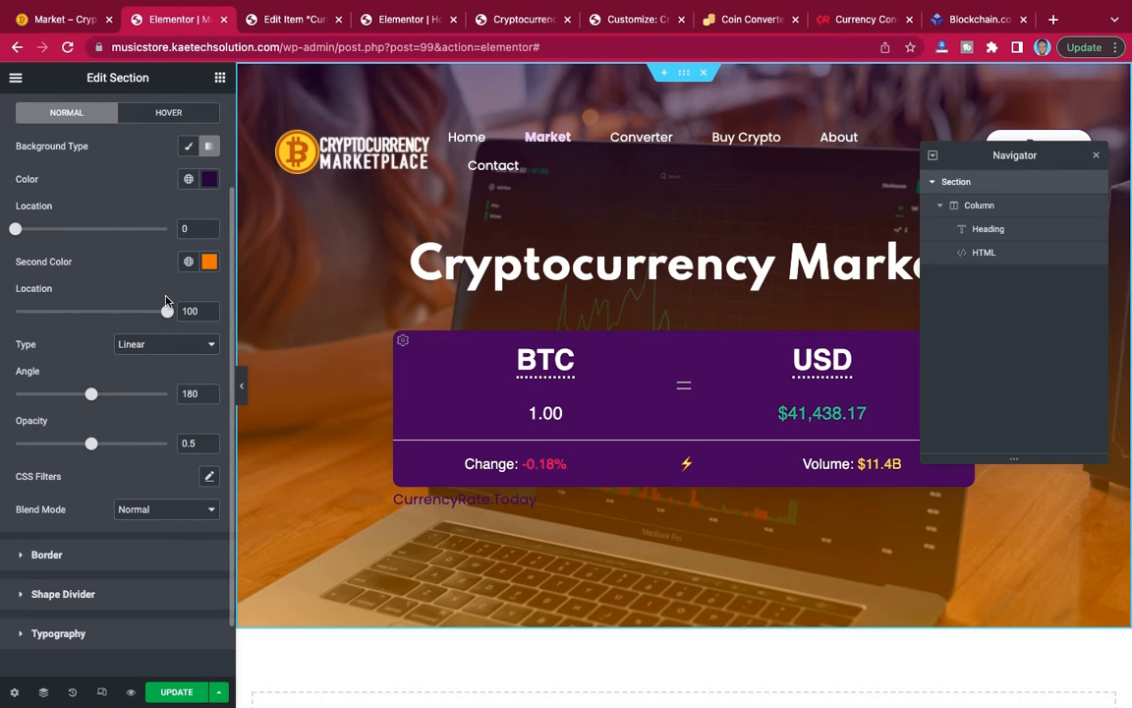
# Set the overlay gradient's angle to 130 and its opacity to 0.81.
pyautogui.moveTo(141, 313); pyautogui.dragTo(170, 317)
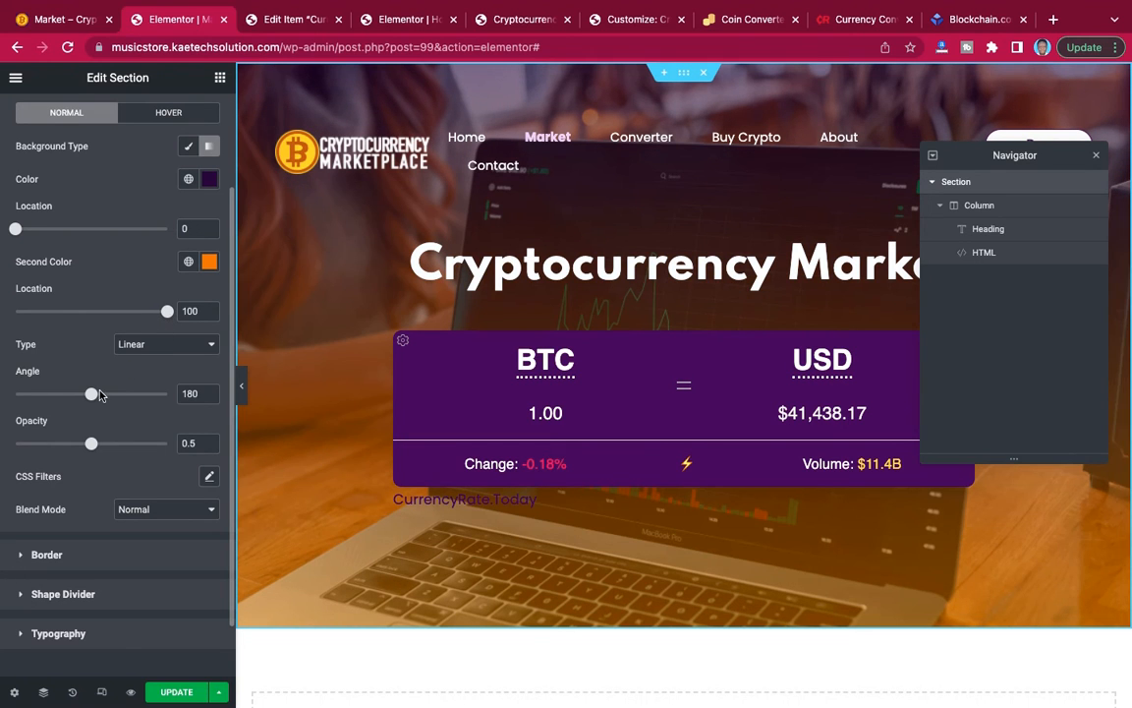
pyautogui.moveTo(92, 394)
pyautogui.mouseDown()
pyautogui.moveTo(113, 396)
pyautogui.moveTo(72, 396)
pyautogui.mouseUp()
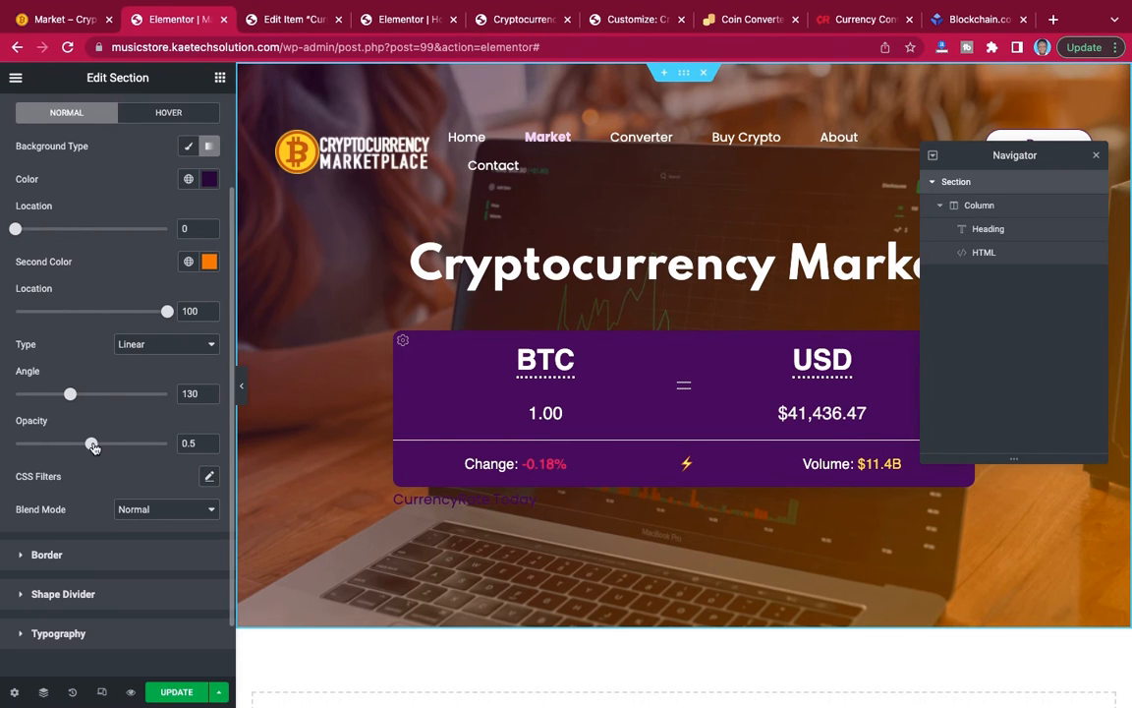
pyautogui.moveTo(91, 443); pyautogui.dragTo(140, 445)
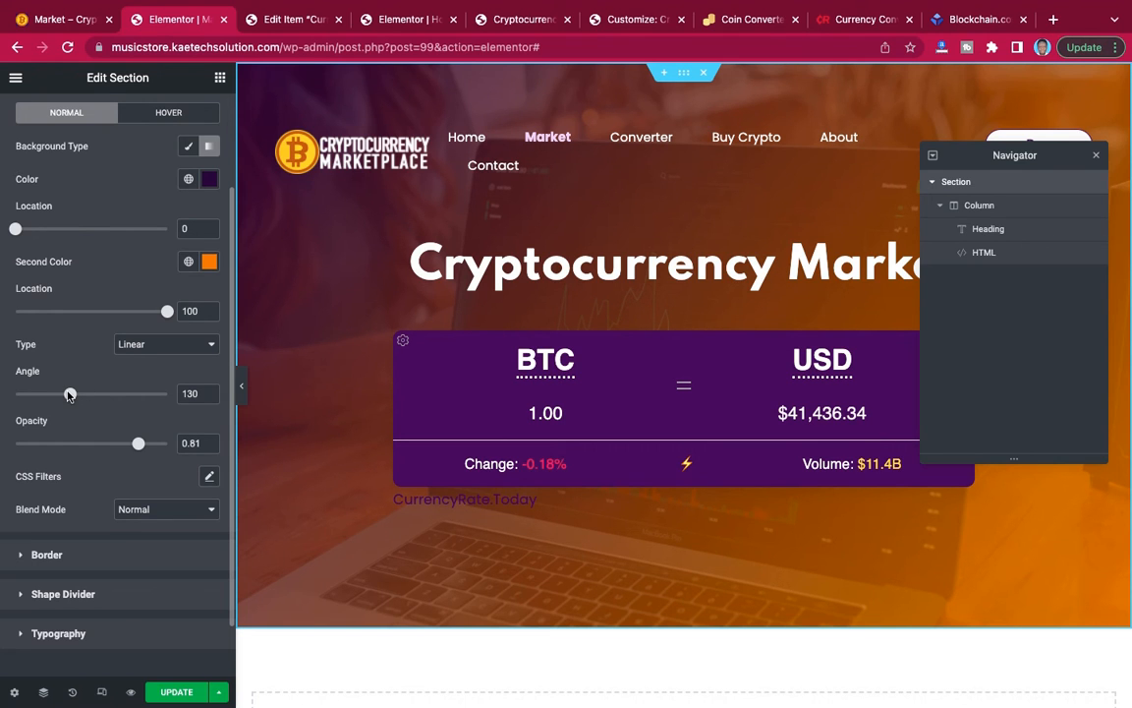
# Try overlay gradient angles of 190 and 360 with the first color's location at 40.
pyautogui.moveTo(68, 396); pyautogui.dragTo(95, 400)
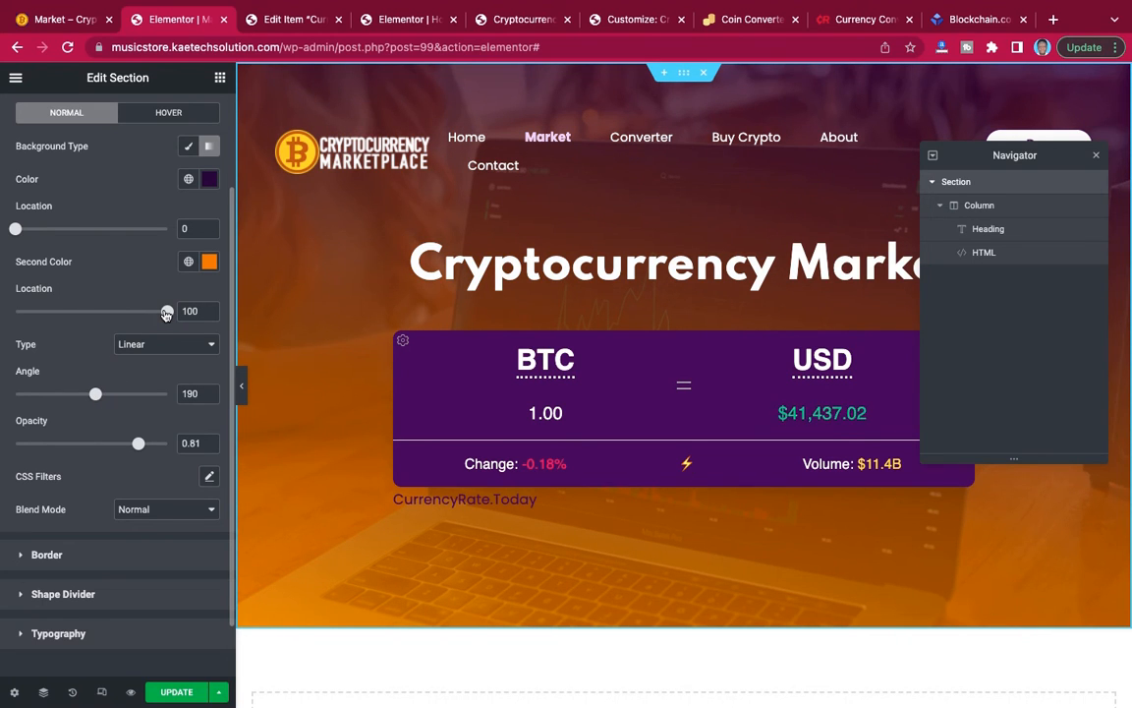
pyautogui.moveTo(18, 230); pyautogui.dragTo(79, 233)
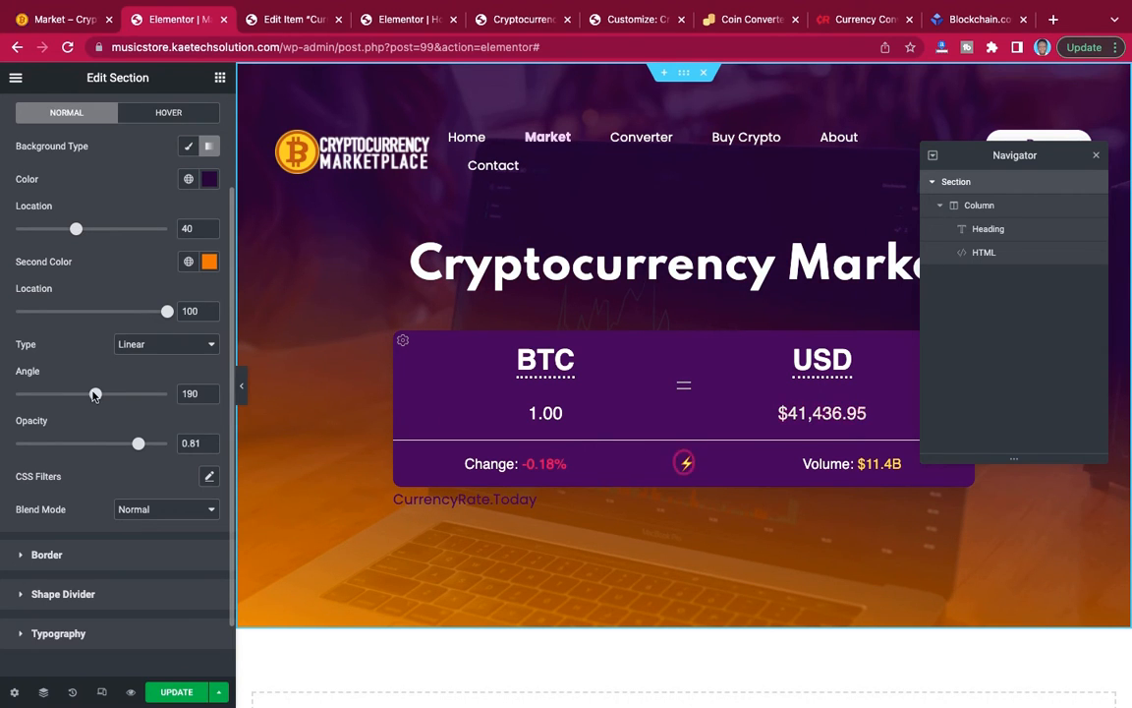
pyautogui.moveTo(95, 395); pyautogui.dragTo(170, 396)
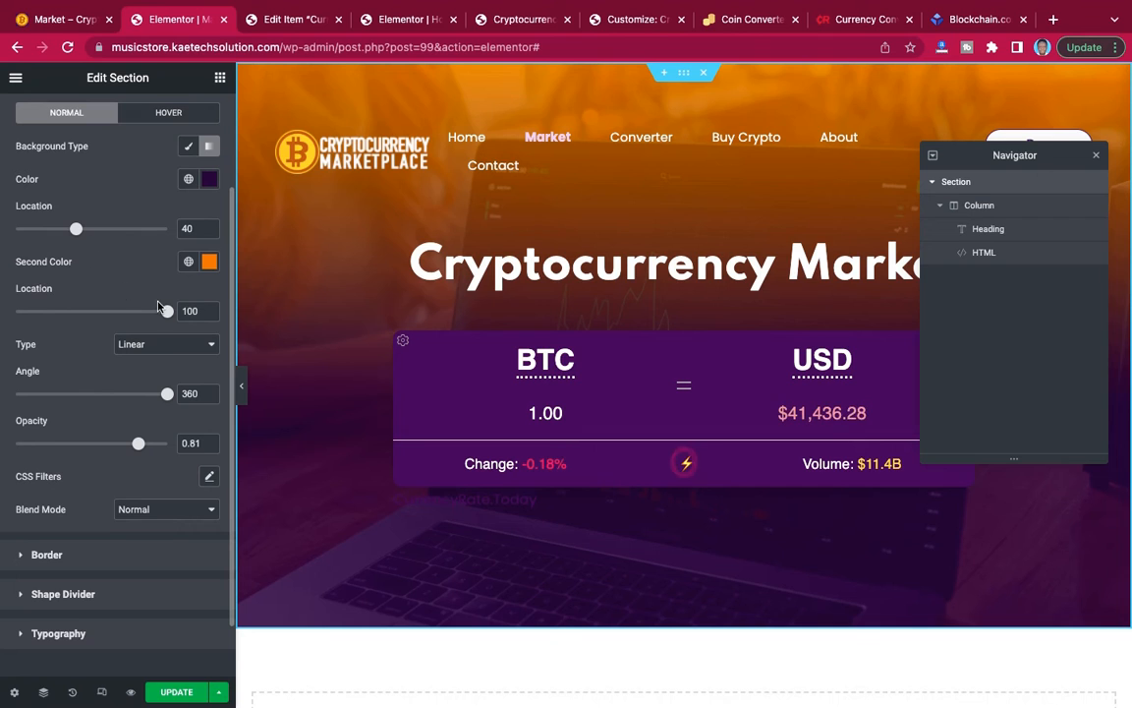
# Set the overlay's first color location to 56 and the gradient angle to 50, and preview the banner at full width.
pyautogui.moveTo(77, 229); pyautogui.dragTo(103, 229)
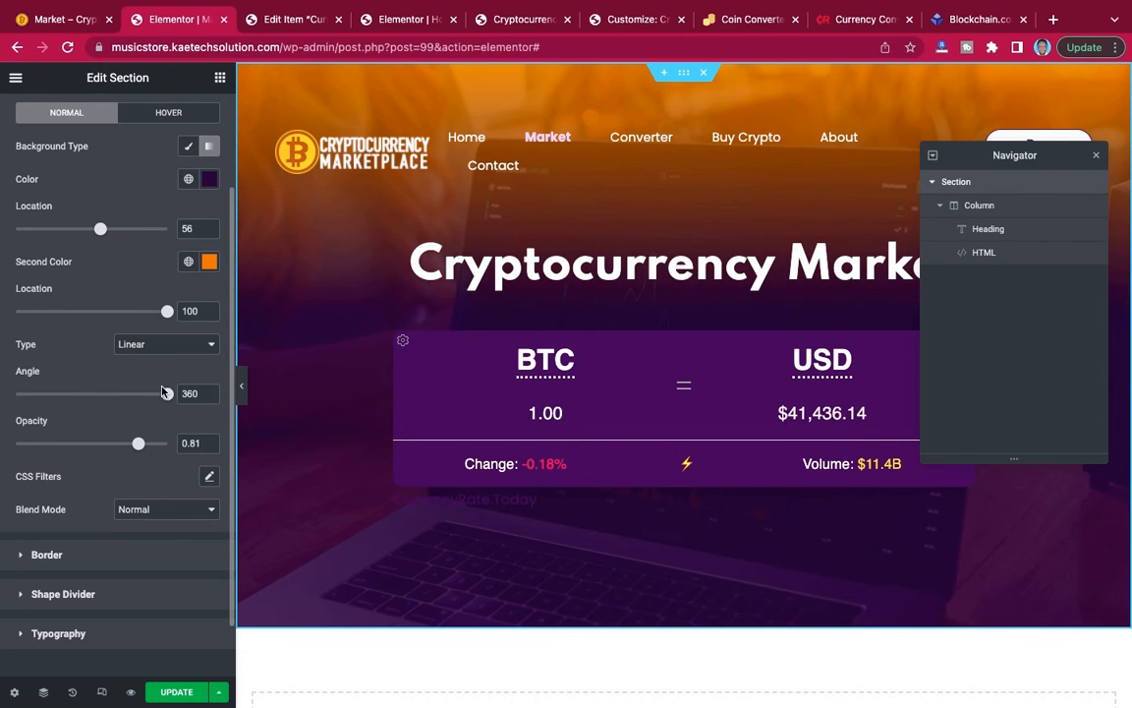
pyautogui.moveTo(169, 394); pyautogui.dragTo(44, 394)
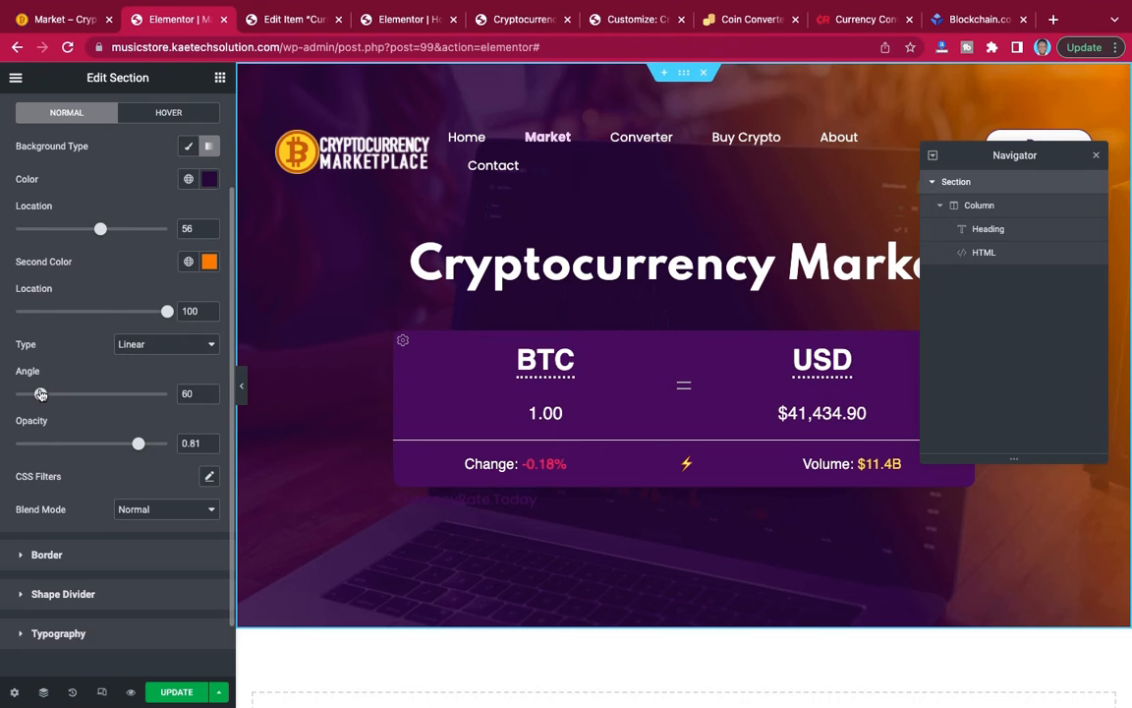
pyautogui.moveTo(40, 393); pyautogui.dragTo(36, 393)
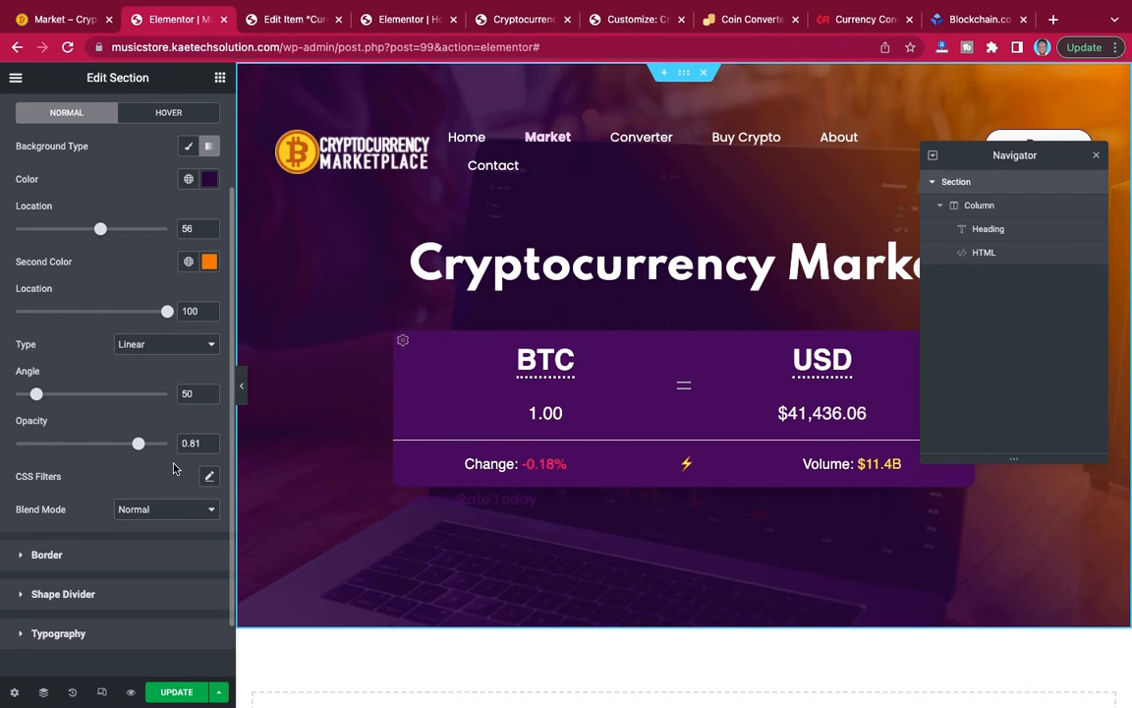
pyautogui.click(241, 387)
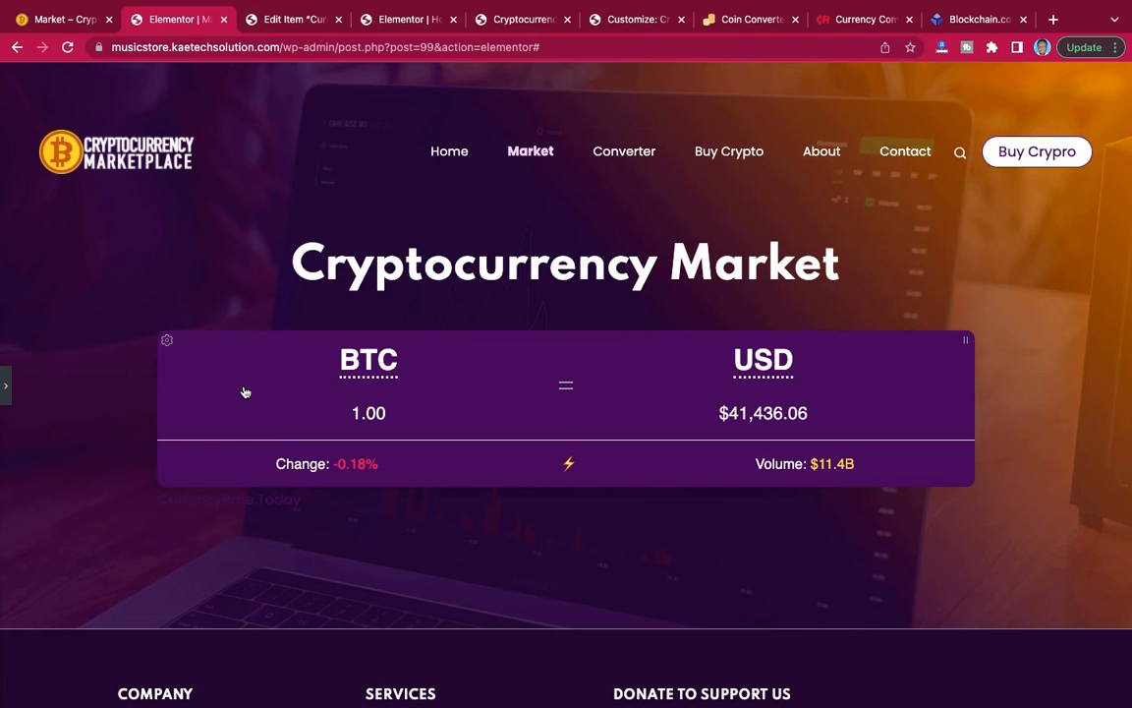
# Review the banner with its gradient overlay and the rest of the Market page, at full width and in the editor.
pyautogui.scroll(-5, 704, 325)
pyautogui.scroll(5, 703, 324)
pyautogui.click(5, 389)
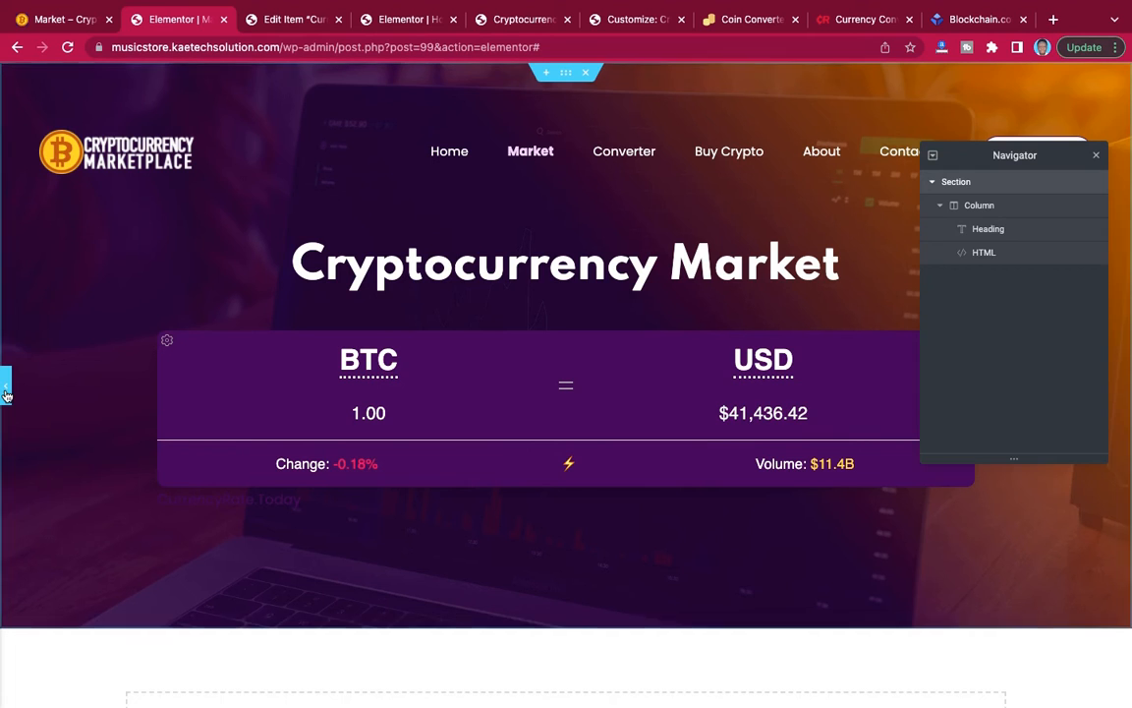
pyautogui.click(5, 389)
pyautogui.scroll(-3, 621, 338)
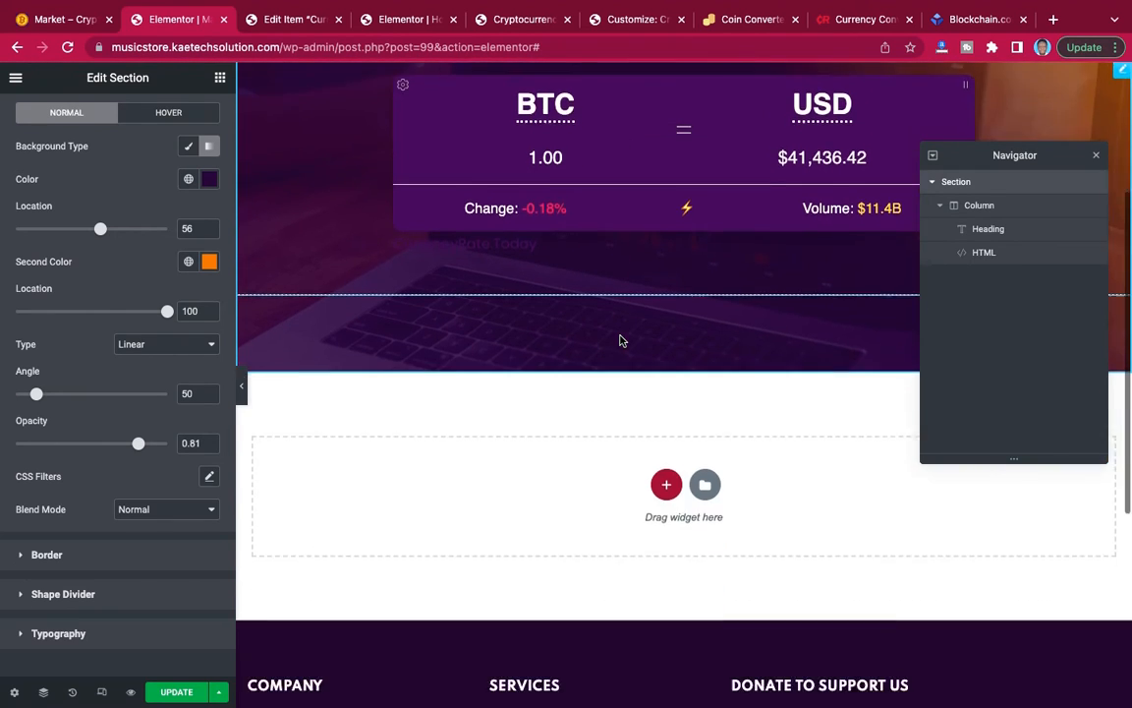
pyautogui.scroll(5, 650, 314)
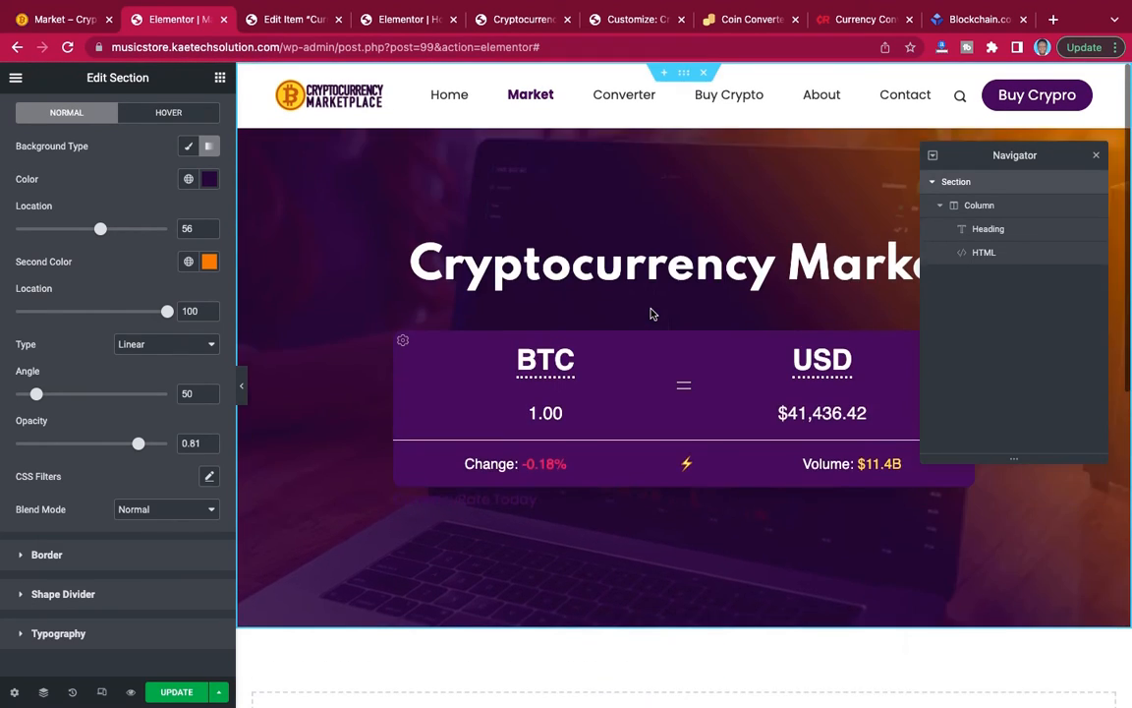
pyautogui.scroll(-6, 649, 314)
pyautogui.scroll(5, 650, 314)
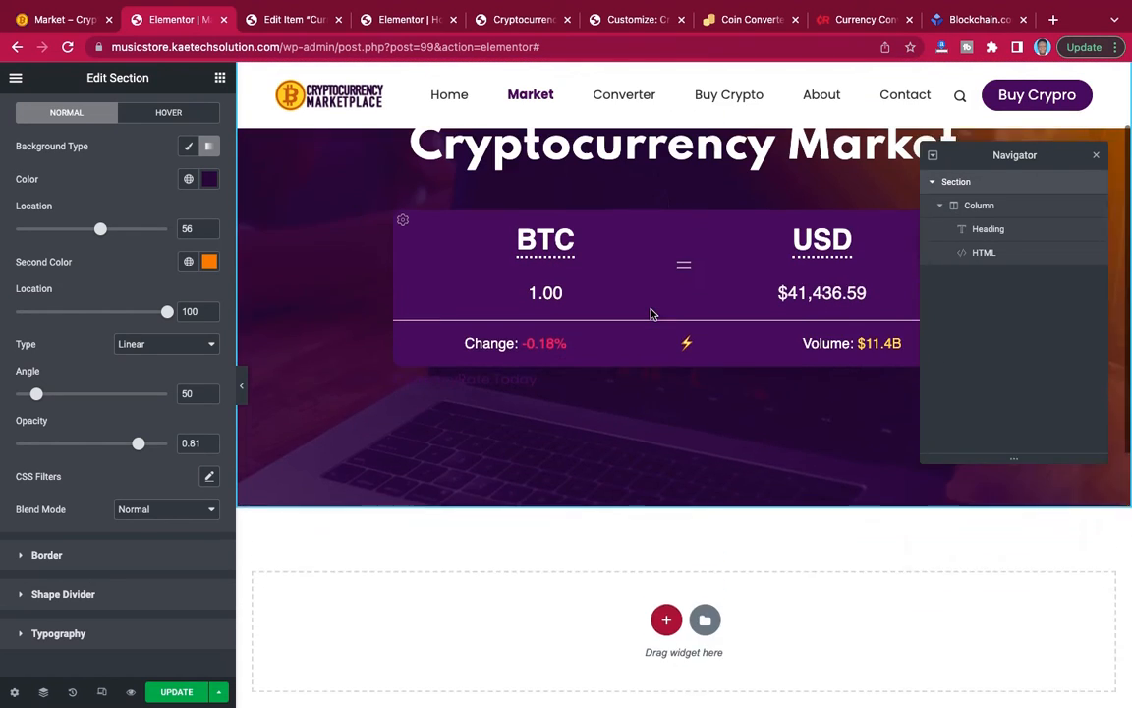
pyautogui.scroll(2, 650, 313)
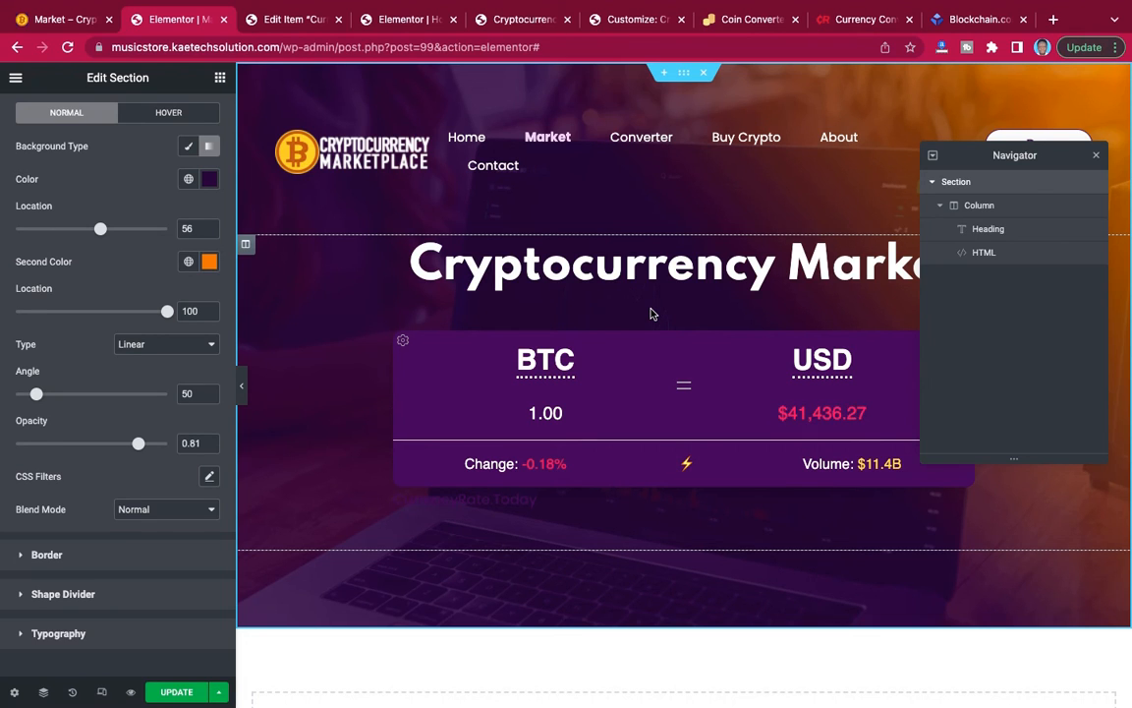
# Save the banner section as a template named "Top section" and close the template library.
pyautogui.click(941, 206)
pyautogui.click(932, 182)
pyautogui.rightClick(1023, 187)
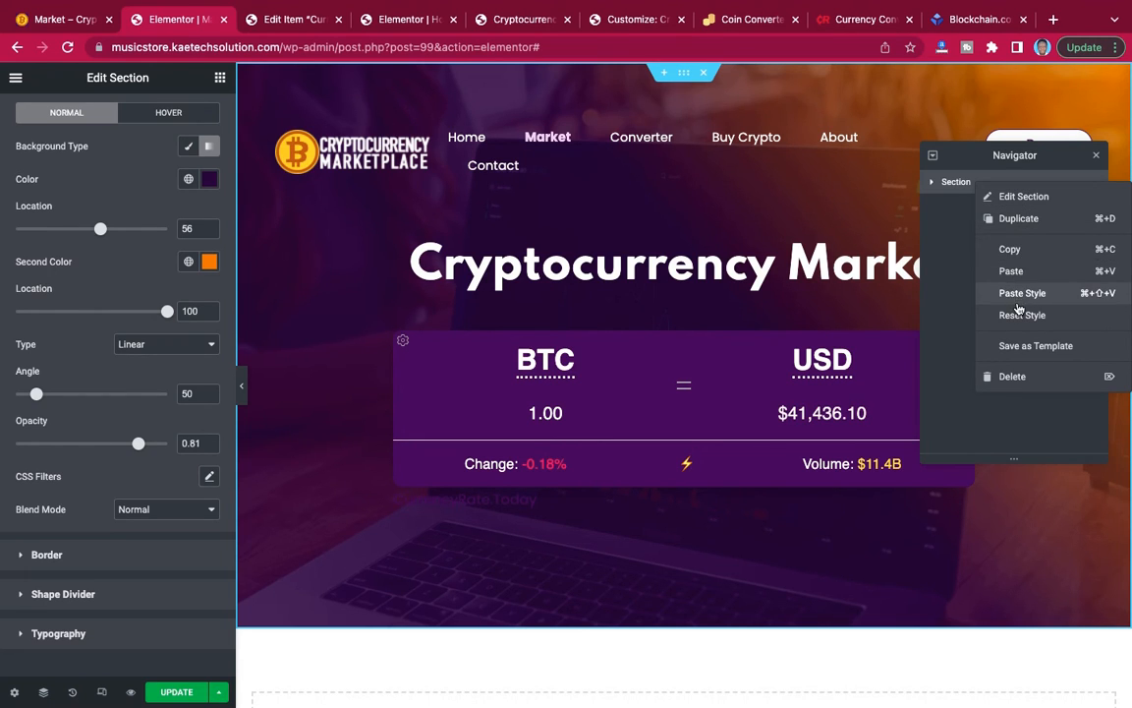
pyautogui.click(1023, 349)
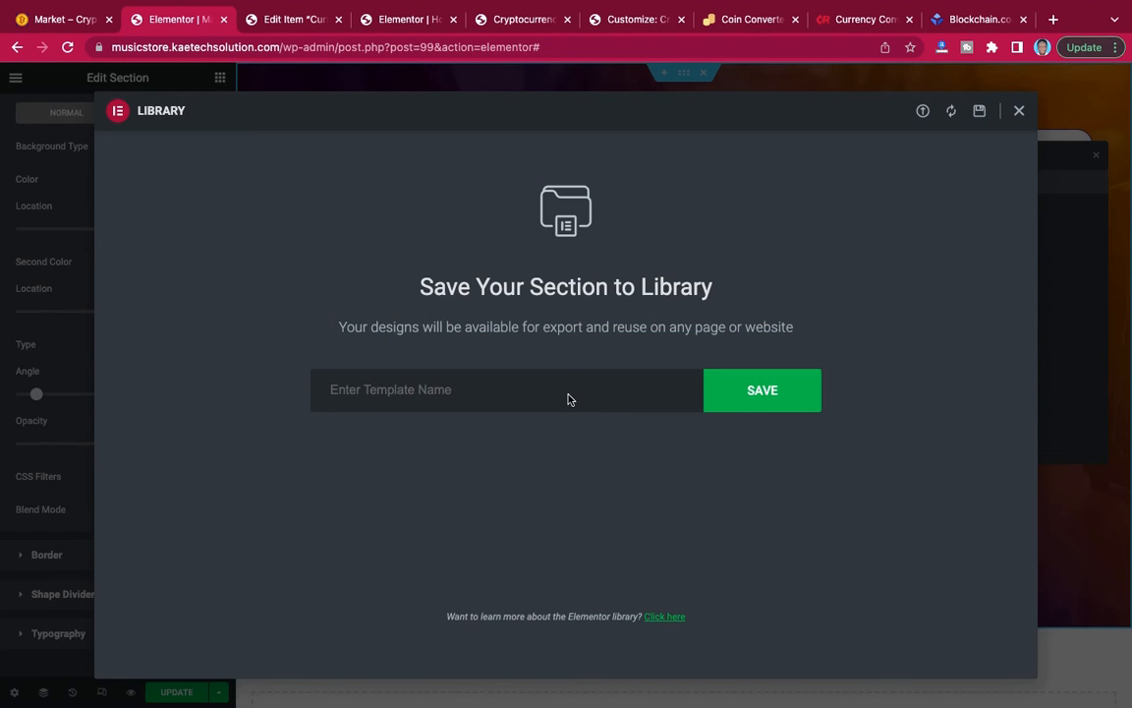
pyautogui.click(569, 394)
pyautogui.write('Top section')
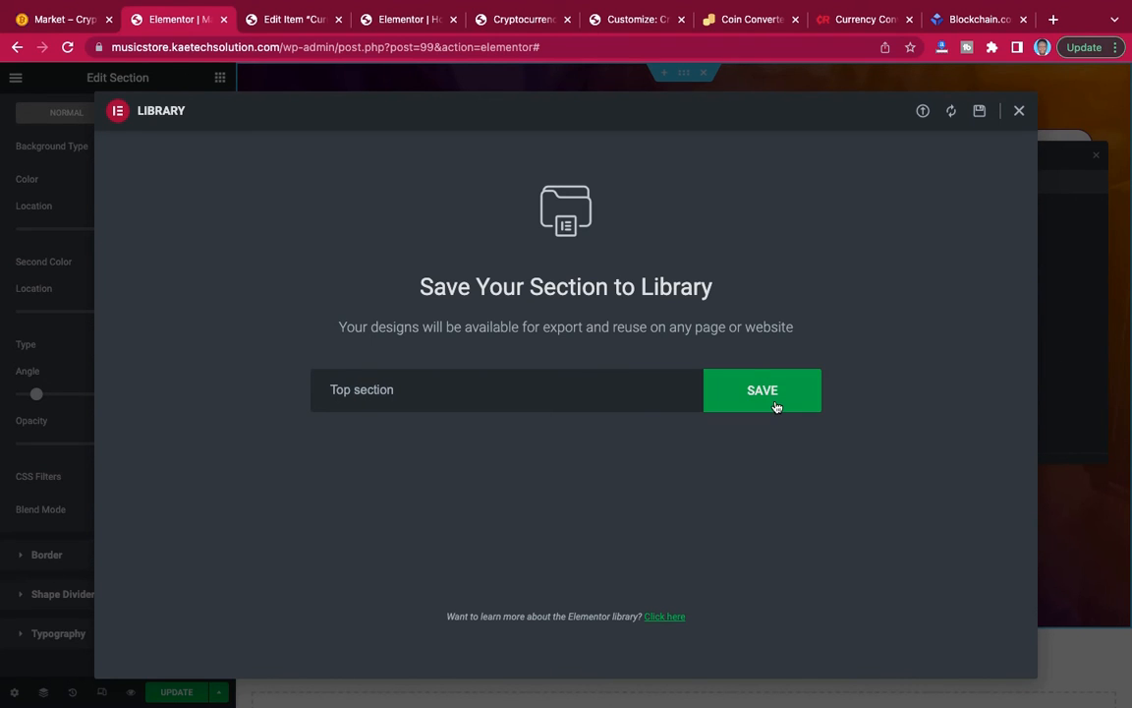
pyautogui.click(777, 407)
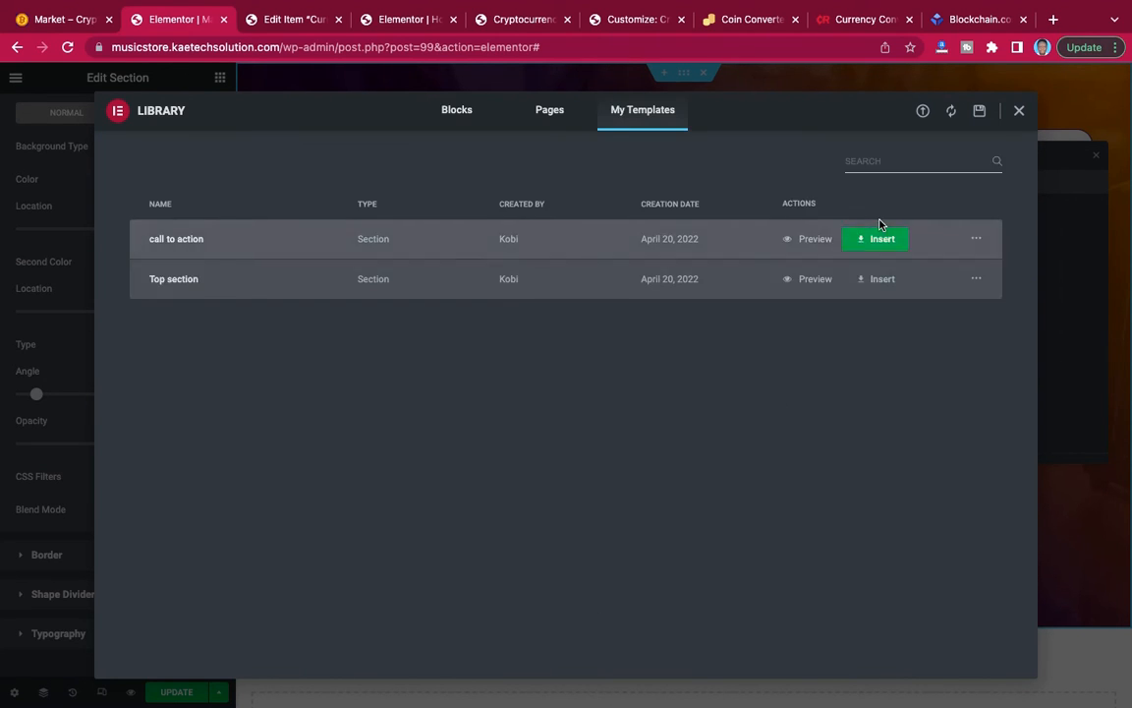
pyautogui.click(1019, 112)
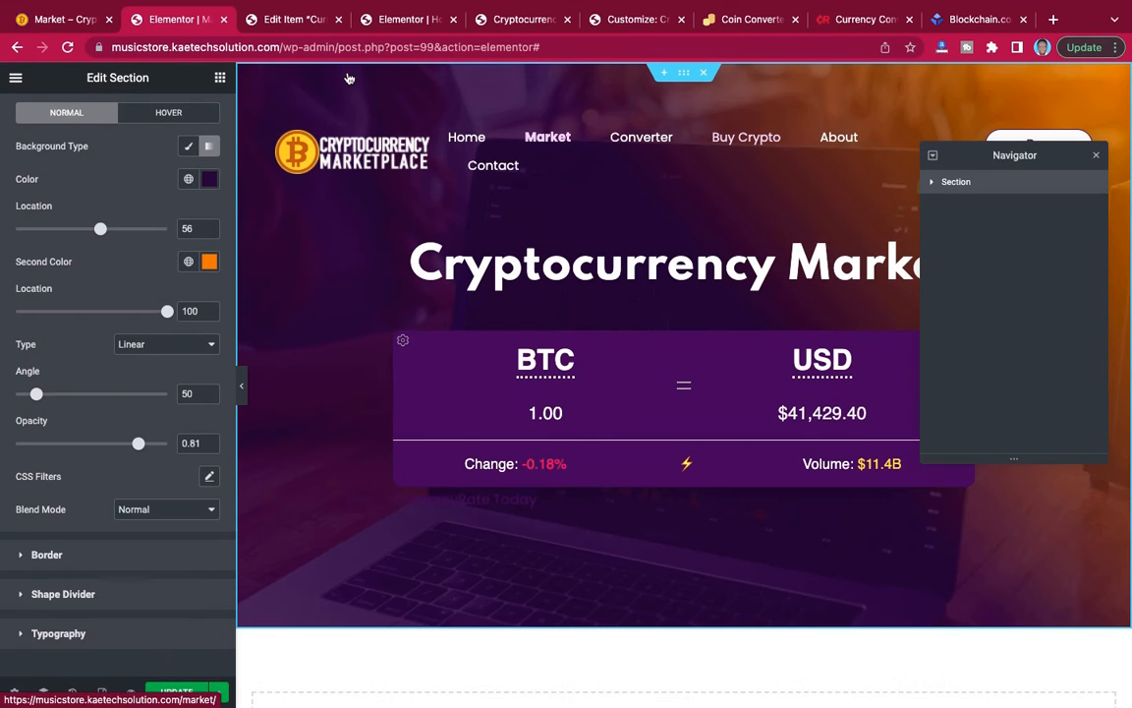
# Check the price cards on the reference Market page and add a one-column section below the banner.
pyautogui.click(75, 20)
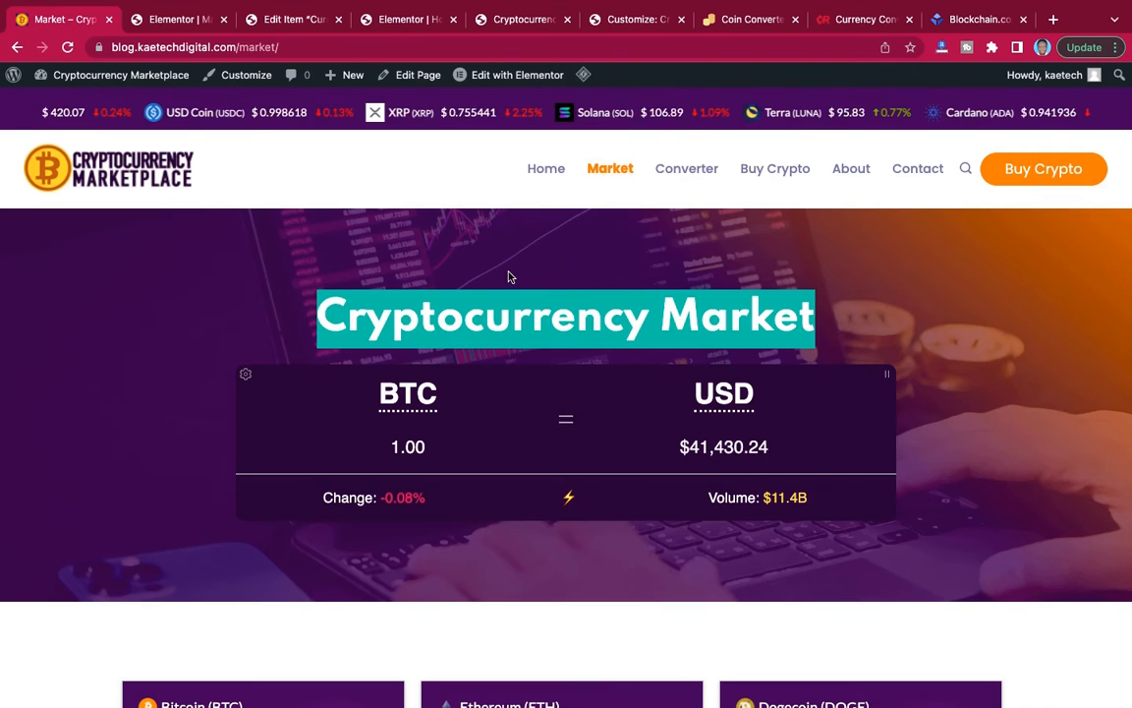
pyautogui.scroll(-5, 509, 275)
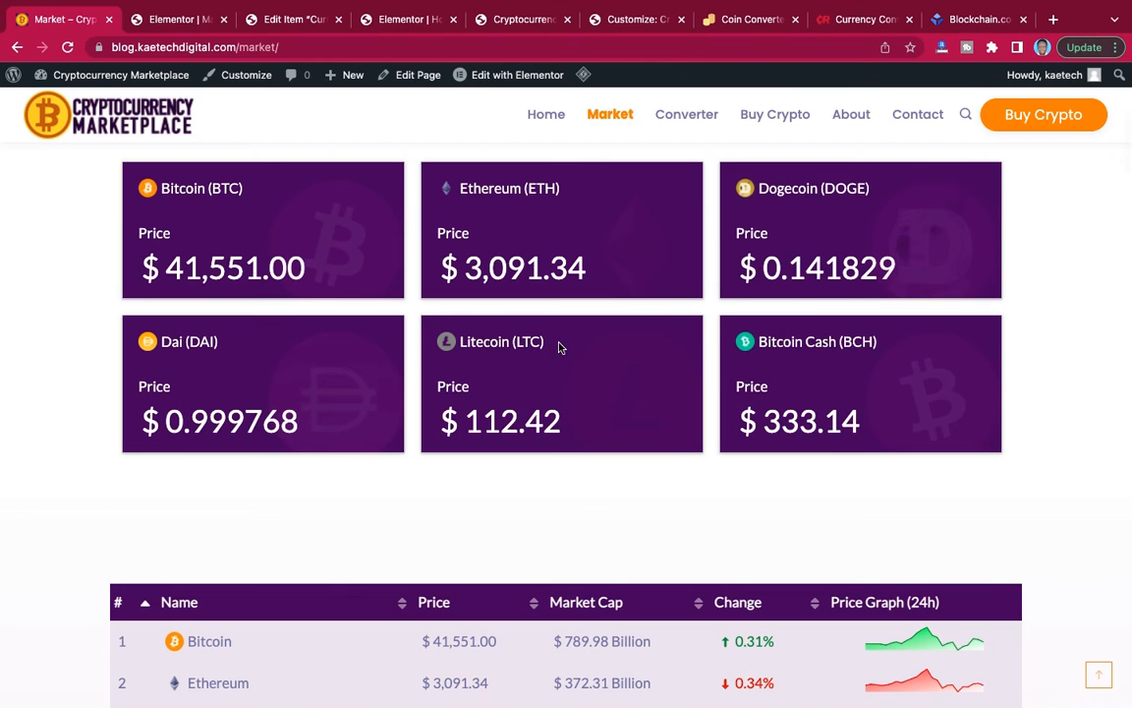
pyautogui.scroll(2, 526, 306)
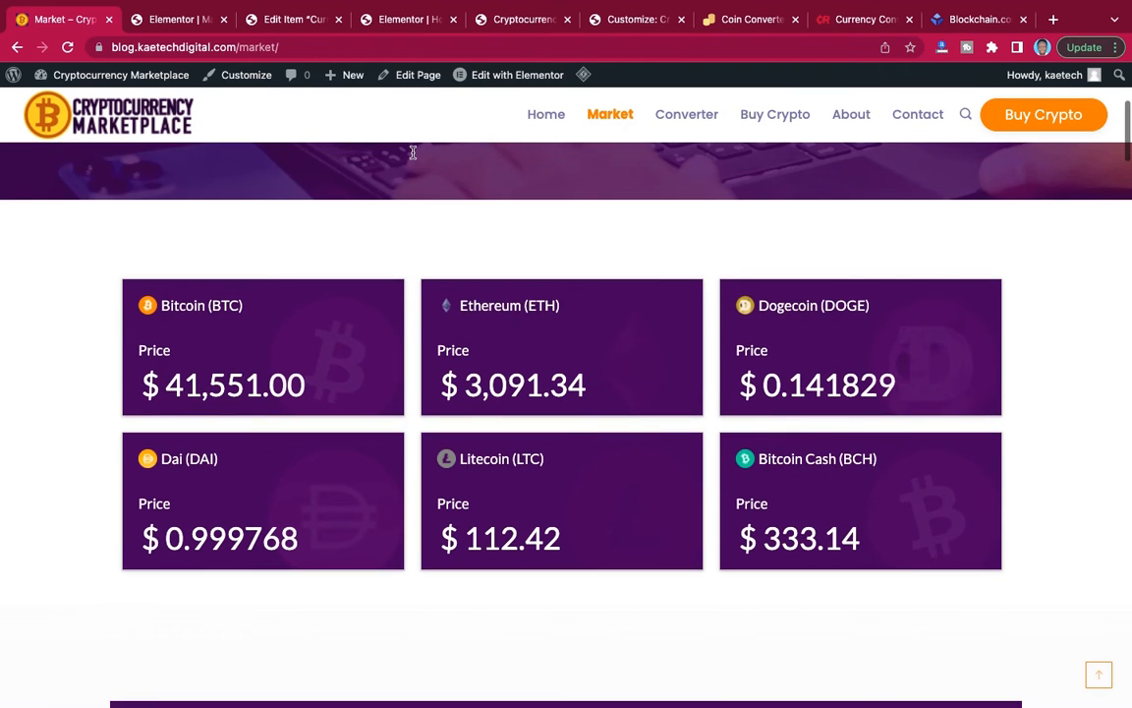
pyautogui.click(163, 23)
pyautogui.scroll(-5, 559, 368)
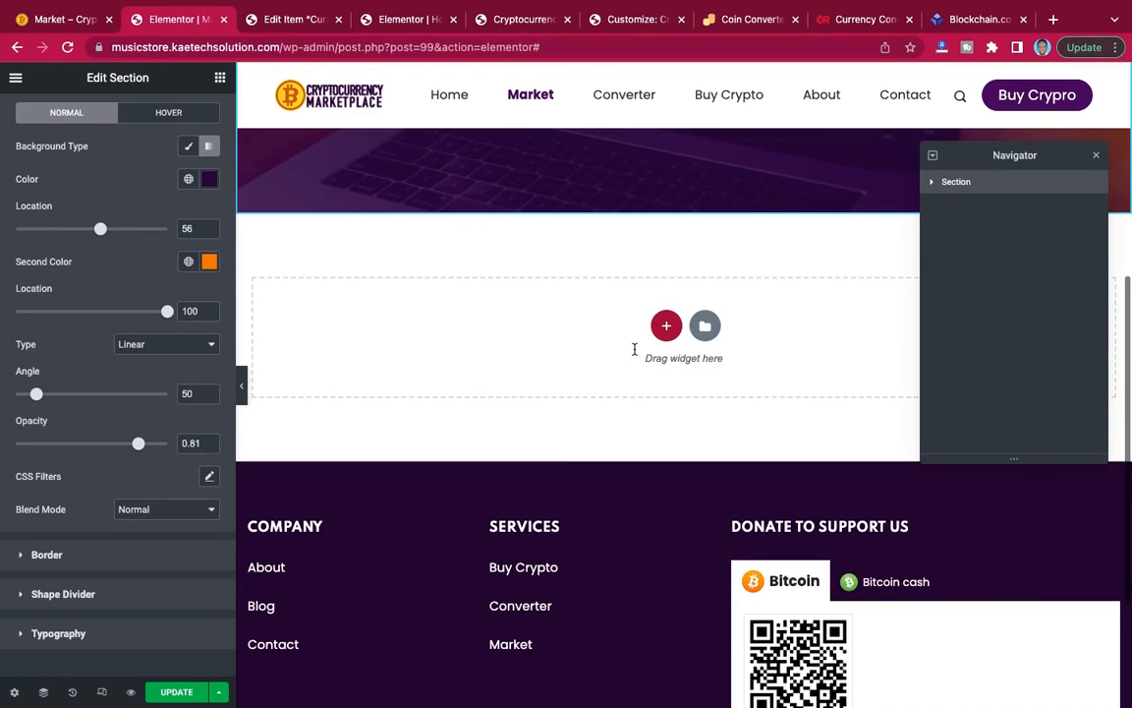
pyautogui.click(666, 329)
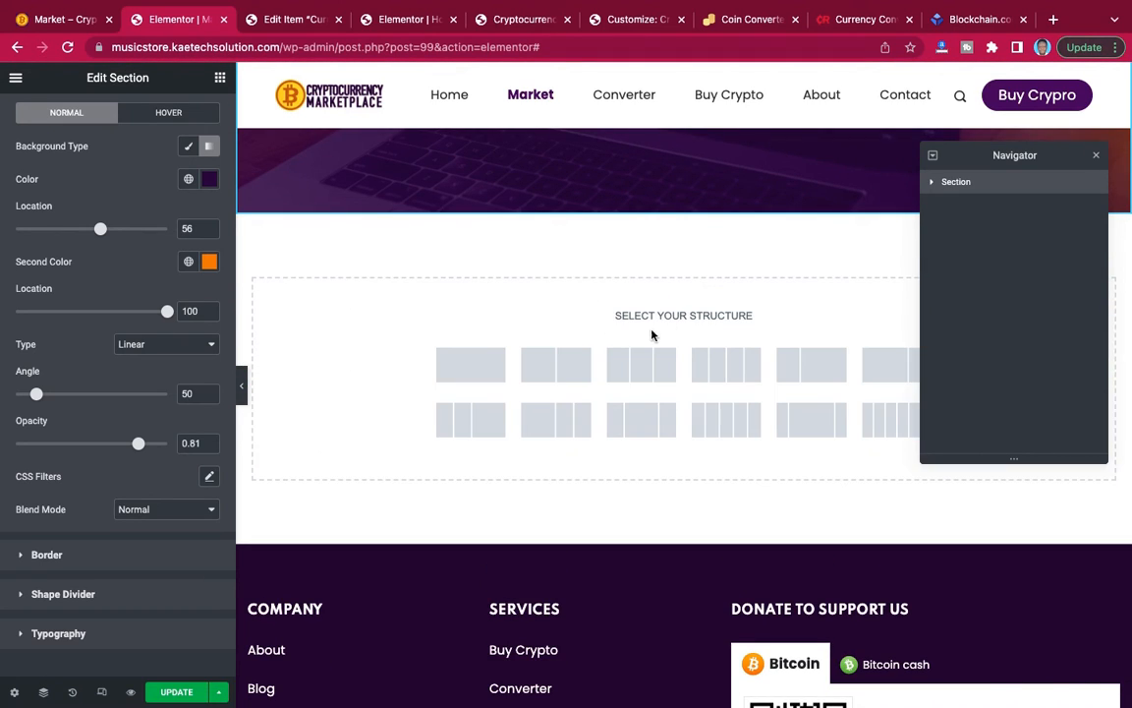
pyautogui.click(469, 368)
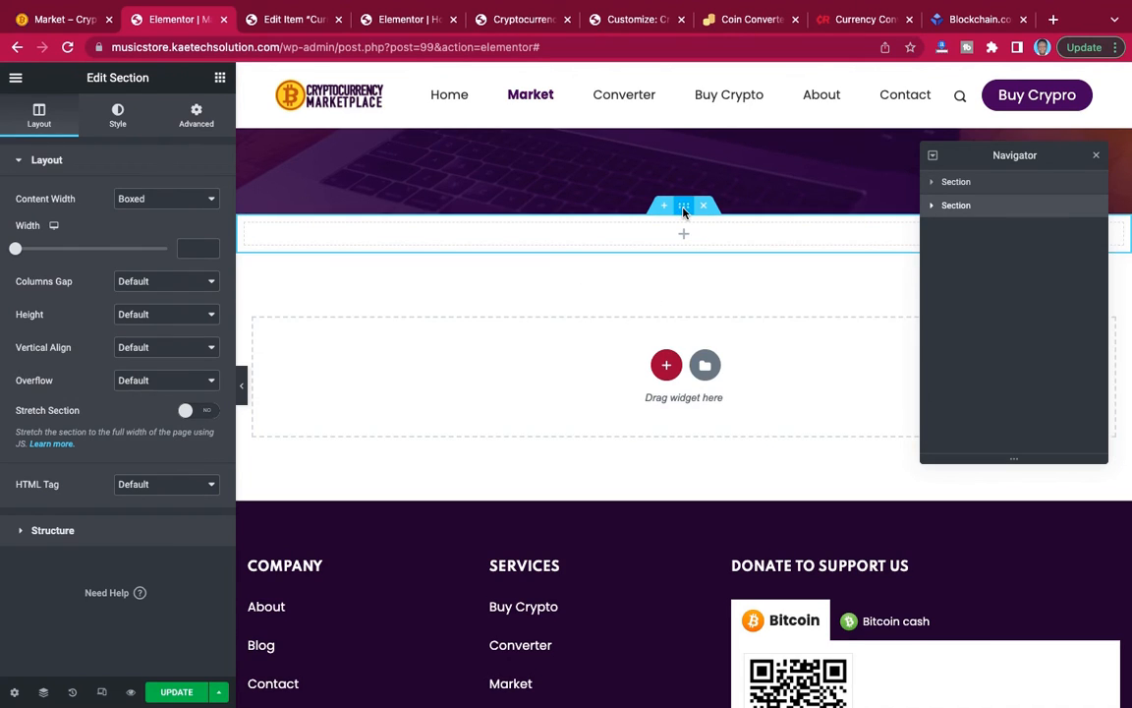
# Set the new section's top and bottom margins to 90 px.
pyautogui.click(195, 119)
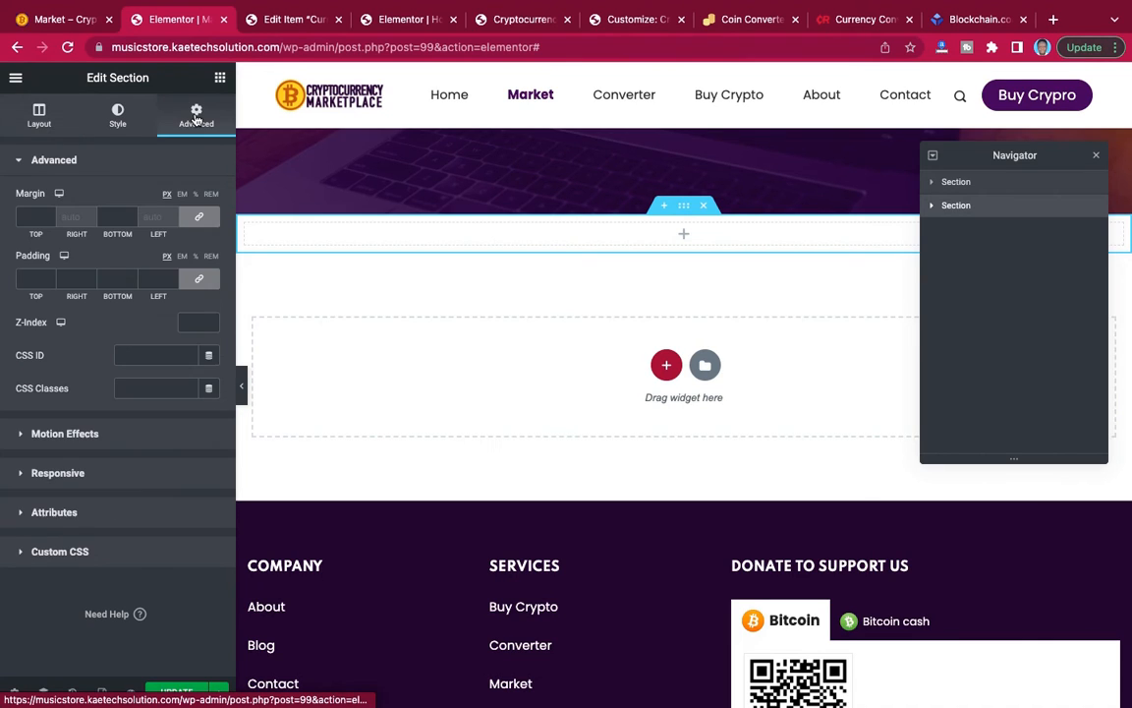
pyautogui.click(27, 215)
pyautogui.write('90')
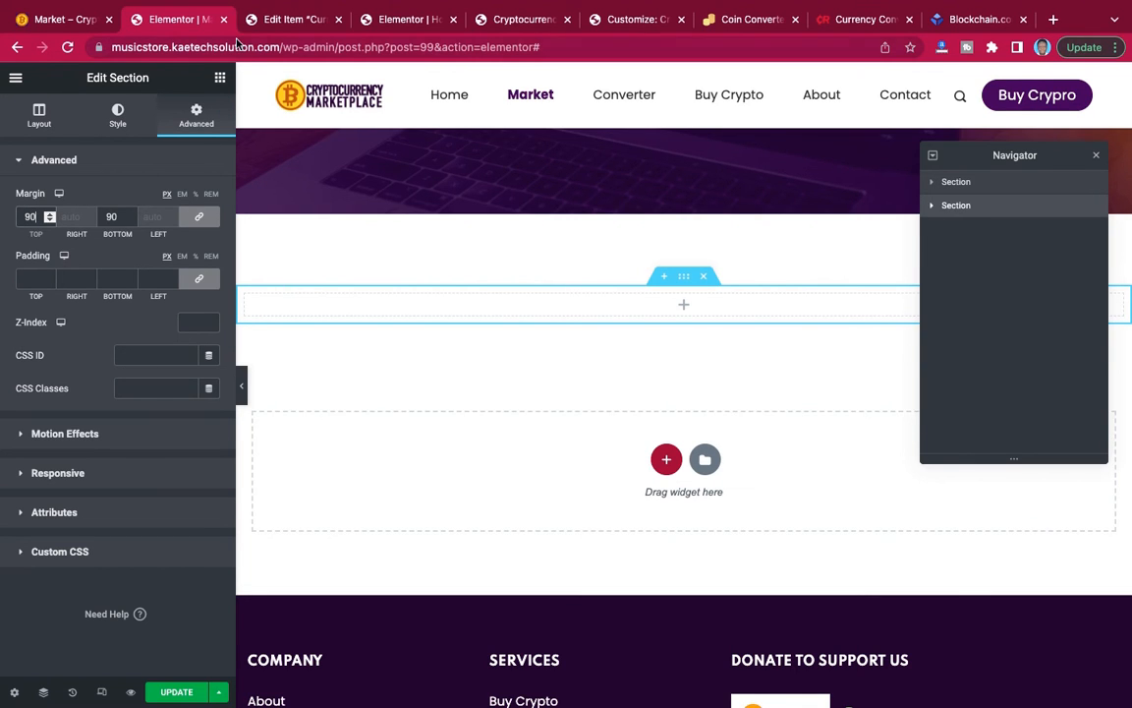
# Copy the card widget's shortcode [cryptopack id="148"] from the list of all Crypto Widgets.
pyautogui.click(291, 25)
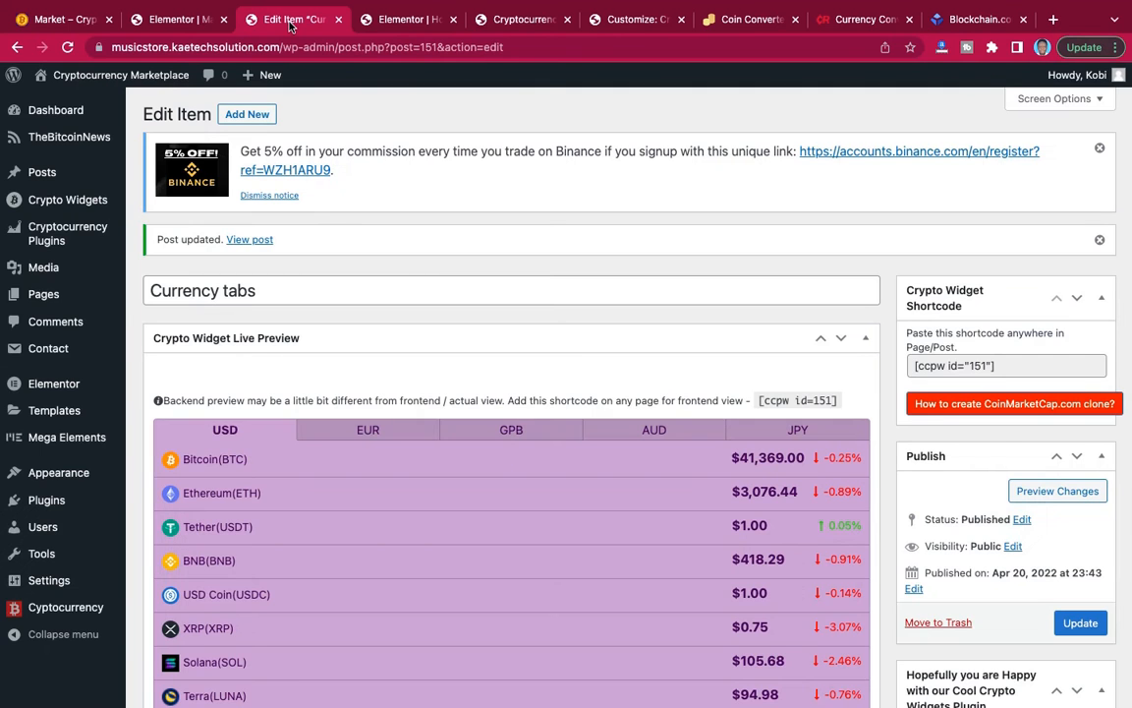
pyautogui.moveTo(70, 204)
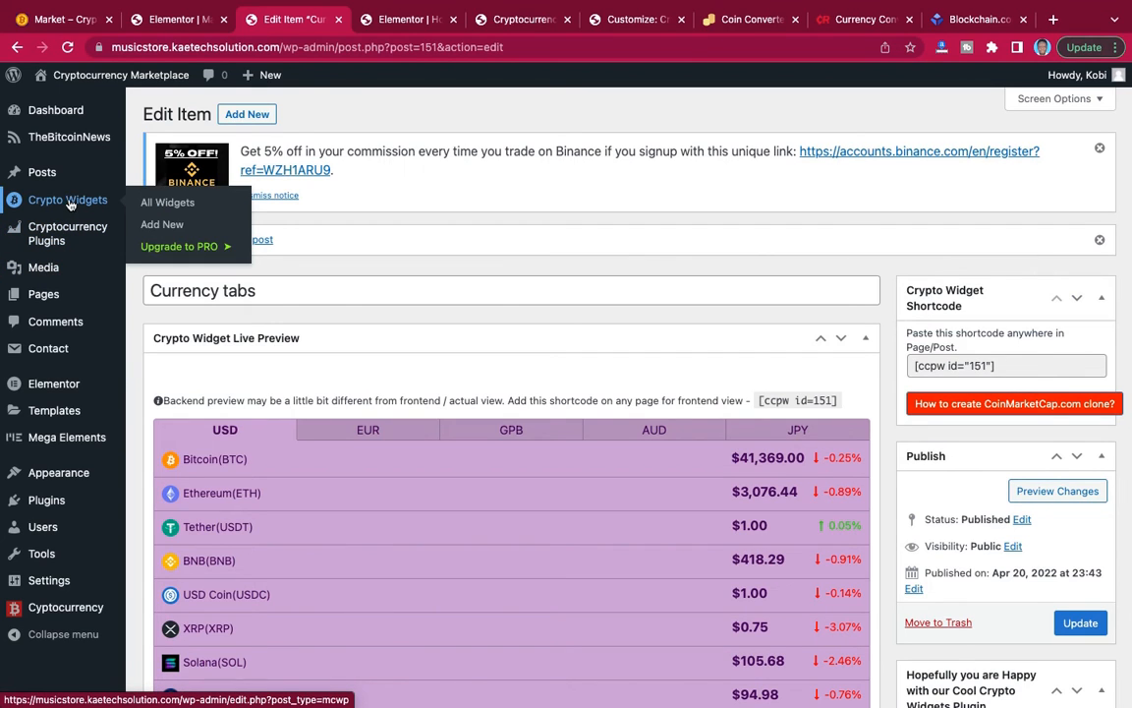
pyautogui.click(172, 202)
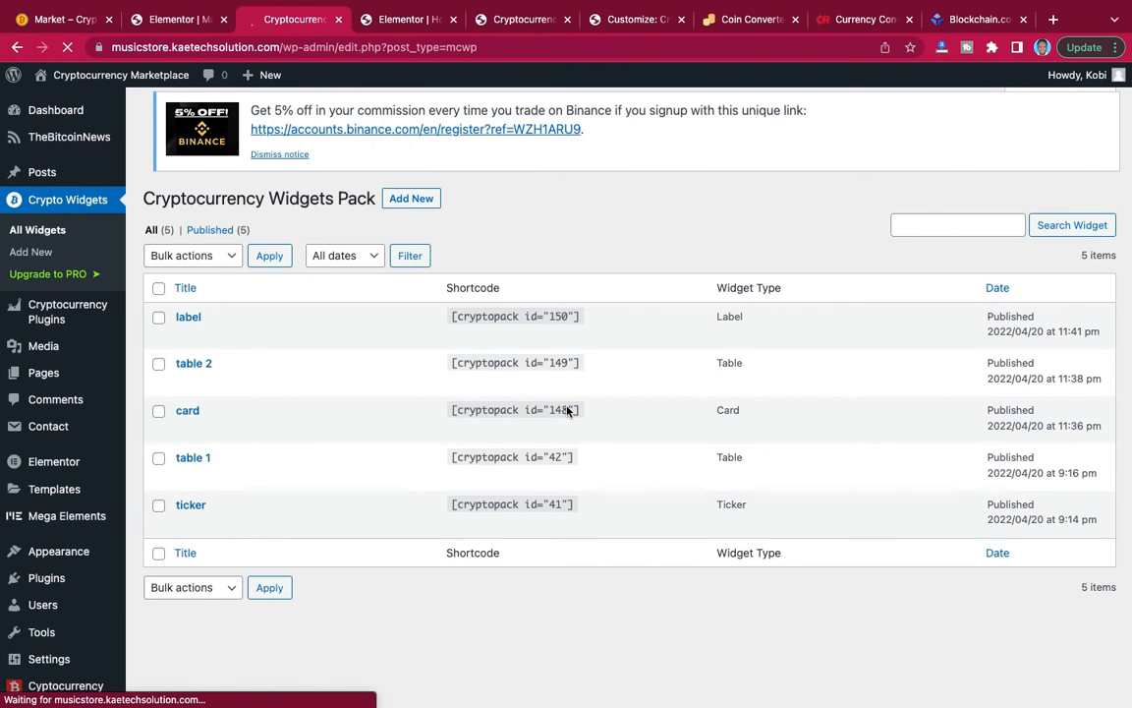
pyautogui.moveTo(581, 412)
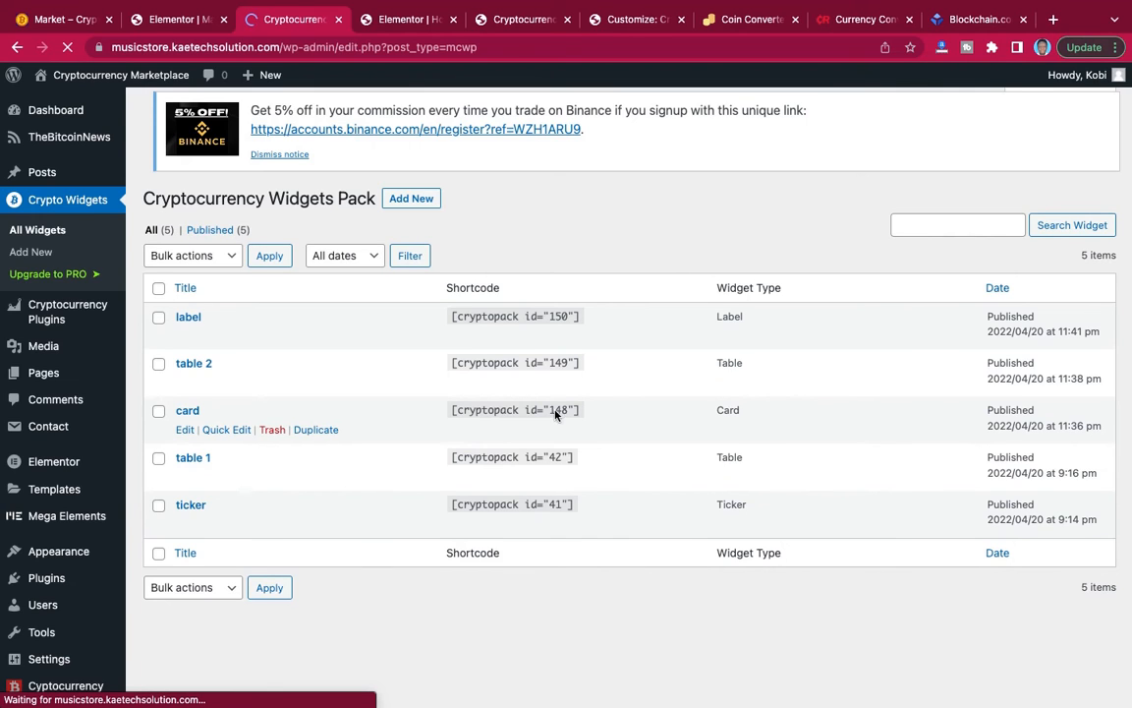
pyautogui.click(551, 425)
pyautogui.hotkey('ctrl', 'c')
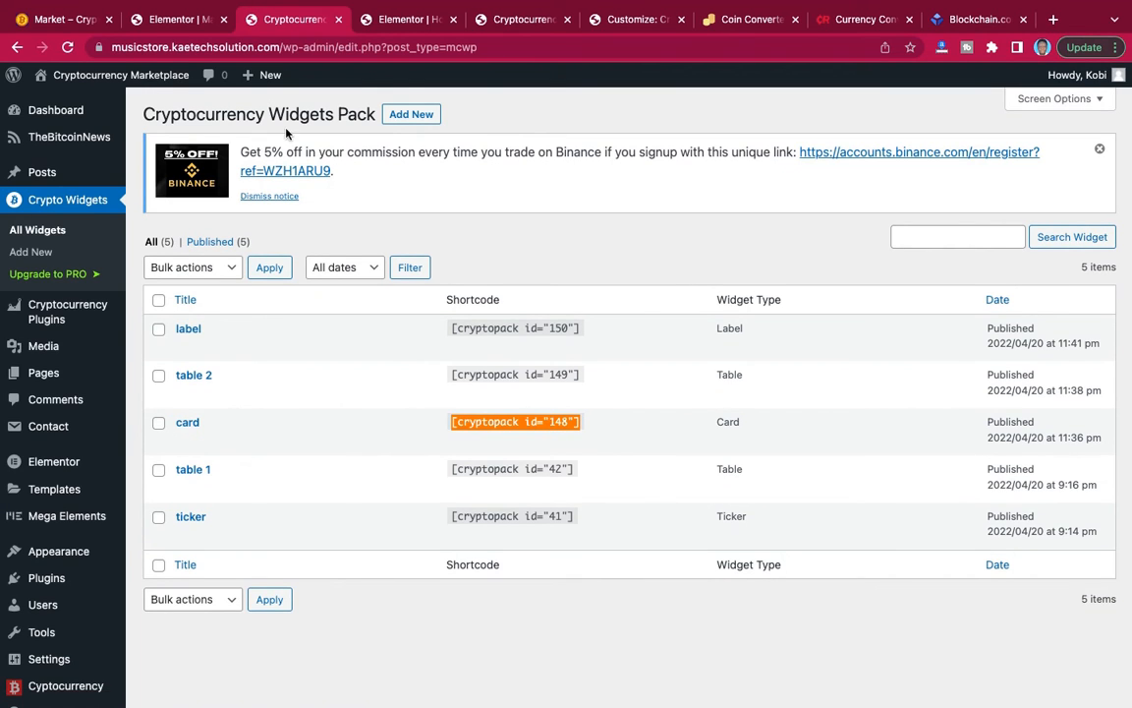
# Add a Shortcode widget to the new section on the Market page and fill it with [cryptopack id="148"].
pyautogui.click(177, 19)
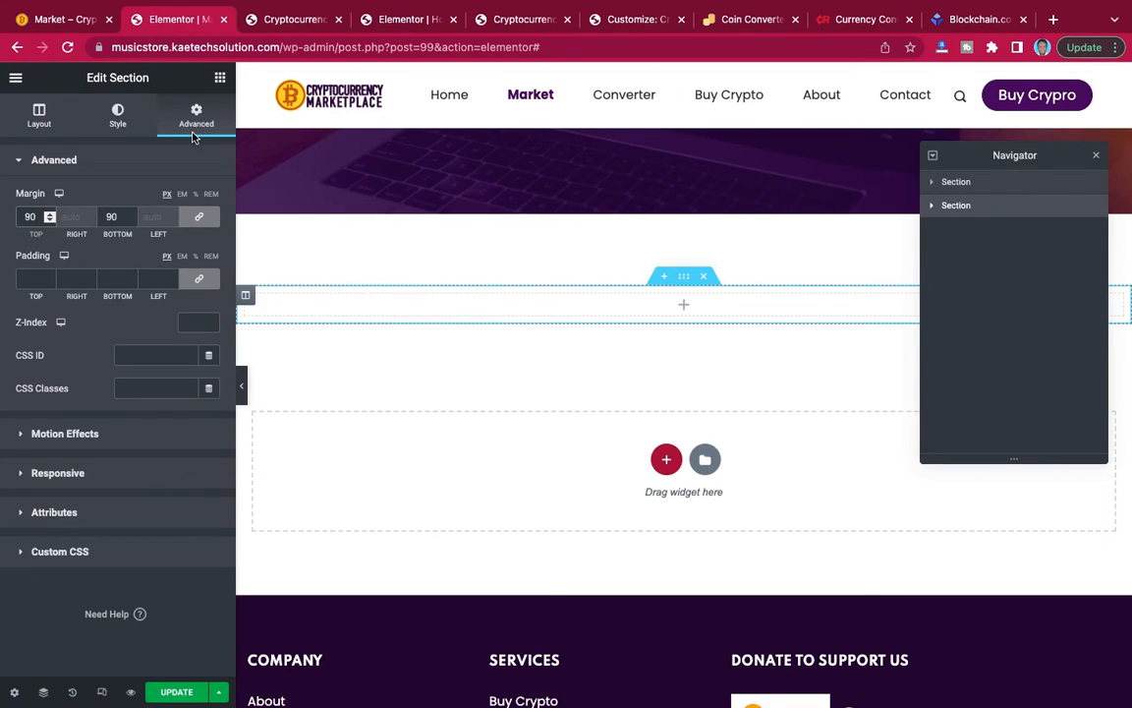
pyautogui.click(219, 77)
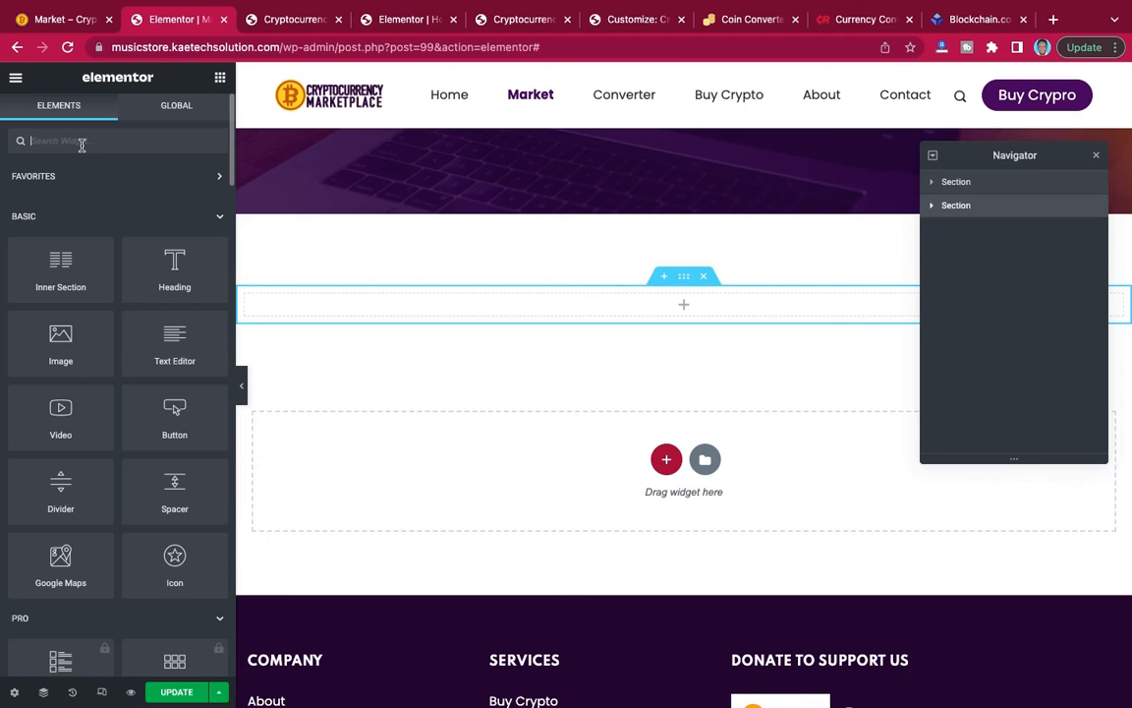
pyautogui.write('sho')
pyautogui.moveTo(60, 195)
pyautogui.mouseDown()
pyautogui.moveTo(586, 342)
pyautogui.moveTo(634, 299)
pyautogui.moveTo(323, 248)
pyautogui.moveTo(77, 188)
pyautogui.mouseUp()
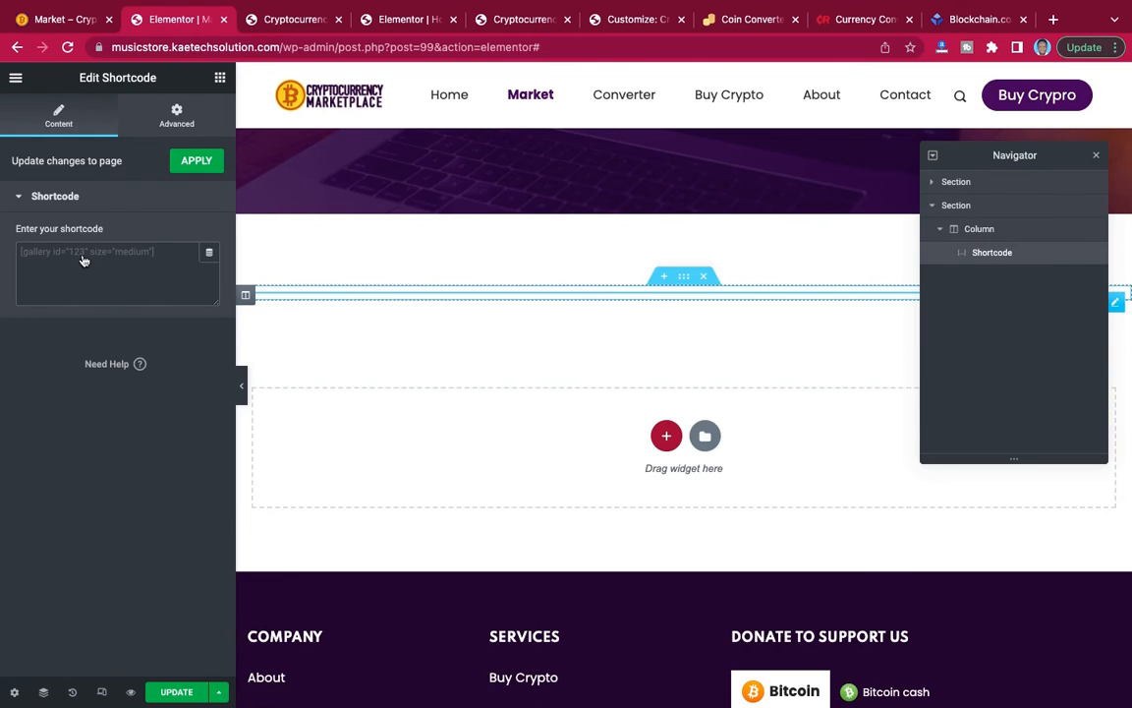
pyautogui.click(83, 255)
pyautogui.hotkey('ctrl', 'v')
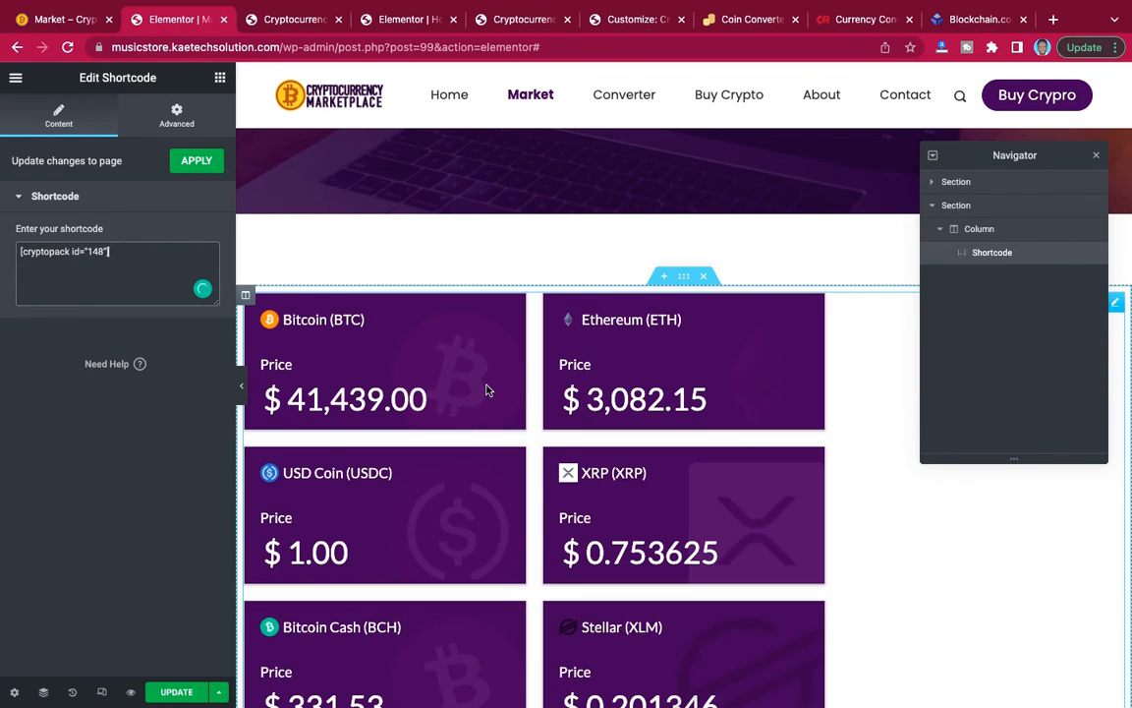
# Preview the cryptocurrency price cards at full page width and return to the editing view.
pyautogui.click(243, 395)
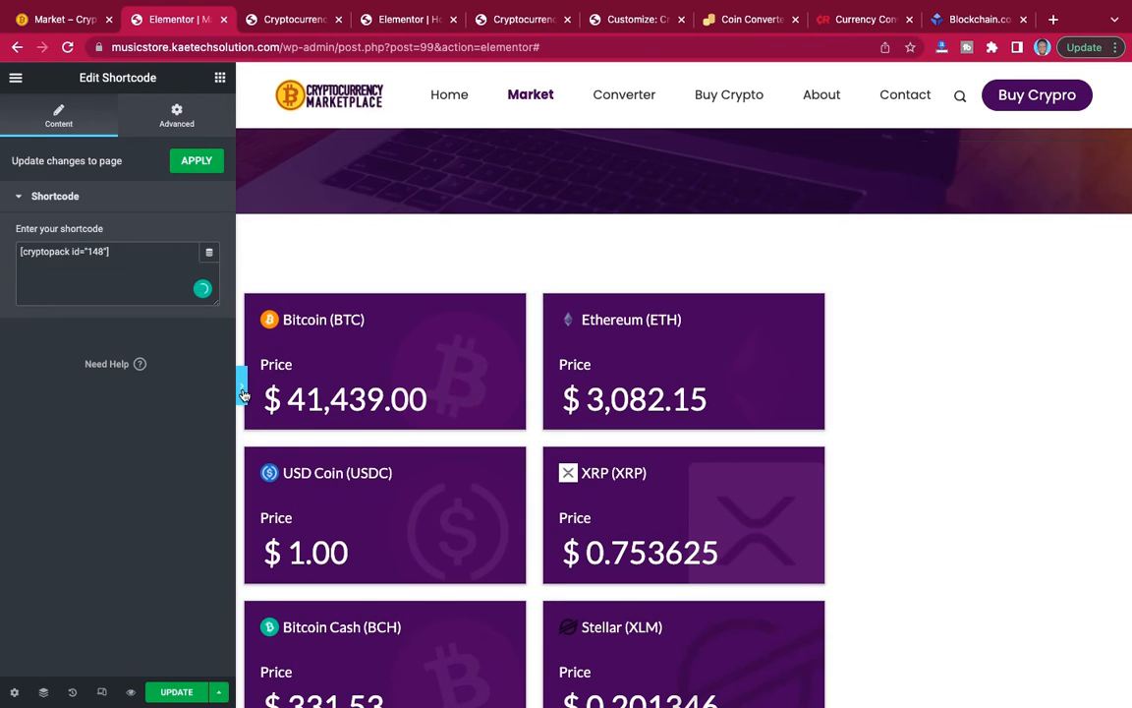
pyautogui.click(243, 395)
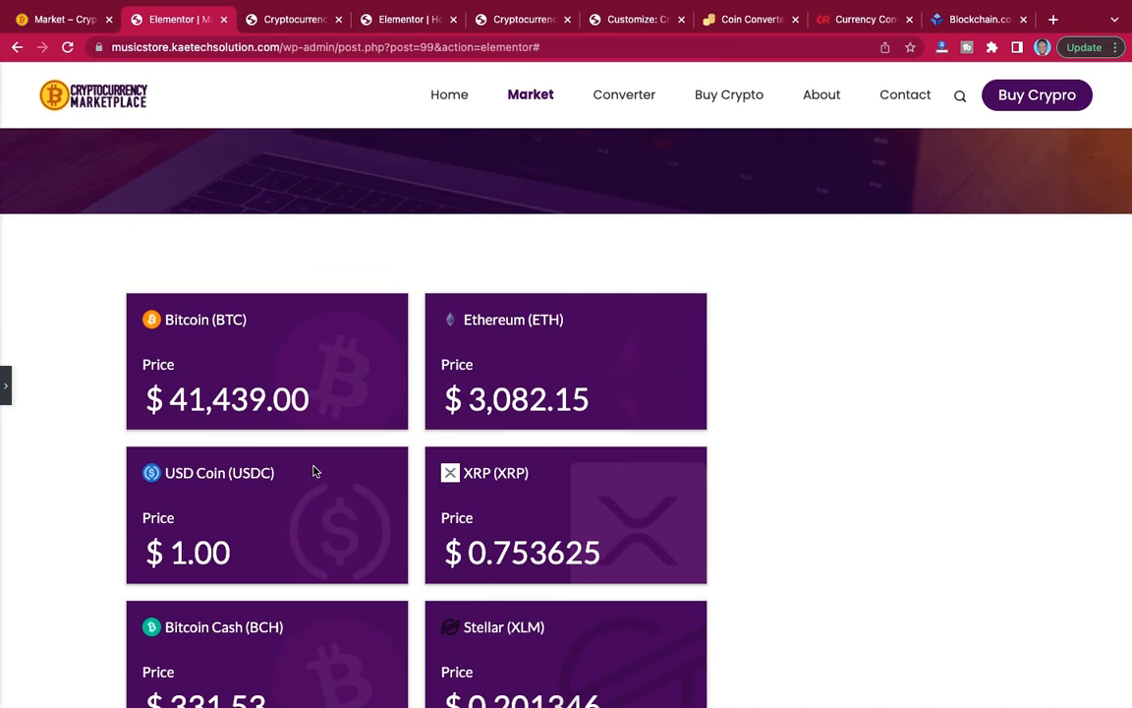
pyautogui.scroll(-5, 314, 470)
pyautogui.scroll(4, 313, 470)
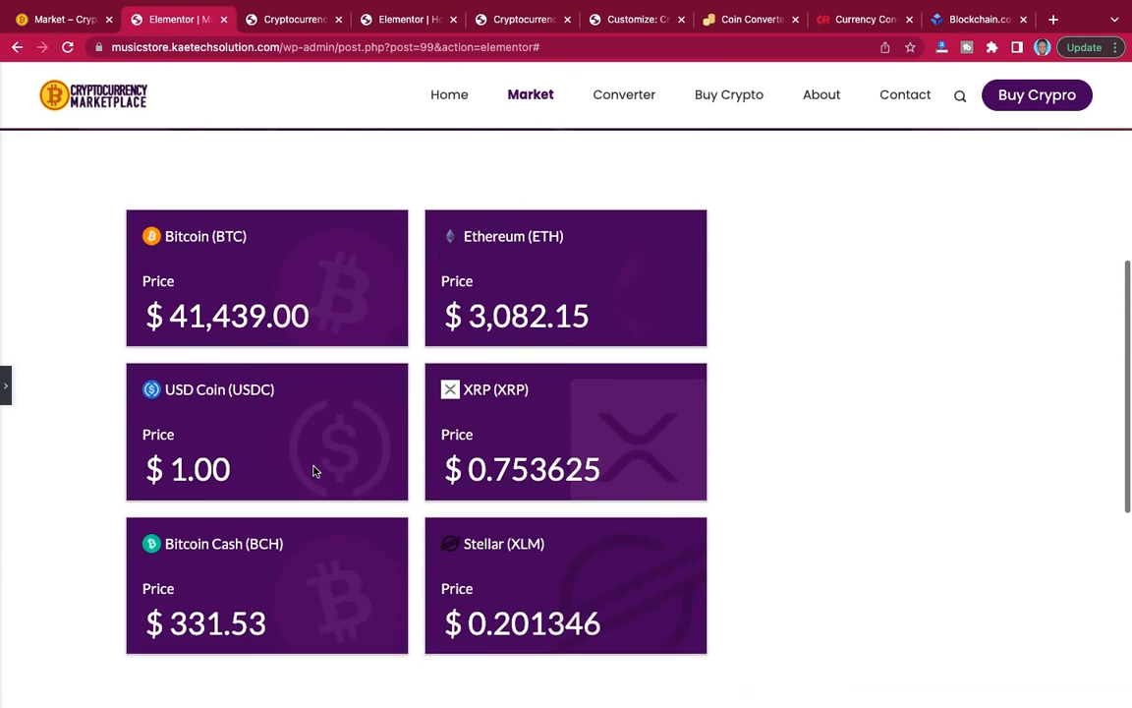
pyautogui.scroll(1, 313, 478)
pyautogui.scroll(-1, 314, 477)
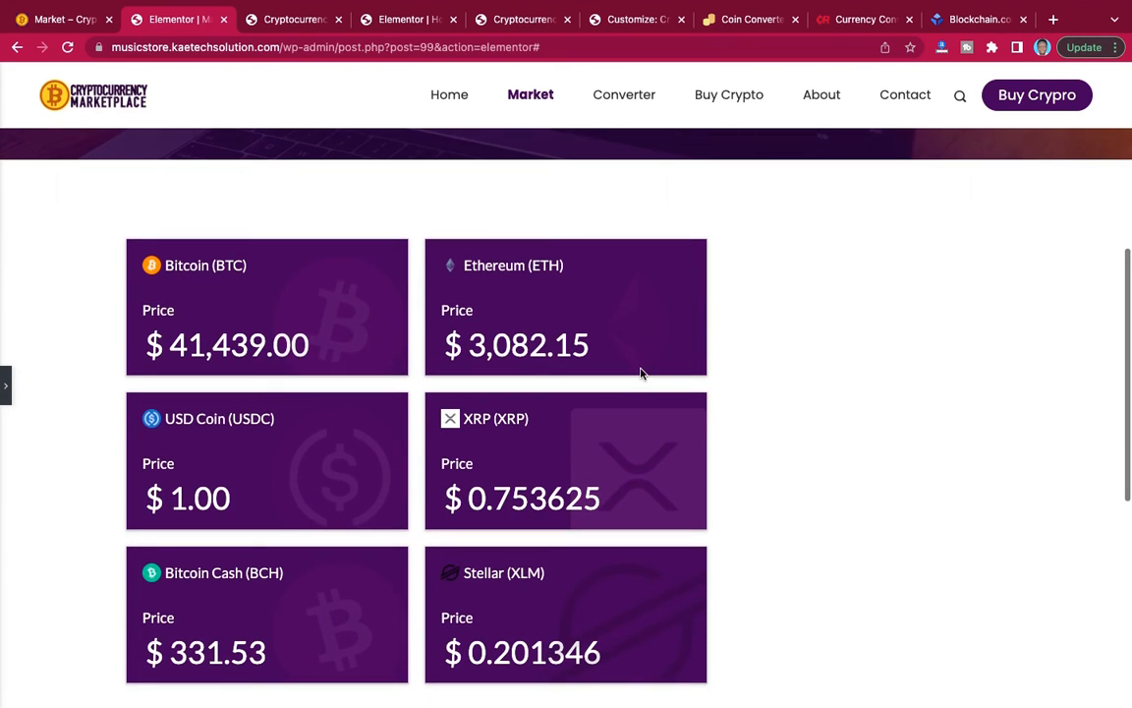
pyautogui.click(7, 383)
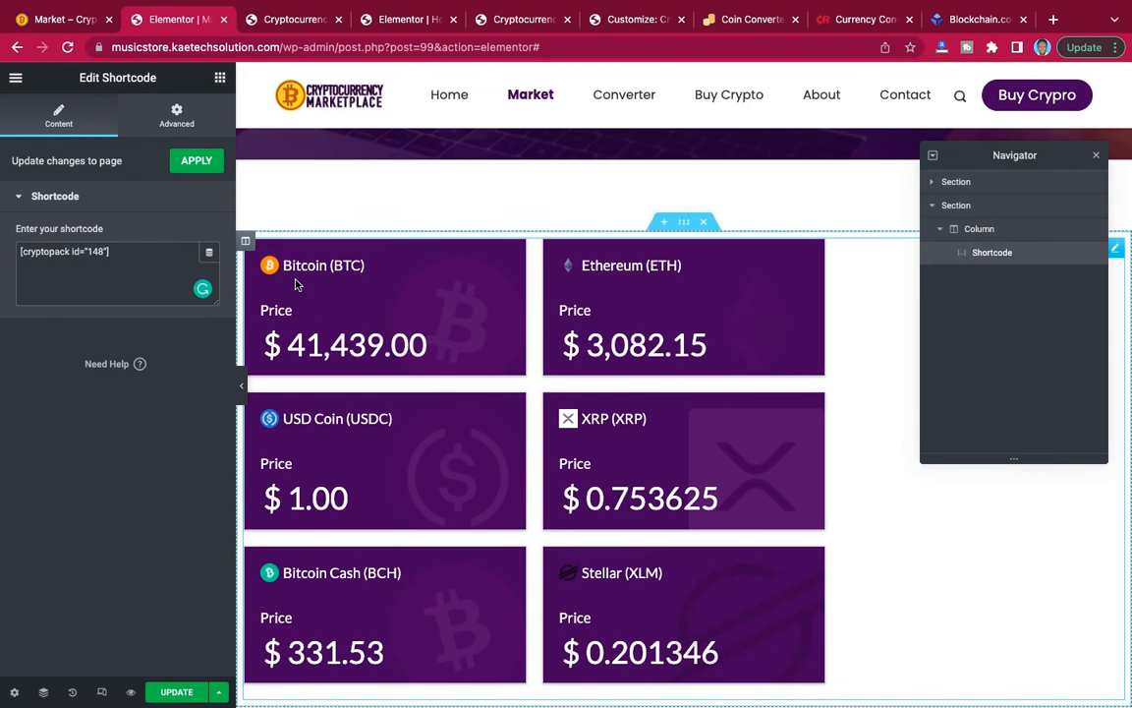
# Try Full Width as the content width of the price cards section and set it back to Boxed.
pyautogui.click(683, 223)
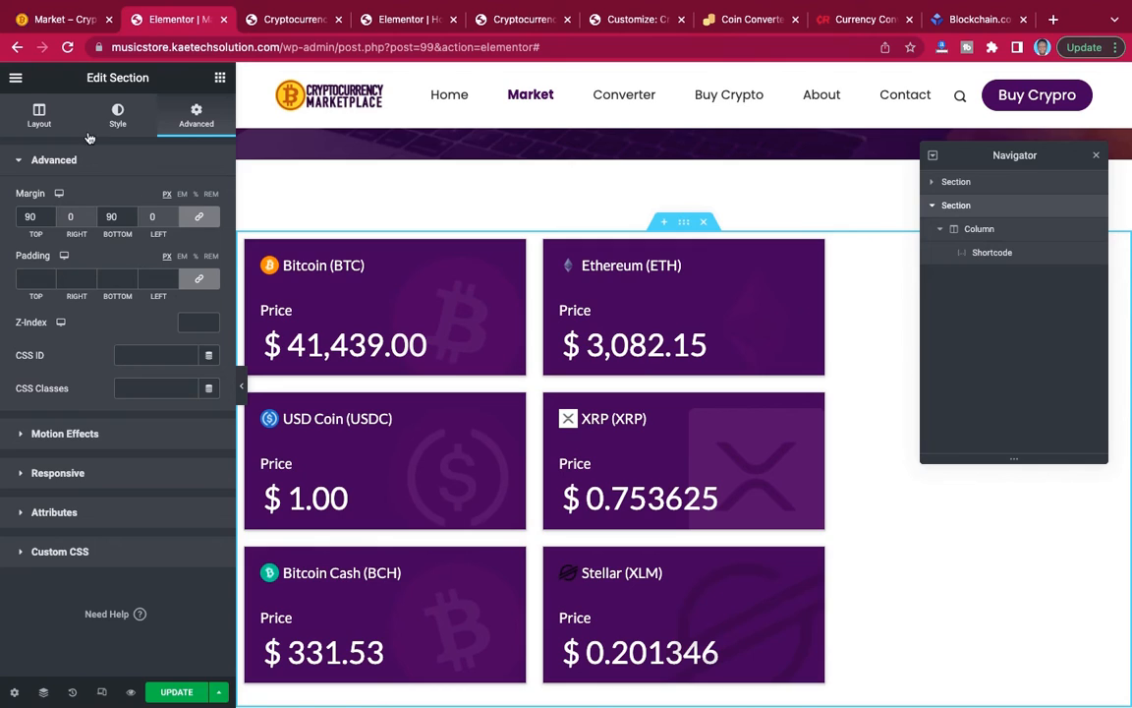
pyautogui.click(39, 116)
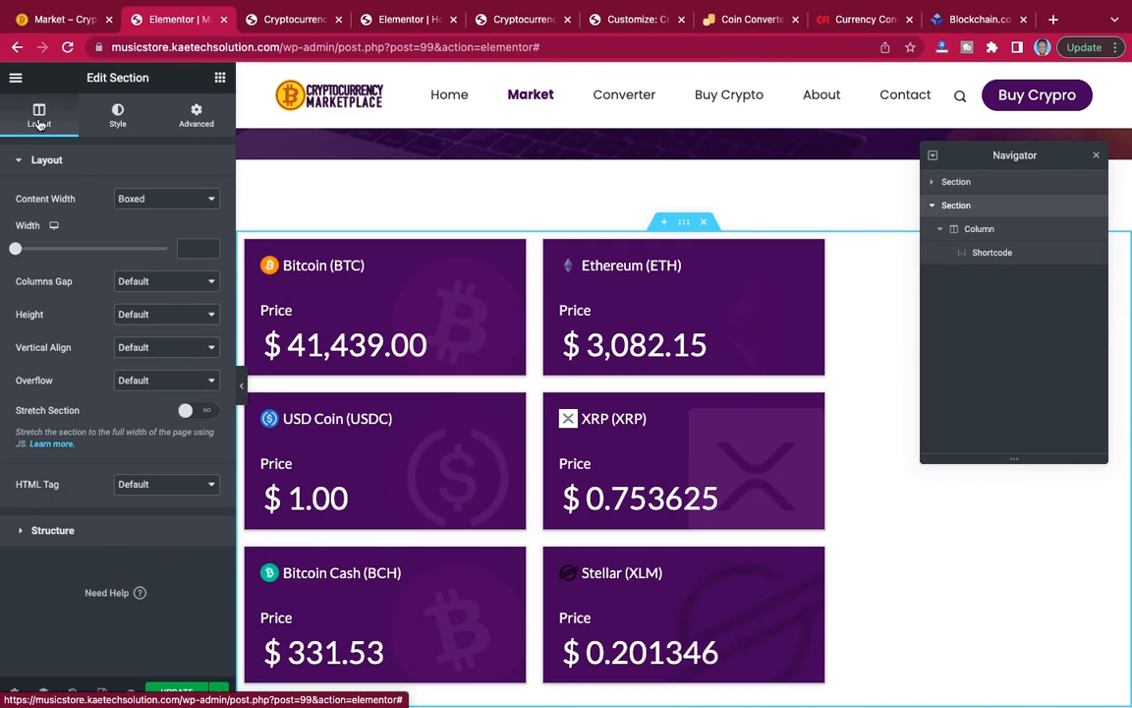
pyautogui.click(152, 201)
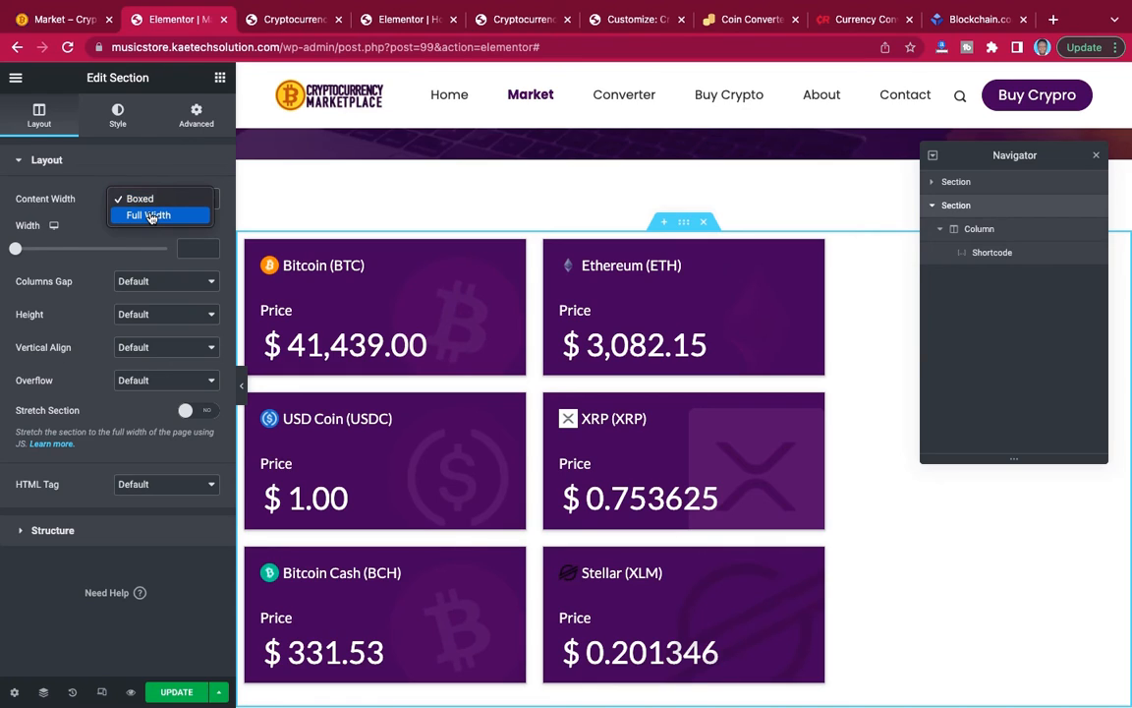
pyautogui.click(151, 215)
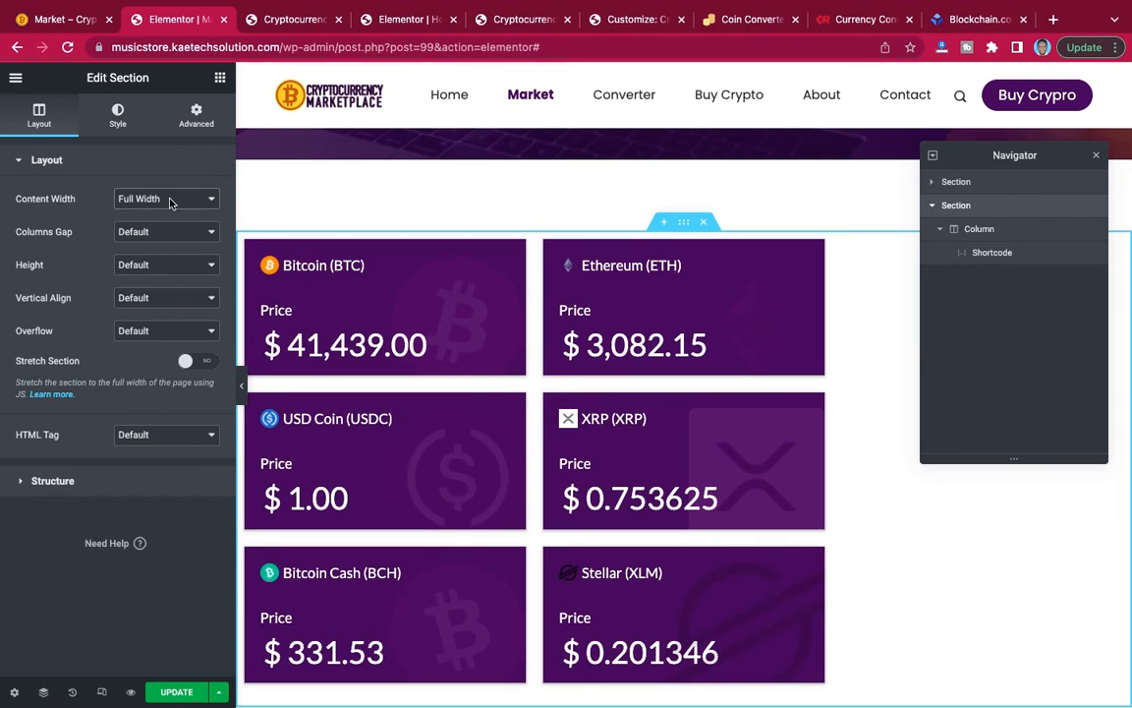
pyautogui.click(169, 200)
pyautogui.click(169, 185)
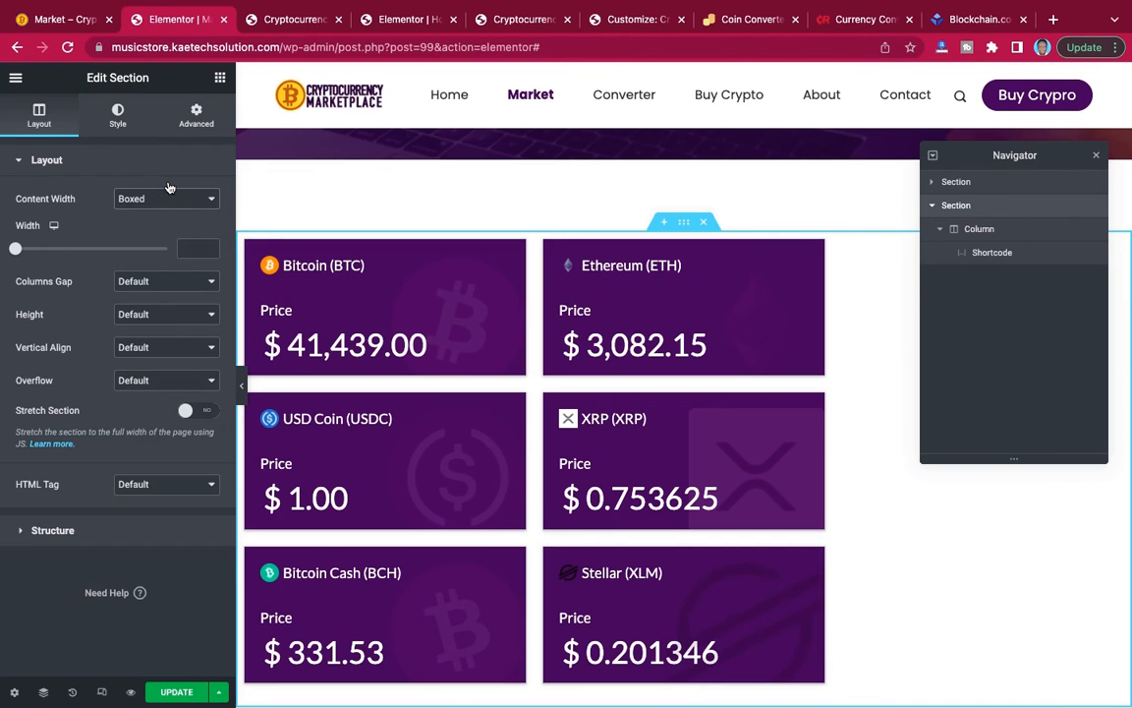
# Enable Stretch Section for the price cards section and check the cards at full page width.
pyautogui.click(200, 410)
pyautogui.click(243, 393)
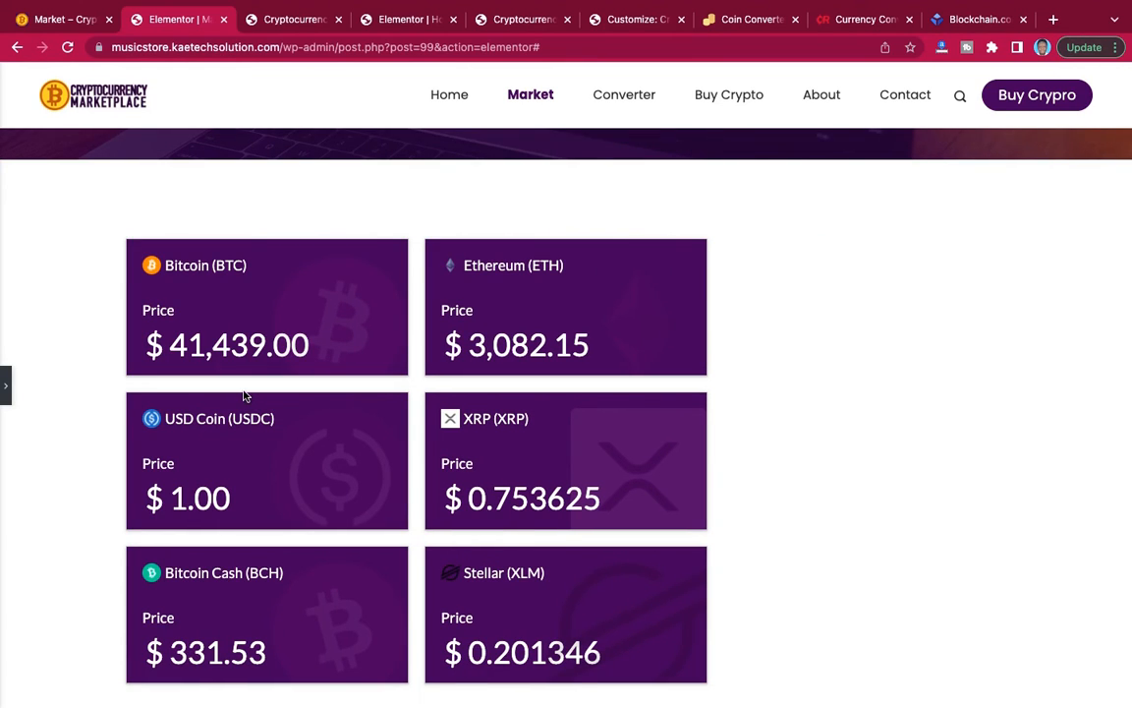
pyautogui.scroll(1, 247, 396)
pyautogui.scroll(-1, 247, 397)
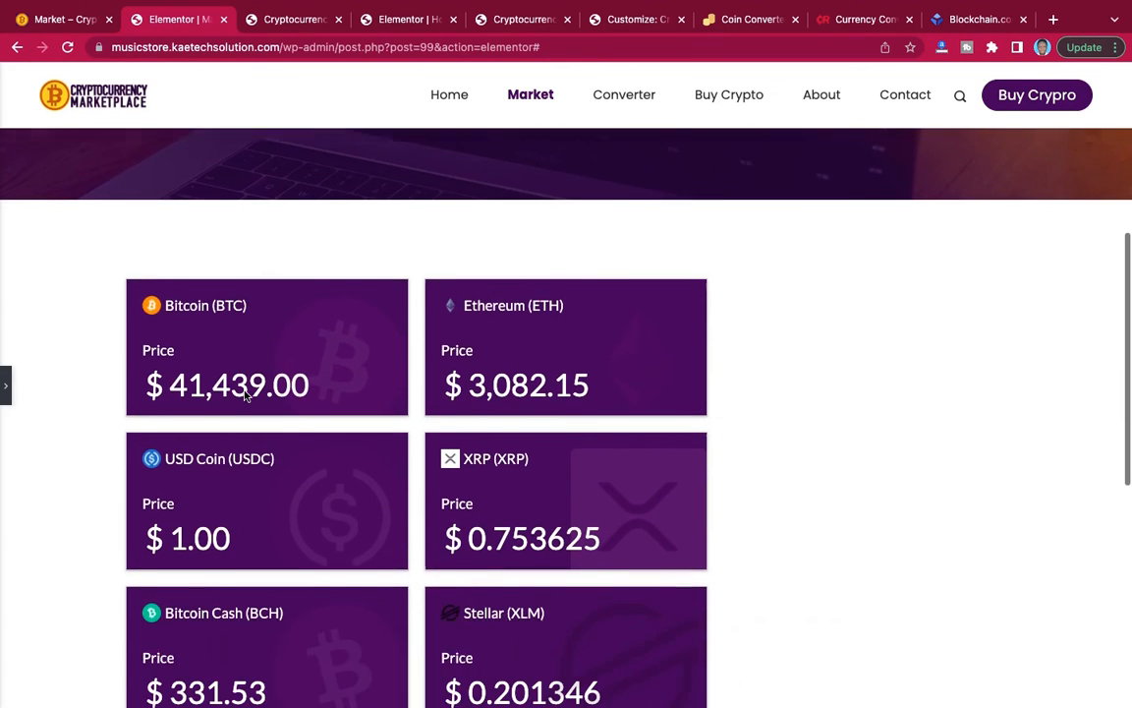
pyautogui.click(7, 389)
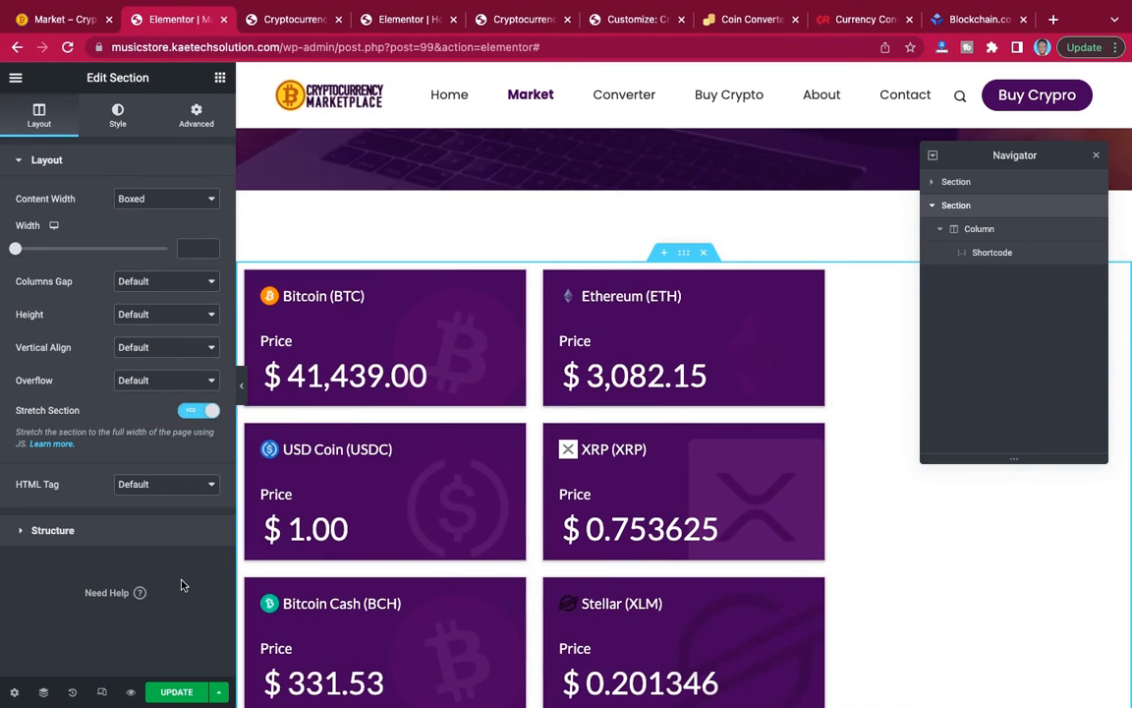
# Update the Market page and open its preview to examine the layout of the price cards.
pyautogui.click(179, 694)
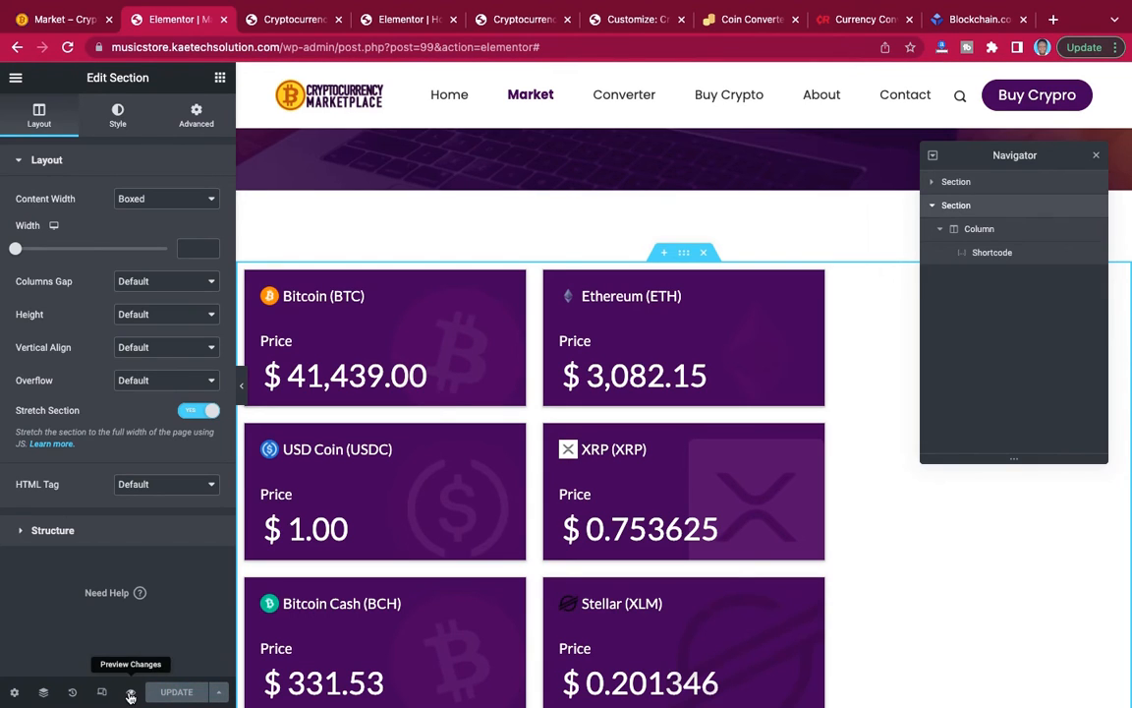
pyautogui.click(131, 693)
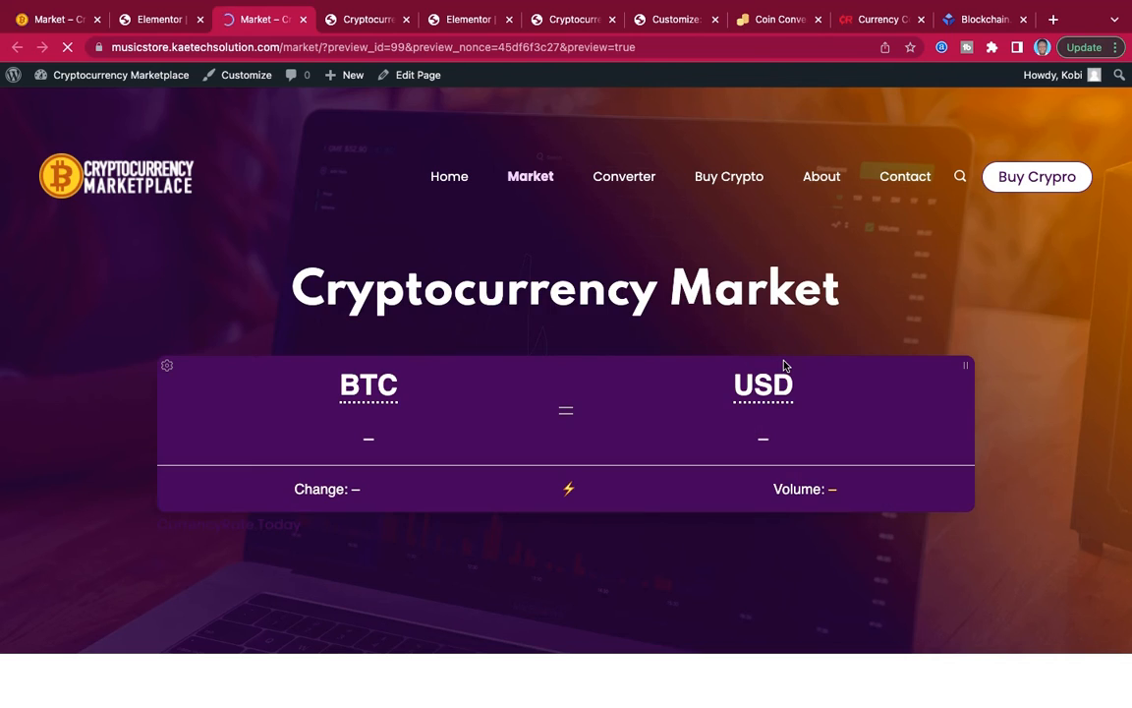
pyautogui.scroll(-10, 783, 366)
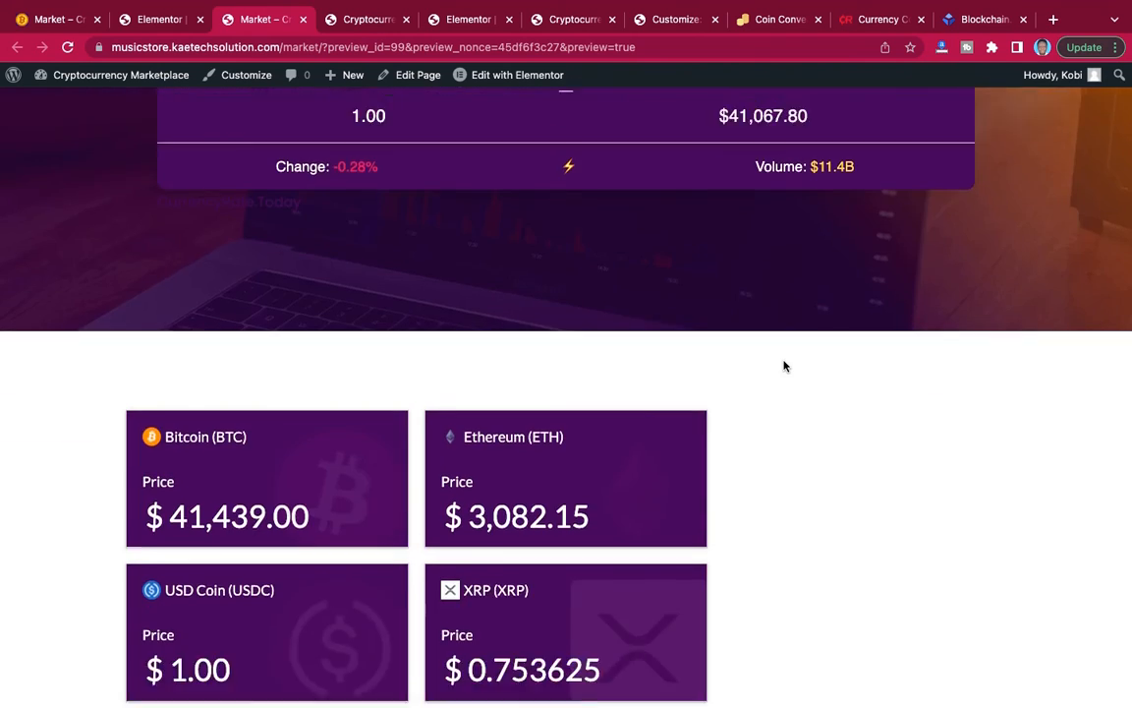
pyautogui.scroll(3, 783, 365)
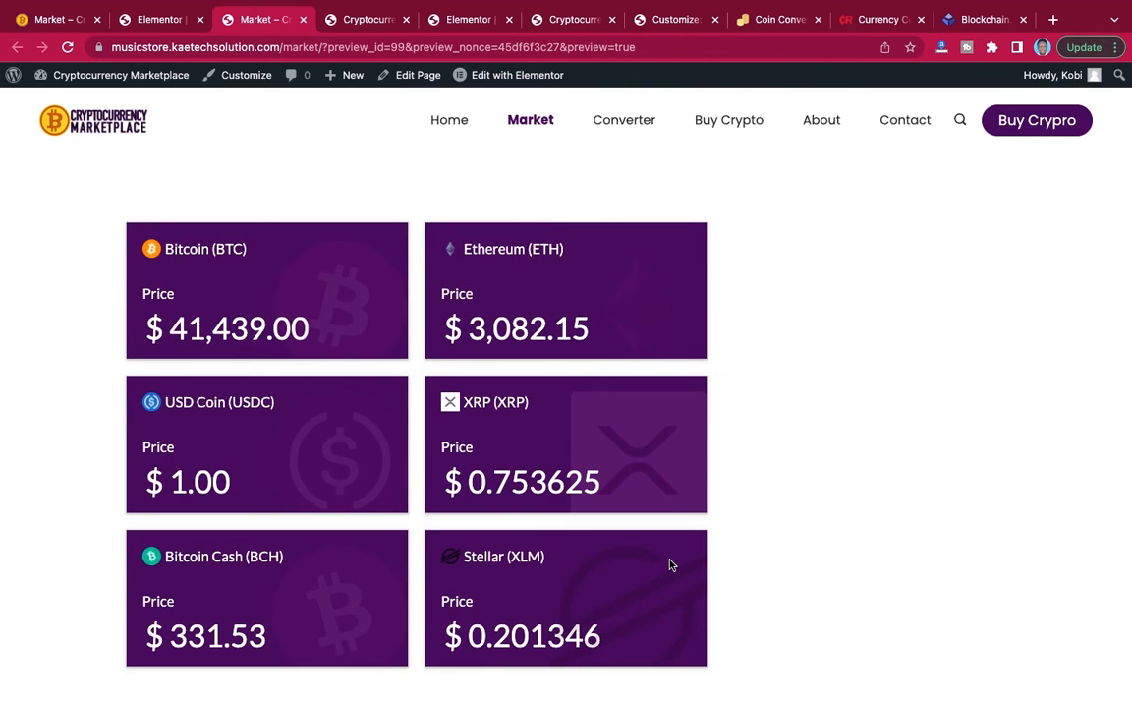
pyautogui.scroll(1, 670, 564)
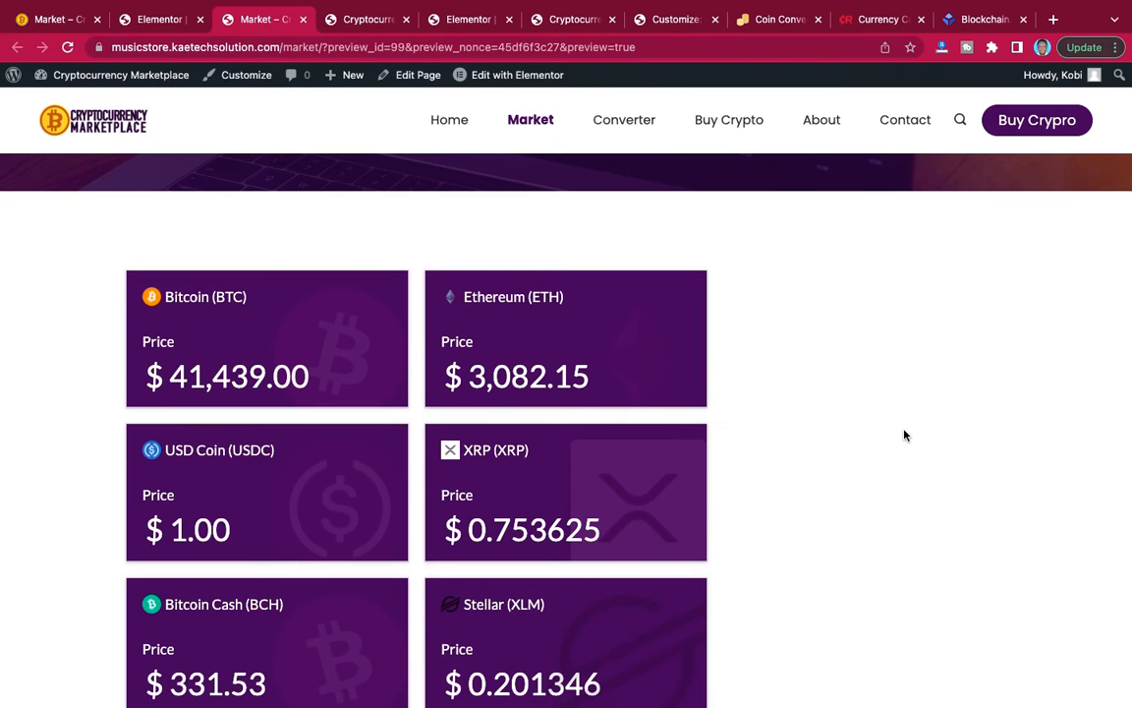
# Set the price cards section's content width to Full Width, update the page and check it in the Market preview.
pyautogui.click(149, 19)
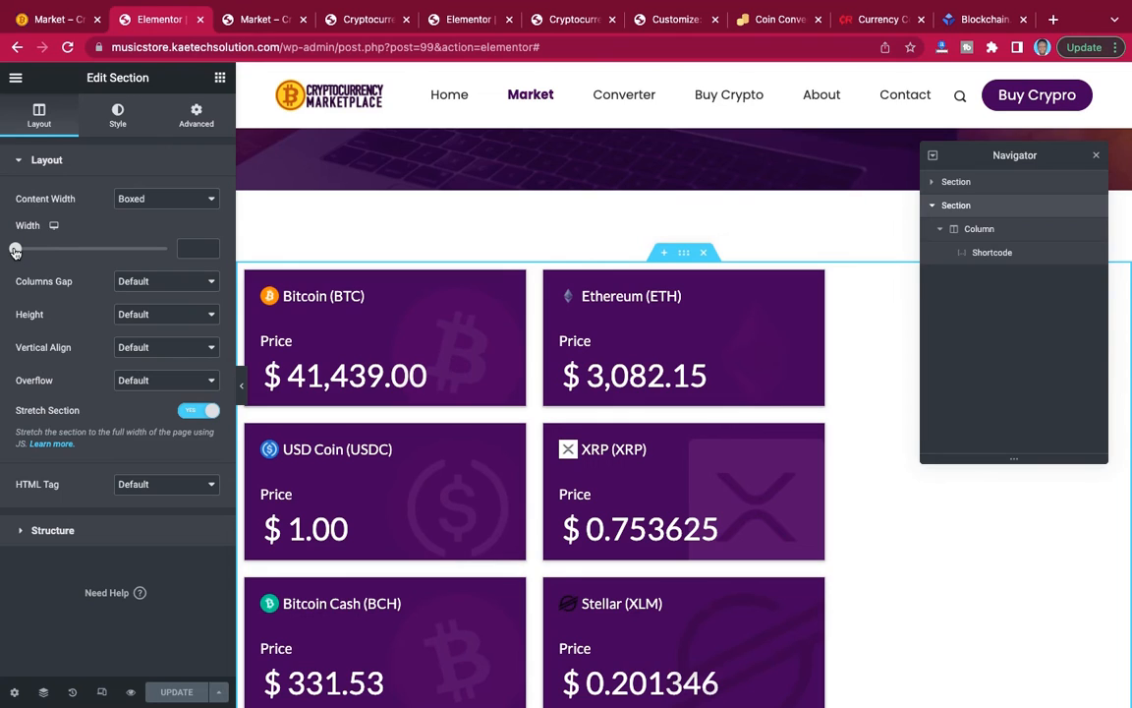
pyautogui.click(143, 199)
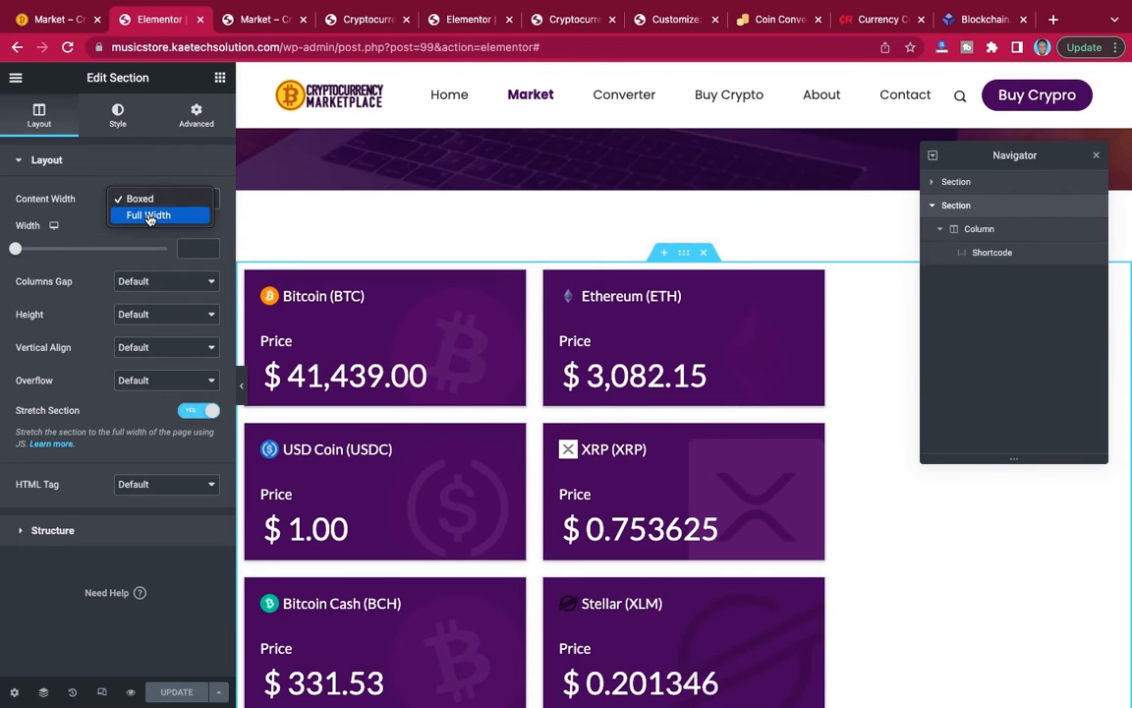
pyautogui.click(145, 213)
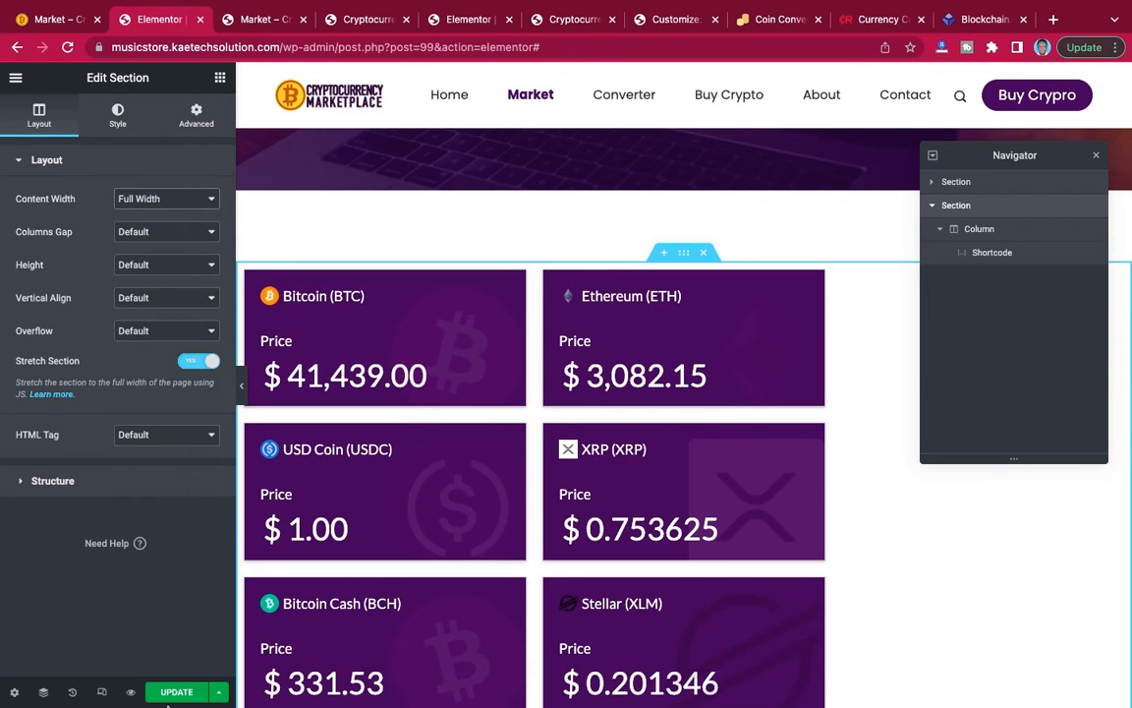
pyautogui.click(169, 693)
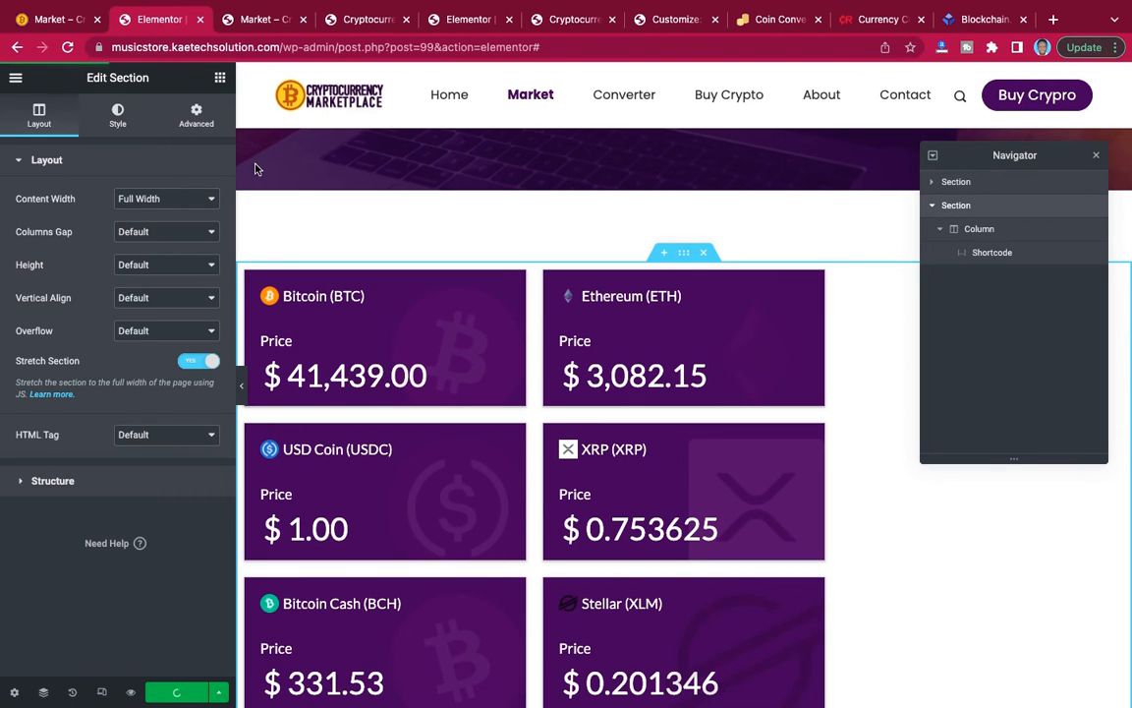
pyautogui.click(268, 21)
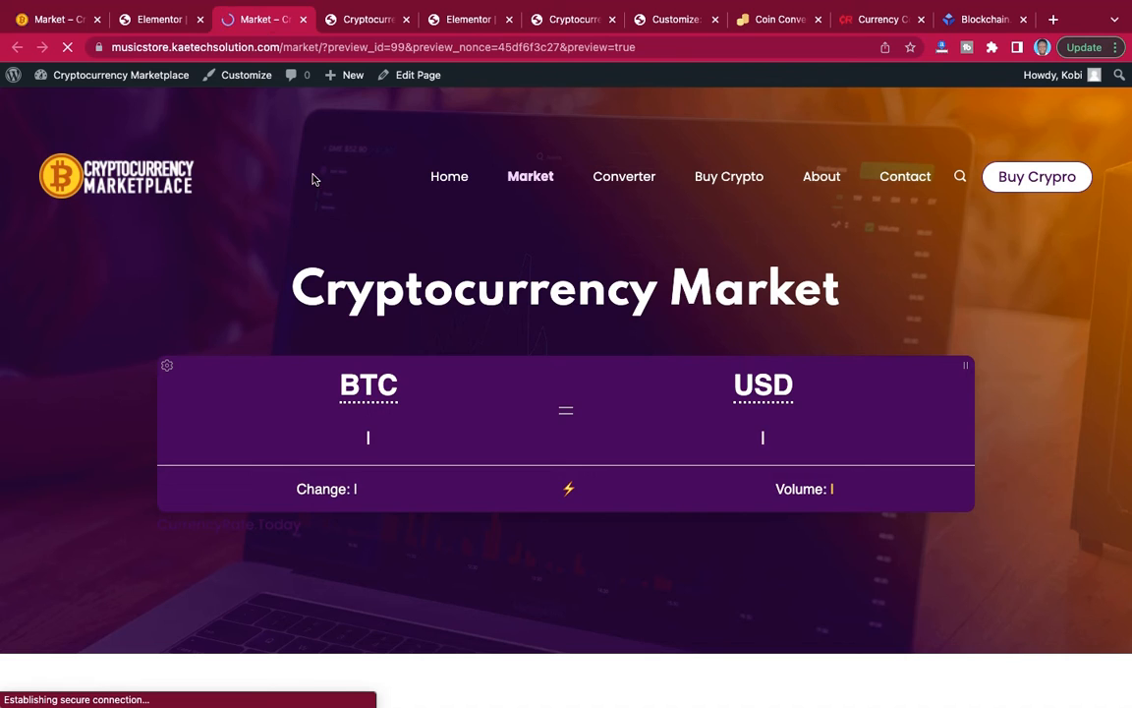
pyautogui.scroll(-5, 329, 339)
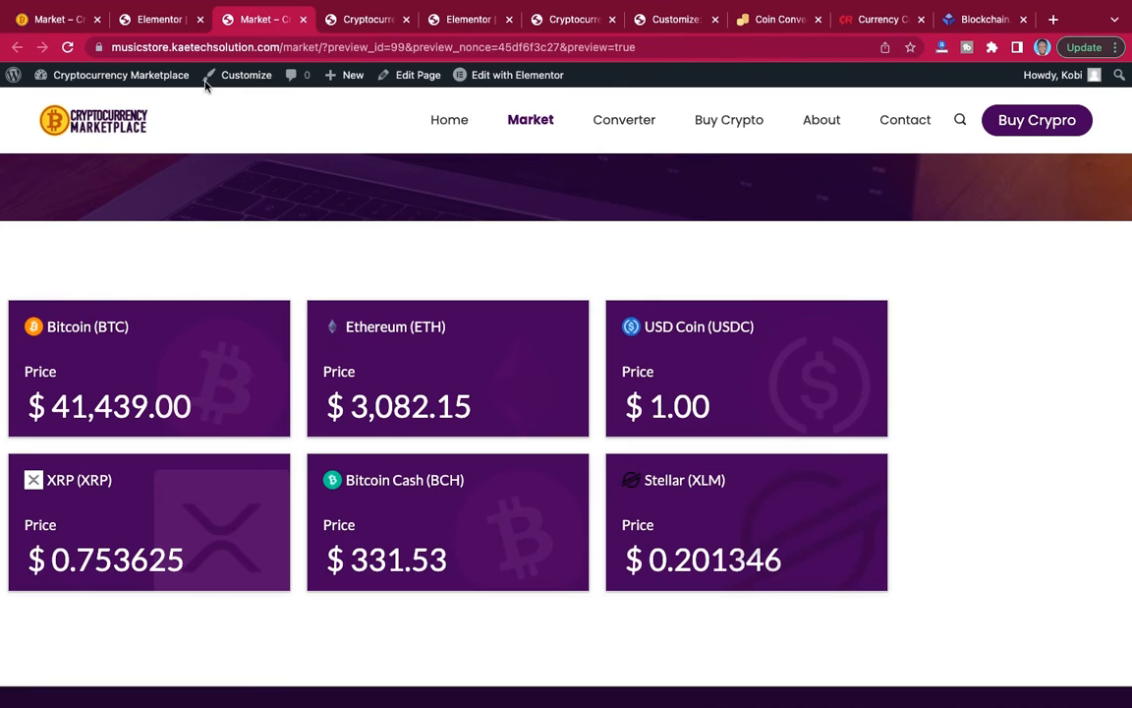
# Unlink the Shortcode widget's margins, set its left margin to 100 px, and update the page to check the cards in the preview.
pyautogui.click(160, 21)
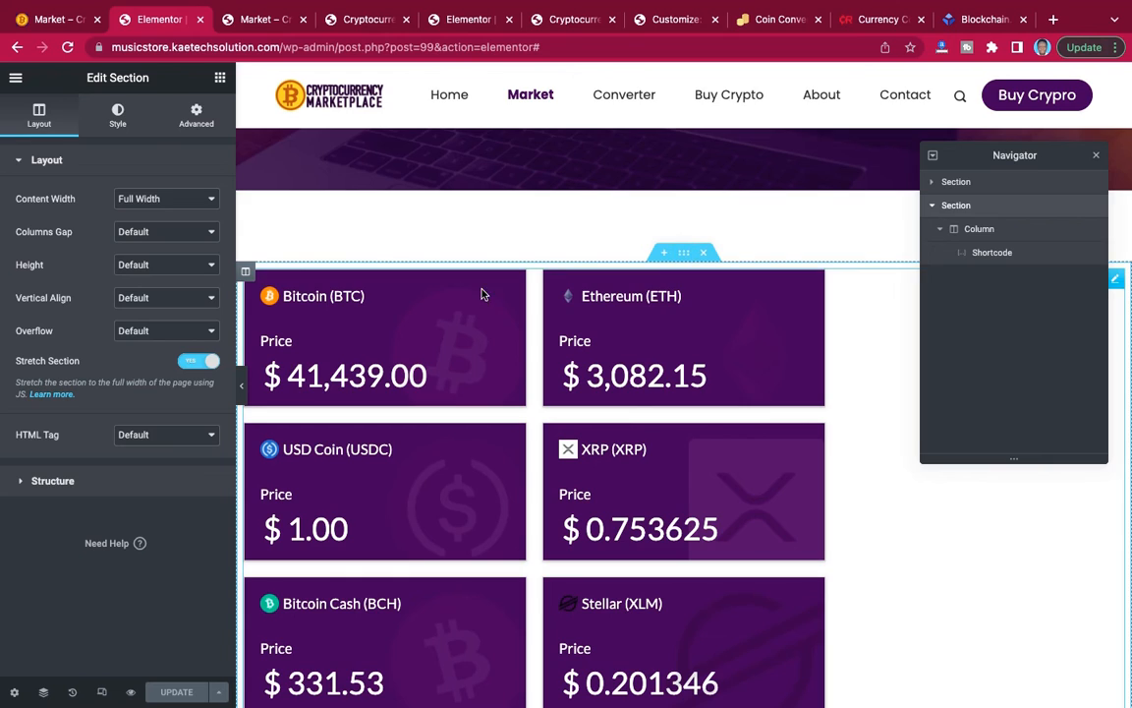
pyautogui.click(197, 116)
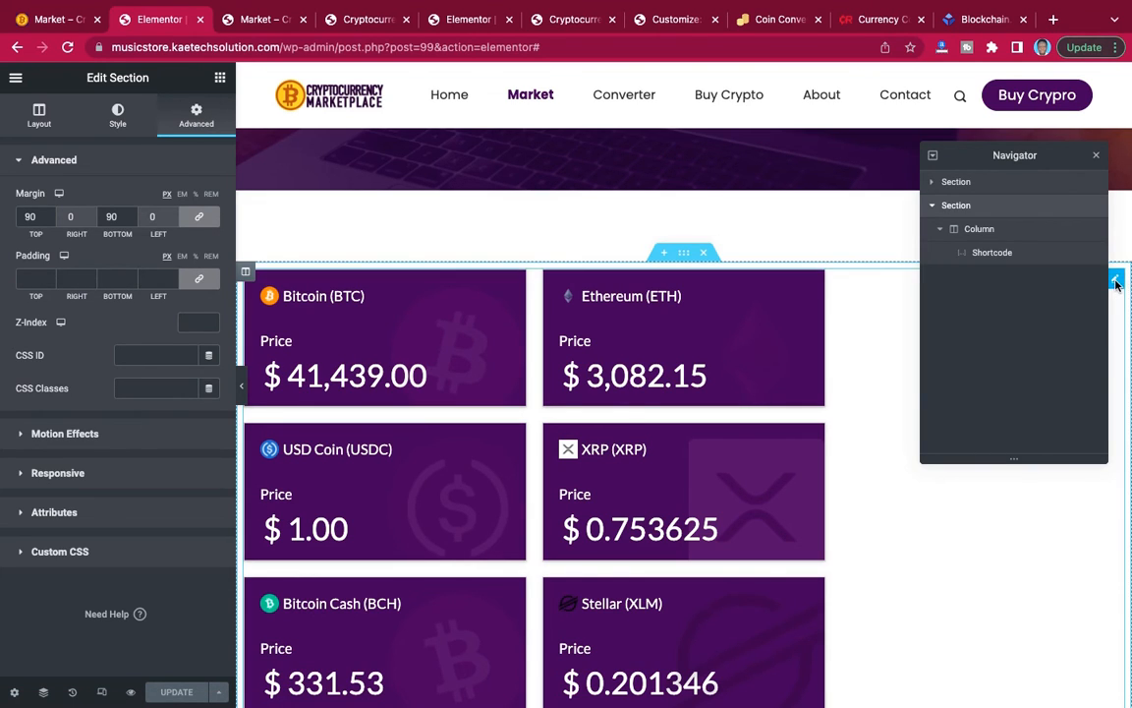
pyautogui.click(1117, 284)
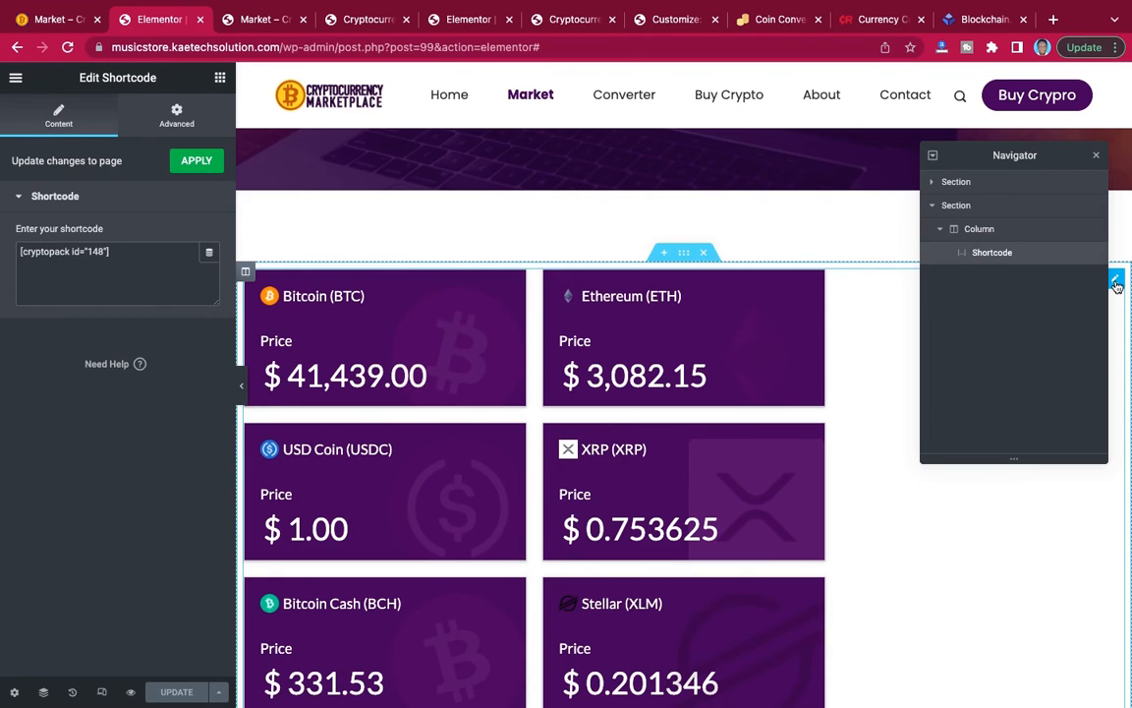
pyautogui.click(177, 110)
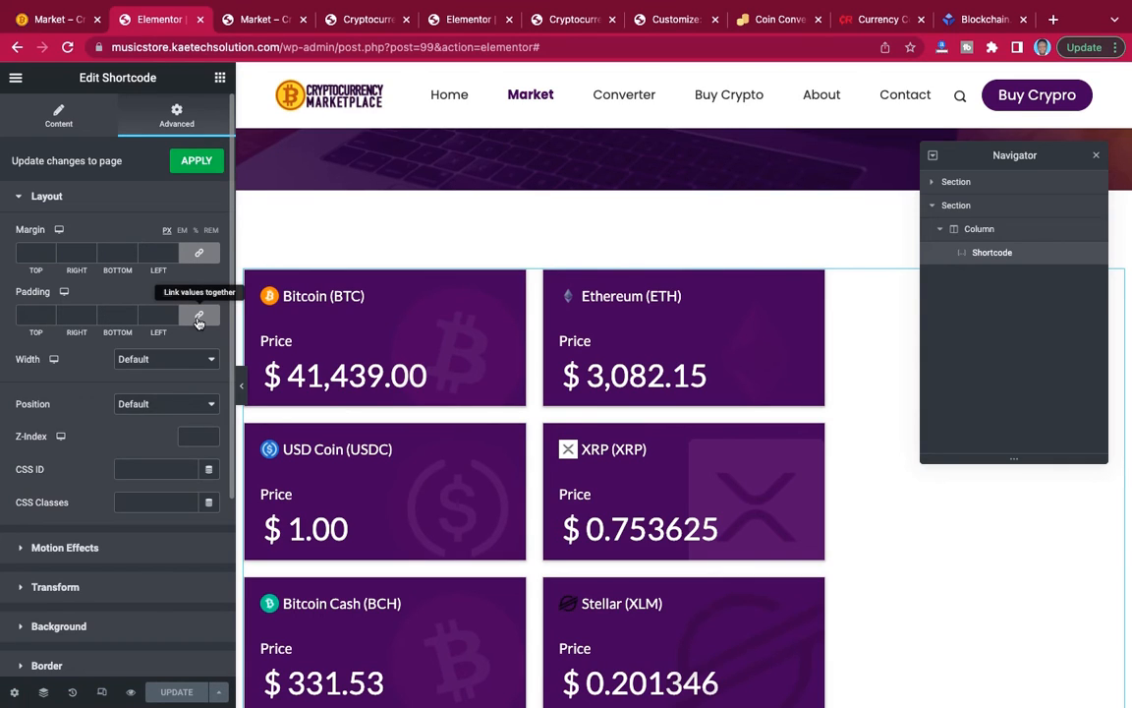
pyautogui.click(199, 252)
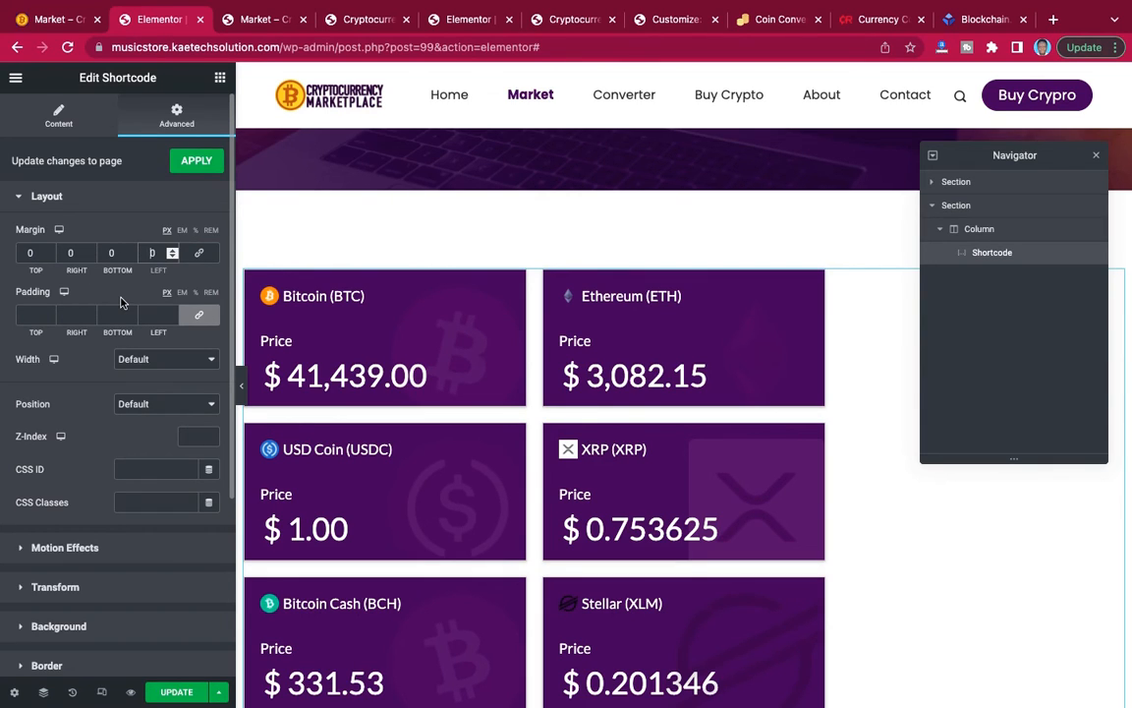
pyautogui.write('5')
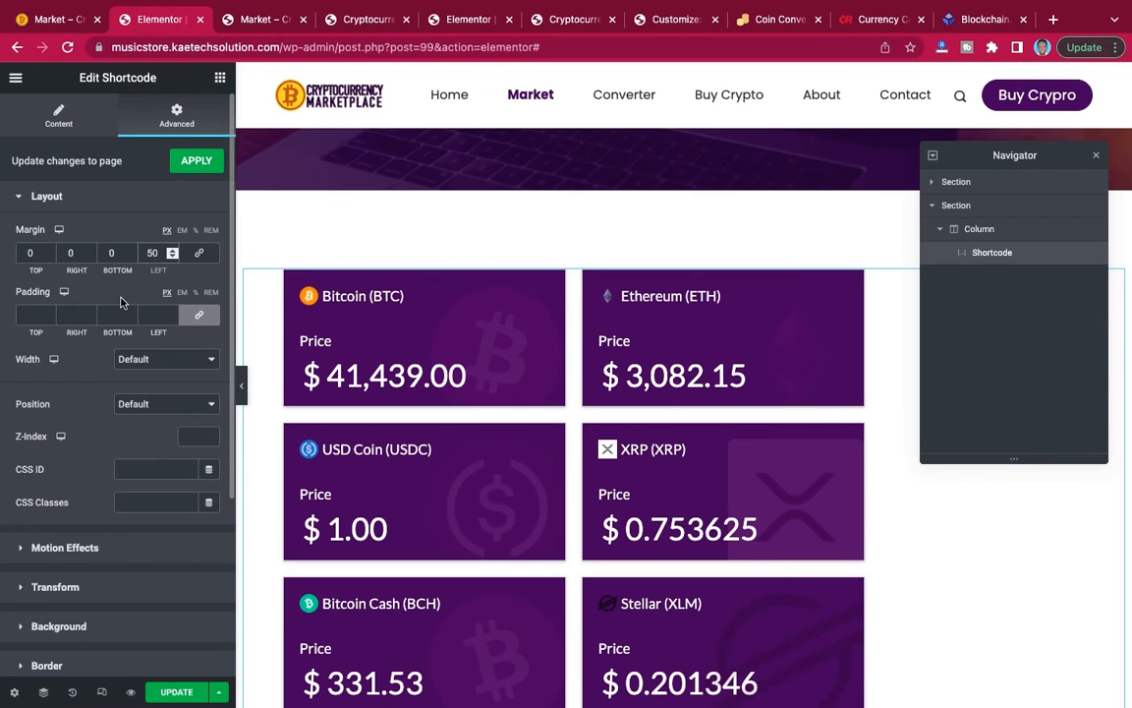
pyautogui.press('BackSpace')
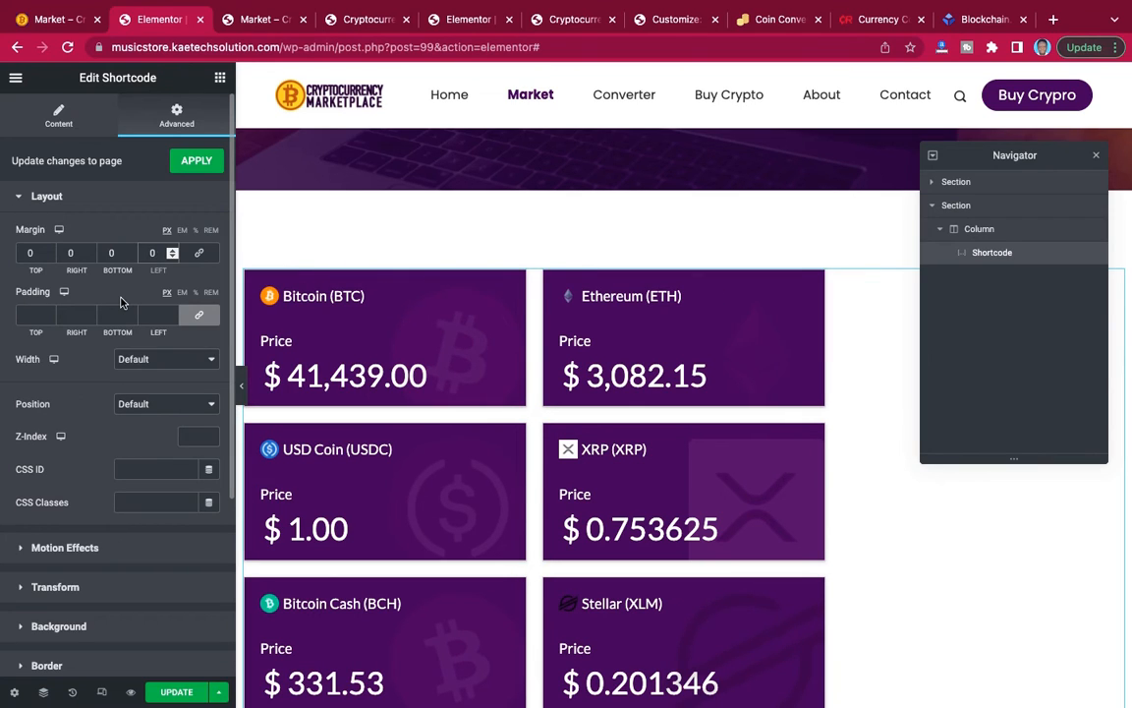
pyautogui.write('100')
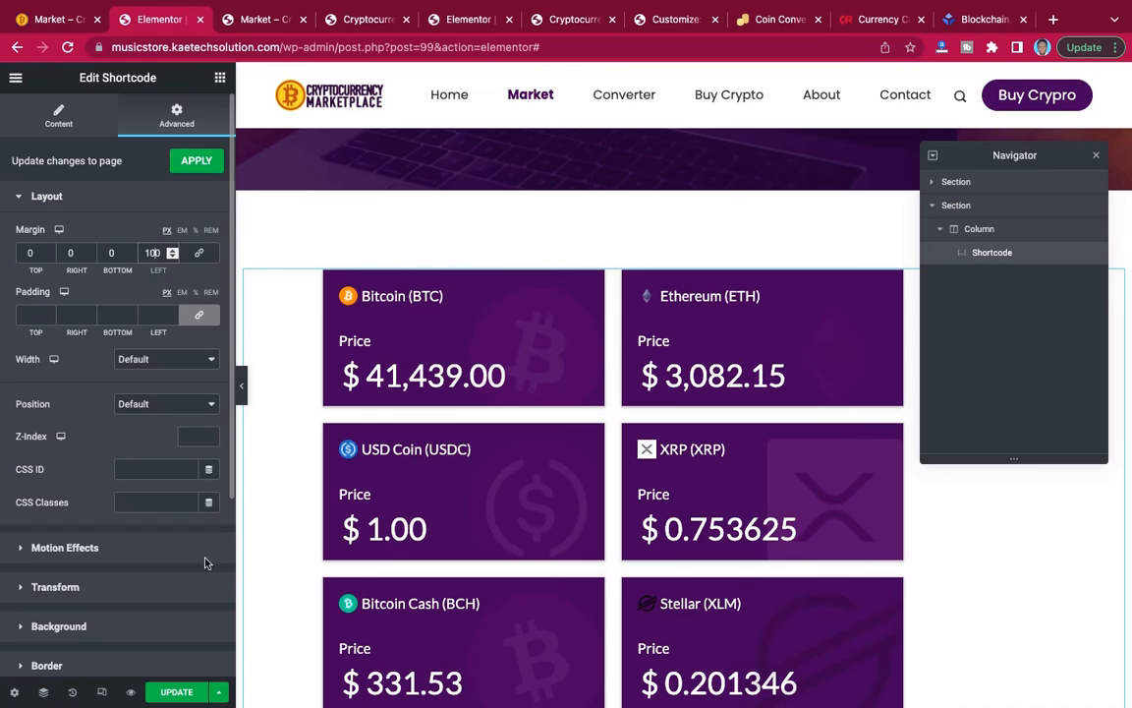
pyautogui.click(185, 695)
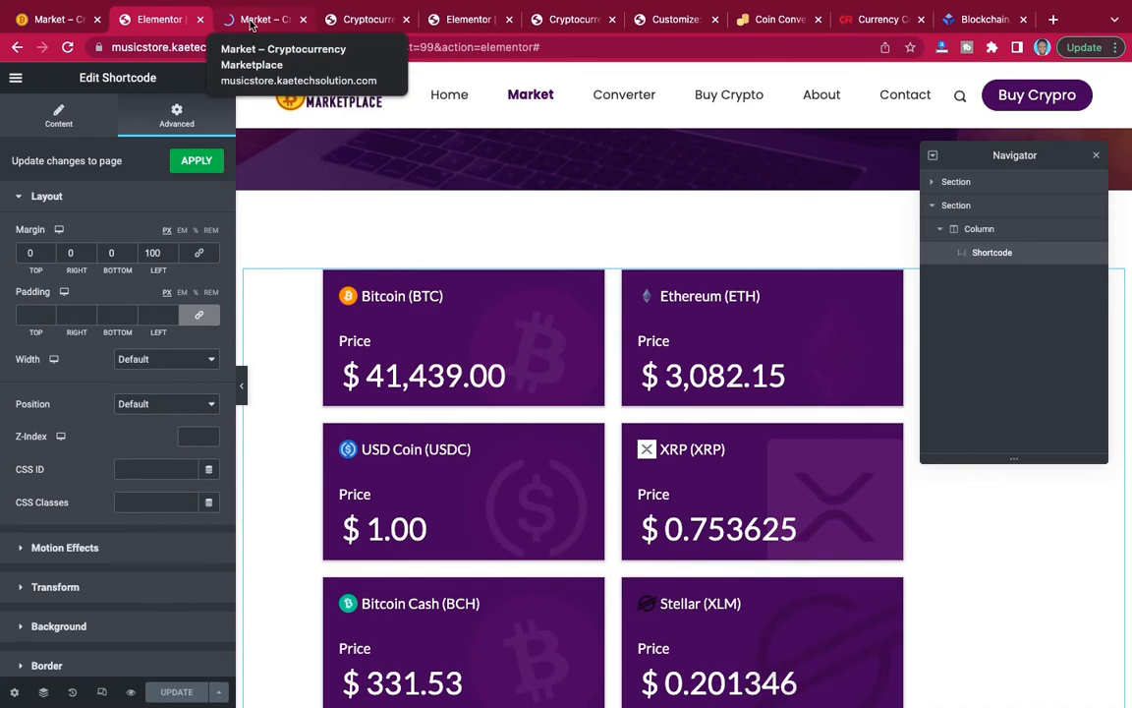
pyautogui.click(251, 20)
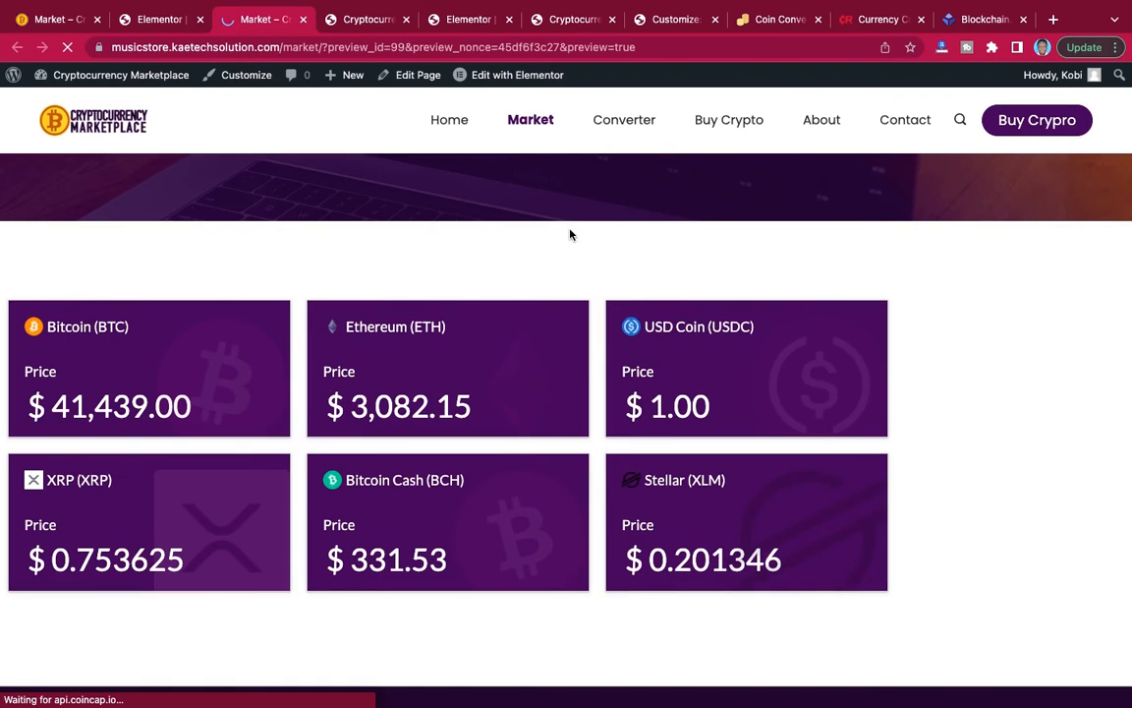
pyautogui.scroll(-2, 609, 234)
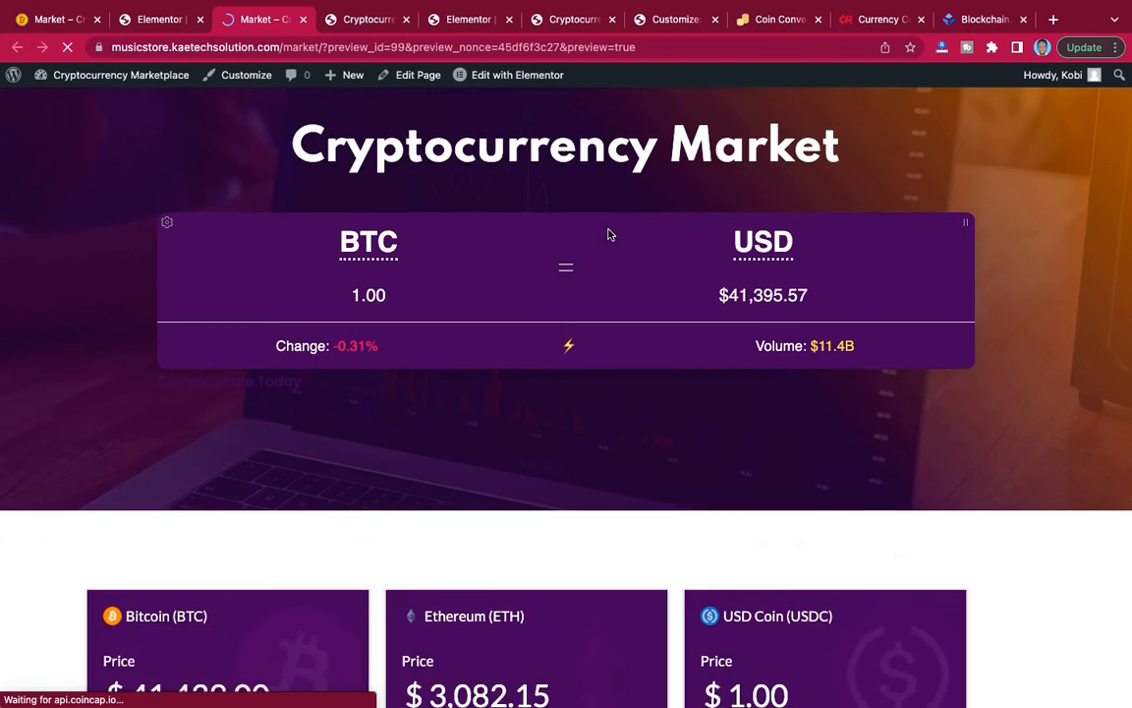
pyautogui.scroll(-5, 609, 234)
pyautogui.scroll(2, 609, 234)
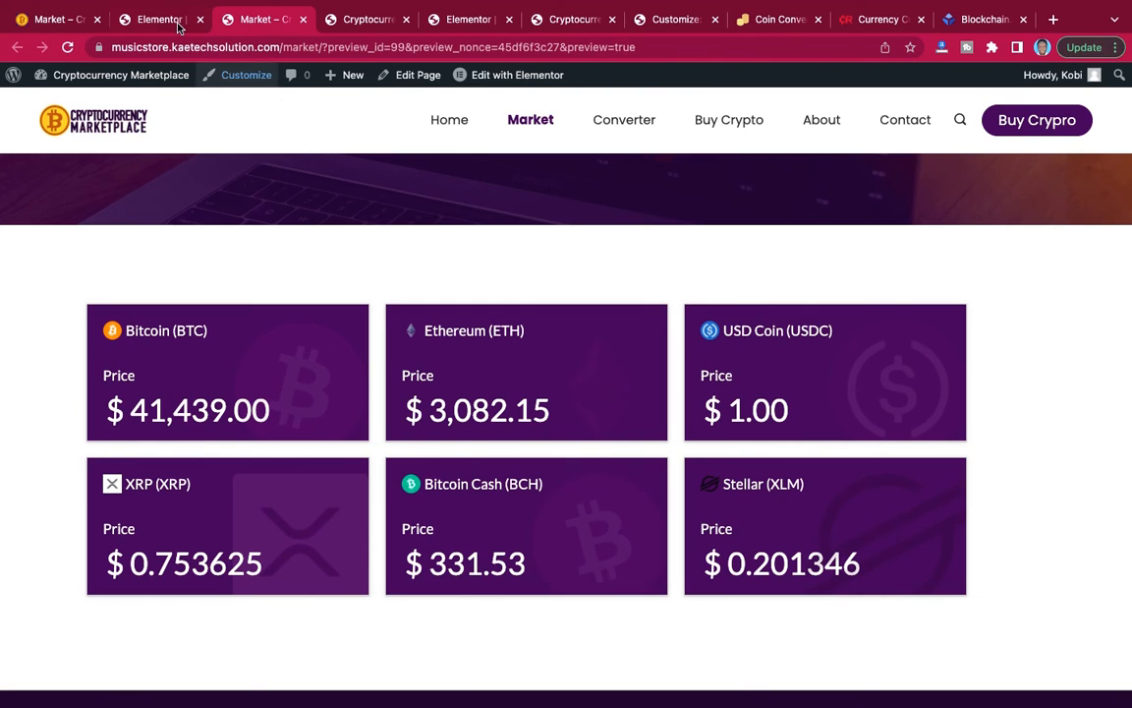
# Set the Shortcode widget's left margin to 150 px, update the page and check the cards' centring in the preview.
pyautogui.click(146, 20)
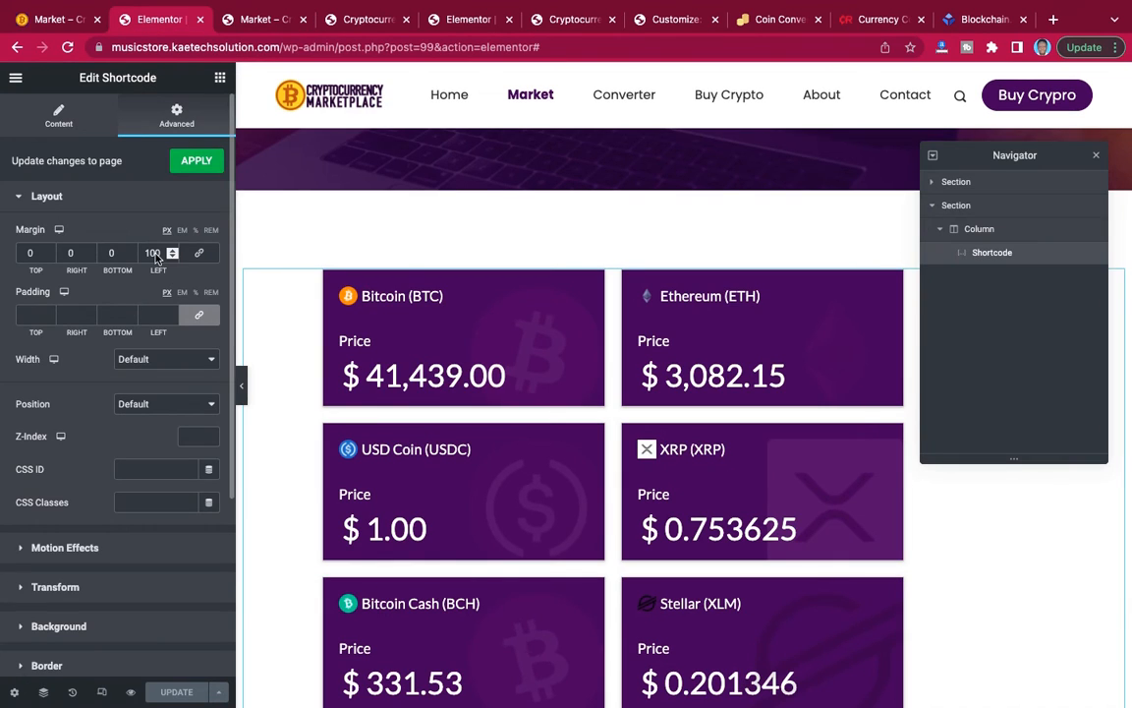
pyautogui.press('BackSpace')
pyautogui.write('5')
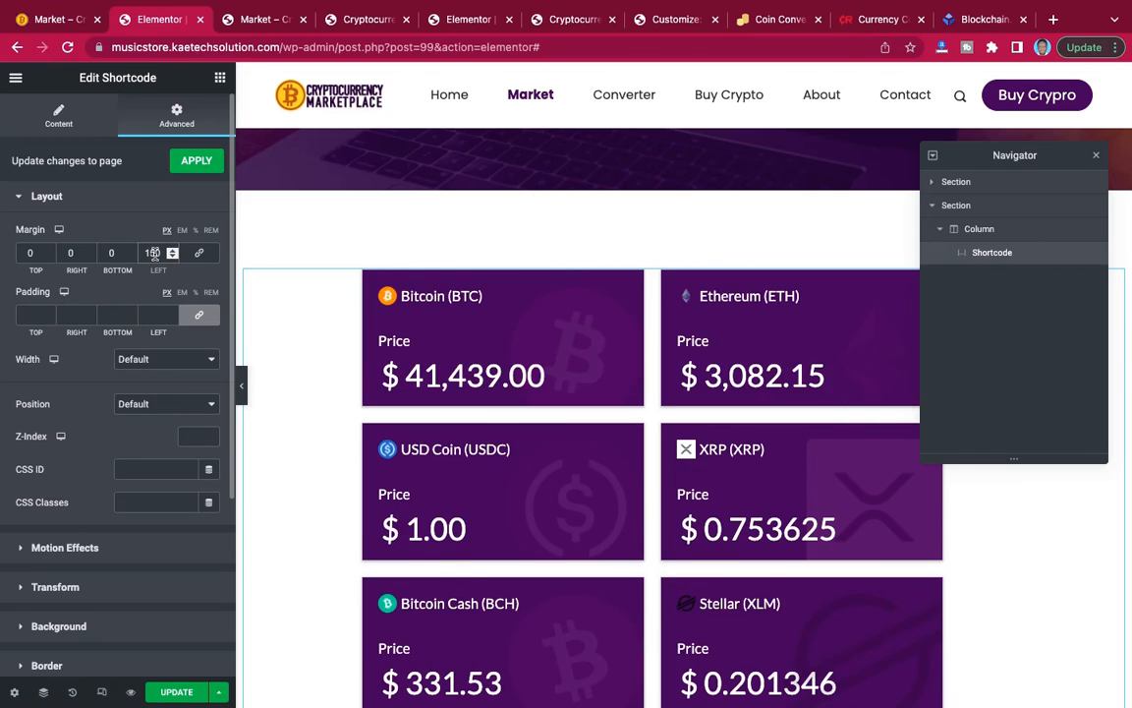
pyautogui.click(261, 20)
pyautogui.scroll(-2, 489, 236)
pyautogui.scroll(3, 489, 236)
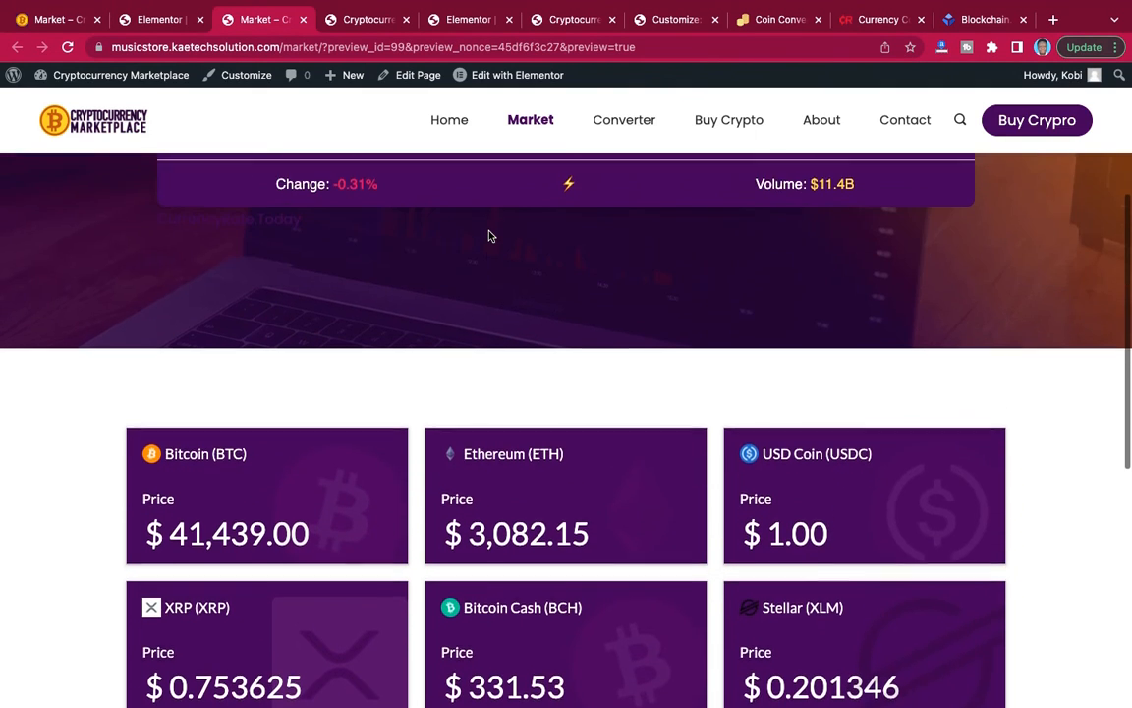
pyautogui.scroll(-2, 489, 236)
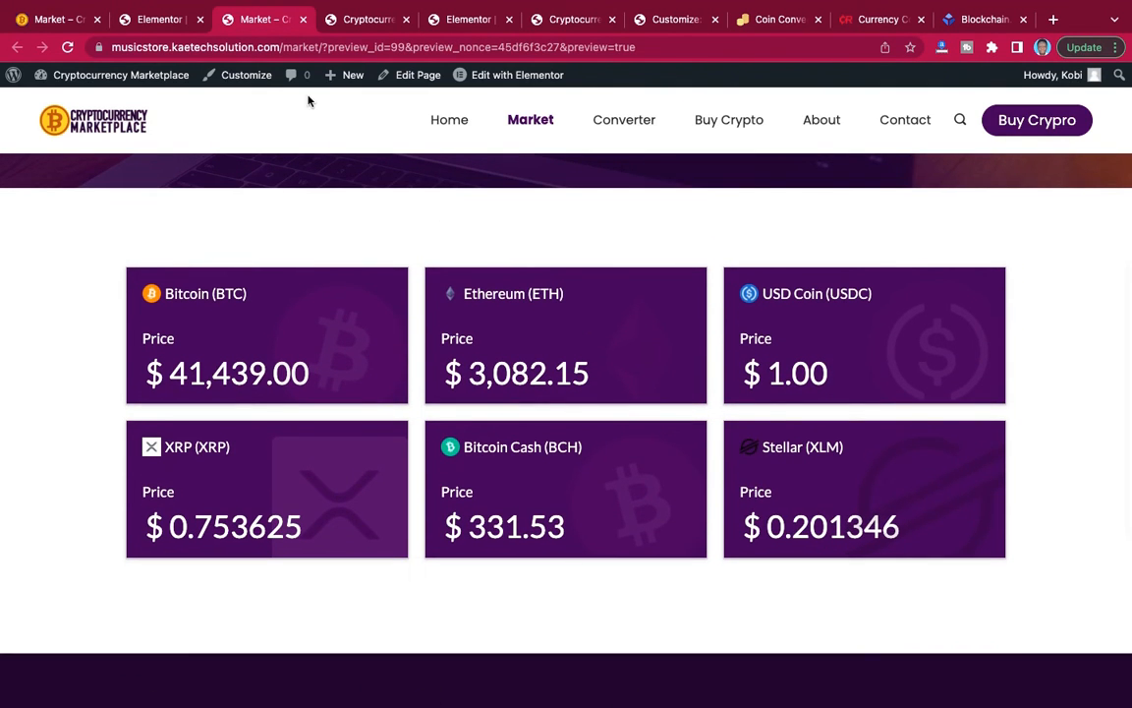
# Return to the Market page editor and look over the price cards section and the empty area below it.
pyautogui.click(157, 19)
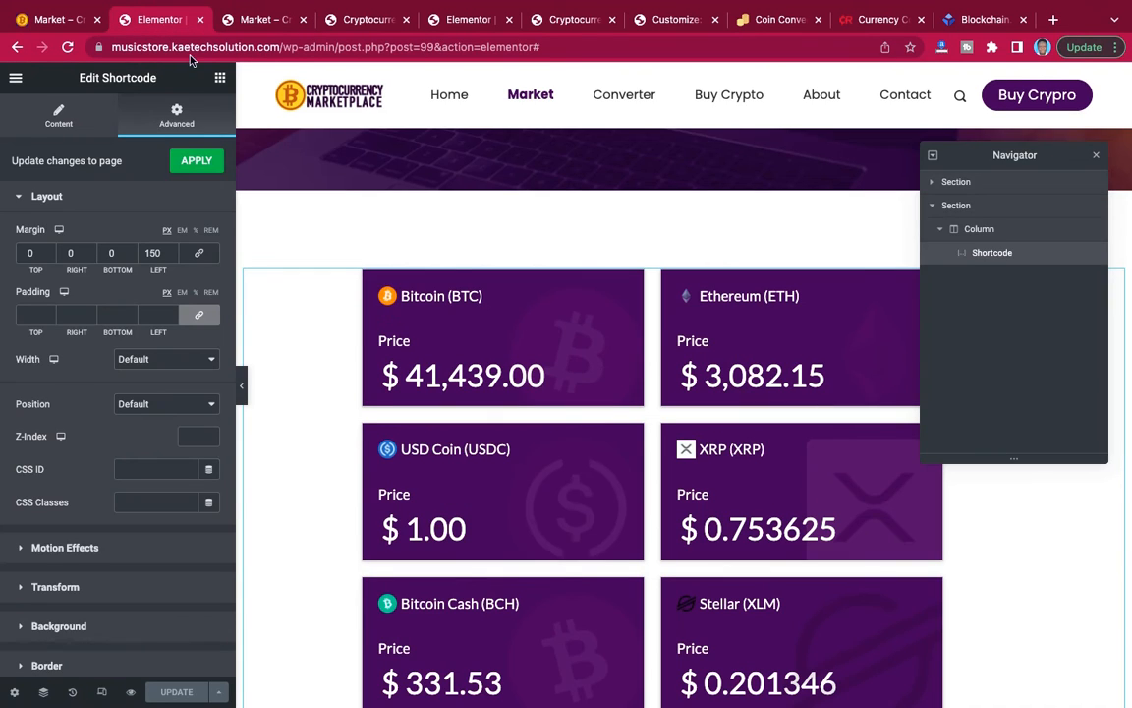
pyautogui.scroll(5, 614, 309)
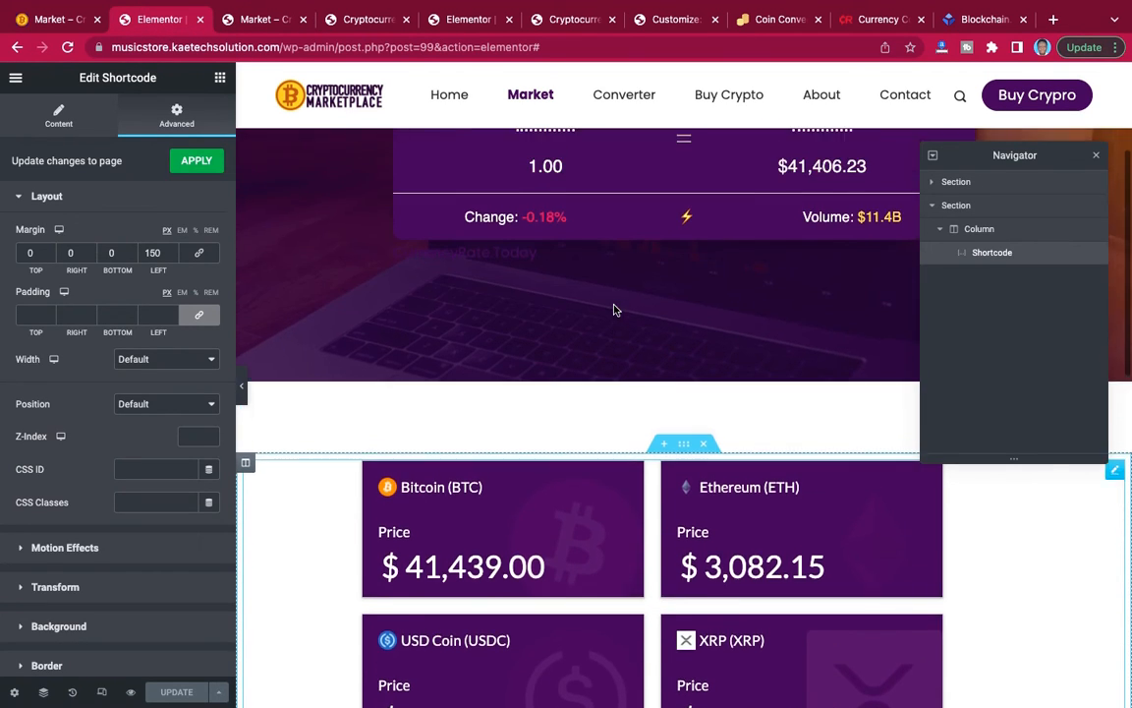
pyautogui.scroll(-5, 613, 309)
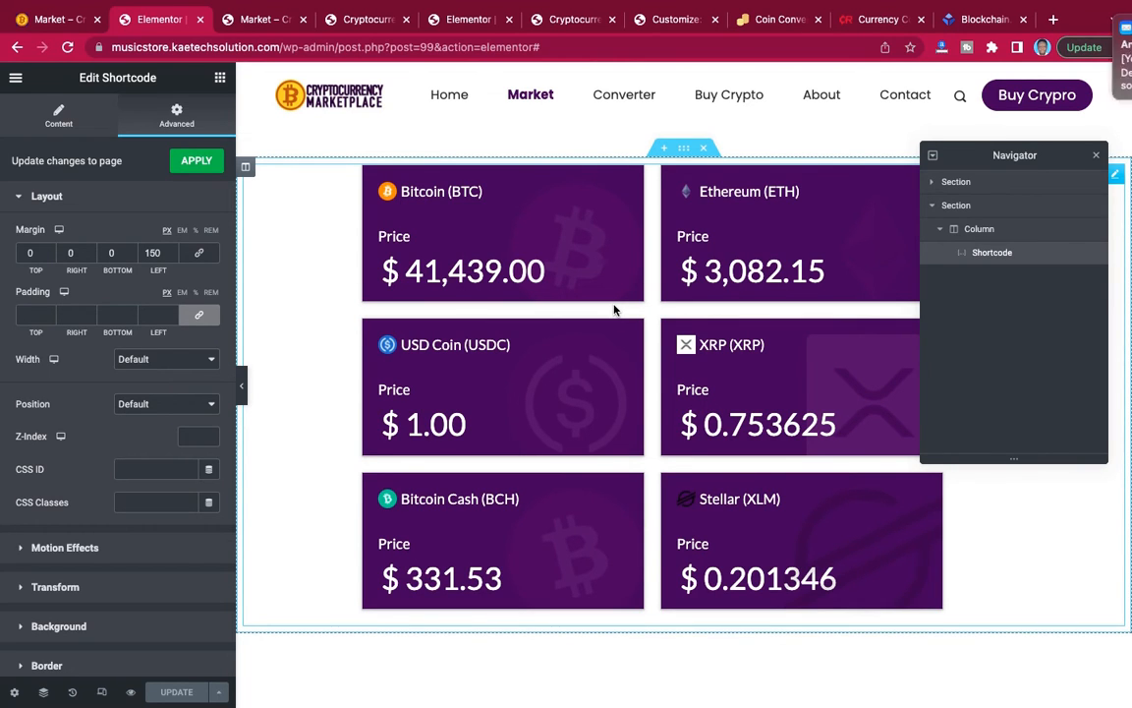
pyautogui.scroll(-3, 614, 310)
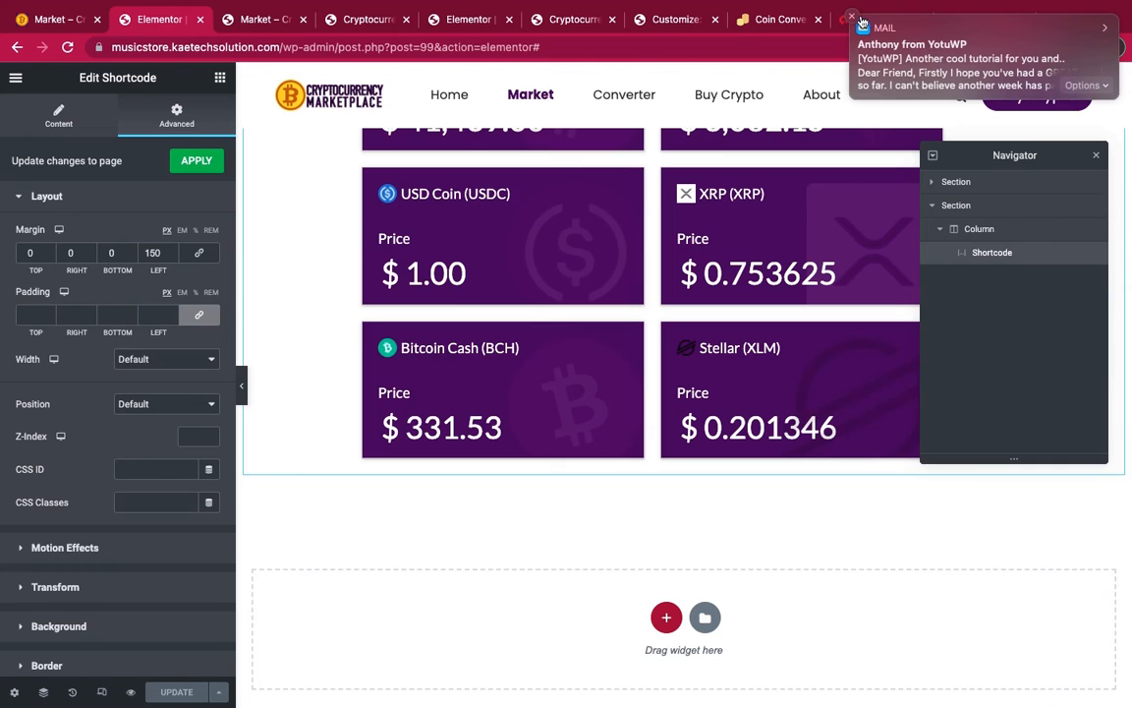
pyautogui.click(854, 20)
pyautogui.scroll(-1, 771, 217)
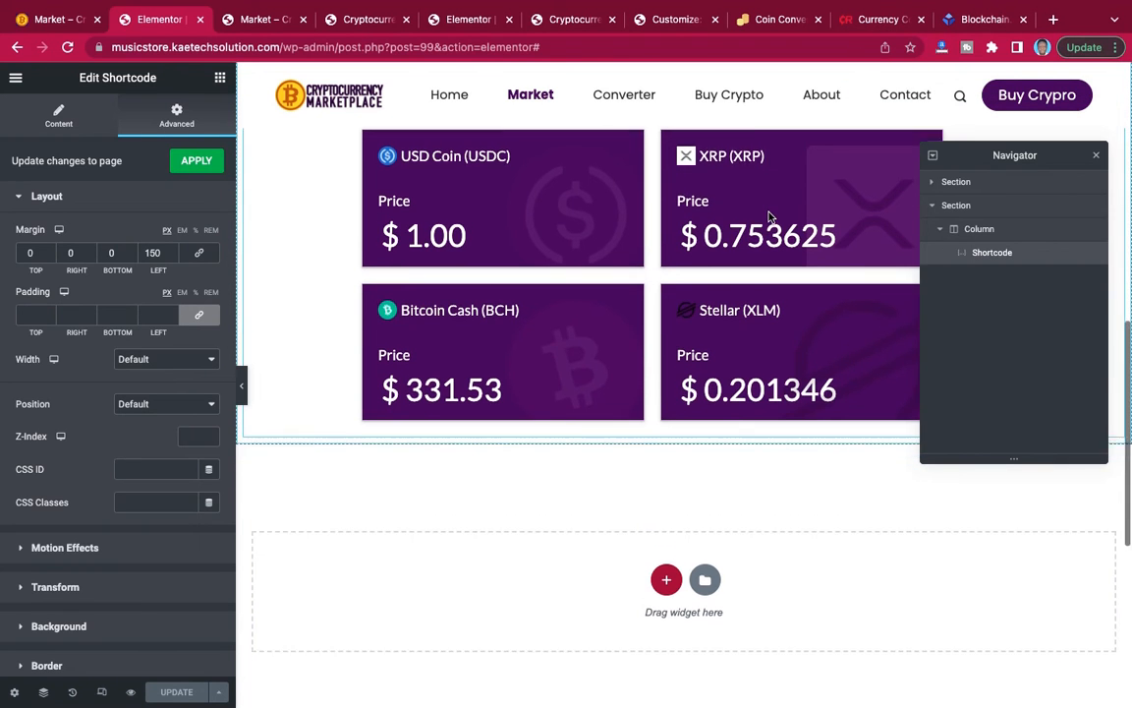
pyautogui.scroll(-5, 771, 217)
pyautogui.scroll(2, 771, 217)
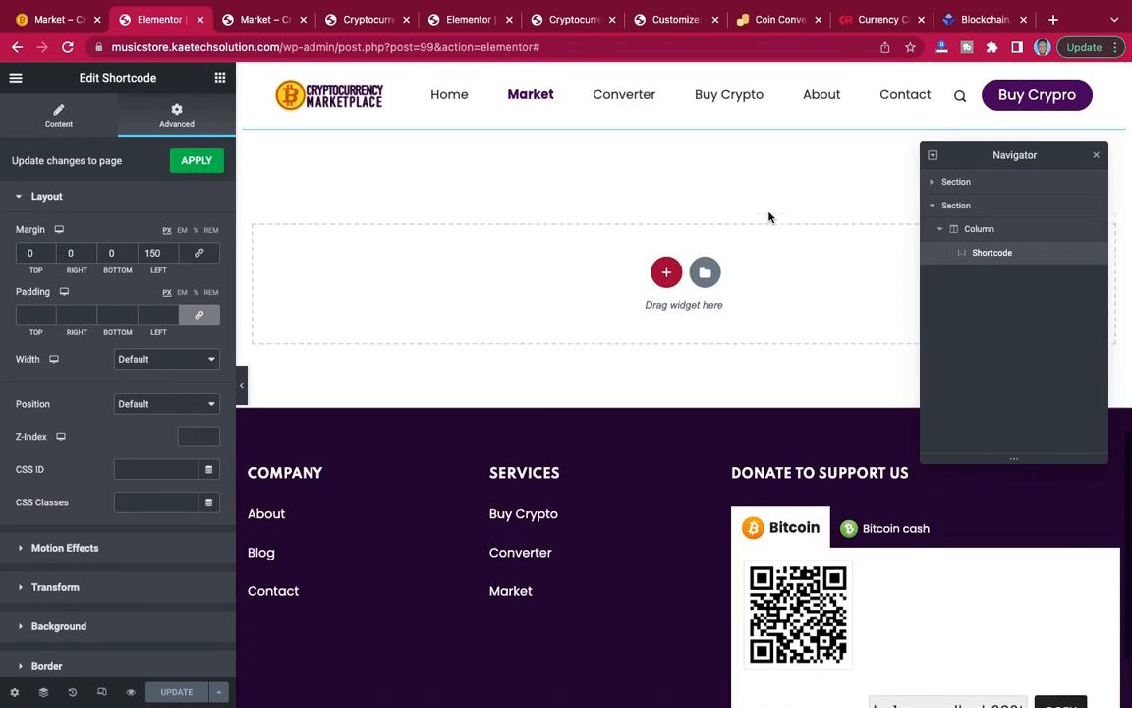
# Examine the coin table below the price cards on the reference Market page, including its columns, rows and surrounding spacing.
pyautogui.click(49, 20)
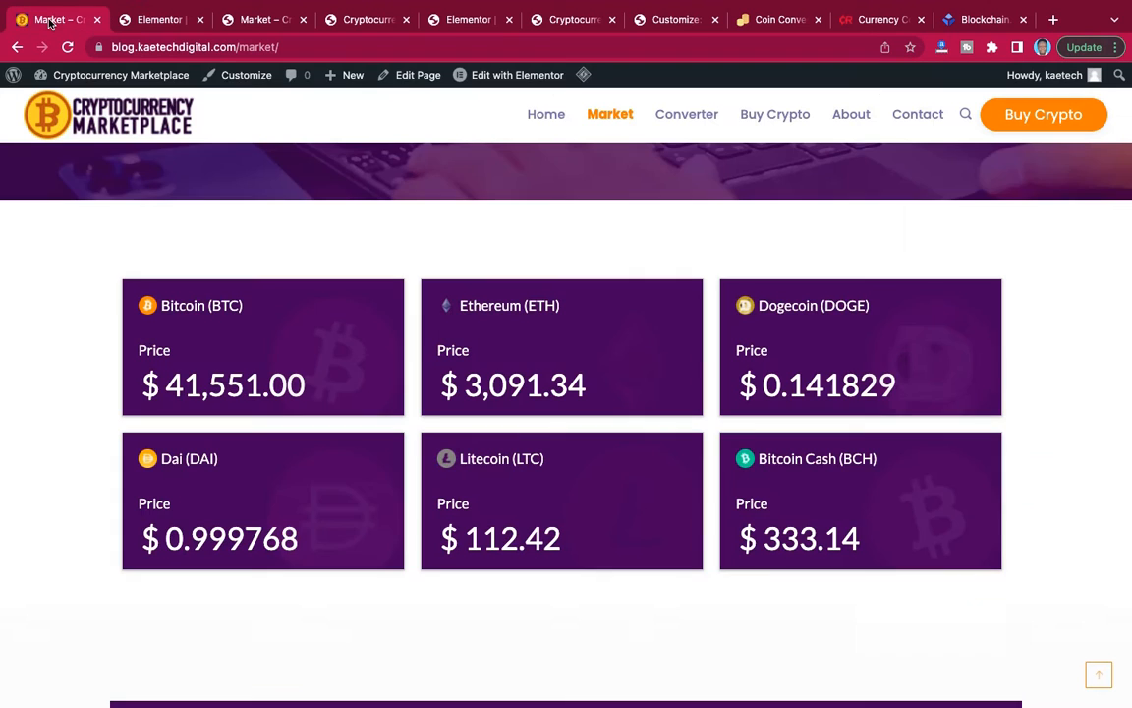
pyautogui.scroll(-6, 416, 239)
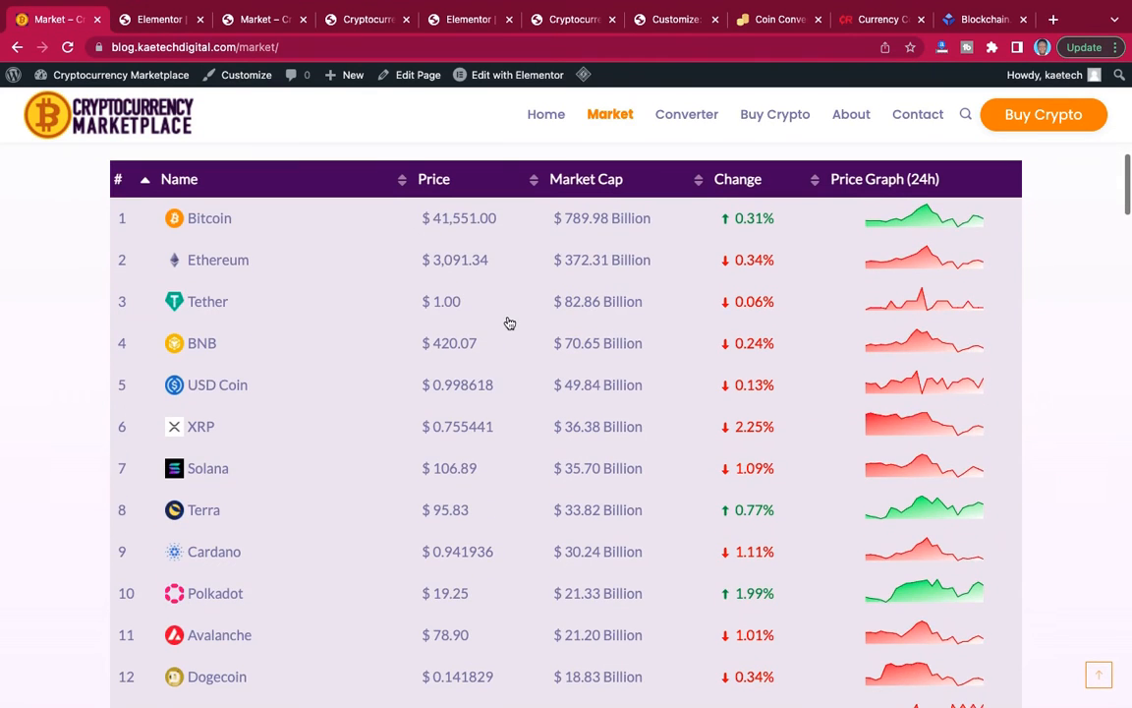
pyautogui.scroll(-1, 505, 324)
pyautogui.scroll(-15, 502, 336)
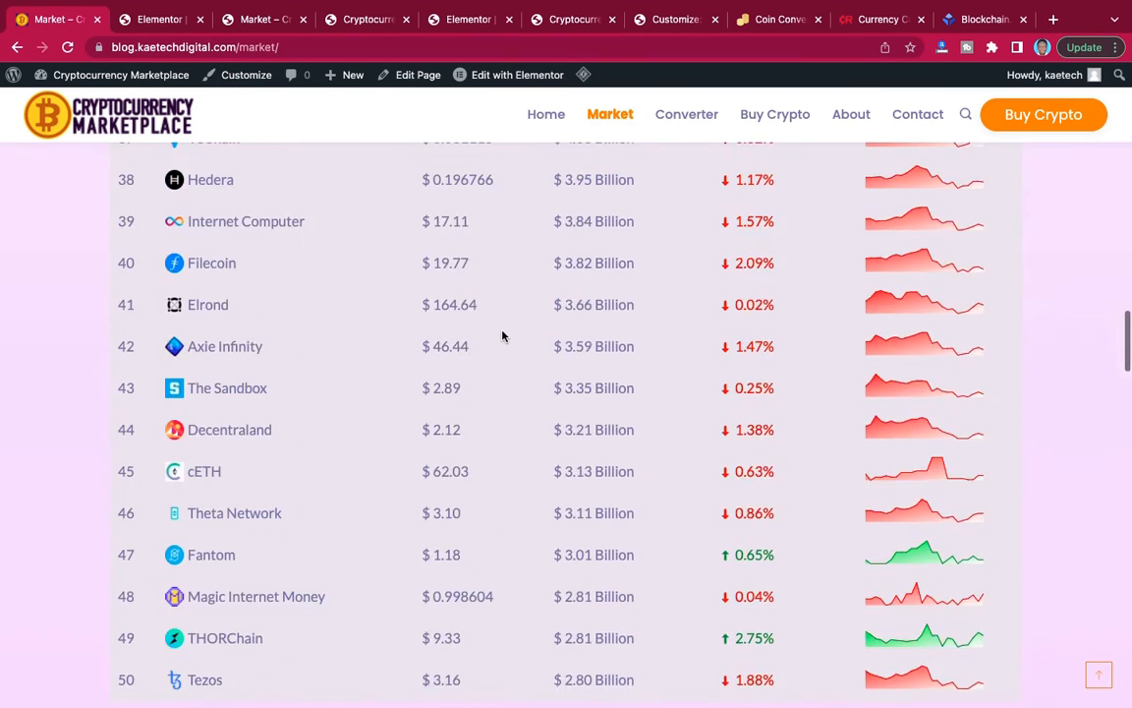
pyautogui.scroll(15, 503, 336)
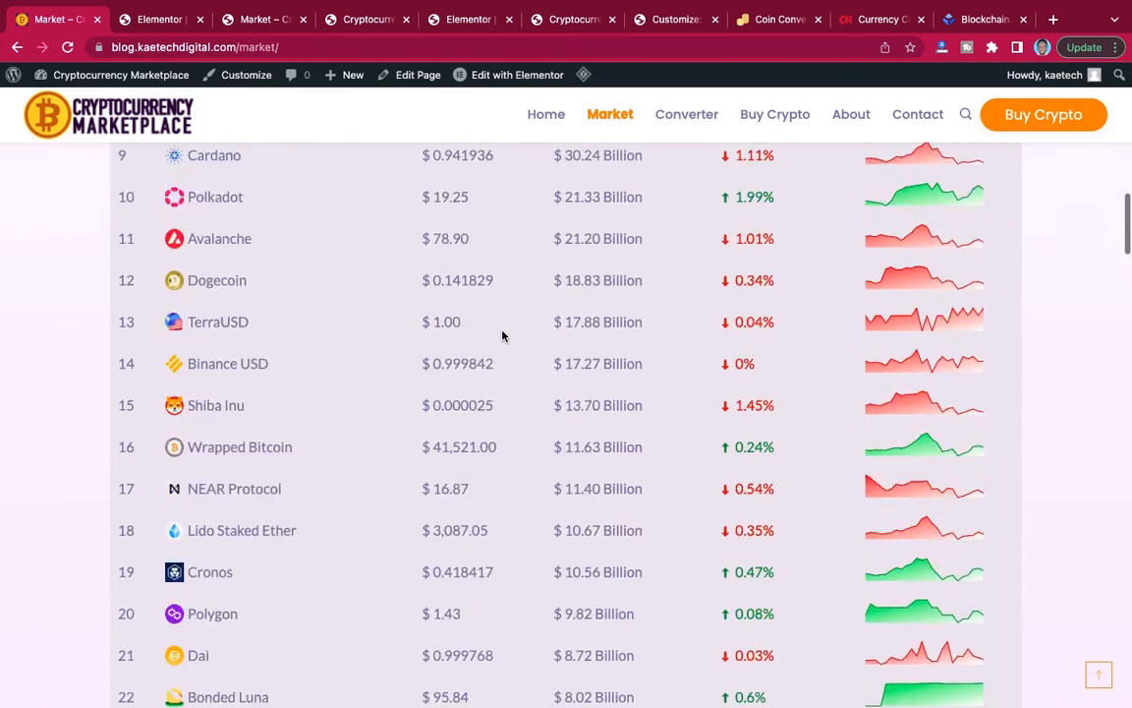
pyautogui.scroll(3, 502, 336)
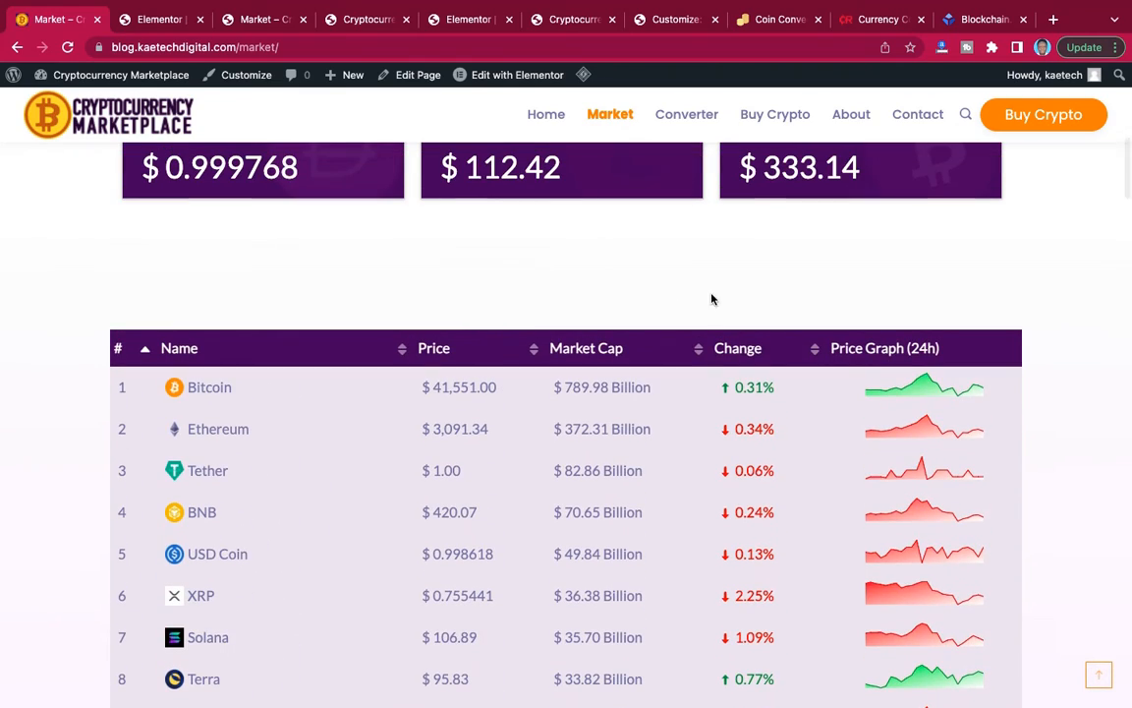
pyautogui.scroll(6, 607, 289)
pyautogui.scroll(-8, 606, 289)
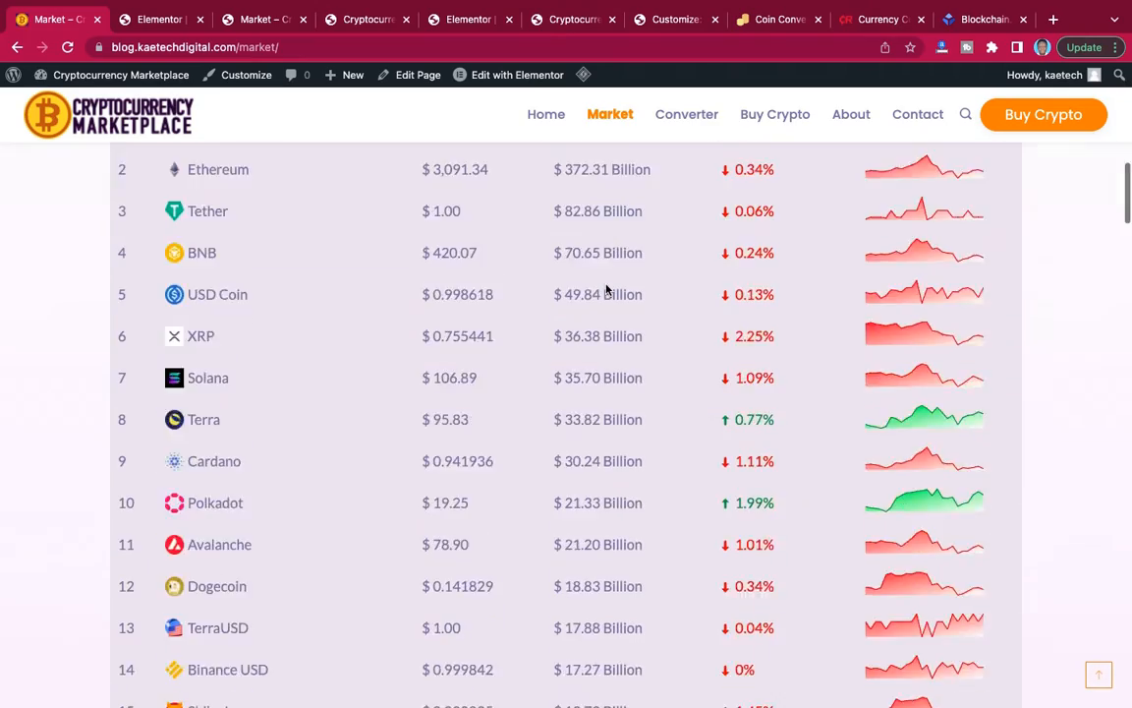
pyautogui.scroll(2, 606, 289)
pyautogui.scroll(-12, 606, 289)
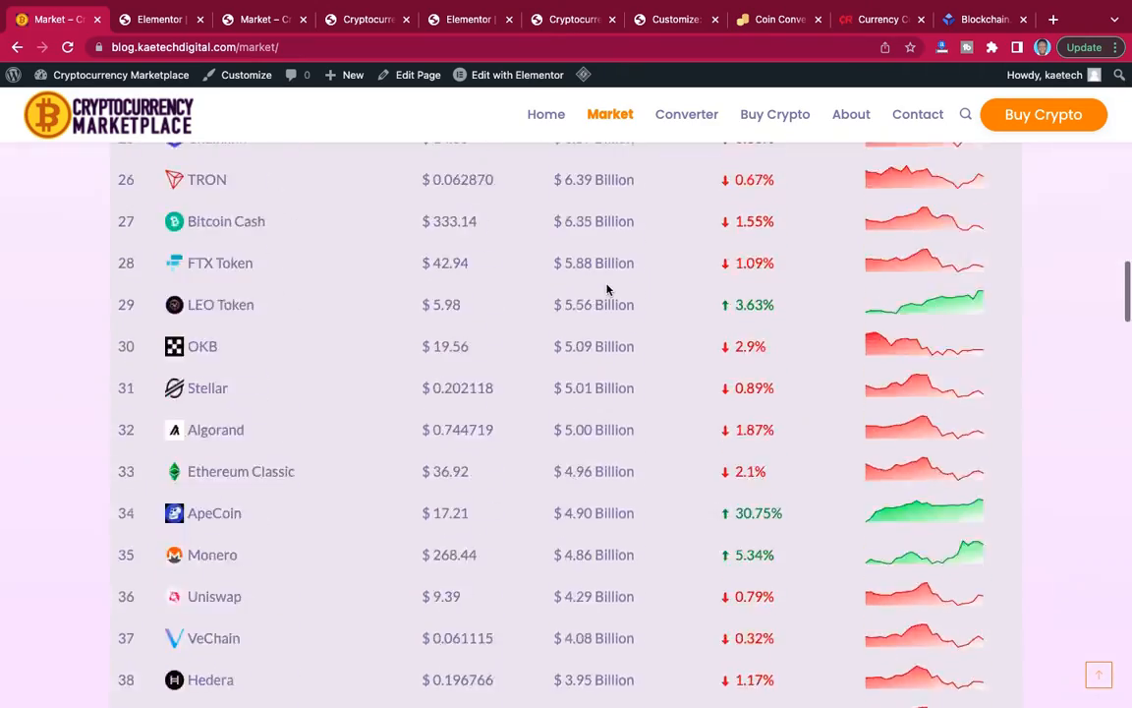
pyautogui.scroll(-8, 606, 289)
pyautogui.scroll(15, 607, 289)
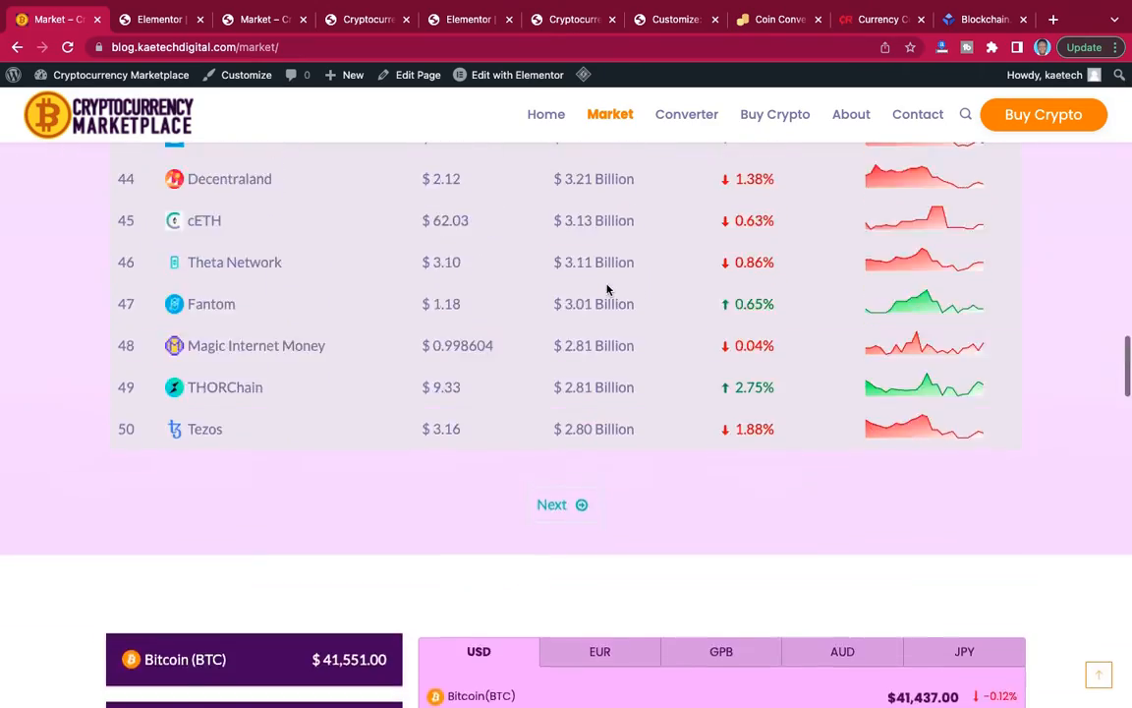
pyautogui.scroll(13, 607, 289)
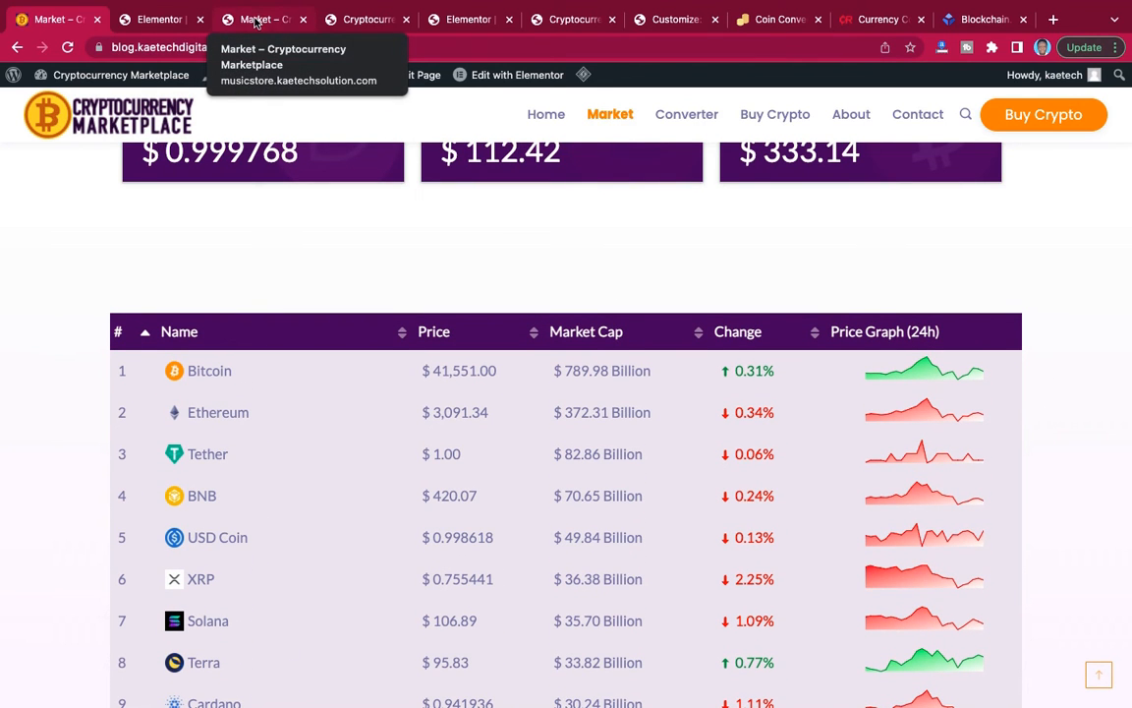
# Add a single-column section below the price cards on the Market page and set its boxed width to 1000.
pyautogui.click(160, 19)
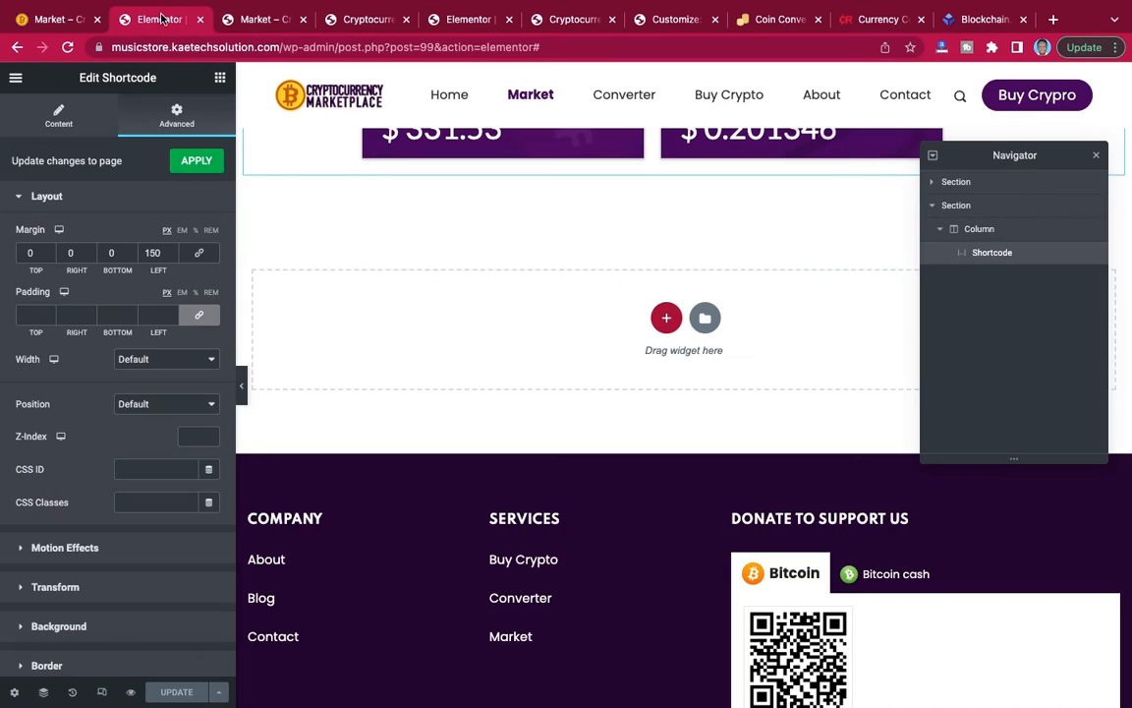
pyautogui.click(668, 319)
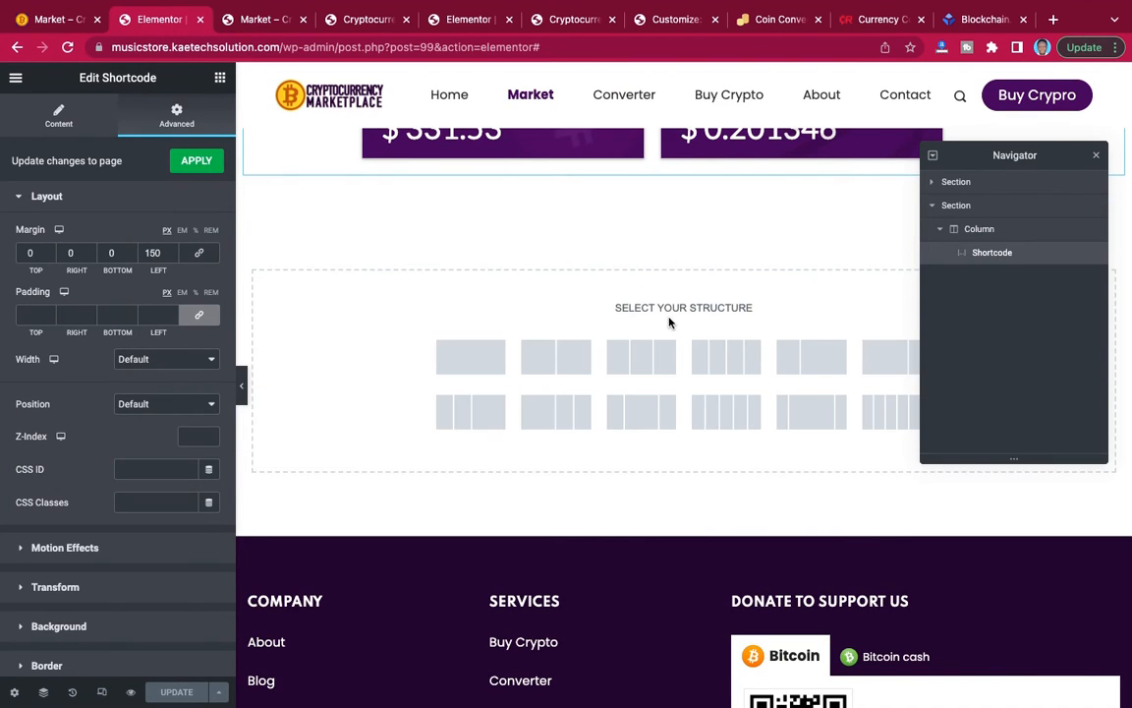
pyautogui.click(471, 356)
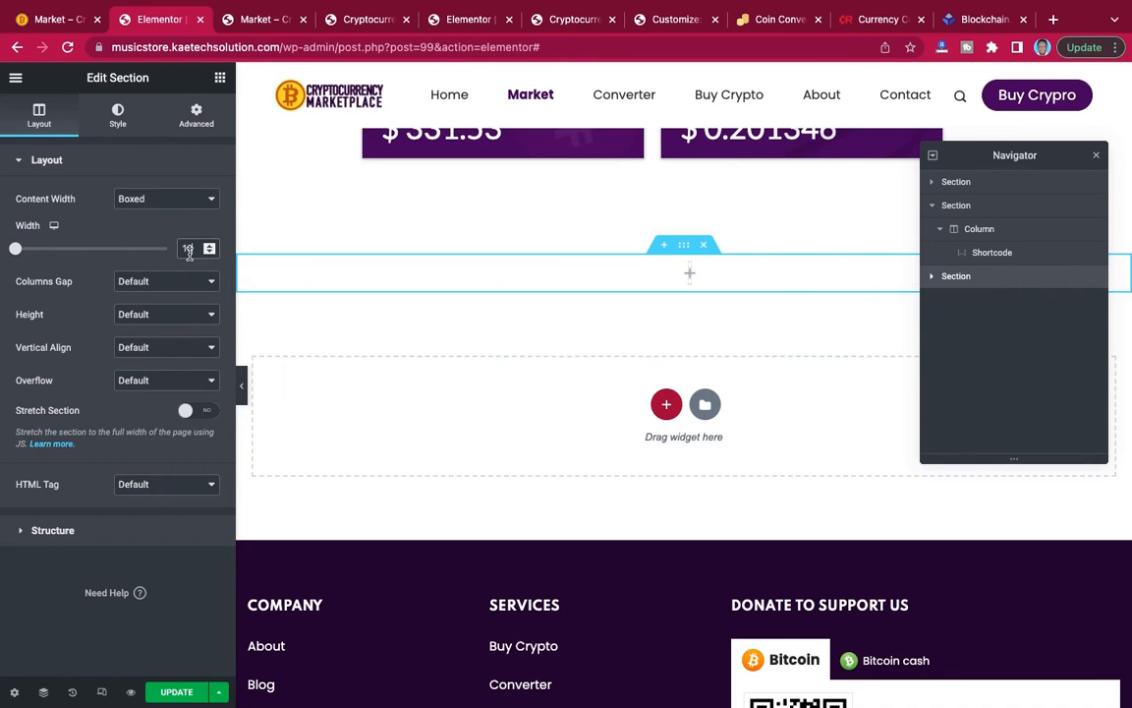
pyautogui.write('00')
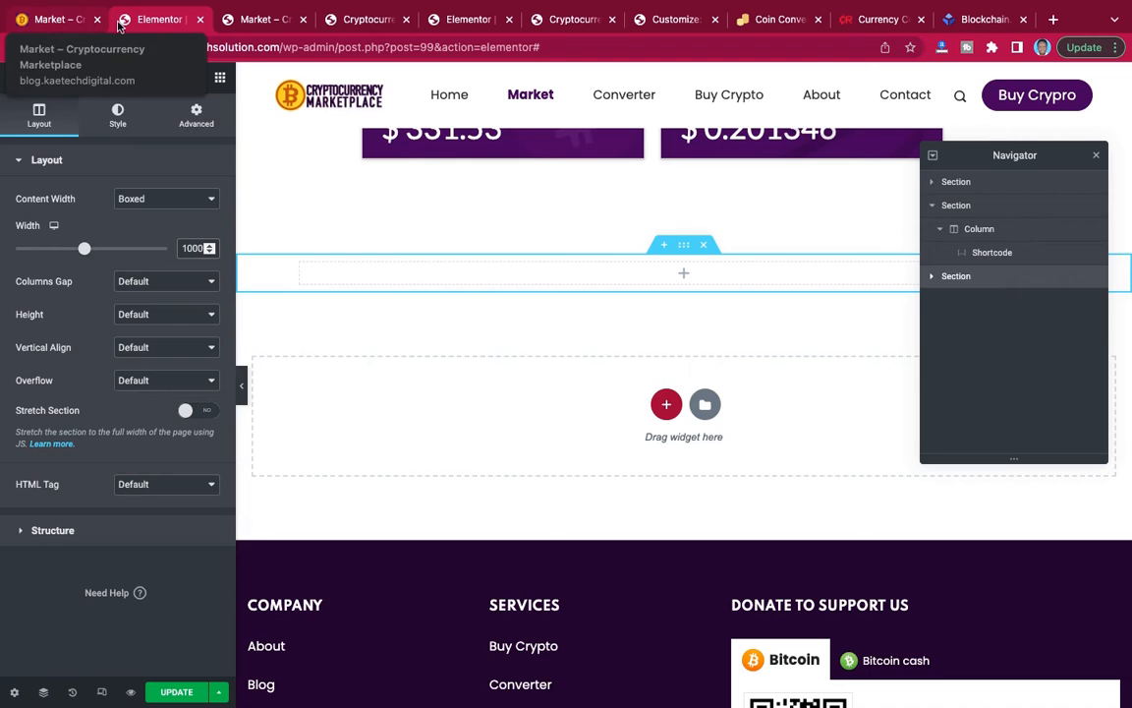
# Copy the shortcode of the "table 2" widget from the Cryptocurrency Widgets Pack list.
pyautogui.click(263, 20)
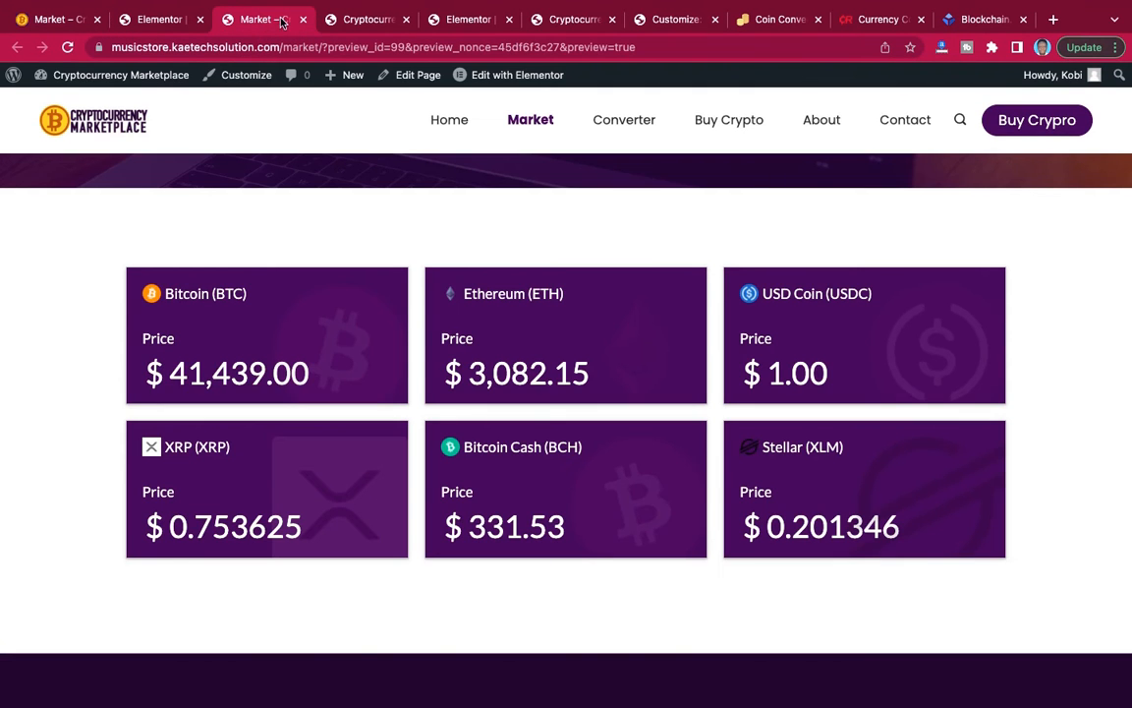
pyautogui.click(364, 20)
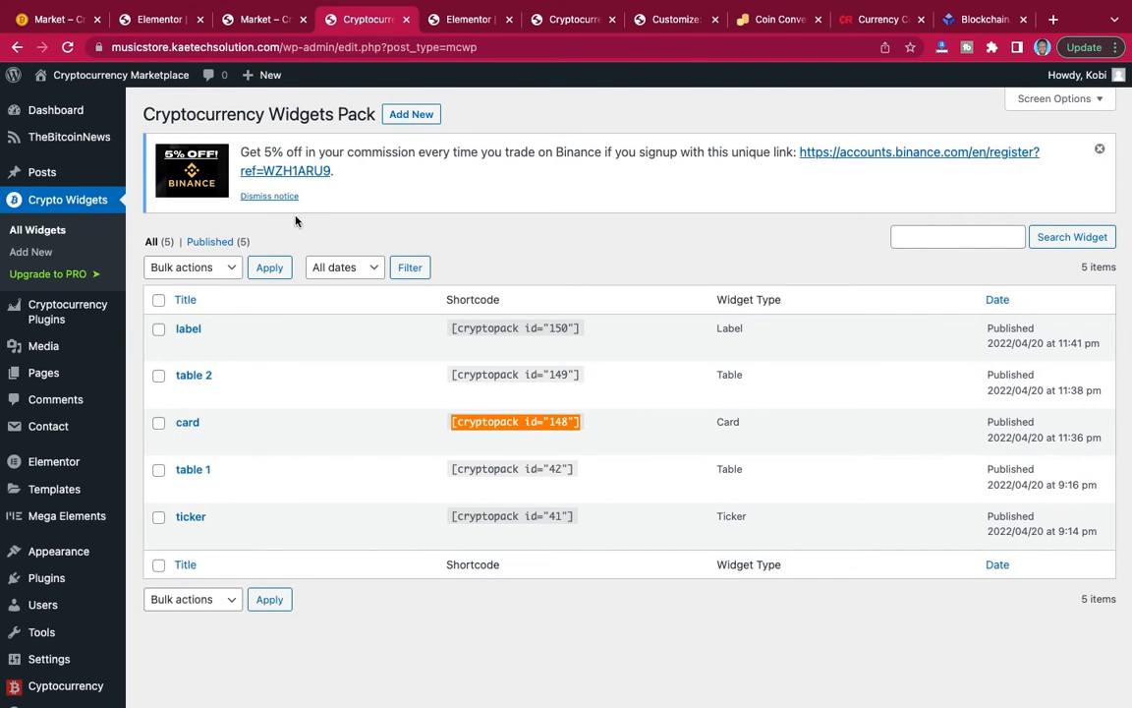
pyautogui.click(503, 377)
pyautogui.press('super+c')
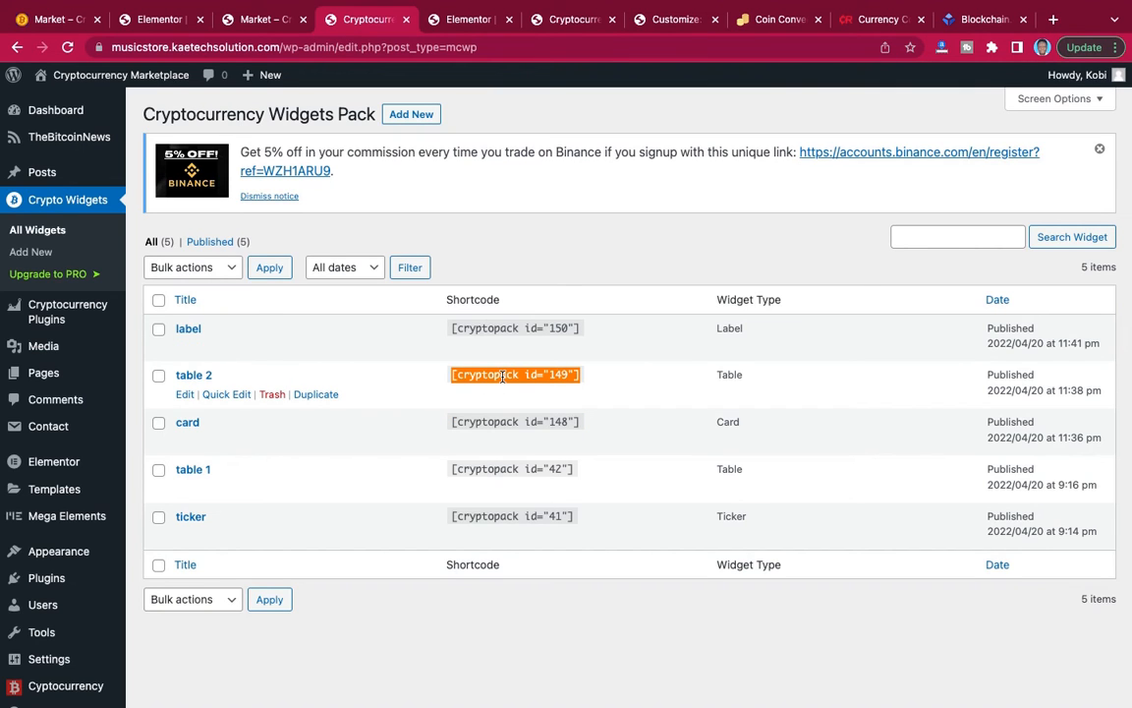
# Place a Shortcode widget in the new section of the Market page and enter [cryptopack id="149"] as its shortcode.
pyautogui.click(163, 26)
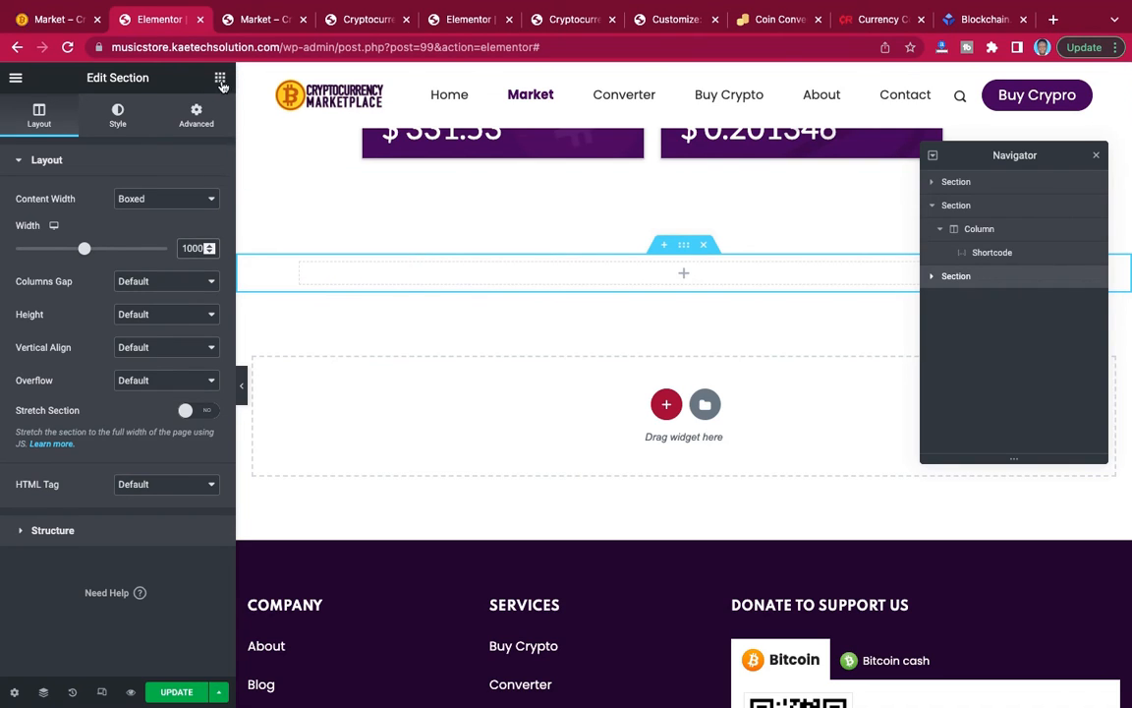
pyautogui.click(684, 274)
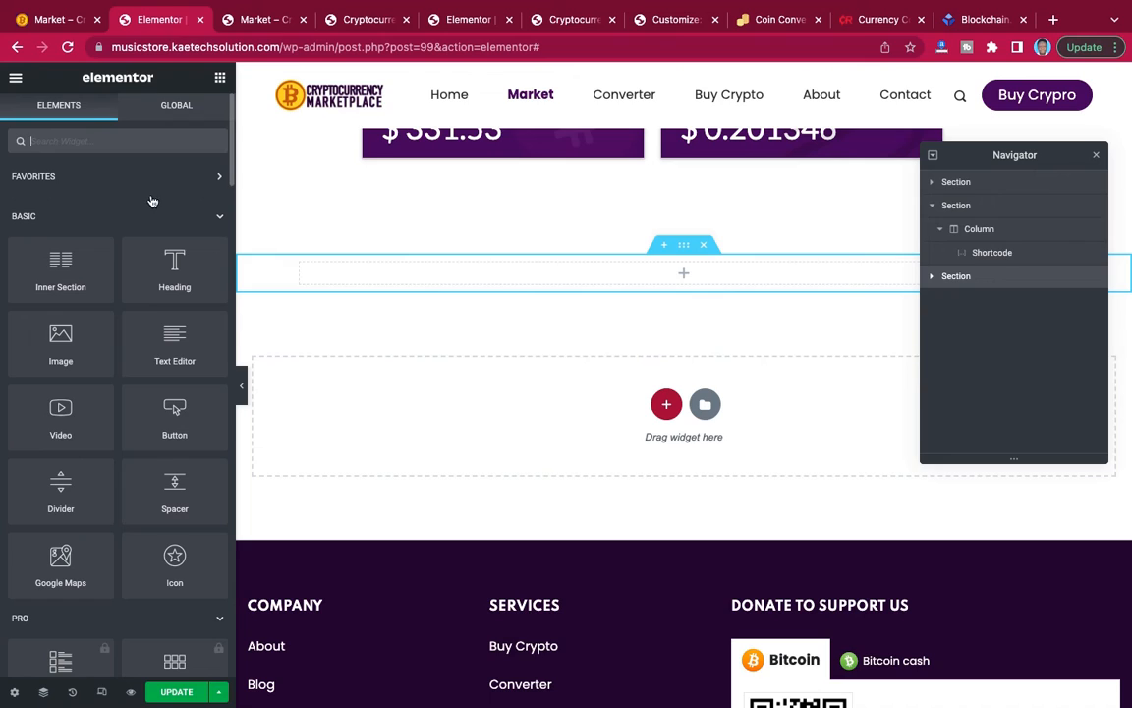
pyautogui.click(116, 142)
pyautogui.write('short')
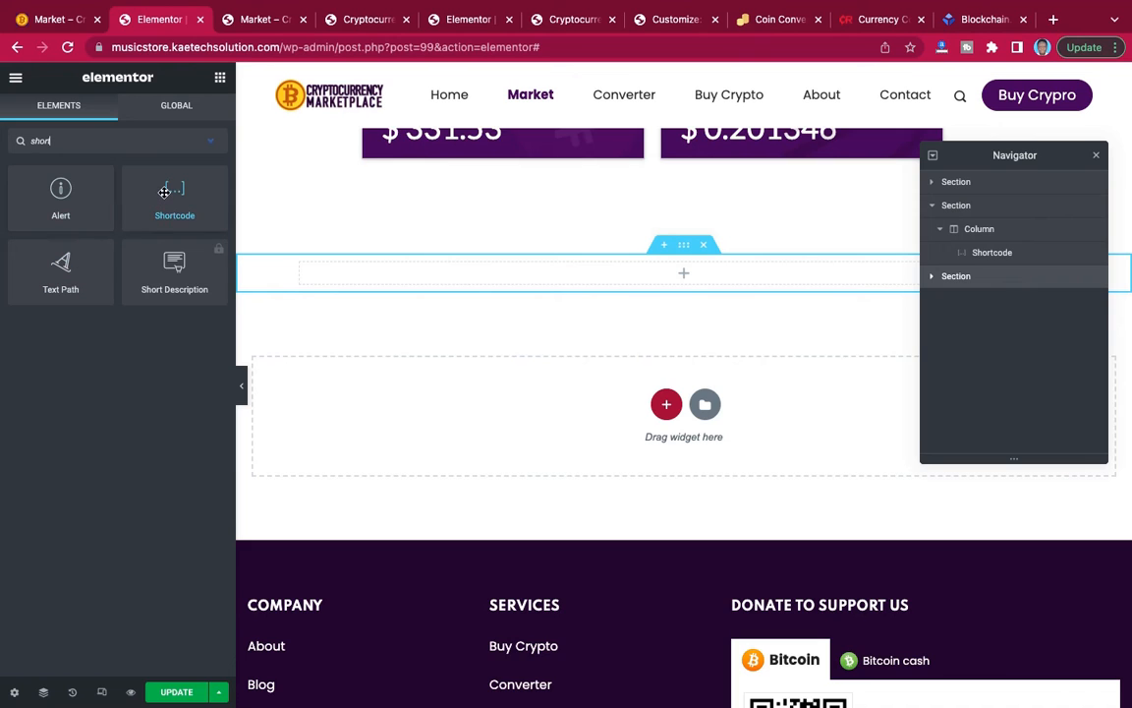
pyautogui.moveTo(164, 192); pyautogui.dragTo(581, 280)
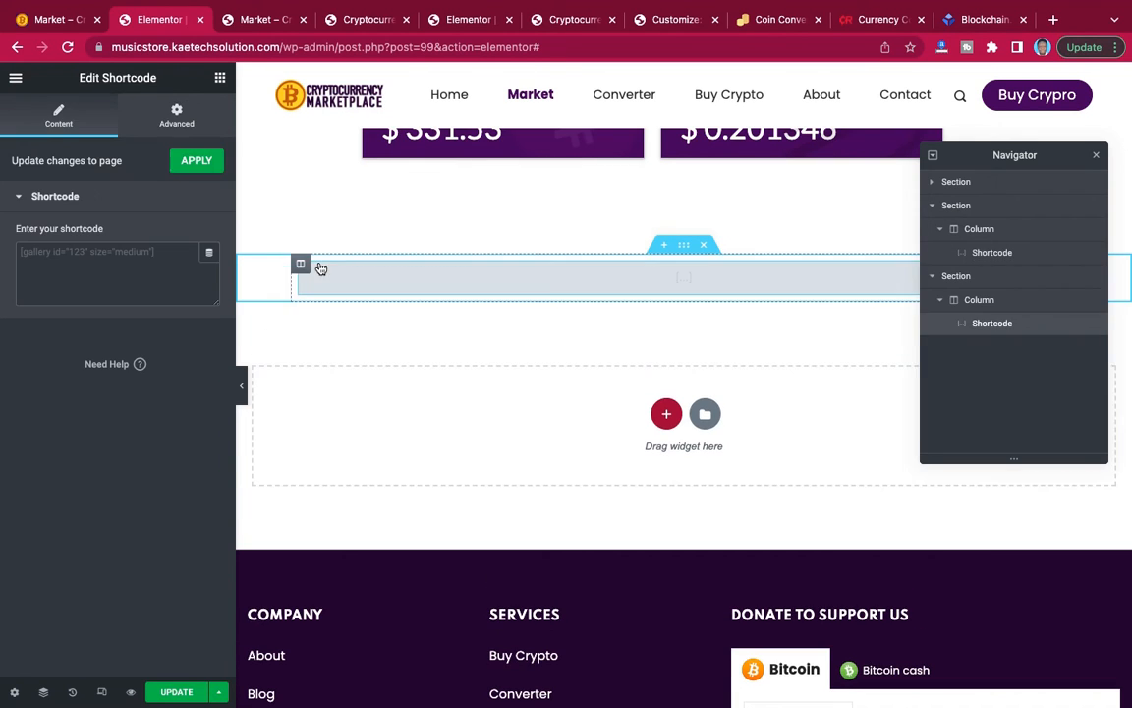
pyautogui.click(140, 257)
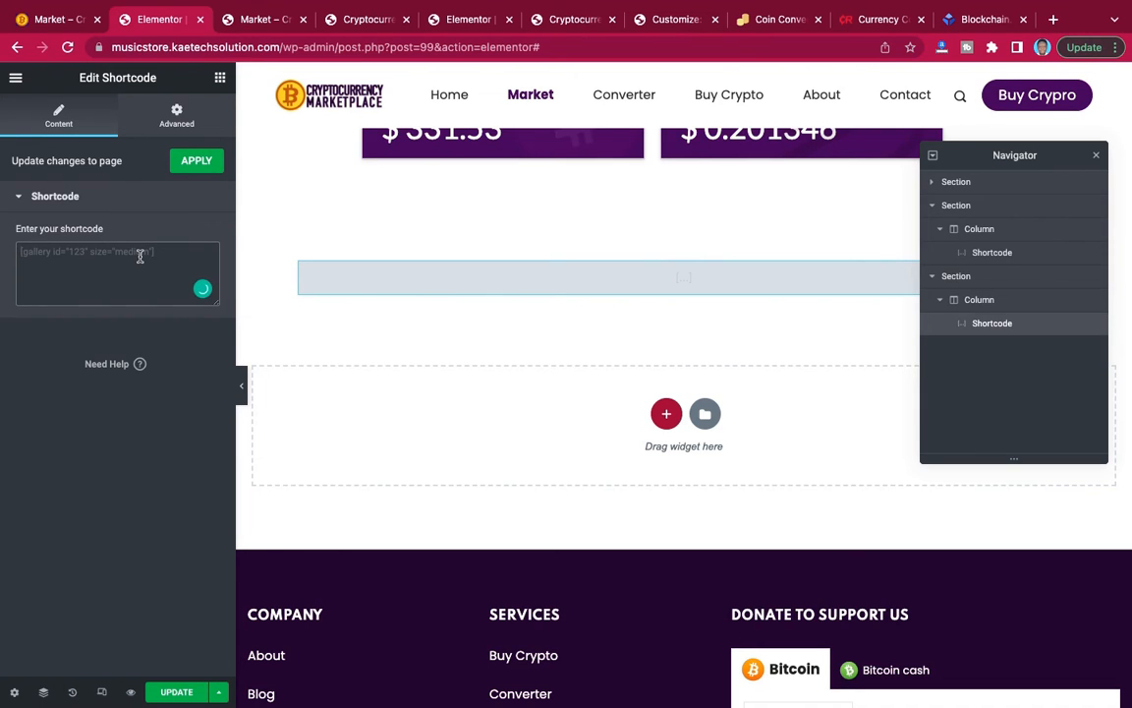
pyautogui.press('super+v')
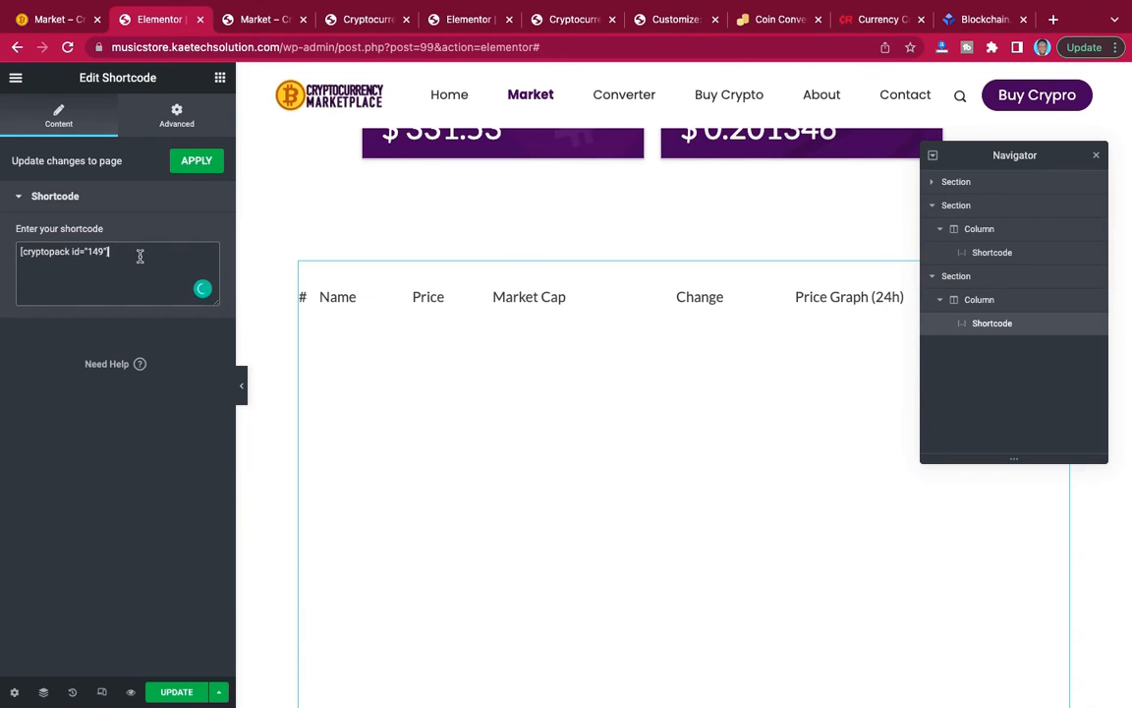
# Update the Market page and examine the coin table from its header to its pagination in the preview.
pyautogui.scroll(-3, 539, 291)
pyautogui.scroll(8, 538, 283)
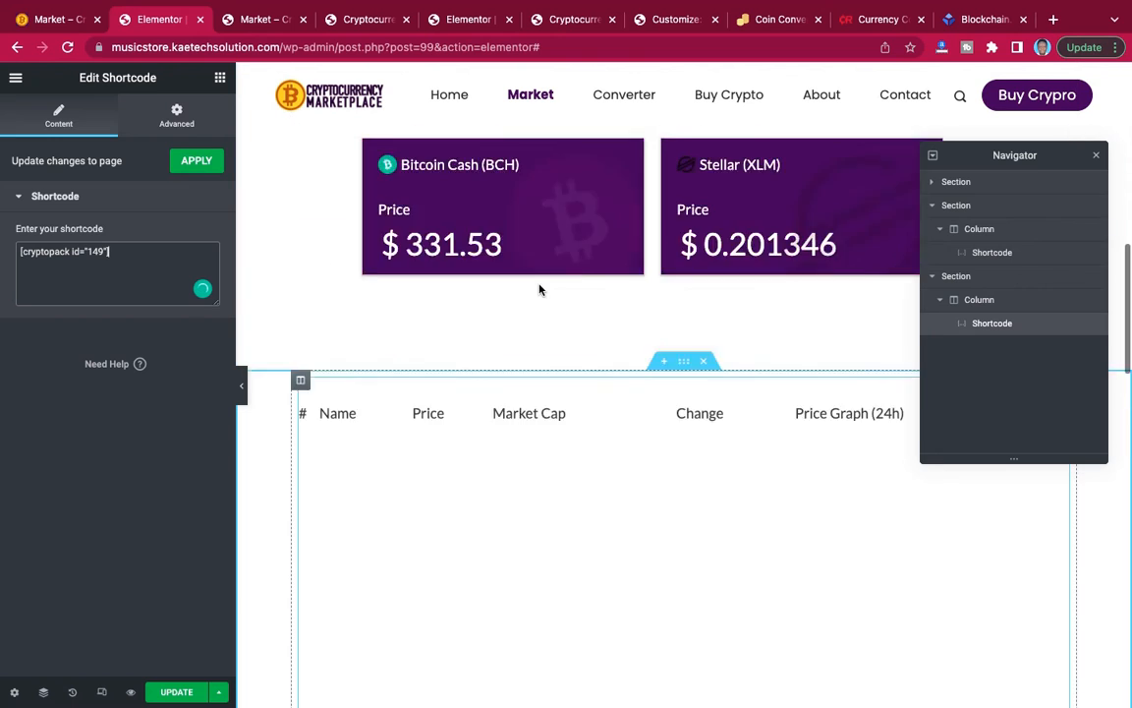
pyautogui.scroll(-5, 539, 288)
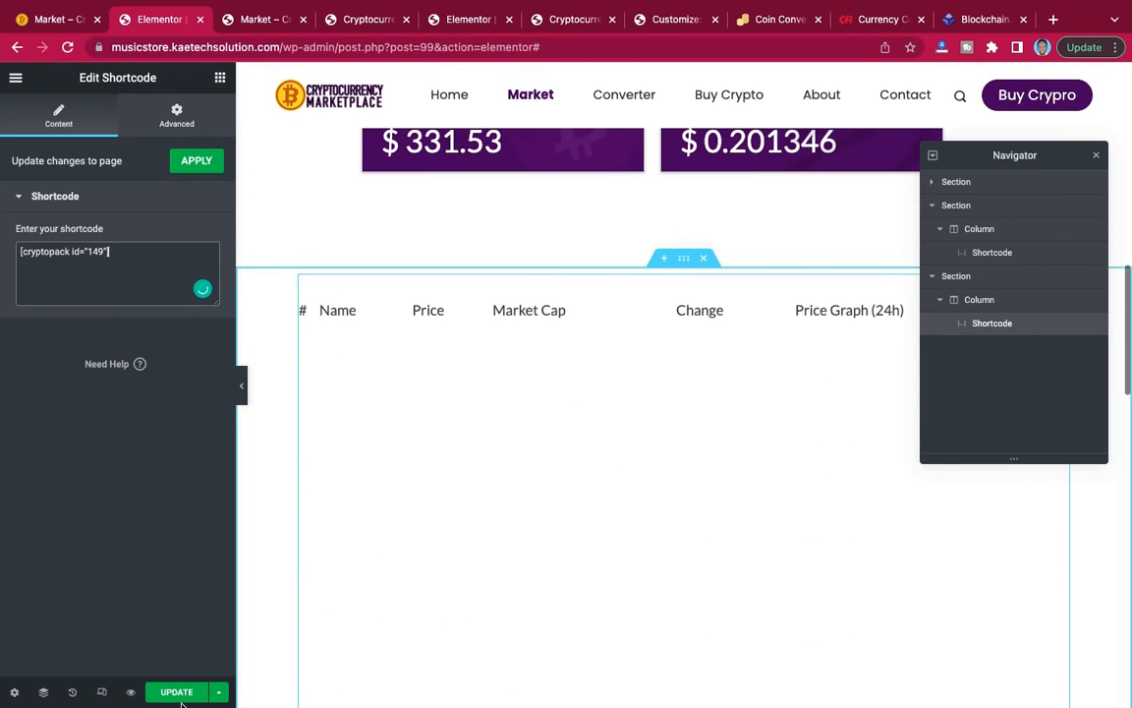
pyautogui.click(177, 693)
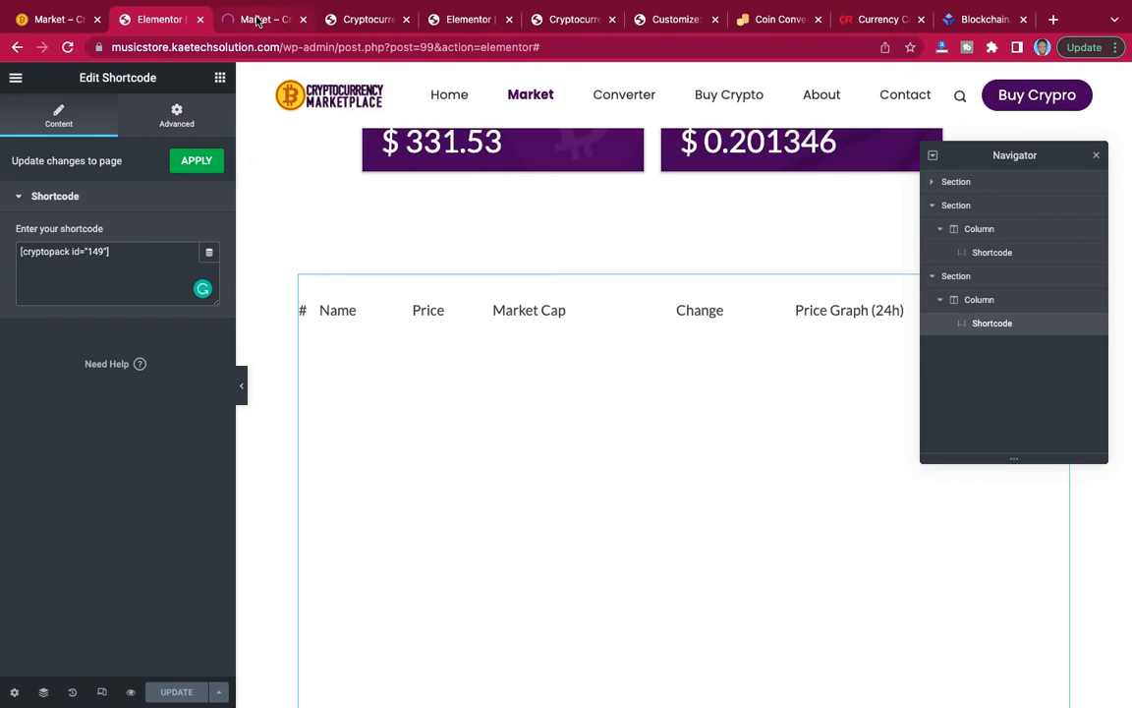
pyautogui.click(256, 20)
pyautogui.scroll(-5, 627, 286)
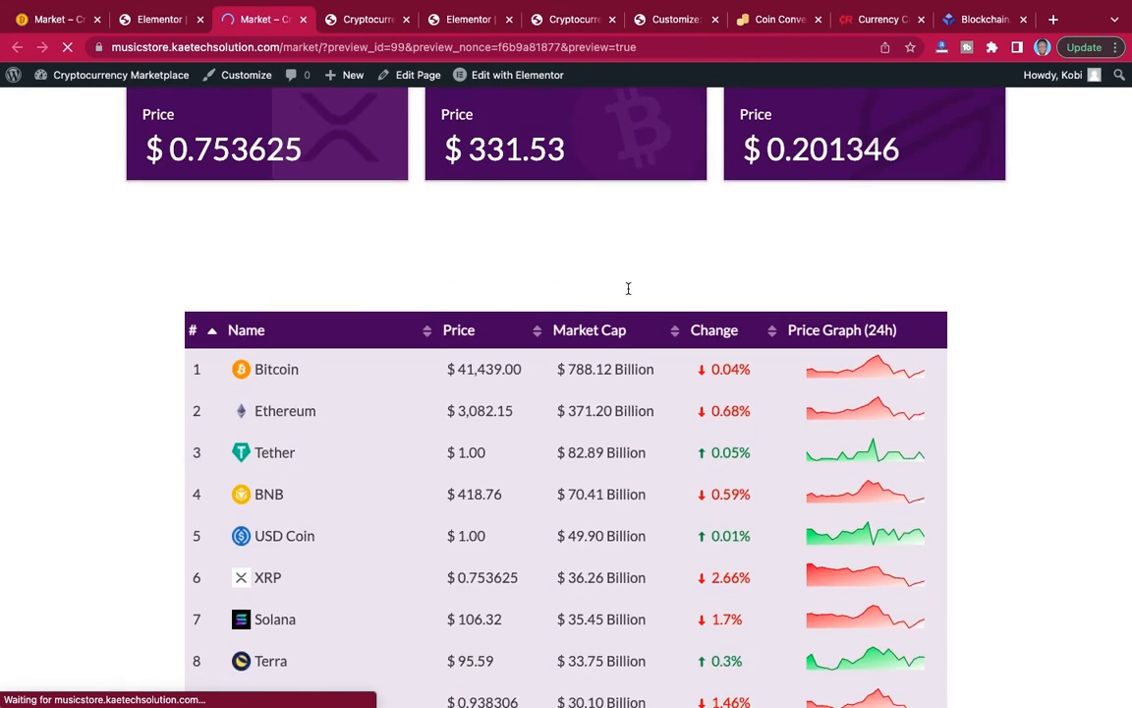
pyautogui.scroll(3, 628, 290)
pyautogui.scroll(-15, 628, 289)
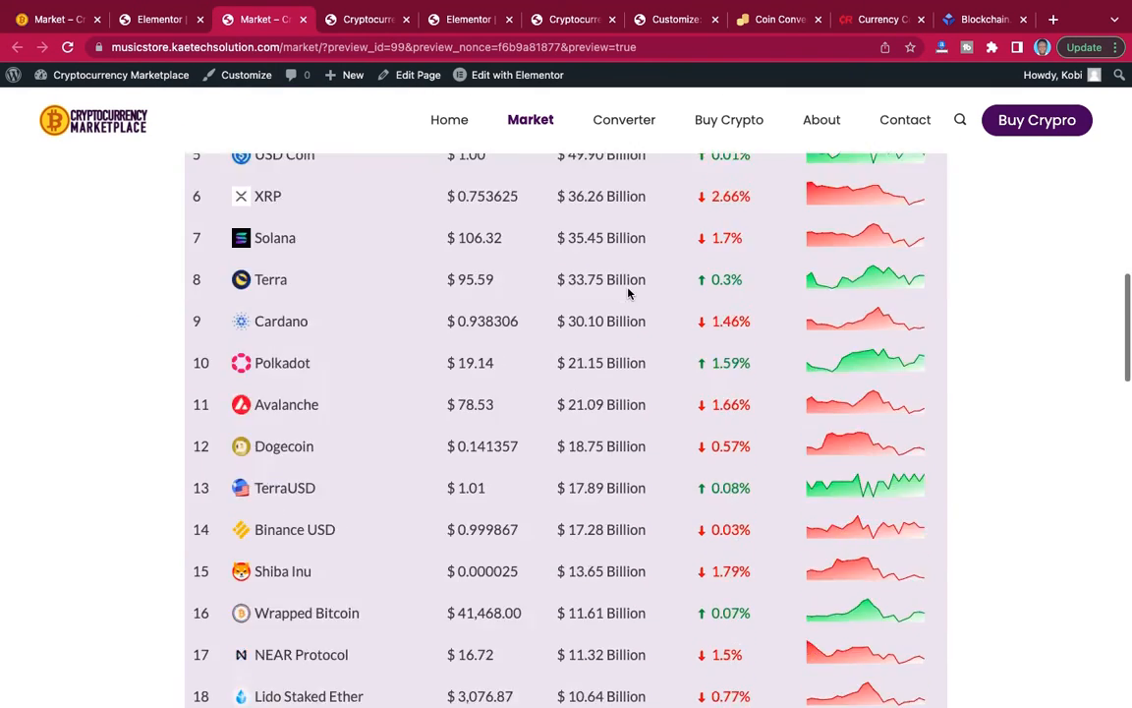
pyautogui.scroll(-9, 628, 288)
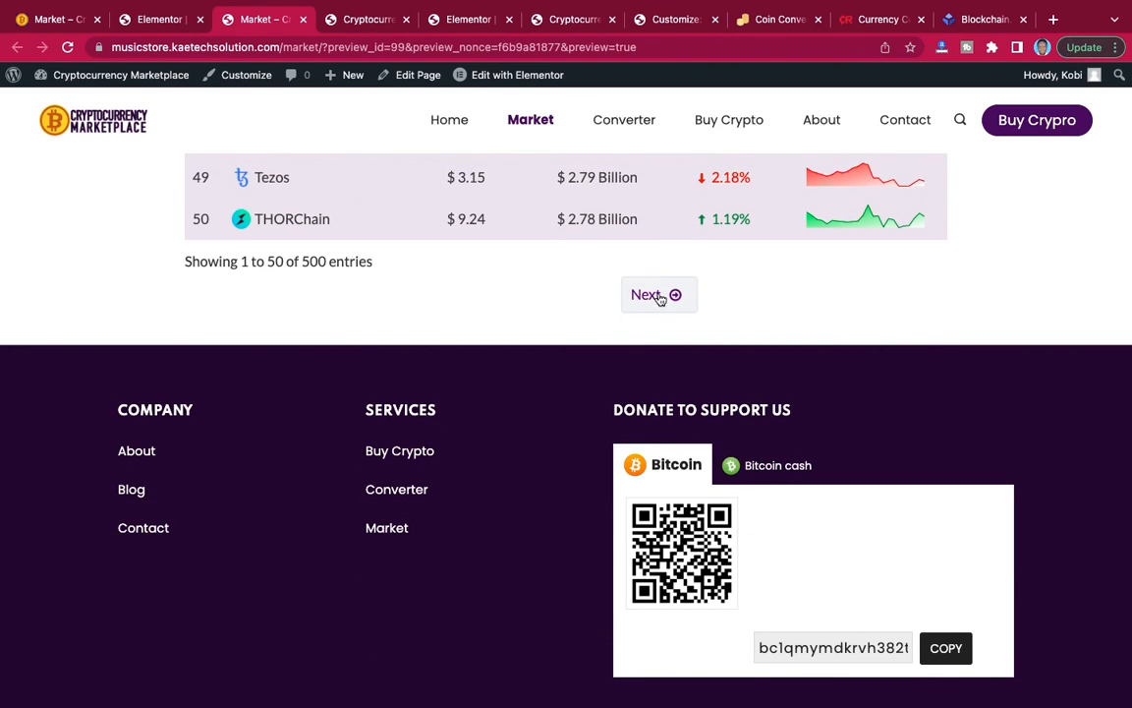
pyautogui.scroll(15, 796, 260)
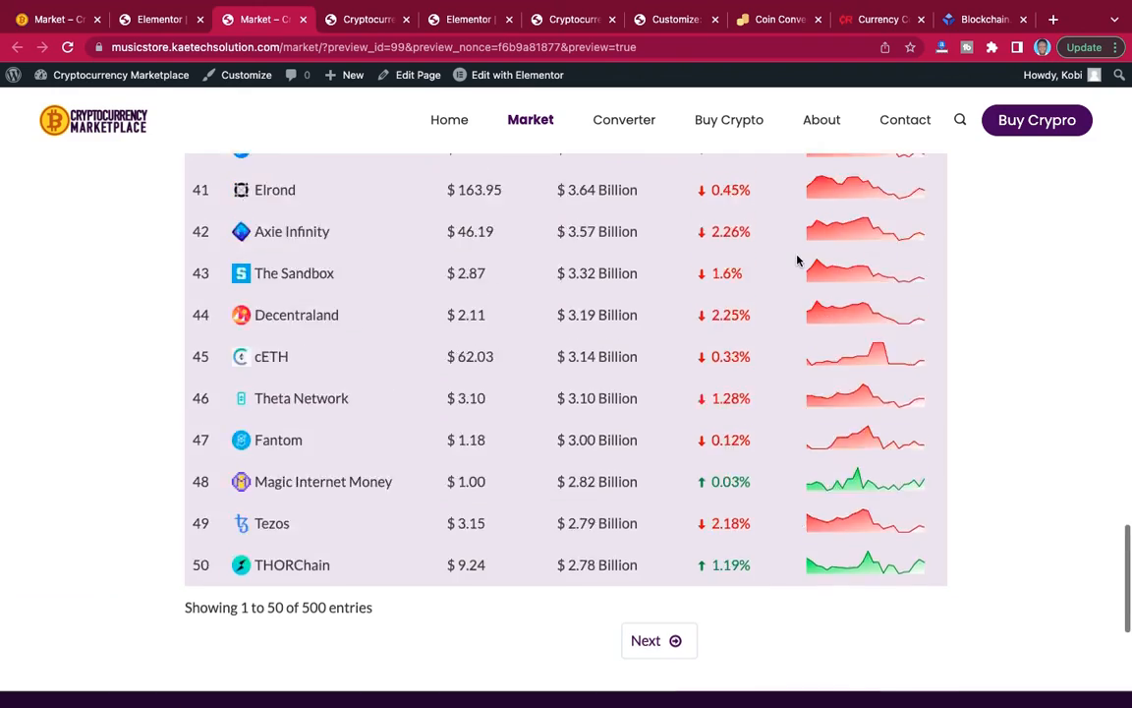
# Compare the coin table section of the Market page with the table and its background on the reference site.
pyautogui.scroll(8, 796, 261)
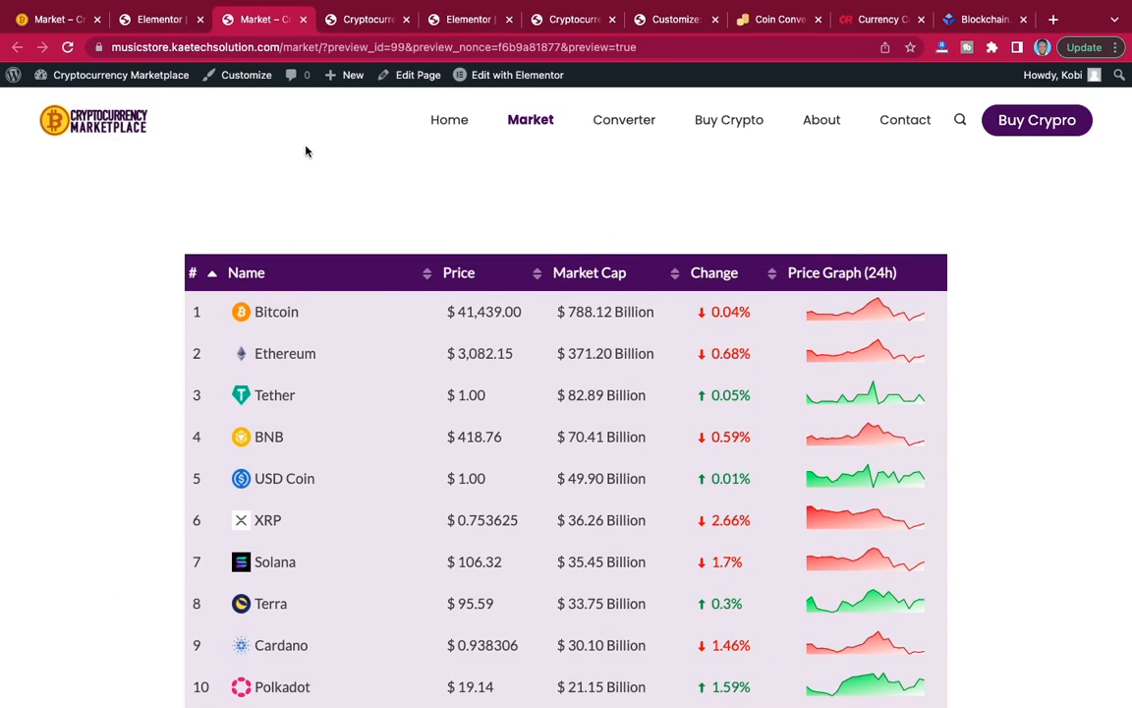
pyautogui.click(154, 20)
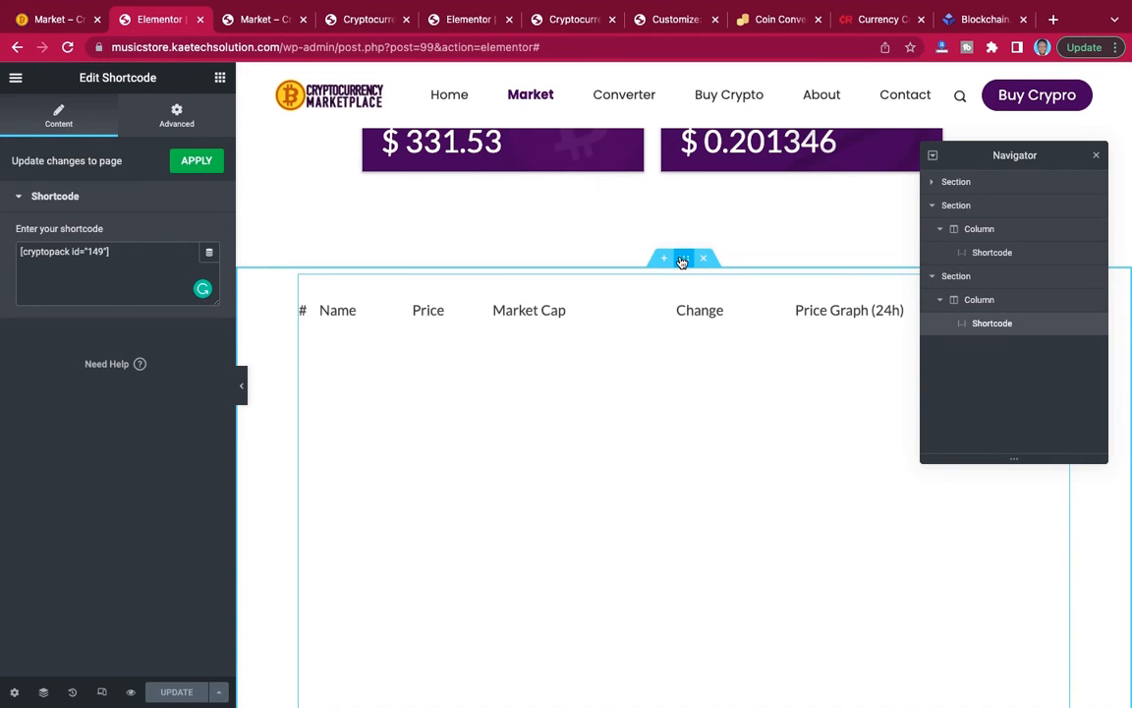
pyautogui.click(682, 259)
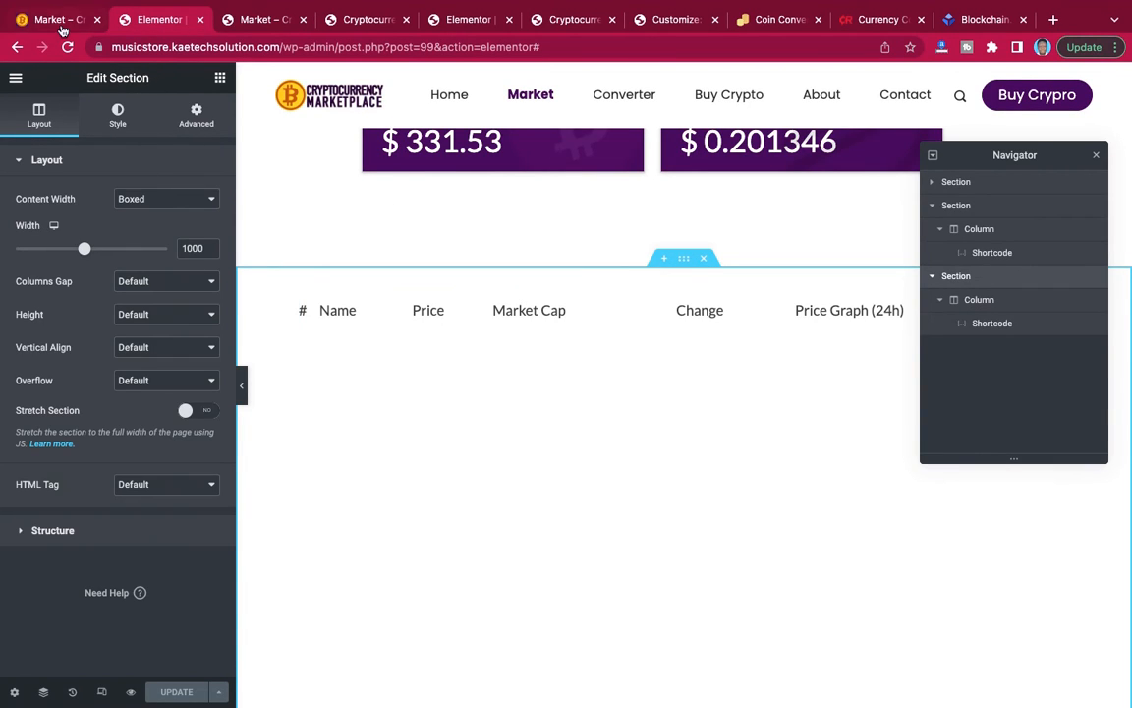
pyautogui.click(61, 27)
pyautogui.scroll(-10, 485, 348)
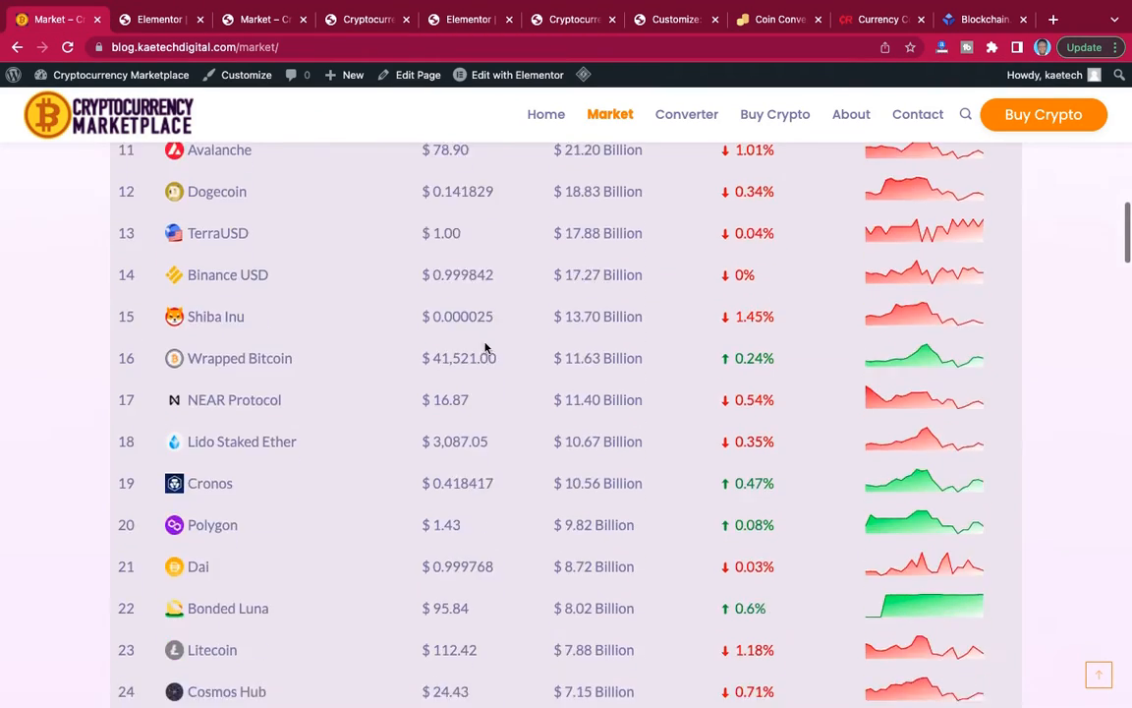
pyautogui.scroll(-10, 486, 348)
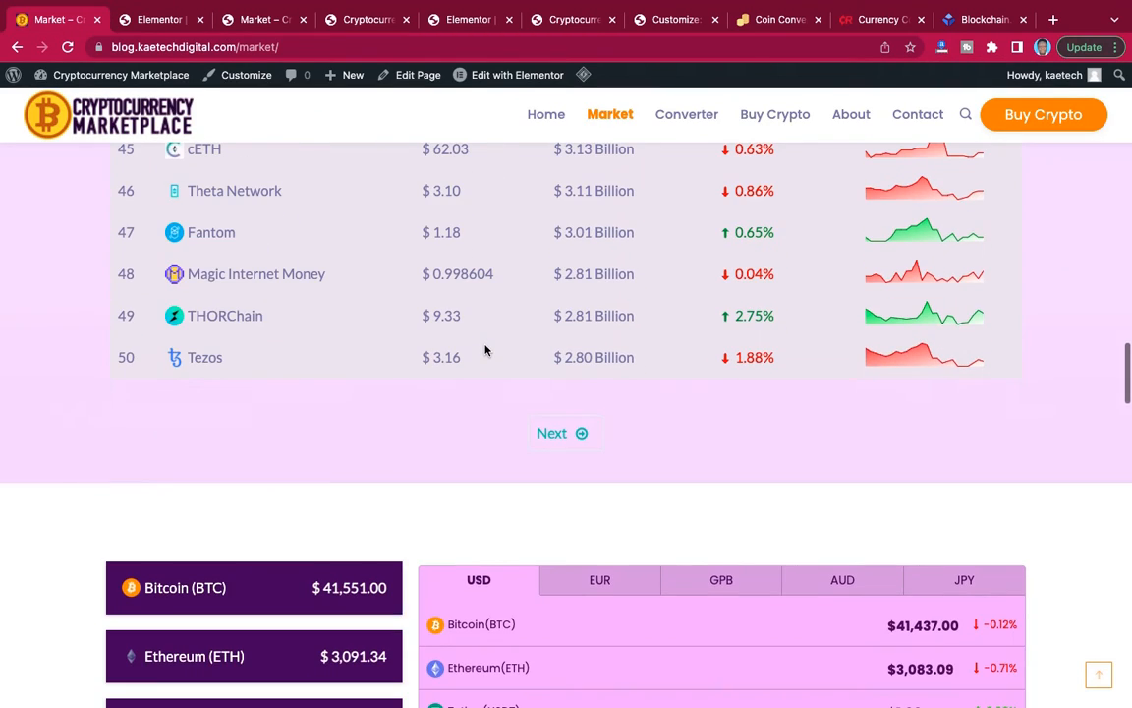
pyautogui.scroll(15, 437, 399)
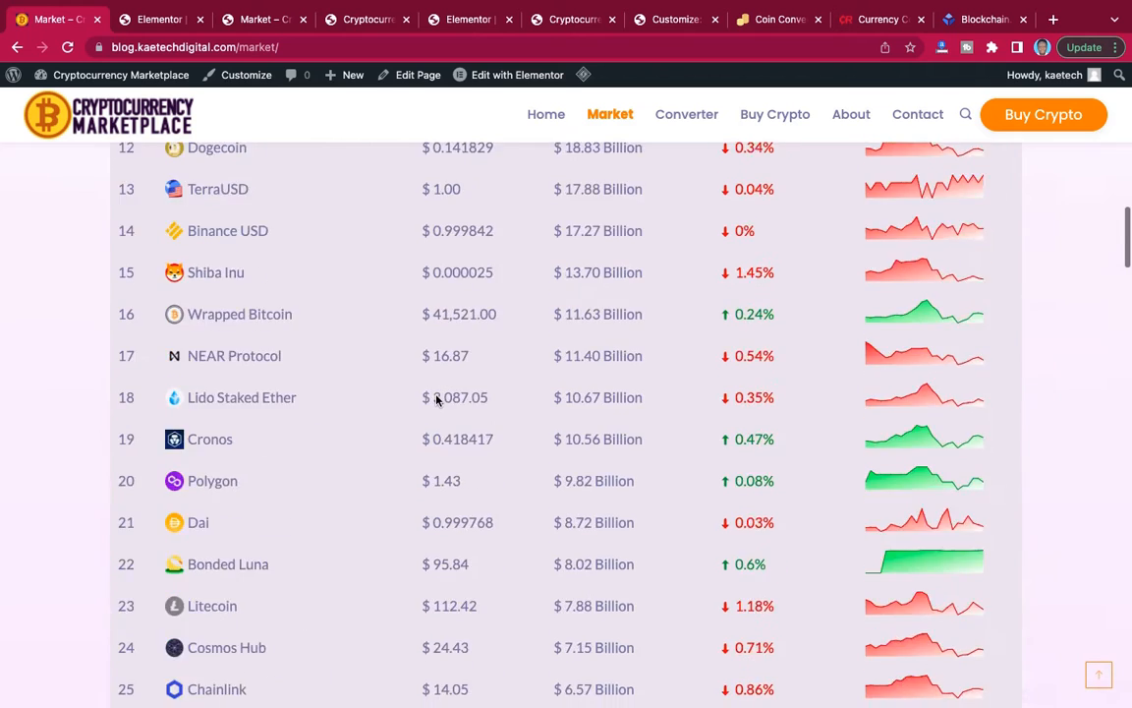
pyautogui.scroll(3, 437, 398)
pyautogui.scroll(-2, 434, 397)
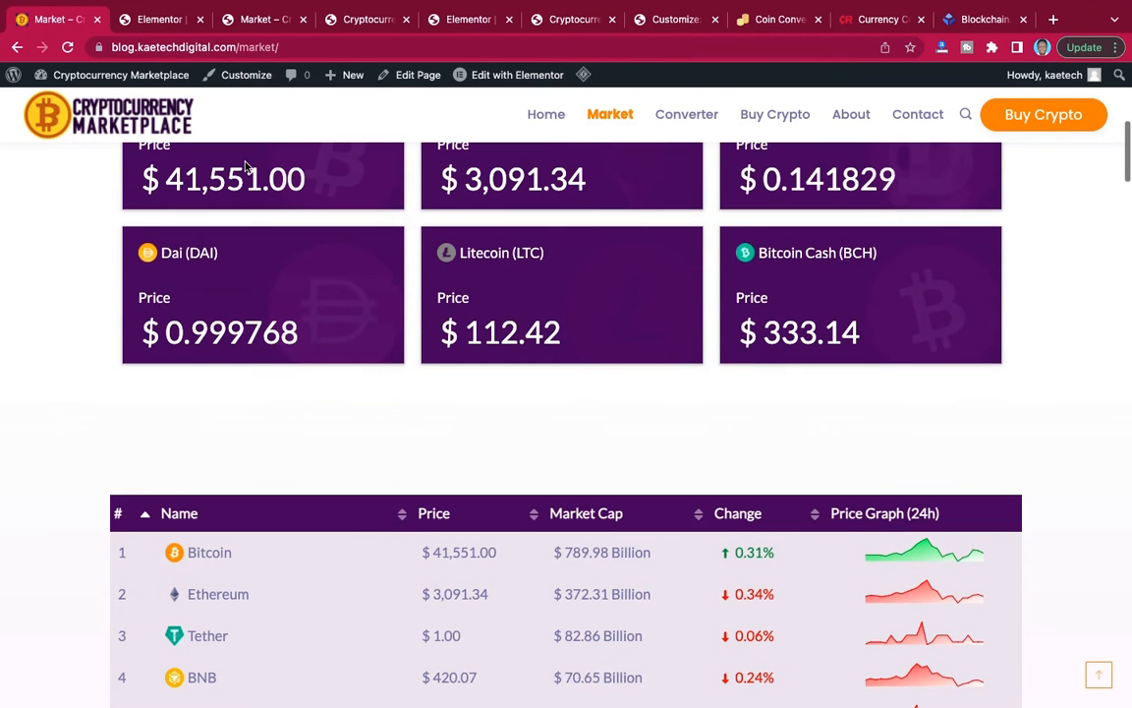
# Give the coin table section a gradient background with white #FFFFFF as its first colour.
pyautogui.click(161, 19)
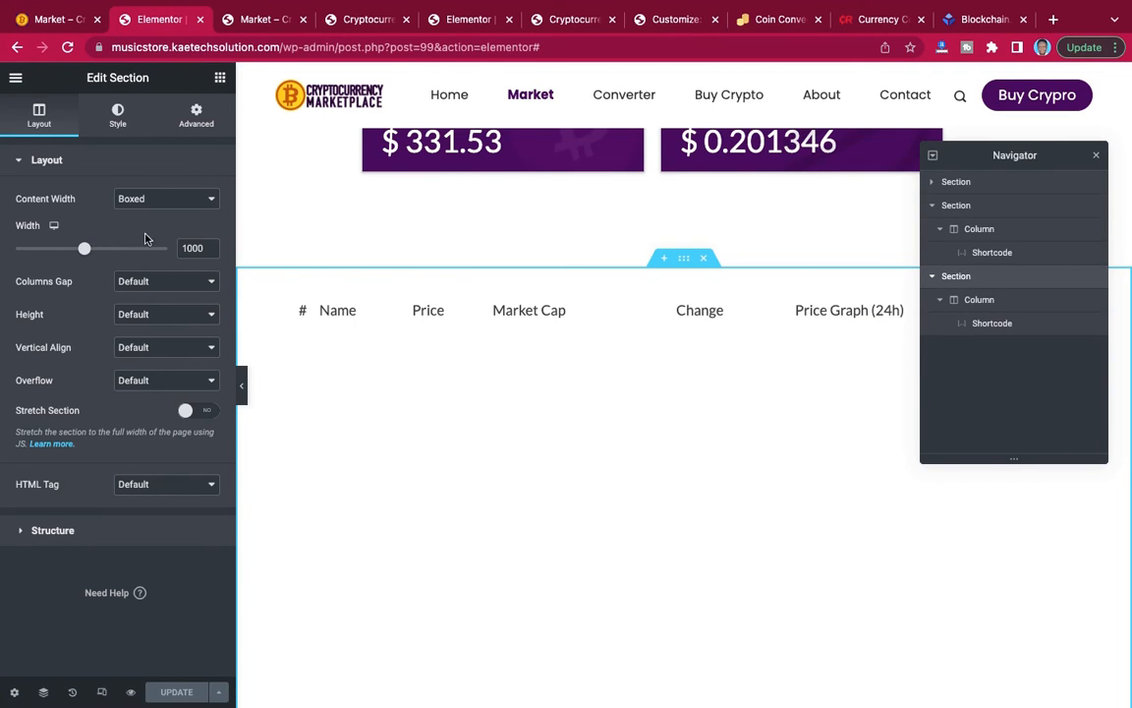
pyautogui.click(118, 115)
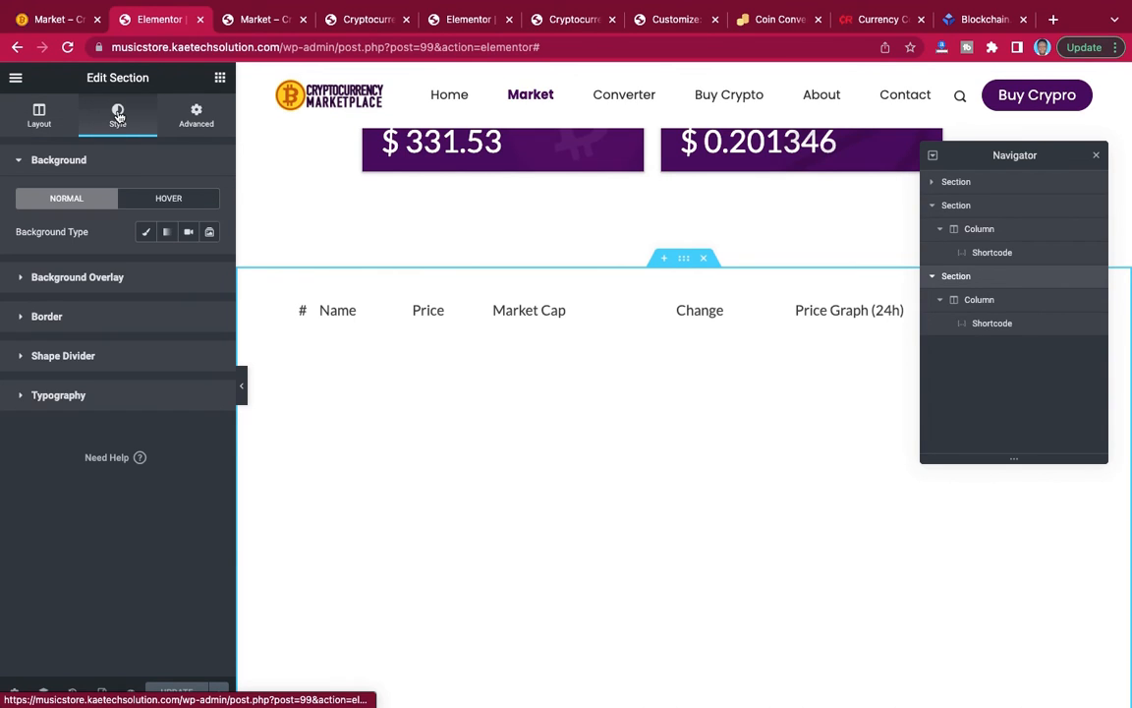
pyautogui.click(167, 233)
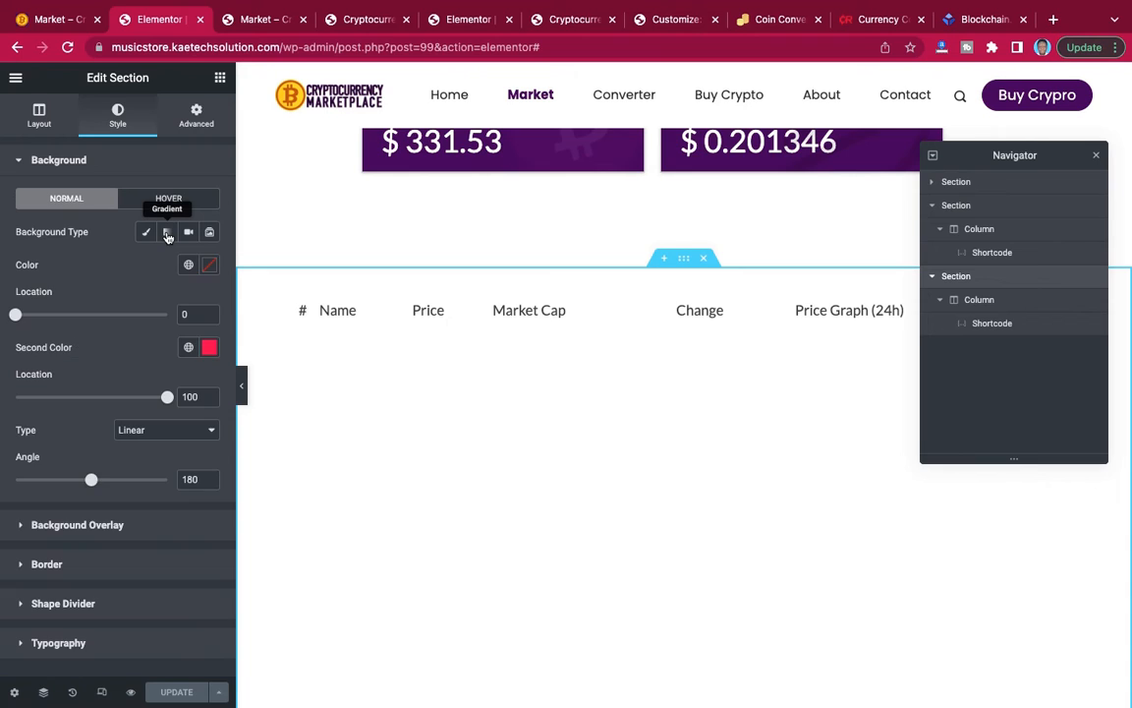
pyautogui.click(209, 265)
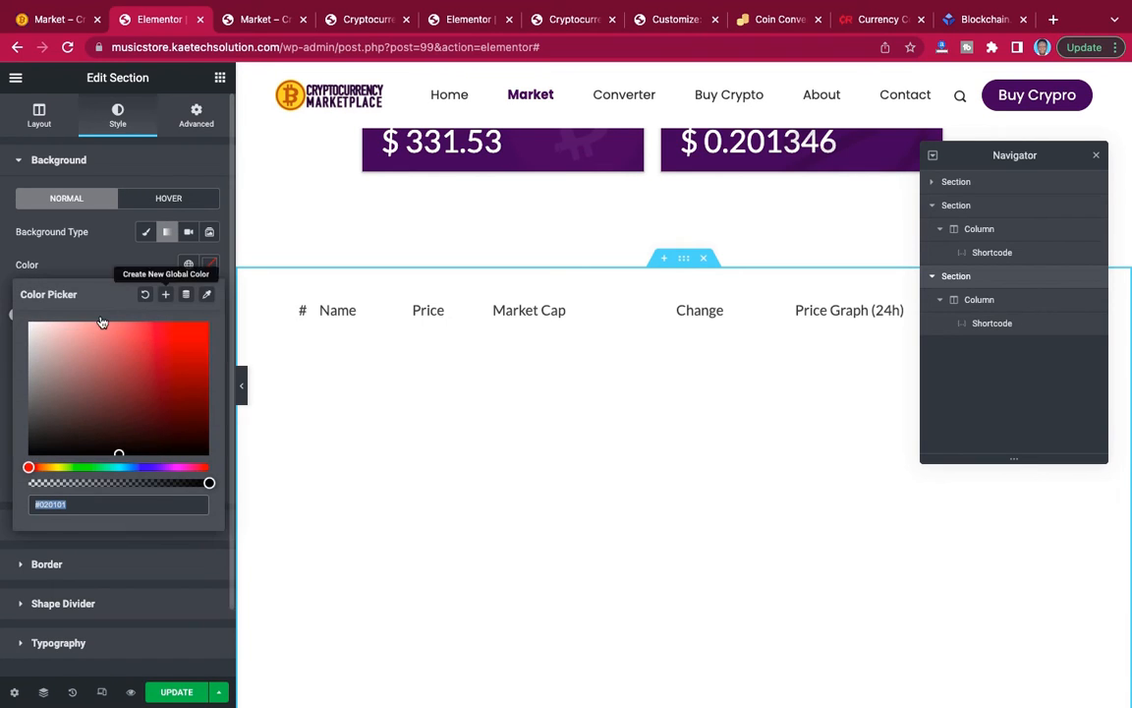
pyautogui.click(34, 328)
pyautogui.moveTo(34, 327); pyautogui.dragTo(4, 308)
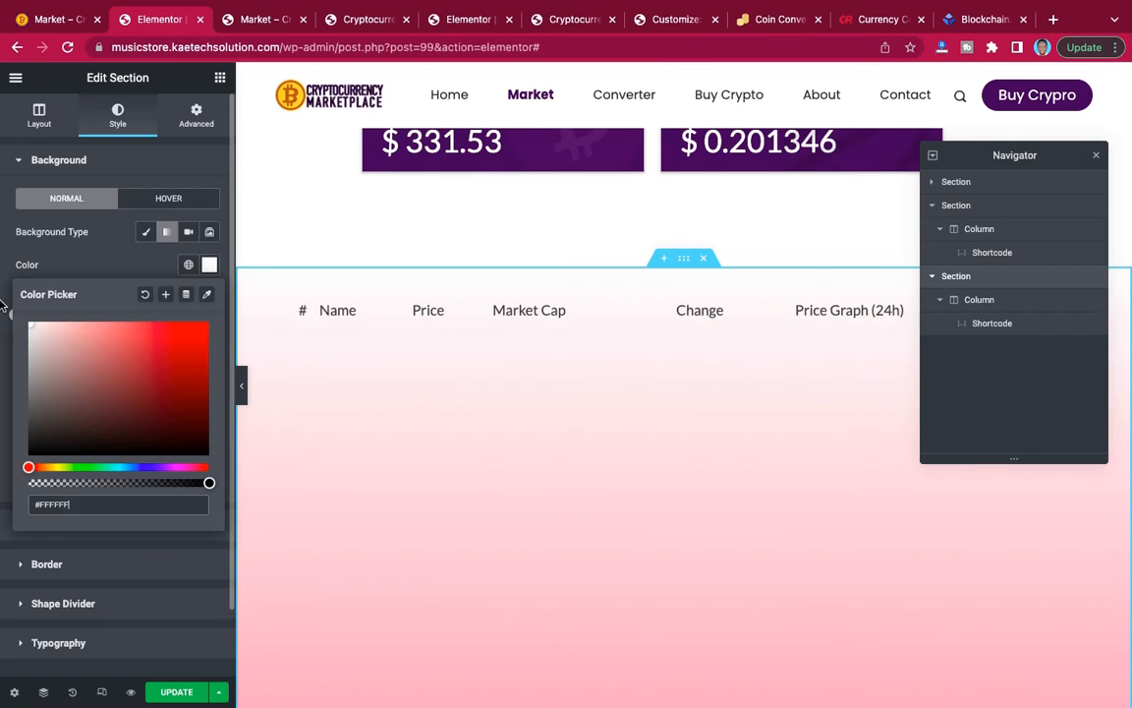
pyautogui.click(115, 267)
# Set the section gradient's second colour to pale pink #F6E2FC and update the Market page.
pyautogui.click(209, 347)
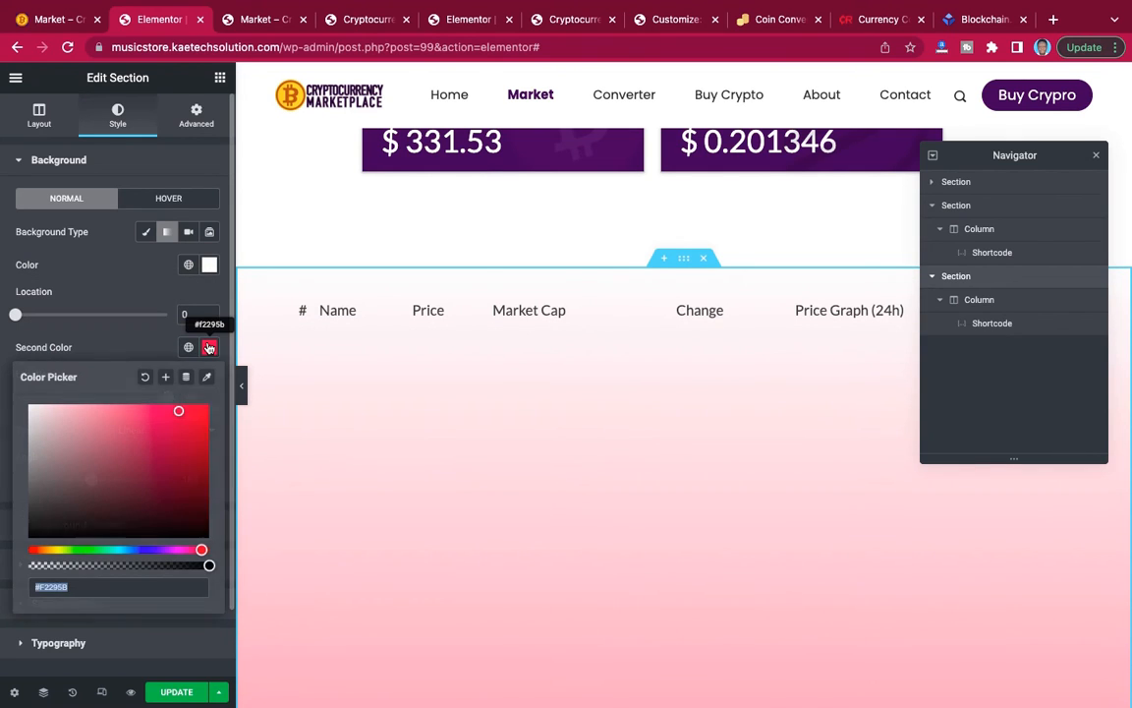
pyautogui.click(164, 550)
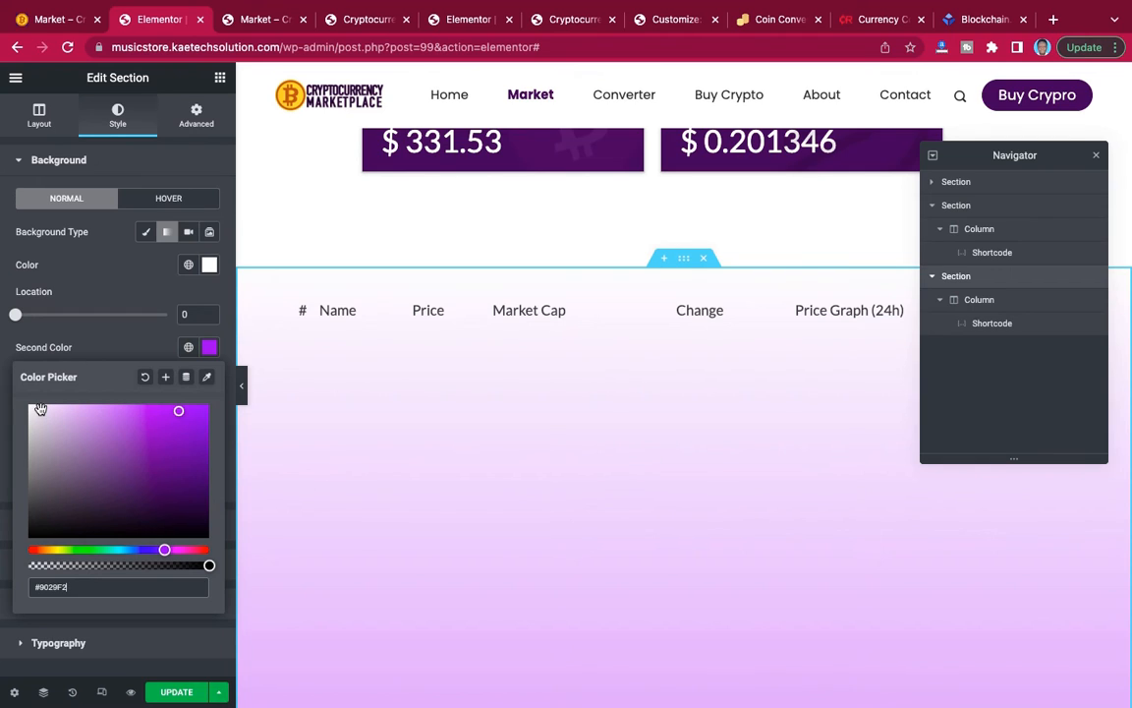
pyautogui.click(41, 409)
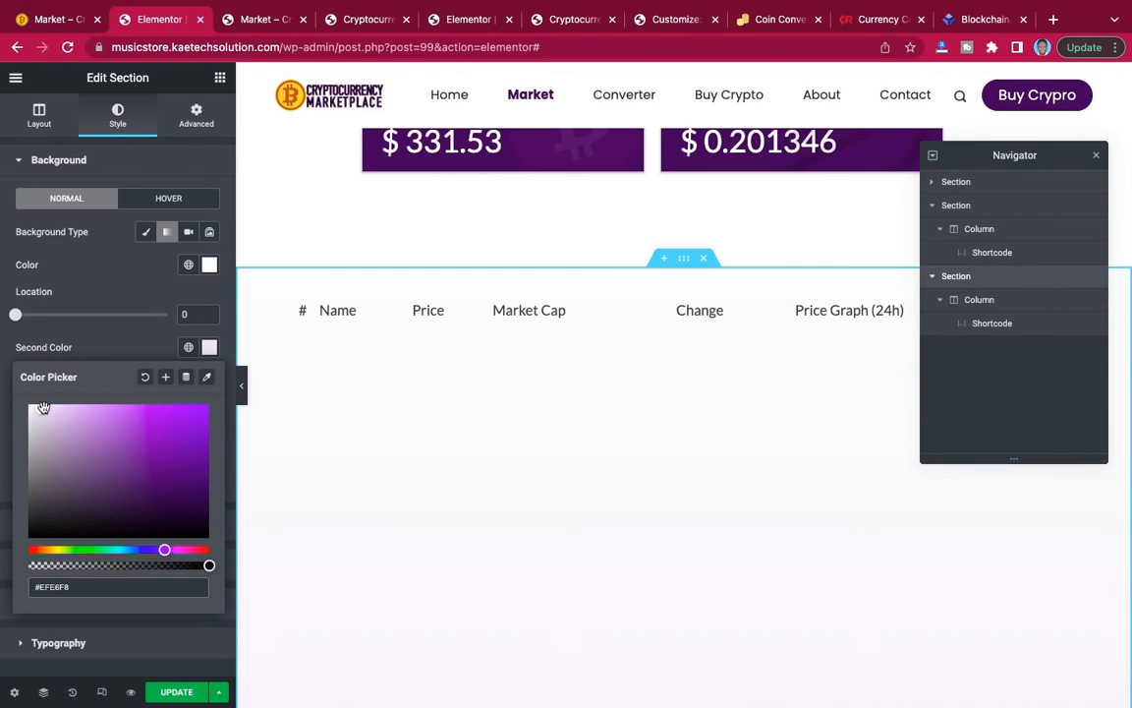
pyautogui.moveTo(44, 407); pyautogui.dragTo(45, 408)
pyautogui.moveTo(165, 550); pyautogui.dragTo(170, 548)
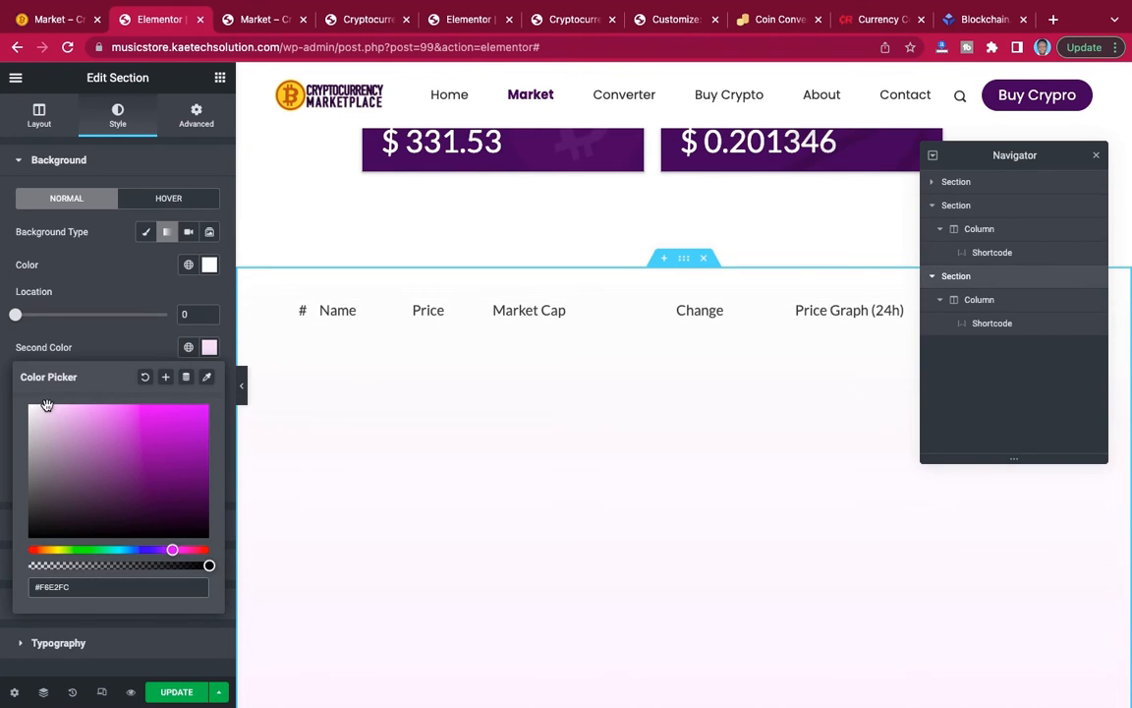
pyautogui.click(123, 338)
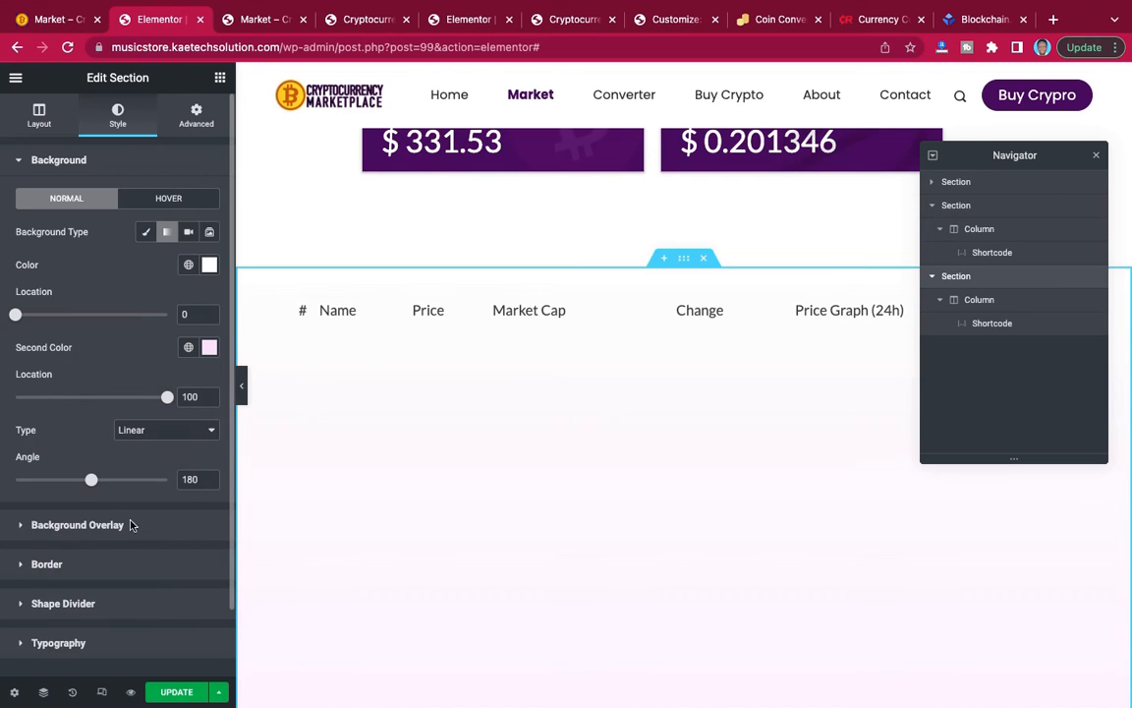
pyautogui.scroll(-5, 673, 465)
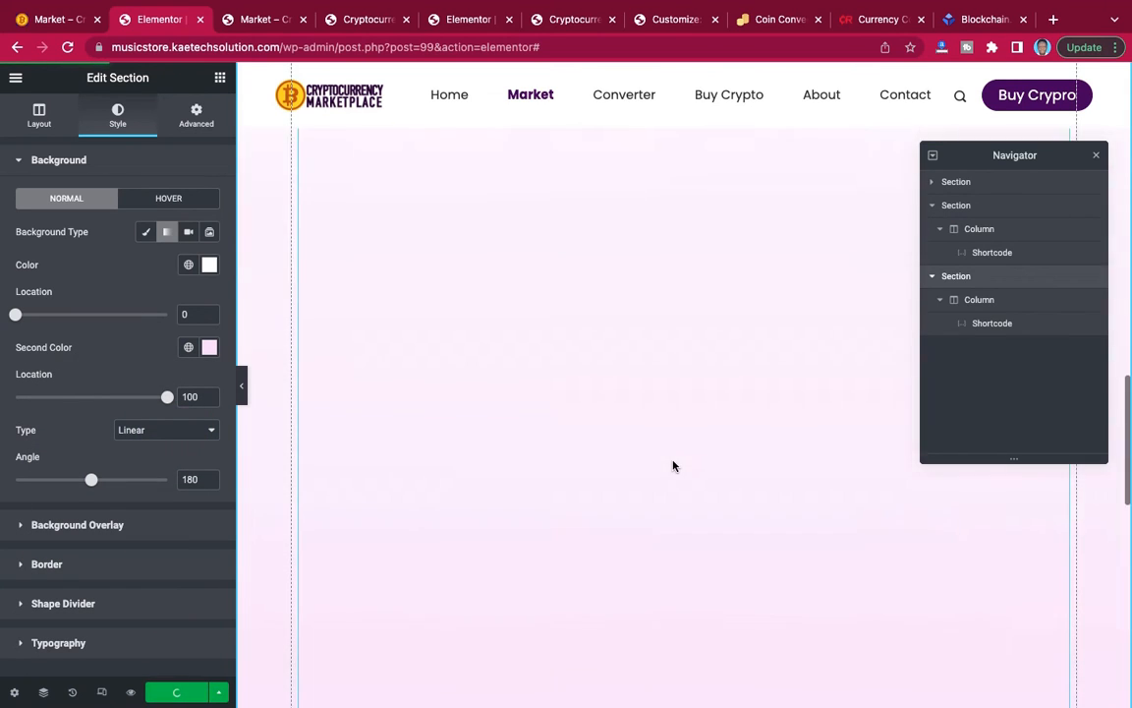
pyautogui.scroll(-5, 673, 465)
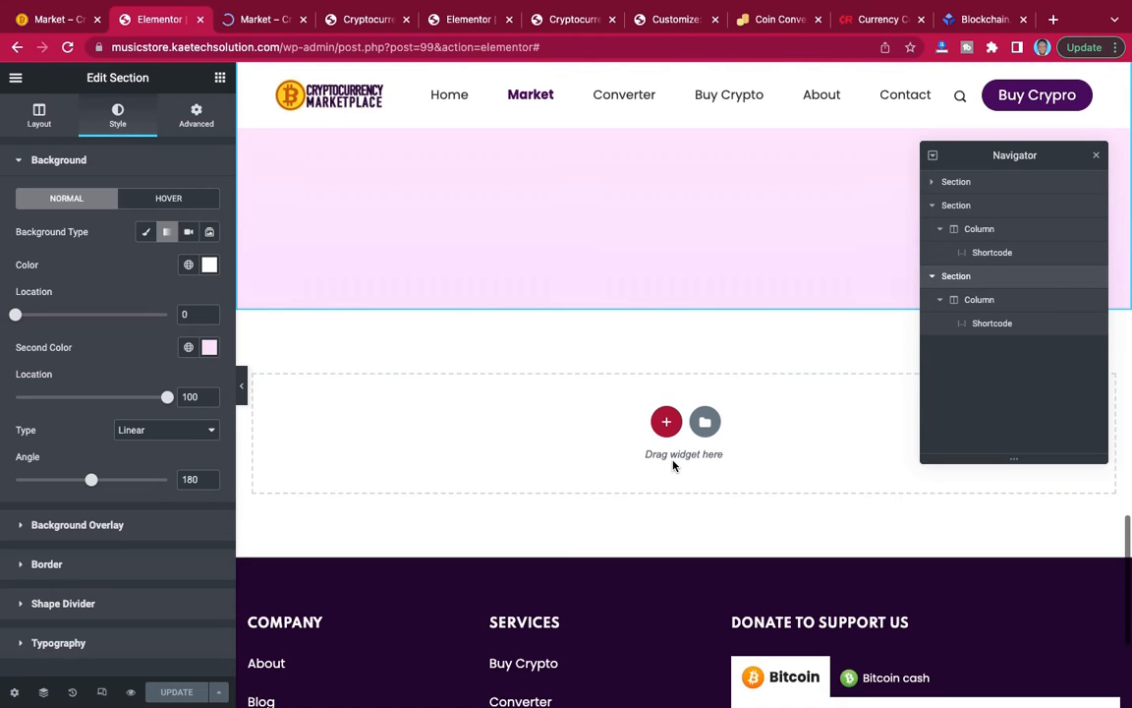
# Unlink the coin table section's padding, set the bottom to 90 px and the other sides to 0, and update the page.
pyautogui.scroll(3, 545, 319)
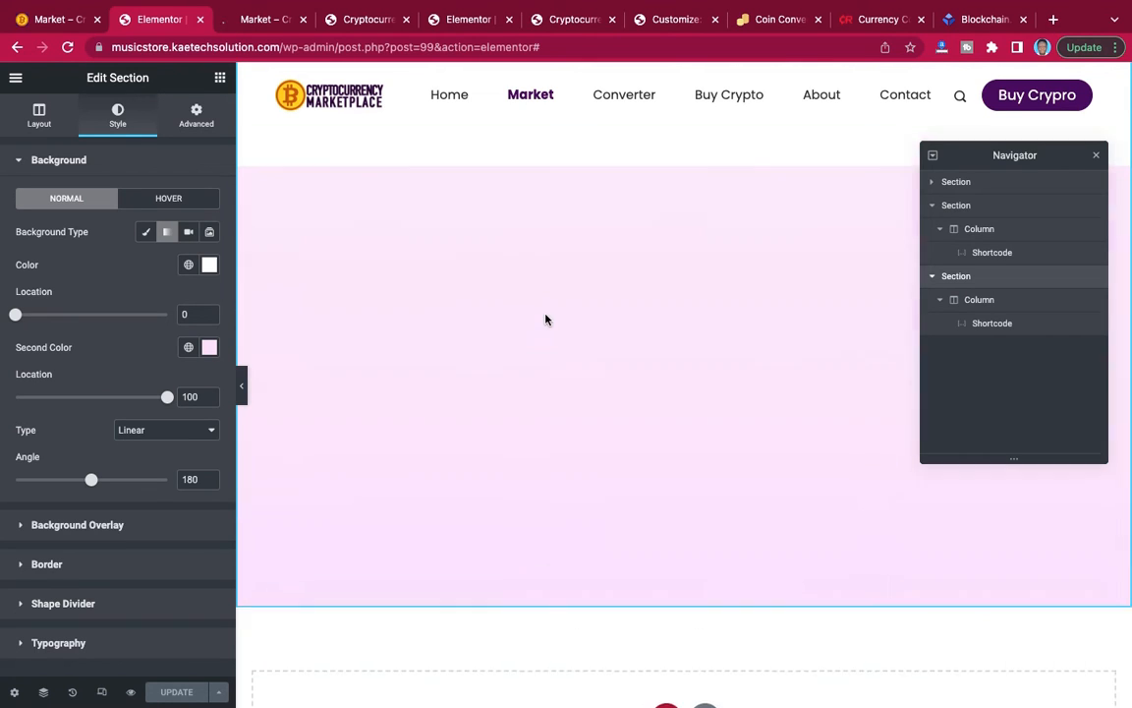
pyautogui.scroll(-1, 546, 319)
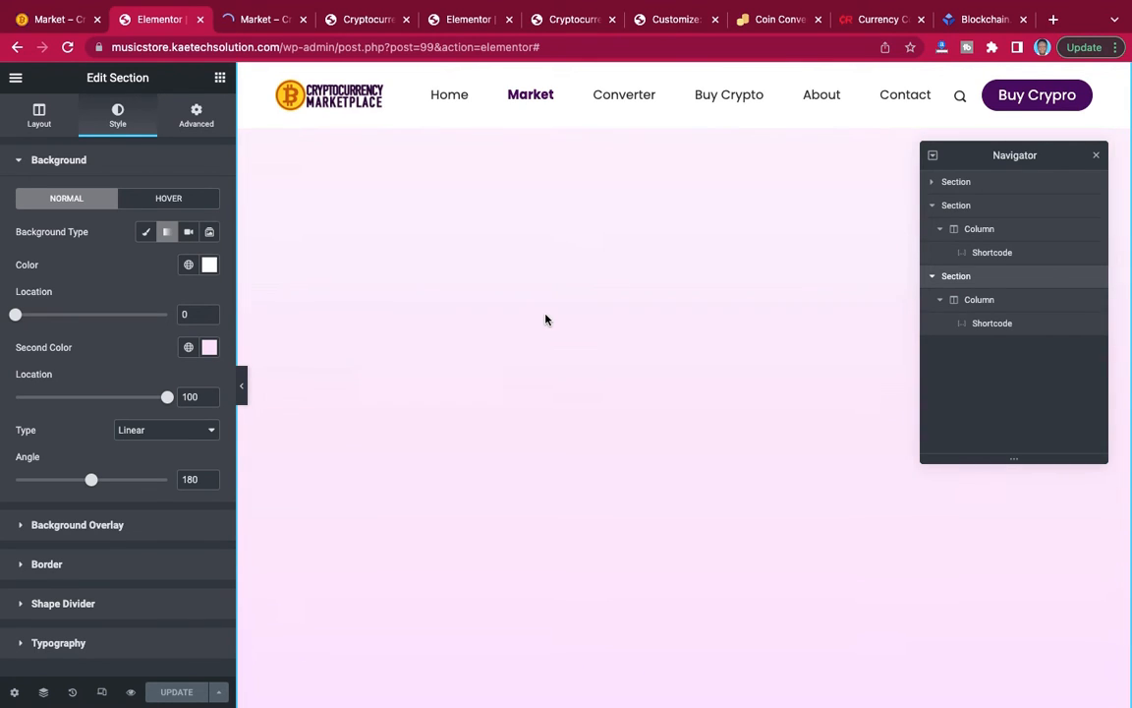
pyautogui.click(196, 119)
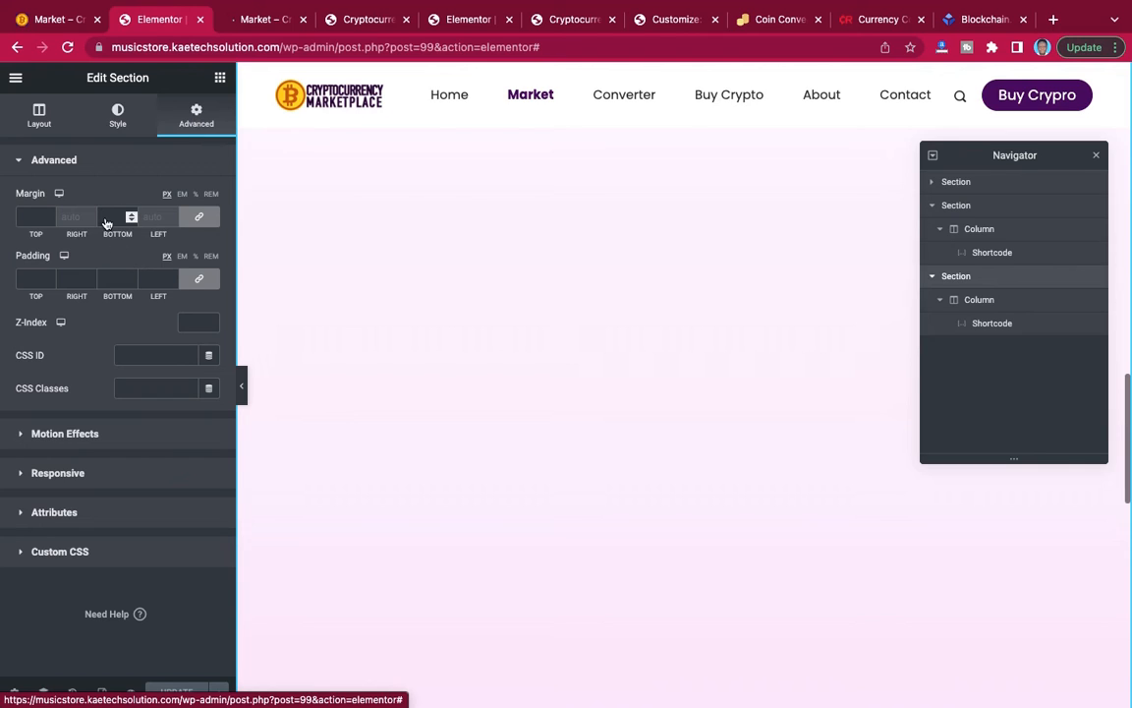
pyautogui.click(197, 280)
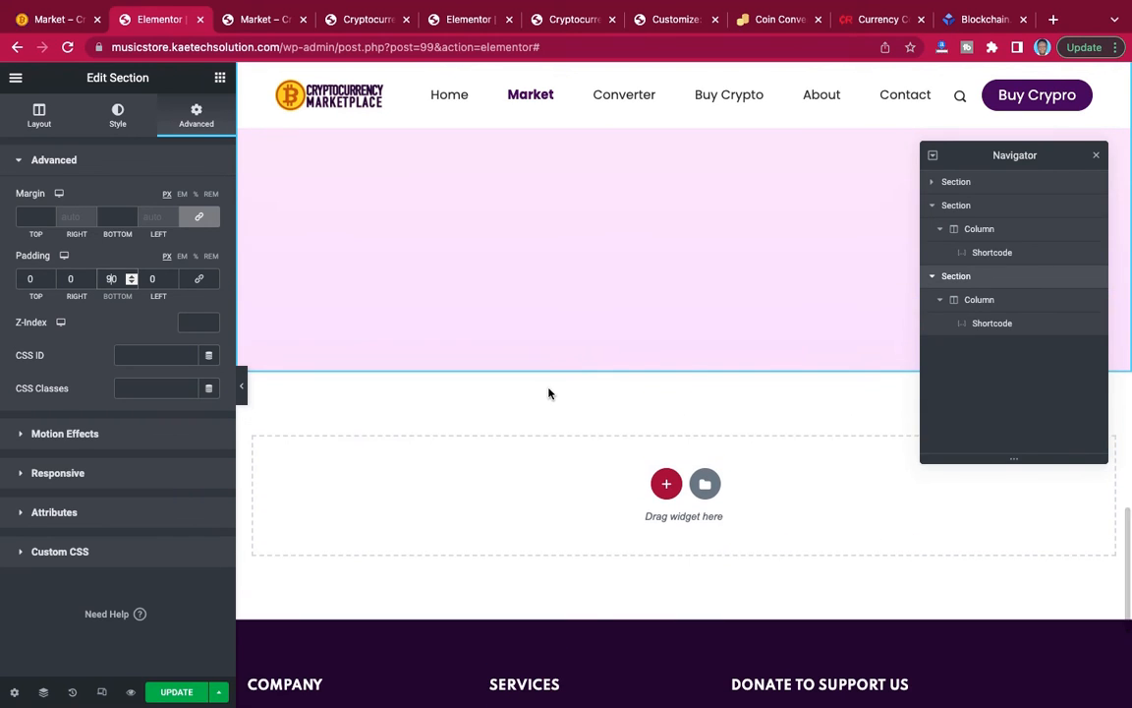
pyautogui.press('BackSpace')
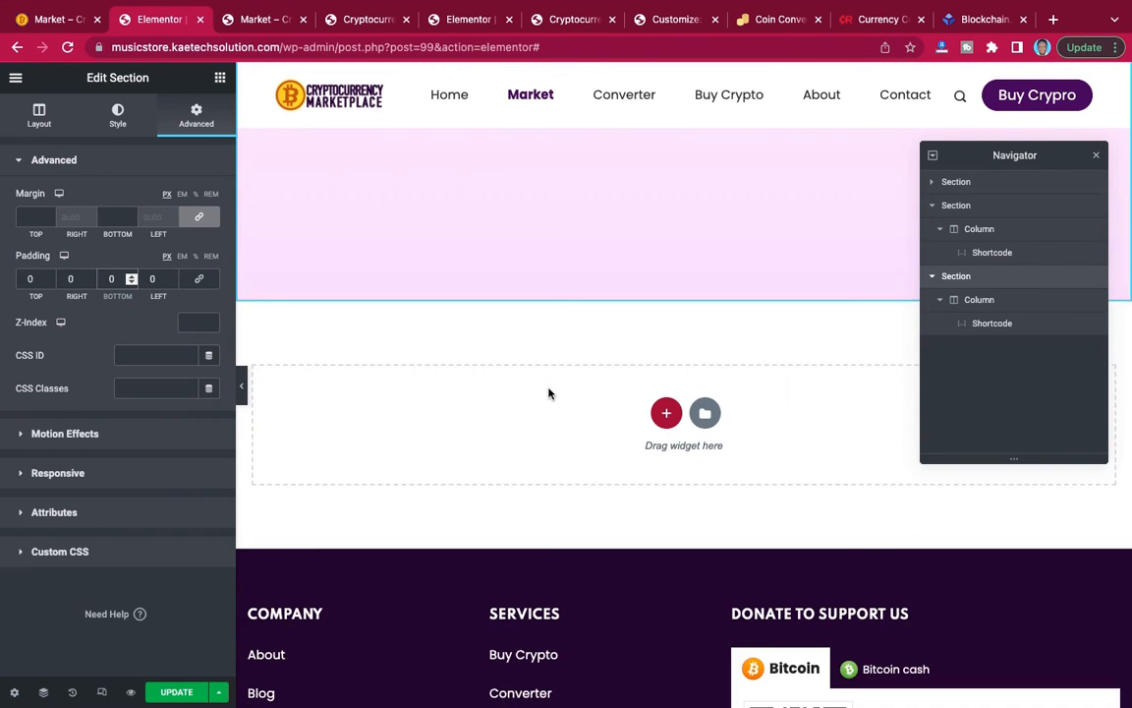
pyautogui.write('9')
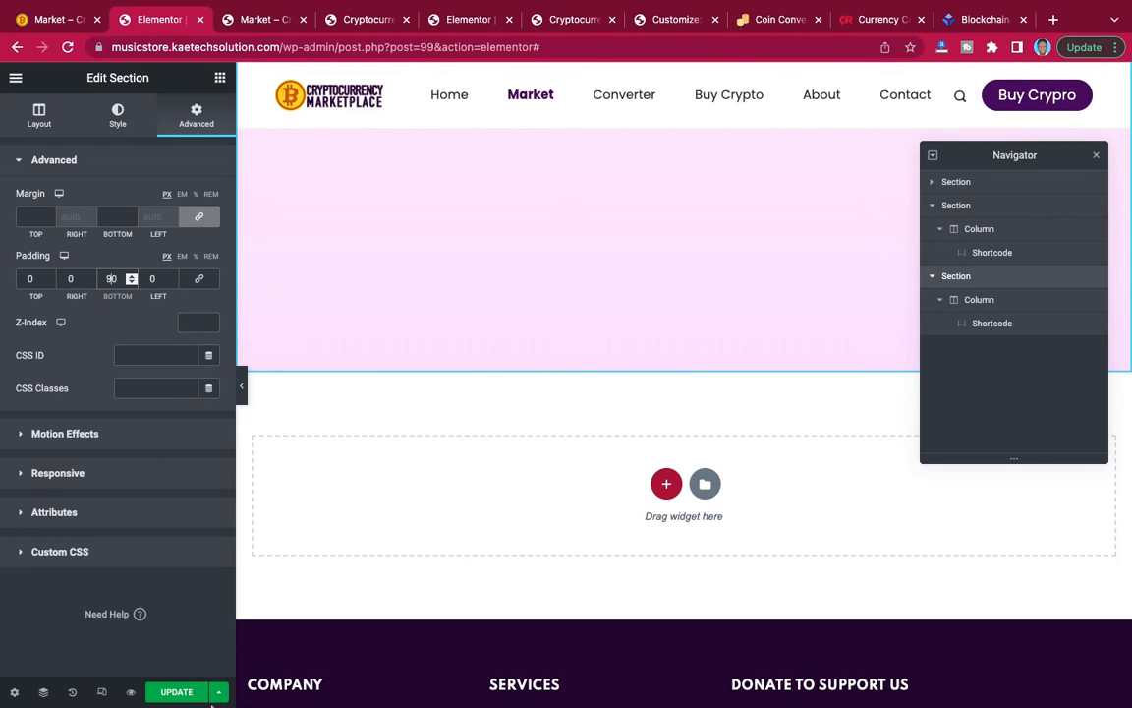
pyautogui.click(174, 693)
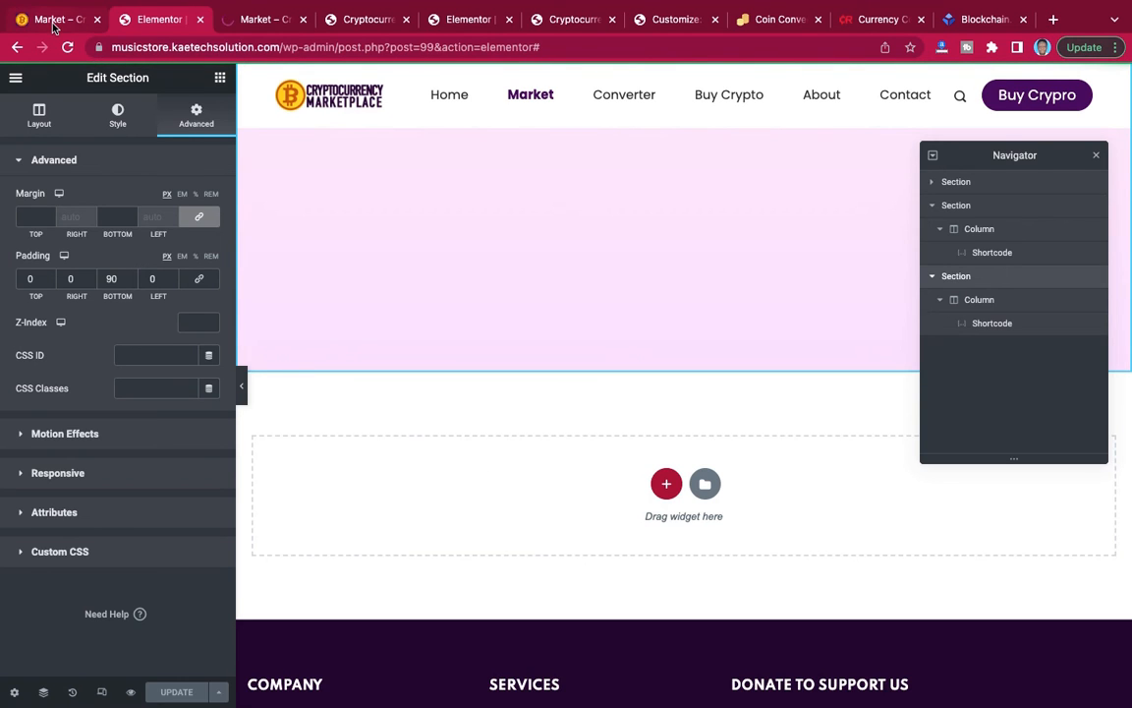
# Examine the reference Market page below the coin table, from the price list and currency tabs to the call-to-action banner.
pyautogui.hotkey('ctrl', 'shift', 'Tab')
pyautogui.scroll(-10, 610, 364)
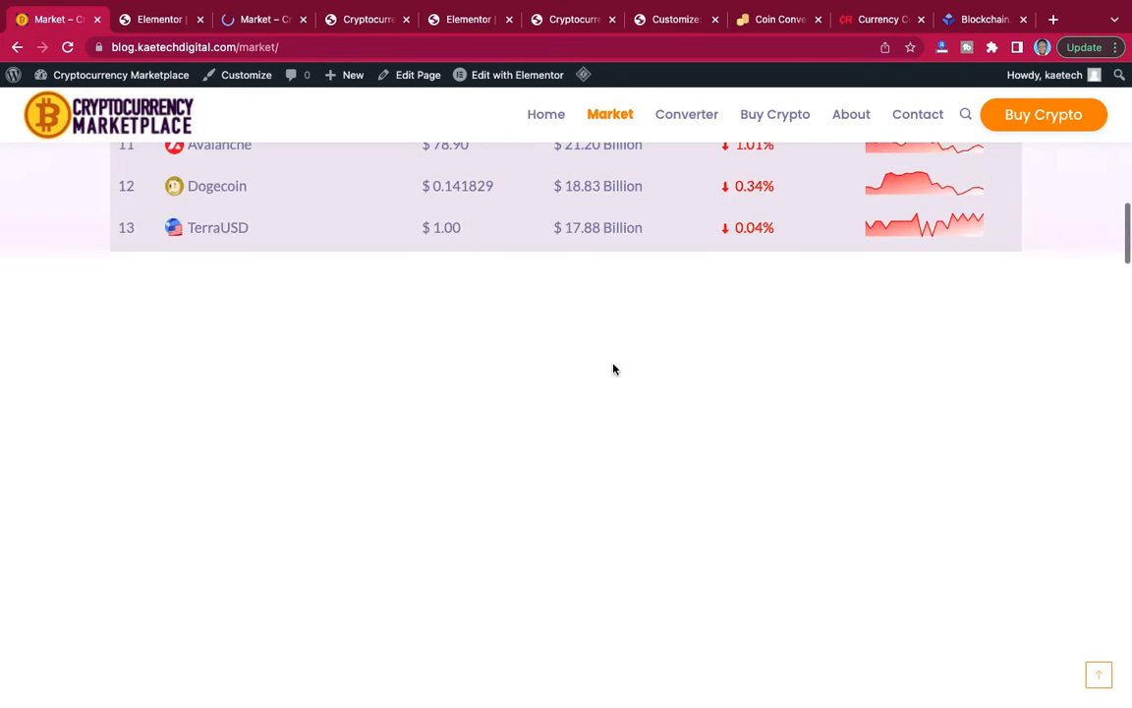
pyautogui.scroll(-7, 613, 365)
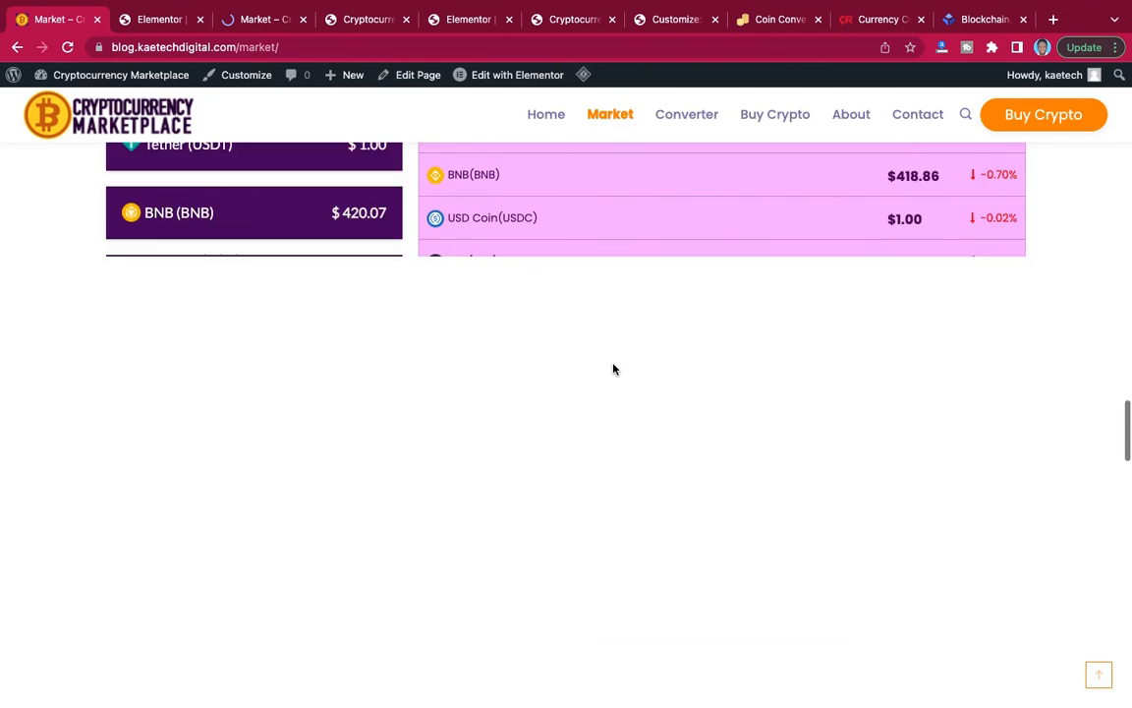
pyautogui.scroll(4, 613, 365)
pyautogui.scroll(-6, 614, 369)
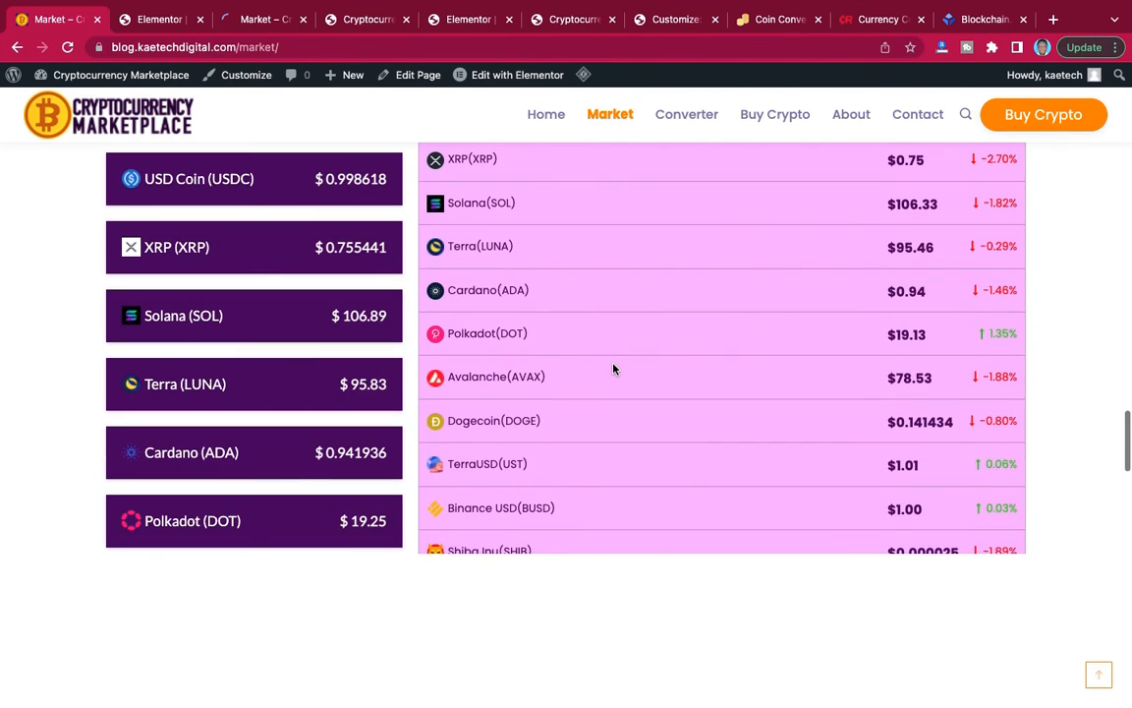
pyautogui.scroll(4, 613, 368)
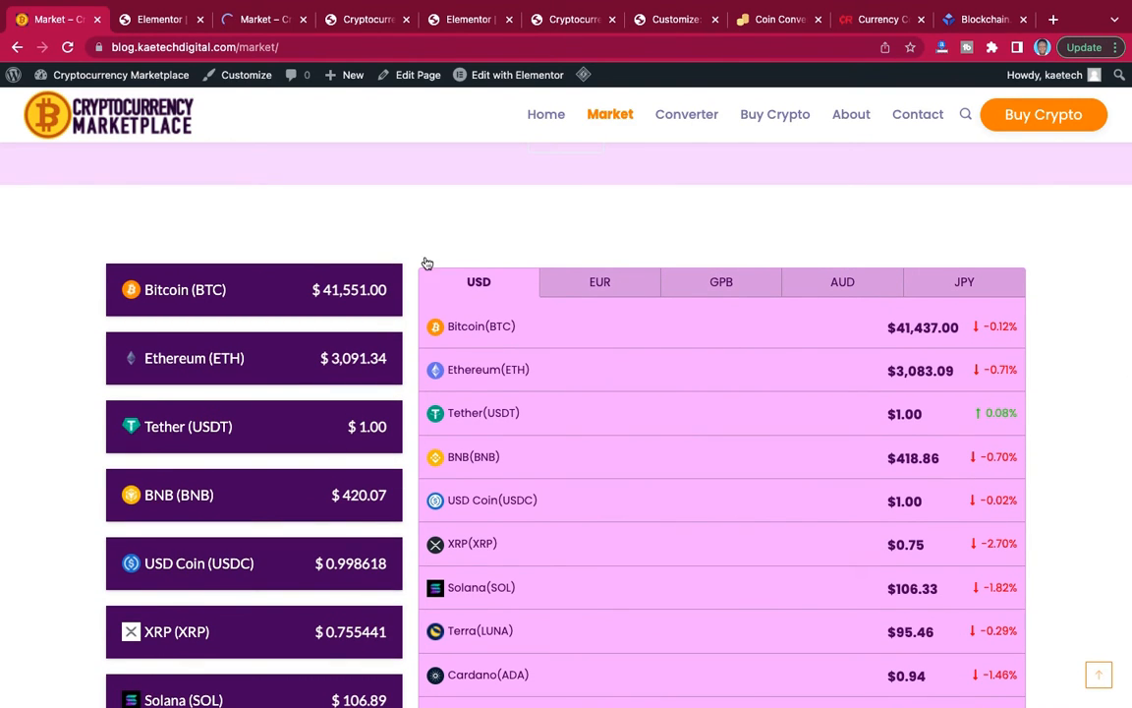
pyautogui.scroll(-10, 574, 305)
pyautogui.scroll(-15, 574, 306)
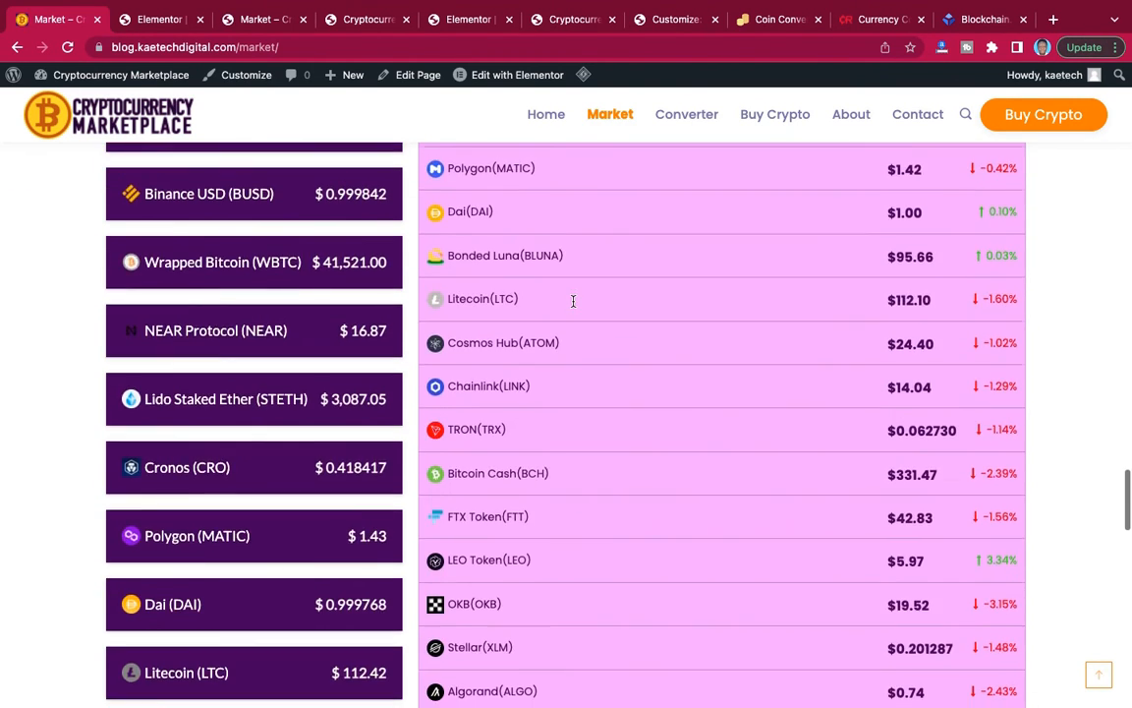
pyautogui.scroll(-3, 574, 306)
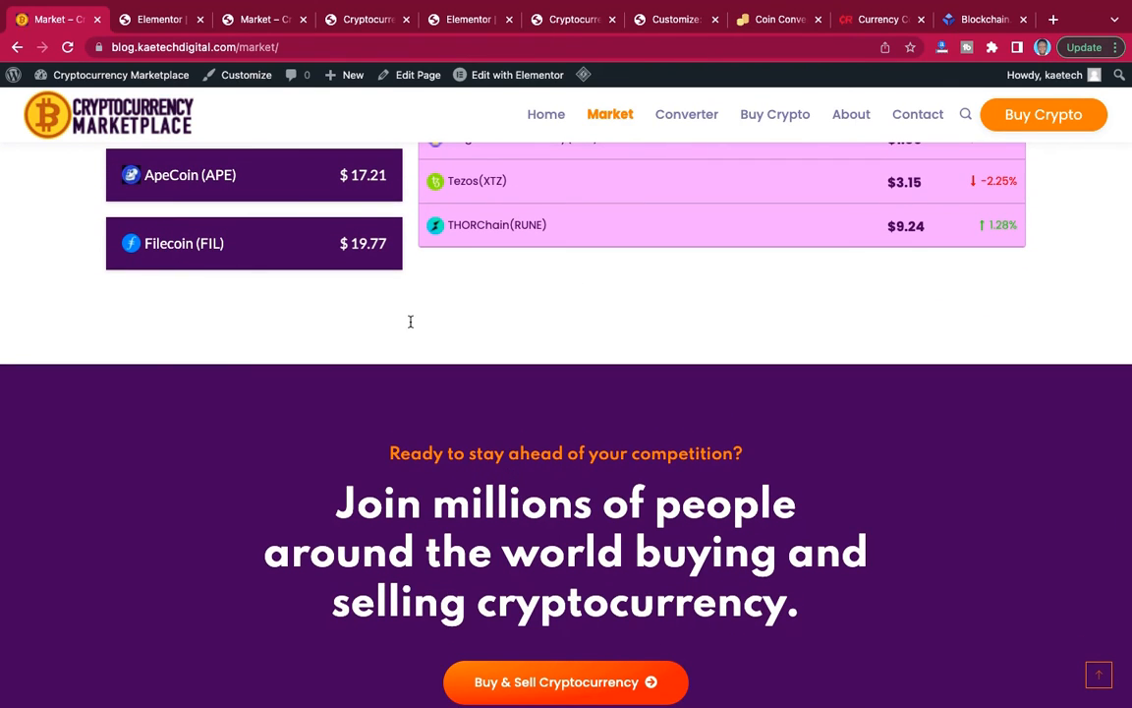
# In the Elementor editor, add a section with a one-third and two-thirds column structure below the coin table section.
pyautogui.click(164, 20)
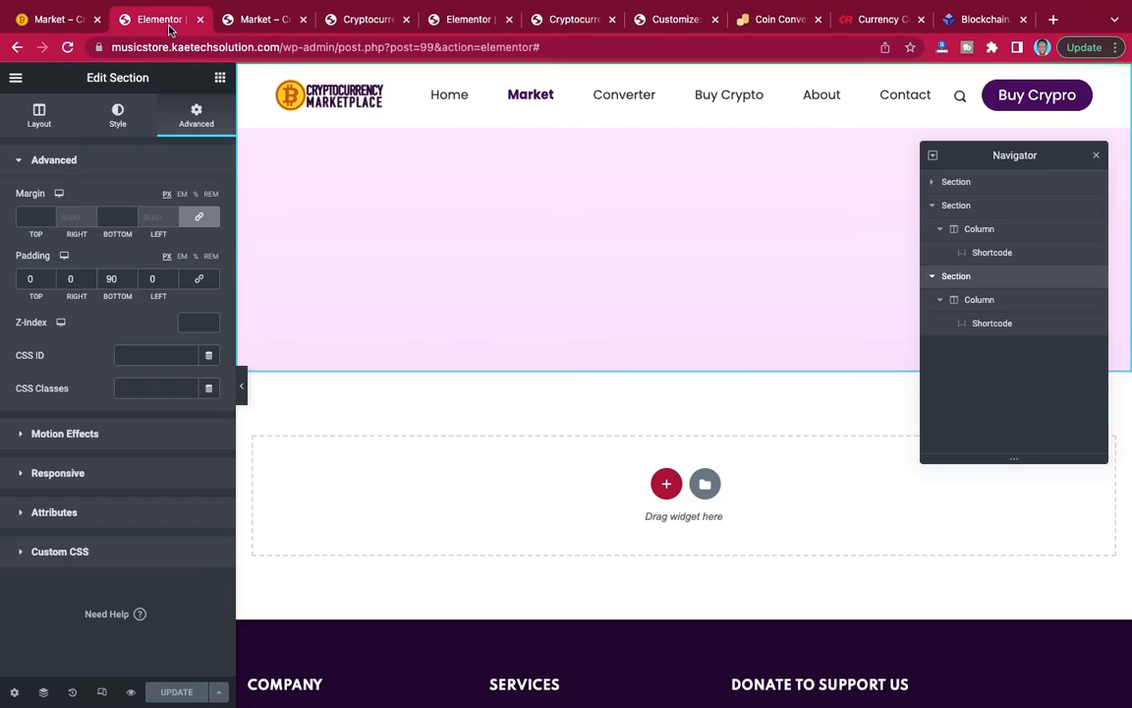
pyautogui.scroll(-5, 513, 257)
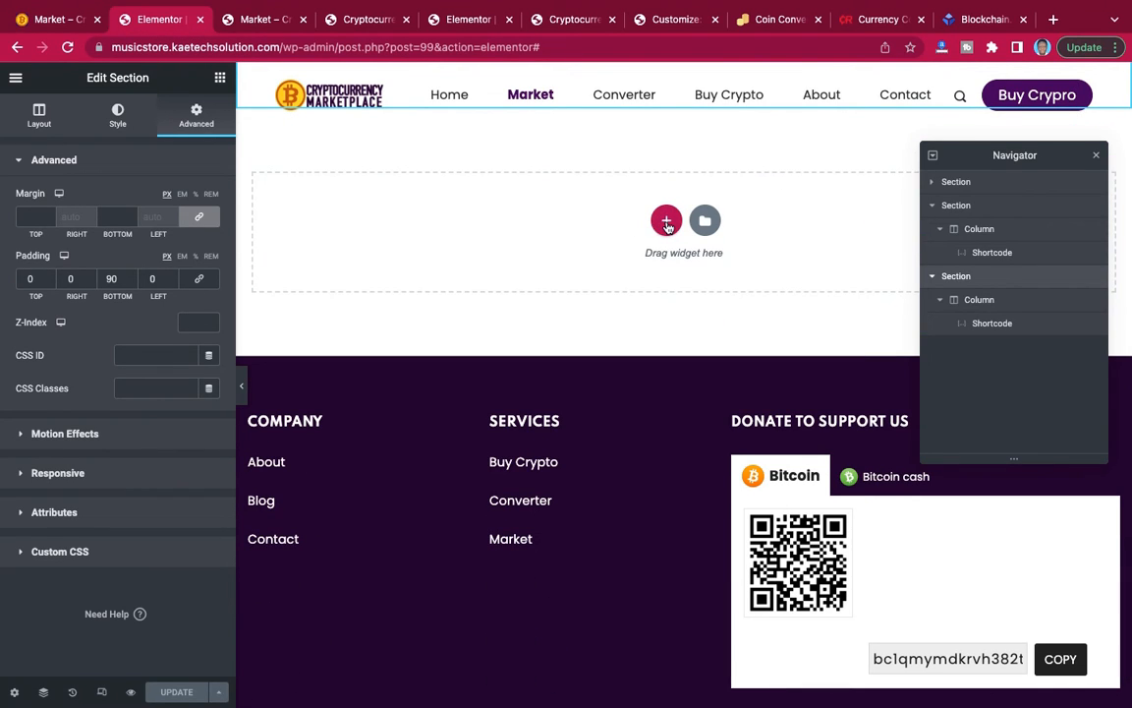
pyautogui.click(666, 223)
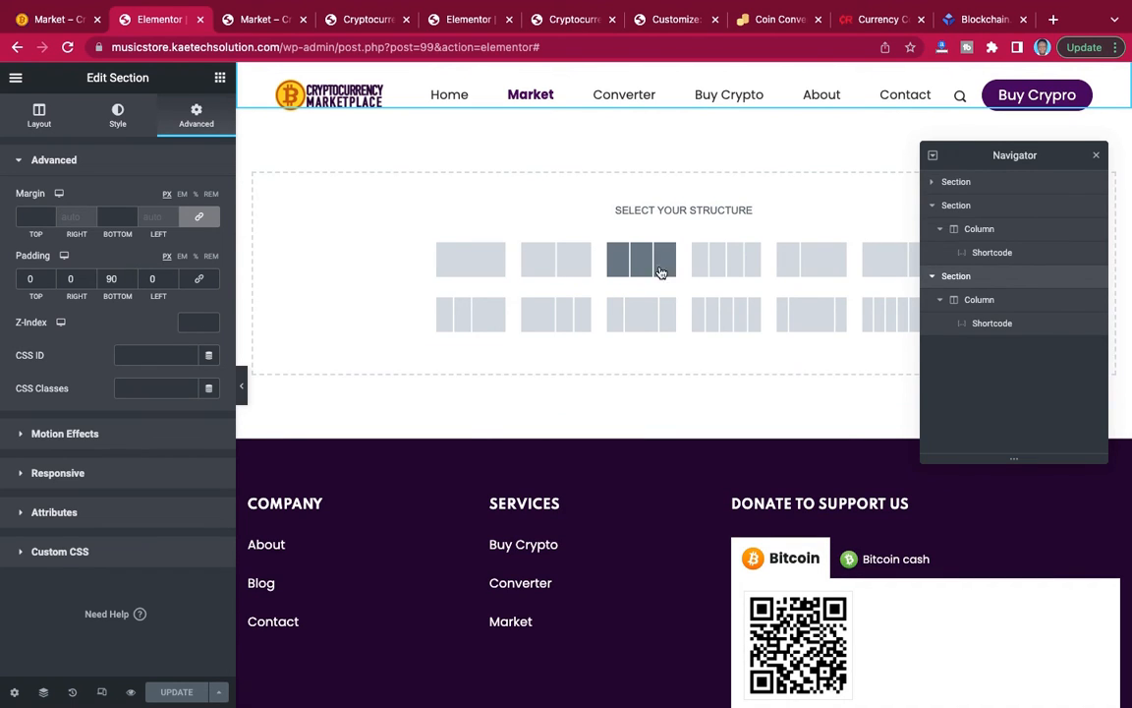
pyautogui.click(803, 267)
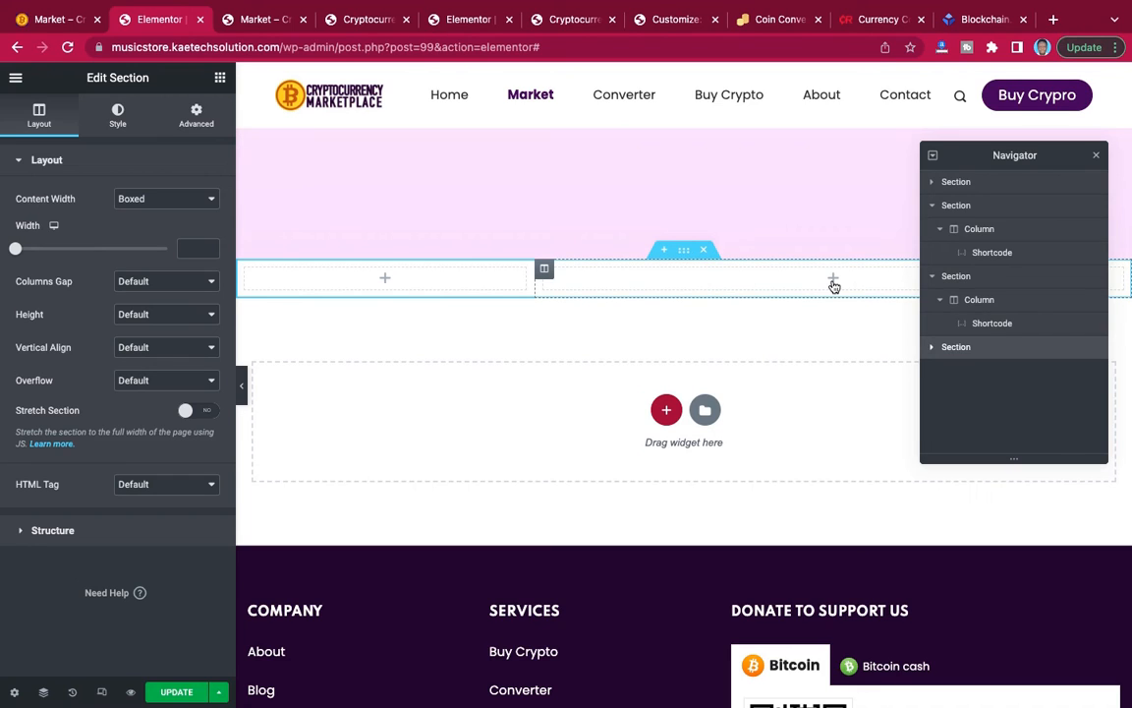
# Set the new two-column section's linked top and bottom margin to 90 px.
pyautogui.click(684, 256)
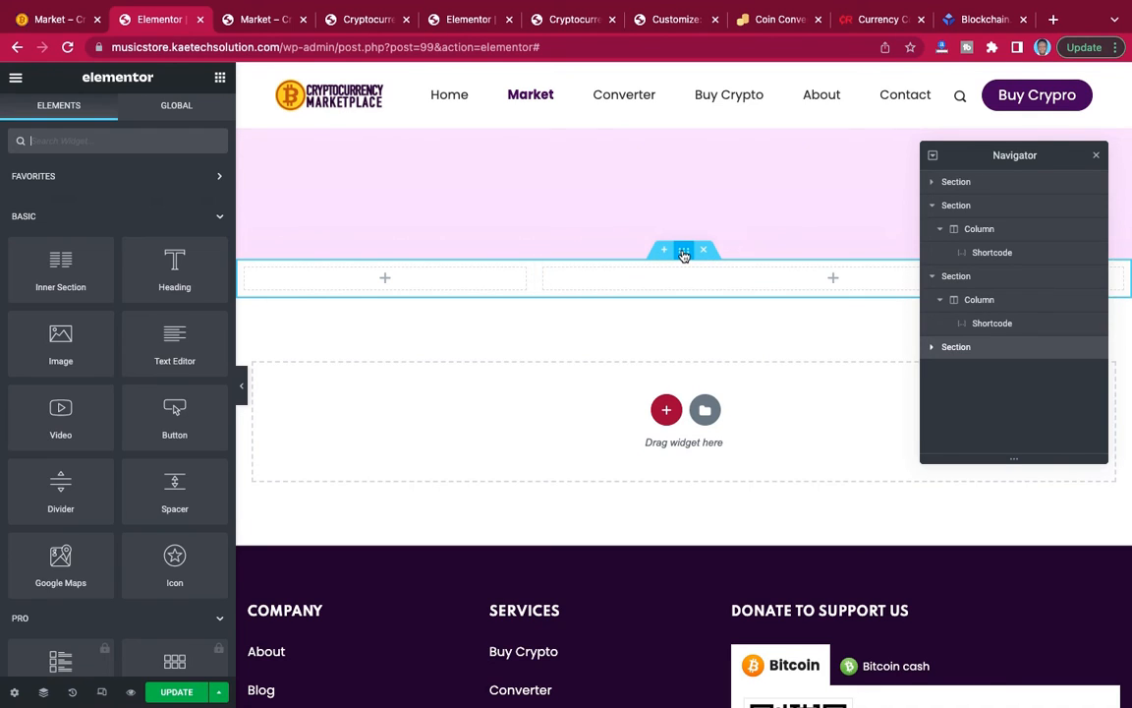
pyautogui.click(684, 256)
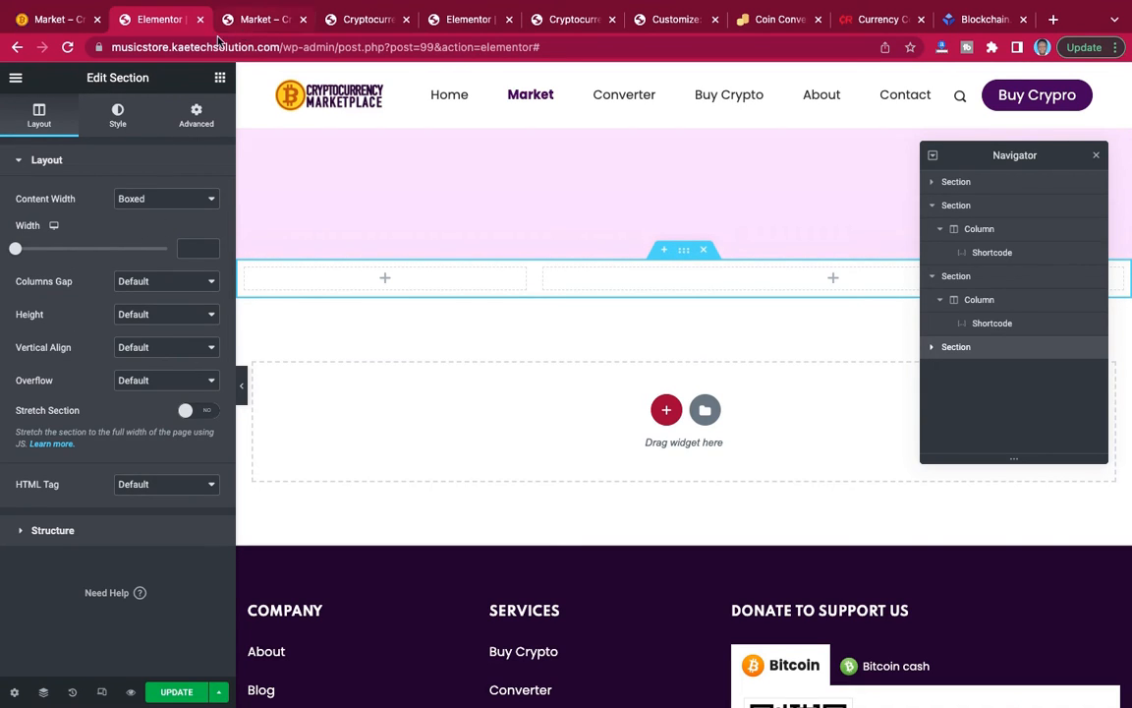
pyautogui.click(196, 116)
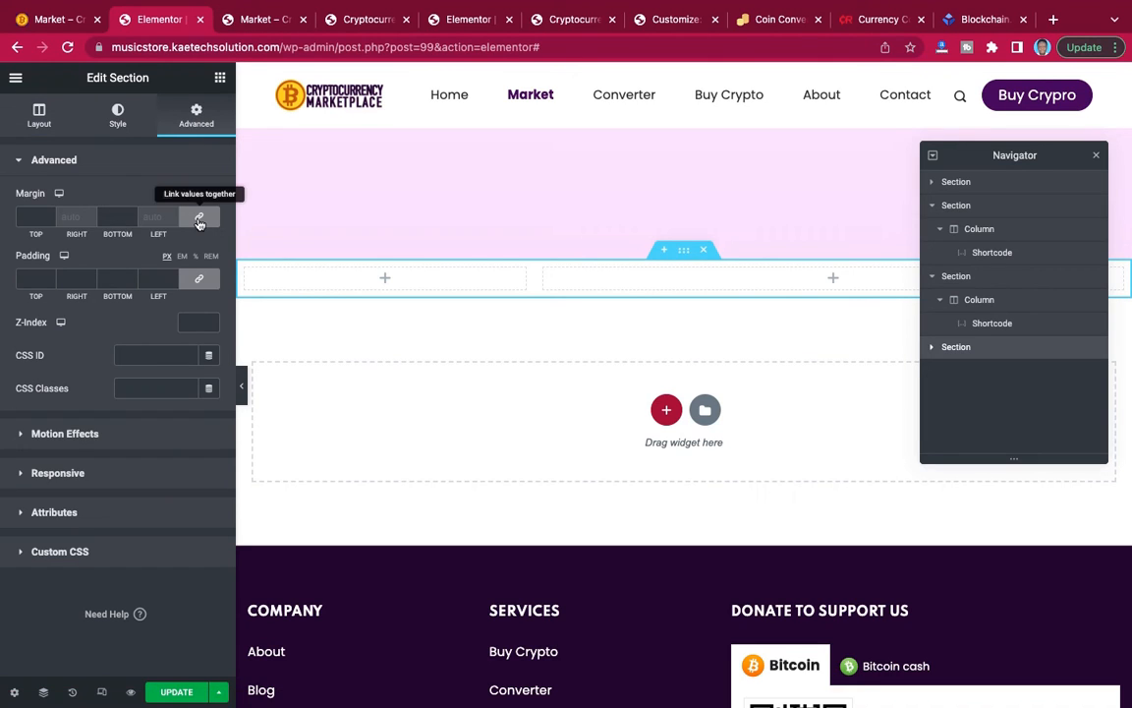
pyautogui.click(27, 216)
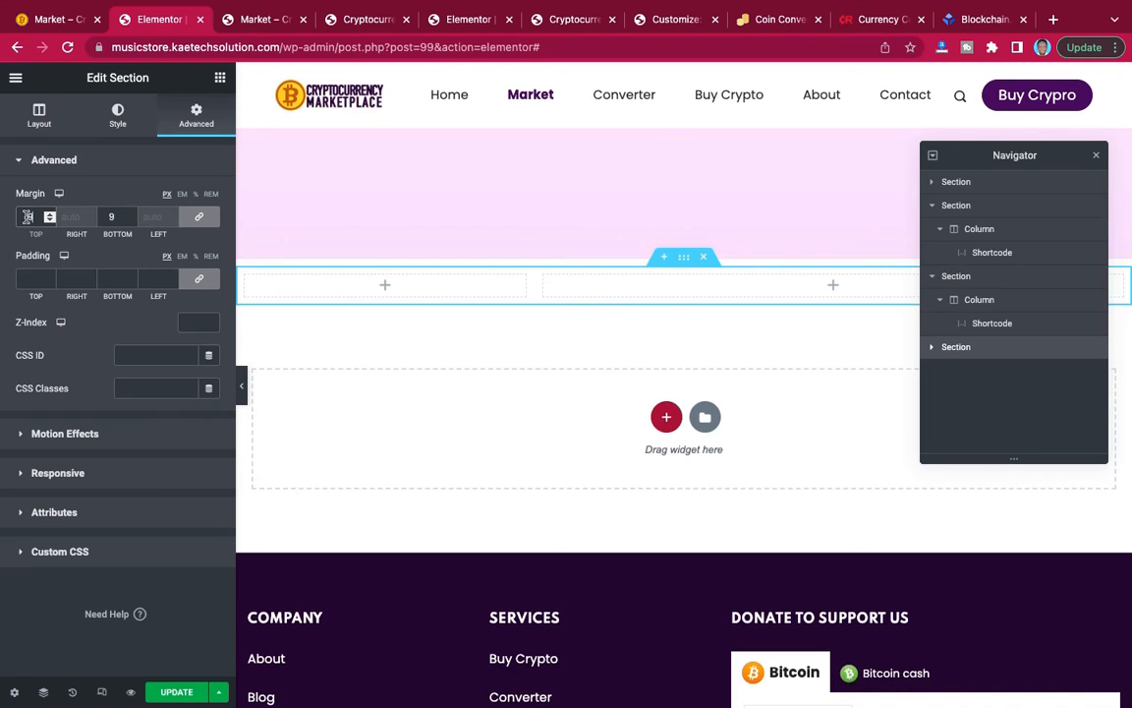
pyautogui.write('90')
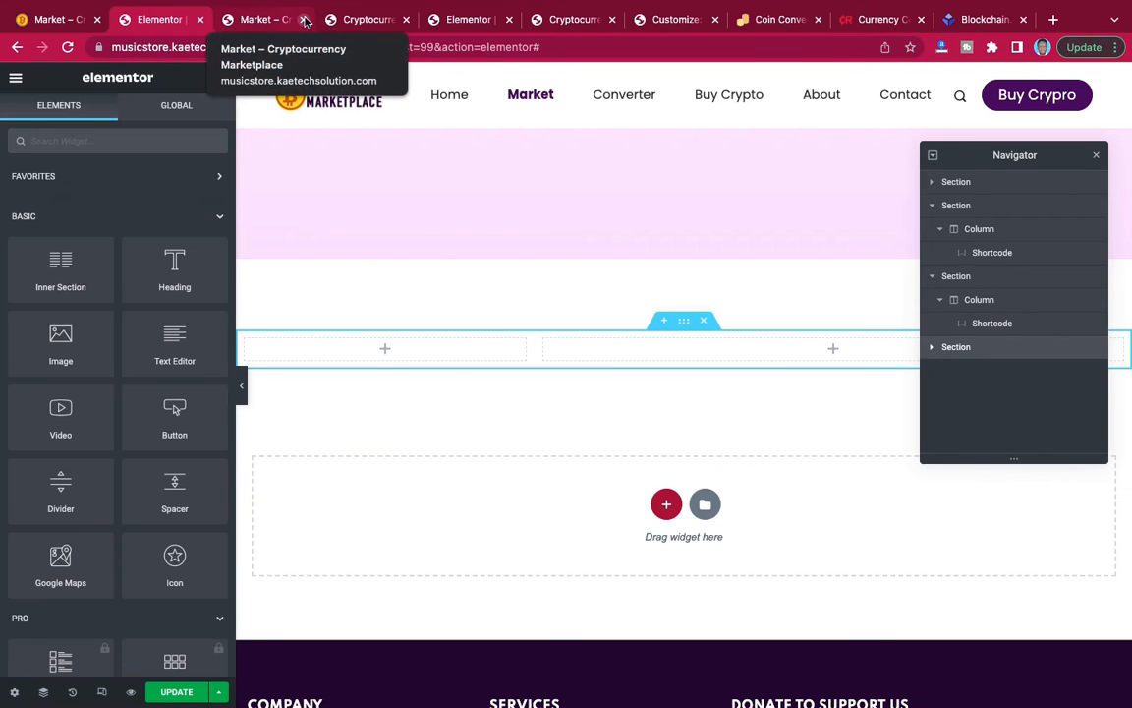
# Copy the label widget's shortcode from Cryptocurrency Widgets Pack and insert [cryptopack id="150"] through a Shortcode widget in the section's narrow column.
pyautogui.click(371, 21)
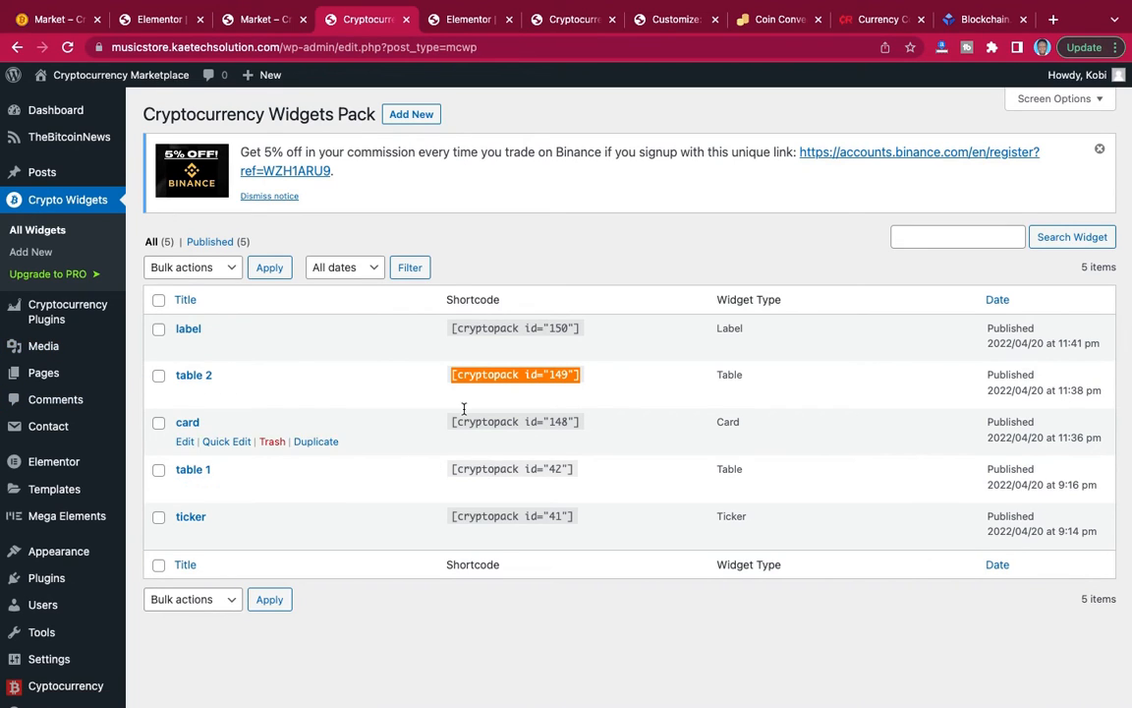
pyautogui.click(510, 329)
pyautogui.hotkey('ctrl', 'c')
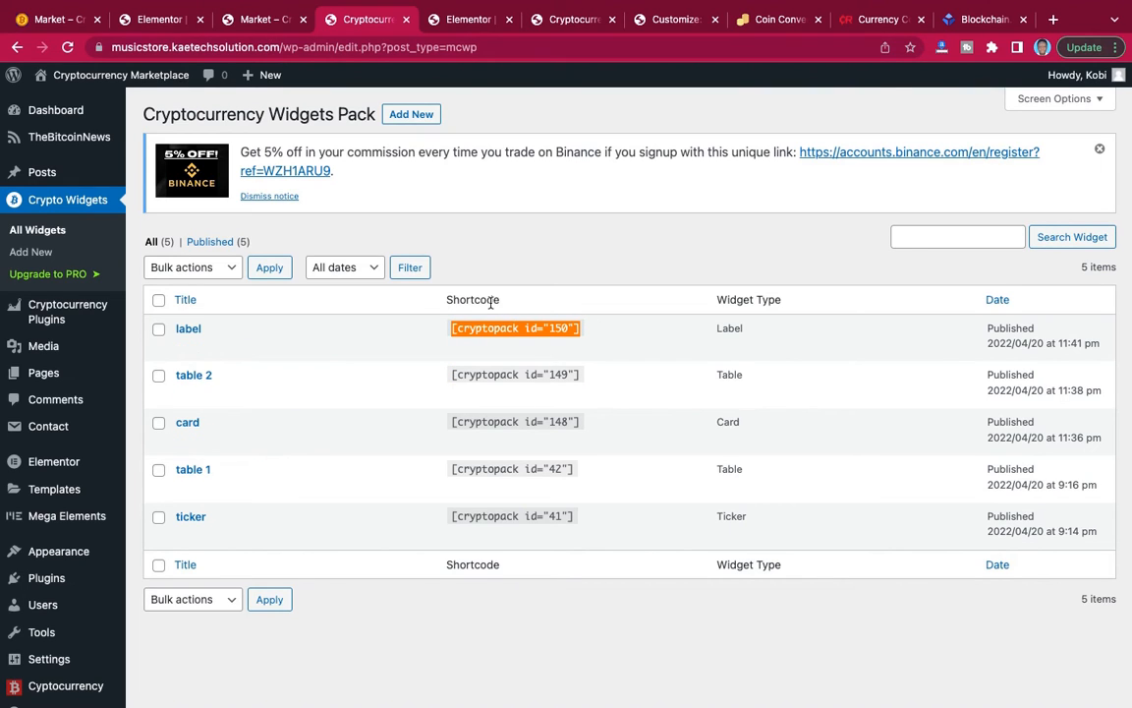
pyautogui.click(168, 24)
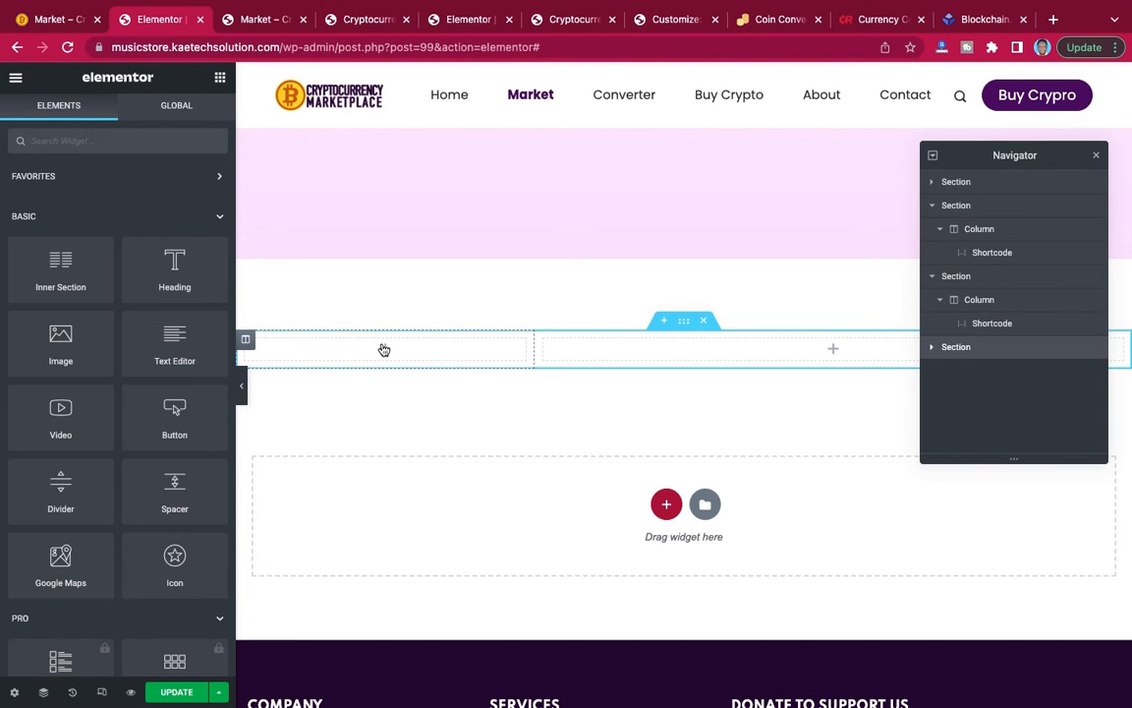
pyautogui.click(76, 142)
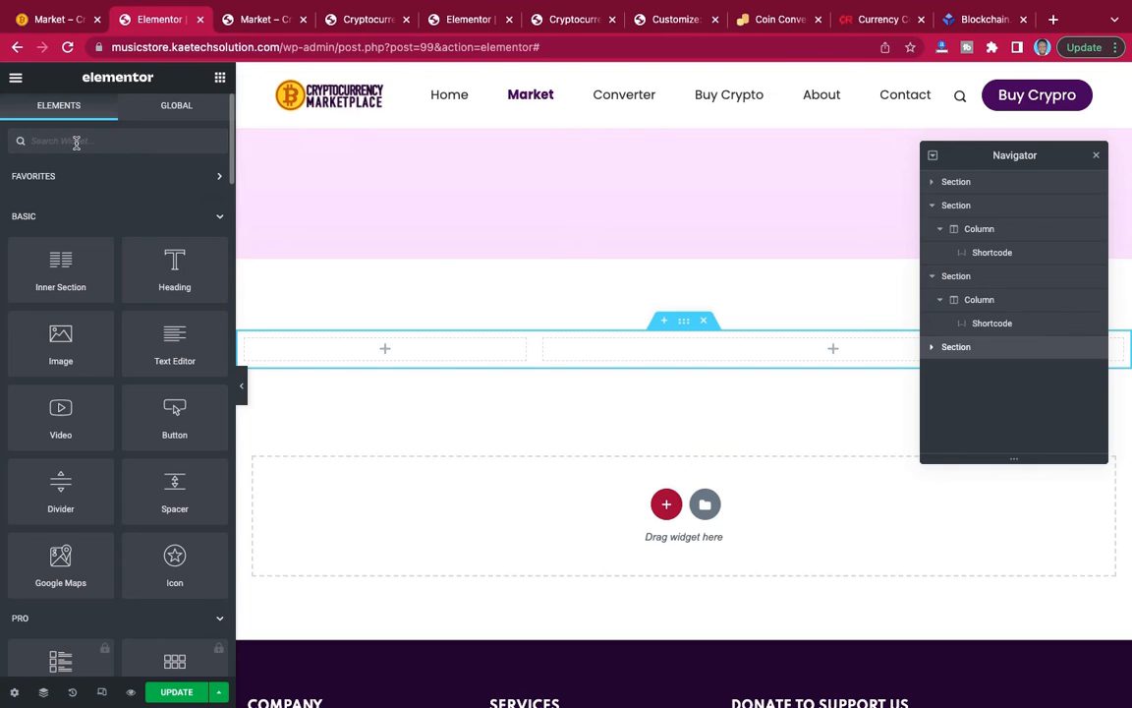
pyautogui.write('sho')
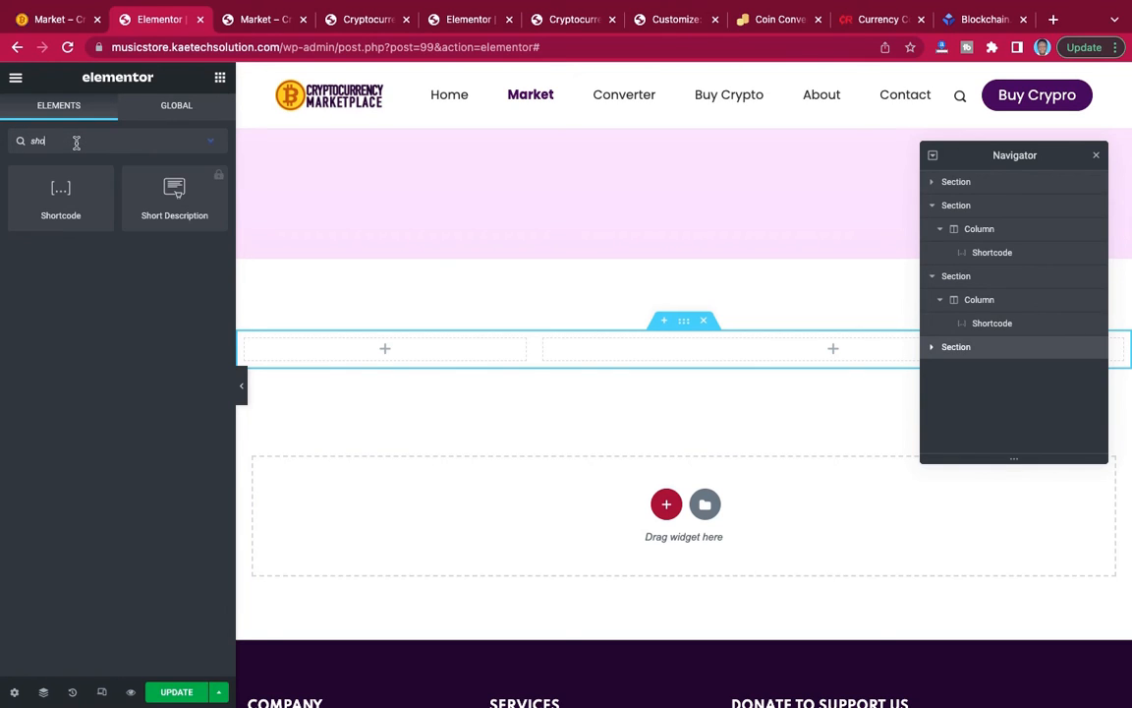
pyautogui.moveTo(118, 196); pyautogui.dragTo(374, 352)
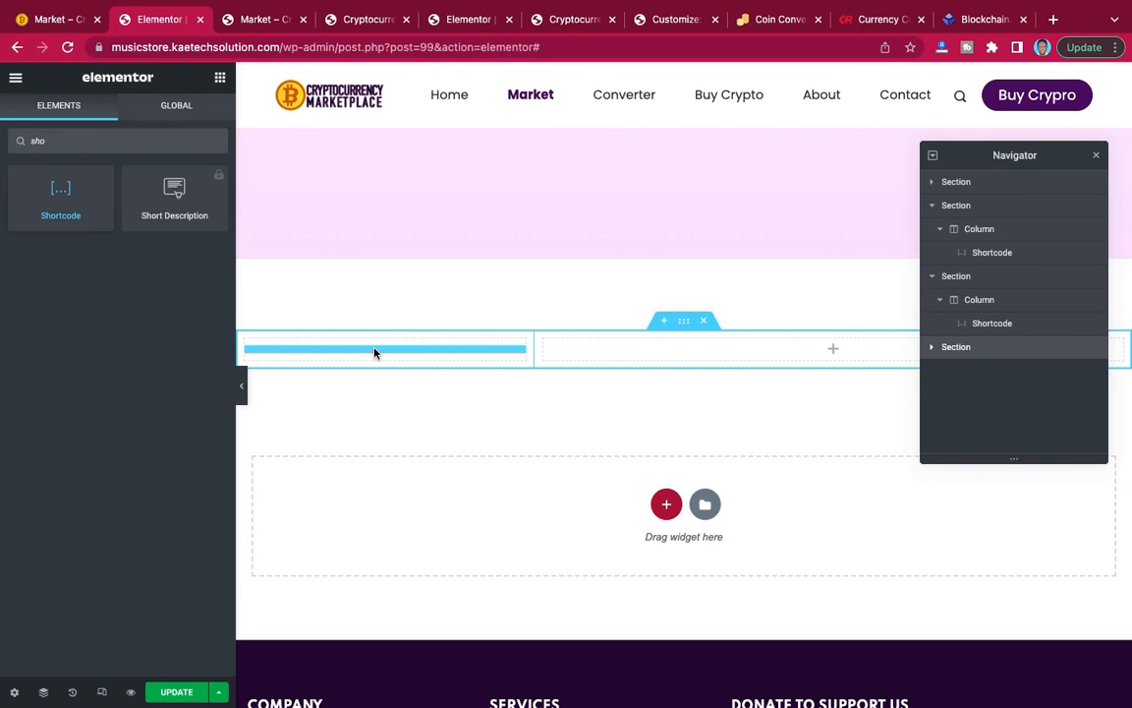
pyautogui.moveTo(374, 352); pyautogui.dragTo(374, 351)
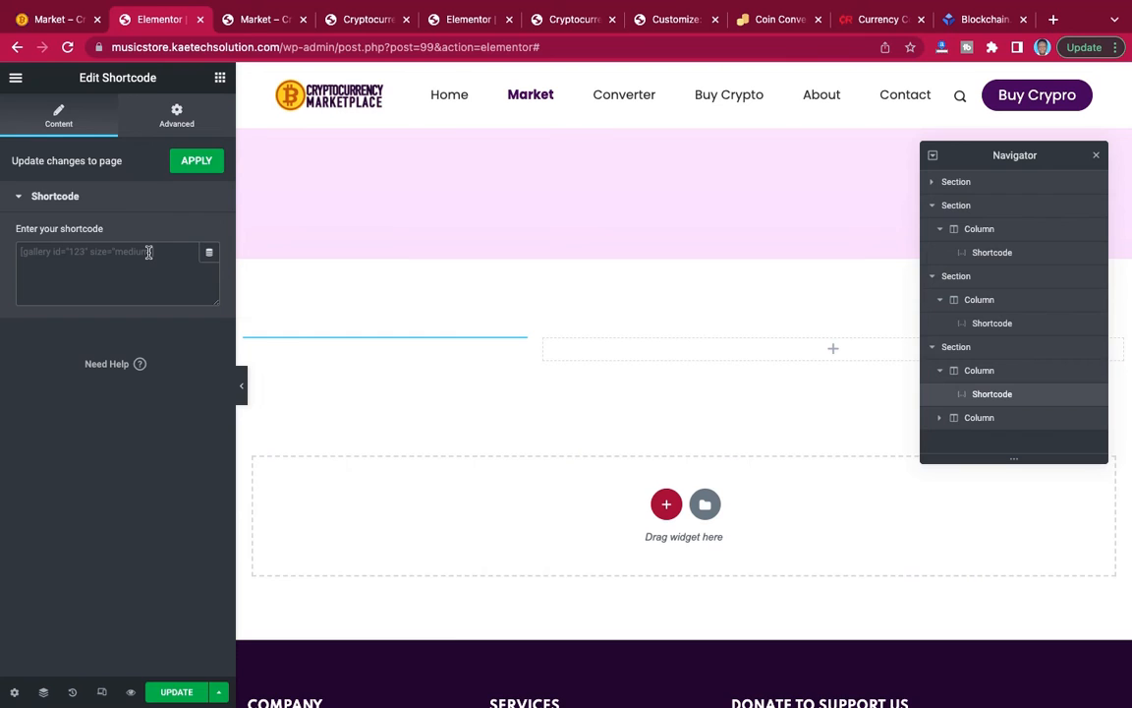
pyautogui.hotkey('ctrl', 'v')
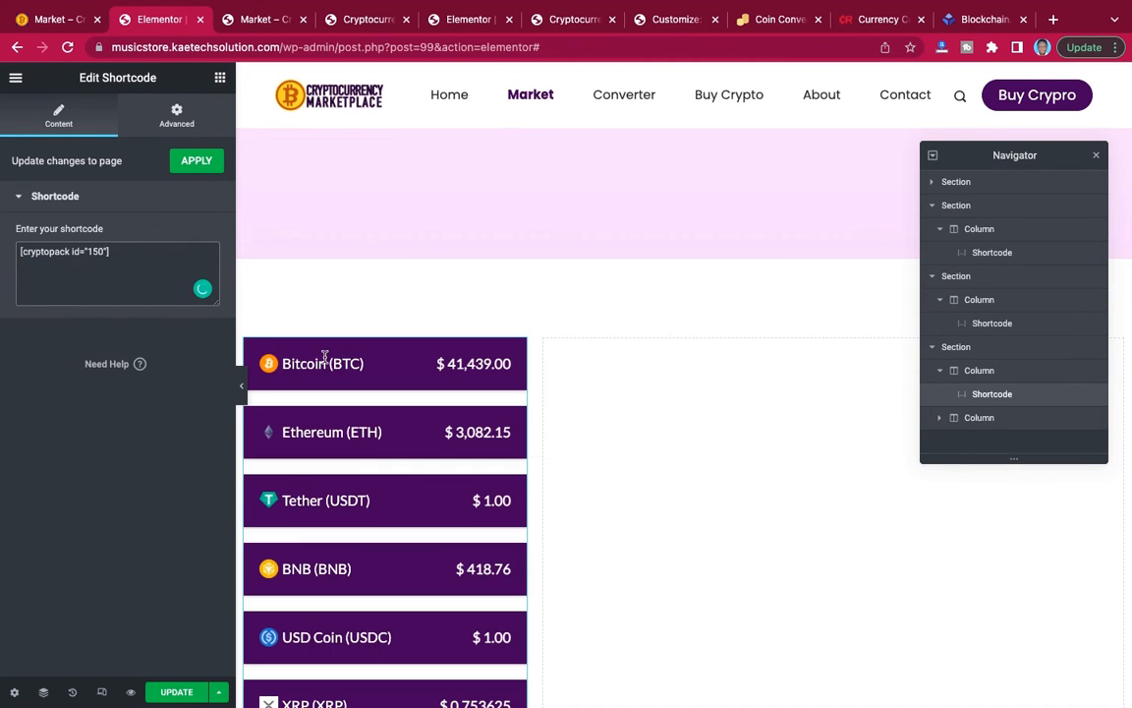
pyautogui.scroll(-15, 508, 470)
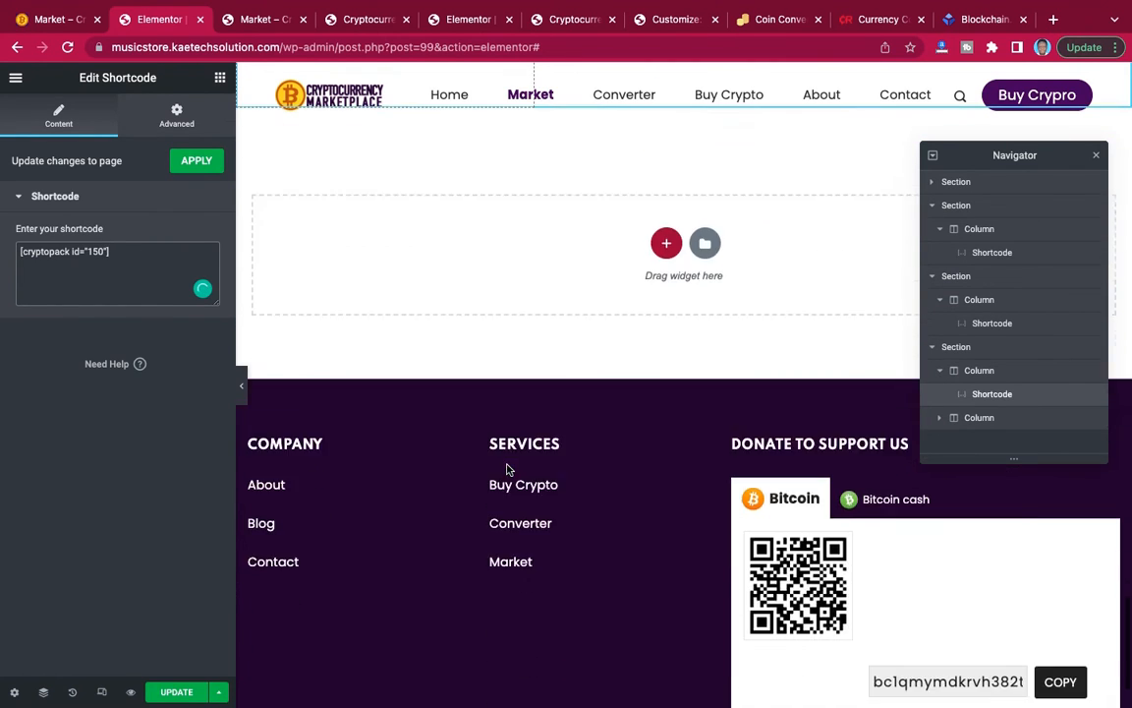
pyautogui.scroll(12, 508, 470)
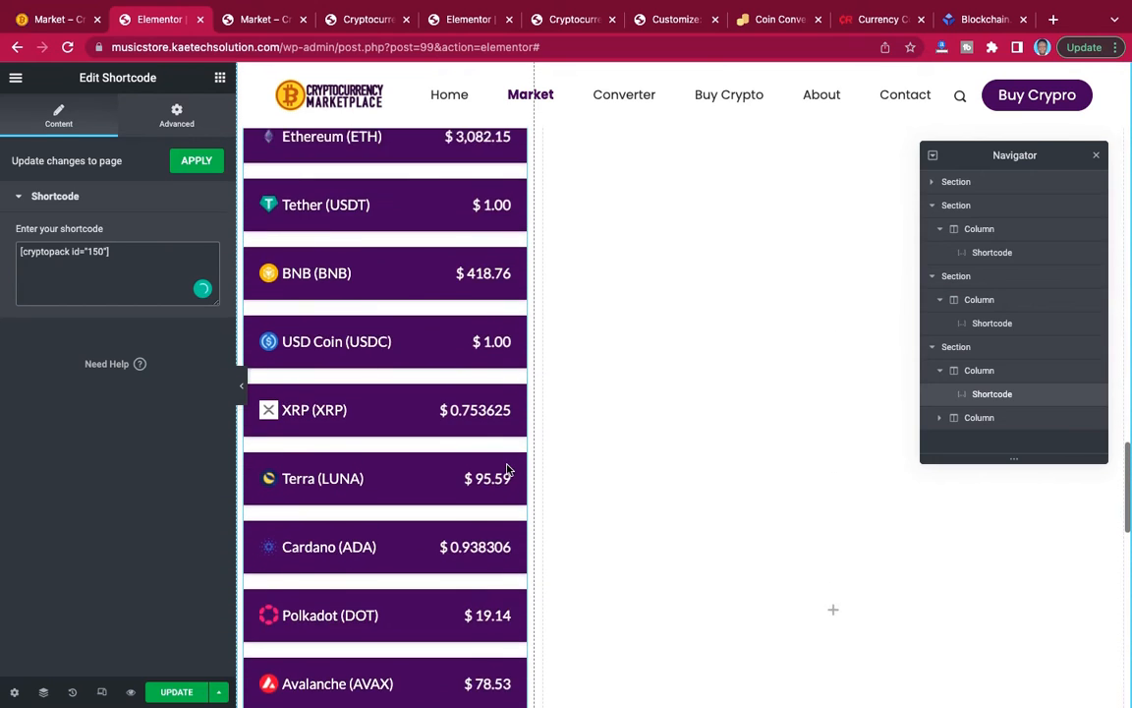
pyautogui.scroll(3, 509, 470)
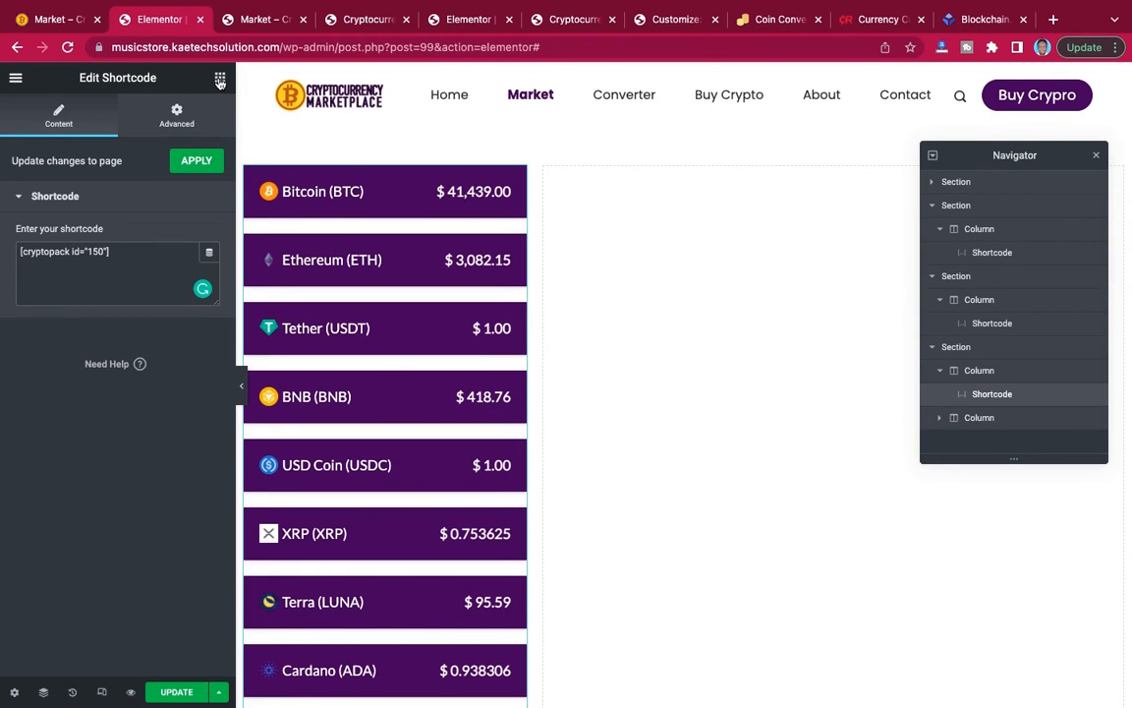
# Add an empty Shortcode widget to the section's wide column and update the Market page.
pyautogui.click(220, 80)
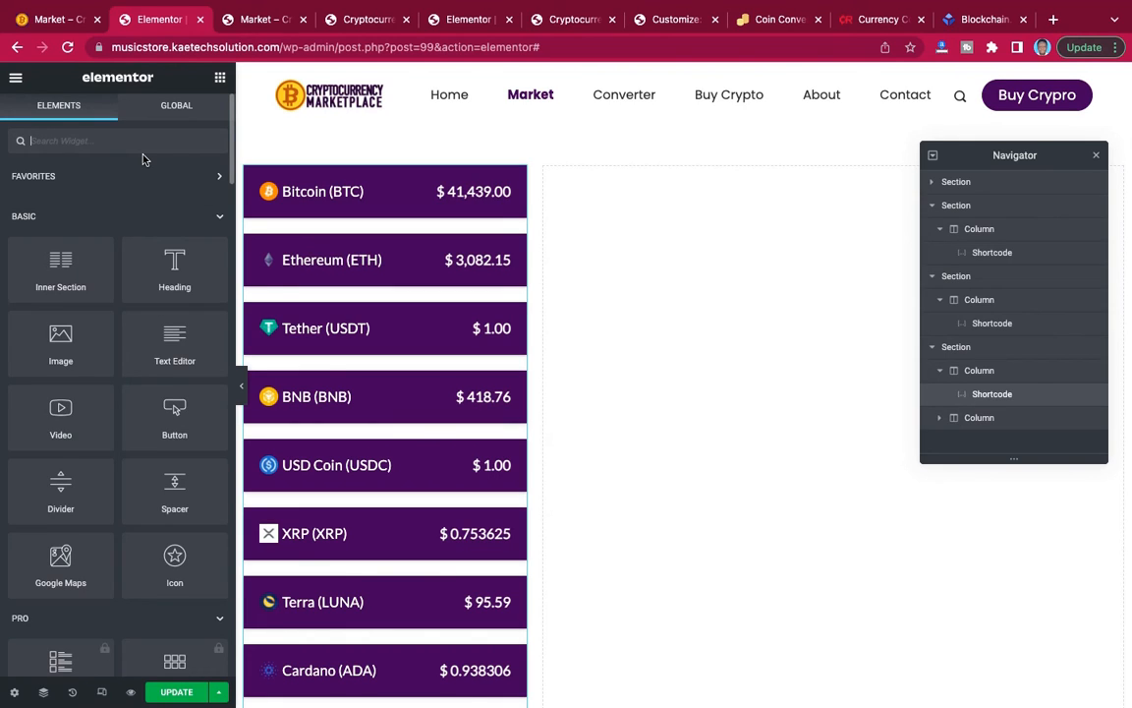
pyautogui.write('sh')
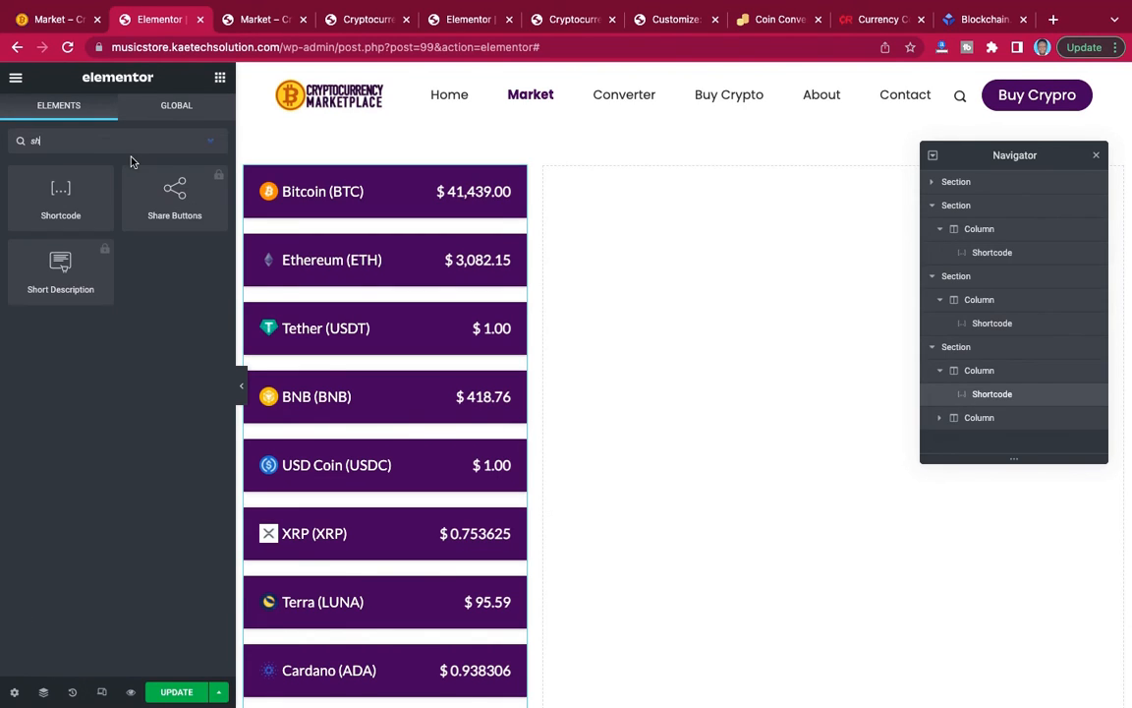
pyautogui.moveTo(60, 188); pyautogui.dragTo(764, 497)
pyautogui.scroll(-5, 763, 497)
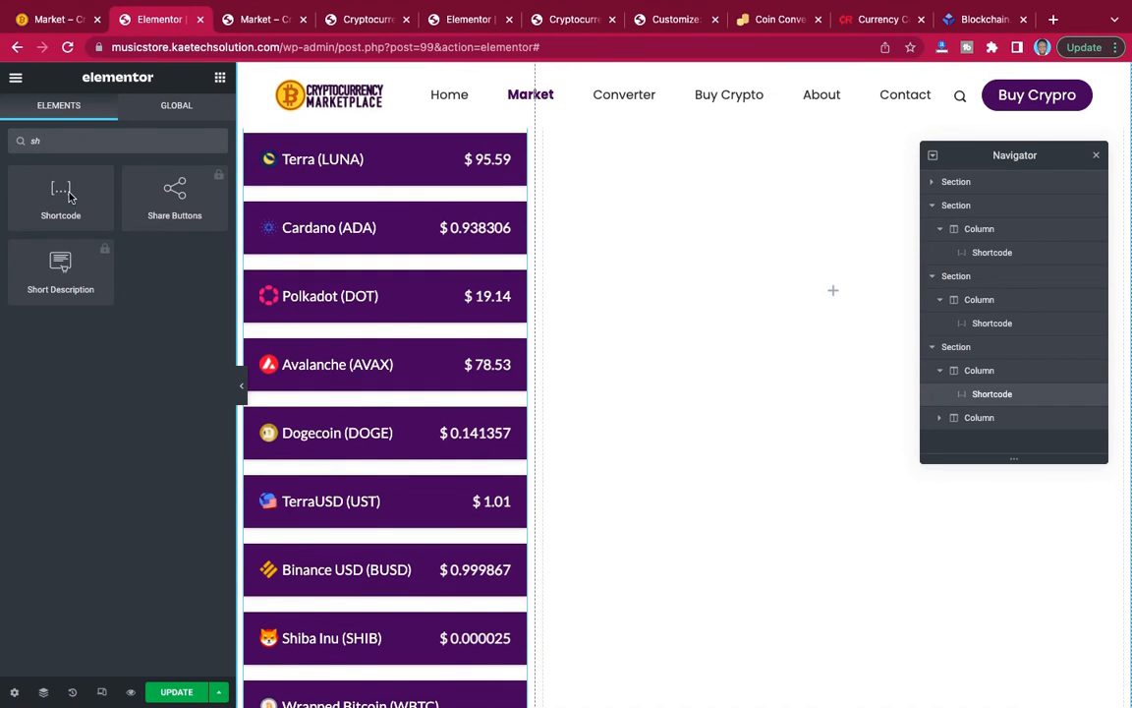
pyautogui.moveTo(60, 192); pyautogui.dragTo(856, 294)
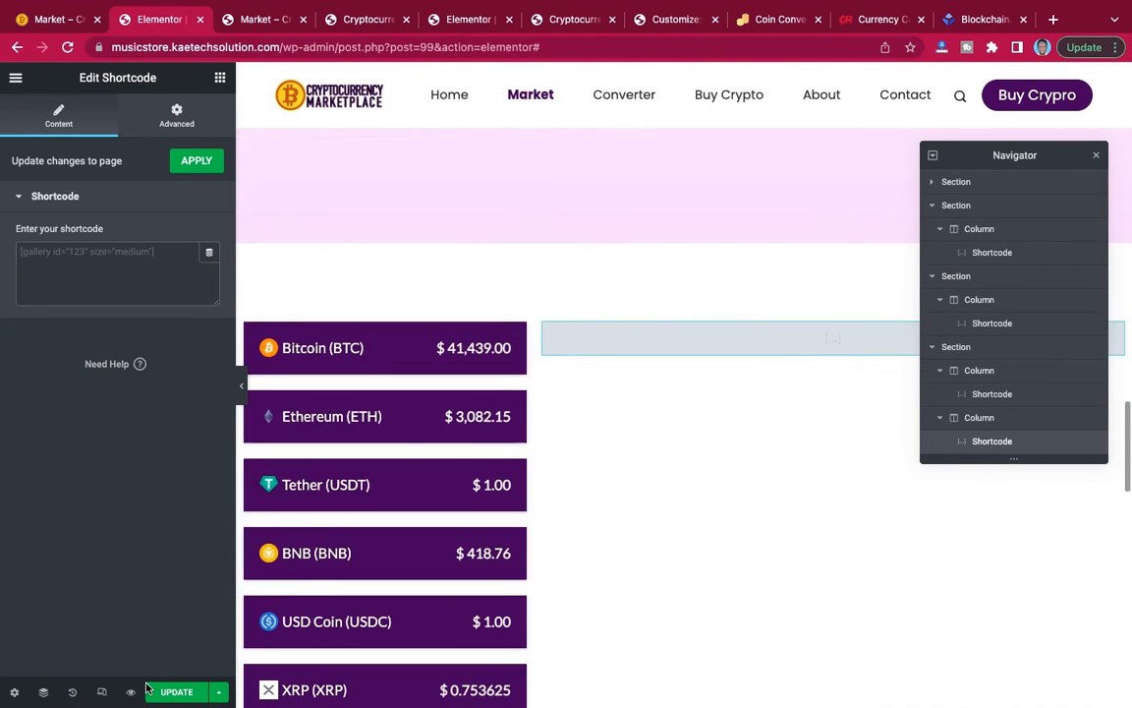
pyautogui.click(177, 692)
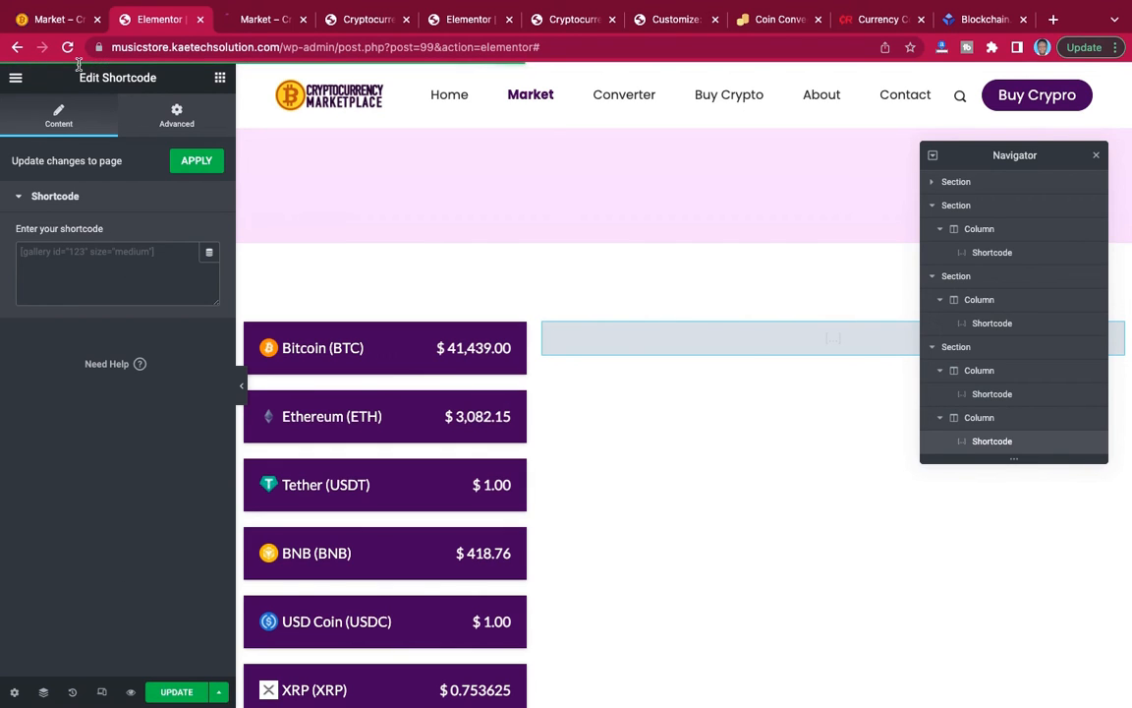
# Open the CryptoCurrency Price Widget list from Cryptocurrency Plugins and copy the Currency tabs shortcode [ccpw id="151"].
pyautogui.click(369, 20)
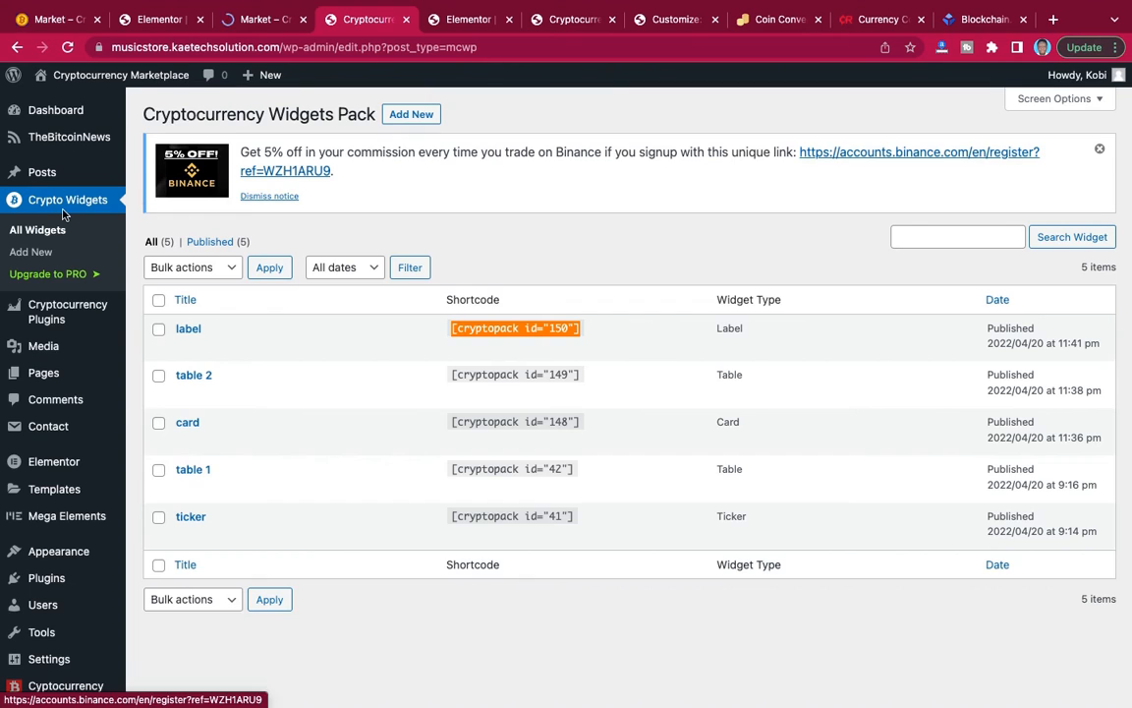
pyautogui.click(57, 310)
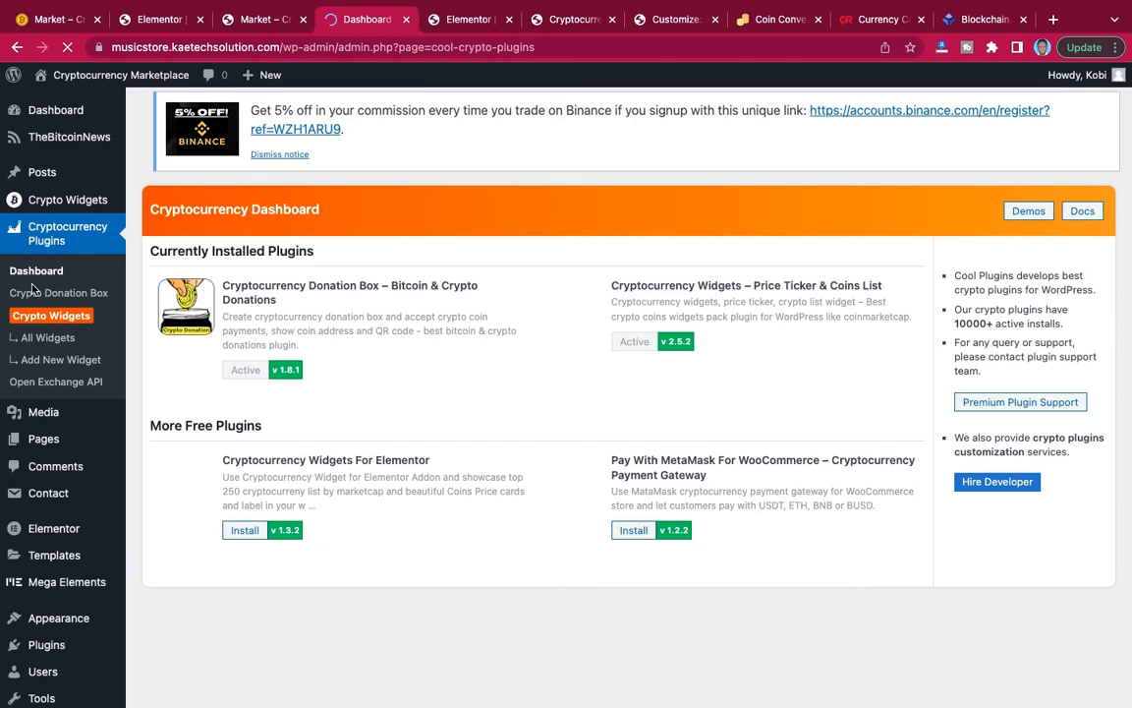
pyautogui.click(45, 344)
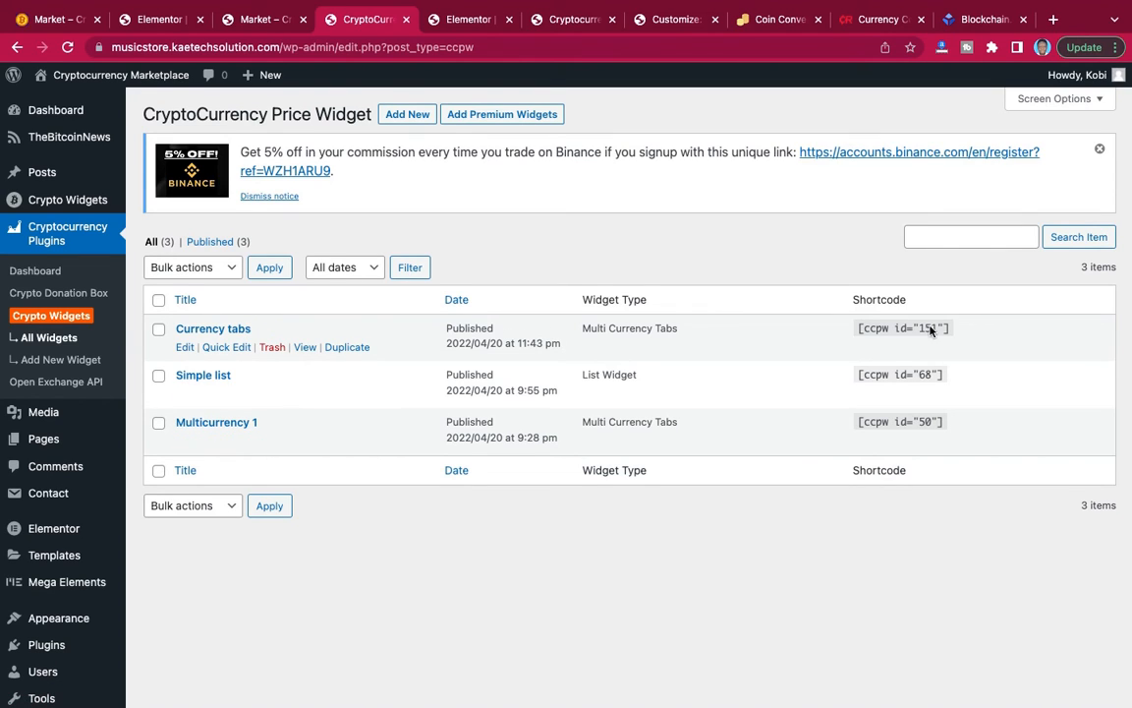
pyautogui.moveTo(950, 328); pyautogui.dragTo(857, 329)
pyautogui.press('super+c')
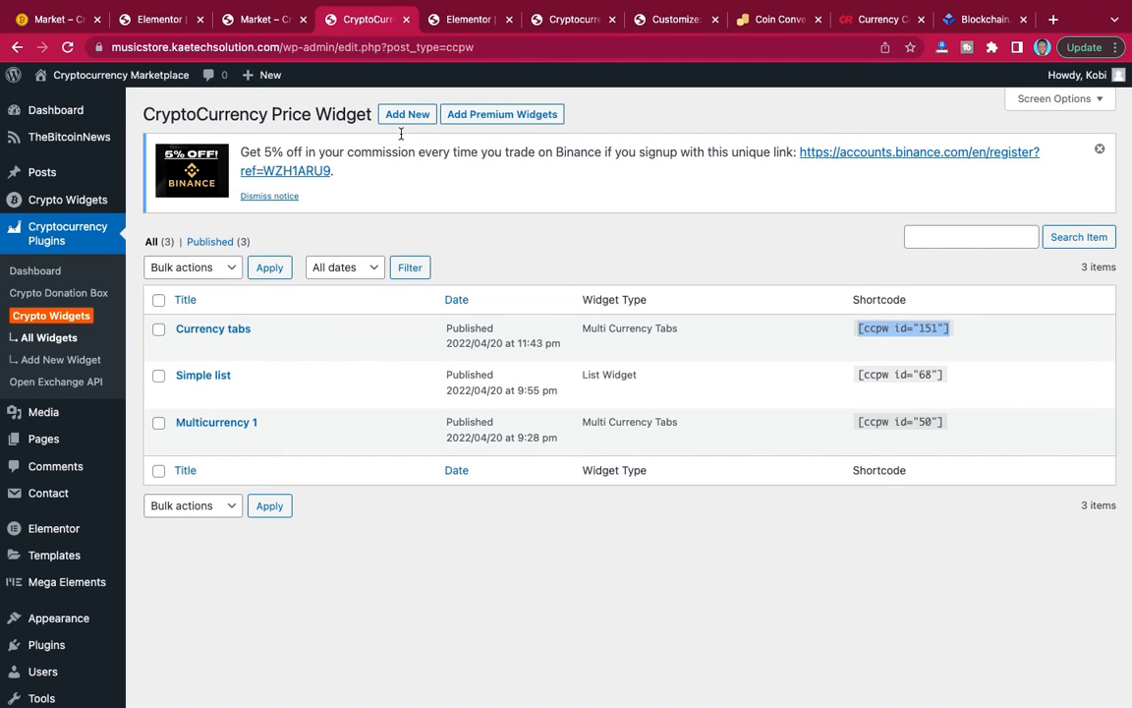
# Paste [ccpw id="151"] into the wide column's Shortcode widget, update the Market page and apply the changes to the preview.
pyautogui.click(155, 21)
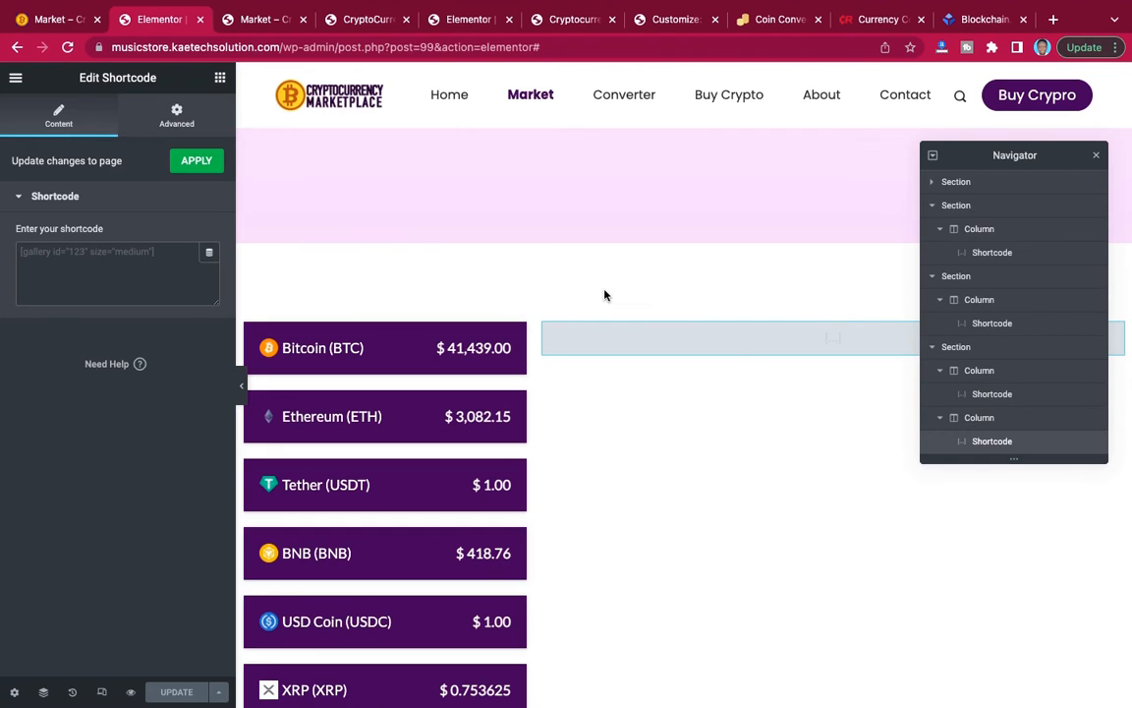
pyautogui.click(114, 256)
pyautogui.press('super+v')
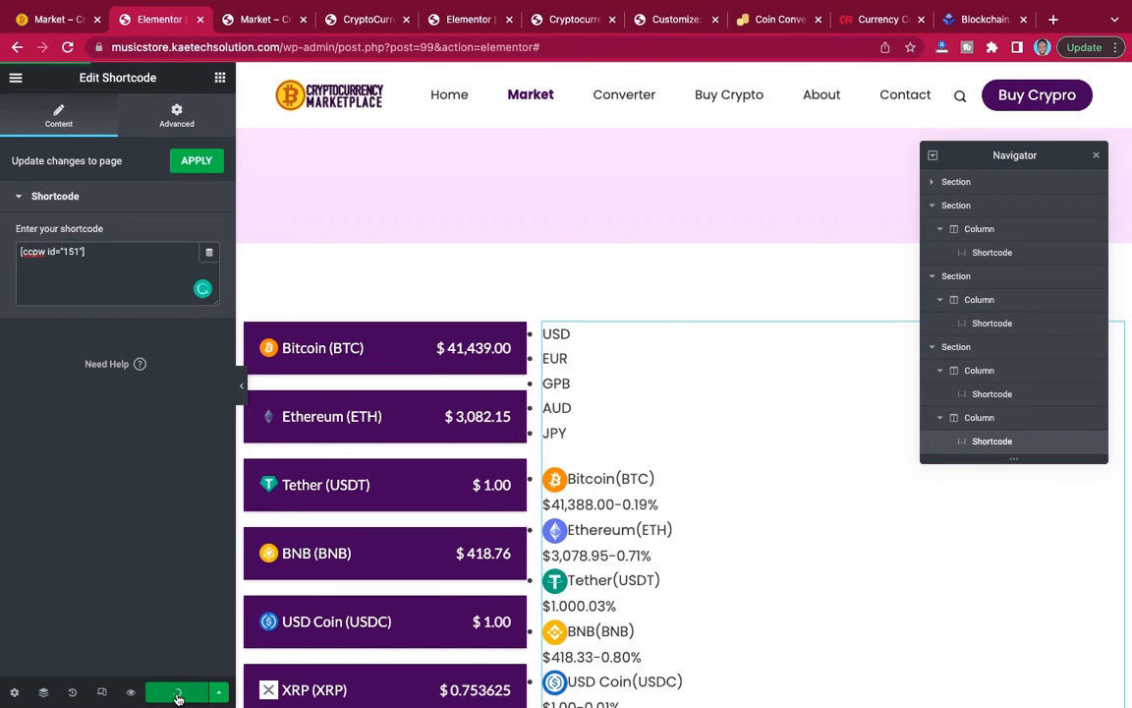
pyautogui.scroll(-12, 725, 597)
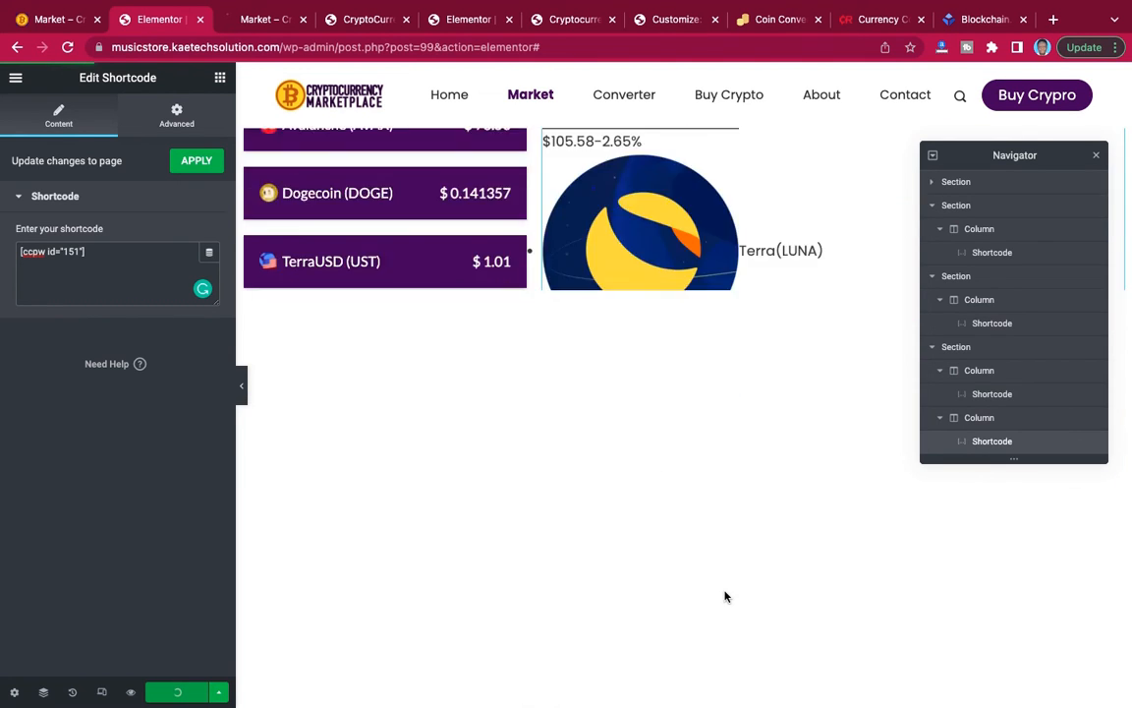
pyautogui.scroll(10, 725, 597)
pyautogui.scroll(2, 726, 596)
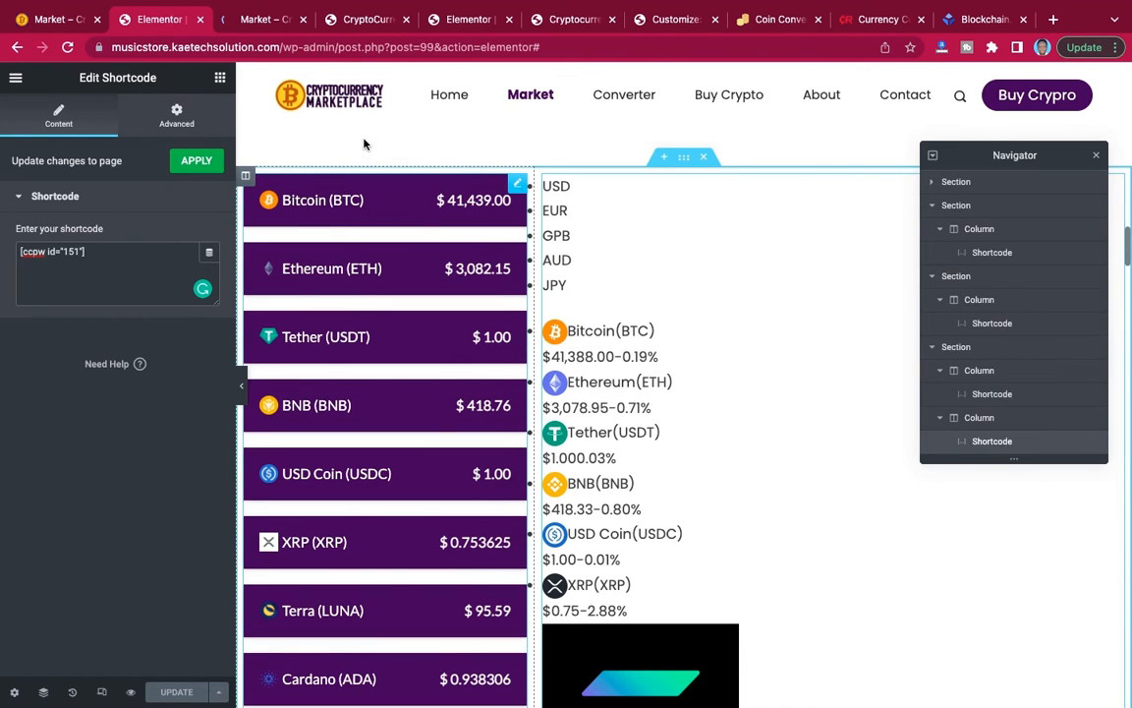
pyautogui.click(204, 162)
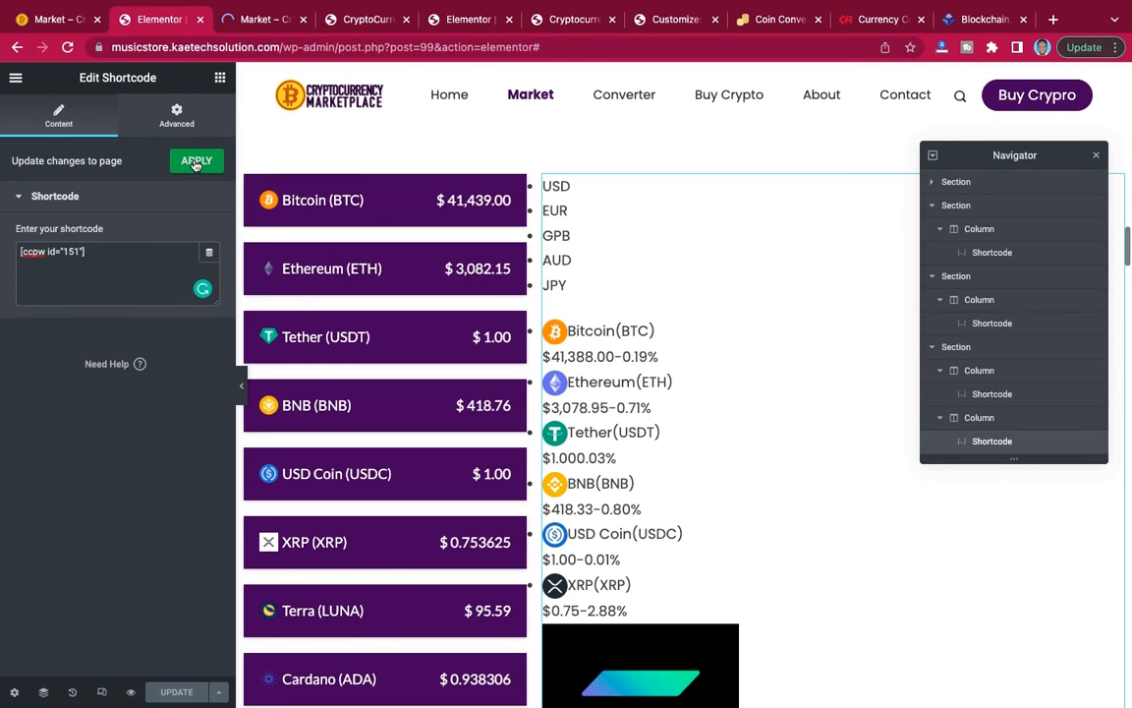
pyautogui.click(178, 165)
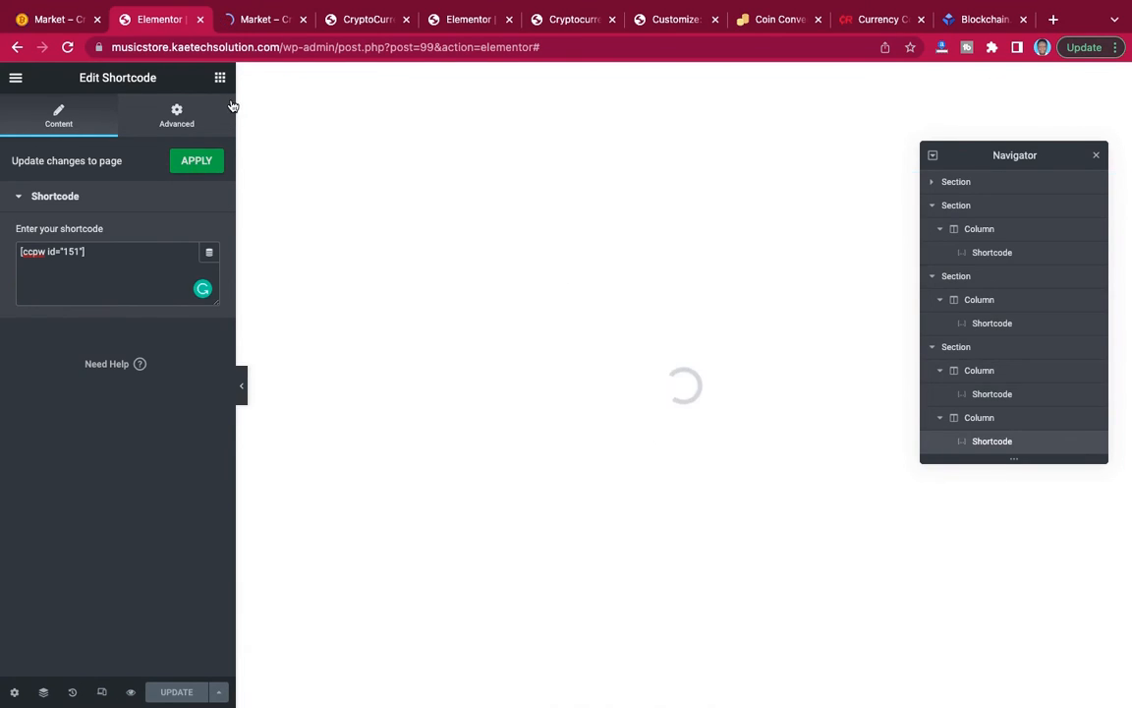
# Review the Market page preview, comparing the length of the price-label column with the currency tabs beside it.
pyautogui.click(260, 20)
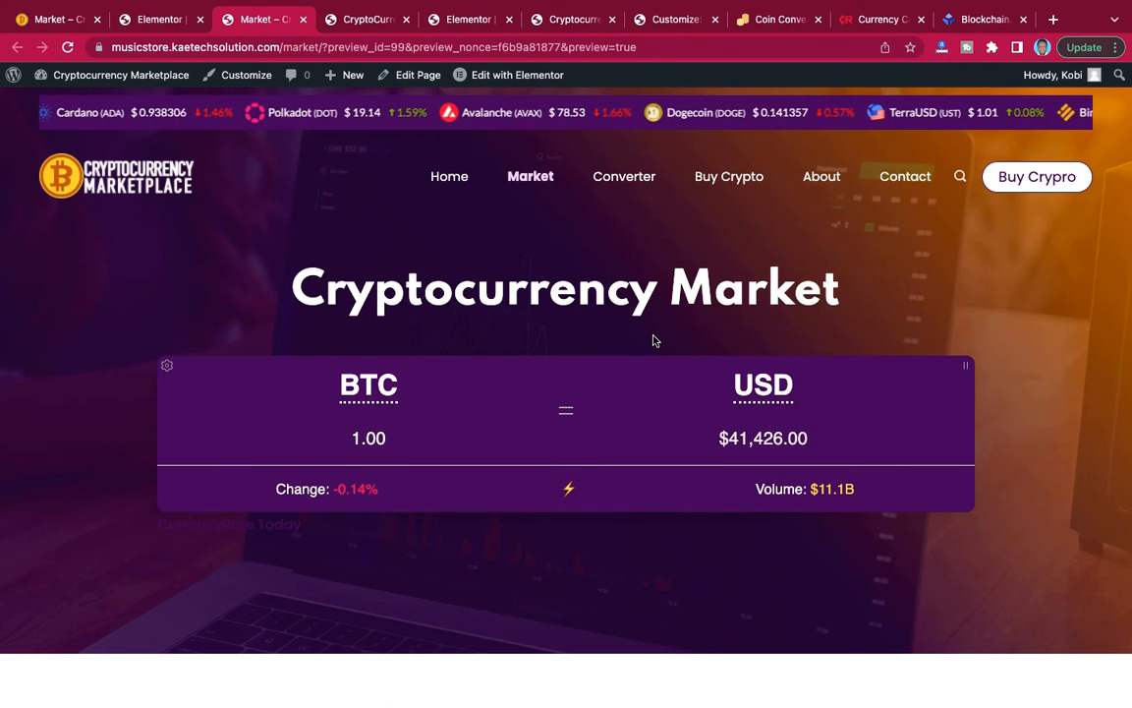
pyautogui.scroll(-5, 653, 340)
pyautogui.scroll(-20, 654, 340)
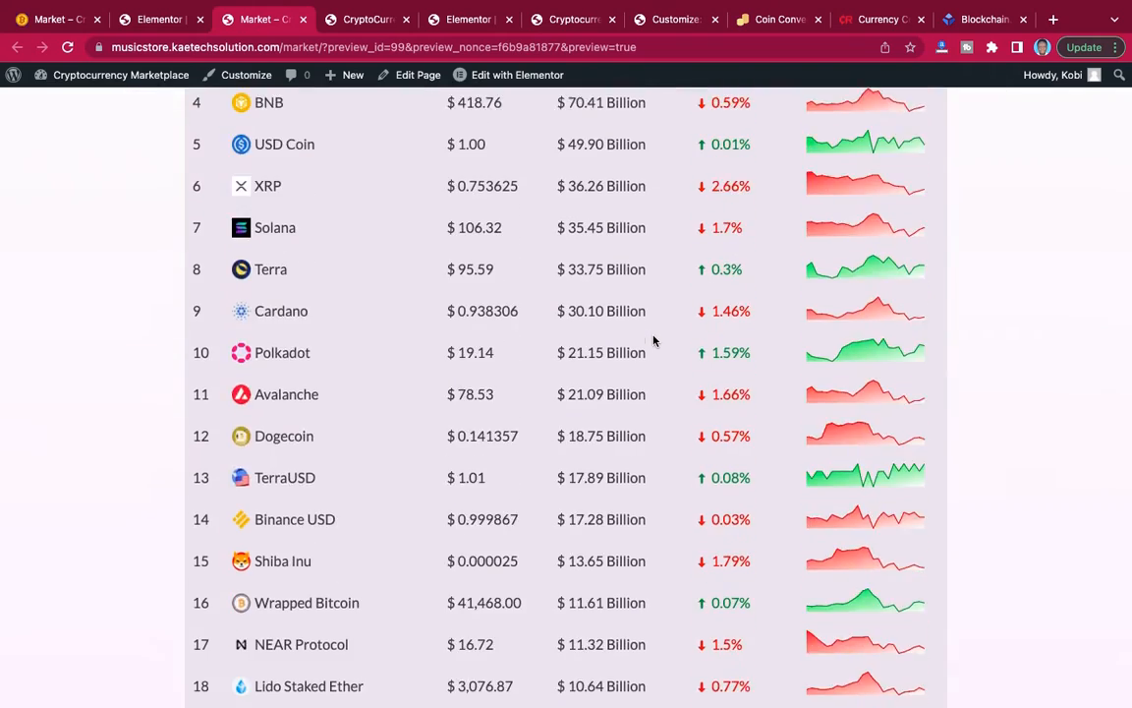
pyautogui.scroll(-20, 653, 340)
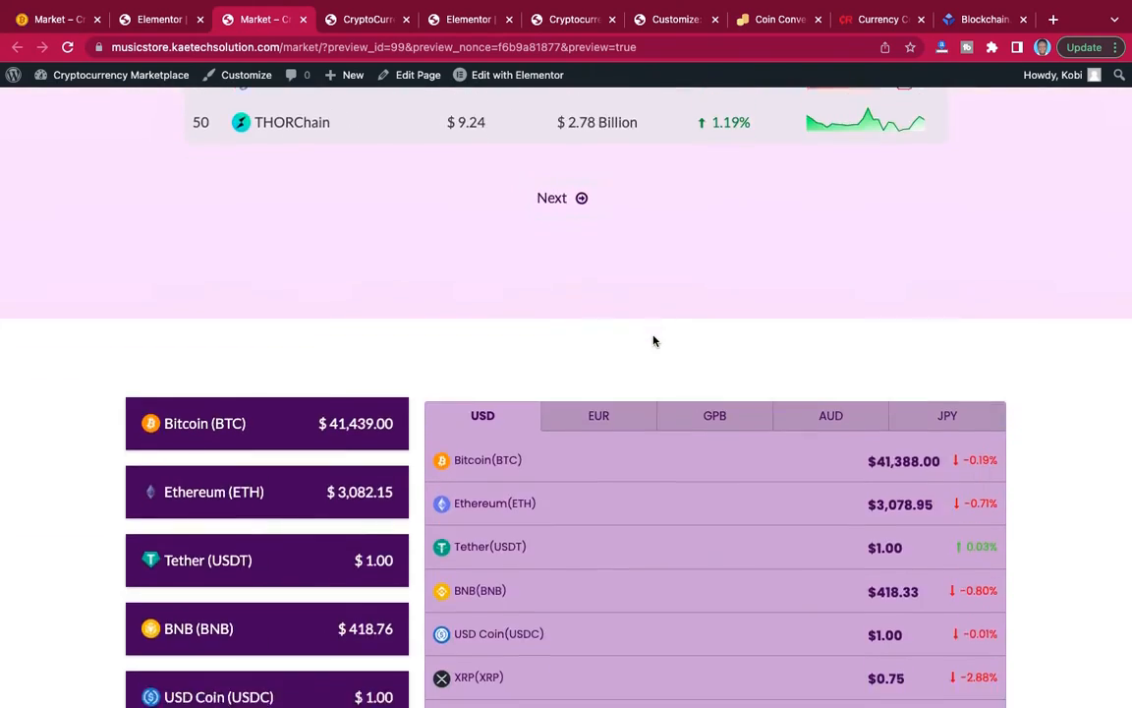
pyautogui.scroll(5, 653, 340)
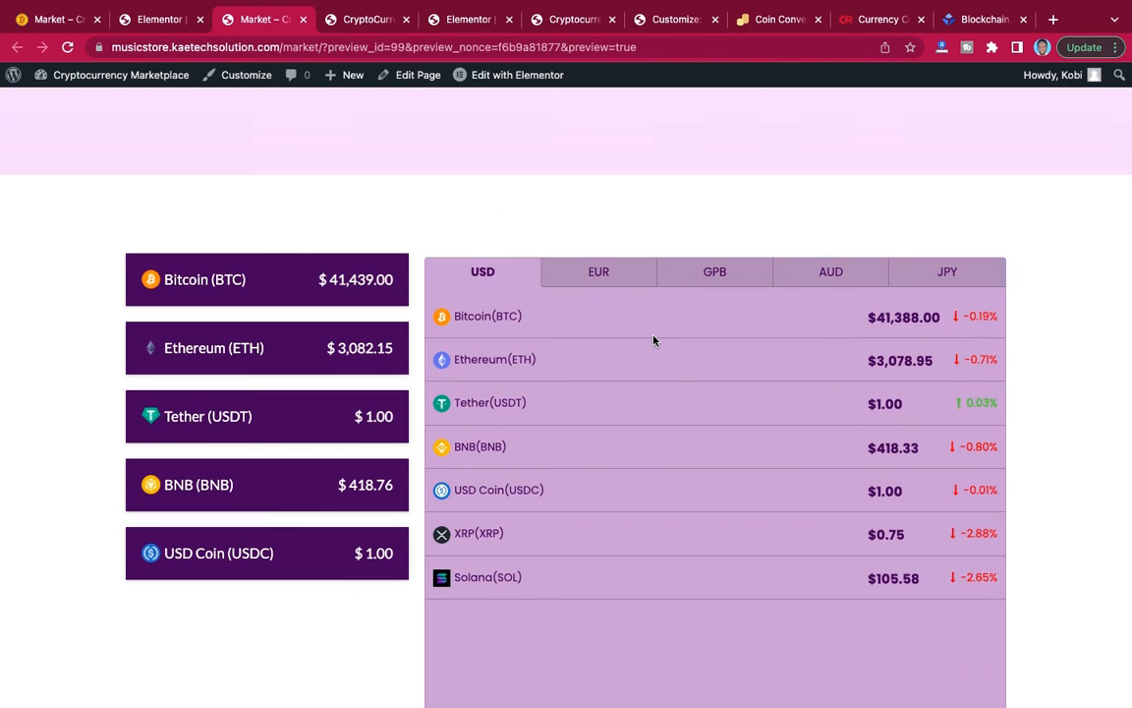
pyautogui.scroll(-15, 363, 408)
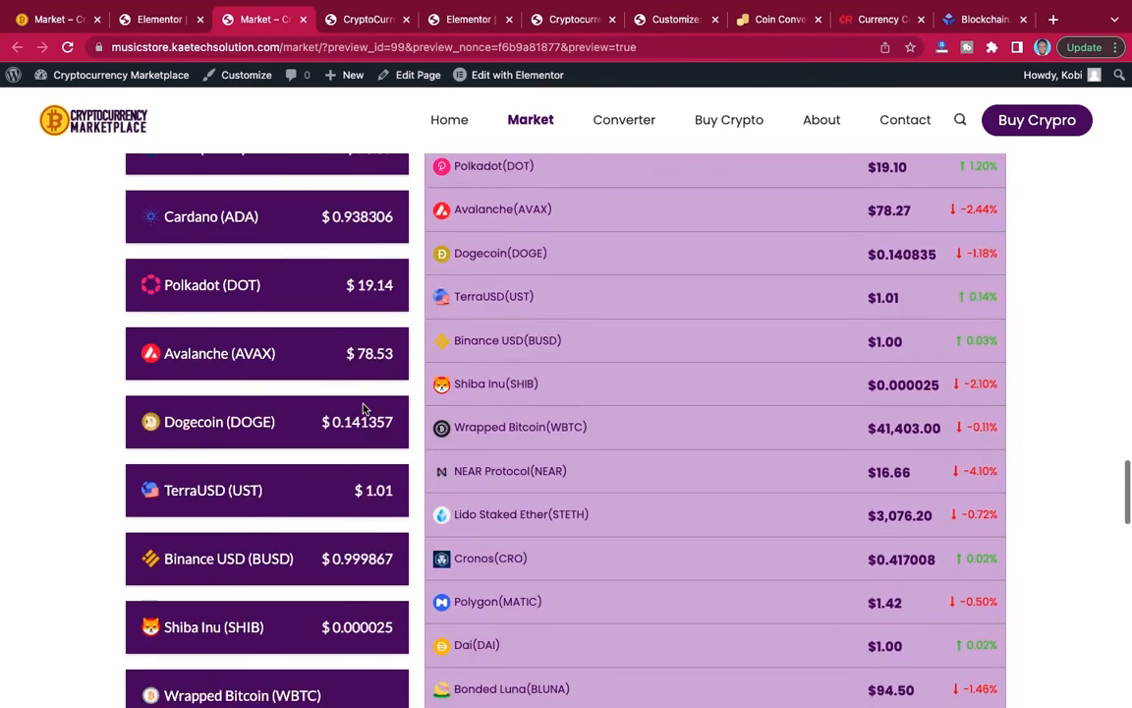
pyautogui.scroll(-6, 363, 409)
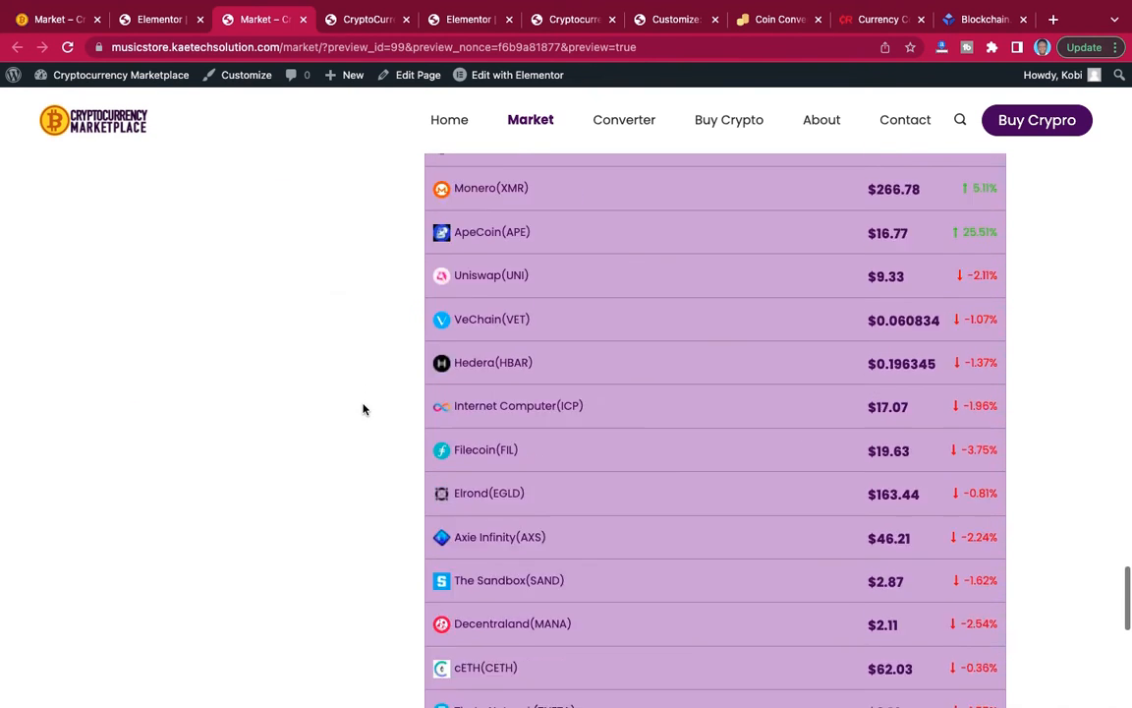
pyautogui.scroll(18, 593, 402)
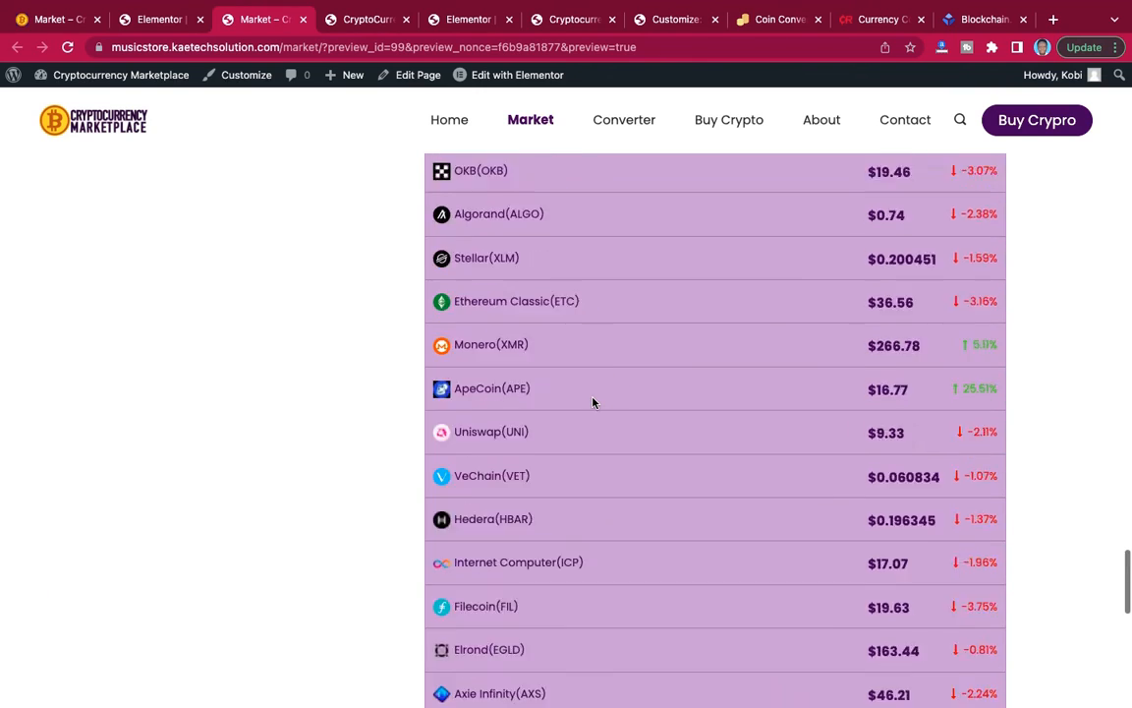
pyautogui.scroll(5, 593, 402)
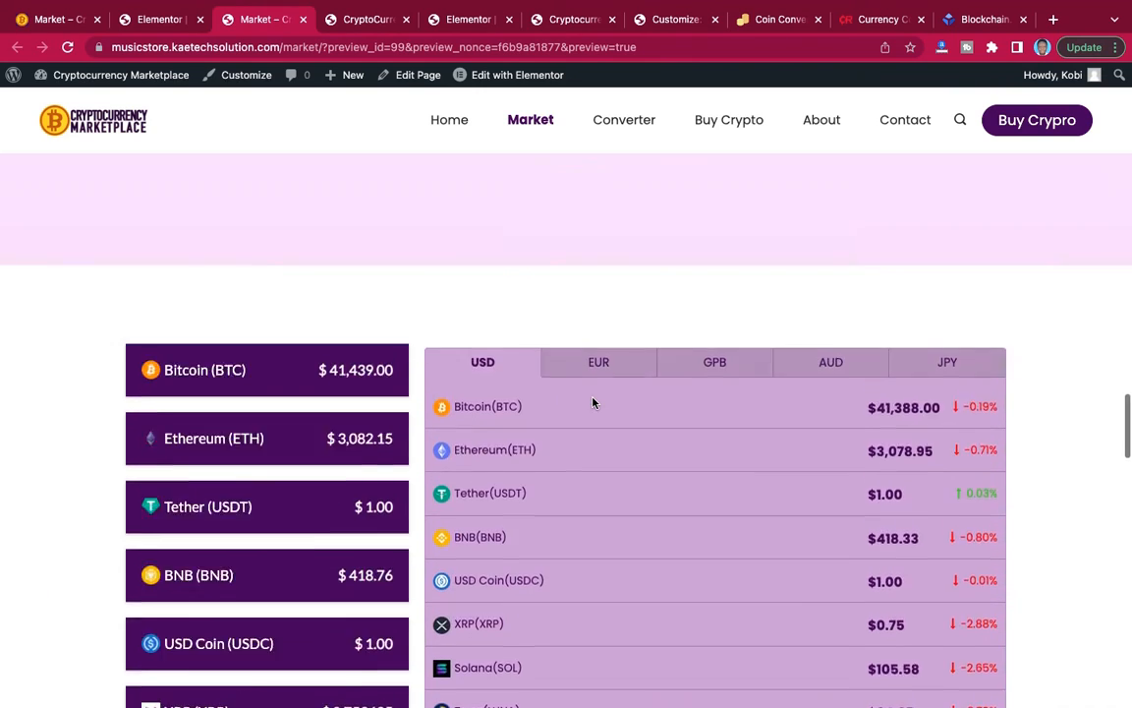
pyautogui.scroll(-10, 593, 402)
pyautogui.scroll(-3, 593, 402)
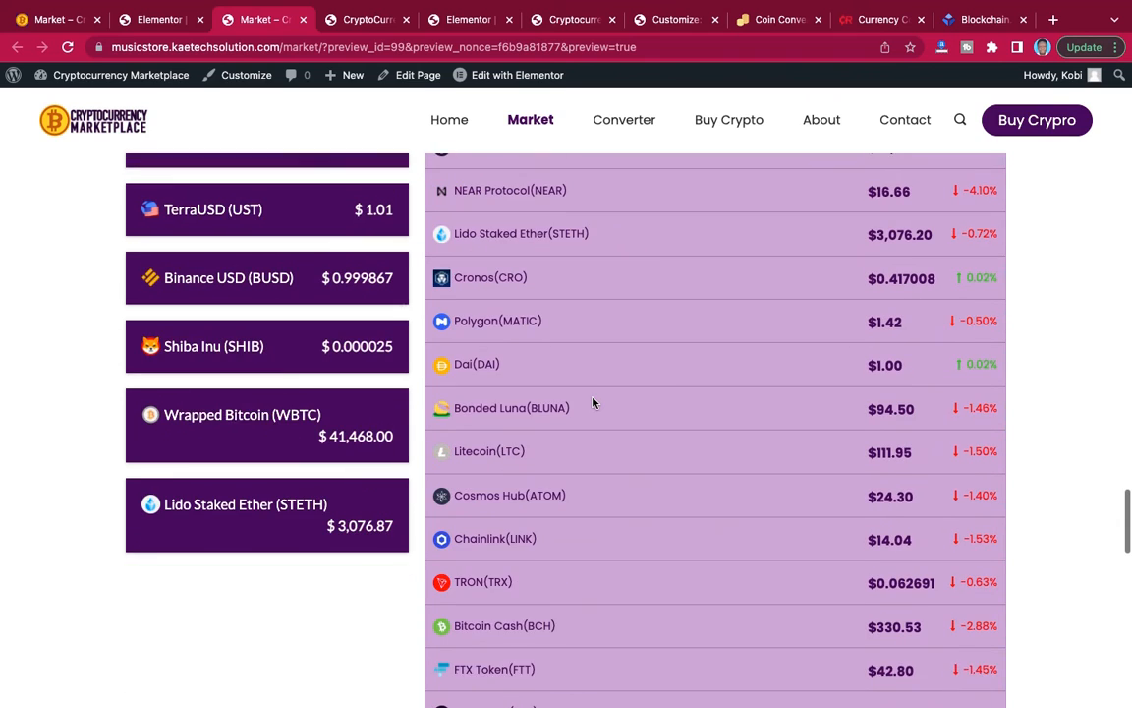
pyautogui.scroll(5, 592, 402)
pyautogui.scroll(6, 593, 402)
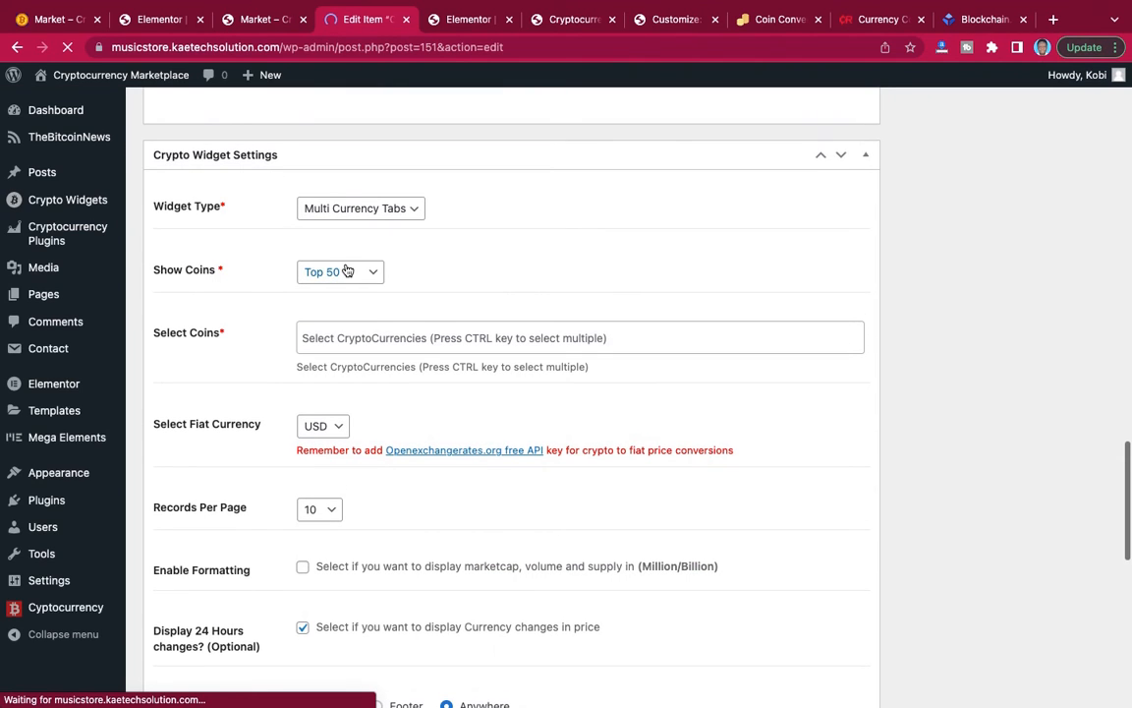
# Set the Currency tabs widget to show a Custom List, select a shorter set of coins from Bitcoin to Telcoin, and update the widget.
pyautogui.click(347, 271)
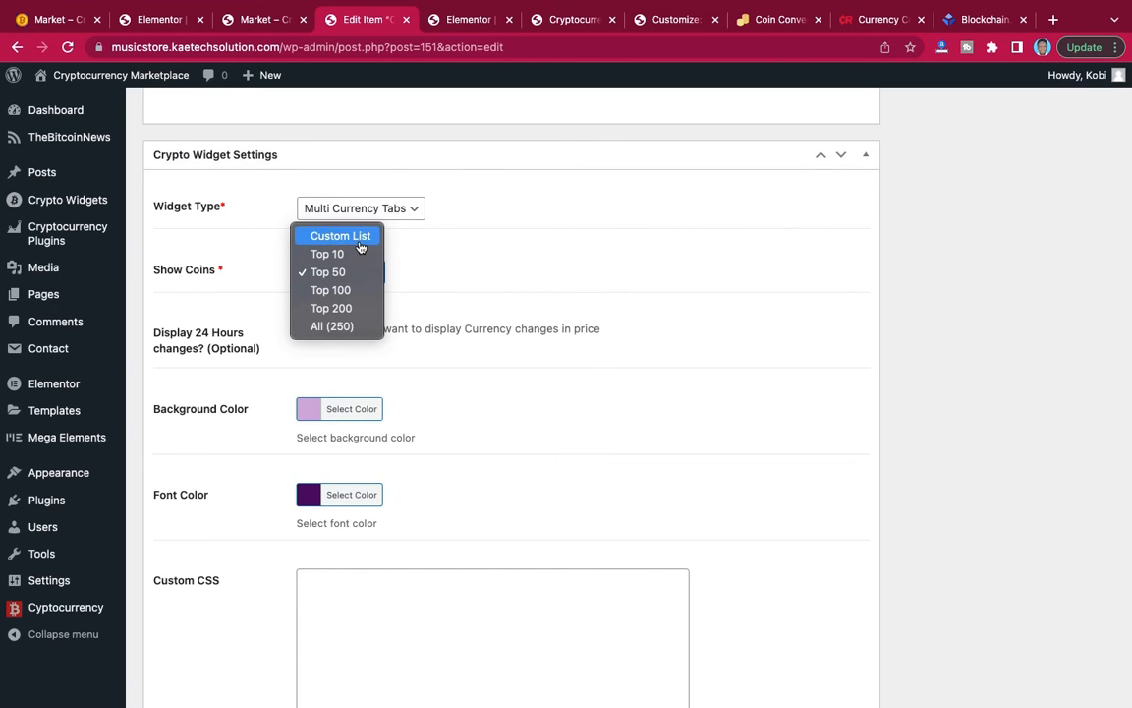
pyautogui.click(360, 237)
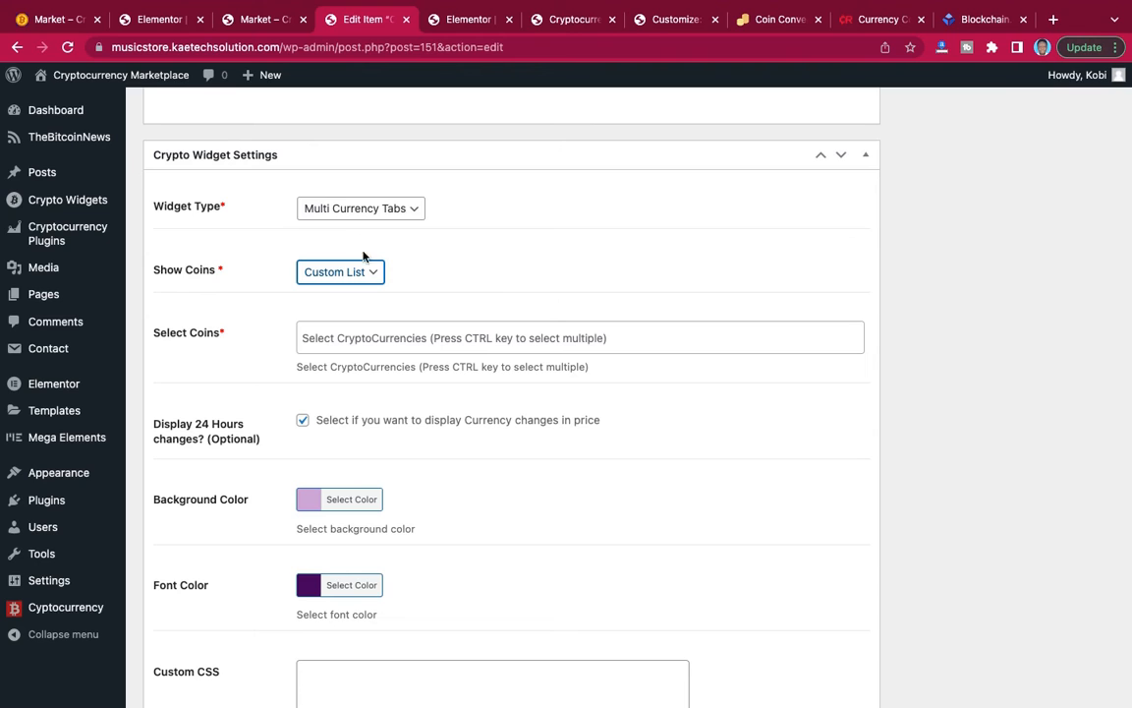
pyautogui.click(356, 337)
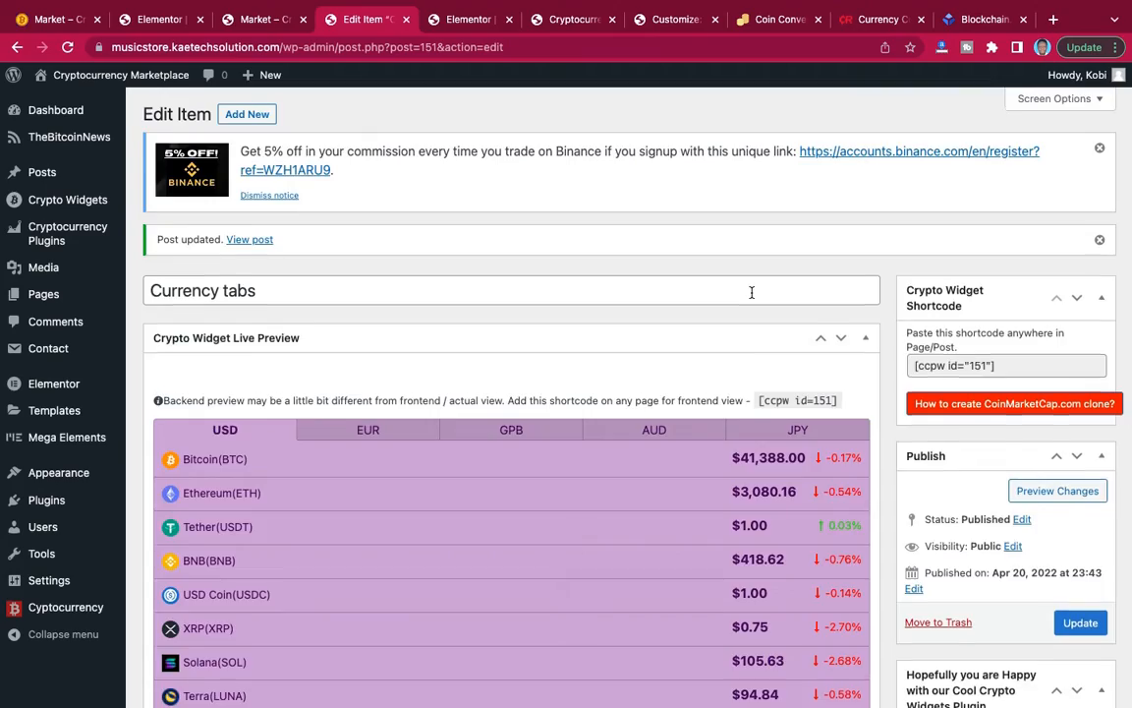
pyautogui.scroll(-5, 752, 293)
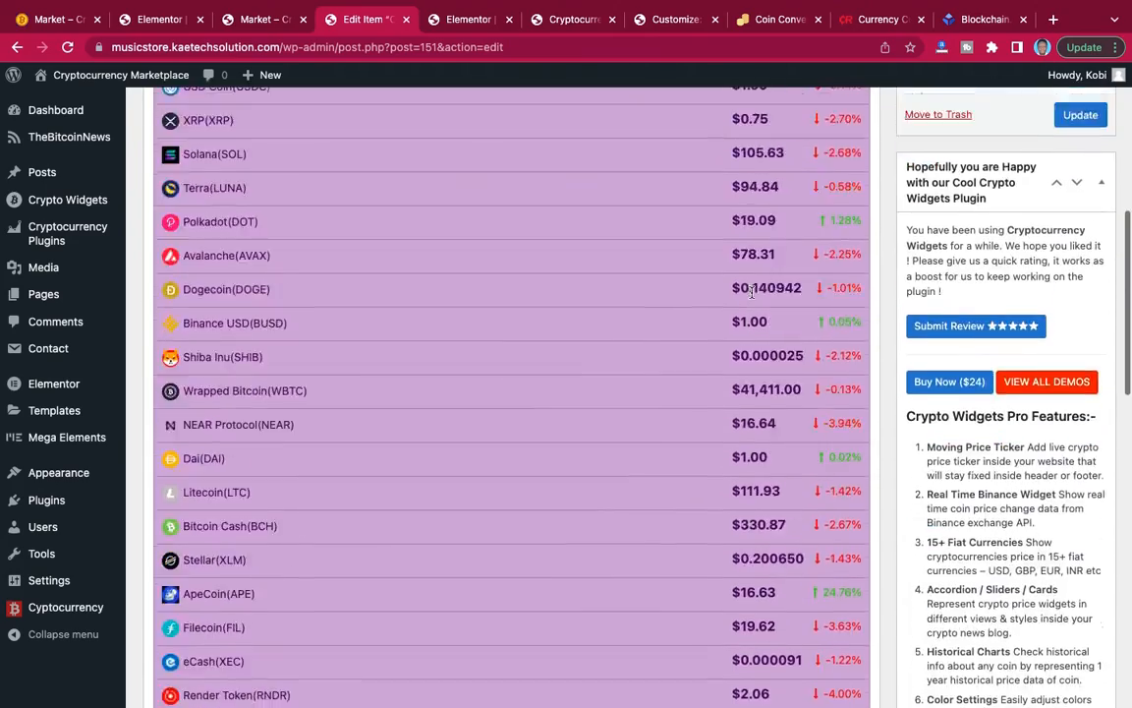
pyautogui.scroll(5, 752, 293)
pyautogui.scroll(-9, 752, 293)
pyautogui.scroll(10, 752, 293)
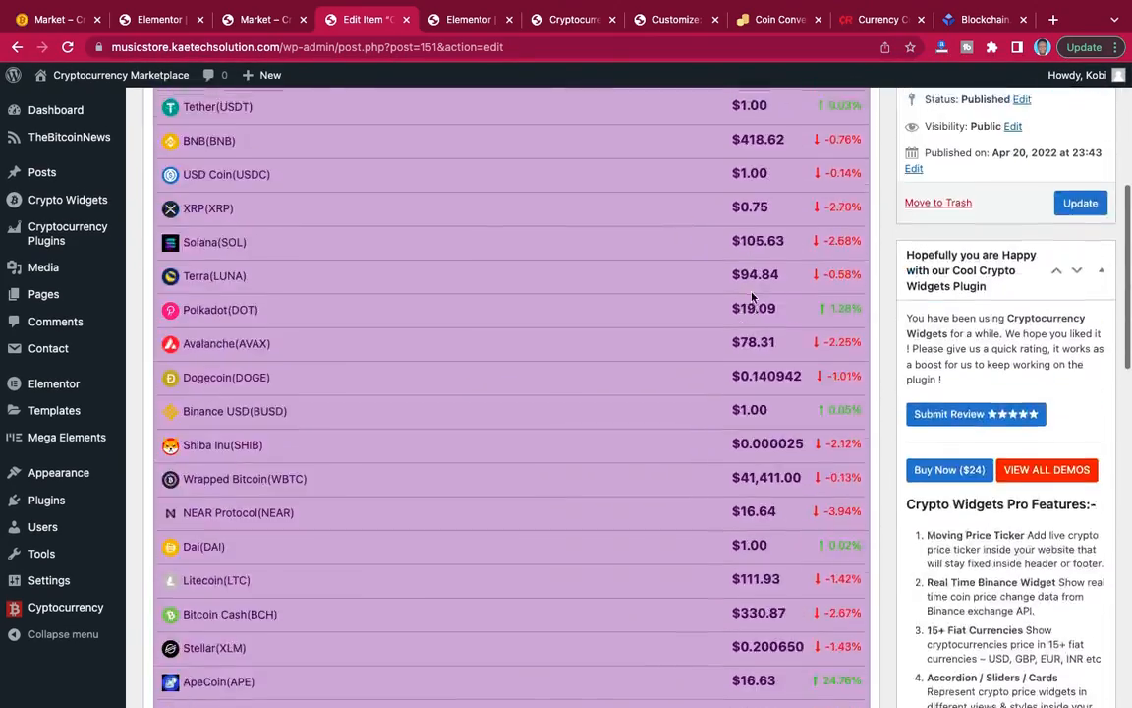
# Insert the saved "call to action" section template below the currency tabs without applying its settings to the page, and update the Market page.
pyautogui.click(157, 19)
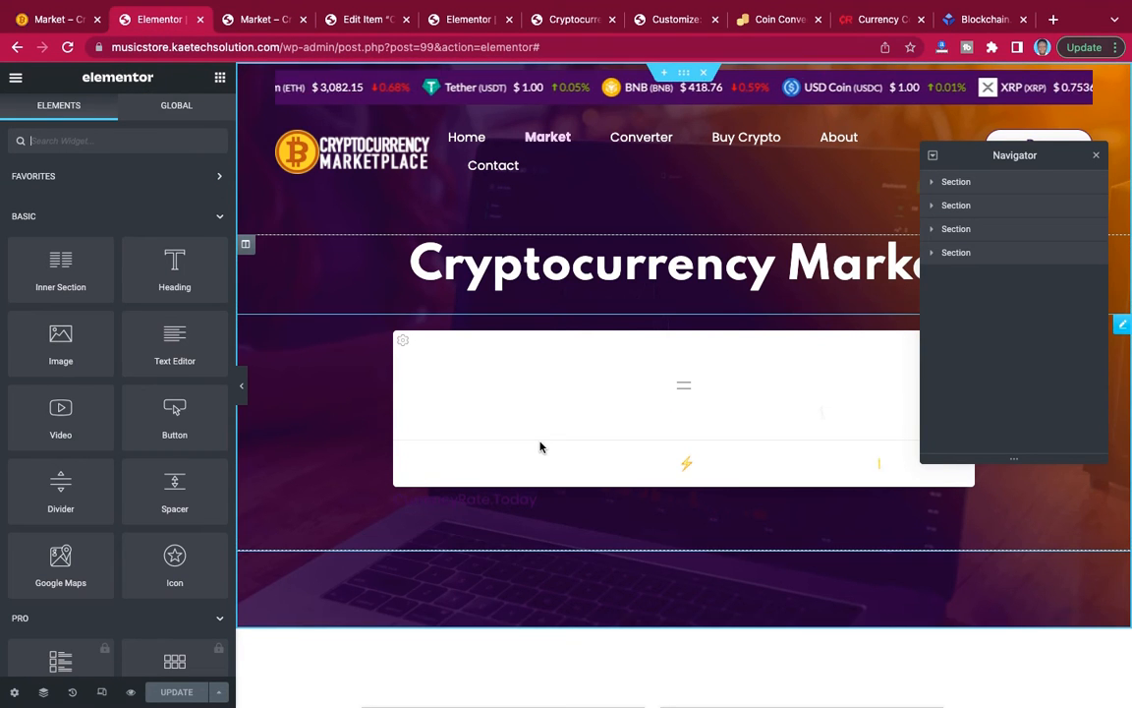
pyautogui.scroll(-5, 540, 447)
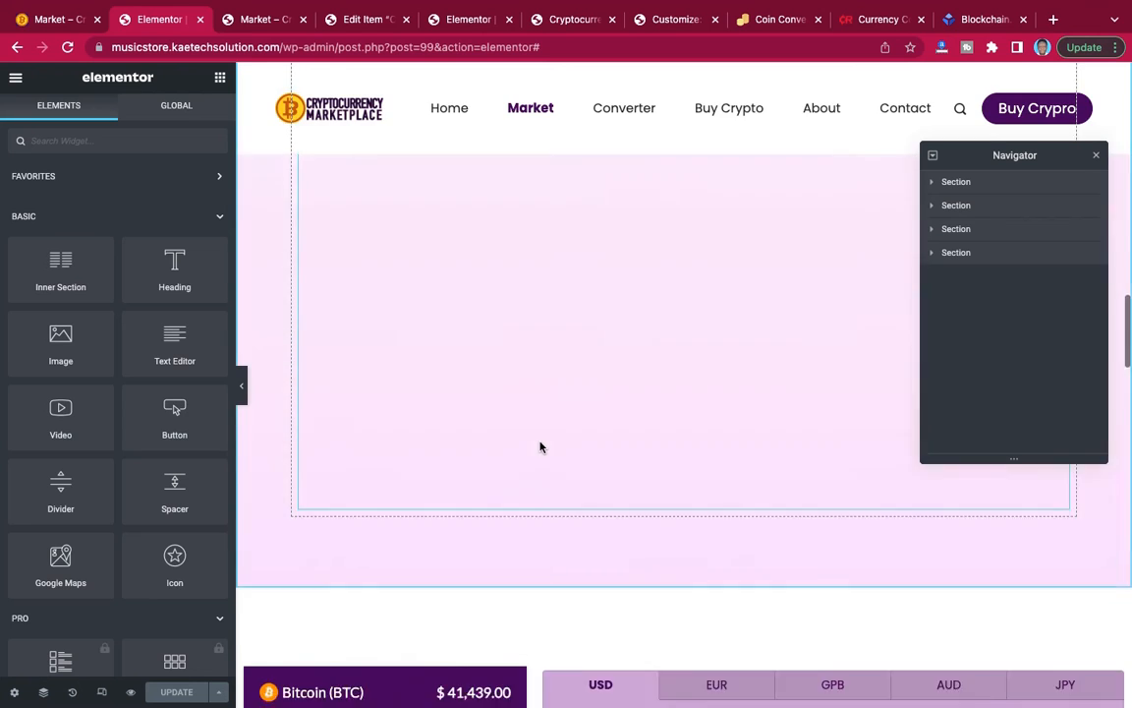
pyautogui.scroll(-10, 540, 447)
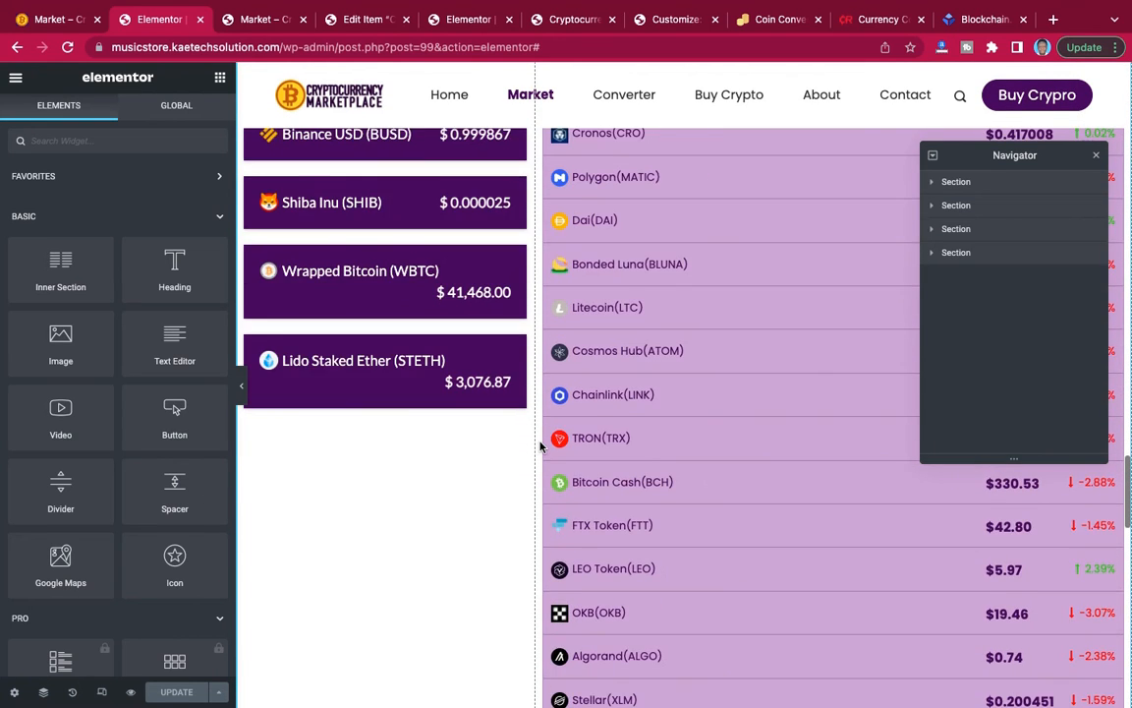
pyautogui.scroll(-9, 539, 447)
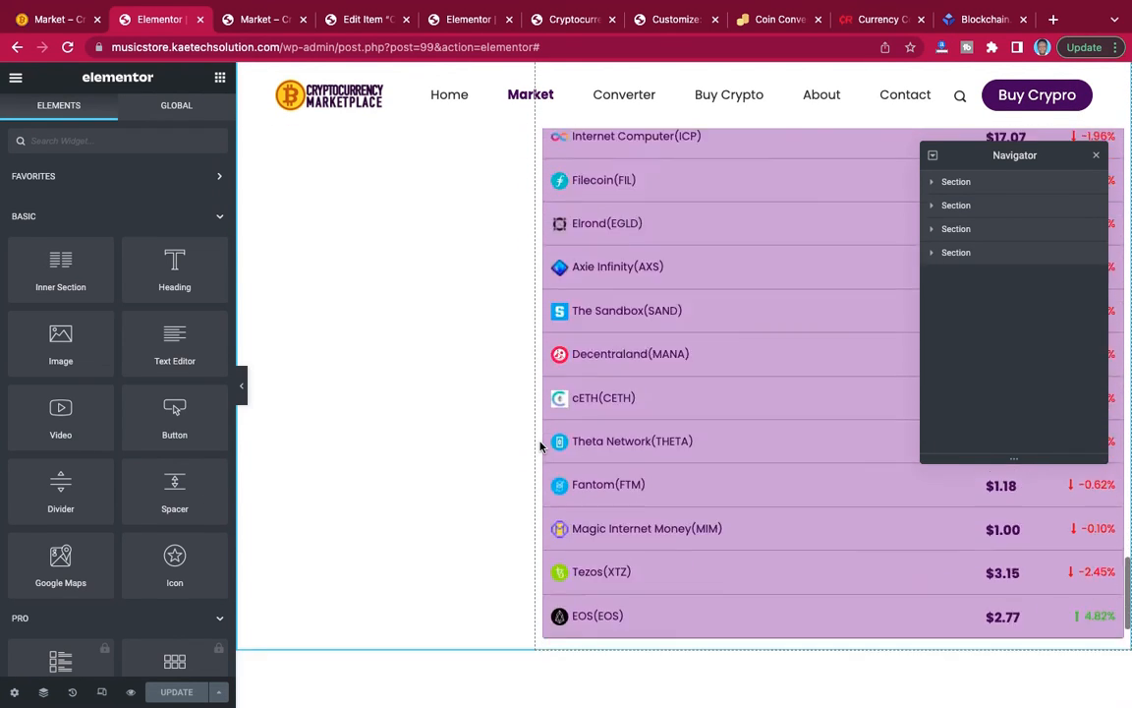
pyautogui.scroll(-7, 539, 447)
pyautogui.scroll(3, 540, 447)
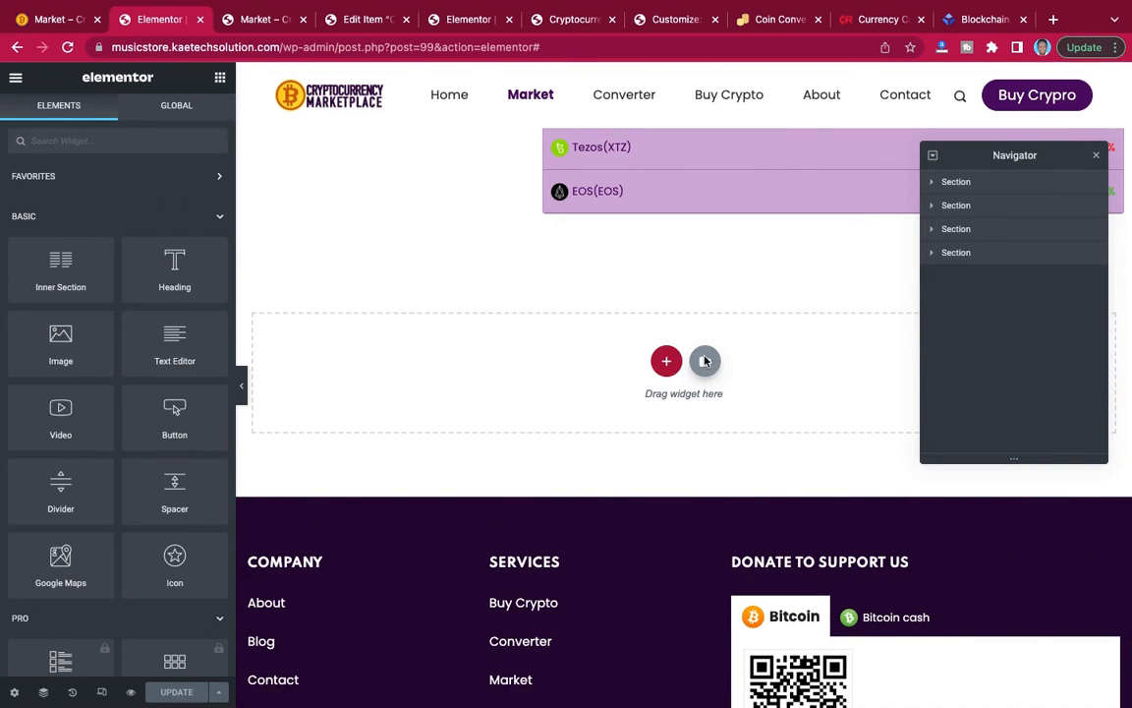
pyautogui.click(705, 361)
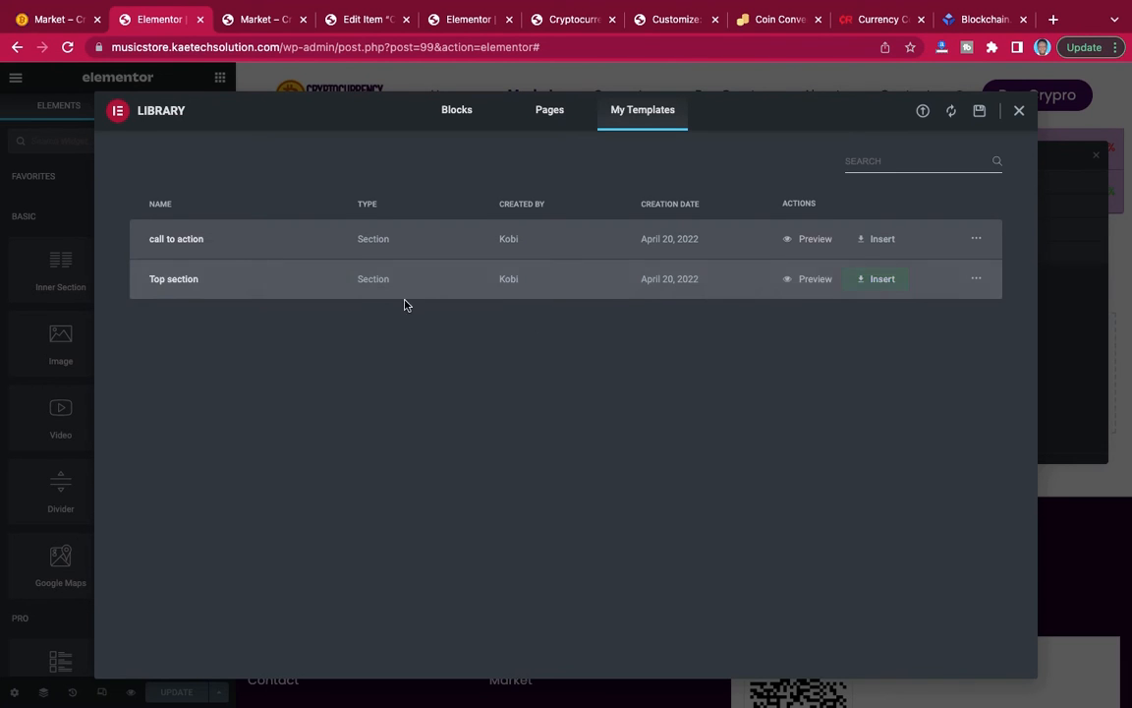
pyautogui.click(879, 239)
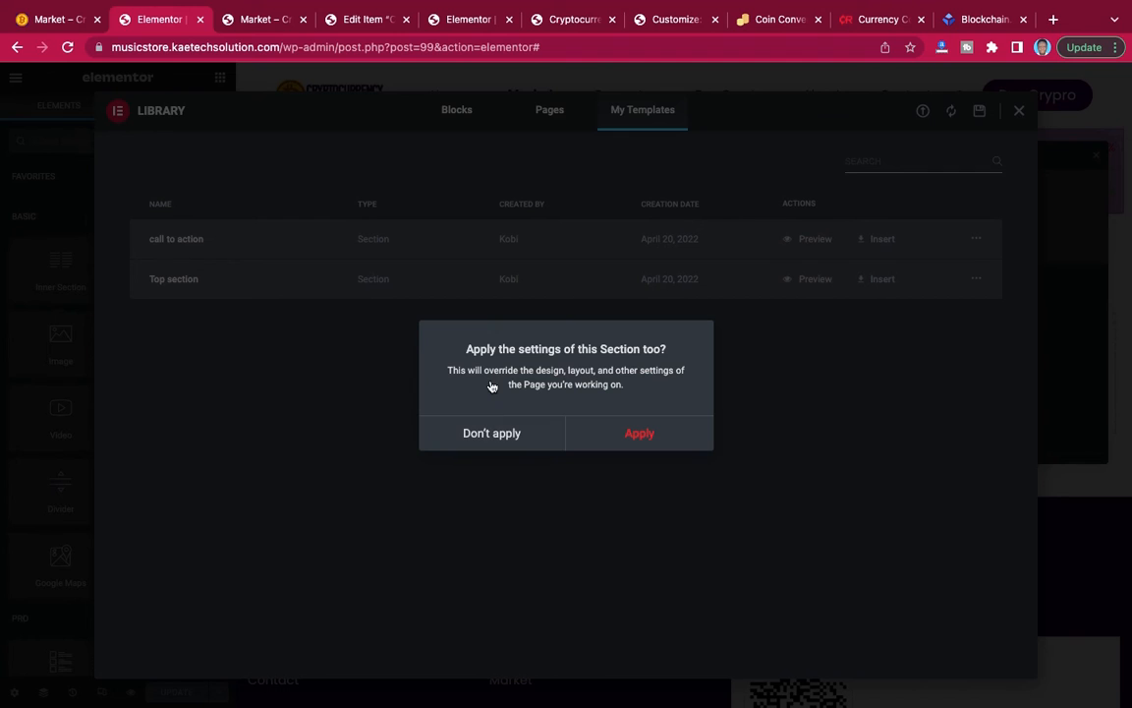
pyautogui.click(507, 432)
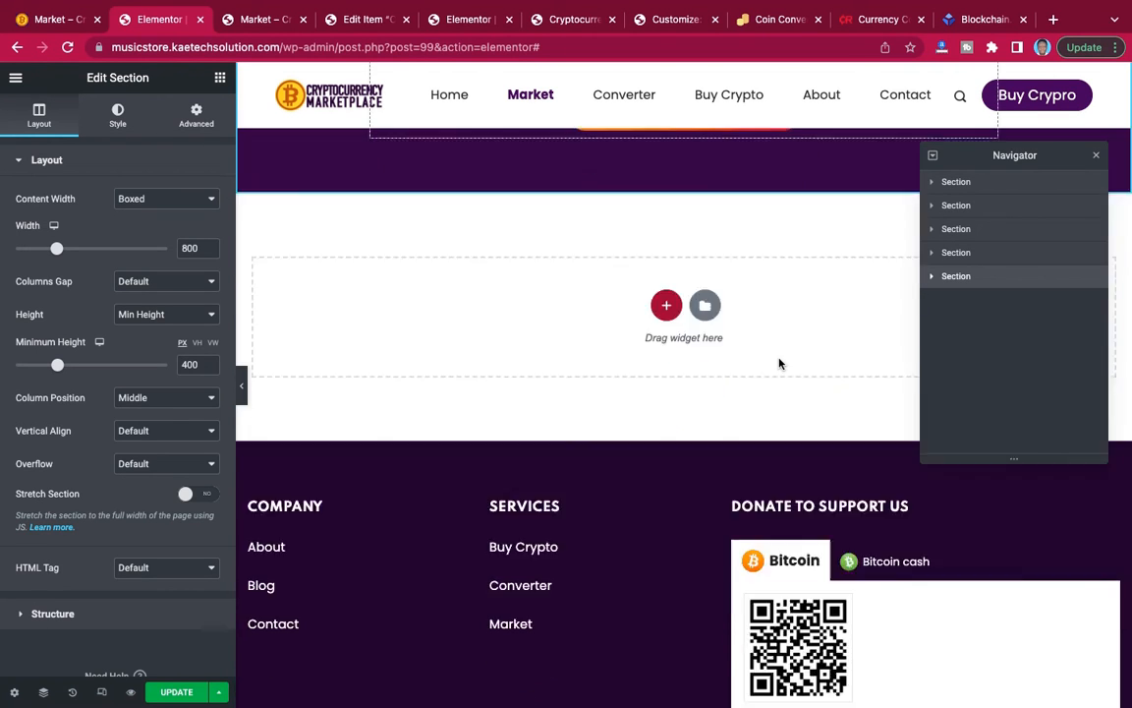
pyautogui.scroll(6, 779, 364)
pyautogui.scroll(-5, 779, 364)
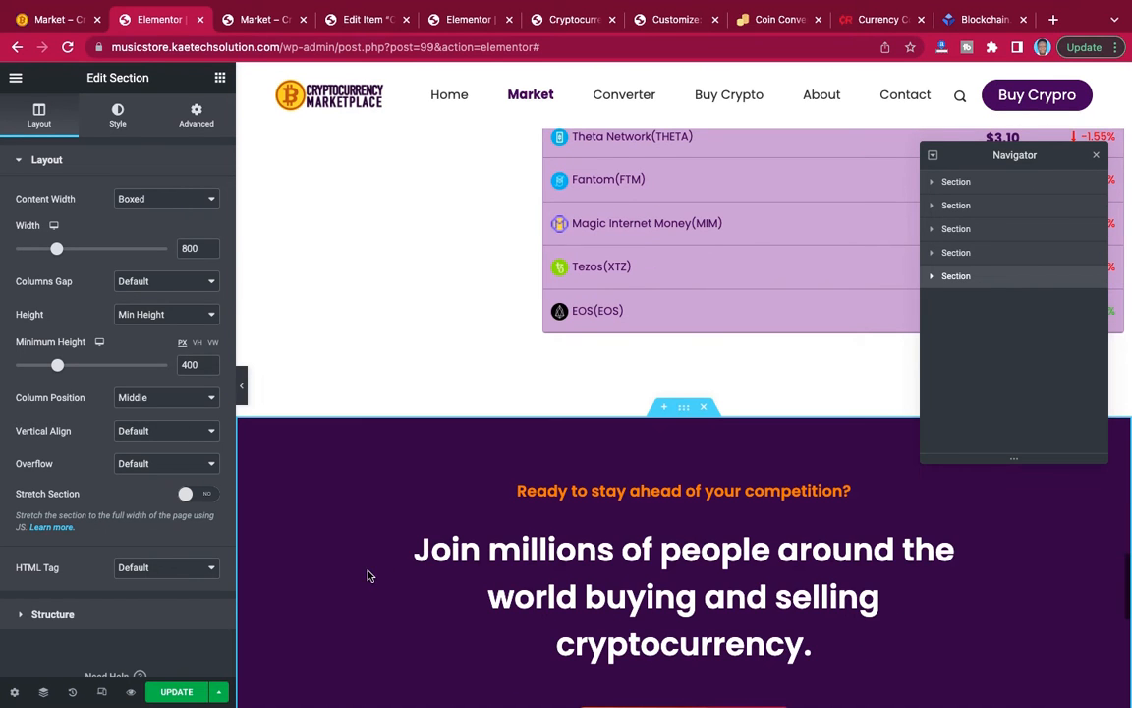
pyautogui.click(181, 691)
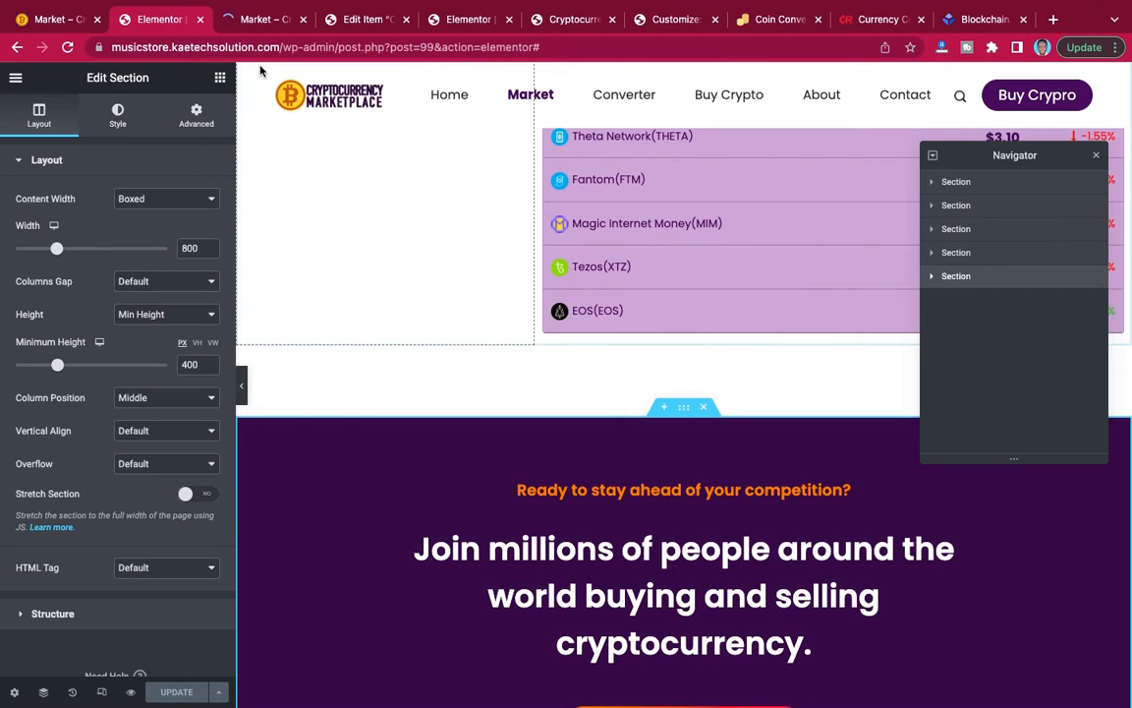
# Review the whole Market page preview, including the shortened currency tabs, the call-to-action section and the footer.
pyautogui.click(271, 24)
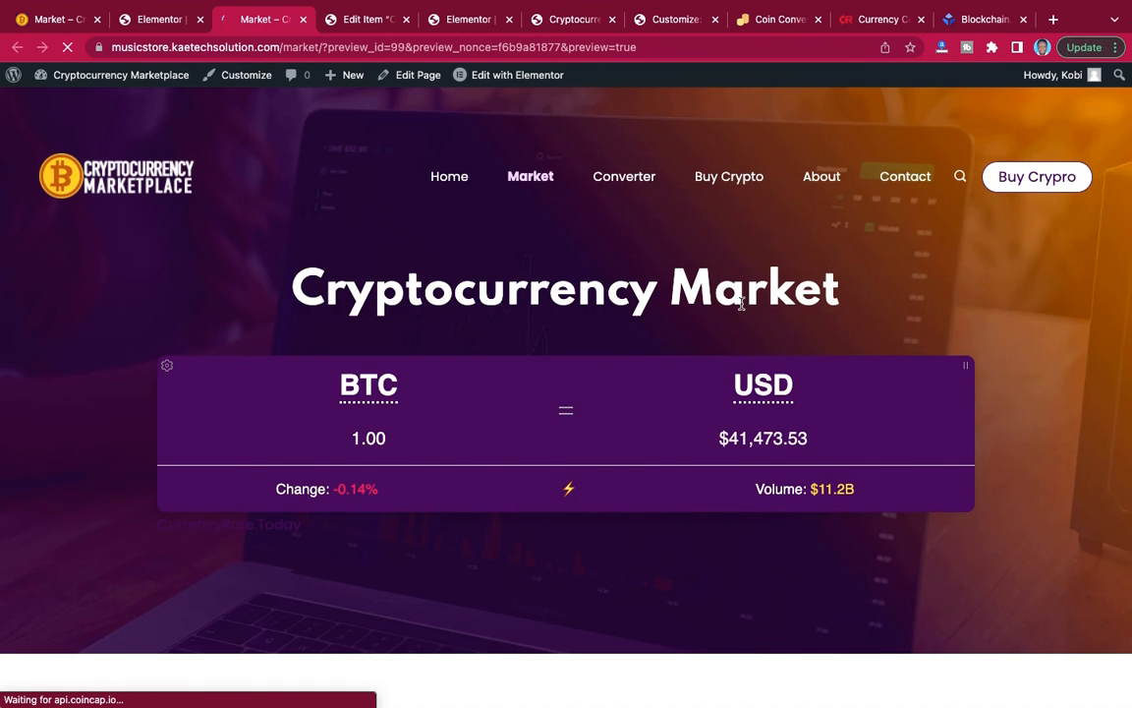
pyautogui.scroll(-8, 742, 305)
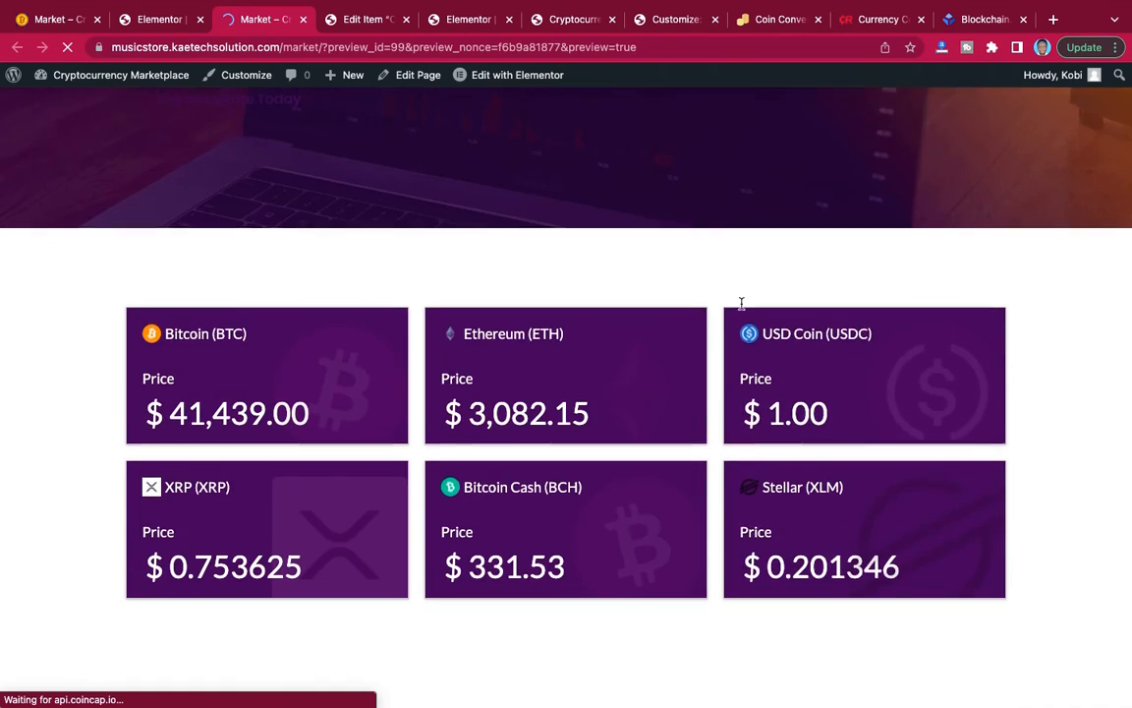
pyautogui.scroll(-10, 742, 305)
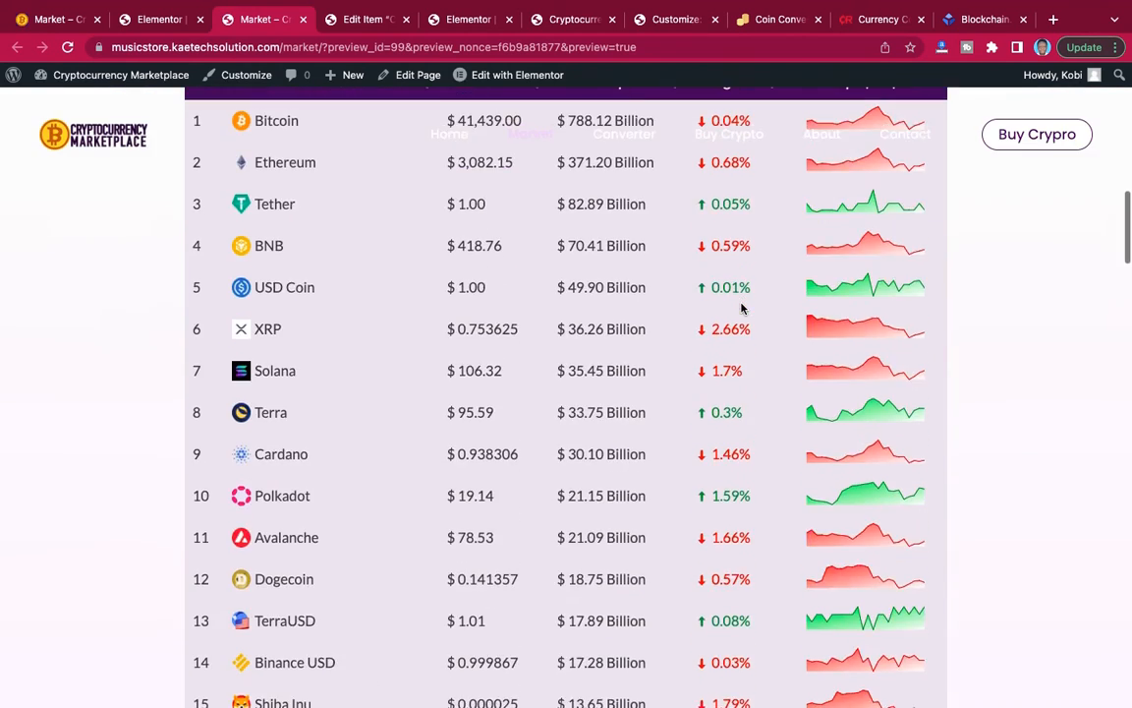
pyautogui.scroll(-9, 742, 308)
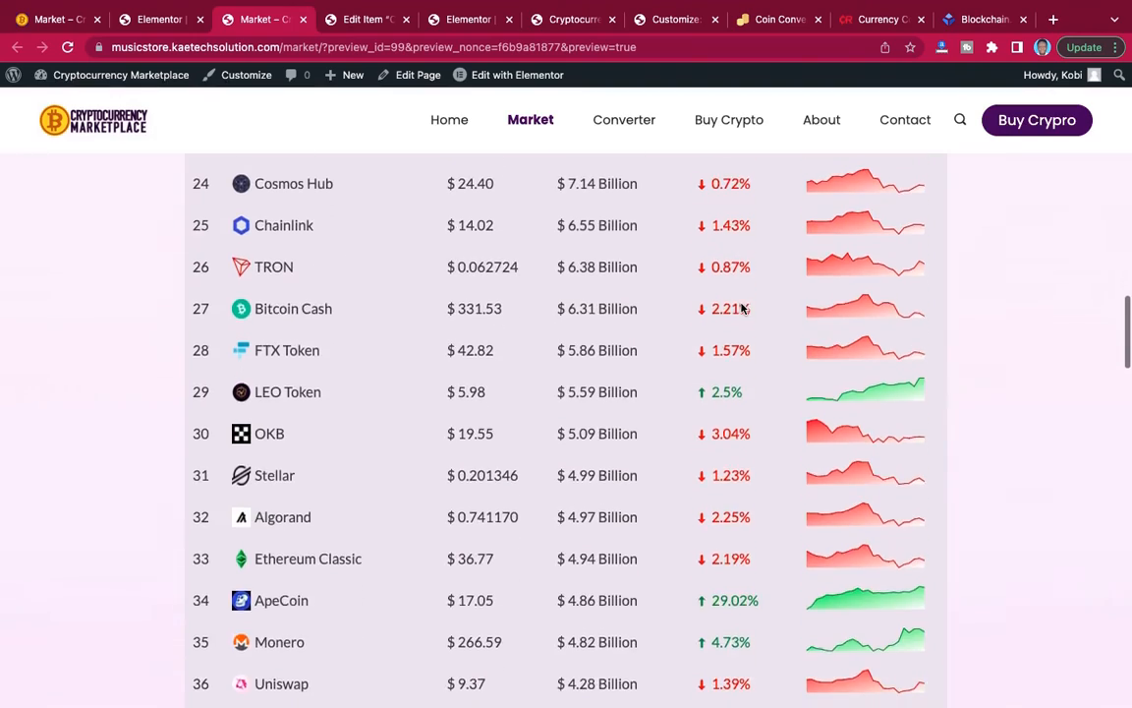
pyautogui.scroll(-12, 742, 305)
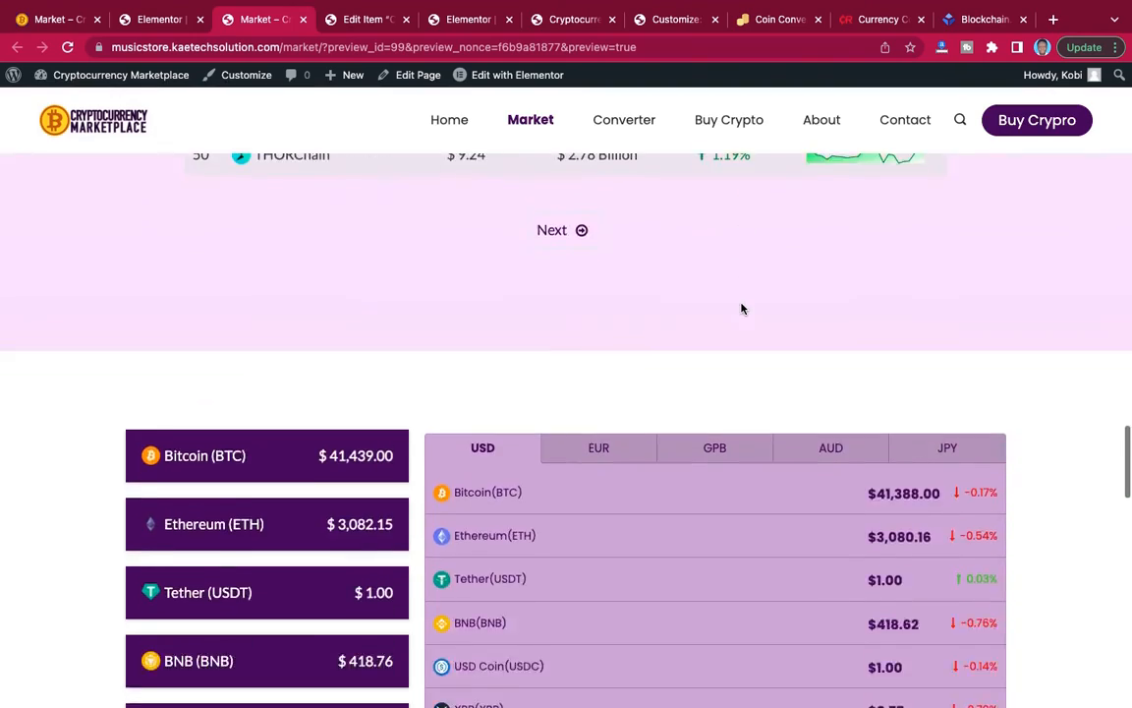
pyautogui.scroll(-10, 742, 307)
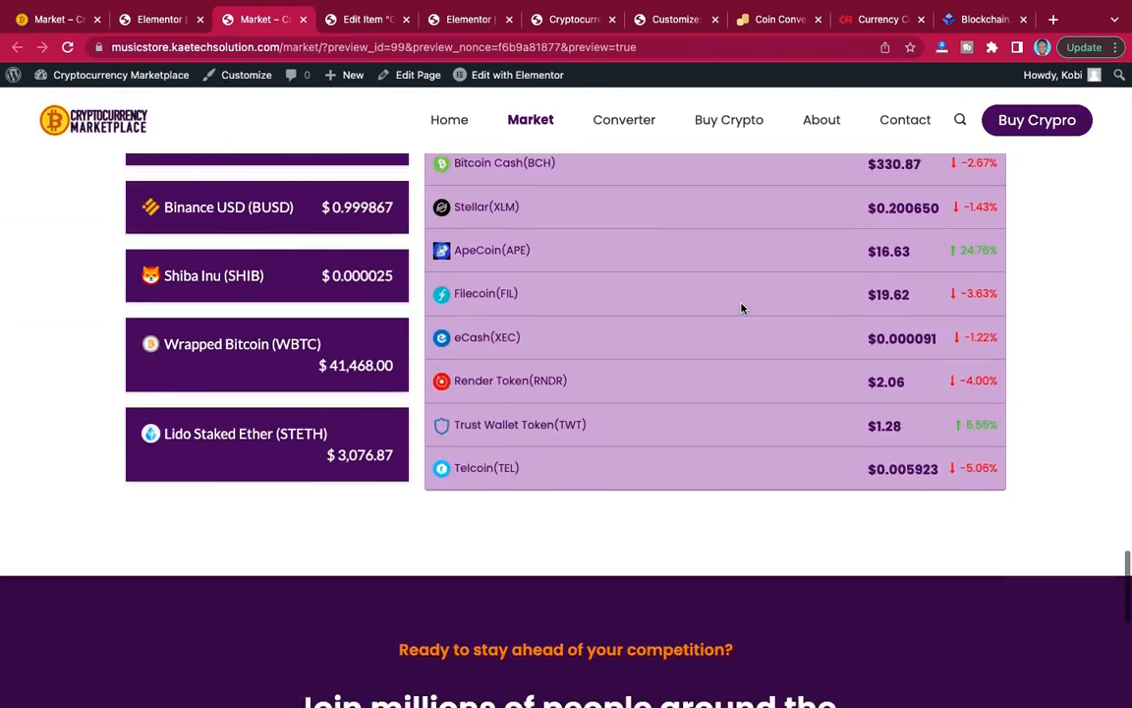
pyautogui.scroll(2, 742, 308)
pyautogui.scroll(3, 742, 307)
pyautogui.scroll(-8, 742, 307)
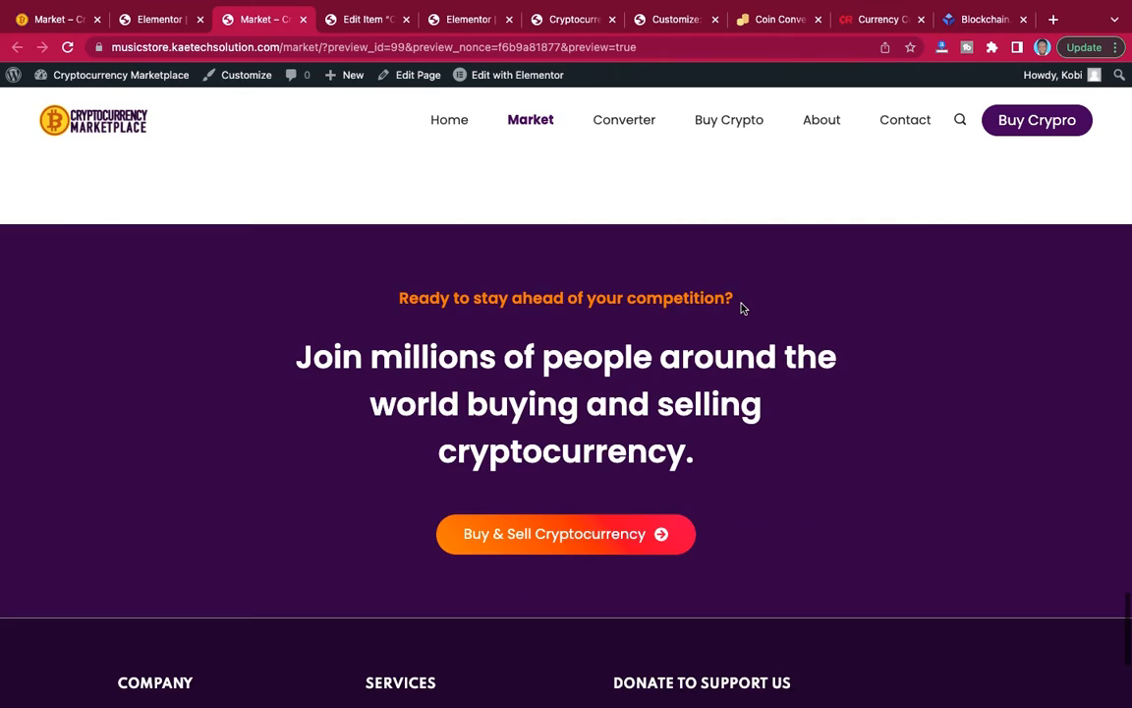
pyautogui.scroll(-2, 742, 307)
pyautogui.scroll(-4, 742, 307)
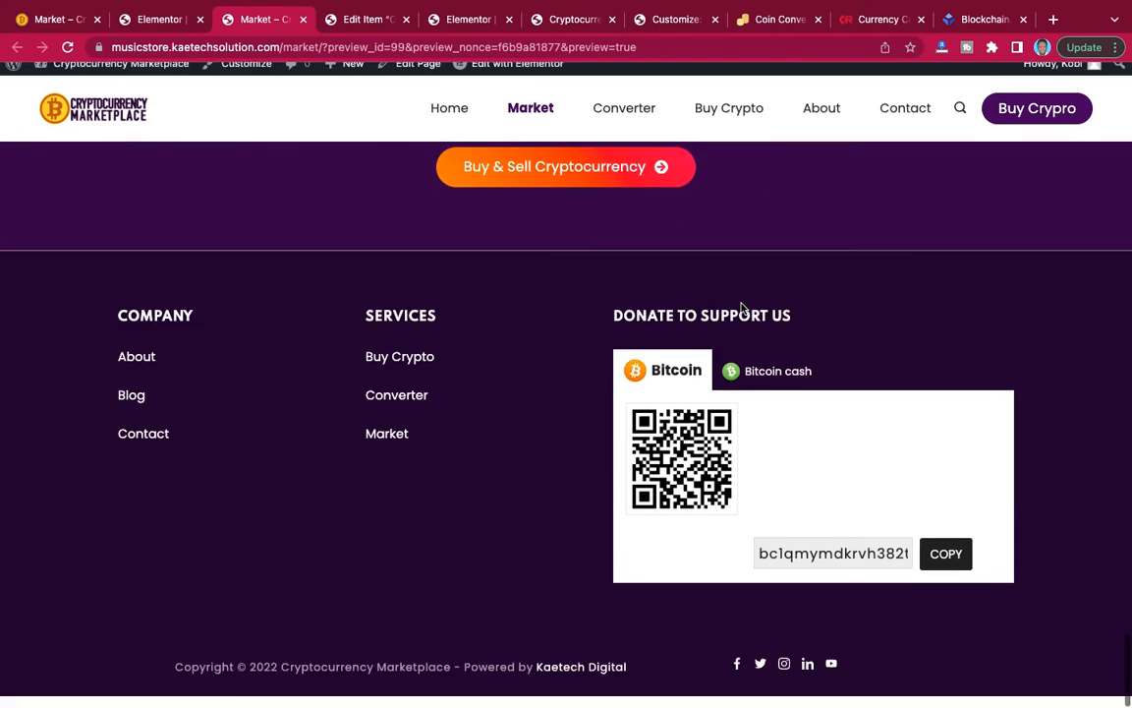
pyautogui.scroll(8, 742, 307)
pyautogui.scroll(-2, 743, 307)
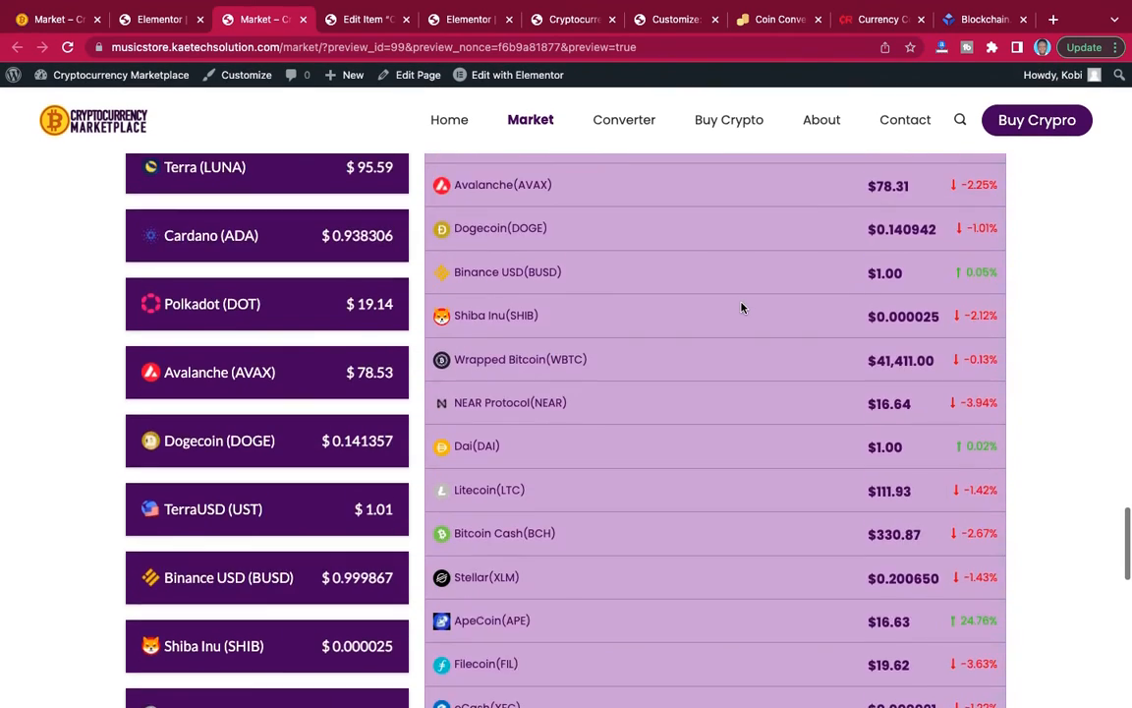
pyautogui.scroll(10, 742, 308)
pyautogui.scroll(15, 742, 308)
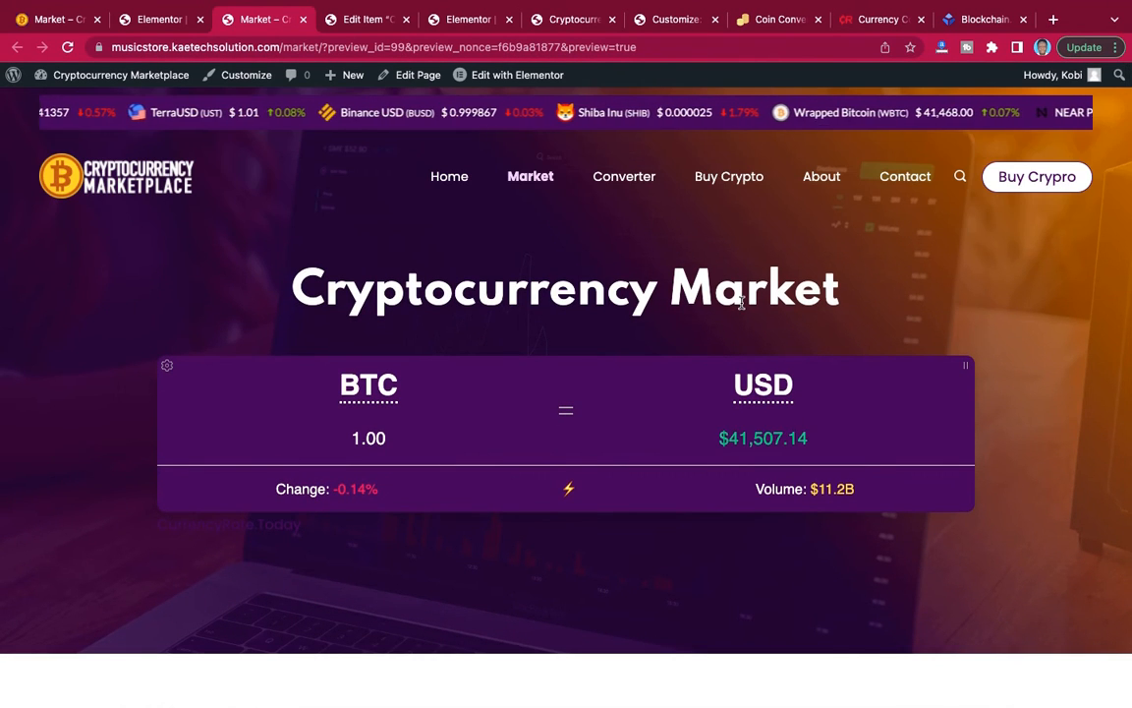
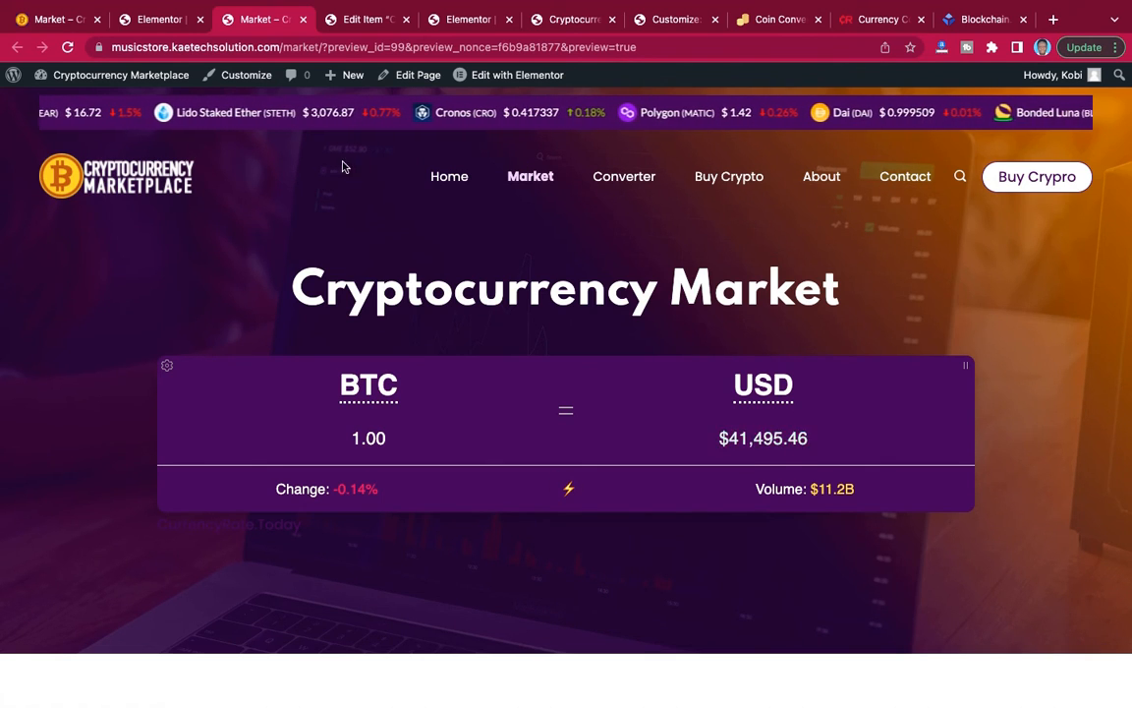
# Exit the Market page's Elementor editor and open the site's WordPress dashboard.
pyautogui.click(155, 21)
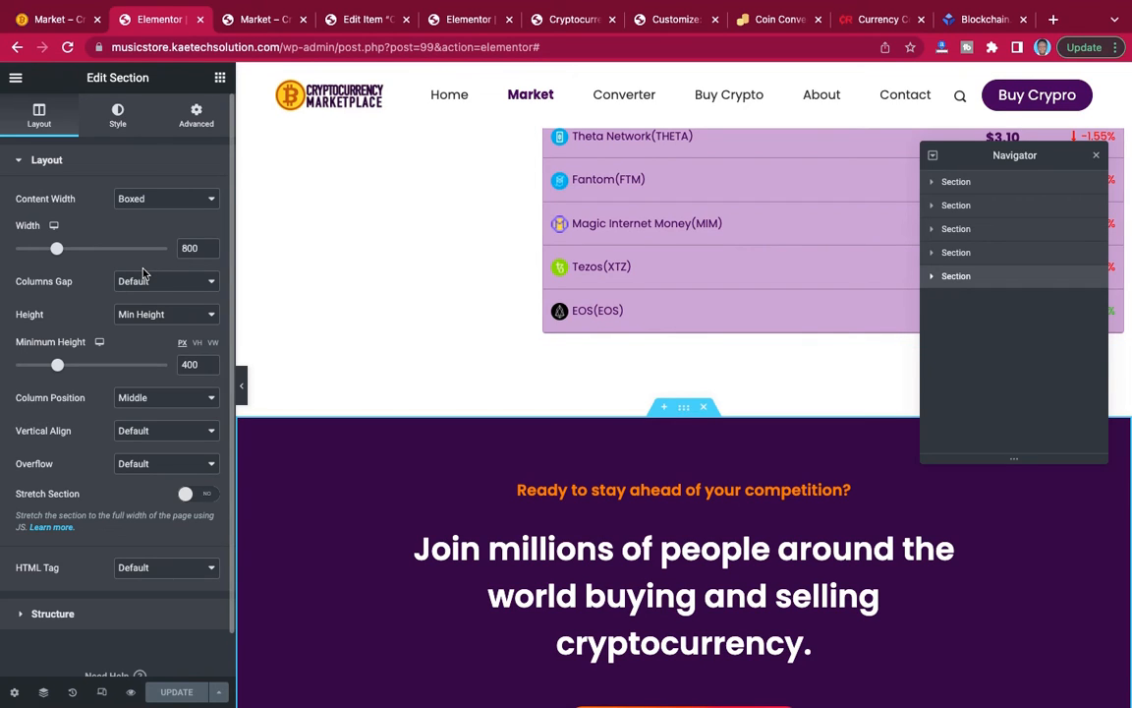
pyautogui.click(18, 81)
pyautogui.click(93, 318)
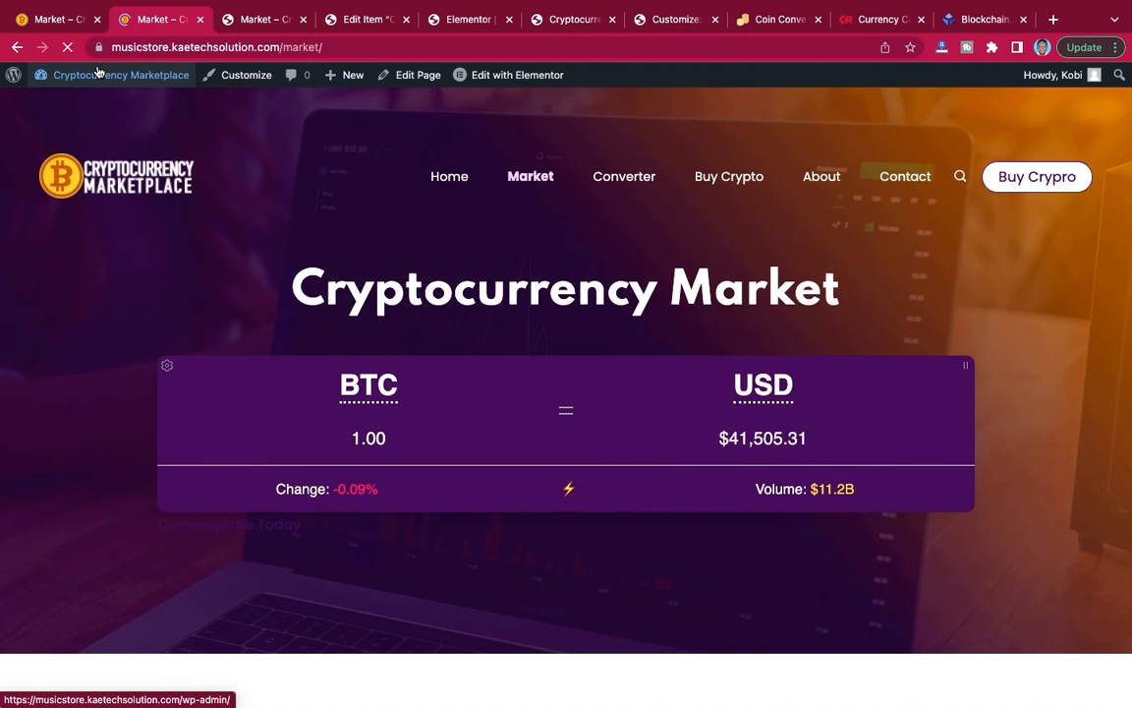
pyautogui.moveTo(91, 79)
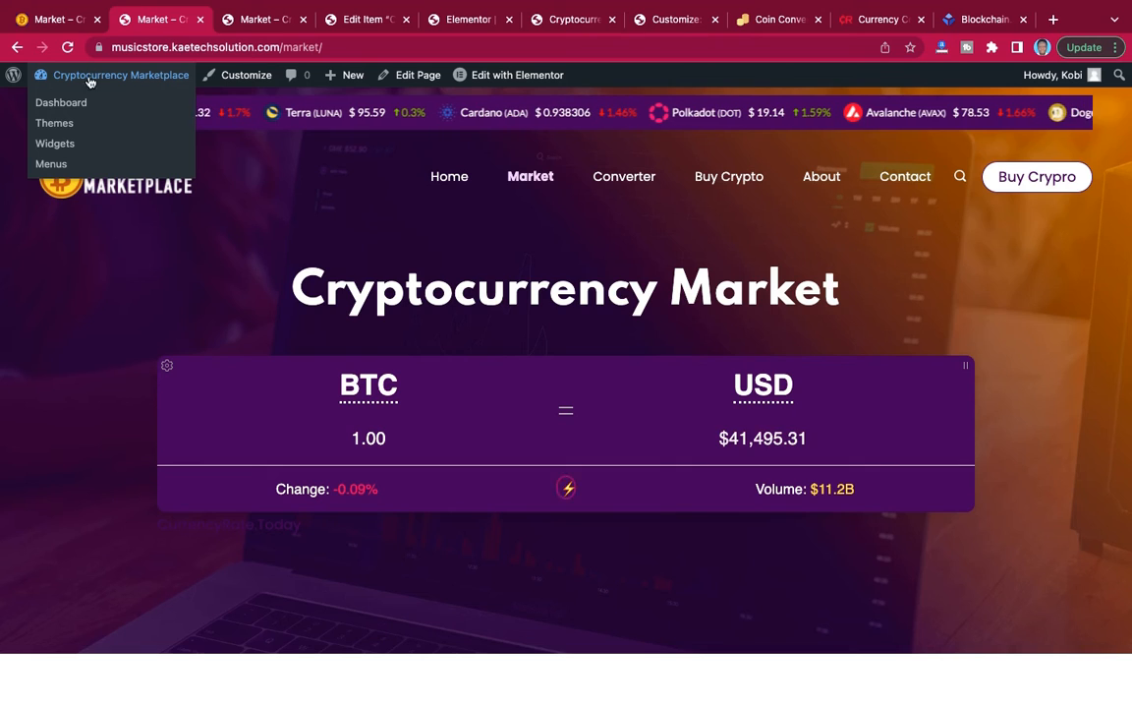
pyautogui.click(54, 102)
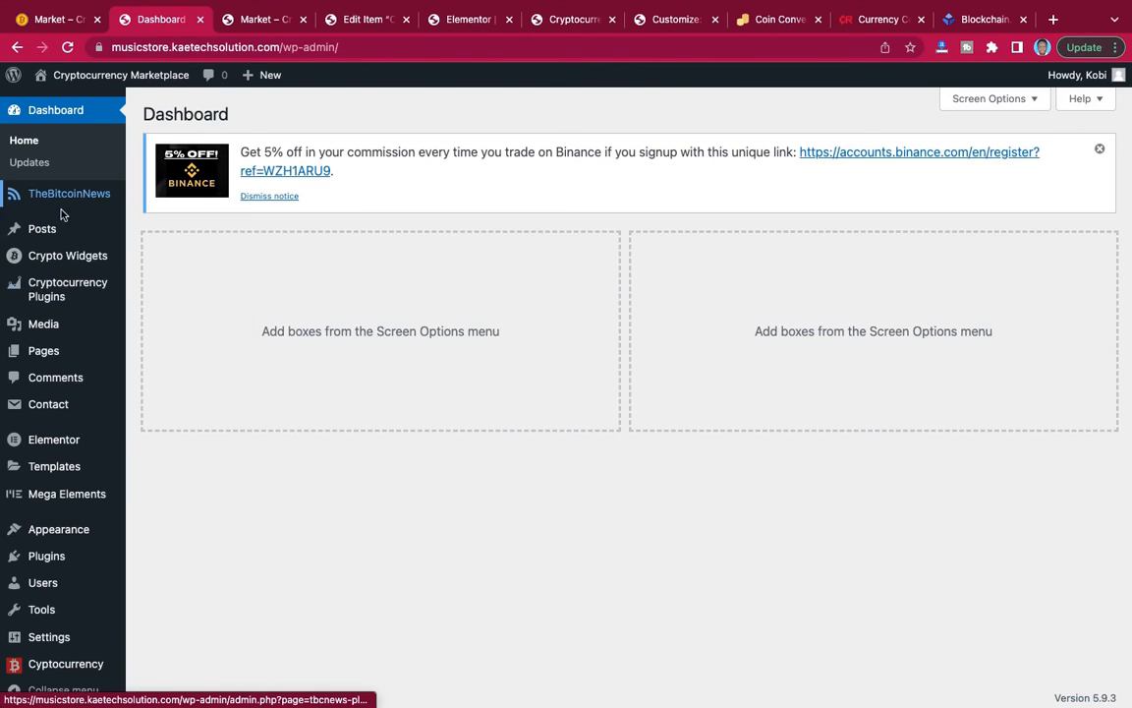
# List all pages of the site and open the Converter page for editing.
pyautogui.moveTo(51, 334)
pyautogui.moveTo(42, 355)
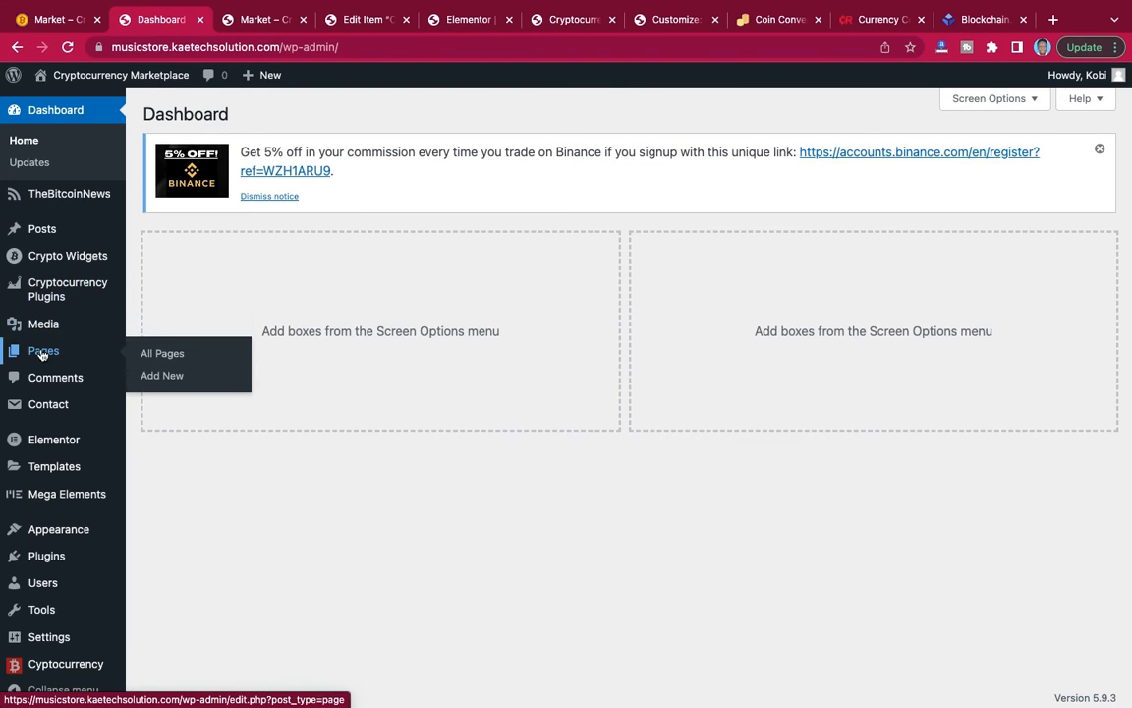
pyautogui.click(164, 354)
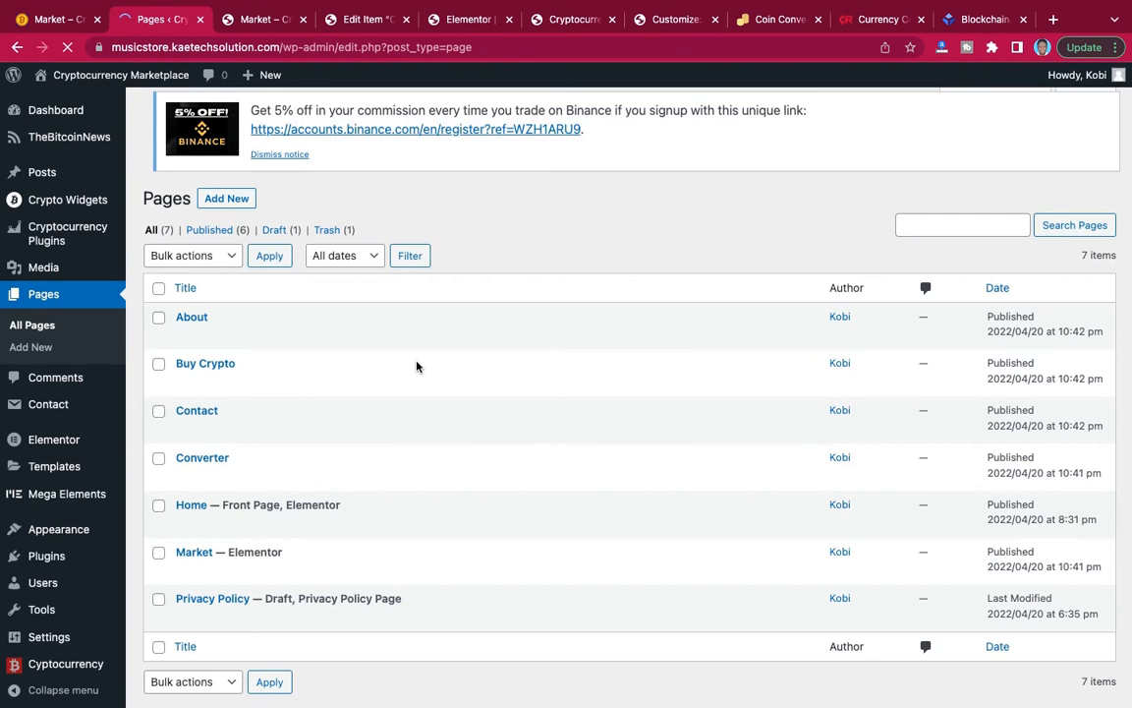
pyautogui.scroll(-1, 417, 367)
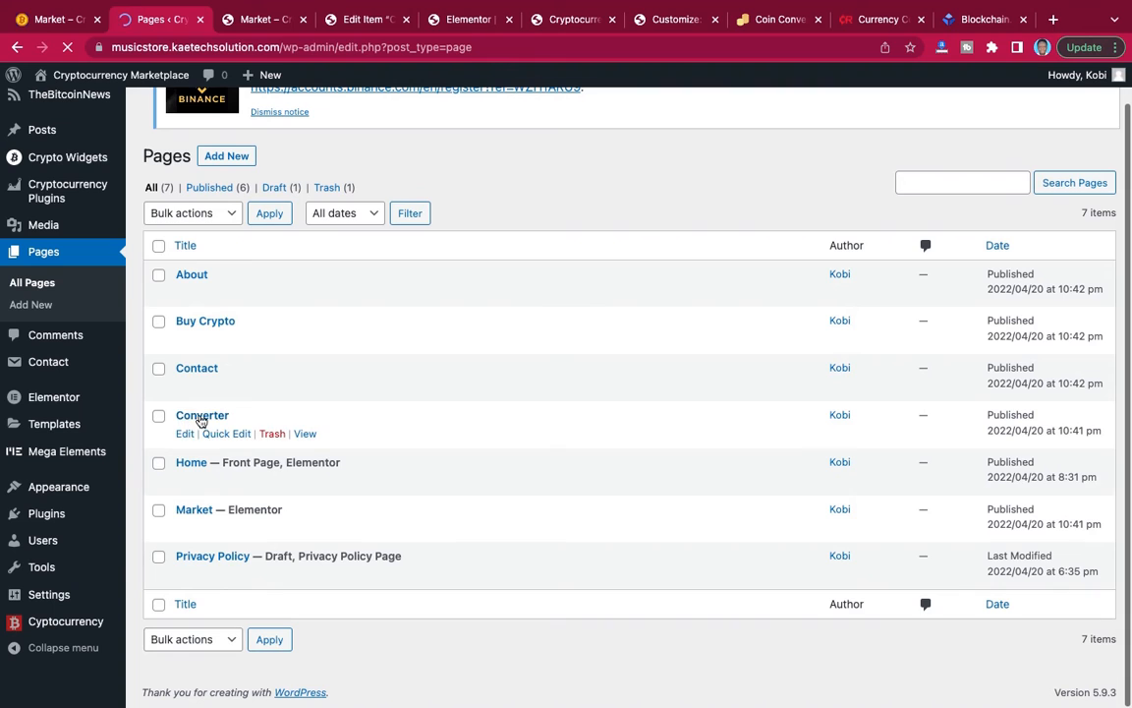
pyautogui.scroll(1, 200, 424)
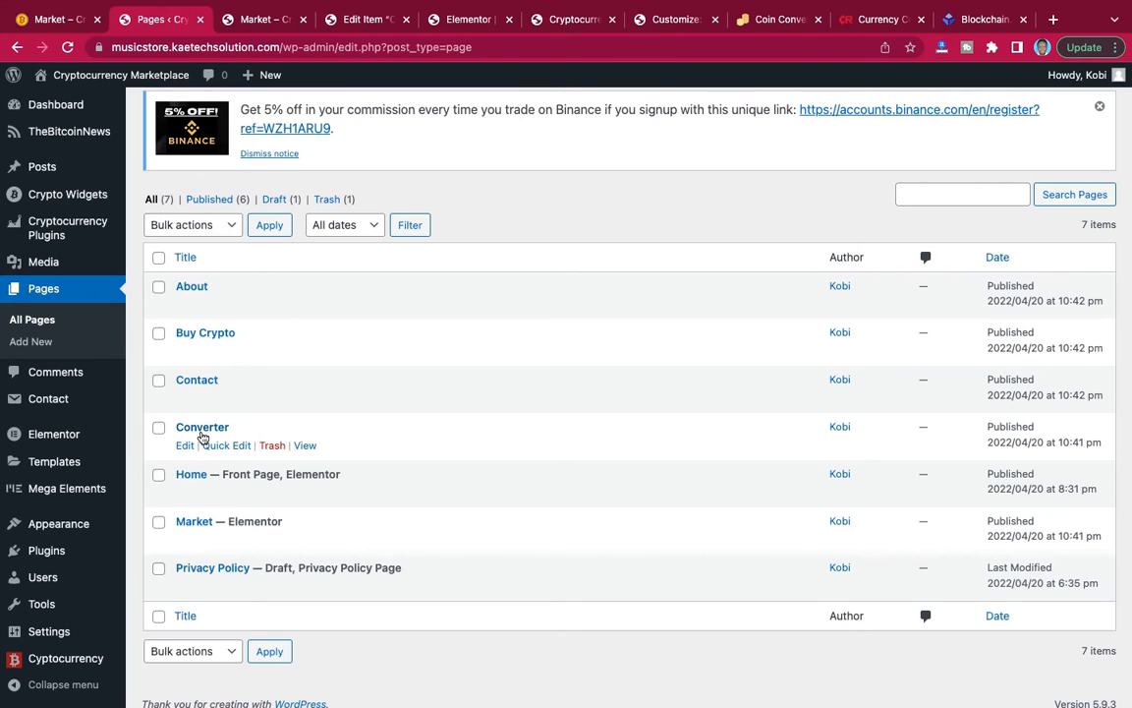
pyautogui.click(206, 433)
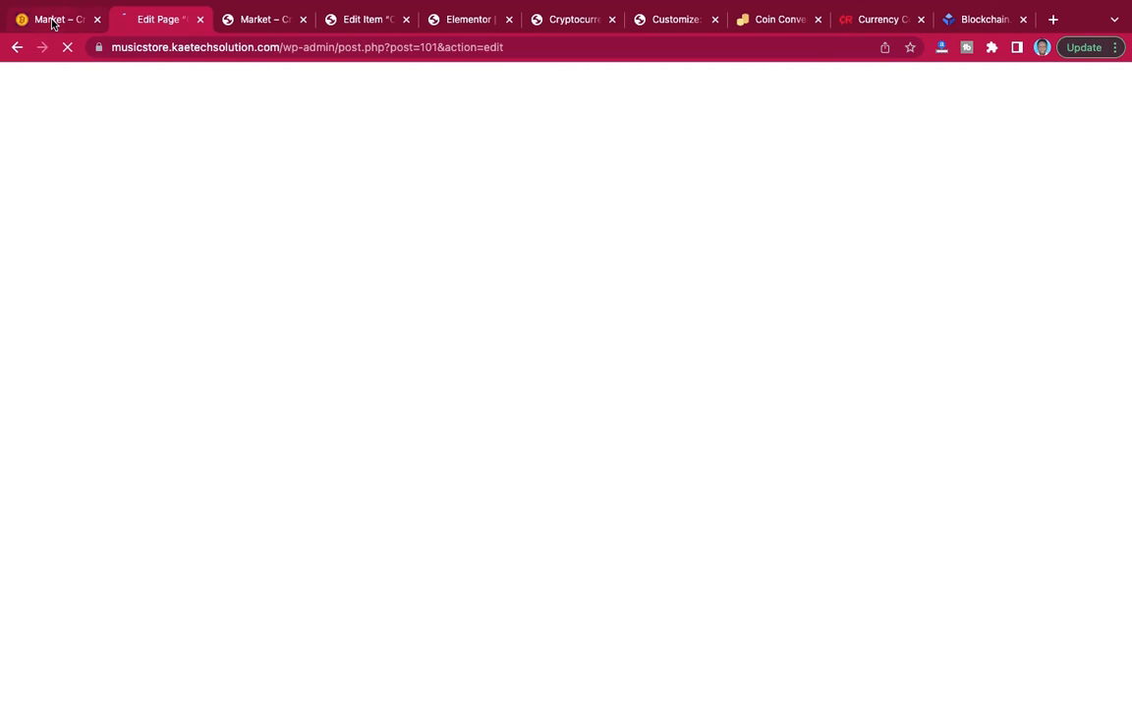
# Review the reference site's Converter page, examining its header banner, Crypto Converter box and Currency Converter box.
pyautogui.click(53, 22)
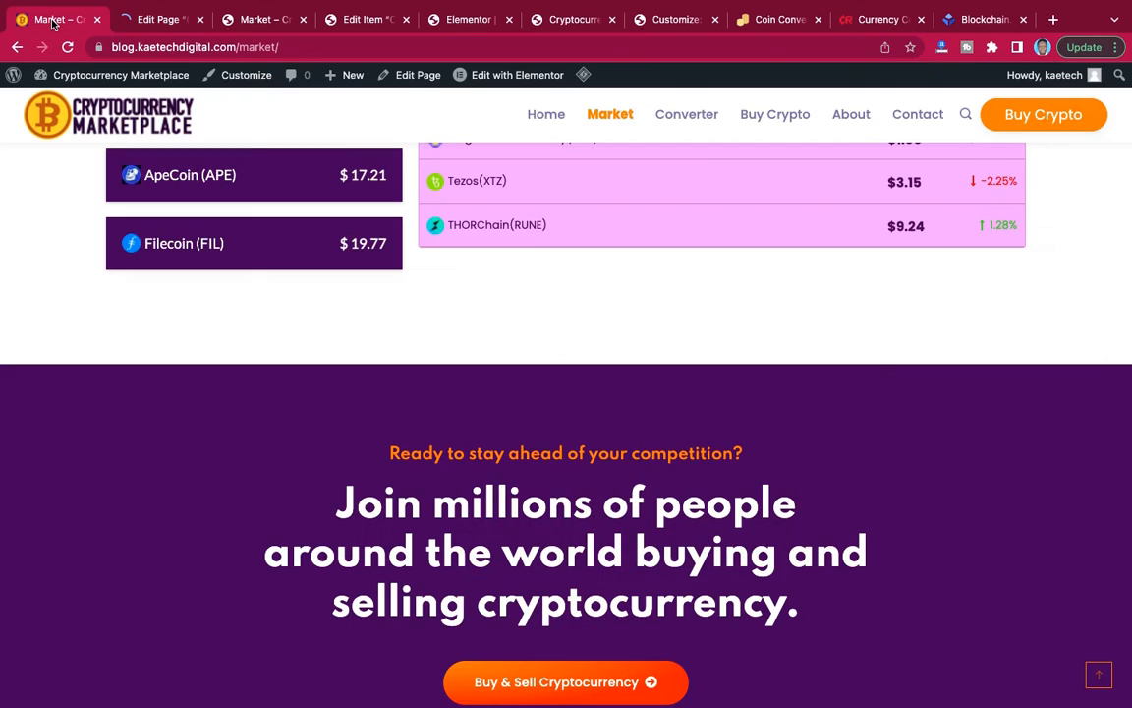
pyautogui.click(700, 118)
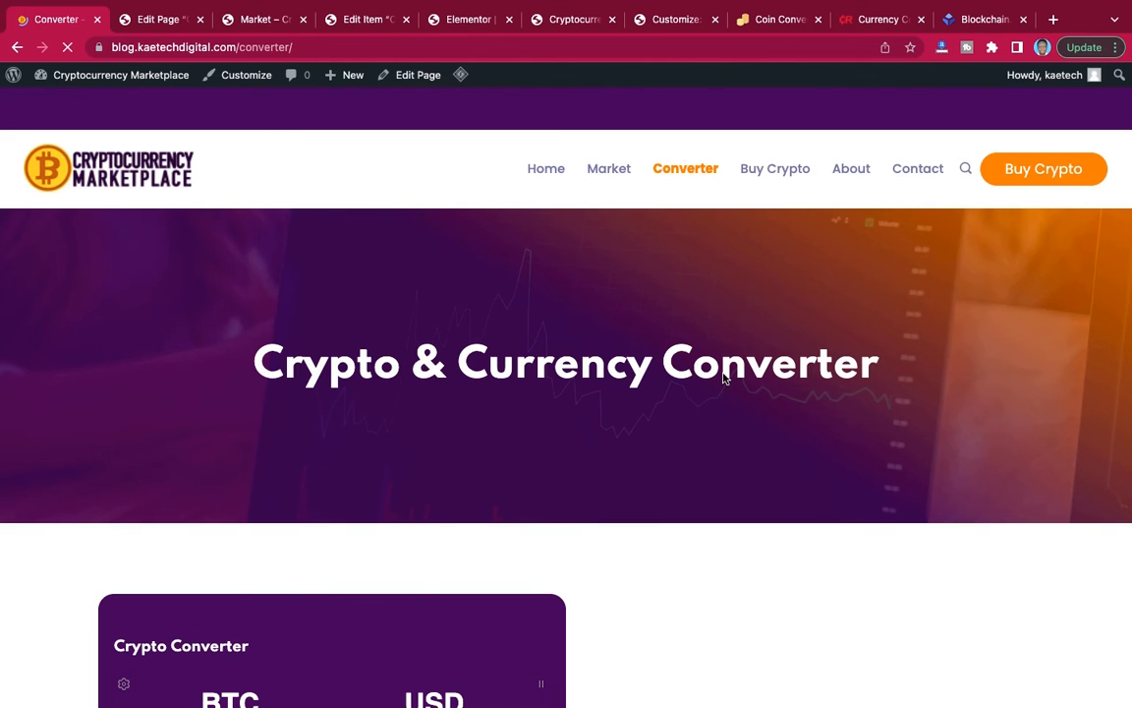
pyautogui.scroll(-7, 893, 405)
pyautogui.scroll(6, 894, 405)
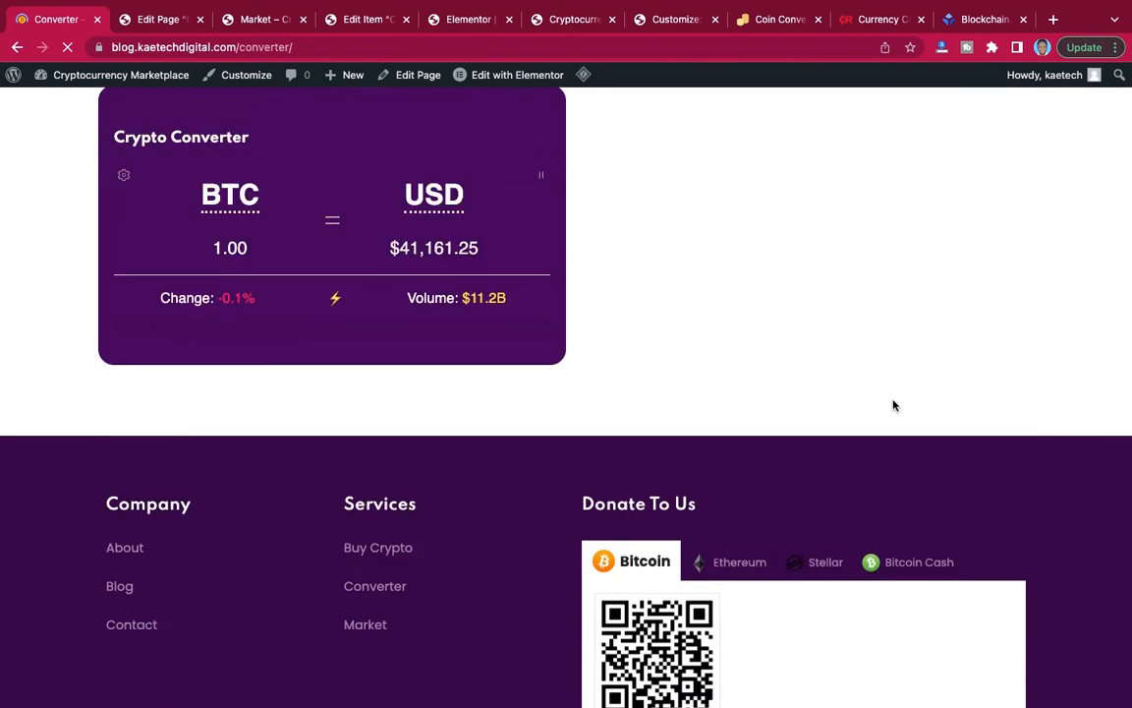
pyautogui.scroll(-1, 895, 406)
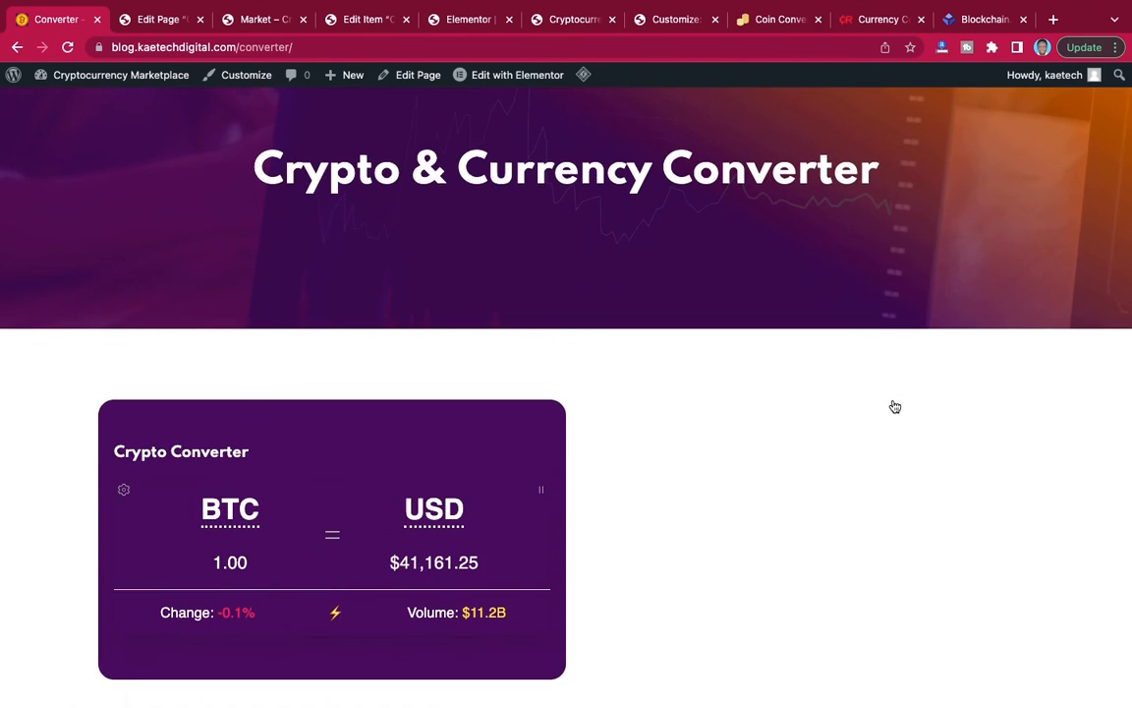
pyautogui.scroll(-1, 894, 405)
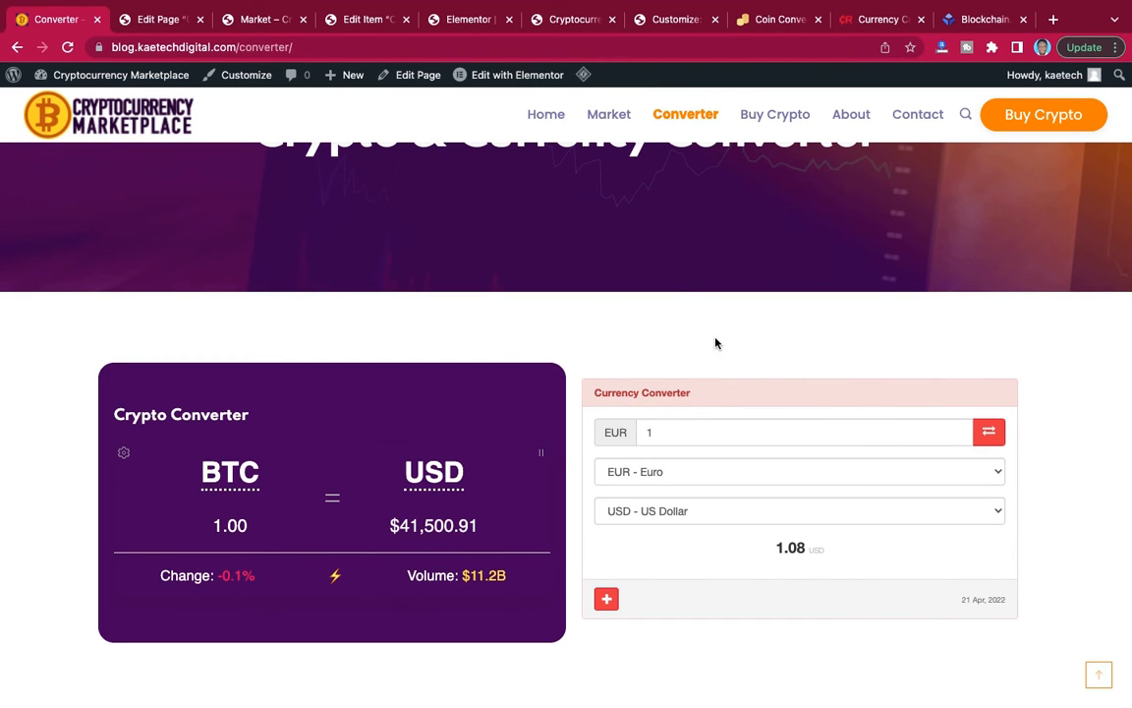
pyautogui.scroll(3, 716, 341)
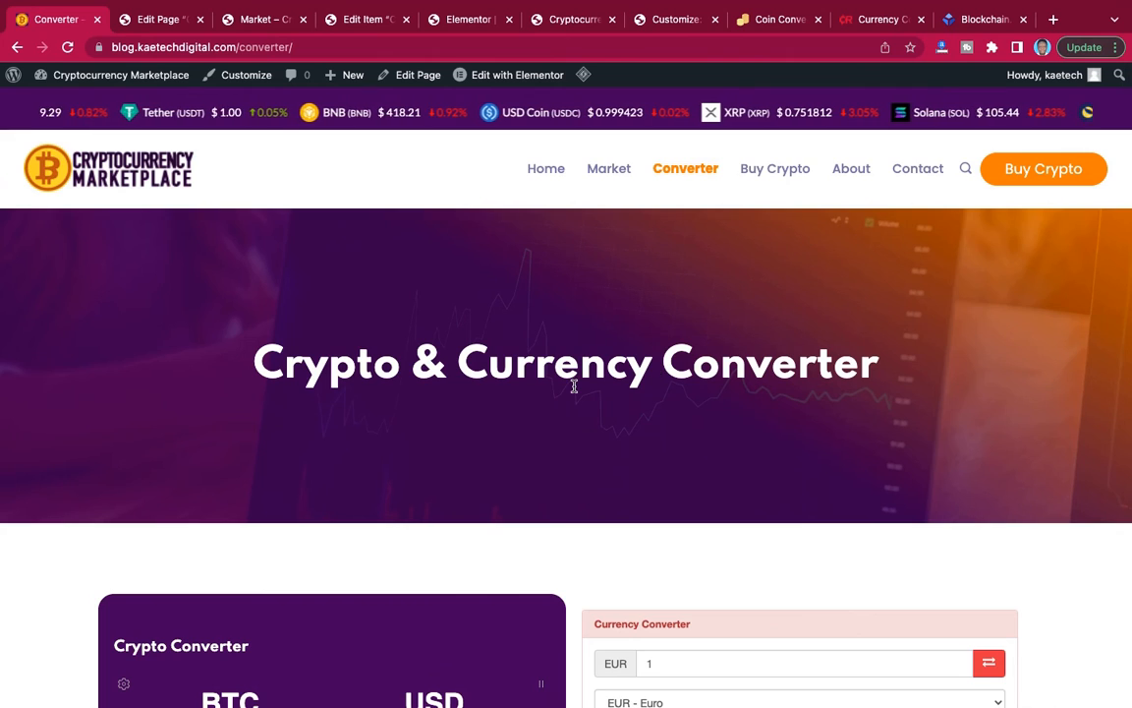
pyautogui.scroll(-10, 575, 387)
pyautogui.scroll(8, 575, 389)
pyautogui.scroll(3, 575, 391)
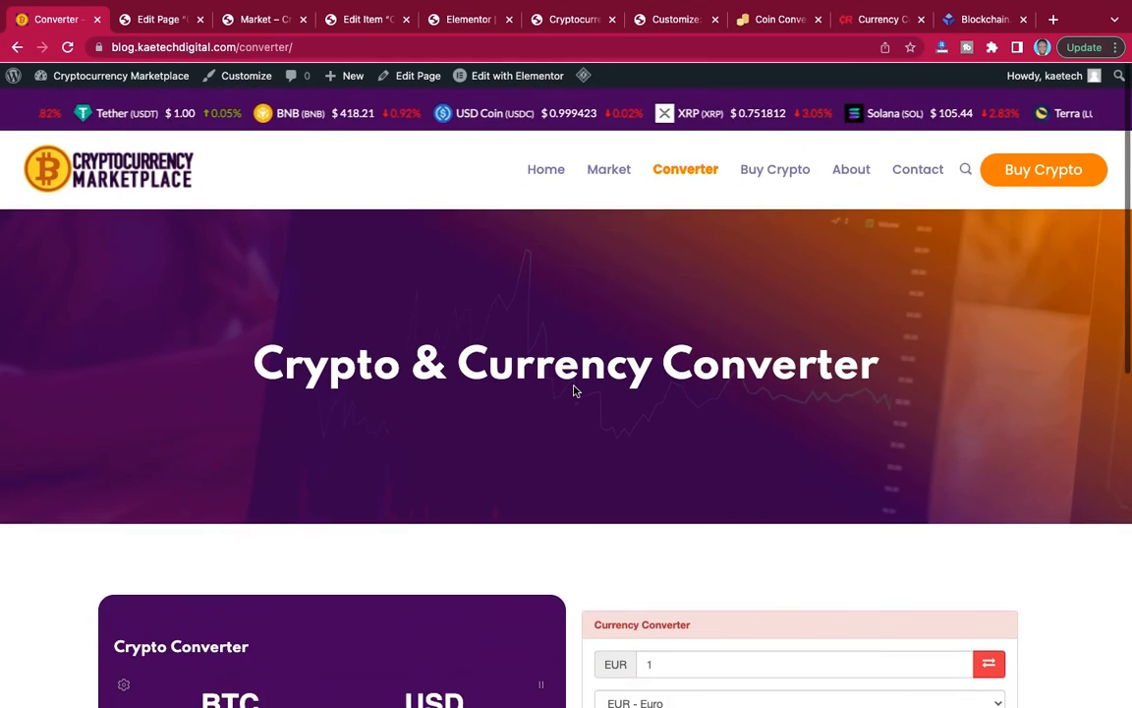
# Copy the reference heading "Crypto & Currency Converter" and open the new site's Converter page in Elementor.
pyautogui.moveTo(258, 363); pyautogui.dragTo(885, 392)
pyautogui.press('super+c')
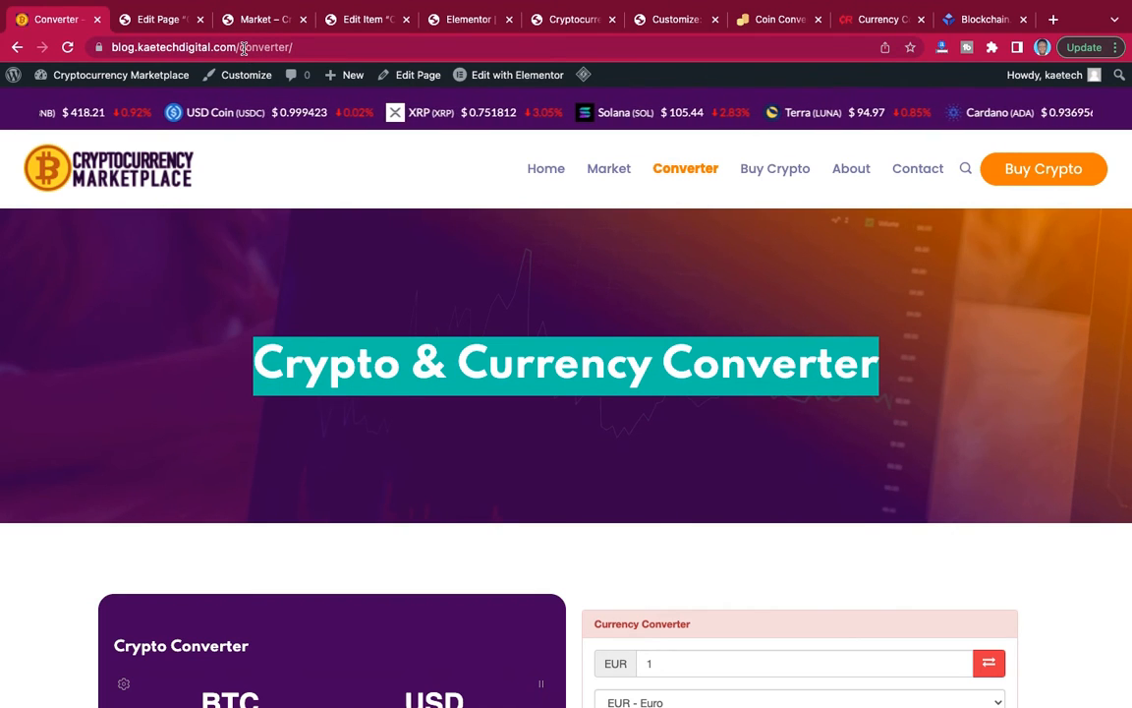
pyautogui.click(160, 21)
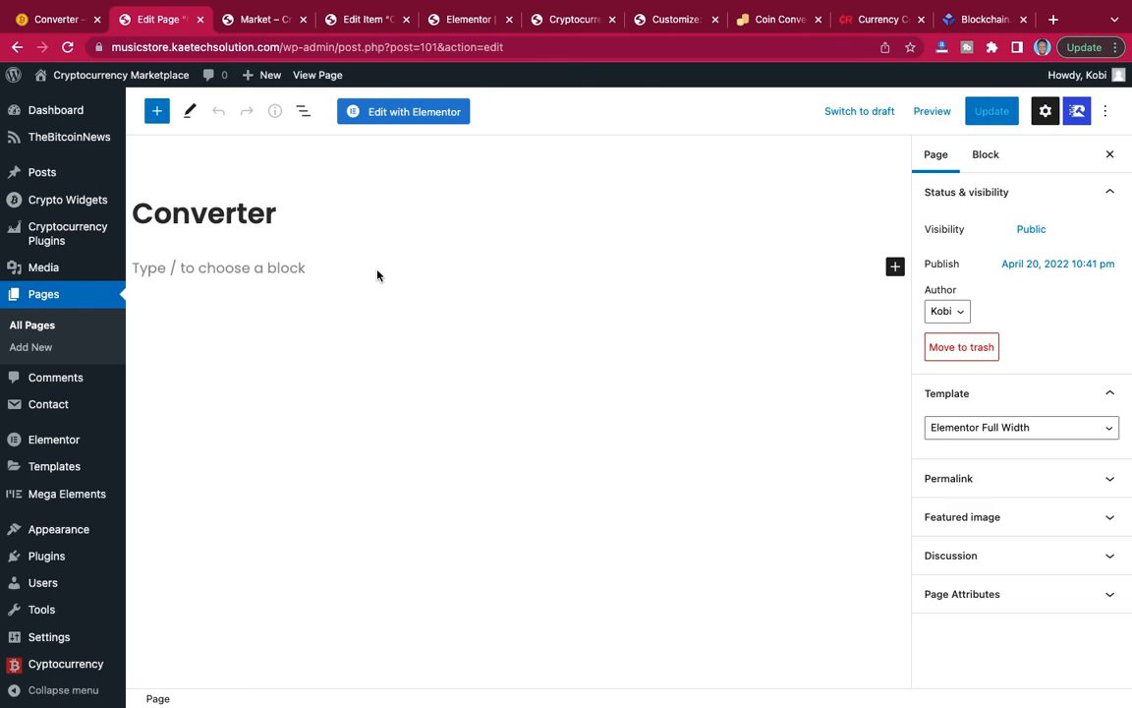
pyautogui.click(410, 114)
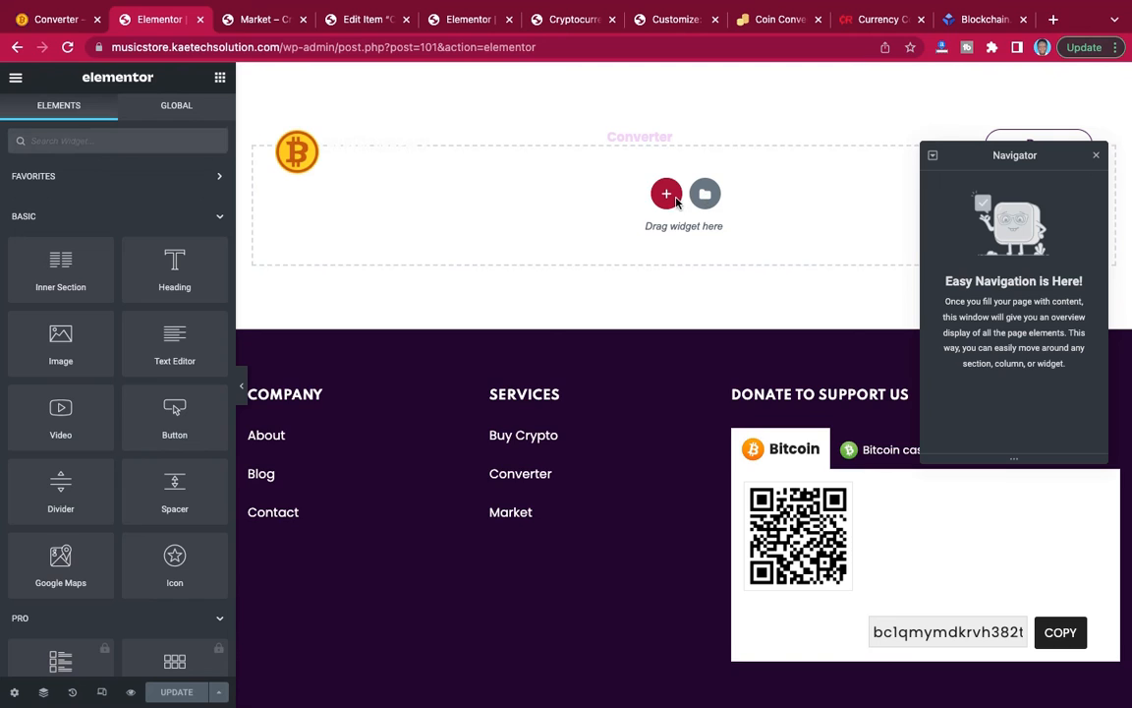
# Insert the saved "Top section" template into the Converter page and apply its settings too.
pyautogui.click(703, 197)
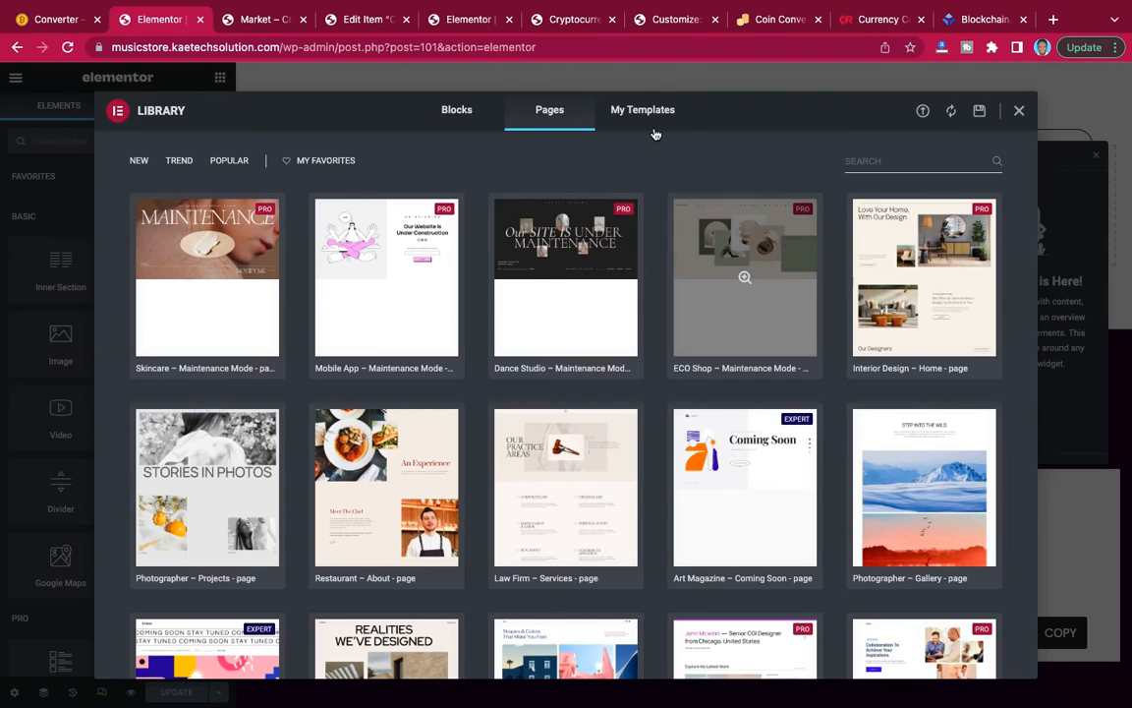
pyautogui.click(646, 111)
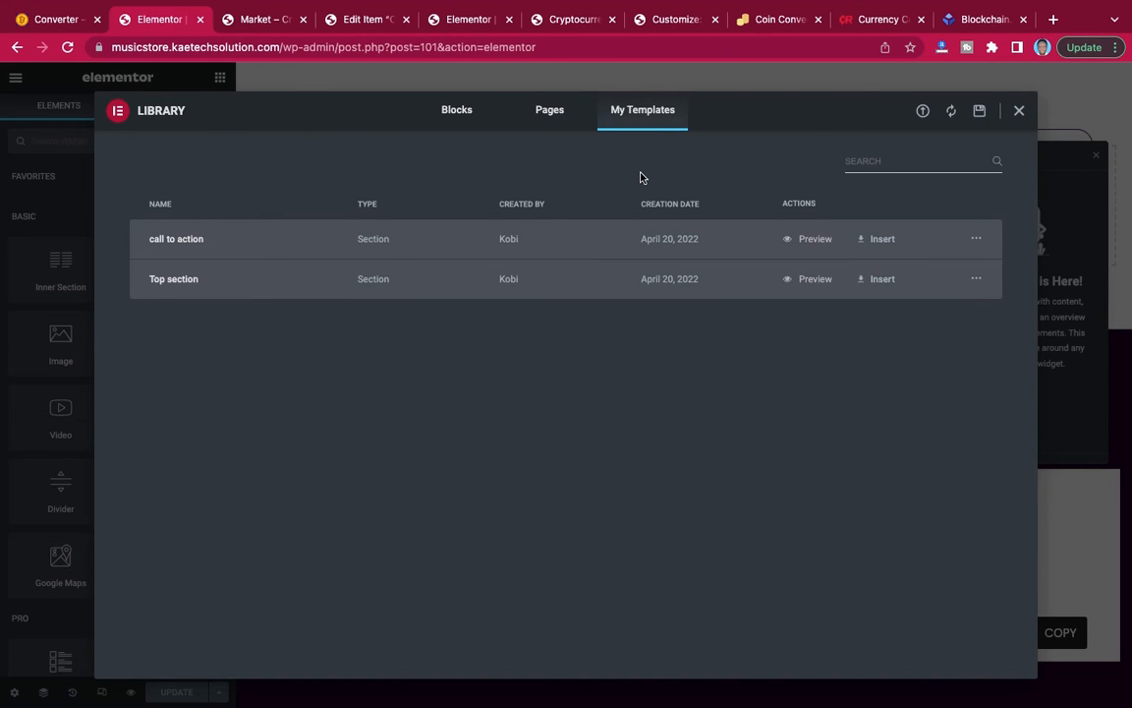
pyautogui.click(882, 281)
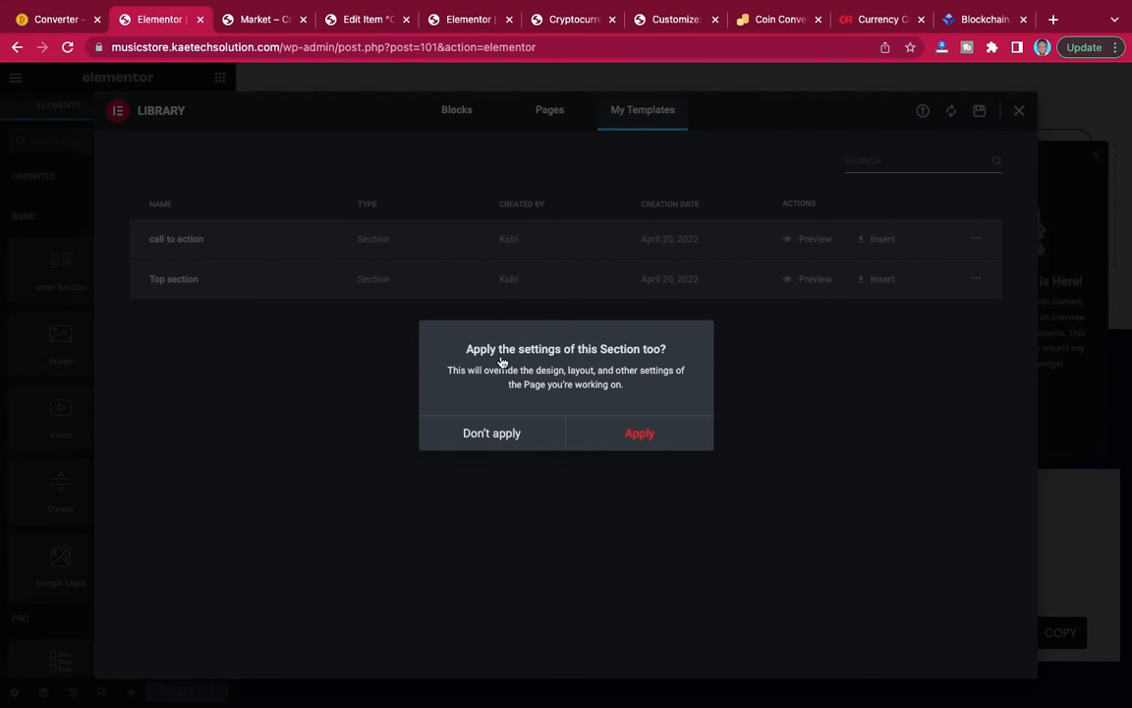
pyautogui.click(617, 438)
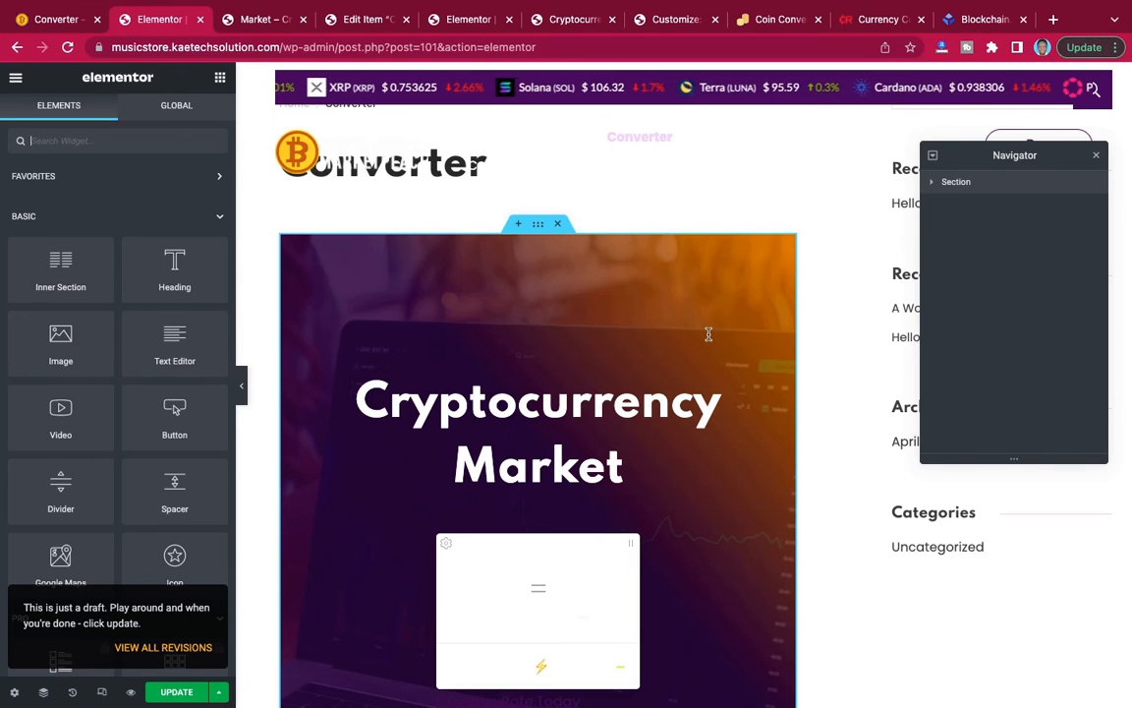
# Set the Converter page's layout to Elementor Full Width in the page settings.
pyautogui.click(15, 694)
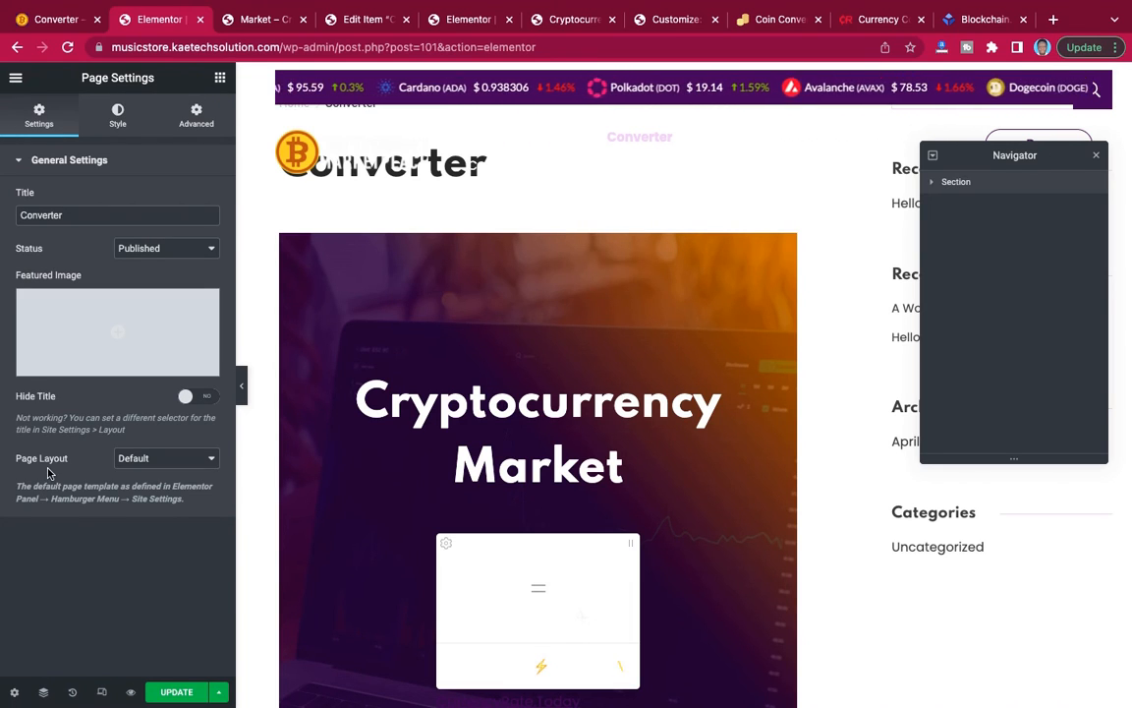
pyautogui.click(163, 462)
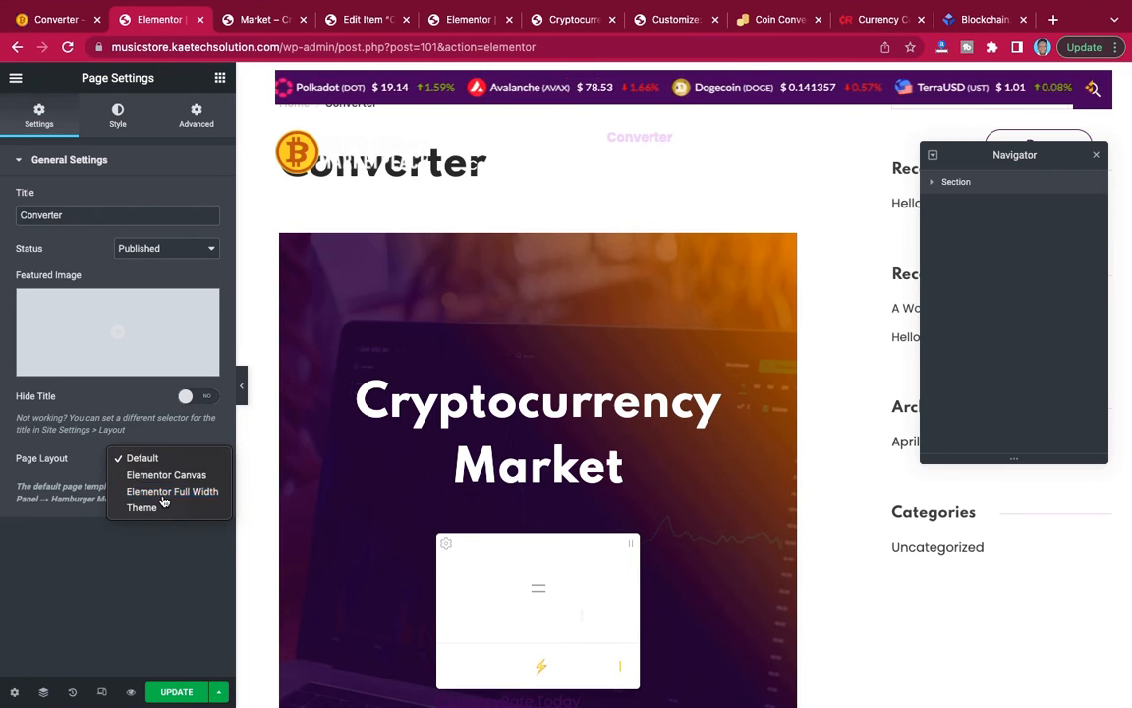
pyautogui.click(163, 499)
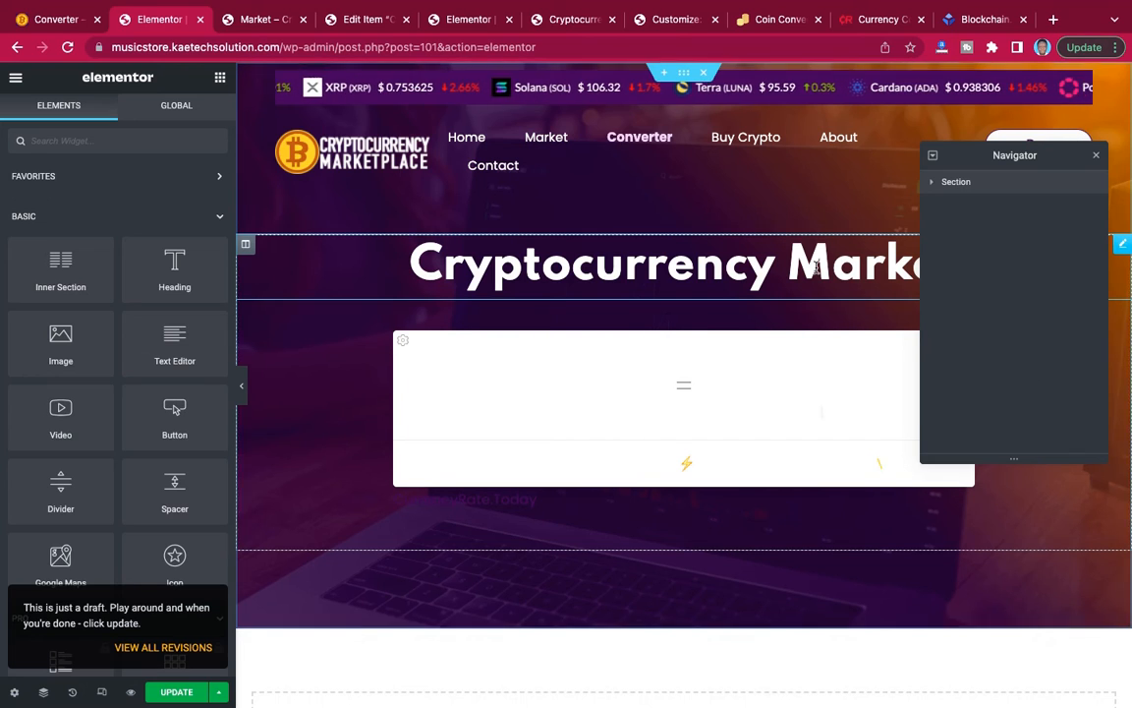
# Replace the top section's heading text with "Crypto & Currency Converter".
pyautogui.click(759, 263)
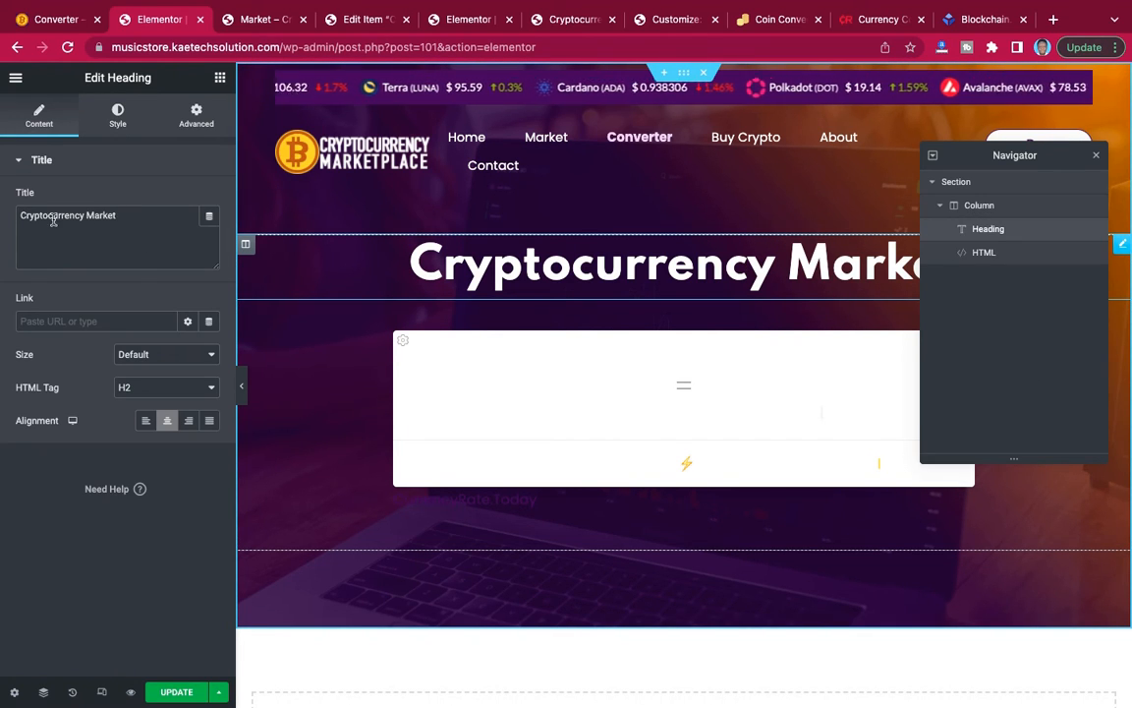
pyautogui.moveTo(20, 216); pyautogui.dragTo(123, 218)
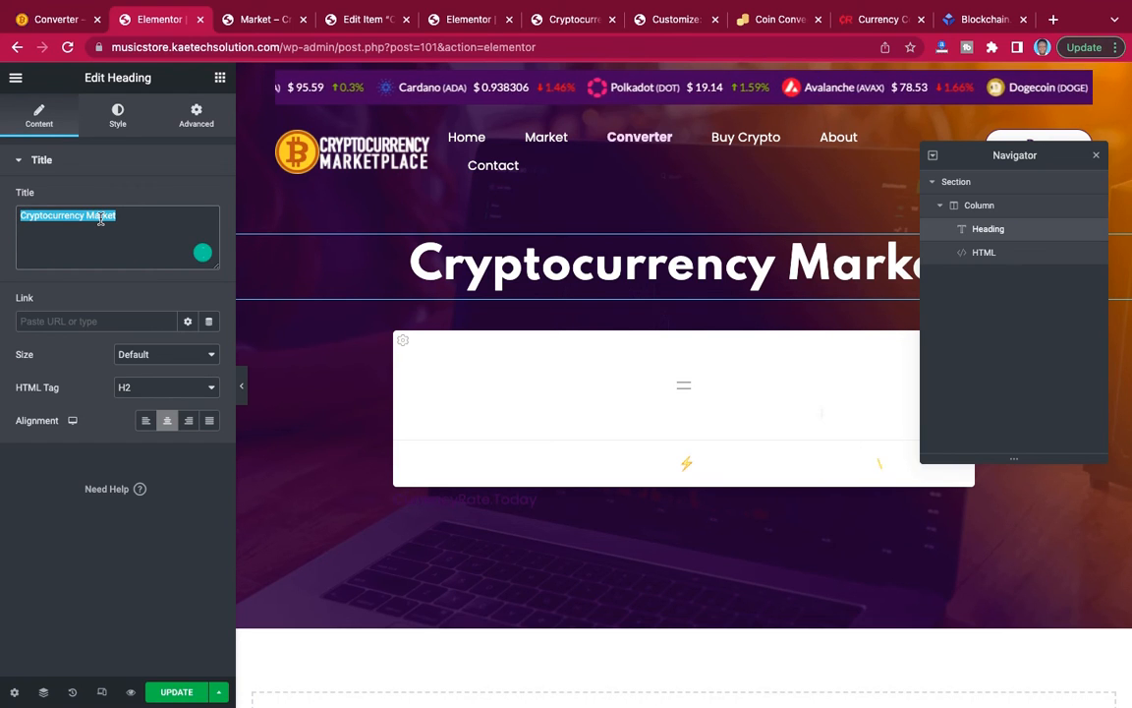
pyautogui.press('super+v')
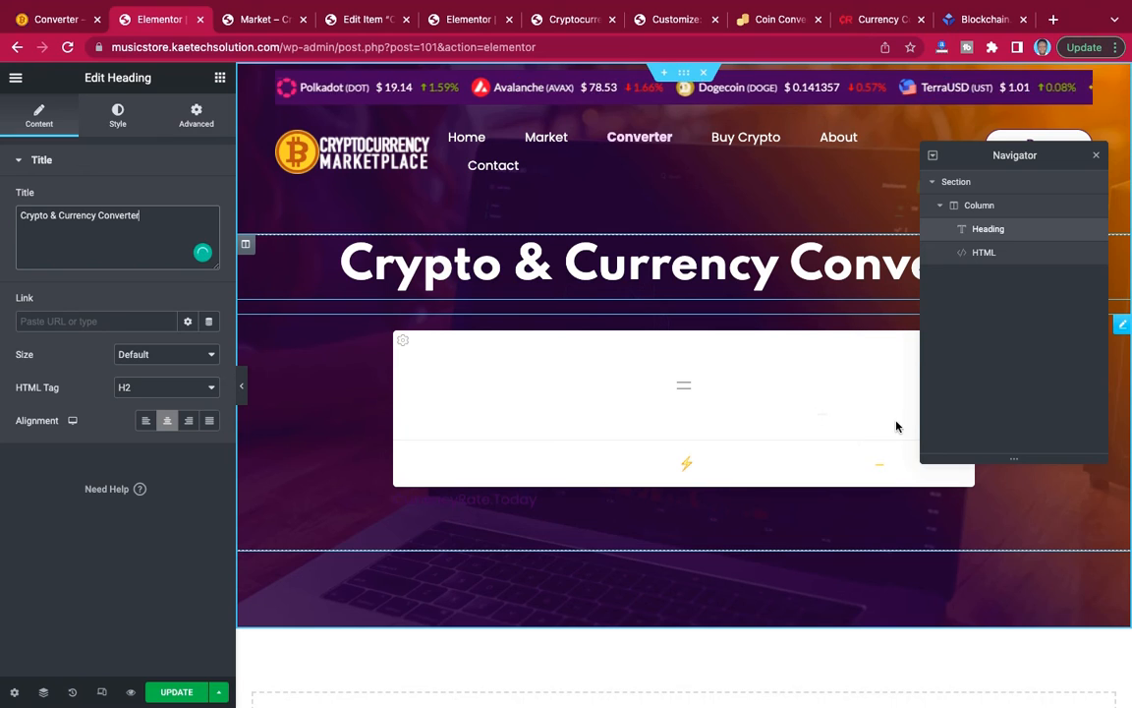
# Close the Navigator and delete the HTML converter widget below the heading.
pyautogui.rightClick(1123, 326)
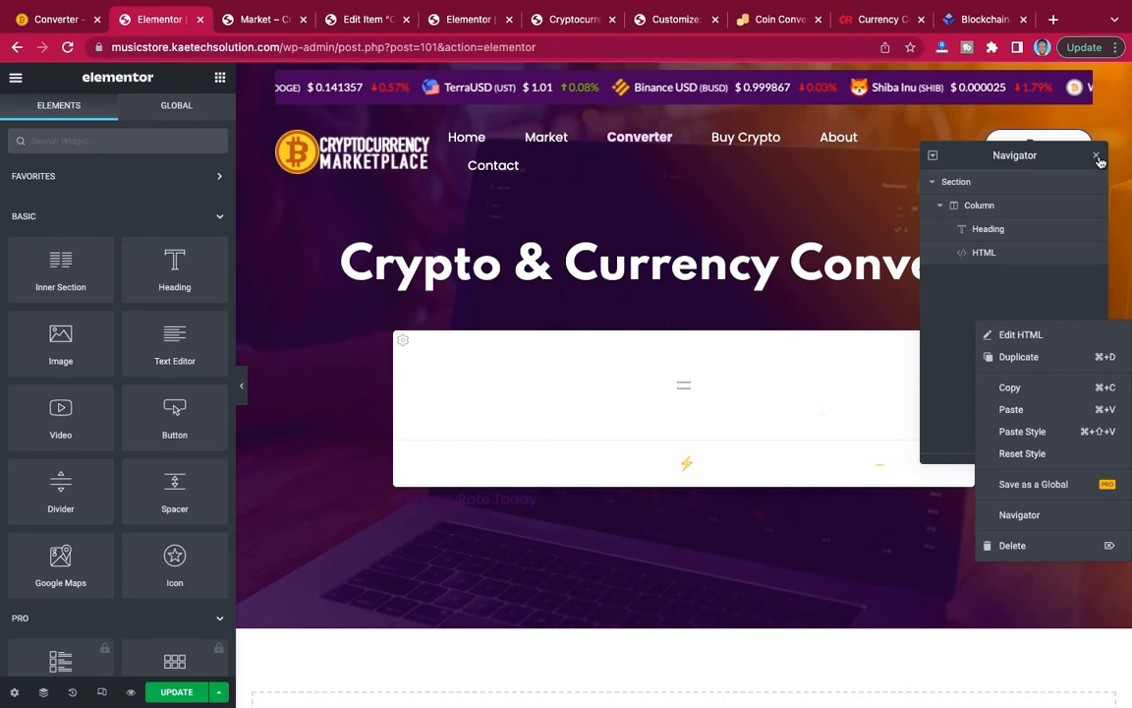
pyautogui.click(1098, 157)
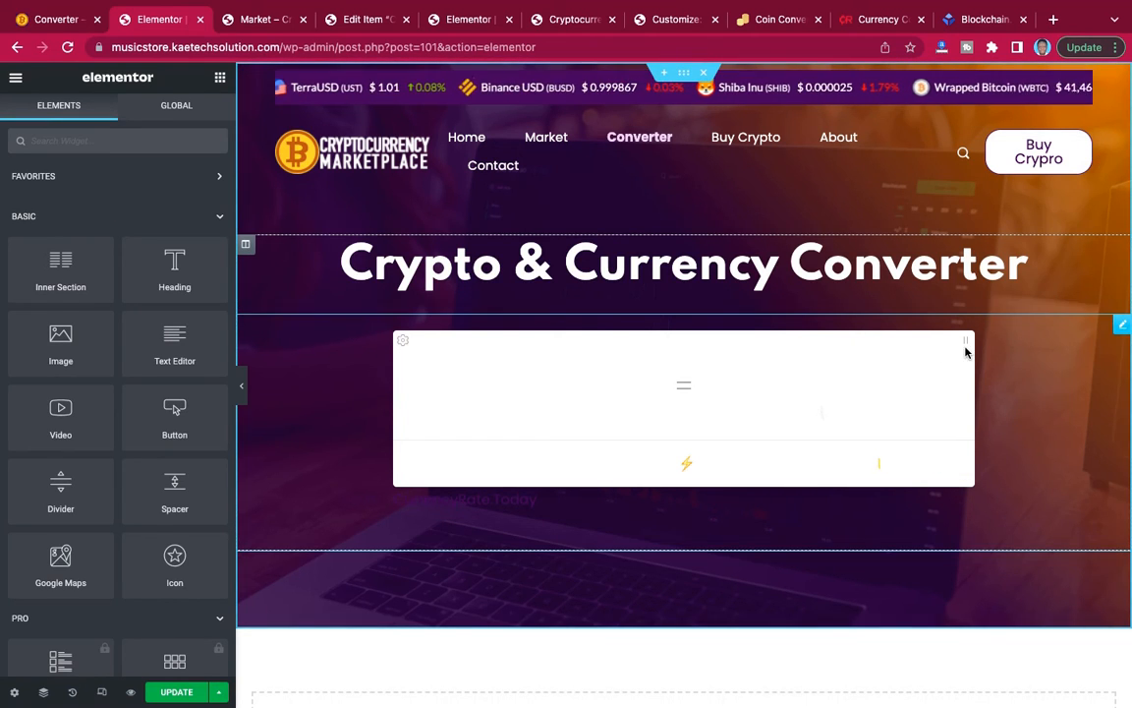
pyautogui.rightClick(1123, 326)
pyautogui.click(1011, 550)
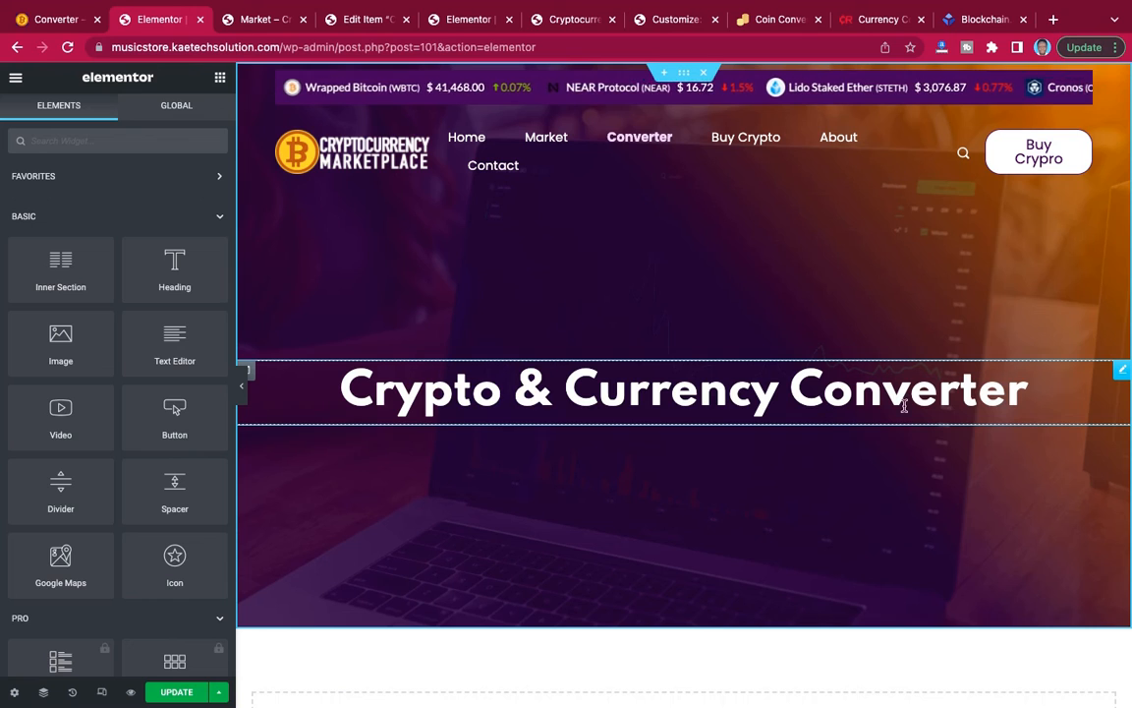
# Check the top section and its heading at full page width with the editing panel hidden.
pyautogui.click(787, 393)
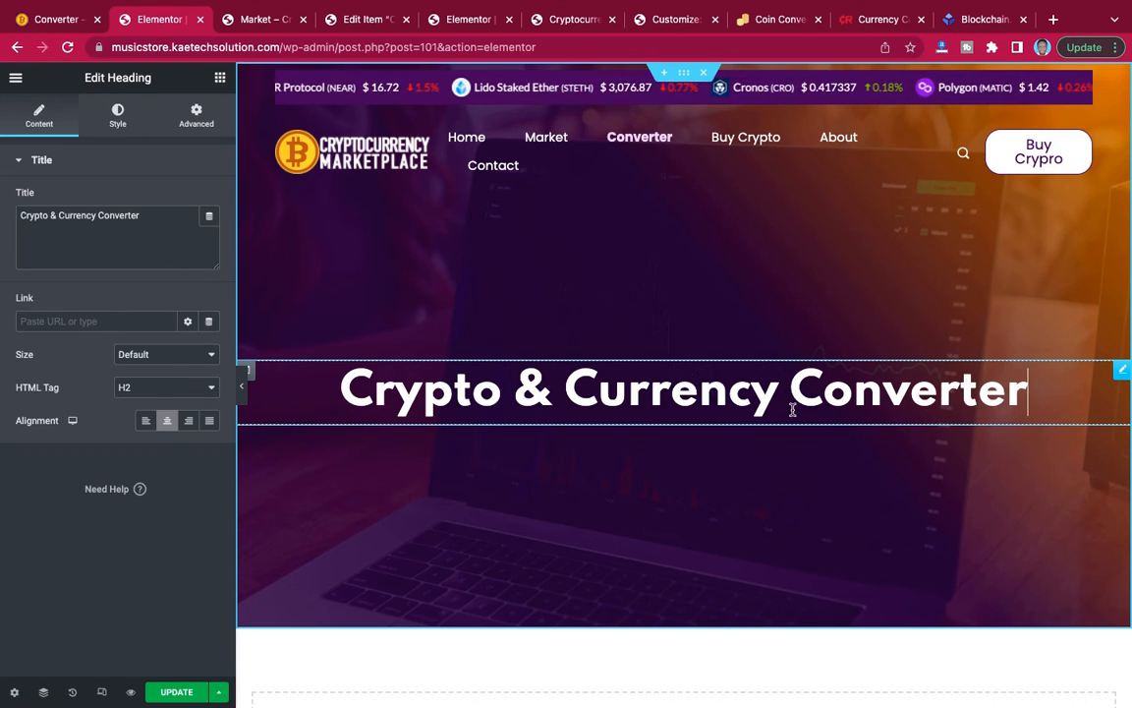
pyautogui.scroll(-3, 791, 409)
pyautogui.scroll(3, 791, 411)
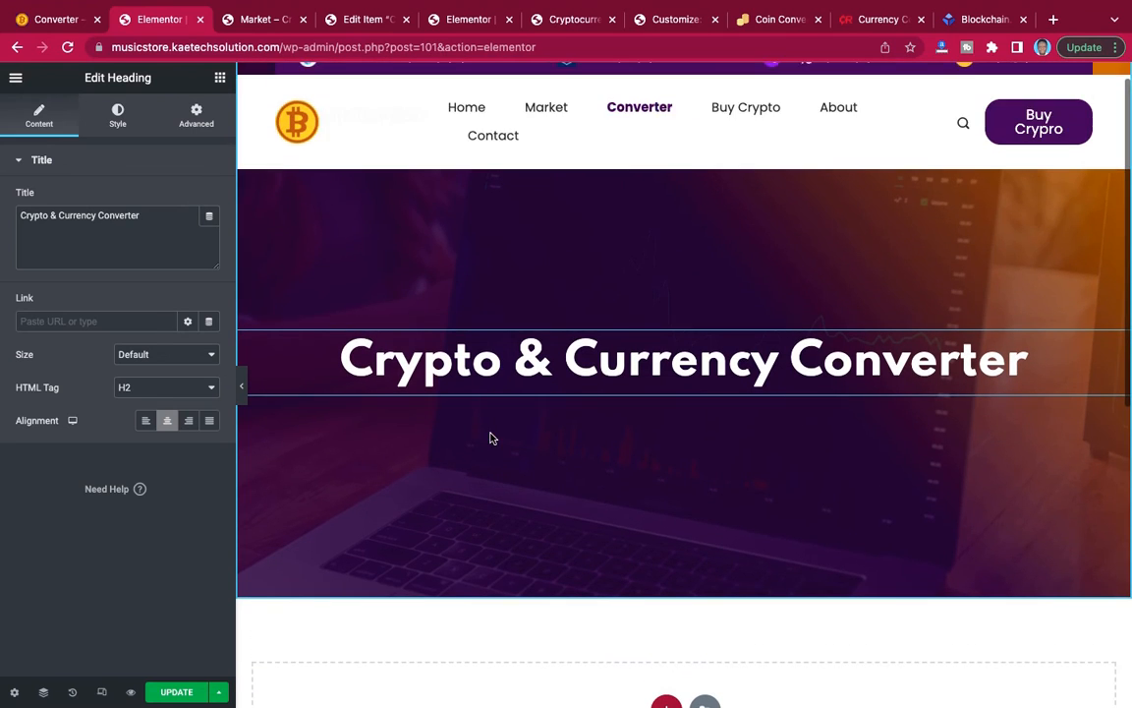
pyautogui.click(244, 392)
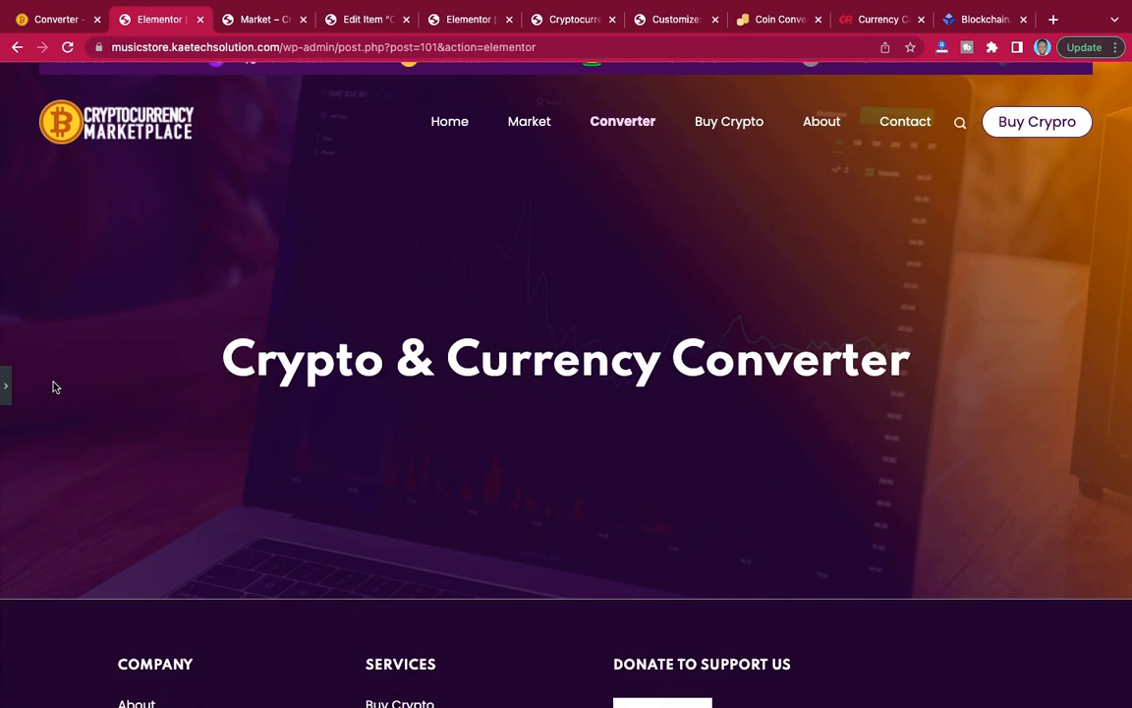
# Update the page with the top section's minimum height set to 400 px and check the banner at full page width.
pyautogui.click(10, 392)
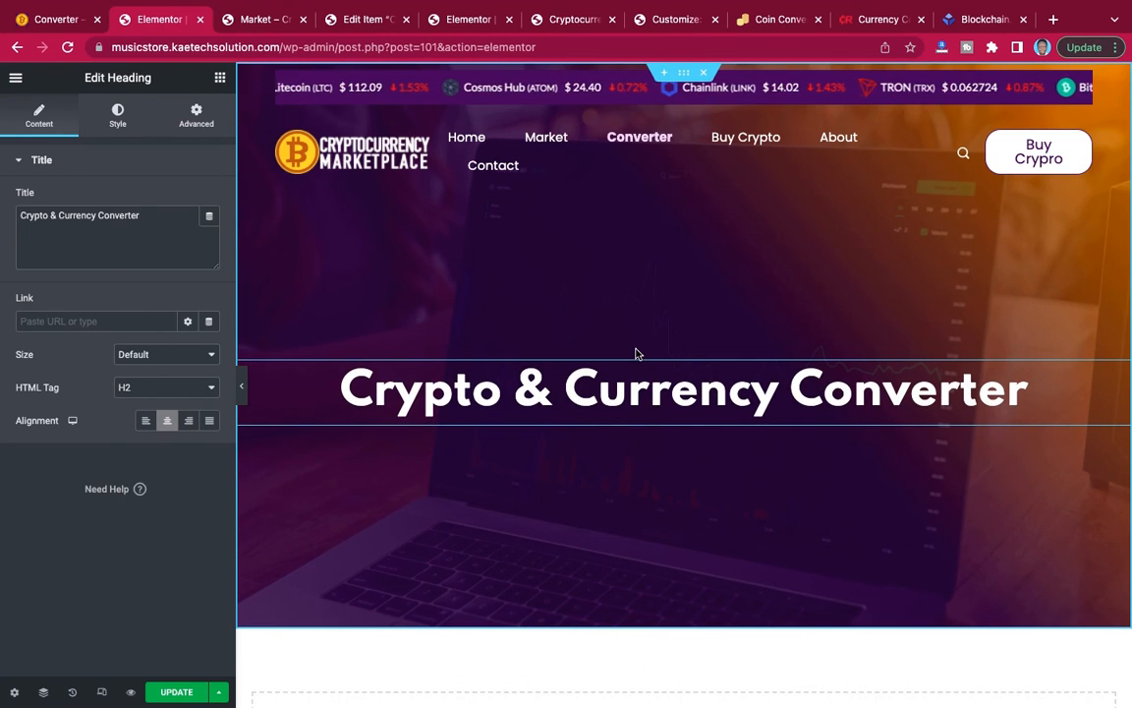
pyautogui.click(43, 692)
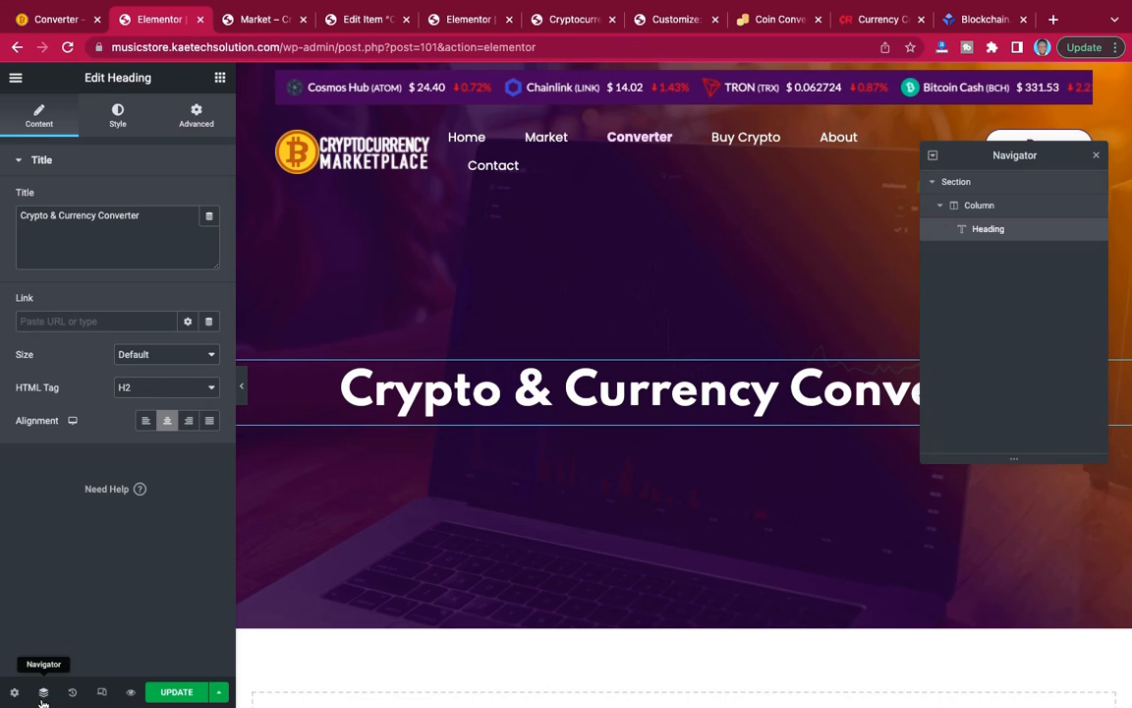
pyautogui.click(976, 184)
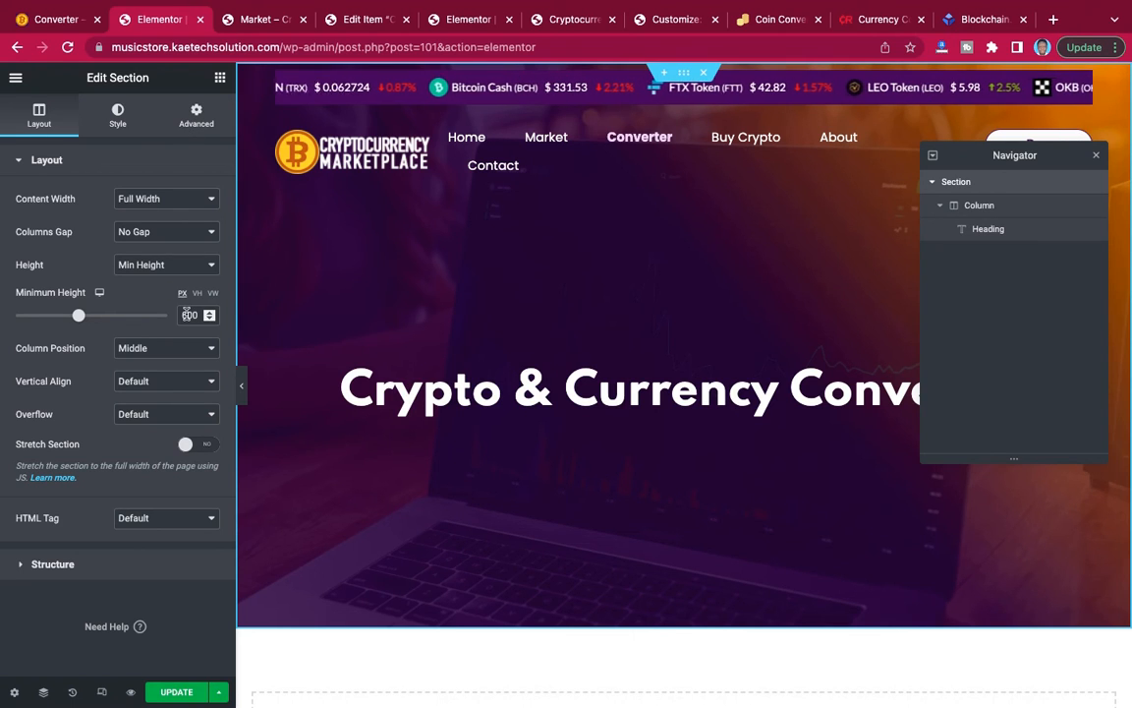
pyautogui.moveTo(196, 315); pyautogui.dragTo(165, 315)
pyautogui.write('400')
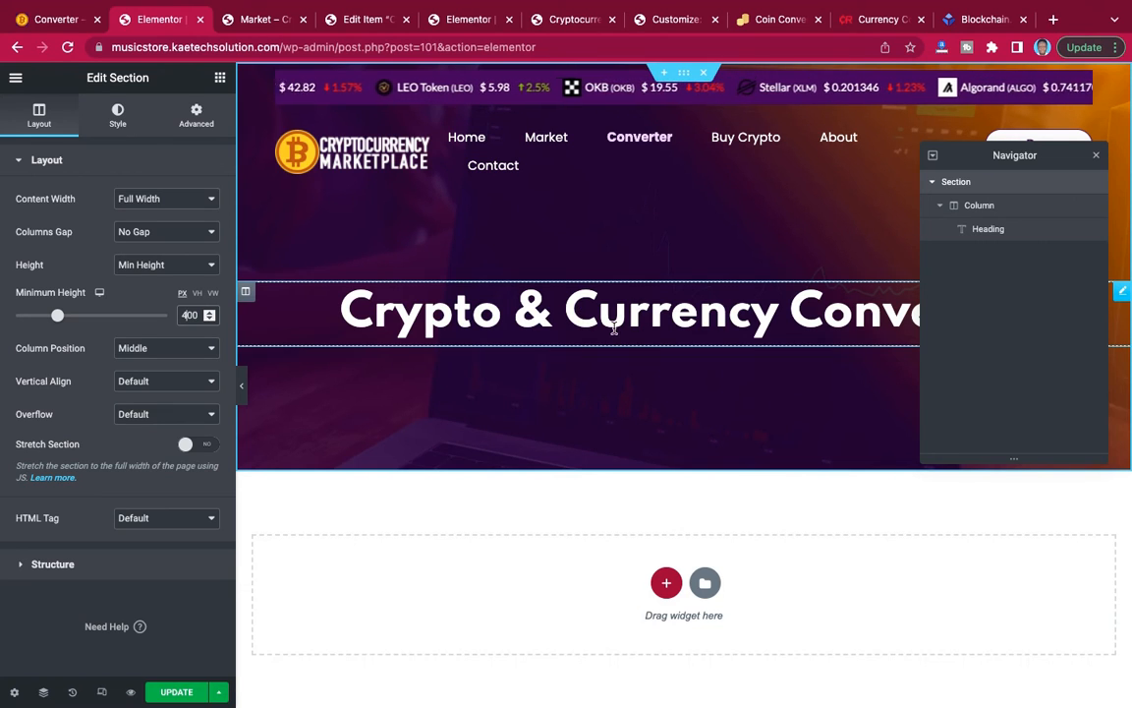
pyautogui.click(177, 693)
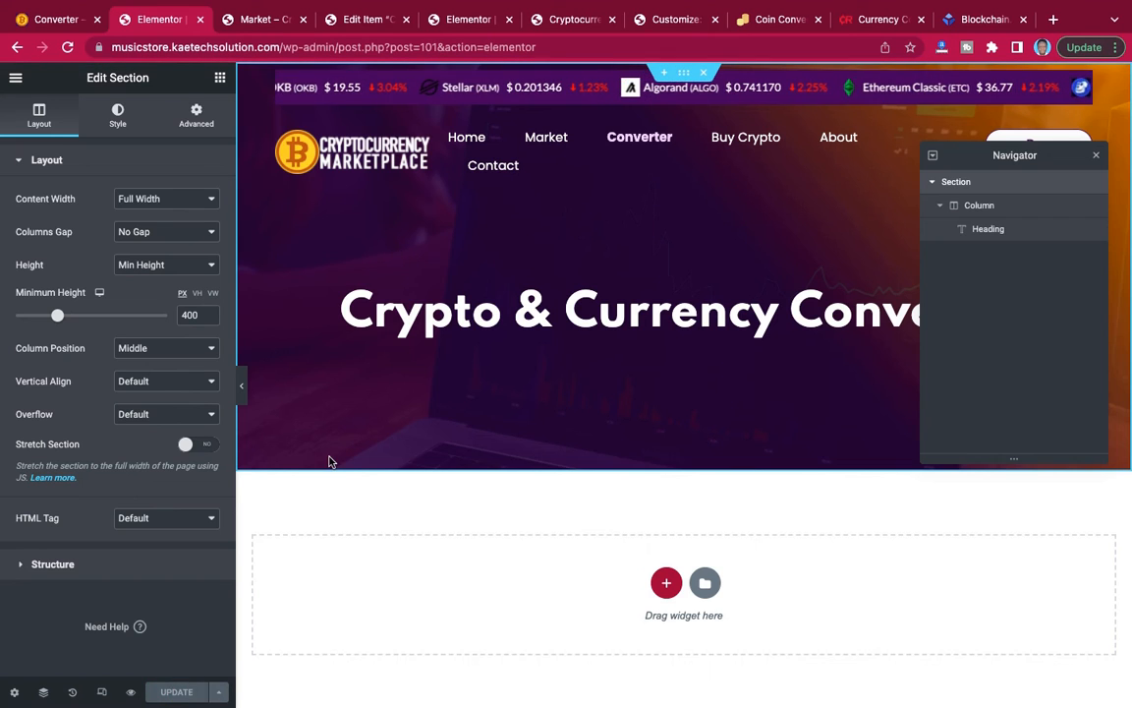
pyautogui.click(243, 393)
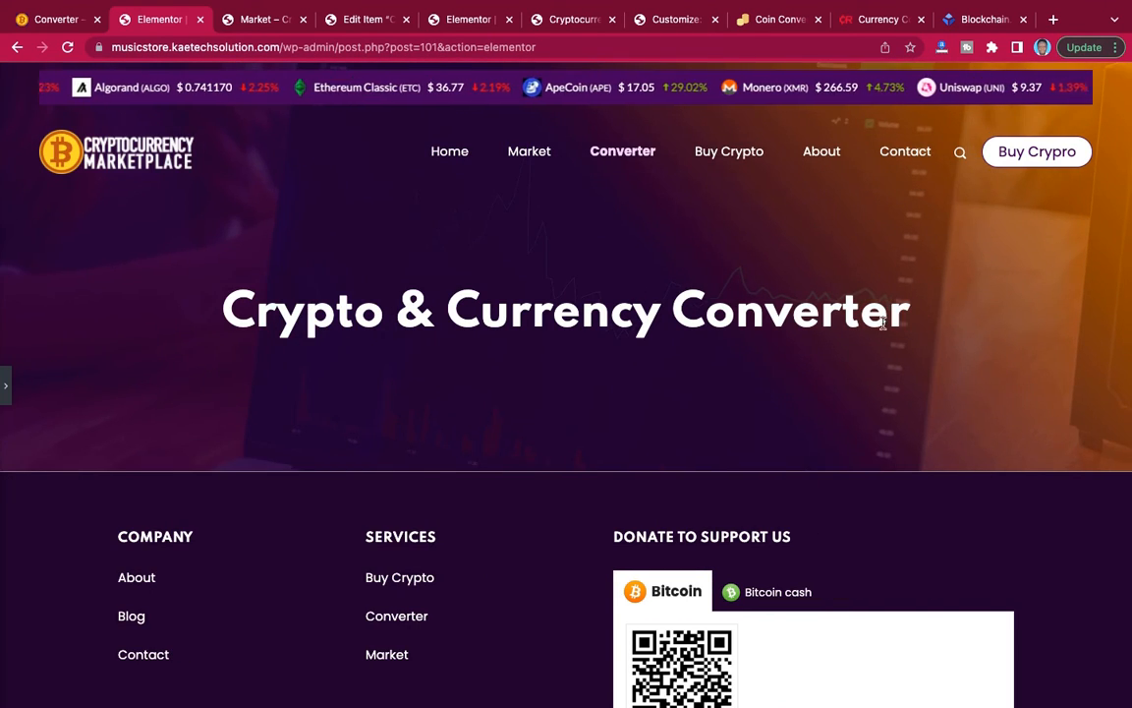
pyautogui.scroll(-3, 883, 322)
pyautogui.scroll(3, 883, 322)
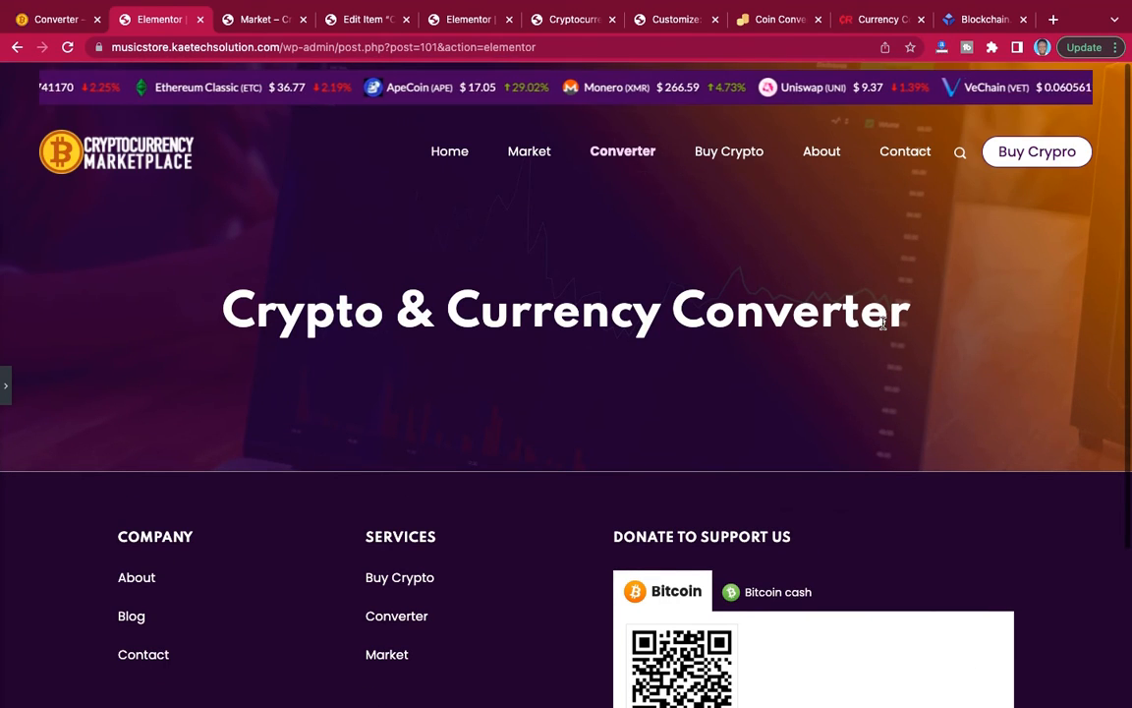
pyautogui.click(5, 385)
# Add a section with two equal columns below the banner and set its top and bottom margins to 90 px.
pyautogui.scroll(-4, 806, 521)
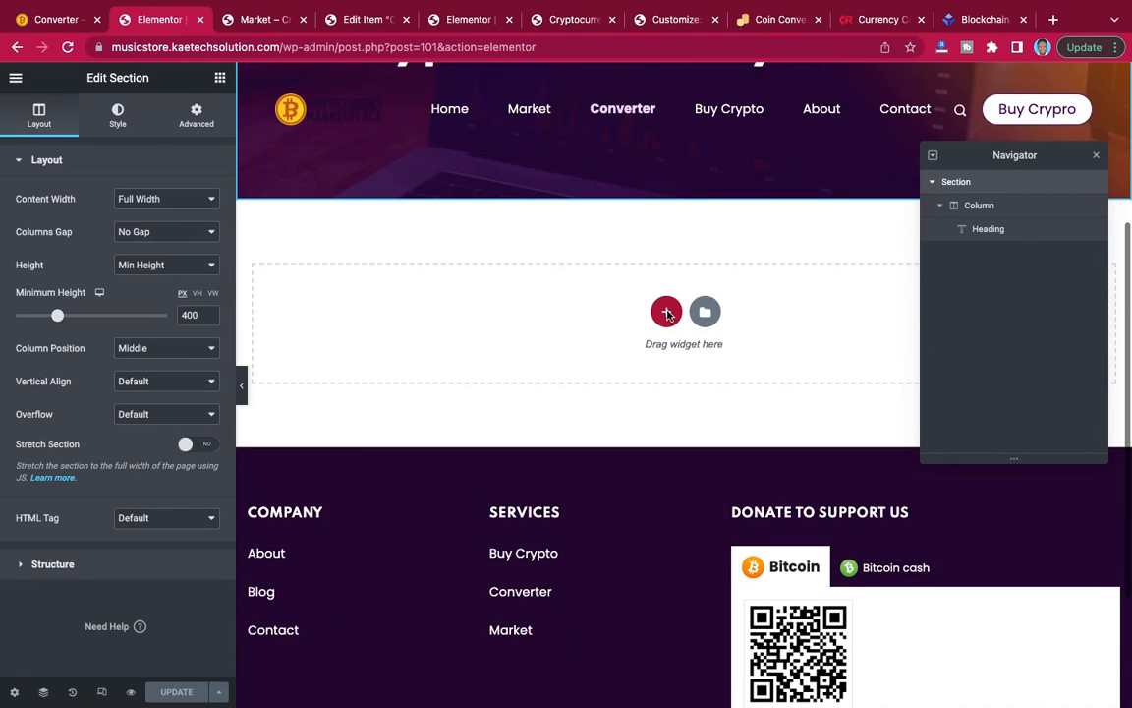
pyautogui.click(666, 312)
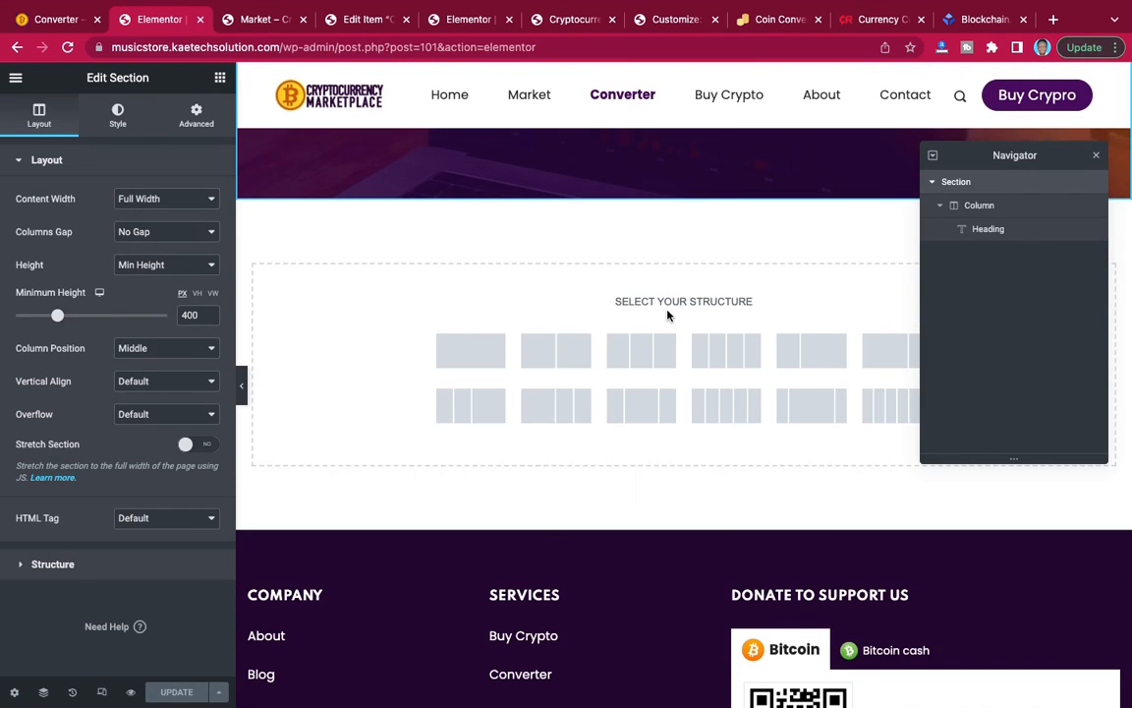
pyautogui.click(556, 351)
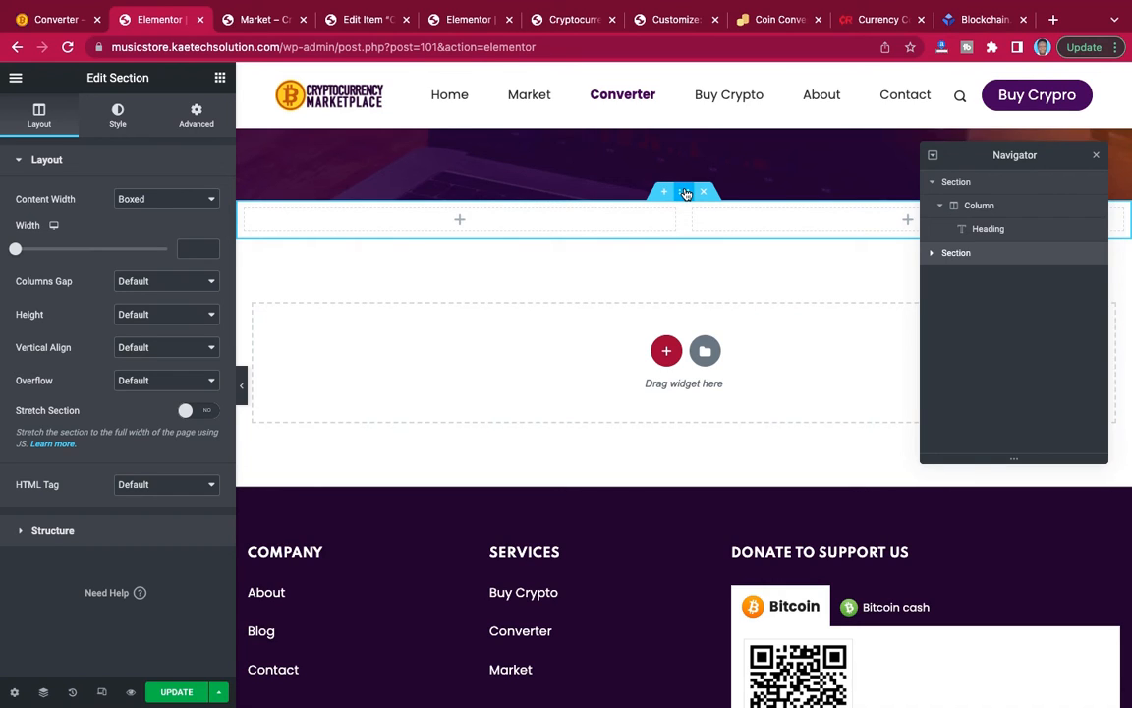
pyautogui.click(192, 116)
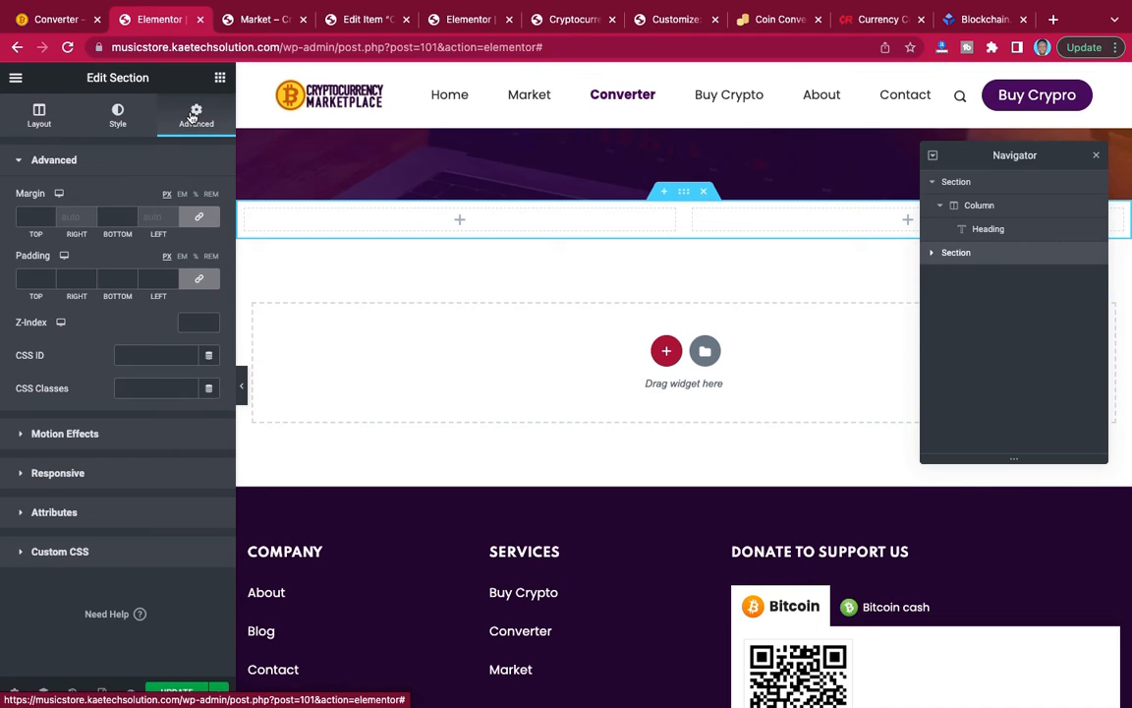
pyautogui.click(26, 216)
pyautogui.write('90')
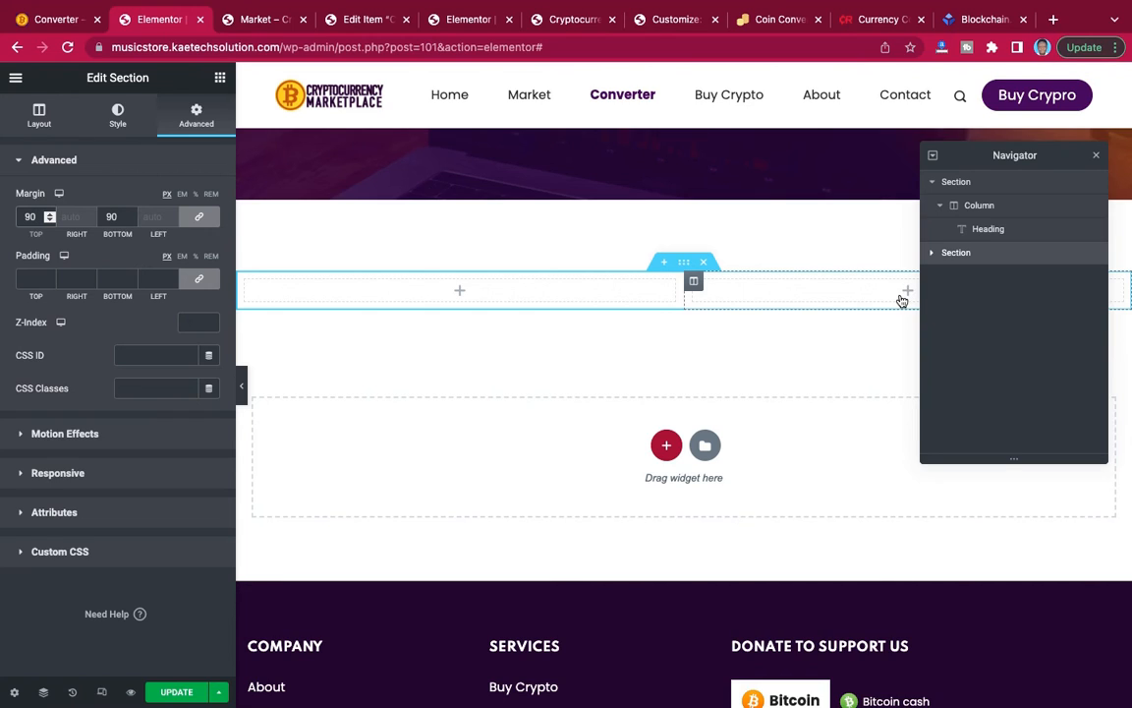
# Check the converter boxes on the reference Converter page and add a Heading widget to the new section's left column.
pyautogui.click(38, 22)
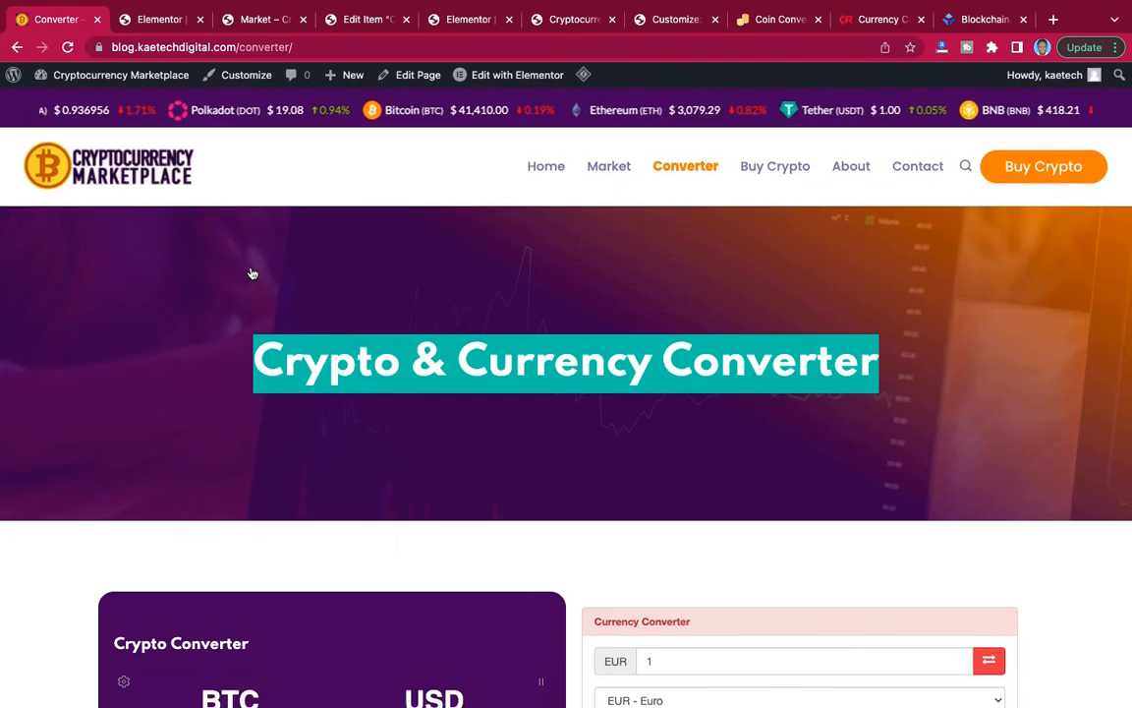
pyautogui.scroll(-4, 256, 271)
pyautogui.scroll(1, 254, 272)
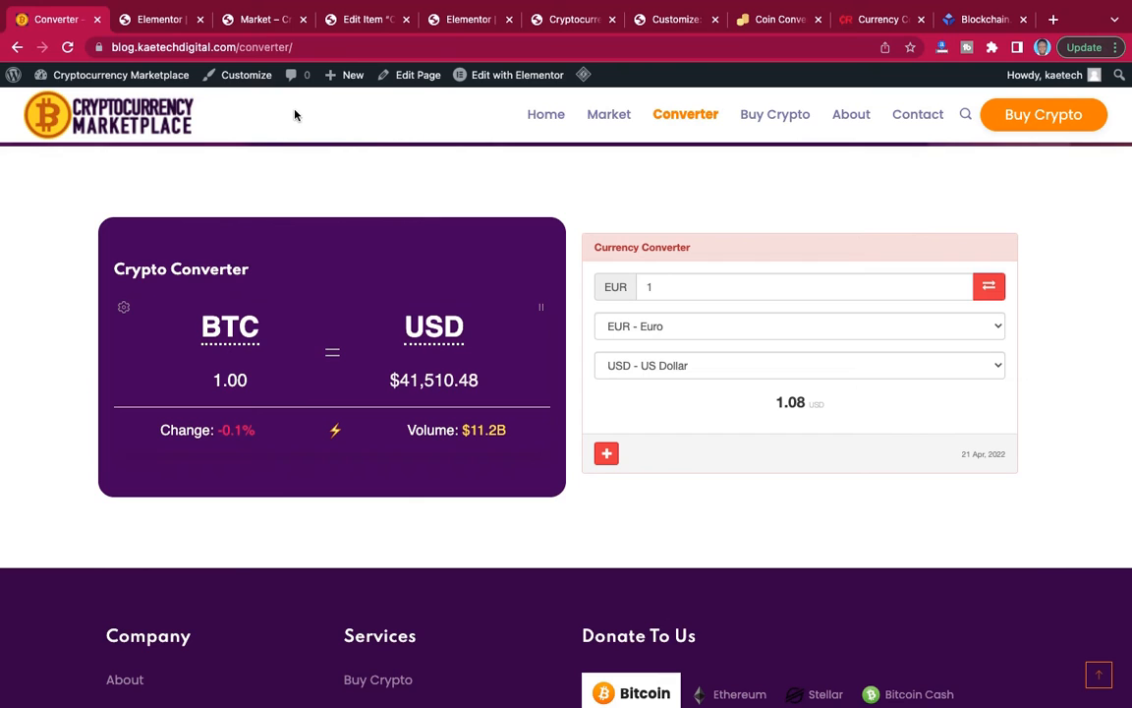
pyautogui.click(163, 20)
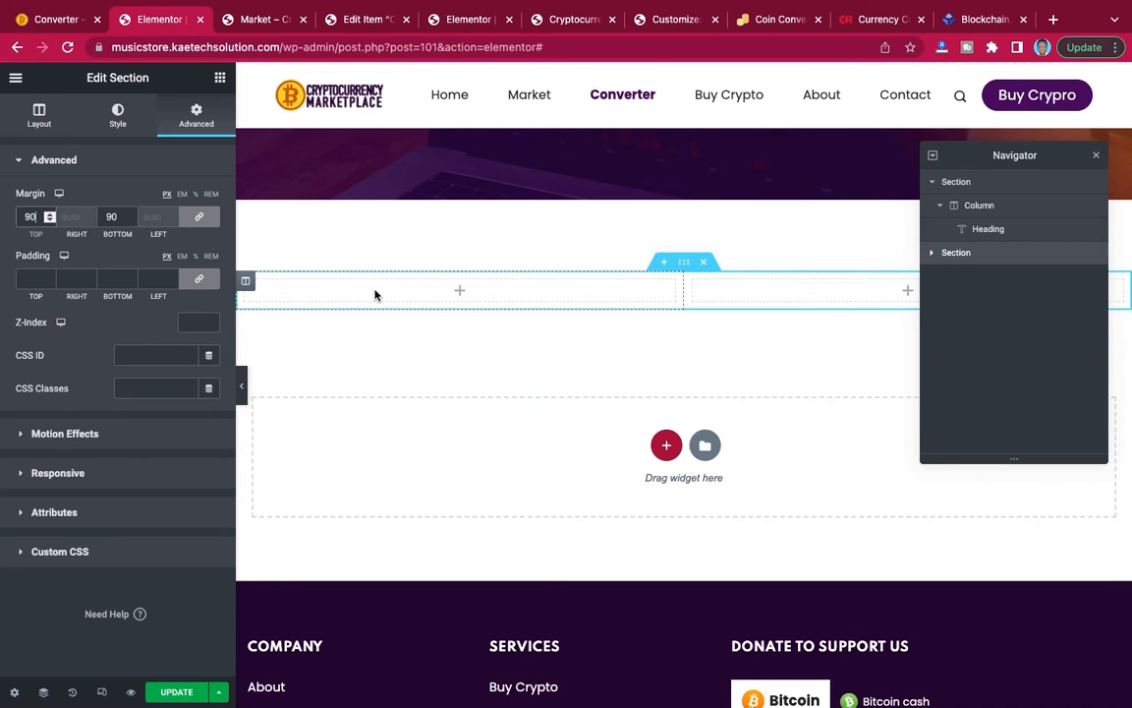
pyautogui.click(221, 79)
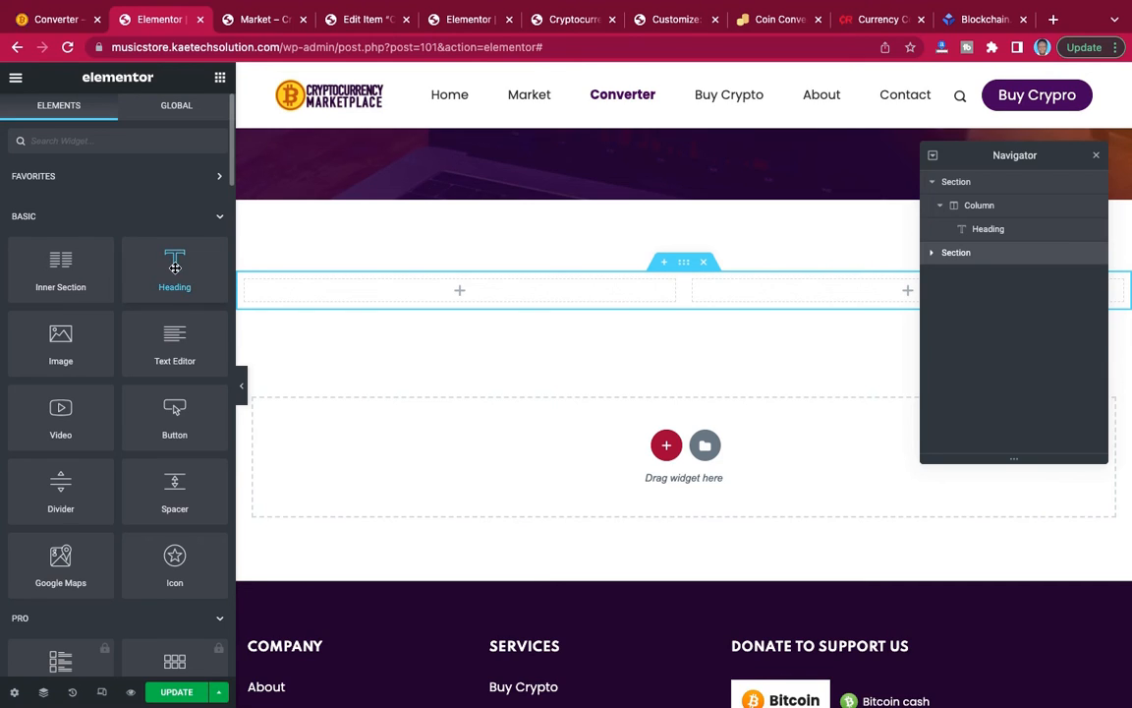
pyautogui.moveTo(163, 244); pyautogui.dragTo(462, 298)
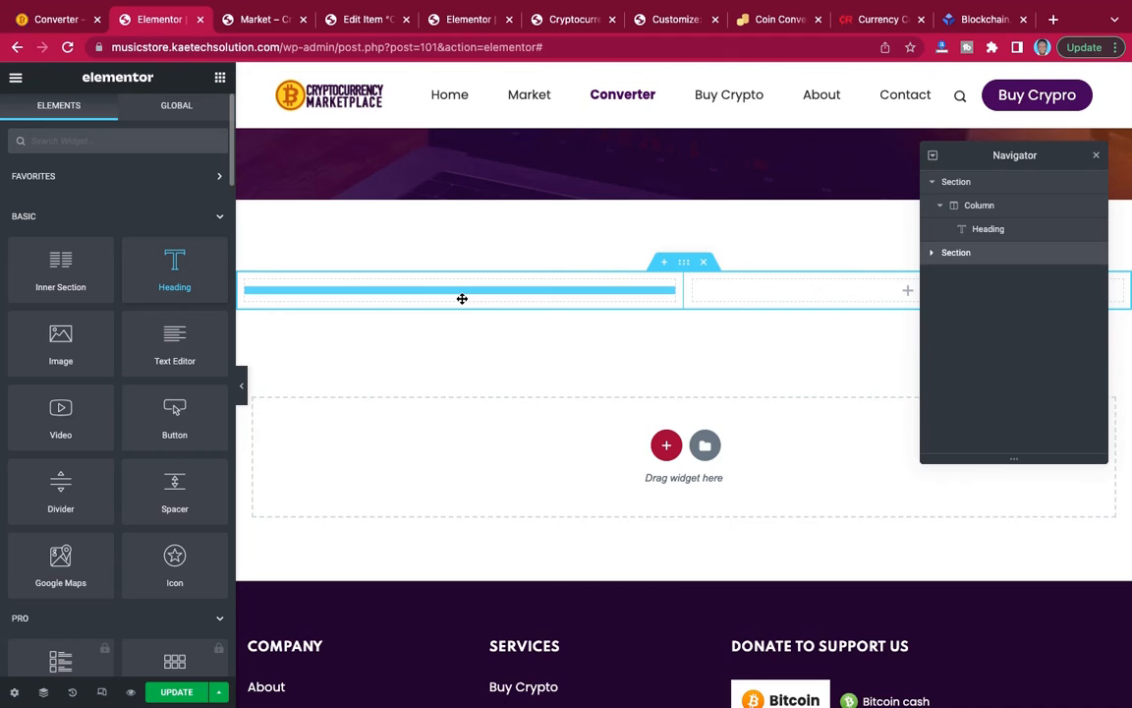
pyautogui.moveTo(462, 297); pyautogui.dragTo(462, 298)
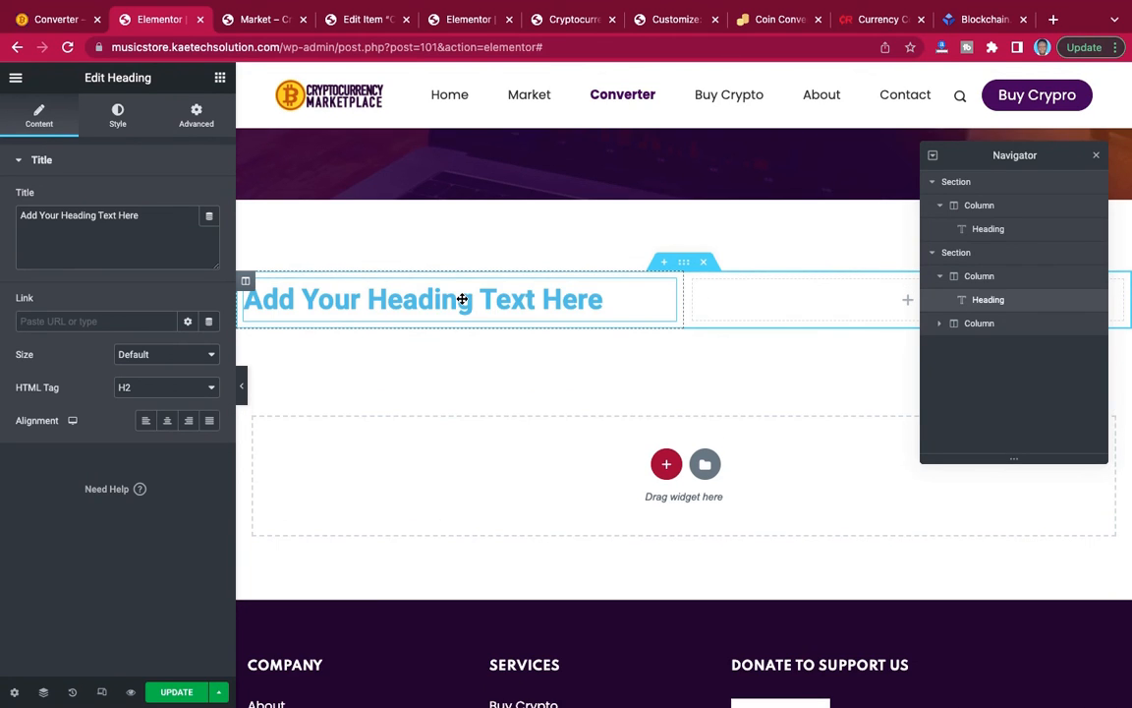
# Give the left column a classic background in the colour #3c0e59, copied from the Crypto website note in Notes.
pyautogui.click(246, 283)
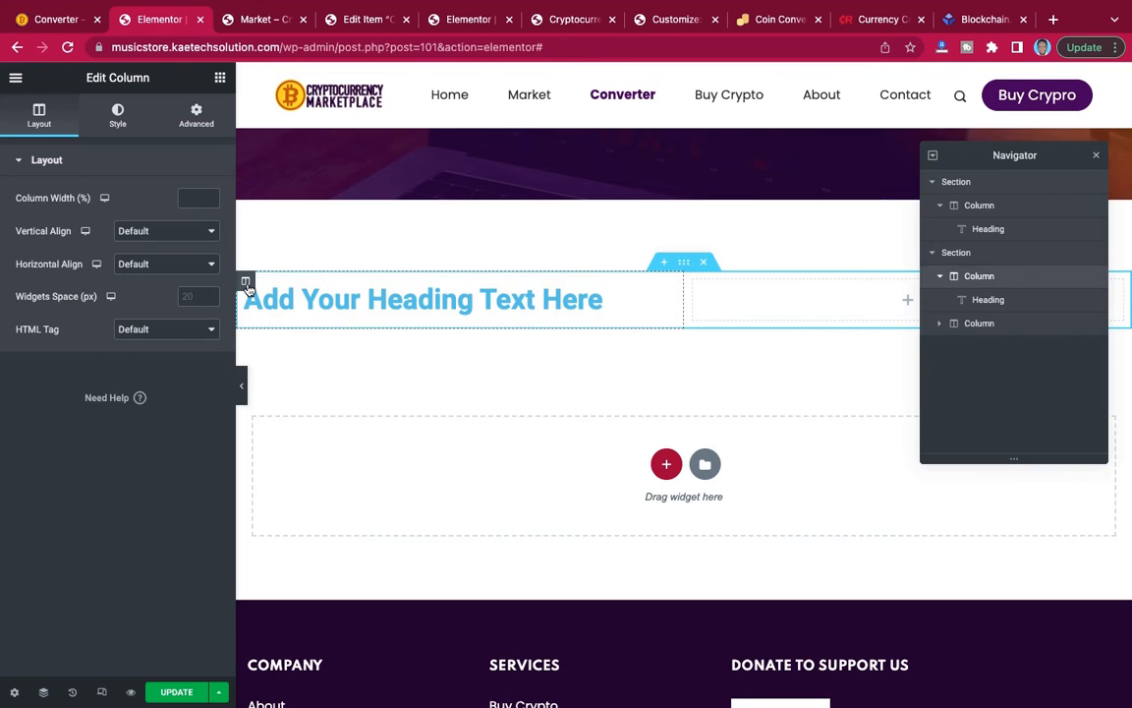
pyautogui.click(118, 117)
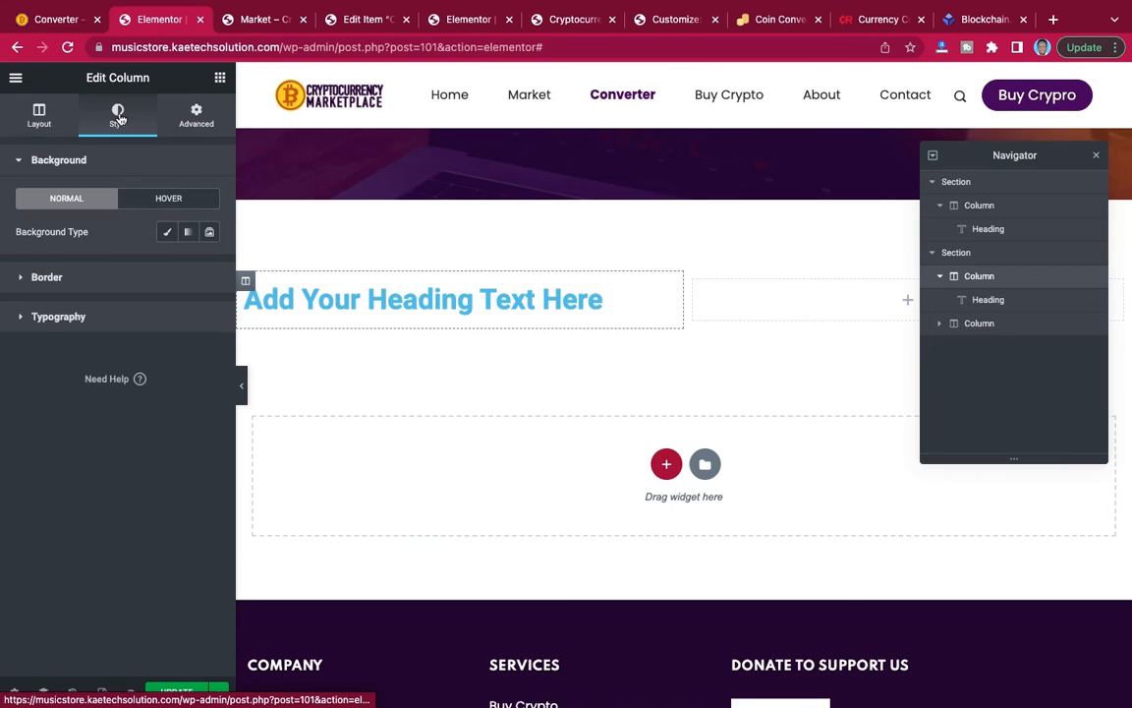
pyautogui.click(167, 234)
pyautogui.click(209, 266)
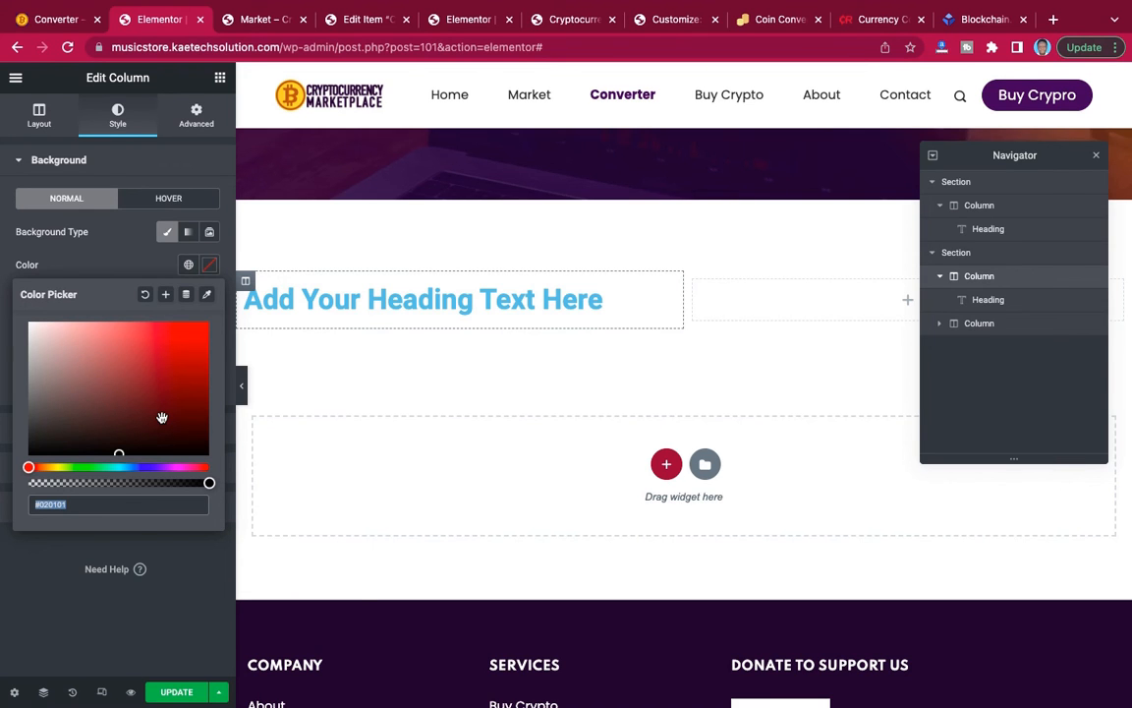
pyautogui.hotkey('ctrl', 'Left')
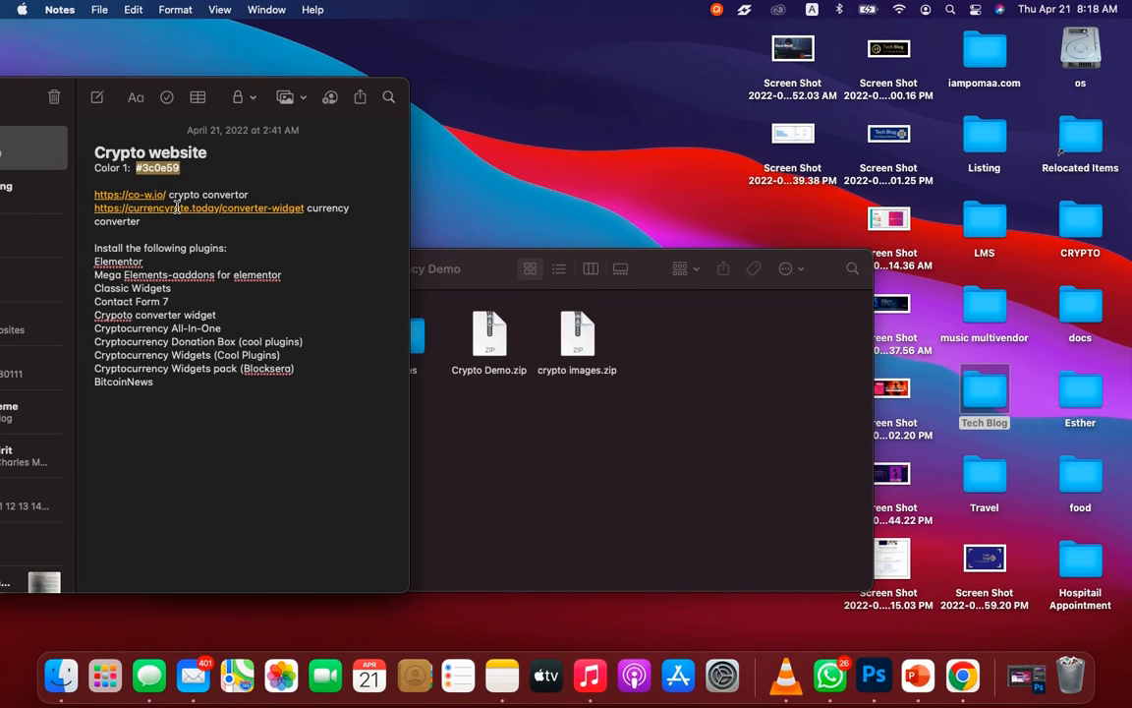
pyautogui.press('super+c')
pyautogui.hotkey('ctrl', 'Right')
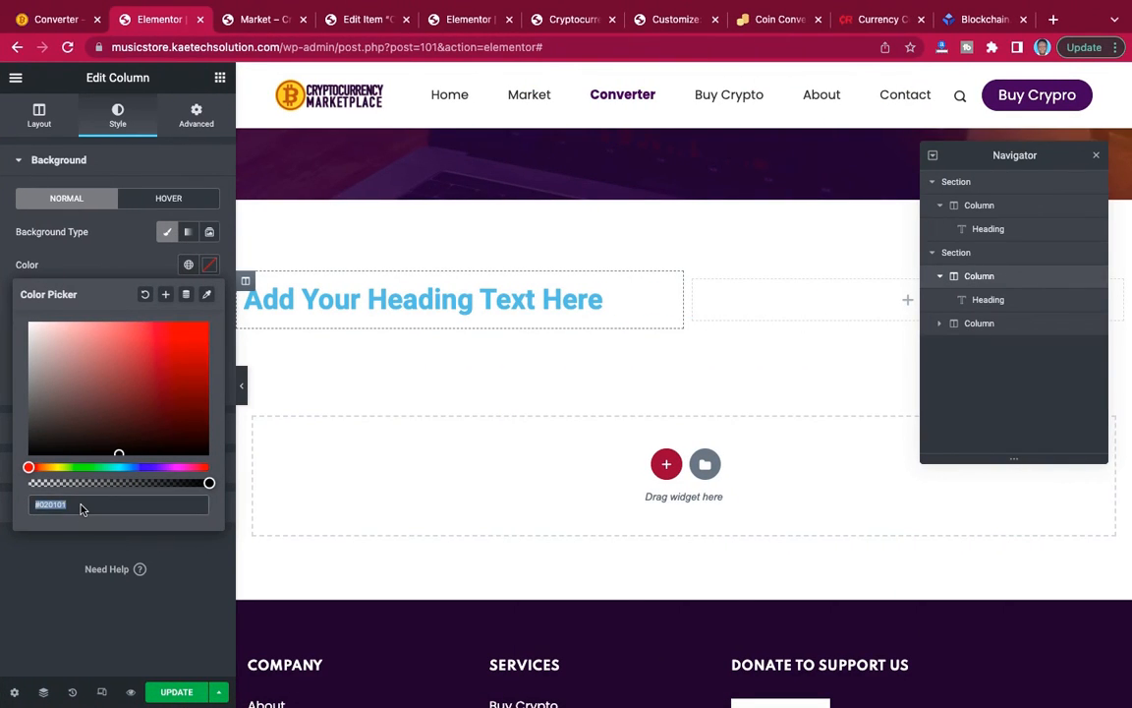
pyautogui.press('super+v')
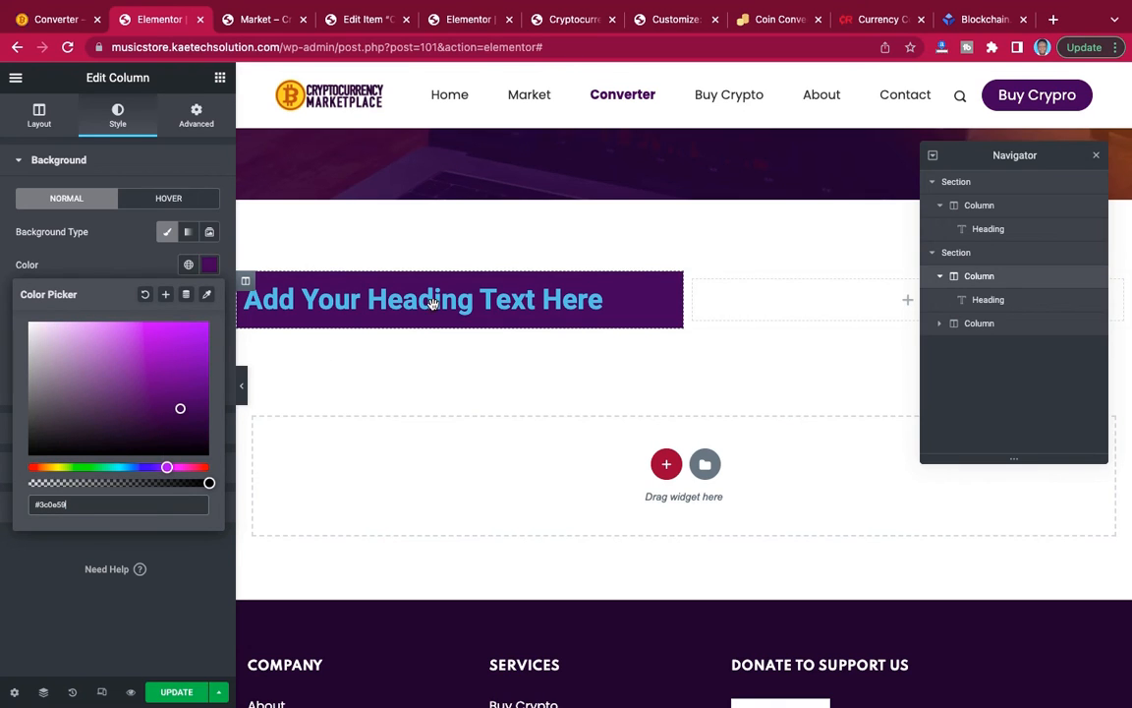
pyautogui.click(116, 258)
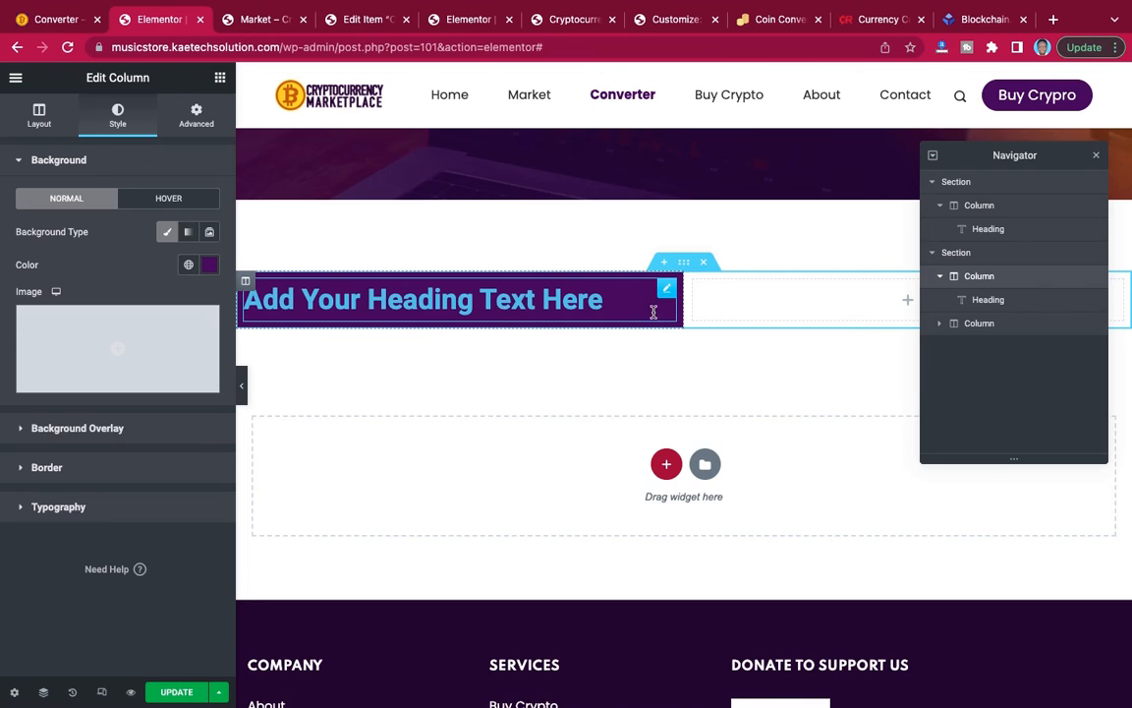
pyautogui.click(46, 116)
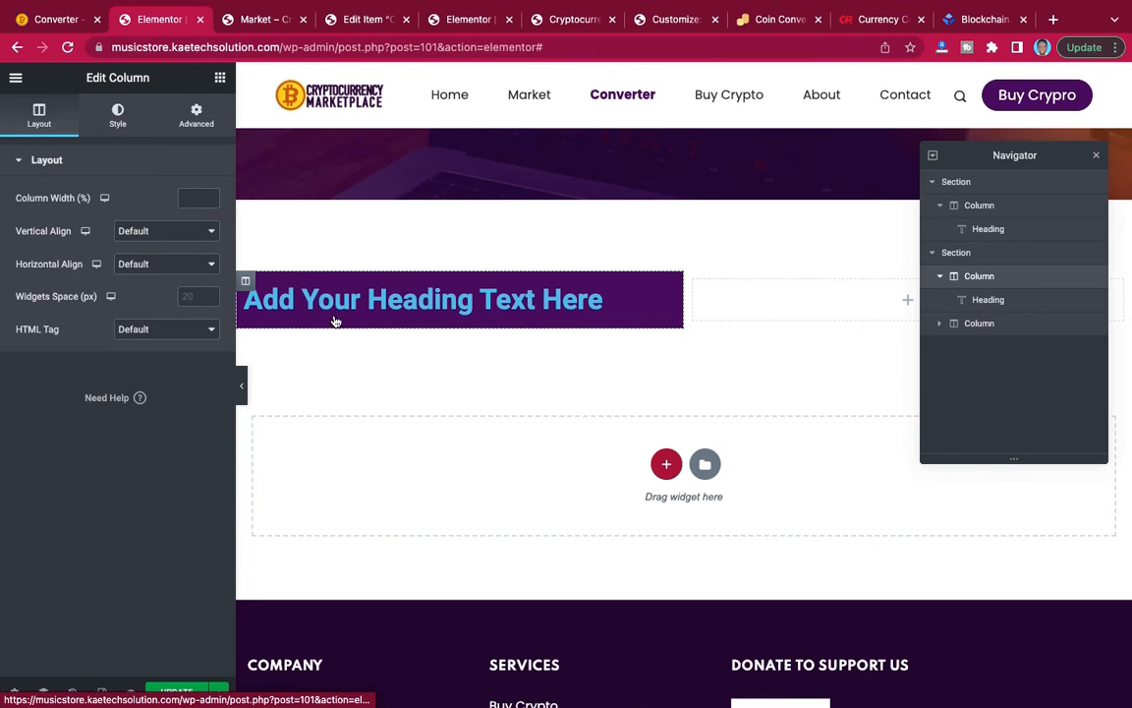
# Replace the left column's heading text with "Crypto Converter", copied from the reference Converter page.
pyautogui.click(382, 298)
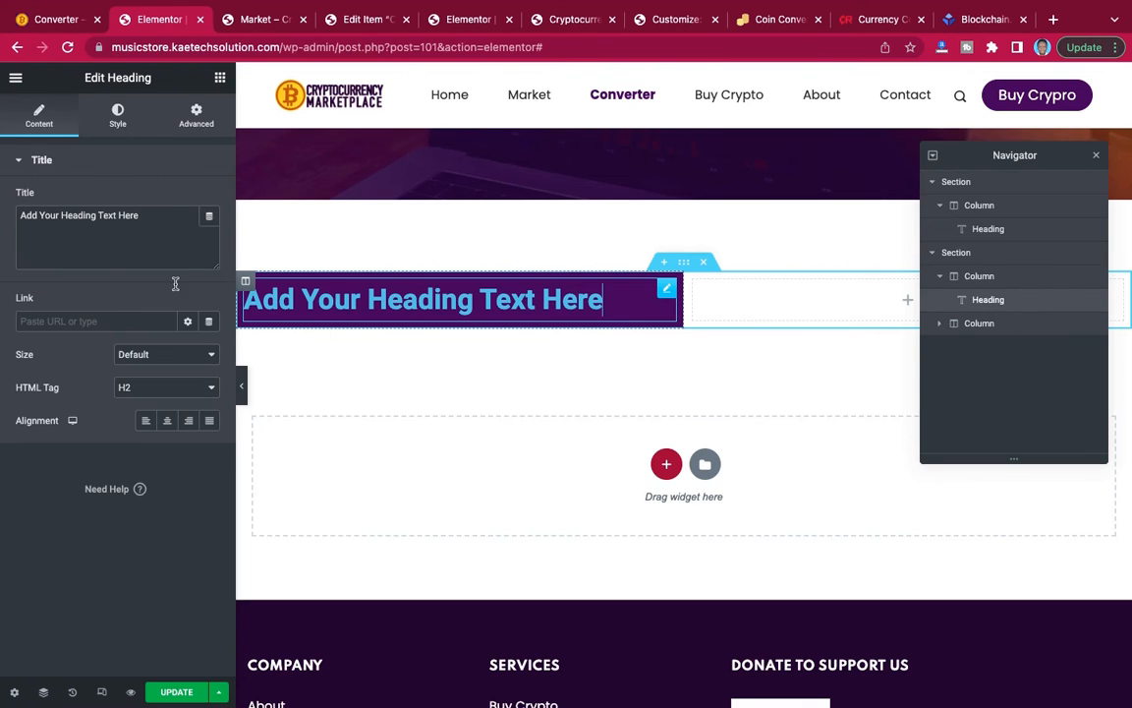
pyautogui.click(44, 19)
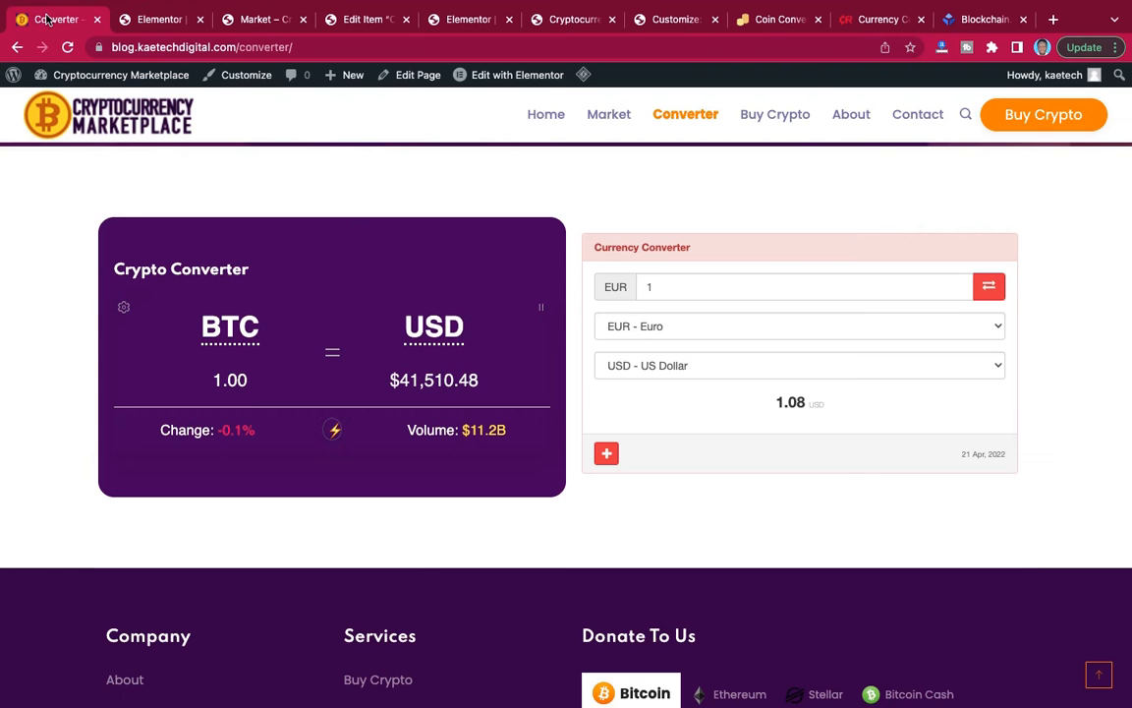
pyautogui.moveTo(256, 274); pyautogui.dragTo(106, 254)
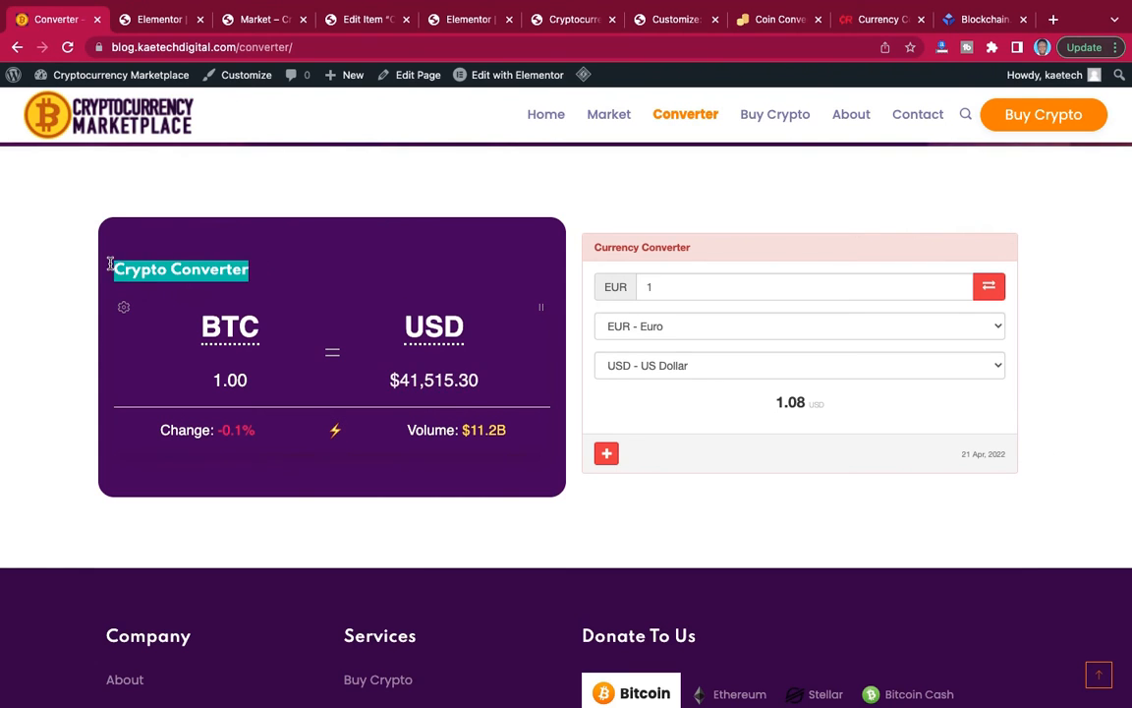
pyautogui.click(154, 20)
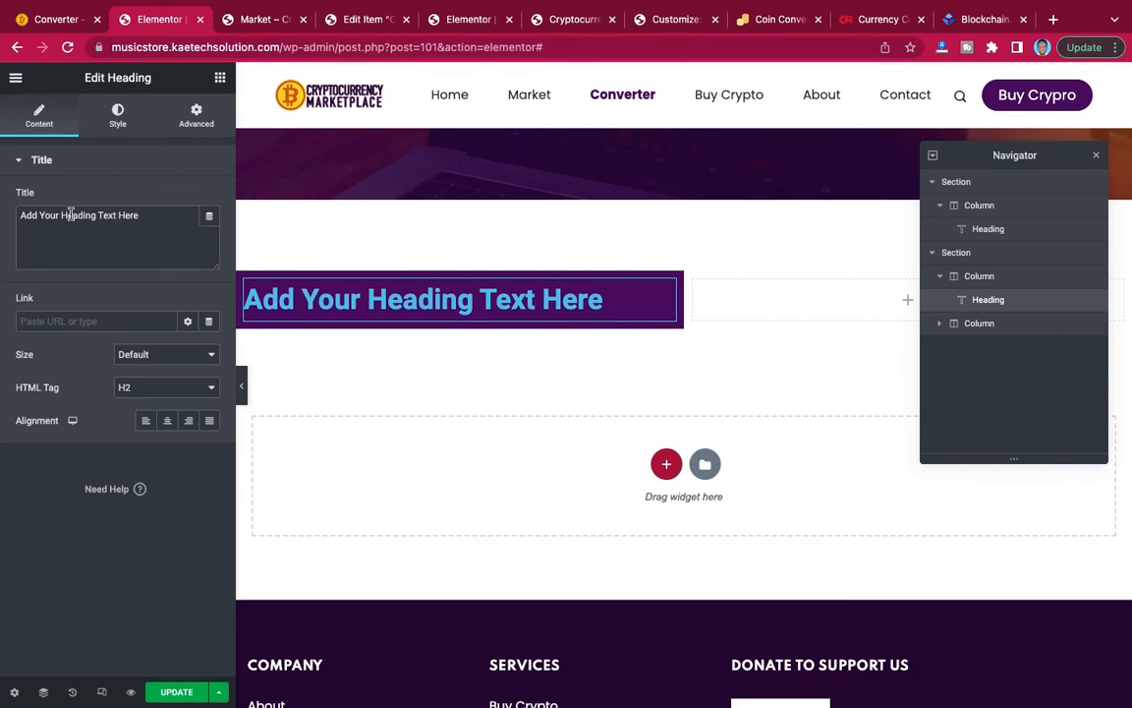
pyautogui.moveTo(139, 215); pyautogui.dragTo(9, 210)
pyautogui.press('super+v')
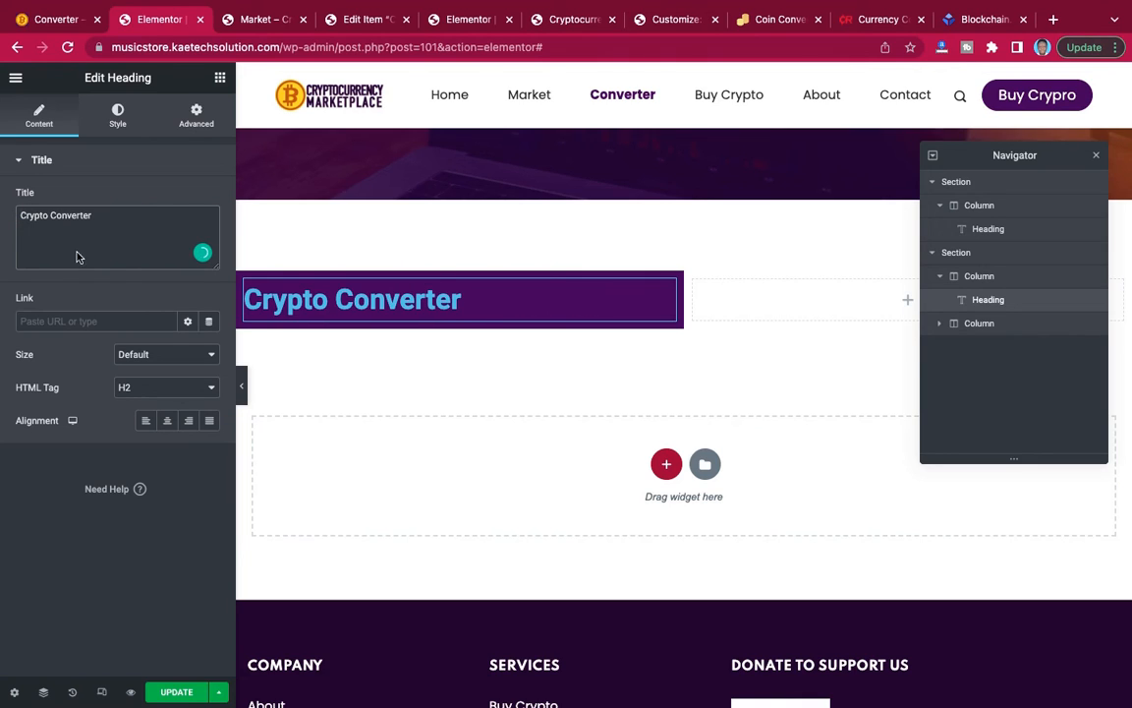
# Set the "Crypto Converter" heading's text colour to white, #FFFFFF.
pyautogui.click(121, 116)
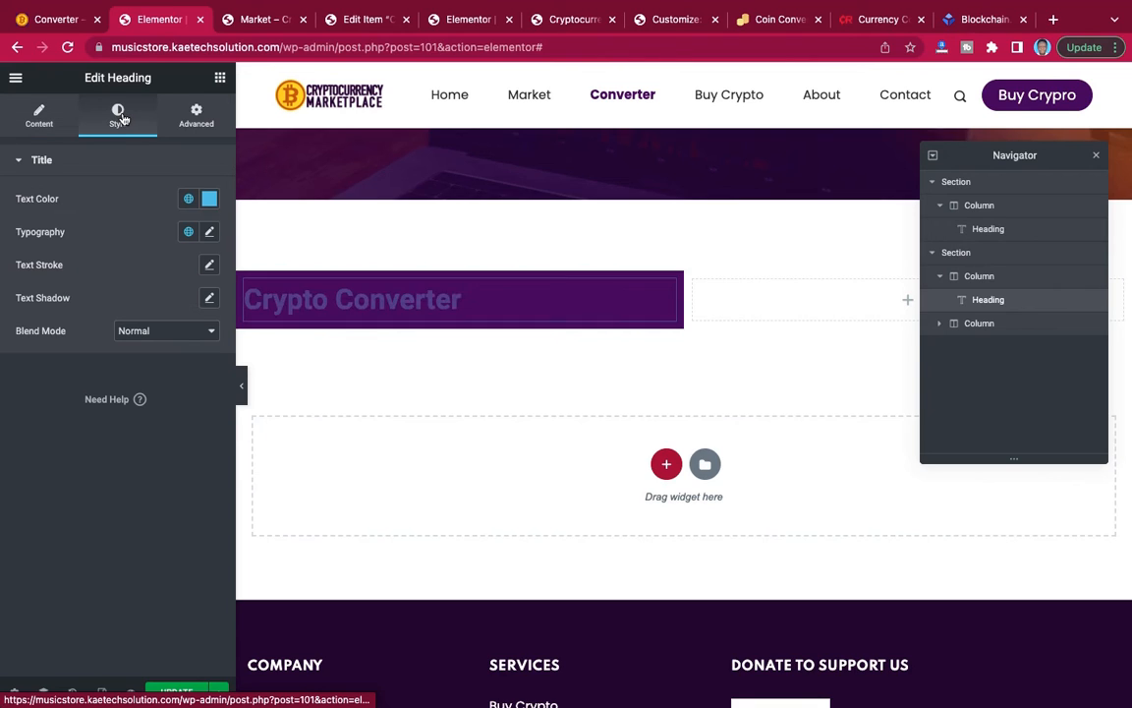
pyautogui.click(210, 200)
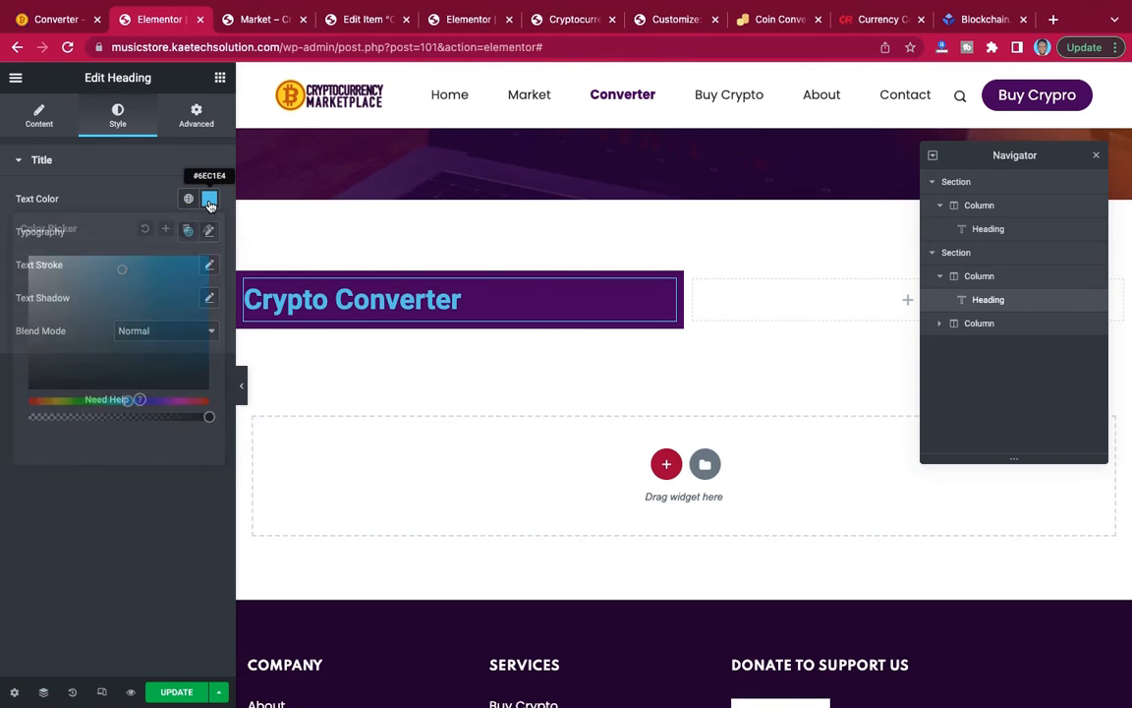
pyautogui.moveTo(119, 267); pyautogui.dragTo(8, 235)
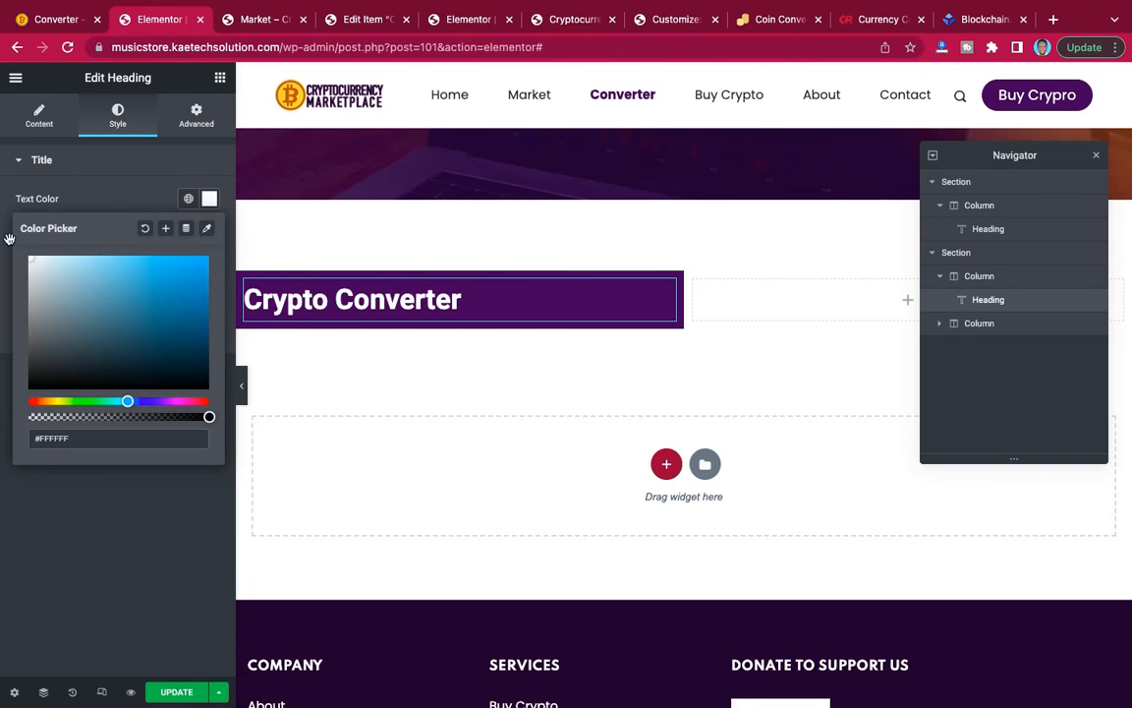
pyautogui.click(123, 200)
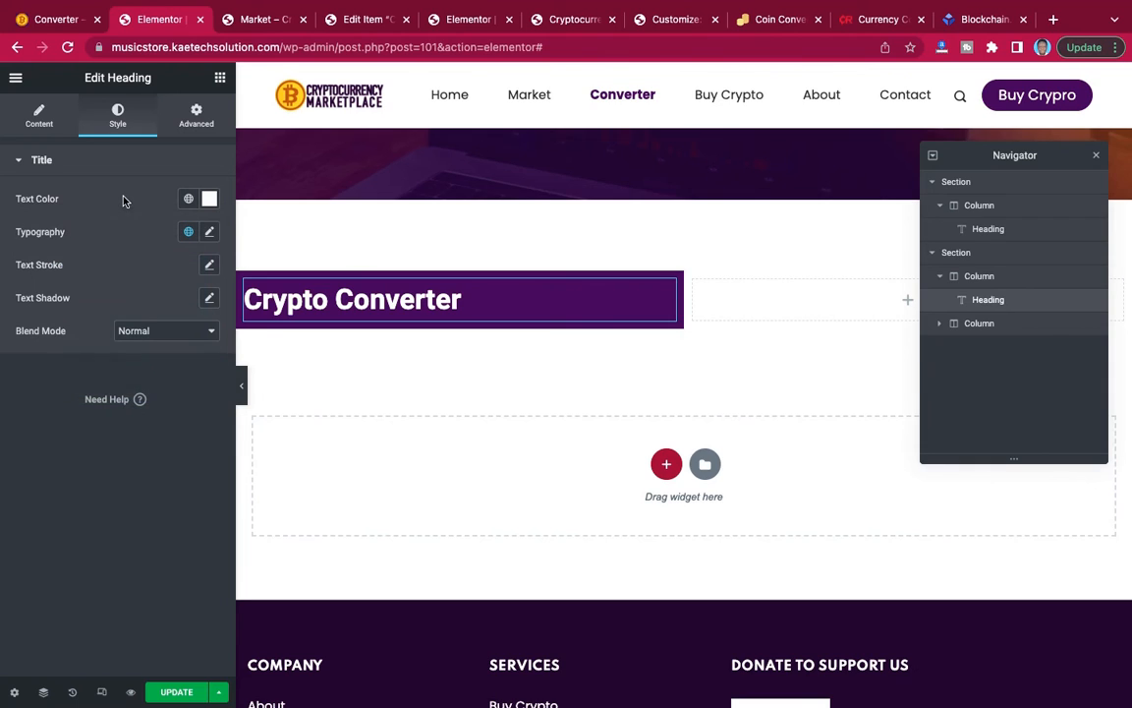
# Set the "Crypto Converter" heading's typography to the Poppins font at a size of 20 px.
pyautogui.click(210, 231)
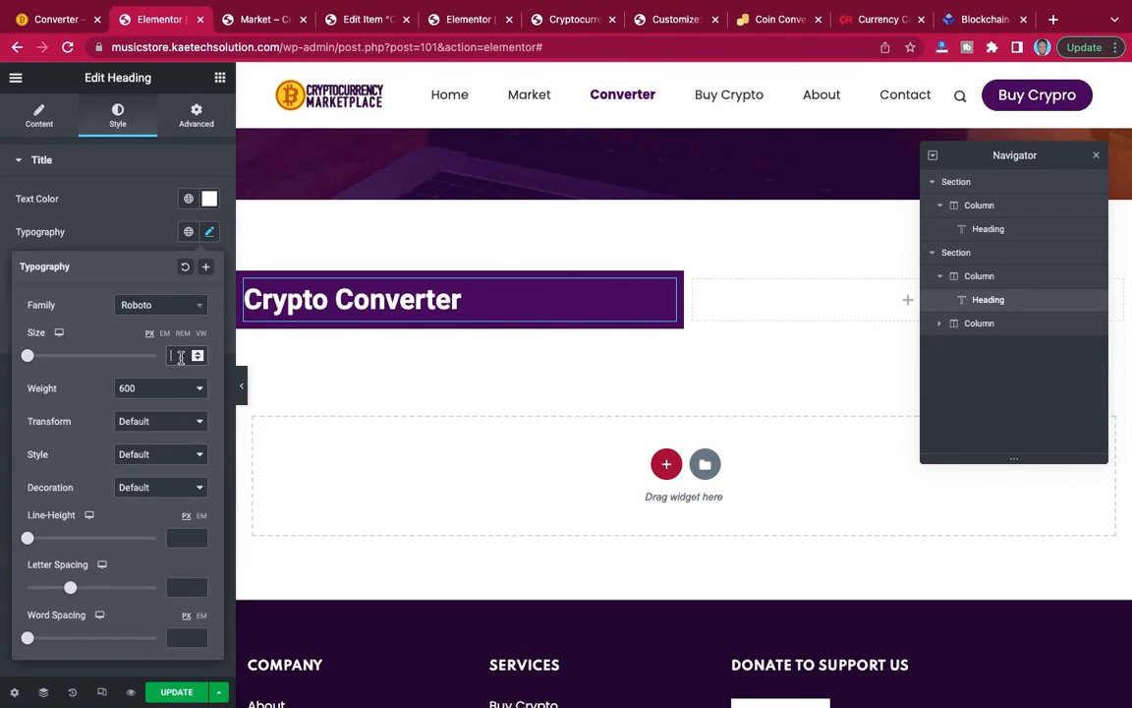
pyautogui.click(181, 357)
pyautogui.write('14')
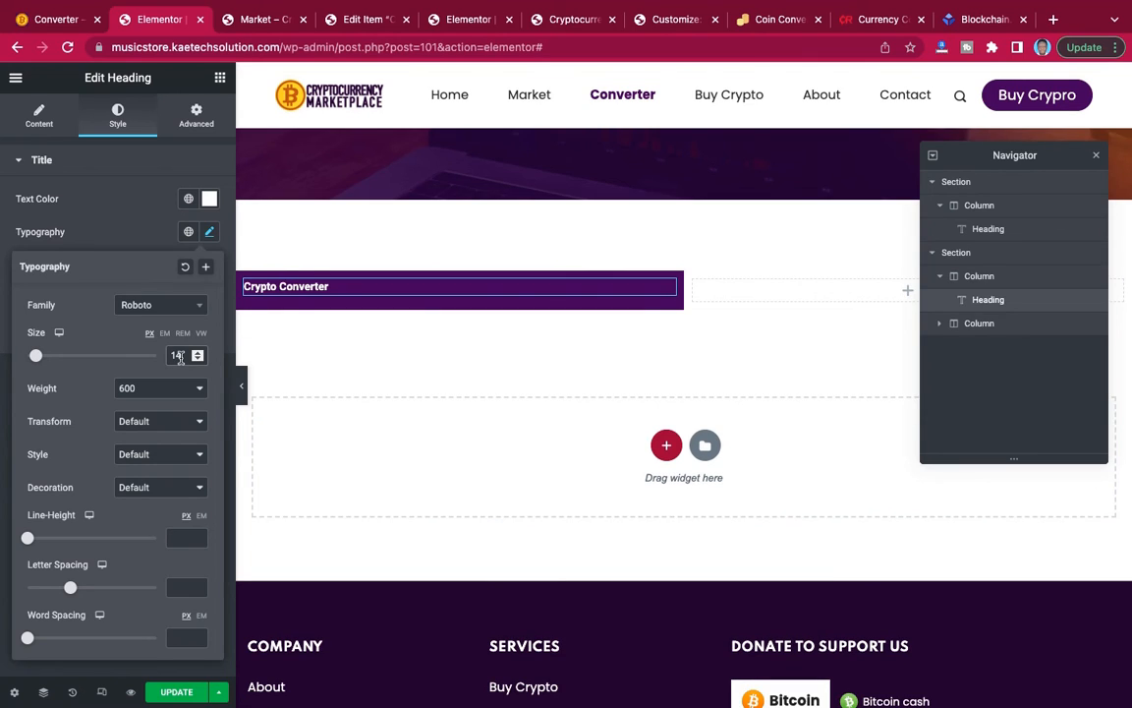
pyautogui.press('BackSpace')
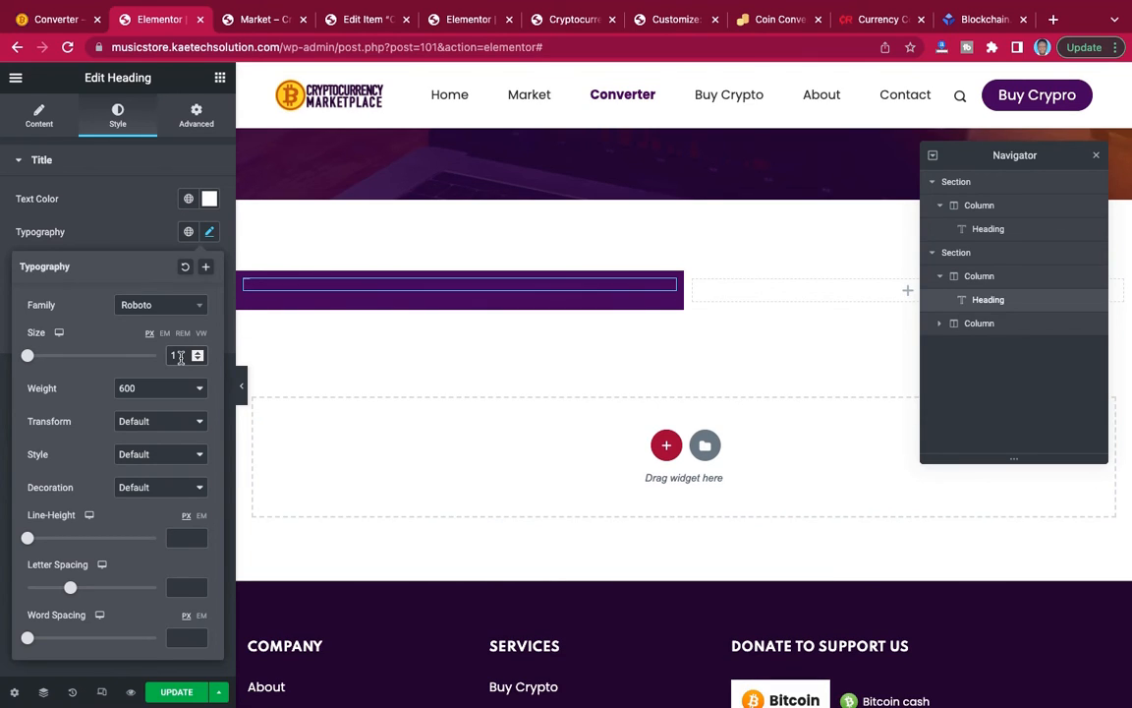
pyautogui.write('6')
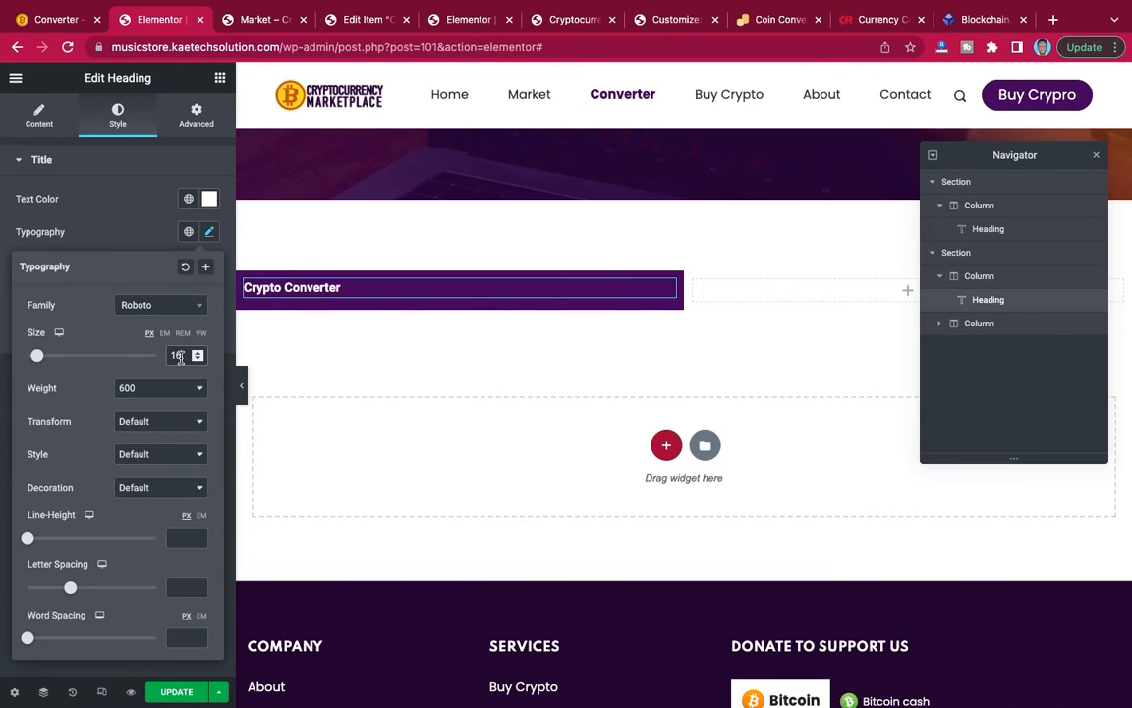
pyautogui.click(164, 308)
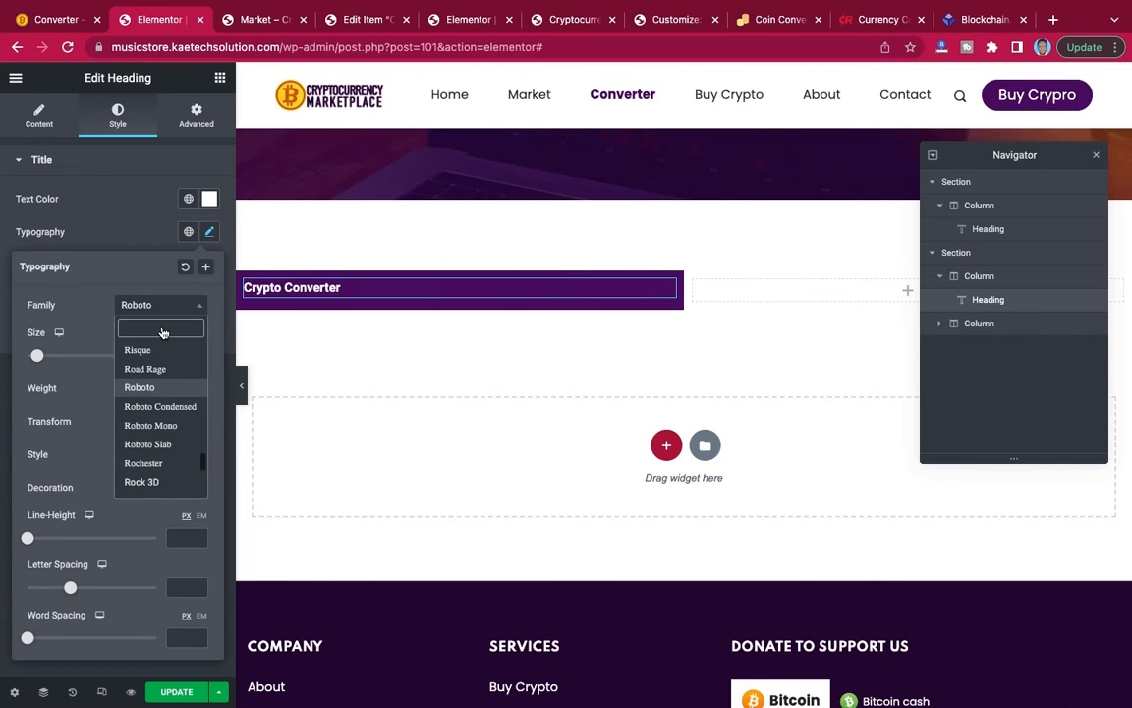
pyautogui.write('popp')
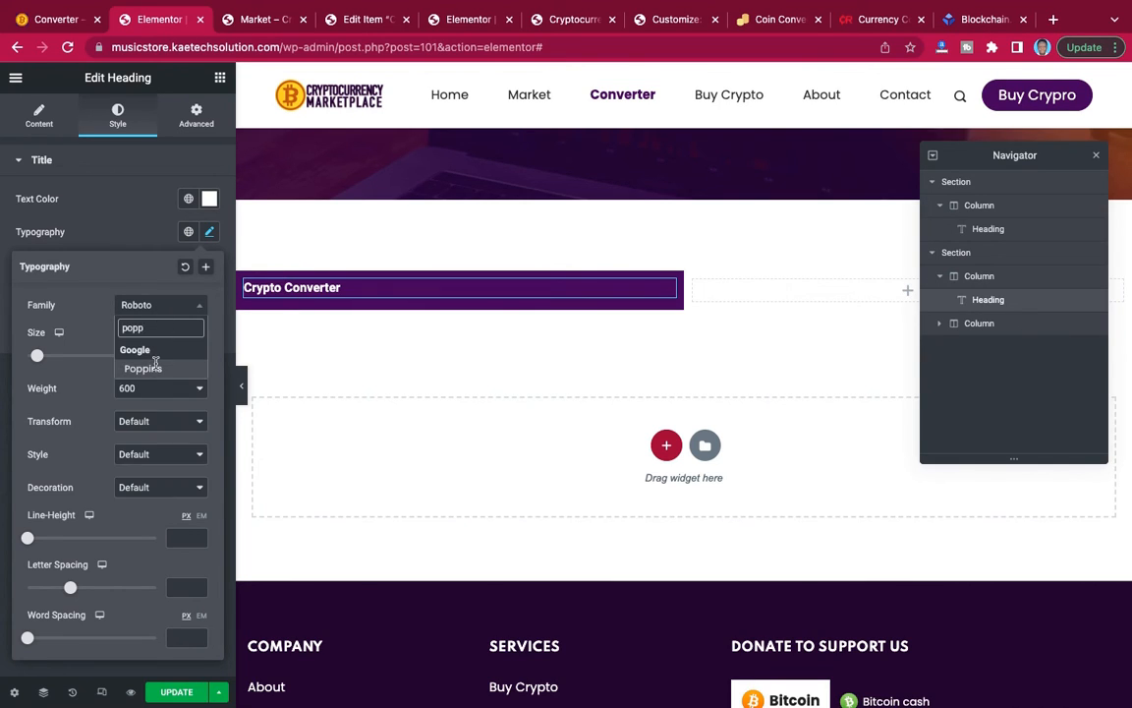
pyautogui.click(147, 368)
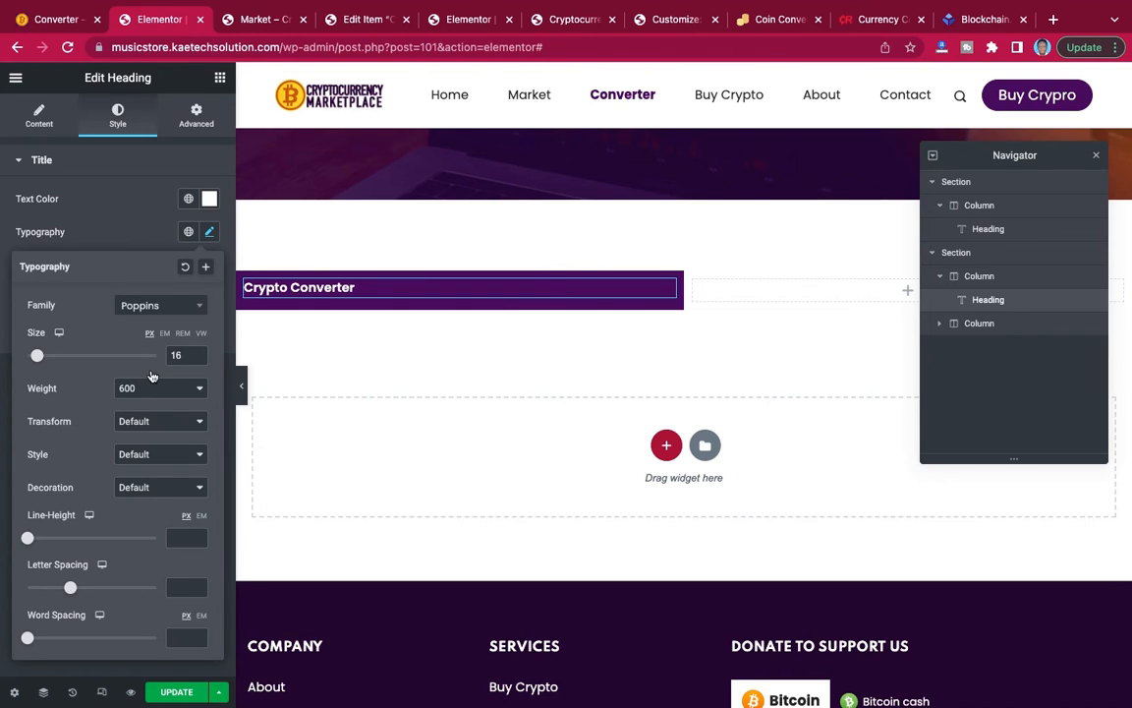
pyautogui.moveTo(180, 355); pyautogui.dragTo(163, 355)
pyautogui.write('29')
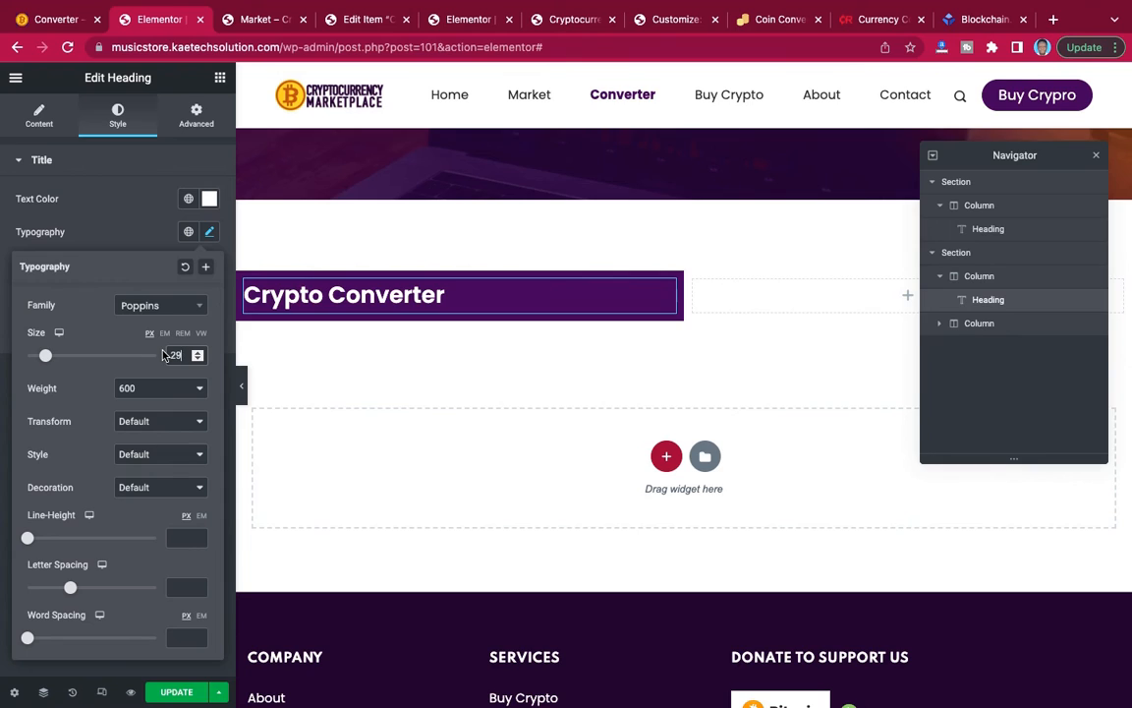
pyautogui.press('BackSpace')
pyautogui.write('0')
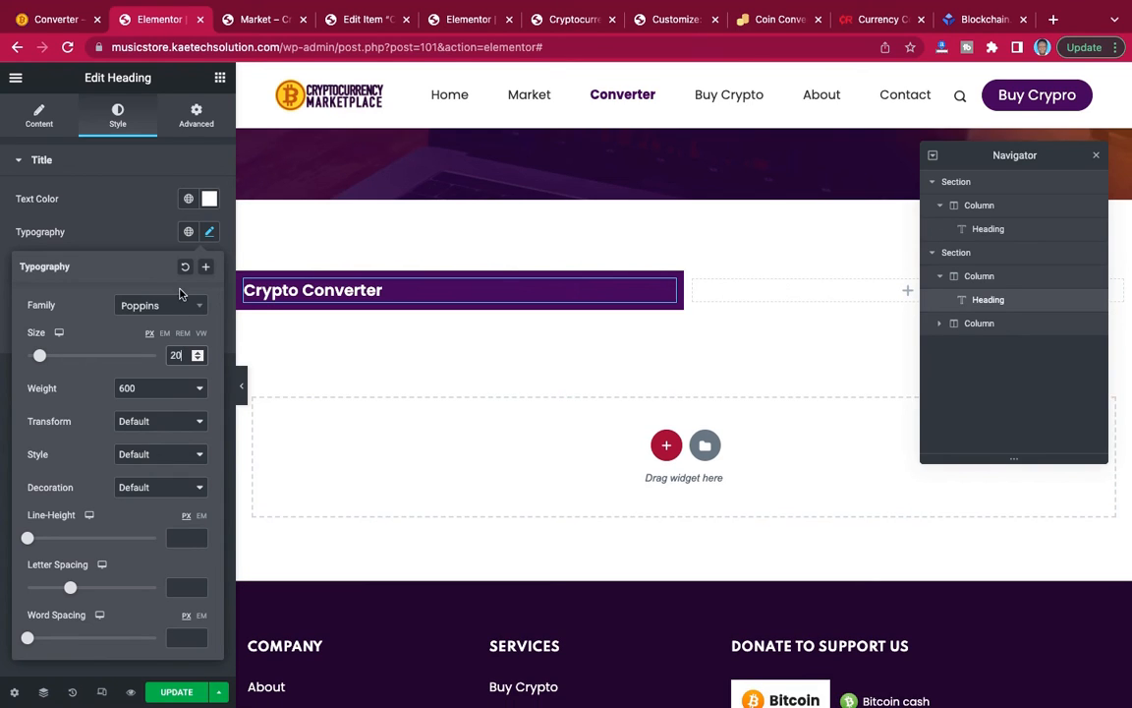
pyautogui.click(128, 246)
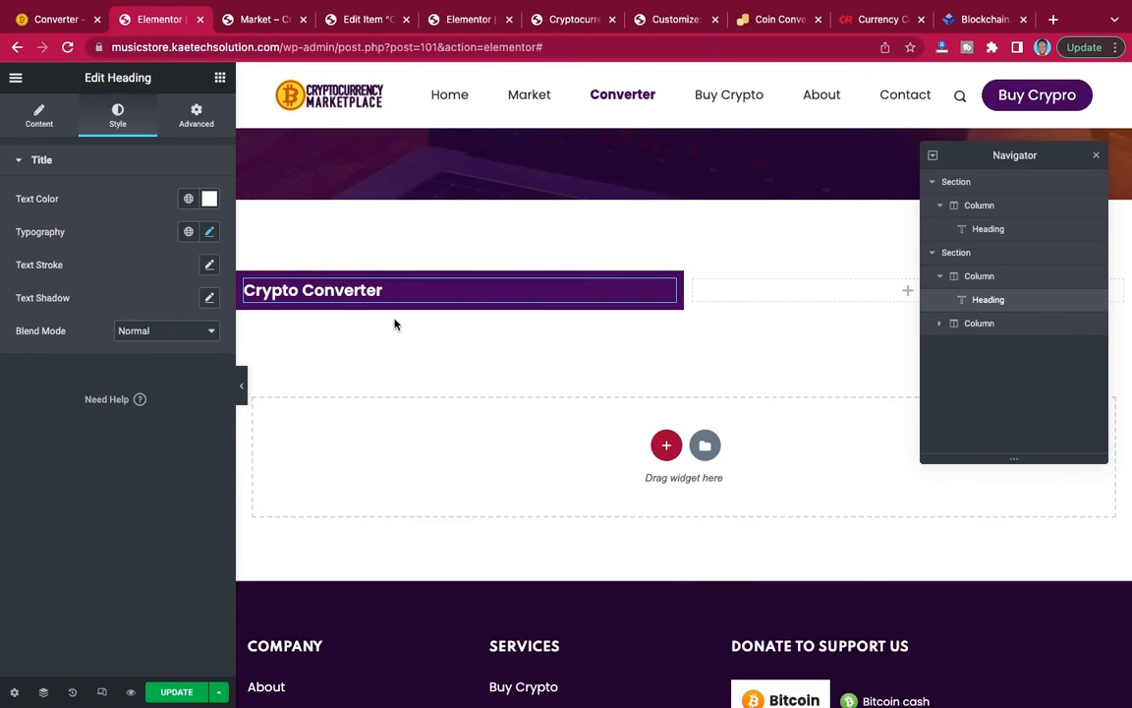
# Find the Shortcode widget and add it below the "Crypto Converter" heading in the left column.
pyautogui.click(219, 79)
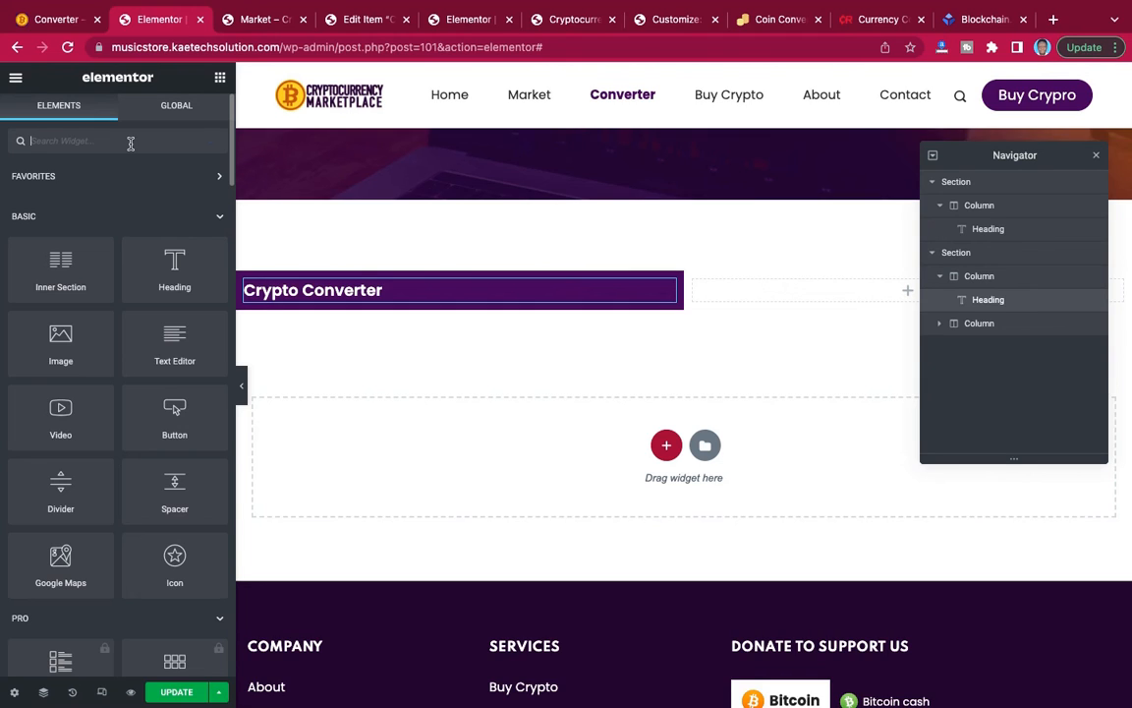
pyautogui.write('sho')
pyautogui.moveTo(51, 177); pyautogui.dragTo(316, 302)
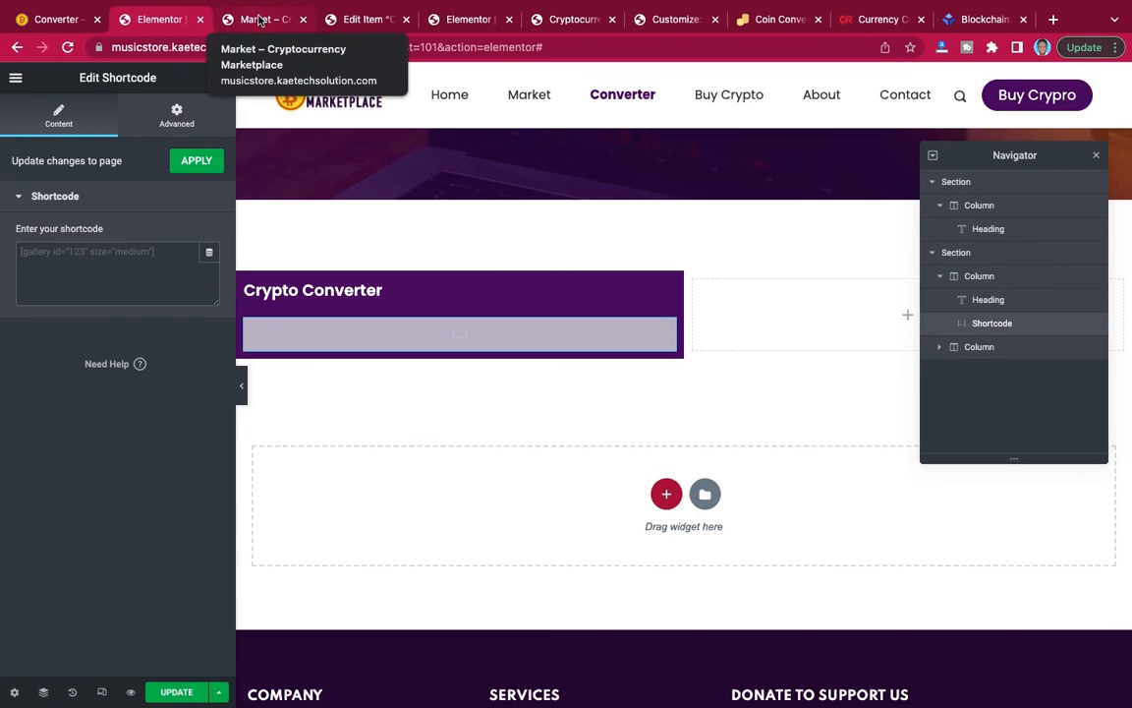
# Copy the Crypto Converter widget code from the co-w.io page and paste it into the new Shortcode widget.
pyautogui.click(777, 21)
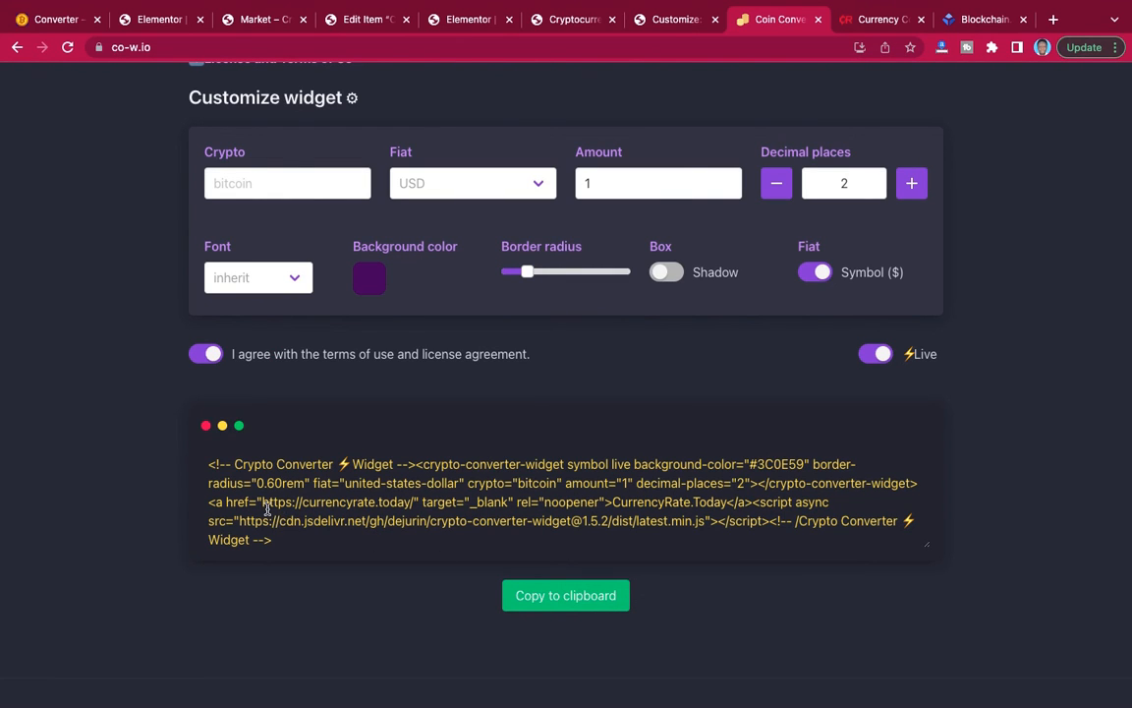
pyautogui.click(533, 589)
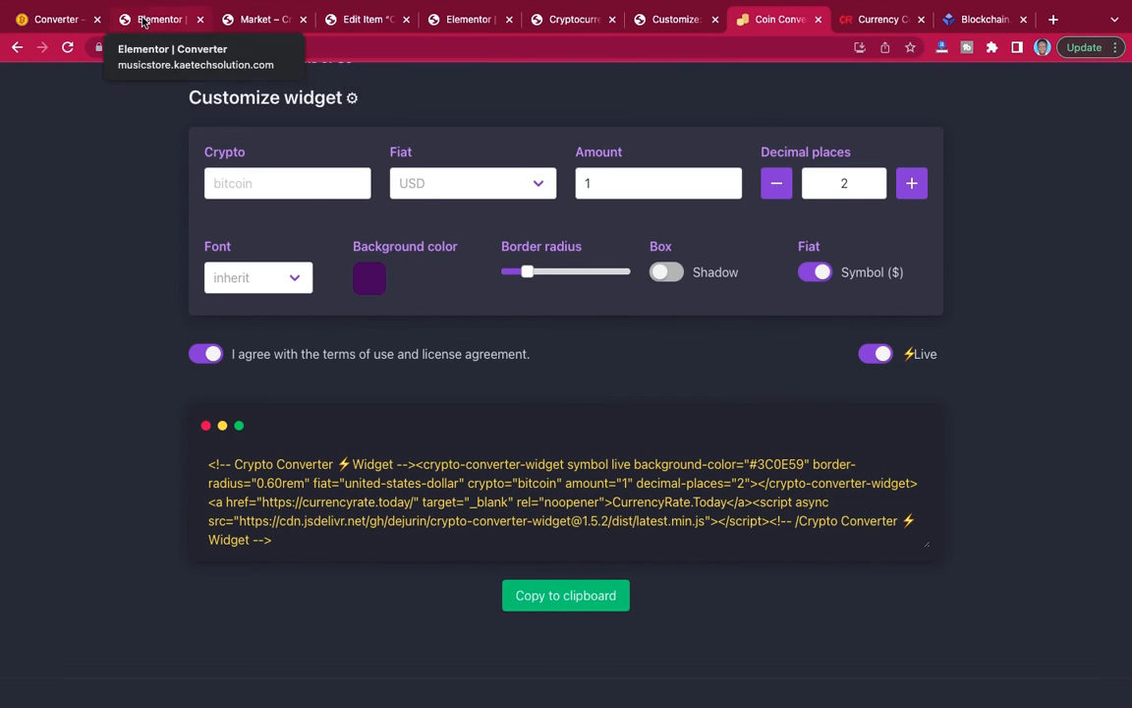
pyautogui.click(143, 22)
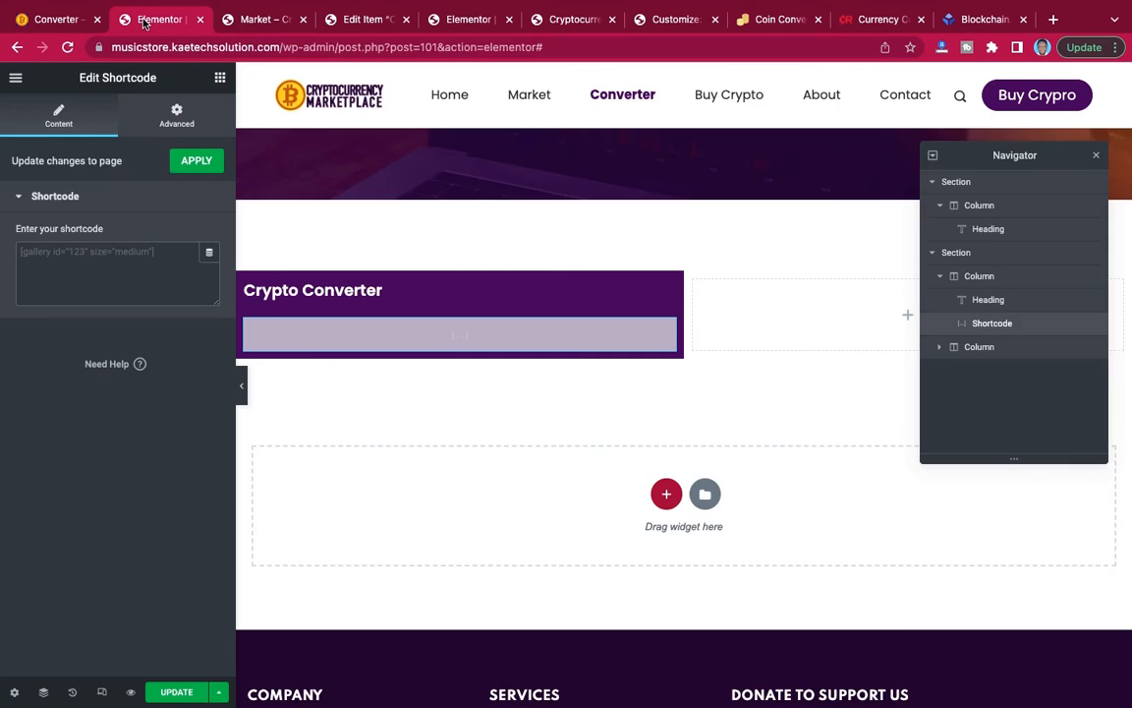
pyautogui.click(126, 256)
pyautogui.press('super+v')
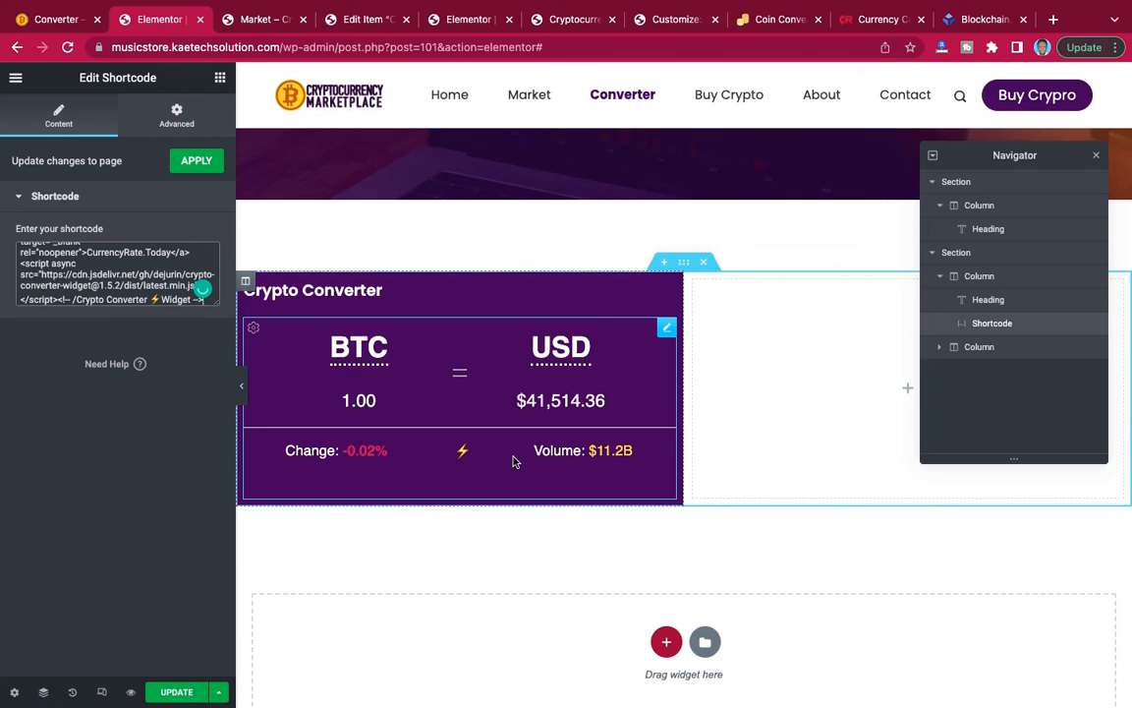
pyautogui.scroll(-1, 512, 460)
pyautogui.scroll(1, 512, 460)
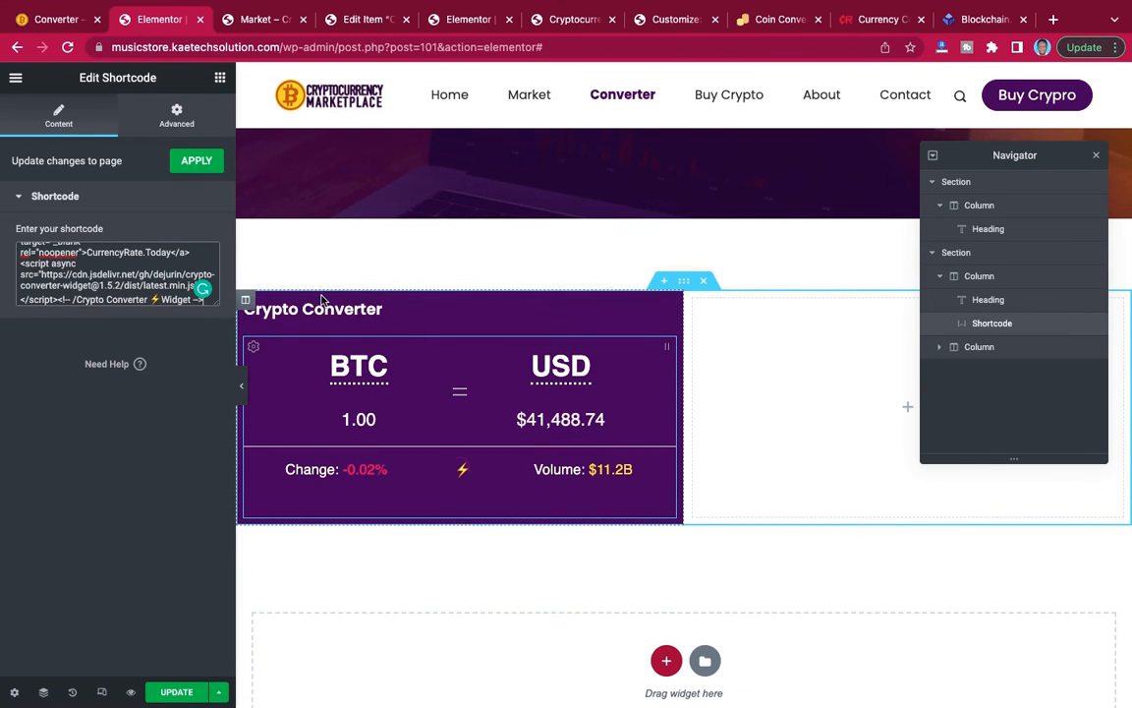
# Compare the converter box with the reference Converter page and give the Shortcode widget 20 px of right and left padding.
pyautogui.click(242, 392)
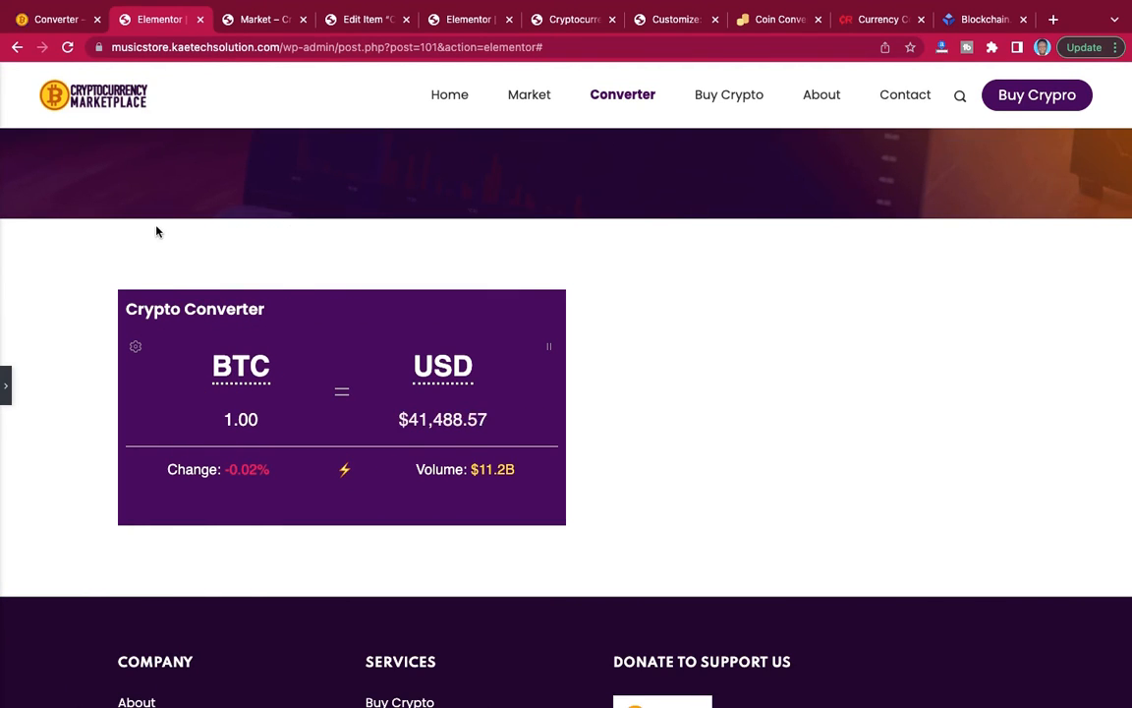
pyautogui.click(61, 19)
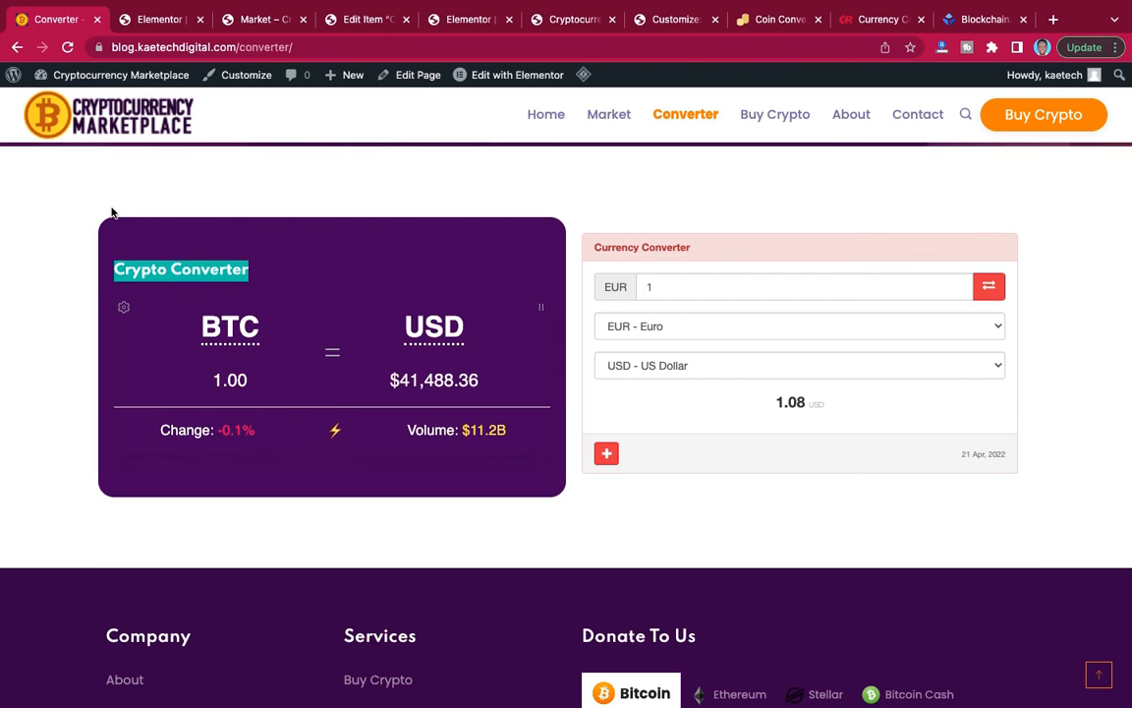
pyautogui.click(153, 22)
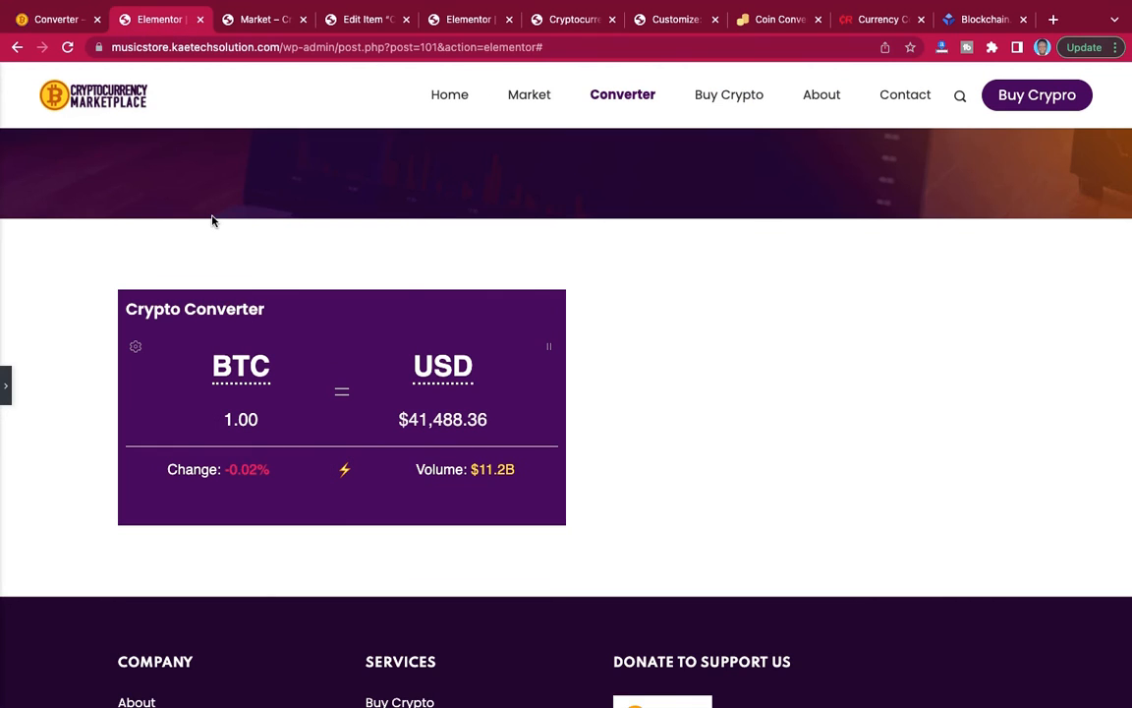
pyautogui.click(5, 390)
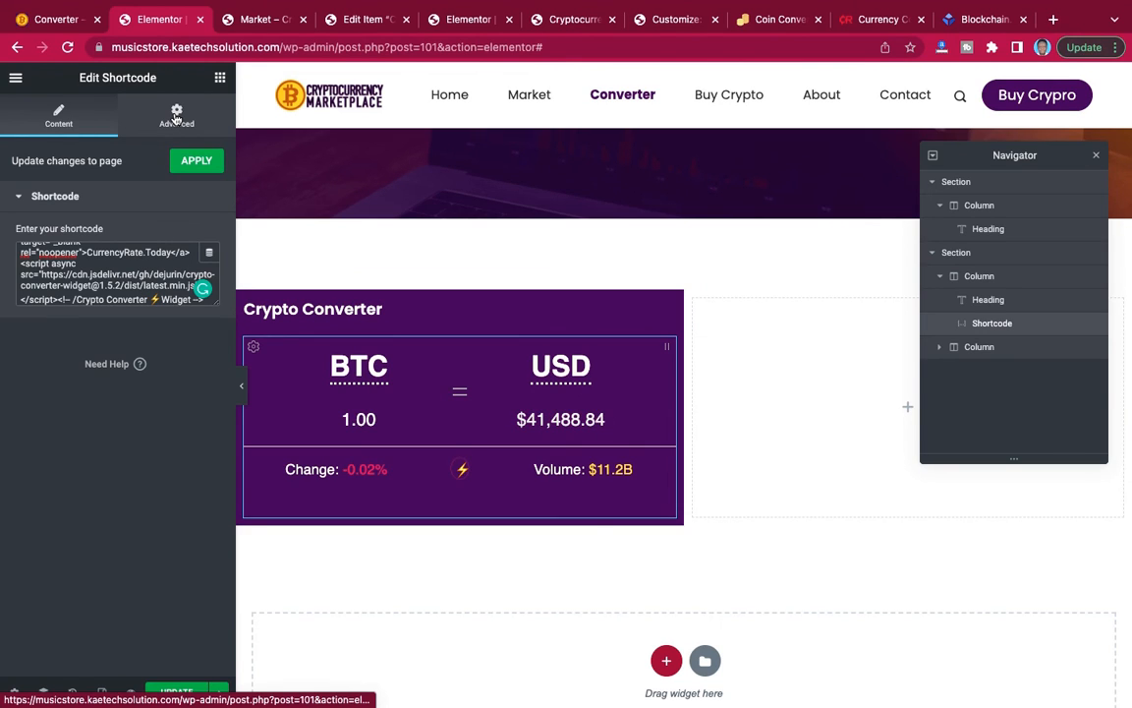
pyautogui.click(177, 116)
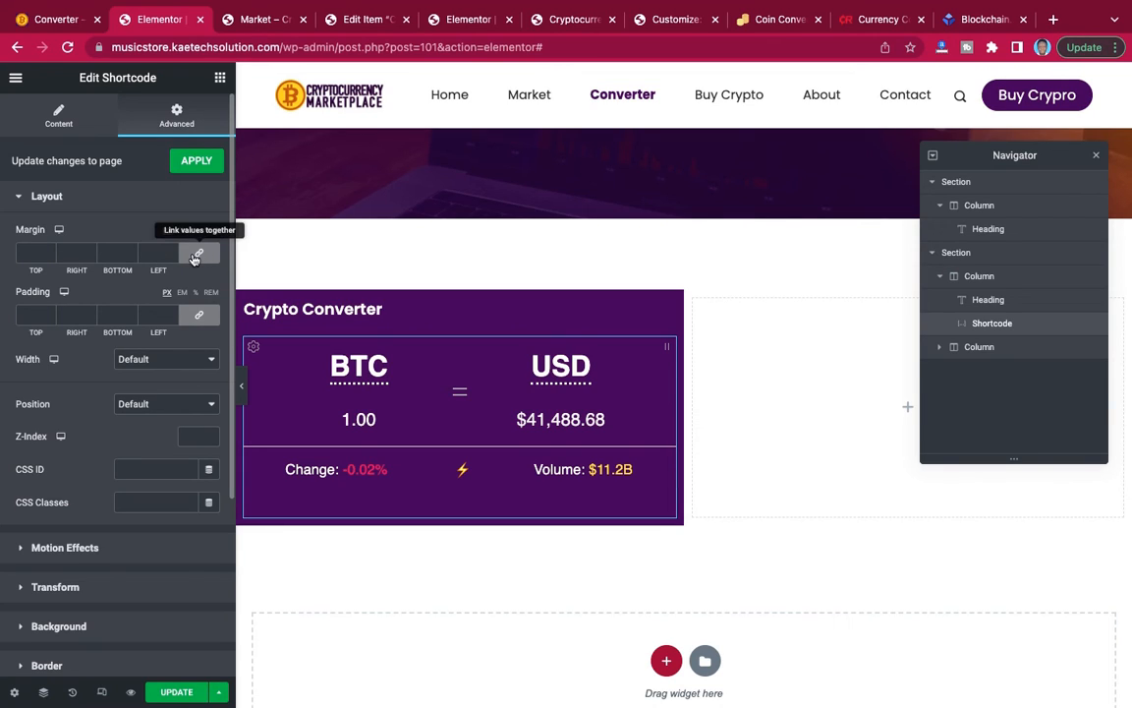
pyautogui.click(196, 316)
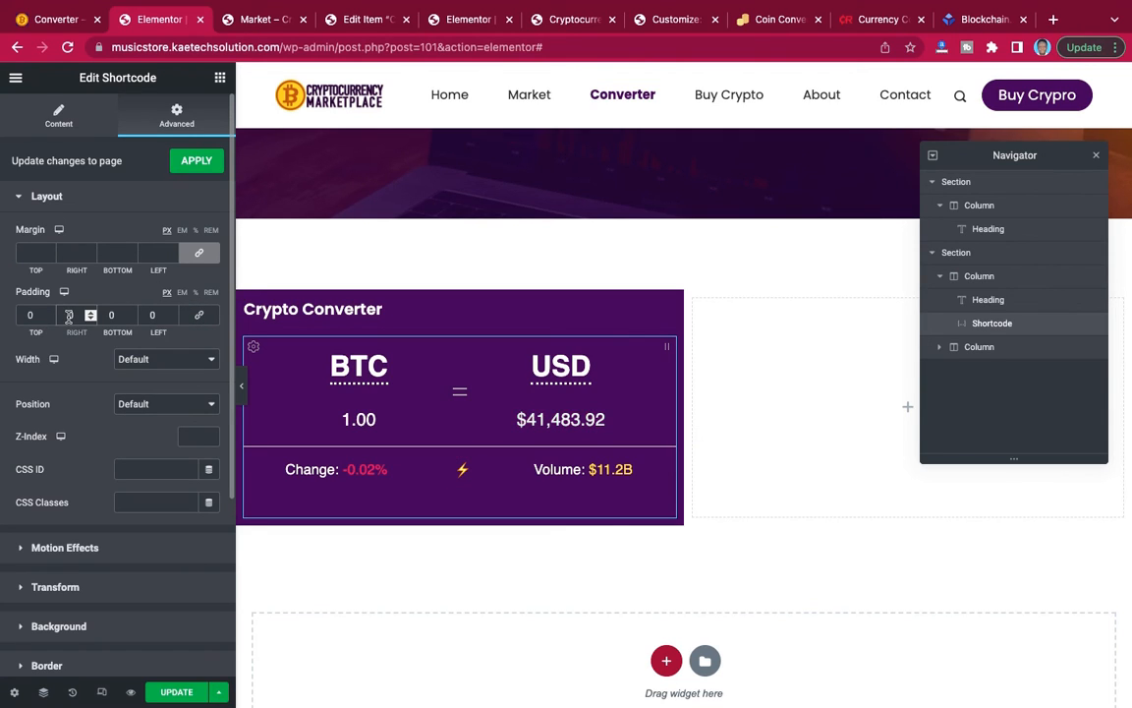
pyautogui.write('2')
pyautogui.click(145, 317)
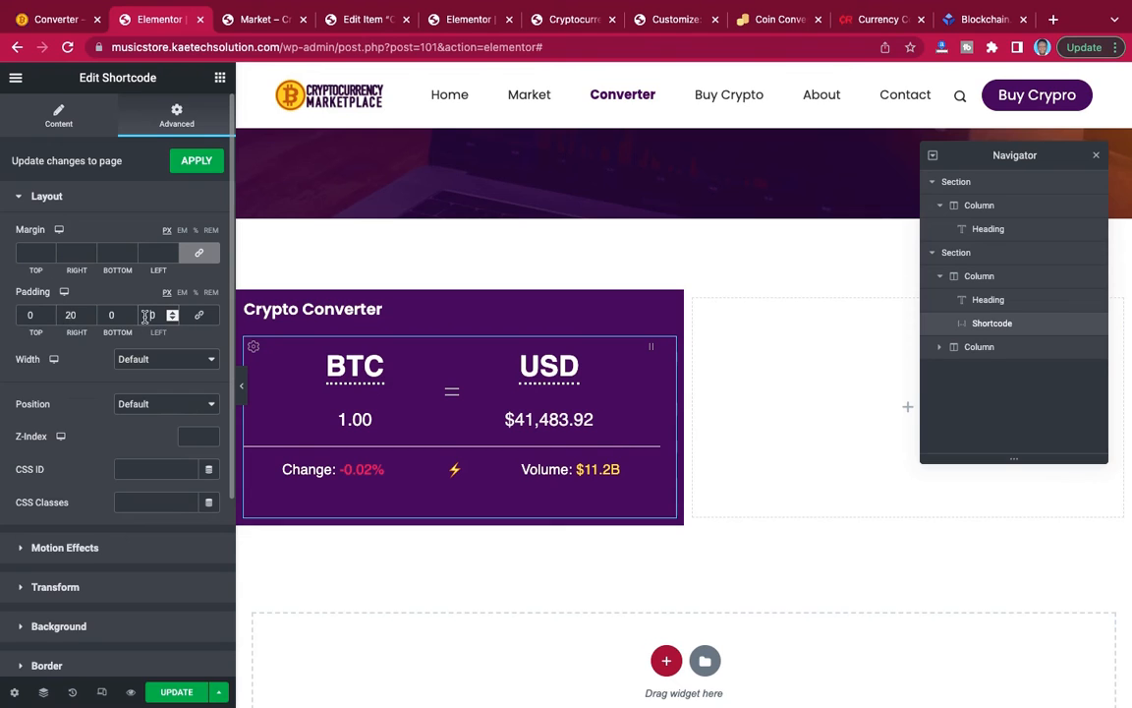
pyautogui.write('2')
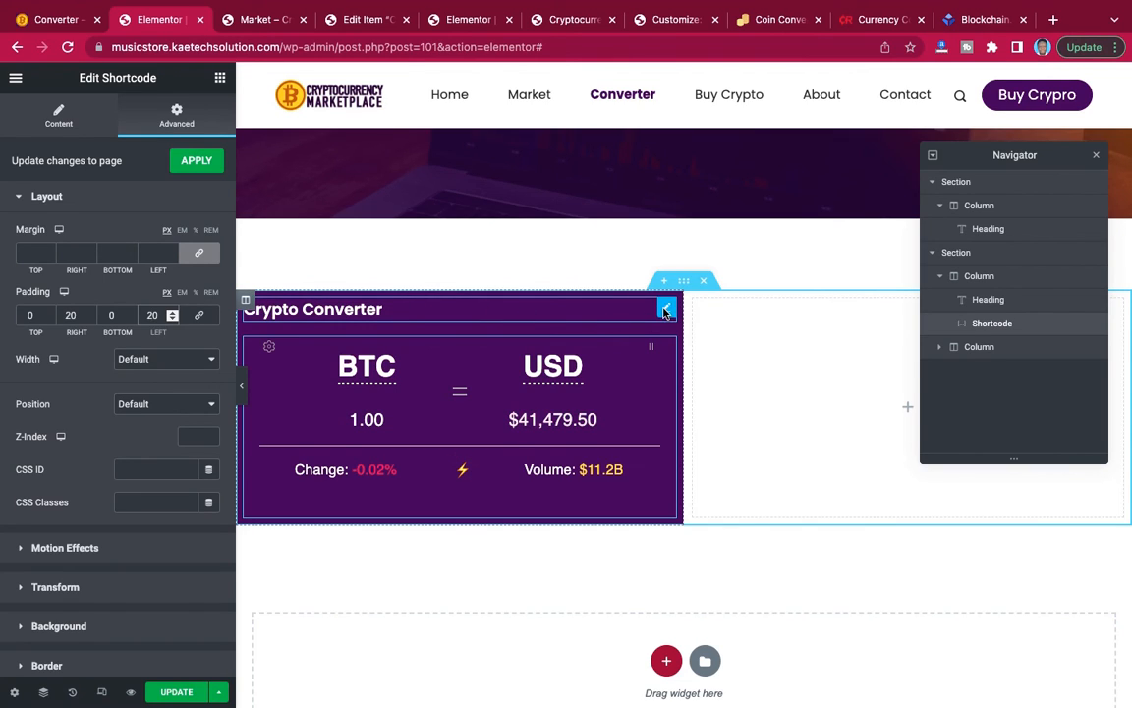
# Preview the converter box and set the left column's padding to 20 px on all sides.
pyautogui.click(665, 308)
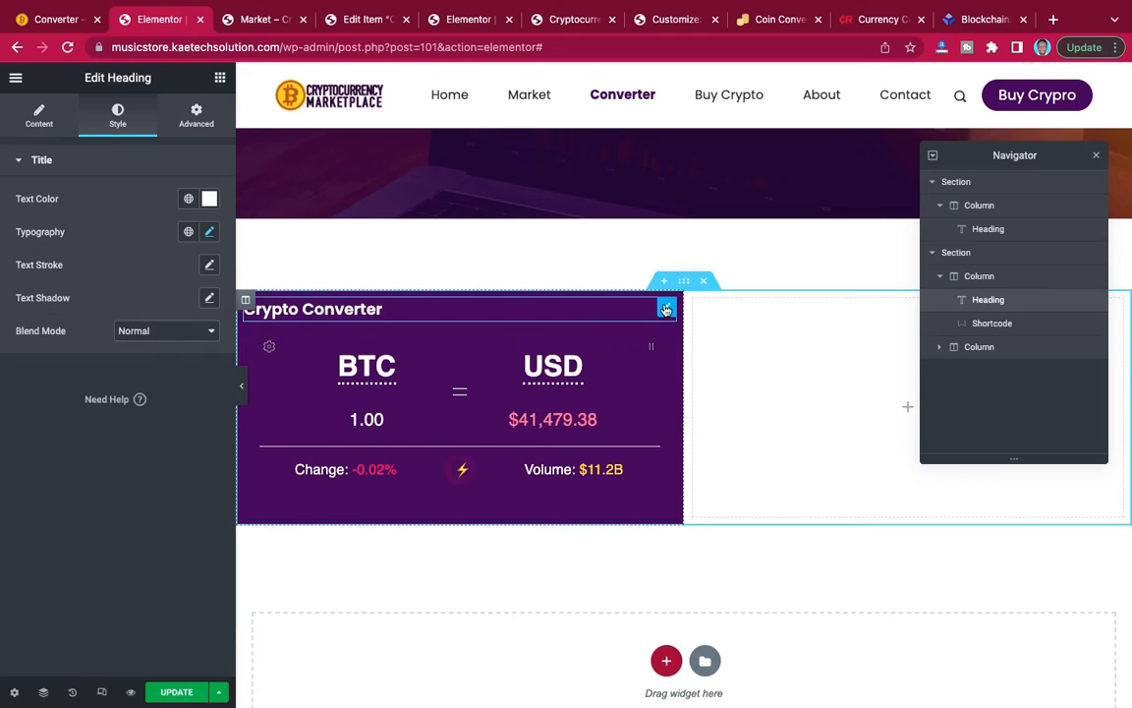
pyautogui.click(242, 389)
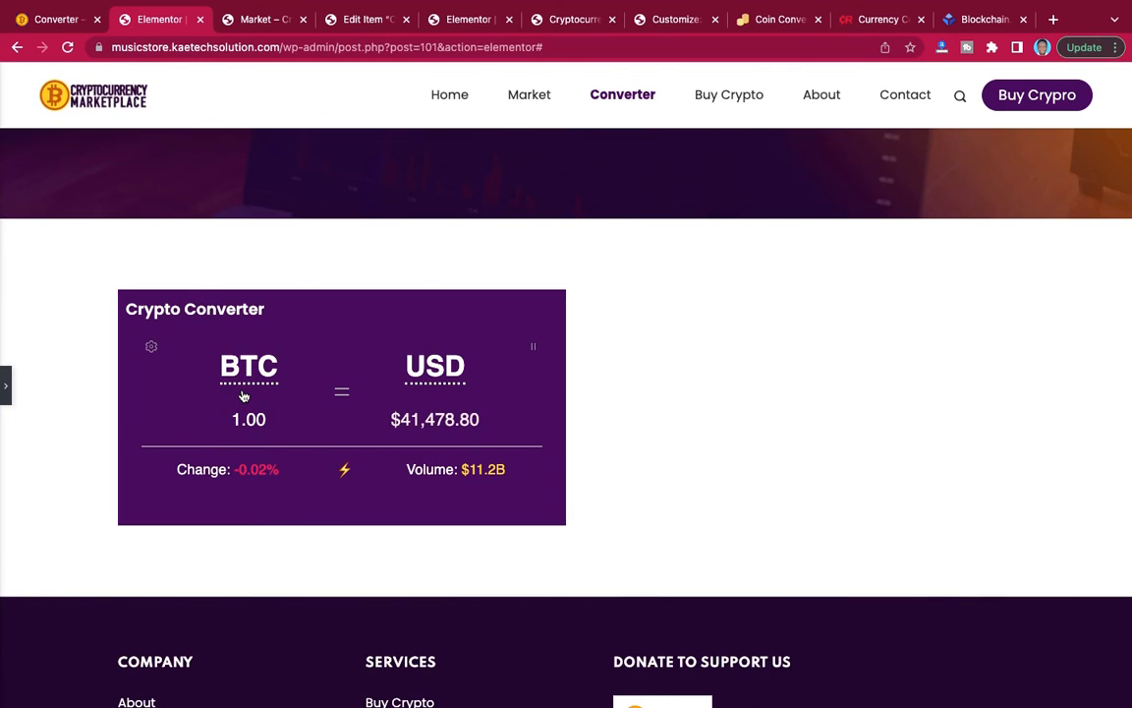
pyautogui.click(7, 387)
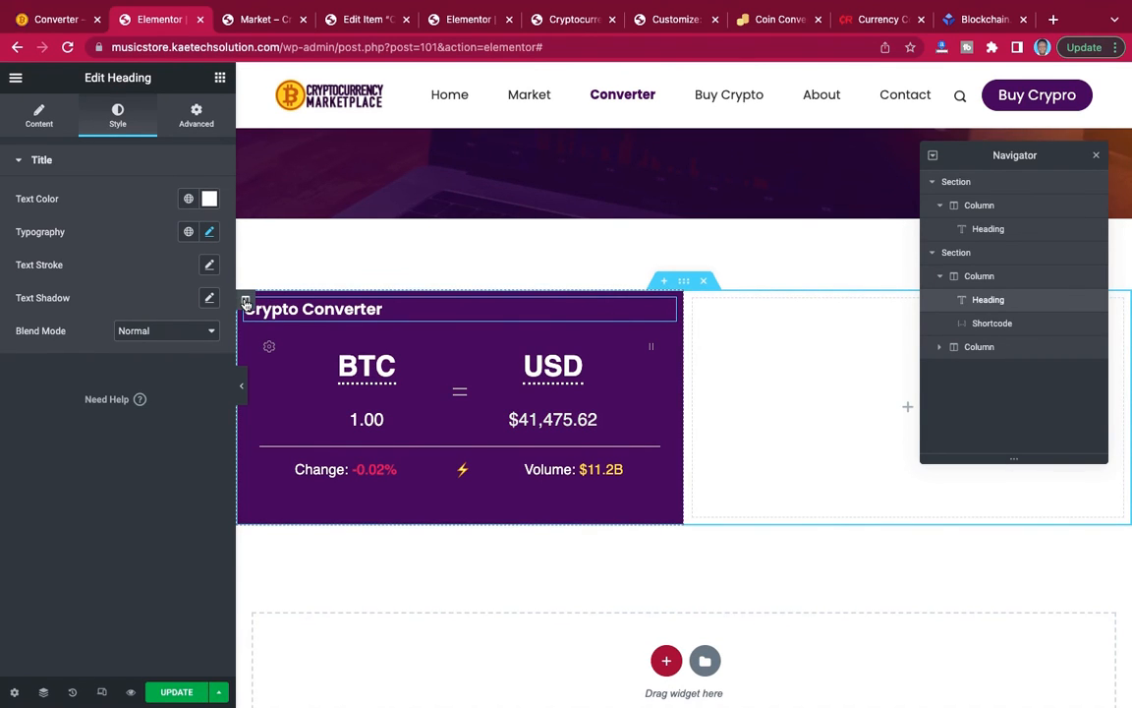
pyautogui.click(246, 301)
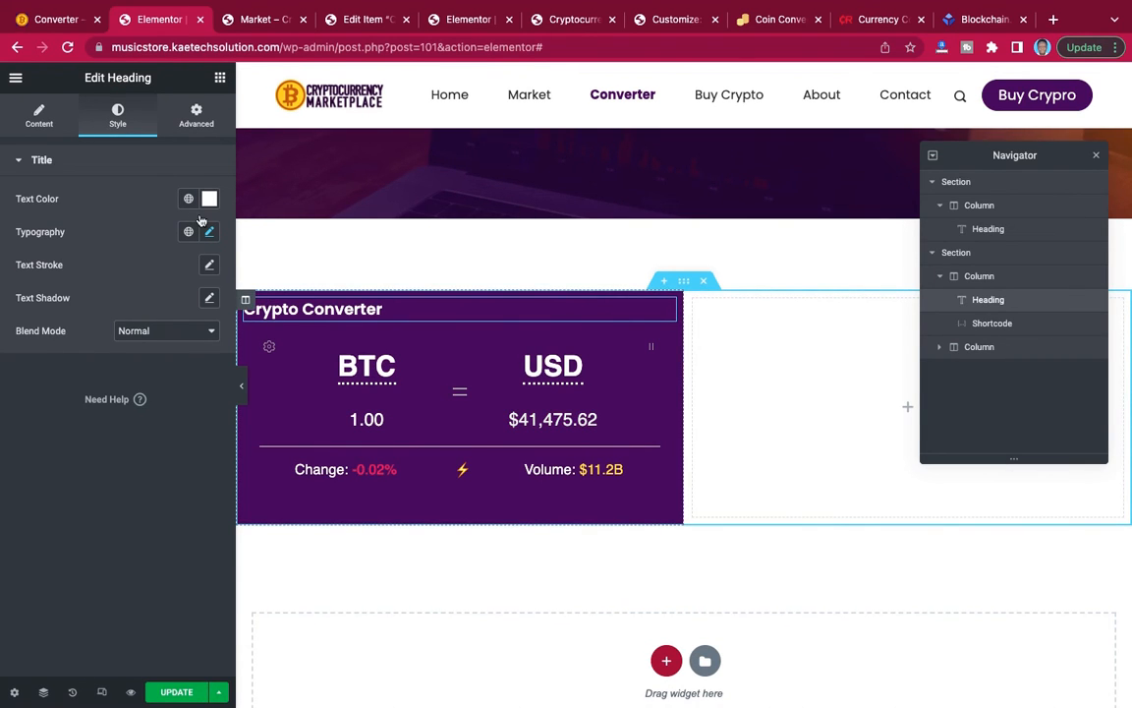
pyautogui.click(196, 115)
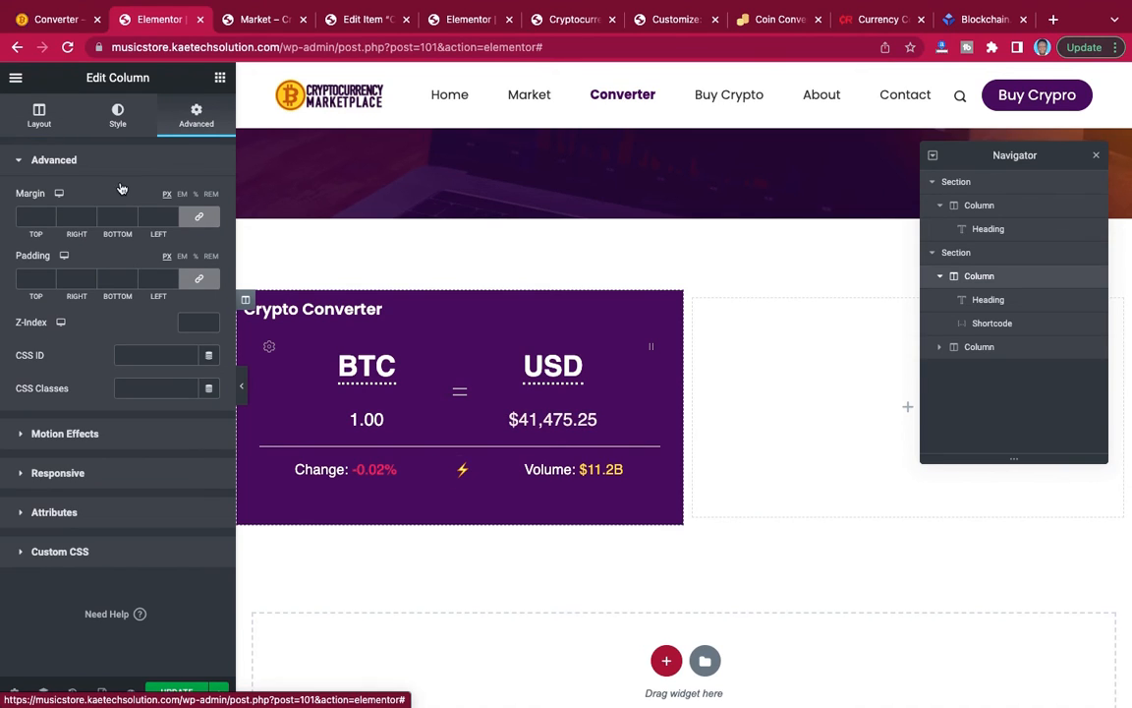
pyautogui.click(26, 278)
pyautogui.write('20')
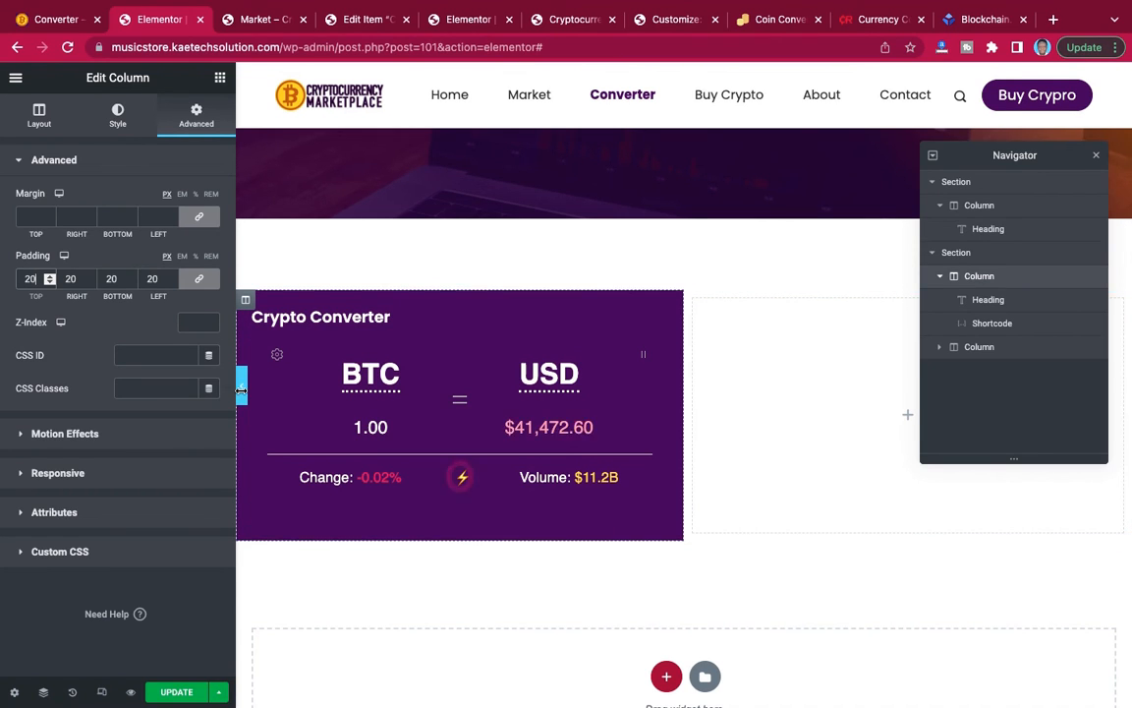
# Round the left column's corners with a 20 px border radius on all sides and preview the converter box.
pyautogui.click(117, 116)
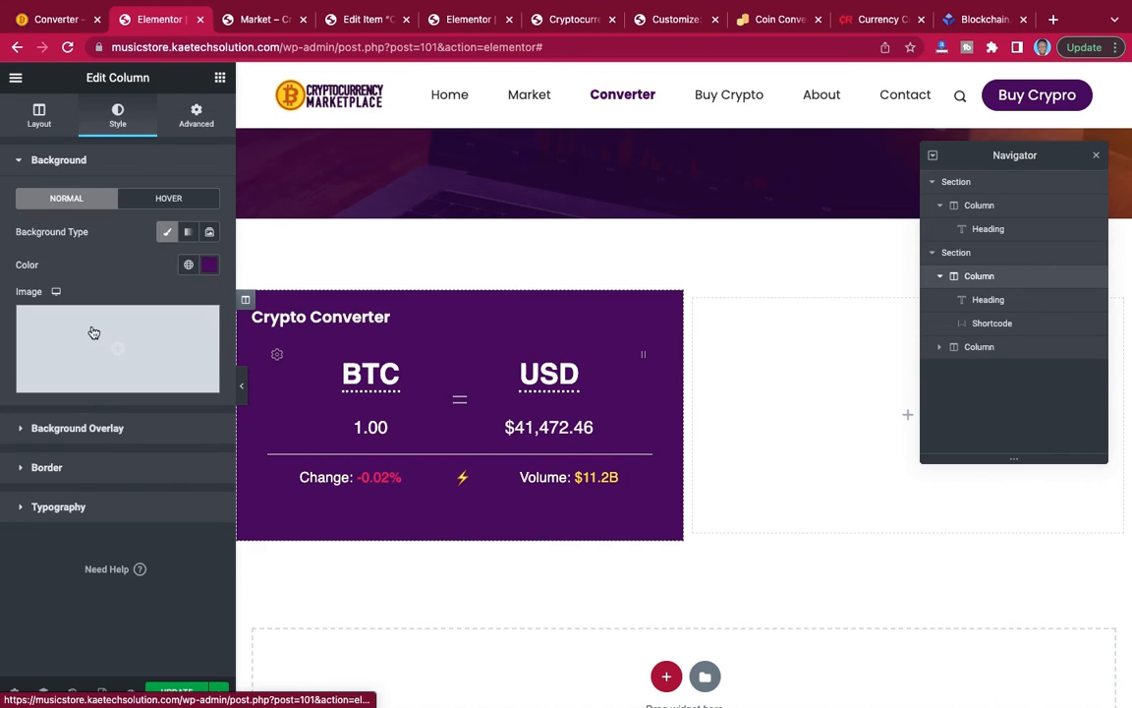
pyautogui.click(64, 472)
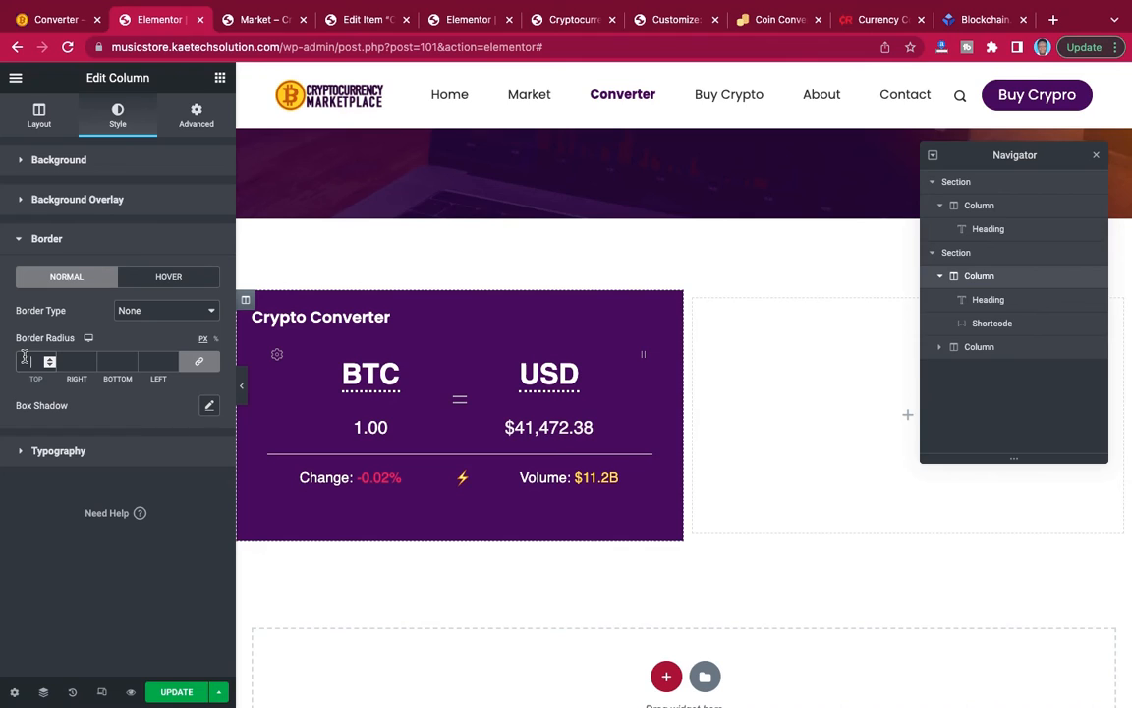
pyautogui.click(24, 359)
pyautogui.write('20')
pyautogui.click(241, 385)
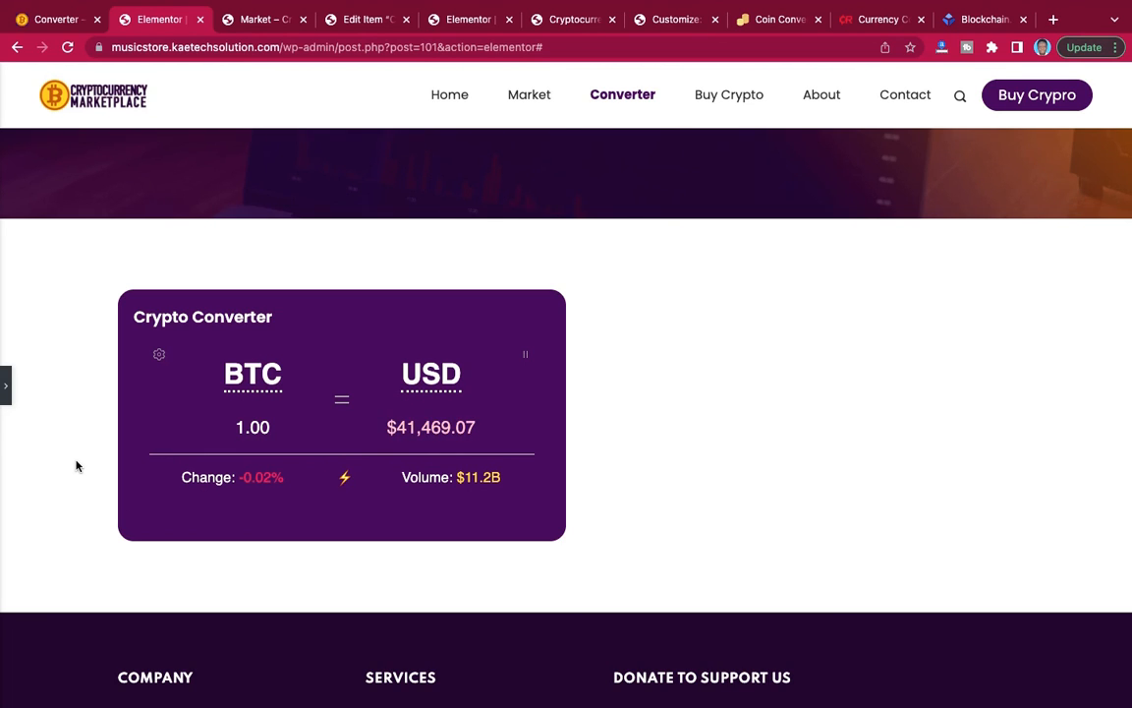
pyautogui.click(6, 387)
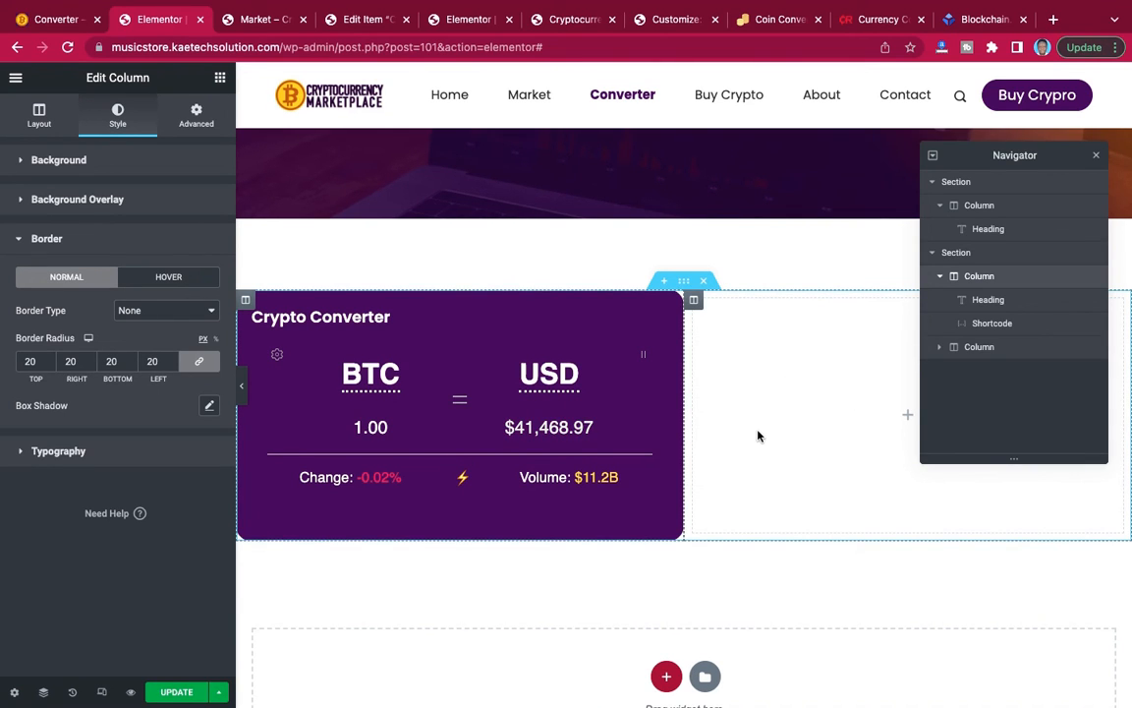
# Switch to the currencyrate.today converter-widget page and configure the Currency Converter from Ghanaian Cedi to Chinese Yuan.
pyautogui.click(863, 20)
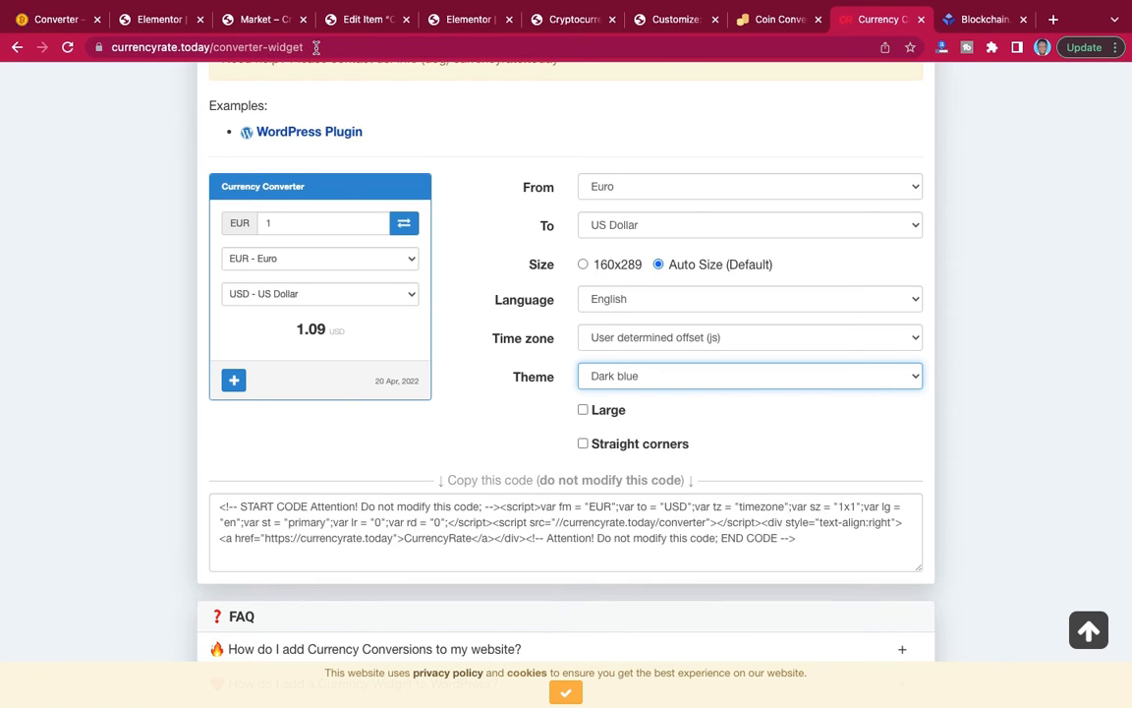
pyautogui.moveTo(317, 46); pyautogui.dragTo(212, 46)
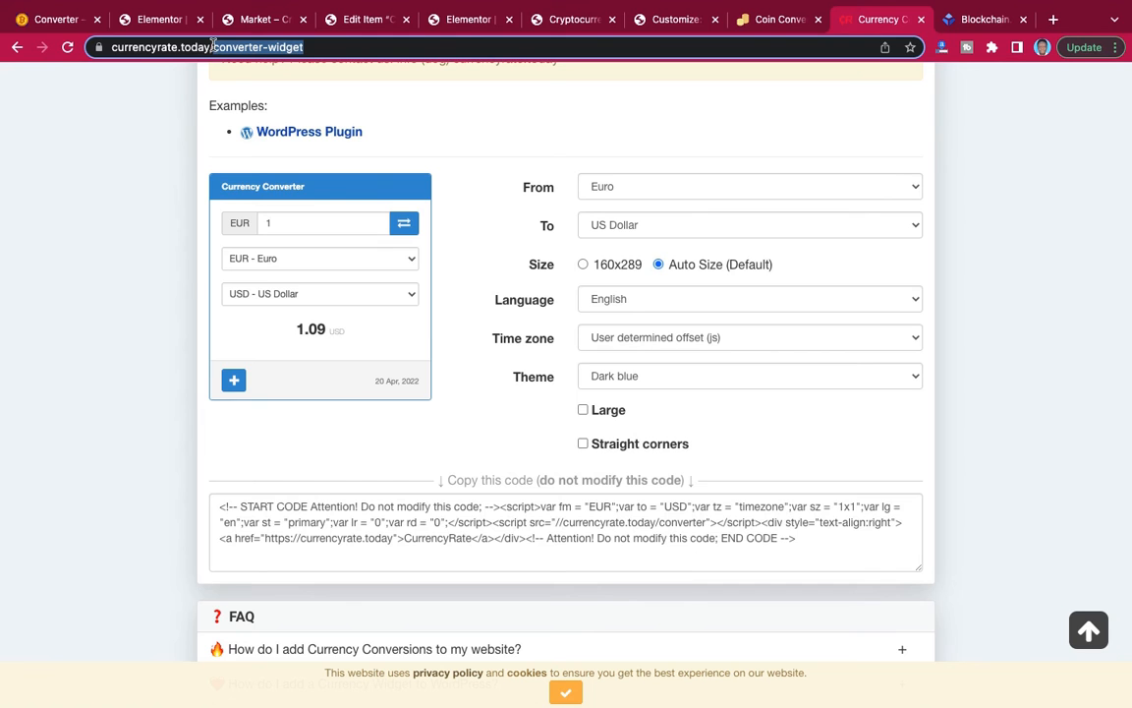
pyautogui.scroll(7, 276, 140)
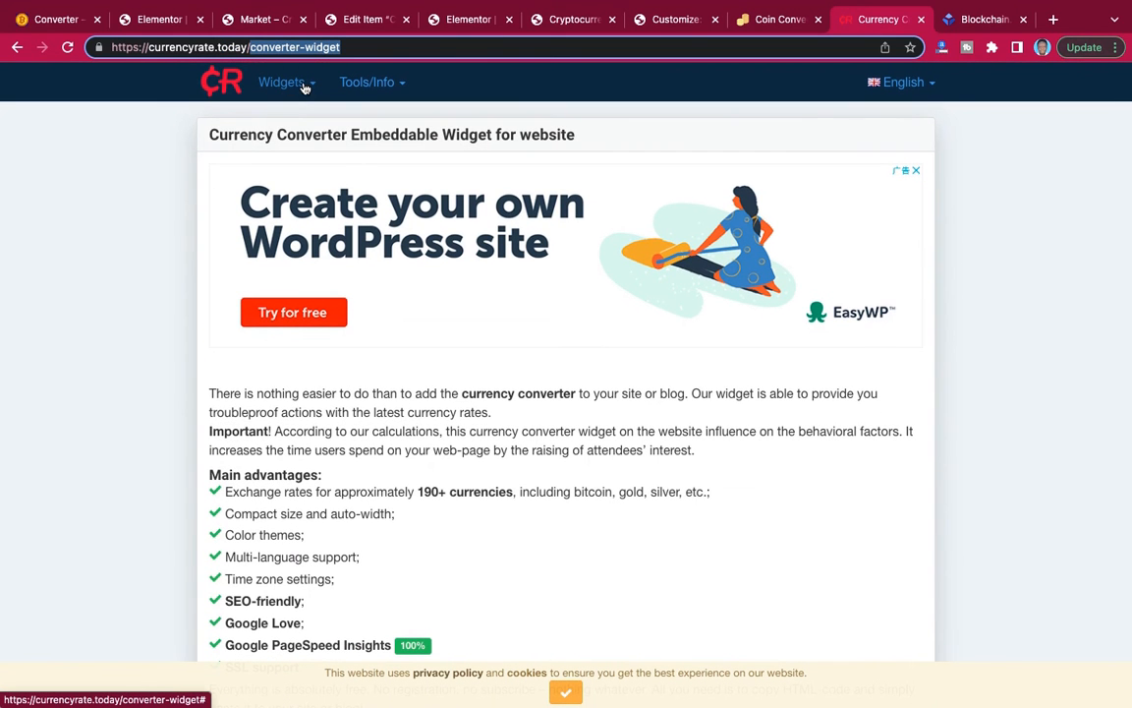
pyautogui.click(308, 87)
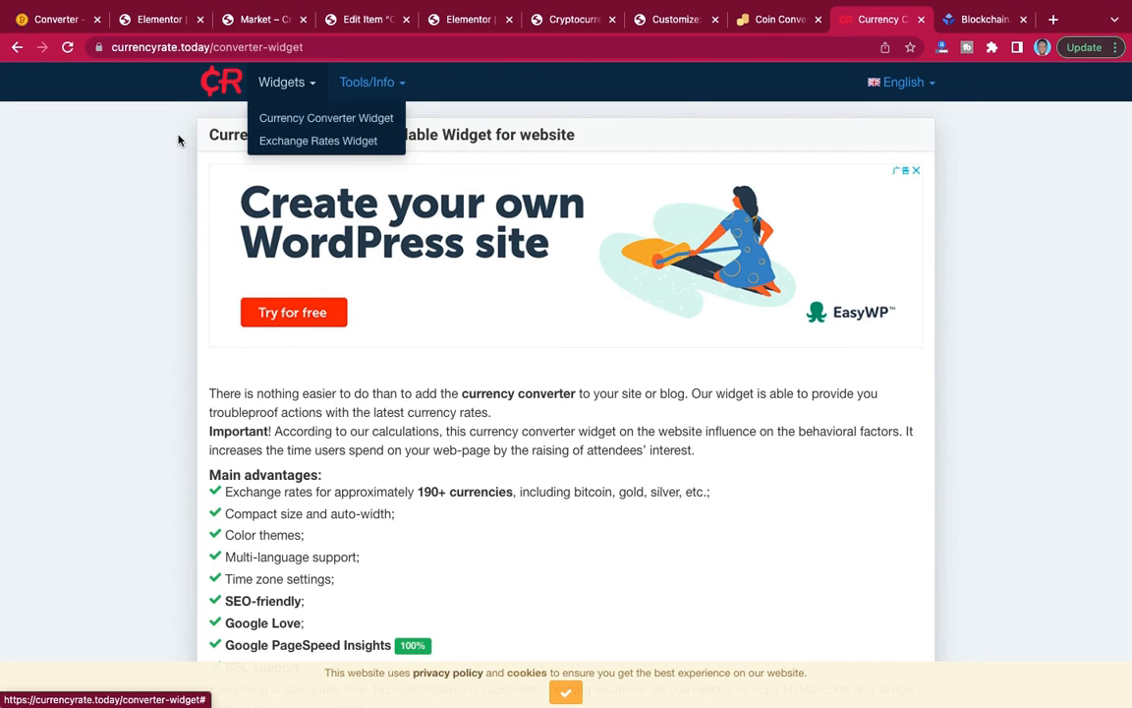
pyautogui.scroll(-10, 455, 280)
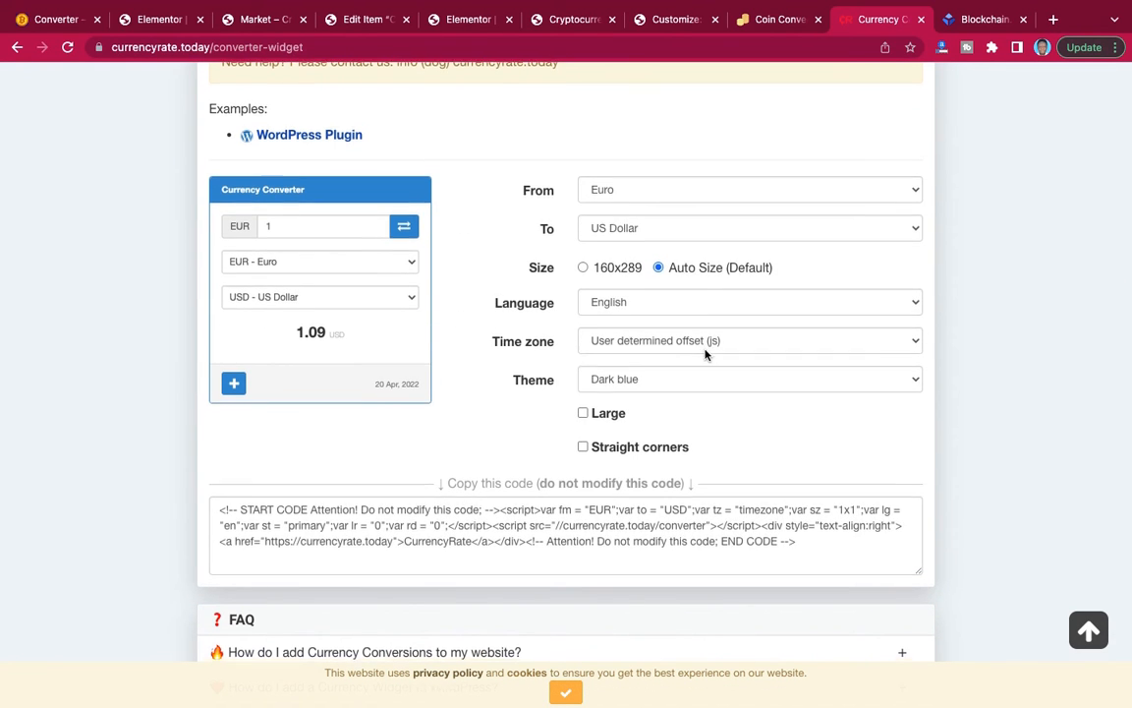
pyautogui.scroll(-1, 704, 353)
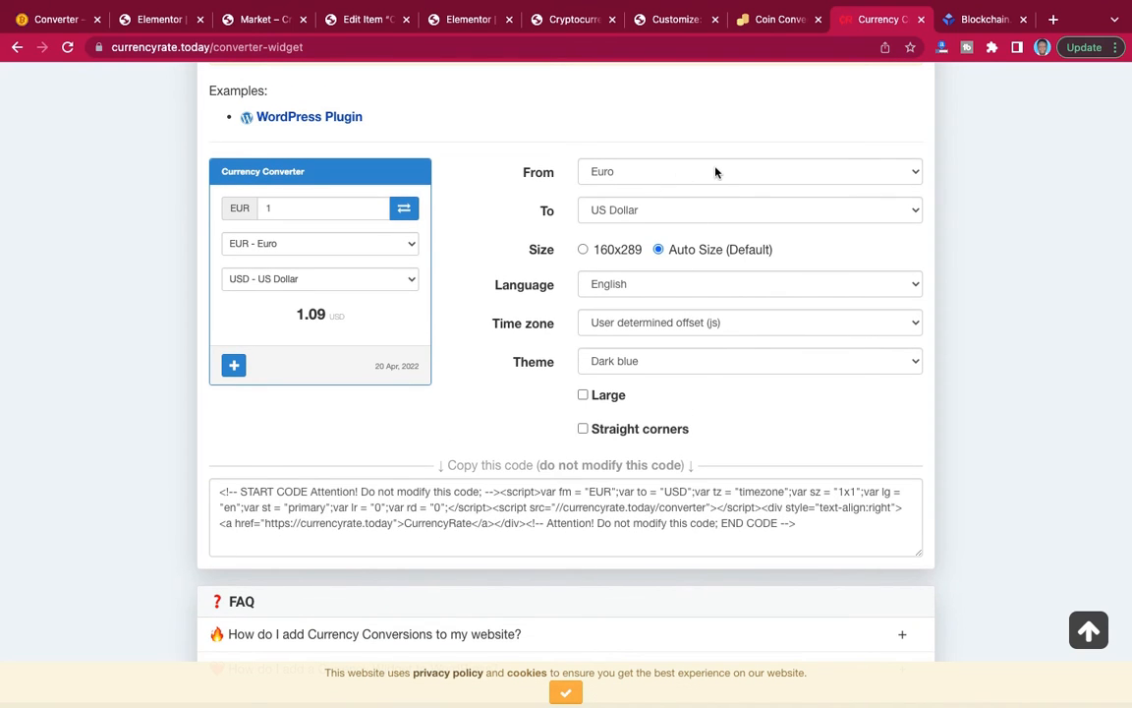
pyautogui.click(664, 179)
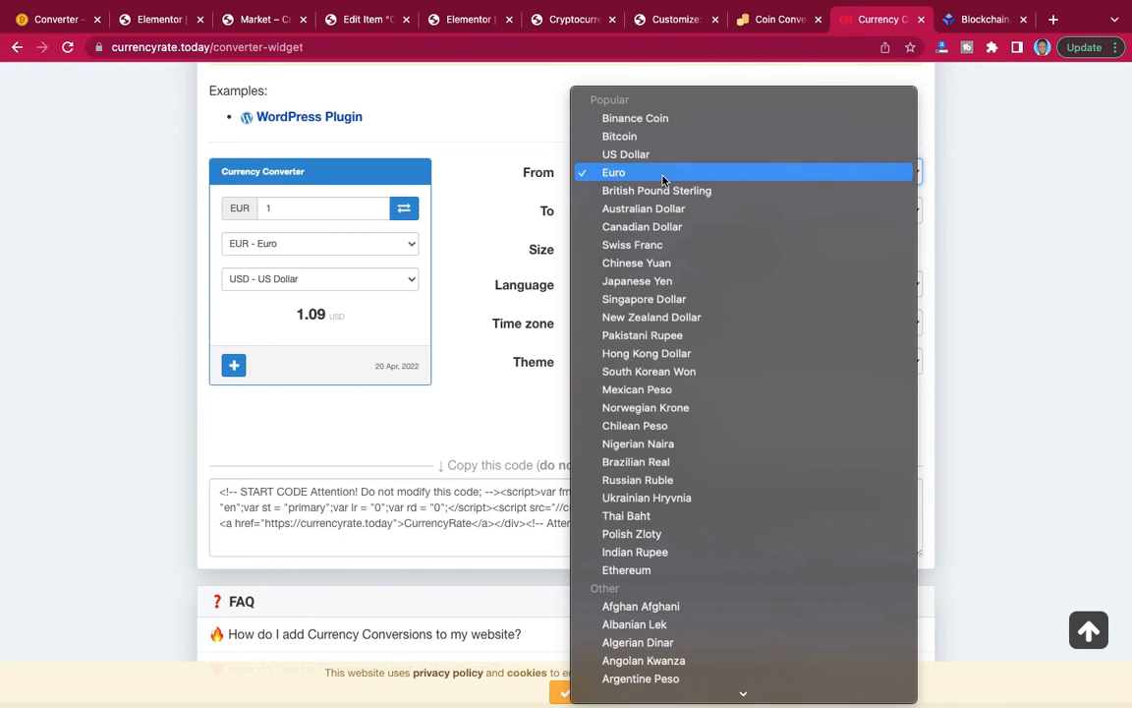
pyautogui.write('gh')
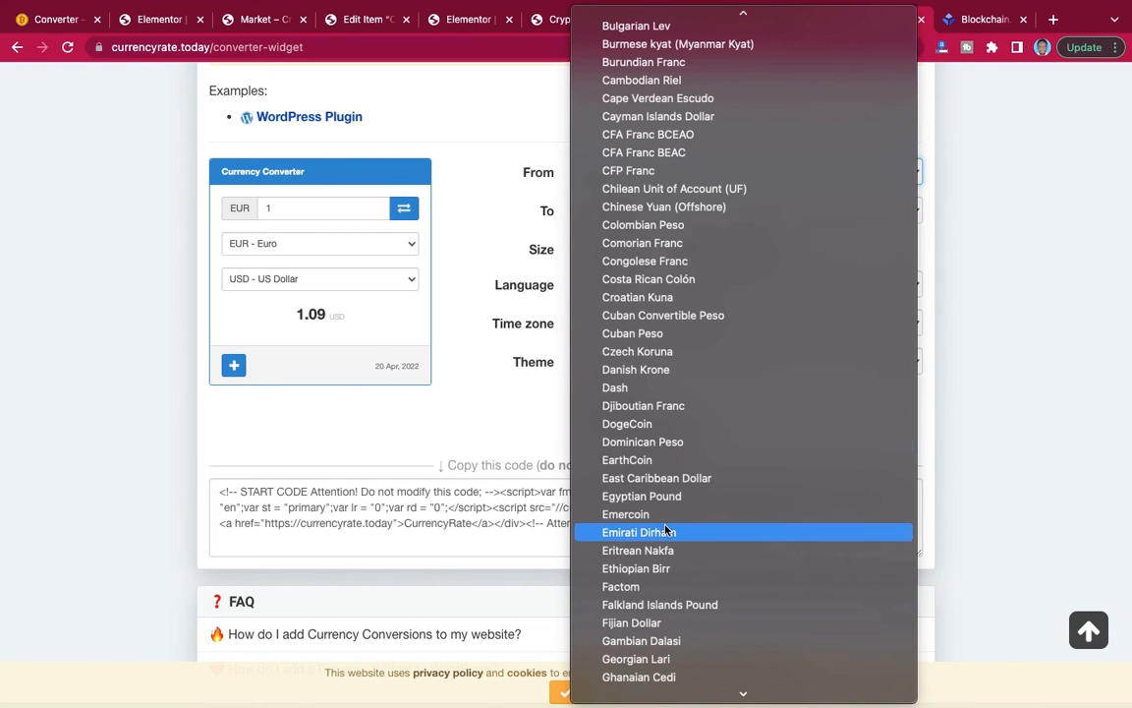
pyautogui.click(624, 682)
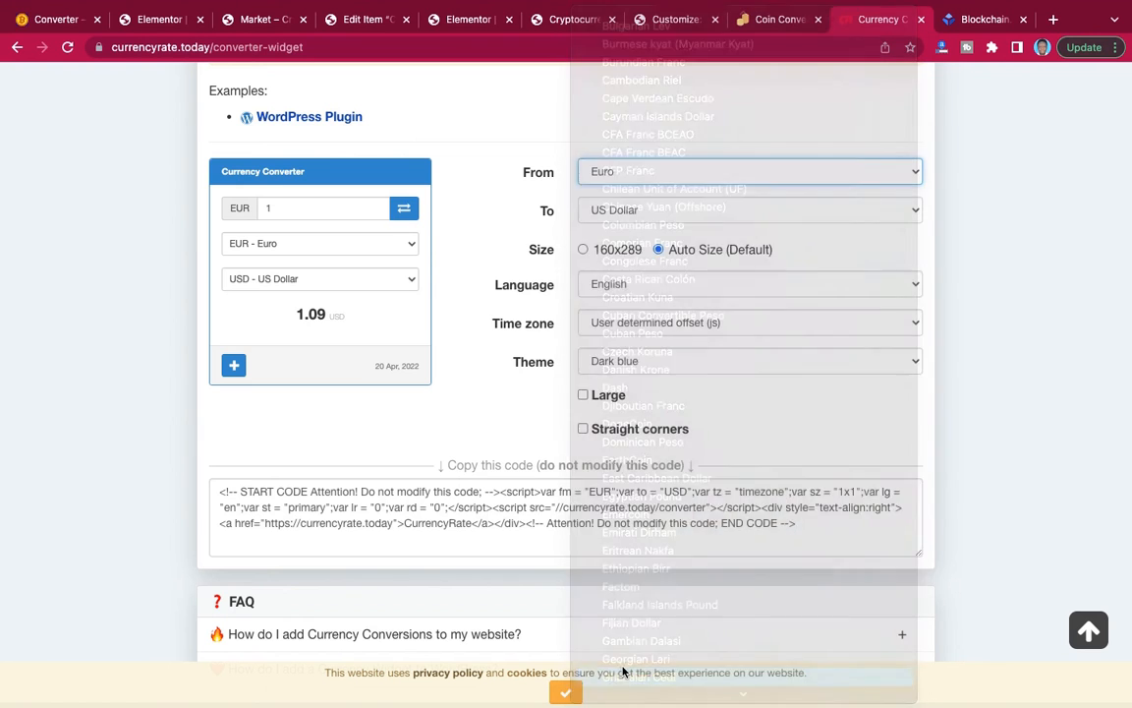
pyautogui.click(678, 211)
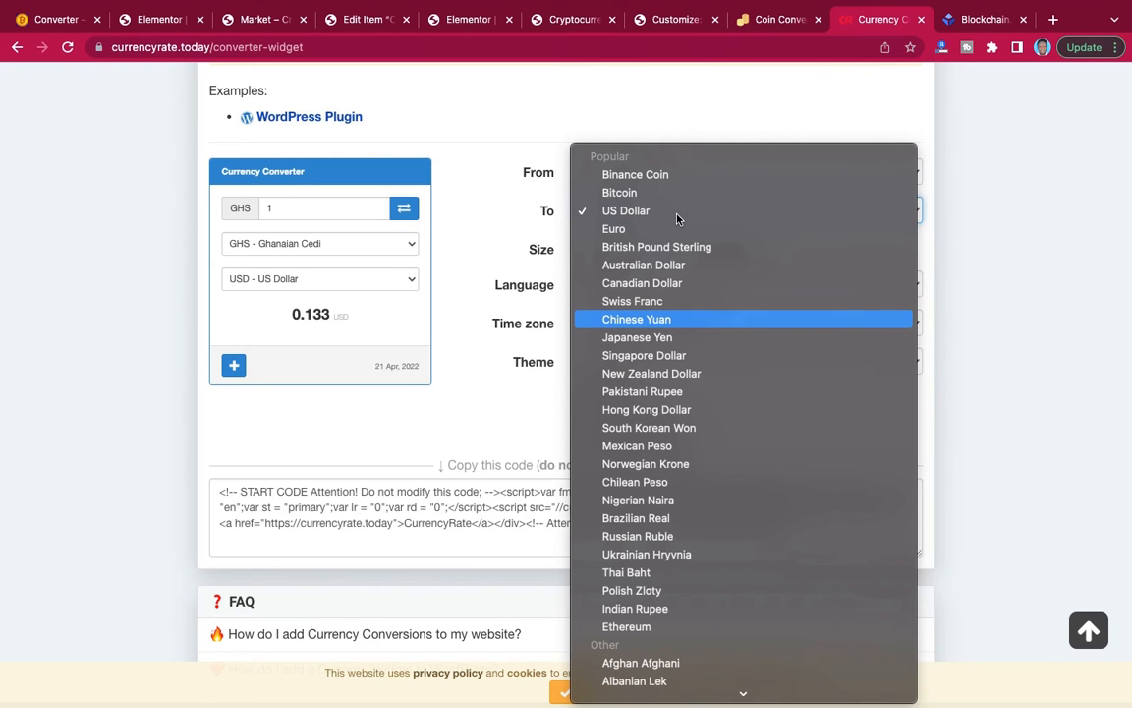
pyautogui.click(635, 322)
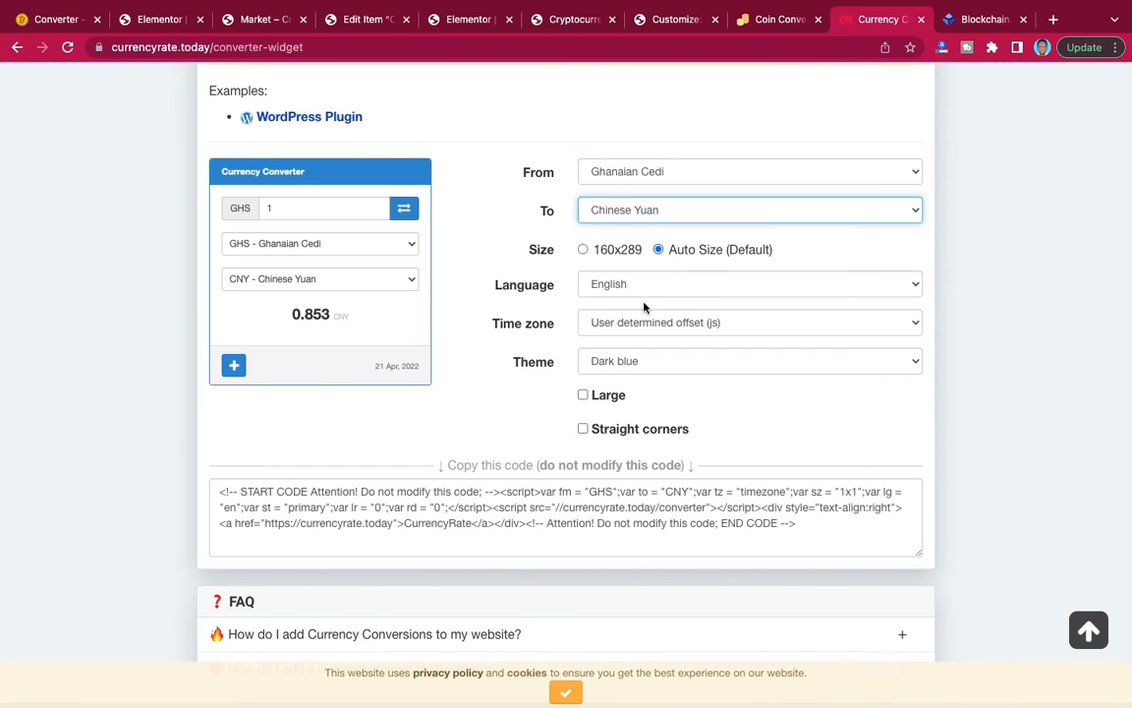
# Copy the full embed code of the configured Currency Converter widget.
pyautogui.scroll(-1, 646, 326)
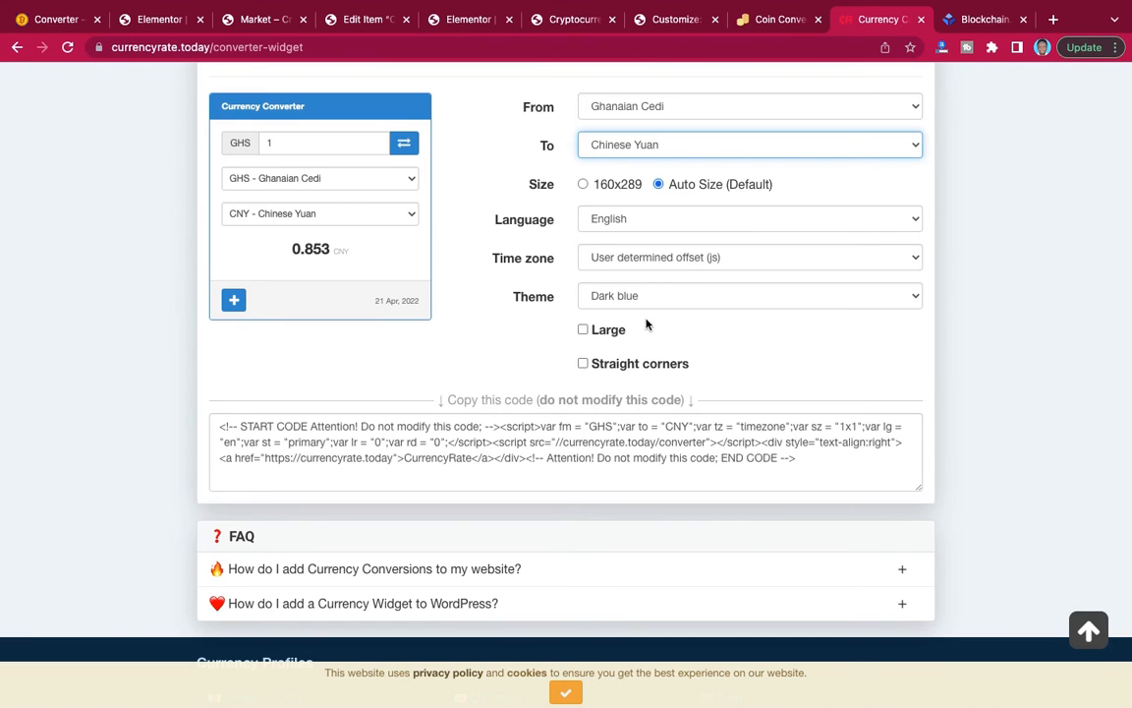
pyautogui.scroll(-2, 672, 321)
pyautogui.scroll(1, 673, 321)
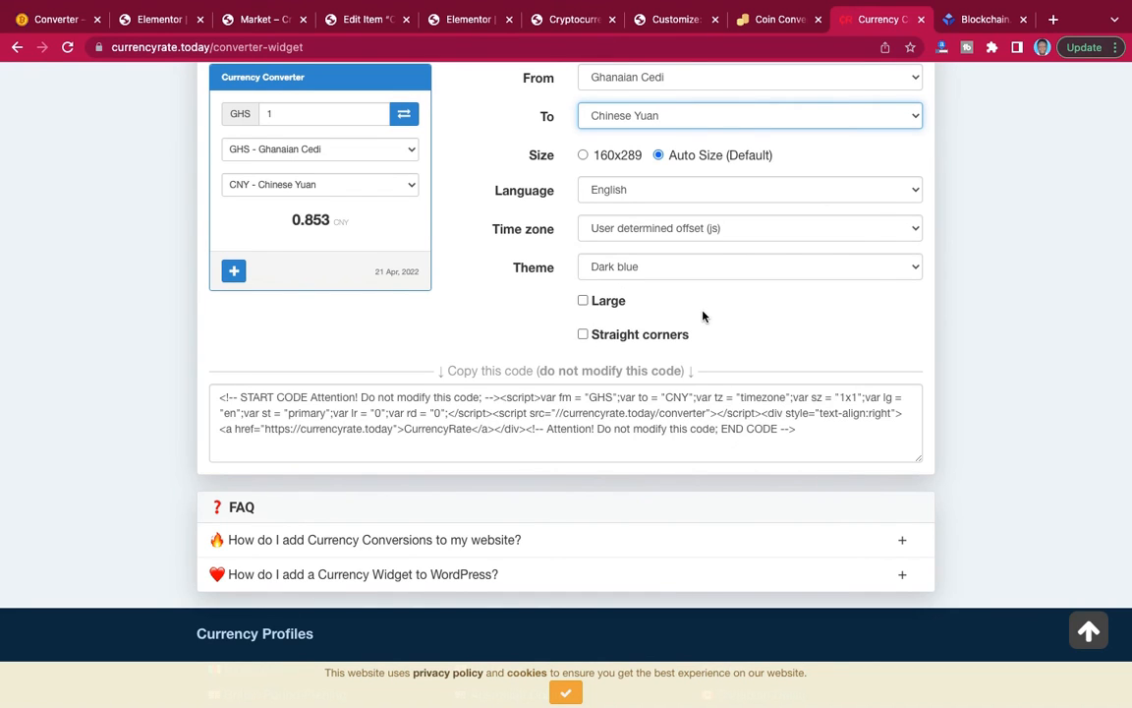
pyautogui.scroll(-1, 703, 315)
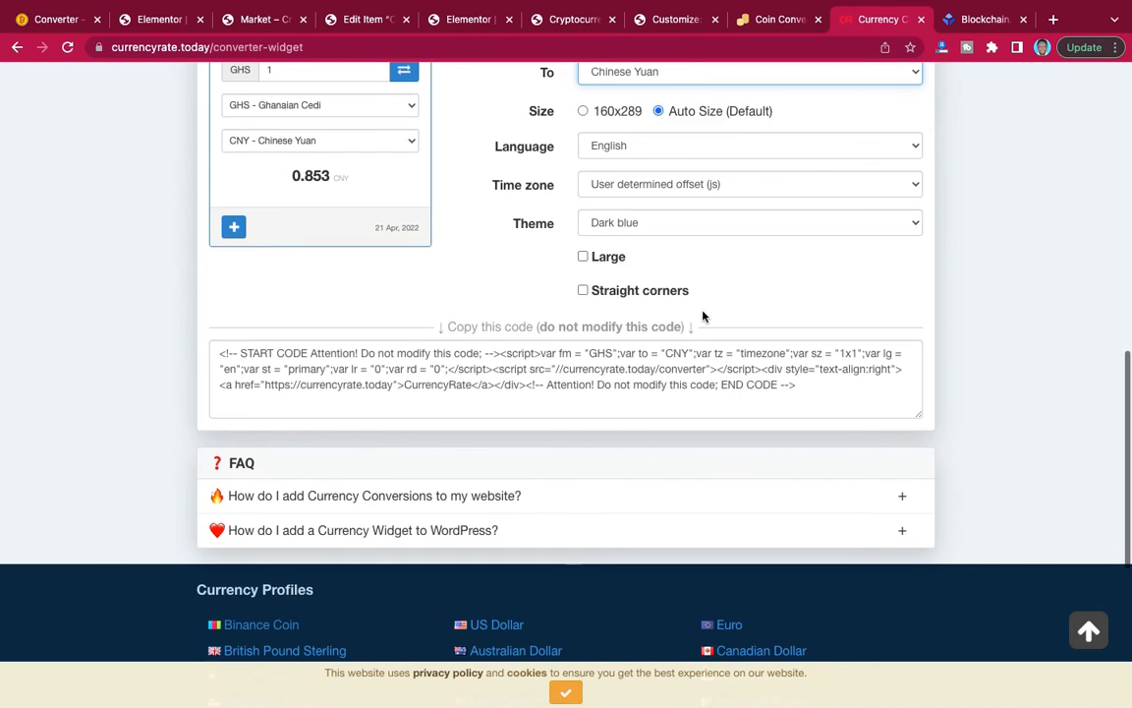
pyautogui.click(638, 375)
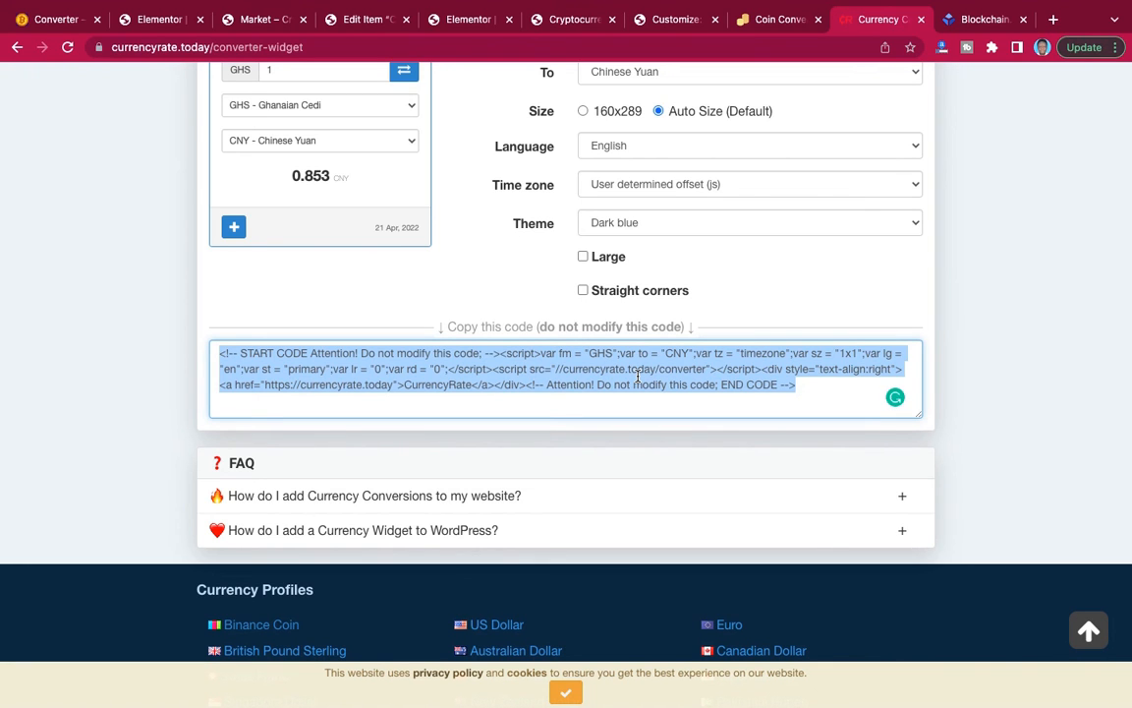
# Switch to the Elementor page, add a Shortcode widget to the empty right column and paste the Currency Converter code into it.
pyautogui.click(150, 20)
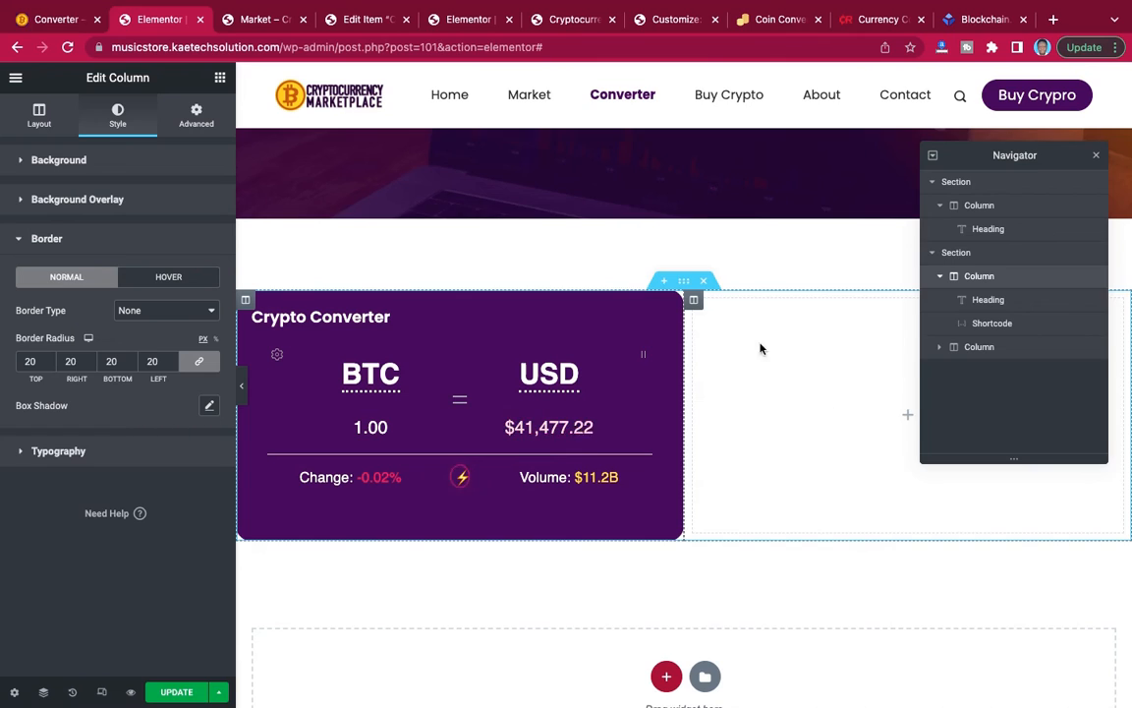
pyautogui.click(220, 79)
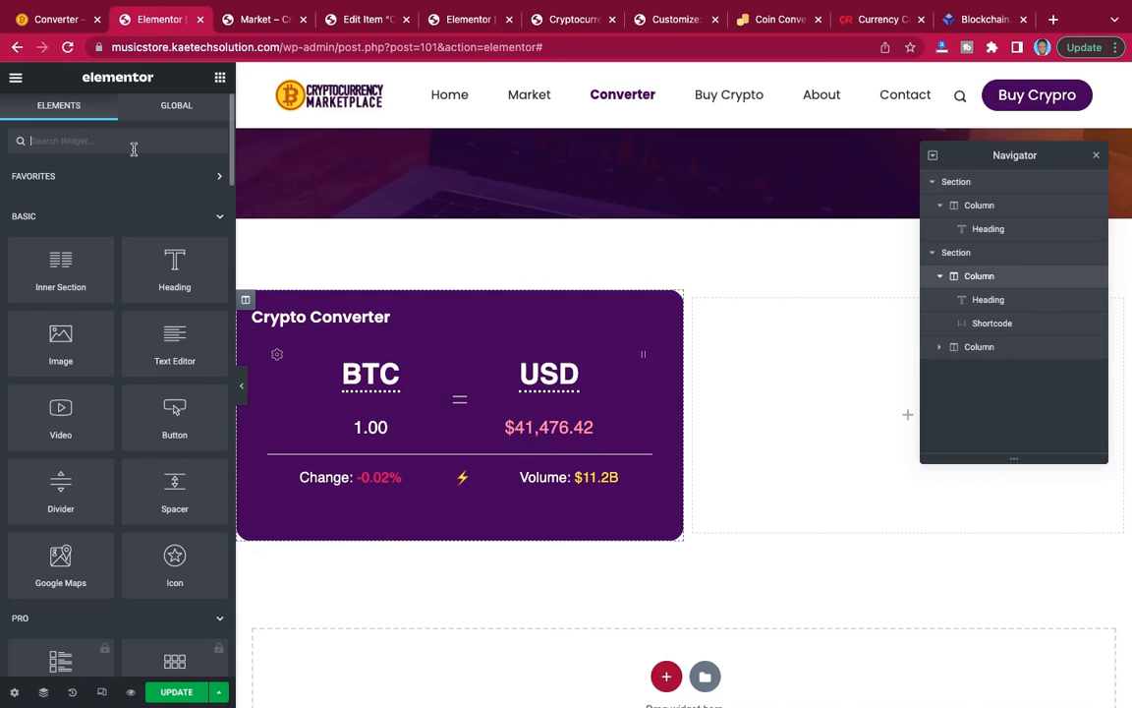
pyautogui.write('short')
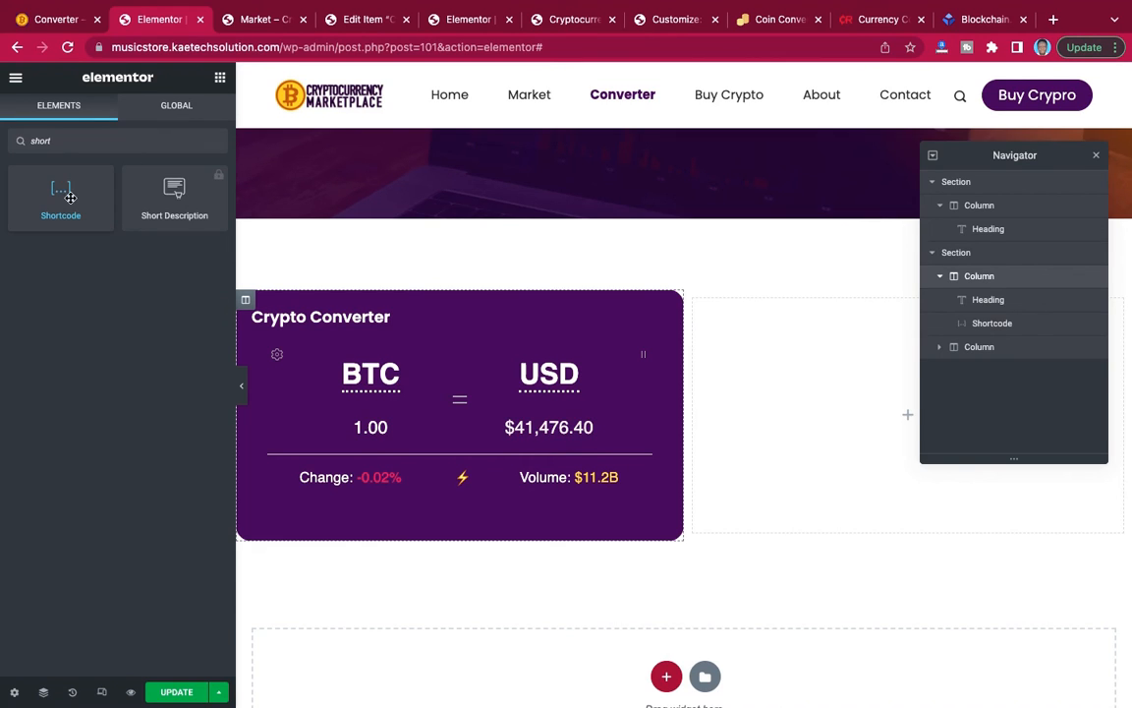
pyautogui.moveTo(59, 189); pyautogui.dragTo(850, 410)
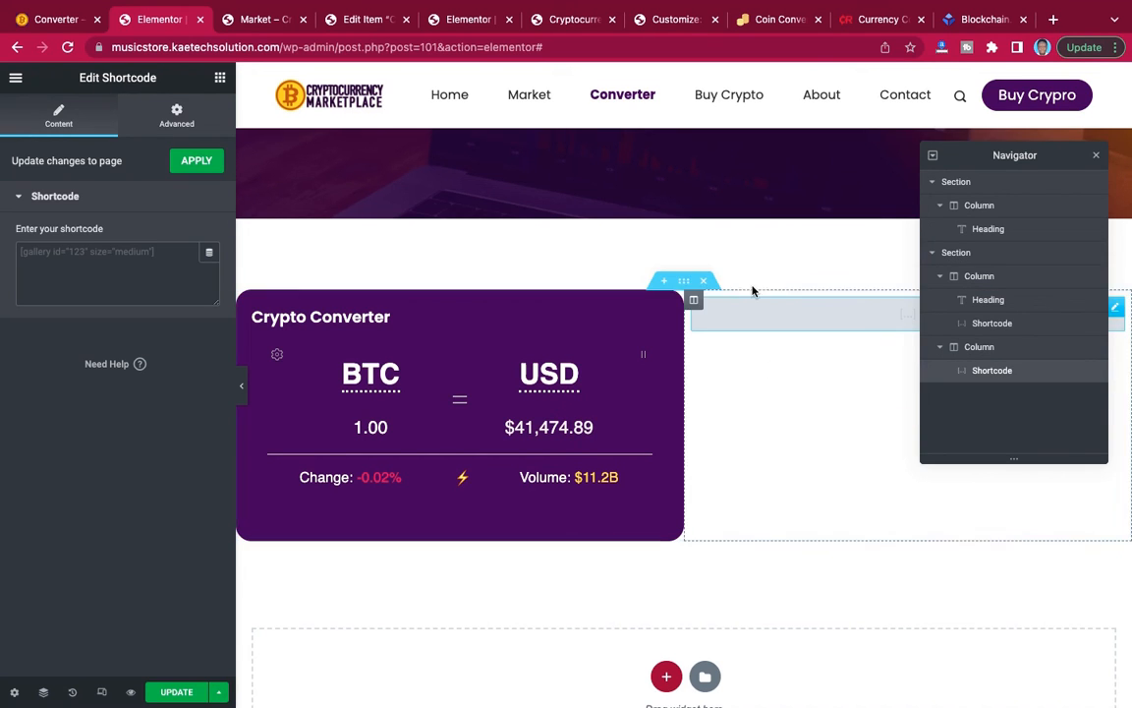
pyautogui.click(140, 251)
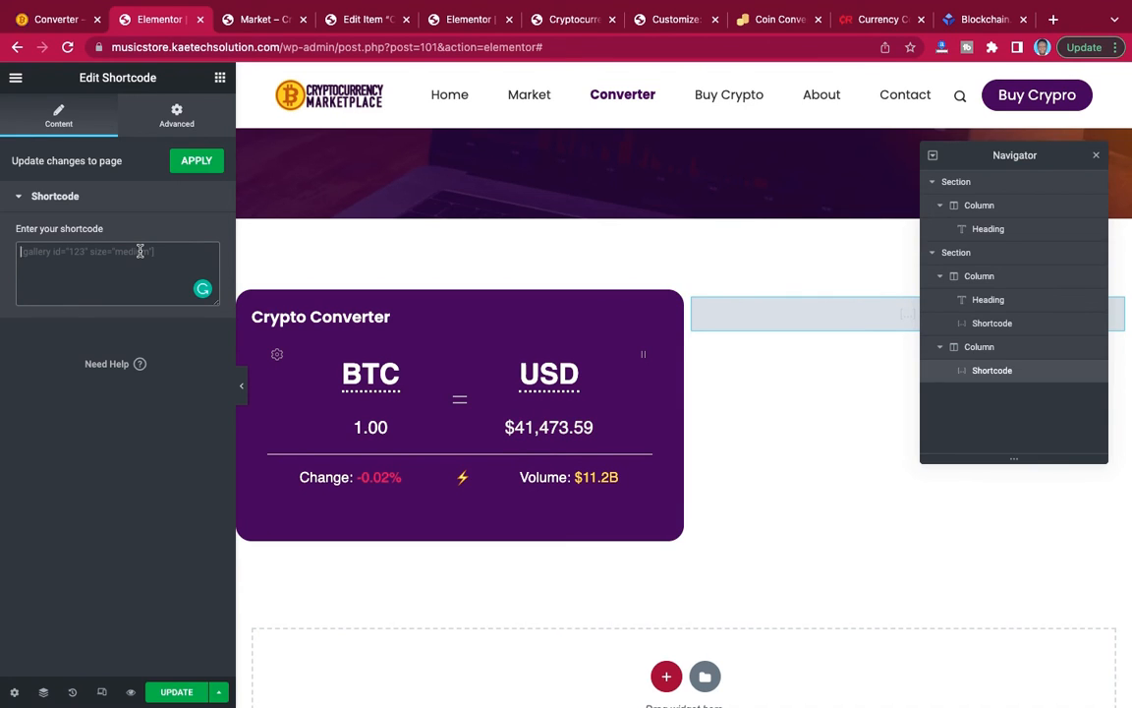
pyautogui.hotkey('ctrl', 'v')
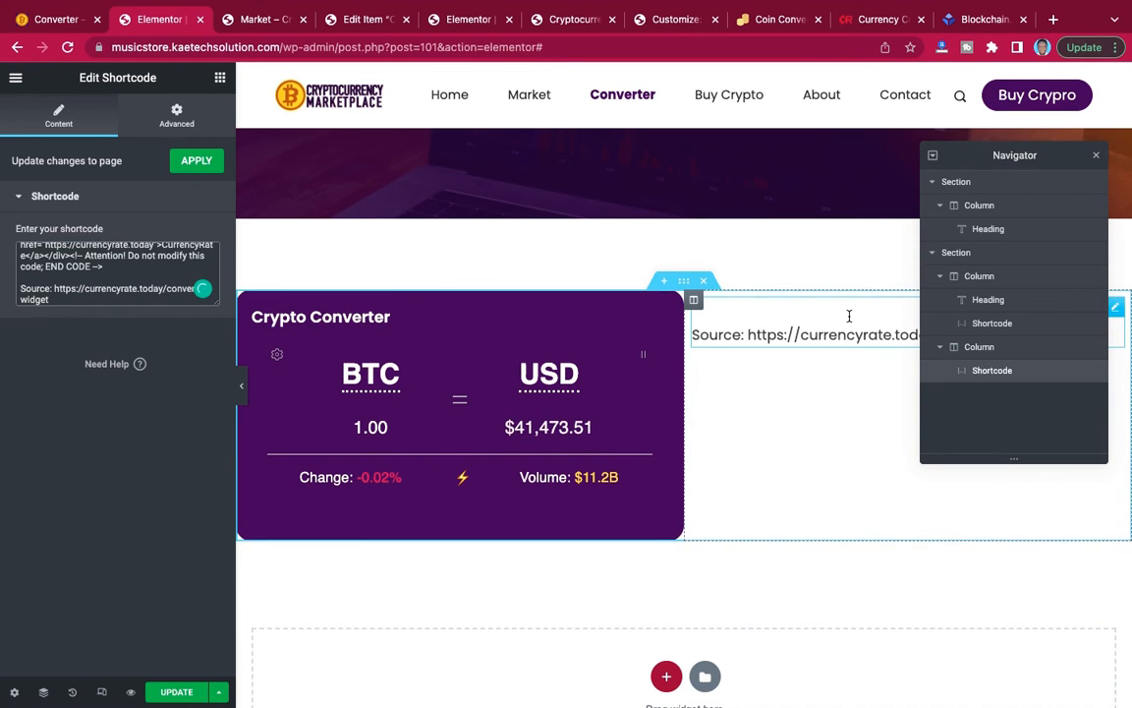
# Update the Converter page and preview the crypto and currency converters side by side.
pyautogui.scroll(-2, 849, 315)
pyautogui.scroll(-1, 850, 320)
pyautogui.scroll(2, 850, 321)
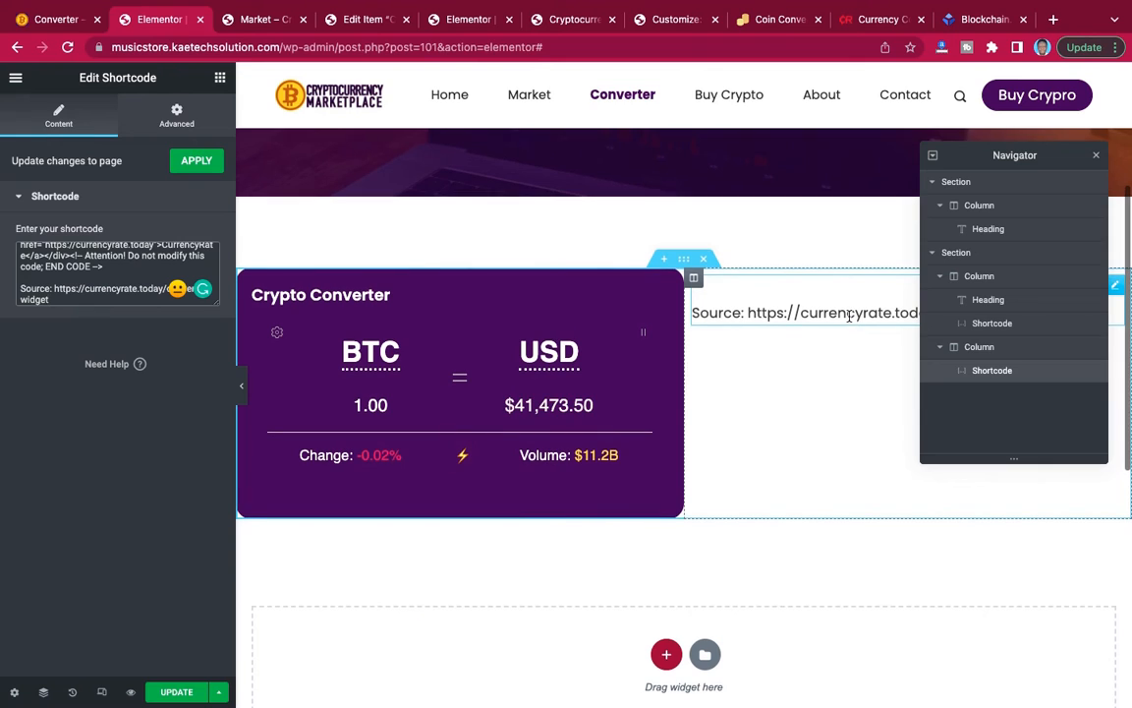
pyautogui.click(174, 693)
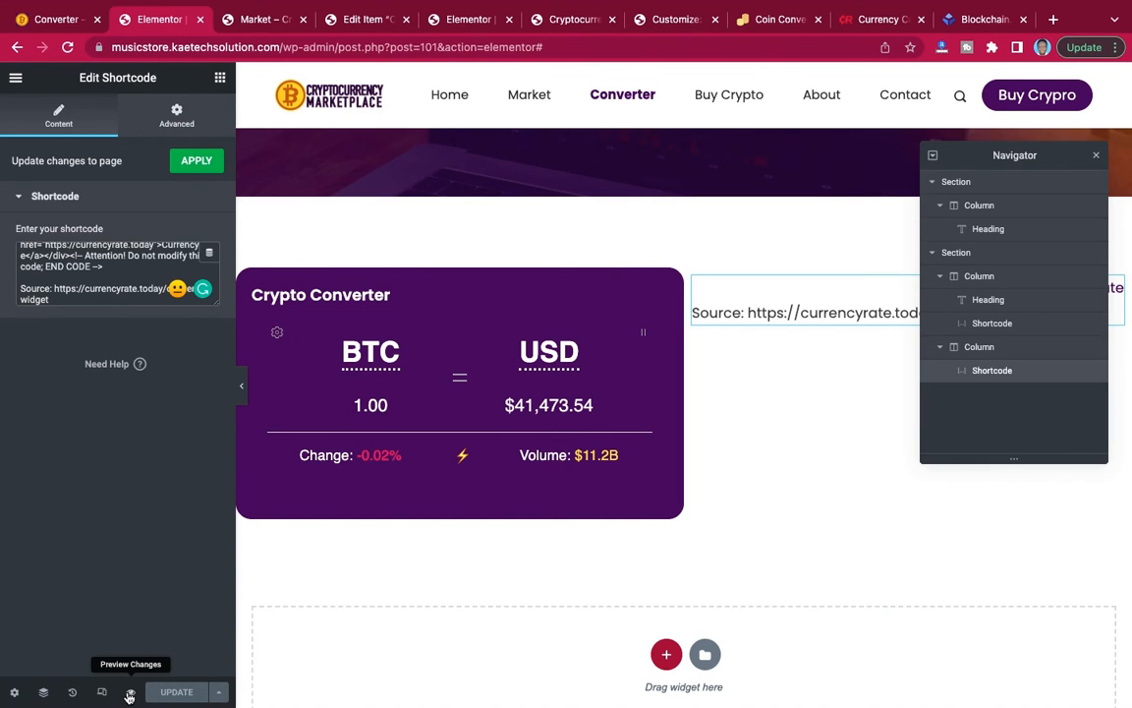
pyautogui.click(128, 694)
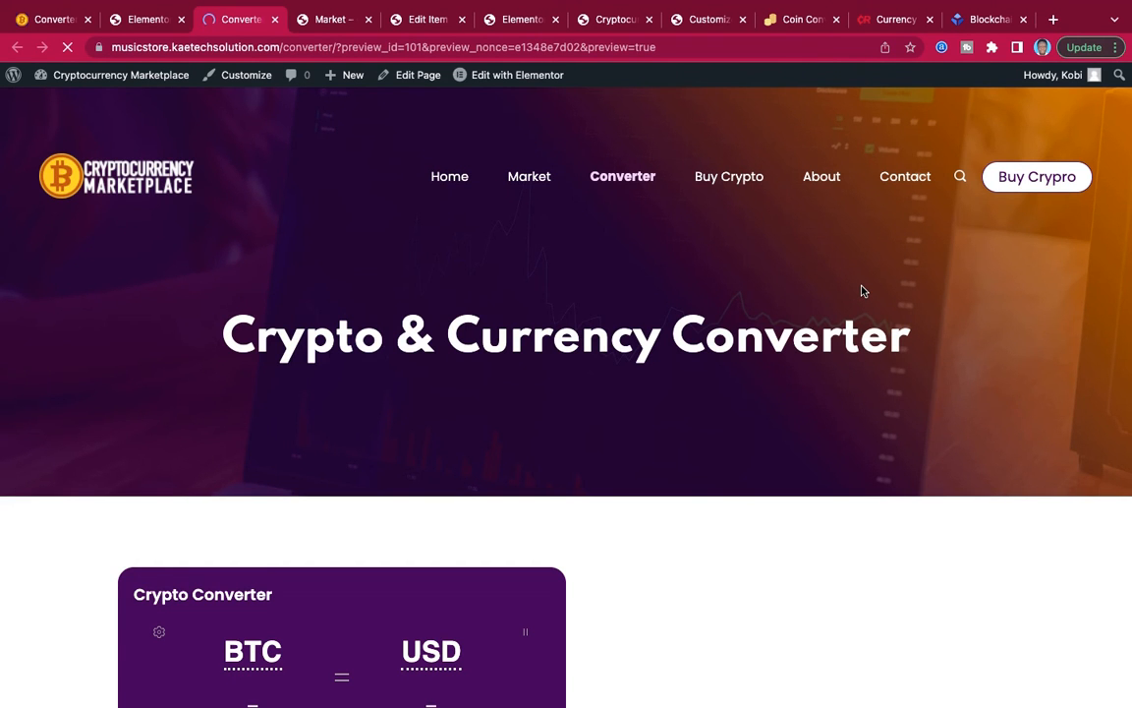
pyautogui.scroll(-5, 861, 291)
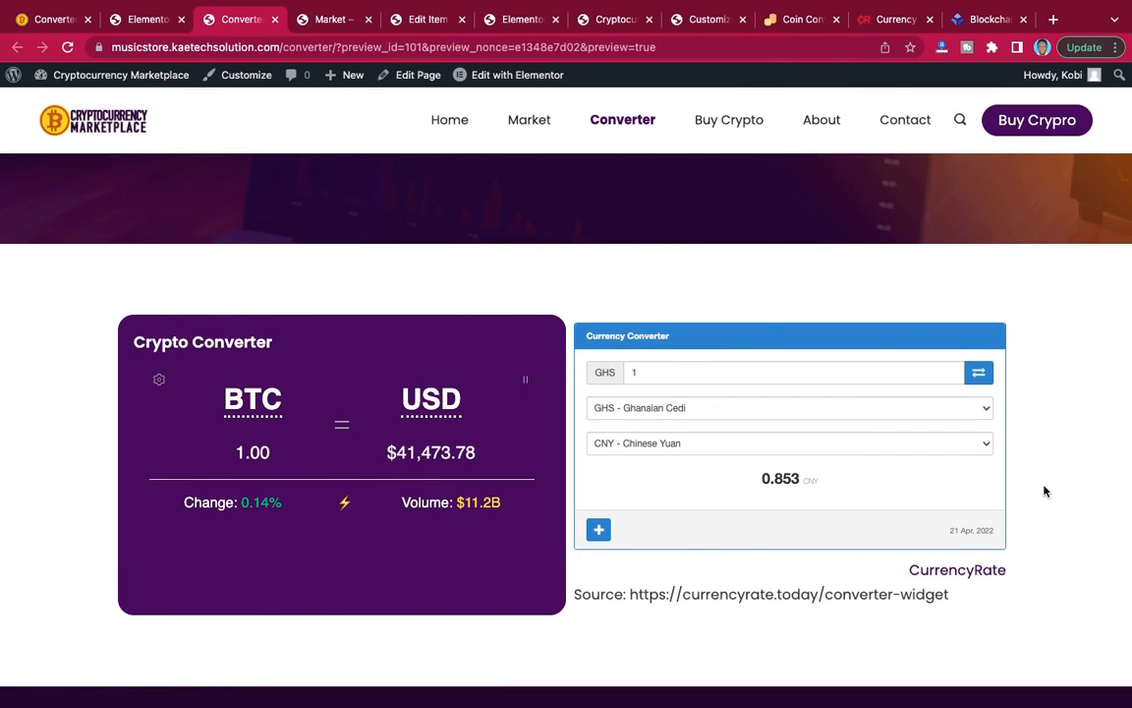
pyautogui.scroll(-1, 1045, 491)
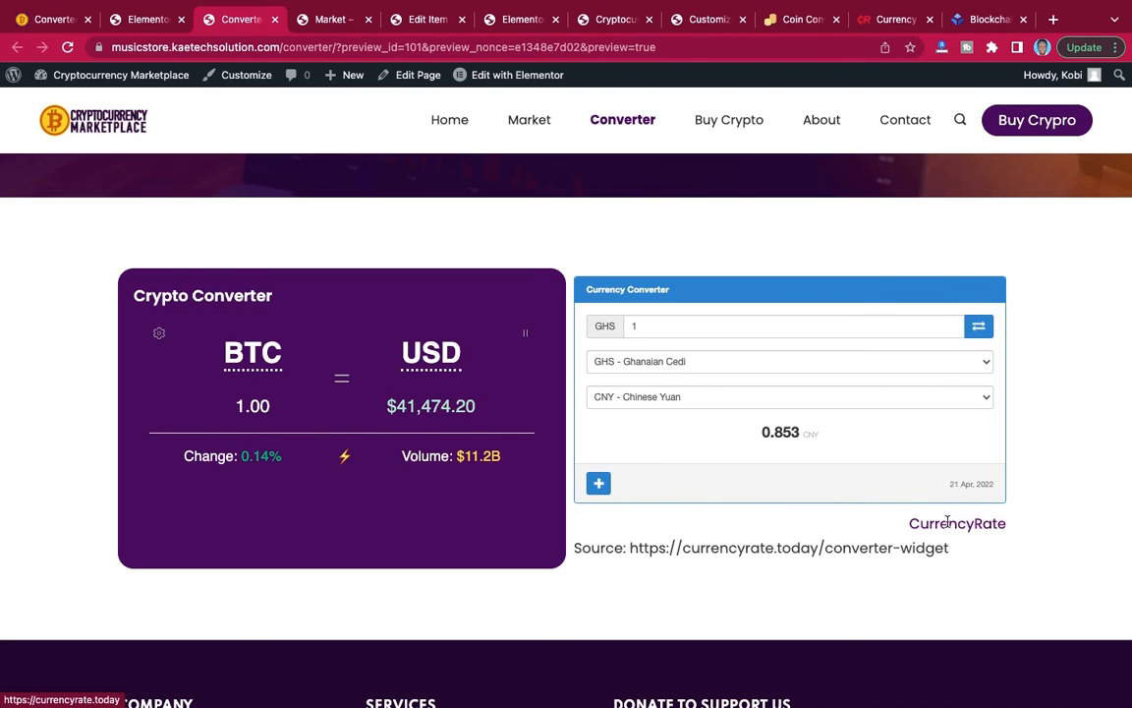
# Return to the currencyrate.today converter-widget page, try the Red theme on the Currency Converter and set the theme to Yellow.
pyautogui.click(798, 22)
pyautogui.click(882, 22)
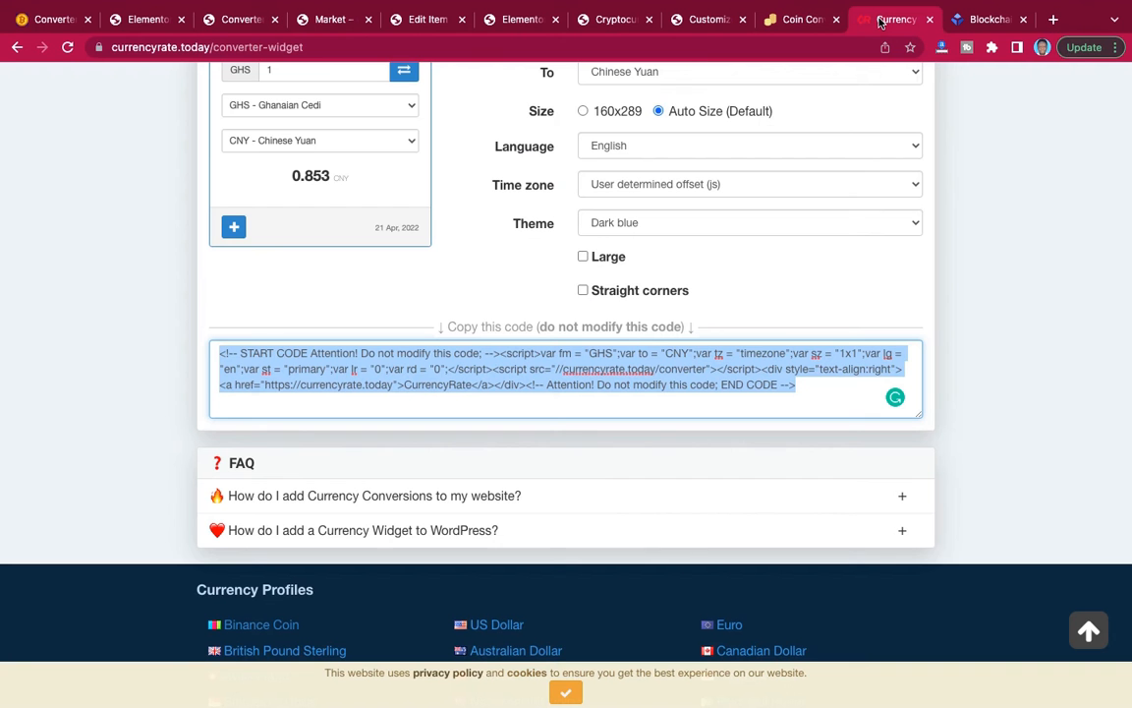
pyautogui.scroll(2, 708, 267)
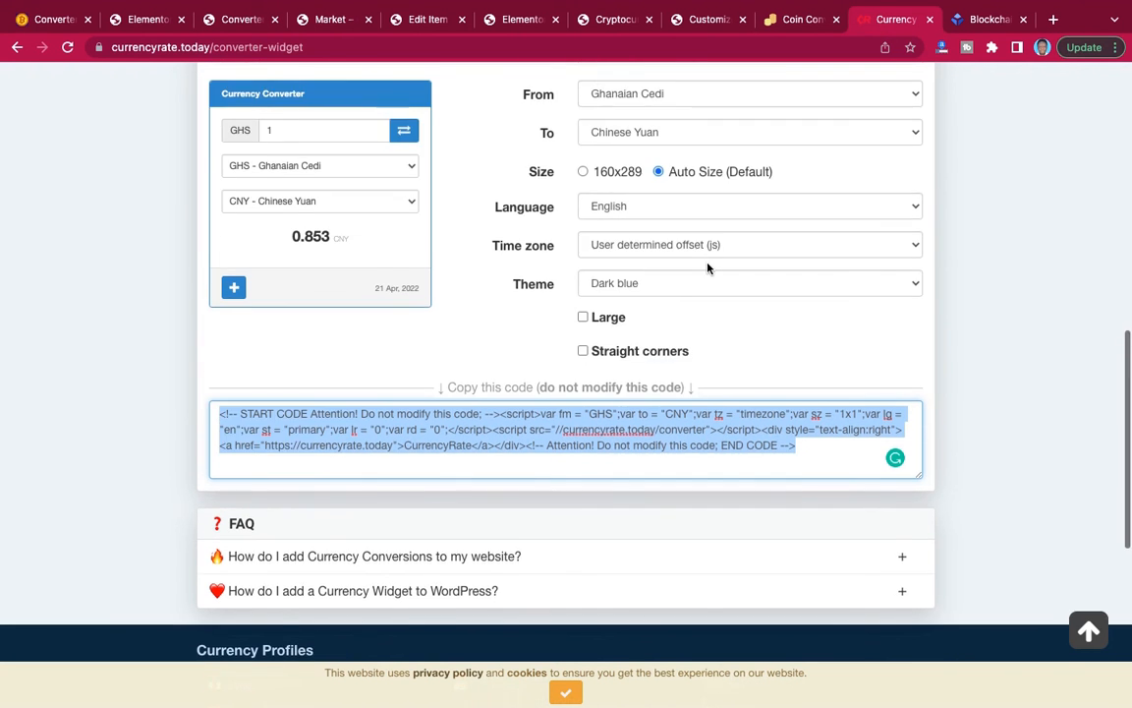
pyautogui.scroll(-1, 661, 378)
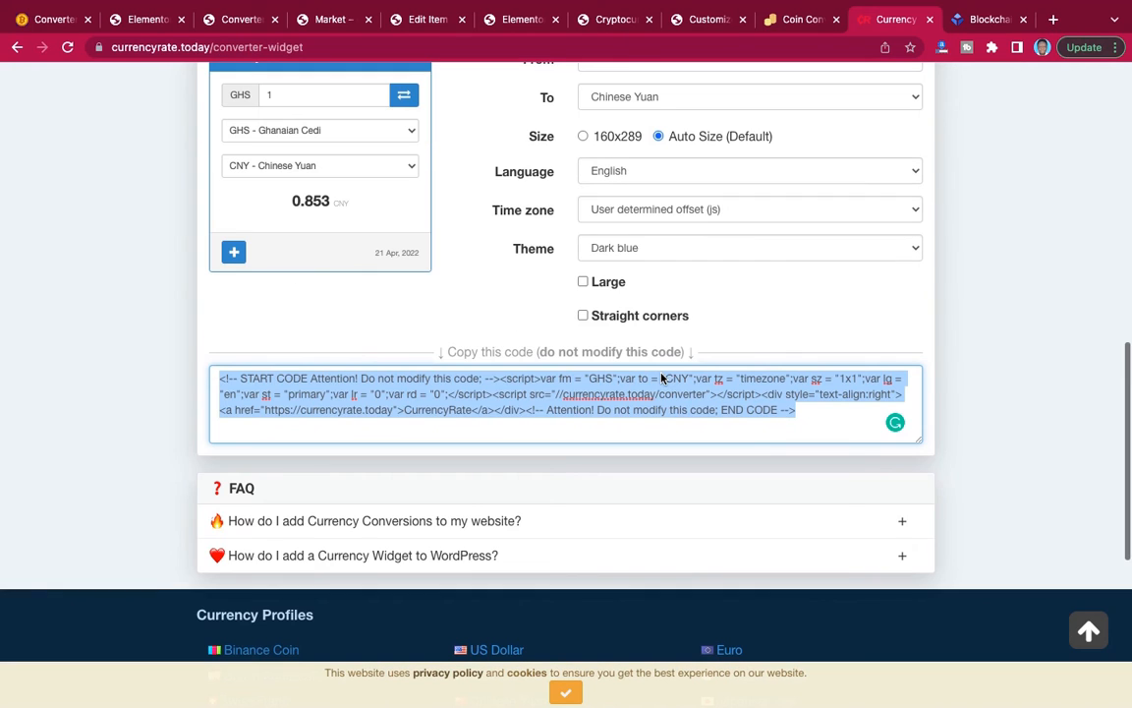
pyautogui.click(637, 251)
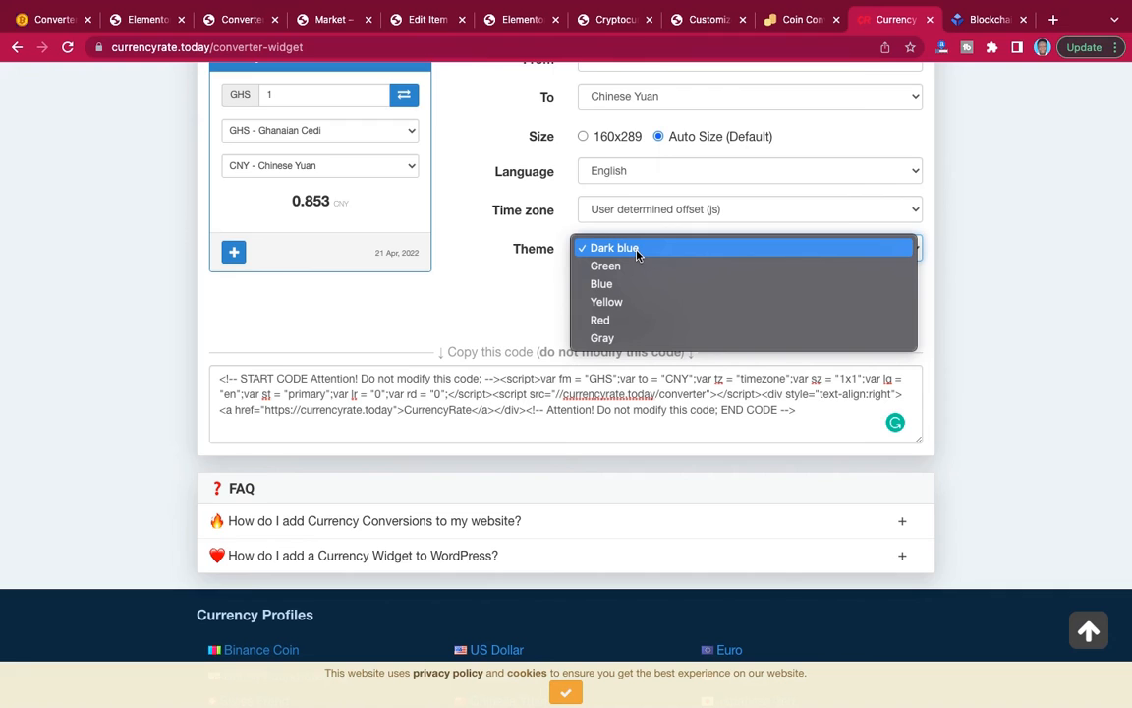
pyautogui.click(625, 319)
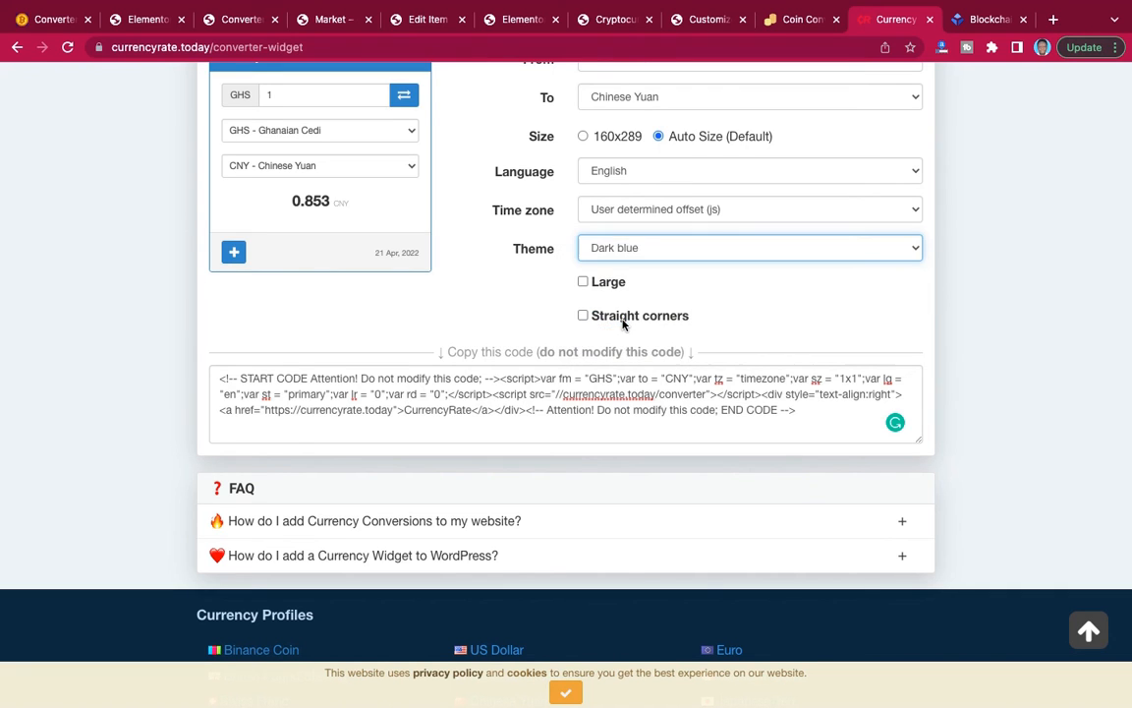
pyautogui.scroll(2, 622, 325)
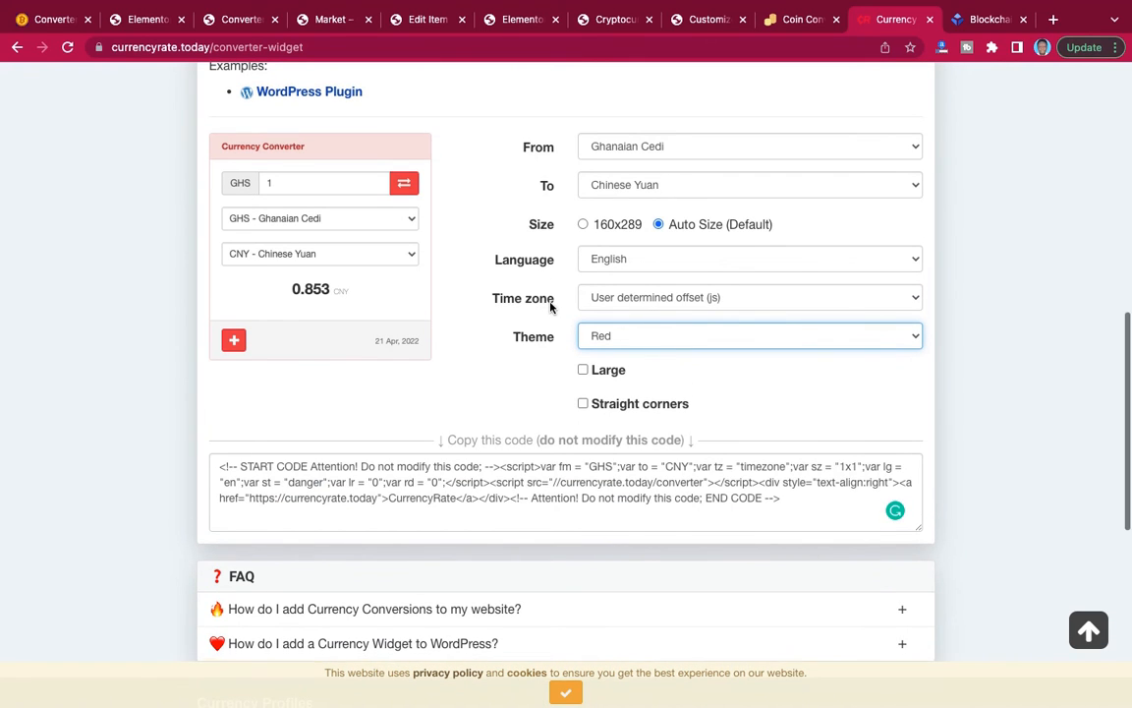
pyautogui.scroll(-1, 551, 308)
pyautogui.click(646, 294)
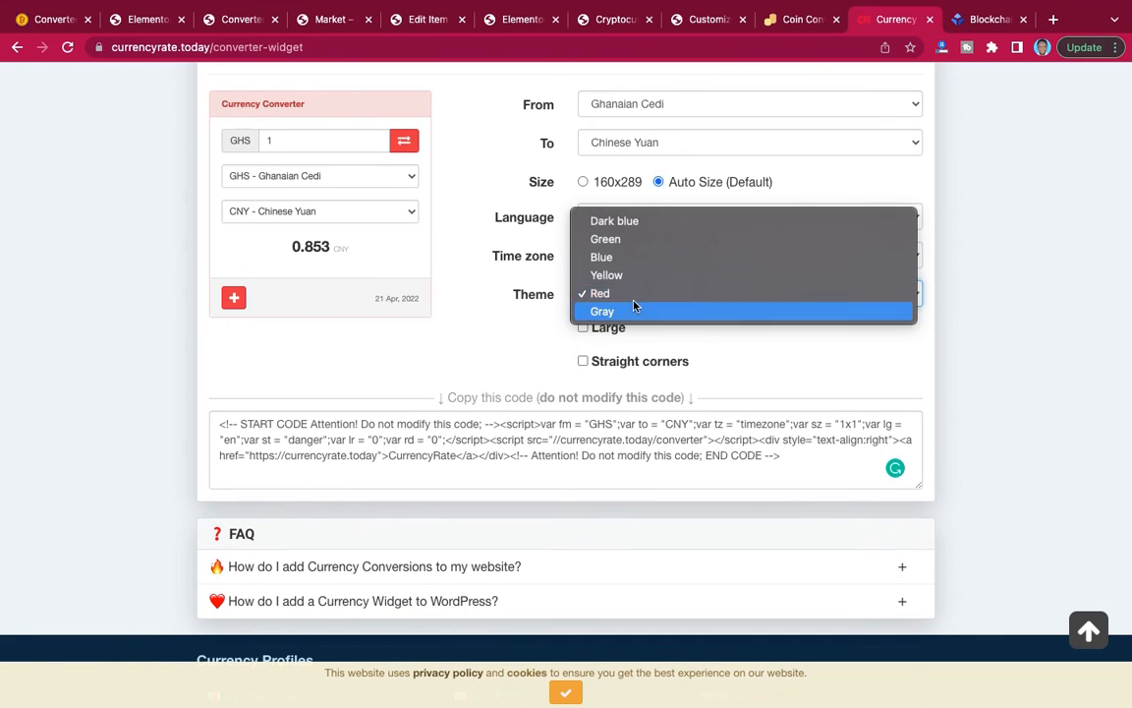
pyautogui.click(637, 277)
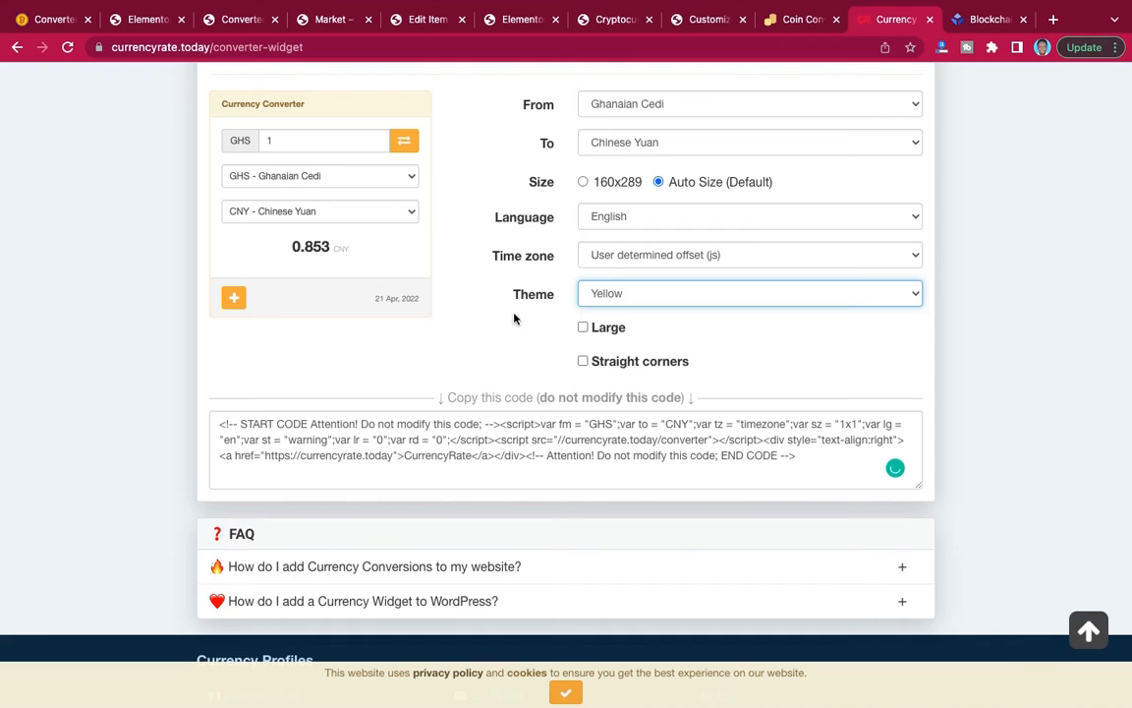
pyautogui.scroll(-1, 685, 361)
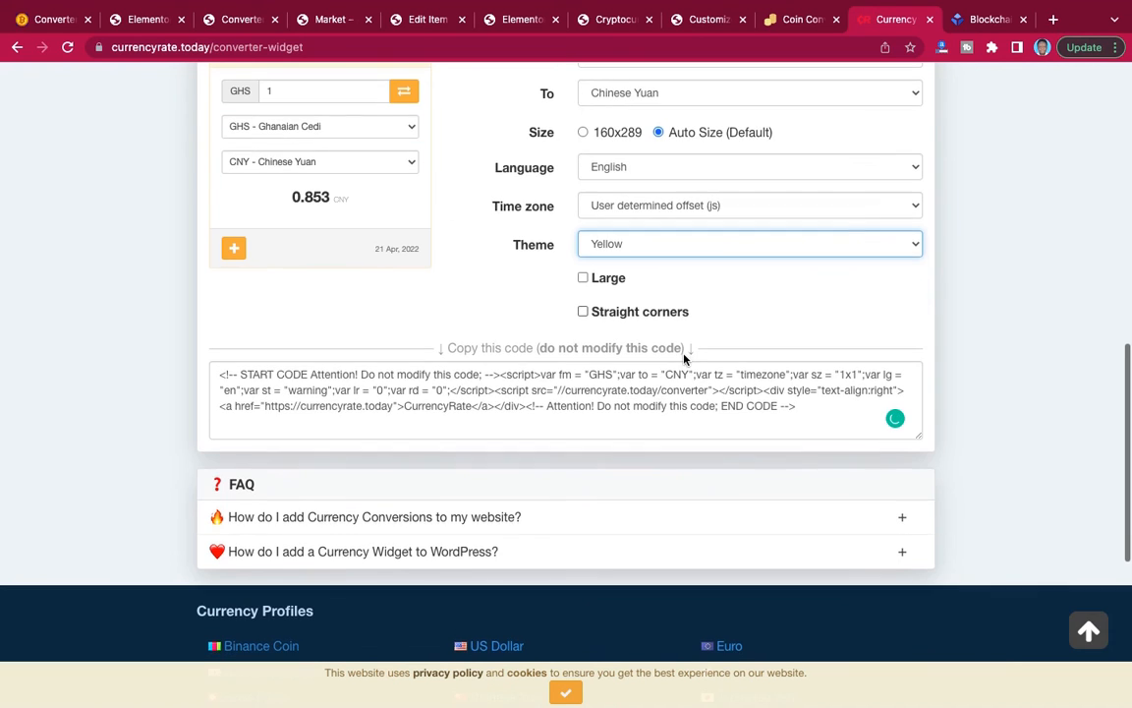
# Copy the Yellow-theme Currency Converter code and paste it over the right column's shortcode on the Elementor Converter page.
pyautogui.click(538, 399)
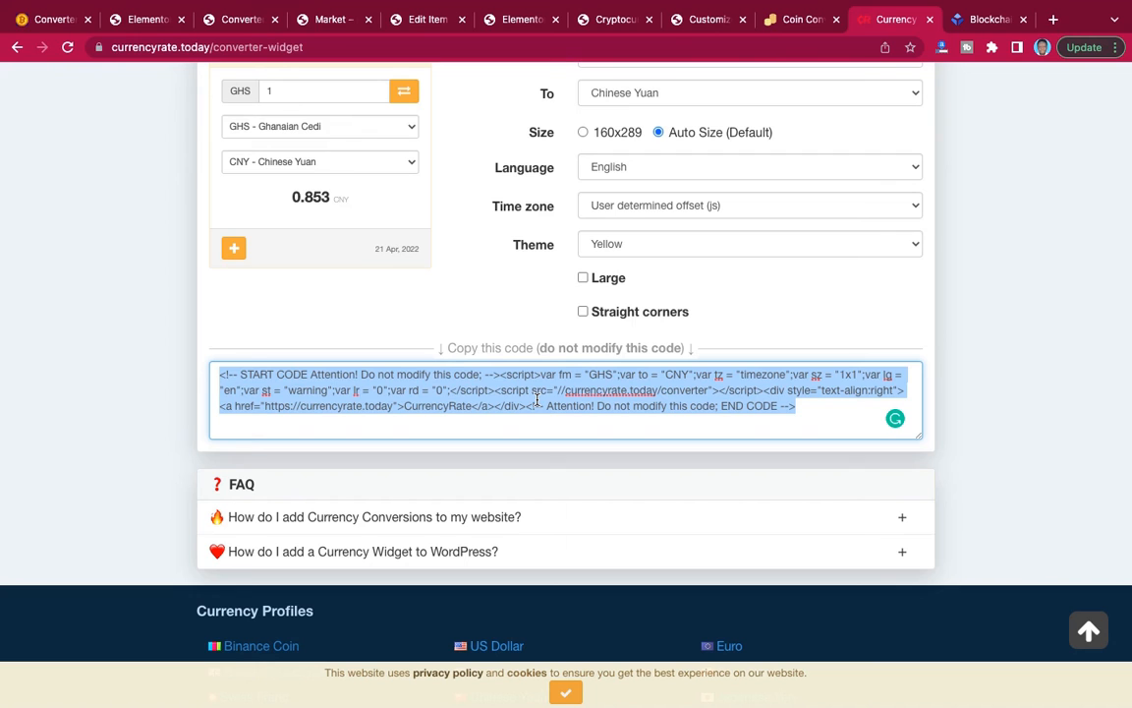
pyautogui.click(143, 24)
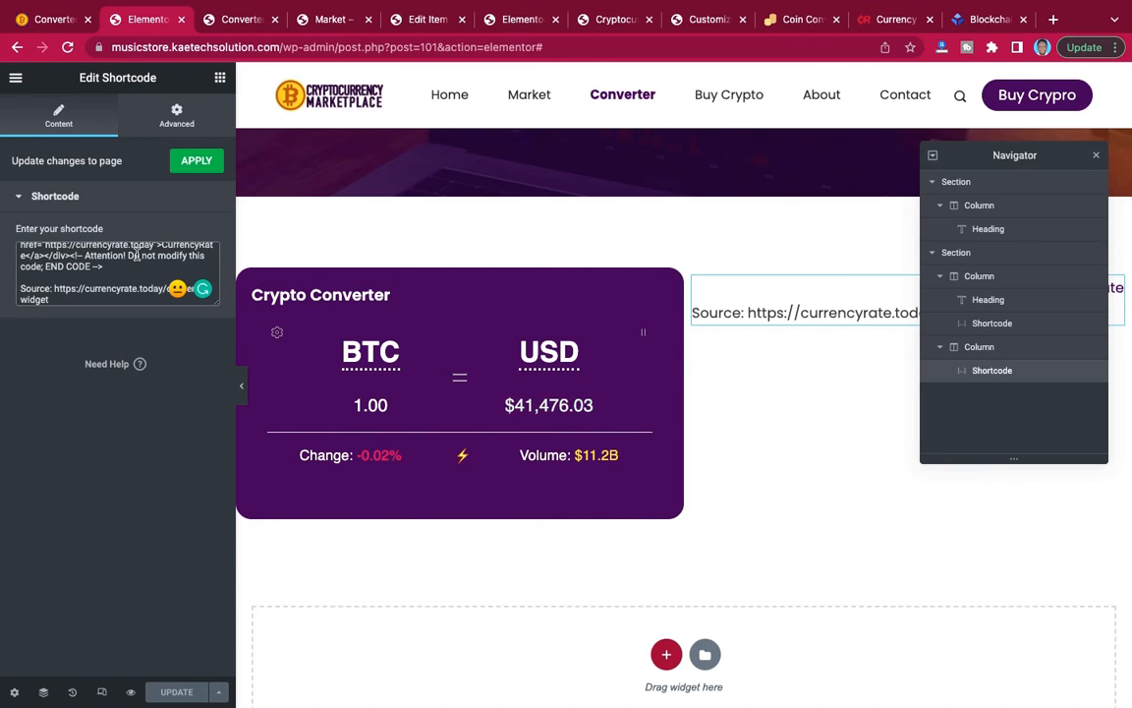
pyautogui.hotkey('ctrl', 'a')
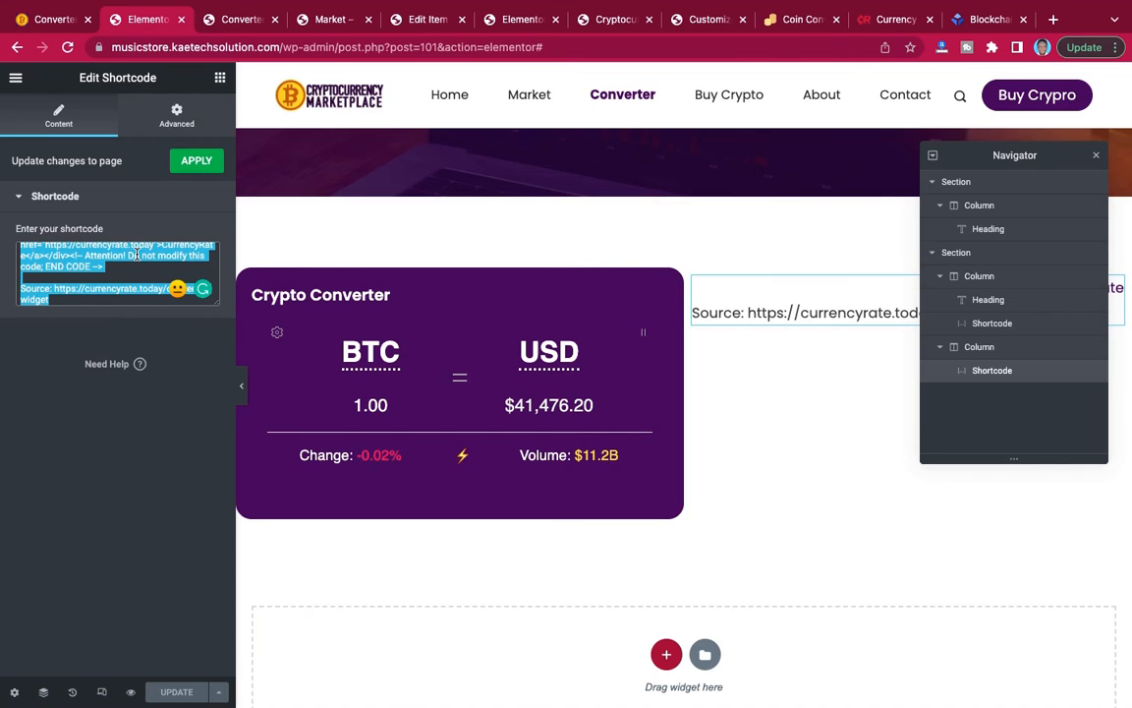
pyautogui.hotkey('ctrl', 'v')
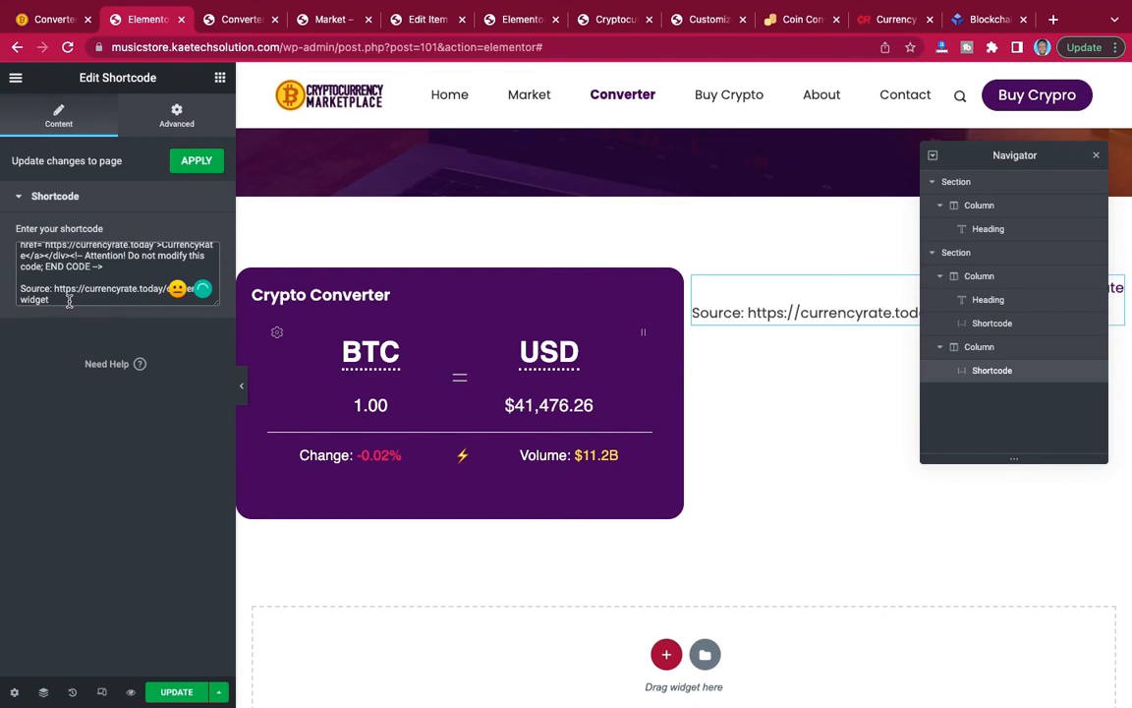
# Delete the trailing currencyrate.today source line and the blank lines after the end of the pasted shortcode.
pyautogui.moveTo(62, 299); pyautogui.dragTo(20, 285)
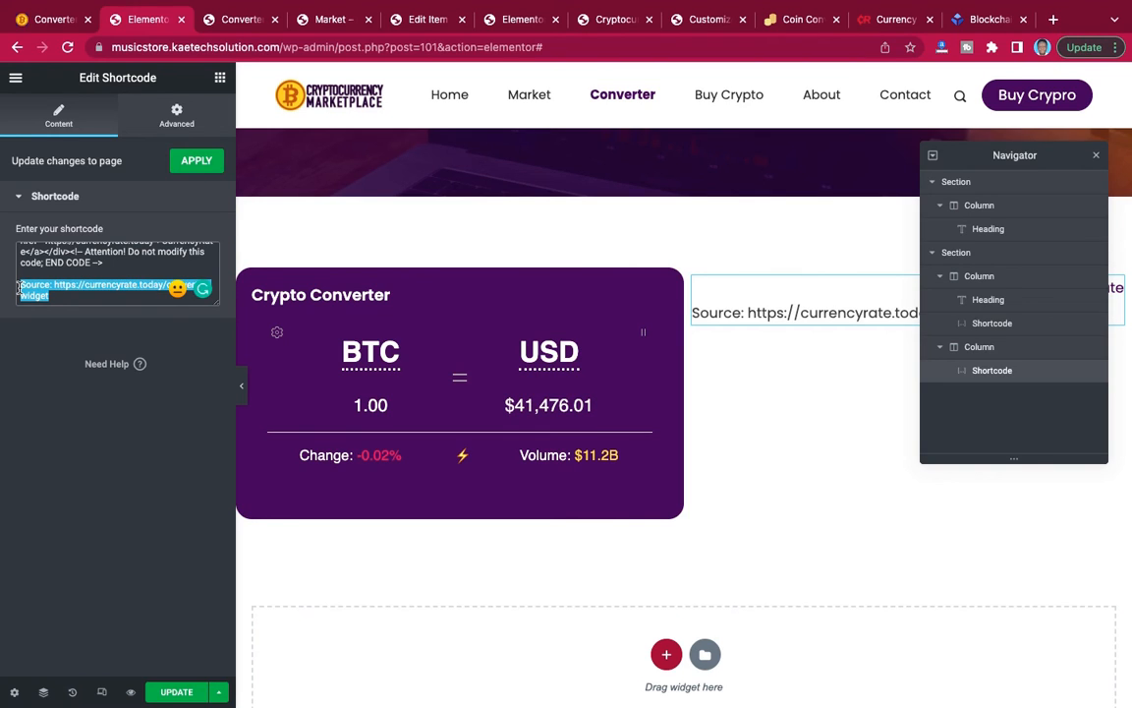
pyautogui.press('BackSpace')
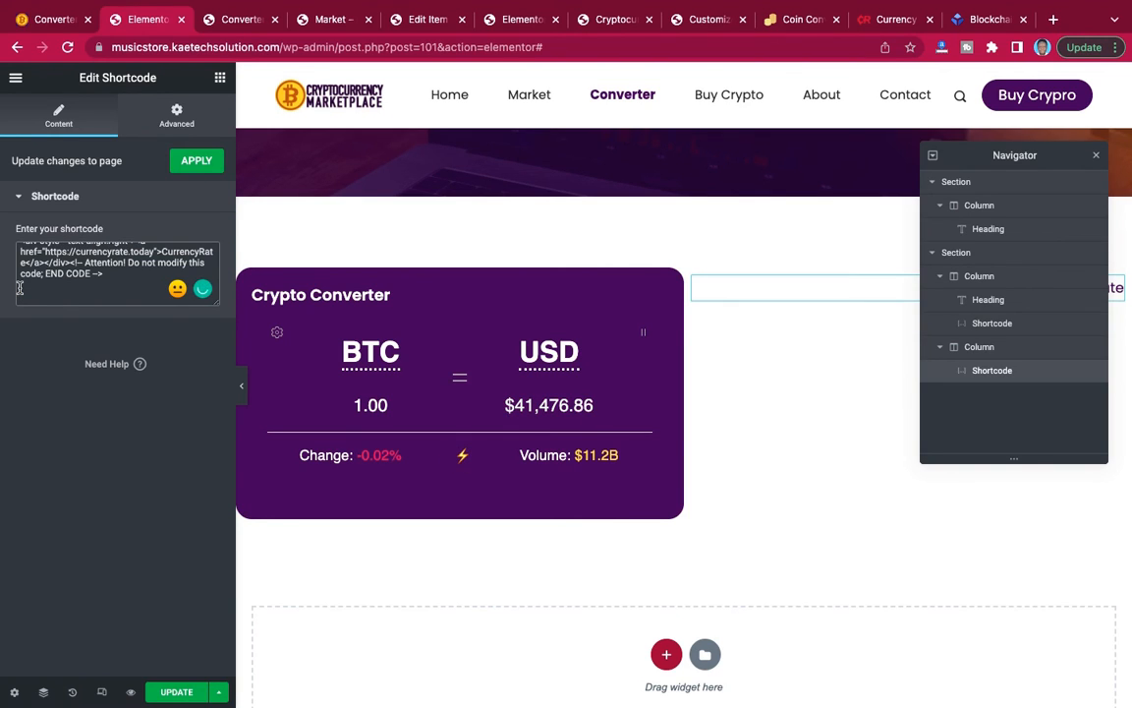
pyautogui.press('BackSpace')
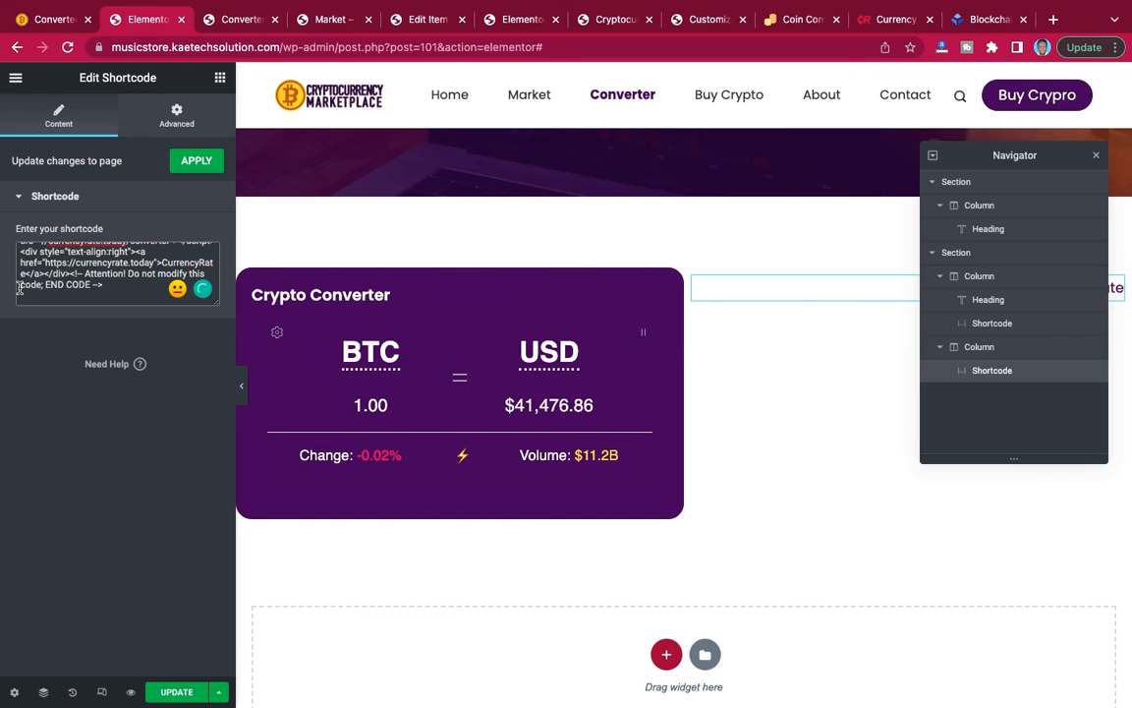
pyautogui.scroll(1, 19, 287)
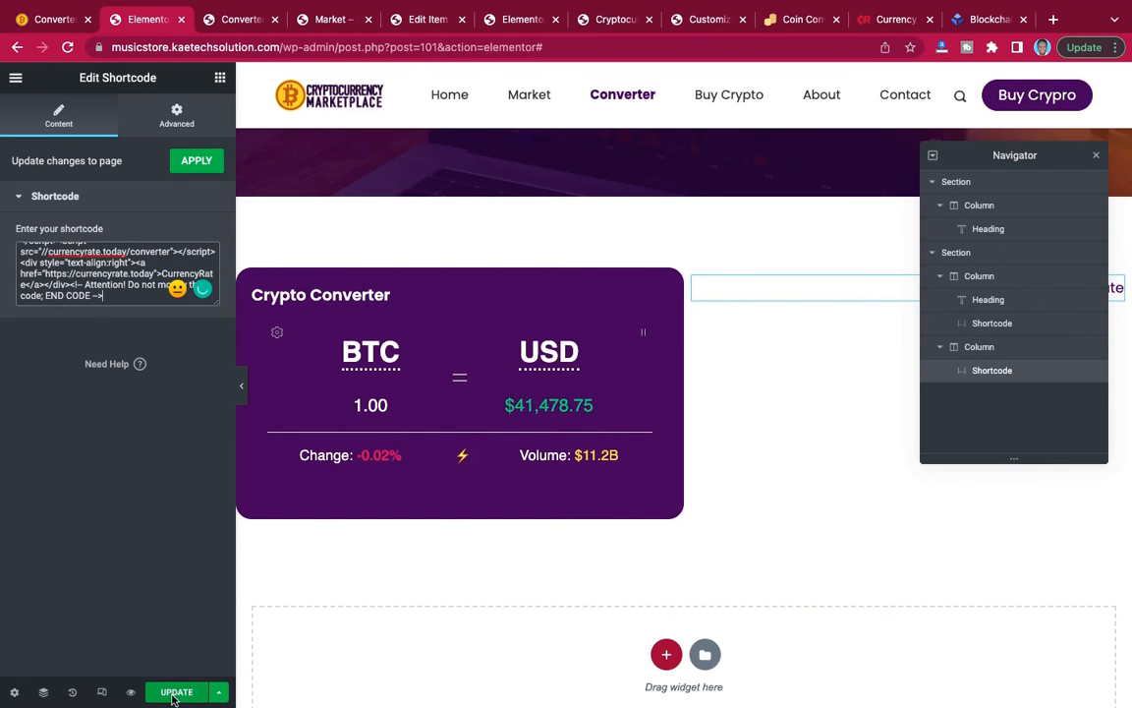
# Update the Converter page and check the yellow Currency Converter in the page preview.
pyautogui.click(175, 693)
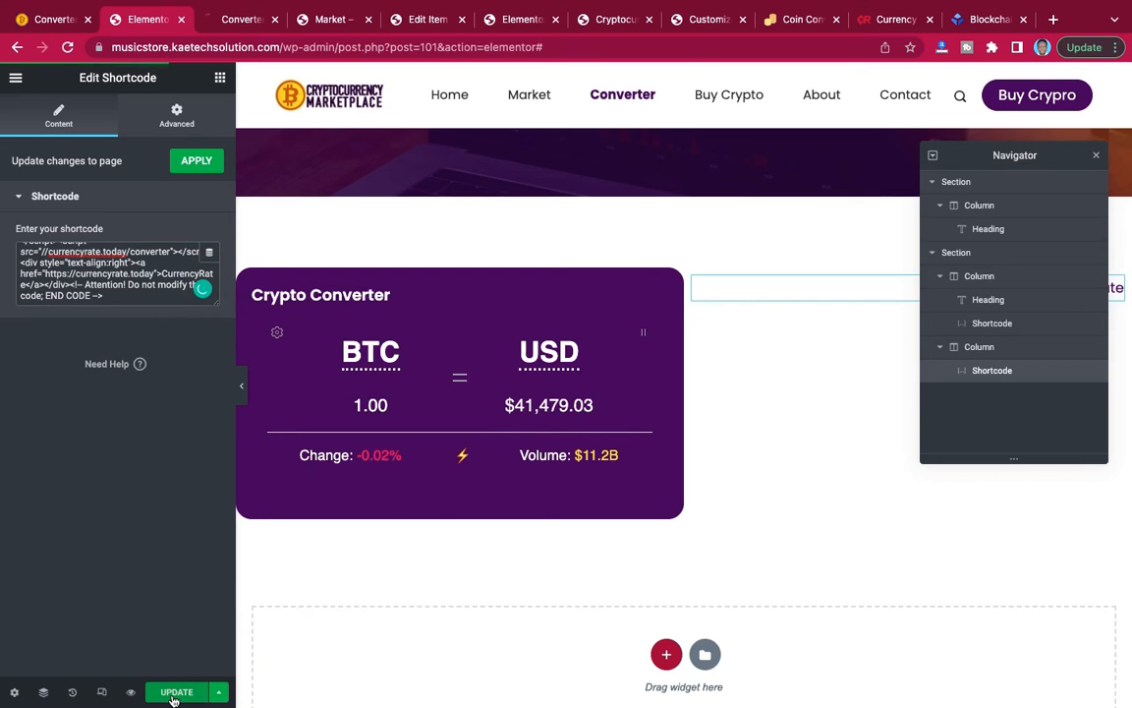
pyautogui.click(235, 20)
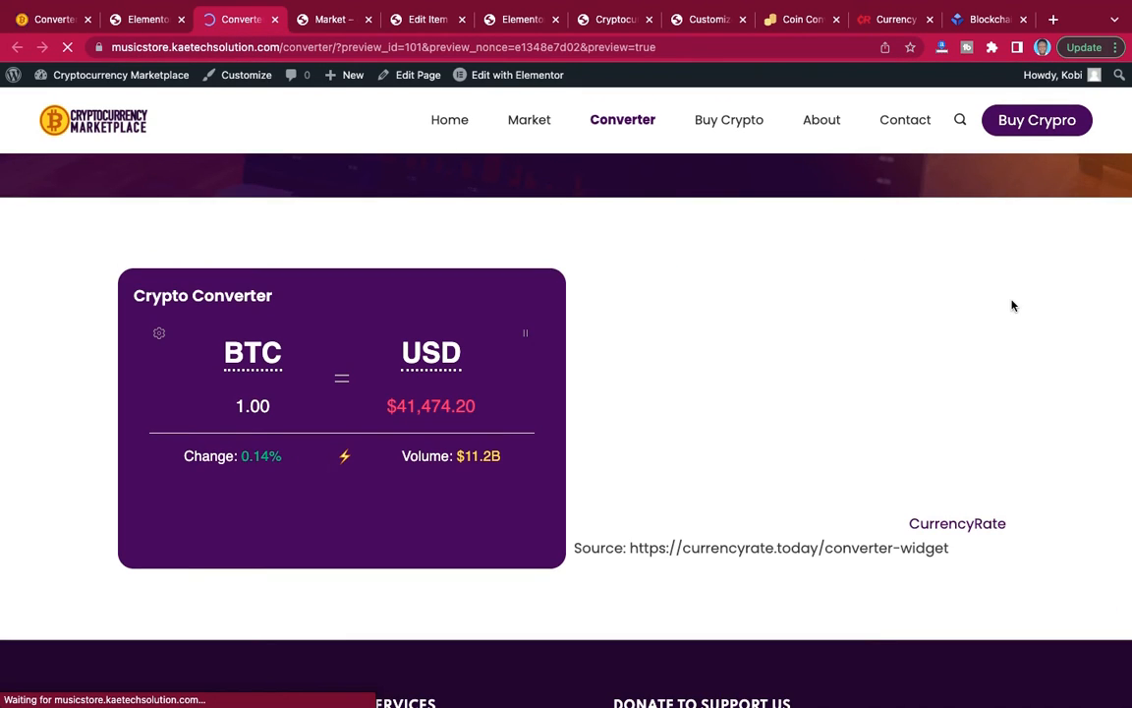
pyautogui.scroll(-5, 1013, 305)
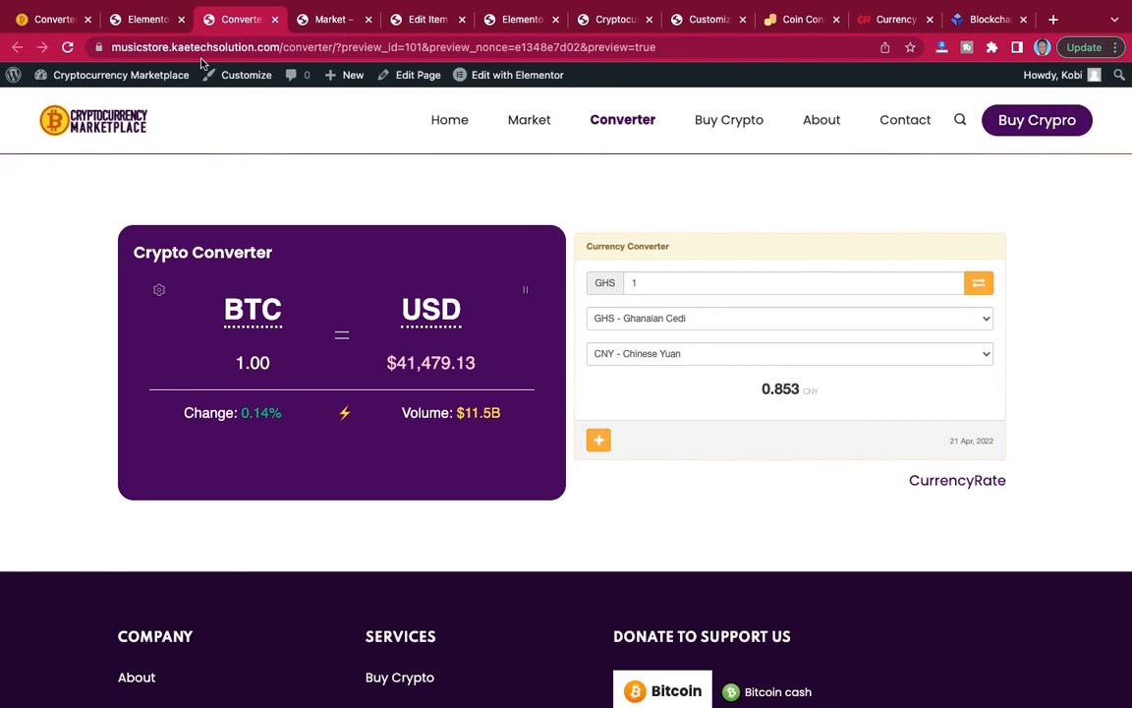
# Return to the Elementor editor and set the columns gap of the section holding the two converters to Wider.
pyautogui.click(136, 25)
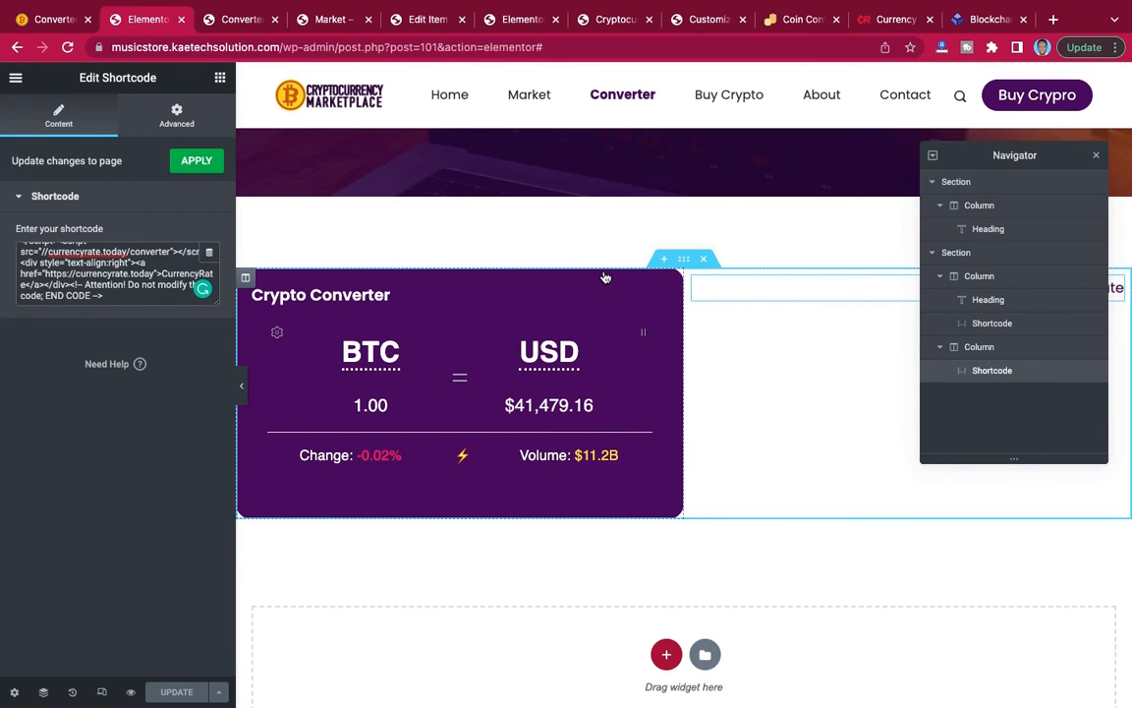
pyautogui.click(685, 261)
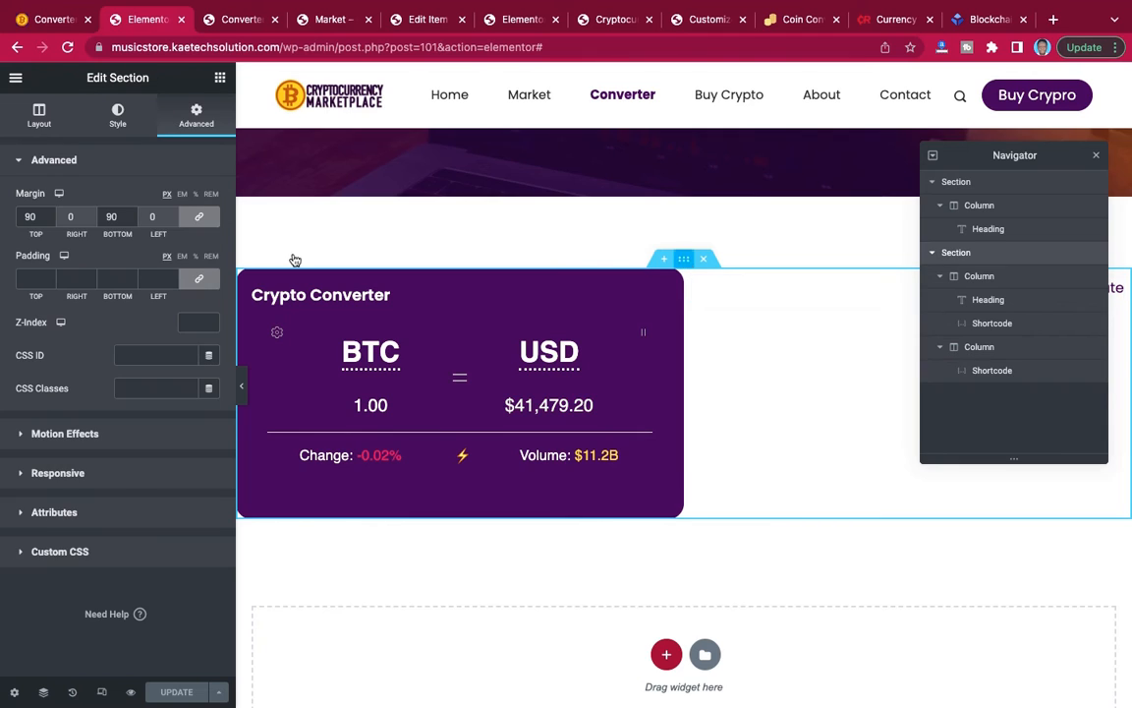
pyautogui.click(40, 116)
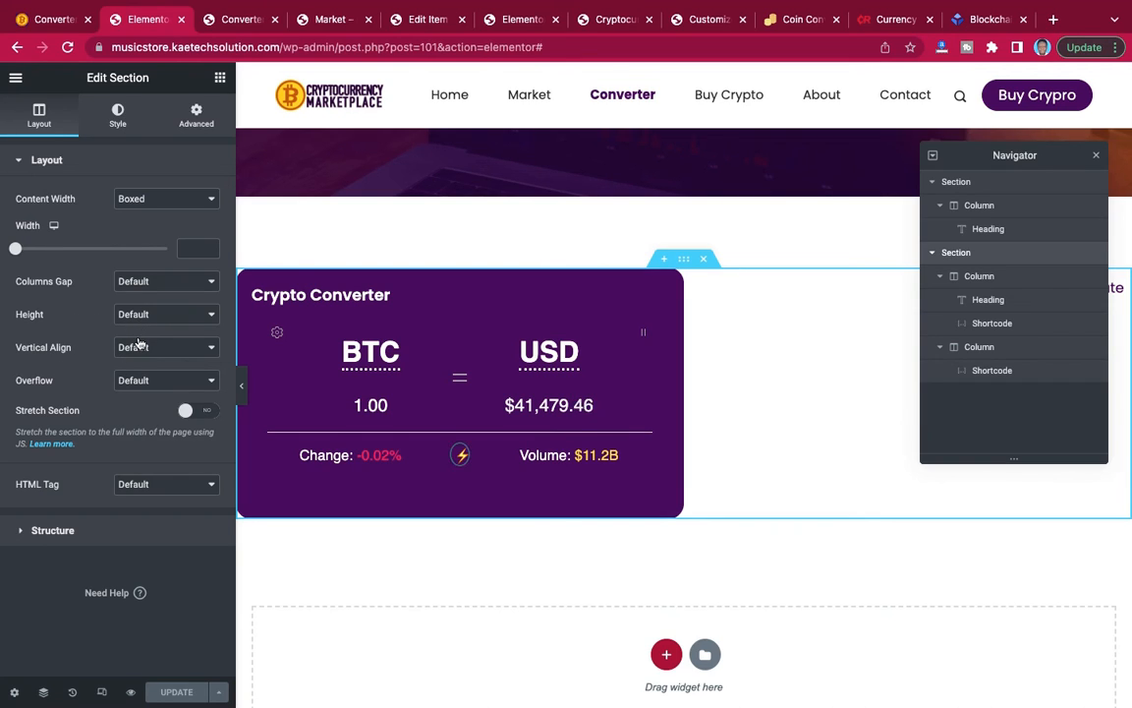
pyautogui.click(152, 281)
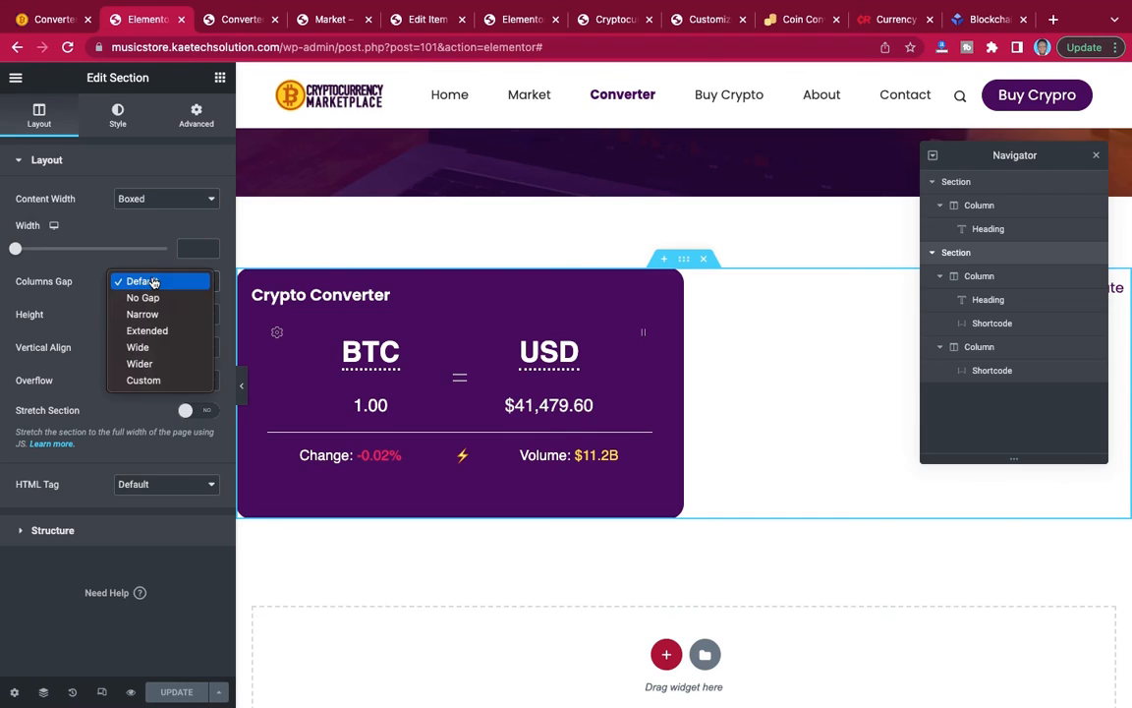
pyautogui.click(144, 364)
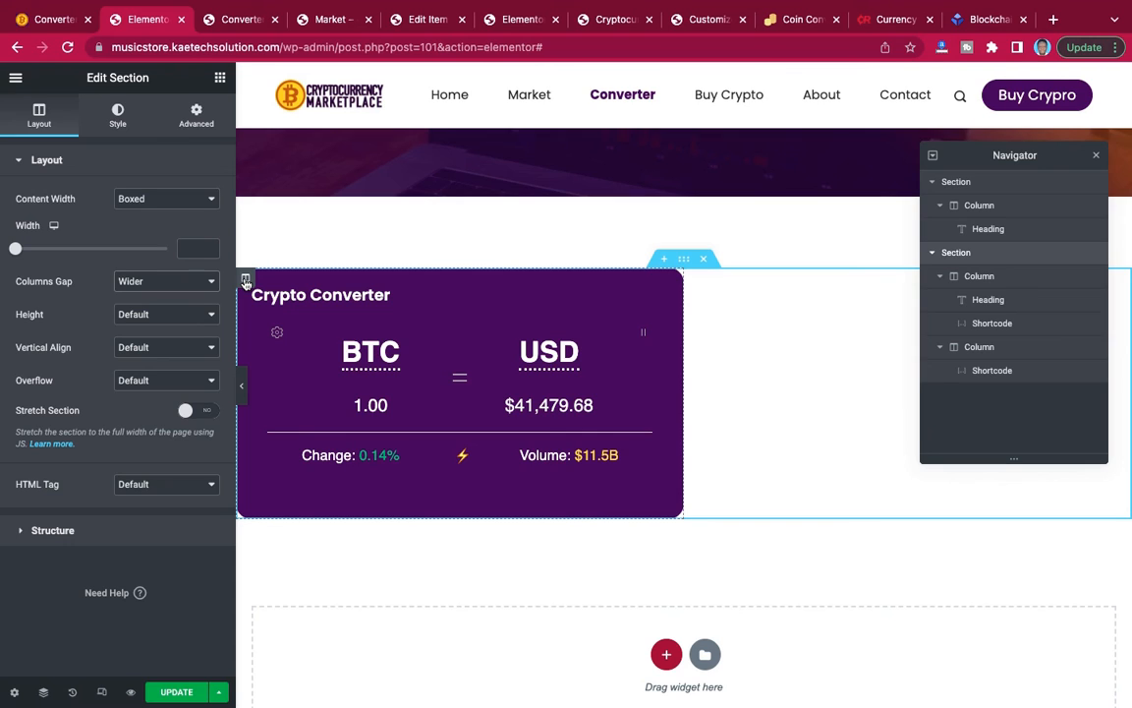
# Set a 50 px margin on all sides of both the Crypto Converter column and the currency converter column.
pyautogui.click(245, 282)
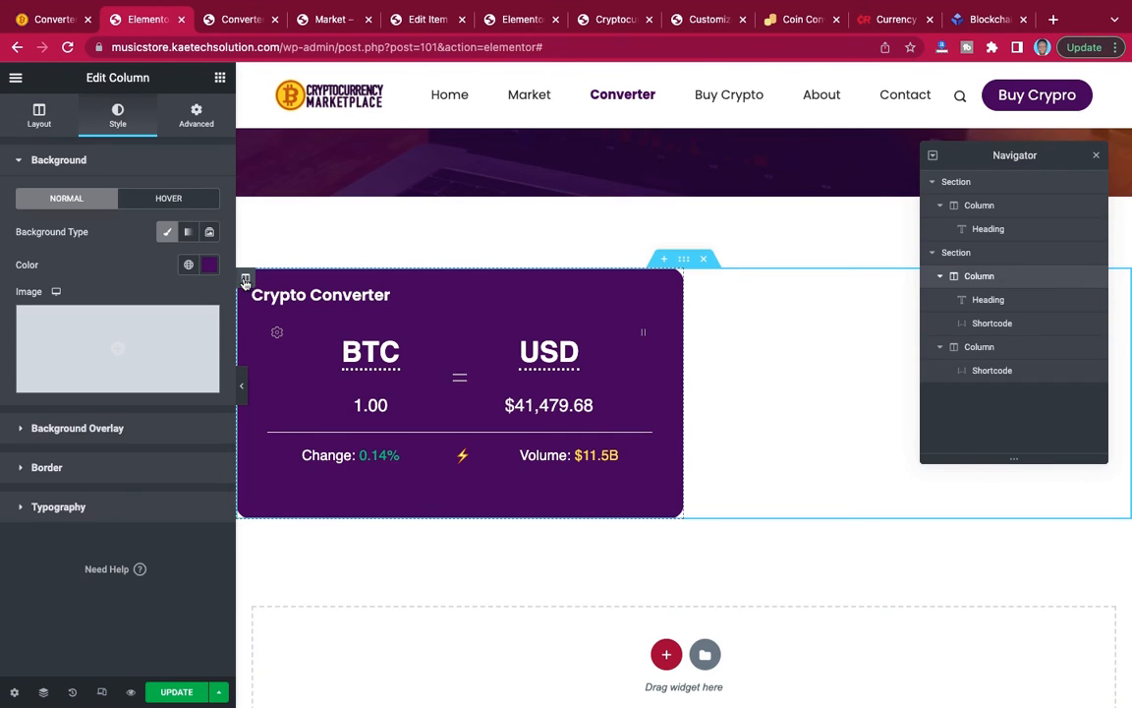
pyautogui.click(195, 118)
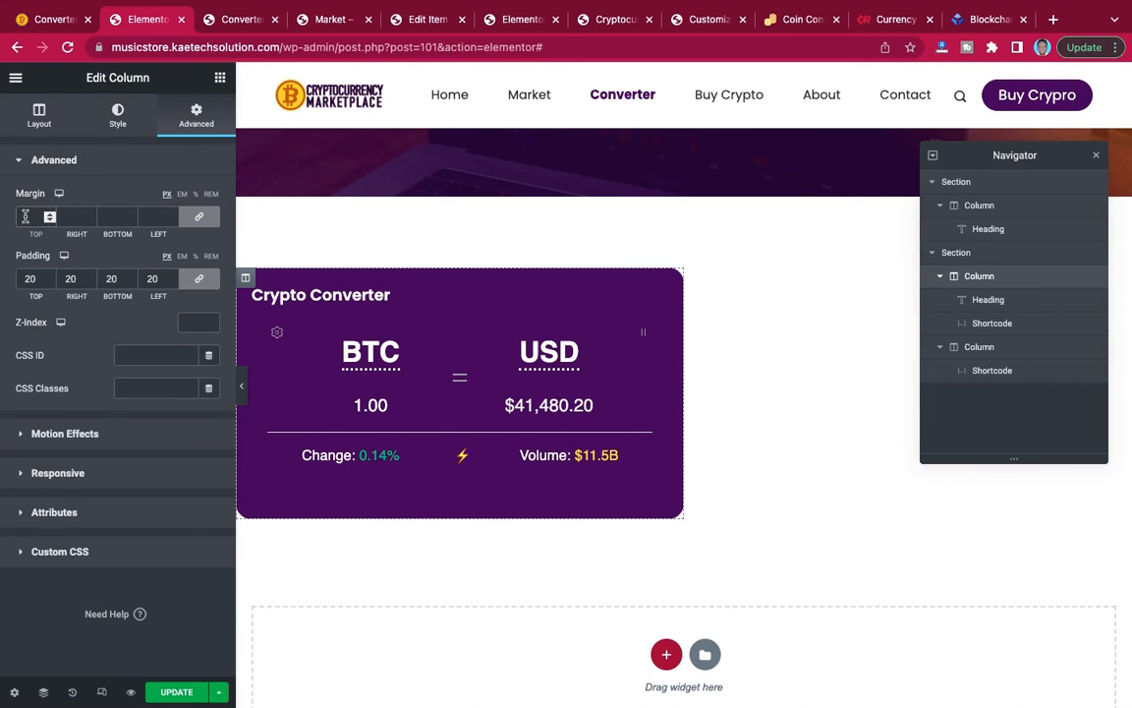
pyautogui.write('50')
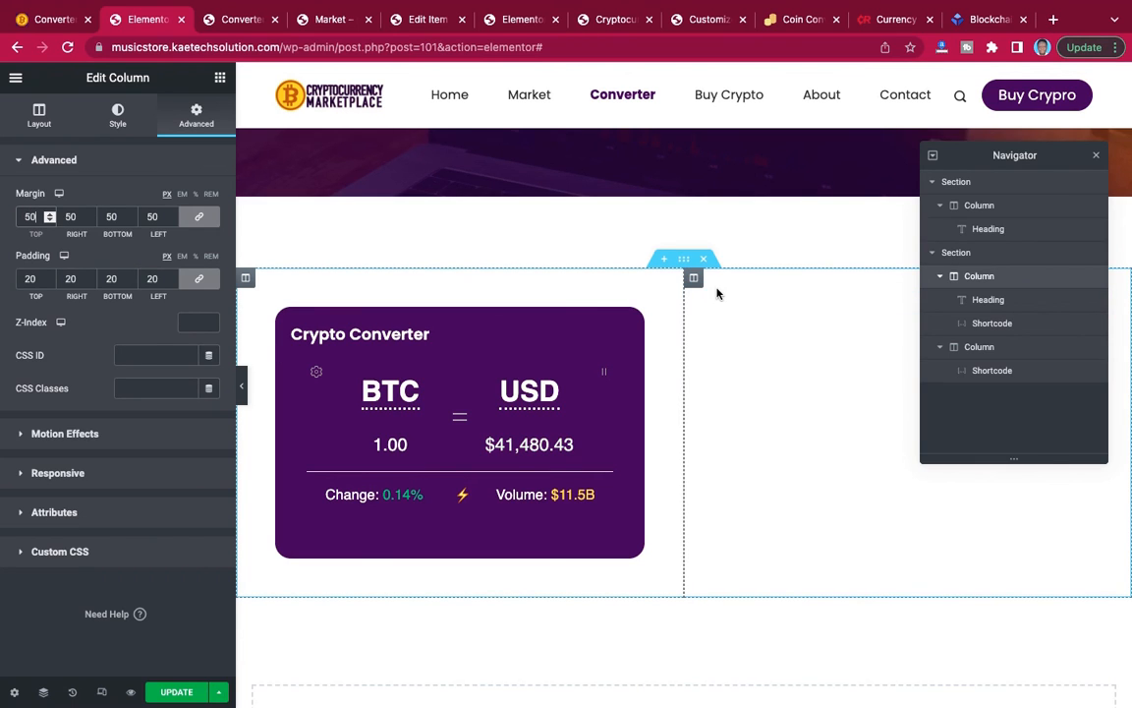
pyautogui.click(694, 280)
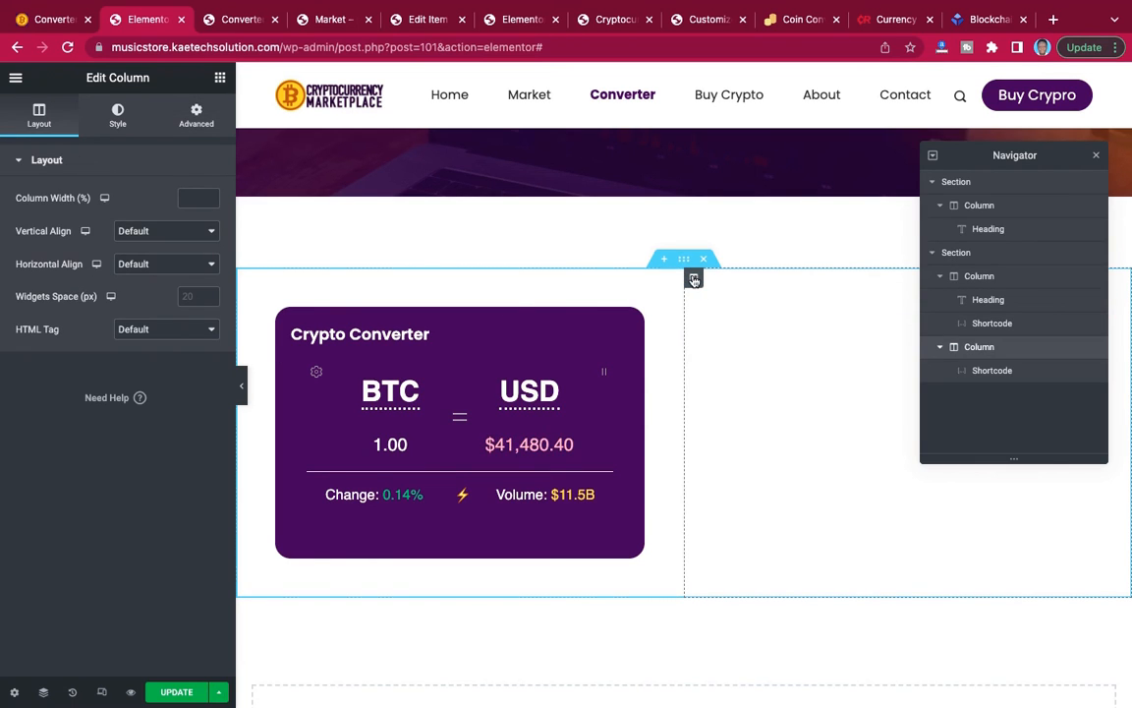
pyautogui.click(196, 120)
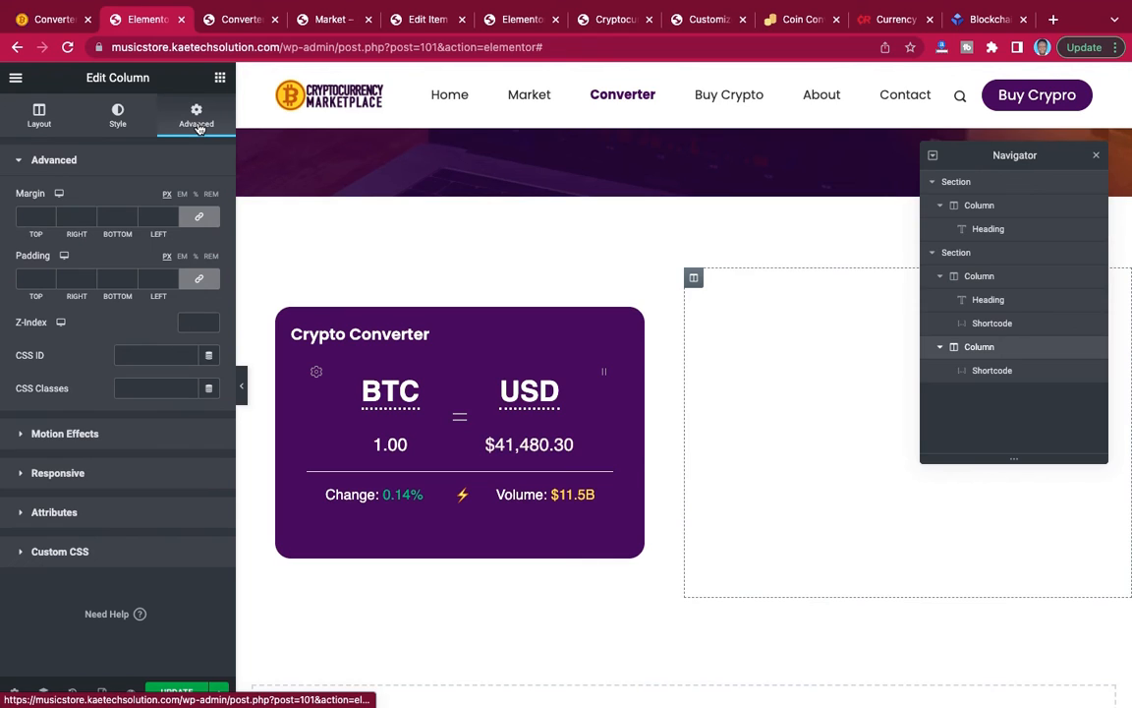
pyautogui.click(22, 216)
pyautogui.write('50')
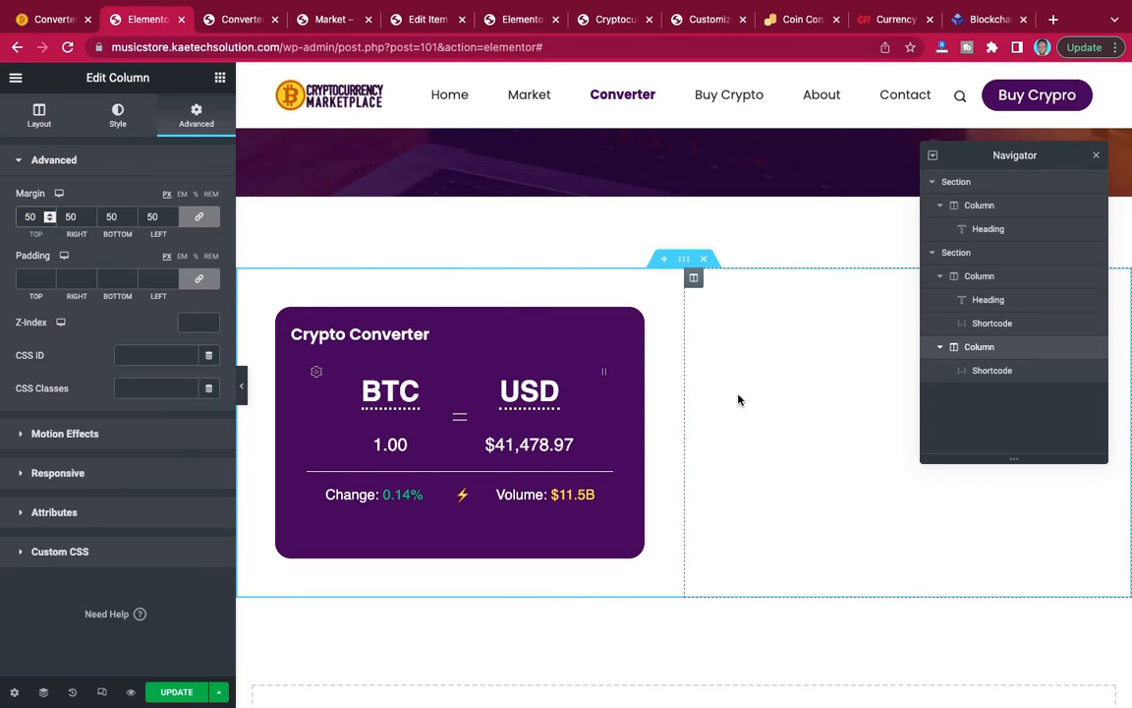
# Save the Converter page and preview the spacing between the two converter columns.
pyautogui.click(178, 692)
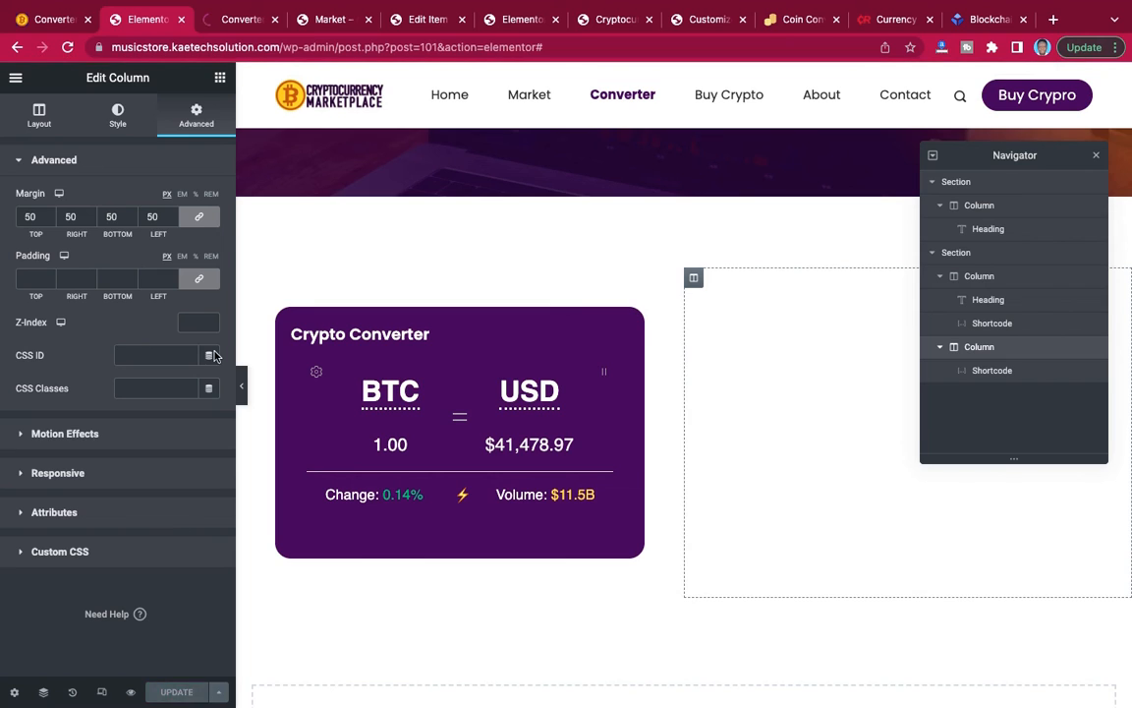
pyautogui.click(232, 19)
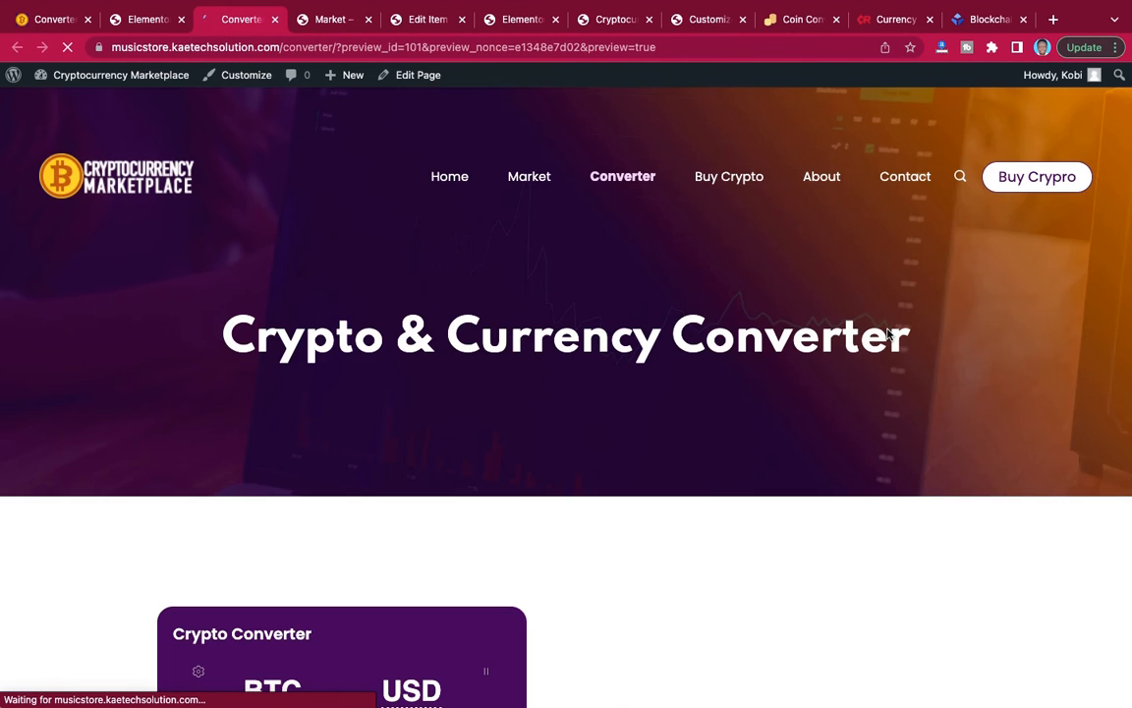
pyautogui.scroll(1, 887, 329)
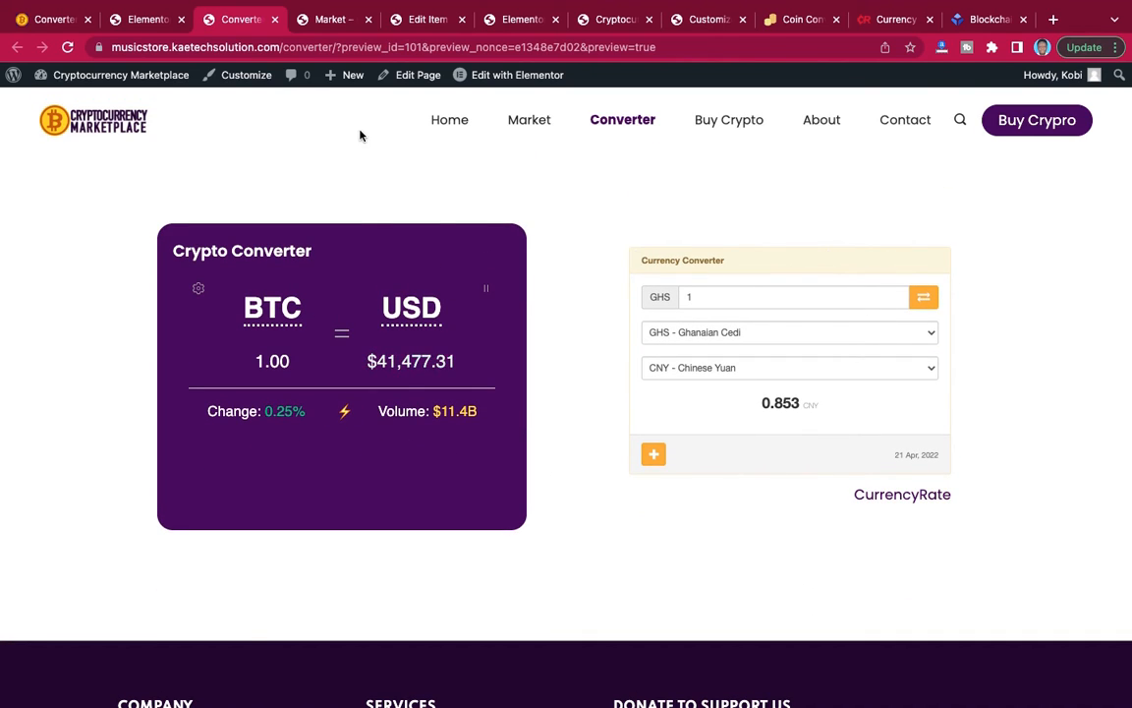
# Back in the Elementor editor, add a box shadow with the default settings to the right column's currency converter Shortcode widget.
pyautogui.click(146, 19)
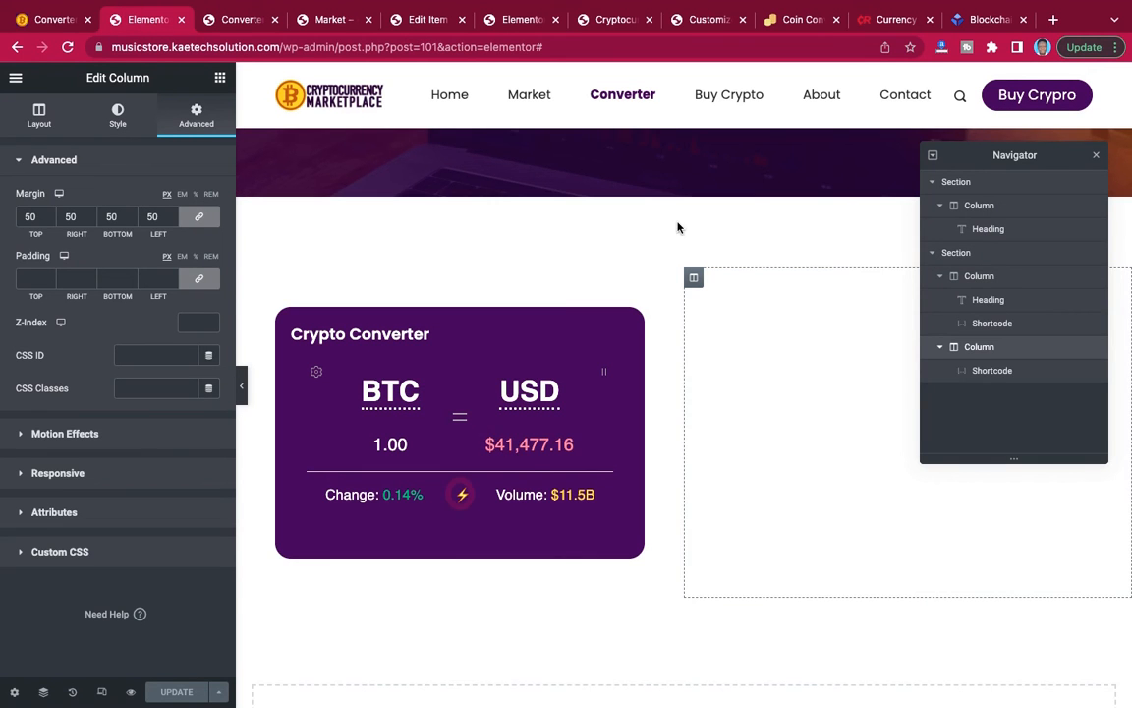
pyautogui.click(1004, 374)
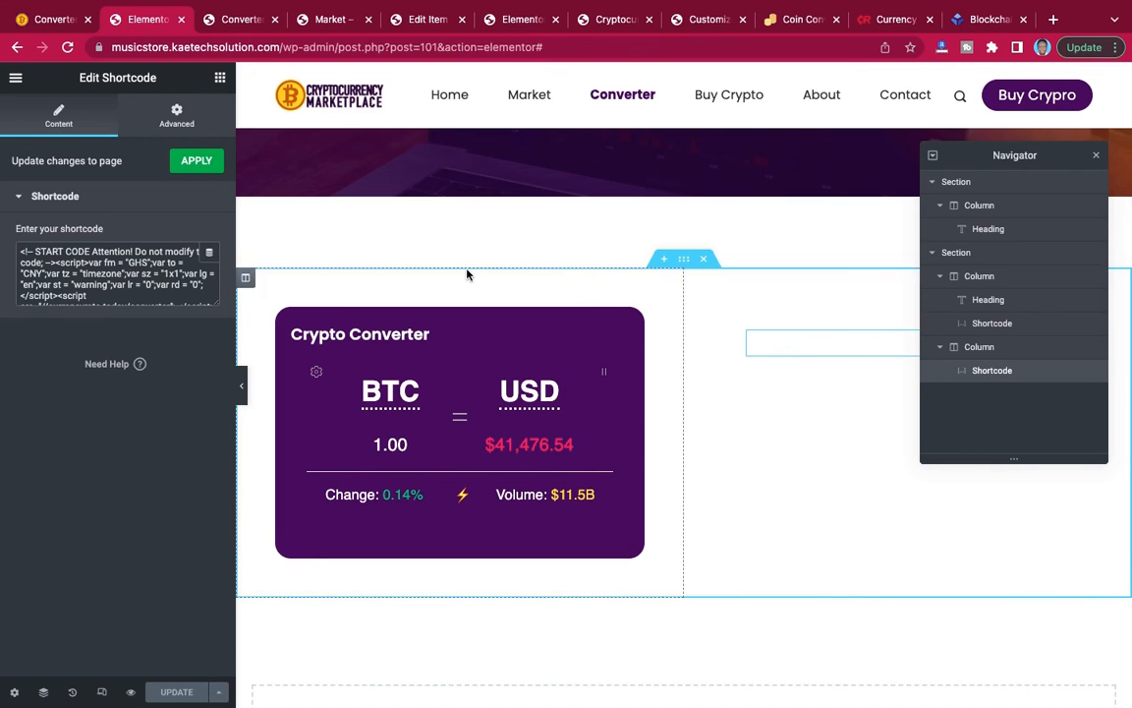
pyautogui.click(177, 120)
pyautogui.scroll(-5, 147, 291)
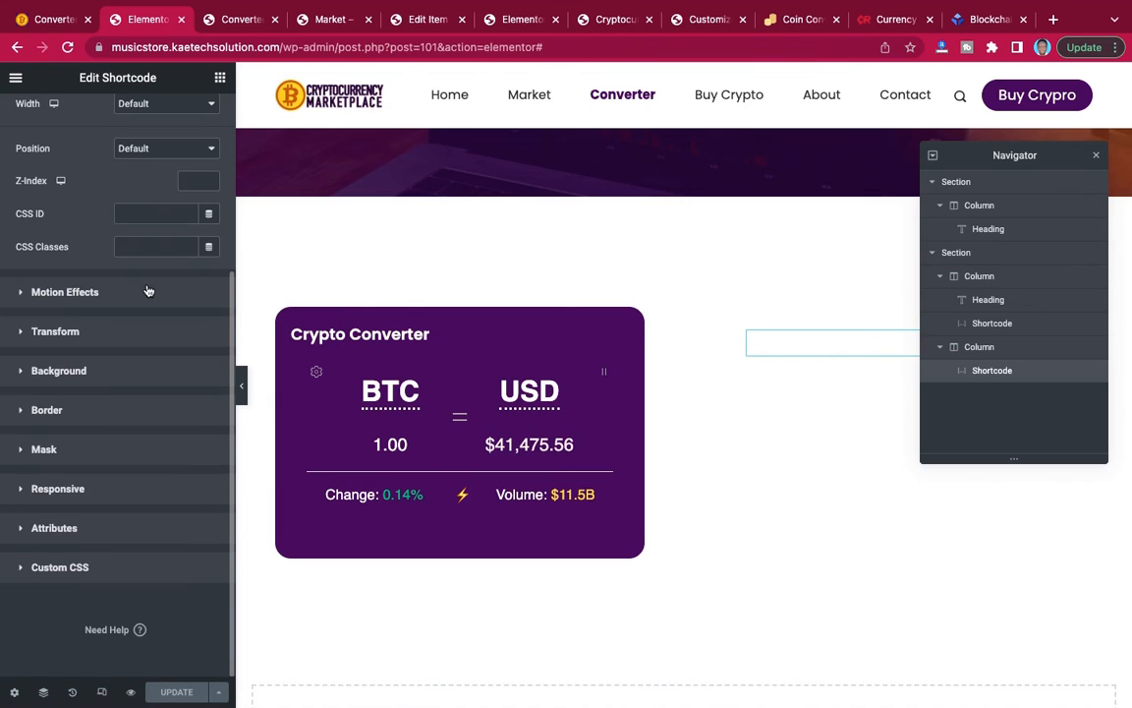
pyautogui.click(77, 411)
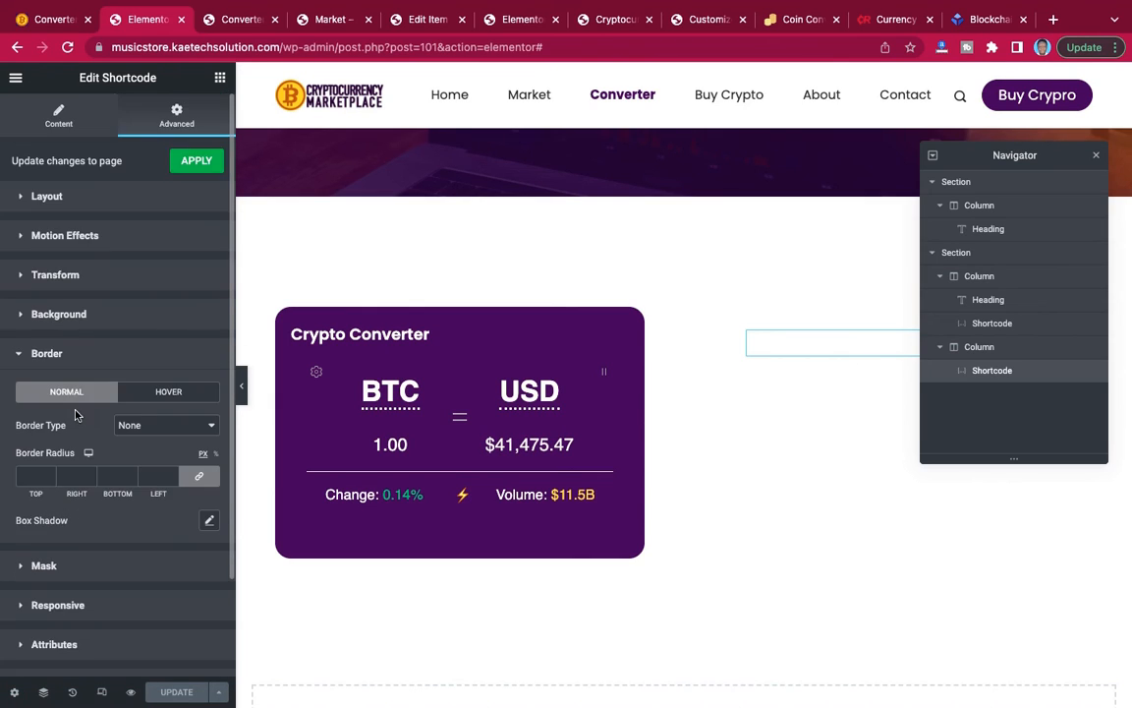
pyautogui.scroll(-2, 90, 361)
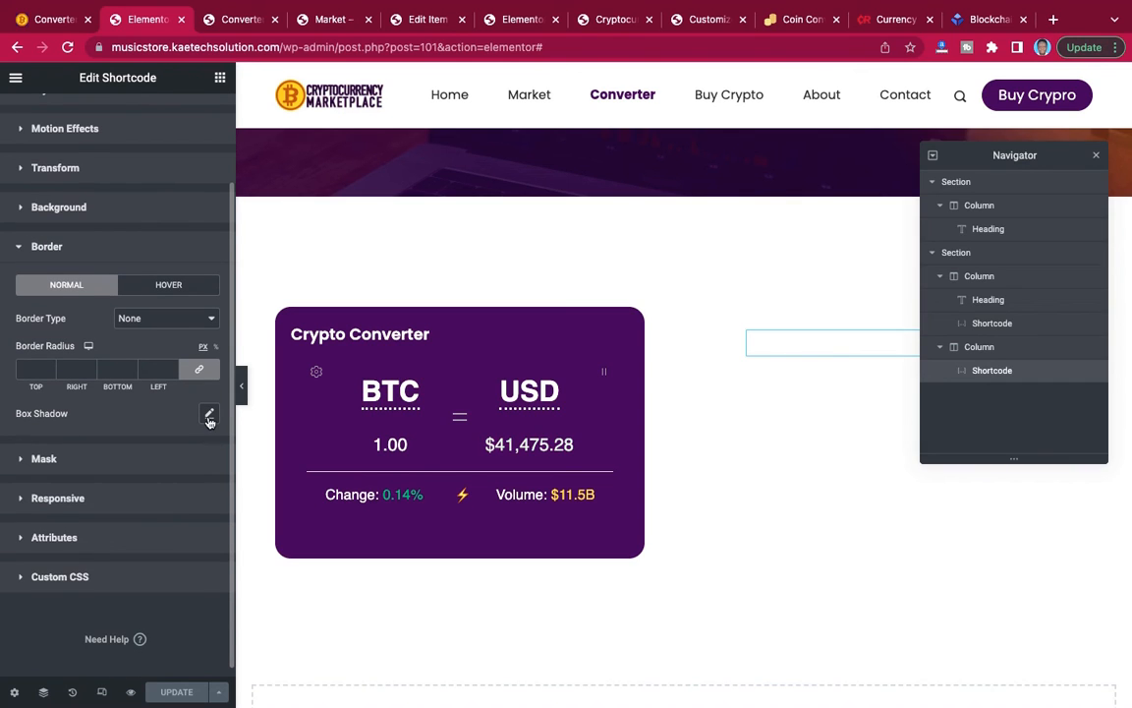
pyautogui.click(209, 413)
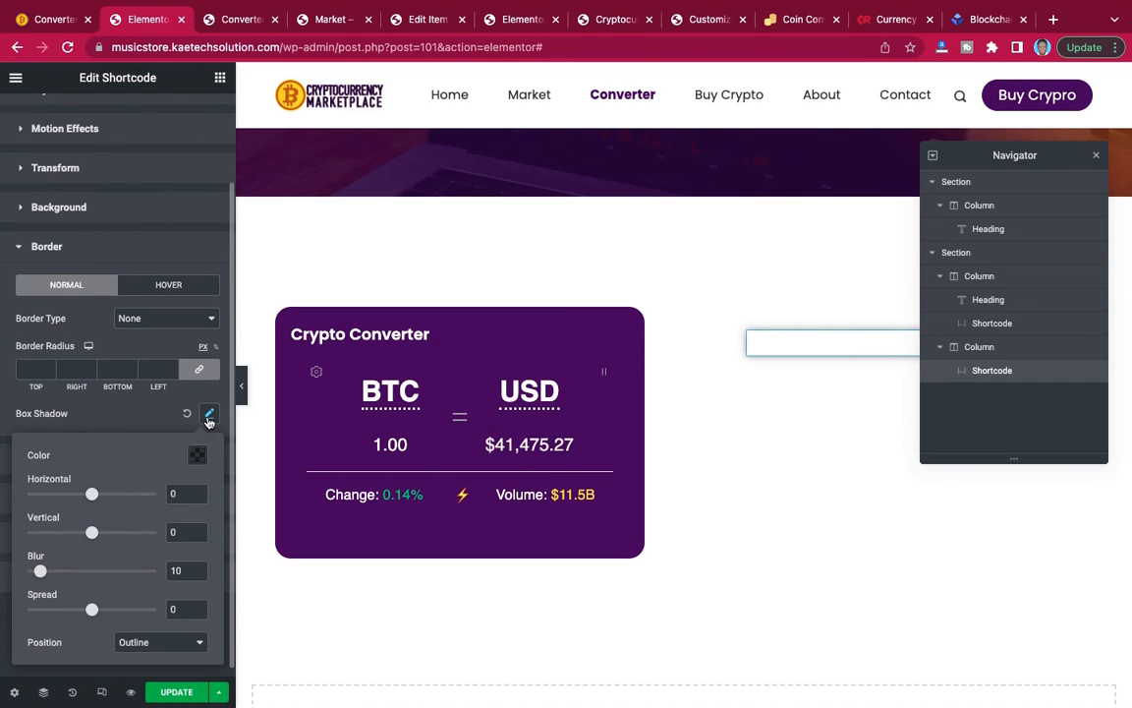
pyautogui.click(147, 413)
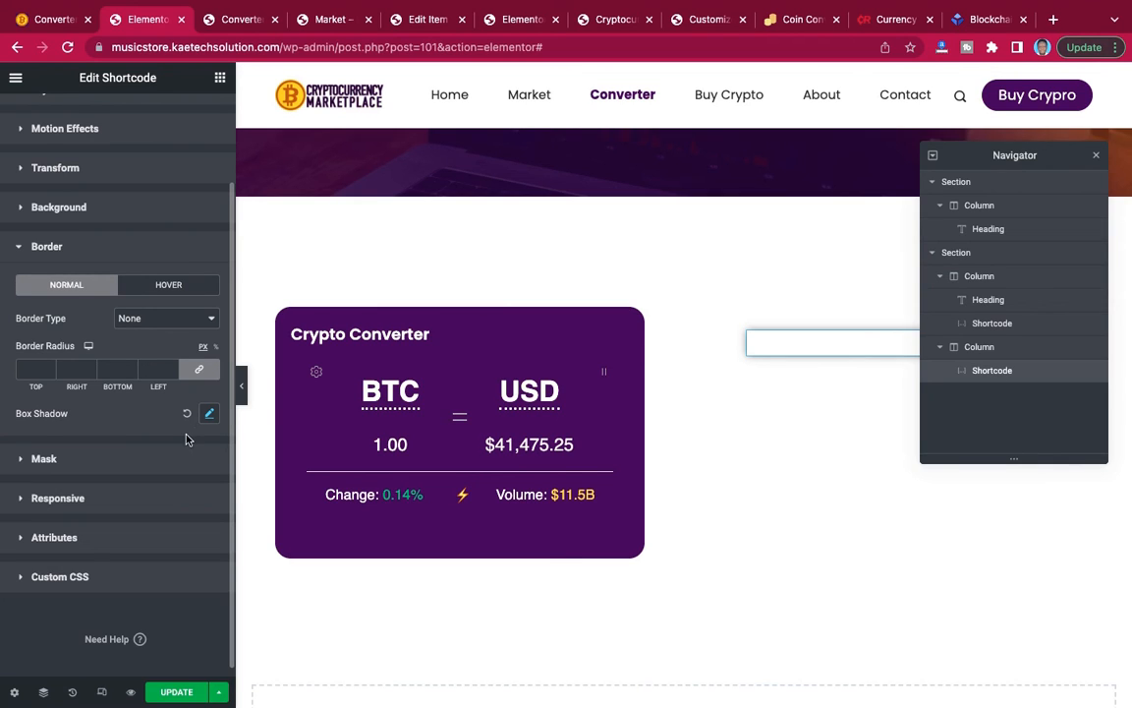
# Update the Converter page and check the box shadow around the Currency Converter in the preview.
pyautogui.click(177, 694)
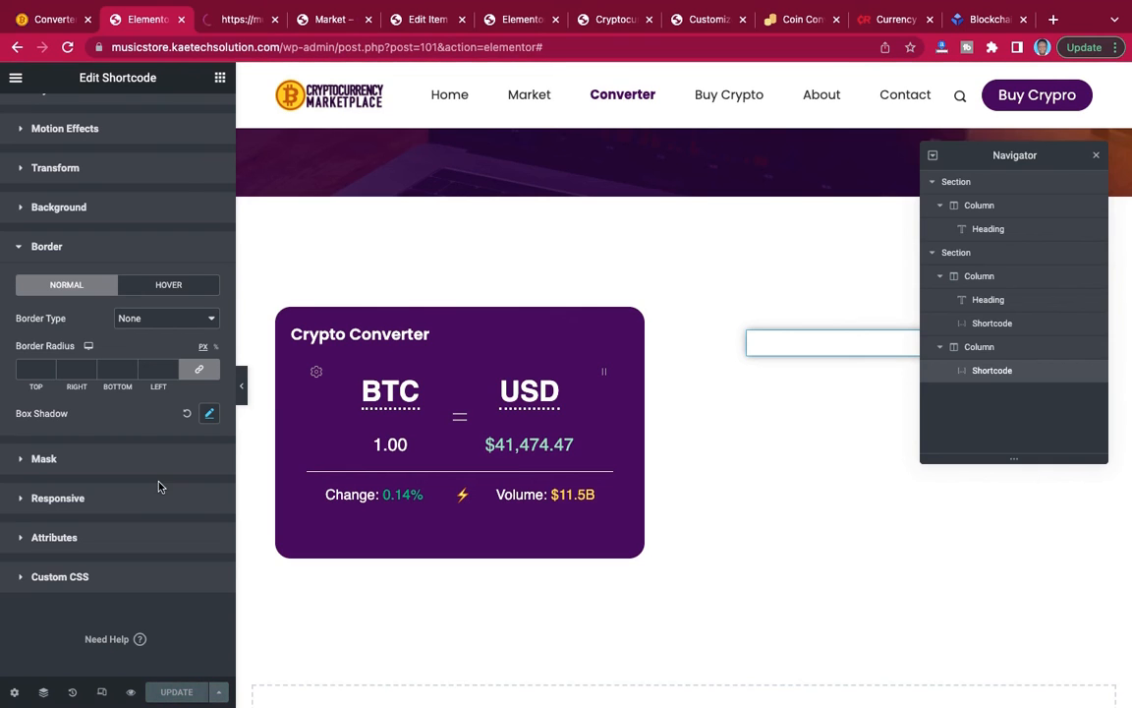
pyautogui.click(233, 23)
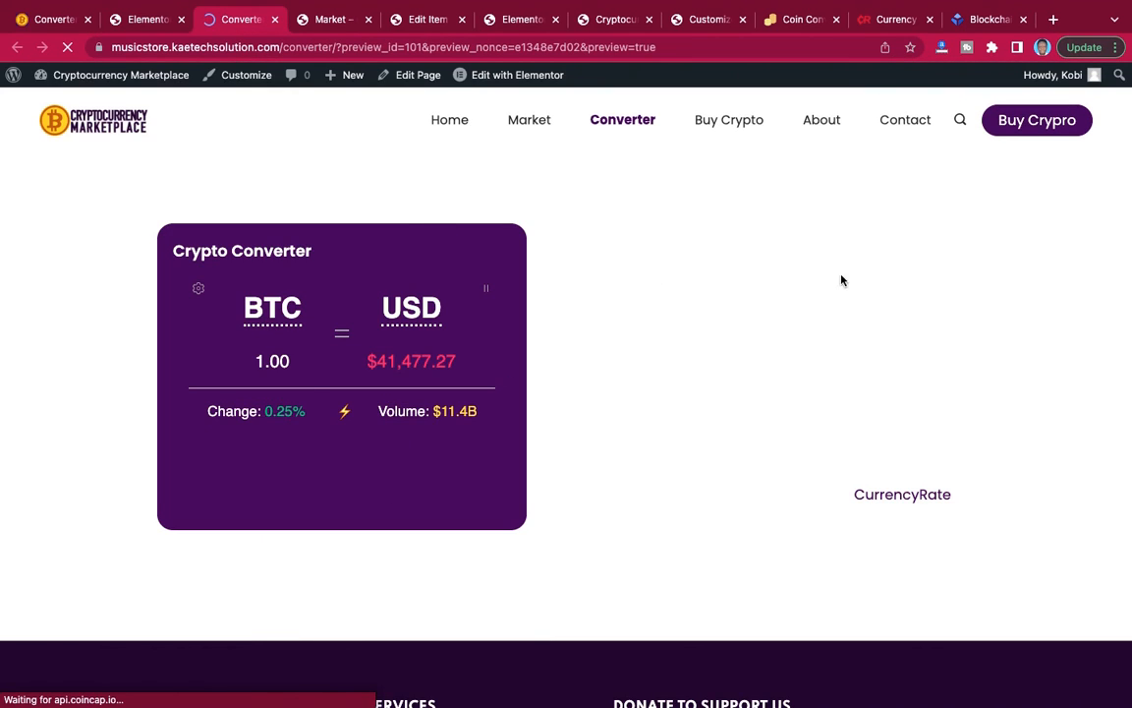
pyautogui.scroll(-5, 842, 280)
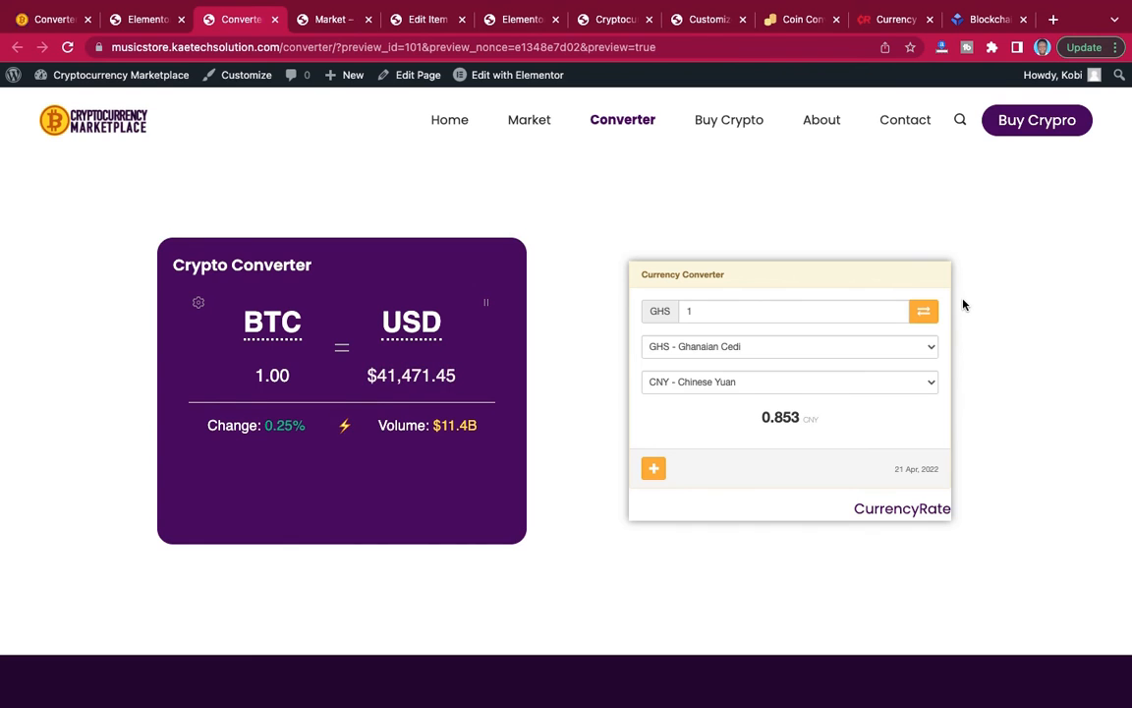
# Test the Currency Converter in the page preview with an amount of 100 Ghanaian Cedi.
pyautogui.scroll(3, 963, 304)
pyautogui.scroll(-2, 963, 305)
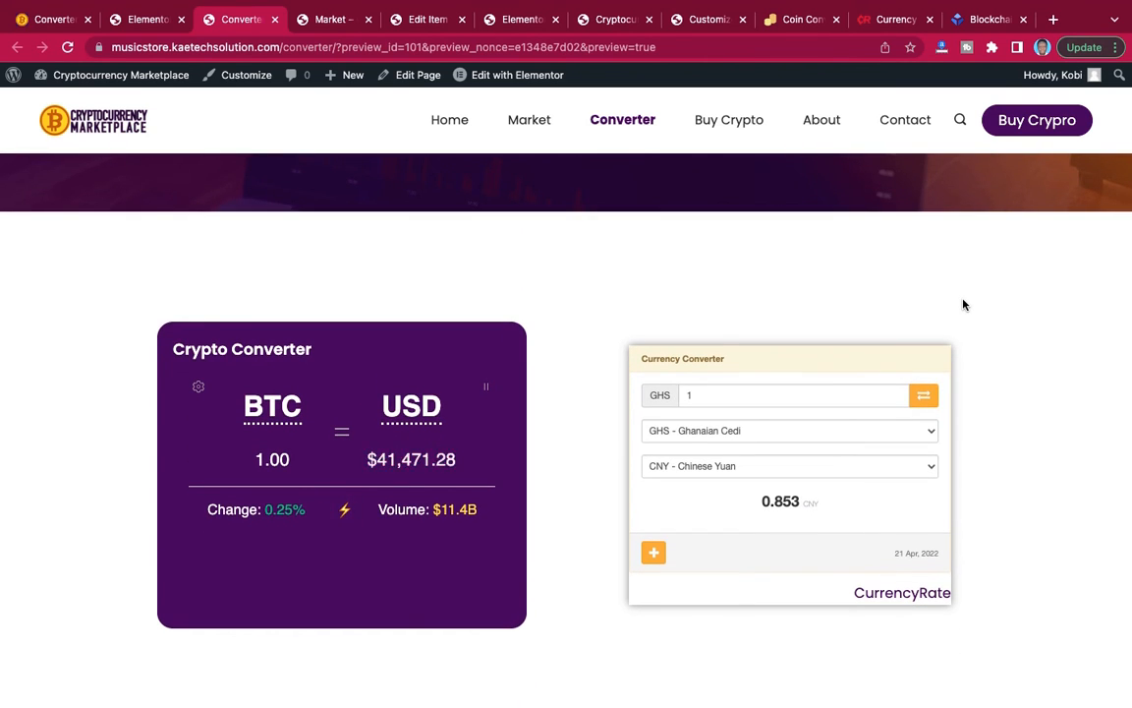
pyautogui.scroll(-5, 963, 305)
pyautogui.scroll(3, 963, 305)
pyautogui.scroll(2, 964, 304)
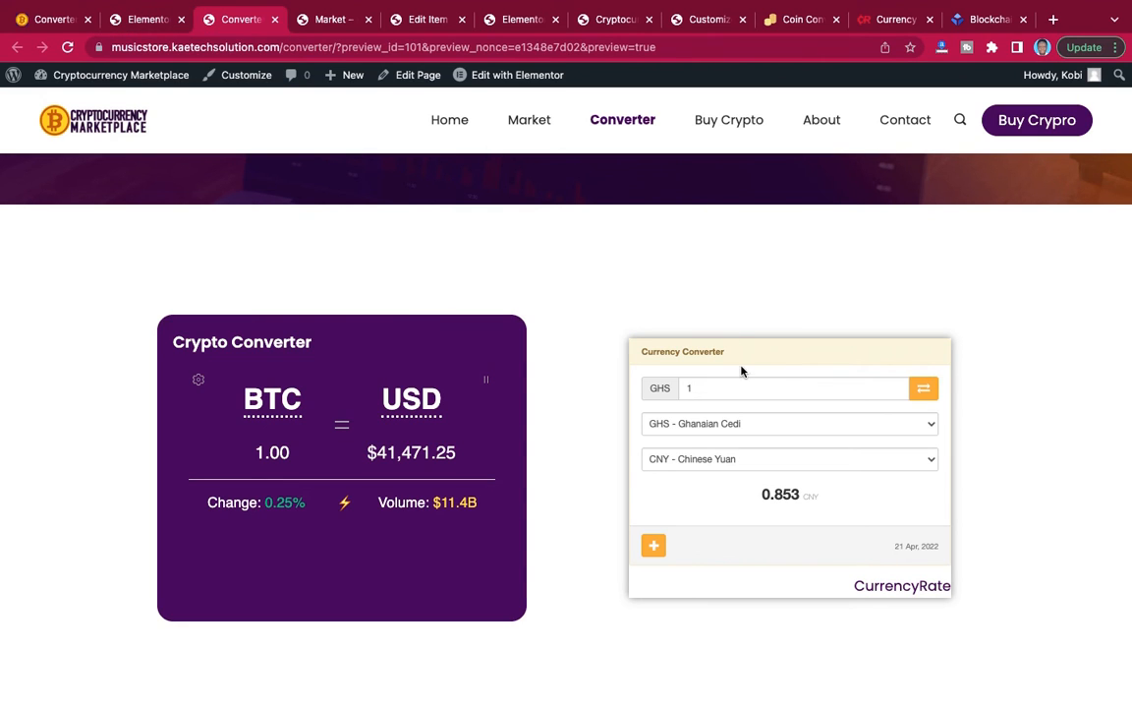
pyautogui.click(744, 391)
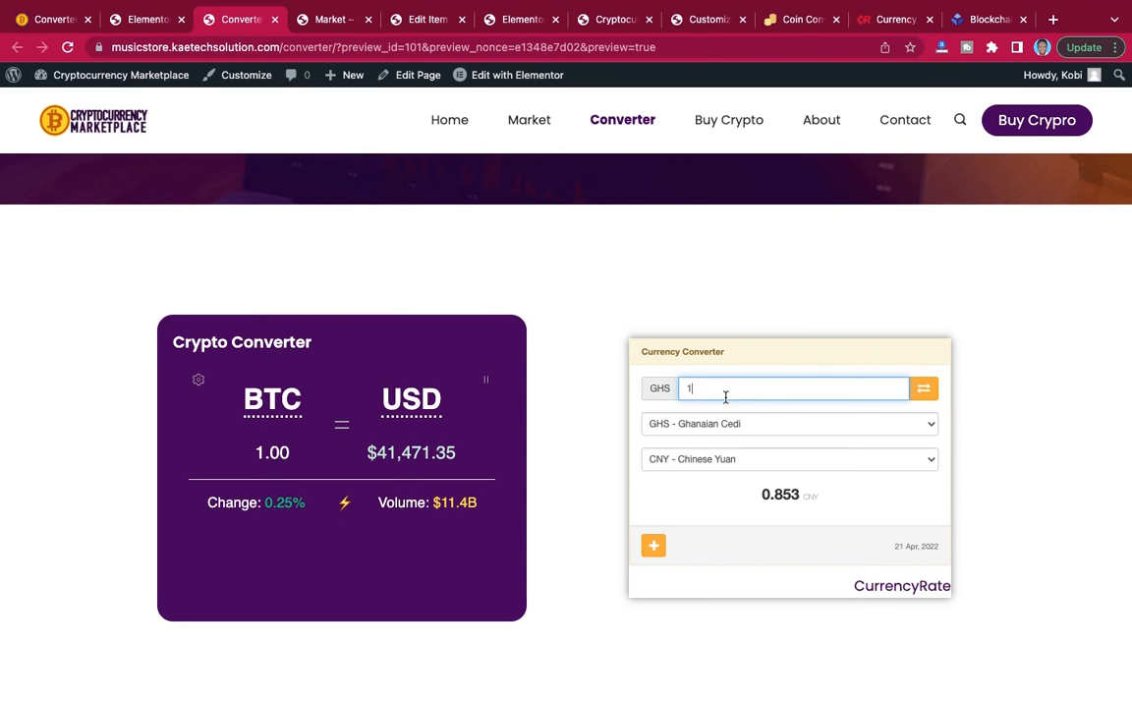
pyautogui.write('00')
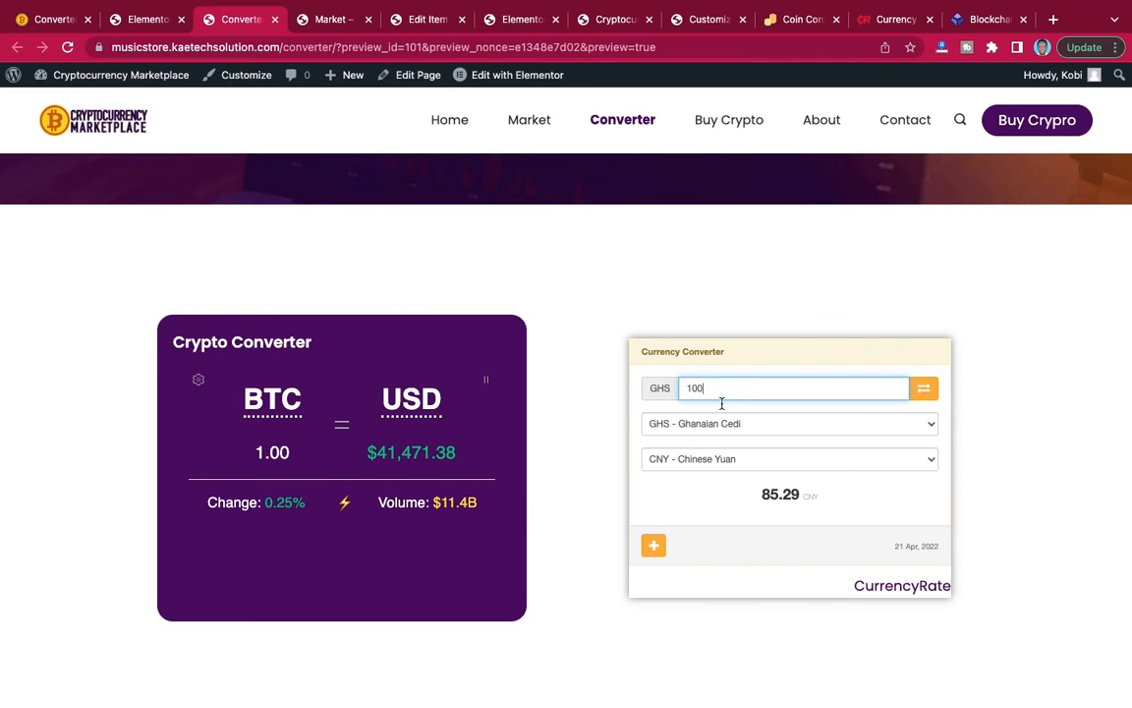
# Switch the Currency Converter to convert from CNY - Chinese Yuan to GHS - Ghanaian Cedi.
pyautogui.click(804, 424)
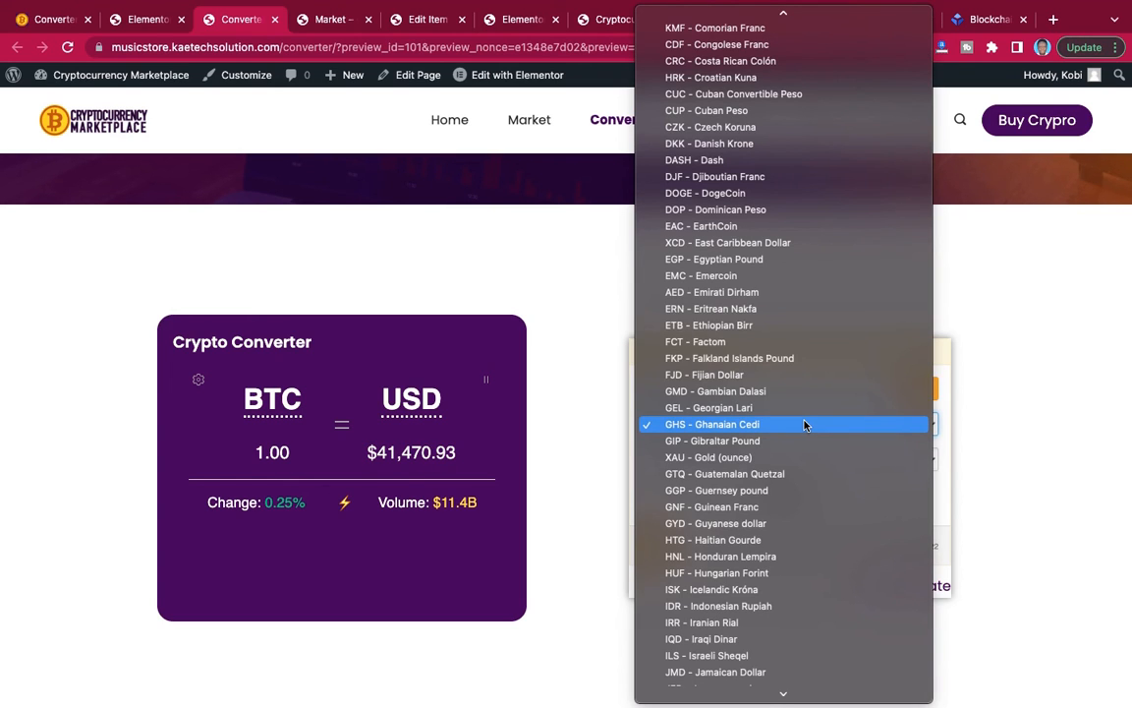
pyautogui.scroll(10, 804, 423)
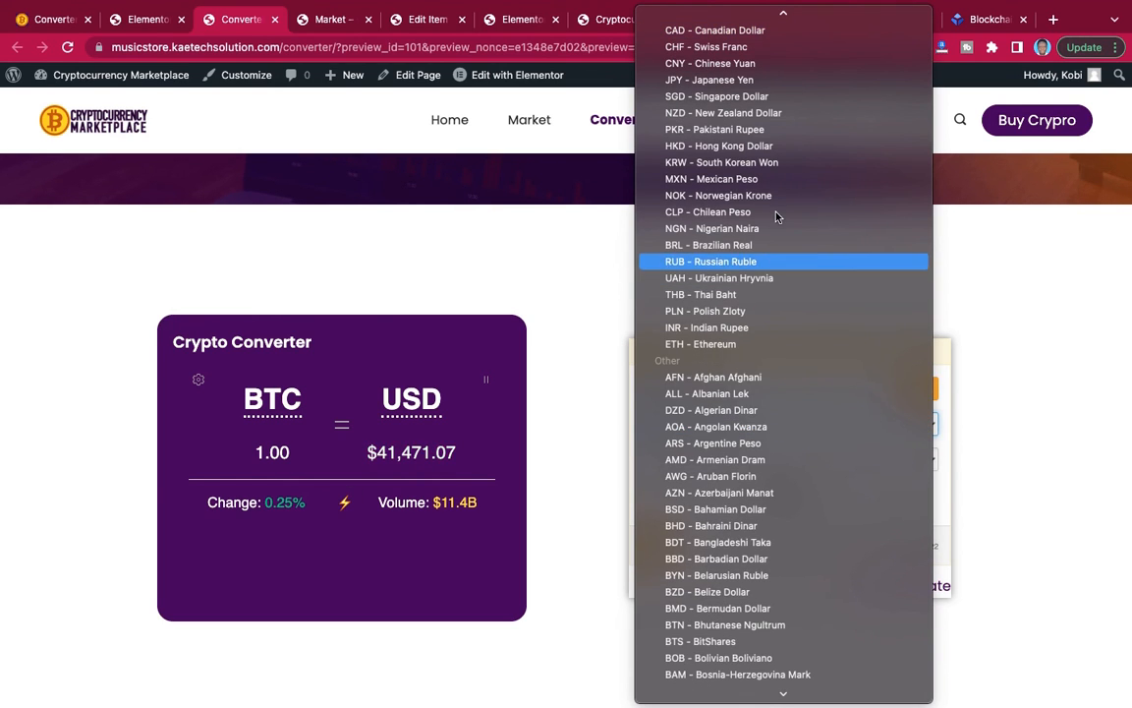
pyautogui.click(753, 64)
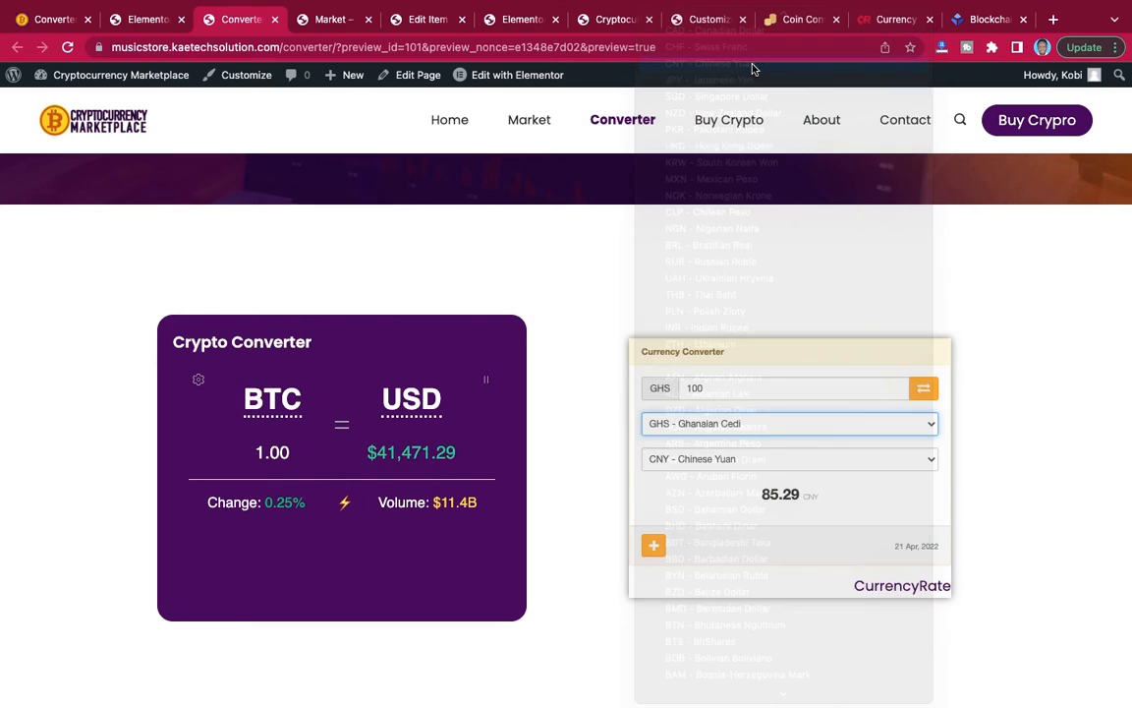
pyautogui.click(748, 458)
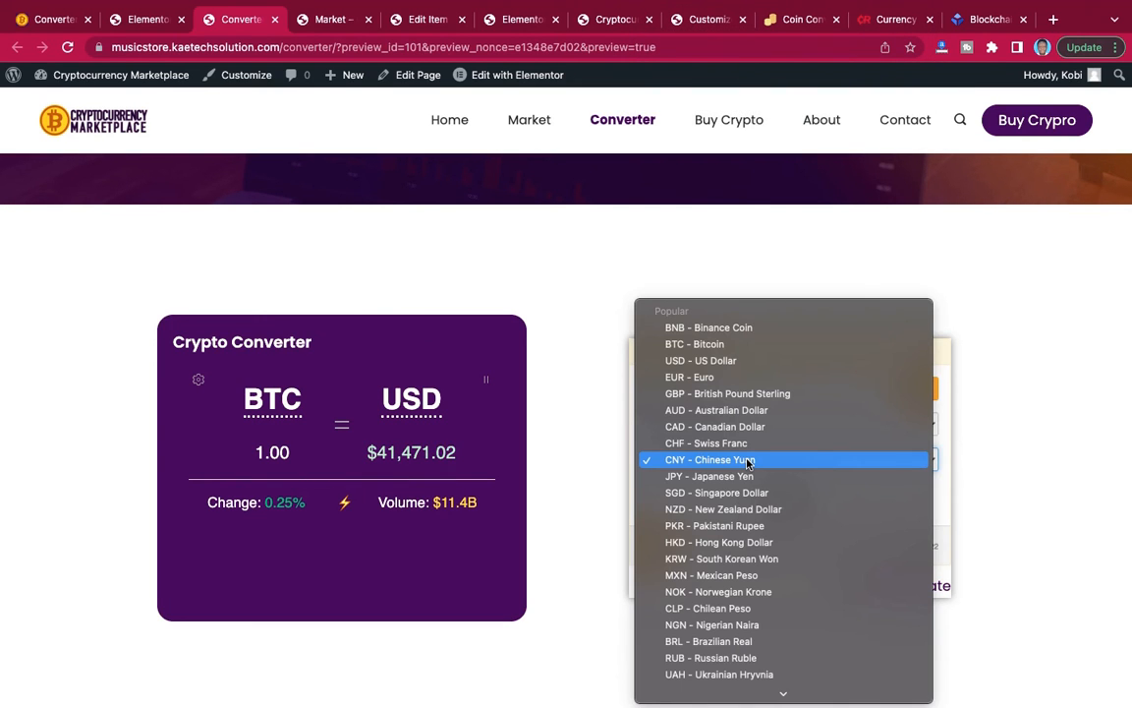
pyautogui.write('gh')
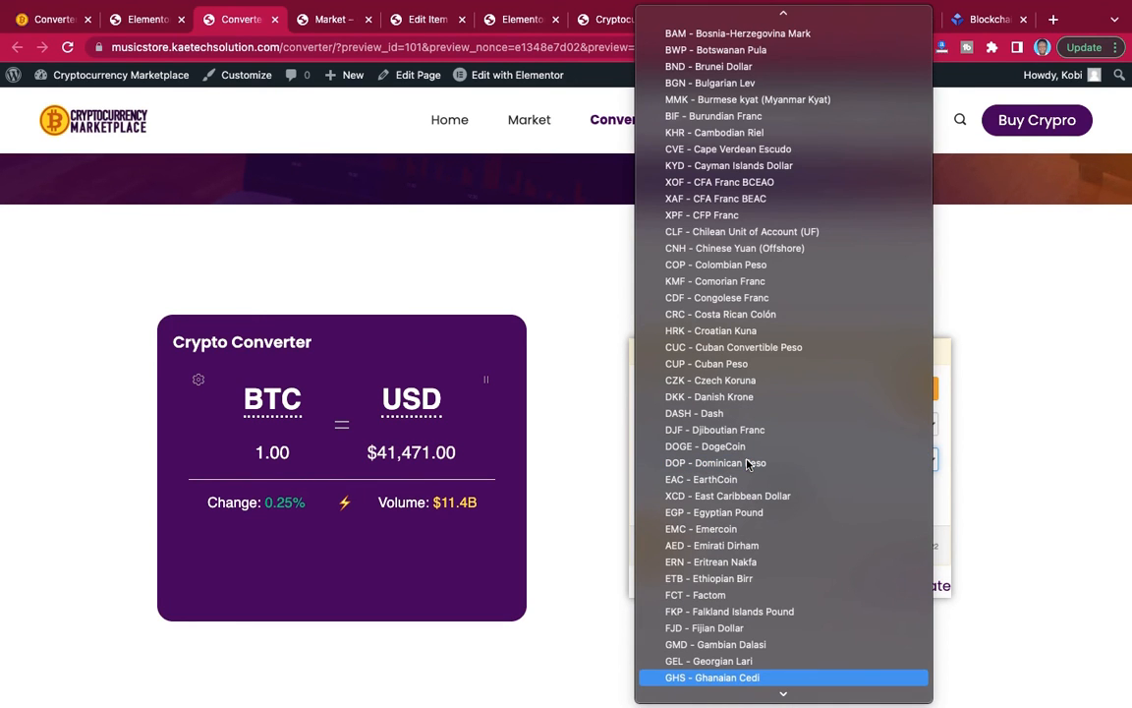
pyautogui.click(728, 682)
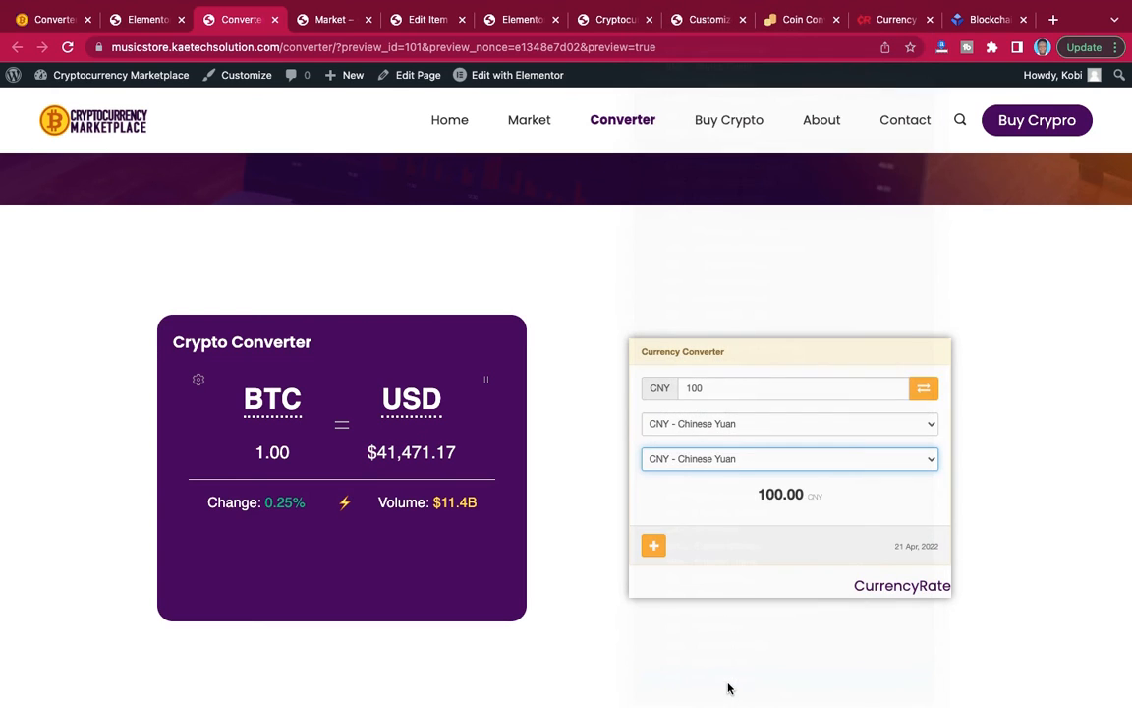
# Set the Currency Converter amount to 300 and review the Converter page preview.
pyautogui.click(682, 388)
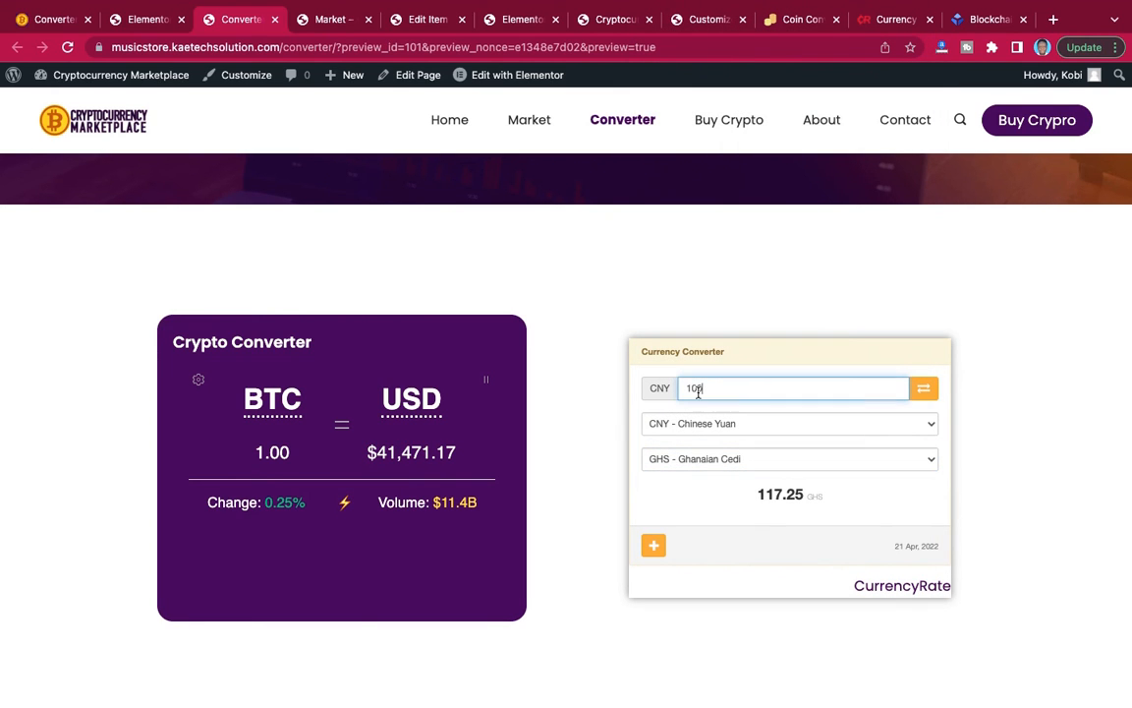
pyautogui.doubleClick(682, 389)
pyautogui.write('300')
pyautogui.scroll(-3, 744, 518)
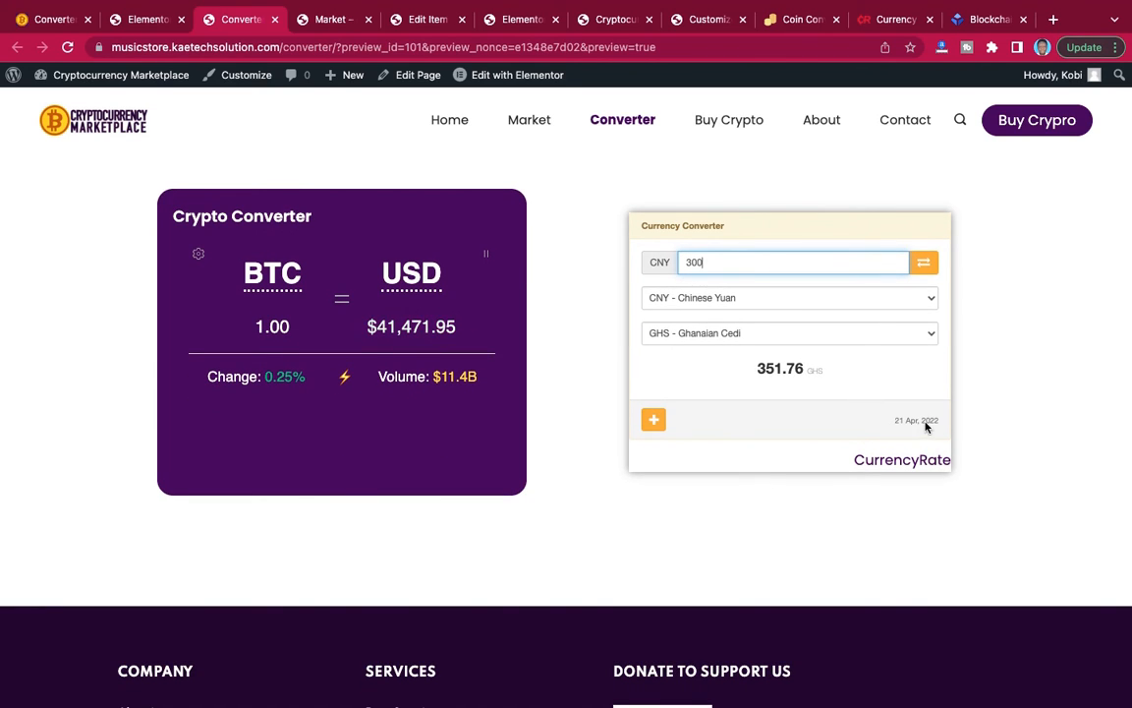
pyautogui.scroll(4, 824, 357)
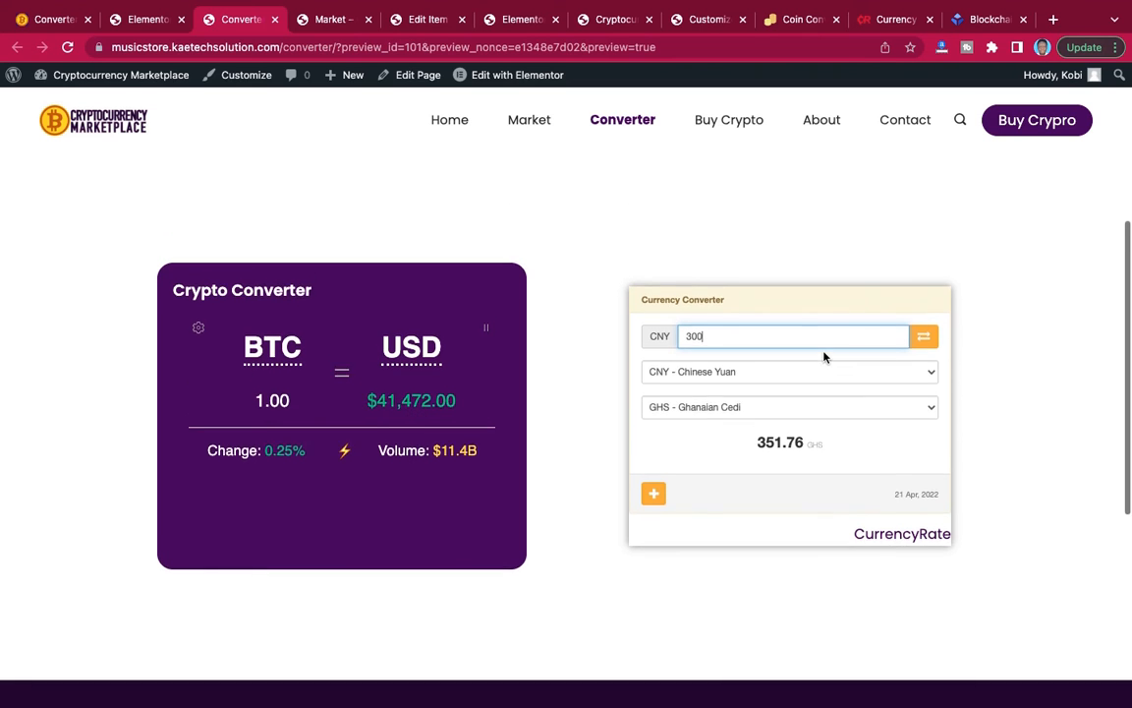
pyautogui.scroll(5, 824, 357)
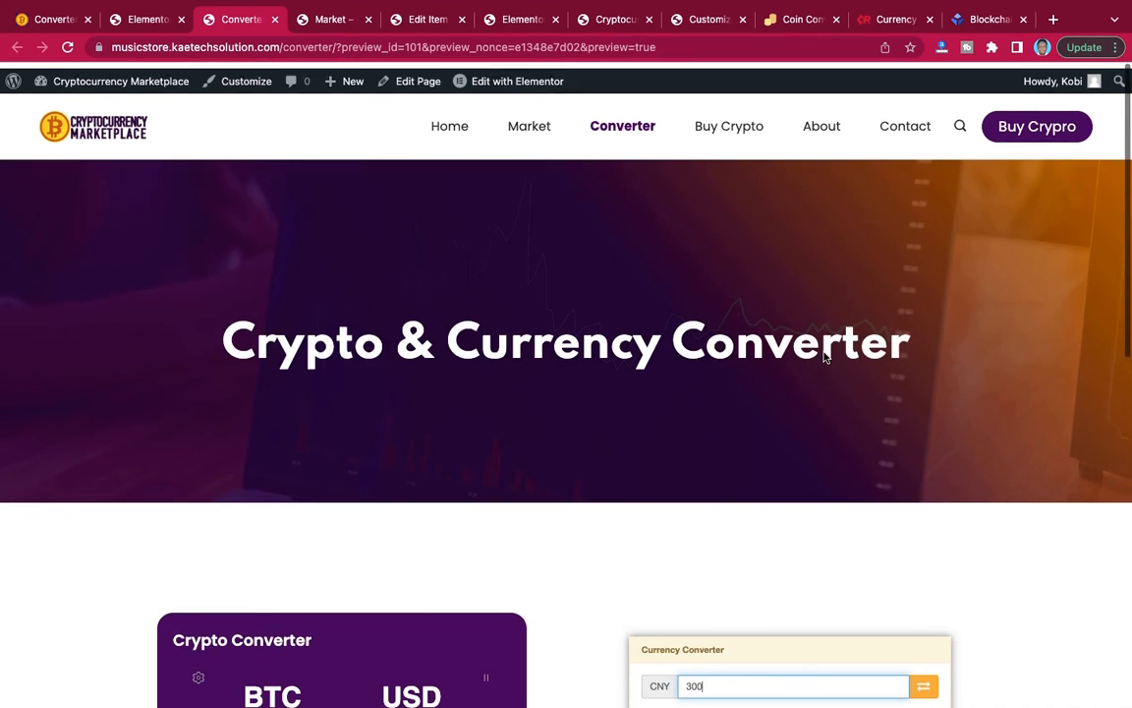
pyautogui.scroll(-10, 824, 357)
pyautogui.scroll(12, 824, 357)
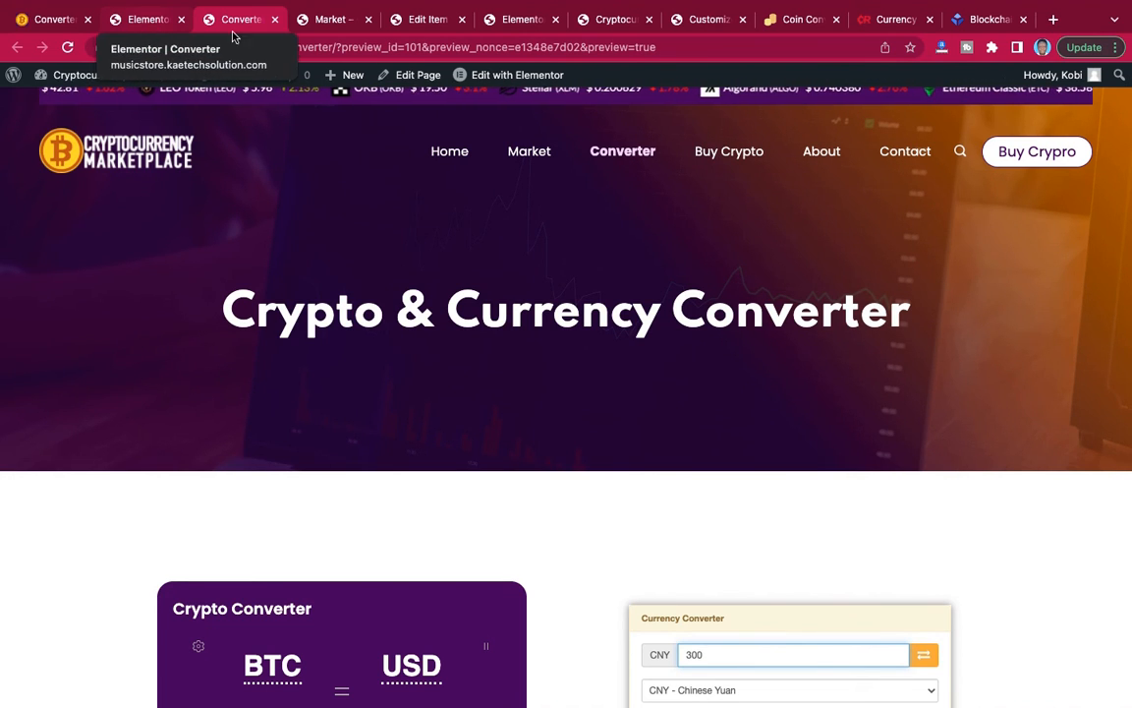
# Close the Converter page preview and exit its Elementor editor to the WordPress dashboard.
pyautogui.click(275, 21)
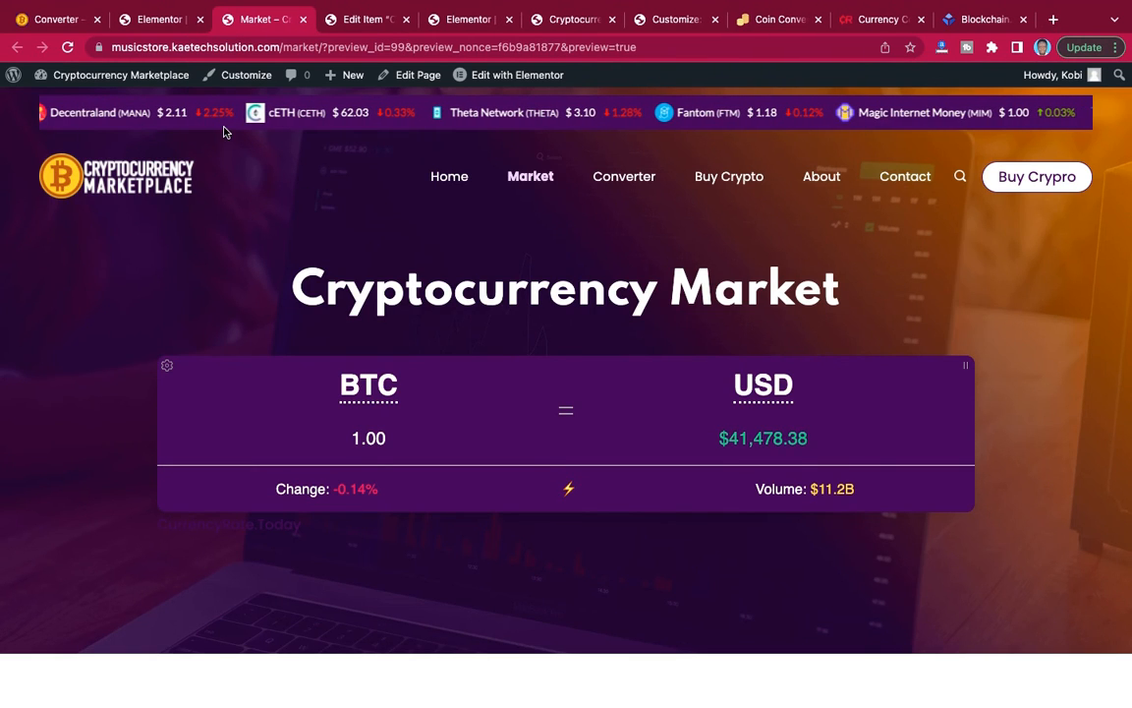
pyautogui.click(161, 20)
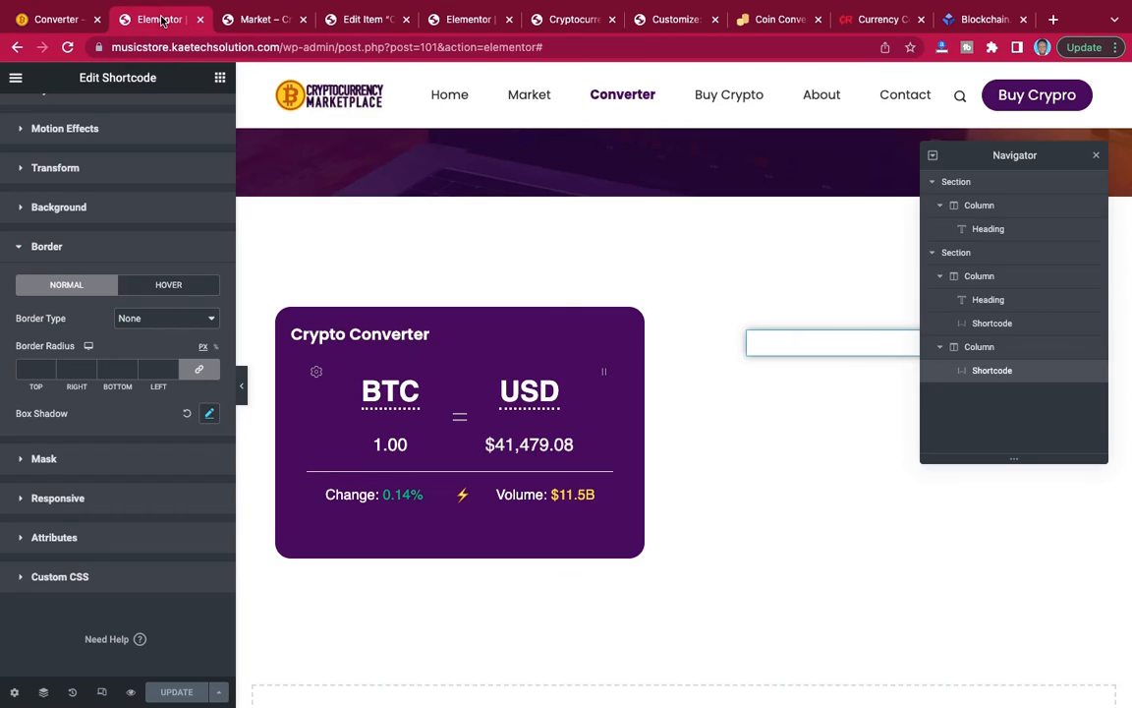
pyautogui.click(16, 78)
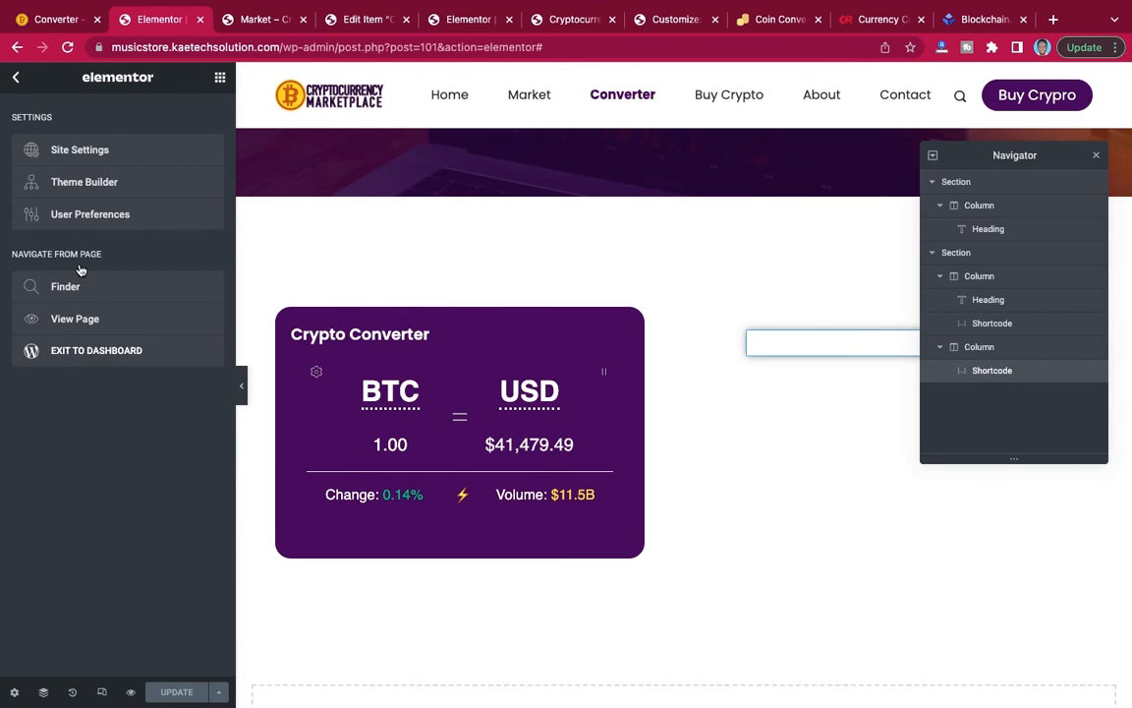
pyautogui.click(71, 352)
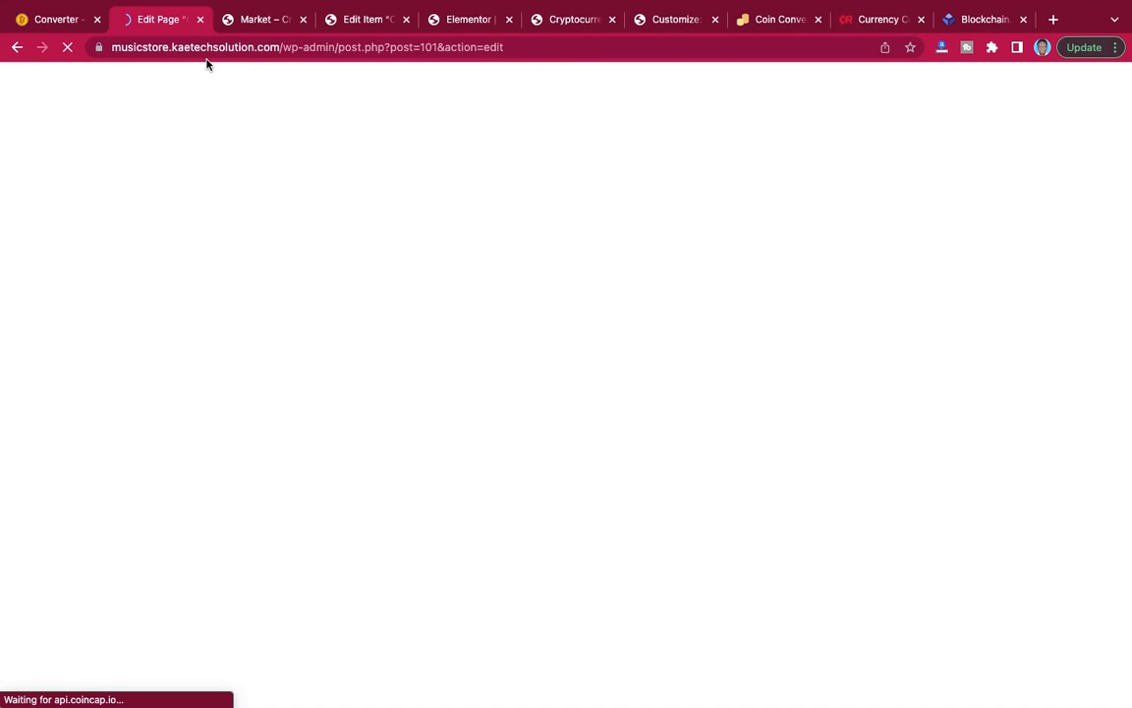
# Open the reference site's Buy Crypto page and examine its hero, text column and inquiry form layout.
pyautogui.click(59, 20)
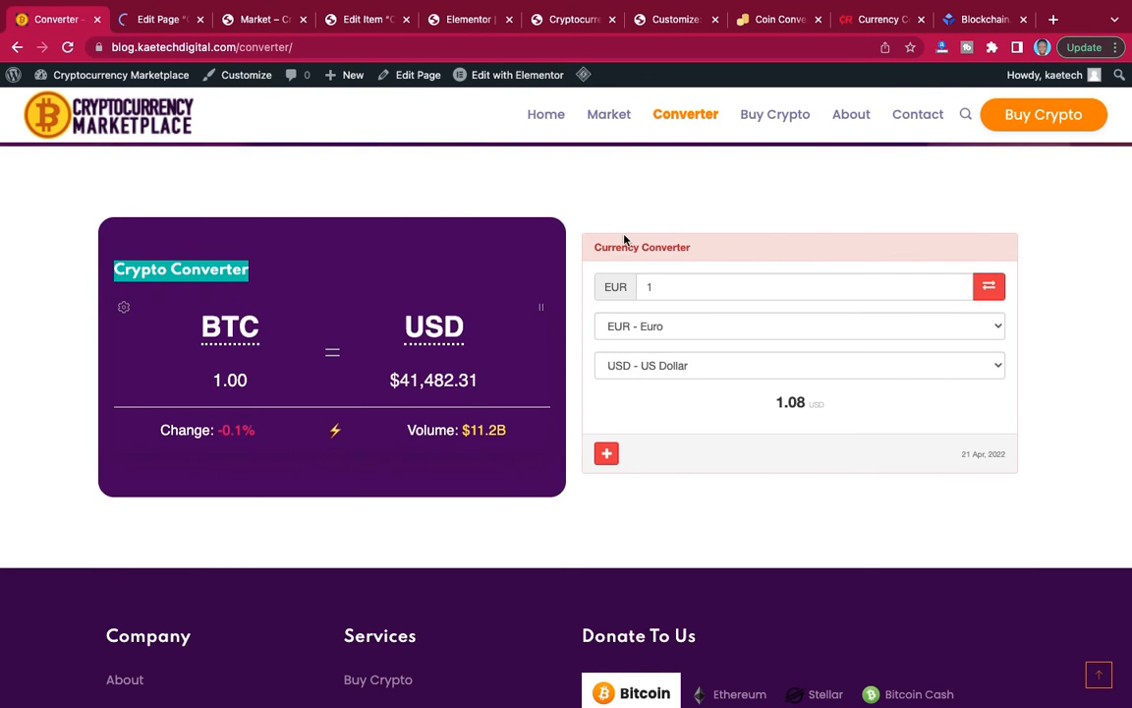
pyautogui.scroll(3, 624, 239)
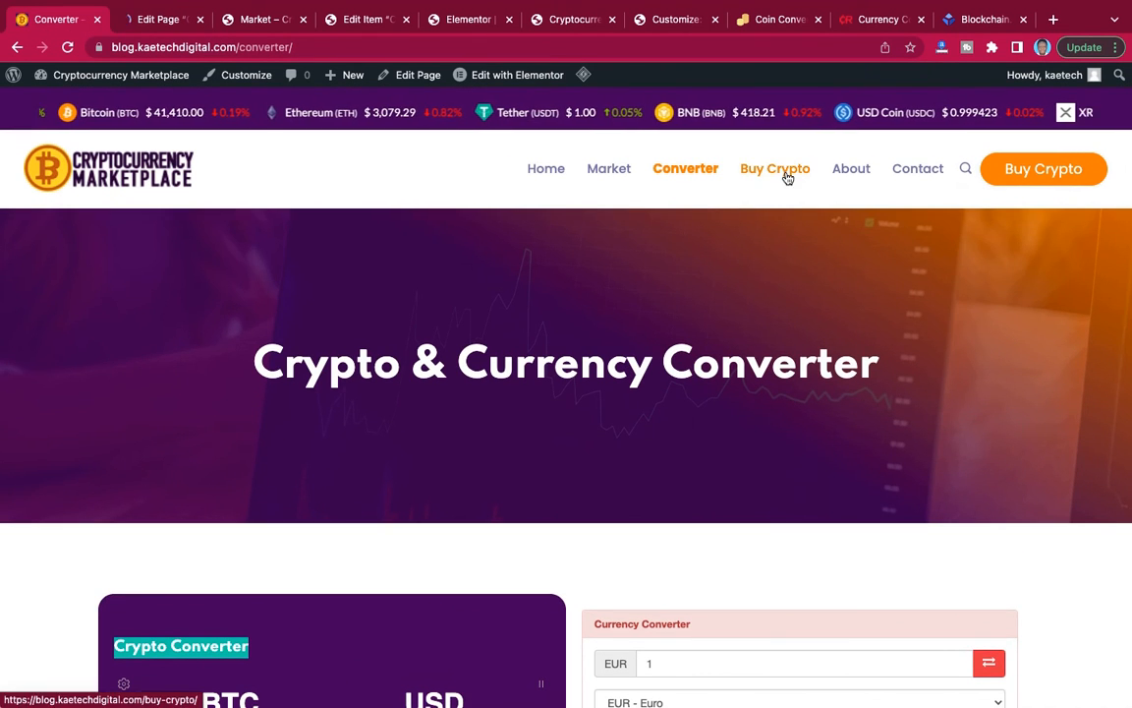
pyautogui.click(786, 177)
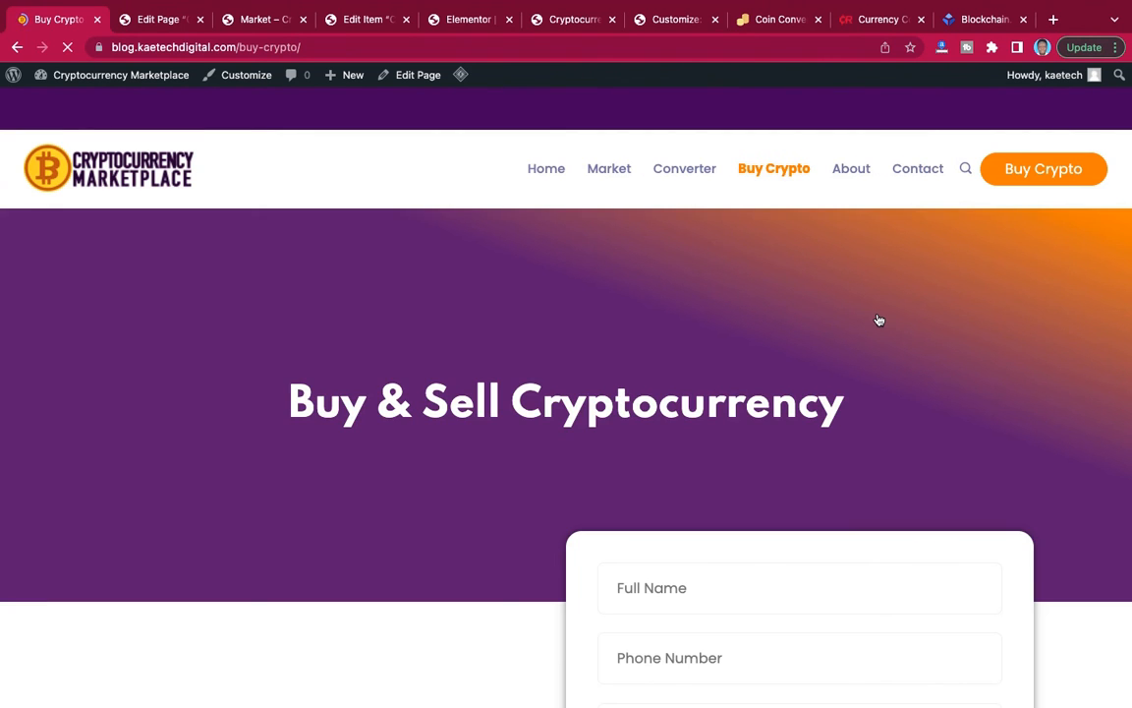
pyautogui.scroll(-8, 879, 320)
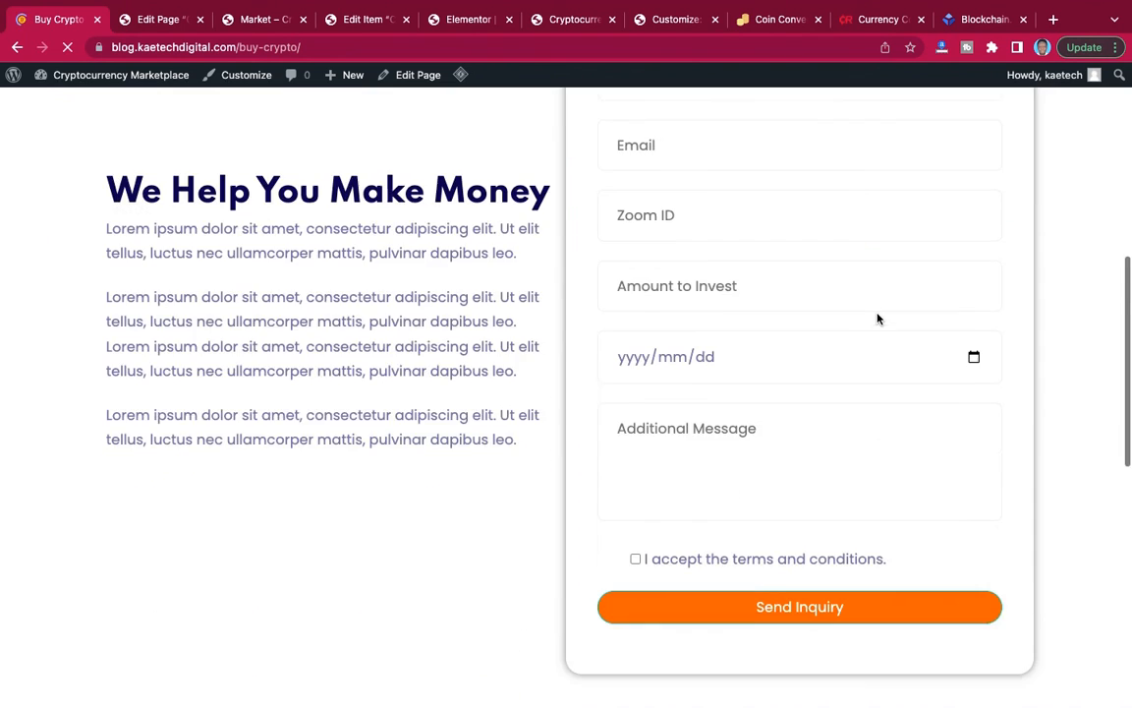
pyautogui.scroll(-5, 879, 318)
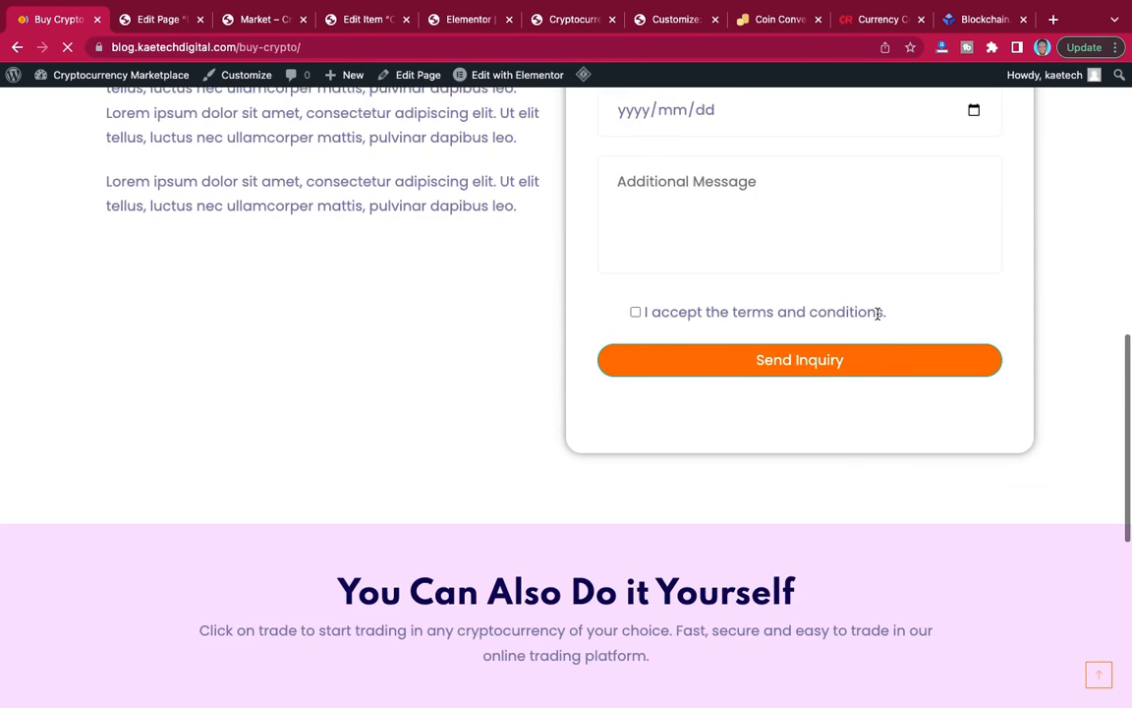
pyautogui.scroll(3, 878, 314)
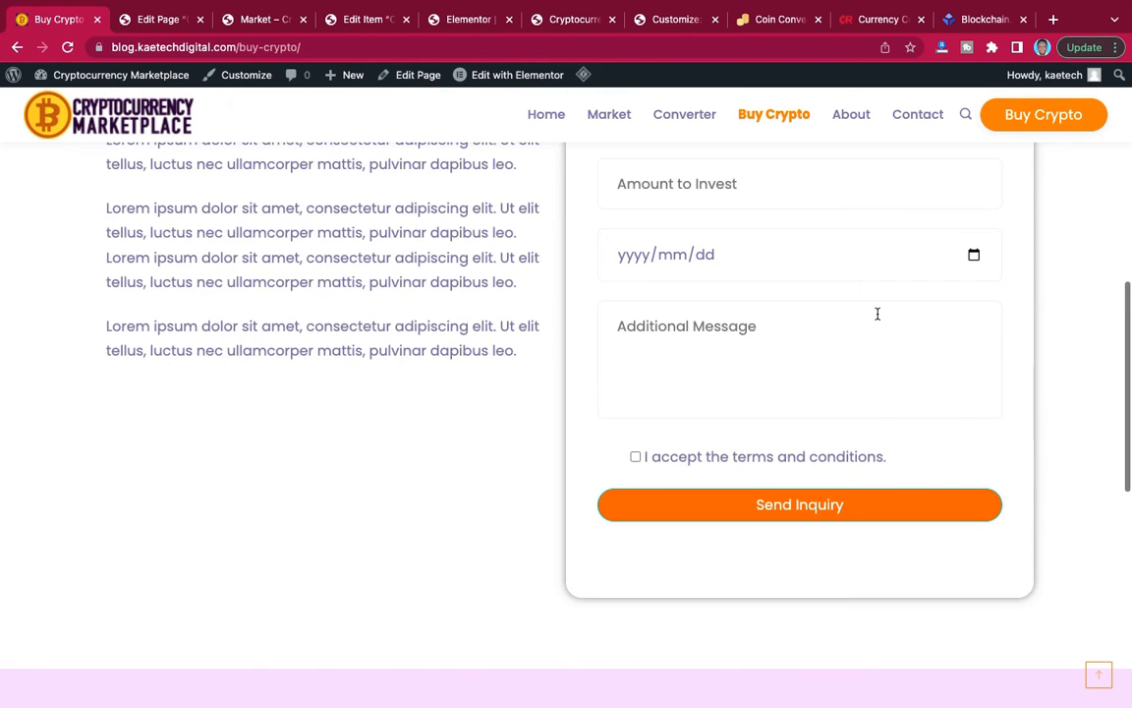
pyautogui.scroll(3, 877, 314)
pyautogui.scroll(2, 874, 323)
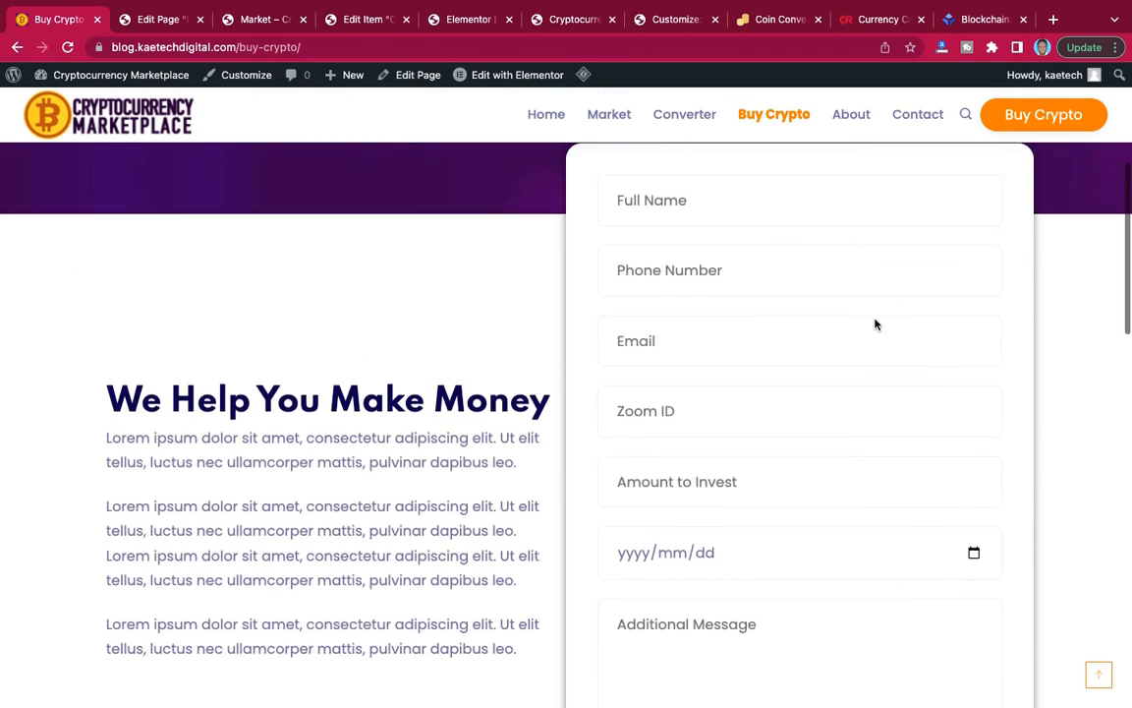
pyautogui.scroll(-2, 874, 323)
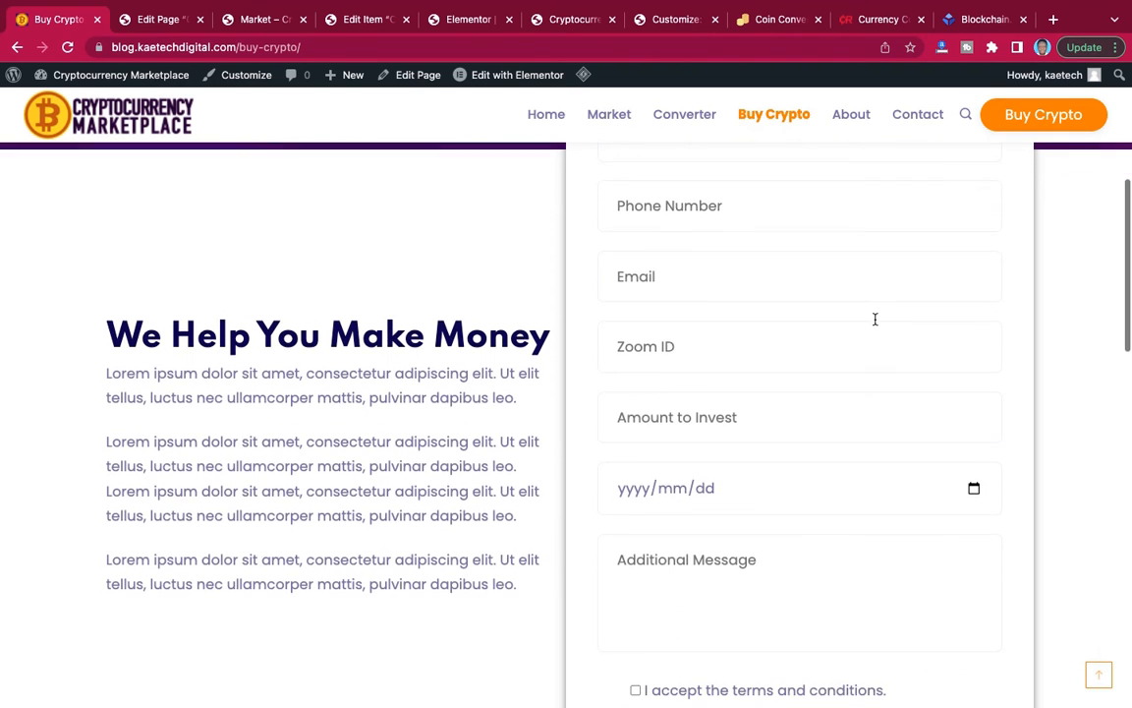
pyautogui.scroll(-1, 875, 320)
pyautogui.scroll(2, 875, 319)
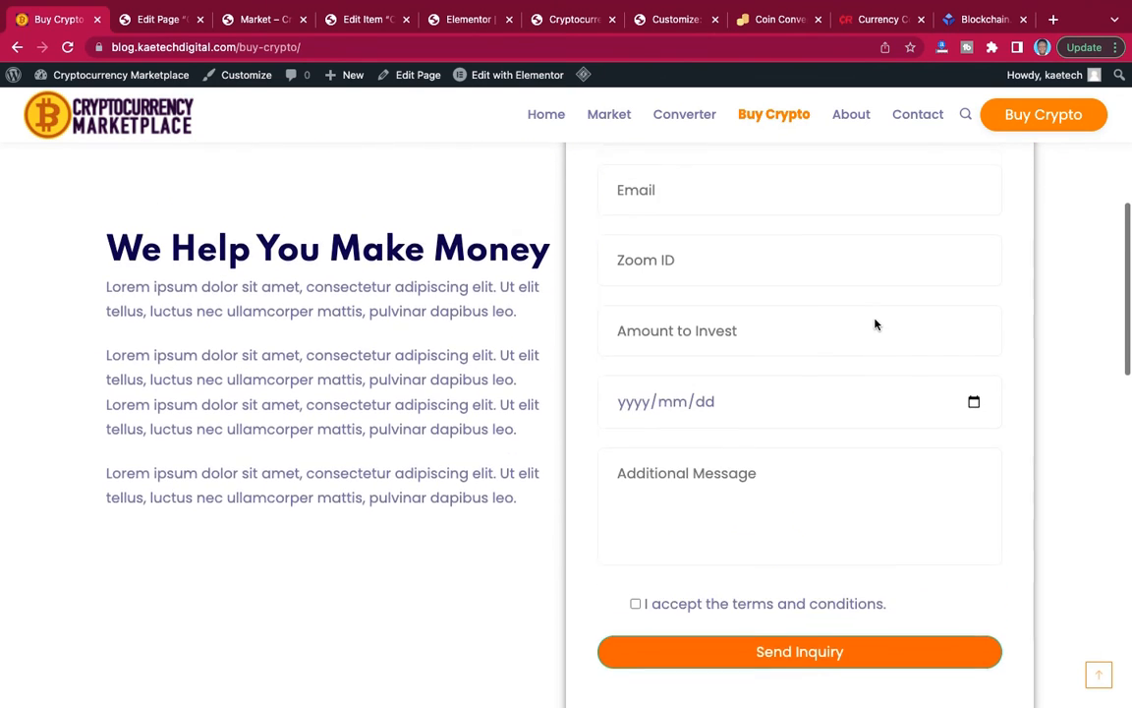
pyautogui.scroll(1, 874, 320)
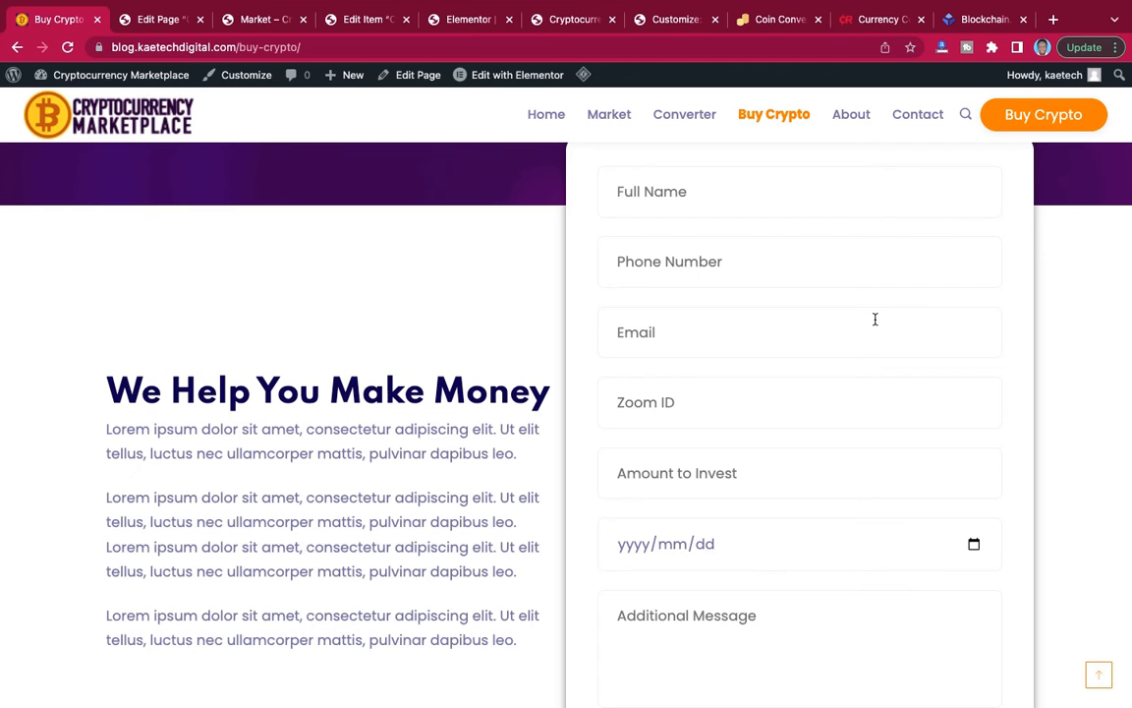
pyautogui.scroll(2, 875, 319)
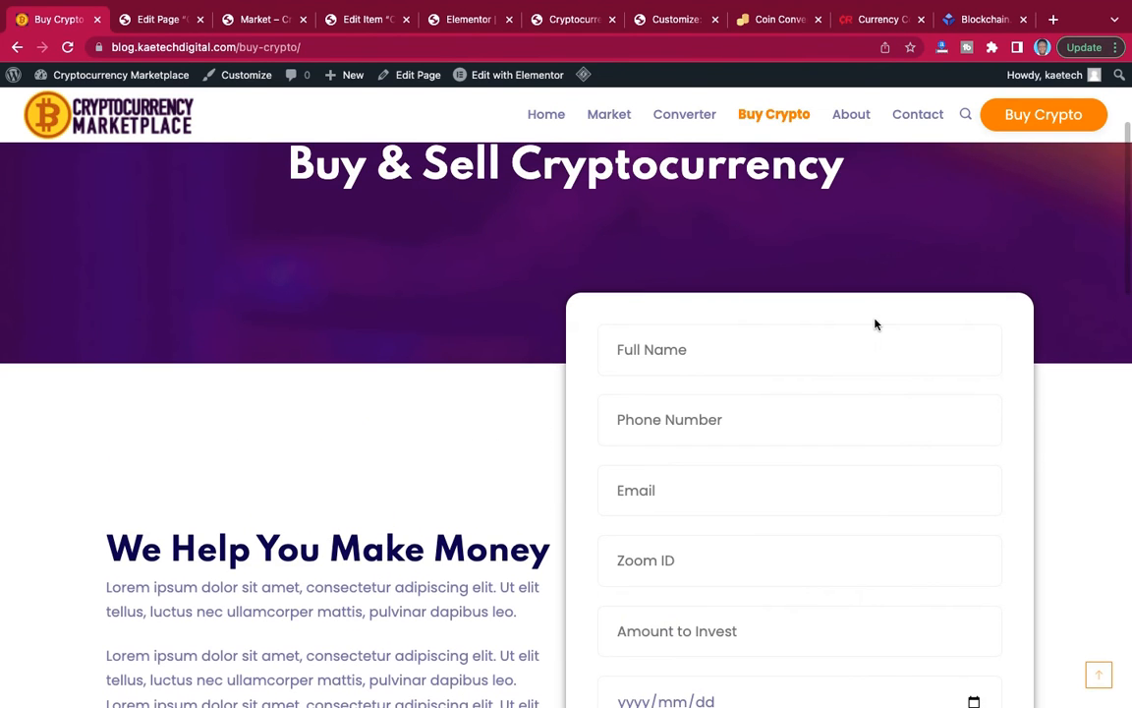
pyautogui.scroll(-5, 875, 324)
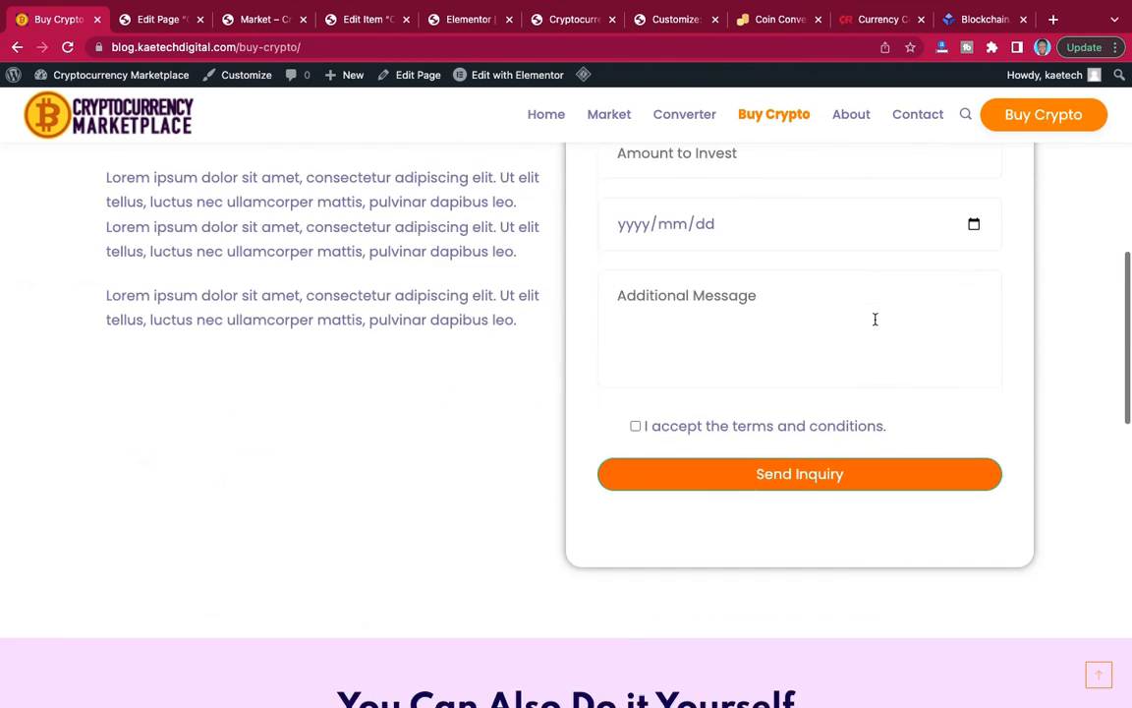
pyautogui.scroll(1, 875, 319)
pyautogui.scroll(-3, 875, 323)
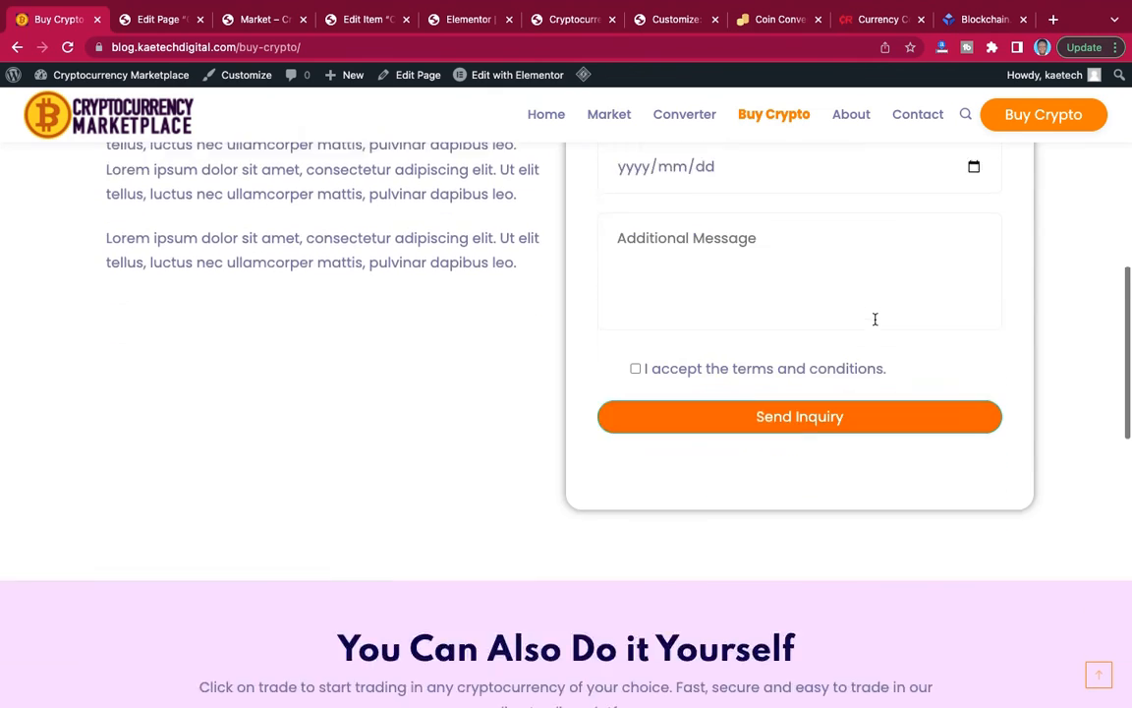
# Examine the "You Can Also Do it Yourself" section and its coin trading table on the reference page.
pyautogui.scroll(-5, 819, 428)
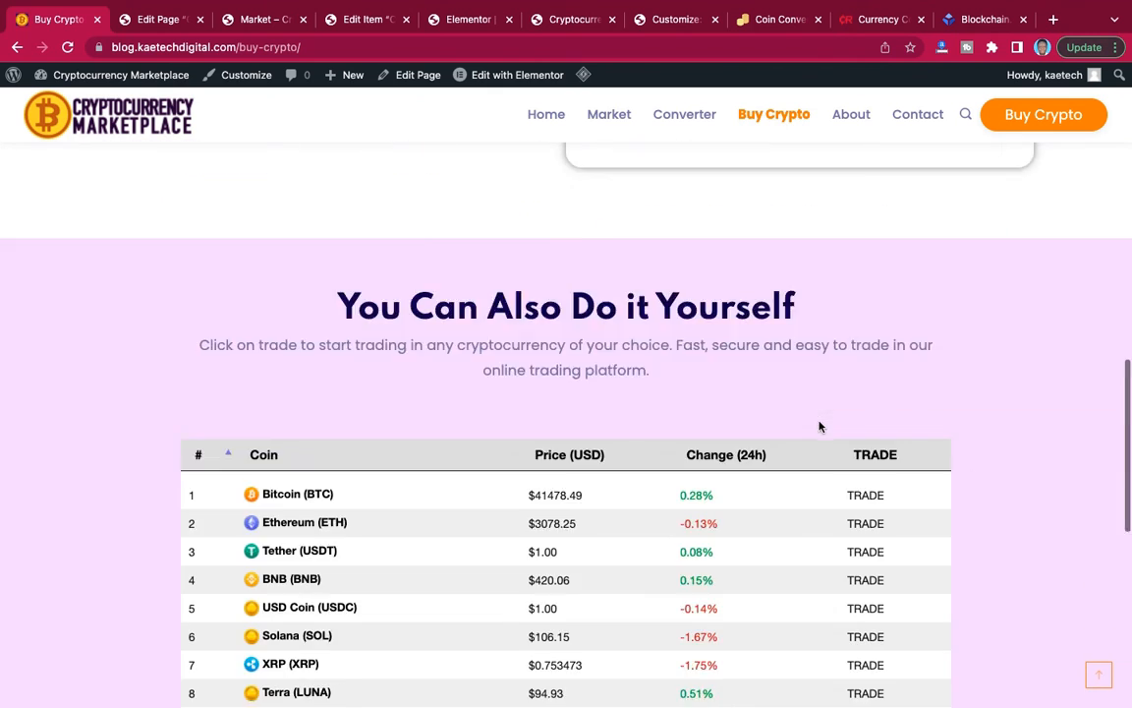
pyautogui.scroll(1, 819, 427)
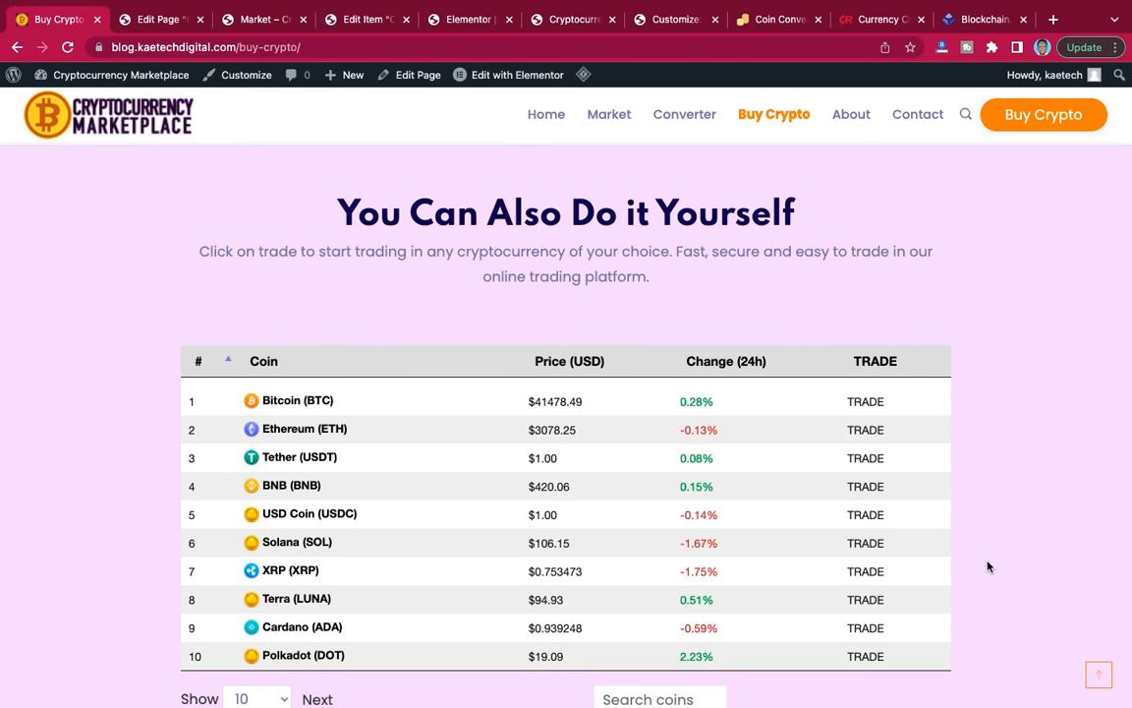
pyautogui.scroll(-1, 988, 566)
pyautogui.scroll(1, 988, 566)
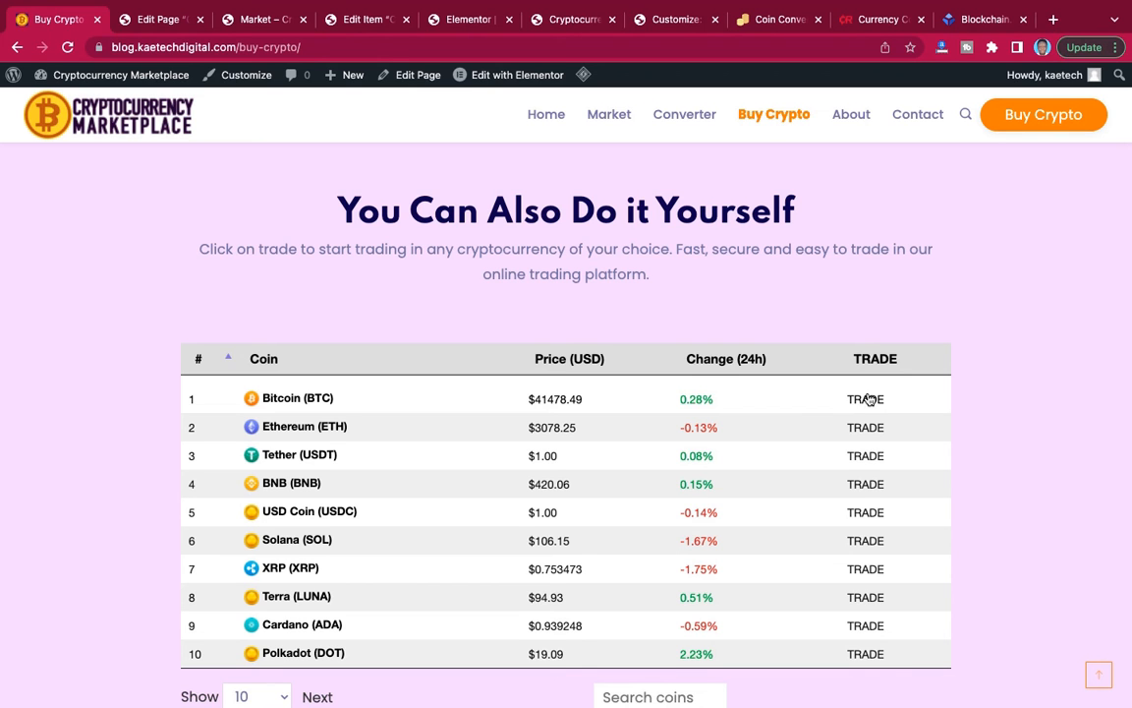
# Review the inquiry form and the "You Can Also Do it Yourself" section on the reference Buy Crypto page.
pyautogui.scroll(1, 868, 398)
pyautogui.scroll(-10, 867, 400)
pyautogui.scroll(2, 867, 399)
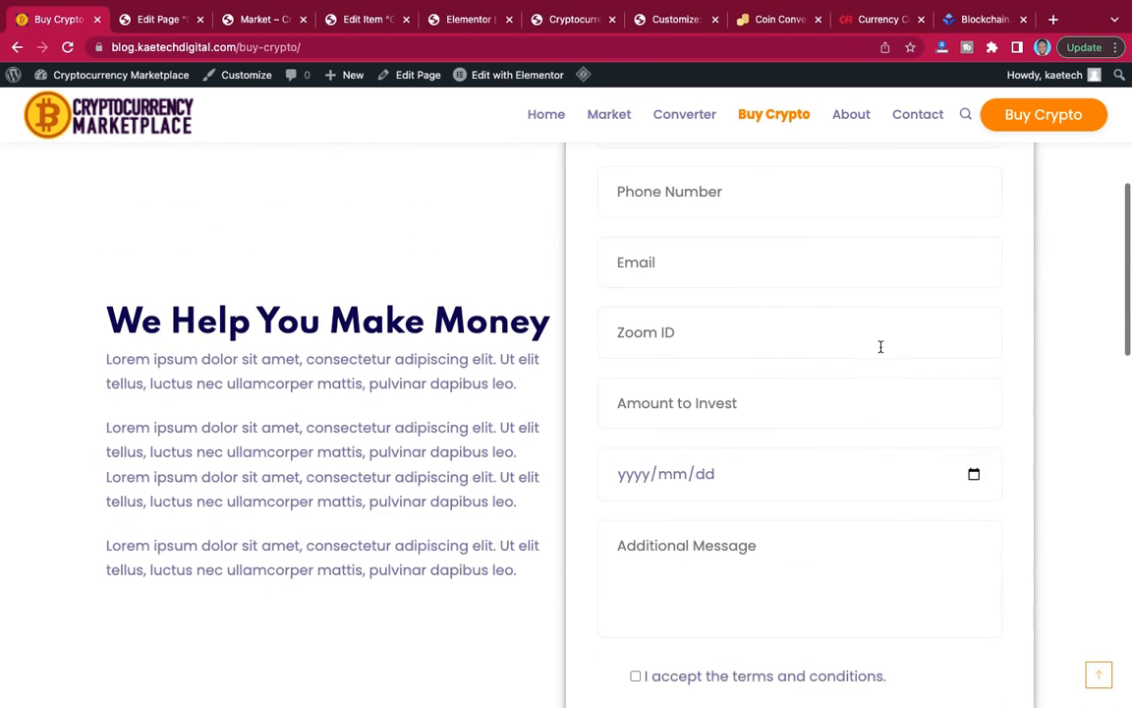
pyautogui.scroll(5, 863, 398)
pyautogui.scroll(-13, 863, 399)
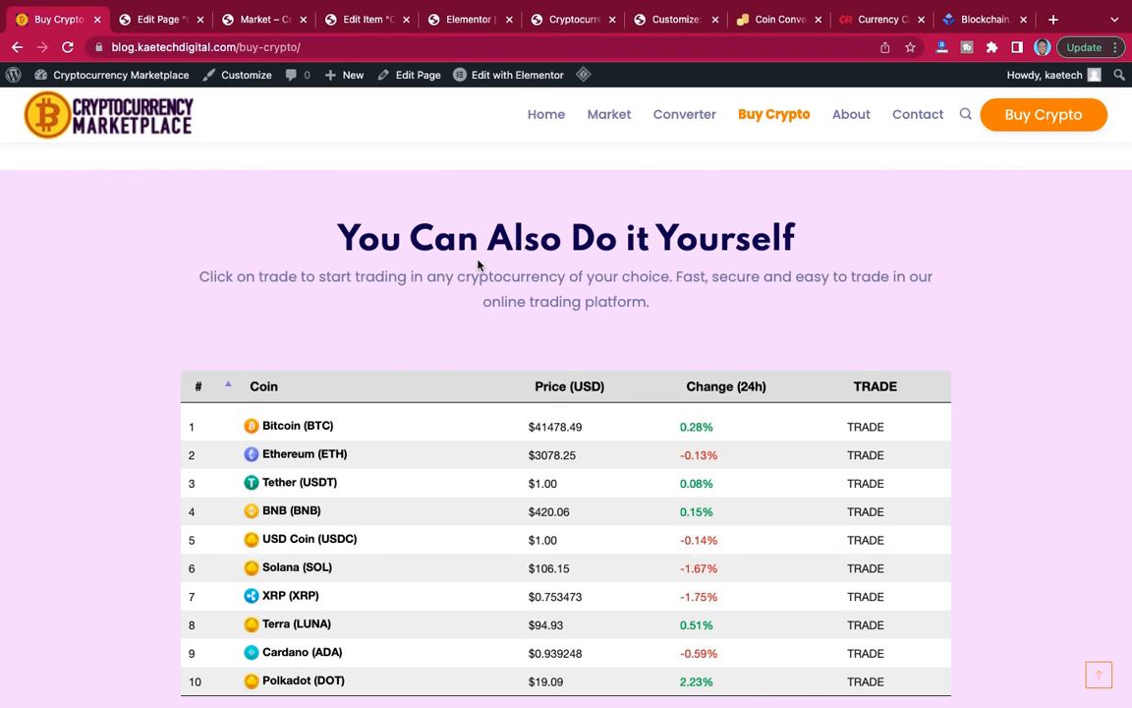
pyautogui.moveTo(773, 9)
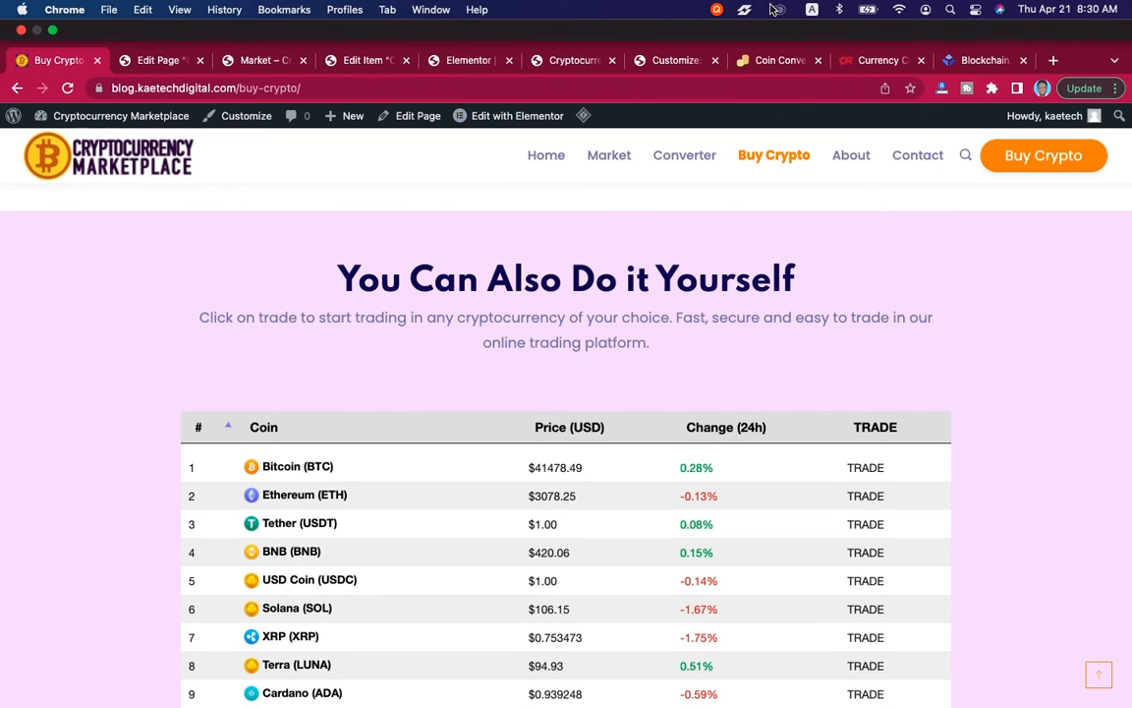
pyautogui.click(715, 9)
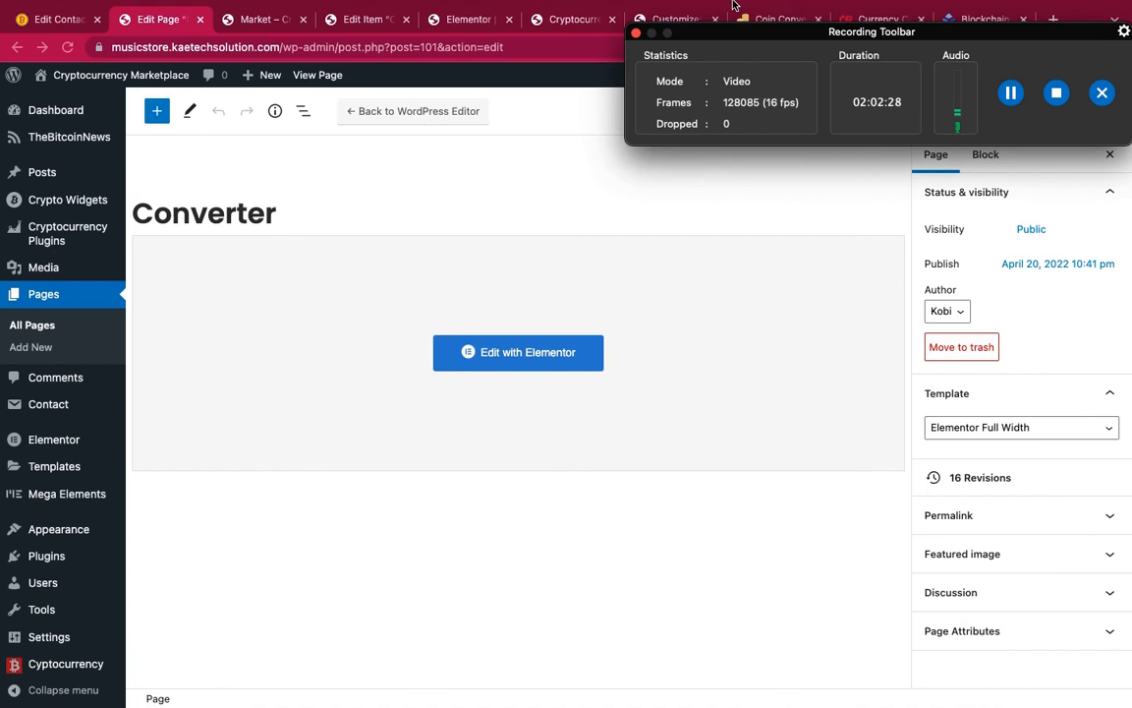
pyautogui.click(716, 9)
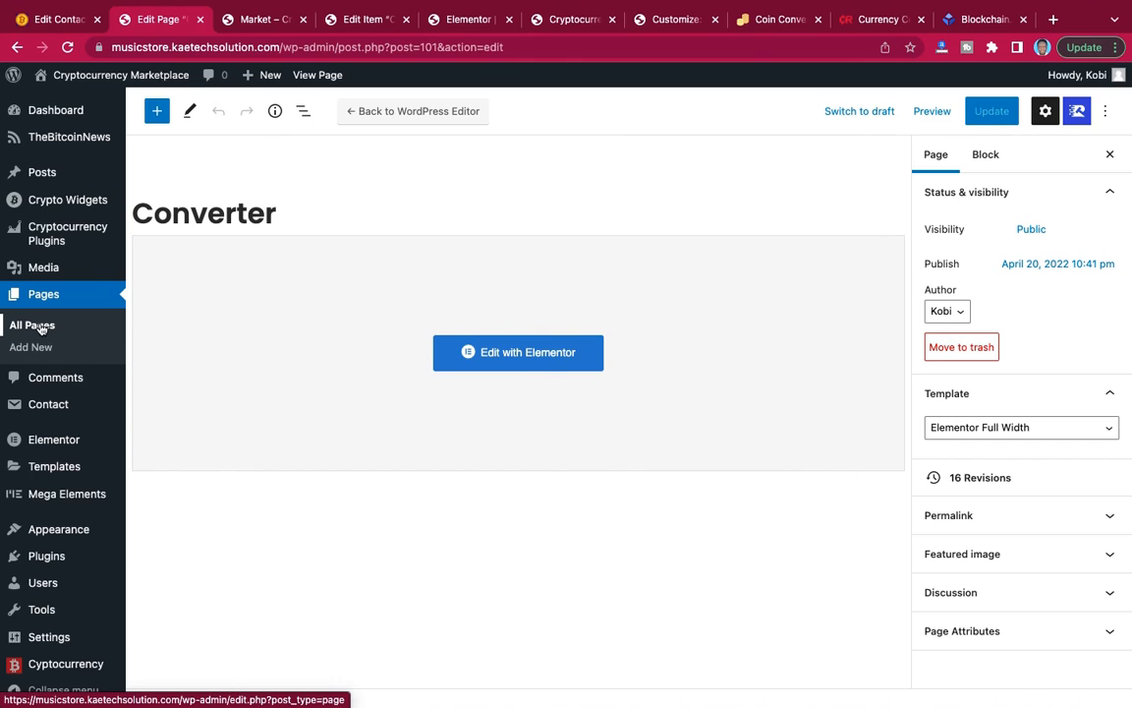
# Open the site's Buy Crypto page for editing in Elementor and close the Navigator.
pyautogui.click(40, 328)
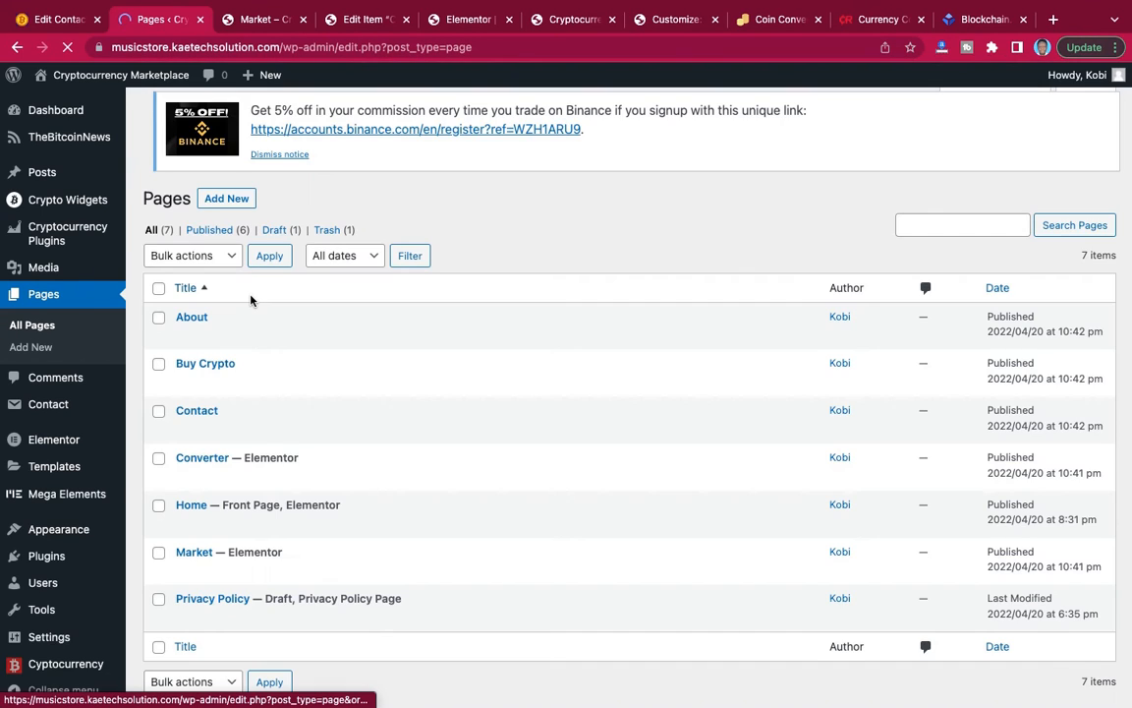
pyautogui.scroll(-1, 250, 298)
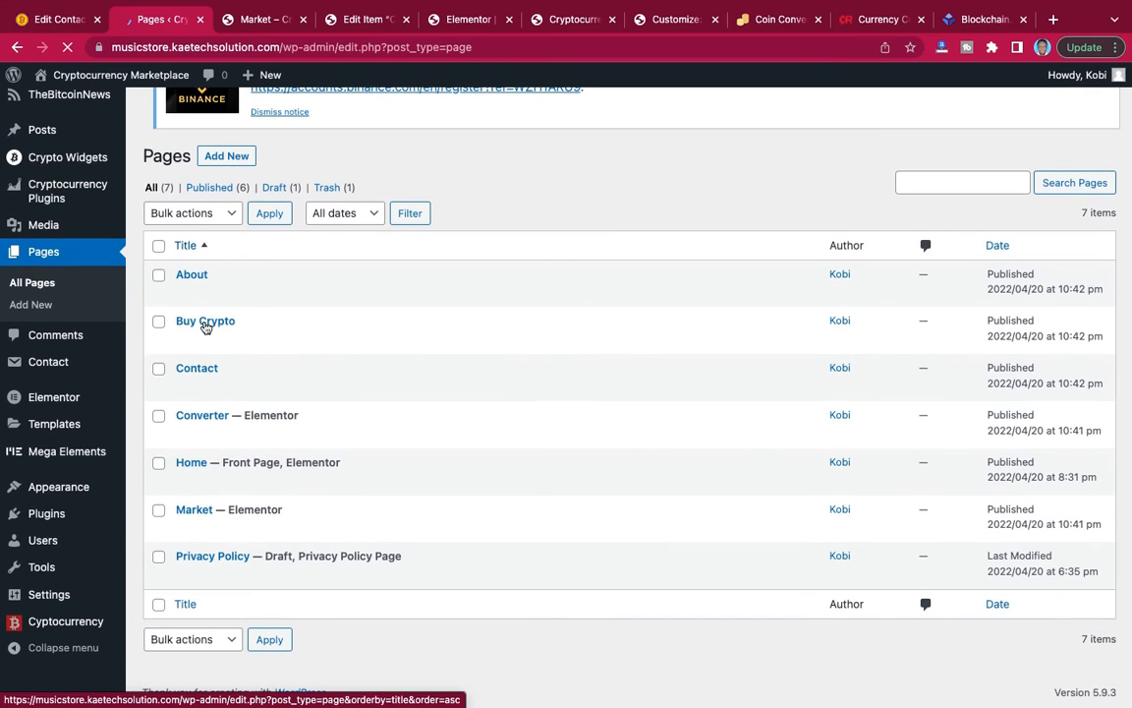
pyautogui.moveTo(201, 329)
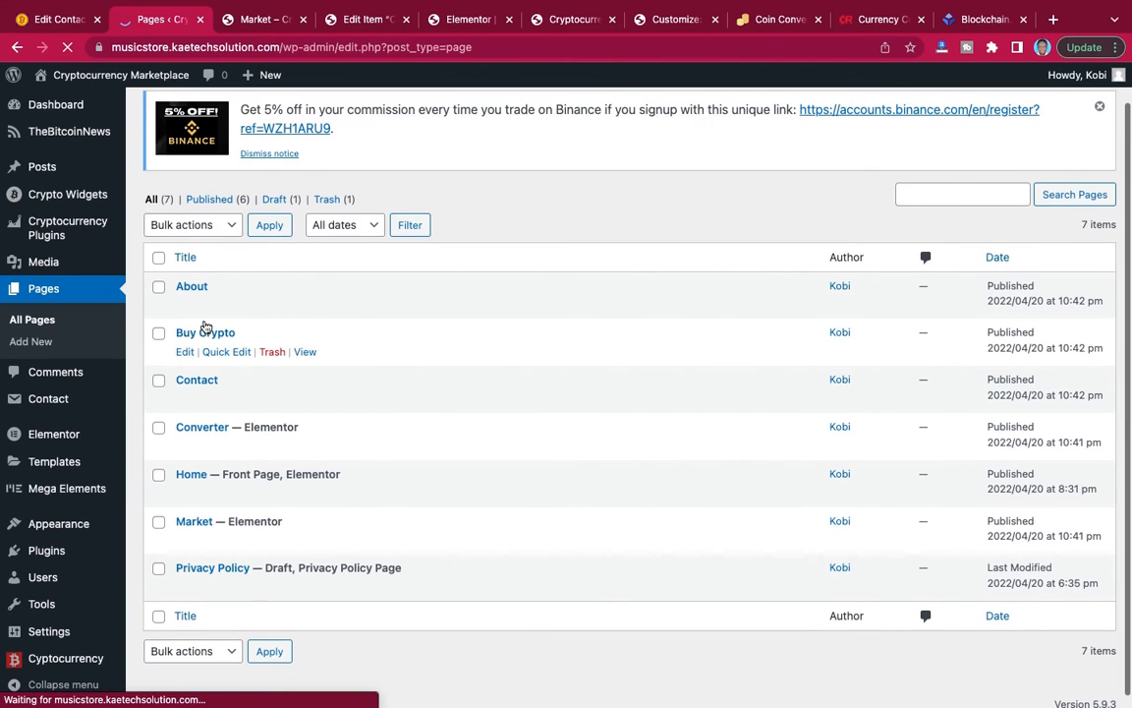
pyautogui.click(204, 335)
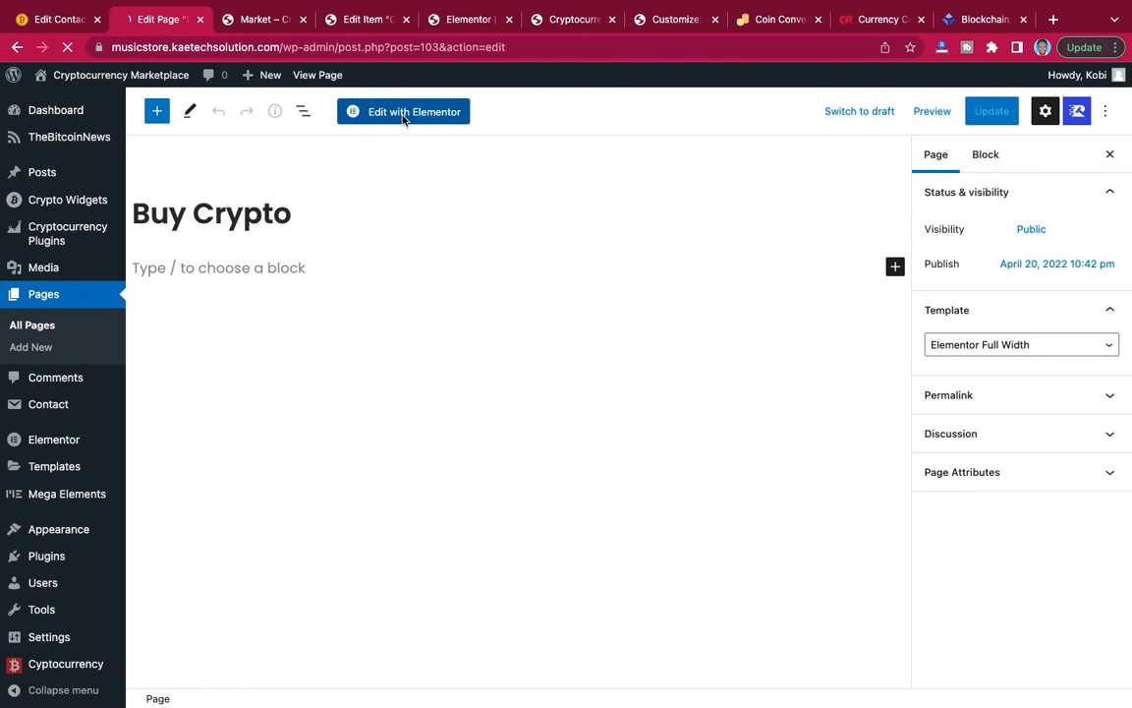
pyautogui.click(406, 115)
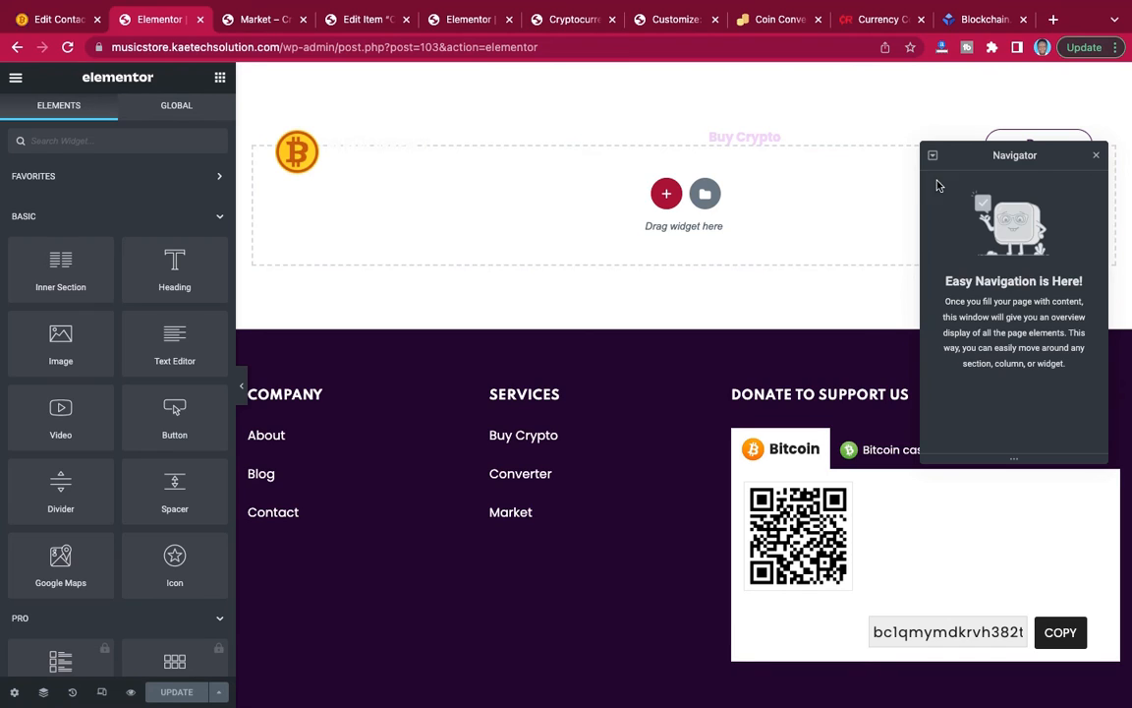
pyautogui.click(1097, 157)
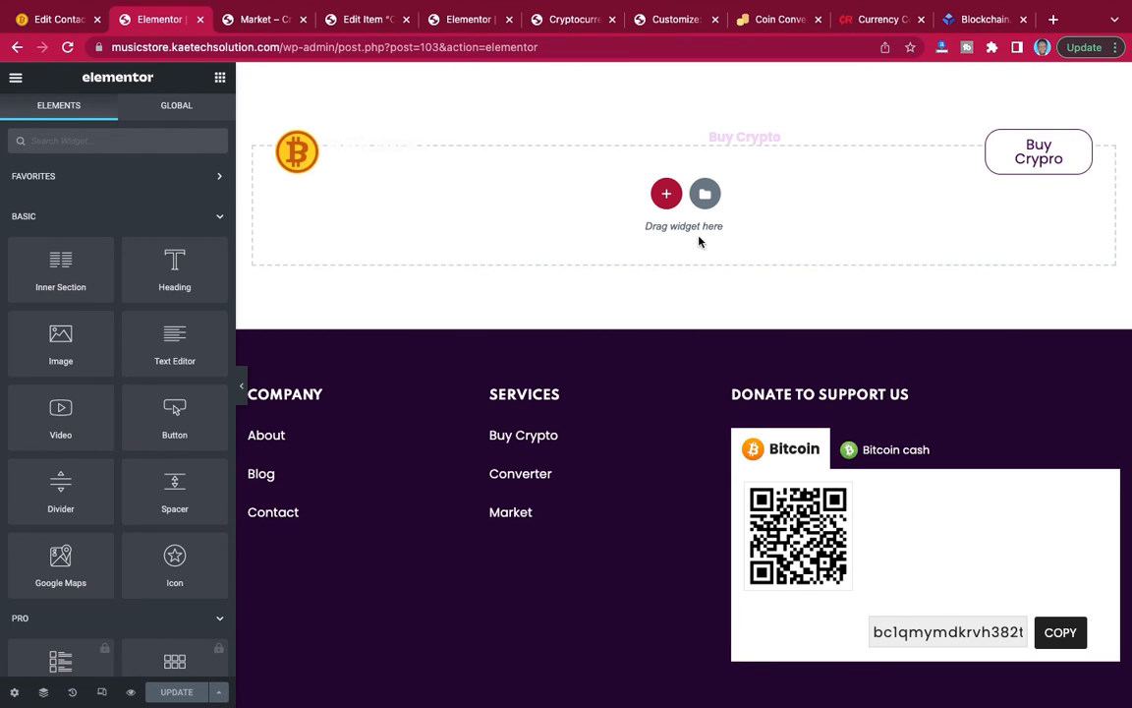
# Insert the saved "Top section" template without applying its settings and delete its BTC/USD HTML widget.
pyautogui.click(704, 205)
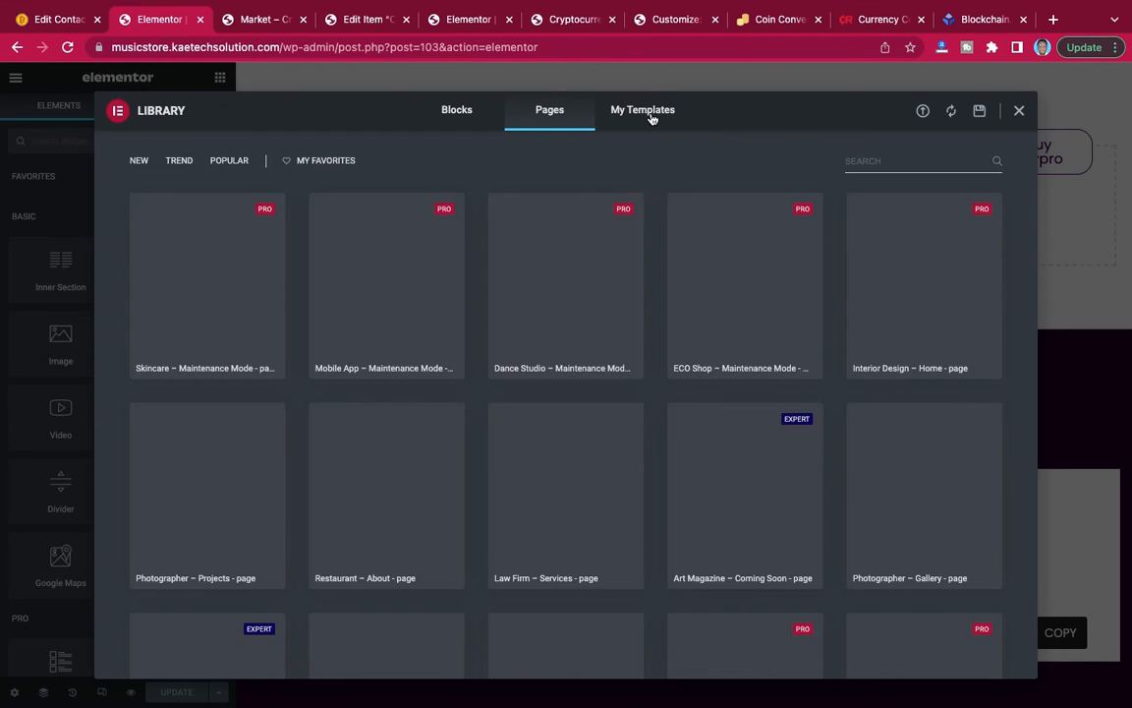
pyautogui.click(651, 115)
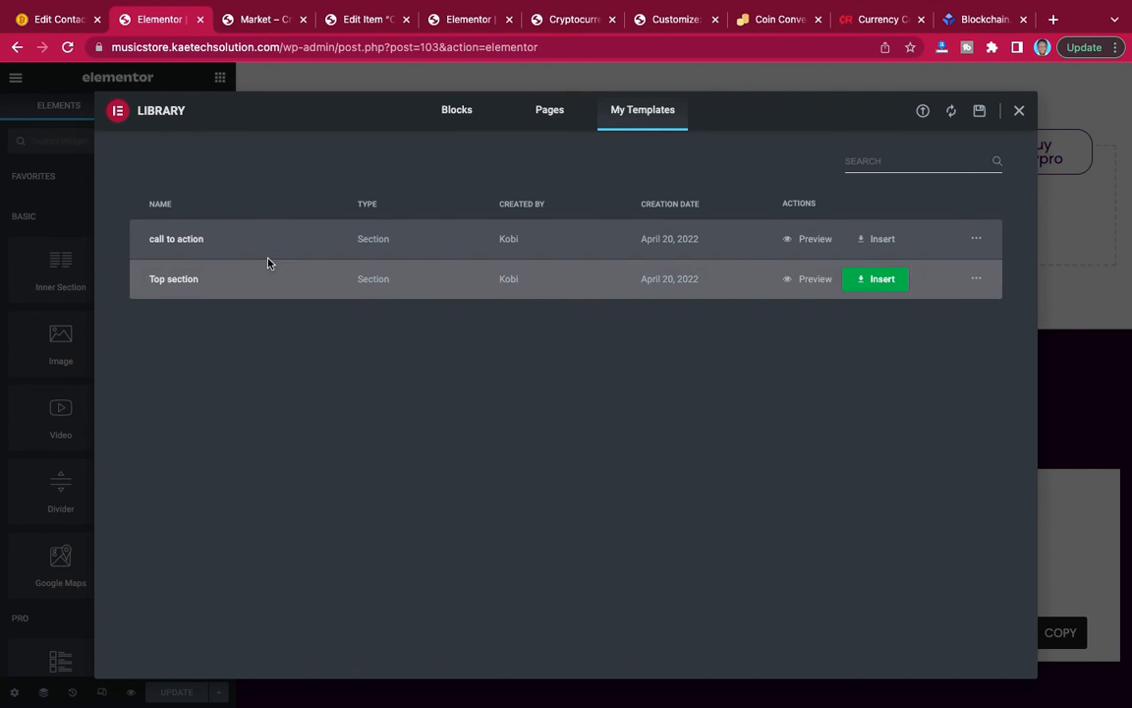
pyautogui.click(883, 280)
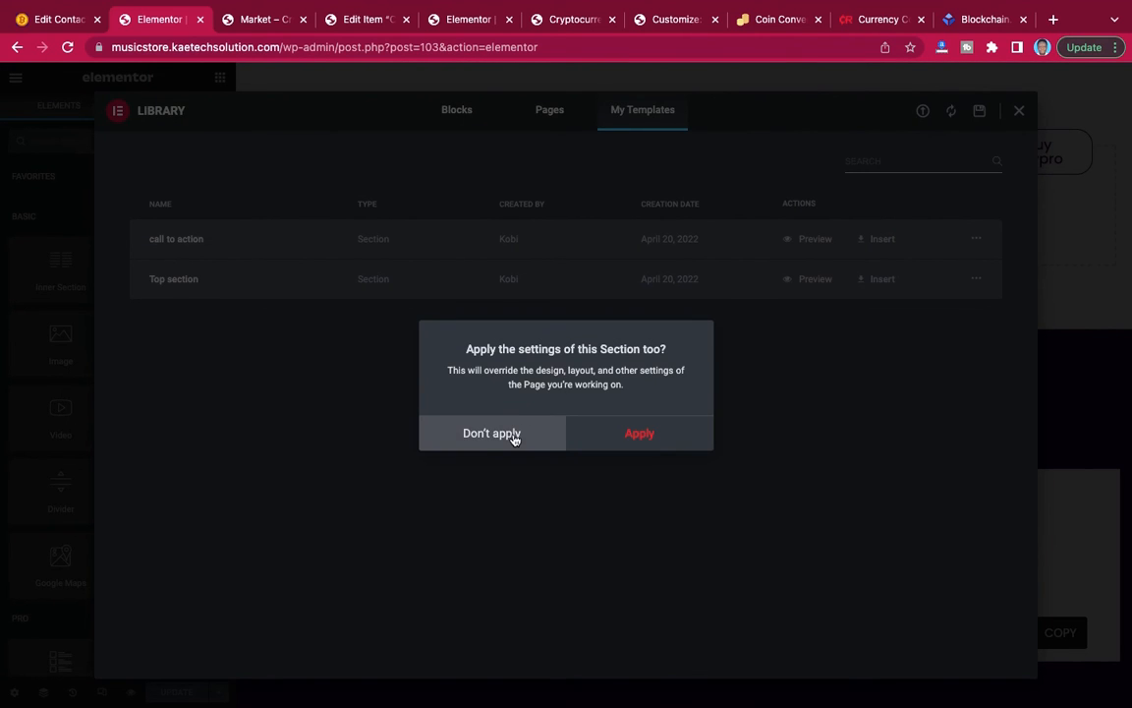
pyautogui.click(492, 433)
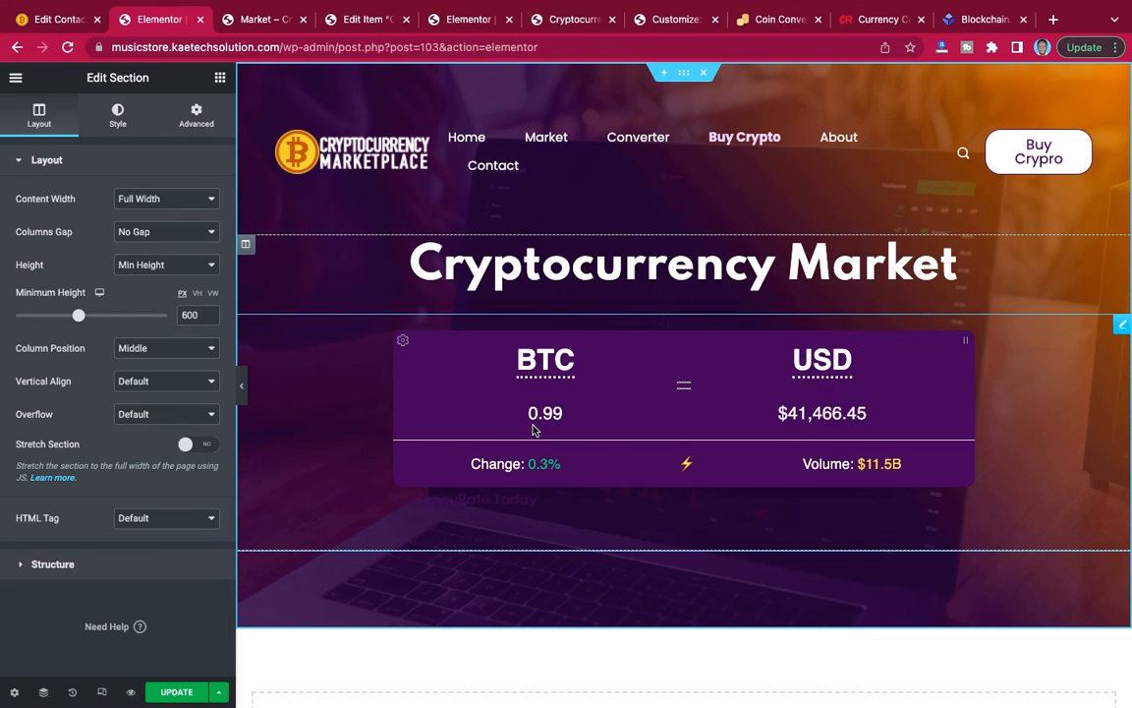
pyautogui.rightClick(1125, 330)
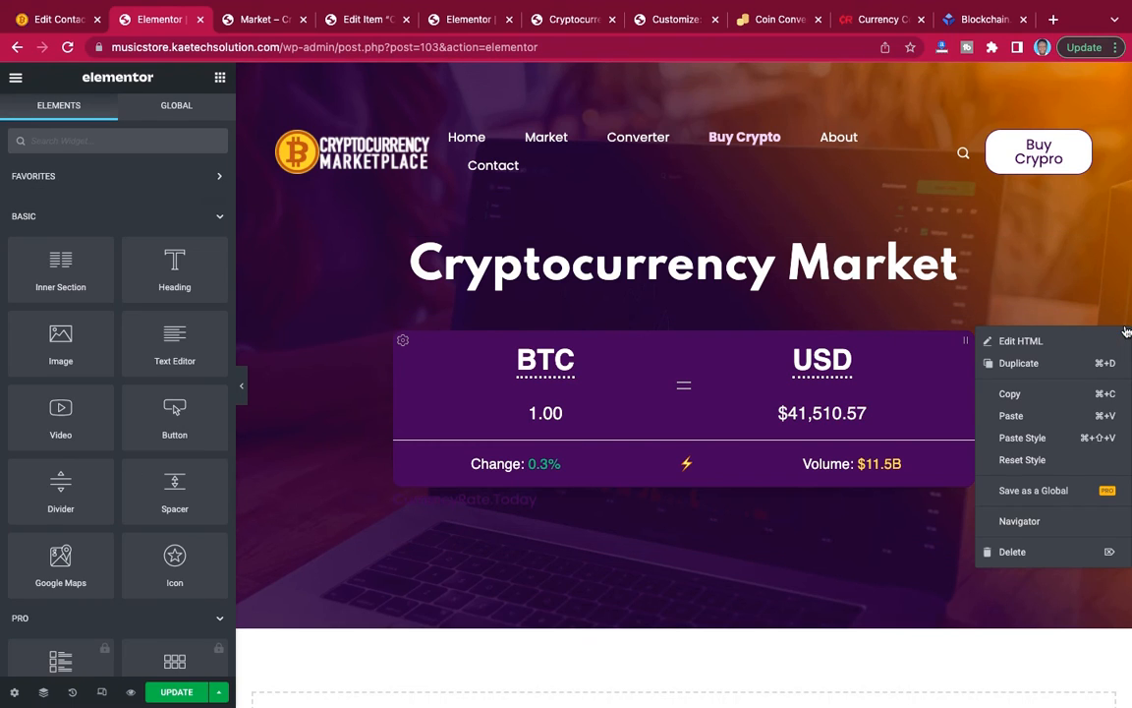
pyautogui.click(1012, 551)
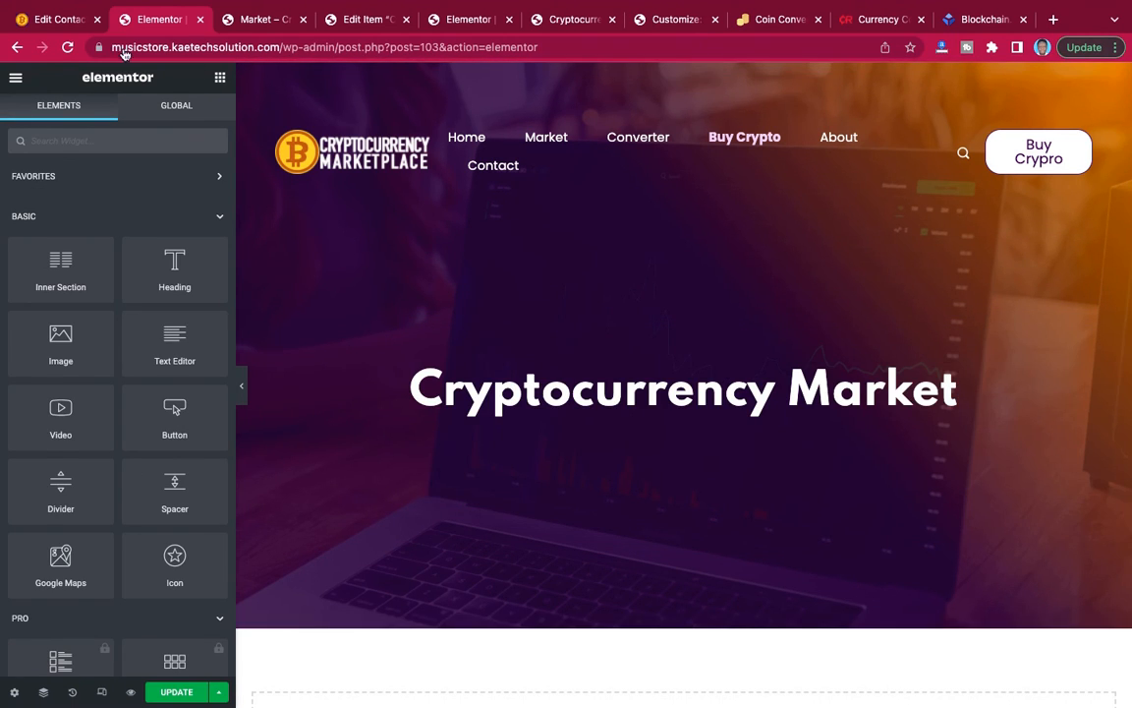
# Reopen the reference site's Buy Crypto page and examine its hero background and heading.
pyautogui.click(59, 19)
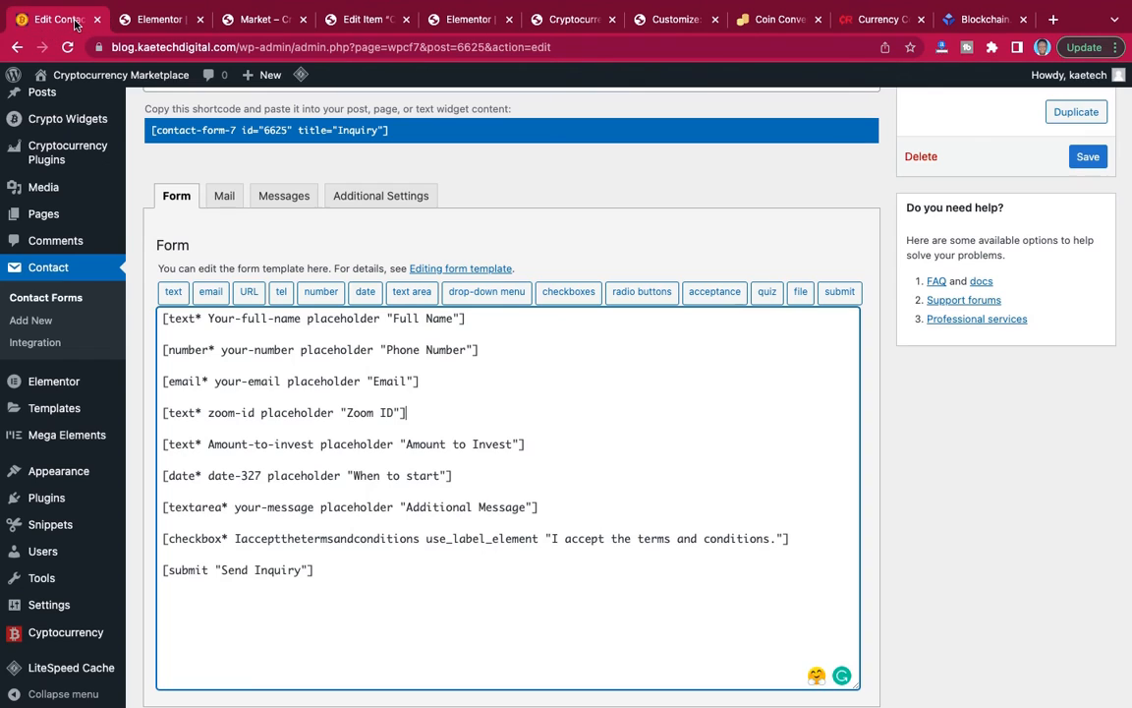
pyautogui.moveTo(74, 76)
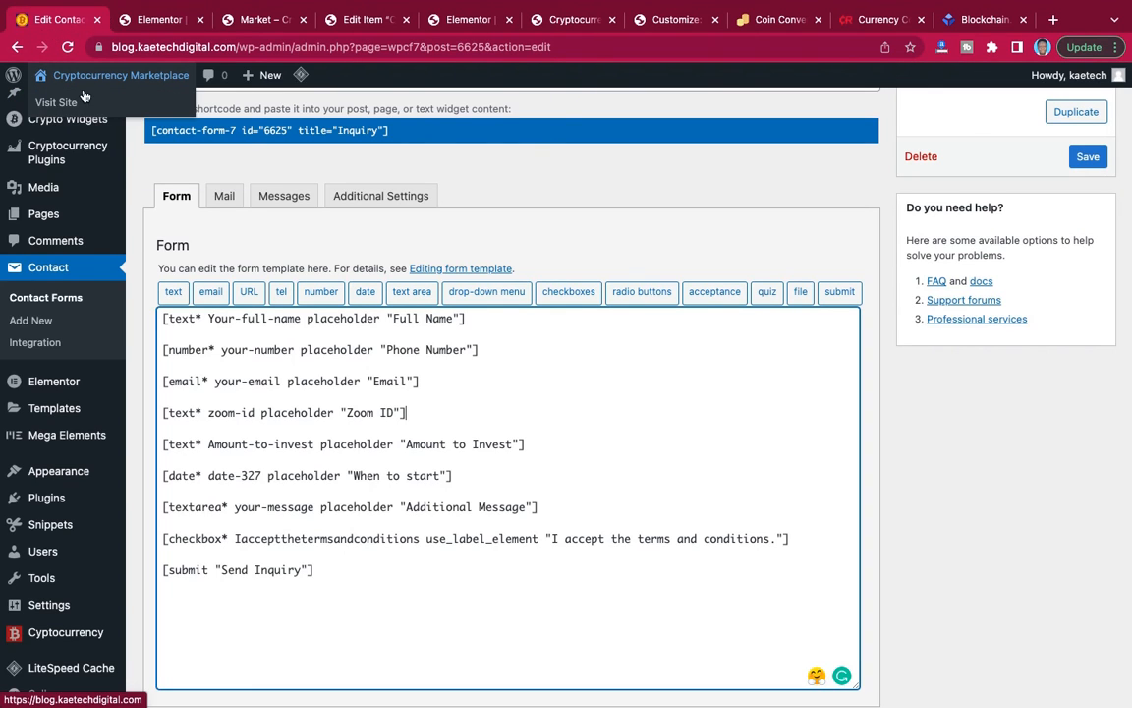
pyautogui.click(57, 103)
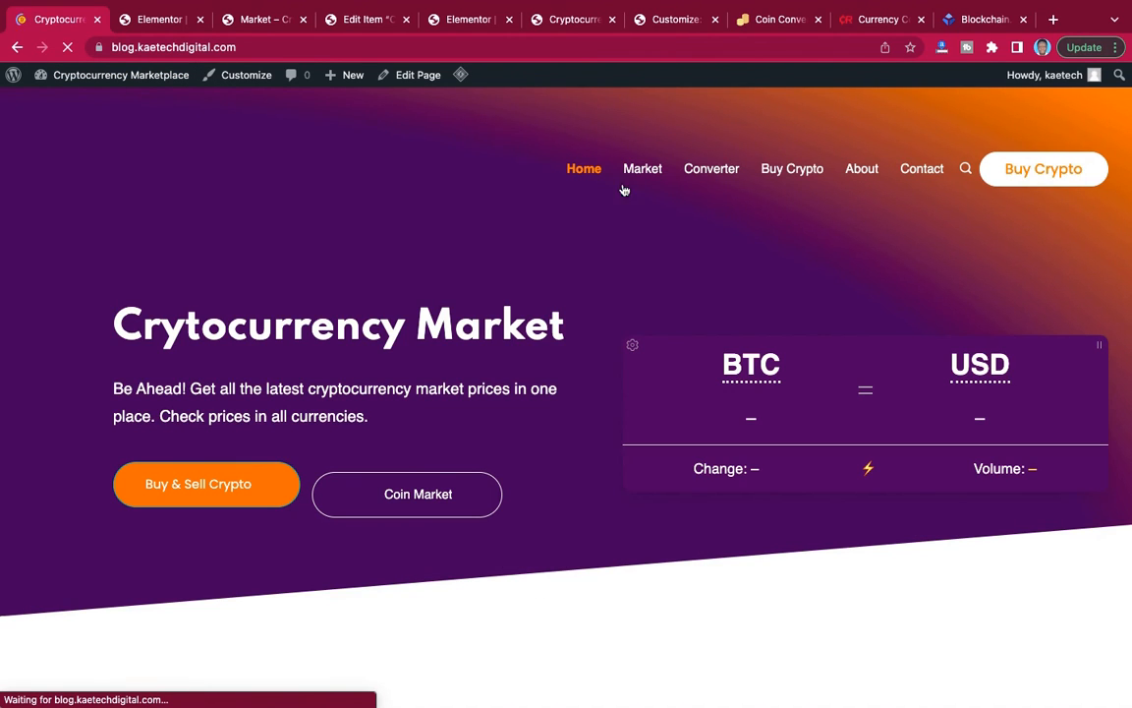
pyautogui.click(794, 170)
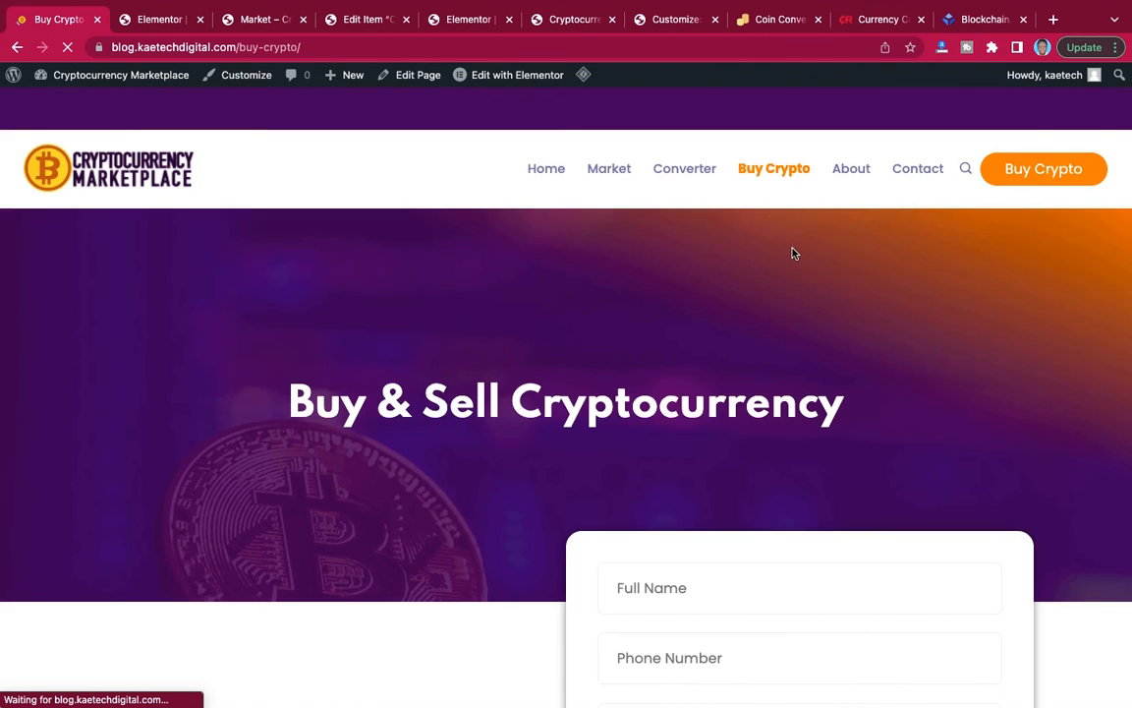
pyautogui.scroll(-2, 794, 253)
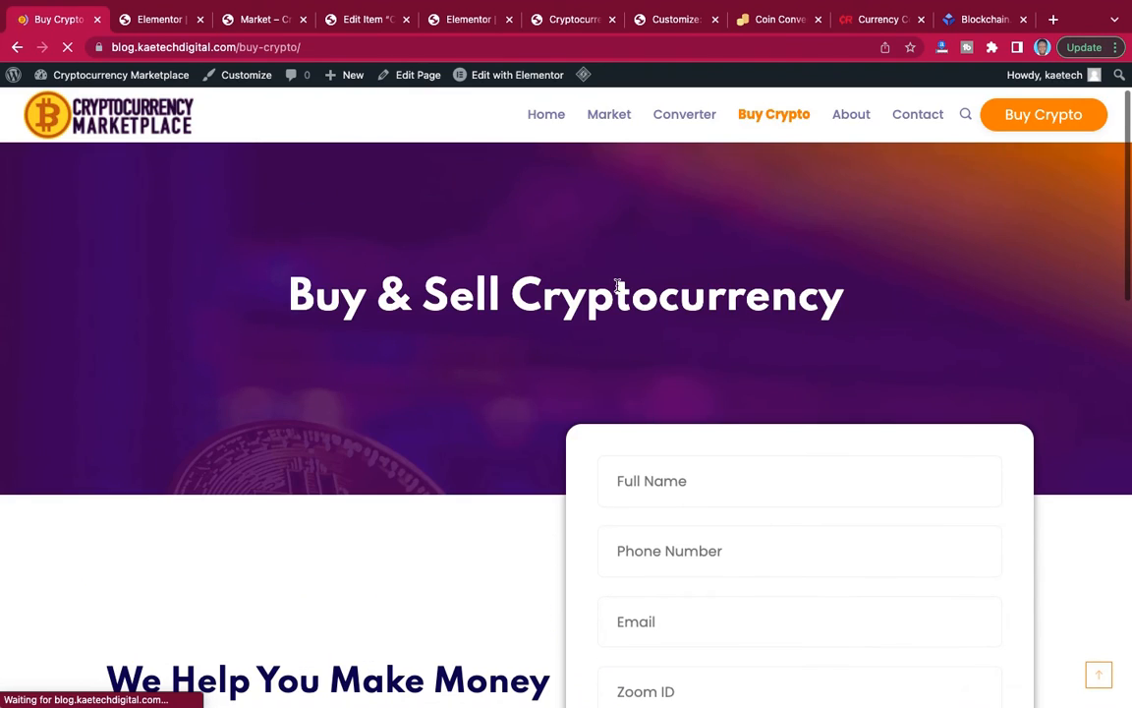
pyautogui.scroll(1, 429, 278)
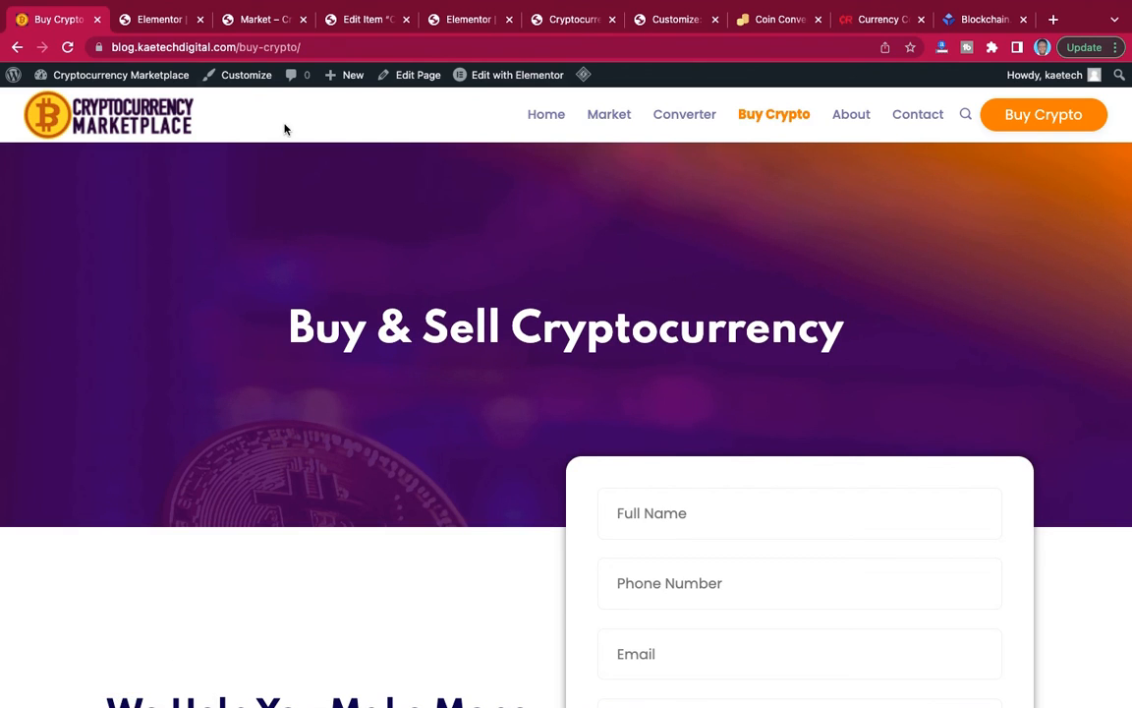
# Replace the Buy Crypto hero section's background image with the media library photo of a bitcoin before a blue trading chart.
pyautogui.click(153, 21)
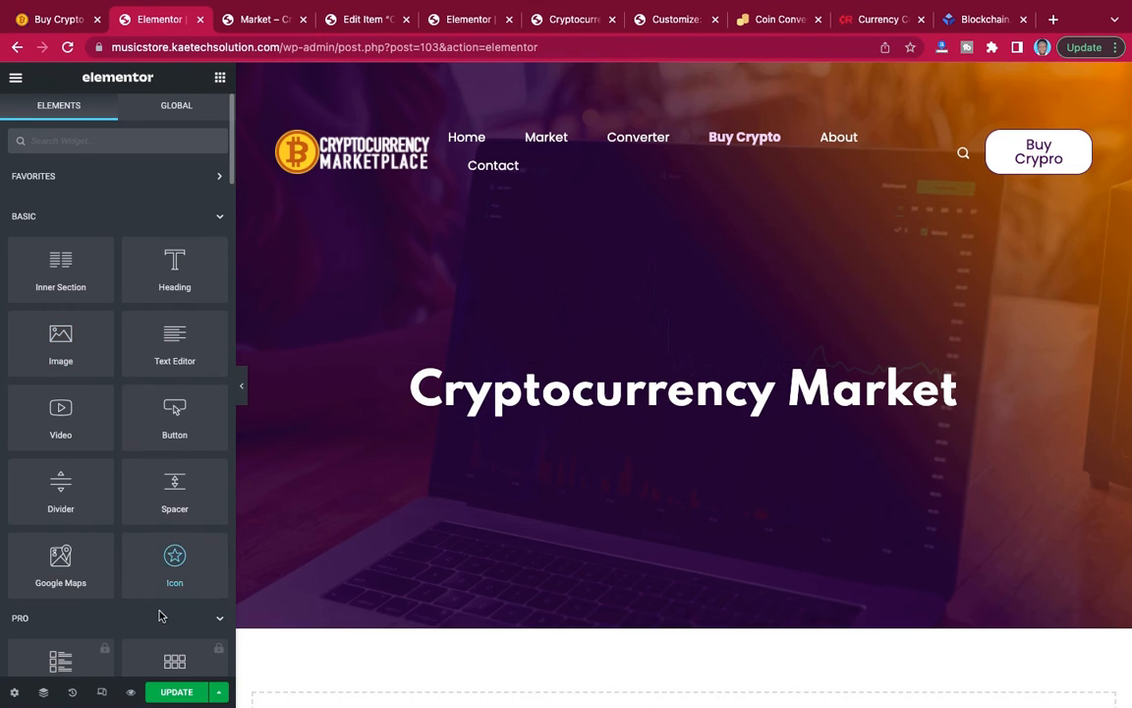
pyautogui.click(44, 695)
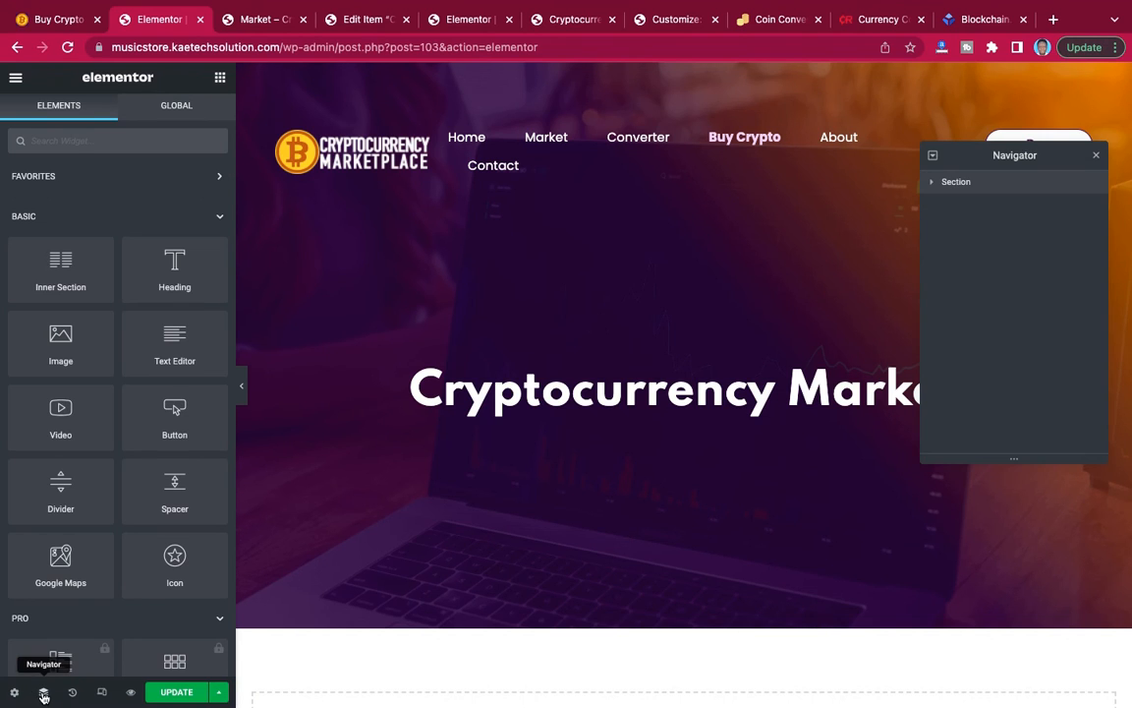
pyautogui.click(958, 184)
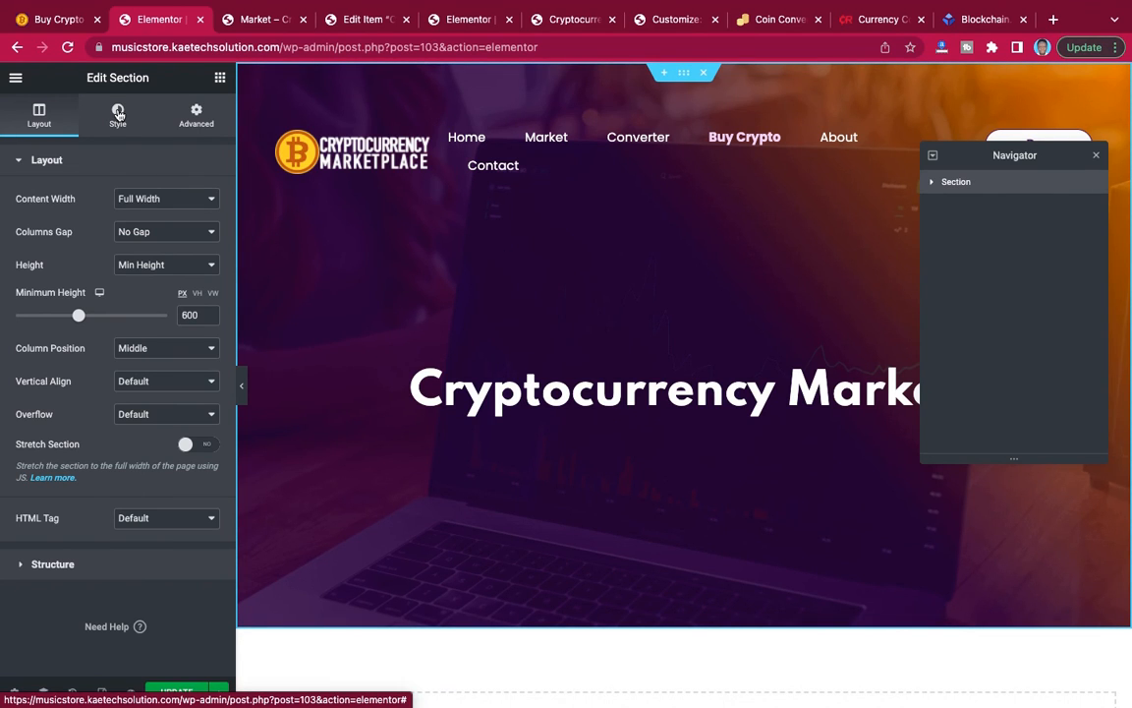
pyautogui.click(118, 114)
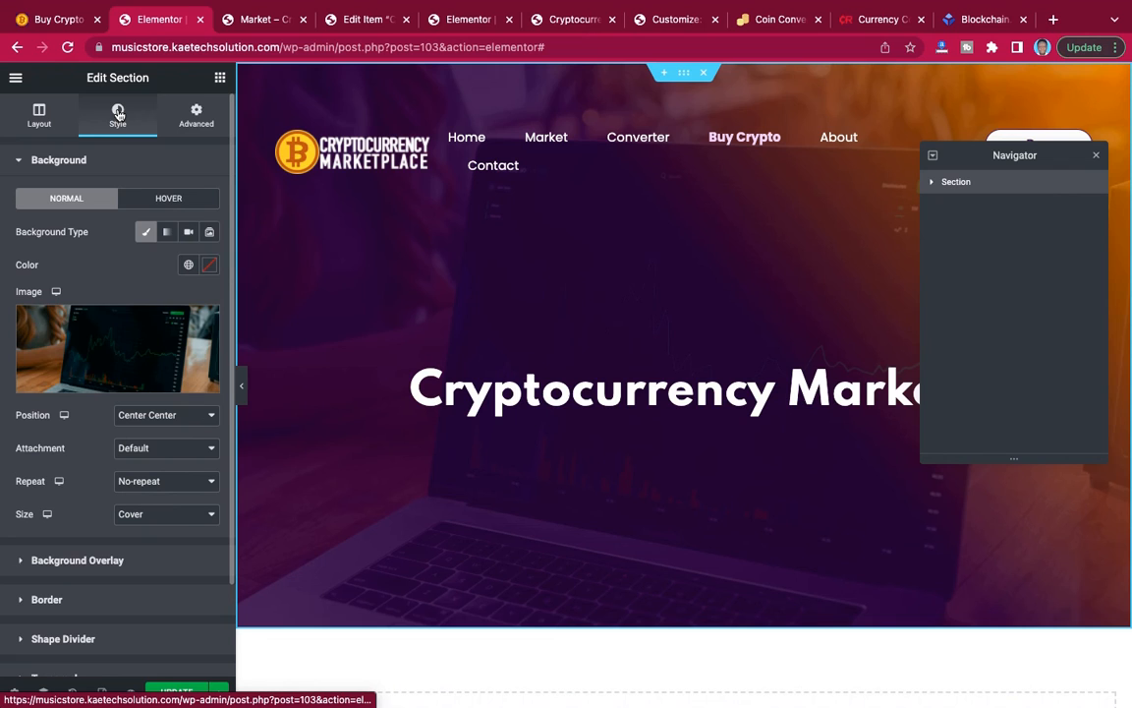
pyautogui.click(108, 346)
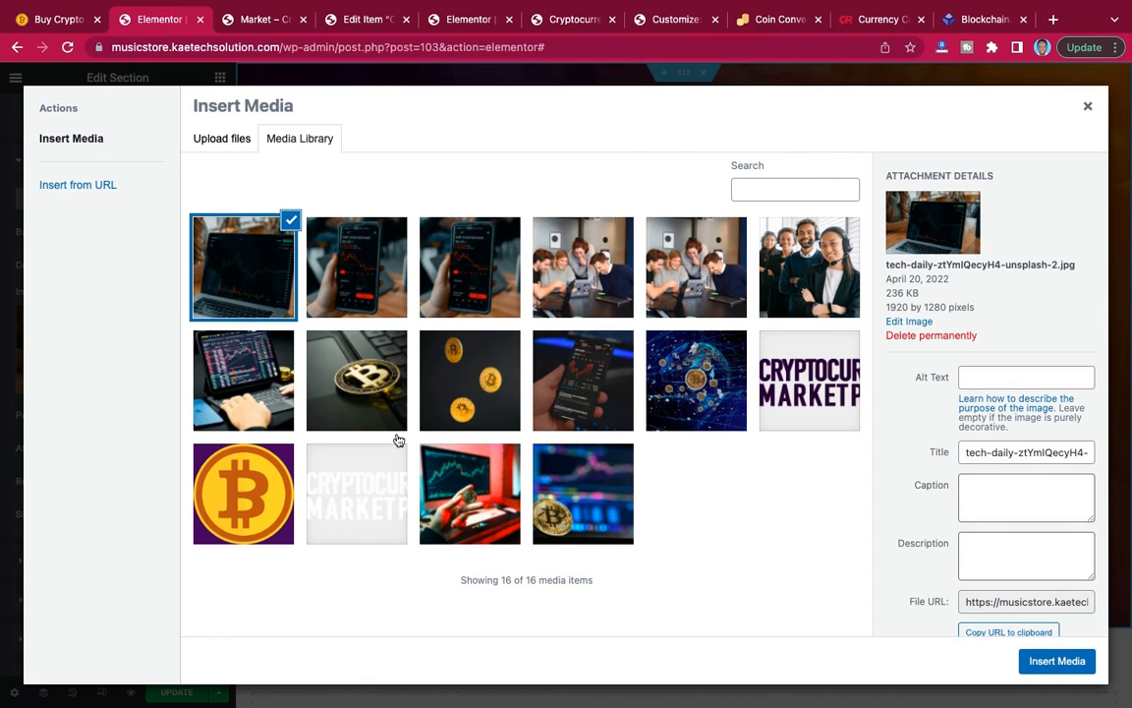
pyautogui.click(326, 342)
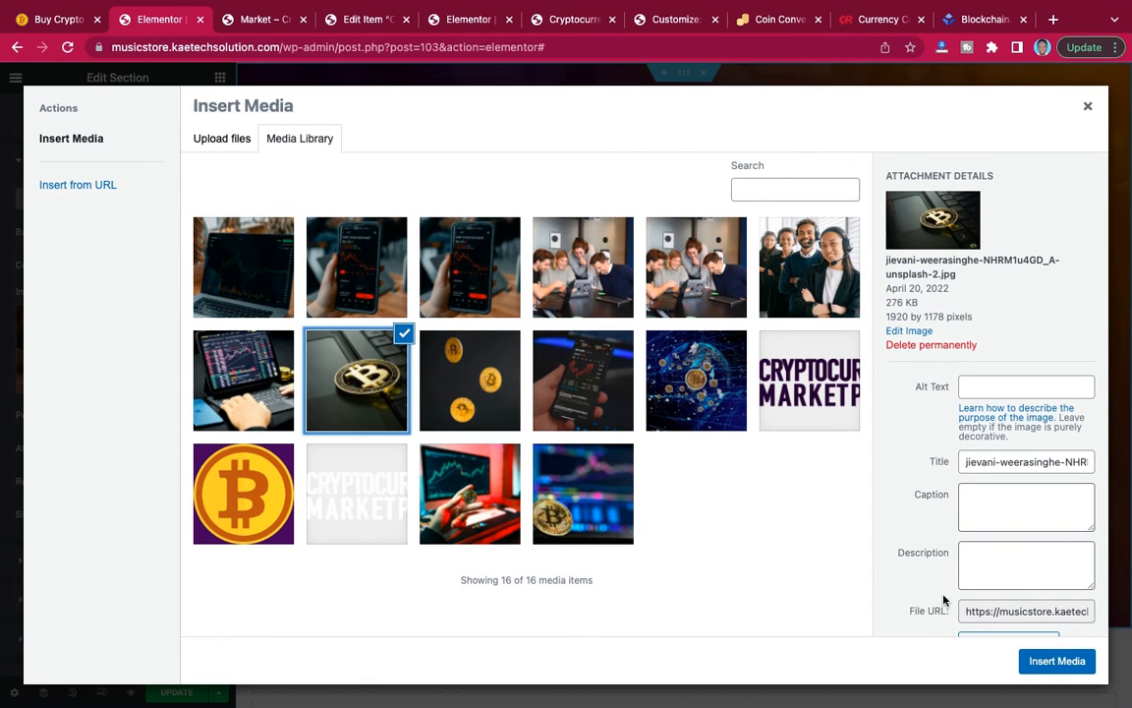
pyautogui.click(545, 469)
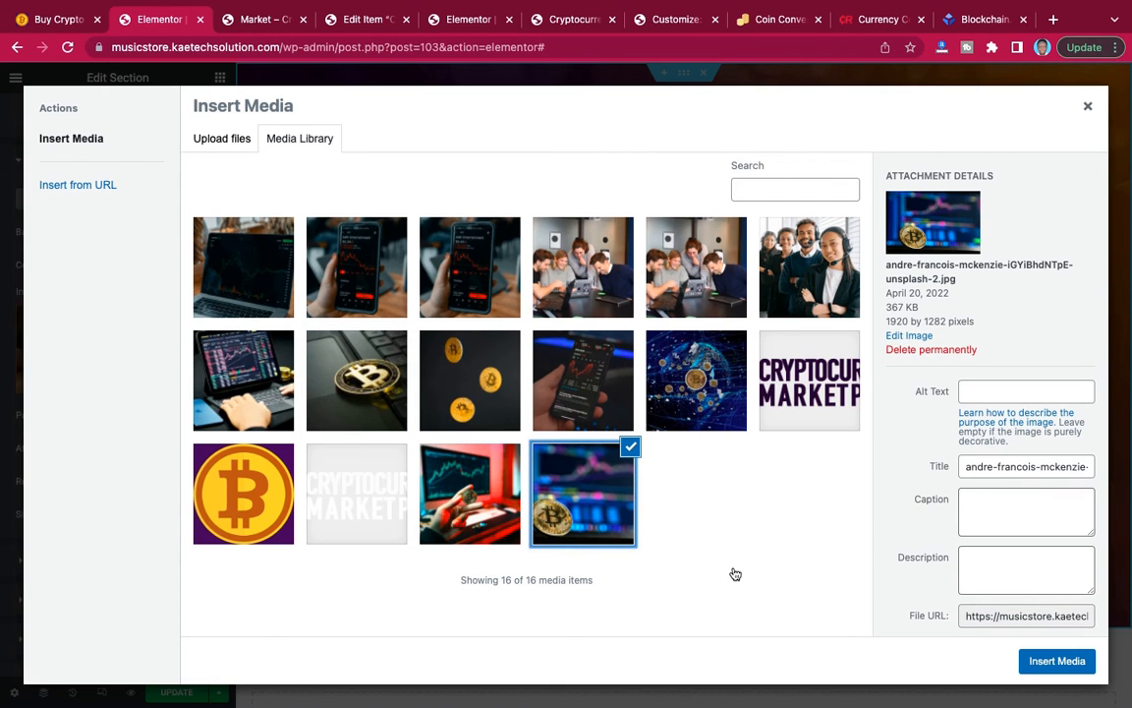
pyautogui.click(1064, 661)
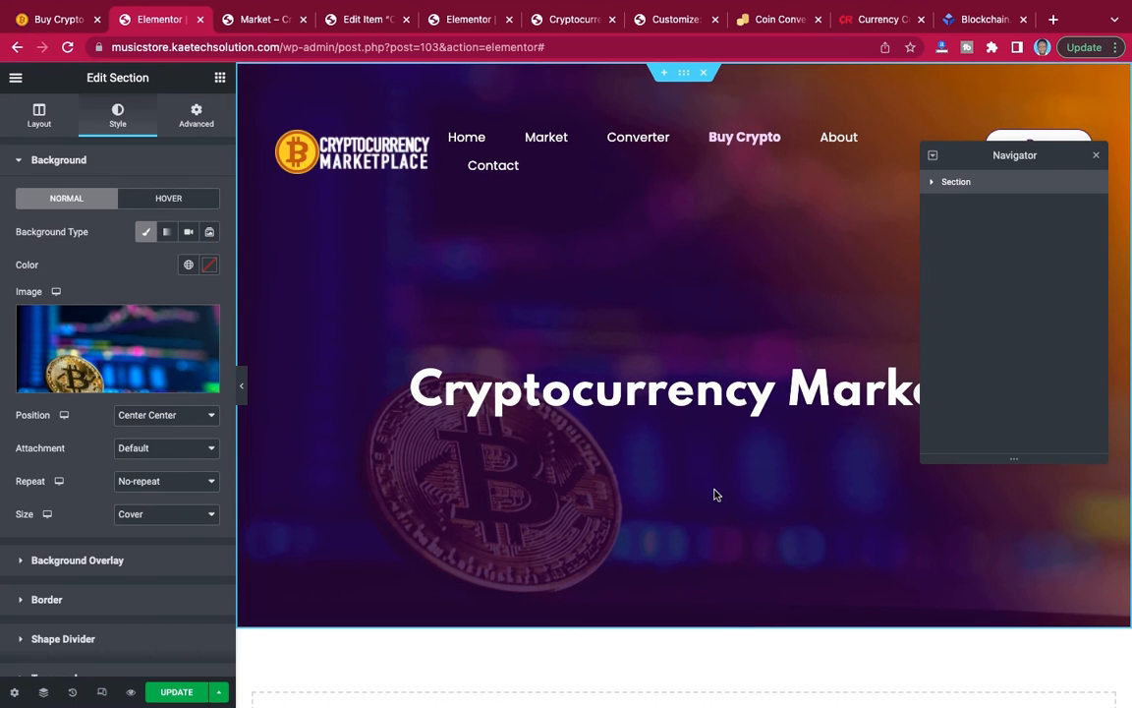
# Set the hero section's background image attachment to Fixed.
pyautogui.scroll(-3, 715, 493)
pyautogui.scroll(3, 716, 493)
pyautogui.scroll(-3, 715, 493)
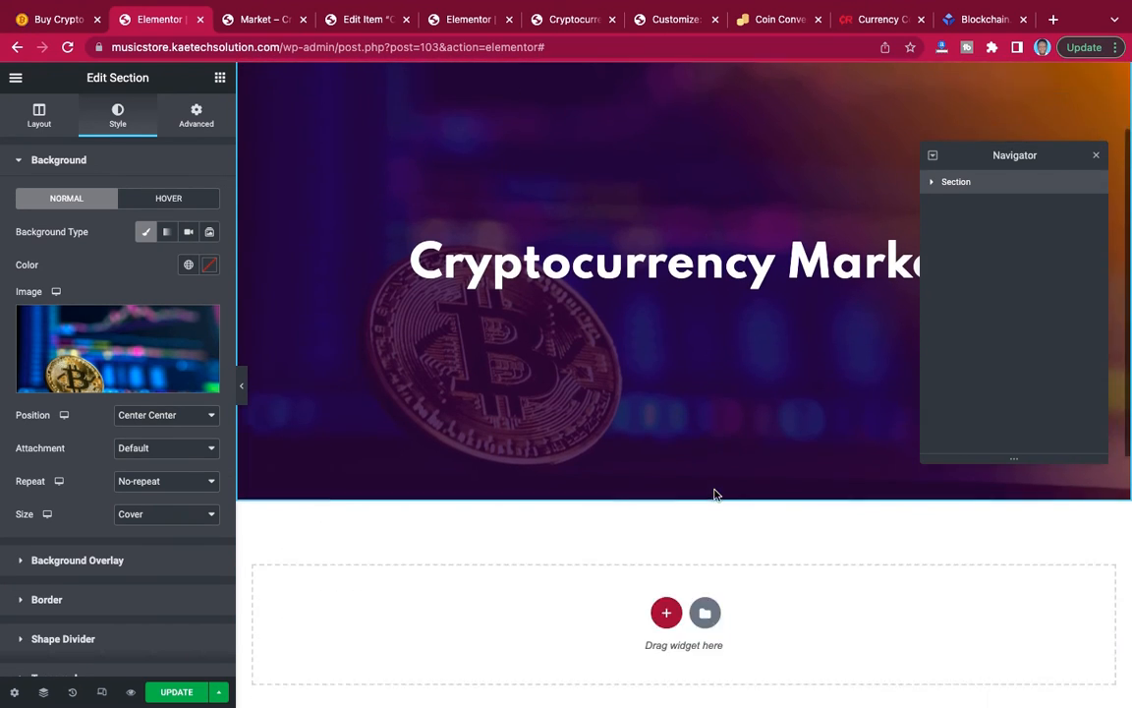
pyautogui.scroll(3, 715, 493)
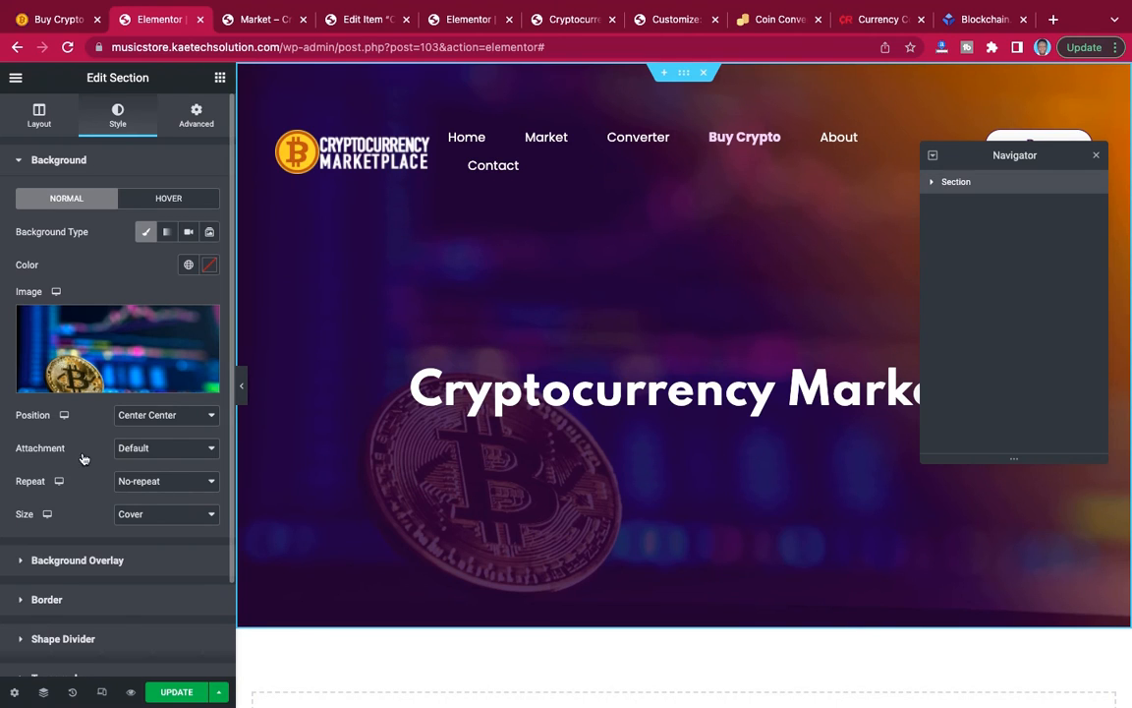
pyautogui.click(178, 456)
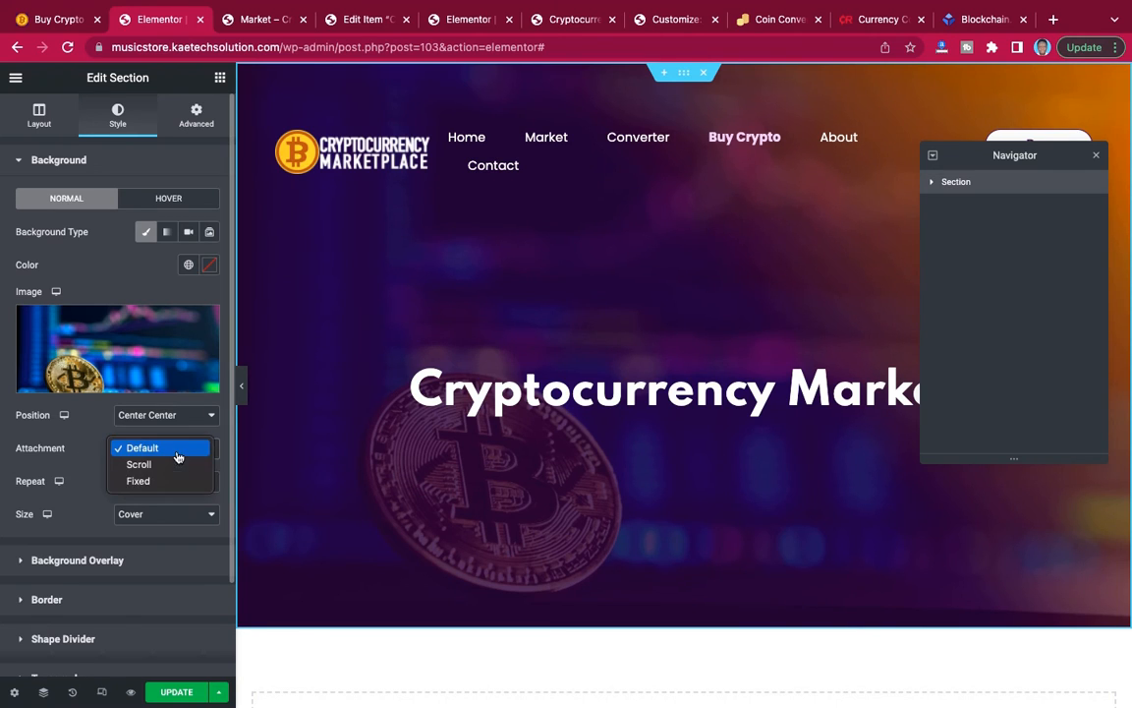
pyautogui.click(171, 478)
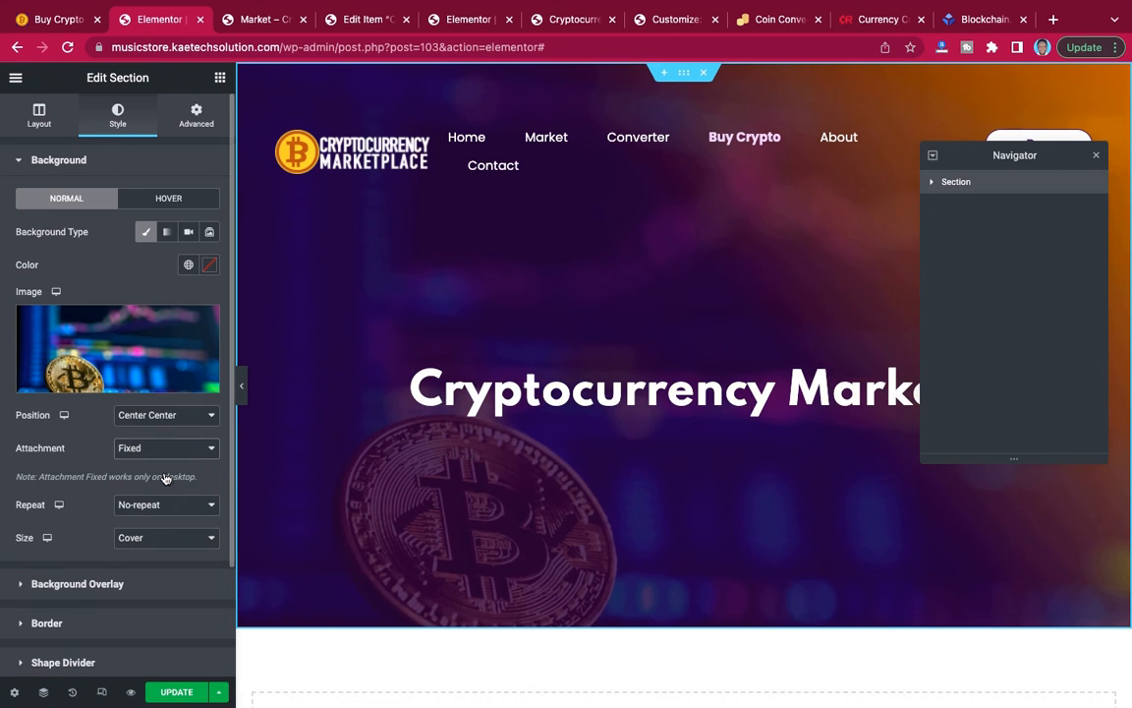
# Set the Buy Crypto hero section's minimum height to 500 px.
pyautogui.scroll(-5, 491, 488)
pyautogui.scroll(5, 492, 489)
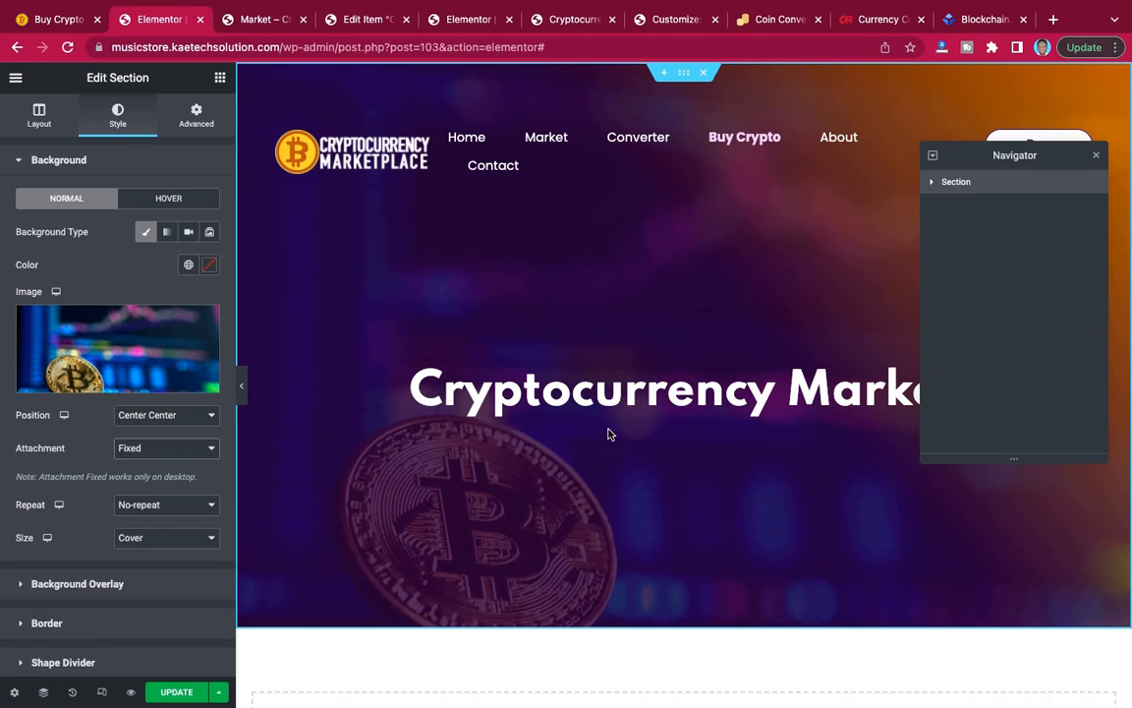
pyautogui.click(39, 115)
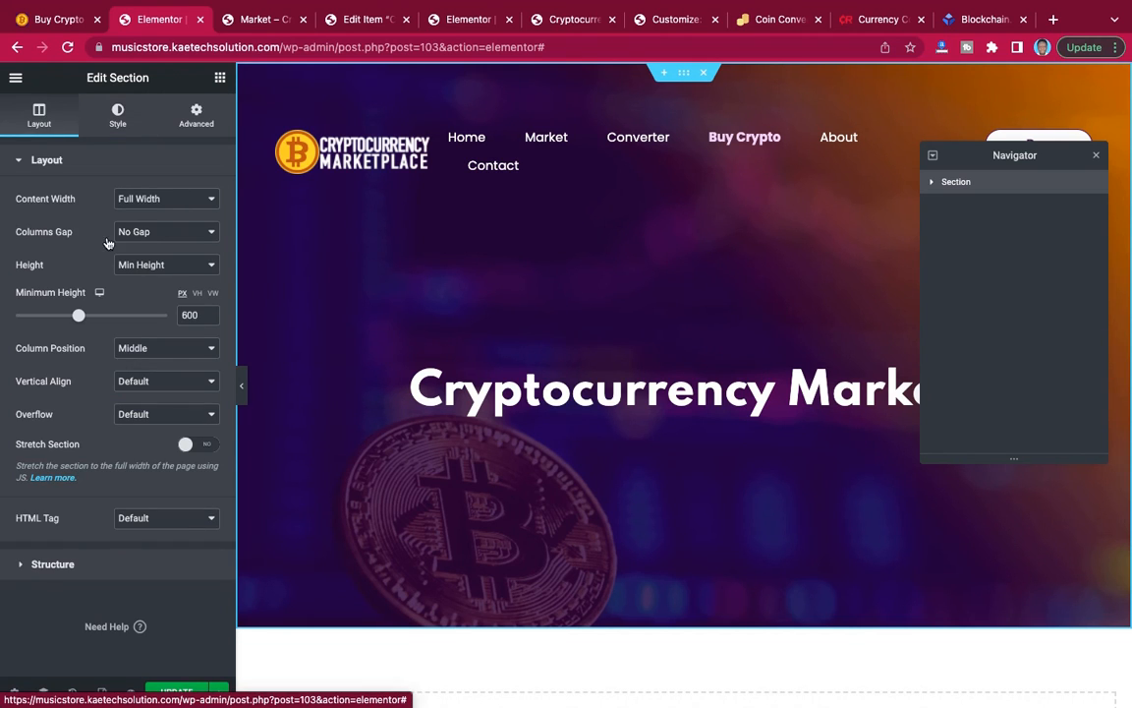
pyautogui.doubleClick(178, 315)
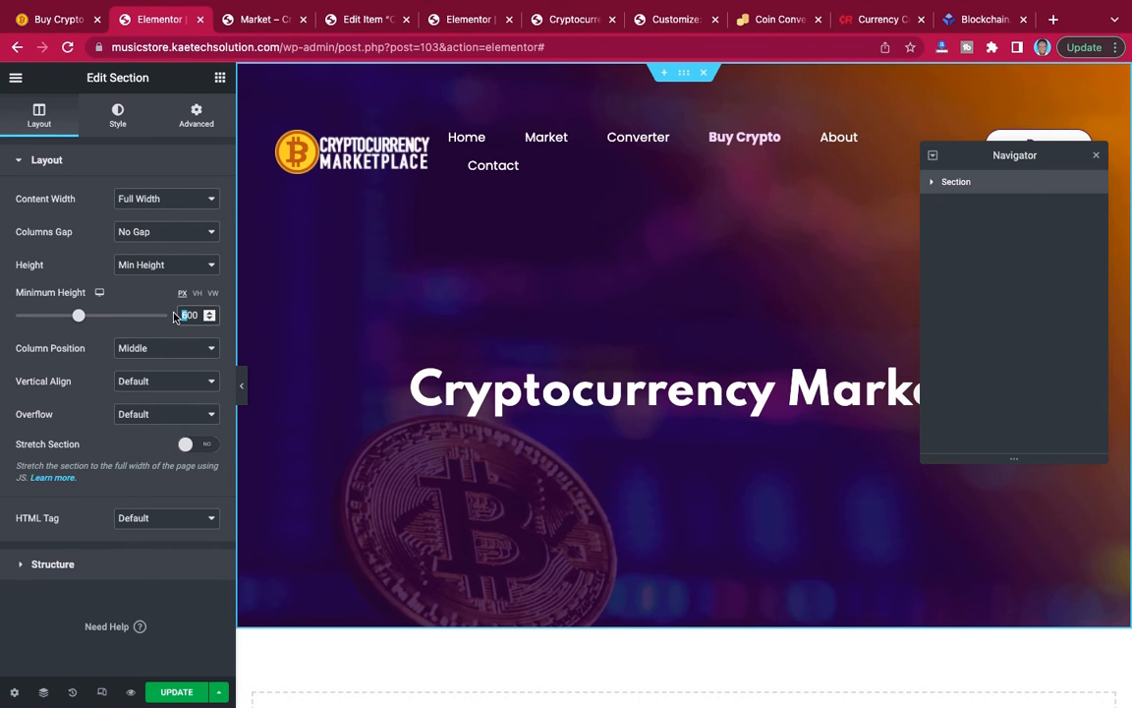
pyautogui.write('500')
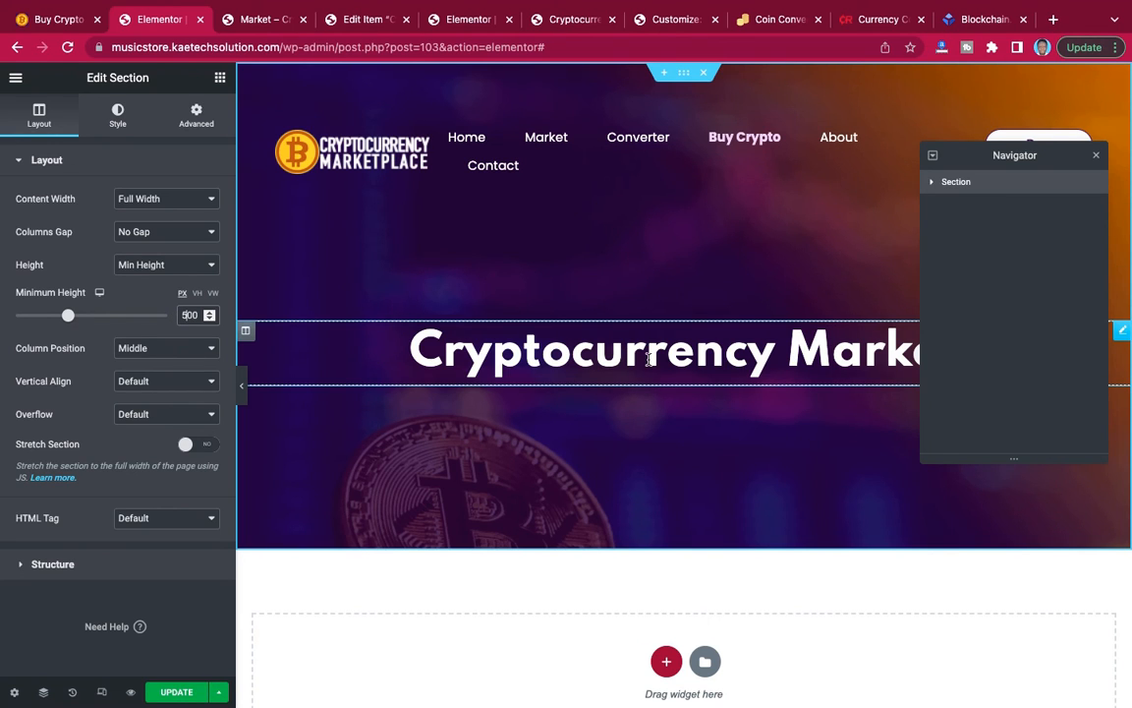
pyautogui.scroll(-5, 658, 401)
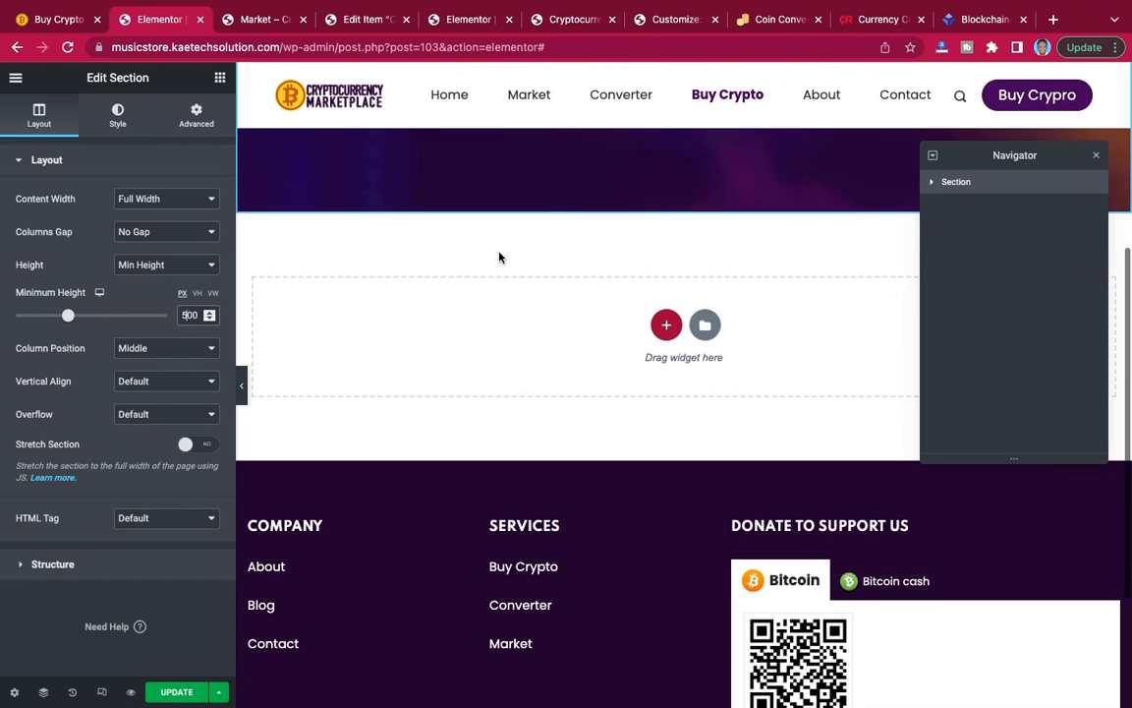
# Check the inquiry form on the reference Buy Crypto page and start a new contact form titled "Inquiry" in the WordPress dashboard.
pyautogui.click(42, 20)
pyautogui.scroll(-5, 366, 309)
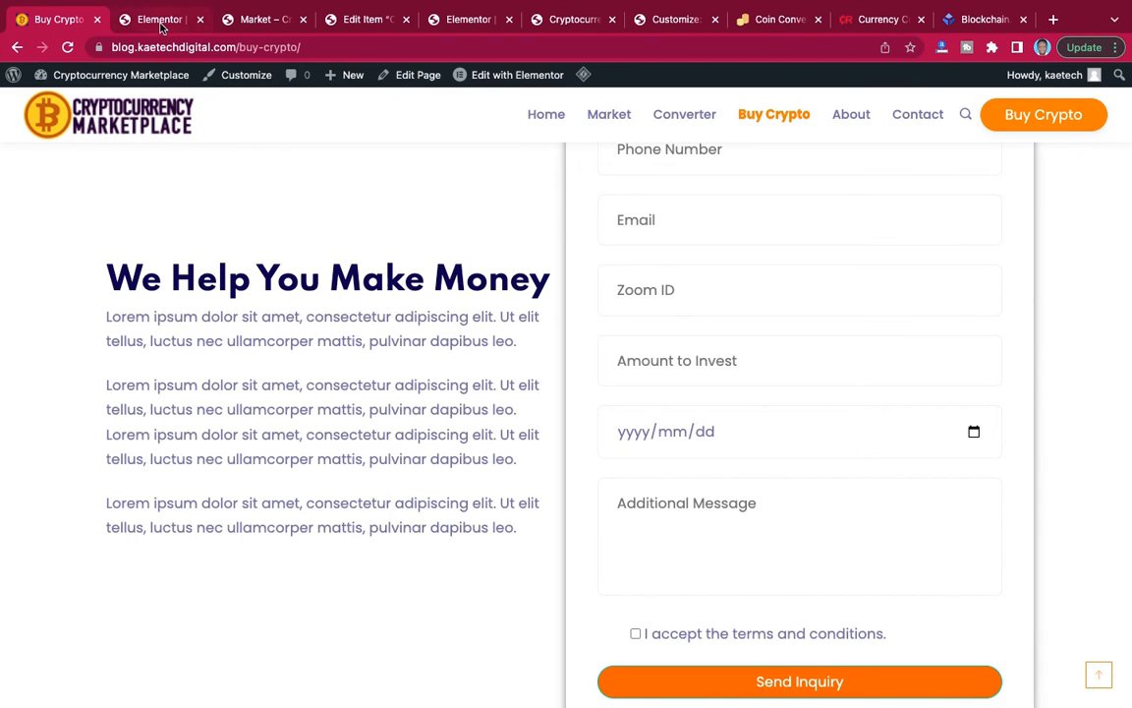
pyautogui.click(355, 22)
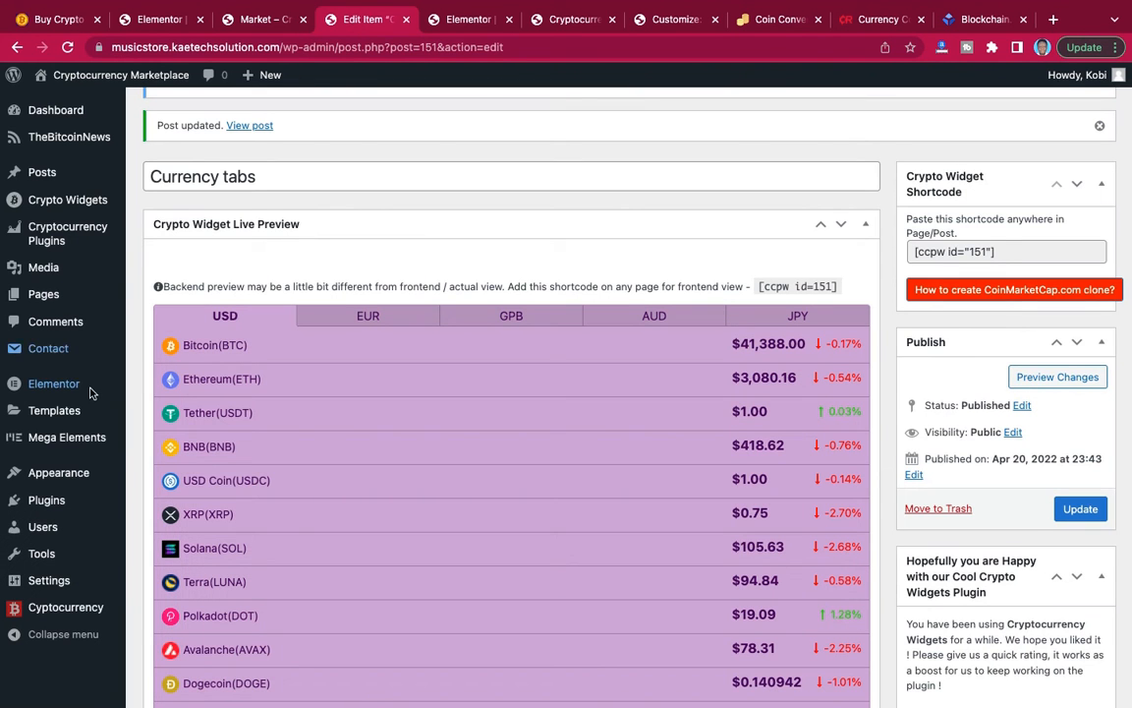
pyautogui.moveTo(56, 351)
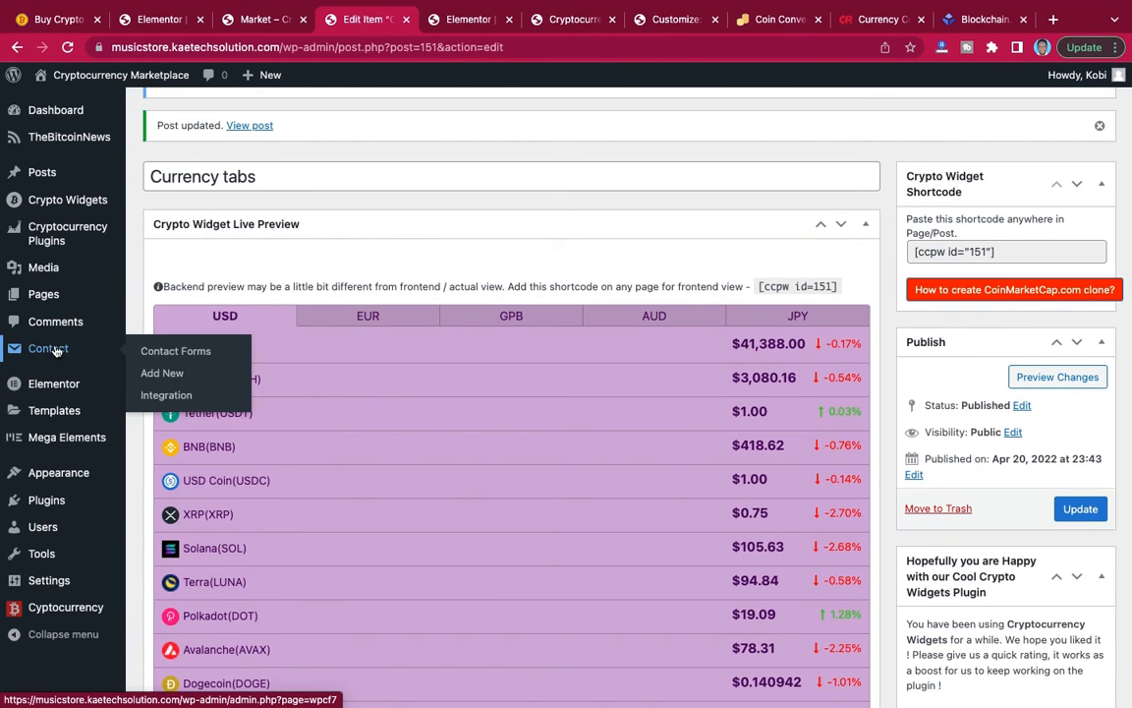
pyautogui.click(163, 374)
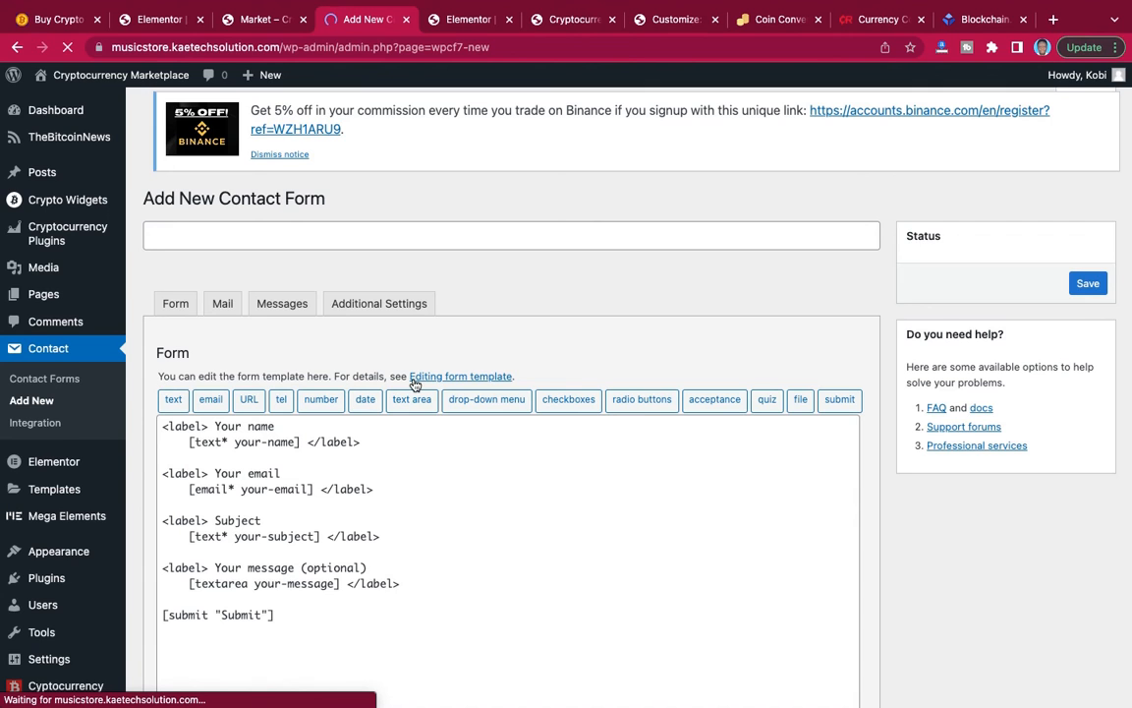
pyautogui.scroll(-1, 415, 385)
pyautogui.scroll(1, 414, 381)
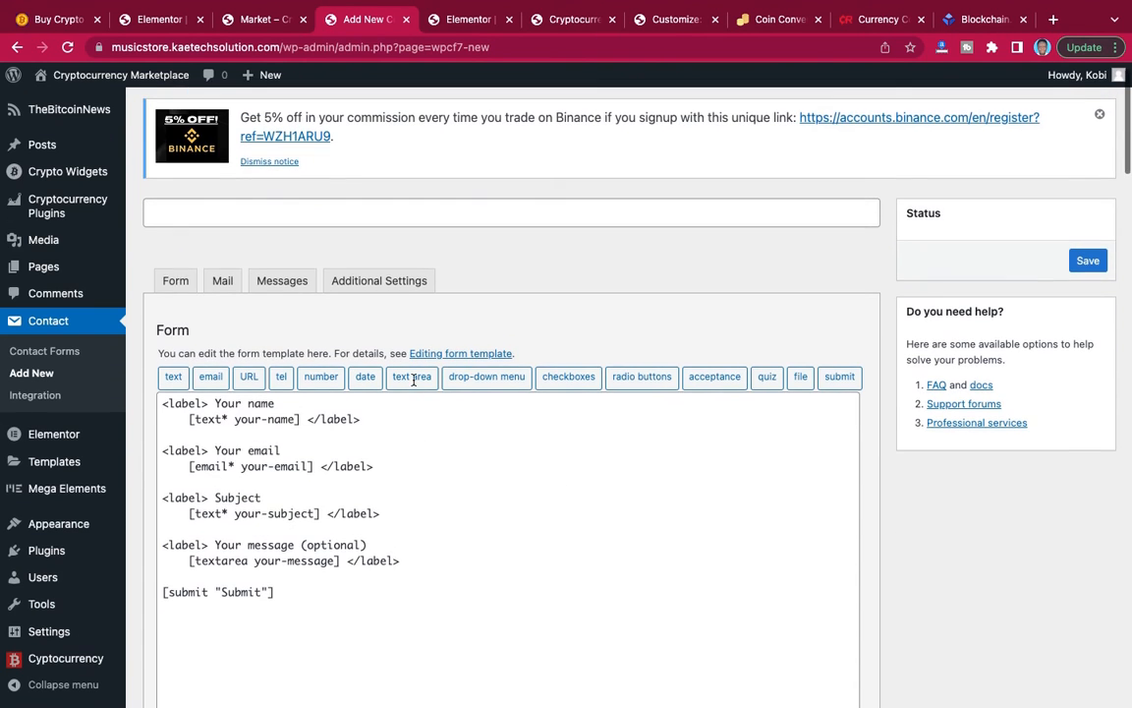
pyautogui.scroll(-1, 311, 483)
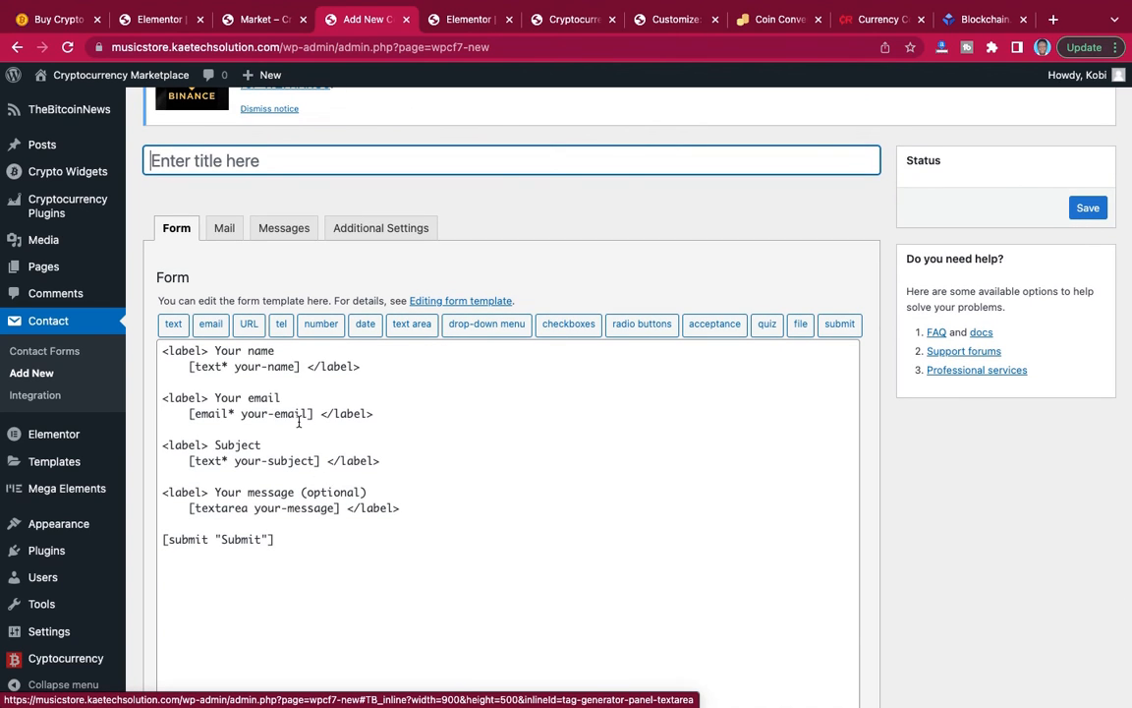
pyautogui.click(316, 164)
pyautogui.write('Inquiry')
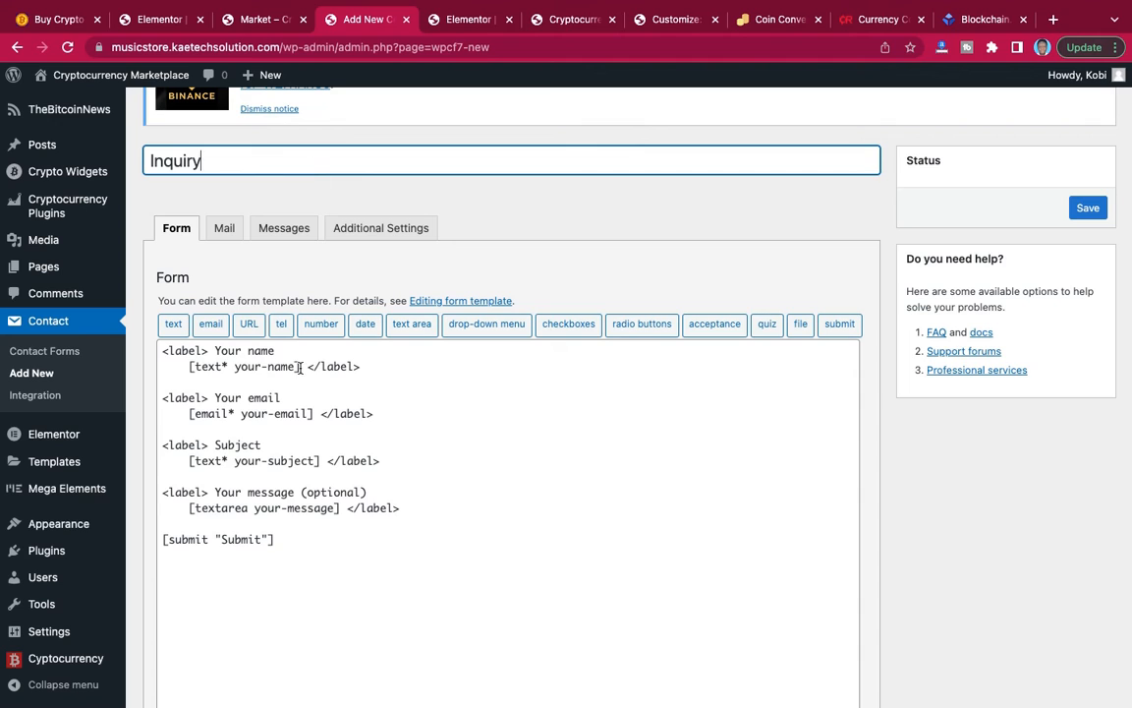
# Replace the entire default form template with the copied inquiry form code, from the "Full Name" text field through the "Send Inquiry" submit tag.
pyautogui.click(287, 540)
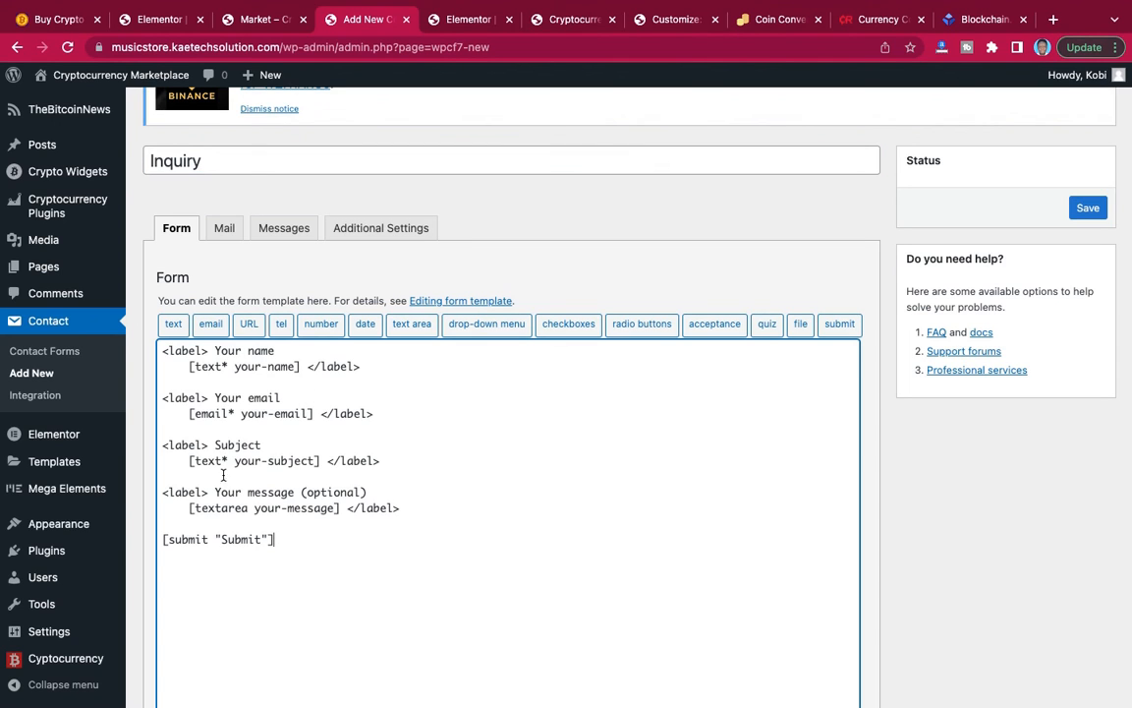
pyautogui.keyDown('shift'); pyautogui.click(156, 352); pyautogui.keyUp('shift')
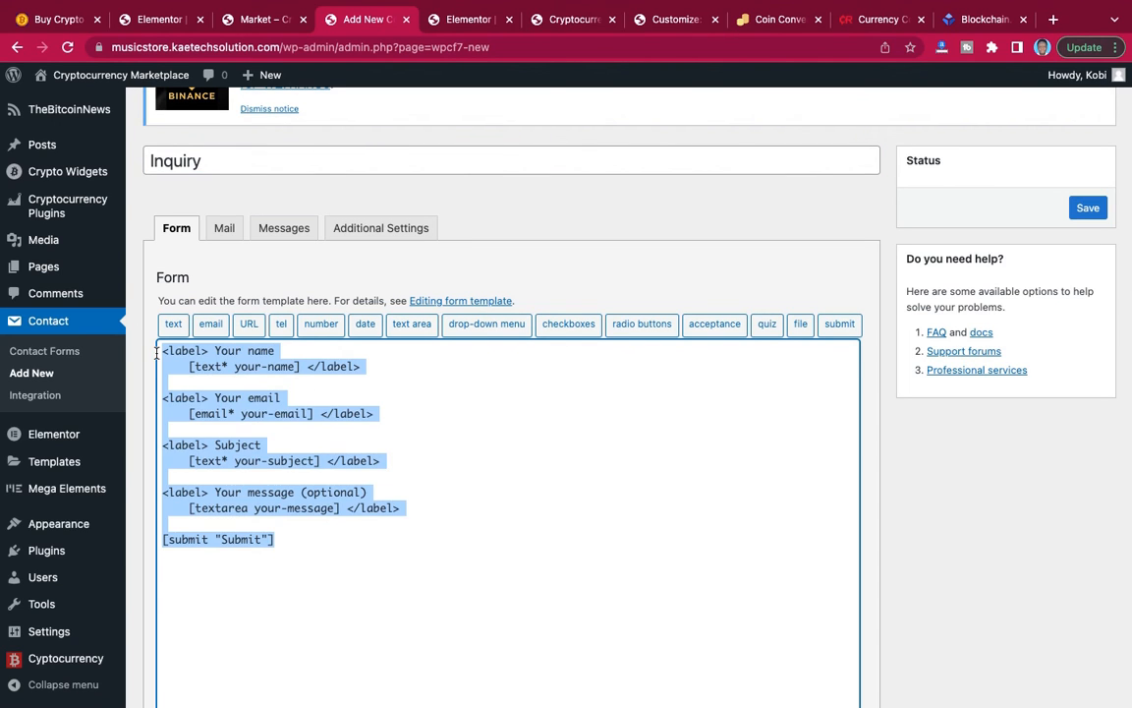
pyautogui.write('[text* Your-full-name placeholder "Full Name"]  [number* your-number placeholder "Phone Number"]  [email* your-email placeholder "Email"]  [text* zoom-id placeholder "Zoom ID"]  [text* Amount-to-invest placeholder "Amount to Invest"]  [date* date-327 placeholder "When to start"]  [textarea* your-message placeholder "Additional Message"]  [checkbox* Iacceptthetermsandconditions use_label_element "I accept the terms and conditions."]  [submit "Send Inquiry"]')
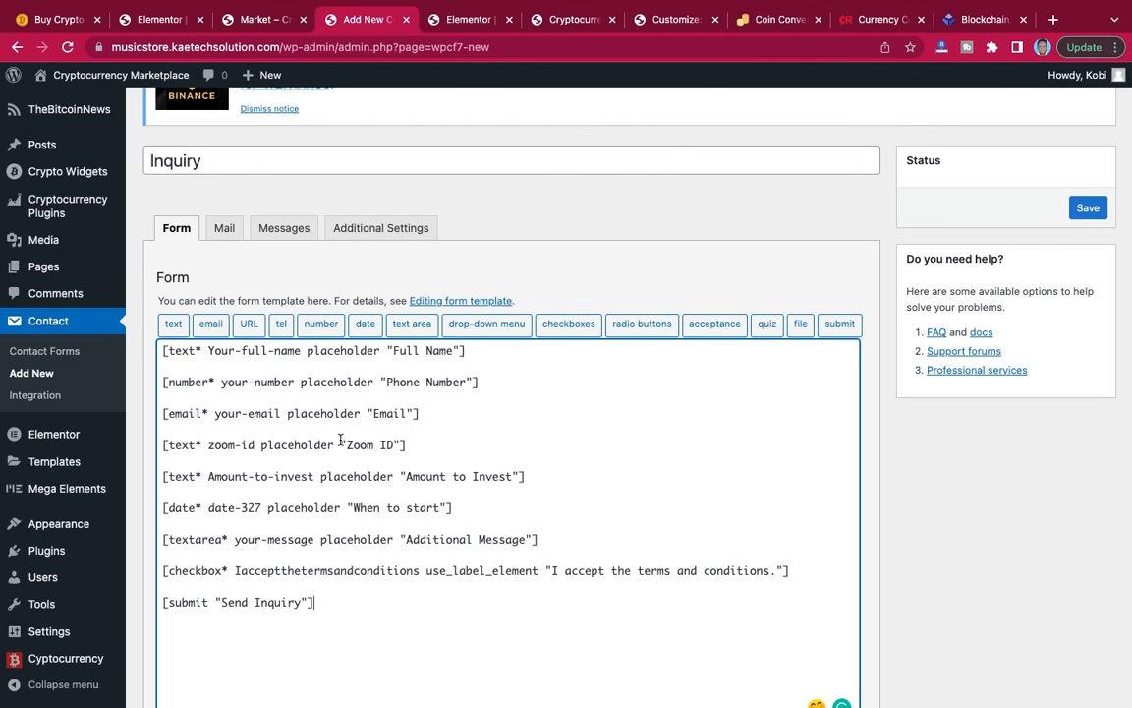
# Review the Inquiry form's mail template, including its recipient, sender, subject, additional headers and message body.
pyautogui.click(223, 230)
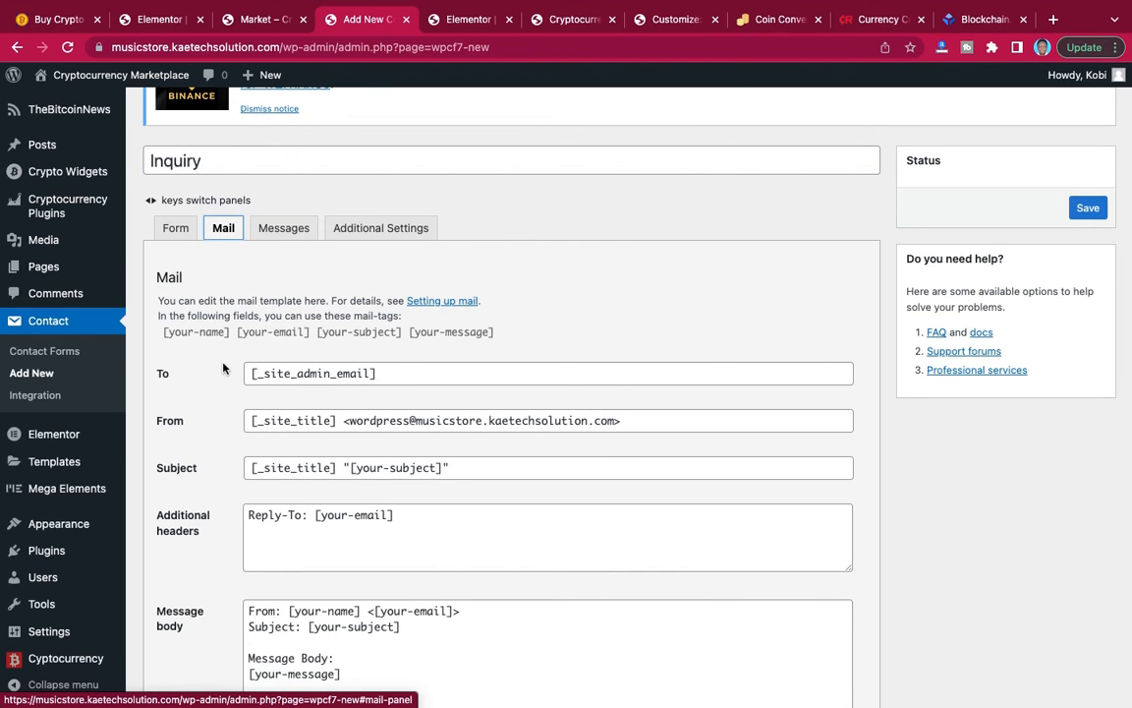
pyautogui.scroll(-2, 223, 368)
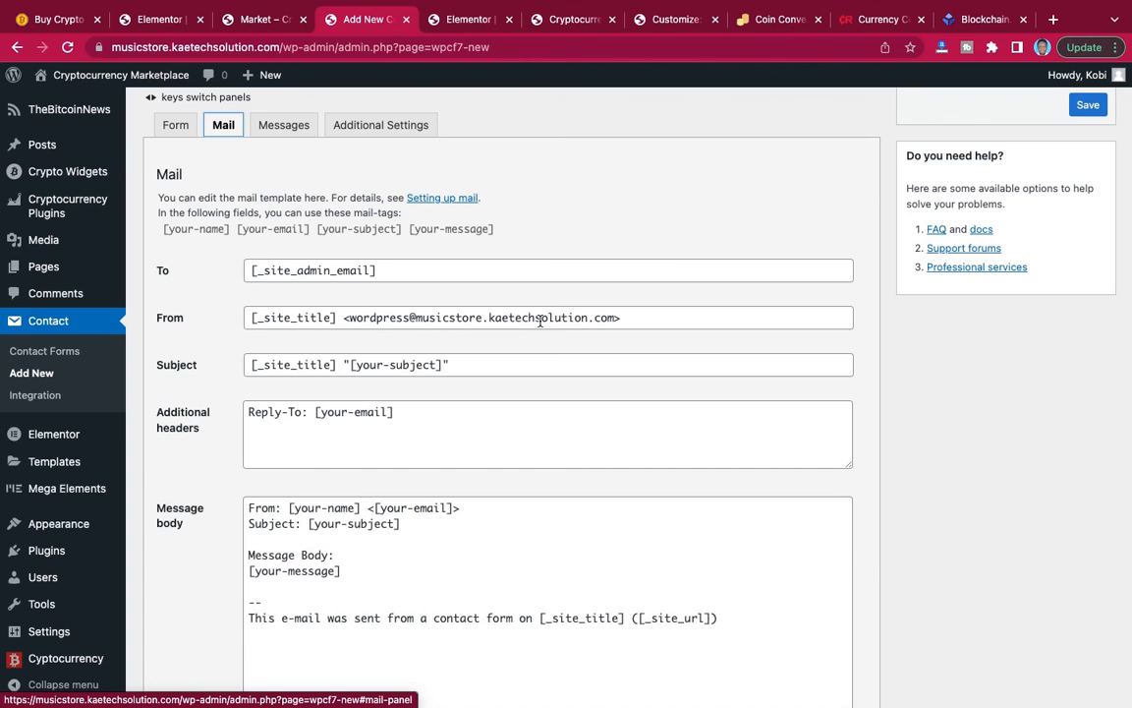
pyautogui.scroll(-1, 469, 401)
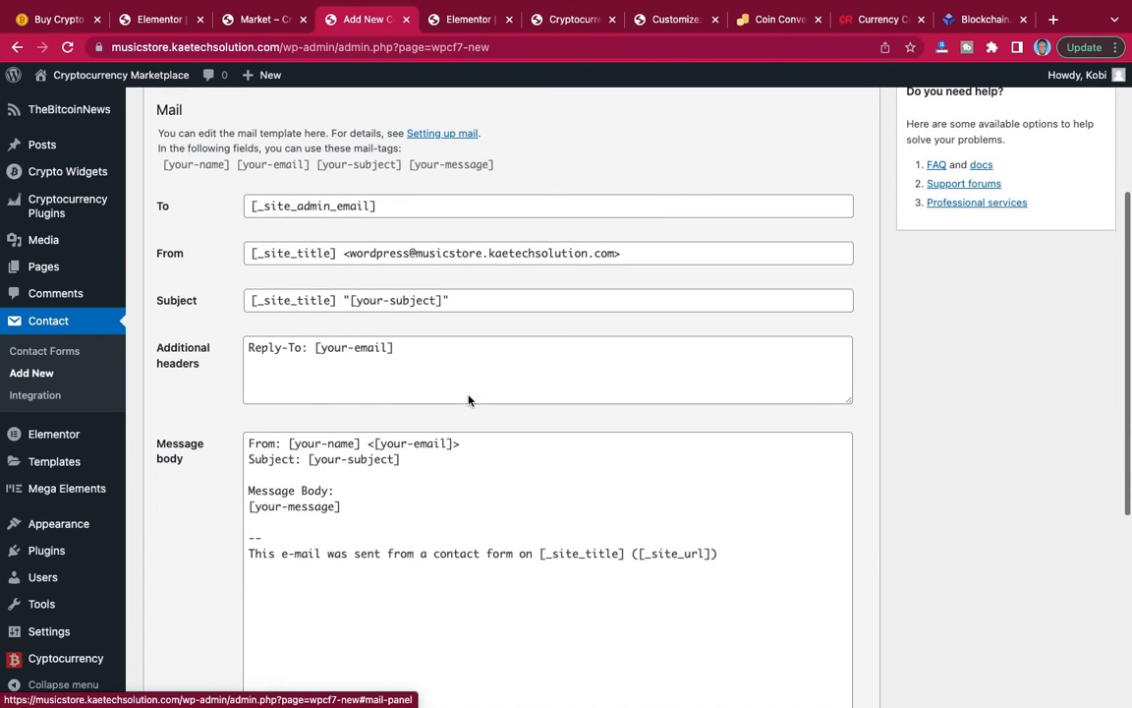
pyautogui.scroll(-1, 402, 463)
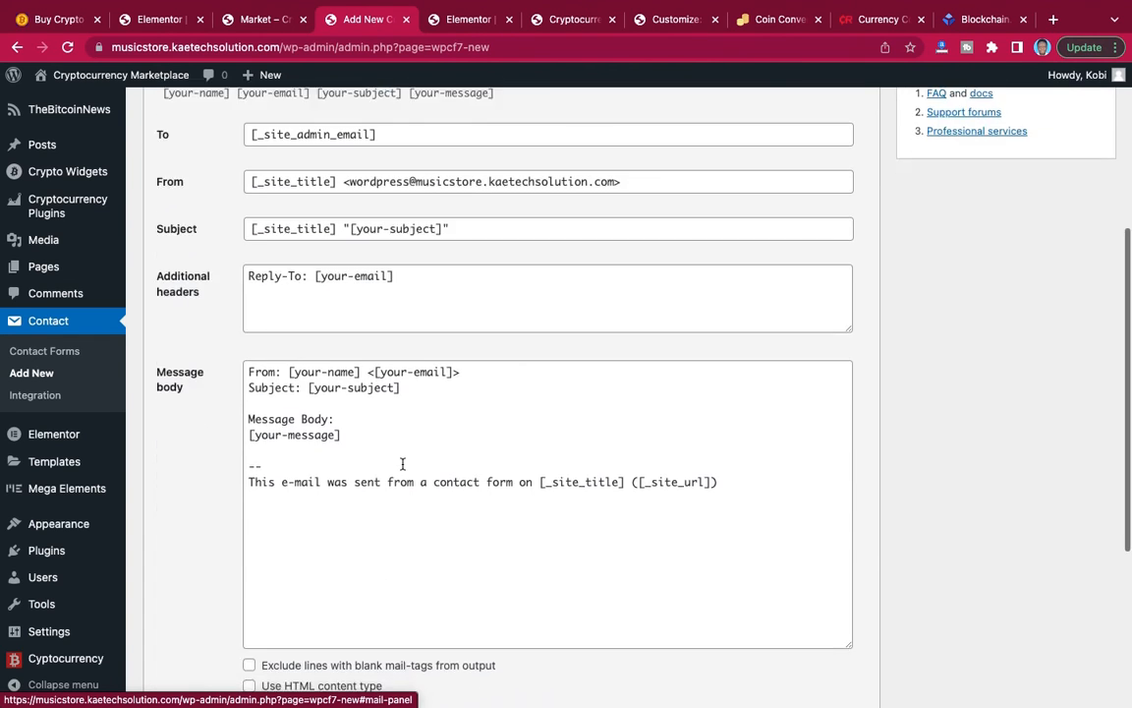
pyautogui.scroll(2, 402, 463)
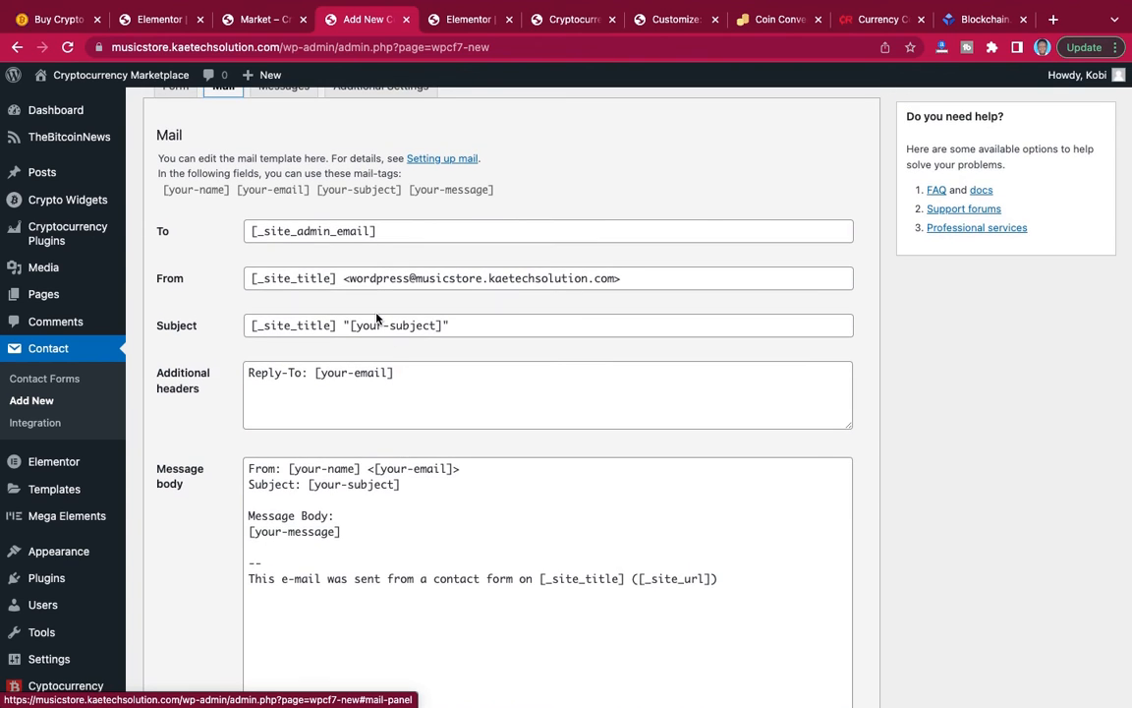
pyautogui.scroll(1, 334, 236)
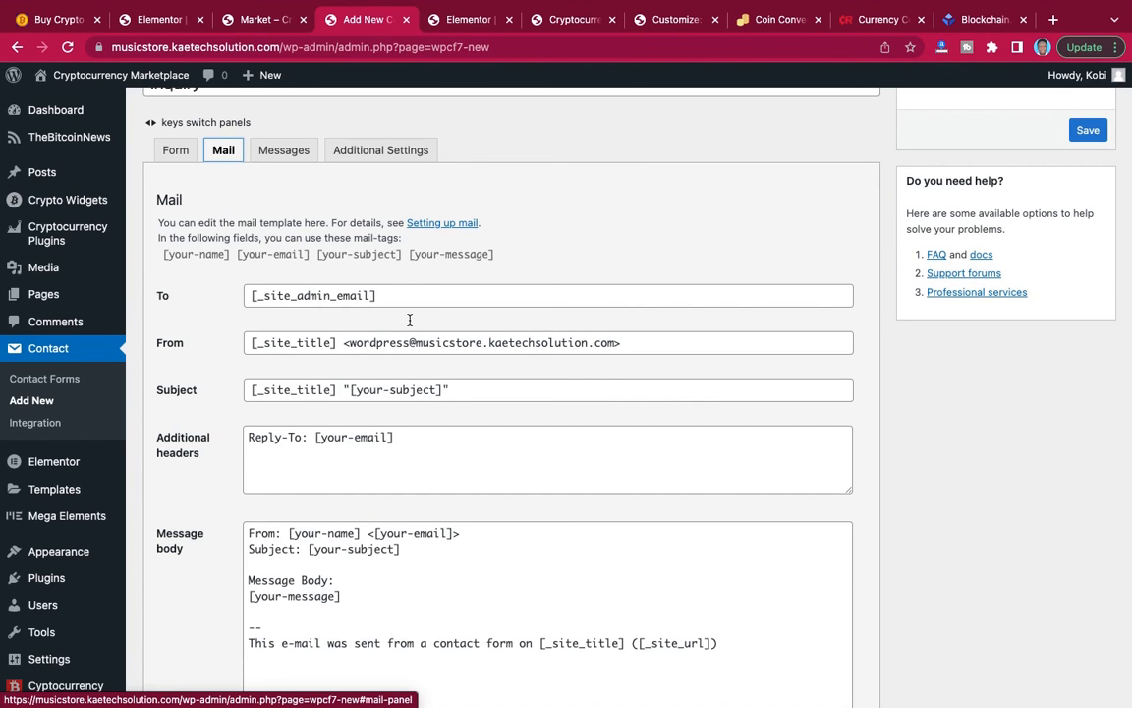
pyautogui.scroll(-2, 351, 401)
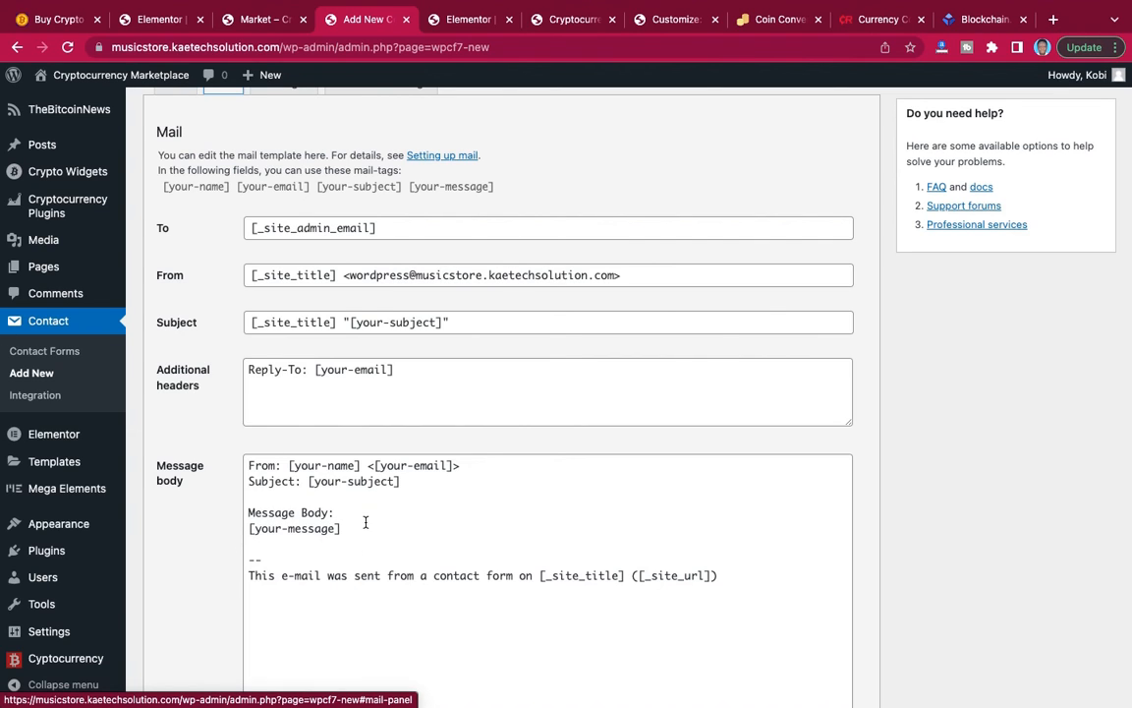
pyautogui.scroll(1, 374, 523)
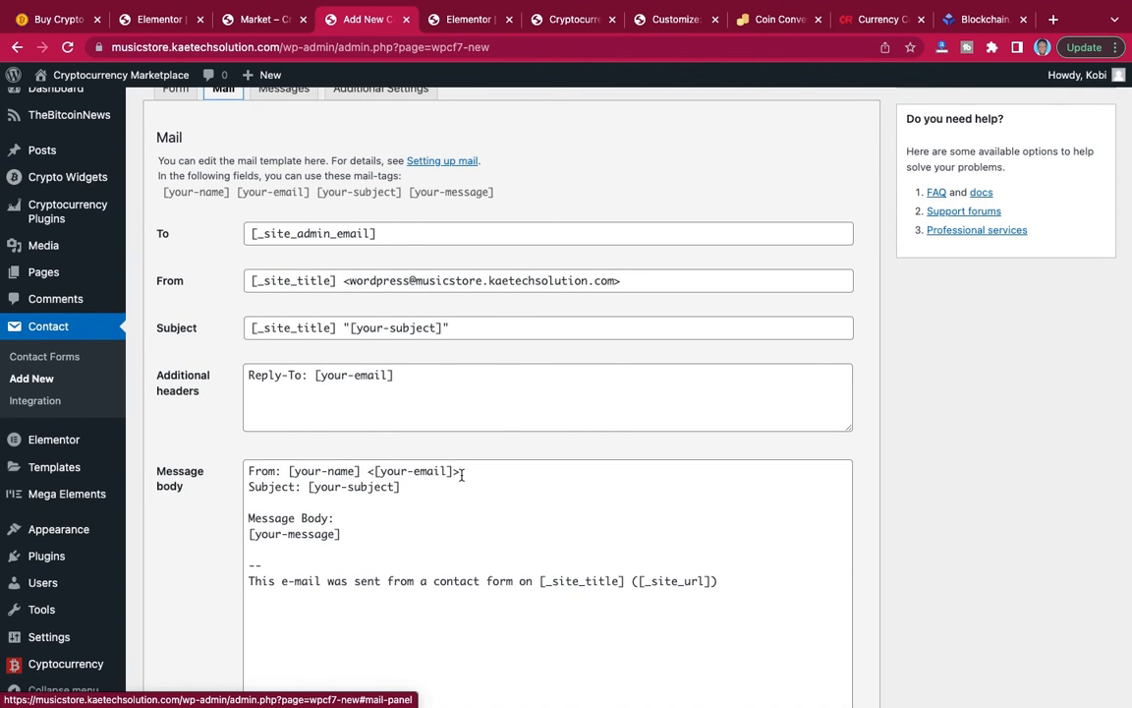
pyautogui.scroll(5, 415, 427)
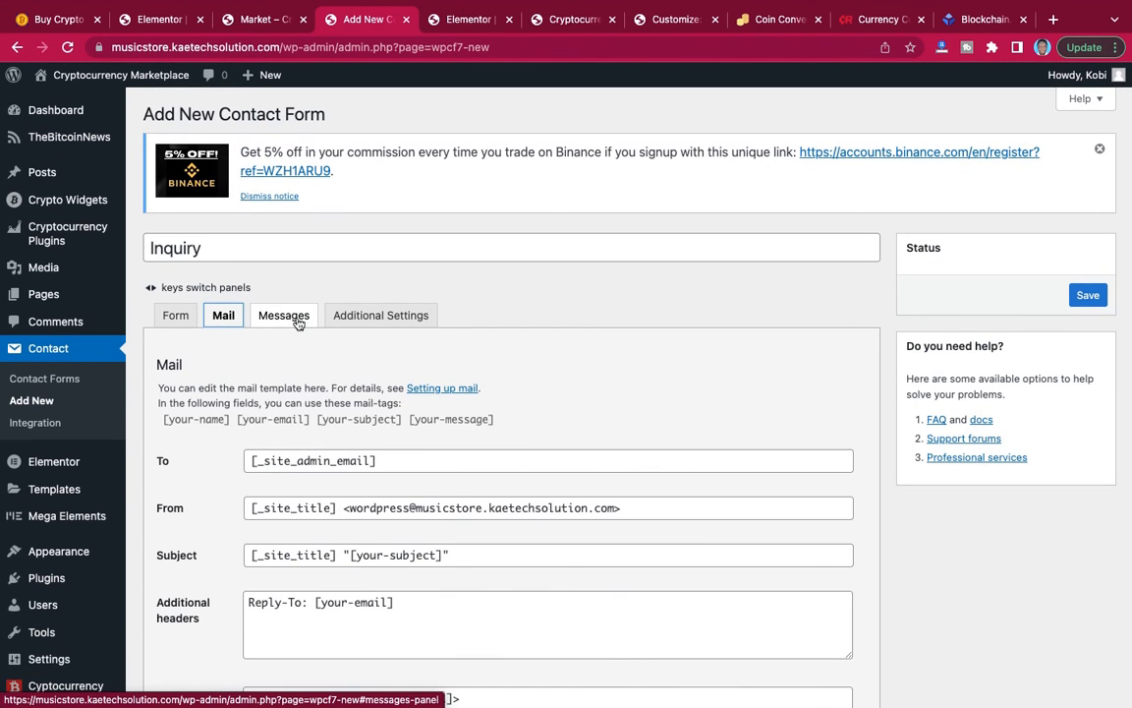
# Check the Inquiry form's response messages and additional settings, and save the form.
pyautogui.click(295, 316)
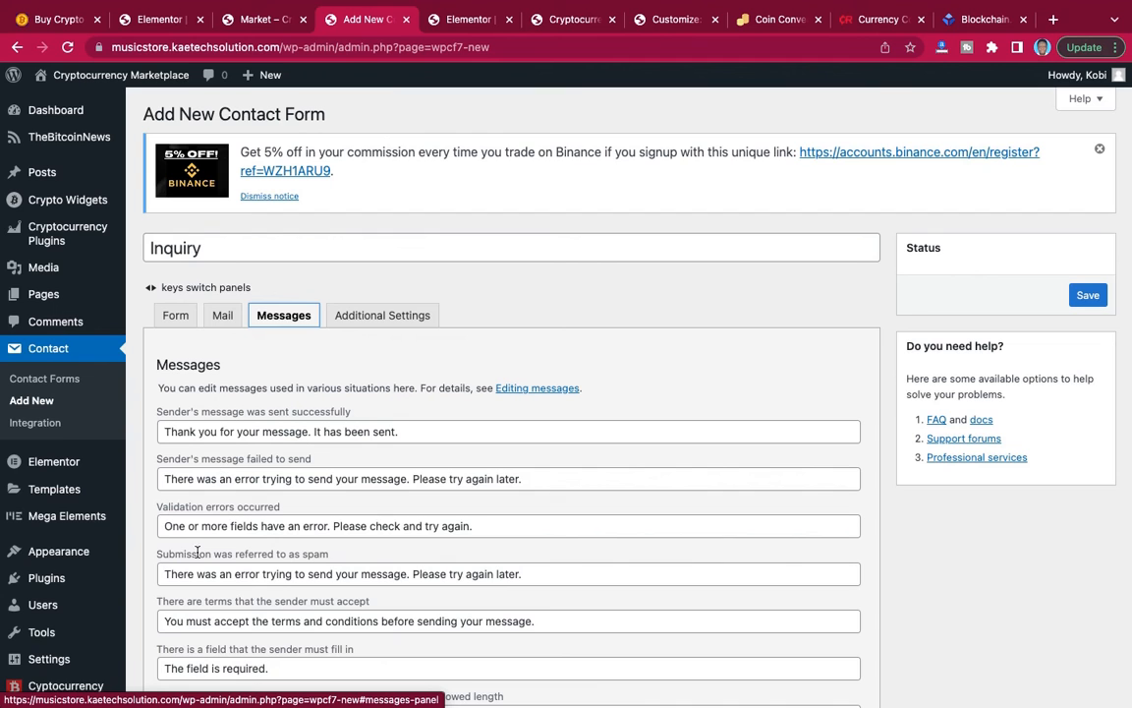
pyautogui.scroll(-3, 226, 556)
pyautogui.scroll(1, 278, 551)
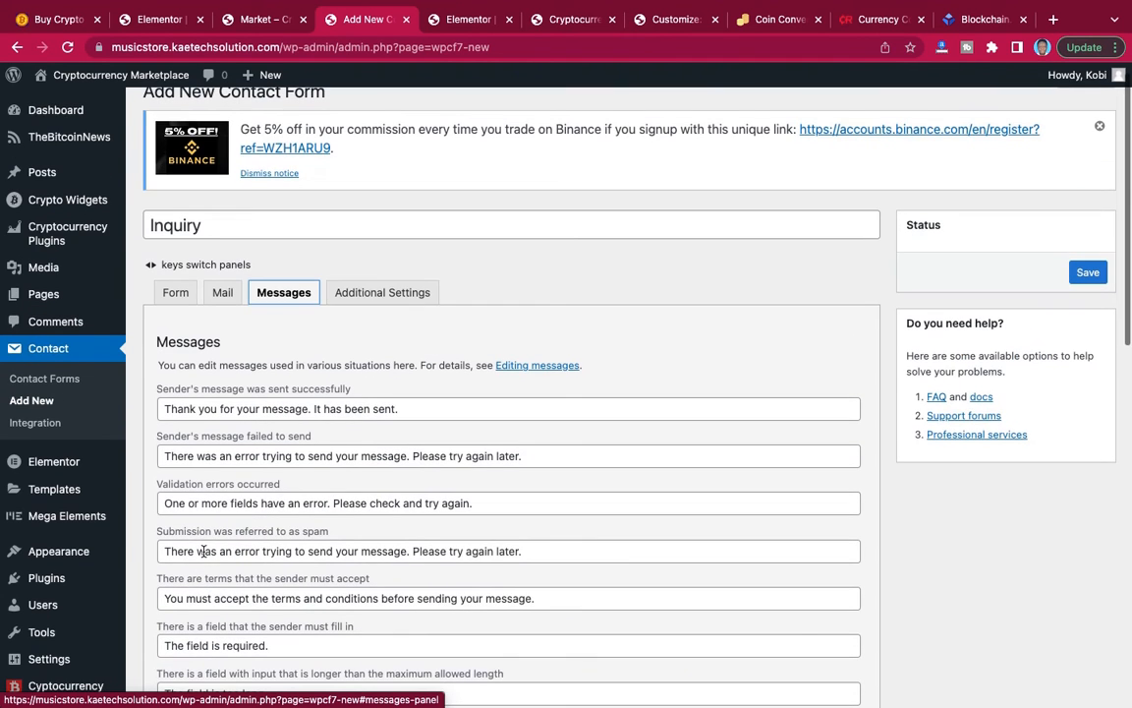
pyautogui.click(398, 292)
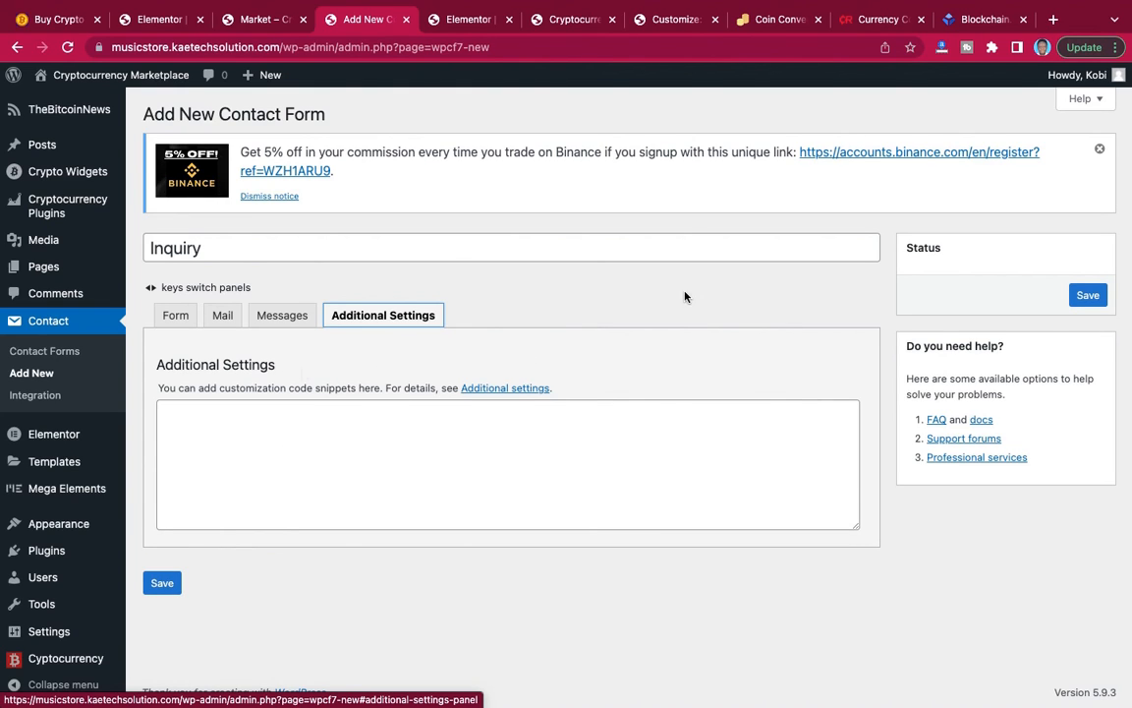
pyautogui.click(1105, 297)
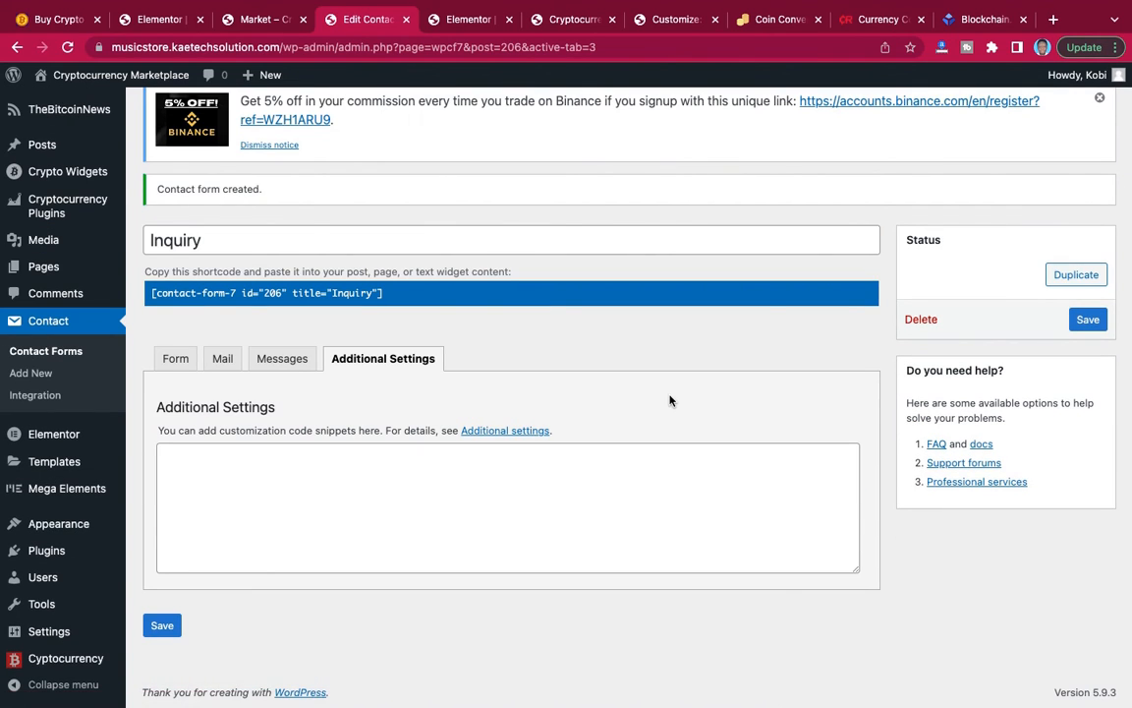
# Start another new contact form and replace its entire default template with the copied inquiry form code.
pyautogui.click(33, 374)
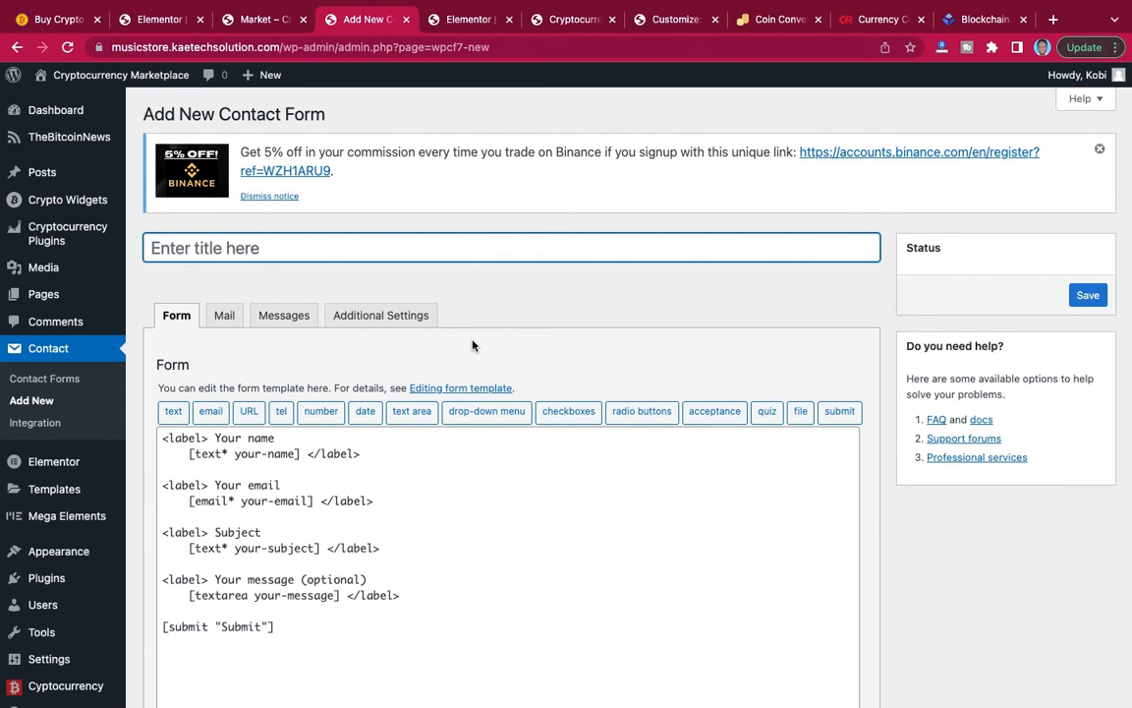
pyautogui.scroll(-3, 472, 345)
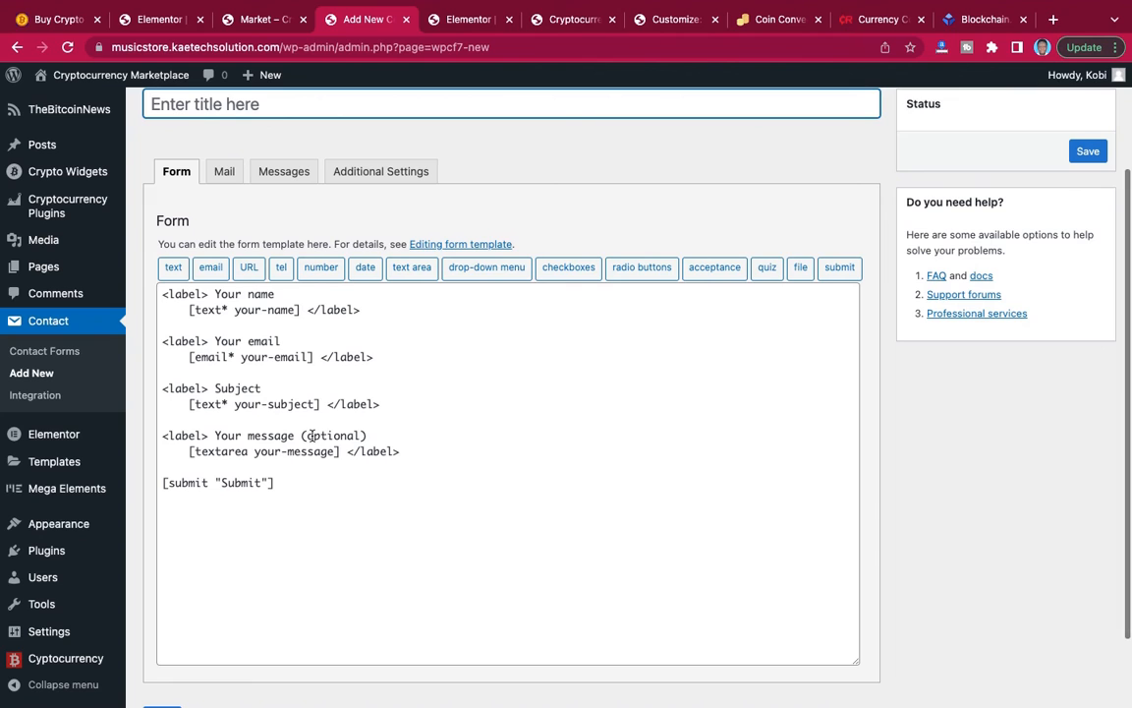
pyautogui.moveTo(292, 479); pyautogui.dragTo(140, 292)
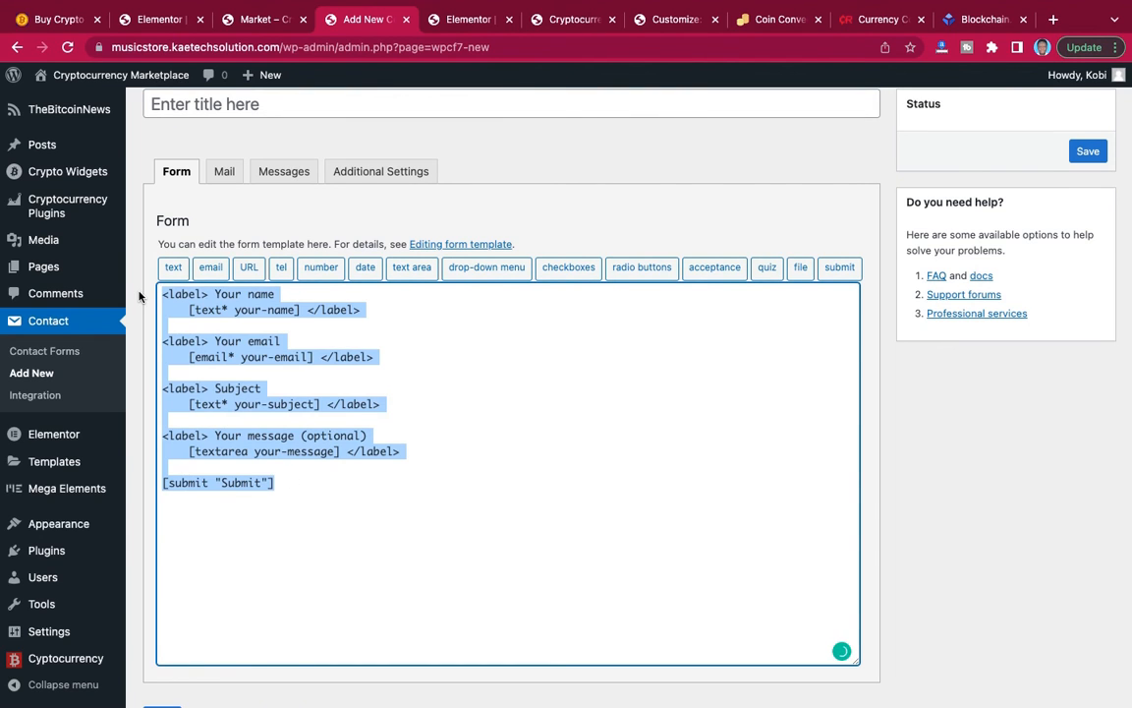
pyautogui.write('[text* Your-full-name placeholder "Full Name"]  [number* your-number placeholder "Phone Number"]  [email* your-email placeholder "Email"]  [text* zoom-id placeholder "Zoom ID"]  [text* Amount-to-invest placeholder "Amount to Invest"]  [date* date-327 placeholder "When to start"]  [textarea* your-message placeholder "Additional Message"]  [checkbox* Iacceptthetermsandconditions use_label_element "I accept the terms and conditions."]  [submit "Send Inquiry"]')
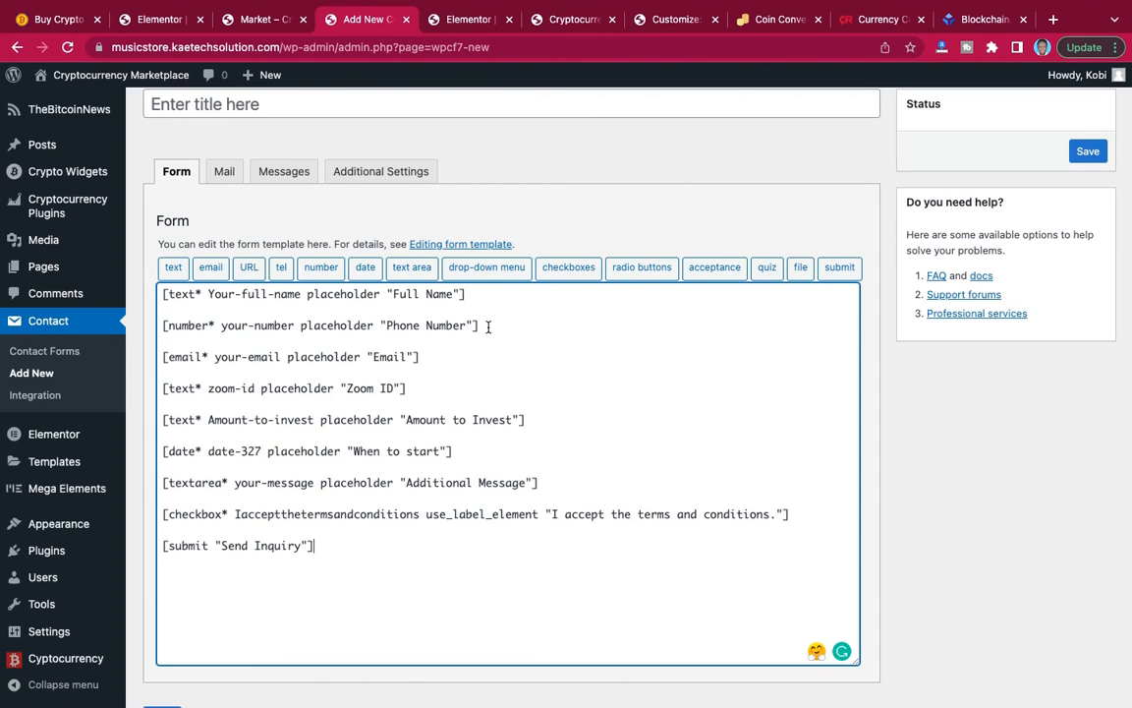
# Delete the "Phone Number" and "Zoom ID" field tags and their blank lines from the form template.
pyautogui.moveTo(488, 326); pyautogui.dragTo(163, 321)
pyautogui.press('BackSpace')
pyautogui.press('BackSpace')
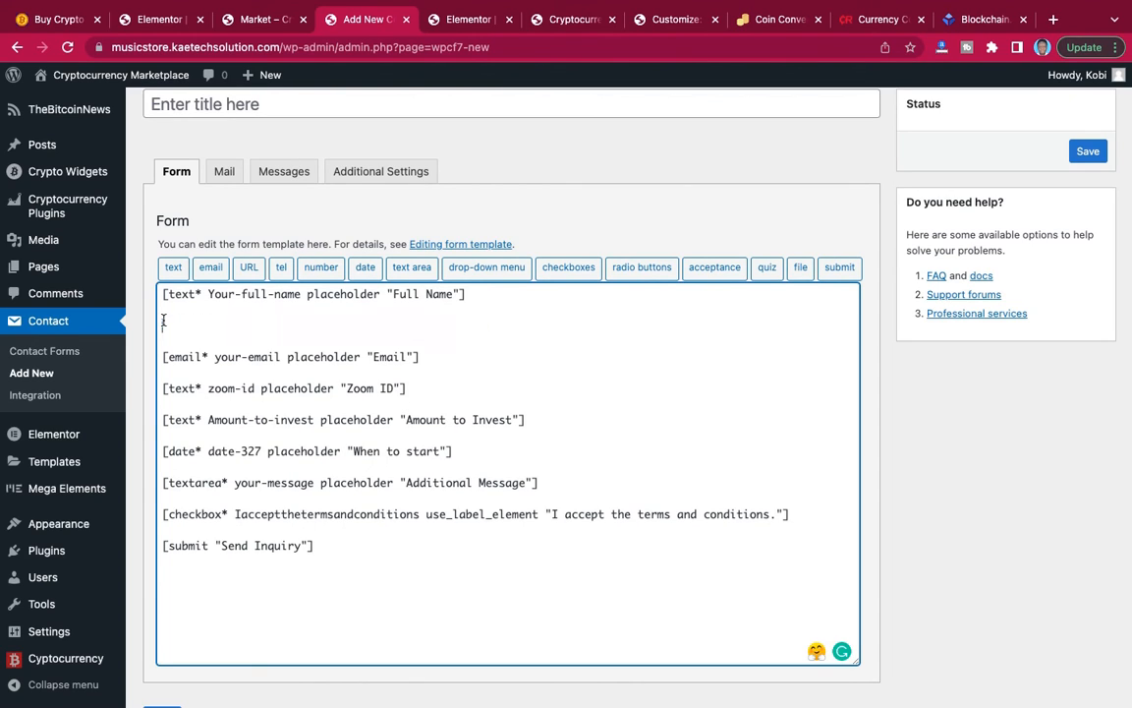
pyautogui.press('BackSpace')
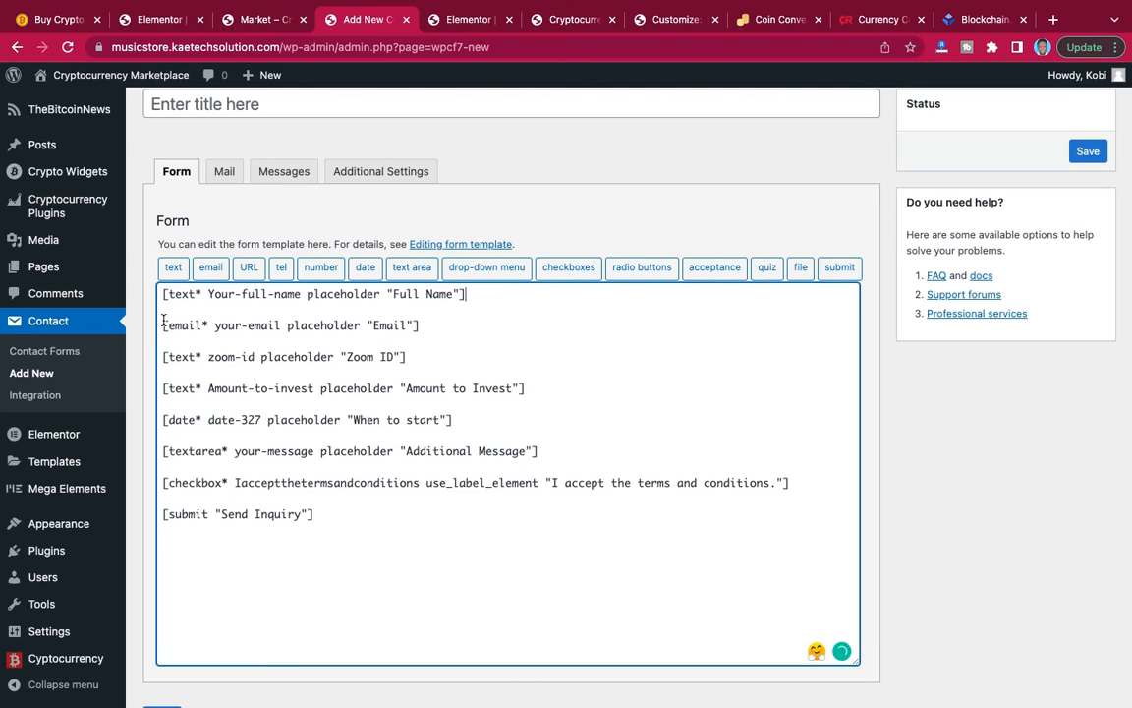
pyautogui.moveTo(406, 357); pyautogui.dragTo(163, 357)
pyautogui.press('BackSpace')
pyautogui.press('BackSpace')
pyautogui.press('BackSpace')
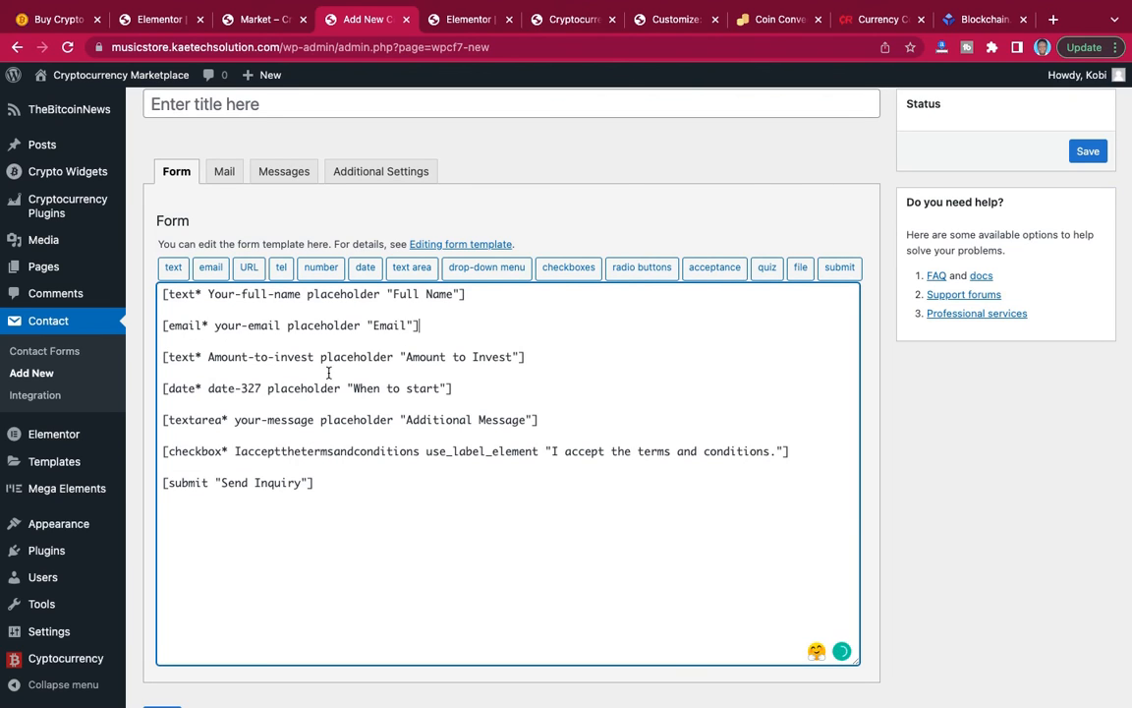
# Delete the "Amount to Invest" and "When to start" field tags and their blank lines from the form template.
pyautogui.moveTo(530, 357); pyautogui.dragTo(155, 360)
pyautogui.press('BackSpace')
pyautogui.press('BackSpace')
pyautogui.press('BackSpace')
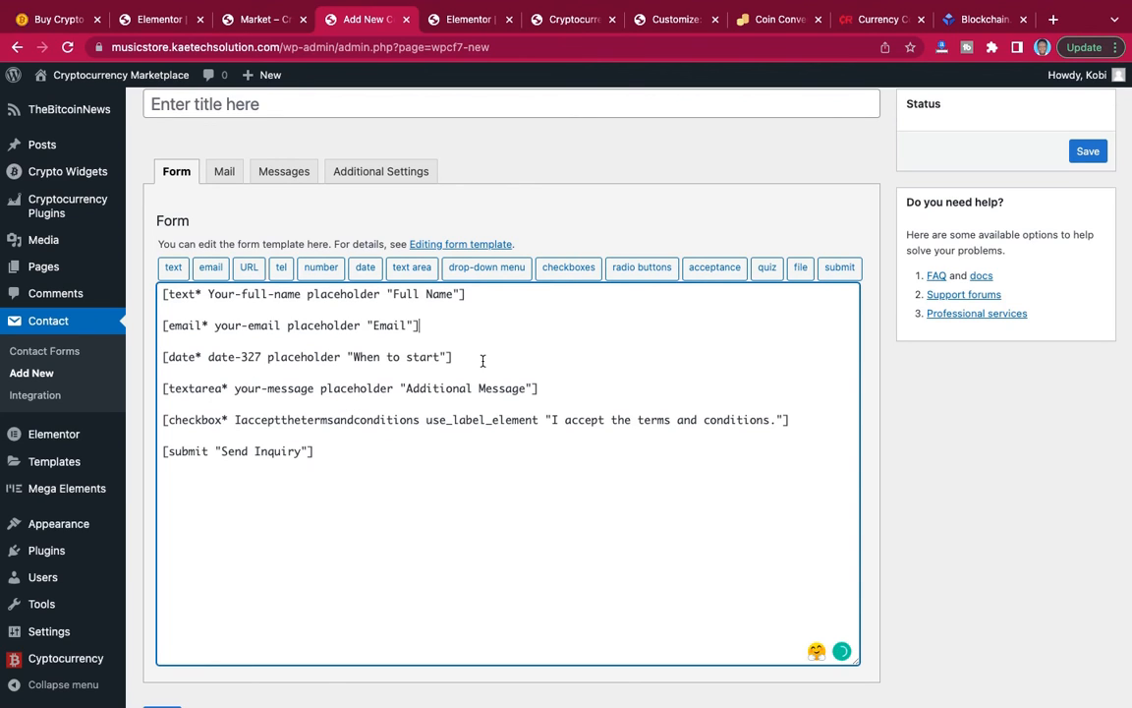
pyautogui.moveTo(461, 356); pyautogui.dragTo(163, 359)
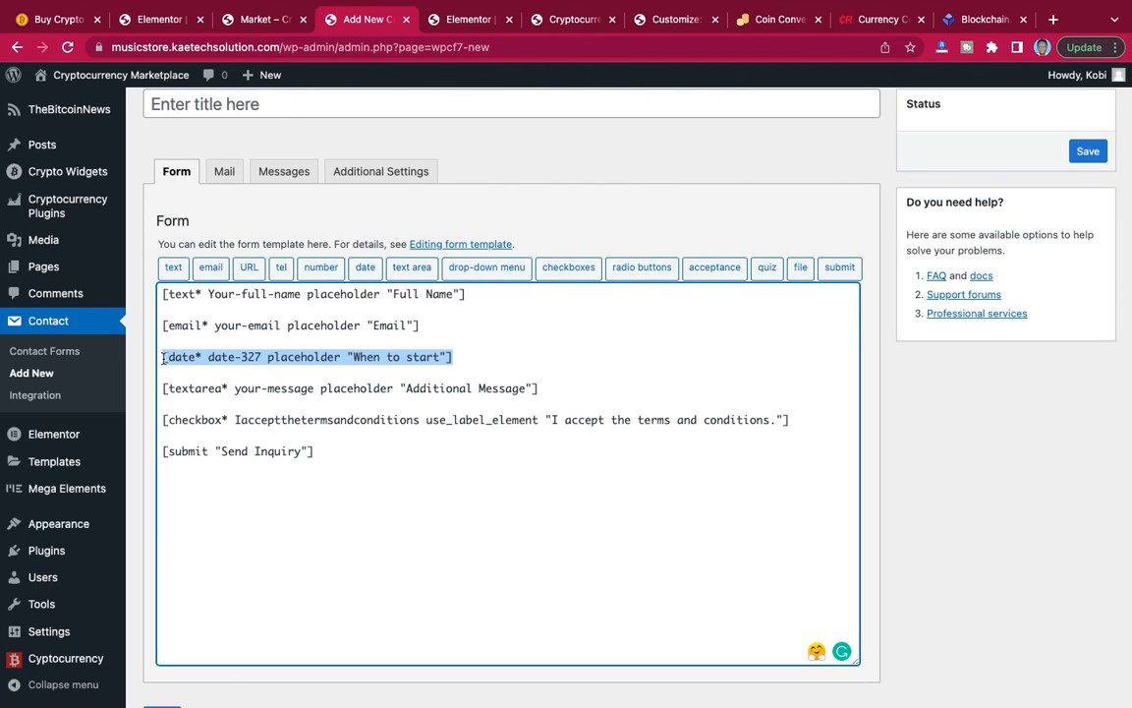
pyautogui.press('BackSpace')
pyautogui.press('BackSpace')
pyautogui.press('BackSpace')
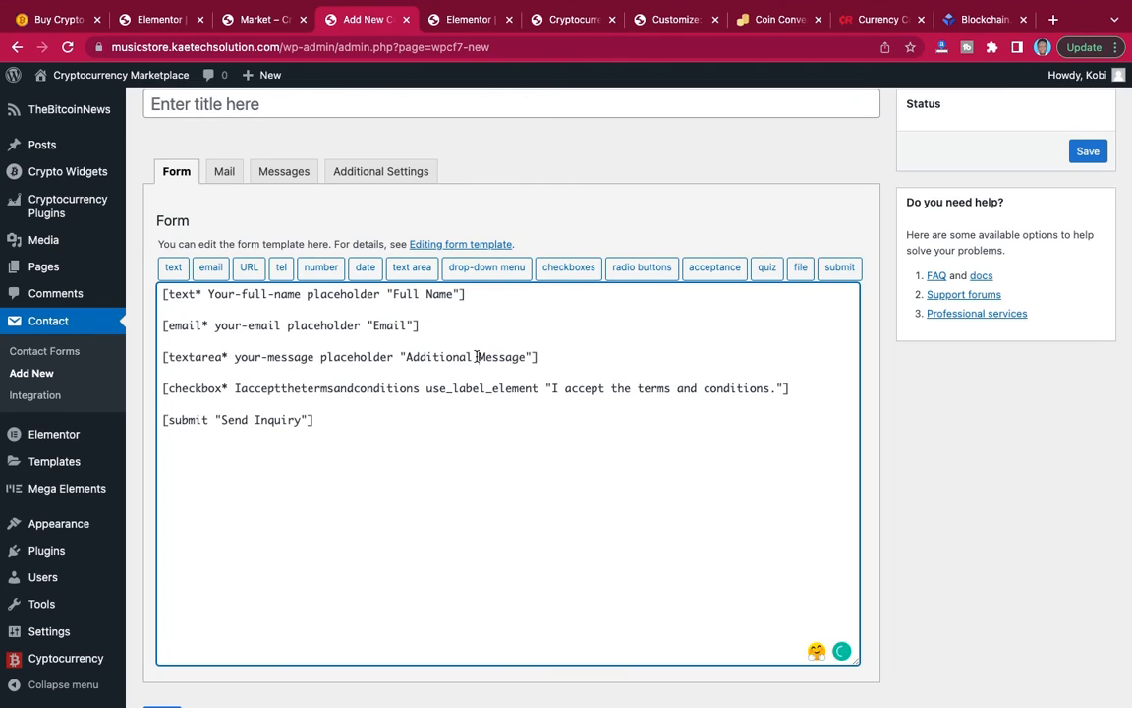
# Shorten the textarea's placeholder to "Message" and save the form with the title "contact".
pyautogui.moveTo(478, 357); pyautogui.dragTo(408, 357)
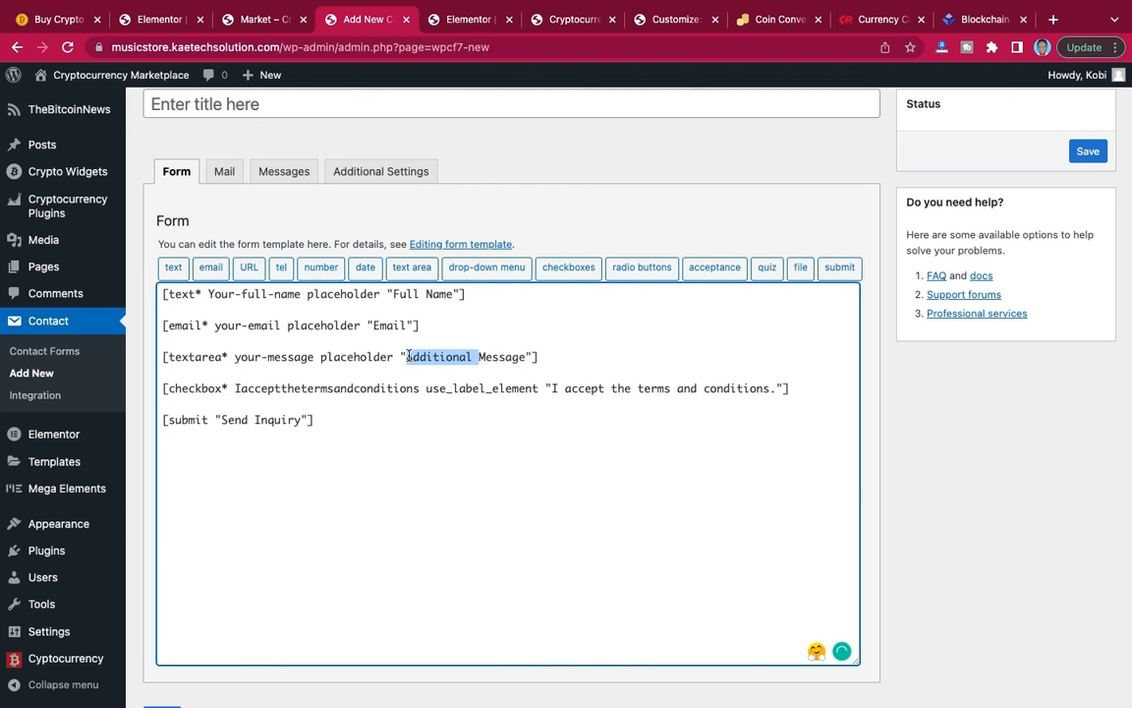
pyautogui.press('BackSpace')
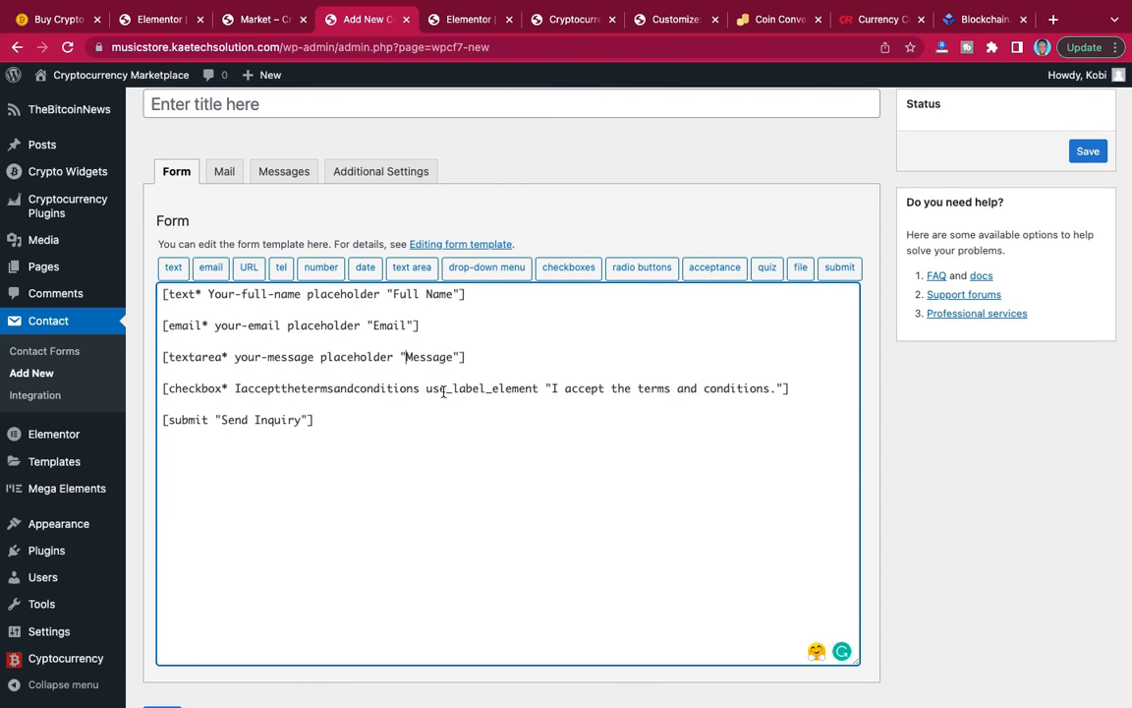
pyautogui.click(528, 101)
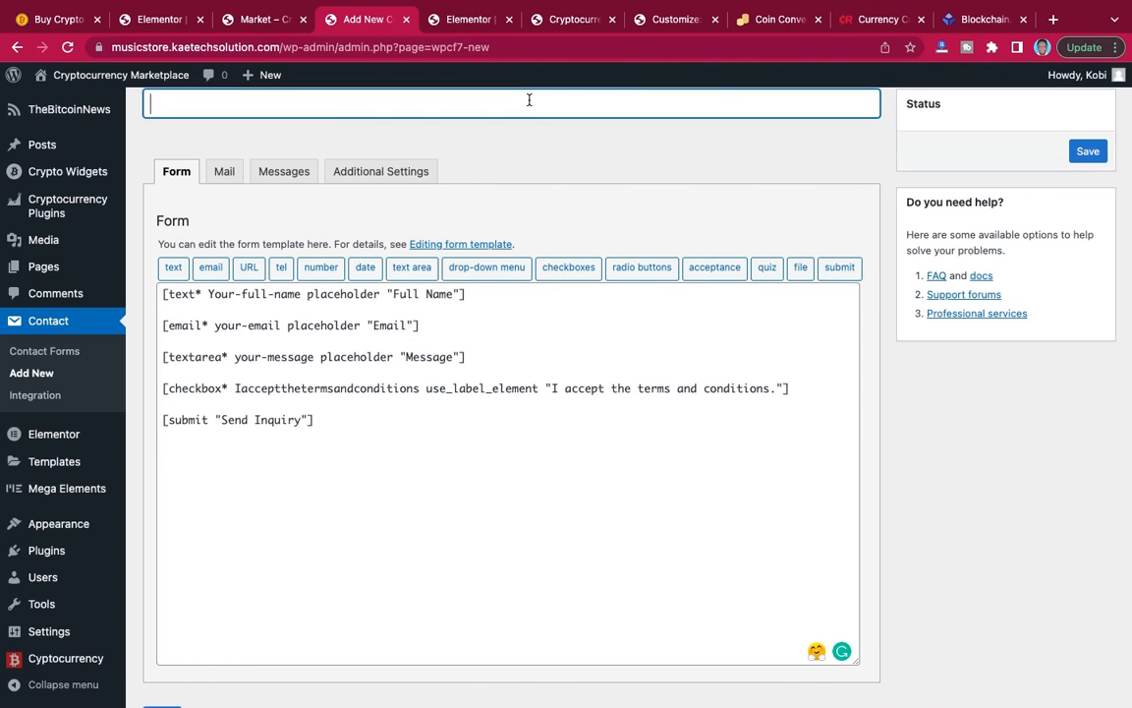
pyautogui.write('contact')
pyautogui.click(1091, 150)
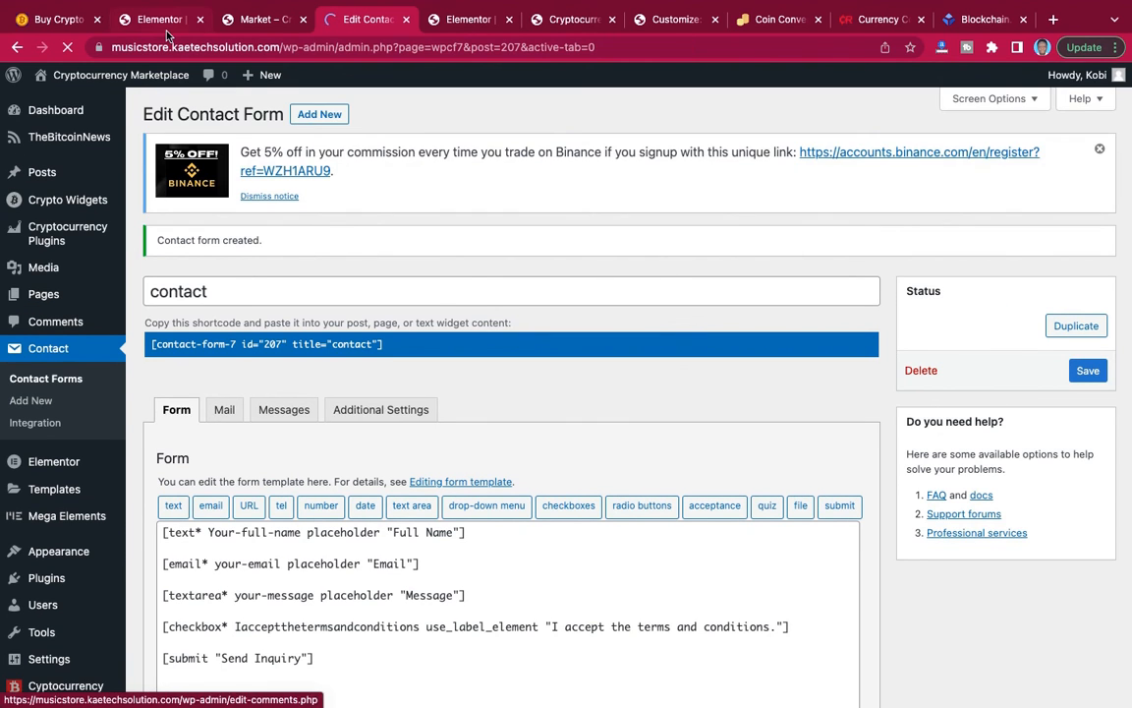
# View the list of contact forms with their shortcodes.
pyautogui.click(52, 381)
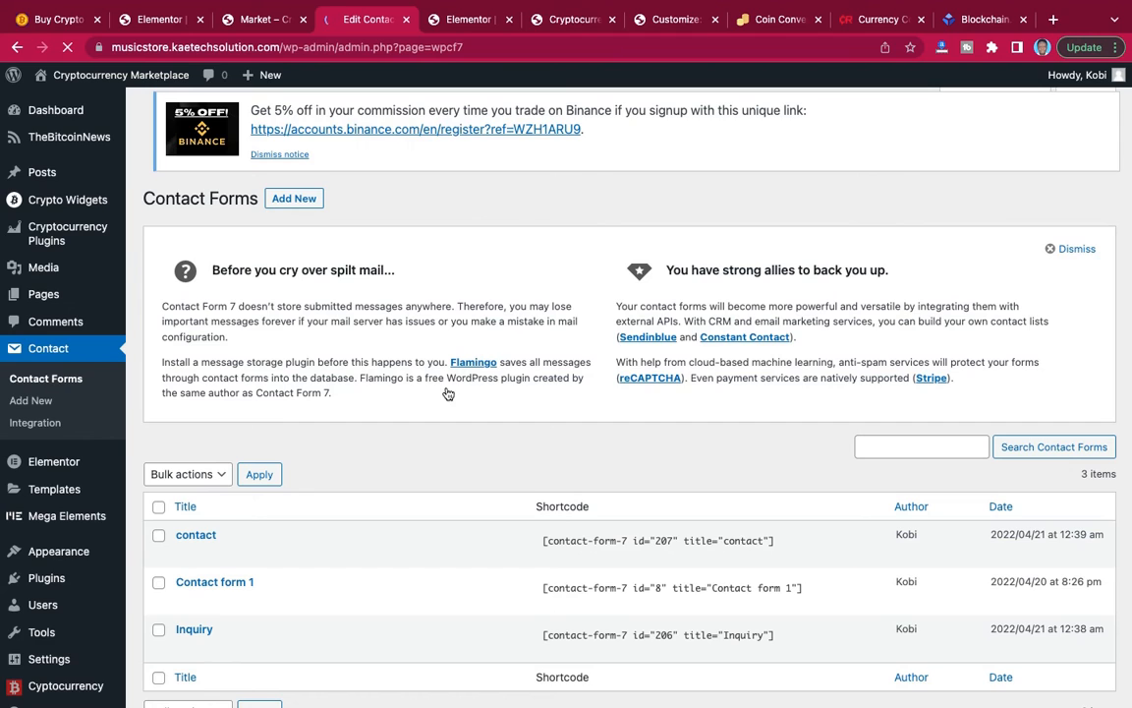
pyautogui.scroll(-1, 446, 392)
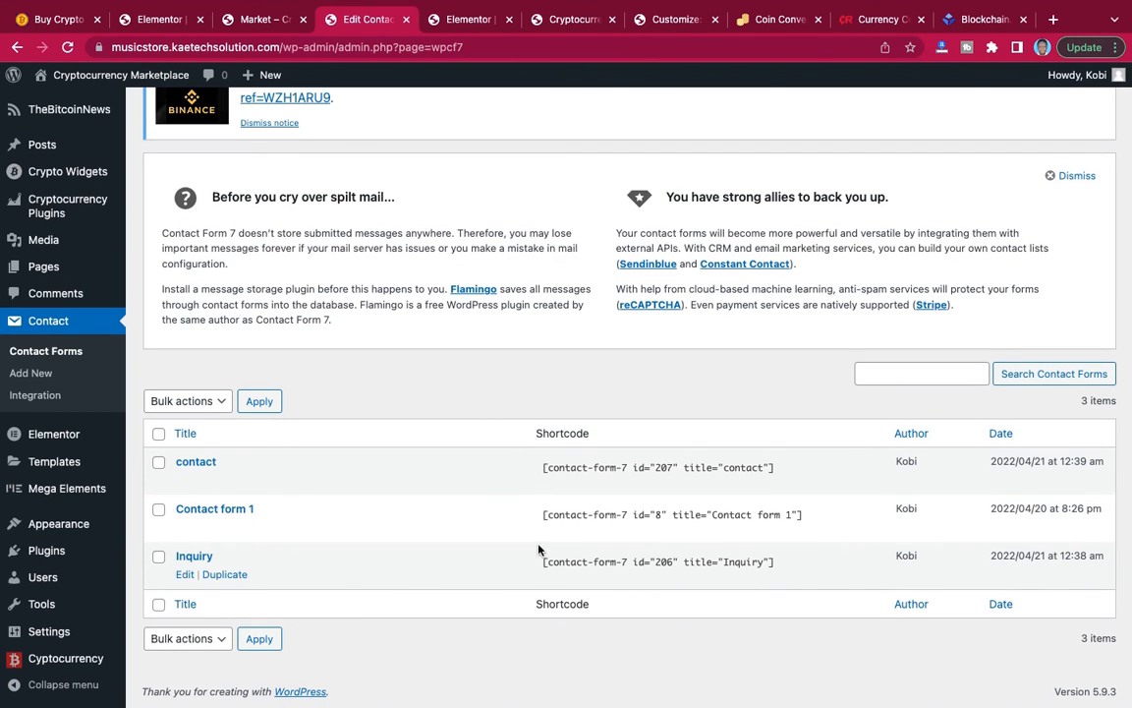
pyautogui.scroll(1, 456, 410)
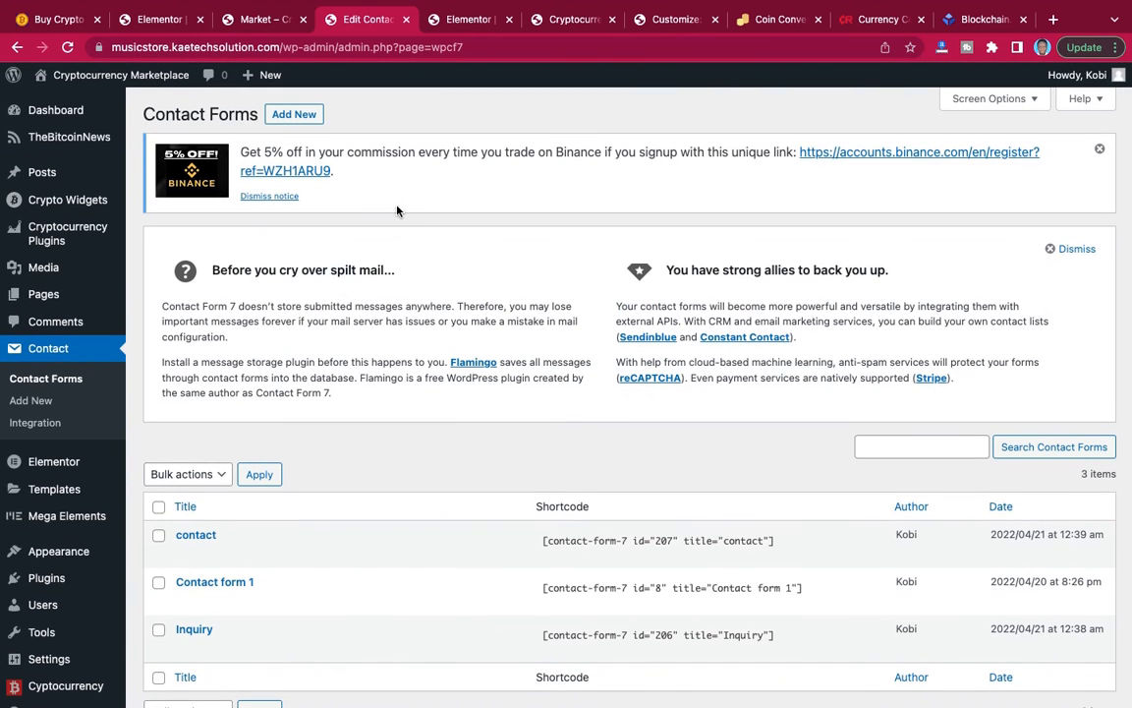
# Update the Buy Crypto page in the Elementor editor, then reload the editor and close the Navigator.
pyautogui.click(148, 21)
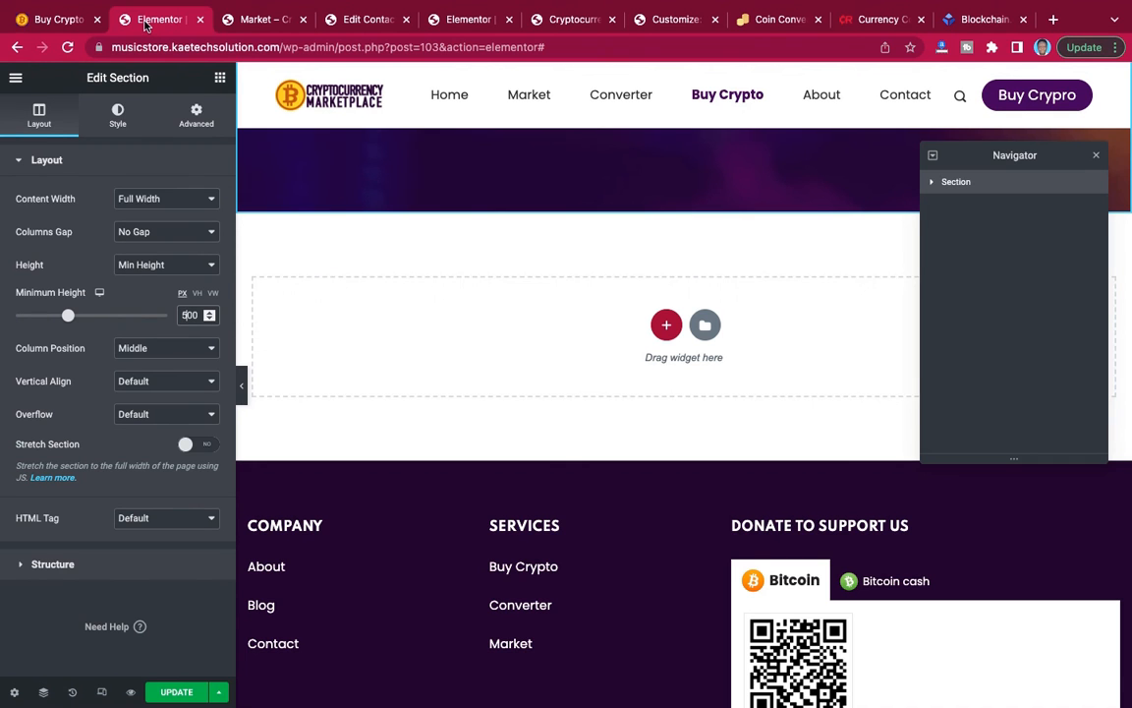
pyautogui.click(185, 694)
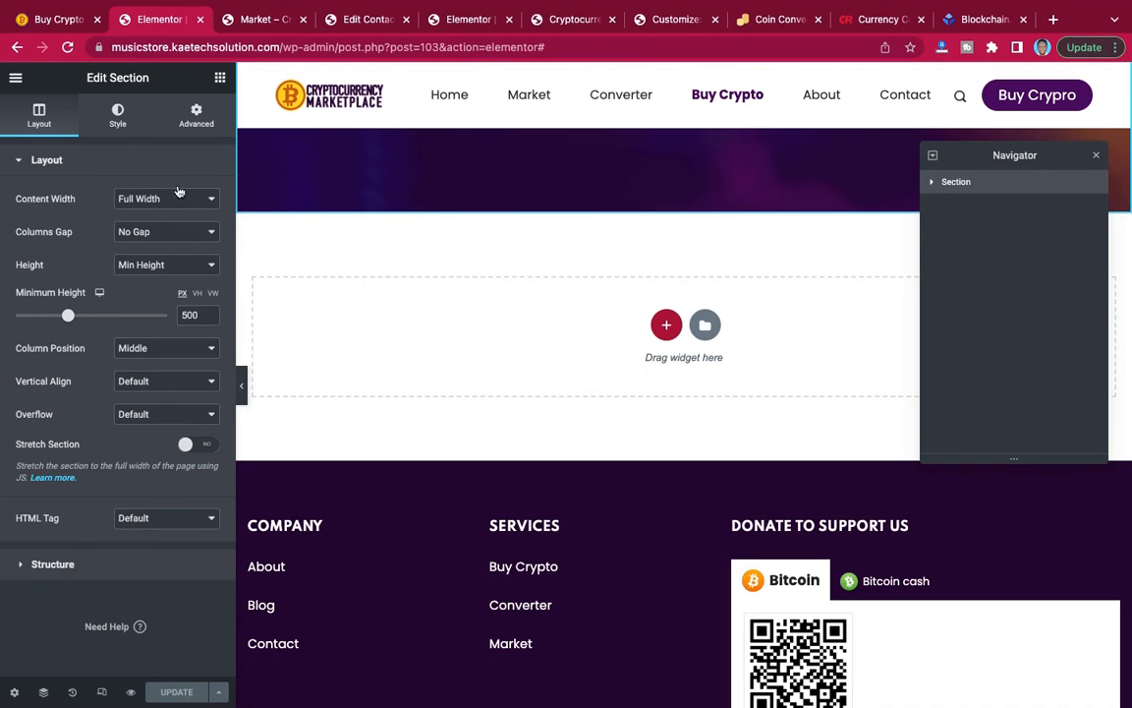
pyautogui.click(68, 47)
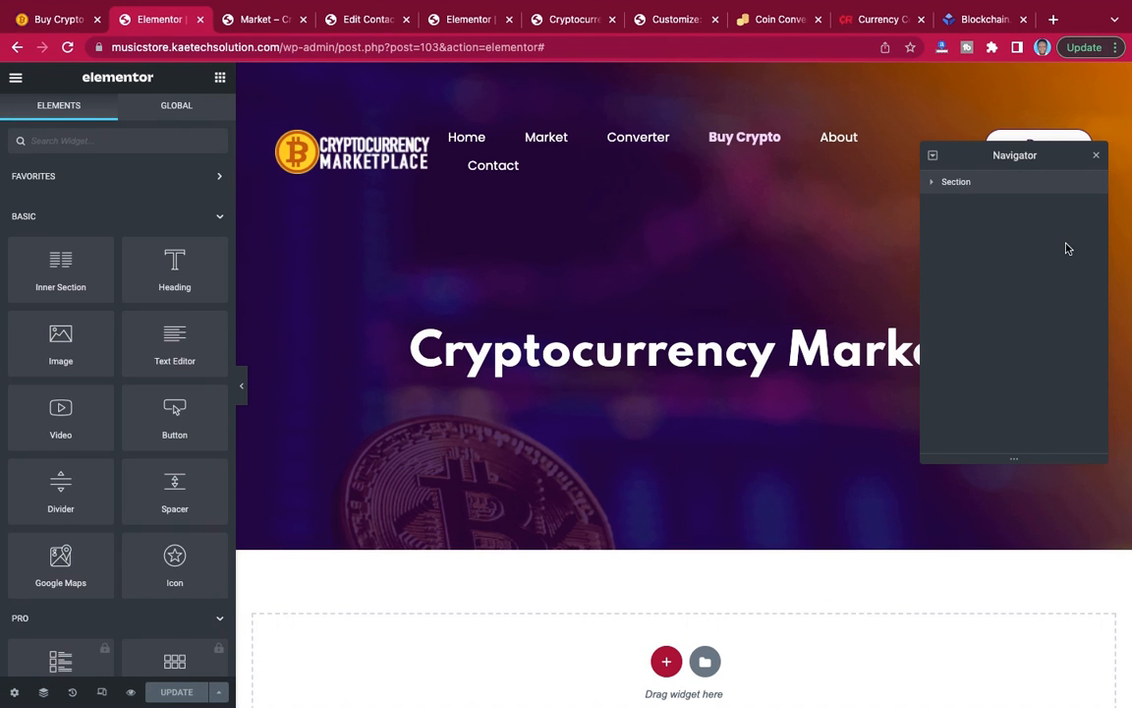
pyautogui.click(1097, 160)
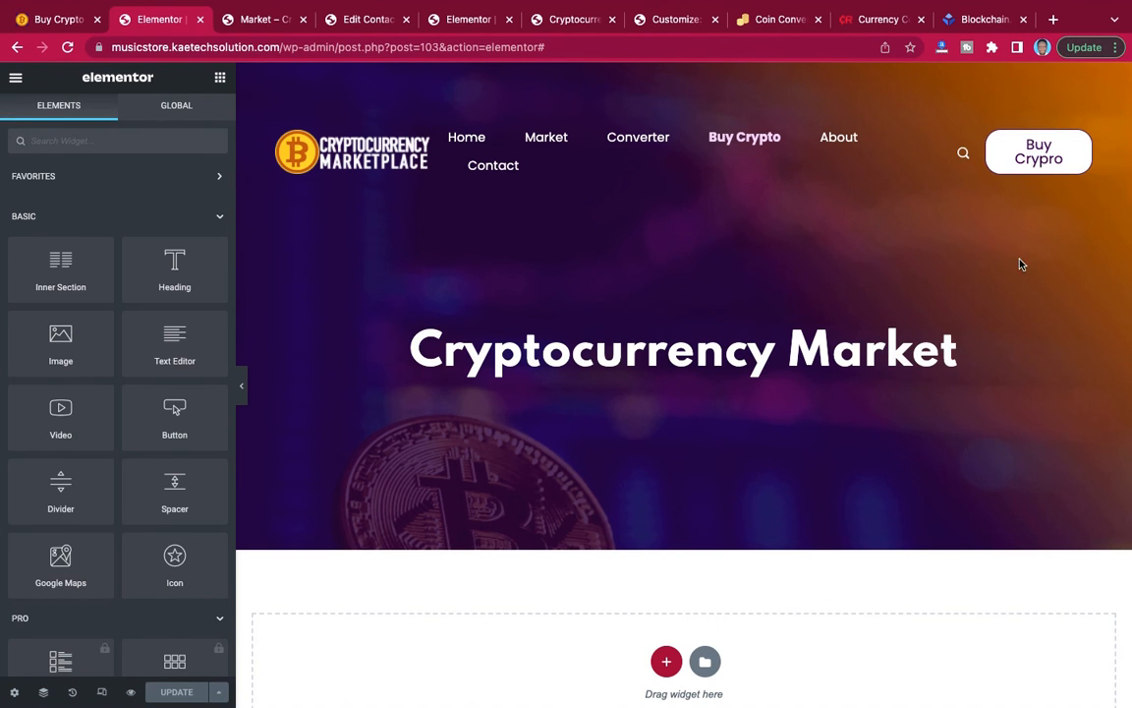
pyautogui.scroll(-2, 960, 314)
pyautogui.scroll(2, 961, 314)
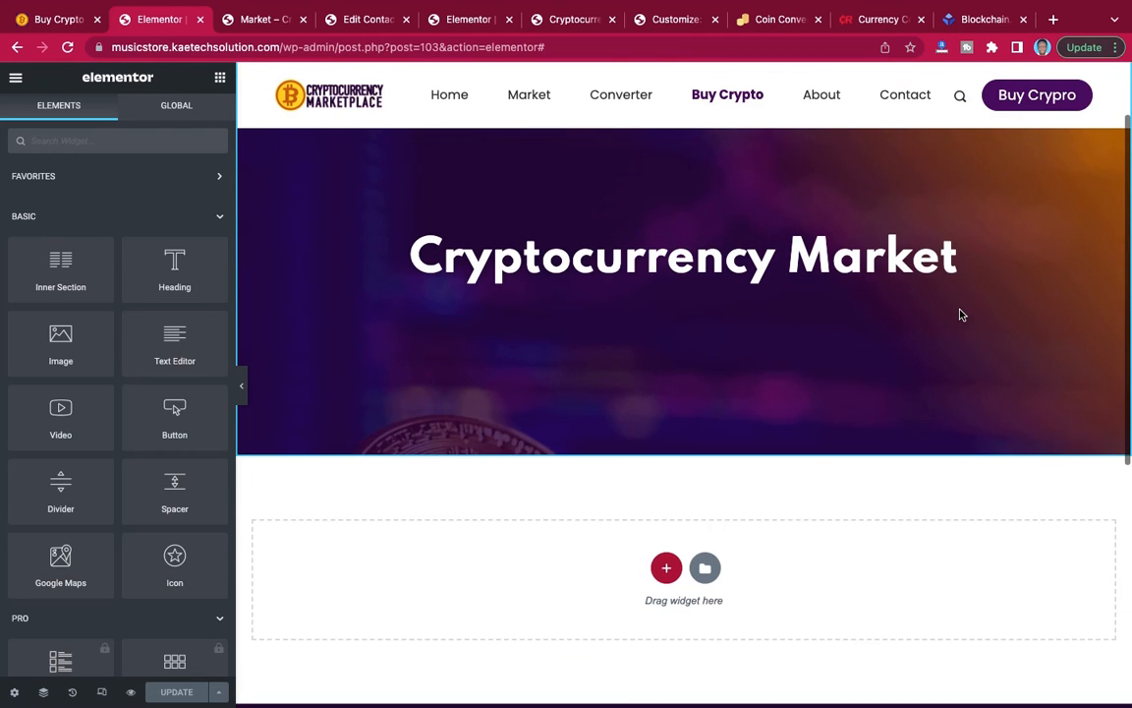
# Add a new section with two equal columns below the Cryptocurrency Market banner.
pyautogui.scroll(-3, 955, 313)
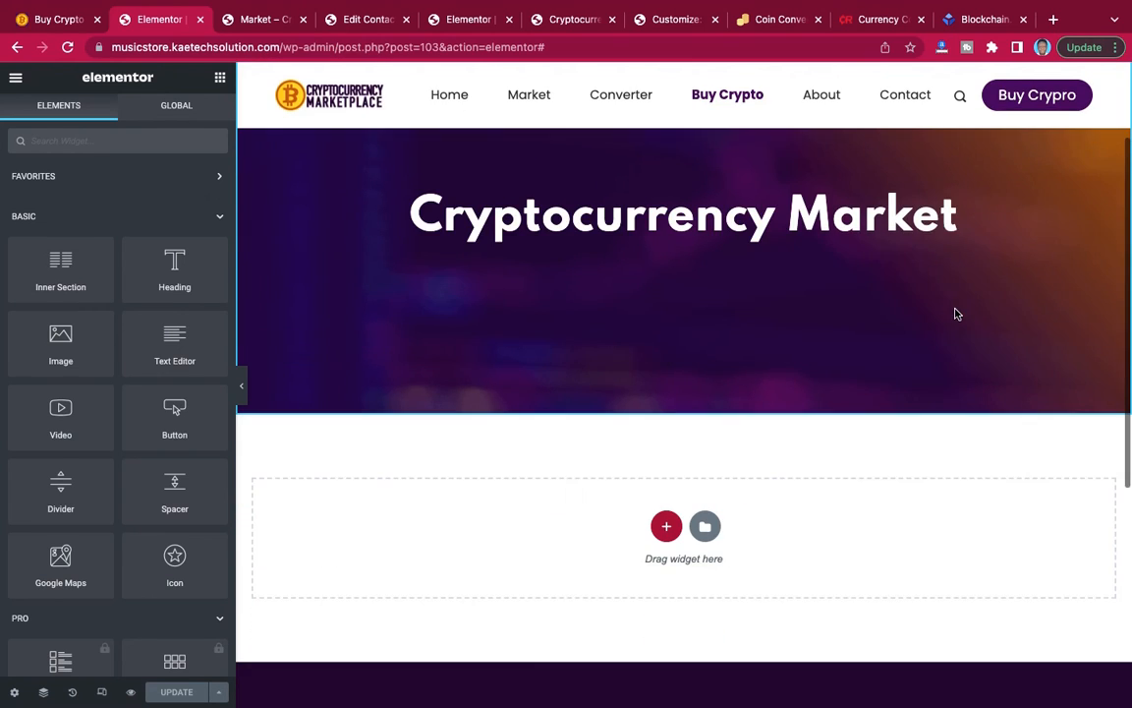
pyautogui.scroll(-2, 700, 432)
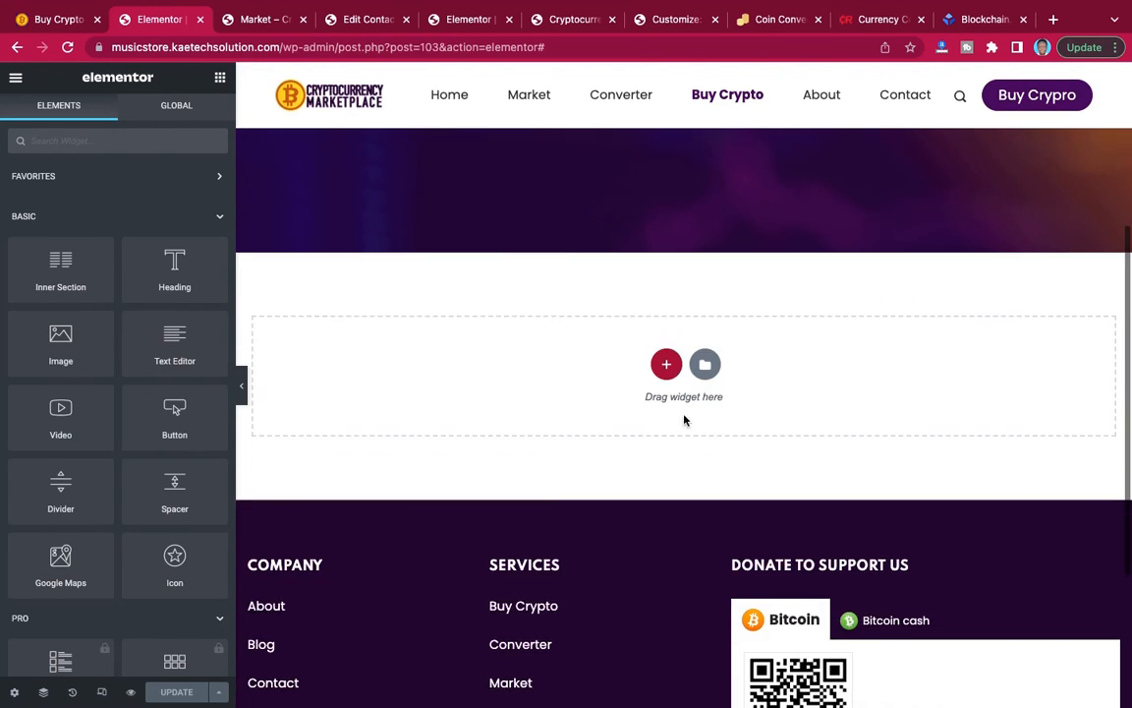
pyautogui.click(665, 365)
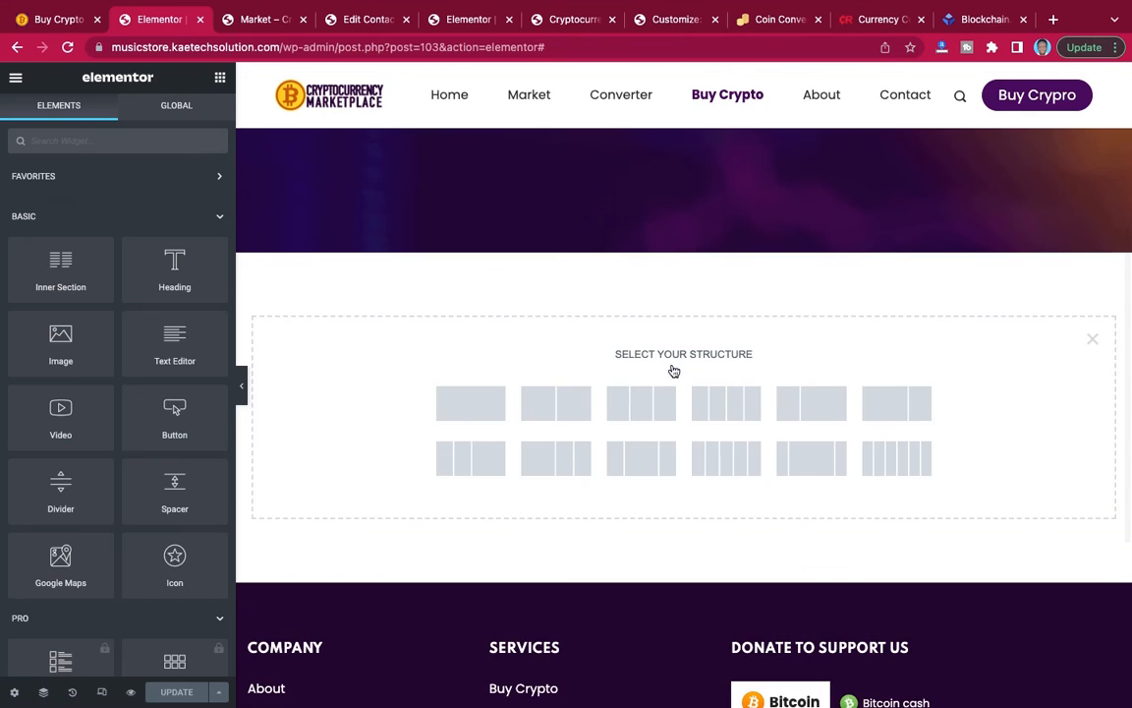
pyautogui.click(557, 405)
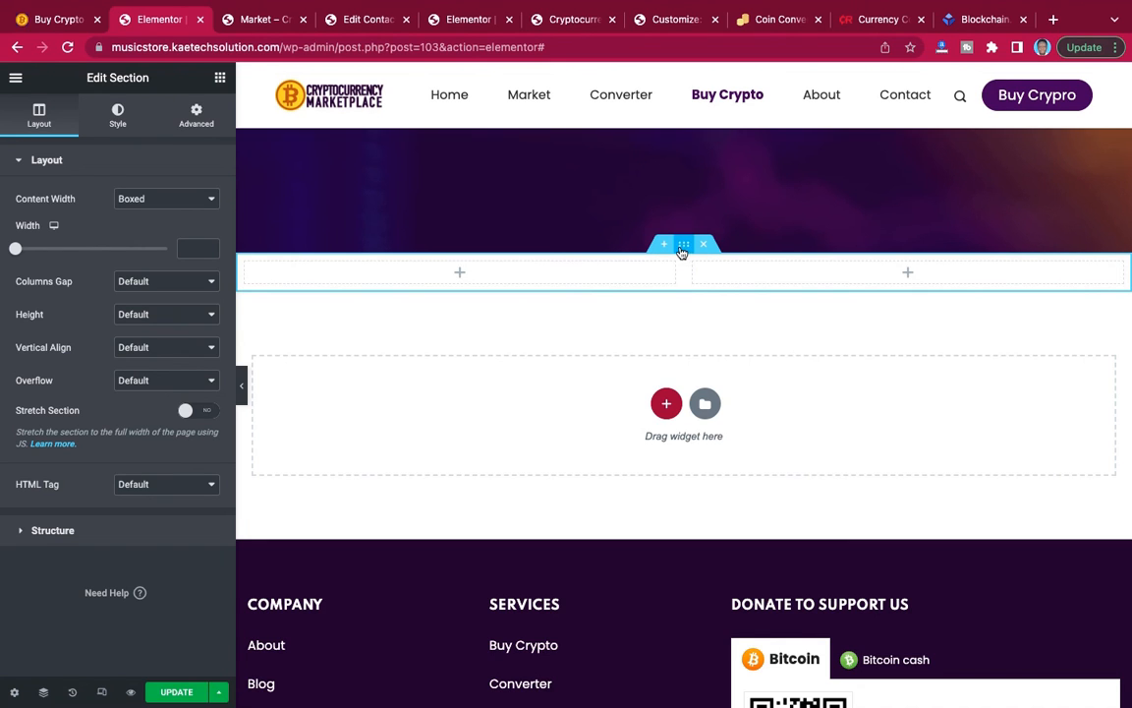
# Examine the text and inquiry form layout below the banner on the reference Buy Crypto page and return to the editor.
pyautogui.click(61, 20)
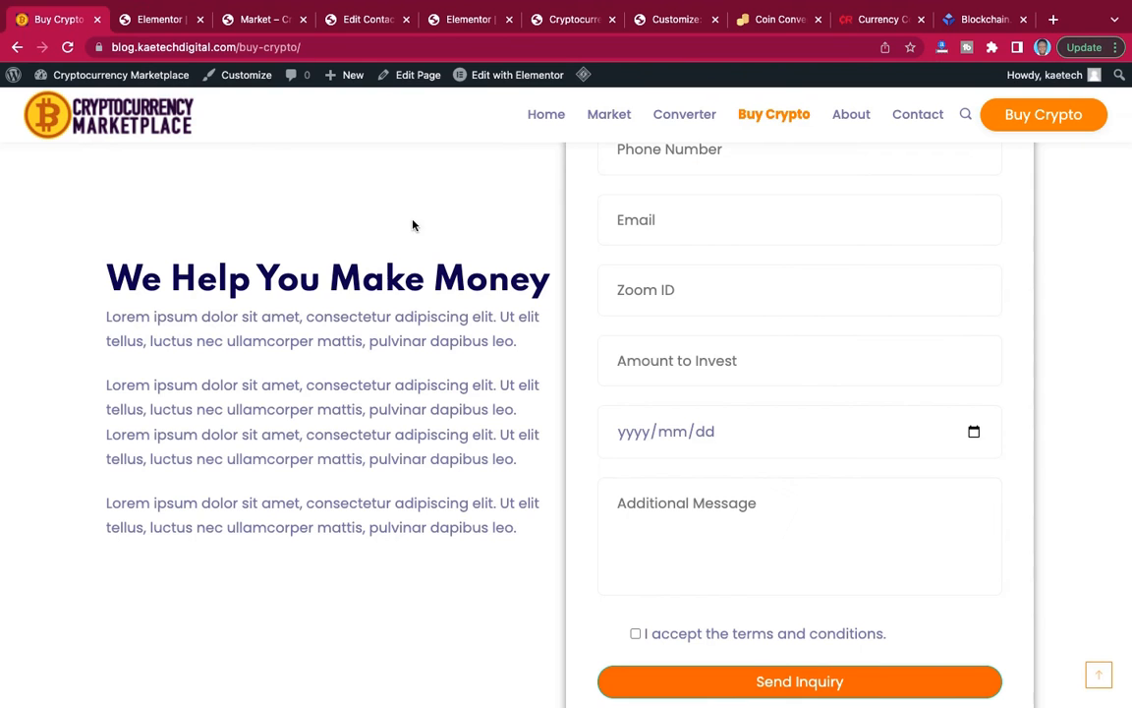
pyautogui.scroll(4, 493, 265)
pyautogui.scroll(-3, 495, 263)
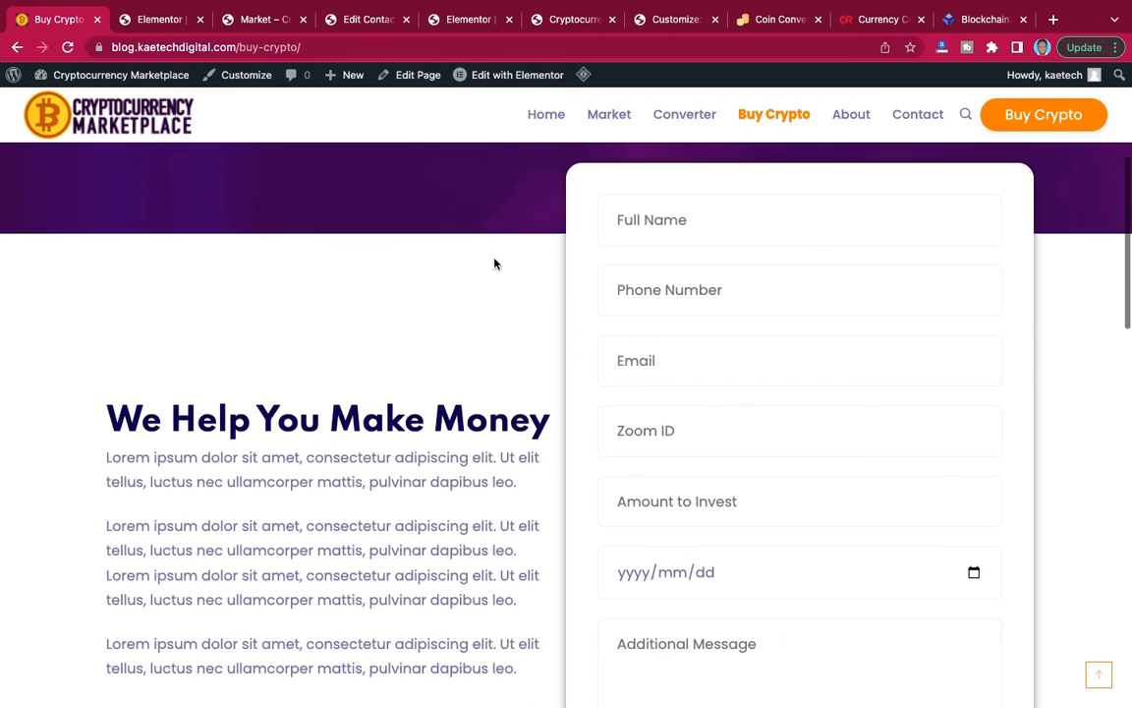
pyautogui.scroll(-1, 494, 262)
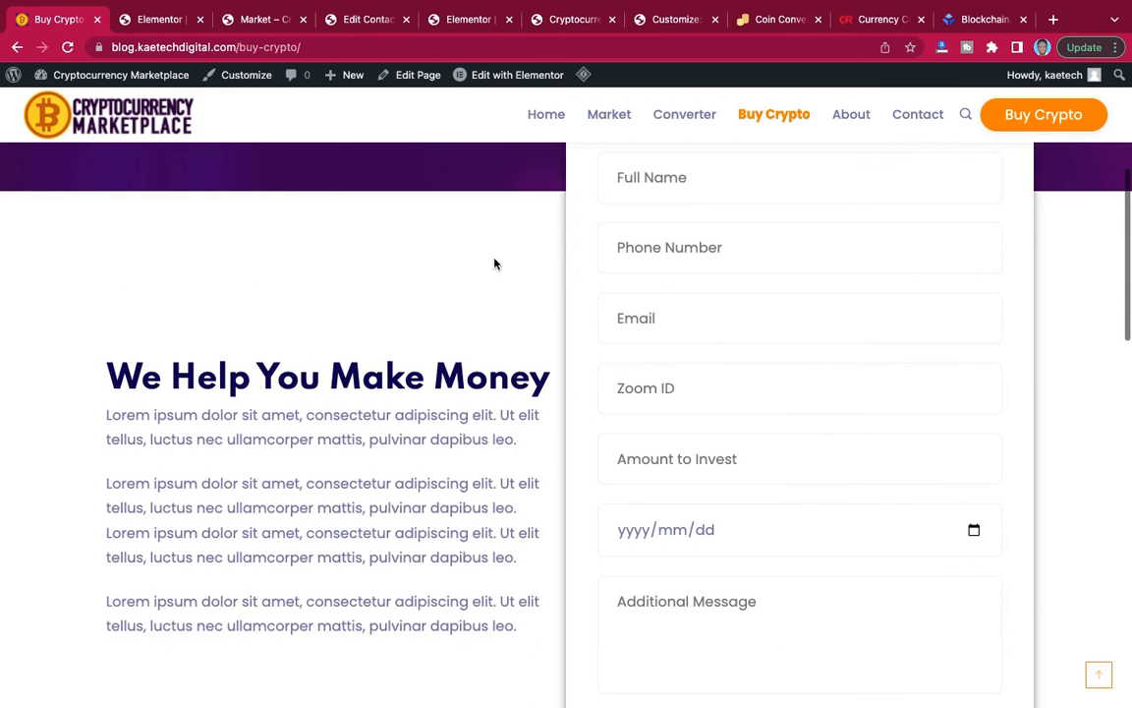
pyautogui.click(161, 22)
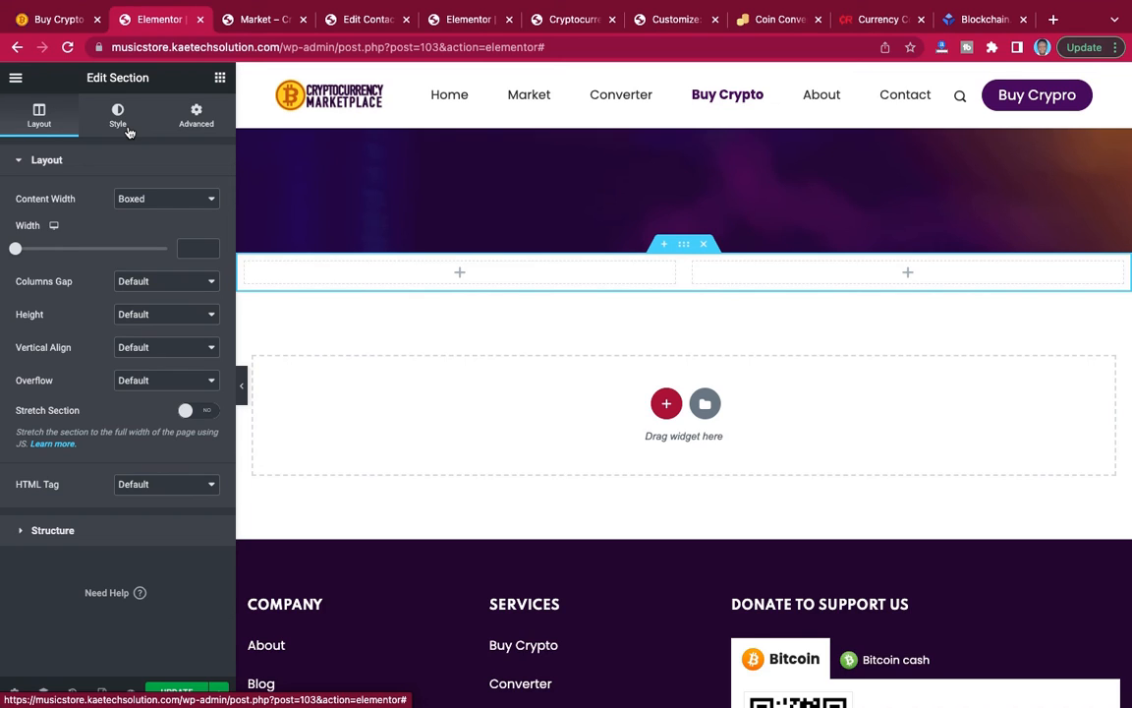
# Set the new two-column section's top and bottom margins to 90 px.
pyautogui.click(221, 77)
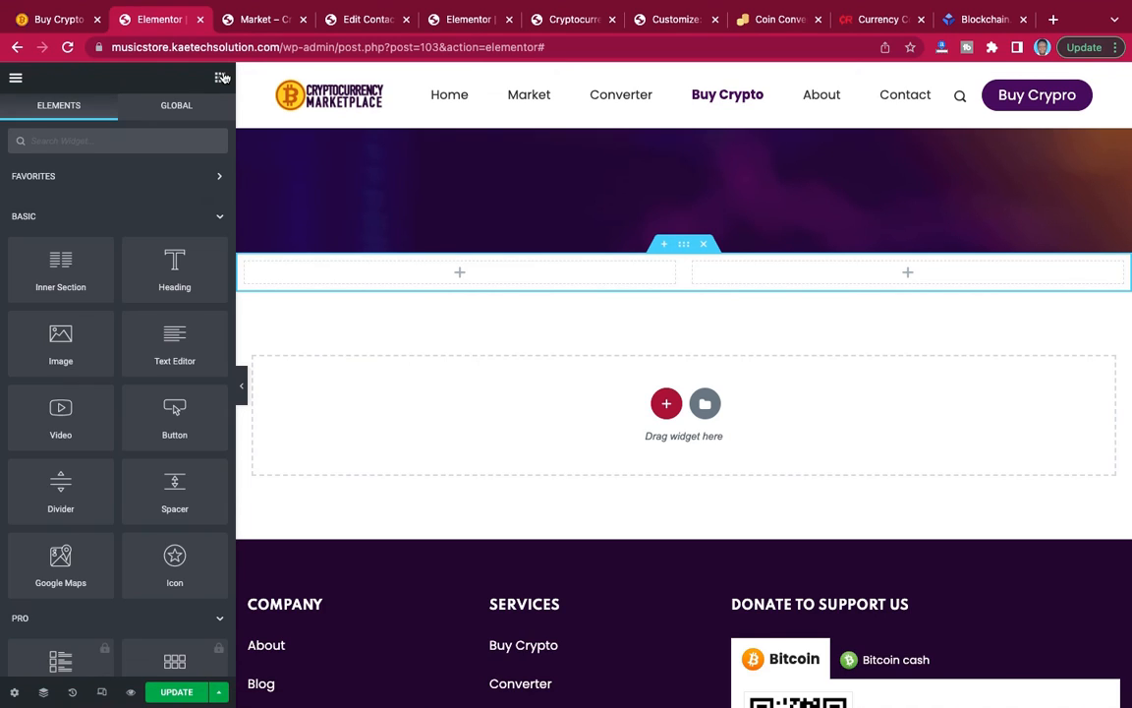
pyautogui.click(685, 247)
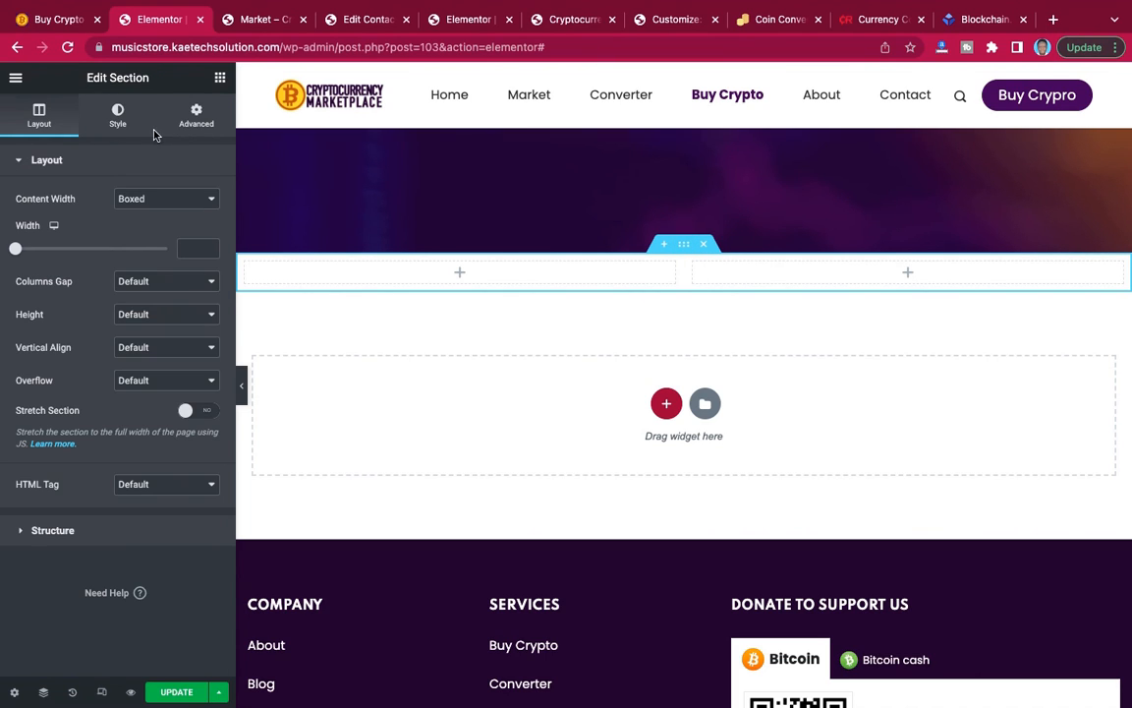
pyautogui.click(196, 116)
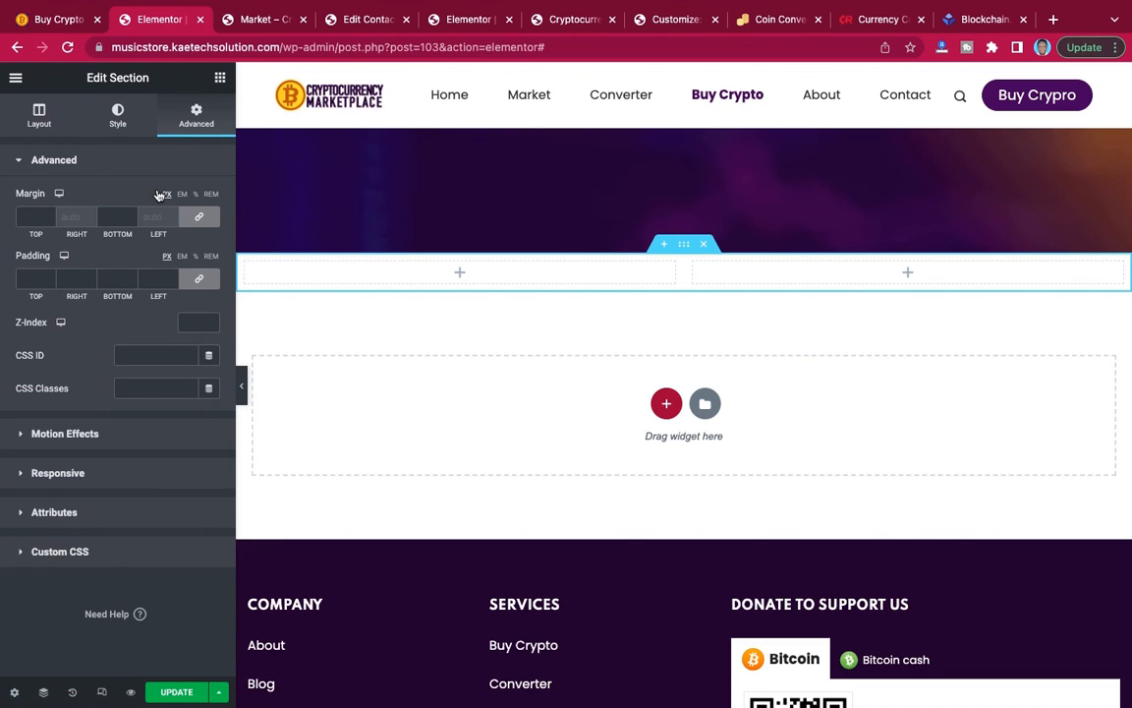
pyautogui.click(24, 219)
pyautogui.write('90')
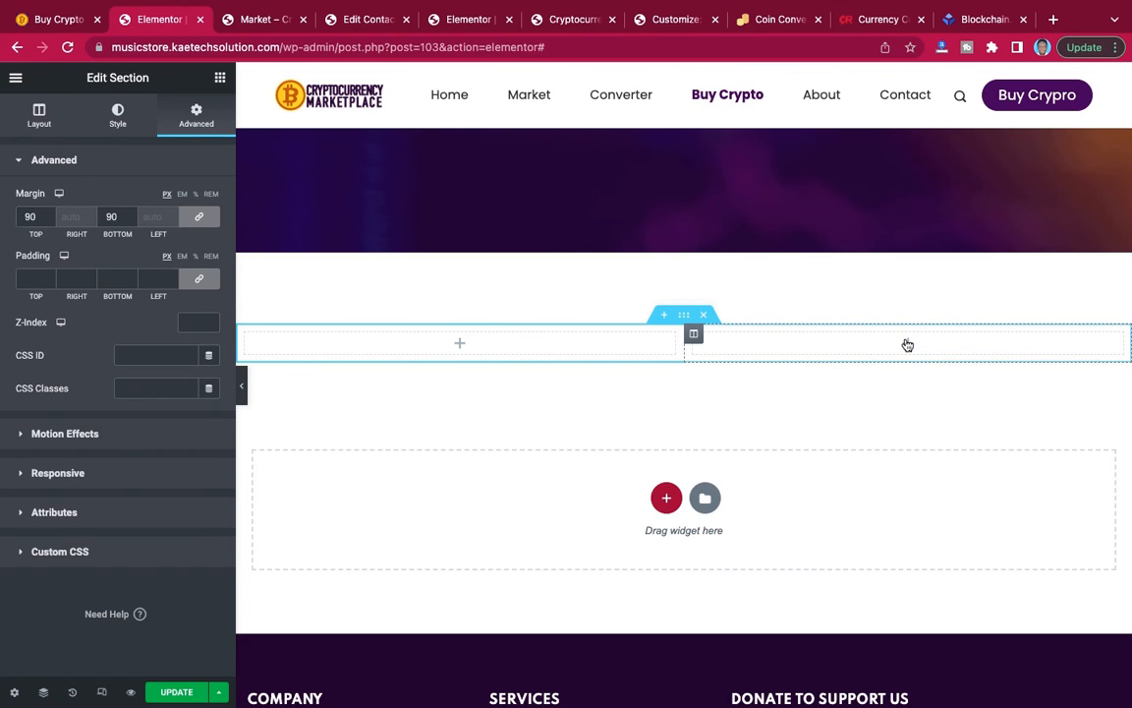
# Search the widgets for "form" and place a Contact Form 7 widget in the section's second column.
pyautogui.click(822, 349)
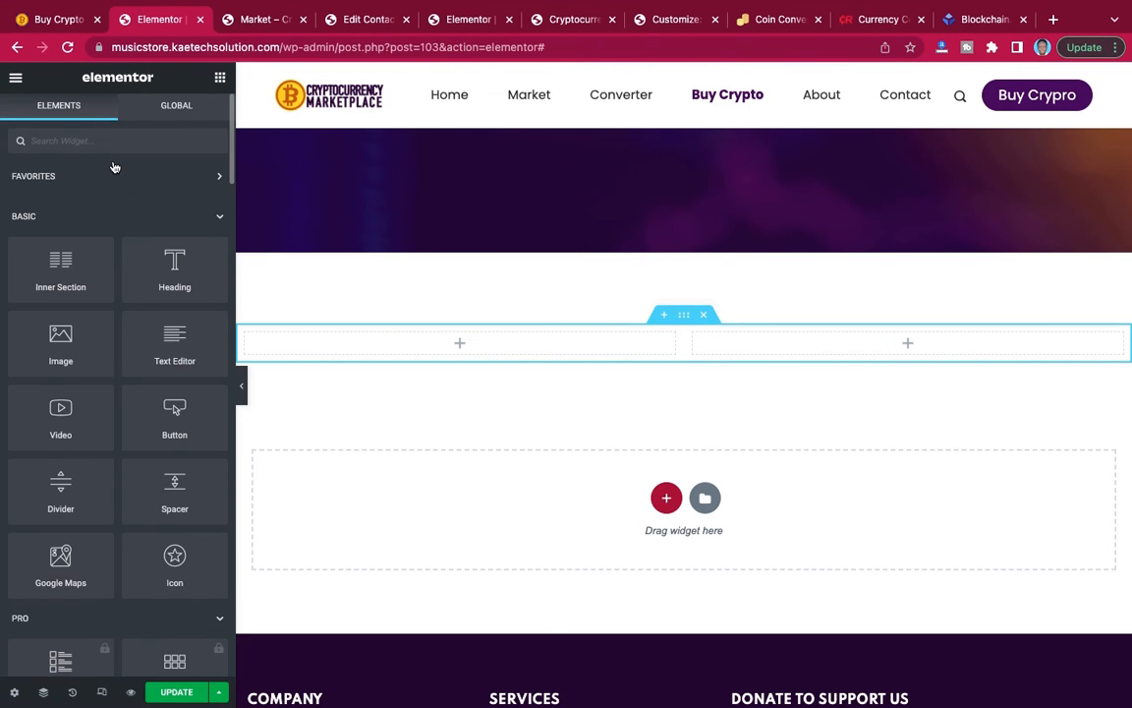
pyautogui.write('con')
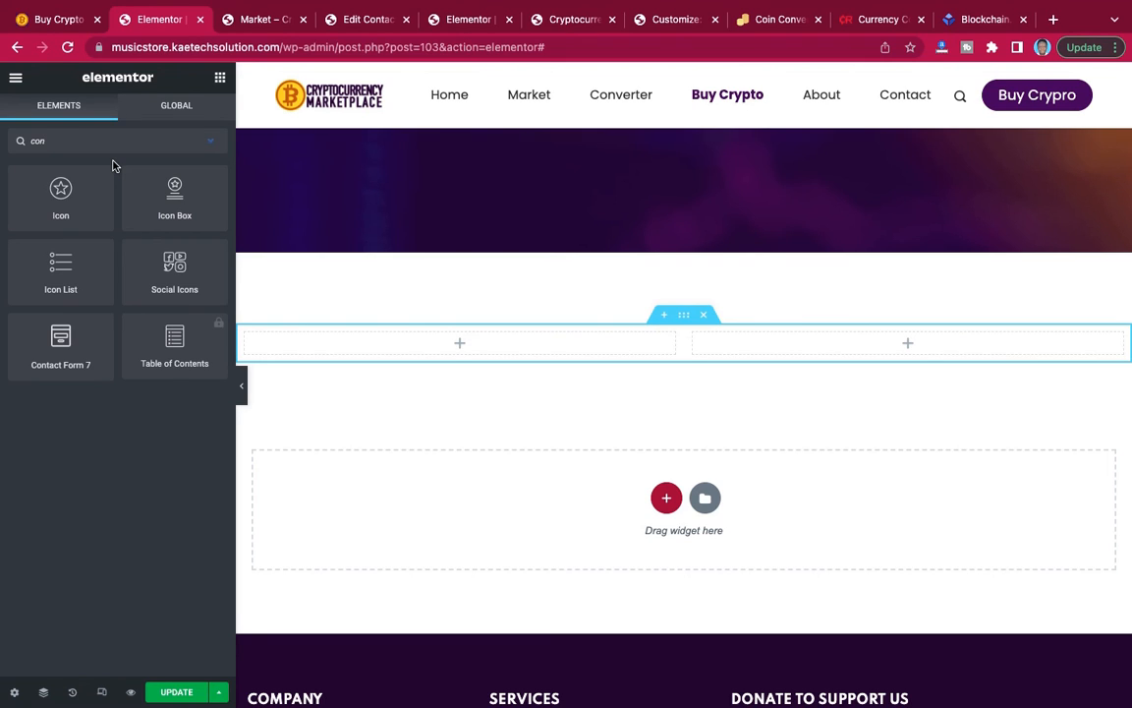
pyautogui.press('BackSpace')
pyautogui.press('BackSpace')
pyautogui.press('BackSpace')
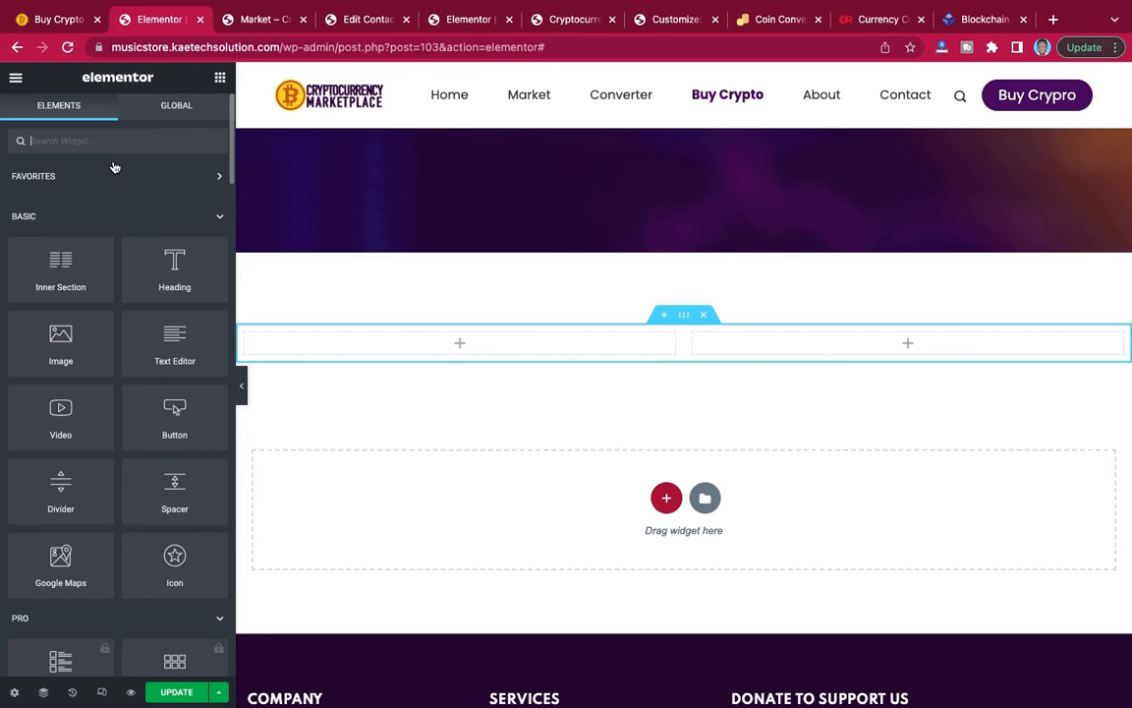
pyautogui.write('form')
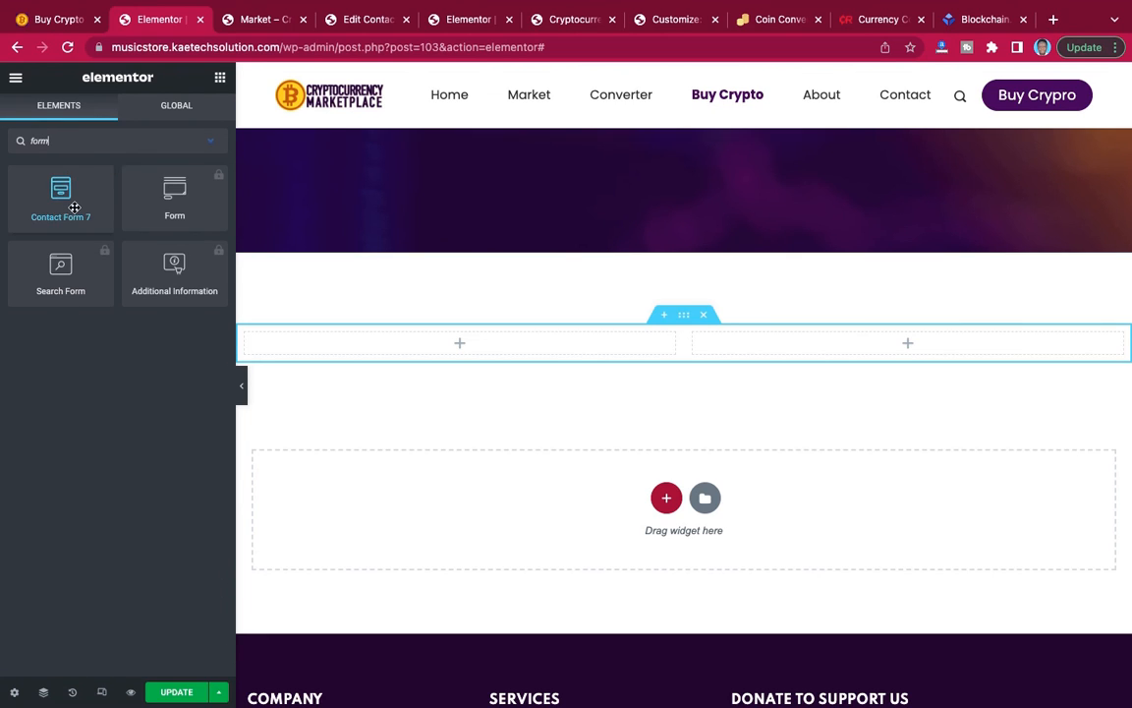
pyautogui.moveTo(61, 190); pyautogui.dragTo(914, 337)
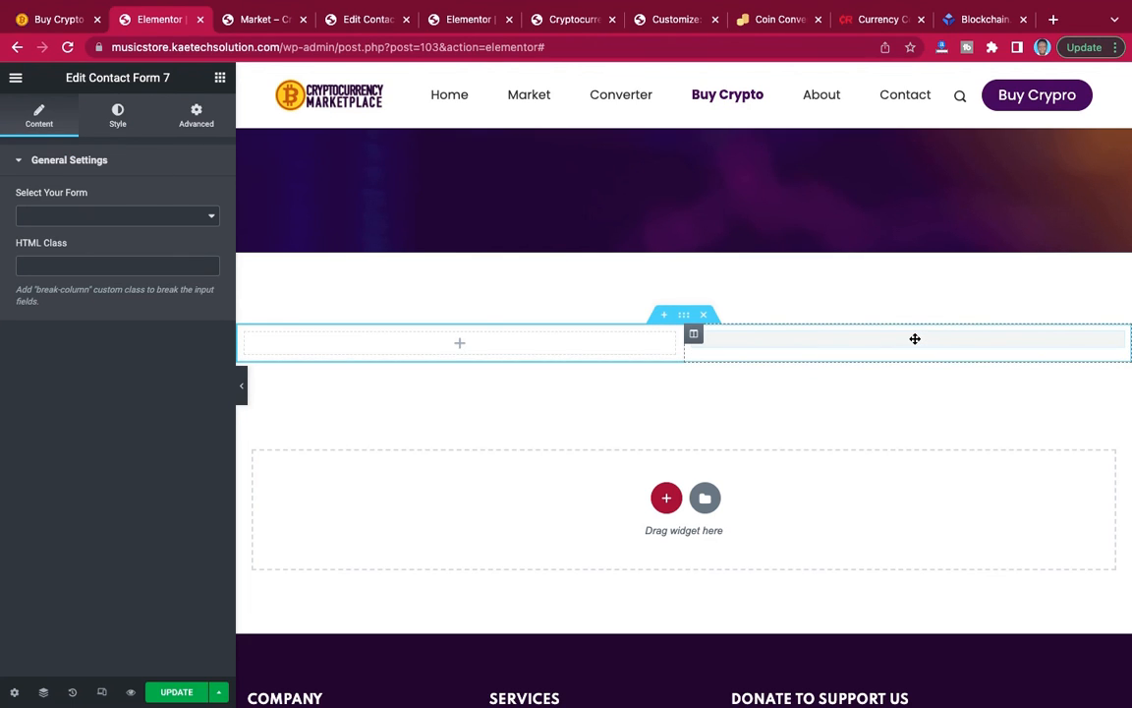
# Choose the Inquiry form for the Contact Form 7 widget and review its fields.
pyautogui.click(117, 214)
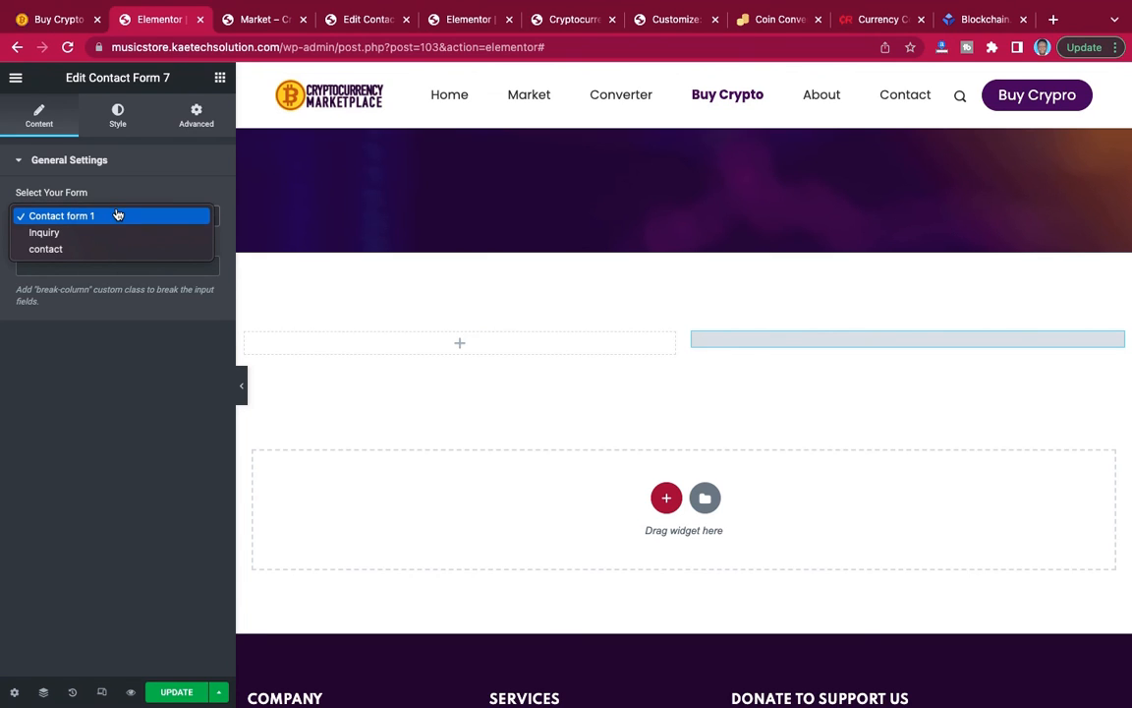
pyautogui.click(96, 232)
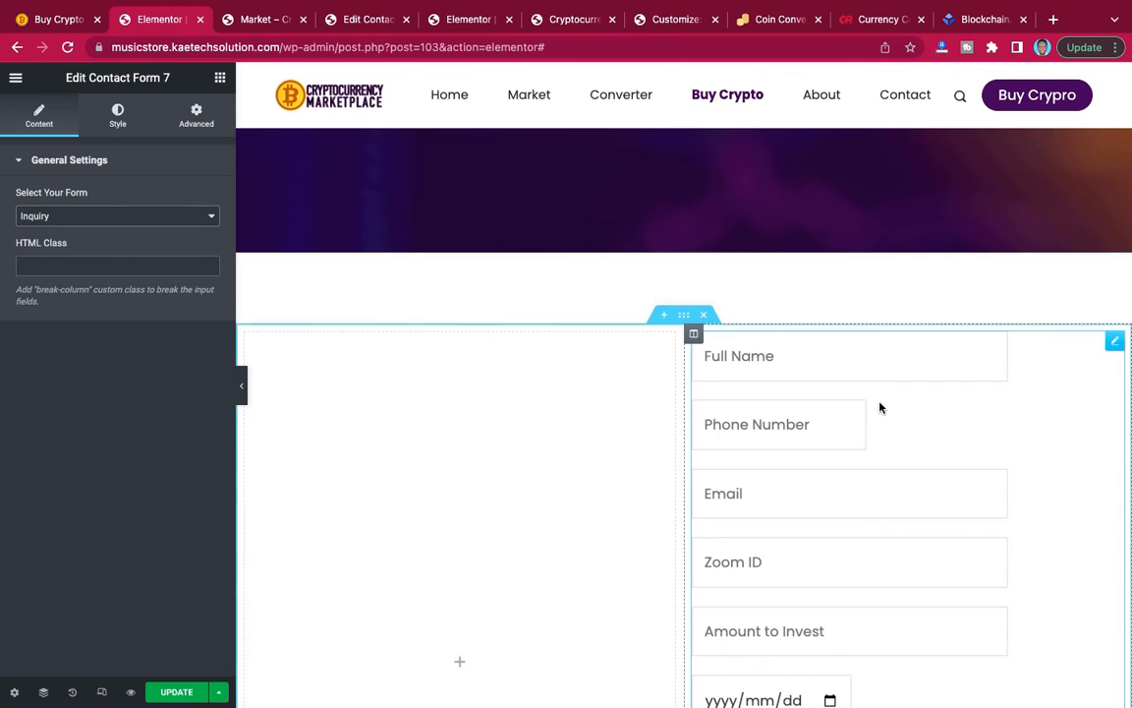
pyautogui.scroll(-5, 879, 404)
pyautogui.scroll(3, 879, 404)
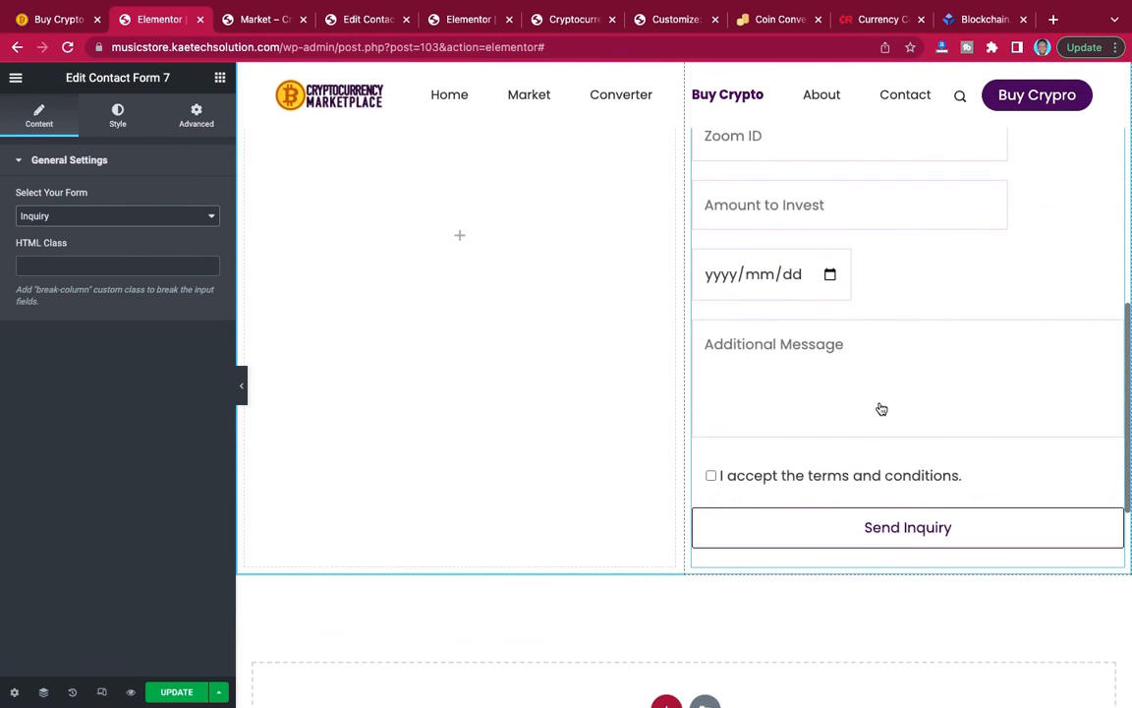
pyautogui.scroll(3, 880, 403)
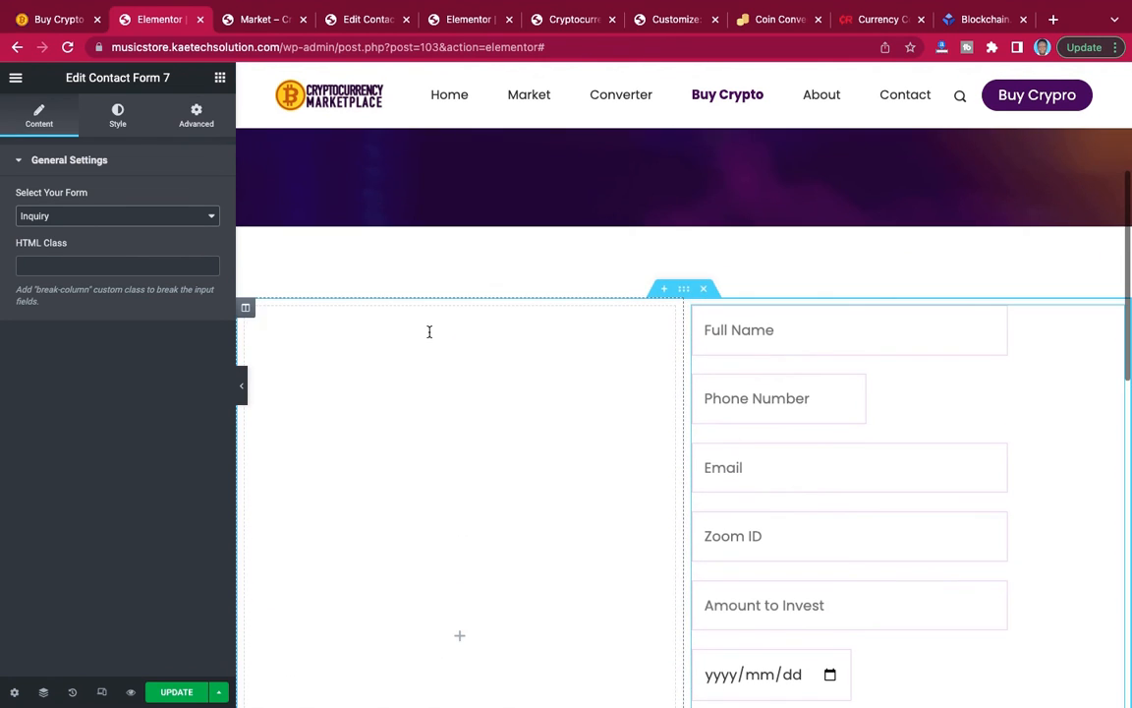
# Set the width of the inquiry form's fields to 100% and review the form.
pyautogui.click(118, 116)
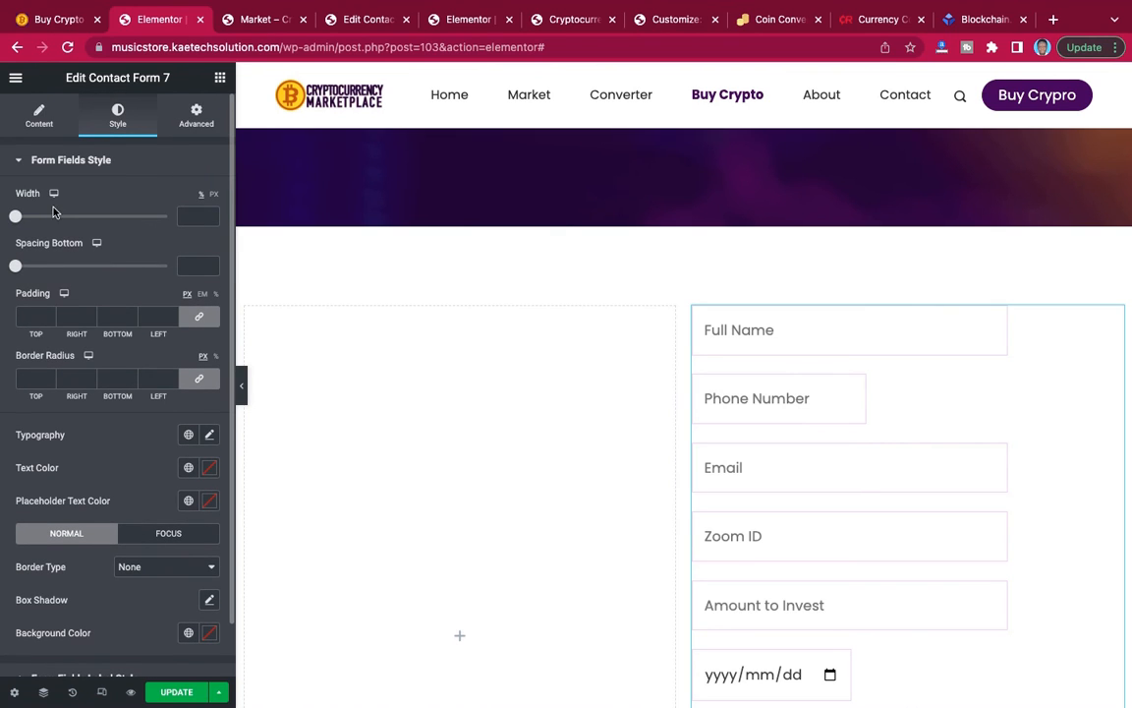
pyautogui.scroll(-2, 42, 251)
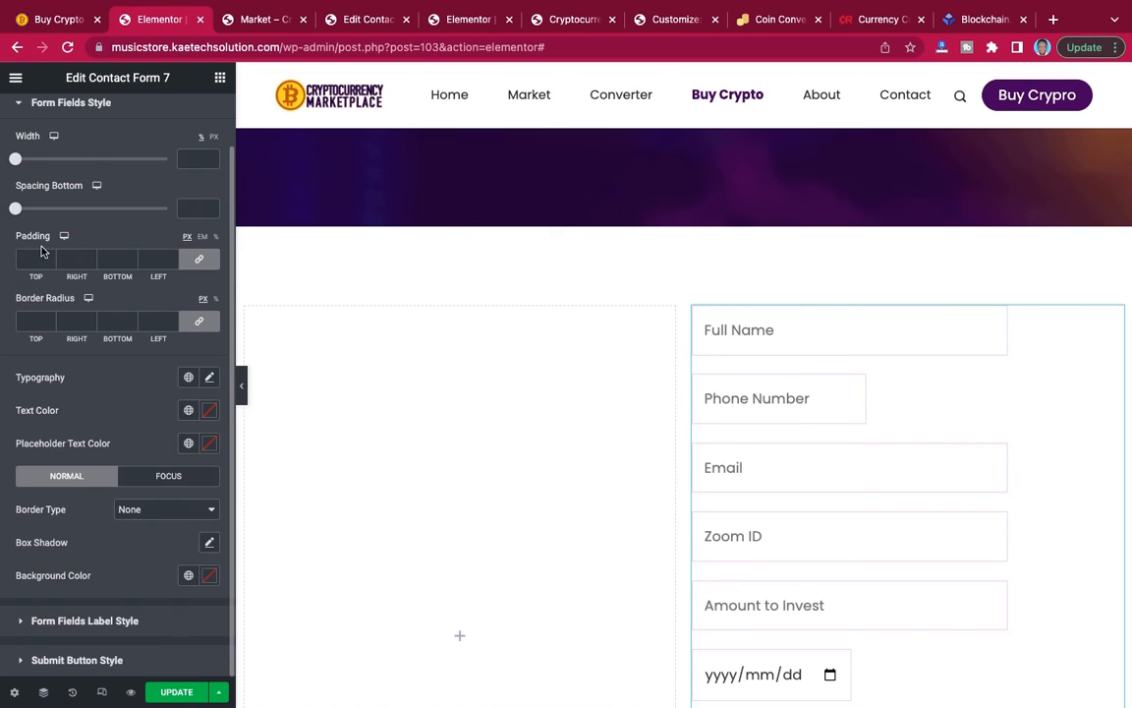
pyautogui.scroll(2, 41, 252)
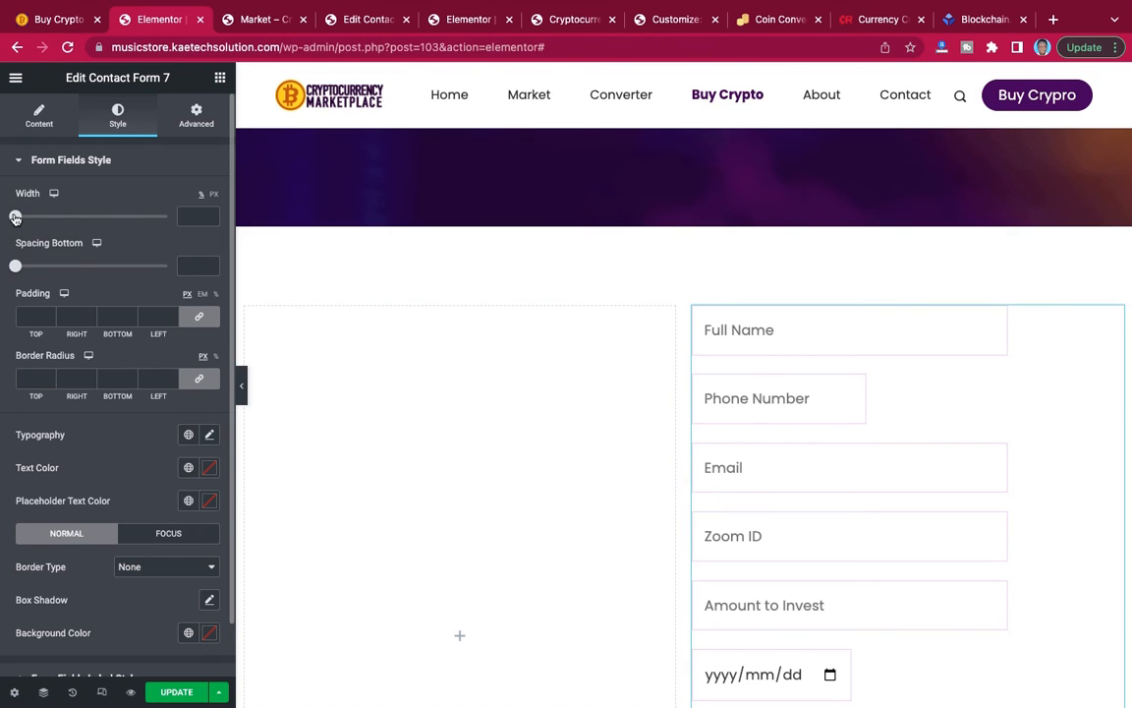
pyautogui.moveTo(15, 216); pyautogui.dragTo(211, 232)
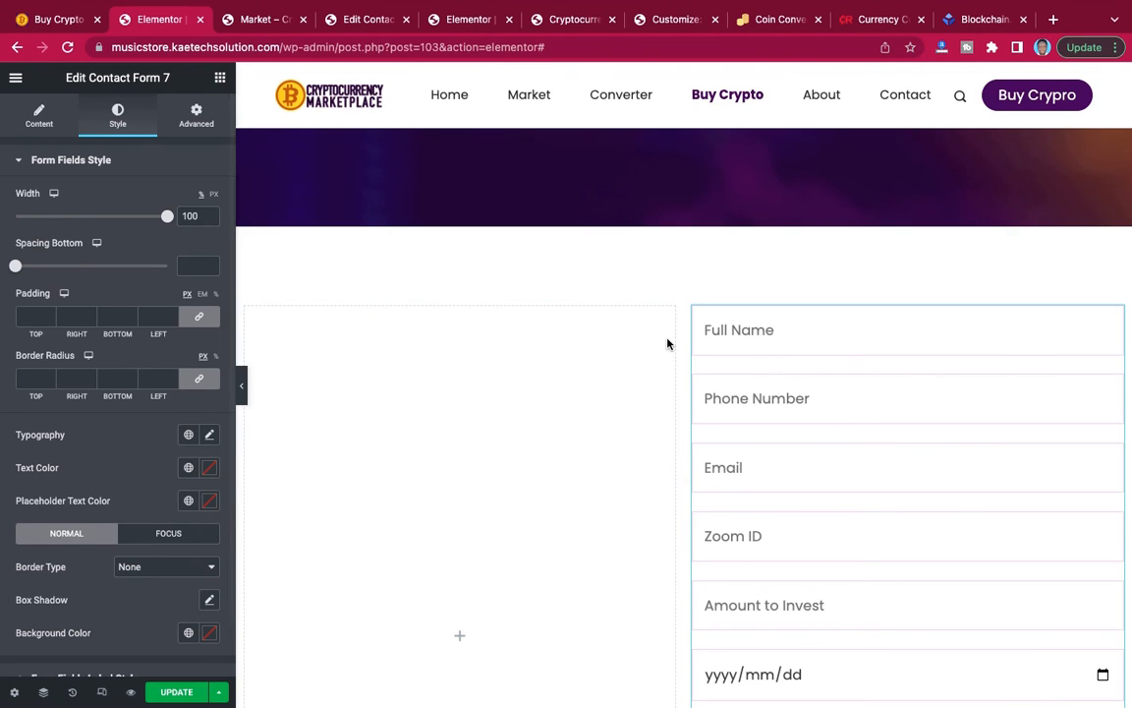
pyautogui.scroll(-3, 897, 389)
pyautogui.scroll(3, 898, 390)
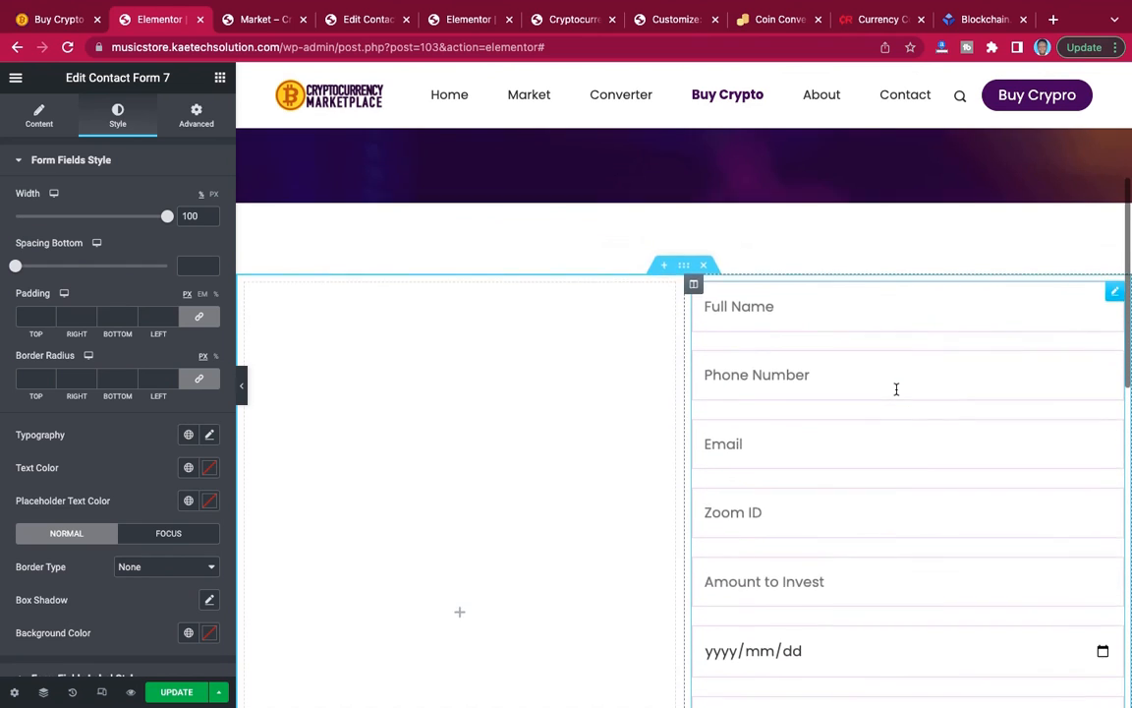
# Compare with the styling and placement of the inquiry form on the reference Buy Crypto page, and return to the editor.
pyautogui.click(61, 20)
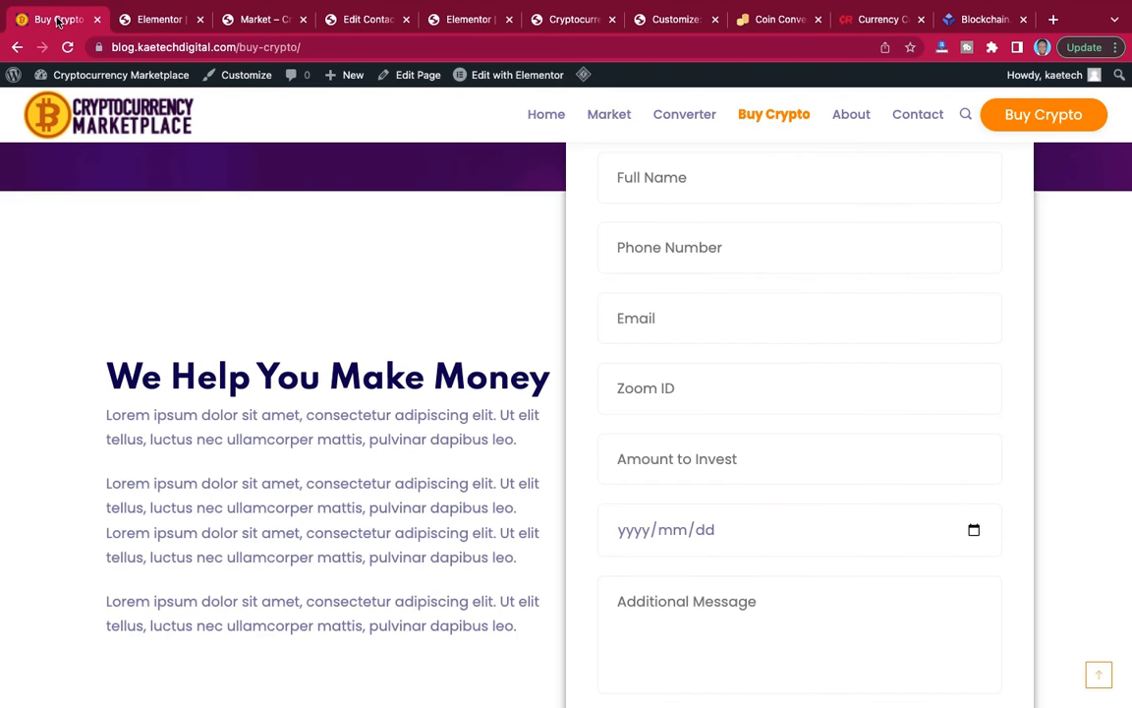
pyautogui.scroll(3, 306, 187)
pyautogui.scroll(-1, 307, 186)
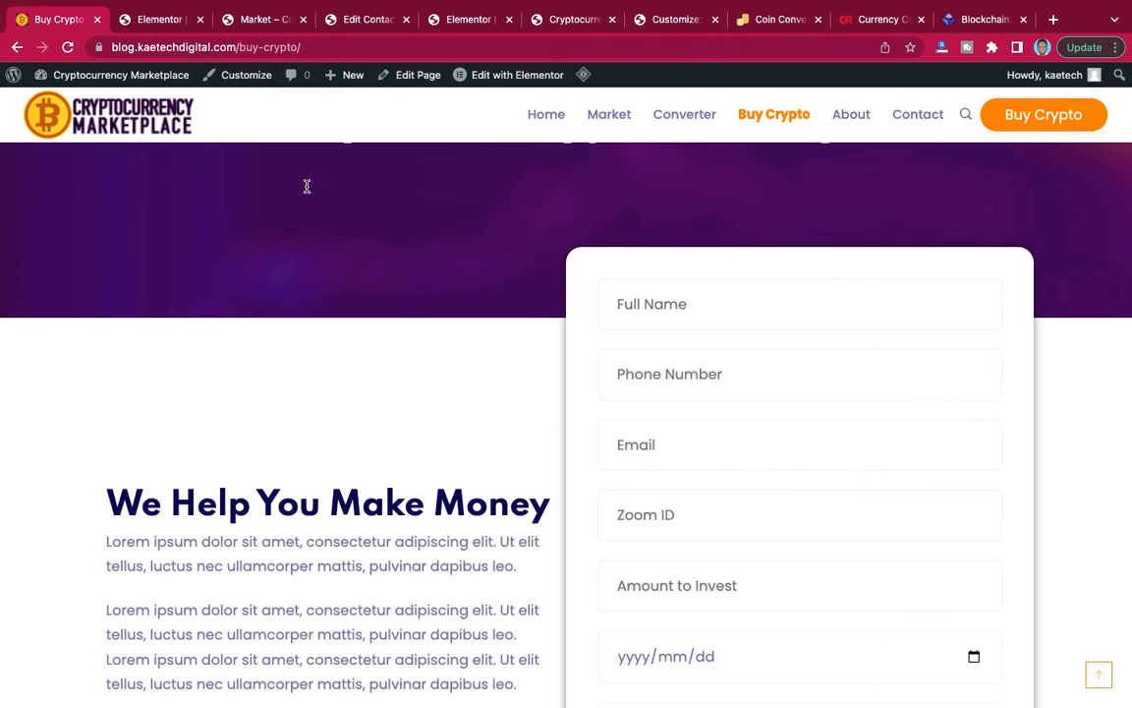
pyautogui.click(157, 30)
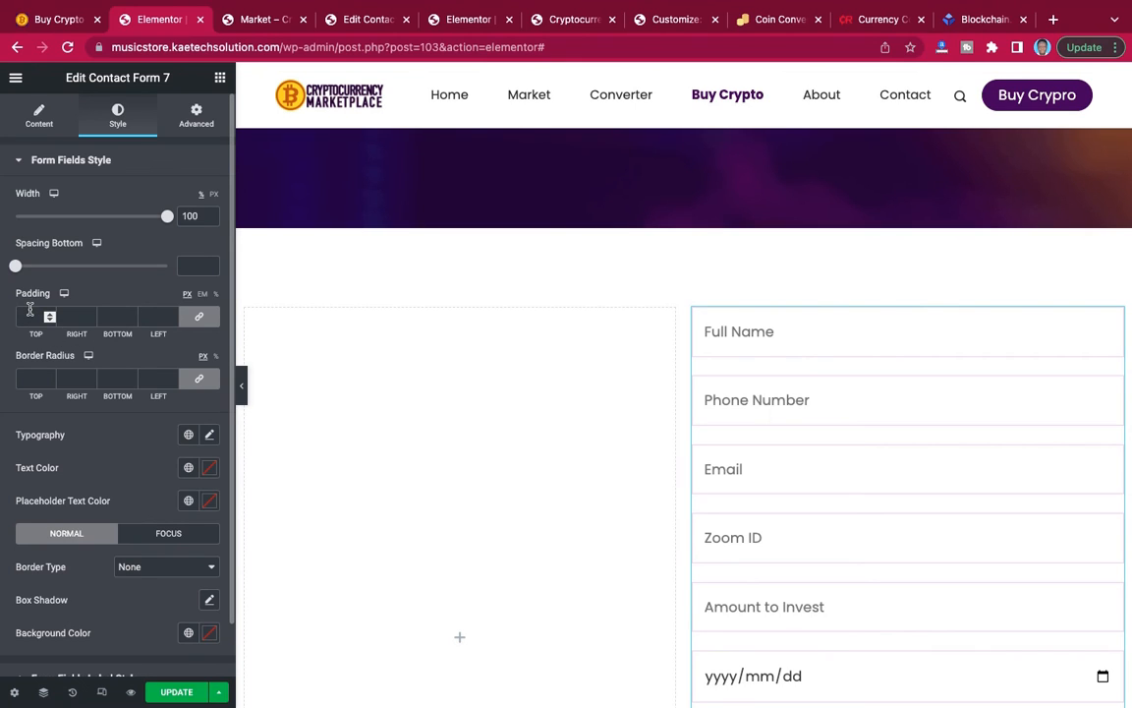
# Try a 20 px border radius on the inquiry form's fields and settle on 10 px for all corners.
pyautogui.click(29, 377)
pyautogui.write('20')
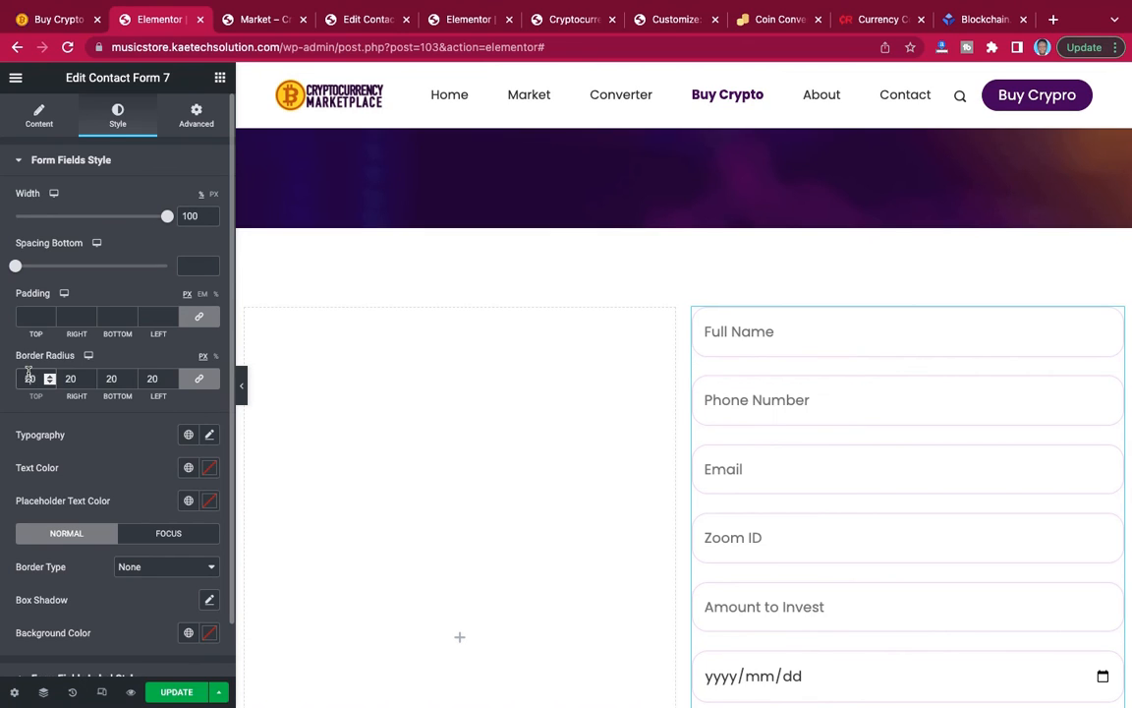
pyautogui.write('10')
pyautogui.click(28, 314)
pyautogui.scroll(-1, 77, 341)
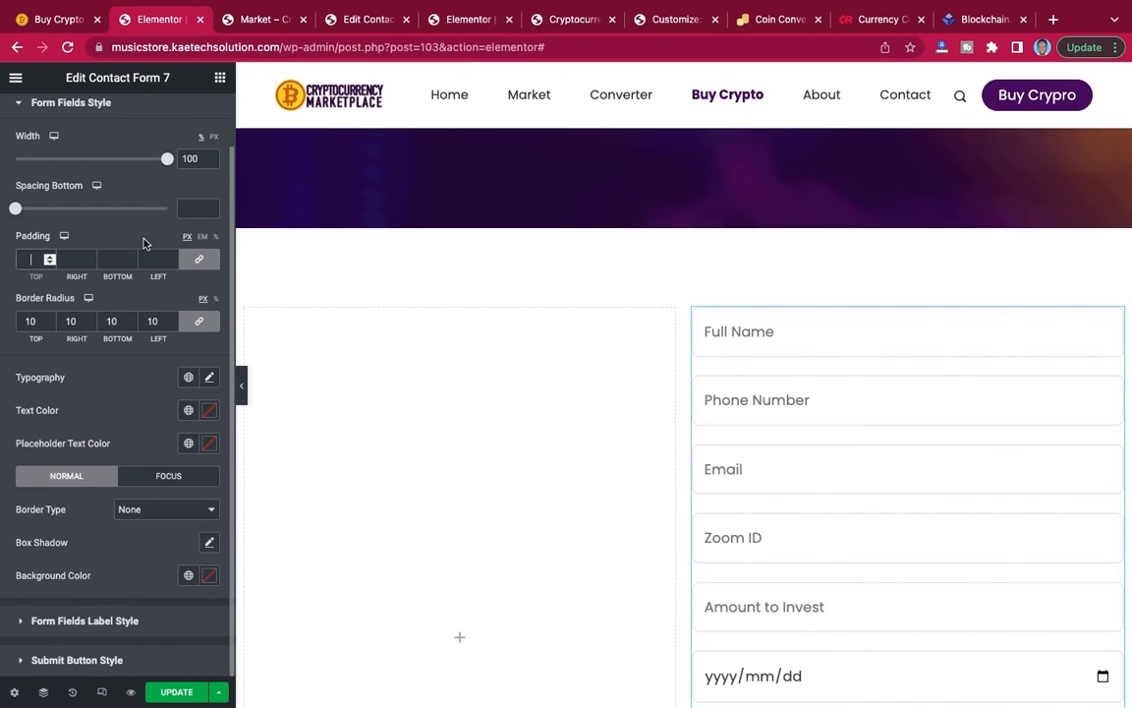
pyautogui.scroll(1, 132, 220)
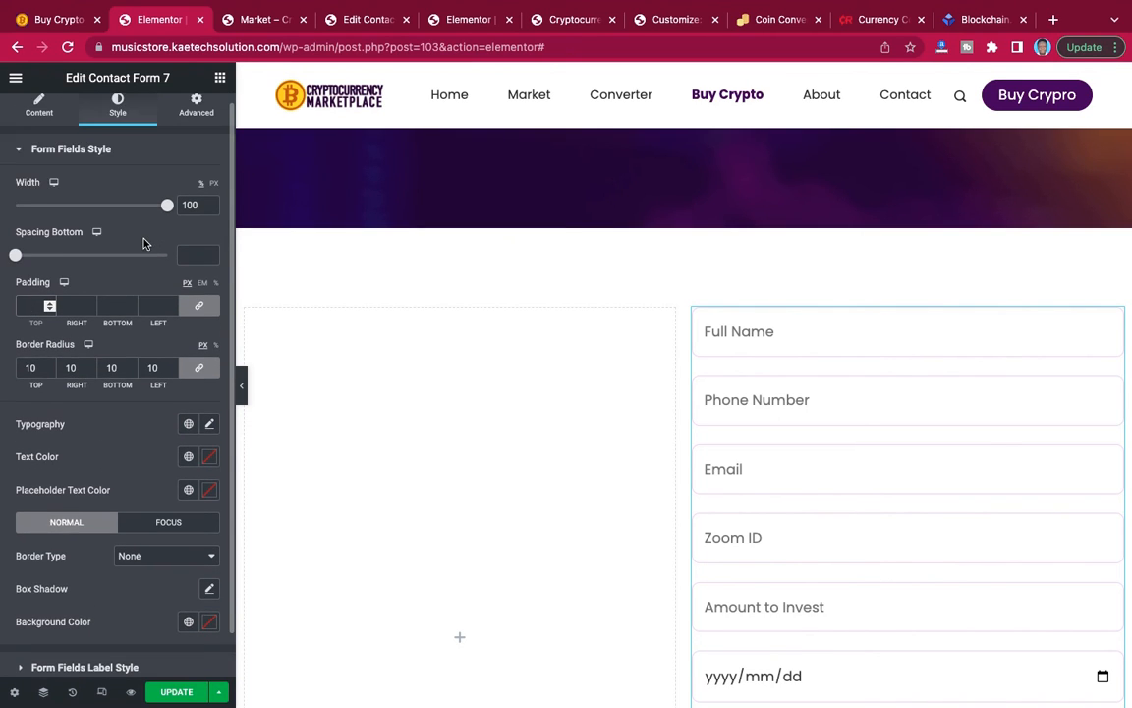
# Try 20 px and 30 px padding around the inquiry form, settle on 40 px for all sides, and compare with the reference page.
pyautogui.click(192, 117)
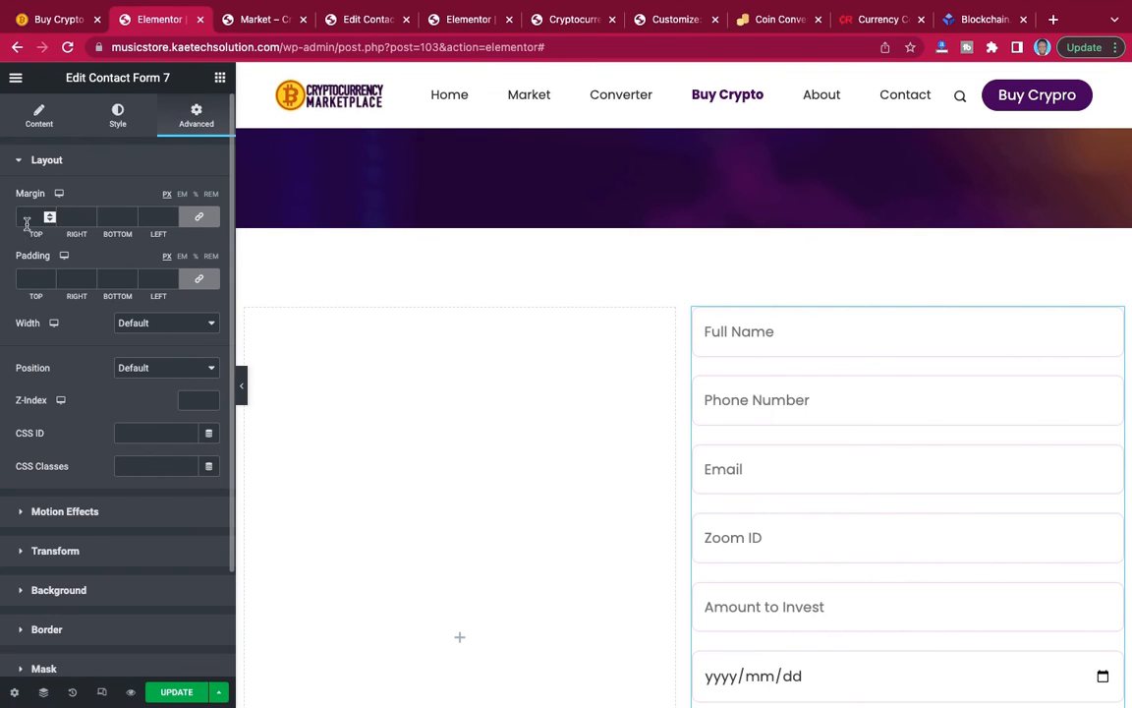
pyautogui.click(24, 279)
pyautogui.write('20')
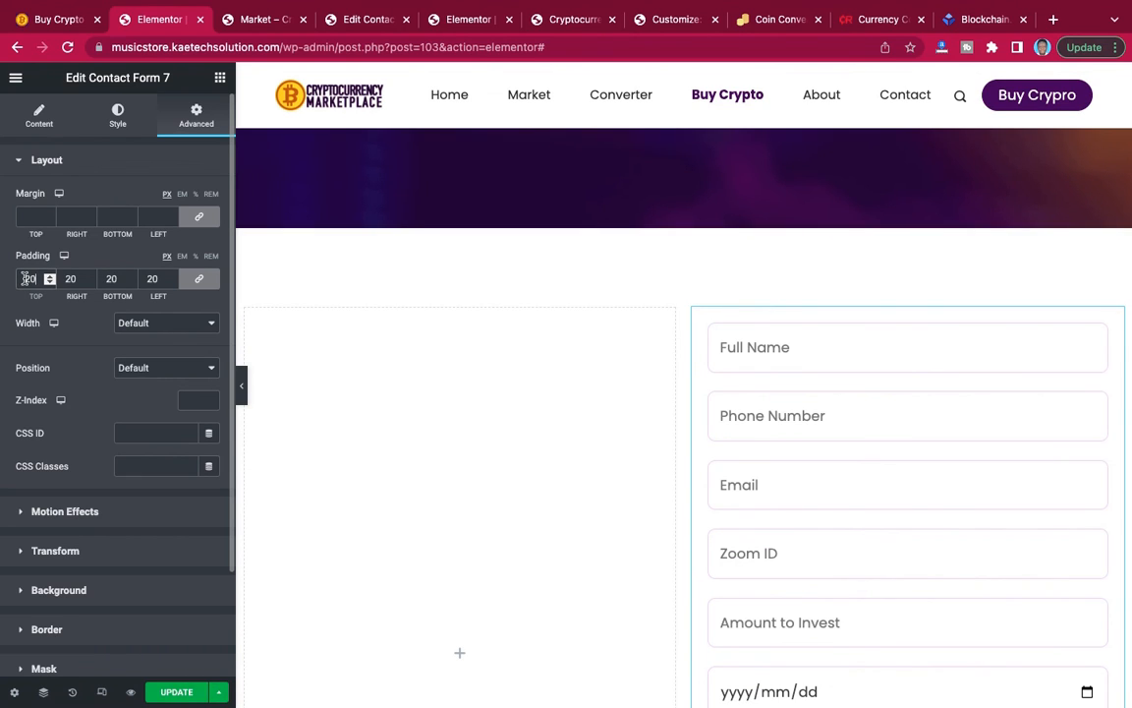
pyautogui.press('BackSpace')
pyautogui.press('BackSpace')
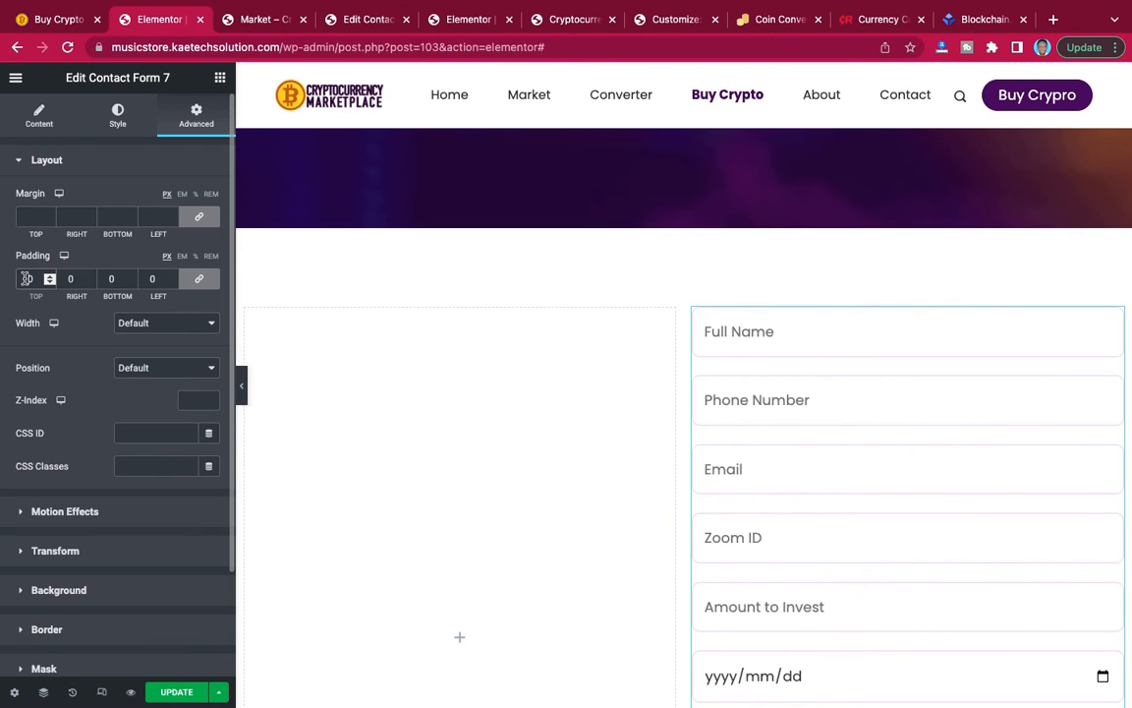
pyautogui.write('30')
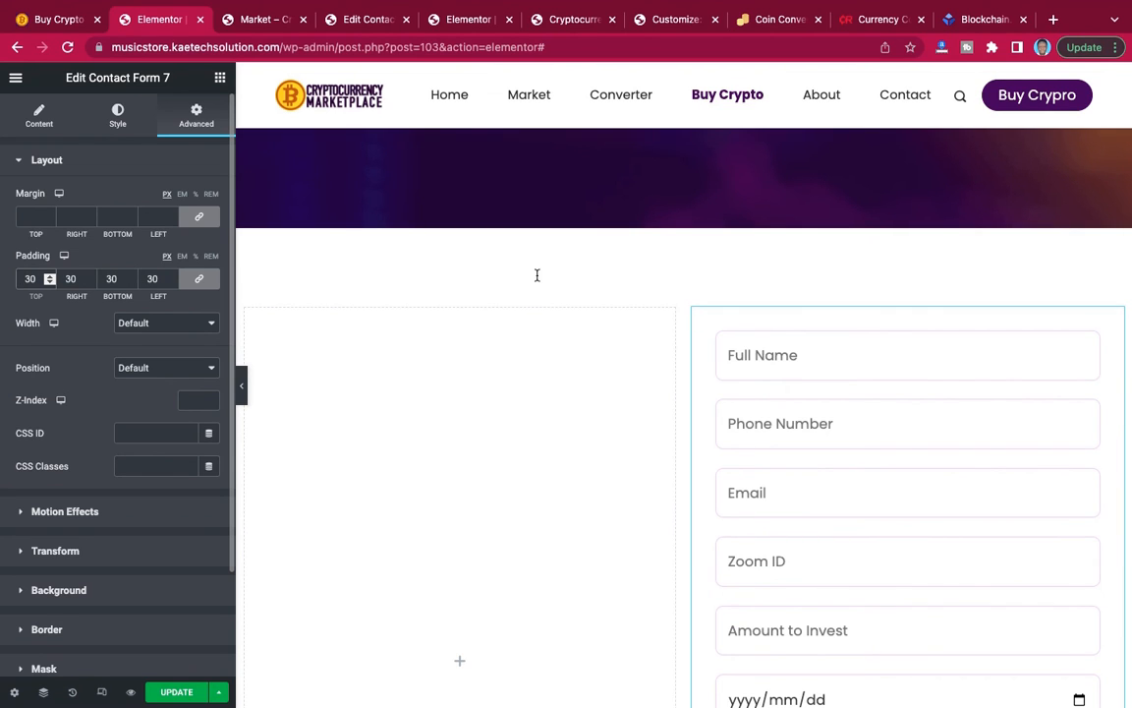
pyautogui.scroll(-4, 862, 344)
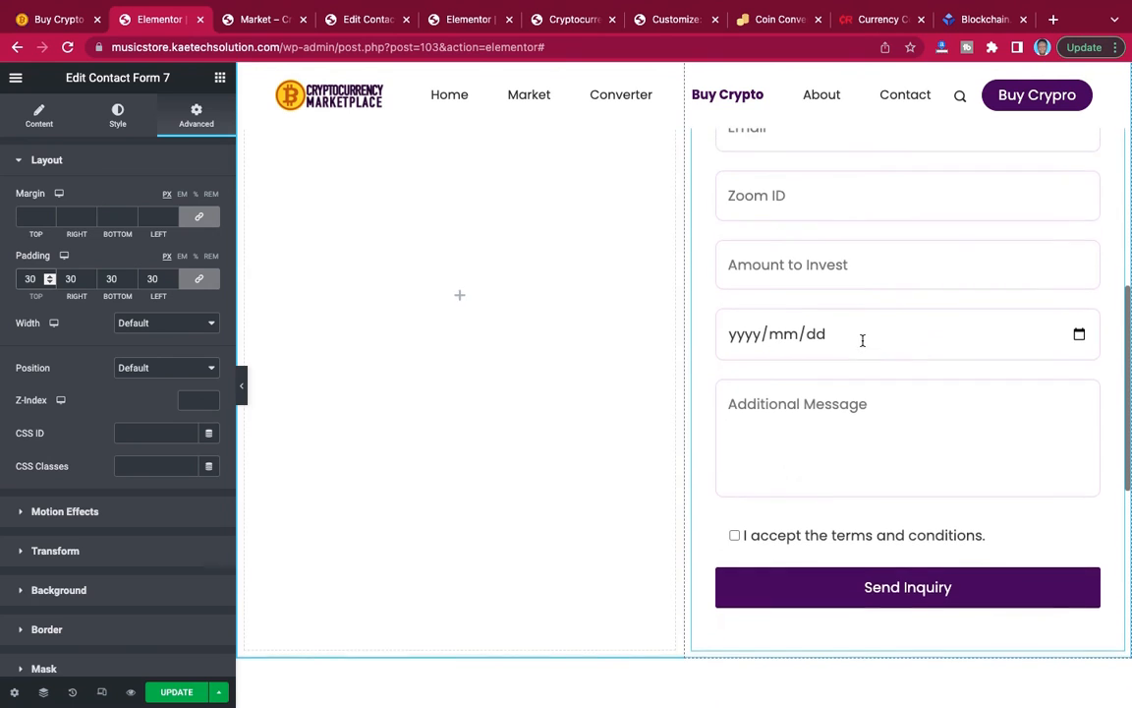
pyautogui.scroll(2, 862, 342)
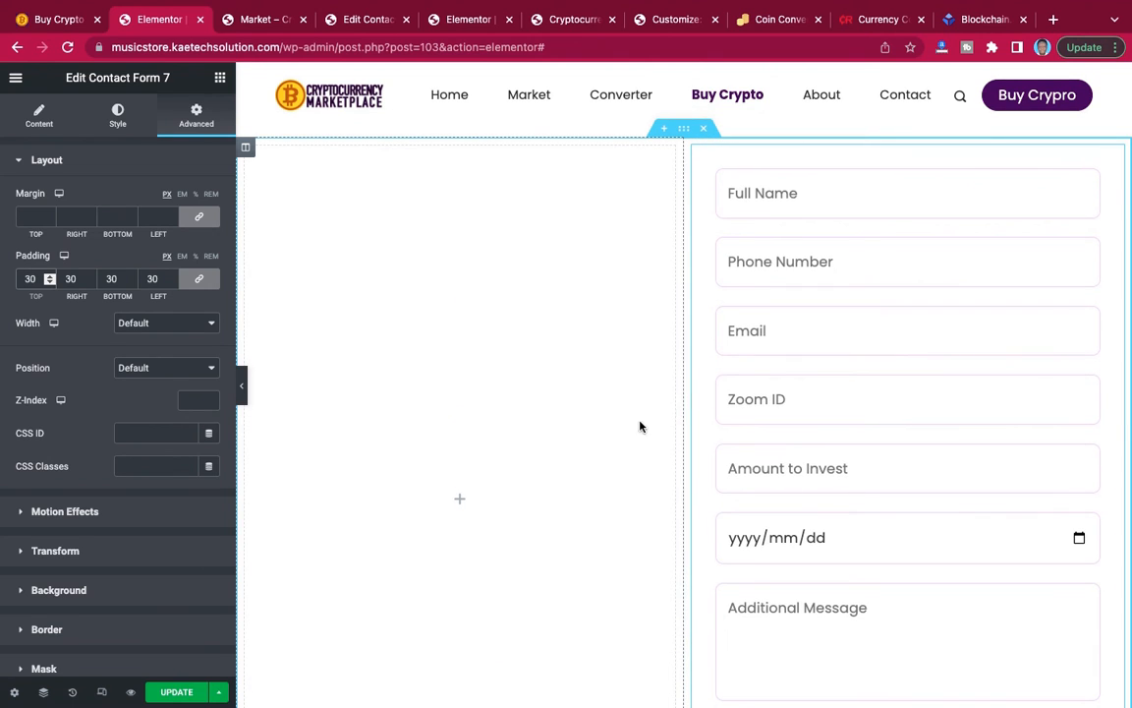
pyautogui.press('BackSpace')
pyautogui.write('4')
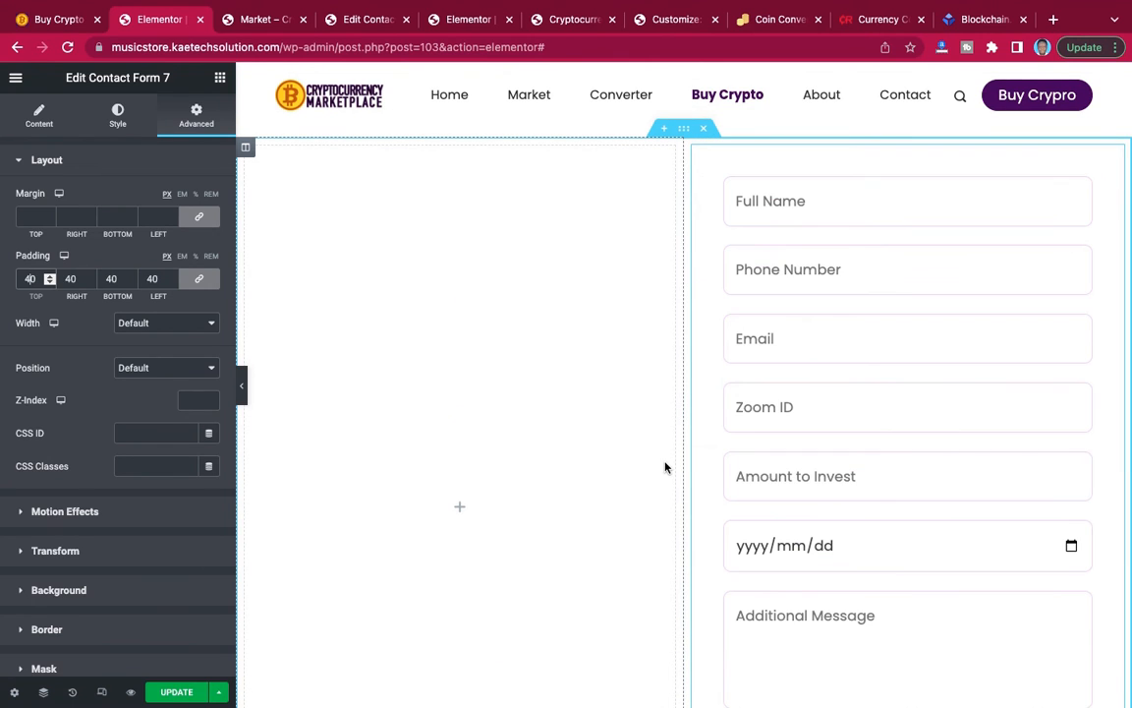
pyautogui.scroll(-4, 903, 407)
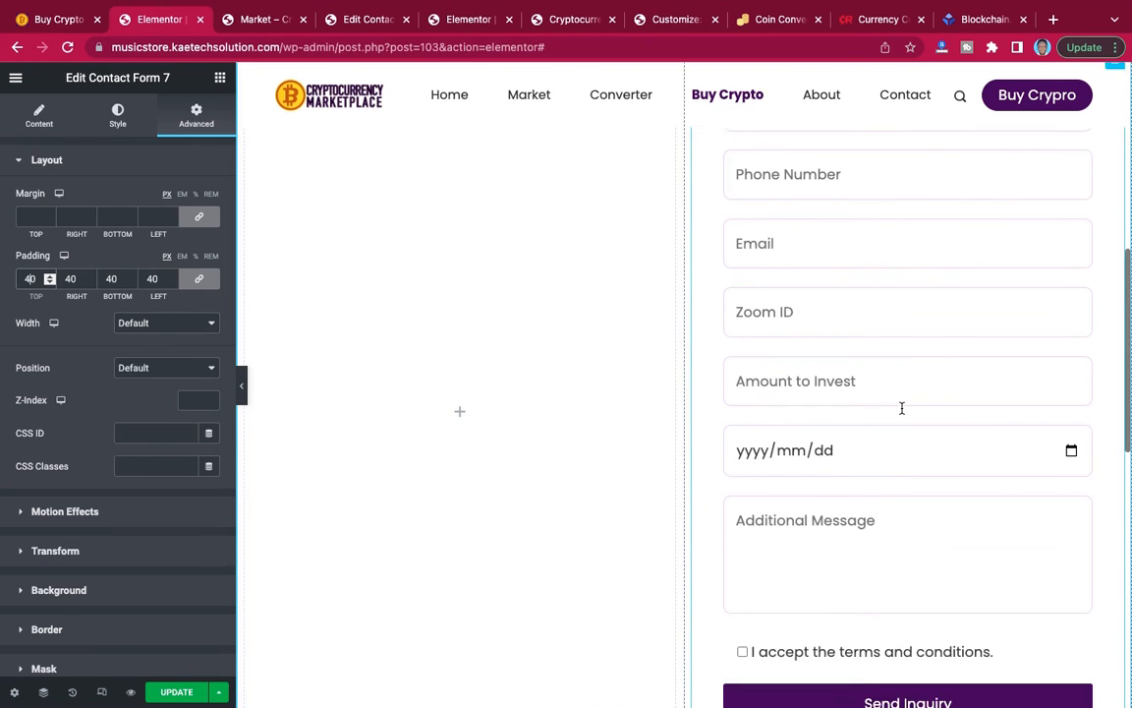
pyautogui.scroll(5, 902, 413)
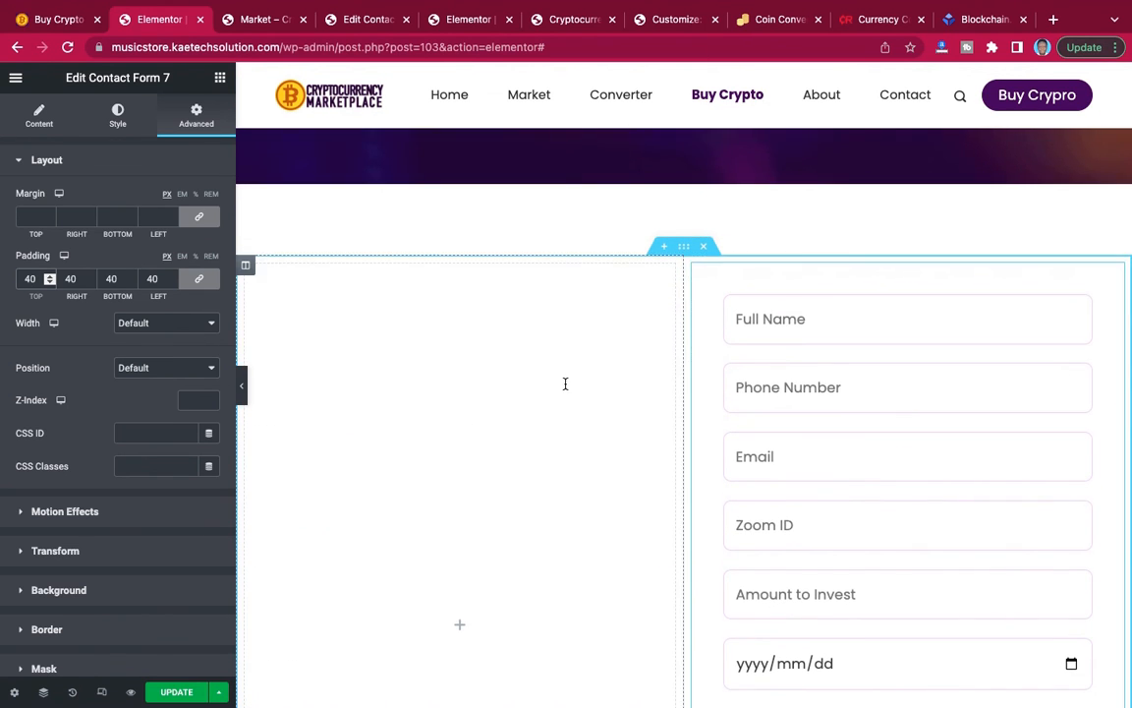
pyautogui.click(46, 28)
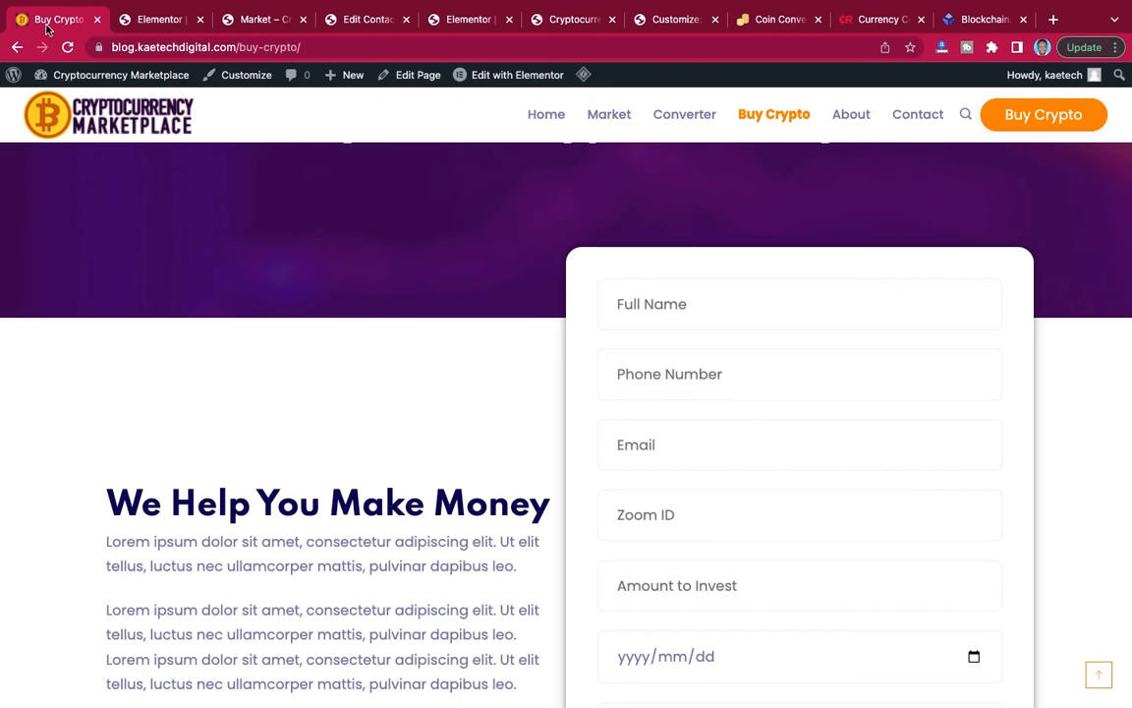
pyautogui.click(153, 21)
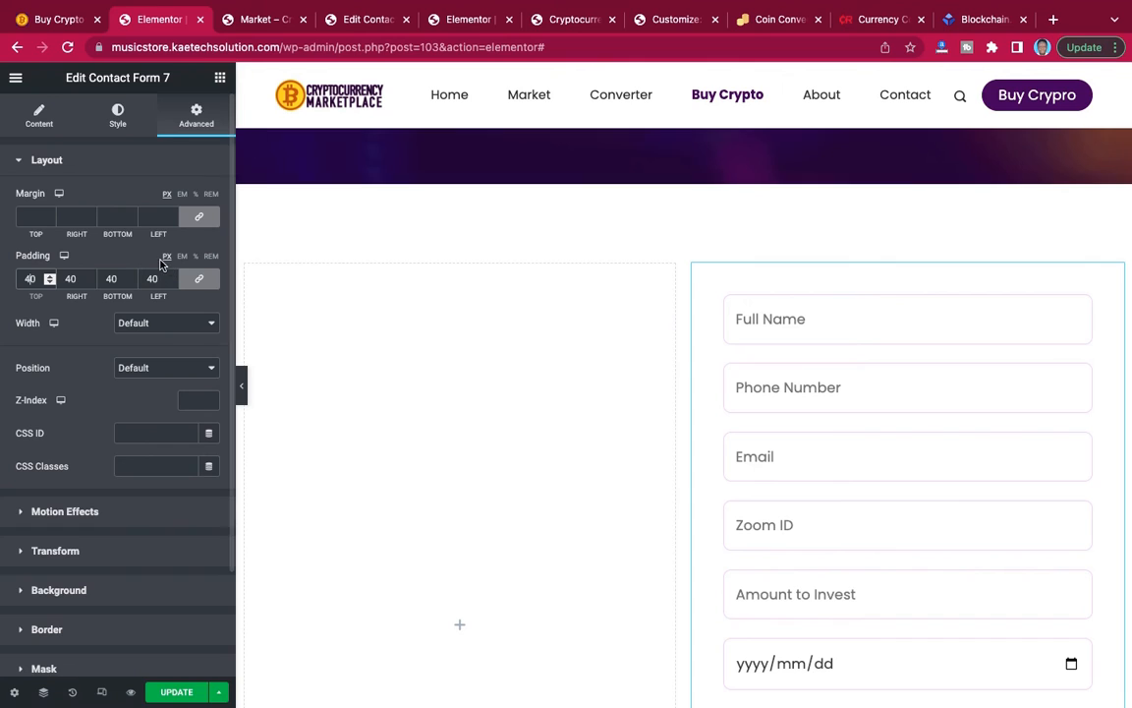
# Set the border radius of the inquiry form's submit button to 50 px on all corners and review the form.
pyautogui.click(119, 114)
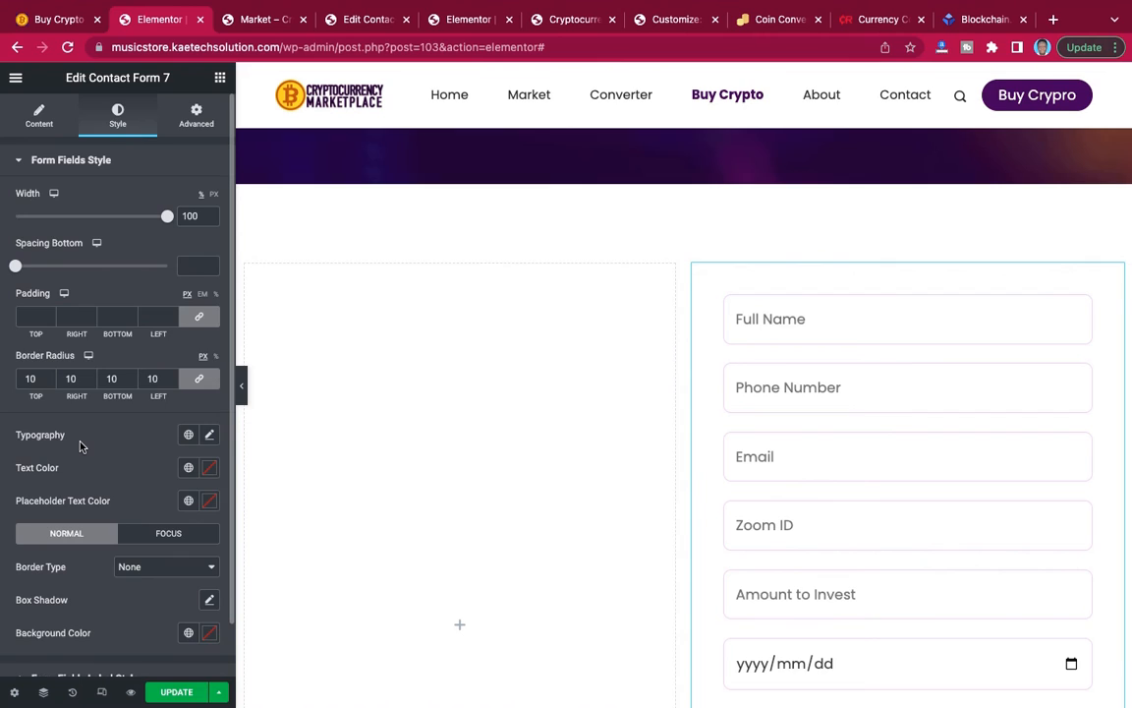
pyautogui.scroll(-1, 81, 447)
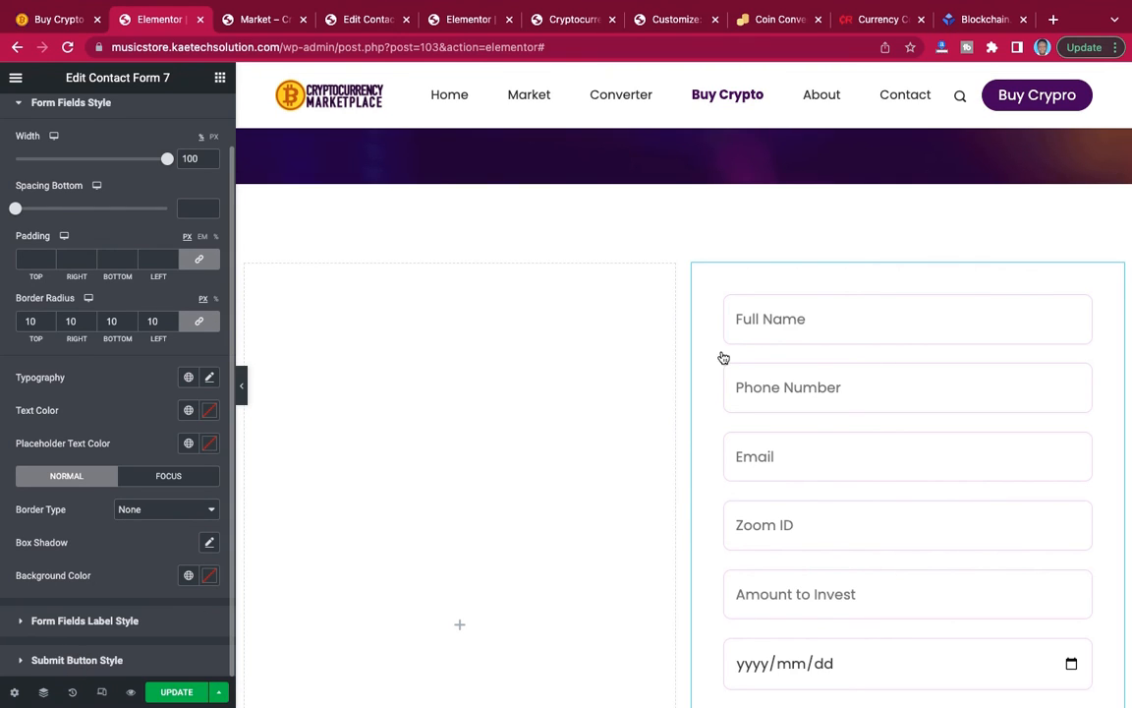
pyautogui.scroll(-10, 722, 357)
pyautogui.scroll(5, 723, 357)
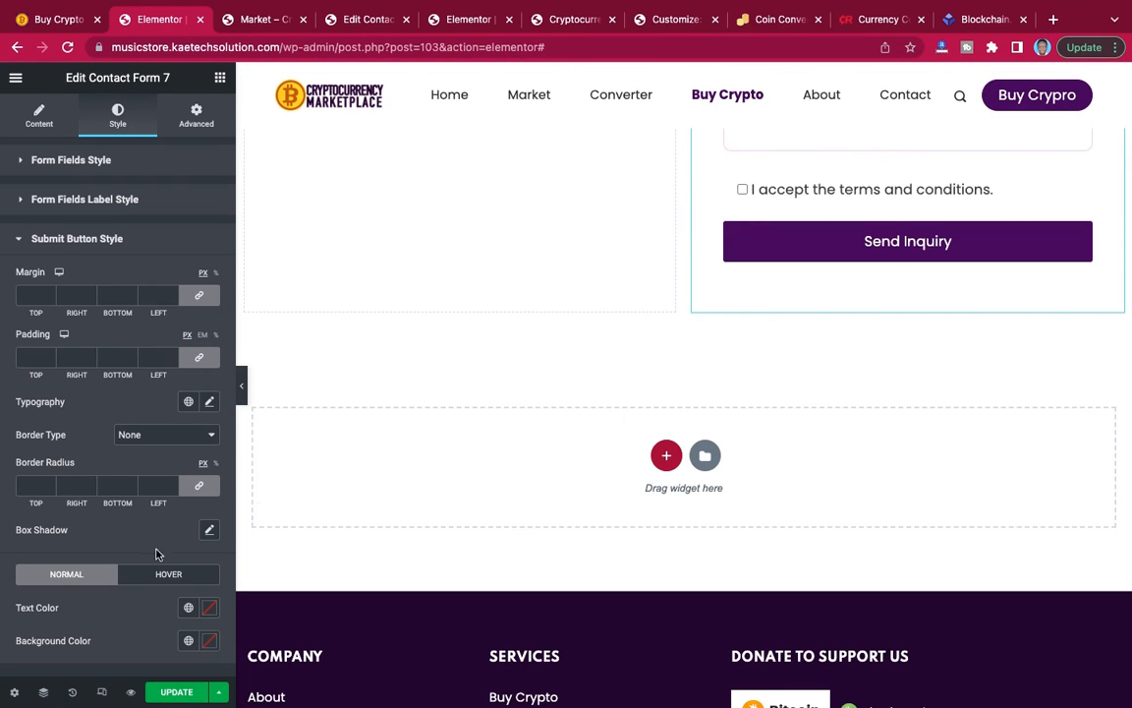
pyautogui.click(27, 485)
pyautogui.write('50')
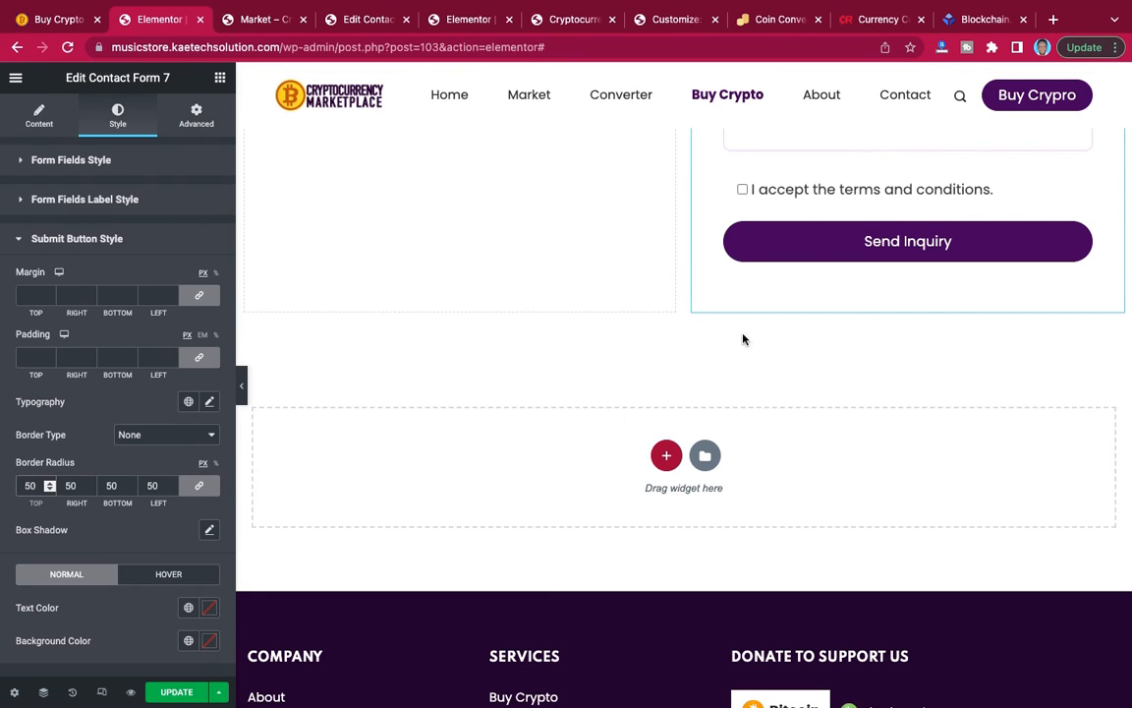
pyautogui.scroll(1, 742, 342)
pyautogui.scroll(4, 742, 342)
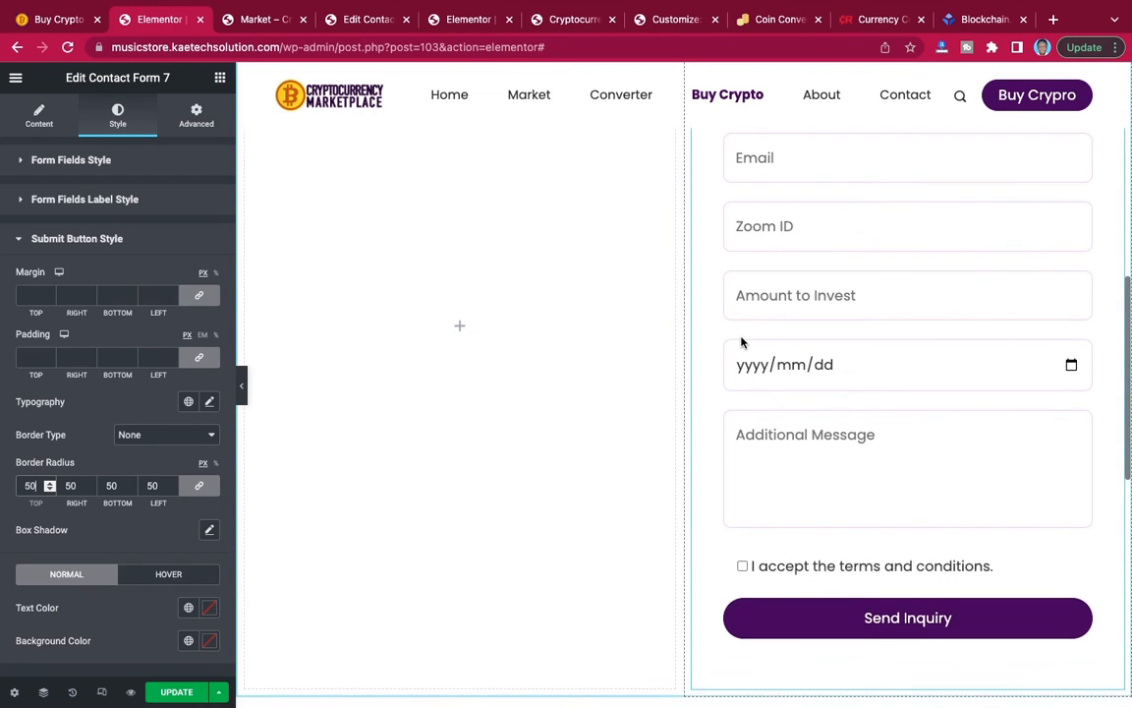
pyautogui.scroll(-1, 742, 342)
pyautogui.scroll(5, 742, 341)
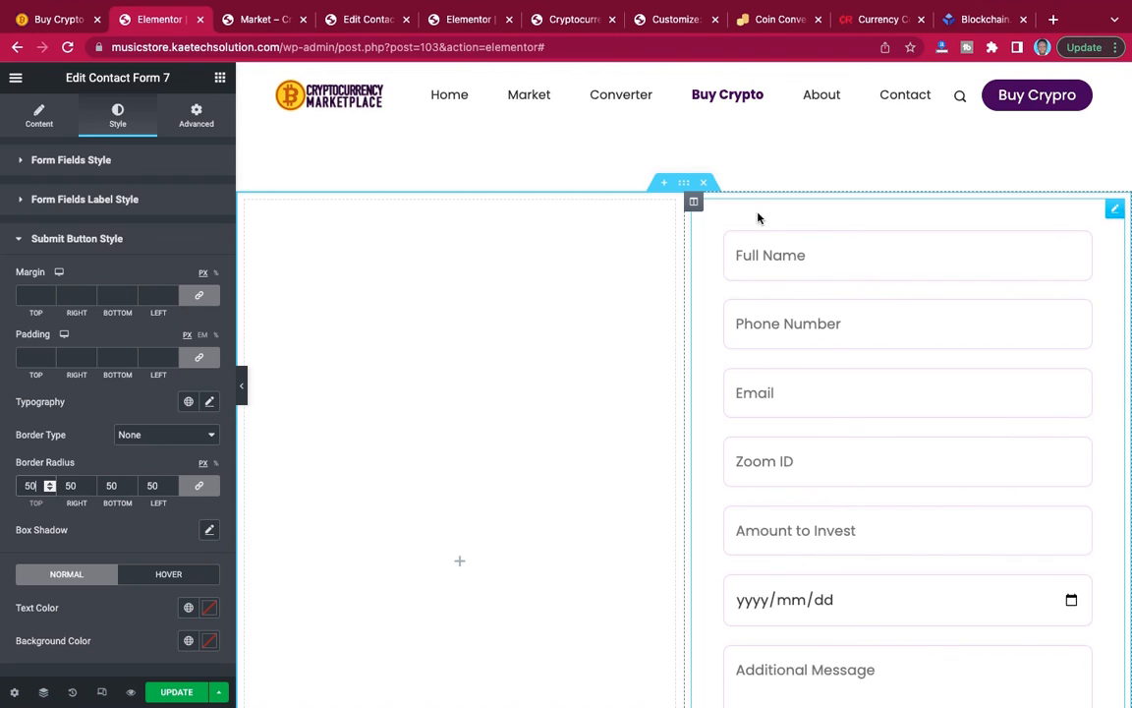
# Add an outline box shadow with a blur of 10 to the column holding the inquiry form and review its edges.
pyautogui.click(694, 203)
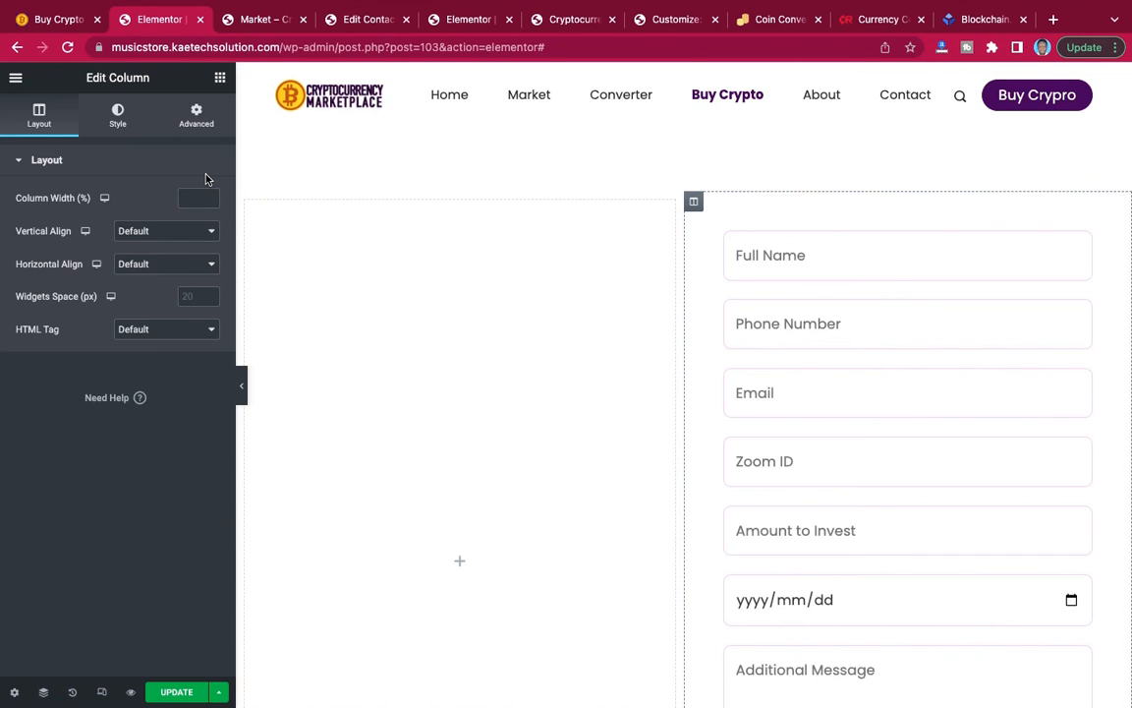
pyautogui.click(120, 115)
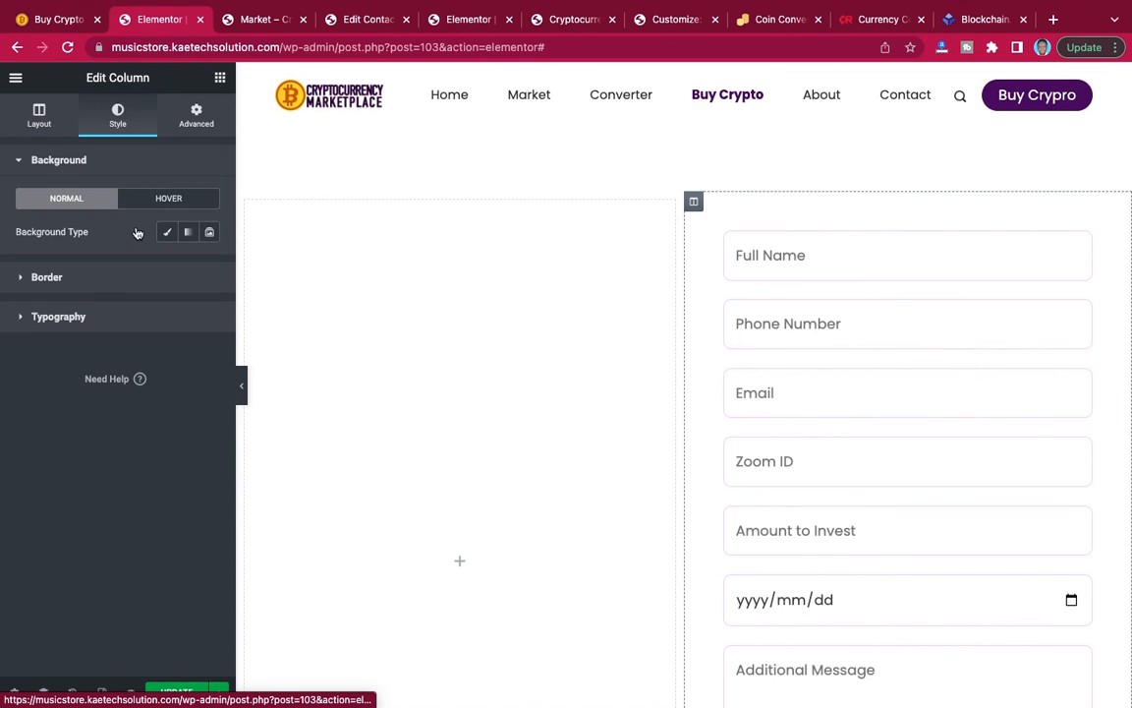
pyautogui.click(107, 285)
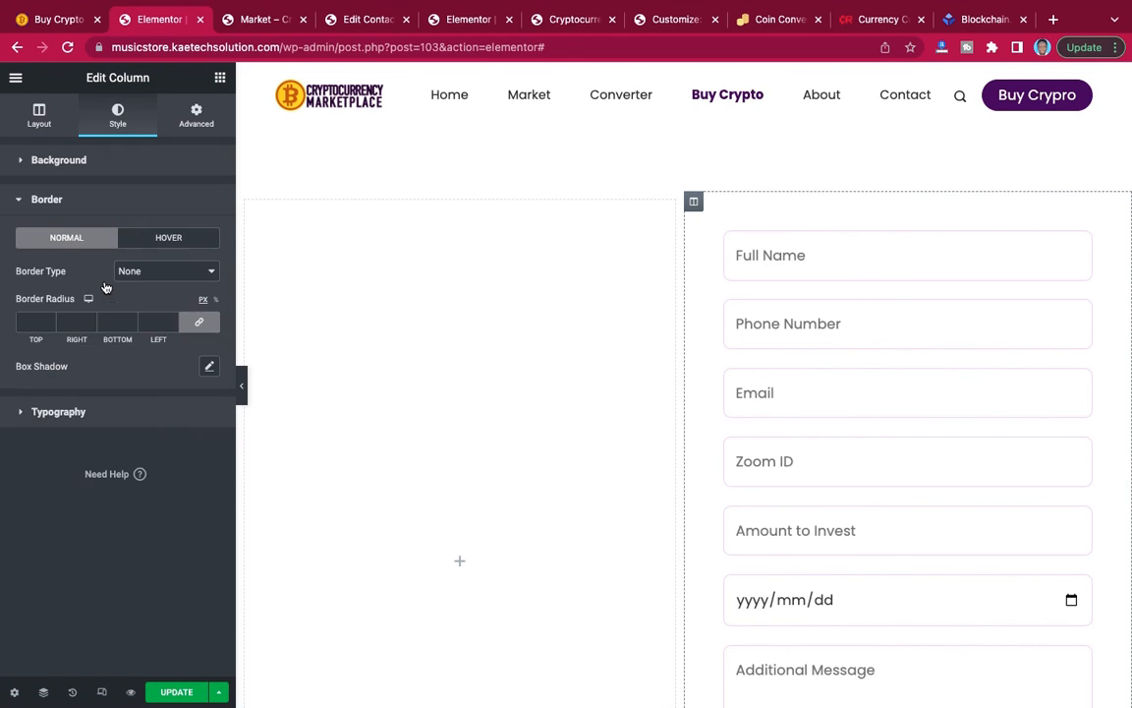
pyautogui.click(210, 368)
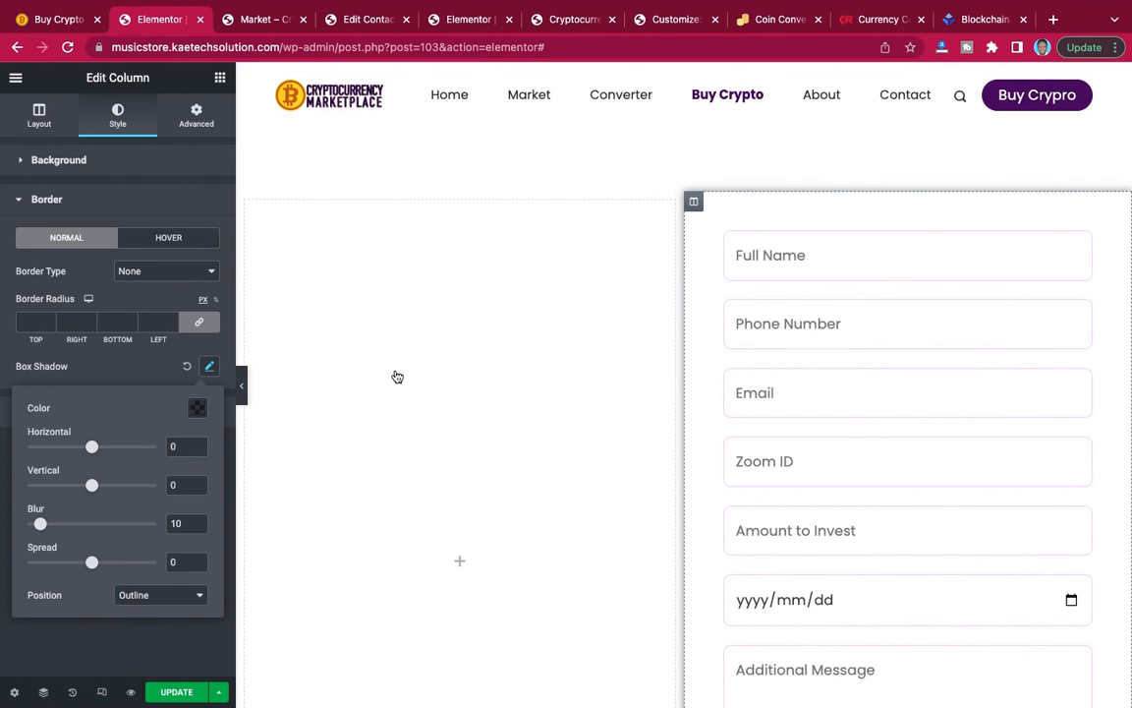
pyautogui.scroll(-3, 506, 379)
pyautogui.scroll(-1, 508, 380)
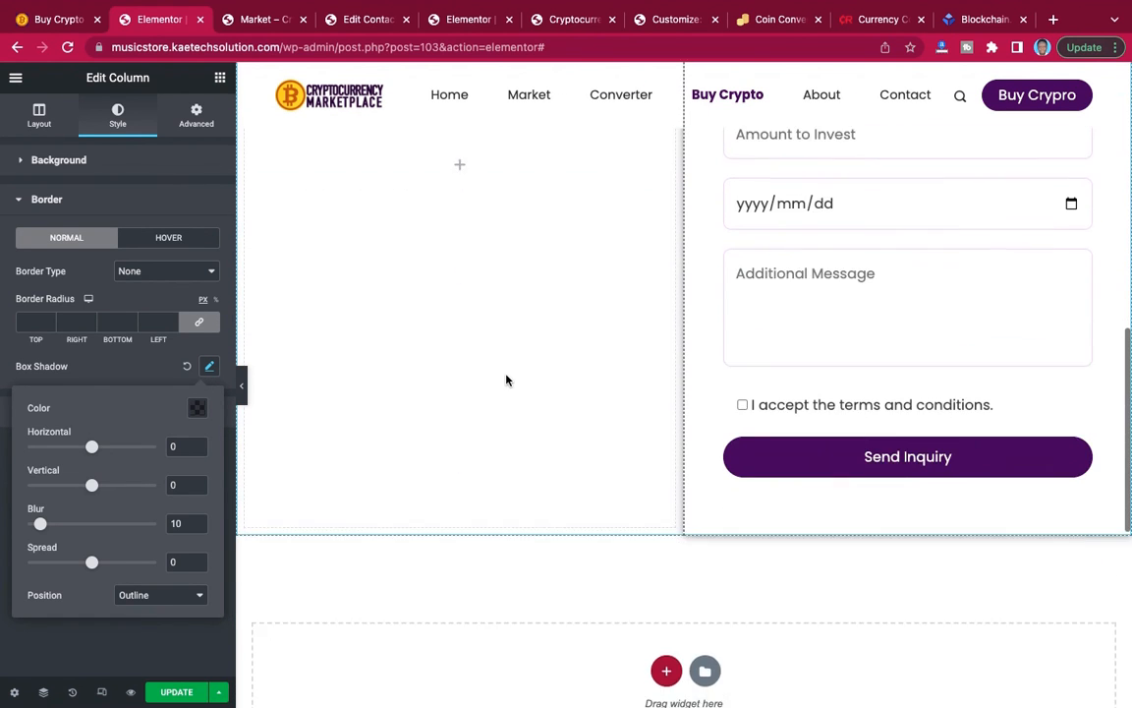
pyautogui.scroll(3, 508, 380)
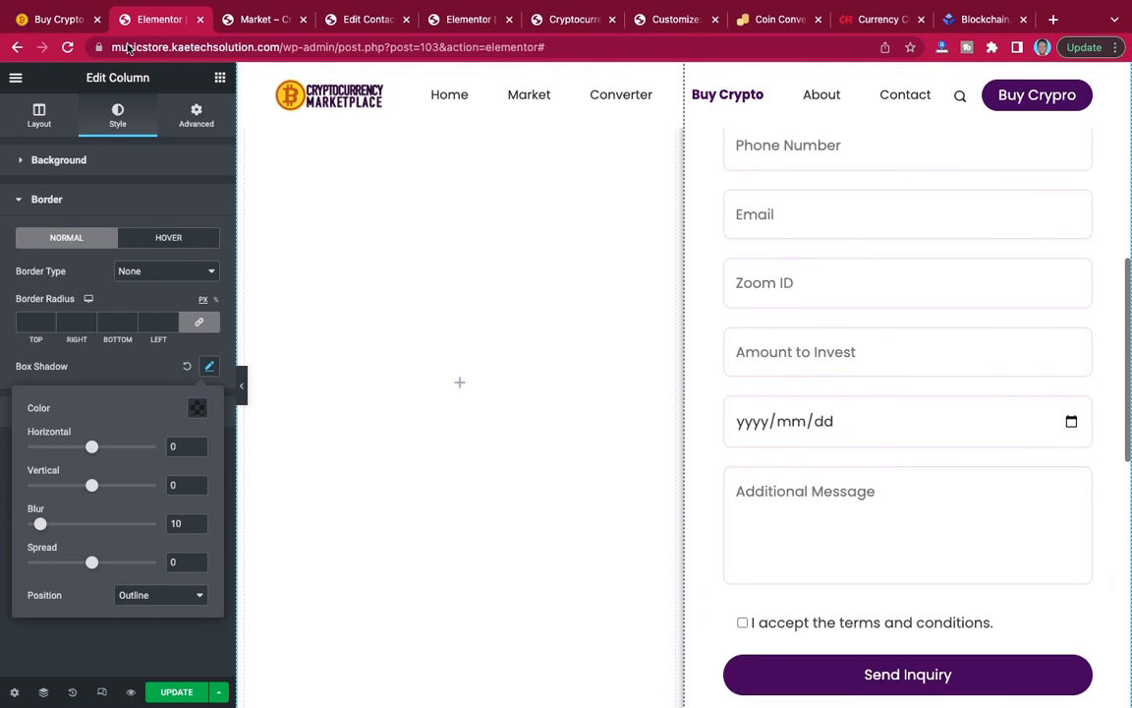
# Compare with the form card on the reference page and set the form column's border radius to 20 px on all corners.
pyautogui.click(51, 19)
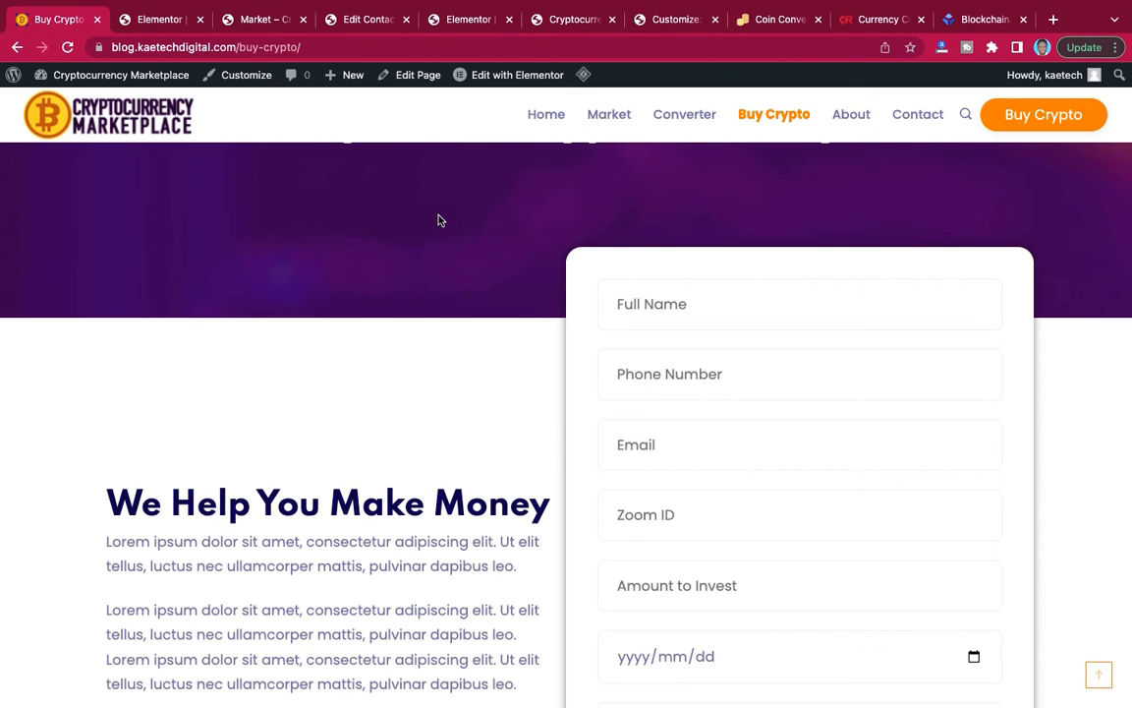
pyautogui.click(150, 22)
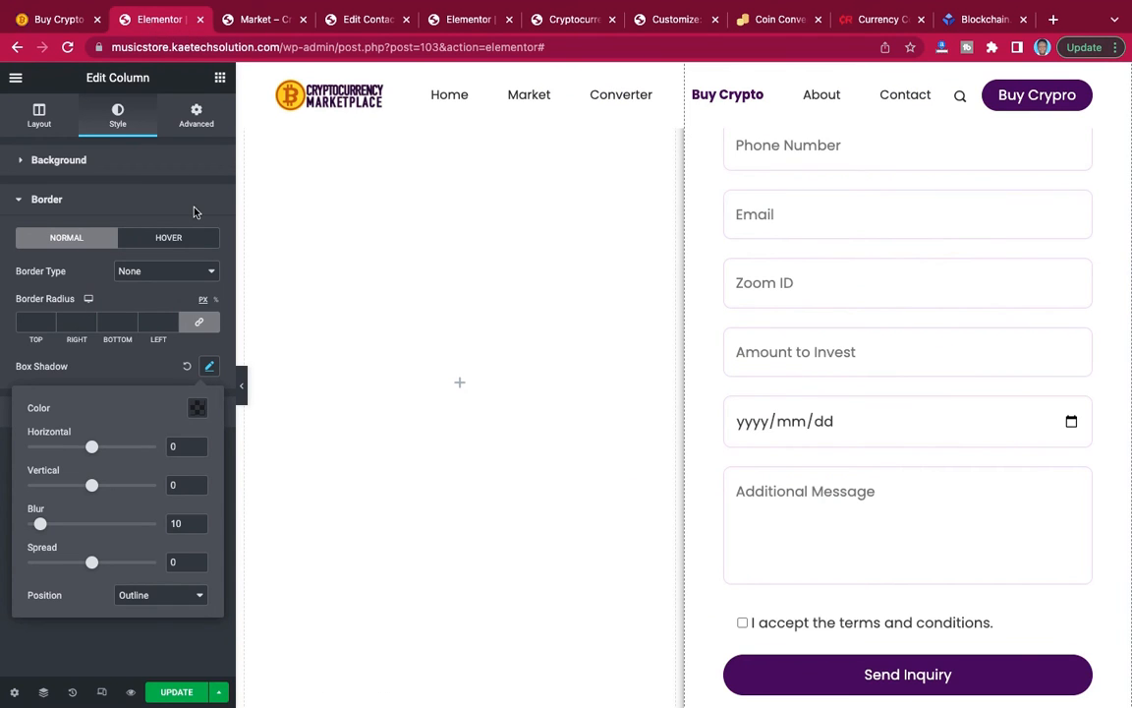
pyautogui.click(31, 321)
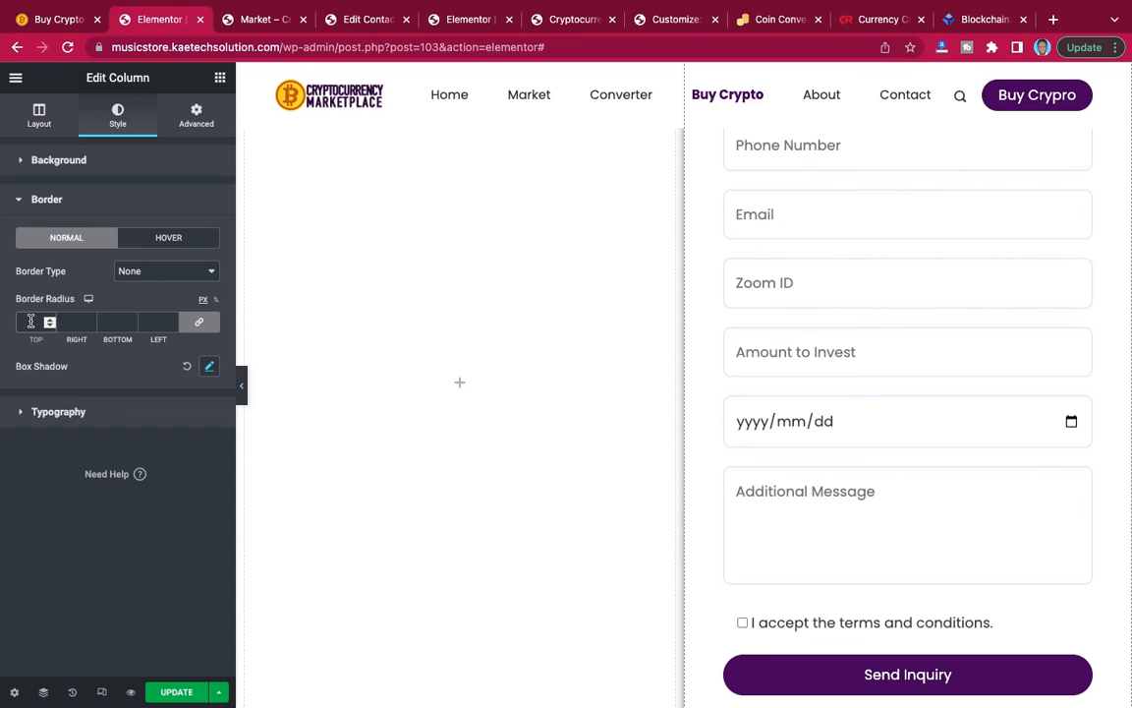
pyautogui.write('20')
pyautogui.scroll(5, 521, 349)
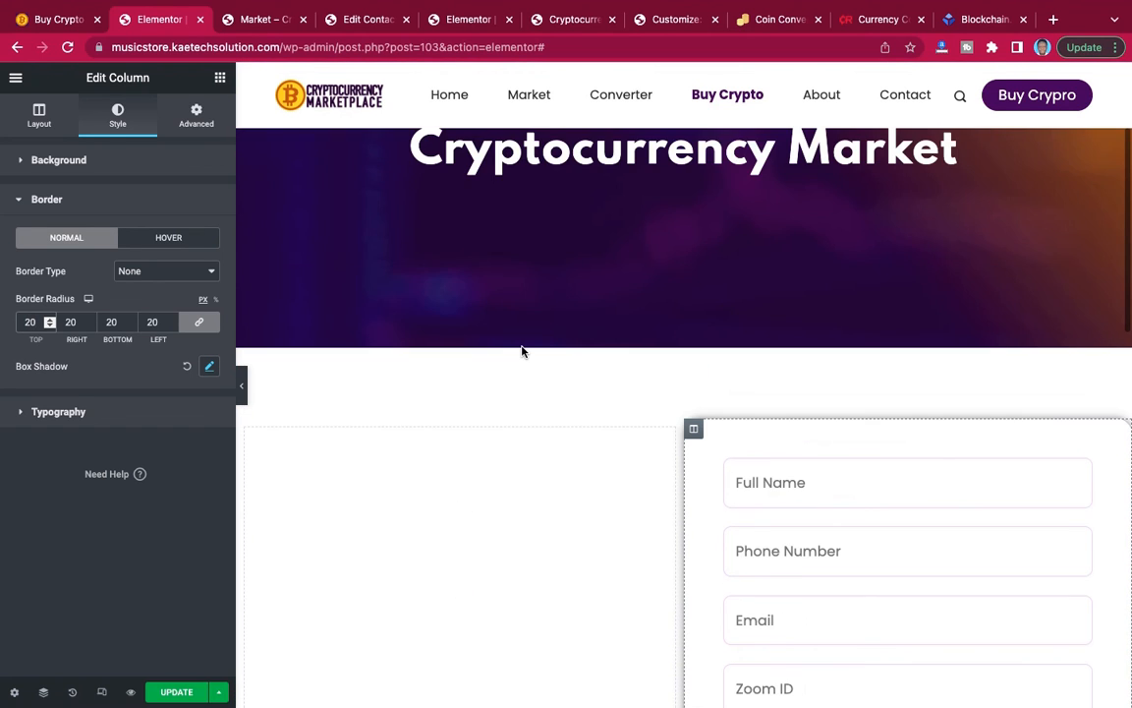
pyautogui.scroll(-1, 522, 351)
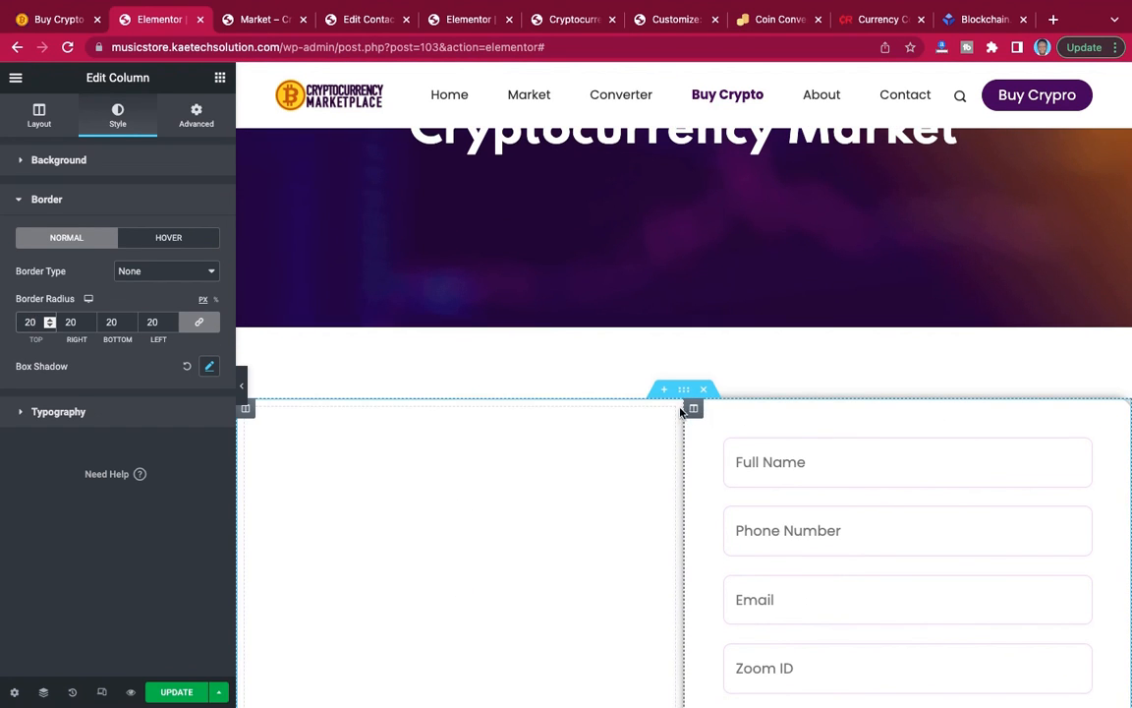
pyautogui.scroll(-3, 632, 458)
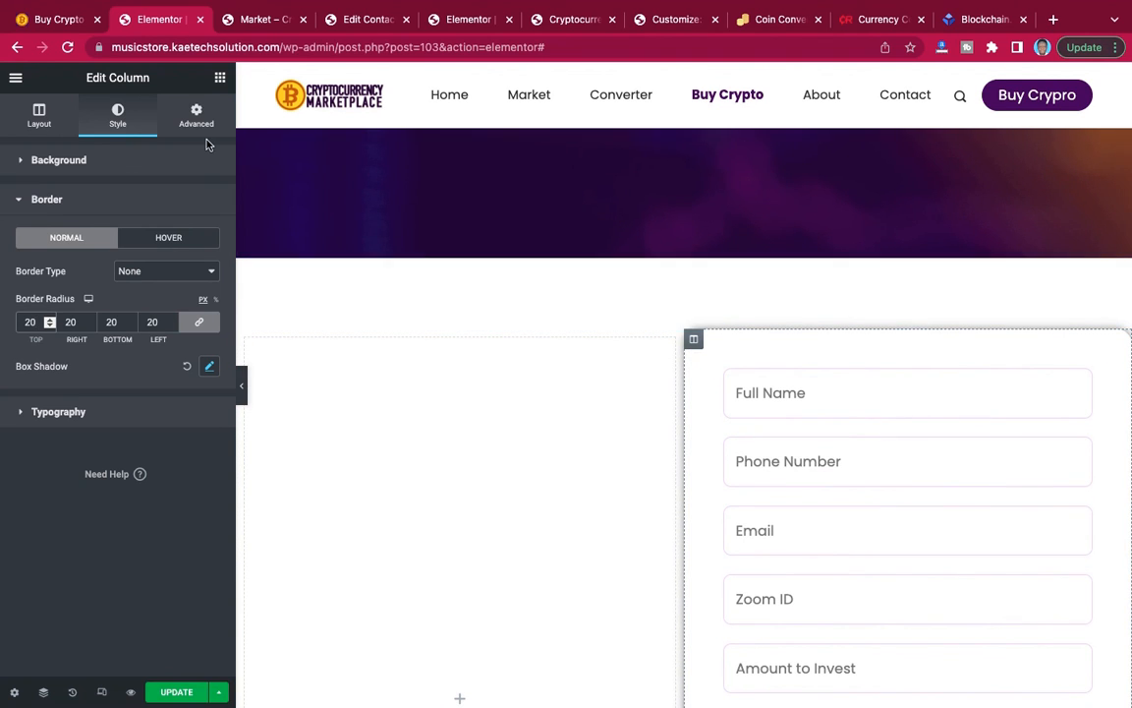
# Unlink the form column's margins, try top margins of 90 and -90 px, and settle on -120 px so it overlaps the banner.
pyautogui.click(198, 115)
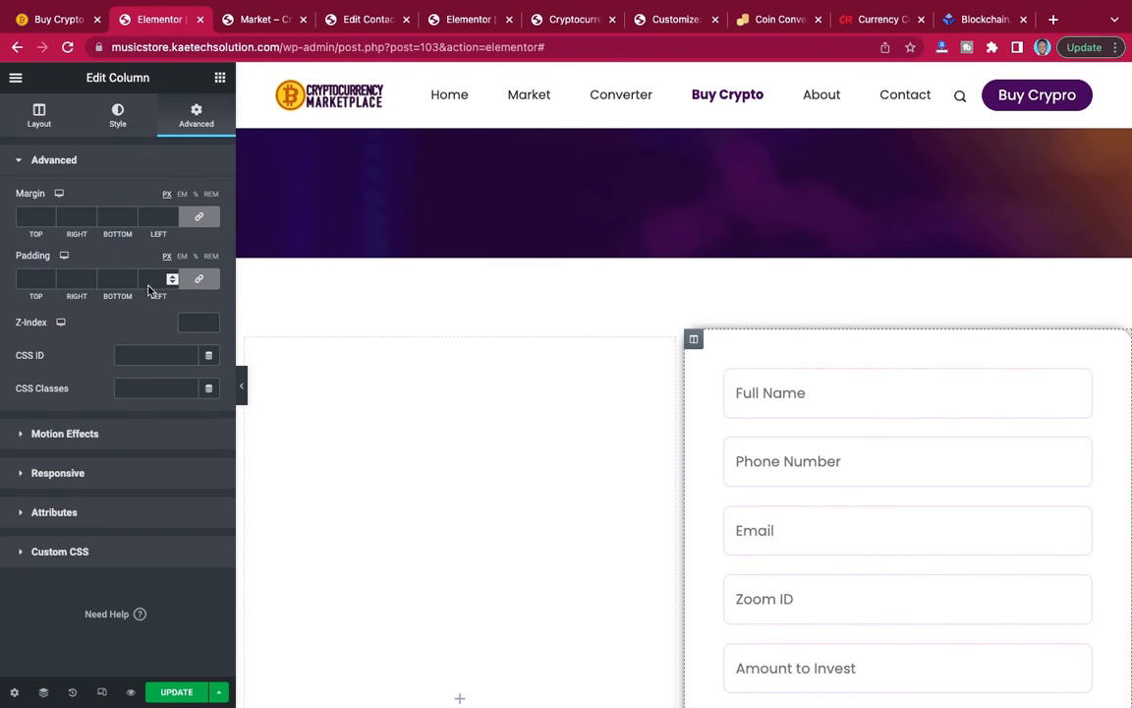
pyautogui.click(190, 216)
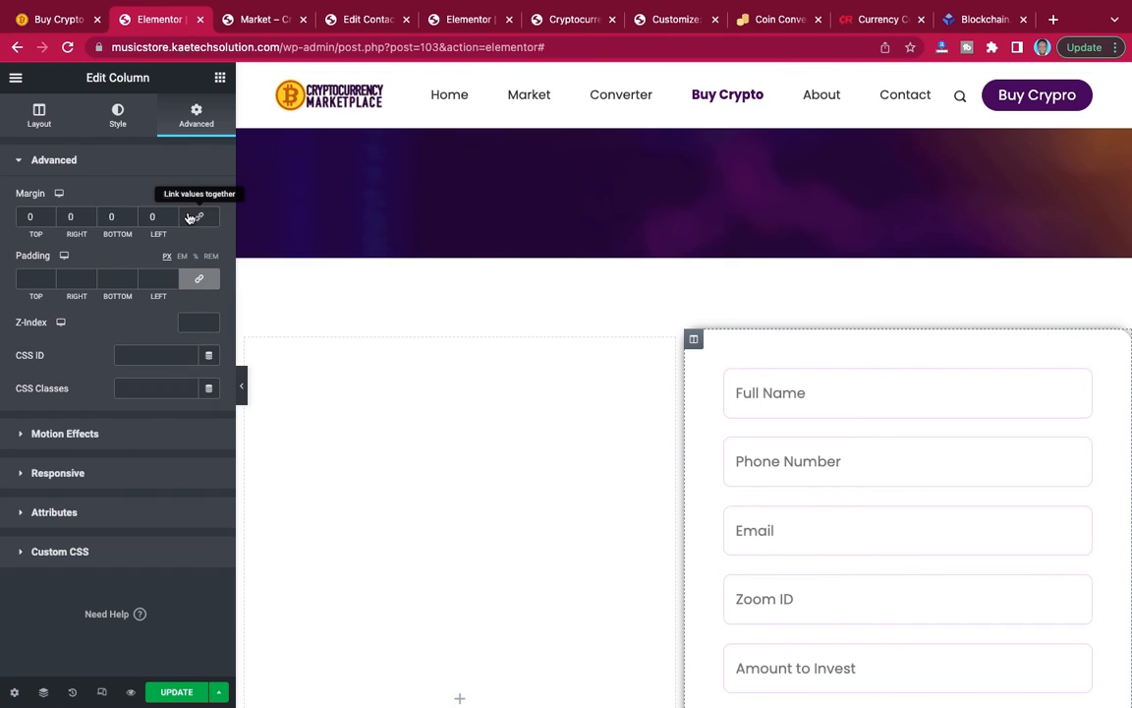
pyautogui.click(22, 218)
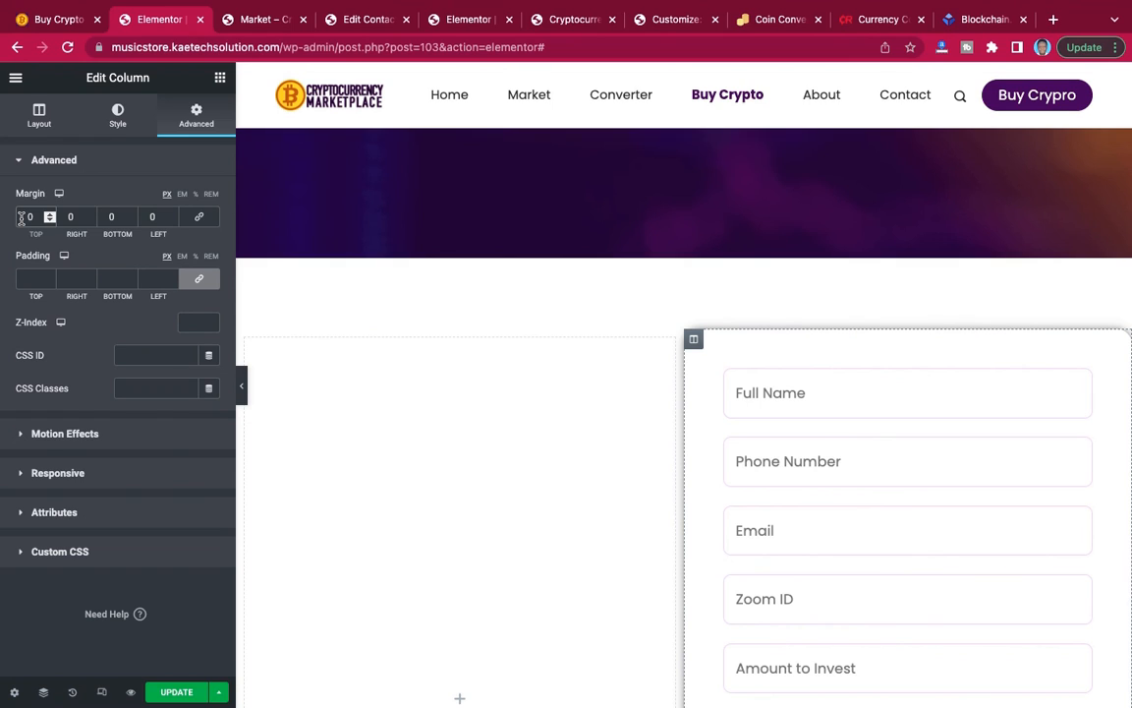
pyautogui.write('9')
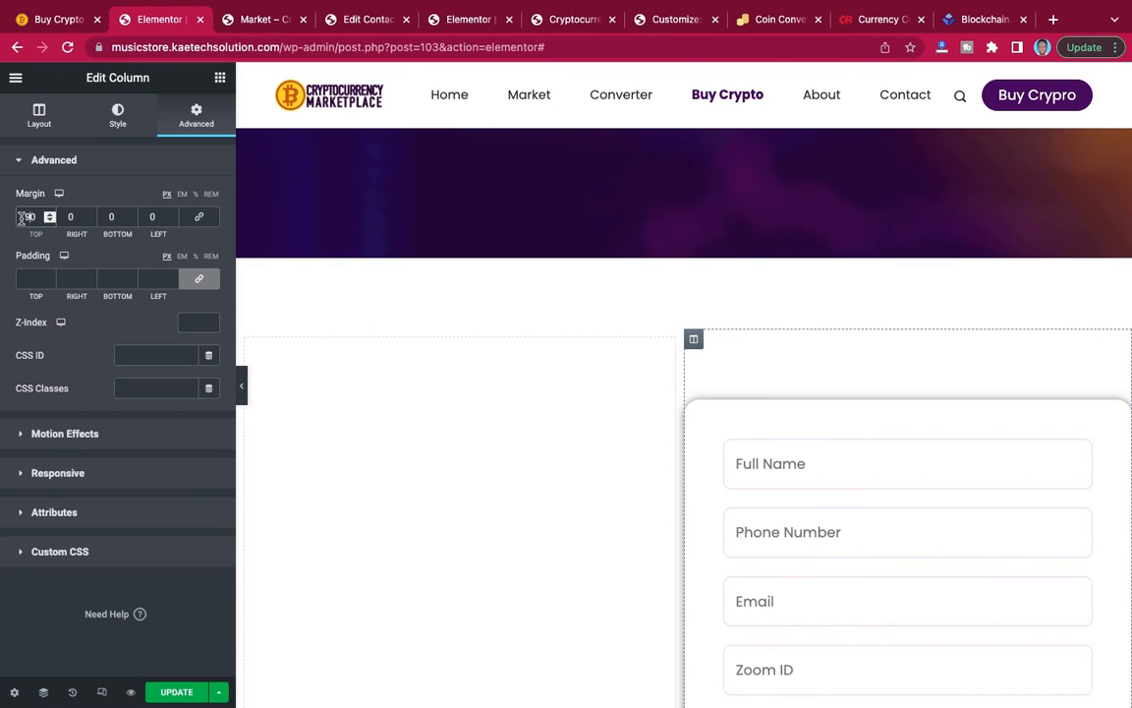
pyautogui.write('-')
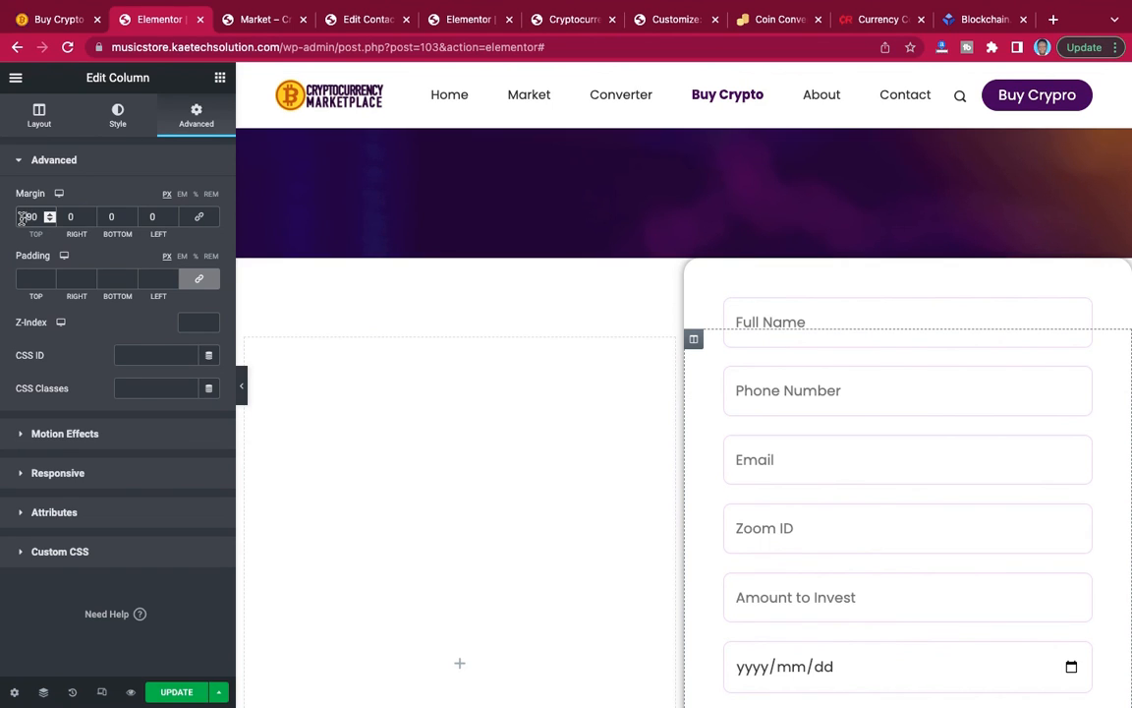
pyautogui.press('Delete')
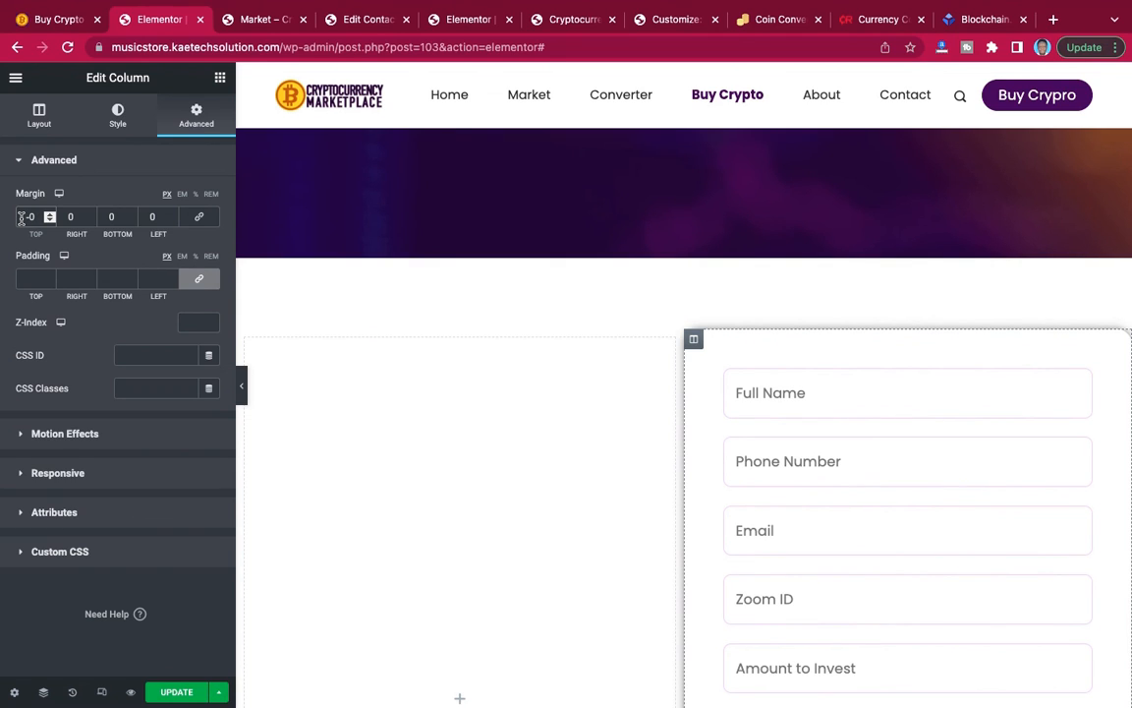
pyautogui.write('12')
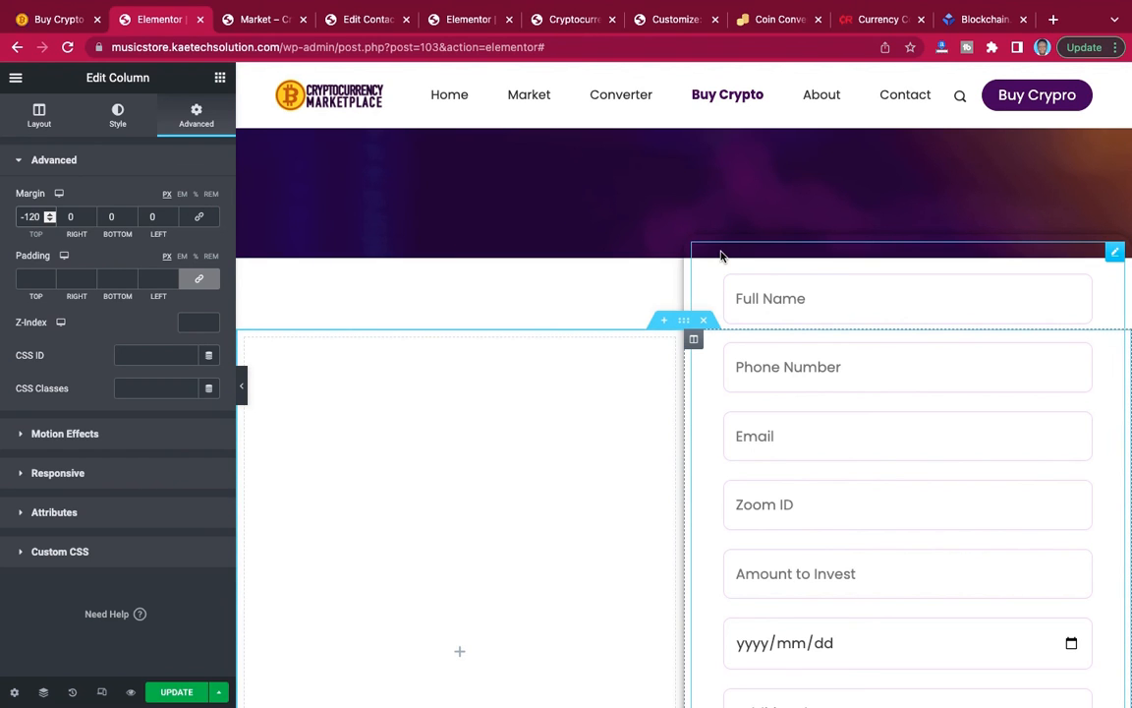
# Try a z-index of 10 on the inquiry form column and clear the value again.
pyautogui.scroll(2, 631, 226)
pyautogui.scroll(-1, 631, 227)
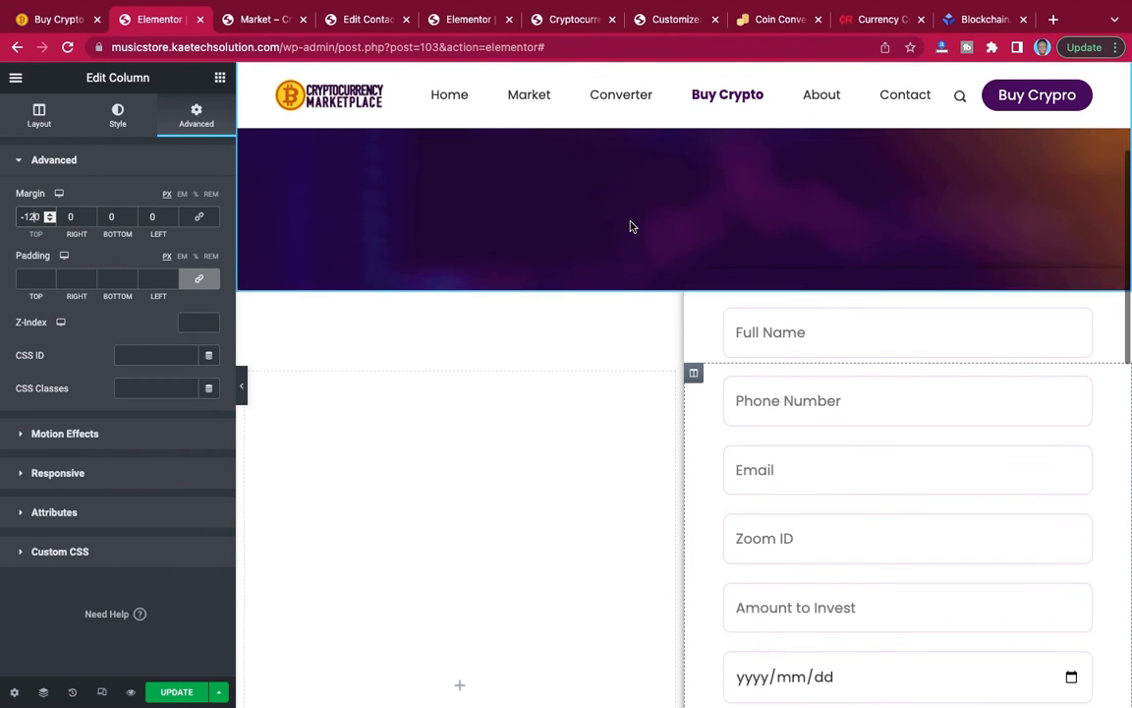
pyautogui.click(192, 323)
pyautogui.write('1')
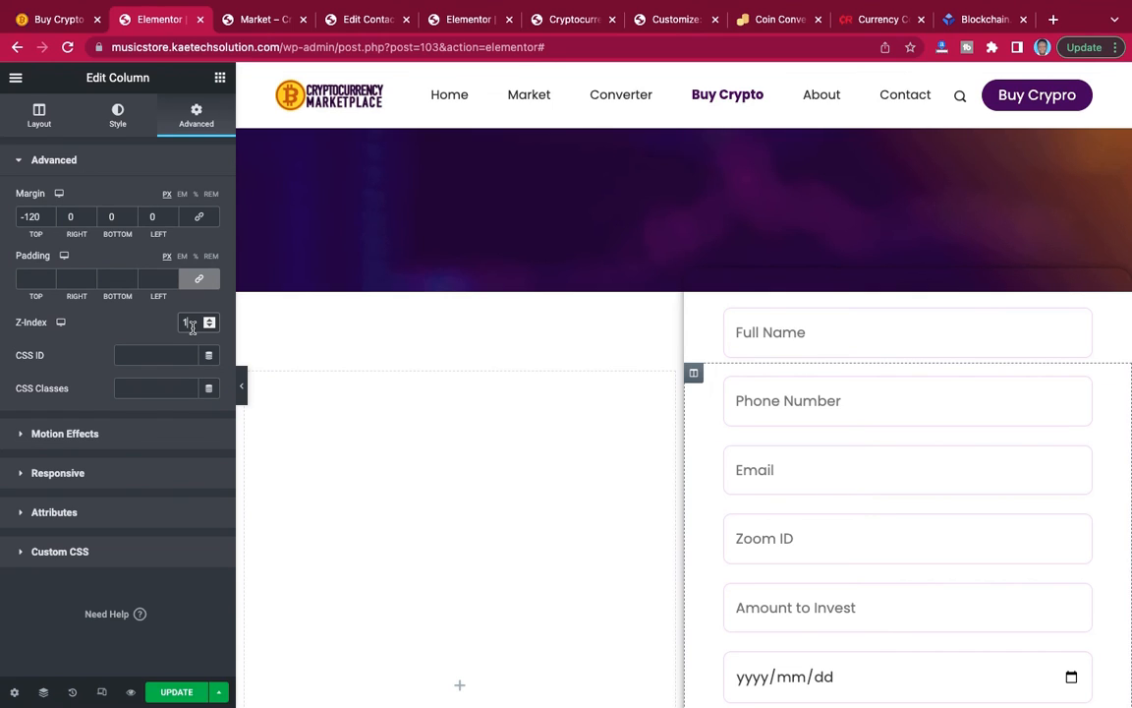
pyautogui.write('0')
pyautogui.press('BackSpace')
pyautogui.press('BackSpace')
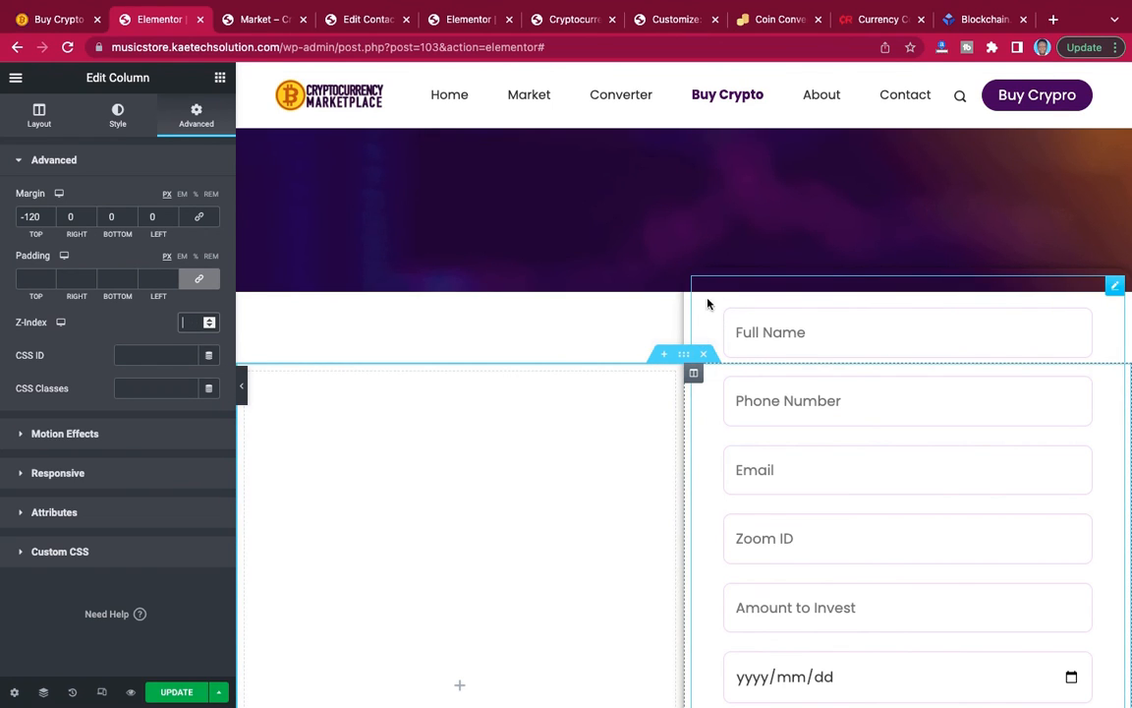
# Give the inquiry form column a classic background in white, #FFFFFF.
pyautogui.click(114, 120)
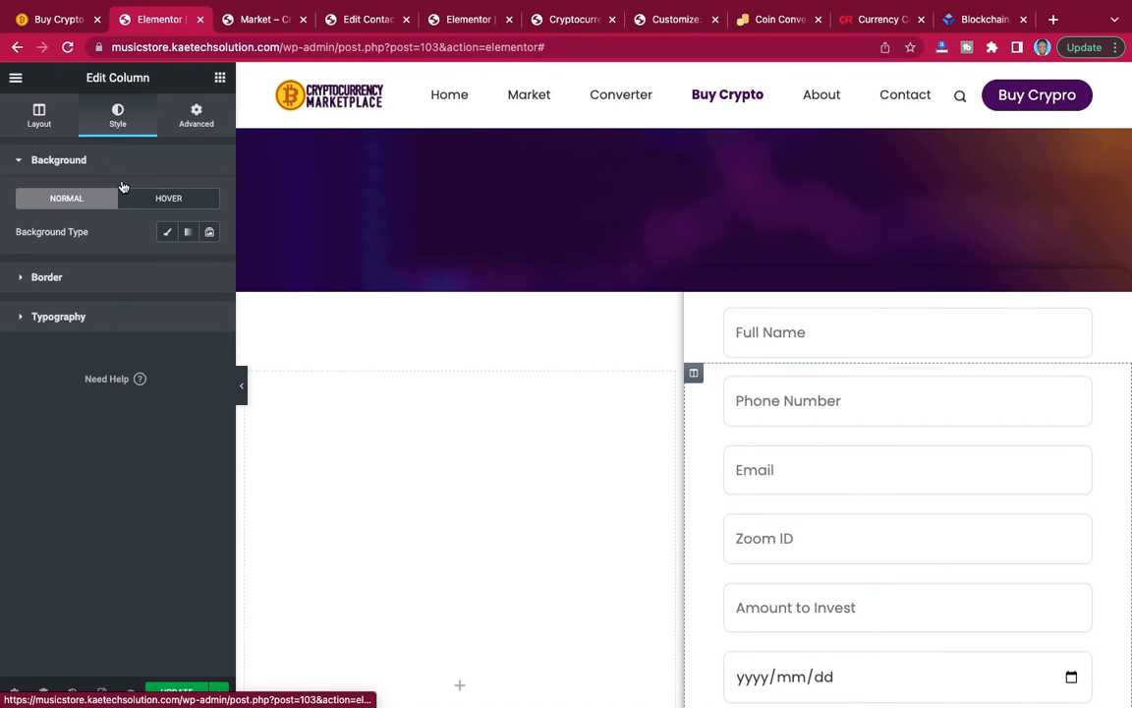
pyautogui.click(168, 233)
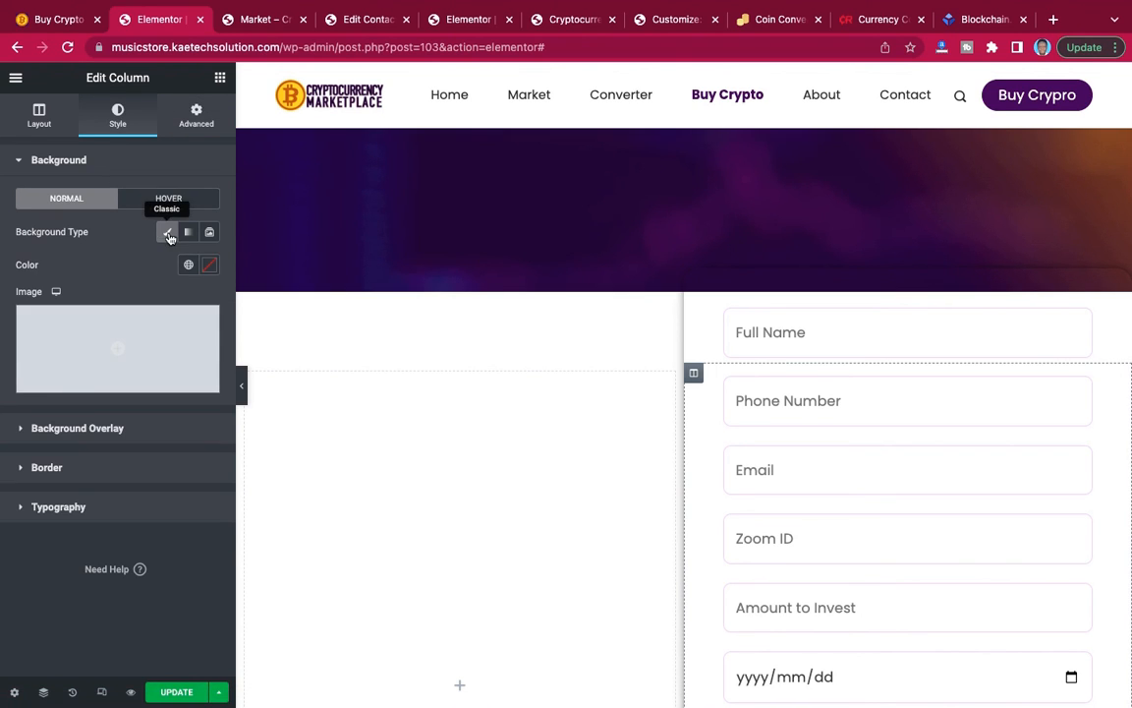
pyautogui.click(208, 265)
pyautogui.write('#FFFFFF')
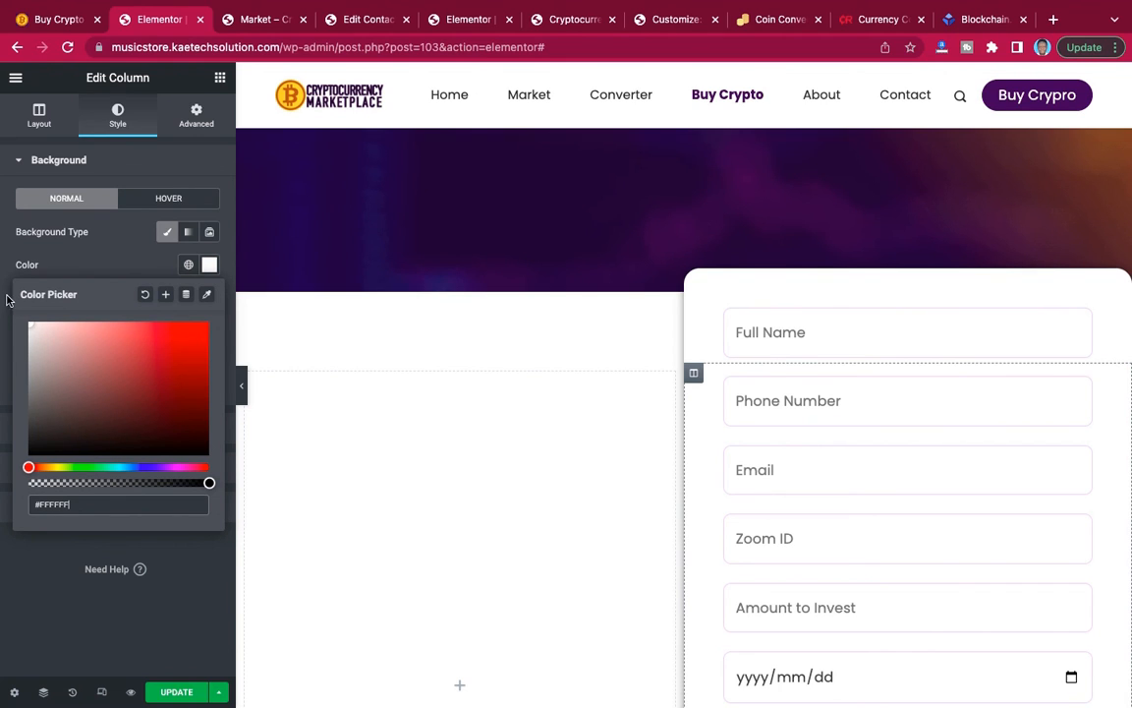
pyautogui.click(31, 325)
pyautogui.moveTo(31, 325); pyautogui.dragTo(18, 309)
pyautogui.click(110, 265)
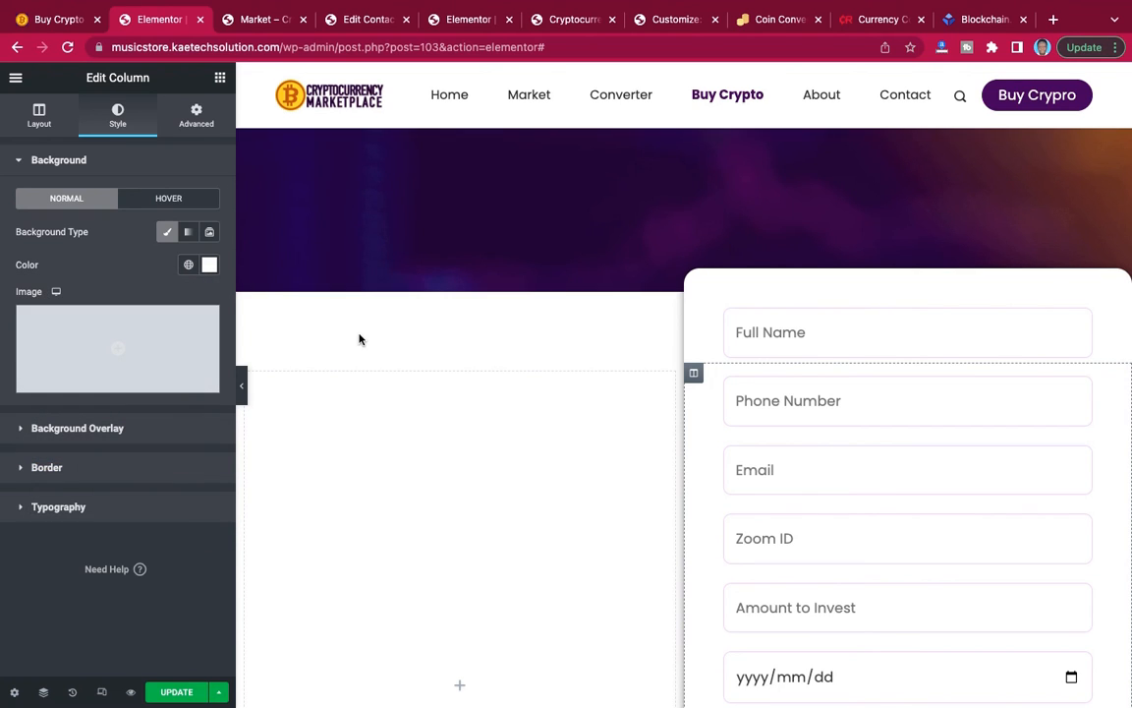
# Try a top margin of -150 px on the form column, preview the page, and settle on -200 px.
pyautogui.click(196, 115)
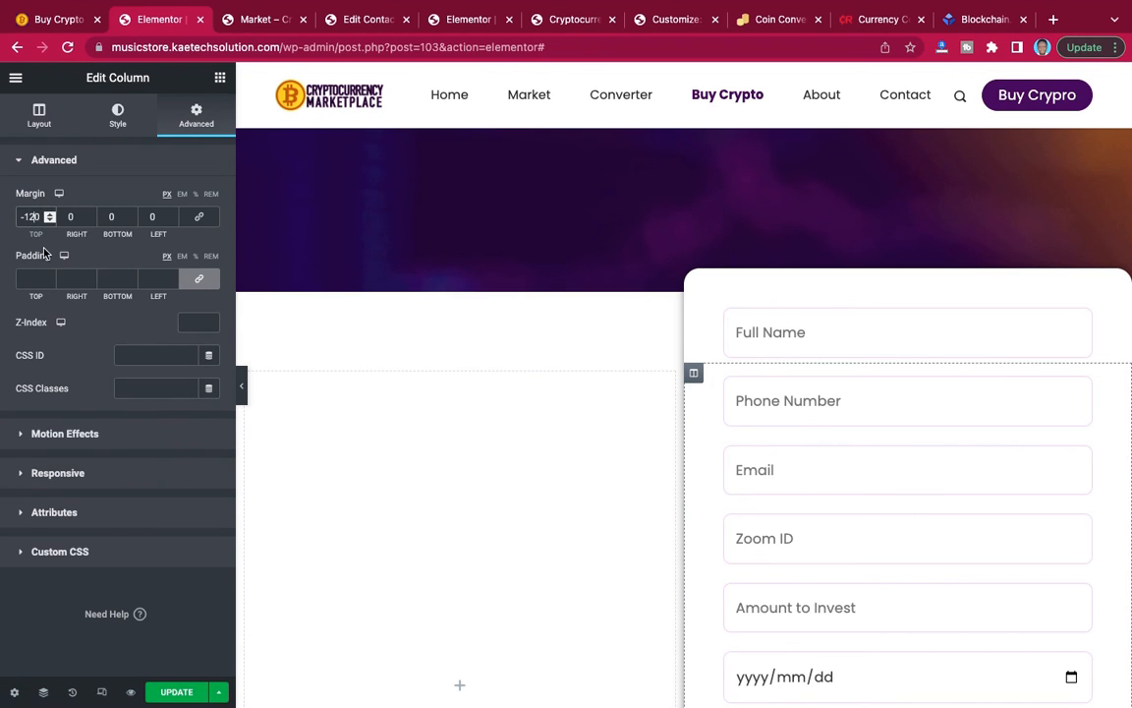
pyautogui.press('BackSpace')
pyautogui.write('5')
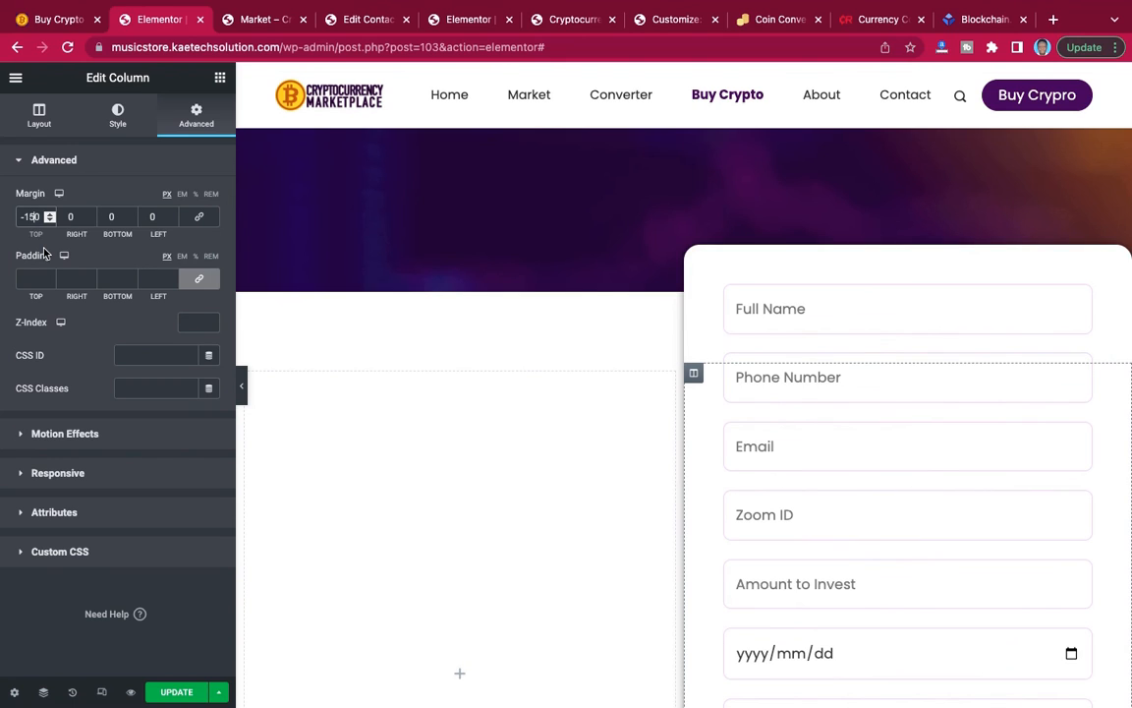
pyautogui.click(242, 388)
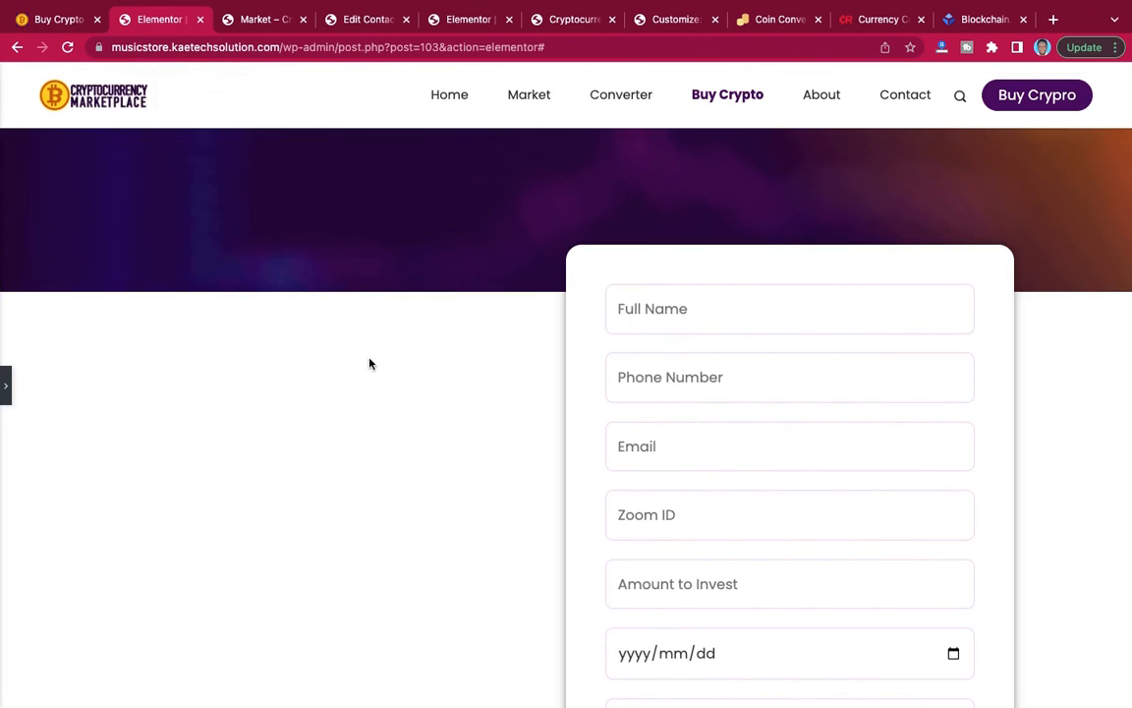
pyautogui.scroll(-10, 370, 358)
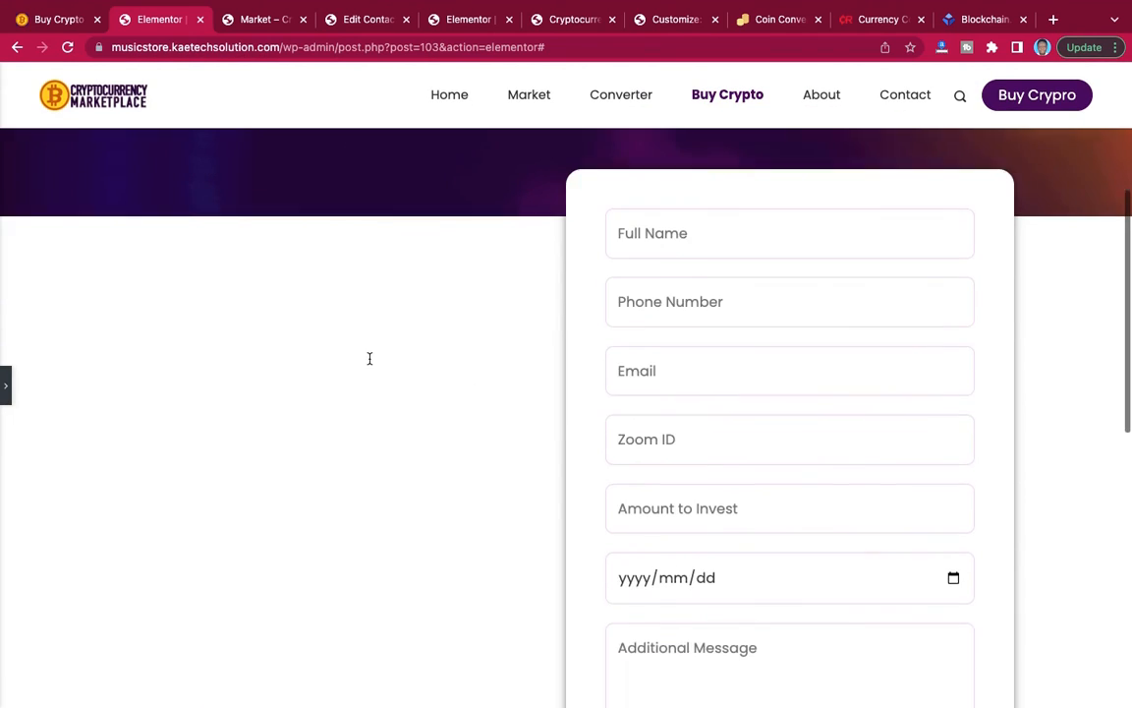
pyautogui.click(6, 386)
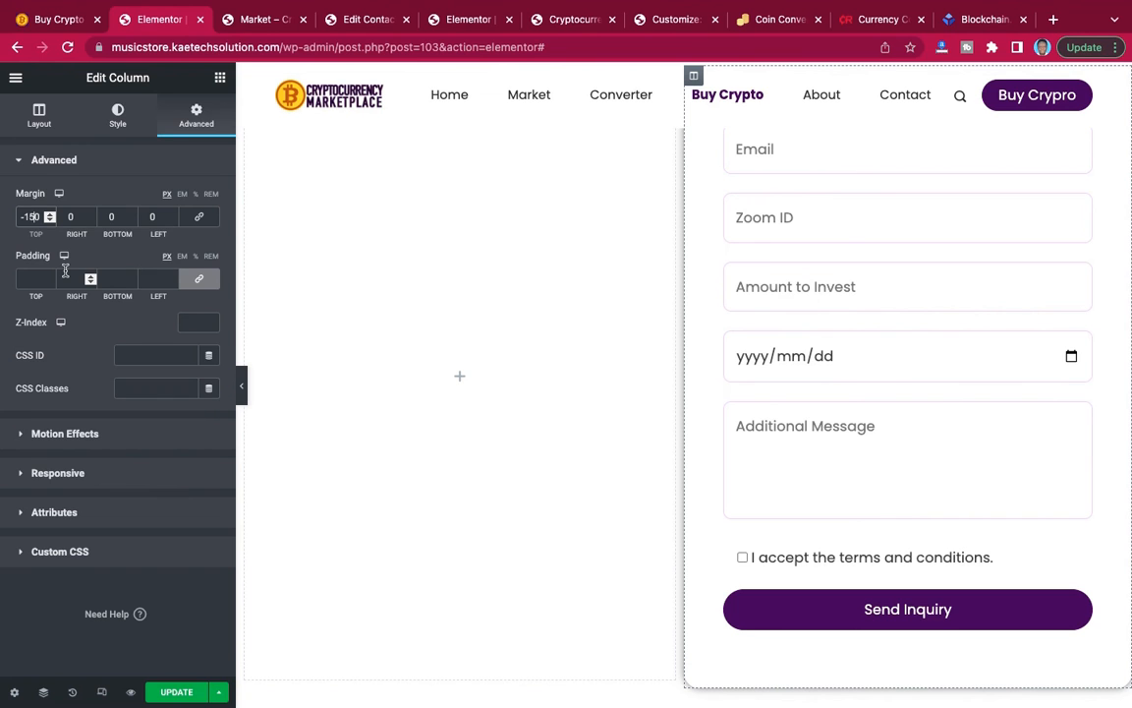
pyautogui.press('BackSpace')
pyautogui.press('BackSpace')
pyautogui.write('200')
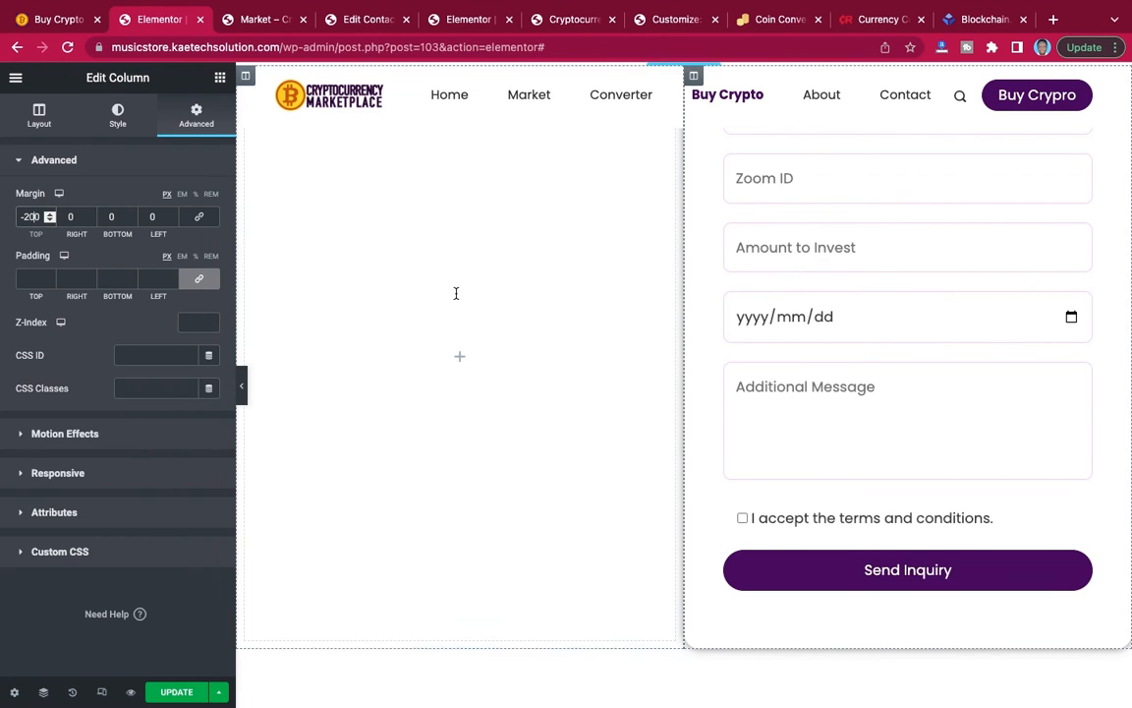
pyautogui.scroll(5, 455, 293)
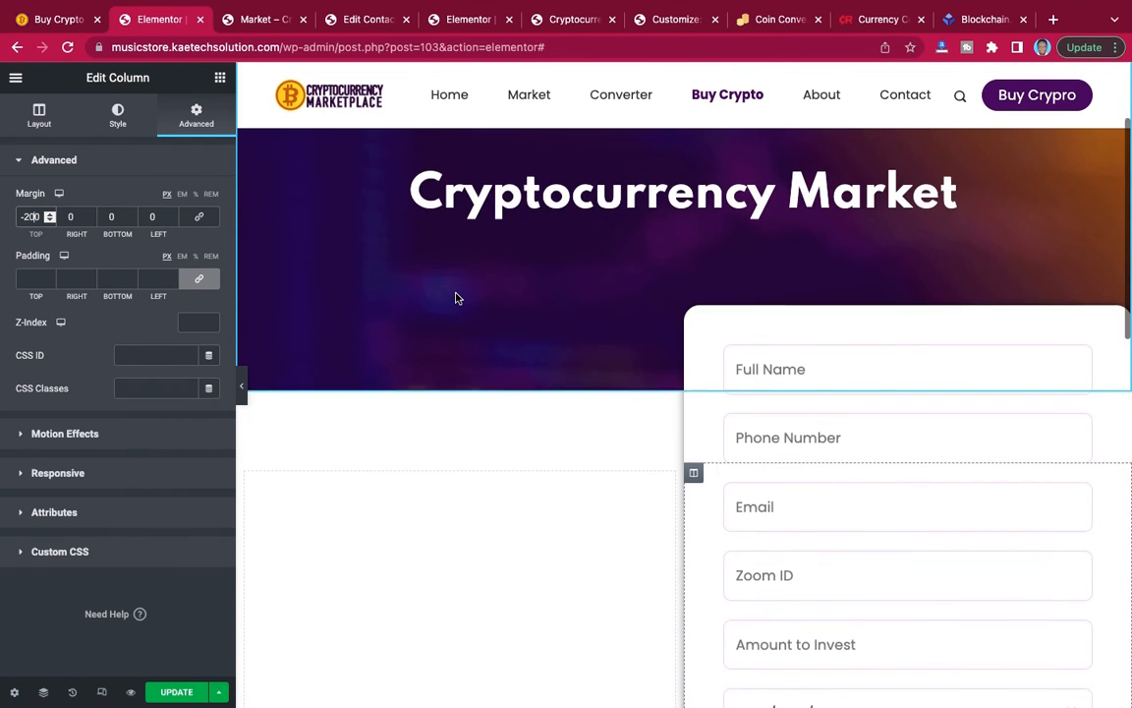
pyautogui.scroll(-1, 455, 296)
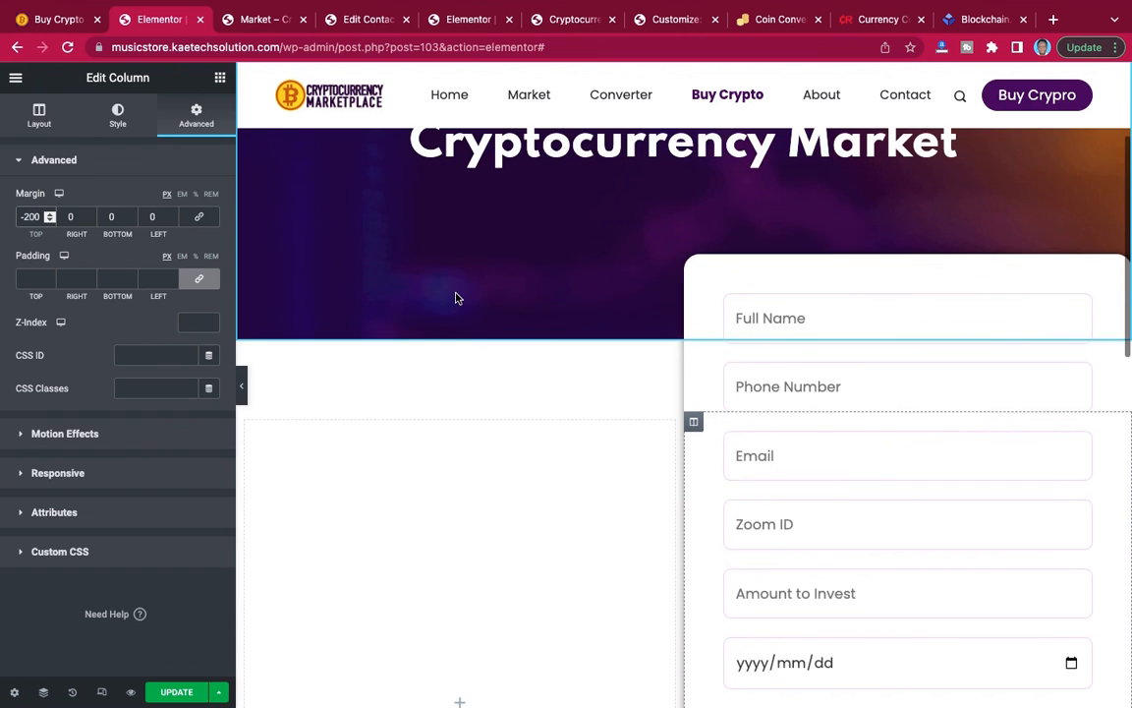
# Preview the page at full width and examine how the form card overlaps the banner and where it ends above the footer.
pyautogui.click(242, 391)
pyautogui.scroll(3, 380, 333)
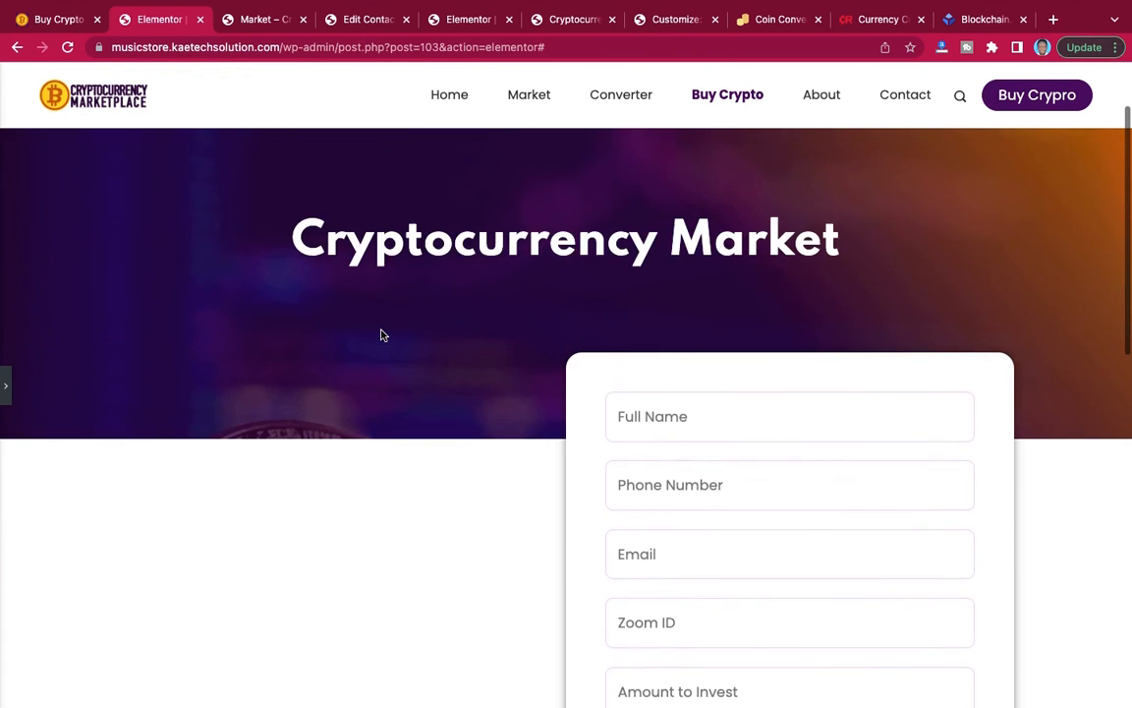
pyautogui.scroll(-5, 382, 335)
pyautogui.scroll(3, 382, 332)
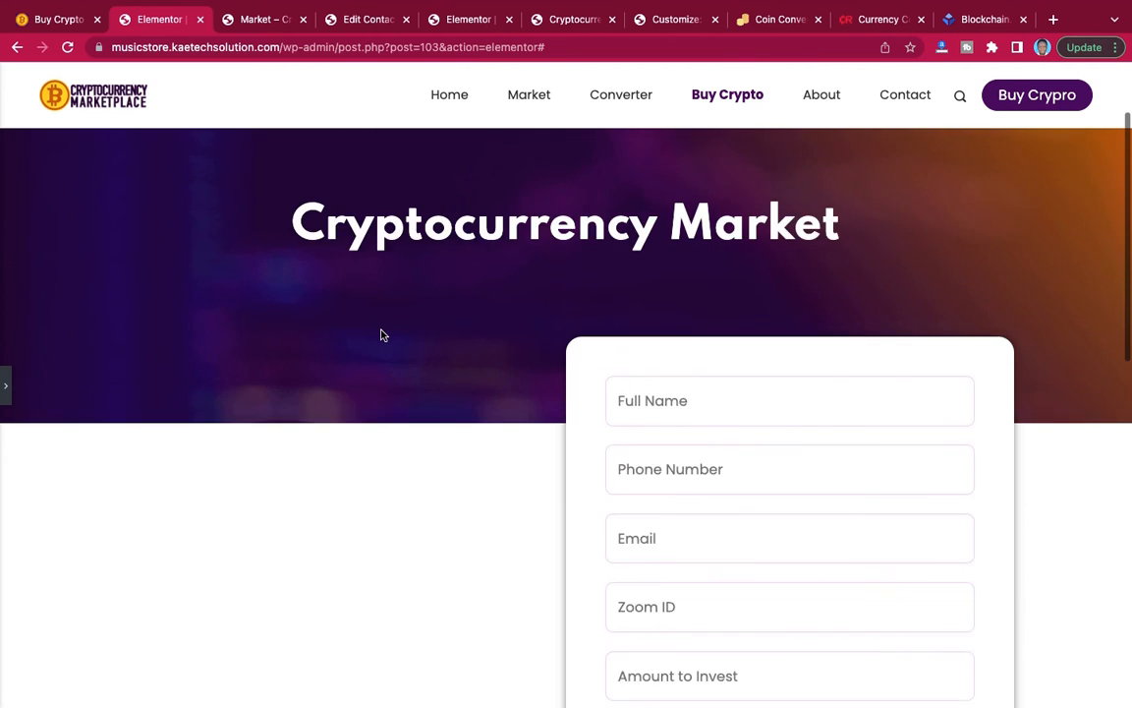
pyautogui.scroll(-5, 382, 335)
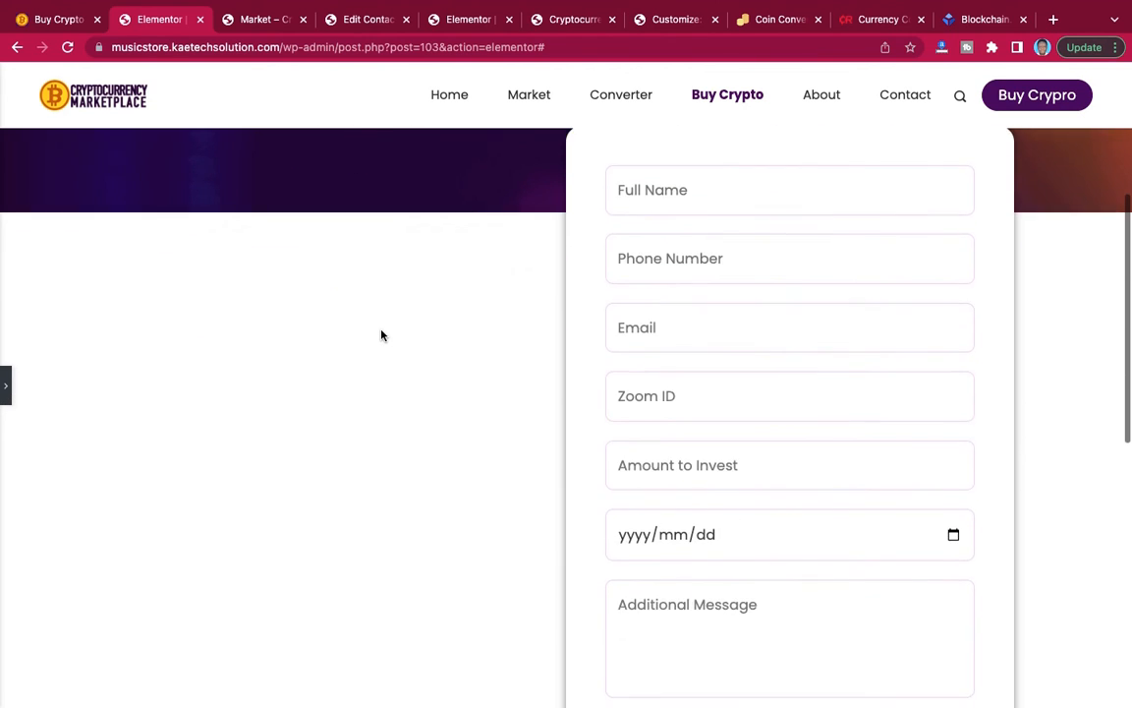
pyautogui.scroll(-1, 382, 333)
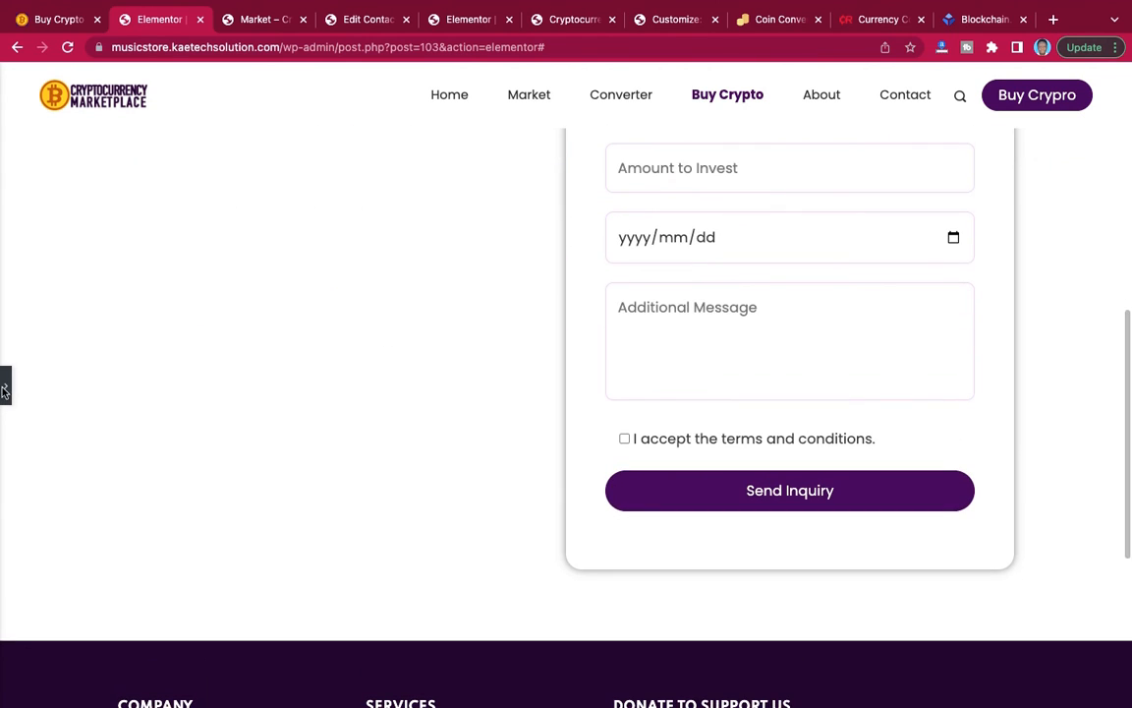
pyautogui.click(8, 393)
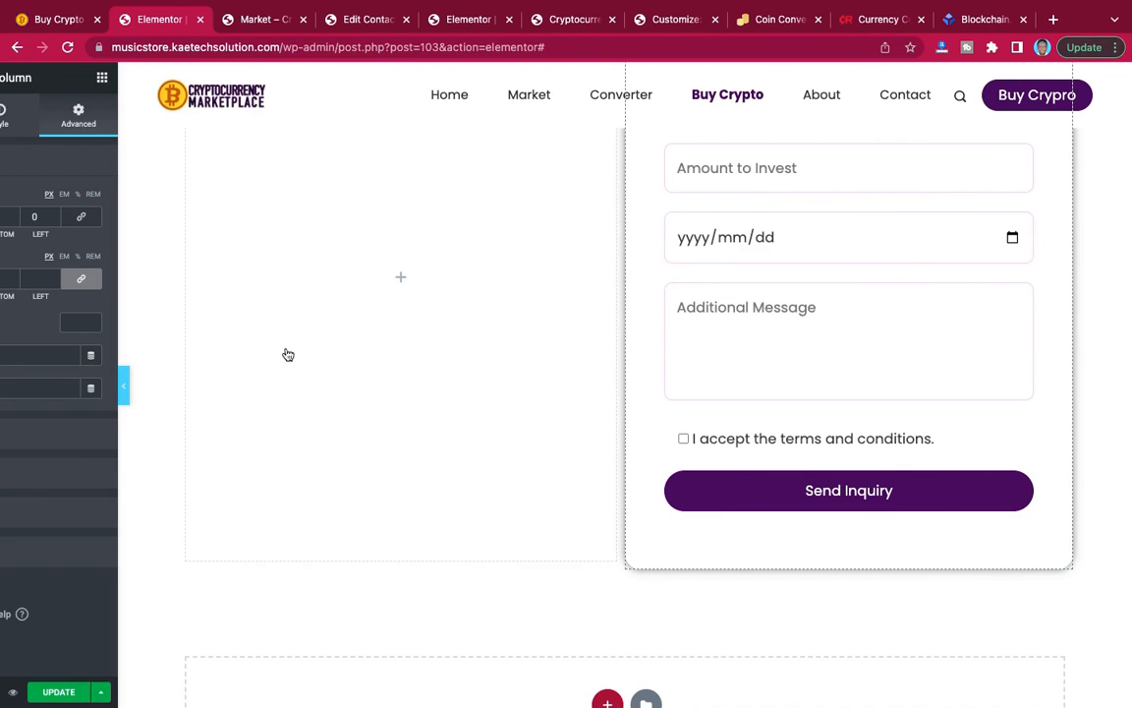
pyautogui.scroll(2, 487, 266)
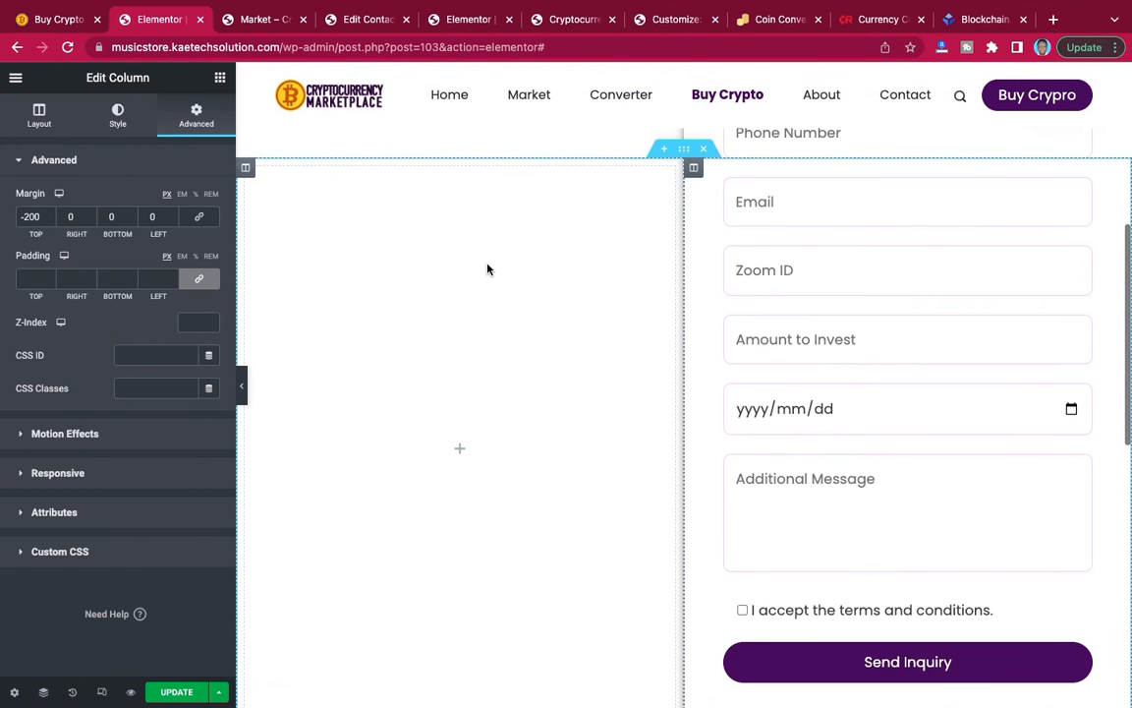
# Switch to the reference Buy Crypto page and copy the heading "We Help You Make Money" beside its form.
pyautogui.click(44, 21)
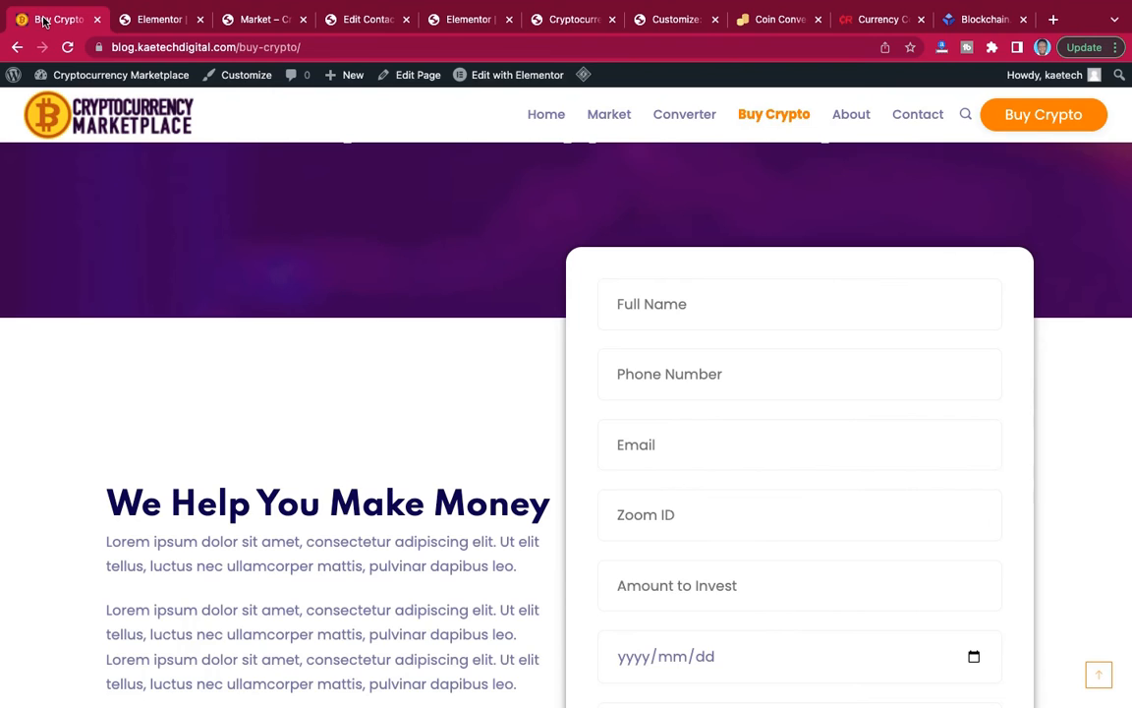
pyautogui.scroll(-2, 393, 281)
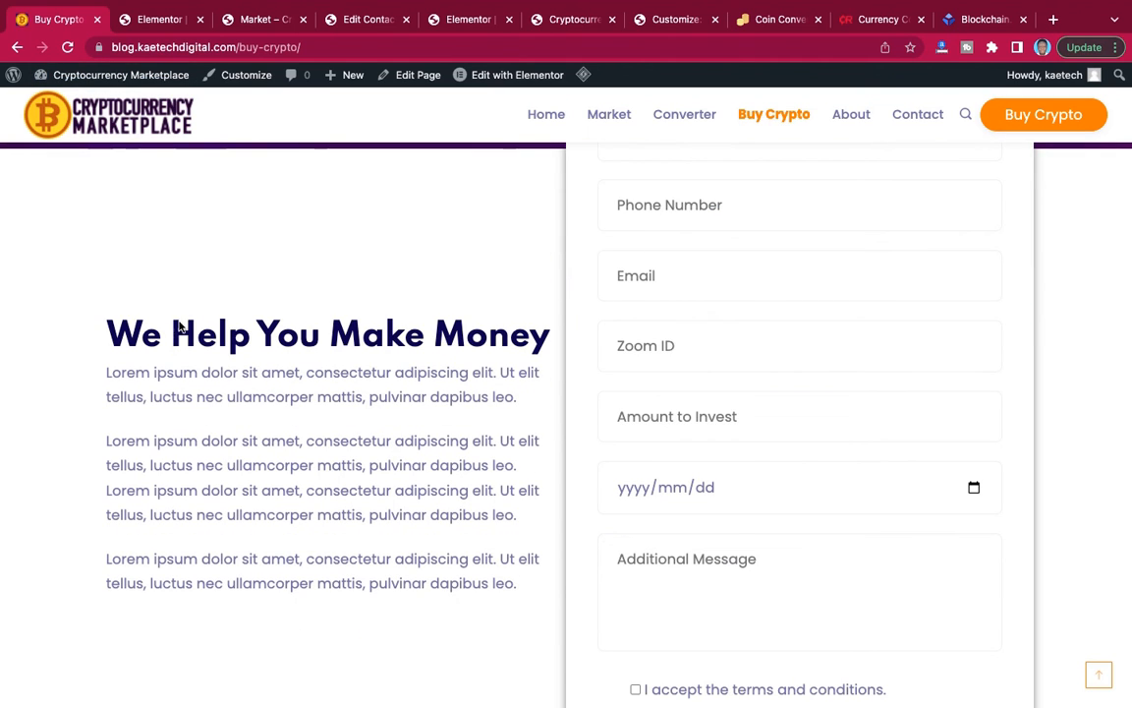
pyautogui.moveTo(109, 329); pyautogui.dragTo(545, 330)
pyautogui.hotkey('ctrl', 'c')
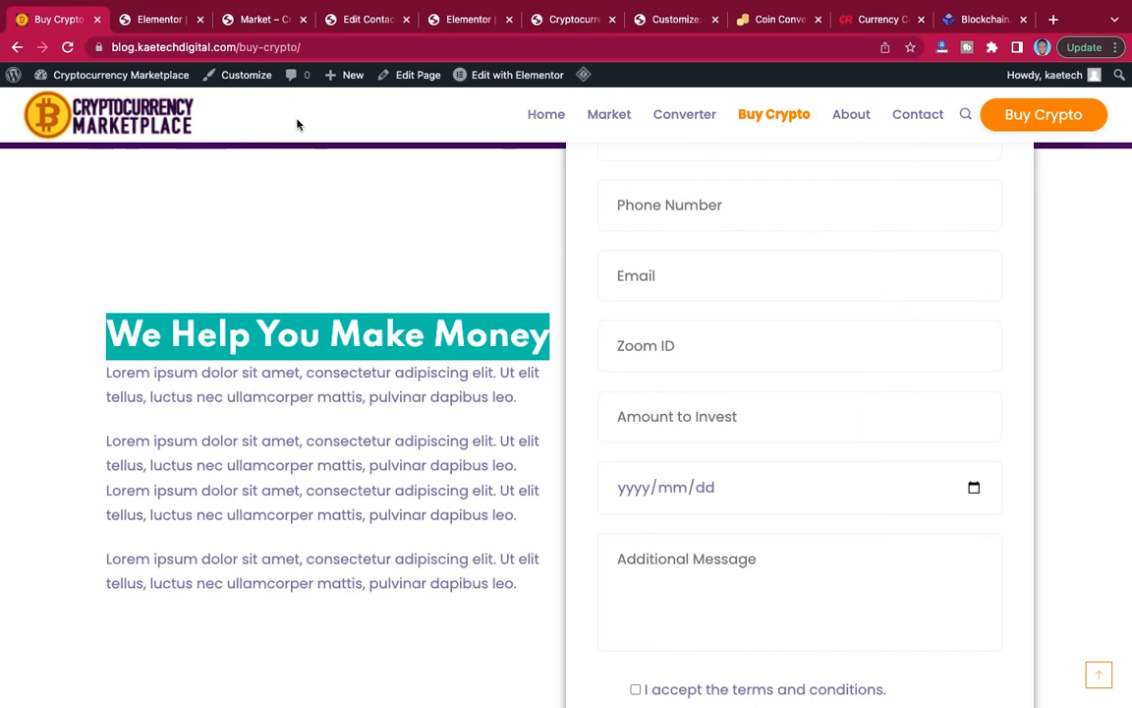
# Return to the Elementor page and add a Heading widget titled "We Help You Make Money" to the empty column beside the form.
pyautogui.click(157, 20)
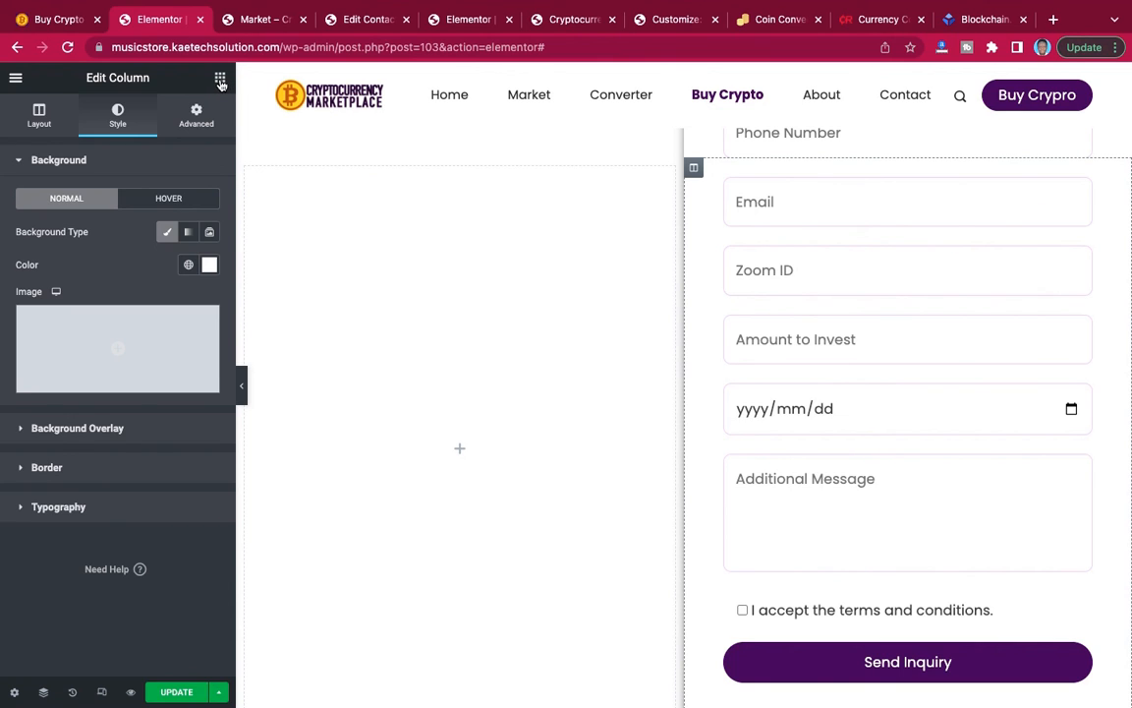
pyautogui.click(220, 81)
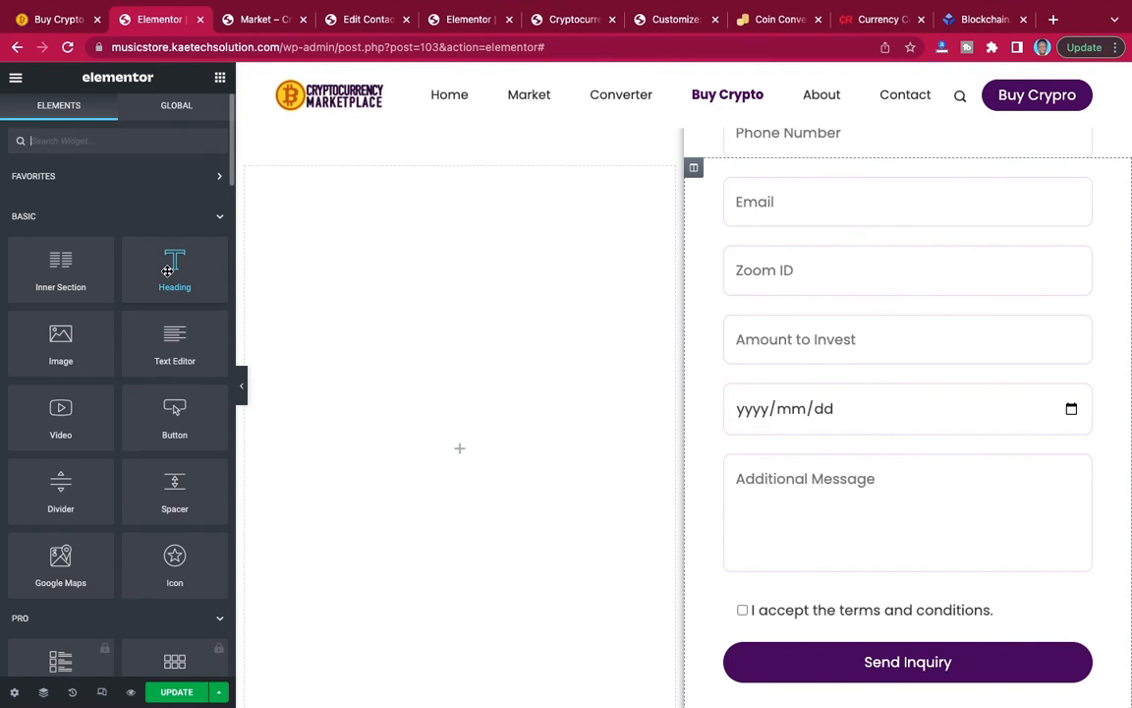
pyautogui.moveTo(167, 271); pyautogui.dragTo(447, 457)
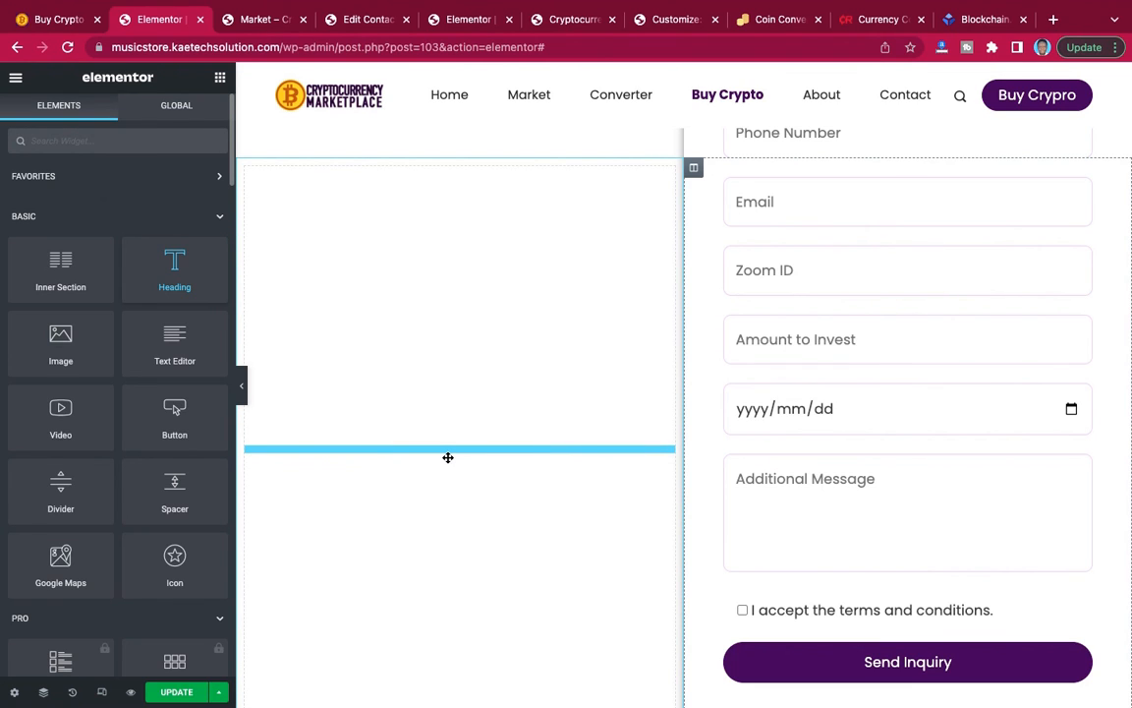
pyautogui.moveTo(447, 457); pyautogui.dragTo(447, 457)
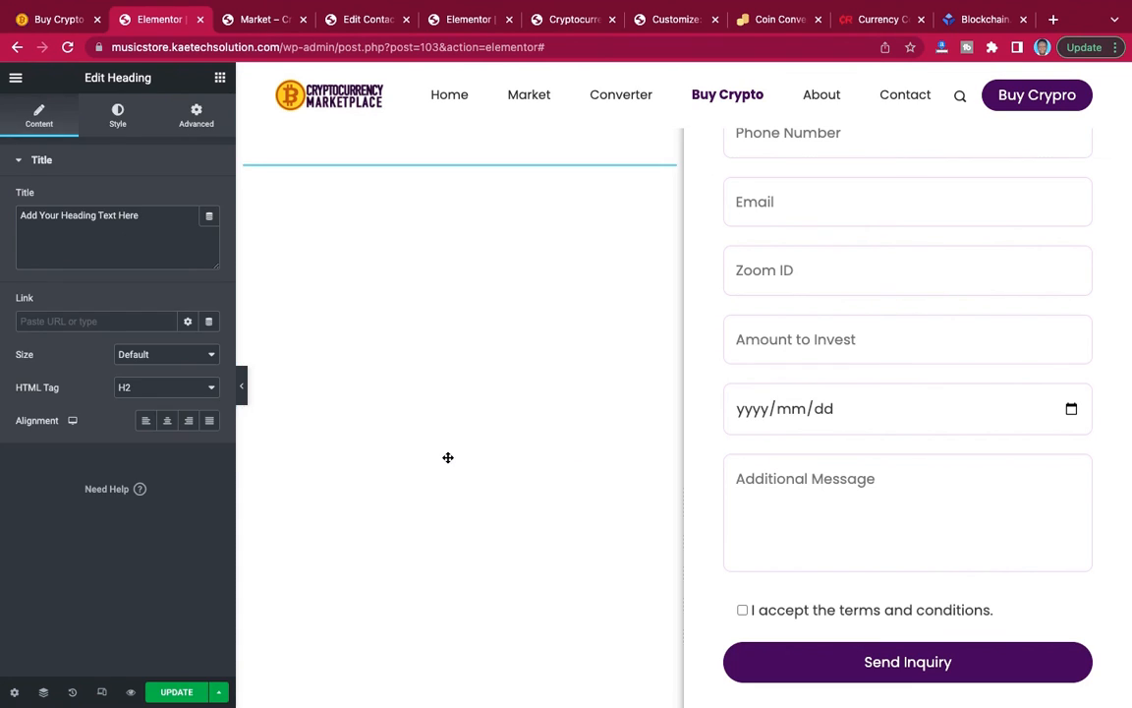
pyautogui.tripleClick(150, 216)
pyautogui.hotkey('ctrl', 'v')
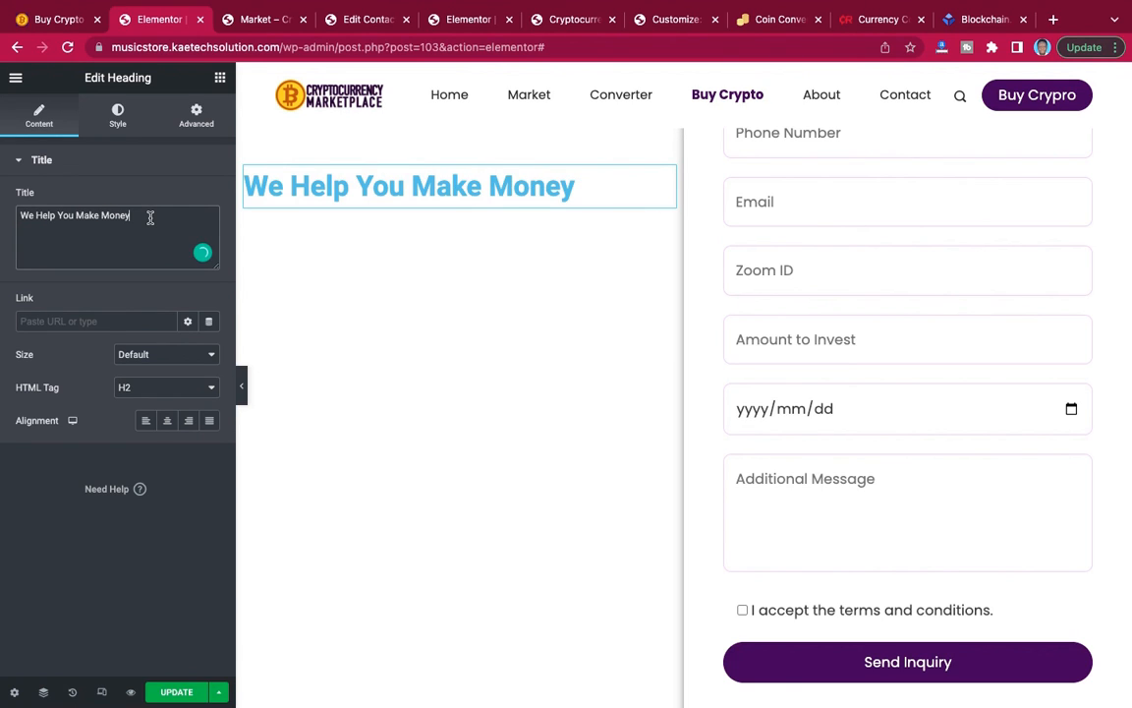
# Set the text color of the "We Help You Make Money" heading to black, #000000.
pyautogui.click(118, 114)
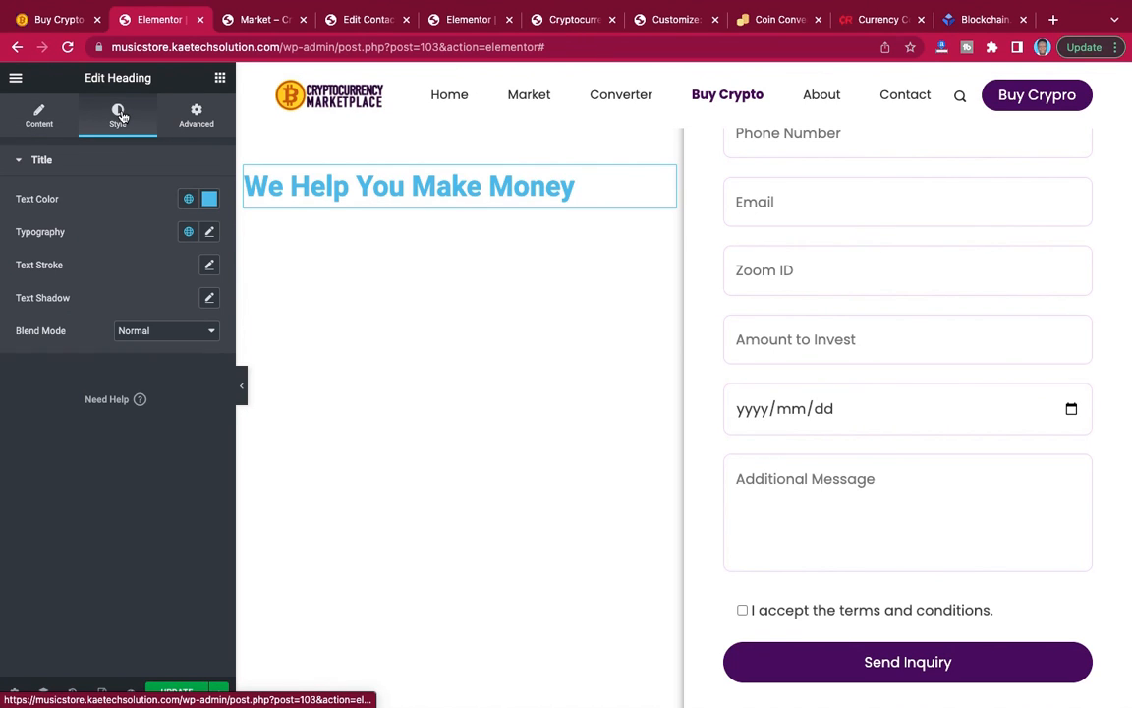
pyautogui.click(210, 198)
pyautogui.click(41, 375)
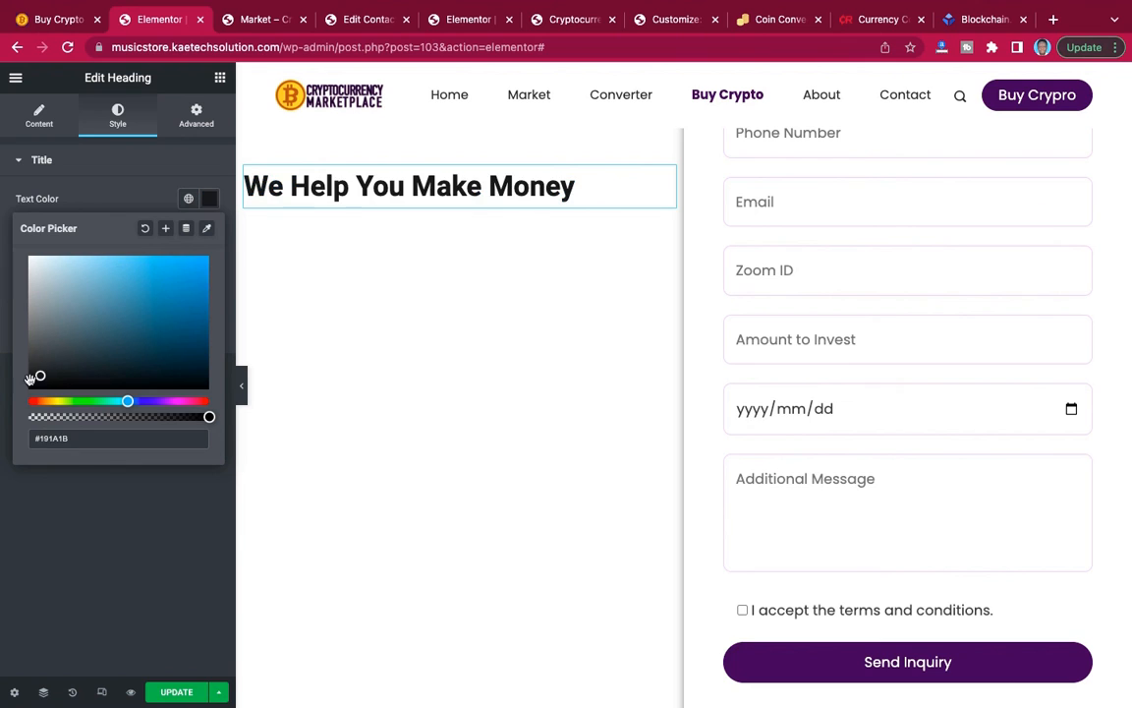
pyautogui.moveTo(33, 379); pyautogui.dragTo(5, 396)
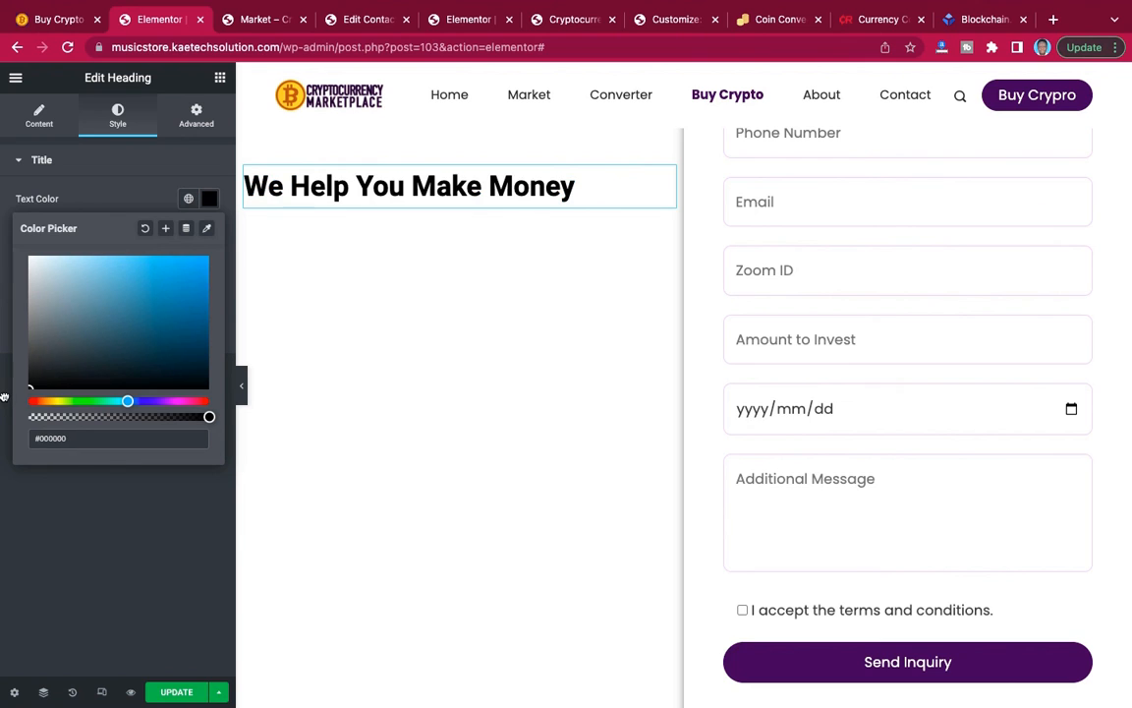
pyautogui.click(136, 201)
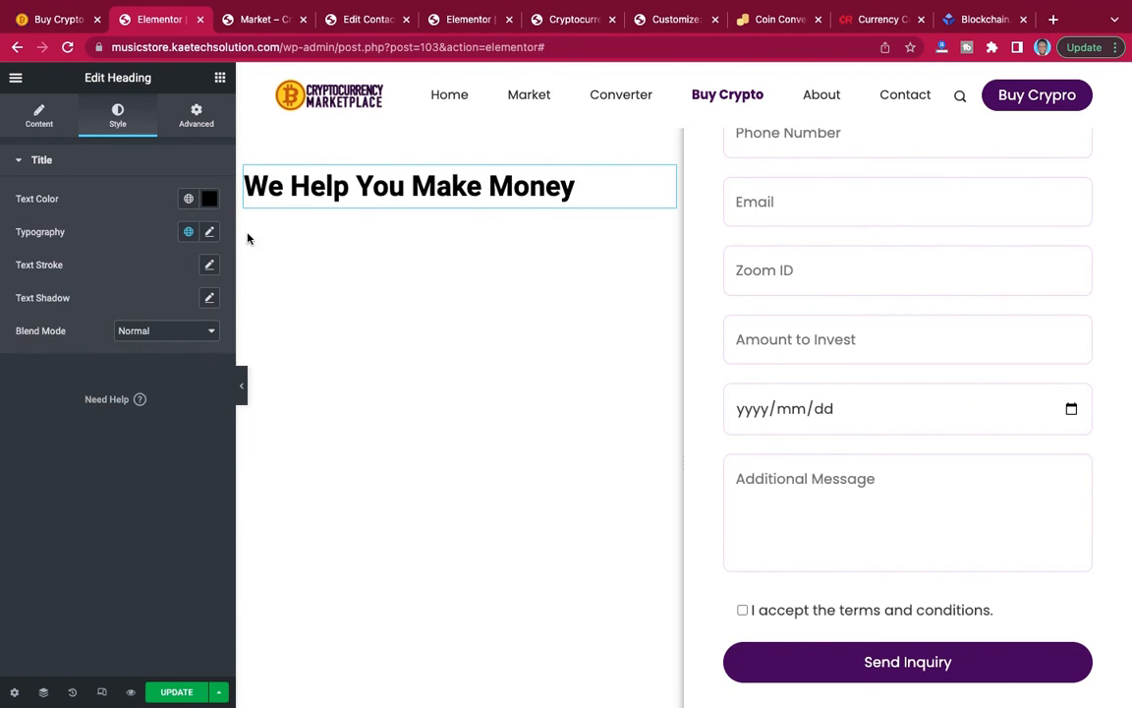
# Set the "We Help You Make Money" heading's typography to the Spartan font at 35 px with weight 800.
pyautogui.click(209, 231)
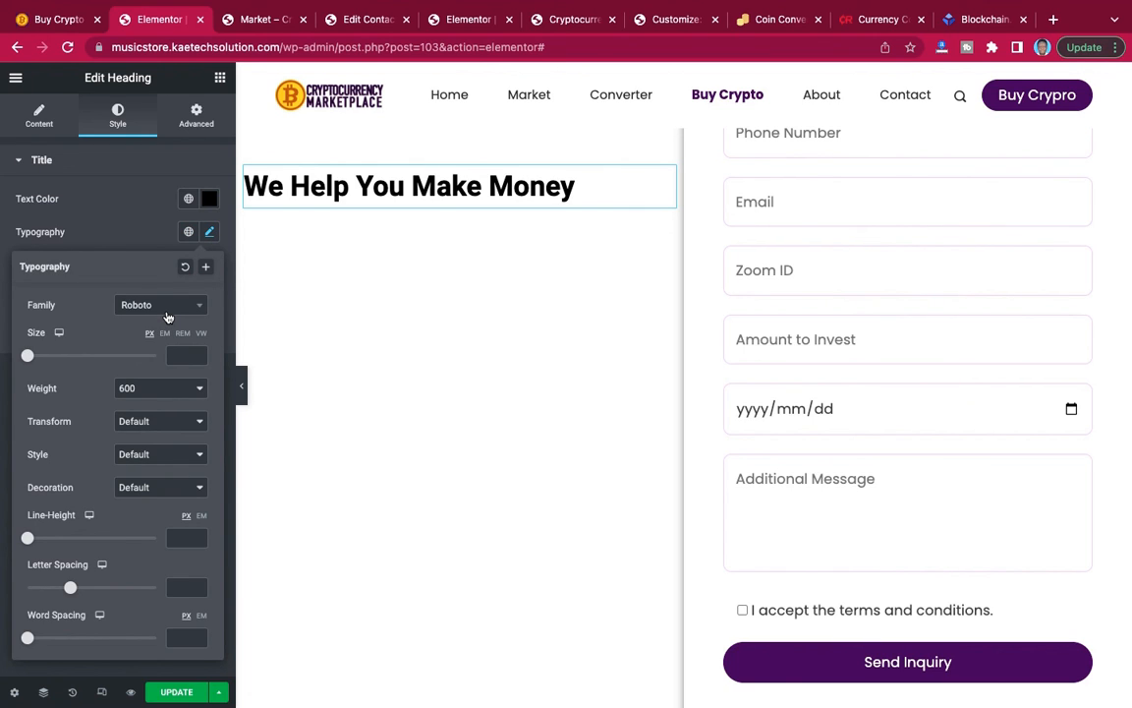
pyautogui.click(168, 310)
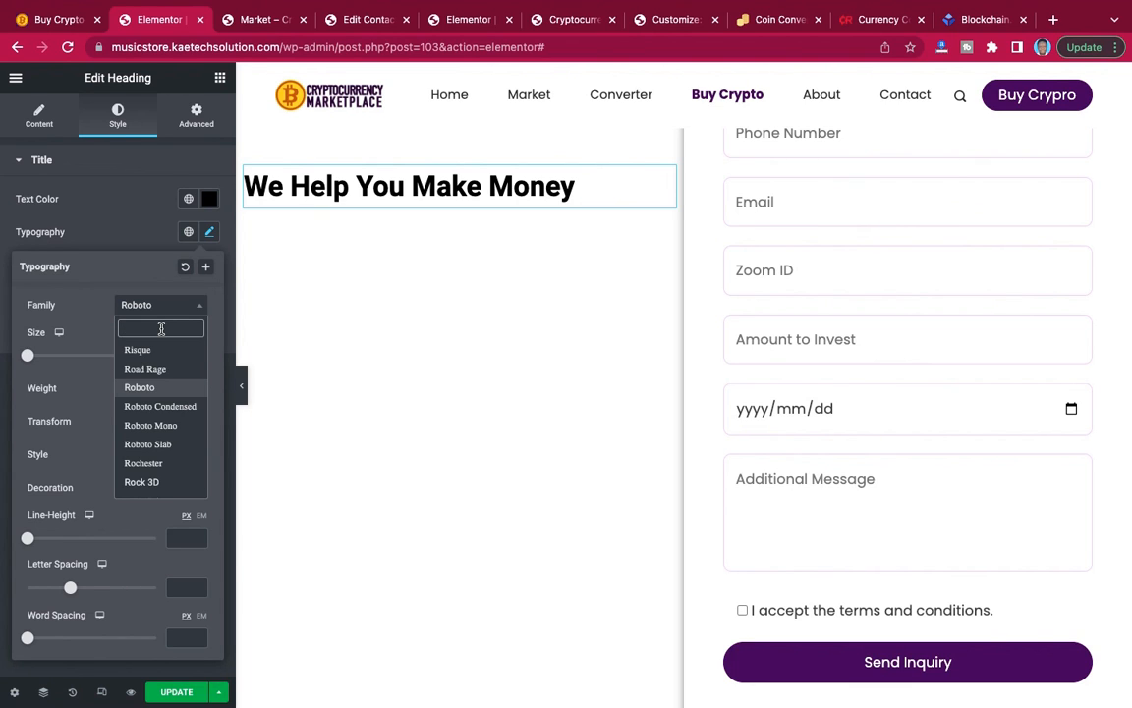
pyautogui.write('spart')
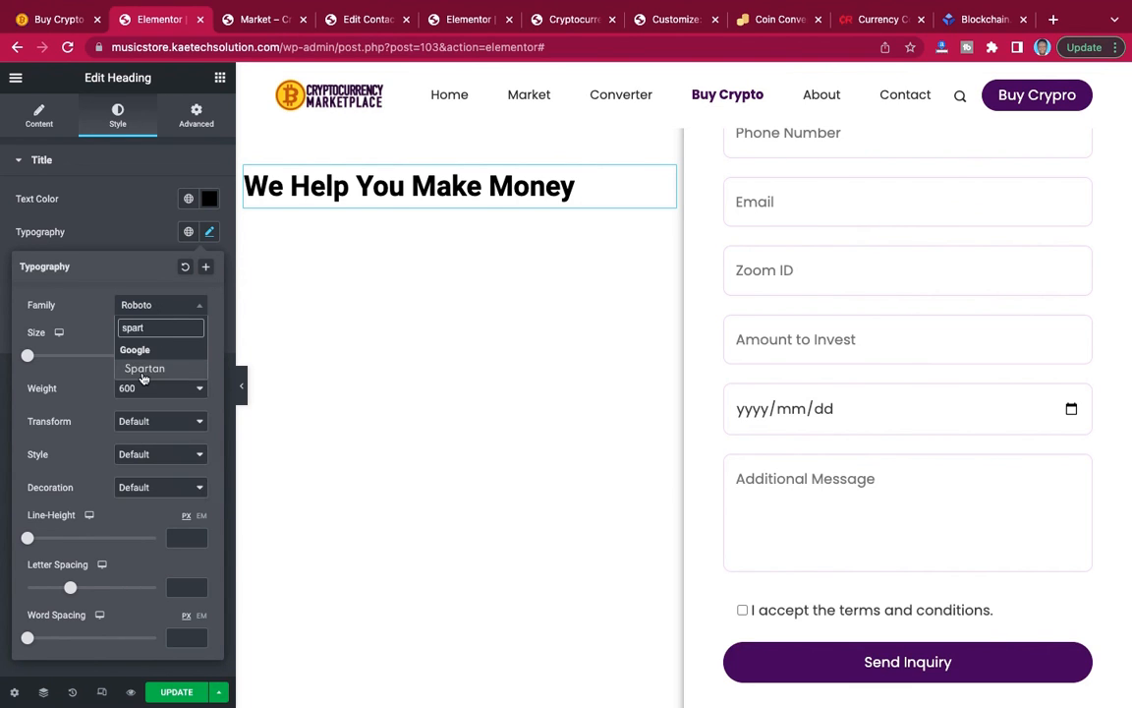
pyautogui.click(143, 352)
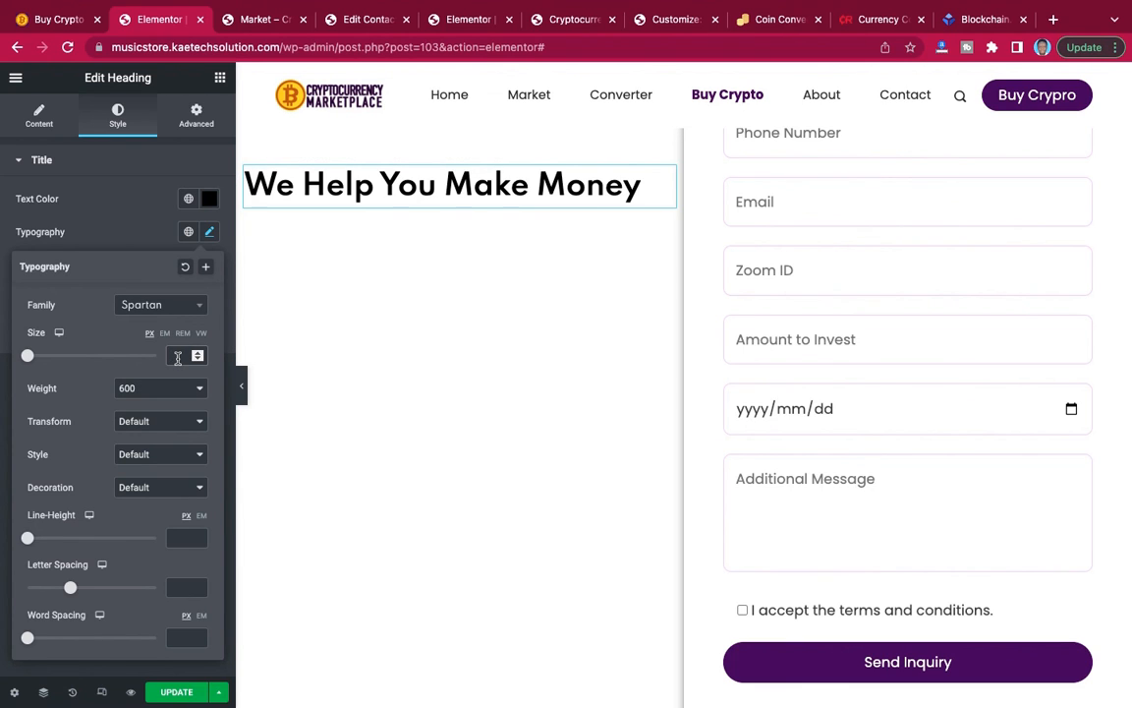
pyautogui.write('35')
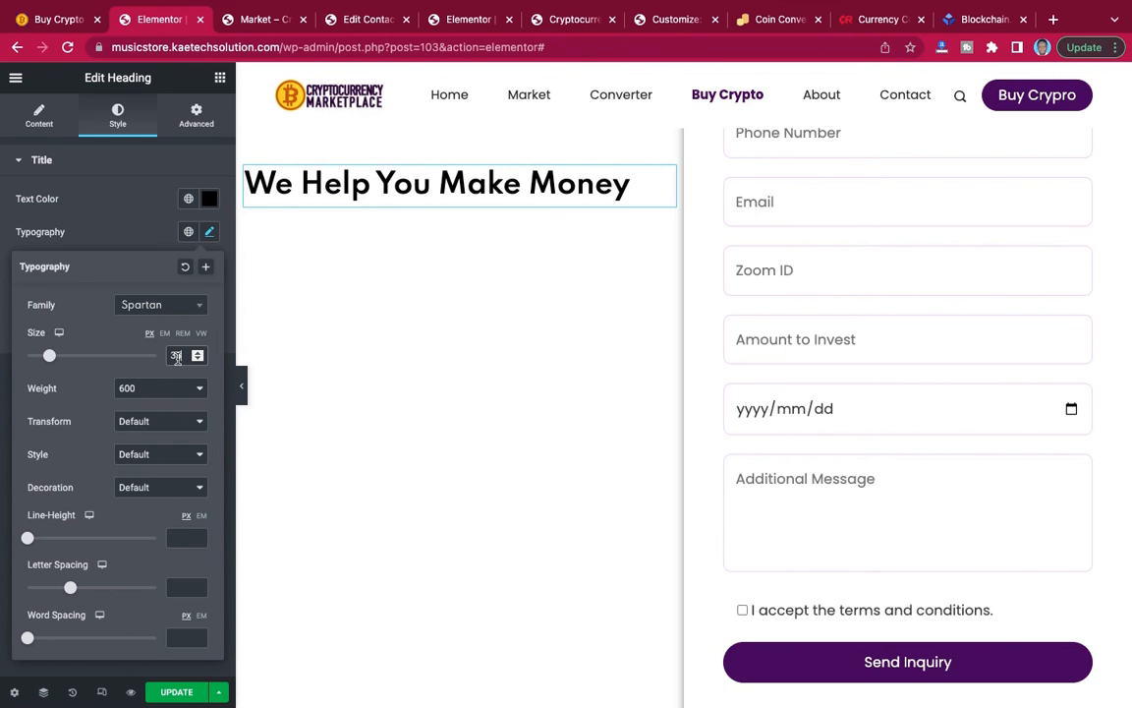
pyautogui.click(162, 388)
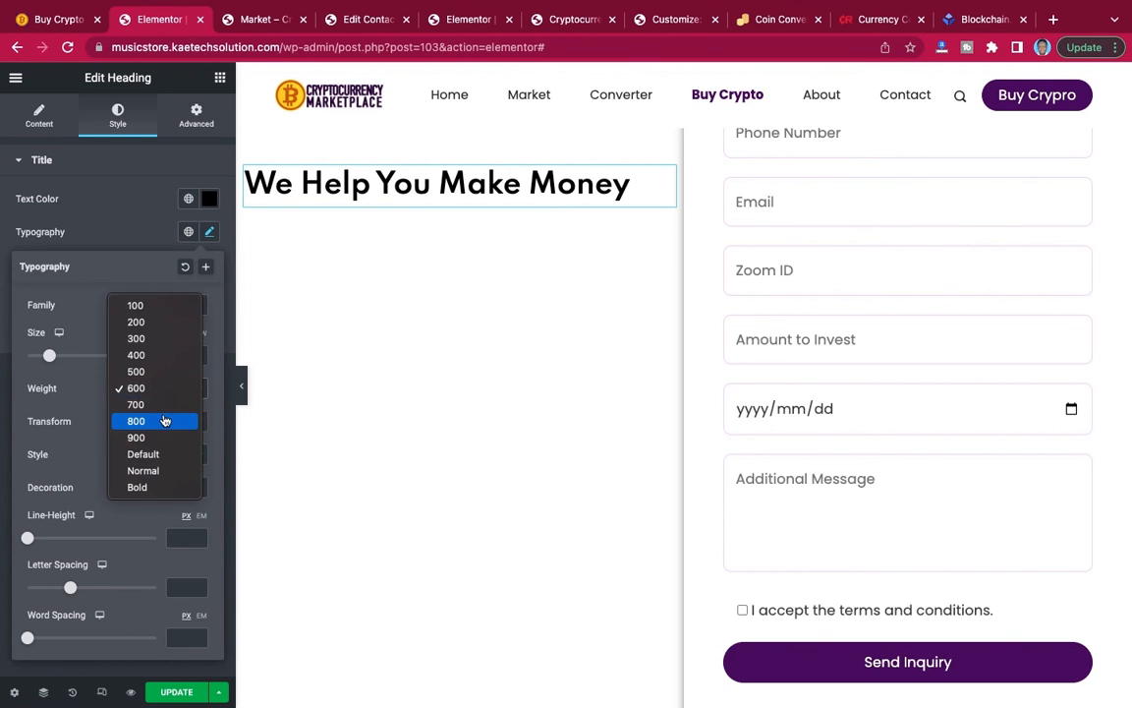
pyautogui.click(160, 423)
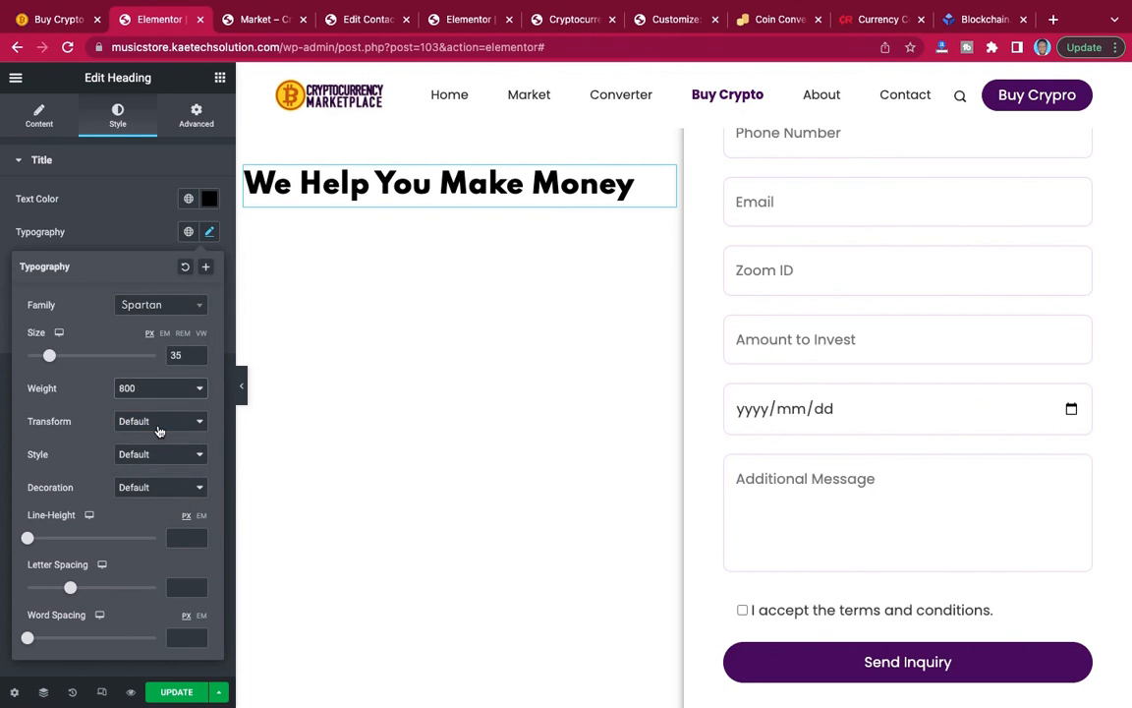
pyautogui.click(123, 249)
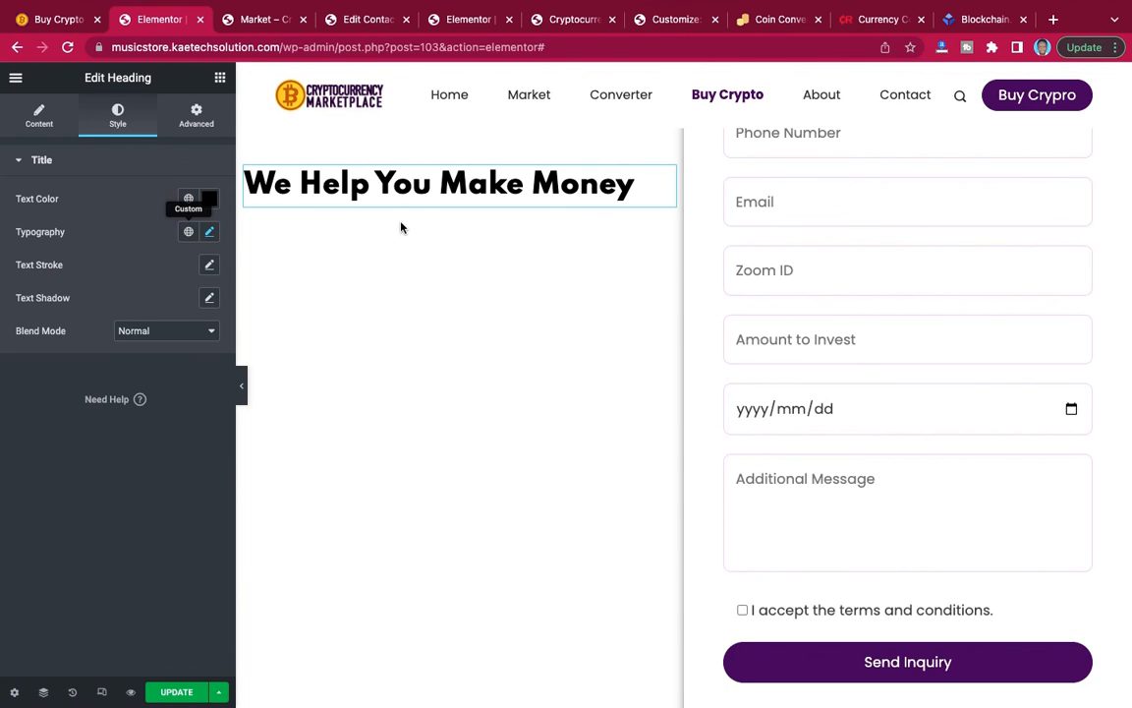
# Add a Text Editor widget below the "We Help You Make Money" heading and compare it with the reference page's text.
pyautogui.click(220, 79)
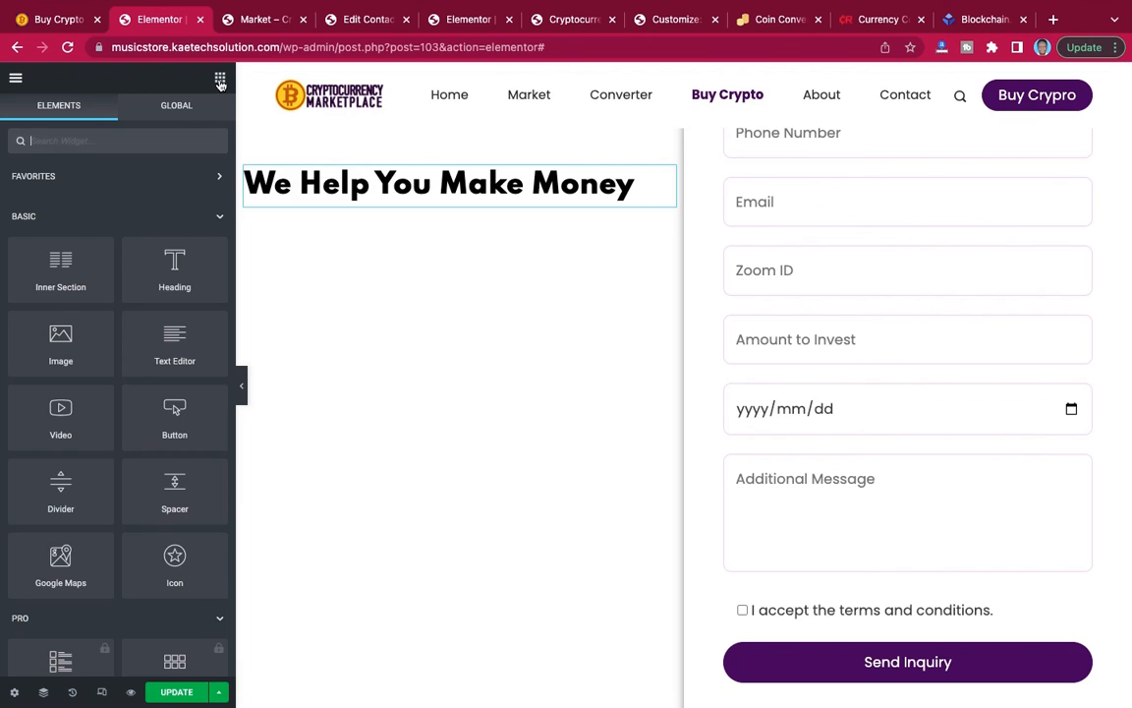
pyautogui.moveTo(174, 339); pyautogui.dragTo(397, 202)
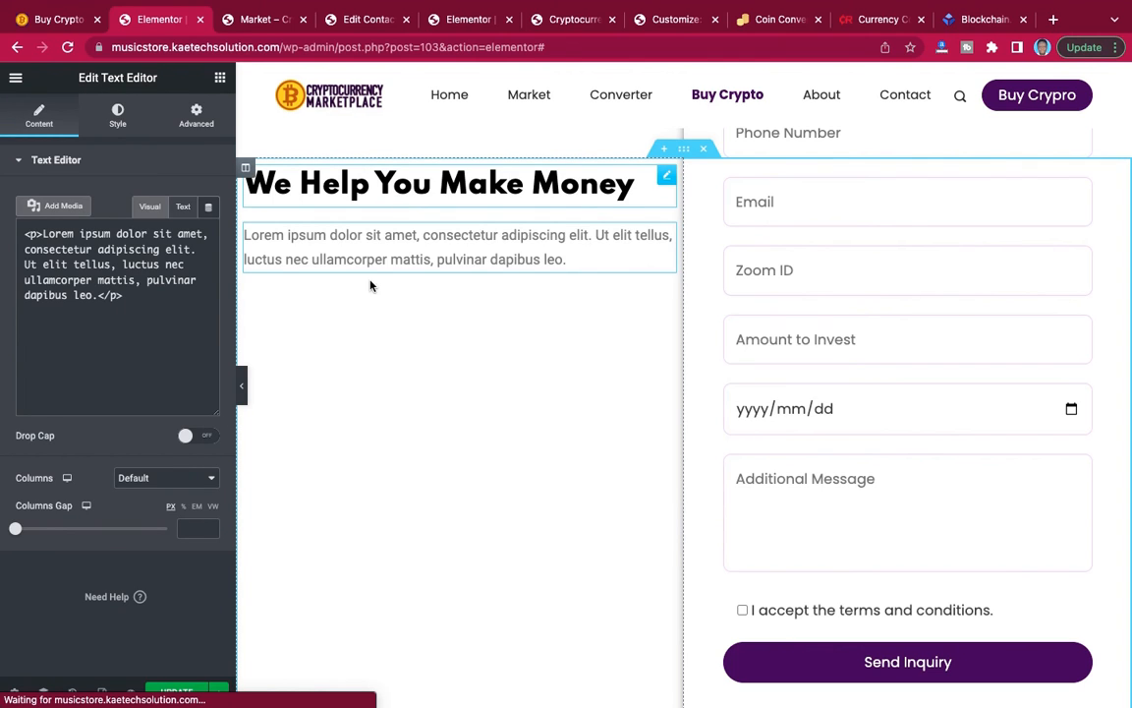
pyautogui.click(66, 21)
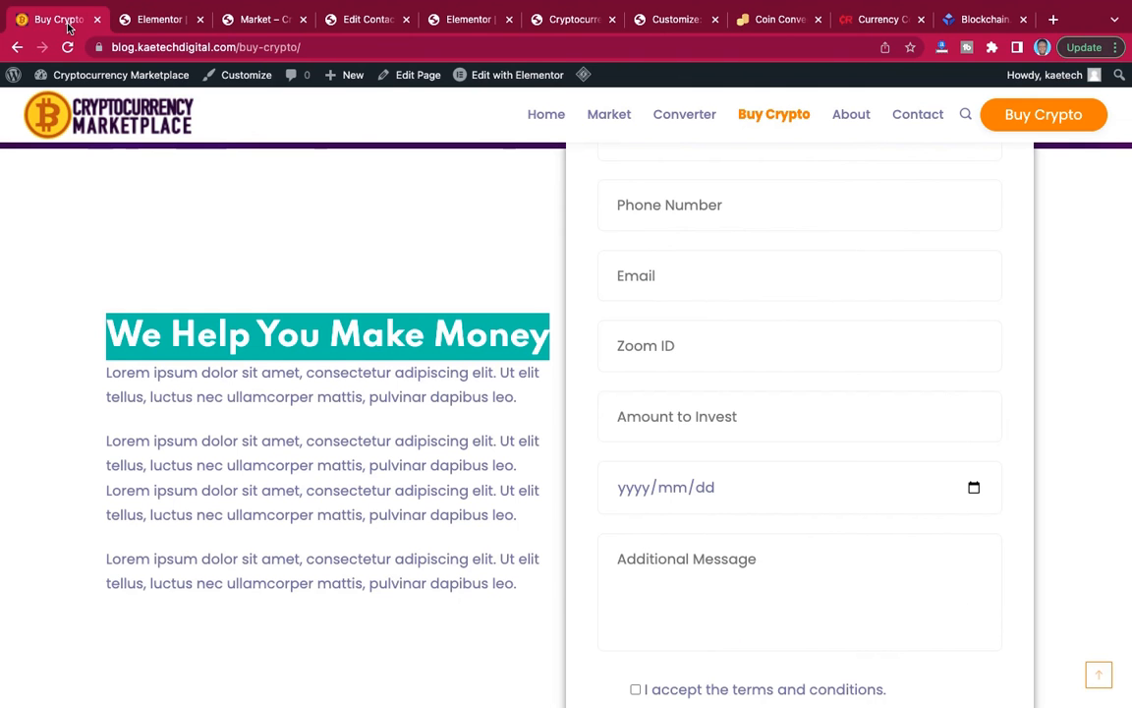
pyautogui.click(141, 22)
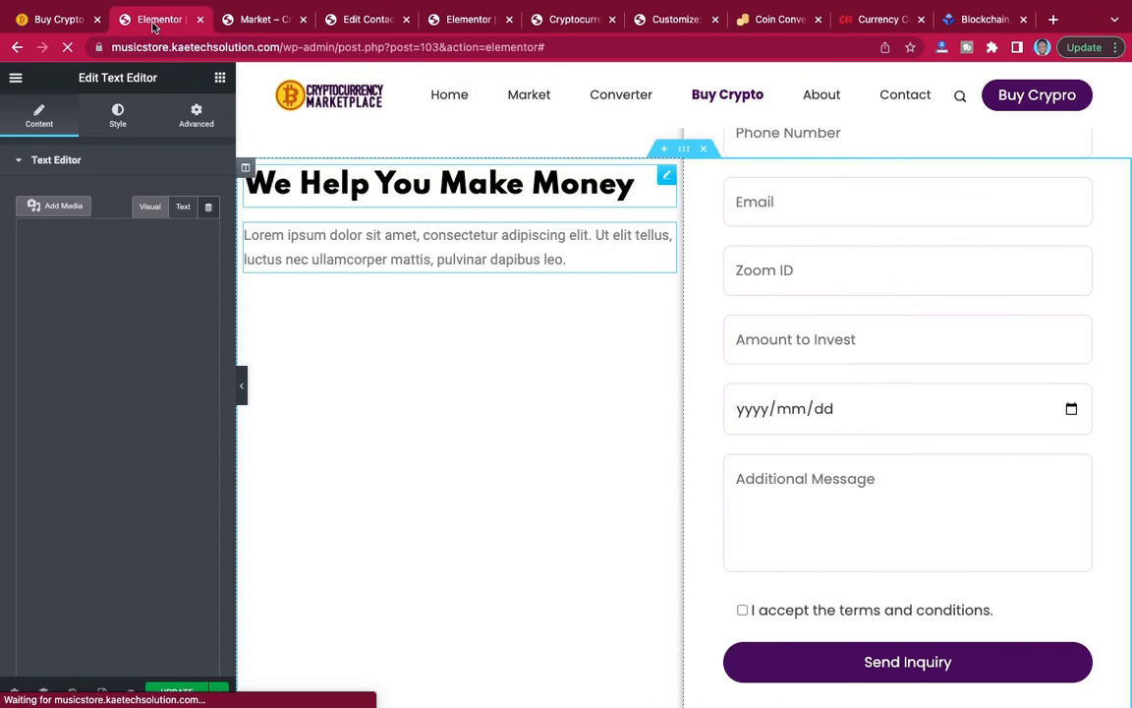
# Repeat the placeholder Lorem ipsum paragraph in the new text widget until it holds four separate paragraphs.
pyautogui.click(368, 240)
pyautogui.click(120, 409)
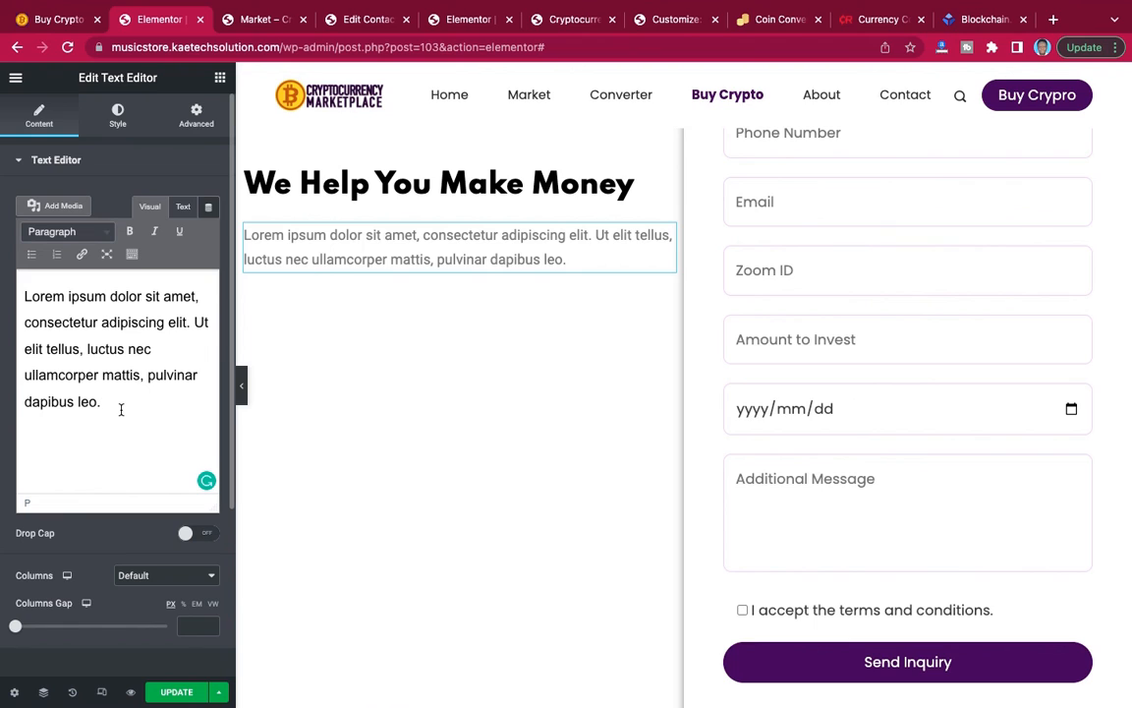
pyautogui.hotkey('ctrl', 'a')
pyautogui.hotkey('ctrl', 'c')
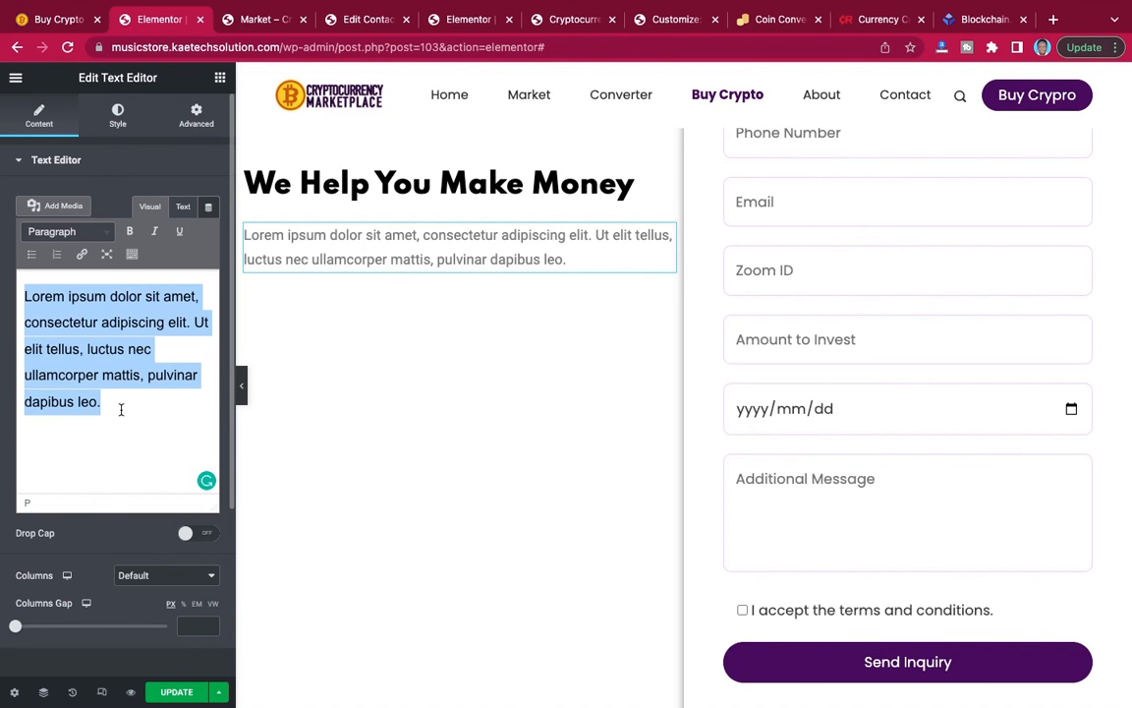
pyautogui.click(121, 409)
pyautogui.press('Return')
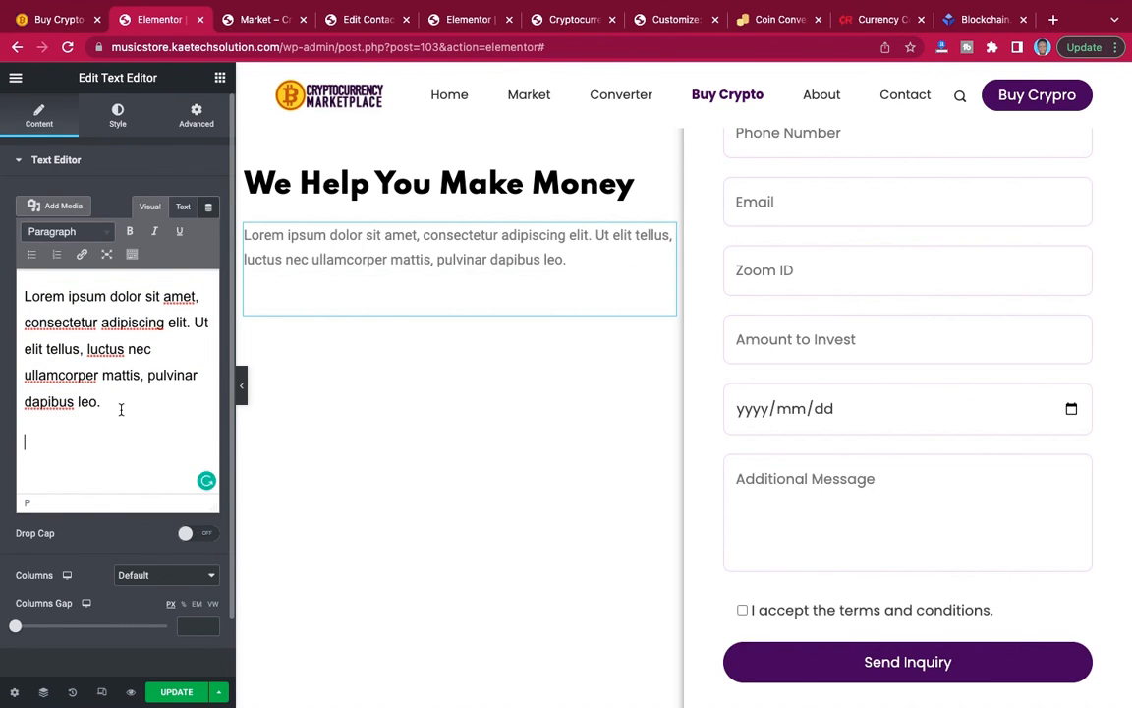
pyautogui.hotkey('ctrl', 'v')
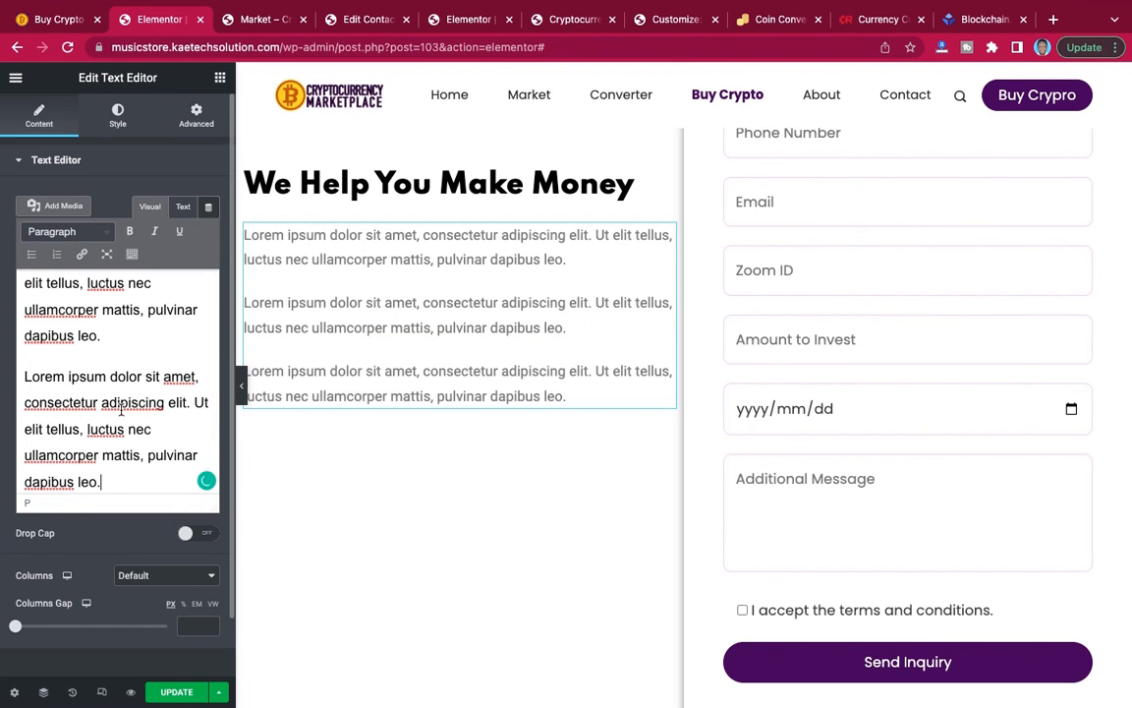
pyautogui.press('Return')
pyautogui.hotkey('ctrl', 'v')
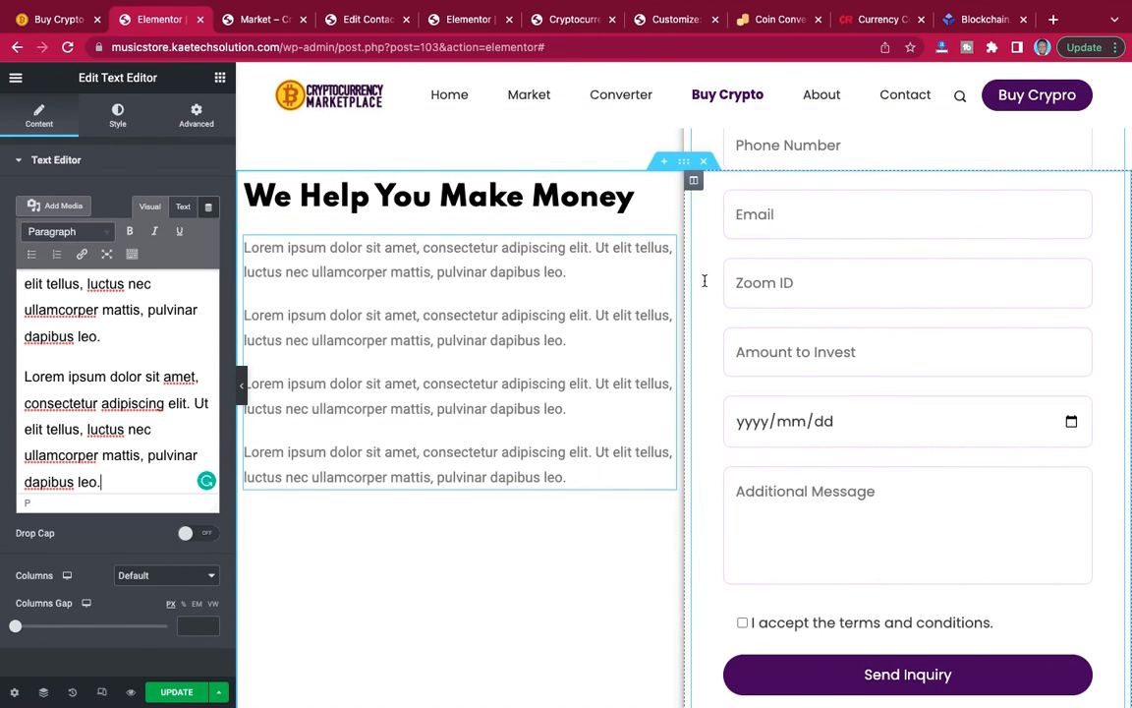
# Set the columns gap of the section holding the text and form to Wide.
pyautogui.click(684, 163)
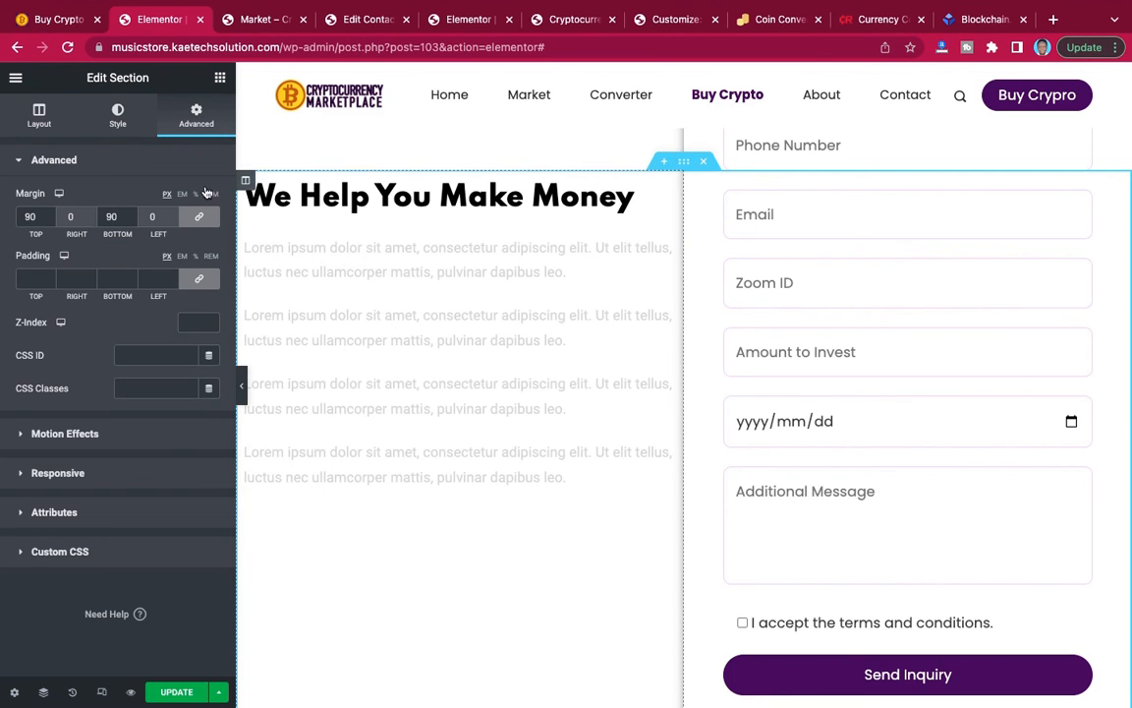
pyautogui.click(39, 117)
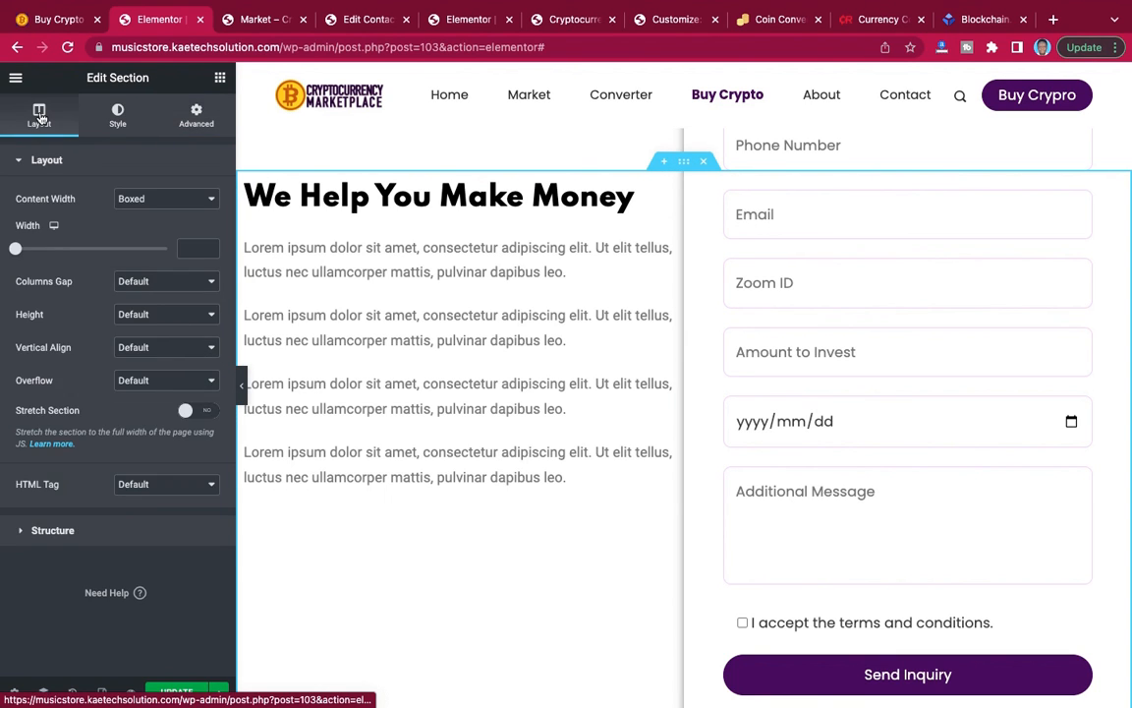
pyautogui.click(159, 280)
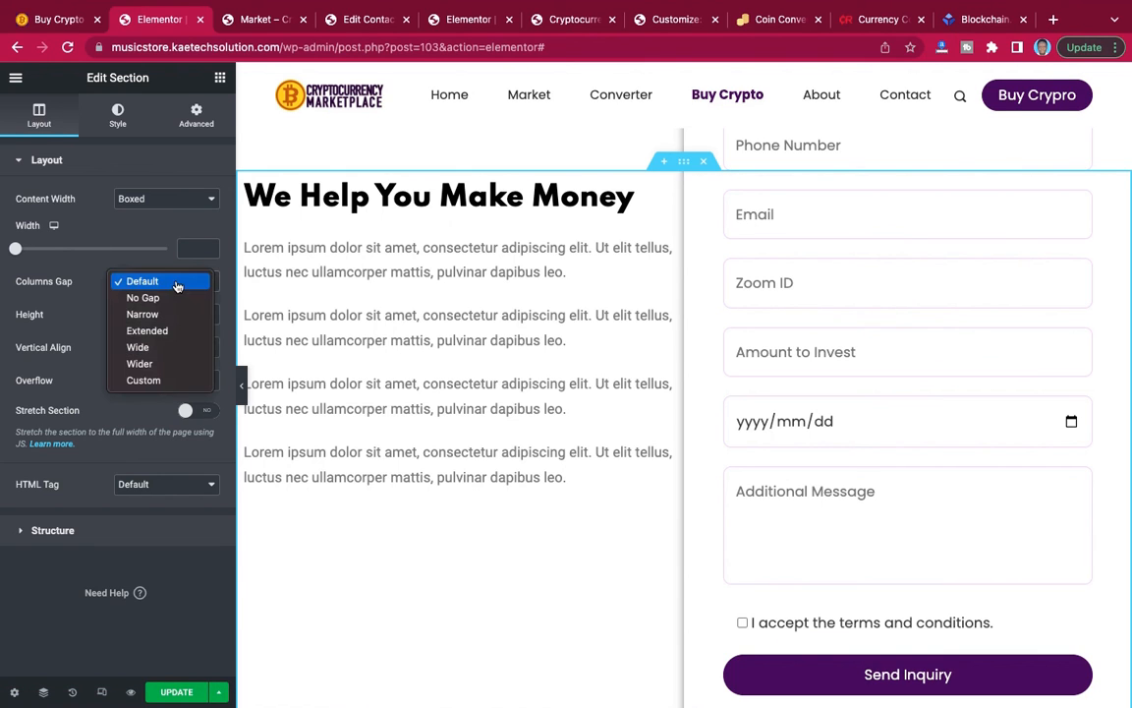
pyautogui.press('Escape')
pyautogui.click(159, 349)
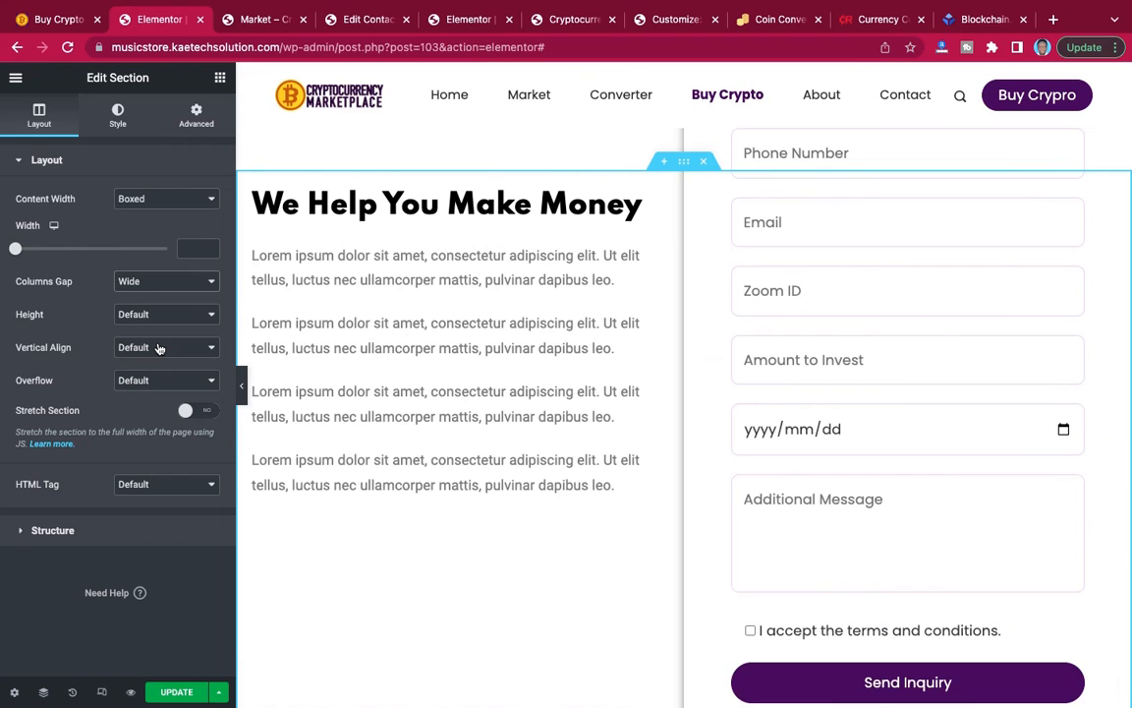
# Preview the page at full width and examine the text and form layout from the banner down to the footer.
pyautogui.click(242, 393)
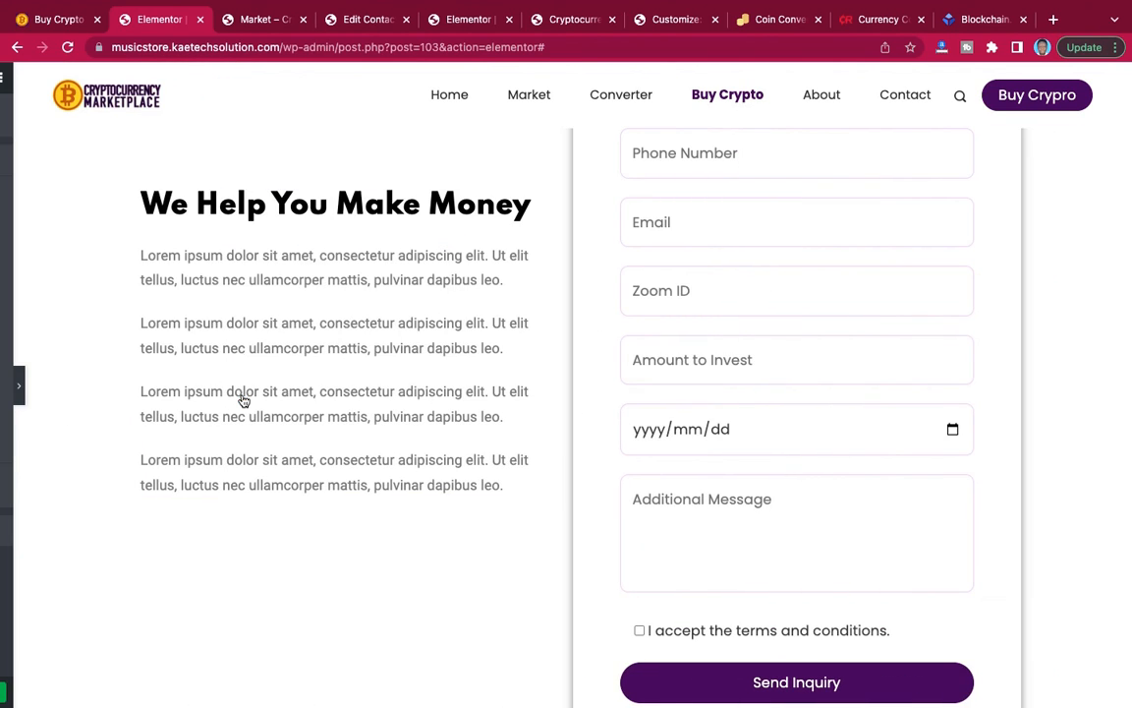
pyautogui.scroll(2, 506, 314)
pyautogui.scroll(-5, 508, 316)
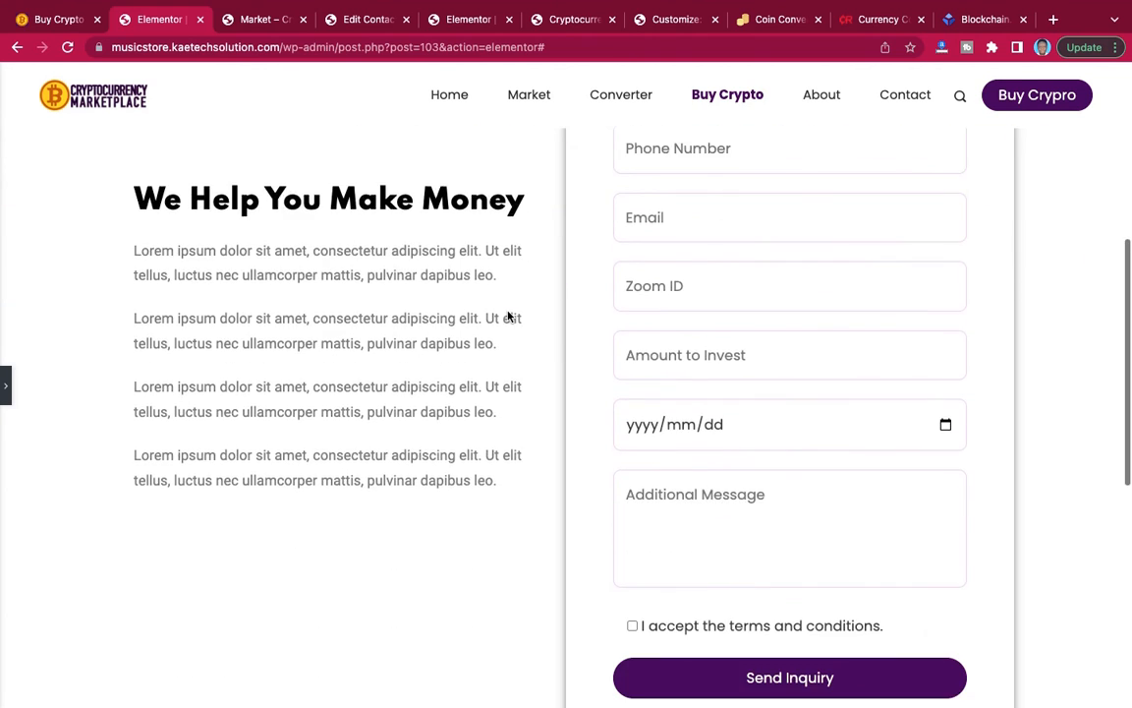
pyautogui.scroll(4, 508, 315)
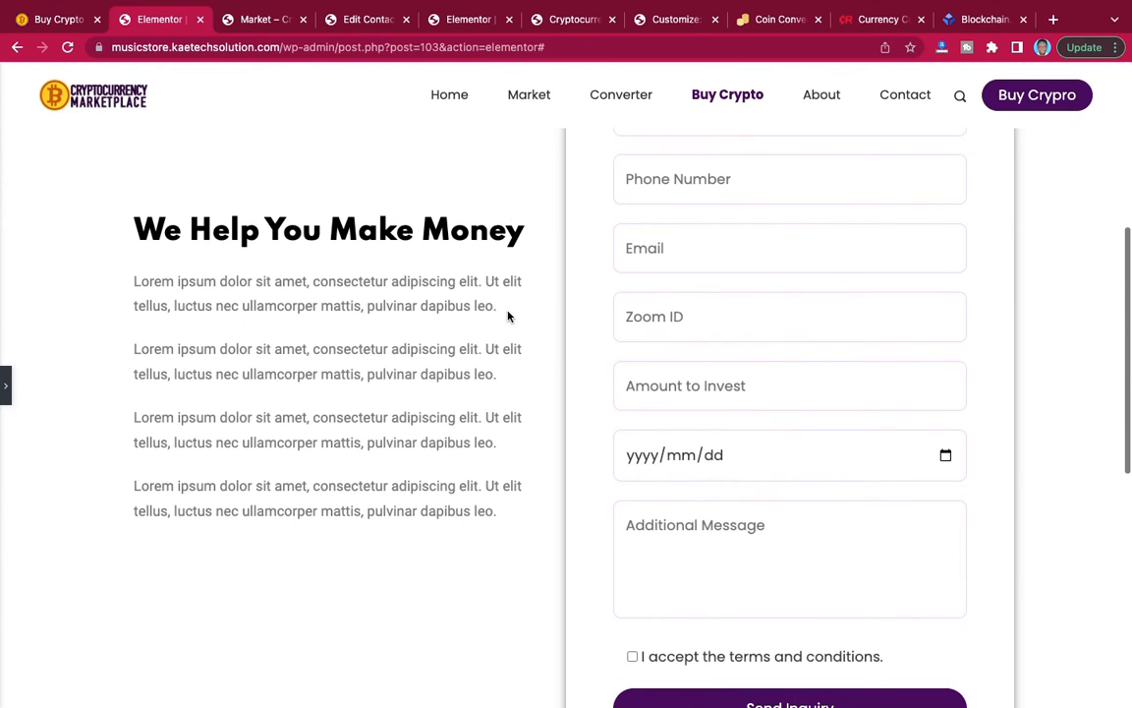
pyautogui.click(6, 393)
pyautogui.scroll(-3, 476, 339)
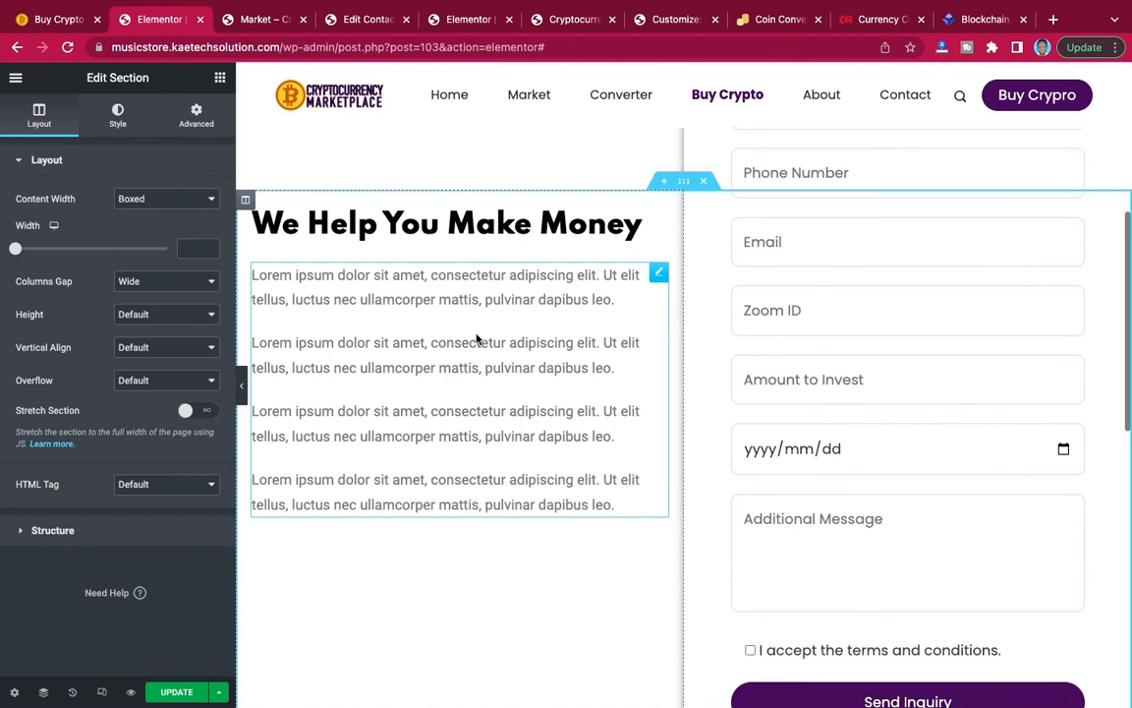
pyautogui.scroll(3, 476, 339)
pyautogui.scroll(3, 476, 340)
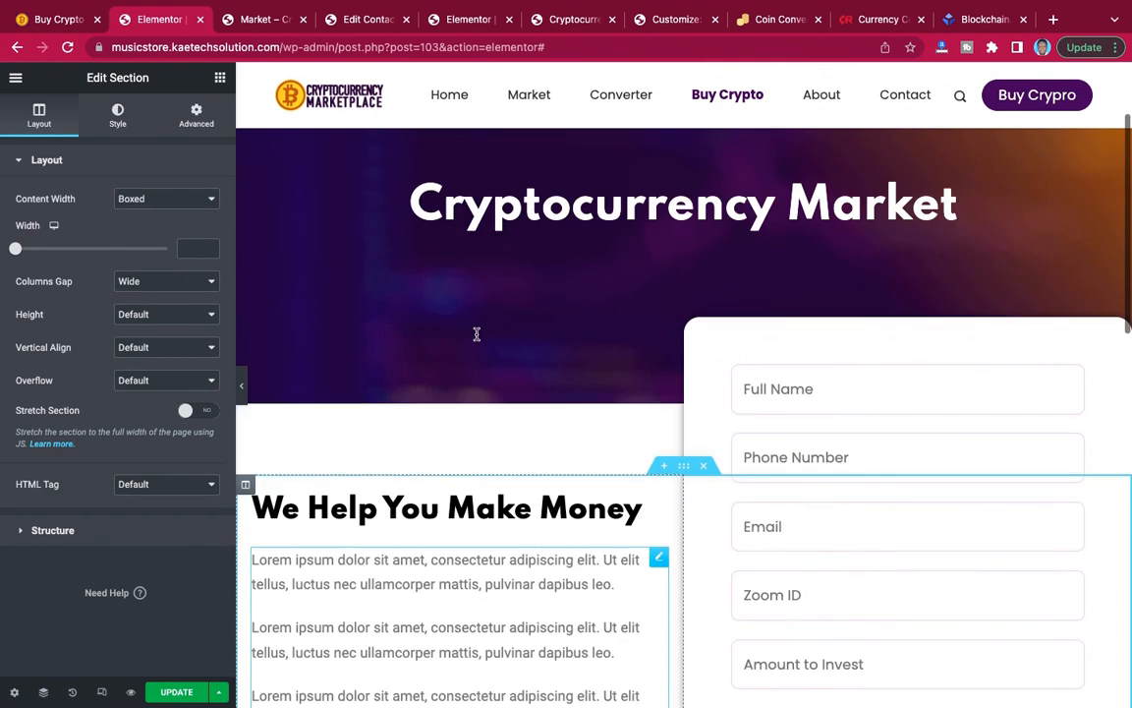
pyautogui.scroll(-5, 476, 339)
pyautogui.scroll(-2, 476, 339)
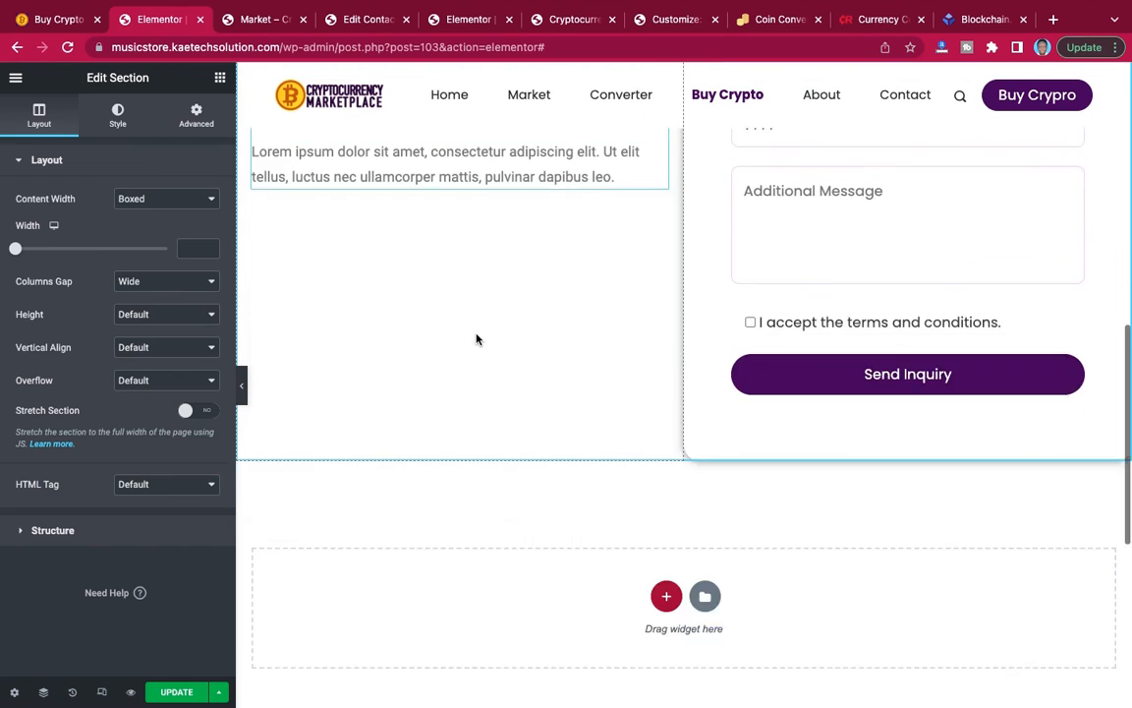
pyautogui.scroll(4, 476, 339)
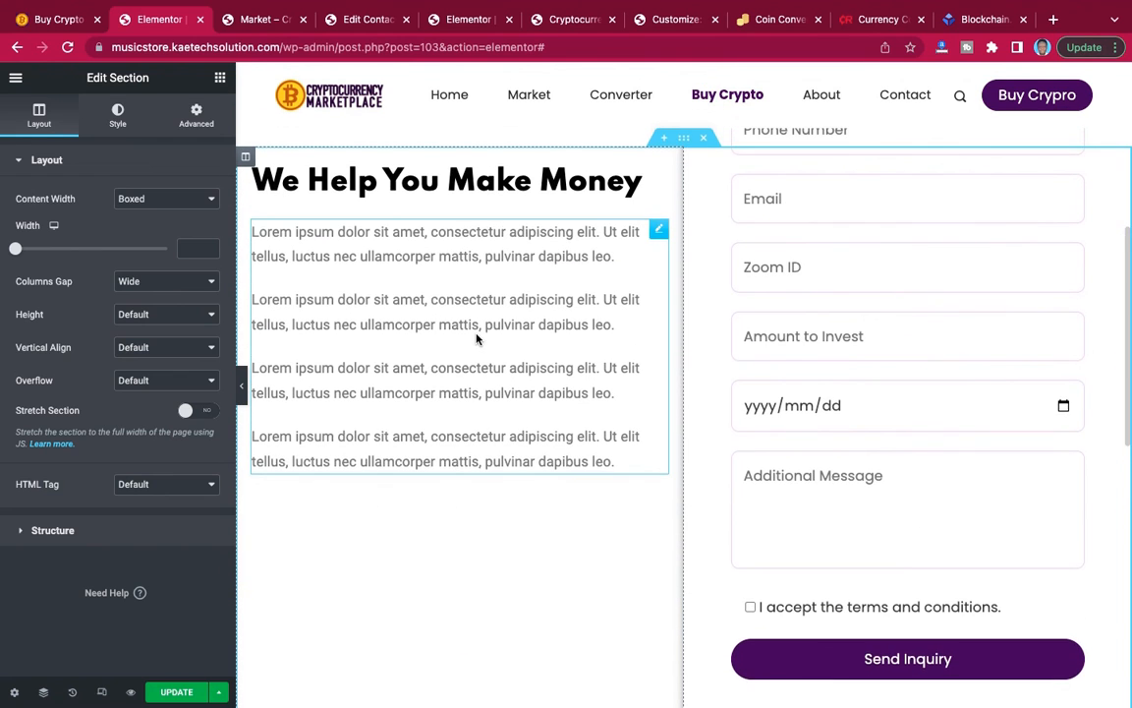
pyautogui.scroll(-5, 476, 339)
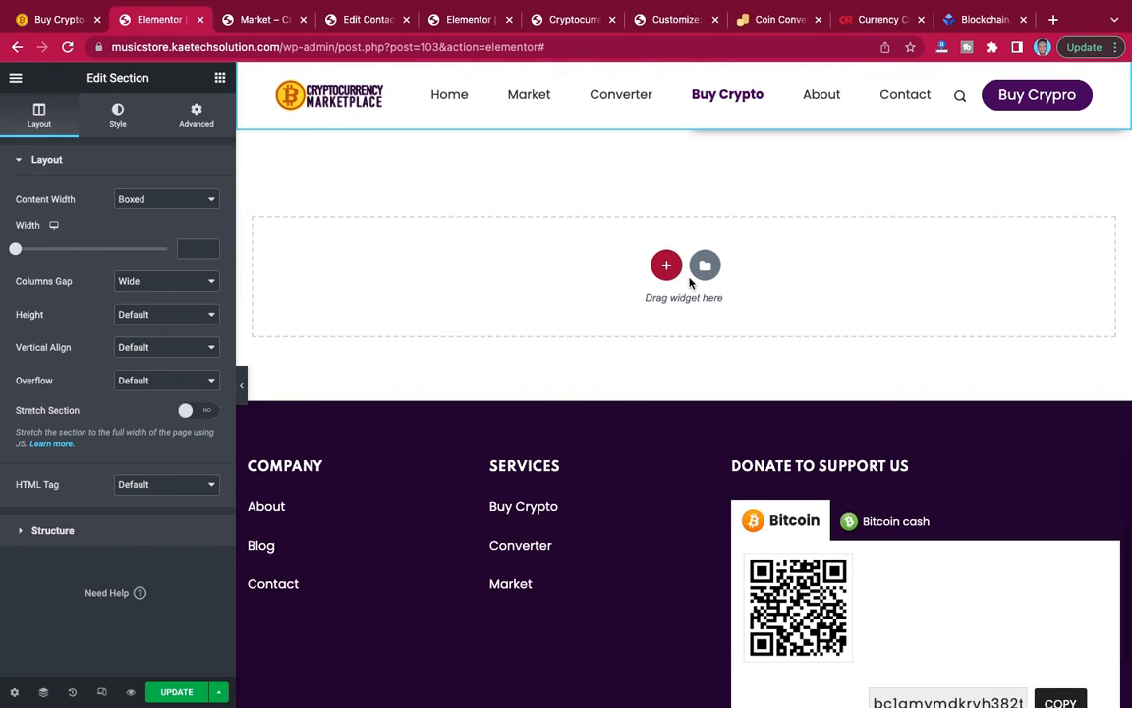
pyautogui.scroll(2, 673, 272)
pyautogui.scroll(6, 672, 273)
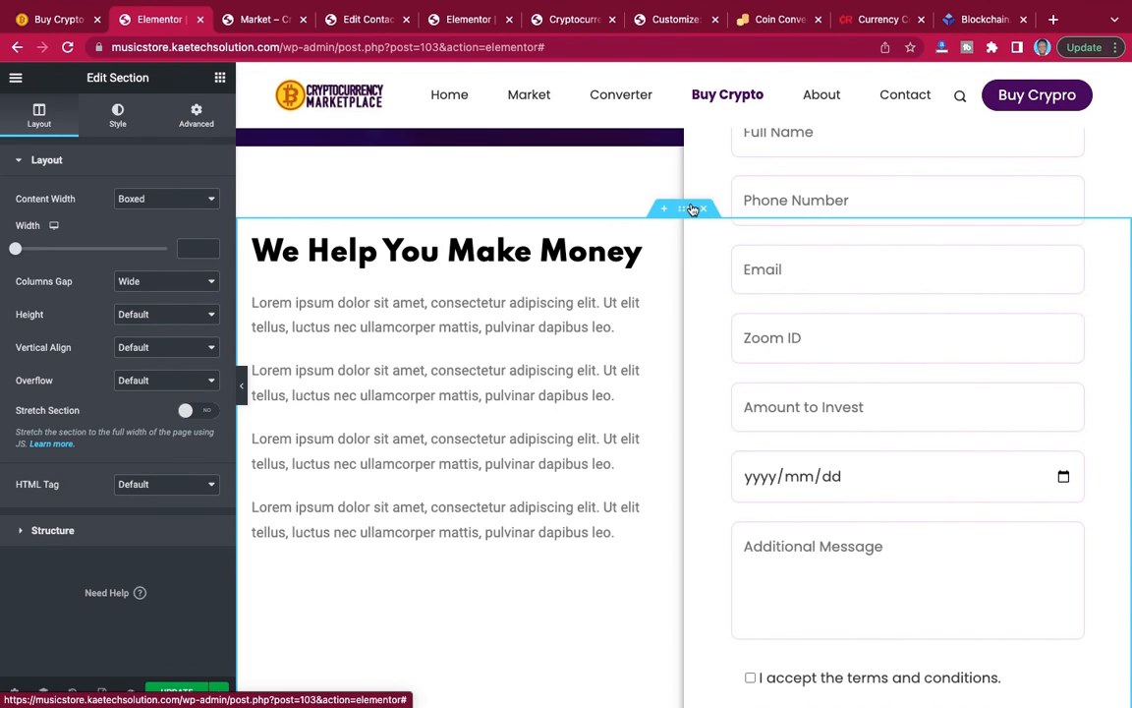
# Check the form section's margins and the space above the footer, and save the page.
pyautogui.click(228, 132)
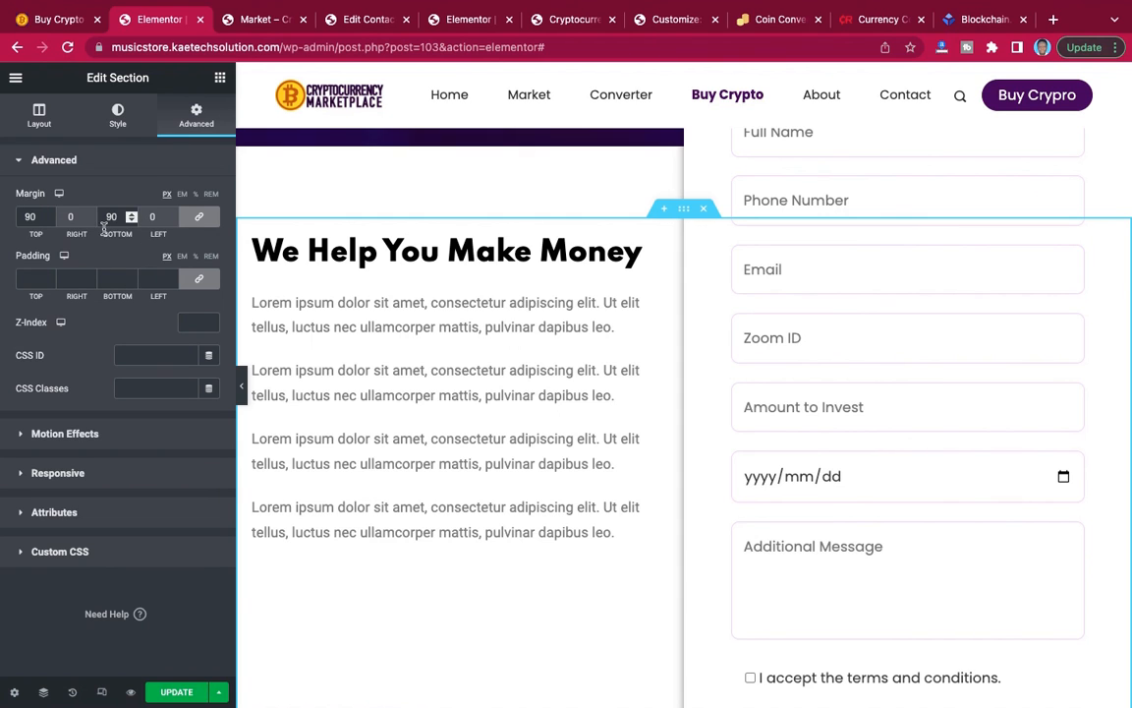
pyautogui.scroll(-10, 455, 303)
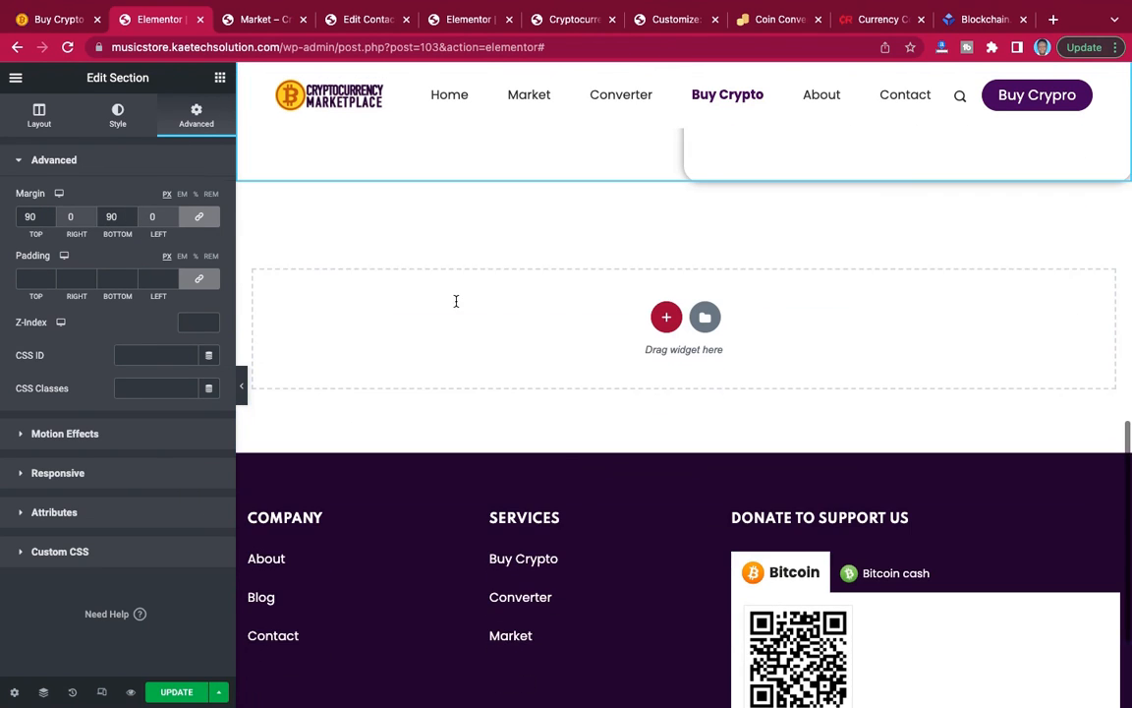
pyautogui.click(172, 692)
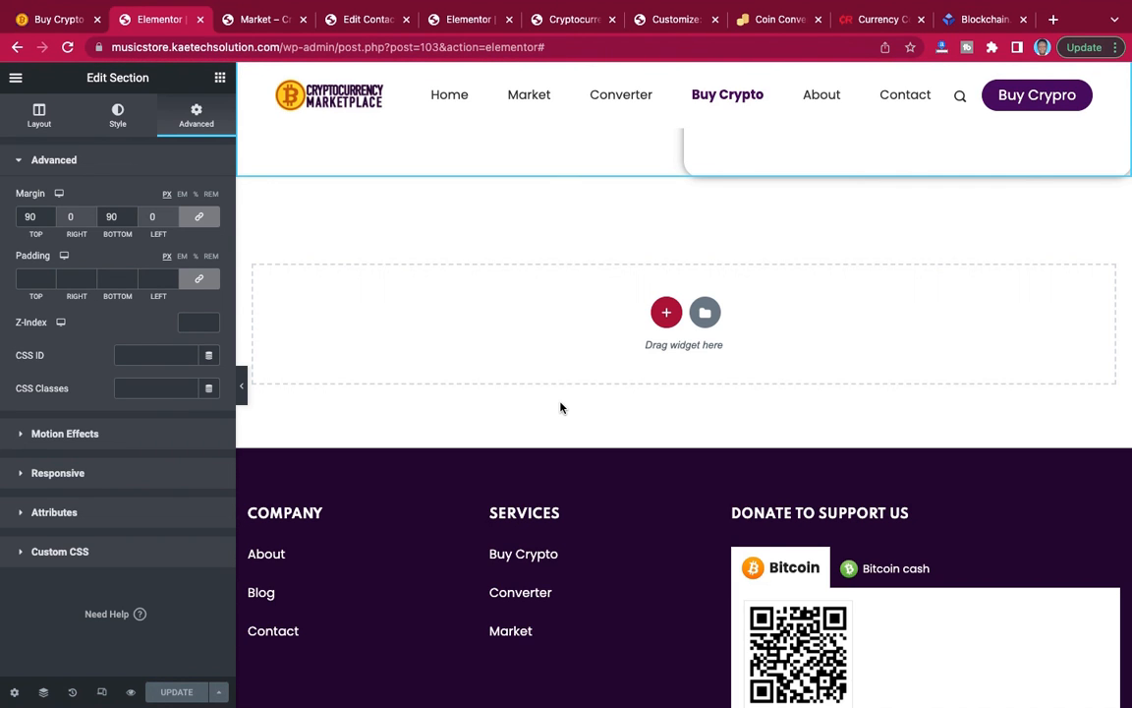
# Switch to the reference Buy Crypto page and examine the "You Can Also Do it Yourself" coin table section below the form.
pyautogui.click(52, 20)
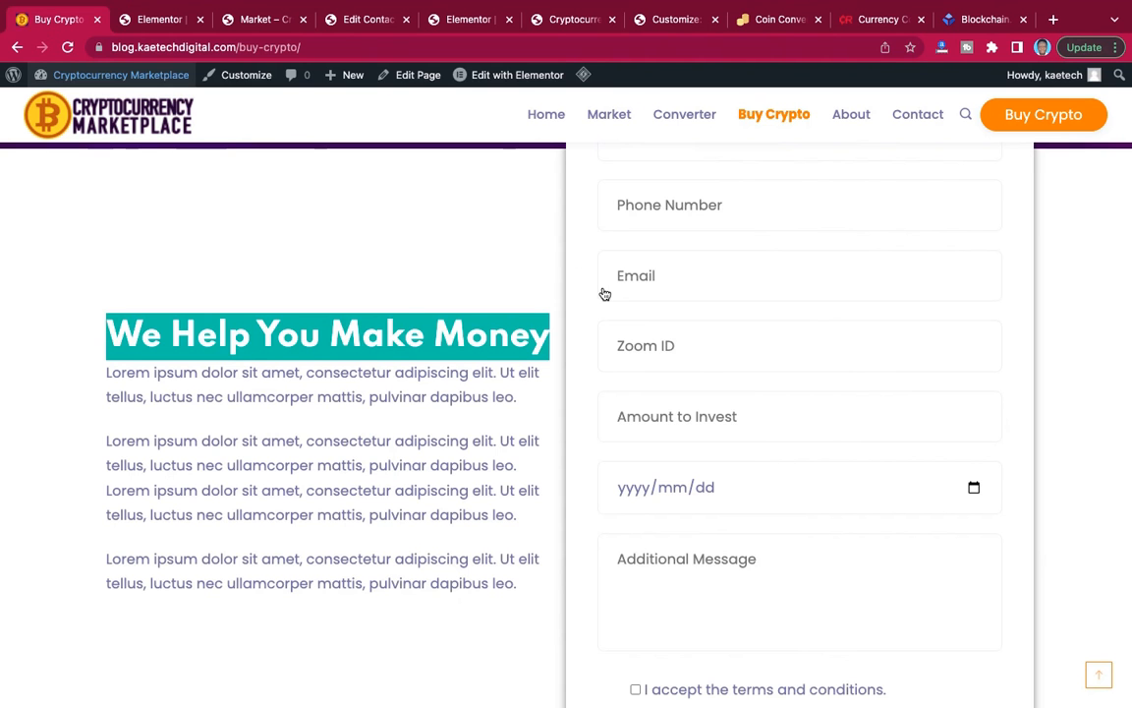
pyautogui.scroll(-5, 604, 291)
pyautogui.scroll(4, 604, 293)
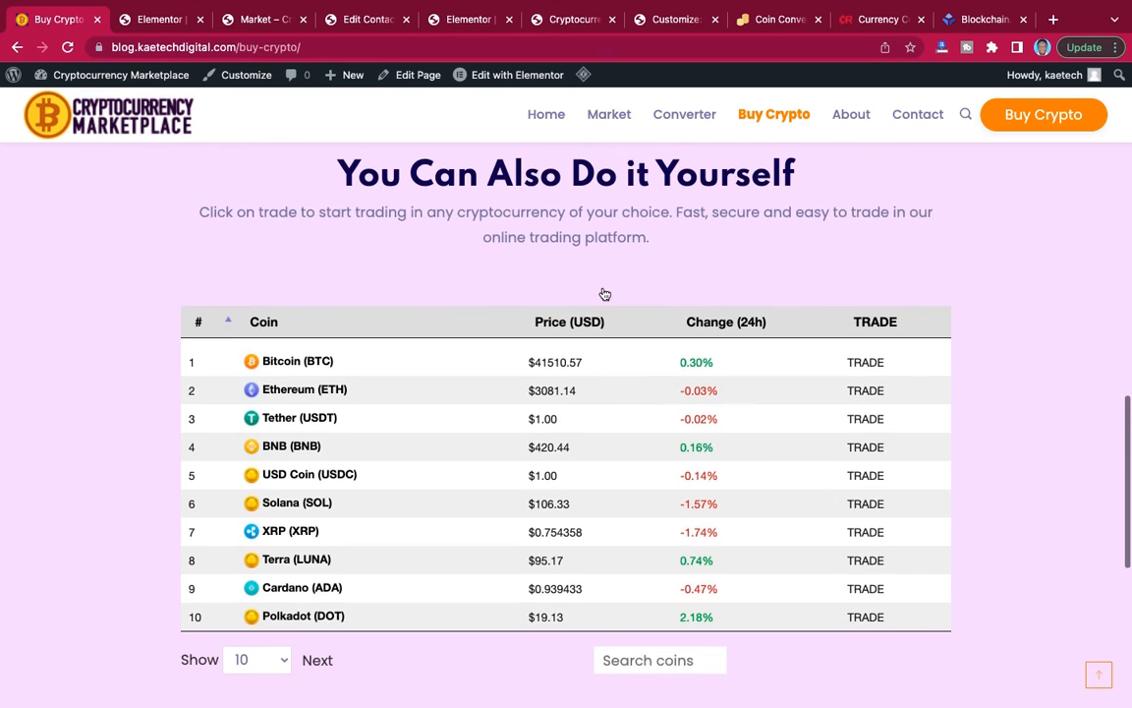
# Copy the "You Can Also Do it Yourself" heading text from the reference page and switch back to the Elementor editor.
pyautogui.scroll(1, 593, 291)
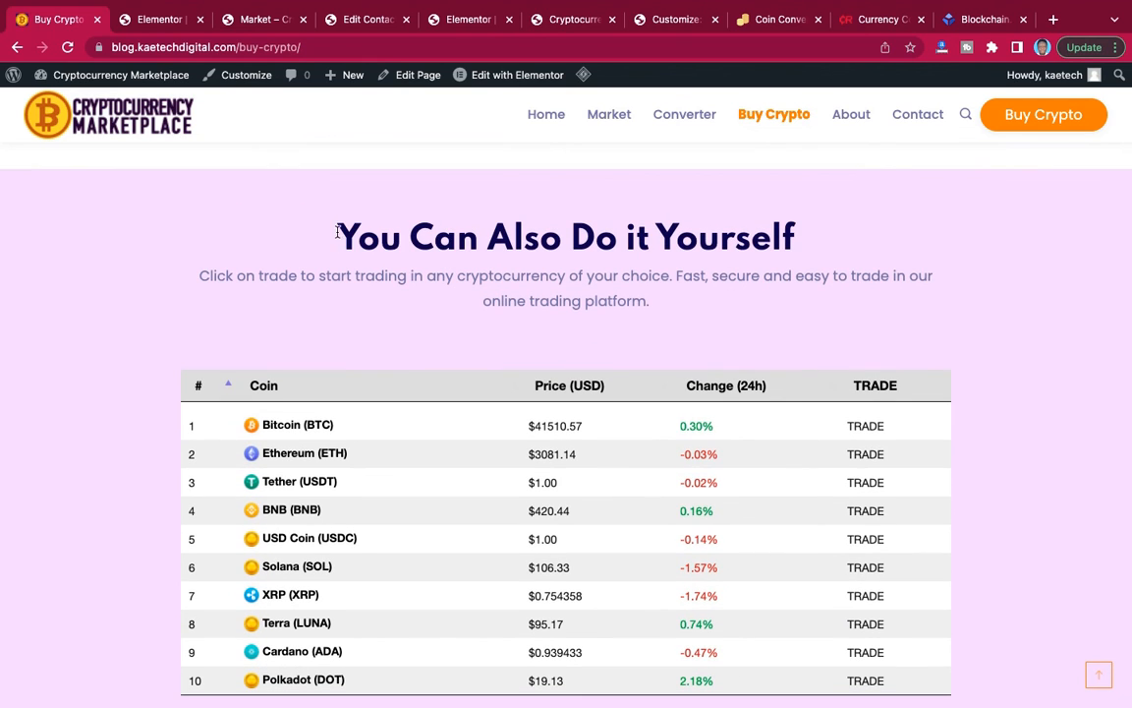
pyautogui.moveTo(337, 231); pyautogui.dragTo(796, 241)
pyautogui.hotkey('ctrl', 'c')
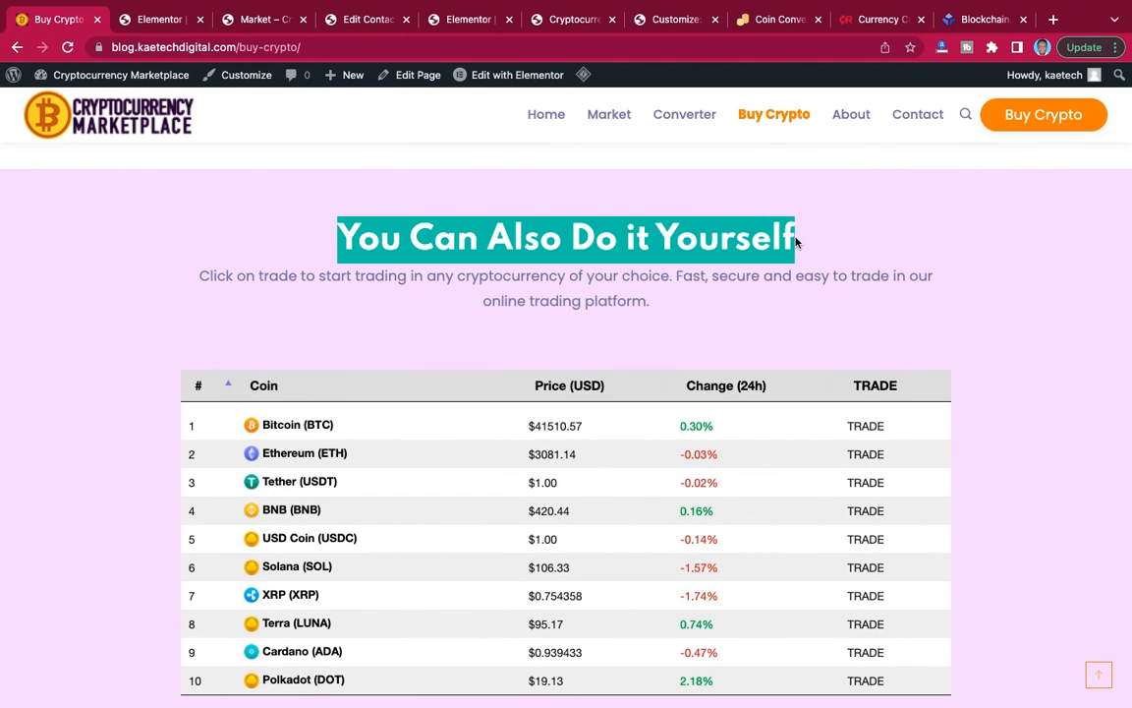
pyautogui.click(147, 19)
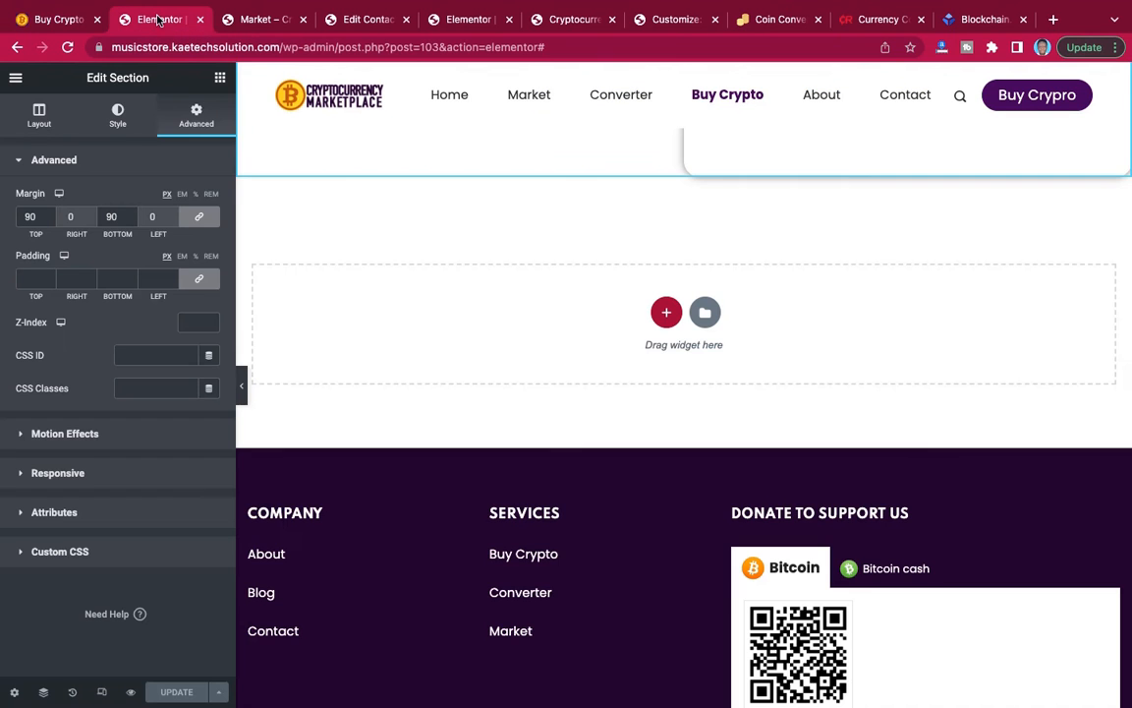
# Add a single-column section between the form section and the footer, with padding of 50 px on top and 90 px at the bottom.
pyautogui.click(665, 314)
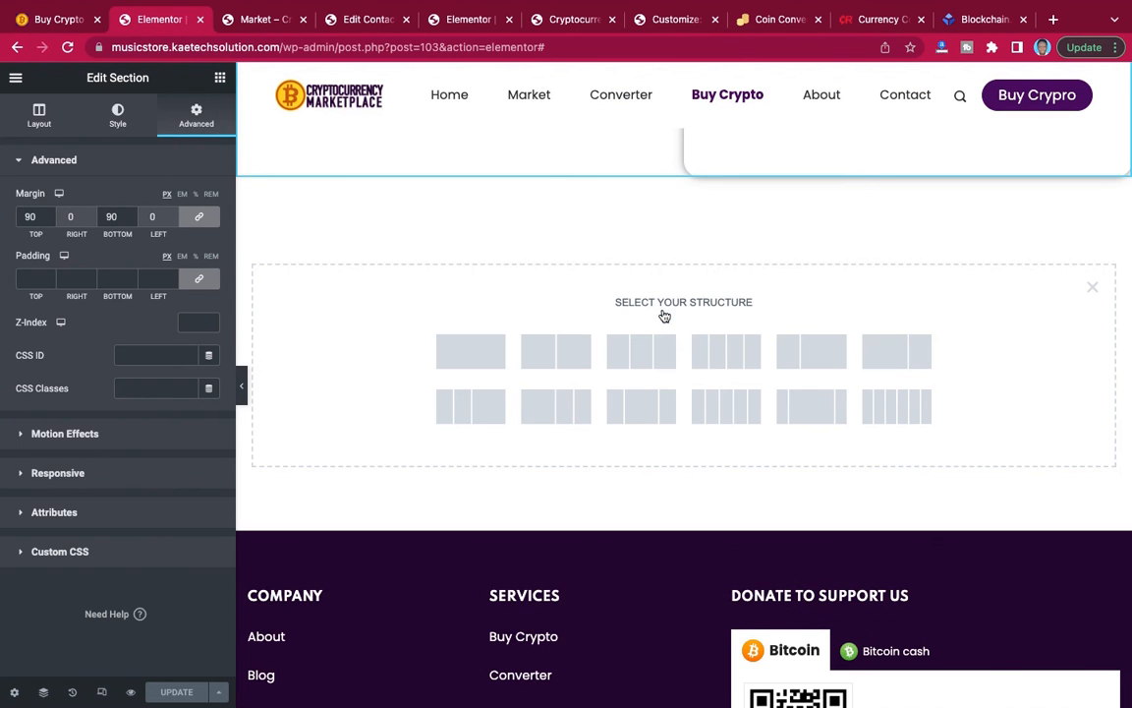
pyautogui.click(471, 357)
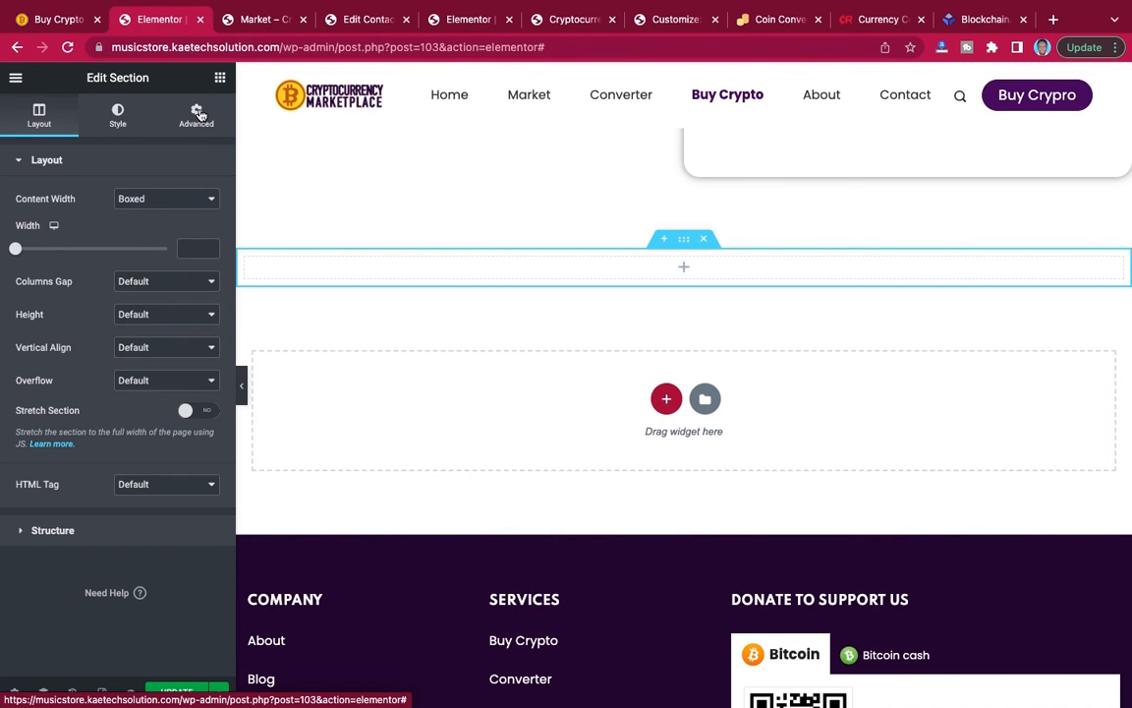
pyautogui.click(198, 115)
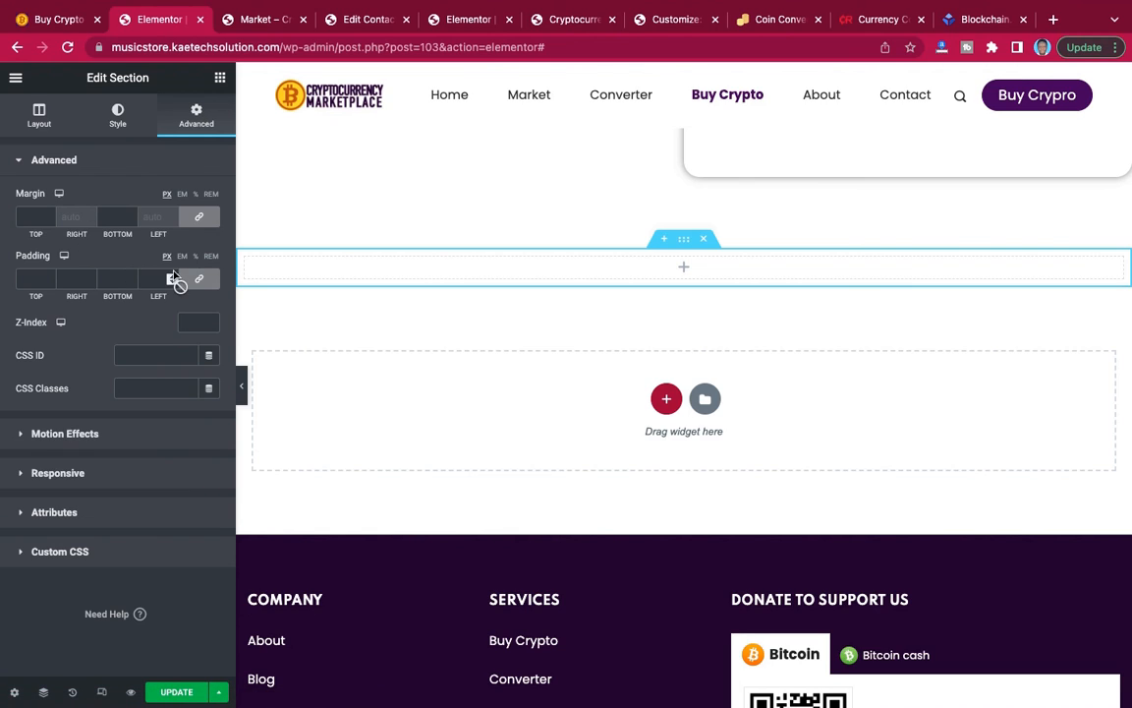
pyautogui.click(200, 281)
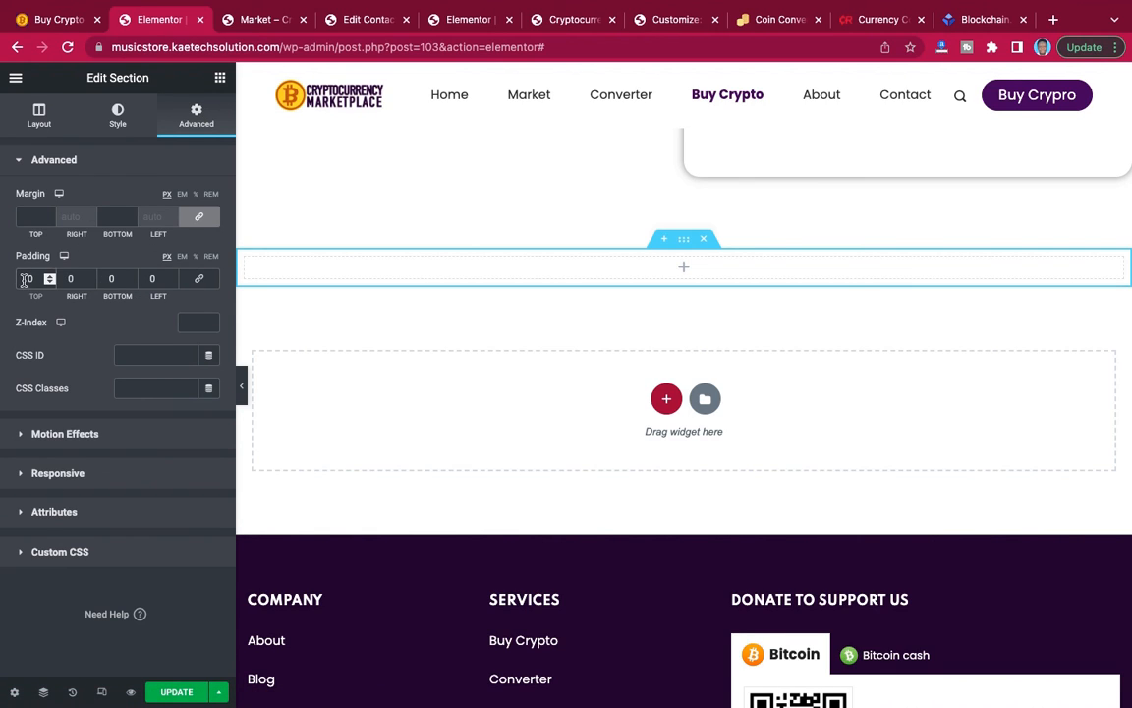
pyautogui.click(24, 280)
pyautogui.write('50')
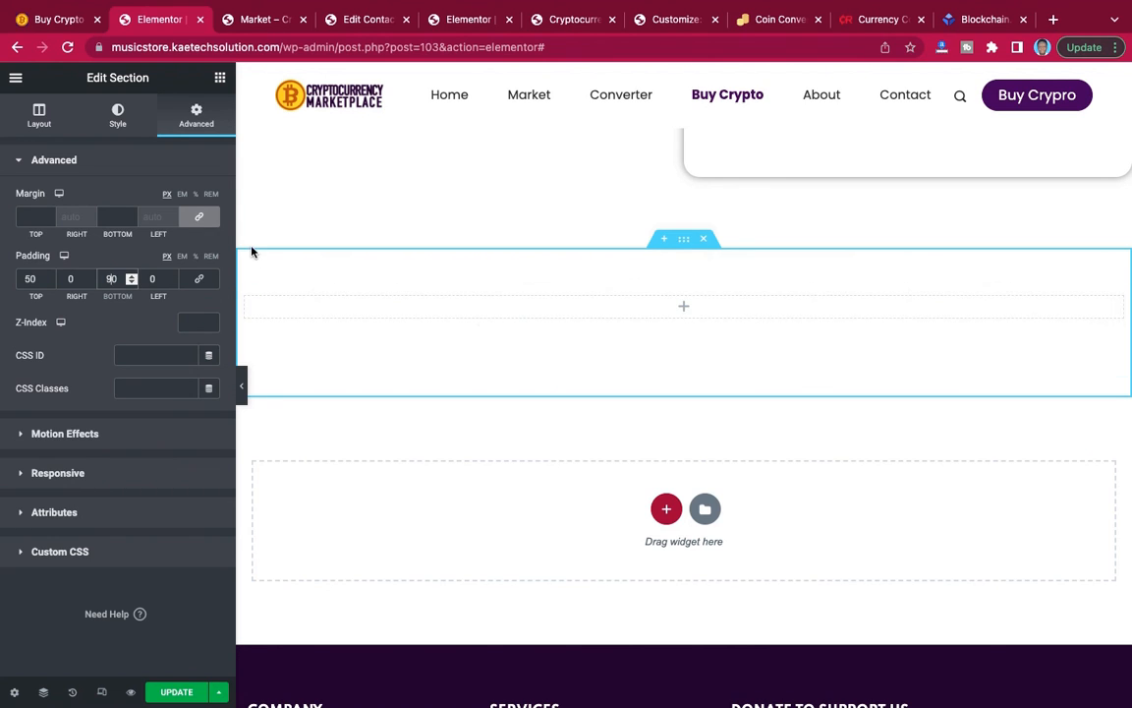
pyautogui.click(39, 116)
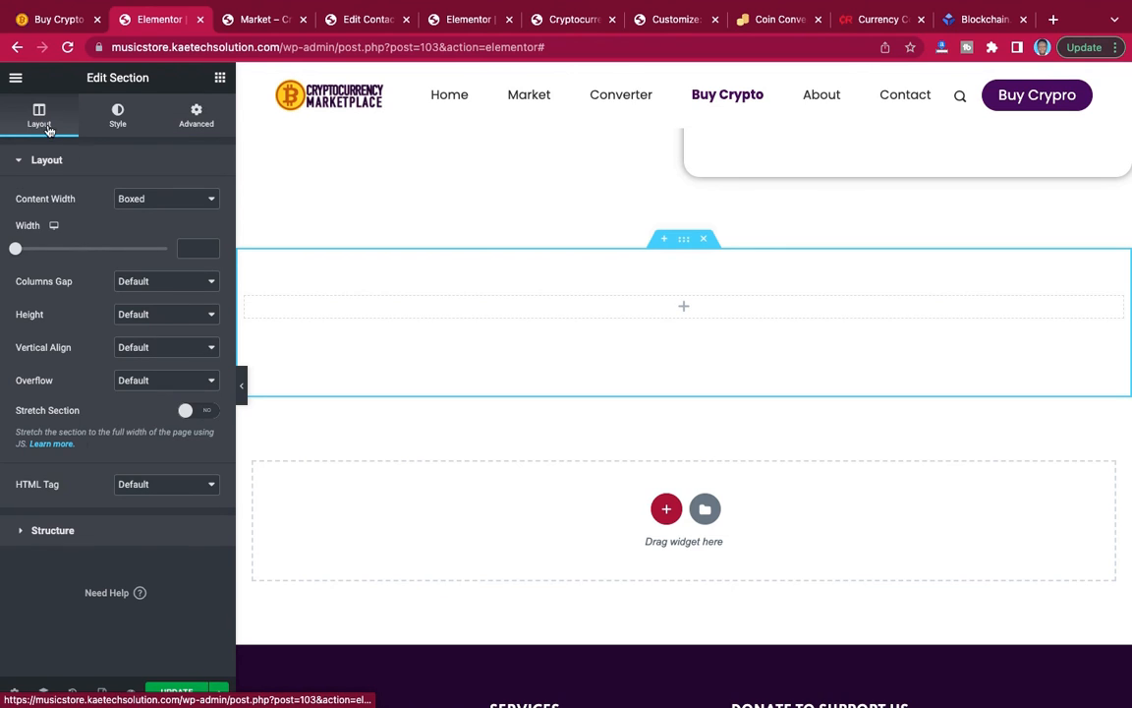
pyautogui.click(191, 249)
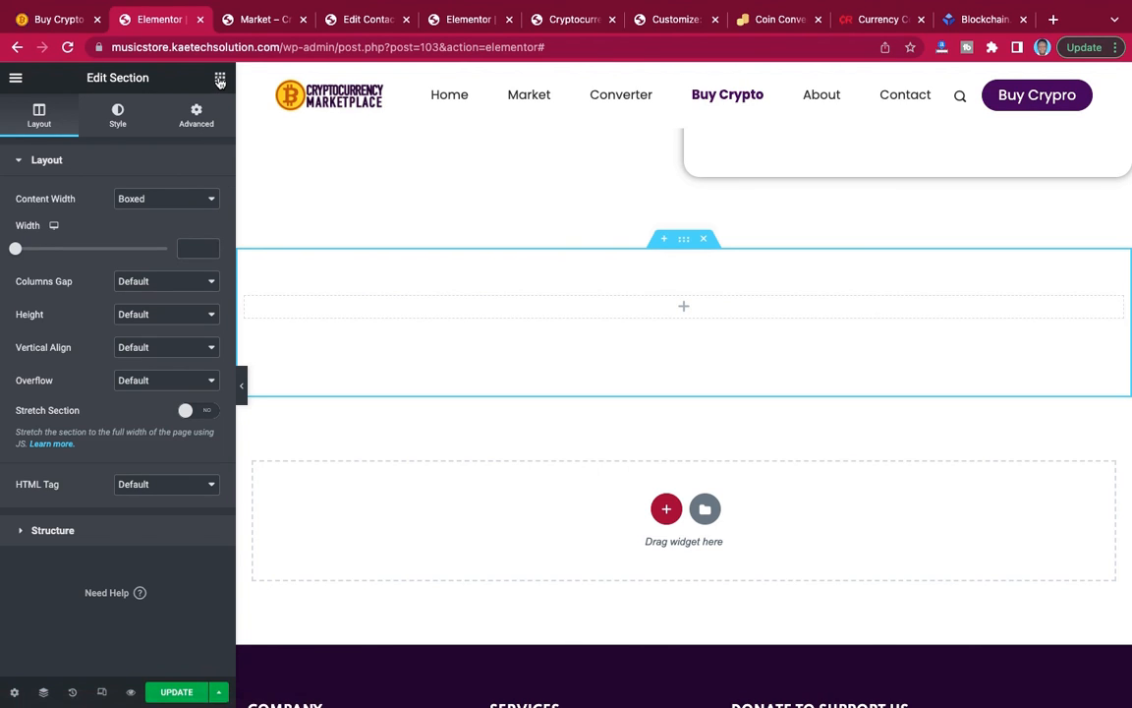
# Insert a Heading widget in the new section with the copied text "You Can Also Do it Yourself" and center it.
pyautogui.click(220, 80)
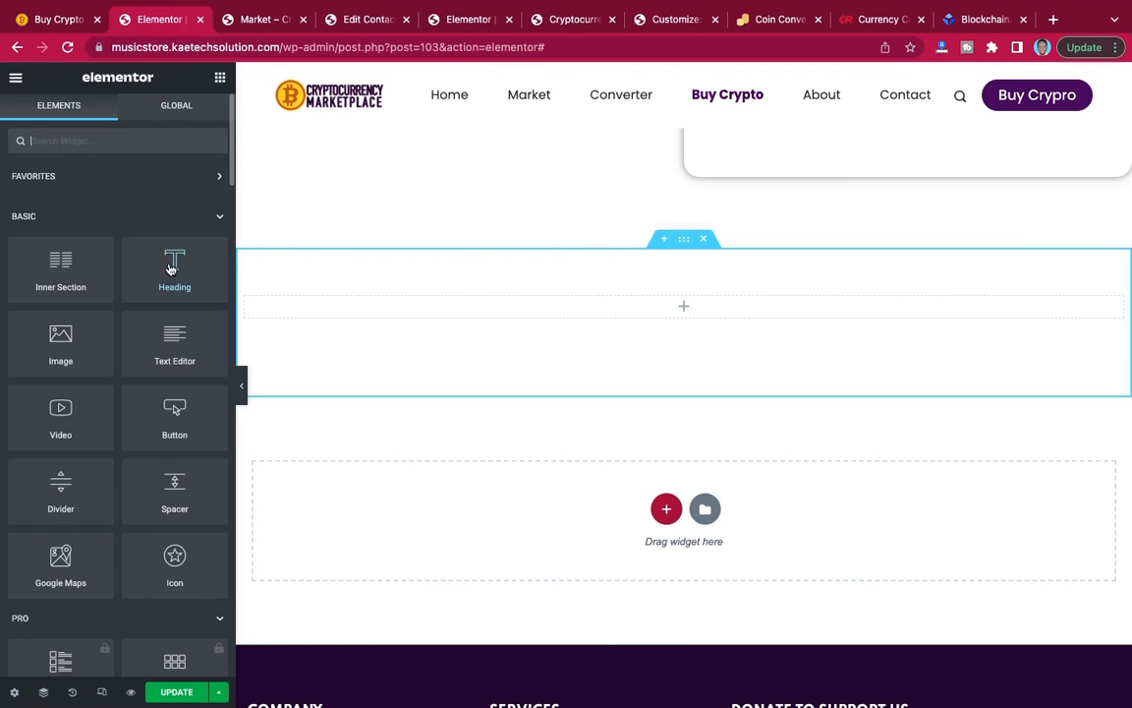
pyautogui.moveTo(171, 262); pyautogui.dragTo(227, 241)
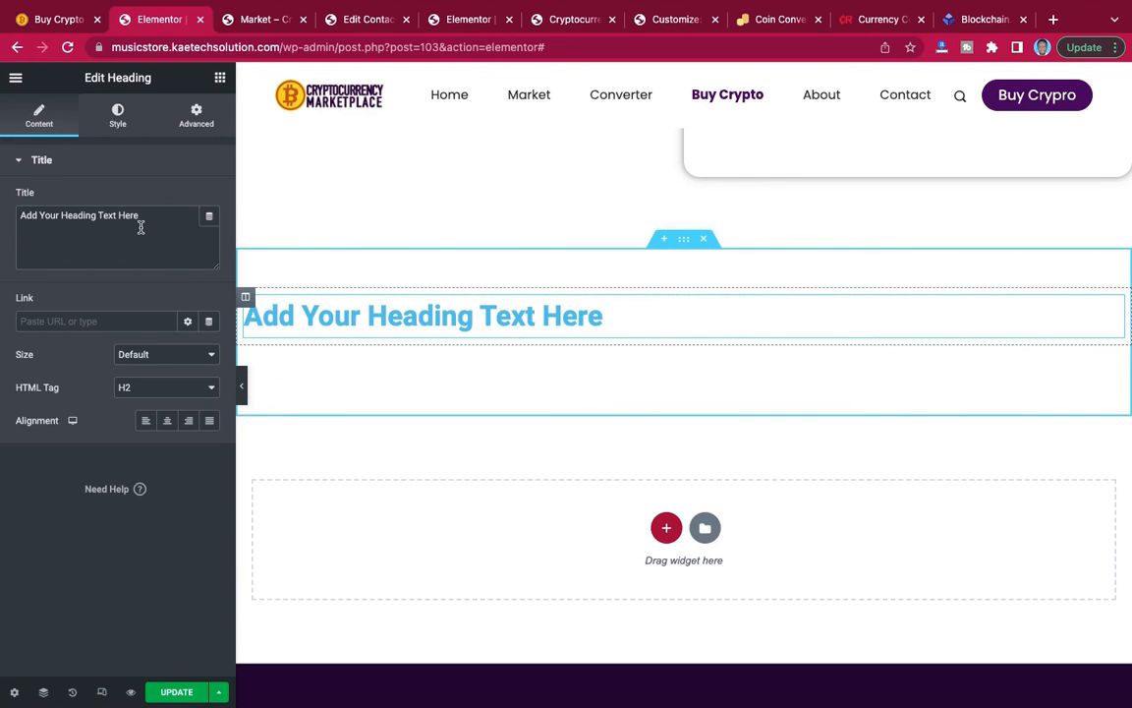
pyautogui.tripleClick(144, 222)
pyautogui.hotkey('ctrl', 'v')
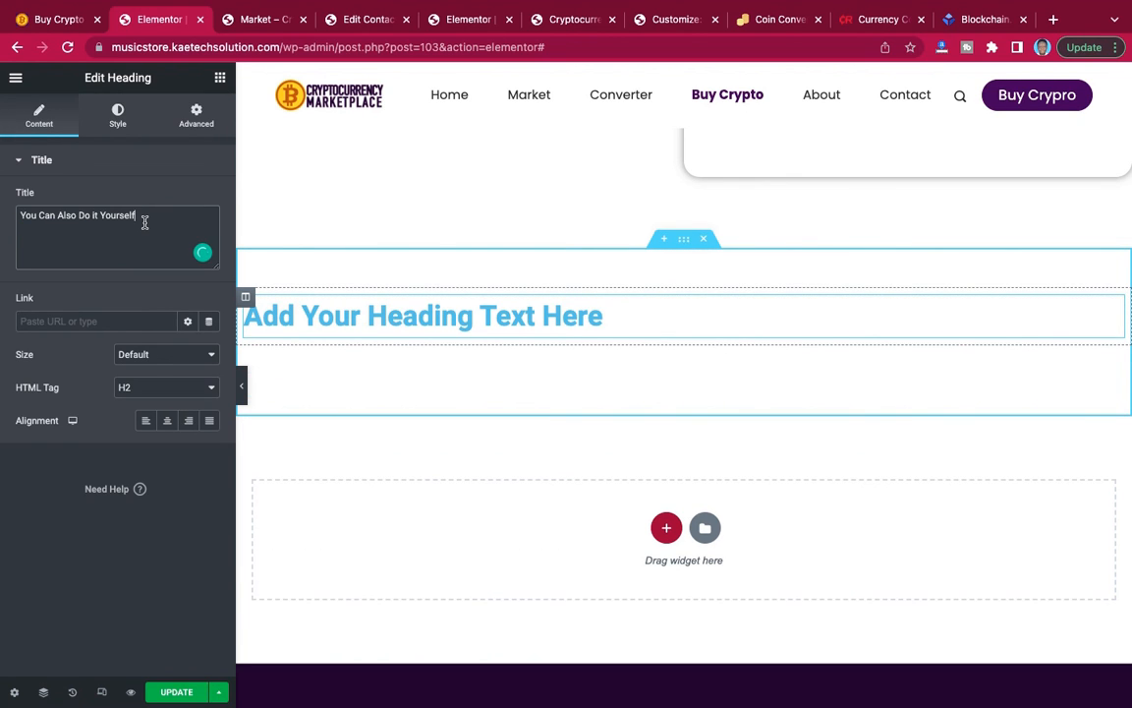
pyautogui.click(168, 423)
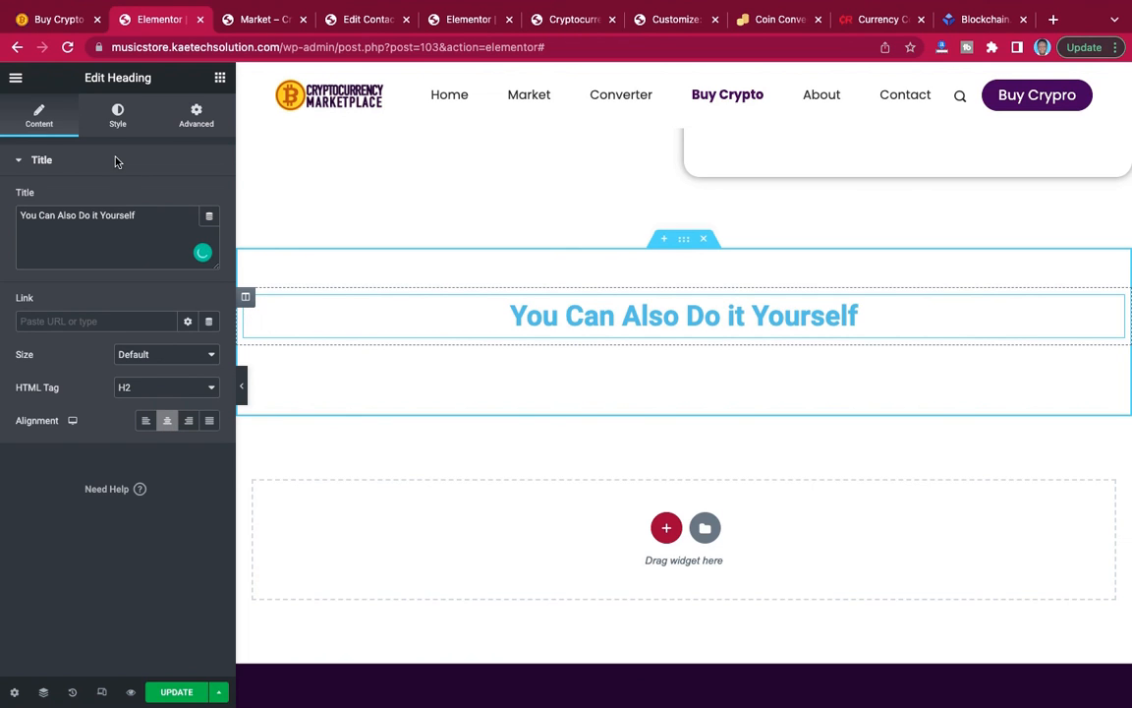
# Set the "You Can Also Do it Yourself" heading's text color to black, #000000.
pyautogui.click(117, 118)
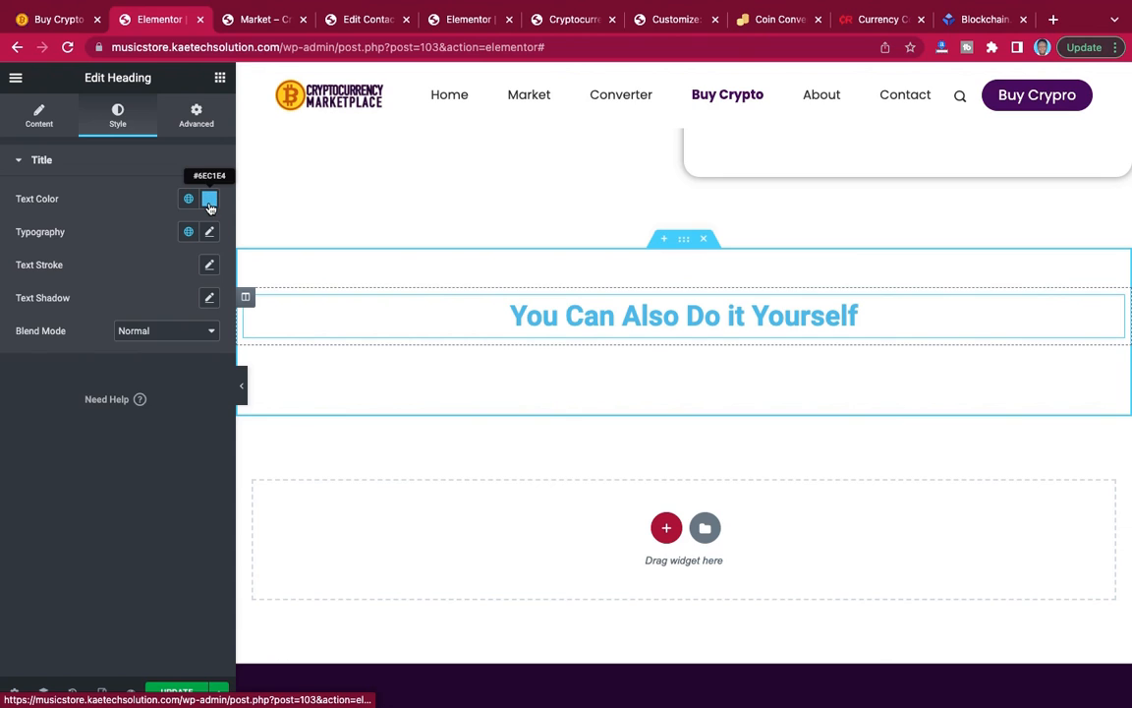
pyautogui.click(210, 198)
pyautogui.click(49, 353)
pyautogui.moveTo(2, 429); pyautogui.dragTo(4, 391)
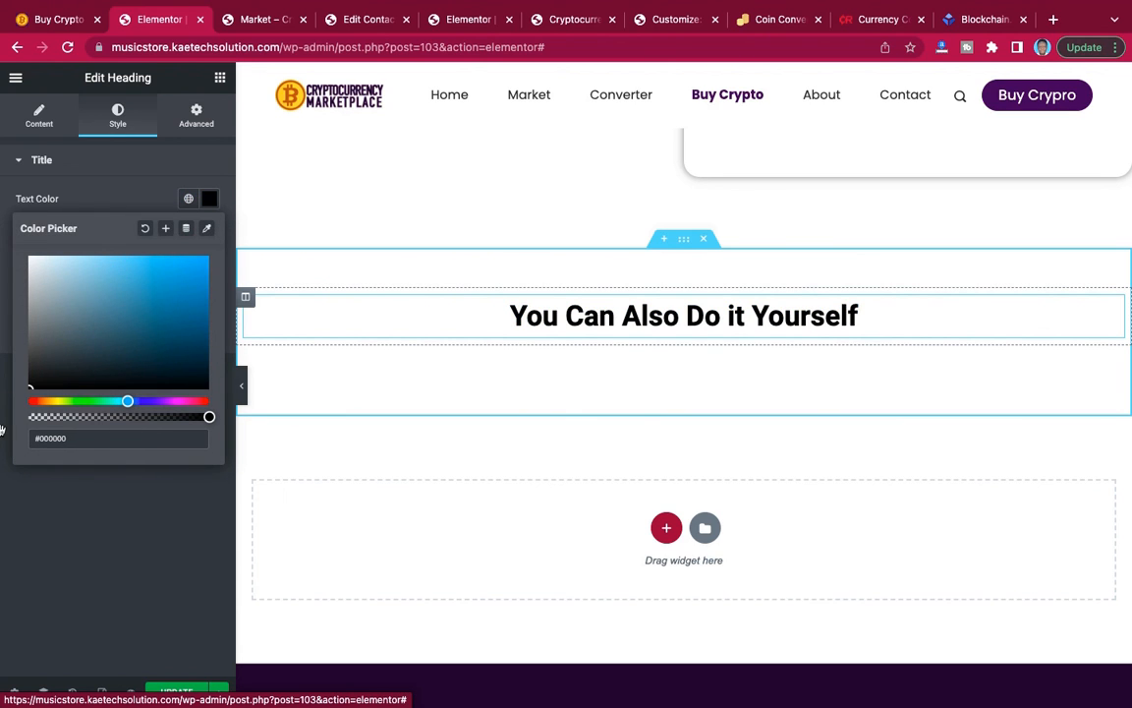
pyautogui.click(110, 164)
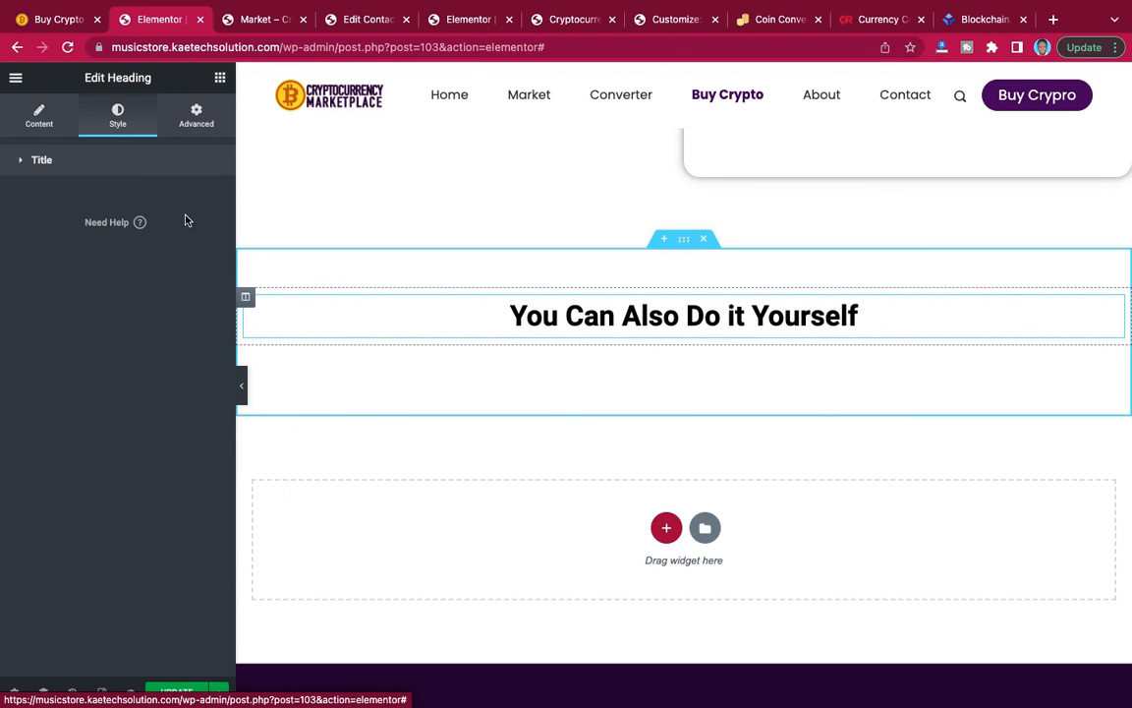
pyautogui.click(133, 166)
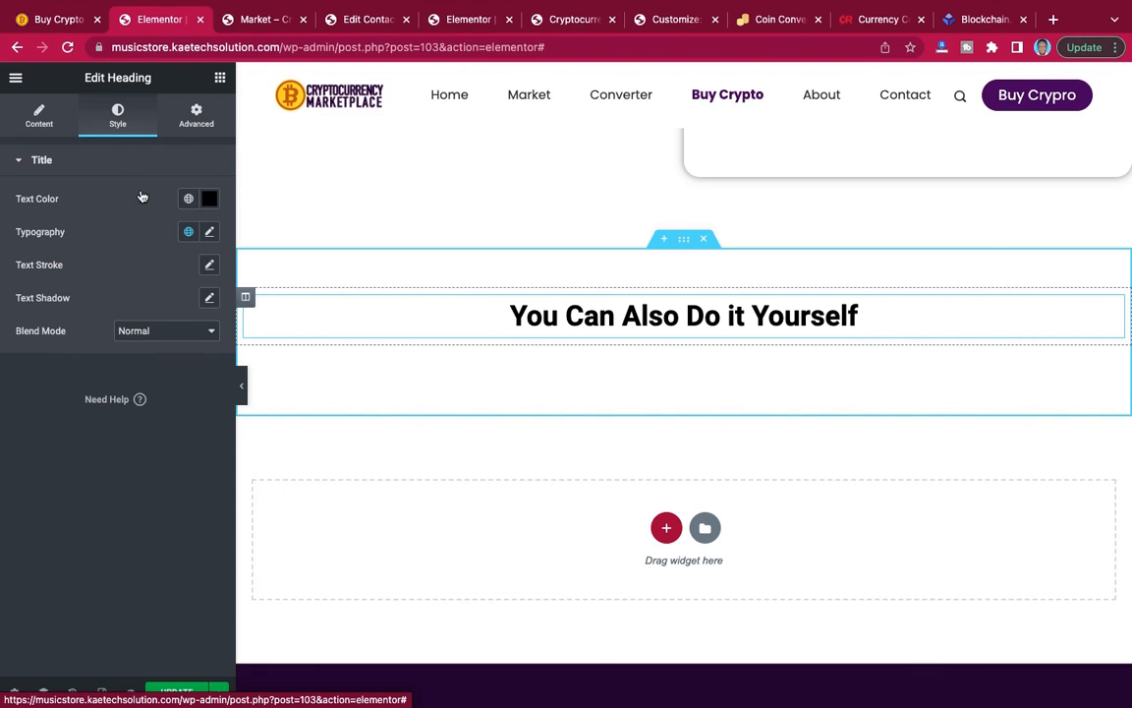
# Set the heading's typography to the Spartan font family, size 35 px and weight 800.
pyautogui.click(209, 233)
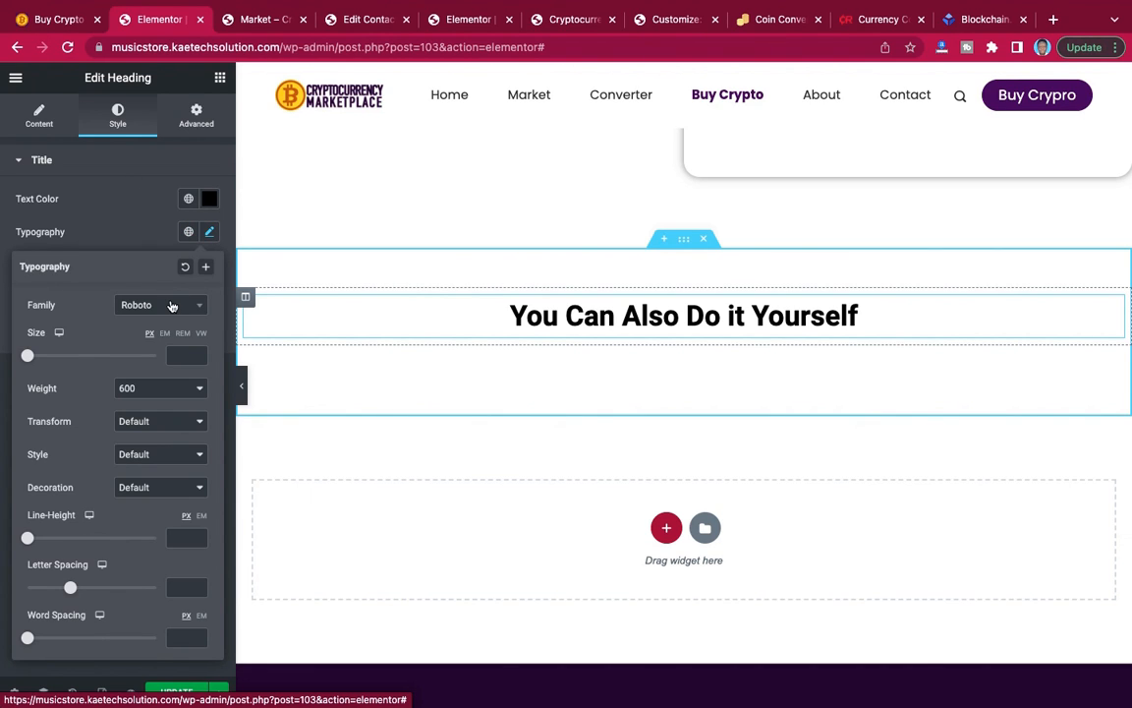
pyautogui.click(171, 305)
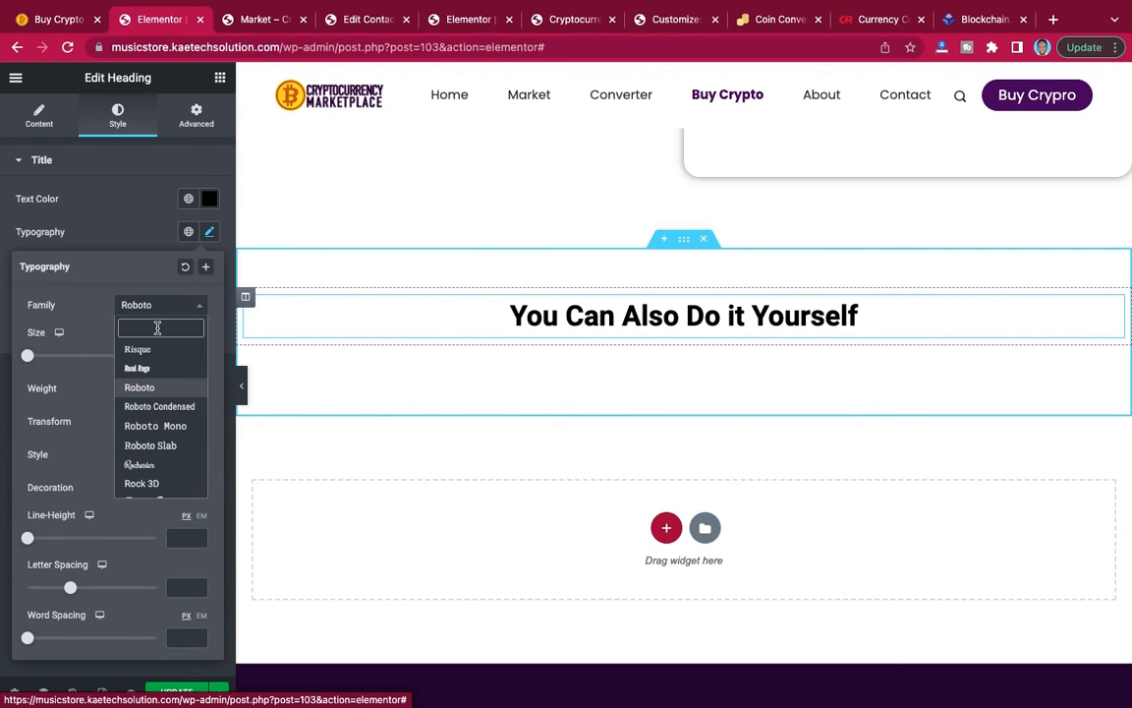
pyautogui.write('spart')
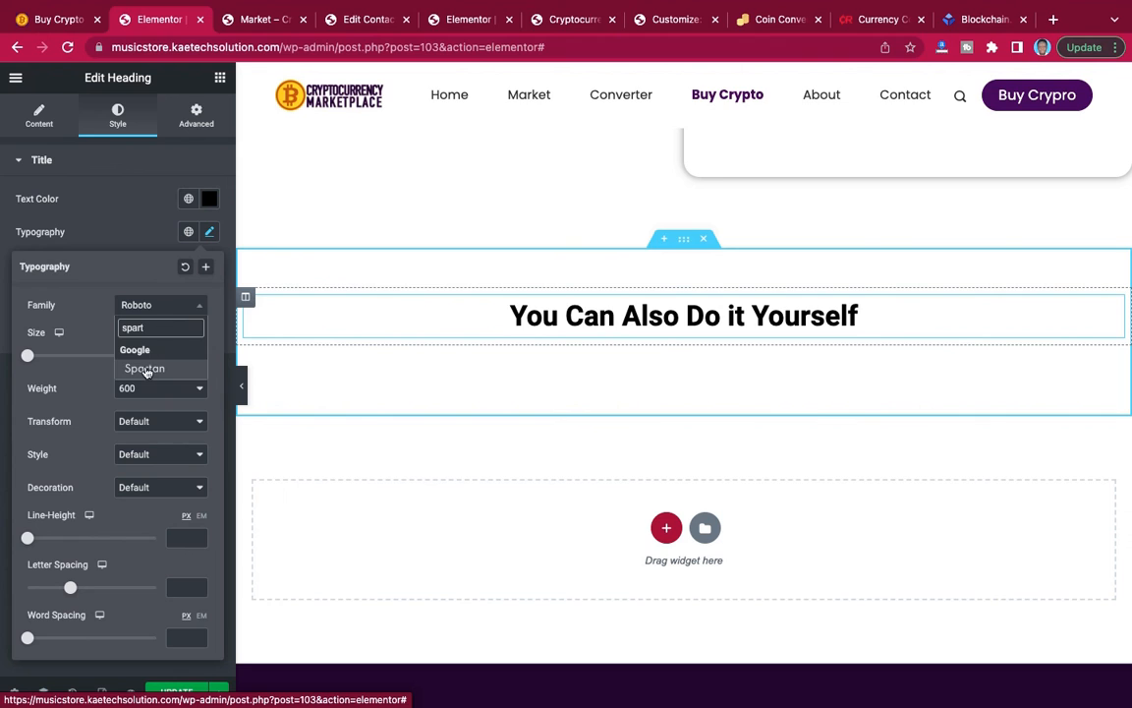
pyautogui.click(145, 370)
pyautogui.click(181, 354)
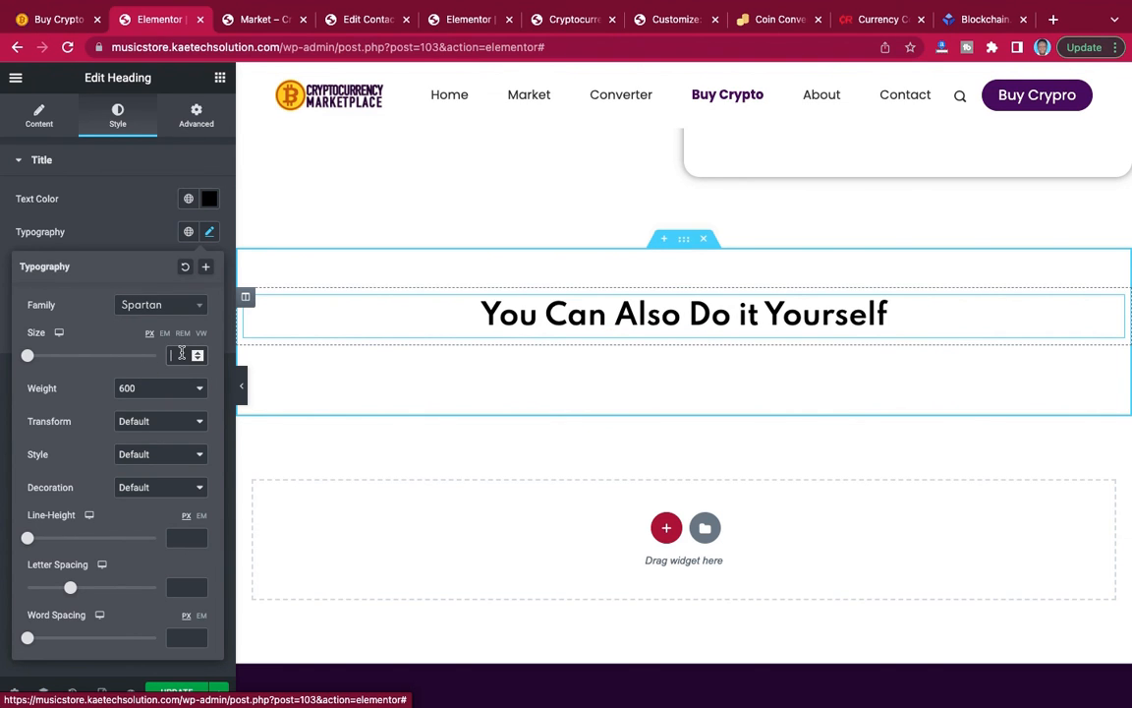
pyautogui.write('35')
pyautogui.click(164, 391)
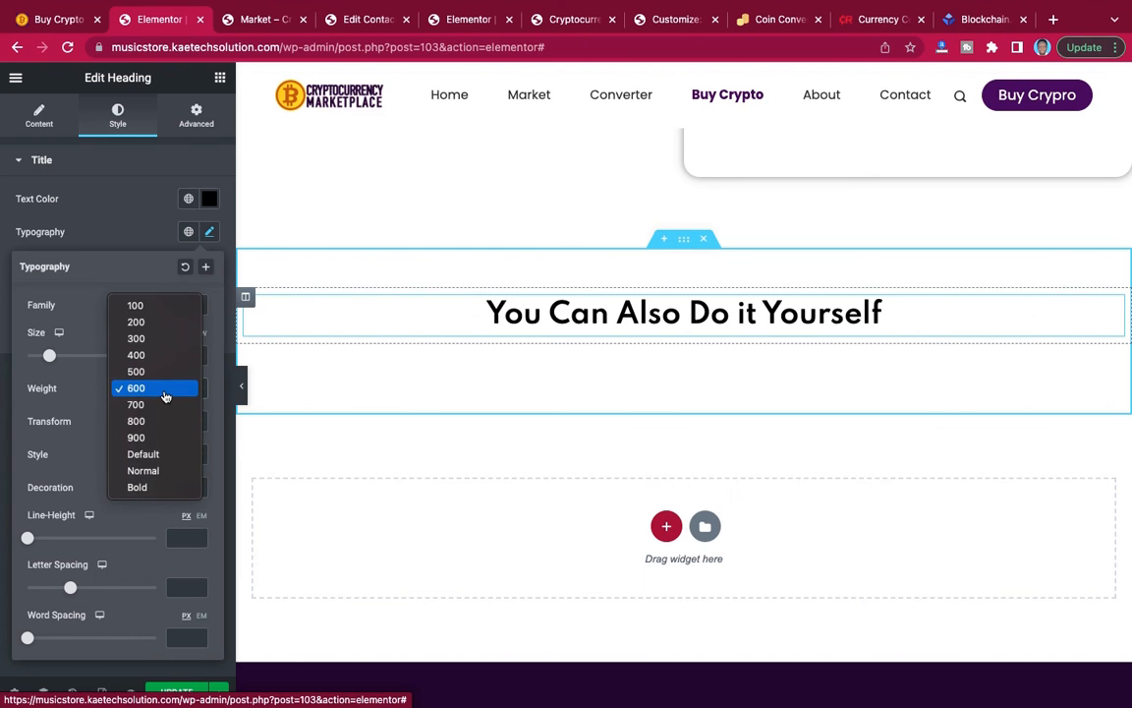
pyautogui.click(156, 422)
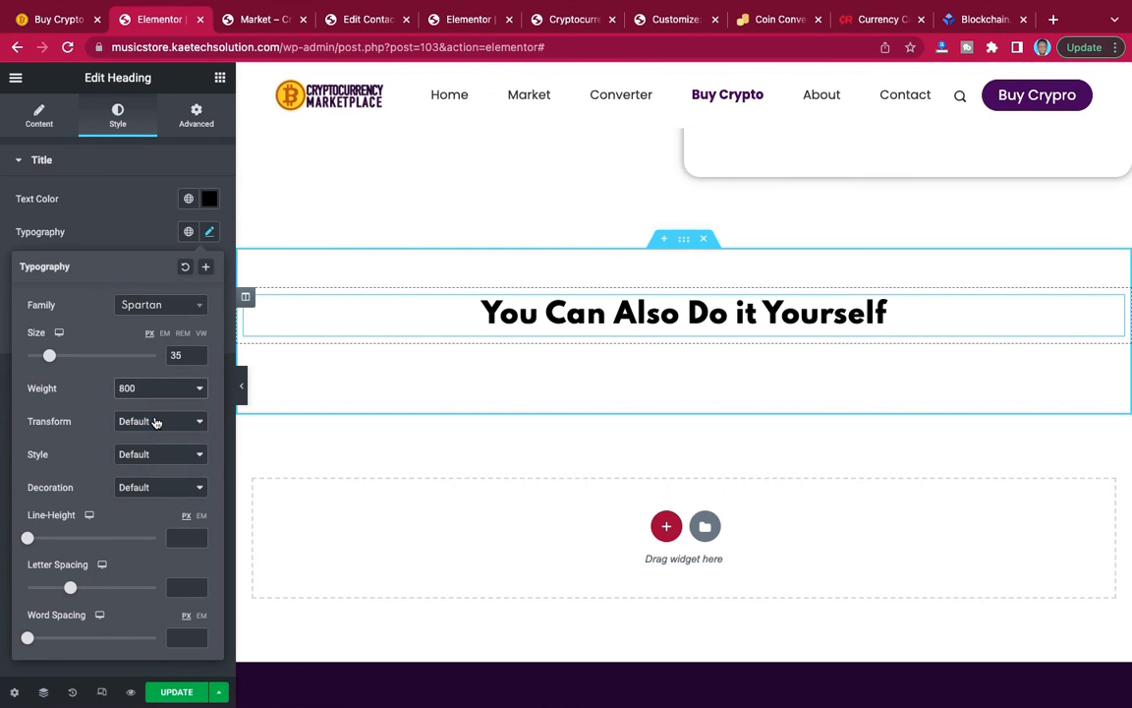
pyautogui.click(137, 242)
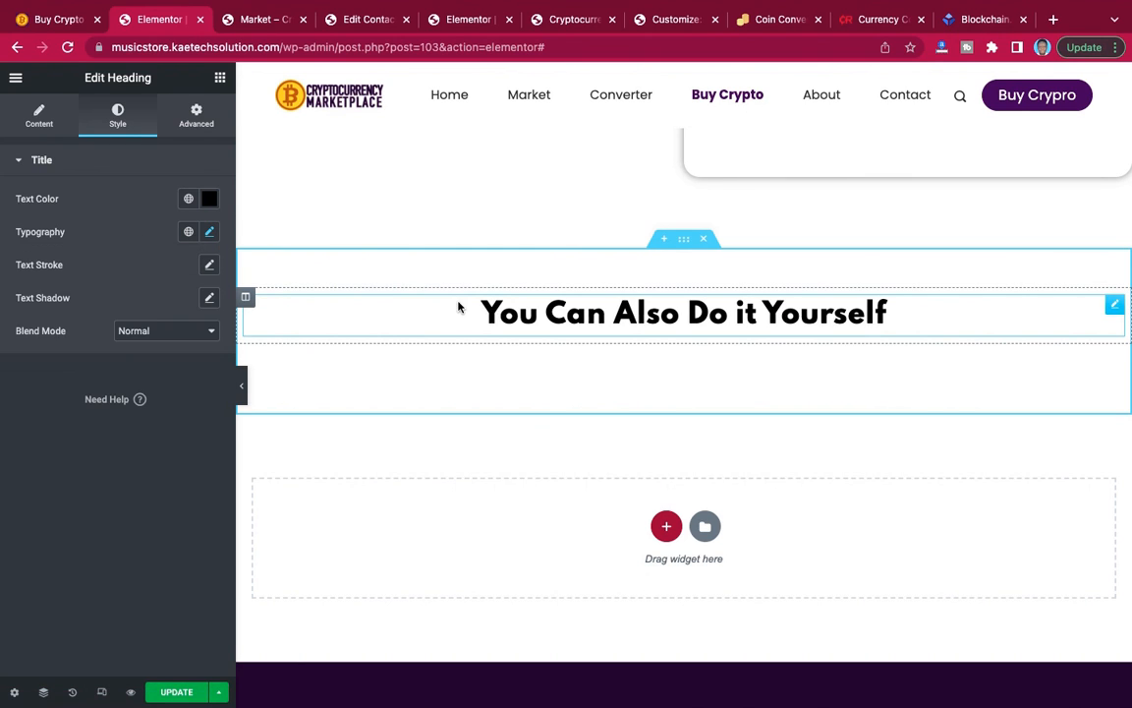
# Copy the description beginning "Click on trade to start trading" from the reference page and return to the Elementor editor.
pyautogui.click(59, 19)
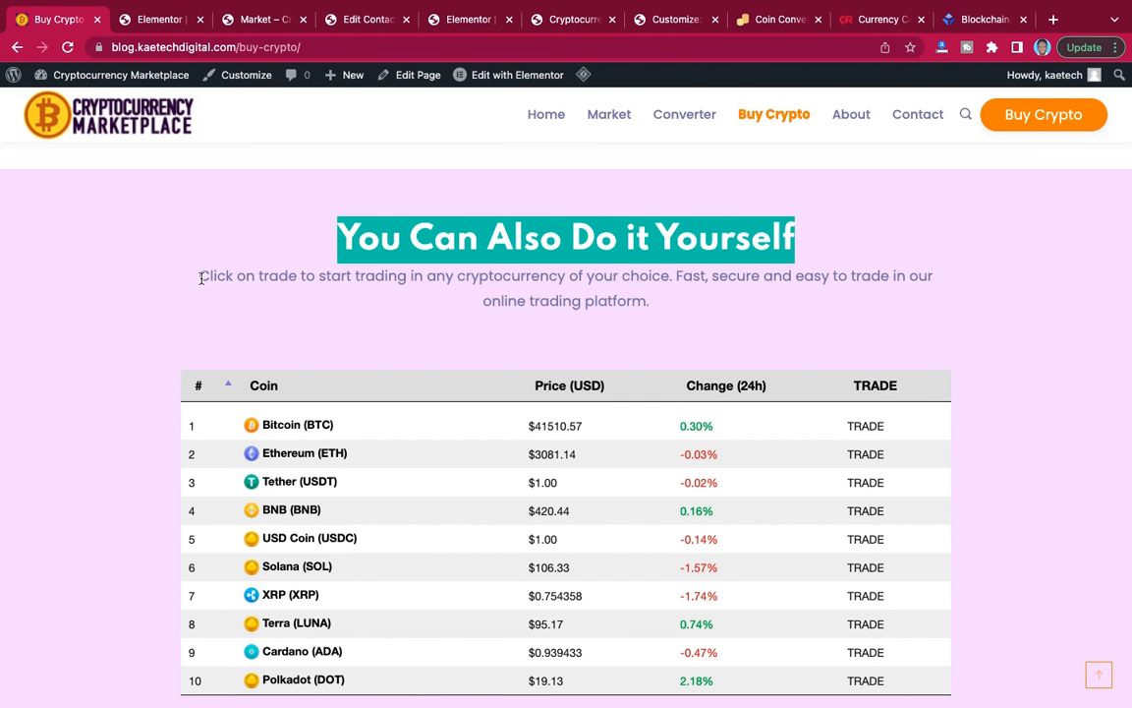
pyautogui.moveTo(200, 277); pyautogui.dragTo(685, 301)
pyautogui.hotkey('ctrl', 'c')
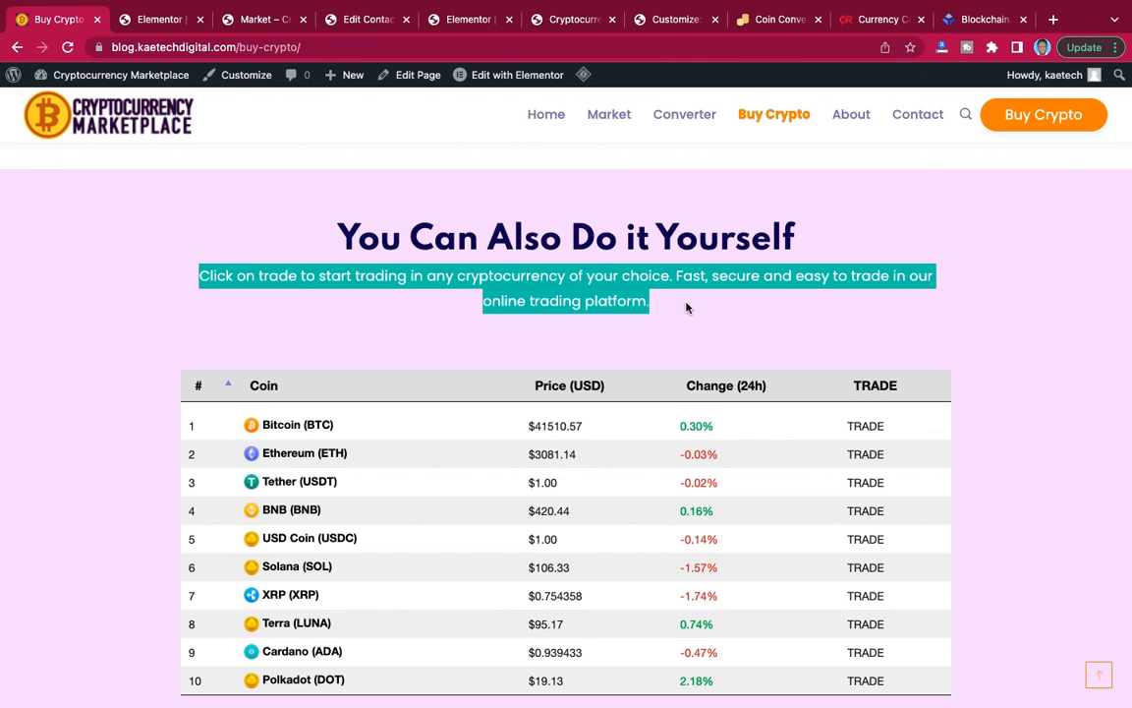
pyautogui.click(148, 22)
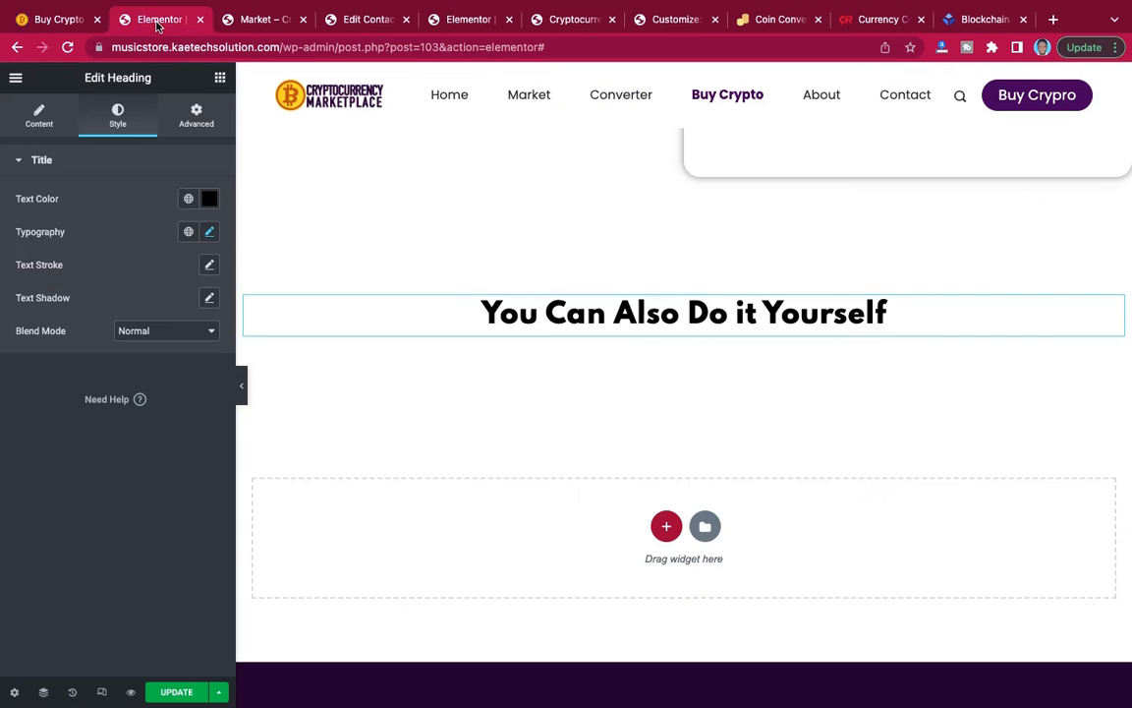
# Insert a Text Editor widget below the heading and replace its placeholder text with the copied description.
pyautogui.click(220, 79)
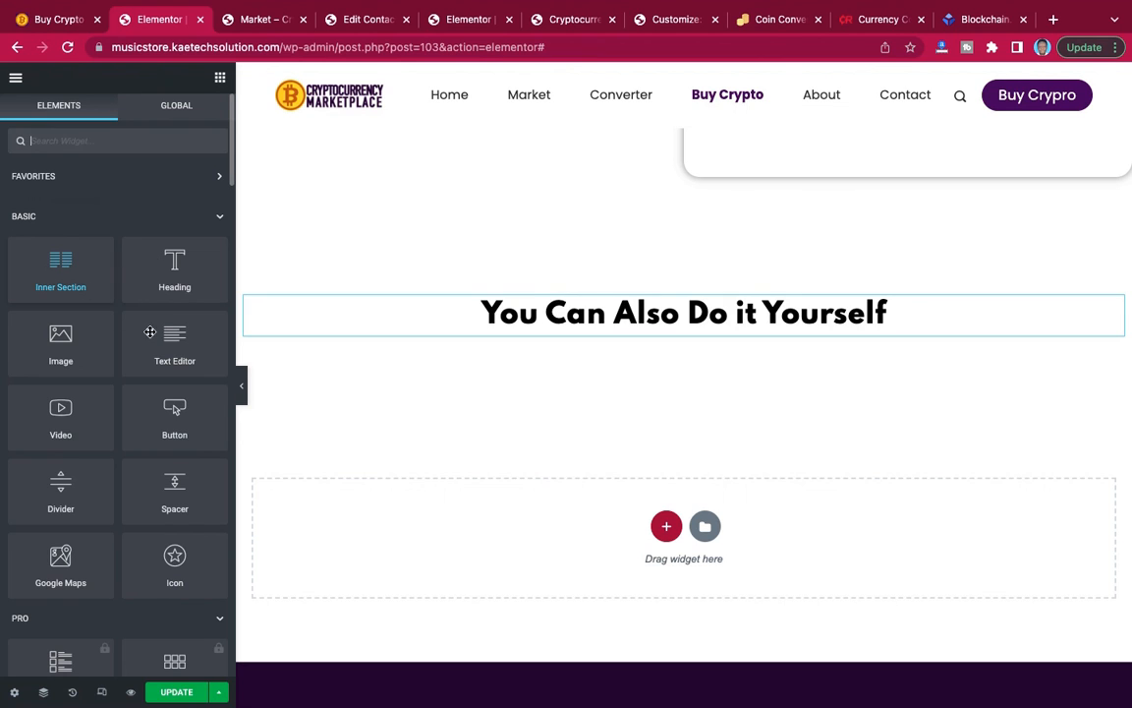
pyautogui.moveTo(167, 343); pyautogui.dragTo(684, 327)
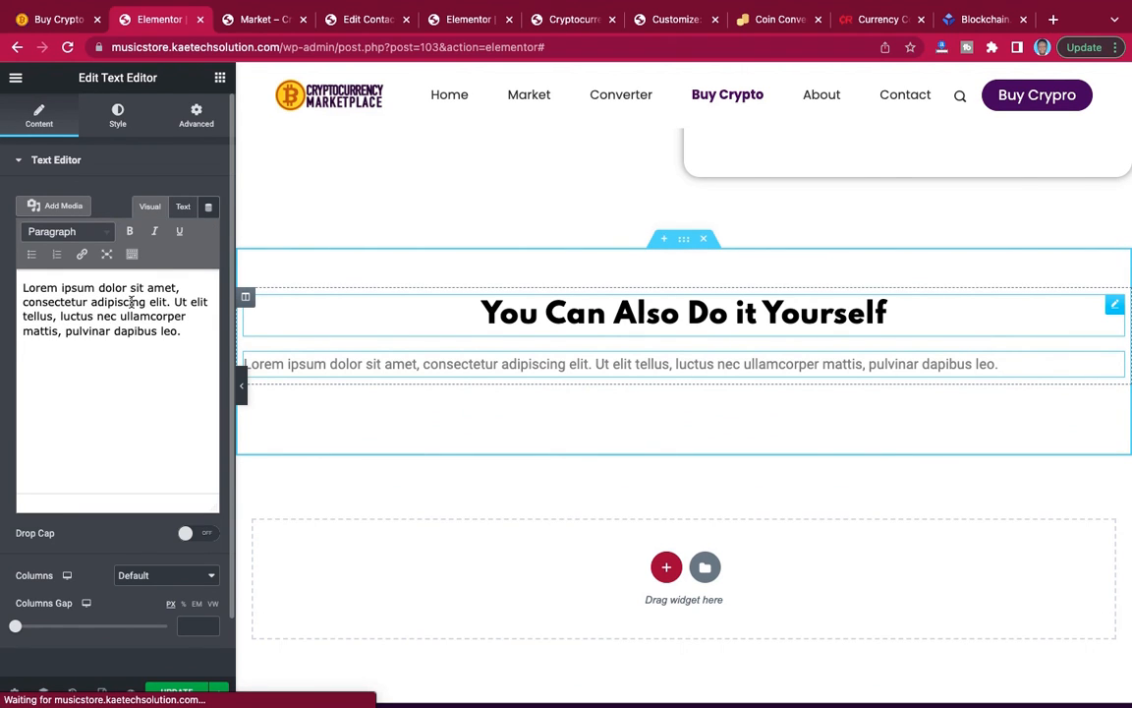
pyautogui.hotkey('ctrl', 'a')
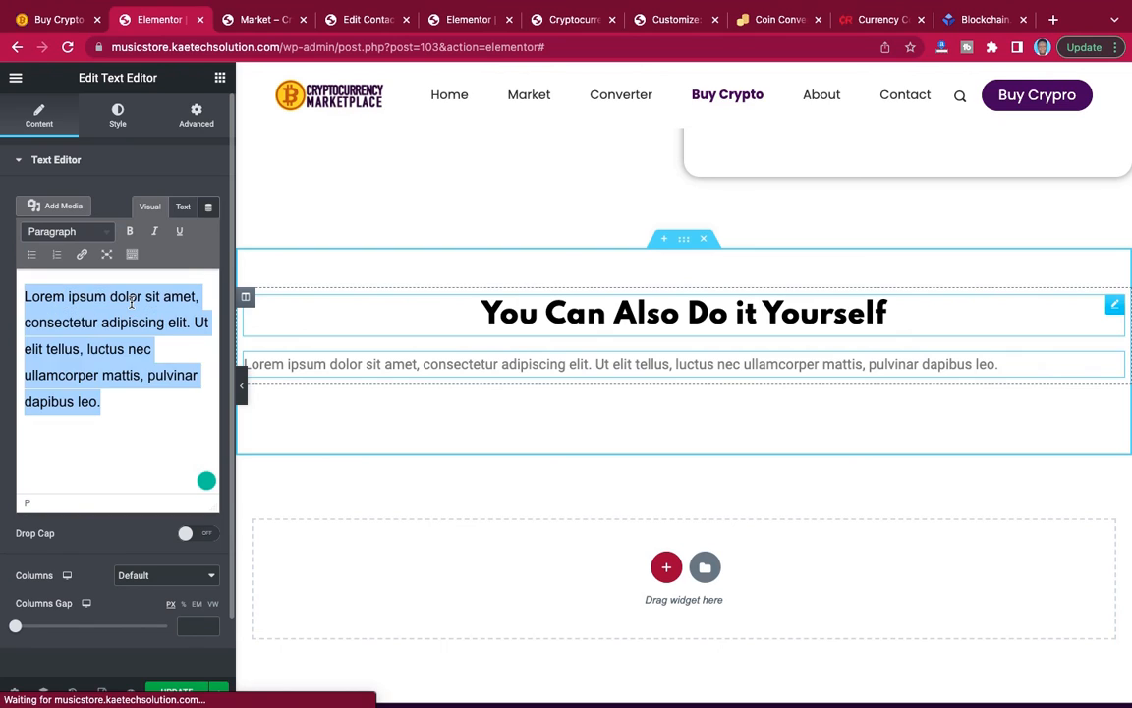
pyautogui.hotkey('ctrl', 'v')
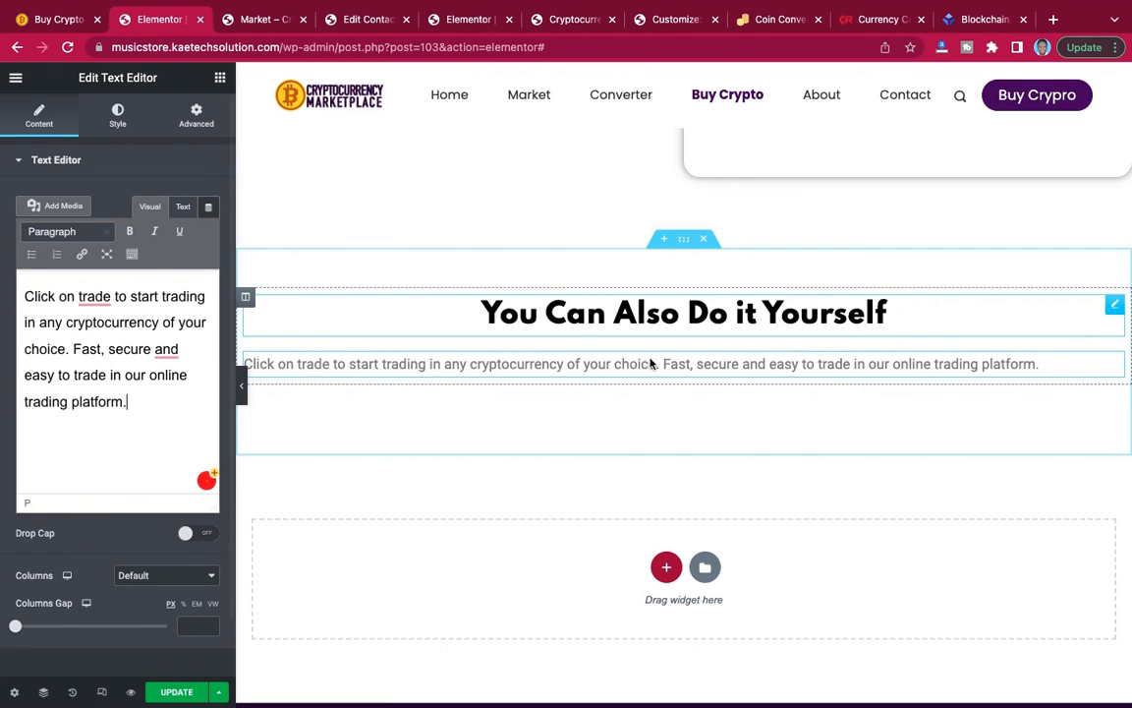
# Unlink the description text's margins and set its right and left margins to 200 px each.
pyautogui.click(199, 121)
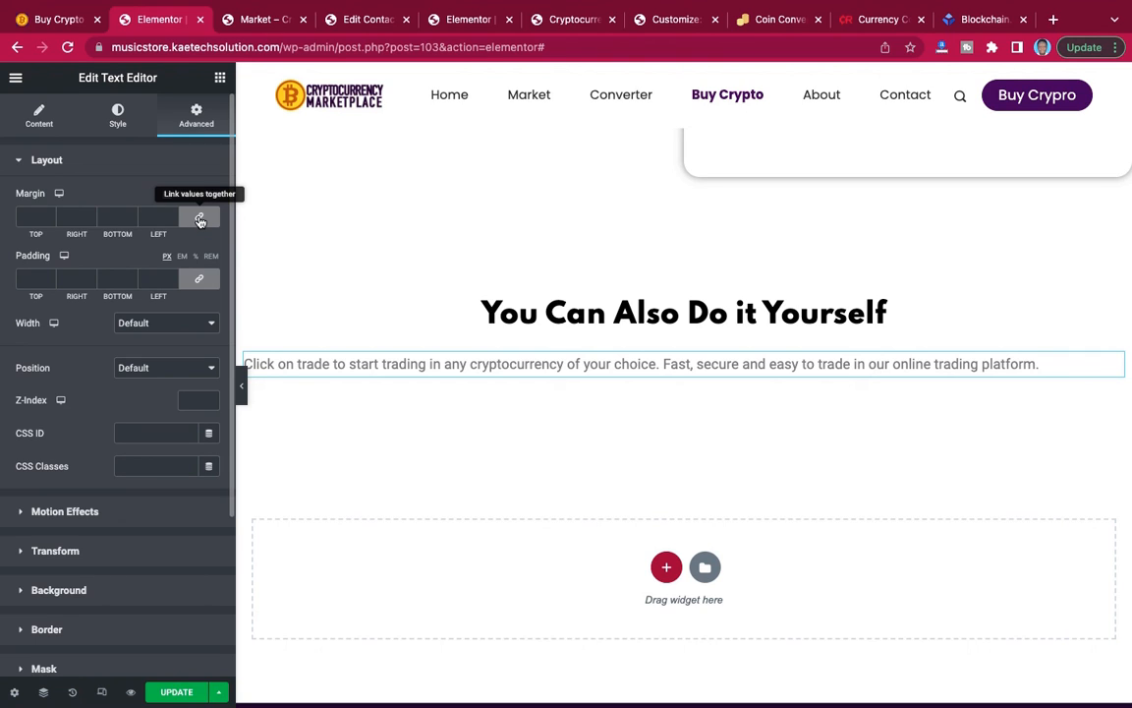
pyautogui.click(200, 220)
pyautogui.click(66, 217)
pyautogui.write('2000')
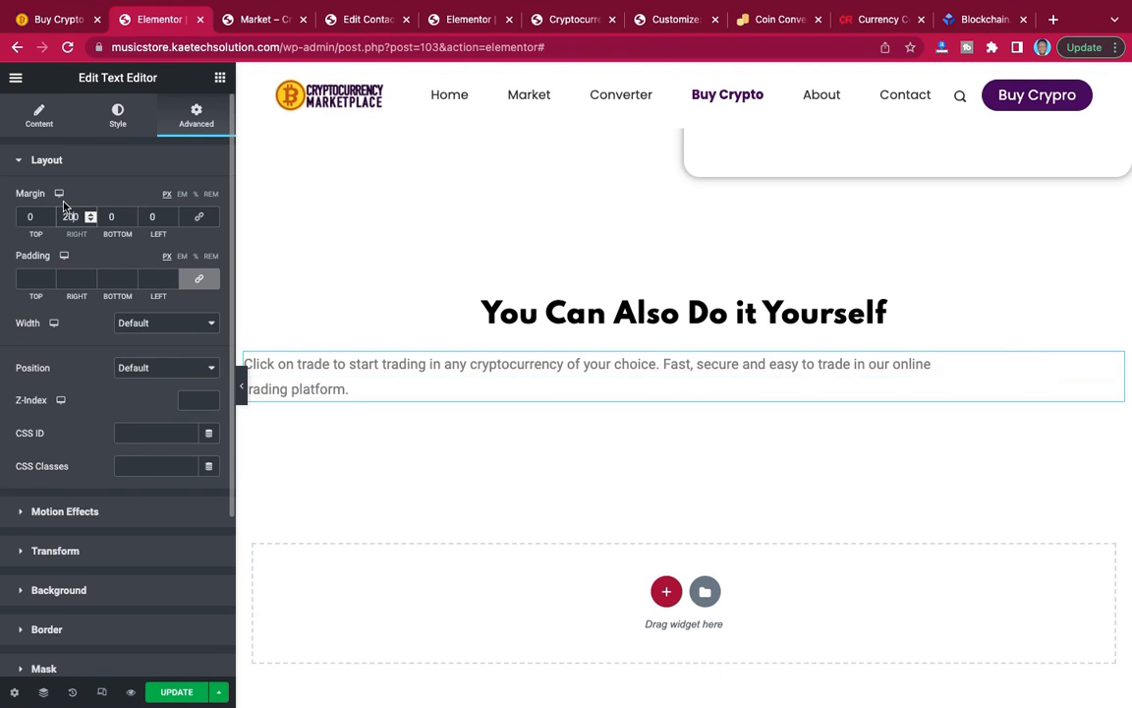
pyautogui.press('BackSpace')
pyautogui.click(150, 219)
pyautogui.write('200')
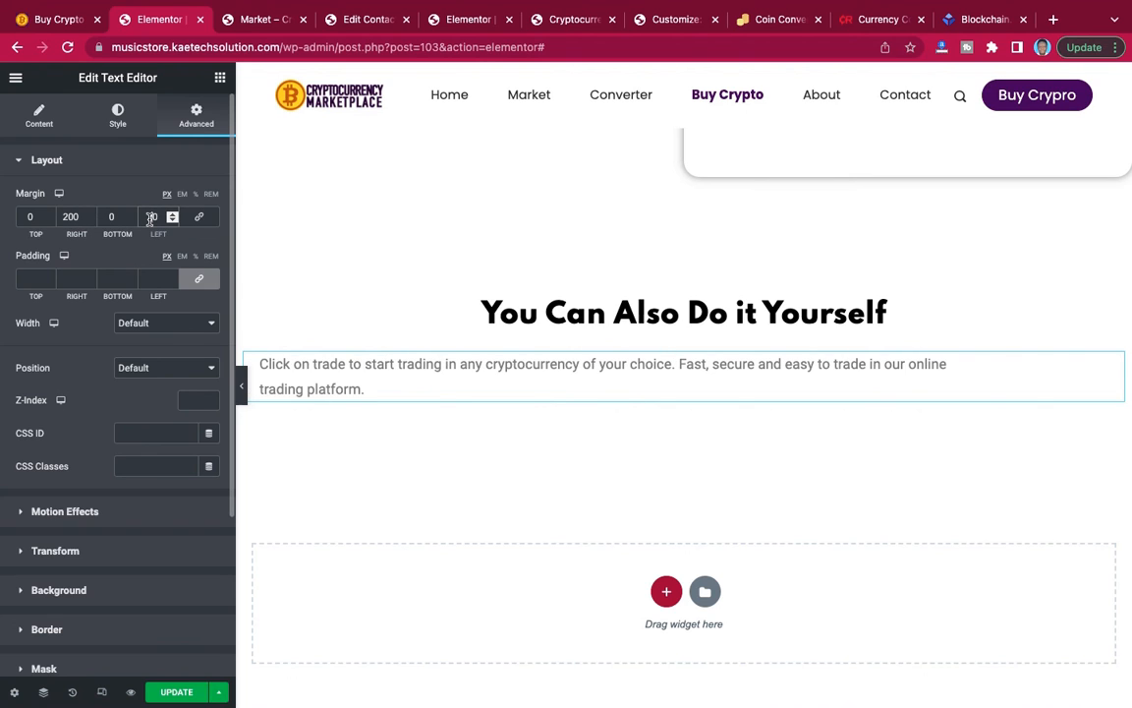
# Center-align the description text and change its text color to near-black.
pyautogui.click(118, 122)
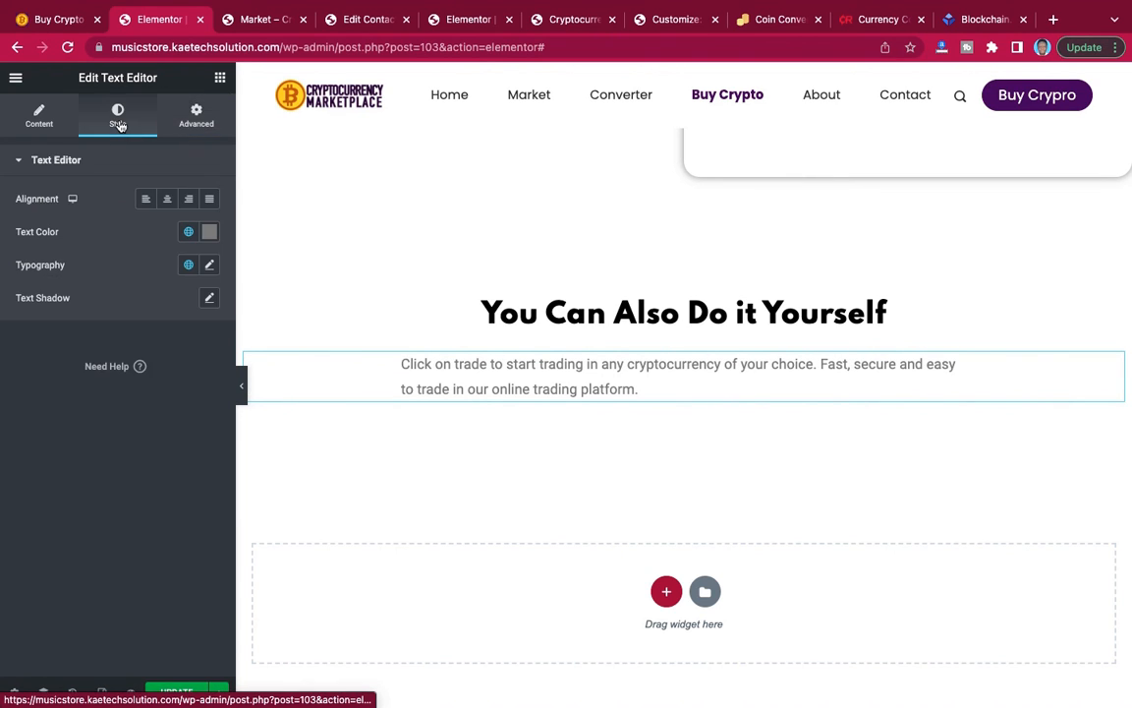
pyautogui.click(167, 200)
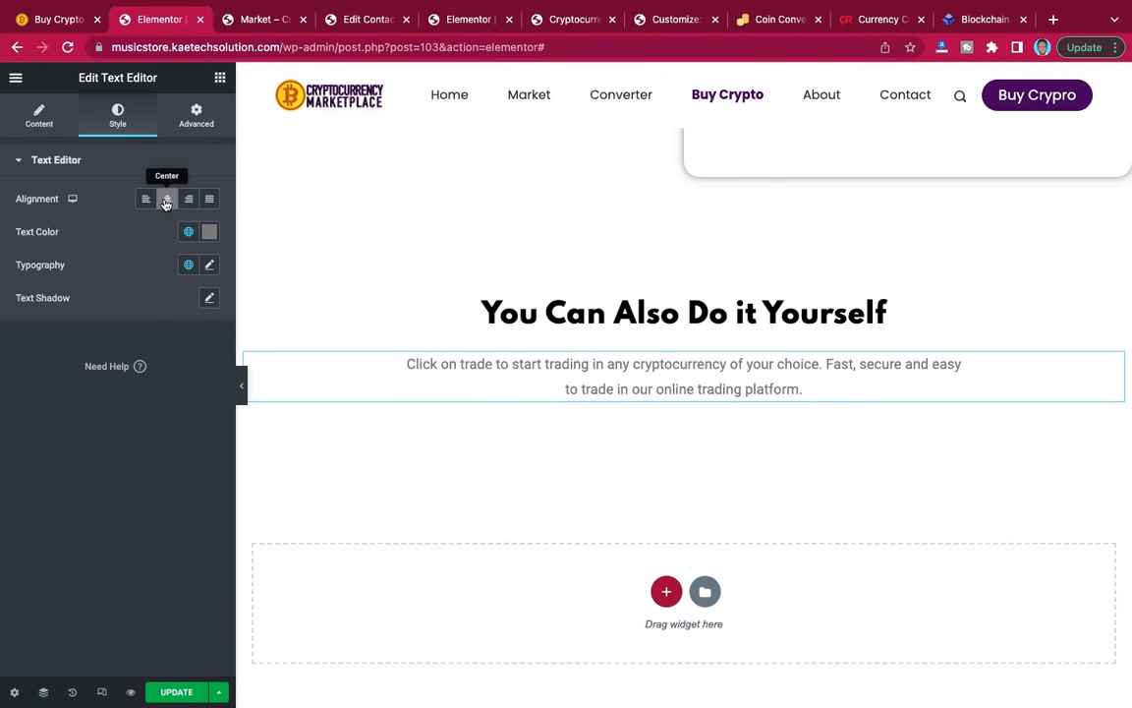
pyautogui.click(210, 233)
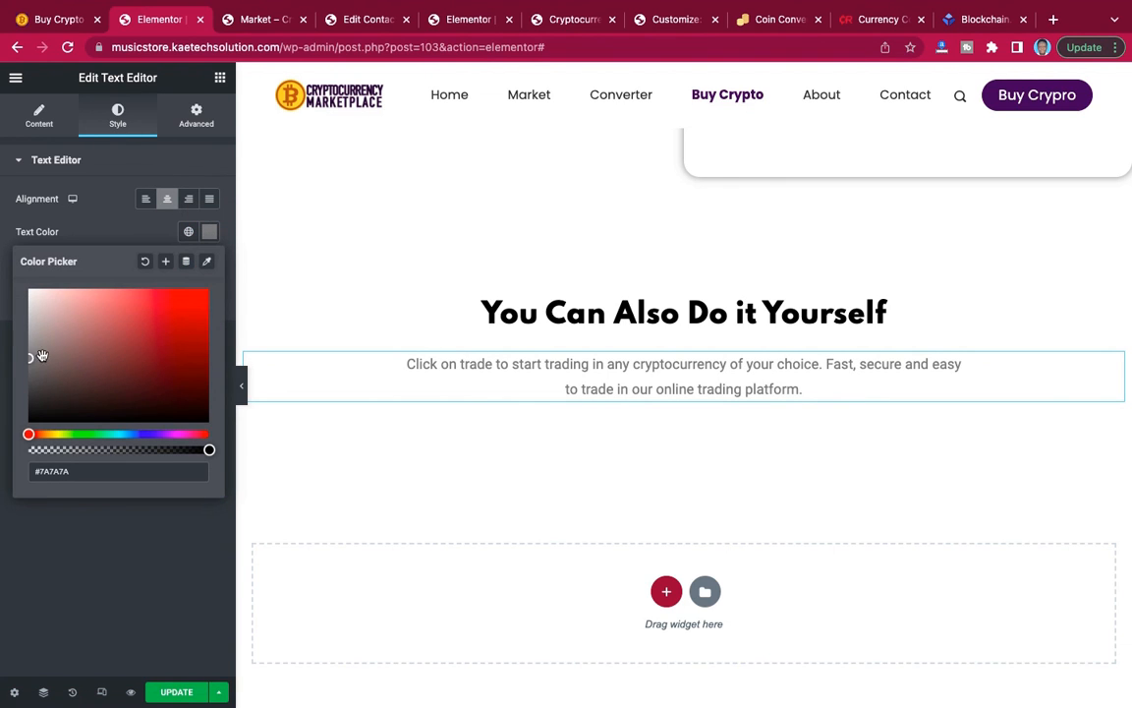
pyautogui.click(30, 396)
pyautogui.moveTo(29, 396); pyautogui.dragTo(16, 409)
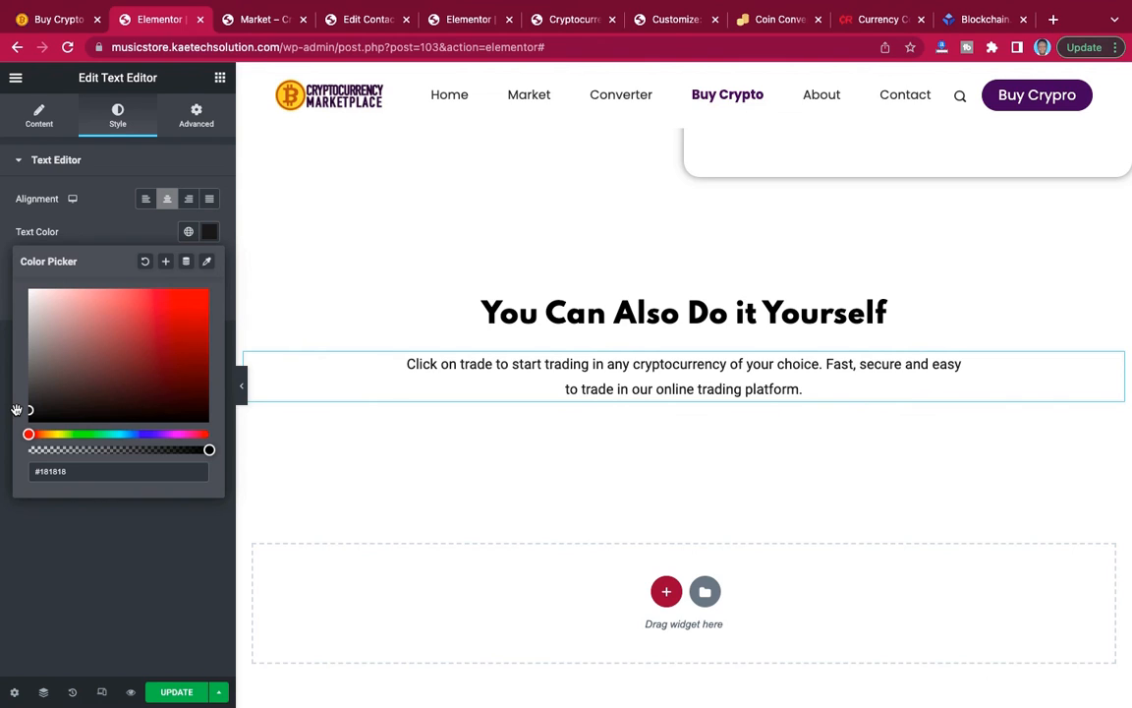
pyautogui.moveTo(16, 409); pyautogui.dragTo(18, 409)
pyautogui.click(123, 201)
# Set the description's typography to the Poppins font family at size 18 px.
pyautogui.click(211, 265)
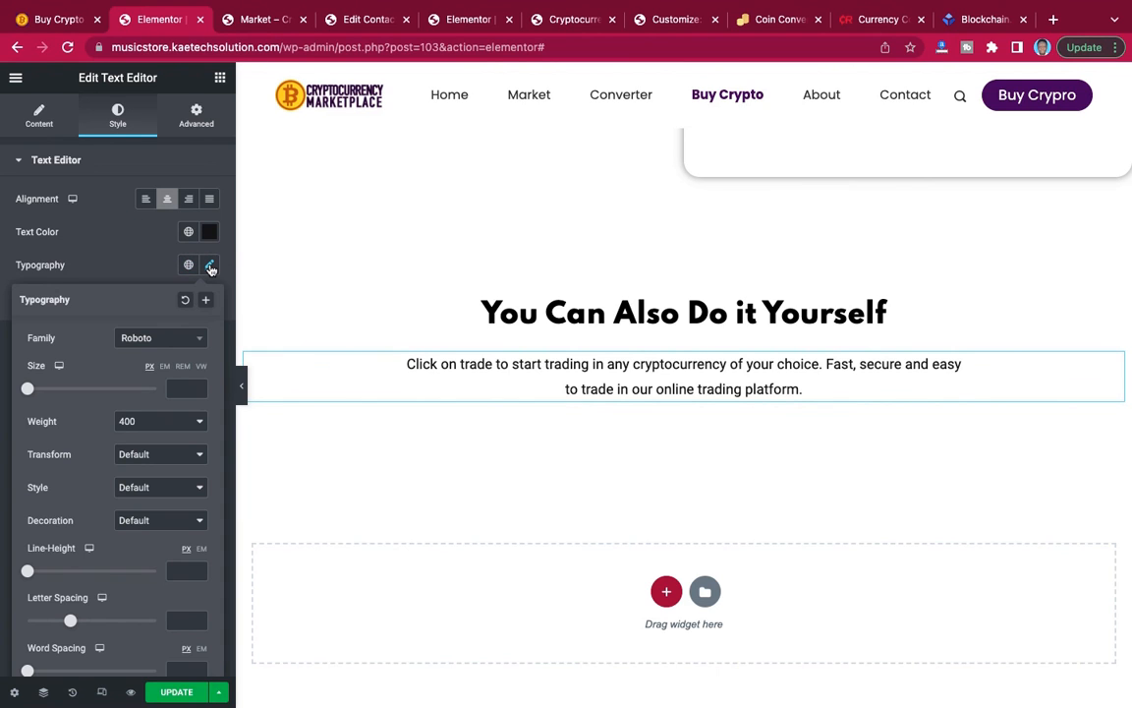
pyautogui.click(177, 340)
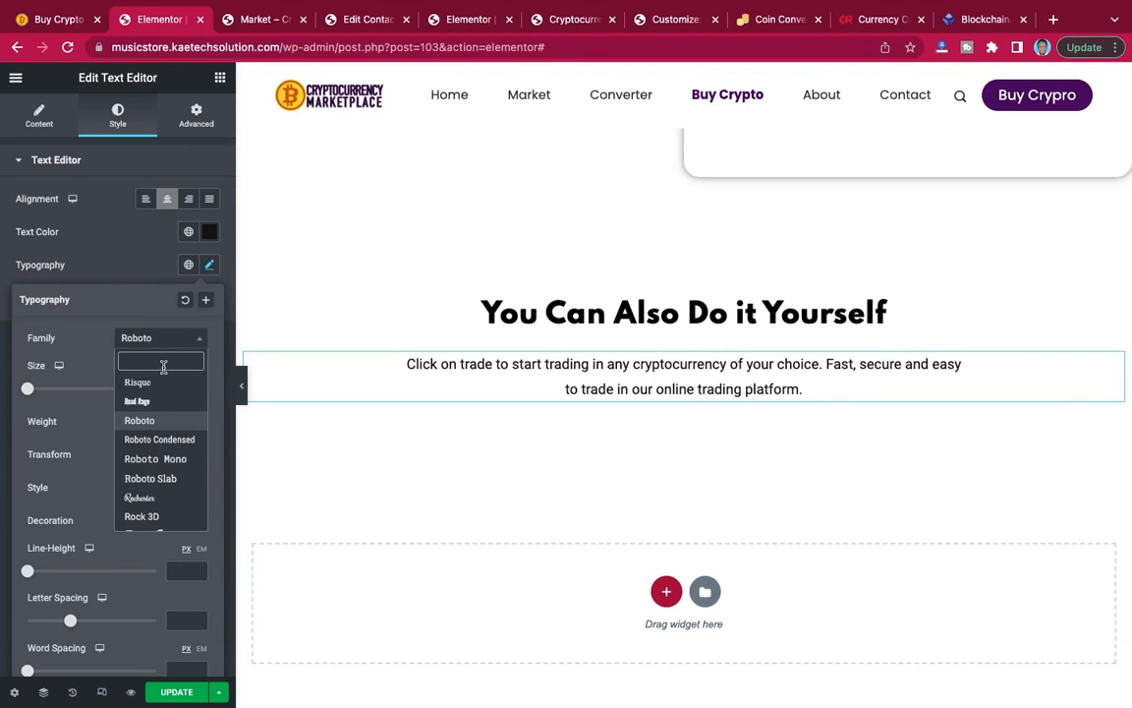
pyautogui.write('popp')
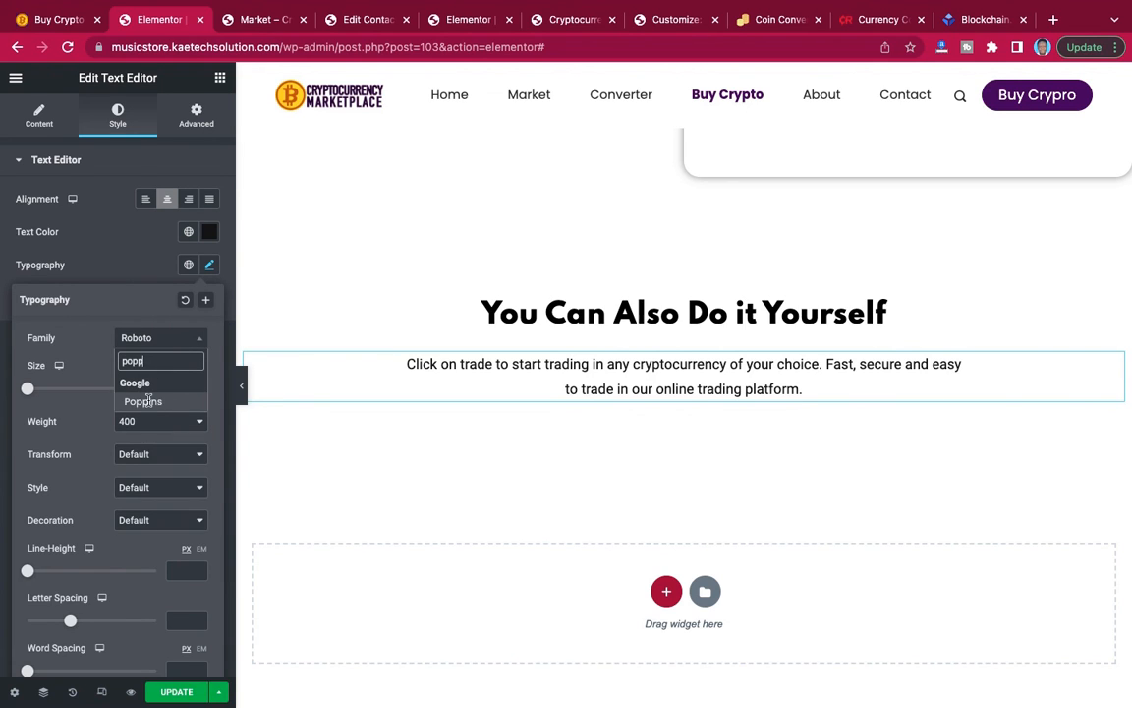
pyautogui.click(147, 407)
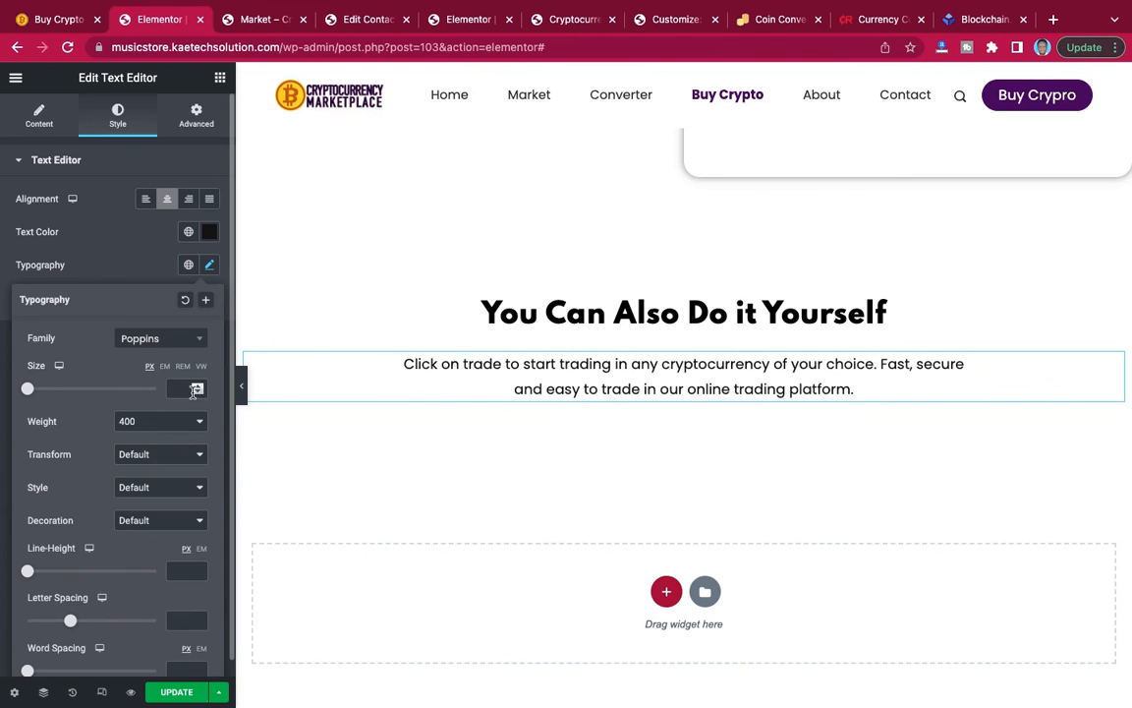
pyautogui.write('18')
pyautogui.click(137, 273)
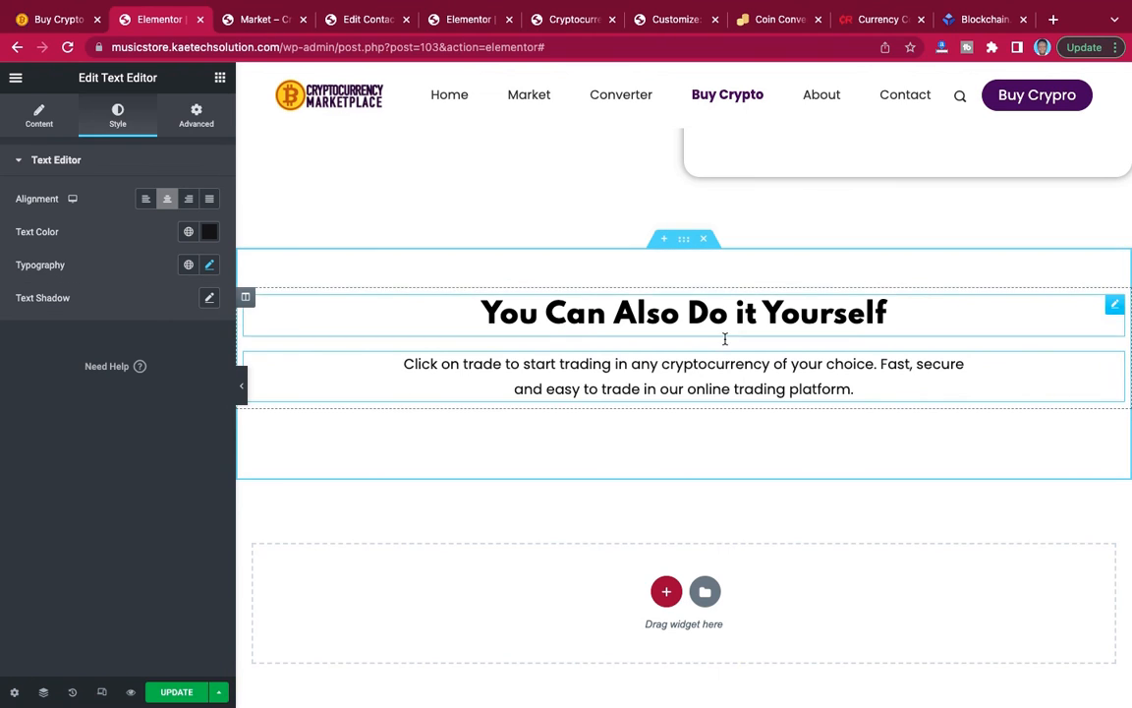
# Give the "You Can Also Do it Yourself" section a classic light purple background, #ECE4F8, modelled on the reference page, and update the page.
pyautogui.click(685, 242)
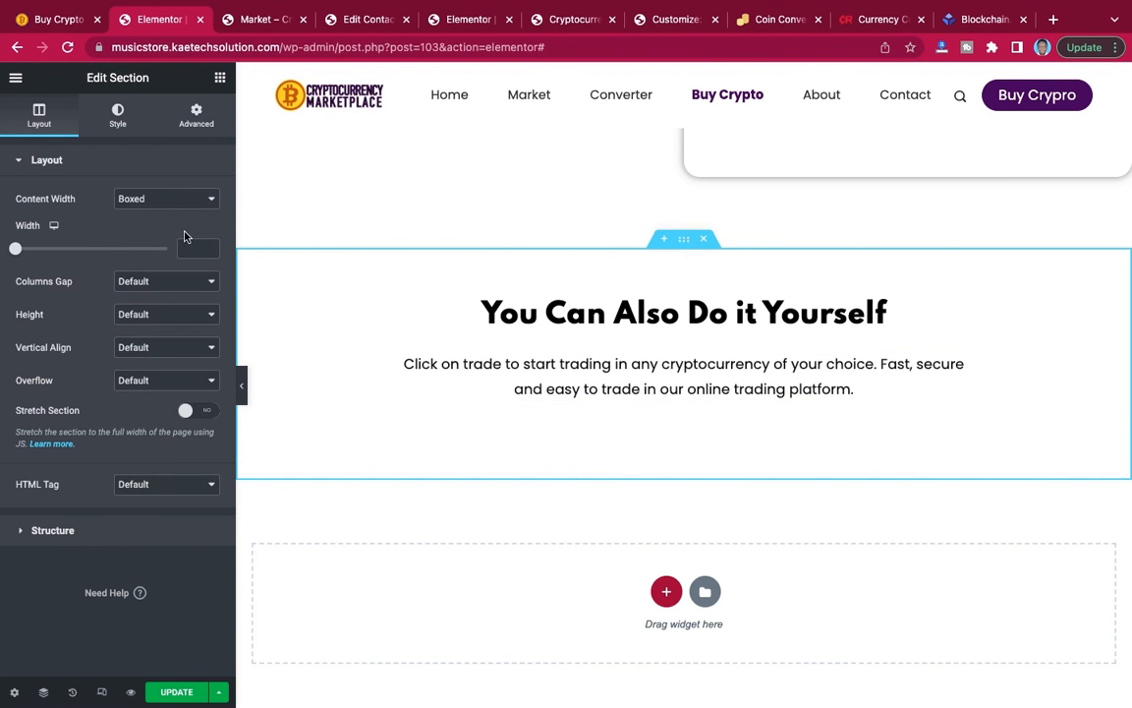
pyautogui.click(51, 20)
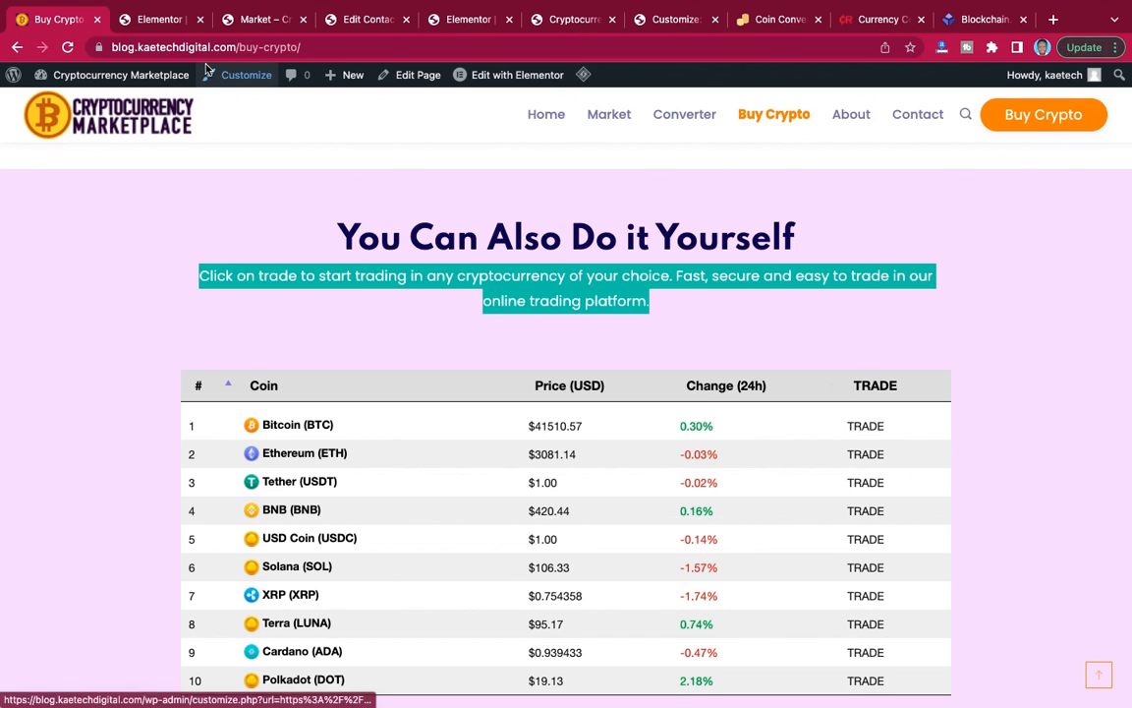
pyautogui.click(157, 20)
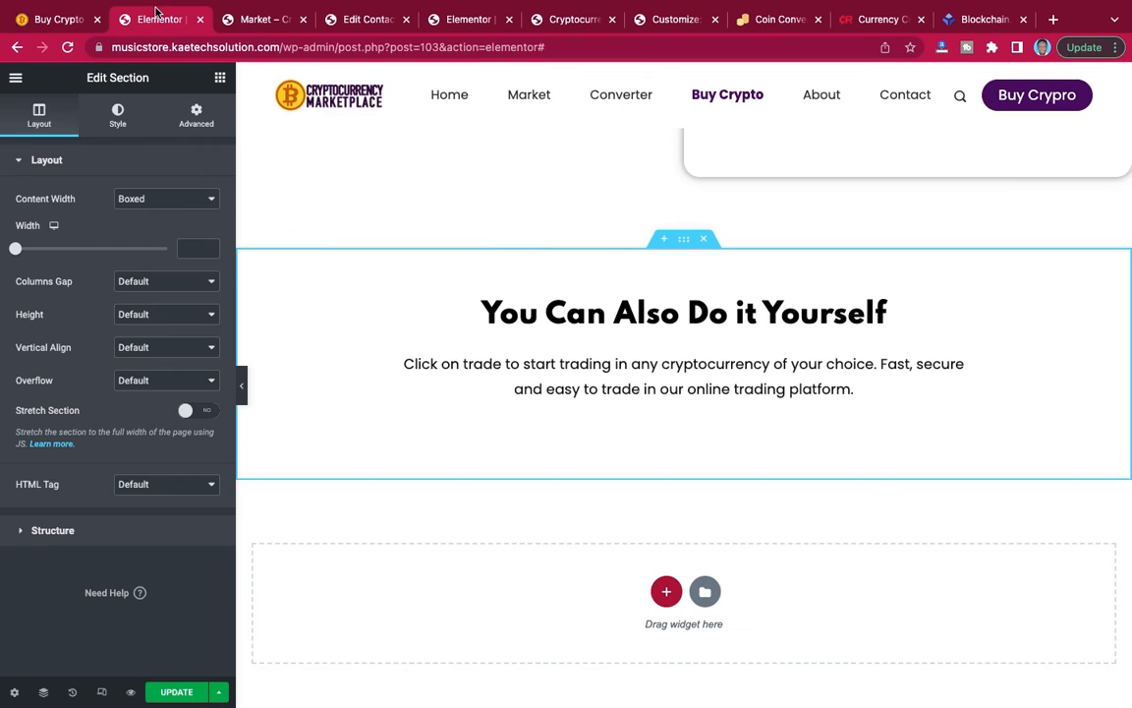
pyautogui.click(120, 116)
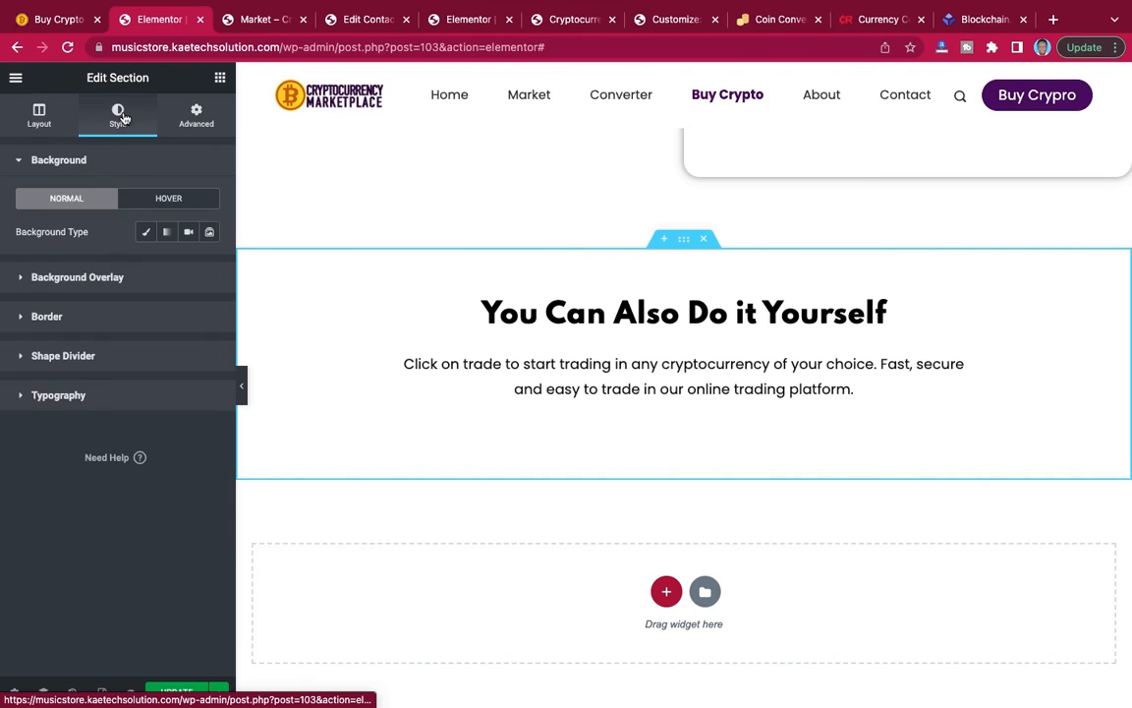
pyautogui.click(146, 236)
pyautogui.click(210, 265)
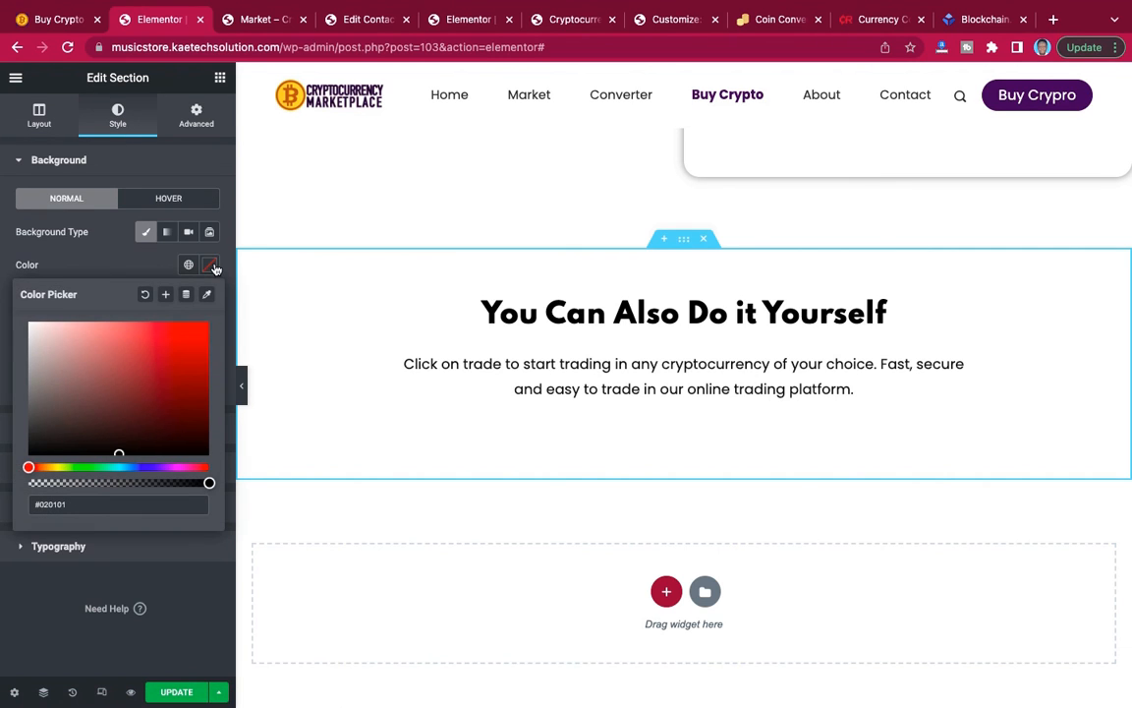
pyautogui.click(163, 468)
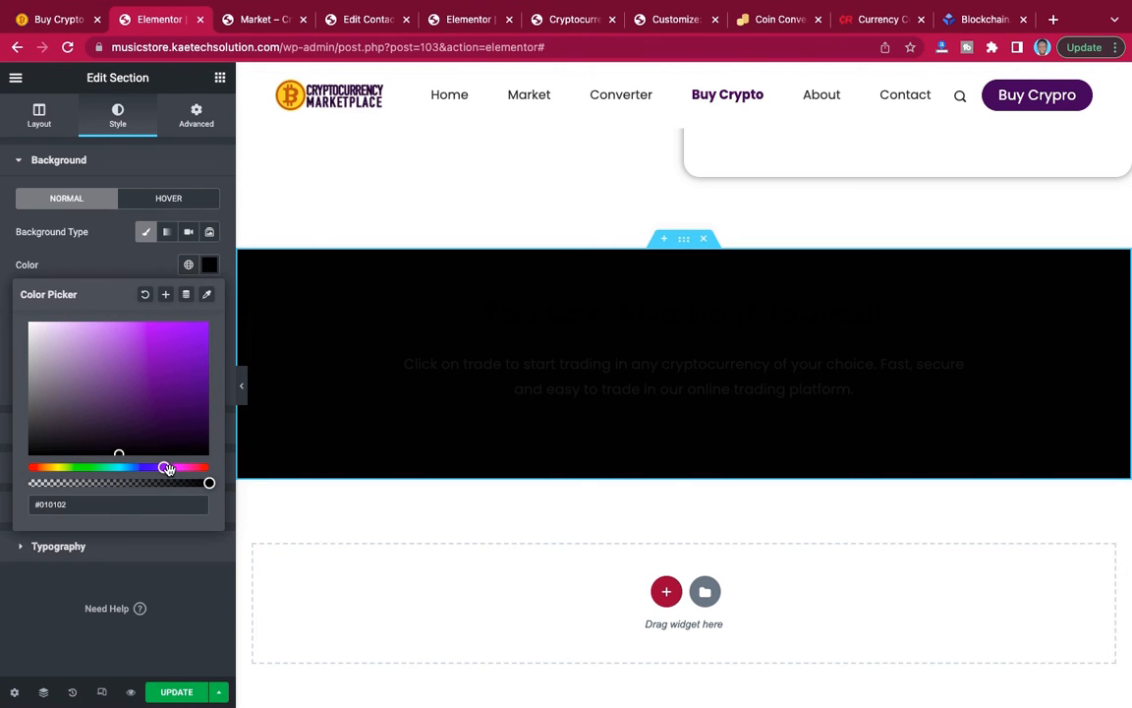
pyautogui.moveTo(167, 469); pyautogui.dragTo(161, 469)
pyautogui.click(42, 326)
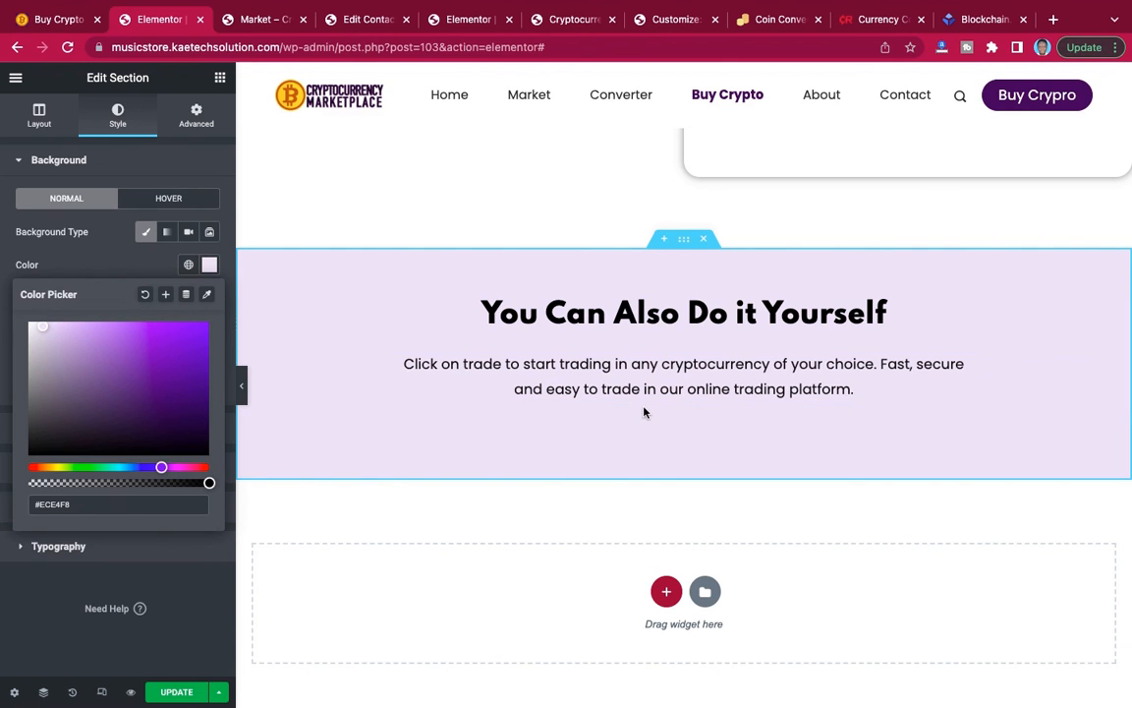
pyautogui.click(202, 690)
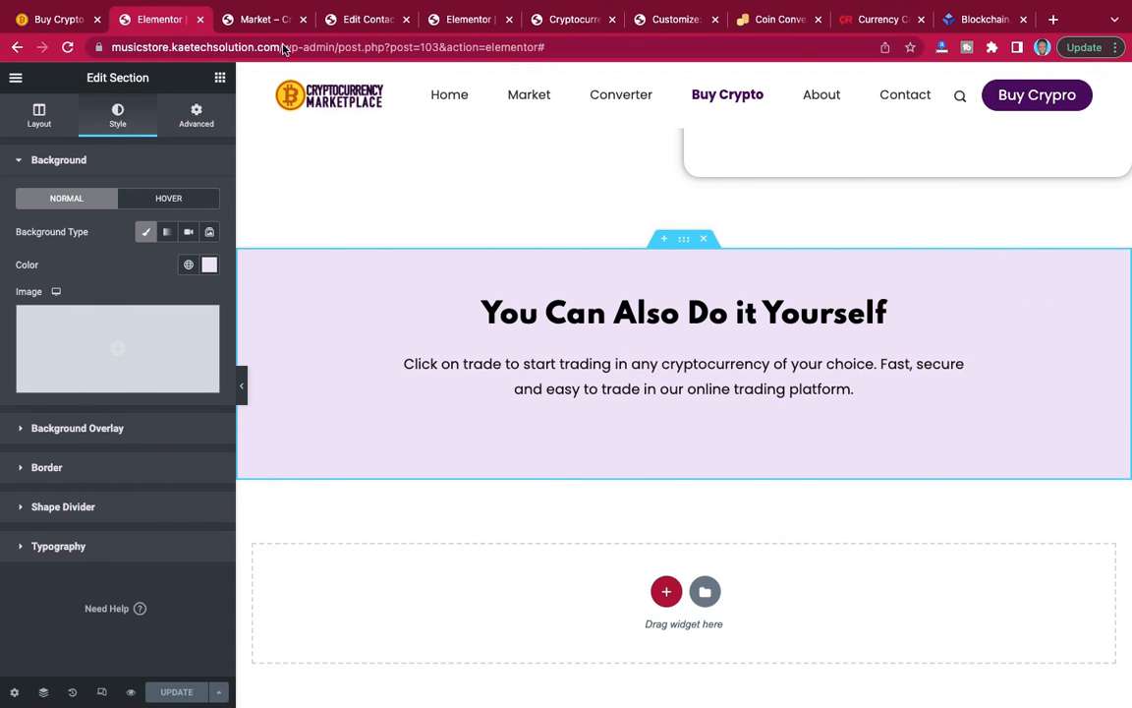
# Switch to the WordPress dashboard of the site being built and open the Cyptocurrency All-in-One plugin settings.
pyautogui.click(259, 20)
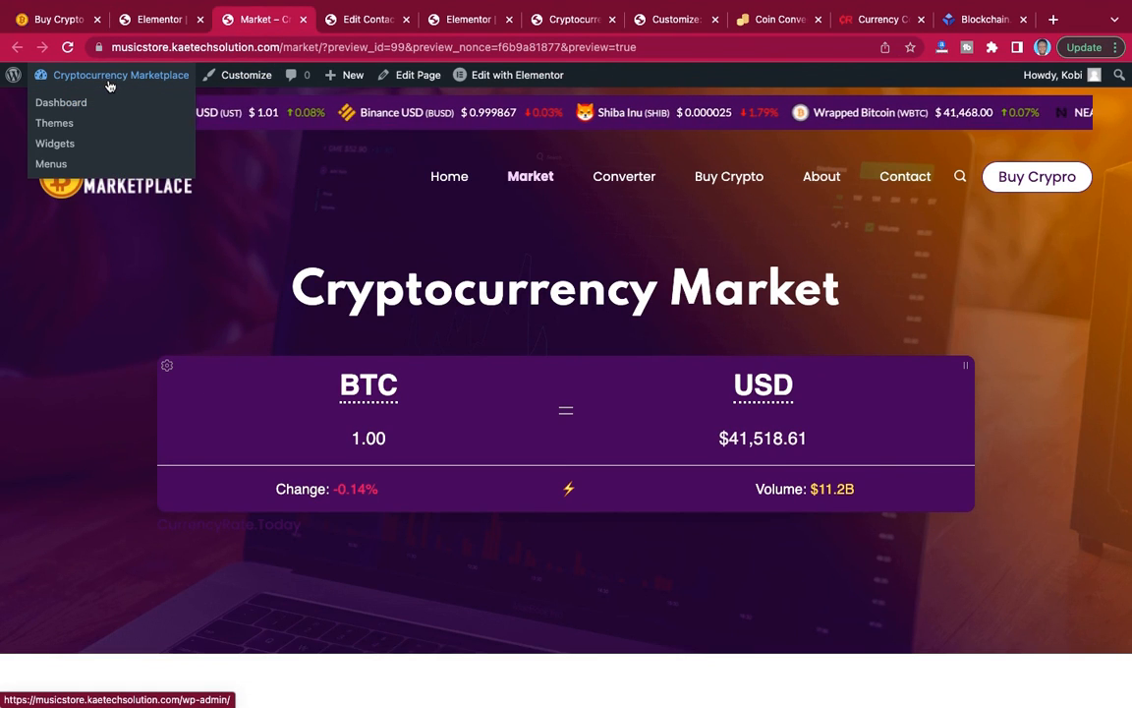
pyautogui.click(343, 24)
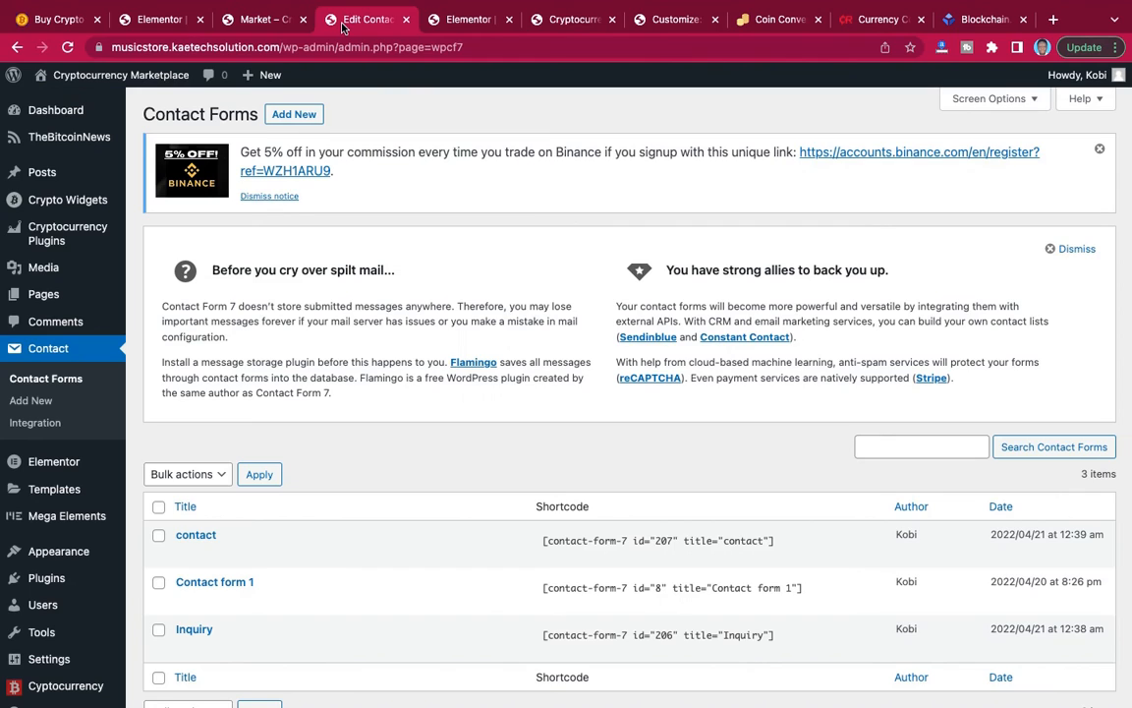
pyautogui.scroll(-2, 235, 349)
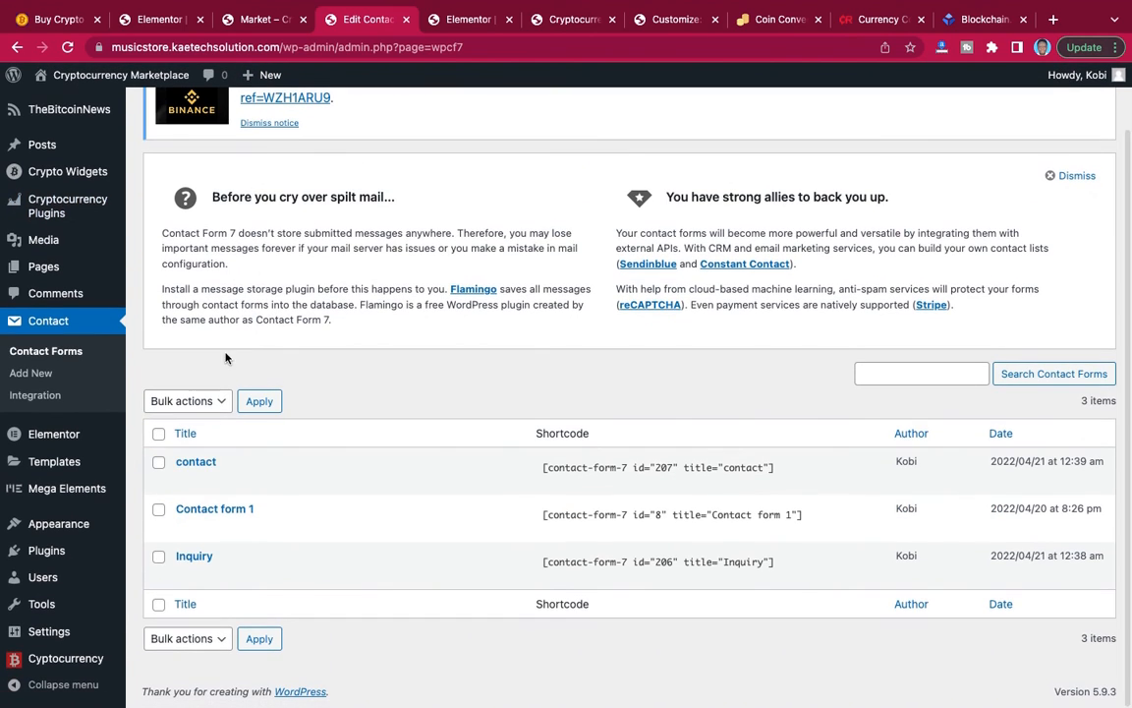
pyautogui.moveTo(18, 664)
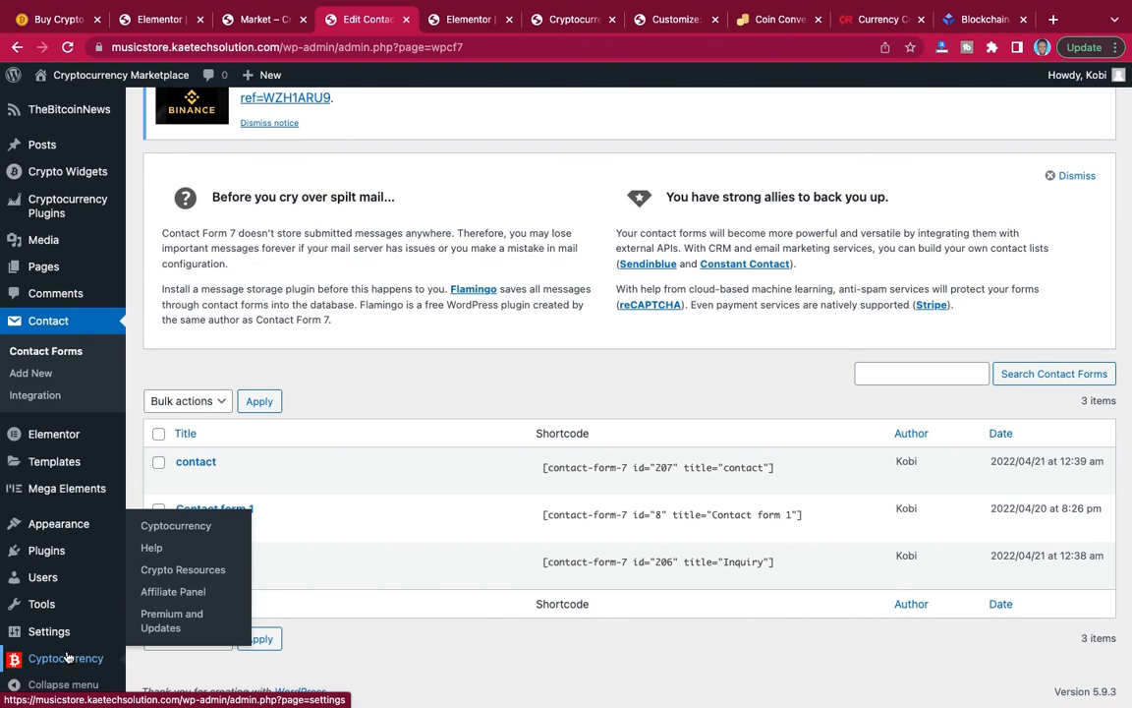
pyautogui.click(186, 532)
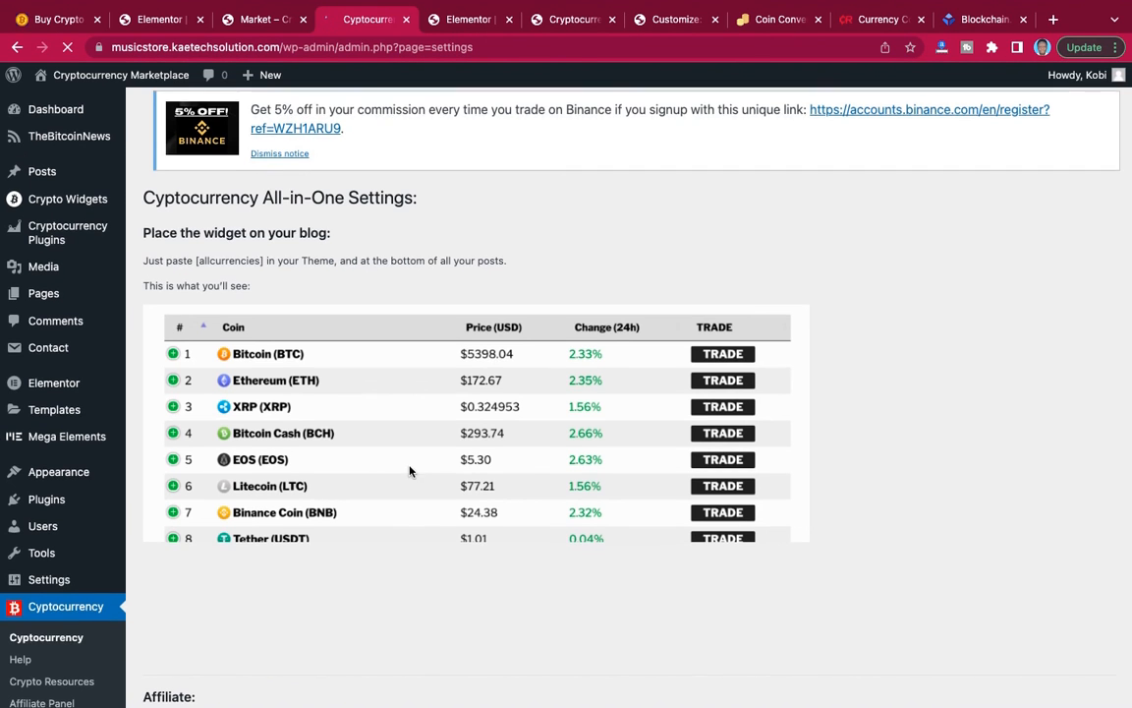
# Examine the plugin's shortcode instructions, coin table preview, and affiliate and design options.
pyautogui.scroll(-3, 411, 471)
pyautogui.scroll(1, 410, 472)
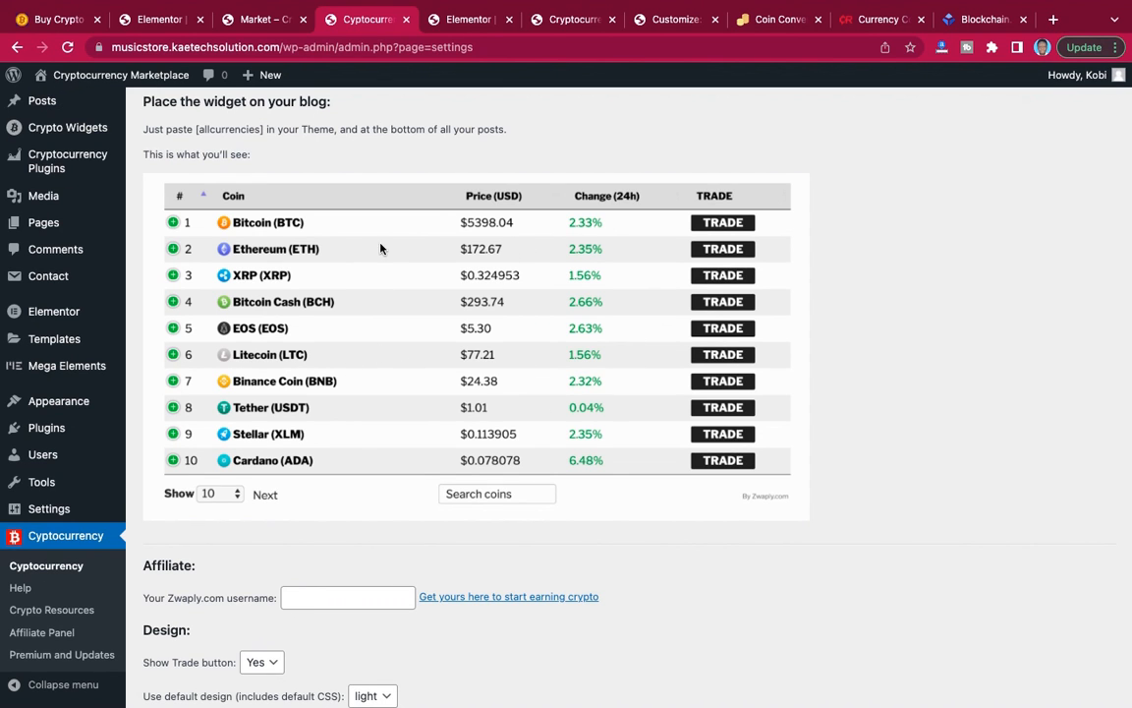
pyautogui.scroll(1, 339, 261)
pyautogui.scroll(2, 339, 261)
pyautogui.scroll(-3, 339, 261)
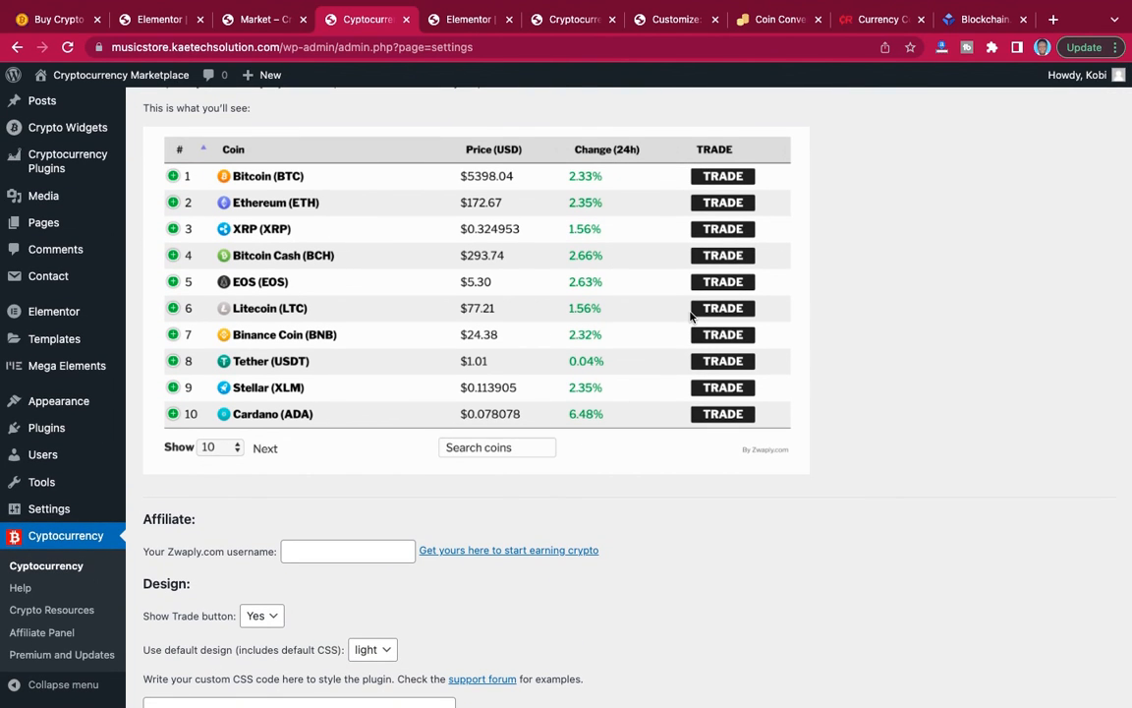
pyautogui.scroll(-2, 691, 309)
pyautogui.scroll(-2, 691, 316)
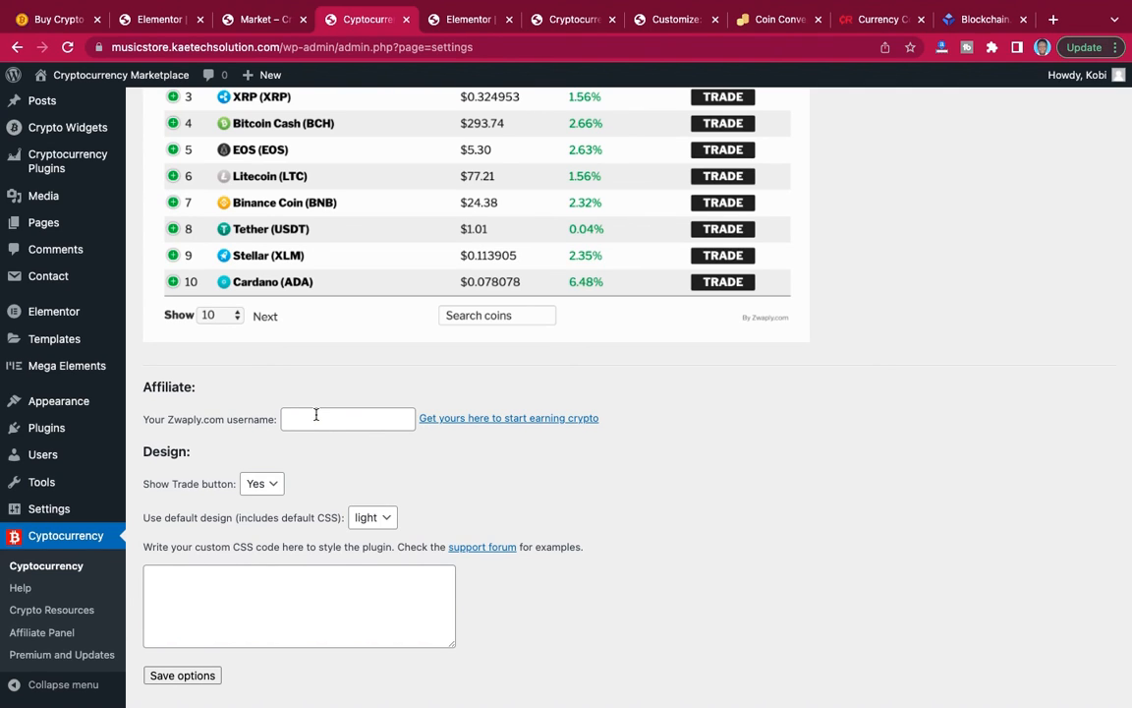
# Open the Zwaply affiliate registration page from the plugin settings and review its instructions and sign-up form.
pyautogui.click(501, 424)
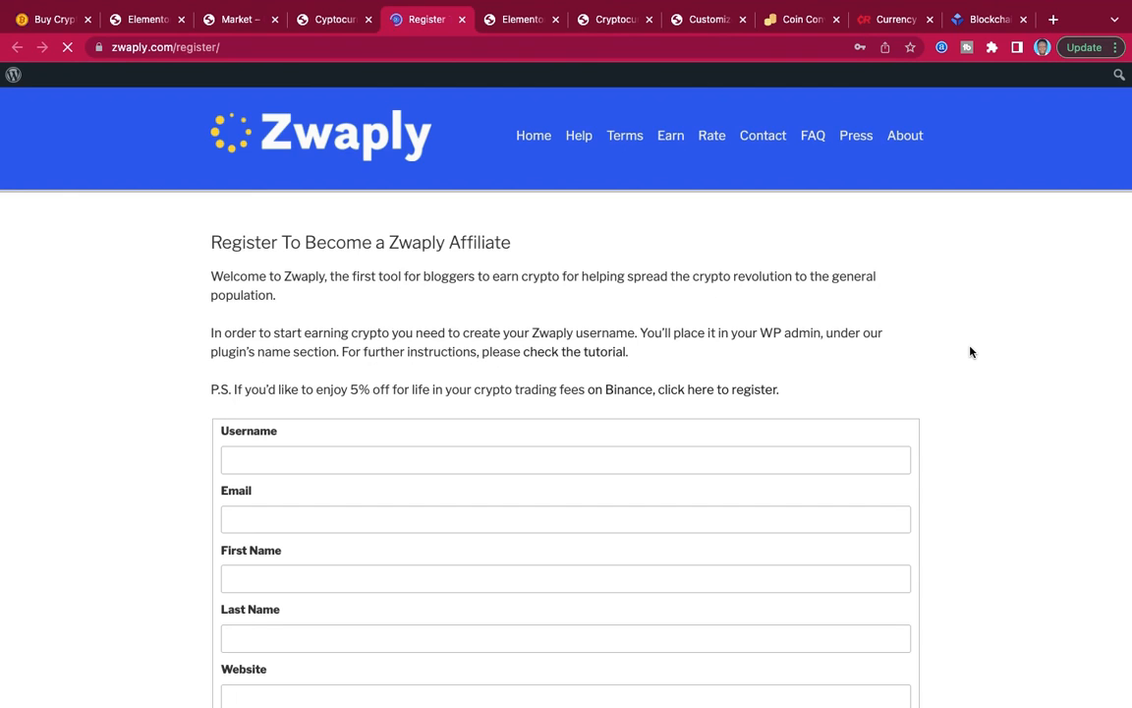
pyautogui.scroll(-4, 971, 347)
pyautogui.scroll(1, 970, 347)
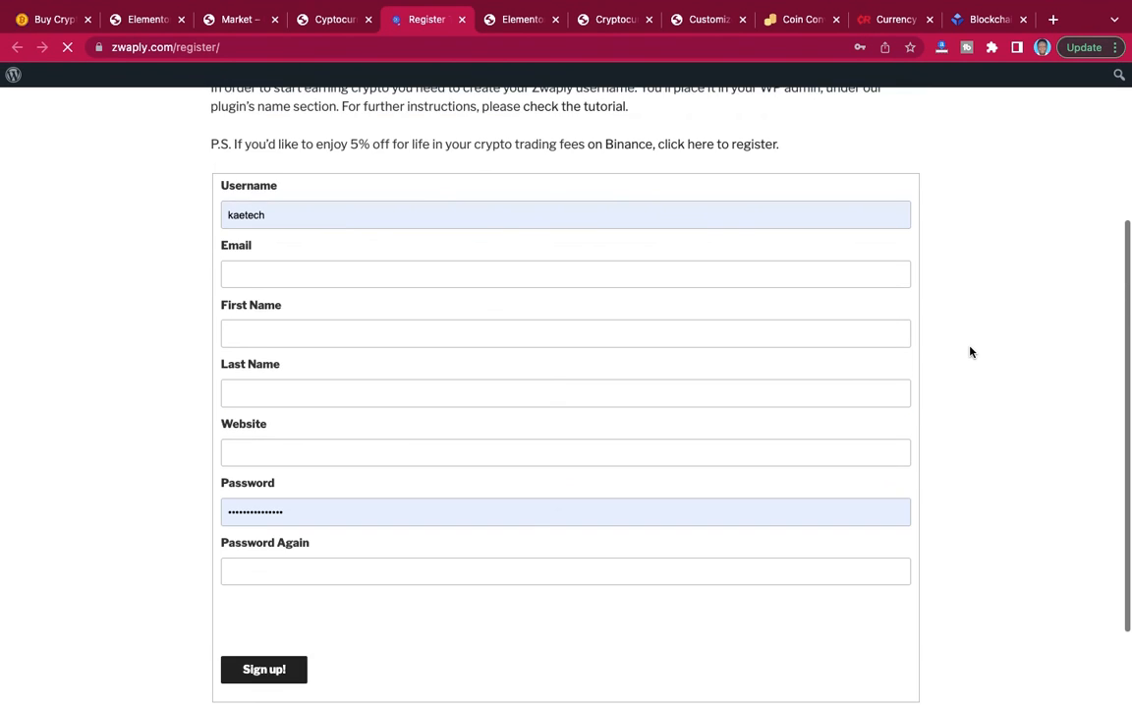
pyautogui.scroll(1, 971, 351)
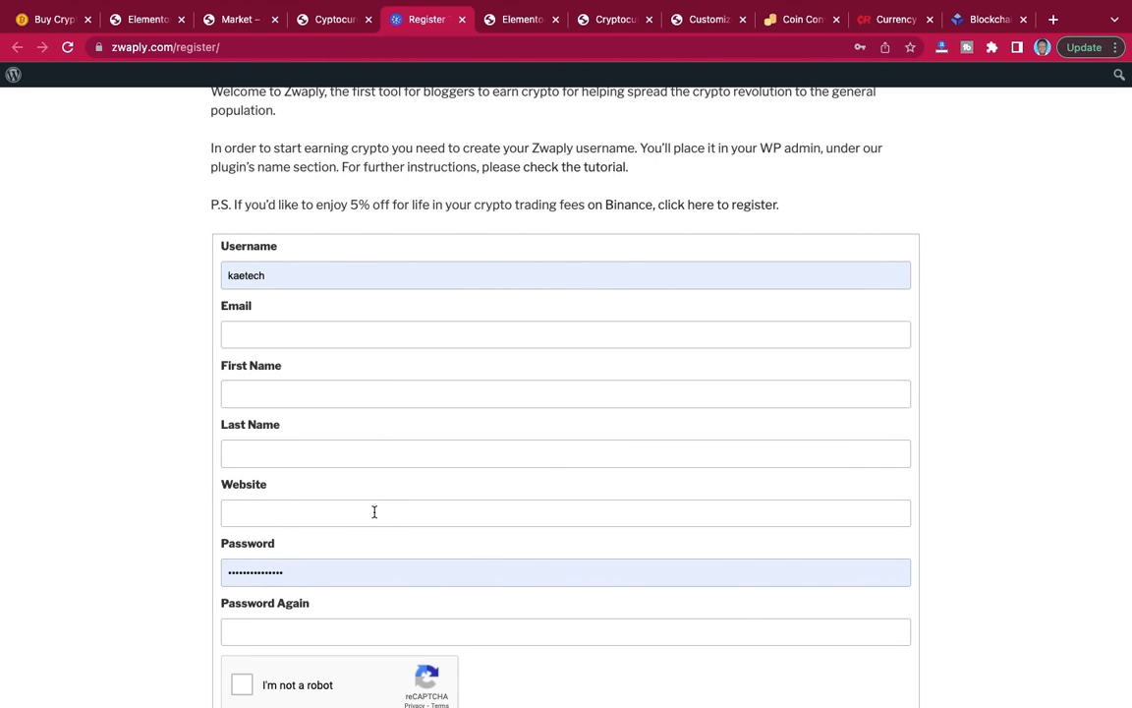
pyautogui.scroll(-3, 373, 511)
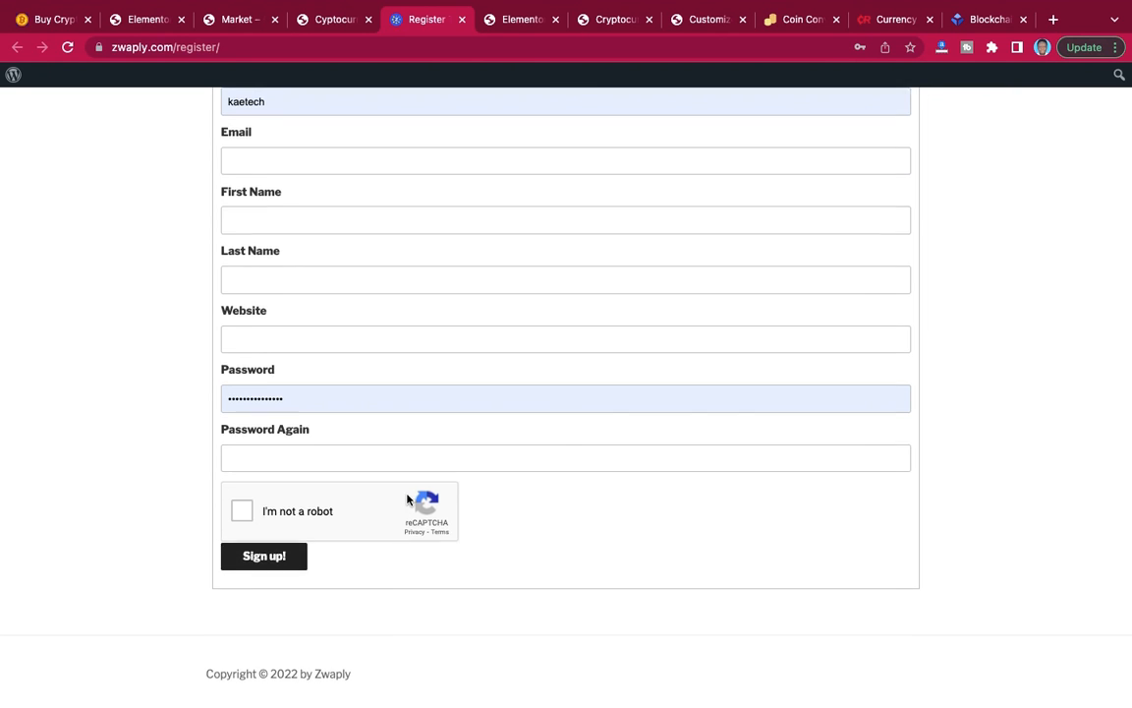
pyautogui.scroll(5, 407, 499)
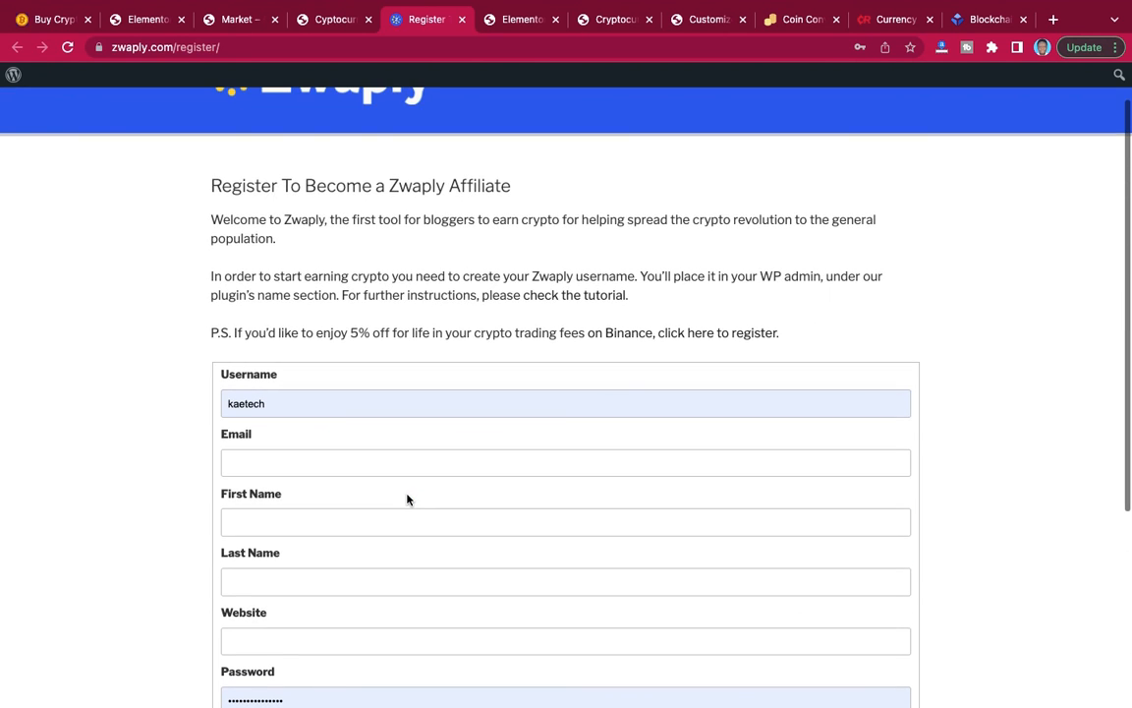
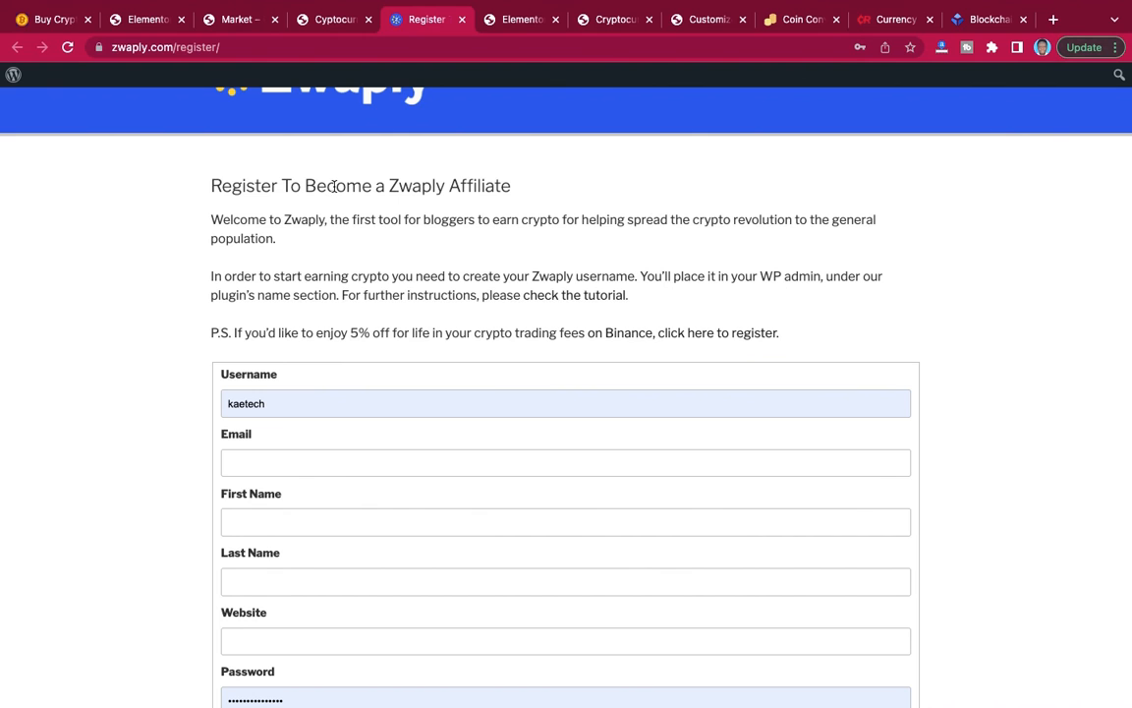
# Return to the Cyptocurrency All-in-One plugin settings, enter kaetech as the Zwaply.com username, and save the options.
pyautogui.click(327, 21)
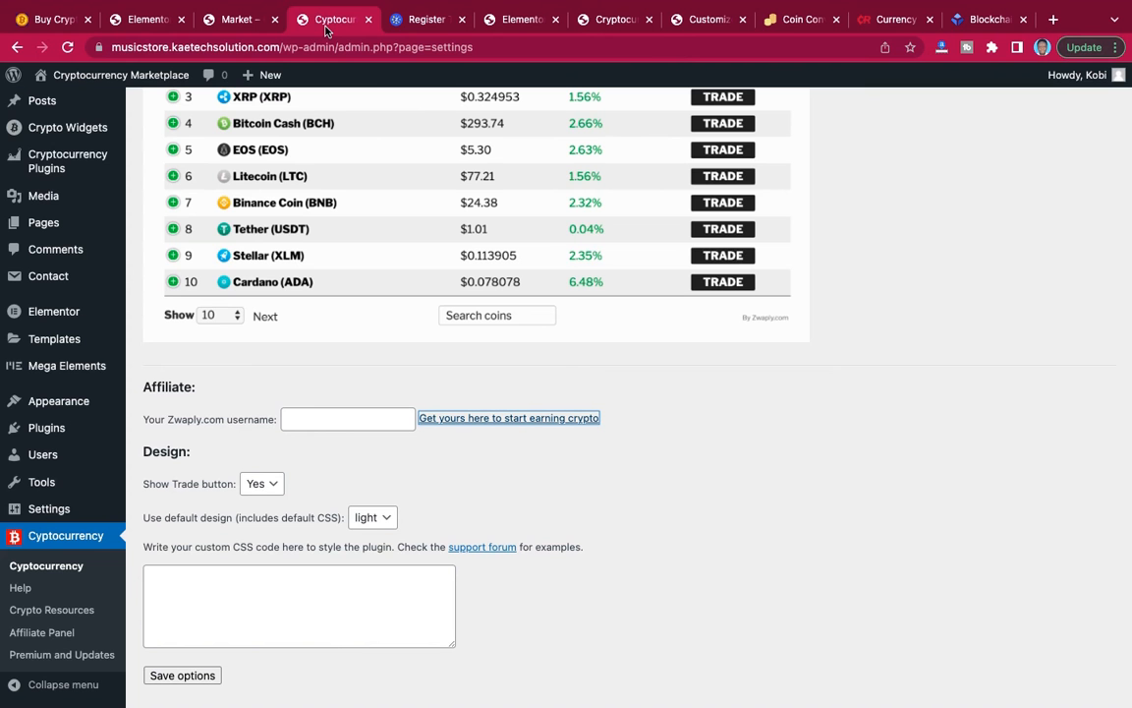
pyautogui.click(327, 414)
pyautogui.click(315, 453)
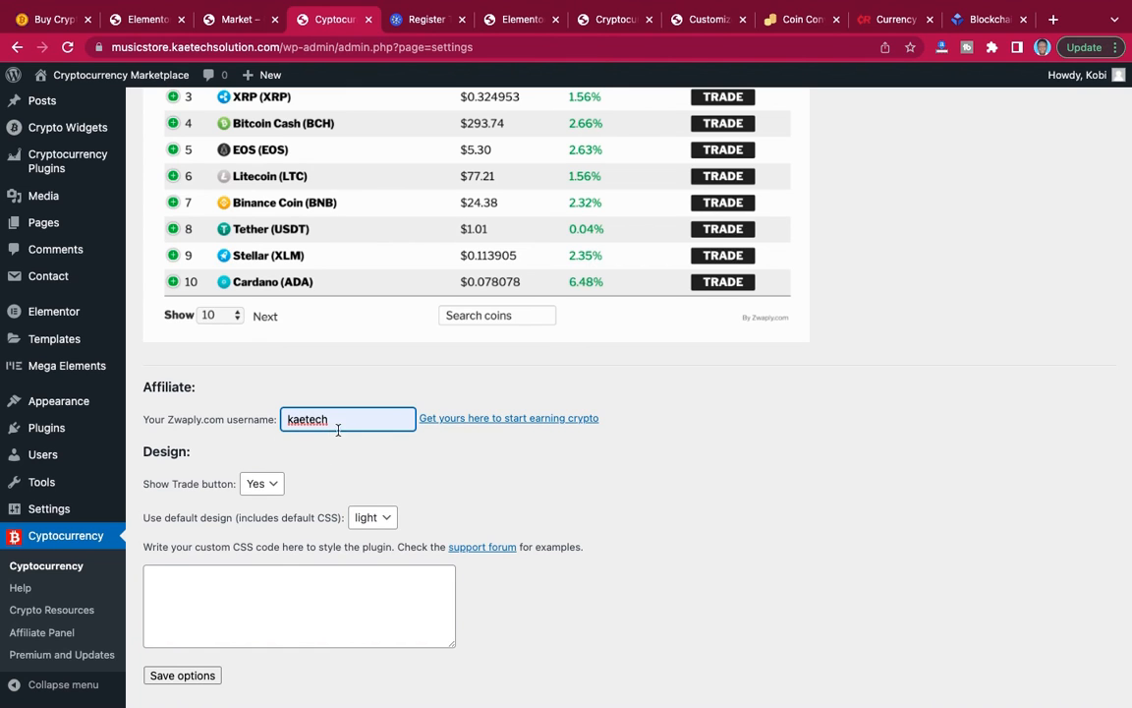
pyautogui.scroll(-2, 599, 495)
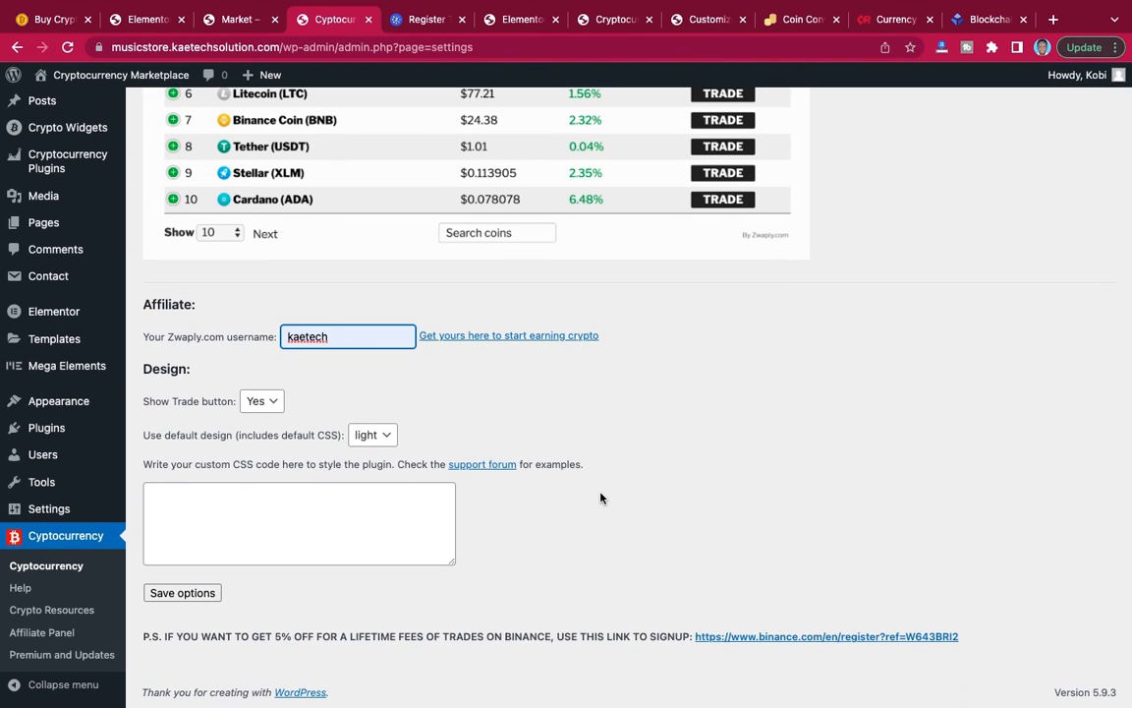
pyautogui.click(183, 593)
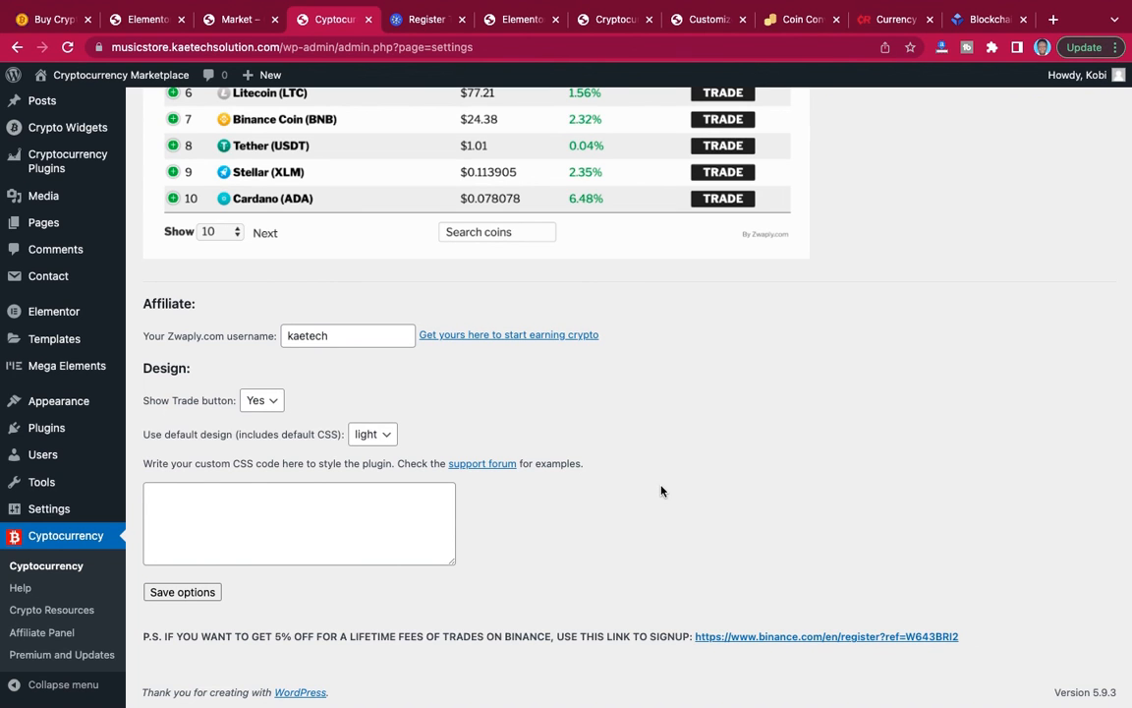
# Set the coin table plugin's default design to dark and save the options.
pyautogui.scroll(5, 662, 491)
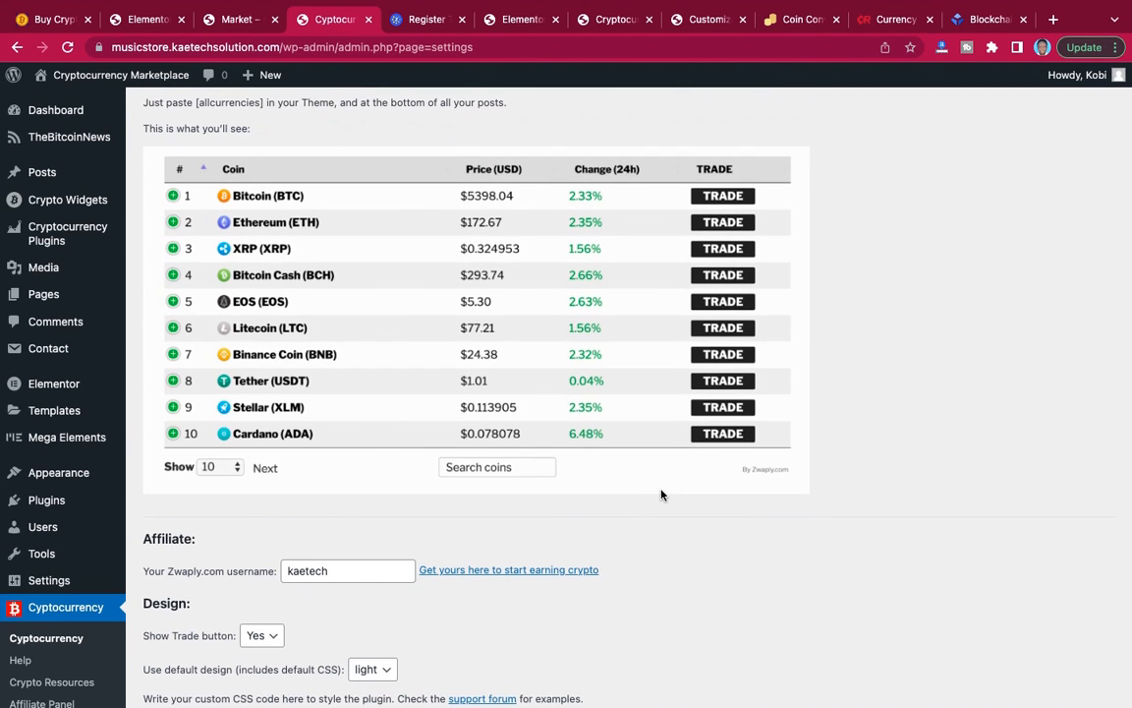
pyautogui.scroll(1, 662, 495)
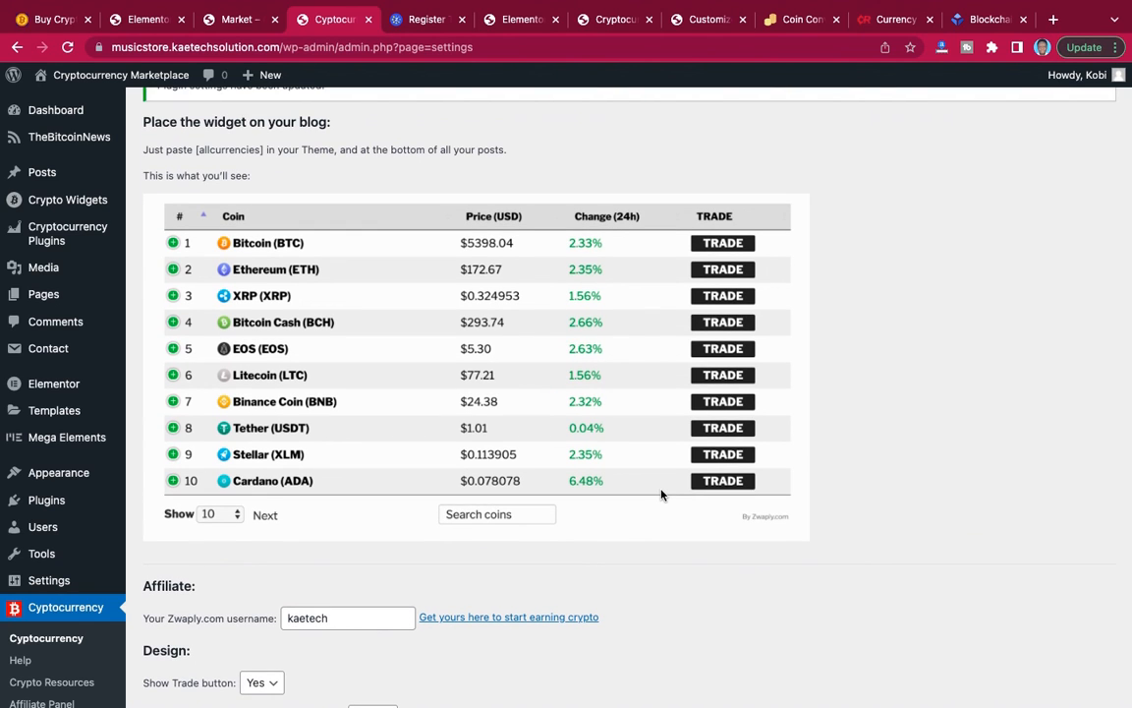
pyautogui.scroll(-6, 662, 495)
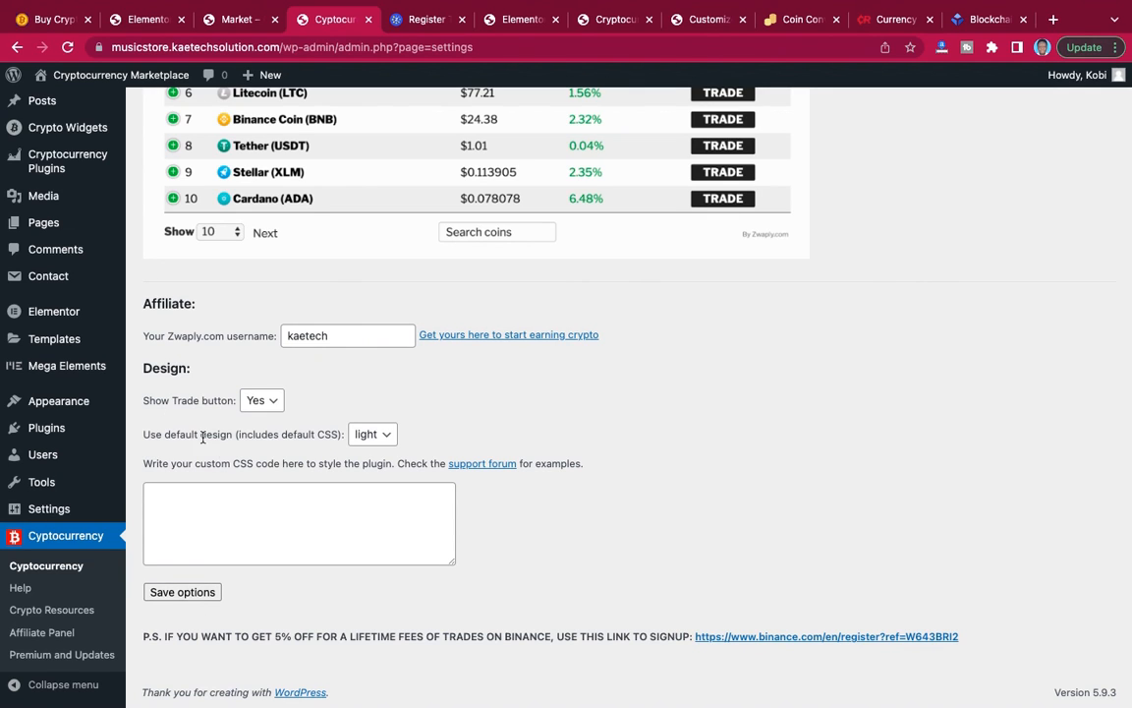
pyautogui.click(260, 400)
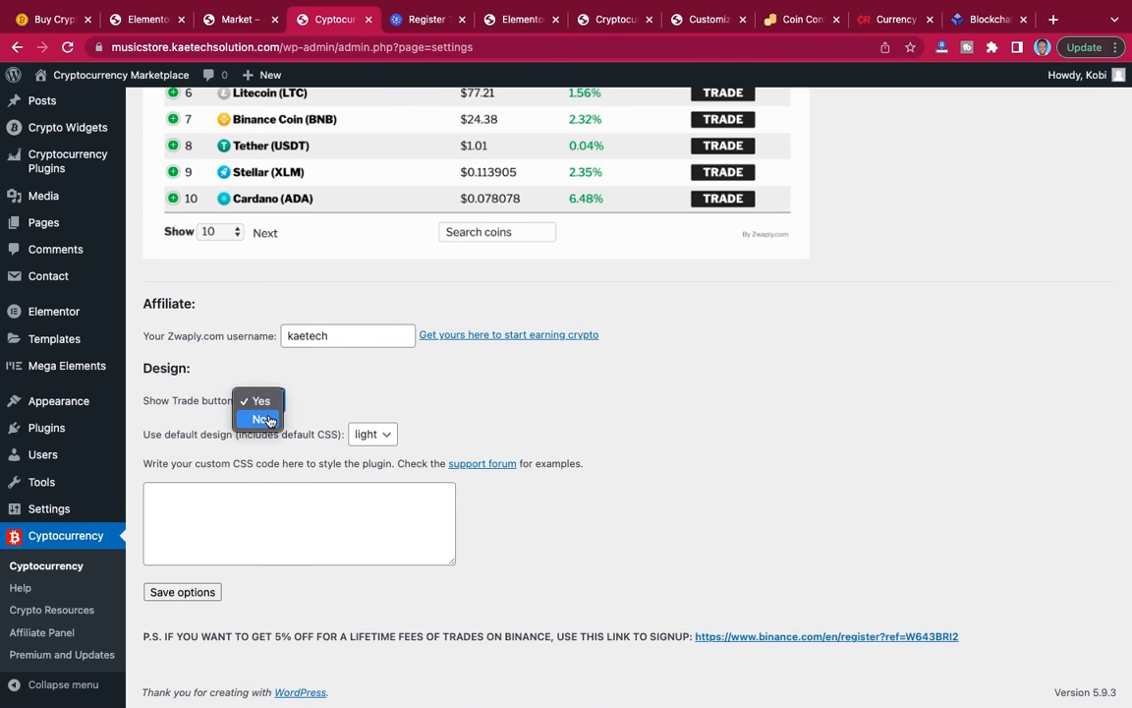
pyautogui.click(321, 406)
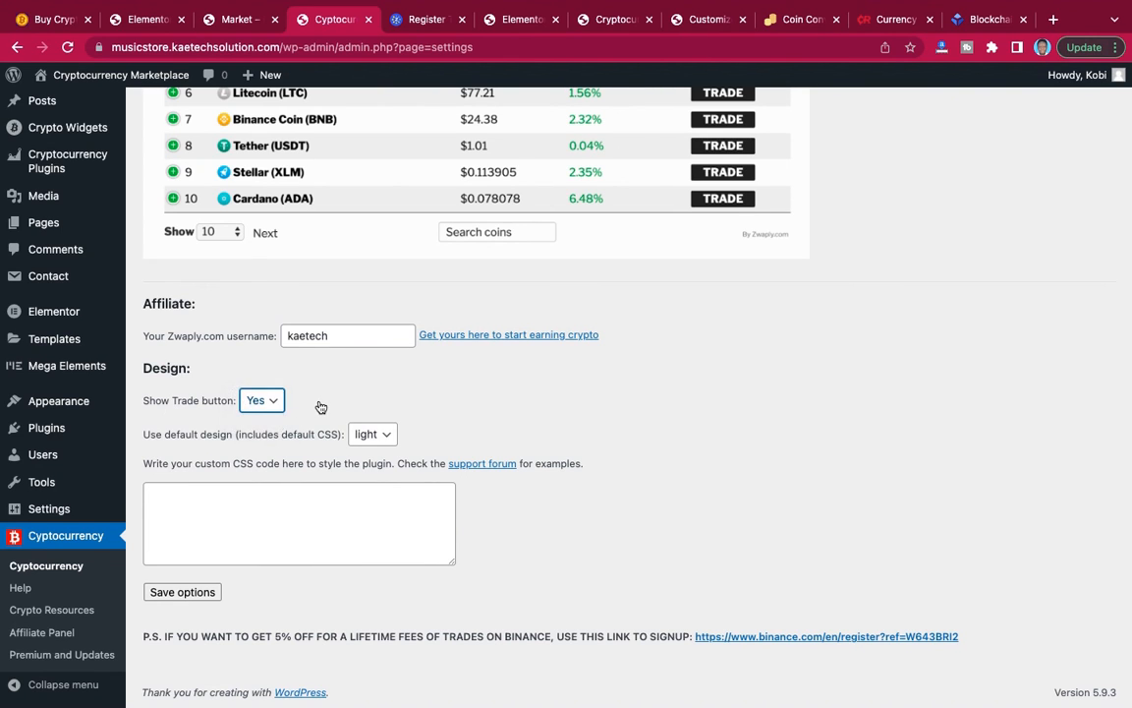
pyautogui.click(371, 437)
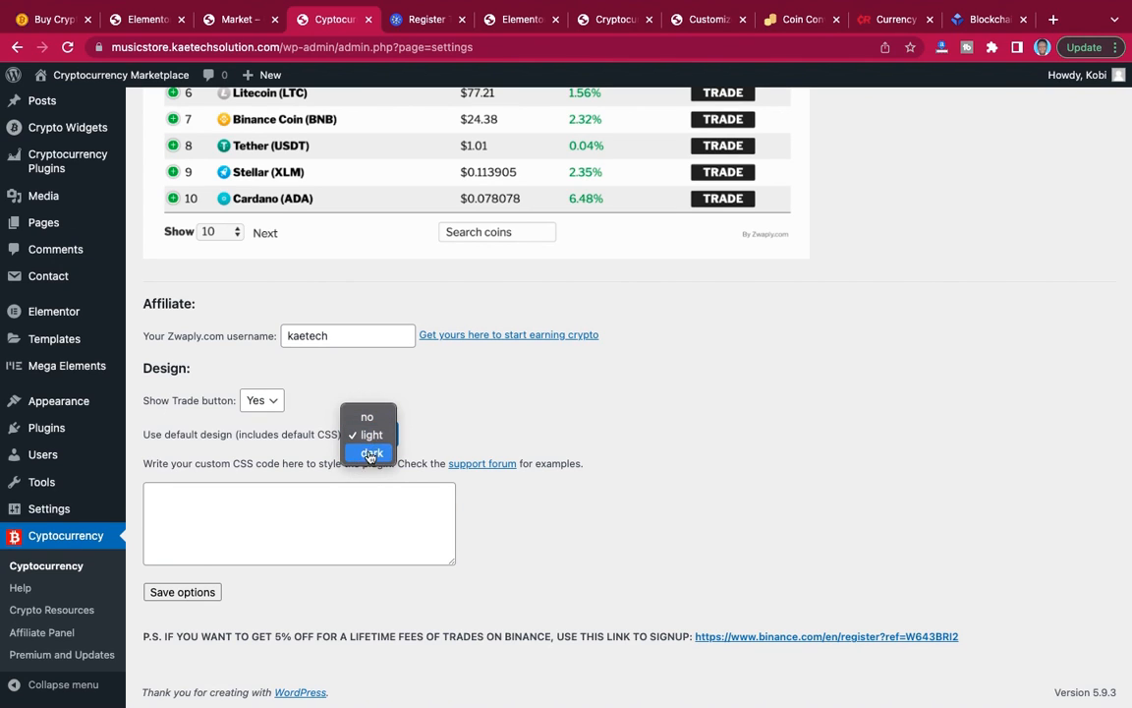
pyautogui.click(370, 454)
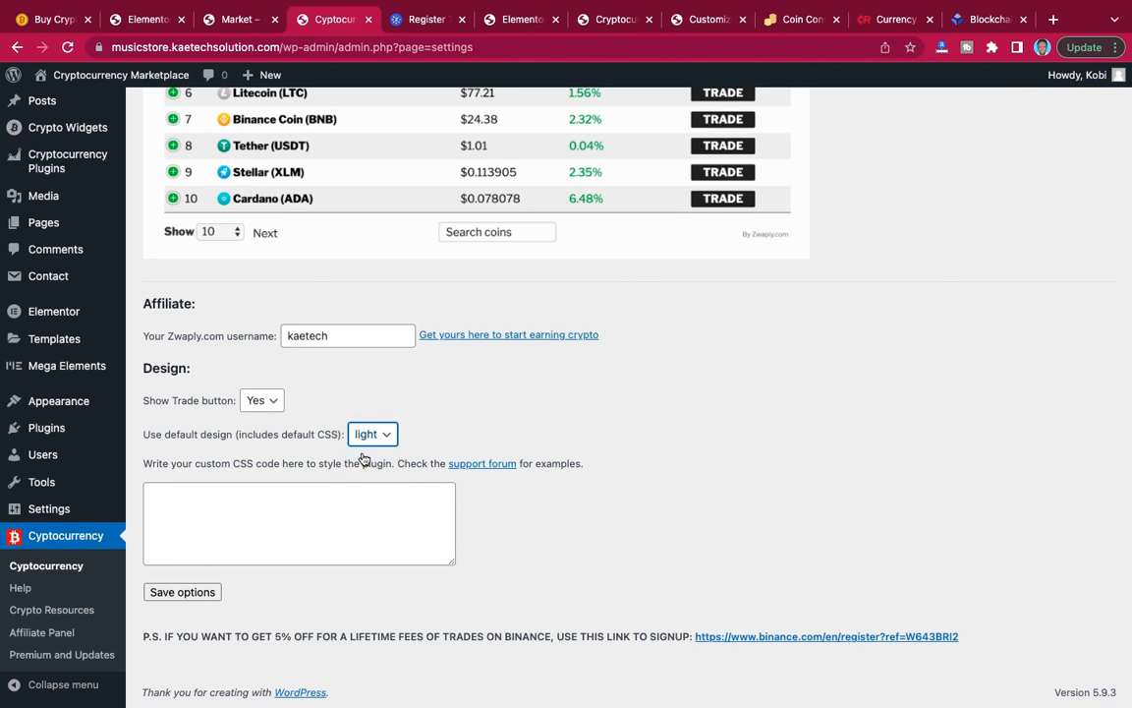
pyautogui.click(191, 593)
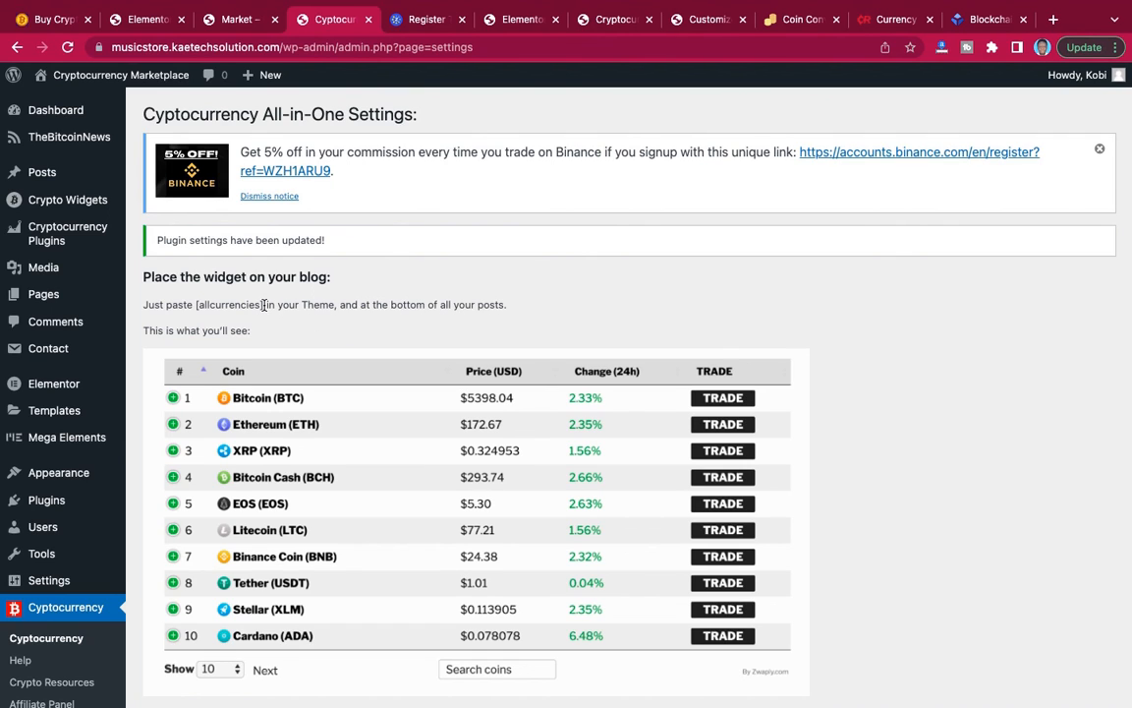
# Copy the [allcurrencies] shortcode and add a Shortcode widget below the "You Can Also Do it Yourself" description in the Buy Crypto page editor.
pyautogui.moveTo(263, 305); pyautogui.dragTo(198, 307)
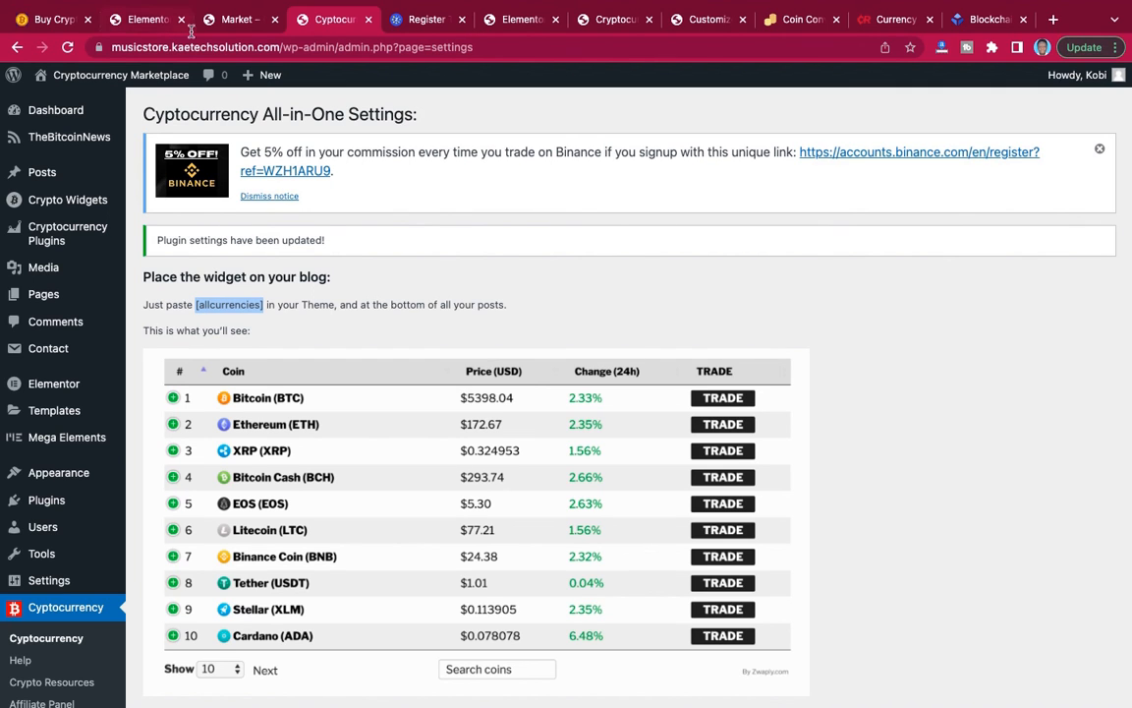
pyautogui.click(144, 19)
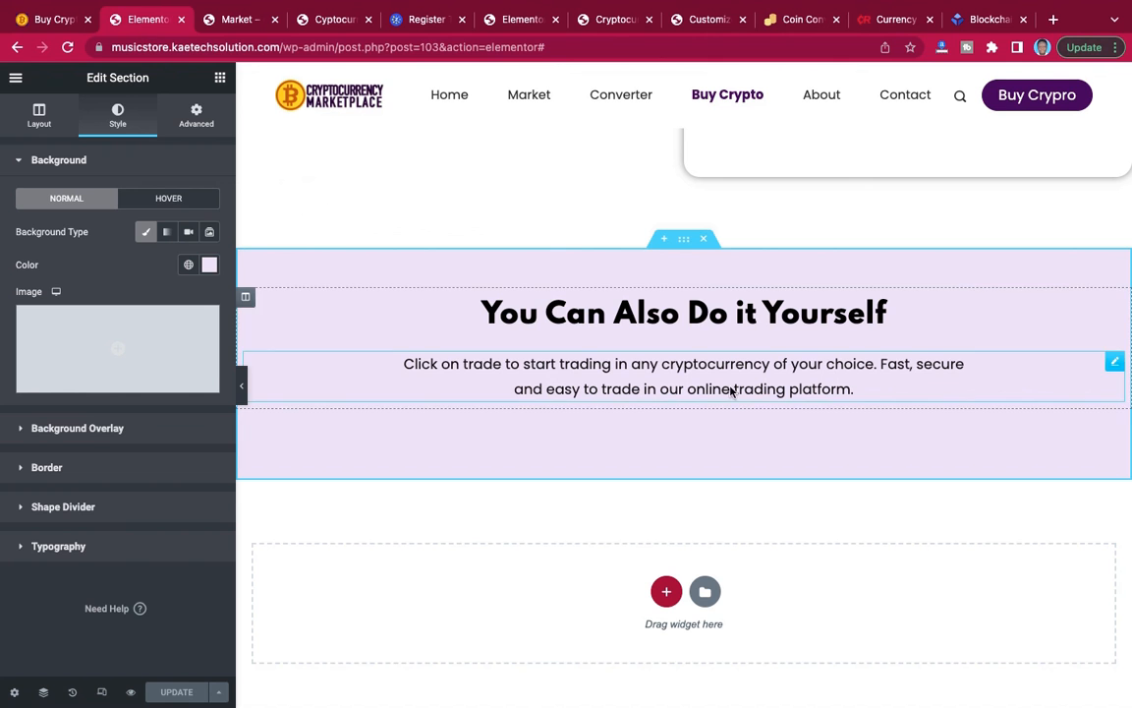
pyautogui.click(219, 79)
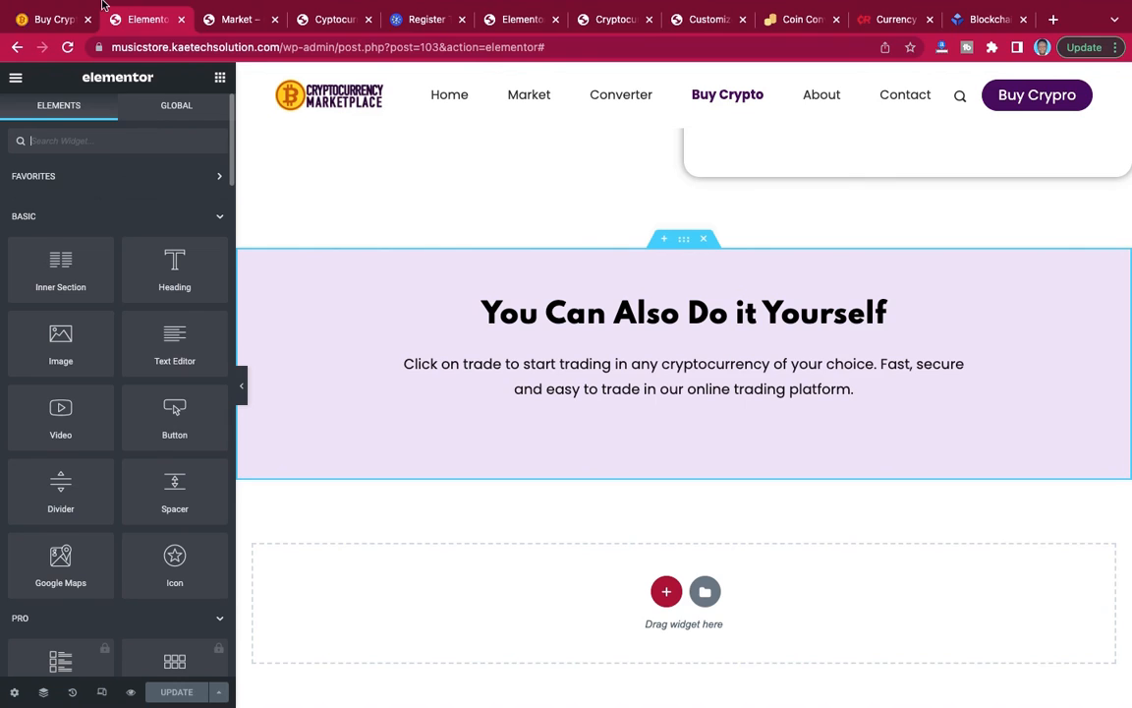
pyautogui.moveTo(105, 7)
pyautogui.write('sho')
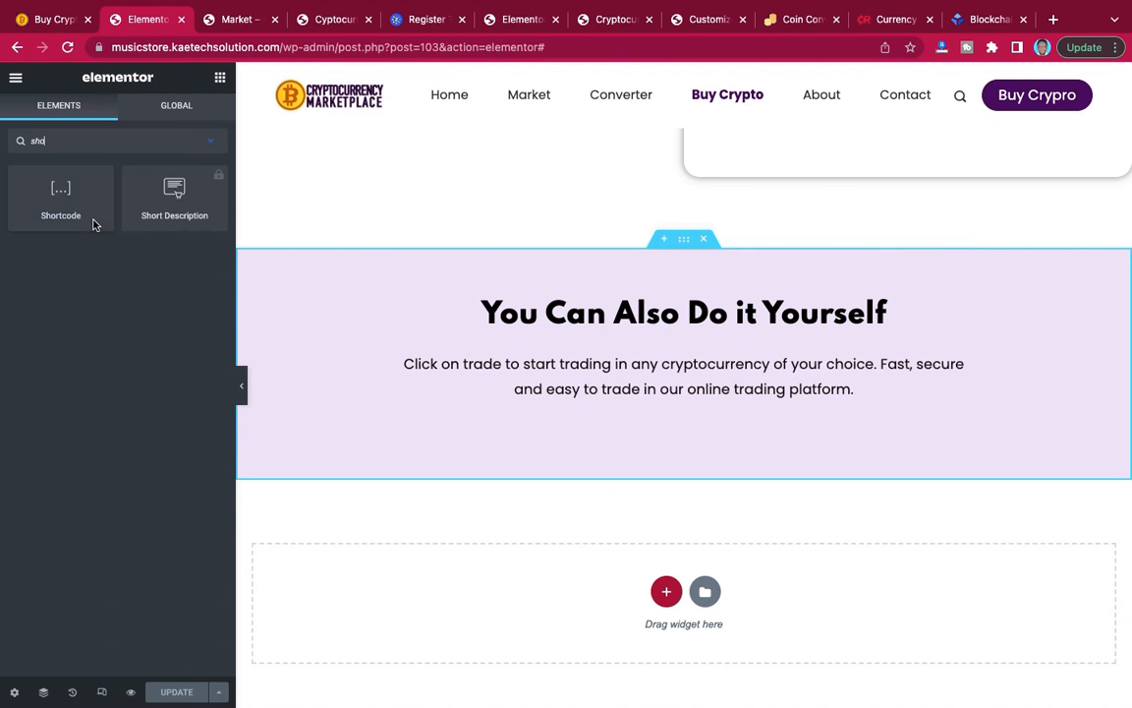
pyautogui.write('rt')
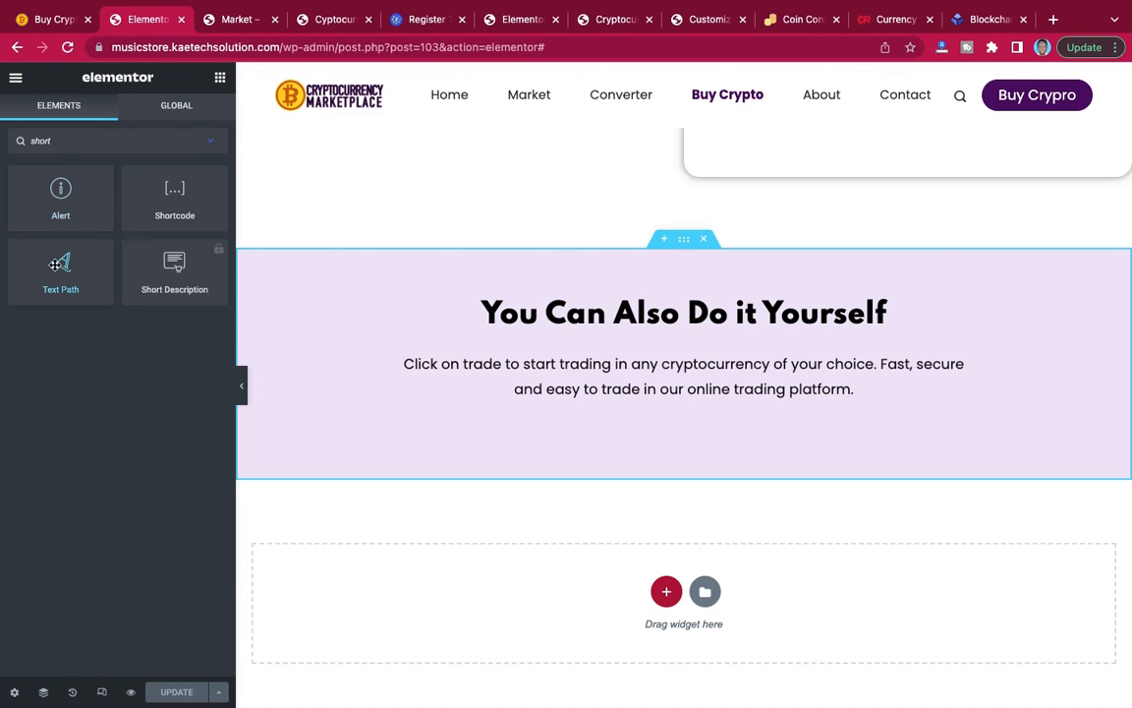
pyautogui.moveTo(168, 196); pyautogui.dragTo(676, 400)
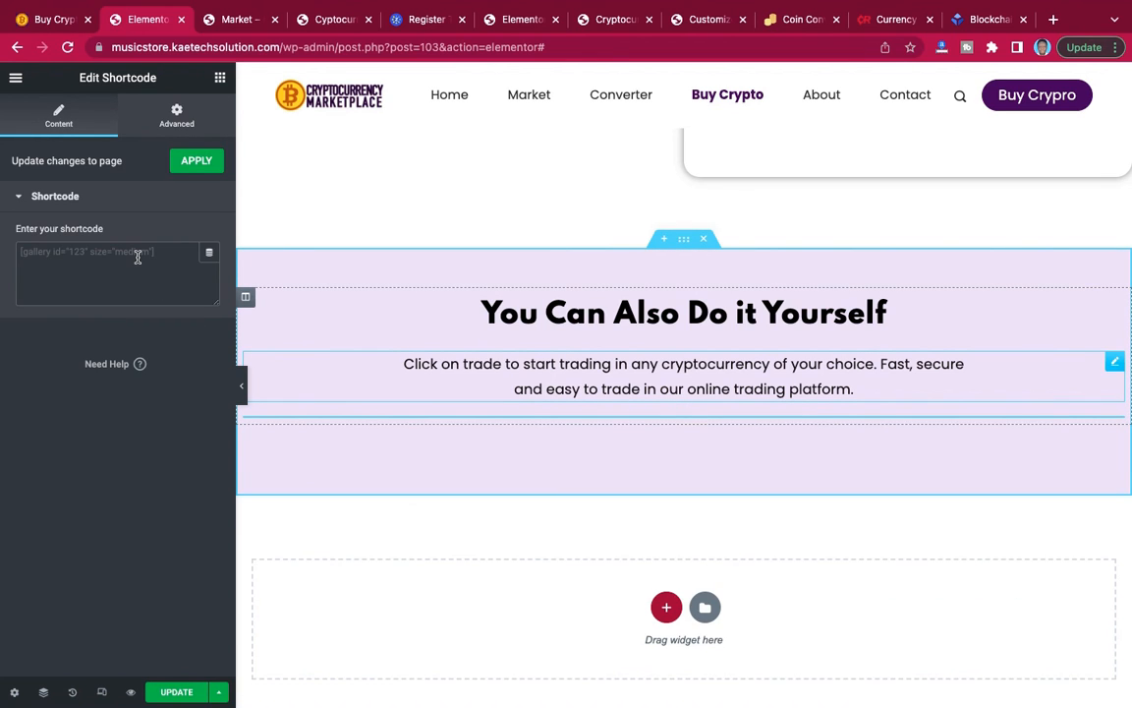
# Enter [allcurrencies] as the widget's shortcode and update the page.
pyautogui.click(138, 256)
pyautogui.write('[allcurrencies]')
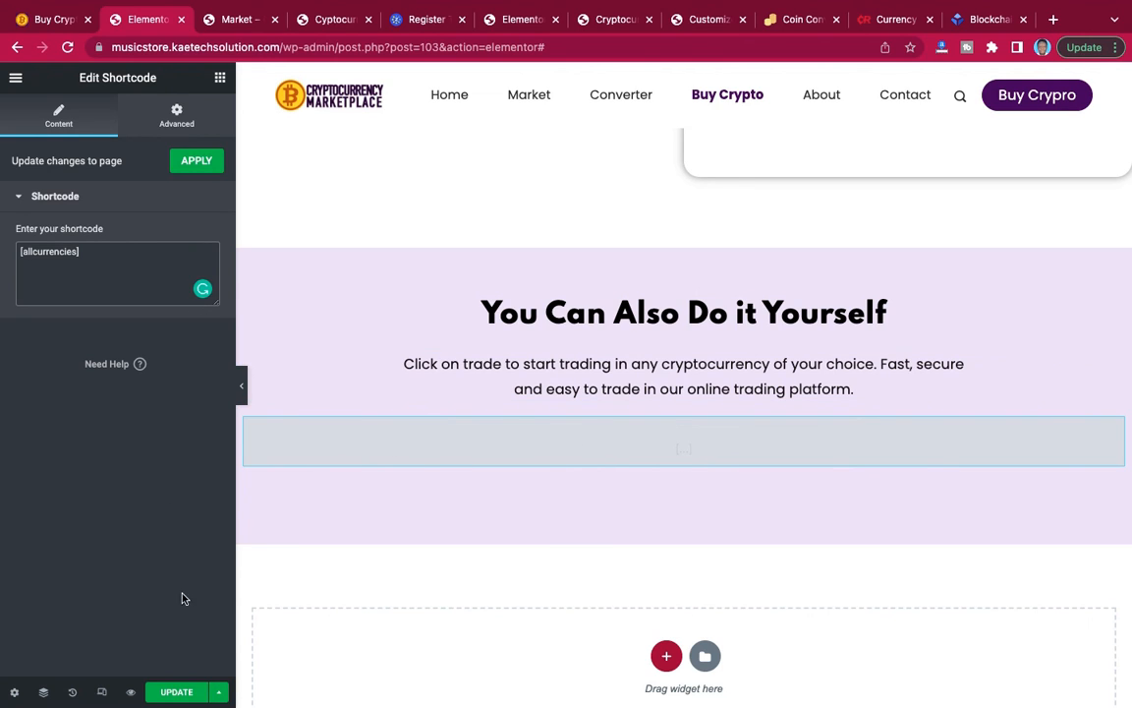
pyautogui.click(176, 693)
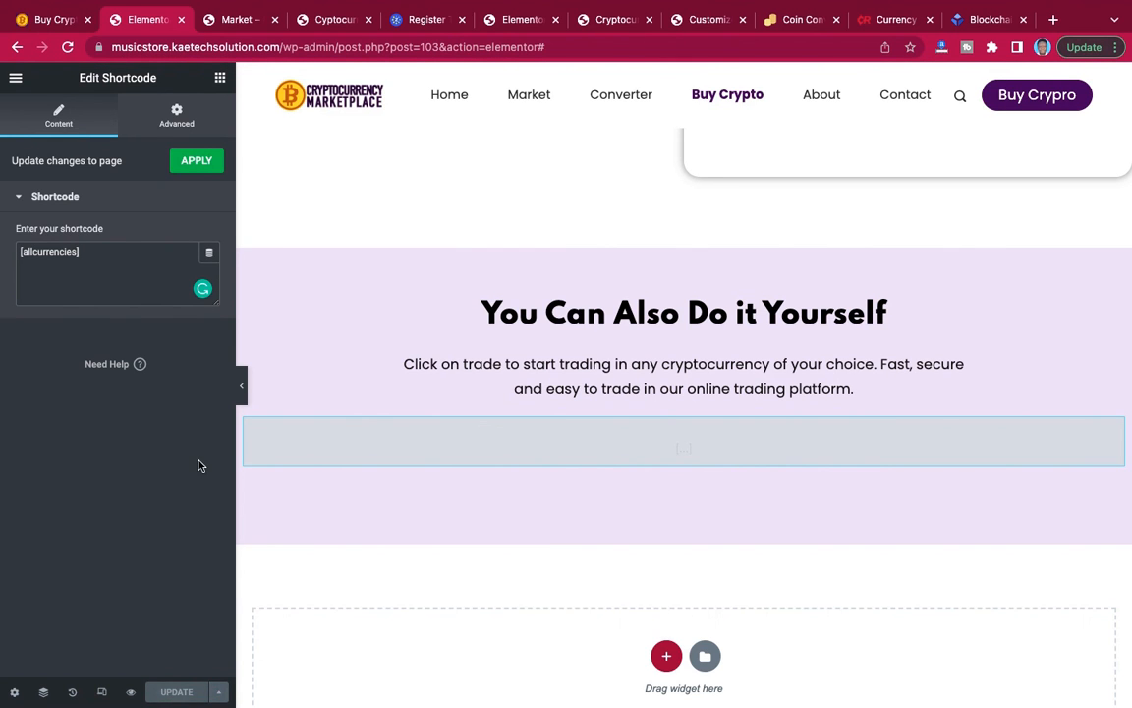
# Open the live Buy Crypto page of the site being built and examine the coin table's colours and readability.
pyautogui.click(236, 19)
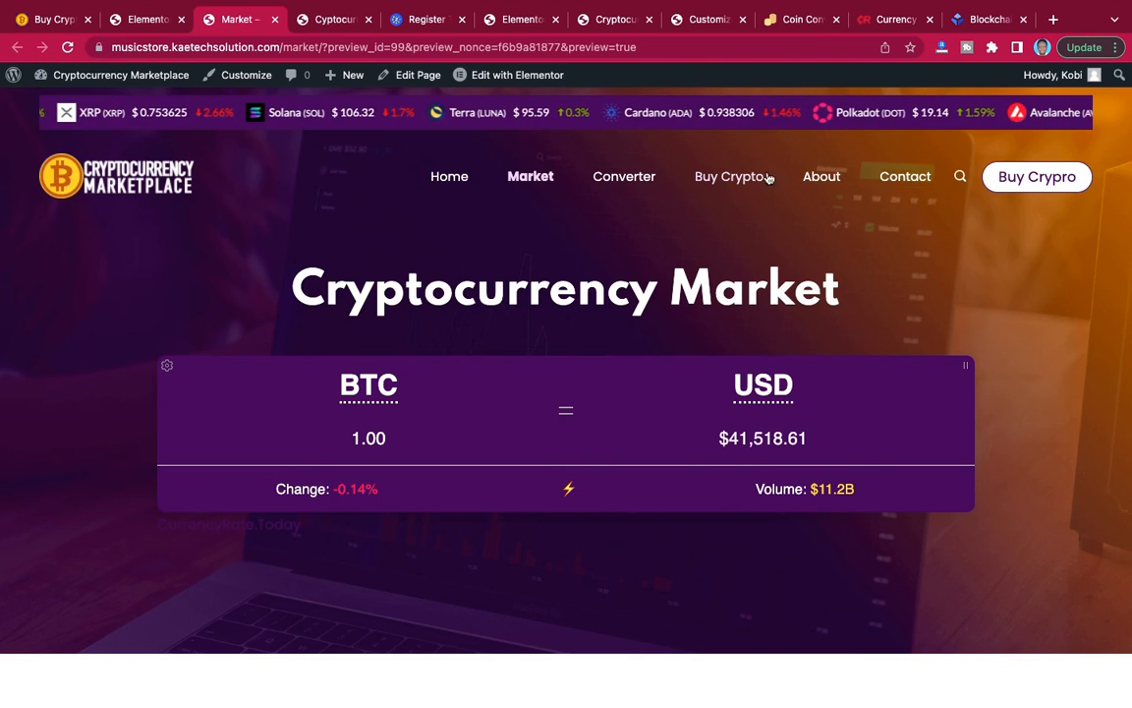
pyautogui.click(737, 180)
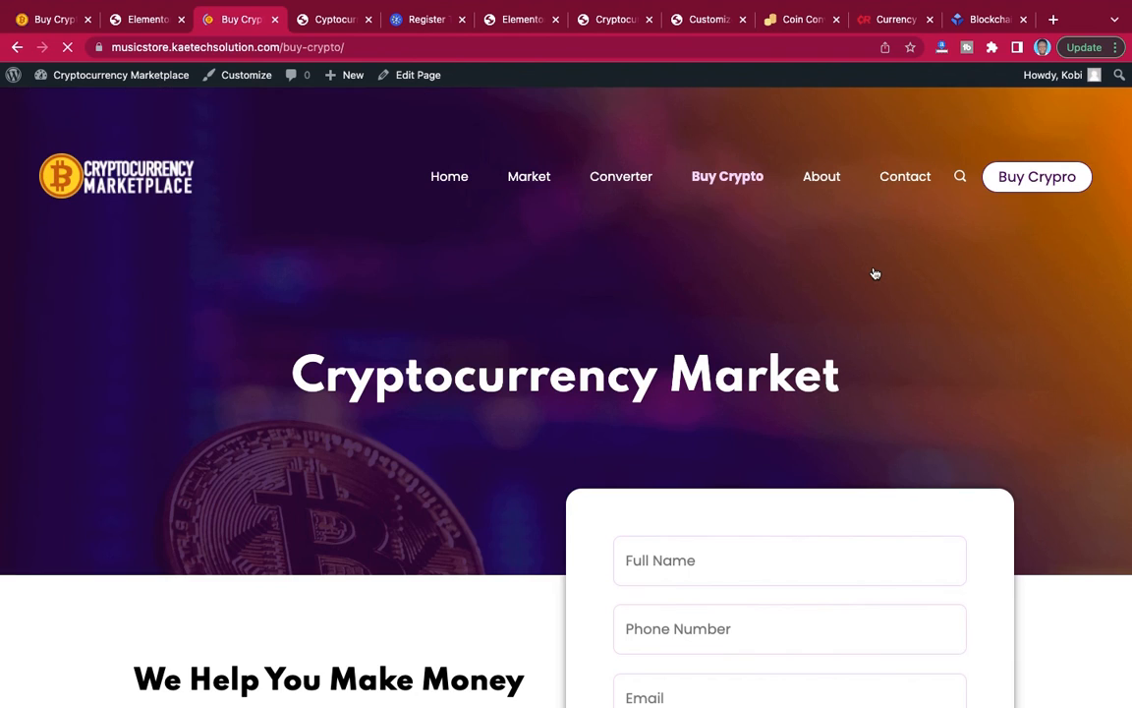
pyautogui.scroll(-8, 873, 271)
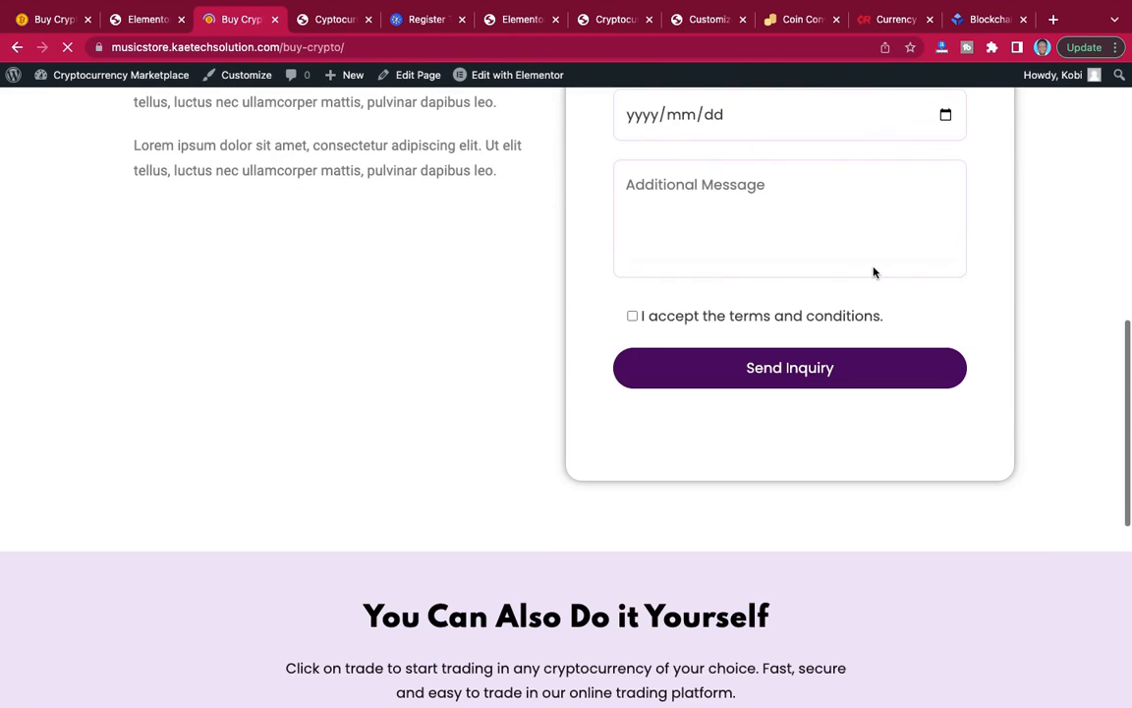
pyautogui.scroll(-5, 873, 272)
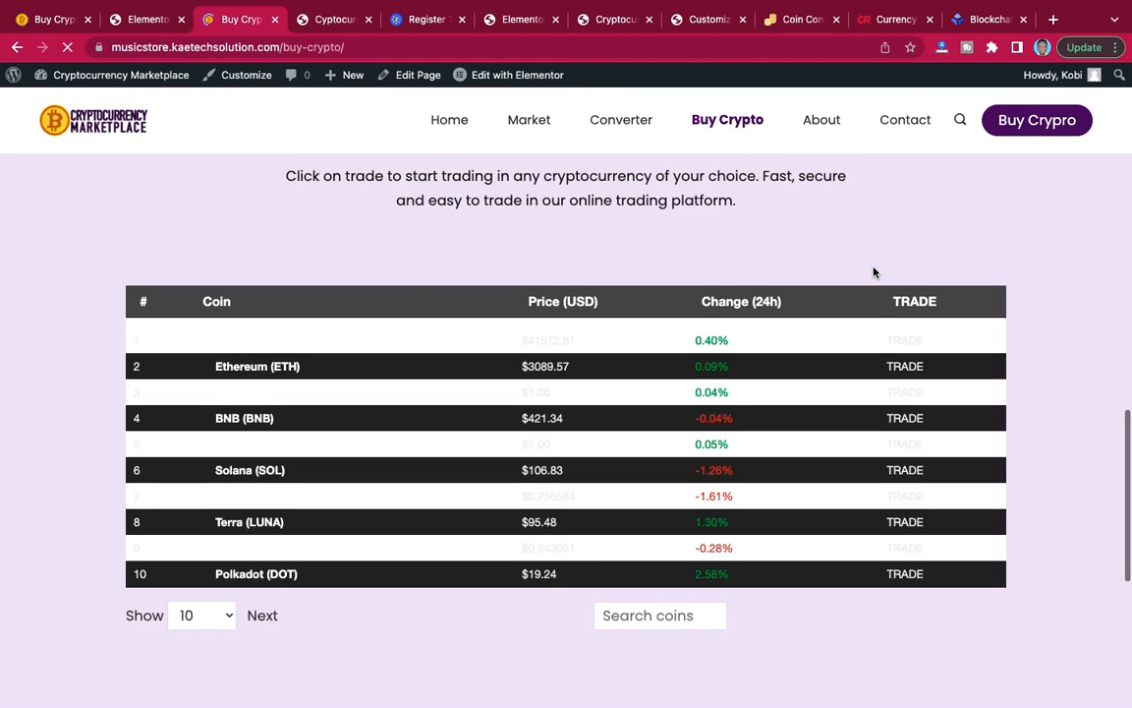
pyautogui.scroll(-1, 828, 269)
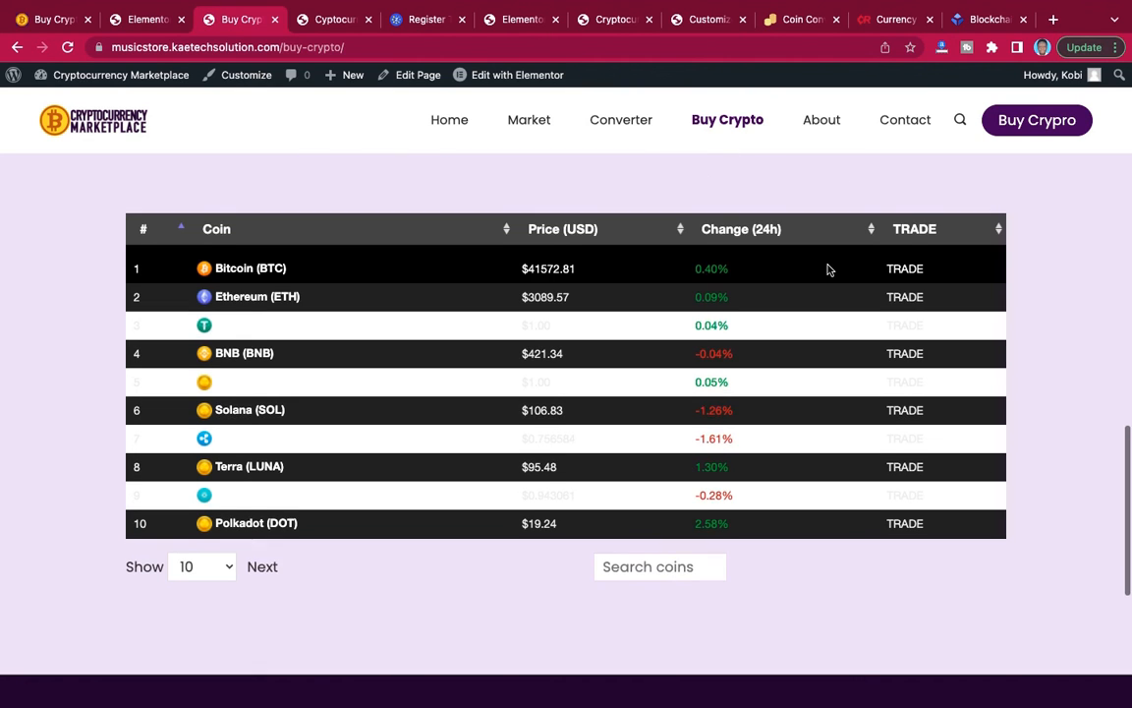
pyautogui.scroll(1, 828, 269)
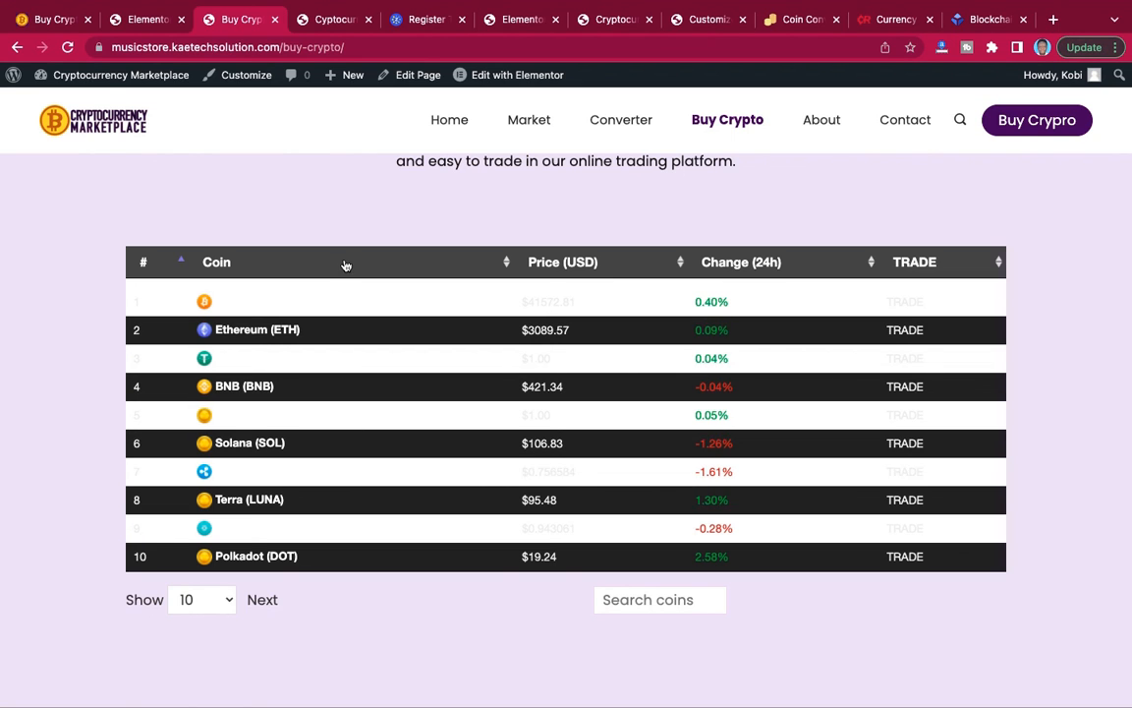
# Go back to the plugin settings, set the default design to light, and save the options.
pyautogui.click(327, 21)
pyautogui.scroll(-5, 351, 293)
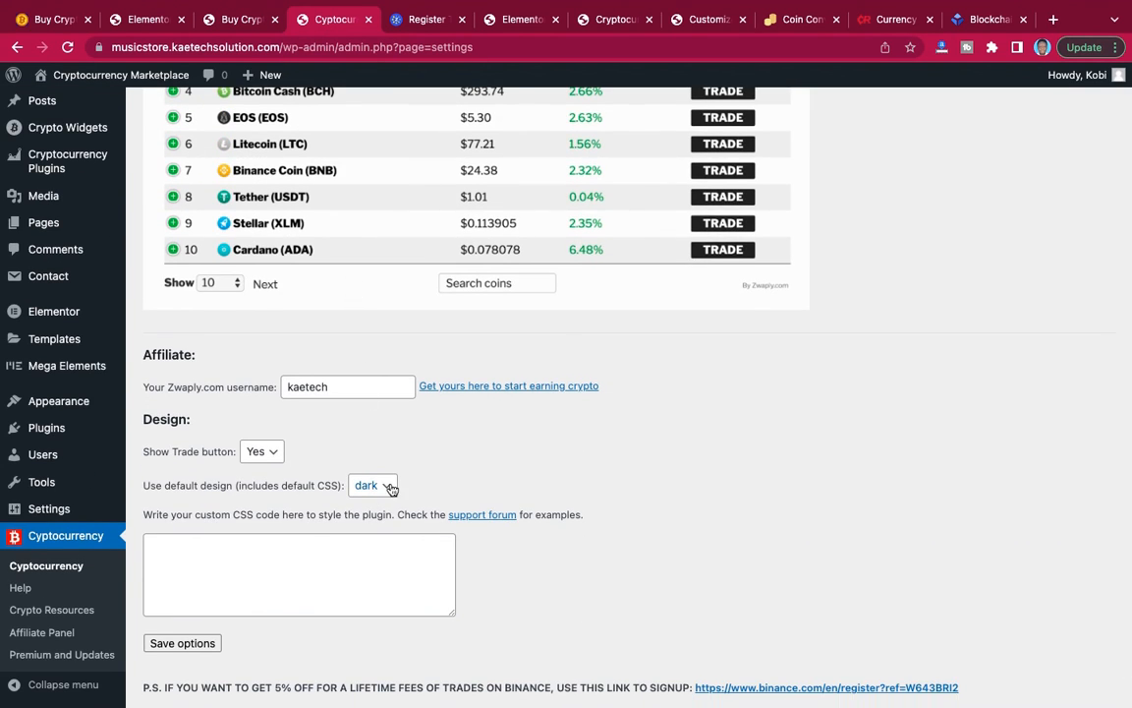
pyautogui.click(369, 485)
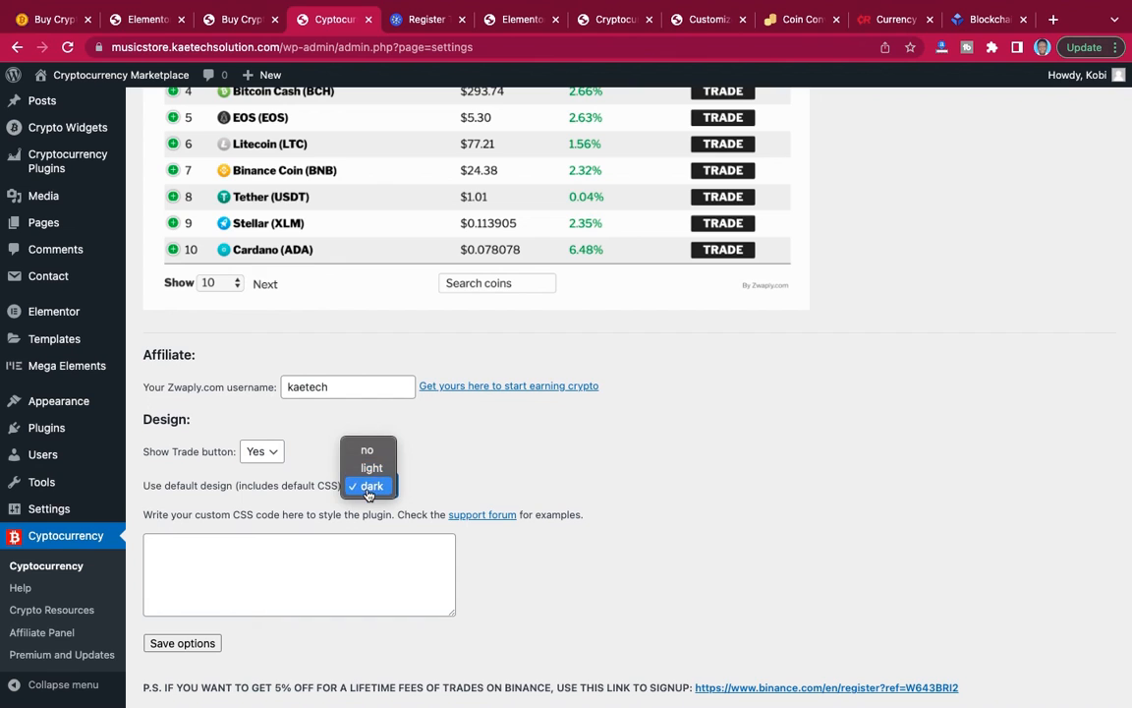
pyautogui.click(372, 468)
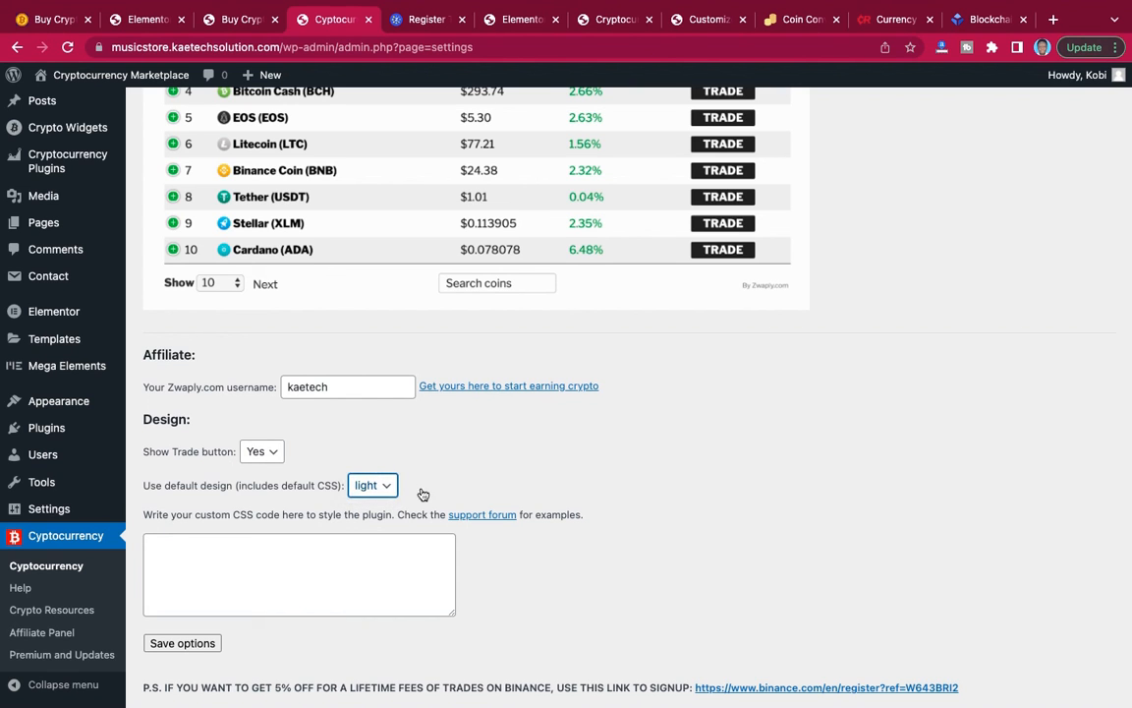
pyautogui.scroll(-1, 450, 499)
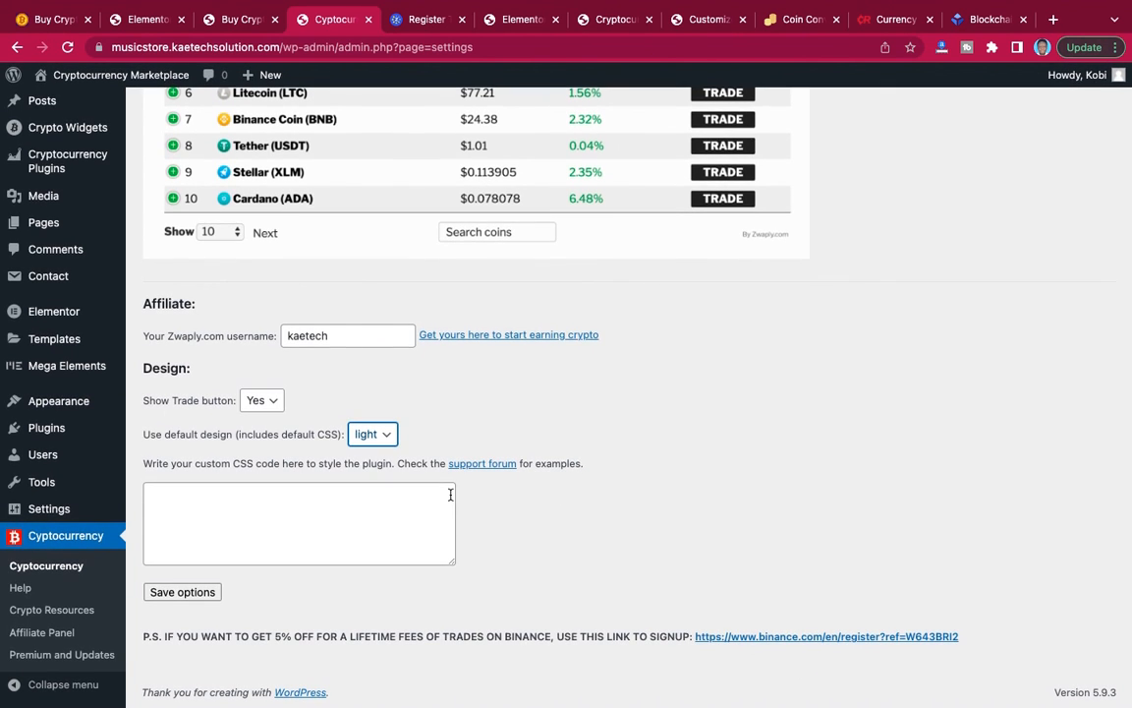
pyautogui.click(182, 591)
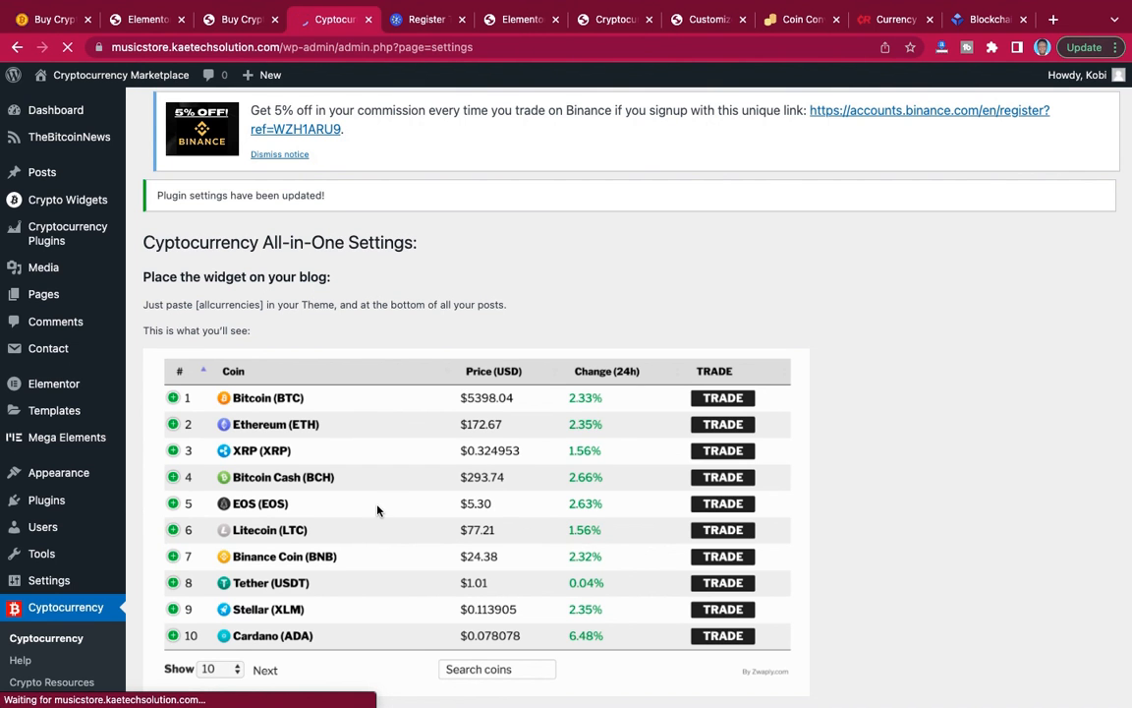
# Review the restyled coin table and its do-it-yourself section on the live Buy Crypto page.
pyautogui.click(236, 22)
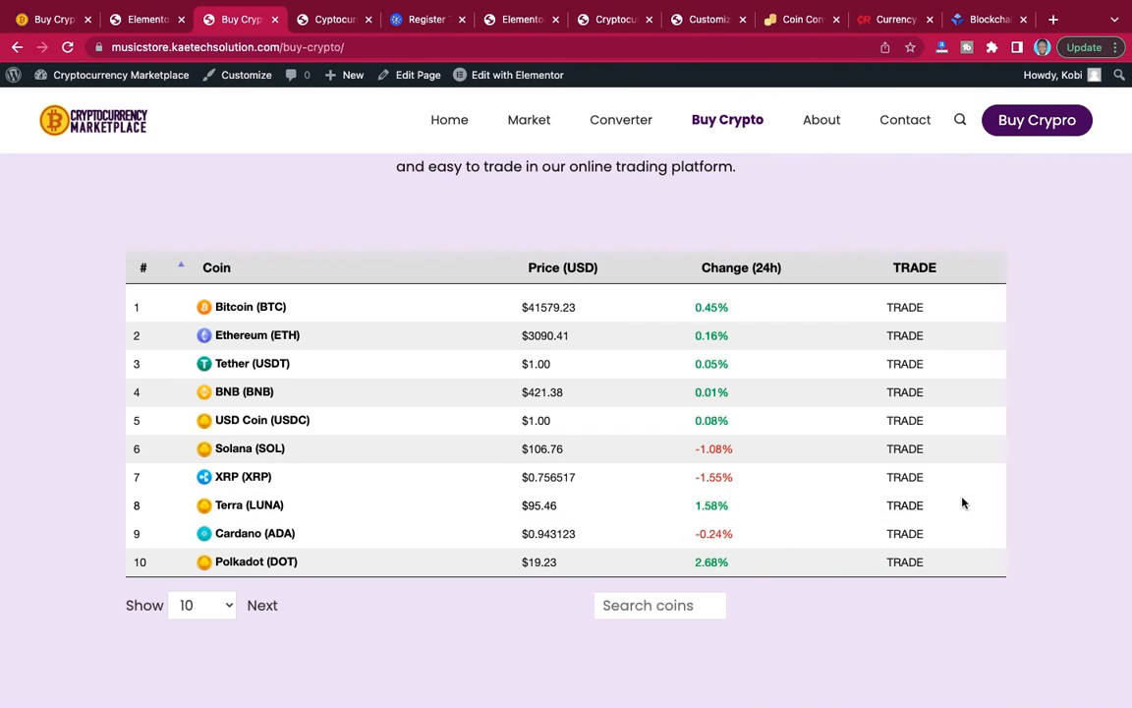
pyautogui.scroll(5, 909, 498)
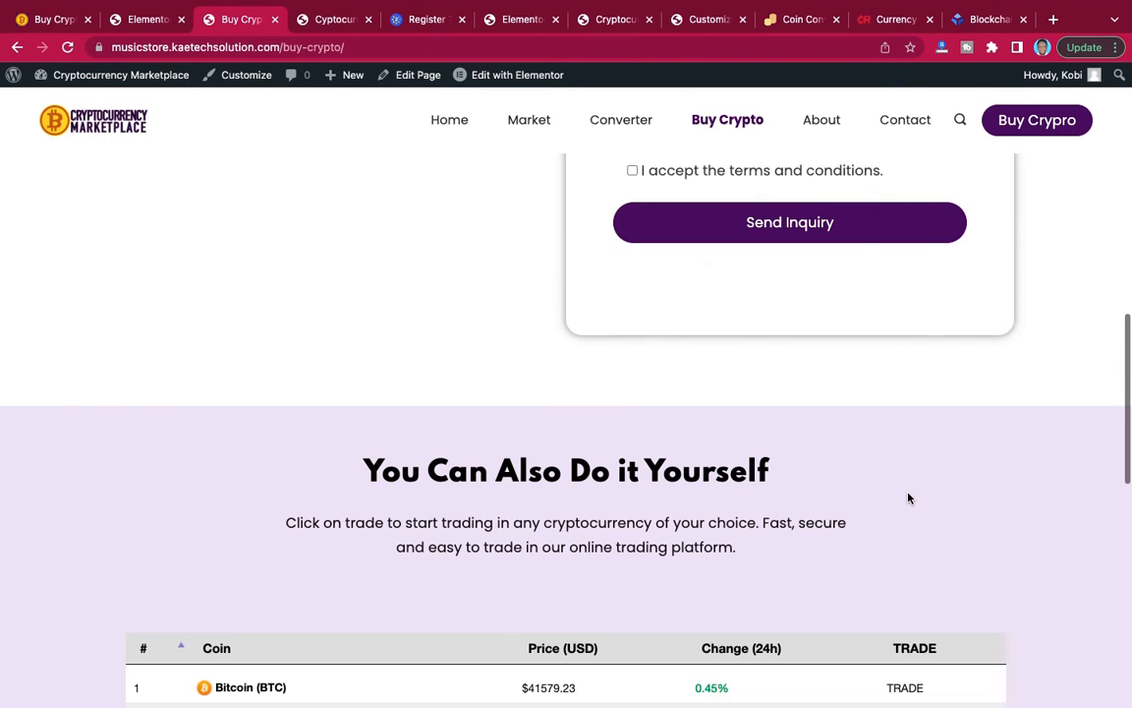
pyautogui.scroll(-10, 909, 498)
pyautogui.scroll(6, 908, 498)
pyautogui.scroll(6, 909, 498)
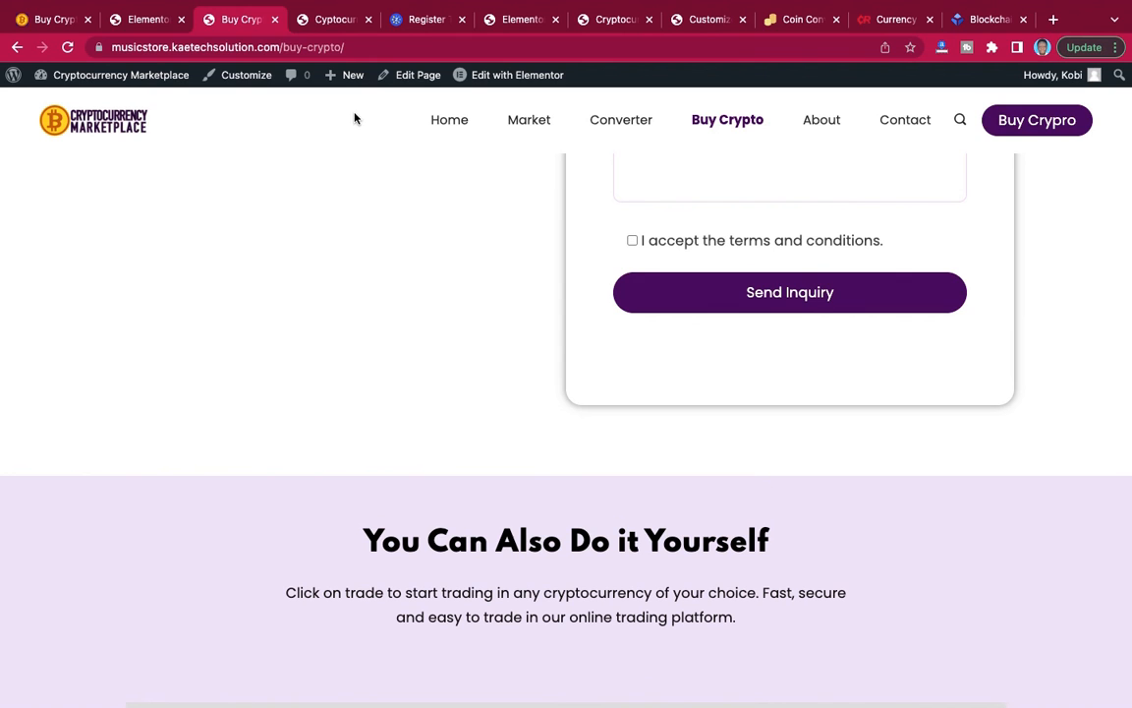
# Switch to the reference site's Buy Crypto page and look over its coin table, footer and header for comparison.
pyautogui.click(61, 22)
pyautogui.scroll(-6, 344, 280)
pyautogui.scroll(15, 344, 275)
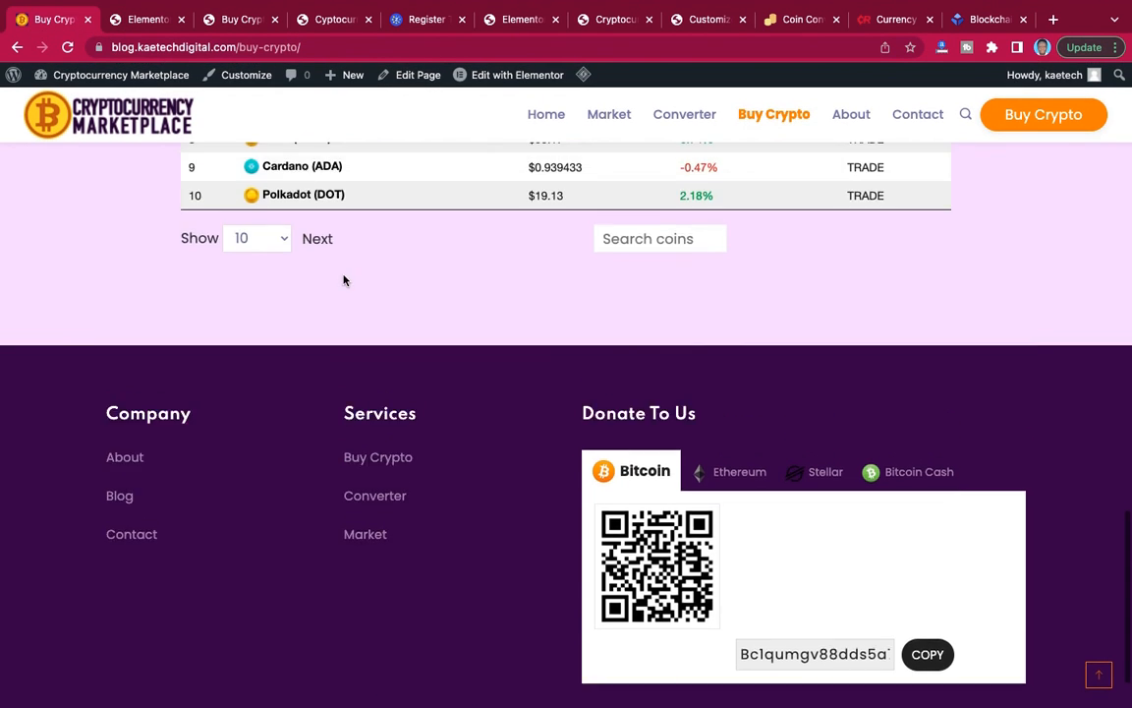
pyautogui.scroll(6, 344, 280)
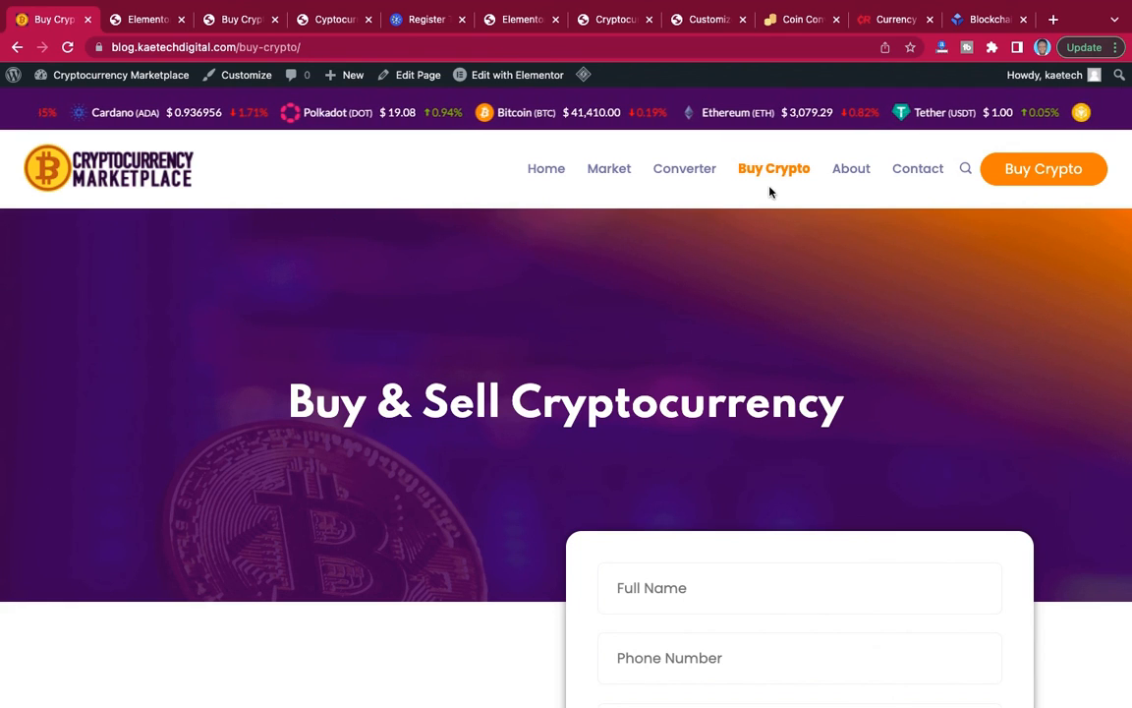
# Return to the site being built, exit the Buy Crypto page's Elementor editor to the dashboard, and open the list of all pages.
pyautogui.click(150, 28)
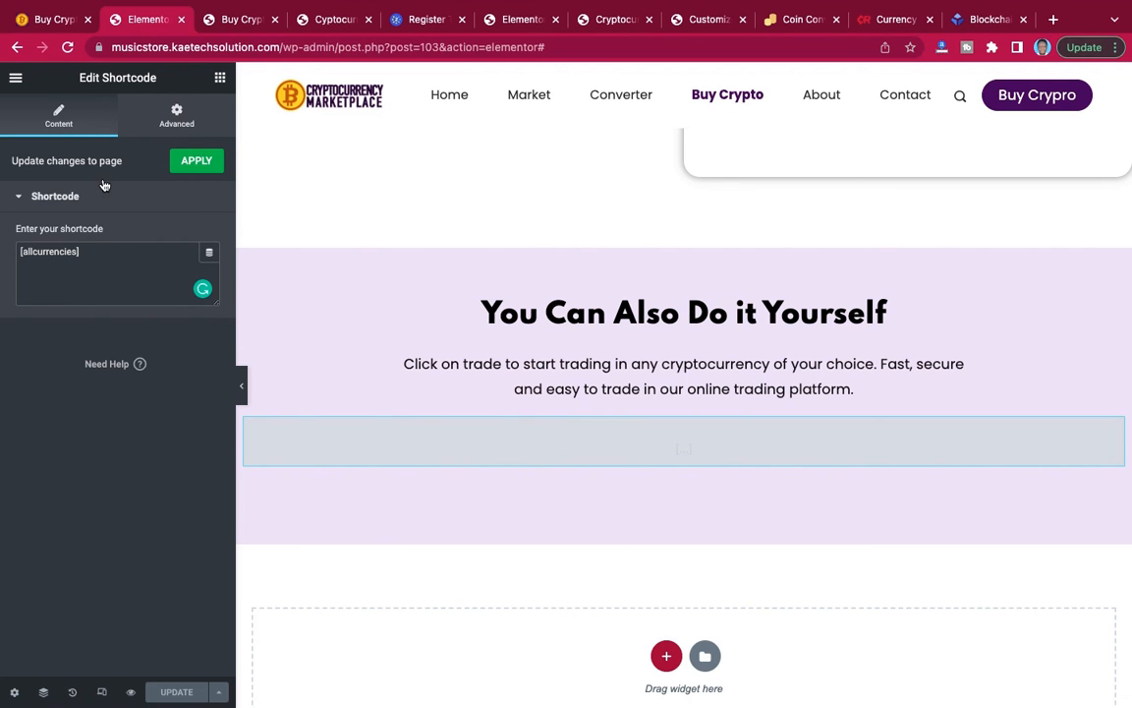
pyautogui.click(16, 78)
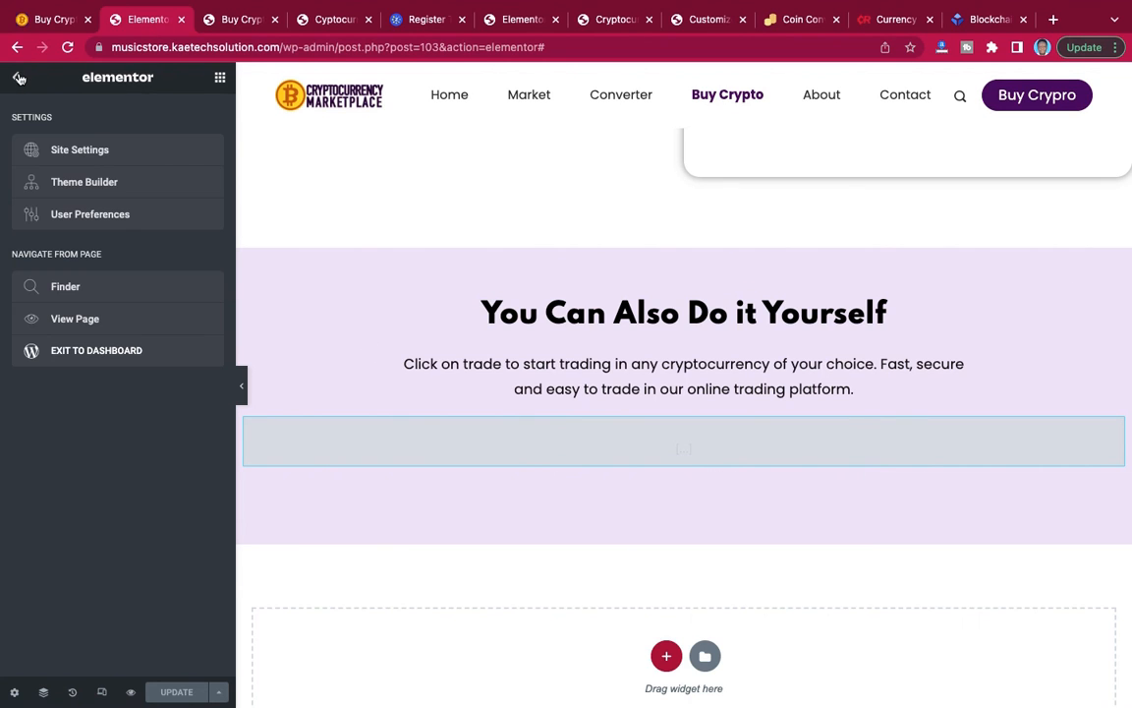
pyautogui.click(81, 353)
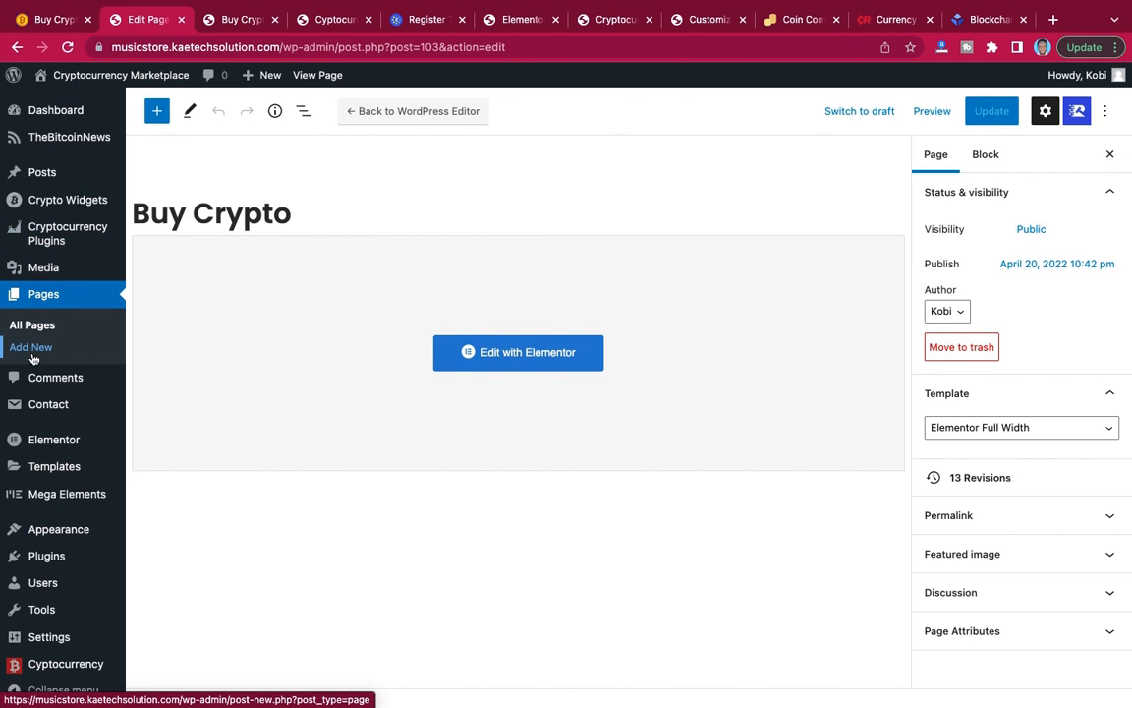
pyautogui.scroll(-1, 34, 359)
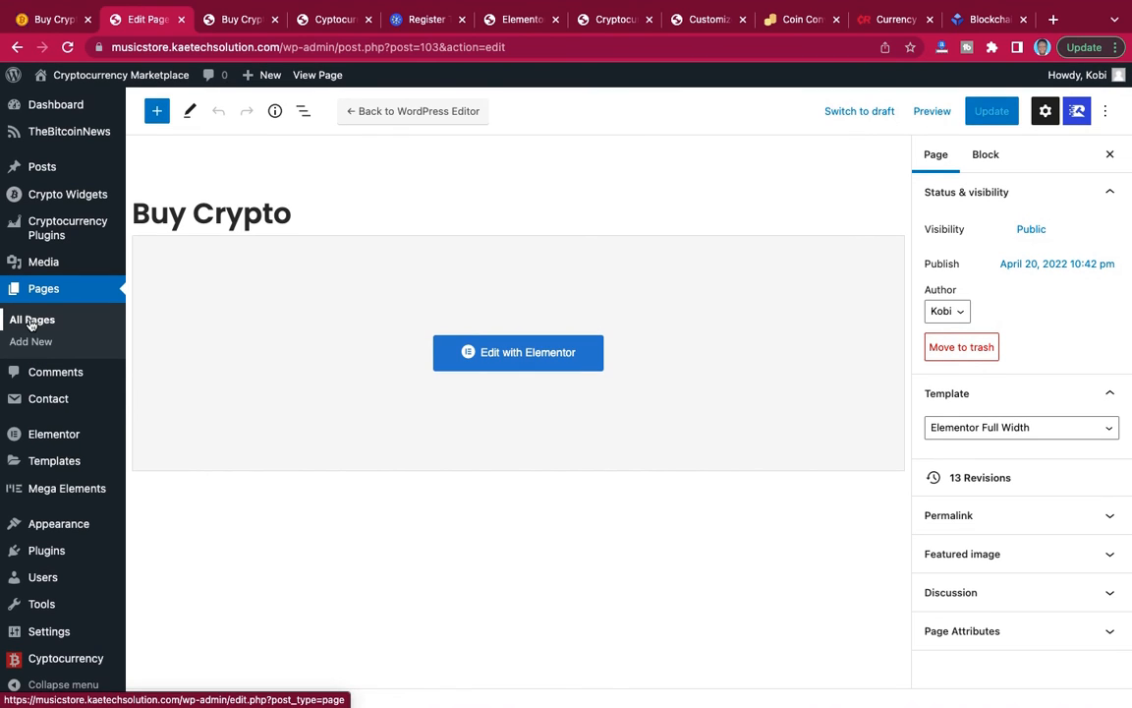
pyautogui.click(31, 322)
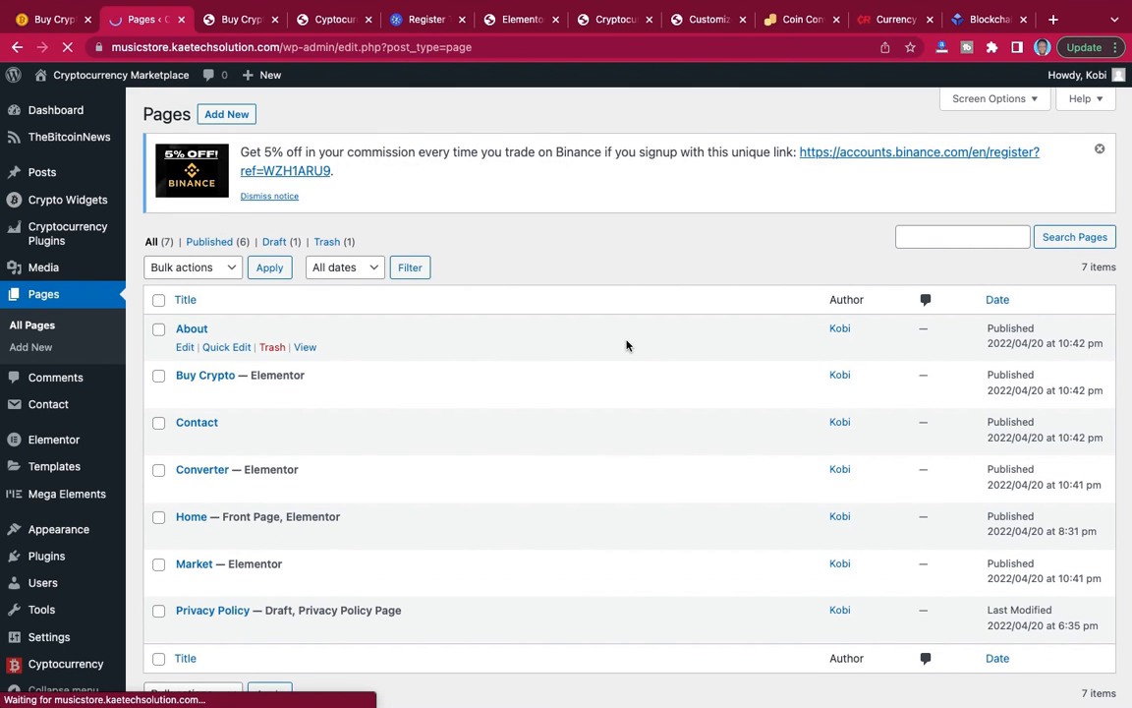
# Open the About page from the page list and start editing it with Elementor.
pyautogui.scroll(-2, 628, 344)
pyautogui.scroll(1, 627, 344)
pyautogui.scroll(-1, 627, 344)
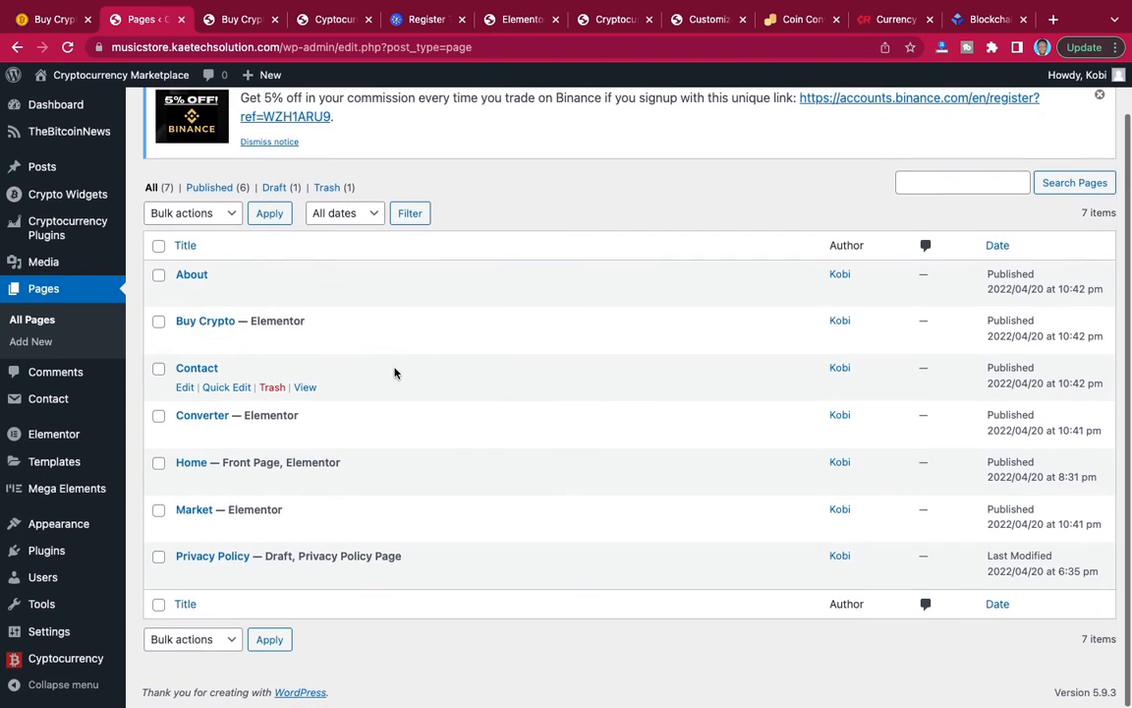
pyautogui.click(191, 276)
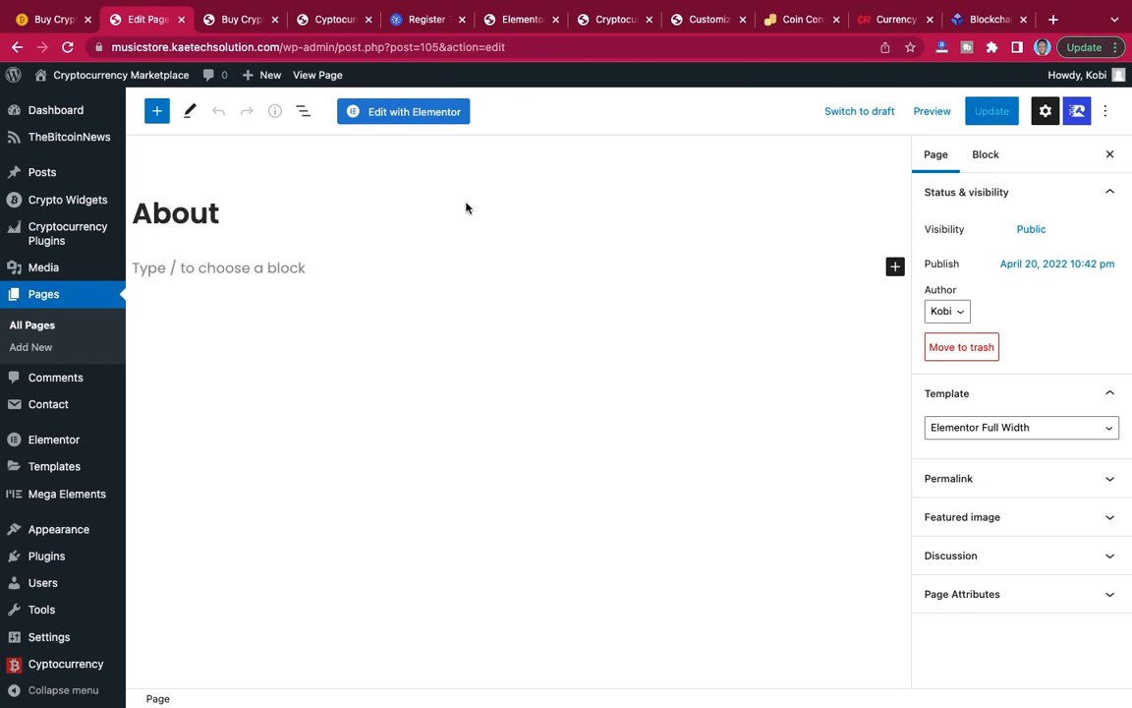
pyautogui.click(430, 116)
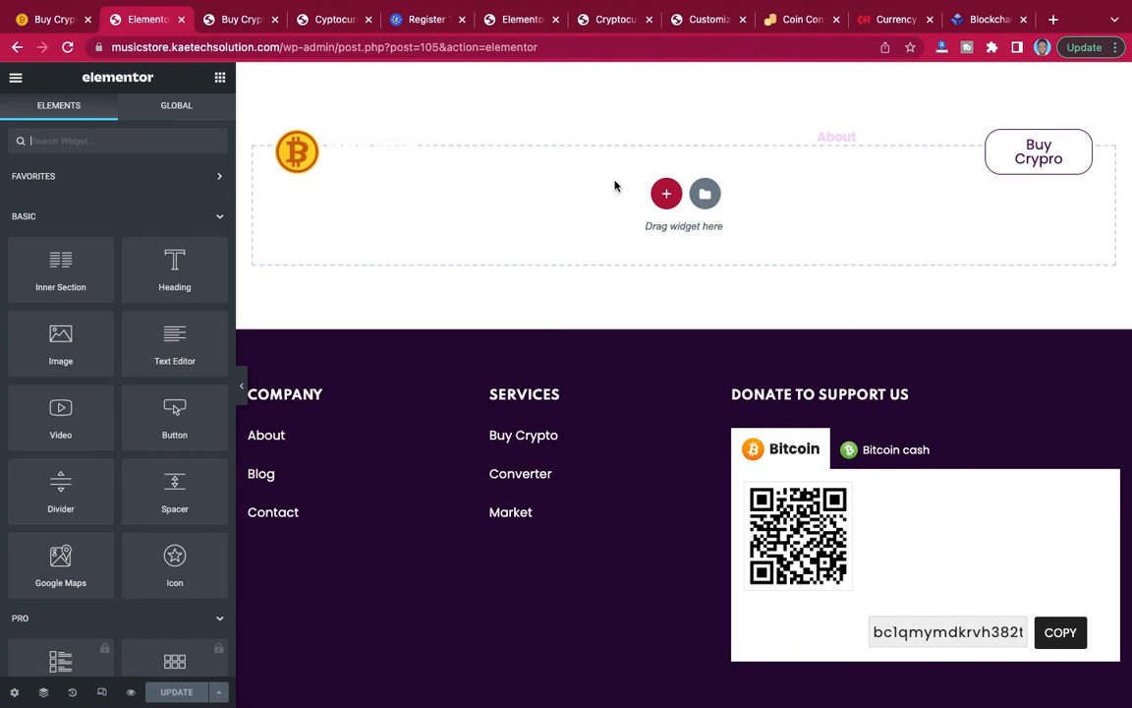
# Start a template import from the saved templates library and browse to the Cryptocurrency Demo folder inside the Desktop's CRYPTO folder.
pyautogui.click(704, 195)
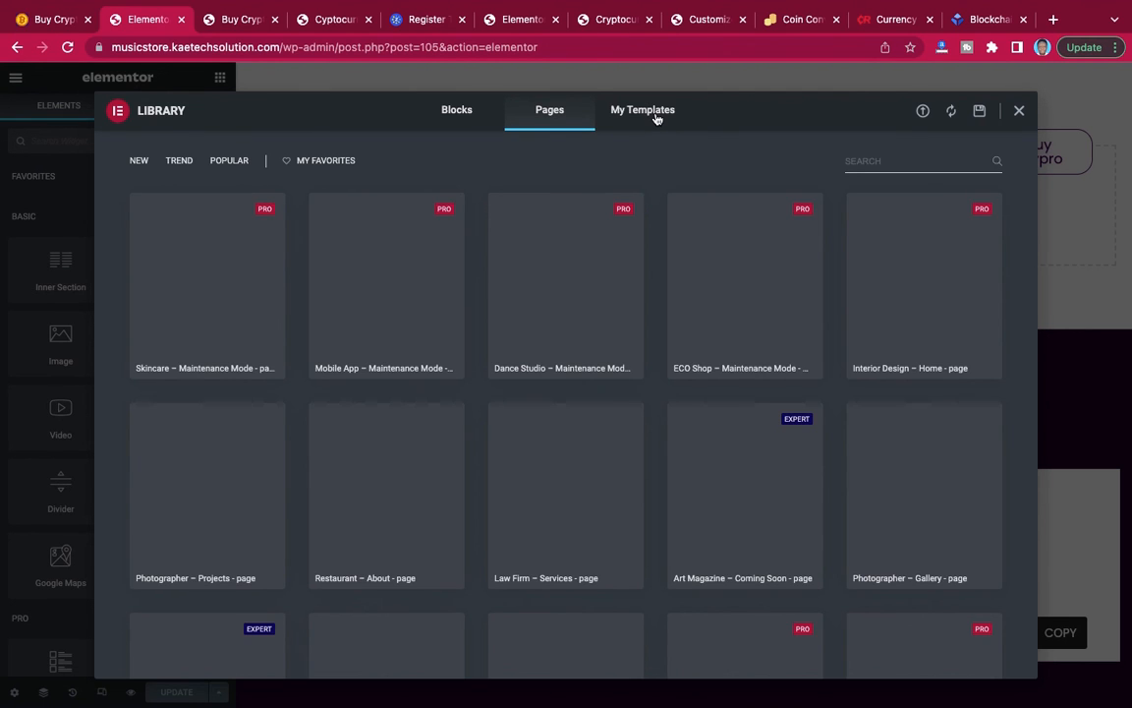
pyautogui.click(655, 118)
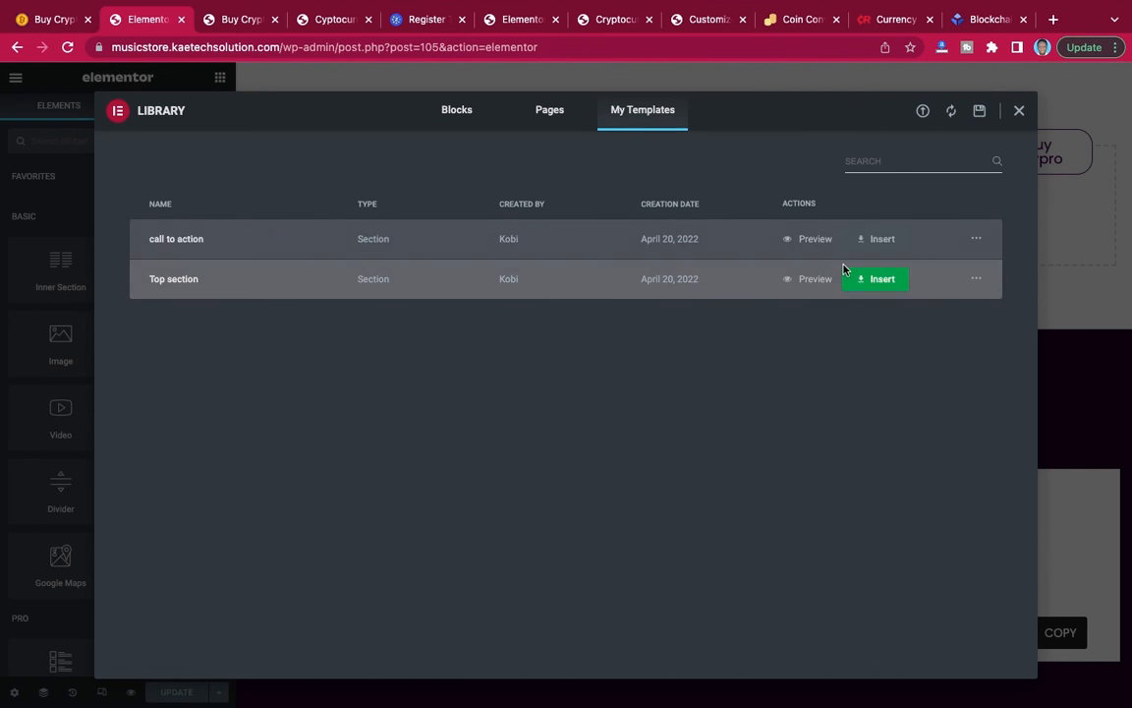
pyautogui.click(922, 112)
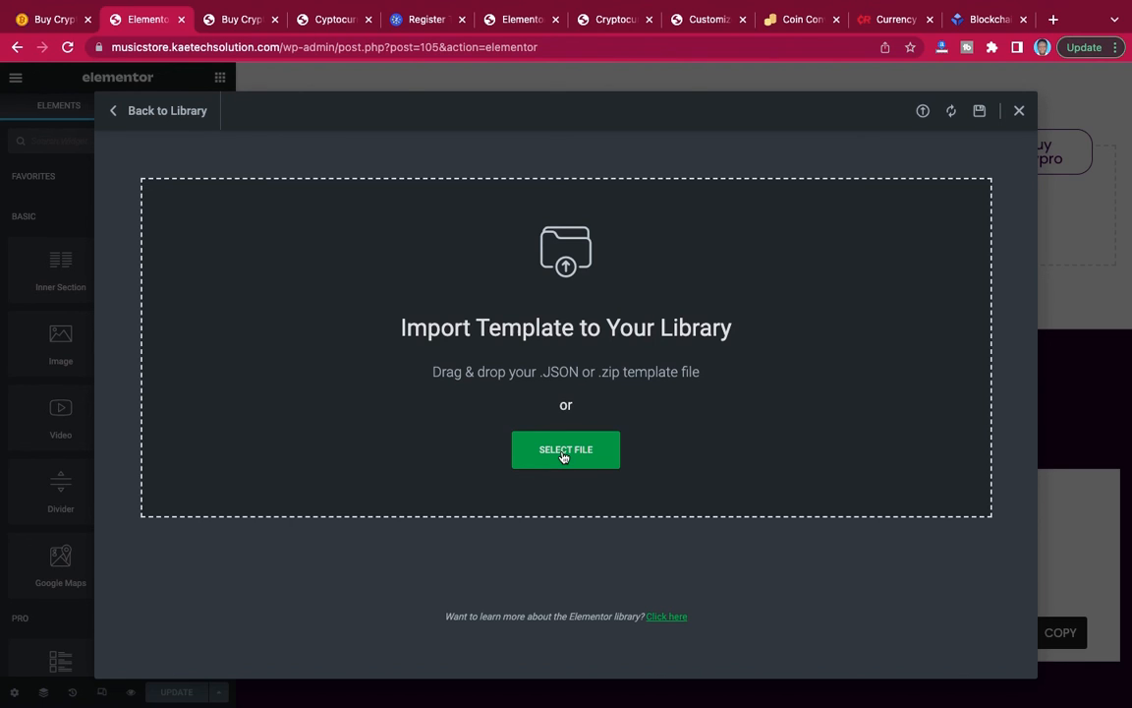
pyautogui.click(565, 449)
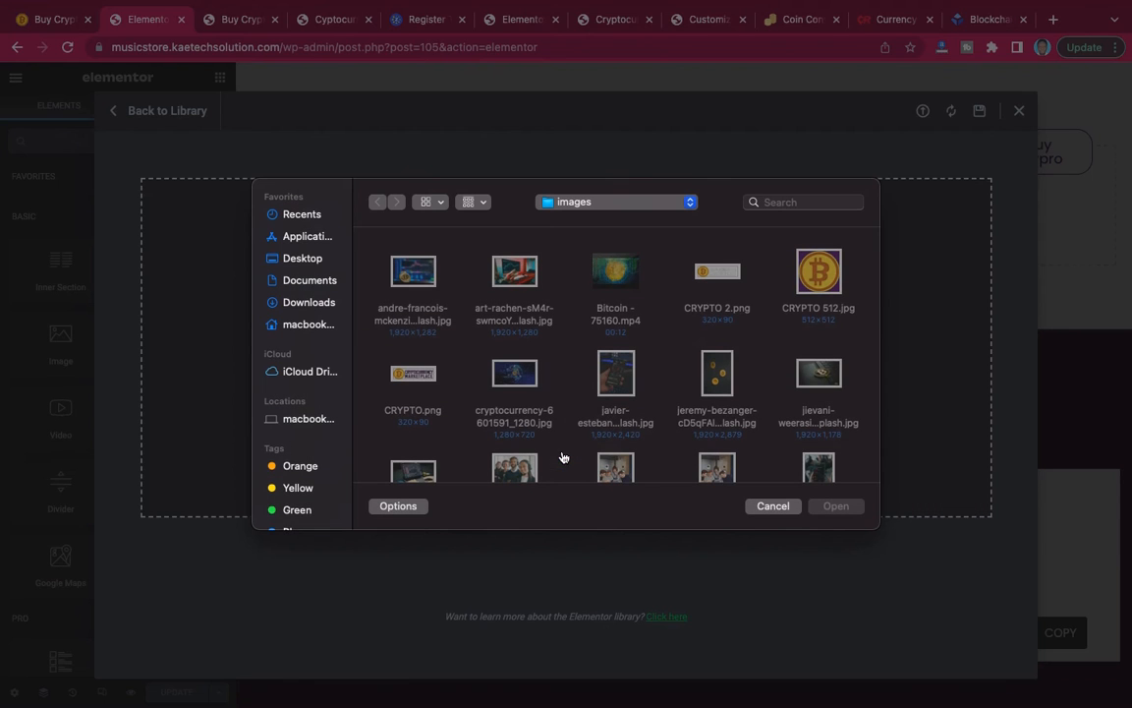
pyautogui.click(305, 258)
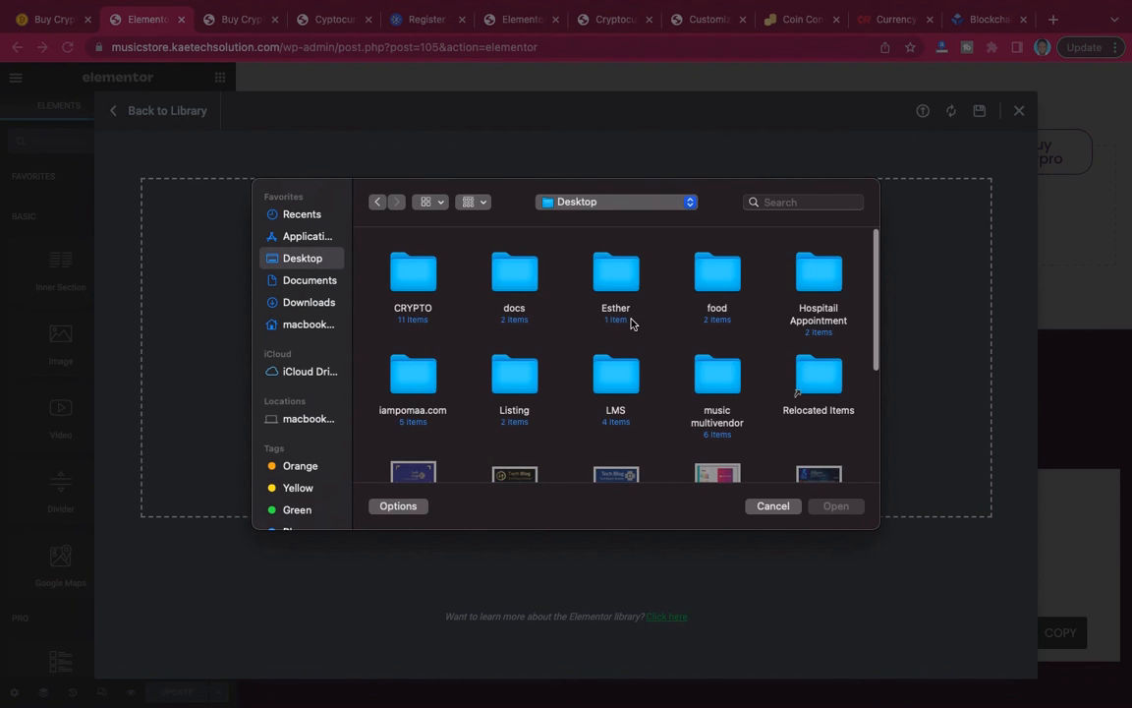
pyautogui.doubleClick(413, 276)
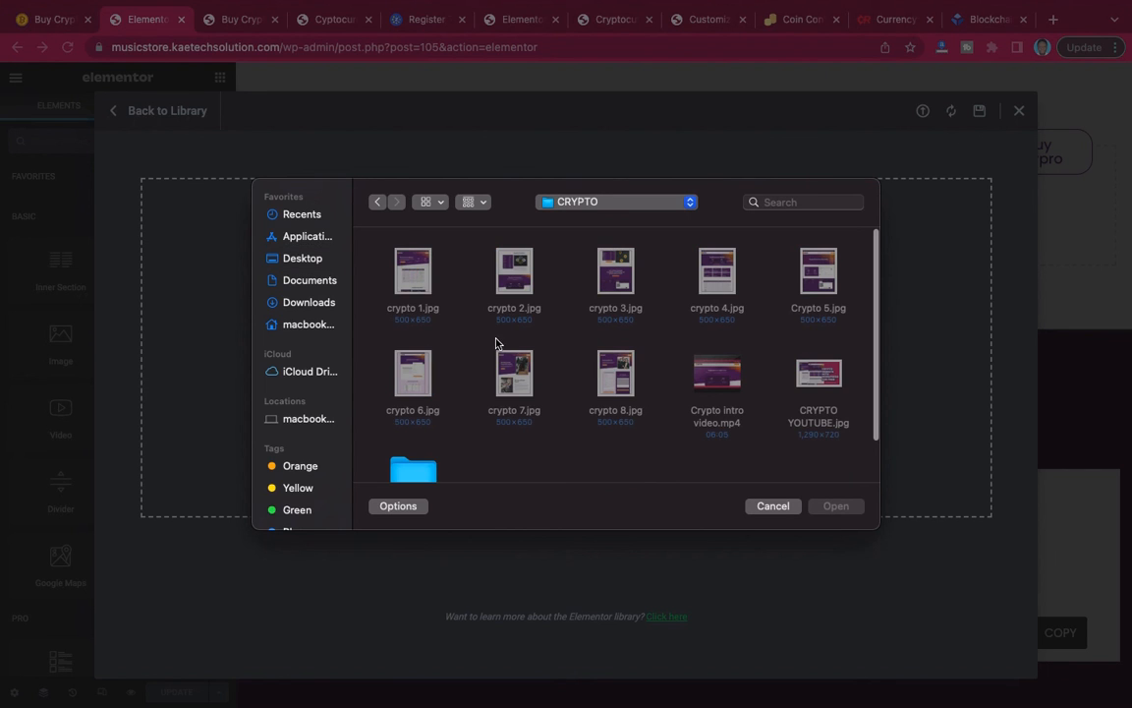
pyautogui.scroll(-2, 543, 375)
pyautogui.doubleClick(378, 379)
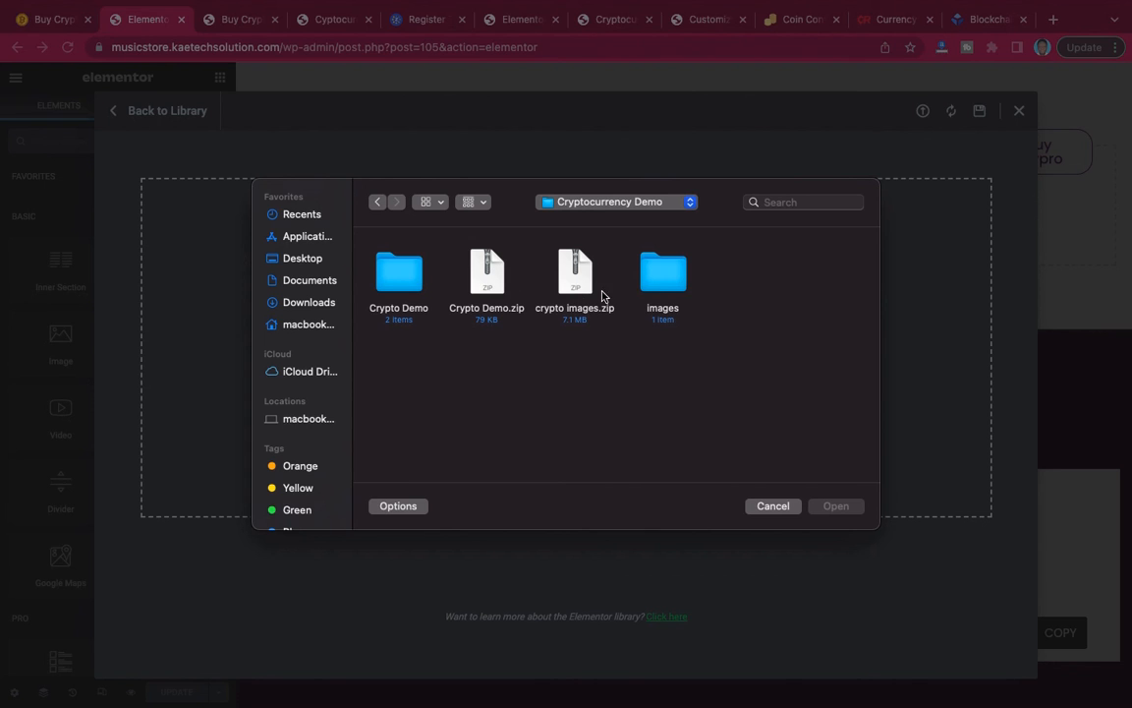
pyautogui.doubleClick(666, 282)
pyautogui.click(409, 274)
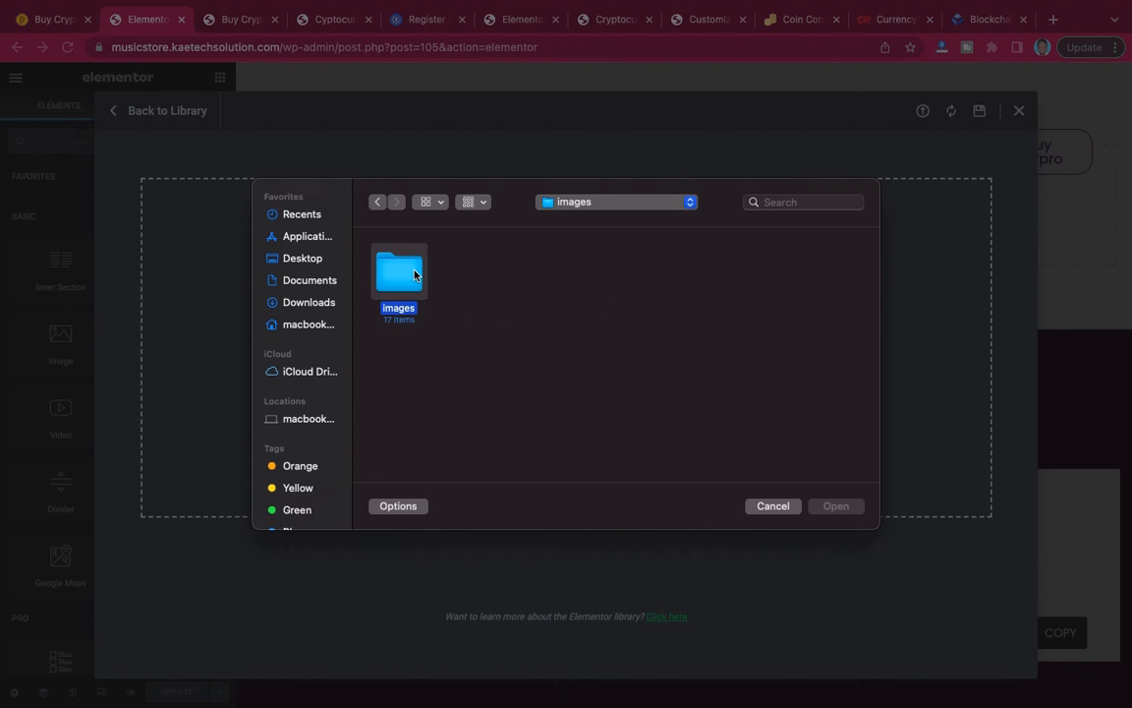
pyautogui.doubleClick(414, 275)
pyautogui.scroll(-4, 619, 384)
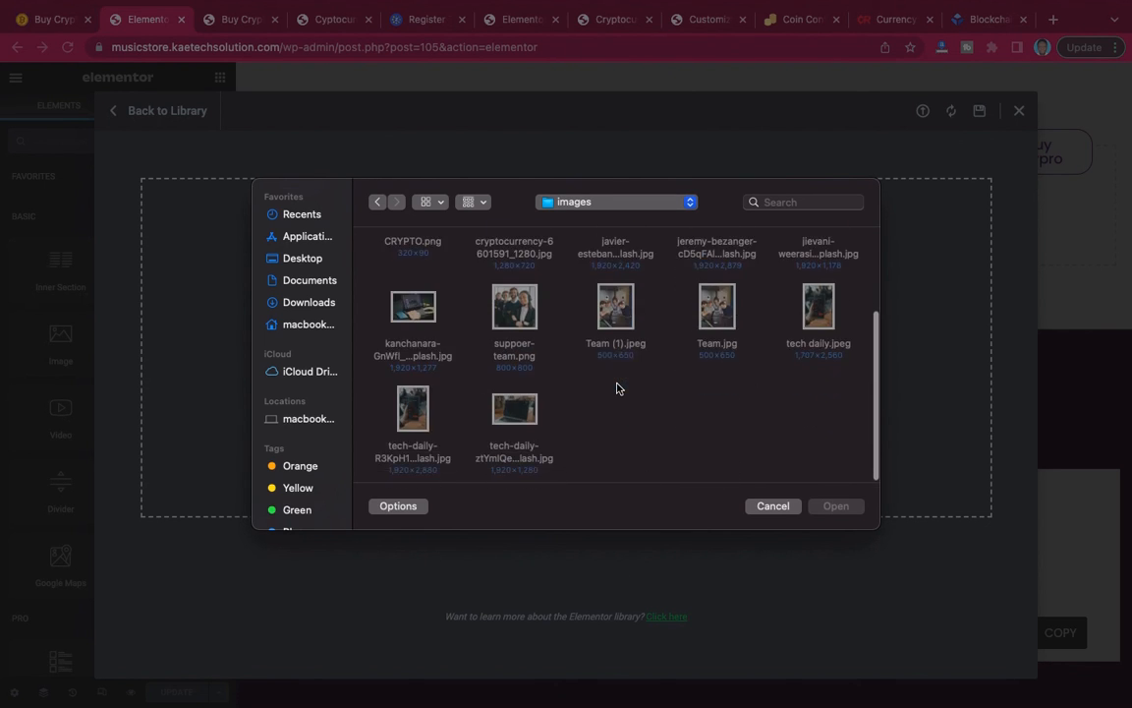
pyautogui.scroll(4, 620, 384)
pyautogui.click(378, 202)
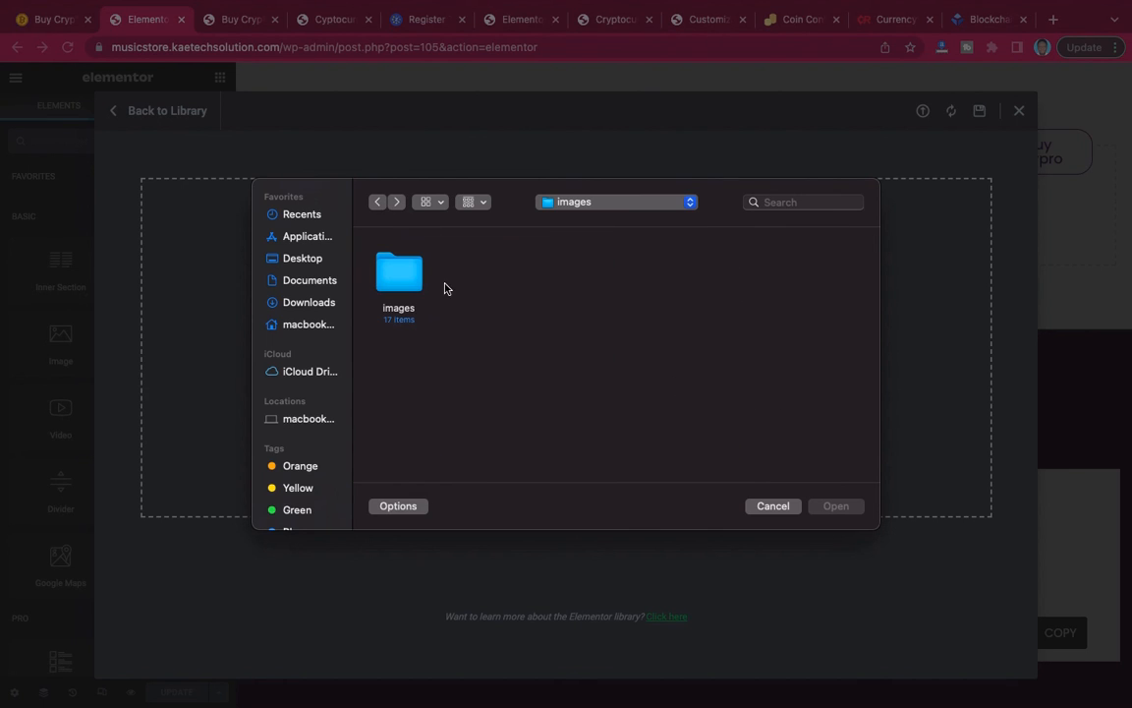
pyautogui.click(379, 204)
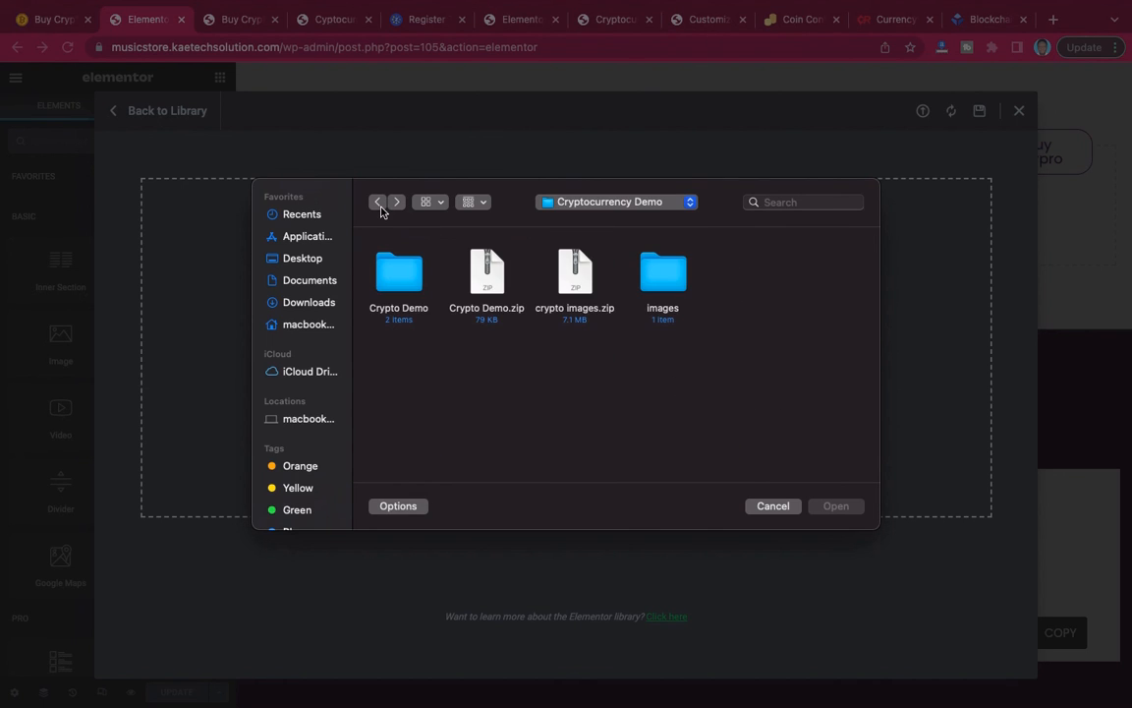
# Import About.json from the files 2 folder within Crypto Demo into the template library, enabling unfiltered file uploads.
pyautogui.doubleClick(397, 295)
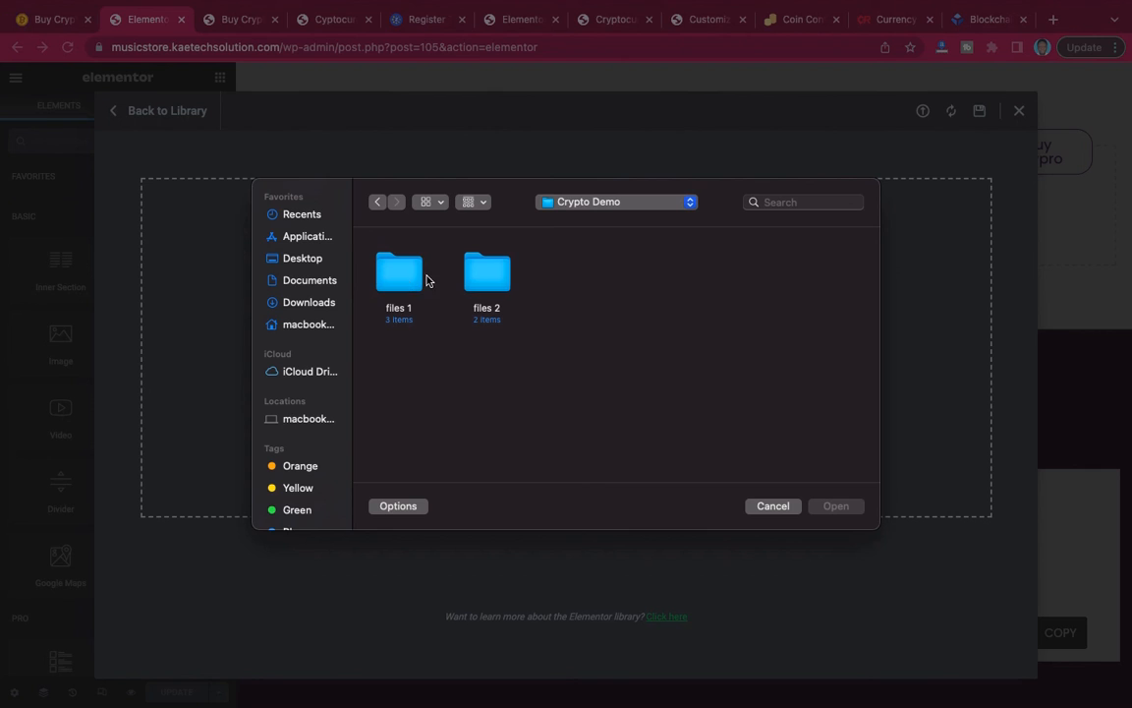
pyautogui.doubleClick(421, 284)
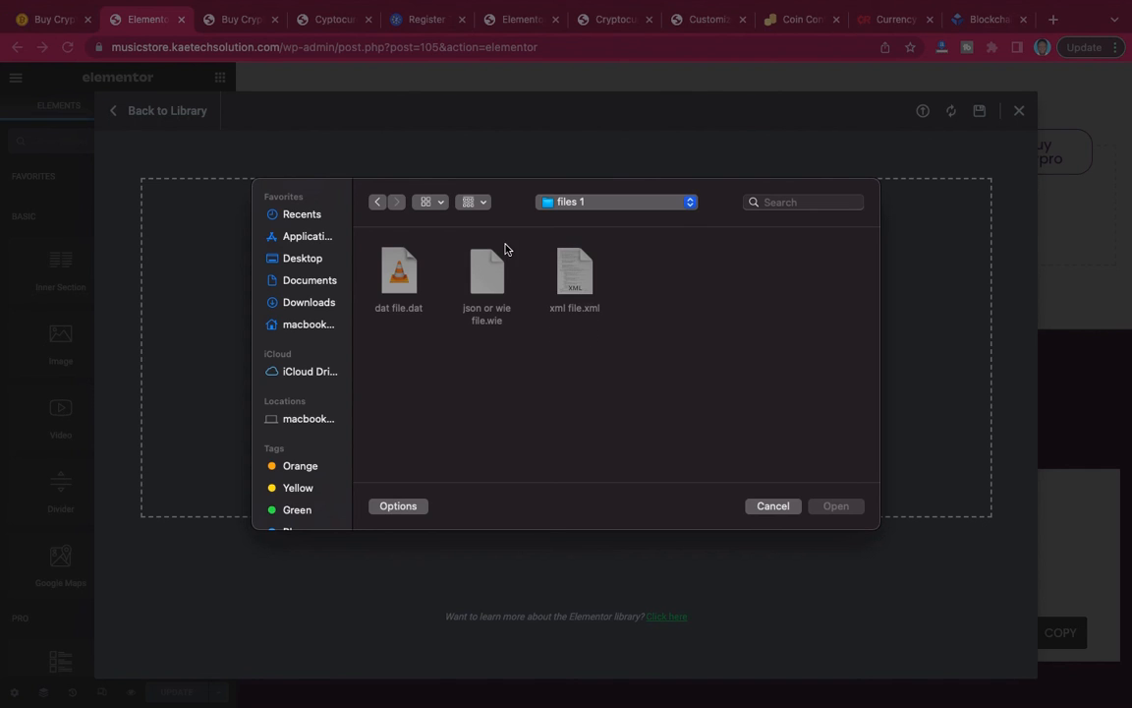
pyautogui.click(378, 202)
pyautogui.doubleClick(473, 289)
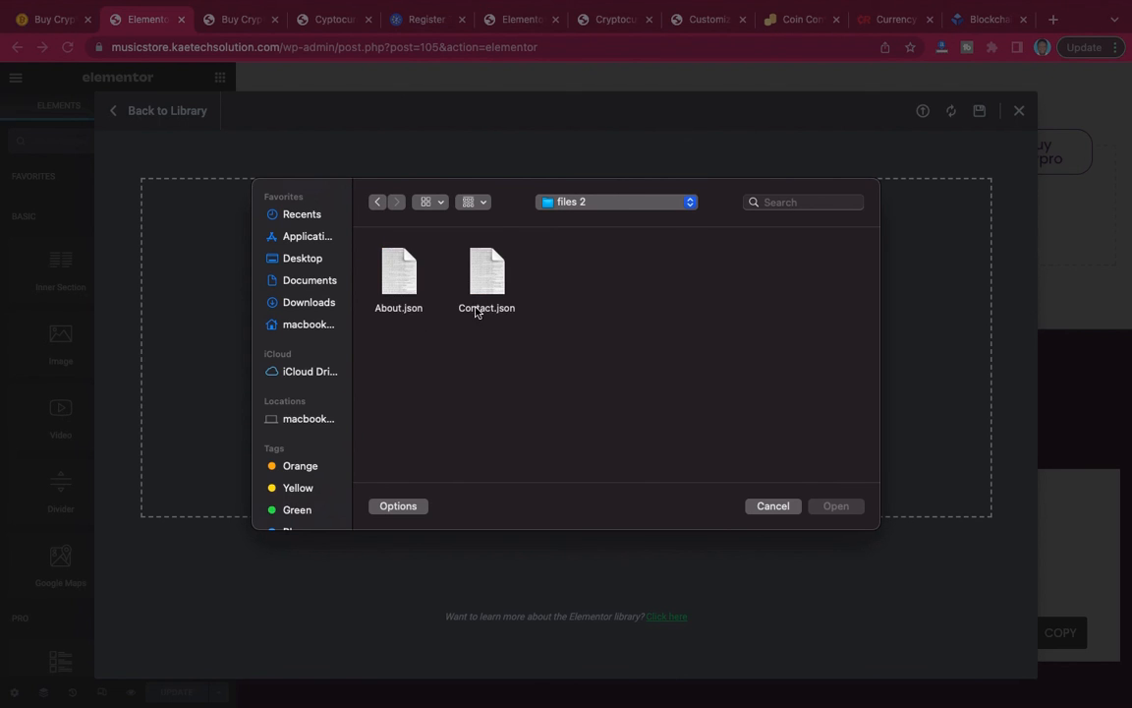
pyautogui.click(406, 283)
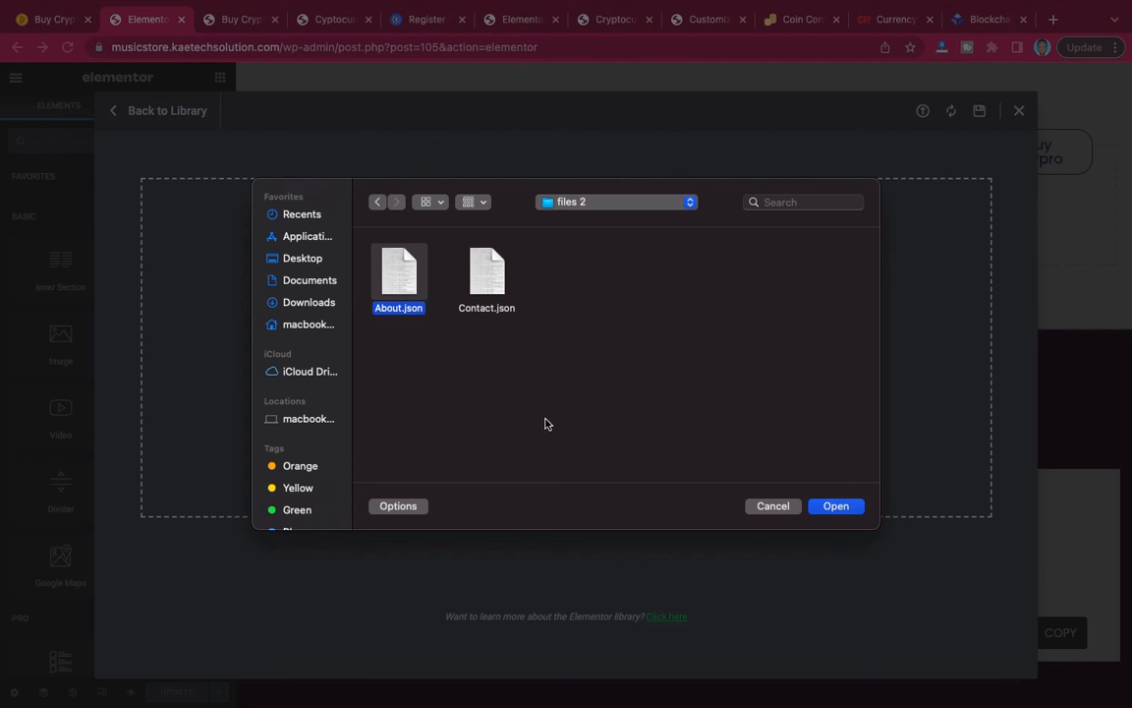
pyautogui.click(836, 506)
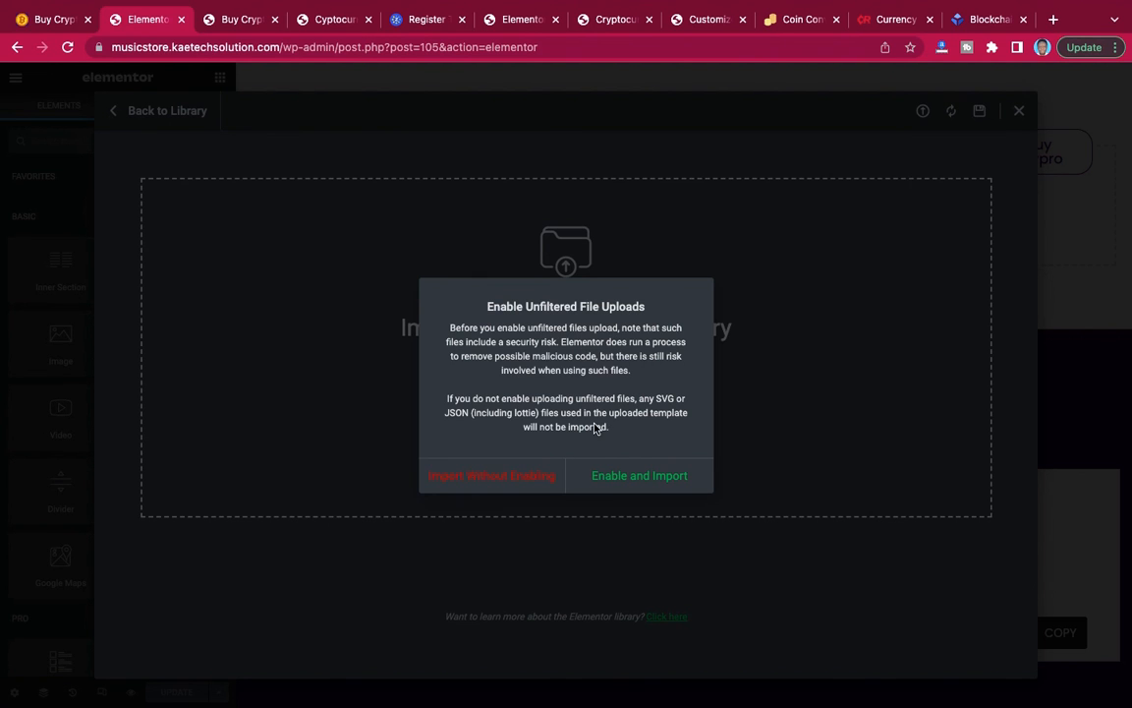
pyautogui.click(641, 477)
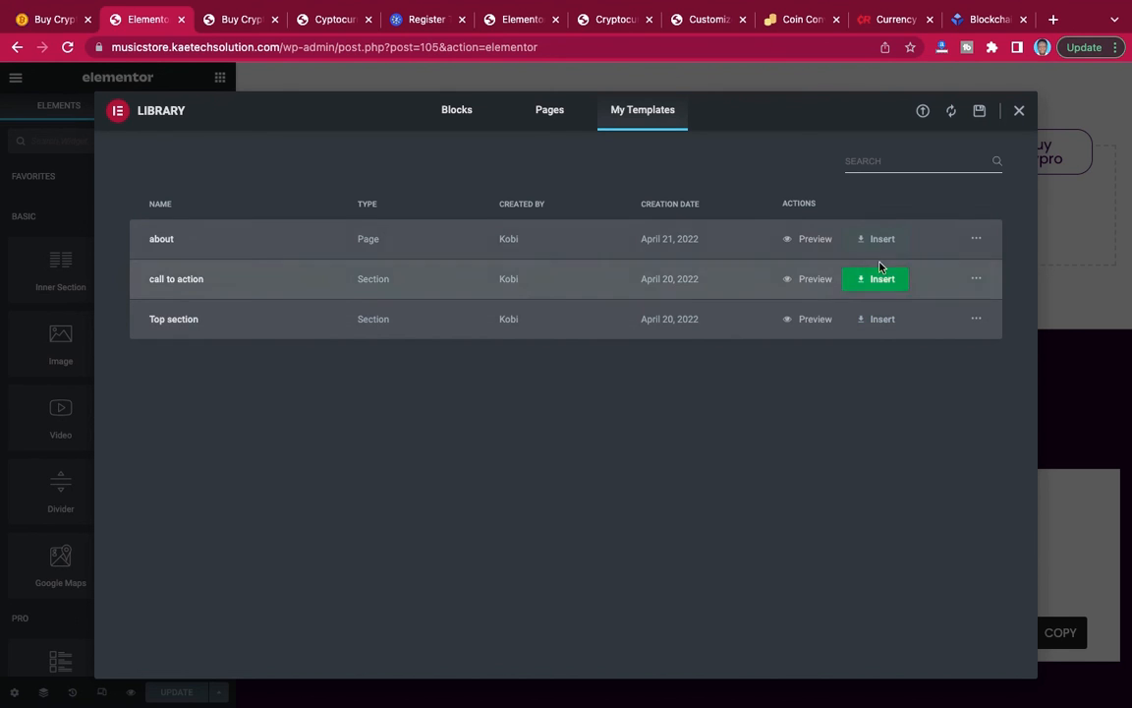
# Import Contact.json from the files 2 folder into the template library.
pyautogui.click(924, 112)
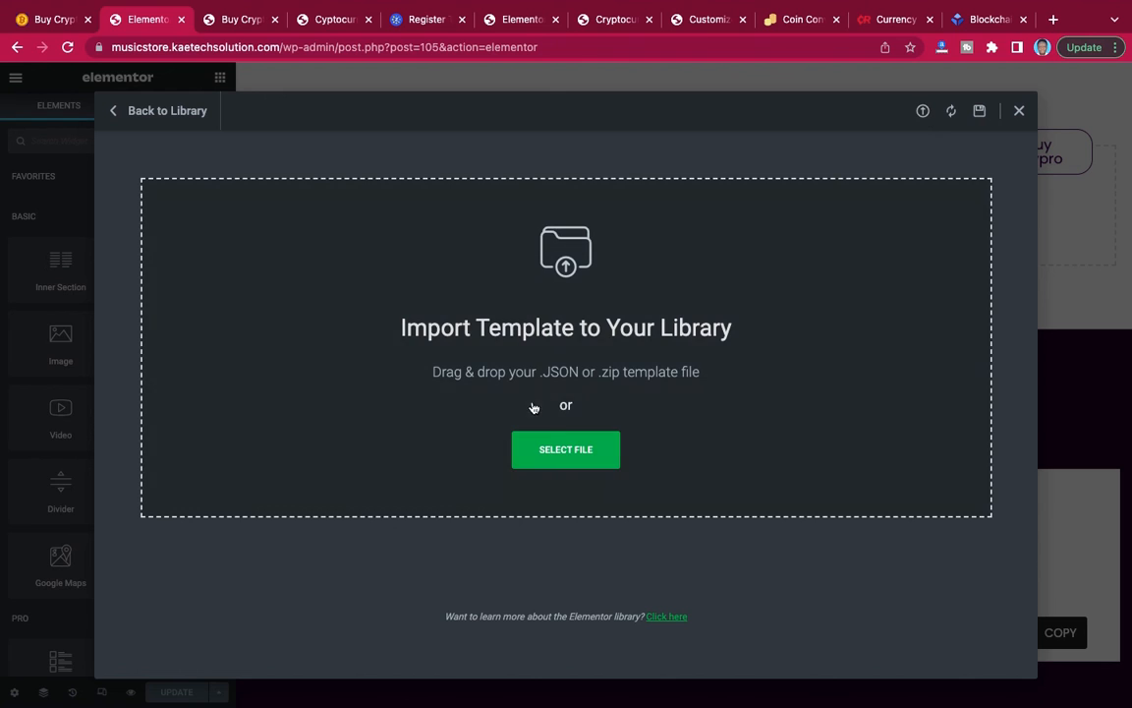
pyautogui.click(573, 452)
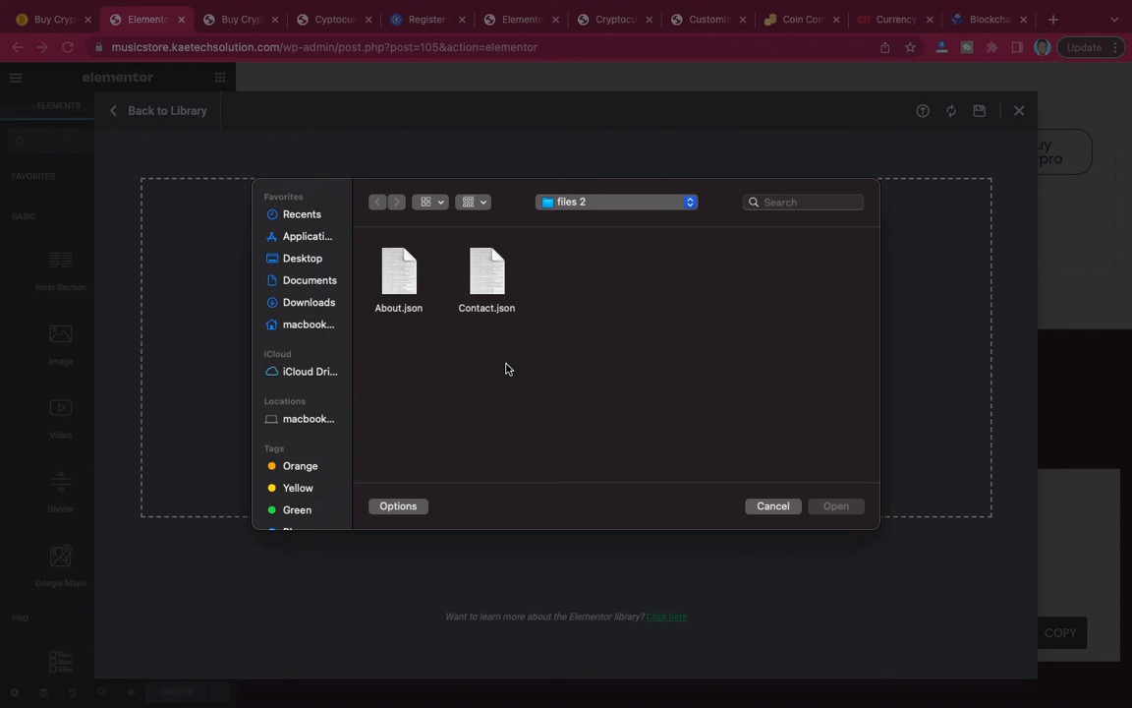
pyautogui.click(490, 280)
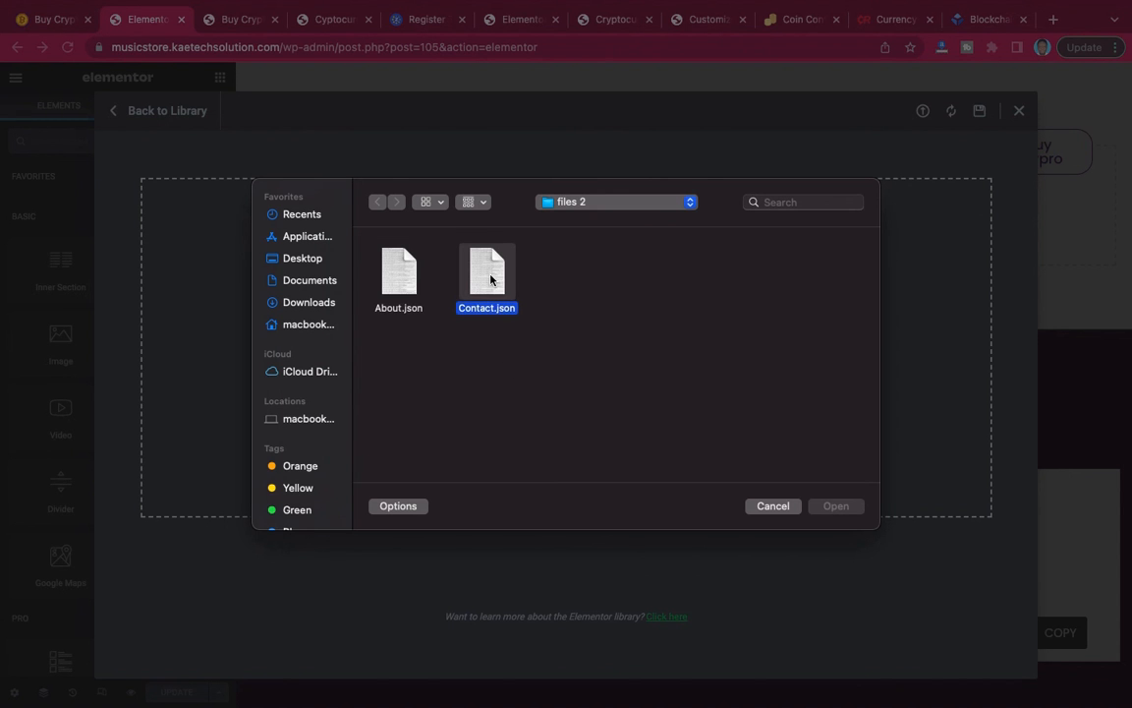
pyautogui.click(835, 507)
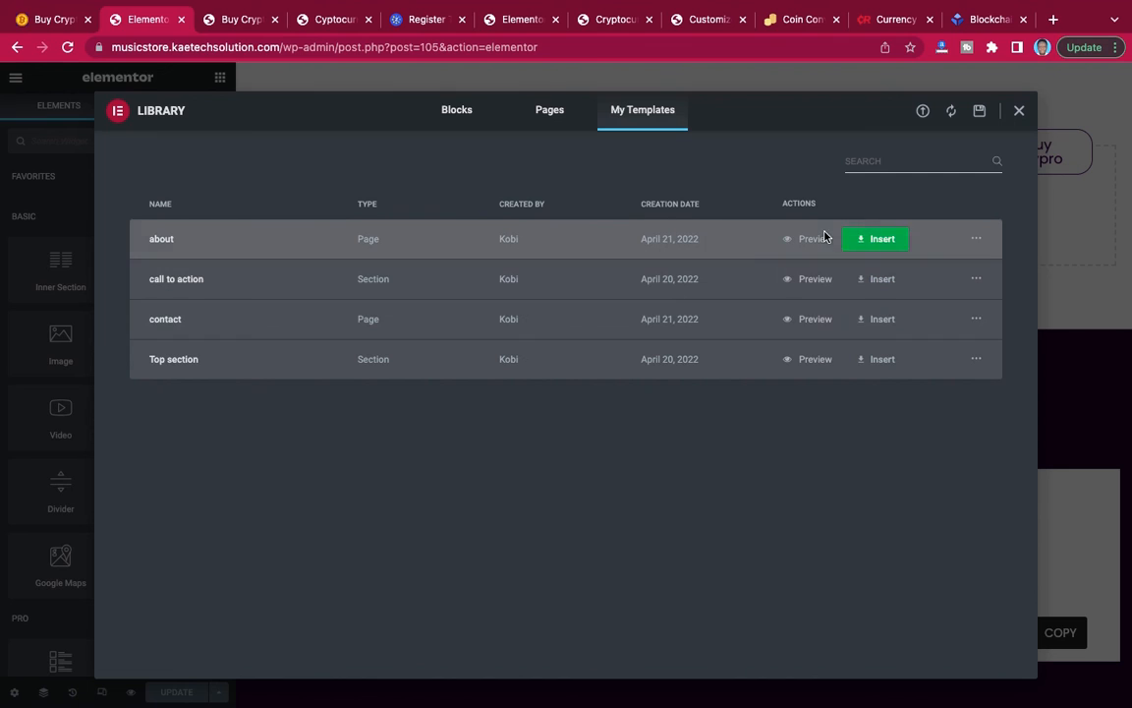
# Insert the about template into the About page and look over its hero, crypto experts and team member sections.
pyautogui.click(884, 242)
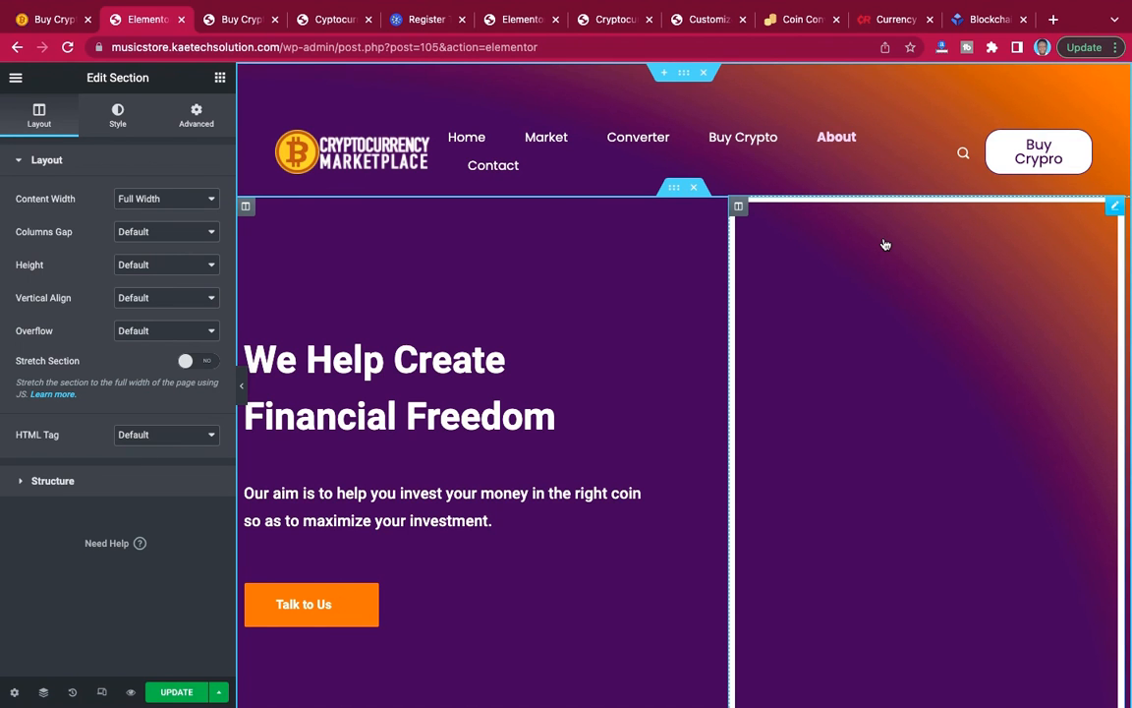
pyautogui.scroll(-12, 850, 455)
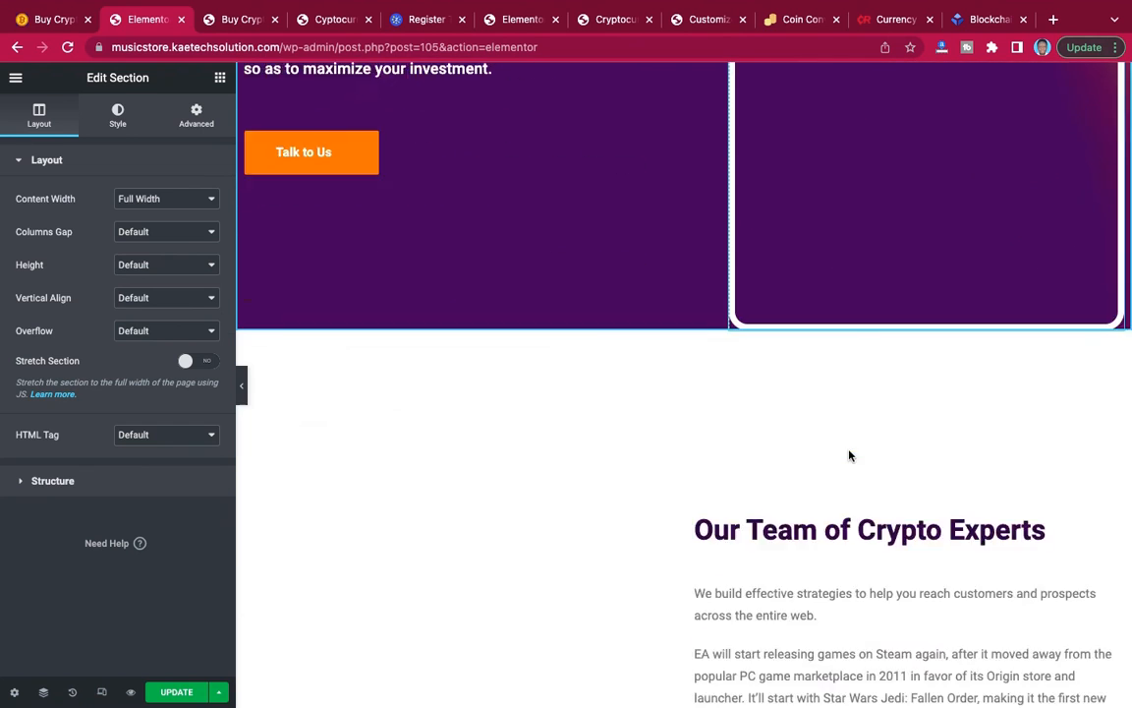
pyautogui.scroll(-10, 850, 455)
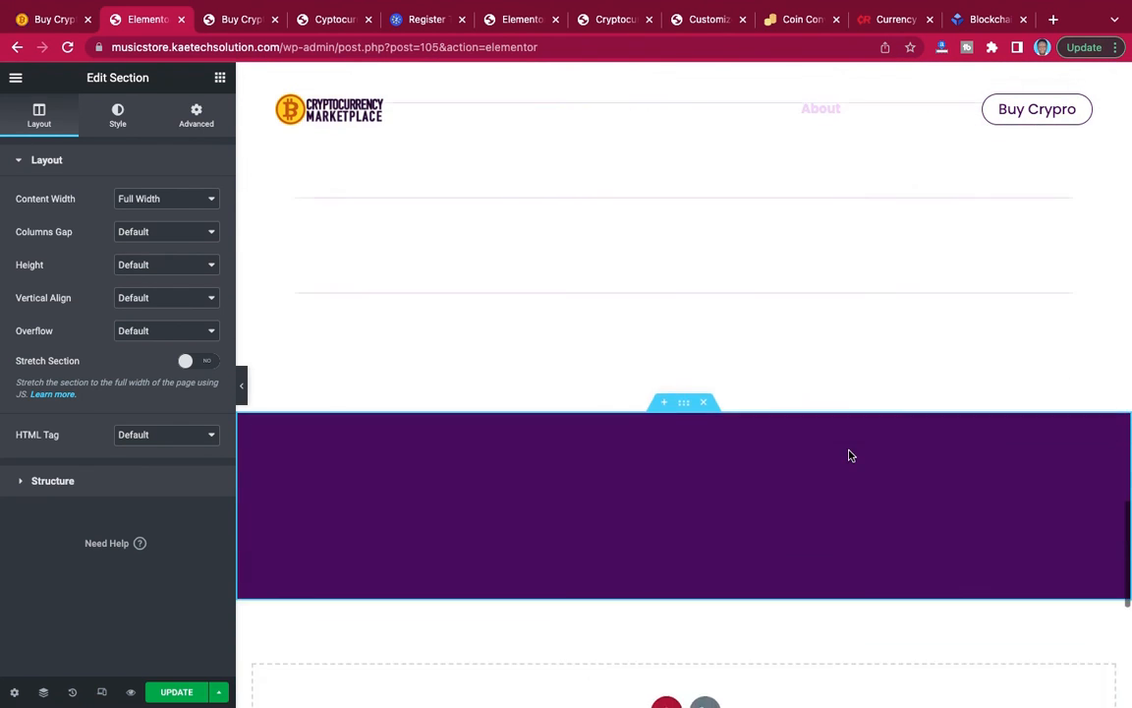
pyautogui.scroll(12, 851, 455)
pyautogui.scroll(5, 850, 455)
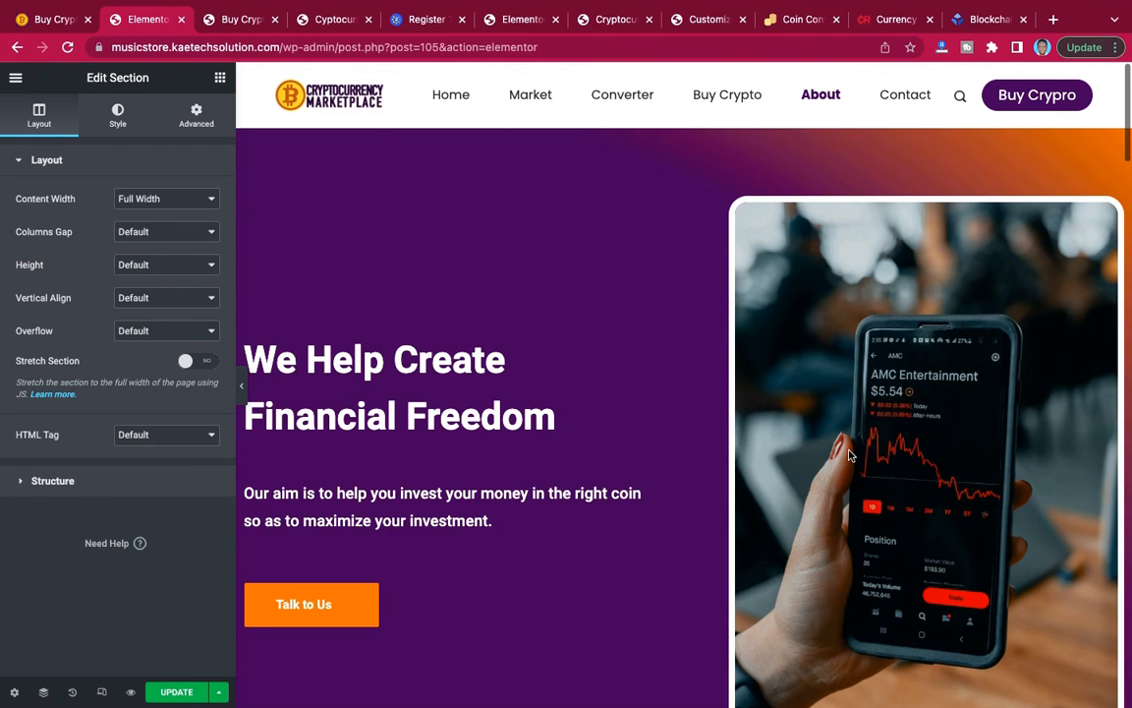
pyautogui.scroll(-6, 851, 455)
pyautogui.scroll(2, 851, 455)
pyautogui.scroll(-8, 850, 455)
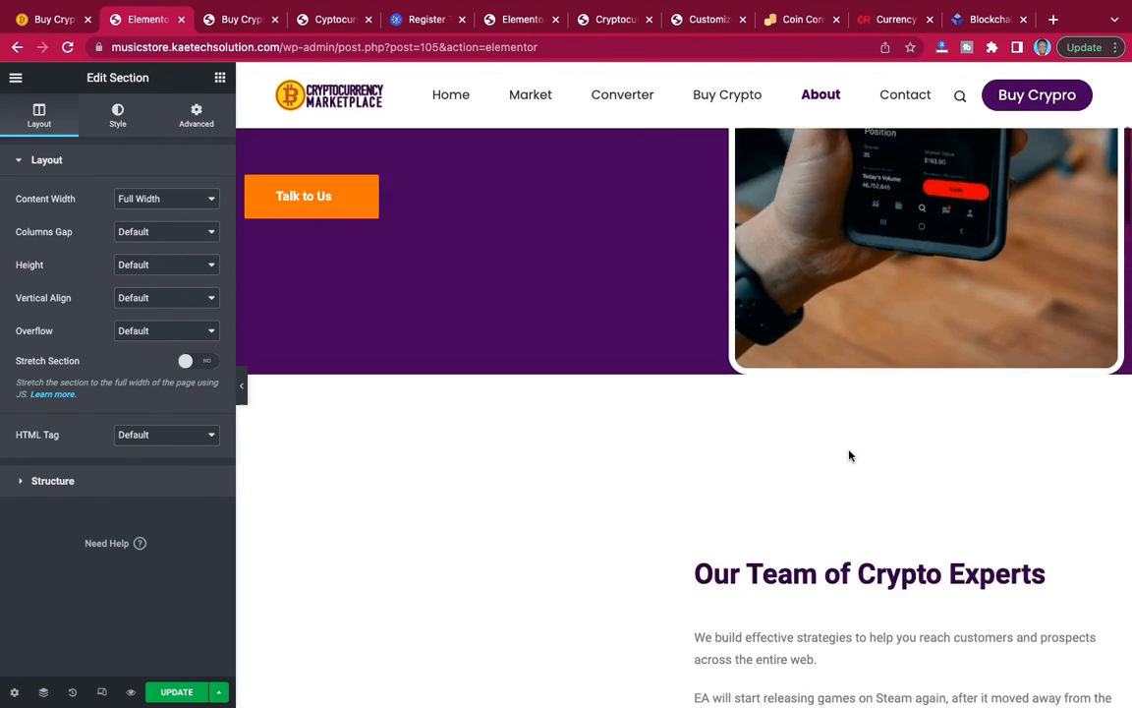
pyautogui.scroll(-6, 851, 455)
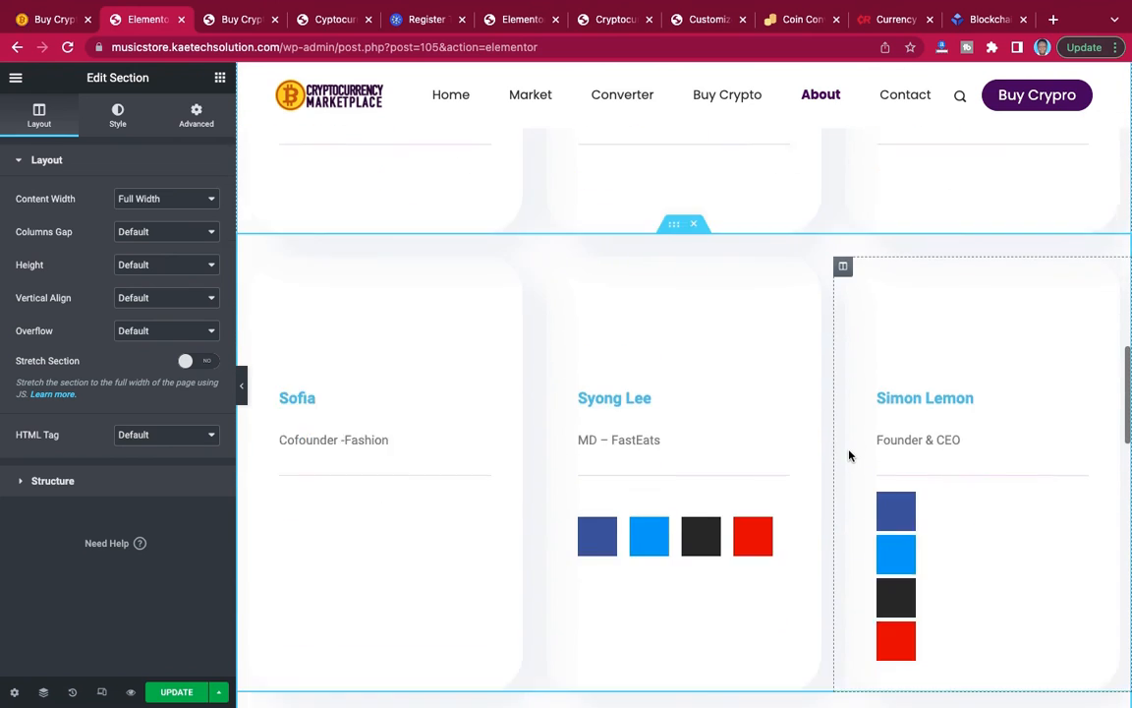
pyautogui.scroll(3, 850, 455)
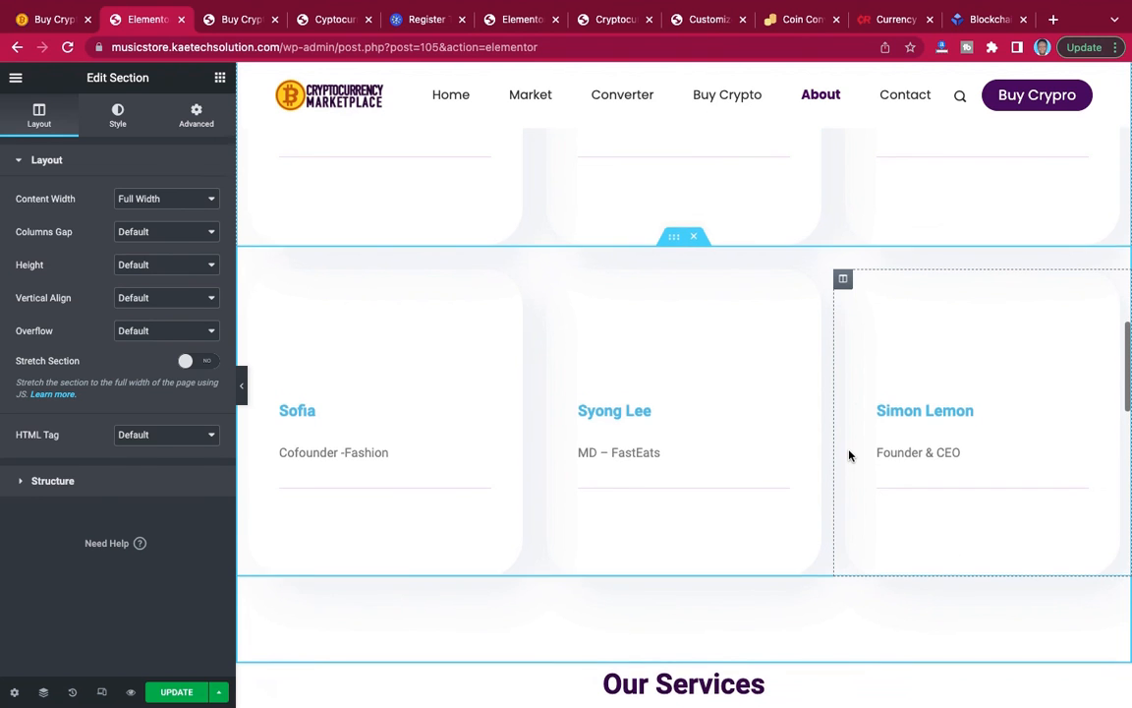
# Review the inserted About page in the editor, covering the hero, crypto experts, team members, services and investment process sections.
pyautogui.scroll(4, 851, 456)
pyautogui.scroll(8, 850, 455)
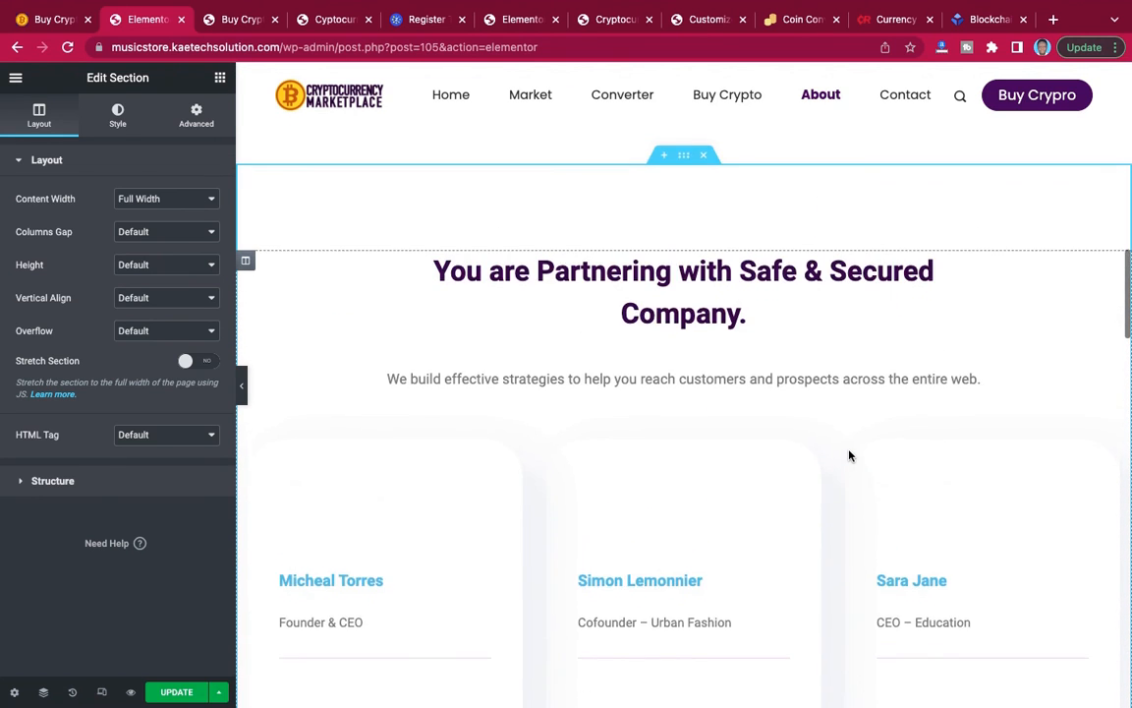
pyautogui.scroll(-2, 852, 455)
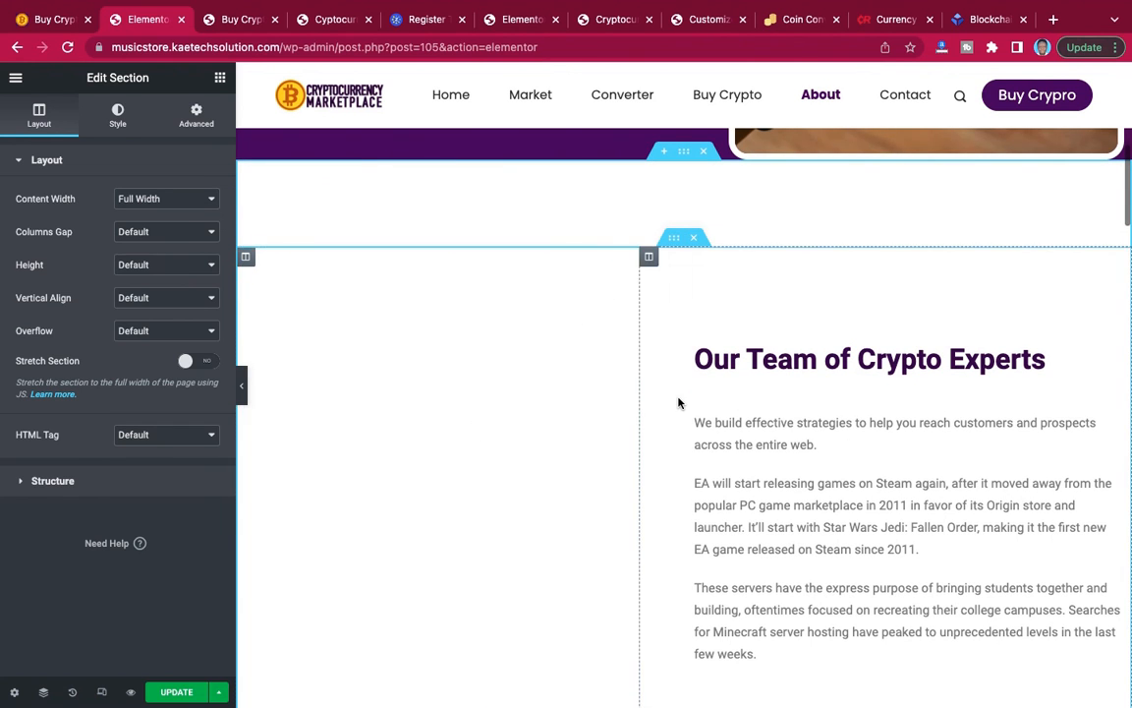
pyautogui.scroll(10, 677, 399)
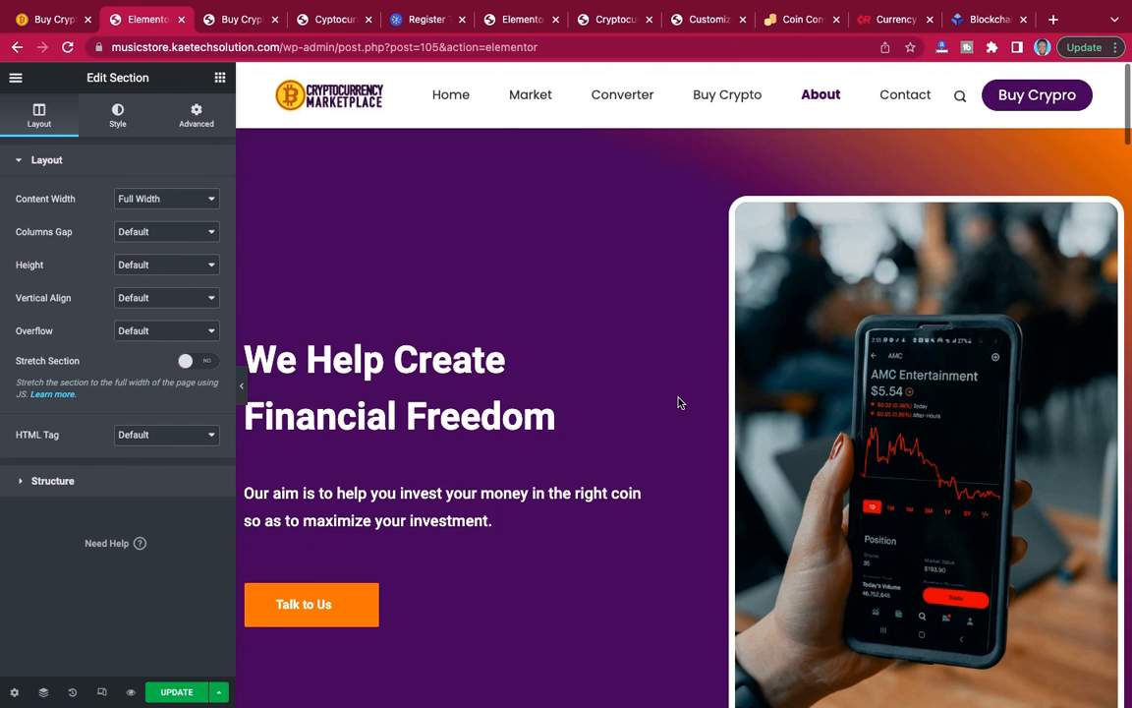
pyautogui.scroll(-15, 677, 402)
pyautogui.scroll(10, 678, 402)
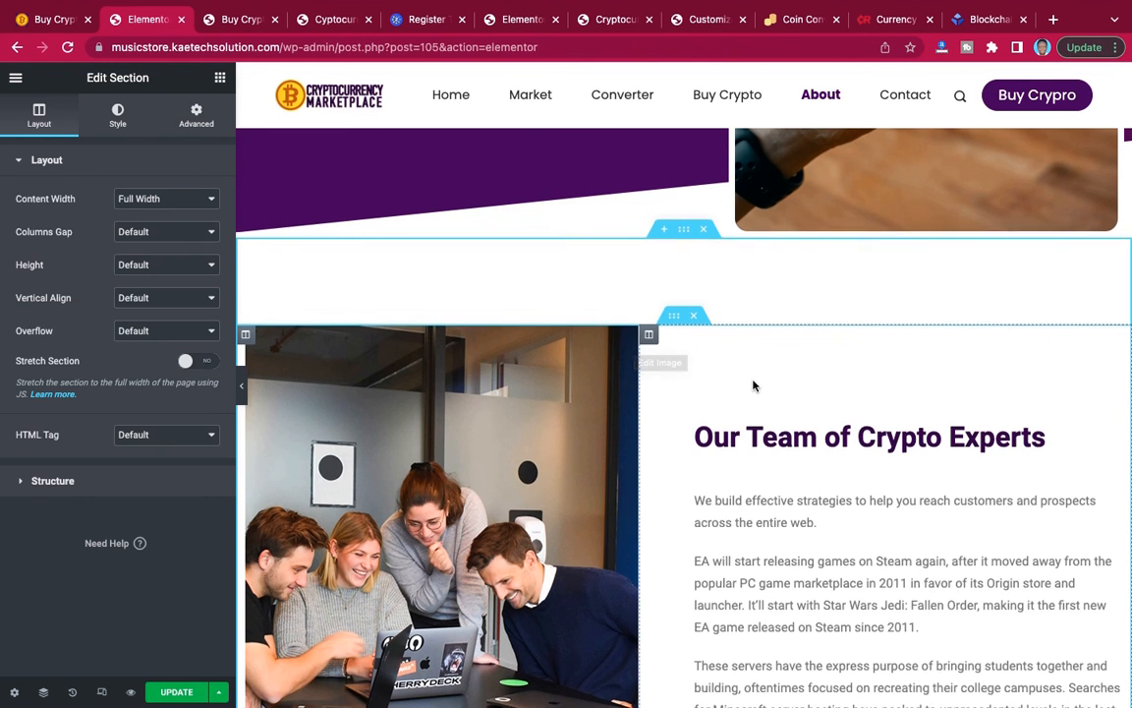
pyautogui.scroll(-10, 753, 385)
pyautogui.scroll(-10, 753, 384)
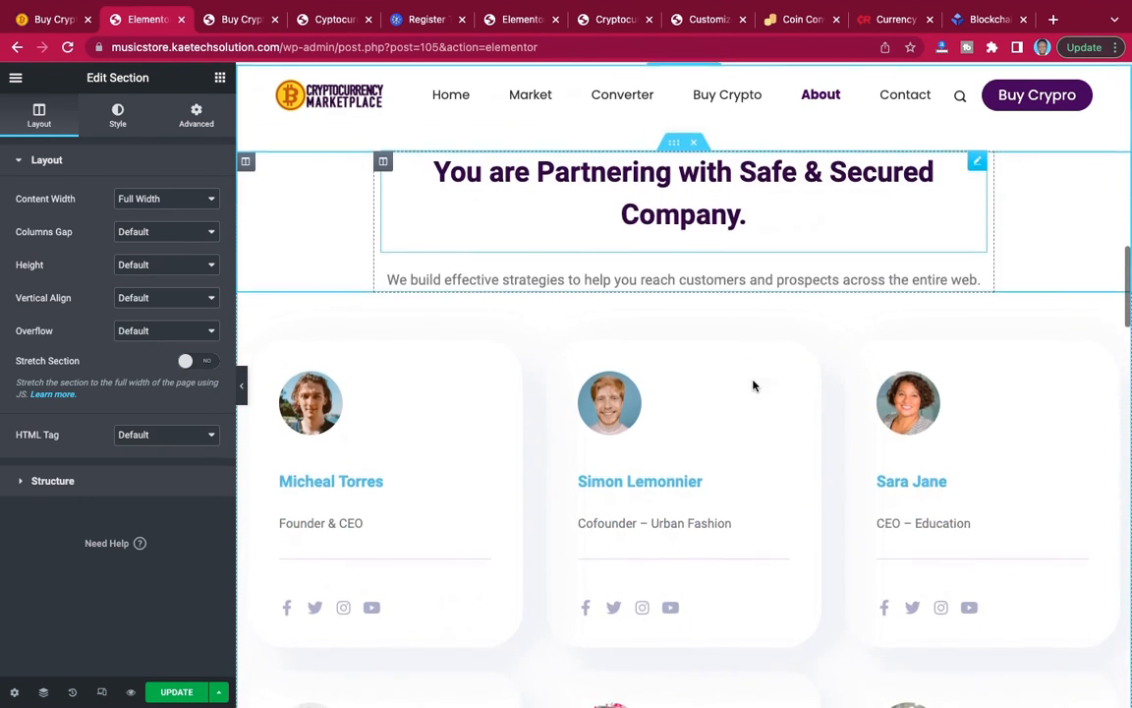
pyautogui.scroll(-10, 753, 384)
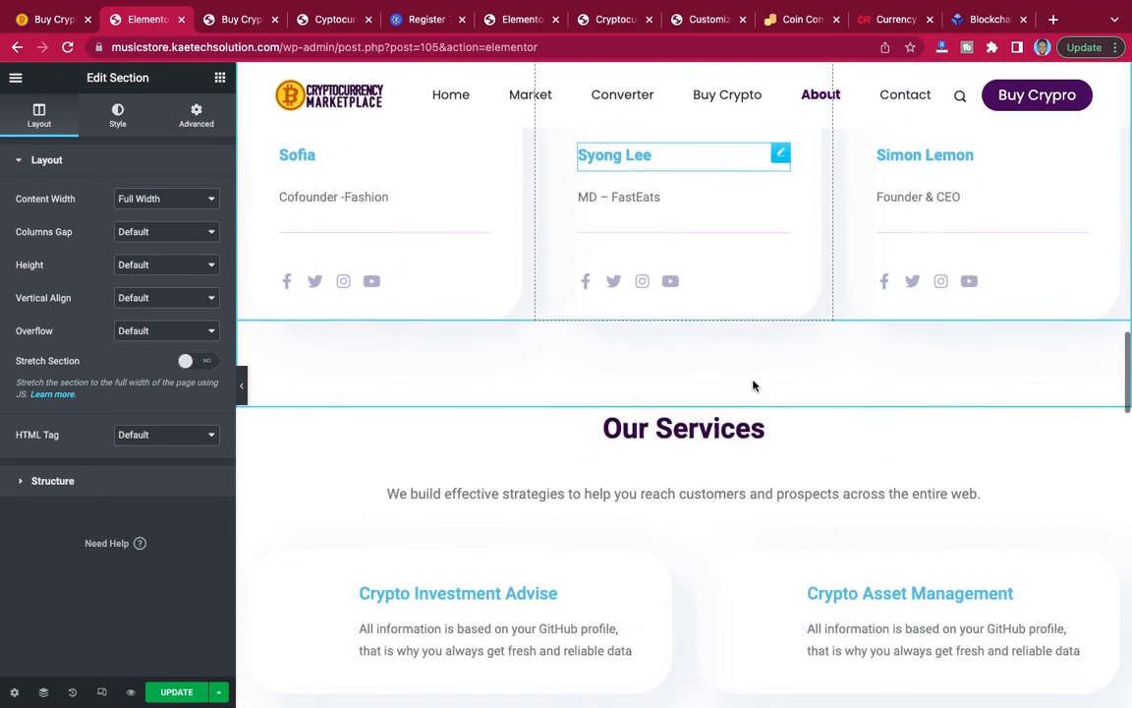
pyautogui.scroll(-10, 753, 382)
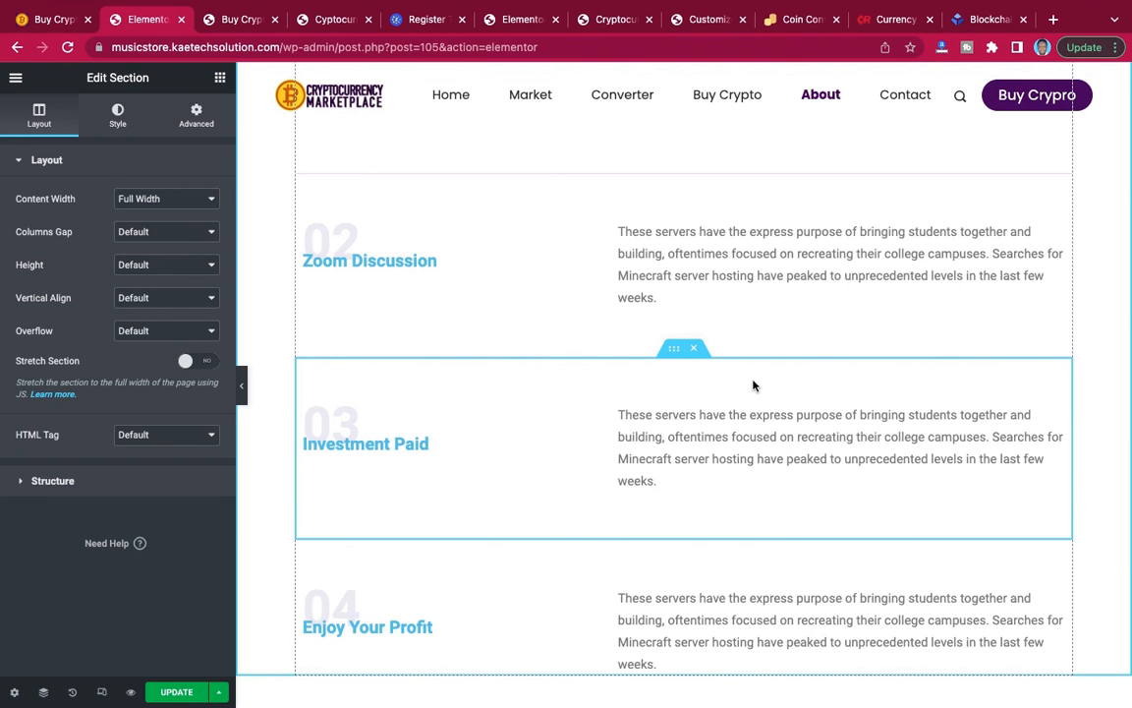
pyautogui.scroll(5, 753, 385)
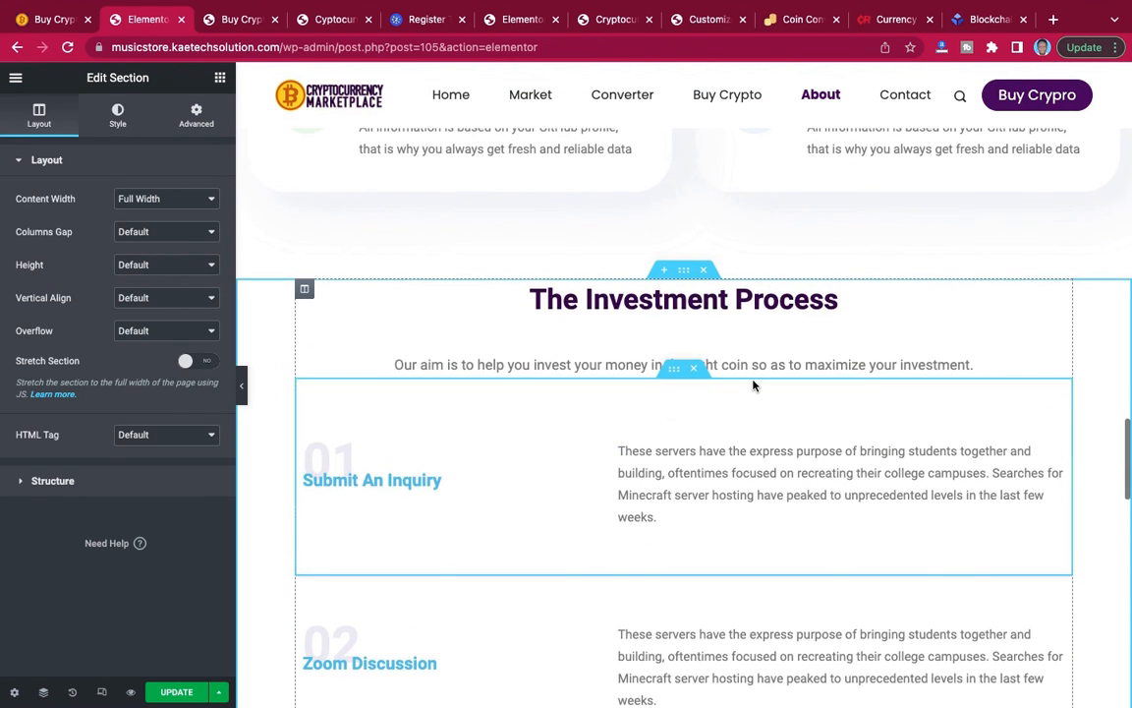
pyautogui.scroll(3, 753, 384)
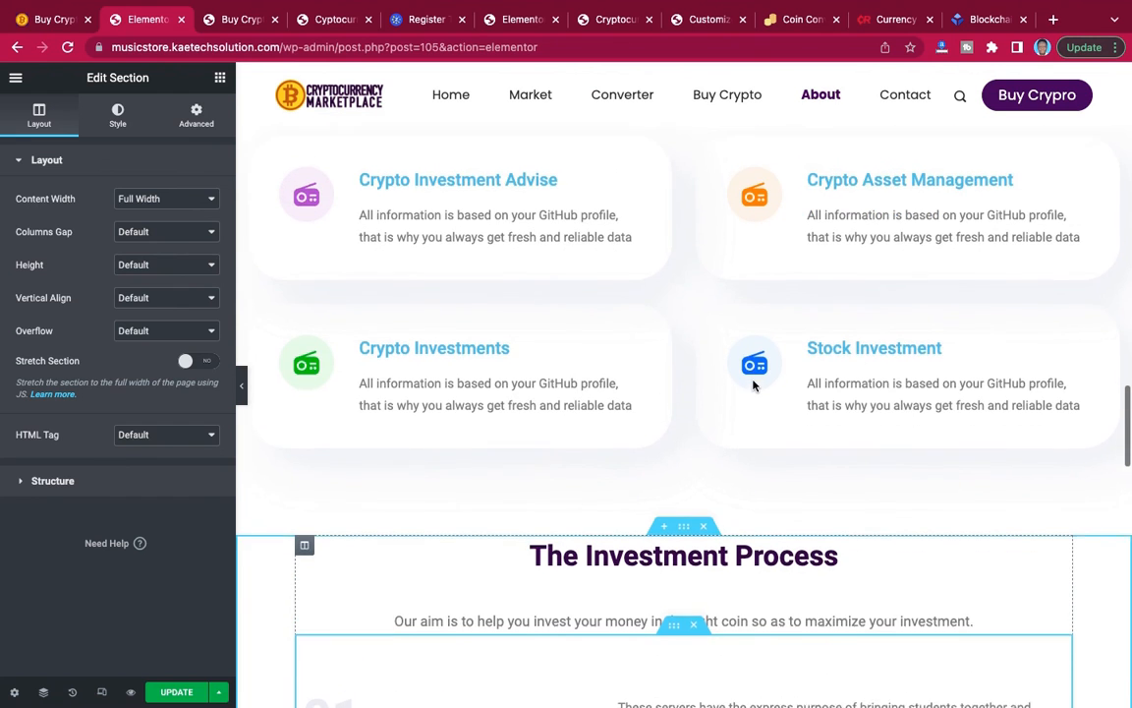
pyautogui.scroll(10, 753, 385)
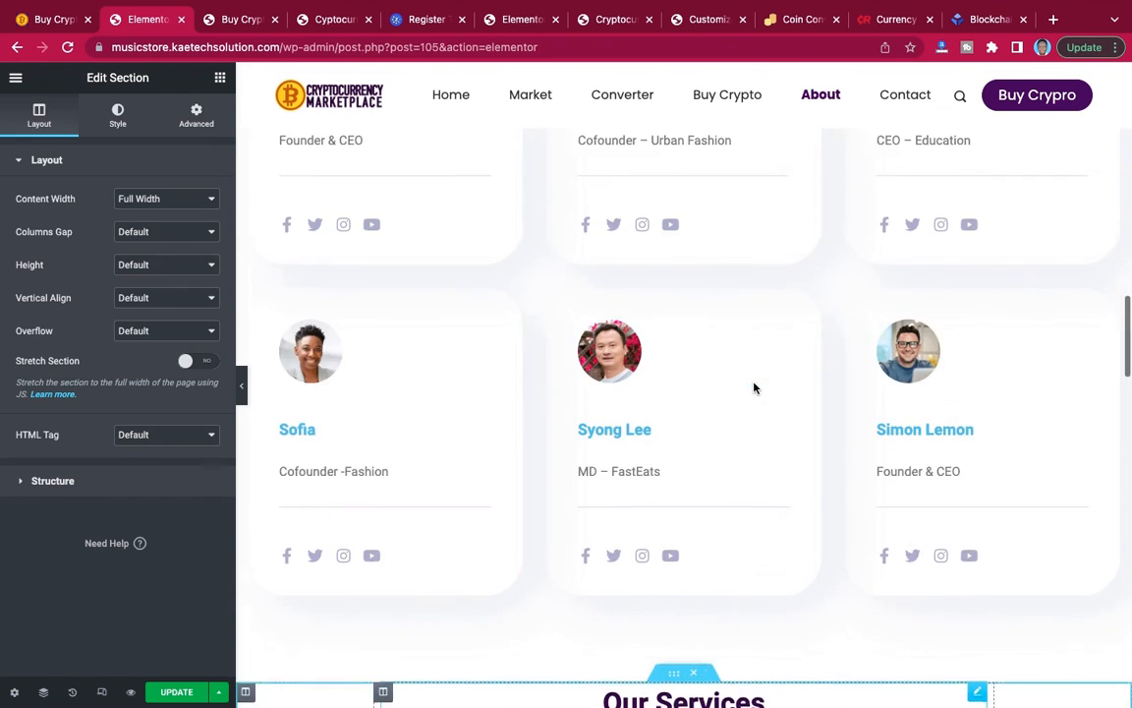
pyautogui.scroll(10, 753, 387)
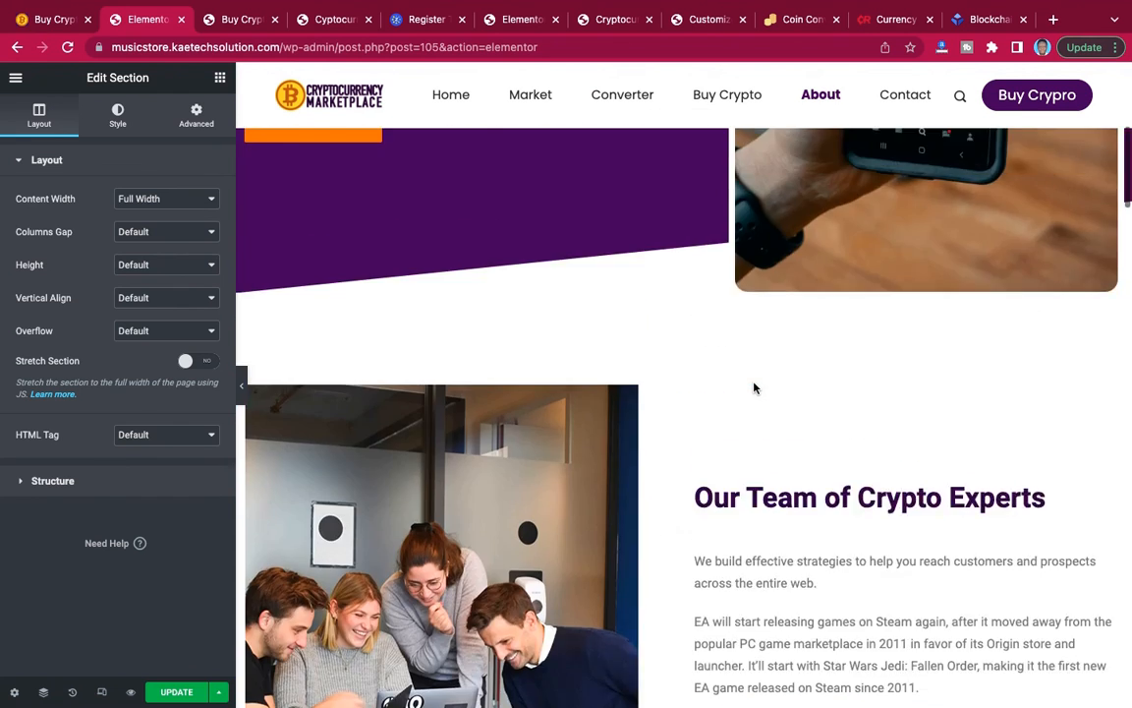
pyautogui.scroll(4, 753, 387)
pyautogui.scroll(-10, 753, 387)
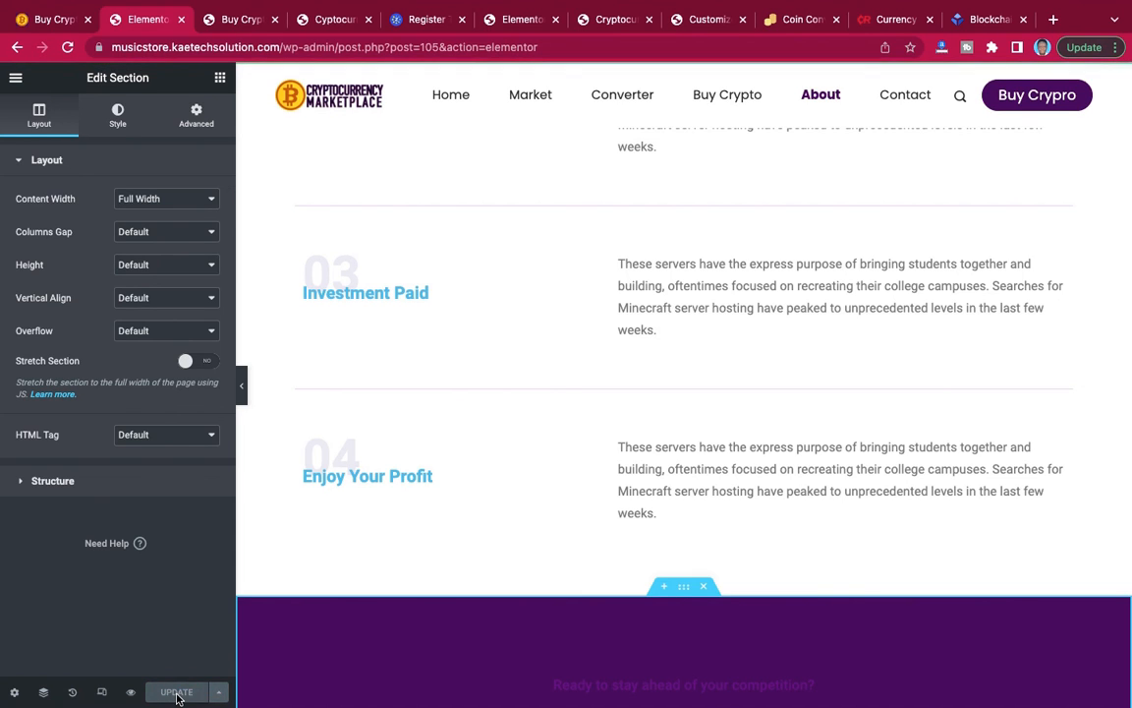
# Open the live About page in the site's browser tab and examine its sections from the hero to the closing call to action.
pyautogui.click(242, 28)
pyautogui.scroll(10, 508, 283)
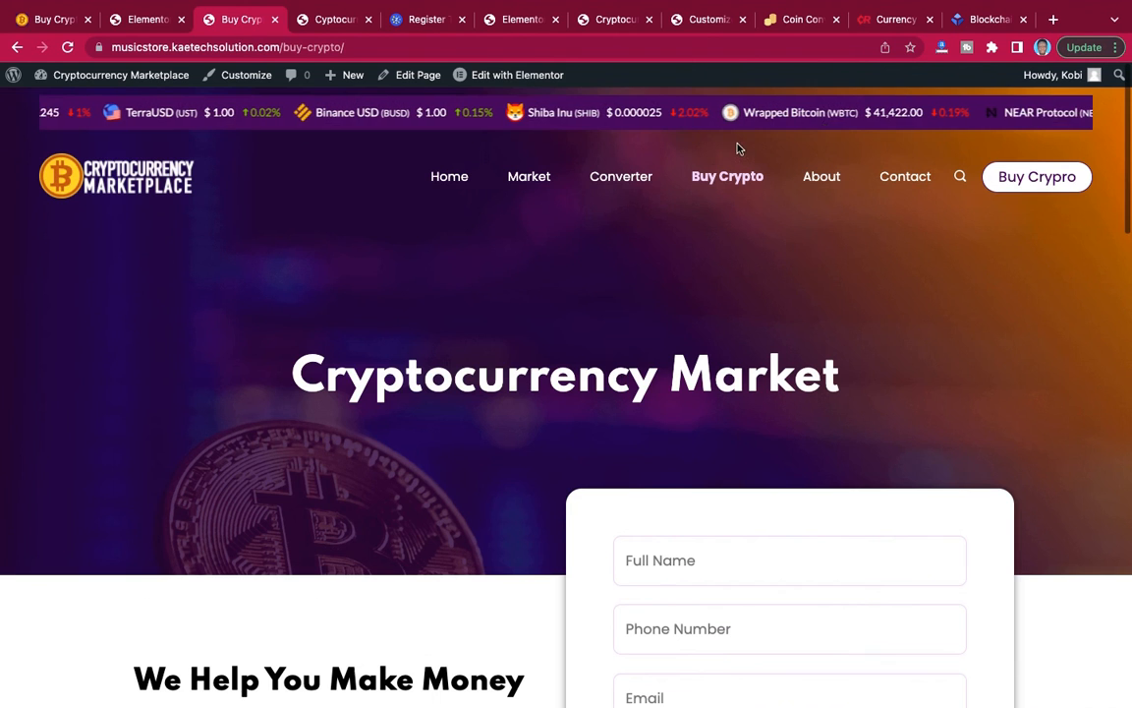
pyautogui.click(822, 177)
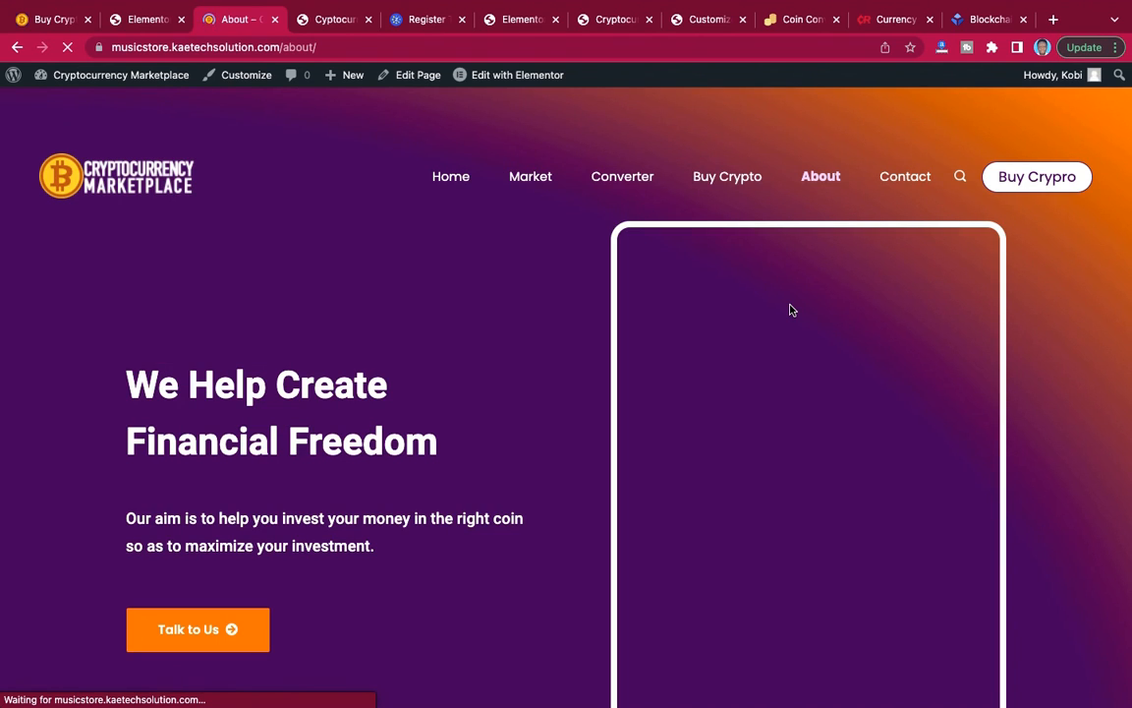
pyautogui.scroll(-15, 983, 371)
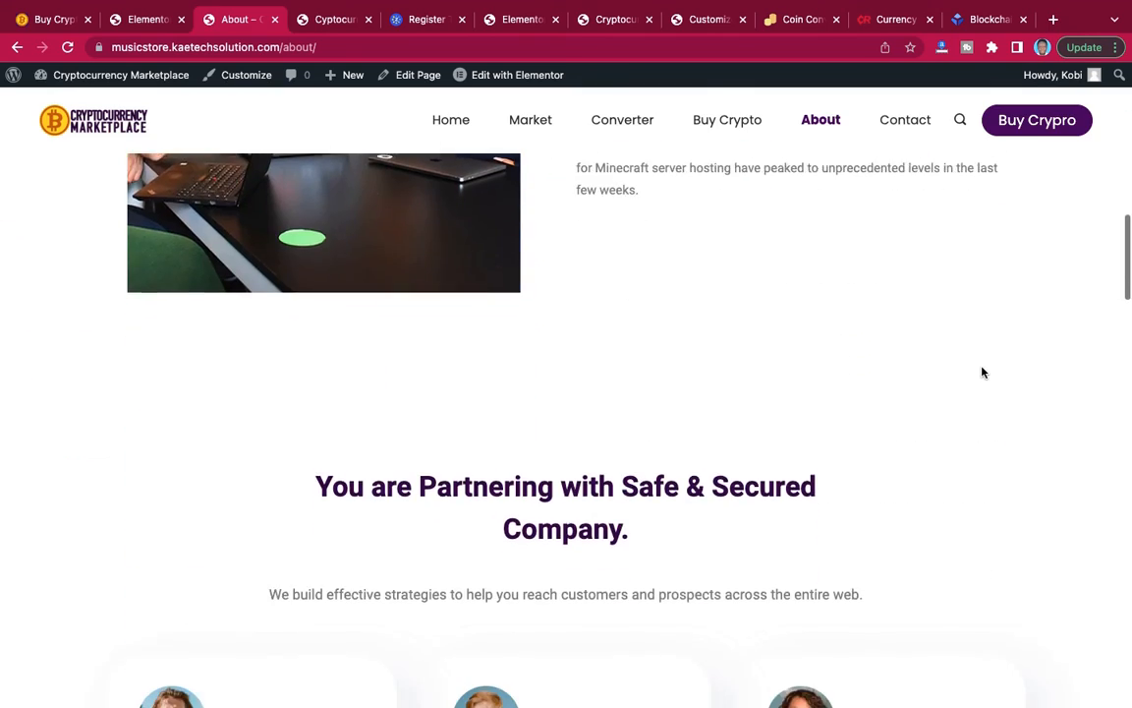
pyautogui.scroll(-11, 982, 371)
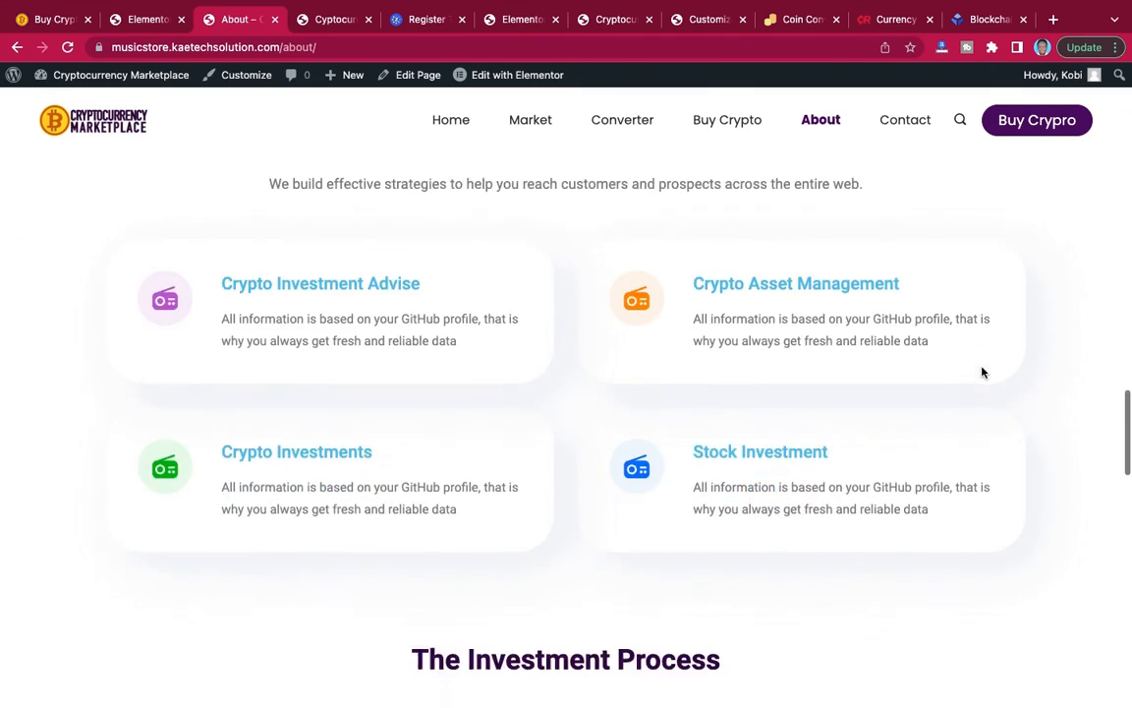
pyautogui.scroll(-7, 982, 368)
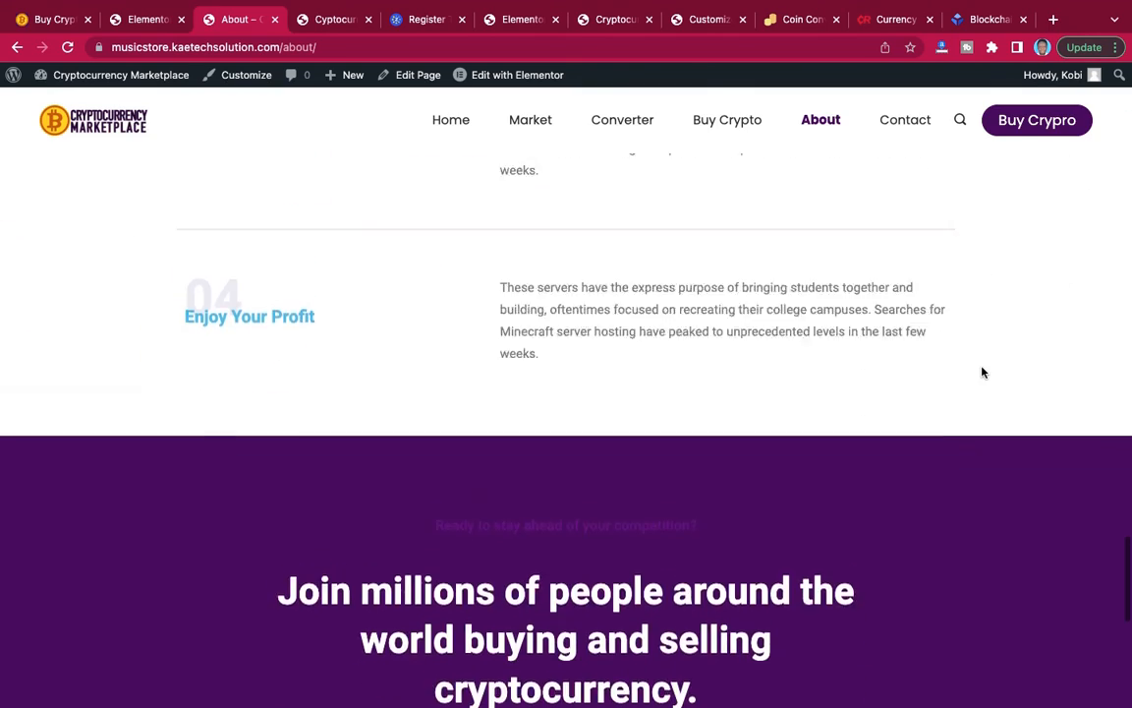
pyautogui.scroll(5, 982, 372)
pyautogui.scroll(15, 982, 372)
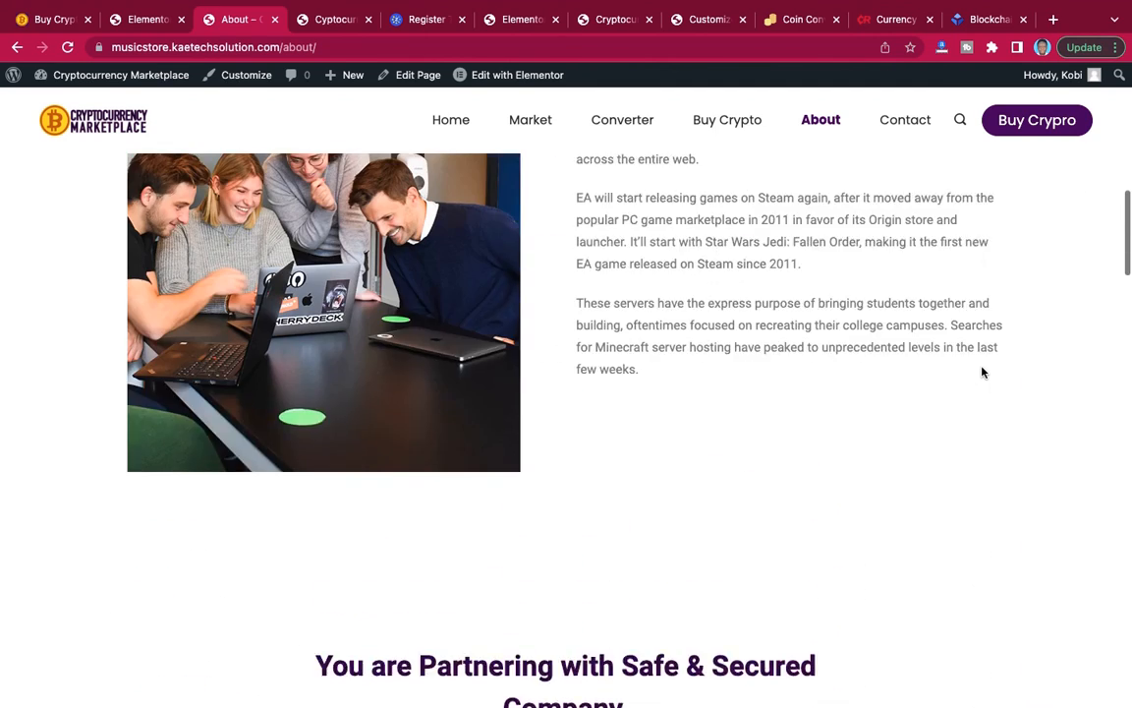
pyautogui.scroll(5, 982, 371)
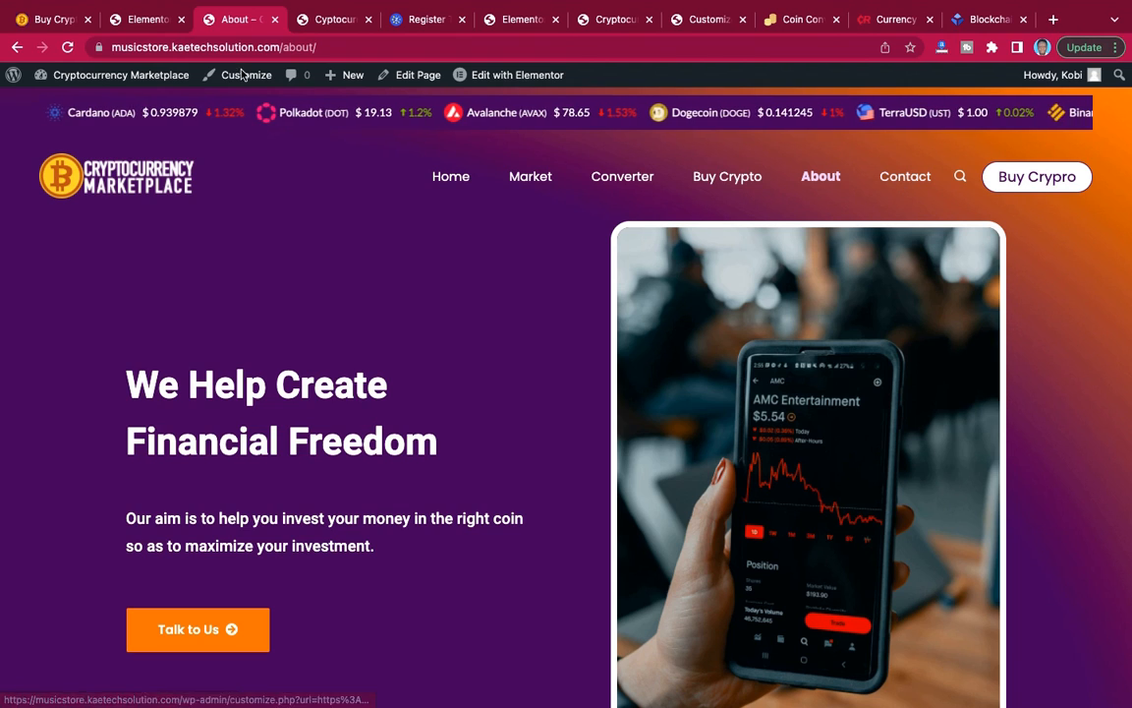
# Exit the About page's editor to the dashboard and open the Contact page from the pages list for editing with Elementor.
pyautogui.click(148, 19)
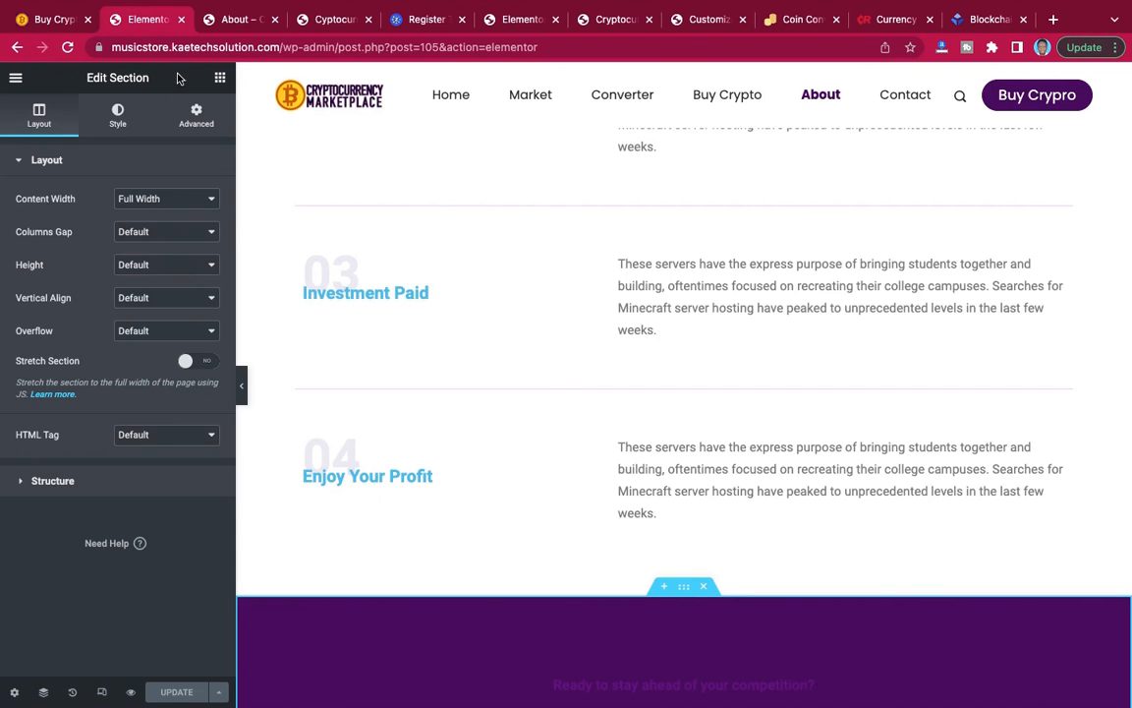
pyautogui.click(16, 80)
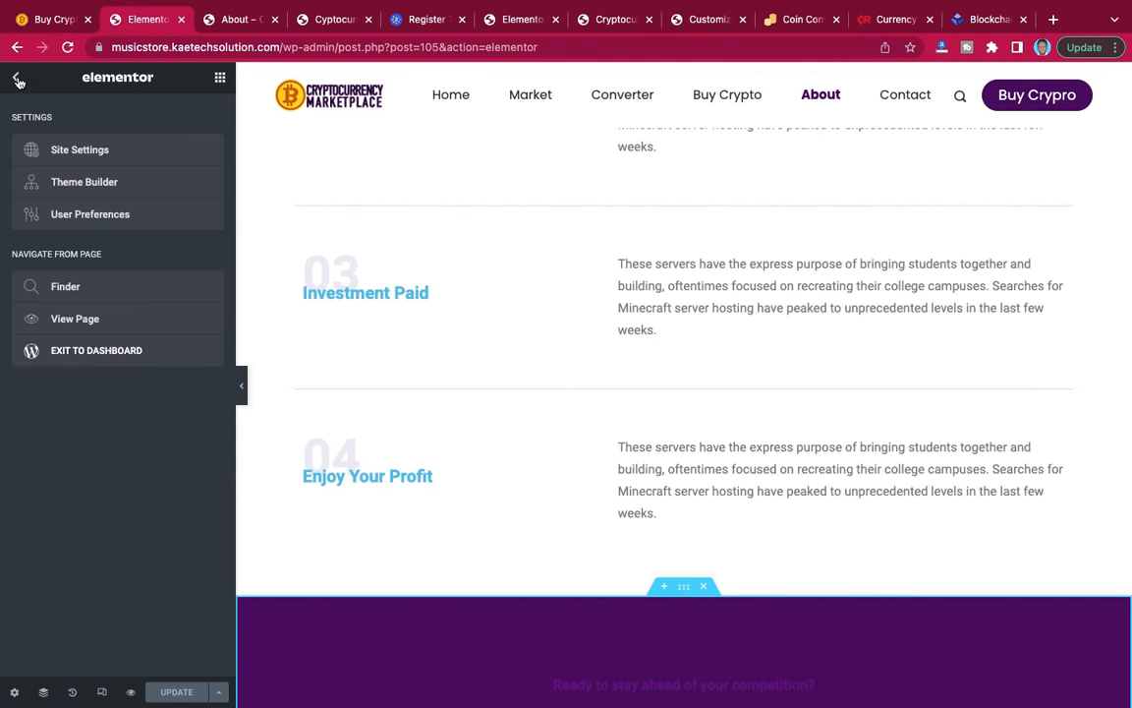
pyautogui.click(71, 352)
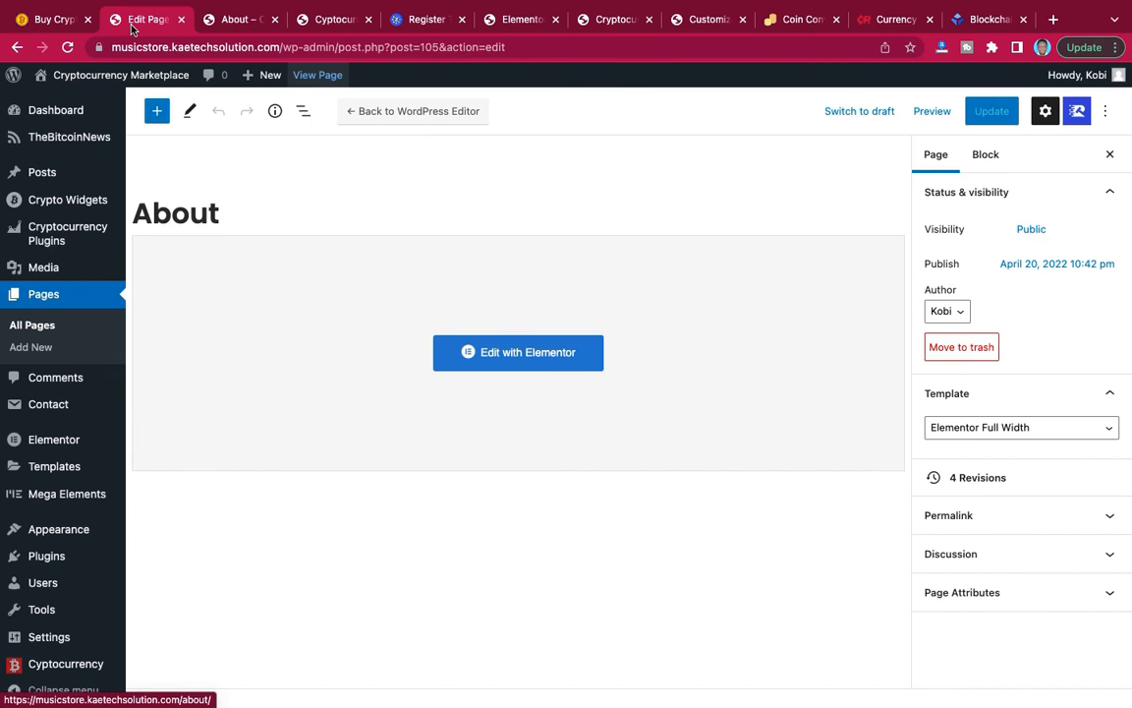
pyautogui.click(37, 325)
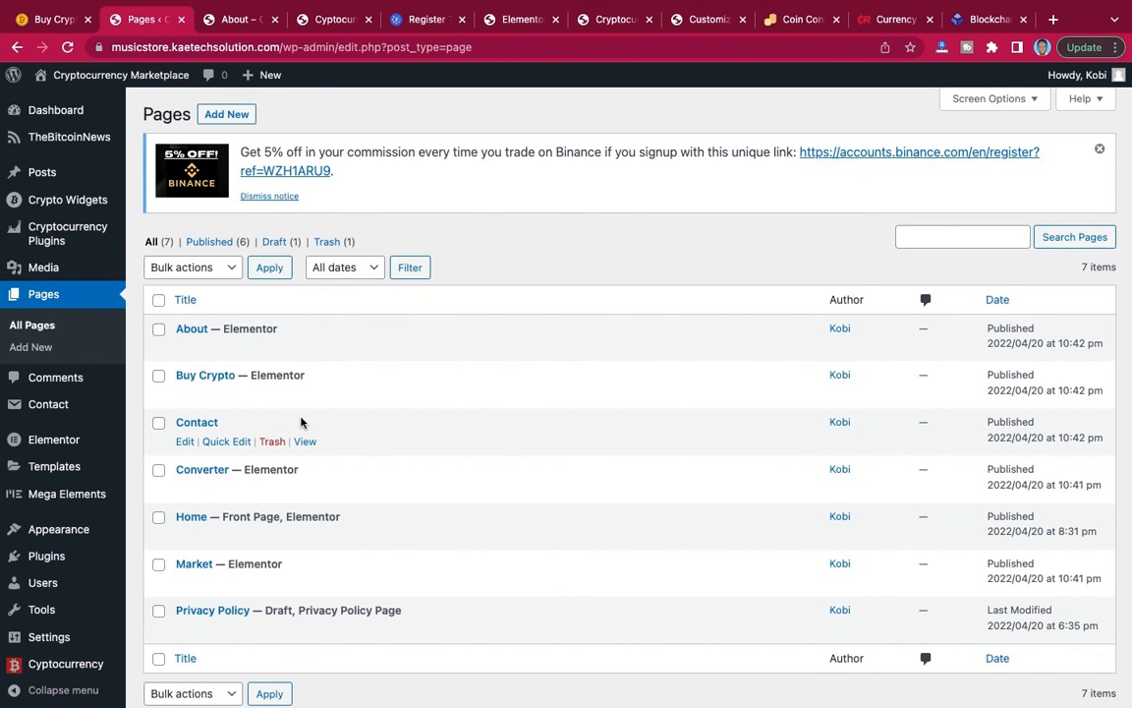
pyautogui.click(195, 422)
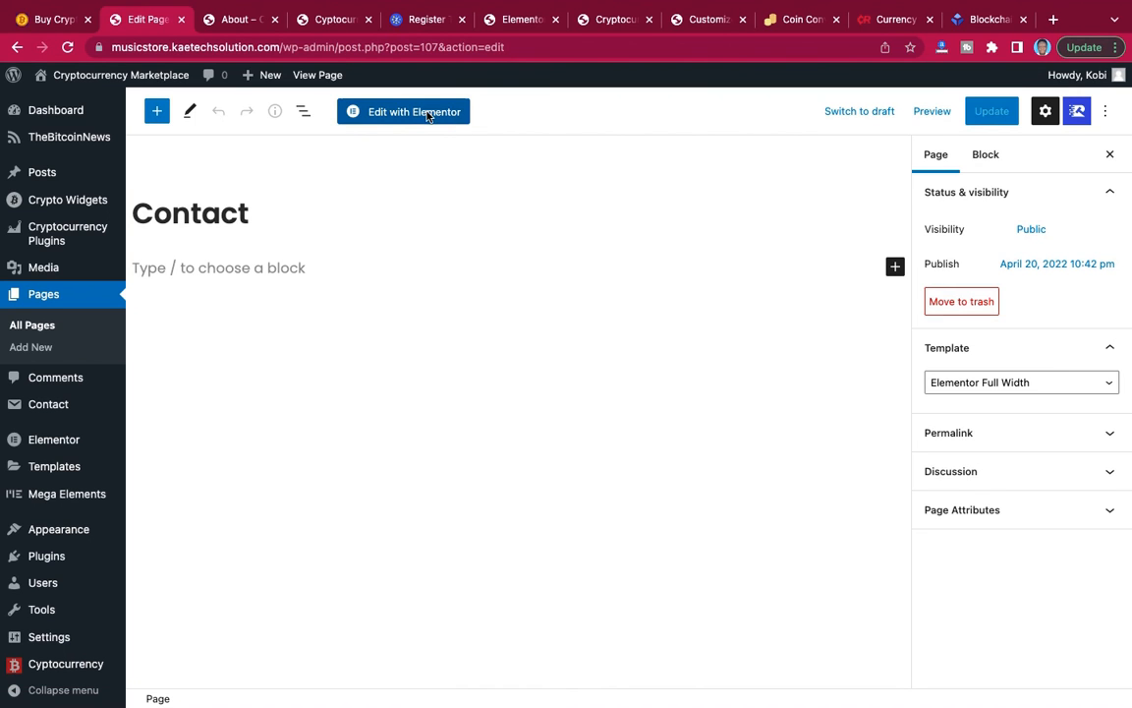
pyautogui.click(427, 113)
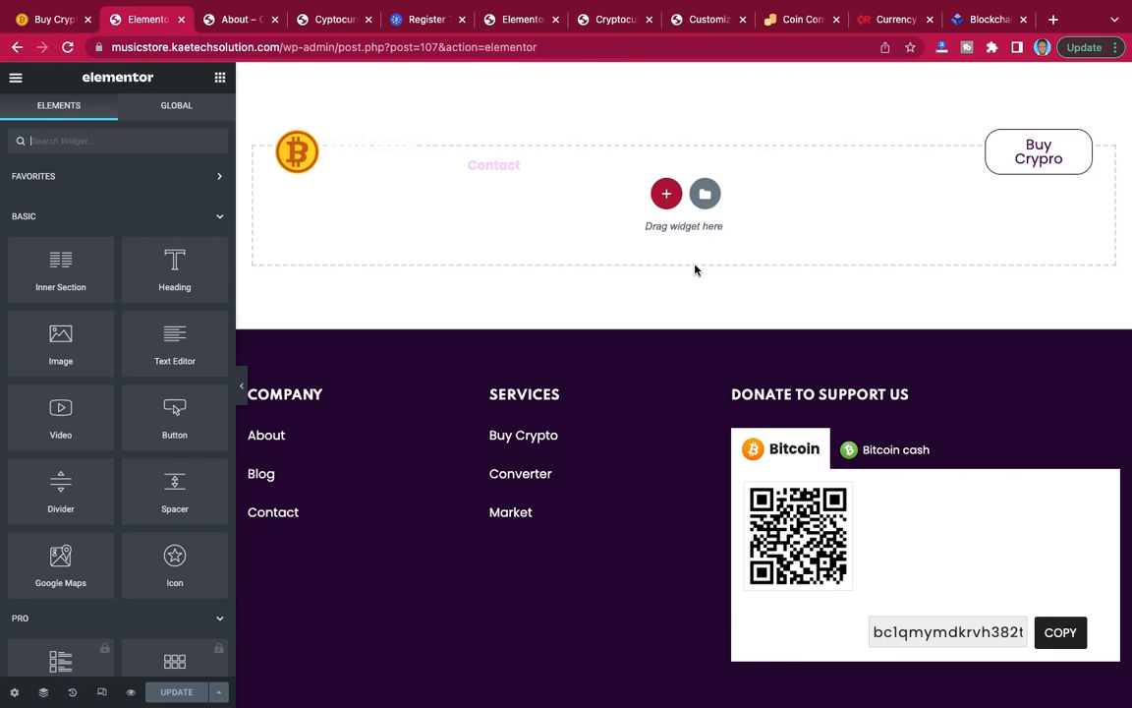
# Insert the saved contact template into the Contact page and look over its hero, form and call-to-action sections.
pyautogui.click(706, 196)
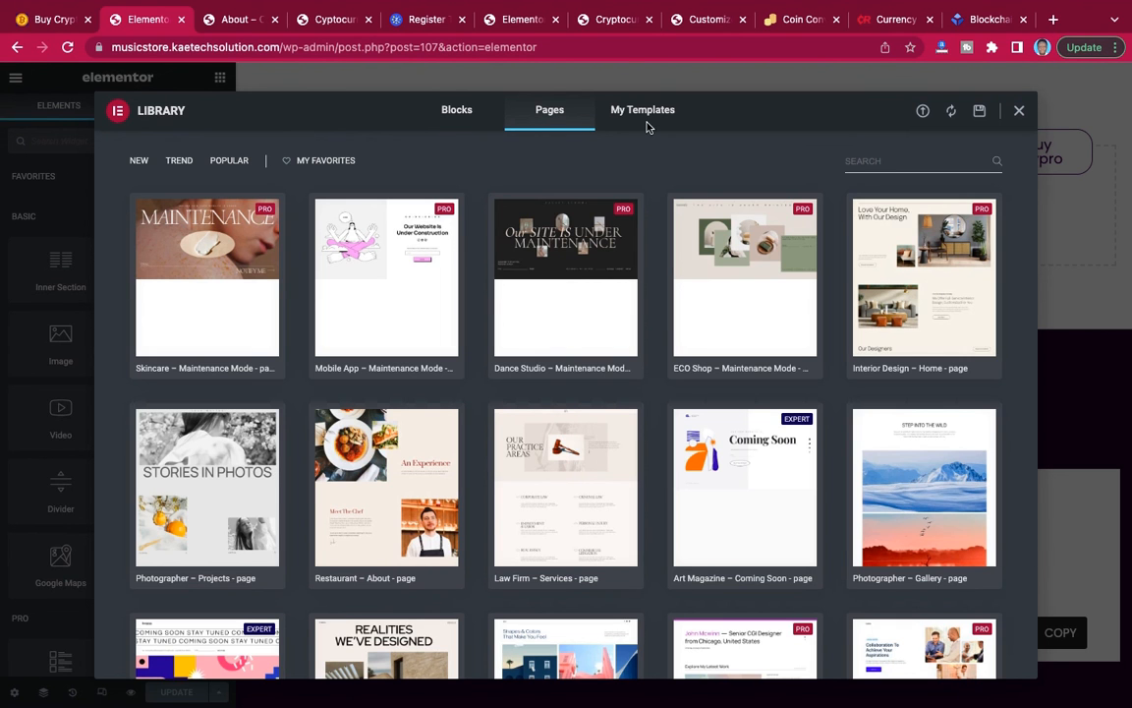
pyautogui.click(644, 111)
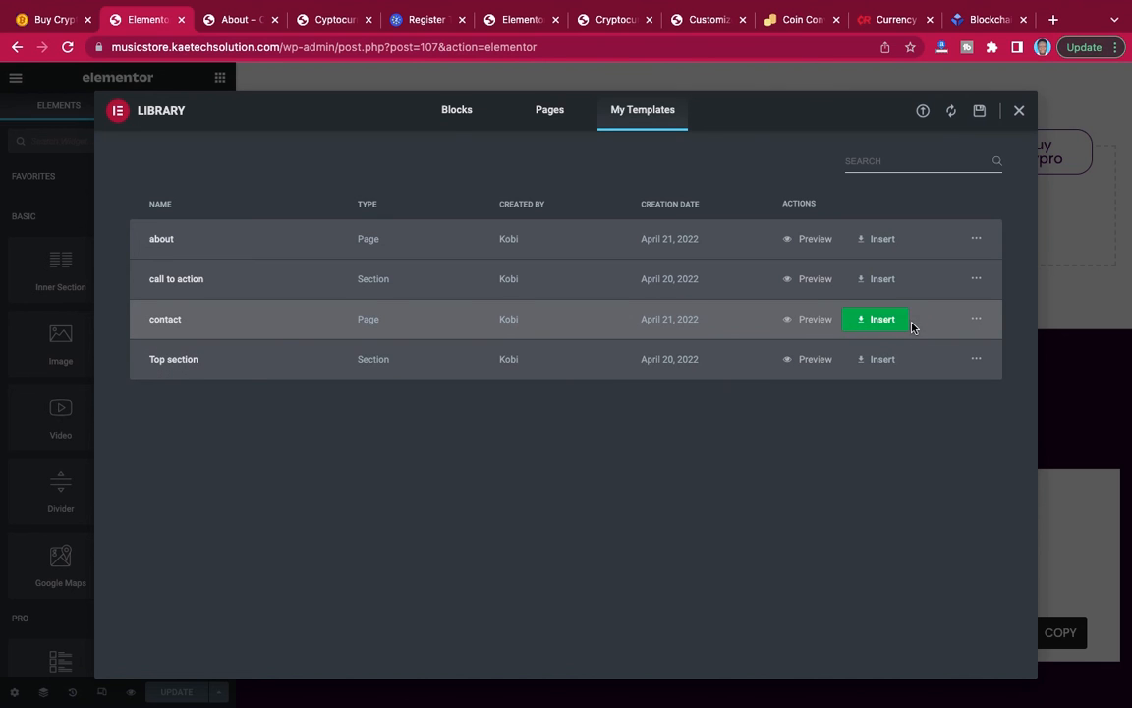
pyautogui.click(881, 319)
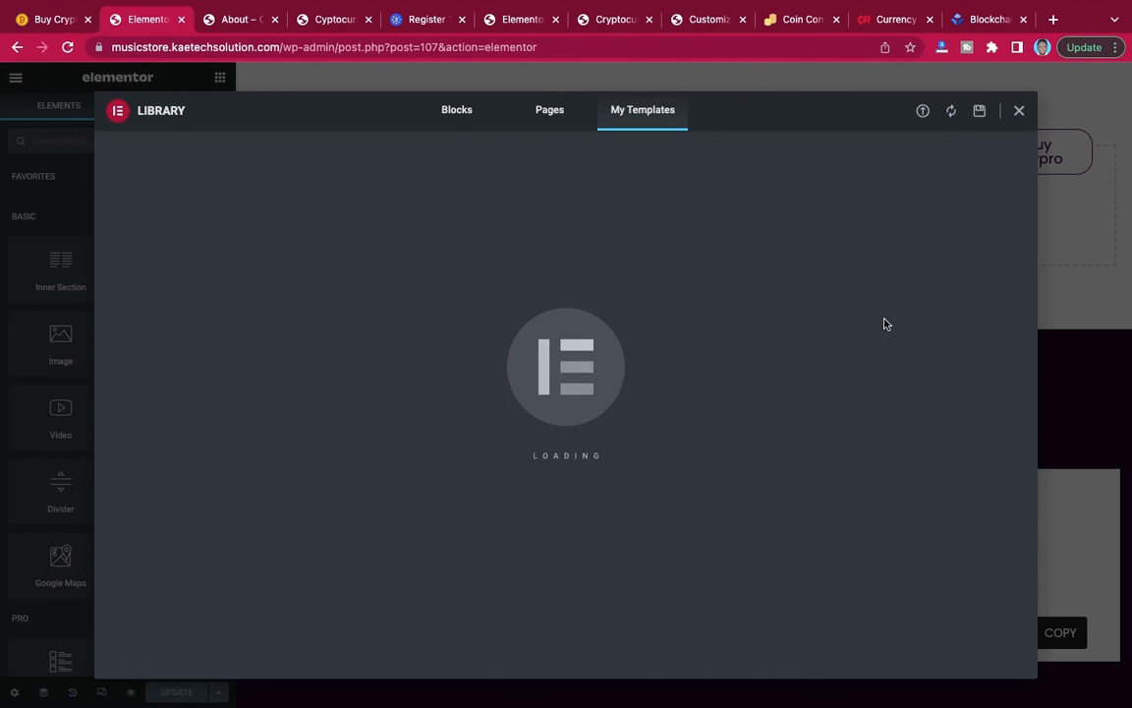
pyautogui.scroll(-5, 862, 384)
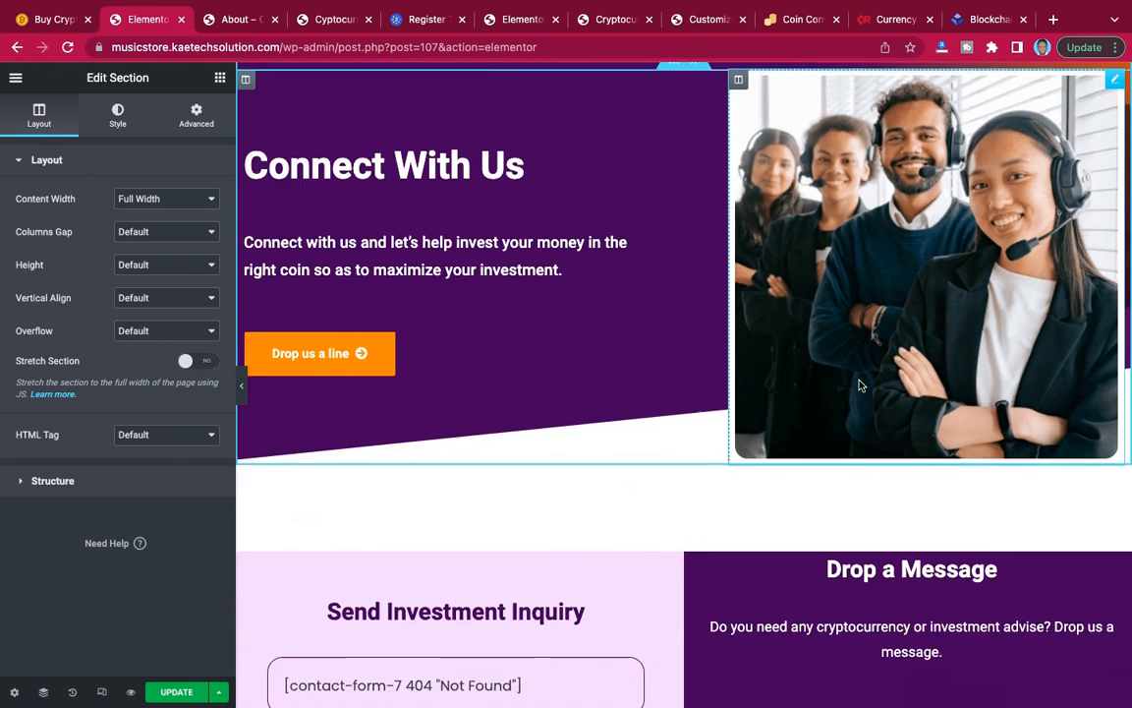
pyautogui.scroll(-1, 861, 384)
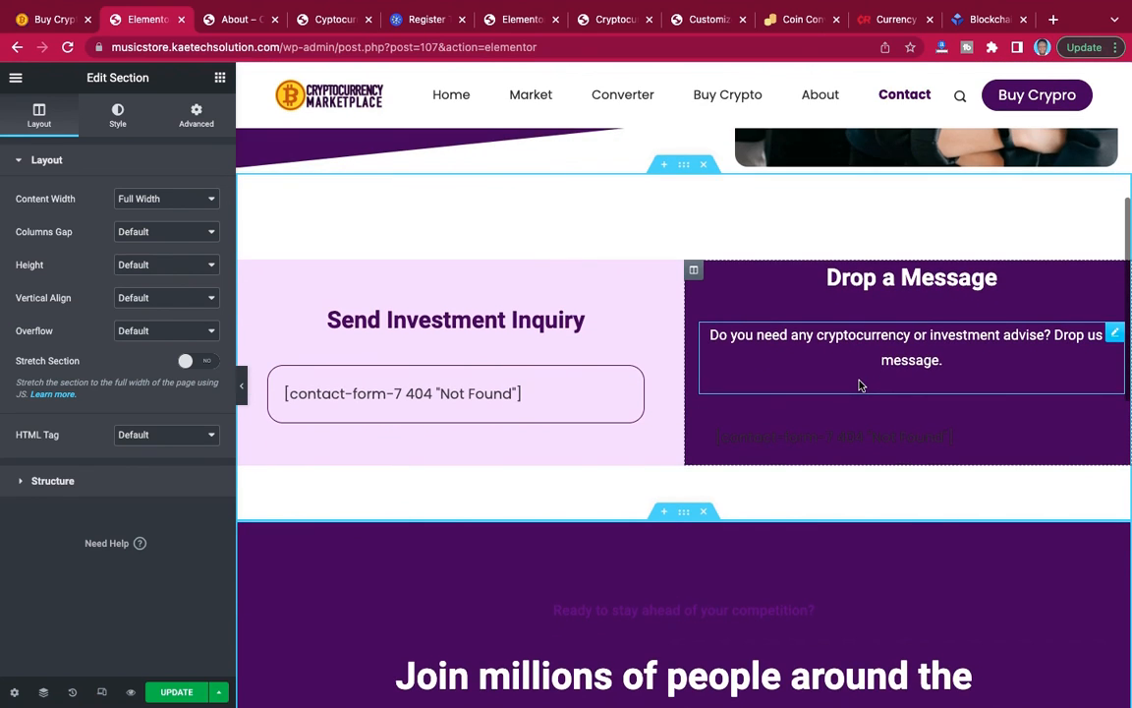
pyautogui.scroll(-3, 861, 384)
pyautogui.scroll(4, 861, 385)
pyautogui.scroll(3, 861, 385)
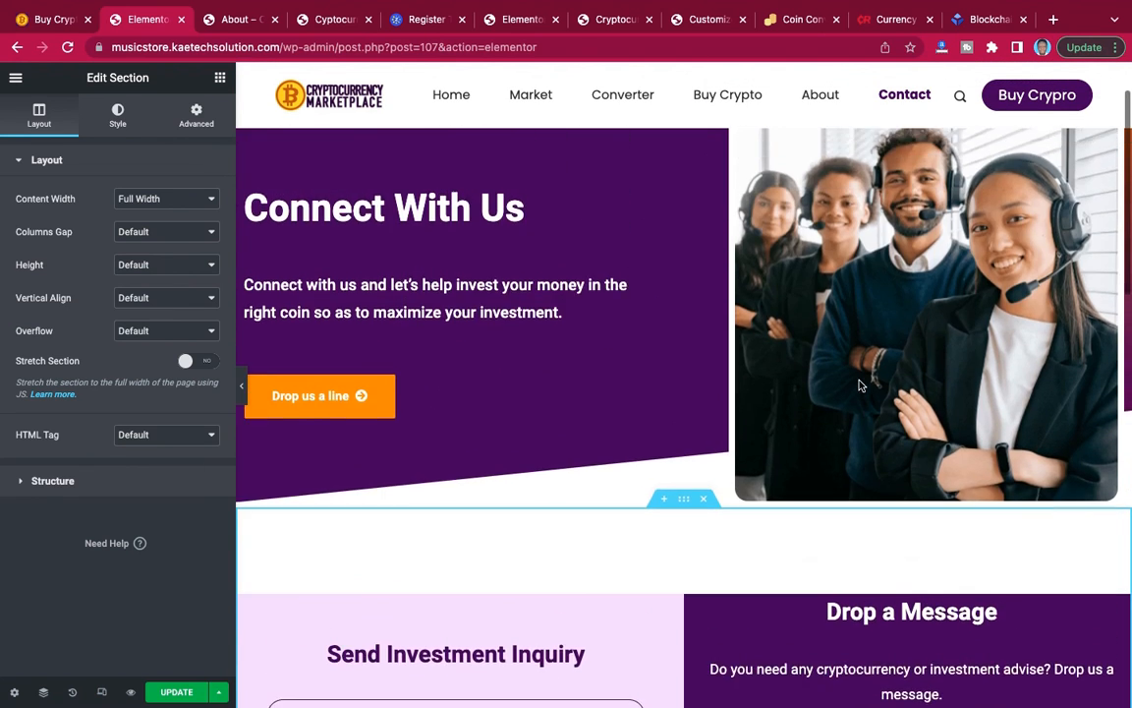
# Set the Contact Form 7 widget under Send Investment Inquiry to use the Inquiry form.
pyautogui.scroll(-3, 861, 385)
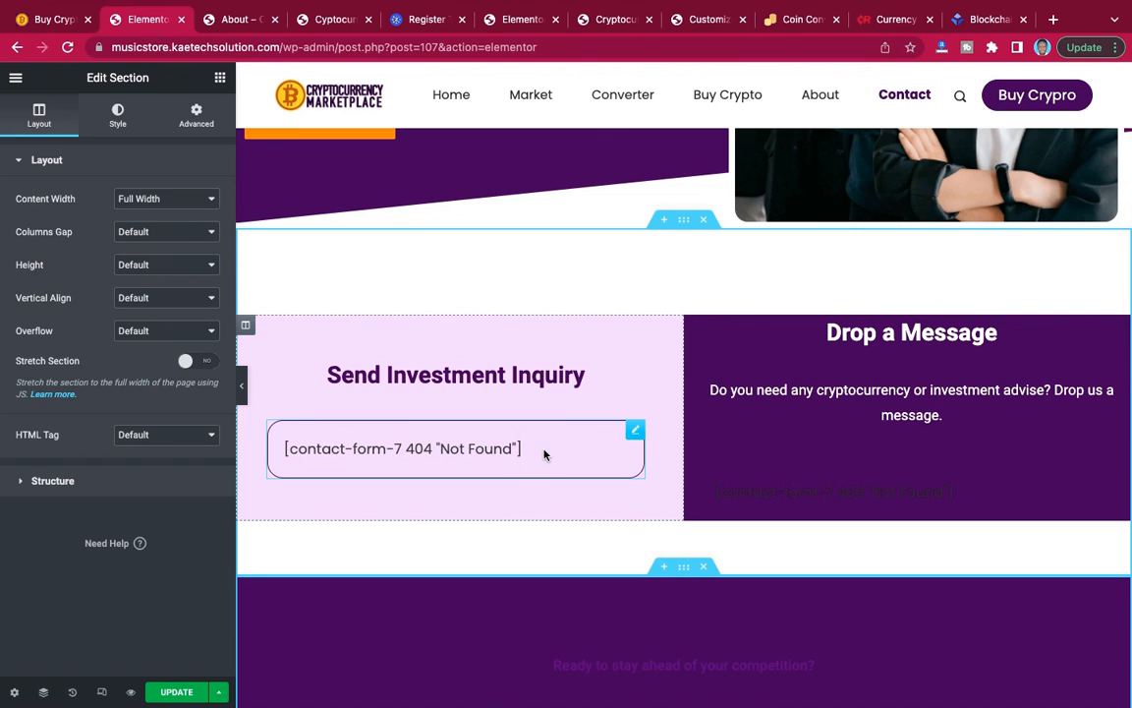
pyautogui.click(635, 433)
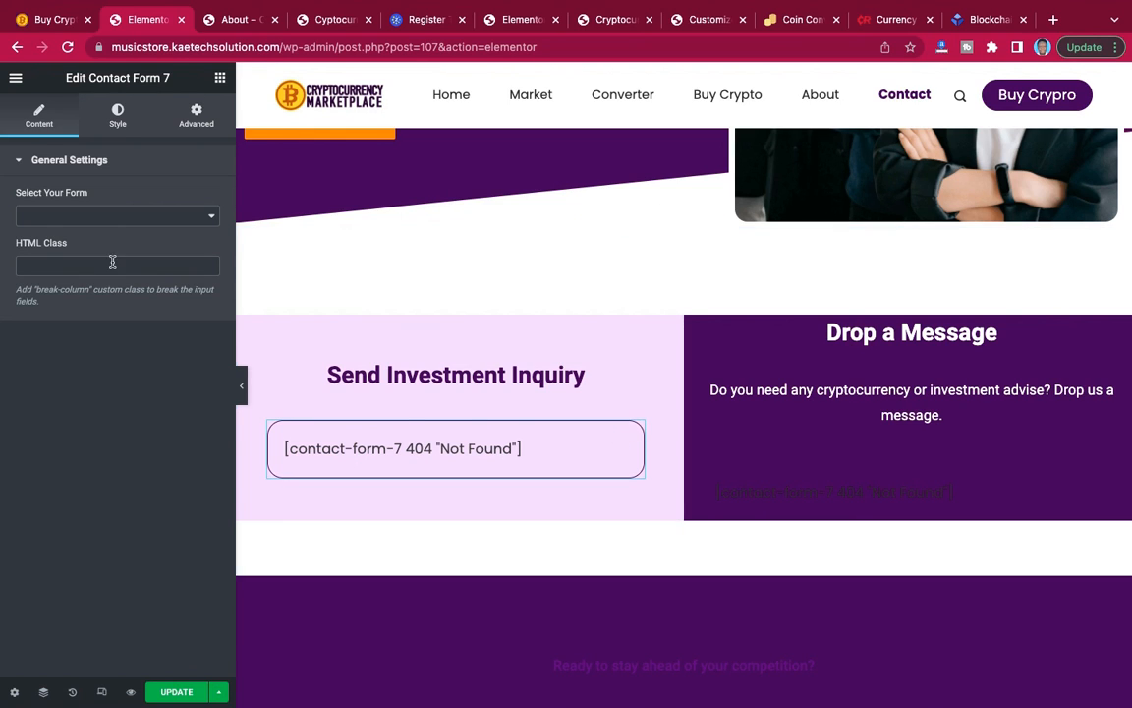
pyautogui.click(115, 217)
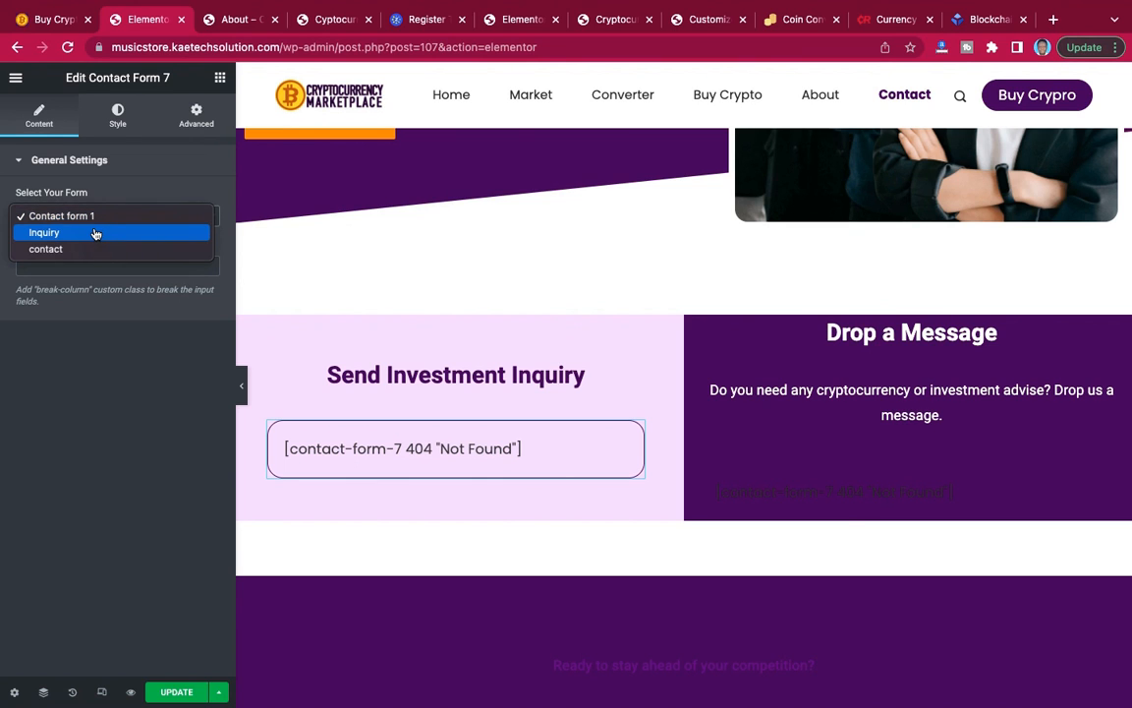
pyautogui.click(95, 232)
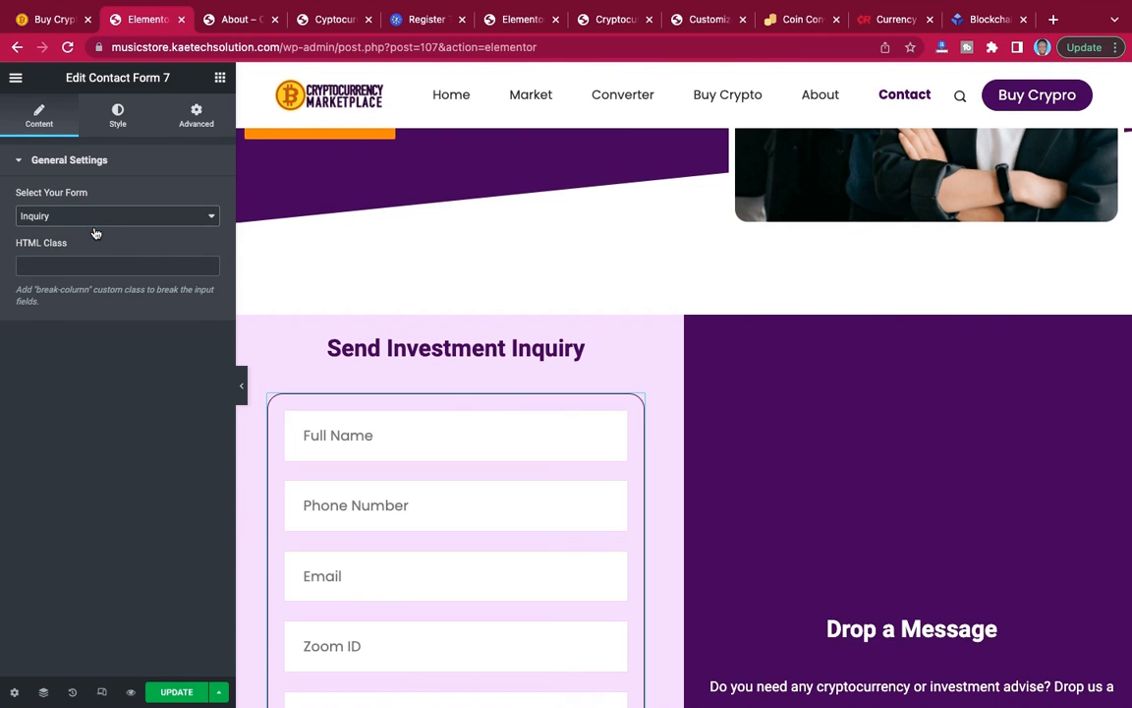
# Set the Contact Form 7 widget under Drop a Message to use the contact form.
pyautogui.scroll(-6, 437, 429)
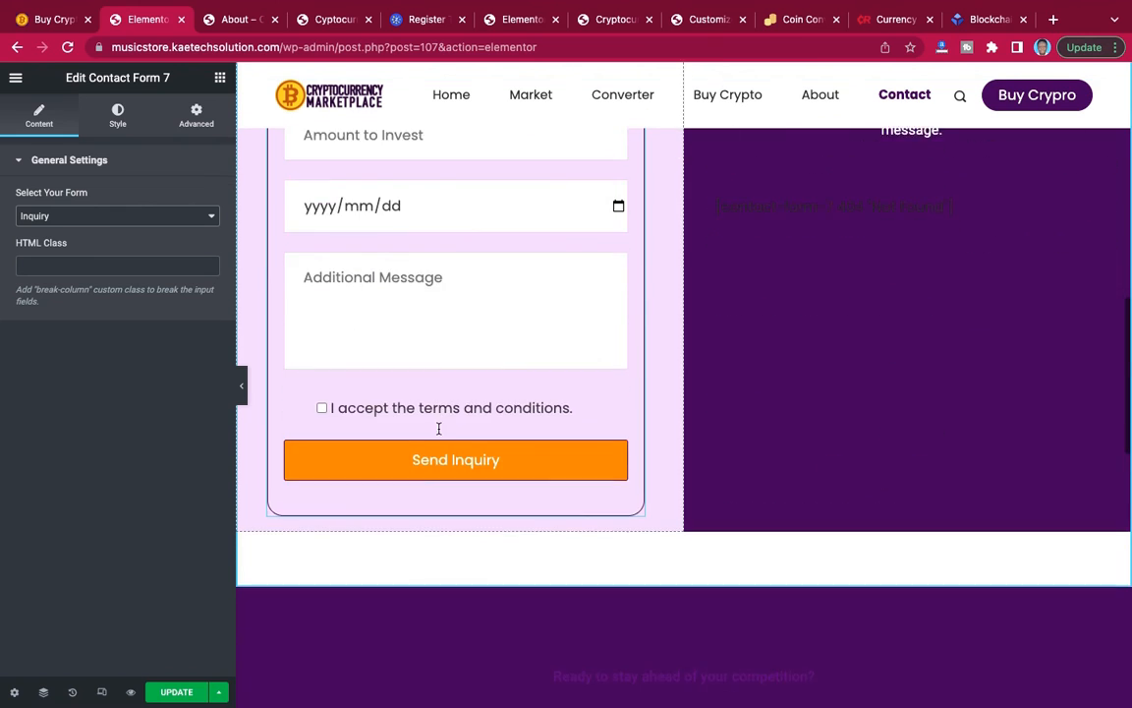
pyautogui.scroll(4, 437, 433)
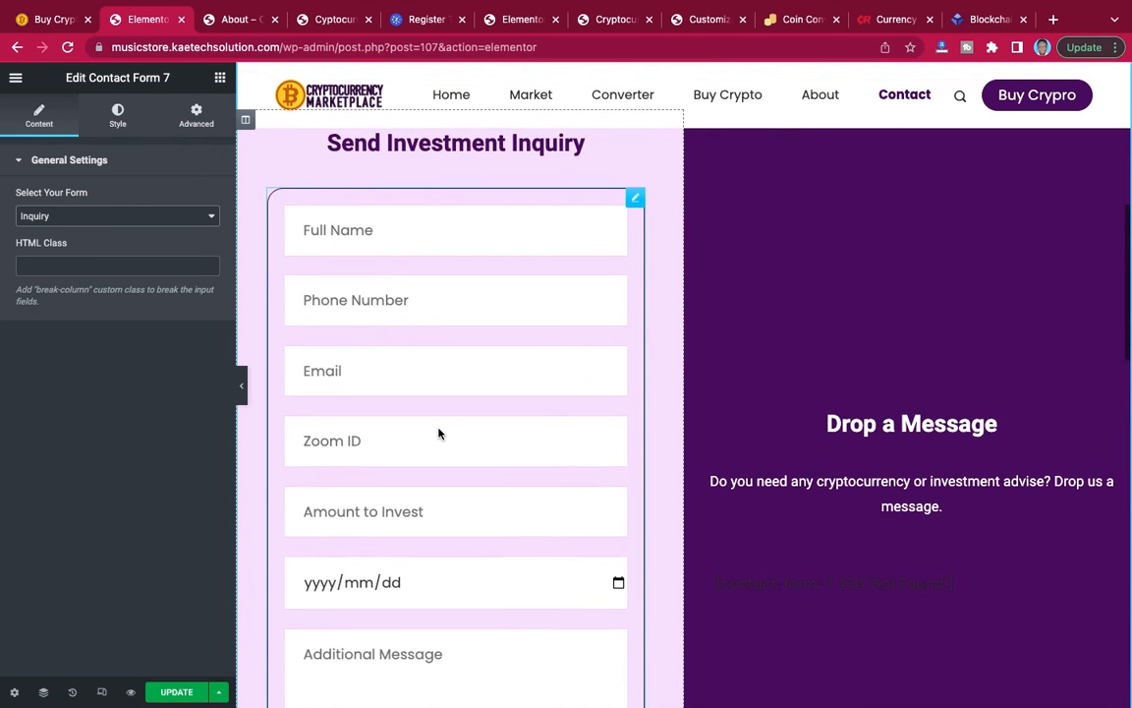
pyautogui.scroll(-3, 437, 434)
pyautogui.scroll(2, 439, 429)
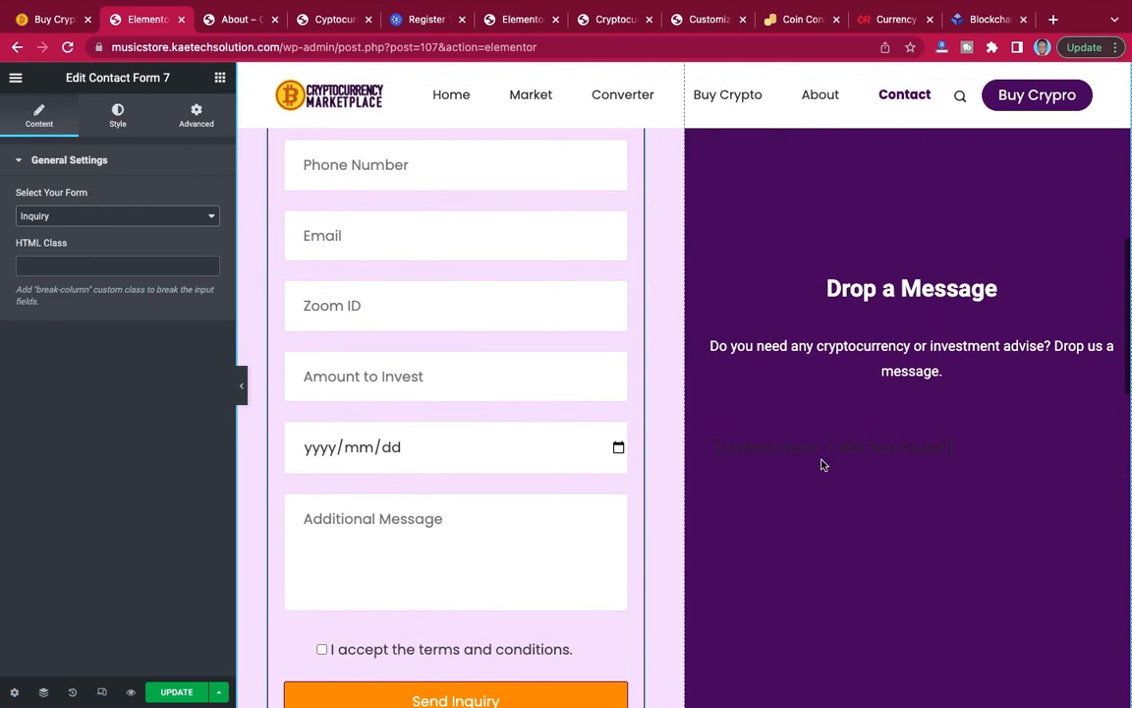
pyautogui.click(1116, 433)
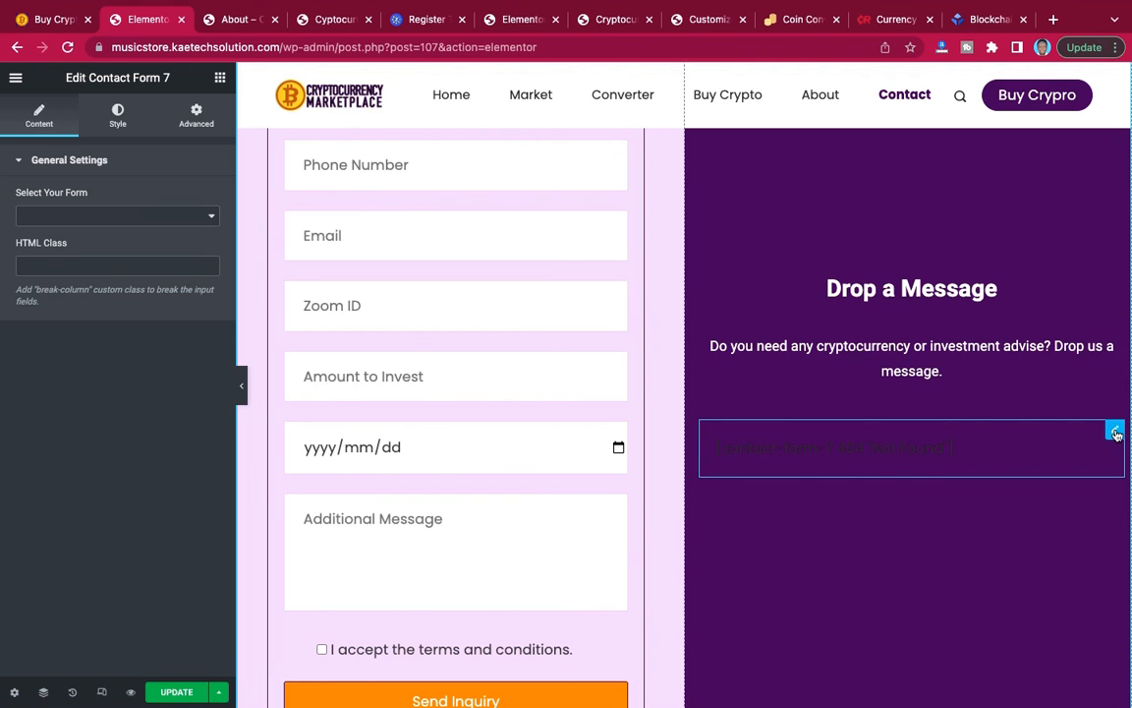
pyautogui.click(141, 215)
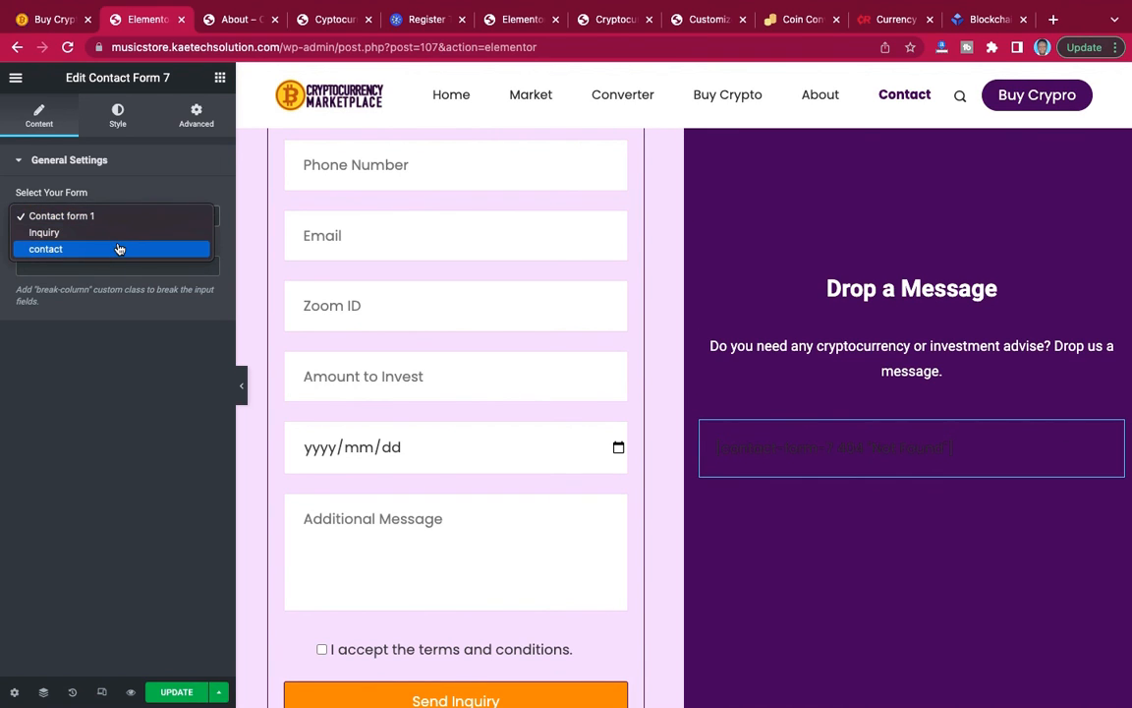
pyautogui.click(119, 249)
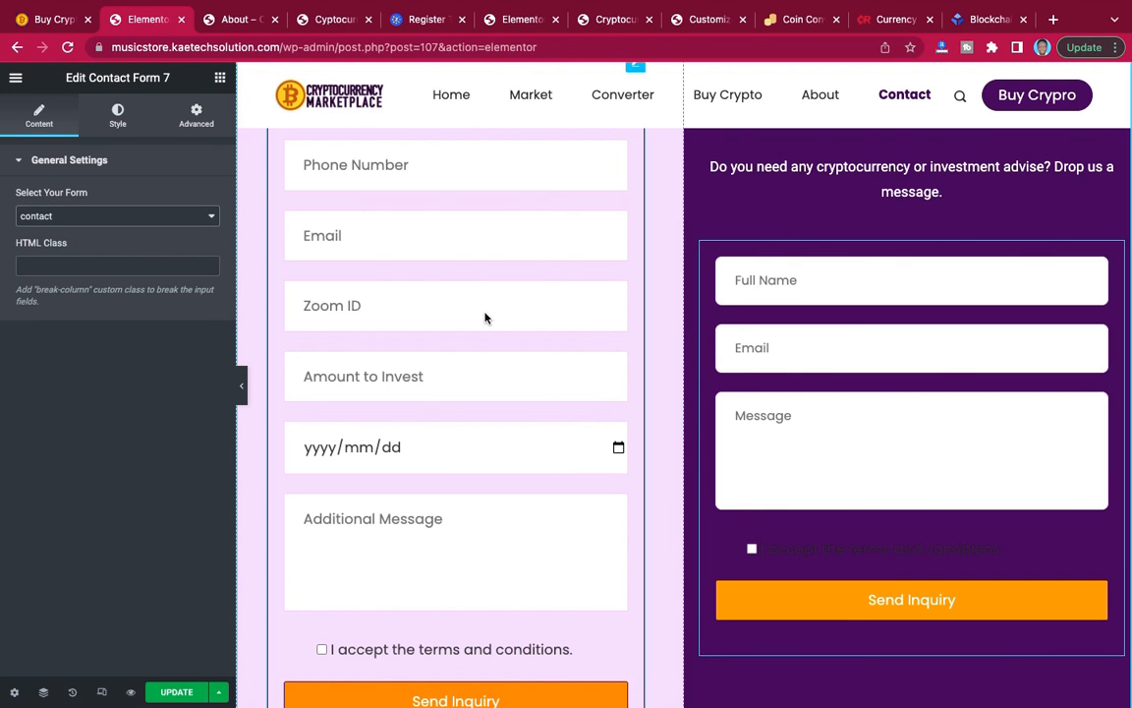
# Review both form columns and the hero section, and save the updated Contact page.
pyautogui.scroll(2, 857, 350)
pyautogui.scroll(-5, 857, 350)
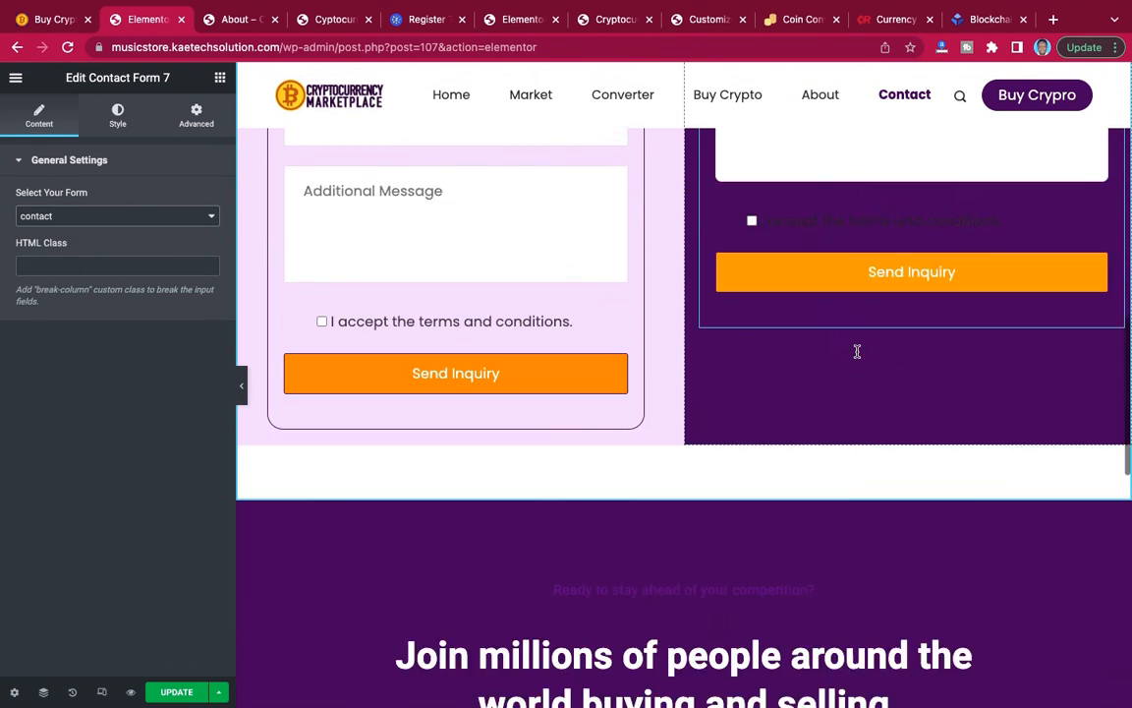
pyautogui.scroll(1, 857, 351)
pyautogui.scroll(6, 858, 351)
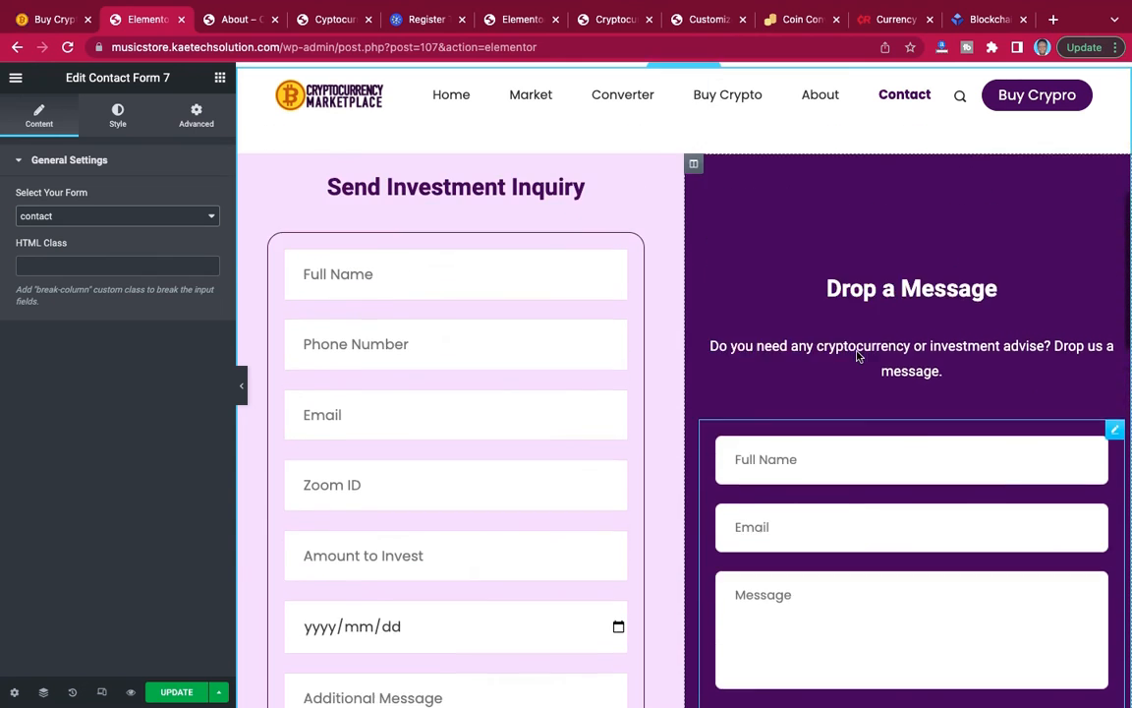
pyautogui.scroll(4, 858, 356)
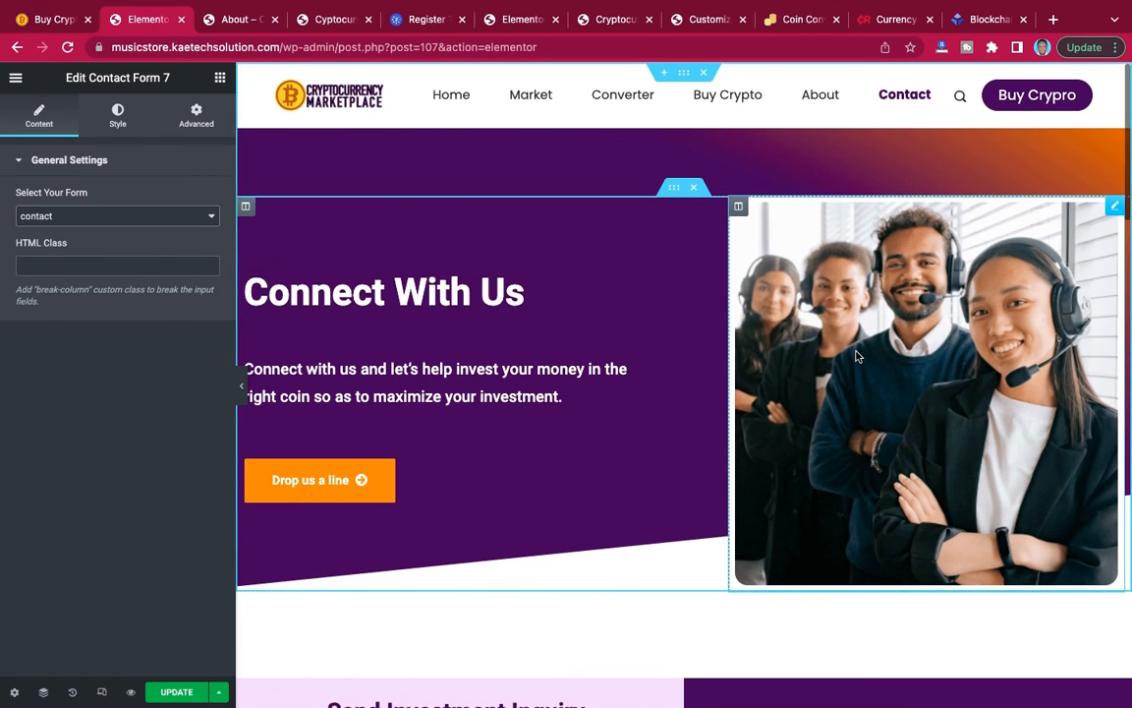
pyautogui.click(174, 688)
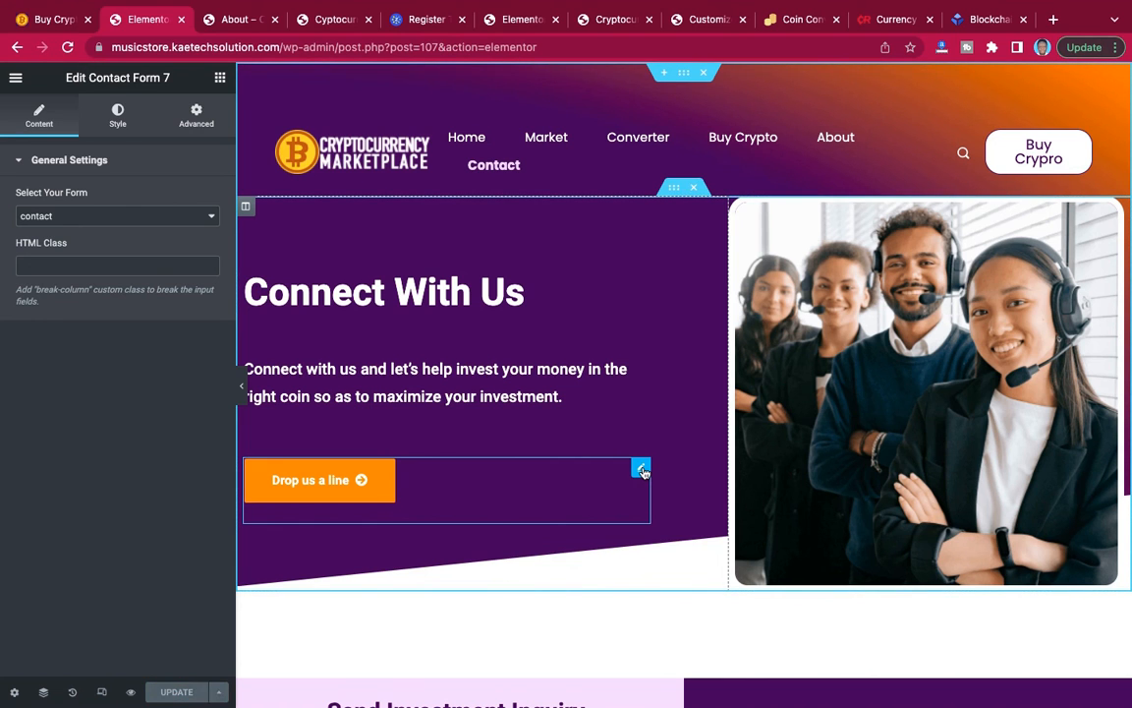
# Open the settings of the hero's Drop us a line button and look over the form sections it could link to.
pyautogui.scroll(-9, 644, 474)
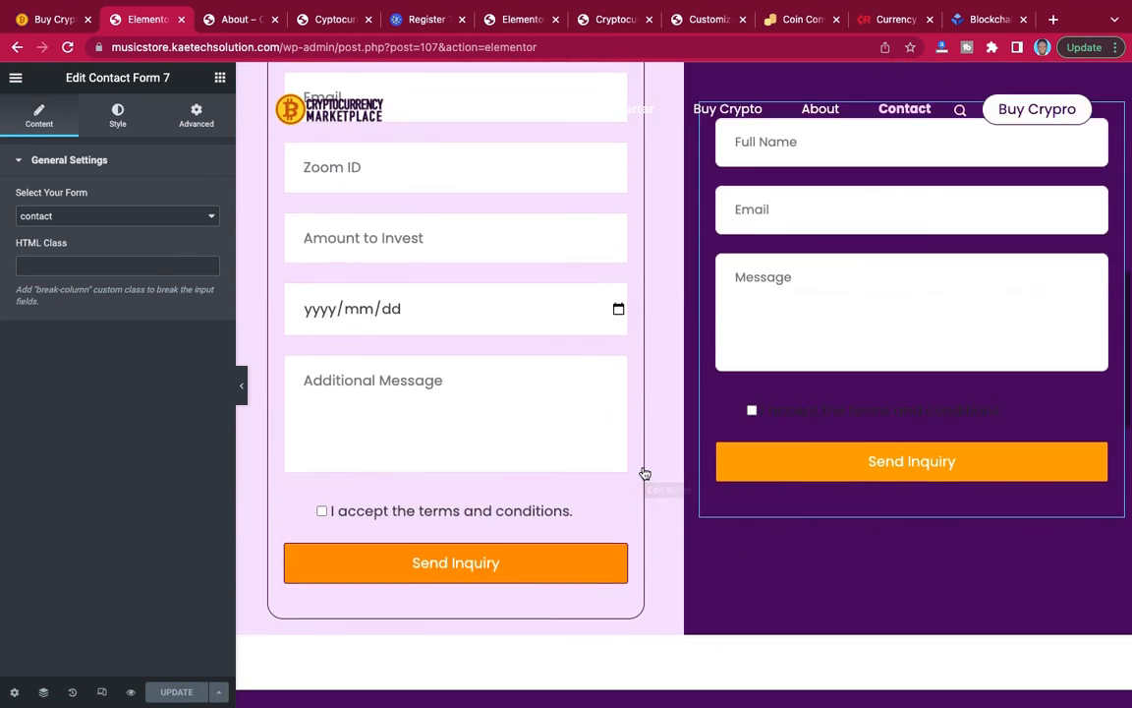
pyautogui.scroll(12, 644, 473)
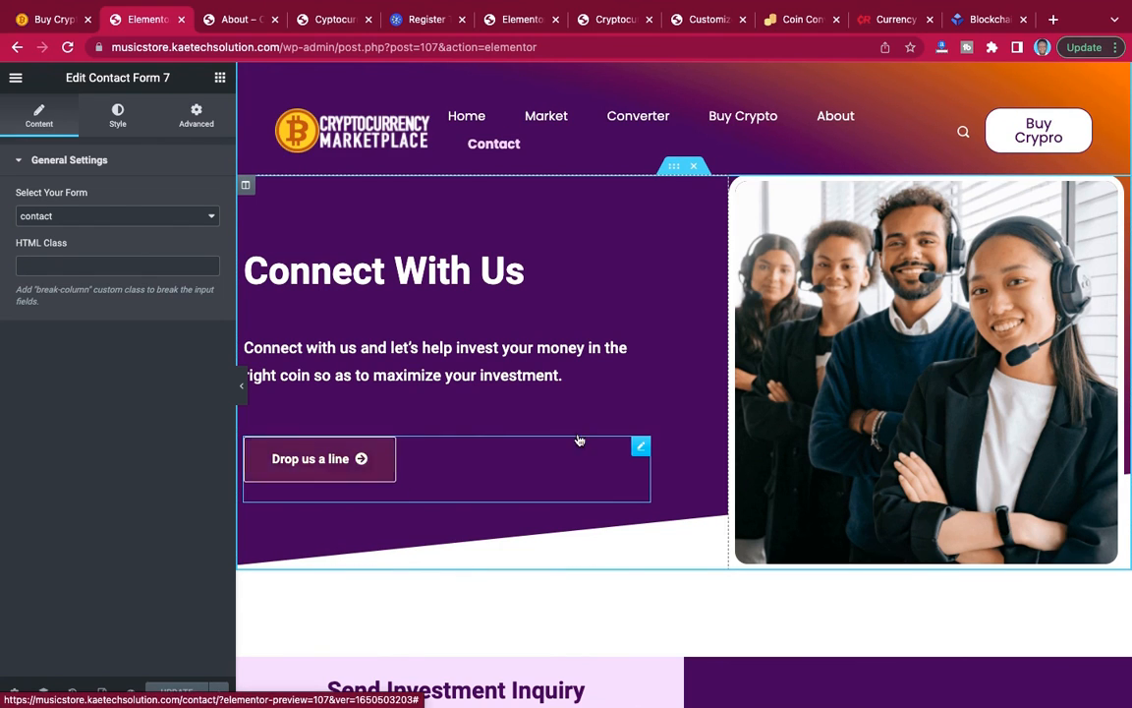
pyautogui.click(640, 449)
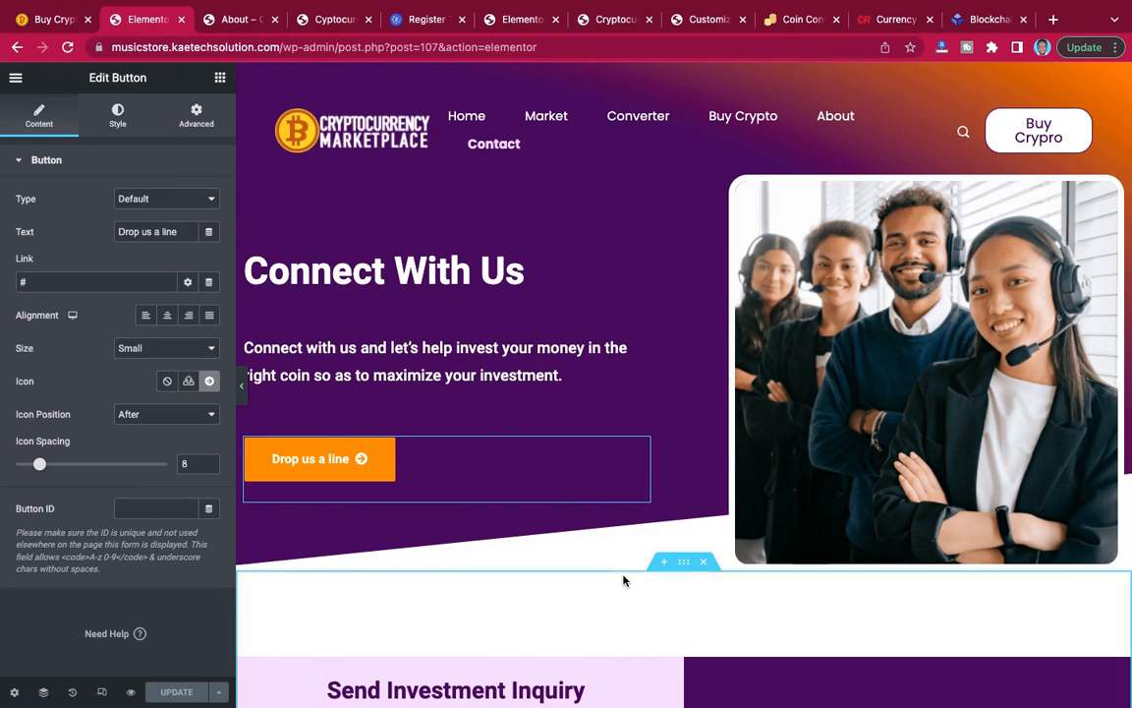
pyautogui.scroll(-3, 659, 609)
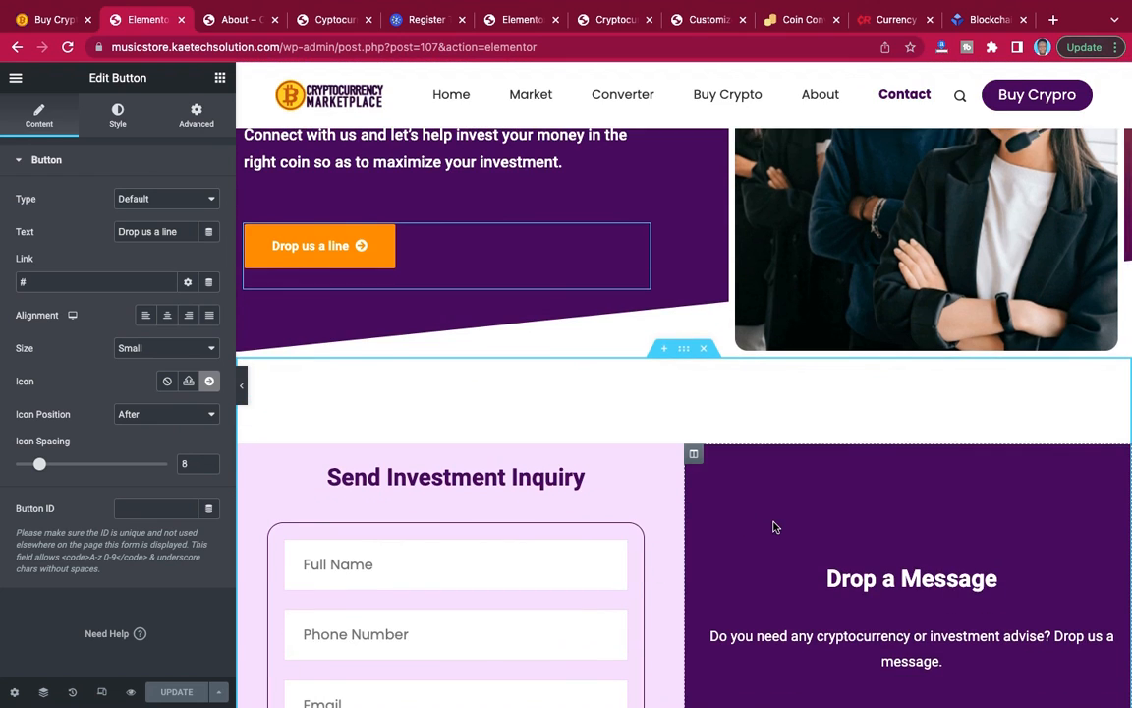
pyautogui.scroll(-3, 774, 525)
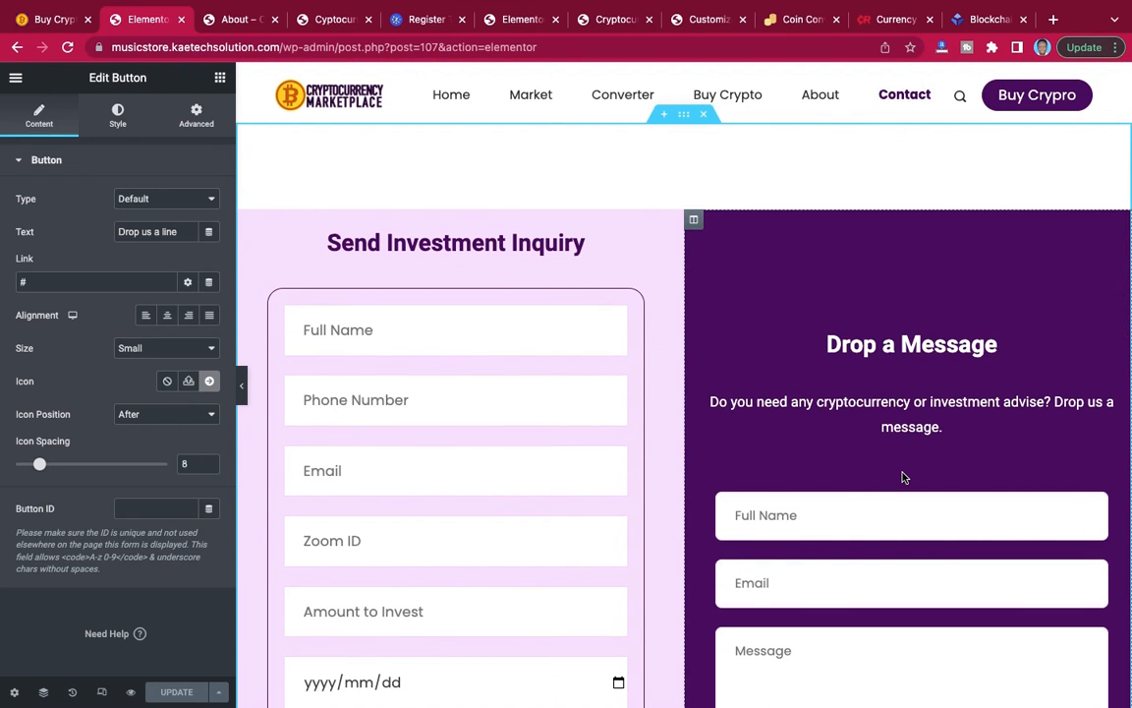
pyautogui.scroll(4, 904, 476)
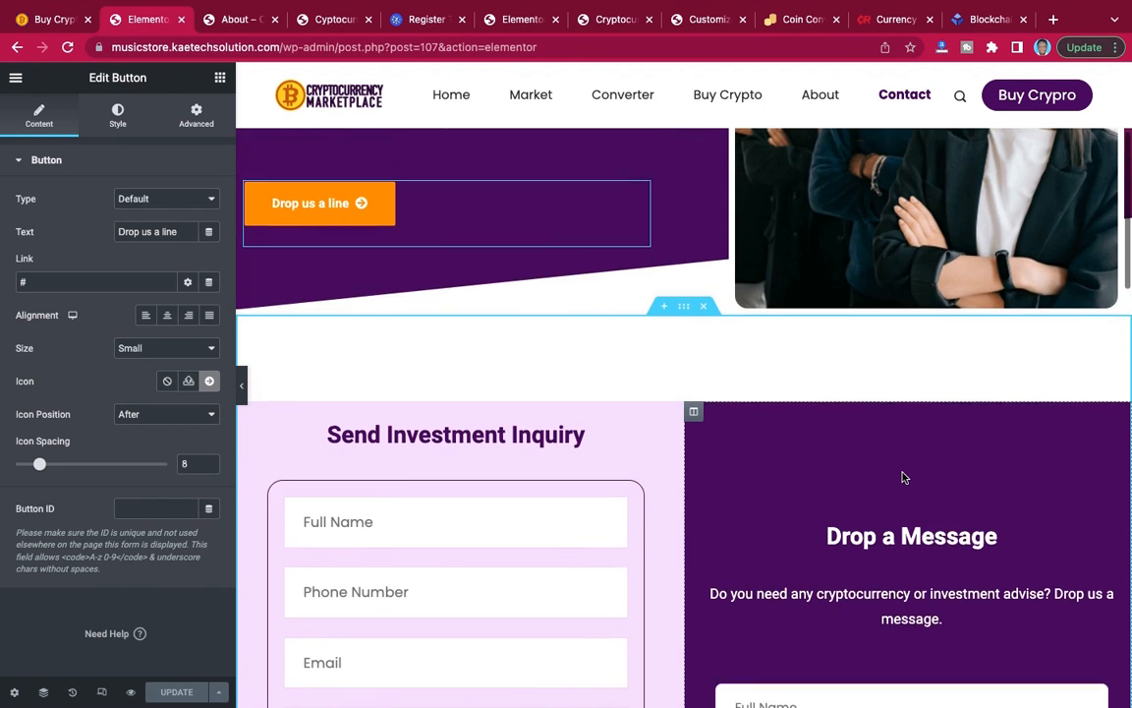
pyautogui.scroll(5, 905, 477)
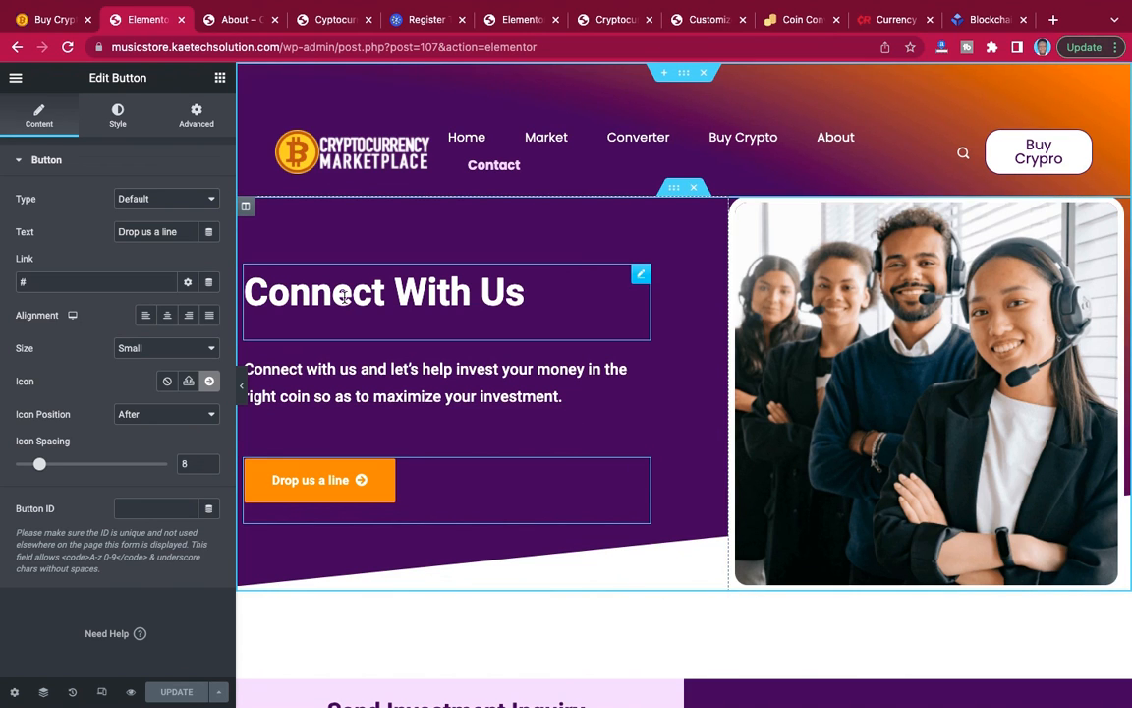
# Leave the editor for the live Contact page and examine its hero, two forms and closing call to action.
pyautogui.click(16, 78)
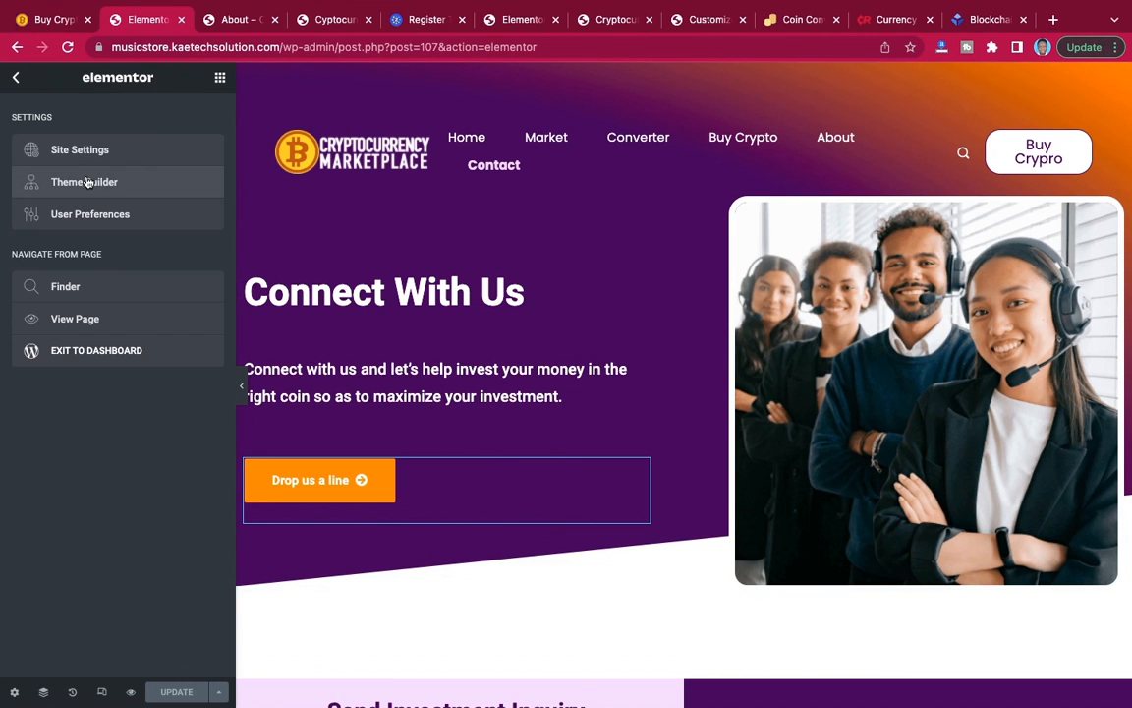
pyautogui.click(99, 319)
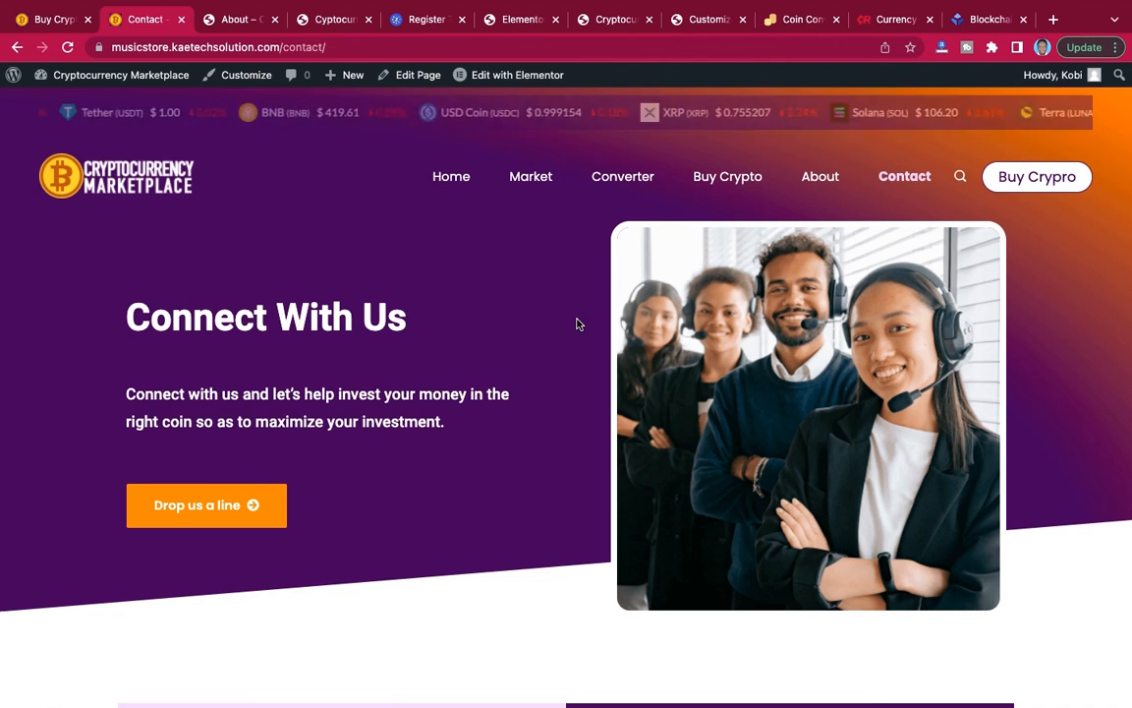
pyautogui.scroll(-5, 578, 325)
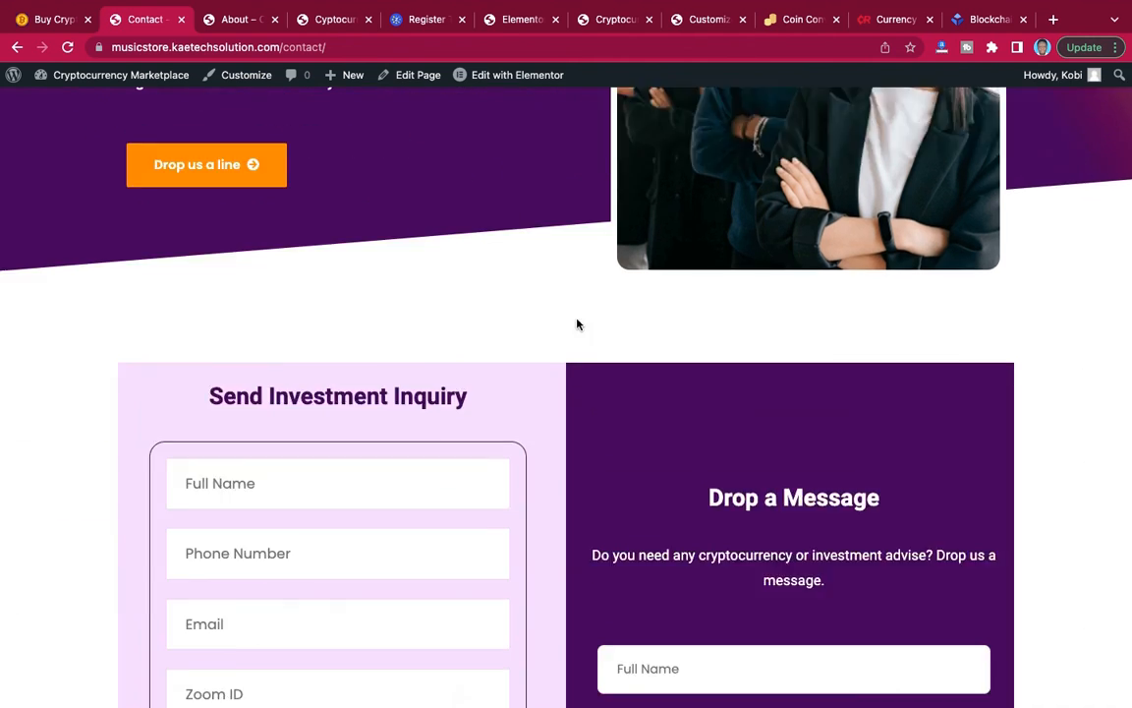
pyautogui.scroll(-10, 578, 324)
pyautogui.scroll(8, 578, 325)
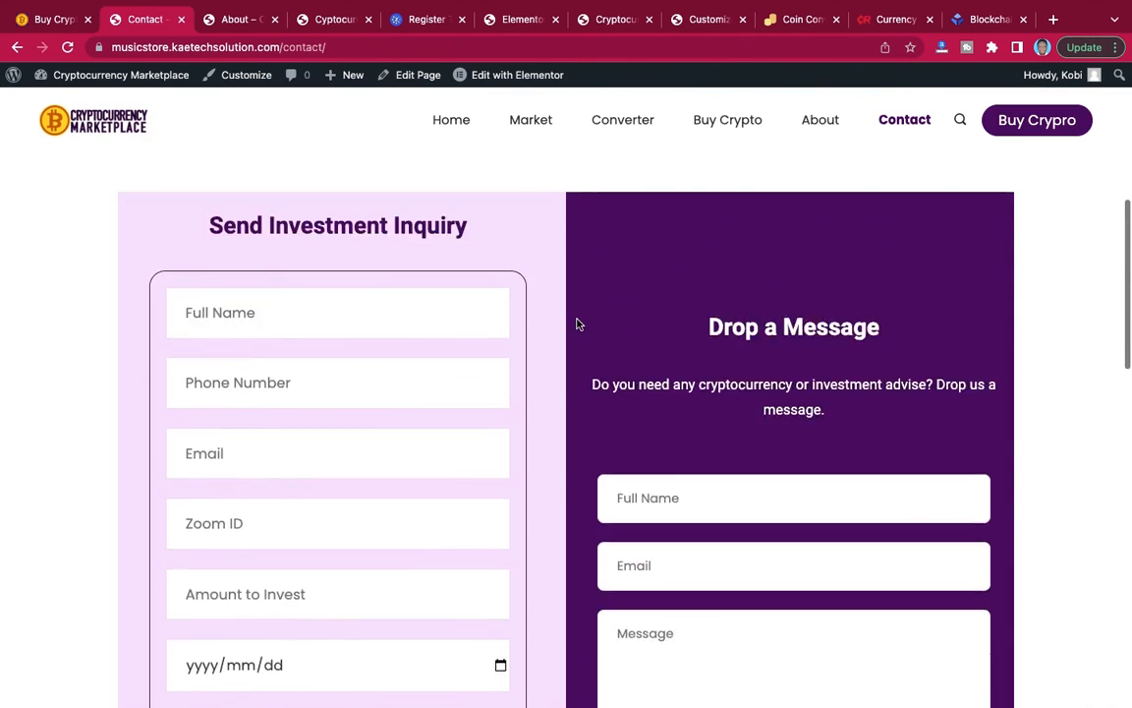
pyautogui.scroll(5, 578, 324)
pyautogui.scroll(-8, 578, 324)
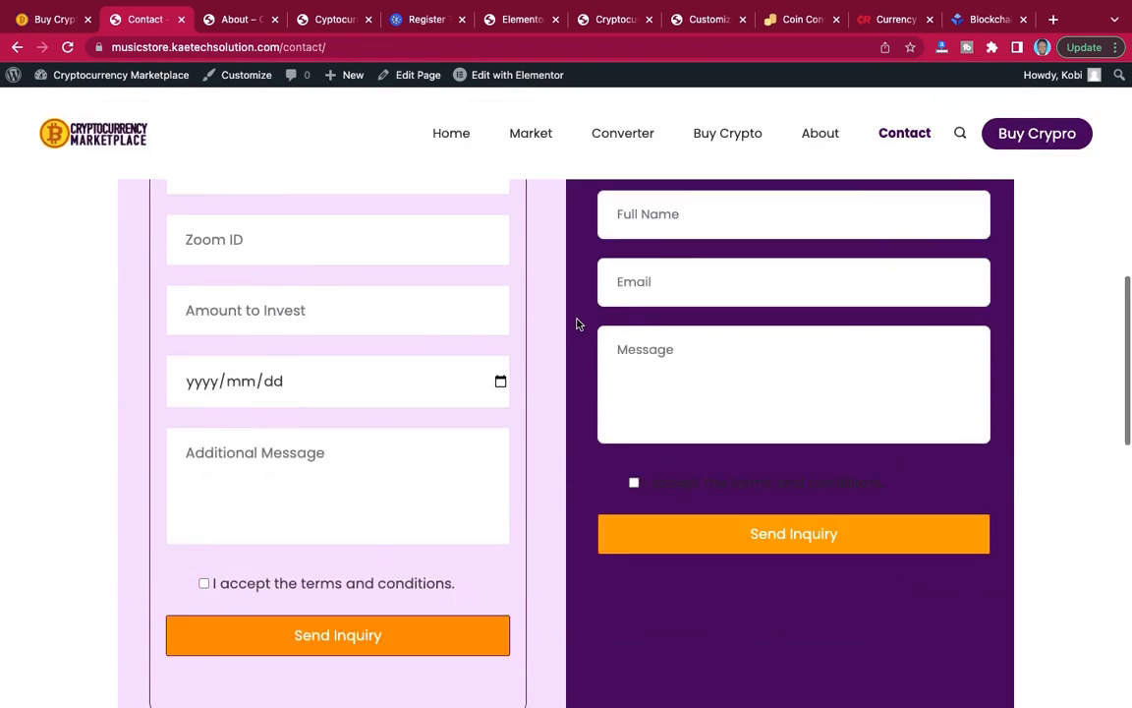
pyautogui.scroll(-12, 578, 324)
pyautogui.scroll(6, 578, 324)
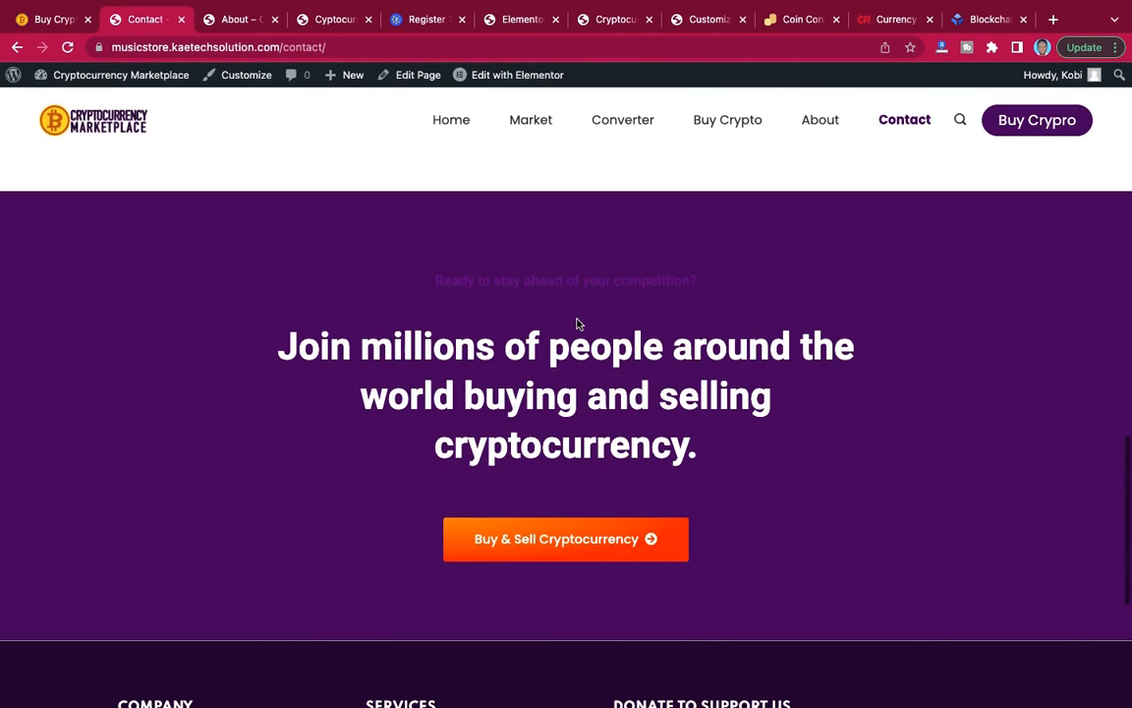
pyautogui.scroll(15, 578, 324)
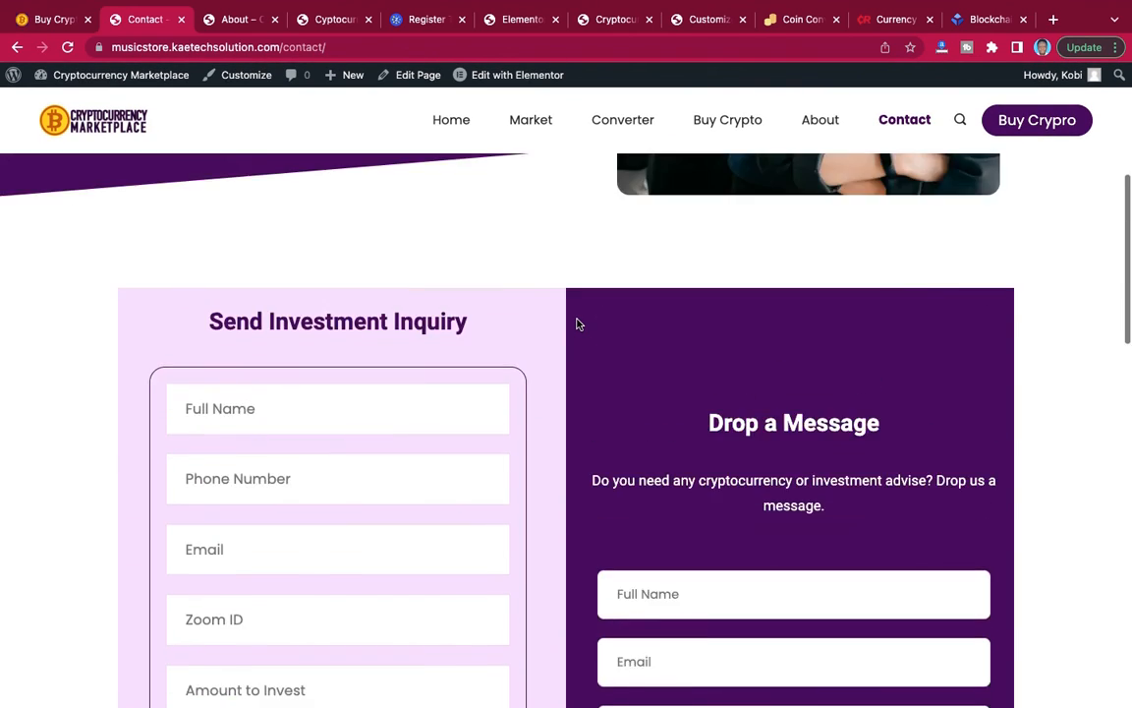